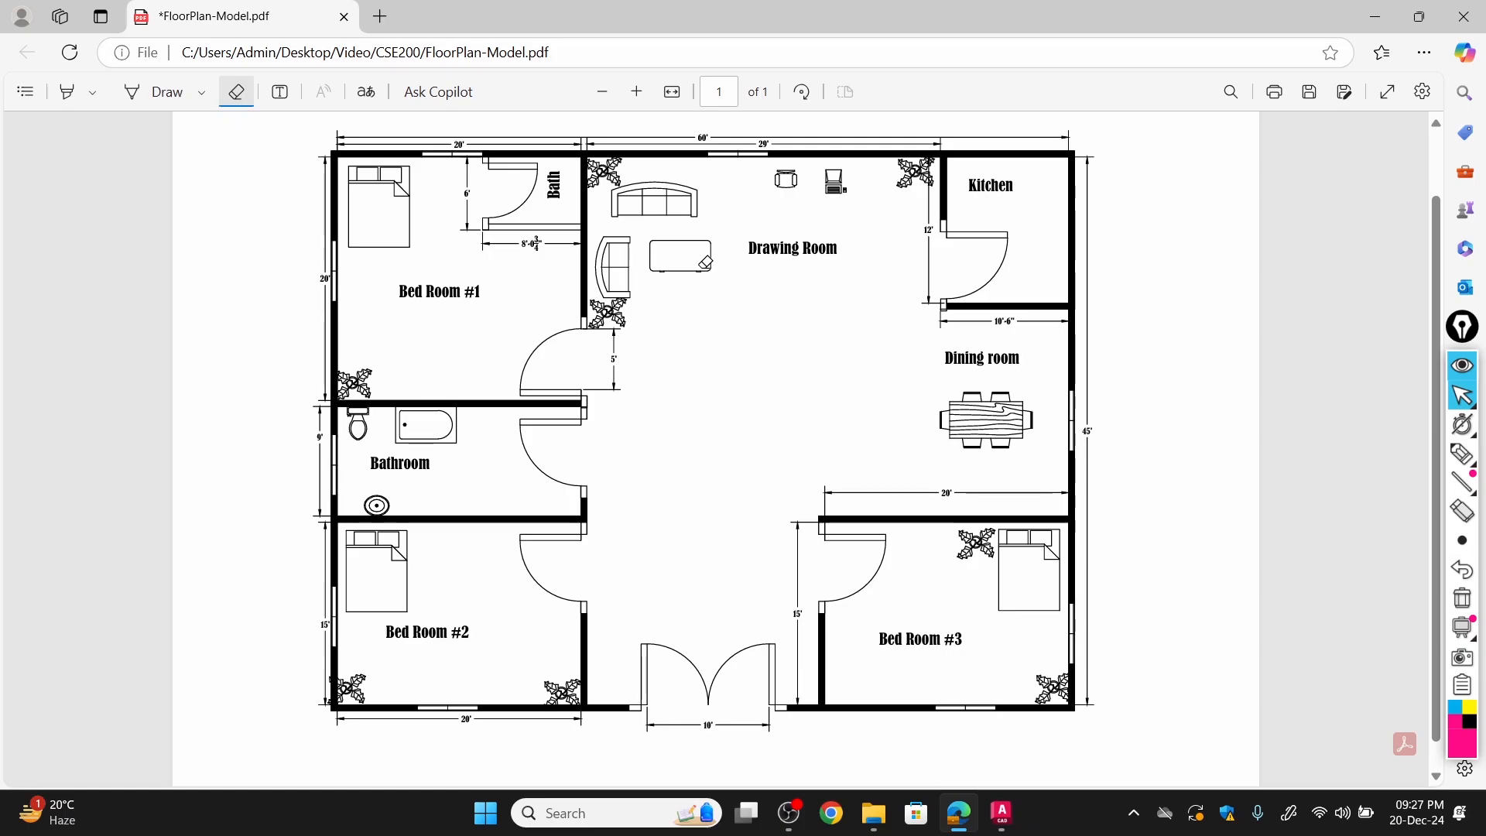
Circle the overall 60' width dimension above the floor plan with the pen.
scroll(736, 238, "up", 2)
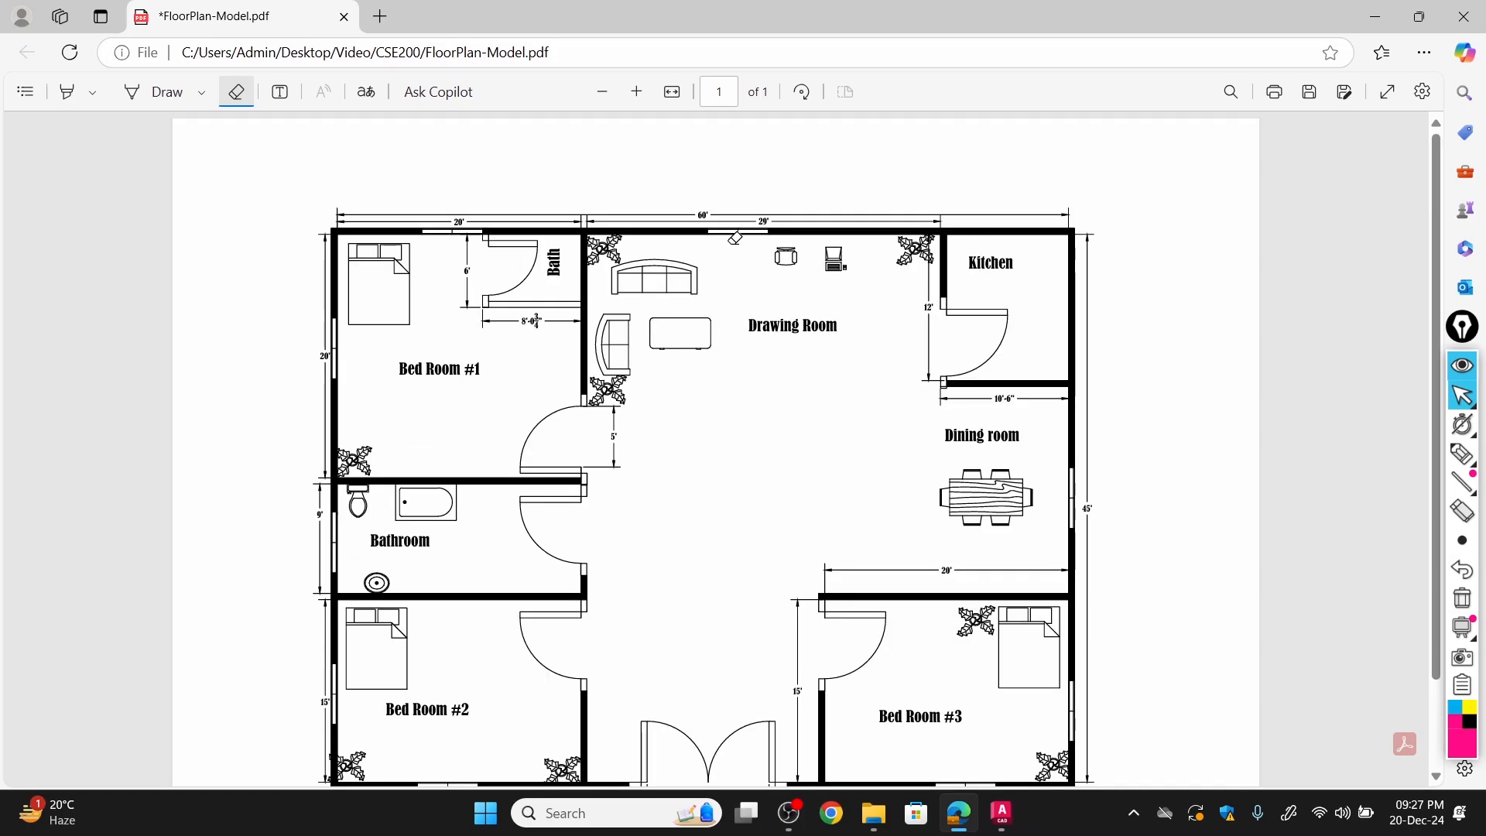
scroll(728, 301, "up", 2, "ctrl")
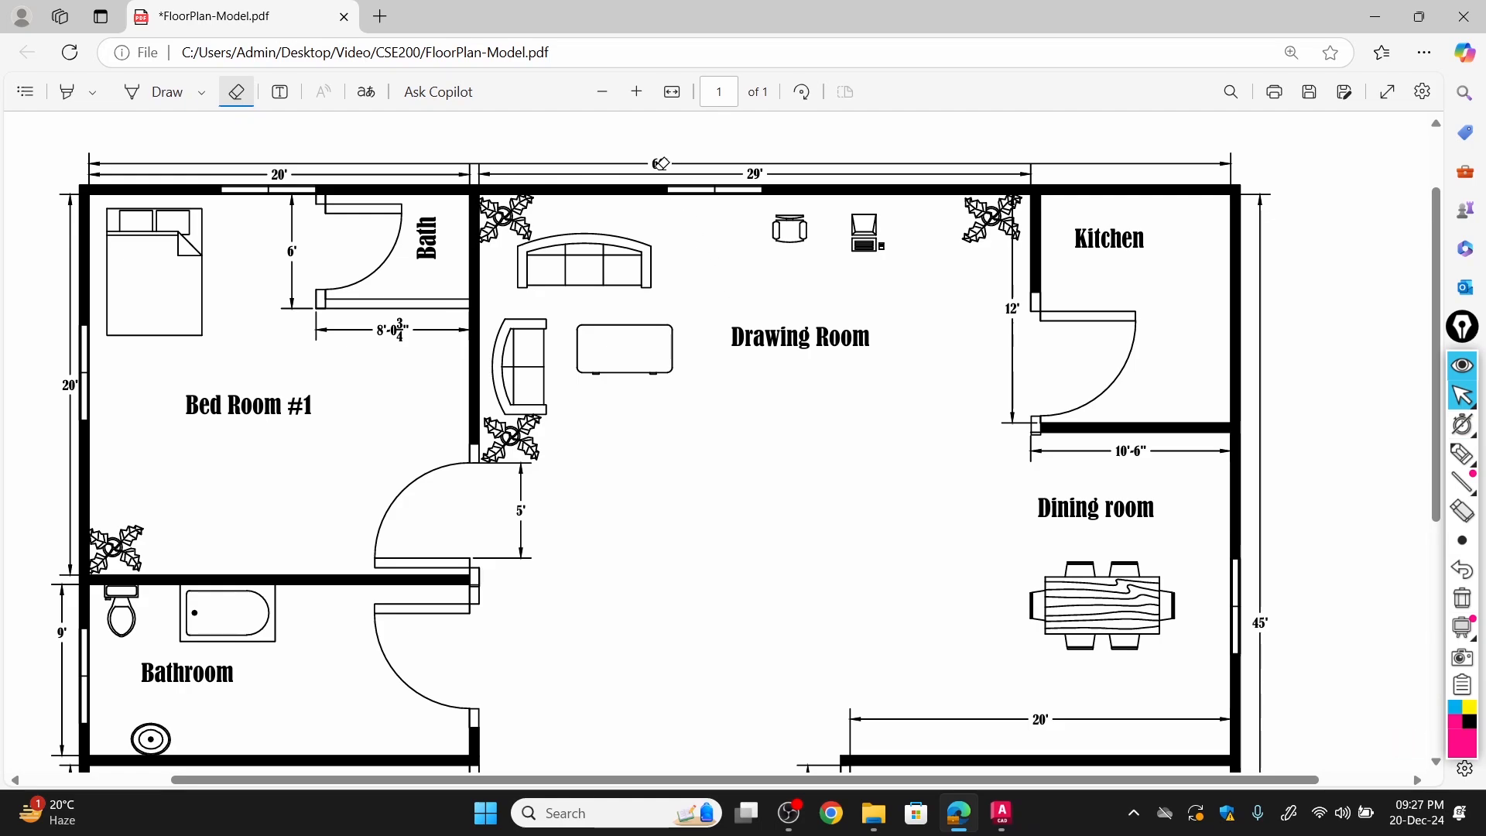
left_click(167, 92)
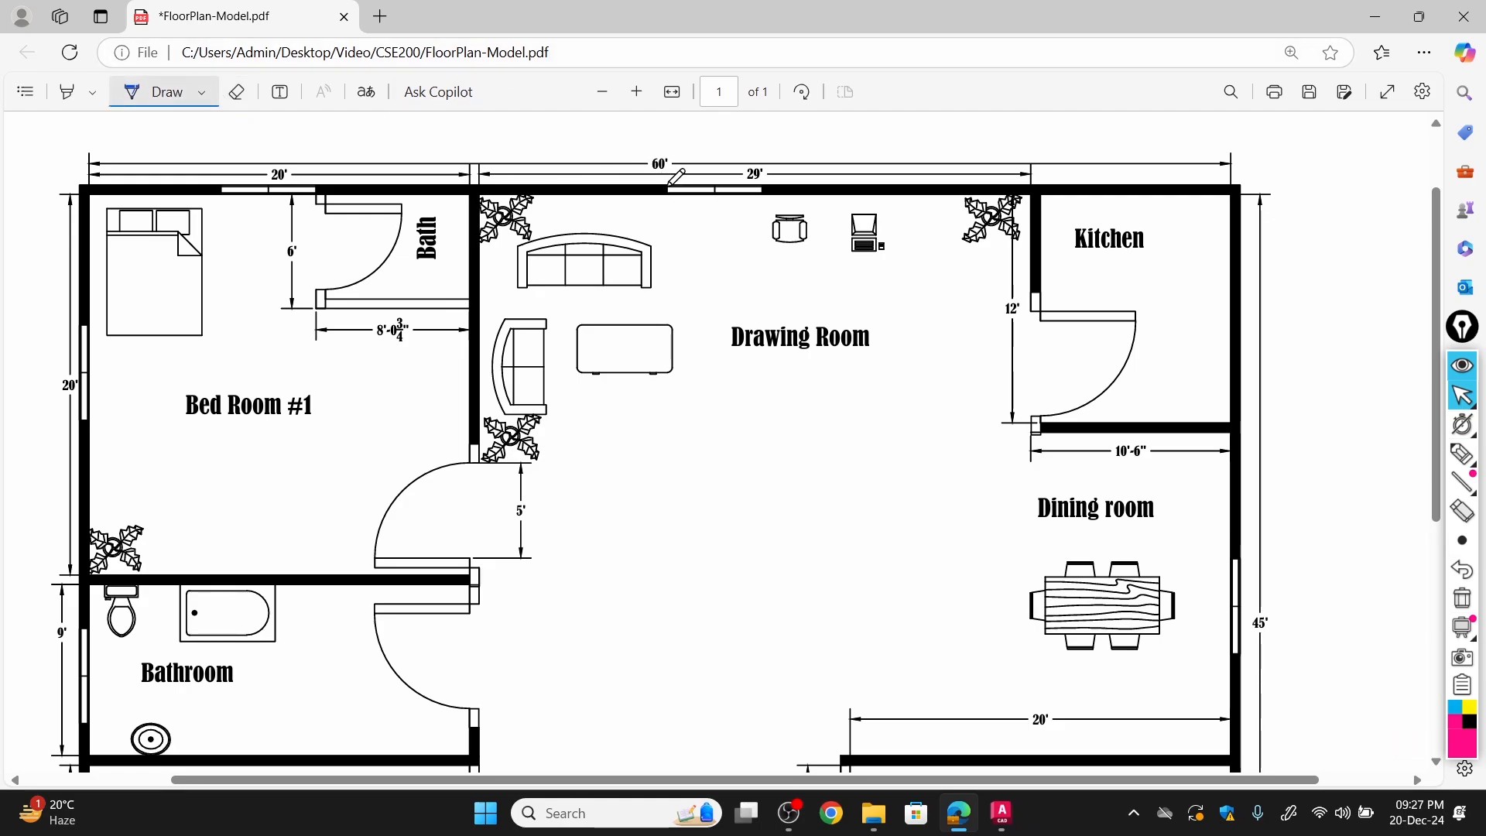
mouse_move(643, 147)
left_mouse_down()
mouse_move(682, 152)
mouse_move(657, 179)
mouse_move(633, 152)
mouse_move(659, 186)
left_mouse_up()
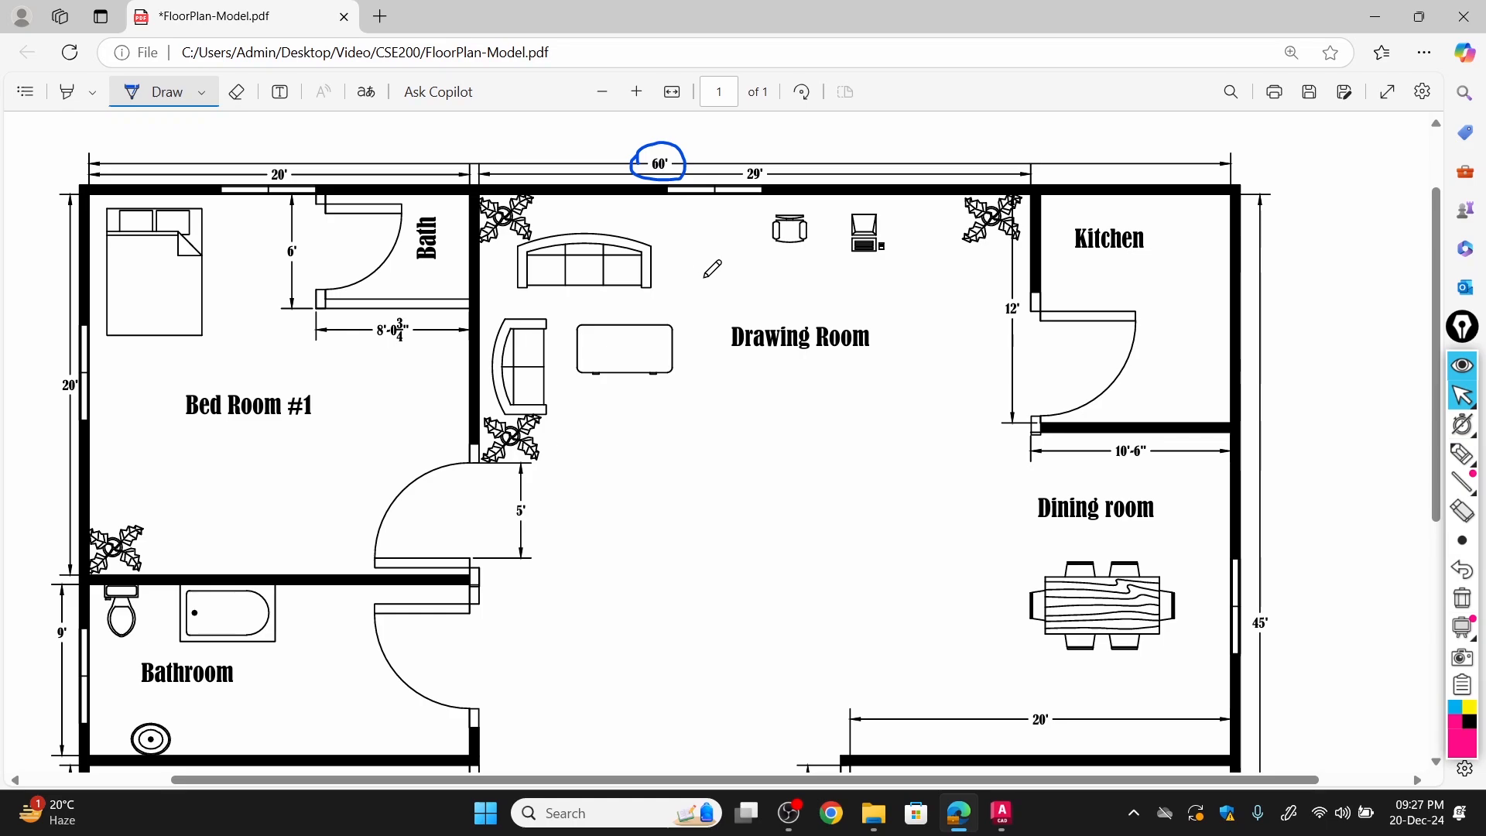
Handwrite 60' and 60" in the open area below the Drawing Room label and erase both notes.
mouse_move(708, 488)
left_mouse_down()
mouse_move(714, 512)
mouse_move(701, 507)
mouse_move(725, 514)
mouse_move(732, 467)
left_mouse_up()
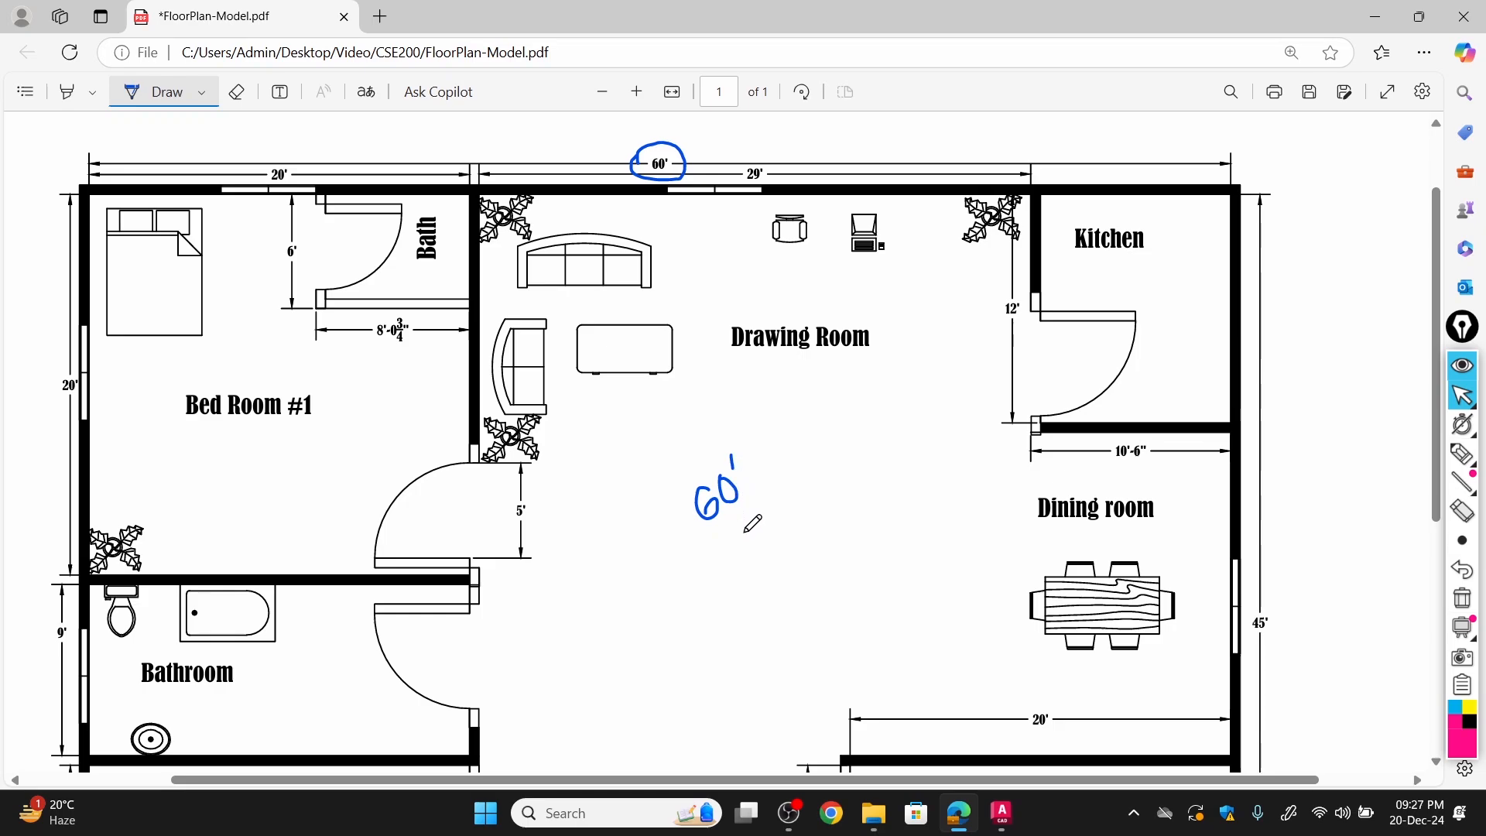
mouse_move(780, 511)
left_mouse_down()
mouse_move(786, 537)
mouse_move(777, 528)
mouse_move(810, 508)
left_mouse_up()
left_click(236, 91)
left_click_drag(741, 454, 791, 531)
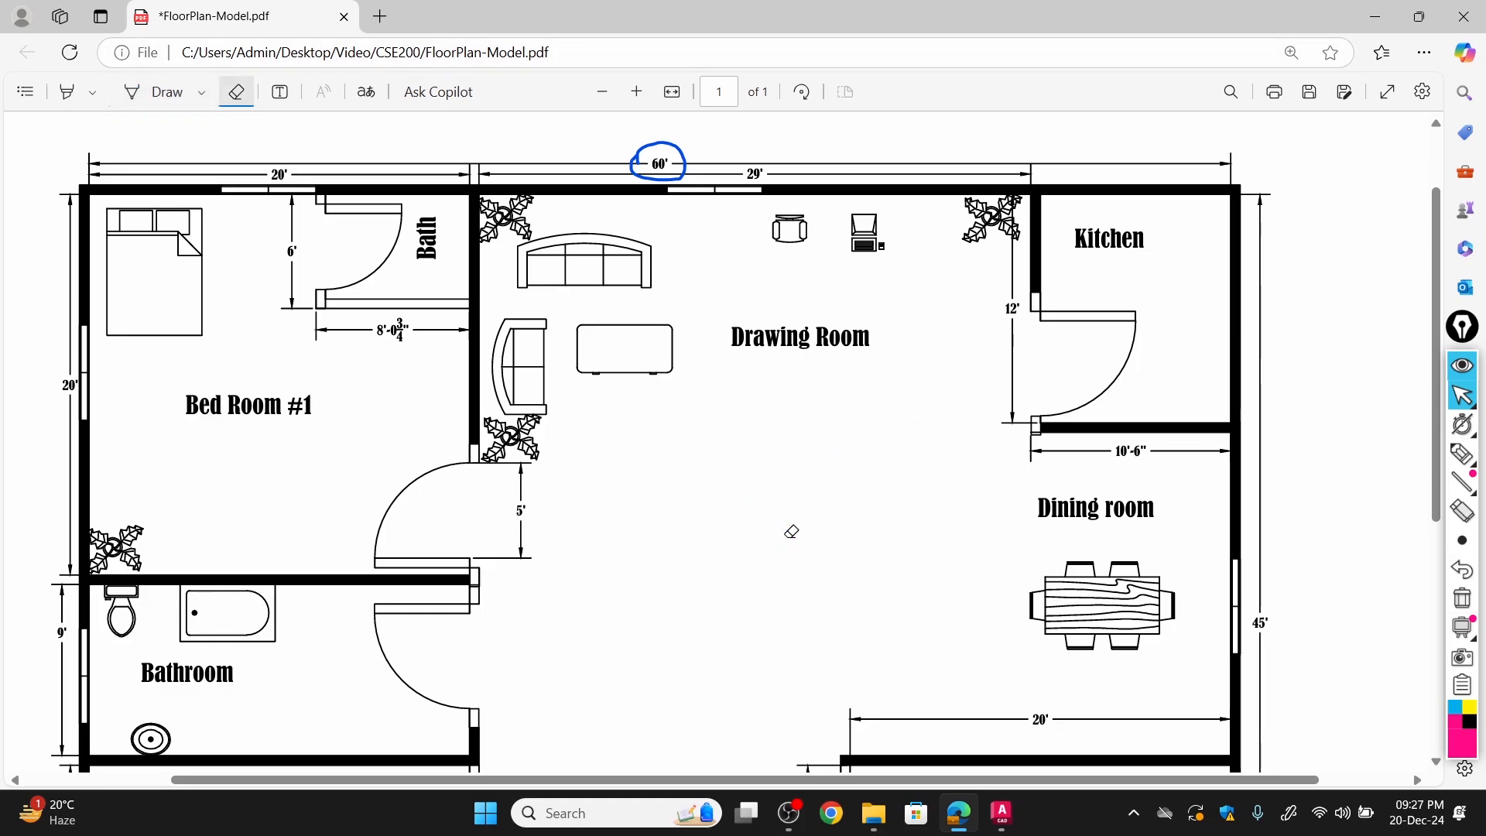
Circle the overall 45' dimension beside the dining room's outer wall with the pen.
left_click(178, 99)
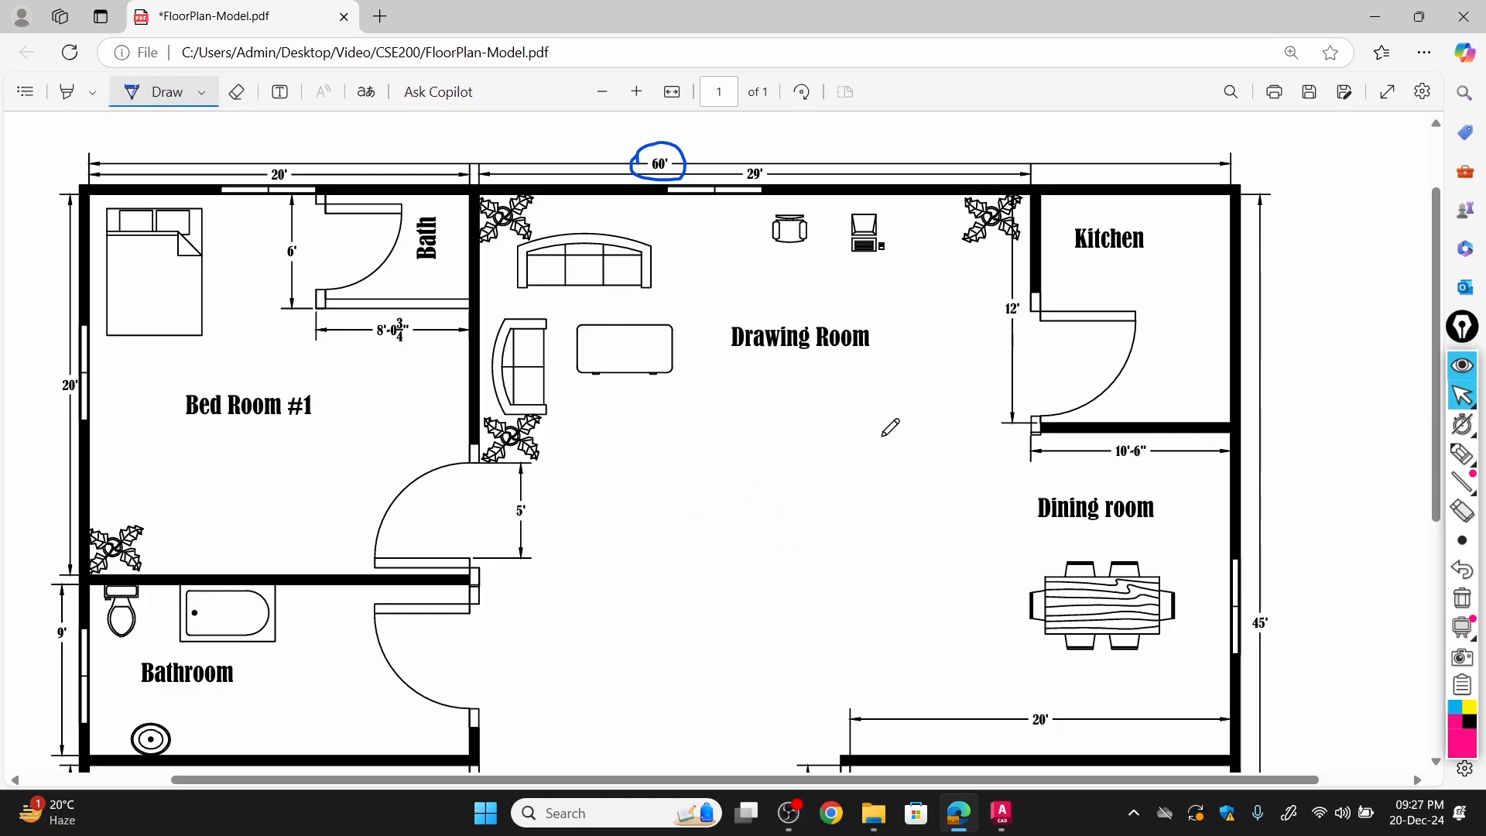
scroll(1114, 430, "down", 3)
mouse_move(1245, 431)
left_mouse_down()
mouse_move(1263, 411)
mouse_move(1291, 435)
mouse_move(1247, 455)
mouse_move(1242, 424)
left_mouse_up()
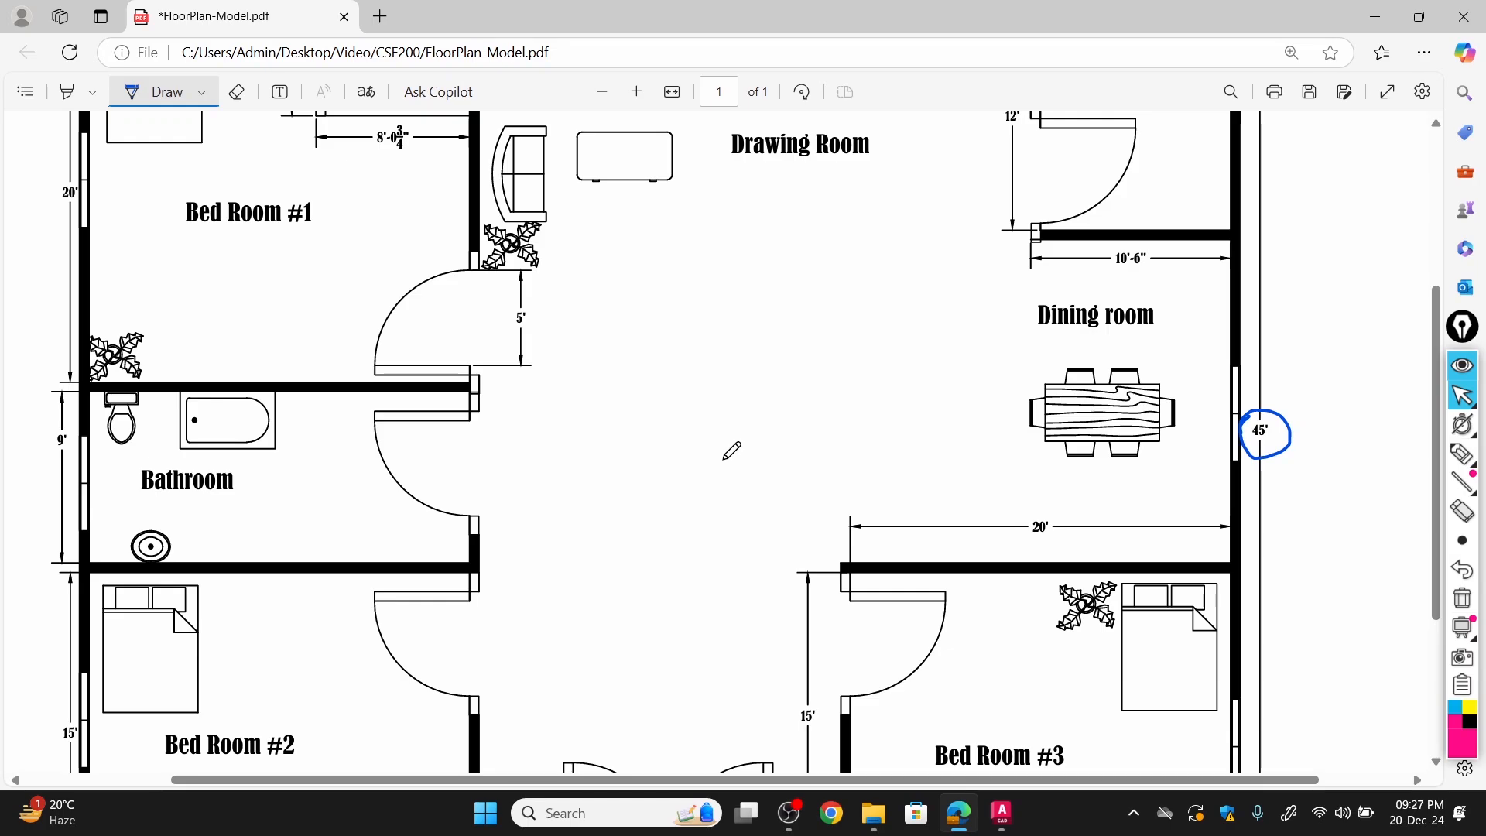
scroll(732, 451, "down", 4, "ctrl")
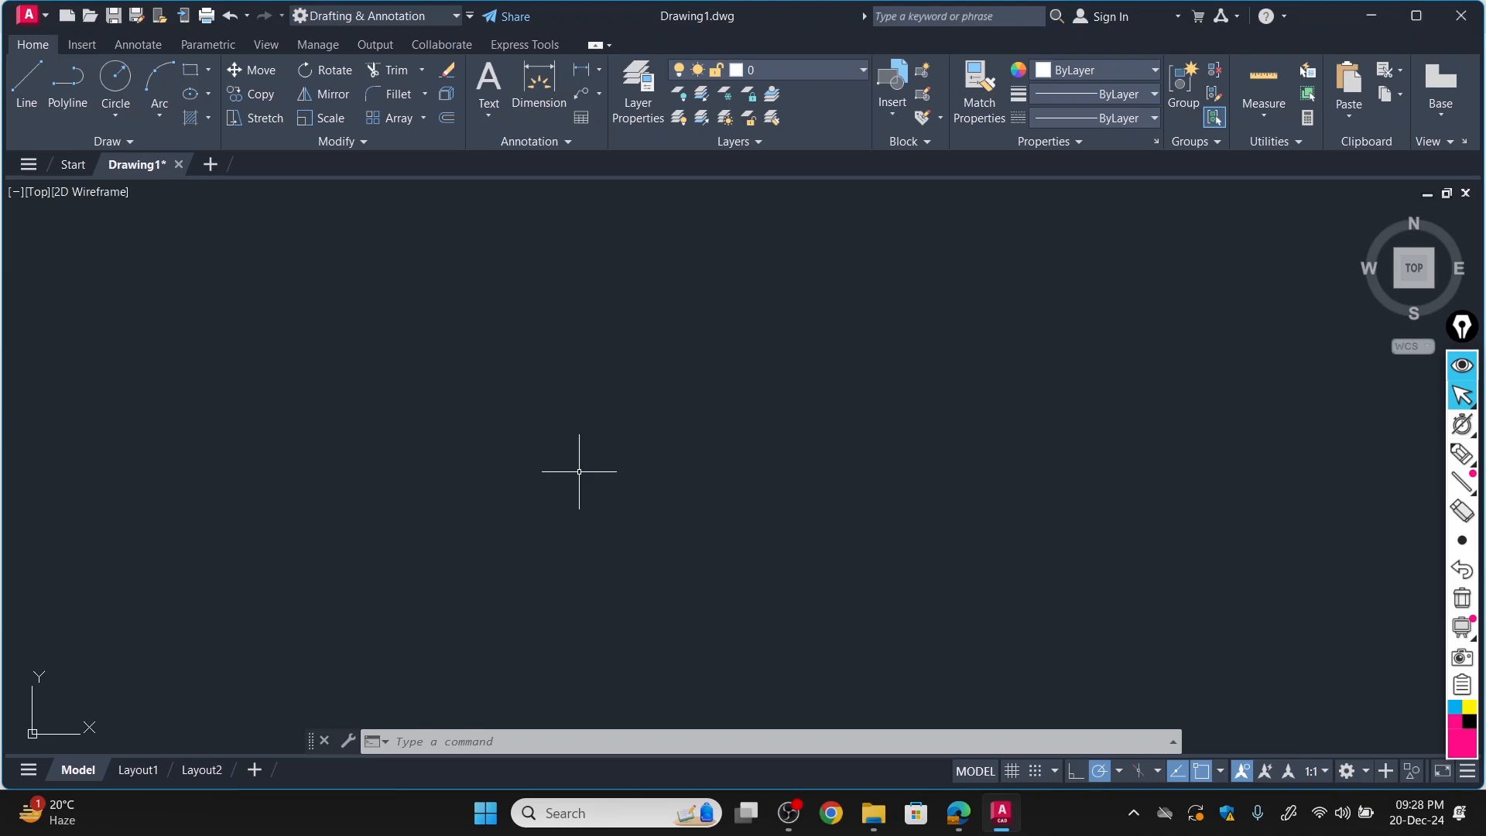
In AutoCAD, set the drawing's length units to Architectural with a precision of 0'-0 1/4".
type("un")
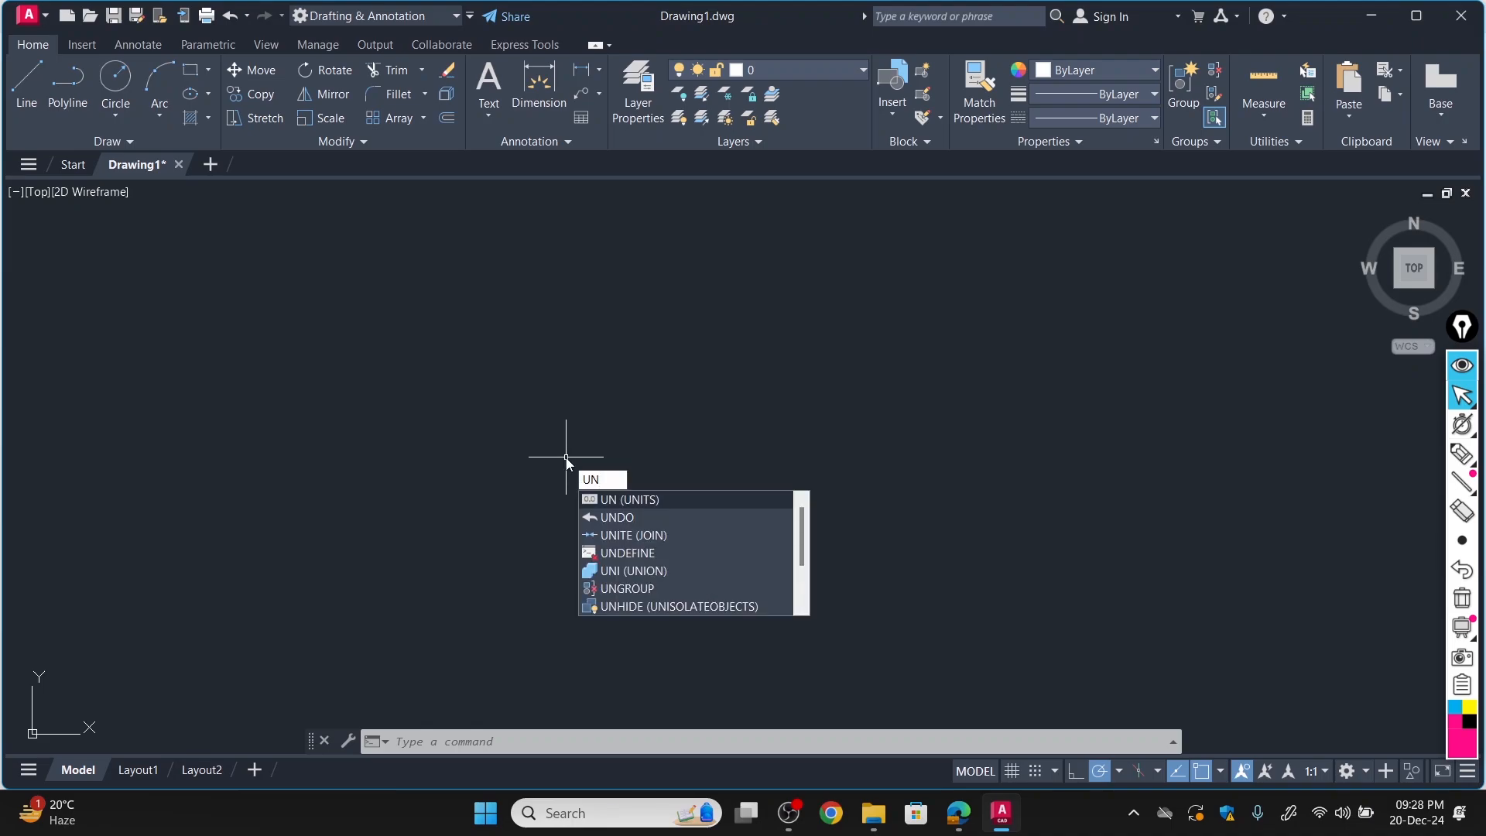
key("Return")
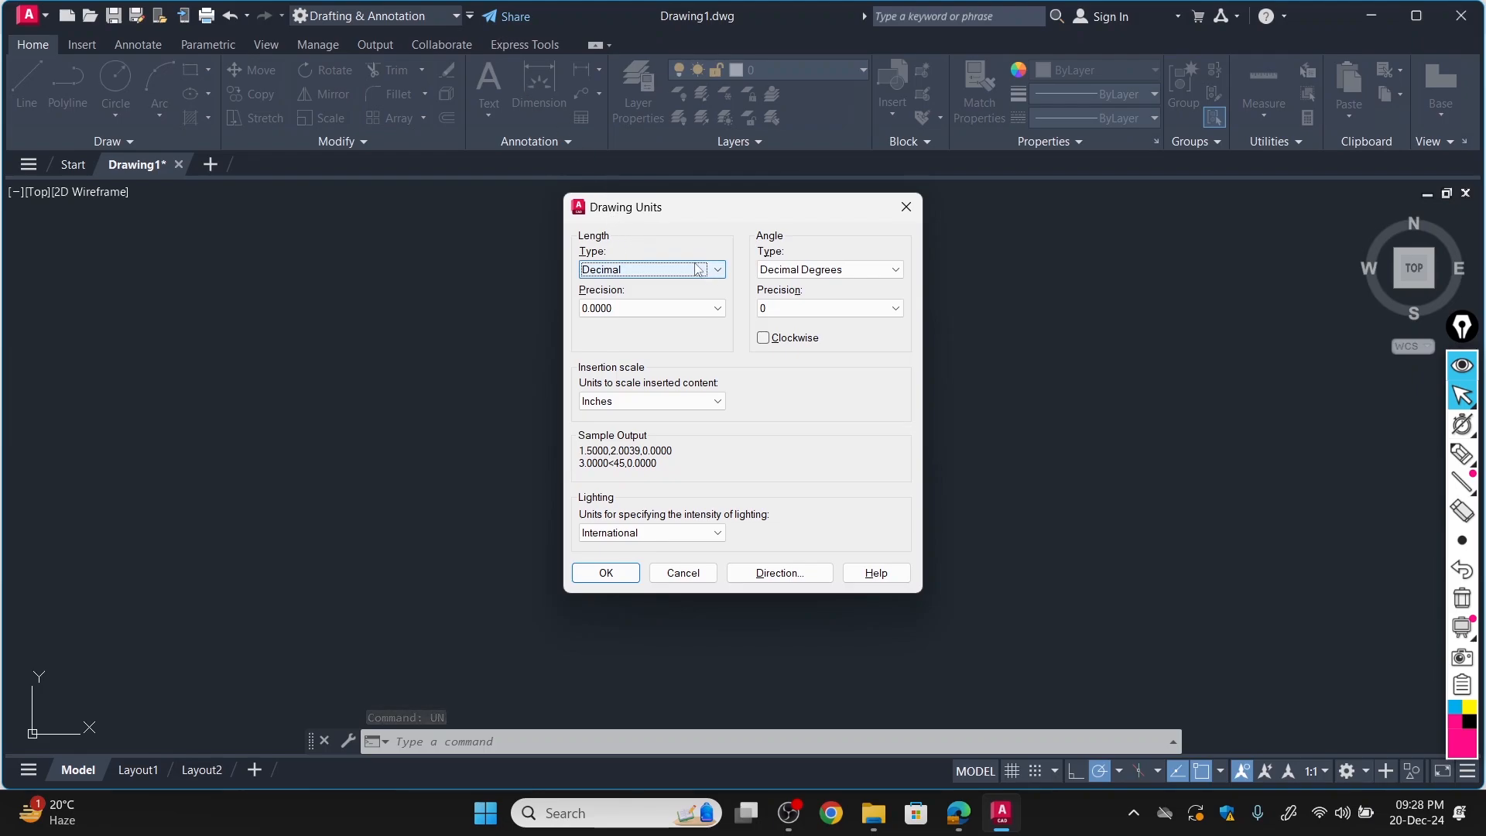
left_click(718, 269)
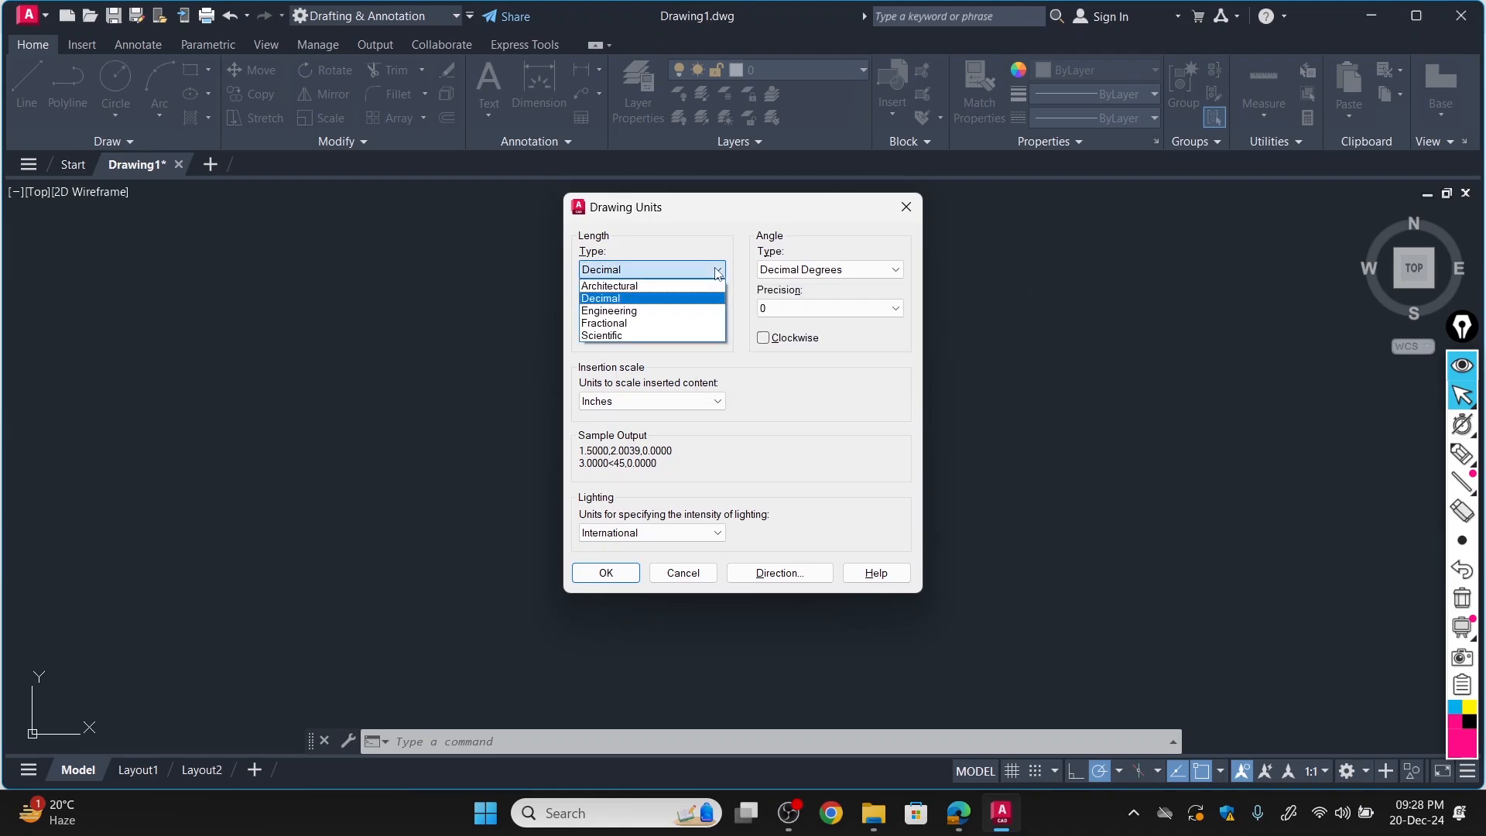
left_click(667, 283)
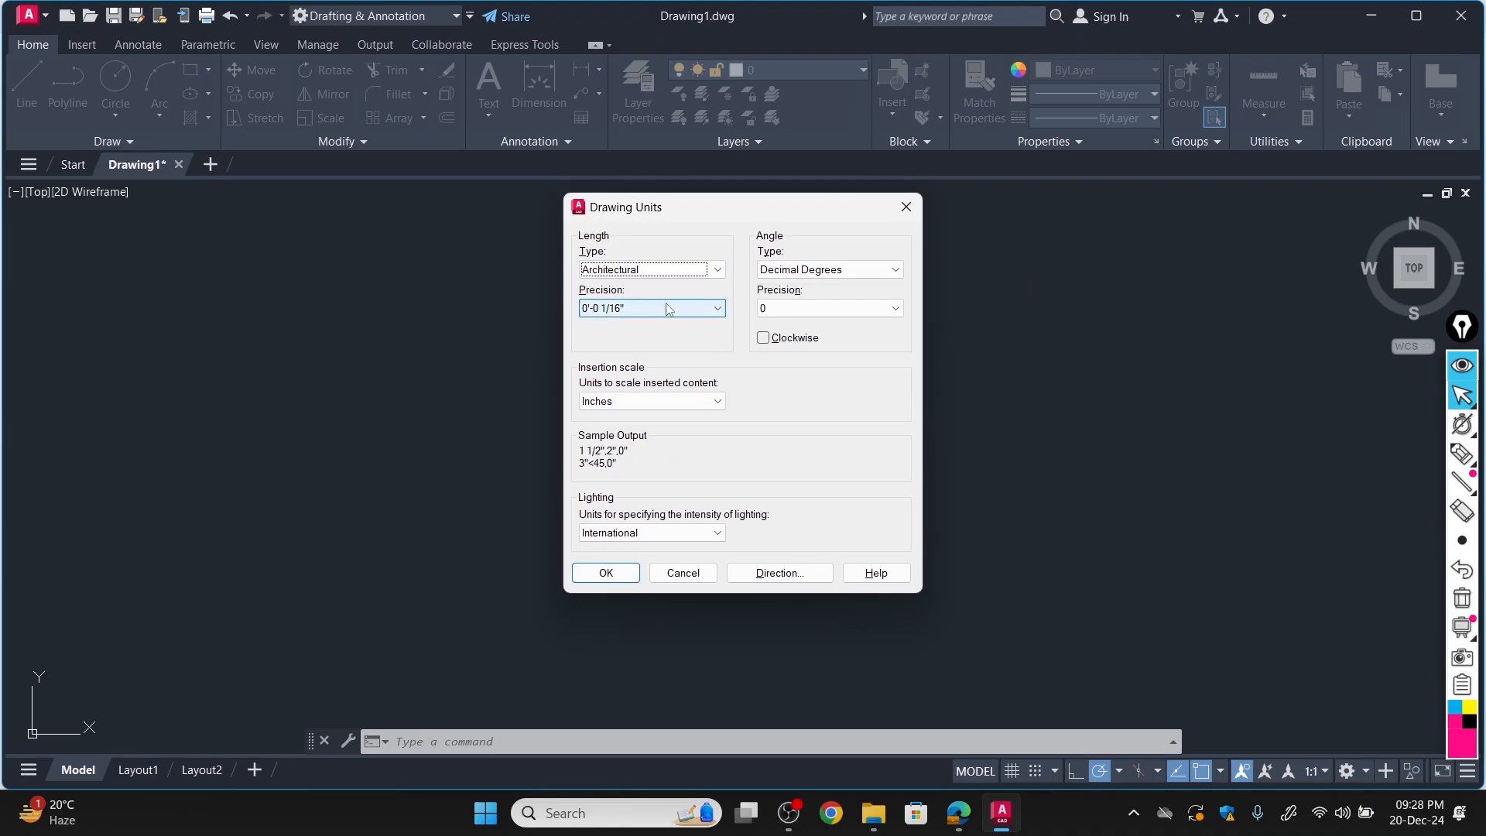
left_click(669, 310)
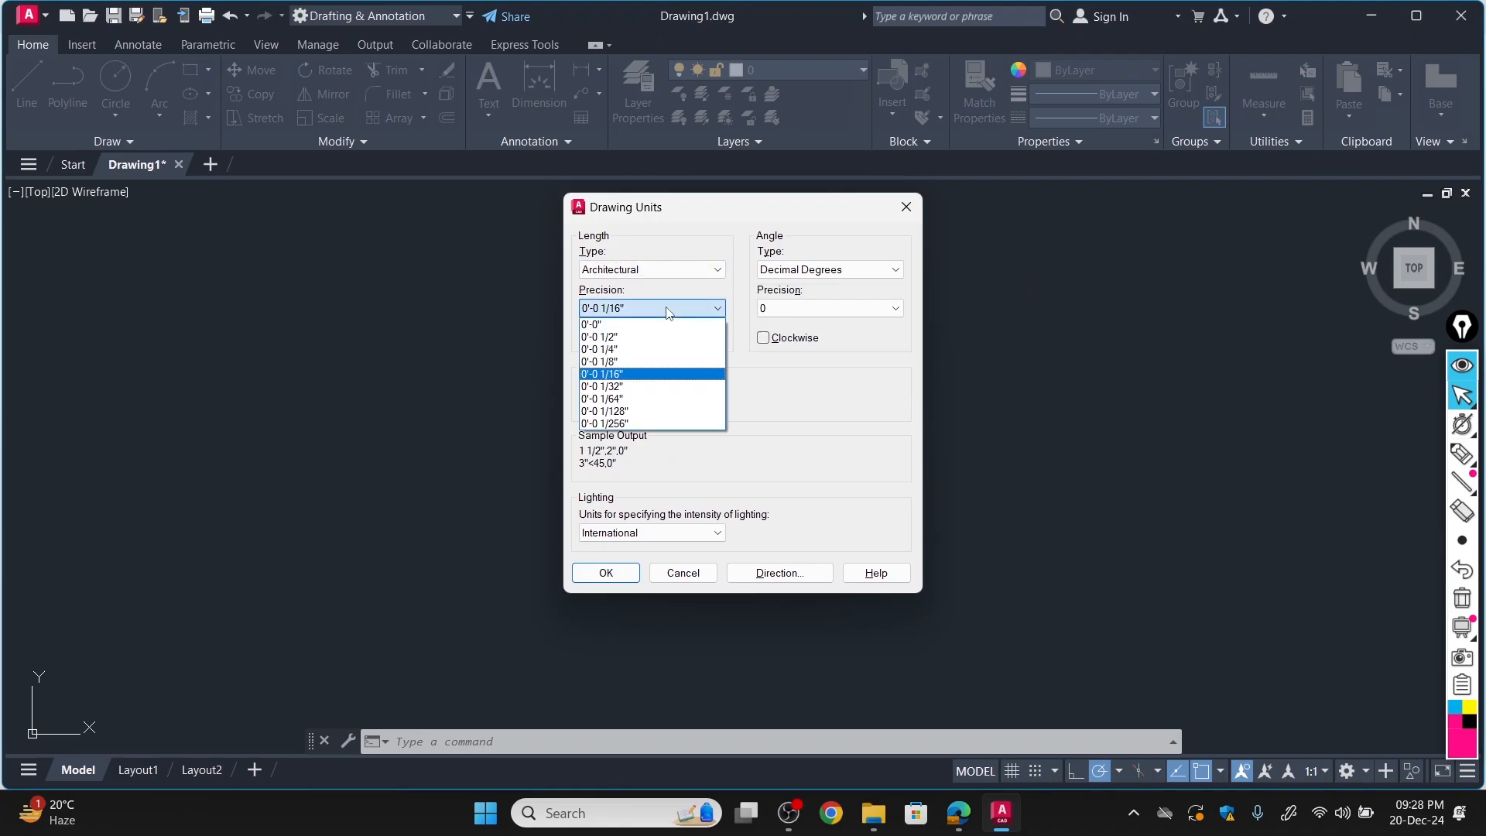
left_click(641, 349)
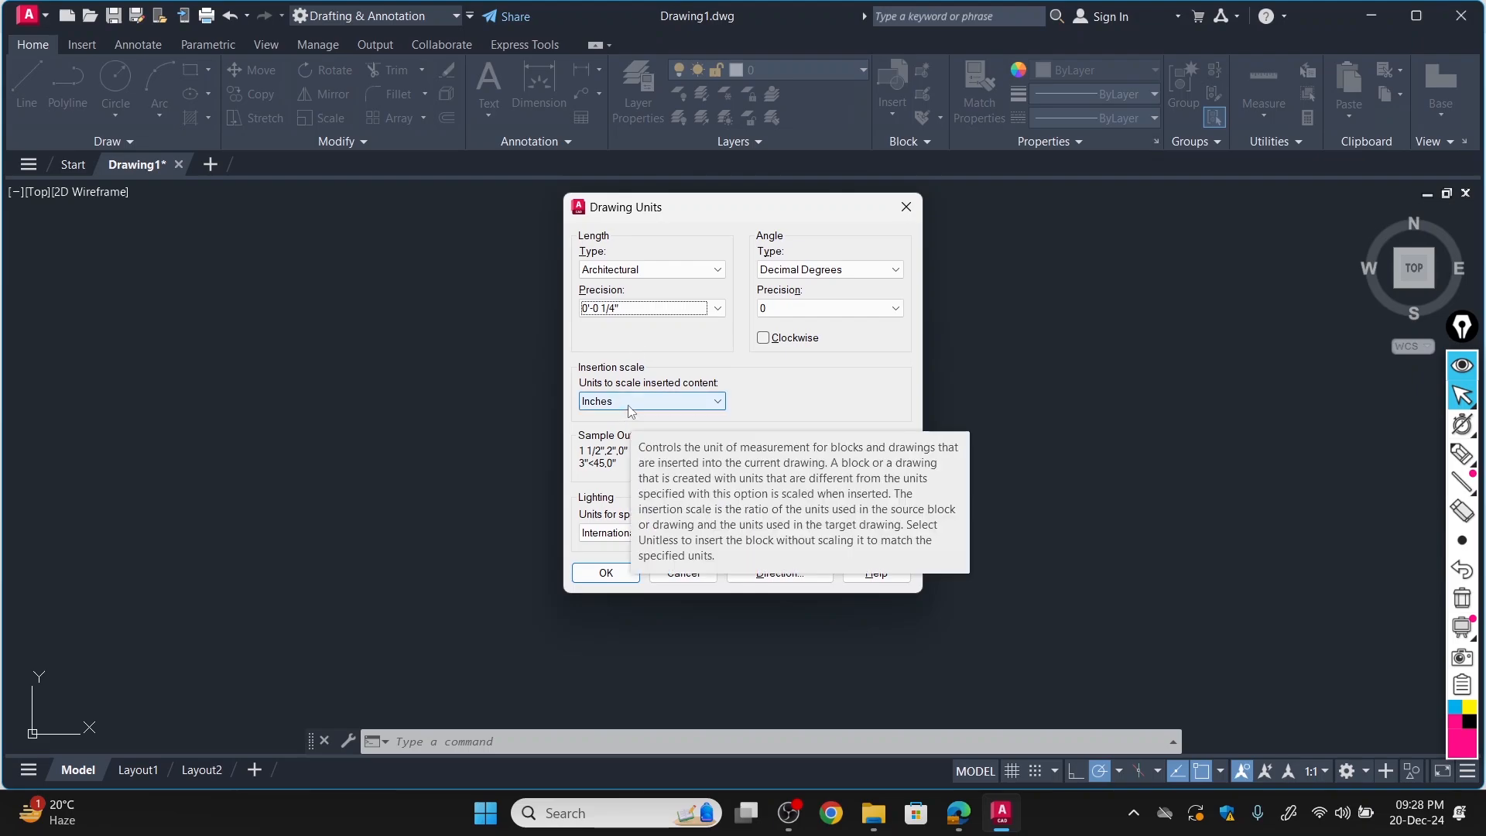
left_click(610, 572)
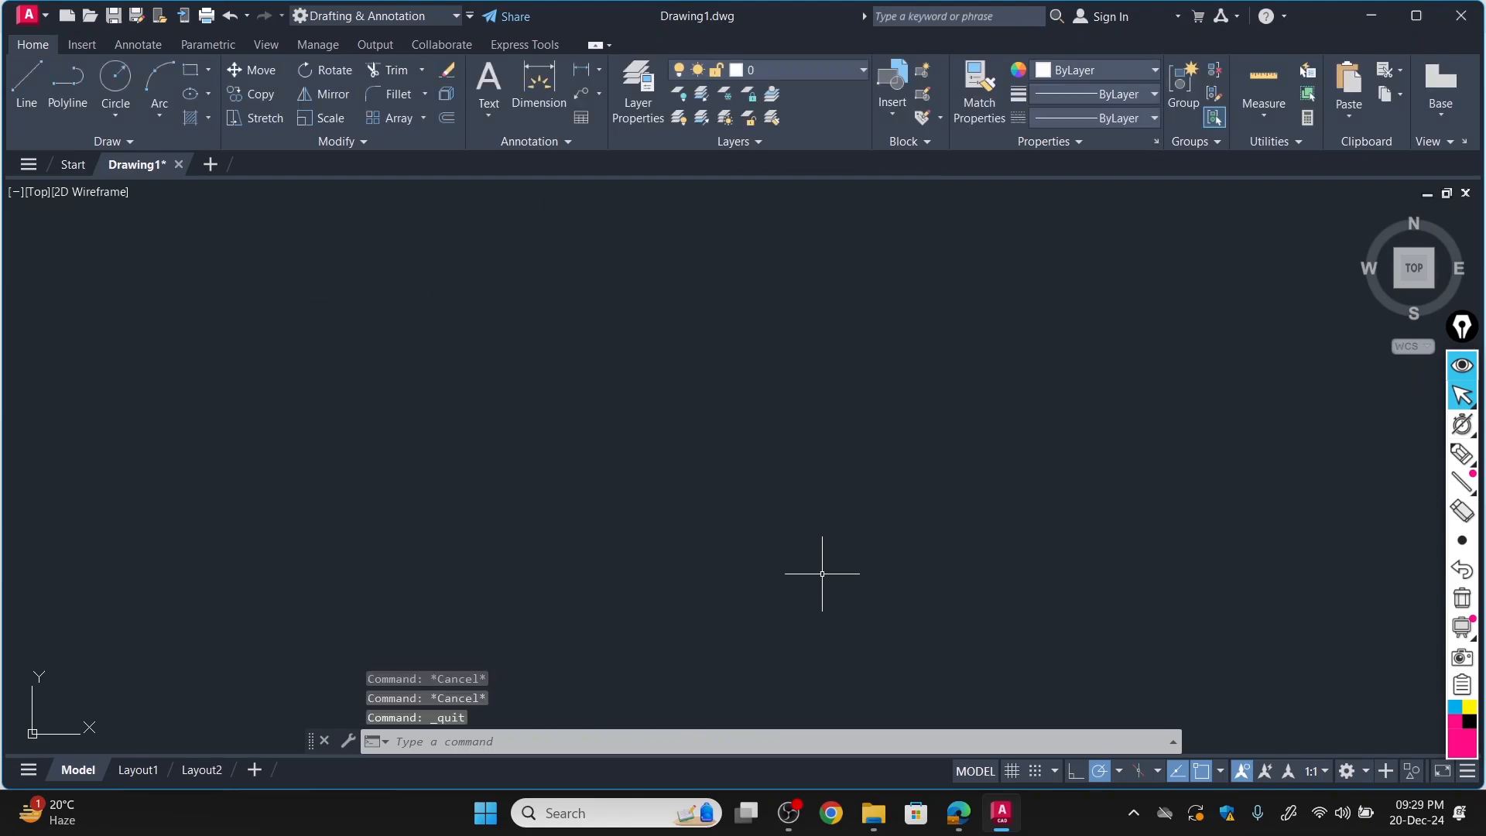
Draw the house outline as a rectangle using the Dimensions option, with length 60' and width 45'.
left_click(191, 72)
left_click(431, 356)
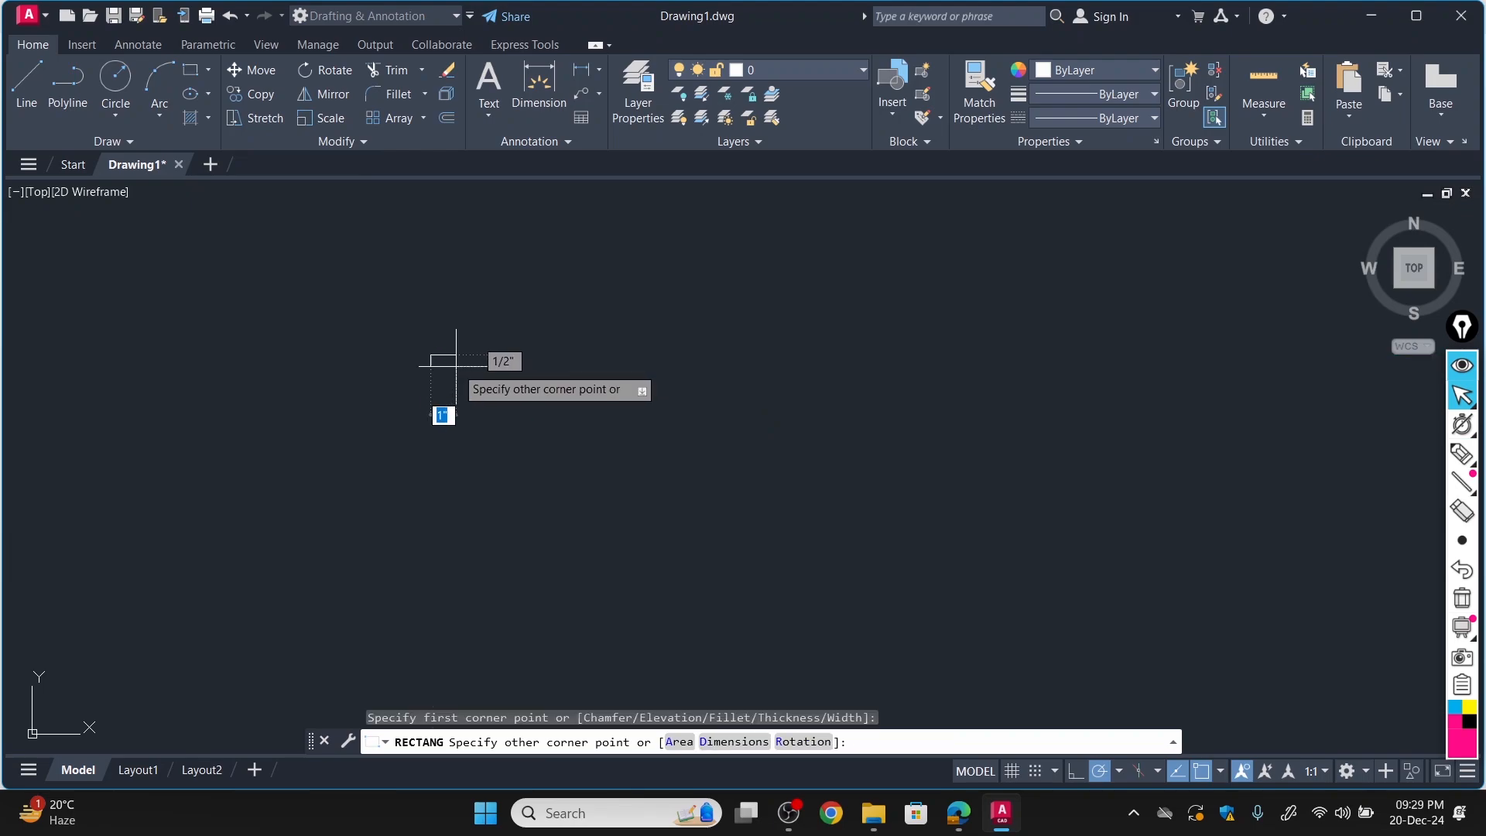
left_click(735, 742)
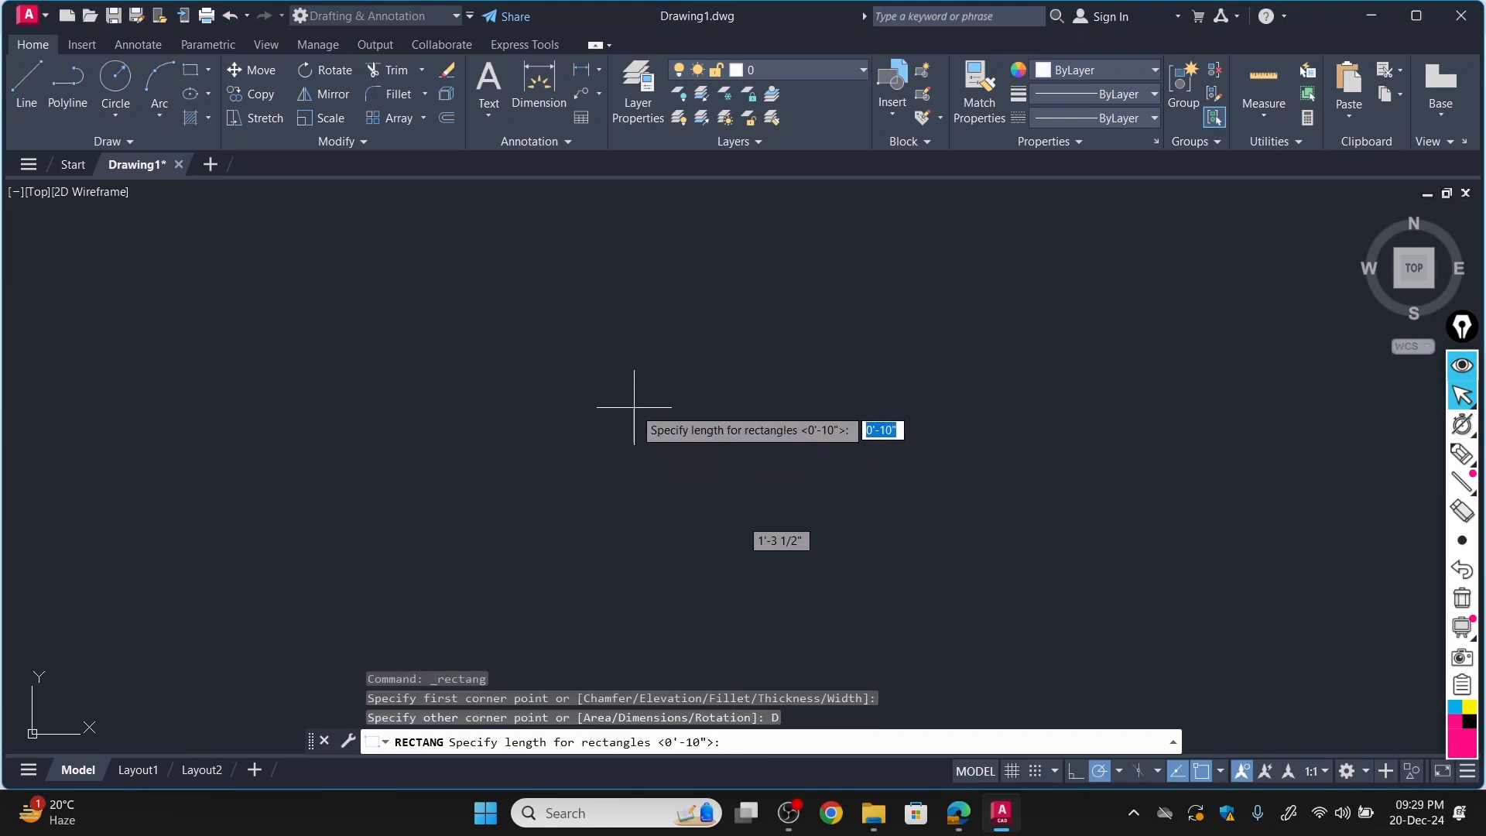
type("60")
key("Return")
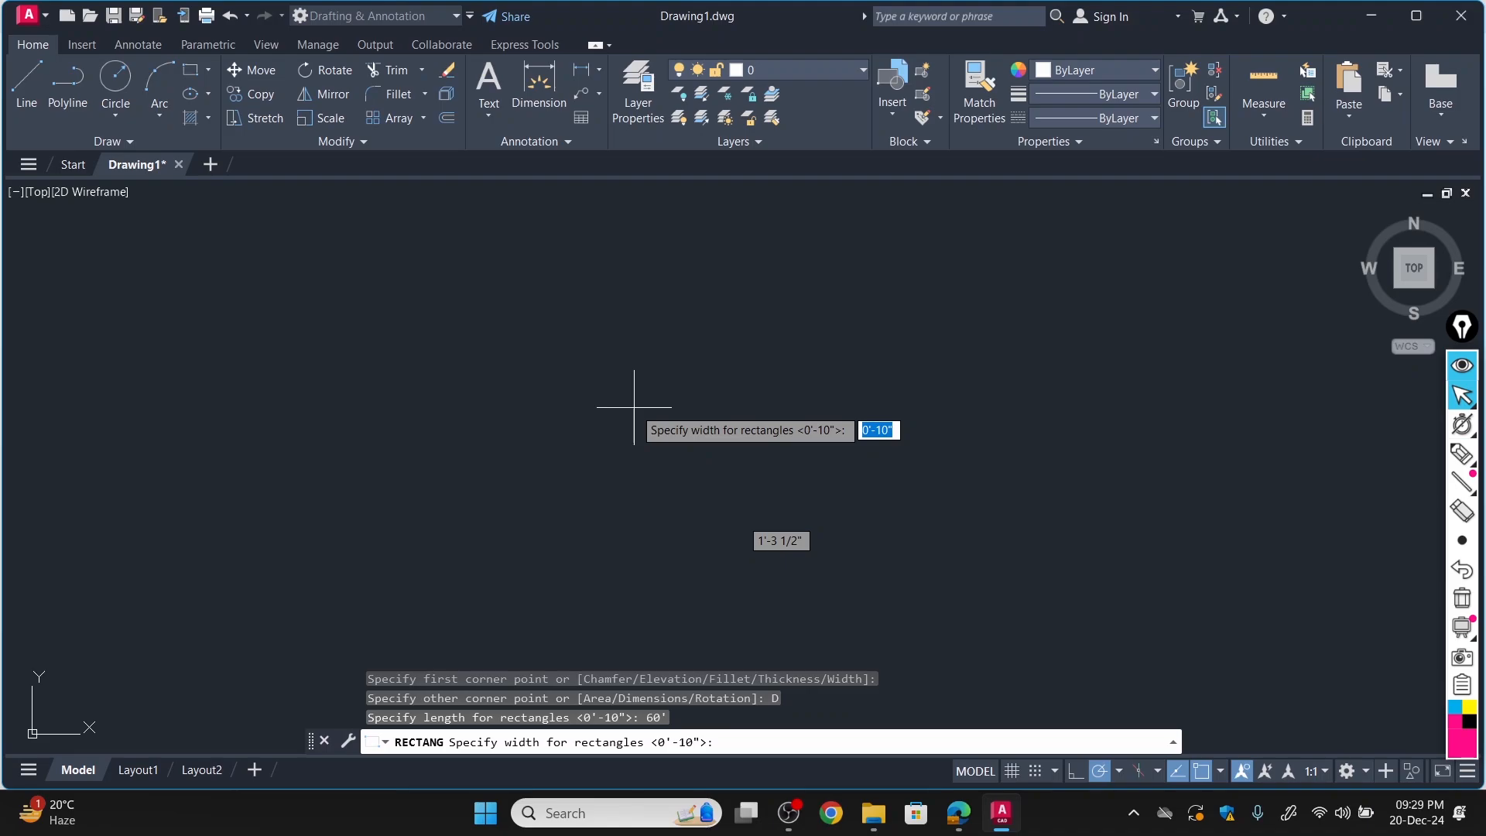
type("45")
key("Return")
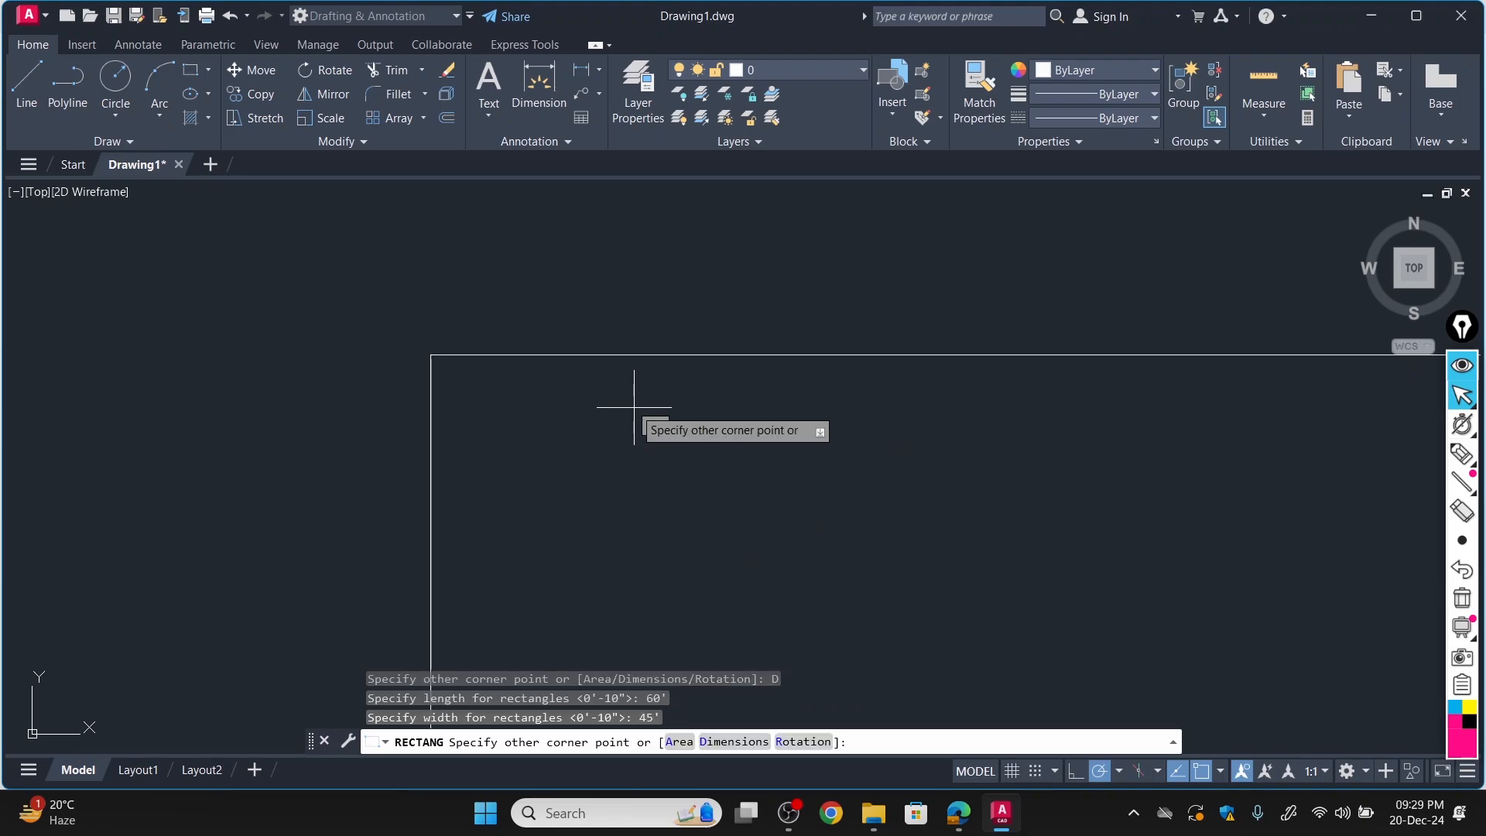
left_click(569, 422)
scroll(465, 400, "down", 1)
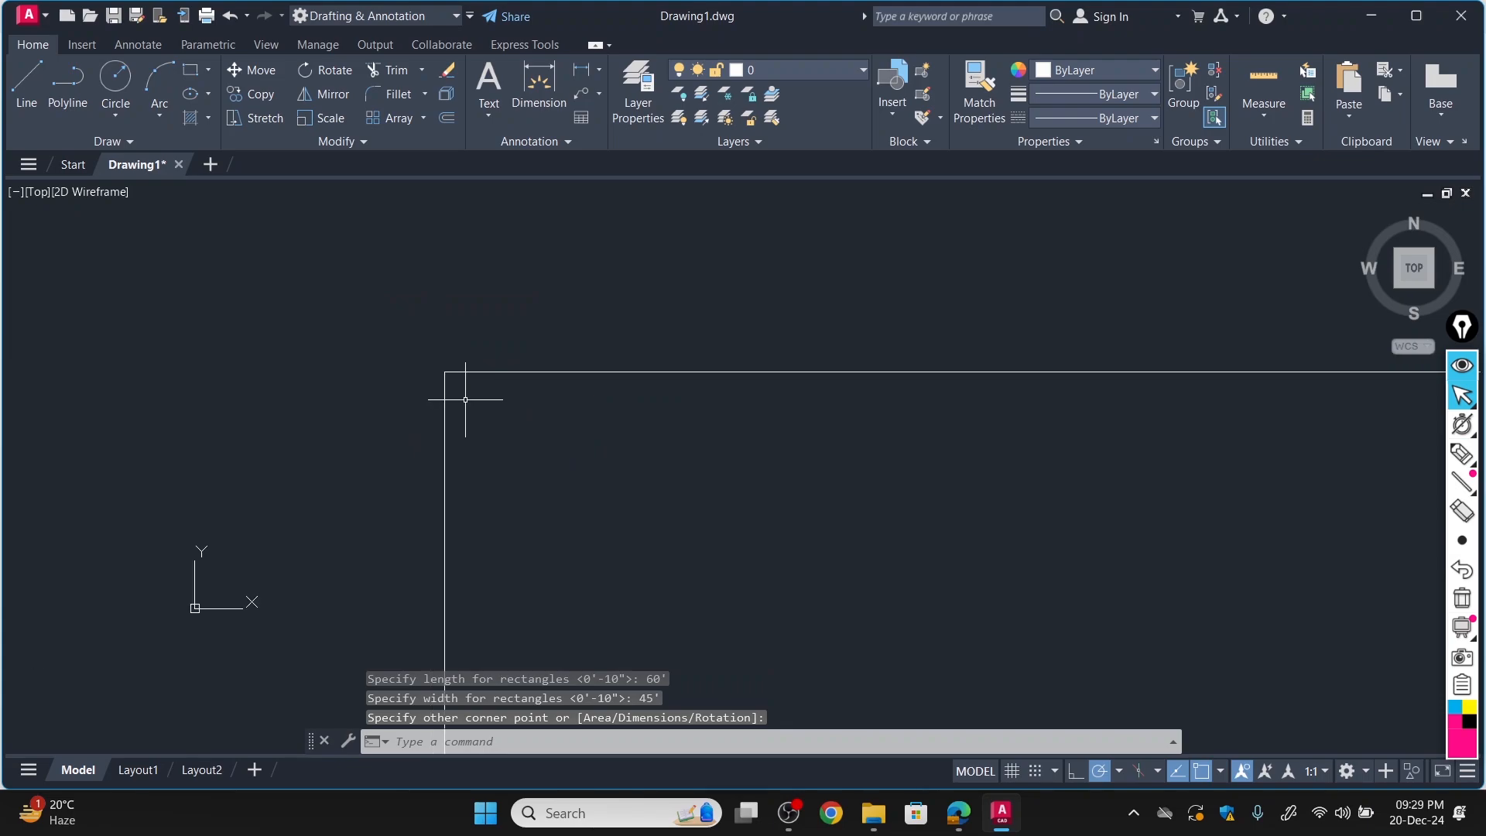
scroll(534, 399, "down", 6)
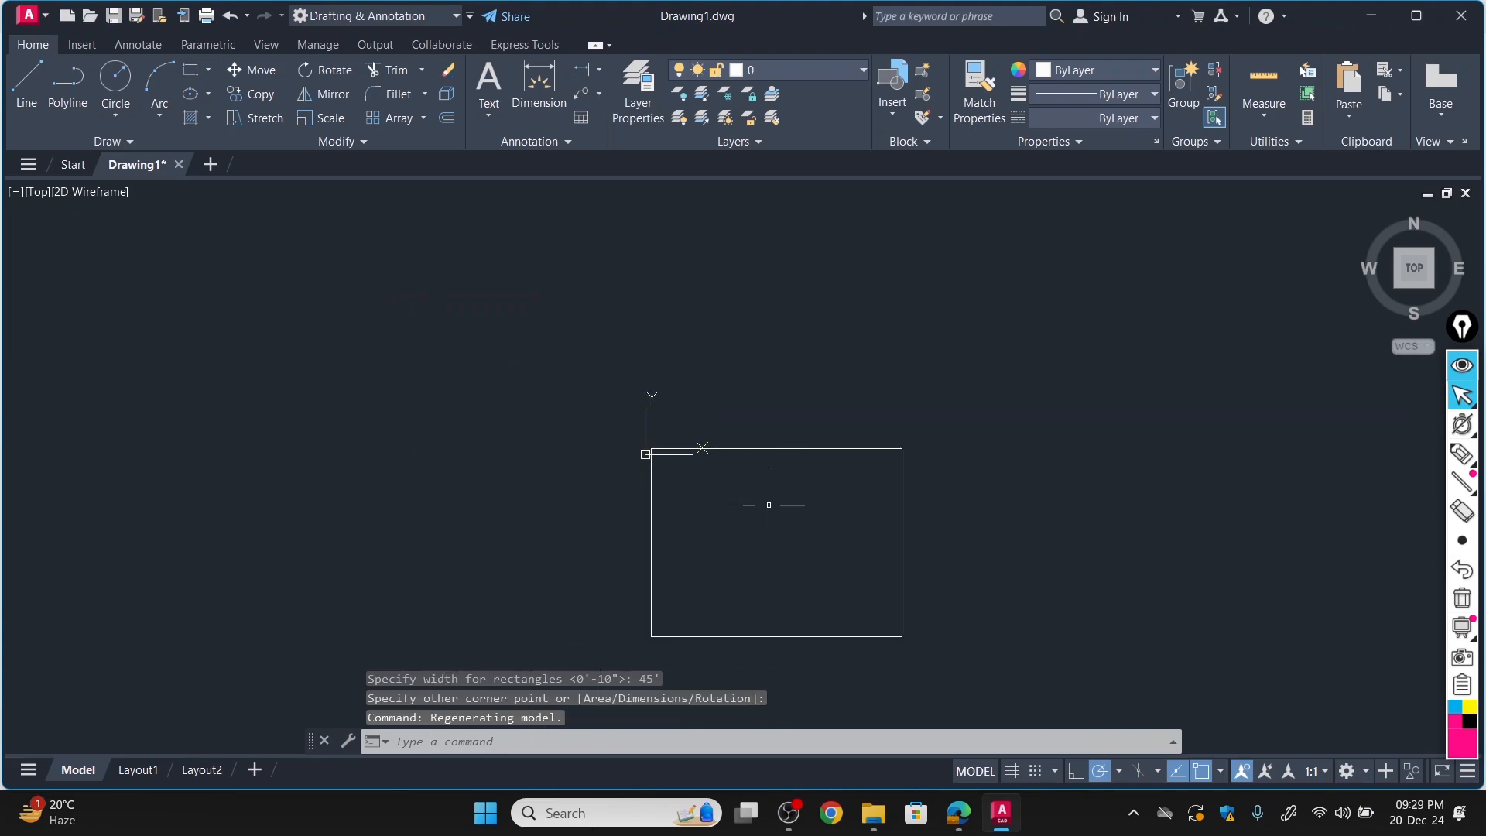
scroll(769, 505, "up", 4)
mouse_move(759, 487)
middle_mouse_down()
mouse_move(727, 310)
mouse_move(727, 322)
middle_mouse_up()
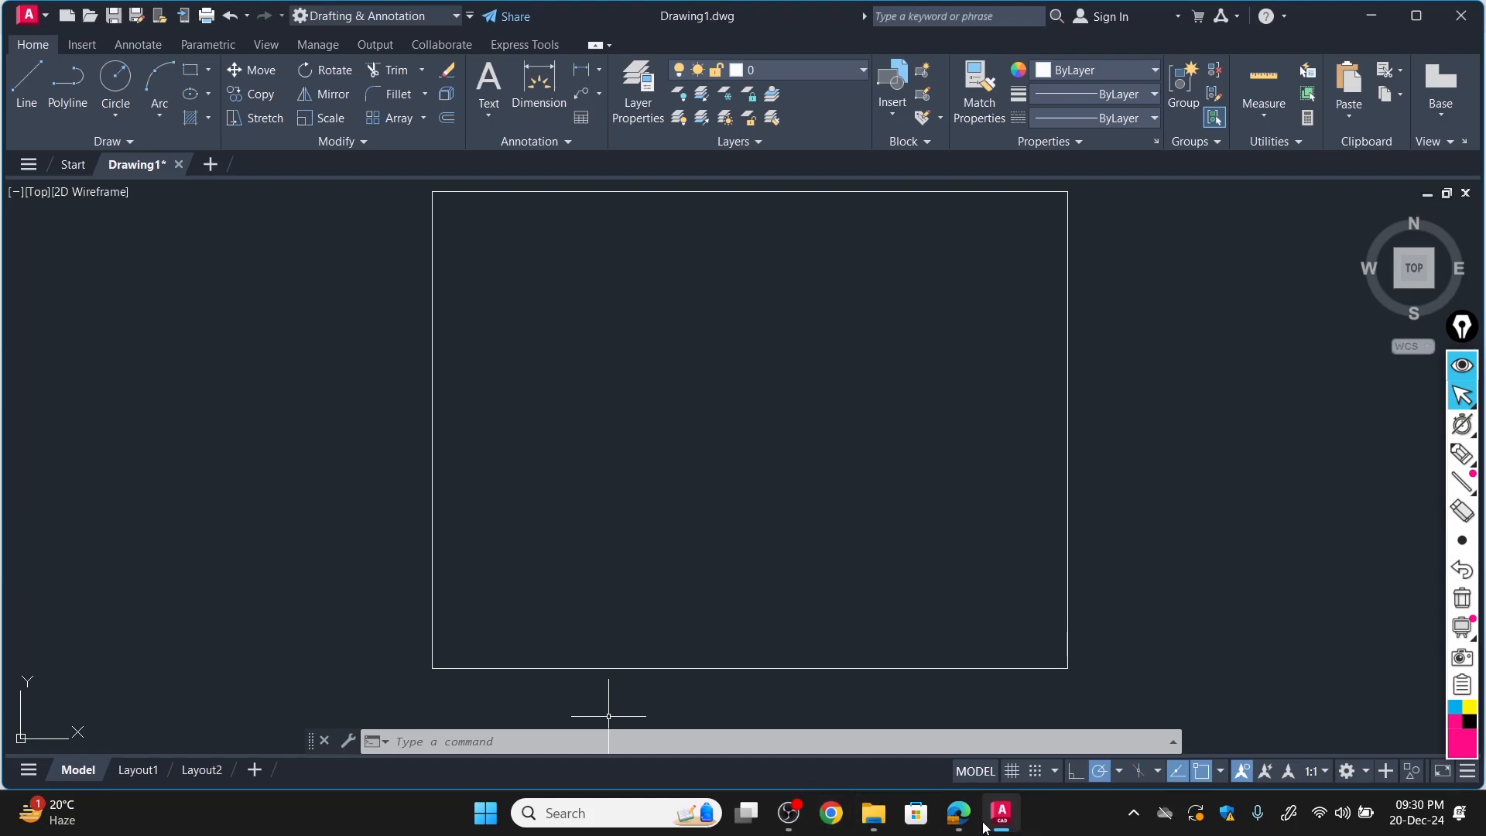
Switch to the floor plan PDF in Edge, underline the Bed Room #1 label and circle that room's two 20' dimensions.
left_click(958, 813)
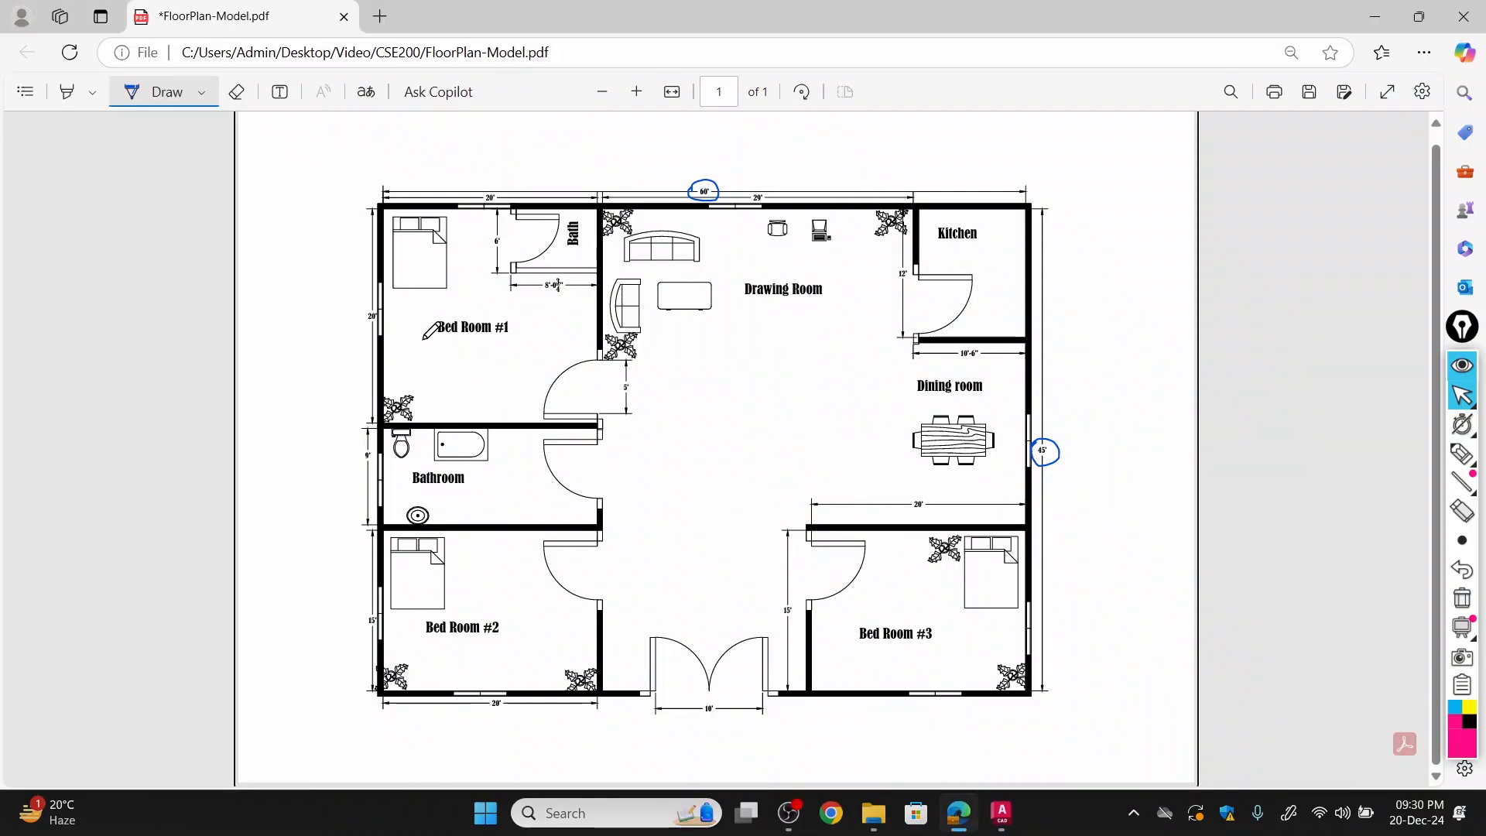
left_click_drag(424, 344, 517, 342)
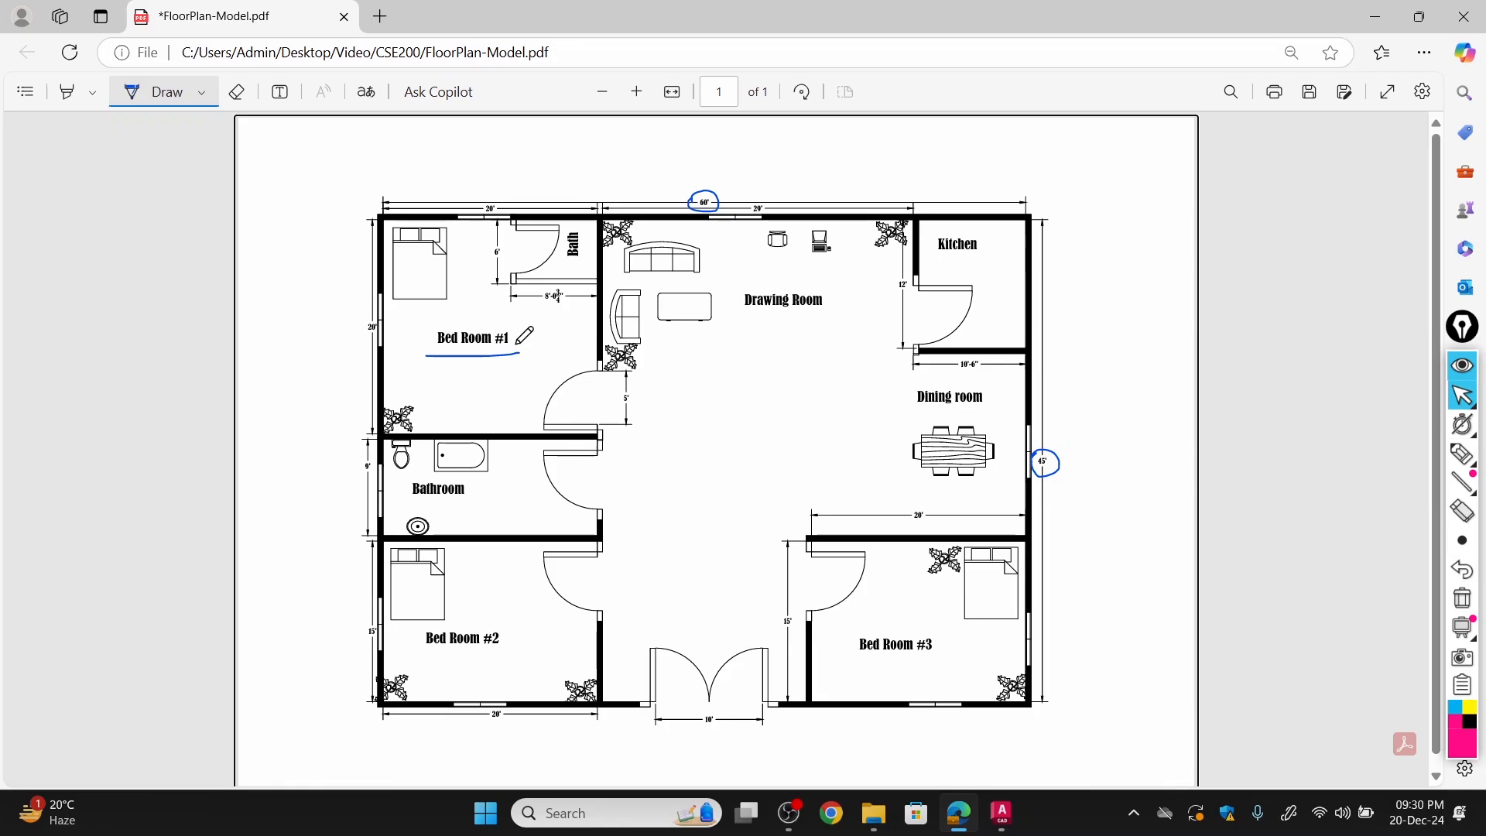
key("ctrl+plus")
key("ctrl+plus")
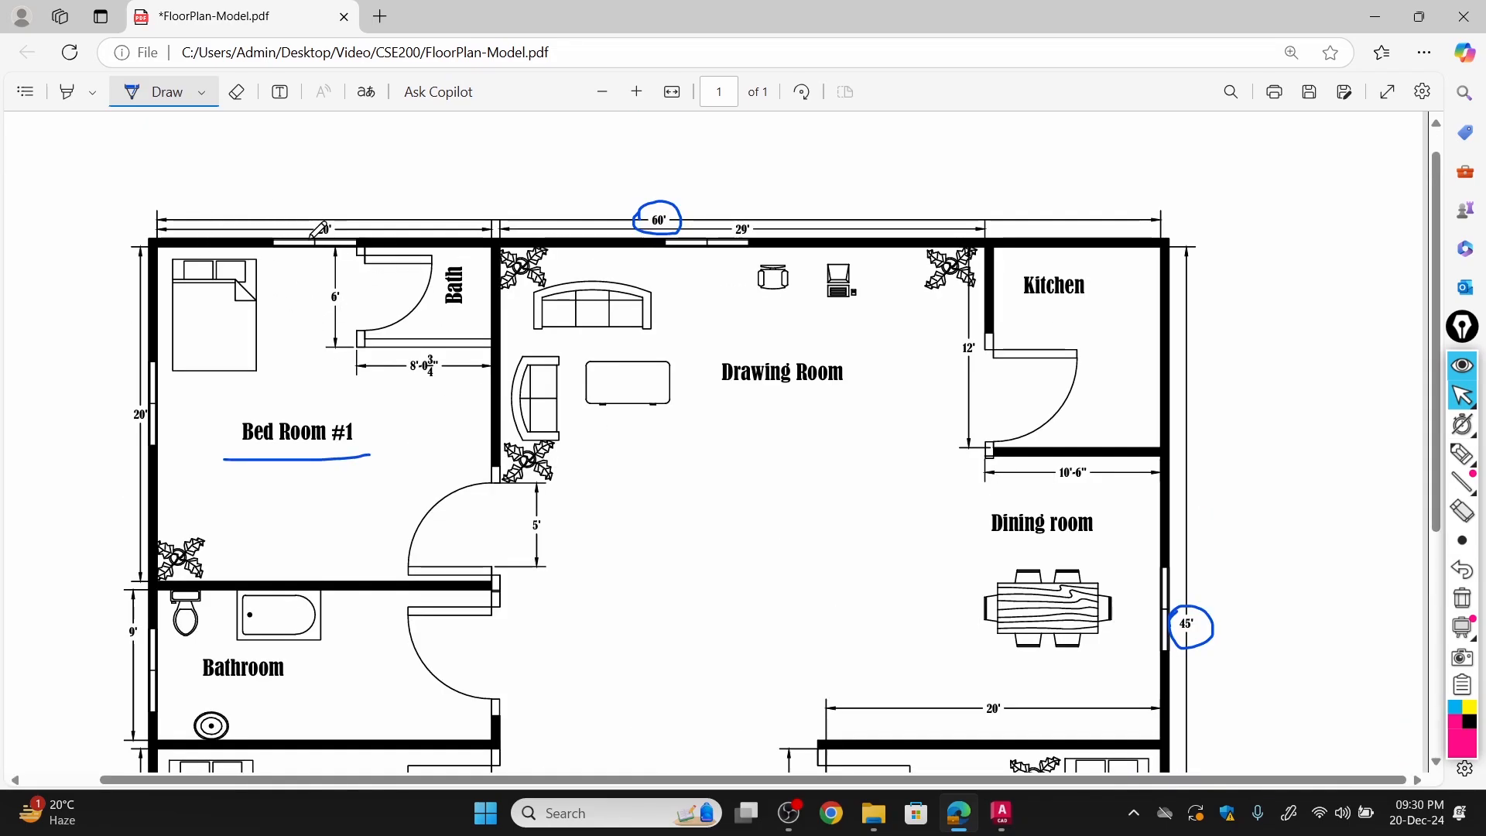
mouse_move(319, 219)
left_mouse_down()
mouse_move(342, 227)
mouse_move(317, 232)
left_mouse_up()
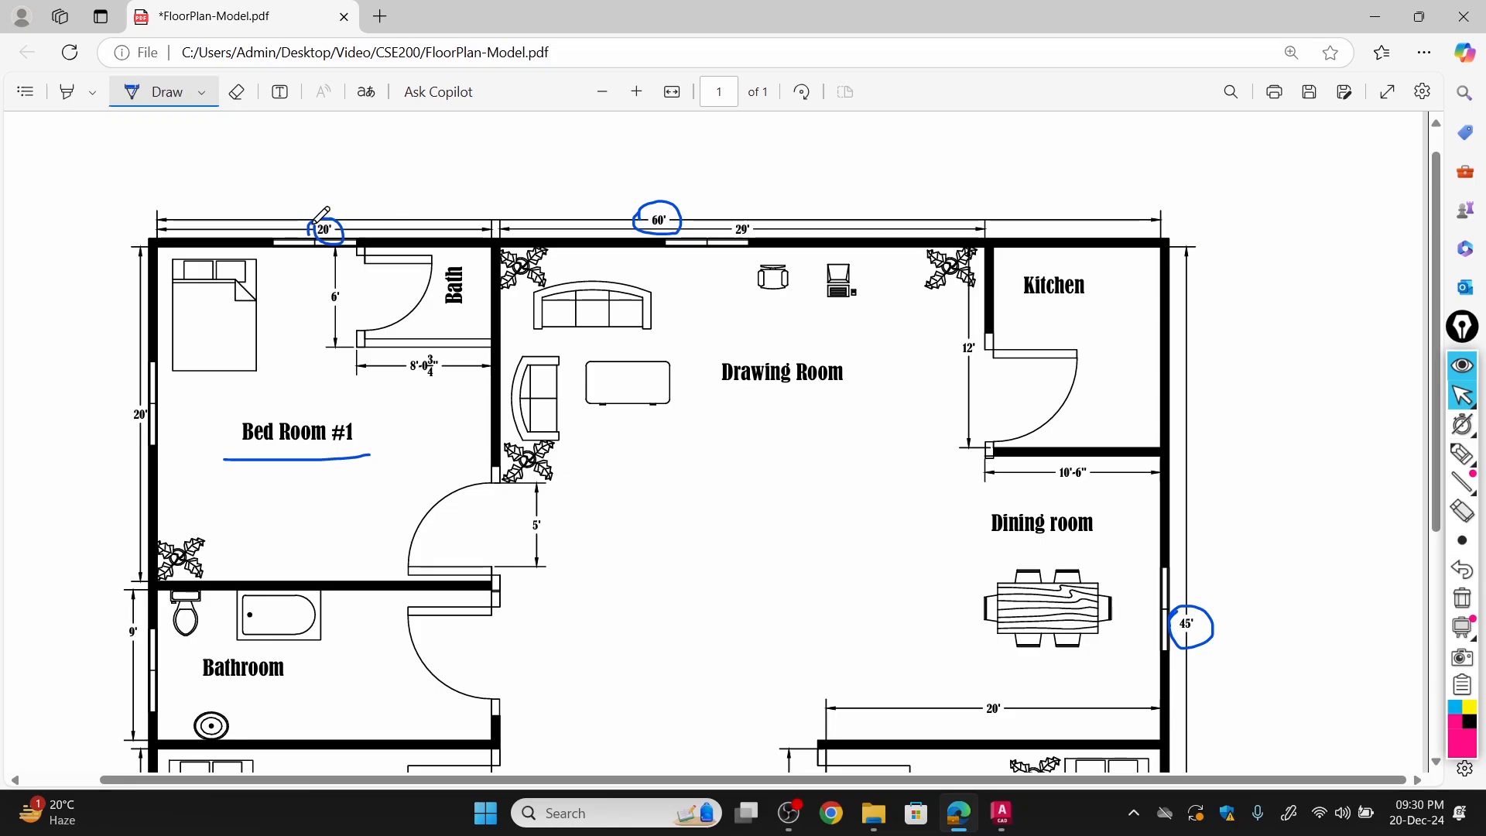
mouse_move(126, 412)
left_mouse_down()
mouse_move(161, 407)
mouse_move(130, 432)
mouse_move(127, 398)
left_mouse_up()
scroll(146, 432, "up", 2, "ctrl")
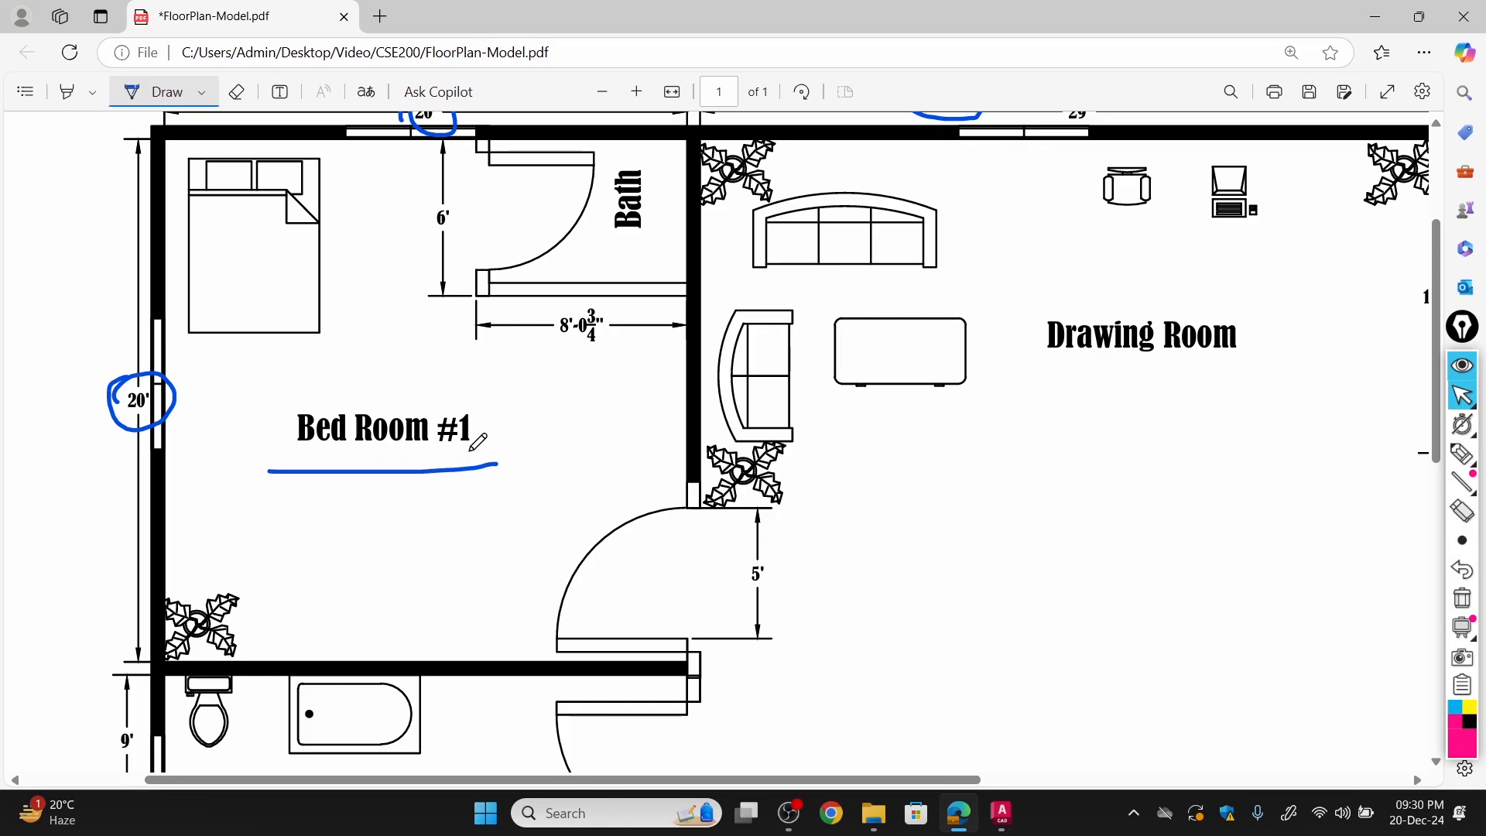
scroll(477, 441, "down", 3, "ctrl")
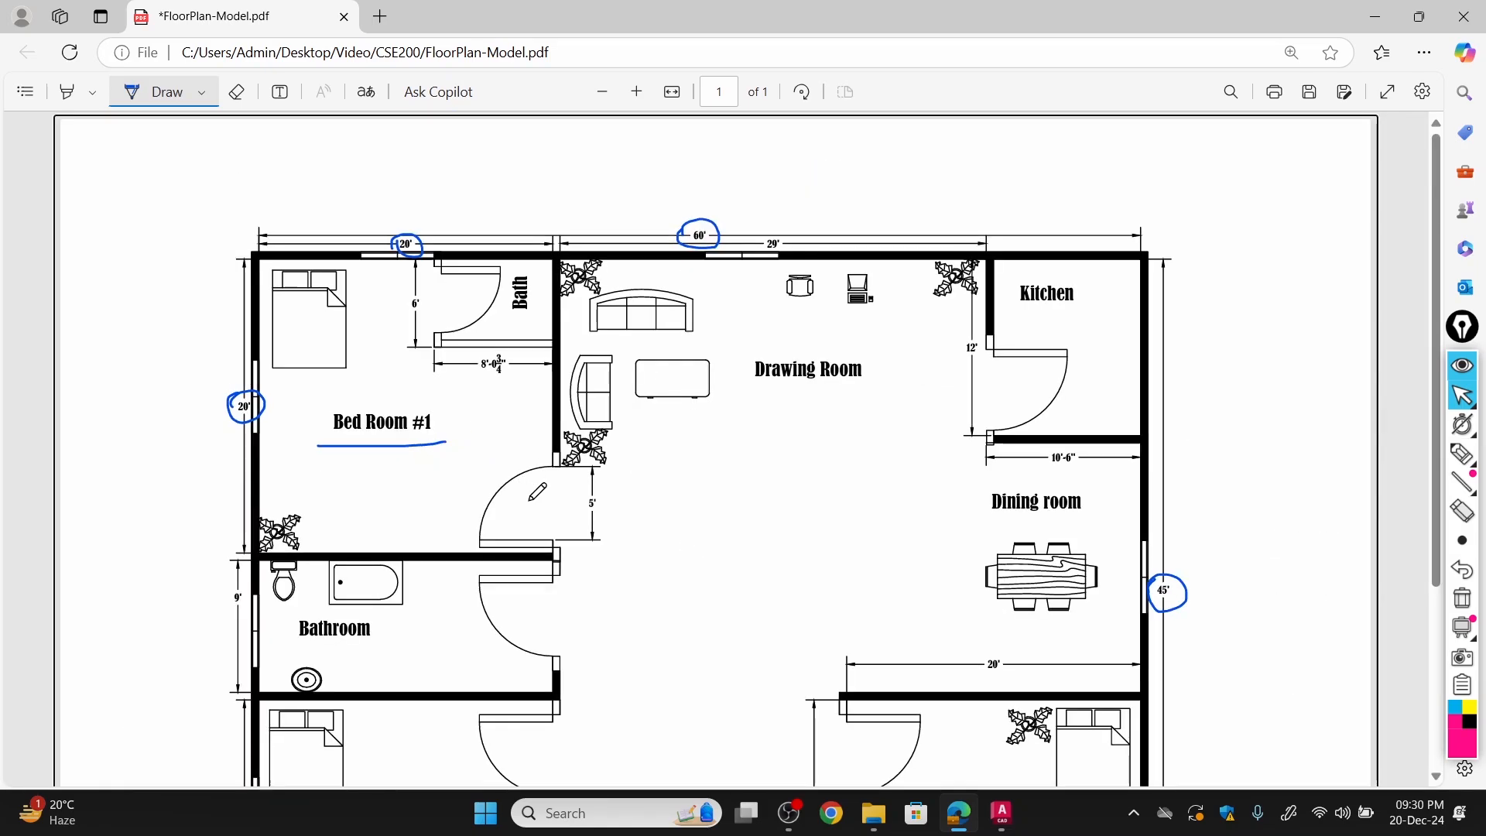
Switch to AutoCAD and draw a 20' line from the outline's upper-left corner along its upper edge.
left_click(1001, 813)
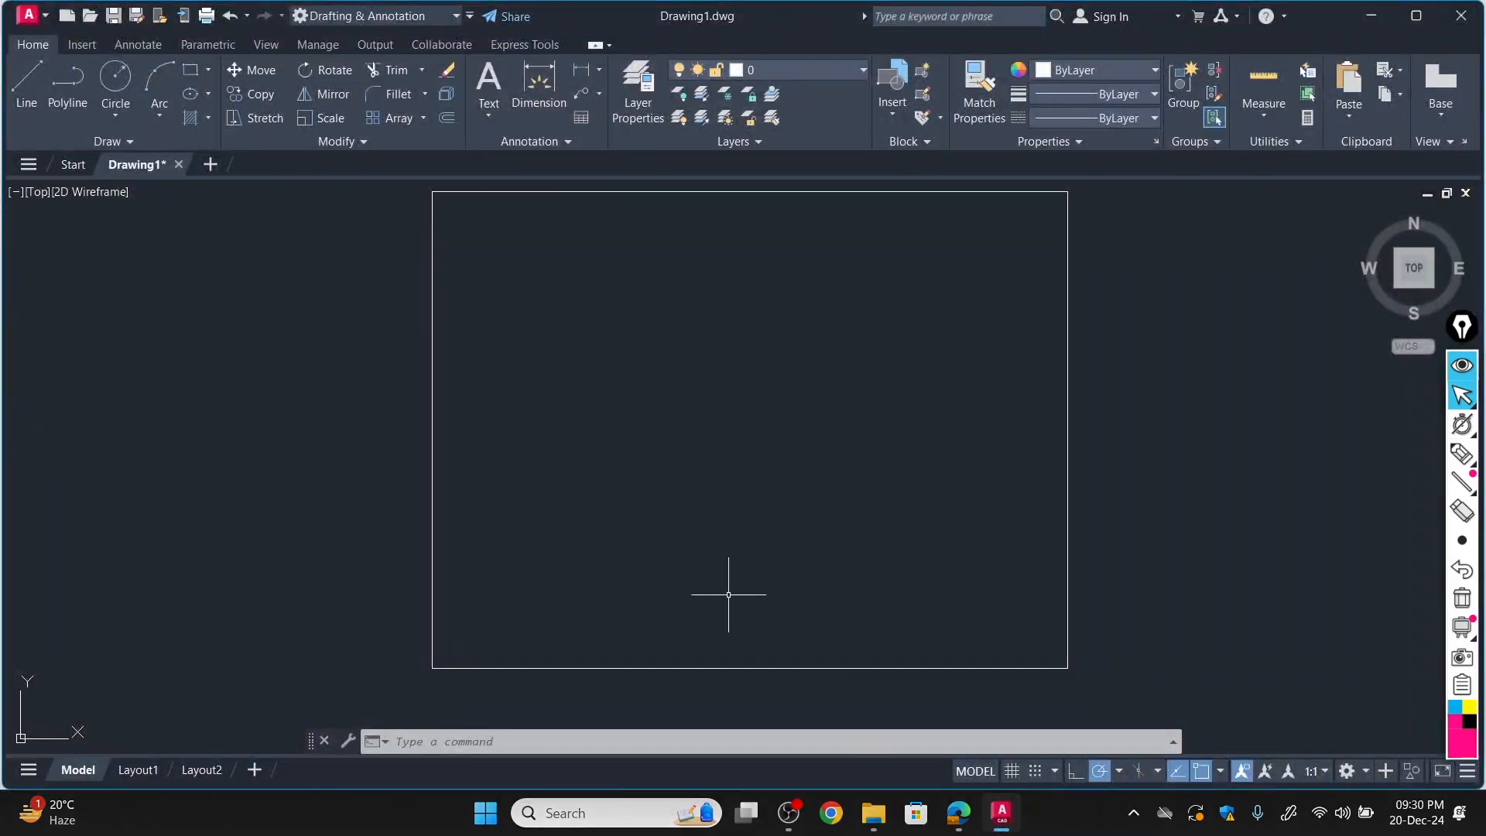
left_click(23, 83)
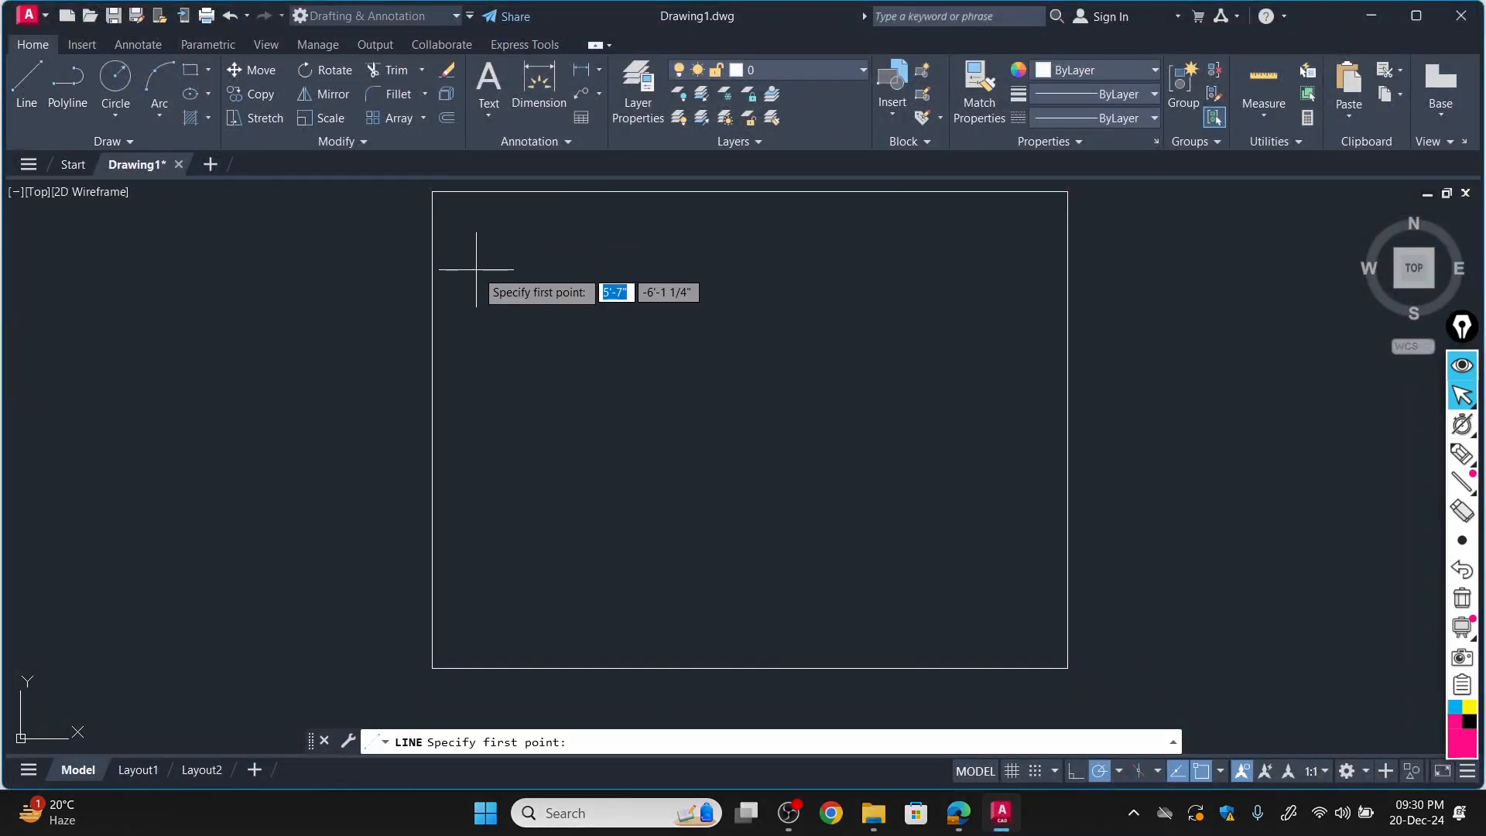
left_click(431, 190)
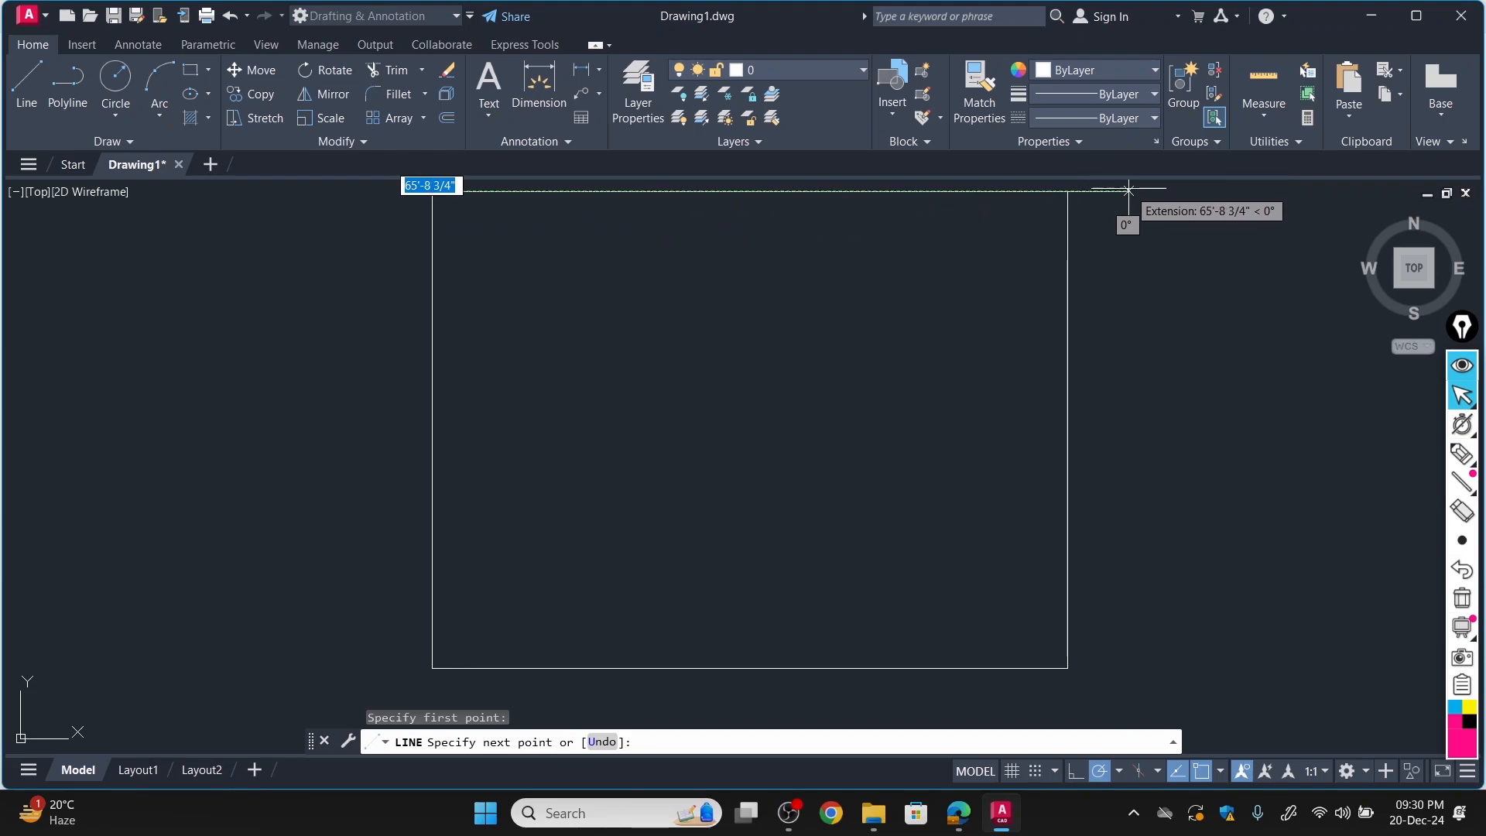
type("2")
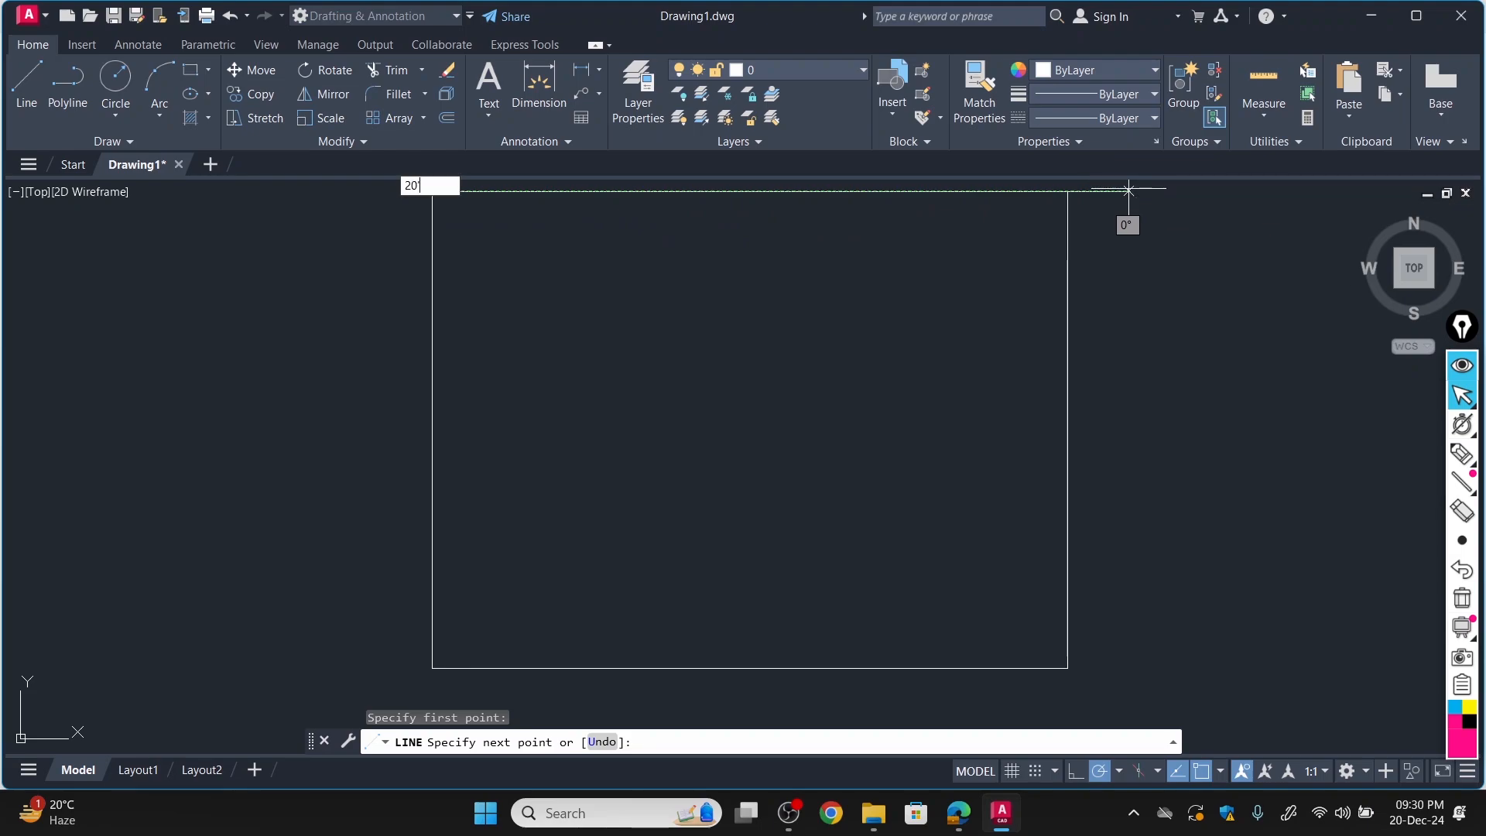
type("0")
key("Return")
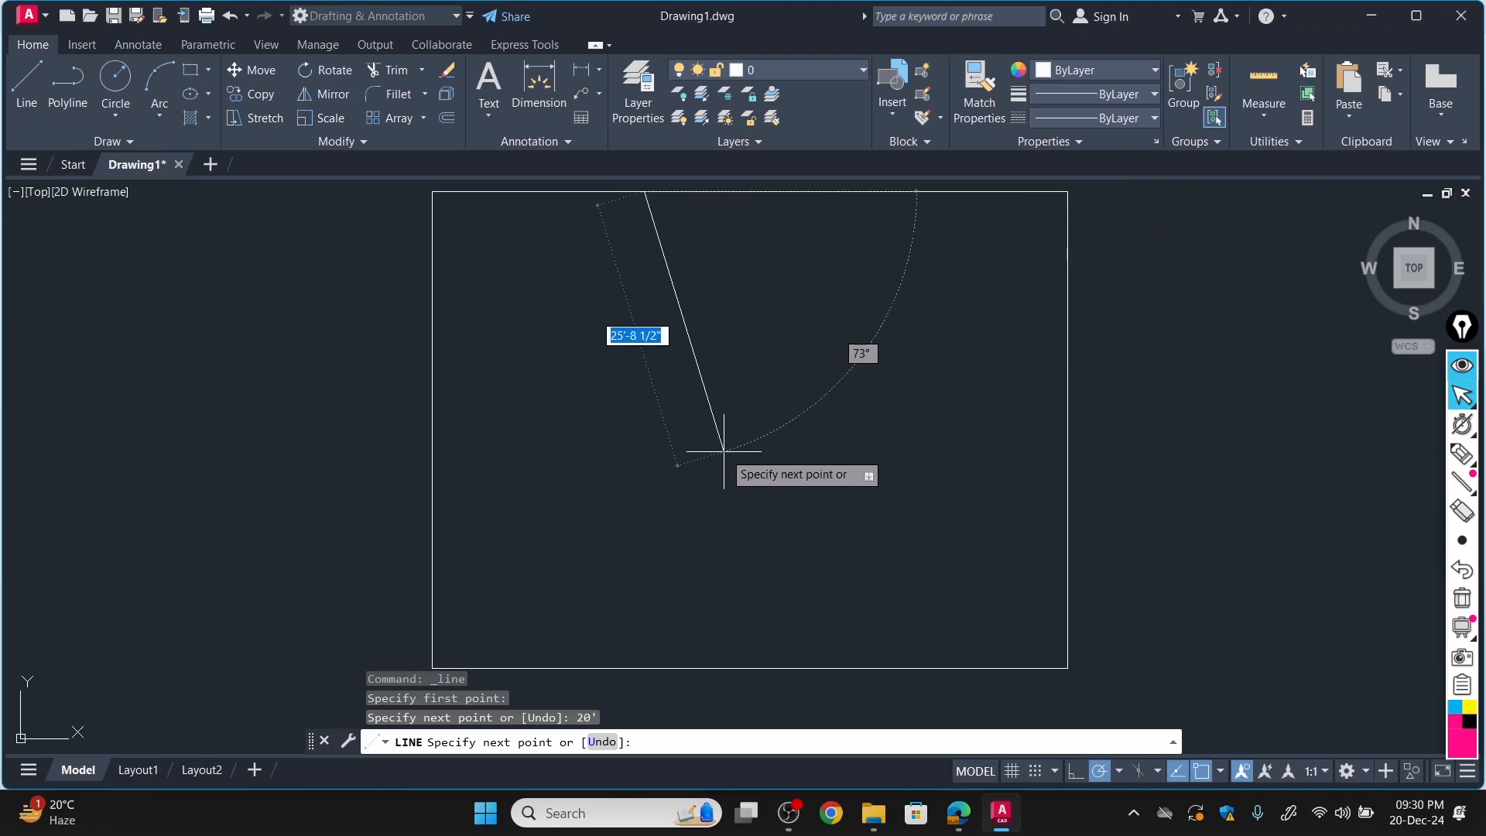
Complete Bed Room #1 by continuing the line 20' downward and 20' leftward to the outline's left edge.
type("20")
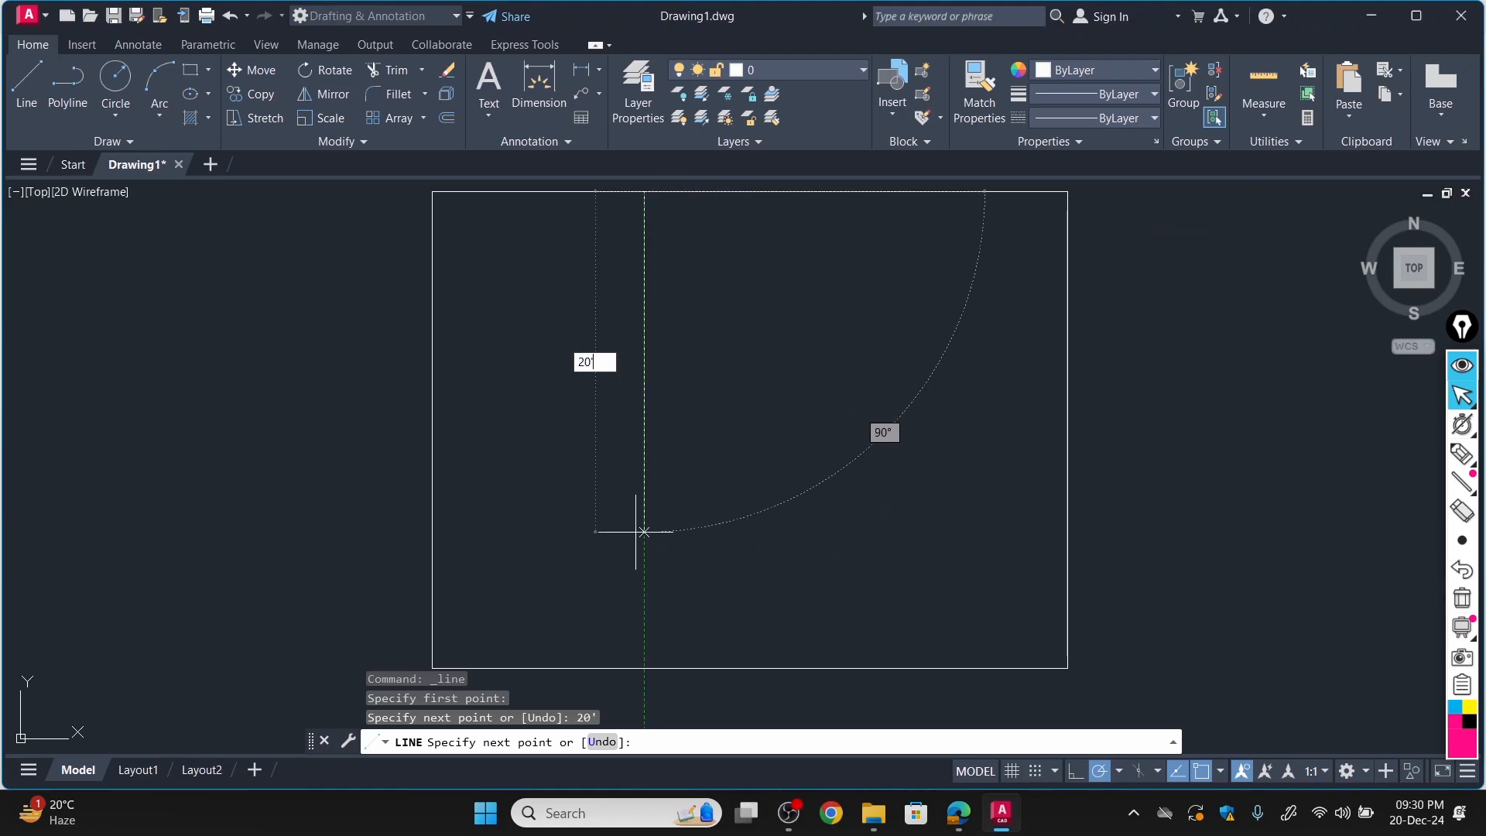
key("Return")
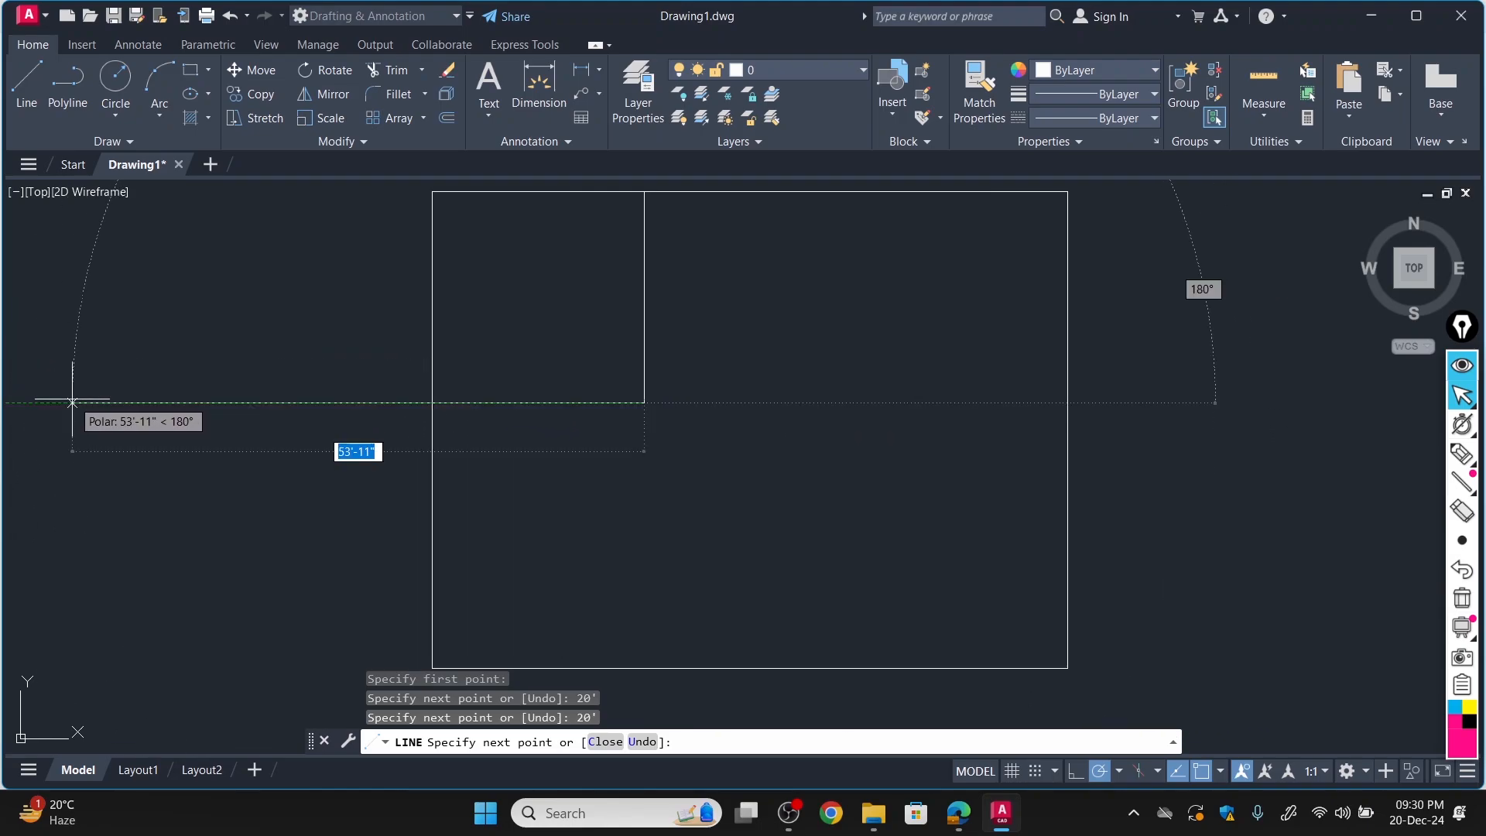
type("20")
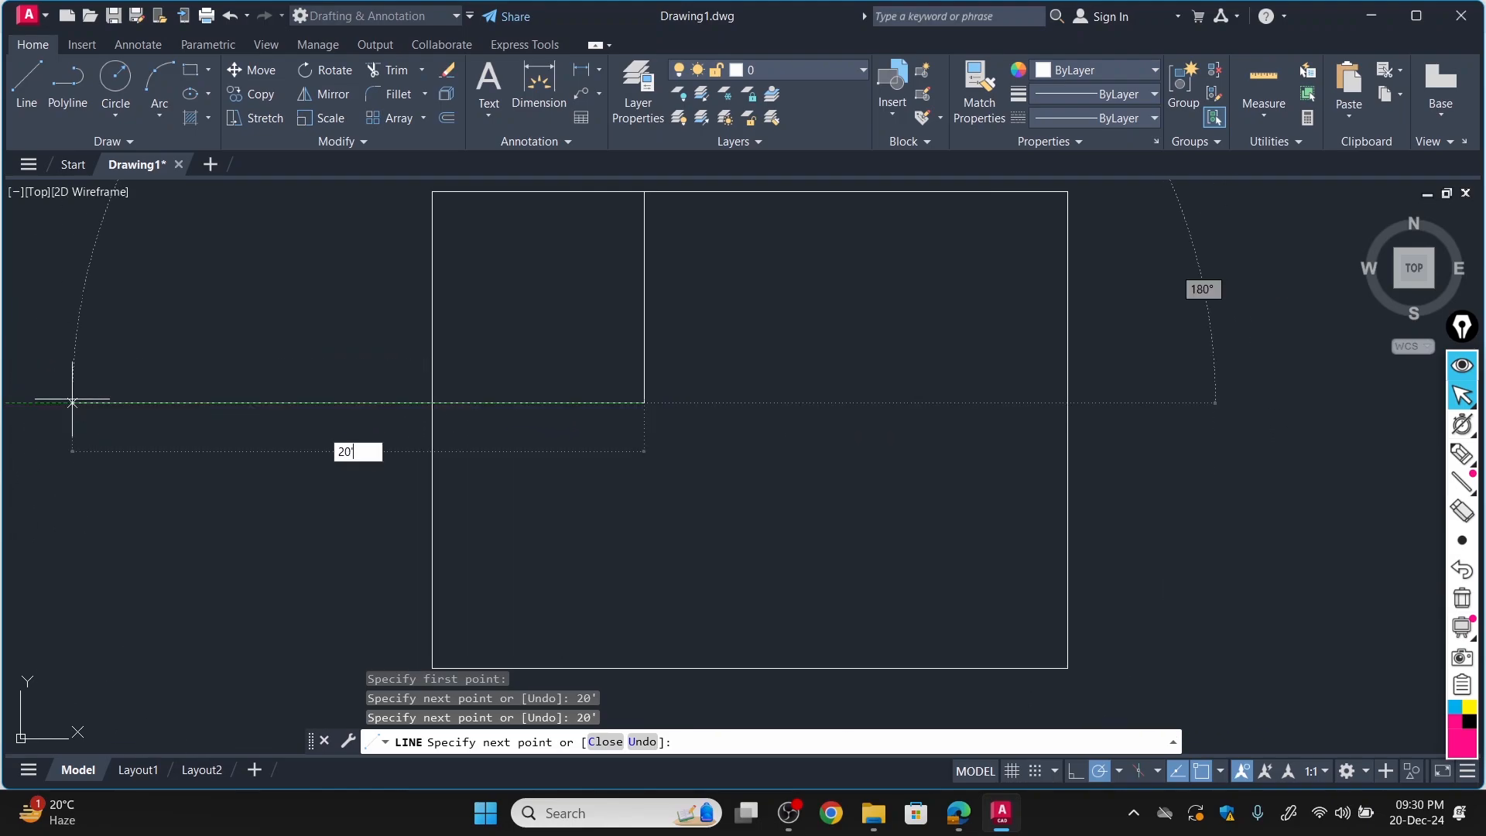
key("Return")
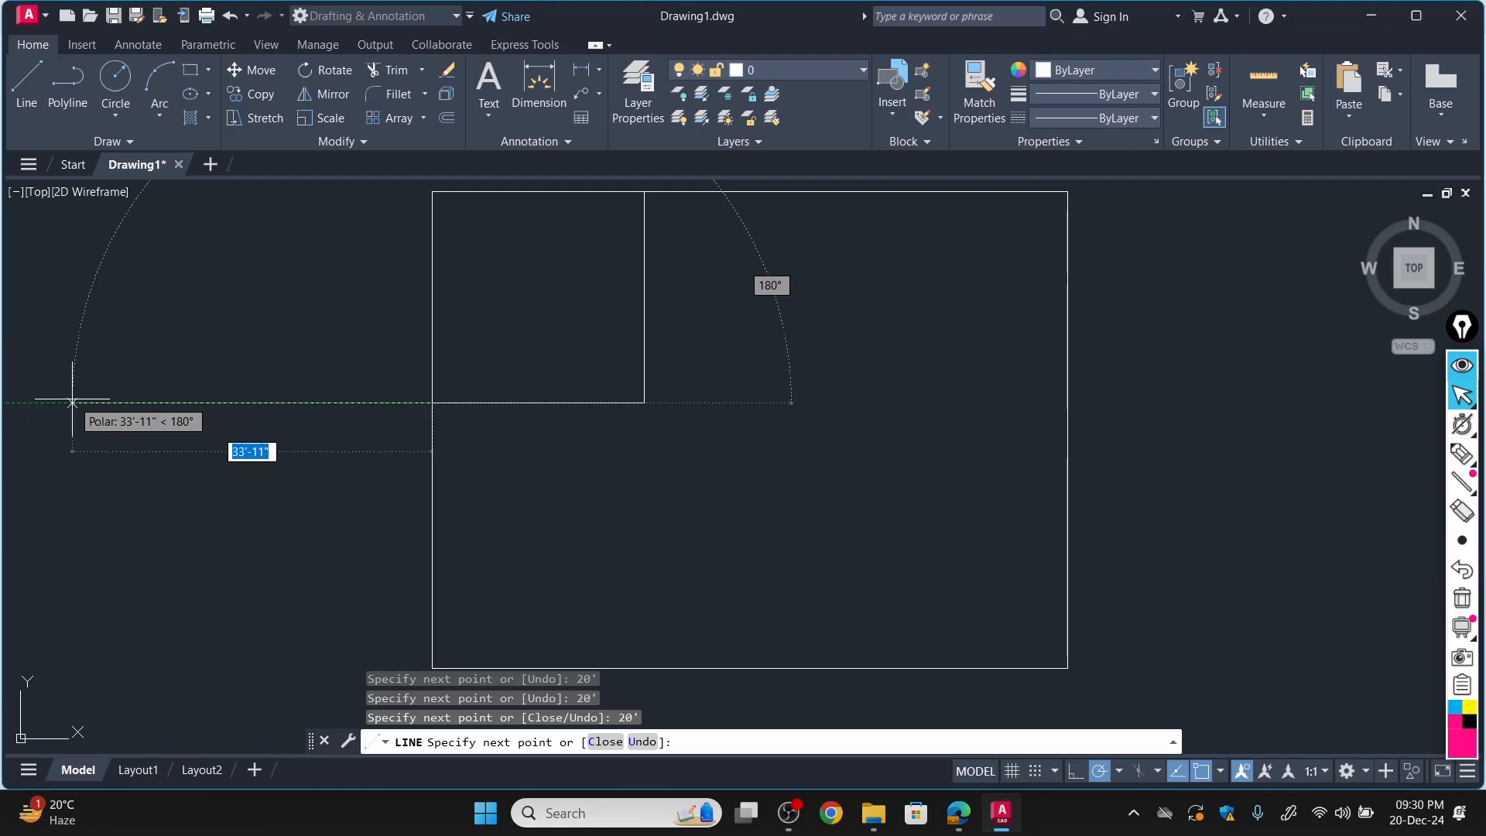
key("Escape")
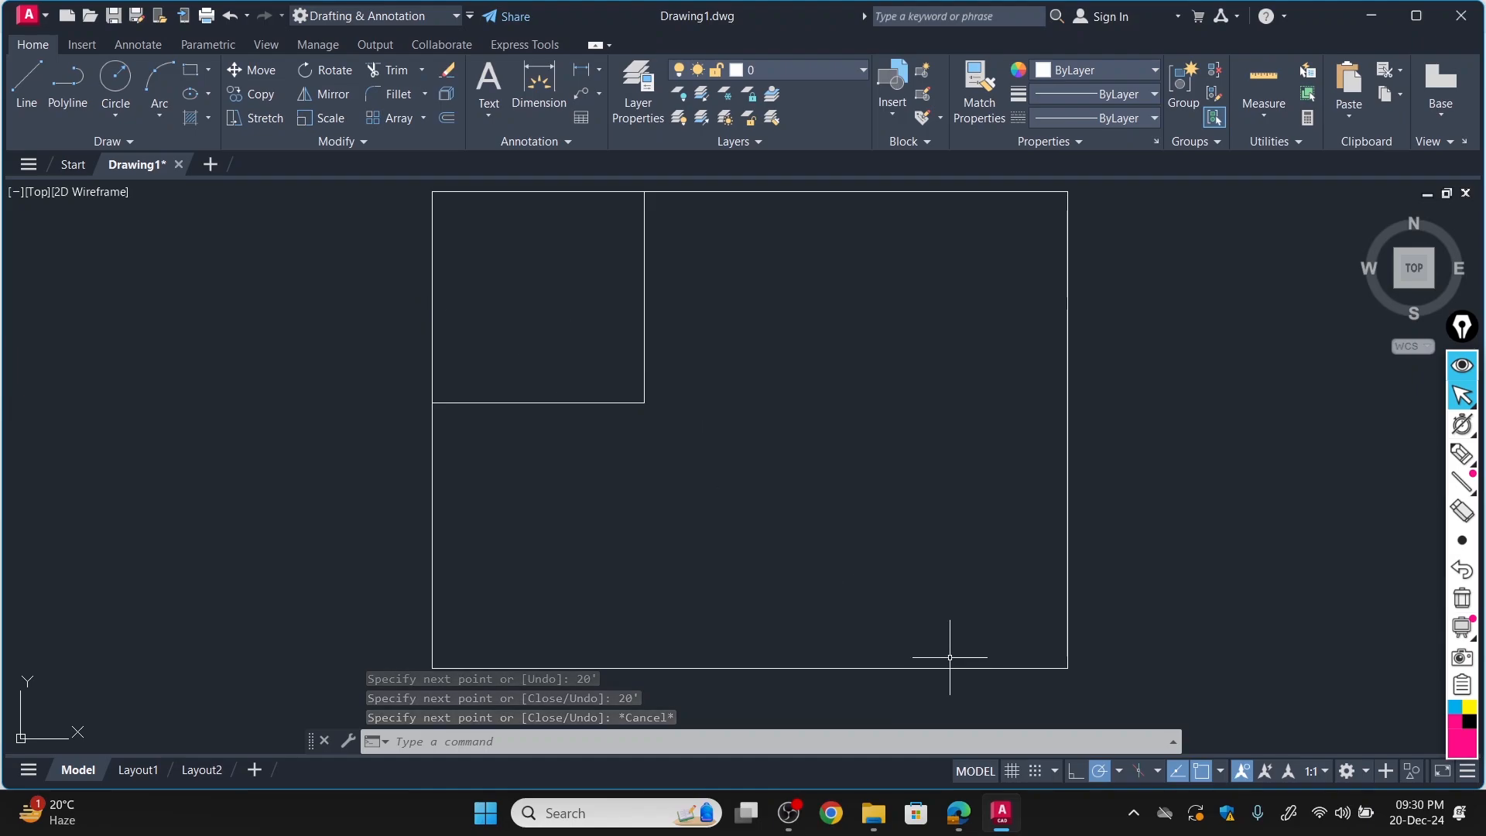
Switch to the floor plan PDF in Edge, underline the Bed Room #2 label and circle that room's 15' and 20' dimensions.
left_click(957, 815)
scroll(480, 516, "down", 2)
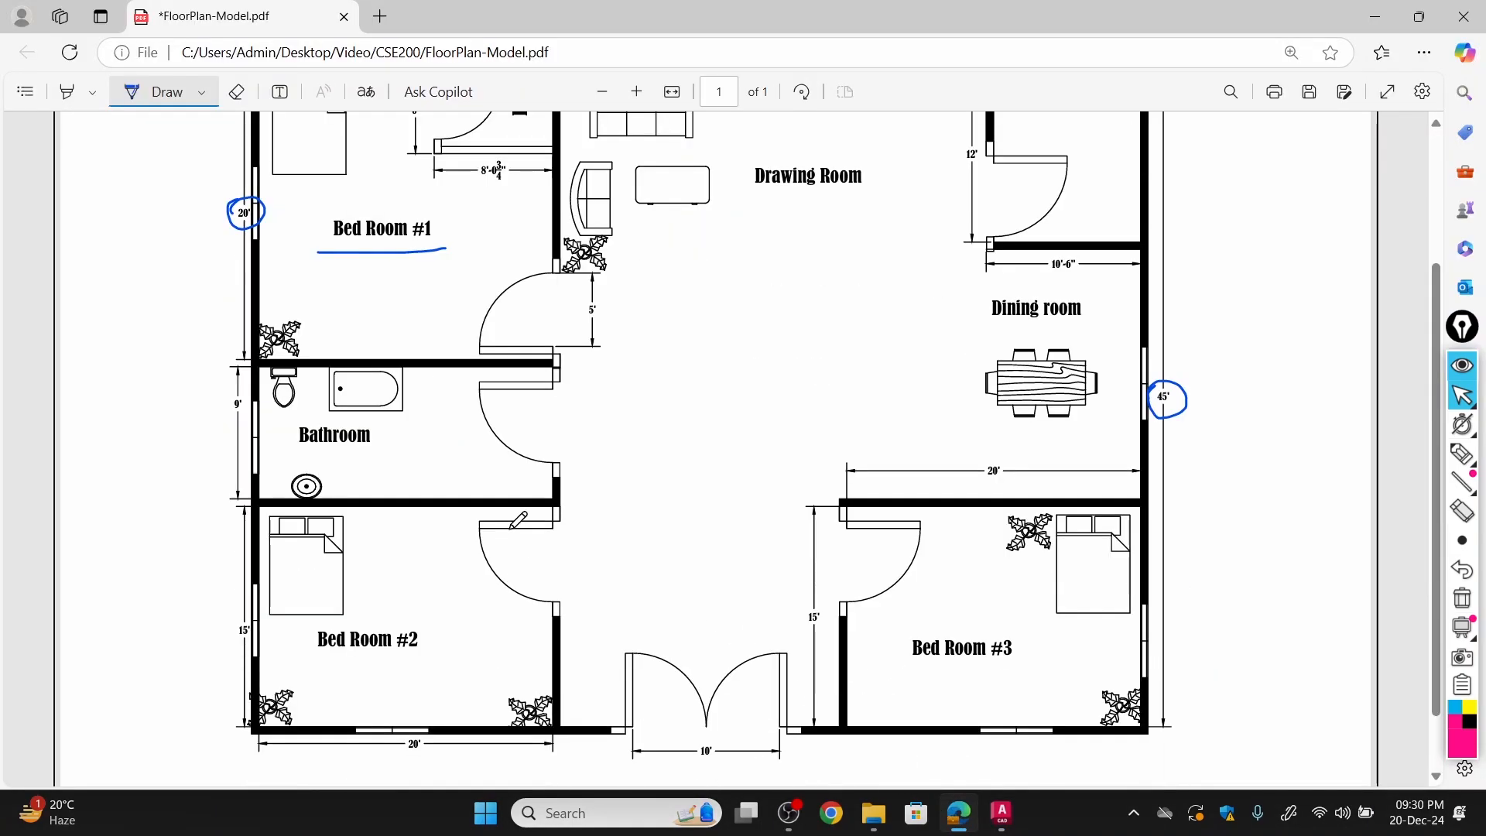
left_click_drag(314, 660, 420, 659)
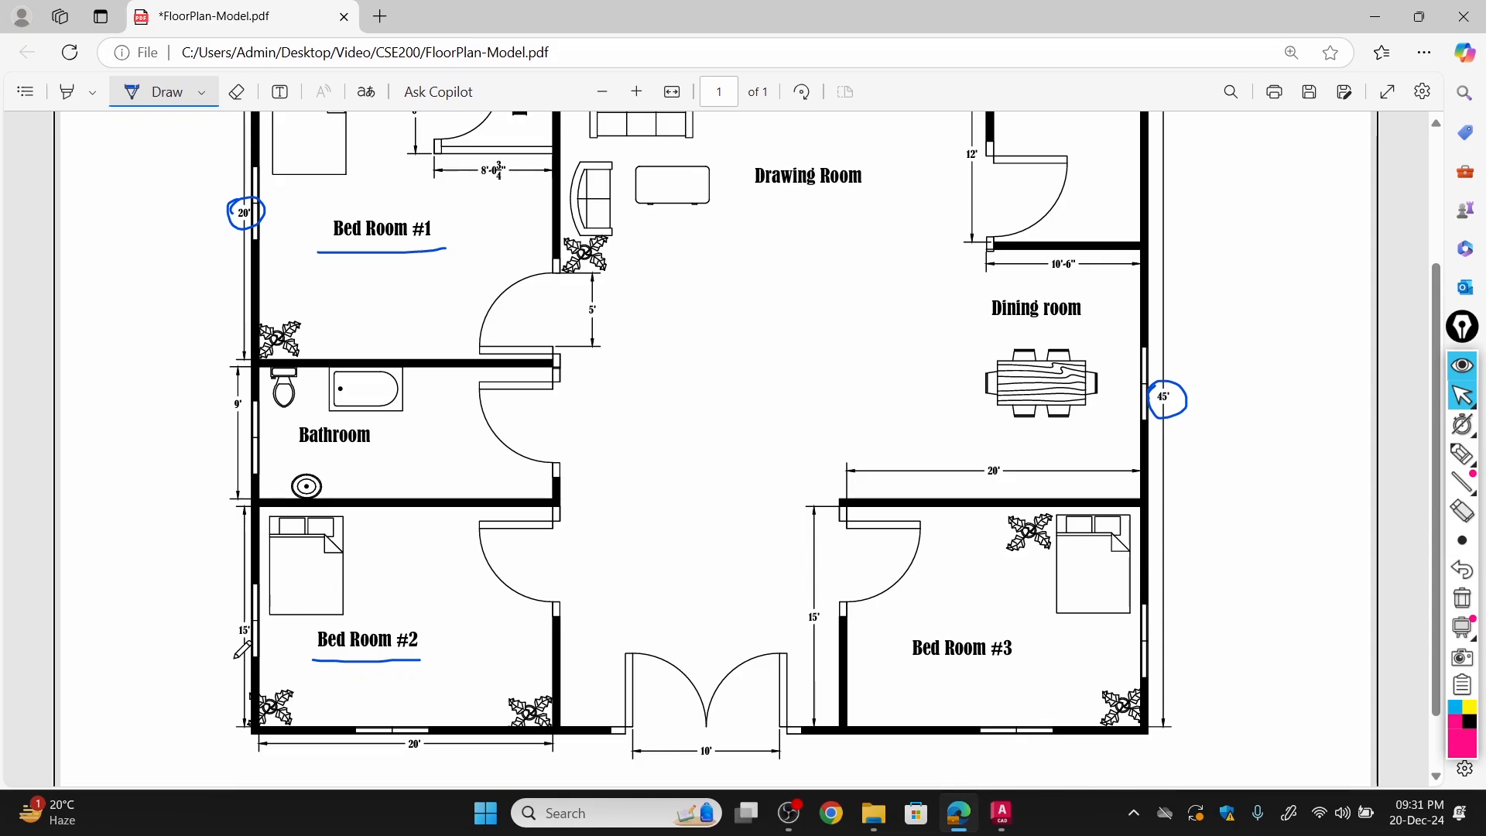
scroll(232, 629, "up", 3, "ctrl")
mouse_move(165, 431)
left_mouse_down()
mouse_move(146, 414)
mouse_move(197, 395)
mouse_move(151, 441)
mouse_move(166, 395)
left_mouse_up()
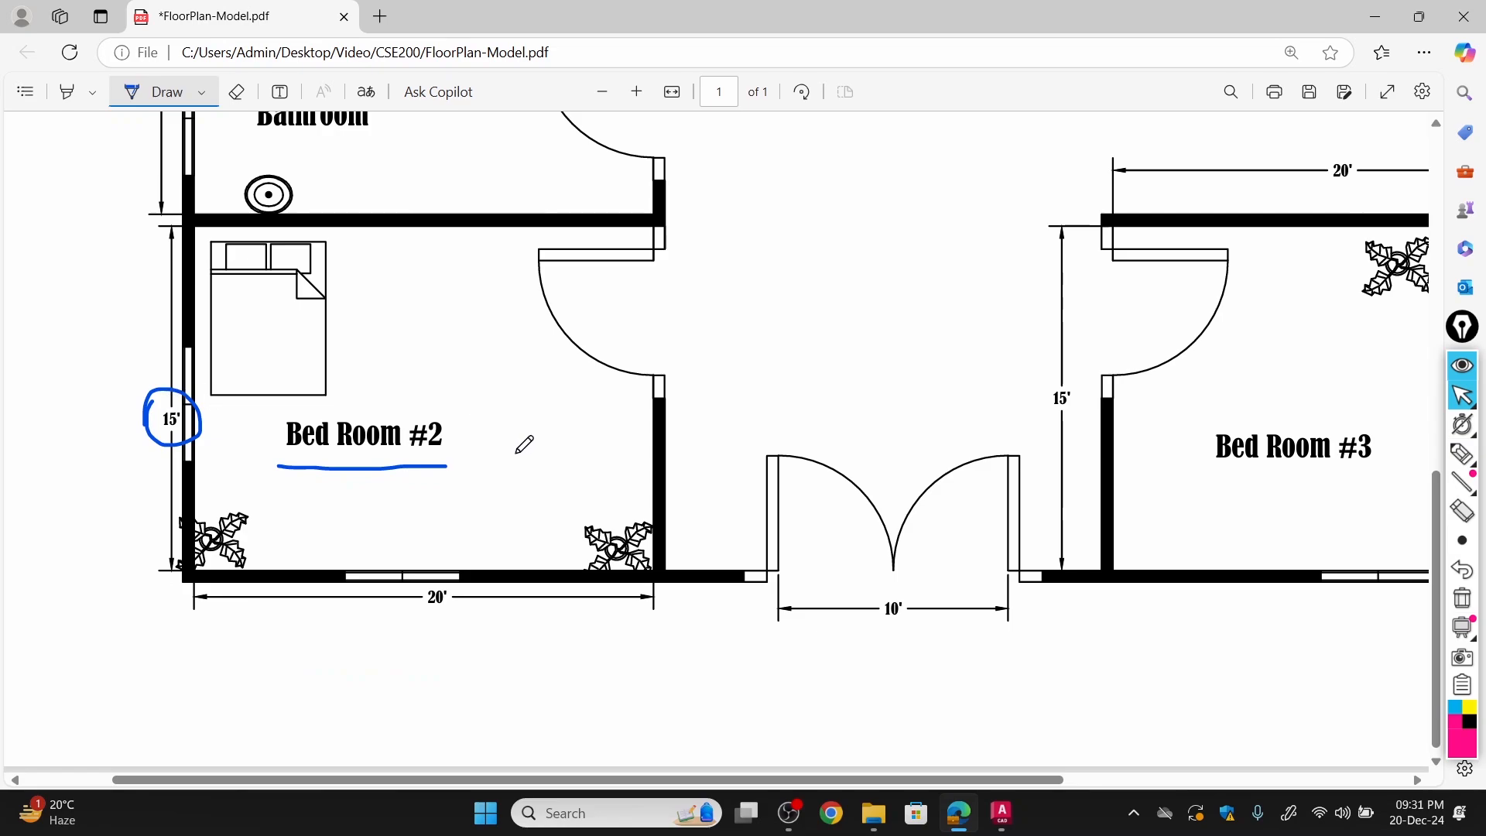
mouse_move(420, 617)
left_mouse_down()
mouse_move(443, 578)
mouse_move(459, 620)
mouse_move(431, 597)
left_mouse_up()
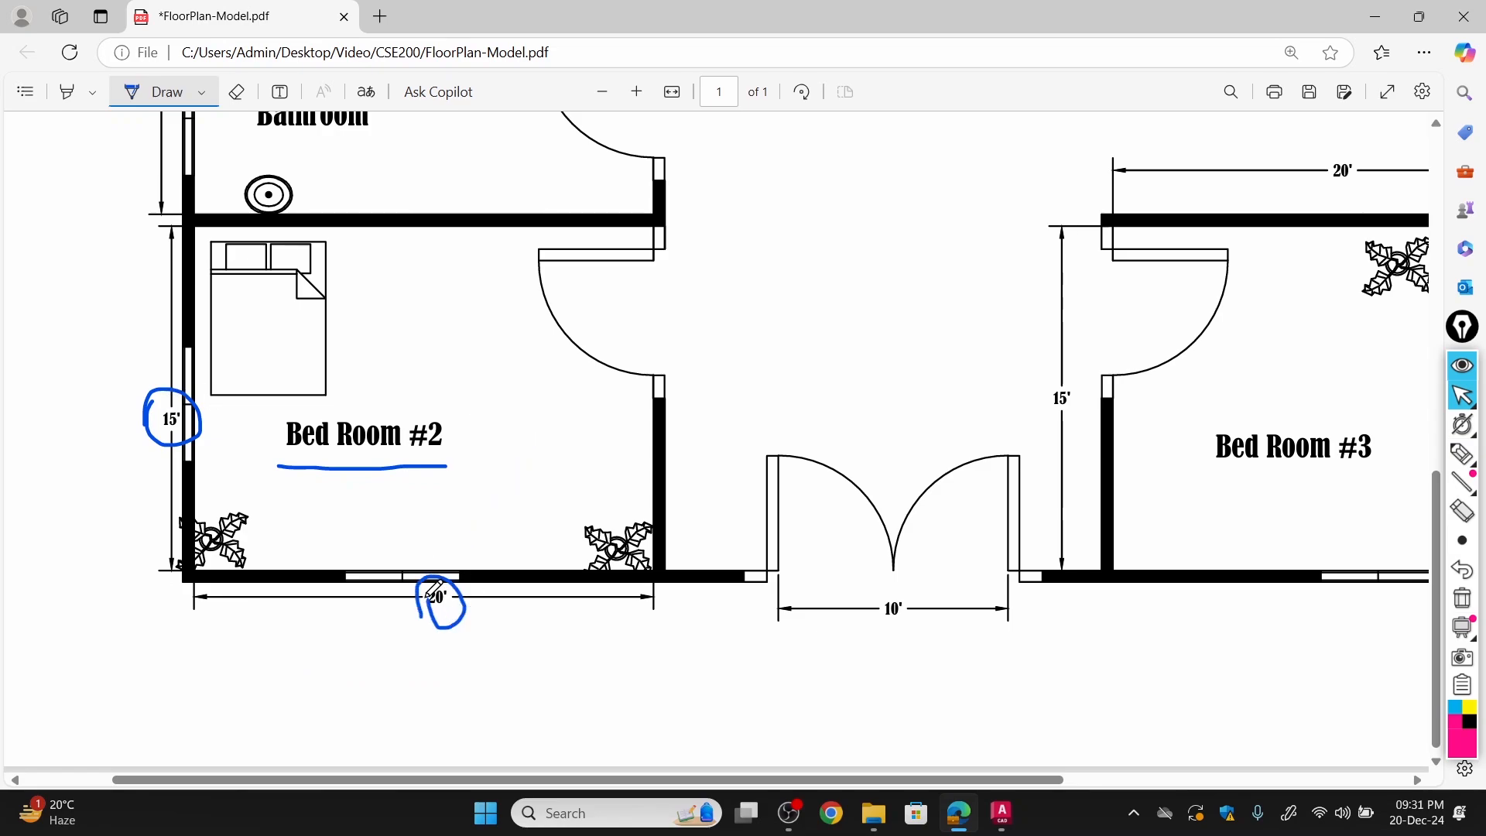
Switch to AutoCAD and draw Bed Room #2 from the outline's lower-left corner with lines 15' up, 20' right and 15' down.
left_click(1001, 814)
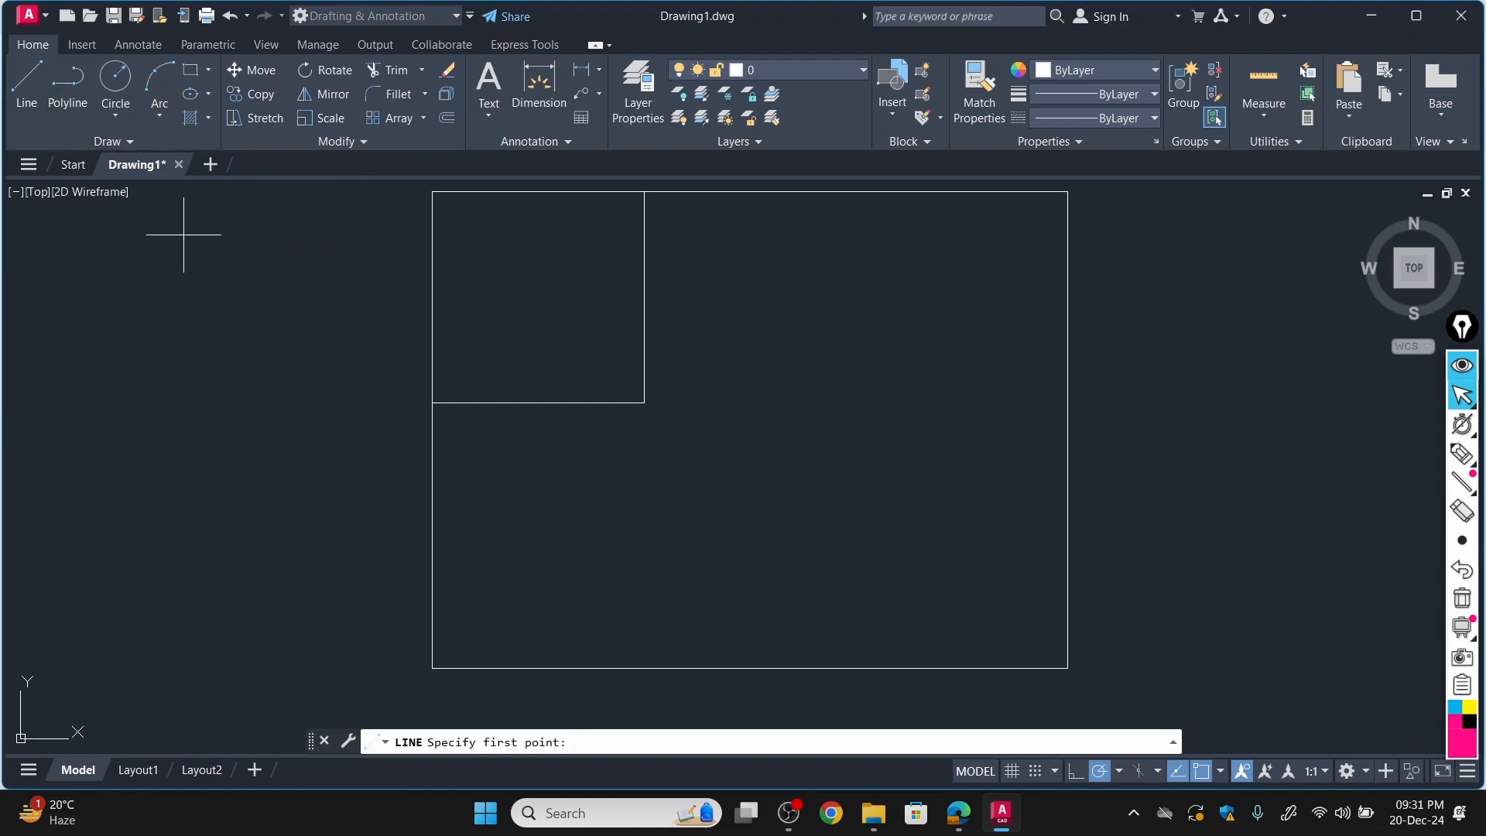
left_click(27, 80)
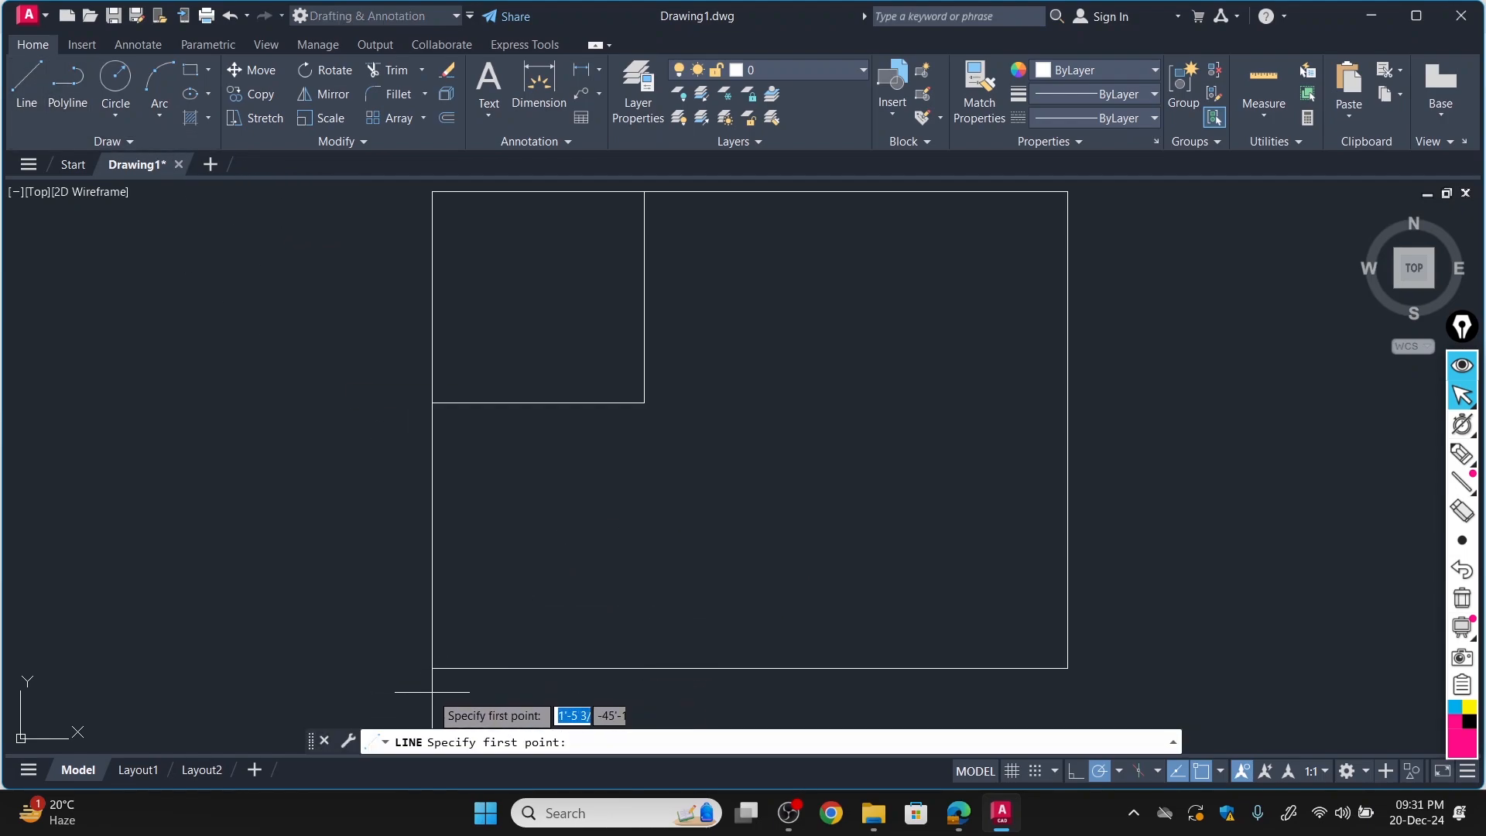
left_click(432, 667)
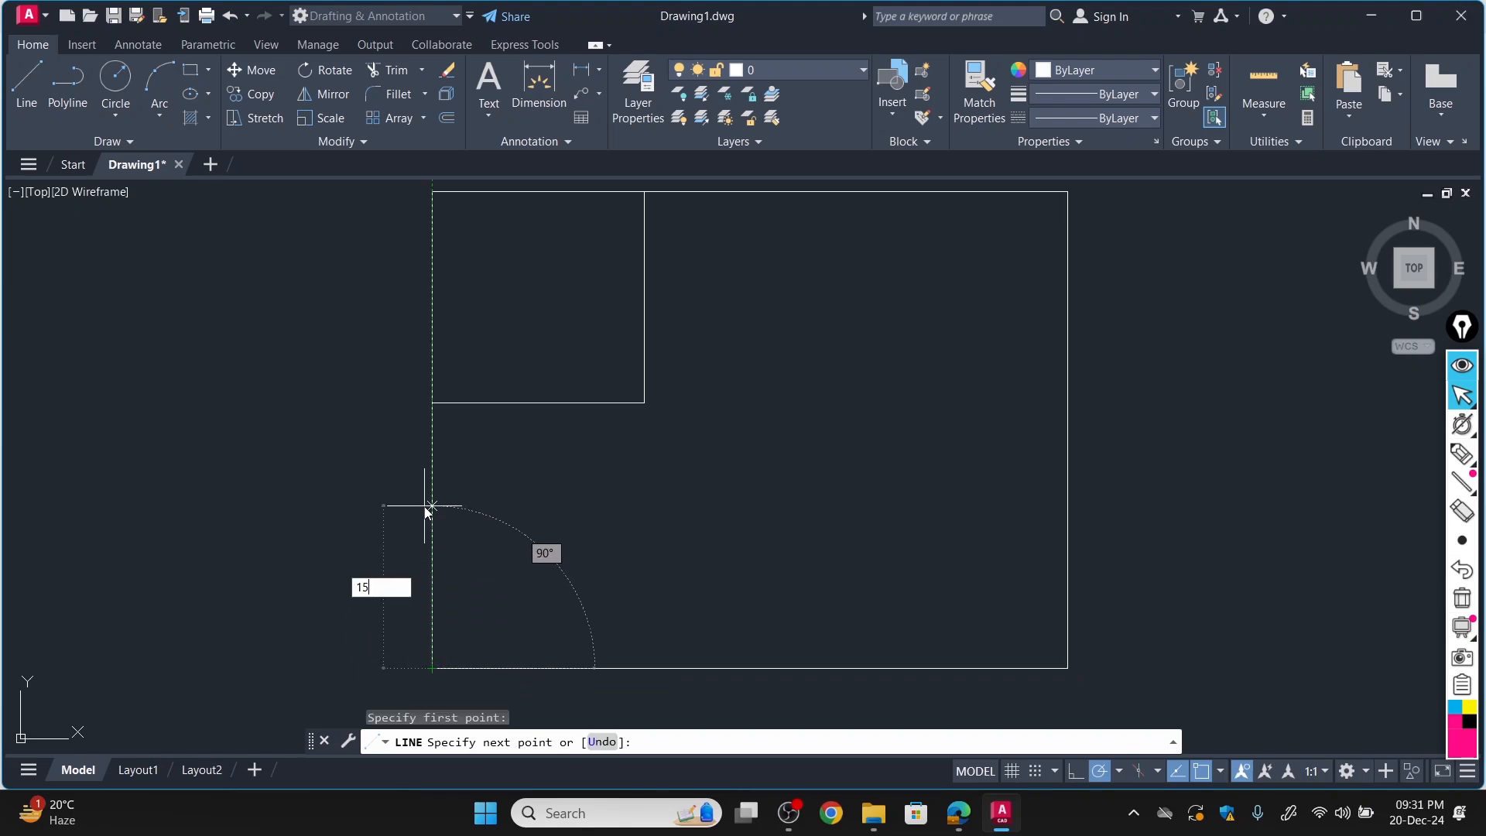
key("Return")
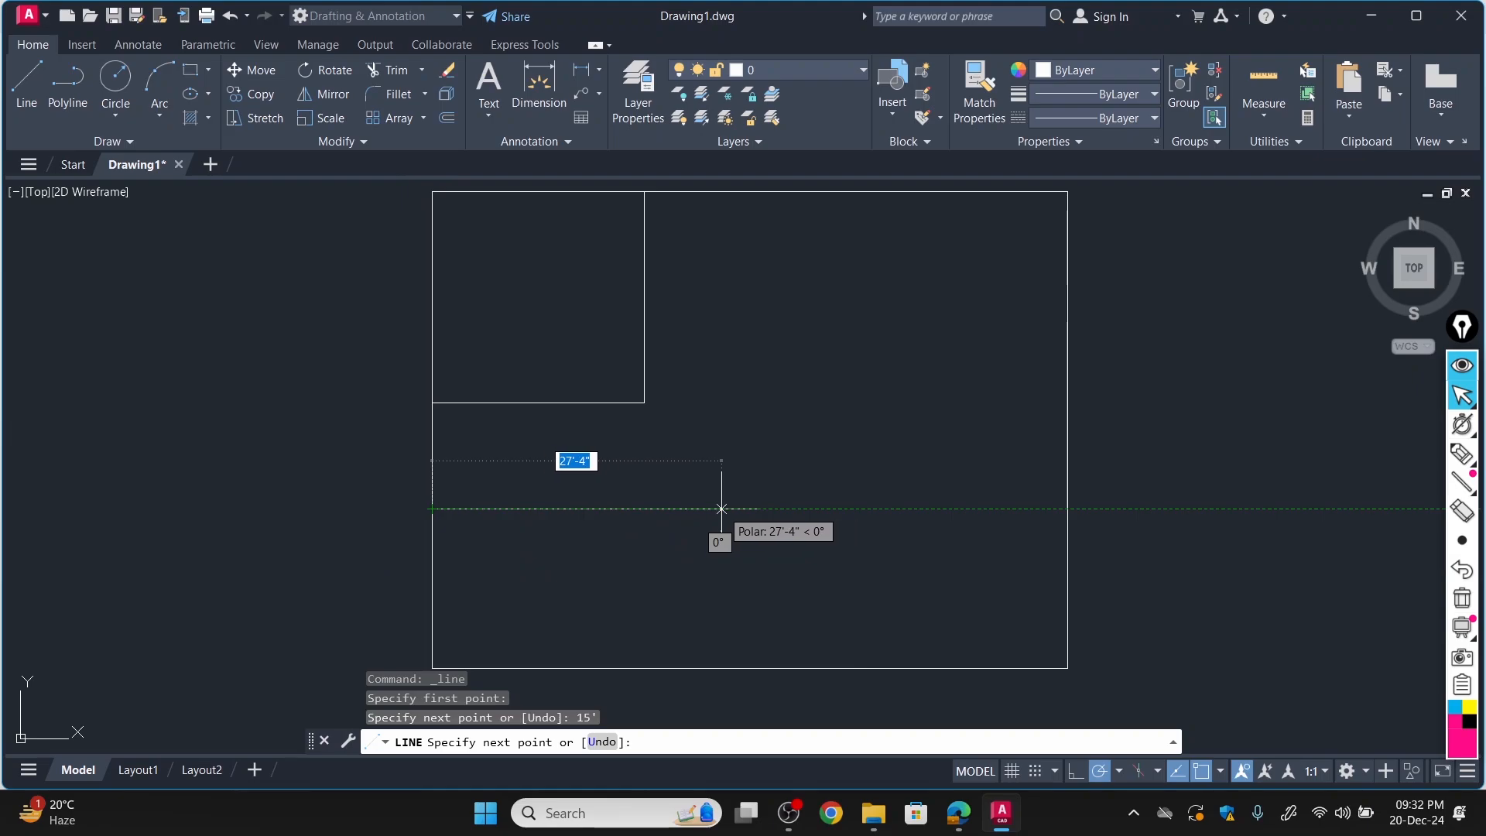
type("20")
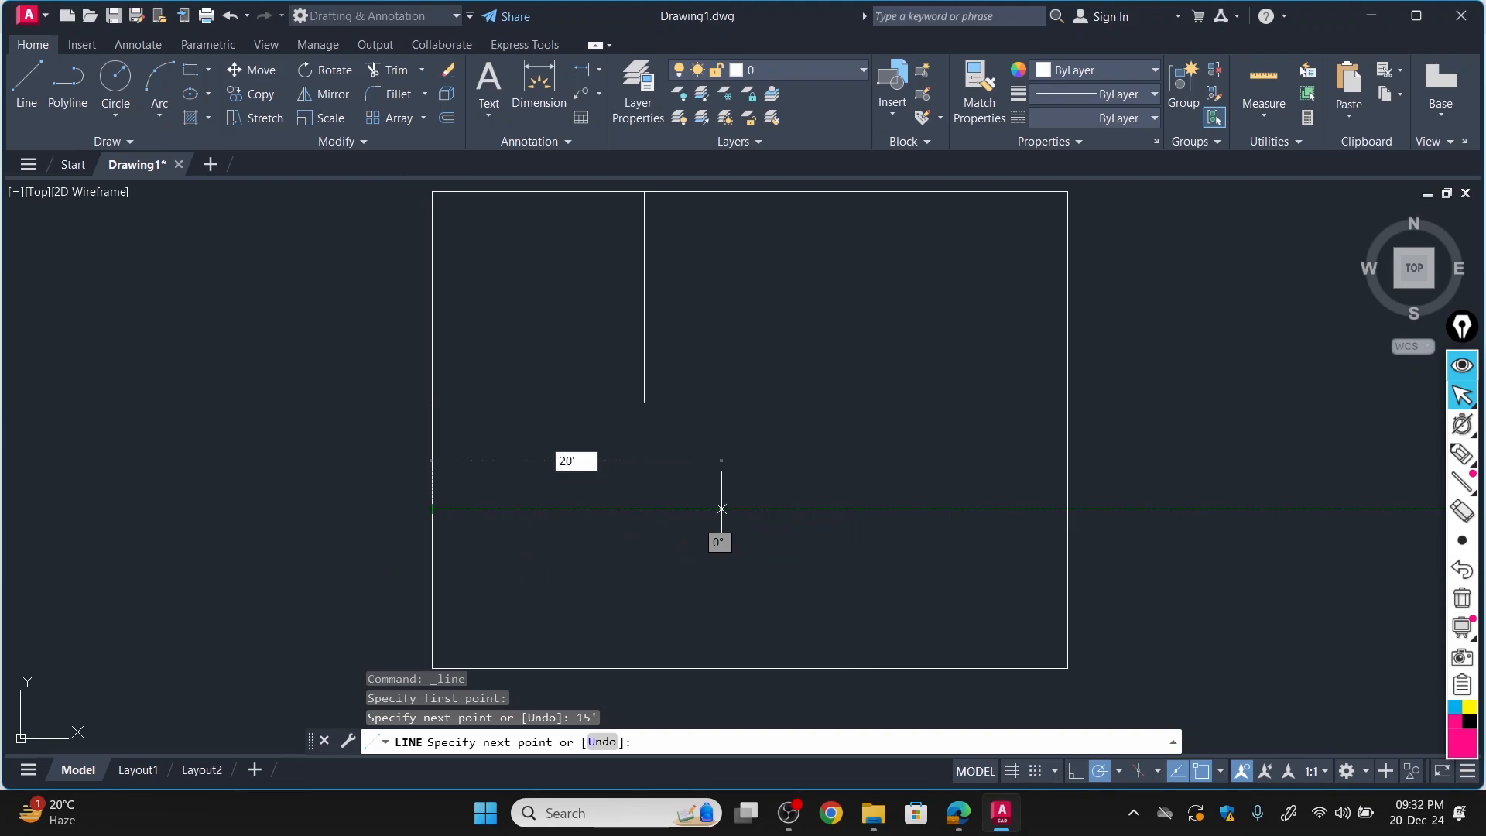
type("'")
key("Return")
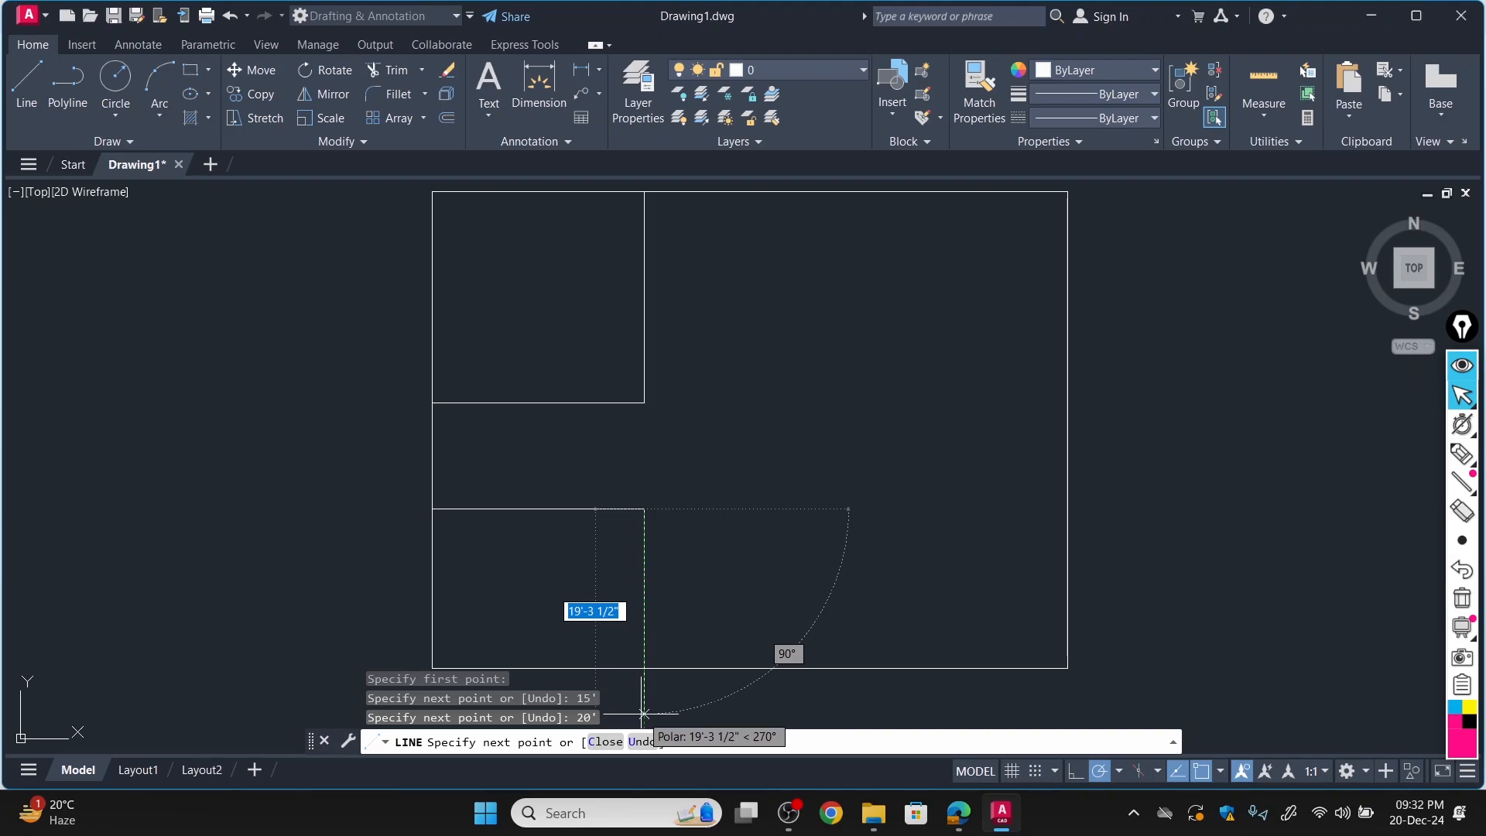
type("15")
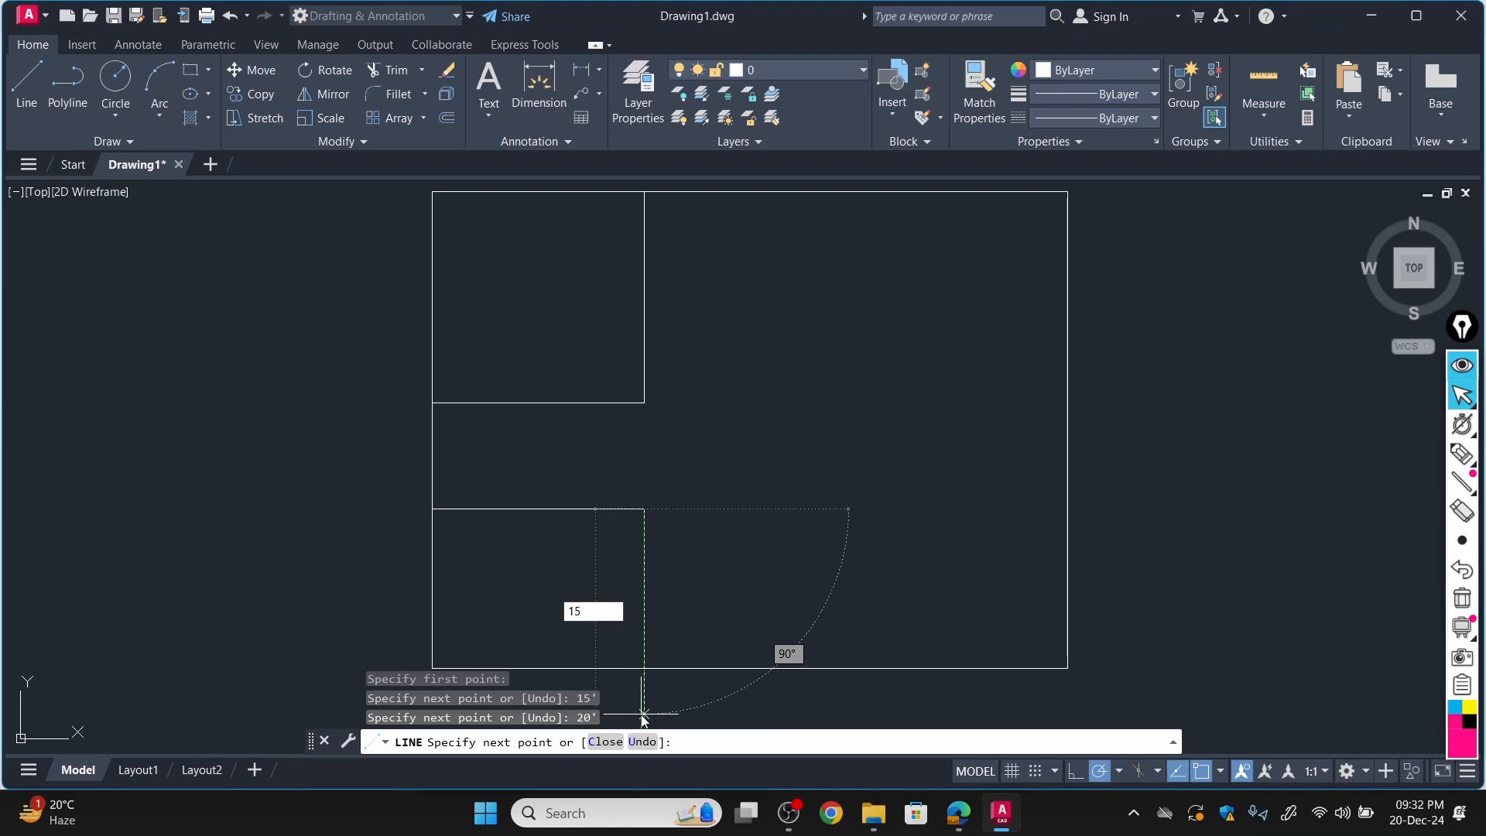
key("Return")
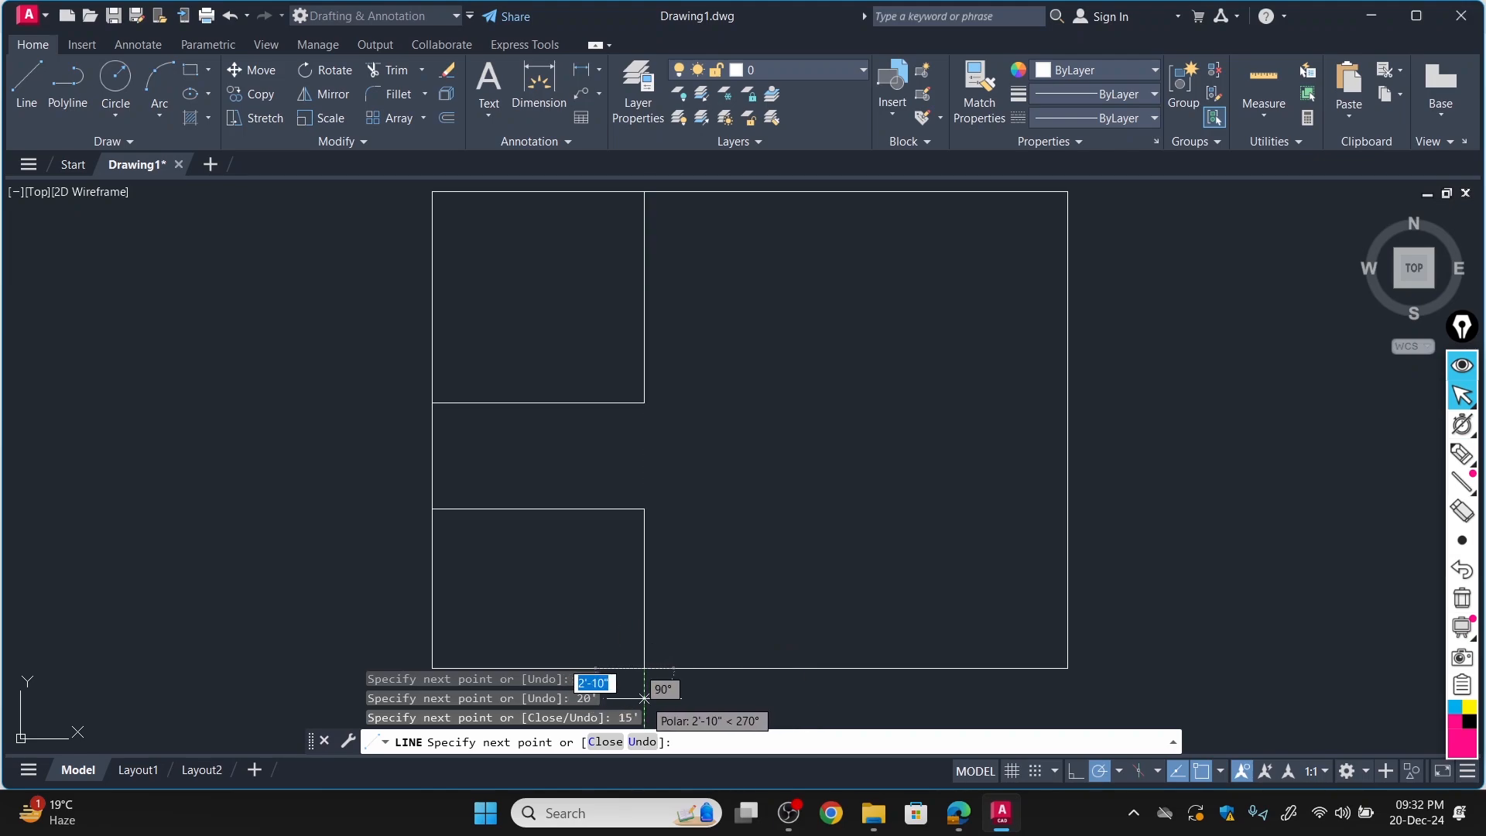
key("Escape")
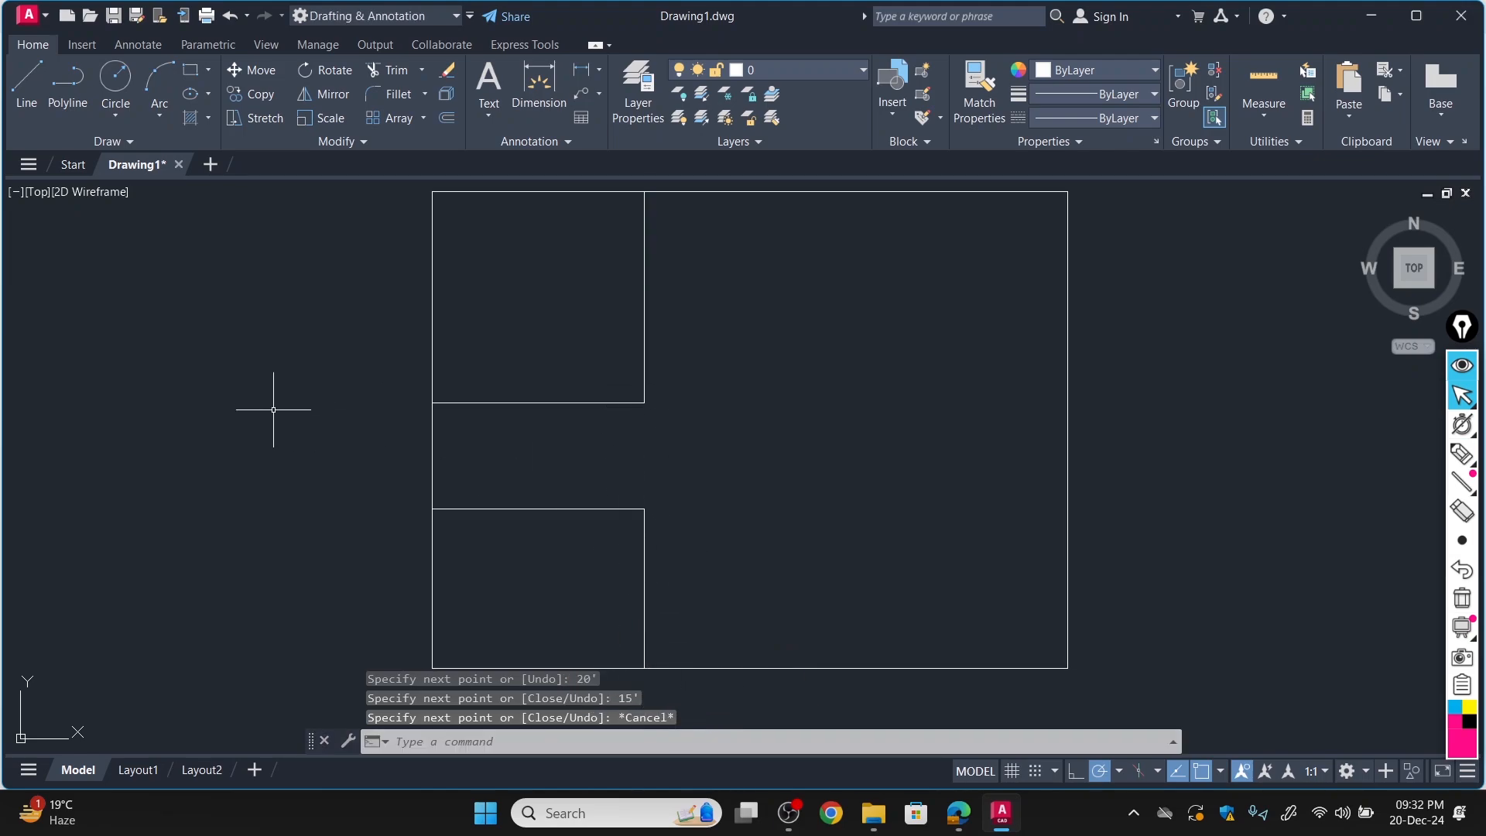
Switch to the floor plan PDF in Edge and circle the 15' and 20' dimensions of Bed Room #3.
left_click(957, 824)
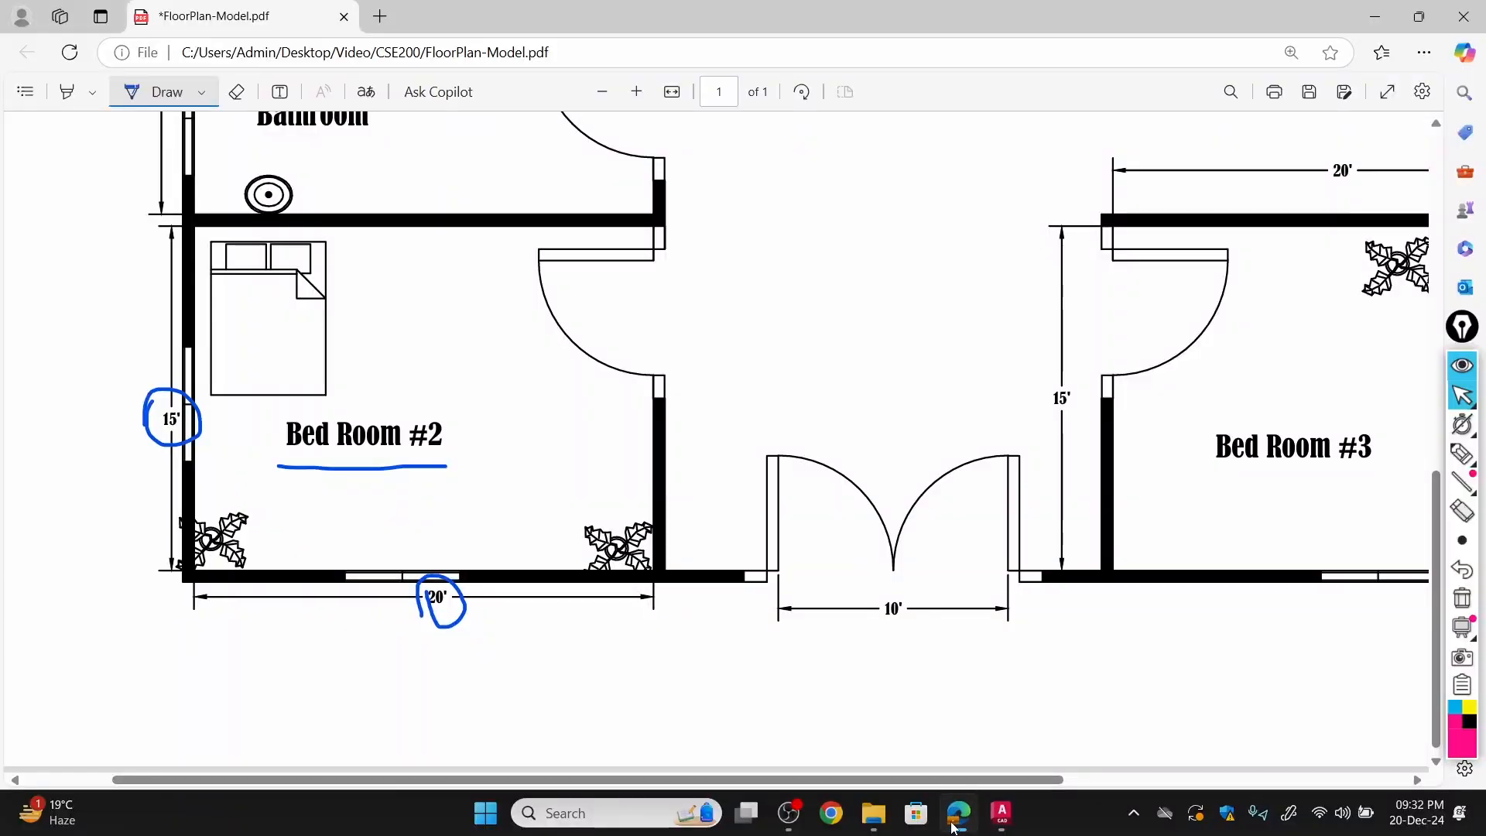
scroll(933, 600, "down", 1)
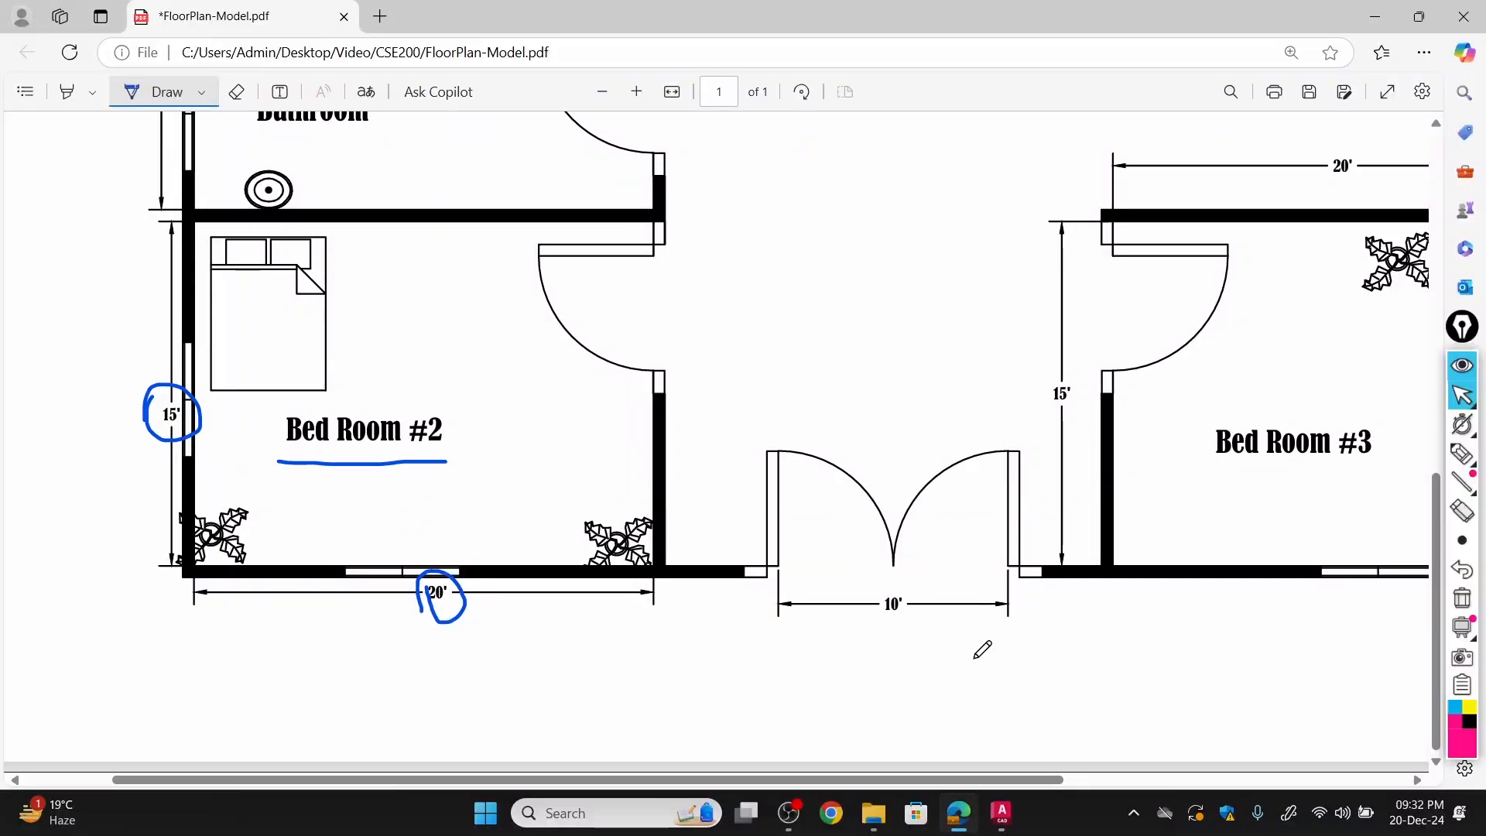
left_click_drag(805, 784, 1021, 783)
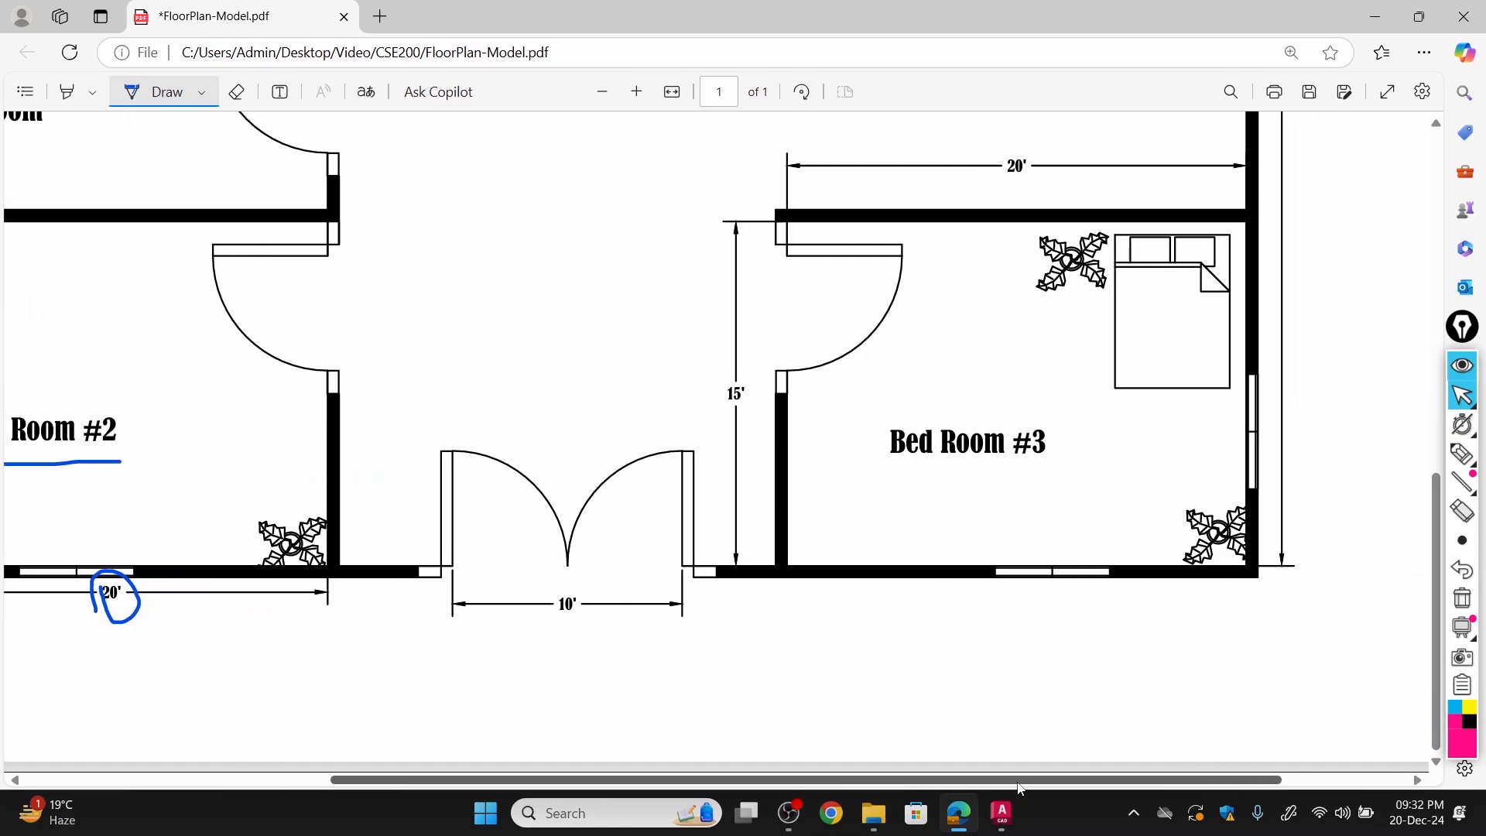
mouse_move(728, 394)
left_mouse_down()
mouse_move(722, 370)
mouse_move(762, 391)
mouse_move(717, 398)
left_mouse_up()
mouse_move(992, 175)
left_mouse_down()
mouse_move(1024, 144)
mouse_move(1014, 194)
mouse_move(1019, 141)
left_mouse_up()
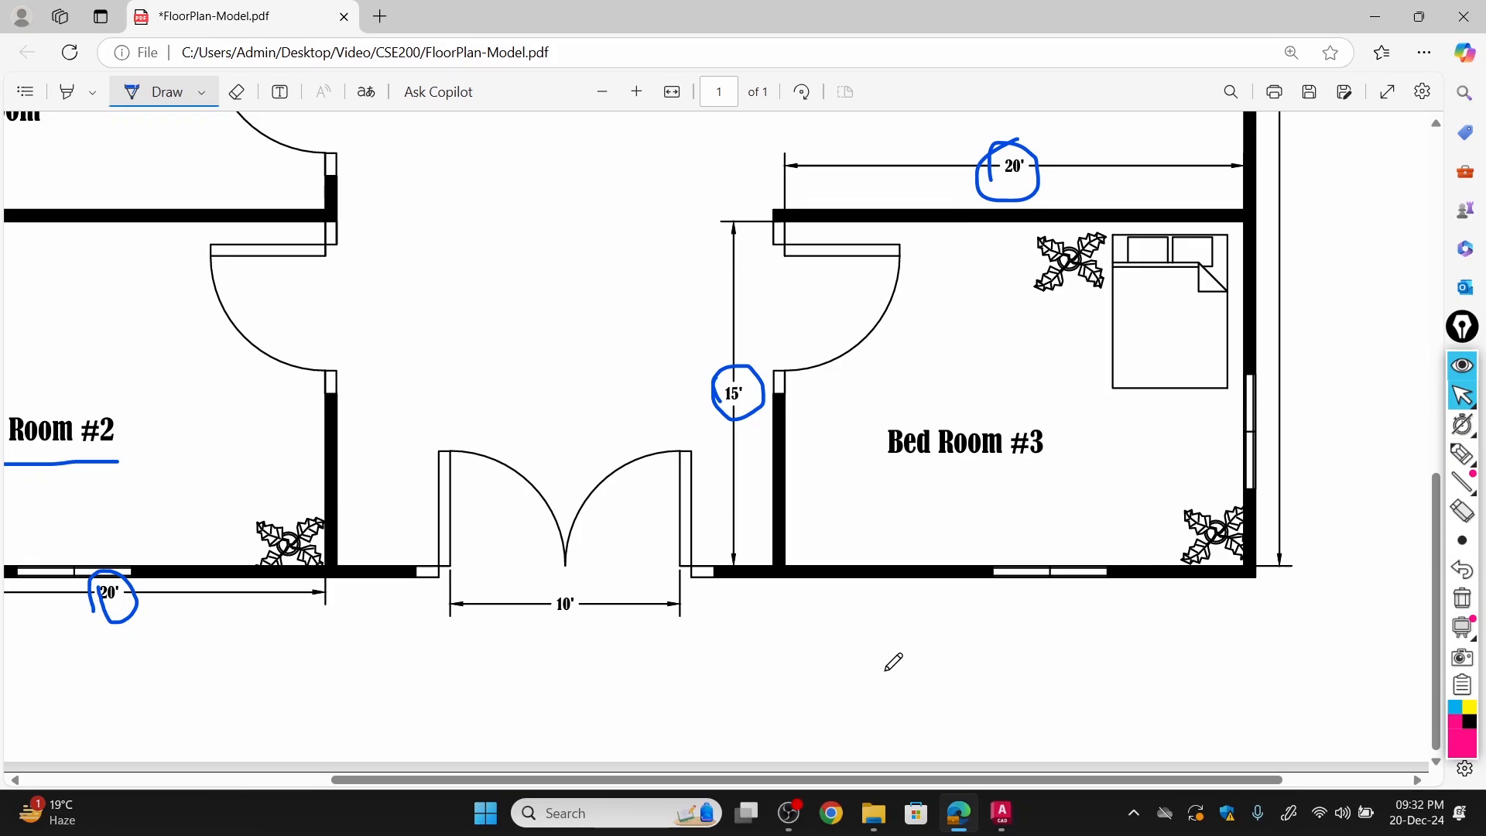
Switch to AutoCAD and draw Bed Room #3 from the outline's lower-right corner with lines 15' up, 20' left and 15' down.
mouse_move(957, 825)
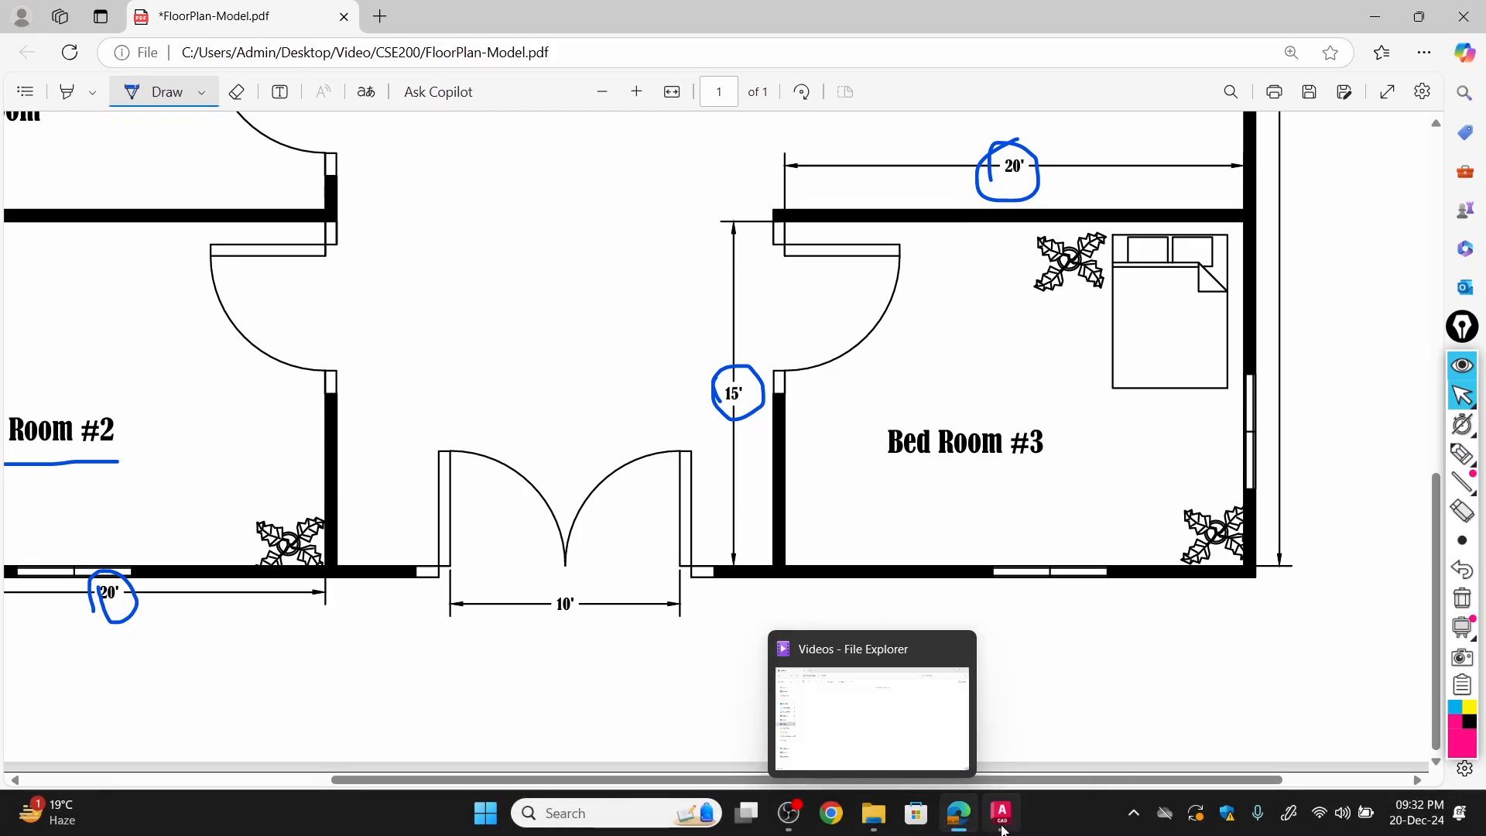
left_click(1001, 819)
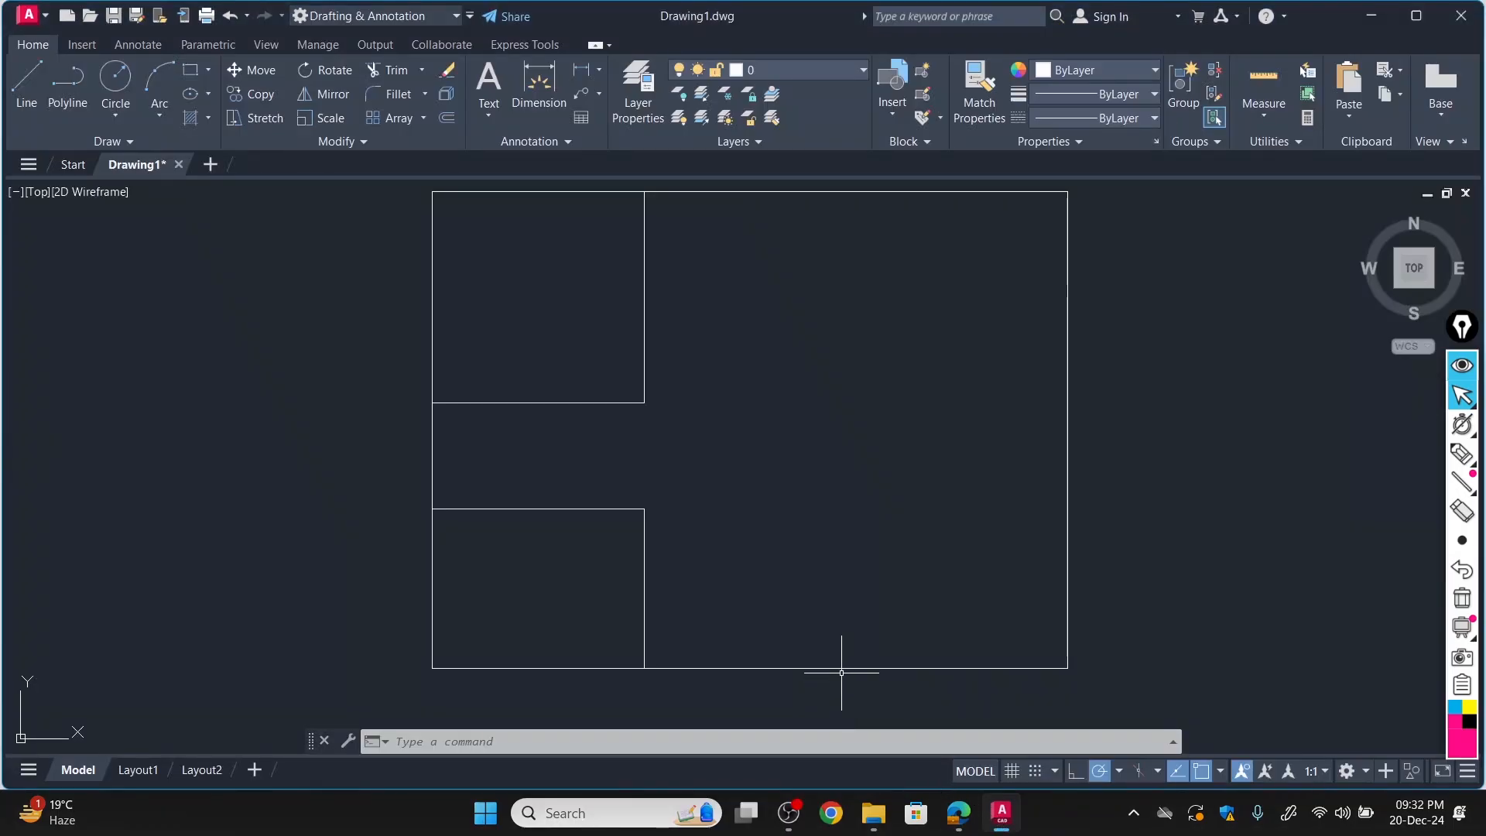
left_click(40, 81)
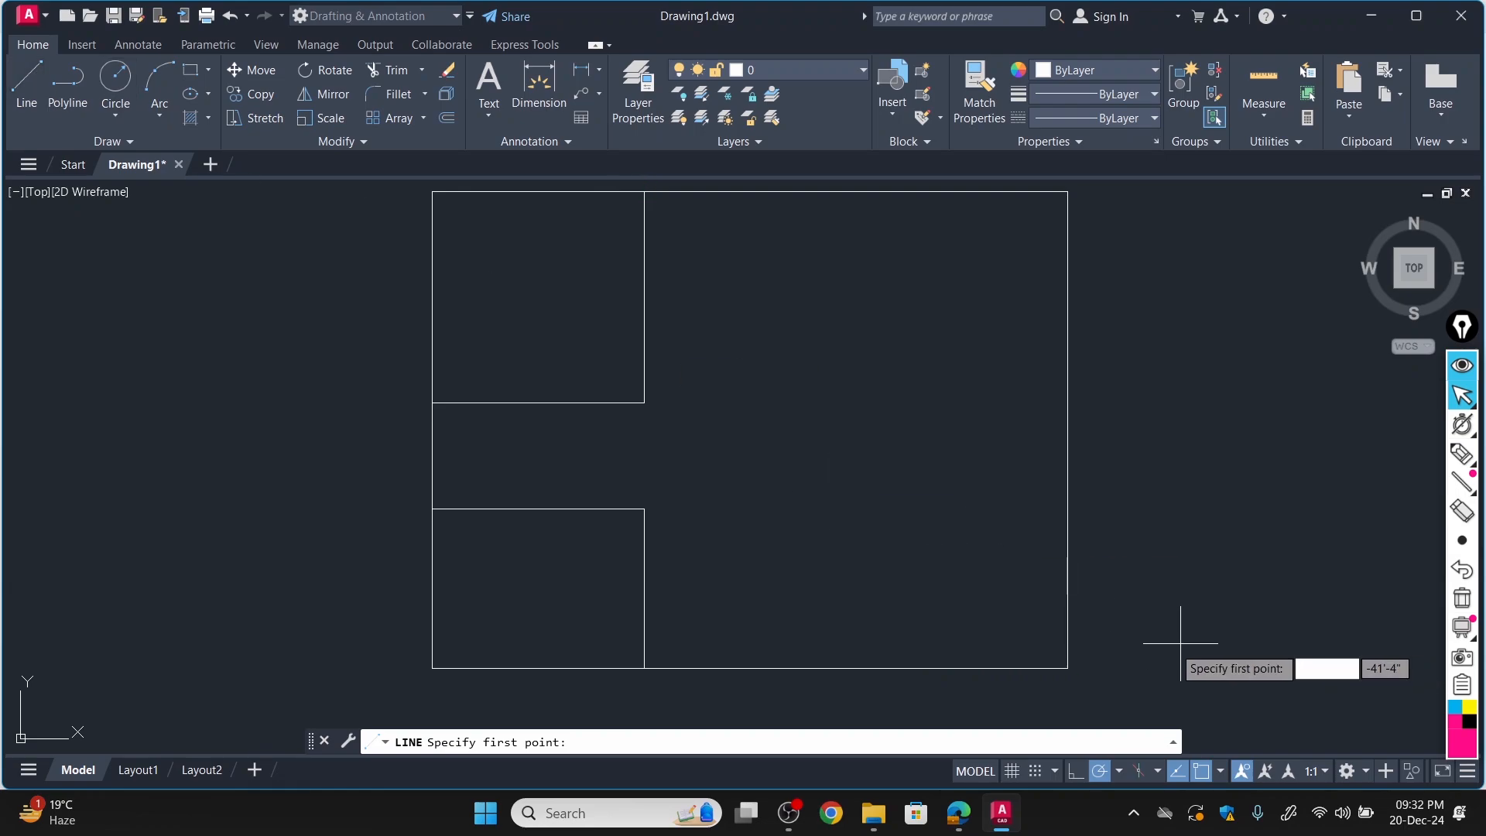
left_click(1068, 667)
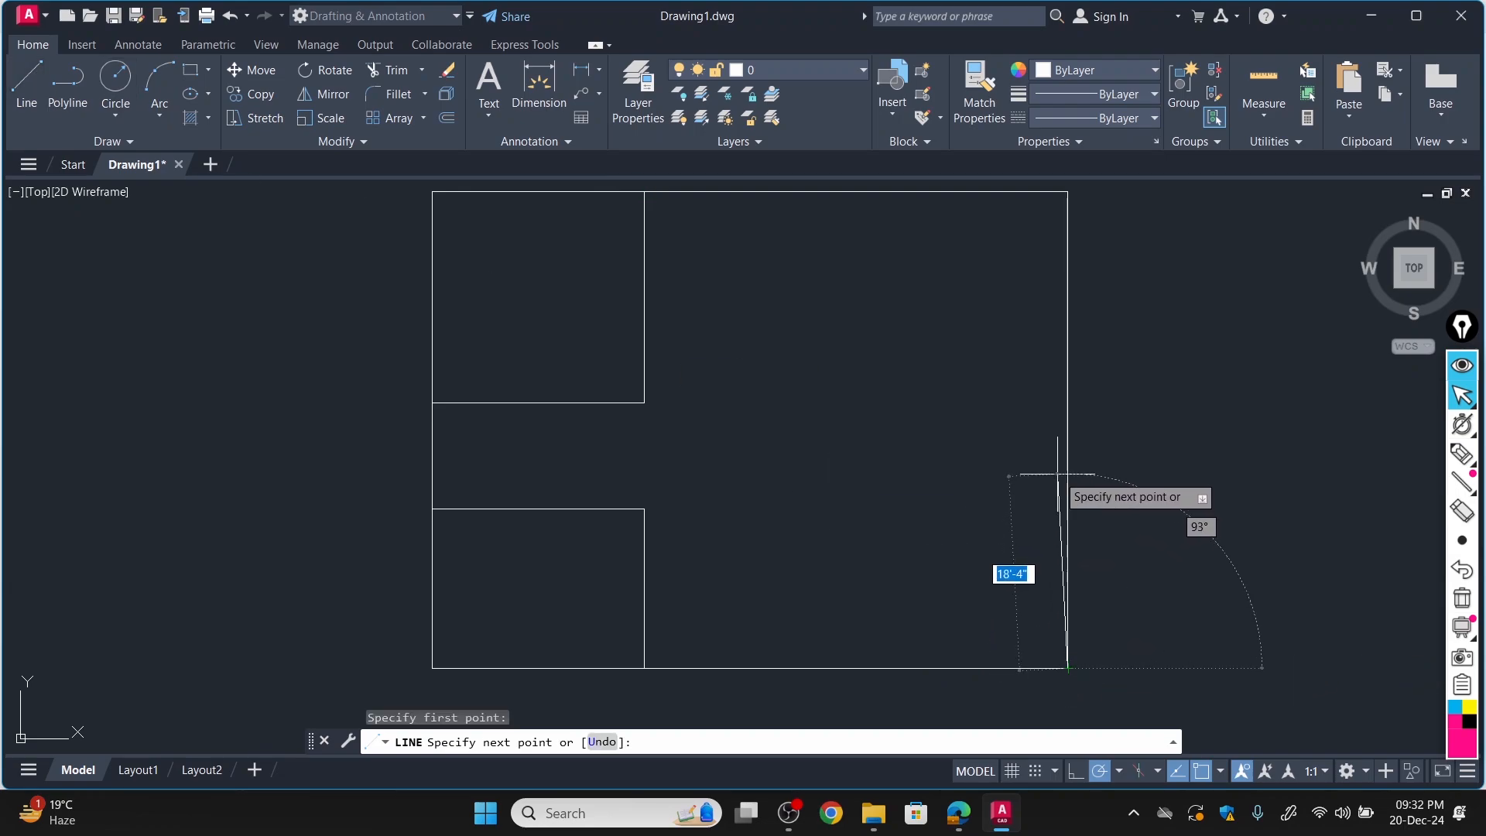
type("15")
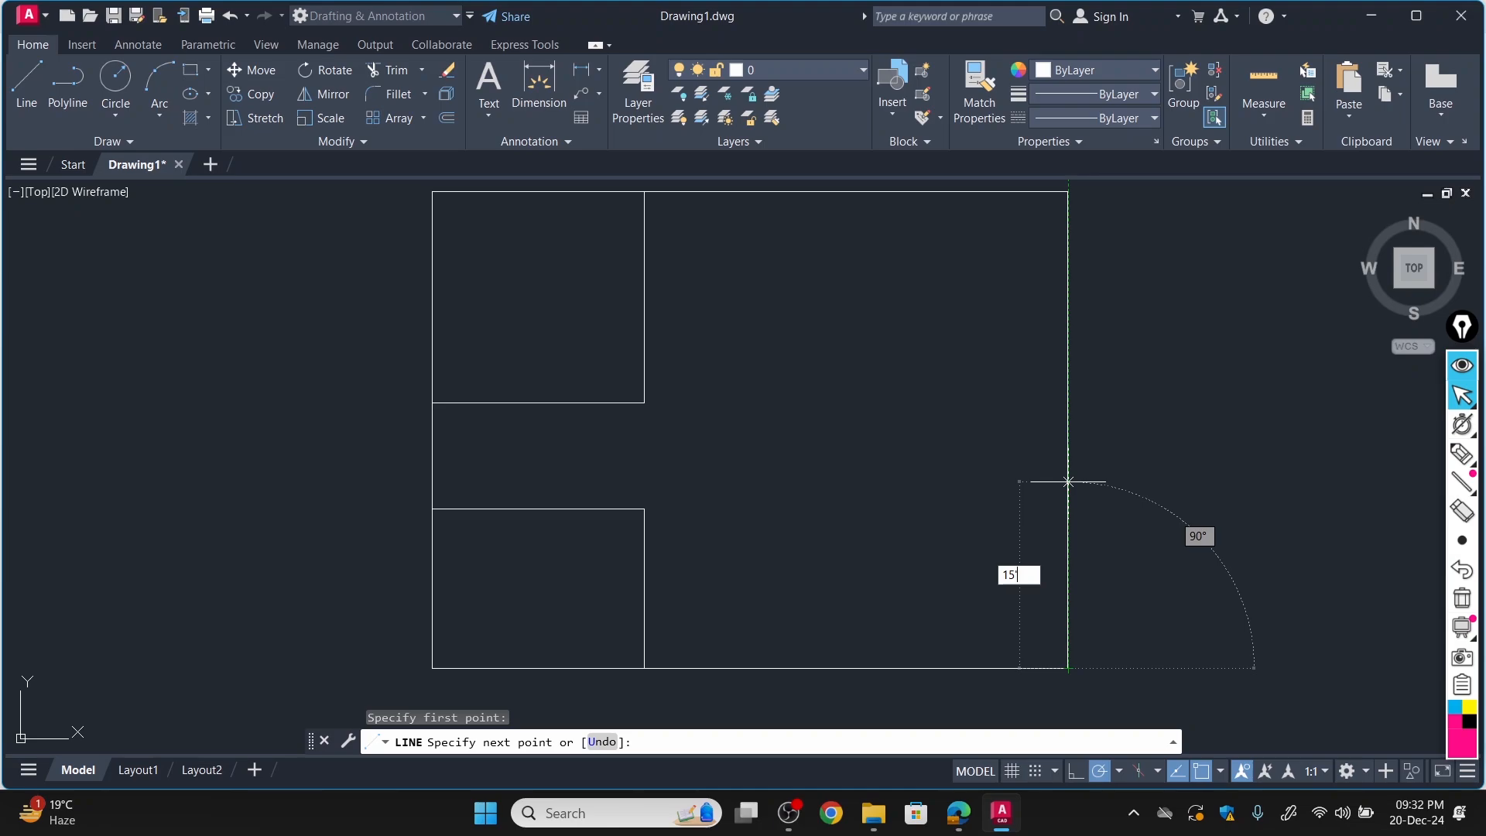
type("'")
key("Return")
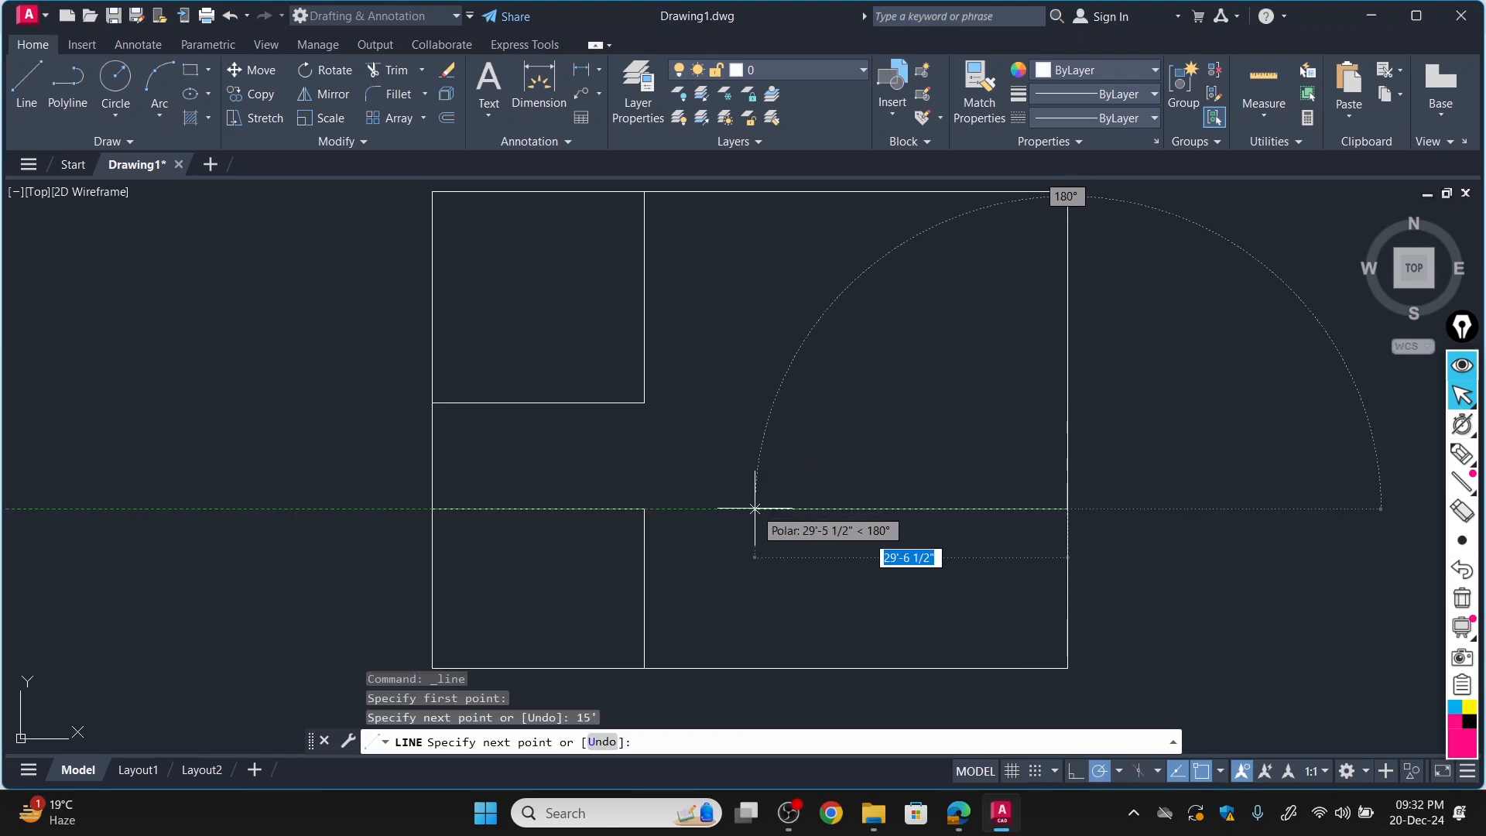
type("2")
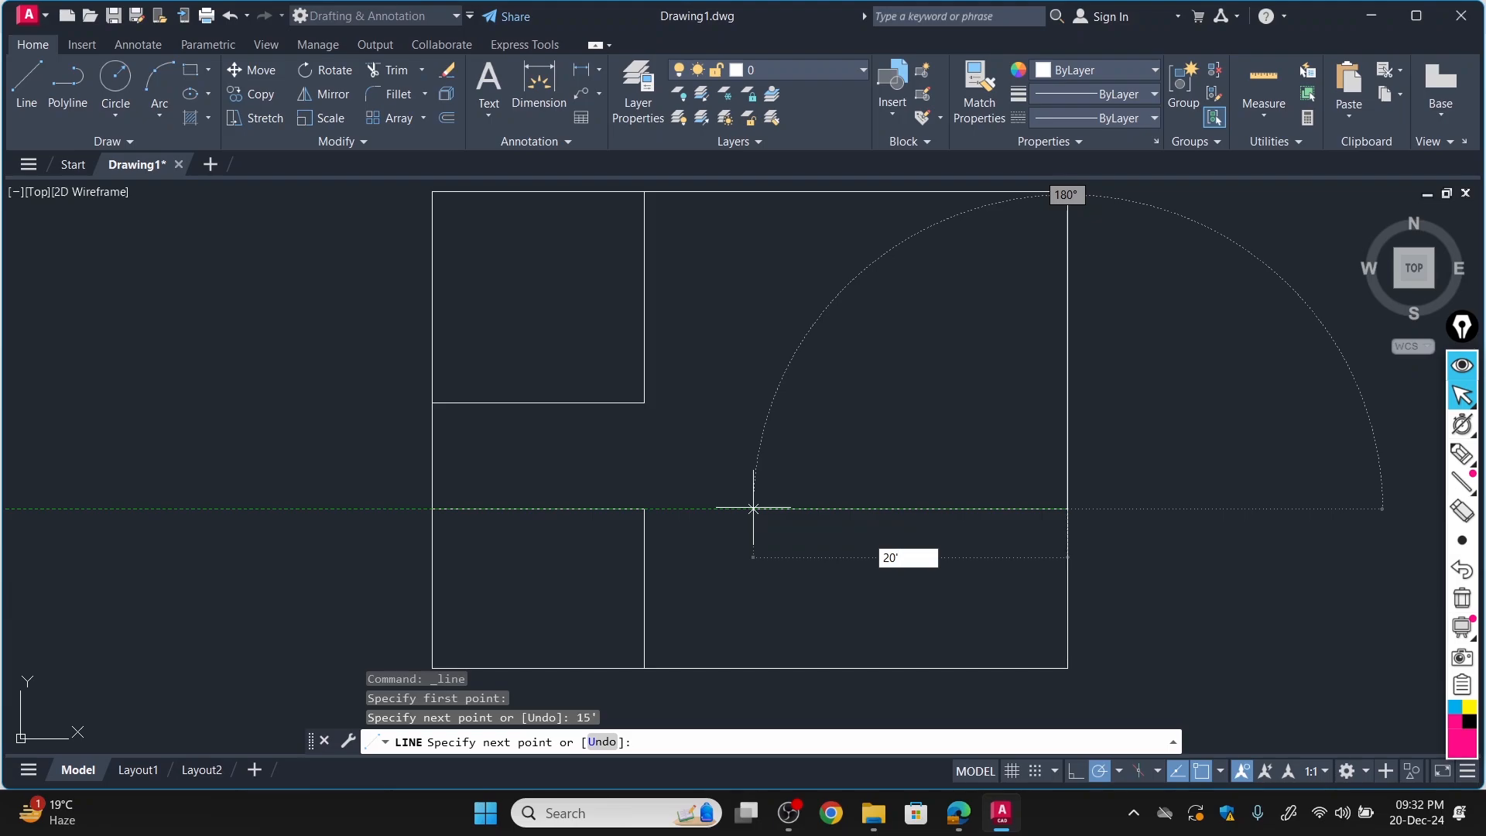
type("0'")
key("Return")
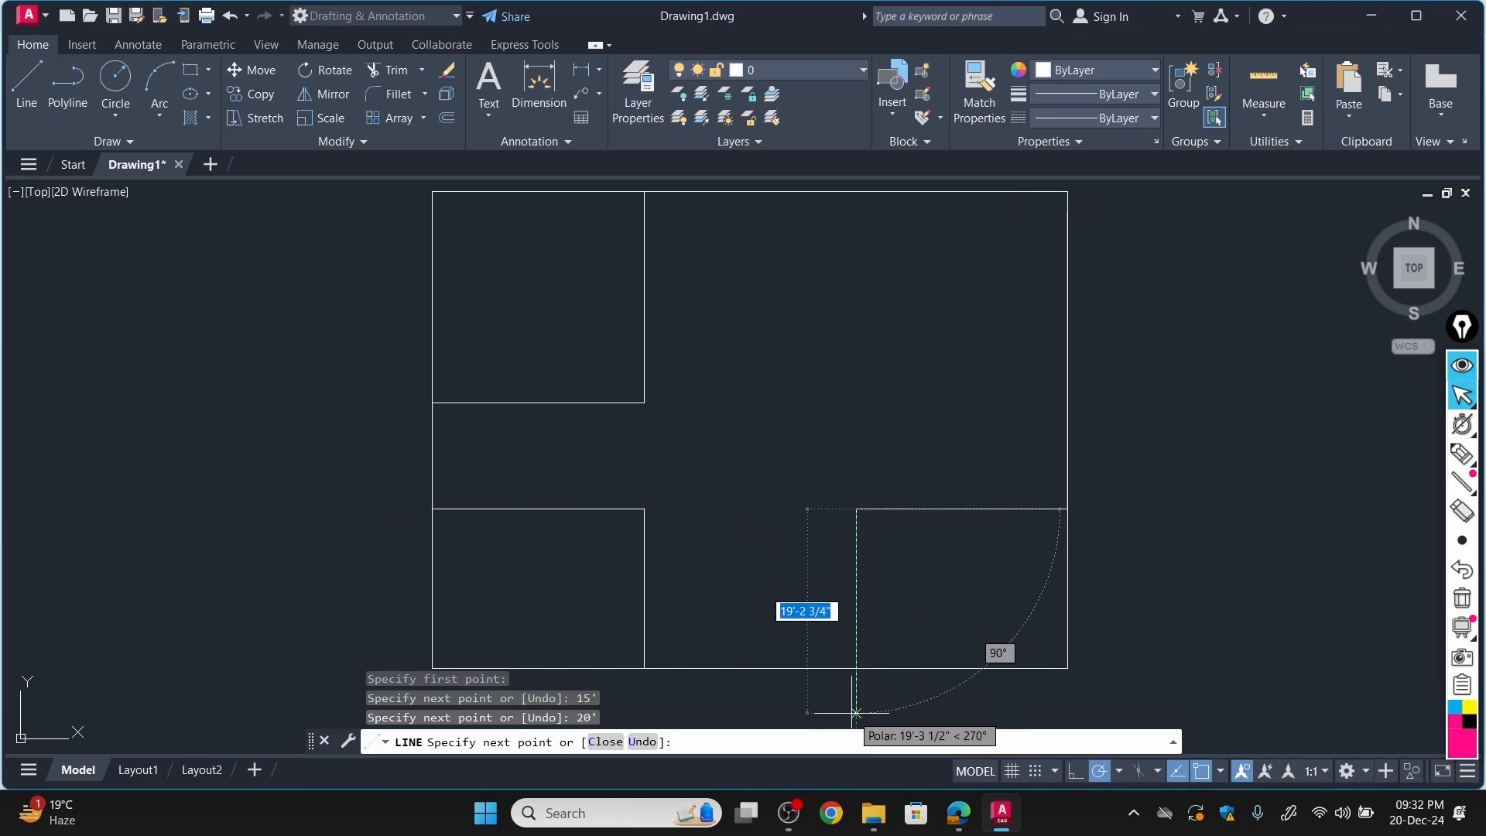
type("15")
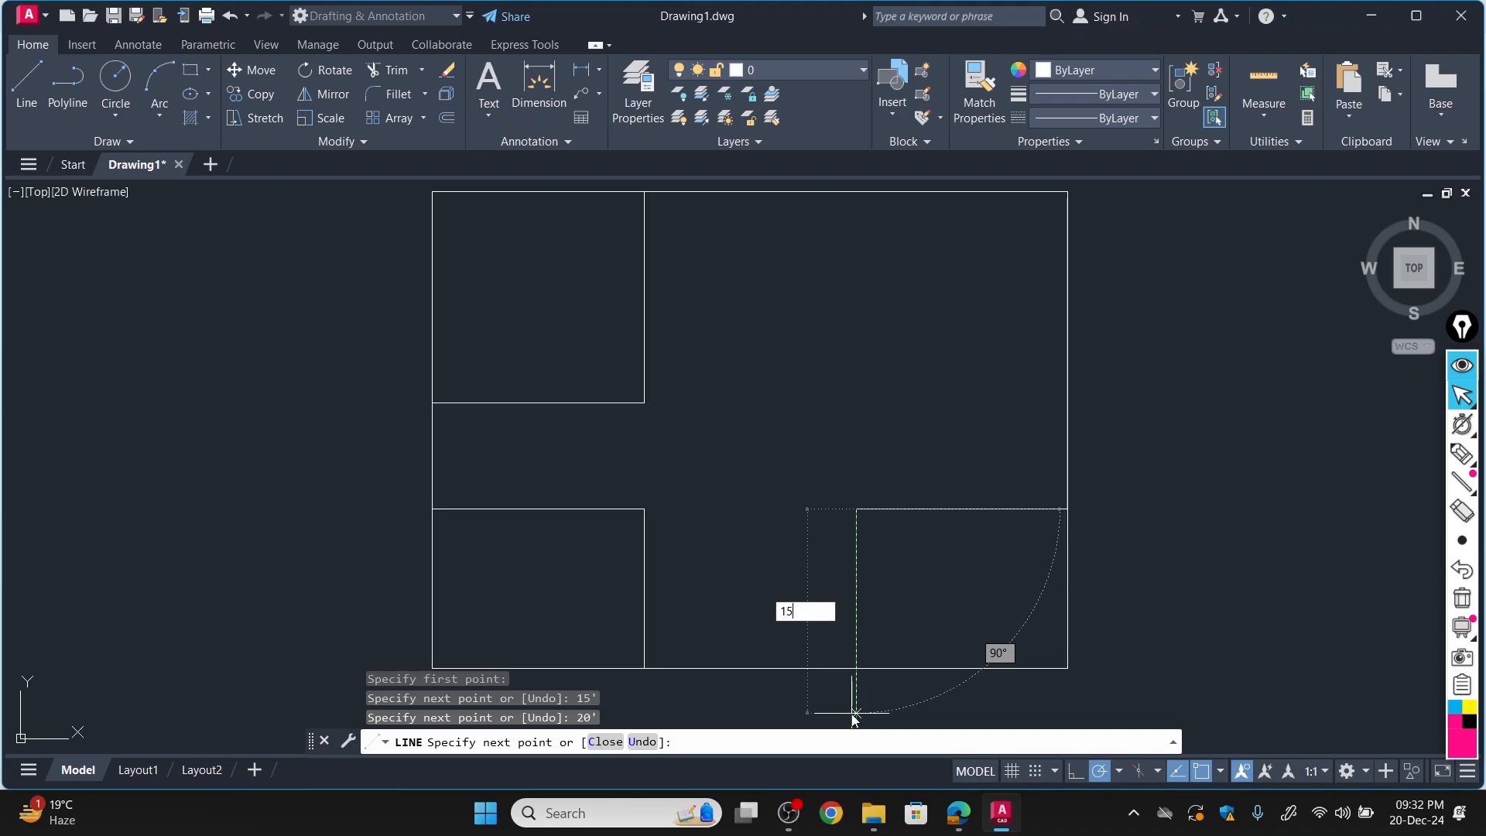
key("Return")
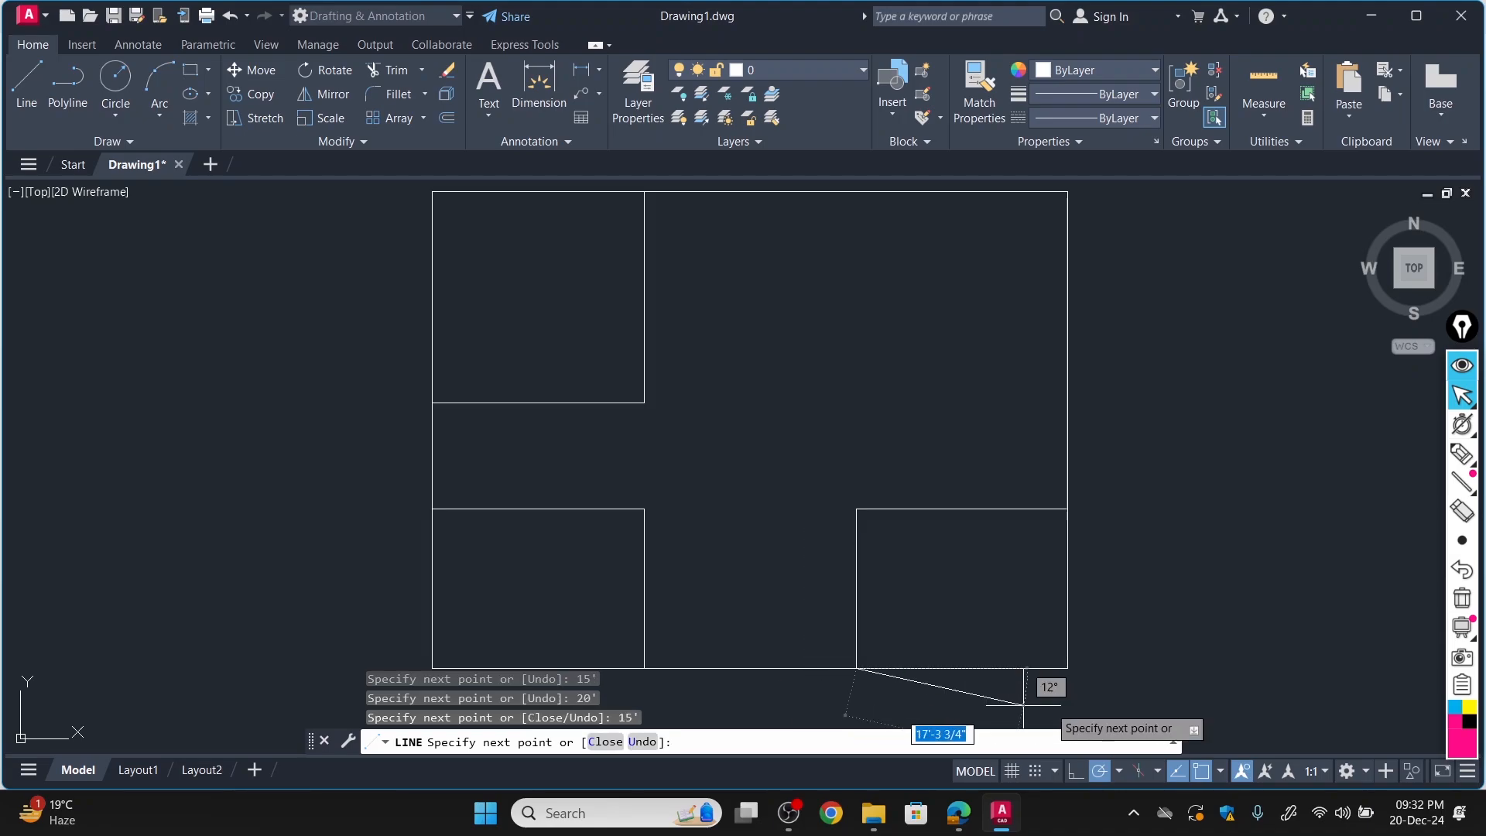
key("Escape")
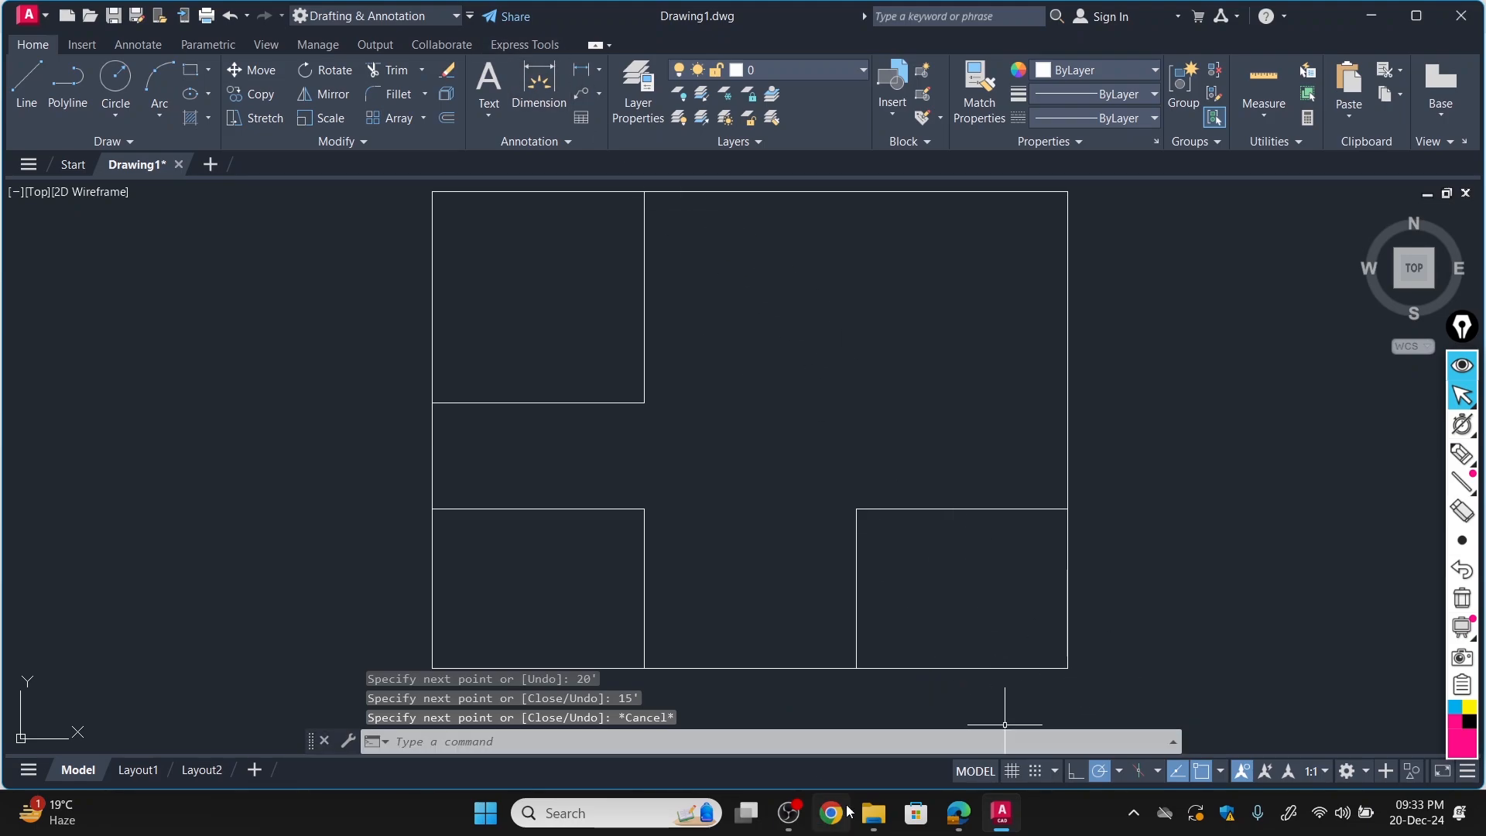
Switch to the floor plan PDF in Edge, underline the Kitchen label, circle its 12' dimension and underline its 10'-6" dimension.
left_click(955, 819)
scroll(997, 481, "up", 10)
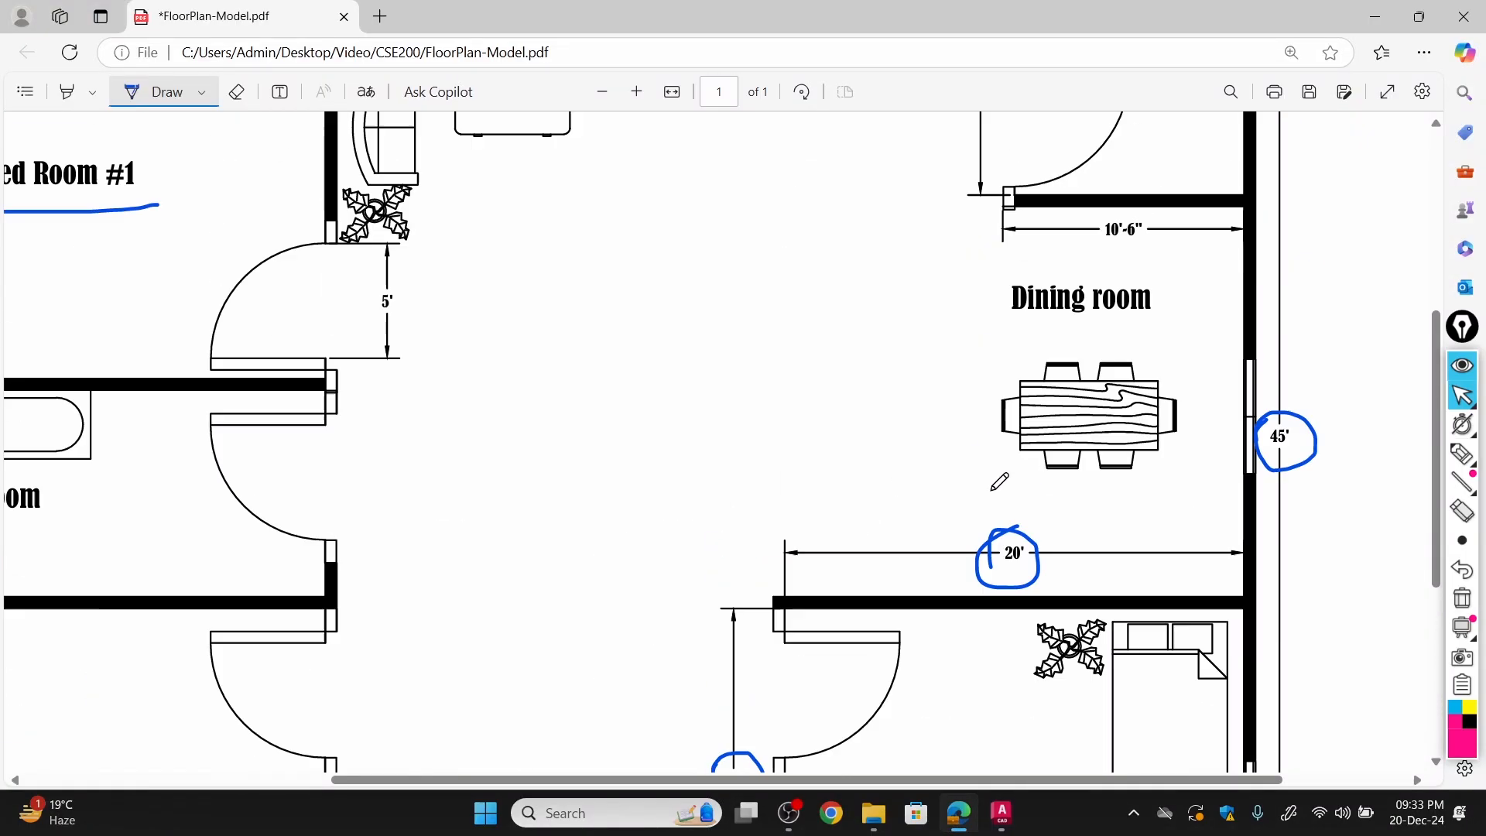
scroll(999, 480, "down", 3)
scroll(1005, 475, "up", 3)
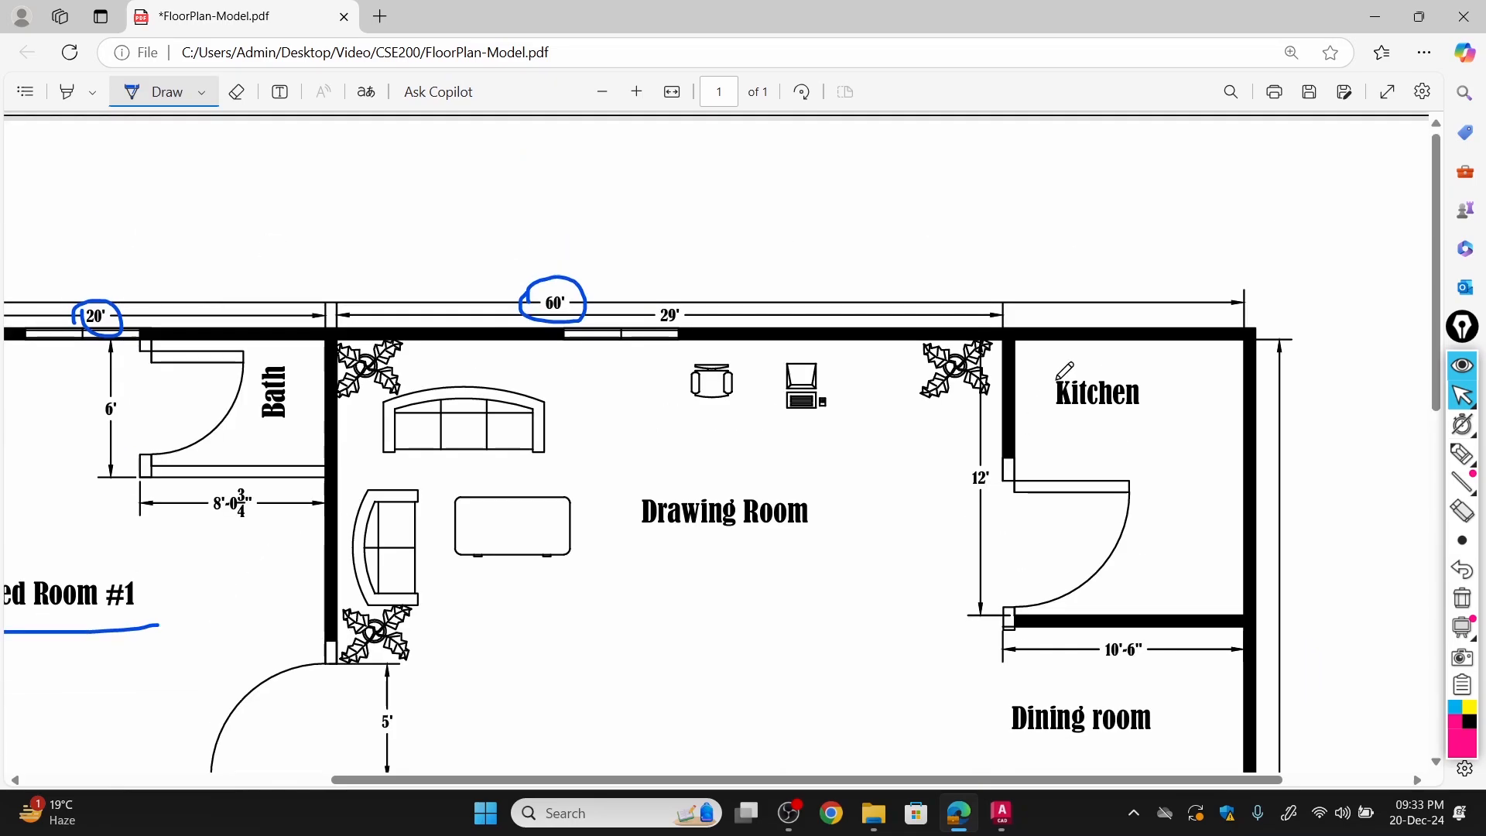
left_click_drag(1045, 418, 1145, 403)
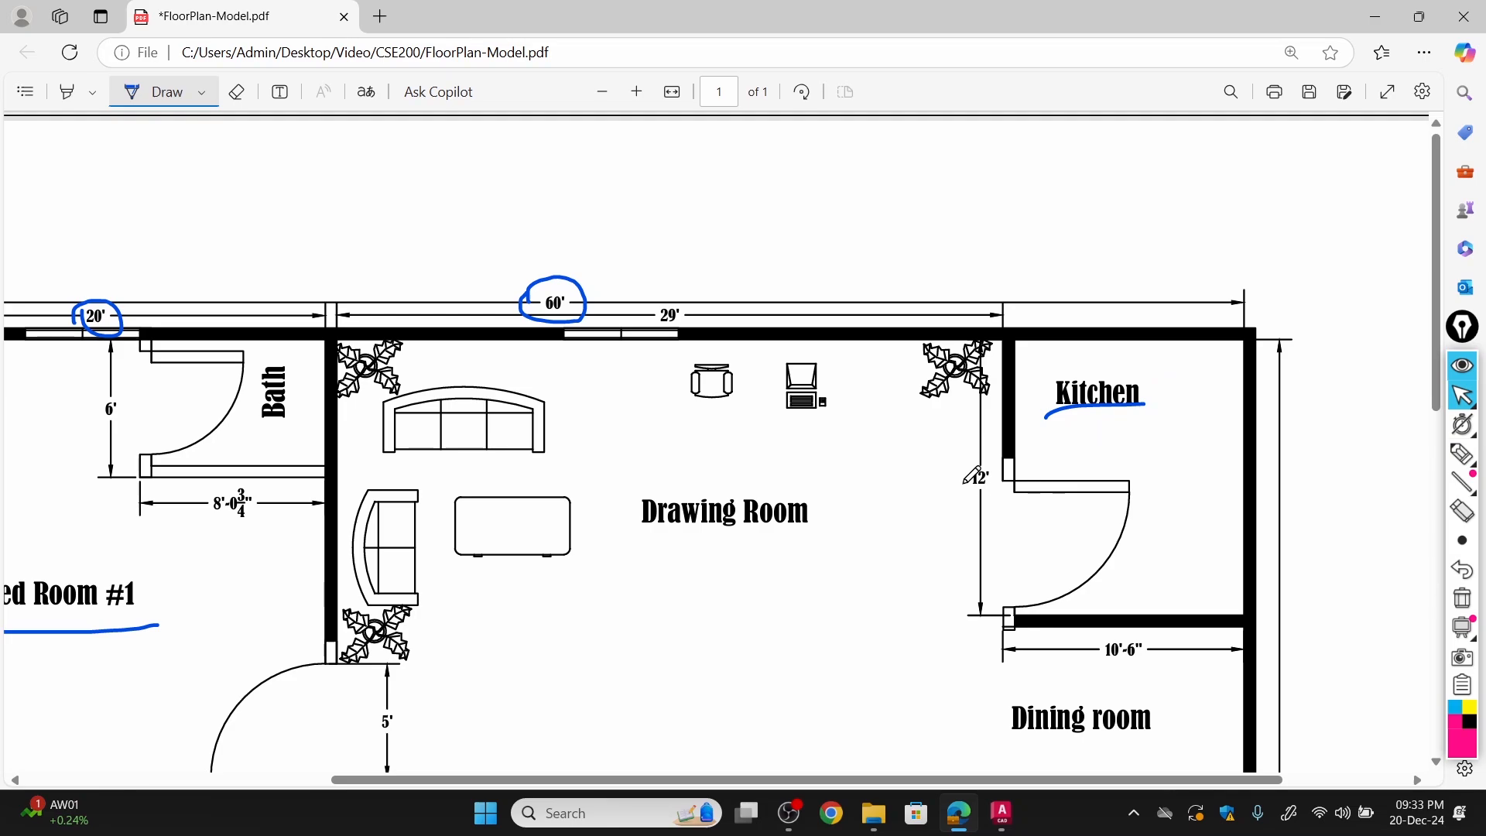
mouse_move(964, 483)
left_mouse_down()
mouse_move(1010, 476)
mouse_move(971, 500)
mouse_move(979, 449)
mouse_move(994, 465)
left_mouse_up()
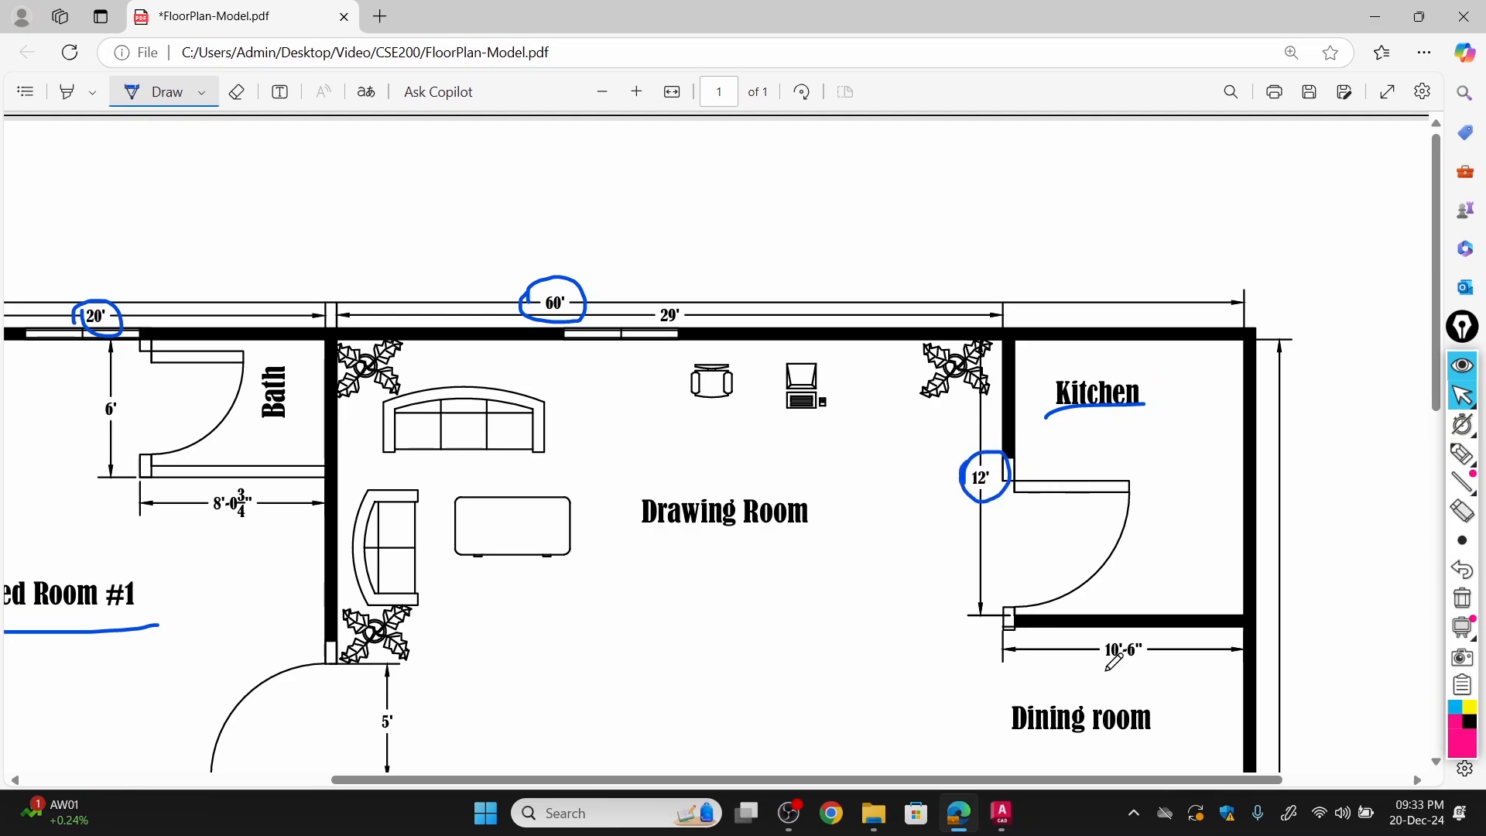
mouse_move(1096, 655)
left_mouse_down()
mouse_move(1102, 632)
mouse_move(1134, 636)
mouse_move(1118, 663)
mouse_move(1150, 663)
left_mouse_up()
key("ctrl+z")
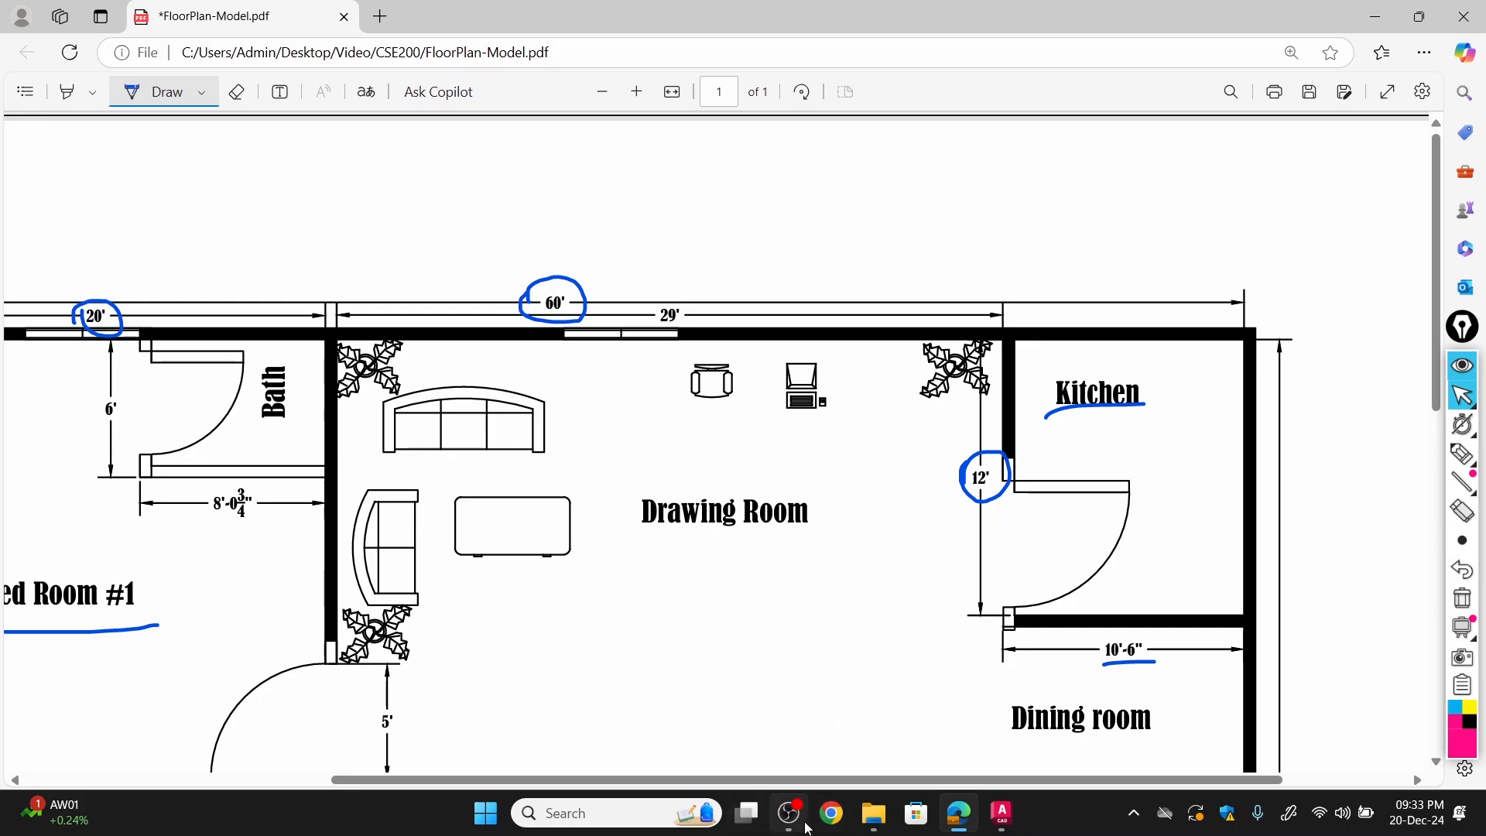
Switch to AutoCAD and start the kitchen with a line 12' down from the outline's upper-right corner, checking the dimension in the PDF.
left_click(963, 823)
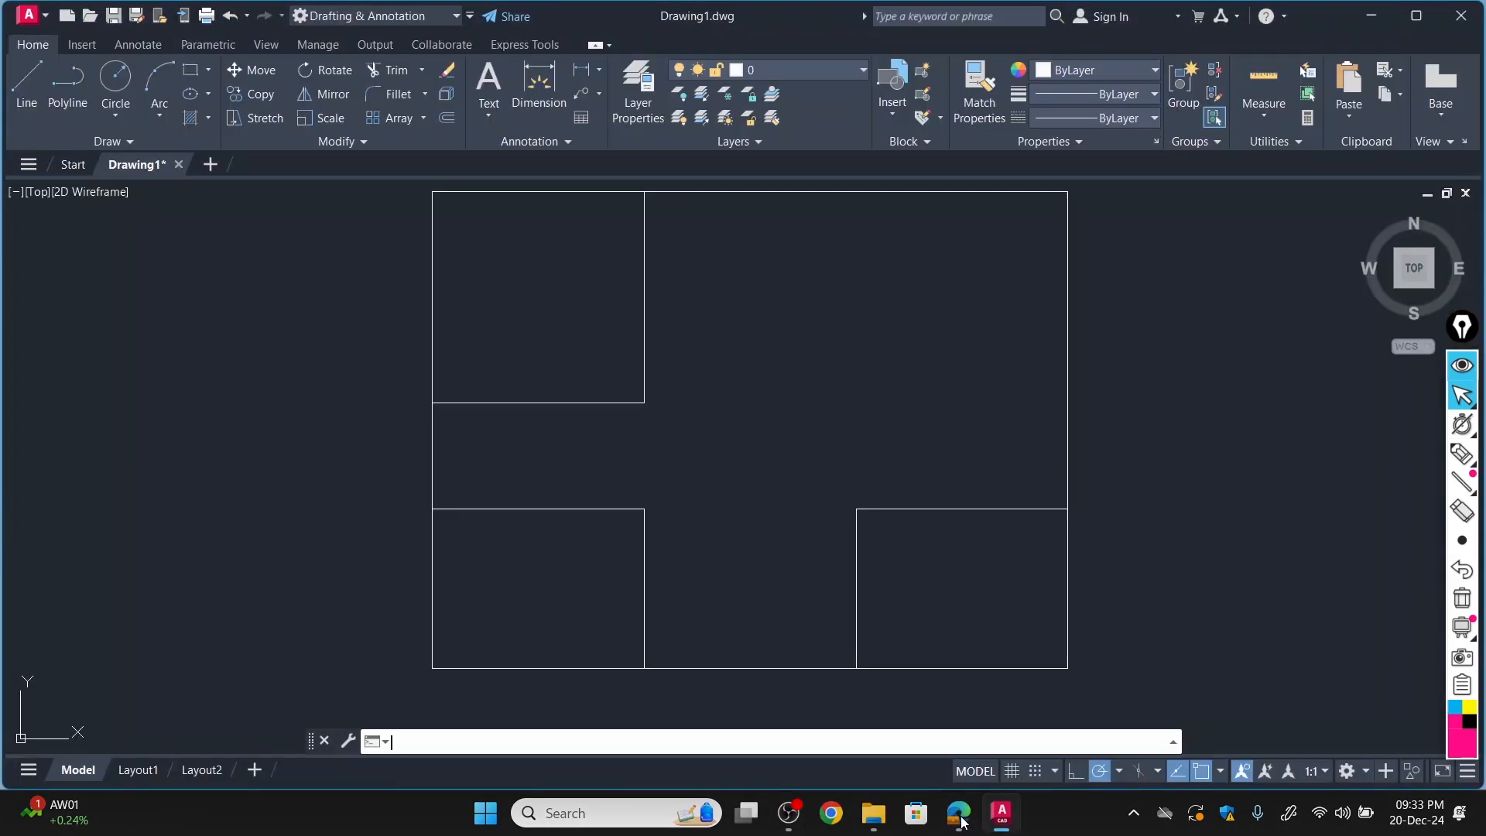
left_click(30, 79)
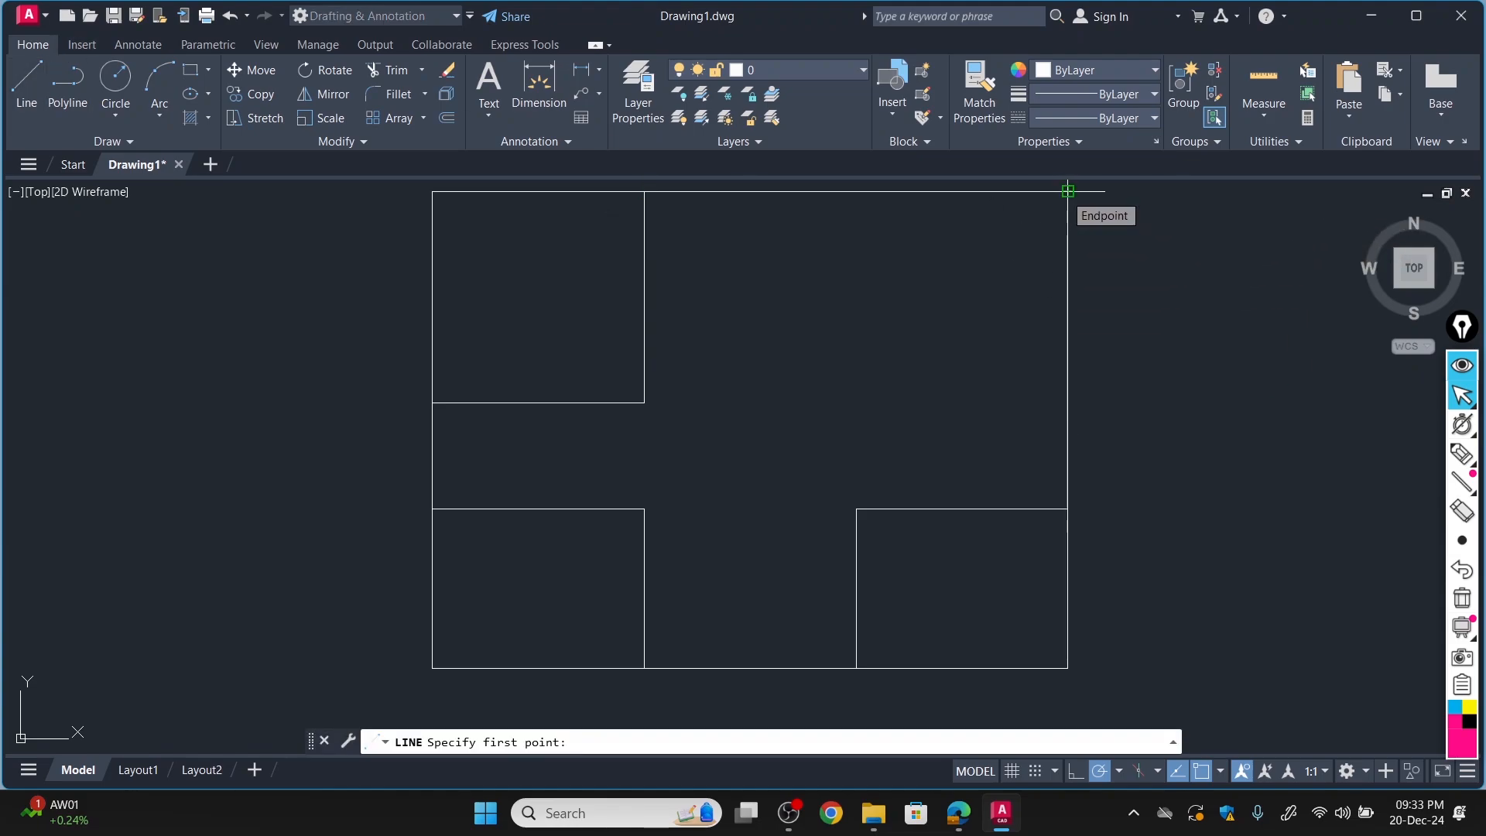
left_click(1068, 191)
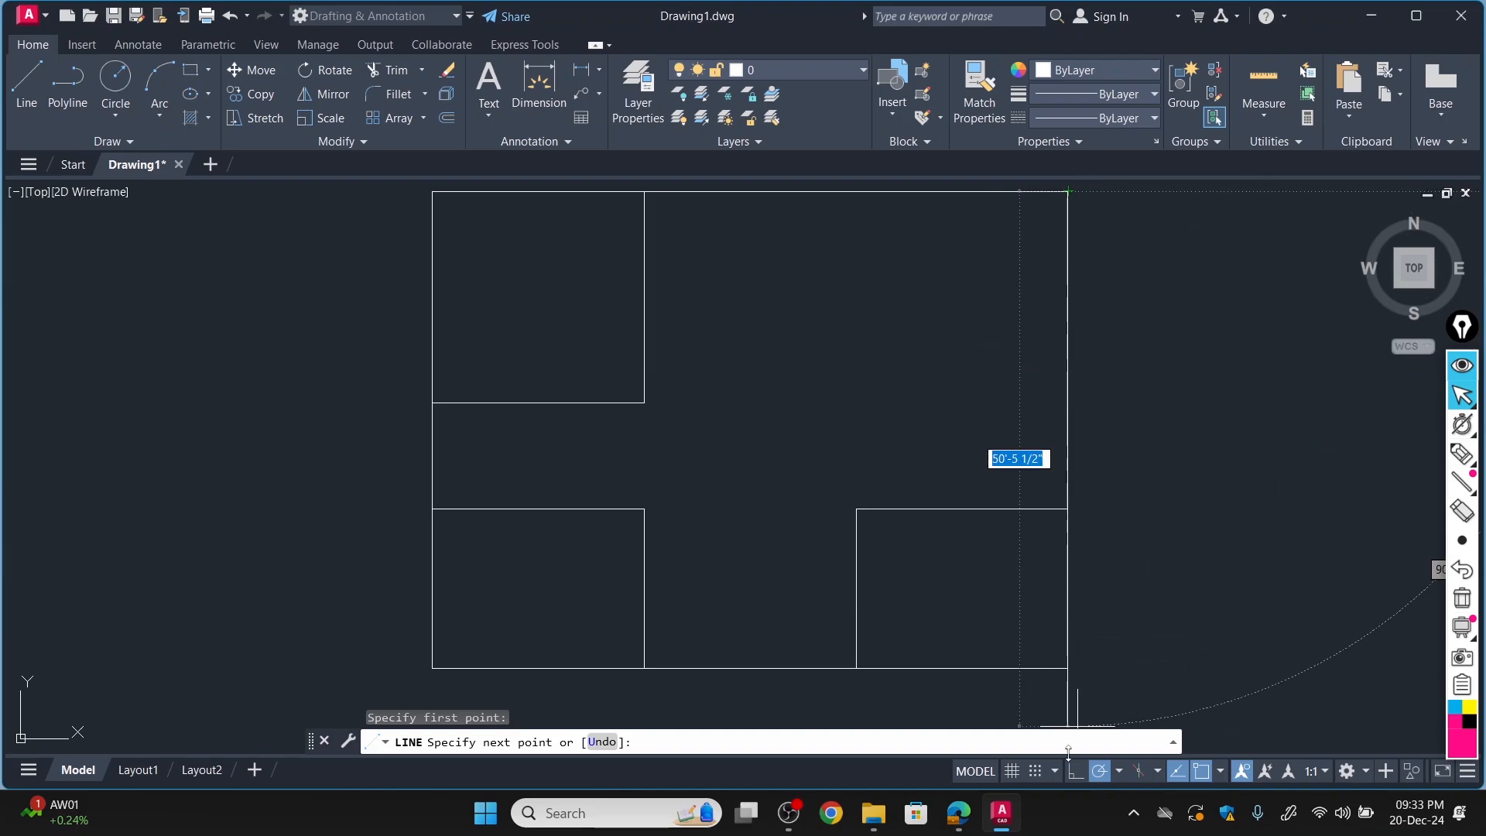
left_click(960, 813)
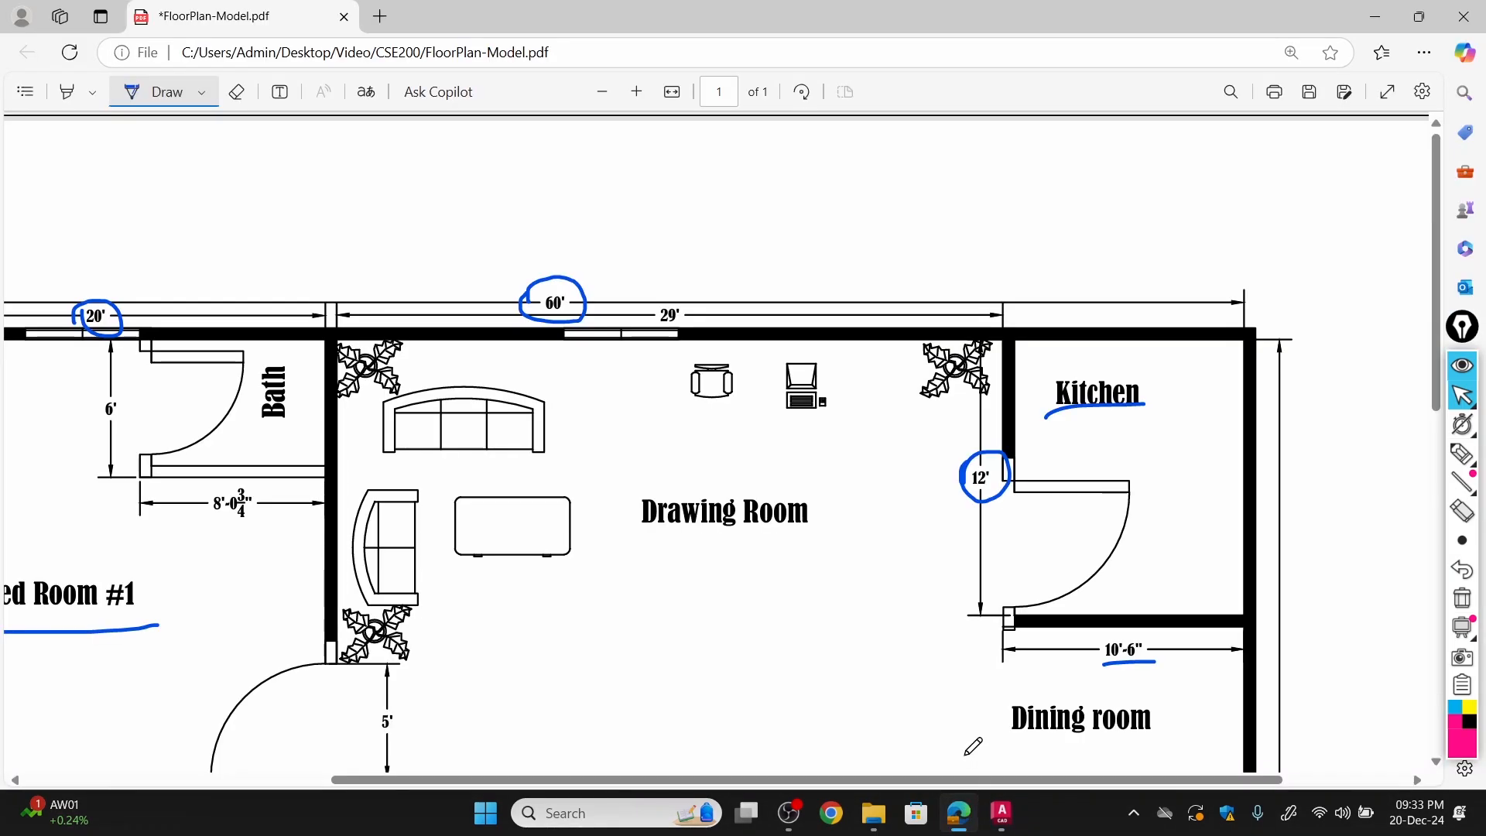
left_click(1002, 813)
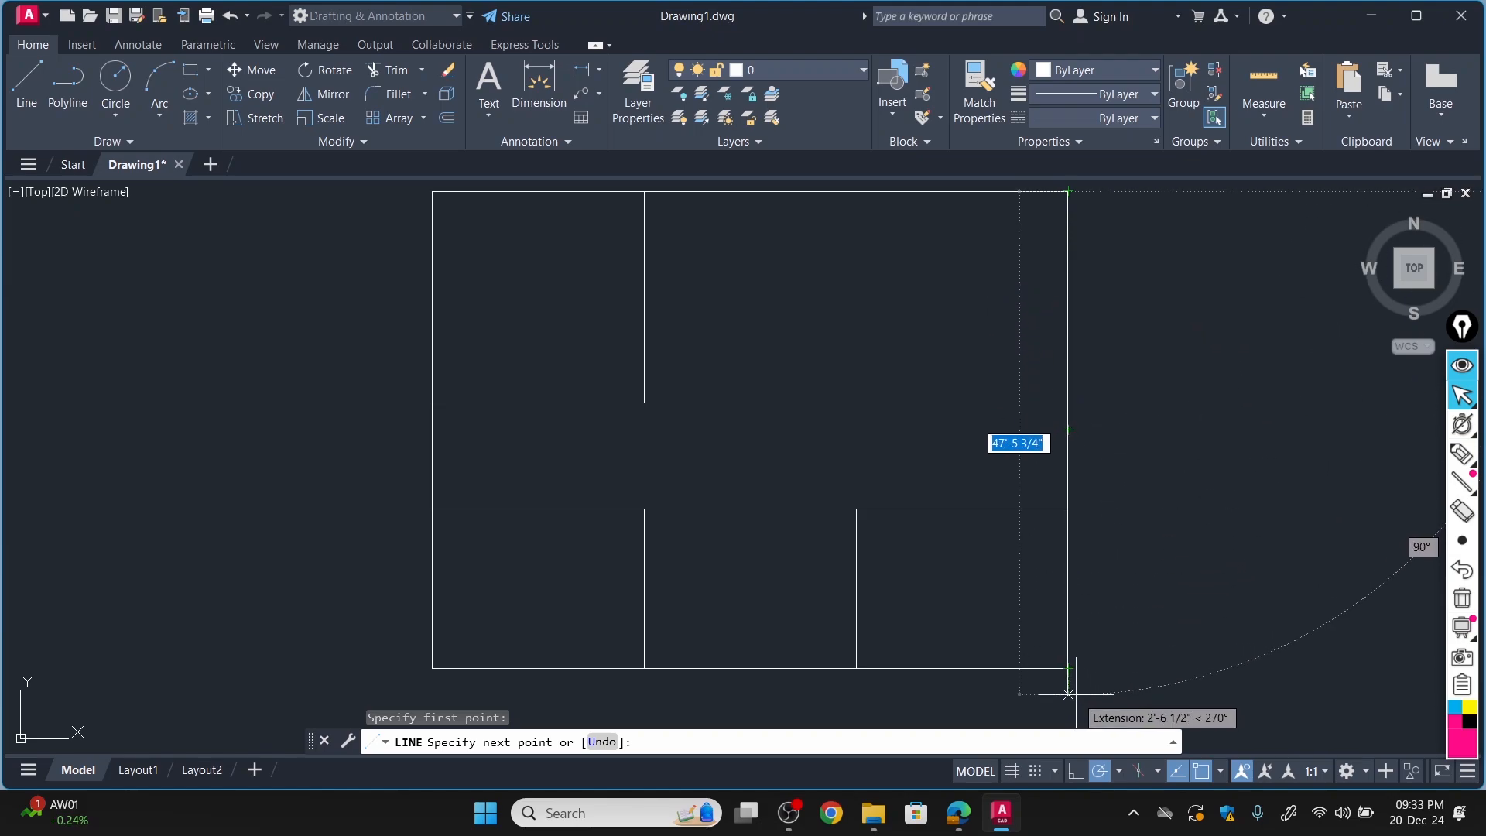
type("1")
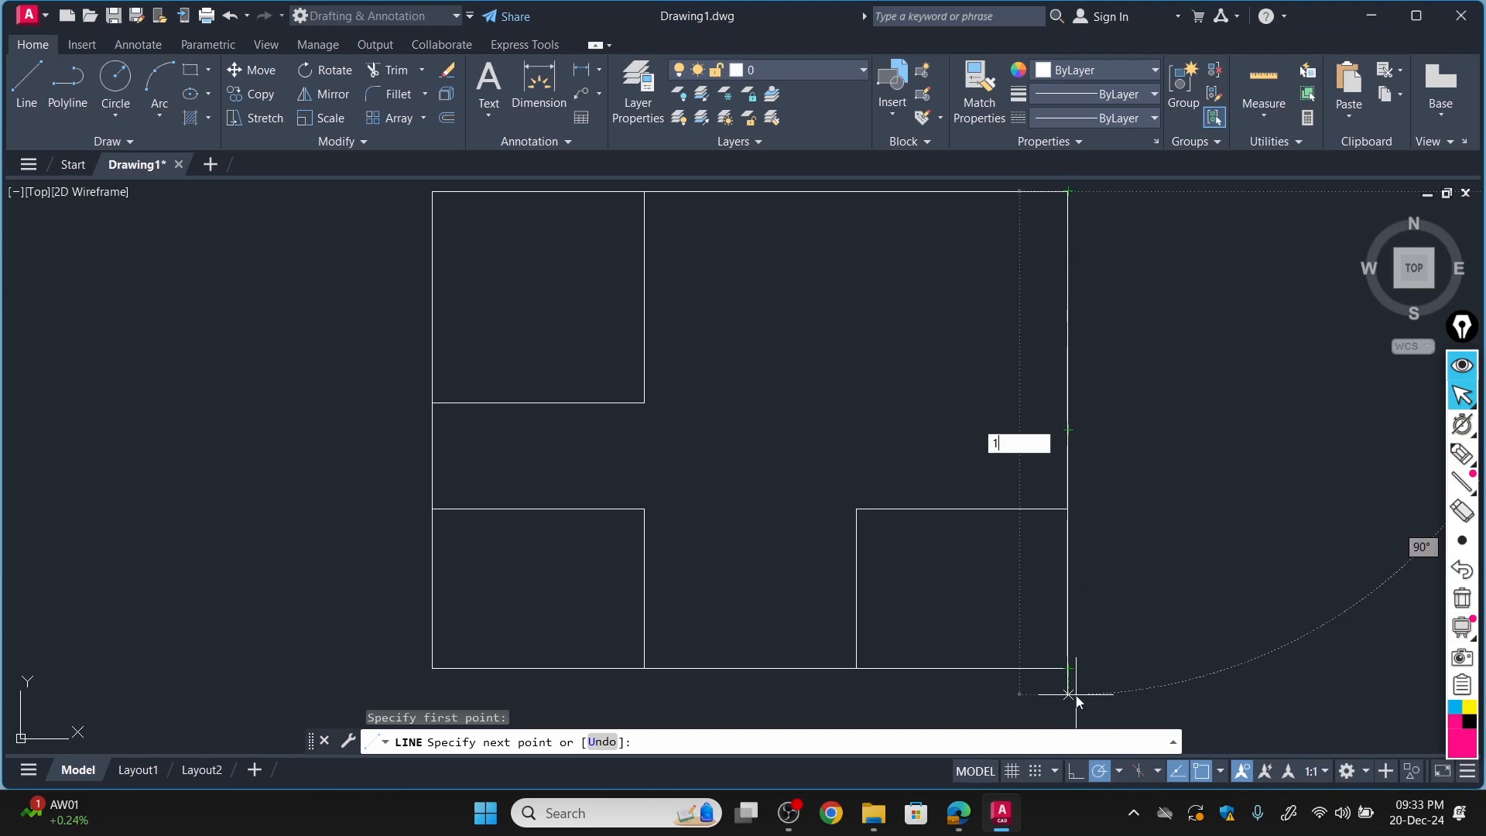
type("2'")
key("Return")
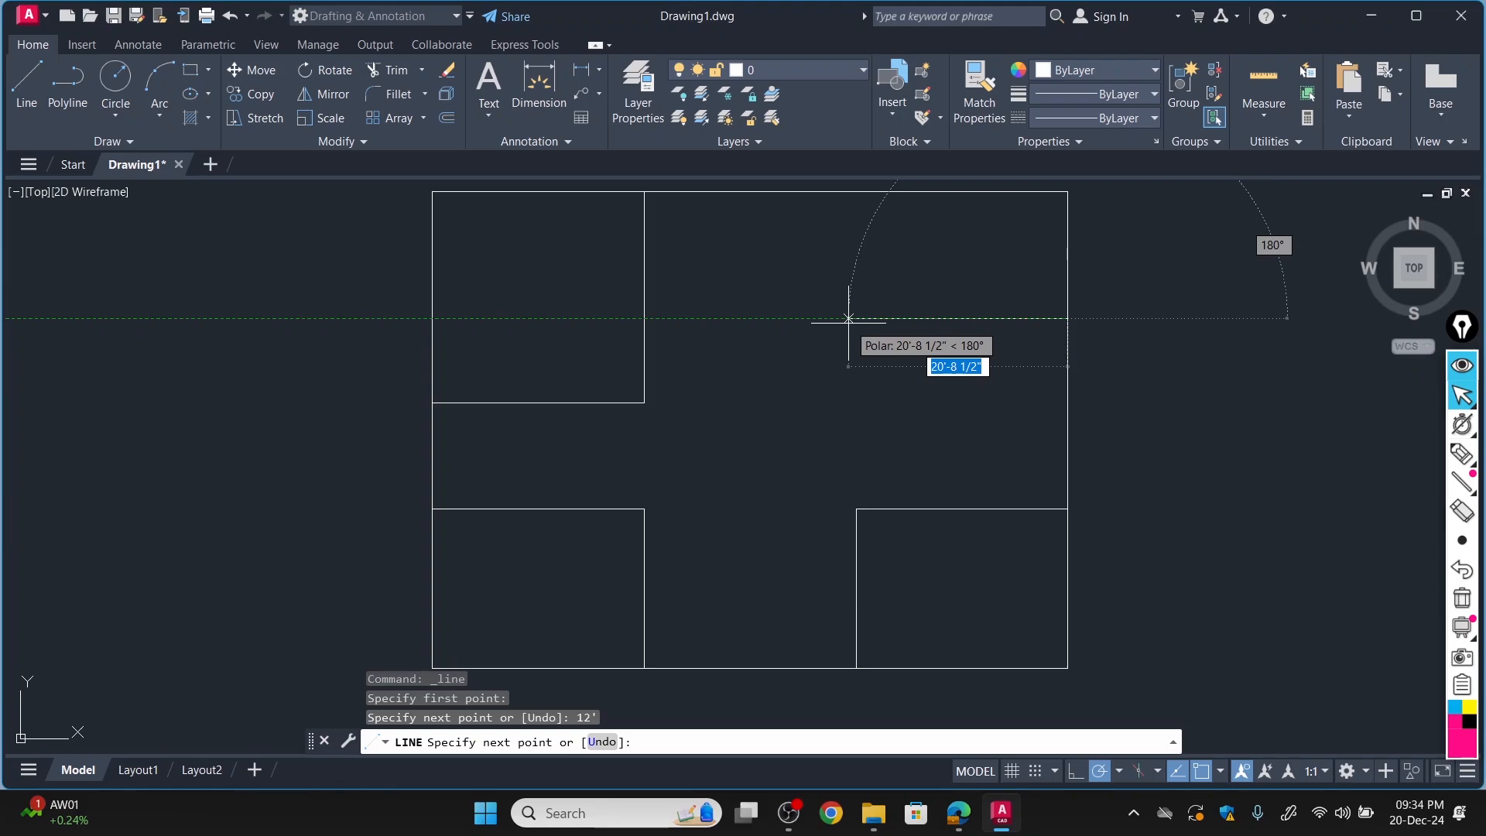
Continue the kitchen with a line 10'6" to the left and close it with a vertical line up to the outline's top edge.
type("10")
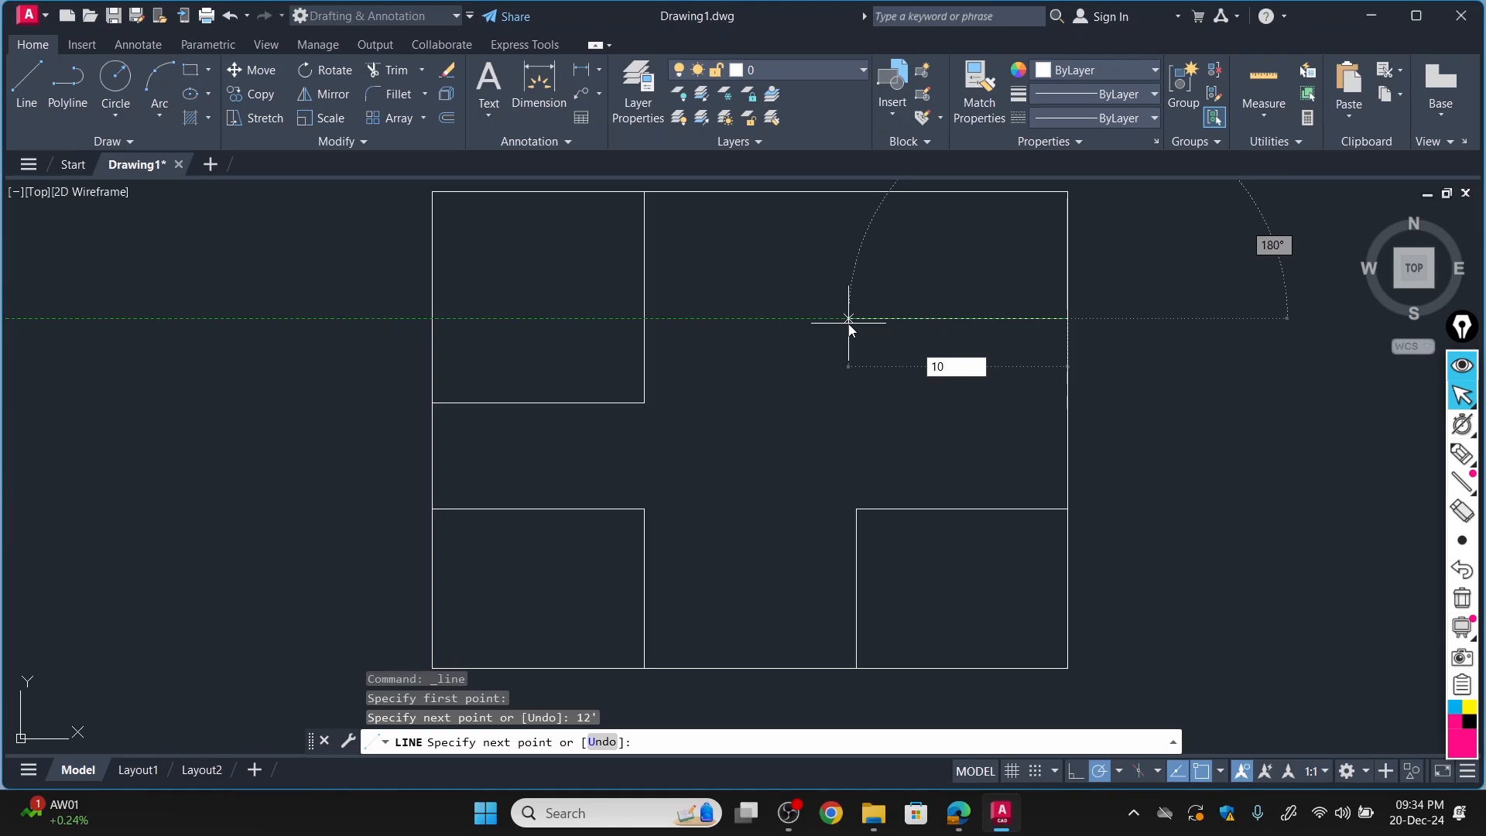
left_click(973, 827)
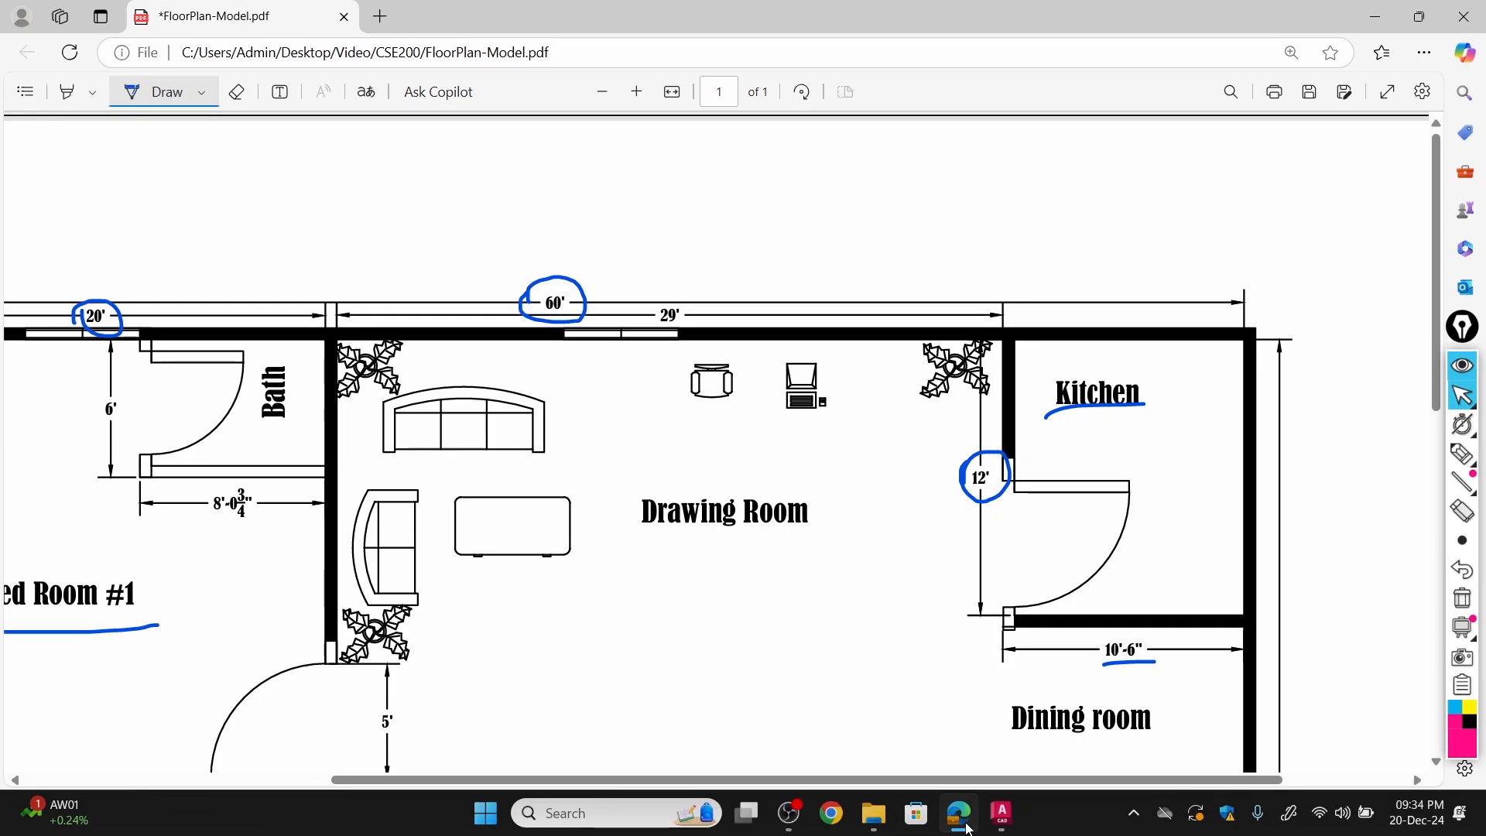
left_click(969, 828)
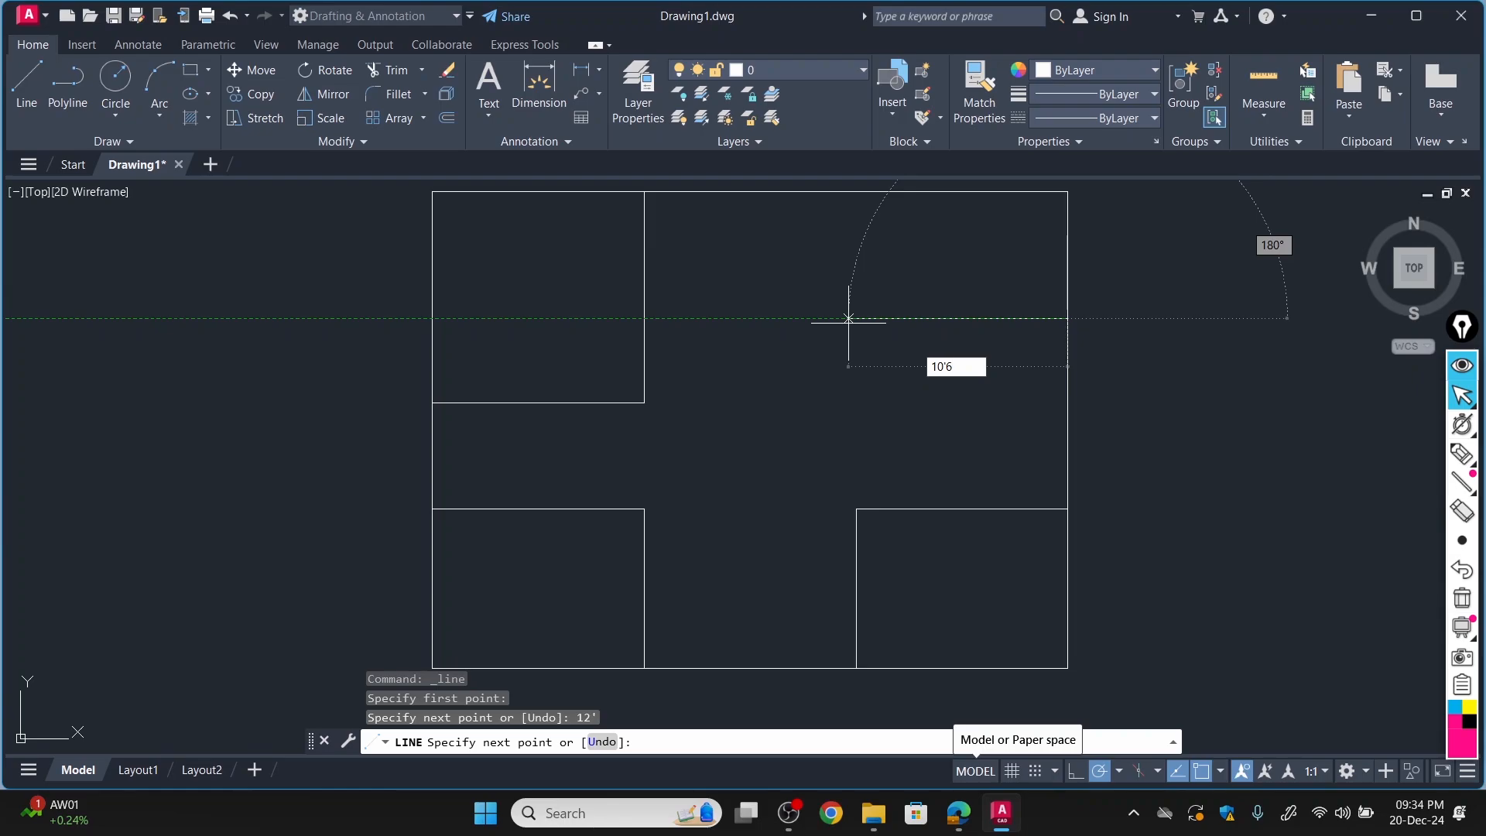
key("Return")
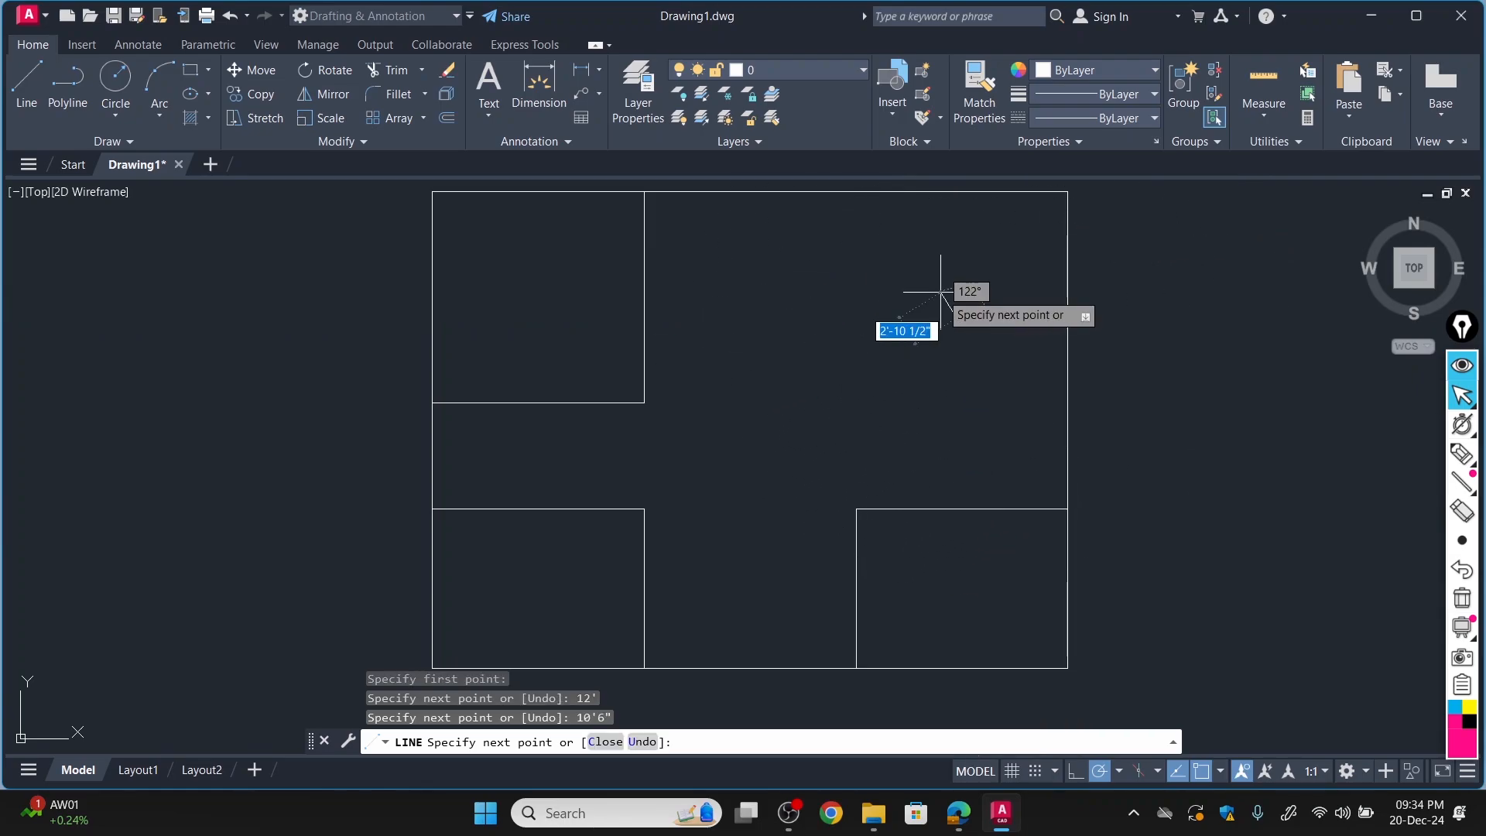
scroll(957, 191, "up", 4)
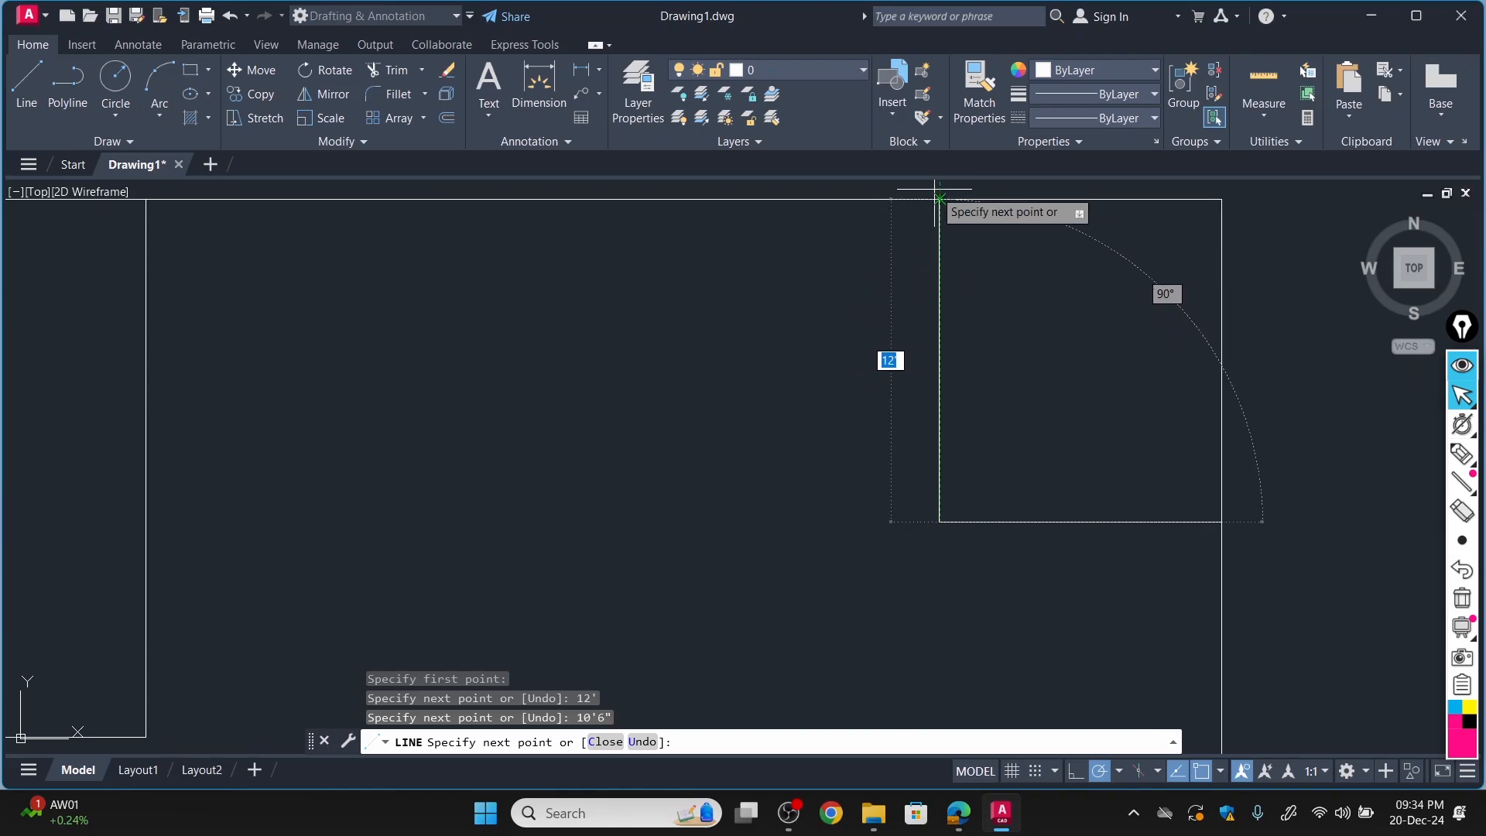
left_click(939, 199)
key("Escape")
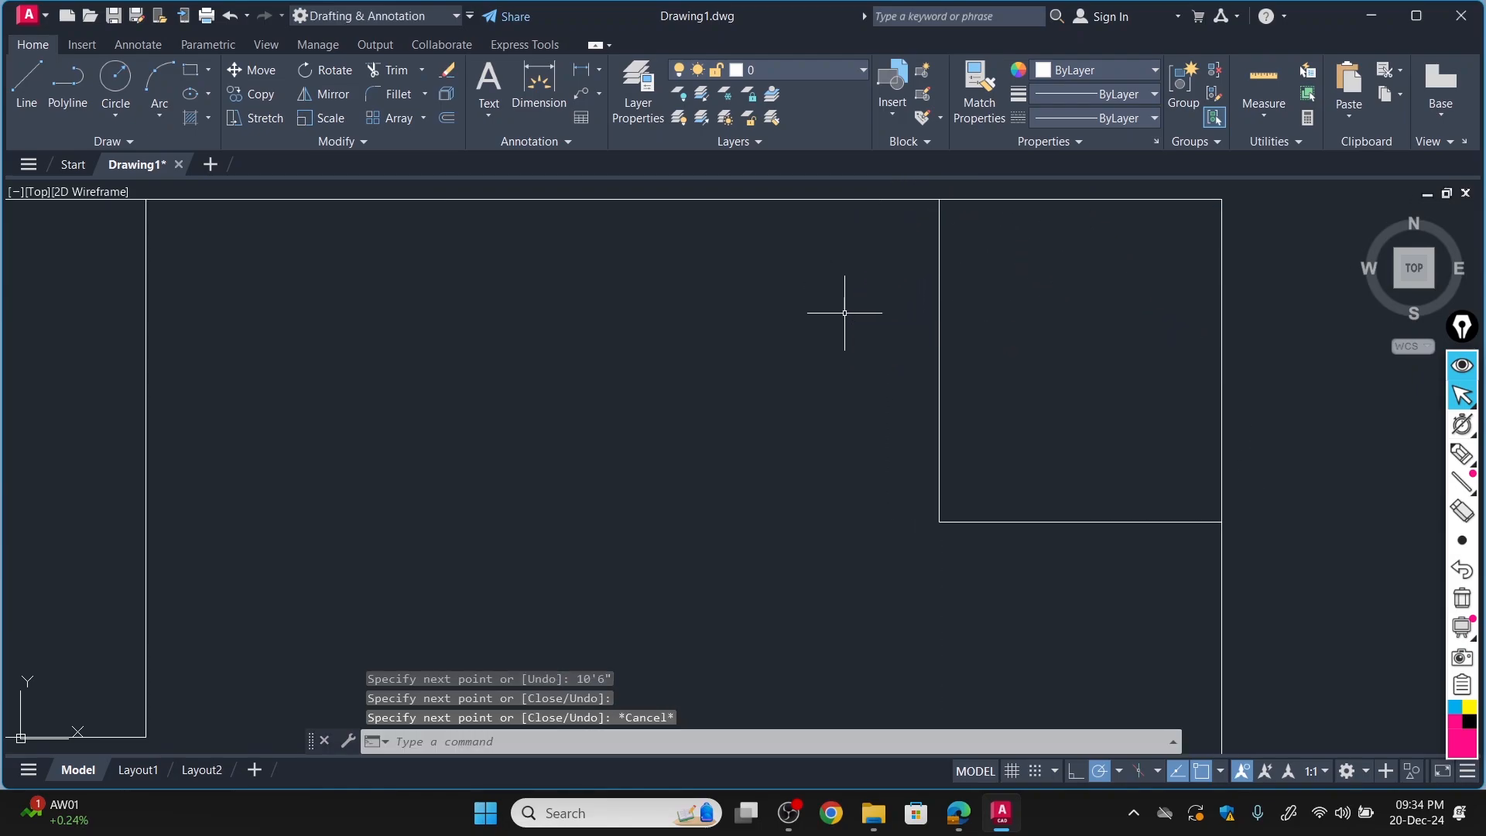
scroll(899, 406, "down", 6)
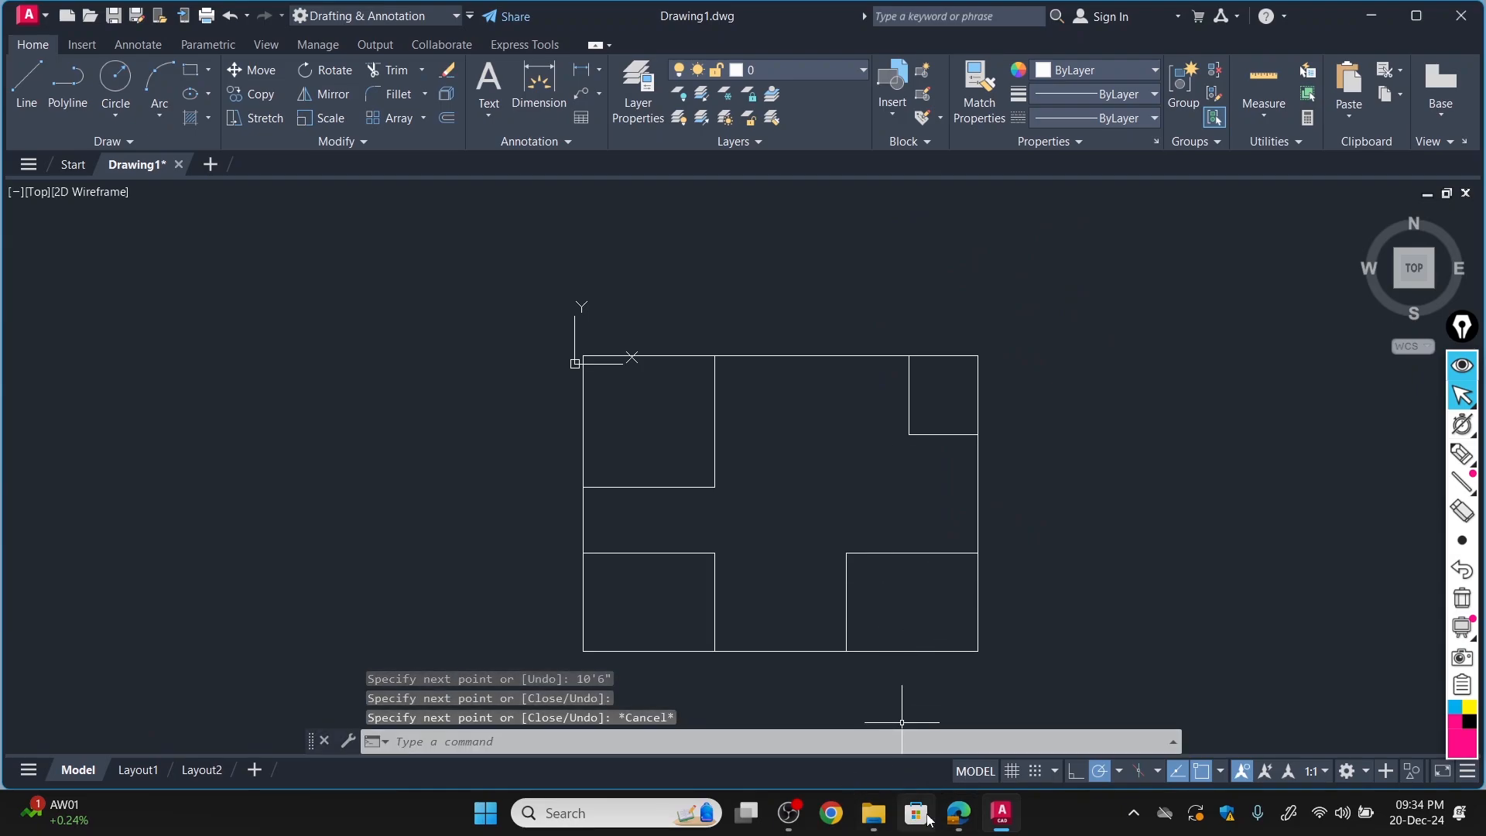
Check the bathroom in the Edge PDF, and in AutoCAD close its right side with a line joining Bed Room #2's upper-right and Bed Room #1's lower-right corners.
left_click(958, 813)
scroll(465, 439, "down", 4)
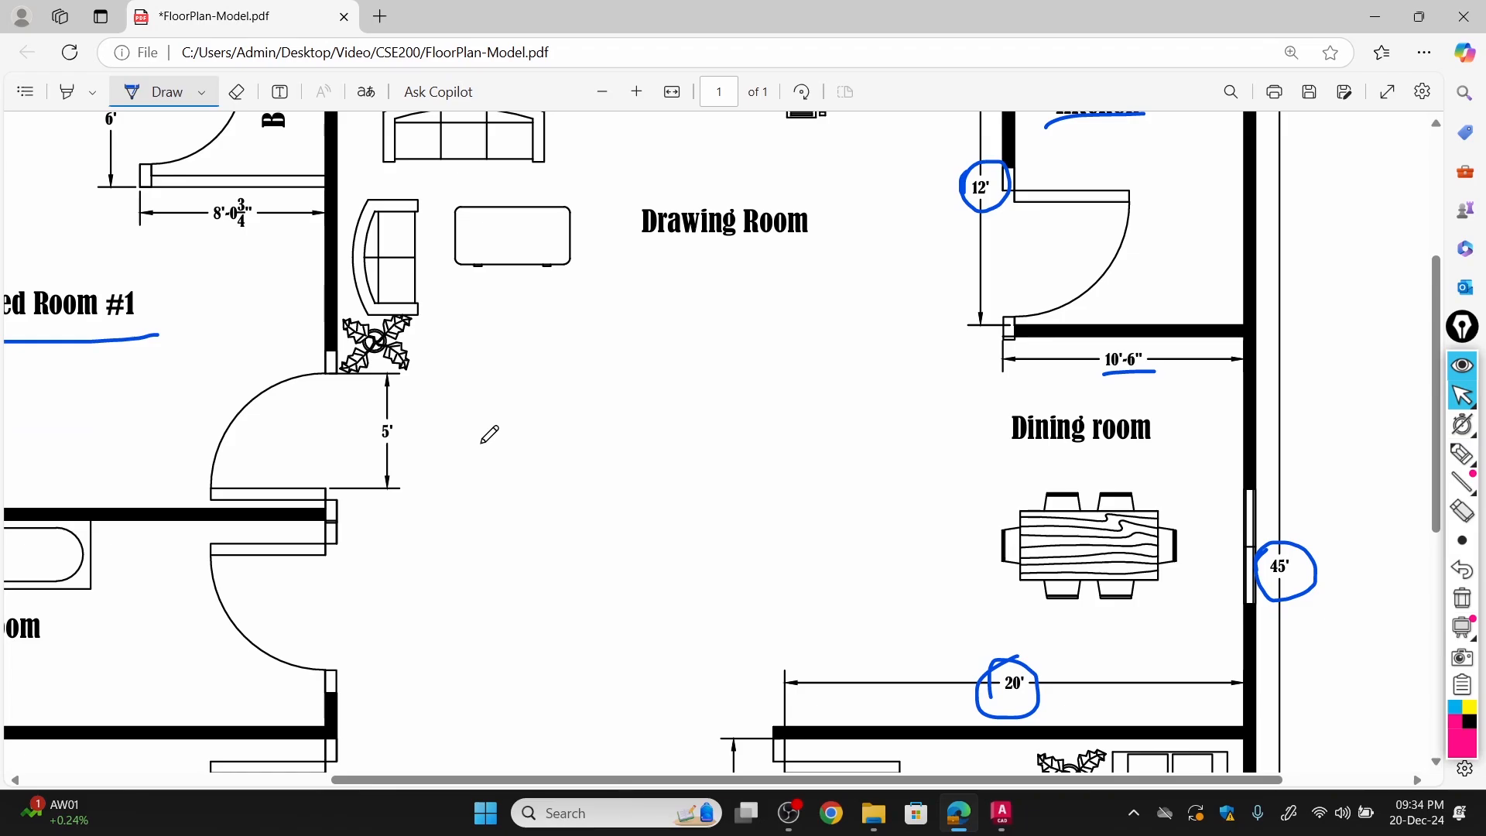
scroll(520, 438, "down", 3, "ctrl")
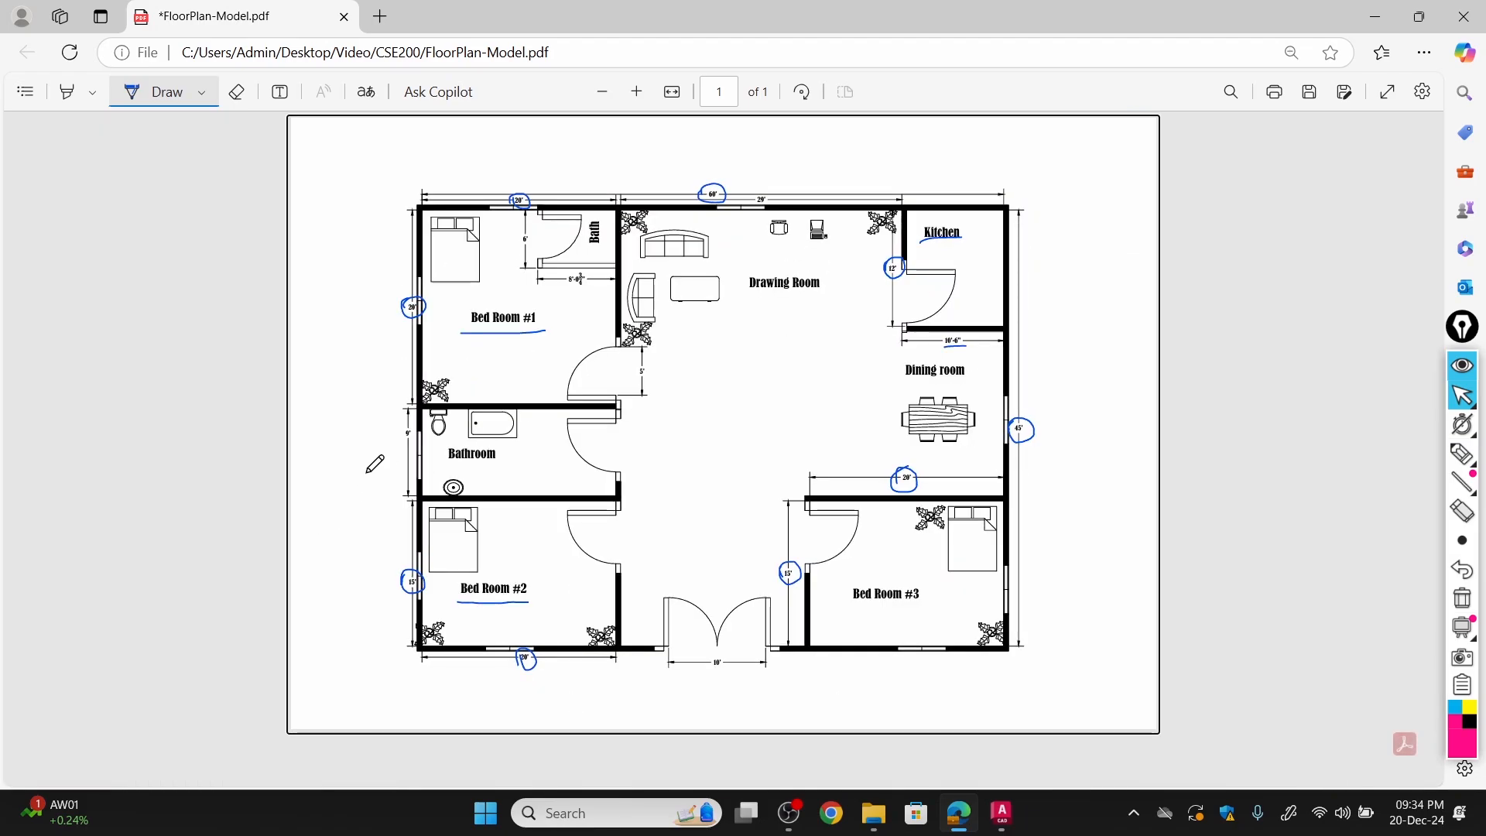
scroll(375, 463, "up", 3, "ctrl")
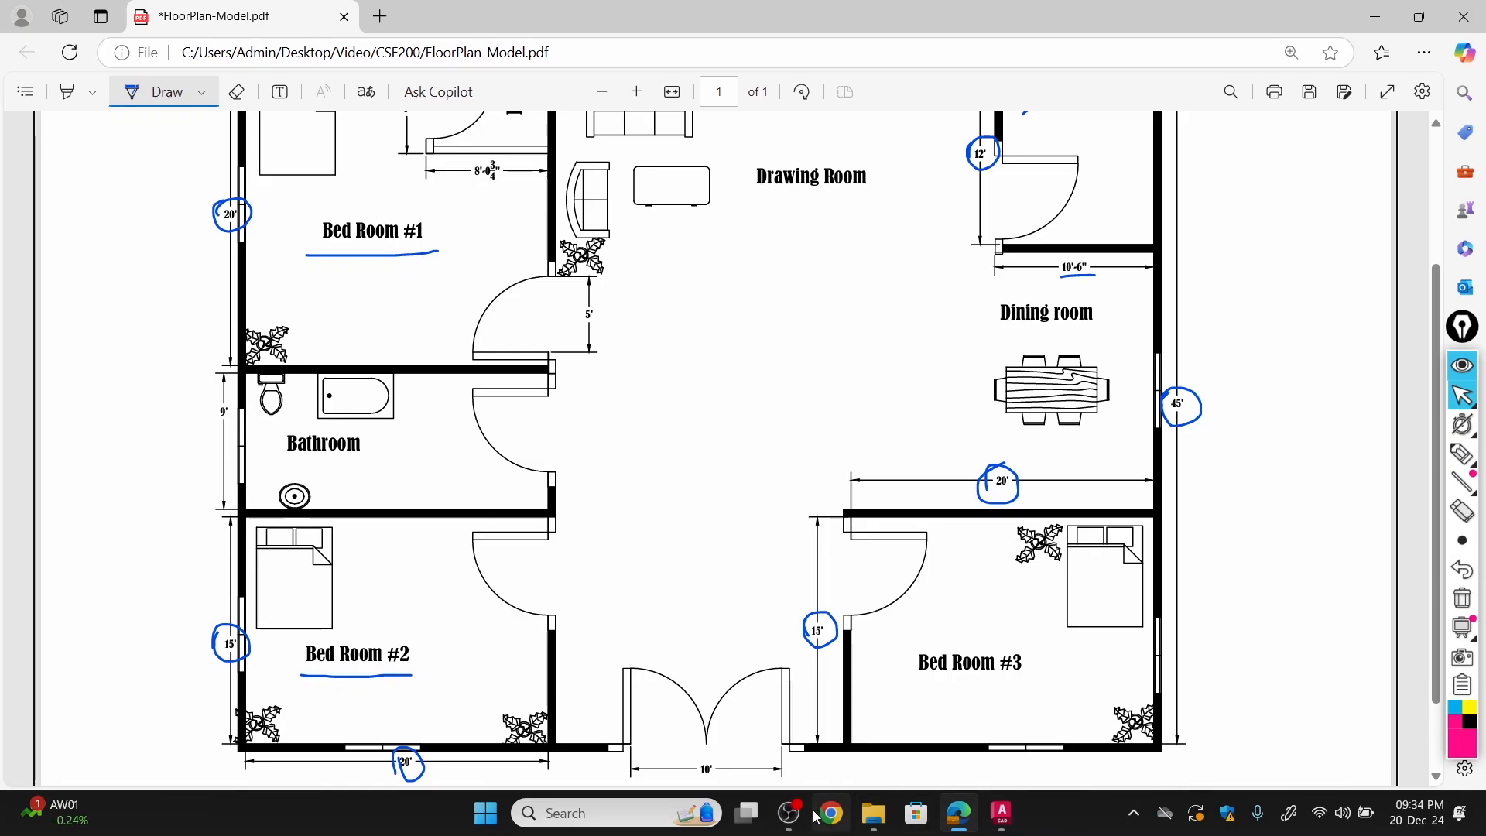
left_click(1004, 820)
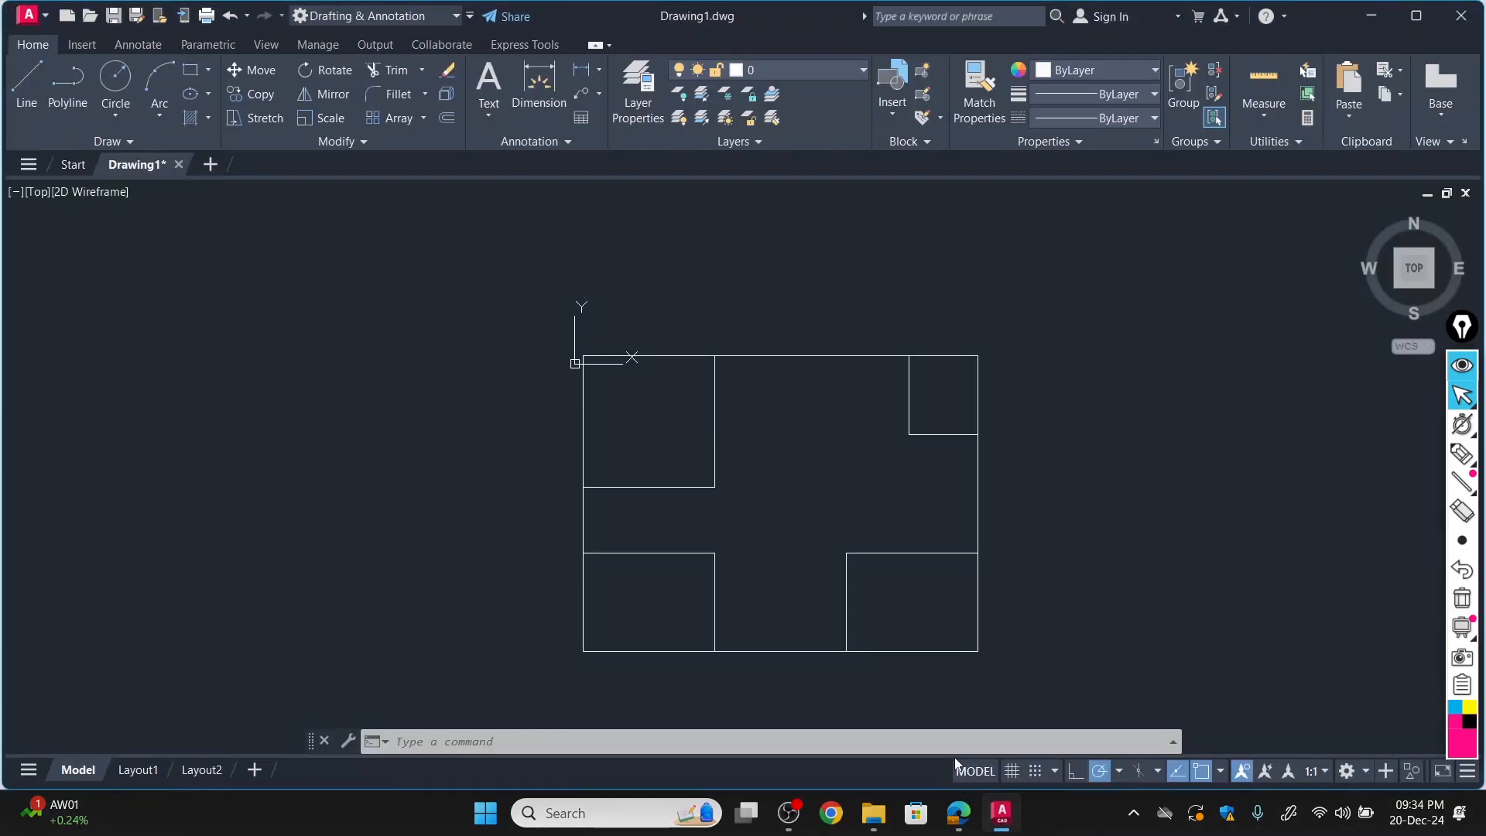
left_click(30, 80)
left_click(715, 553)
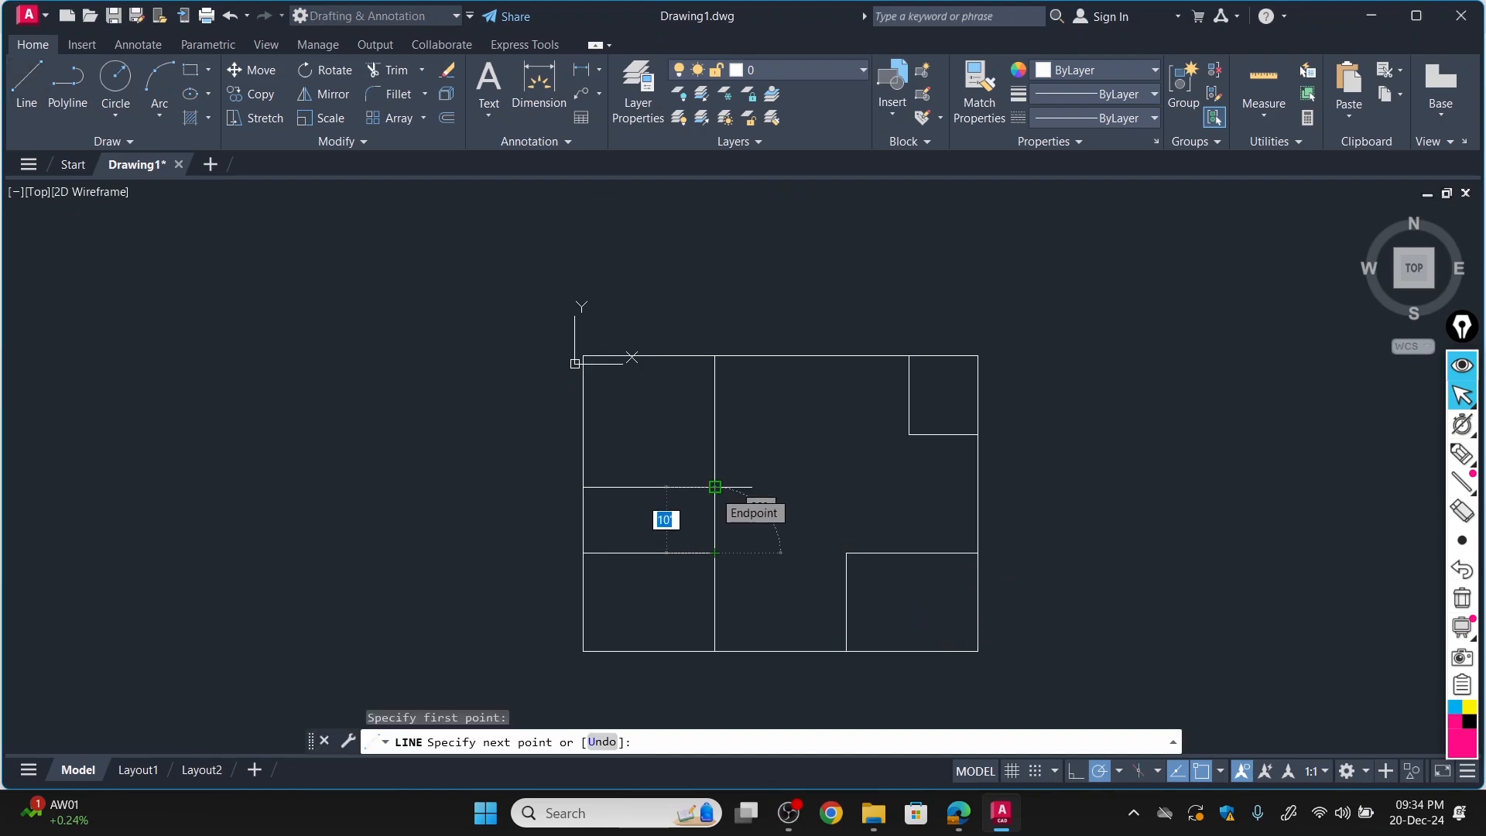
scroll(715, 487, "up", 4)
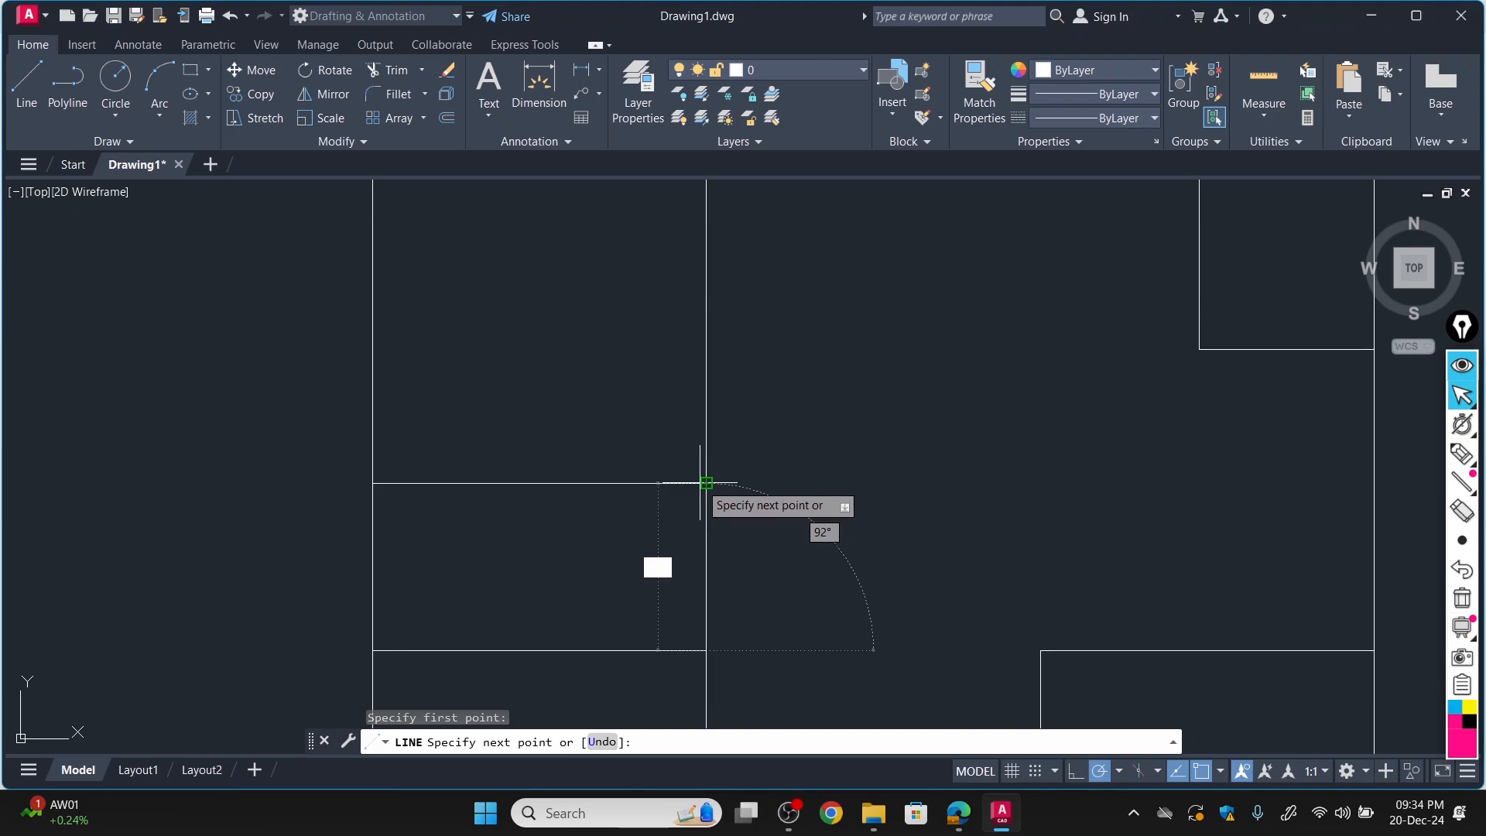
left_click(707, 483)
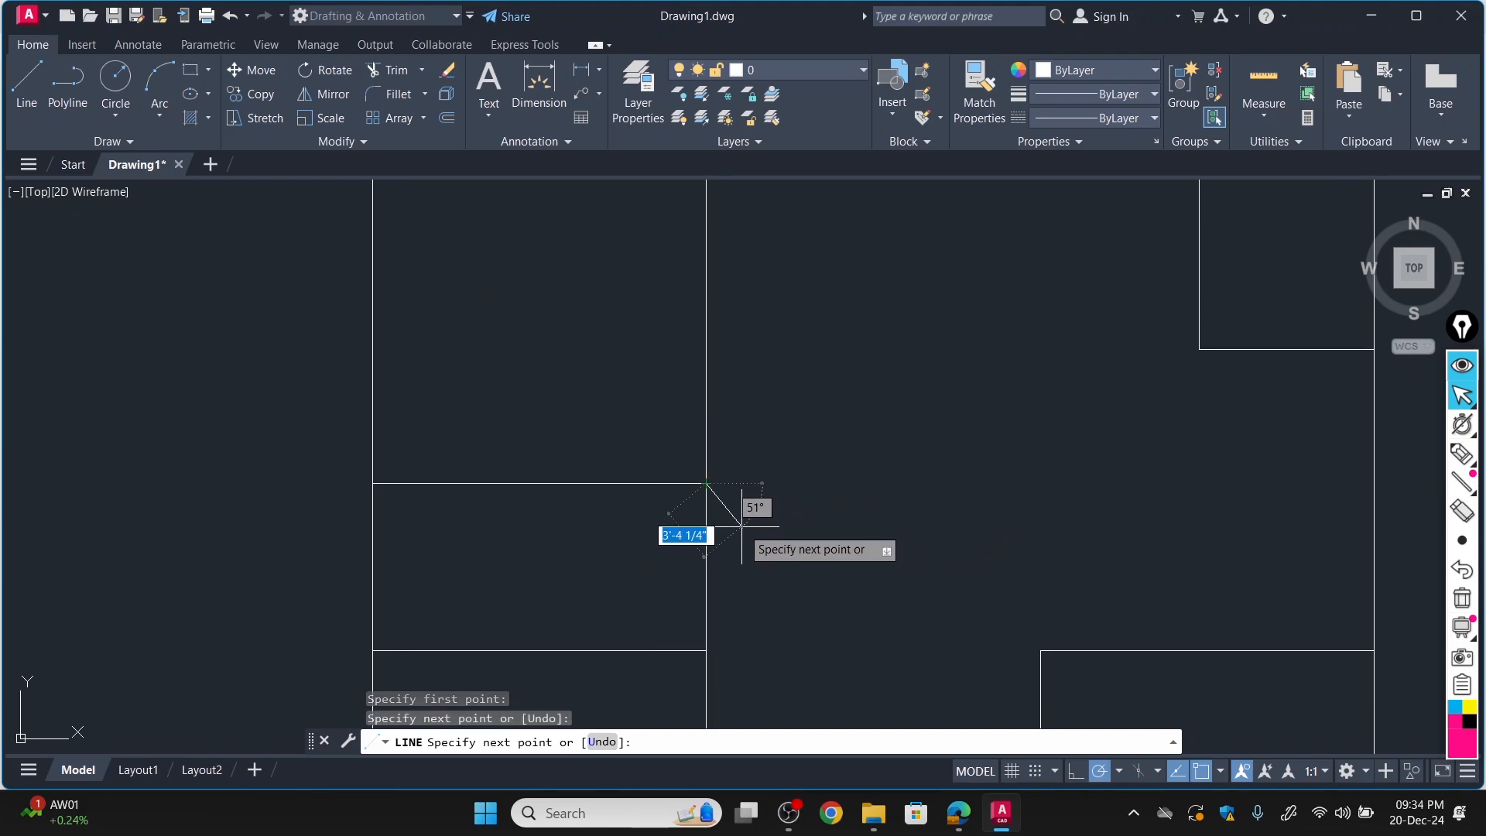
key("Escape")
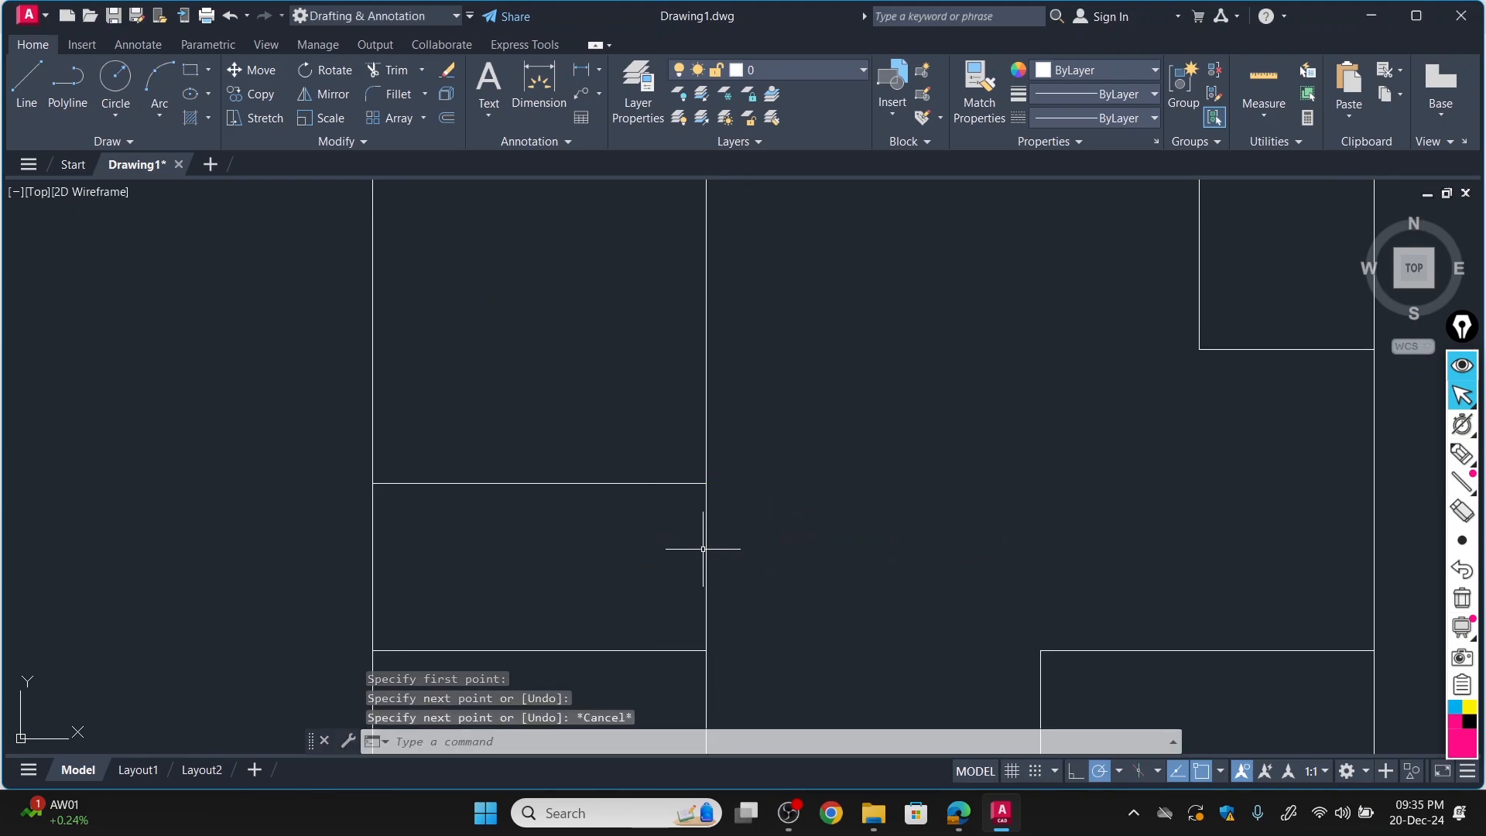
left_click(25, 75)
left_click(373, 484)
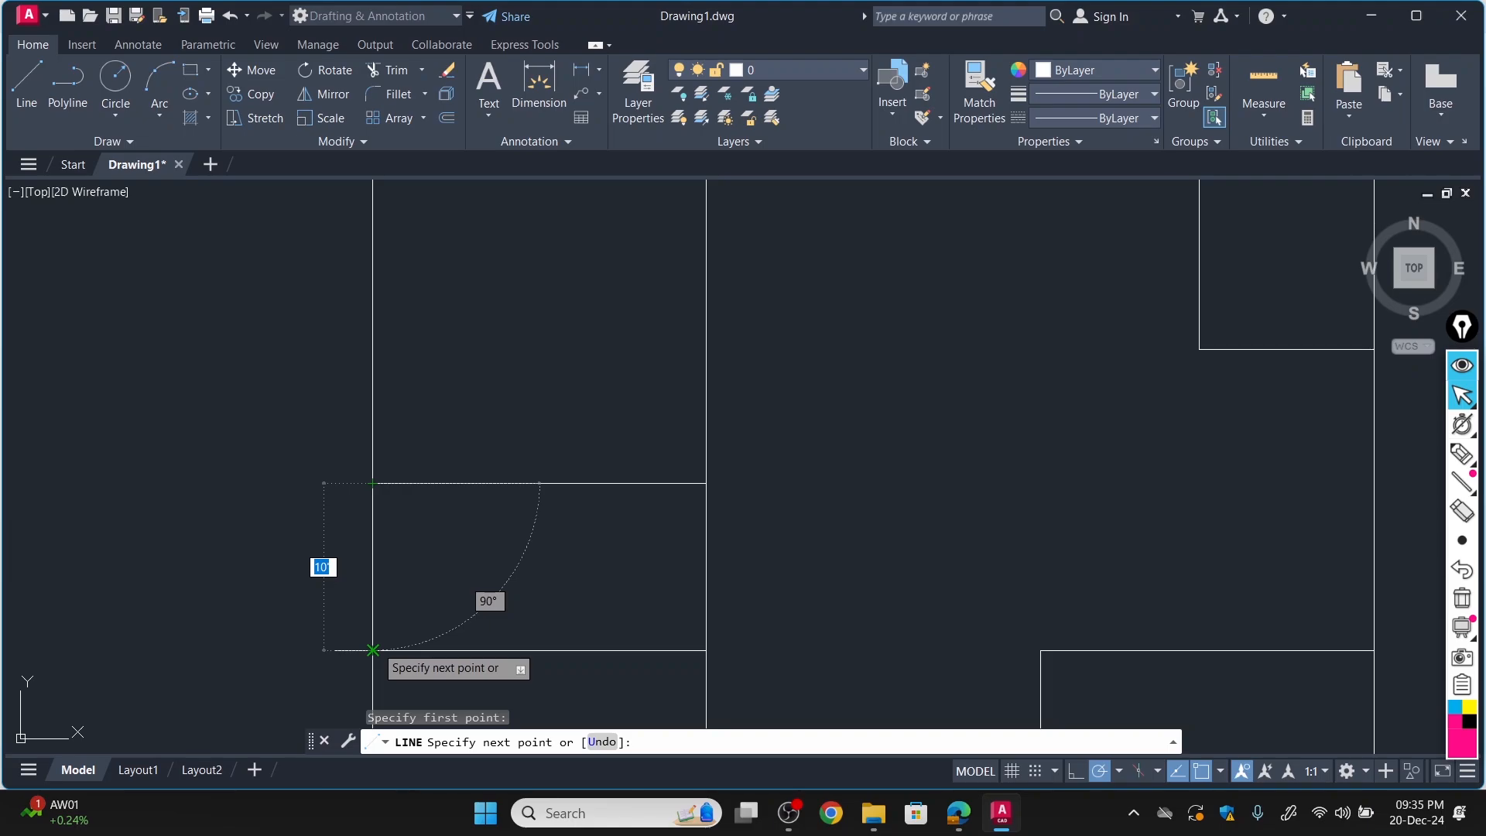
key("Escape")
scroll(572, 629, "down", 4)
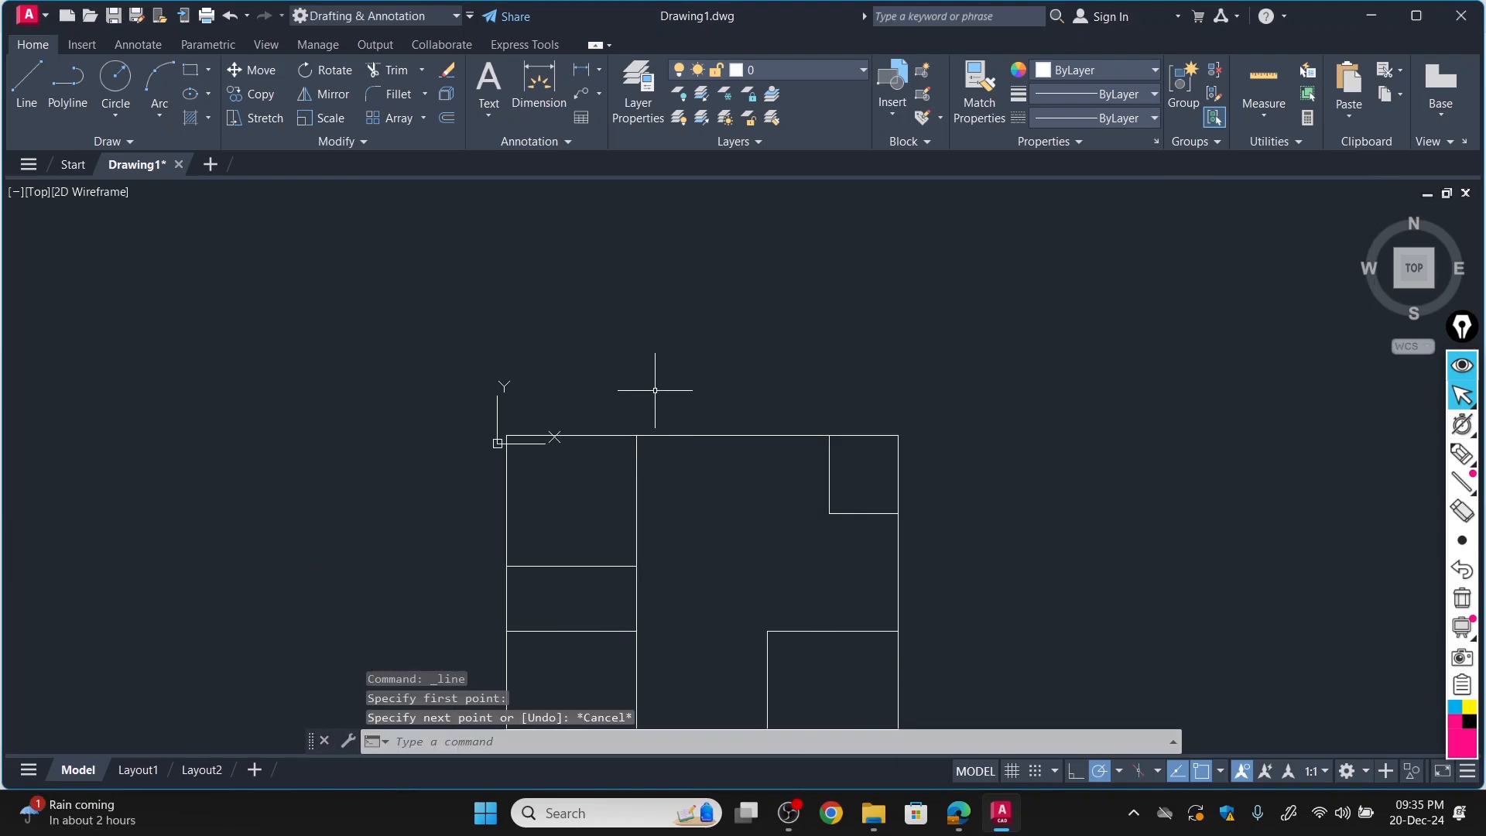
Switch to the floor plan PDF in Edge and examine the Bathroom's walls, door opening and height dimension.
left_click(958, 812)
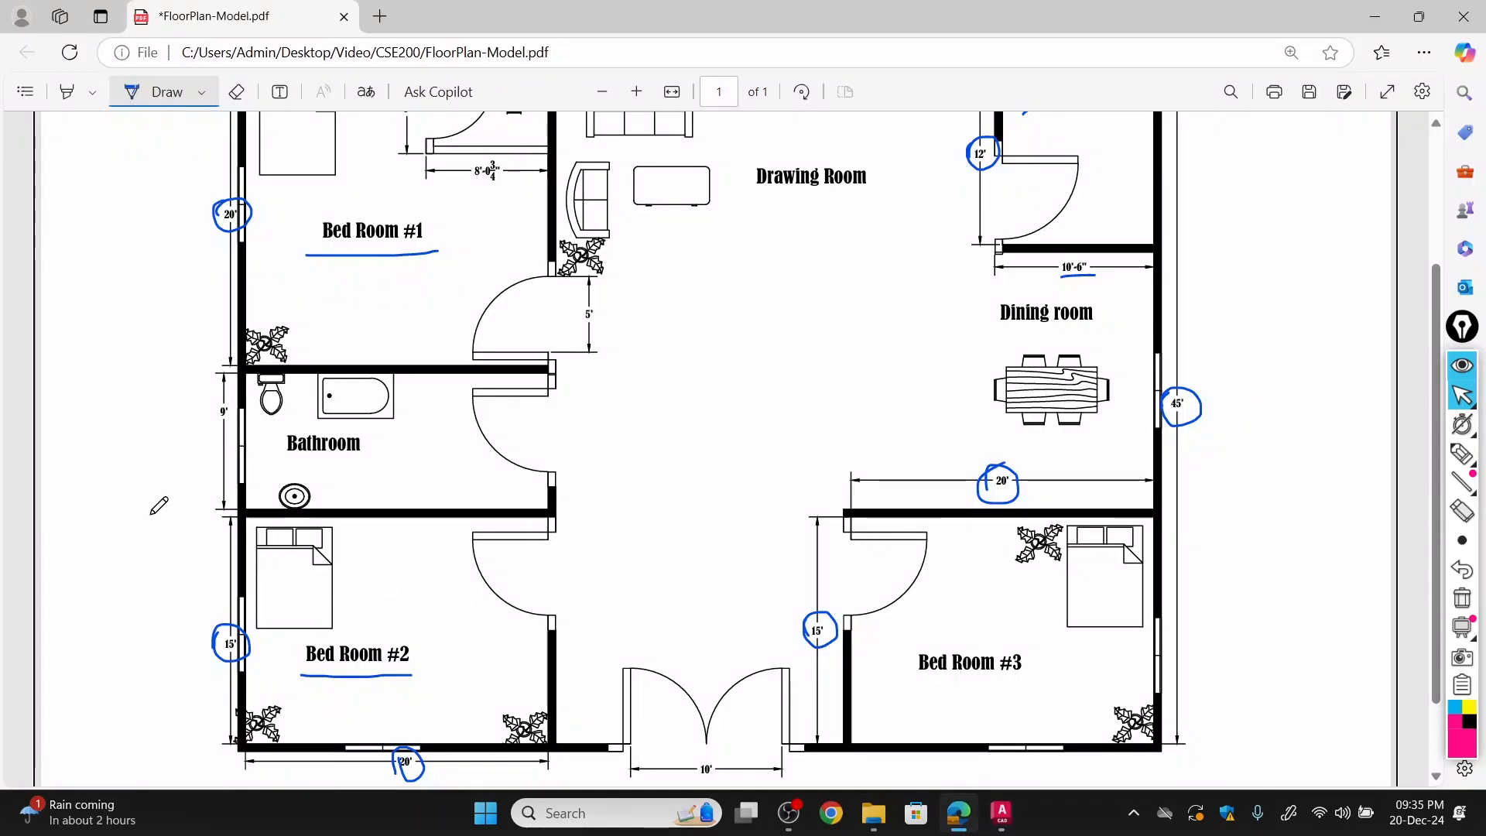
scroll(171, 508, "up", 3, "ctrl")
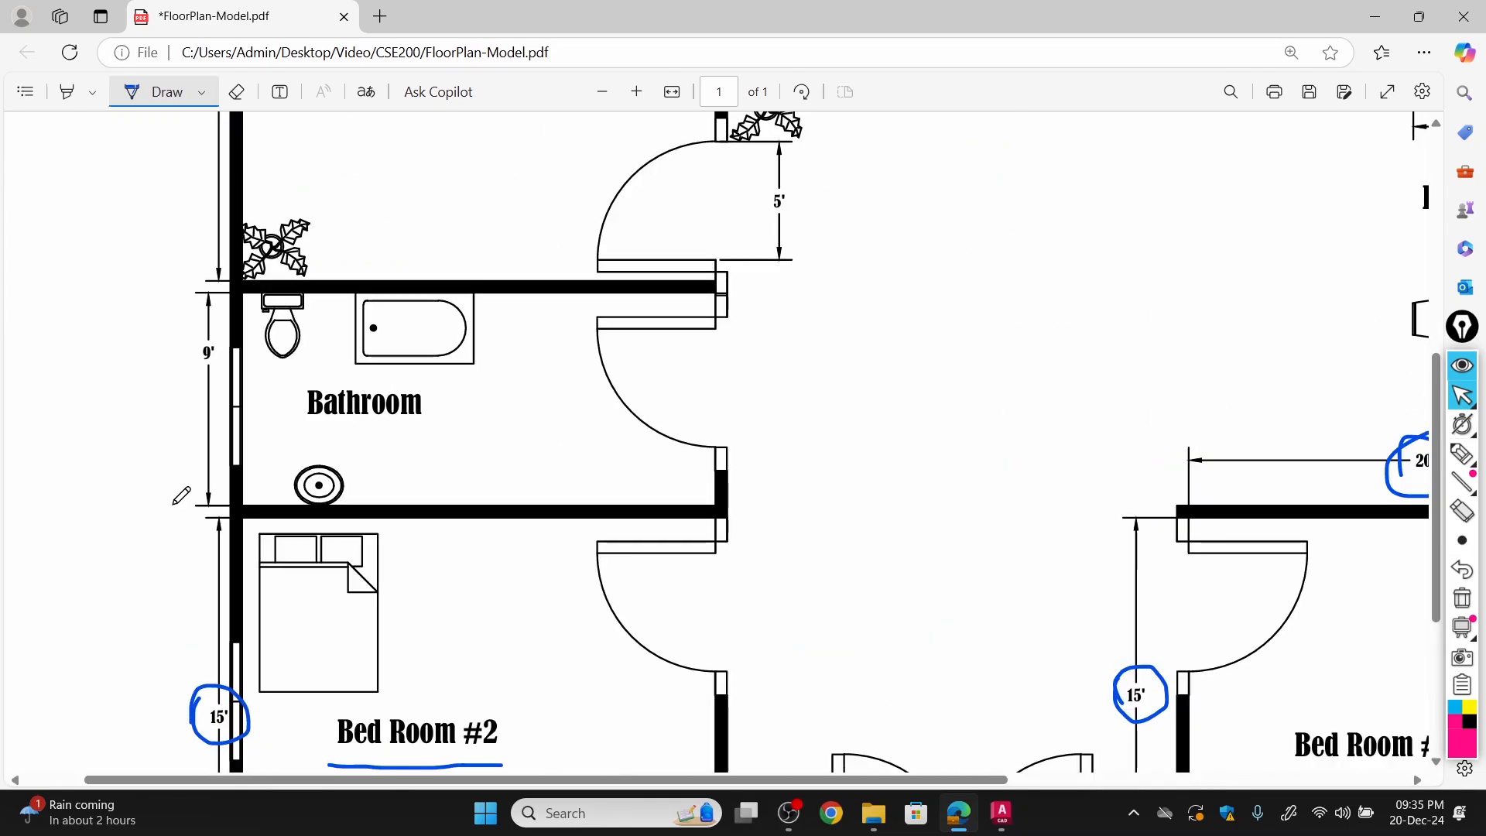
scroll(201, 496, "up", 2, "ctrl")
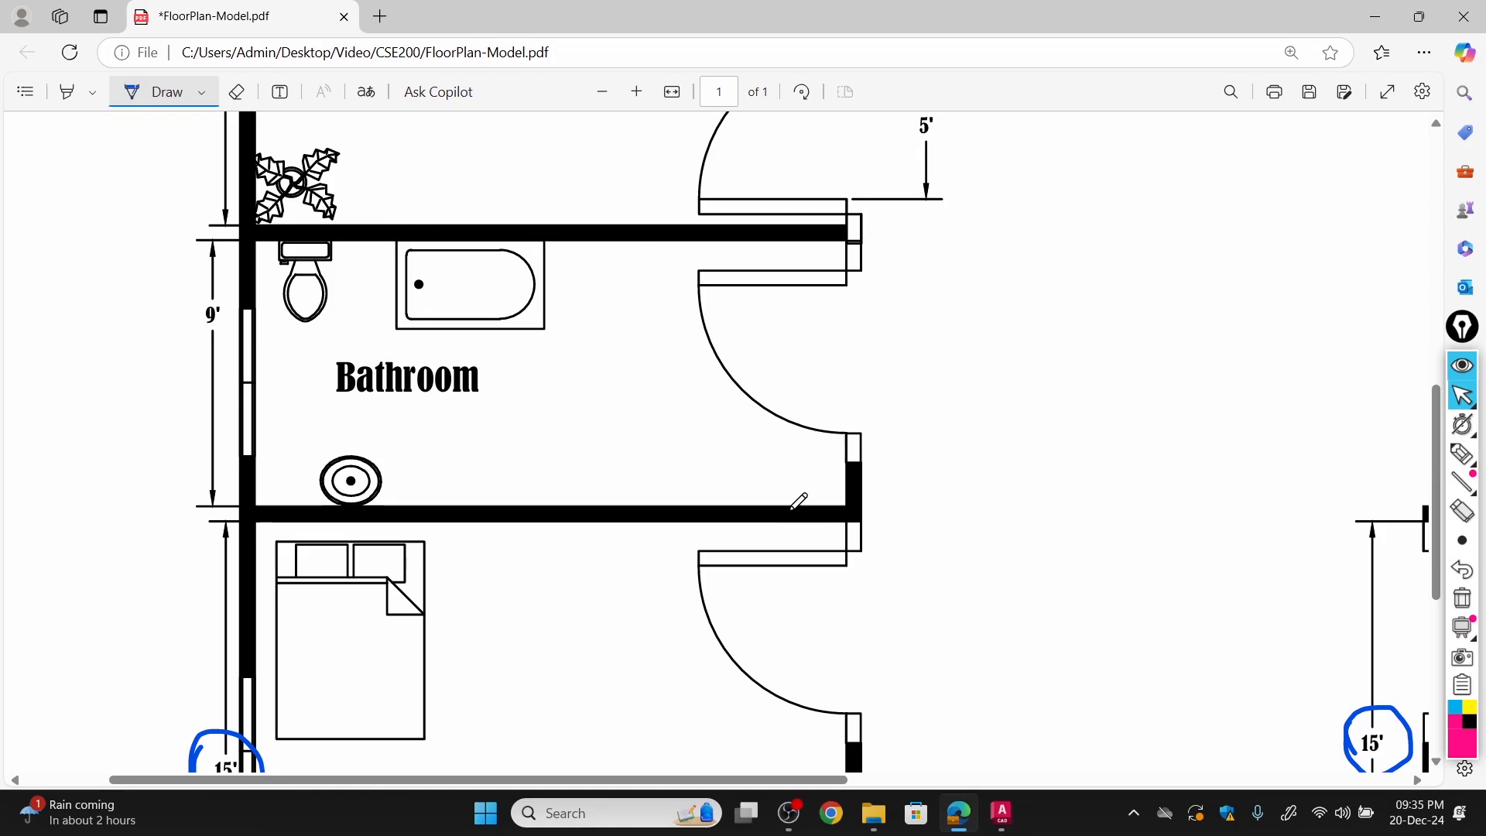
scroll(687, 487, "down", 3, "ctrl")
Switch to AutoCAD and turn off showing the UCS icon at the origin.
key("alt+Tab")
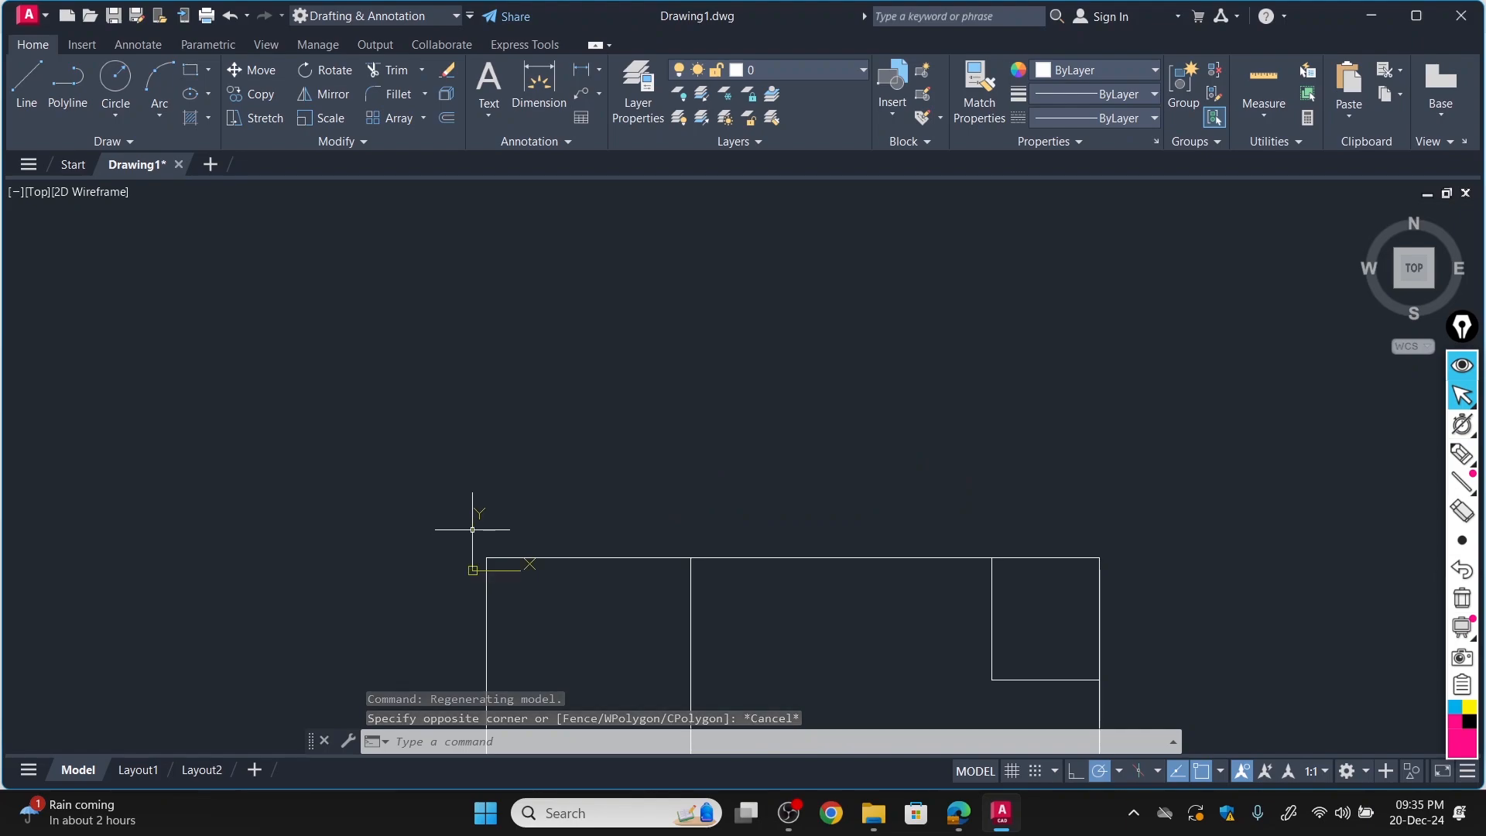
right_click(472, 530)
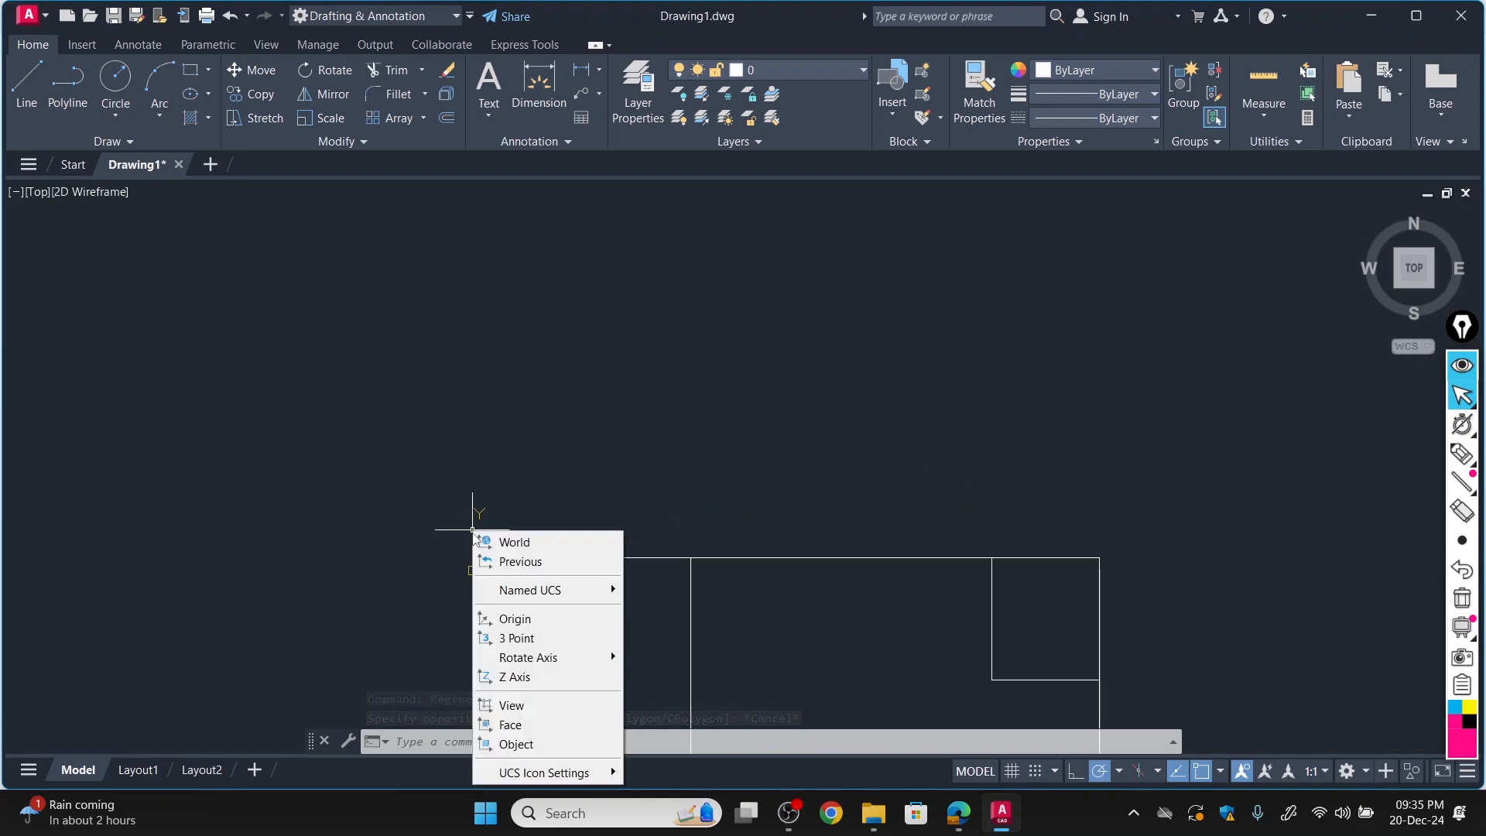
mouse_move(530, 774)
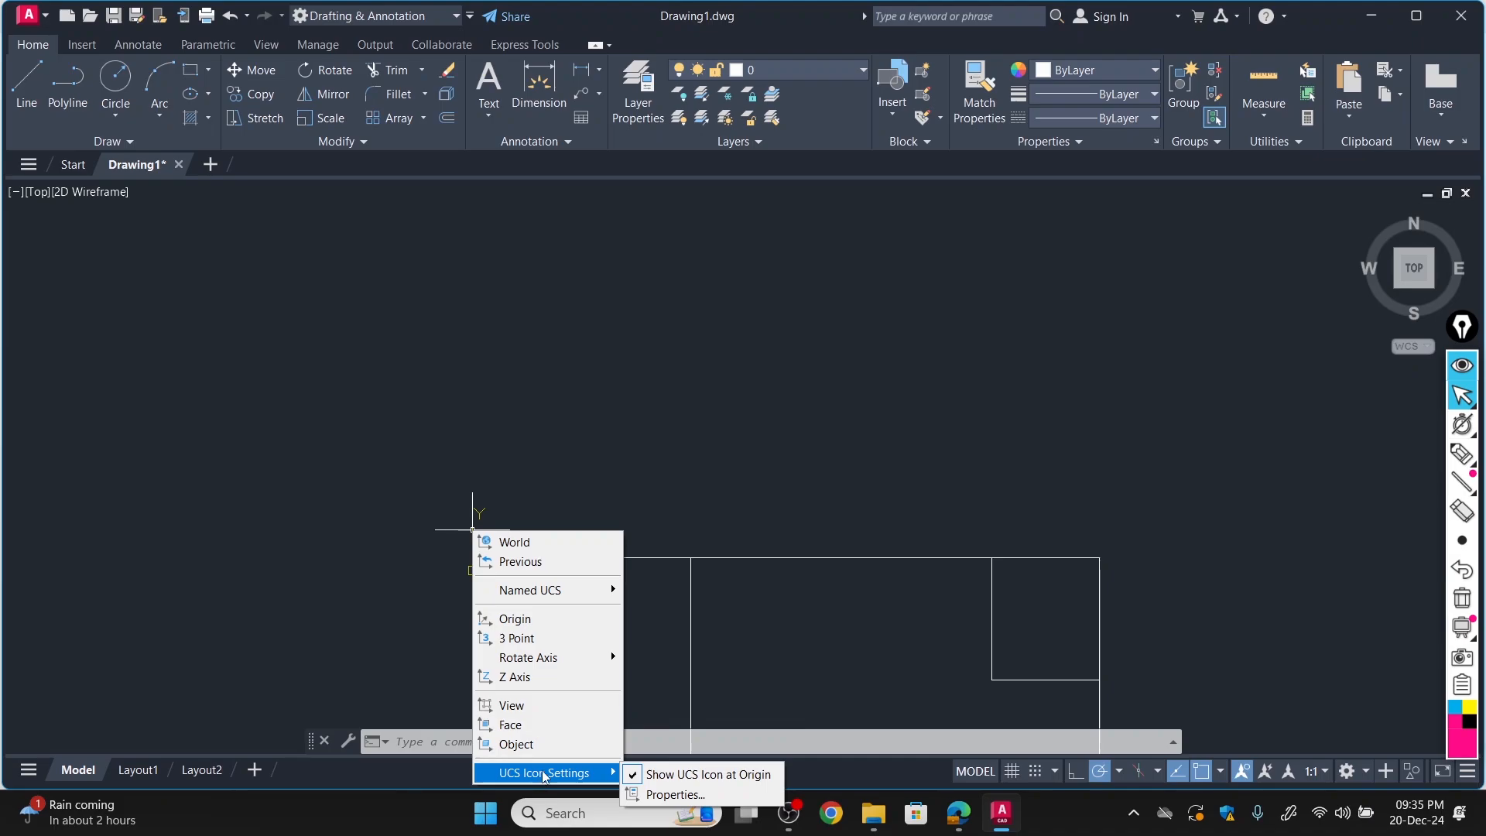
left_click(685, 778)
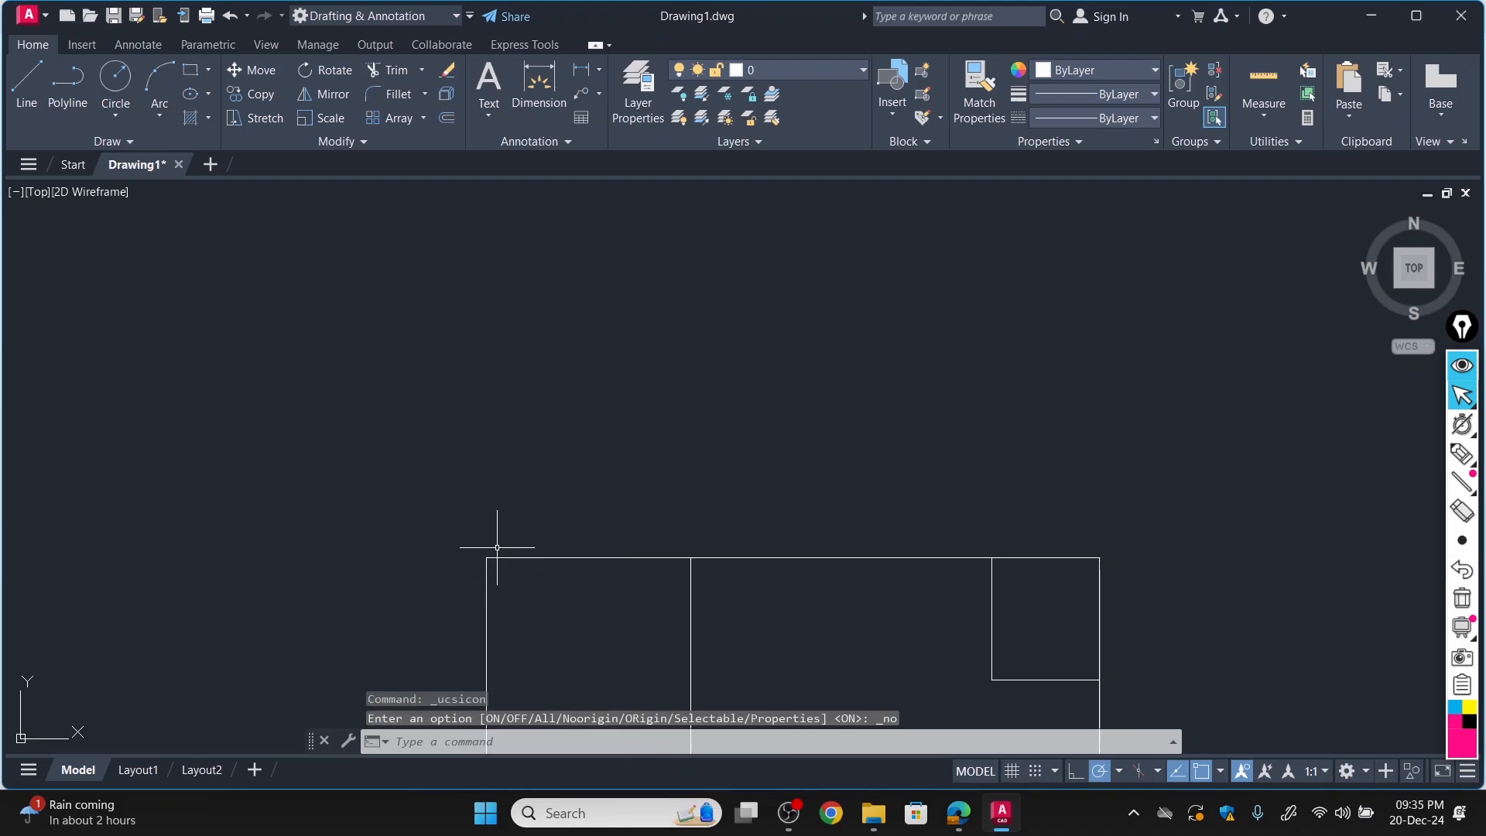
scroll(541, 493, "down", 5)
scroll(584, 570, "up", 6)
scroll(596, 565, "down", 3)
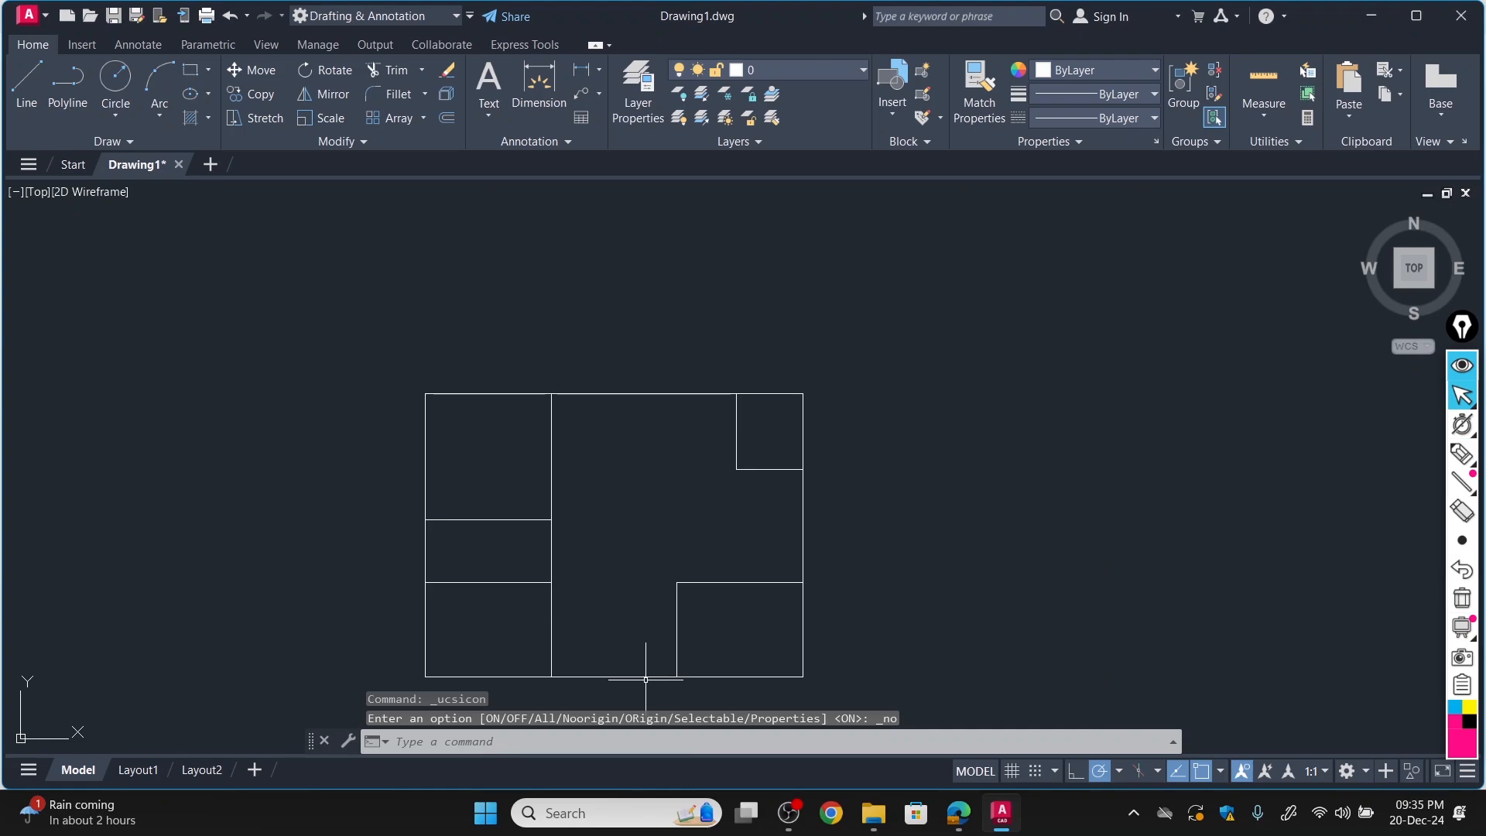
scroll(578, 291, "down", 2)
scroll(570, 404, "up", 4)
scroll(571, 405, "down", 4)
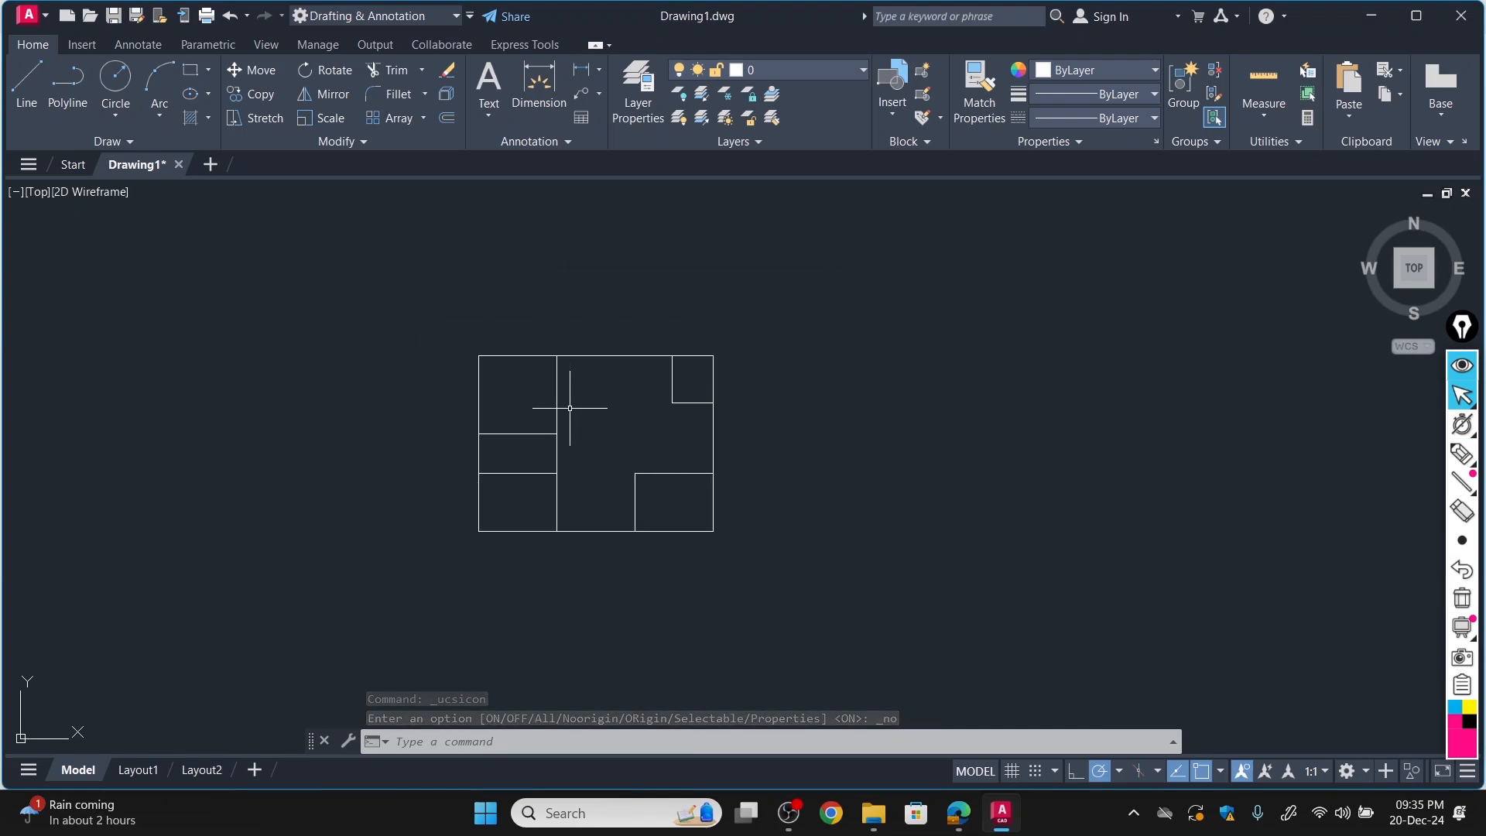
scroll(570, 408, "up", 2)
scroll(569, 408, "up", 2)
scroll(603, 394, "up", 2)
middle_click_drag(604, 394, 608, 353)
scroll(609, 351, "down", 2)
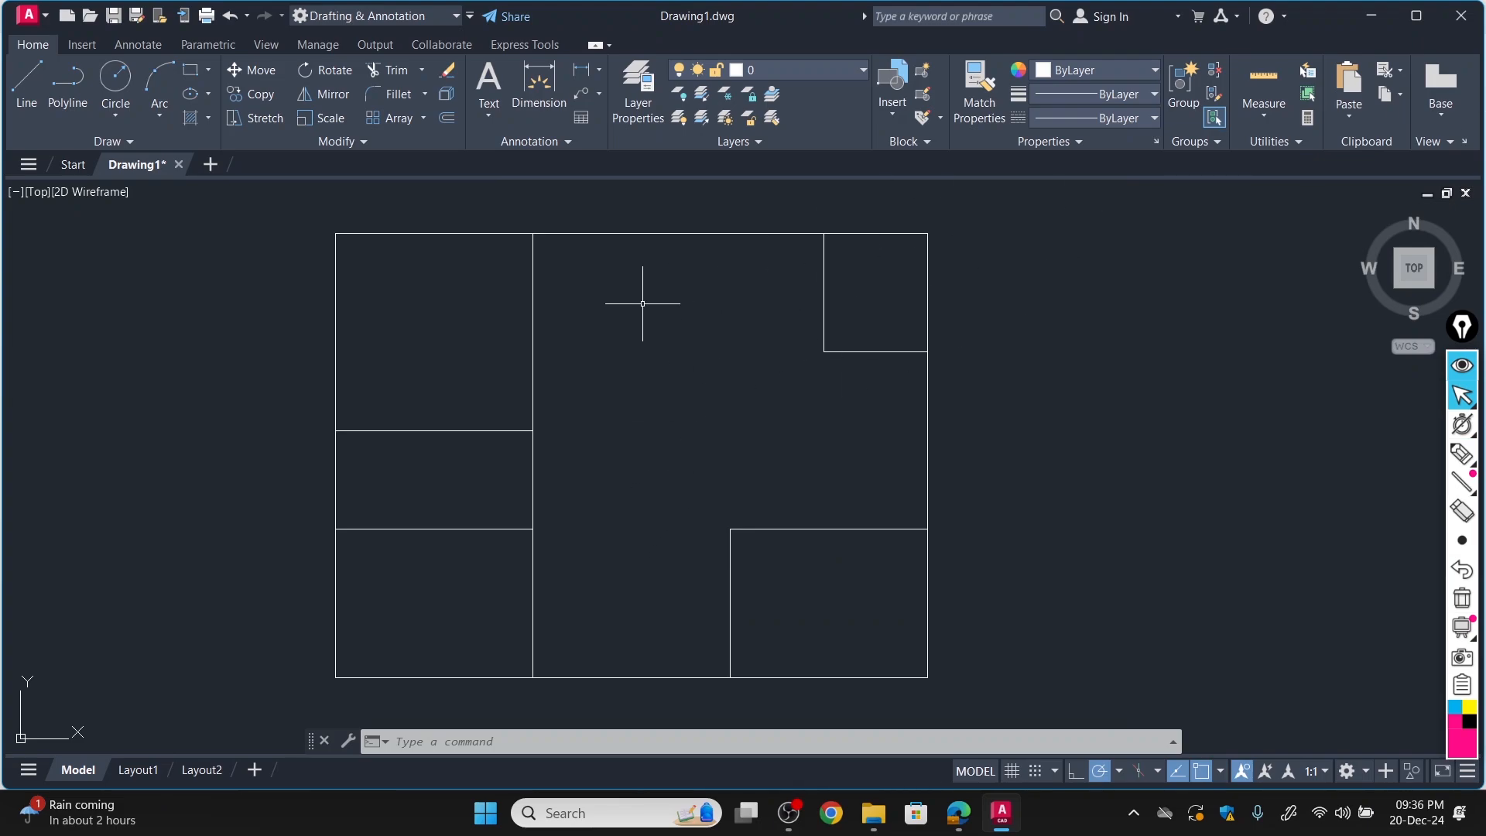
Check the wall lines in the Edge PDF and, in AutoCAD, offset Bed Room #1's top line 6" outward.
left_click(449, 118)
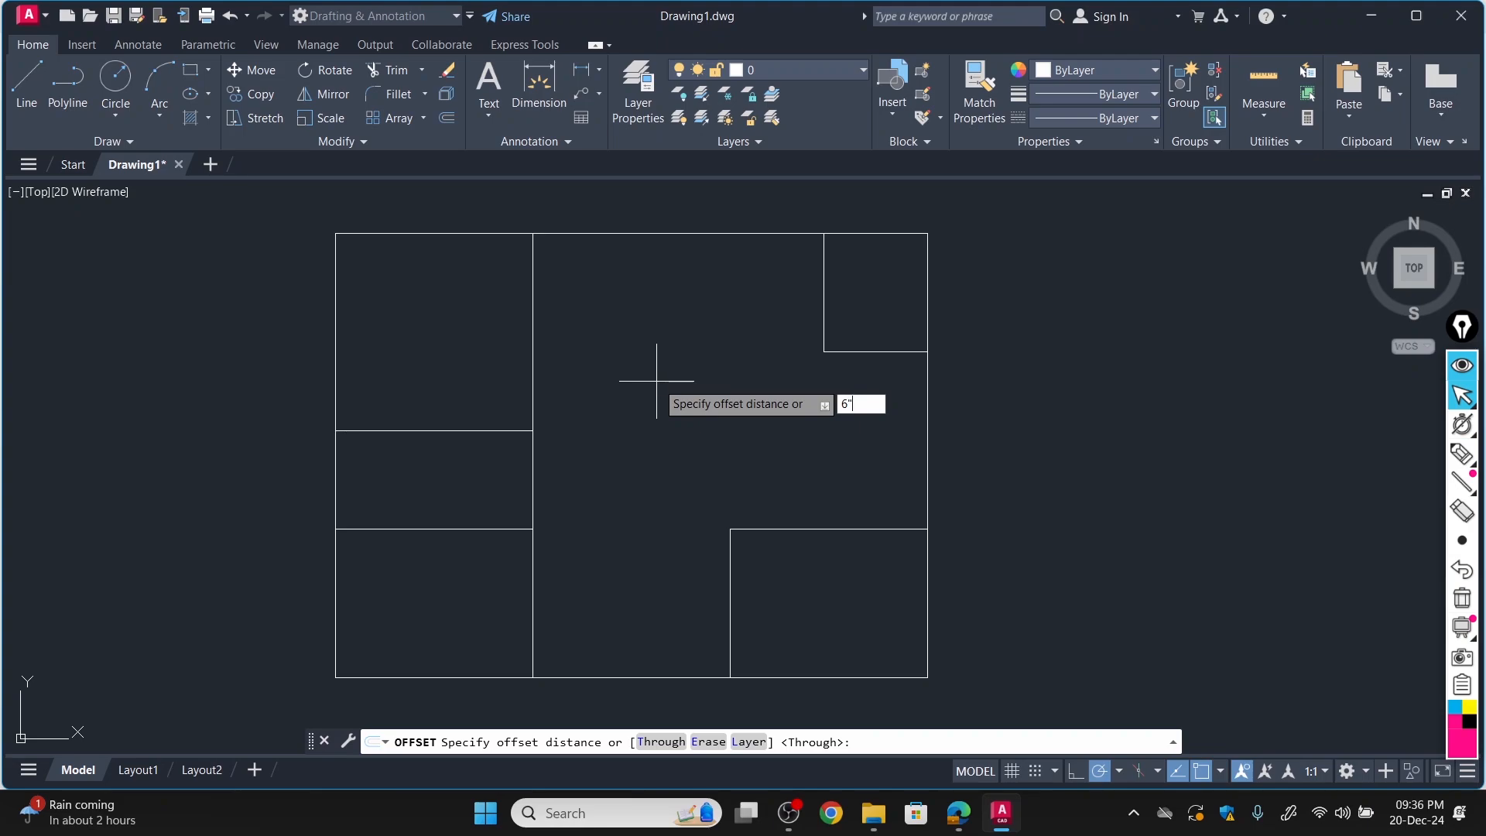
type("6\"")
key("Return")
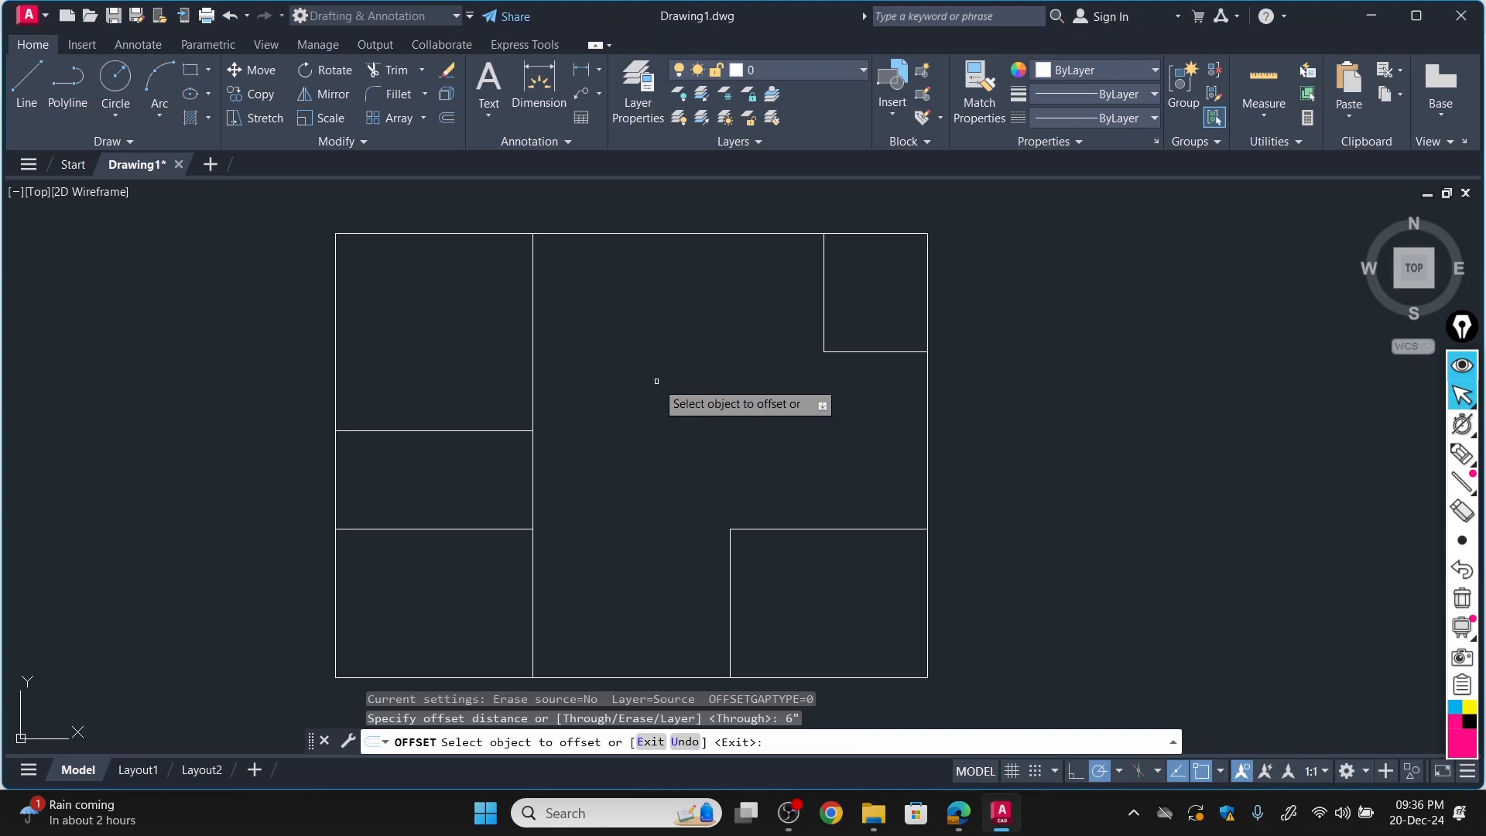
left_click(958, 812)
scroll(784, 503, "up", 3)
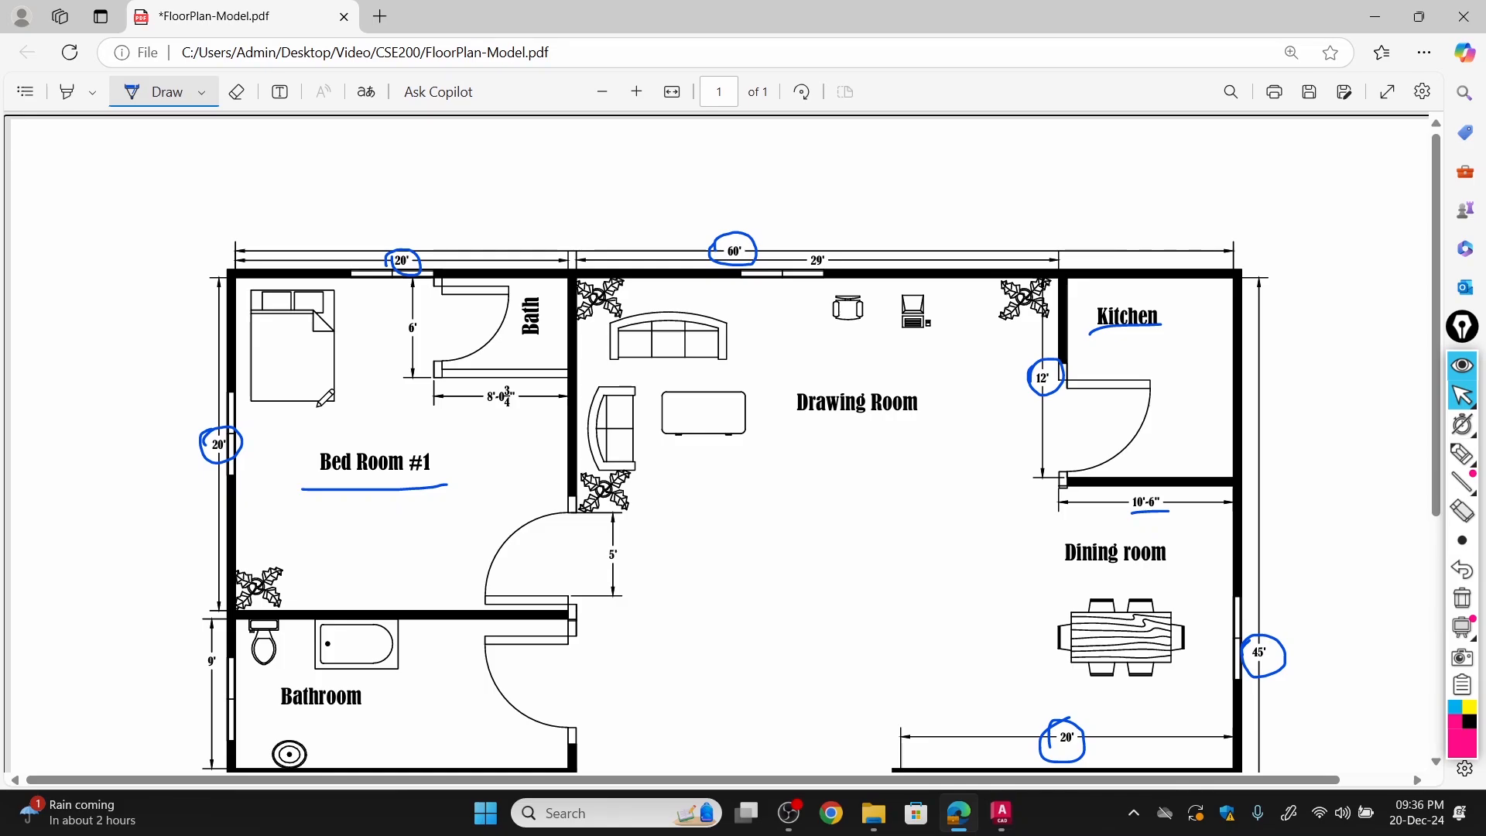
scroll(719, 445, "down", 1)
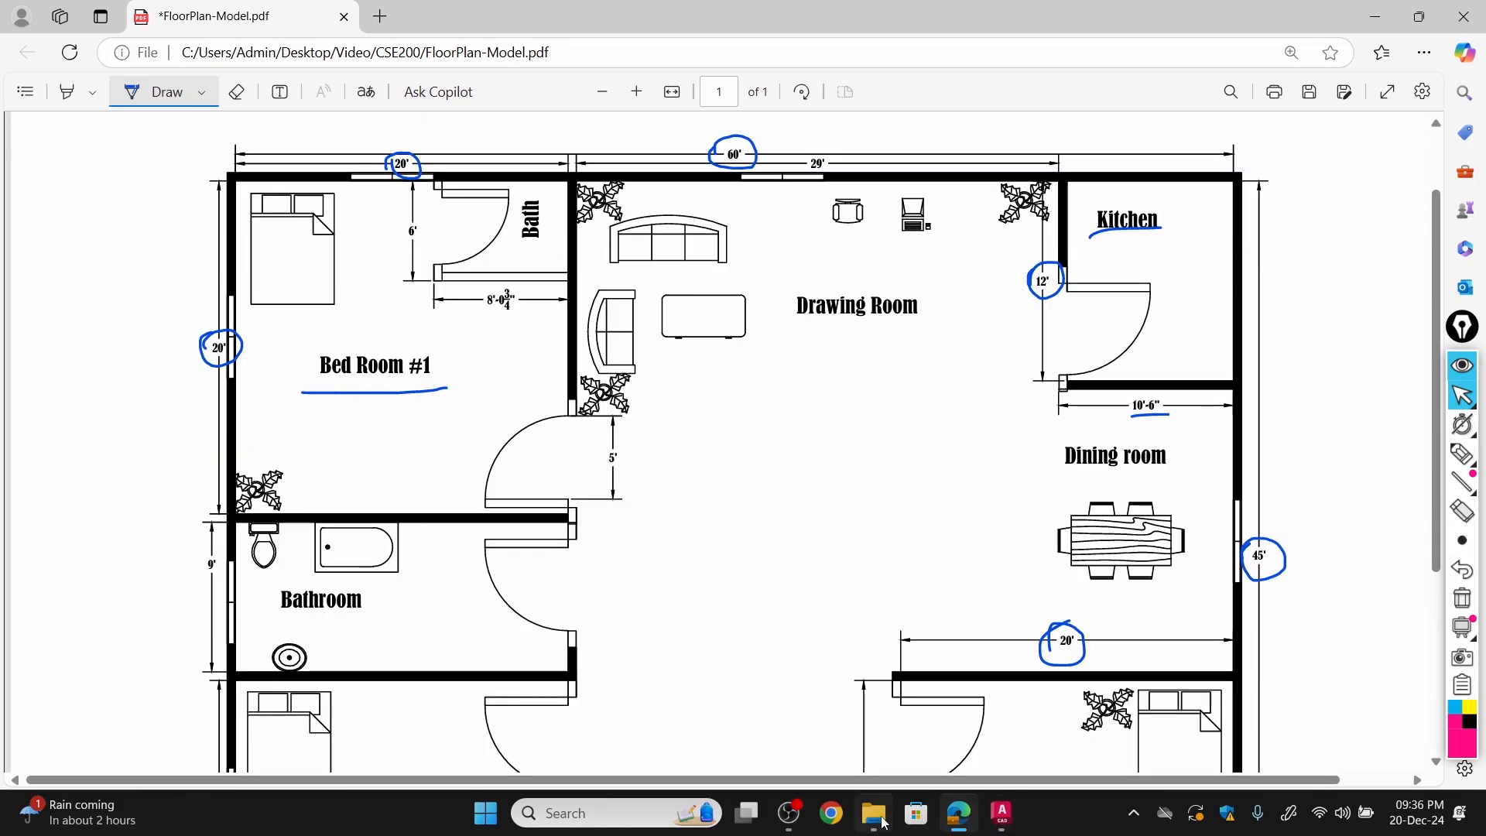
left_click(1014, 820)
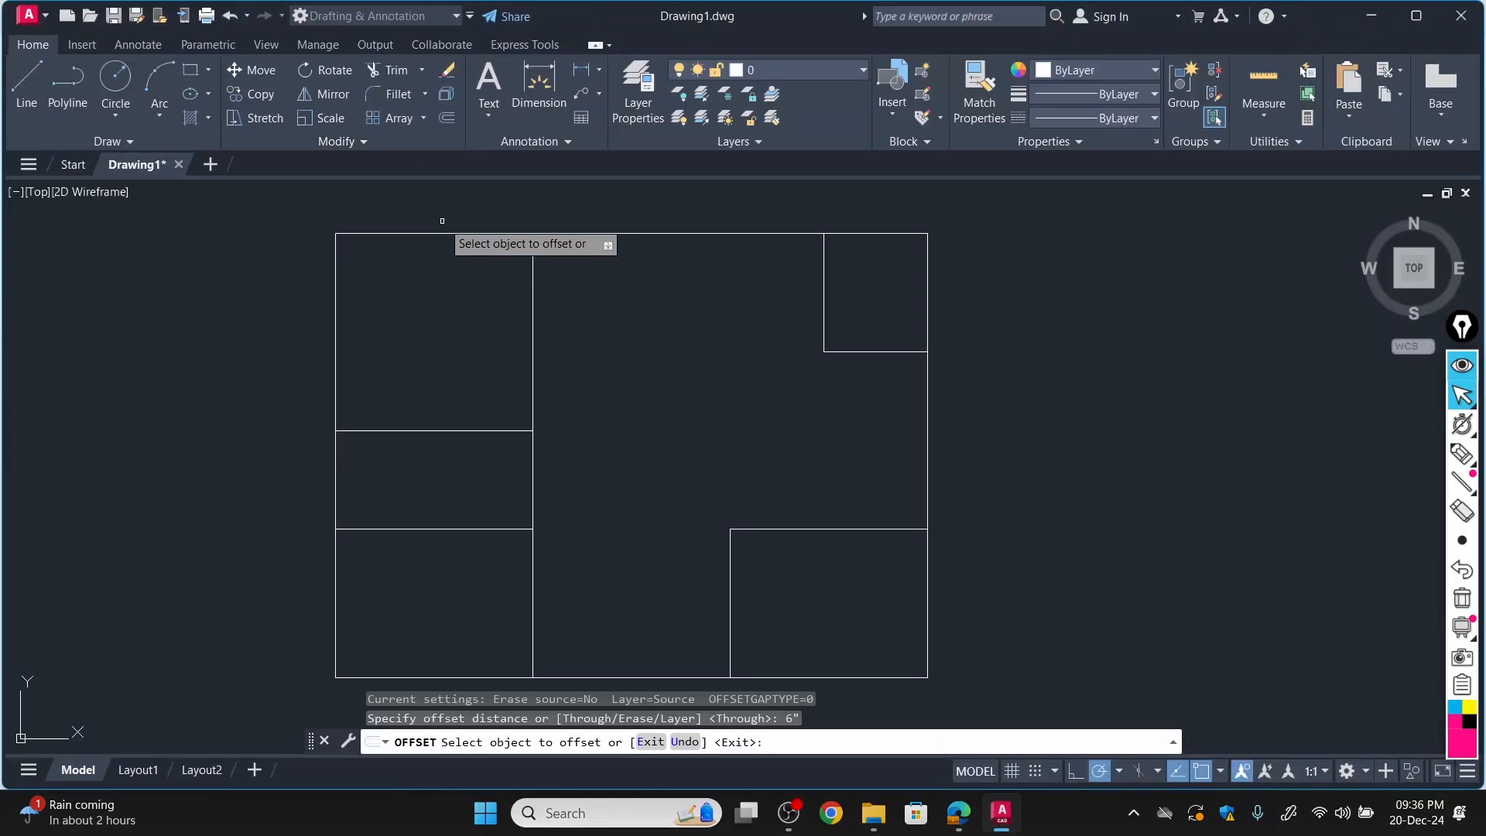
left_click(513, 185)
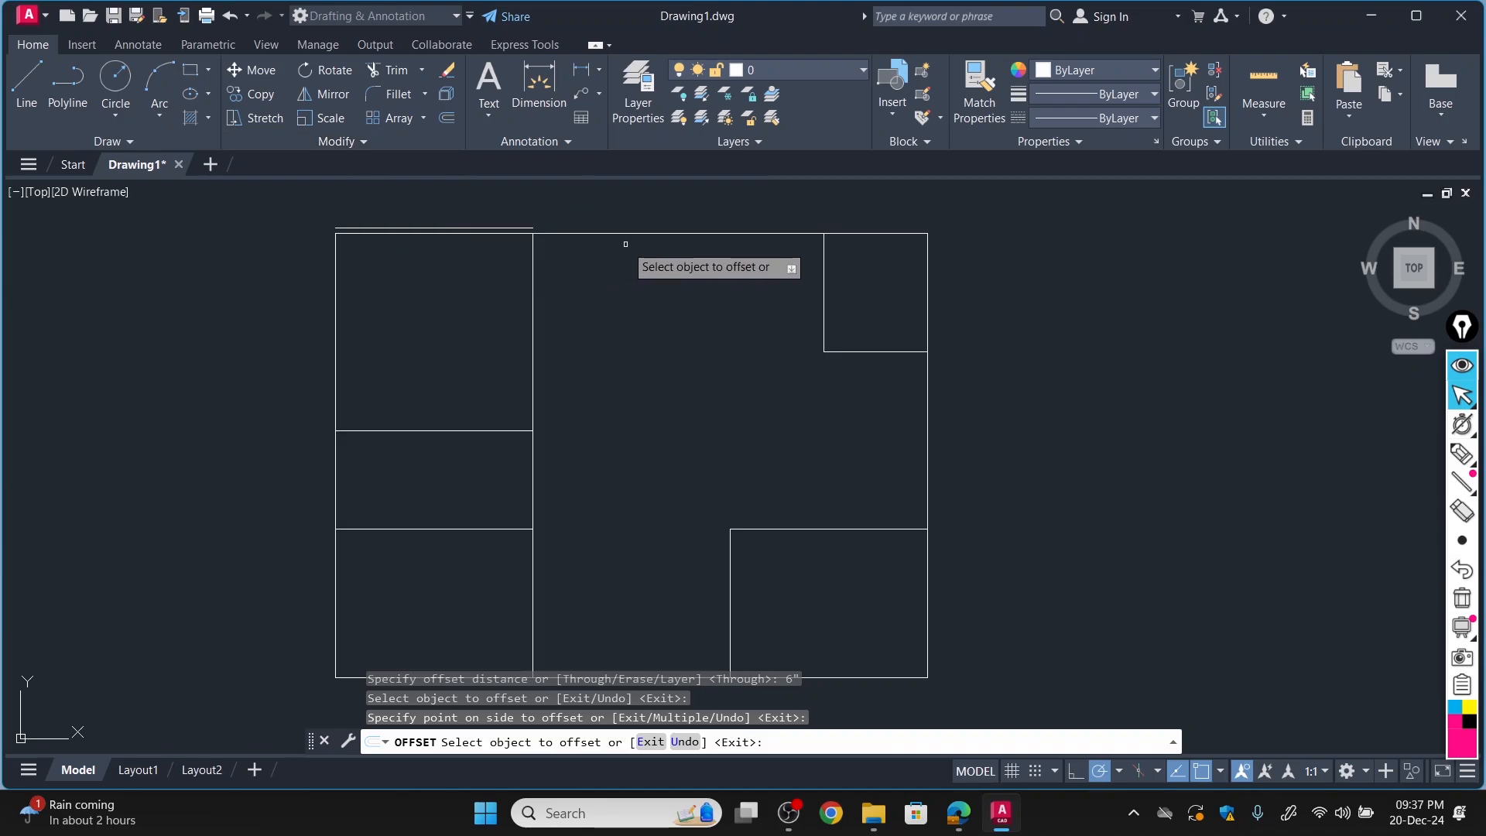
key("Return")
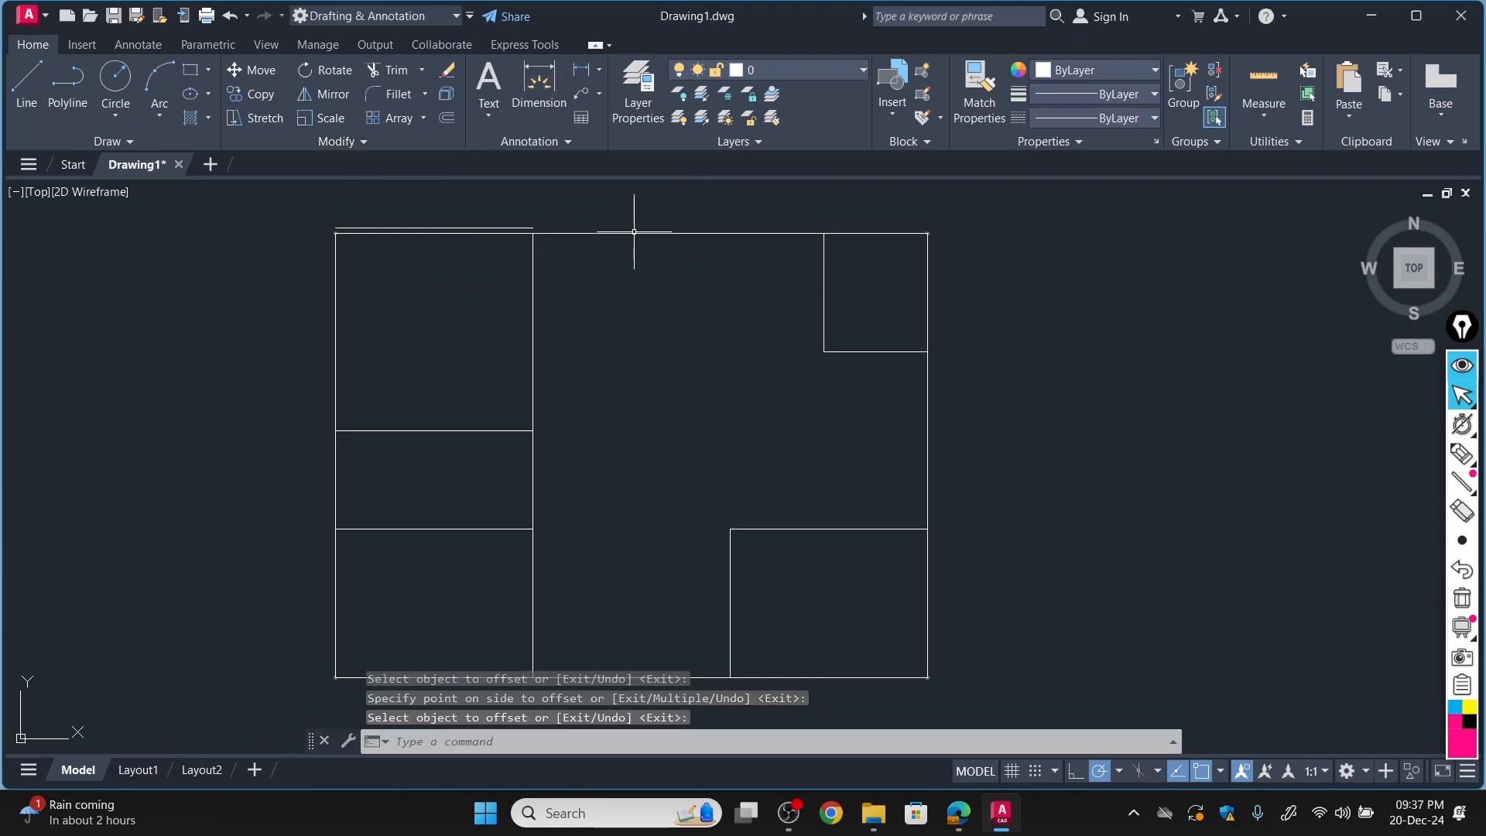
Offset the floor plan's whole rectangular outline 6" outward to form the exterior wall.
key("Return")
key("Return")
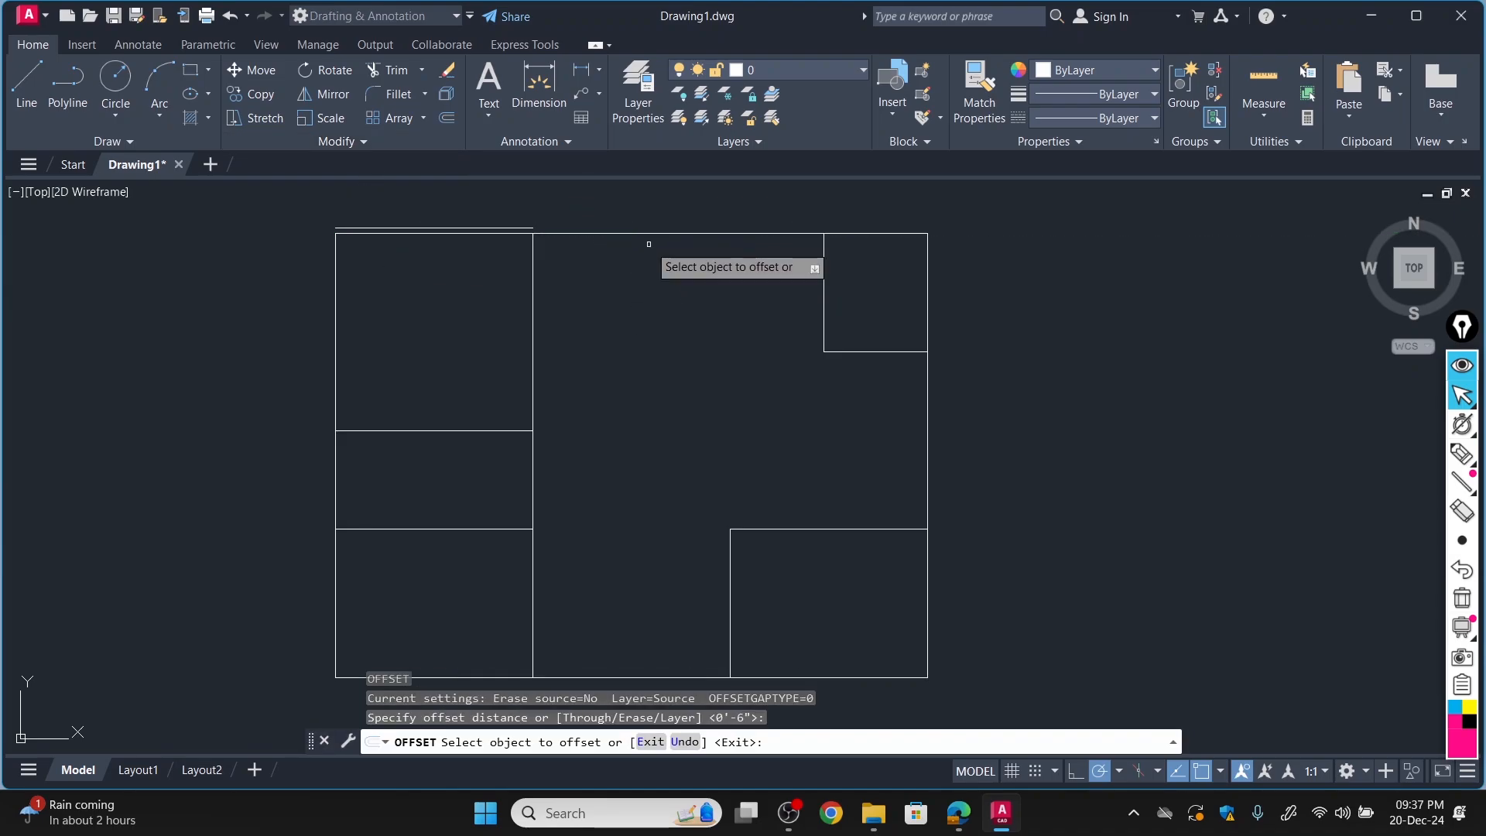
left_click(646, 231)
left_click(644, 206)
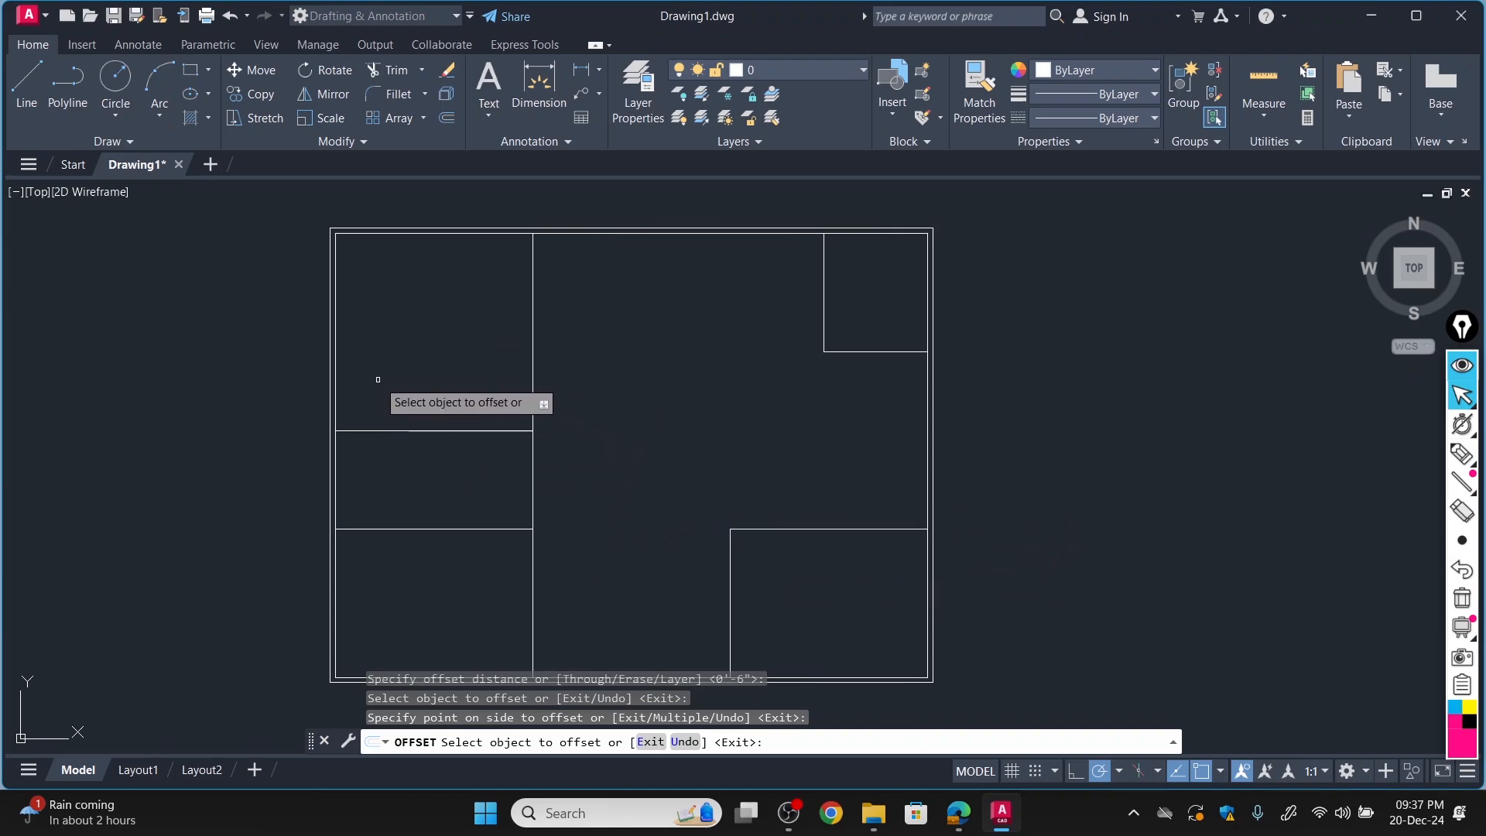
Offset Bed Room #1's right line 6" toward the Drawing Room, checking the wall in the Edge PDF.
left_click(533, 356)
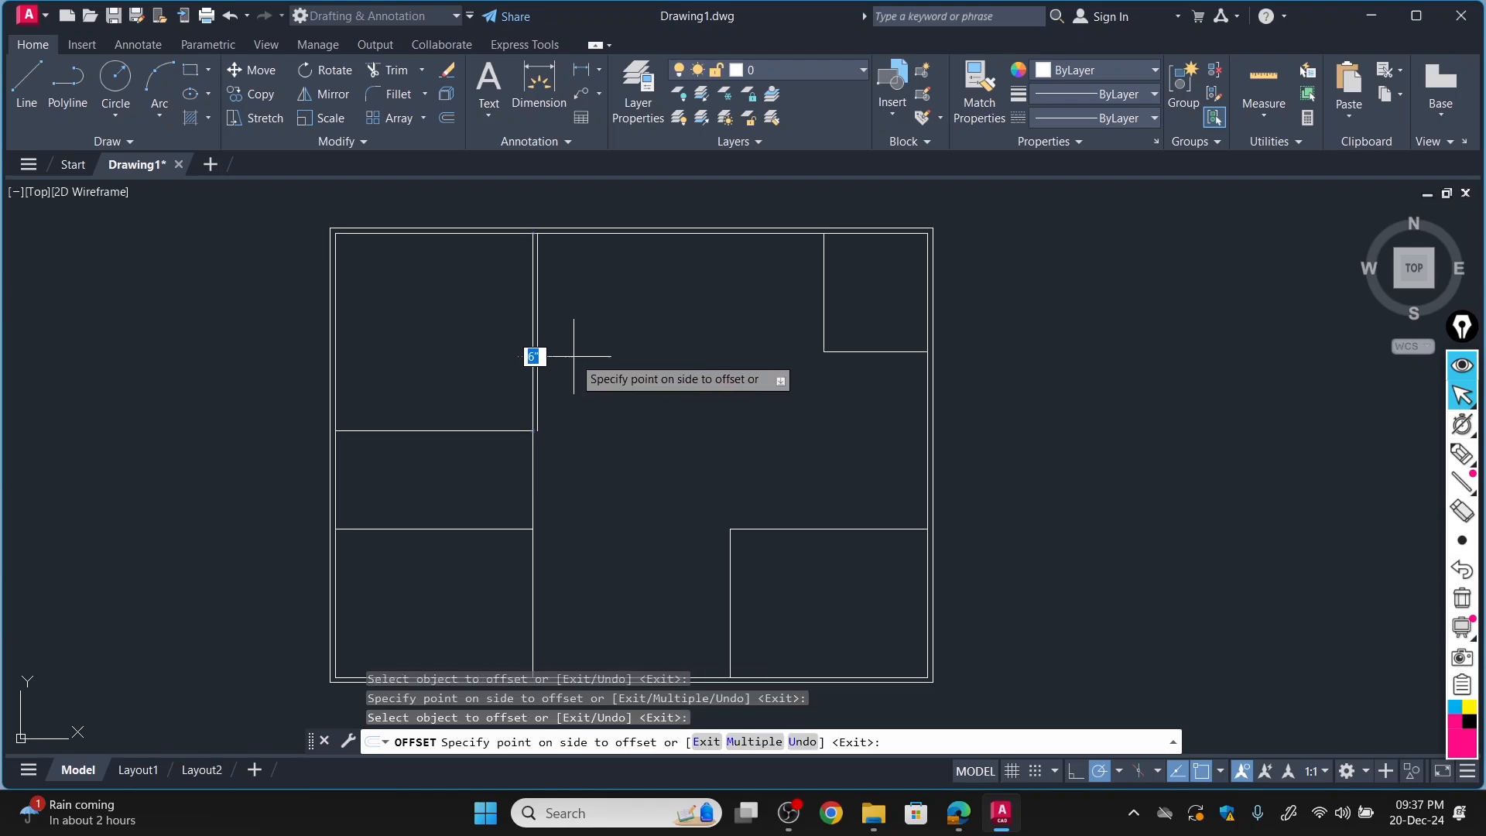
left_click(967, 817)
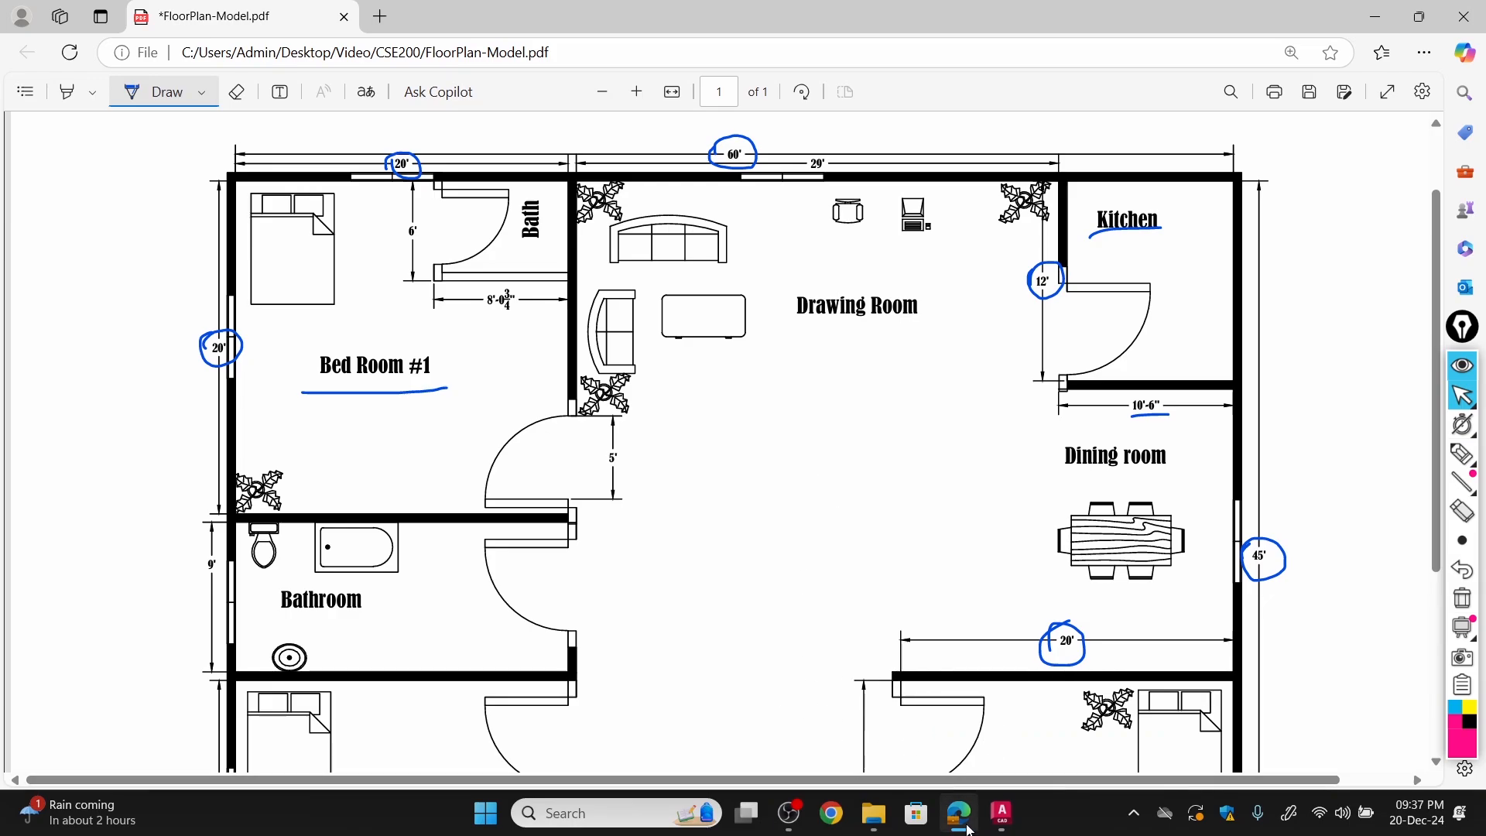
left_click(1002, 813)
left_click(551, 340)
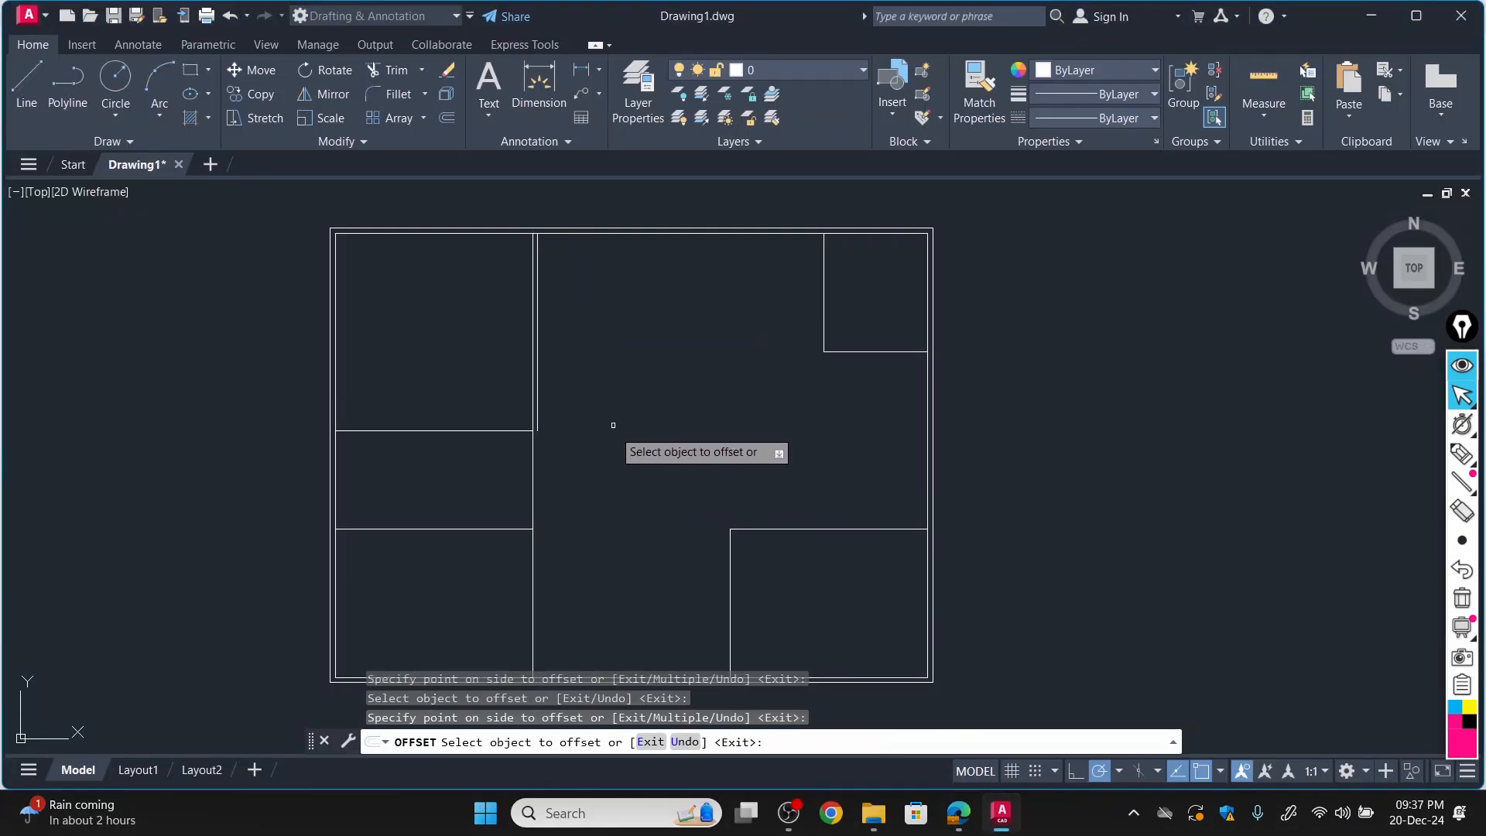
Offset the Bathroom's top and bottom lines 6" into the Bathroom.
left_click(402, 430)
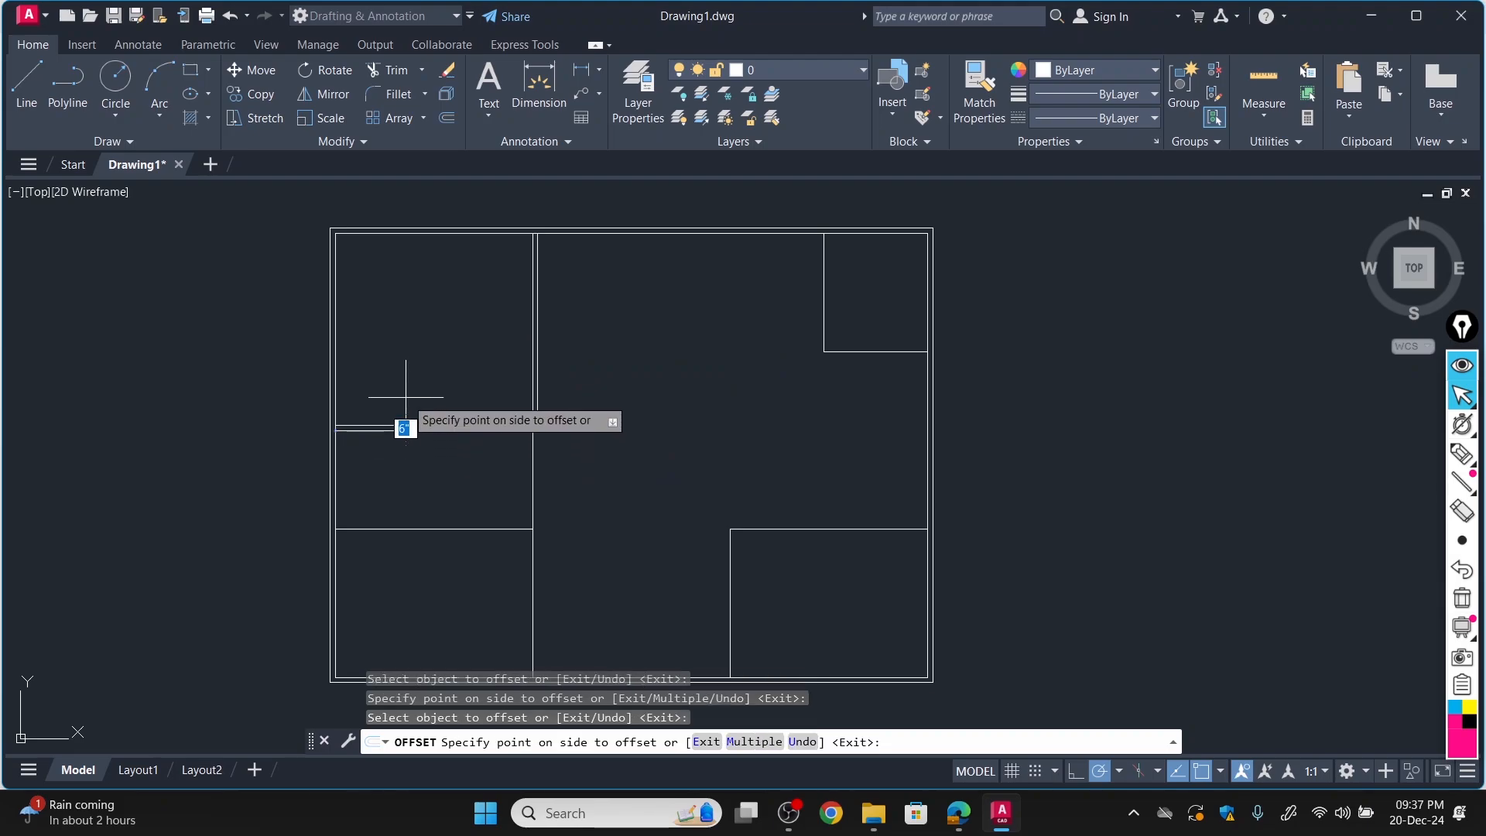
left_click(404, 458)
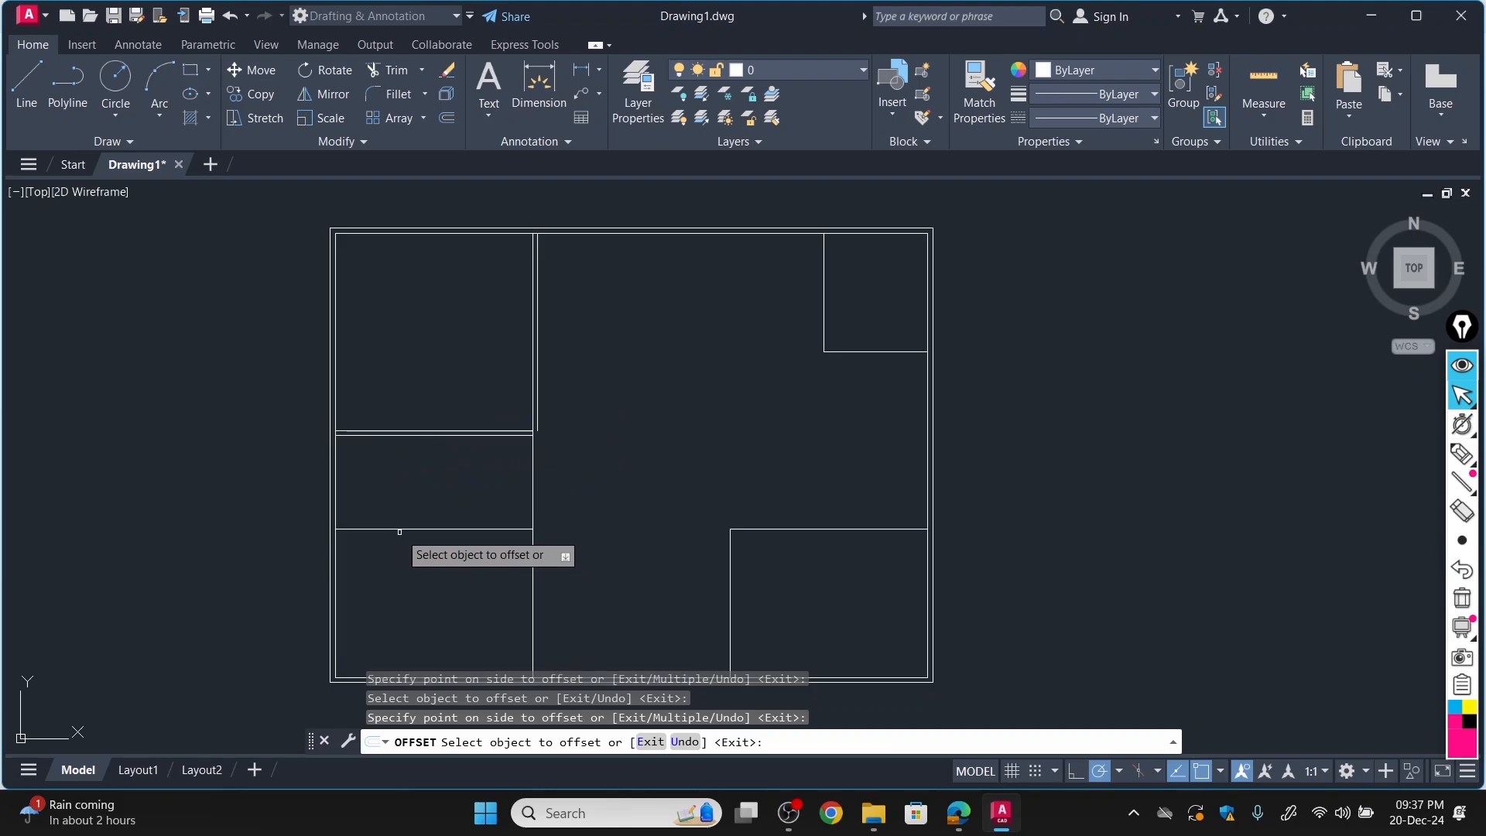
left_click(399, 528)
left_click(409, 488)
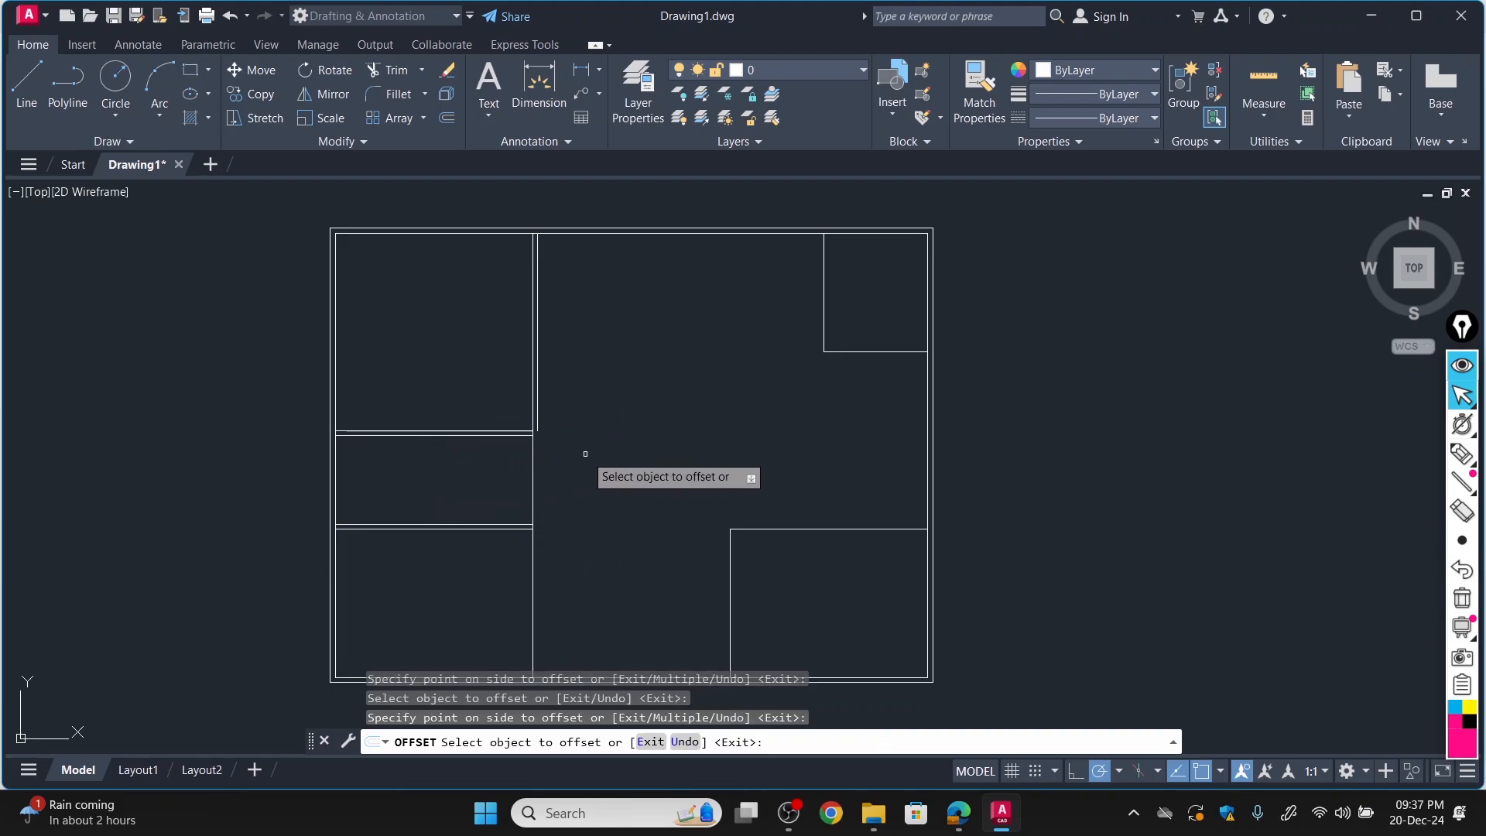
Offset the right lines of the Bathroom and Bed Room #2 6" to the right.
left_click(532, 480)
left_click(558, 488)
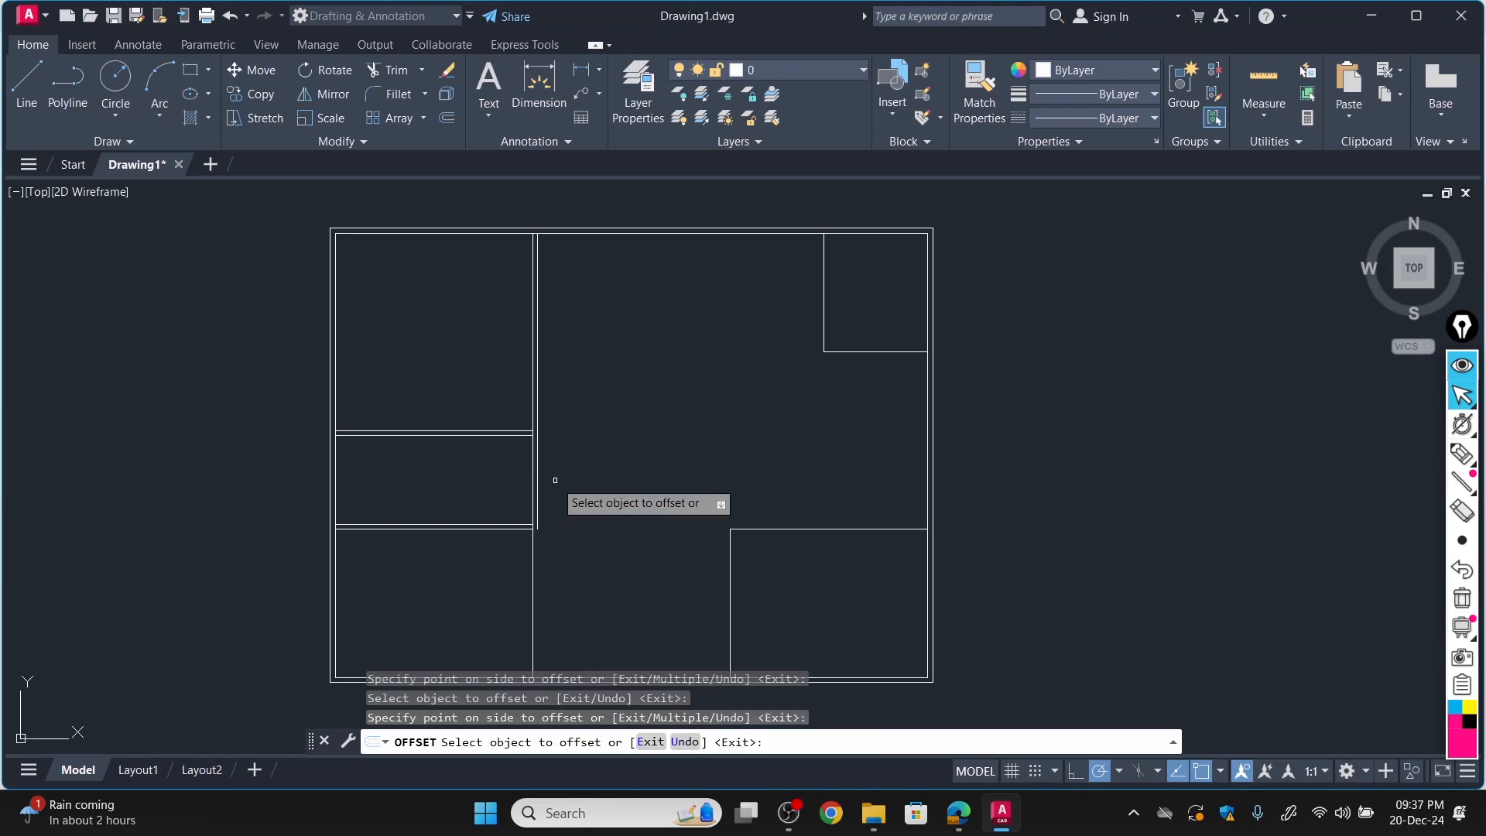
scroll(612, 503, "down", 3)
scroll(562, 550, "up", 5)
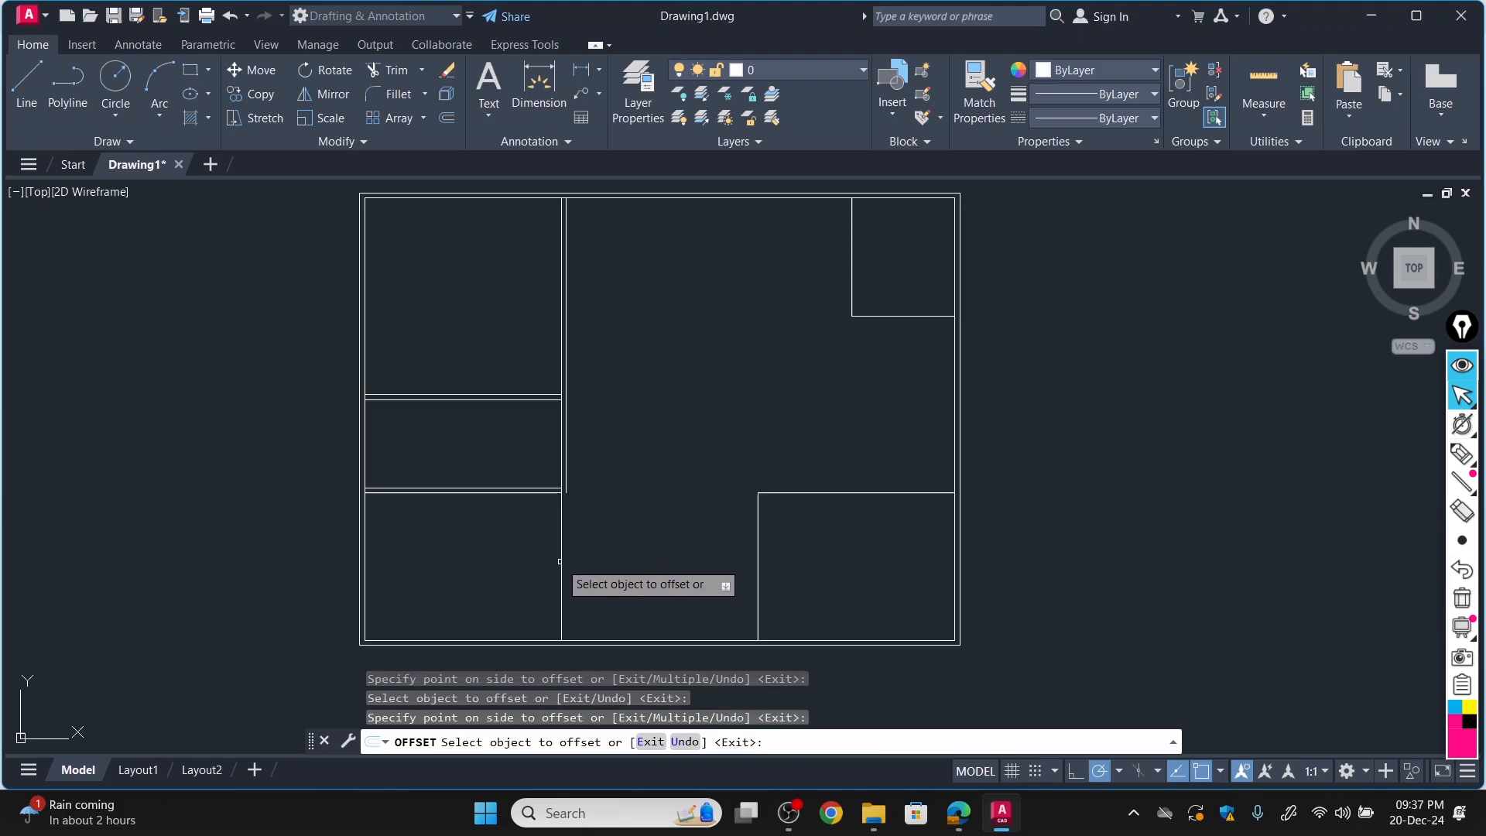
left_click(558, 538)
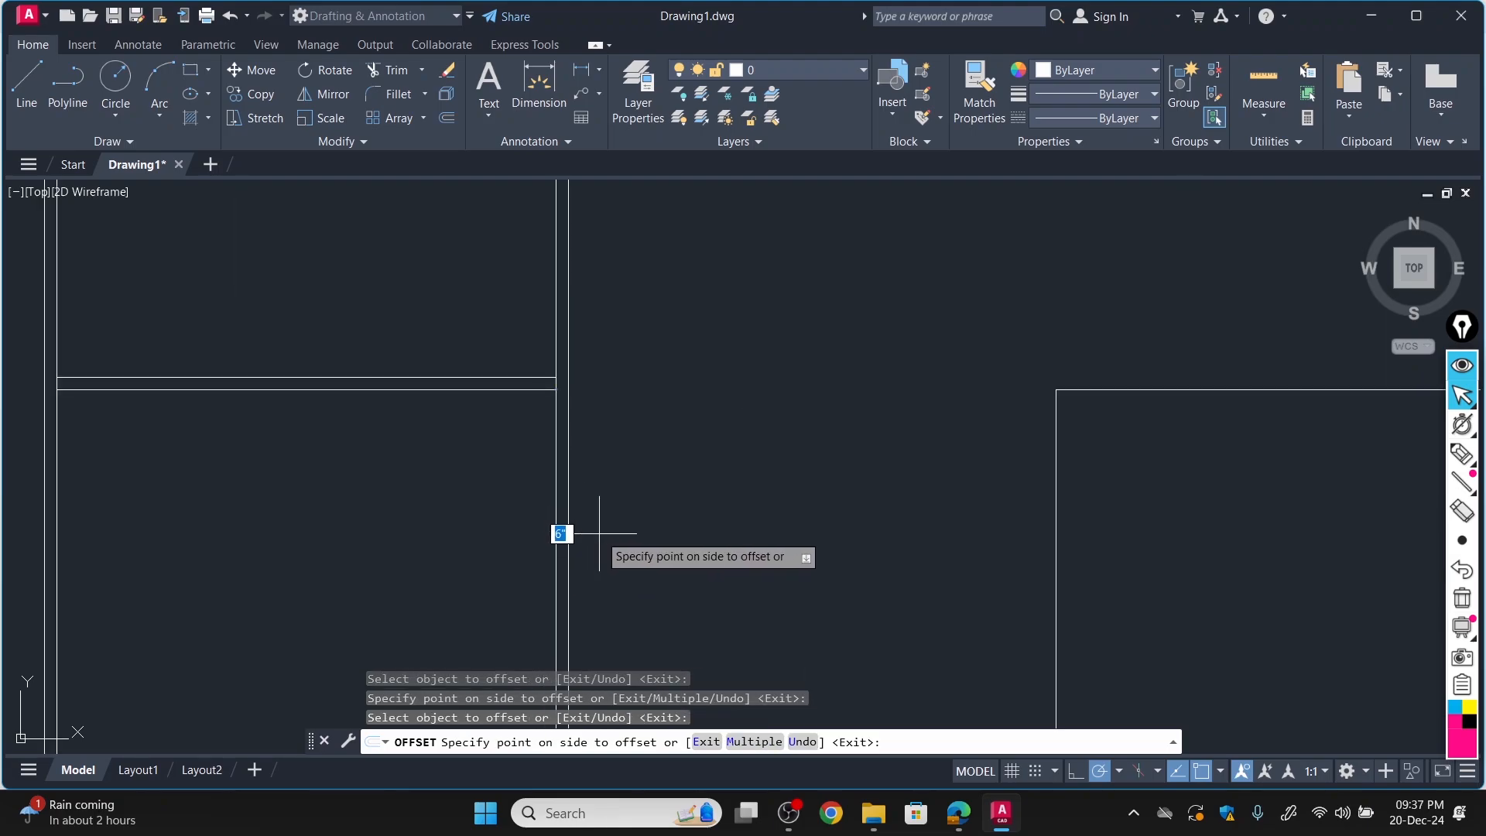
left_click(596, 540)
Check the lower-right bedroom in the Edge PDF and, in AutoCAD, offset its top and left lines 6" outward.
scroll(613, 581, "down", 5)
scroll(613, 581, "up", 2)
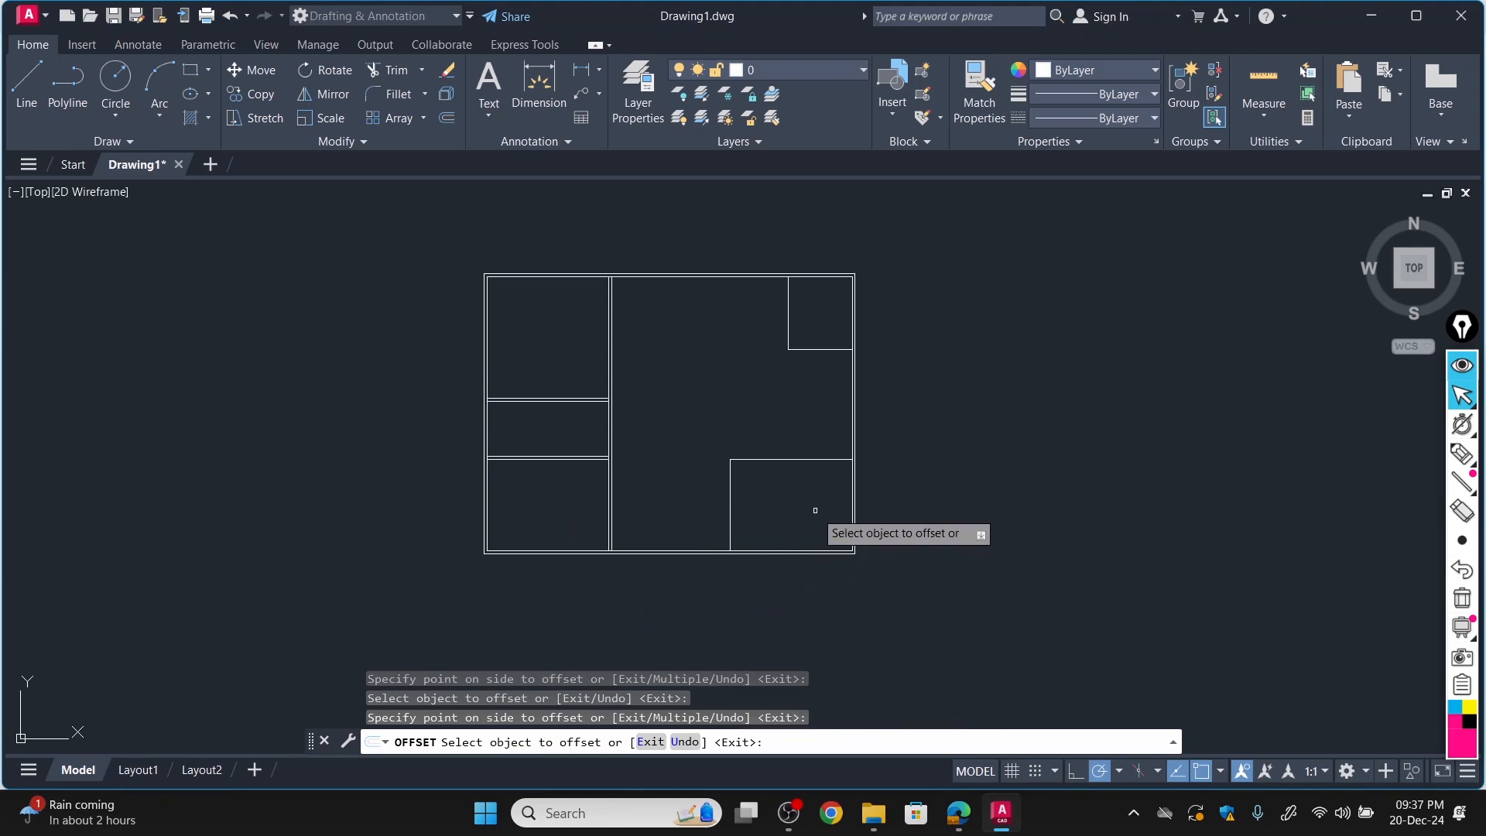
left_click(956, 812)
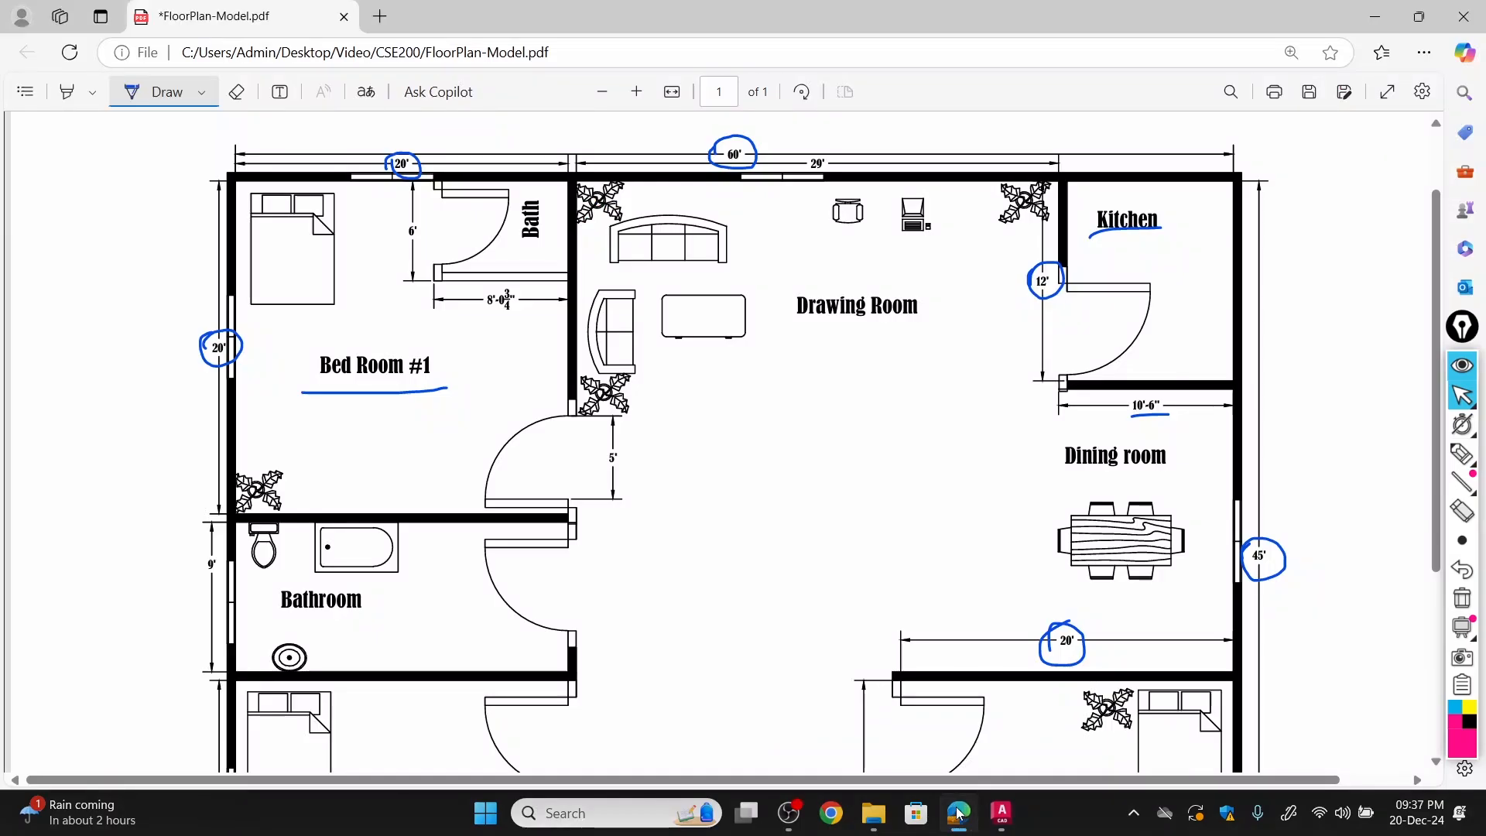
scroll(1075, 678, "down", 3)
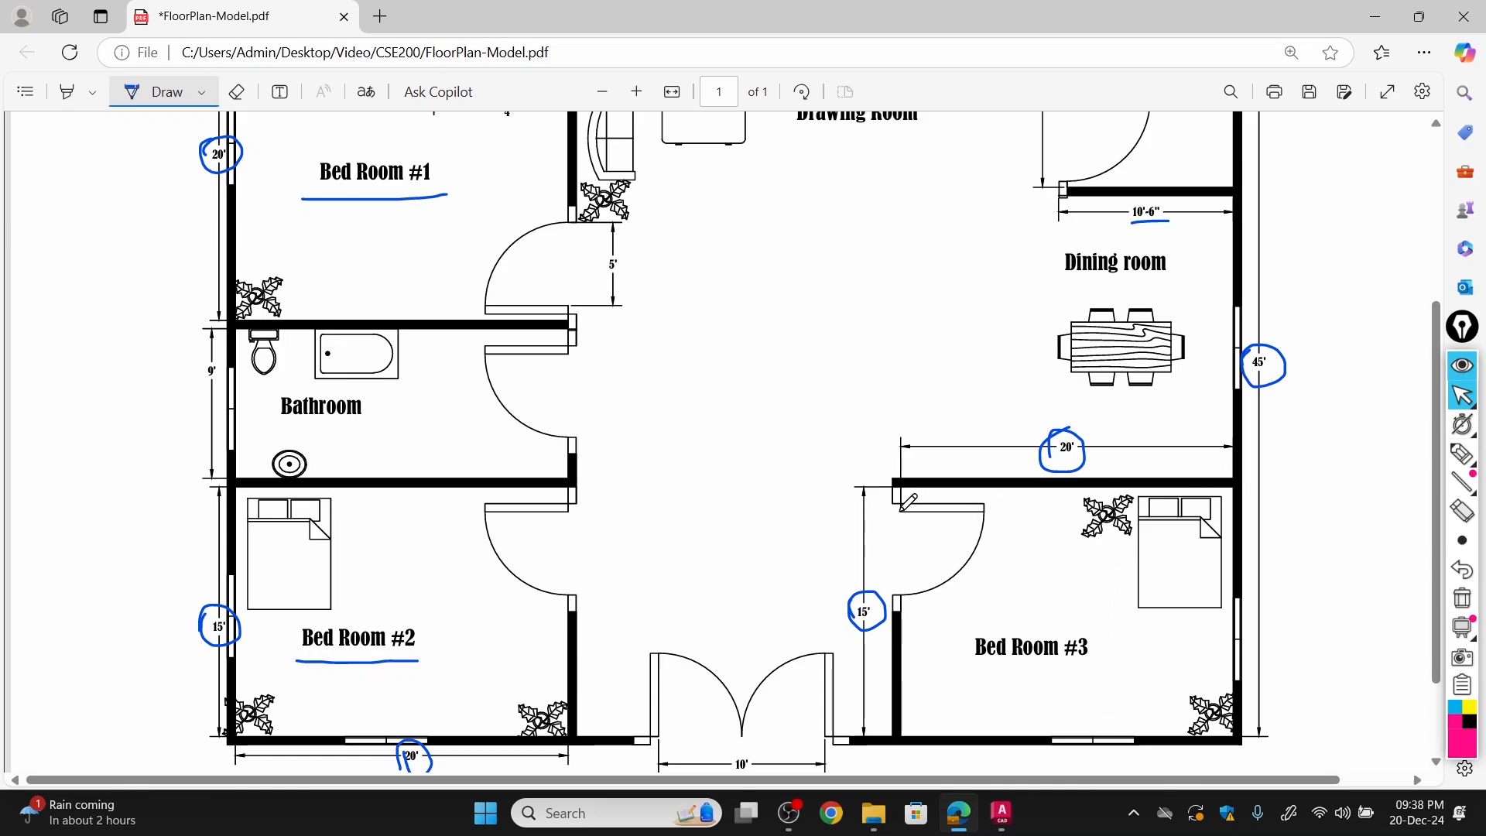
left_click(999, 812)
left_click(771, 457)
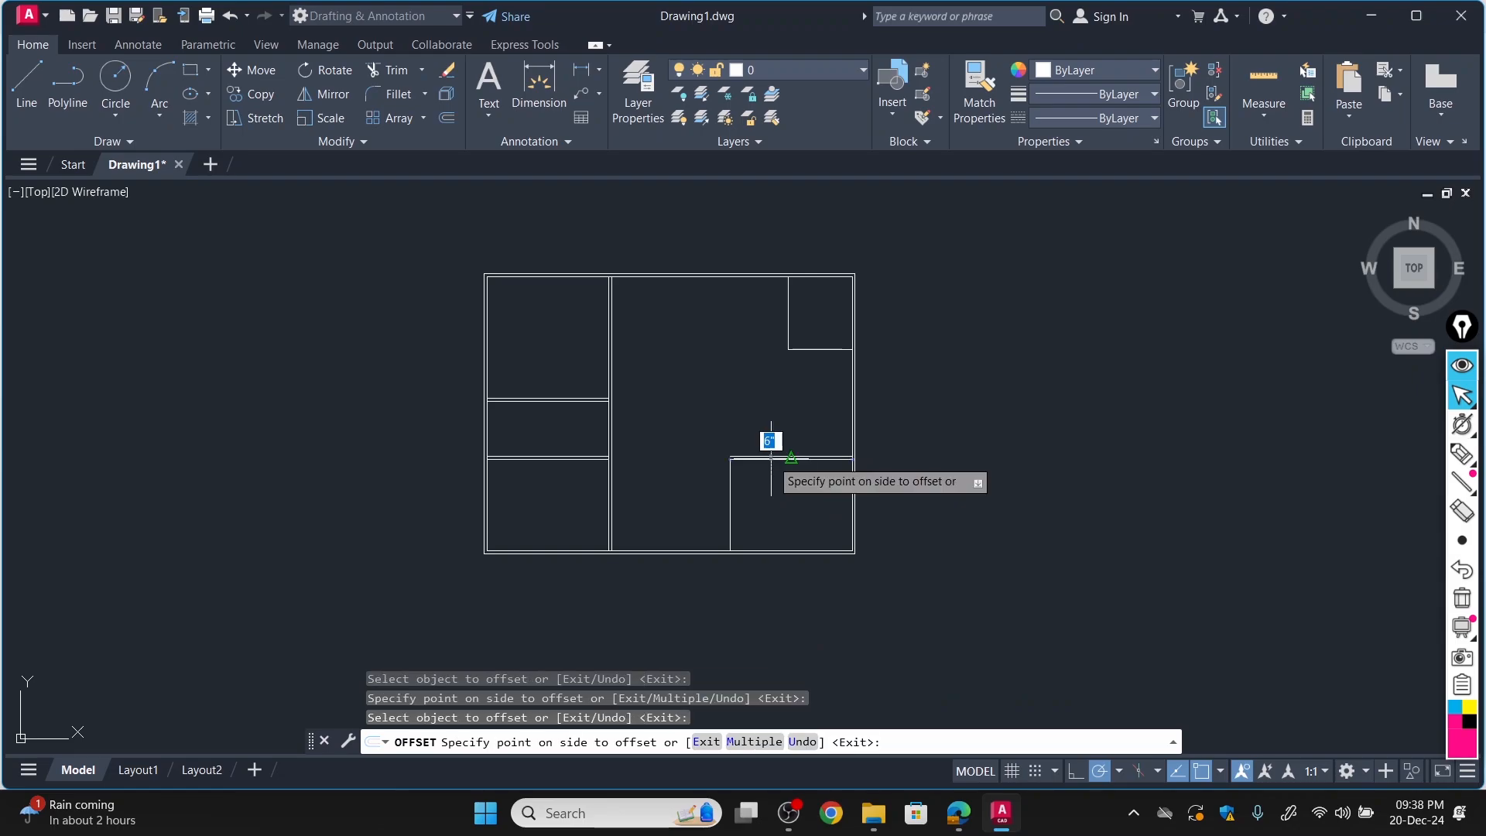
left_click(749, 434)
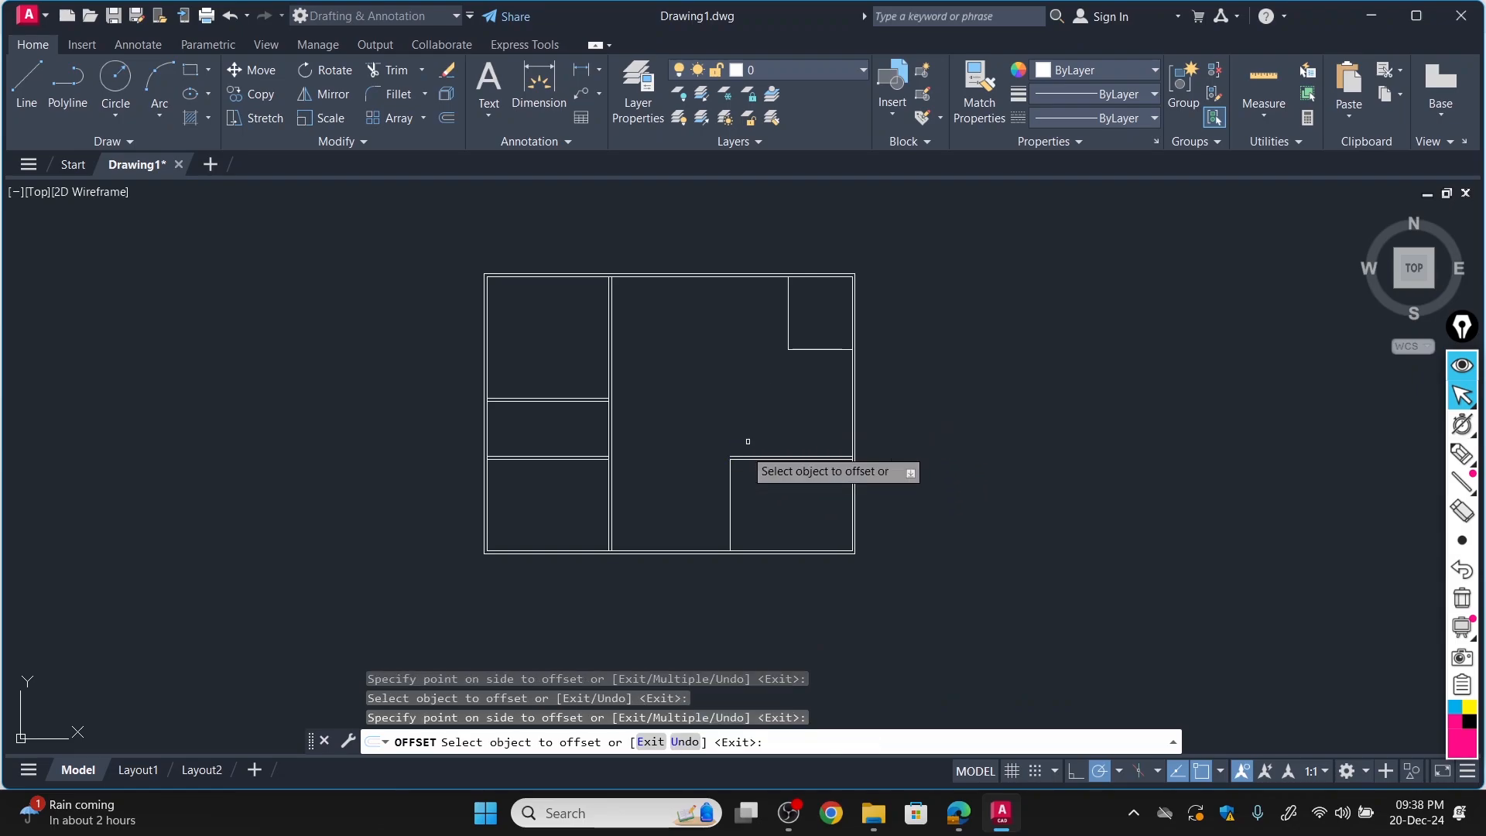
left_click(728, 502)
left_click(708, 504)
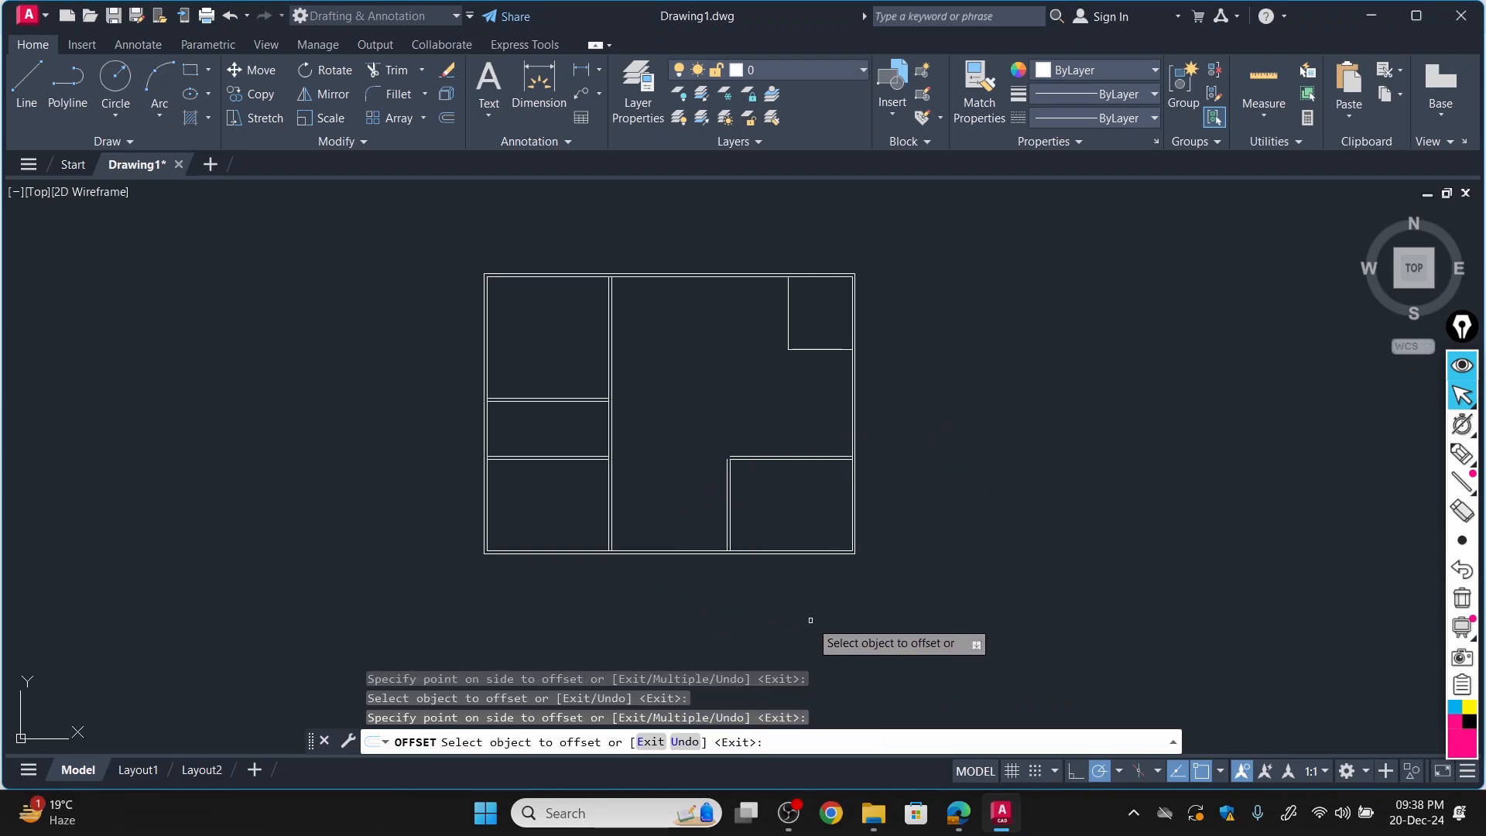
Check the Kitchen in the Edge PDF and, in AutoCAD, offset its bottom and left lines 6" into the Kitchen.
left_click(960, 815)
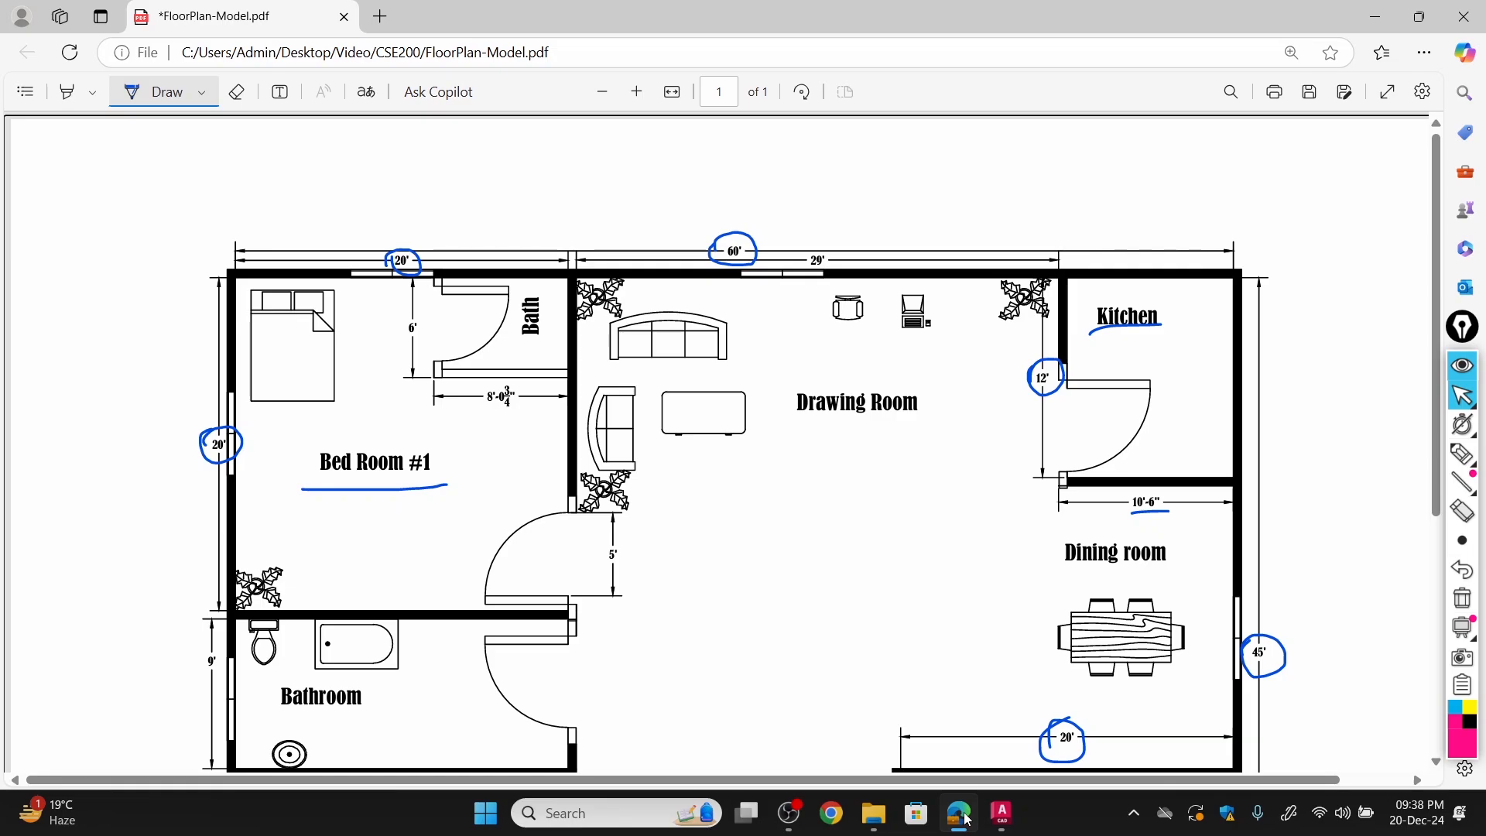
left_click(965, 819)
left_click(821, 292)
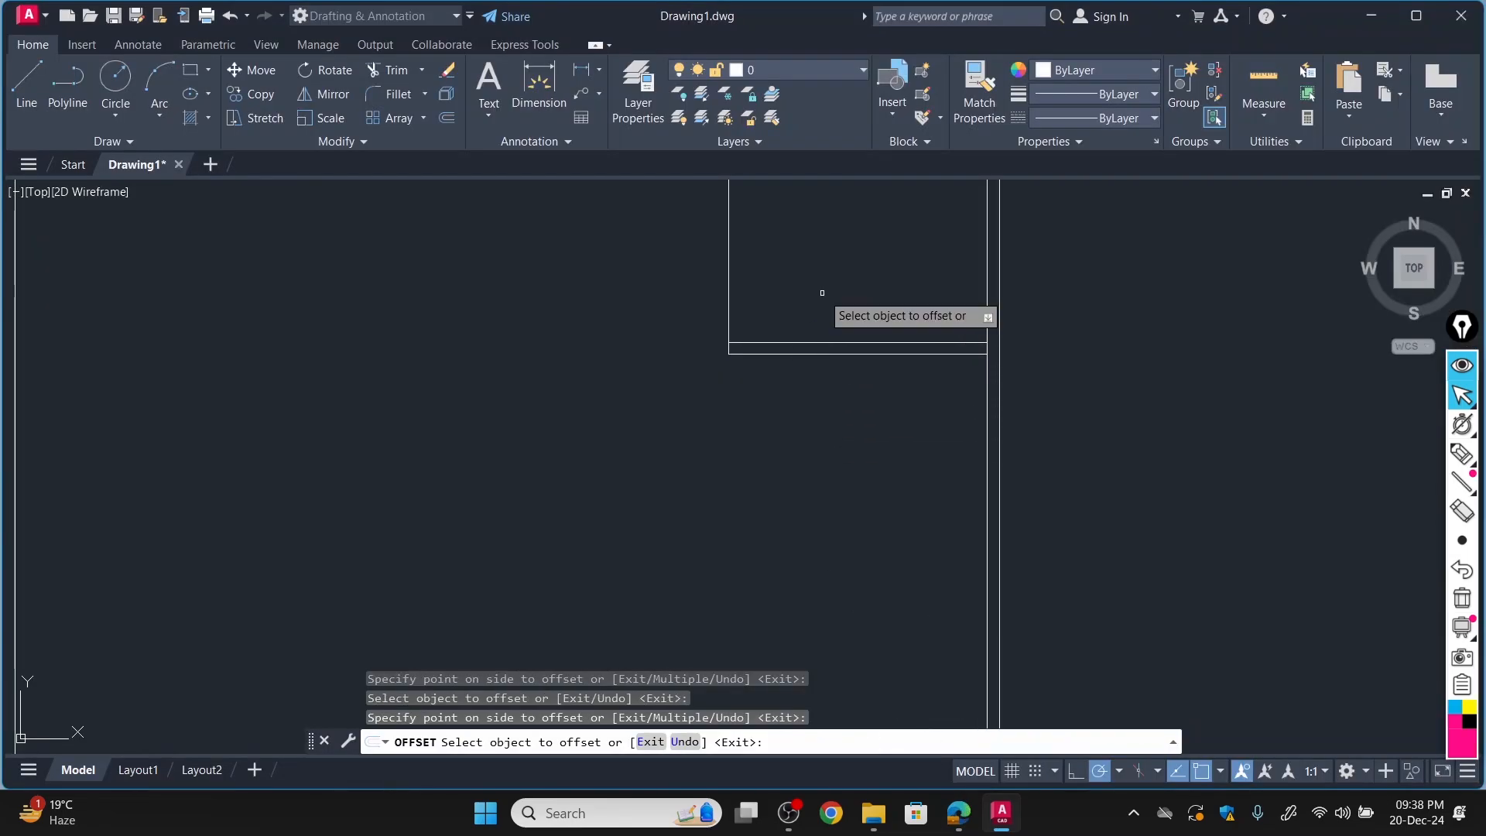
left_click(728, 267)
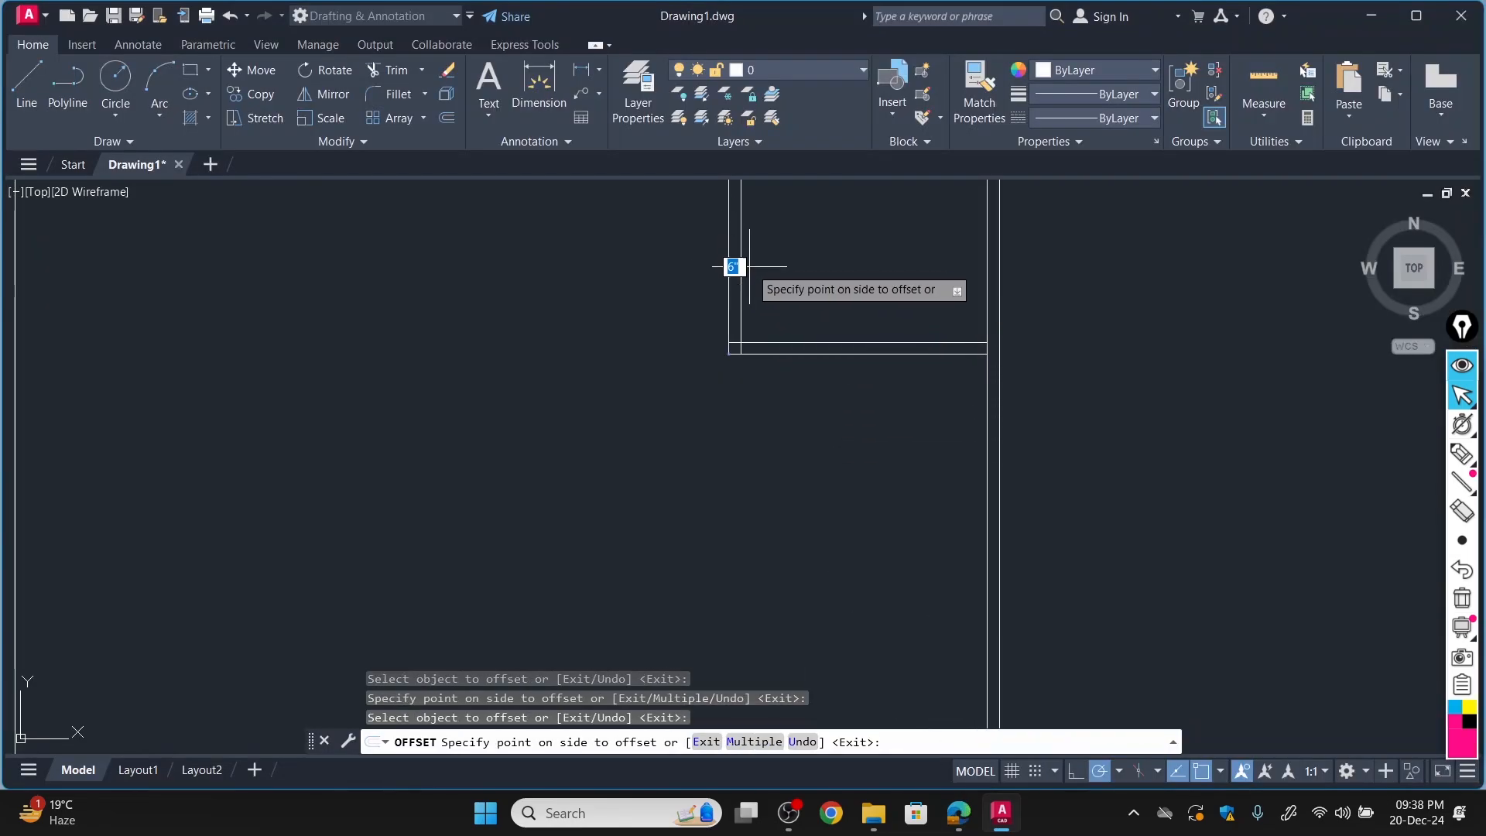
left_click(750, 266)
scroll(820, 286, "up", 8)
scroll(657, 259, "down", 8)
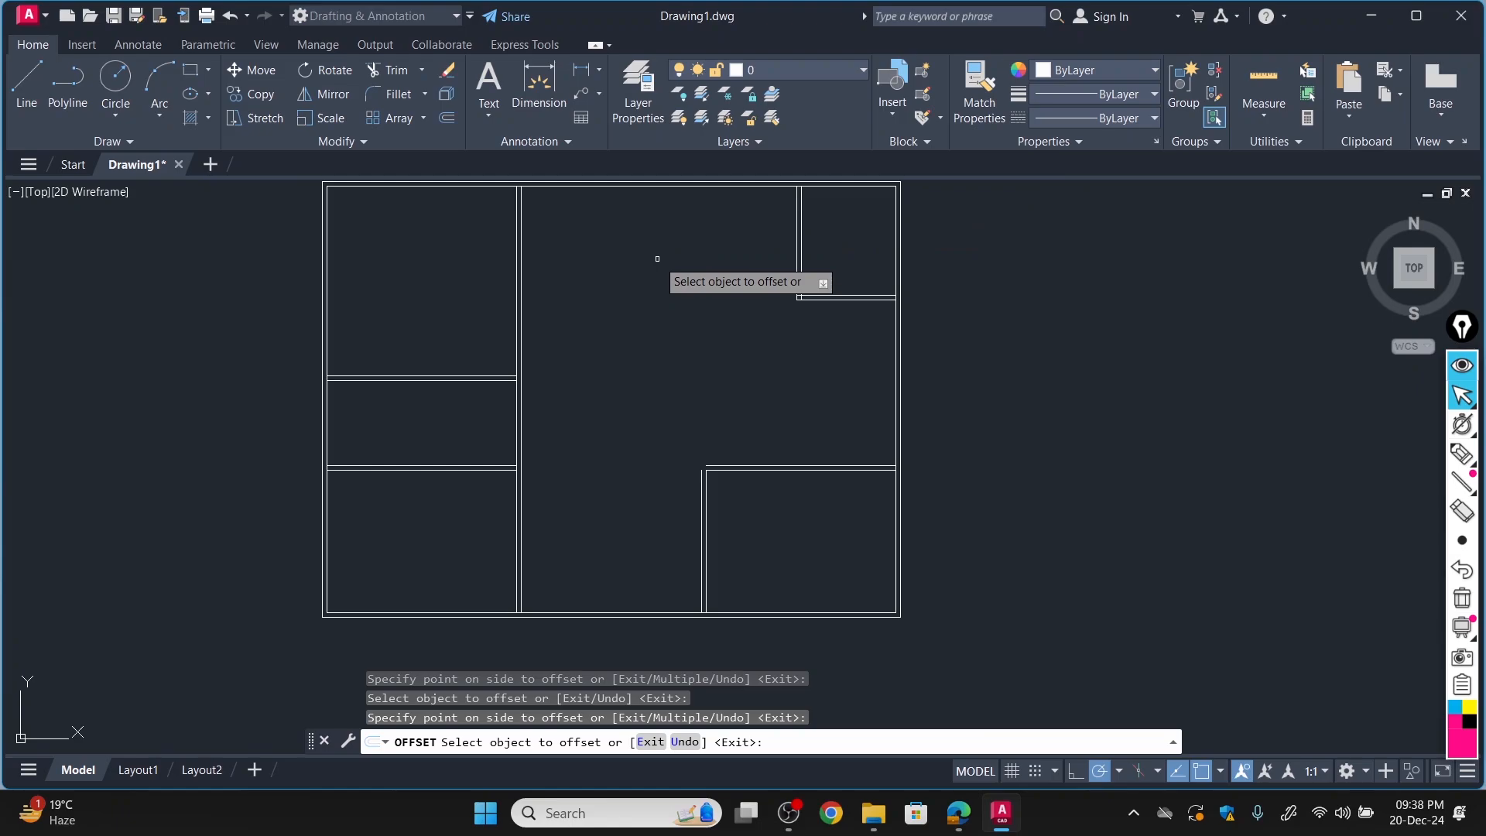
Extend the outer top and left wall lines of the lower-right bedroom to close its open upper-left corner.
scroll(662, 314, "down", 2)
scroll(659, 232, "up", 4)
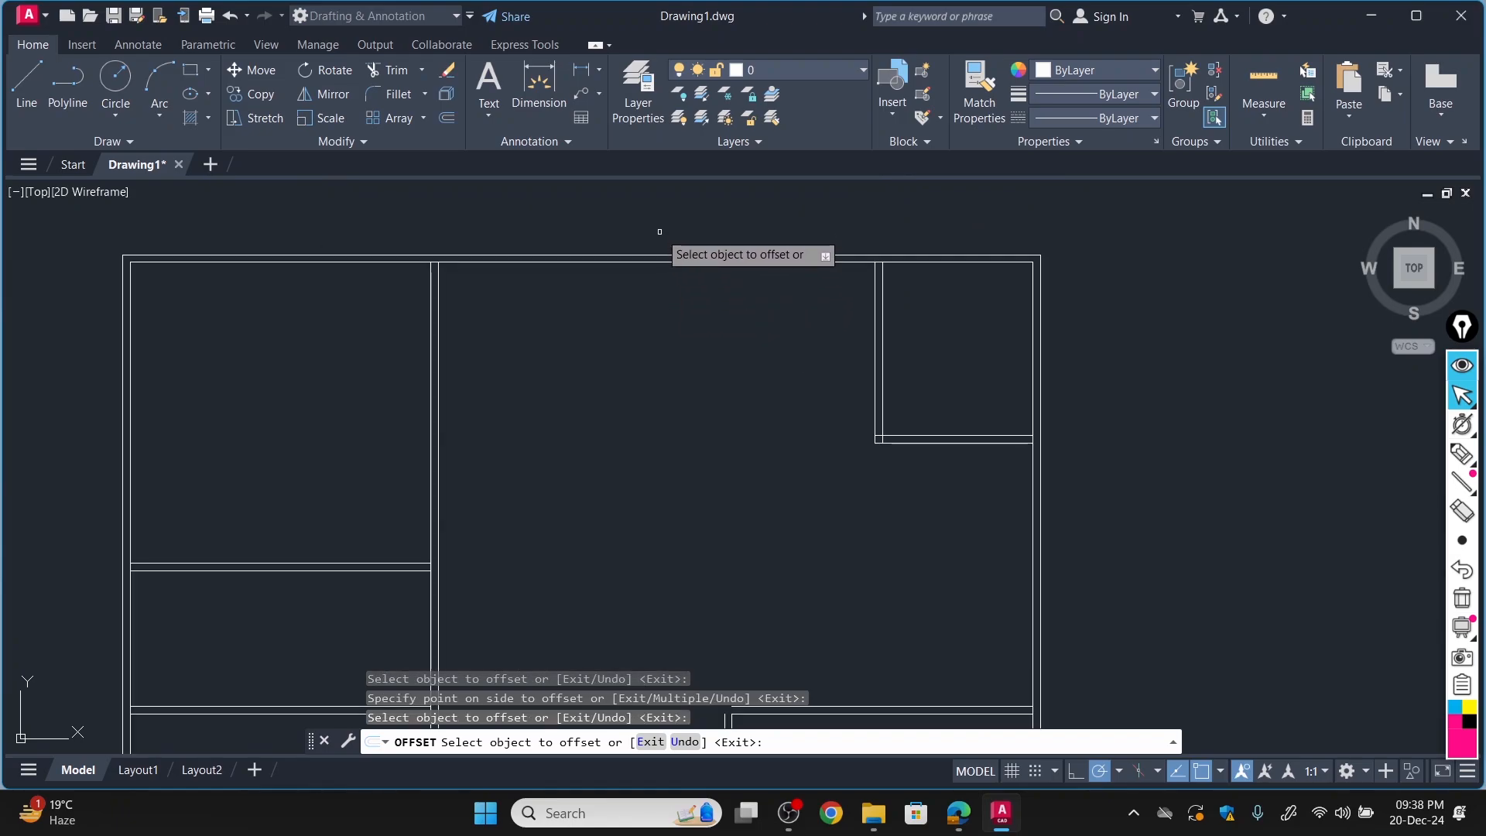
scroll(659, 231, "down", 2)
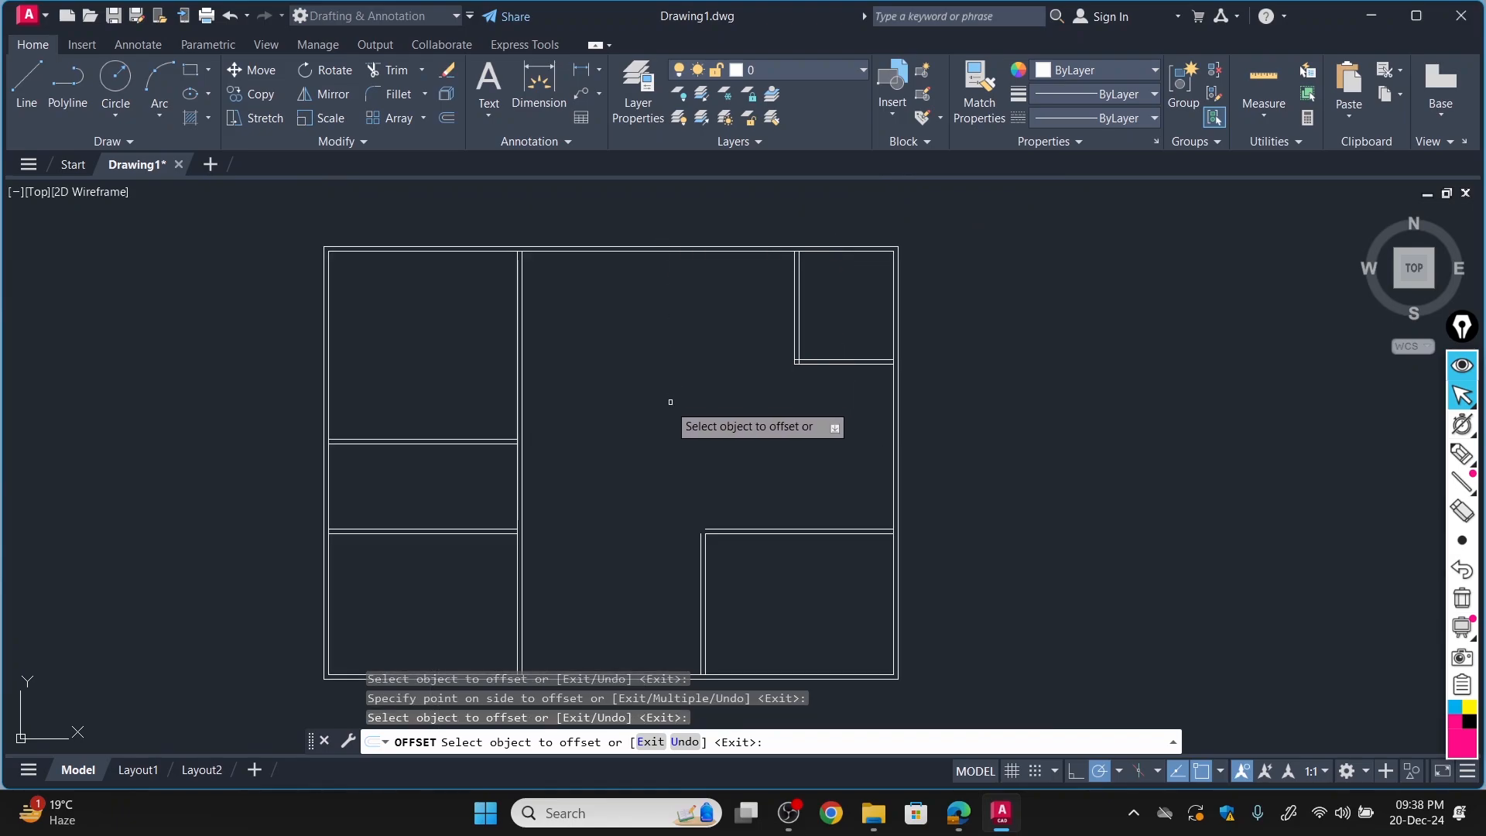
scroll(741, 583, "up", 3)
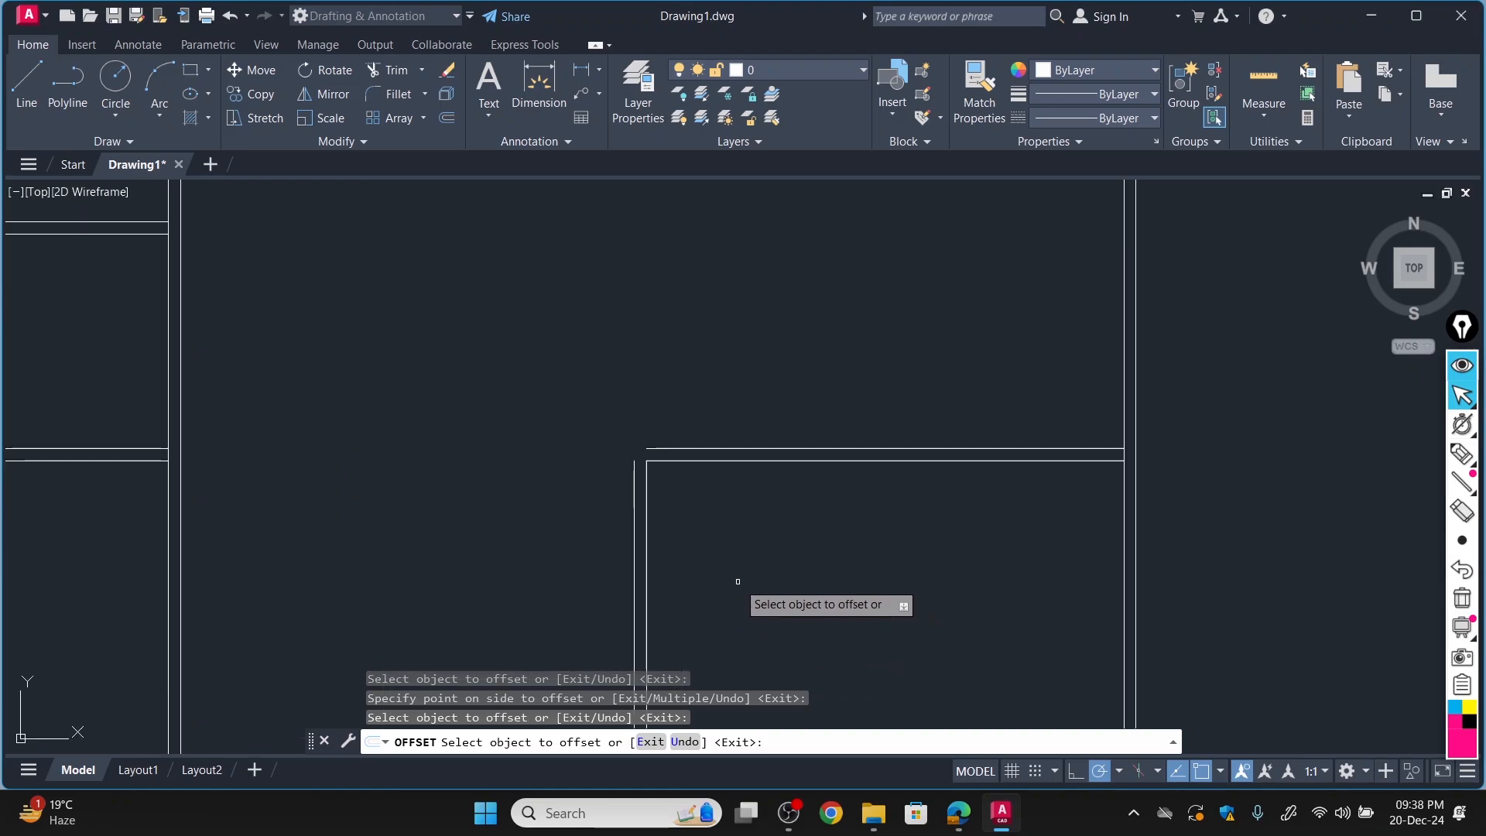
scroll(664, 526, "up", 2)
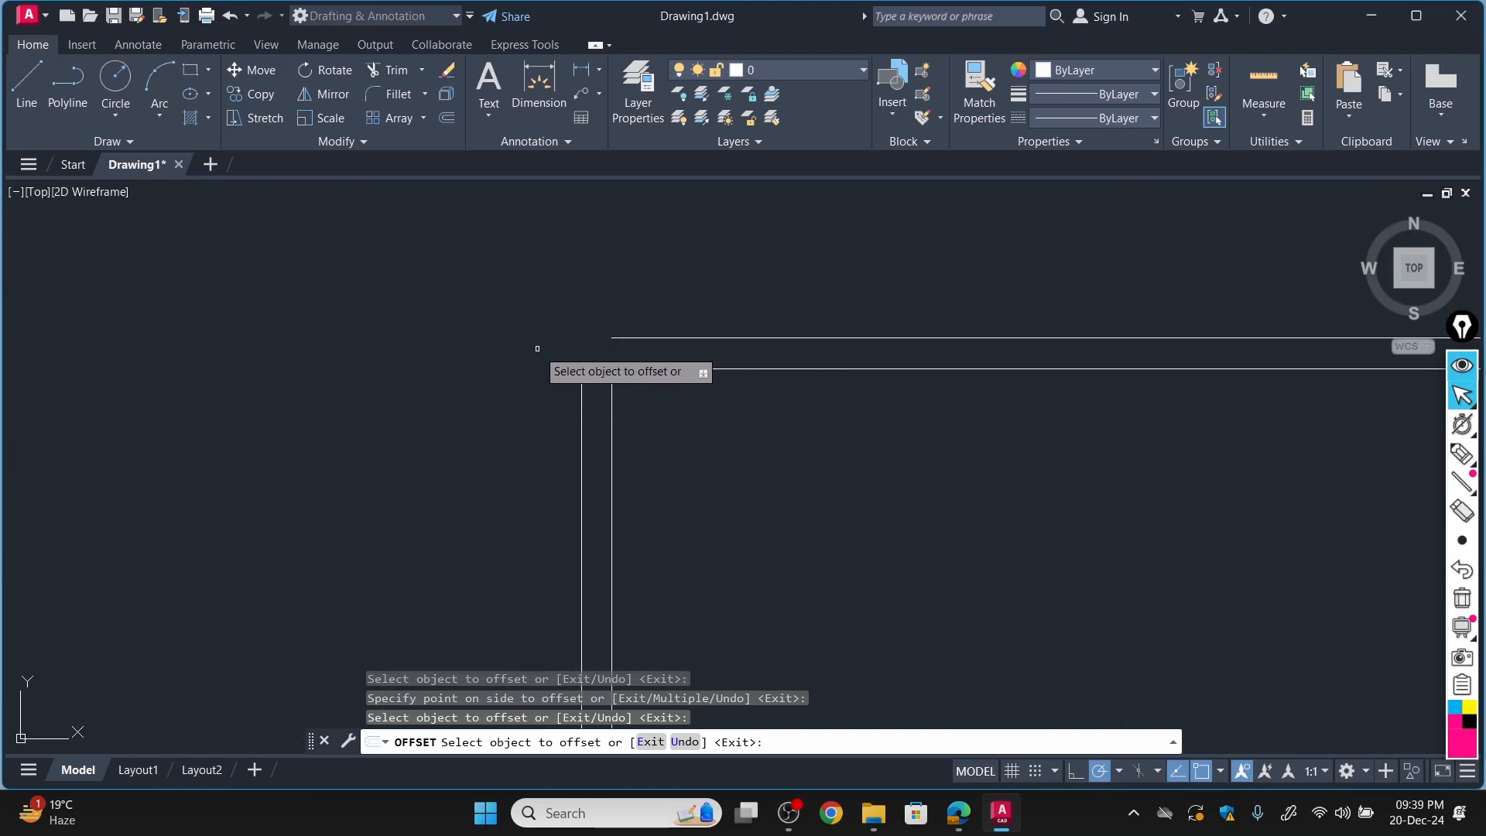
scroll(668, 414, "down", 5)
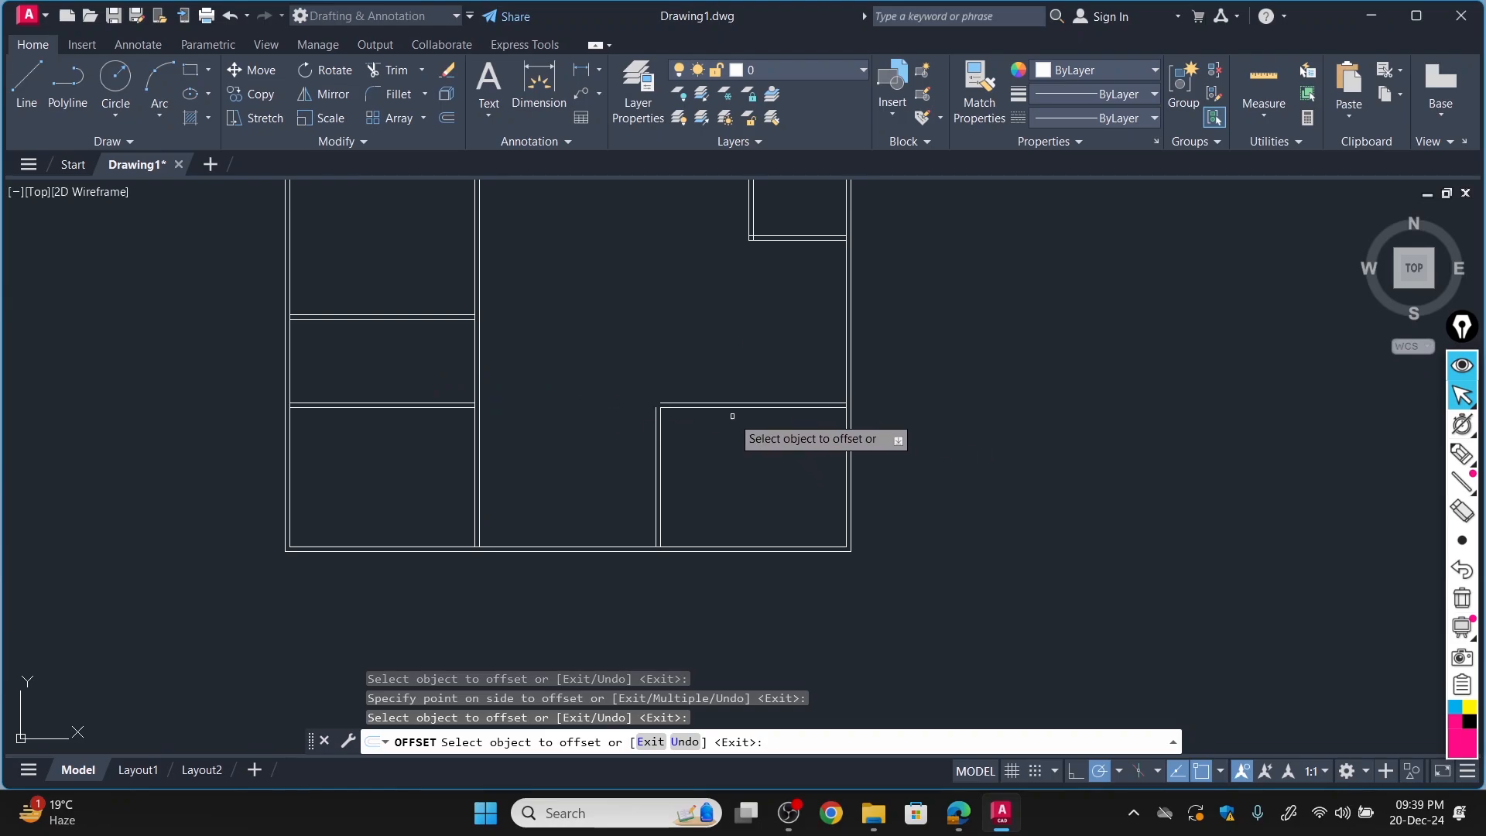
key("Escape")
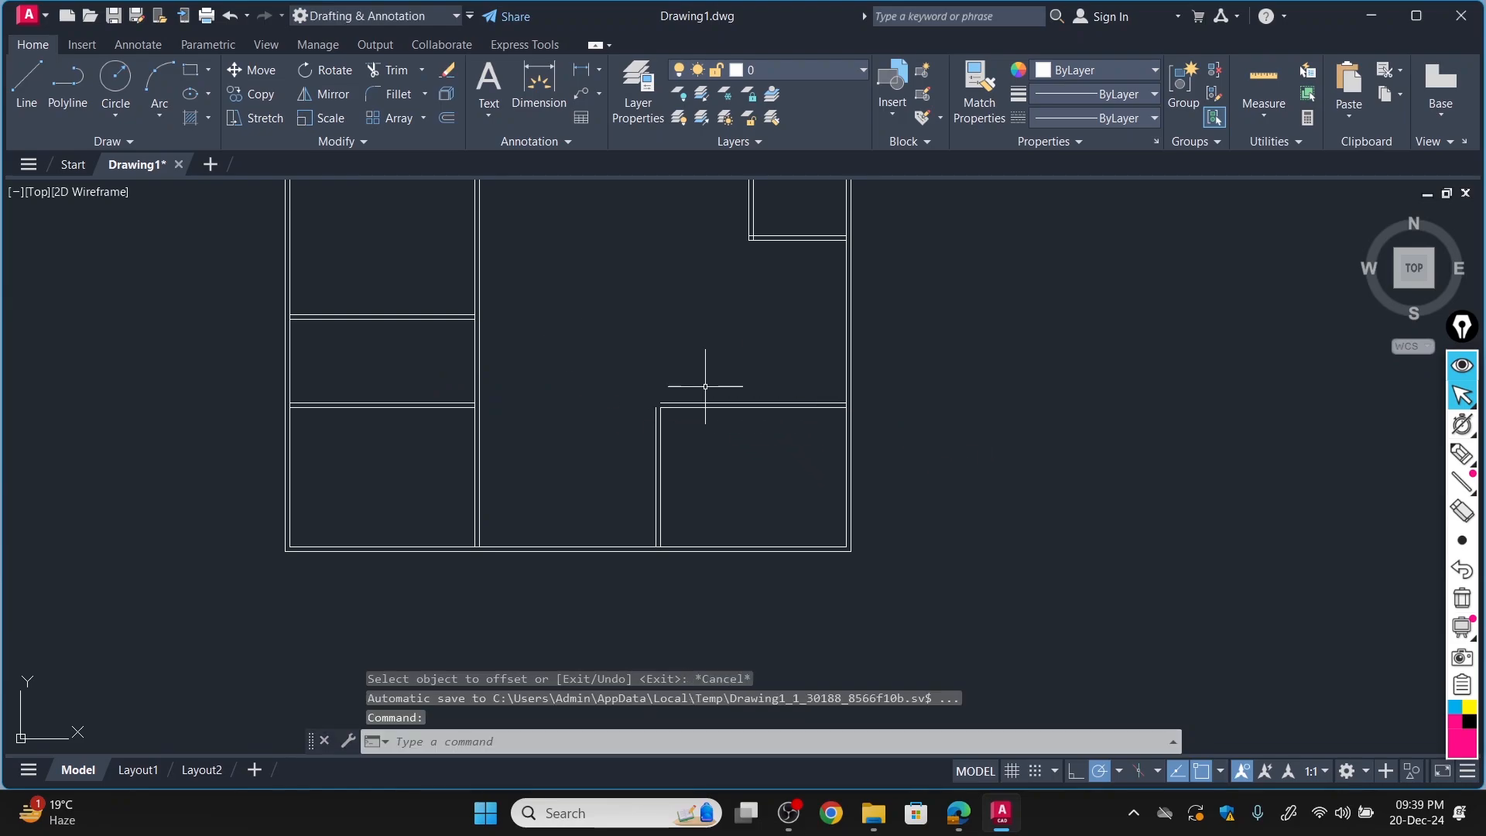
type("EXTE")
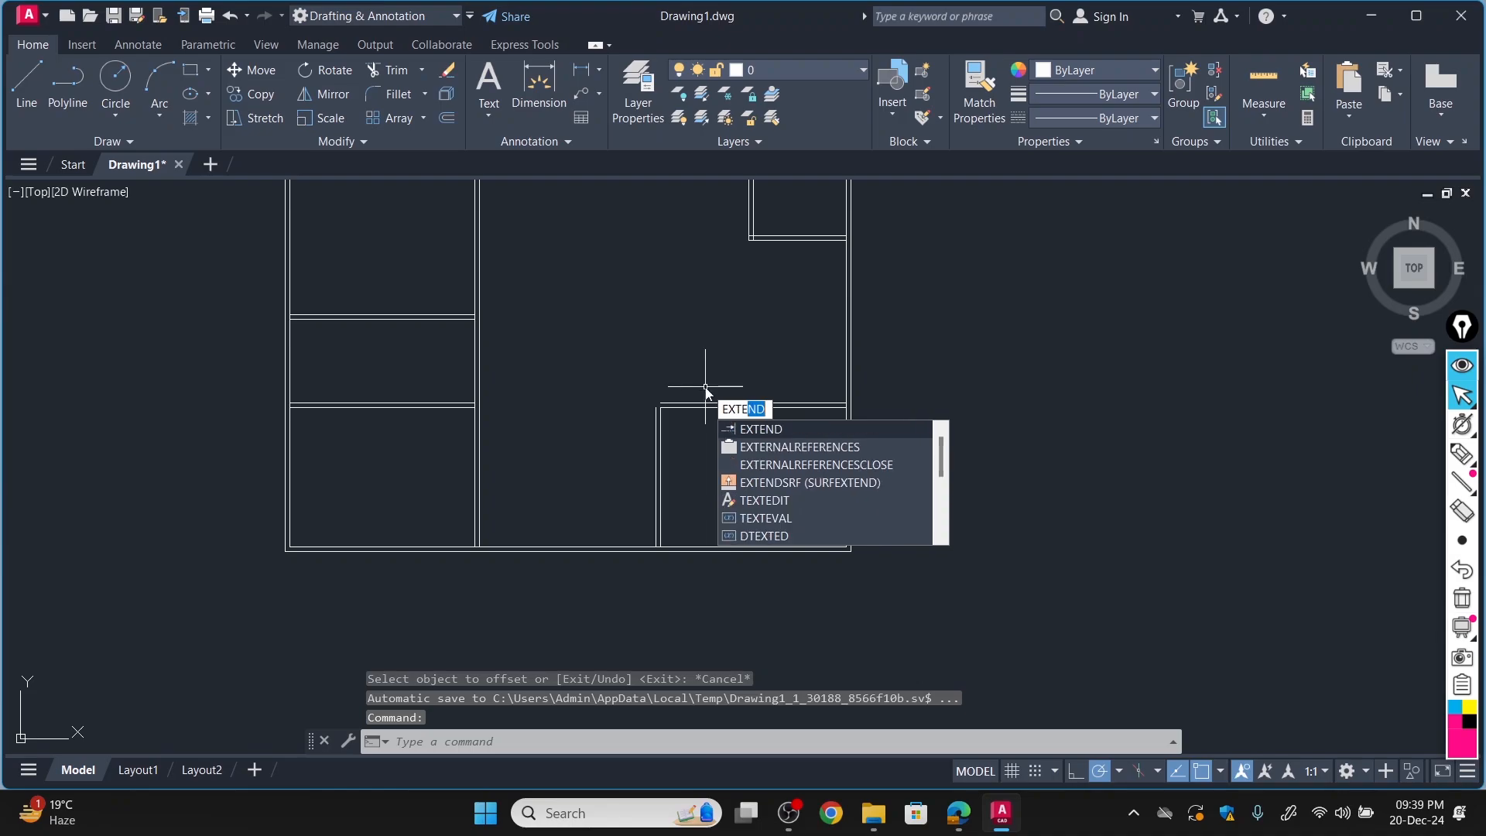
key("Return")
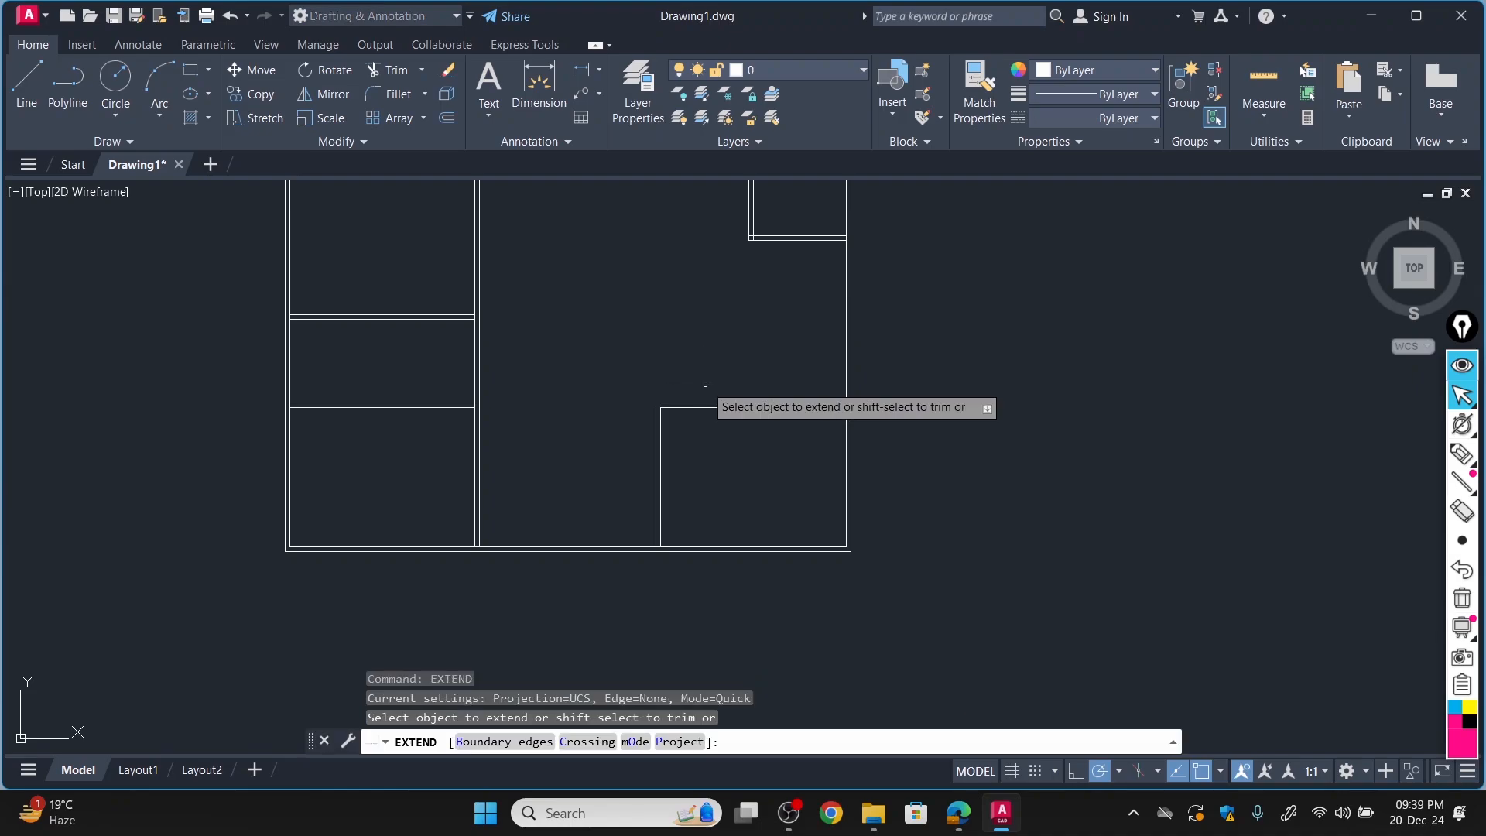
scroll(642, 411, "up", 5)
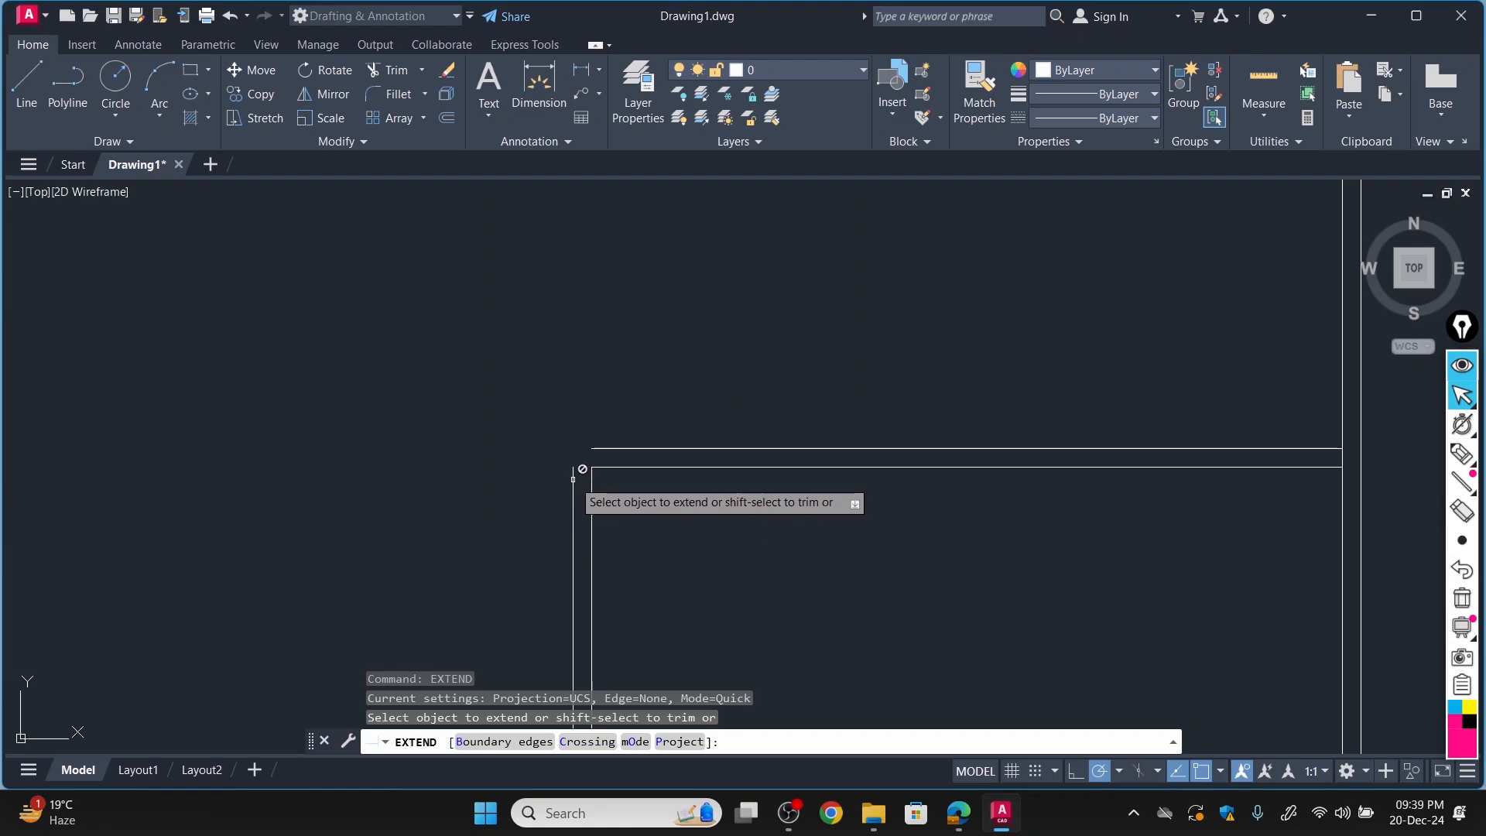
left_click(623, 448)
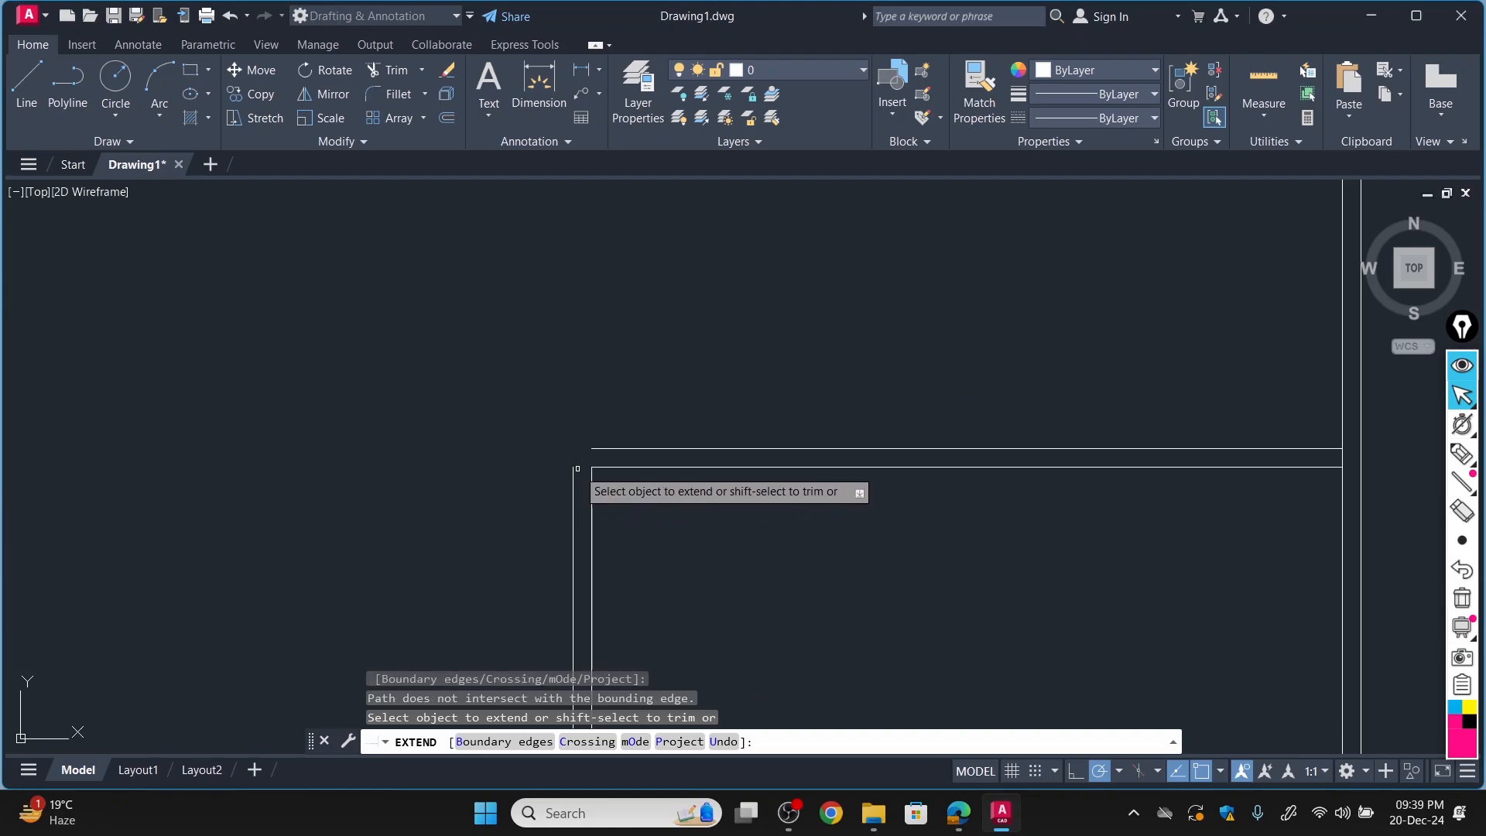
left_click(640, 448)
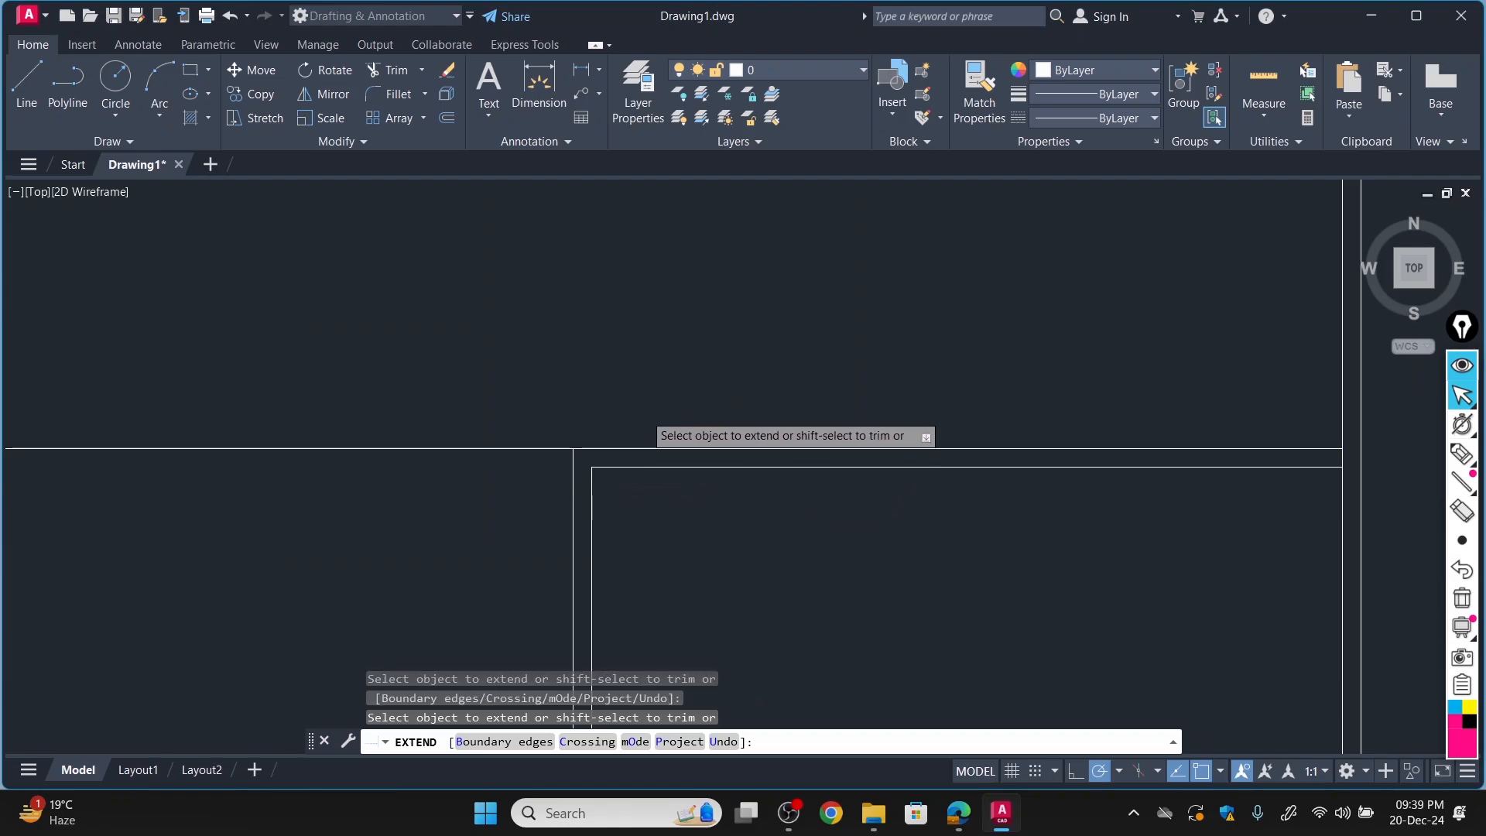
scroll(646, 410, "down", 5)
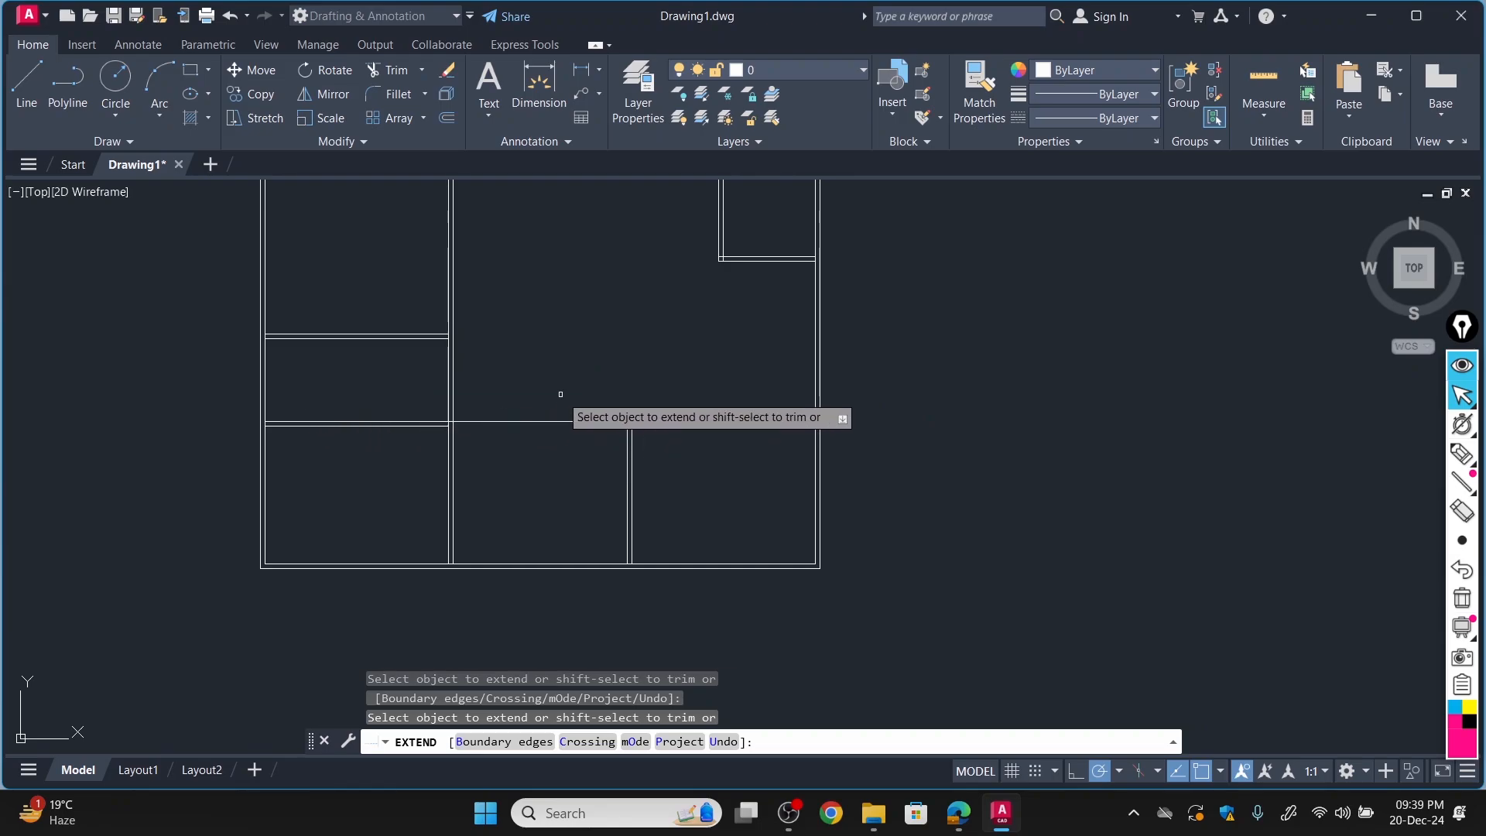
scroll(531, 338, "down", 4)
scroll(590, 255, "up", 5)
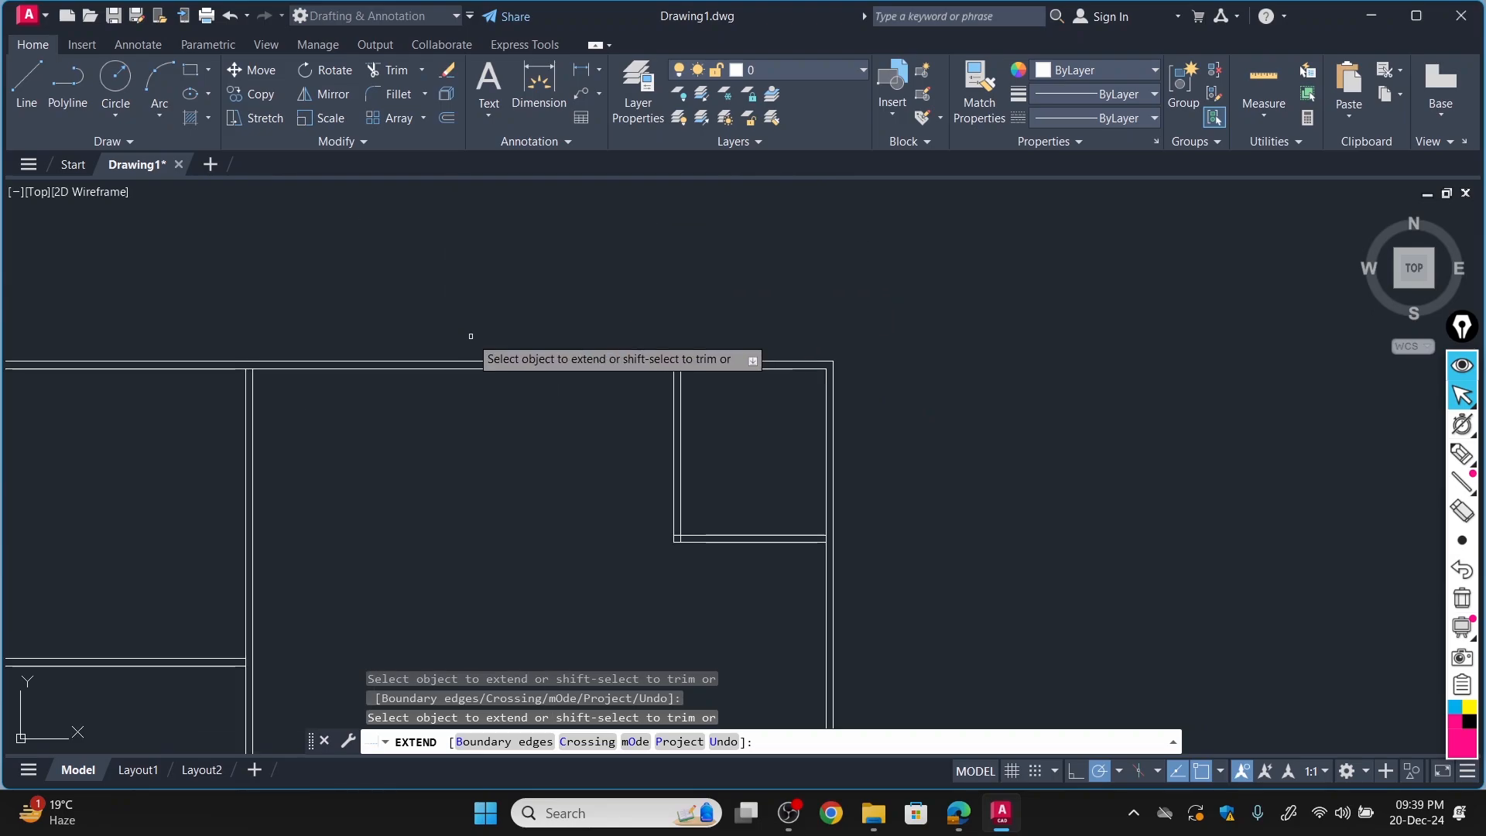
scroll(122, 441, "down", 4)
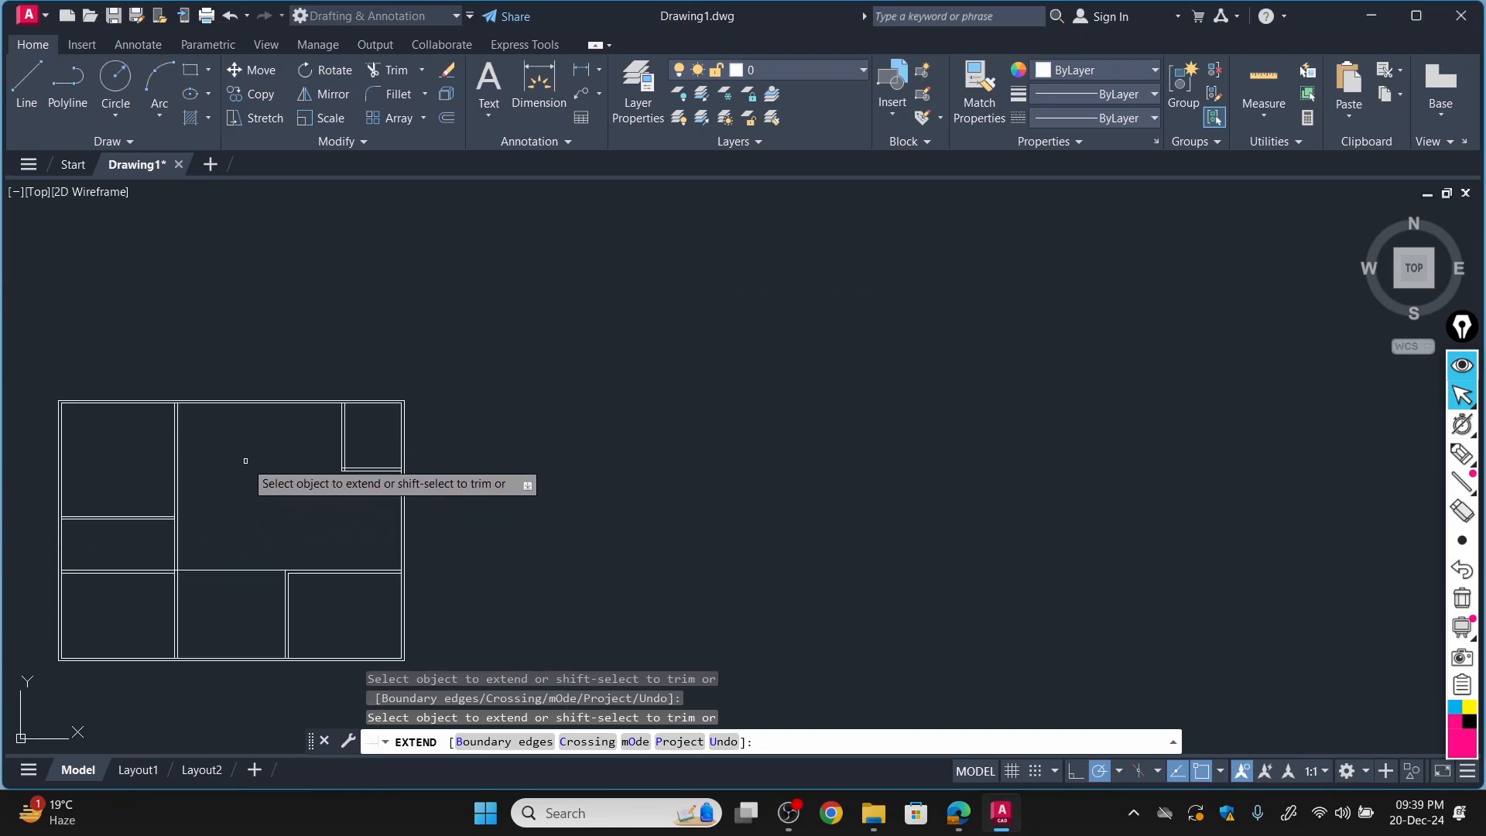
left_click_drag(245, 459, 363, 453)
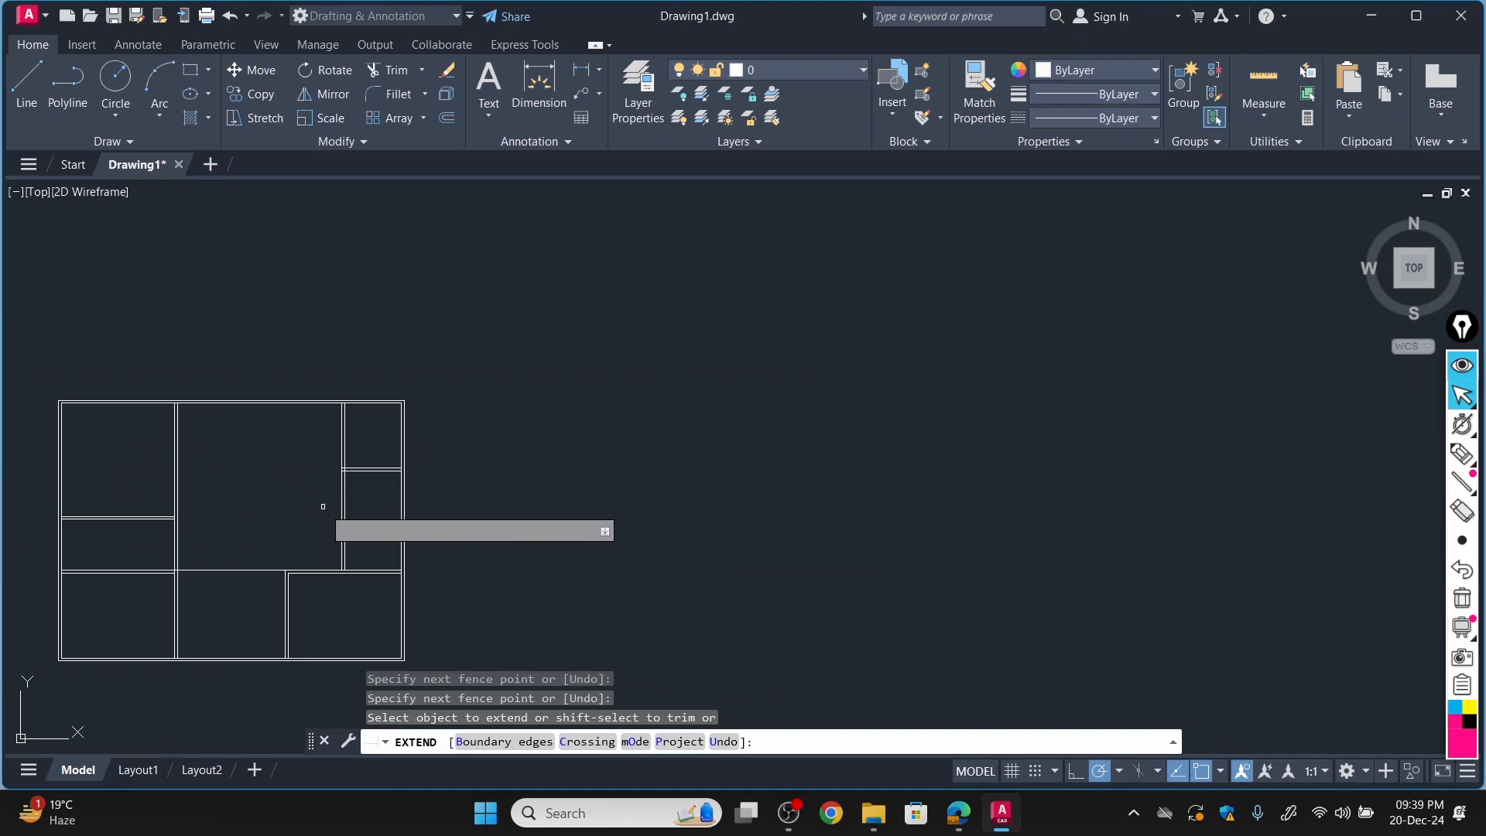
key("ctrl+z")
scroll(484, 431, "down", 5)
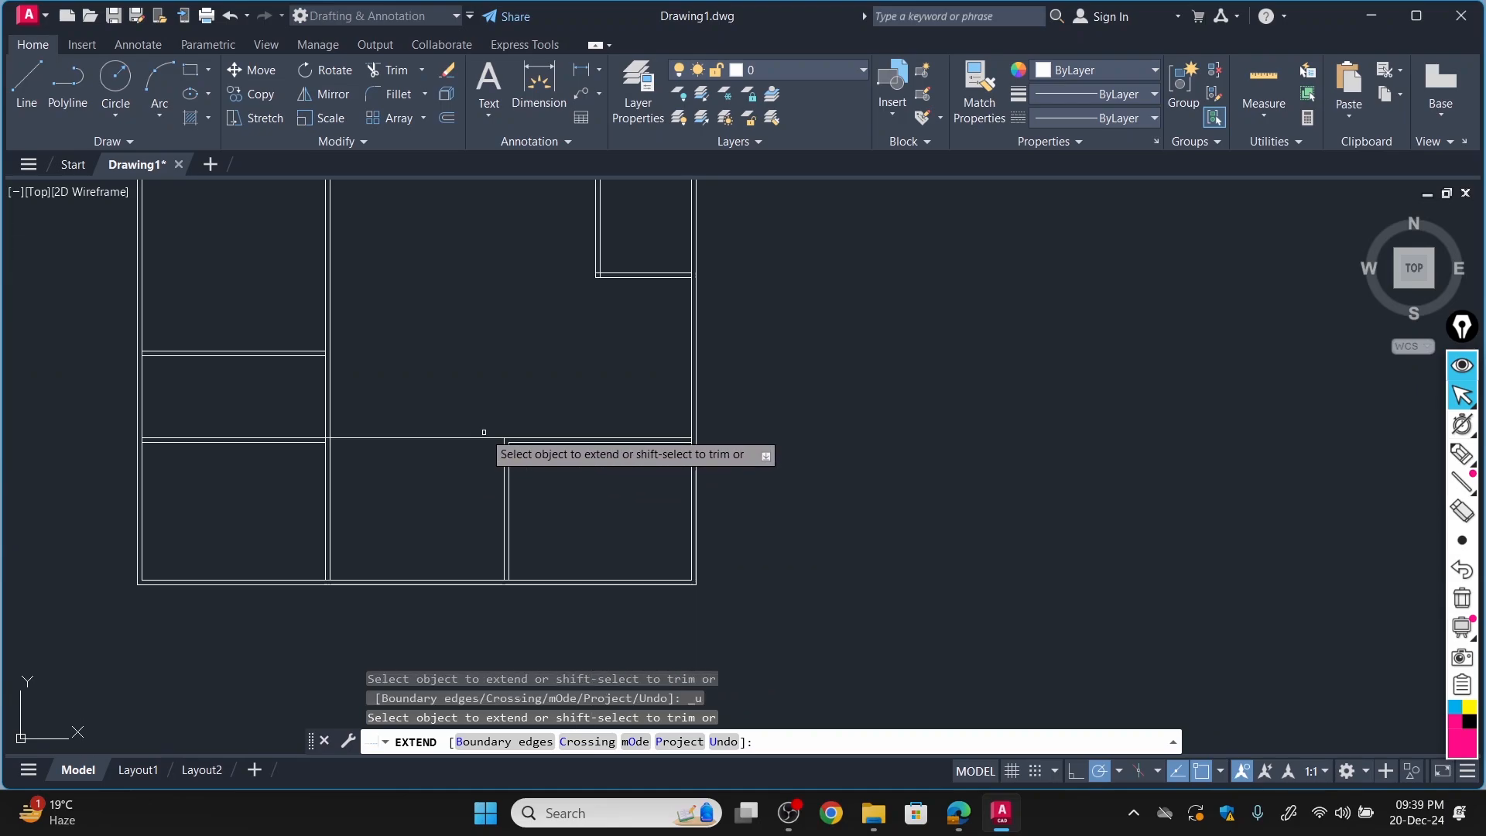
Trim the surplus line running from the lower-right bedroom's upper-left corner across to the left rooms' wall.
scroll(304, 380, "down", 4)
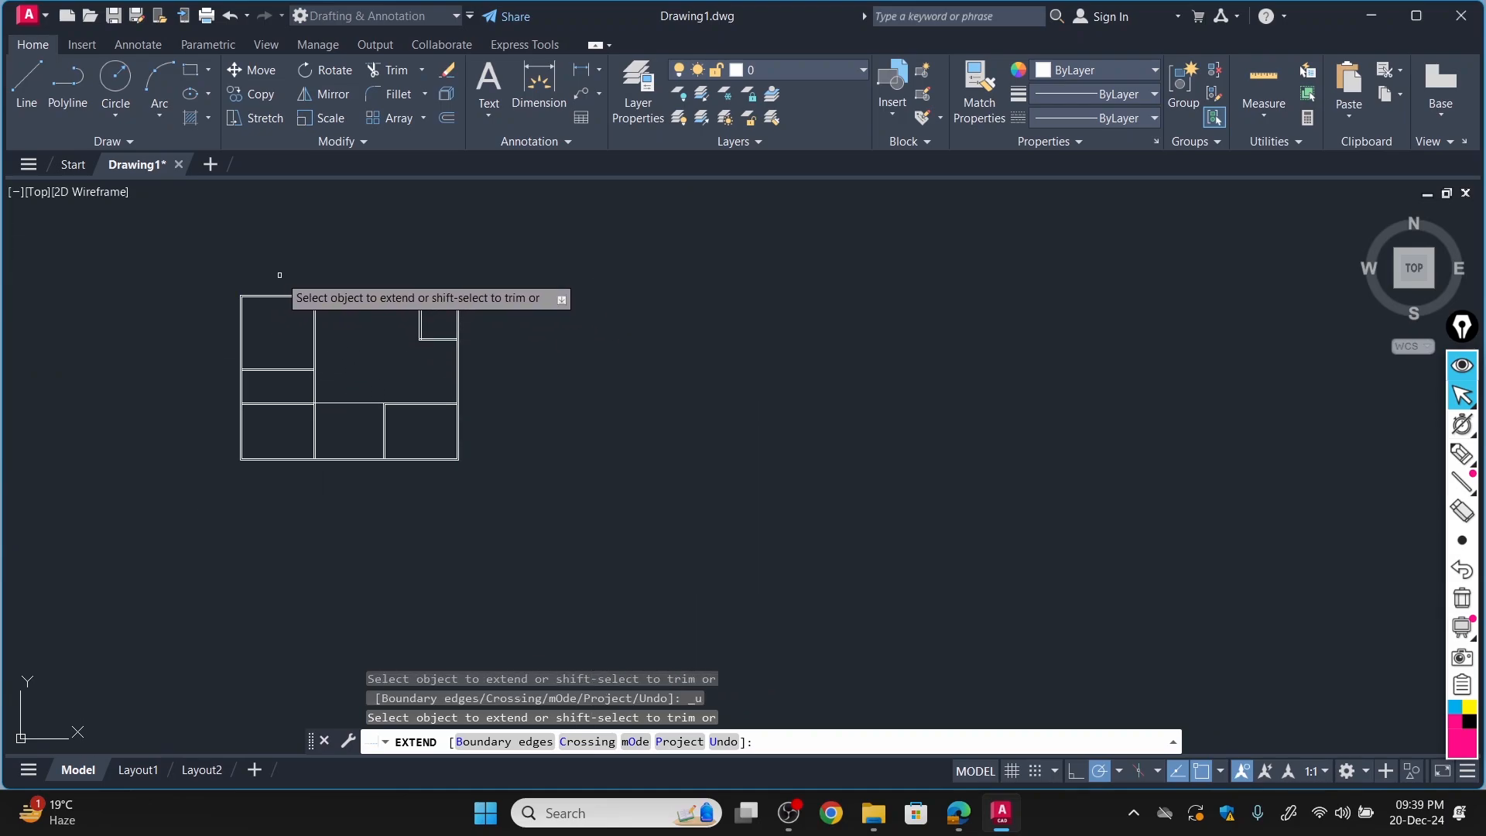
middle_click_drag(333, 346, 736, 369)
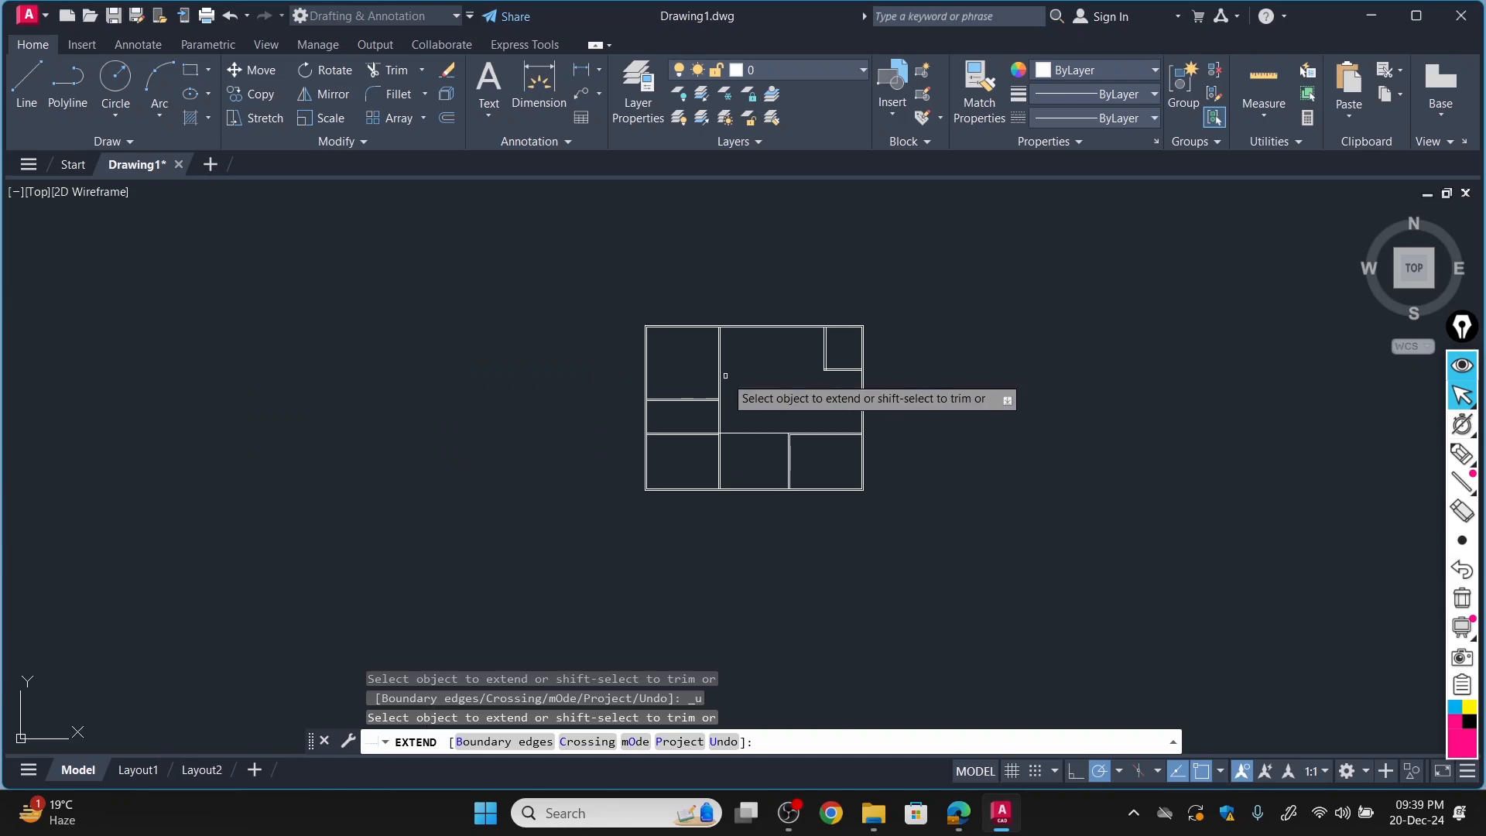
scroll(728, 374, "up", 6)
scroll(728, 374, "down", 2)
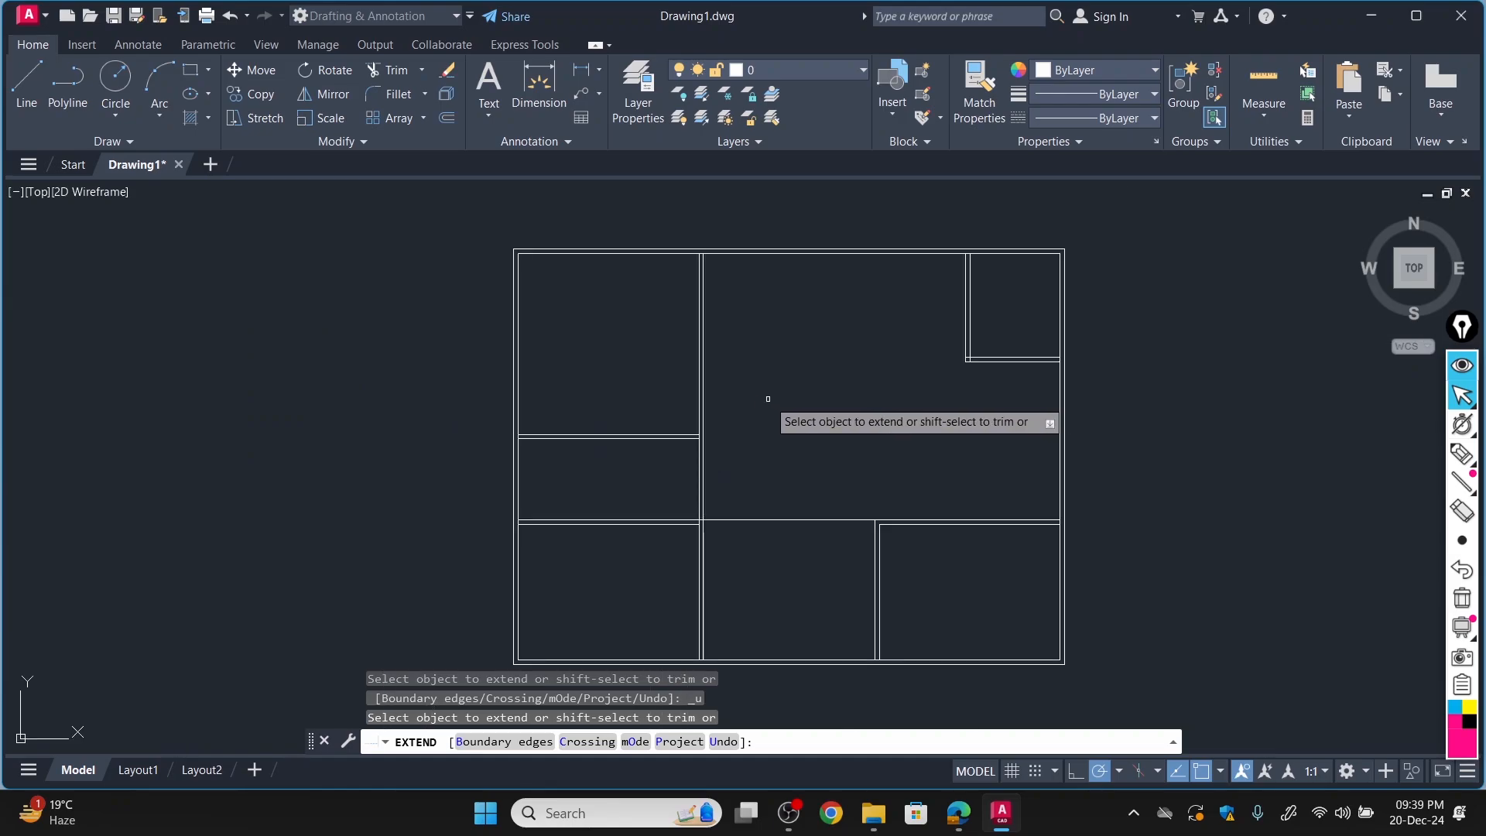
left_click(395, 71)
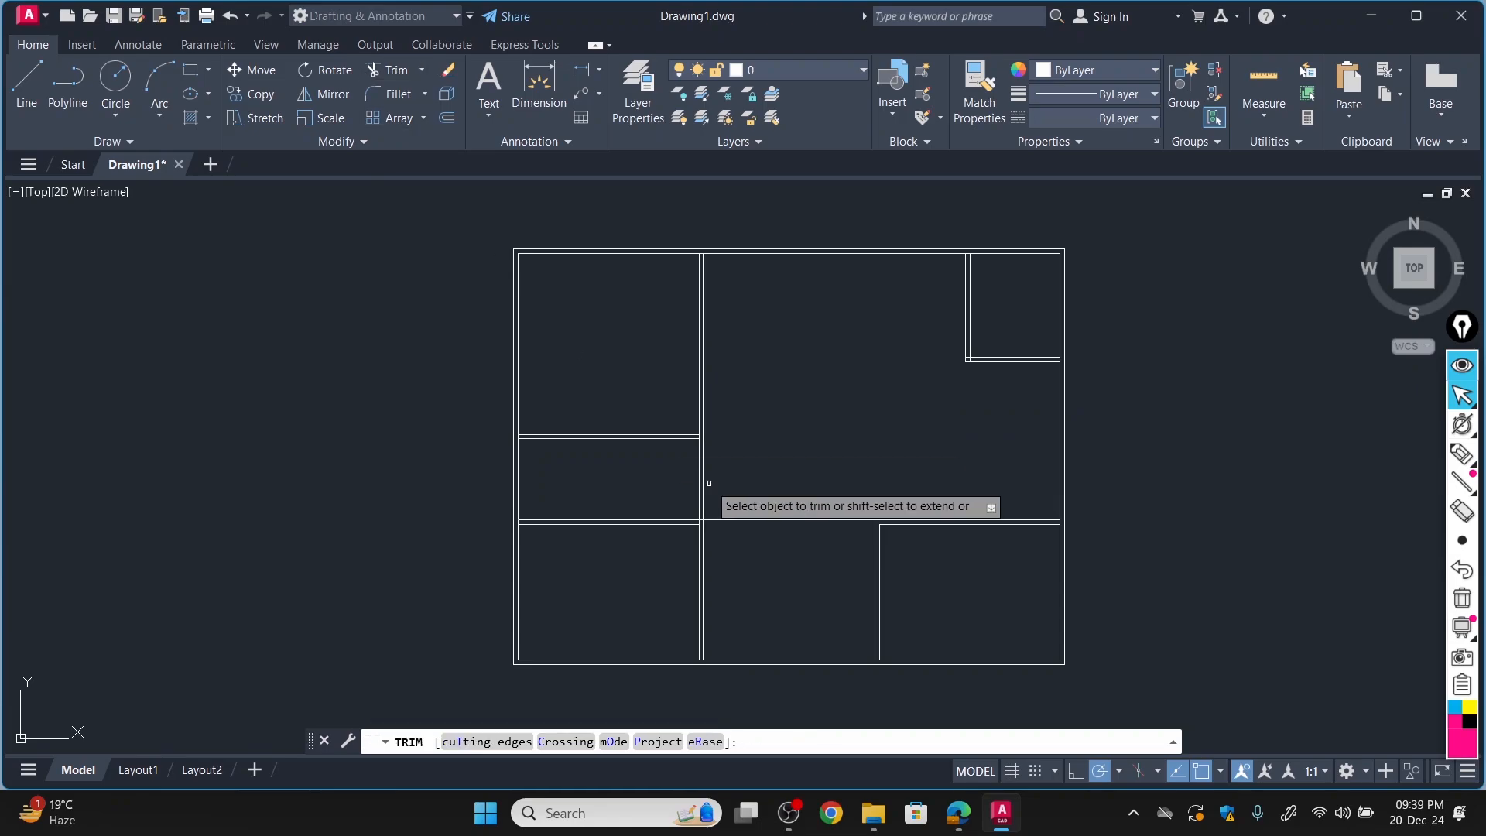
left_click(763, 519)
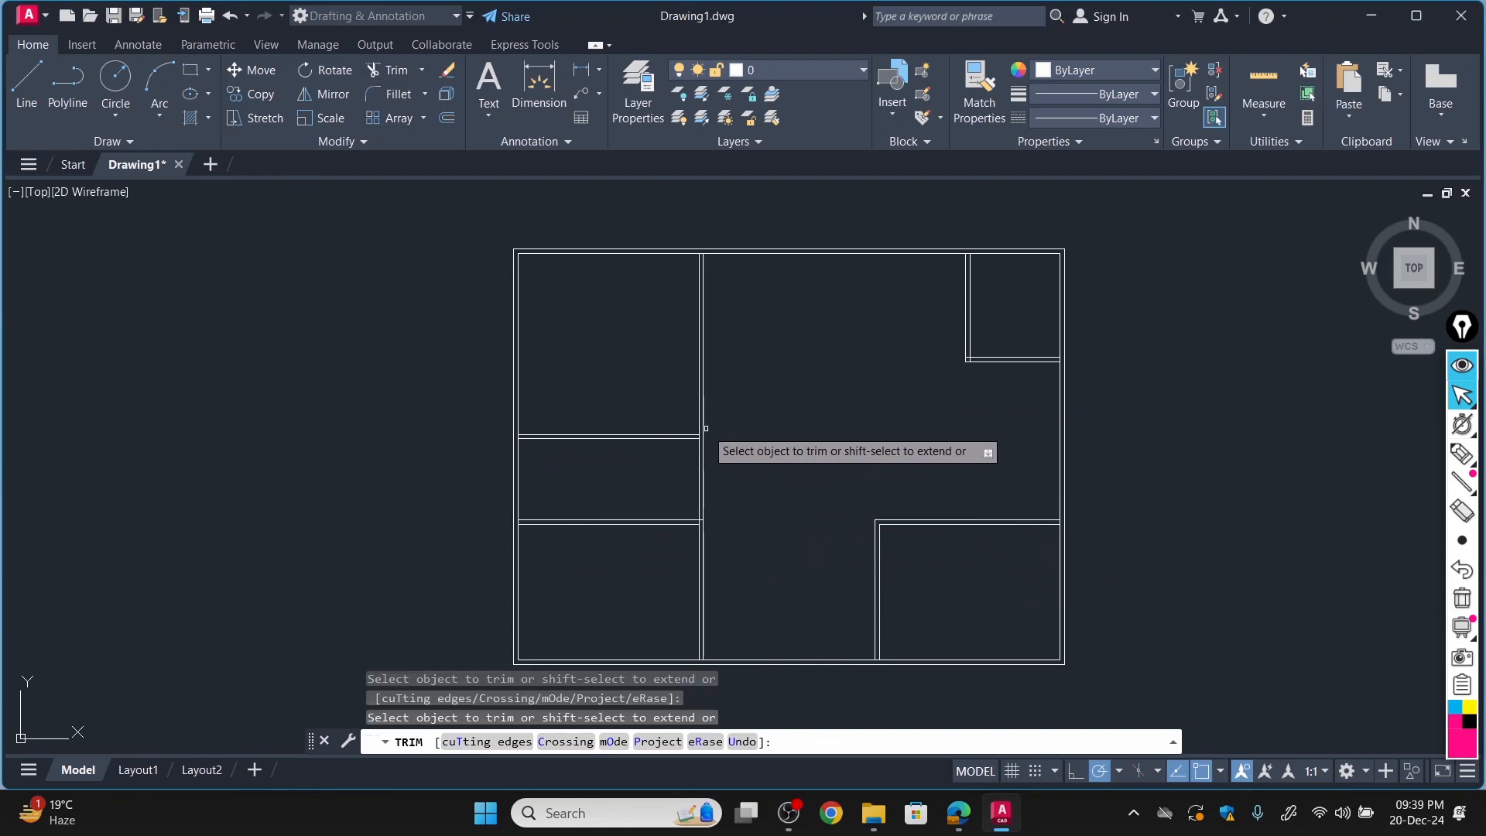
Trim the wall lines crossing the two ends of the Bathroom's top wall, at the left outer wall and the right wall.
scroll(560, 481, "up", 4)
scroll(476, 415, "up", 5)
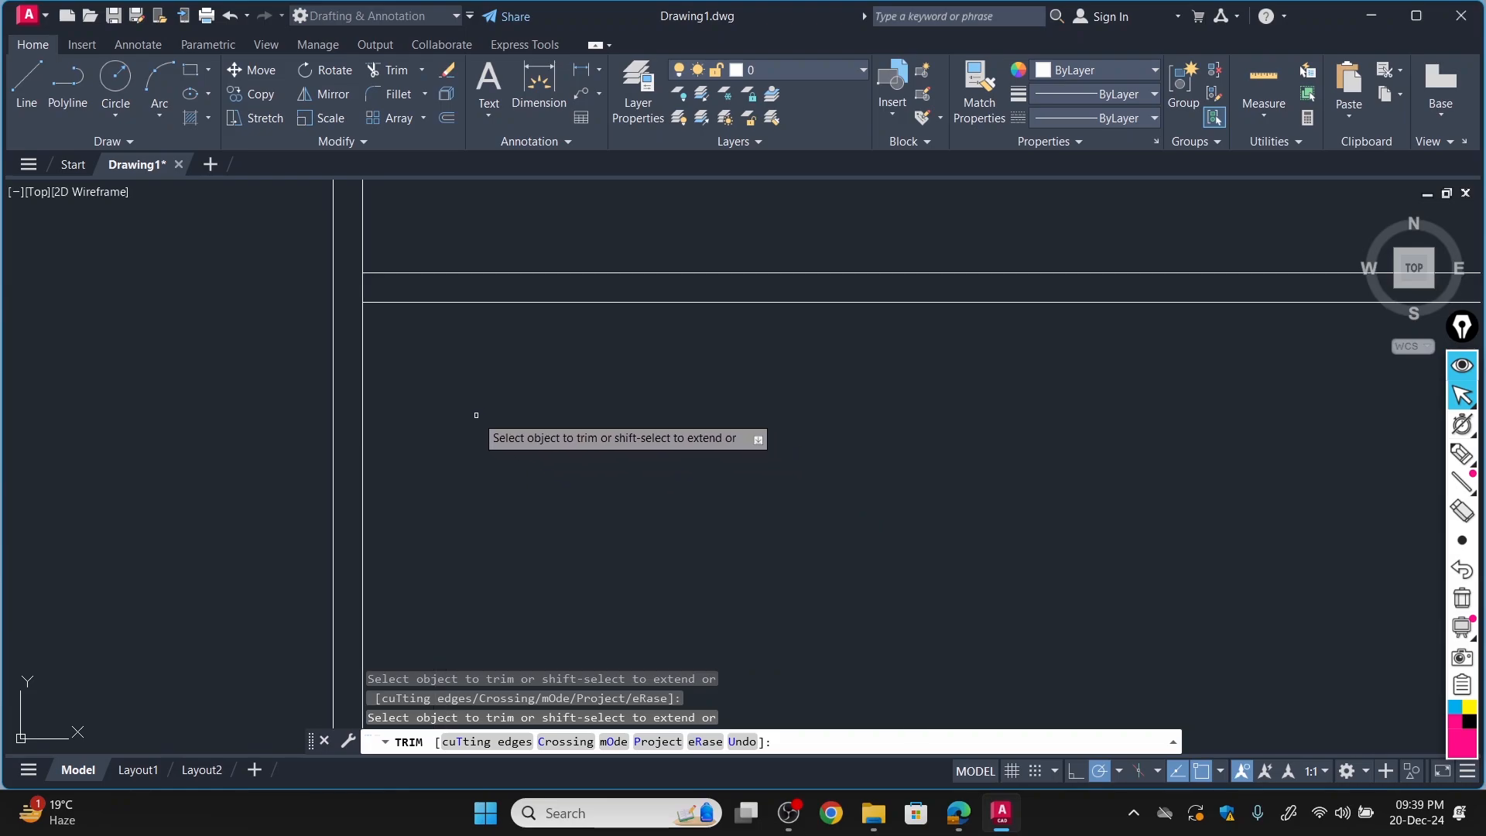
scroll(460, 425, "down", 3)
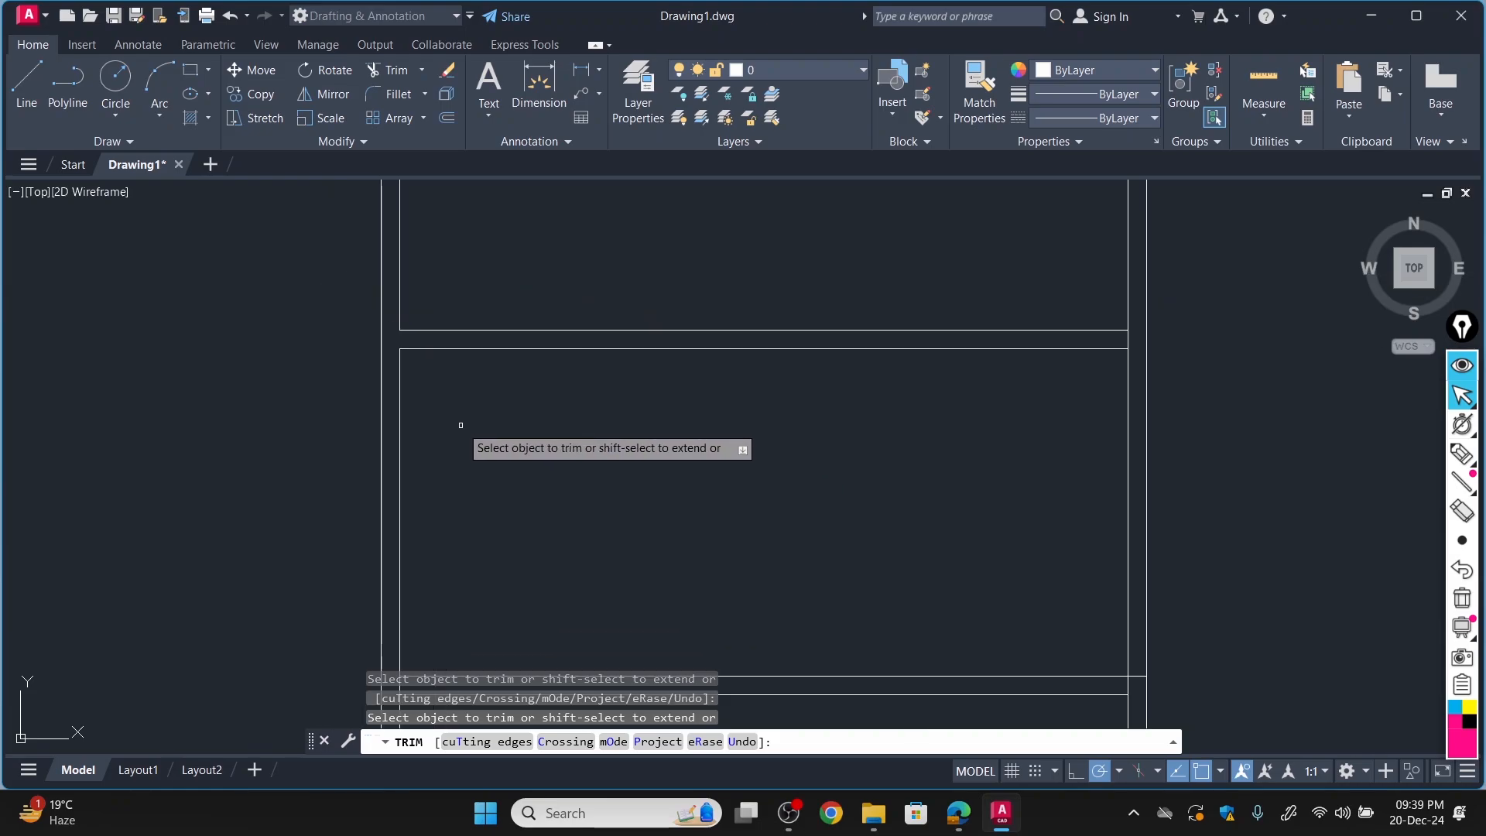
scroll(463, 414, "up", 2)
scroll(875, 375, "up", 4)
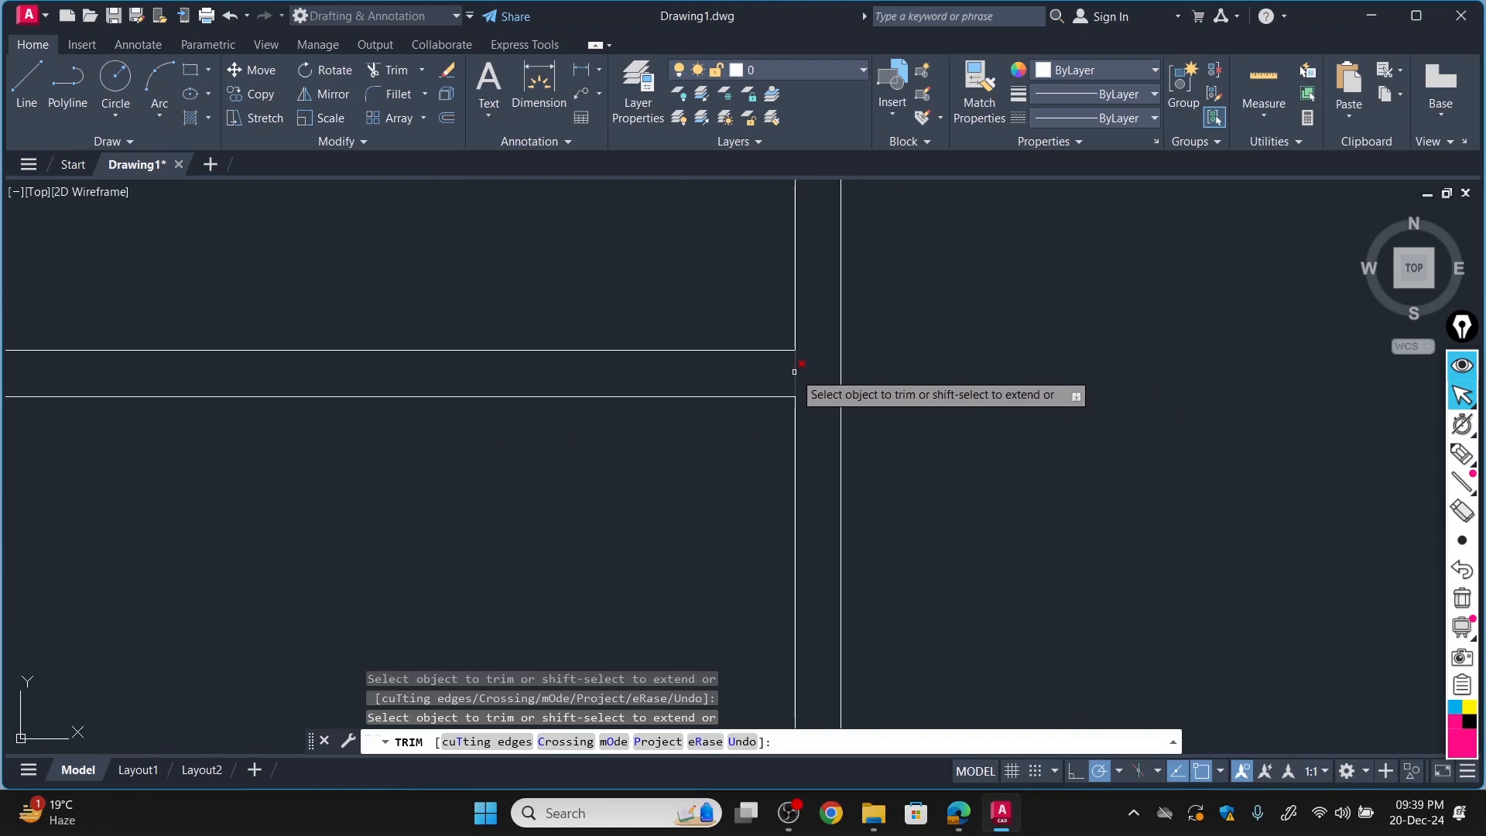
Trim the lines crossing both ends of the Bathroom's bottom wall where it meets the left outer wall and the right wall.
scroll(688, 488, "down", 5)
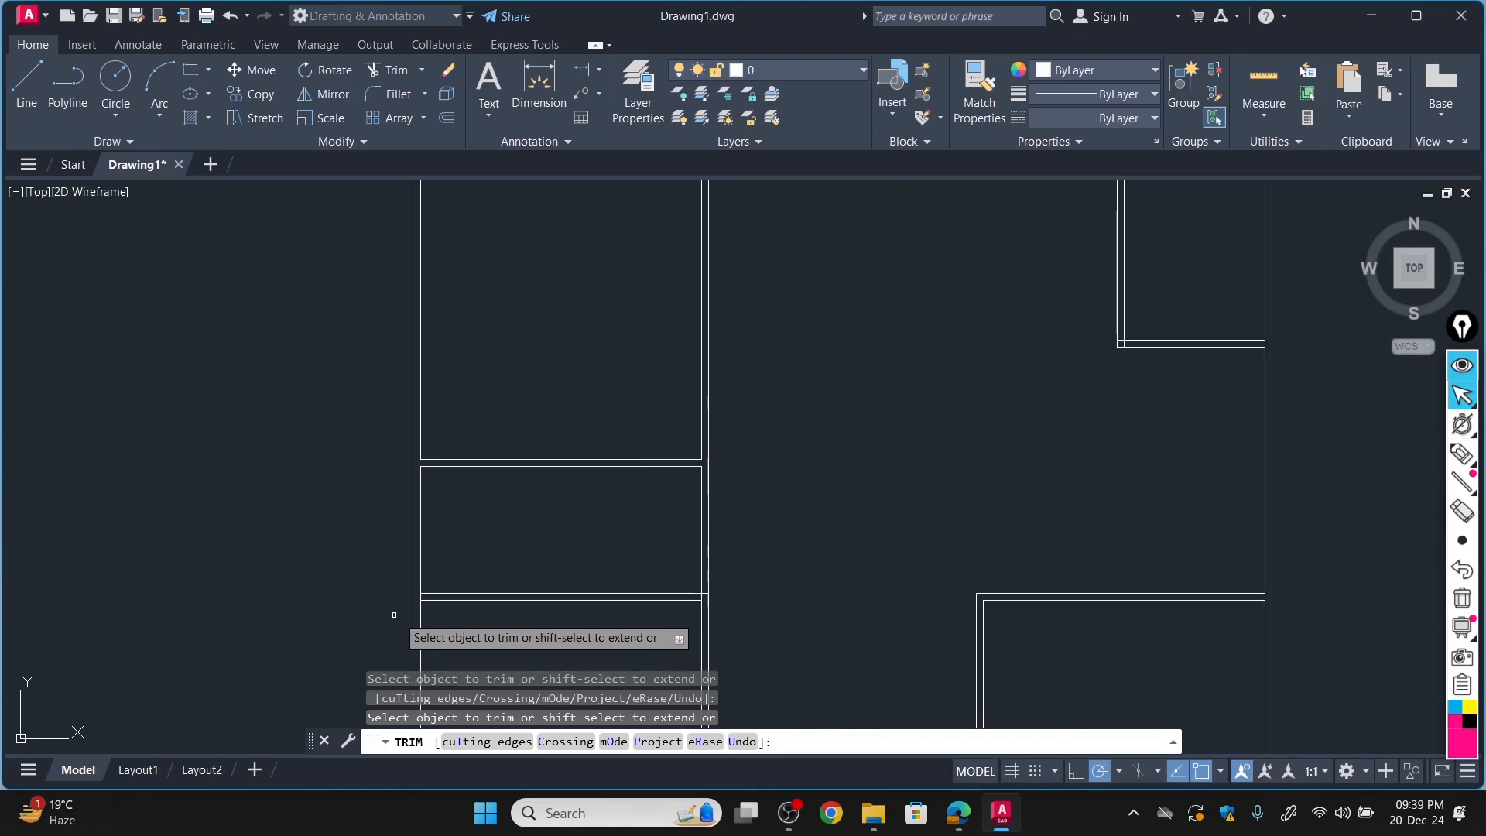
scroll(399, 613, "up", 6)
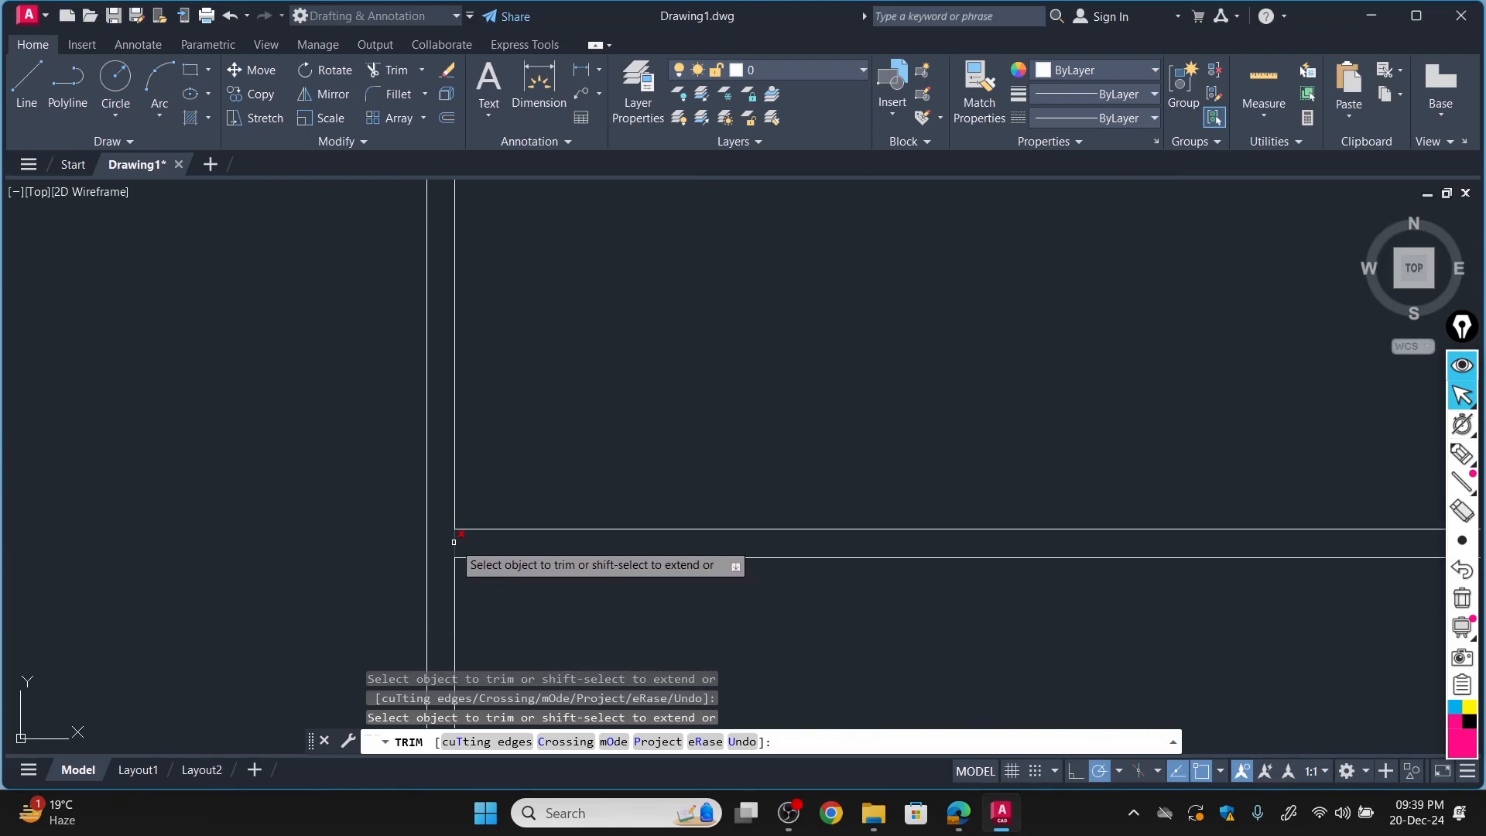
scroll(453, 542, "down", 5)
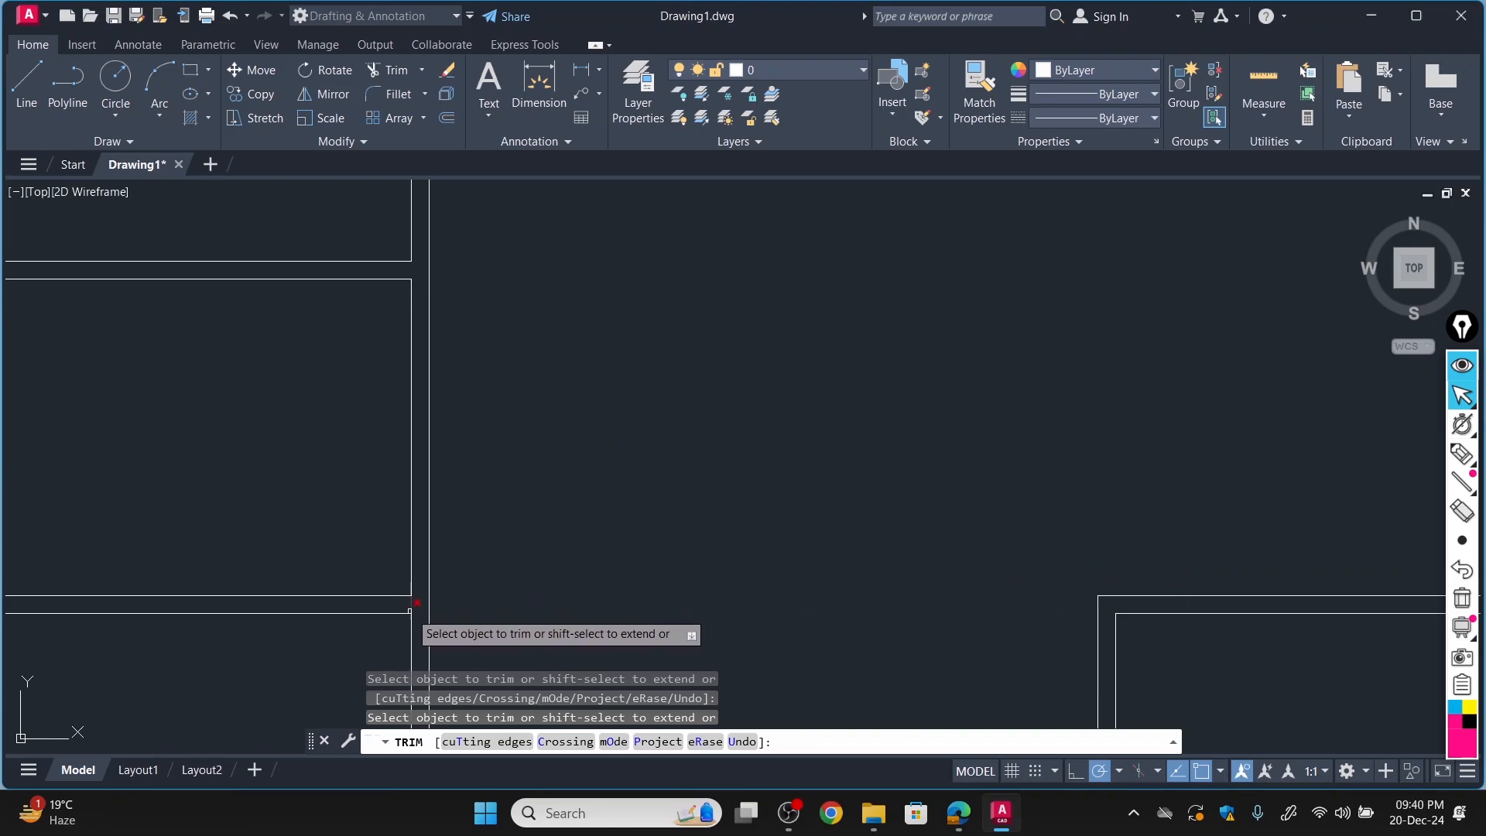
scroll(475, 601, "down", 6)
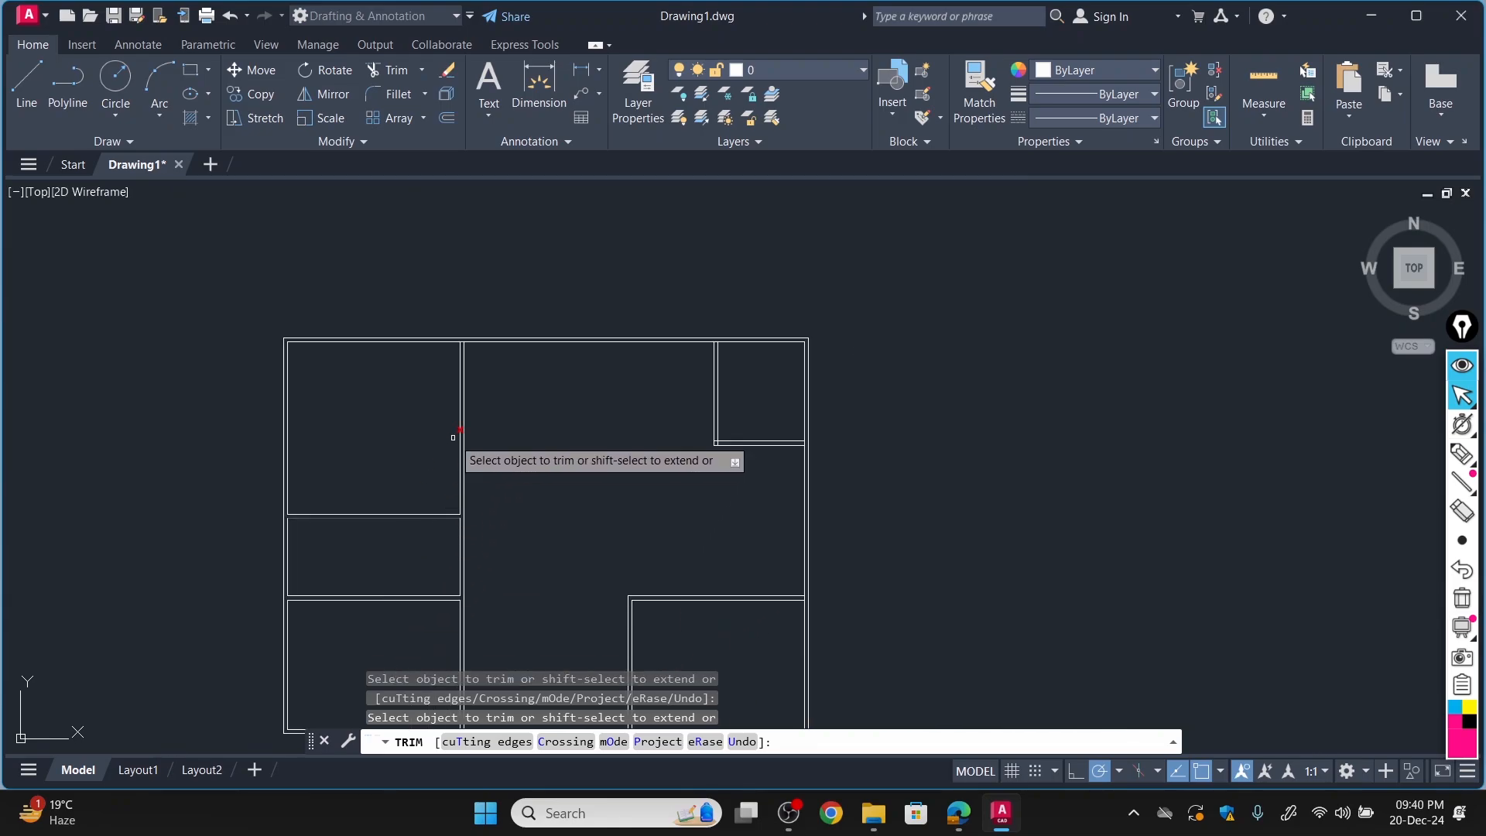
Trim the top outer wall's inner line where the upper-left room's right wall and the Kitchen's left wall join it.
scroll(421, 319, "up", 5)
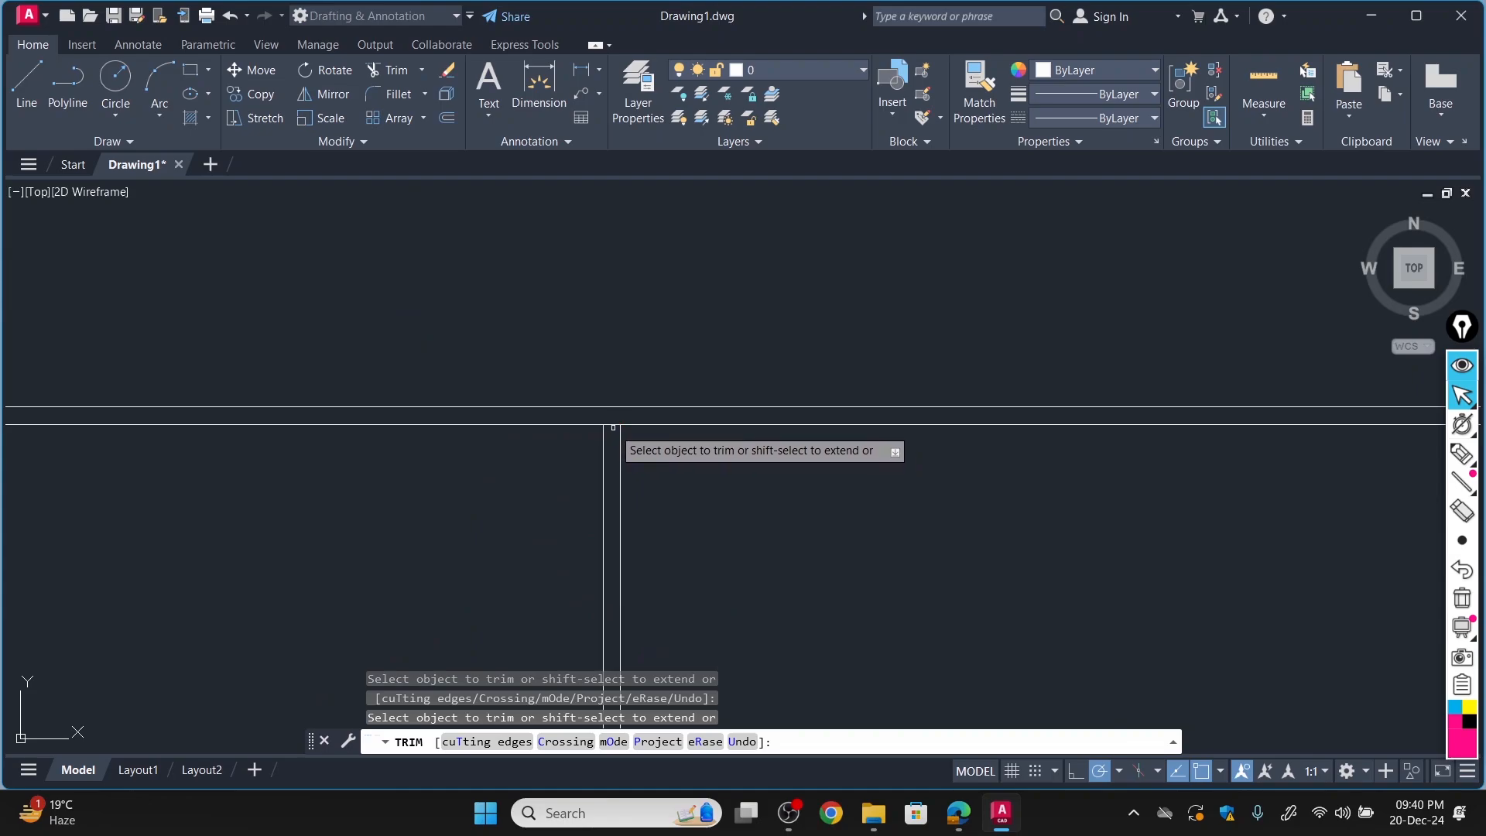
scroll(313, 432, "down", 3)
scroll(312, 432, "up", 4)
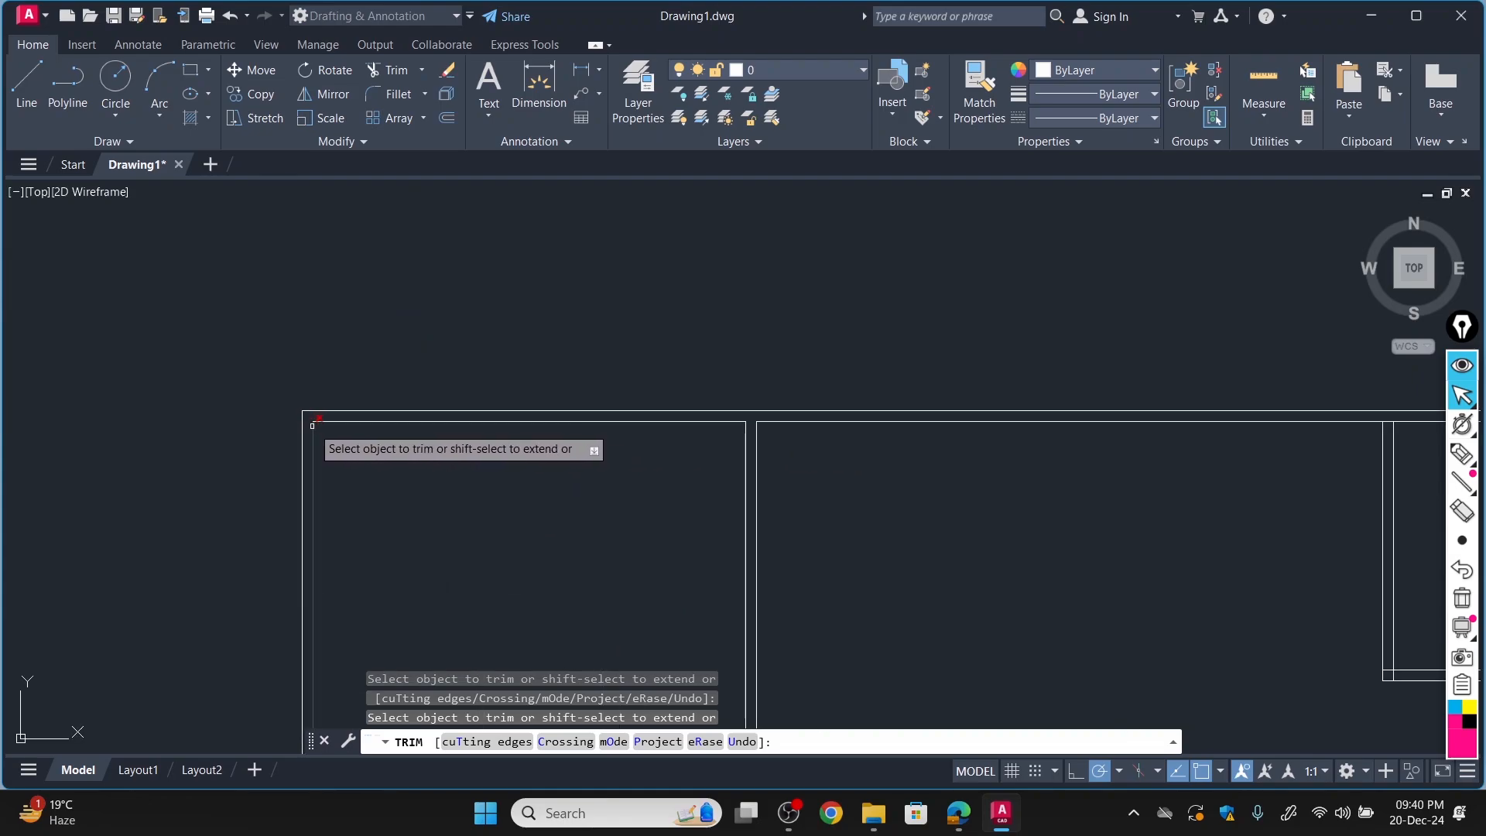
scroll(1072, 425, "down", 6)
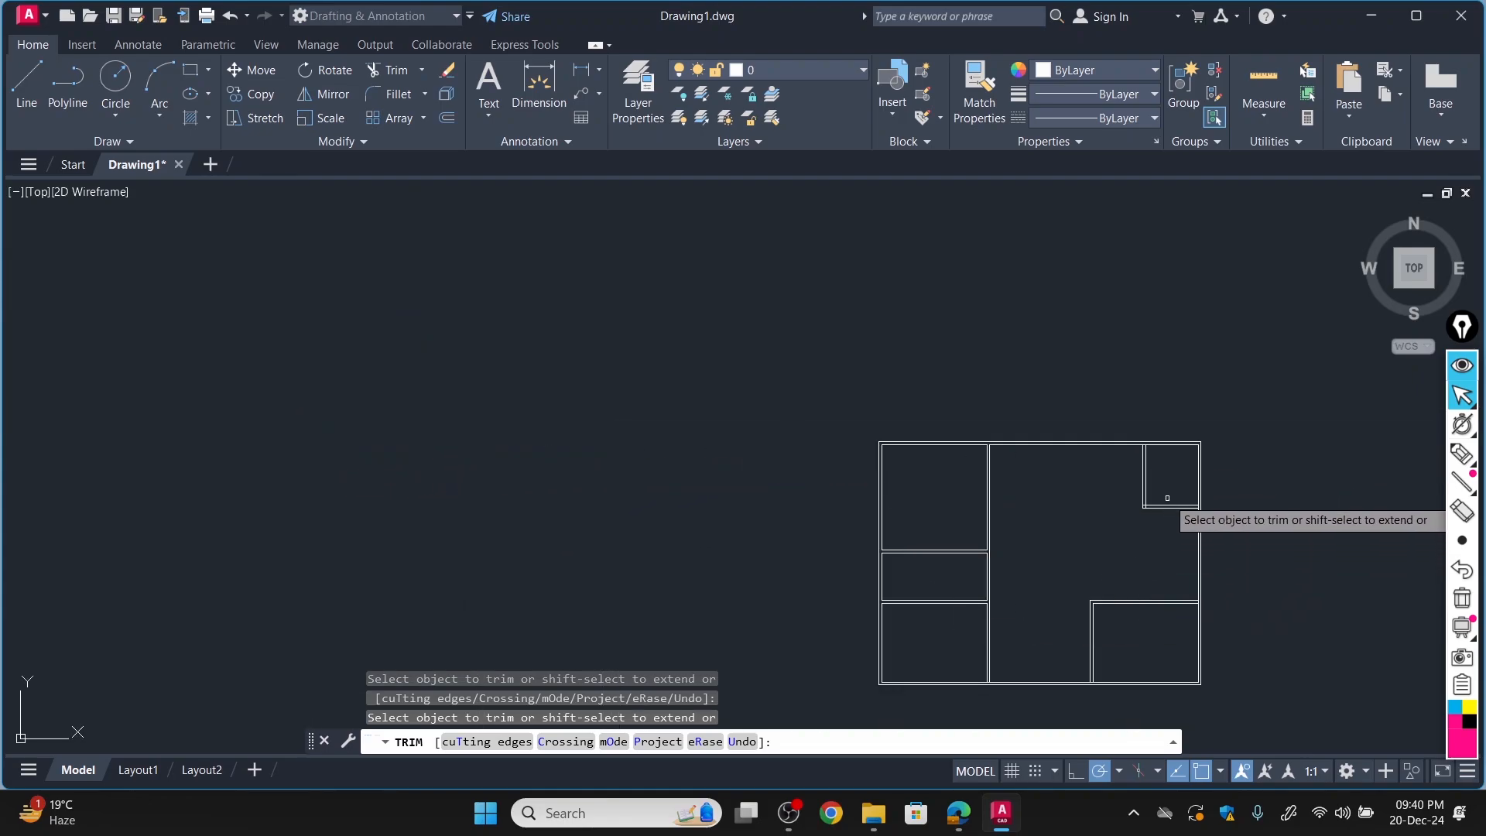
scroll(1181, 421, "up", 6)
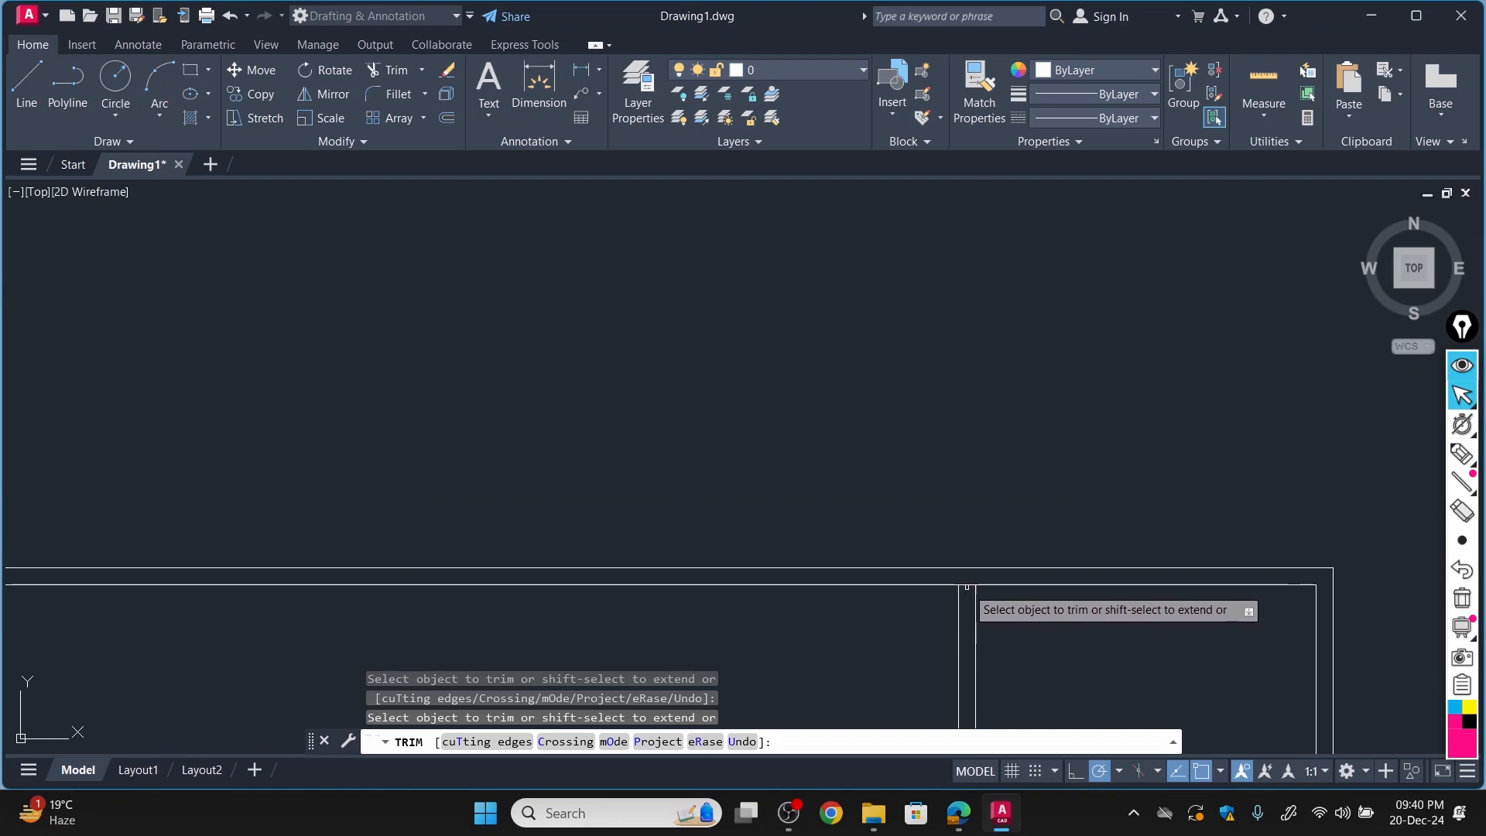
scroll(984, 588, "down", 5)
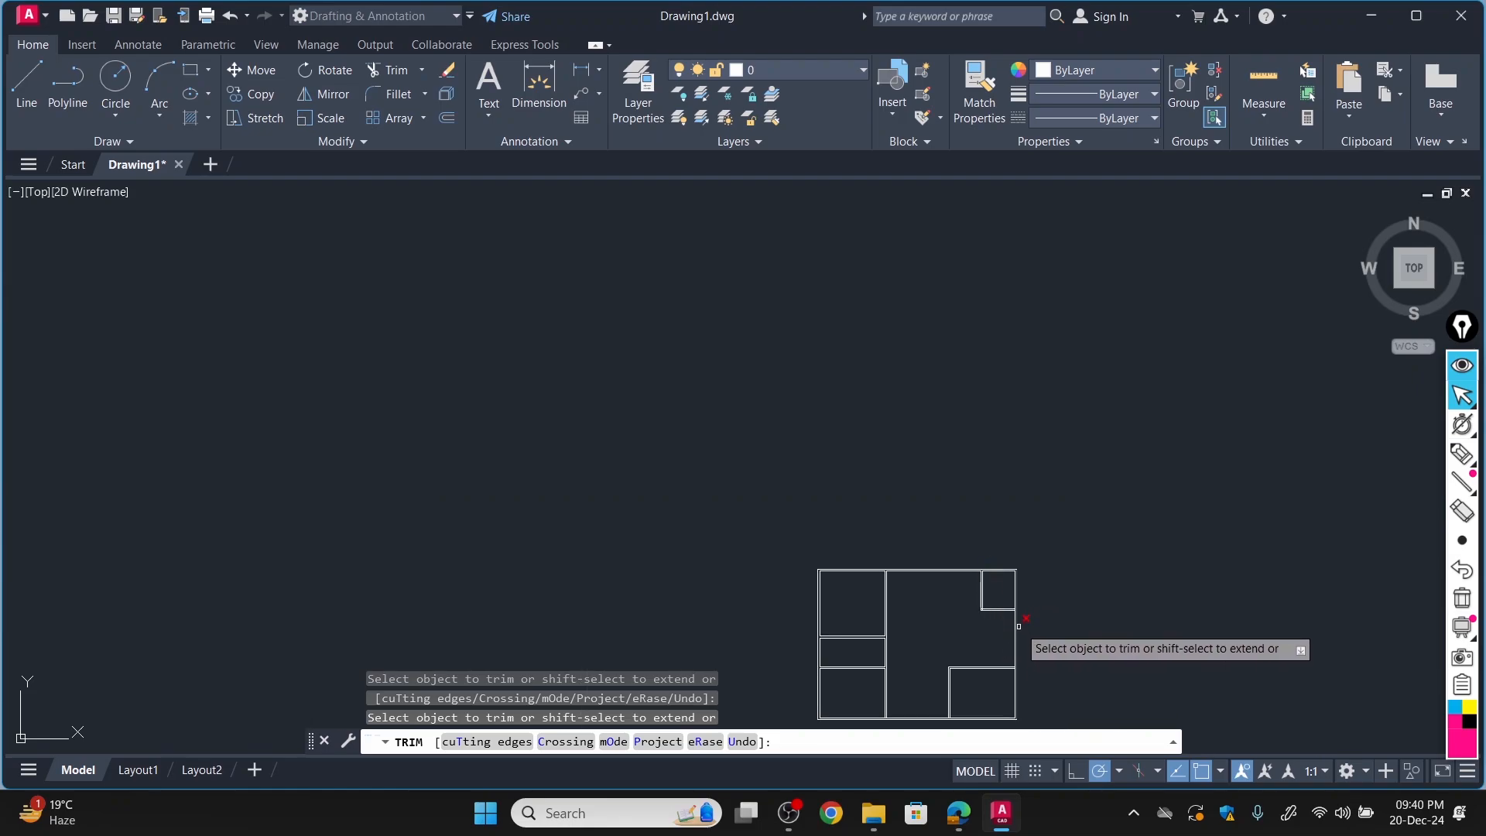
Trim the surplus stub at the Kitchen's lower-left wall corner and the right outer wall's inner line across the end of the Kitchen's bottom wall.
scroll(1014, 654, "up", 5)
scroll(768, 597, "up", 5)
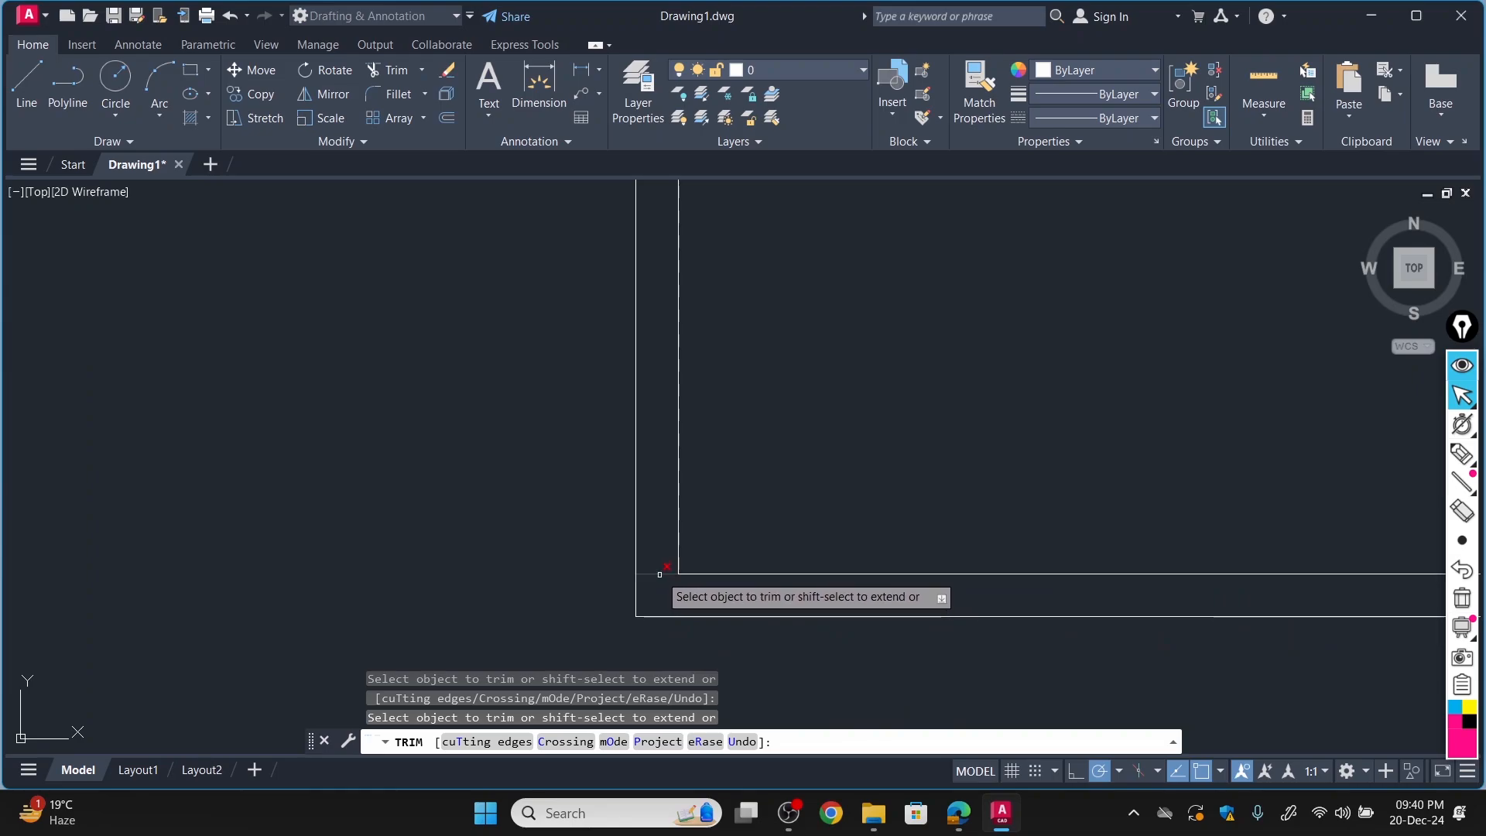
scroll(774, 579, "down", 5)
scroll(985, 570, "up", 5)
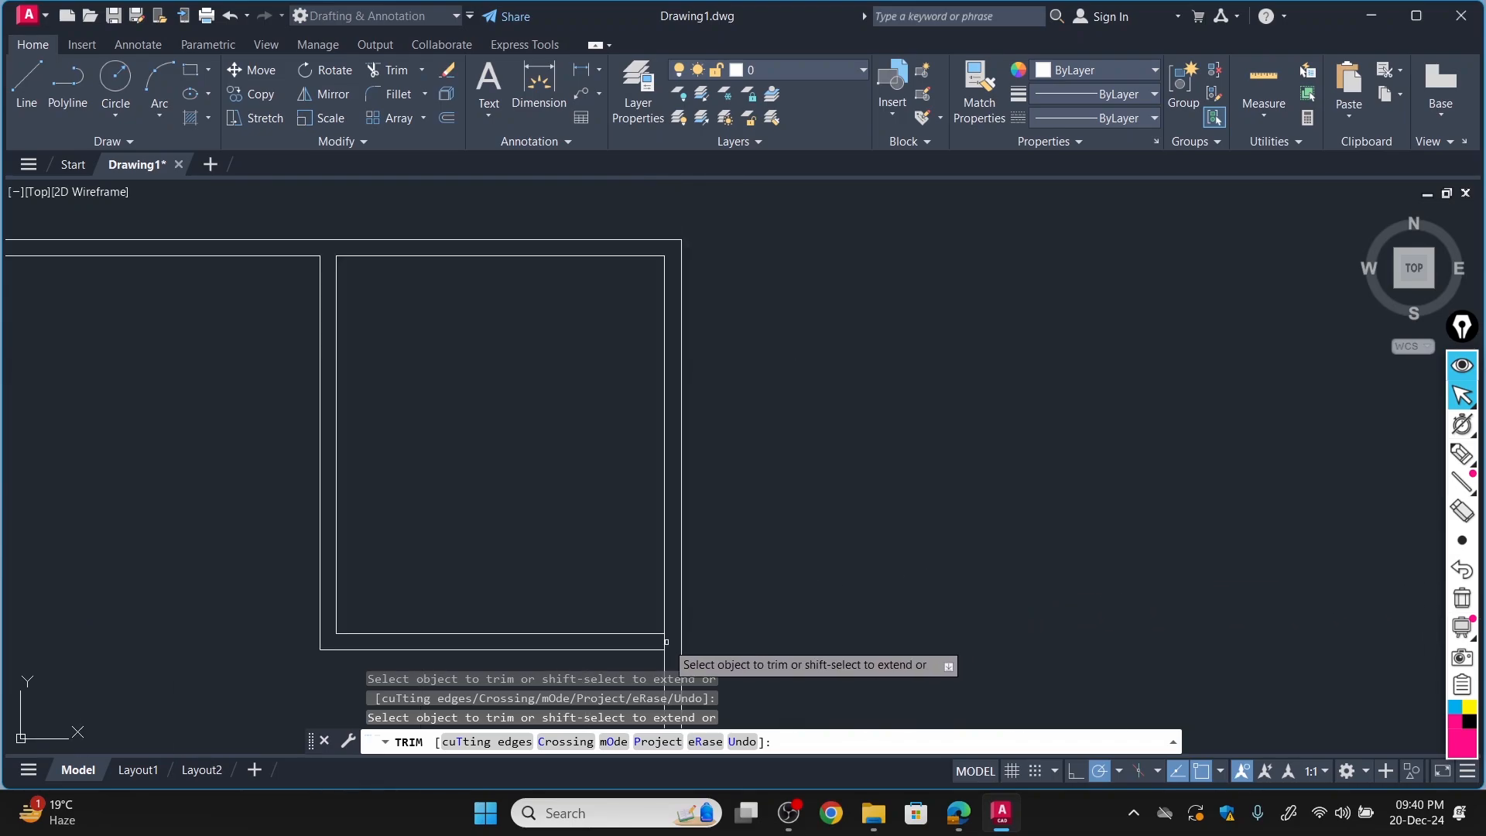
scroll(674, 639, "up", 5)
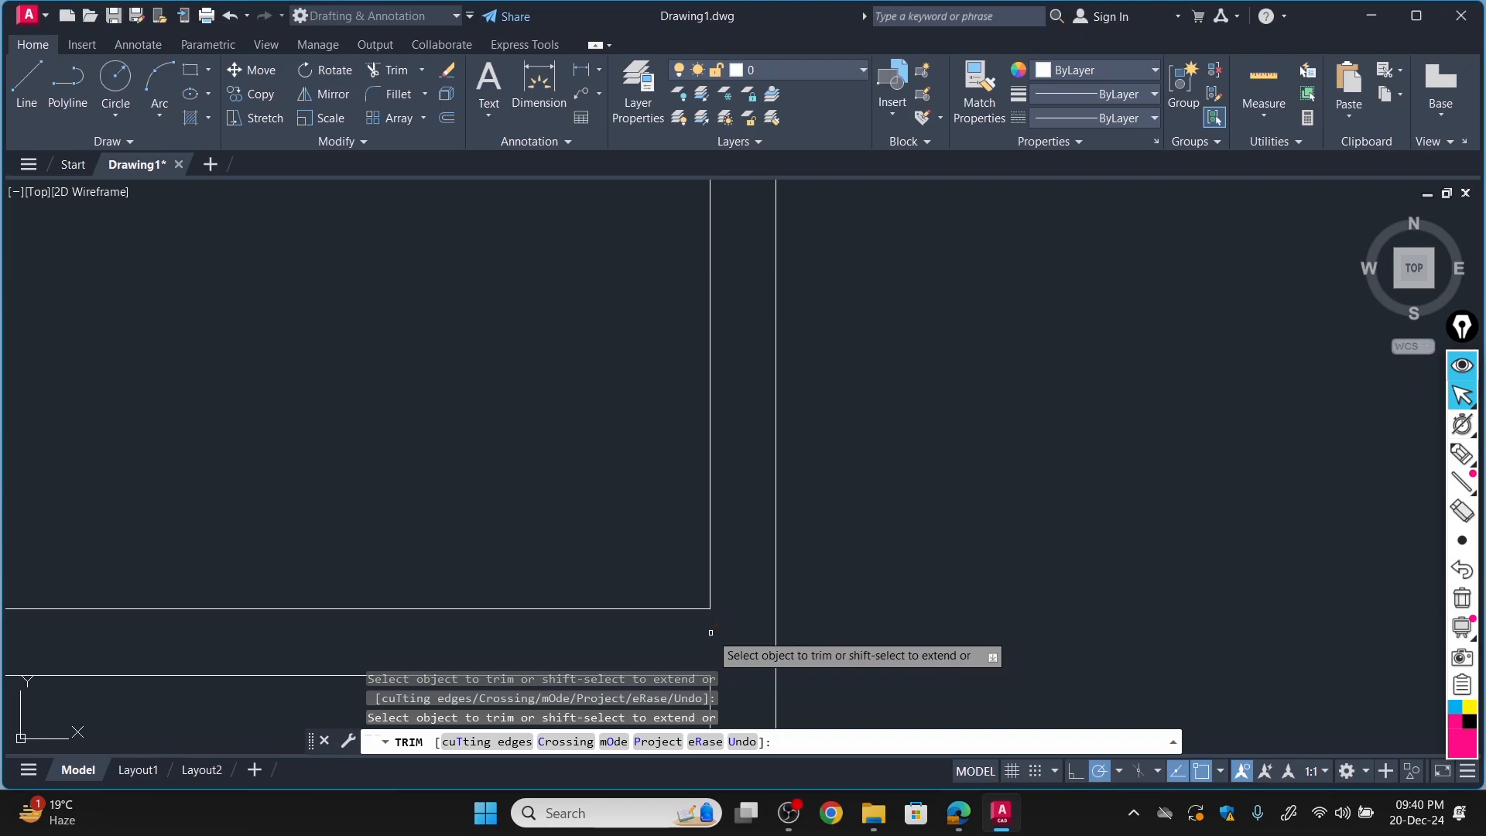
scroll(774, 640, "down", 3)
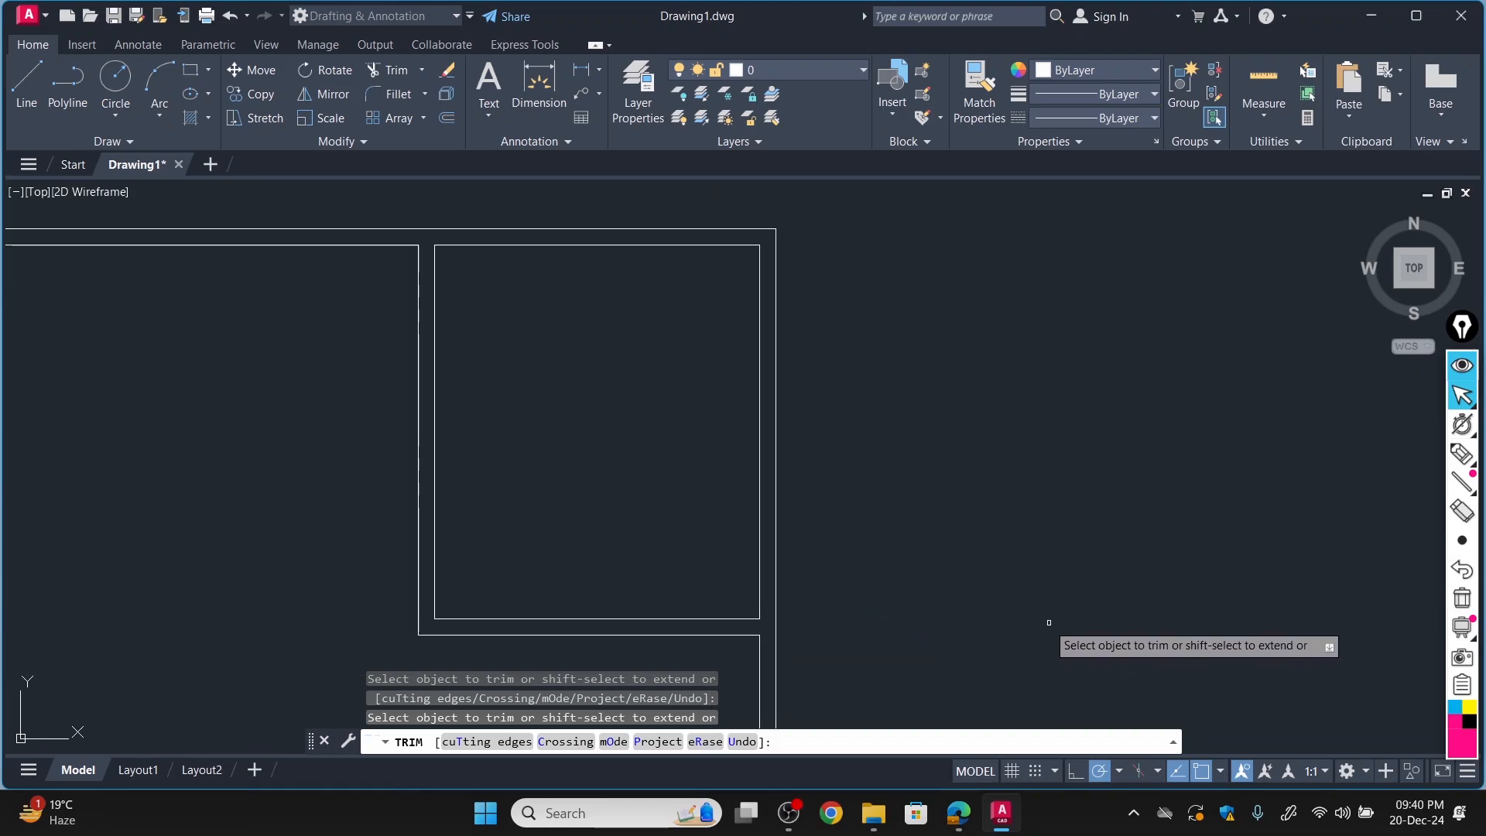
Trim the outer walls' inner lines where the lower-right bedroom's left wall meets the bottom and its top wall meets the right side.
scroll(890, 615, "down", 5)
scroll(585, 483, "down", 2)
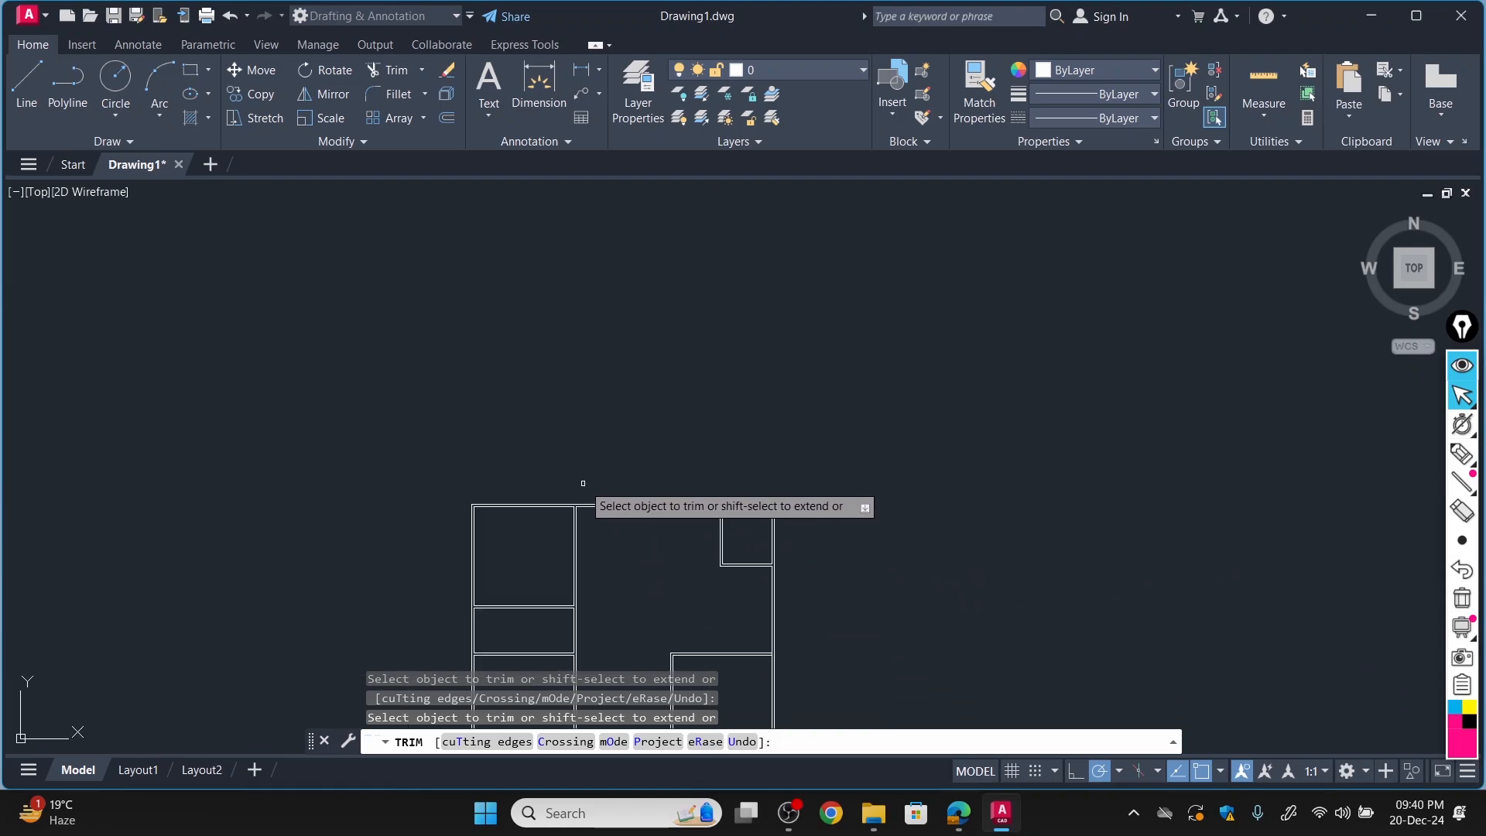
scroll(602, 354, "down", 5)
scroll(600, 419, "up", 5)
scroll(604, 449, "up", 6)
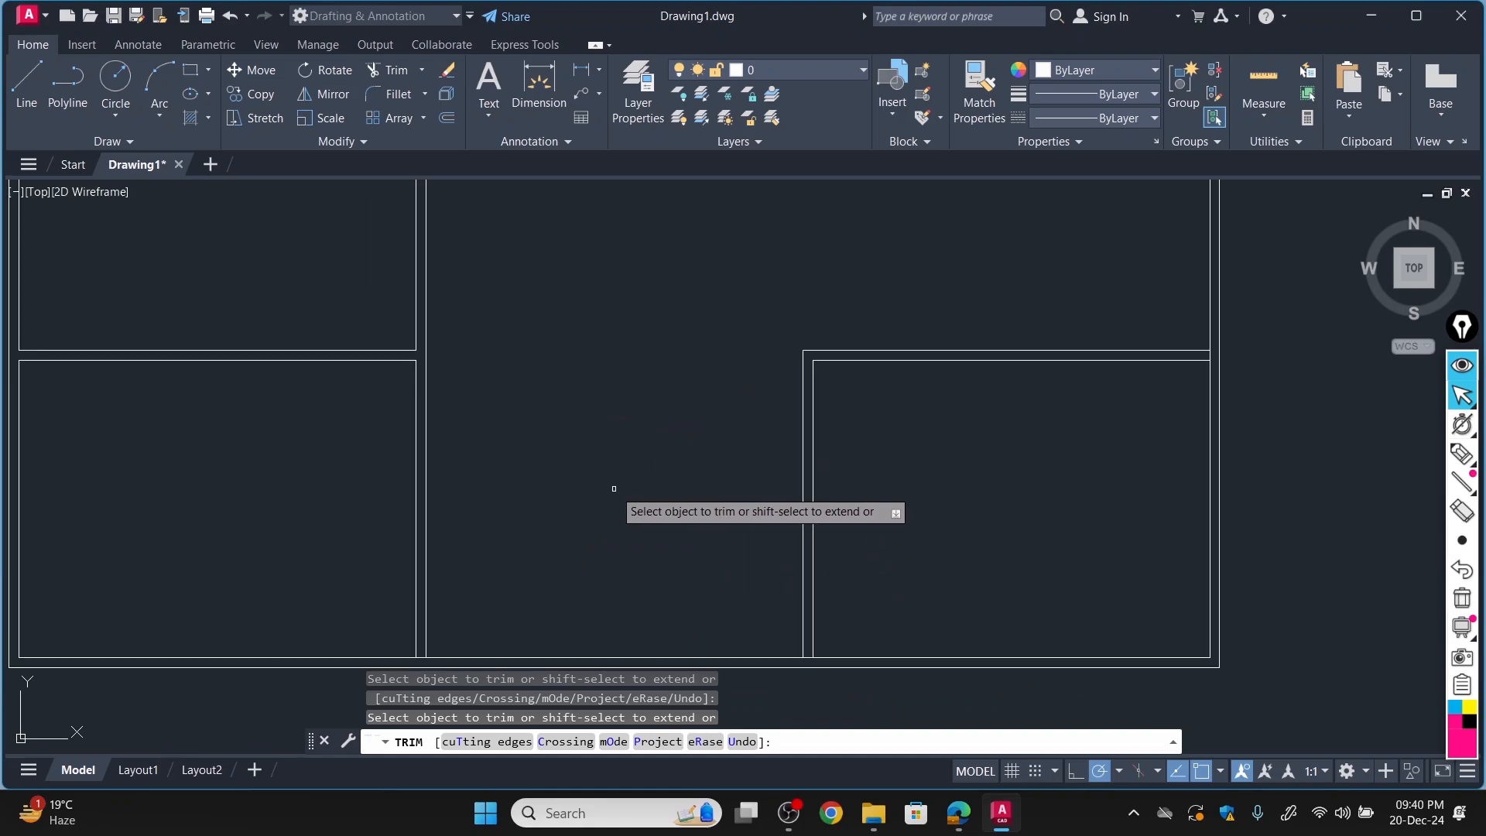
scroll(809, 670, "up", 4)
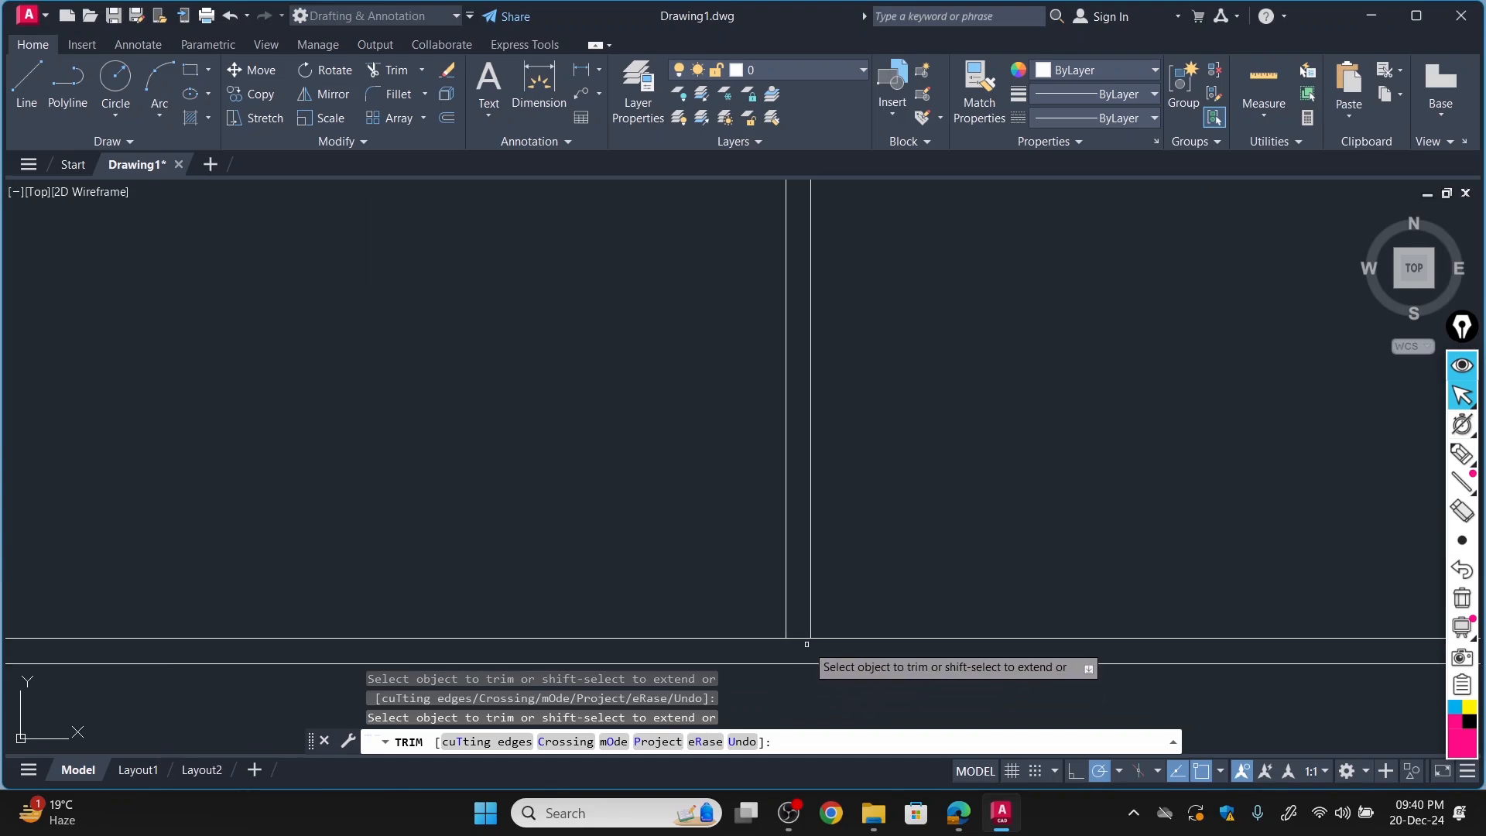
scroll(793, 638, "down", 4)
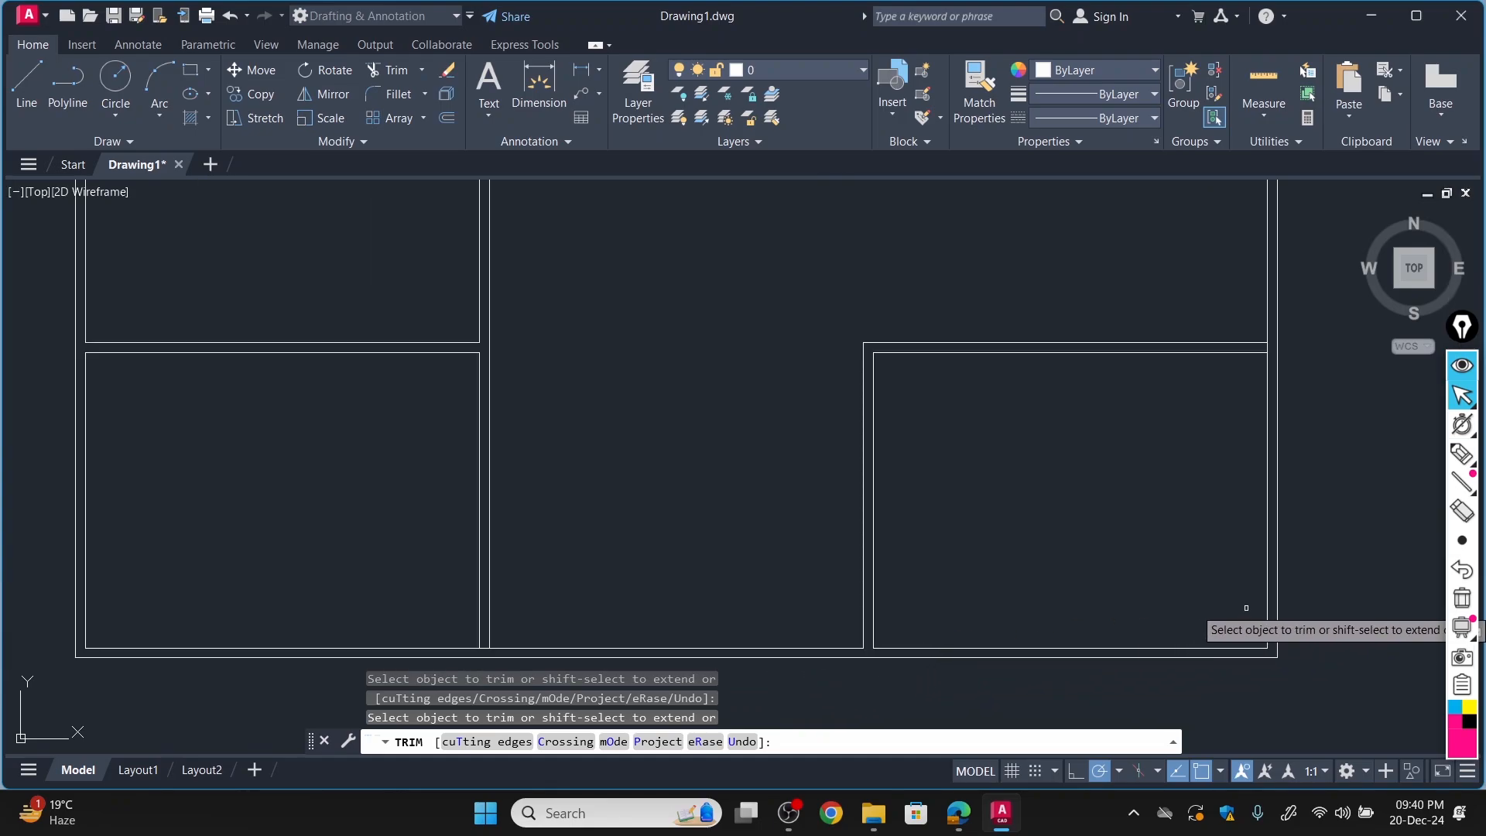
scroll(1286, 337, "up", 7)
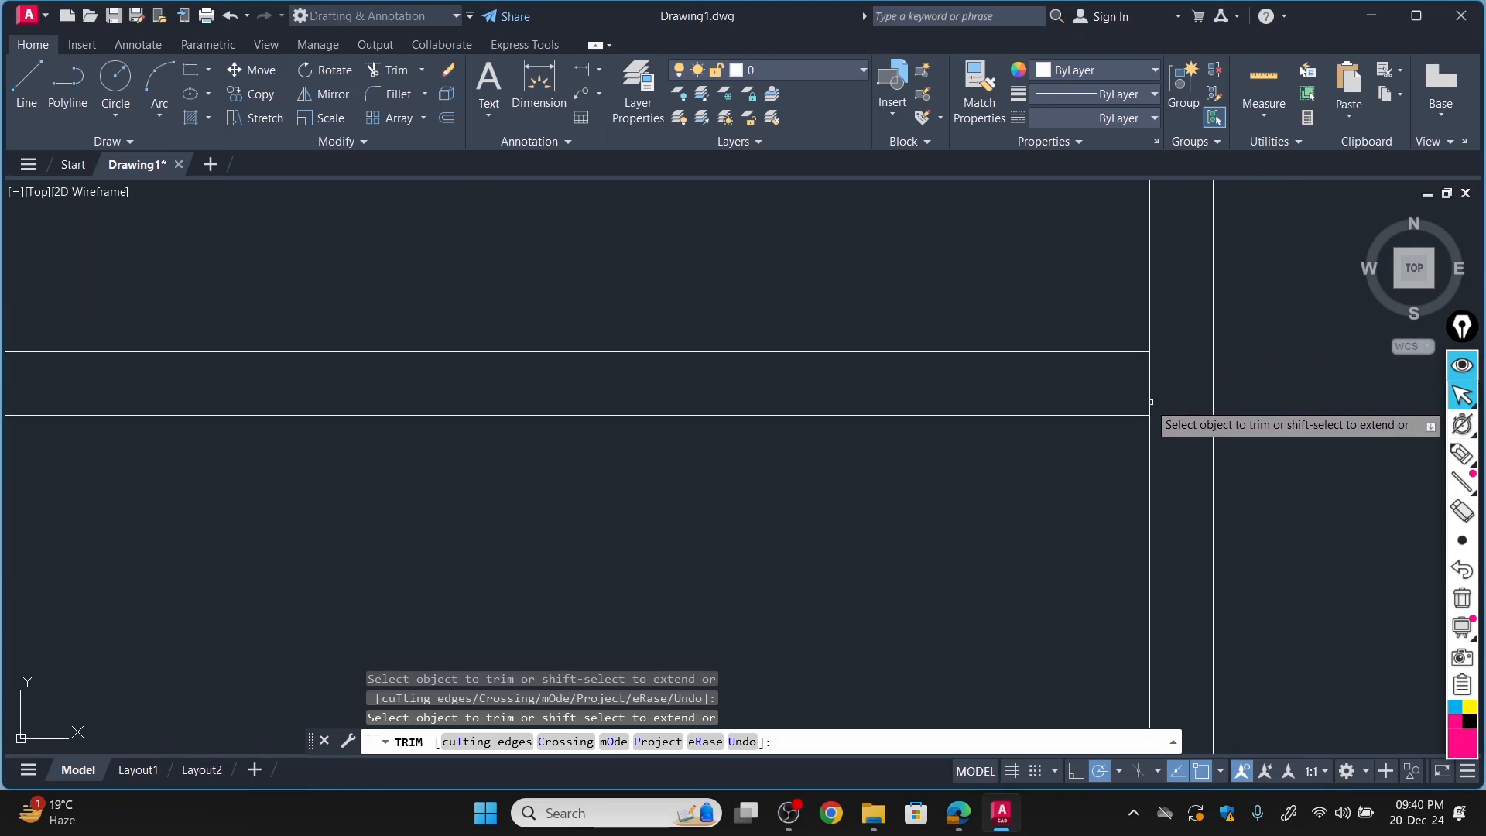
scroll(926, 415, "down", 5)
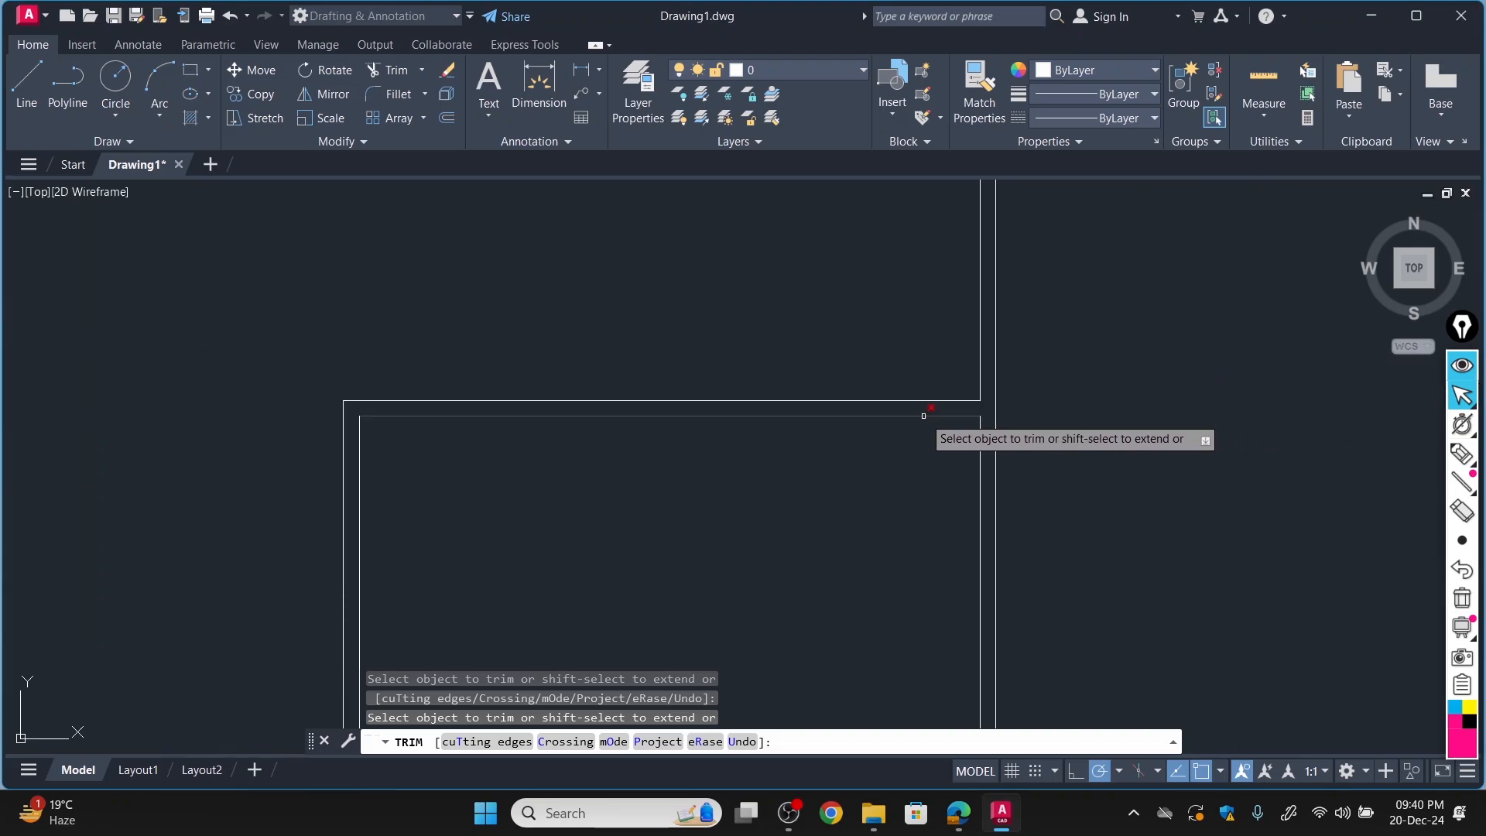
Trim the bottom outer wall's inner line where the lower-left room's right wall joins it, and finish trimming.
scroll(636, 428, "up", 4)
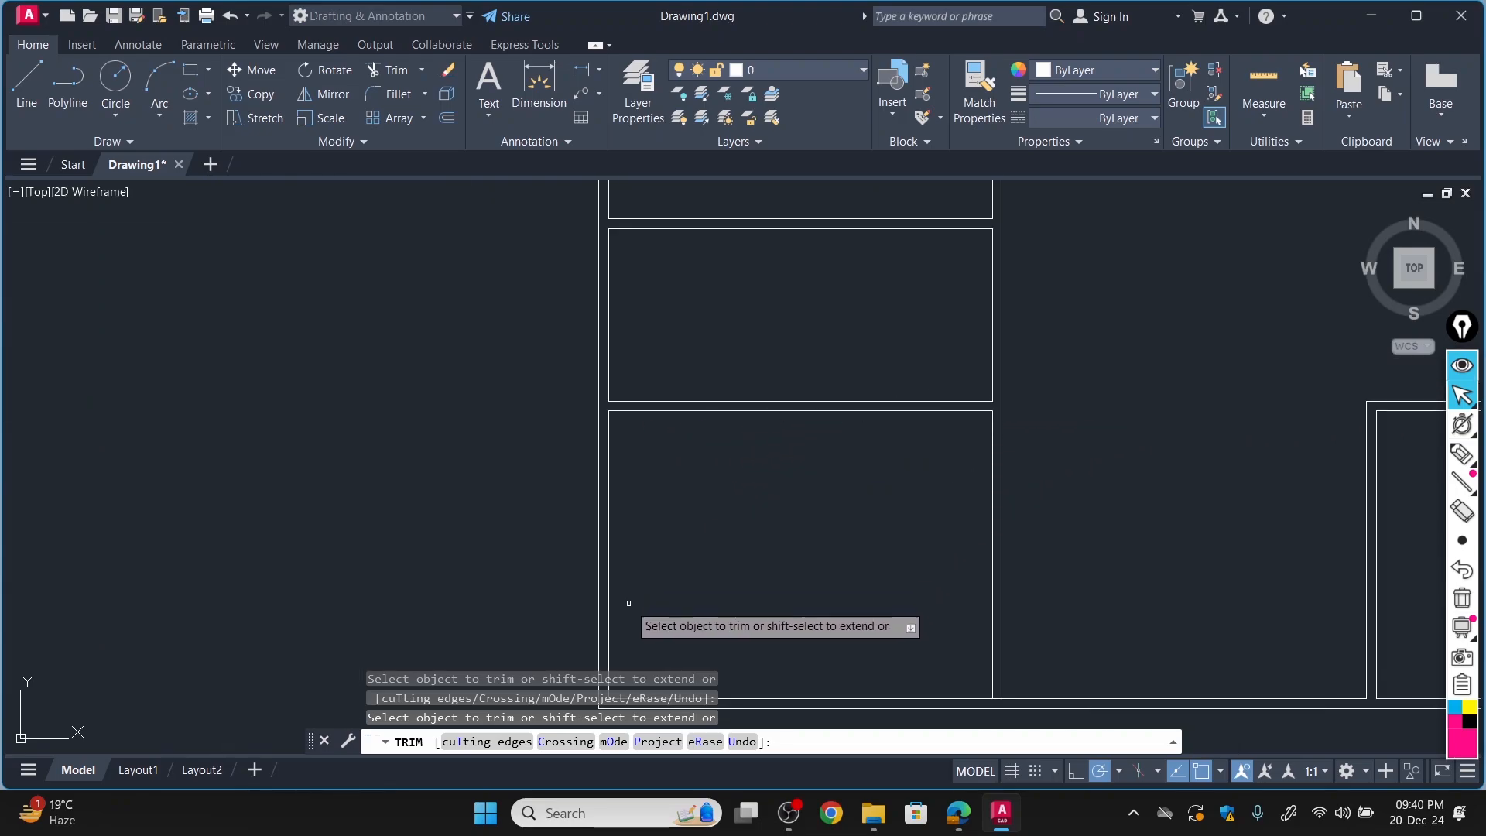
scroll(649, 645, "down", 4)
scroll(756, 531, "up", 6)
scroll(750, 531, "down", 6)
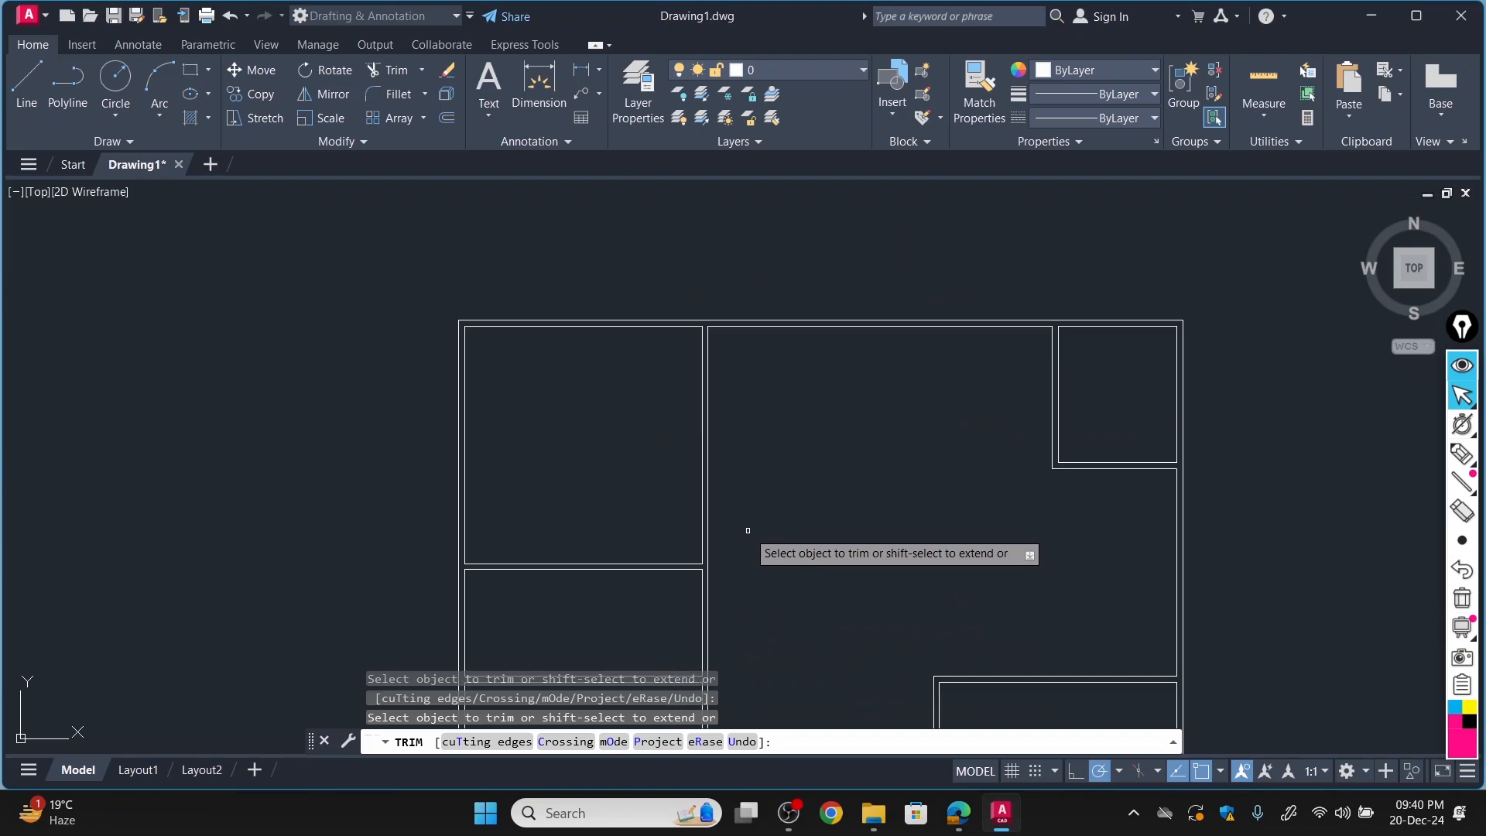
scroll(849, 542, "up", 6)
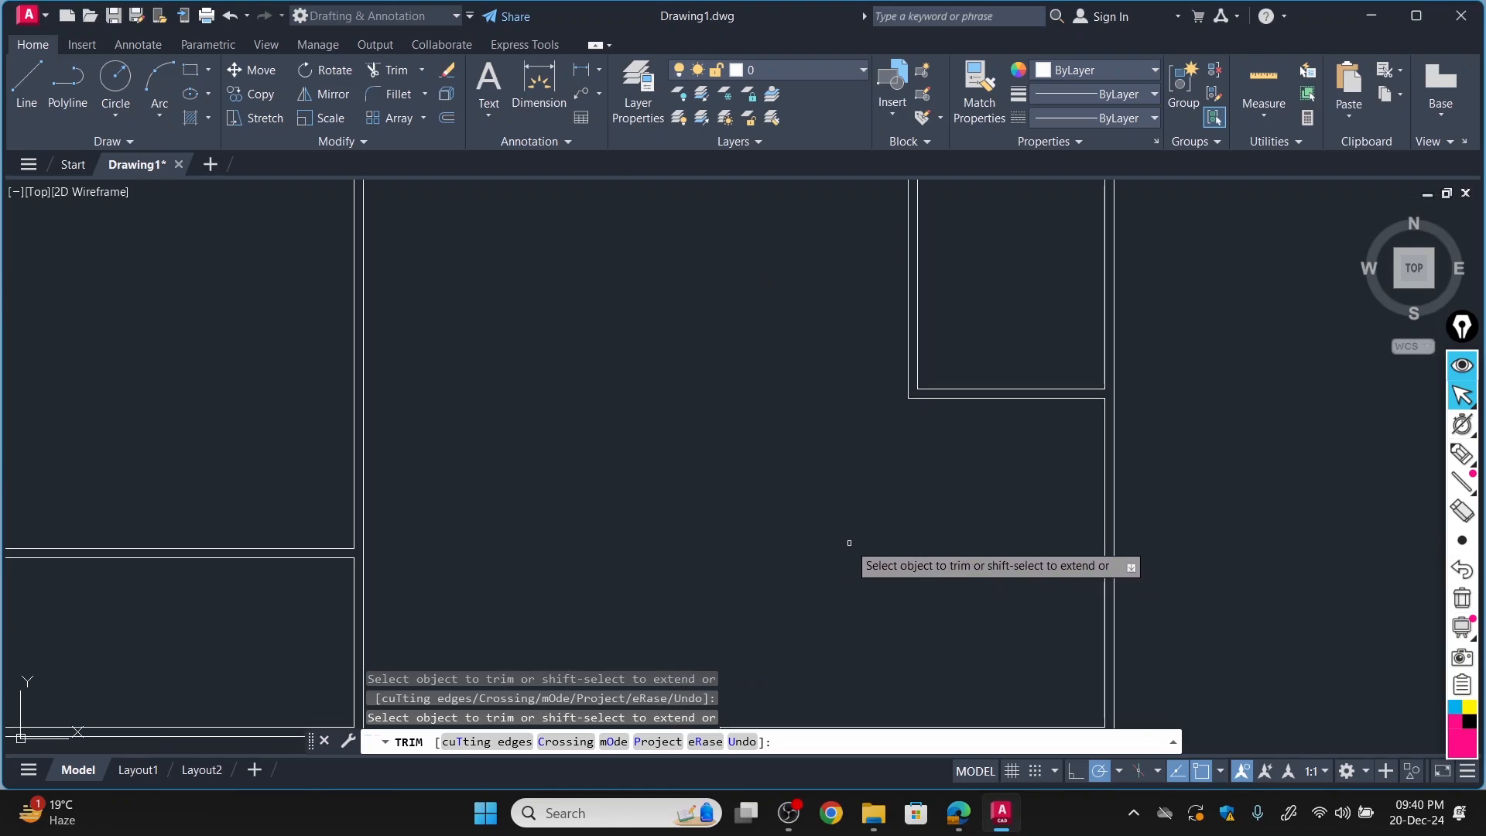
scroll(852, 541, "down", 2)
scroll(852, 541, "up", 3)
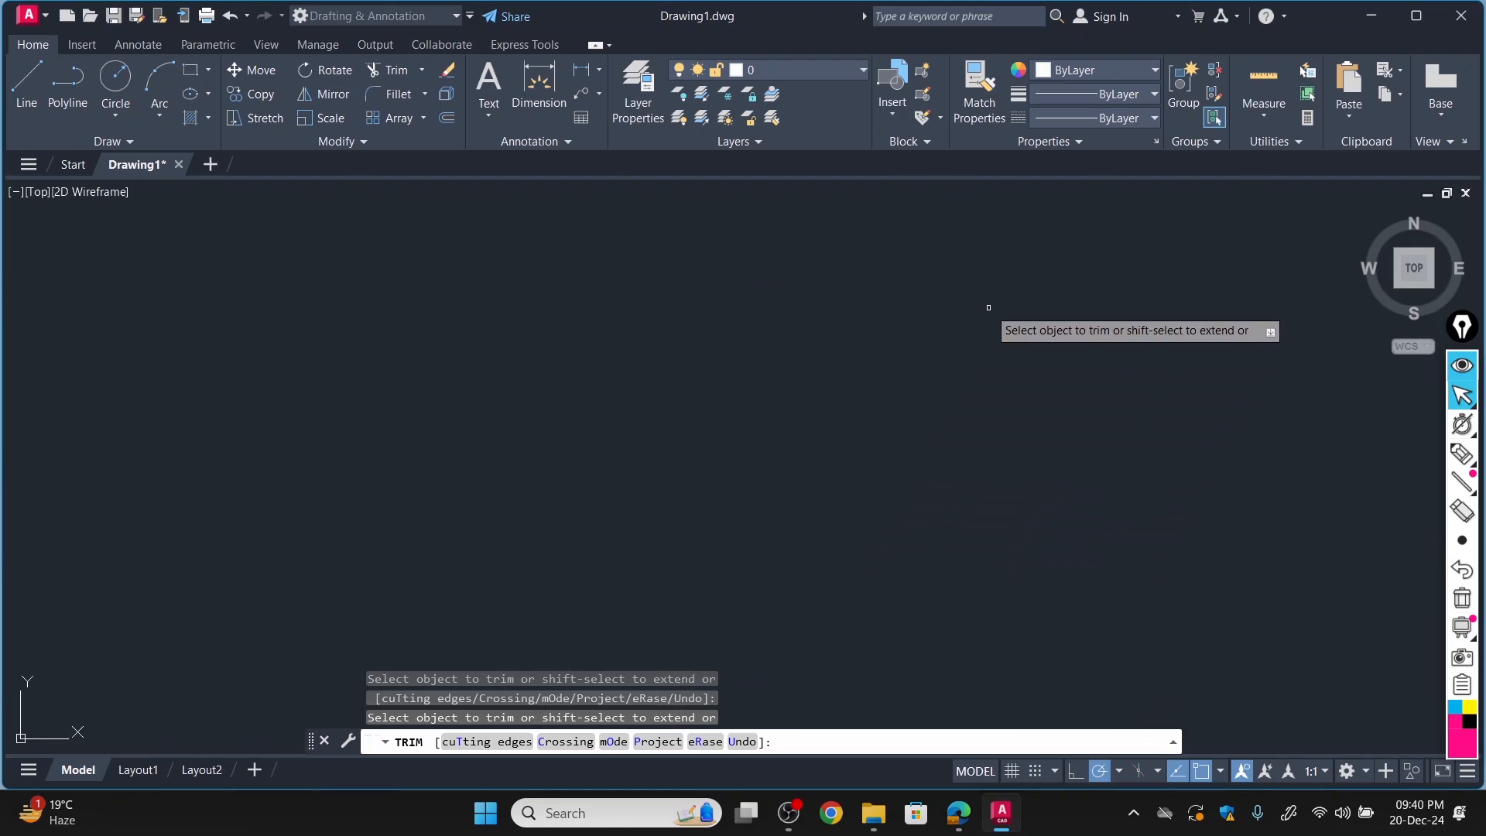
scroll(968, 348, "down", 6)
scroll(973, 293, "up", 4)
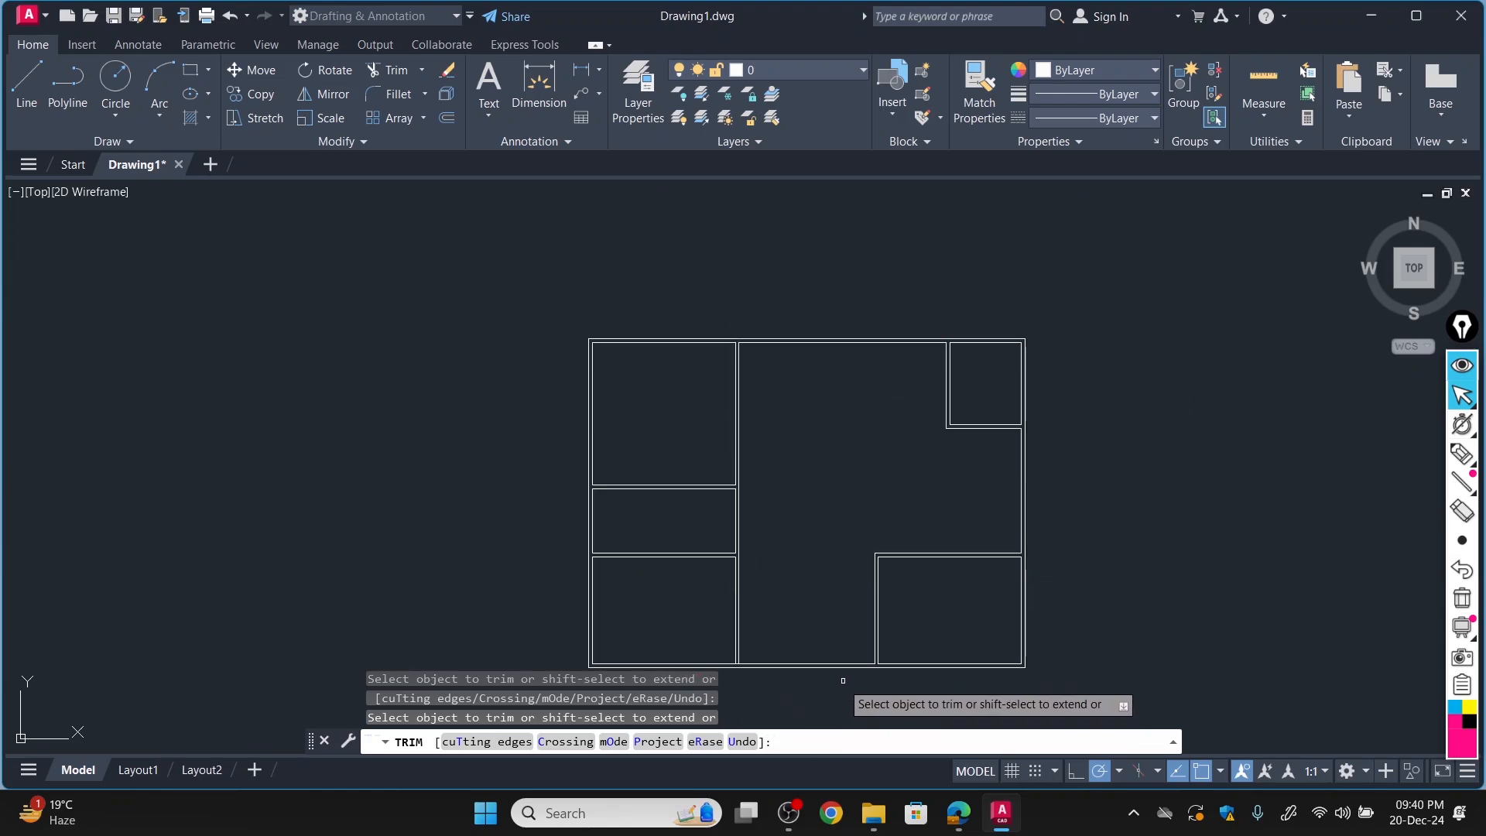
scroll(726, 675, "up", 6)
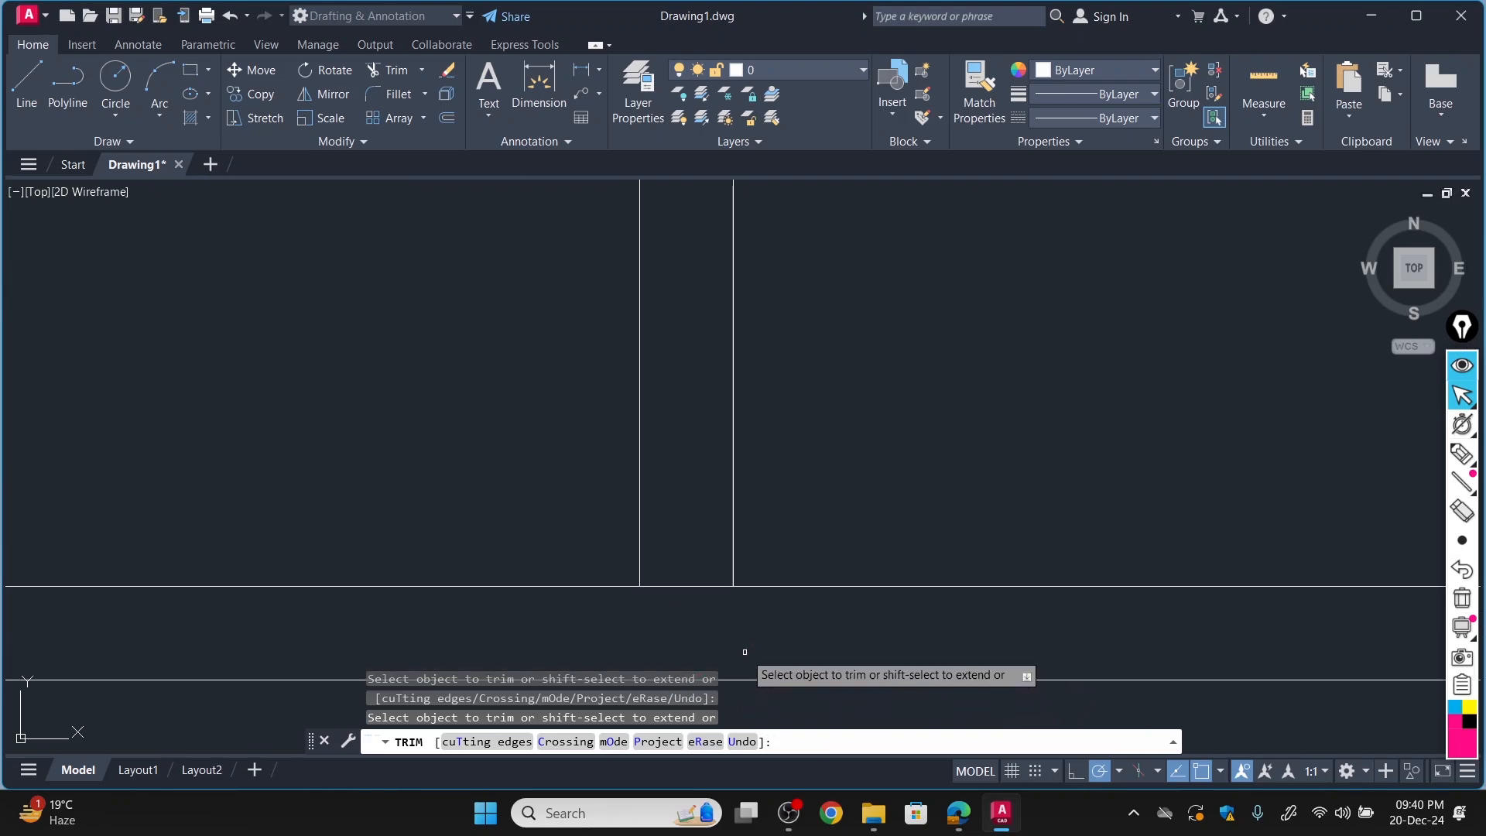
scroll(697, 623, "down", 8)
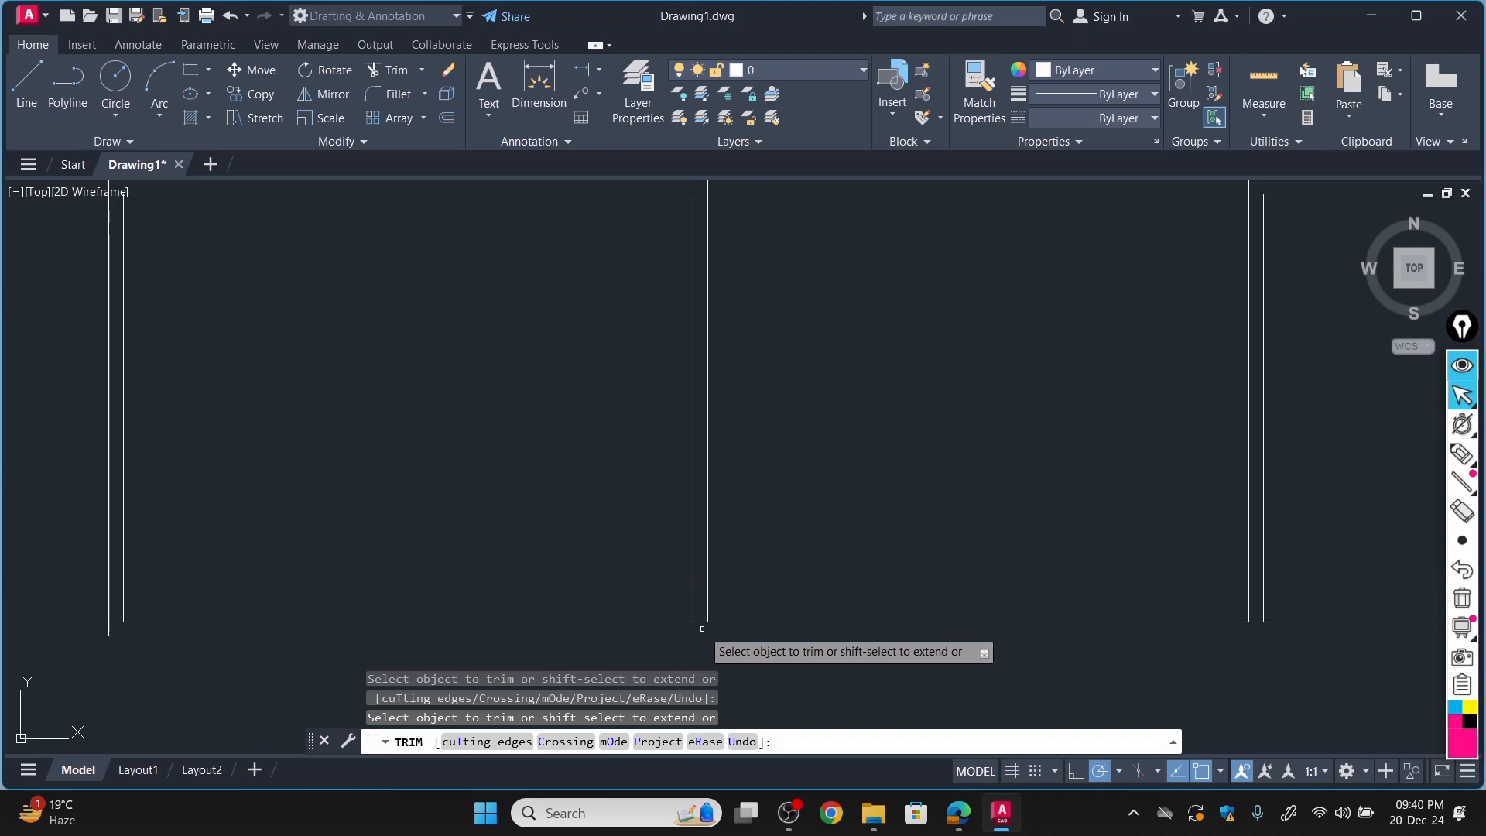
scroll(744, 497, "up", 4)
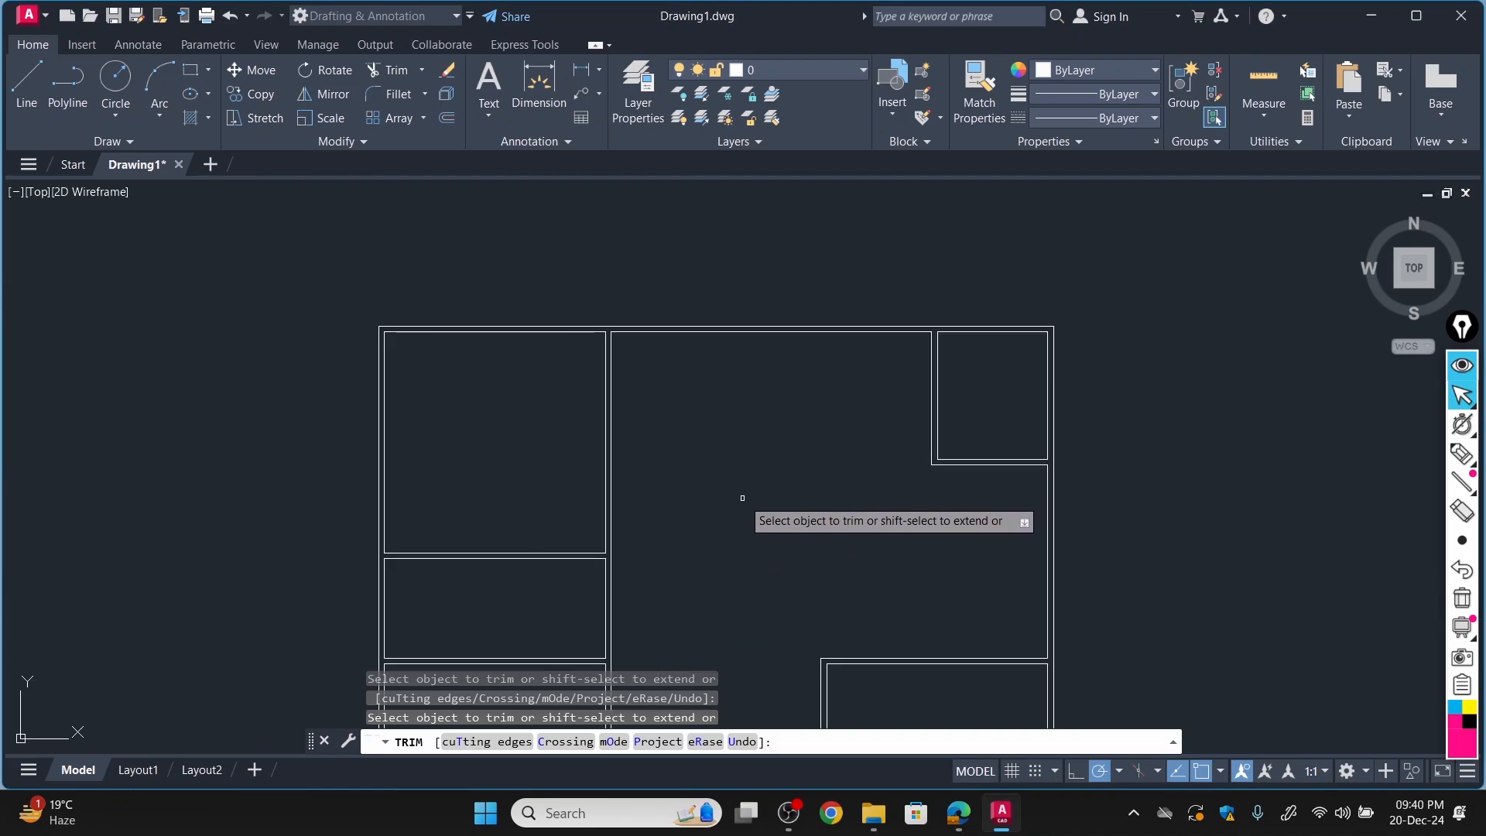
scroll(1082, 650, "down", 4)
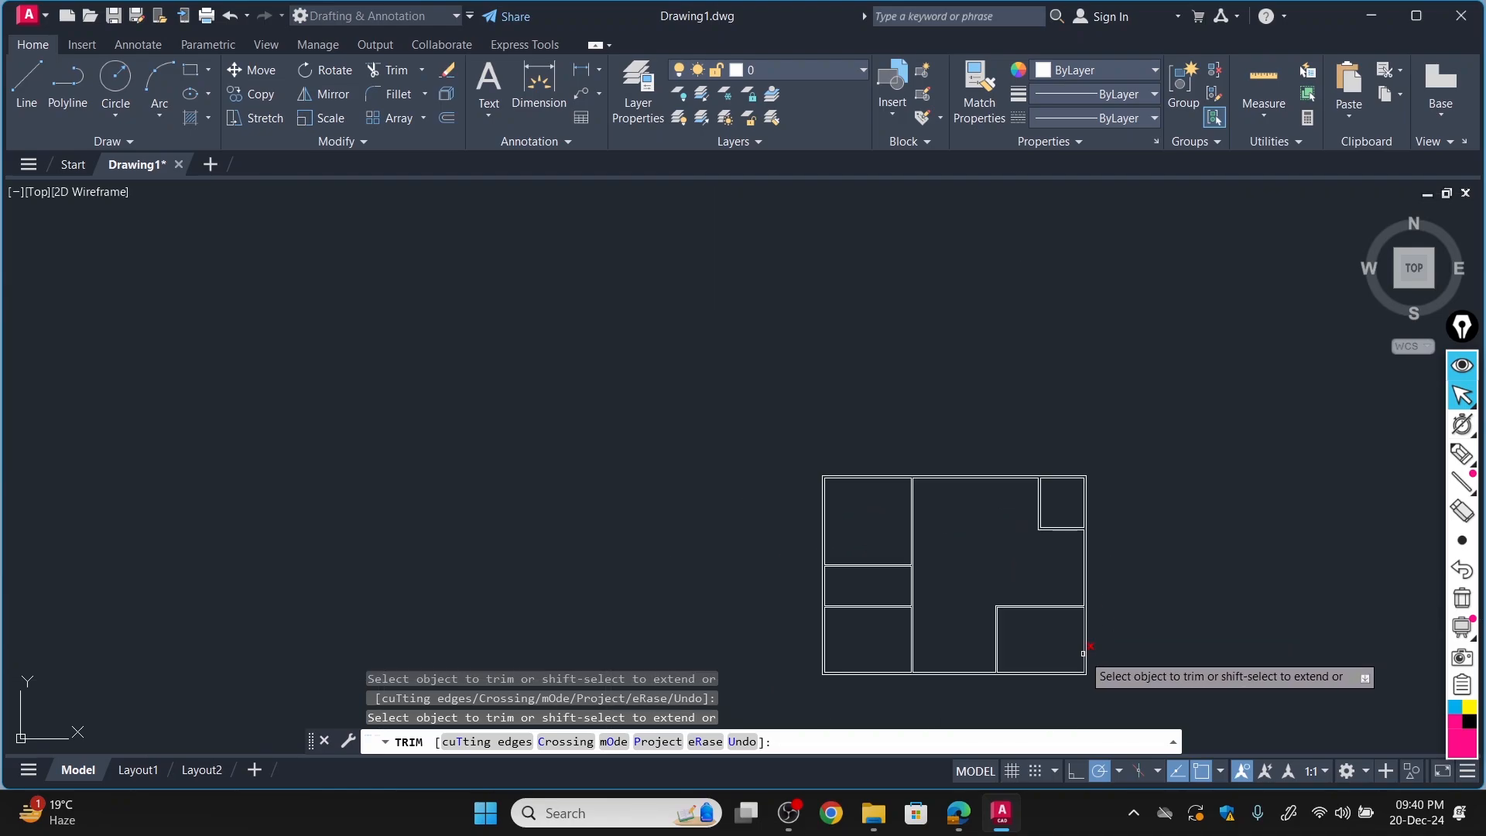
scroll(1078, 653, "up", 4)
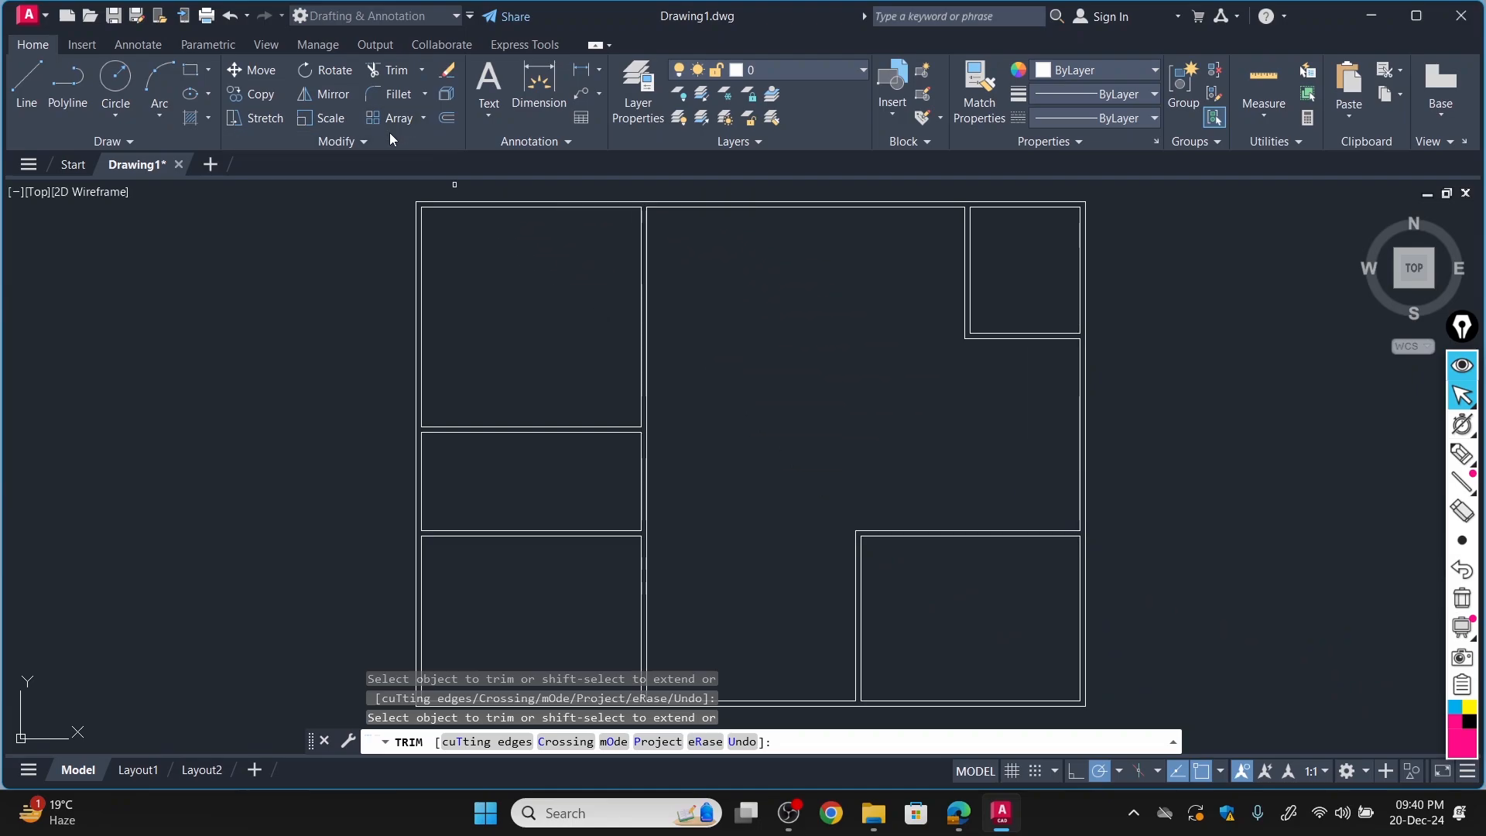
left_click(640, 359)
key("Escape")
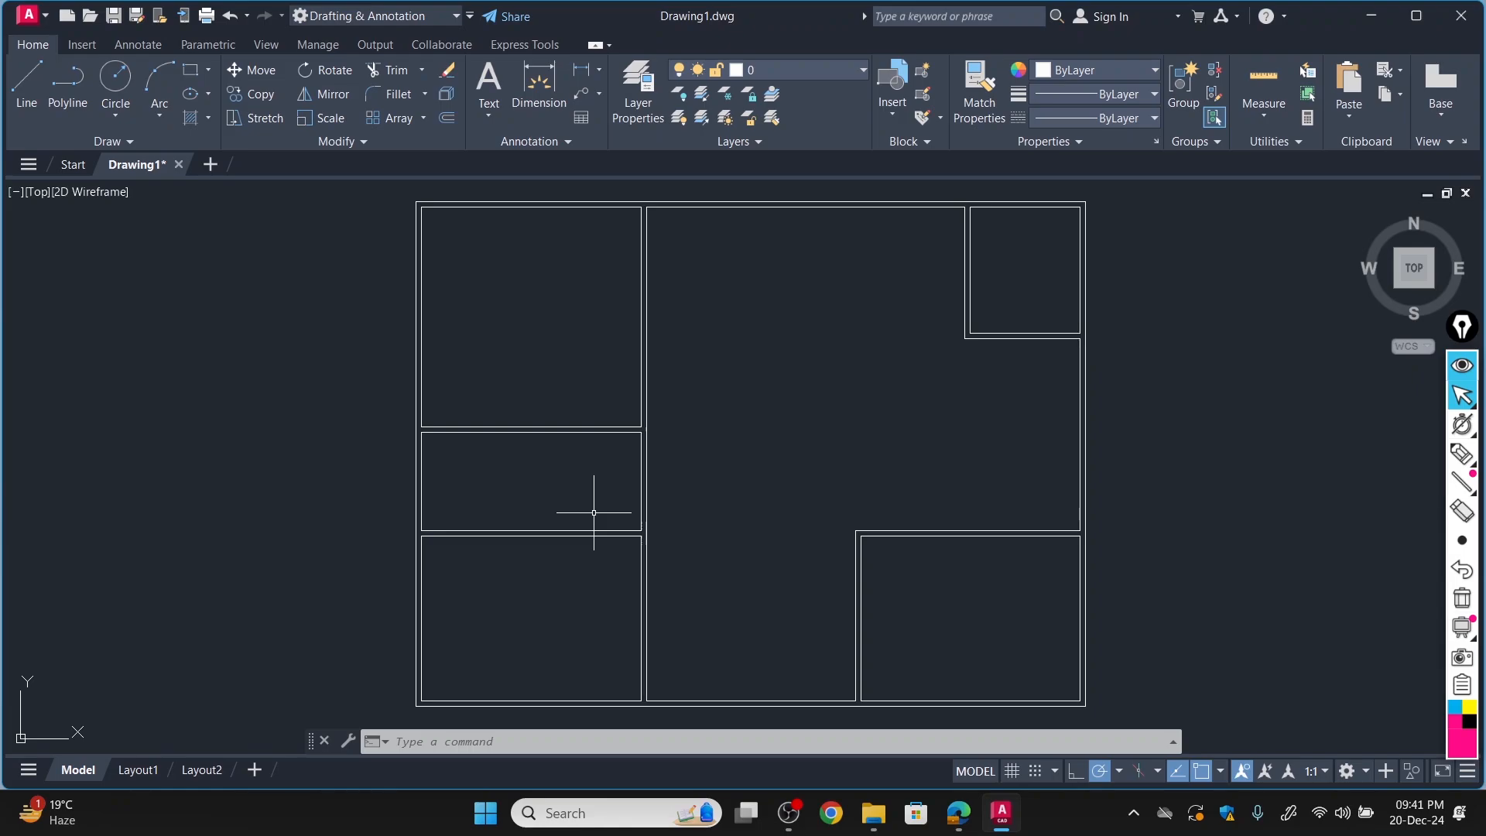
Check the Bath's size in the PDF plan in Edge, and in AutoCAD draw an 8'-3/4" line leftward from Bed Room #1's upper-right inner corner.
left_click(959, 813)
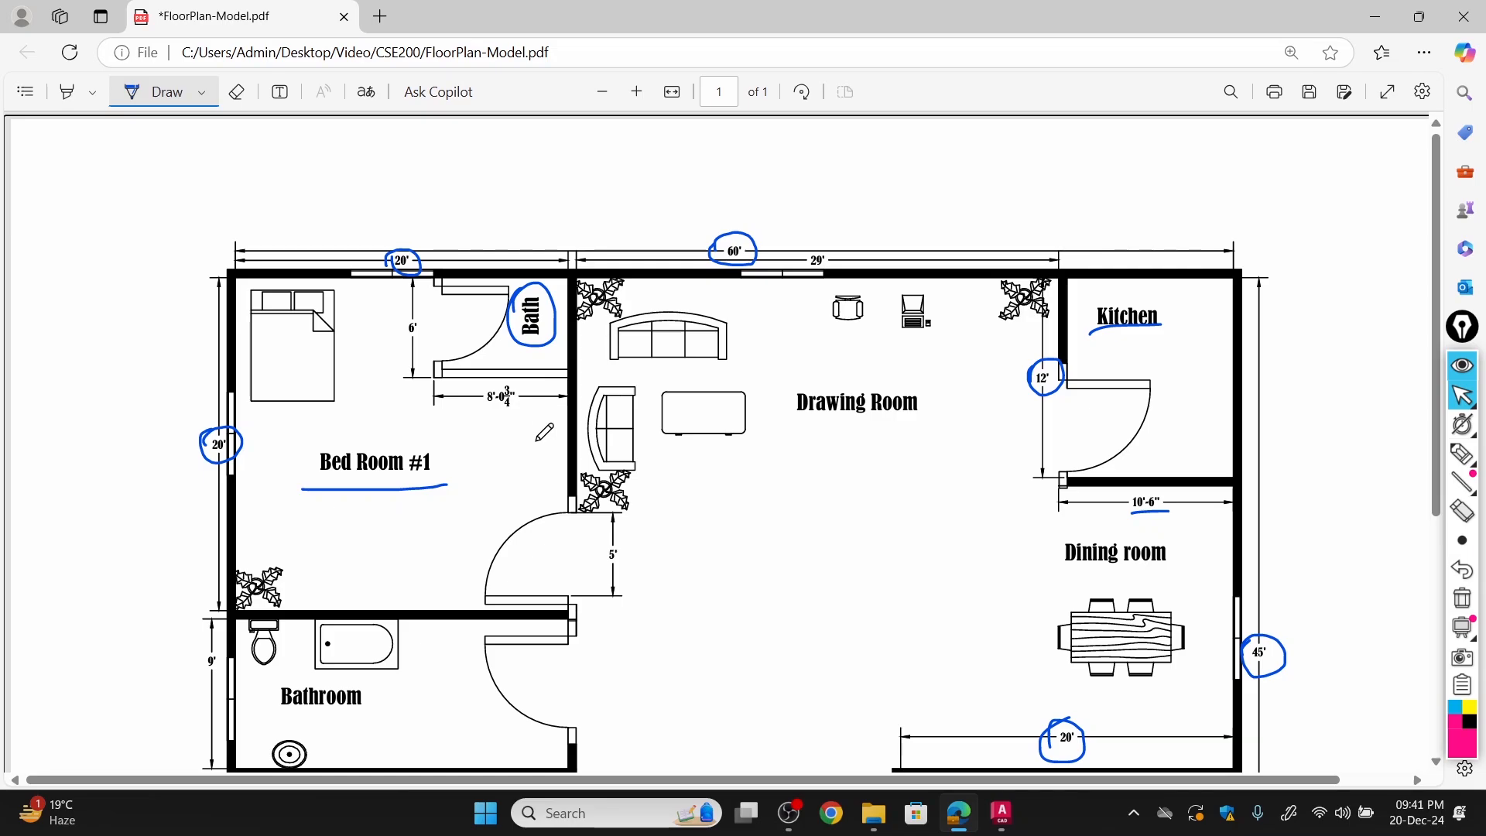
left_click(1002, 813)
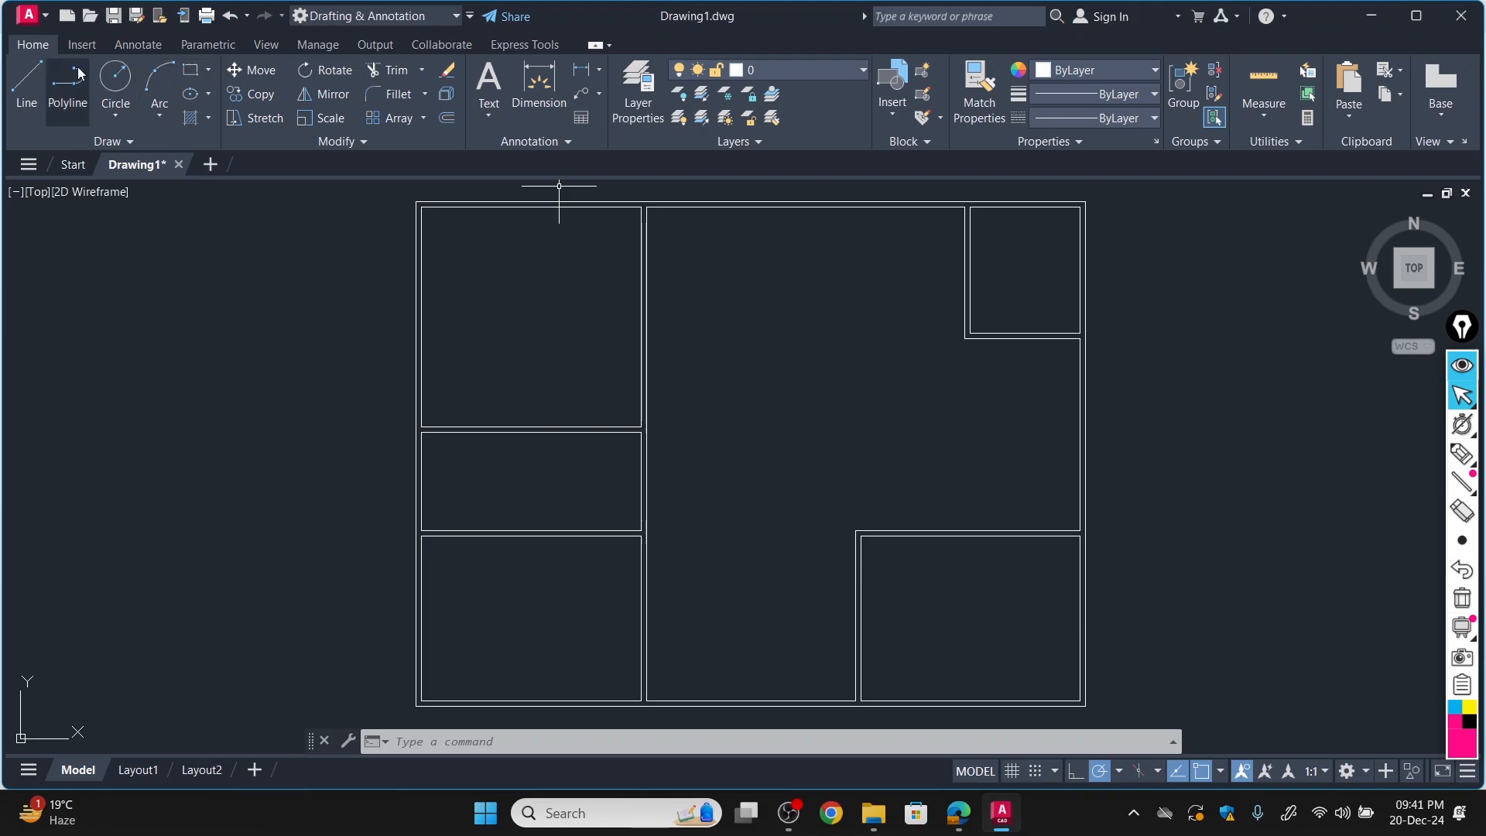
left_click(28, 76)
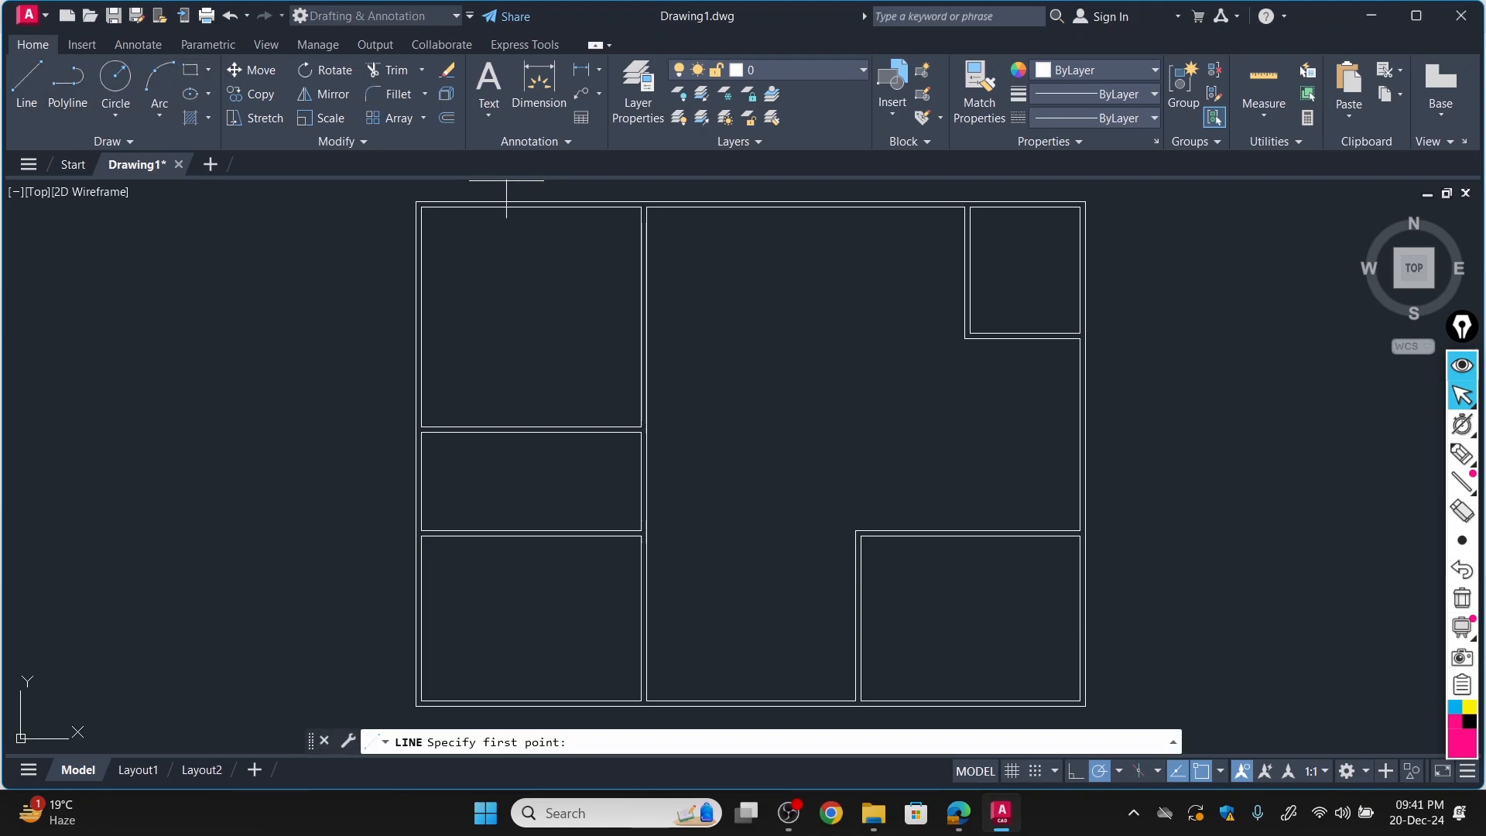
left_click(641, 207)
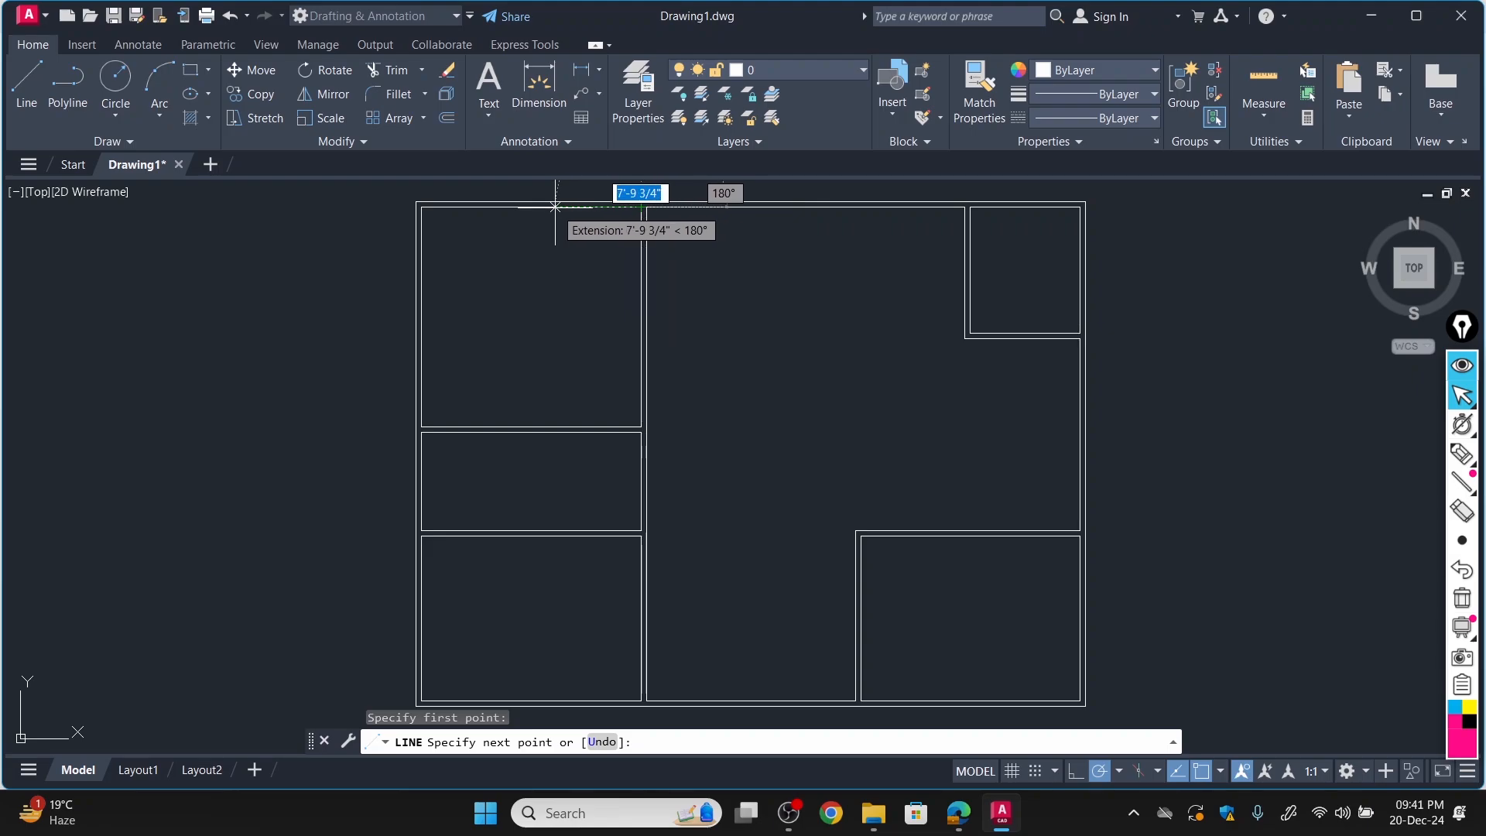
left_click(960, 815)
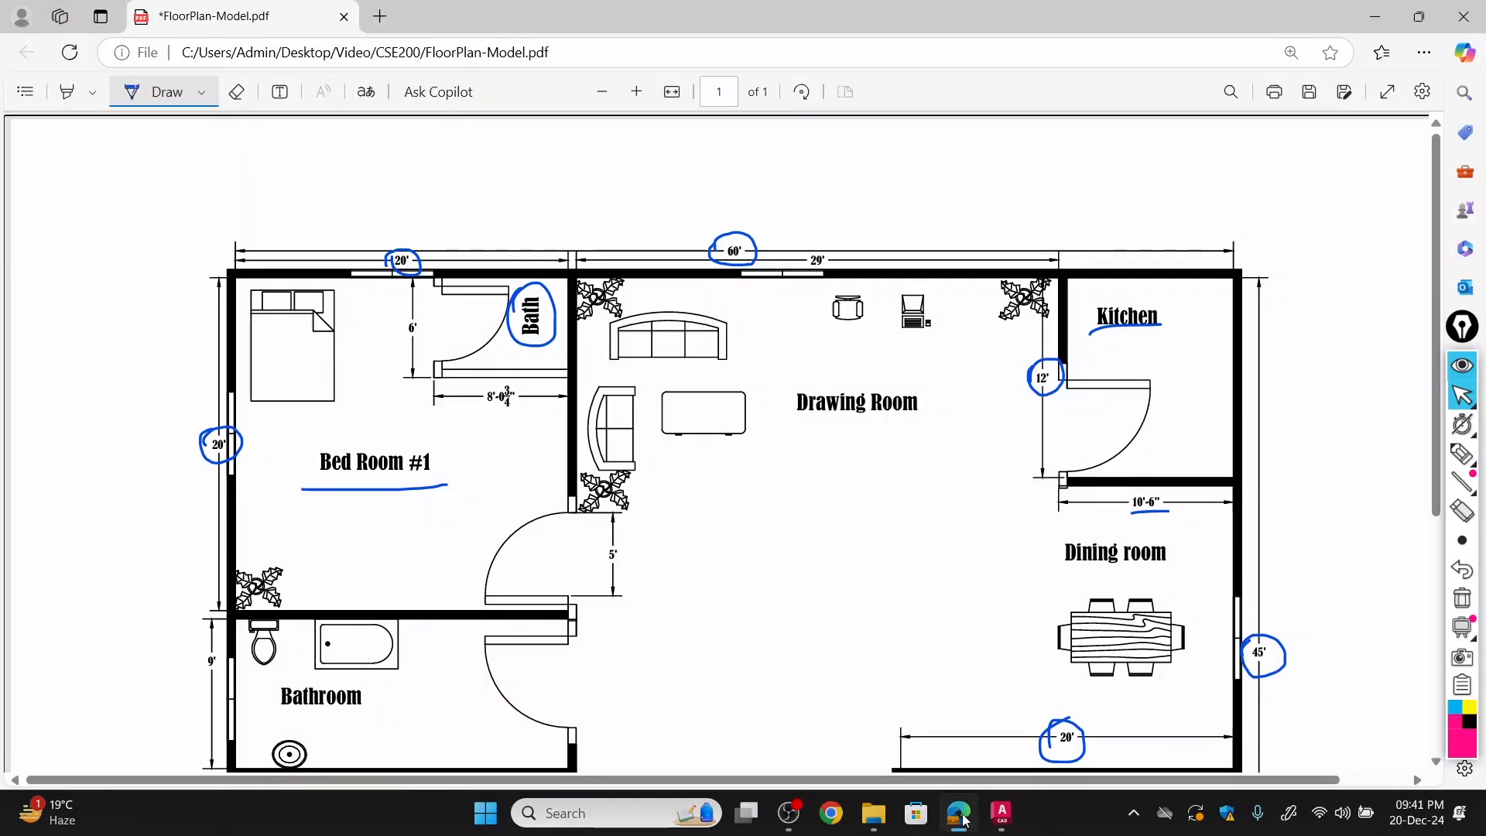
left_click(966, 821)
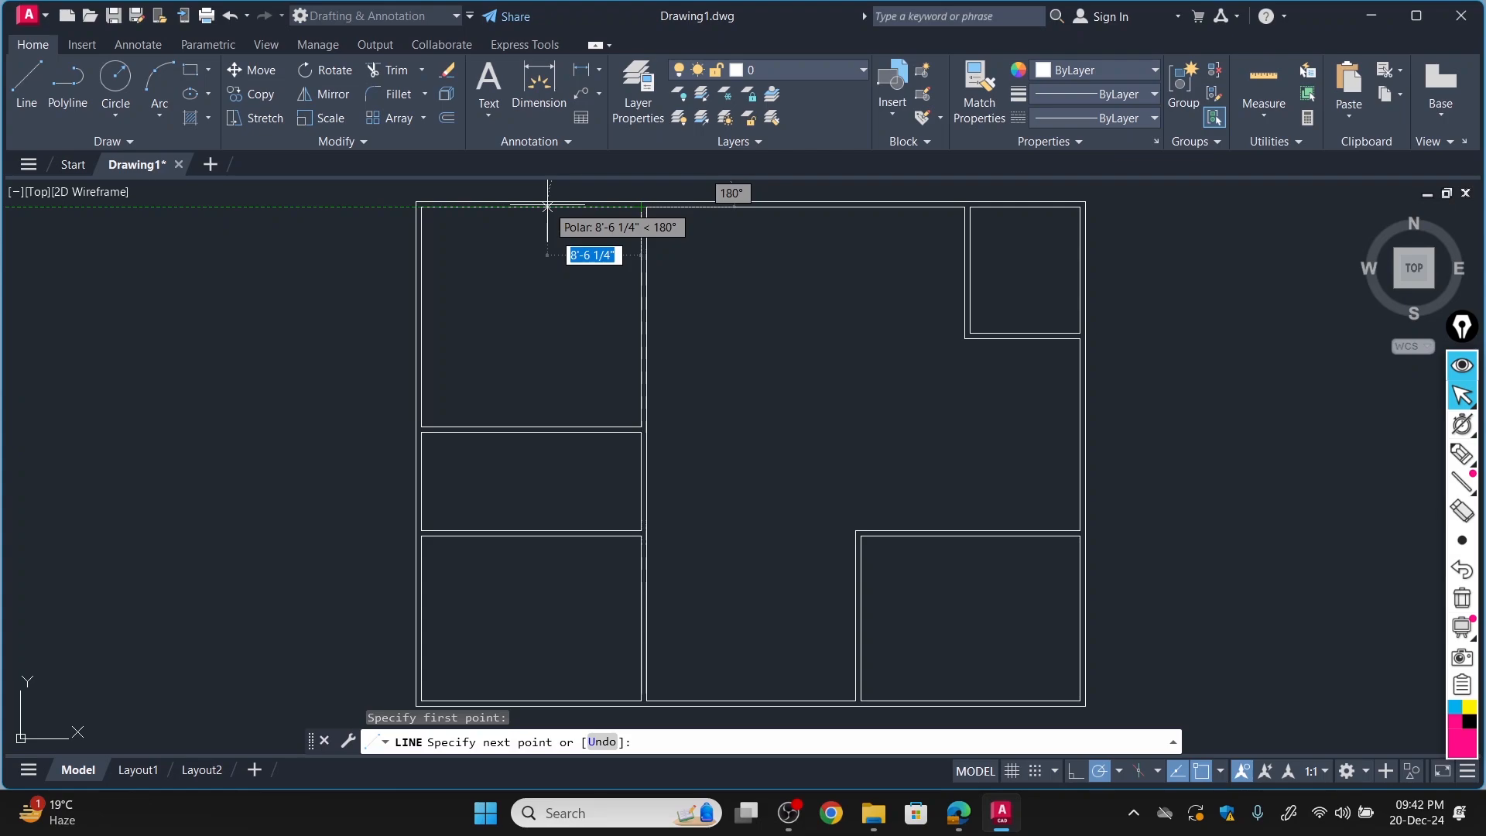
type("8")
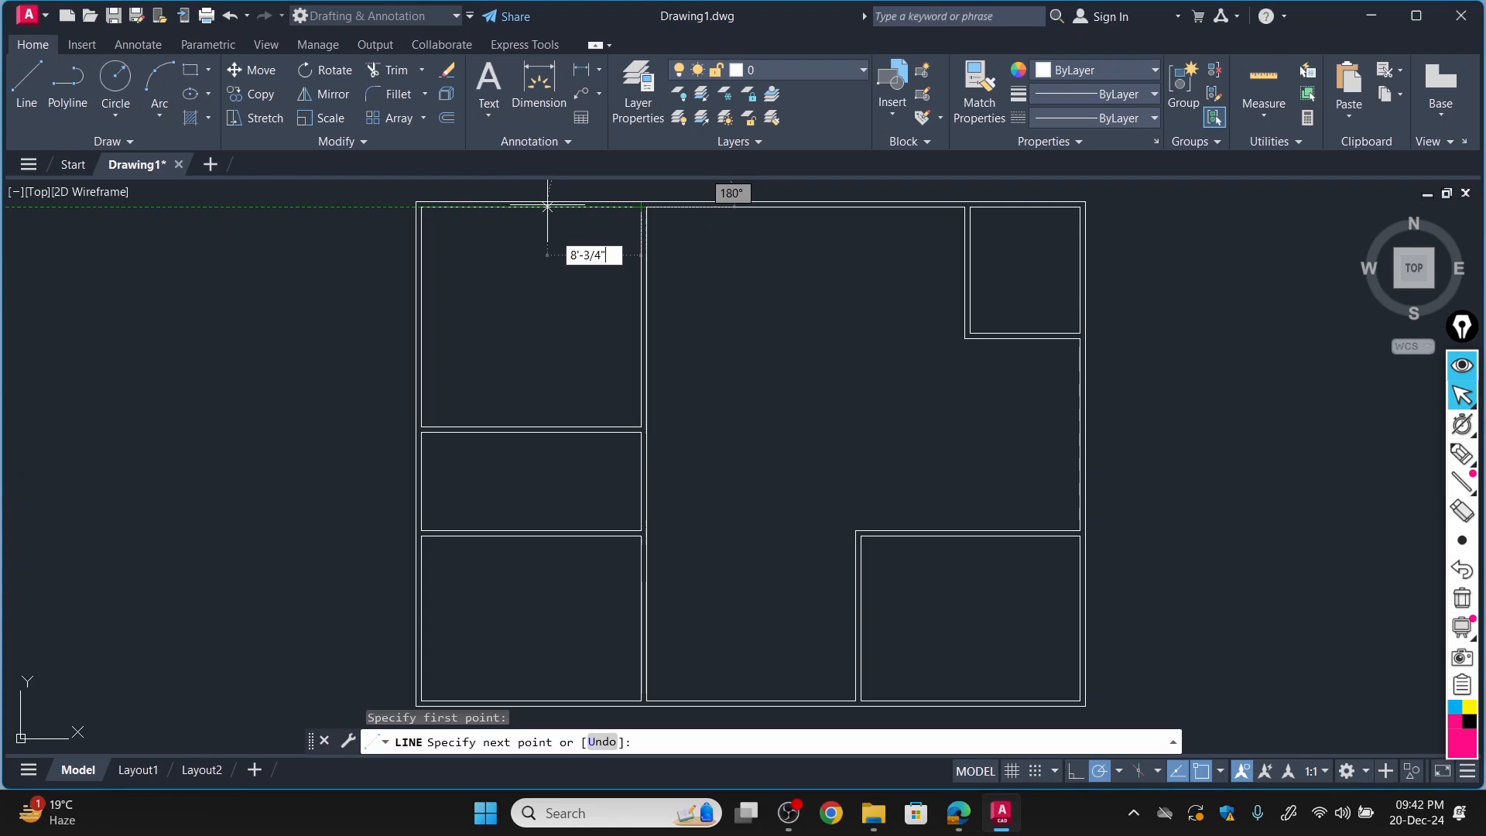
left_click(547, 207)
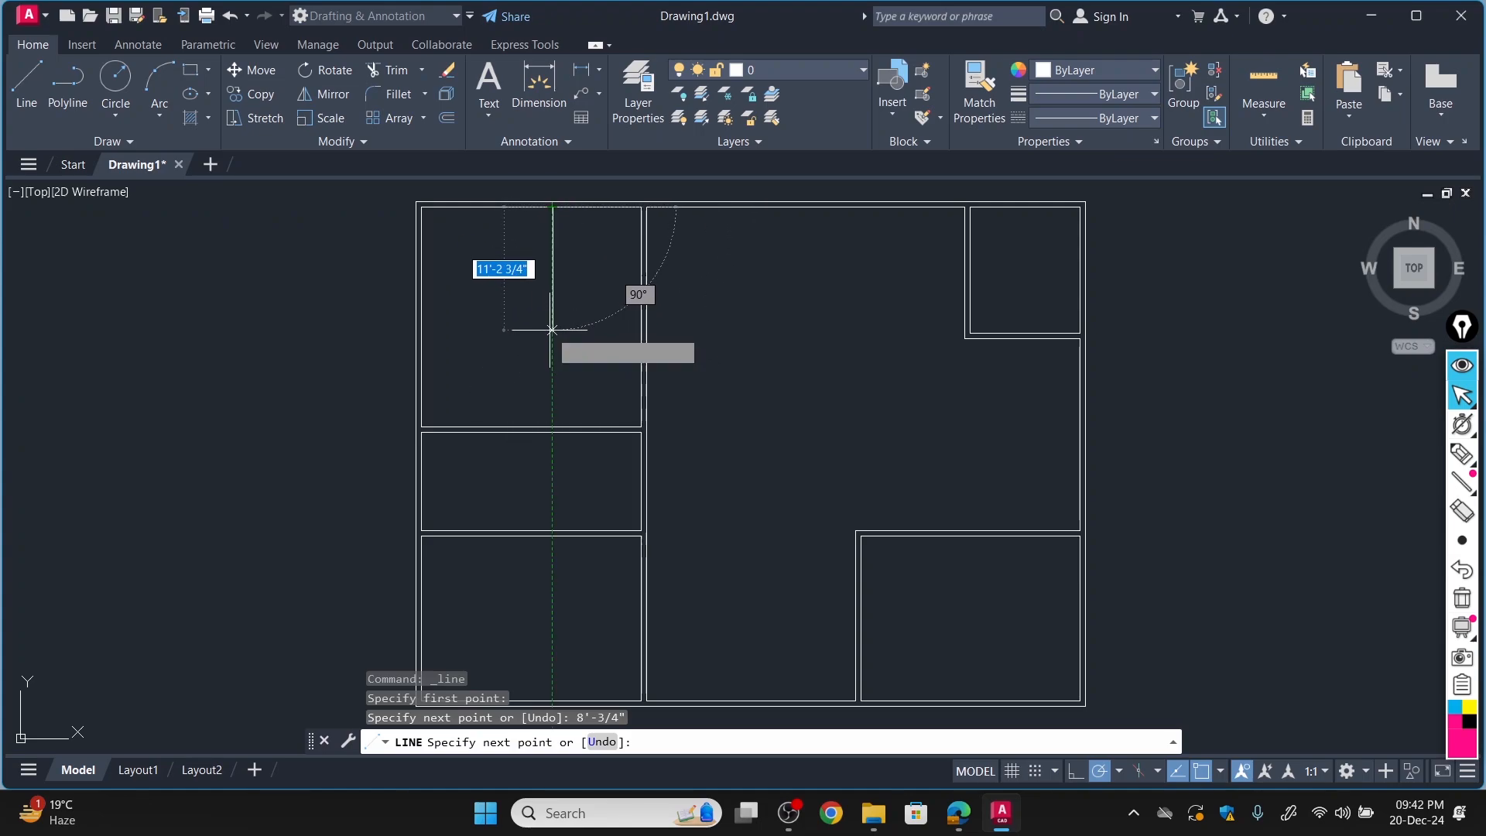
Continue the Bath outline 6' downward and across to Bed Room #1's right wall, and end the line.
type("6")
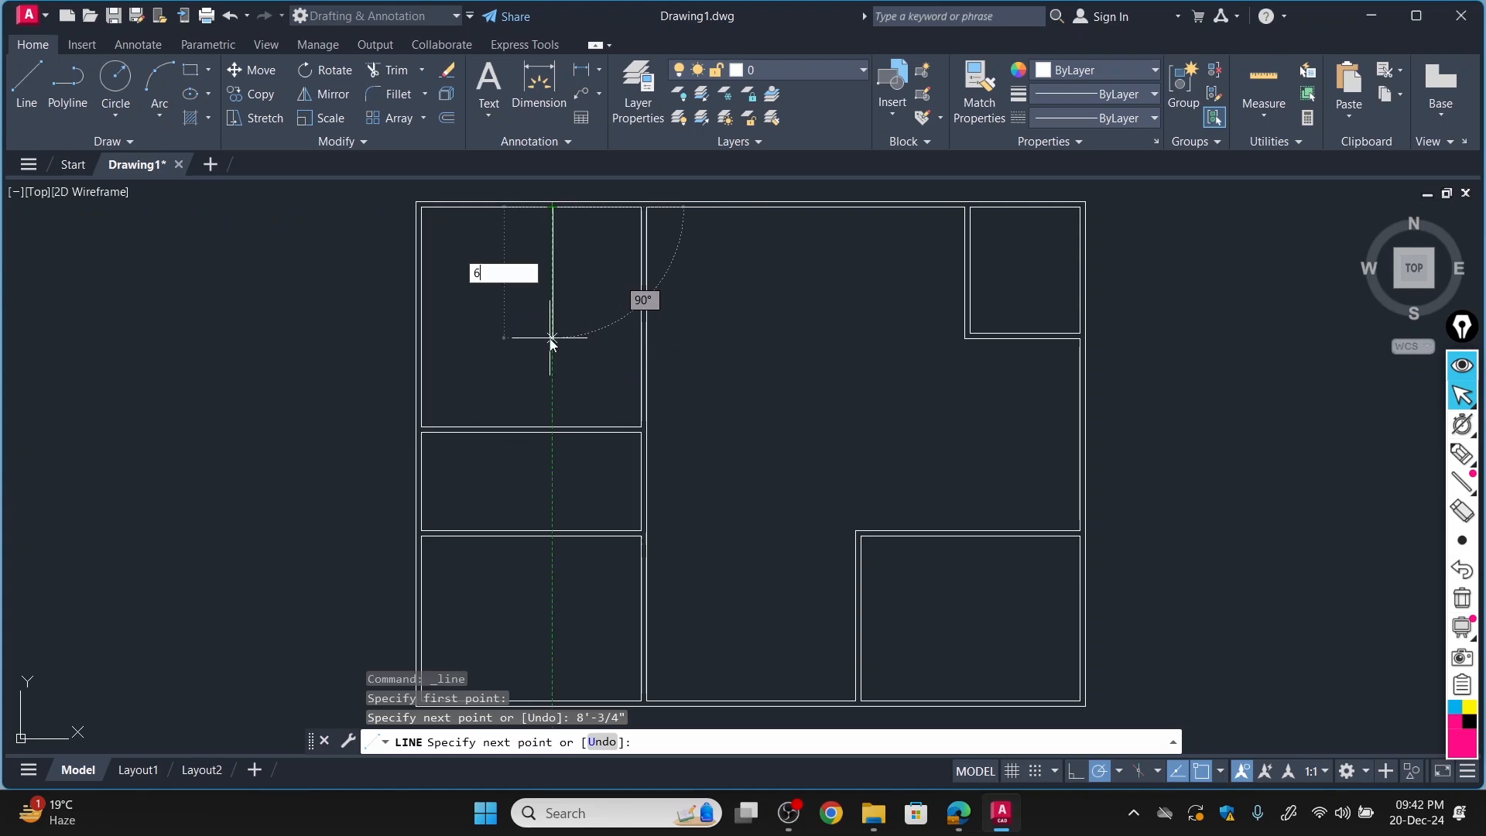
type("'")
key("Return")
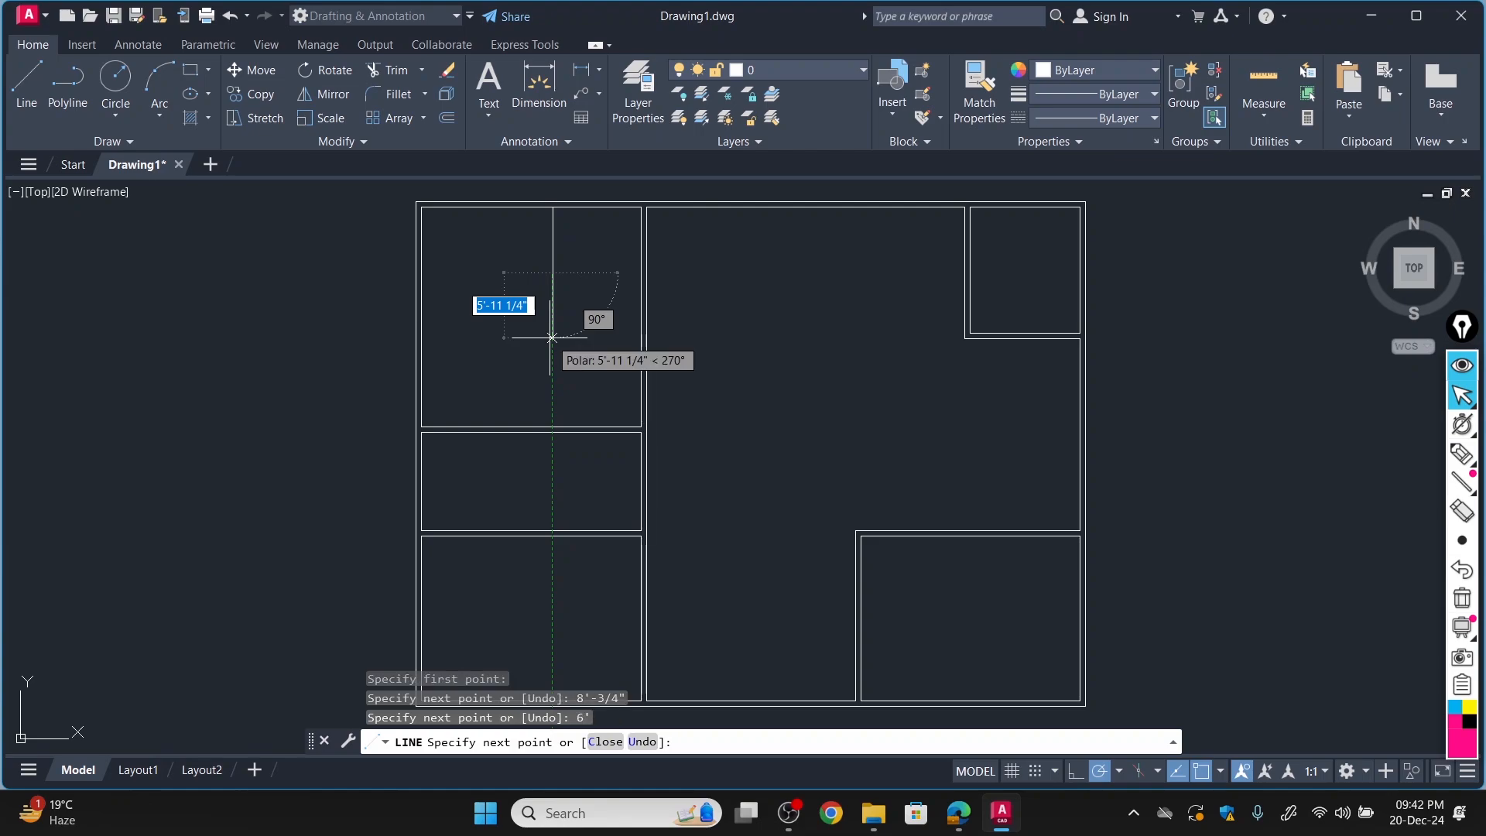
left_click(645, 272)
key("Escape")
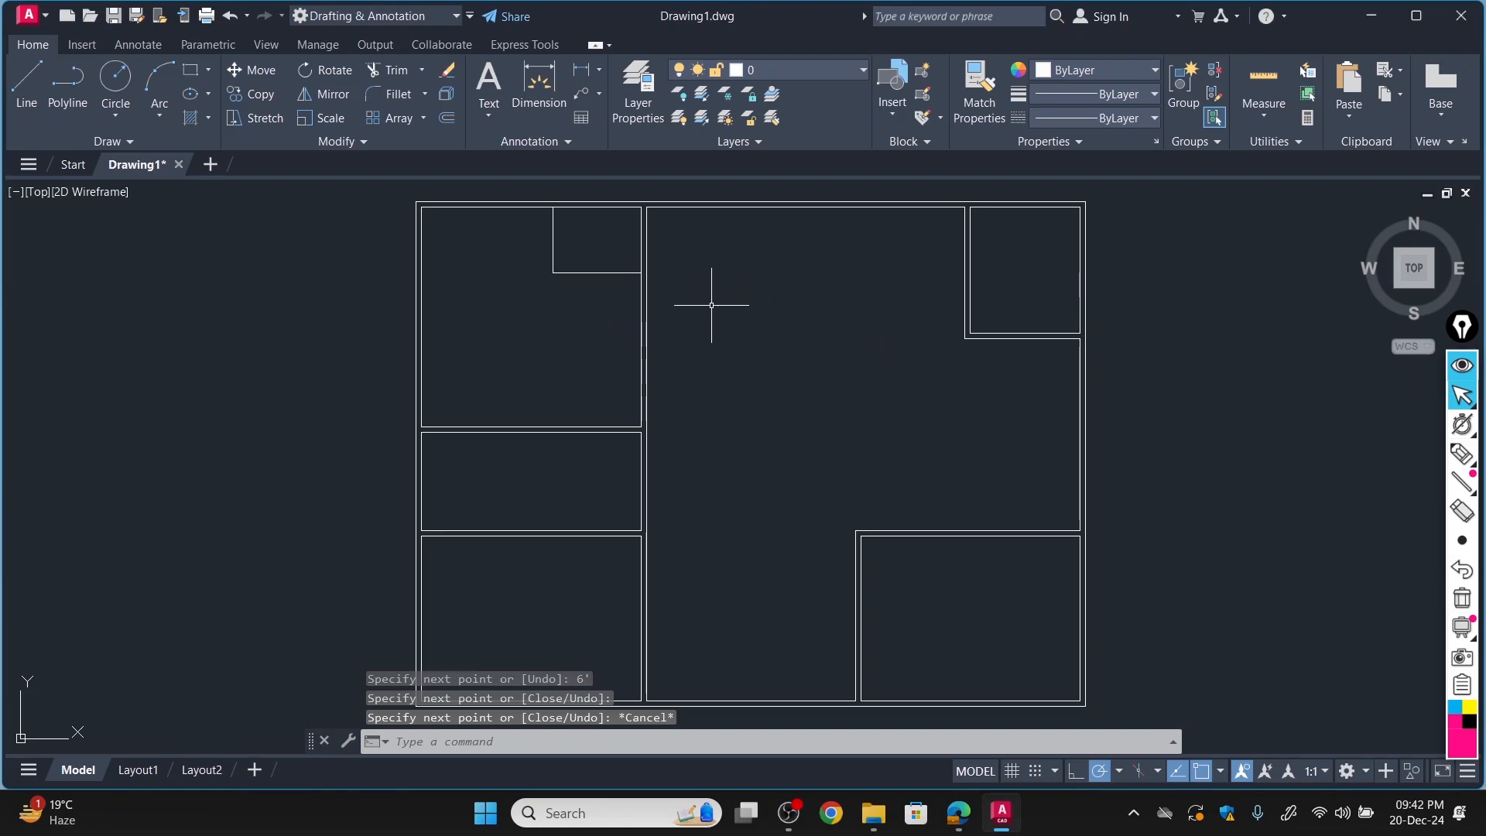
Check the Bath in the PDF plan in Edge, and in AutoCAD offset both Bath outline lines 6" inward to form its walls.
left_click(960, 817)
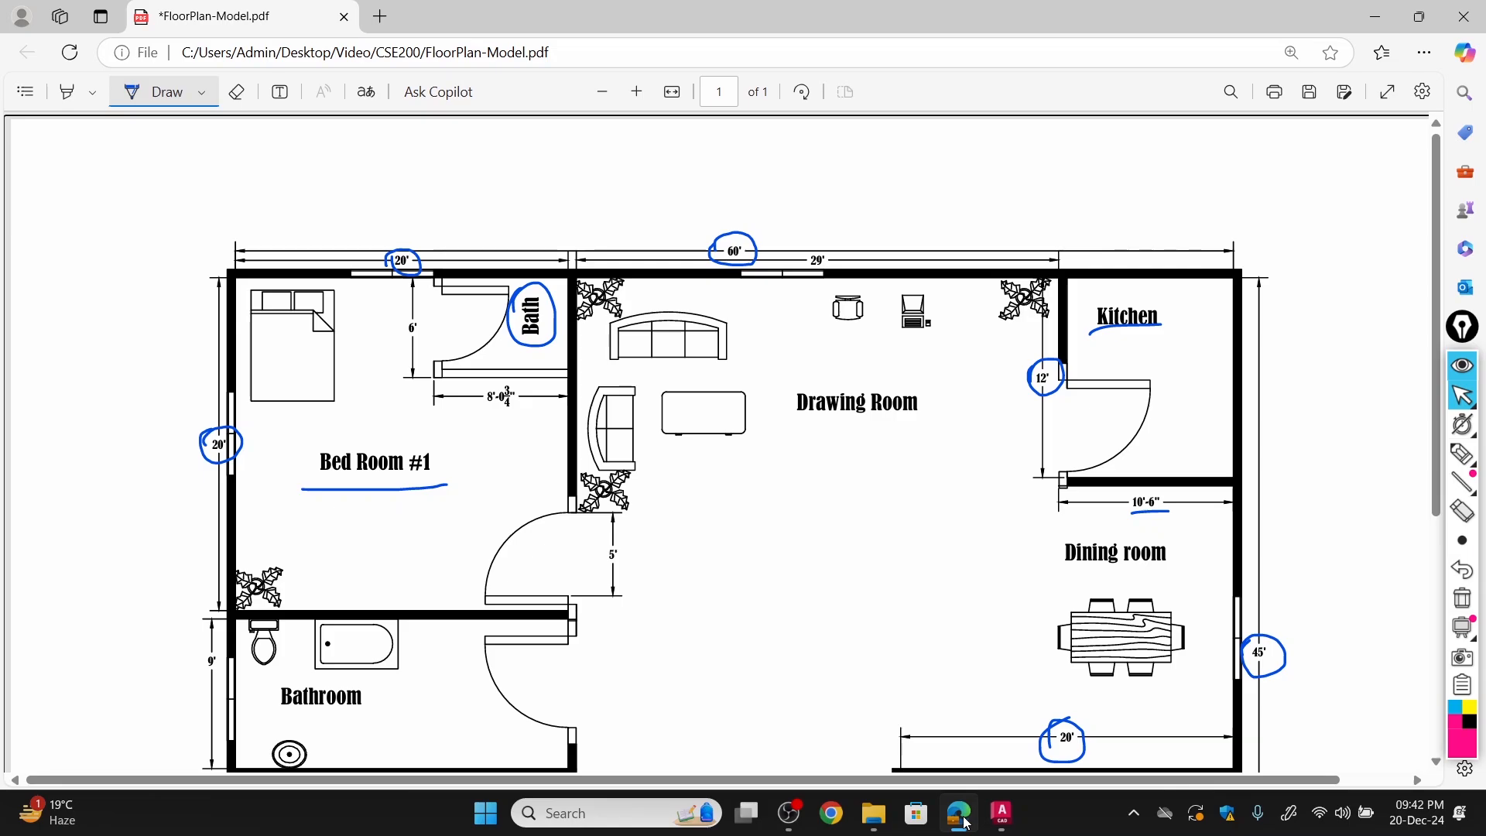
left_click(966, 823)
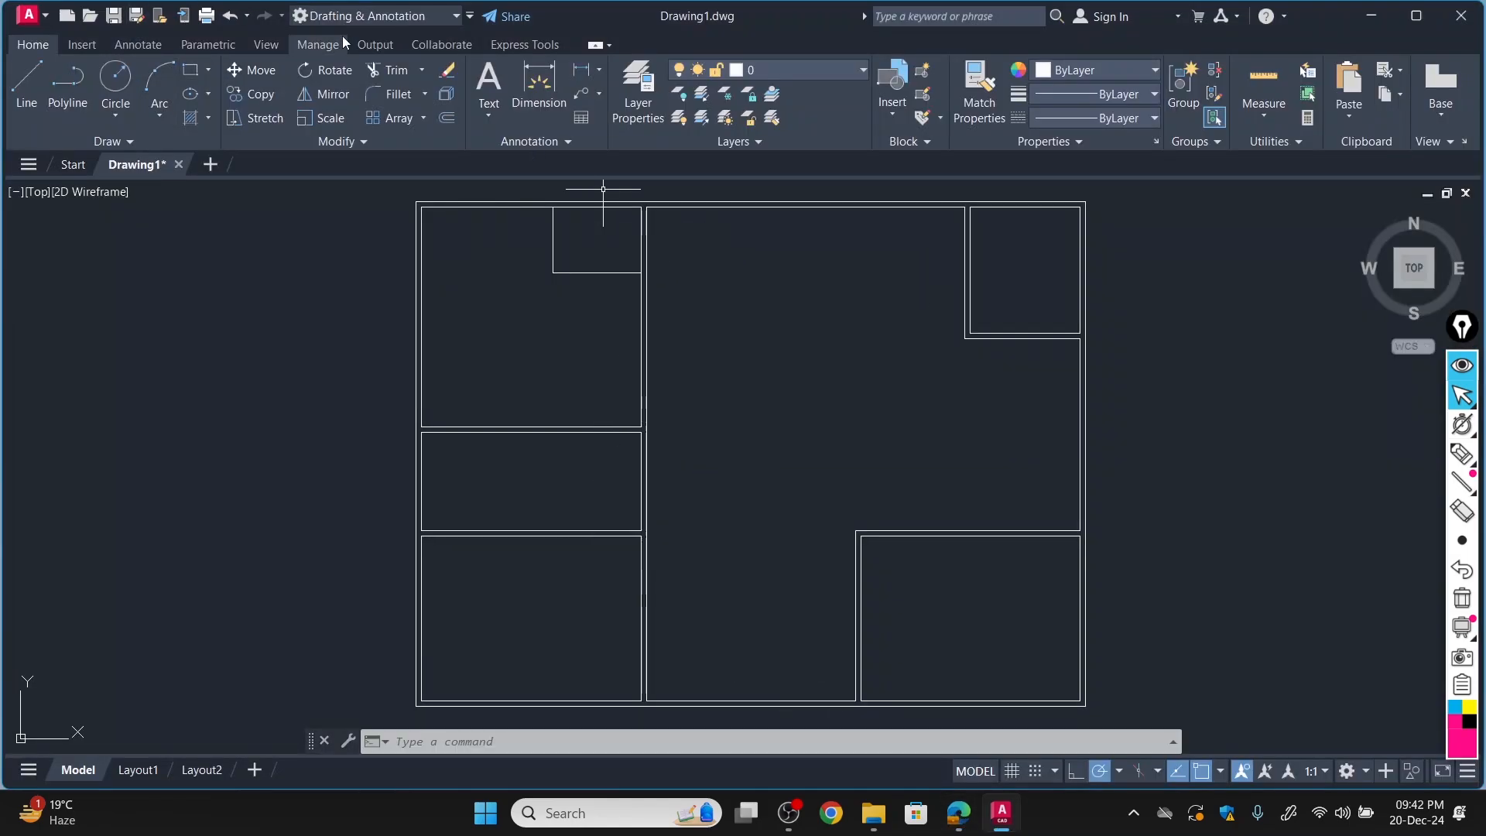
left_click(449, 118)
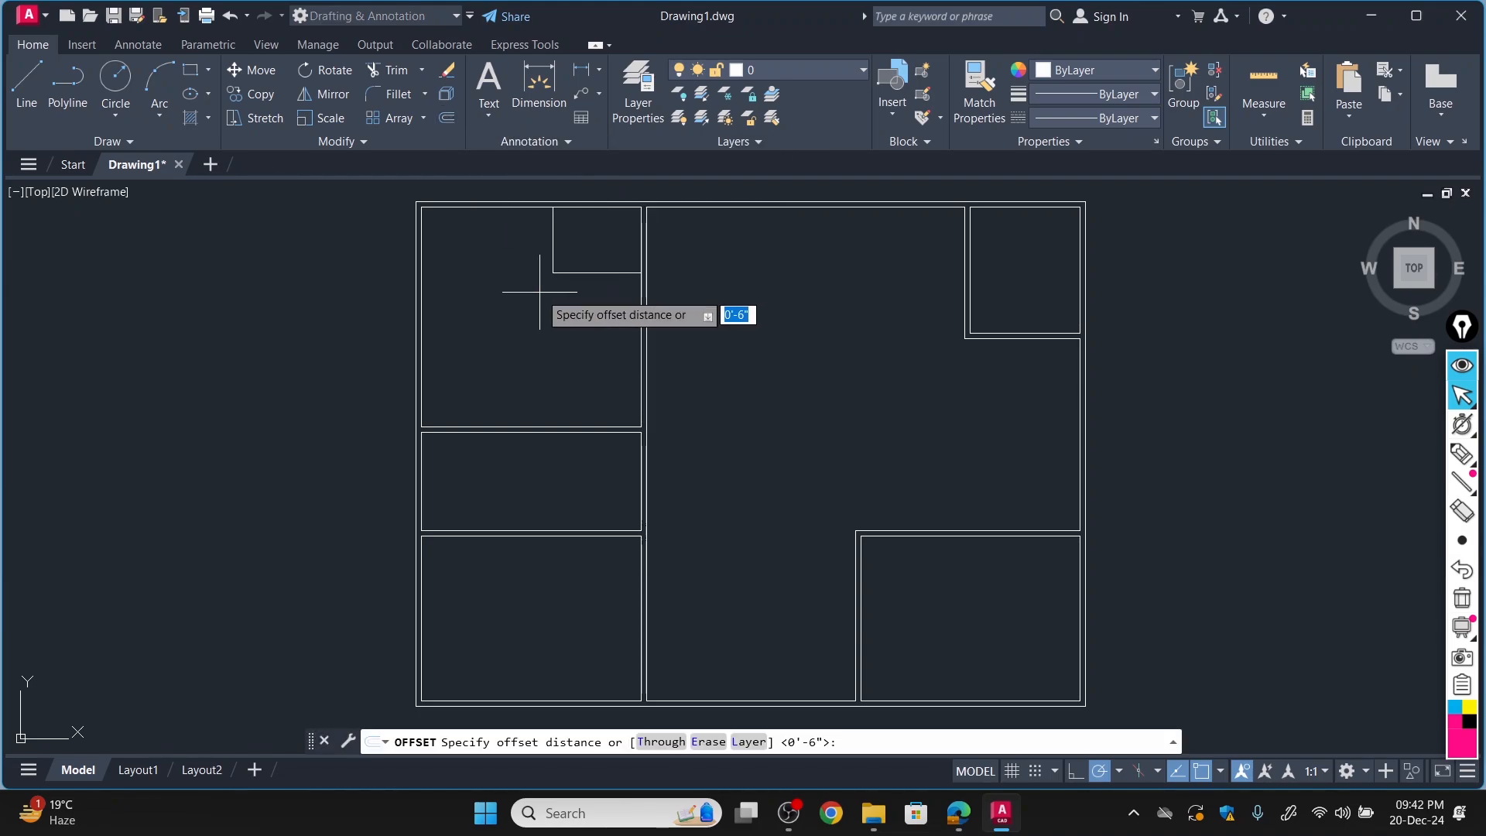
key("Return")
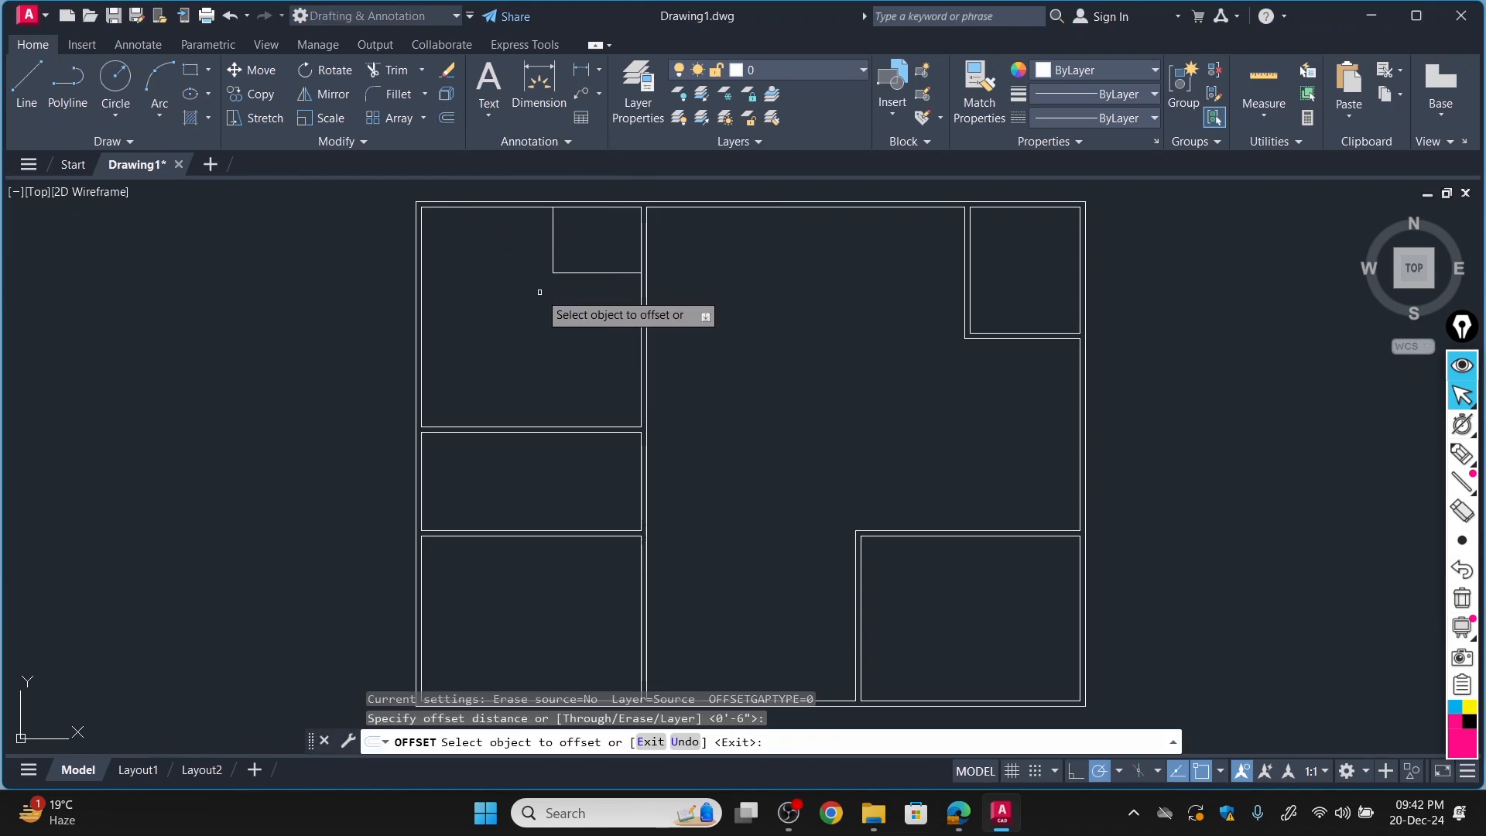
left_click(586, 272)
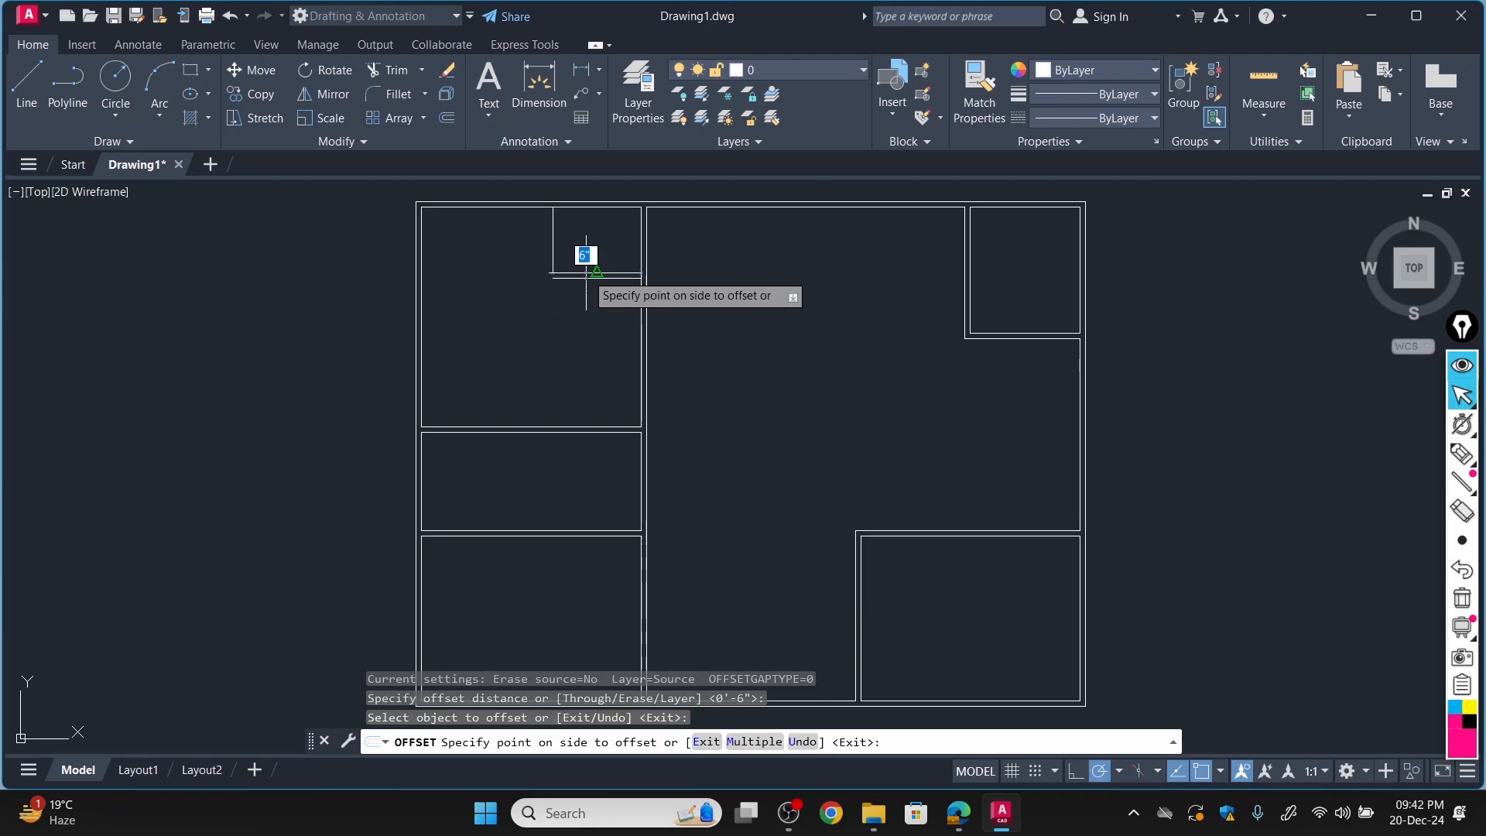
left_click(585, 254)
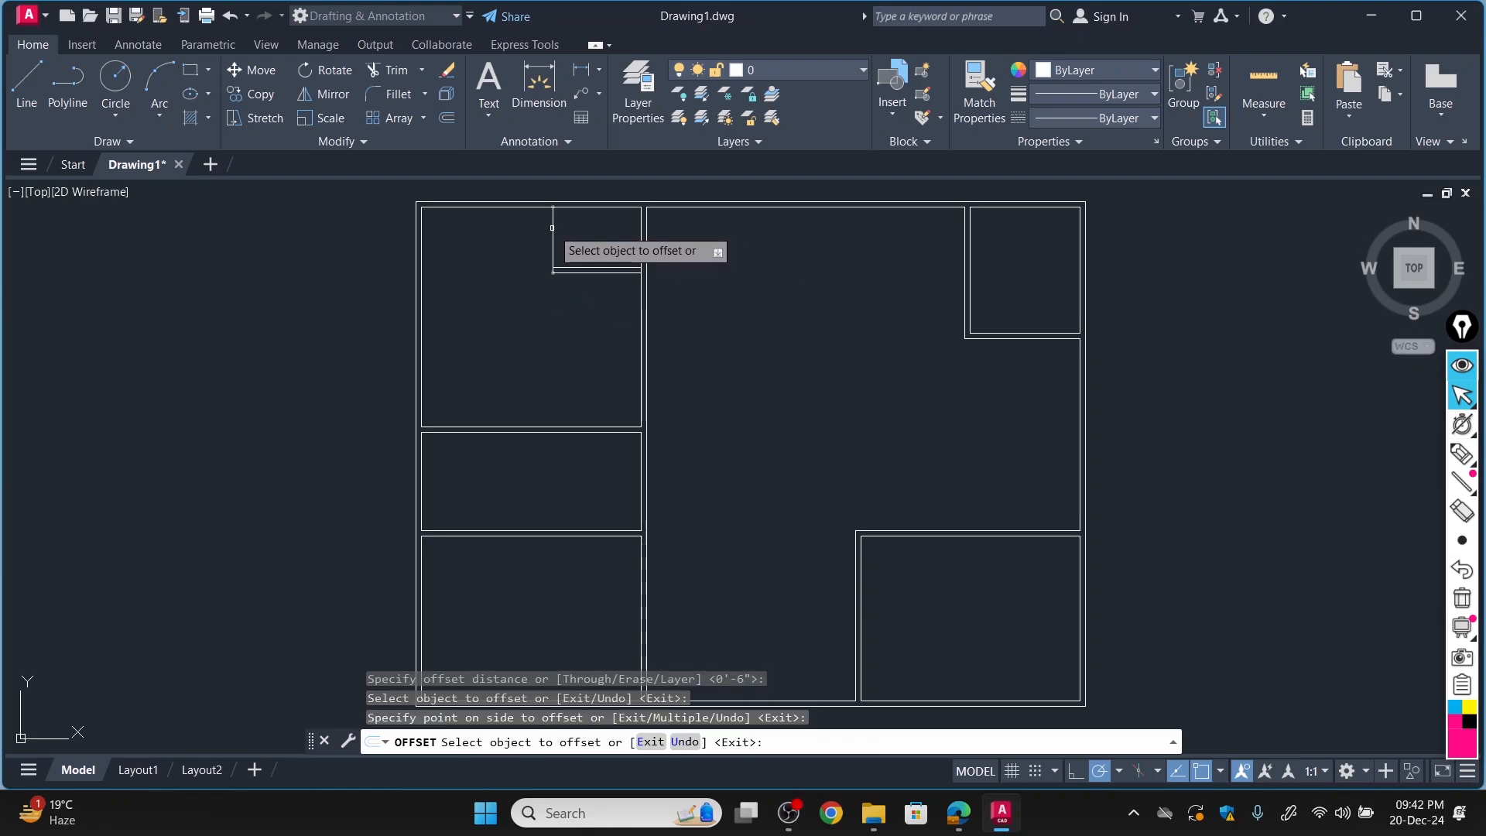
left_click(574, 228)
left_click(575, 227)
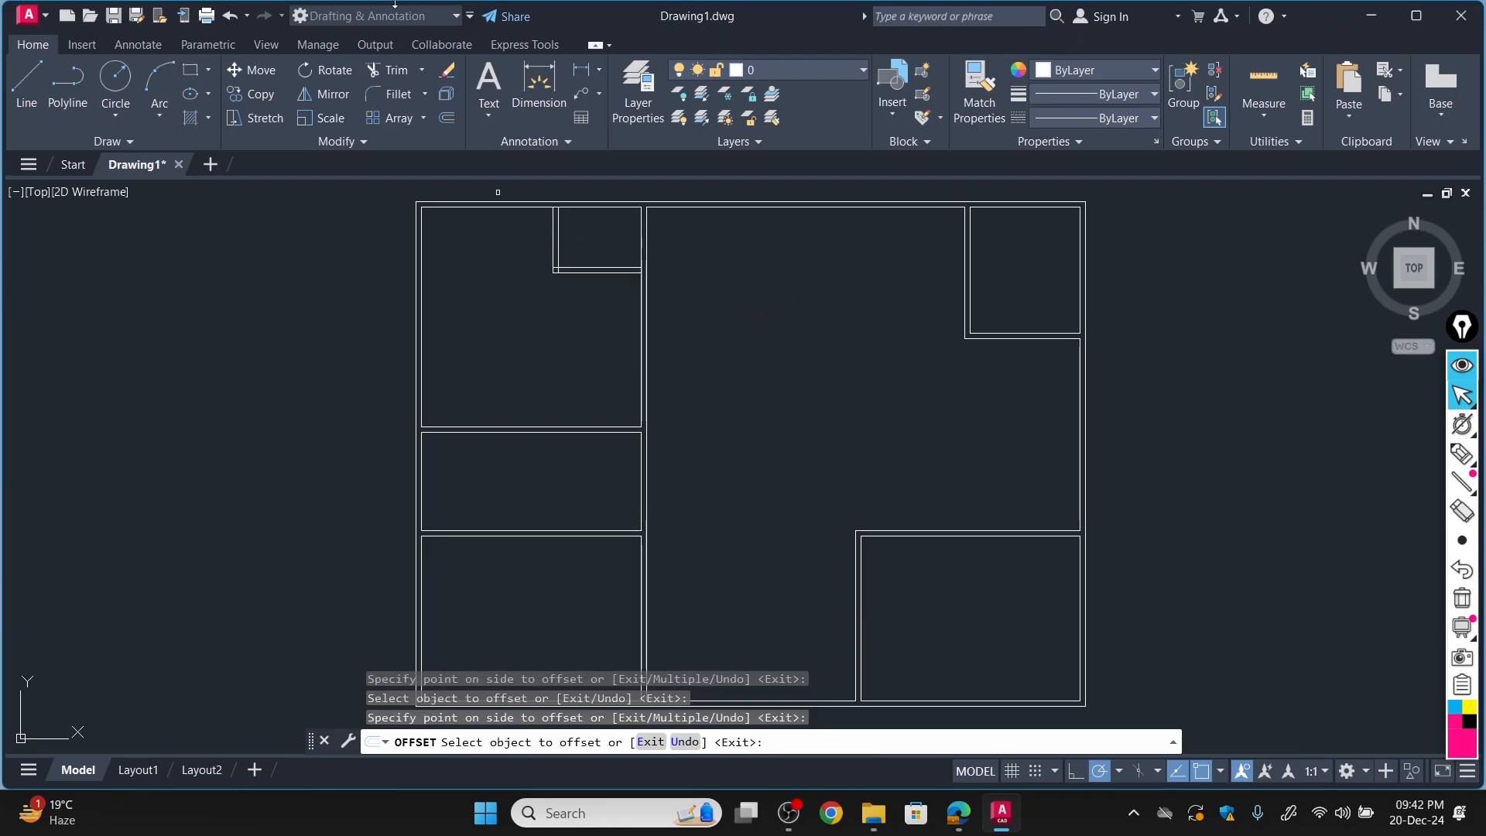
Trim the overlapping inner lines at the Bath's lower-left corner and Bed Room #1's right wall line where the Bath's bottom wall joins it.
left_click(393, 71)
scroll(640, 425, "up", 5)
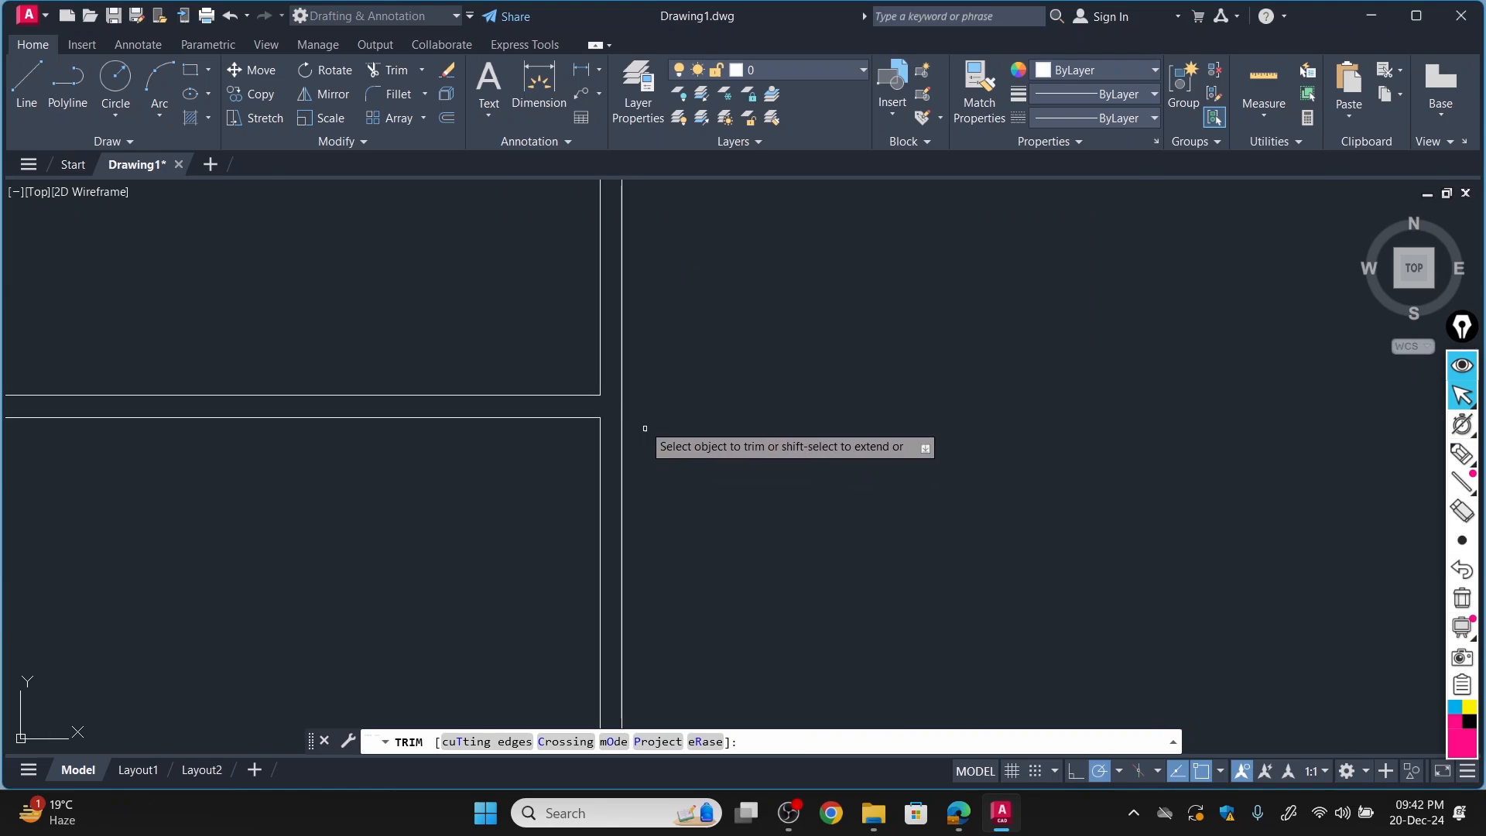
scroll(432, 275, "down", 4)
scroll(431, 199, "up", 10)
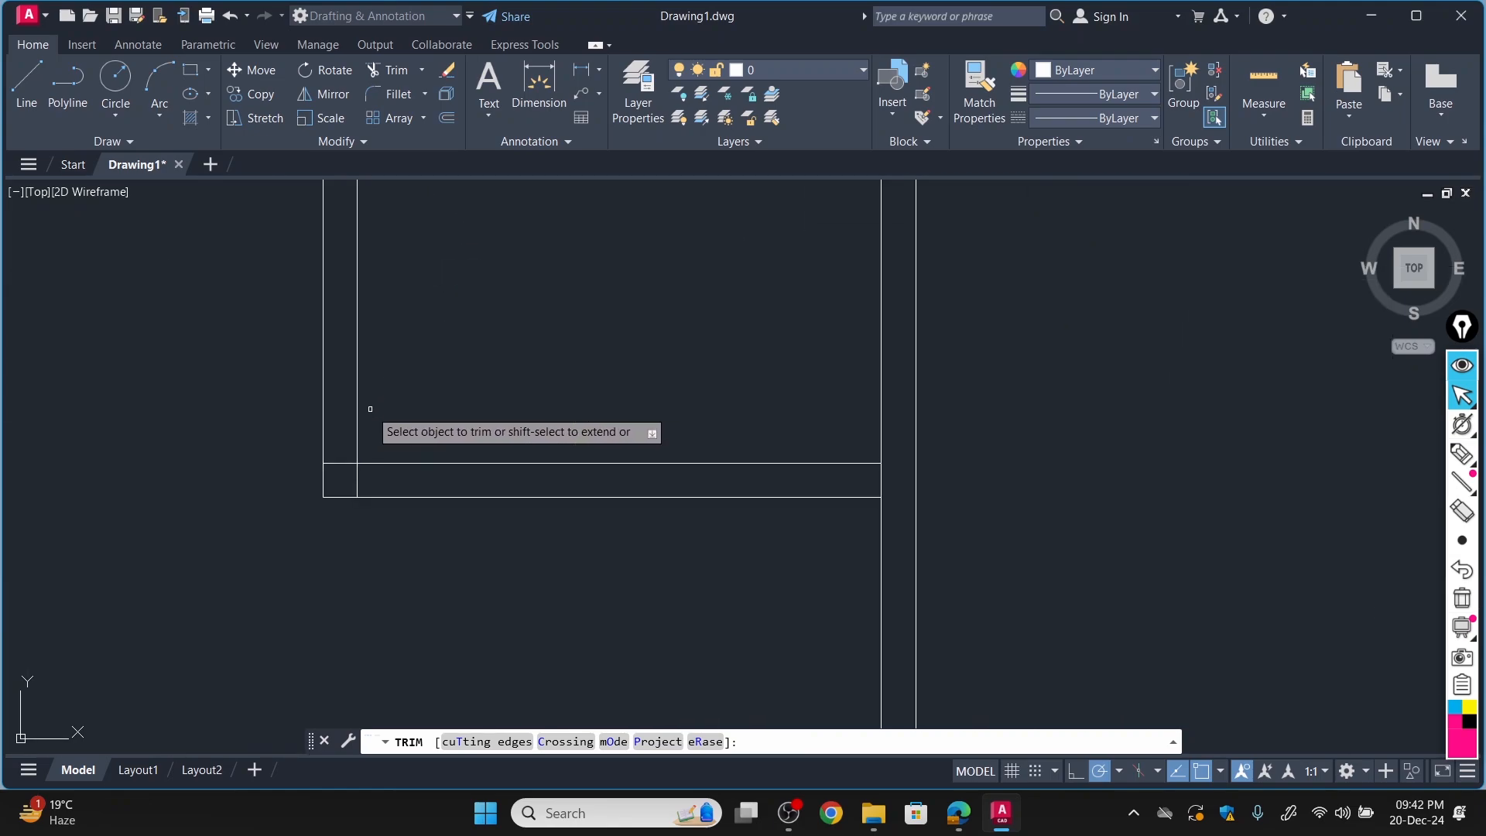
left_click(356, 483)
scroll(393, 413, "down", 2)
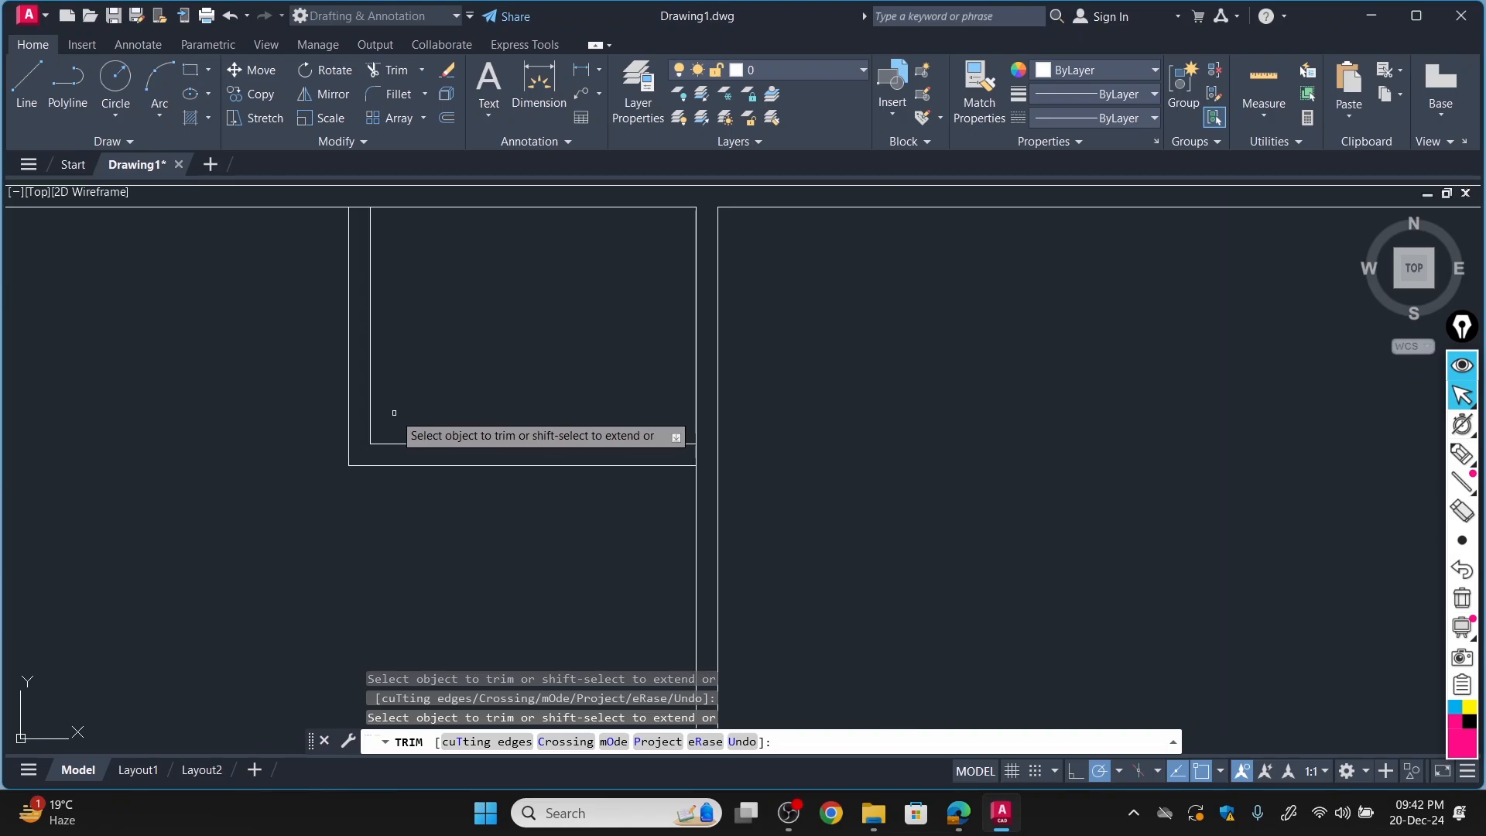
left_click(697, 455)
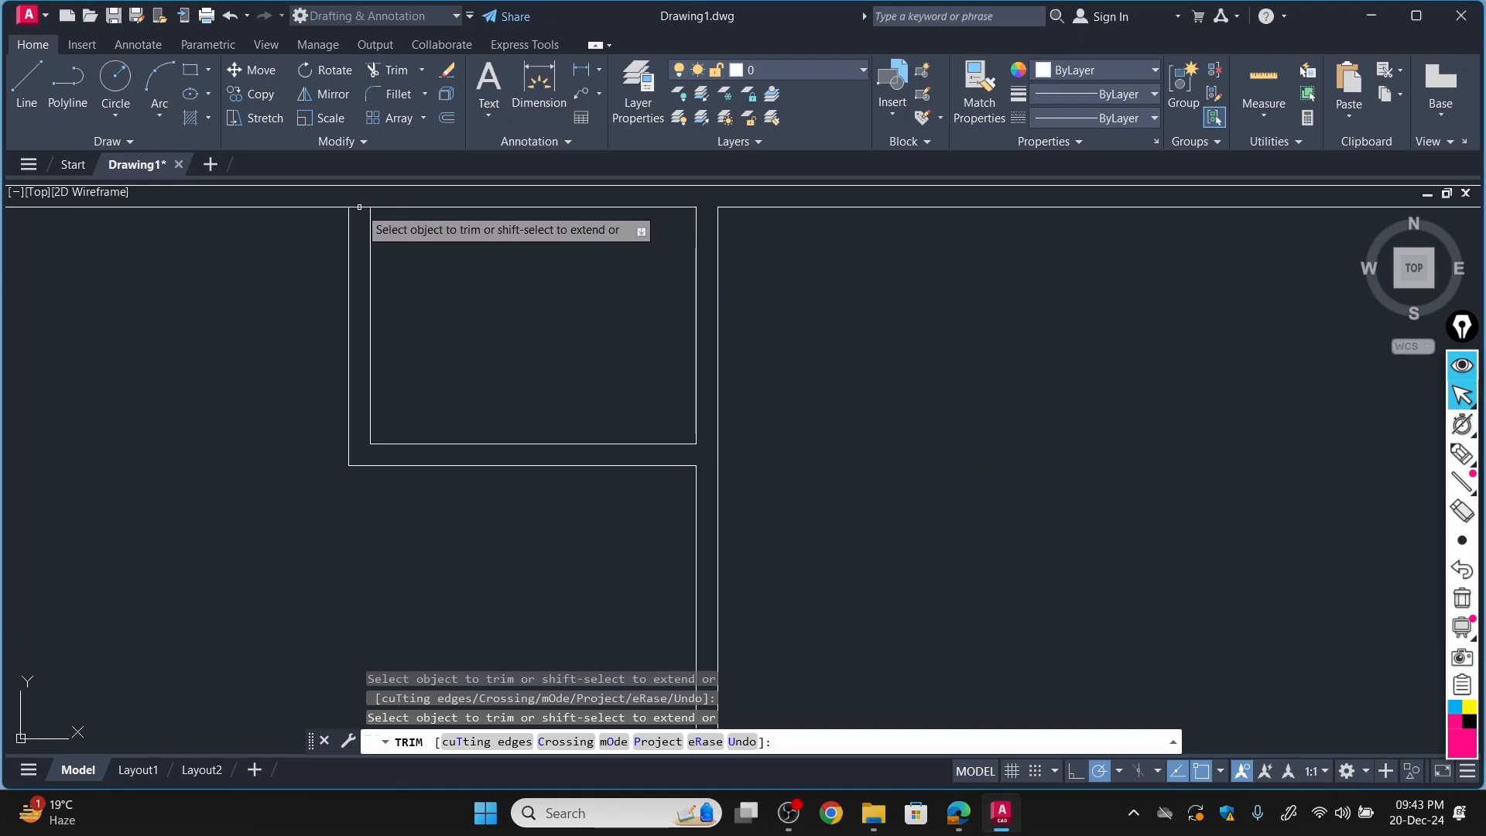
Trim the top outer wall's inner line where the Bath's left wall meets it, and finish trimming.
scroll(359, 204, "up", 3)
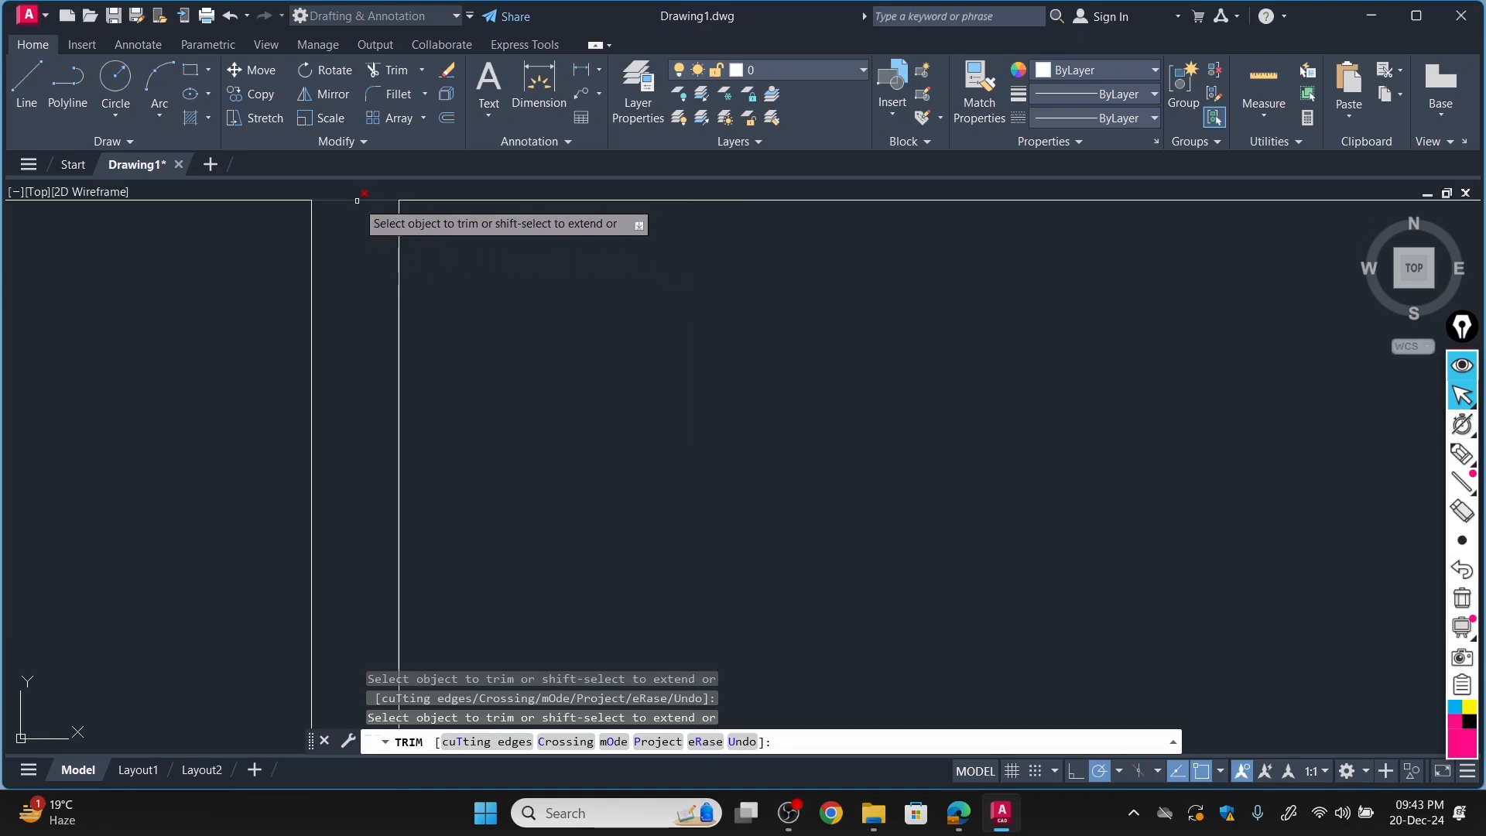
scroll(433, 267, "down", 5)
scroll(585, 279, "down", 3)
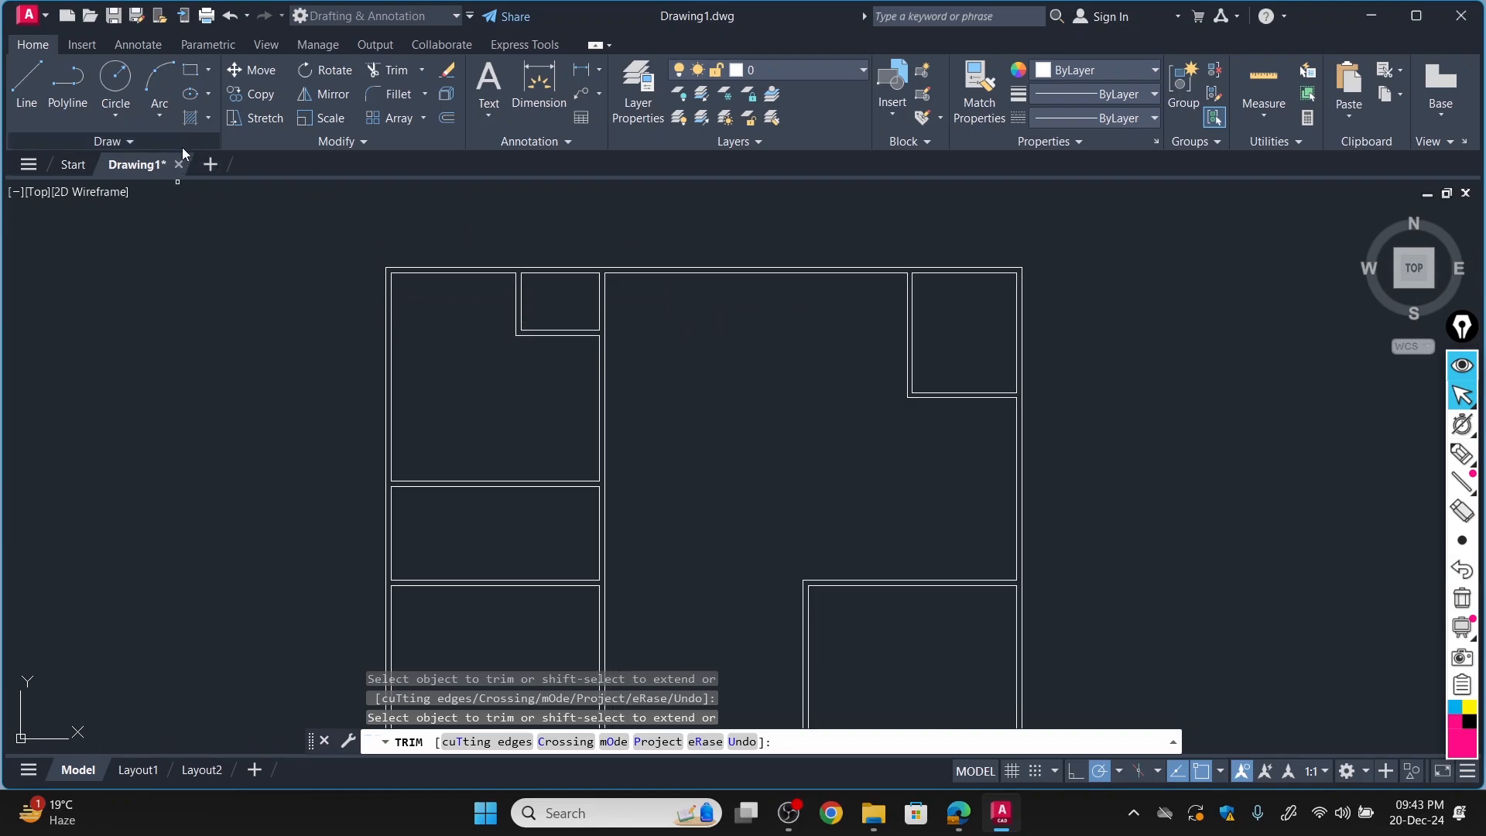
key("Escape")
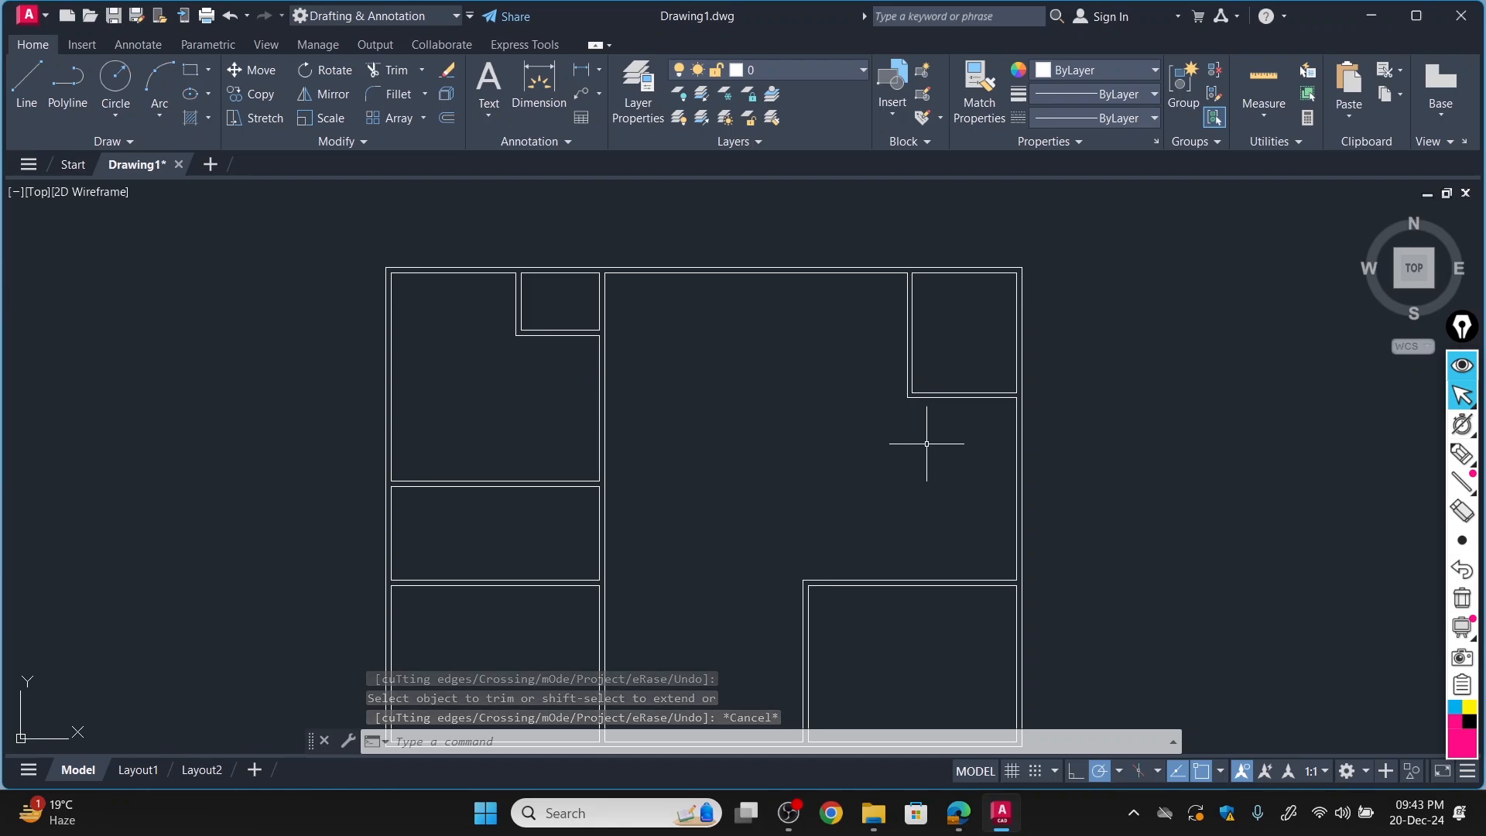
Create a new layer named Door and set its color to red.
scroll(926, 443, "down", 2)
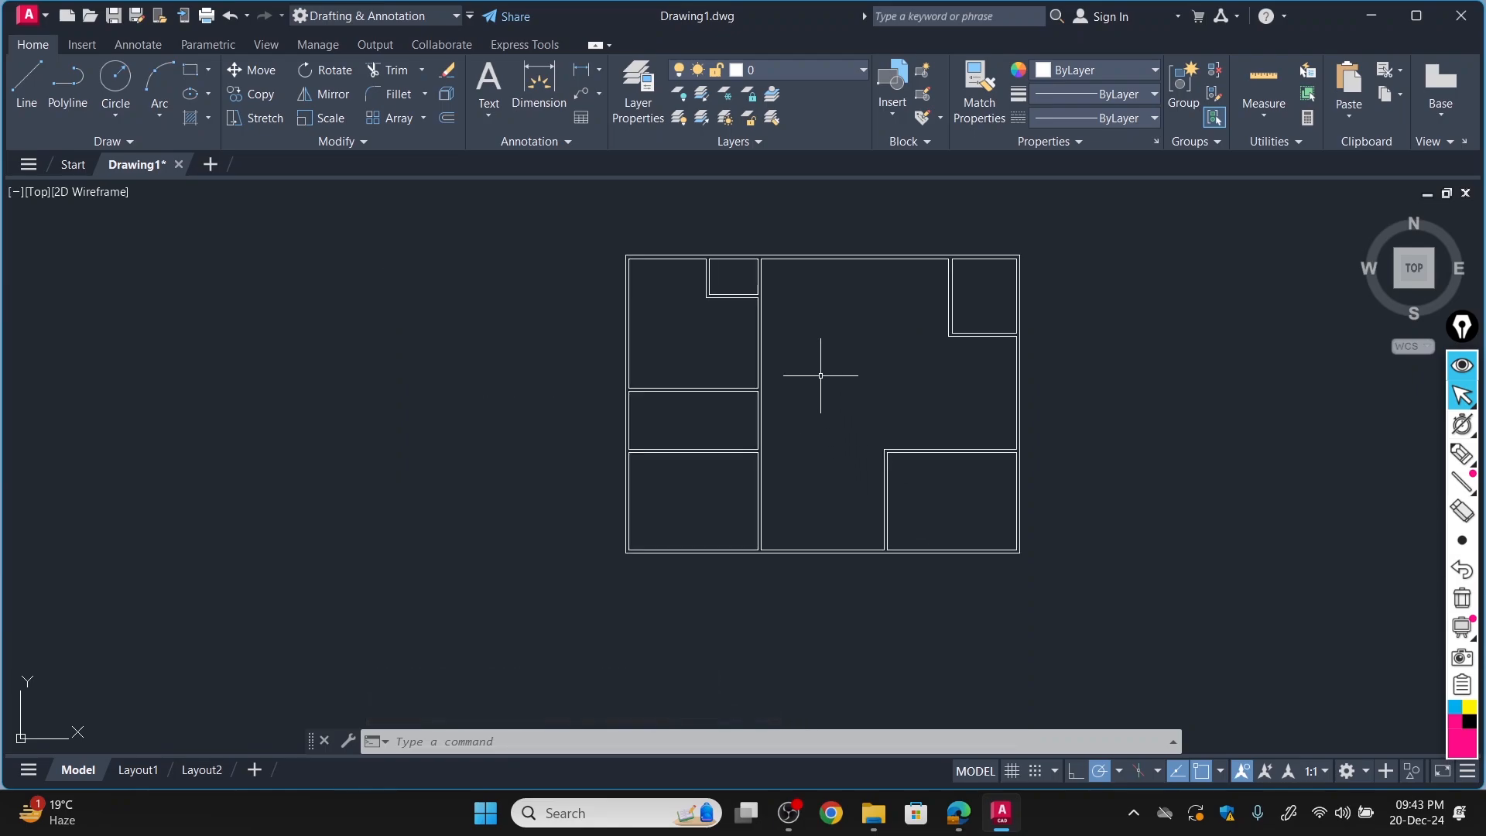
left_click(189, 70)
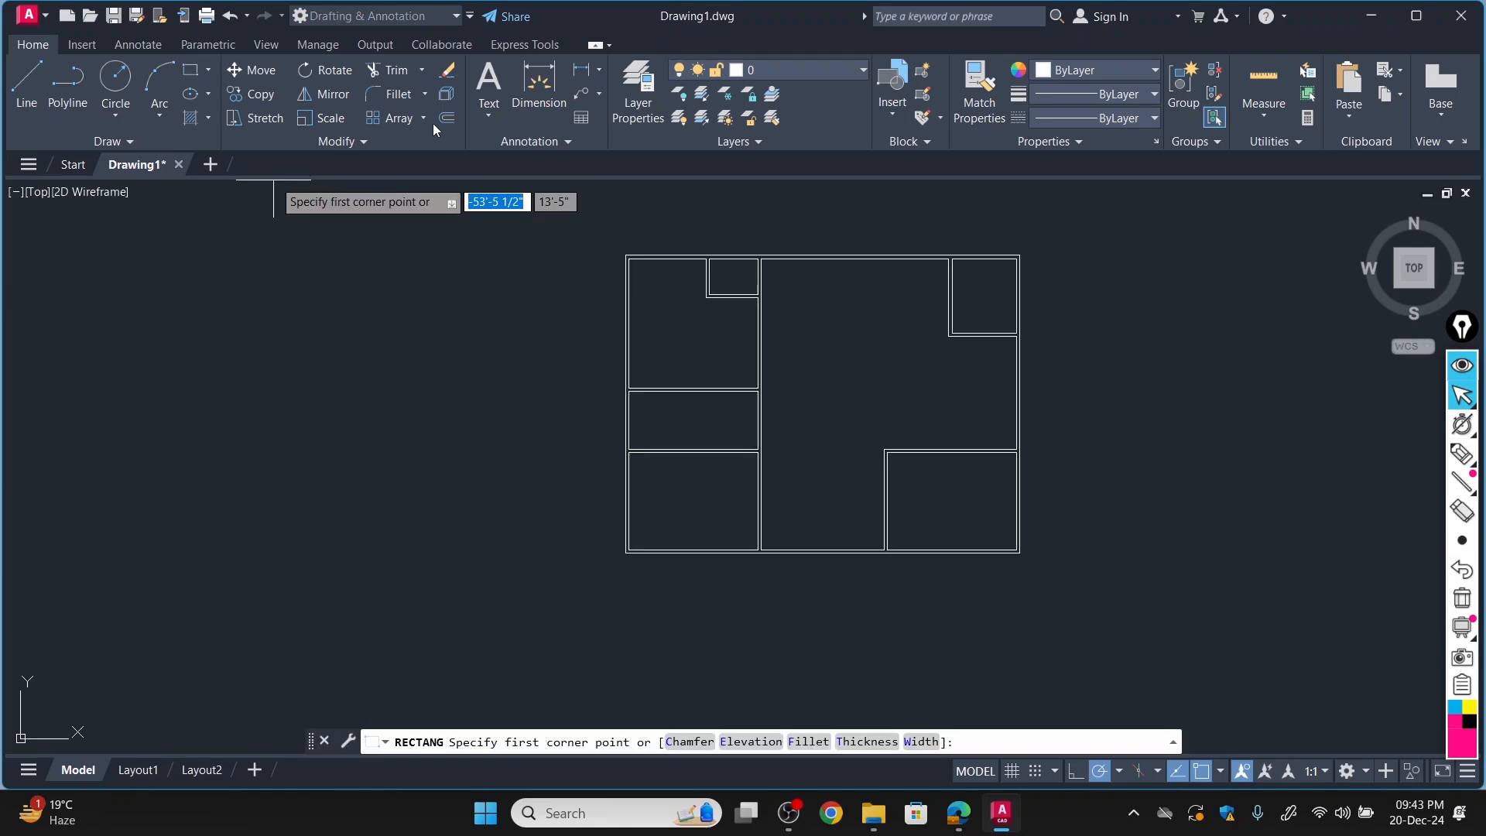
left_click(648, 89)
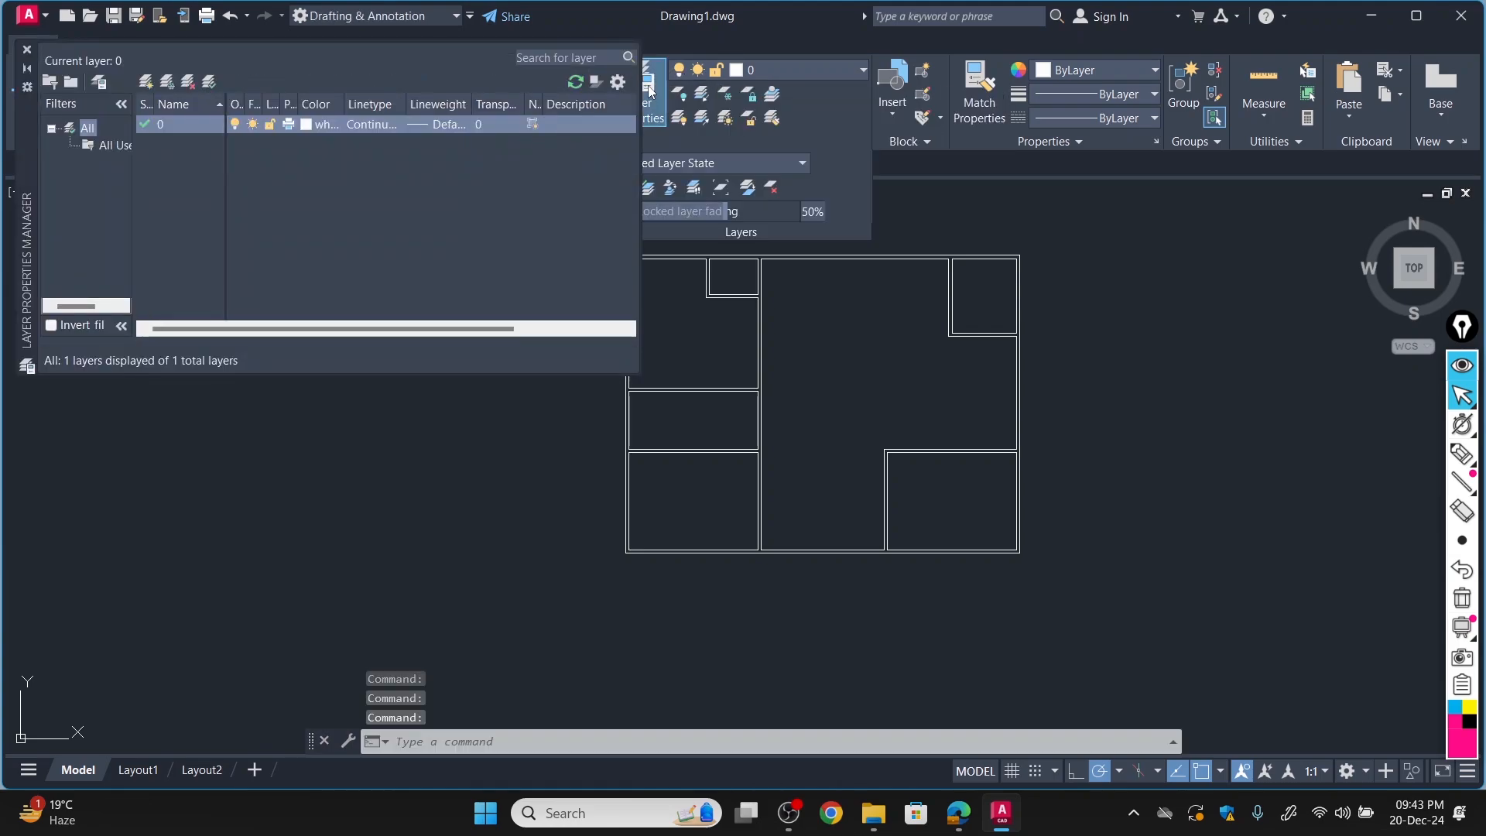
left_click(150, 80)
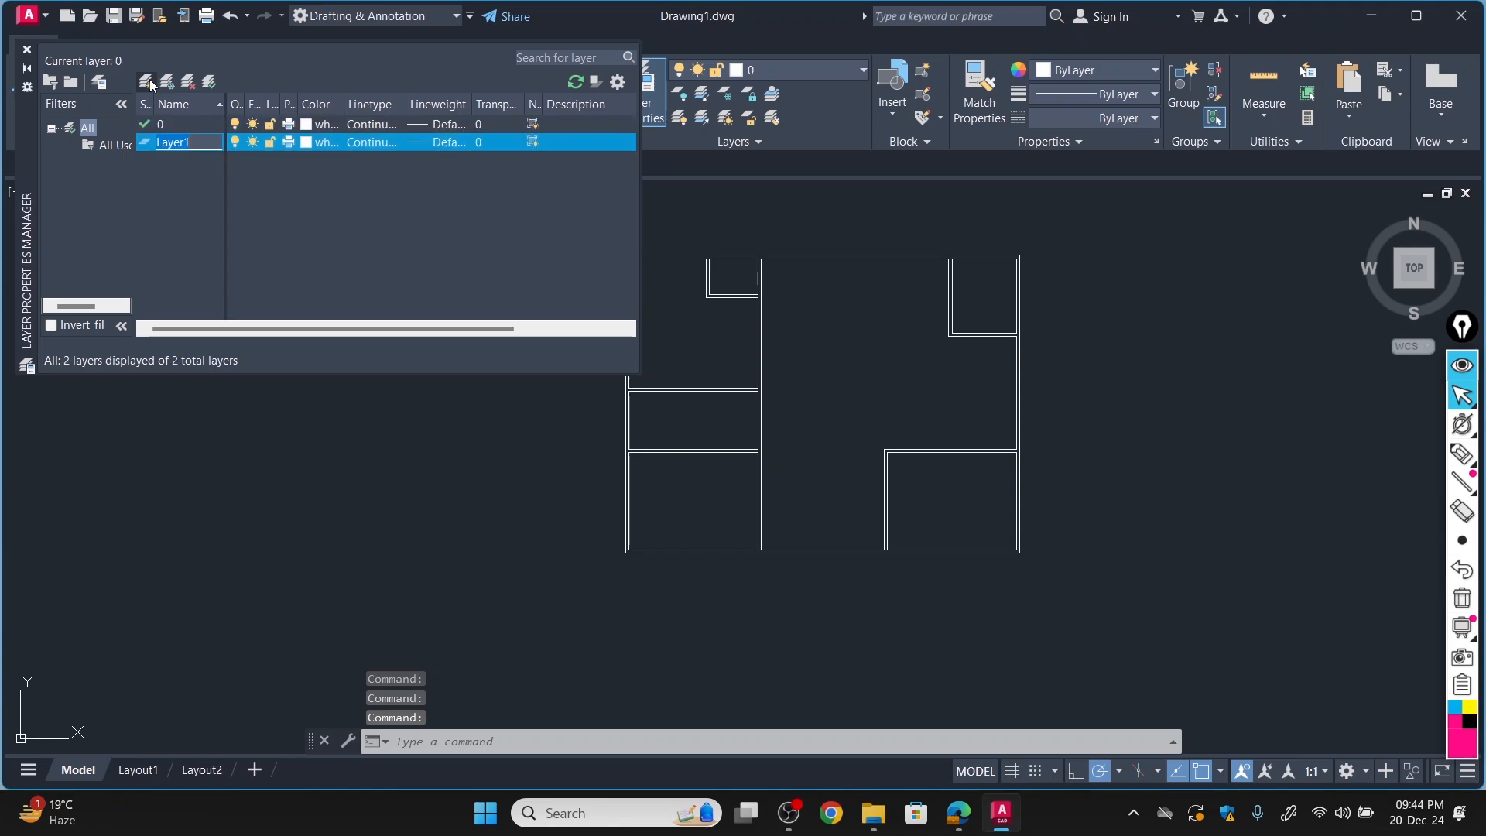
type("Door")
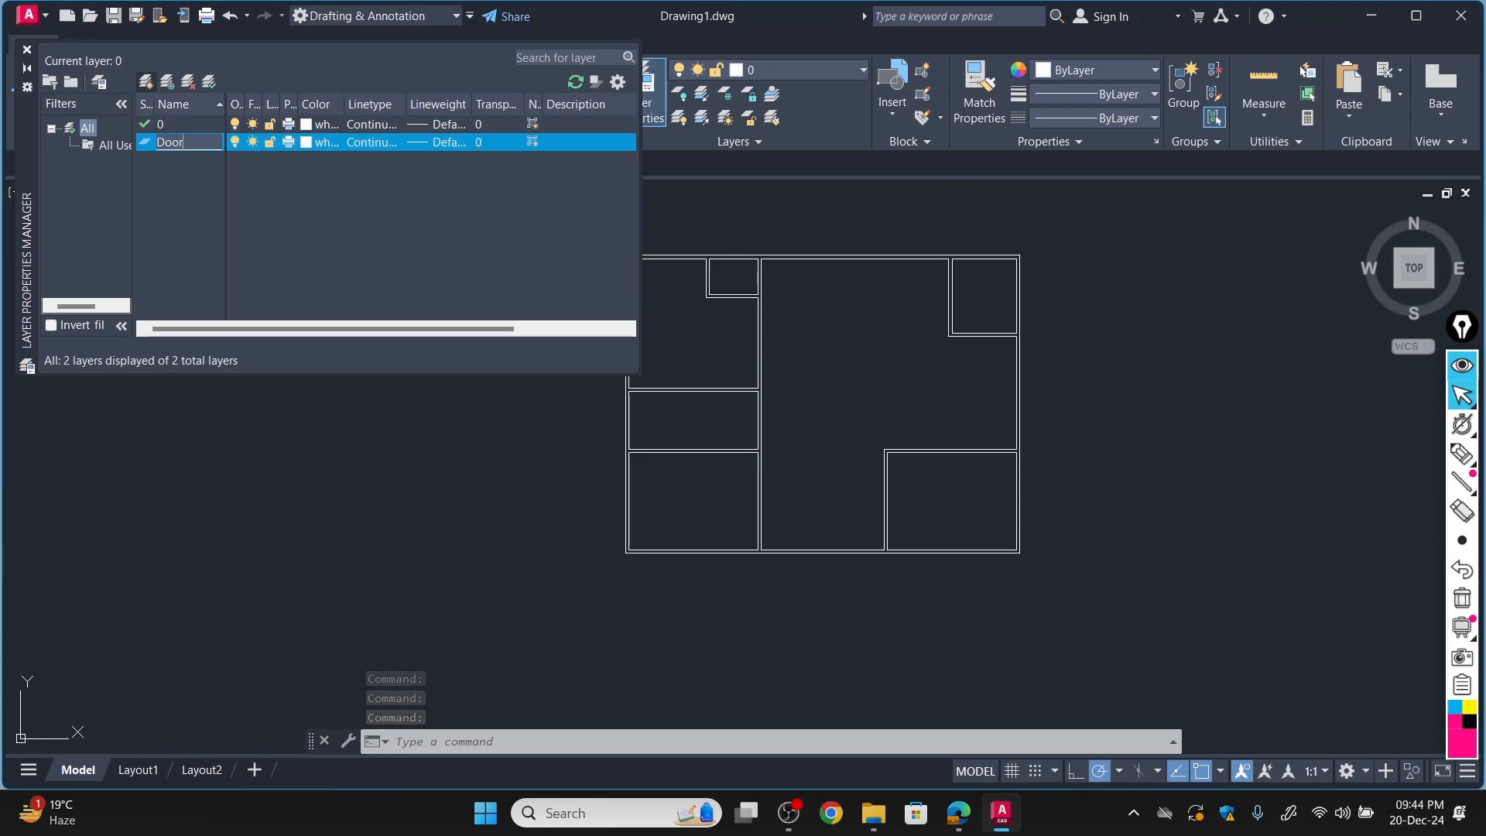
left_click(318, 142)
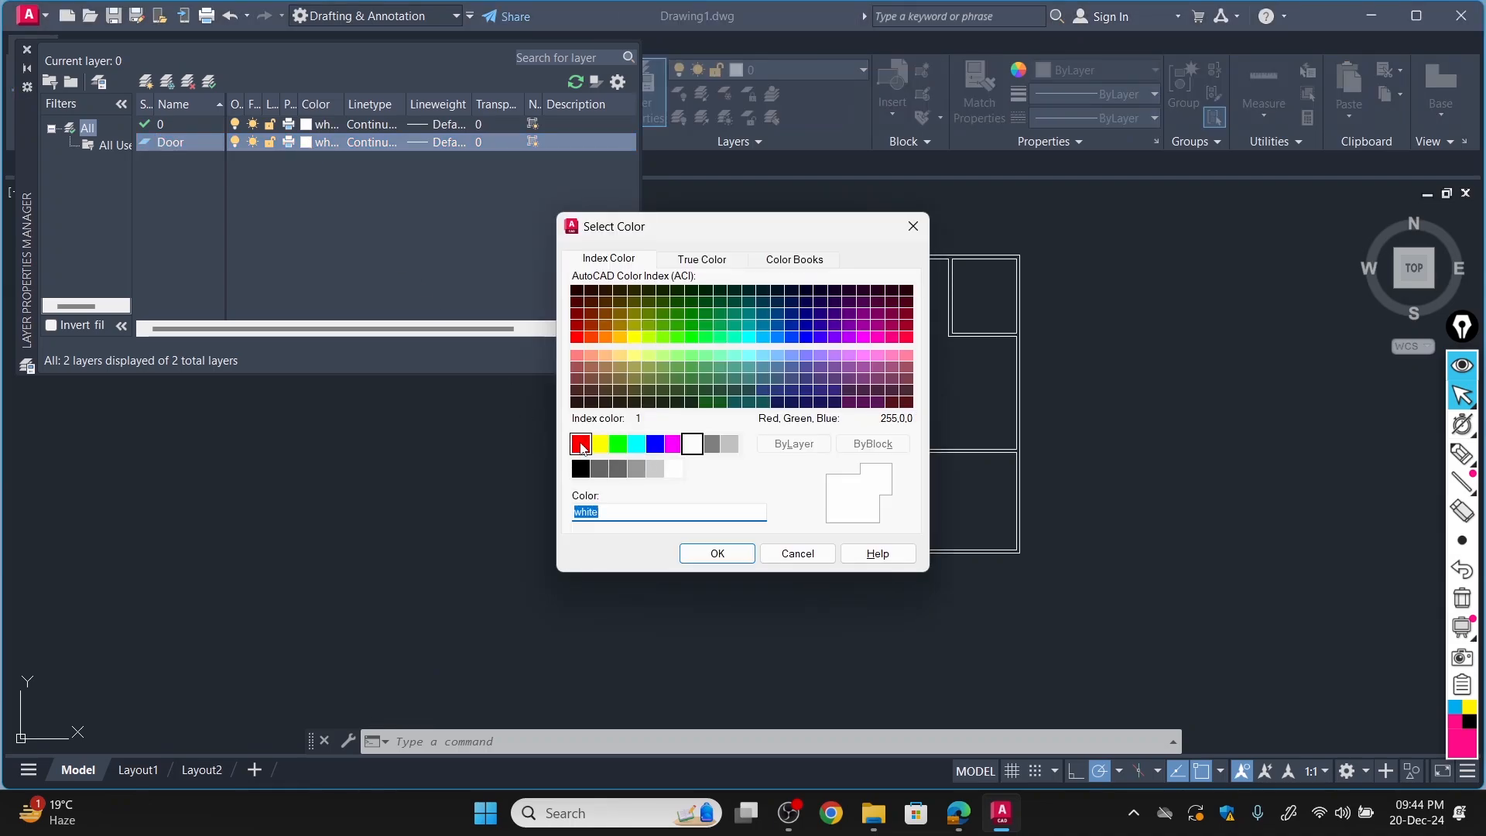
left_click(581, 443)
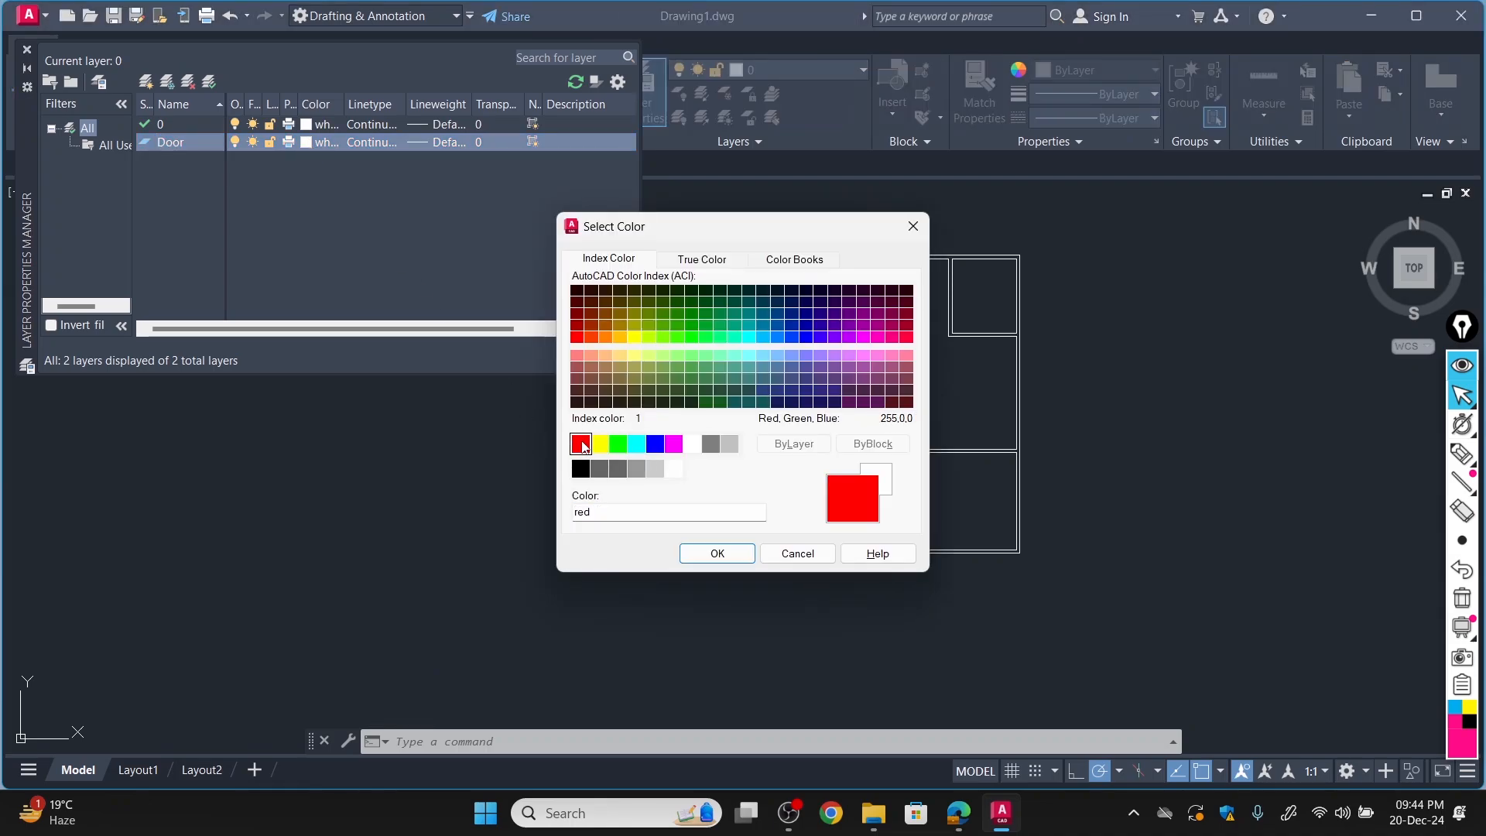
left_click(717, 553)
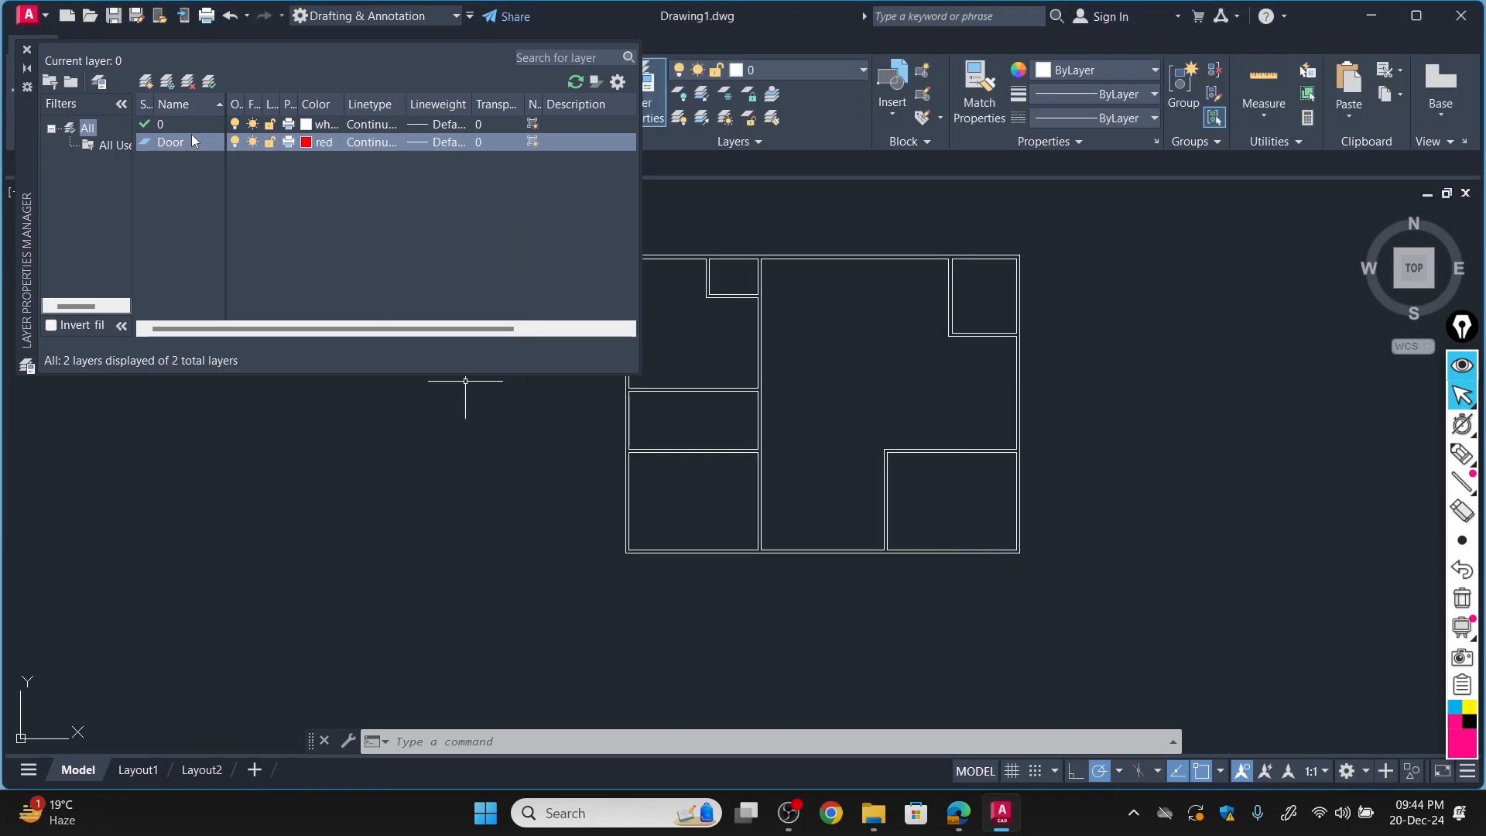
Add a layer named Window and set its color to green.
left_click(146, 84)
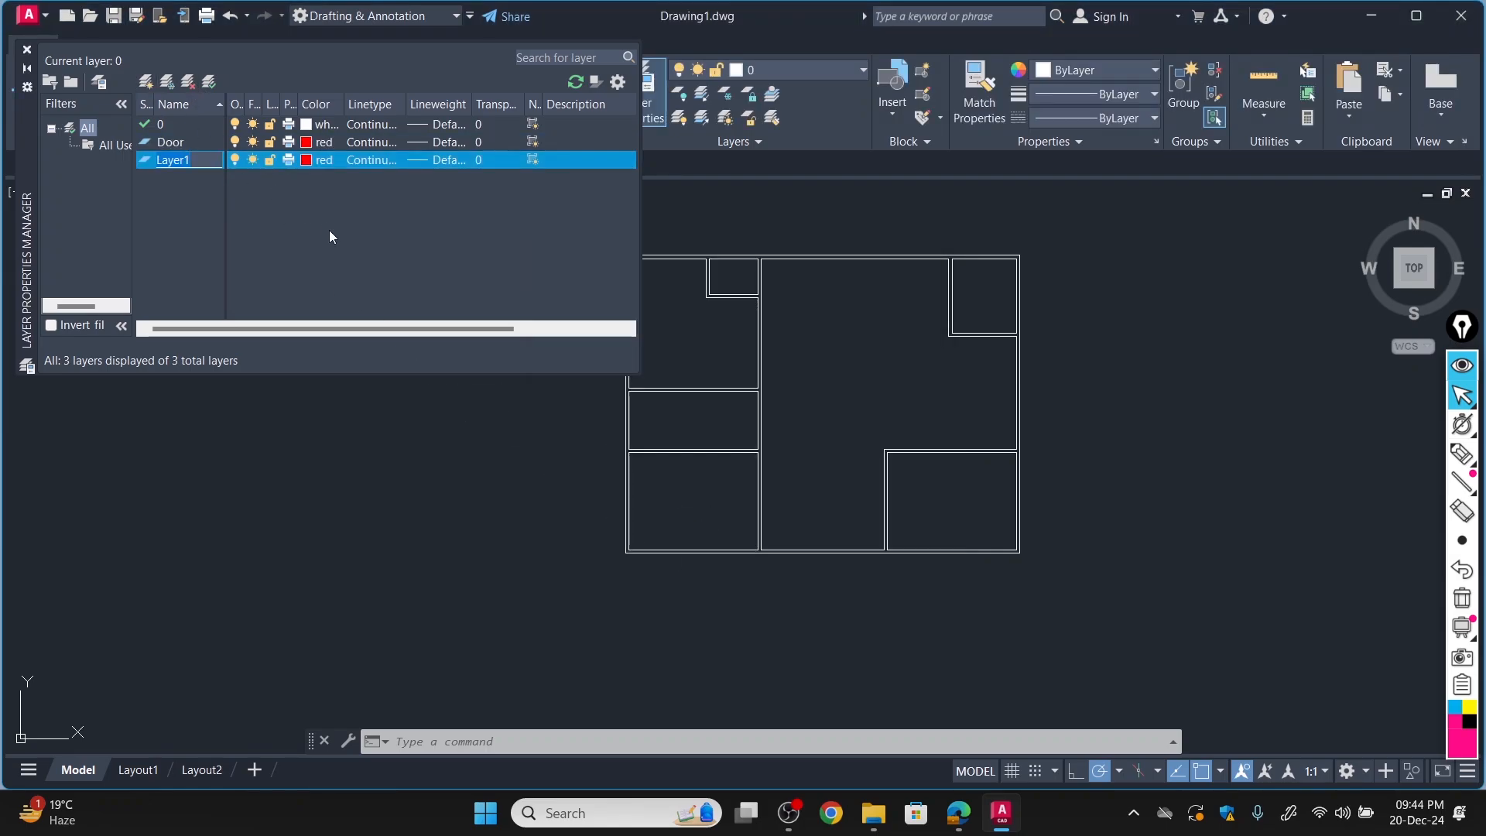
key("BackSpace")
type("W")
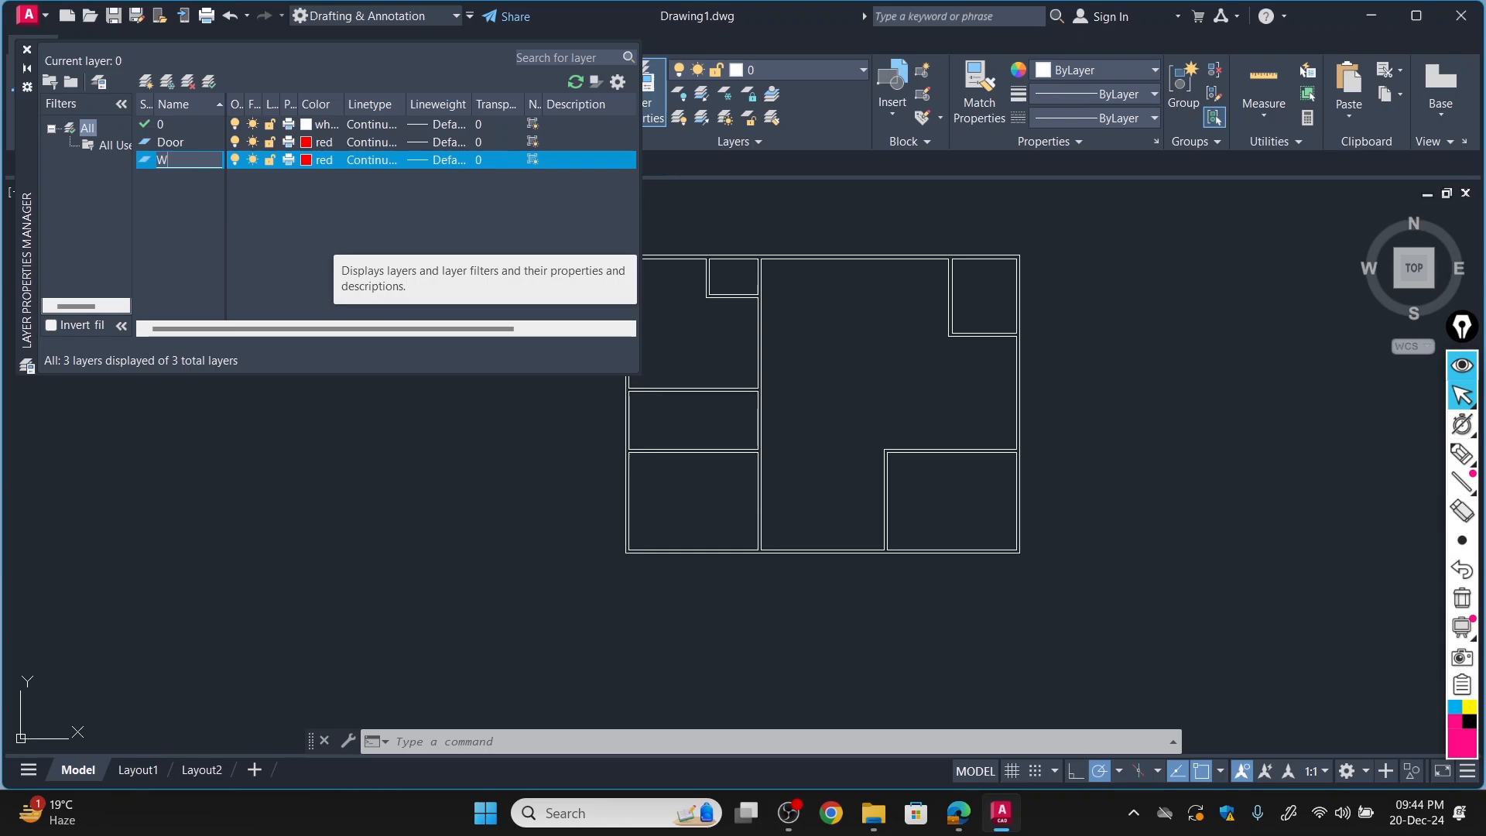
type("indow")
left_click(307, 159)
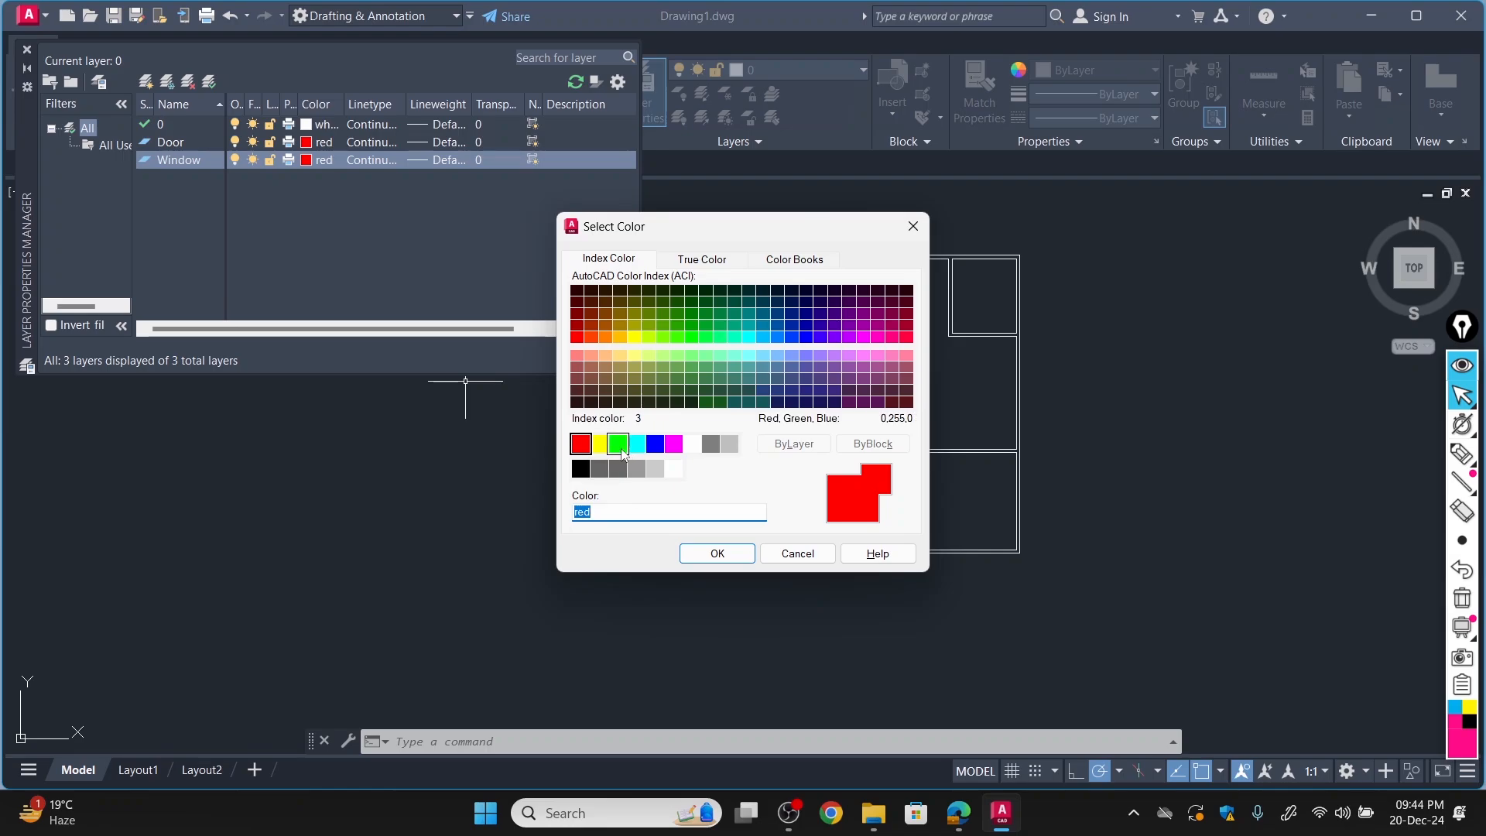
left_click(619, 444)
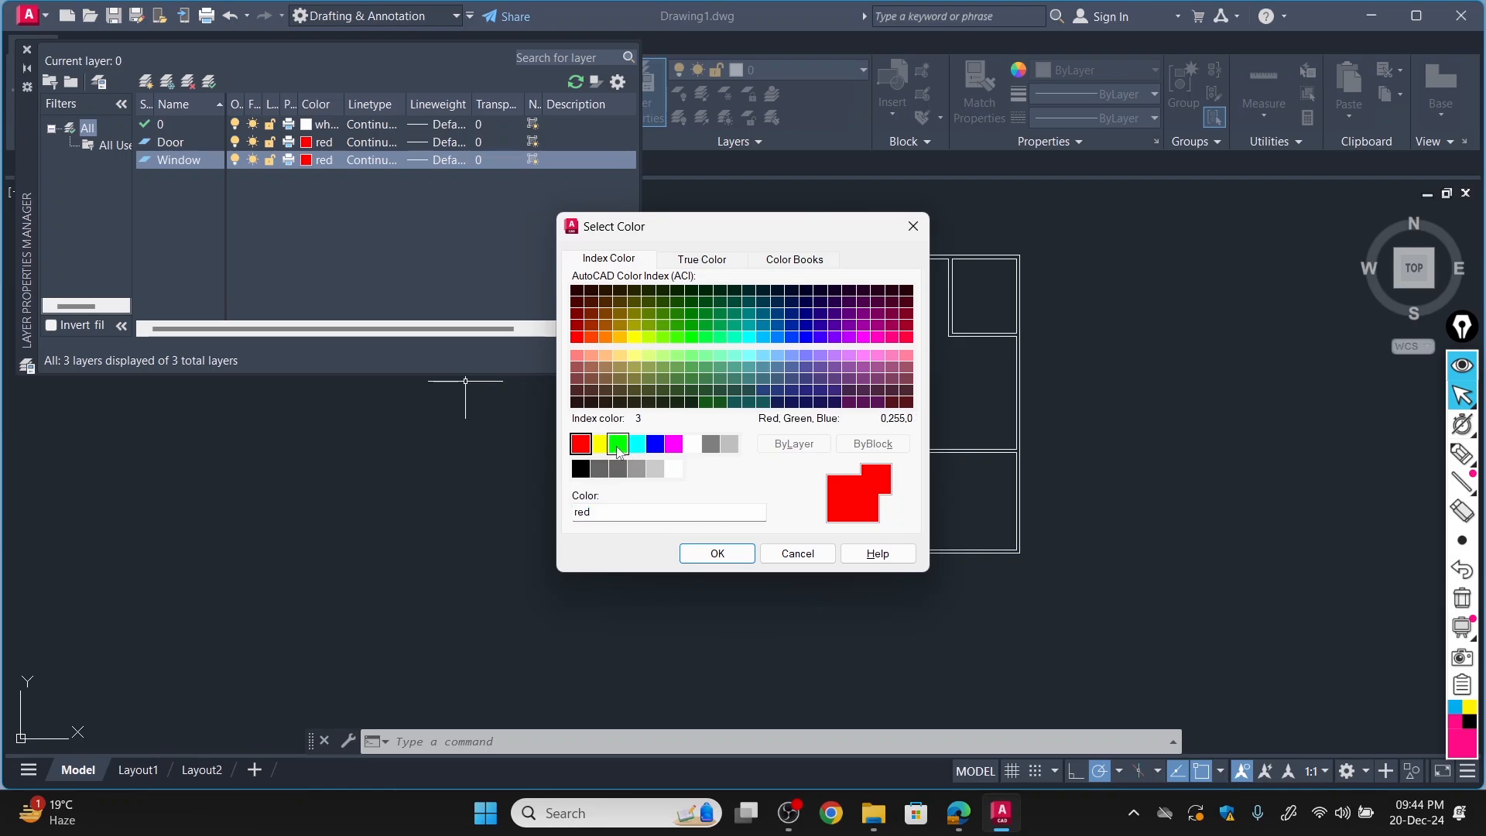
left_click(717, 554)
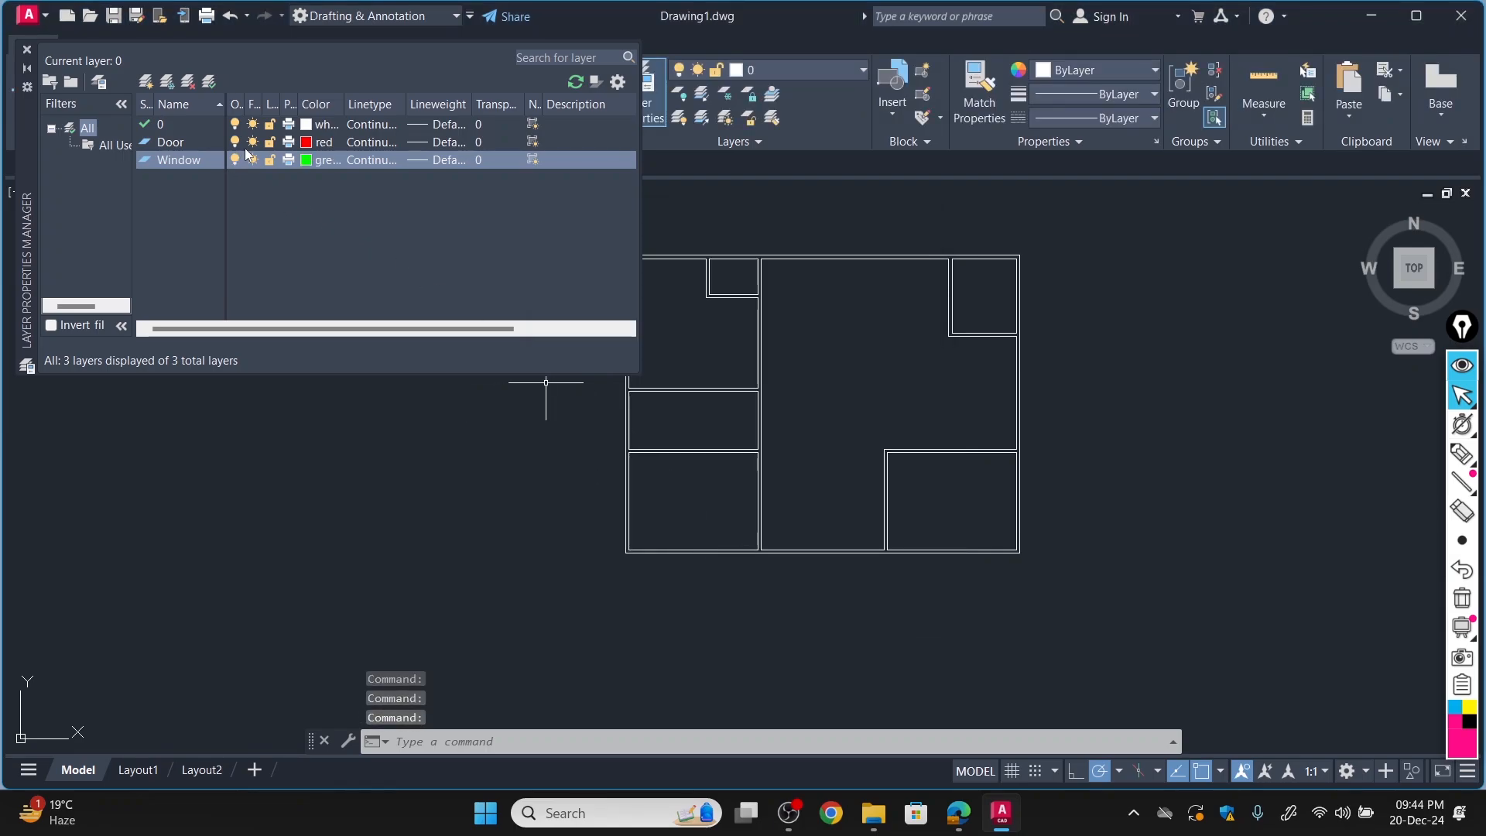
Add a layer named Dim and set its color to magenta.
left_click(149, 76)
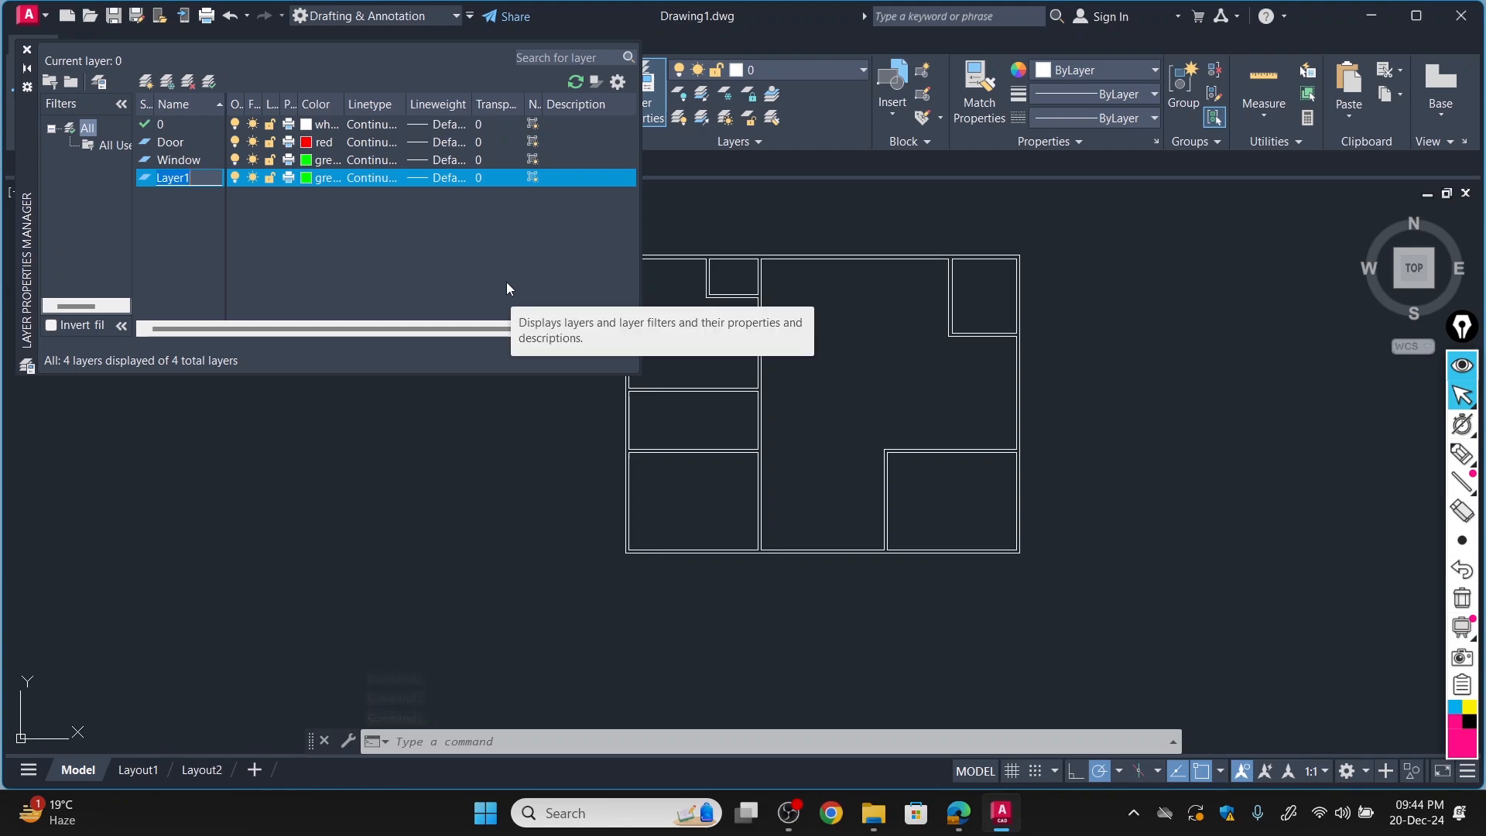
type("Dim")
left_click(308, 181)
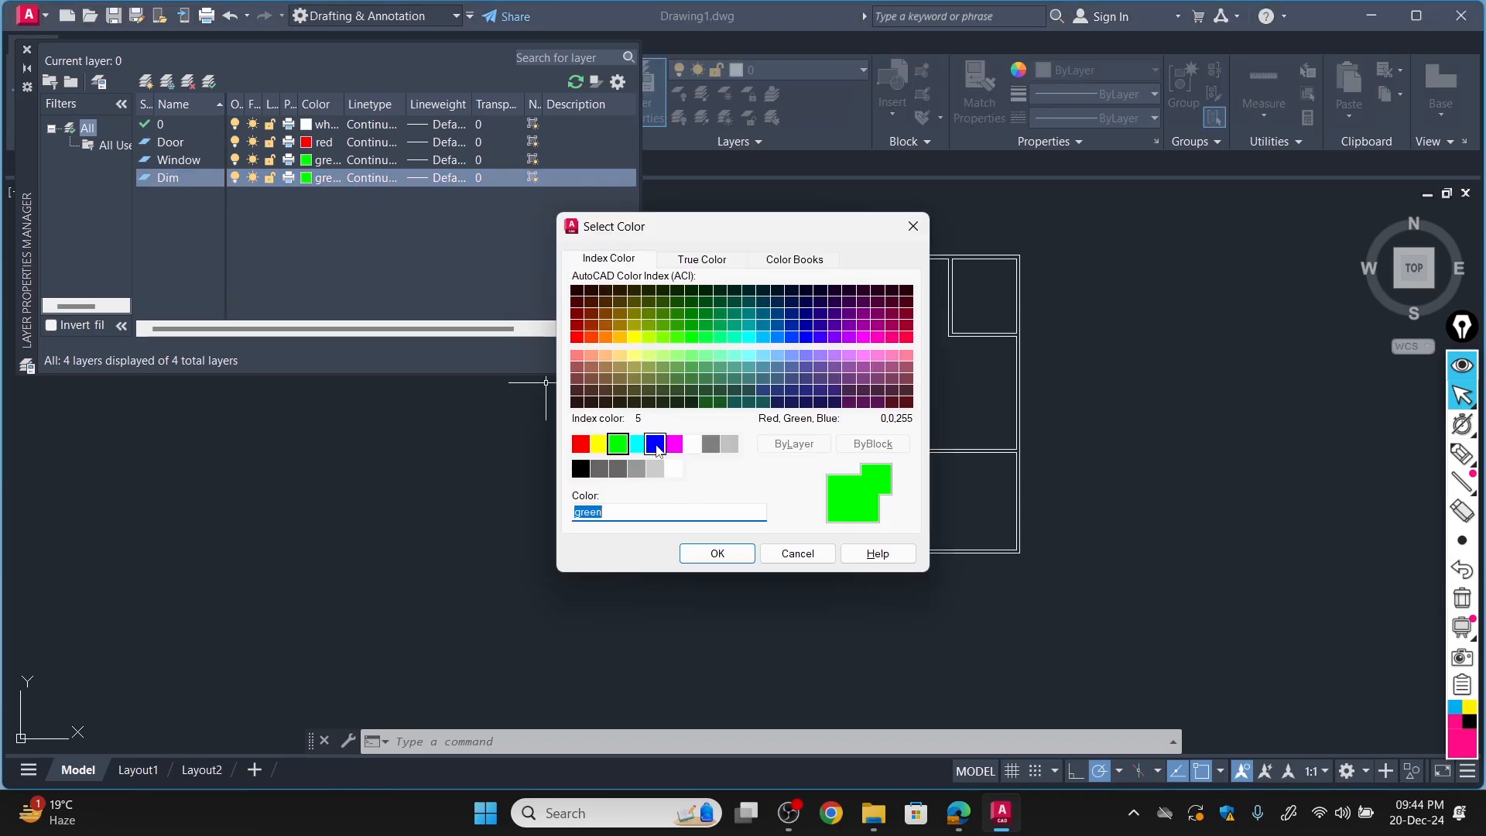
left_click(674, 444)
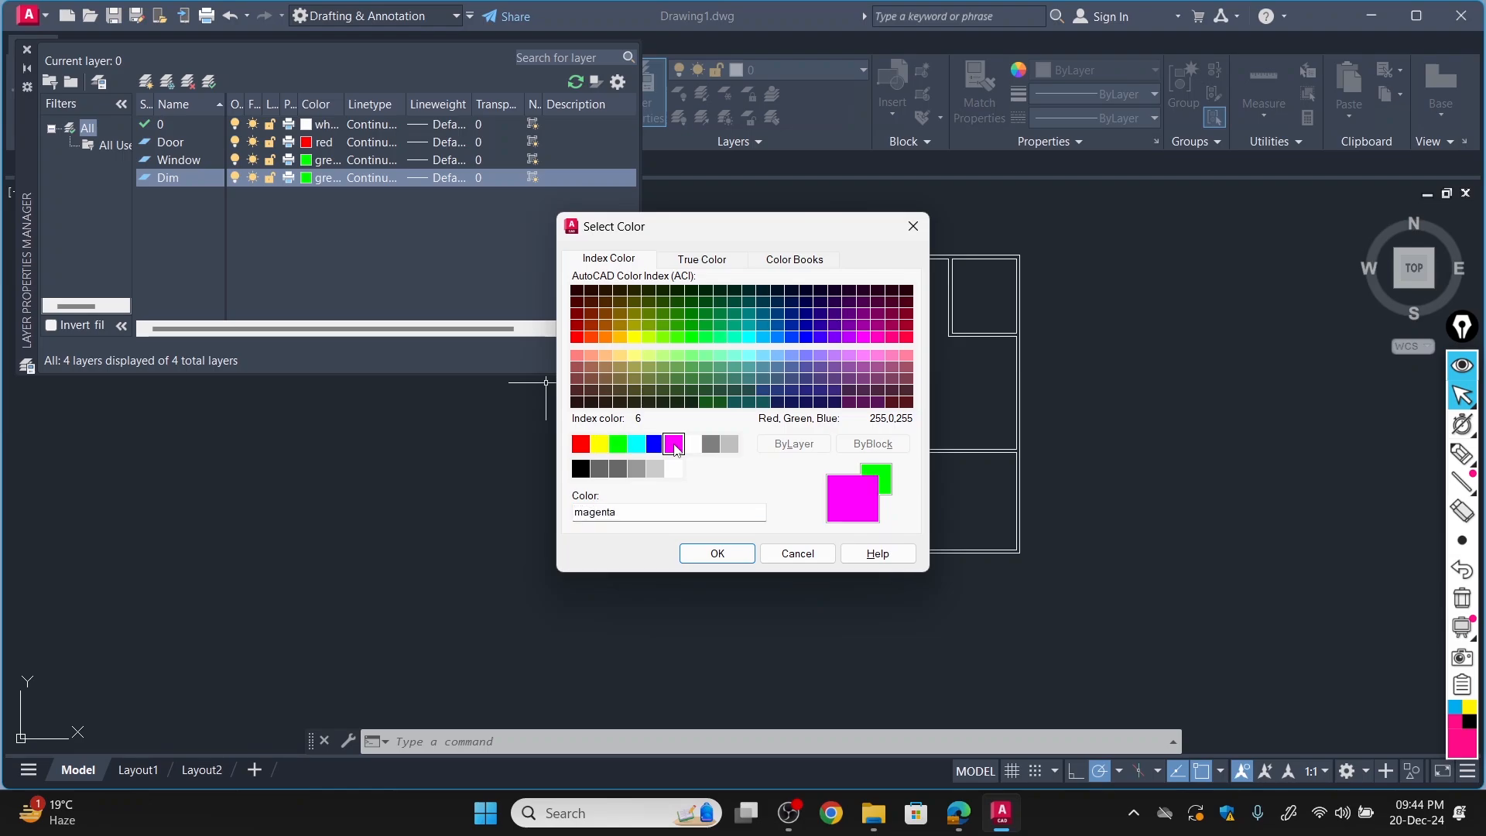
left_click(717, 554)
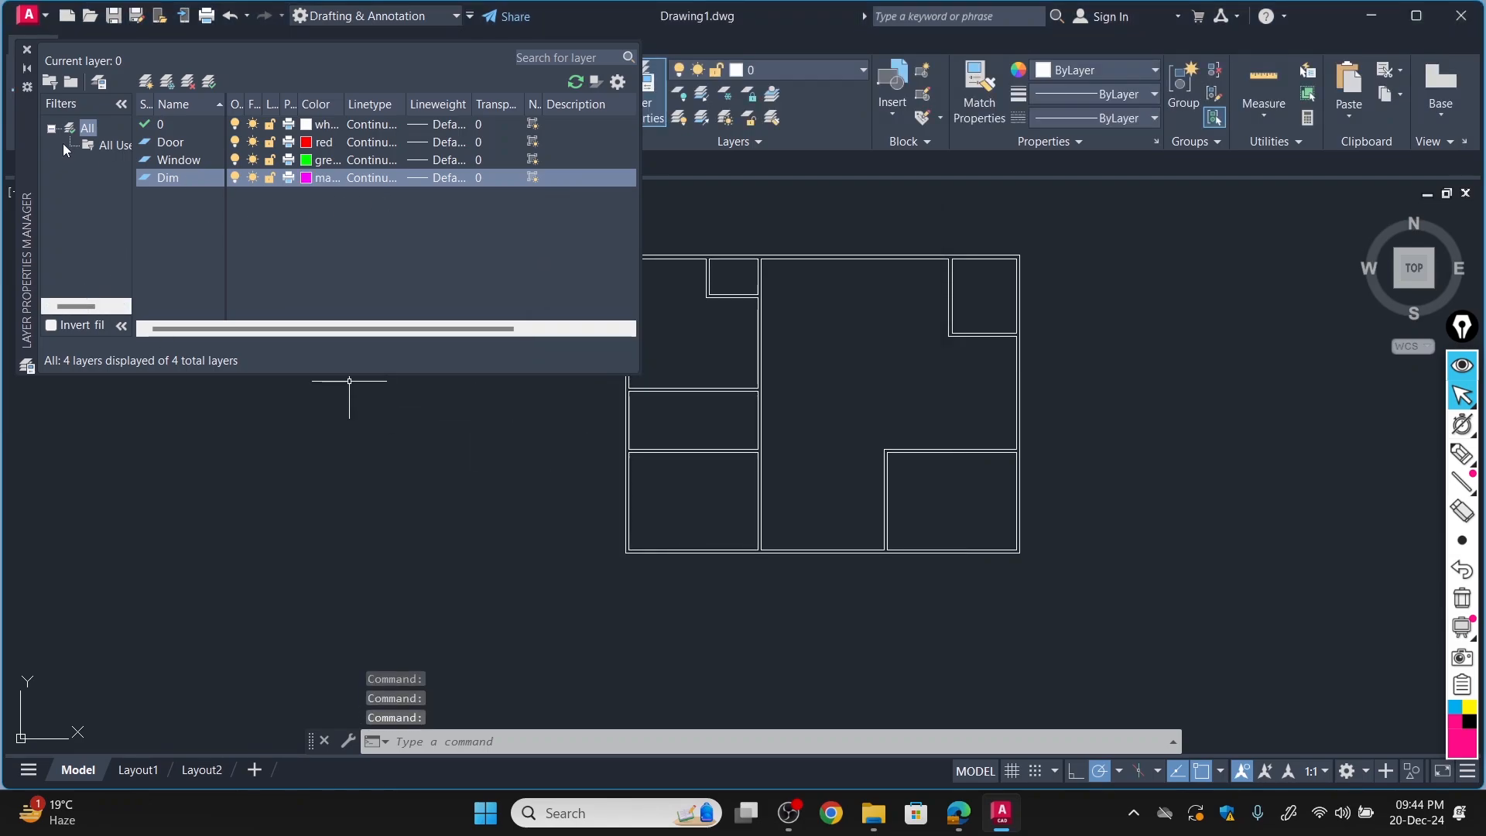
Add a layer named Text and set its color to yellow.
left_click(147, 81)
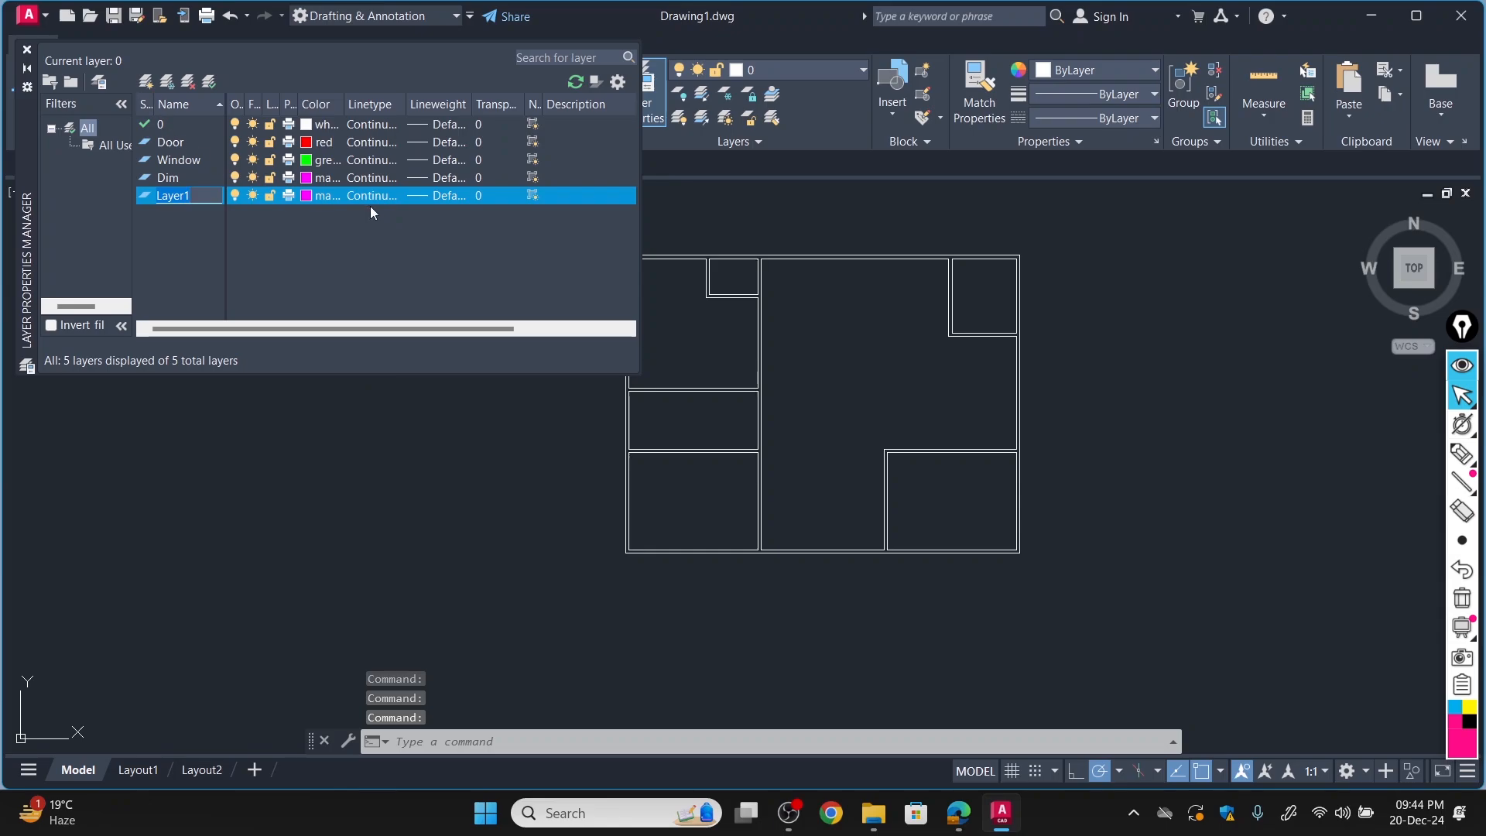
key("BackSpace")
type("Te")
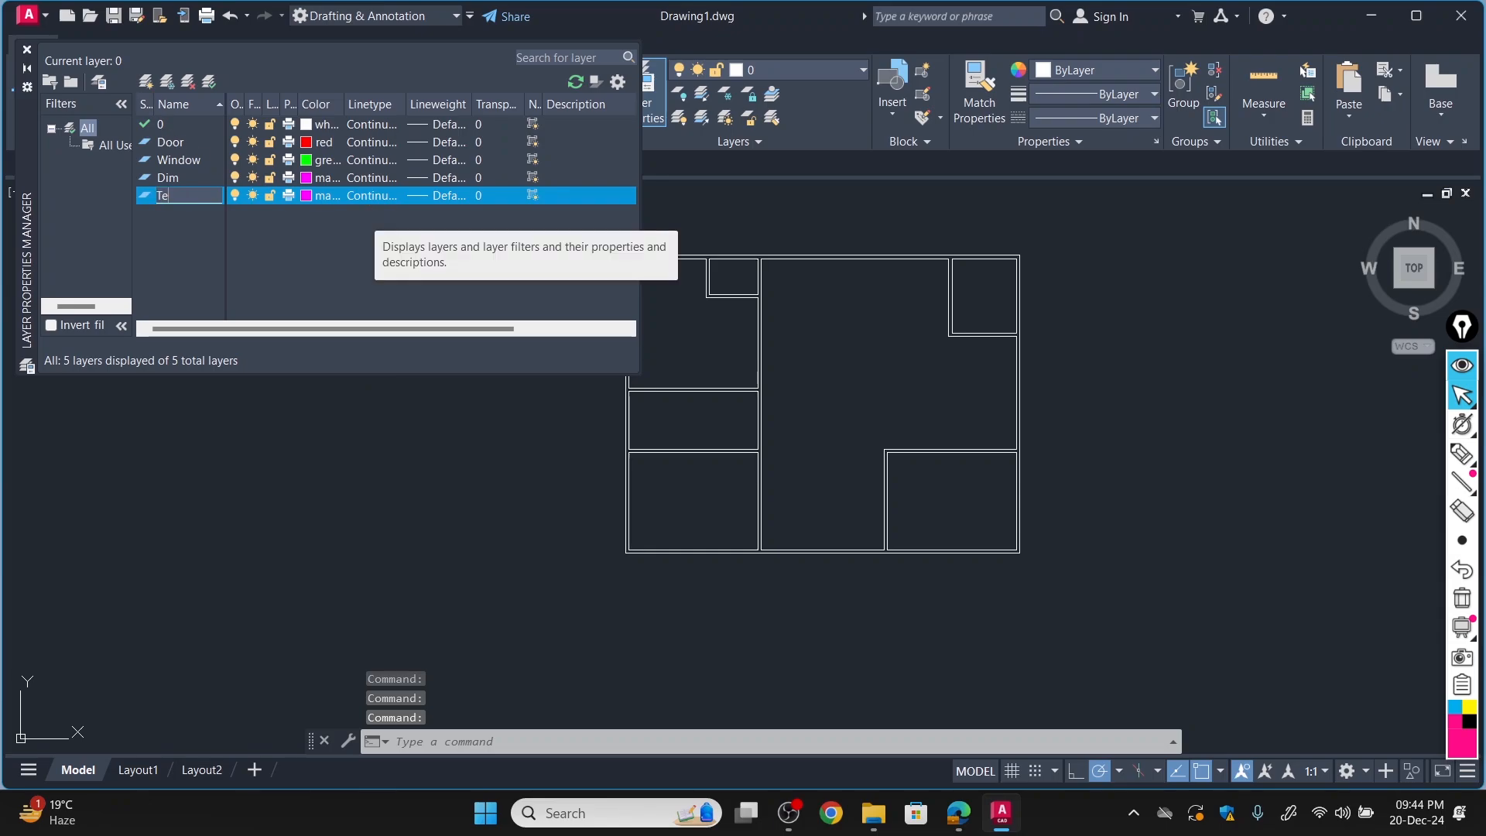
type("xt")
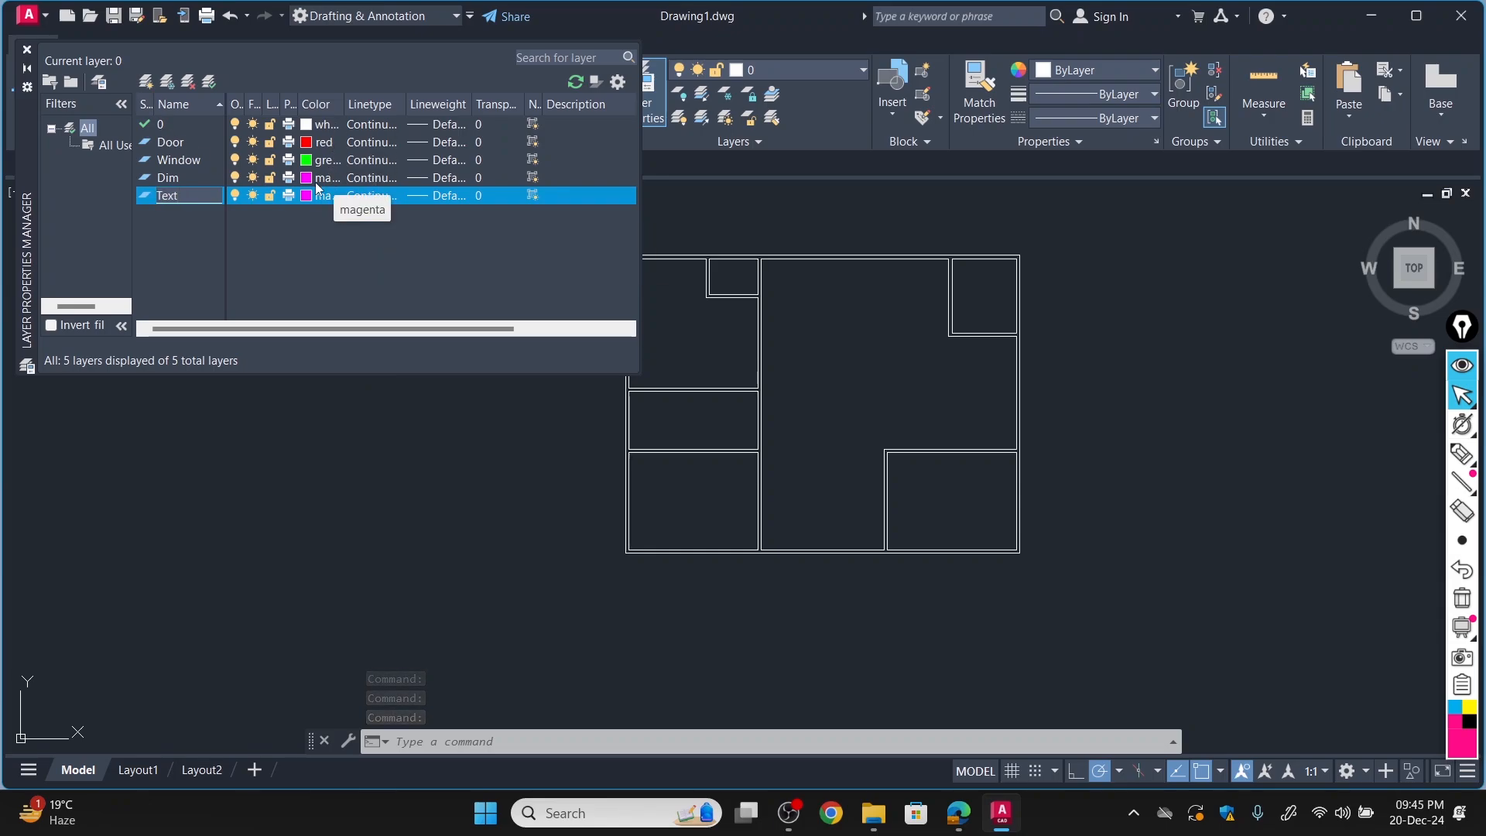
left_click(309, 196)
left_click(309, 197)
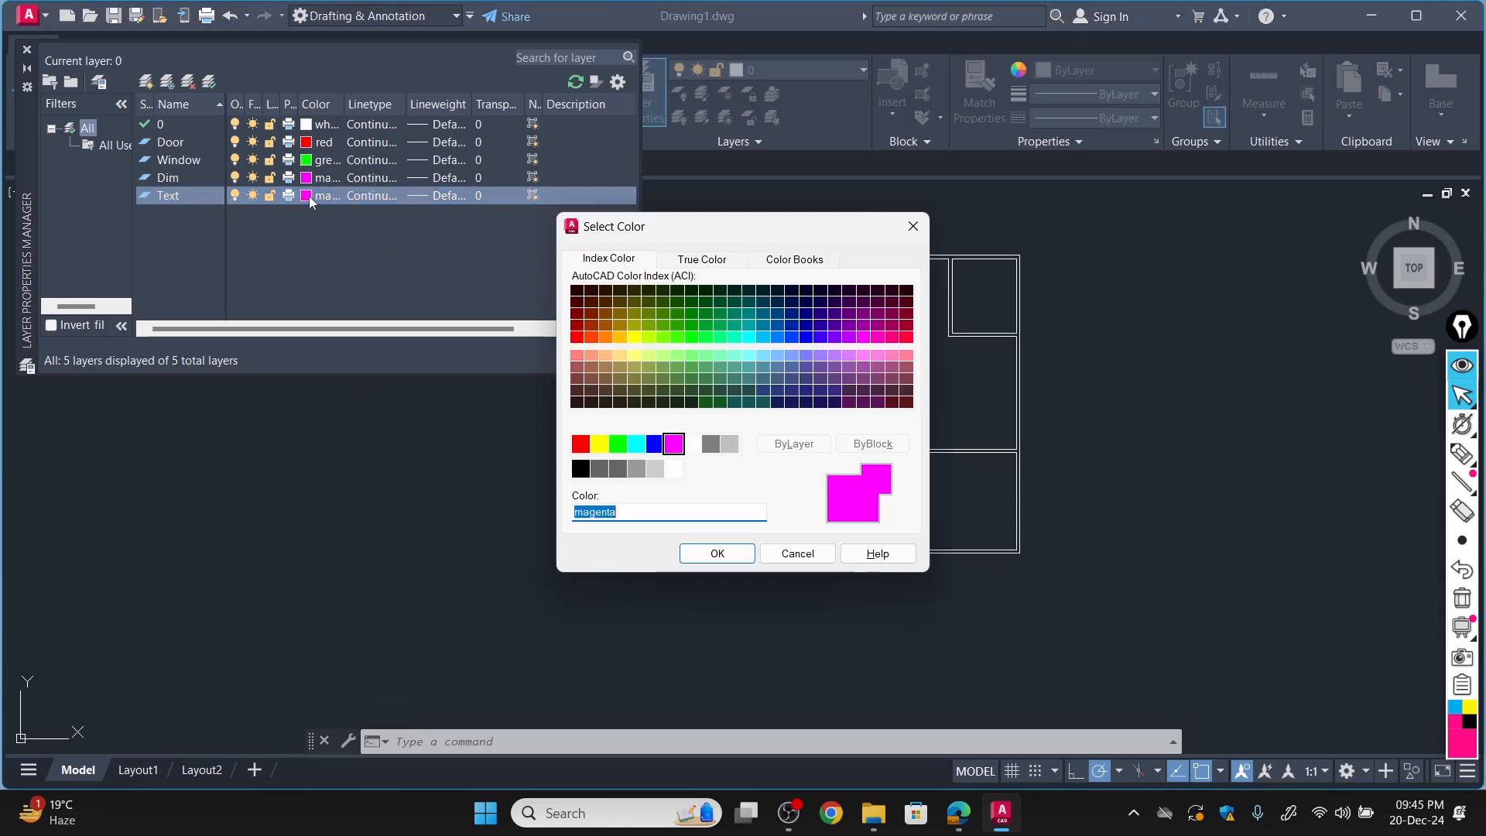
left_click(599, 445)
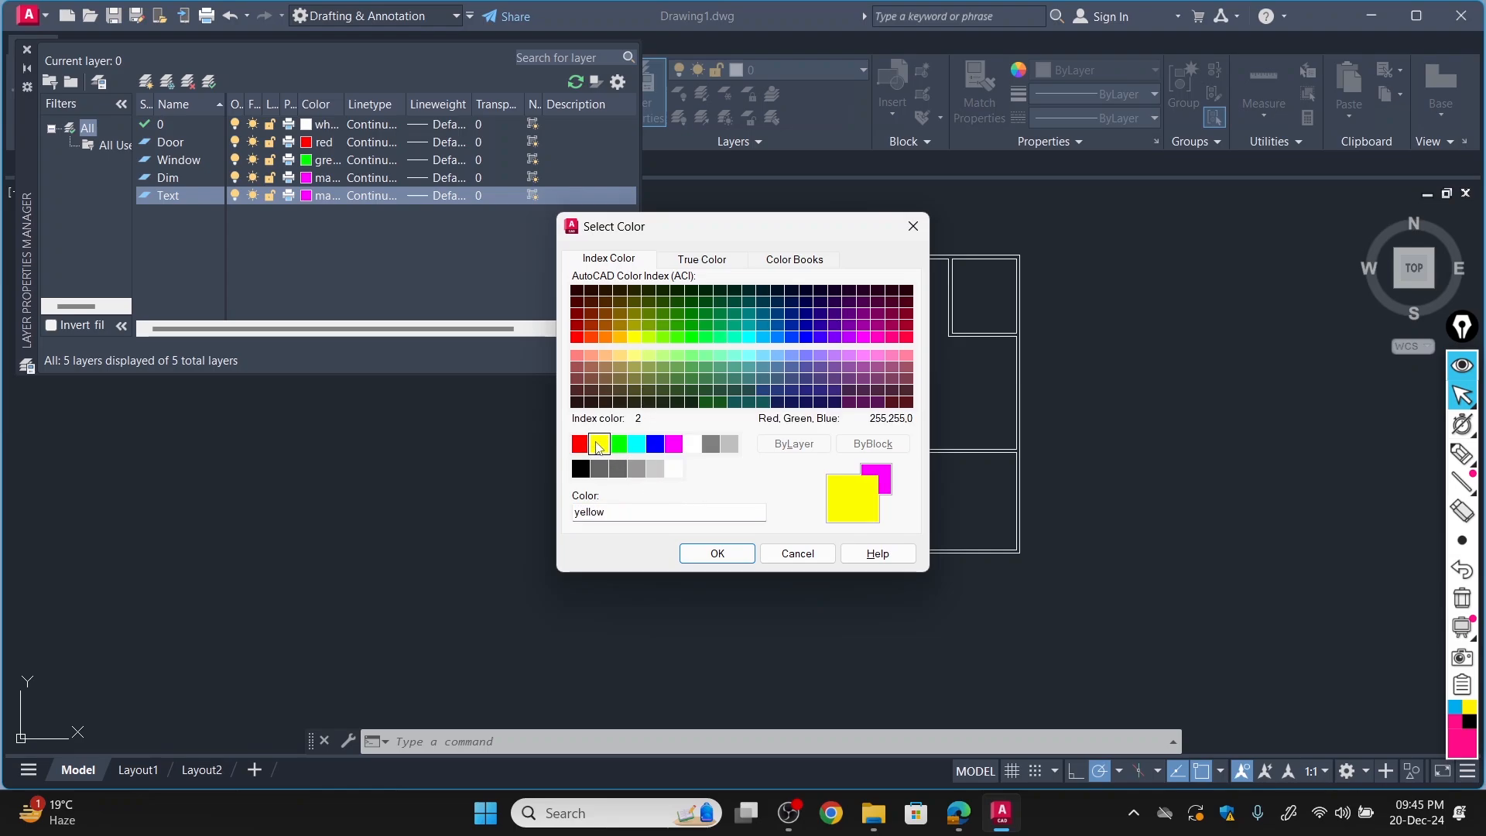
left_click(715, 554)
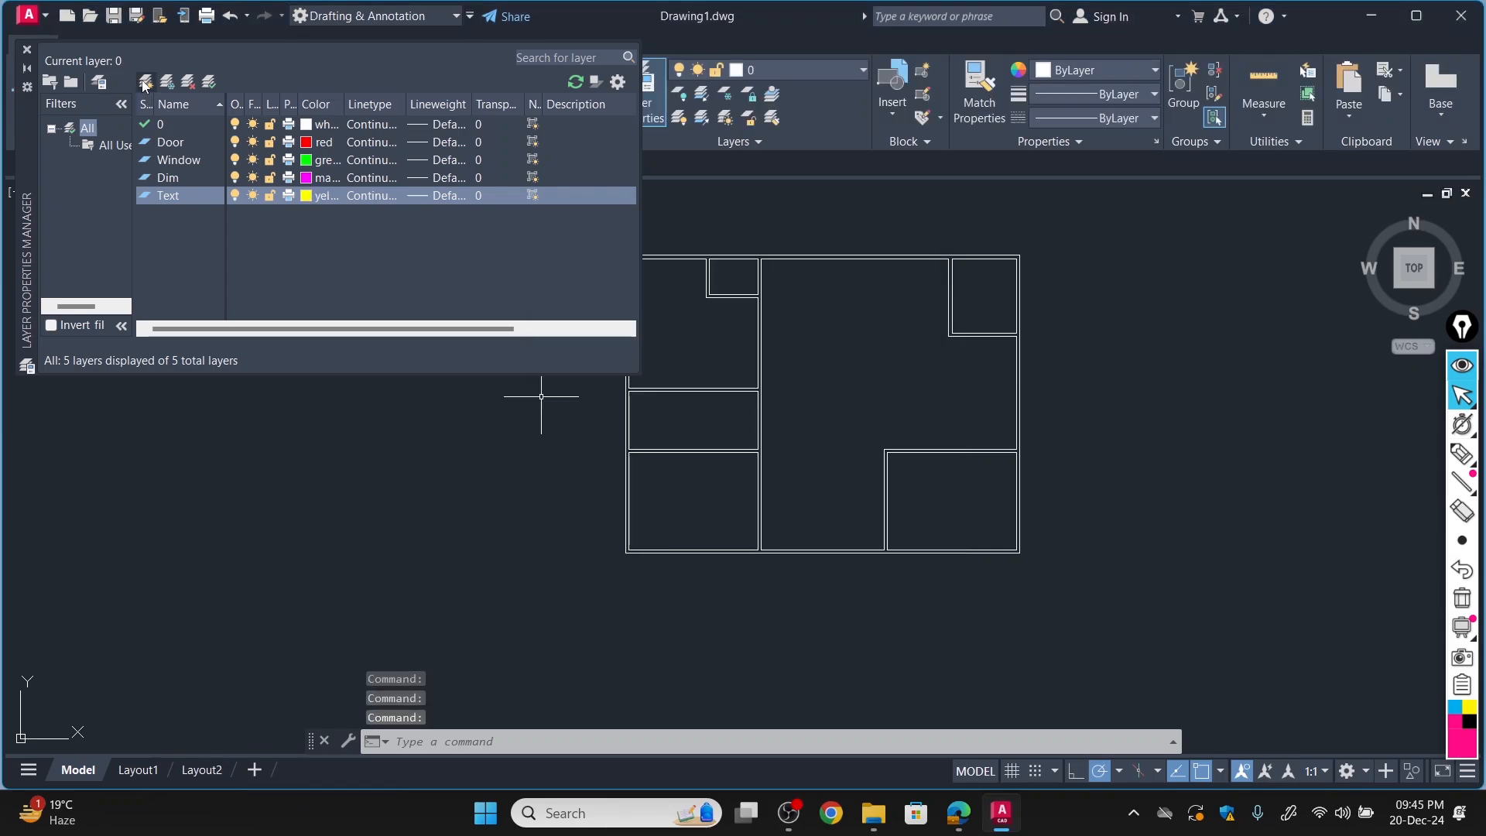
Create a layer named Hatches and set its color to cyan.
left_click(146, 82)
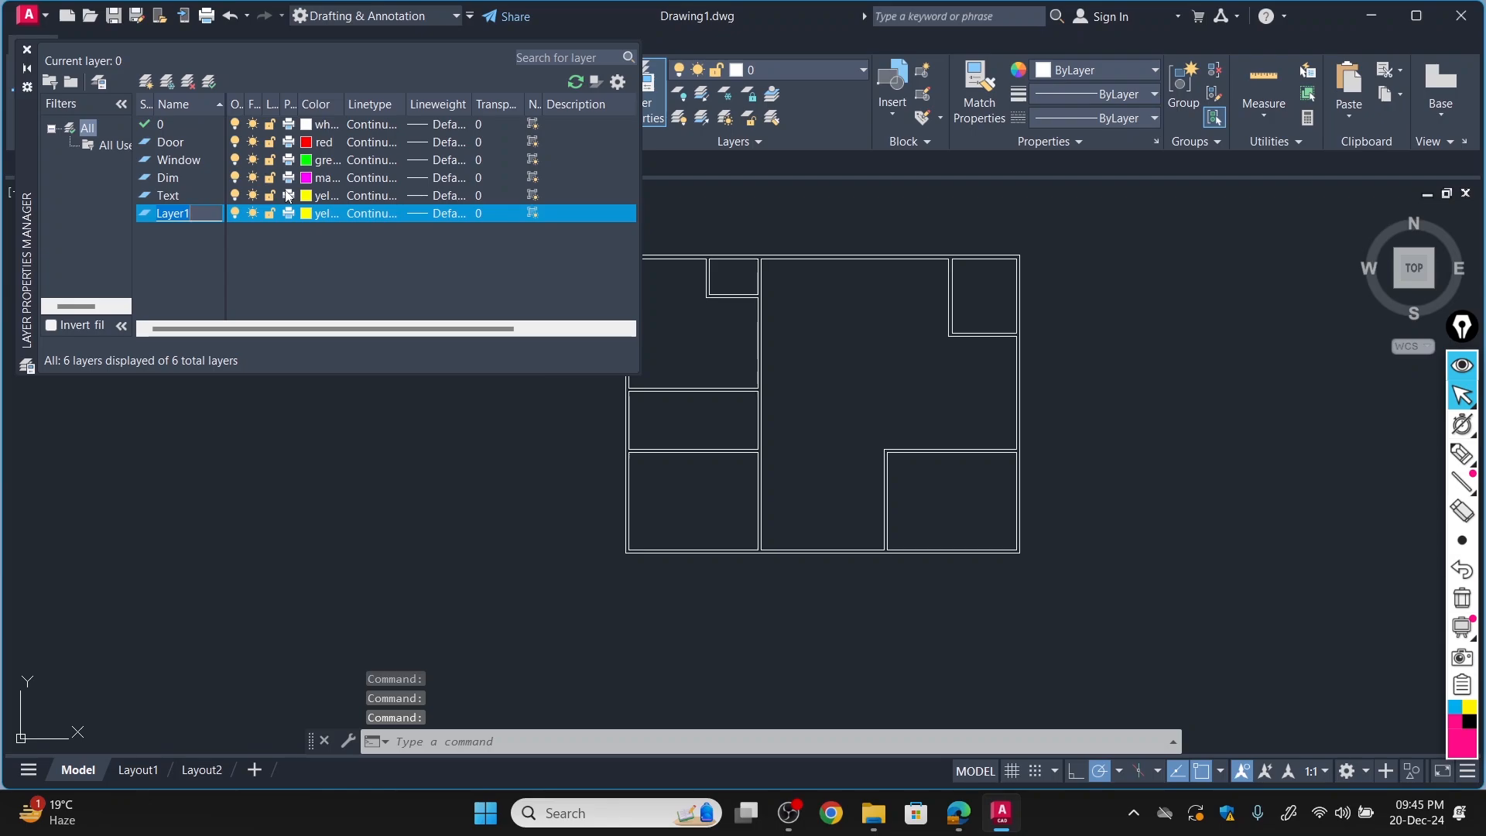
type("Hatche")
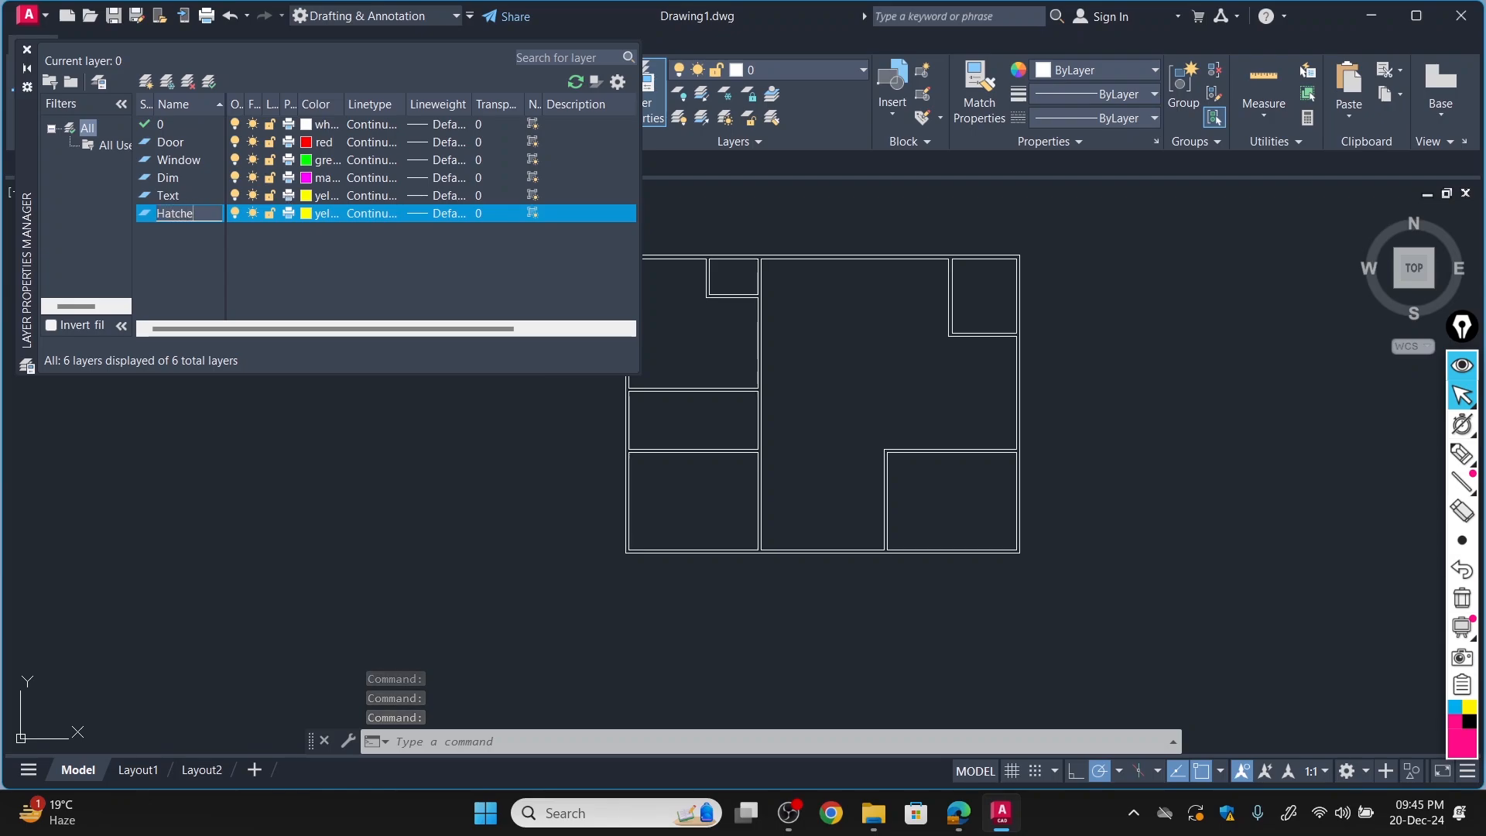
type("s")
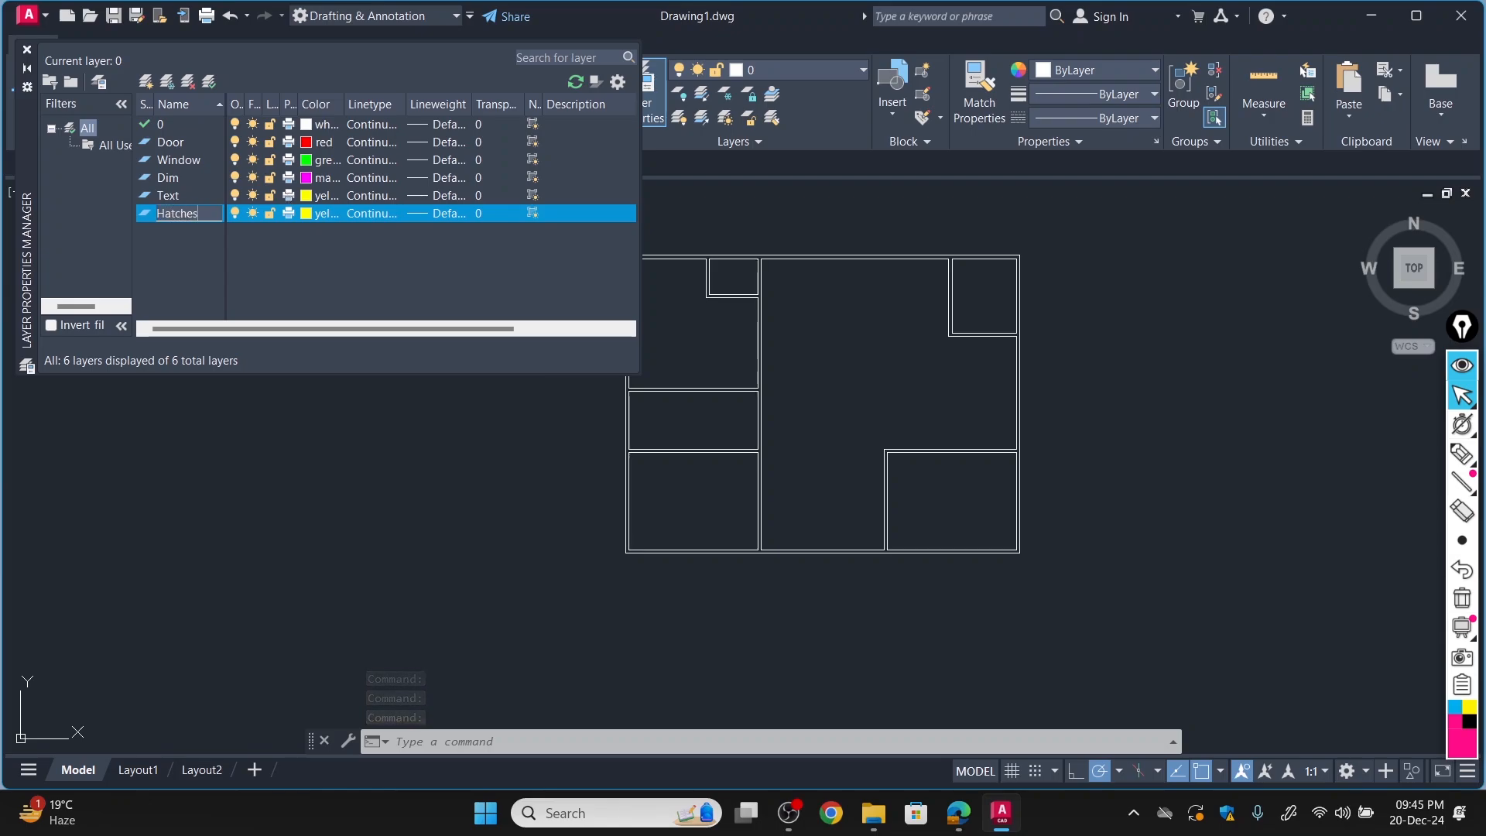
left_click(311, 215)
left_click(311, 215)
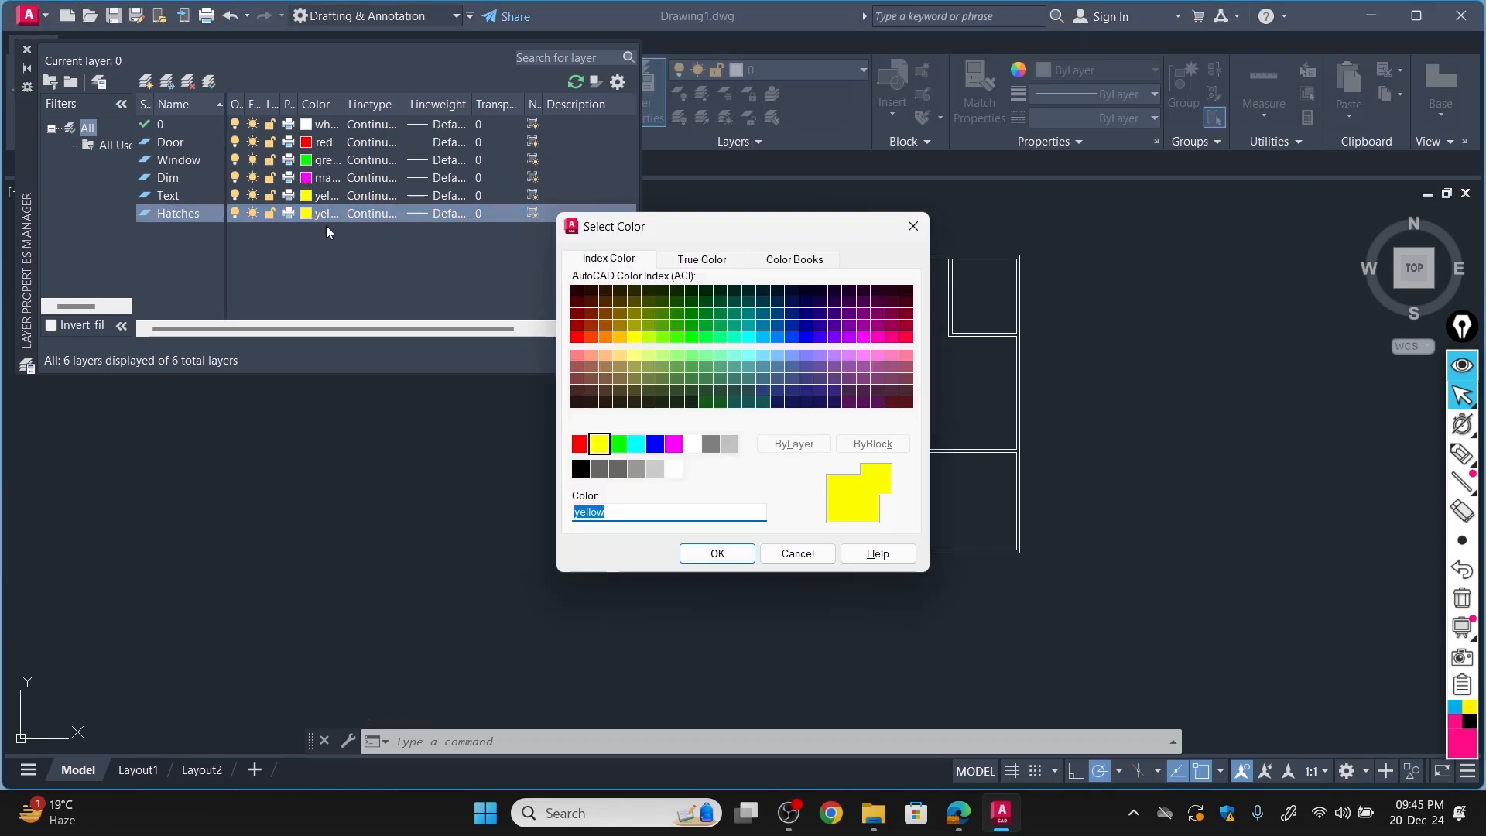
left_click(637, 445)
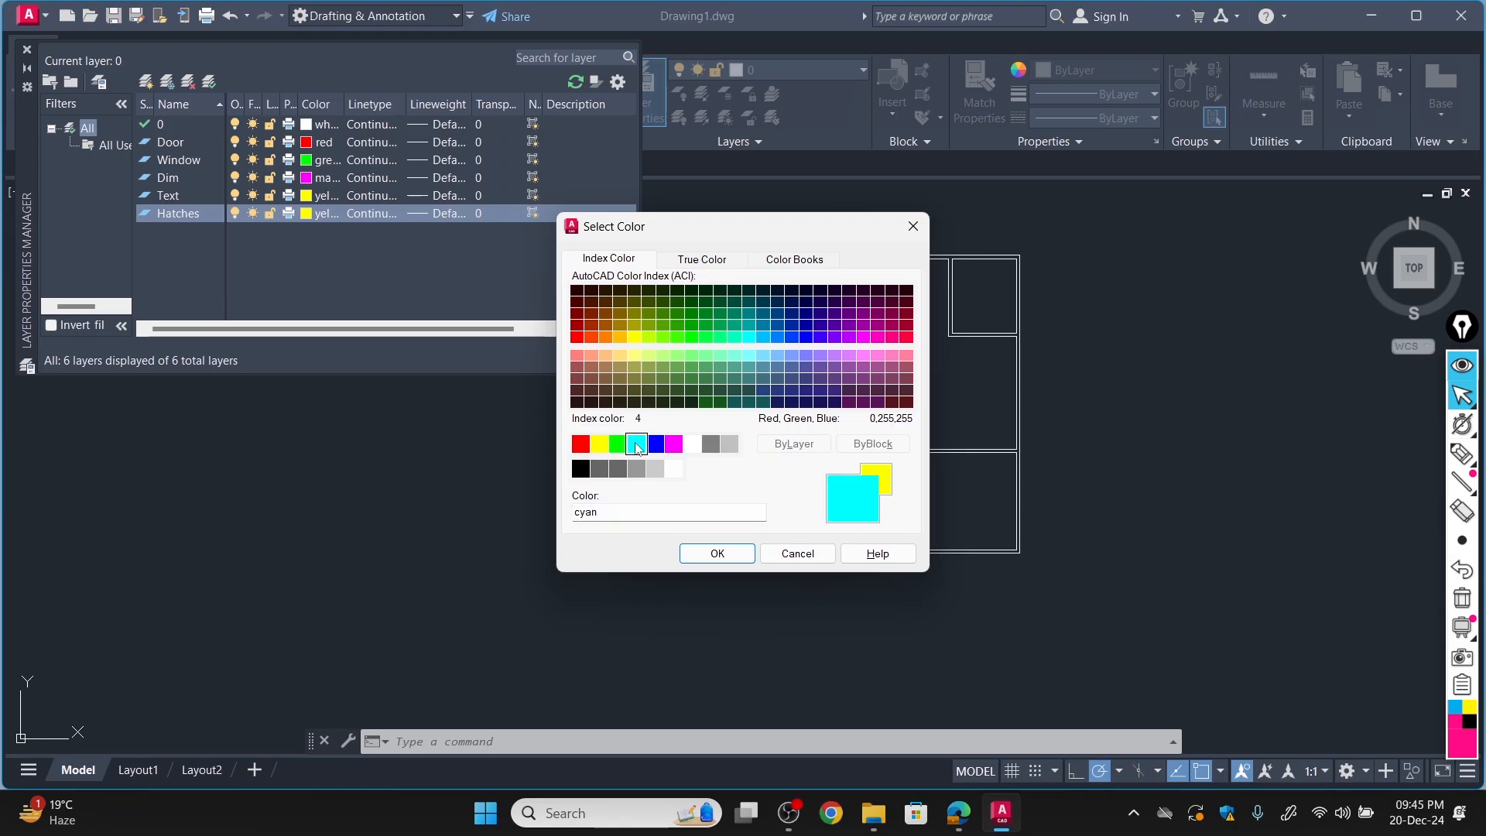
left_click(717, 554)
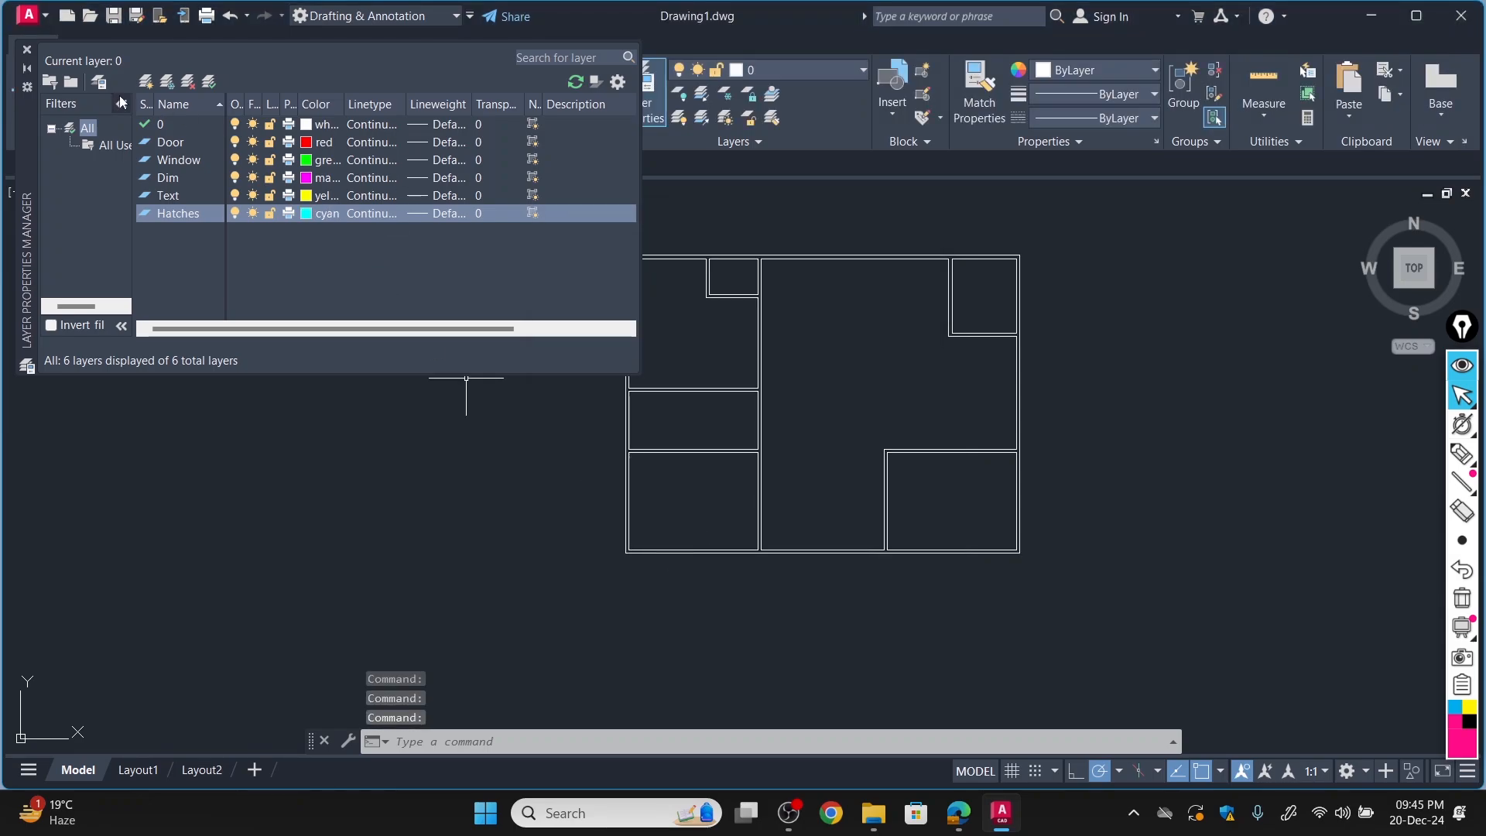
Add a layer named Block with the color green, and close the layer manager.
left_click(146, 82)
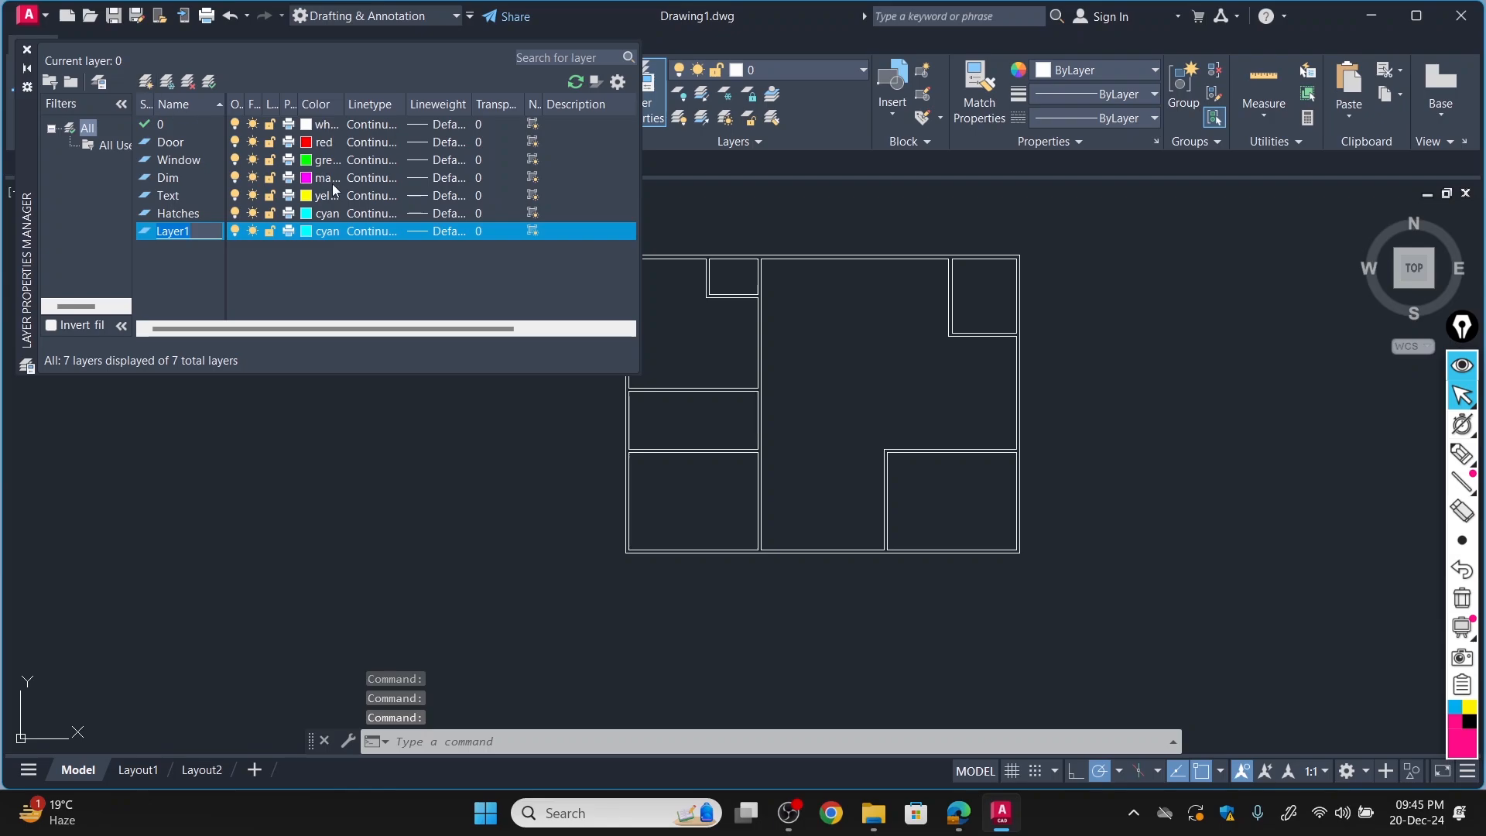
key("BackSpace")
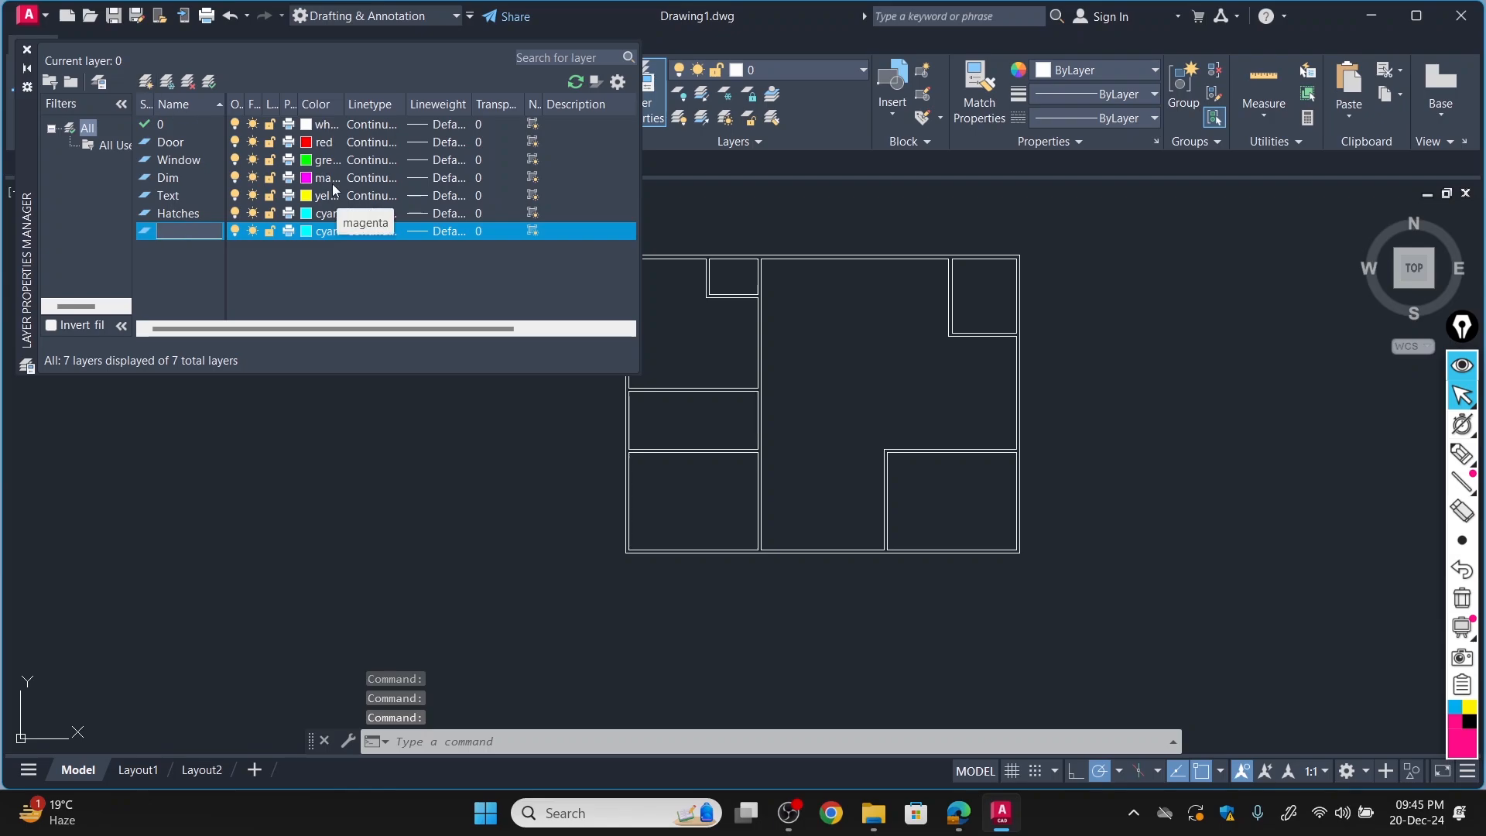
type("Block")
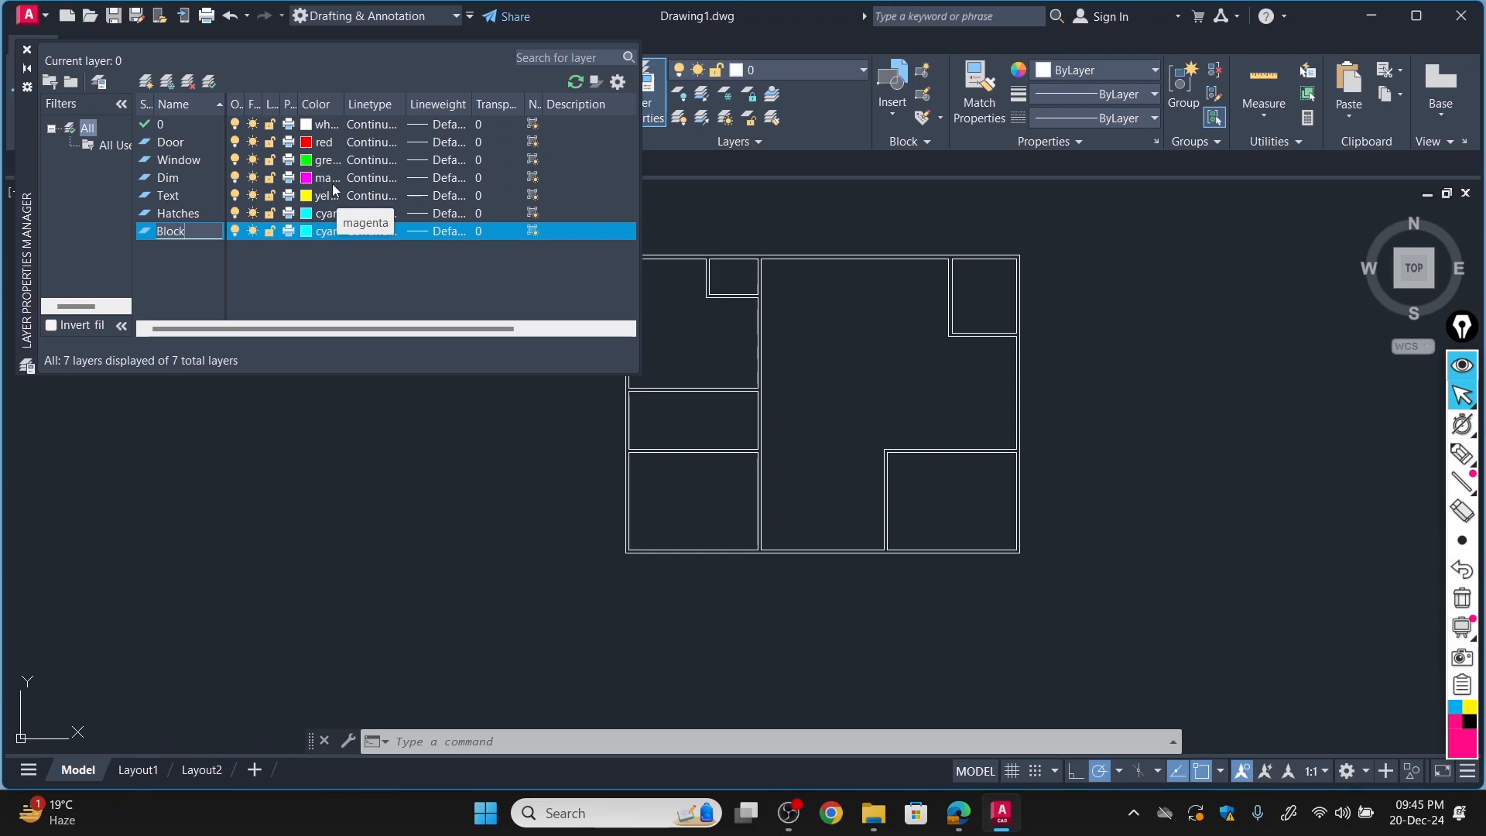
left_click(308, 232)
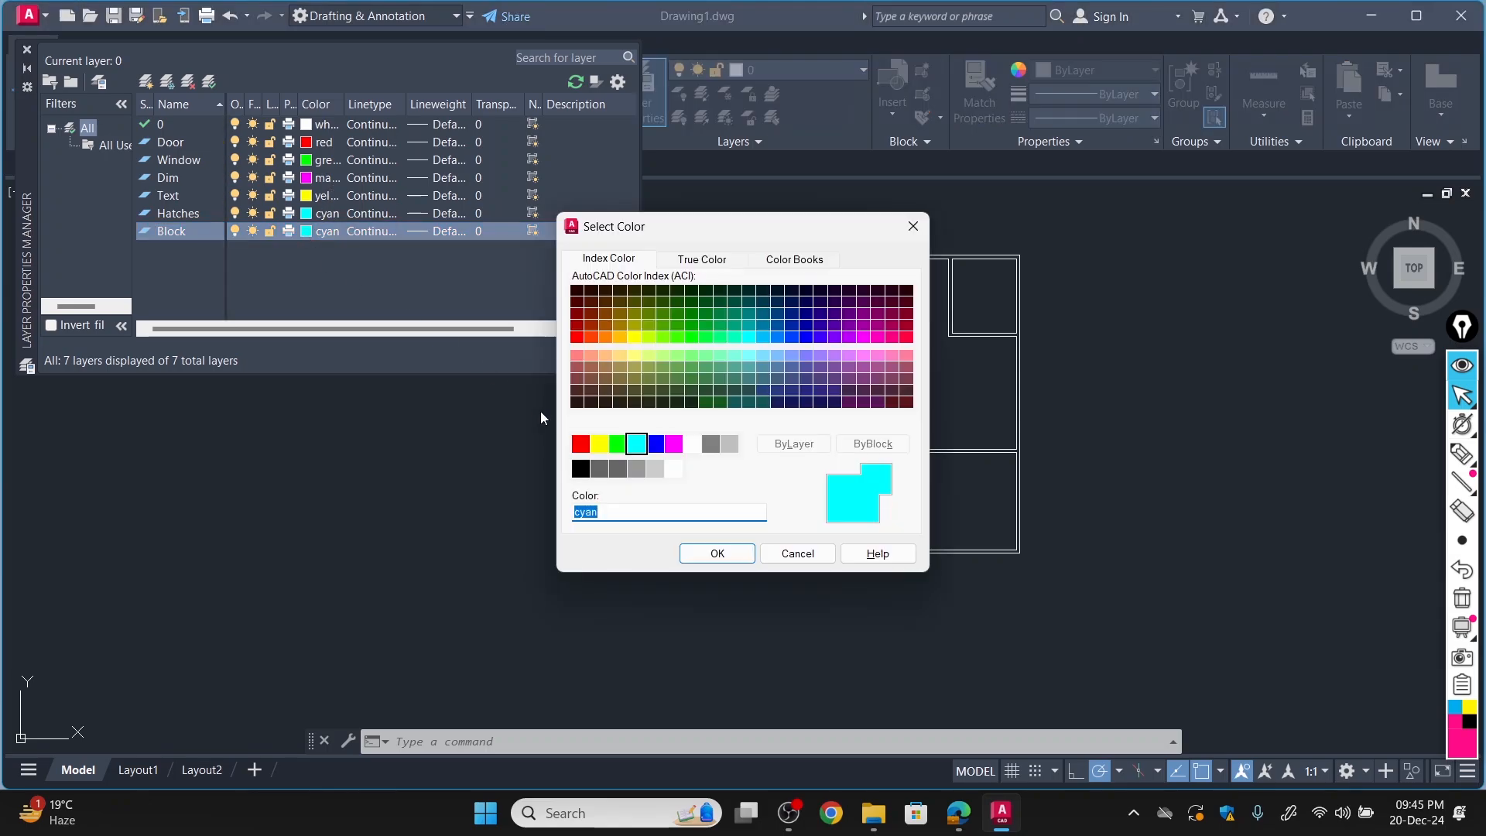
left_click(619, 447)
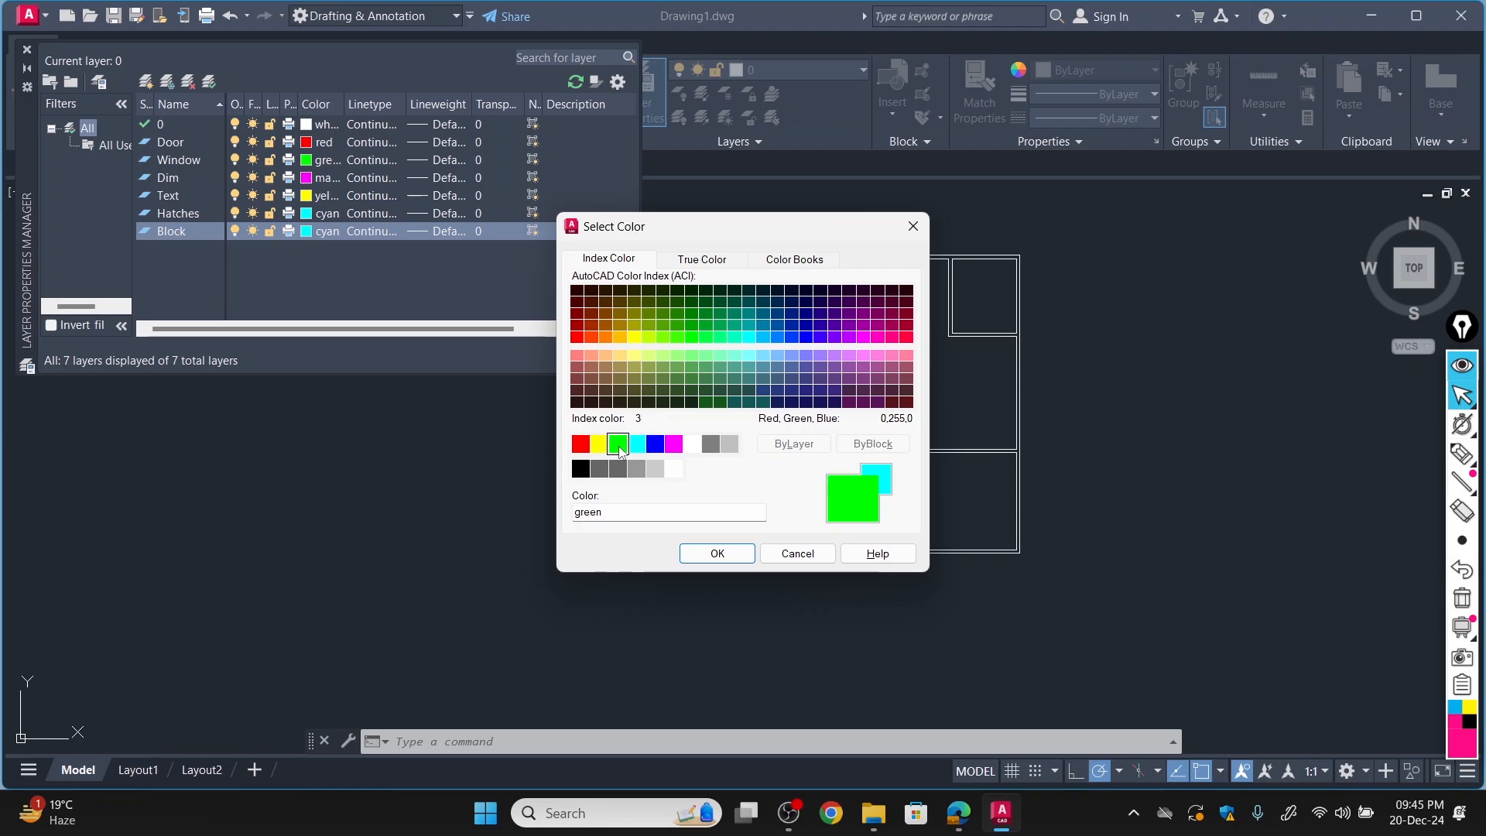
left_click(718, 554)
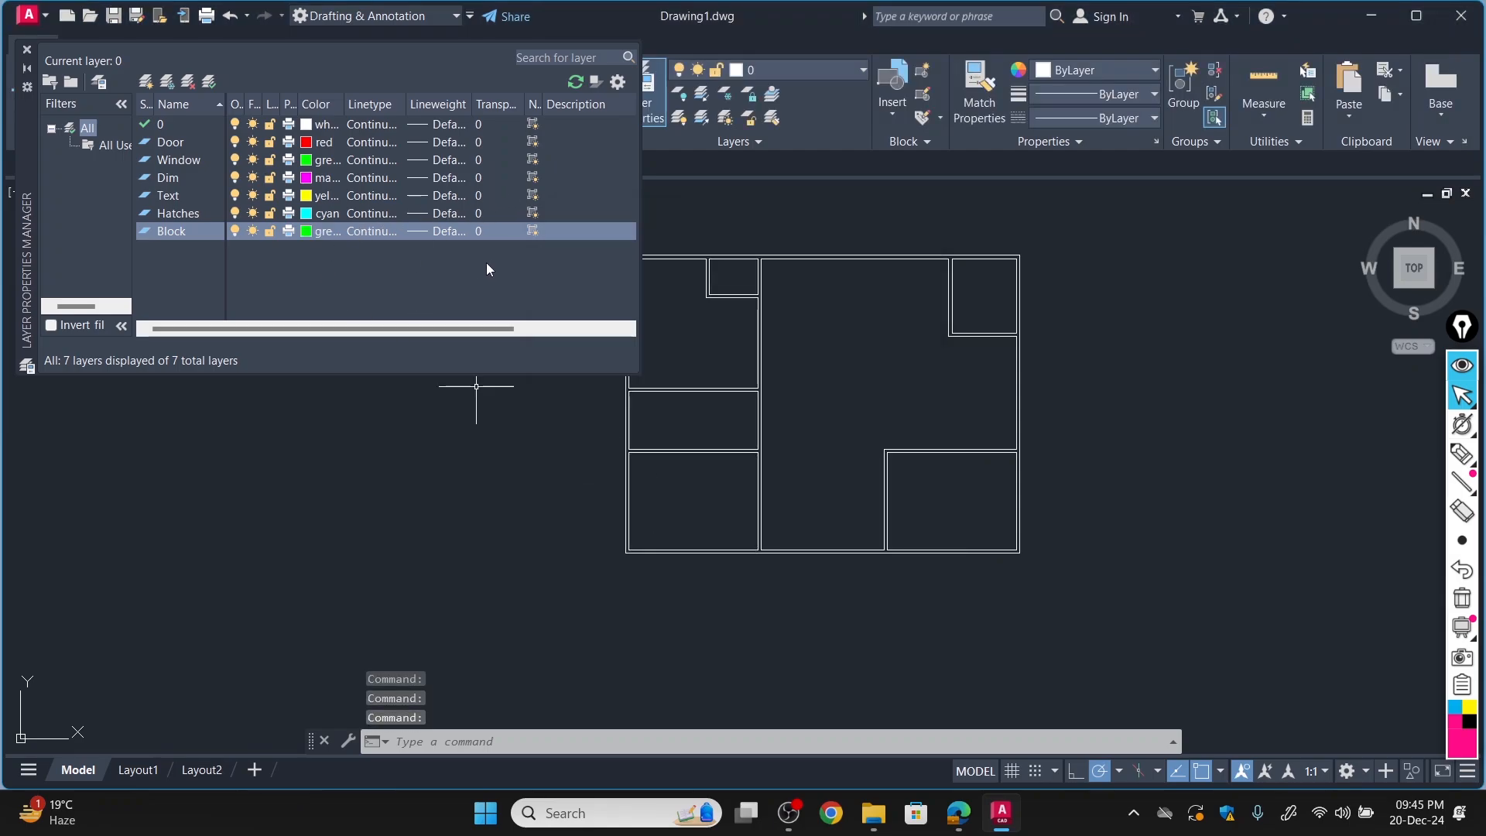
left_click(27, 51)
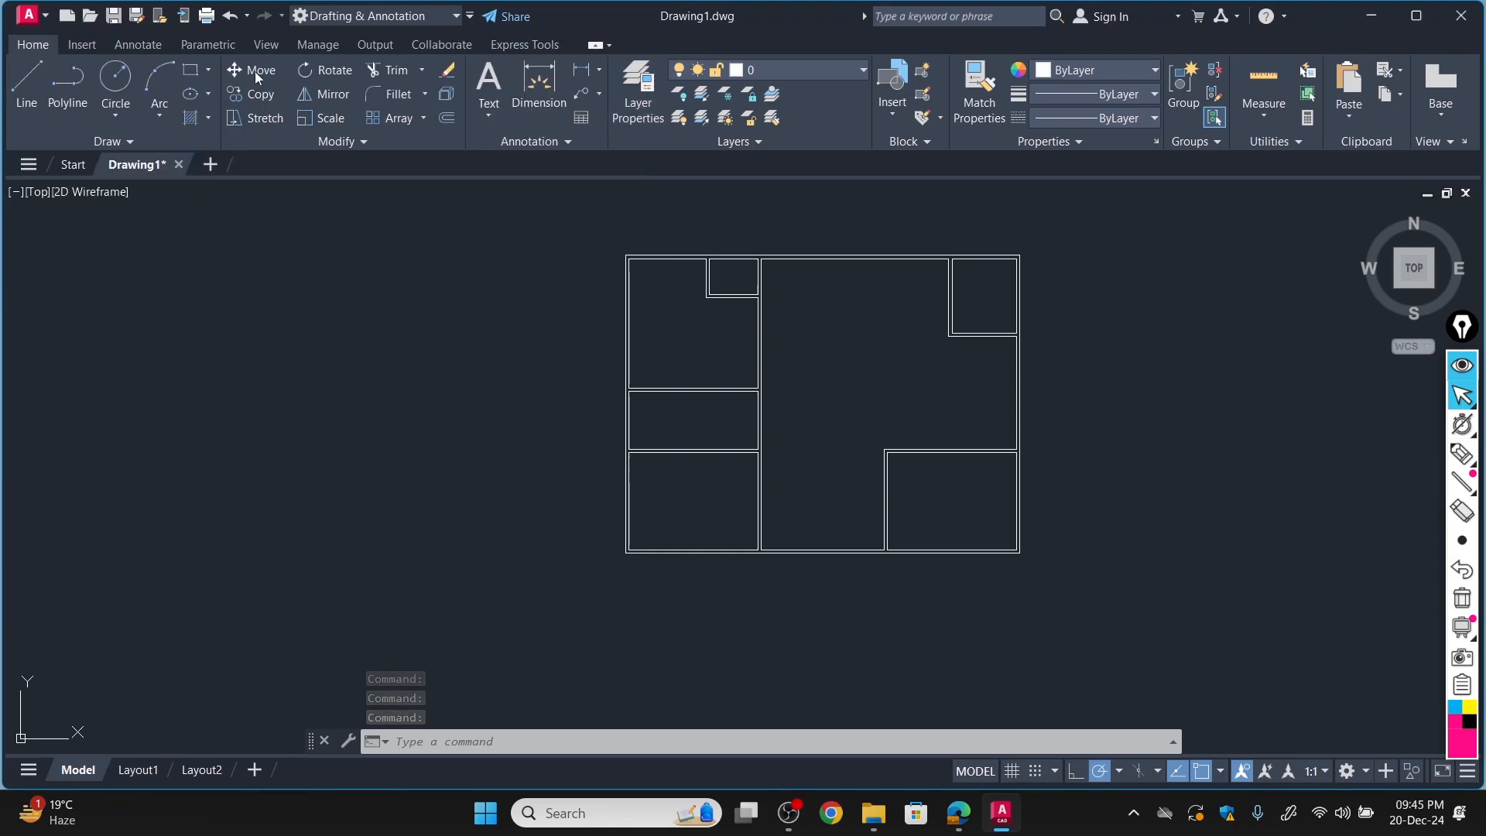
Make Door the current layer and start a rectangle in the empty area left of the floor plan, using the Dimensions option.
left_click(814, 67)
left_click(766, 160)
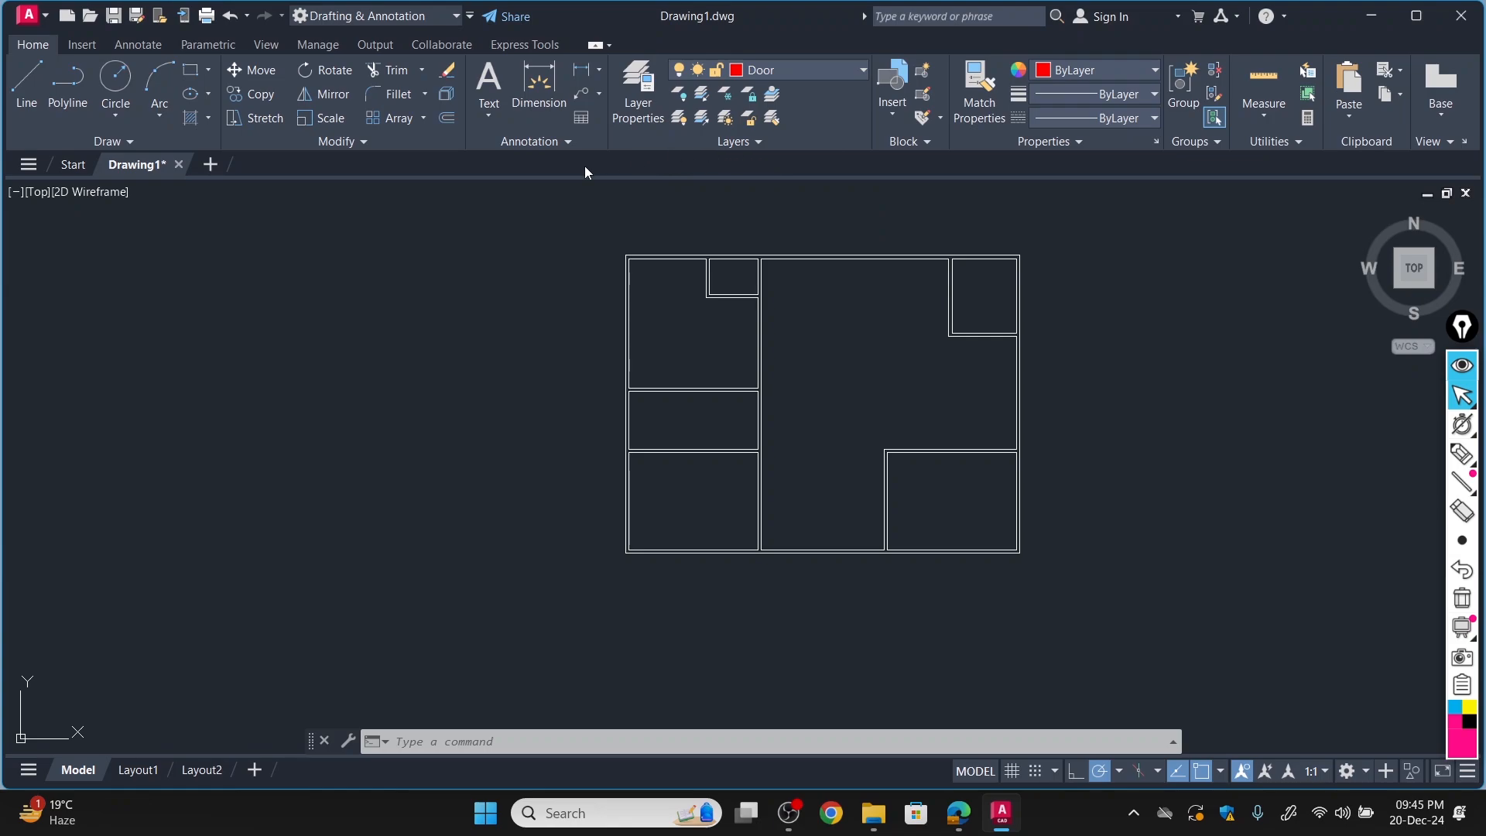
left_click(187, 72)
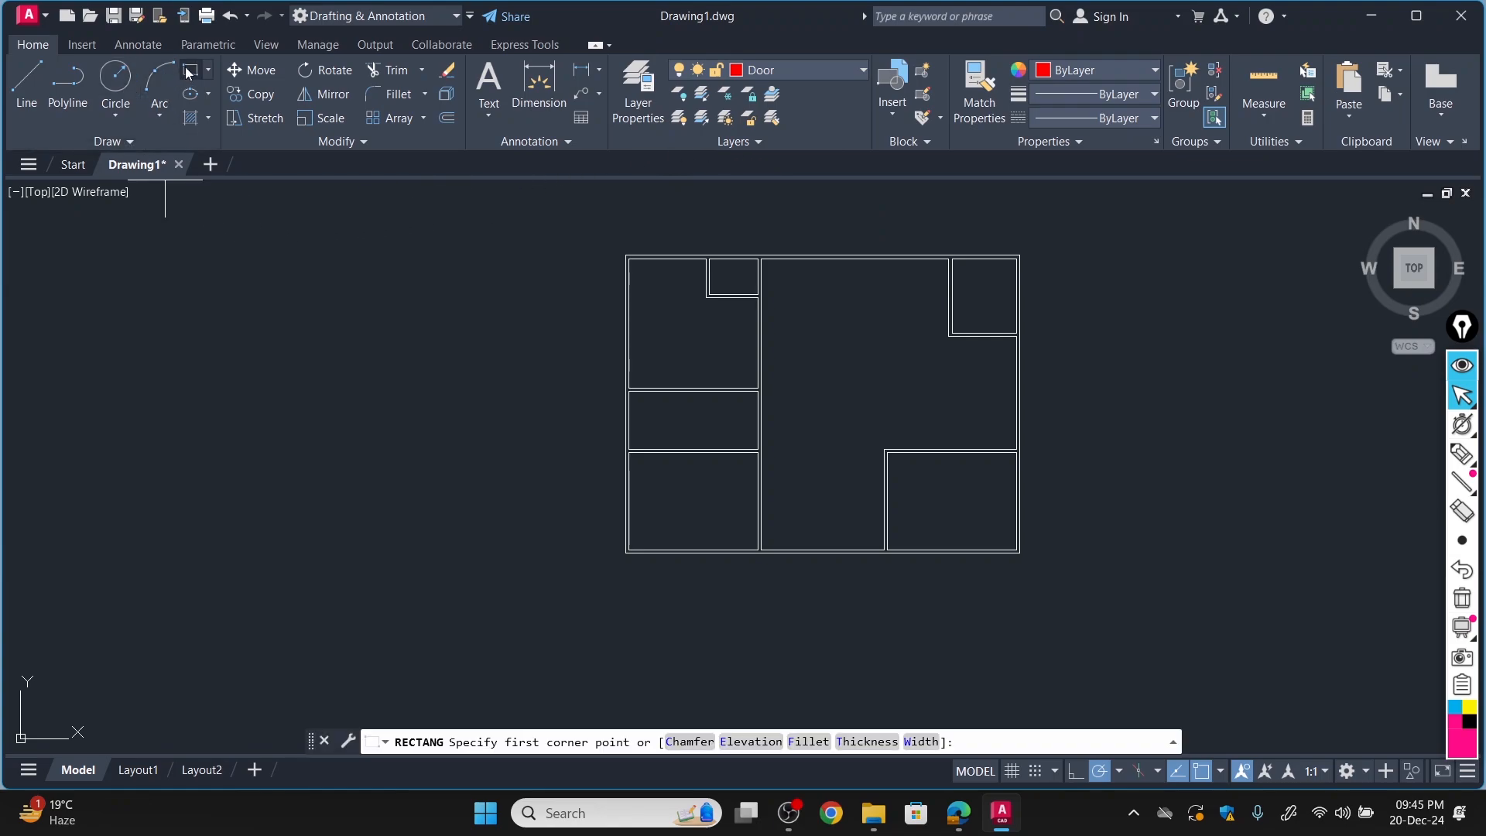
left_click(268, 318)
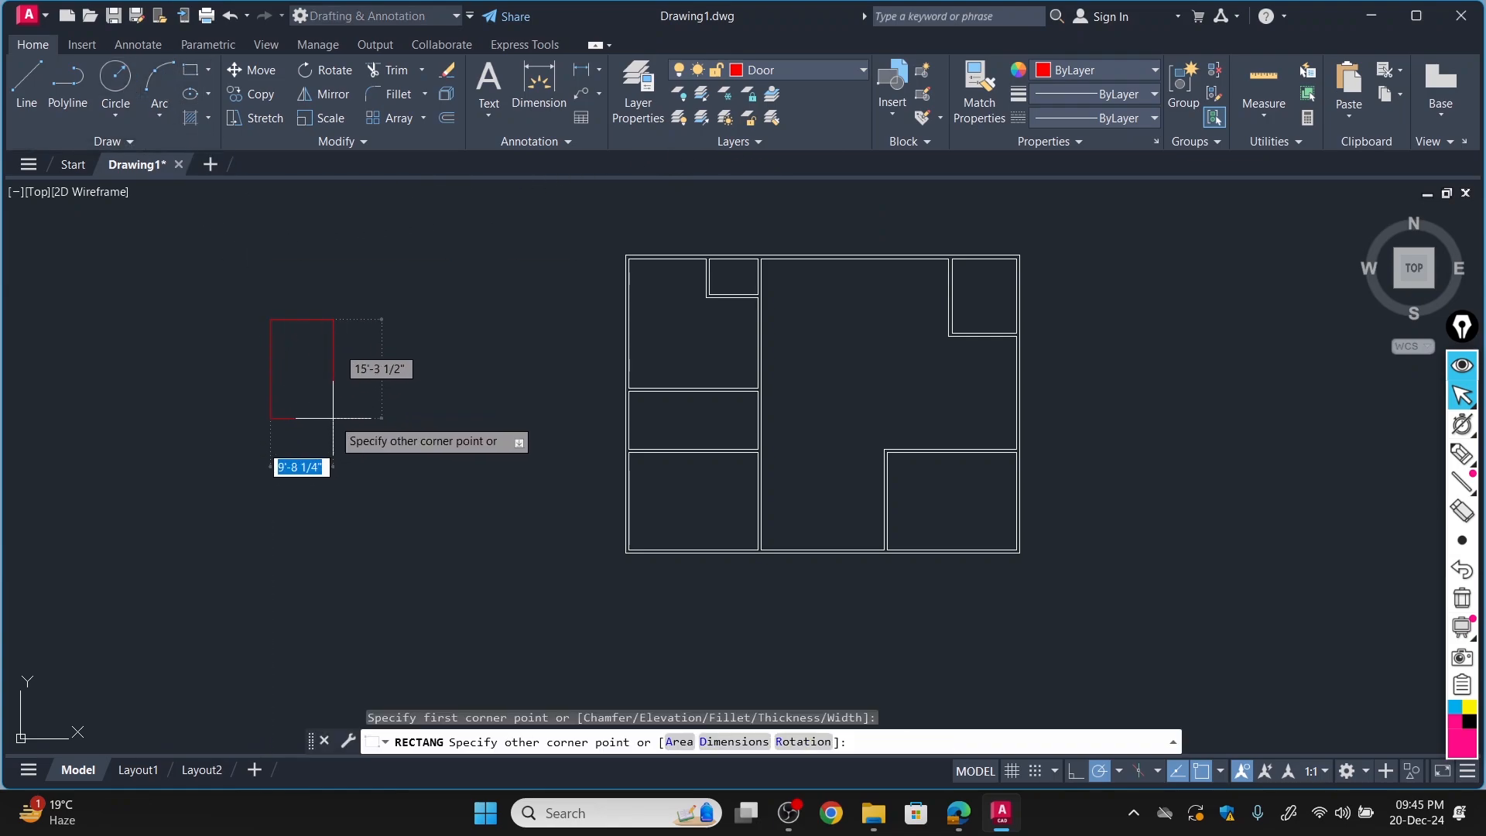
left_click(719, 741)
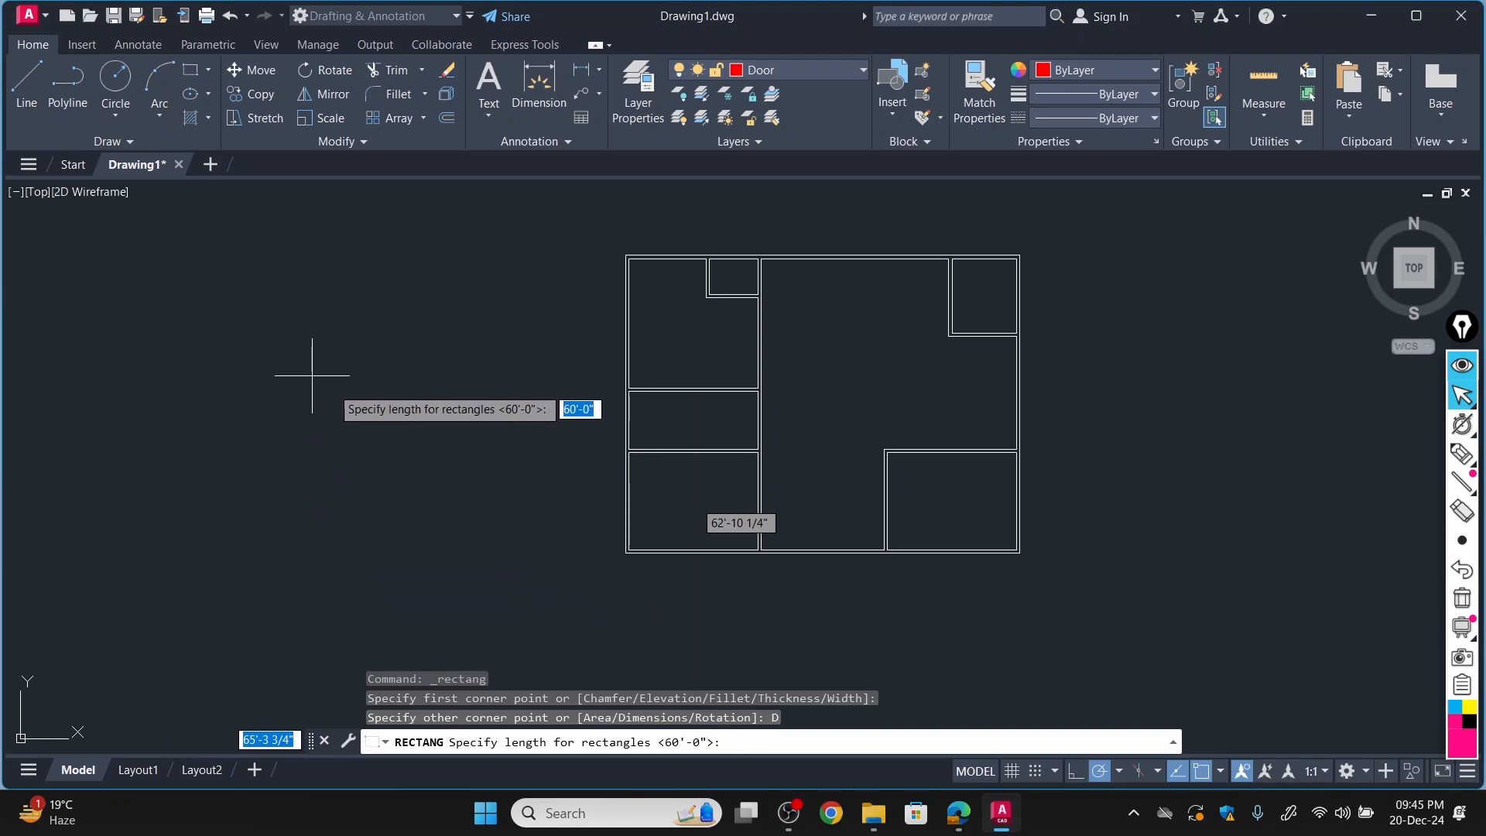
Switch to the floor plan PDF and mark Bed Room #1's door opening and its 5' dimension in pen.
left_click(957, 820)
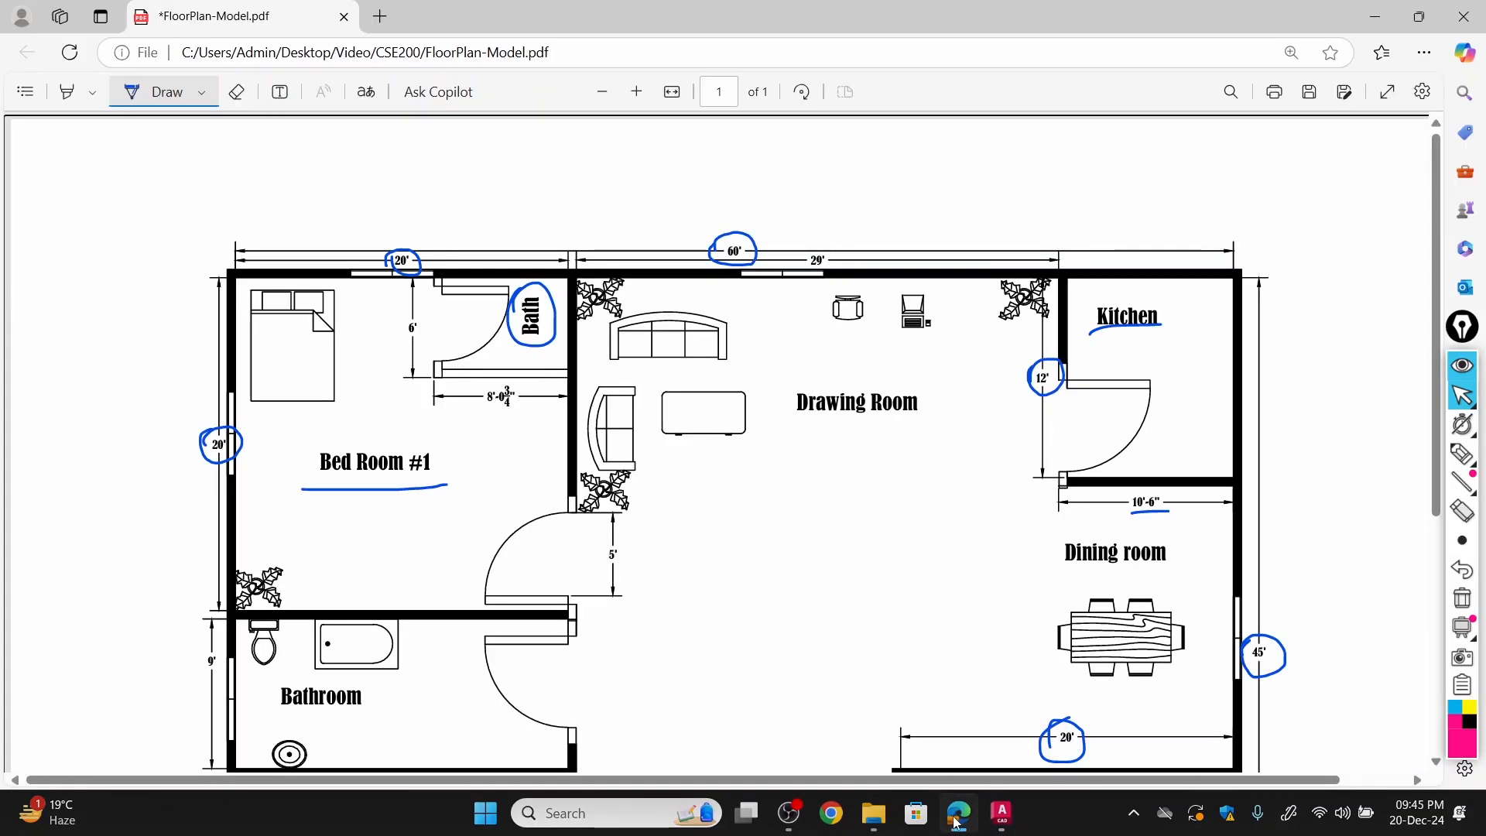
mouse_move(603, 552)
left_mouse_down()
mouse_move(642, 534)
mouse_move(612, 559)
mouse_move(631, 526)
mouse_move(639, 557)
mouse_move(572, 546)
mouse_move(569, 583)
left_mouse_up()
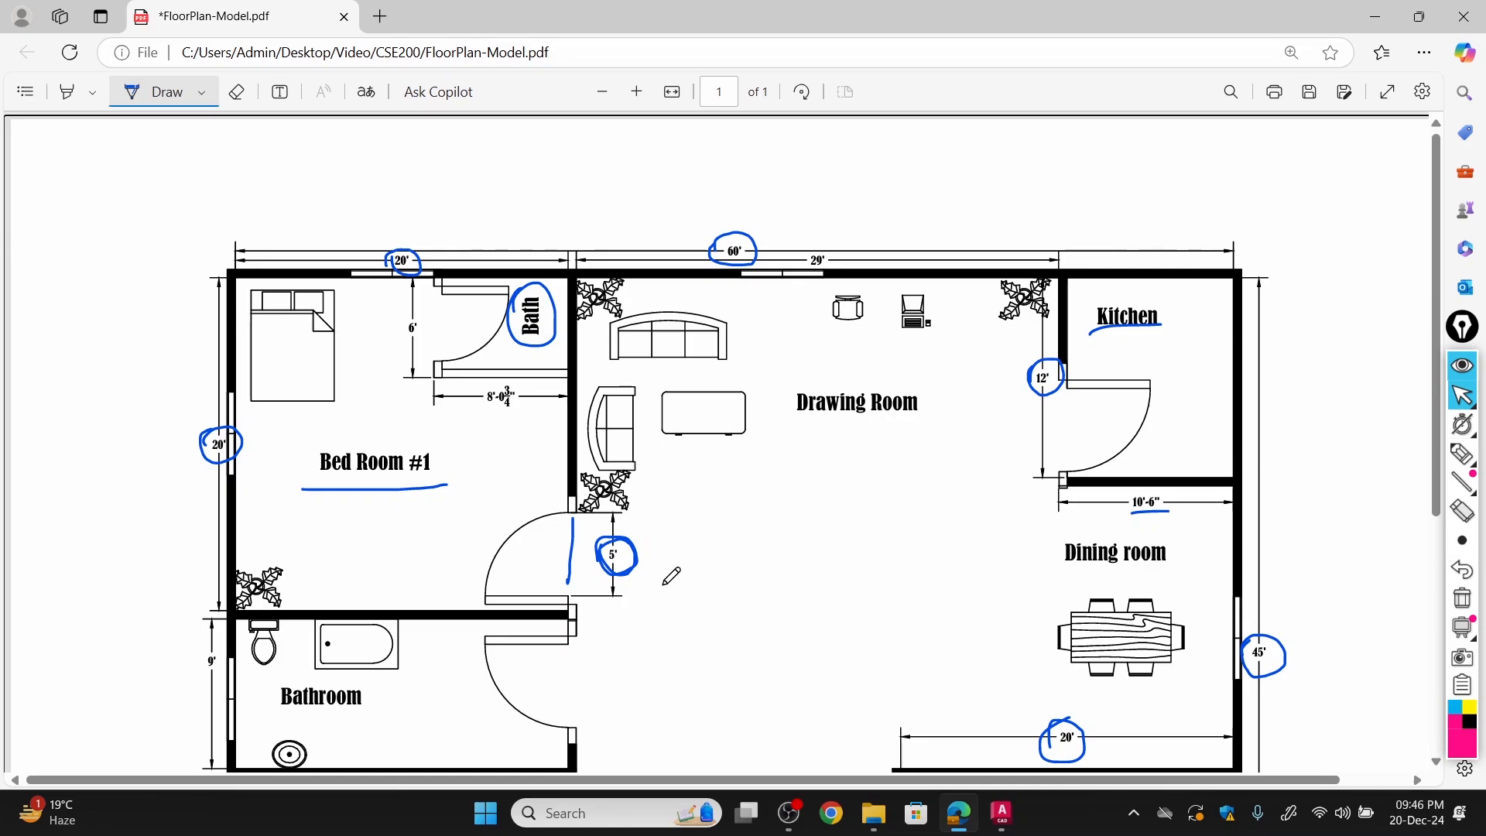
Return to AutoCAD and finish the door leaf rectangle with length 3' and width 6".
left_click(1002, 815)
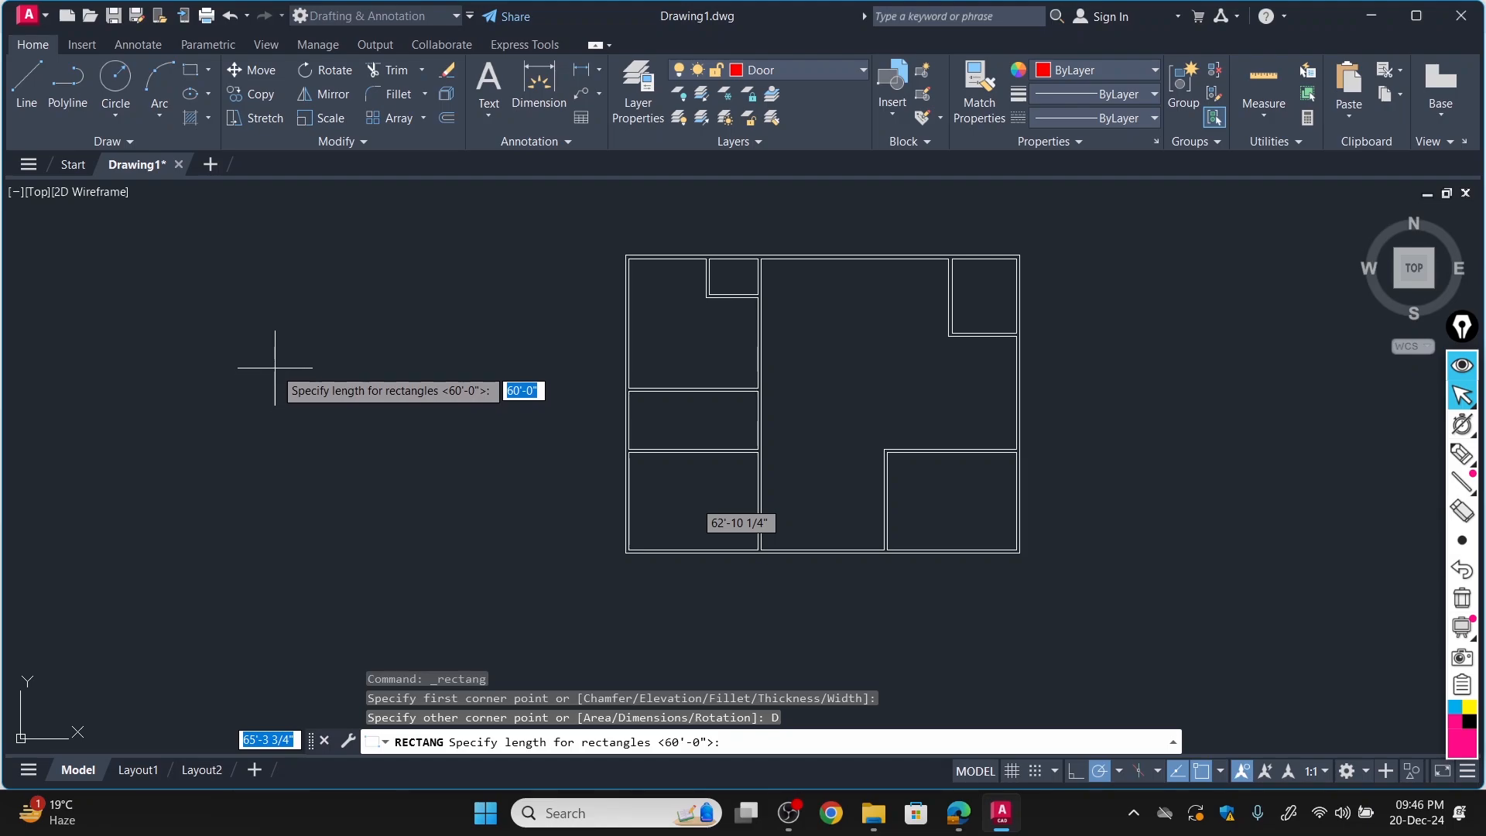
type("3'")
key("Return")
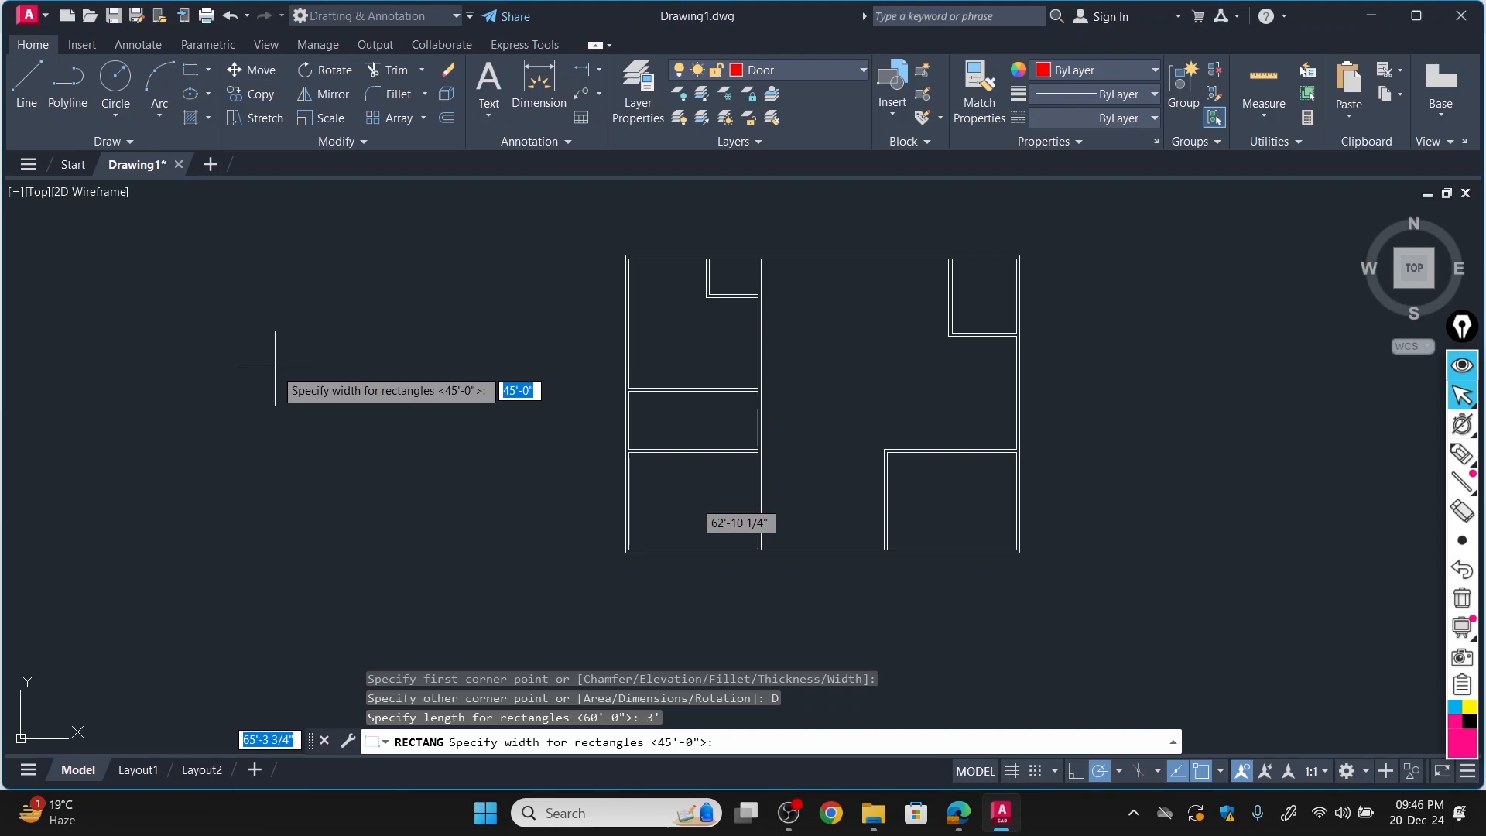
type("6\"")
key("Return")
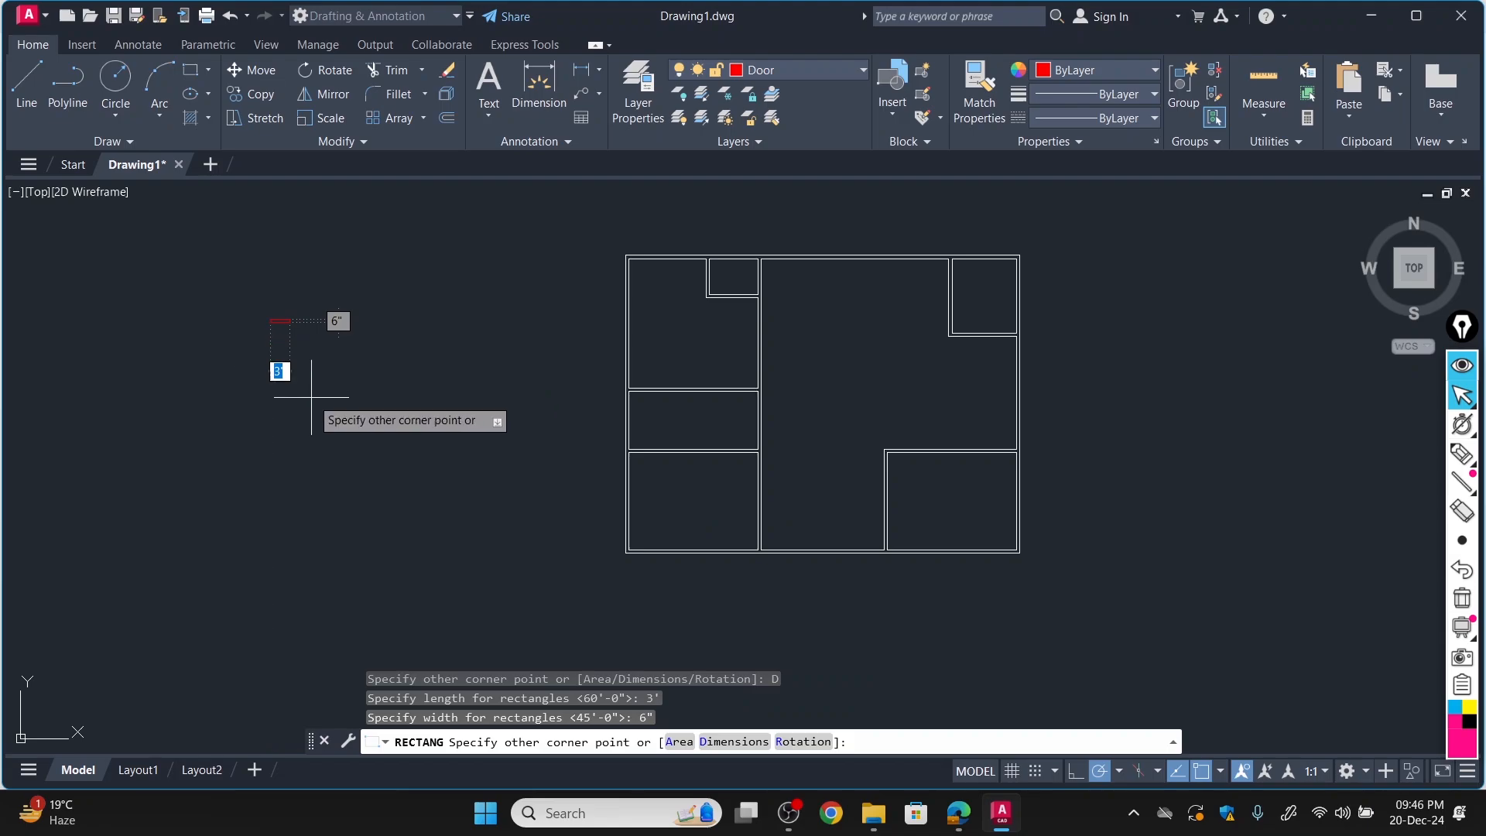
left_click(272, 369)
scroll(264, 342, "up", 4)
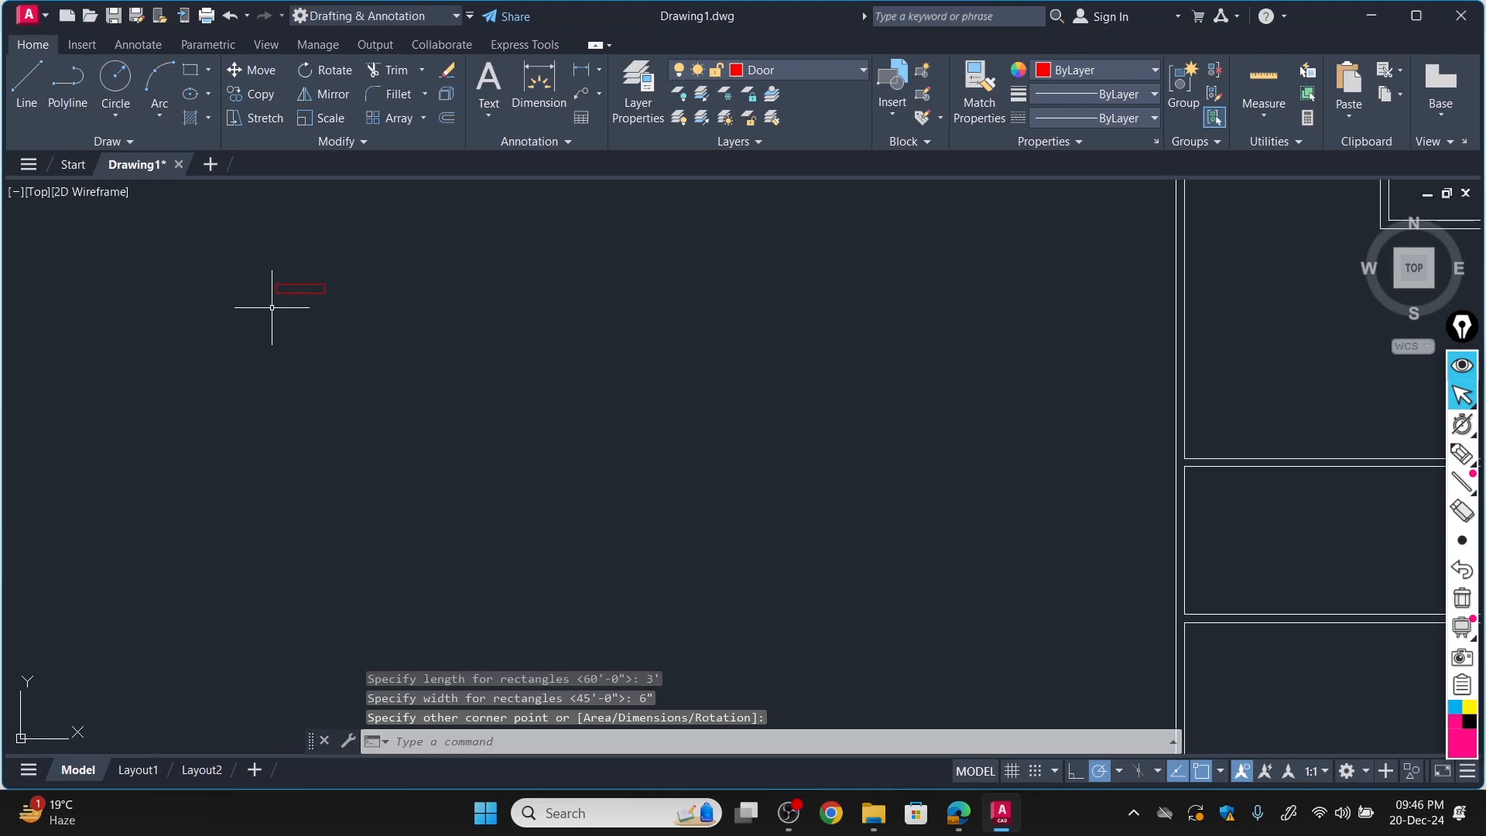
Rotate the 3' by 6" door leaf rectangle by 90 degrees so it stands upright.
left_click(334, 69)
left_click(313, 288)
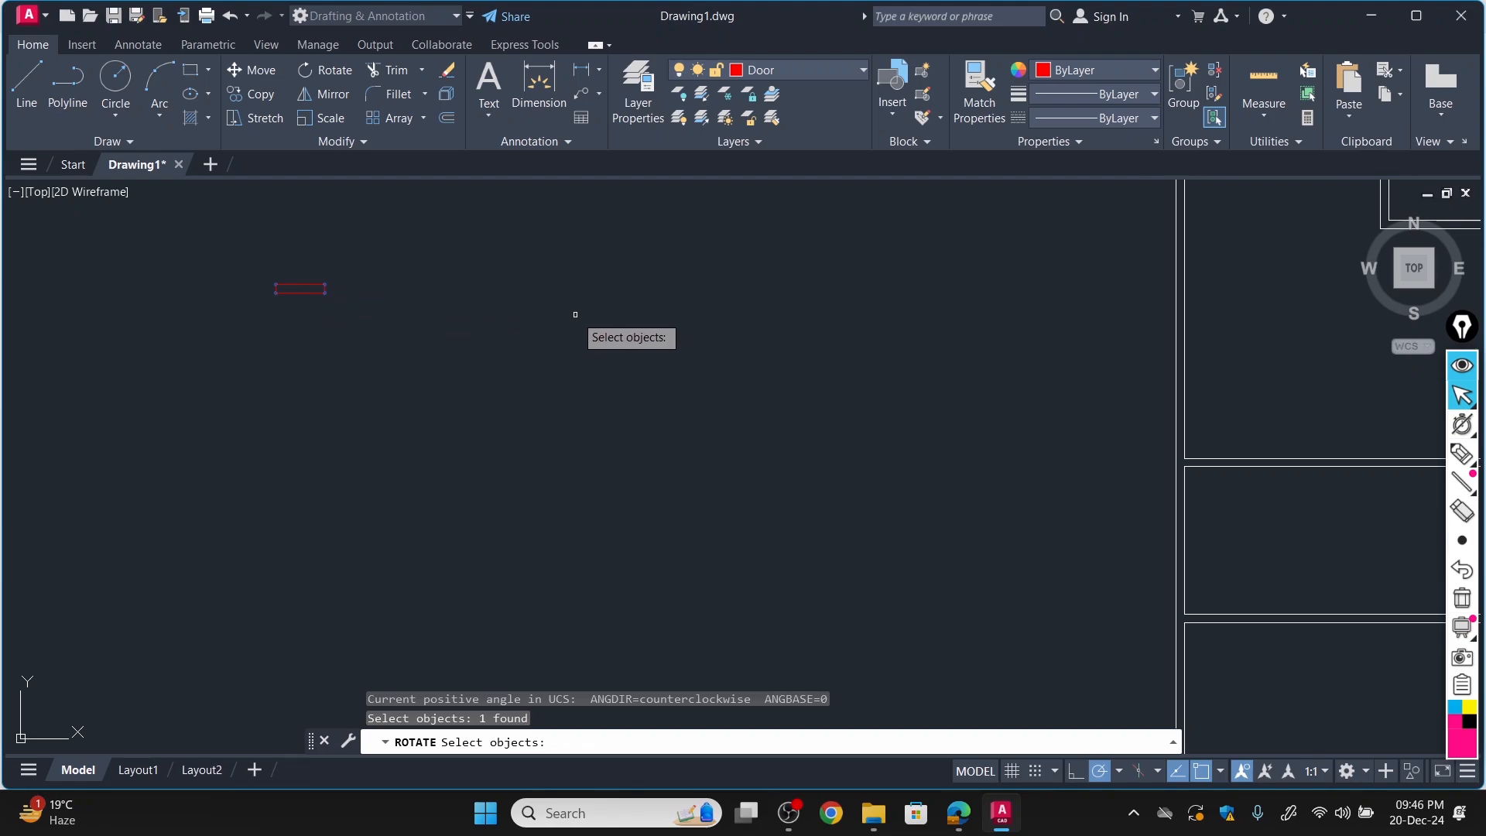
key("Return")
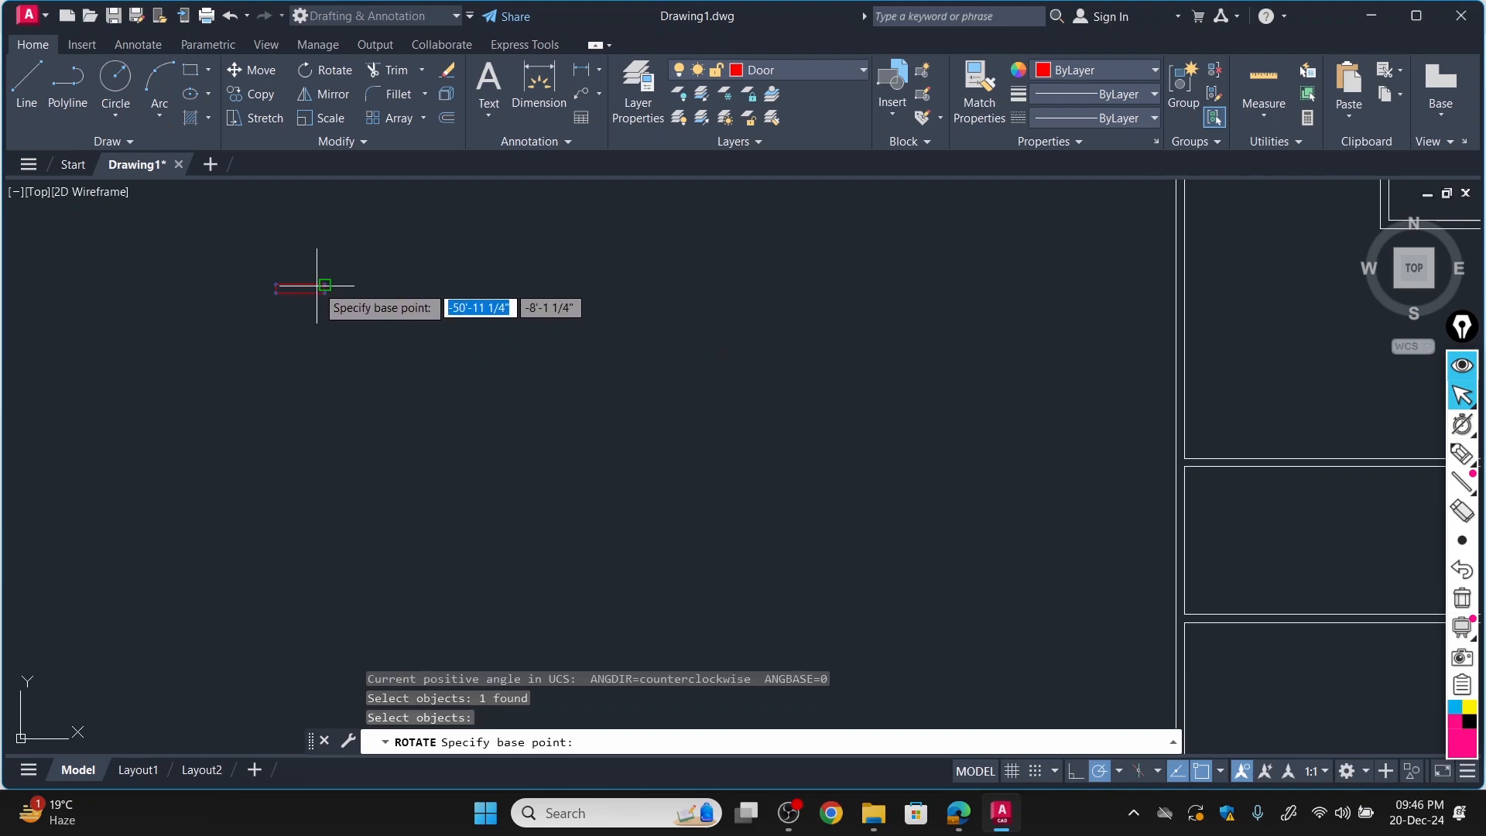
left_click(316, 285)
type("90")
key("Return")
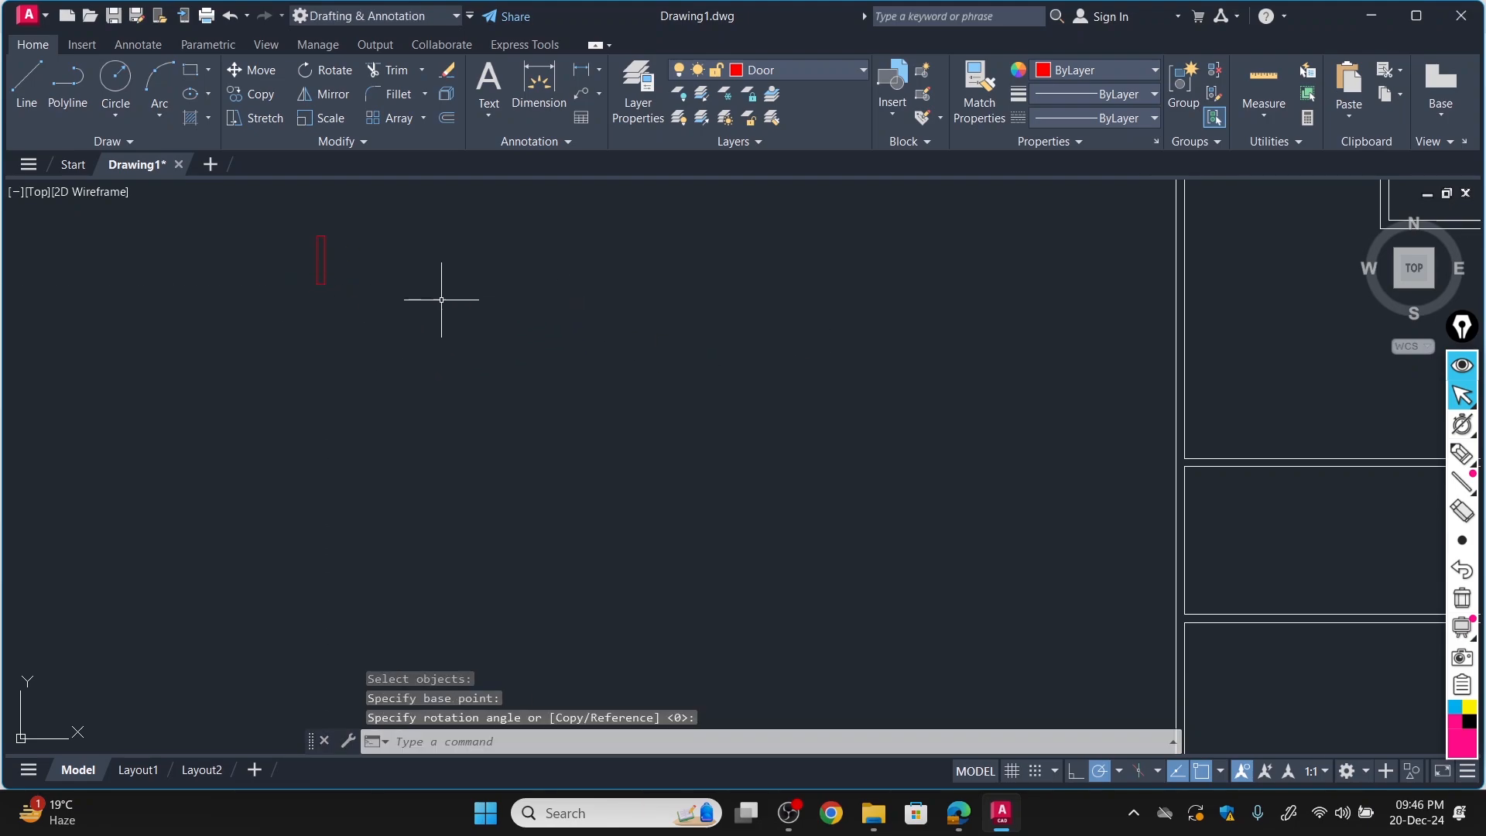
Draw a door jamb rectangle below the upright leaf using the Dimensions option, with length 1' and width 6".
scroll(439, 299, "down", 3)
scroll(441, 242, "up", 2)
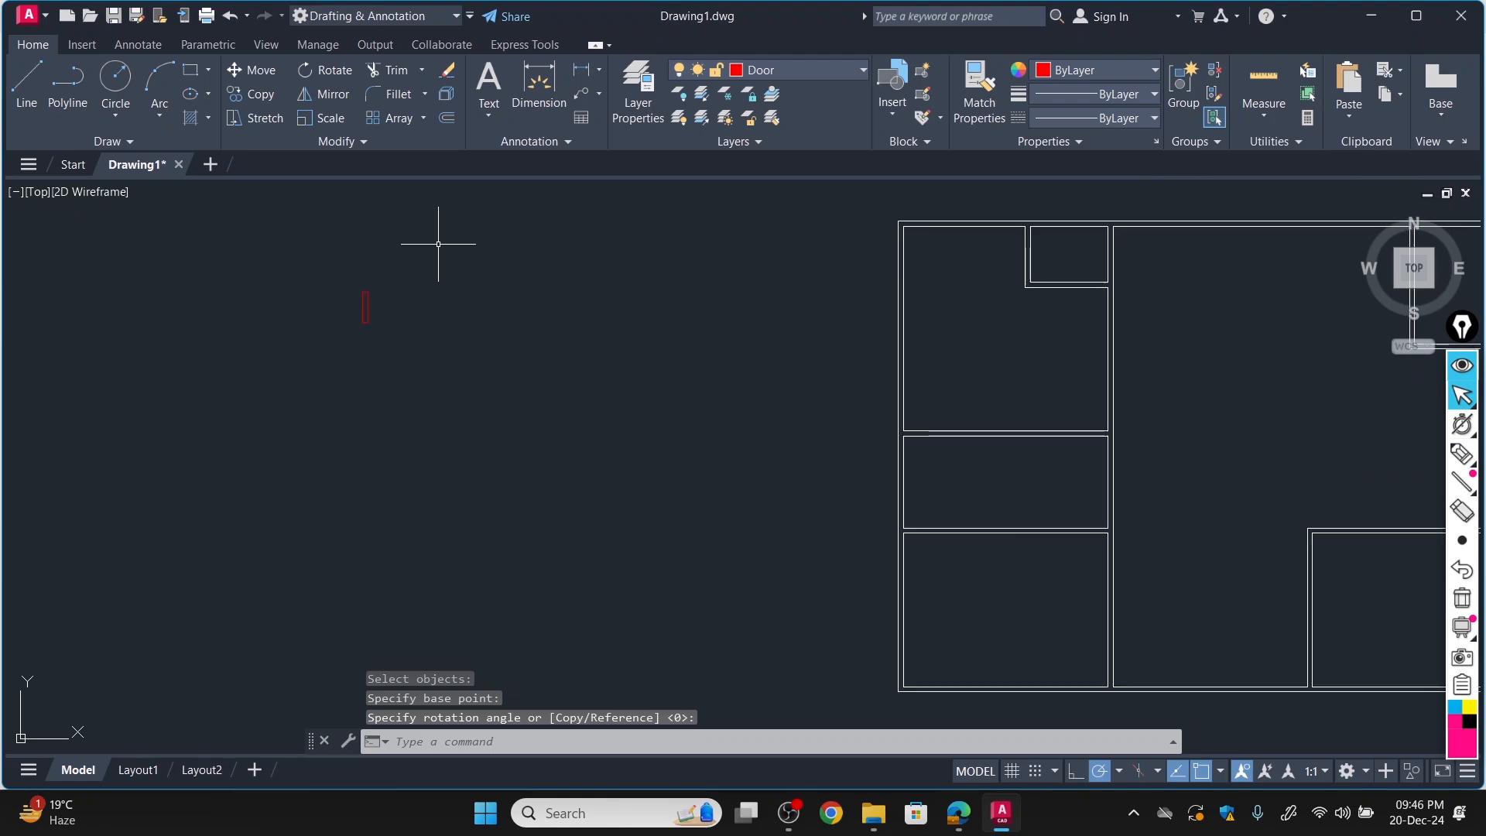
scroll(386, 251, "up", 4)
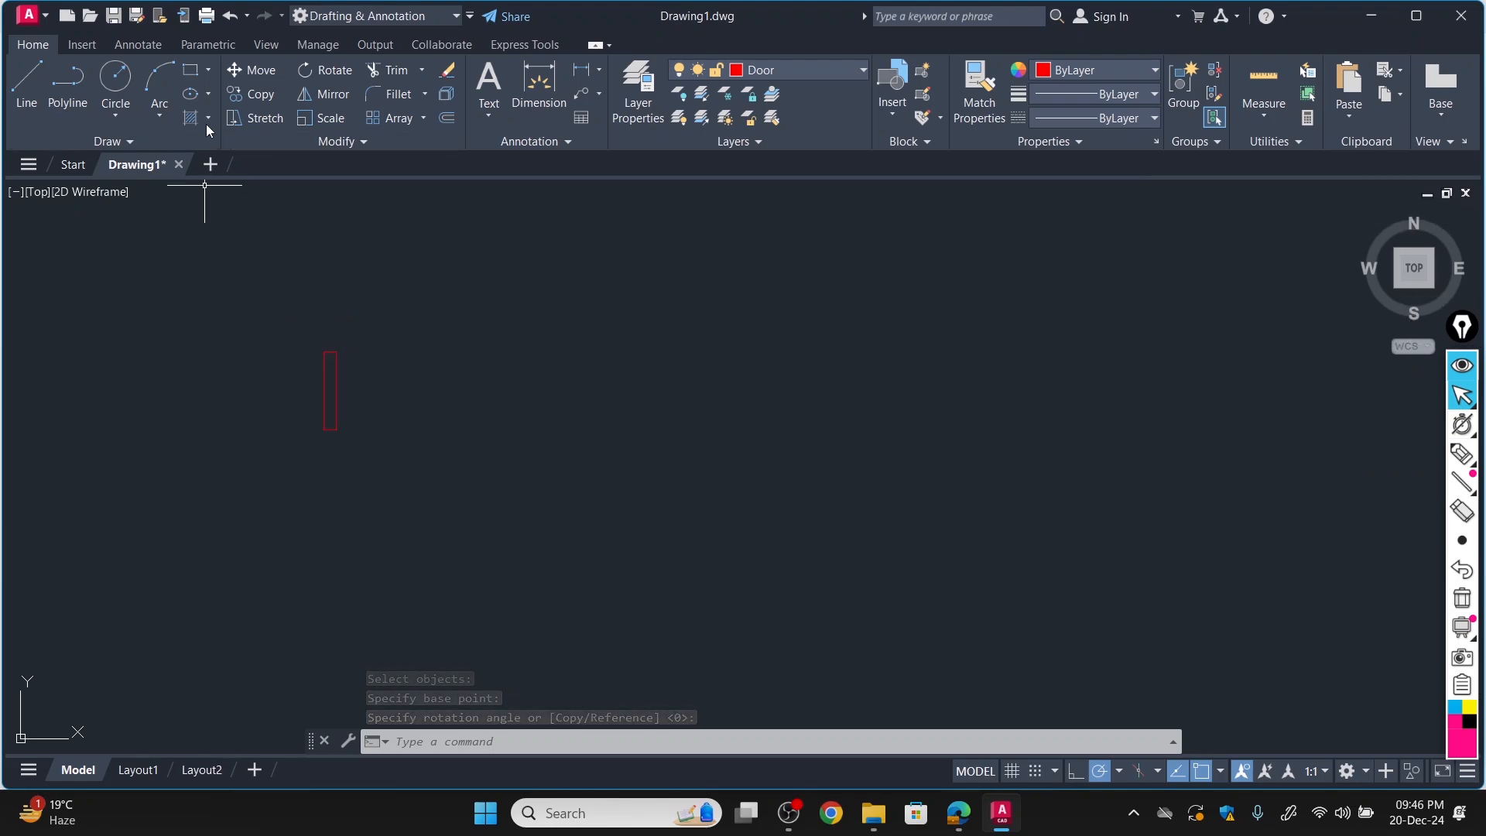
left_click(191, 72)
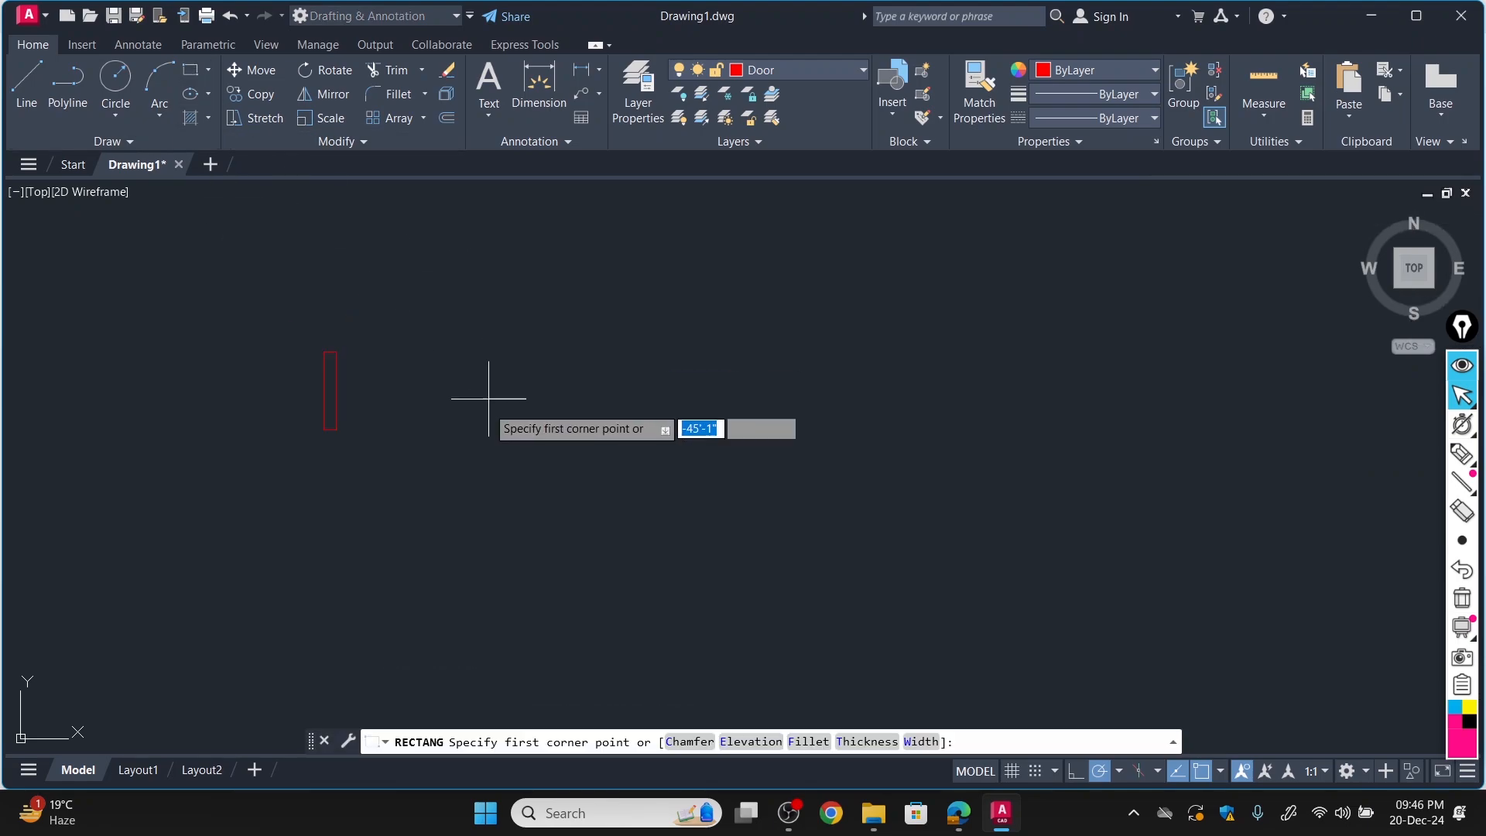
left_click(421, 466)
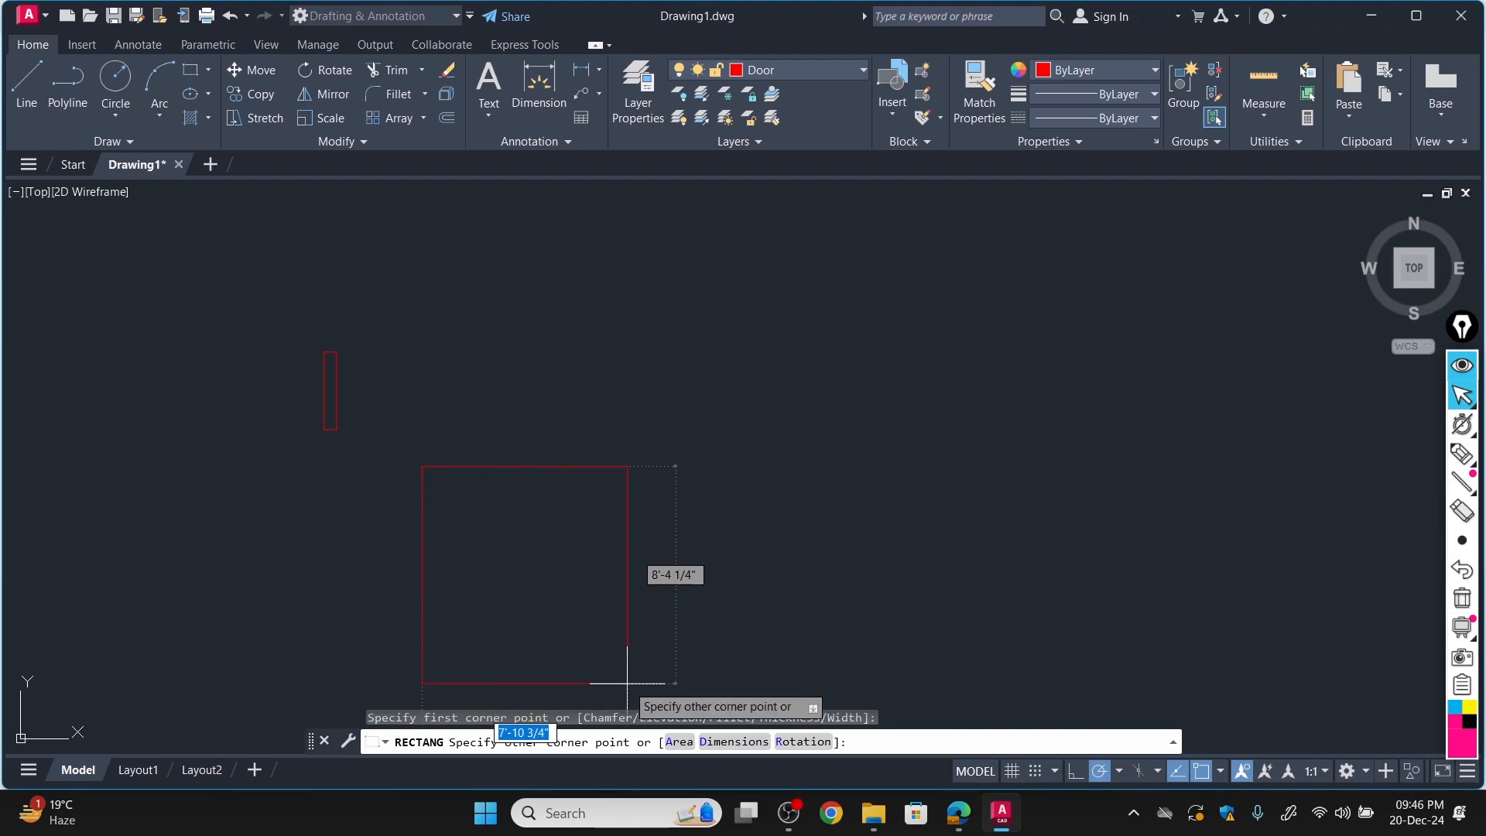
left_click(737, 741)
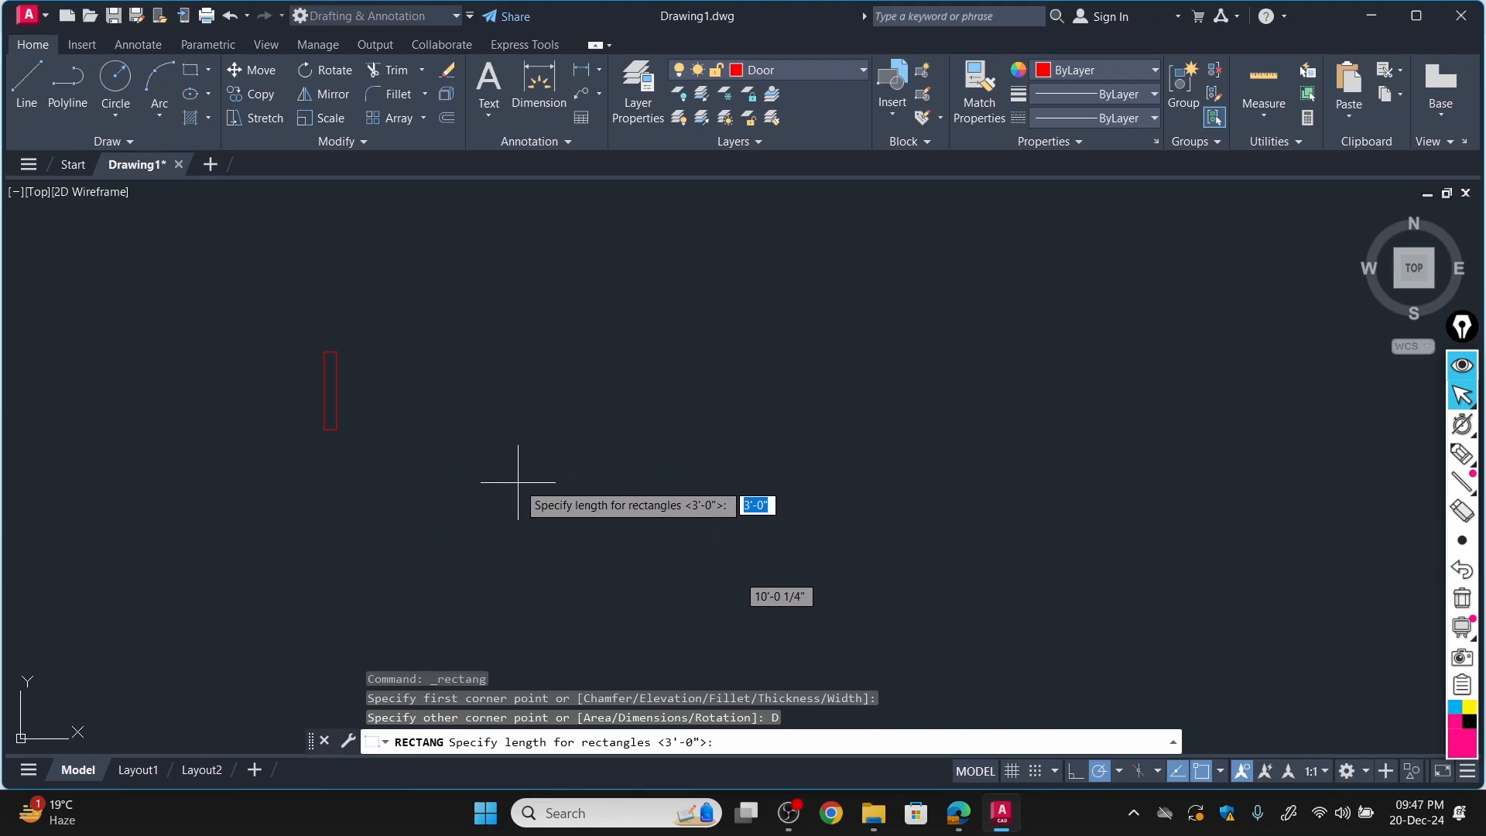
type("1'")
key("Return")
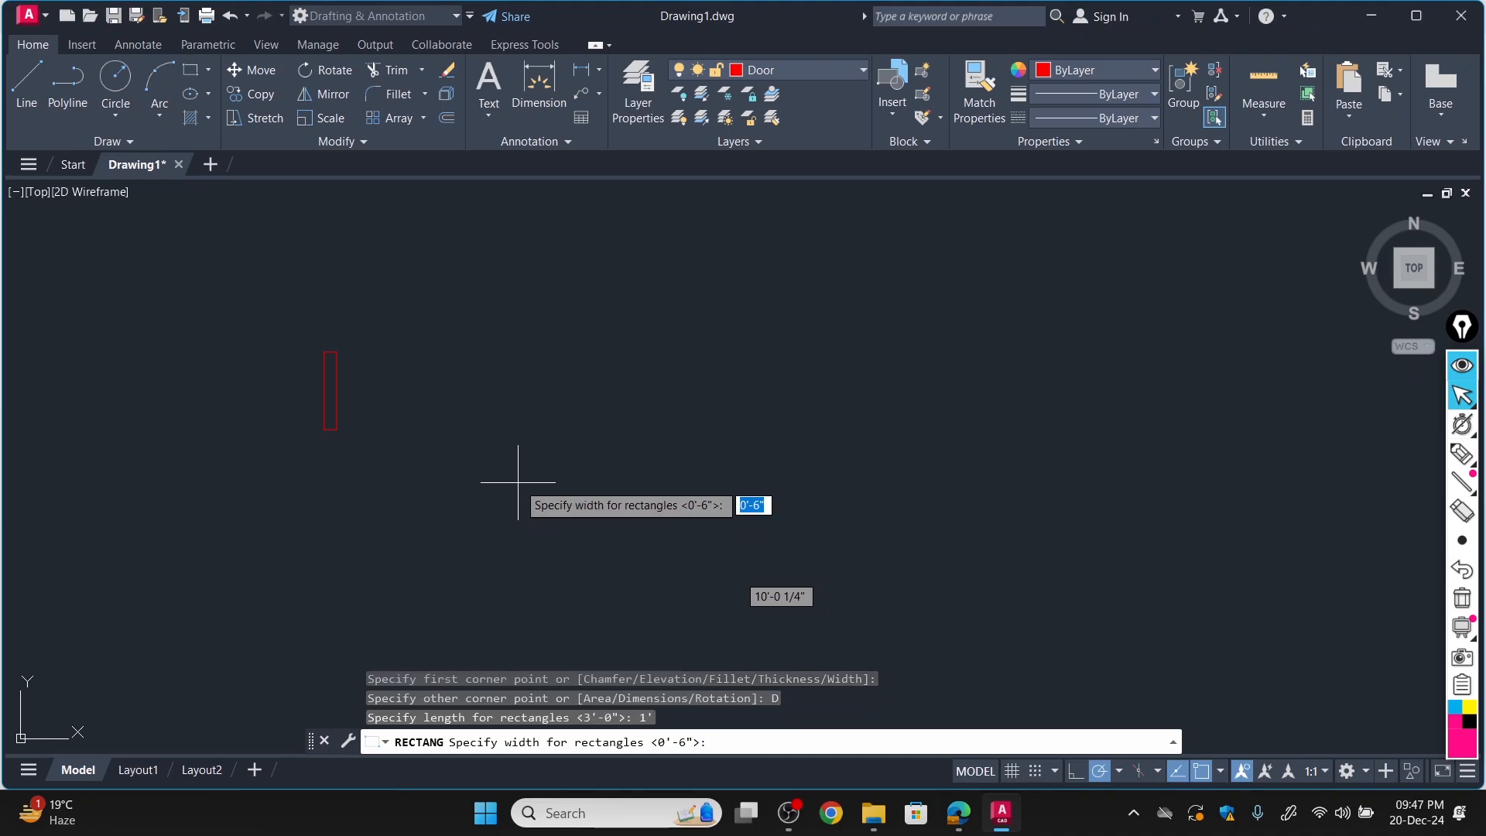
key("Return")
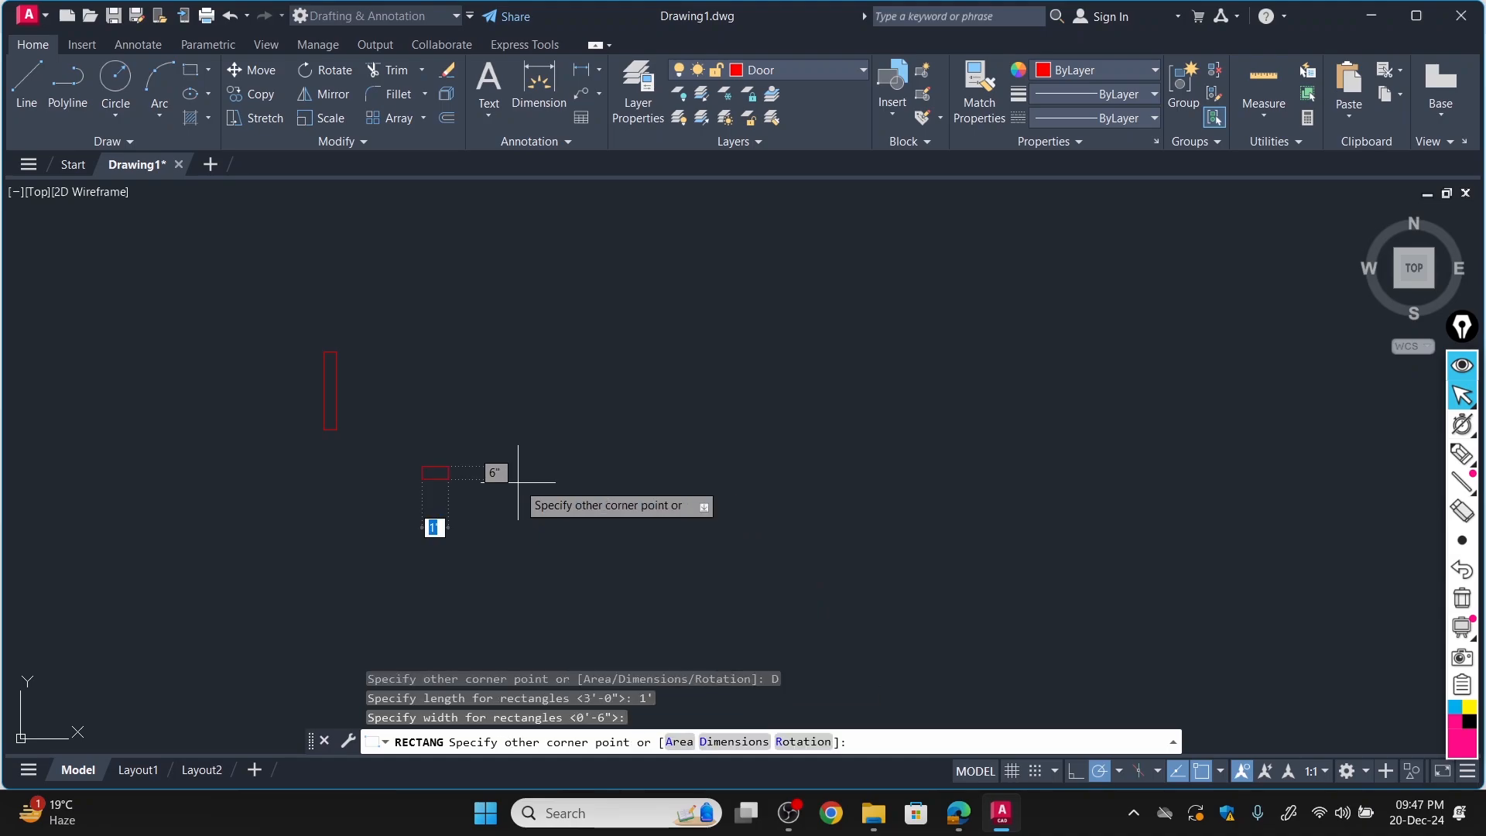
left_click(313, 507)
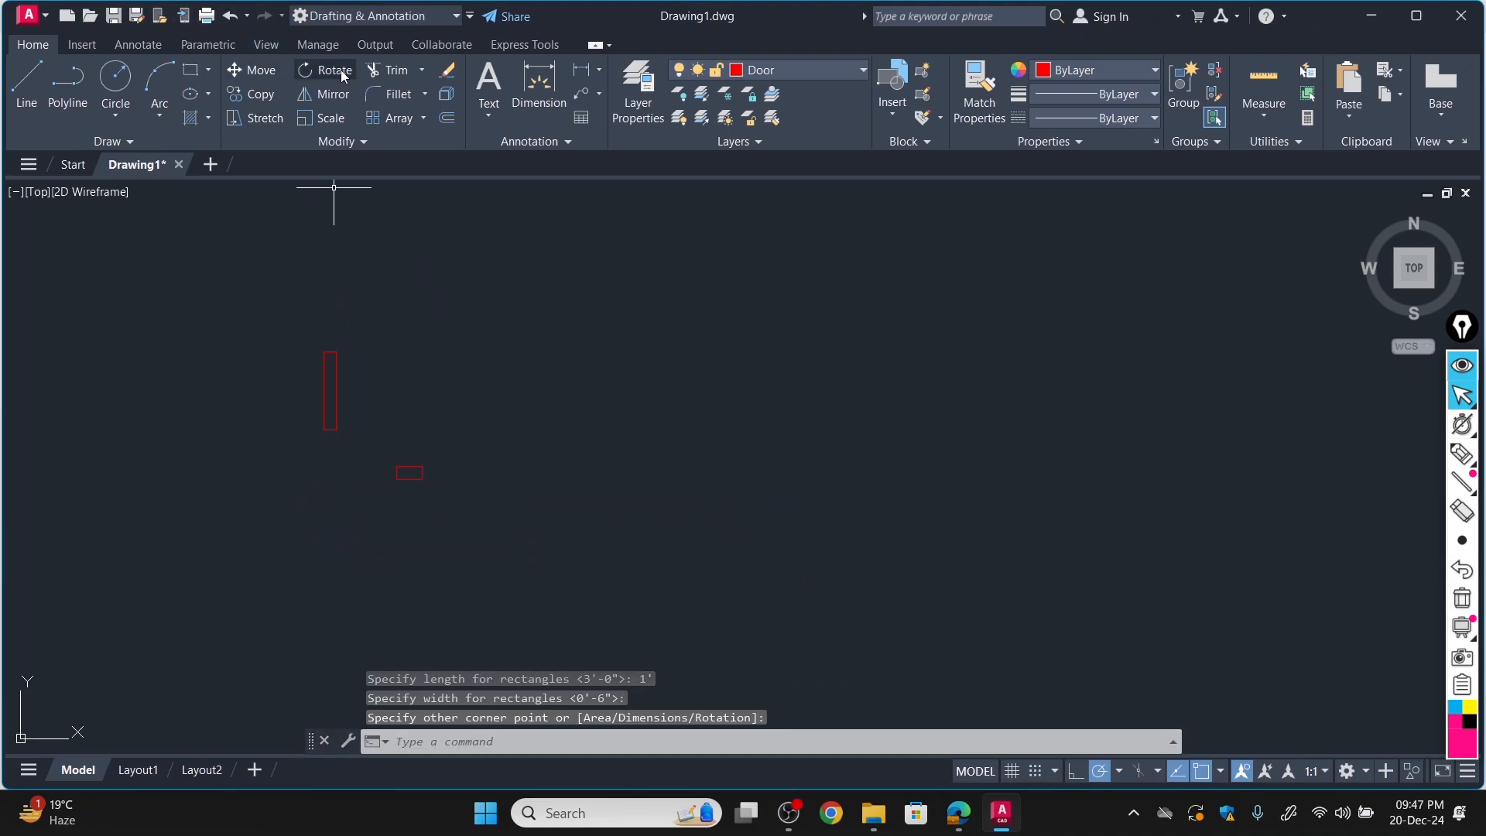
Copy the small jamb rectangle from its upper-left corner to the lower-right corner of the door leaf.
left_click(258, 94)
left_click(409, 468)
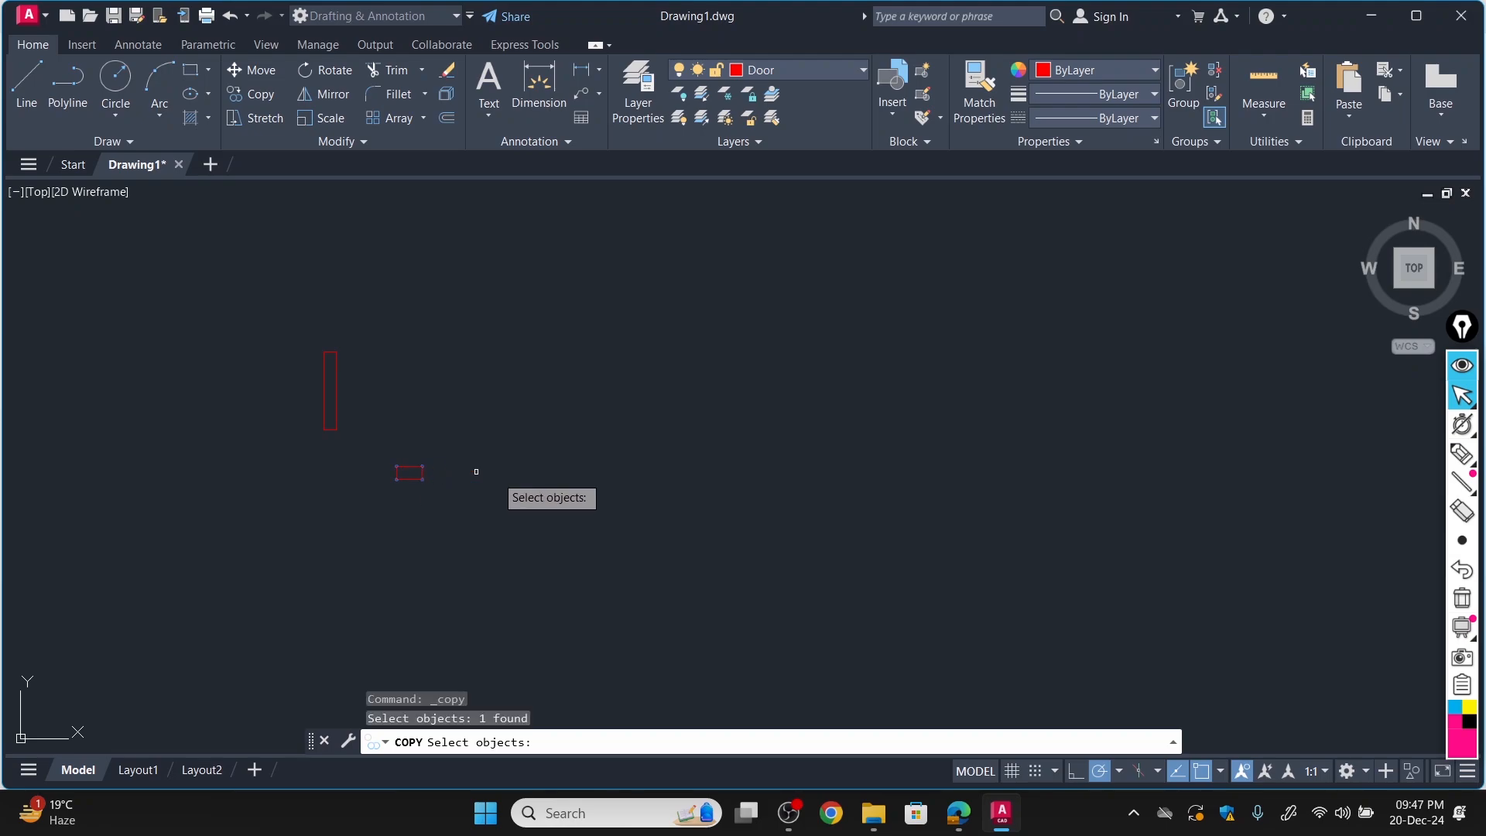
key("Return")
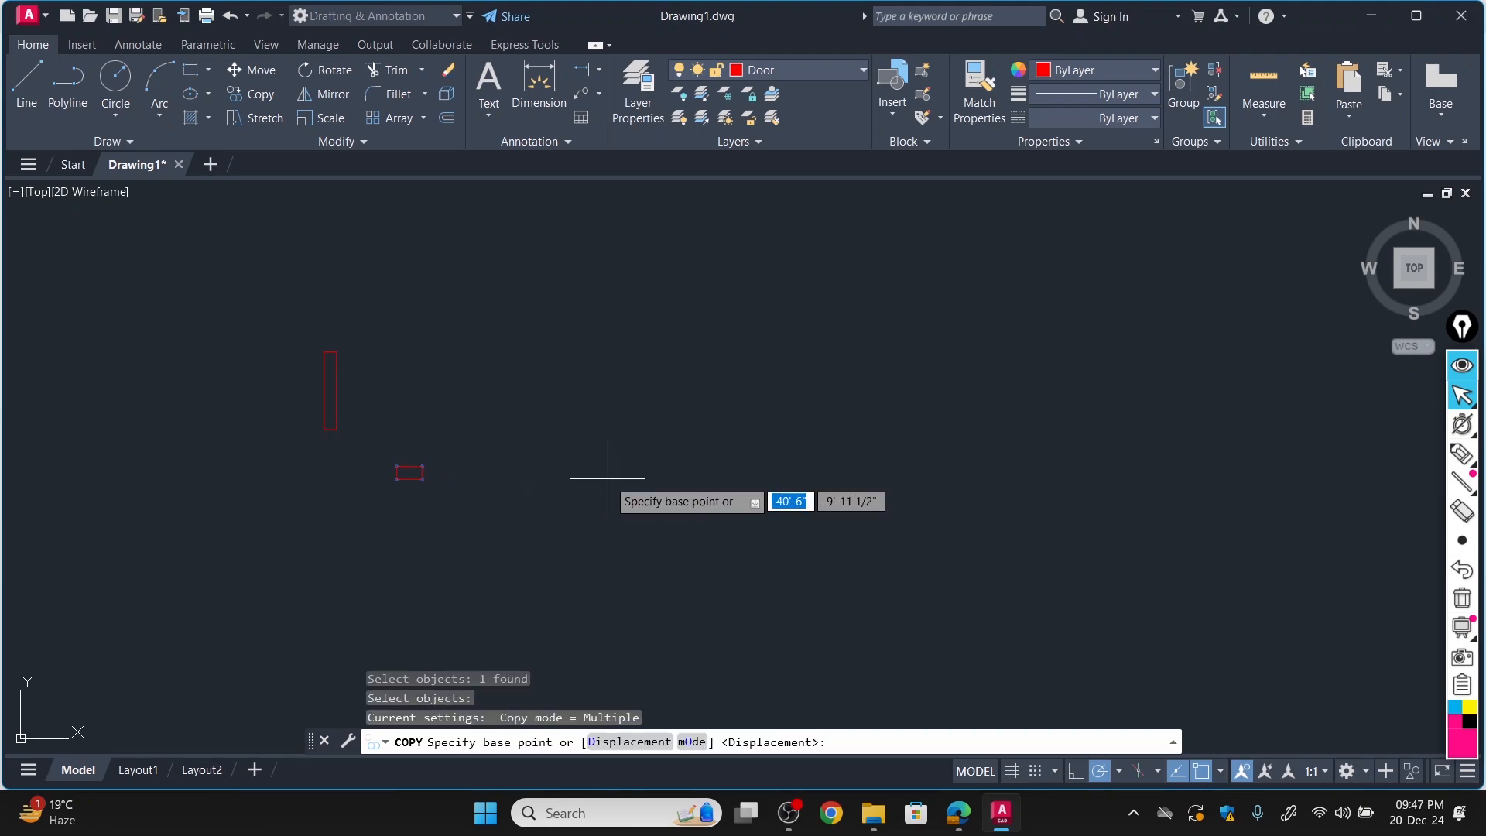
left_click(397, 467)
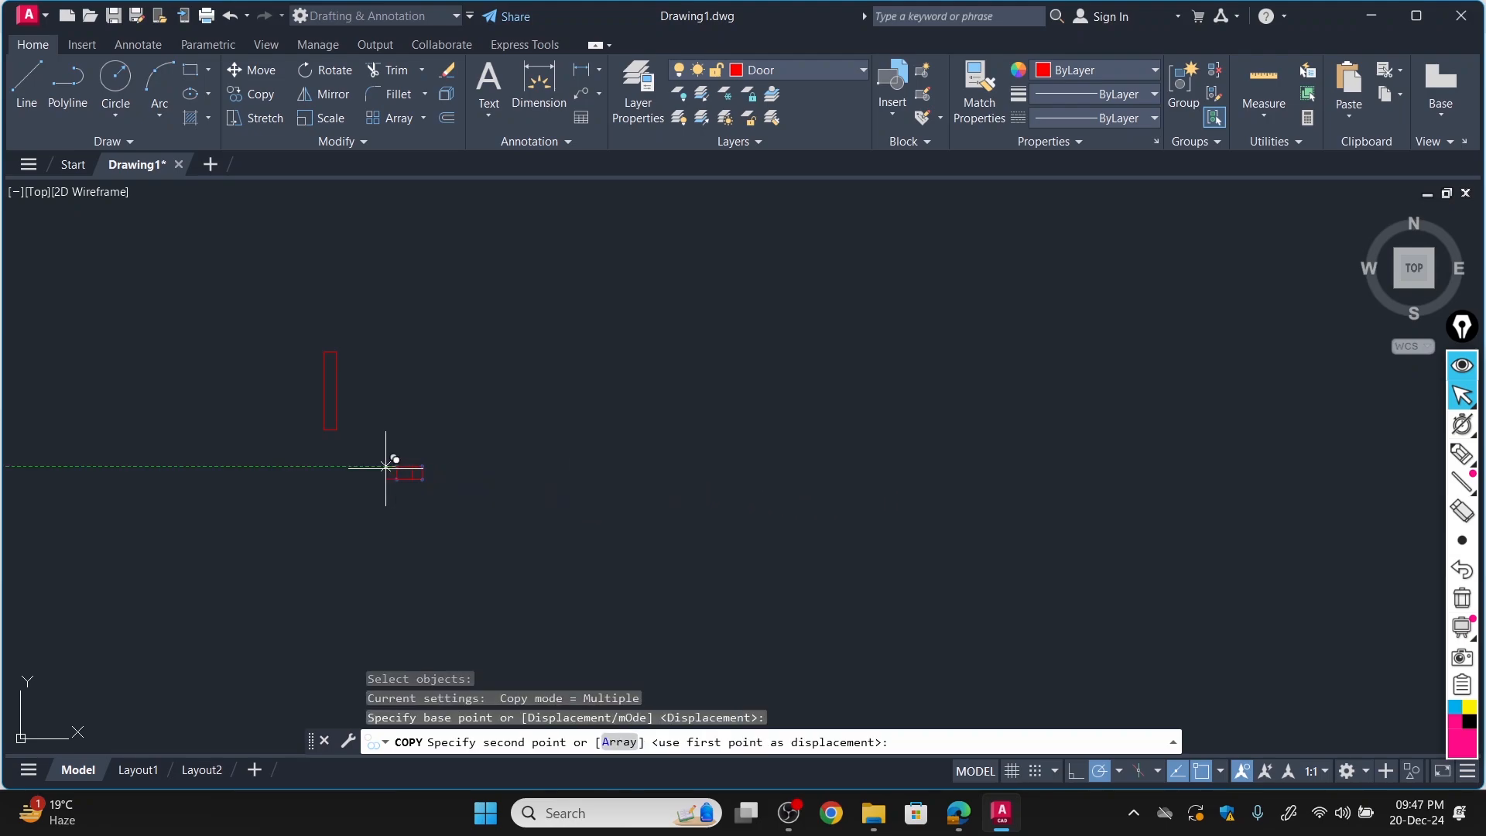
left_click(337, 430)
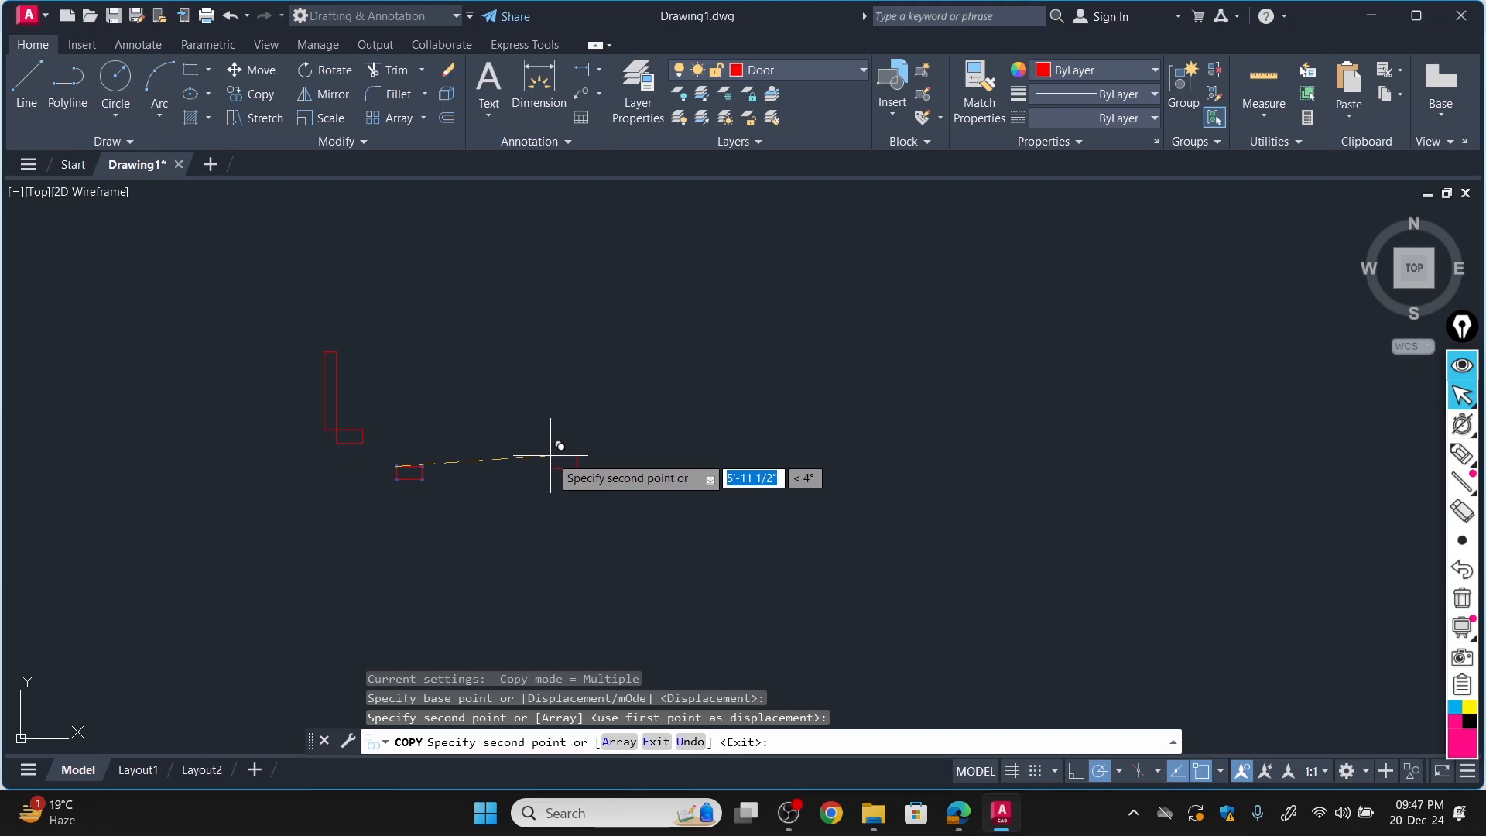
key("Escape")
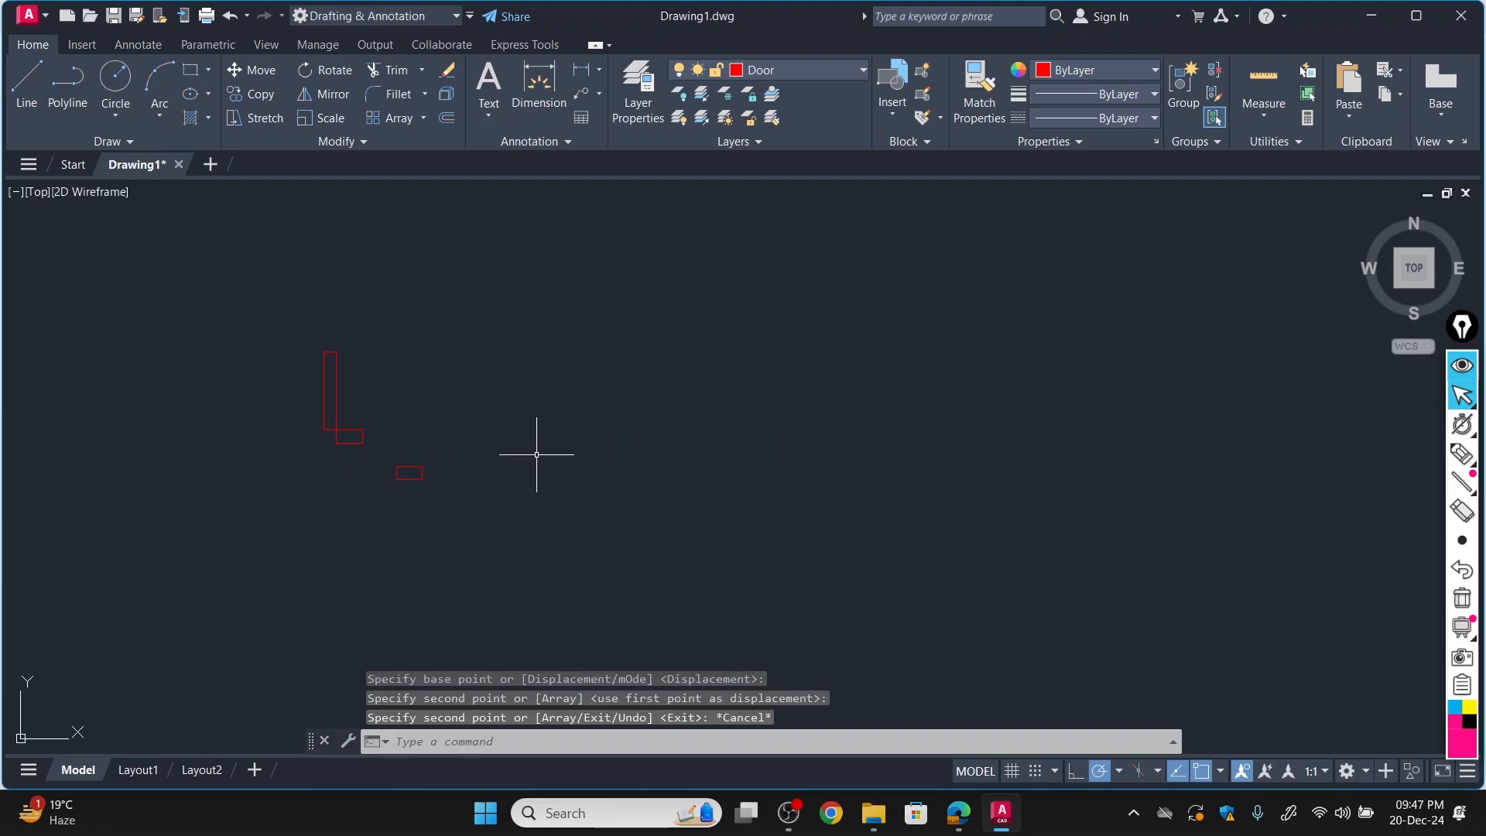
Draw a quarter-circle door swing with a Center, Start, End arc, centered on the leaf's lower-left corner and starting at its upper-left corner.
left_click(166, 118)
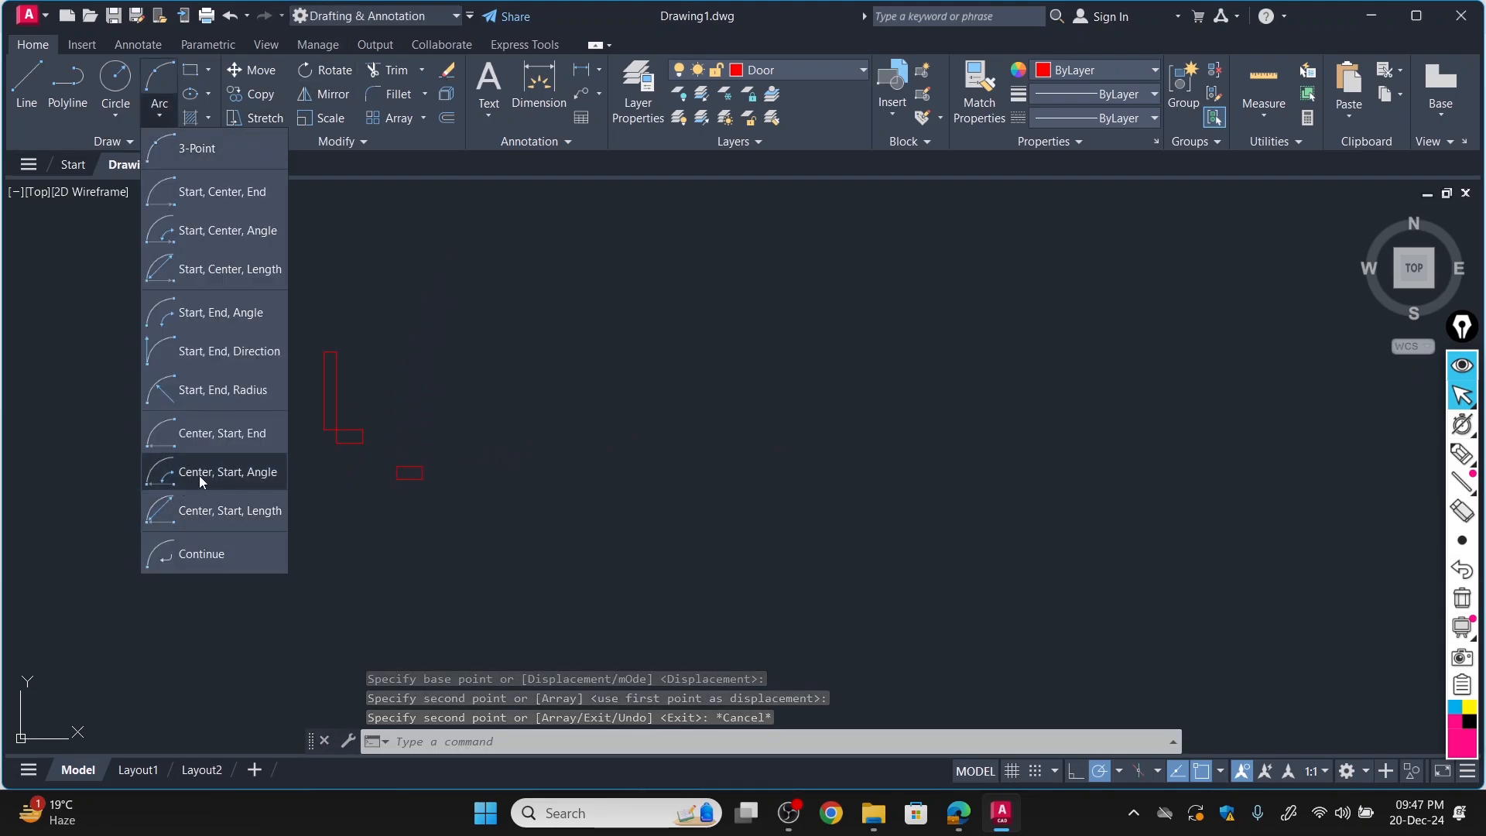
left_click(231, 432)
scroll(311, 429, "up", 4)
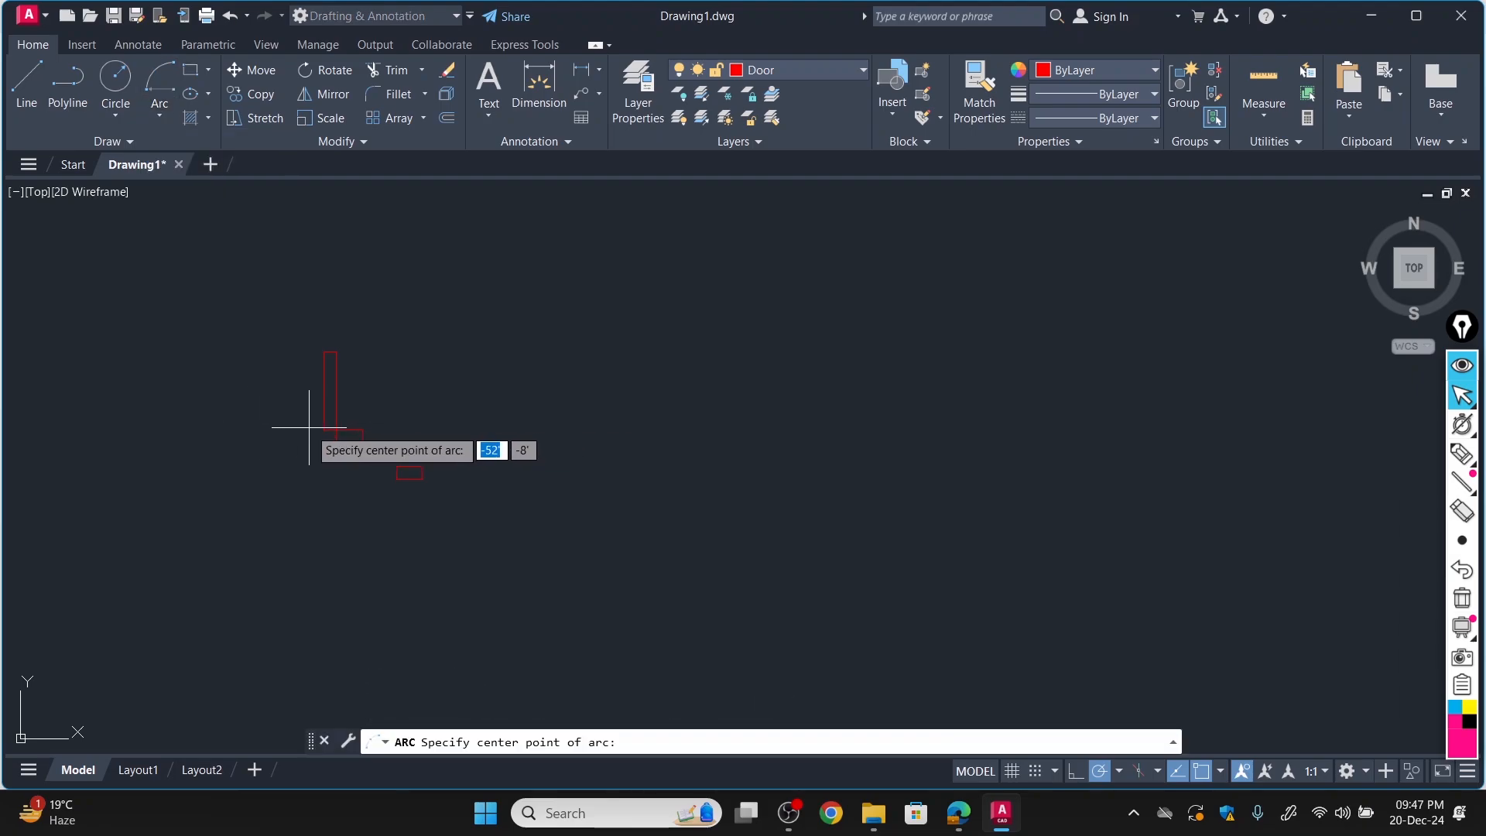
left_click(339, 435)
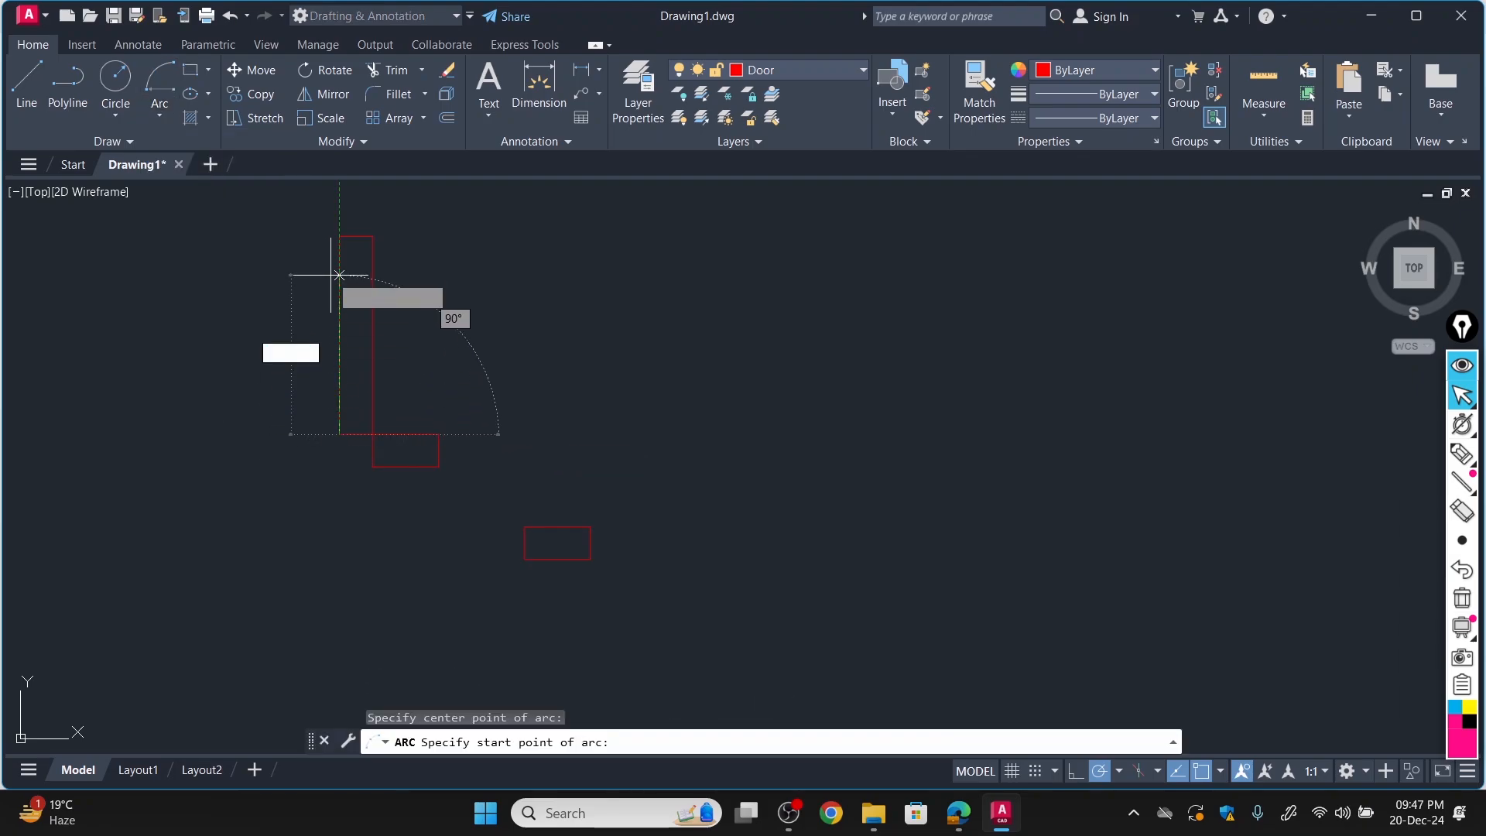
left_click(339, 236)
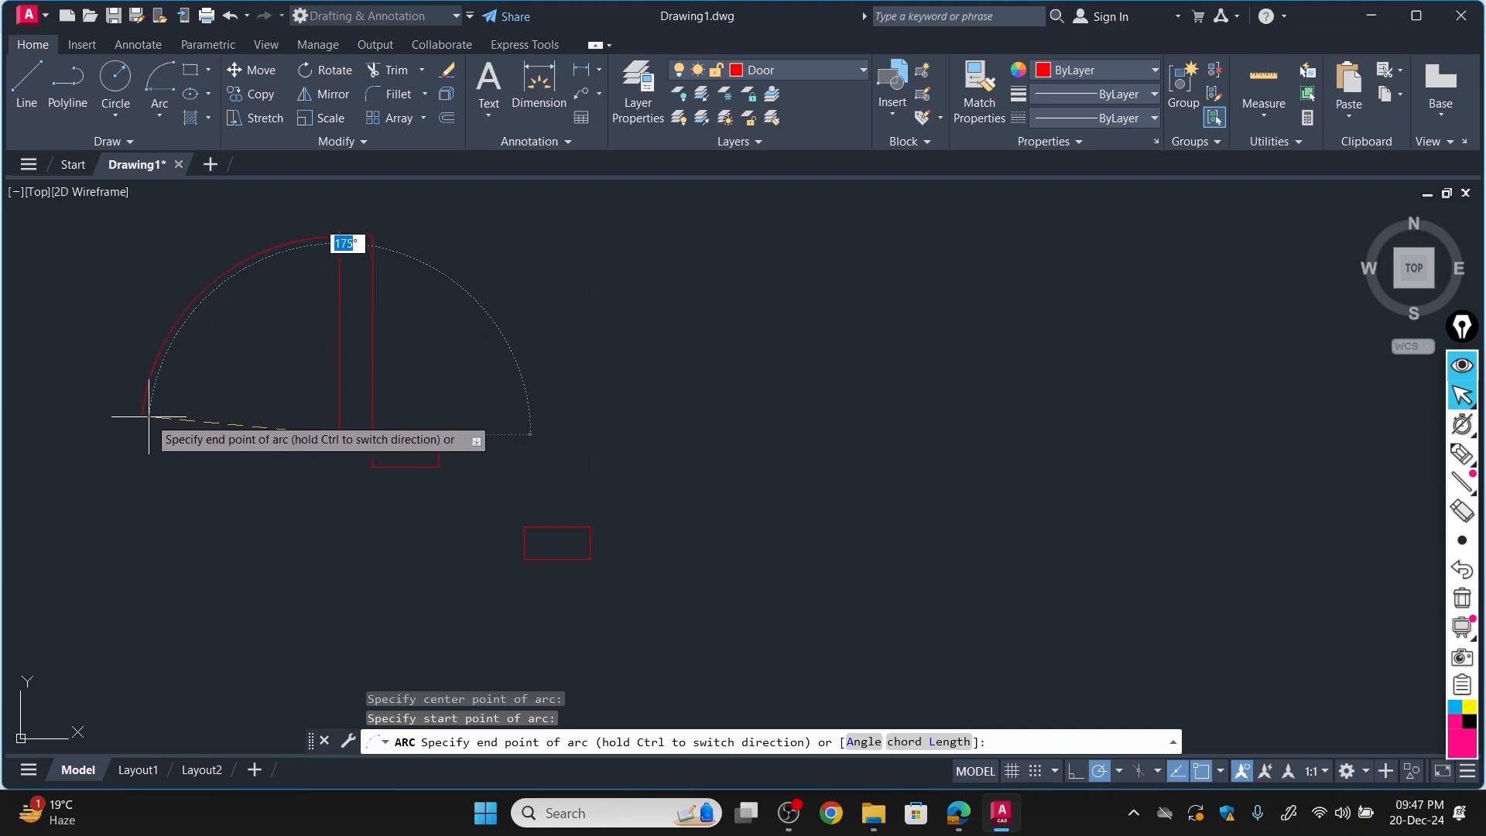
left_click(141, 435)
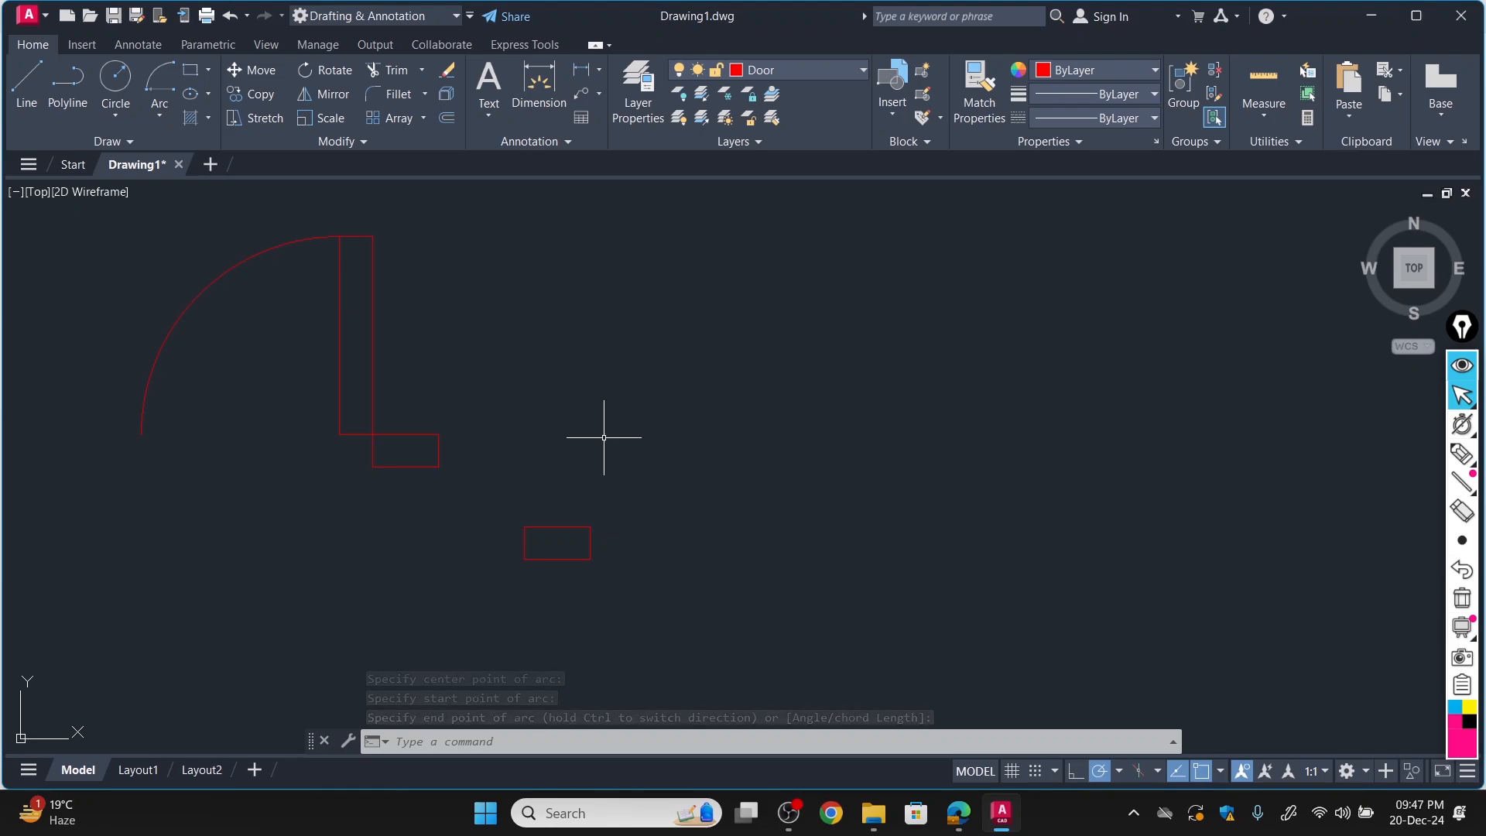
Undo the last copy and copy the loose jamb rectangle by its upper-right corner onto the lower end of the swing arc.
key("ctrl+z")
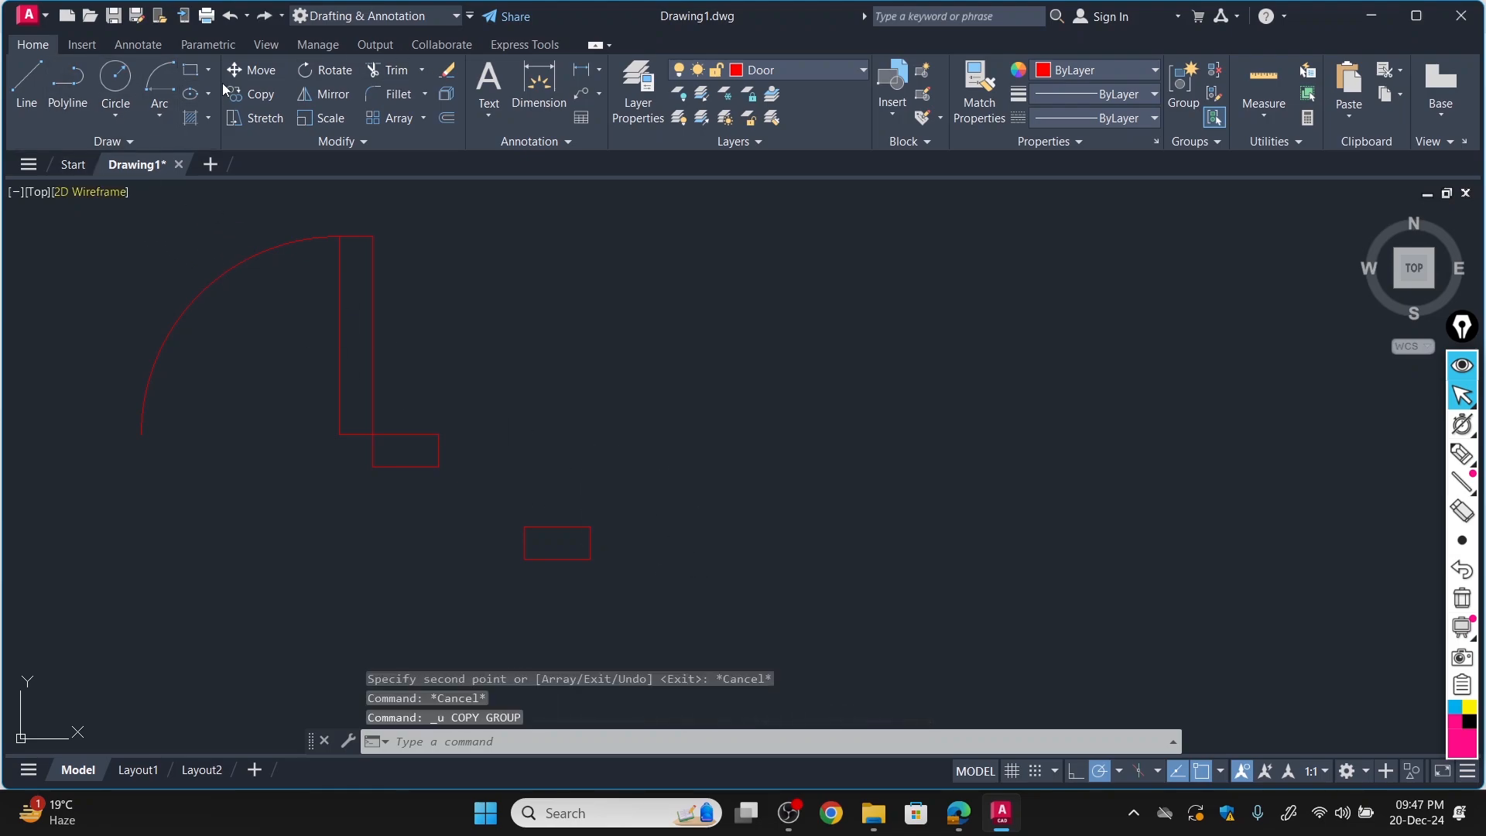
left_click(270, 94)
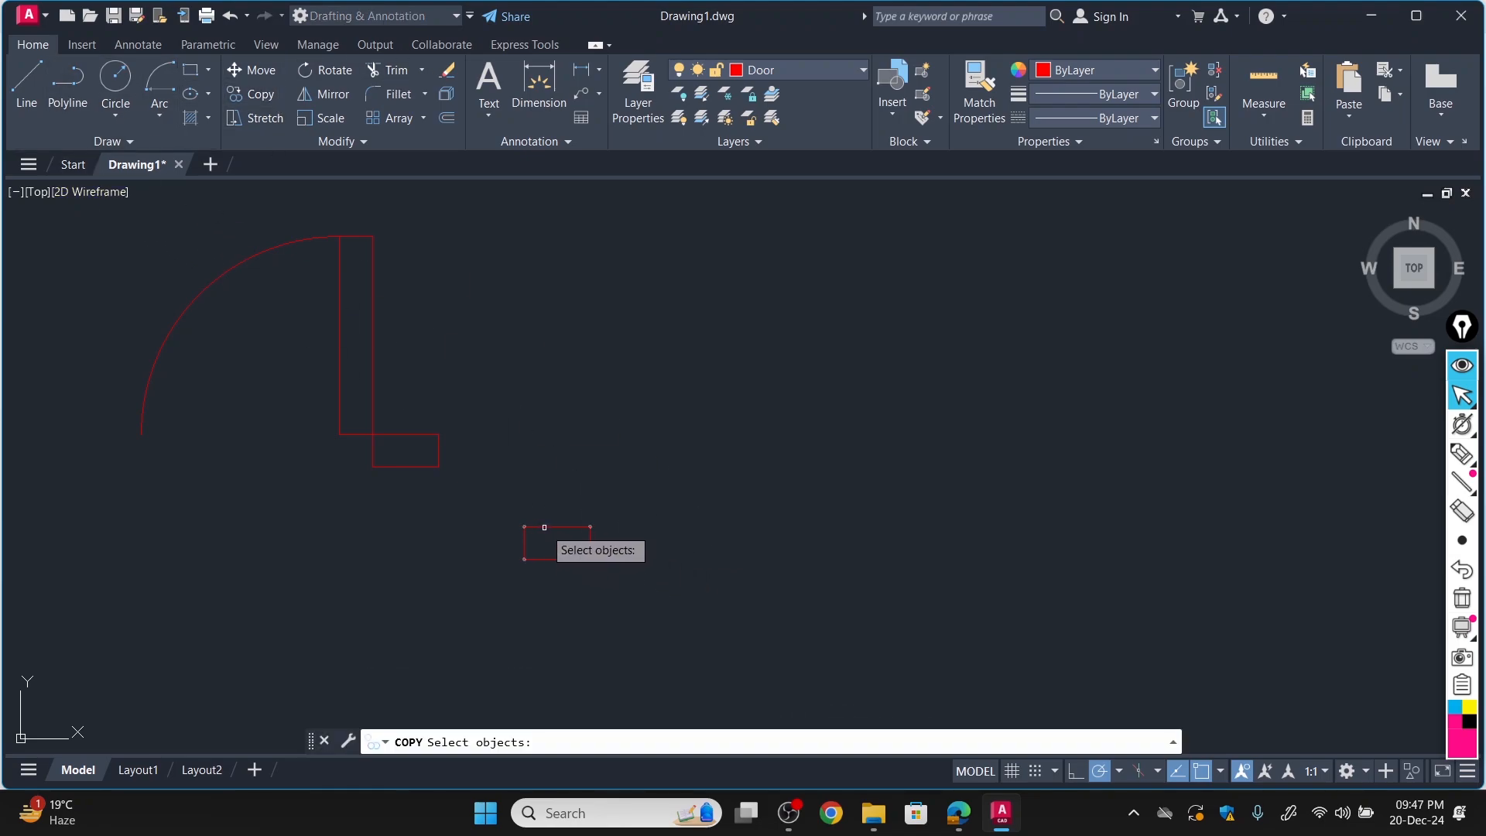
left_click(592, 524)
key("Return")
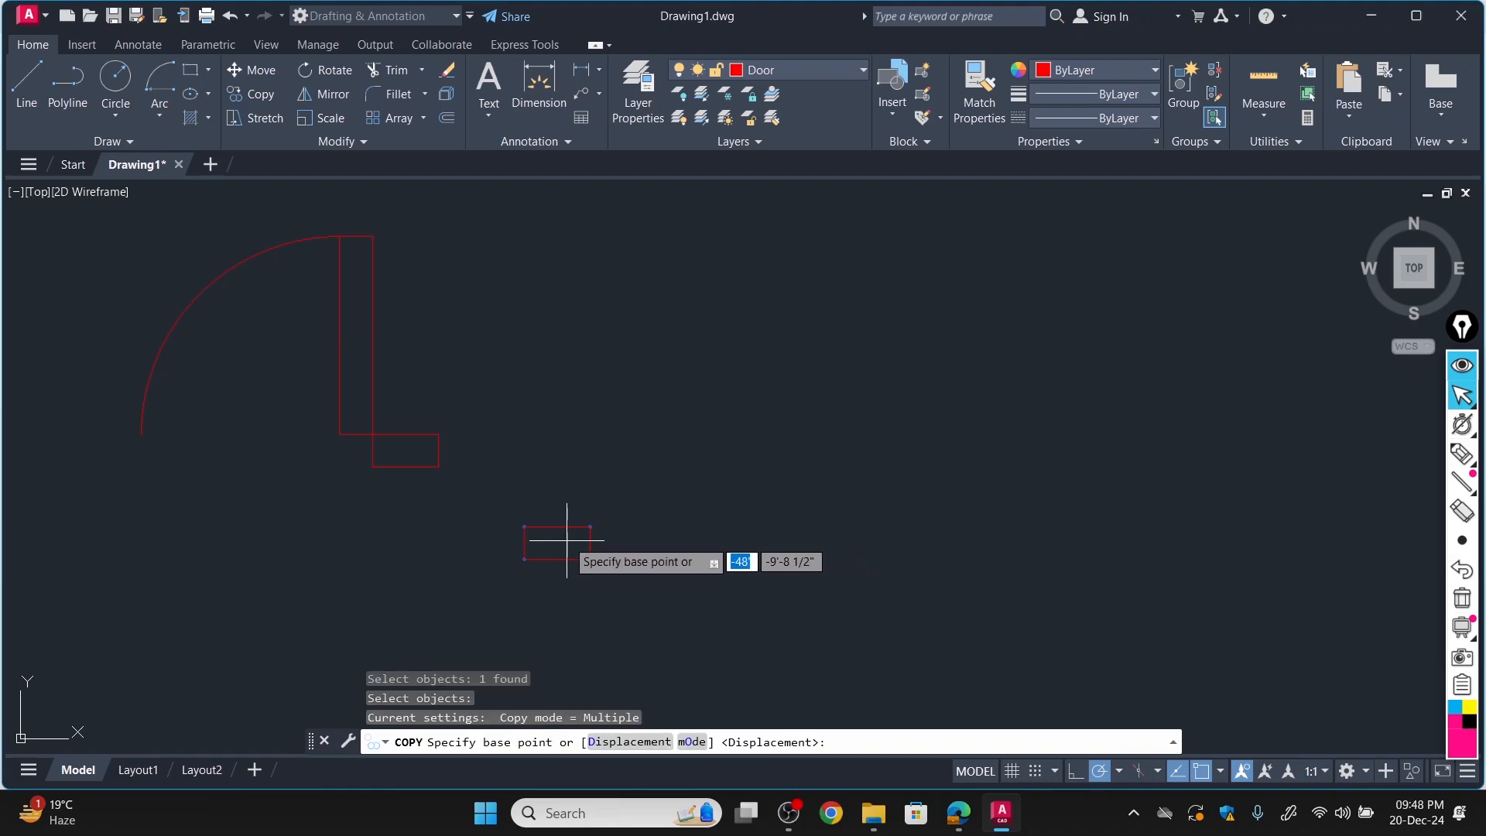
left_click(583, 525)
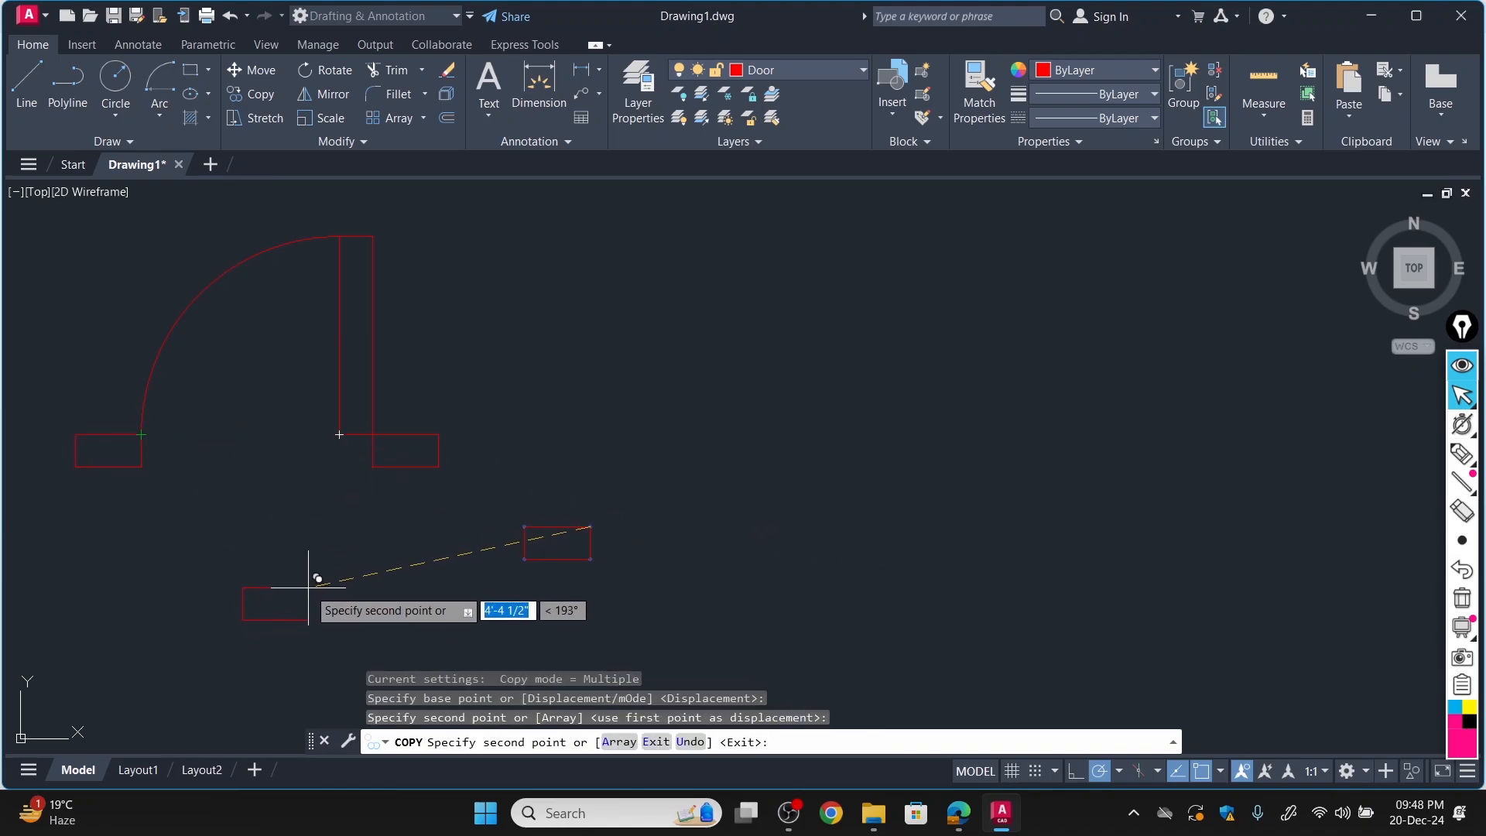
key("Escape")
Switch to the floor plan PDF and circle the main double door's 10' dimension in pen.
scroll(488, 512, "down", 3)
left_click(958, 814)
scroll(774, 573, "down", 5)
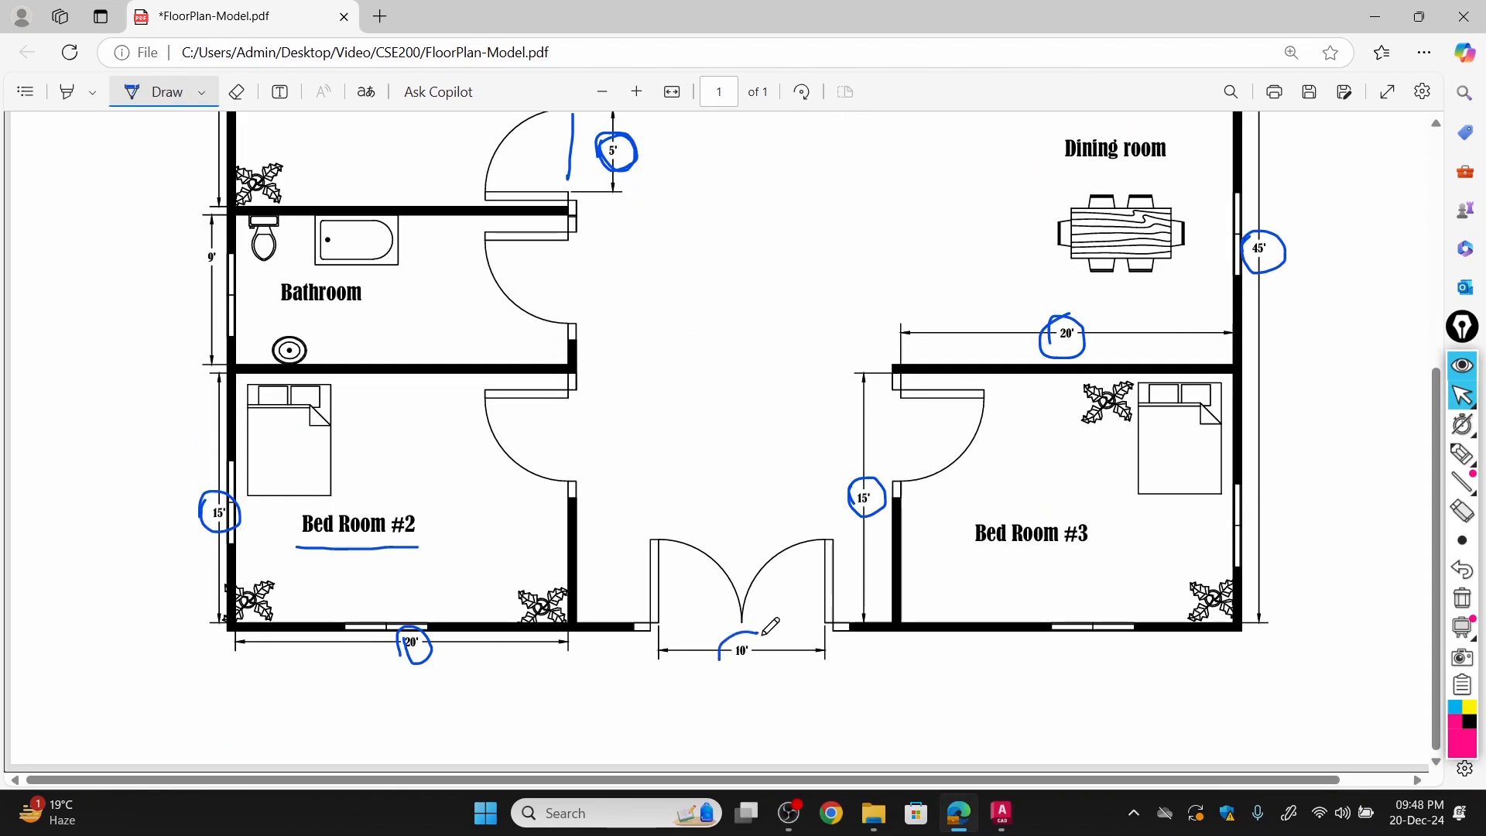
mouse_move(782, 640)
left_mouse_down()
mouse_move(726, 646)
mouse_move(749, 617)
left_mouse_up()
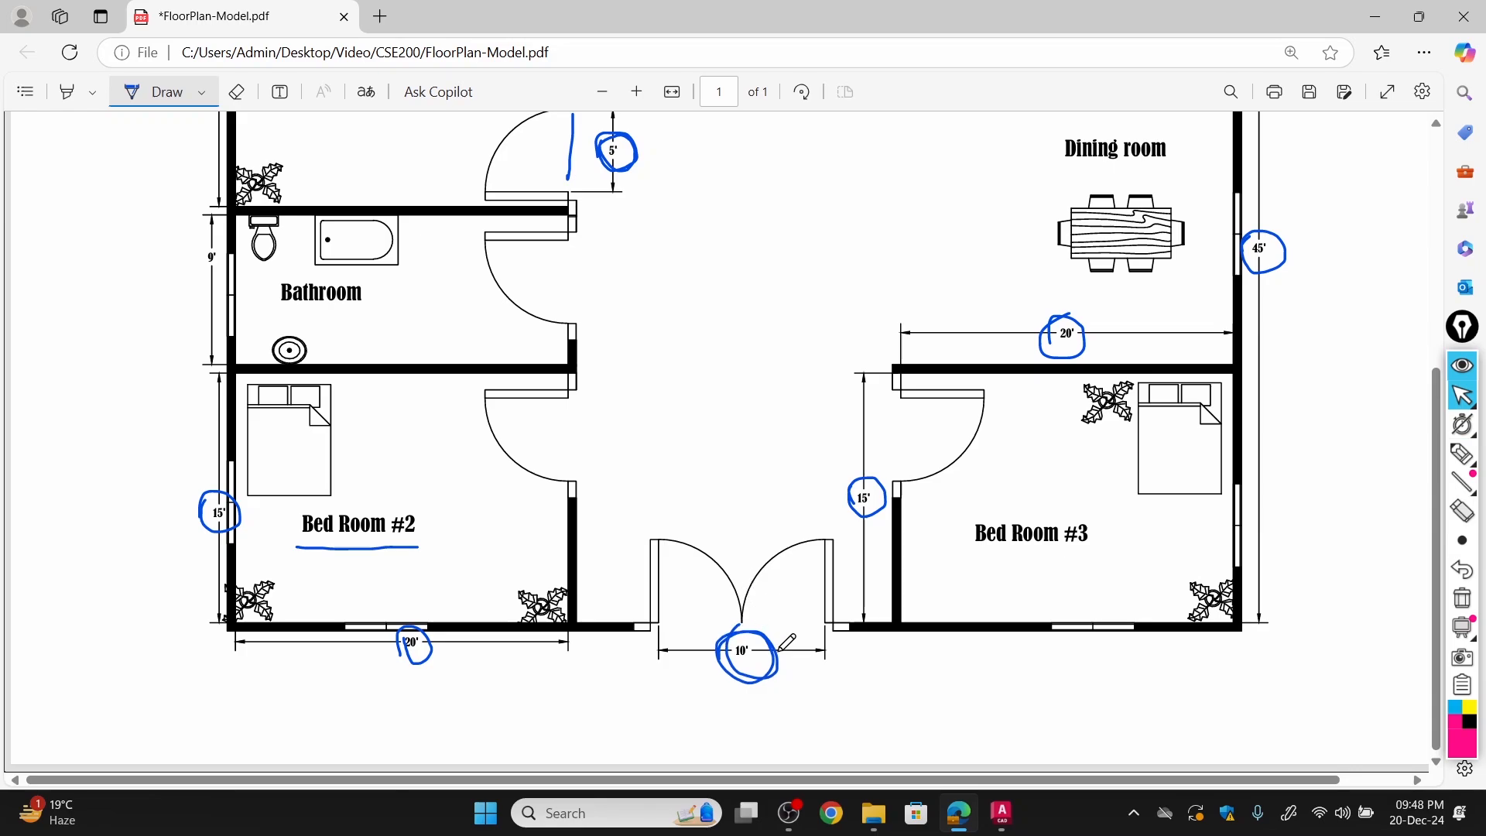
Switch to AutoCAD and copy the complete single door symbol from the leaf's lower-right corner about 25'-9 1/2" horizontally to the right.
left_click(1002, 813)
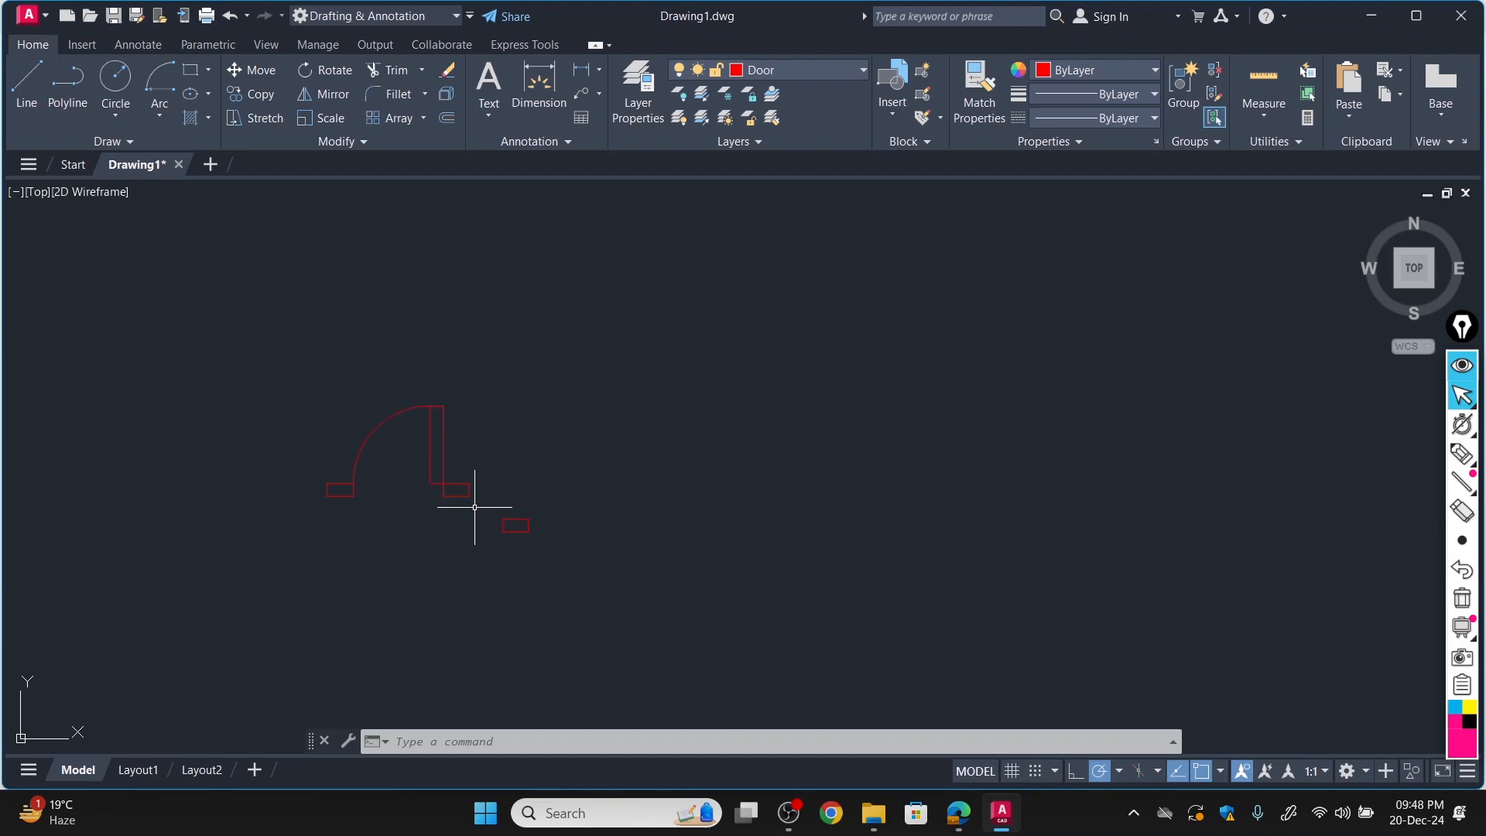
left_click(510, 516)
left_click(550, 514)
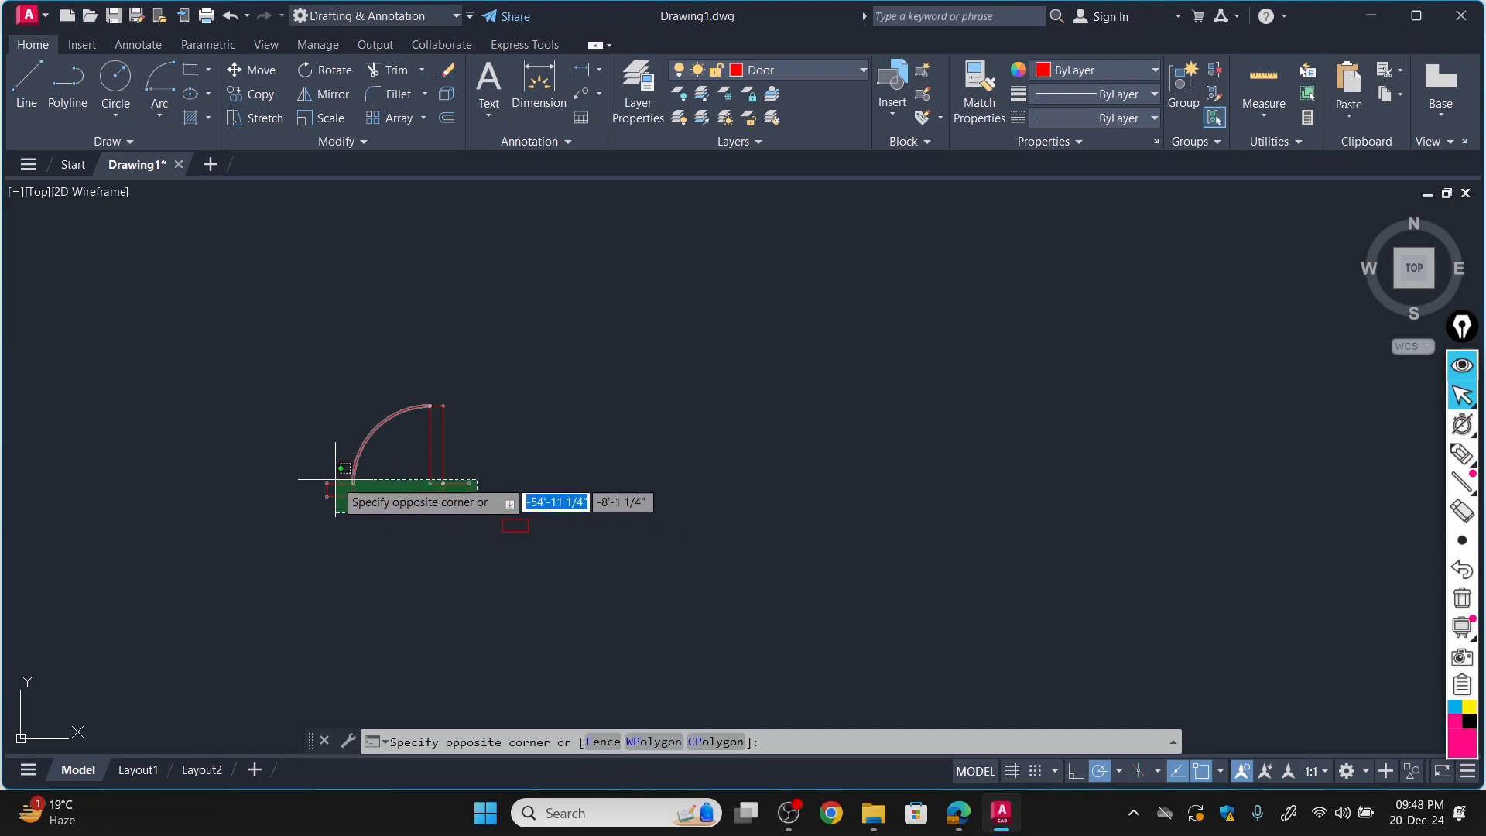
left_click(288, 386)
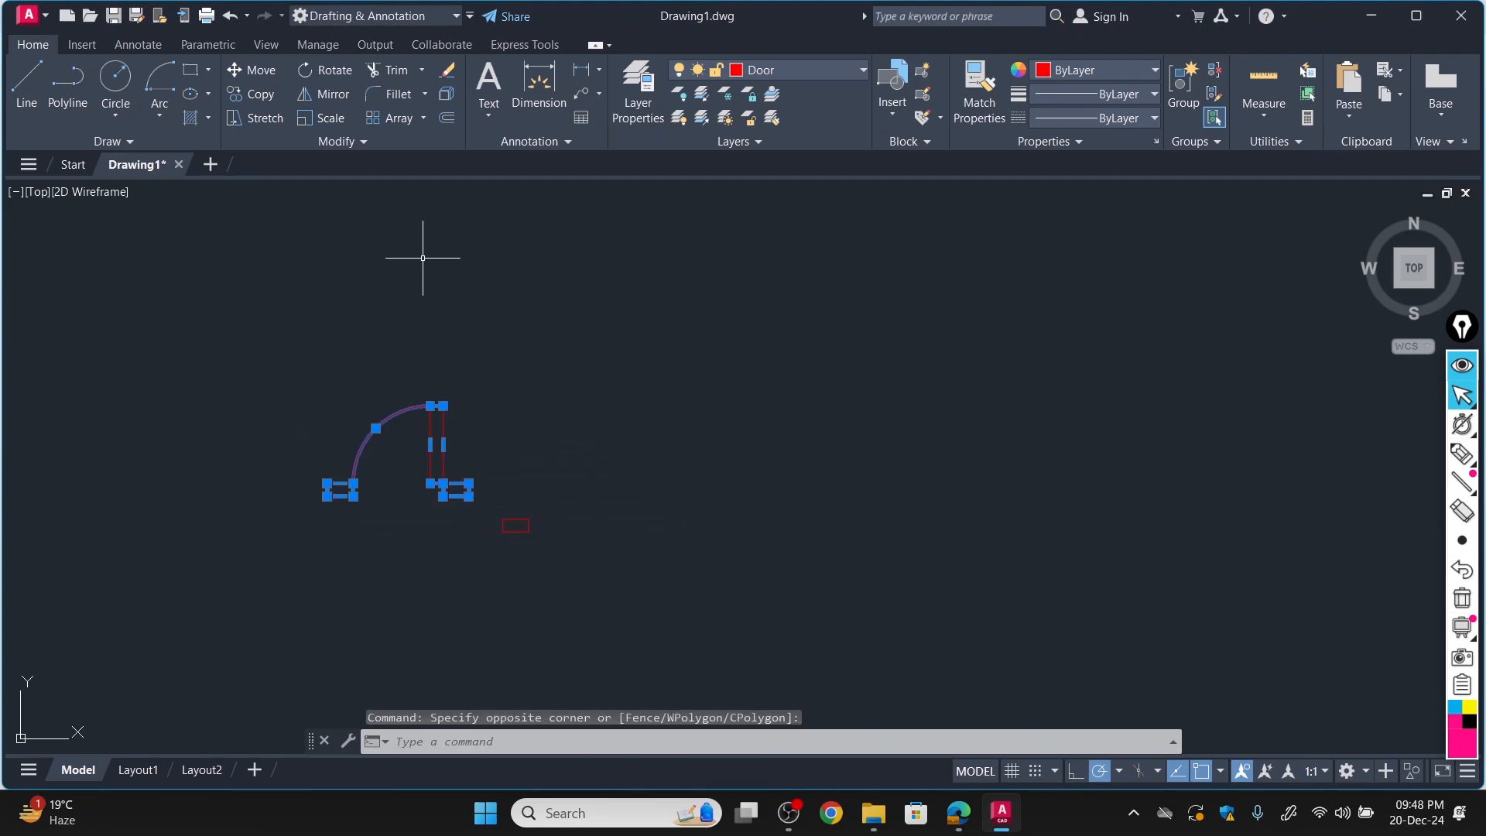
left_click(254, 91)
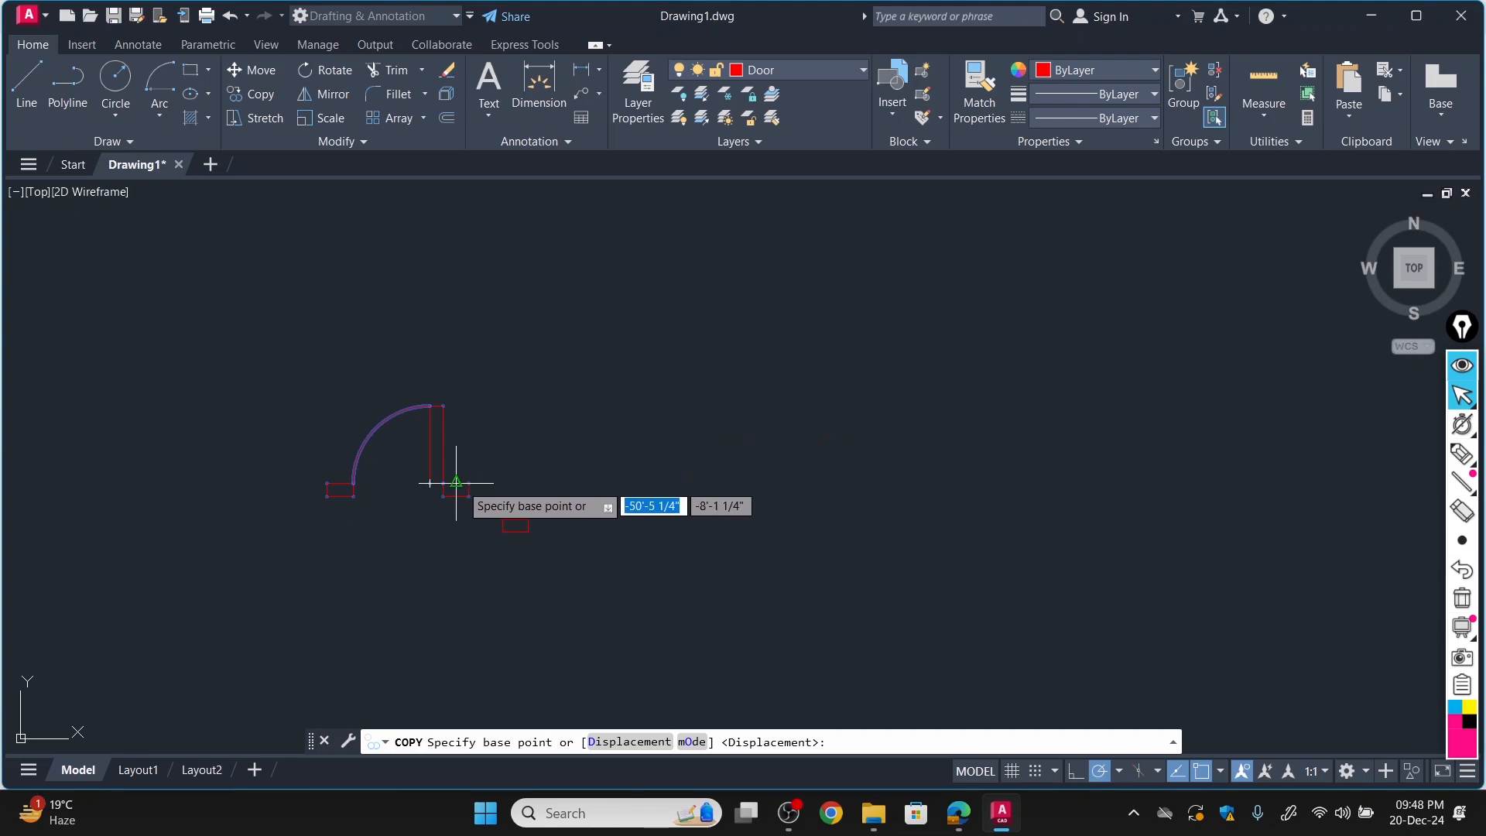
left_click(442, 483)
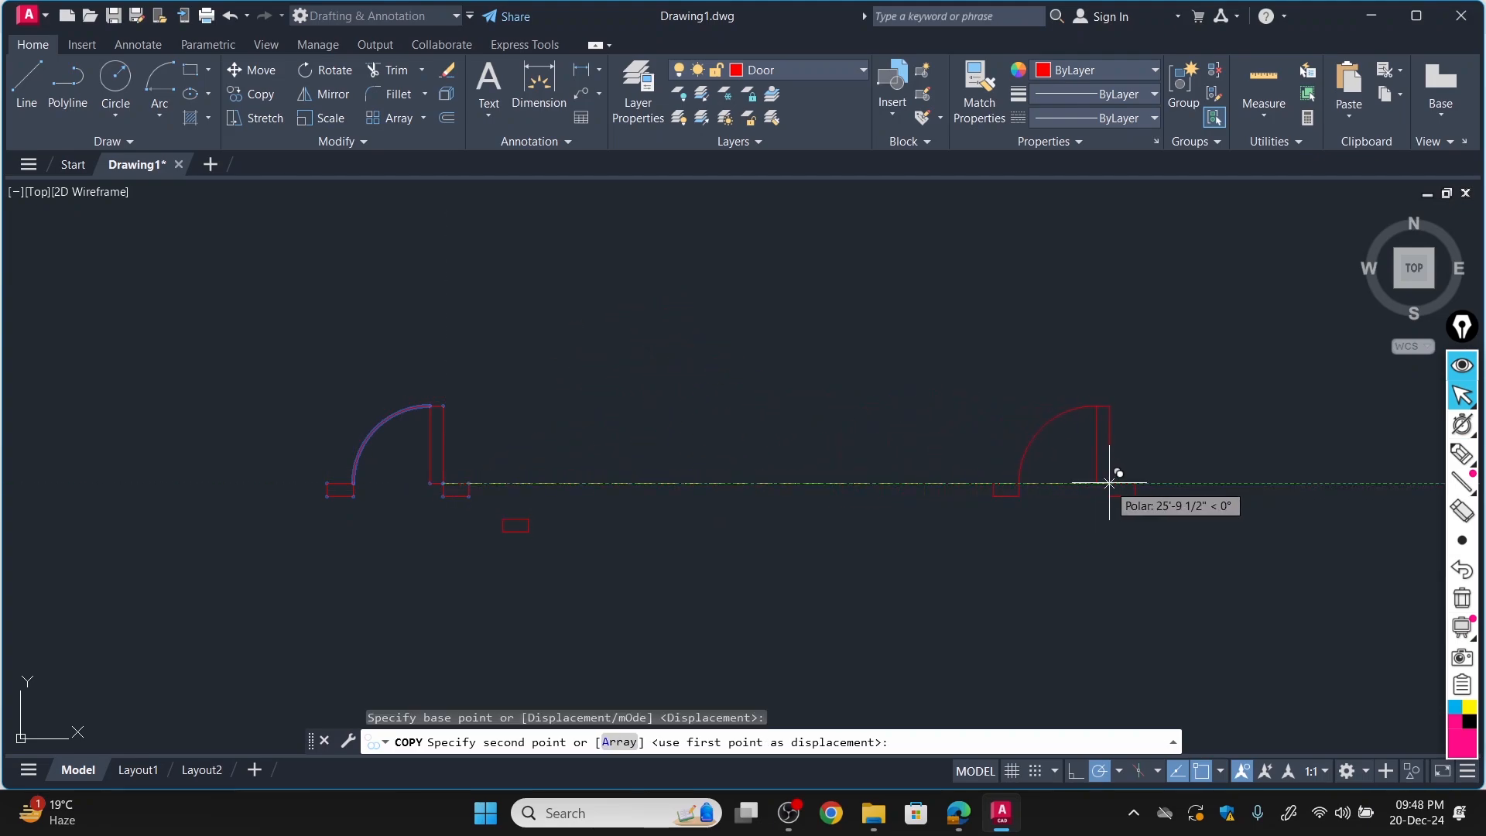
left_click(1110, 484)
key("Escape")
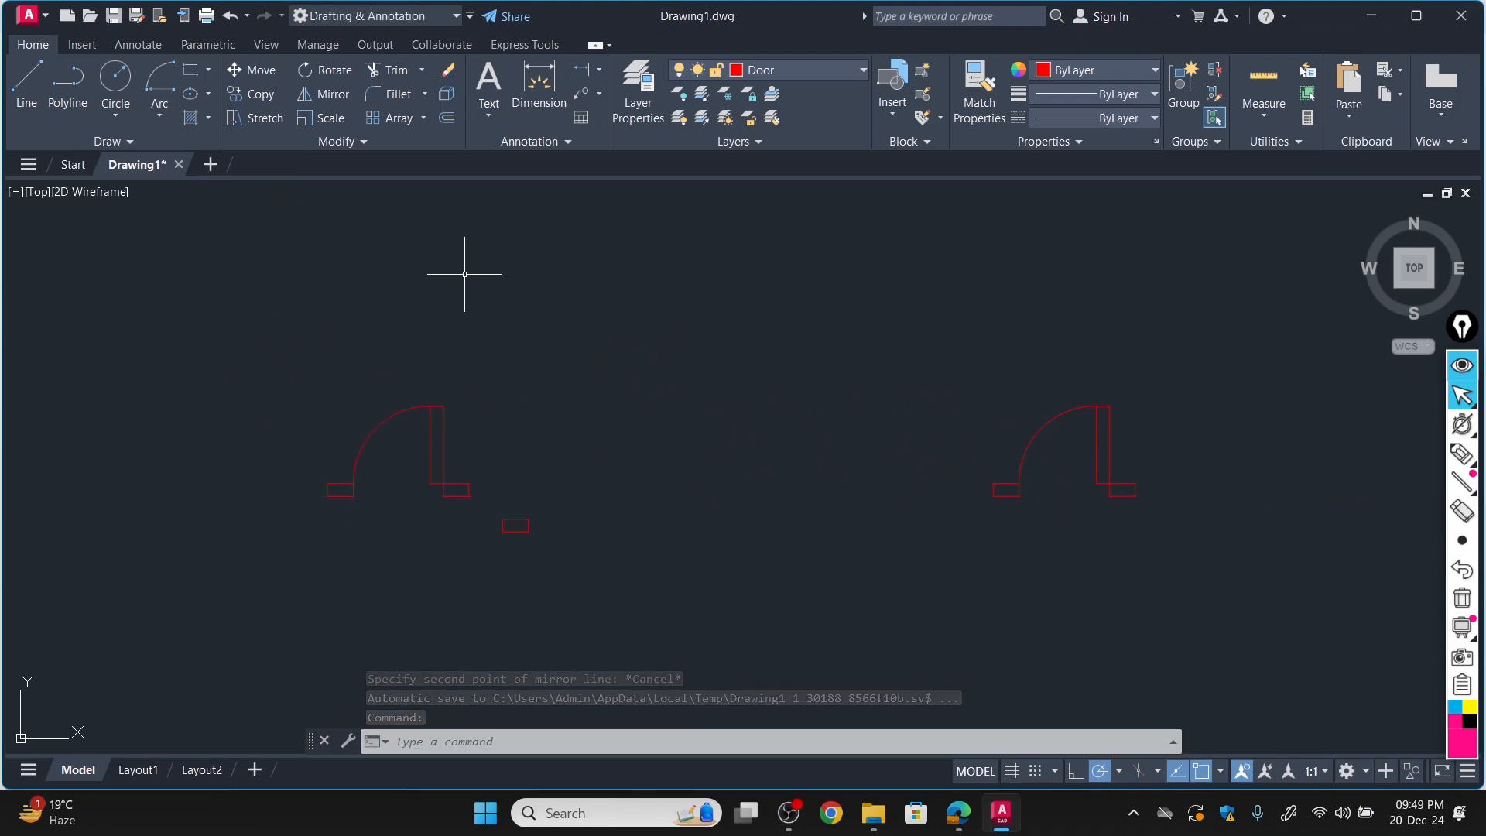
Mirror the original door symbol across a vertical line through the lower end of its swing arc, keeping the source objects.
left_click(328, 95)
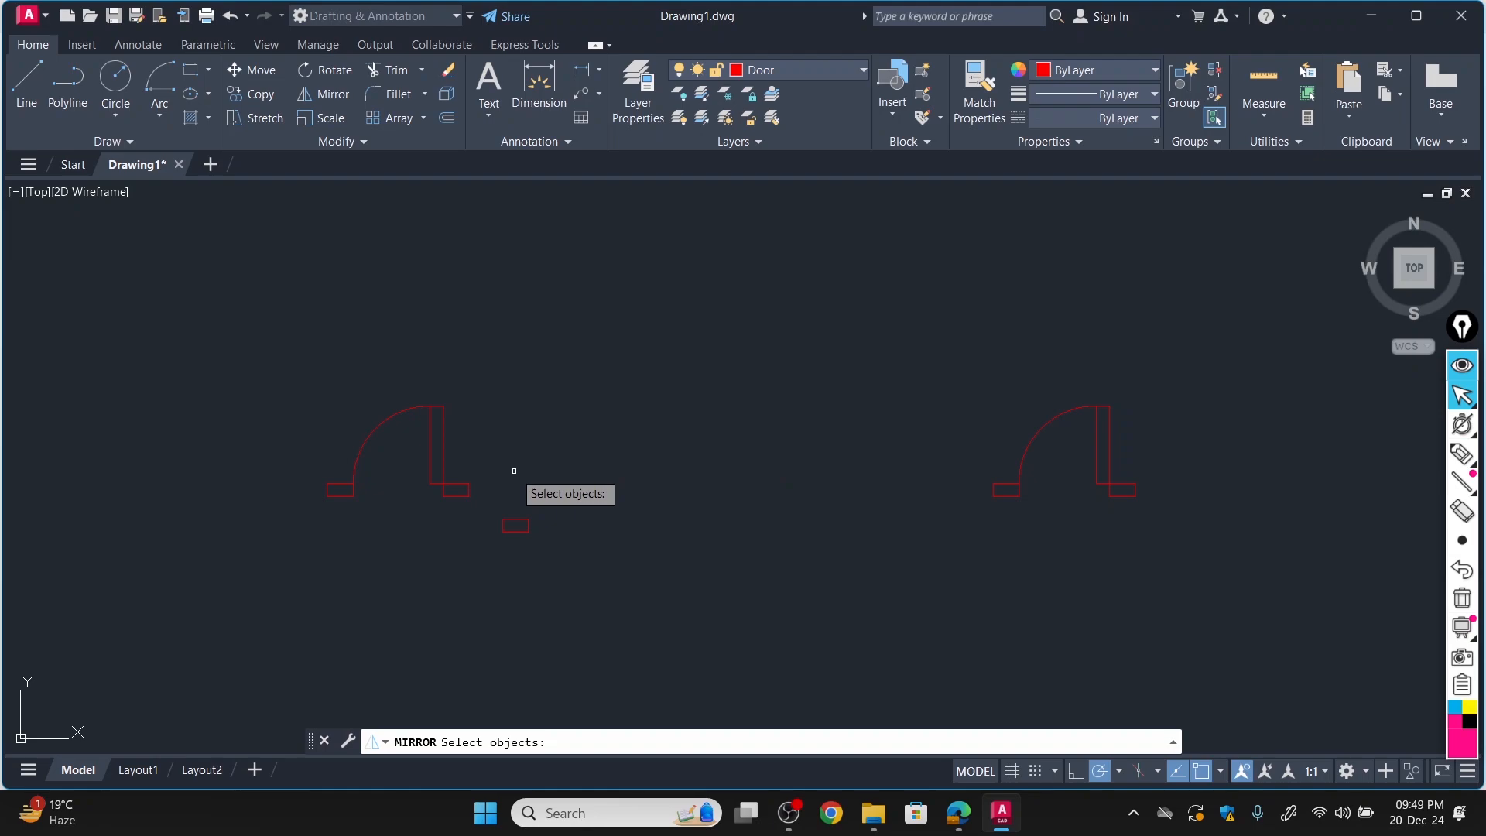
key("Escape")
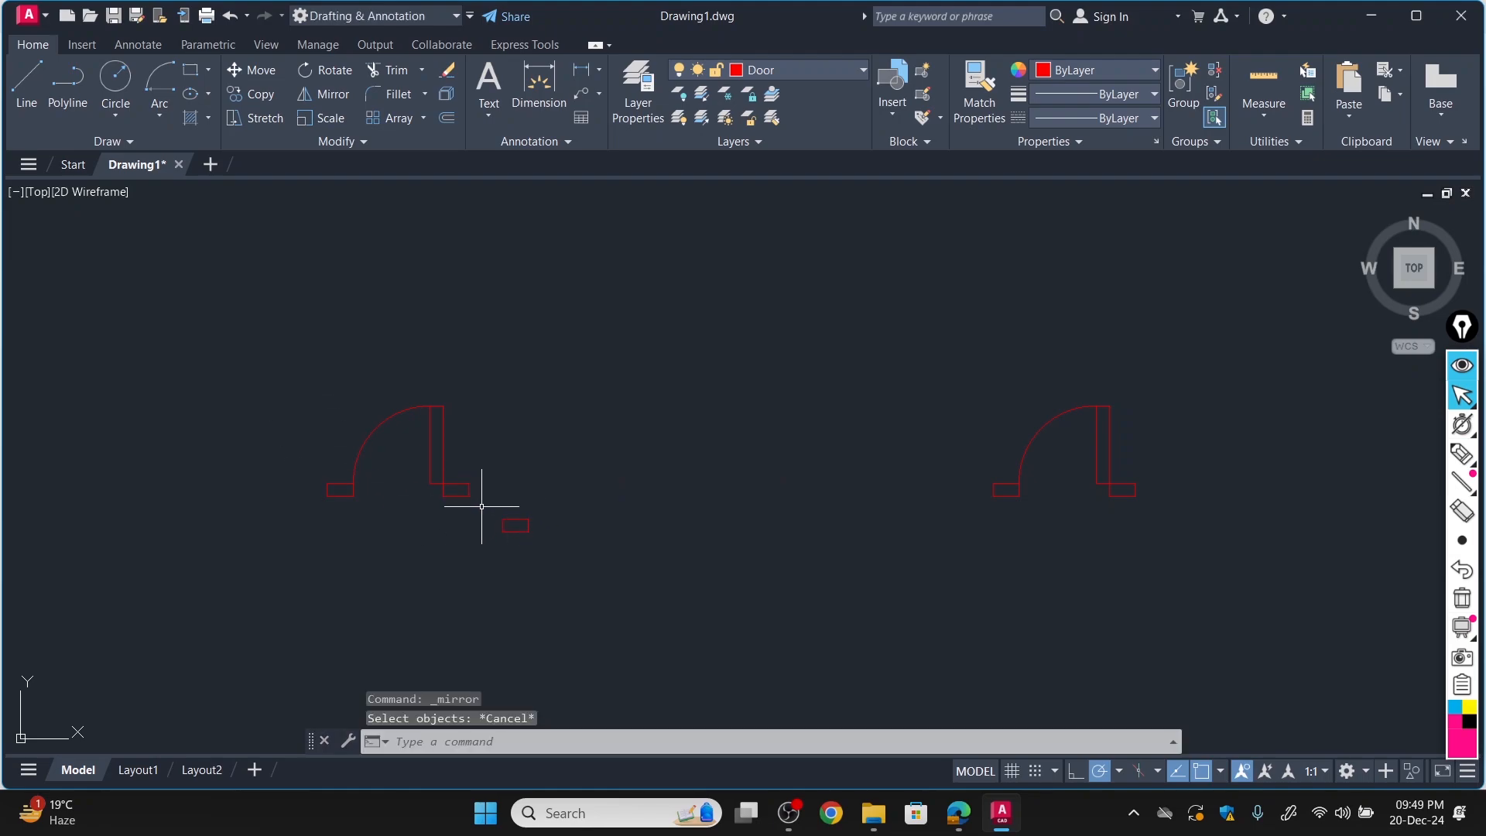
left_click(482, 506)
left_click(286, 389)
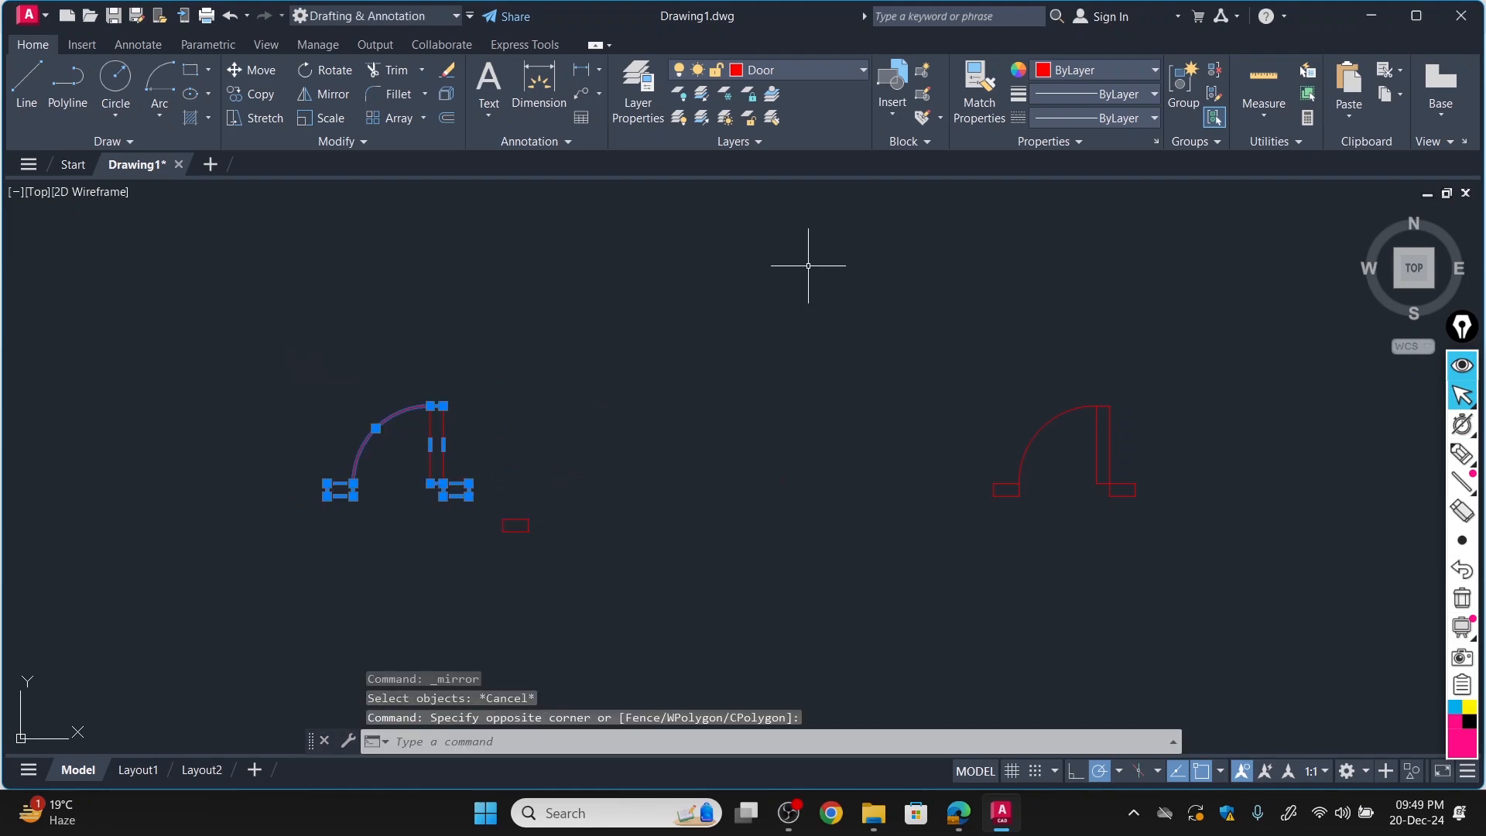
left_click(325, 96)
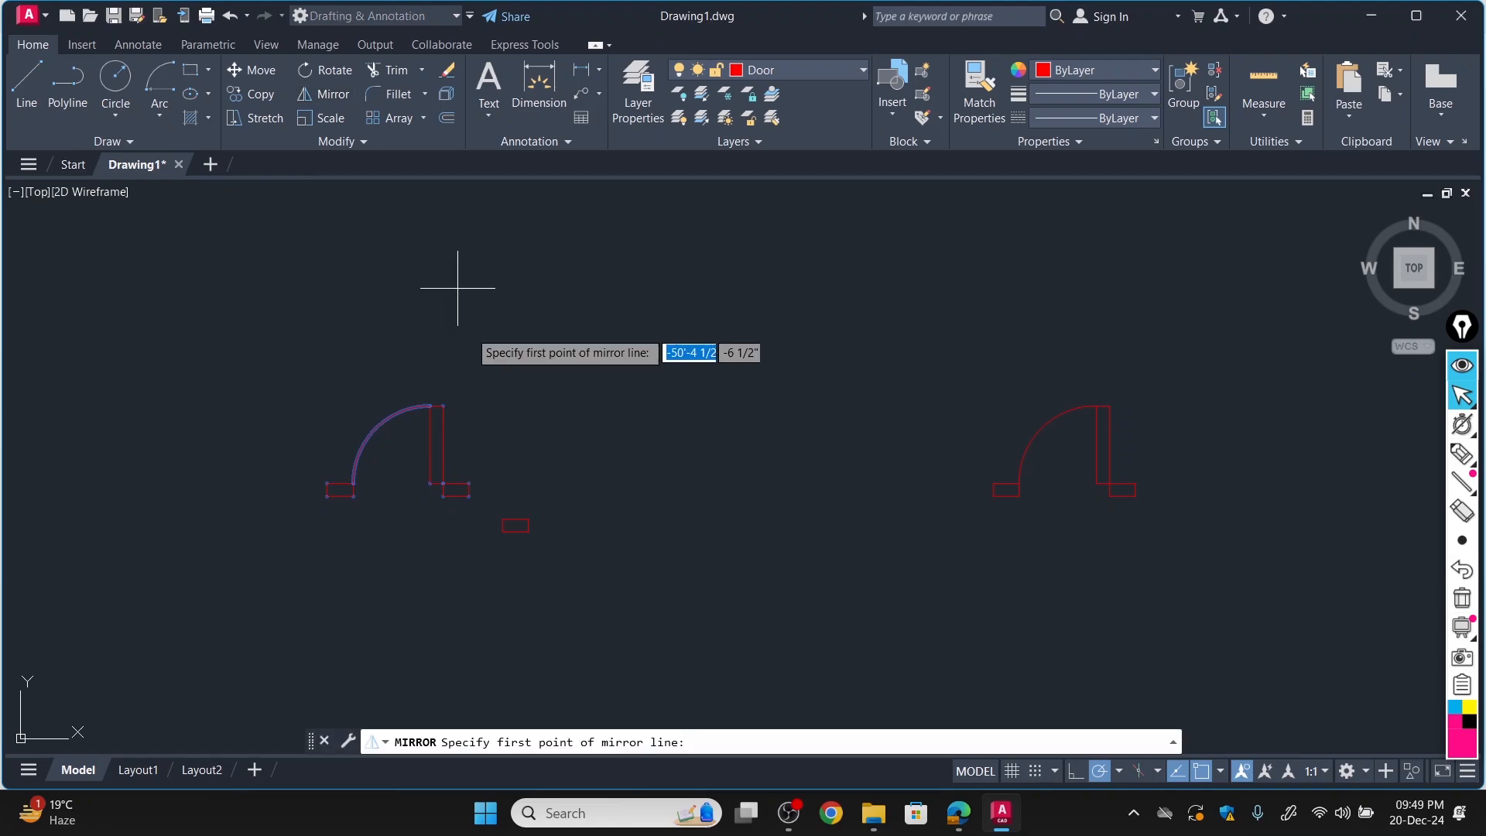
left_click(351, 484)
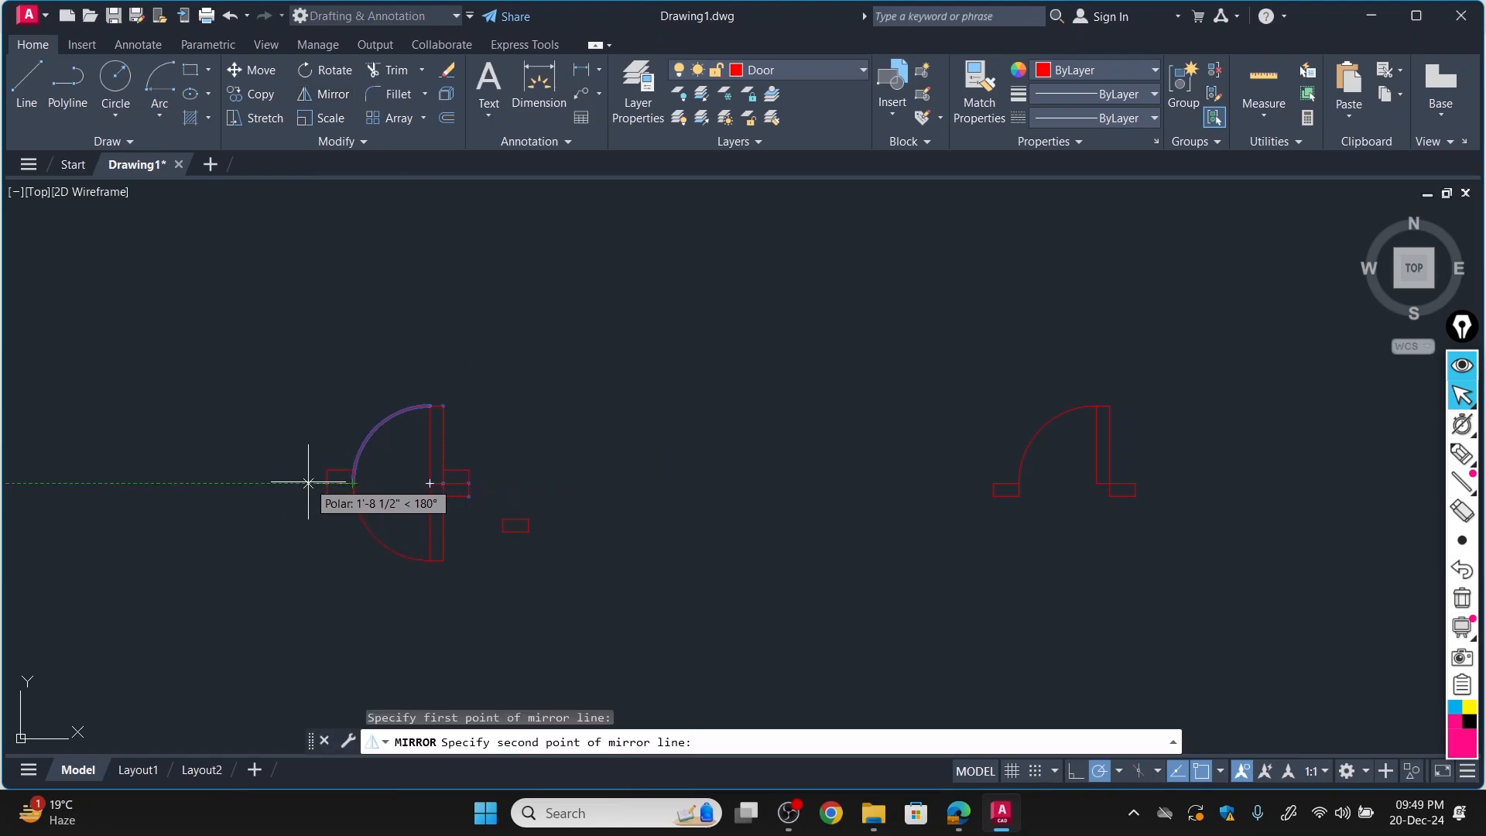
left_click(352, 392)
left_click(399, 459)
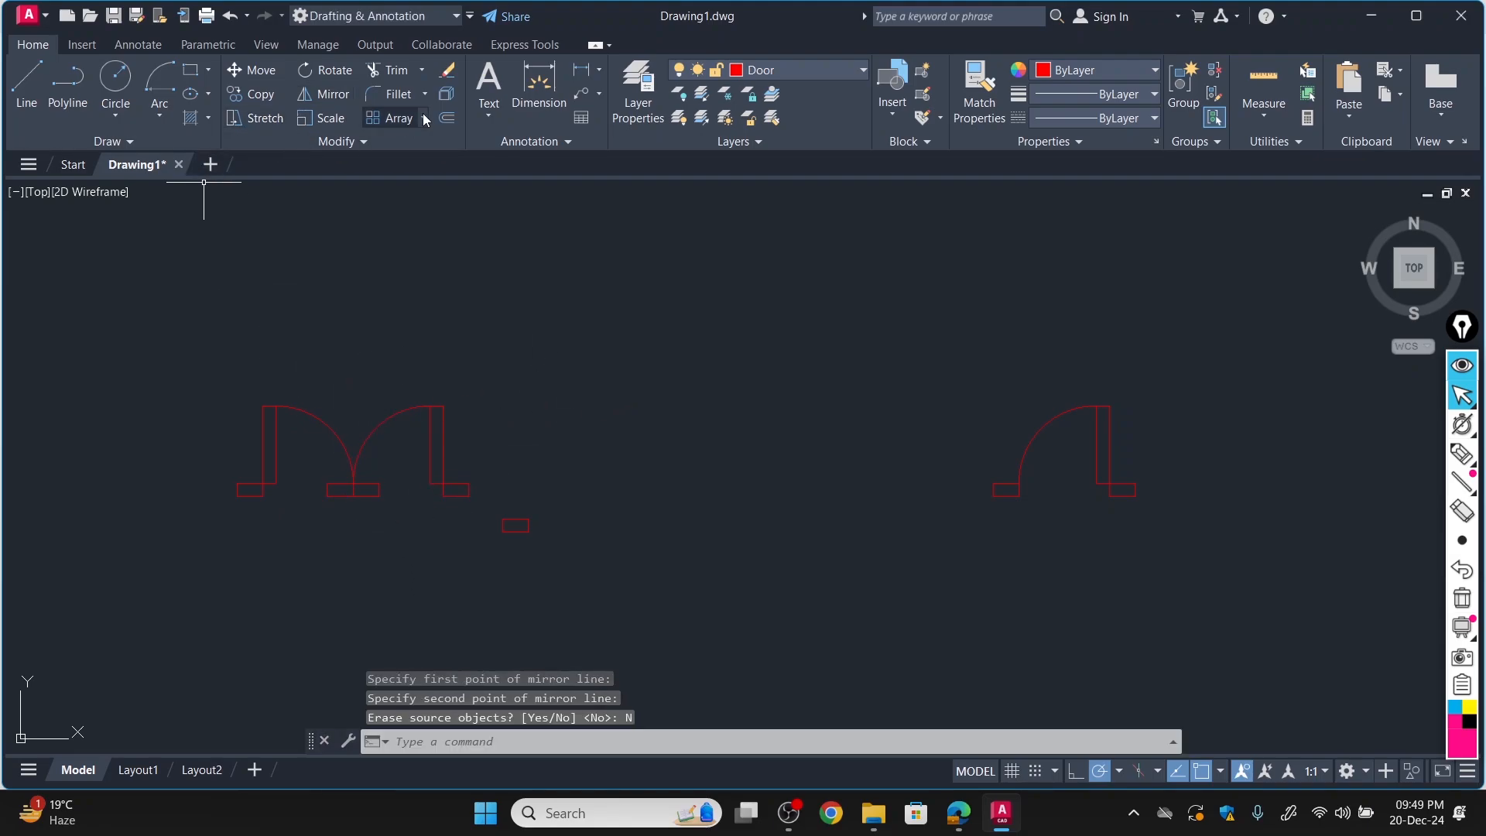
Erase the two adjoining jamb rectangles in the middle of the double door.
left_click(447, 69)
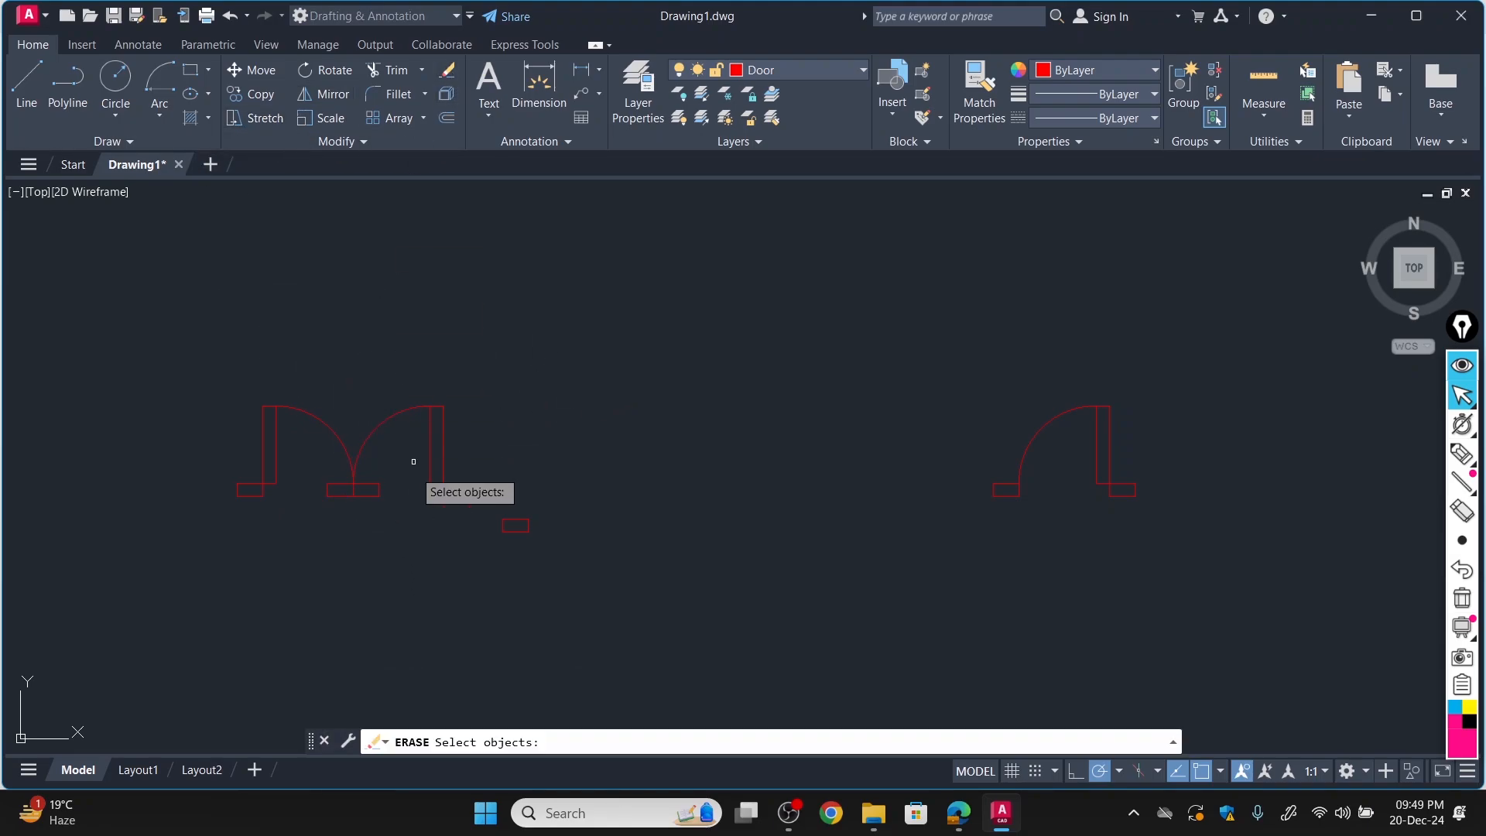
left_click(372, 488)
left_click(331, 491)
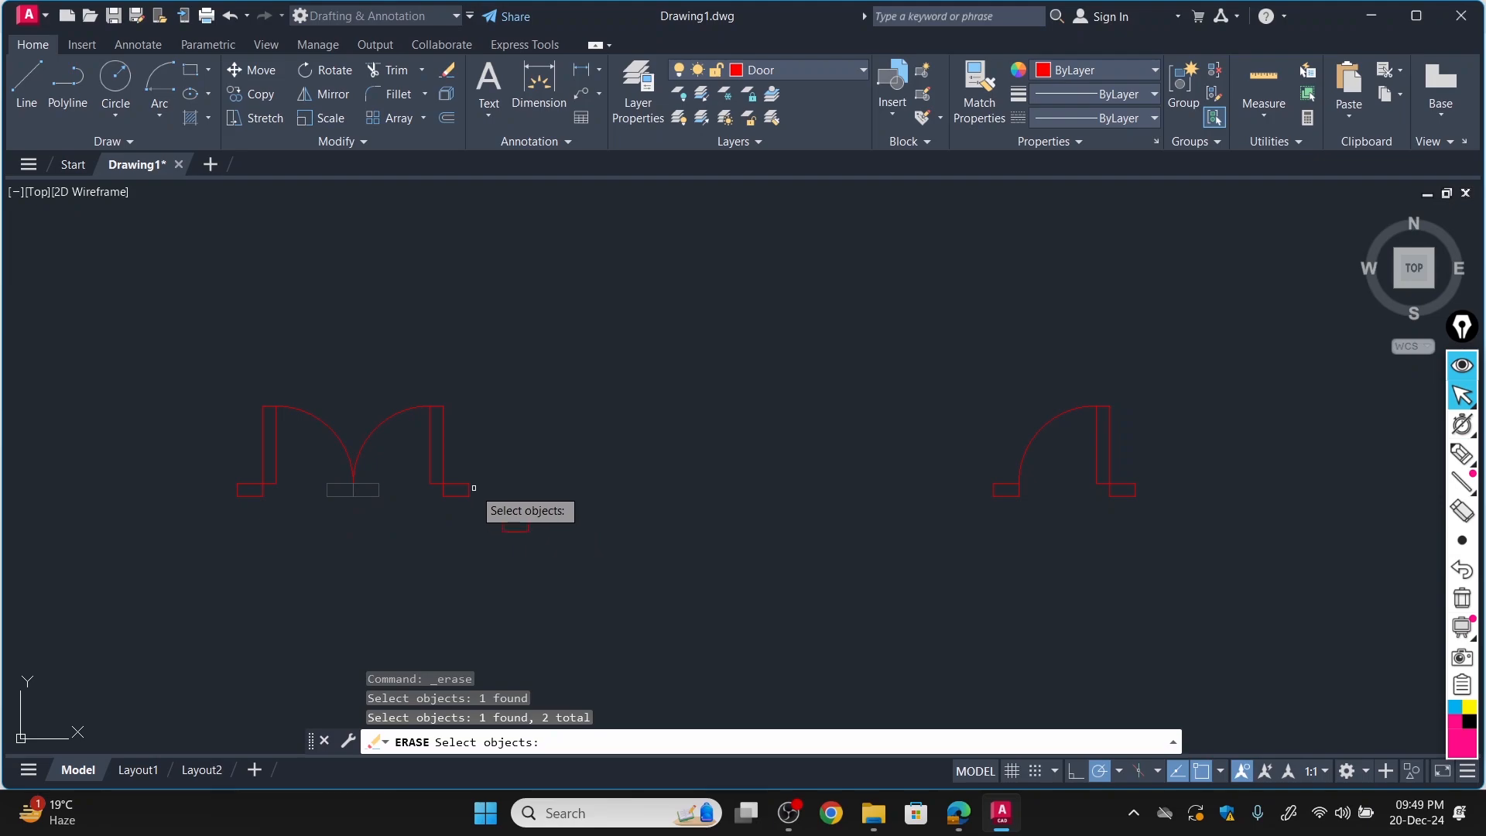
key("Return")
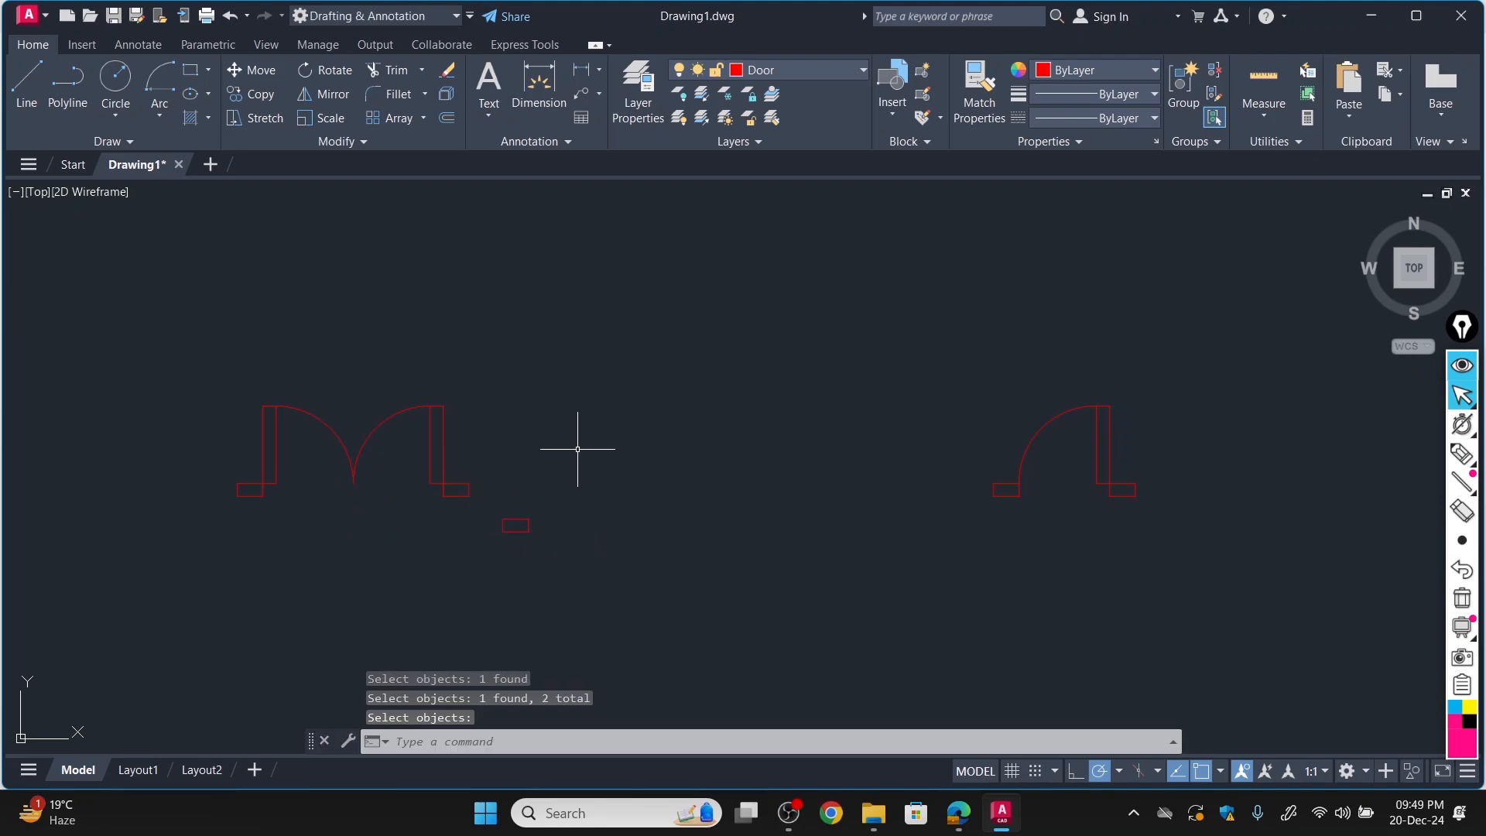
Erase the loose jamb rectangle beside the double door.
scroll(578, 449, "down", 3)
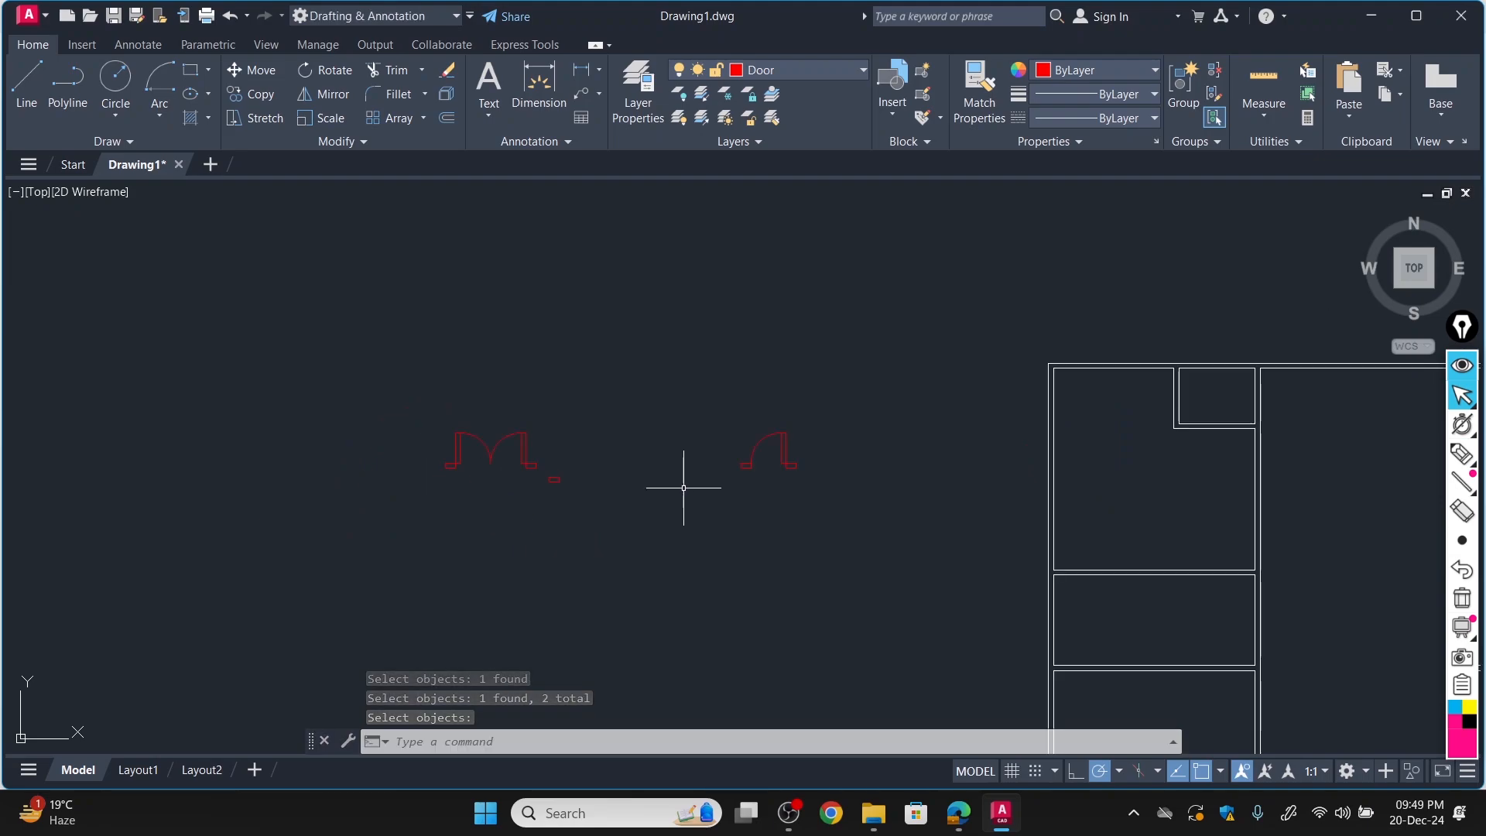
scroll(683, 488, "up", 2)
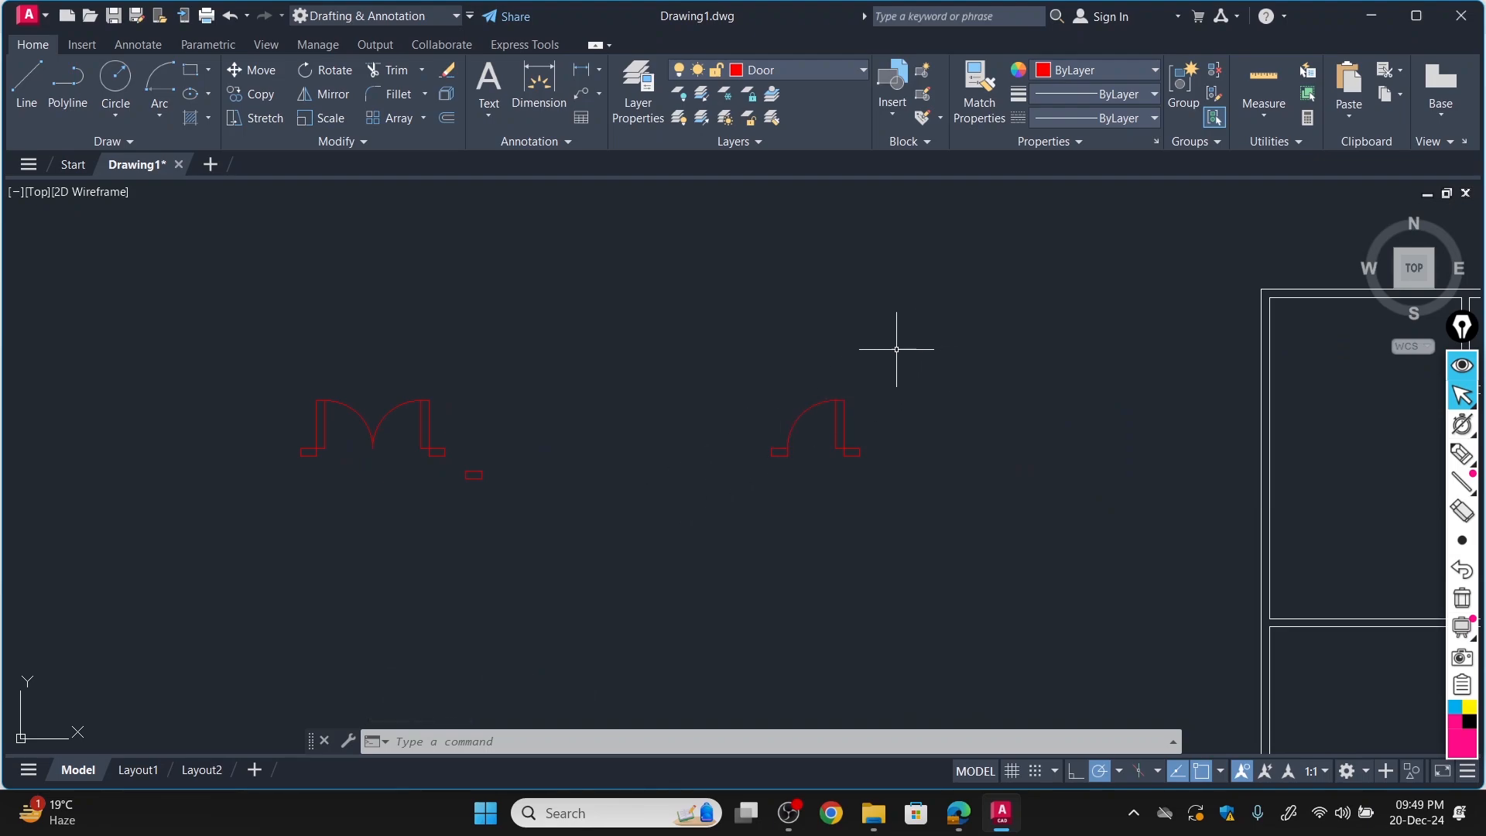
left_click(448, 74)
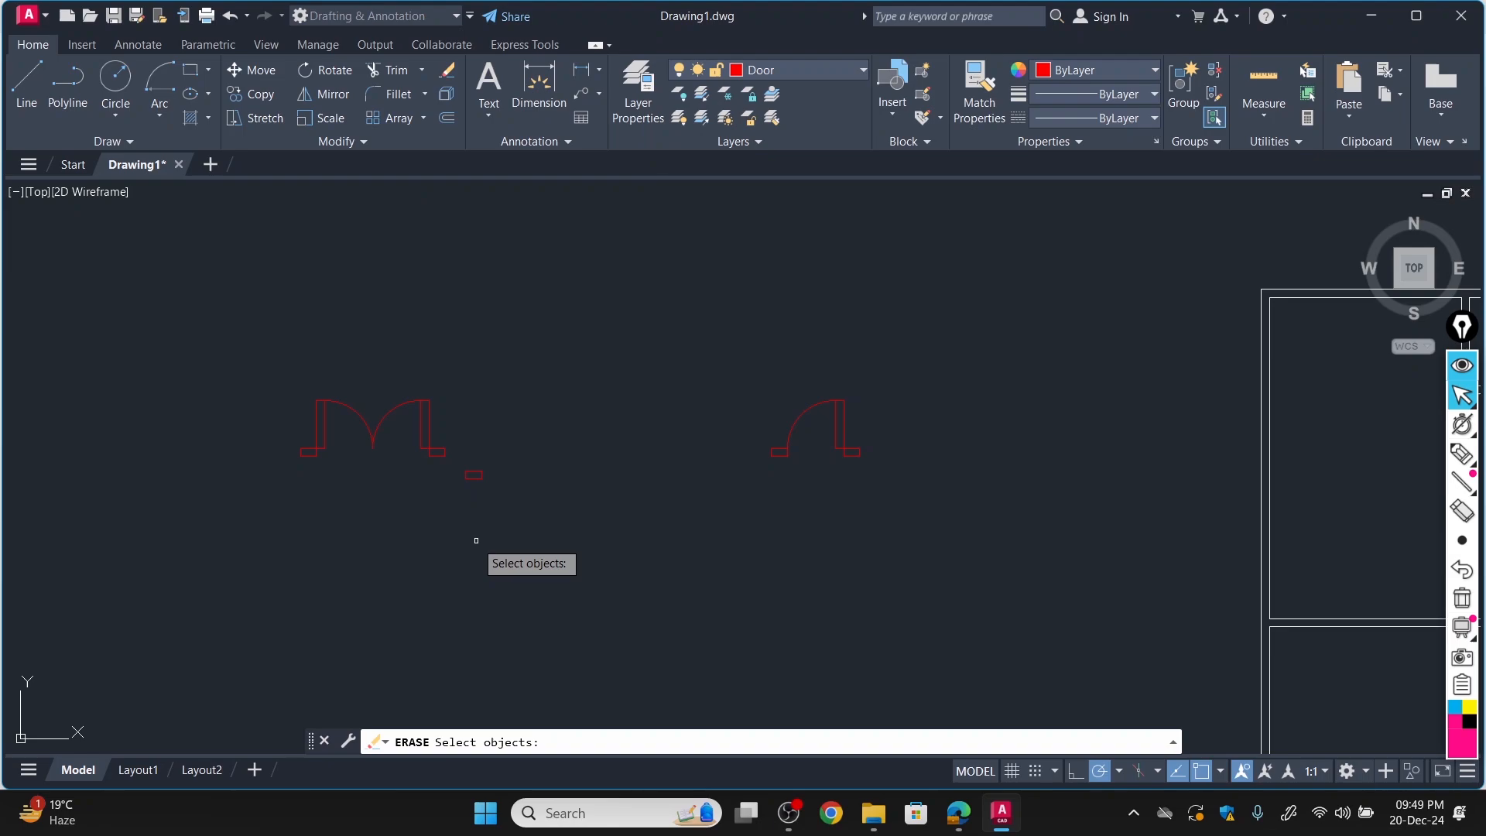
left_click(471, 474)
key("Return")
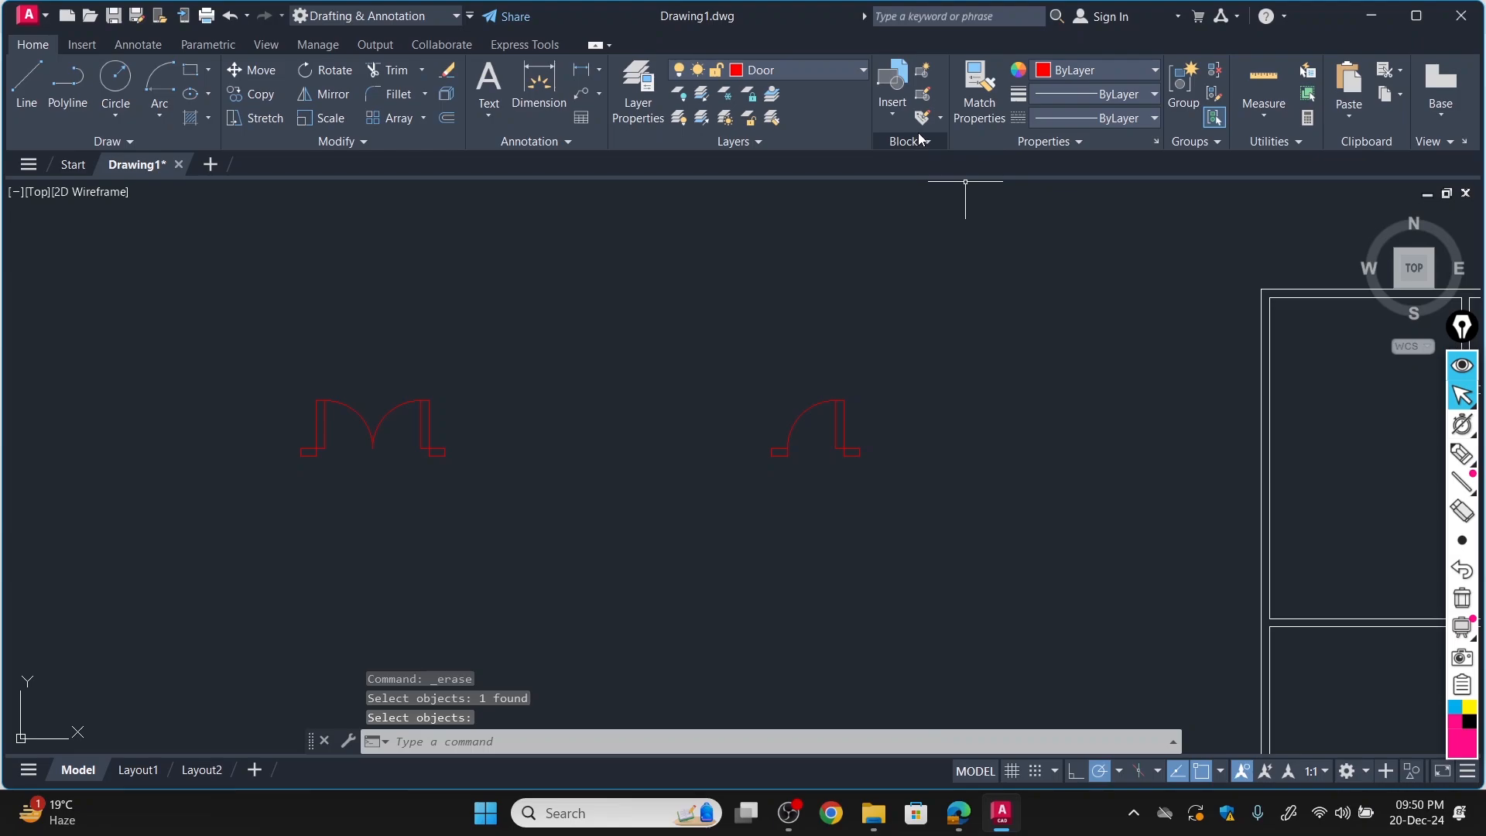
Convert the single door symbol into a named block with its base point at the lower end of the swing arc.
left_click(921, 72)
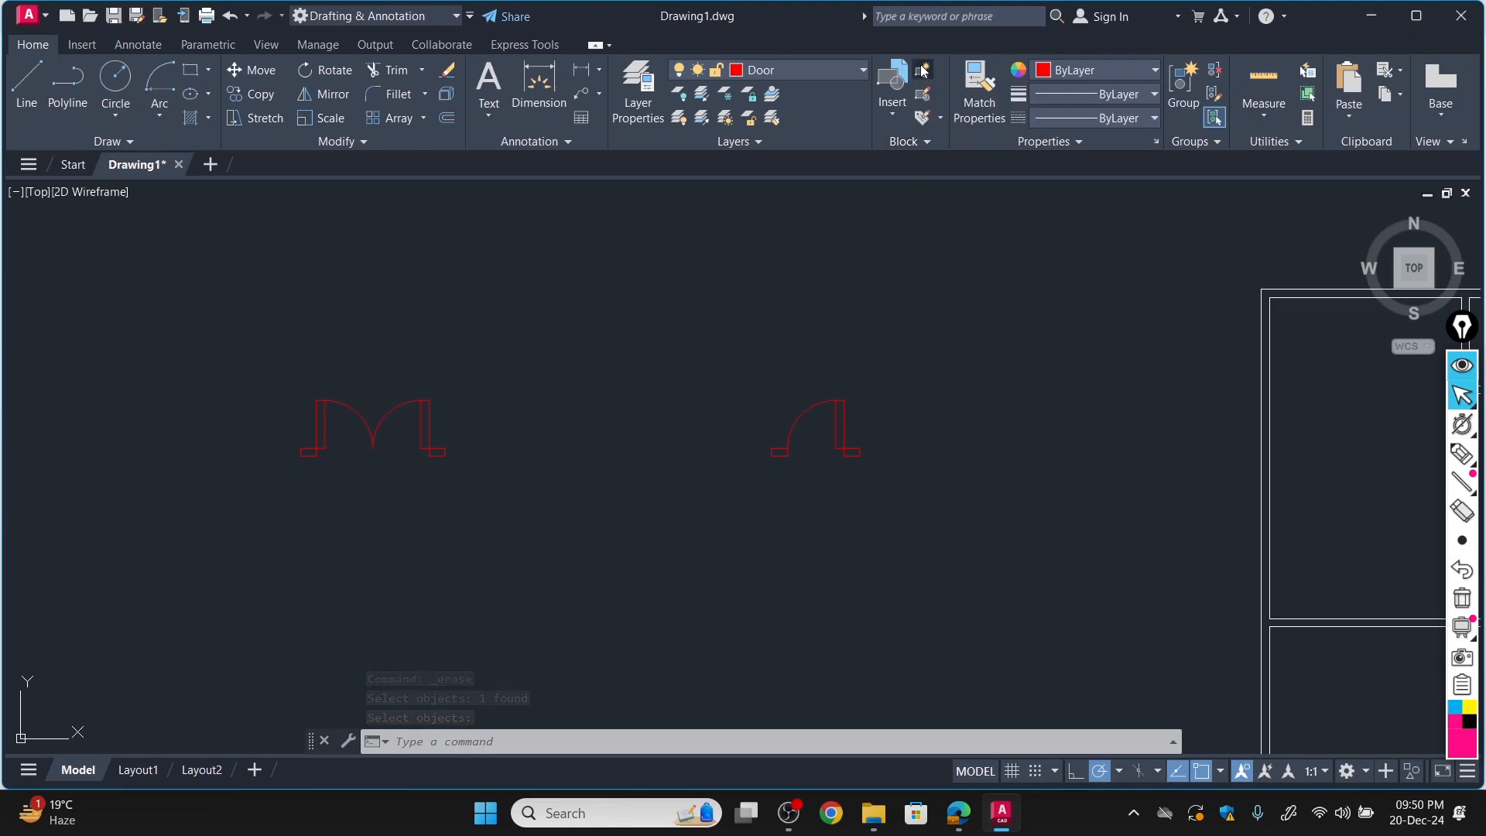
left_click(1020, 214)
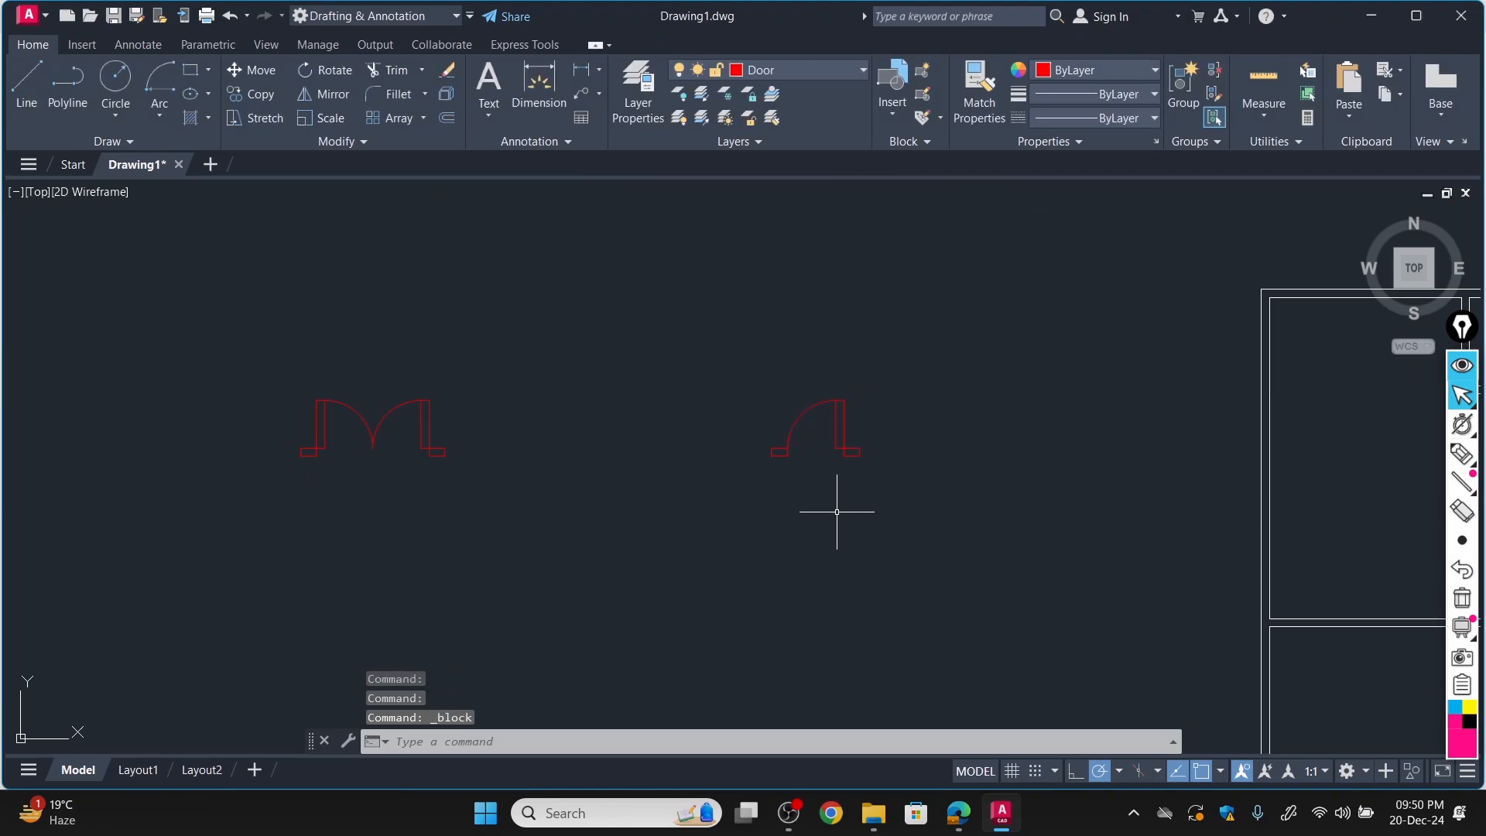
left_click(906, 477)
left_click(718, 358)
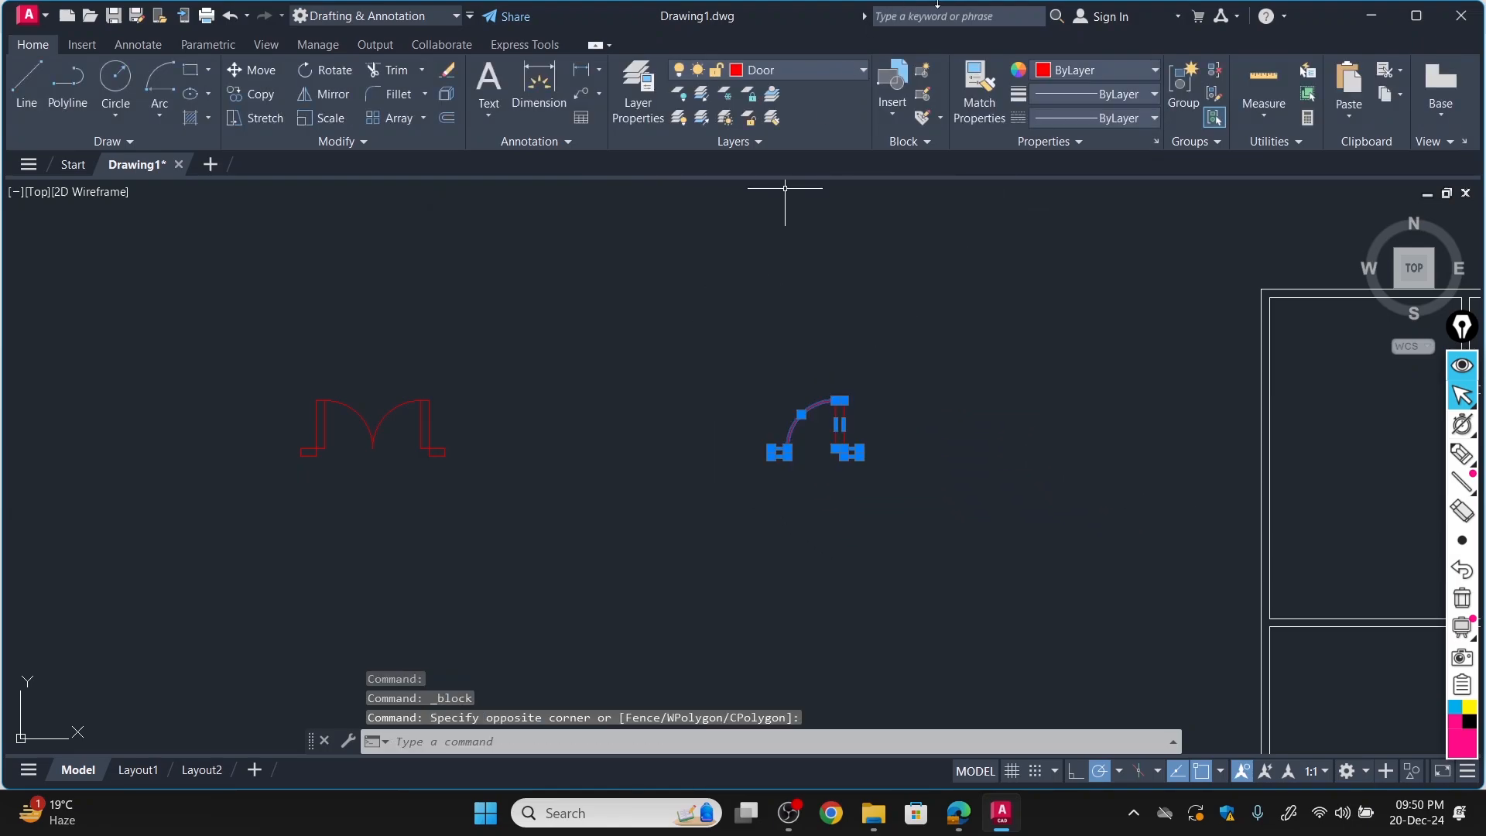
left_click(925, 72)
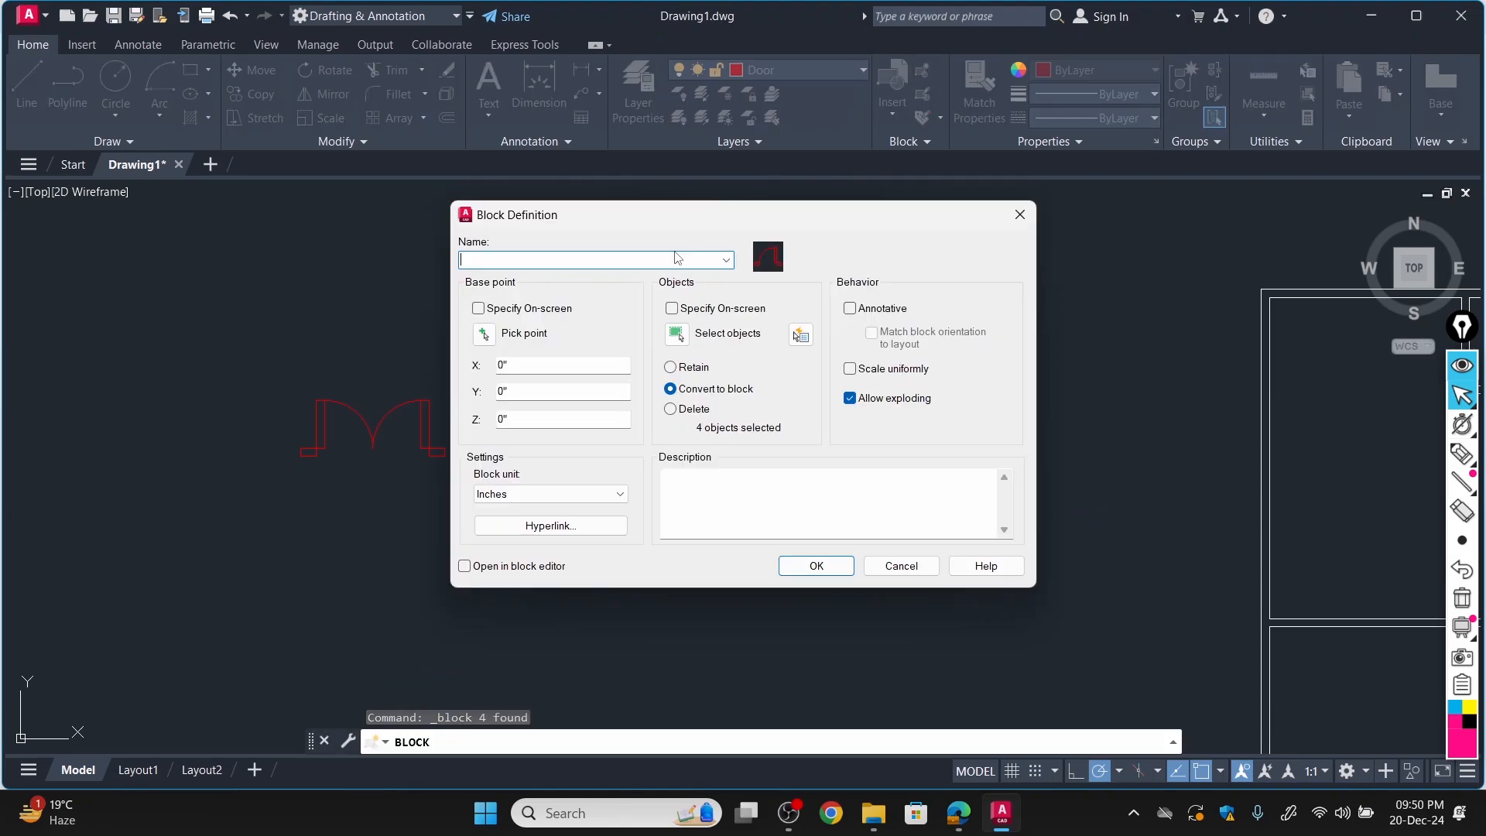
left_click(485, 336)
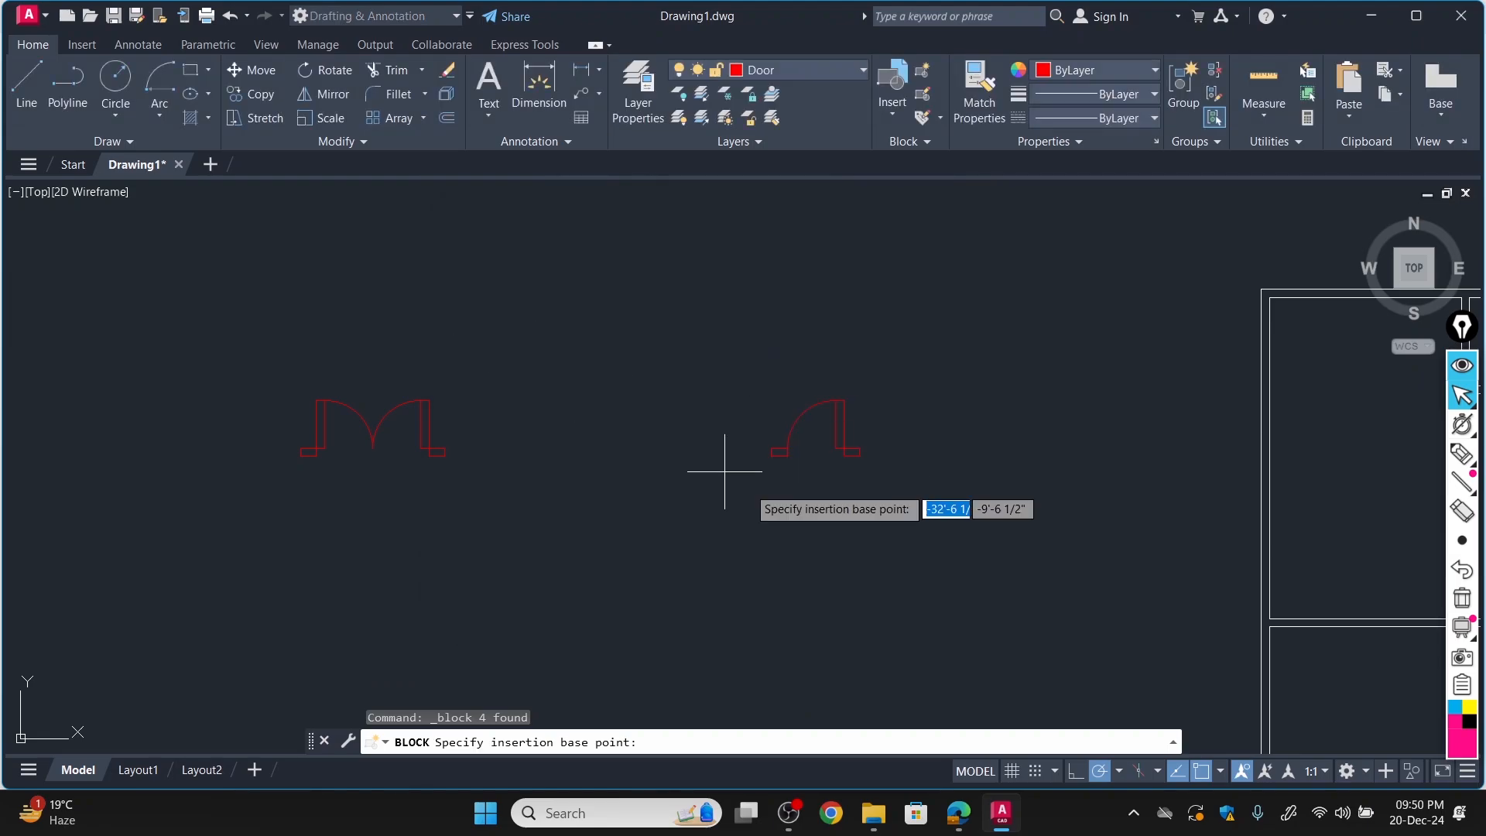
left_click(787, 432)
left_click(506, 262)
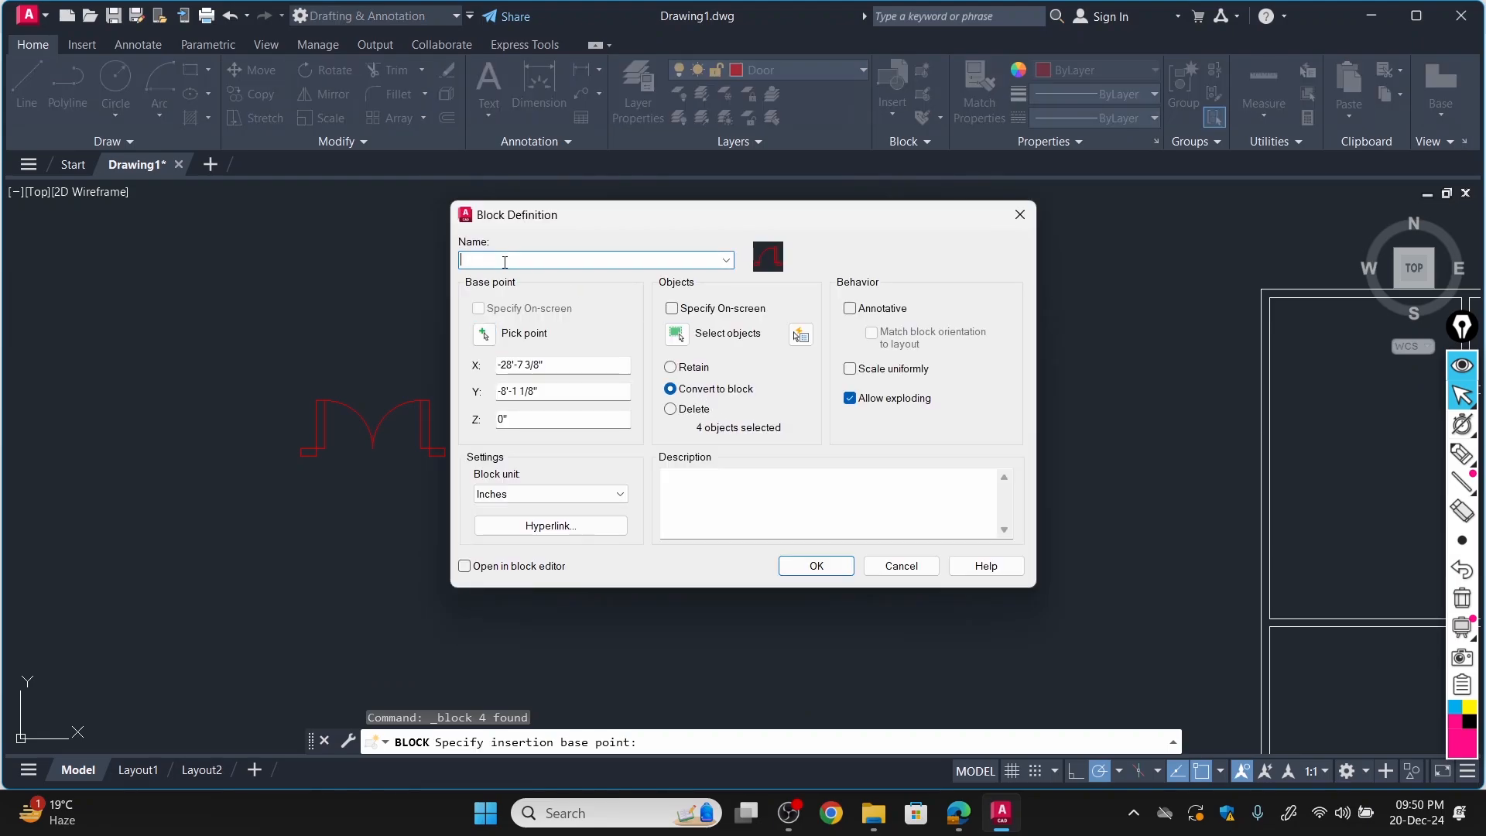
type("door1")
key("Return")
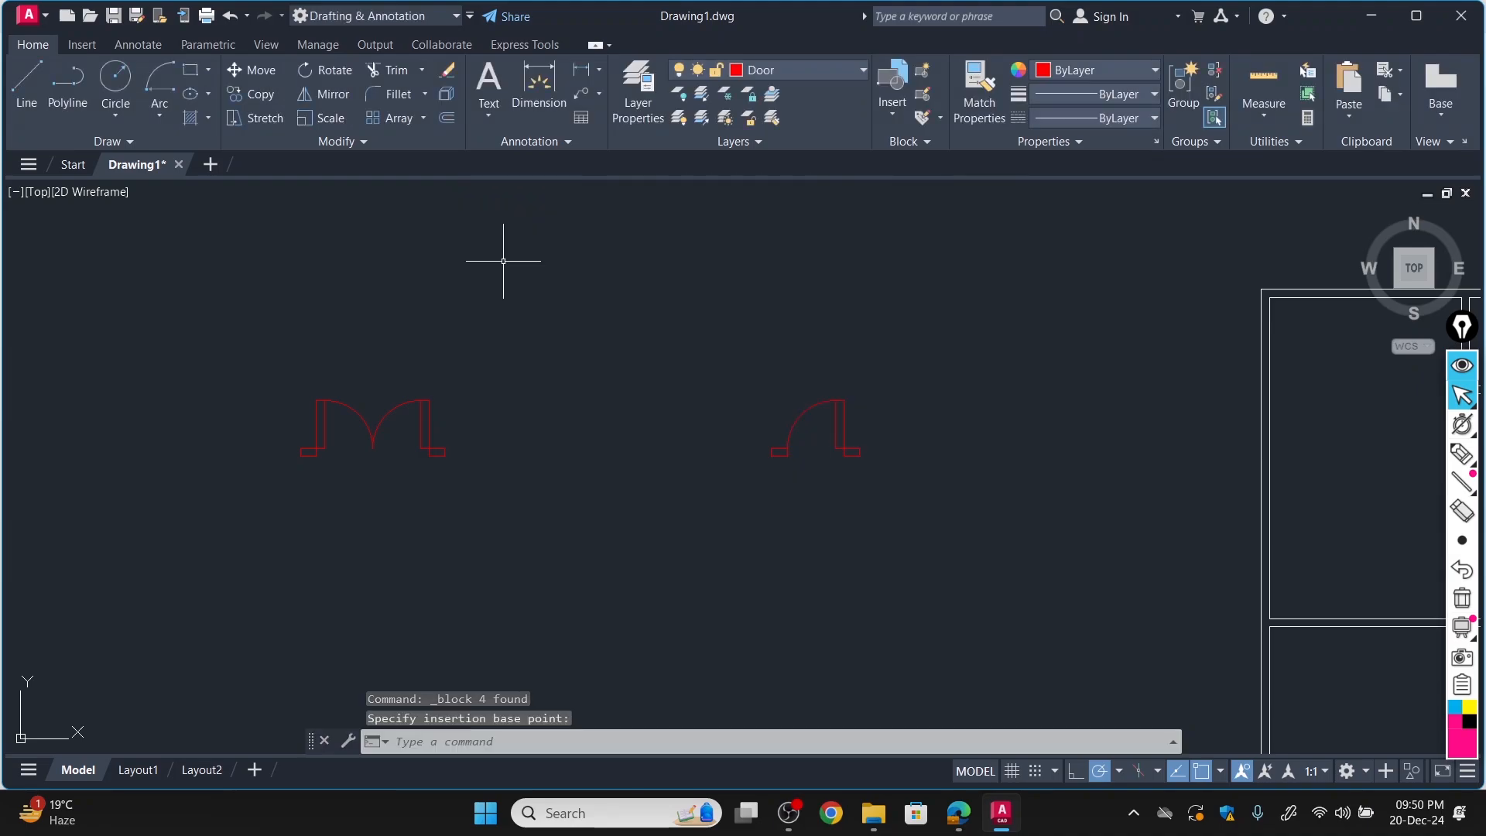
left_click(842, 401)
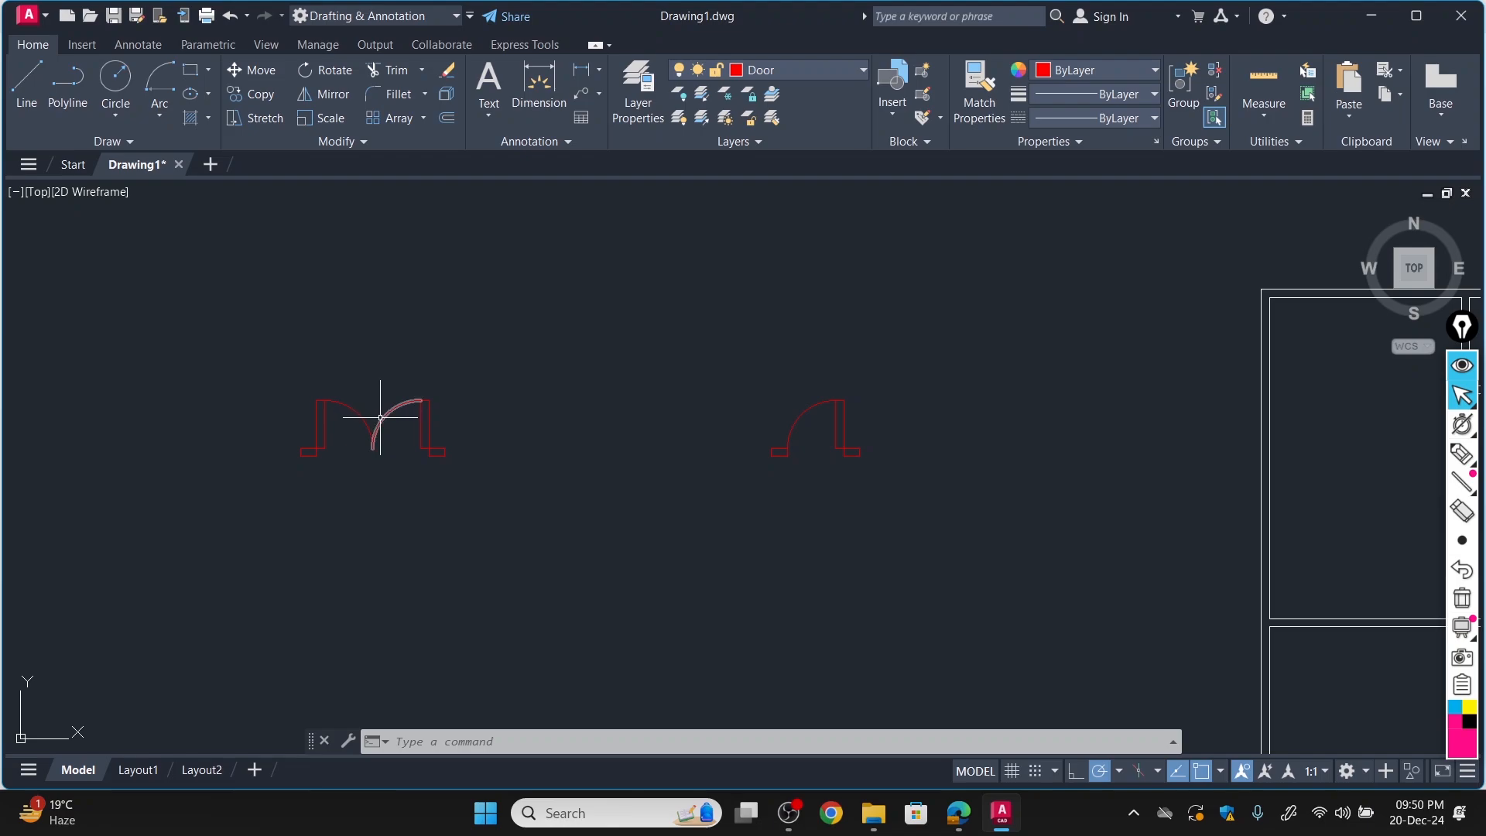
Convert the double door symbol into a named block with its base point at the left leaf's upper-right corner.
left_click(315, 418)
key("Escape")
left_click(483, 474)
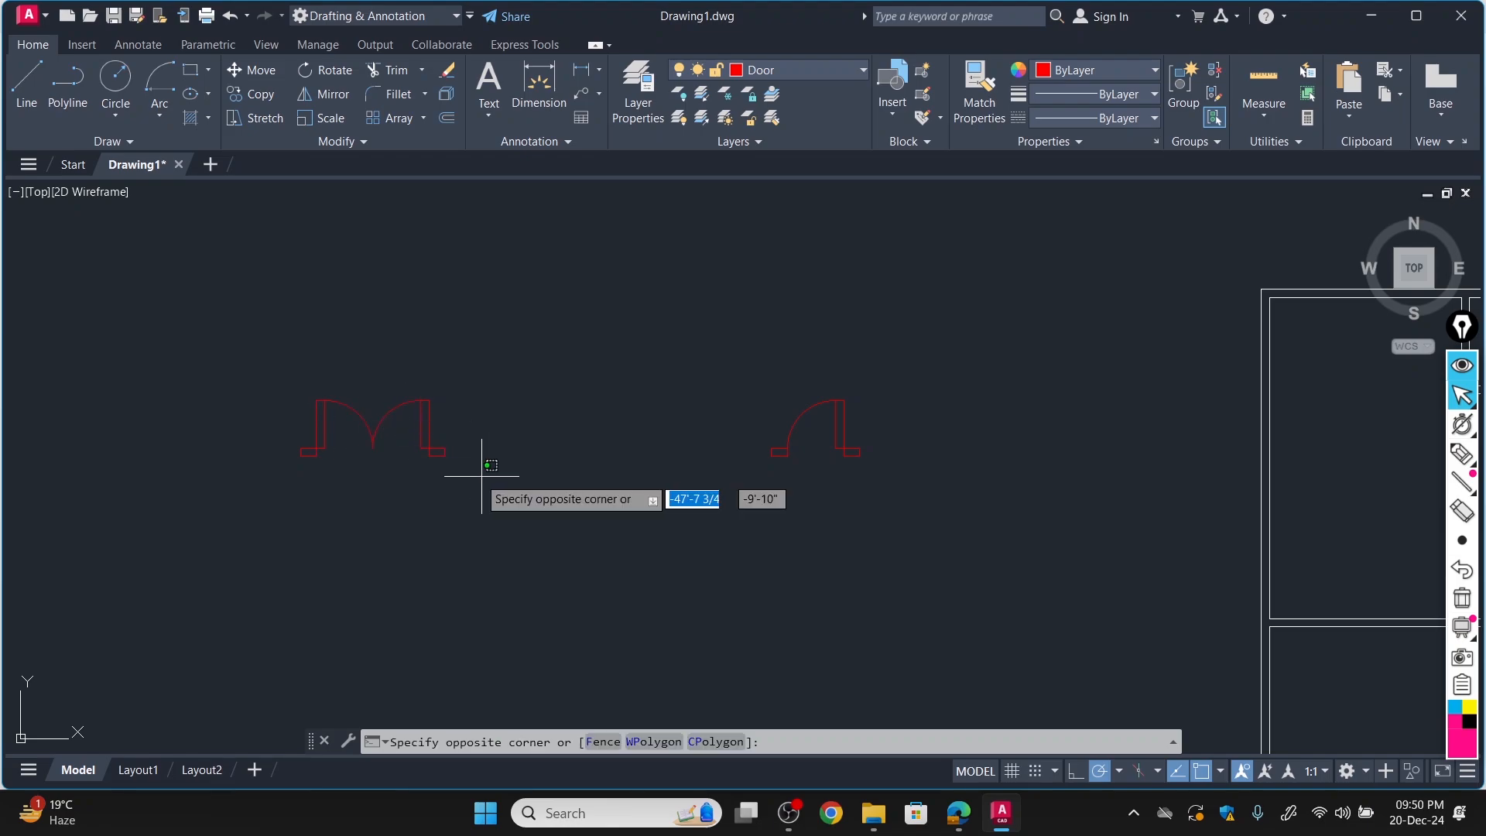
left_click(251, 366)
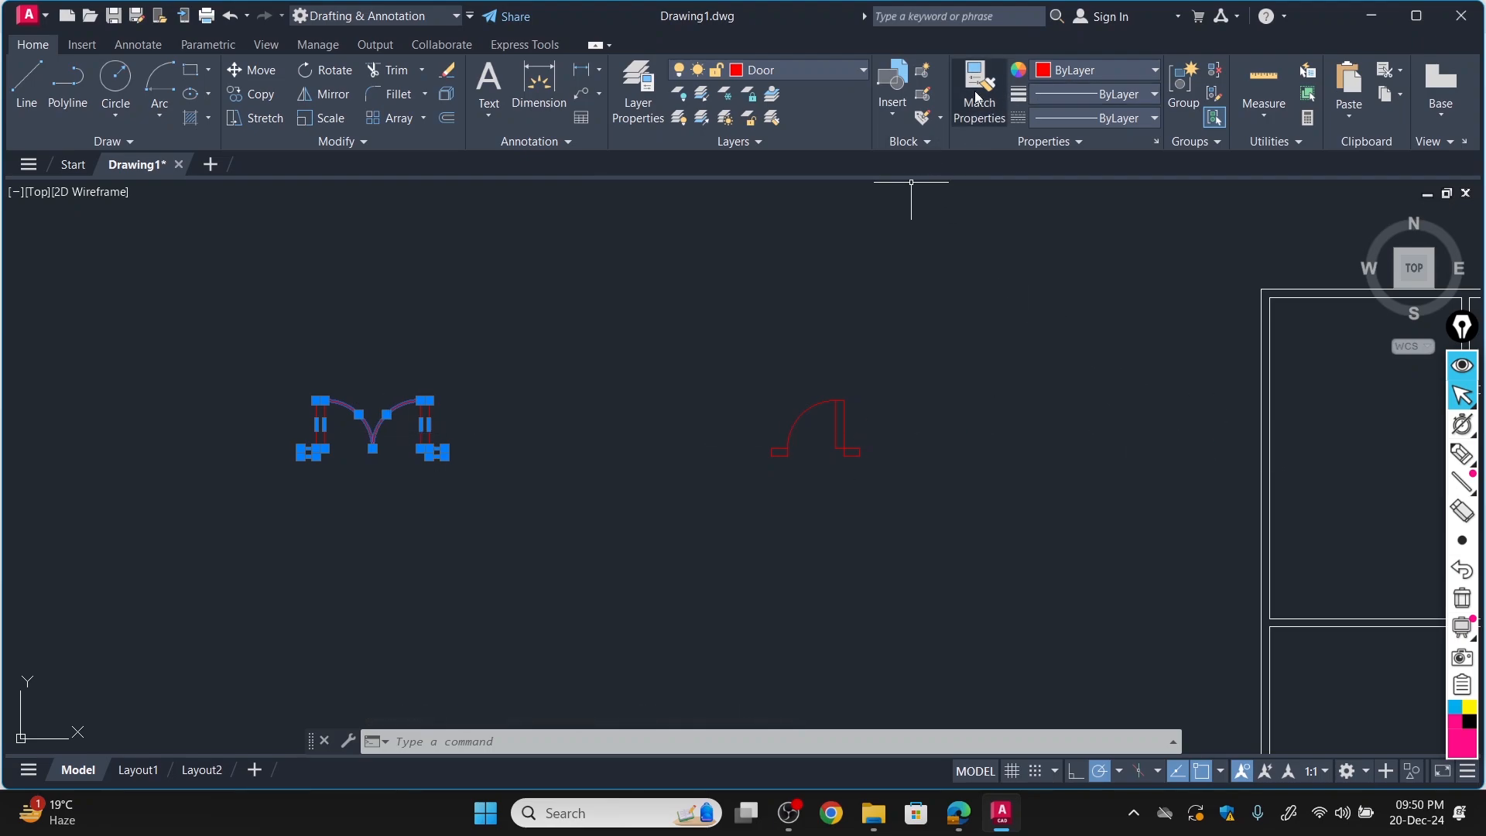
left_click(923, 70)
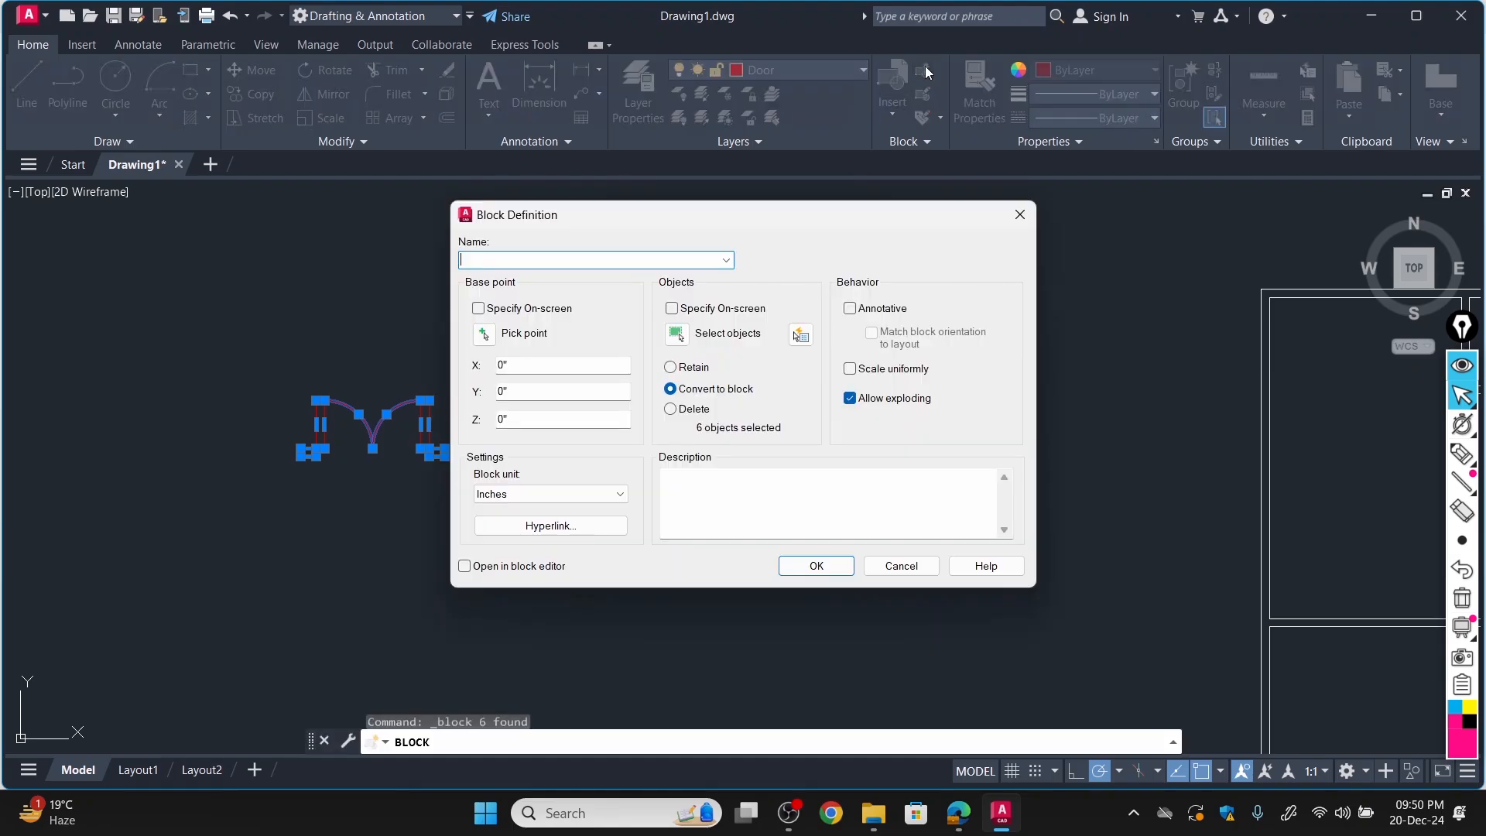
left_click(484, 334)
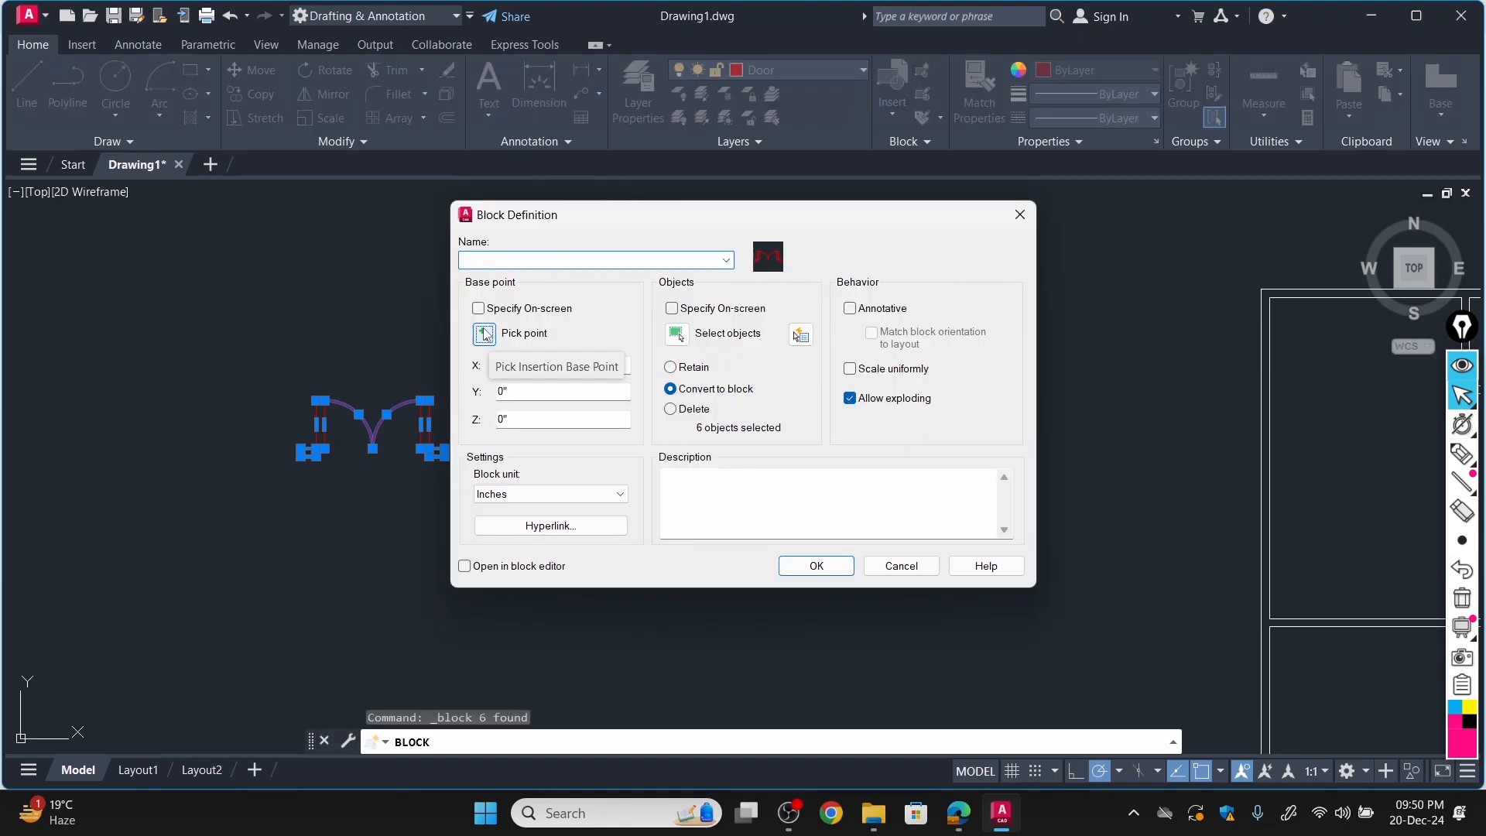
left_click(324, 401)
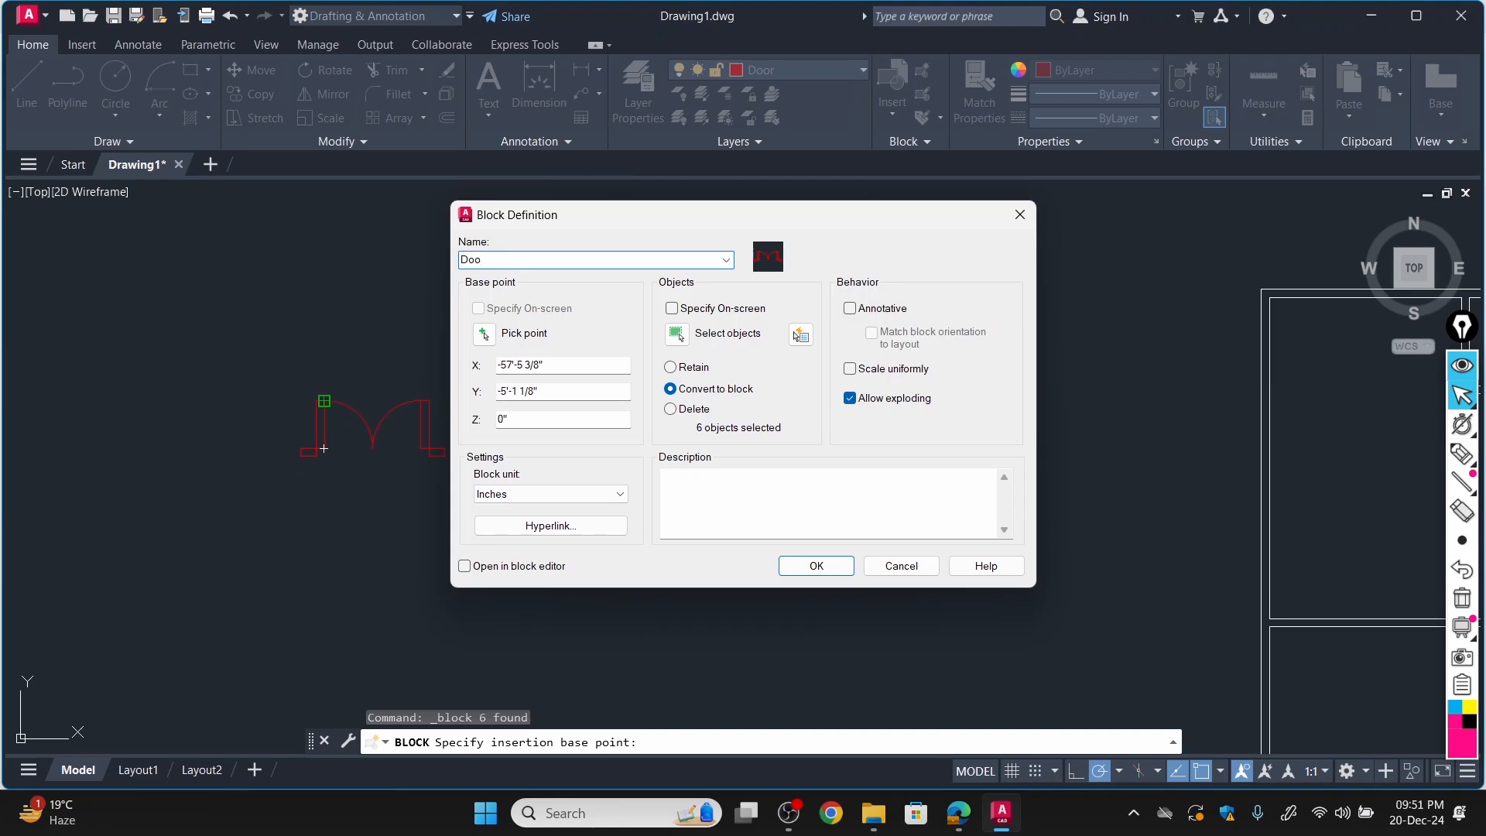
key("Return")
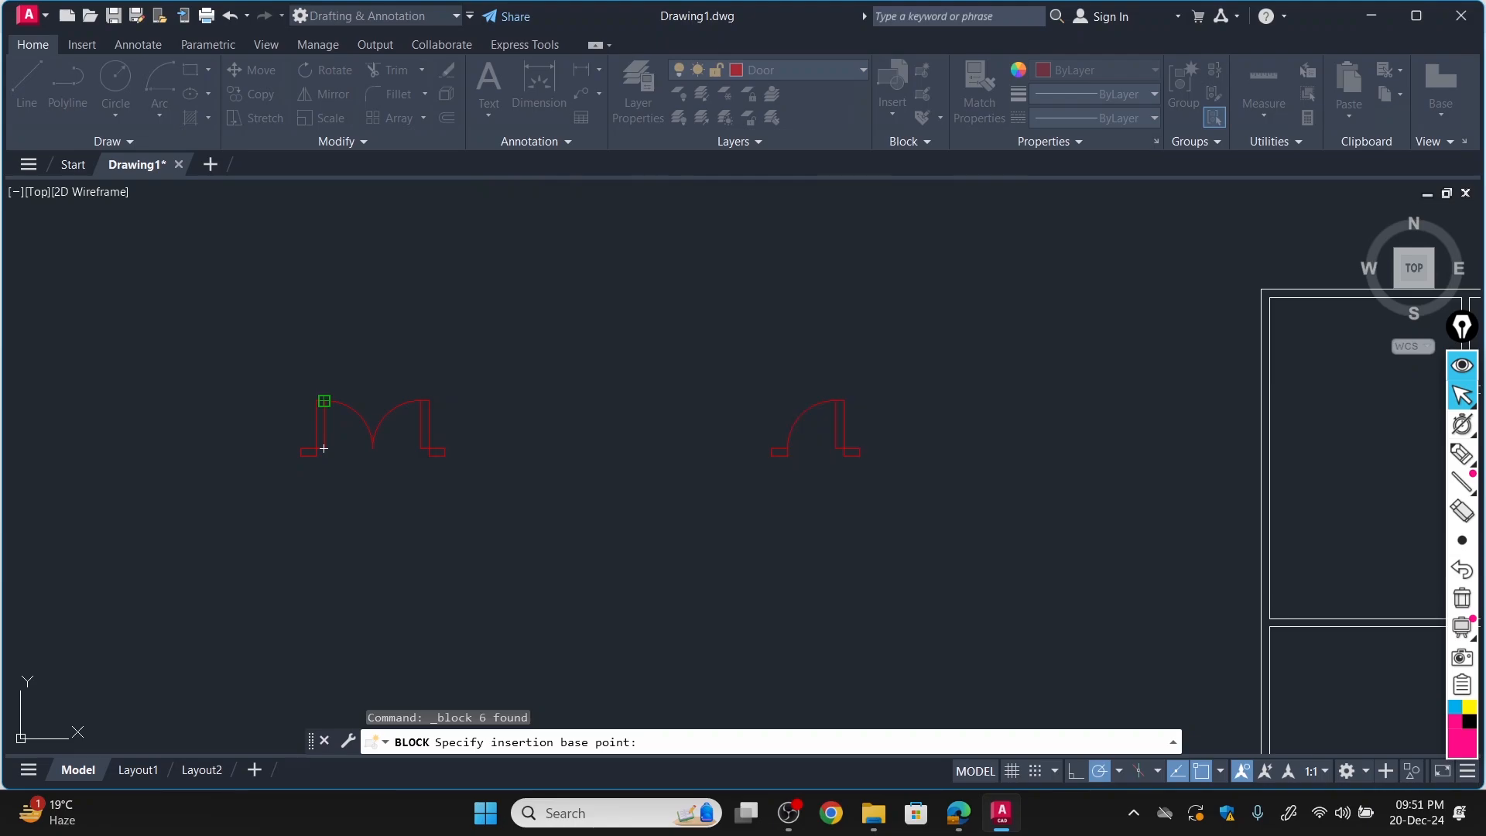
Move the double door block beside the plan's lower-left room, using the meeting point of its swing arcs as base point.
scroll(531, 333, "down", 8)
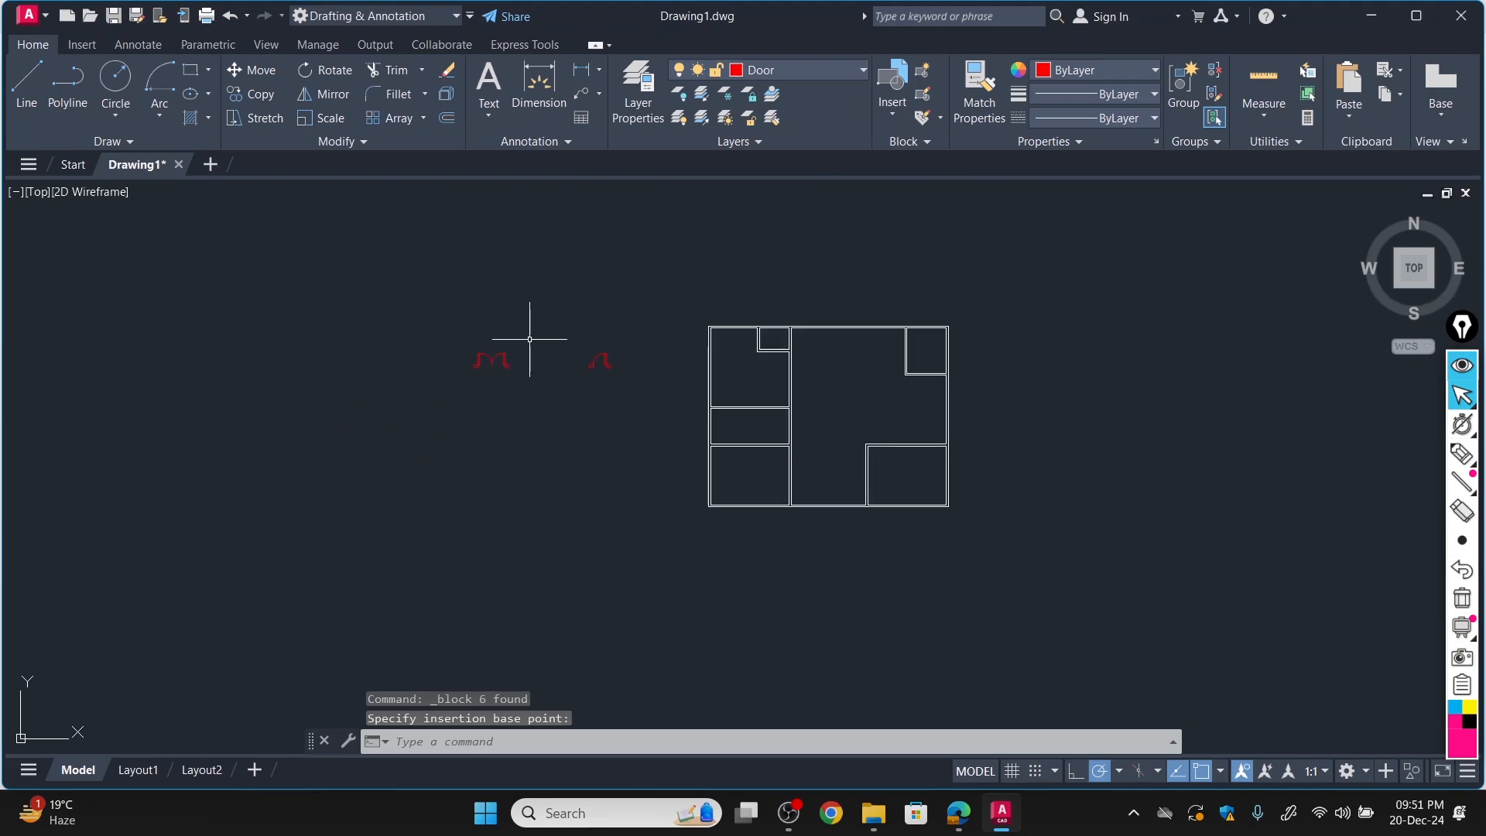
scroll(680, 331, "up", 6)
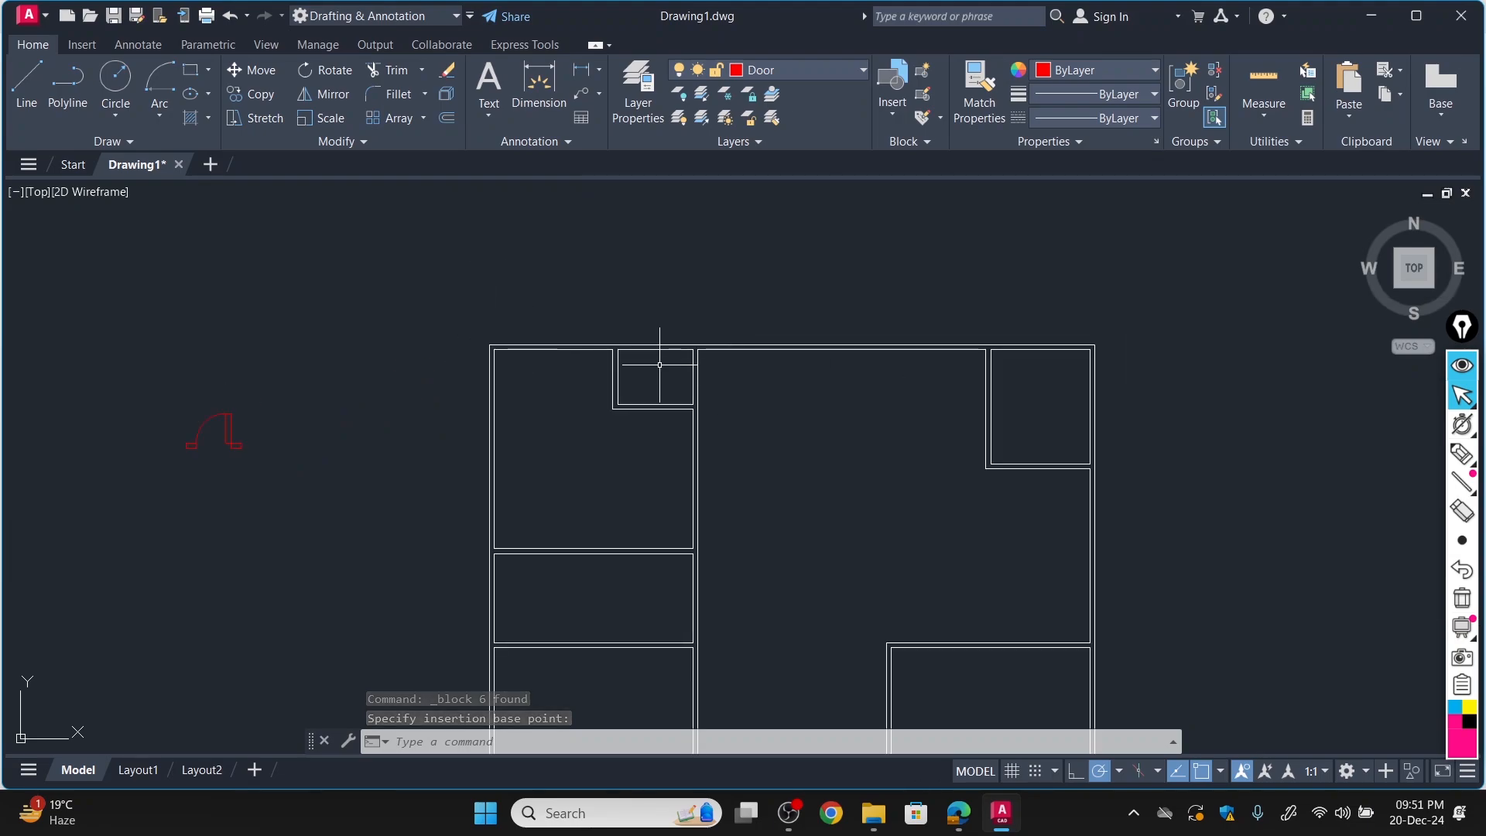
scroll(651, 349, "down", 2)
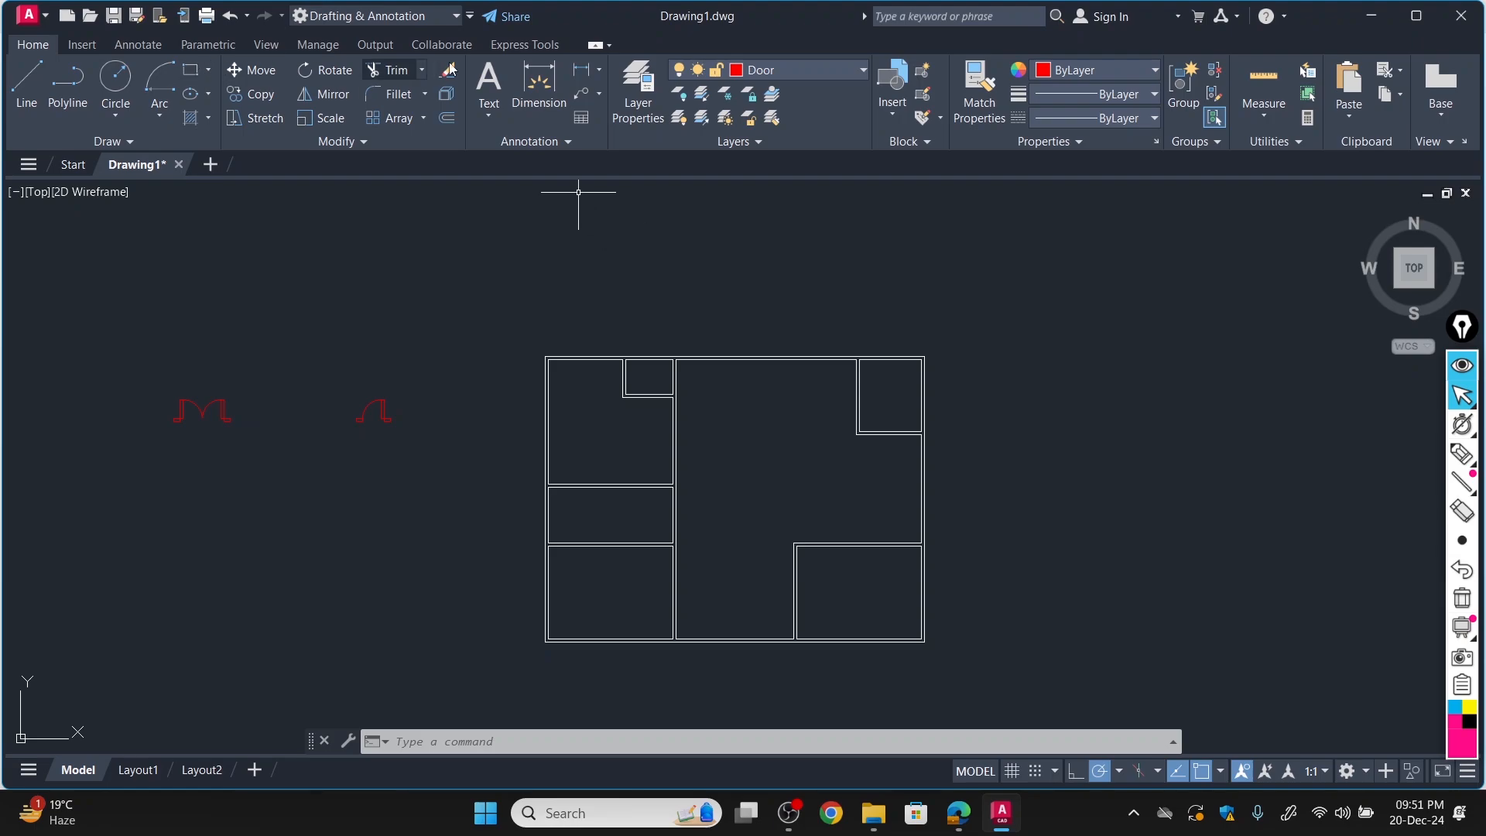
left_click(250, 72)
left_click(203, 408)
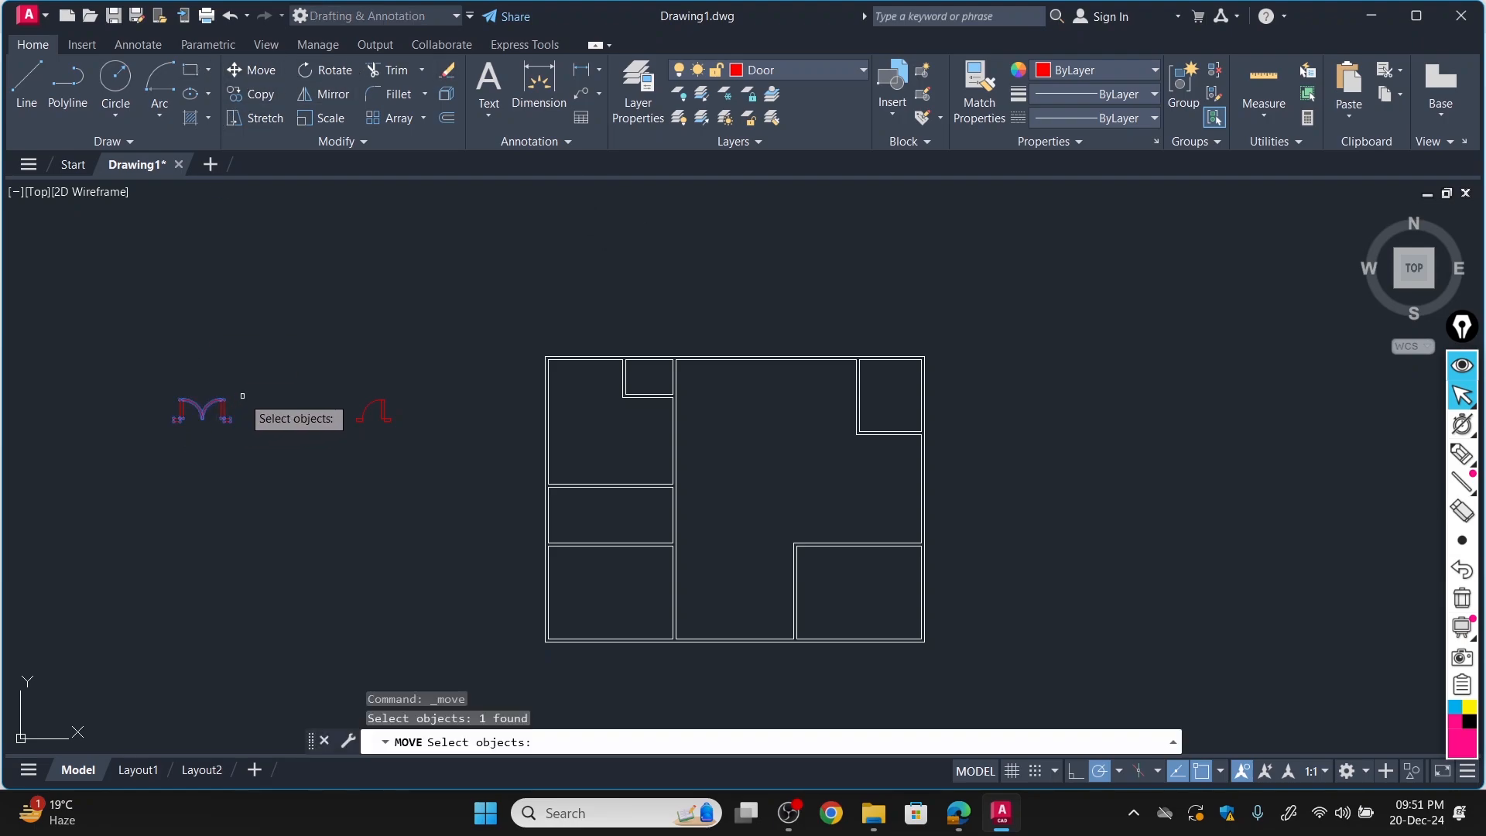
key("Return")
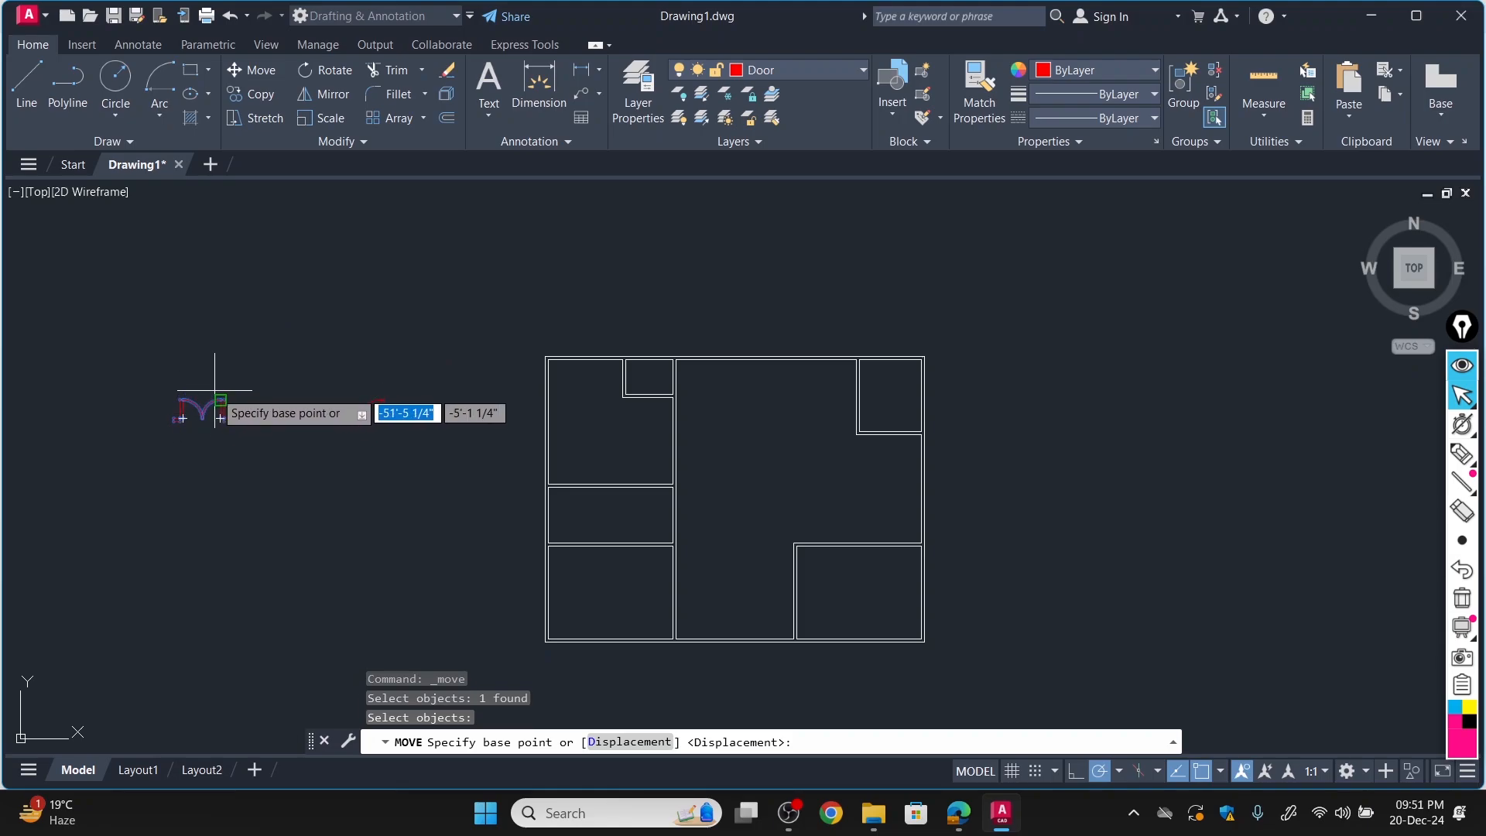
scroll(214, 391, "up", 5)
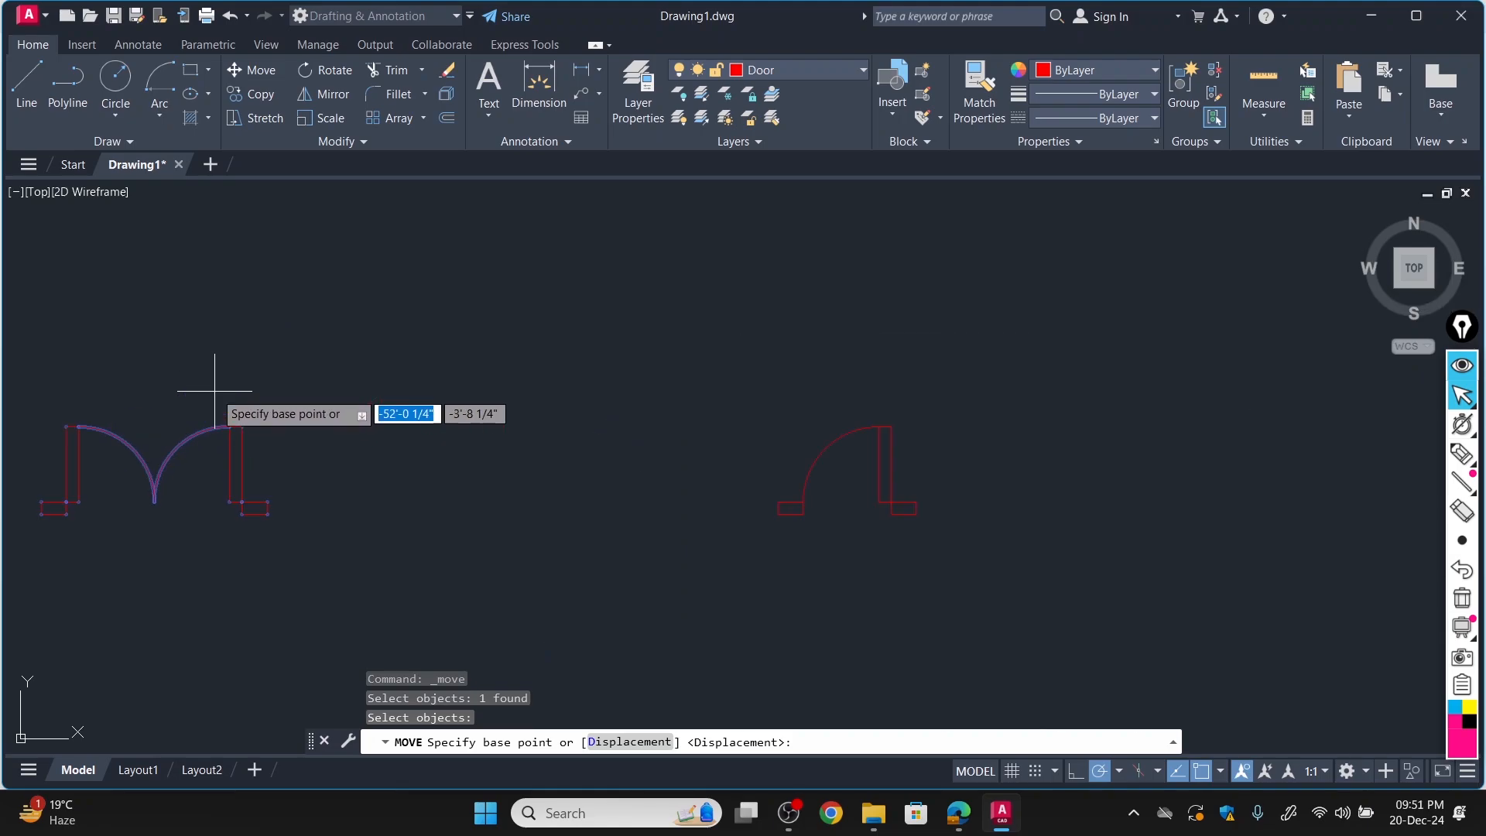
left_click(156, 504)
scroll(654, 575, "down", 4)
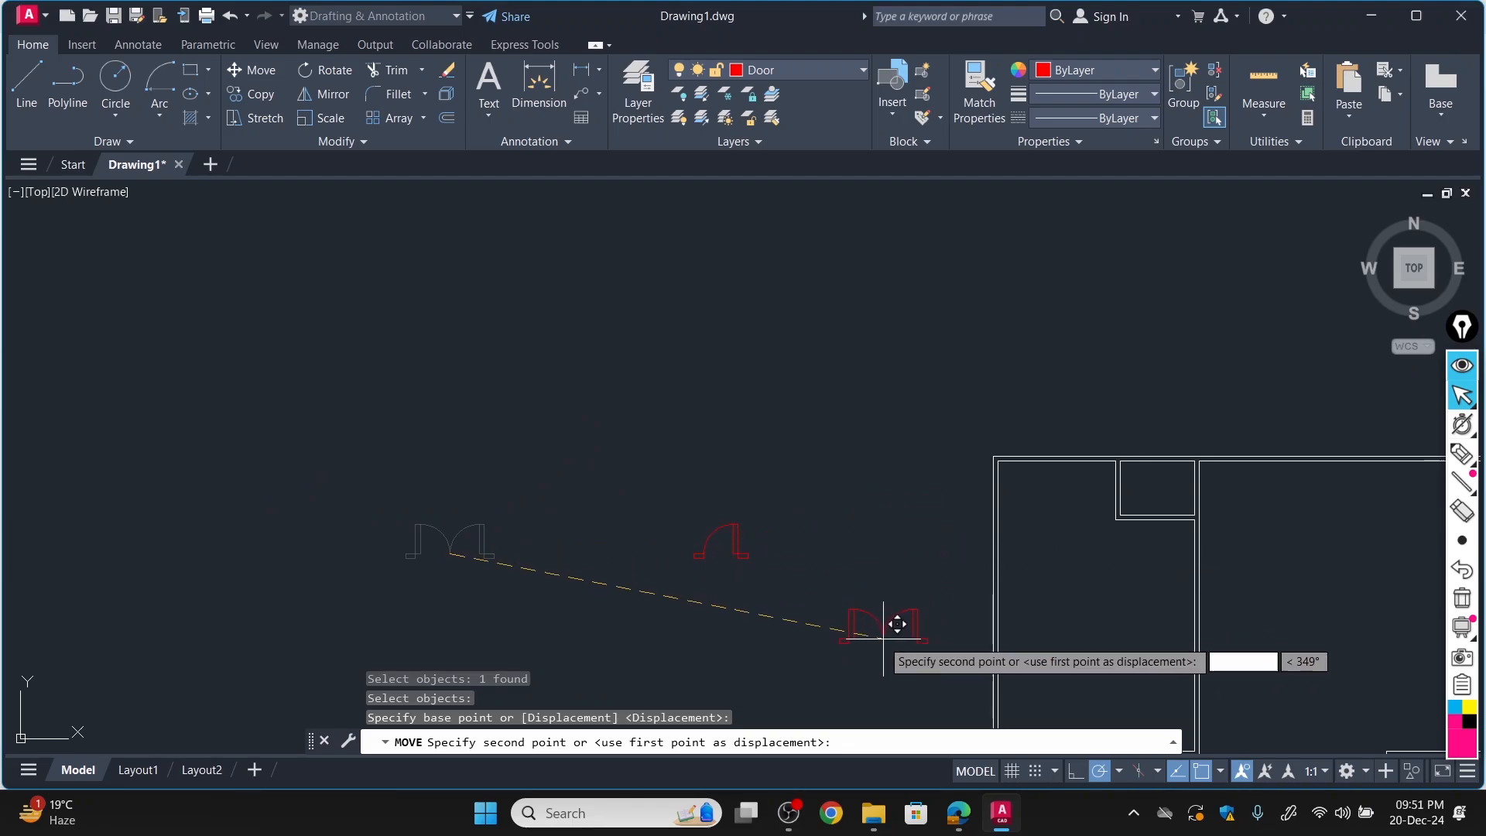
scroll(883, 636, "down", 5)
left_click(846, 686)
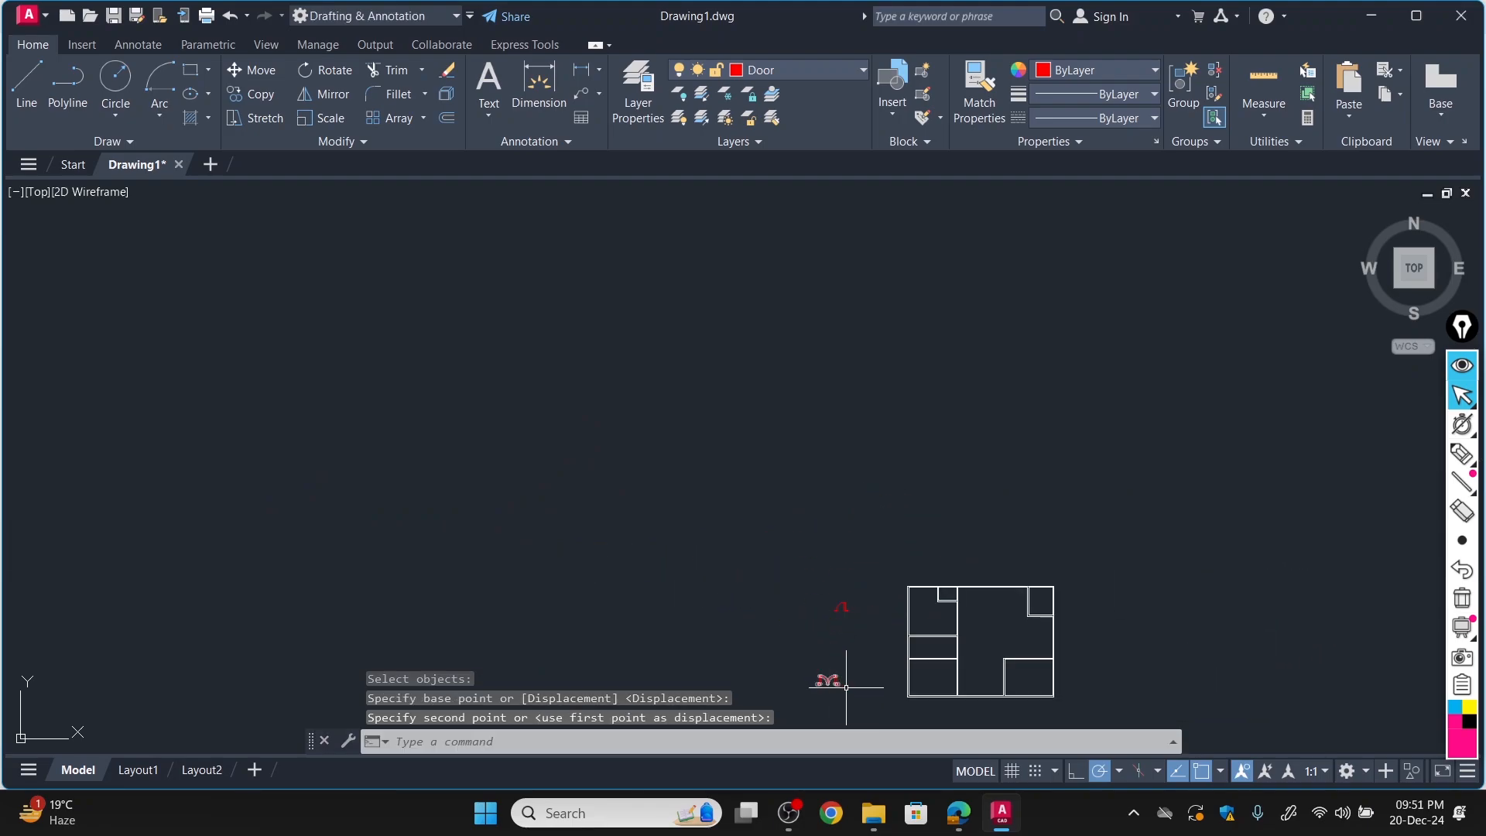
Move the double door block by its left jamb's lower-right corner onto the bottom exterior wall's outer line, between the two lower corner rooms.
scroll(886, 693, "up", 8)
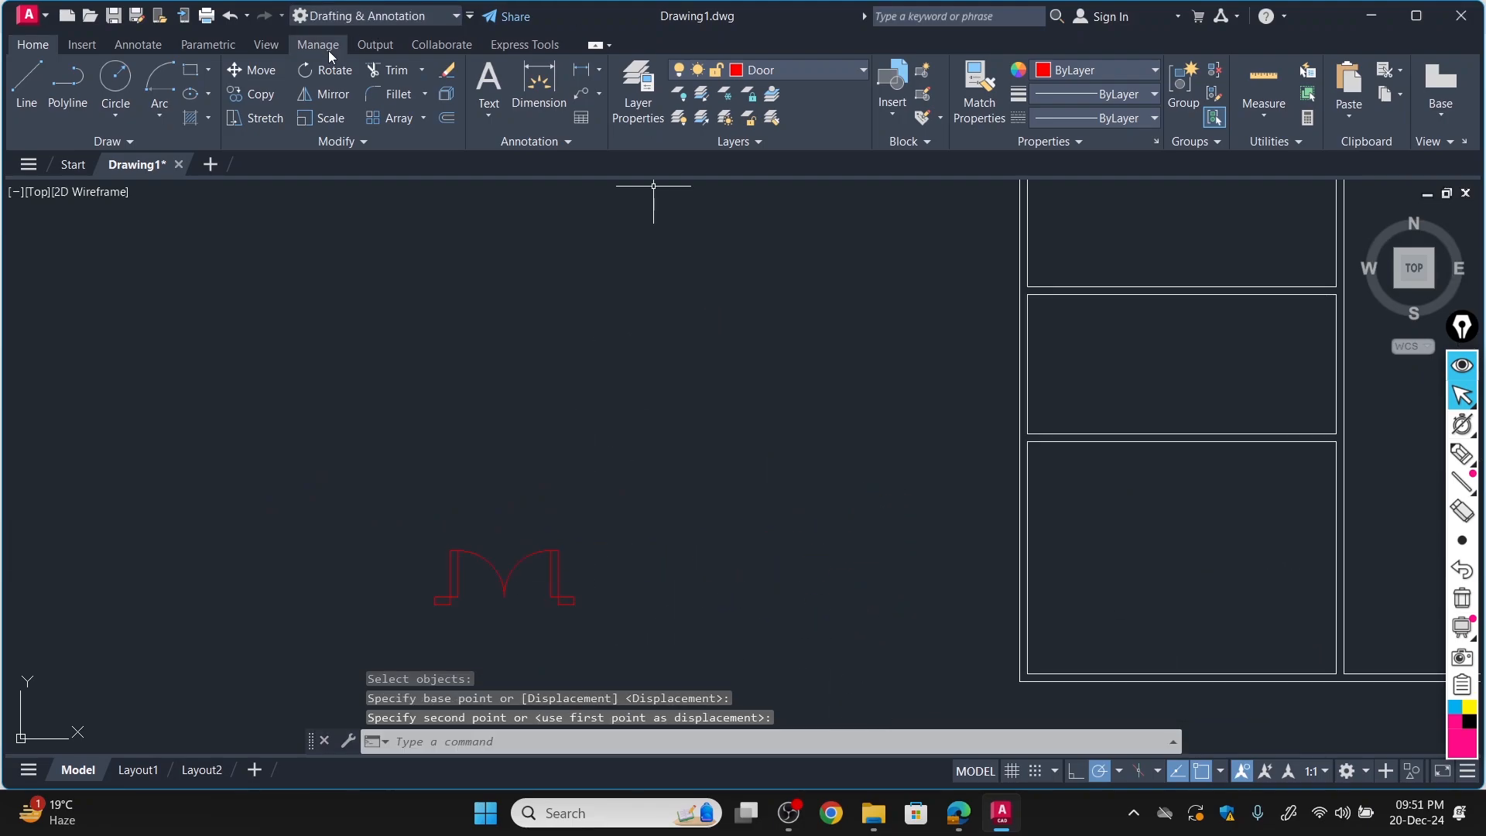
left_click(252, 70)
left_click(459, 551)
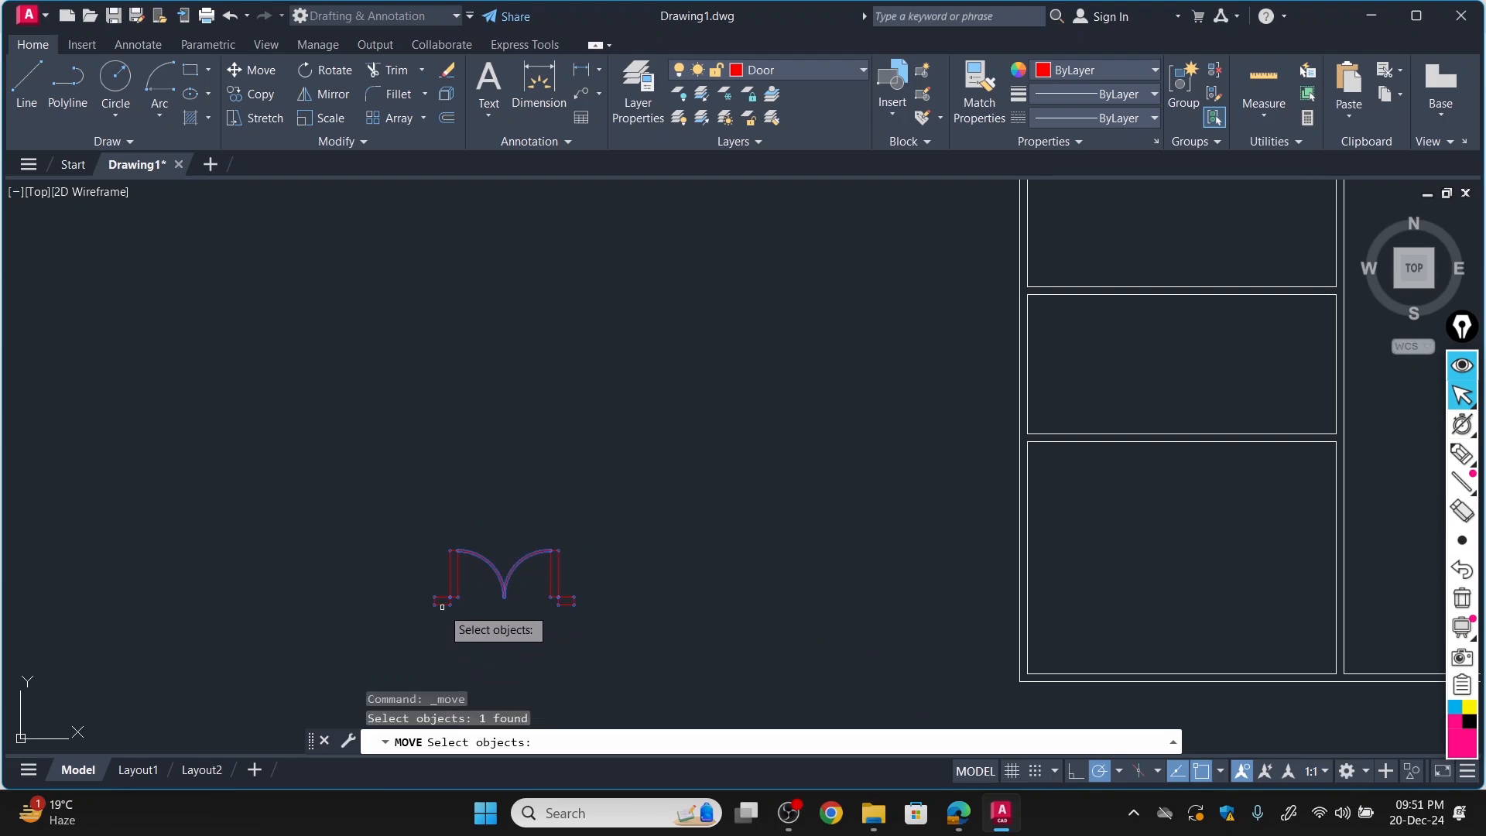
scroll(442, 606, "up", 8)
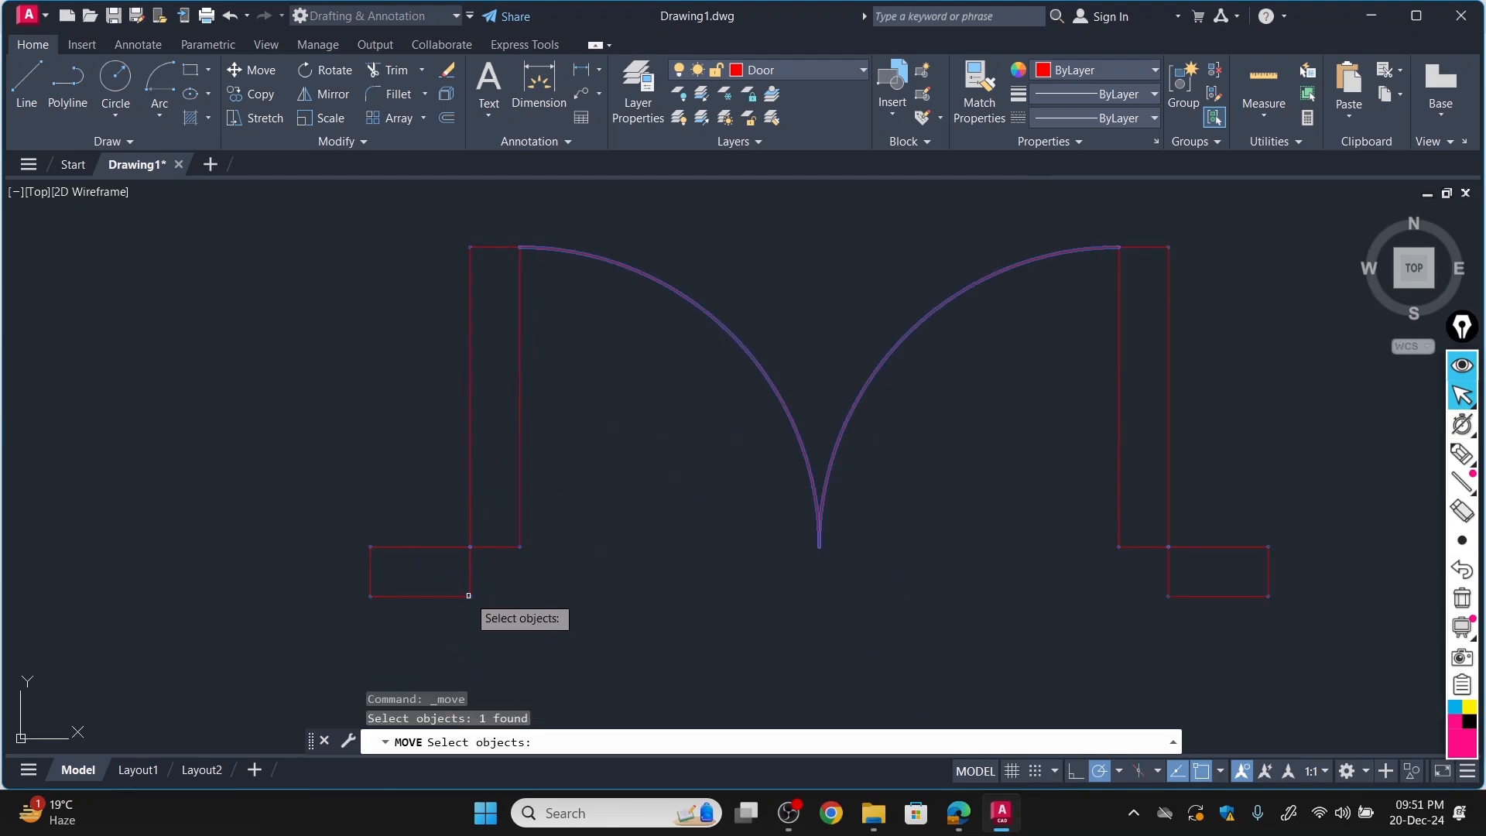
key("Return")
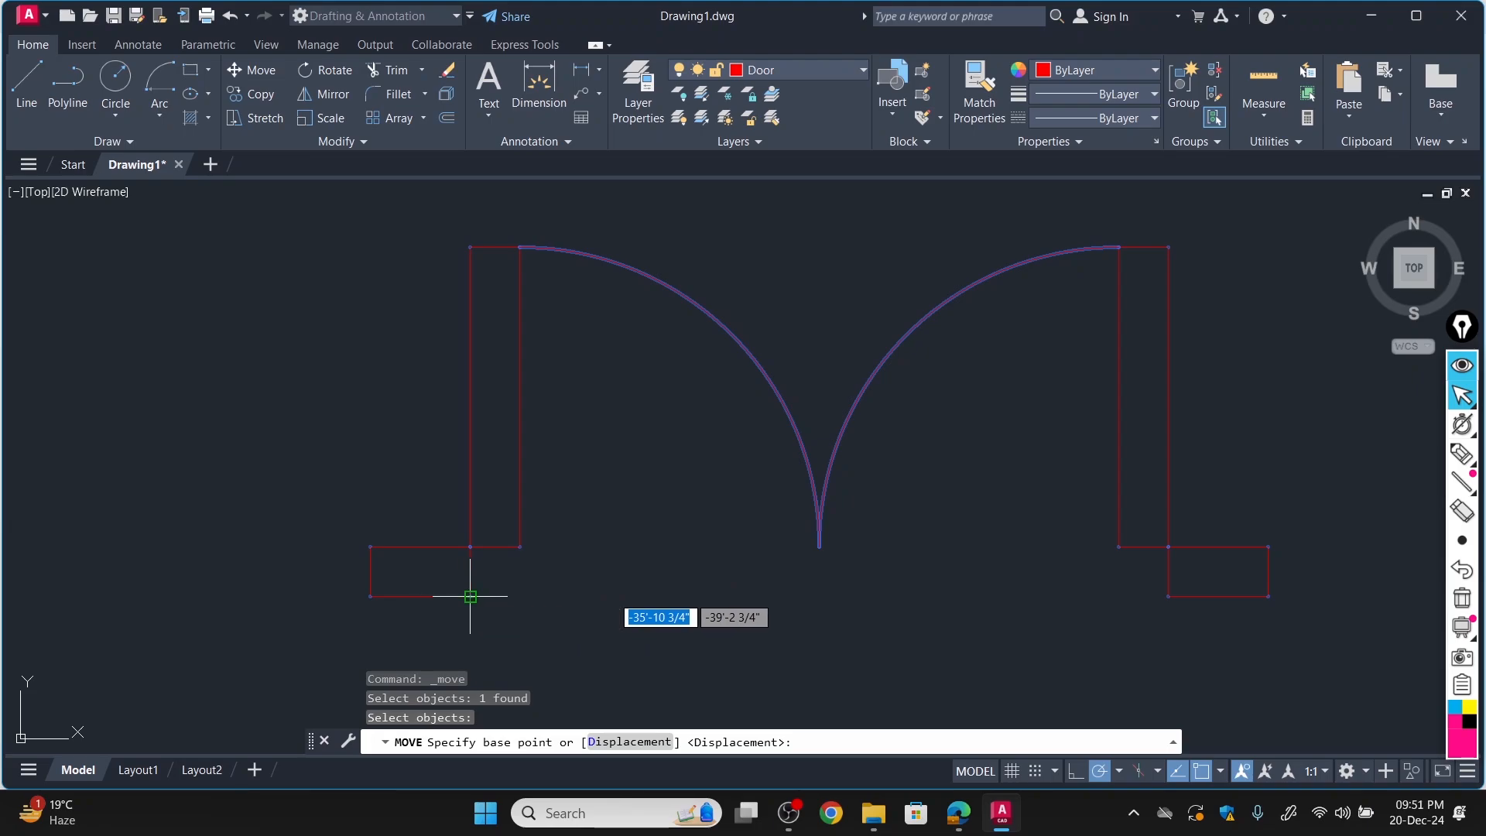
left_click(470, 596)
scroll(591, 581, "down", 15)
scroll(951, 607, "up", 6)
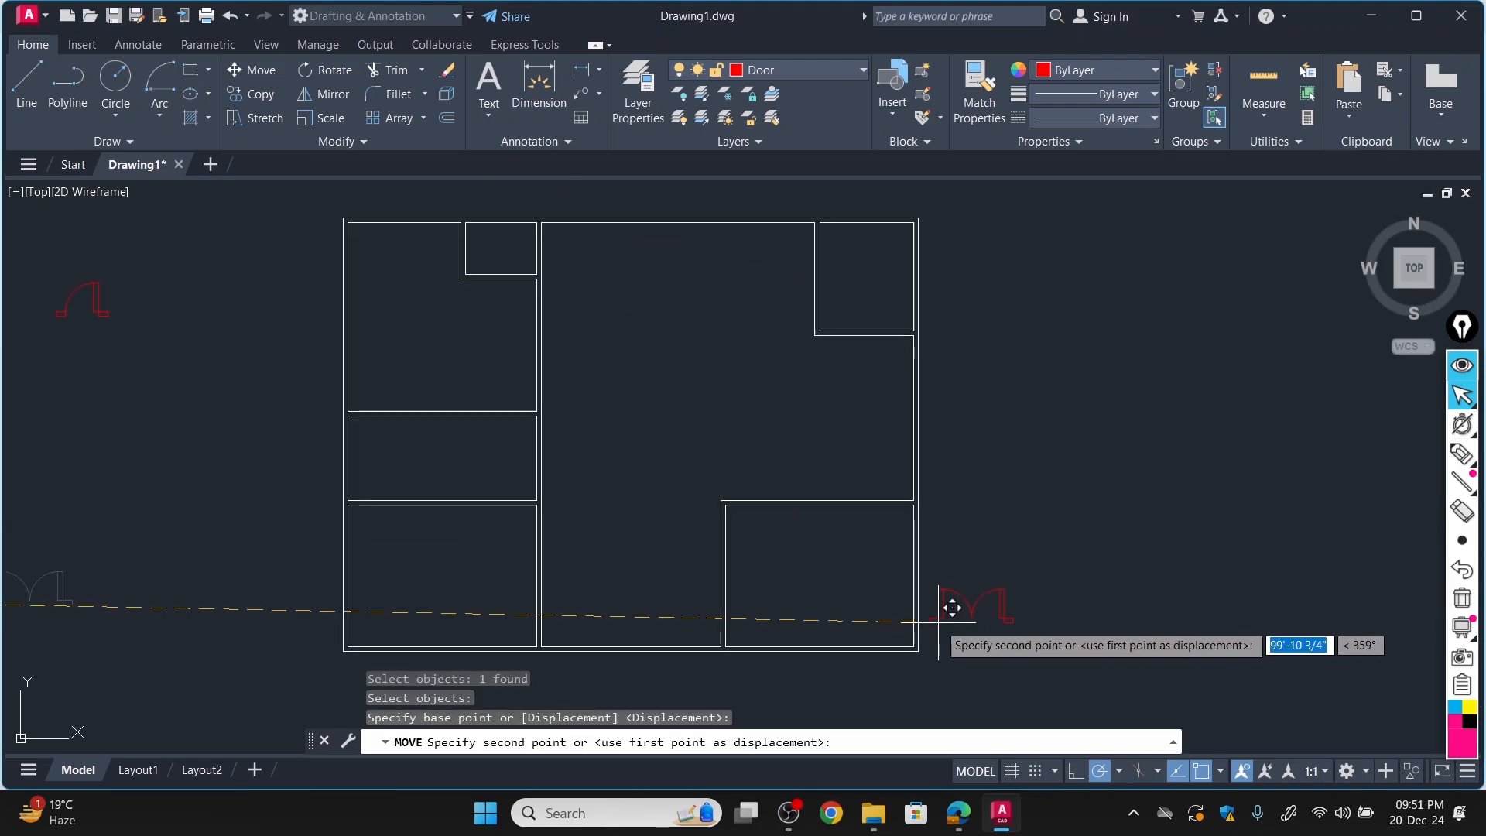
scroll(851, 612, "up", 4)
scroll(749, 614, "down", 4)
scroll(590, 620, "up", 4)
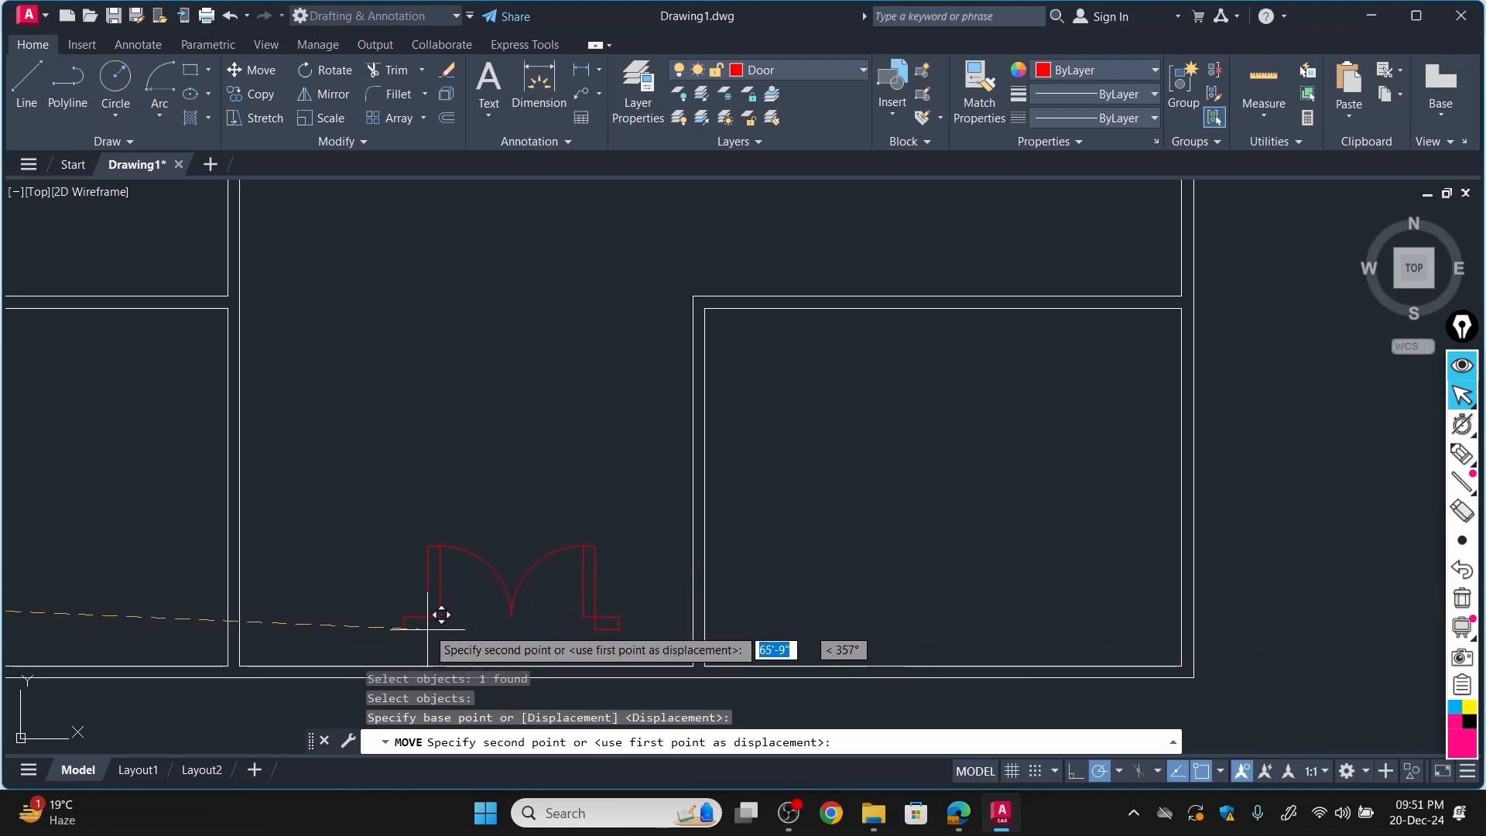
scroll(437, 614, "down", 4)
scroll(431, 610, "up", 4)
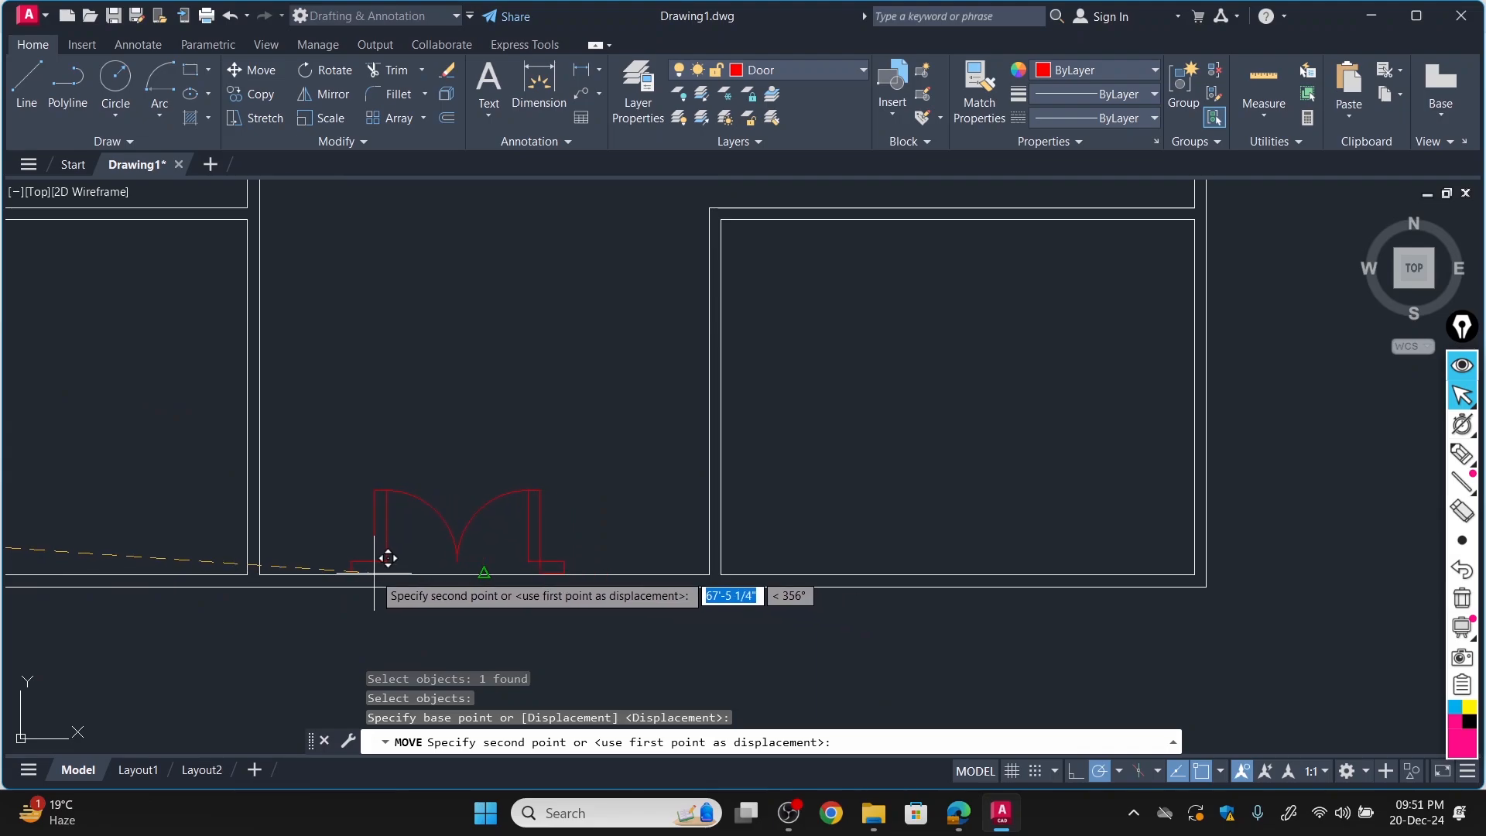
scroll(402, 572, "up", 7)
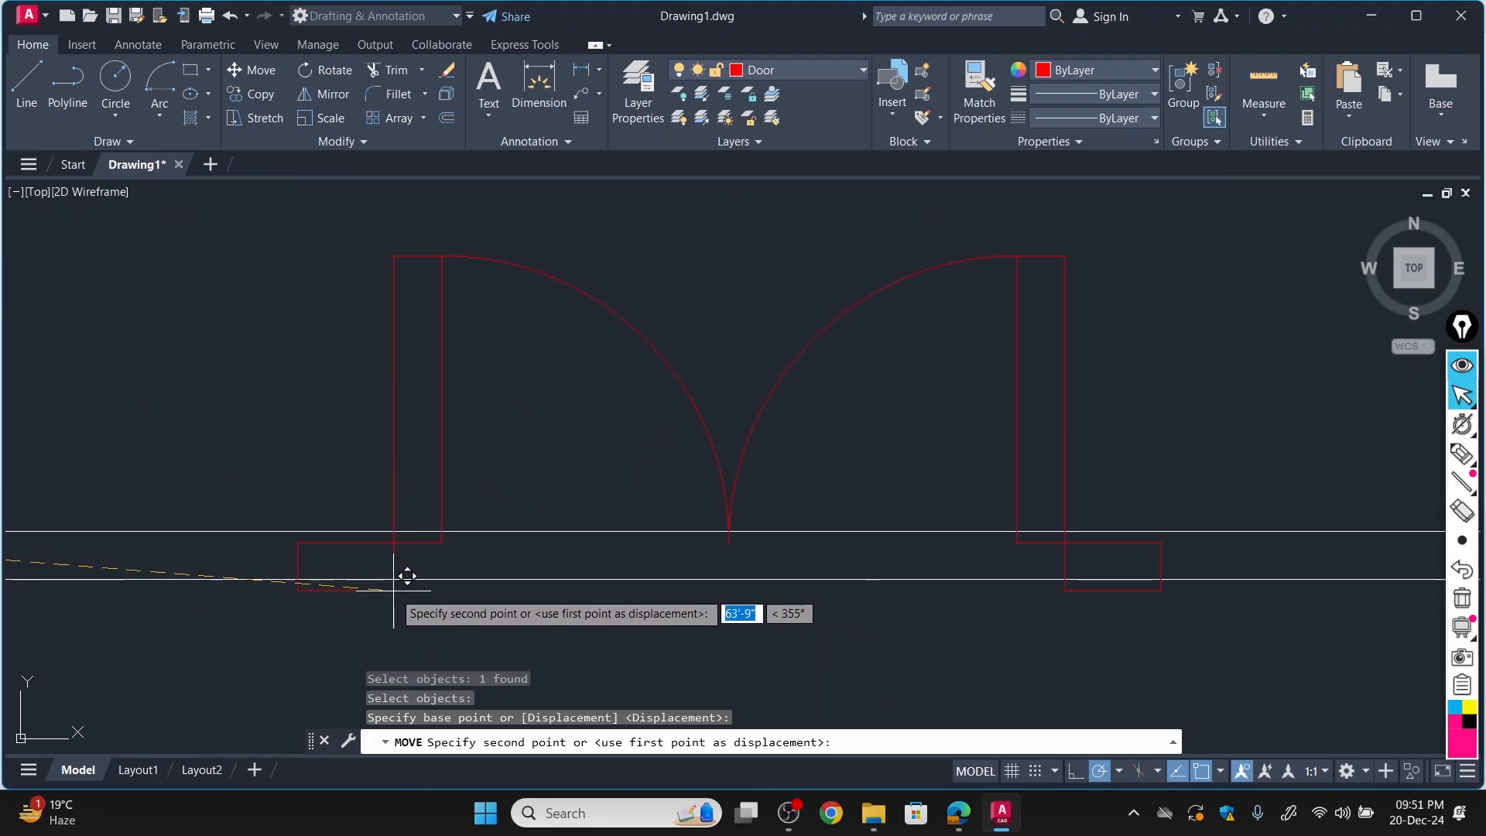
left_click(309, 565)
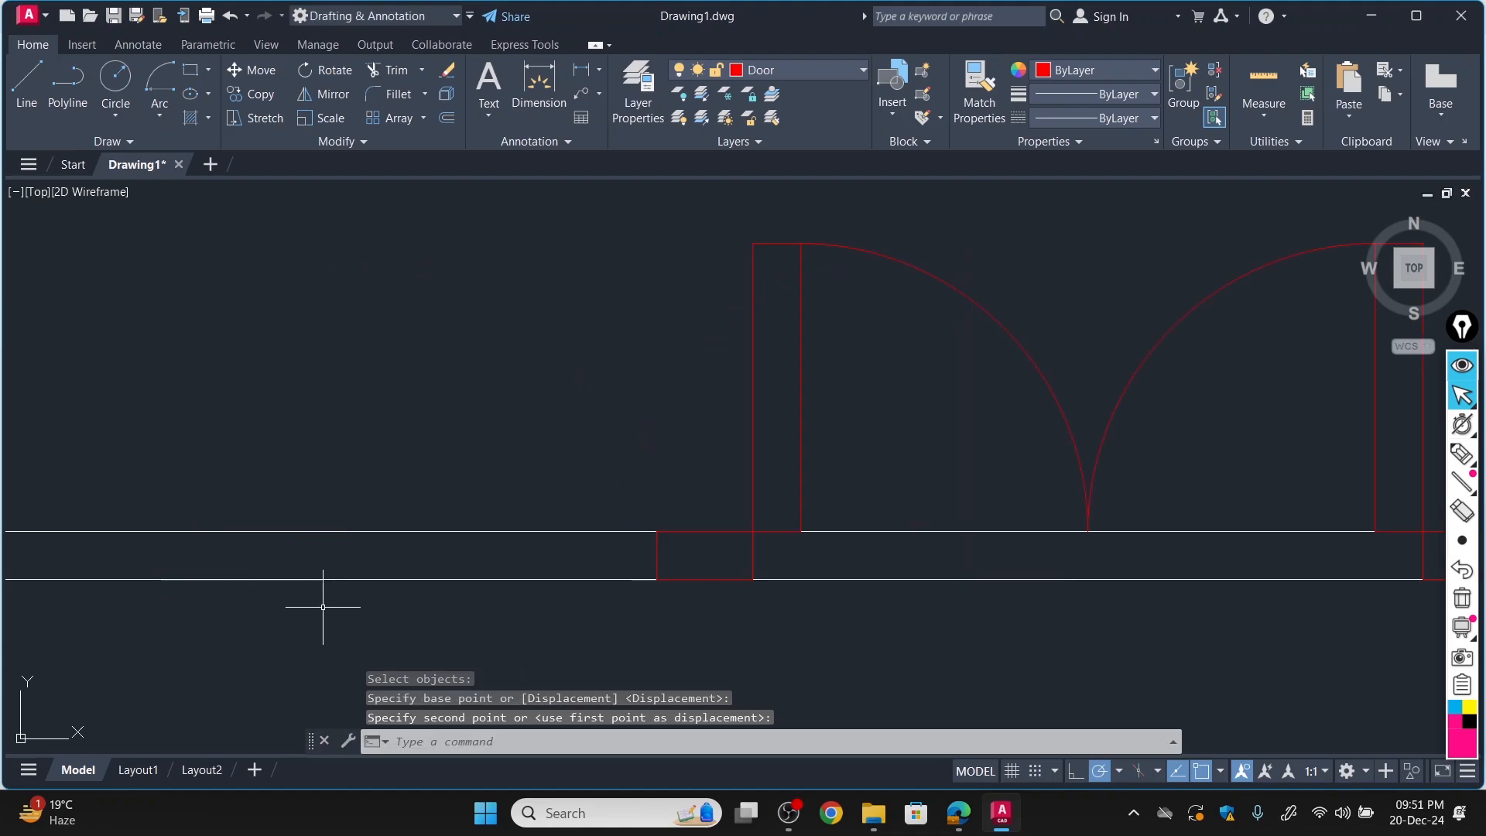
Enable the remaining object snaps: Geometric Center, Node, Quadrant, Insertion, Perpendicular, Tangent, Nearest, Apparent Intersection and Parallel.
scroll(323, 593, "down", 3)
scroll(322, 593, "down", 2)
middle_click_drag(323, 593, 569, 313)
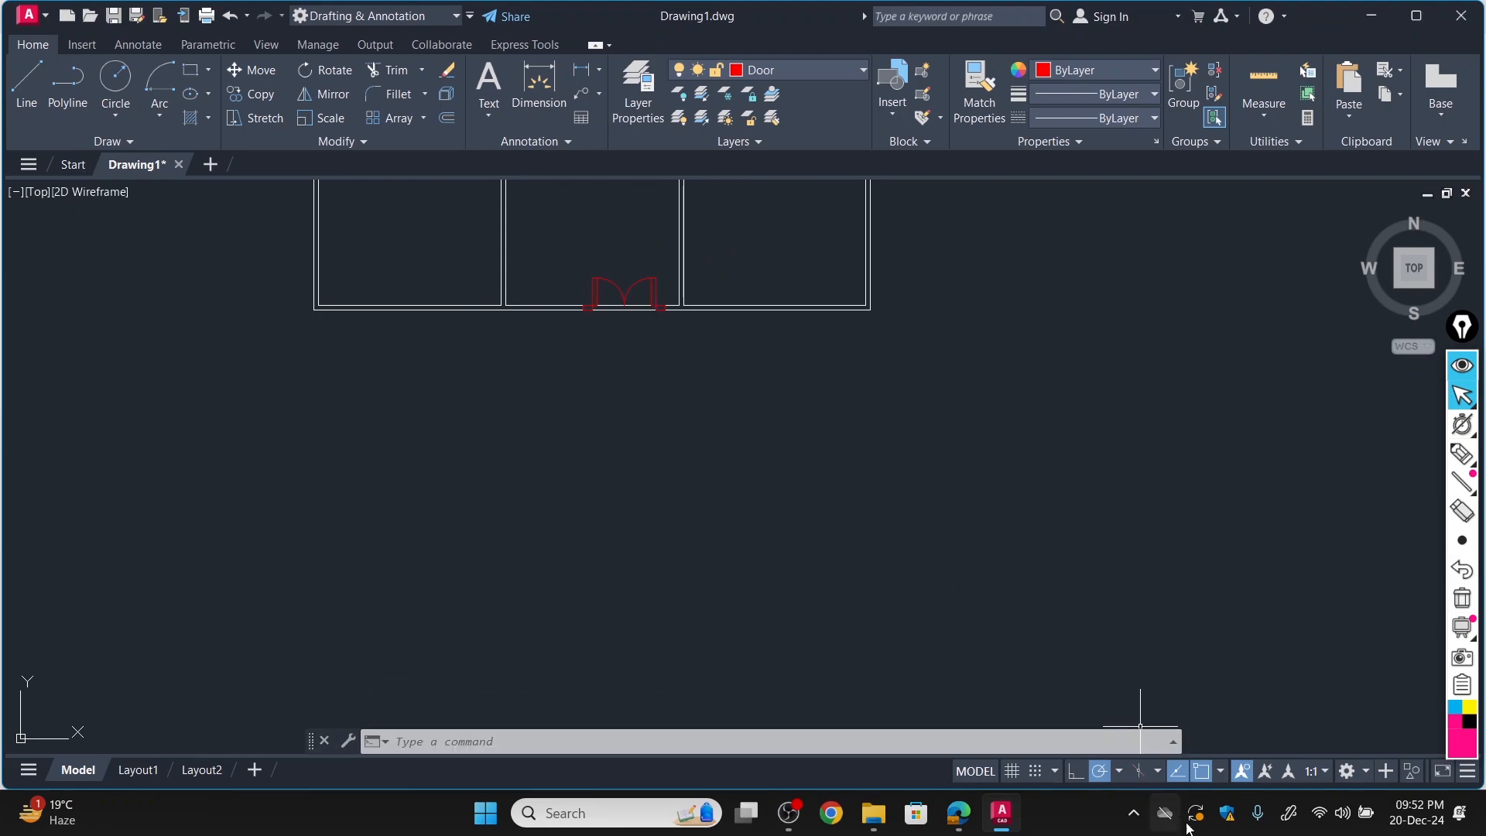
left_click(1159, 772)
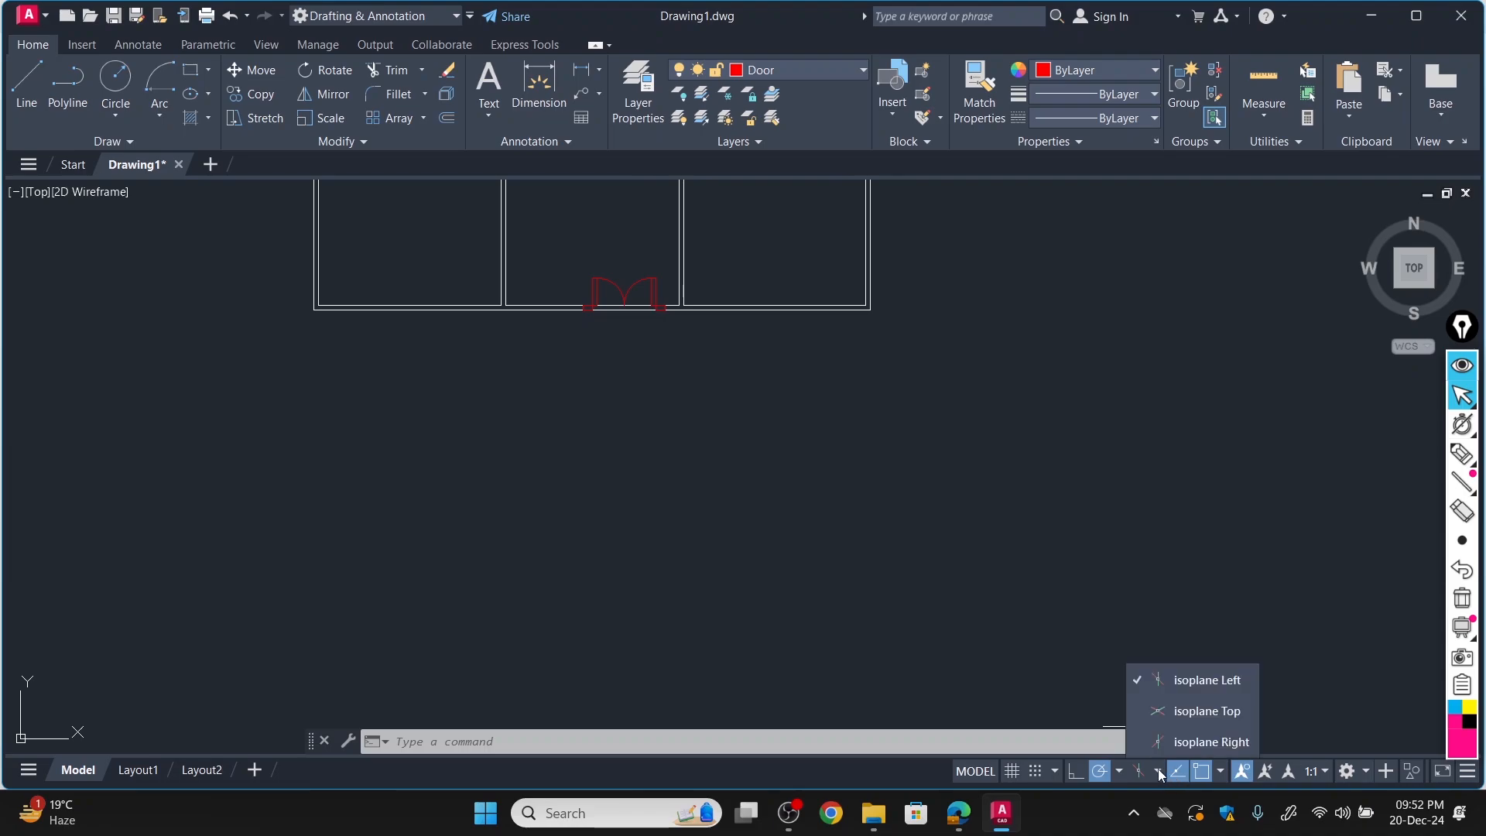
left_click(1220, 772)
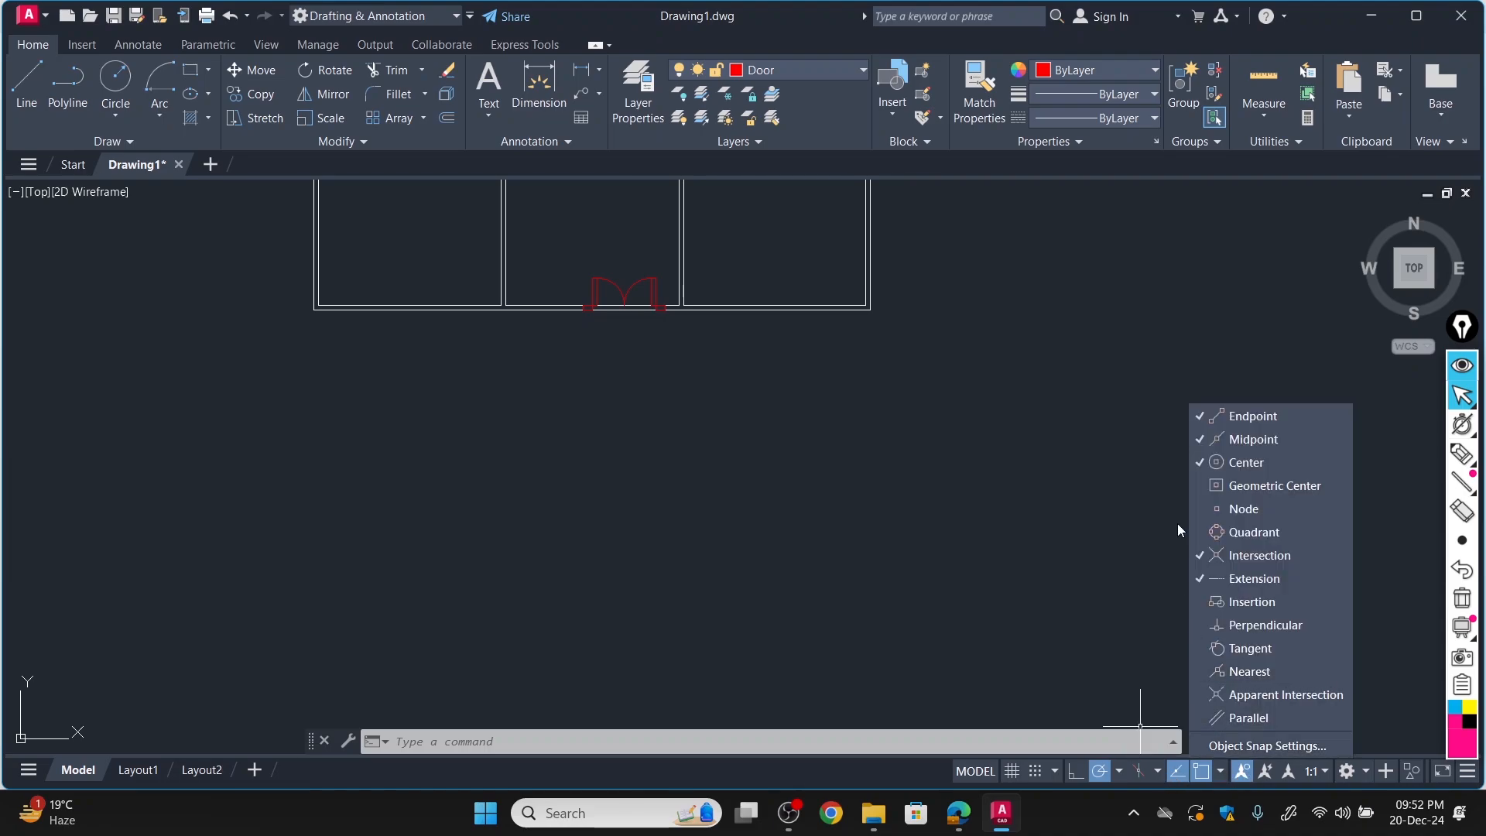
left_click(1204, 485)
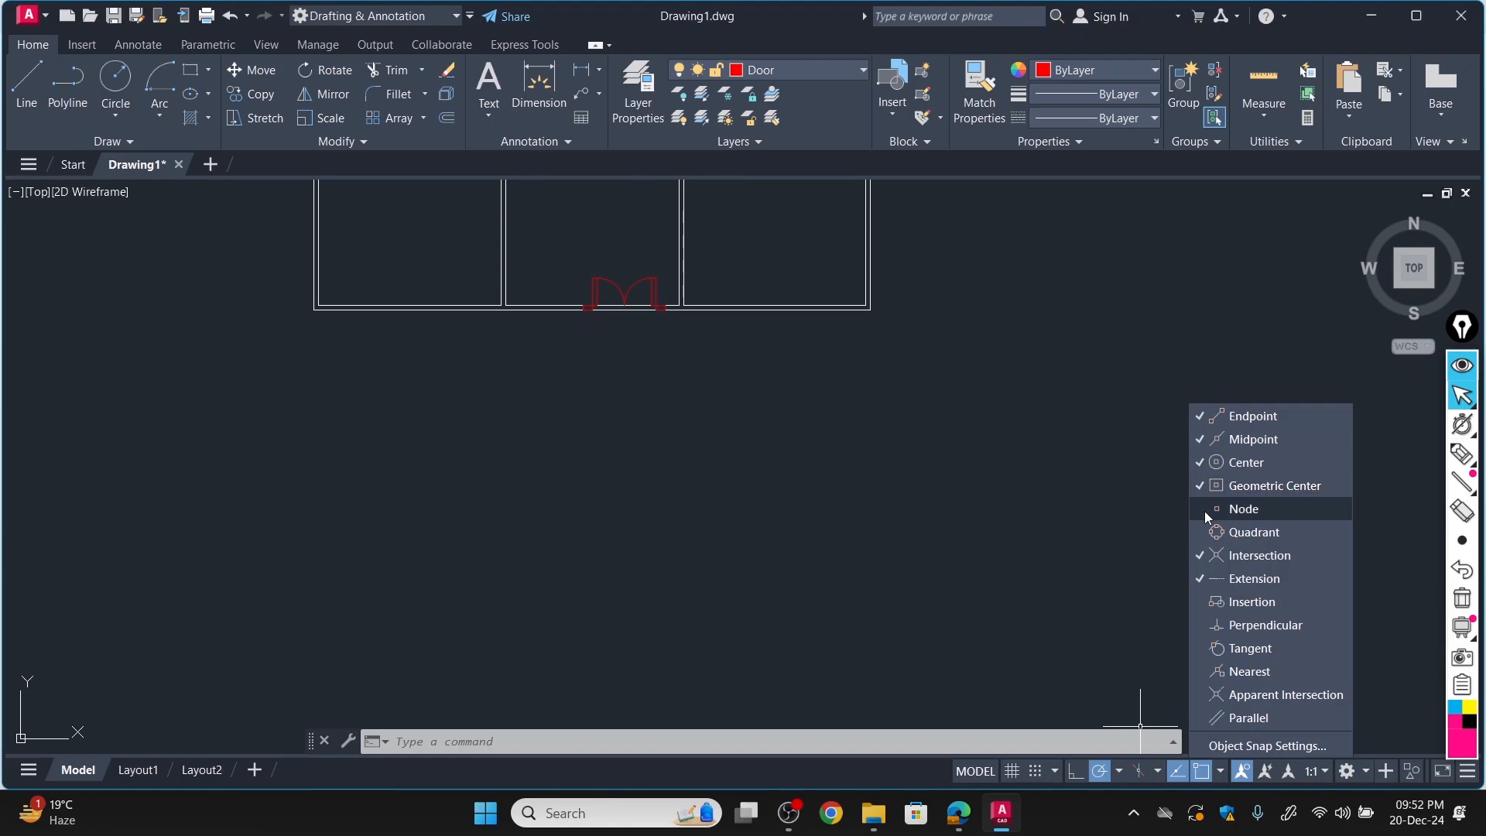
left_click(1204, 508)
left_click(1201, 532)
left_click(1198, 602)
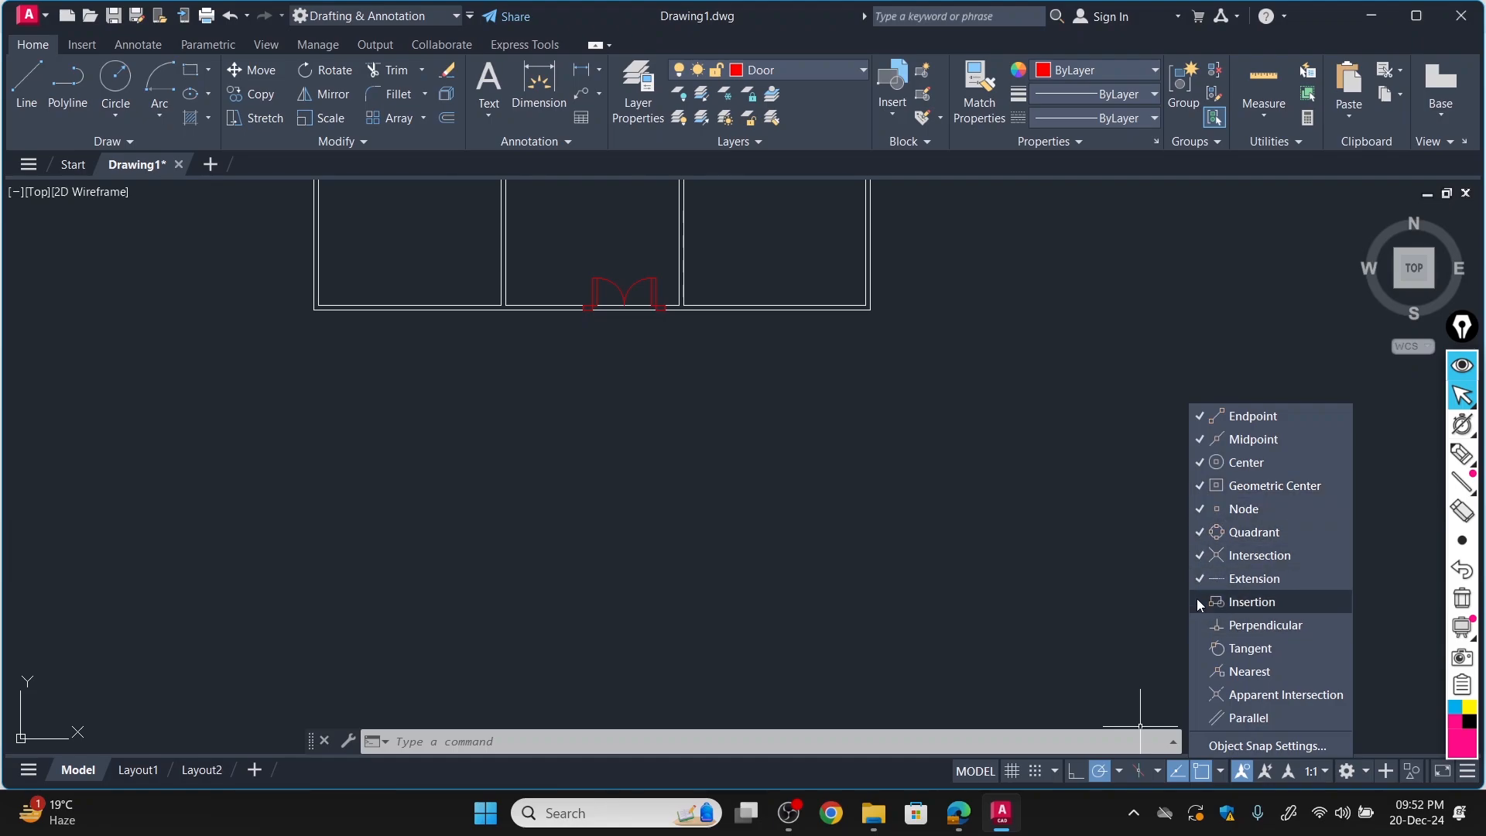
left_click(1202, 625)
left_click(1203, 671)
left_click(1203, 649)
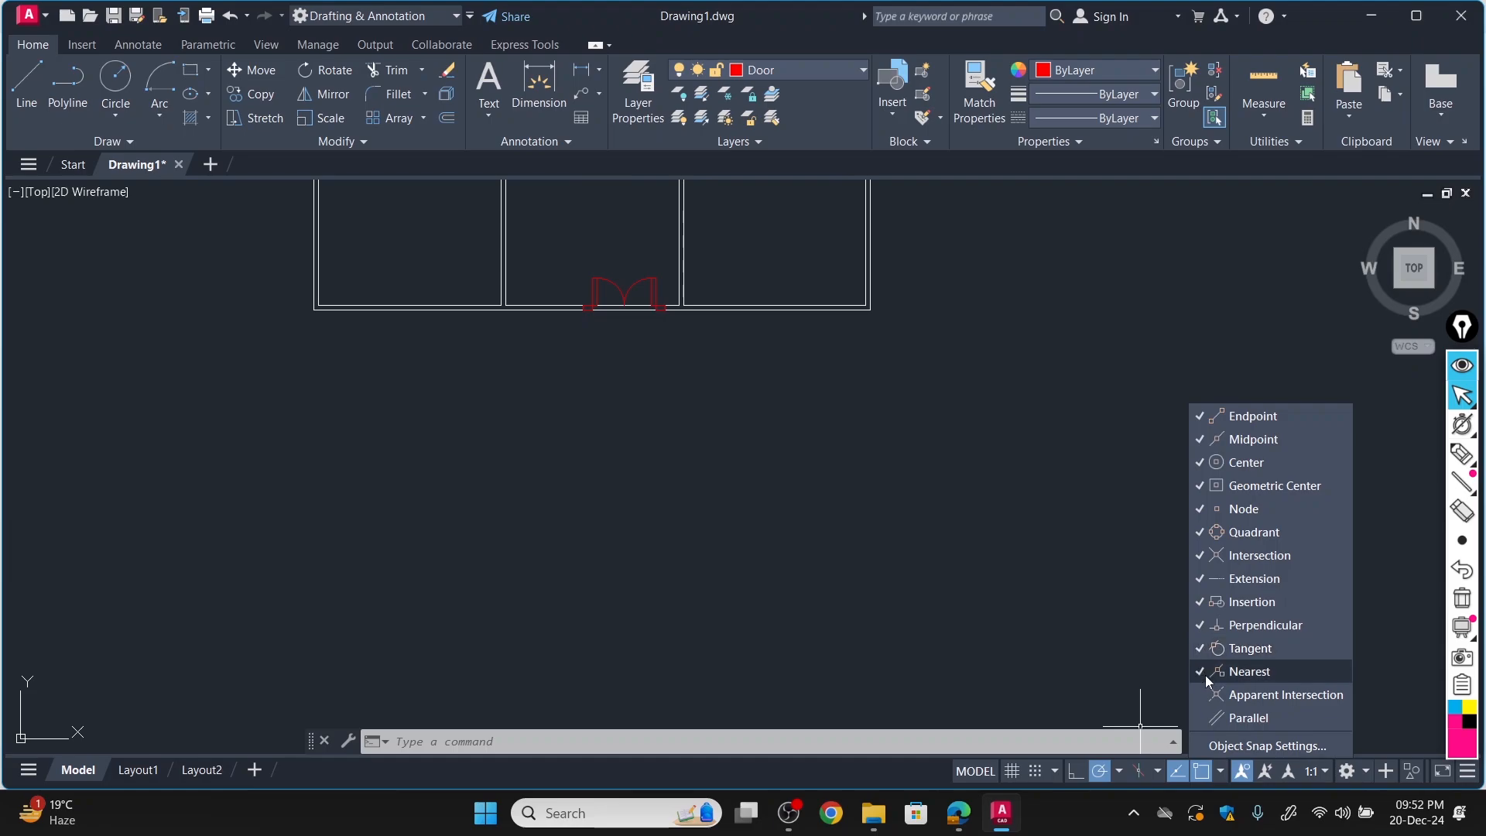
left_click(1203, 694)
left_click(1203, 718)
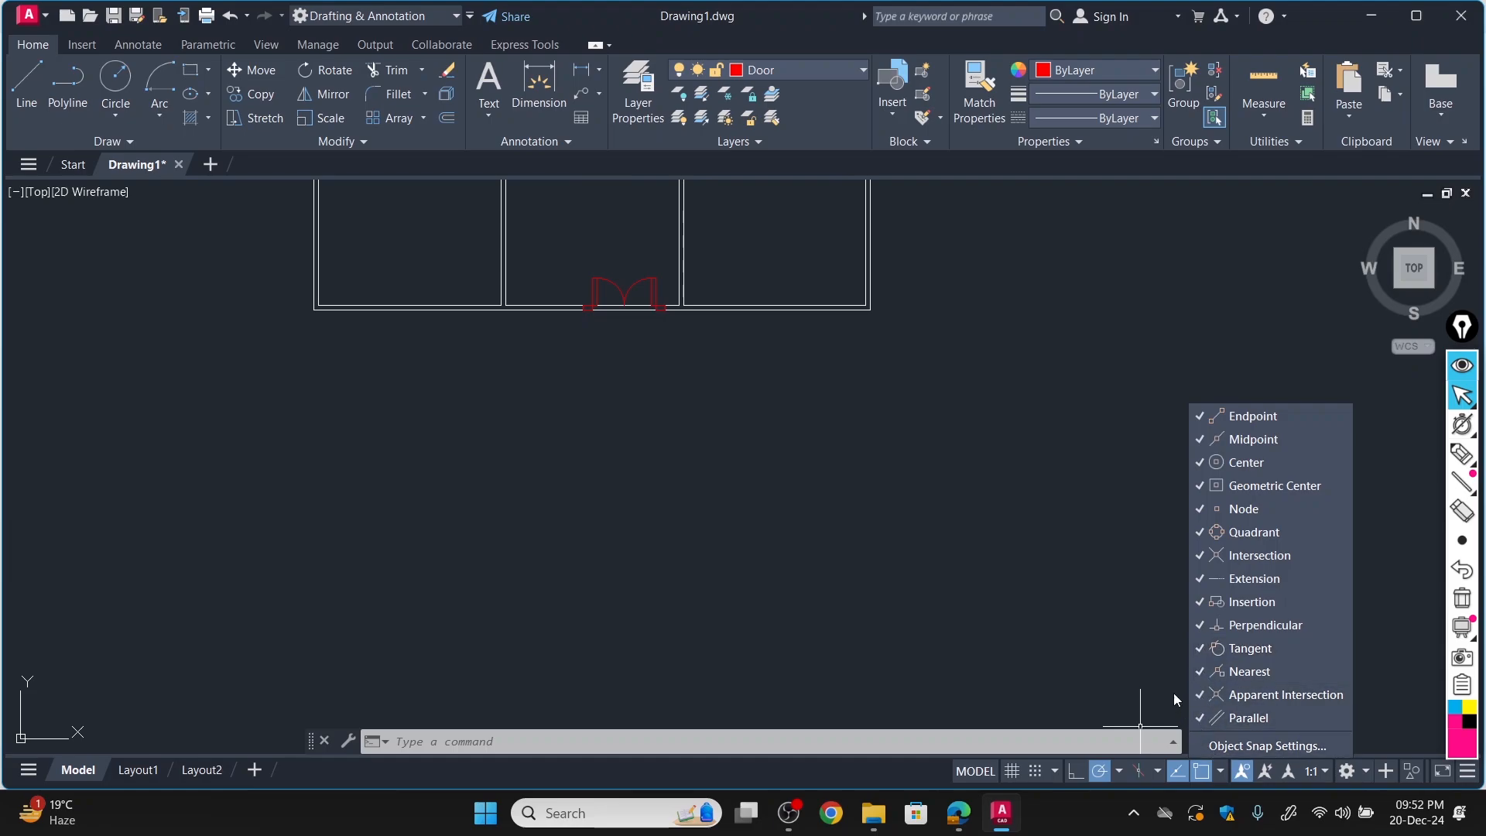
Shift the double door block left along the bottom exterior wall, keeping its jambs aligned with the wall lines.
scroll(679, 382, "down", 5)
scroll(627, 252, "up", 2)
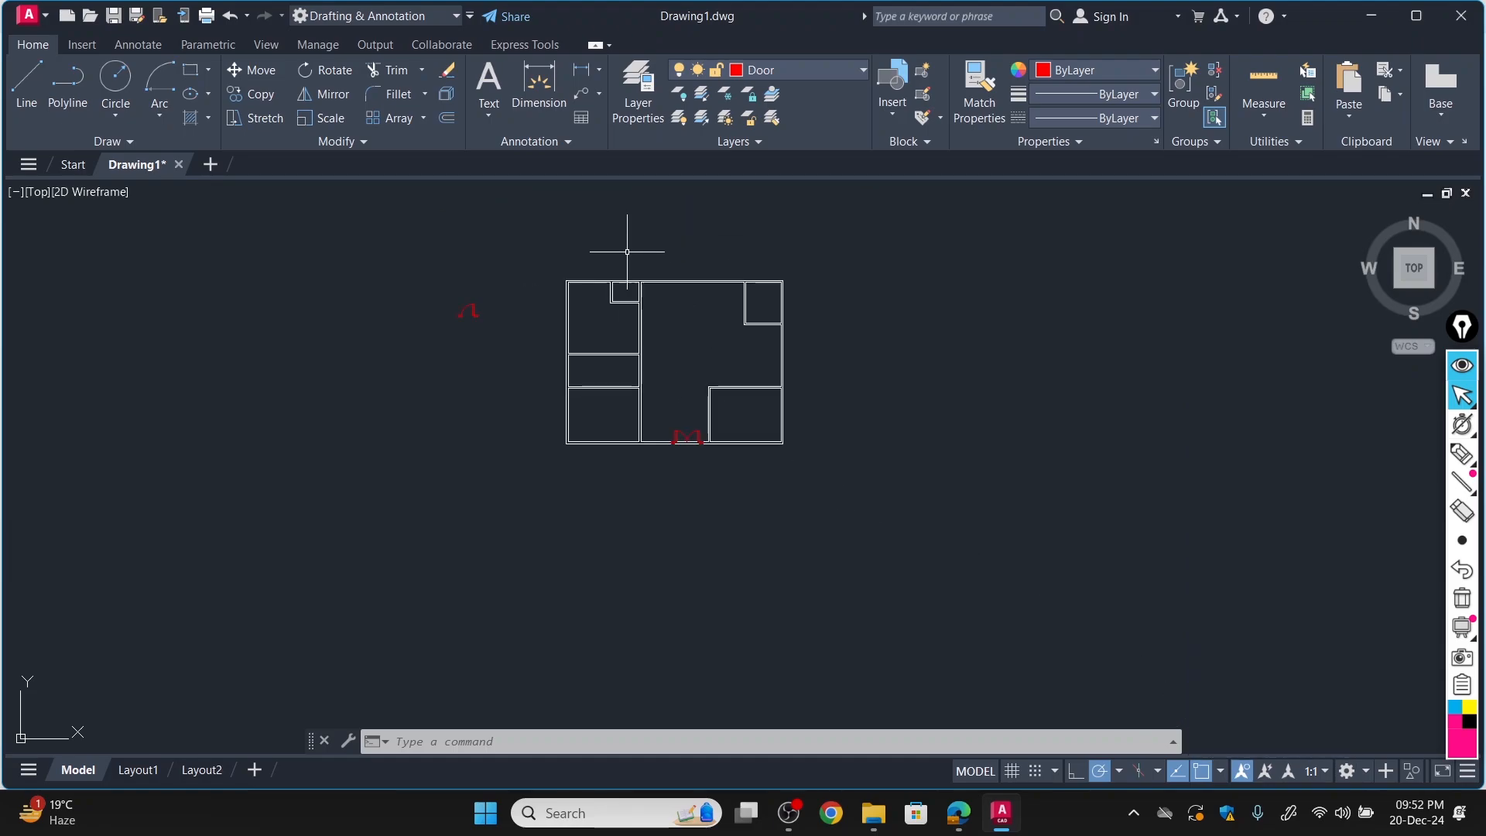
scroll(664, 350, "up", 2)
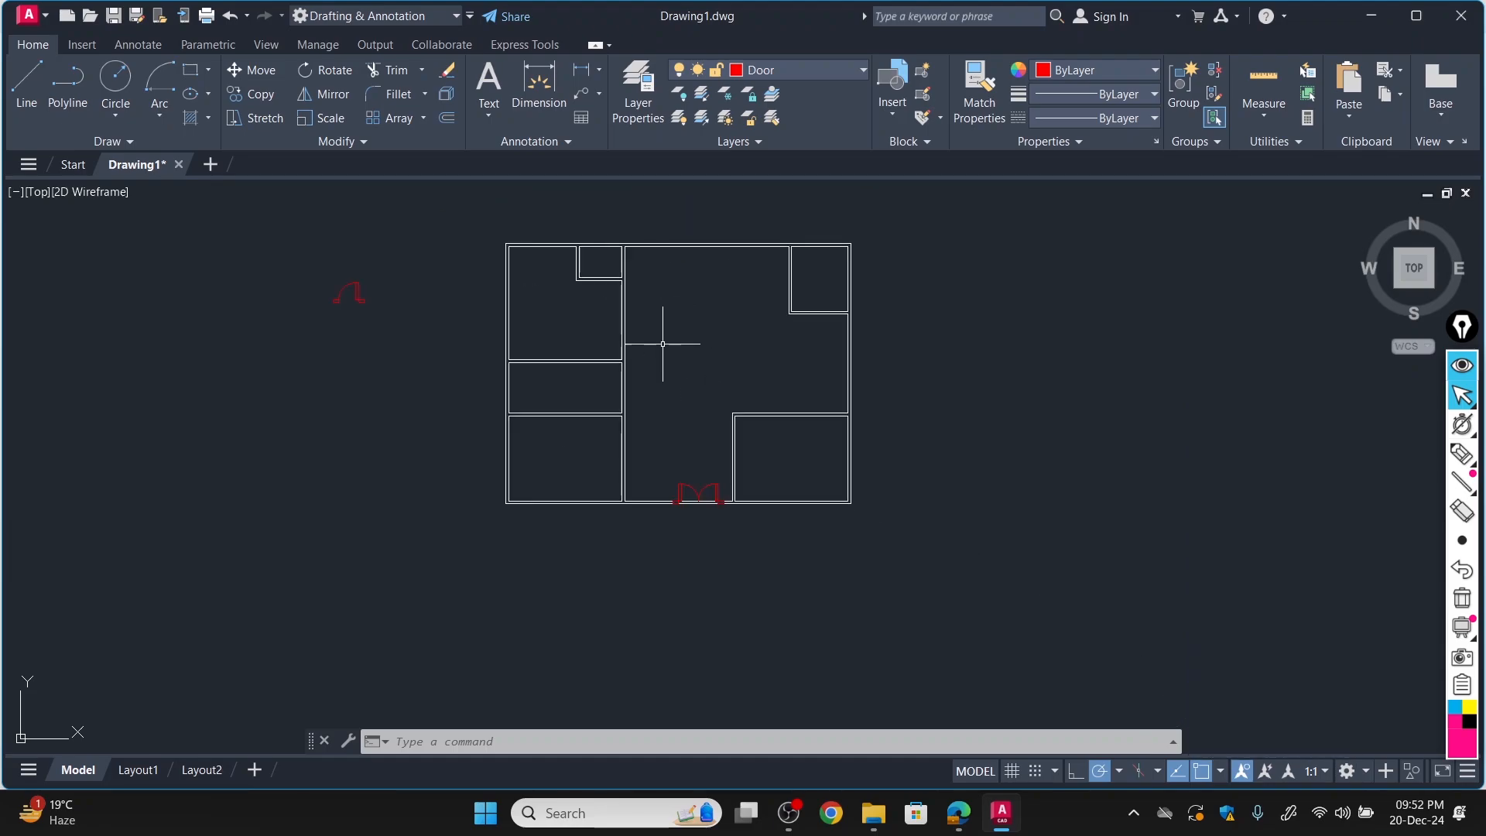
left_click(252, 70)
scroll(690, 483, "up", 6)
left_click(670, 486)
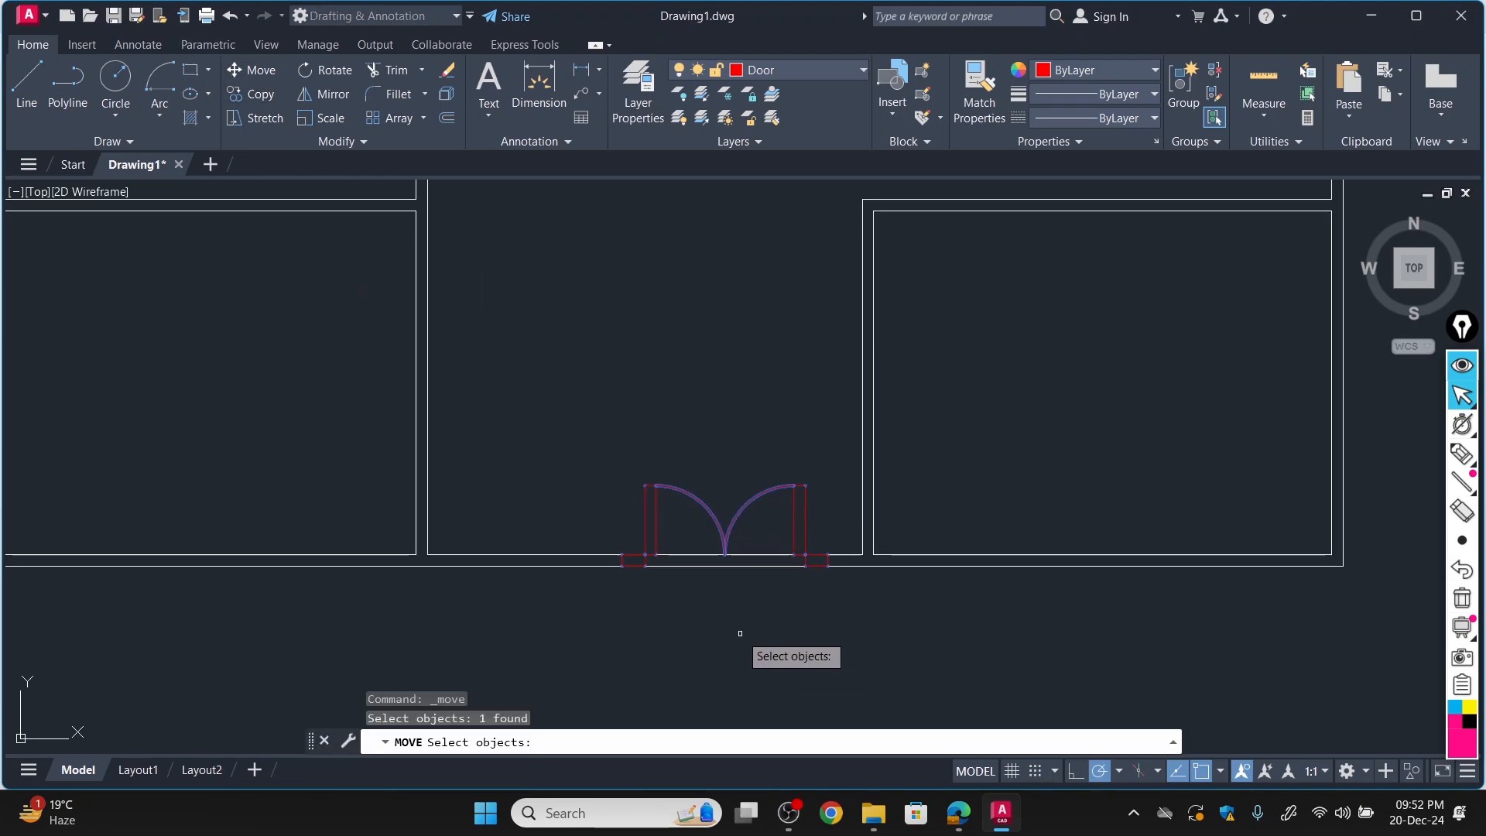
key("Return")
left_click(634, 561)
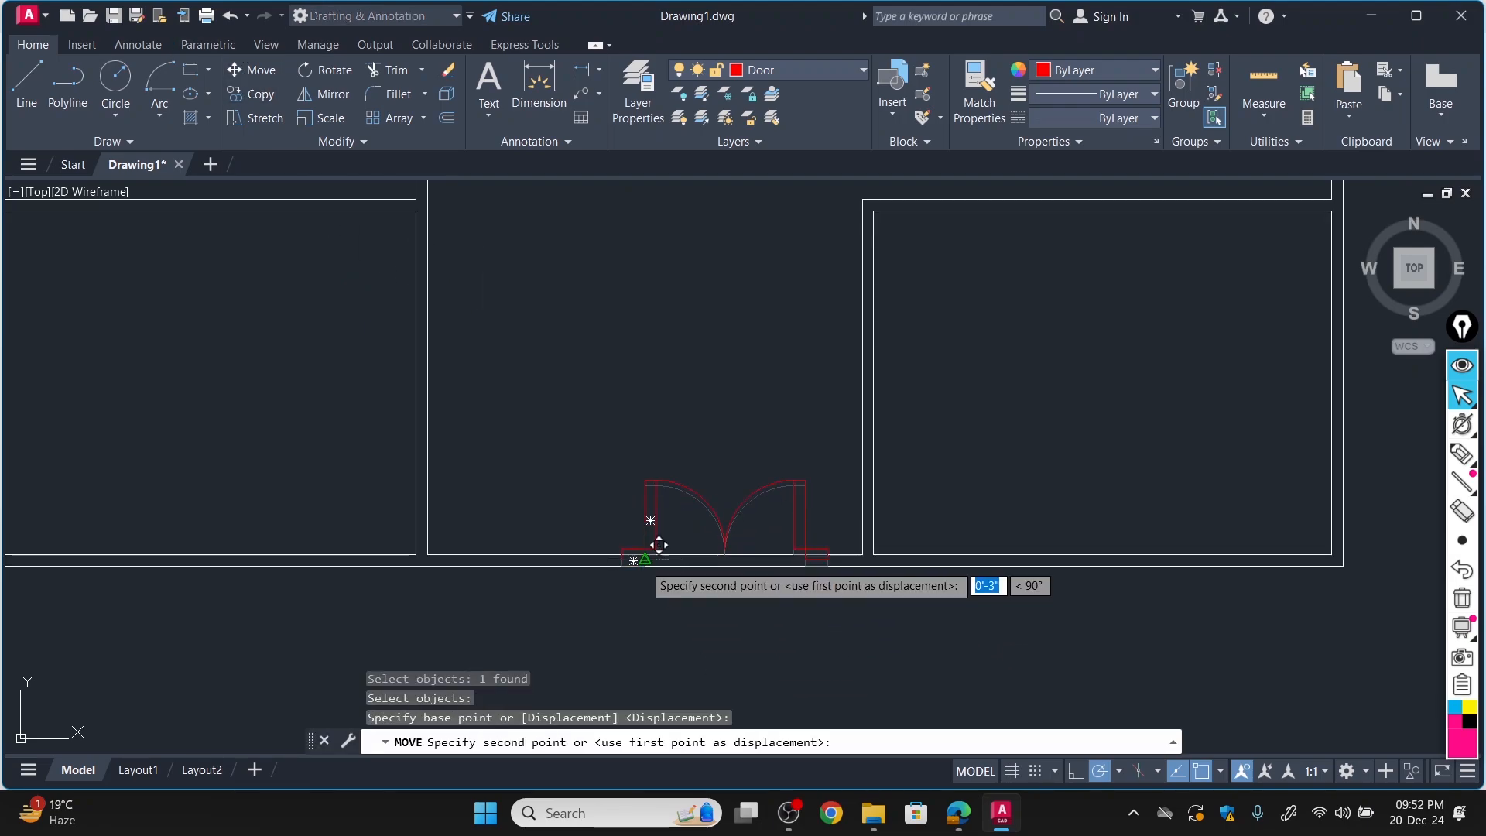
scroll(563, 547, "up", 6)
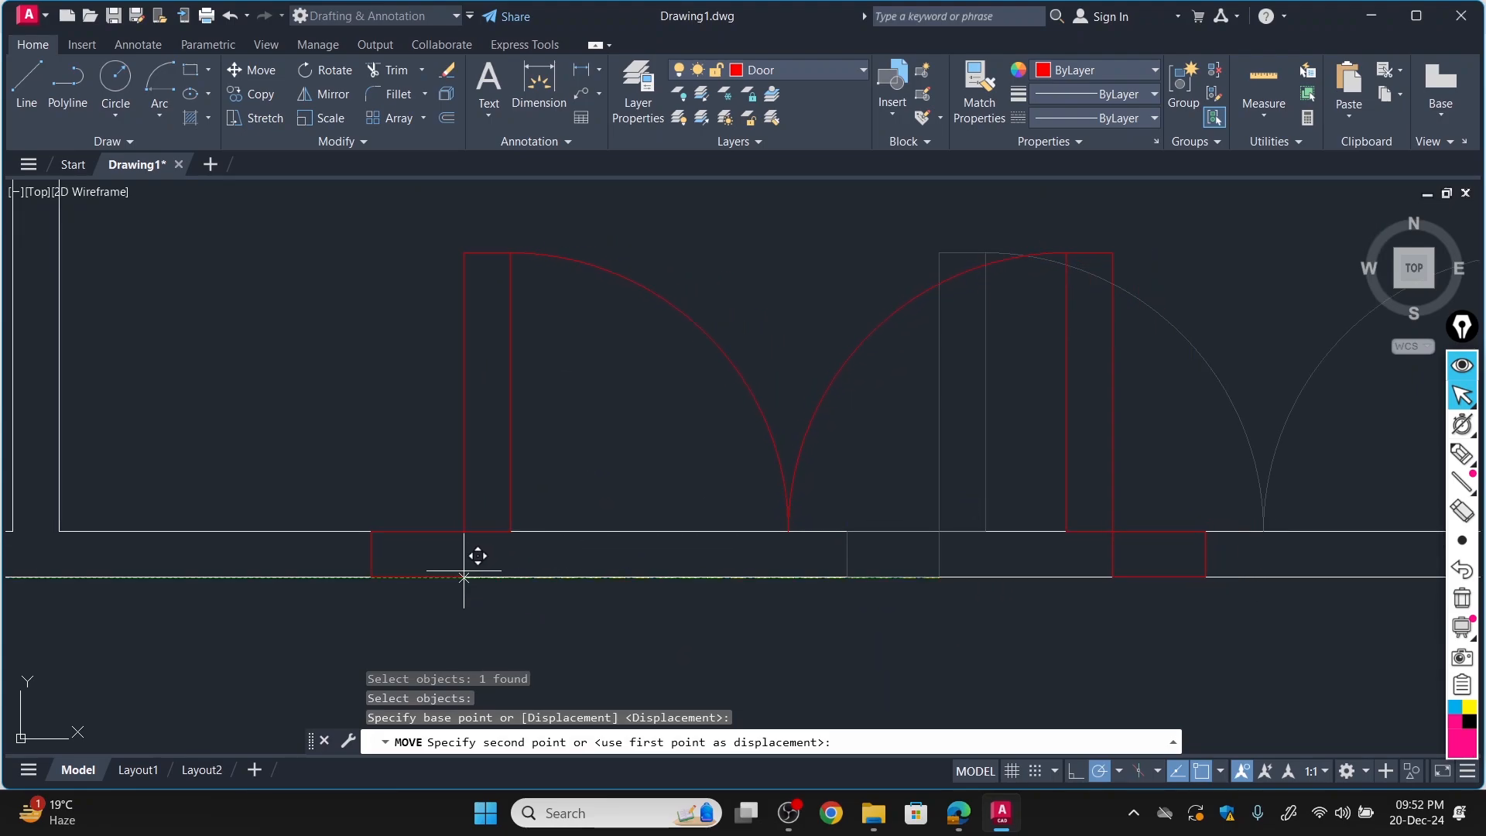
left_click(456, 577)
scroll(490, 600, "down", 8)
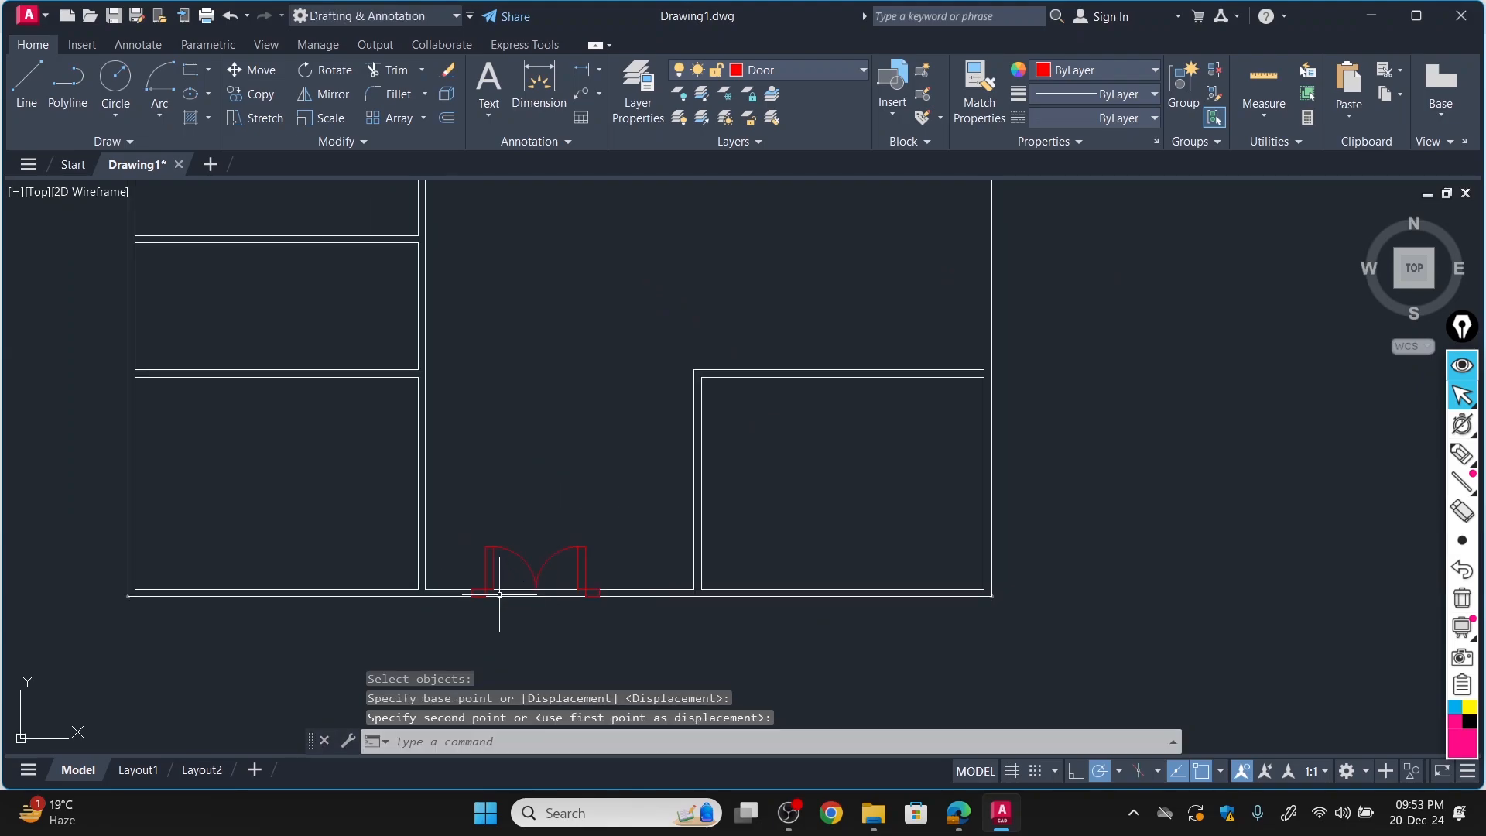
Move the double door block about 1'-6 1/2" right along the bottom exterior wall, keeping its jambs aligned with the wall lines.
left_click(245, 70)
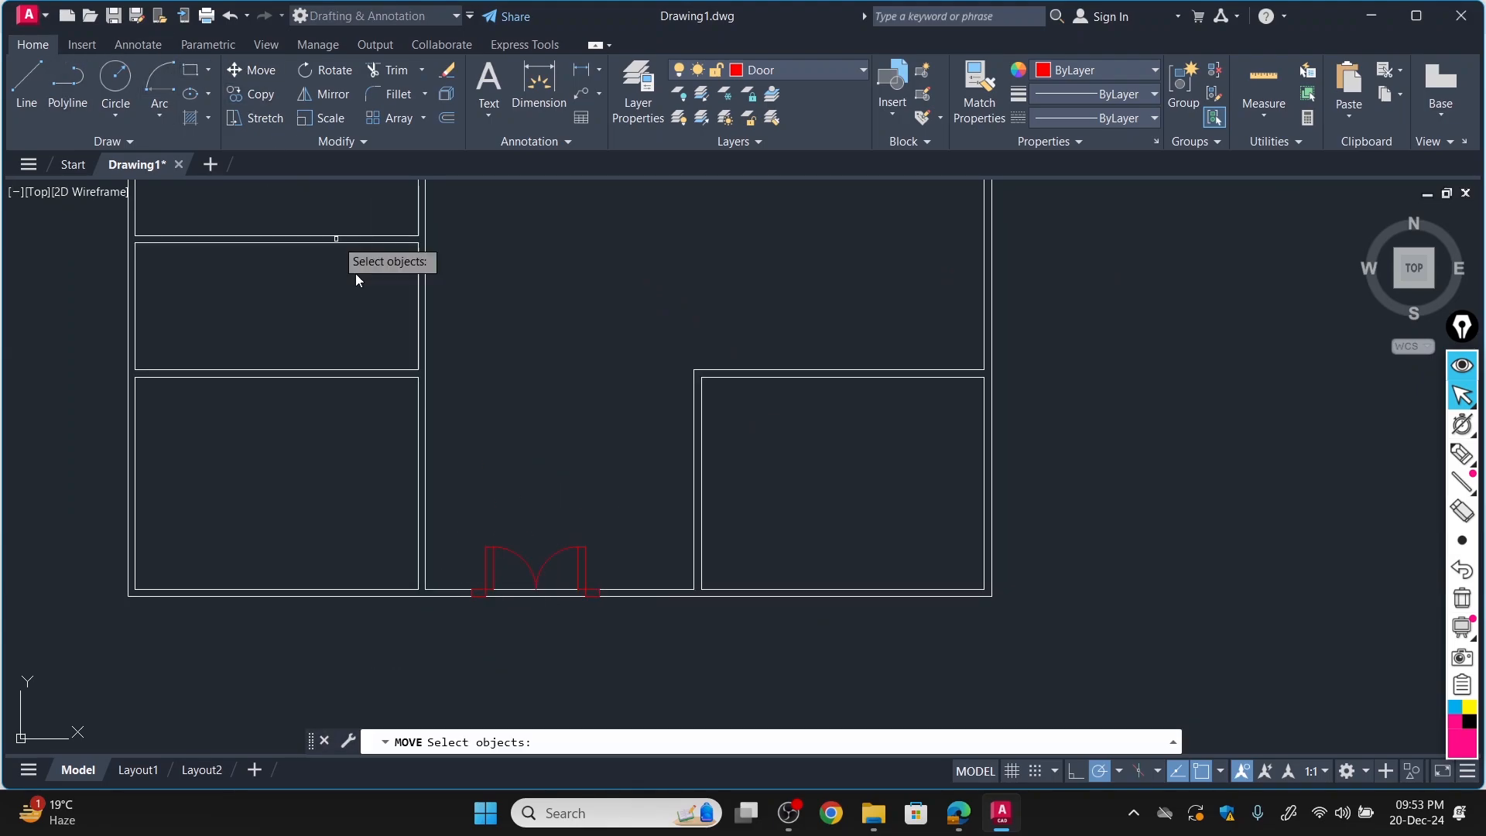
left_click(505, 552)
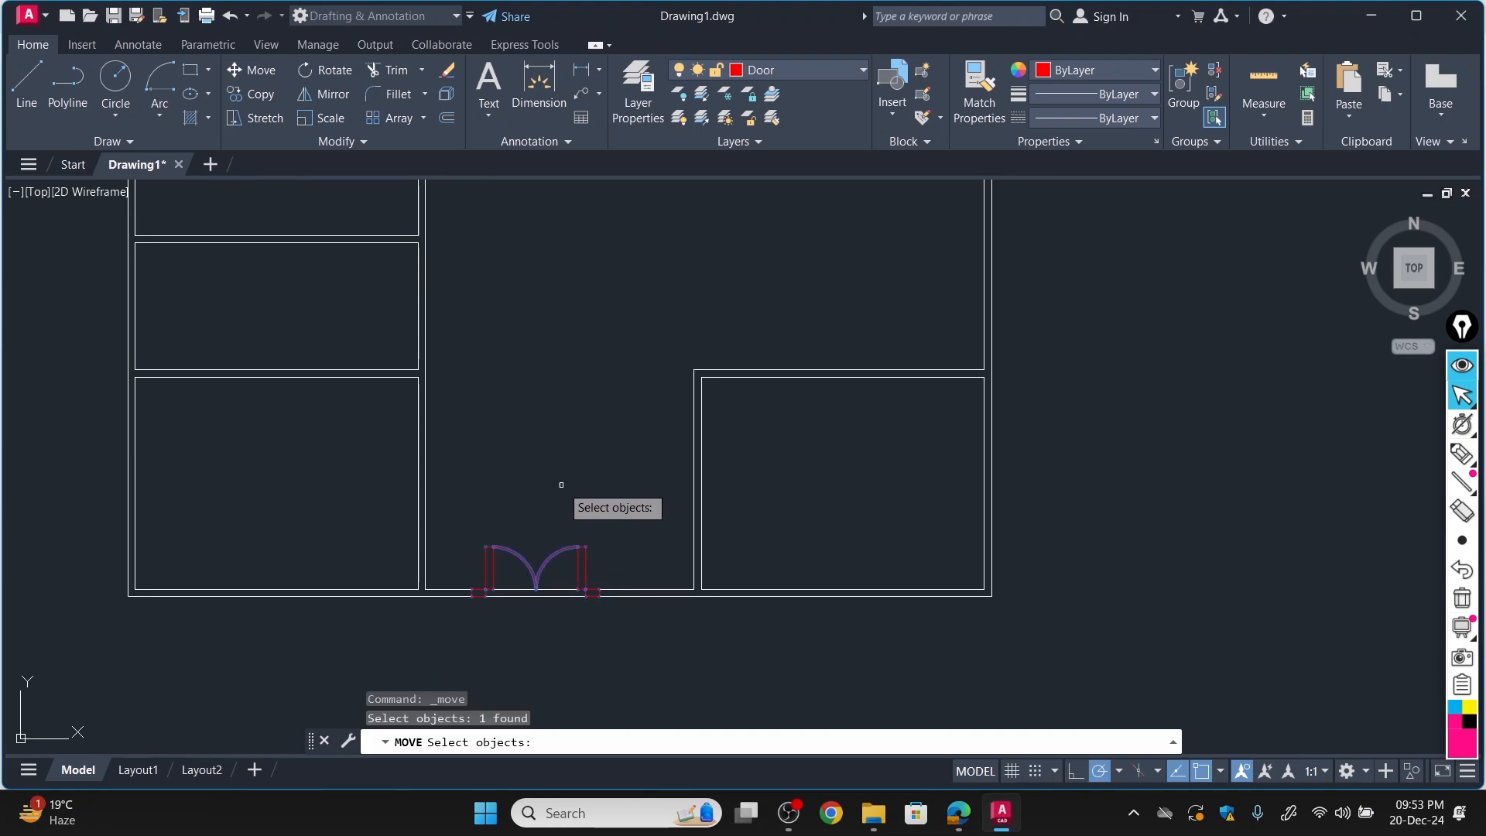
key("Return")
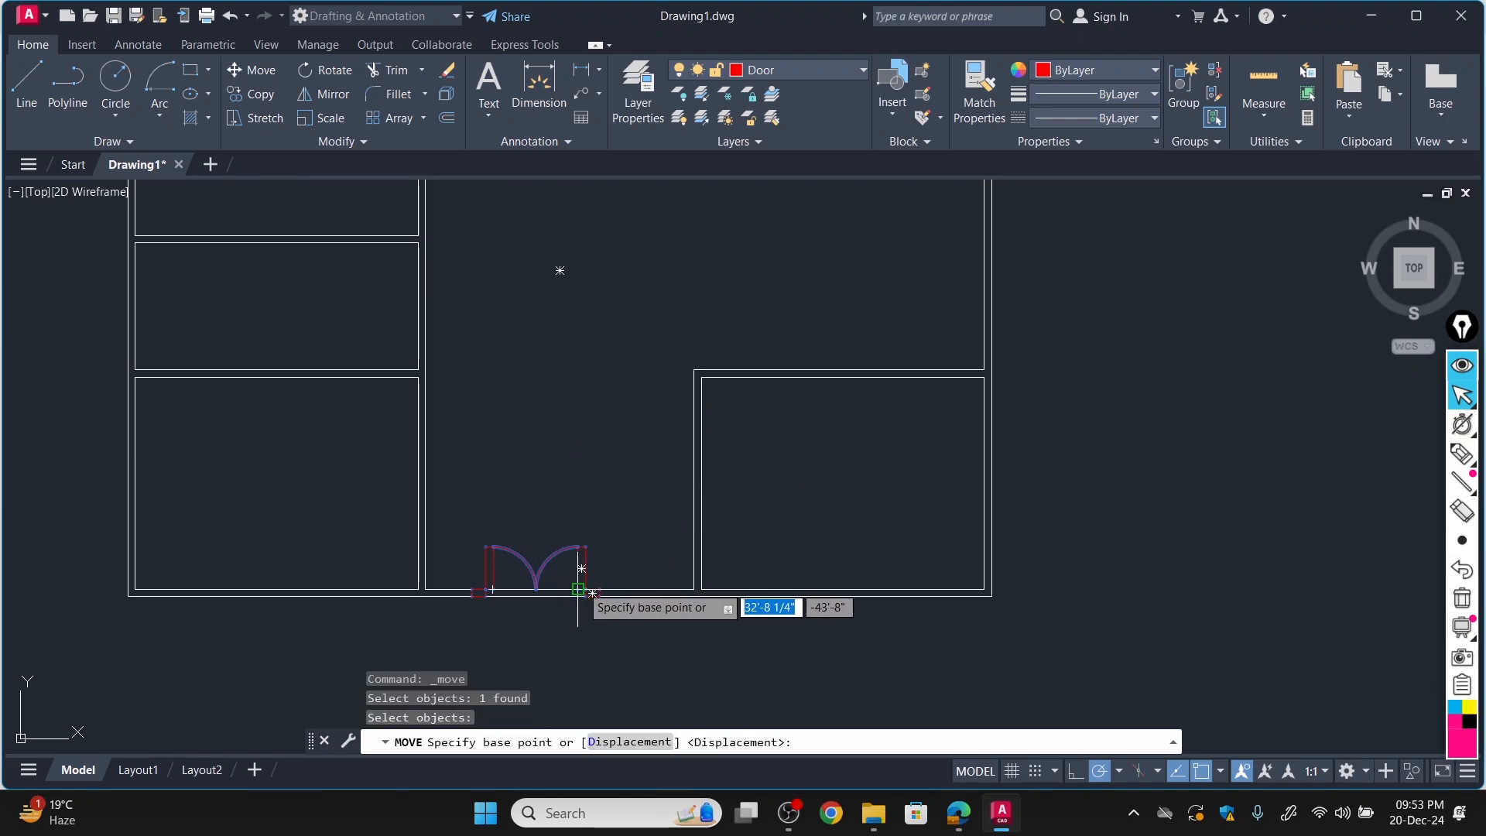
scroll(584, 595, "up", 5)
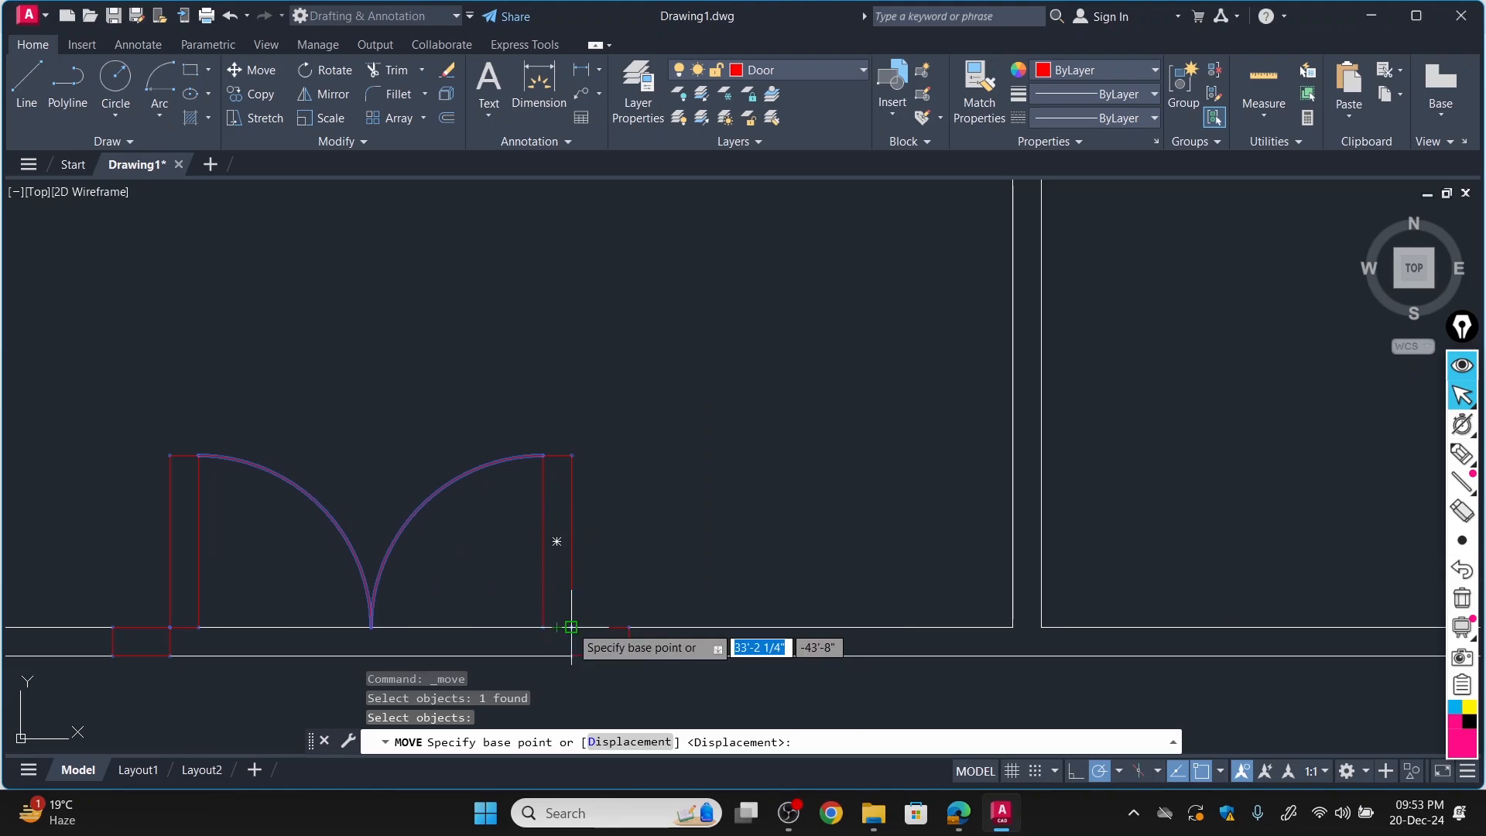
left_click(584, 624)
scroll(620, 617, "down", 5)
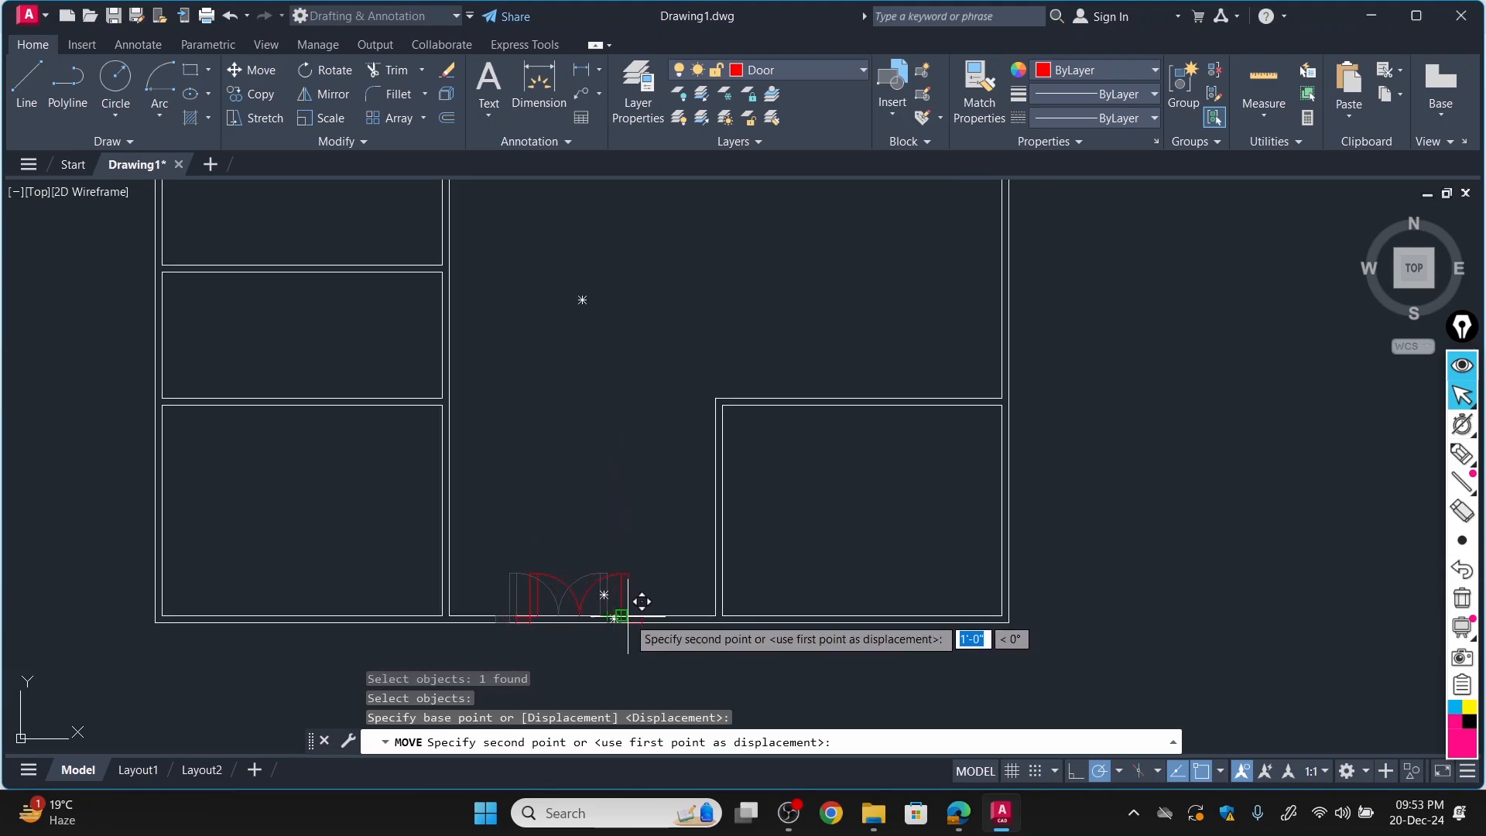
scroll(627, 617, "up", 2)
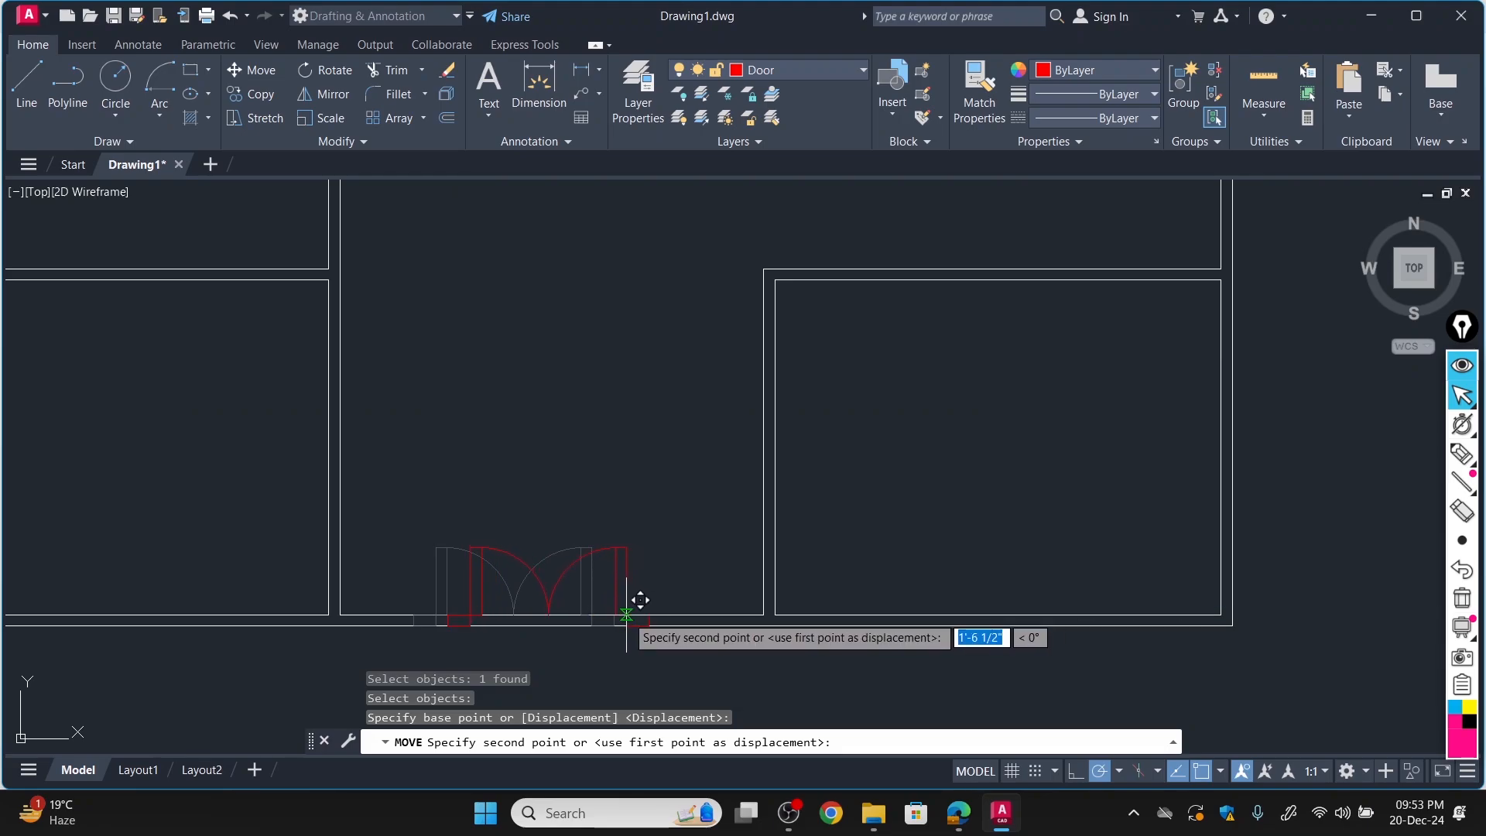
left_click(627, 616)
scroll(552, 618, "down", 3)
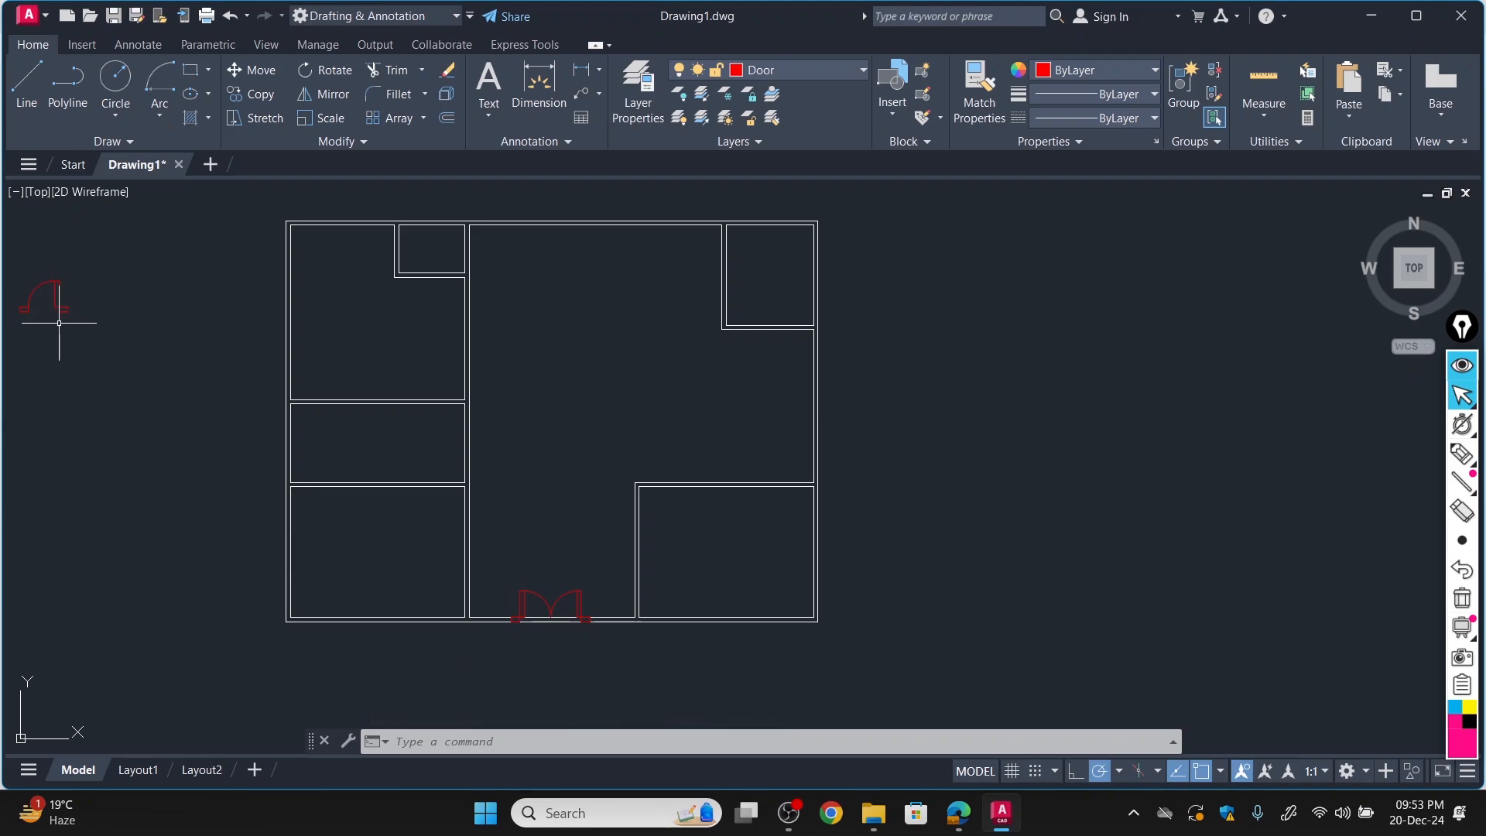
Rotate the single door block left of the plan by 270° about its right jamb's upper-right corner.
scroll(59, 323, "down", 4)
scroll(29, 305, "up", 4)
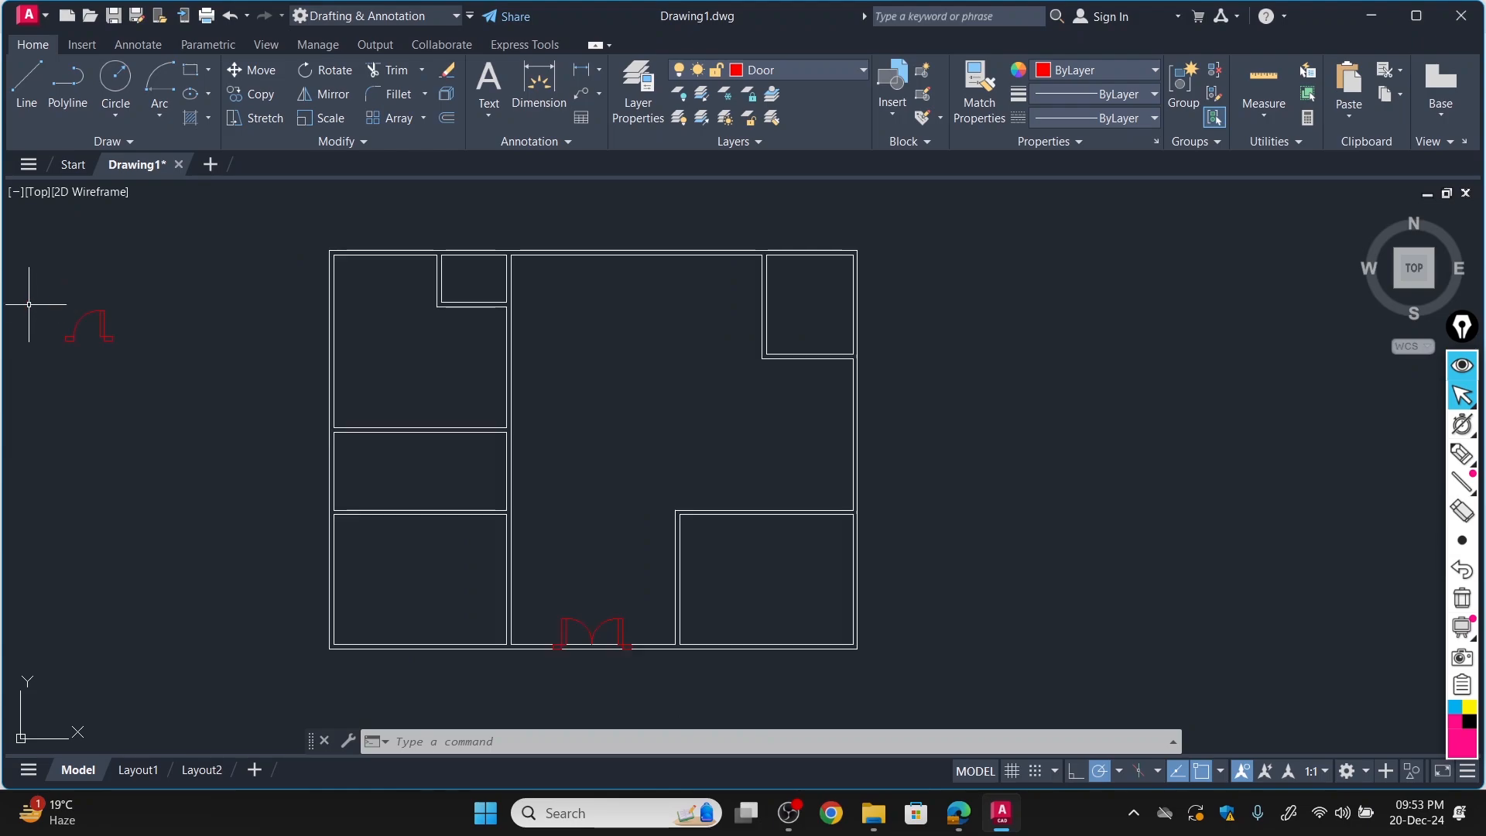
left_click(335, 68)
left_click(103, 316)
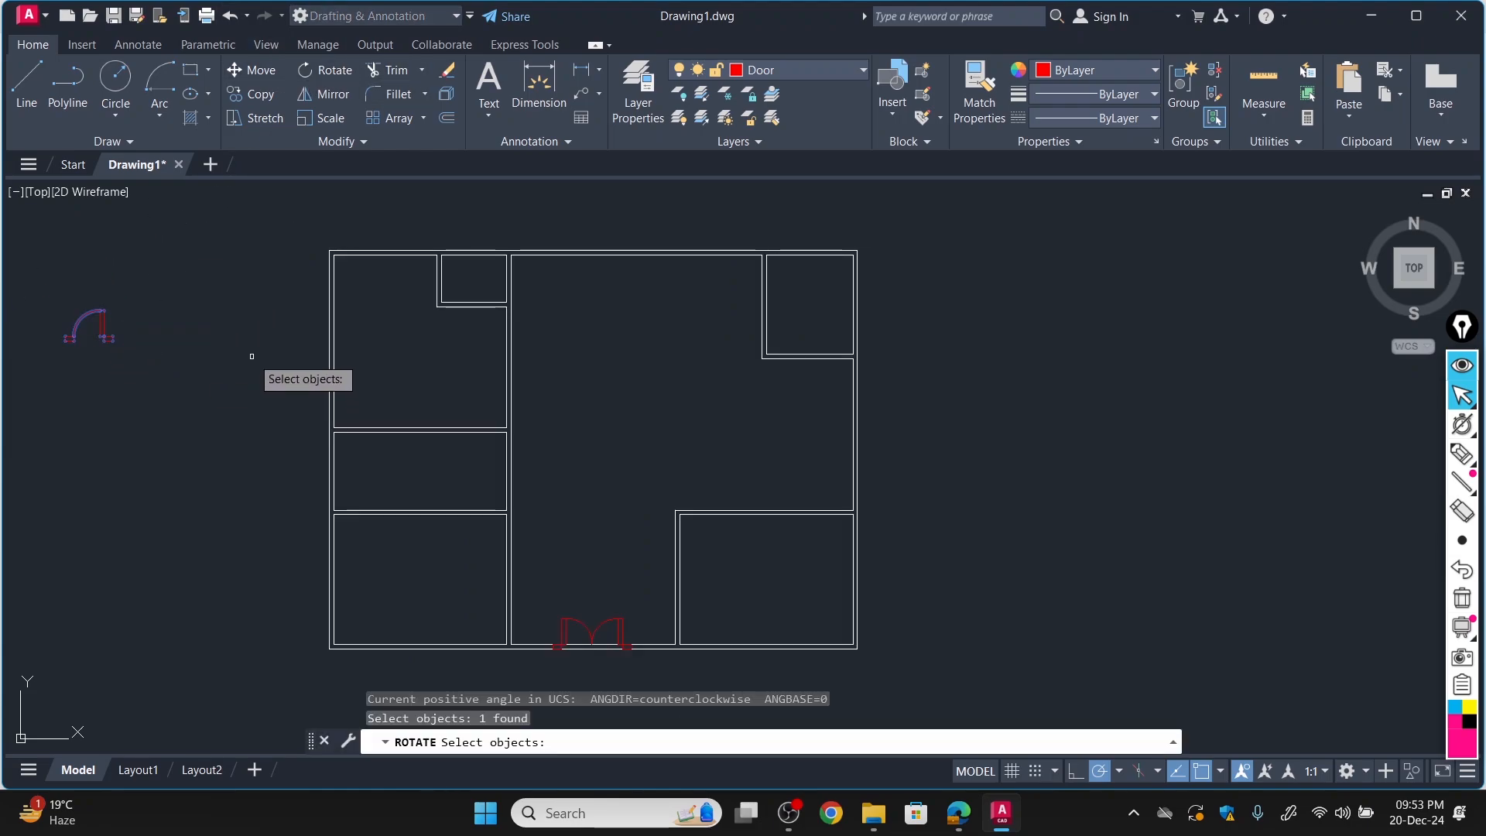
key("Return")
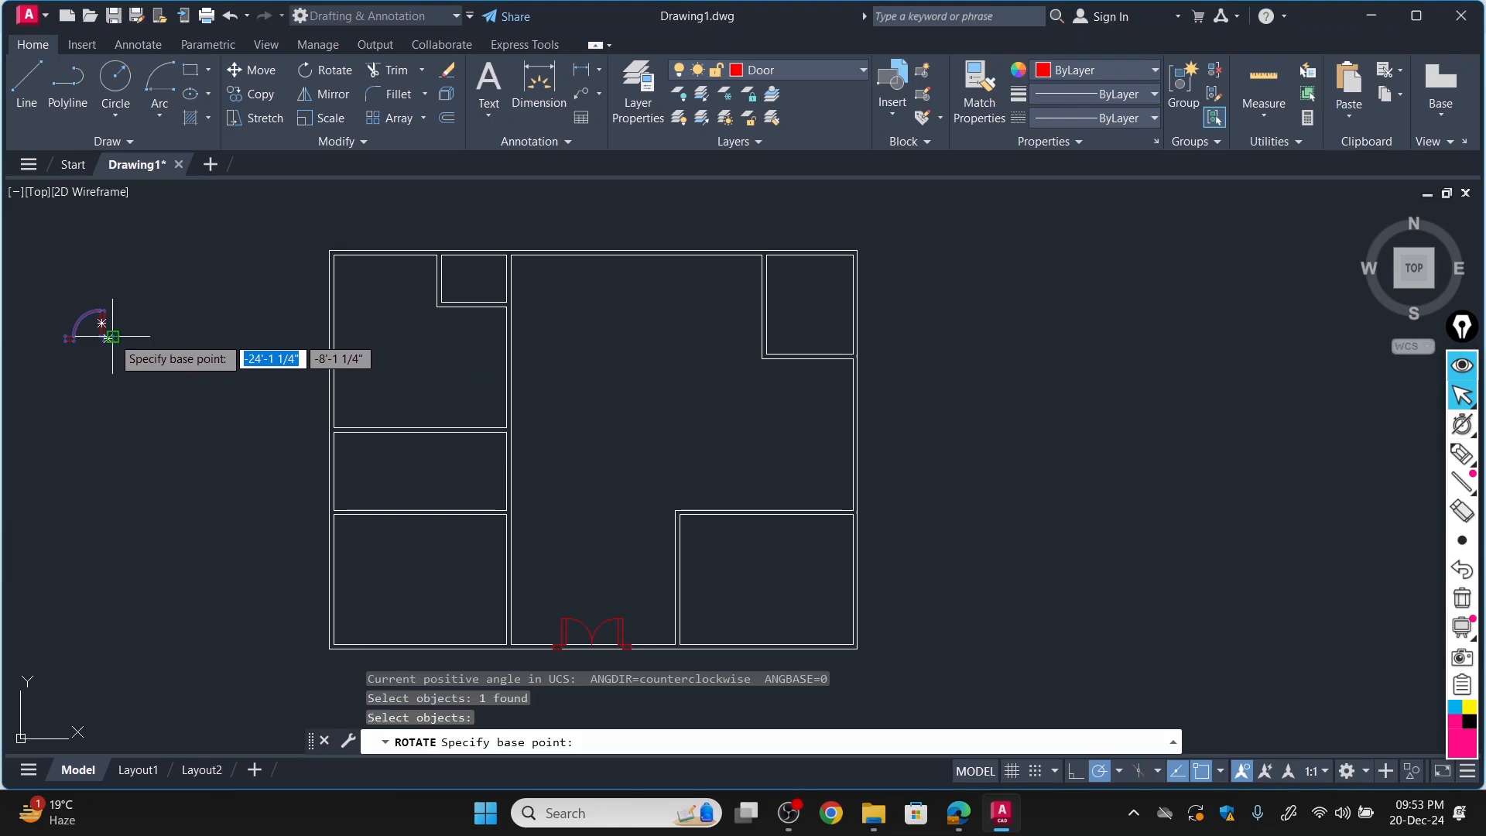
left_click(112, 336)
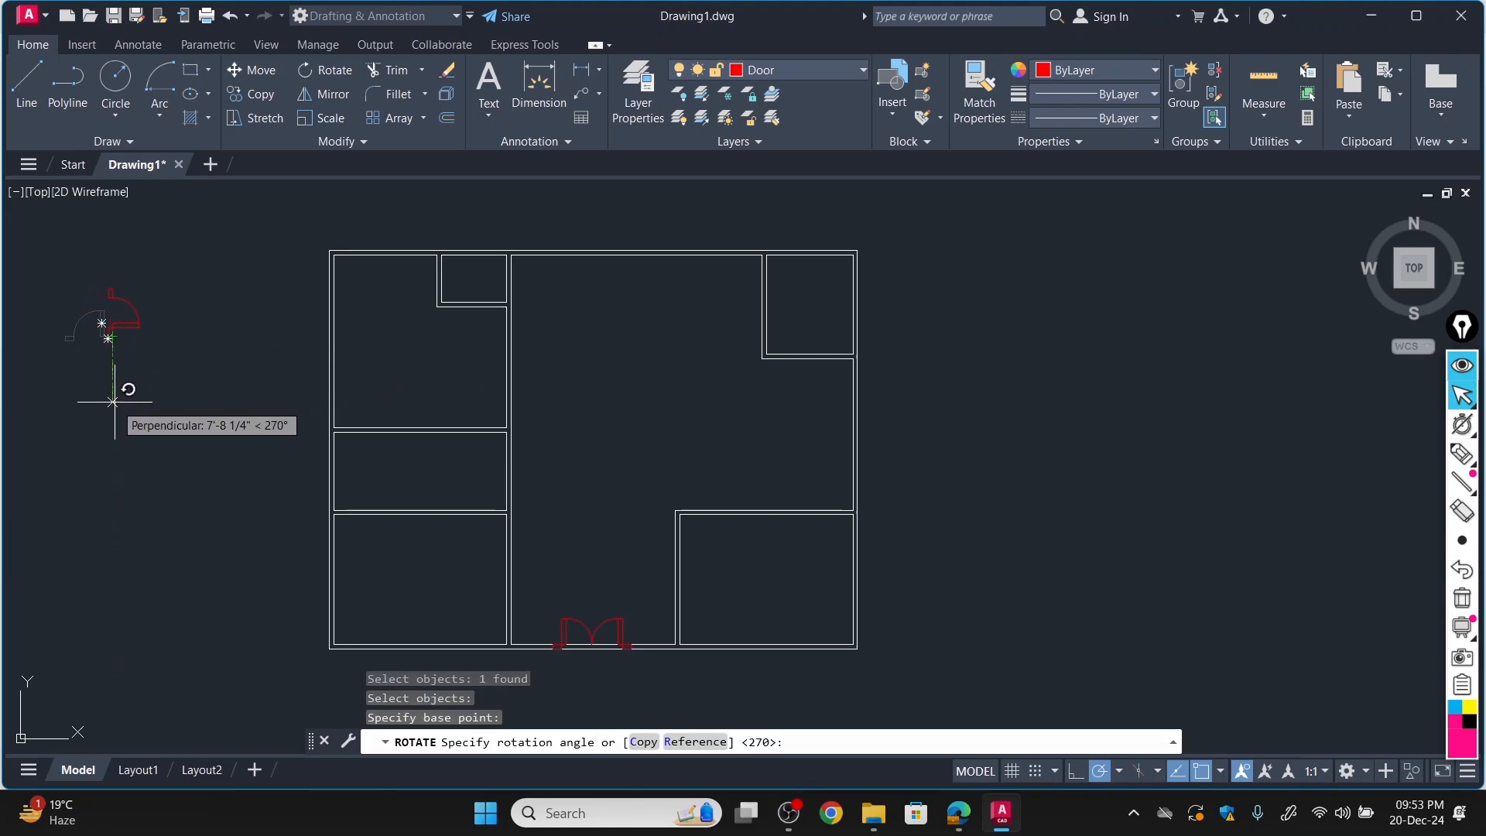
left_click(114, 402)
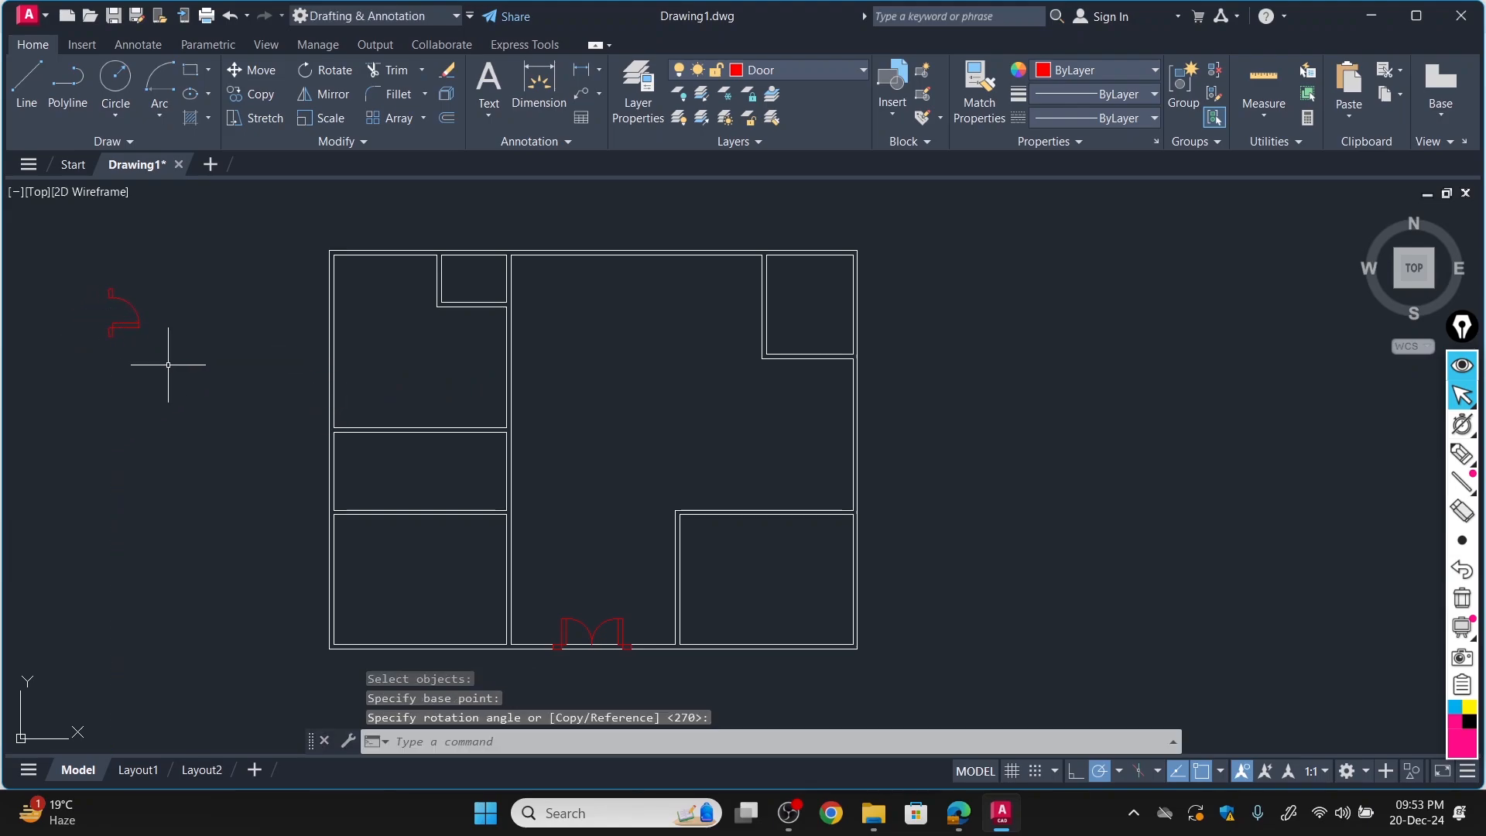
Copy the single door block by its upper jamb's top-left corner into the upper-right room's left wall, near that wall's lower end.
left_click(249, 93)
left_click(116, 314)
key("Return")
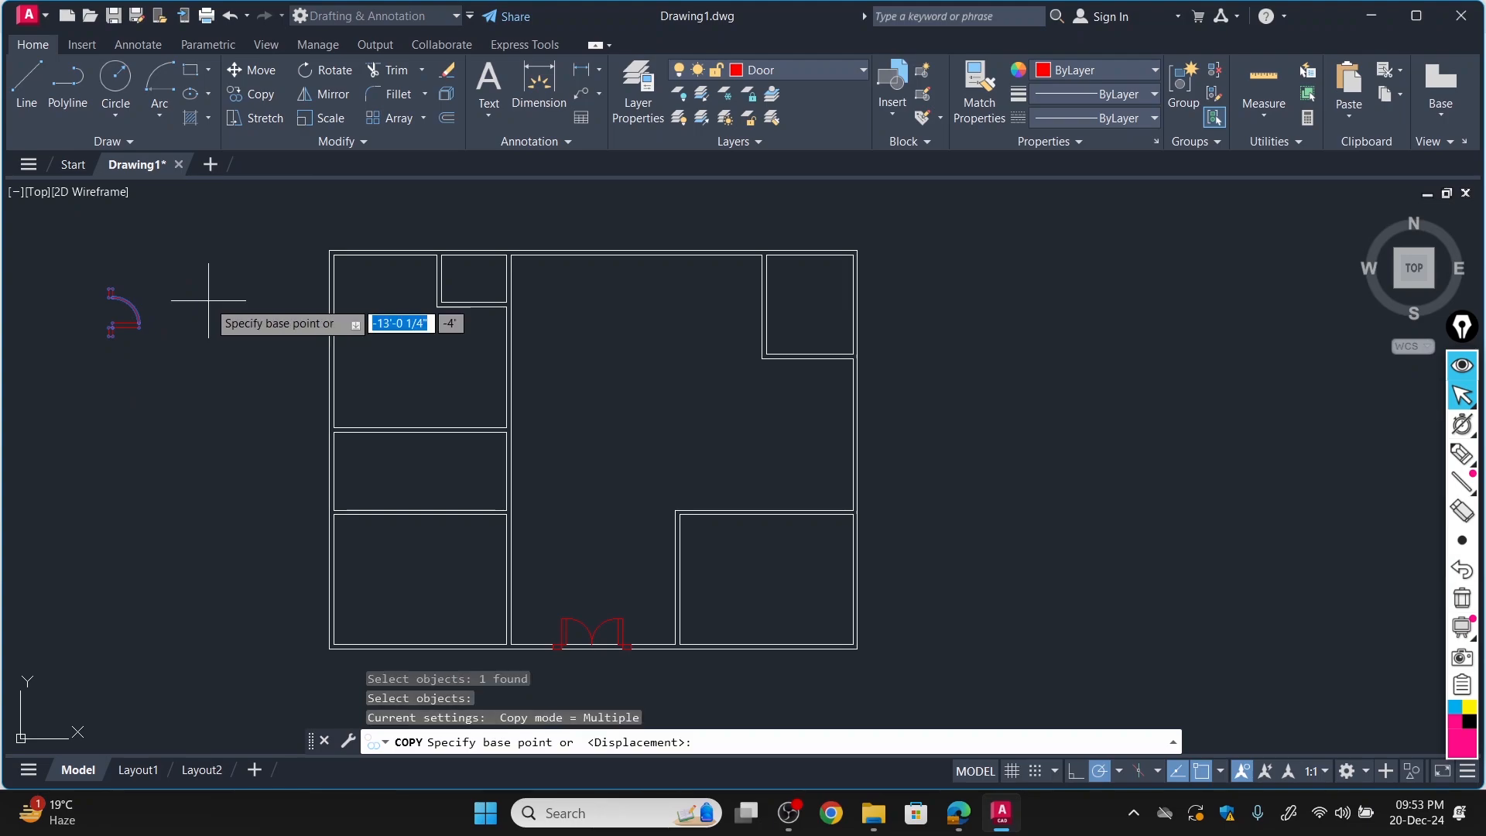
scroll(139, 259, "up", 8)
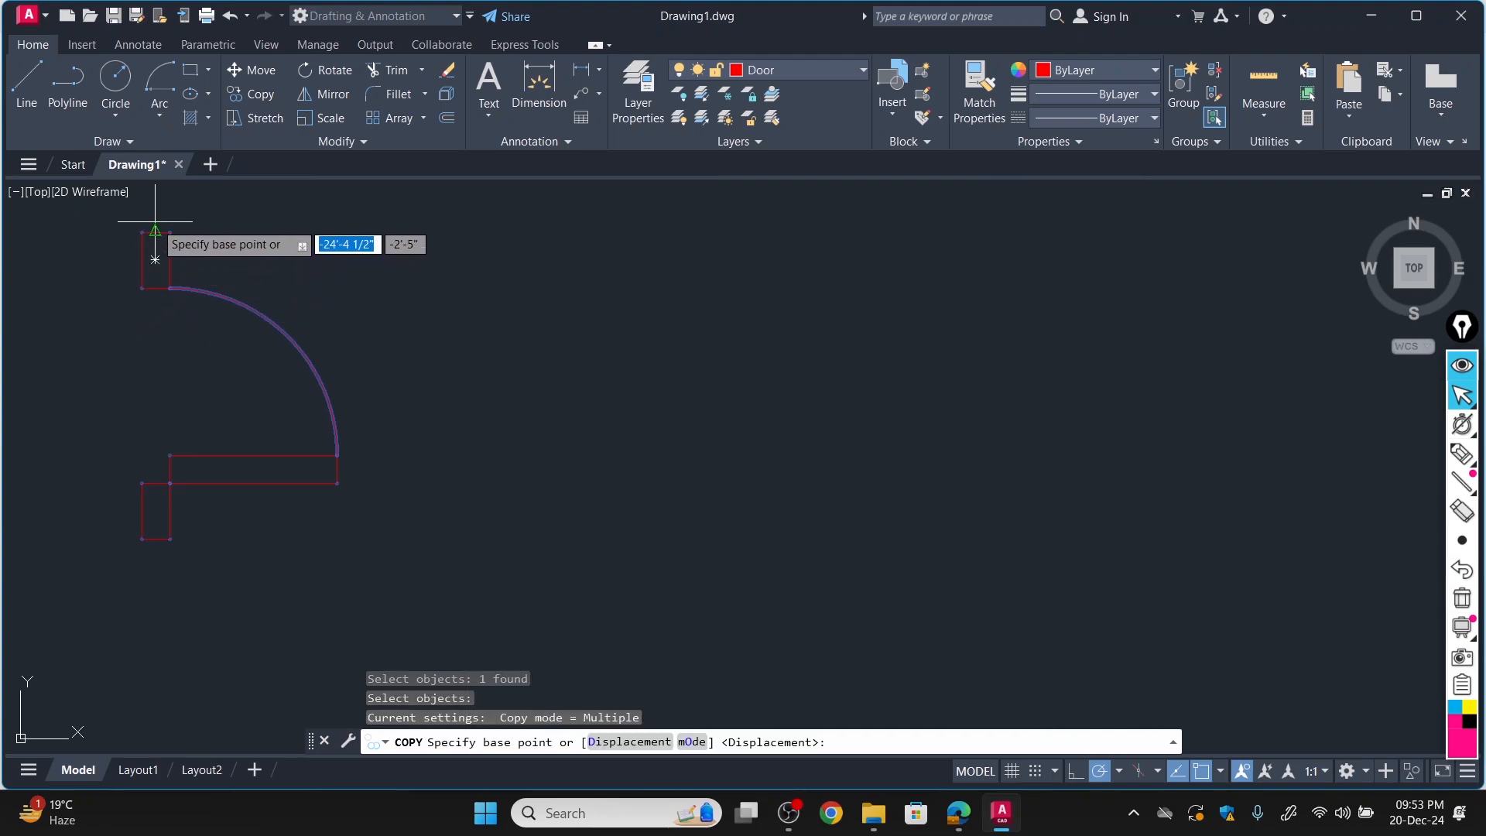
left_click(154, 231)
scroll(504, 309, "down", 5)
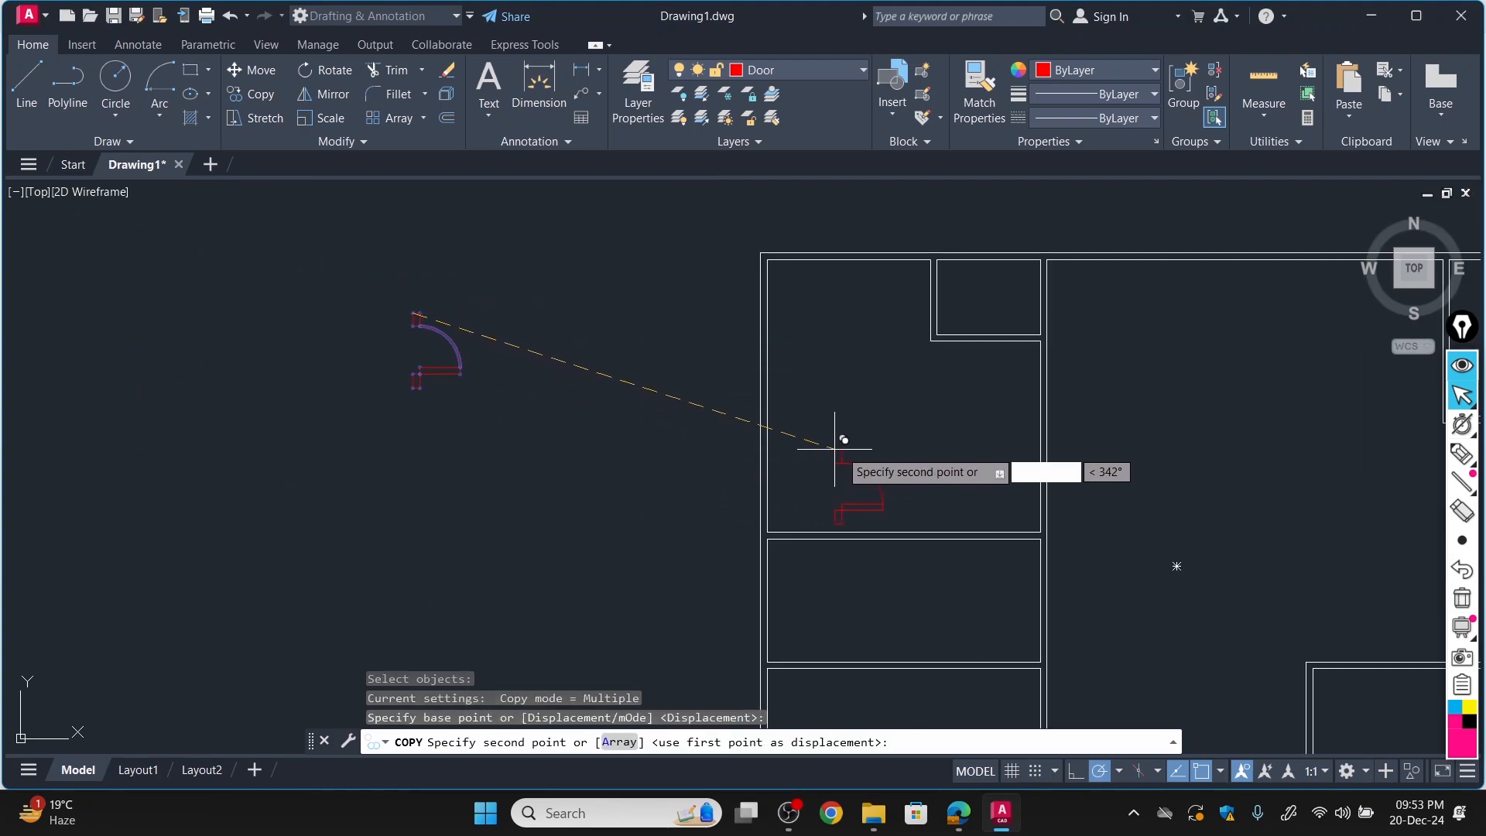
scroll(1039, 443, "up", 4)
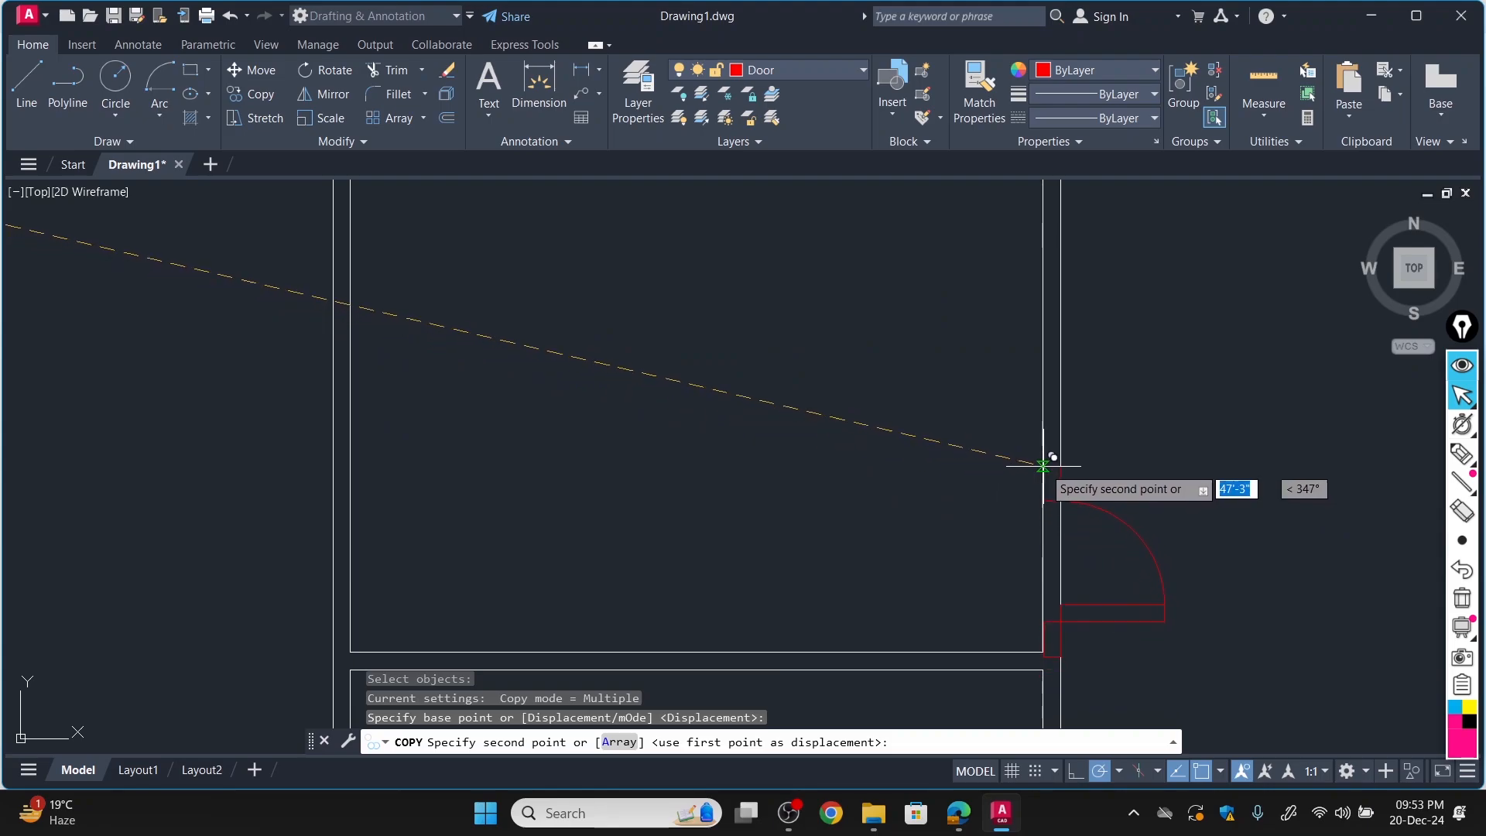
scroll(958, 458, "down", 4)
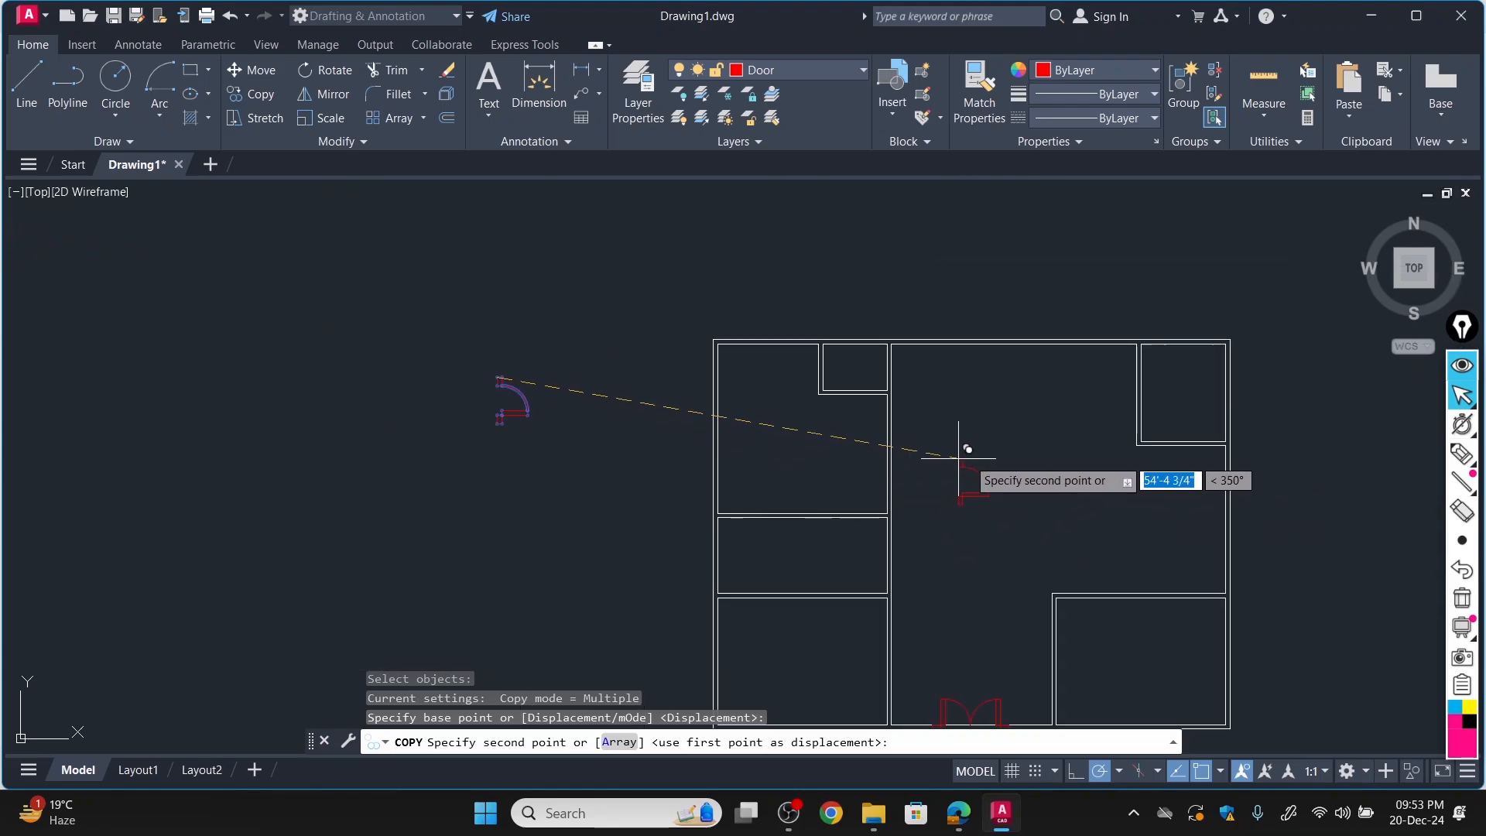
scroll(1142, 398, "up", 4)
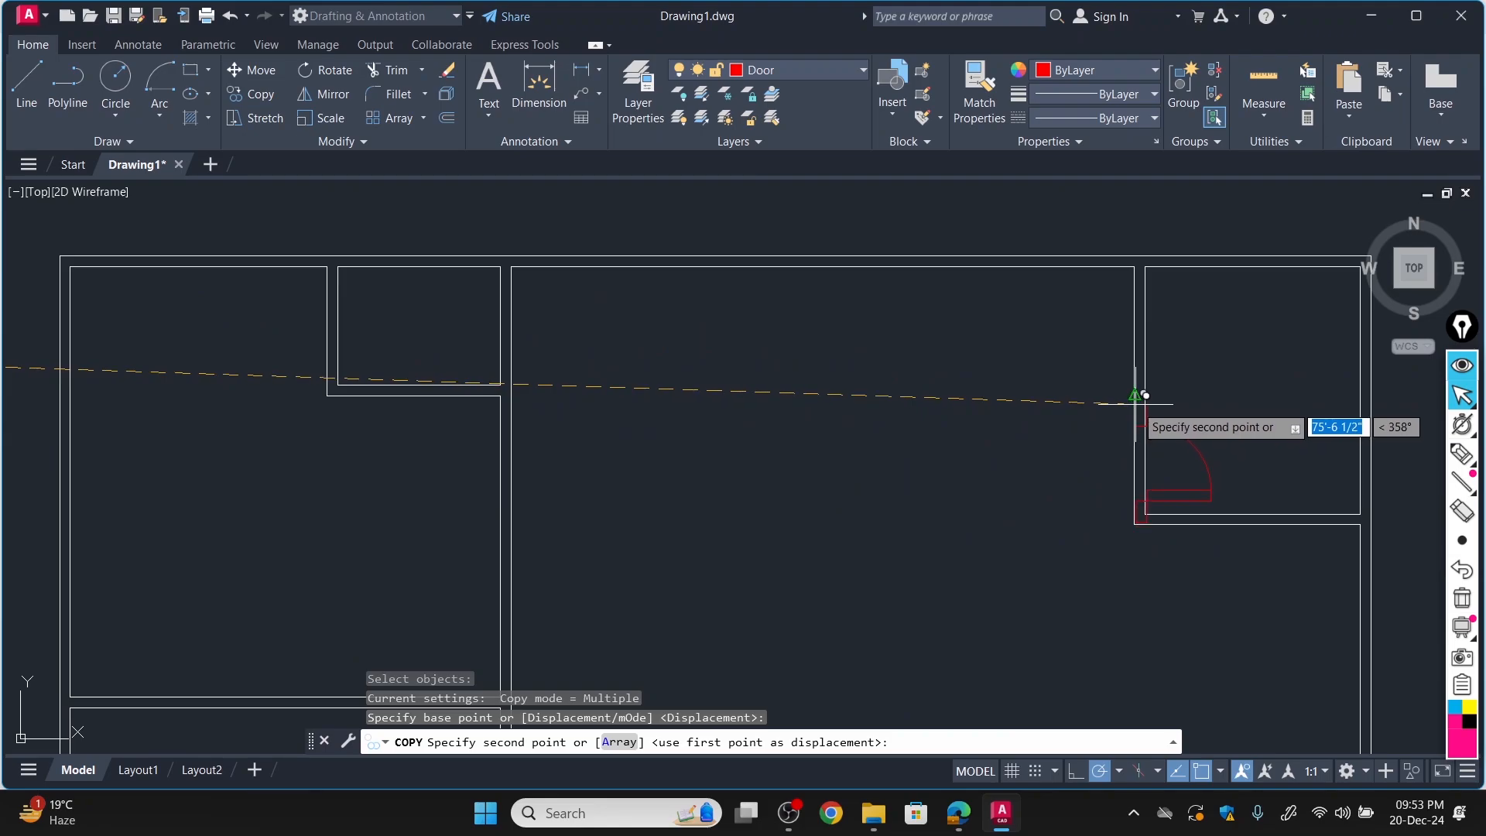
scroll(1145, 395, "up", 2)
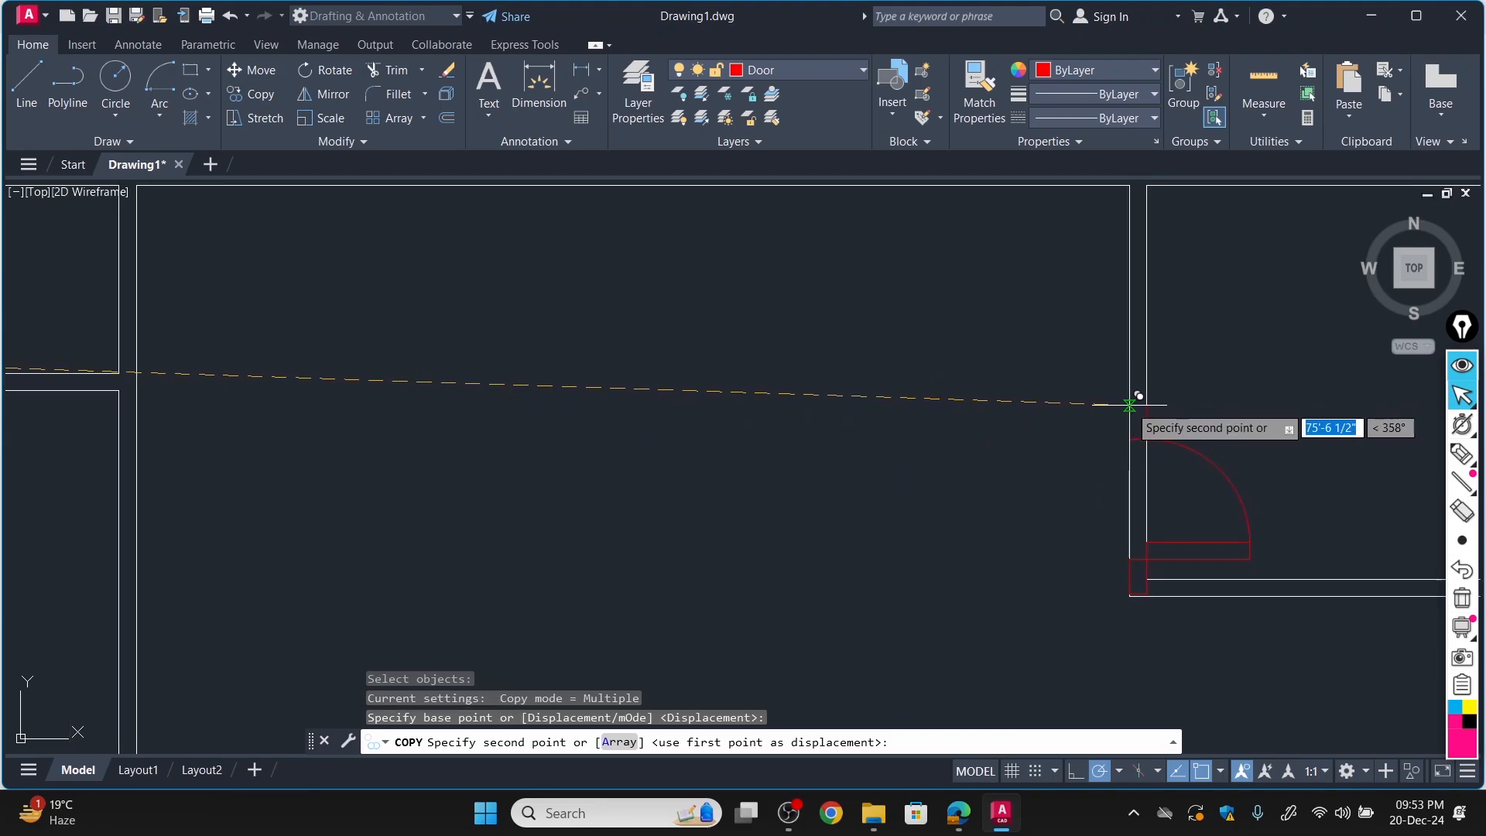
left_click(1130, 407)
Check the door swings in FloorPlan-Model.pdf and place another copy of the single door block in the empty space left of the plan.
scroll(1114, 433, "down", 5)
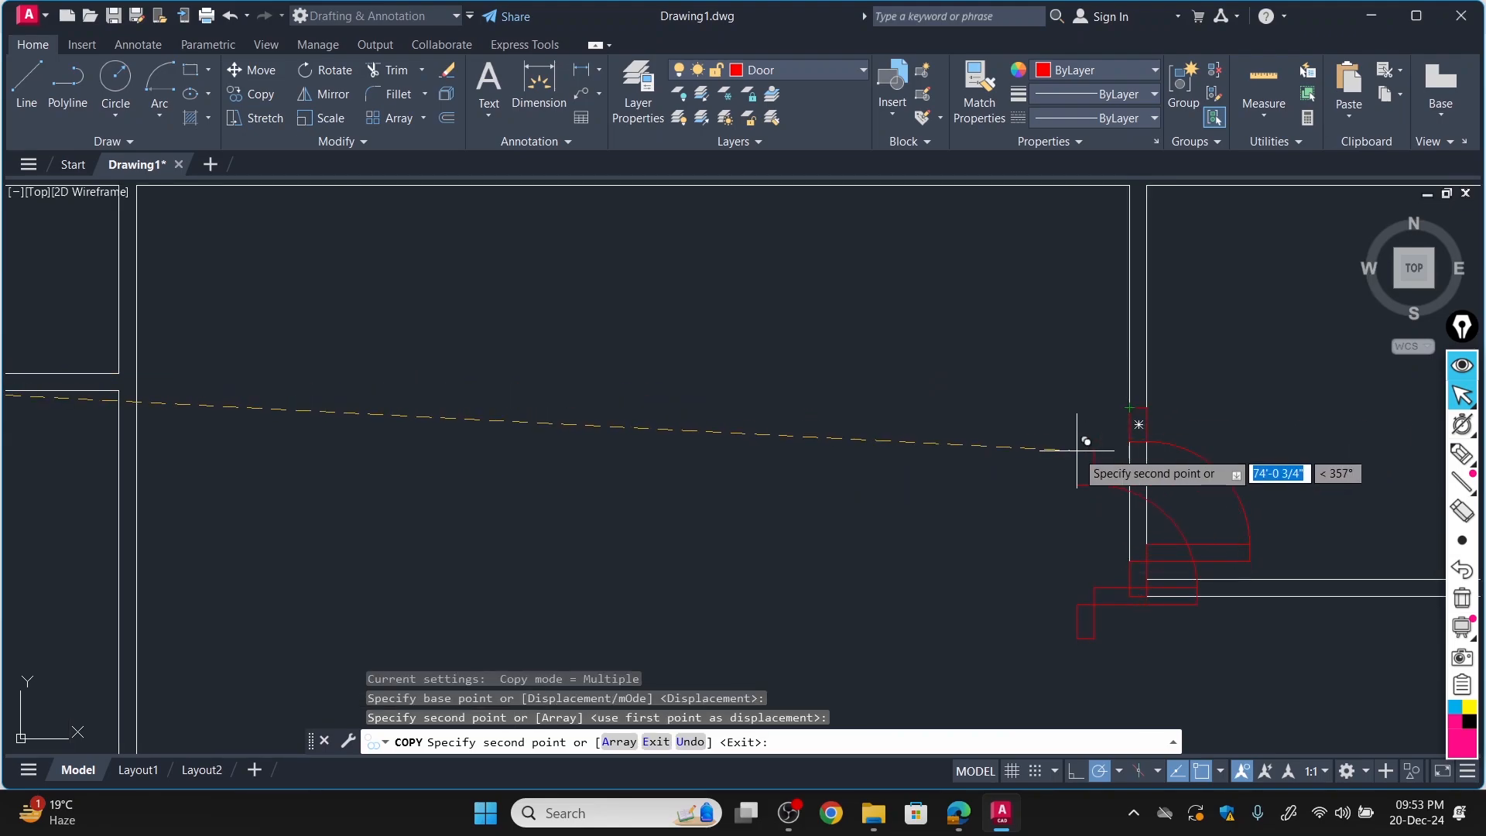
scroll(1084, 535, "up", 7)
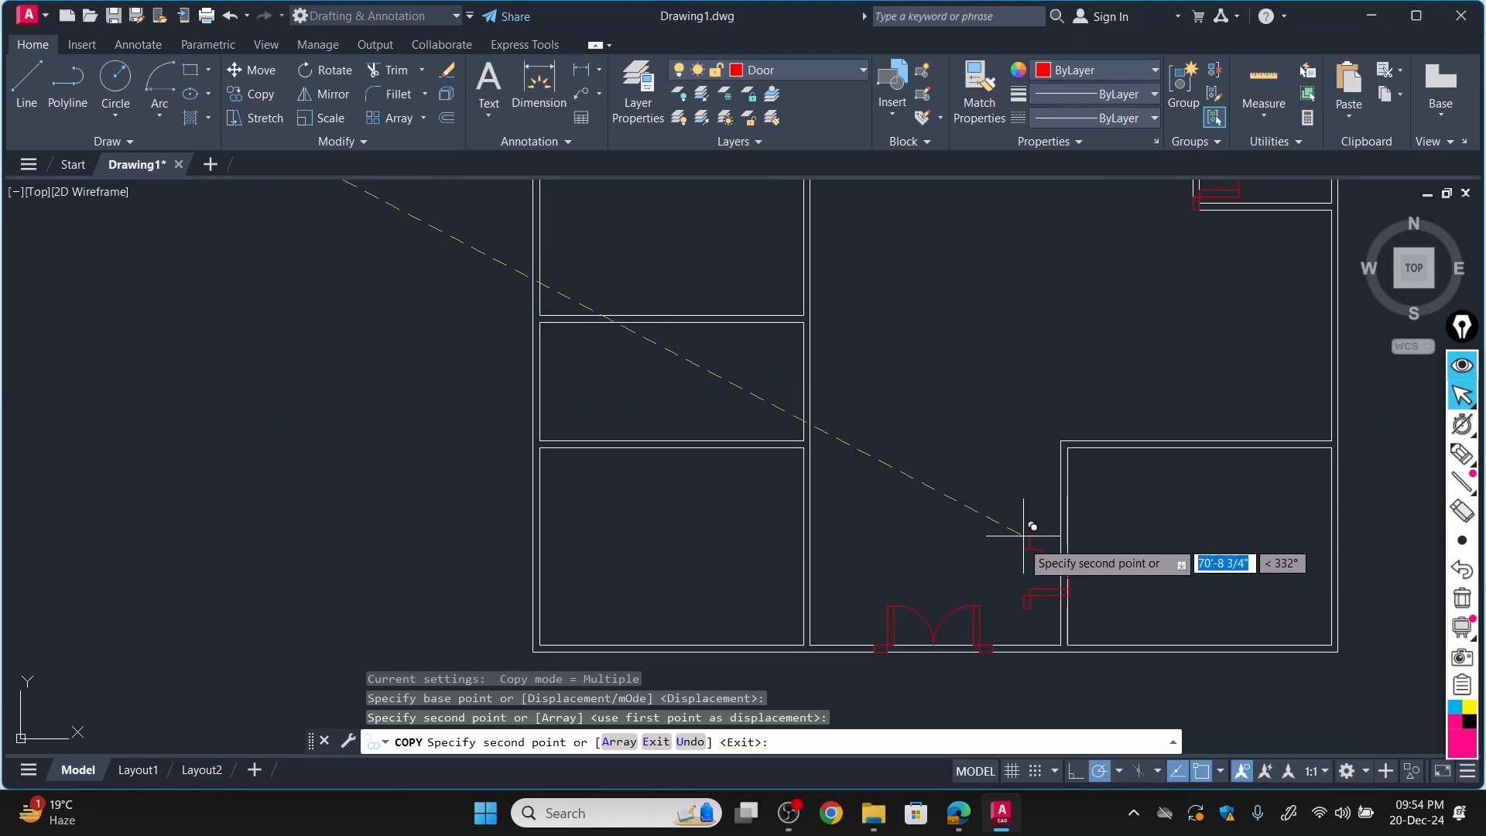
left_click(960, 814)
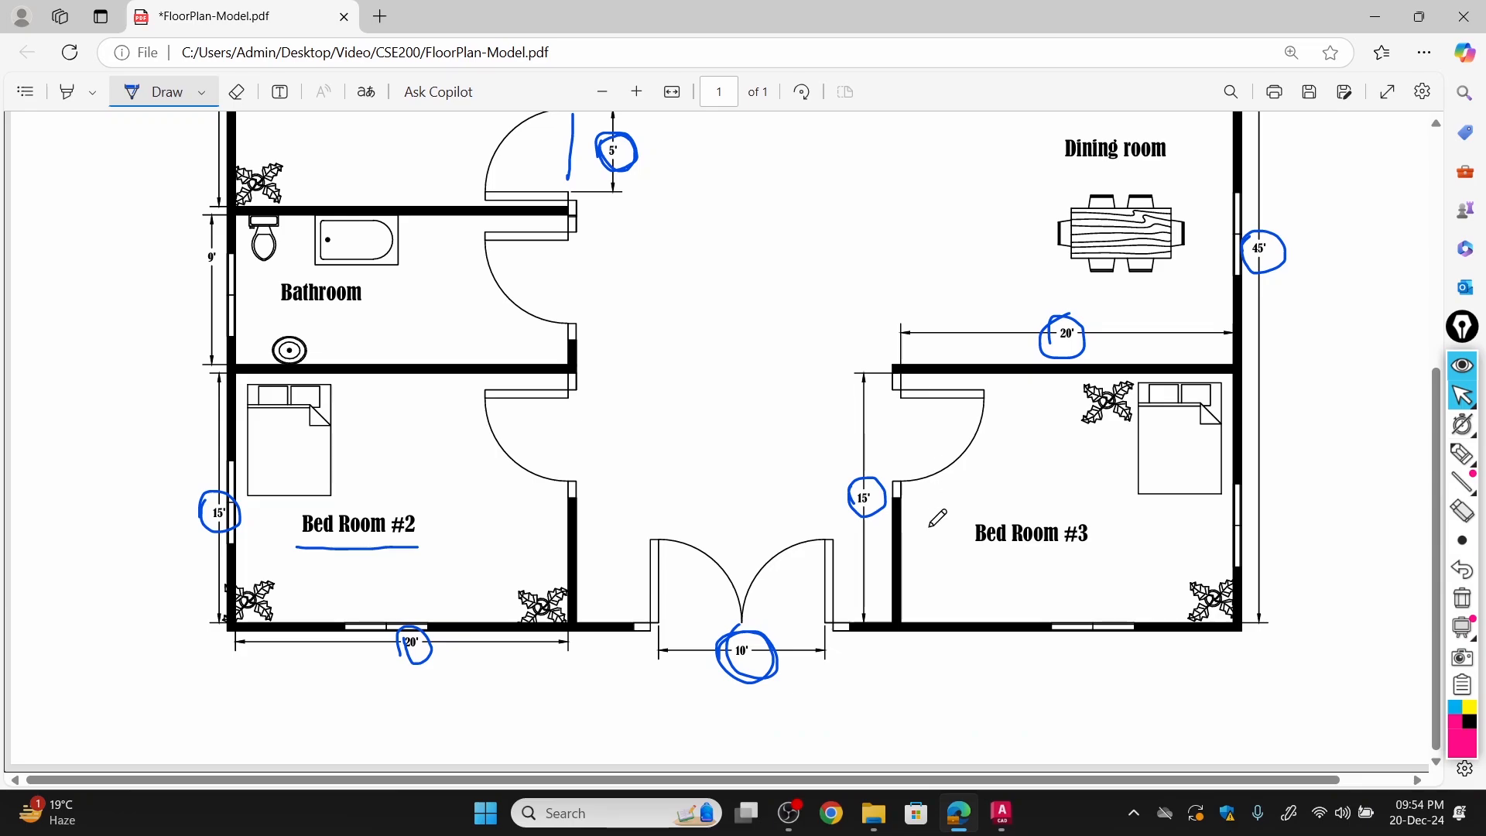
left_click(1003, 814)
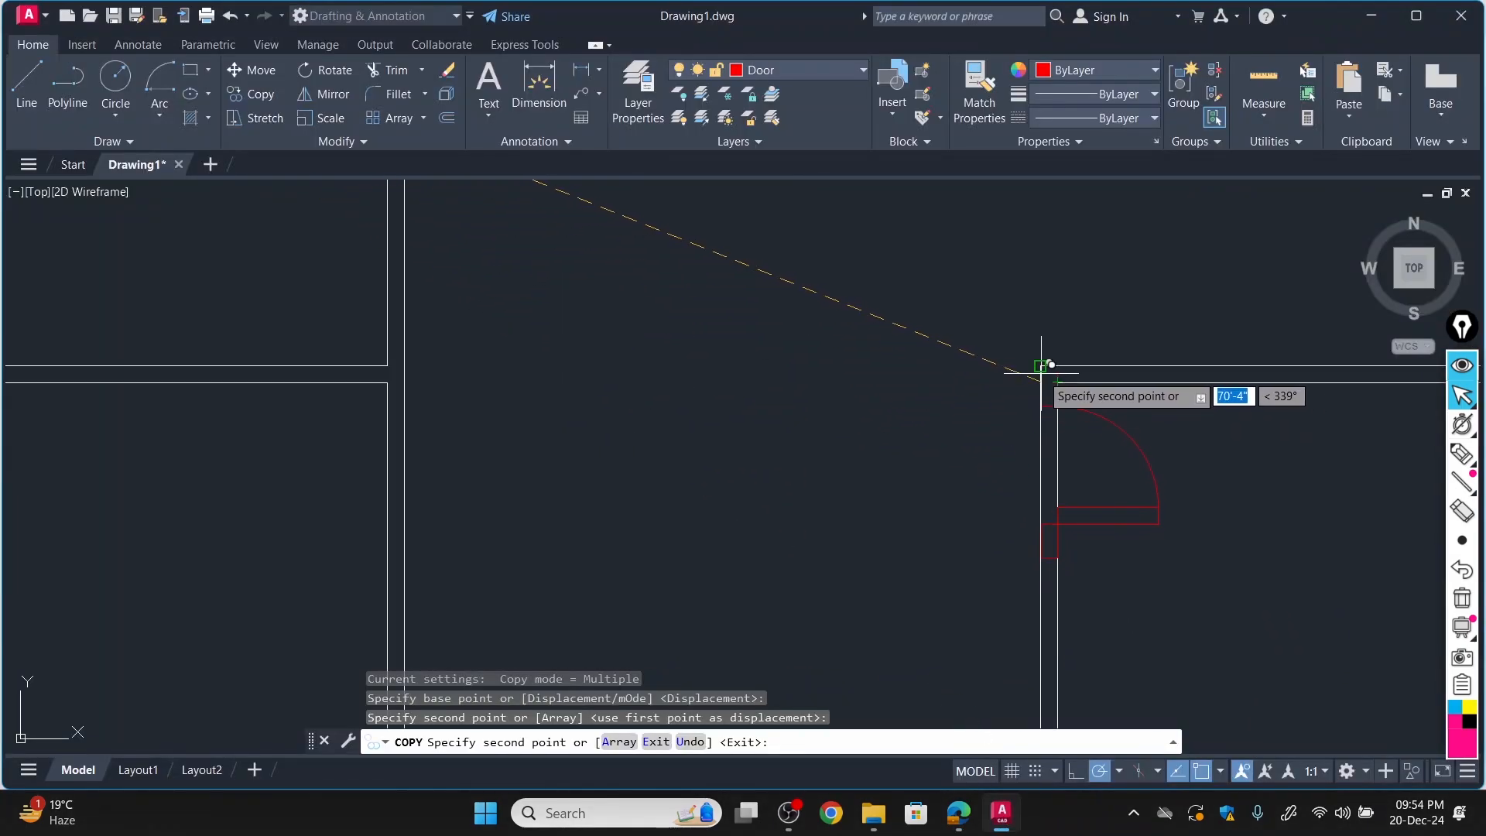
scroll(1037, 457, "down", 5)
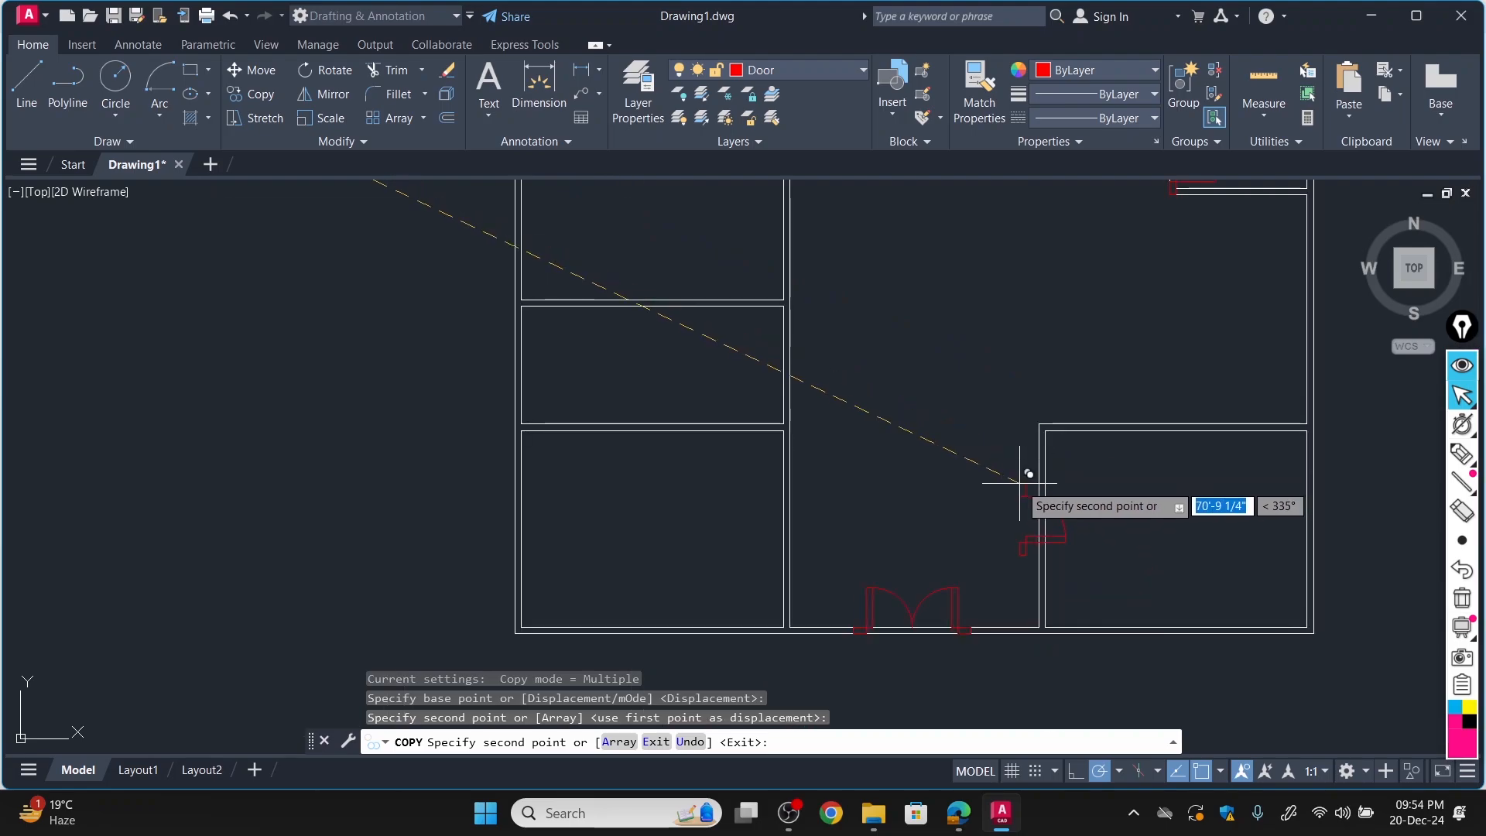
scroll(968, 457, "up", 5)
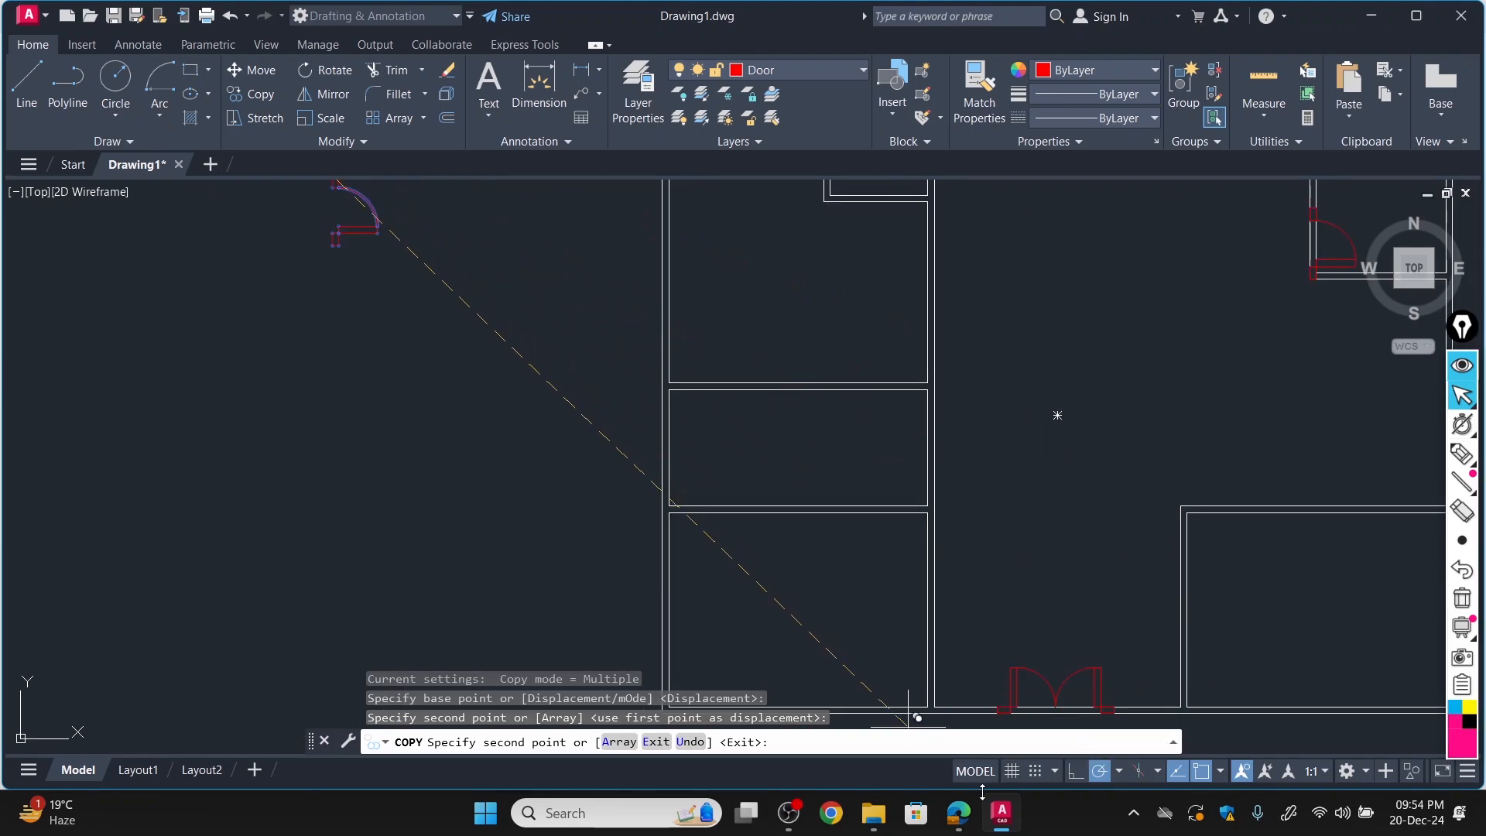
left_click(960, 813)
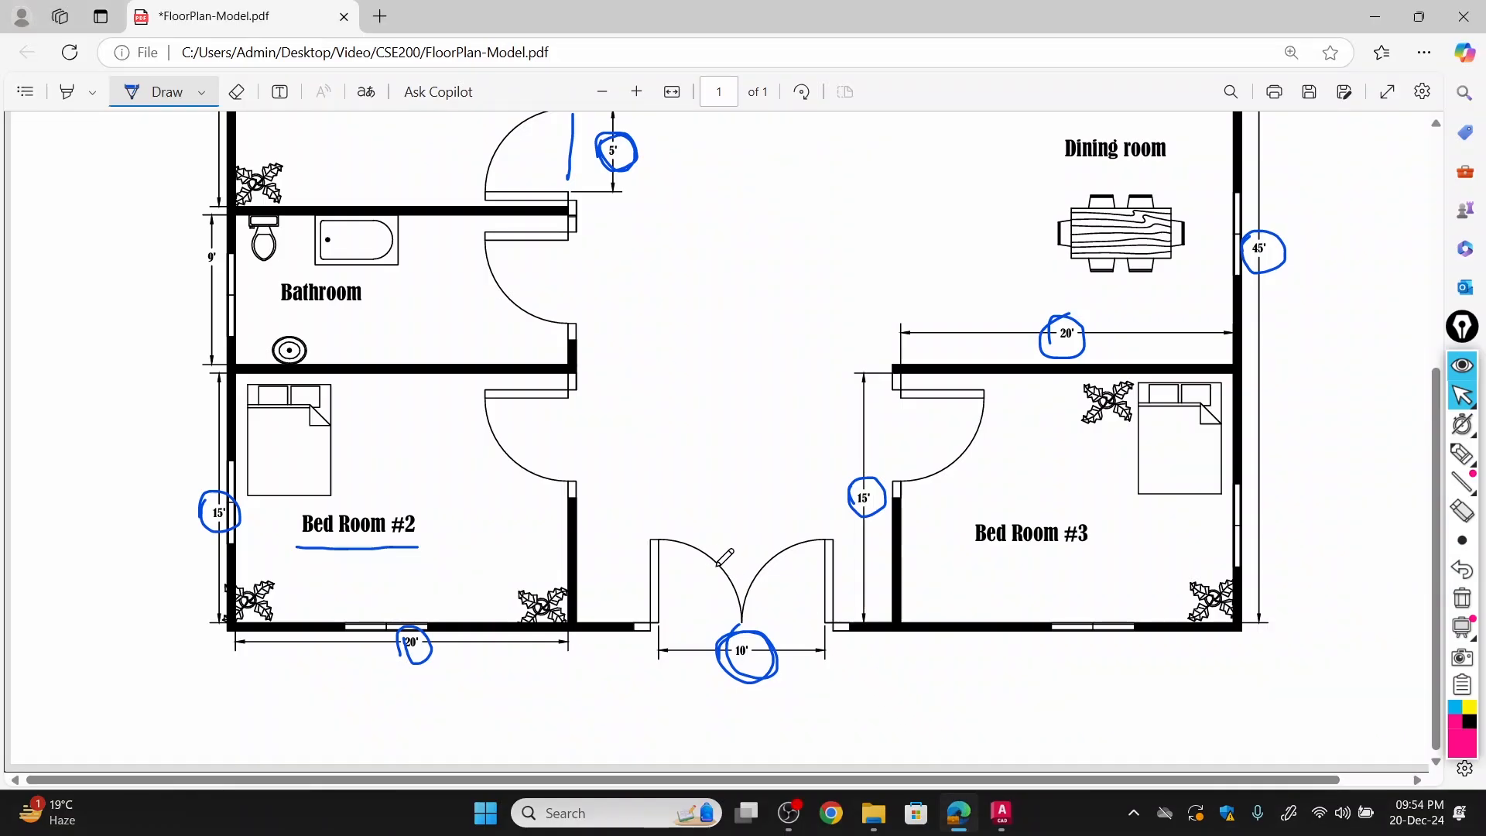
left_click(1003, 813)
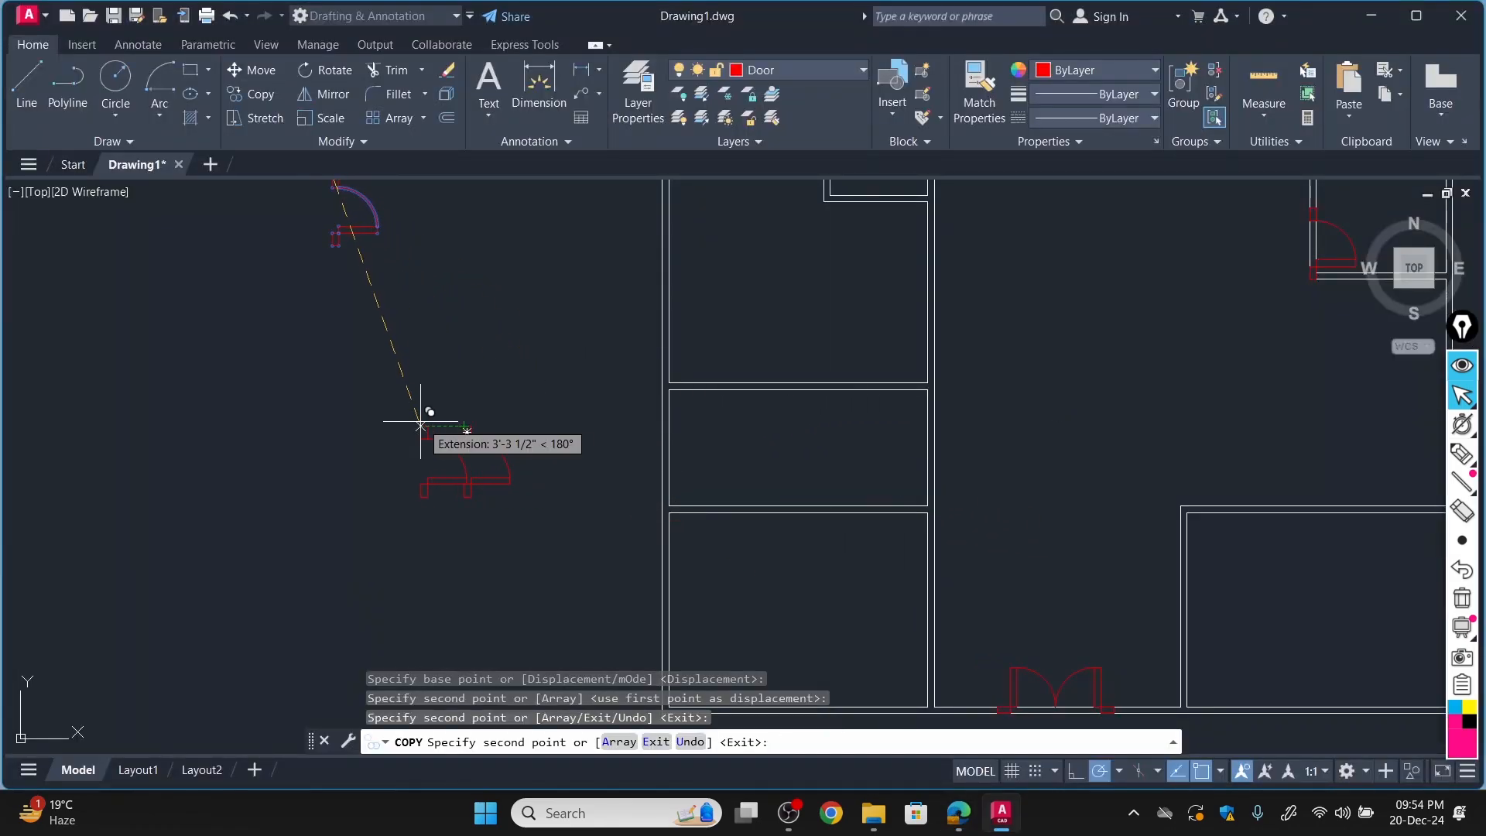
key("Escape")
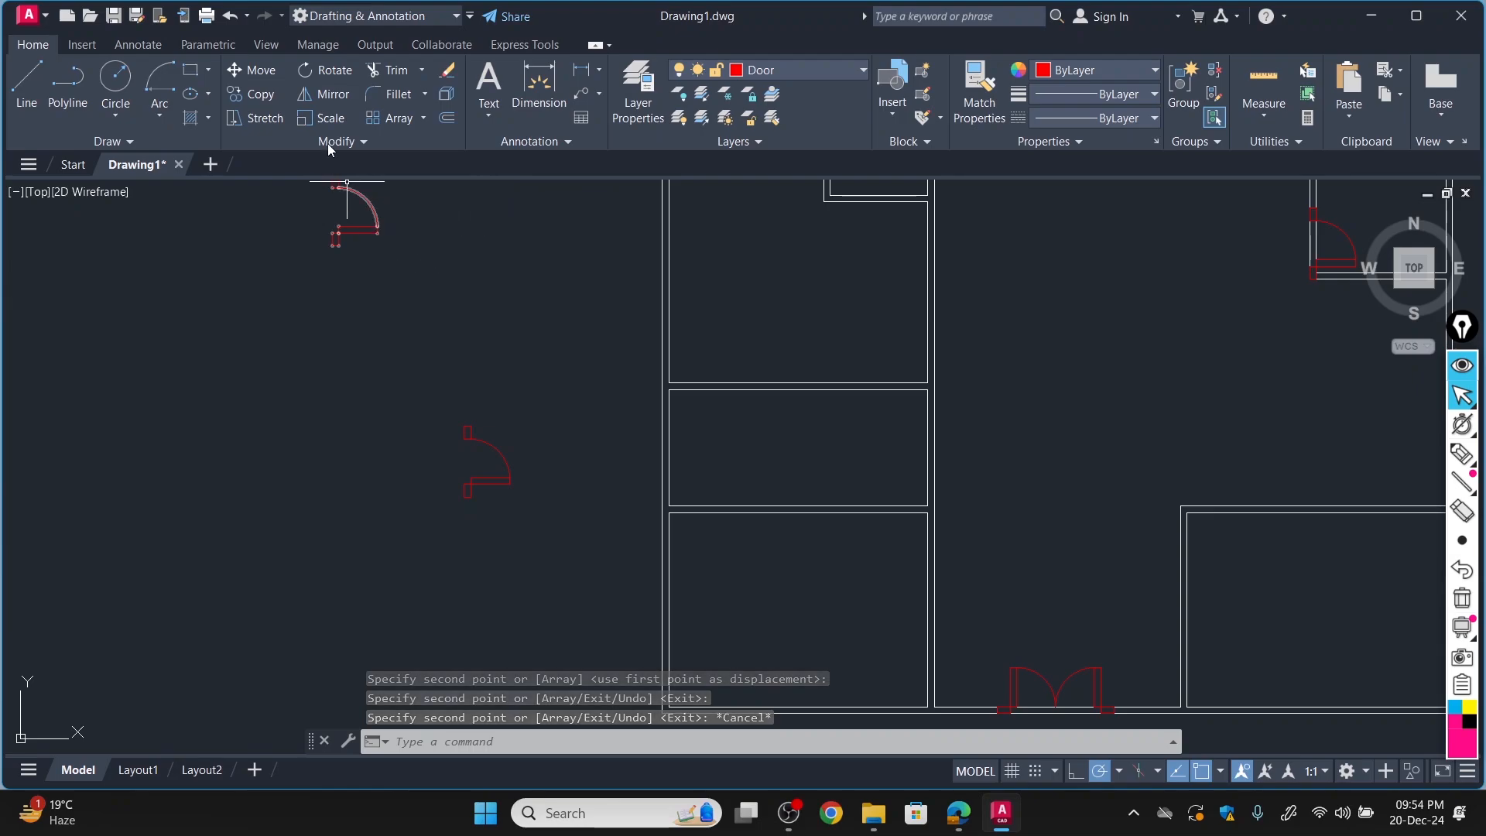
Rotate the spare single door copy left of the plan by 180° about its upper jamb's top-right corner.
left_click(336, 69)
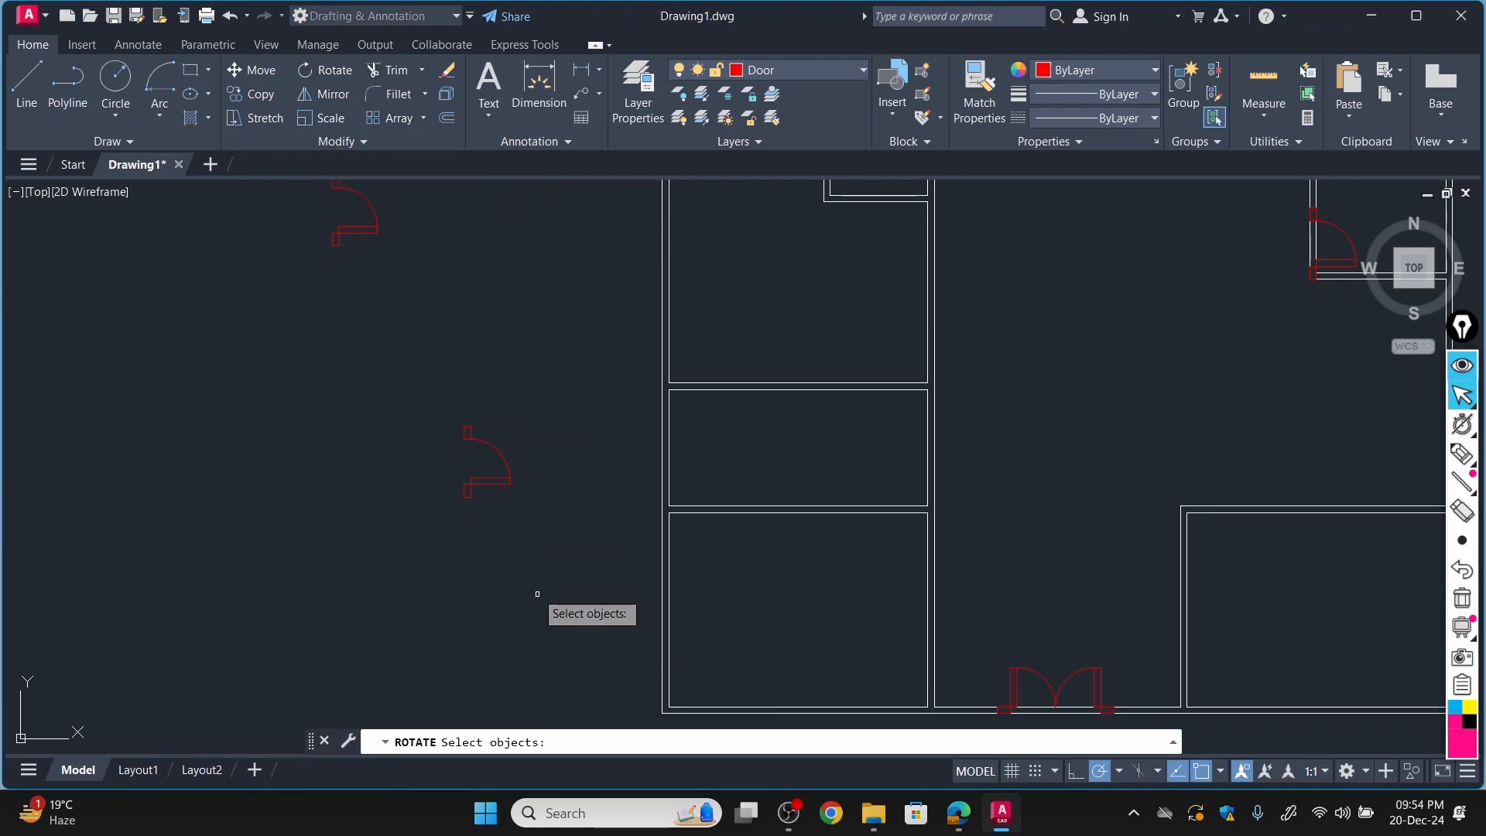
left_click(470, 440)
key("Return")
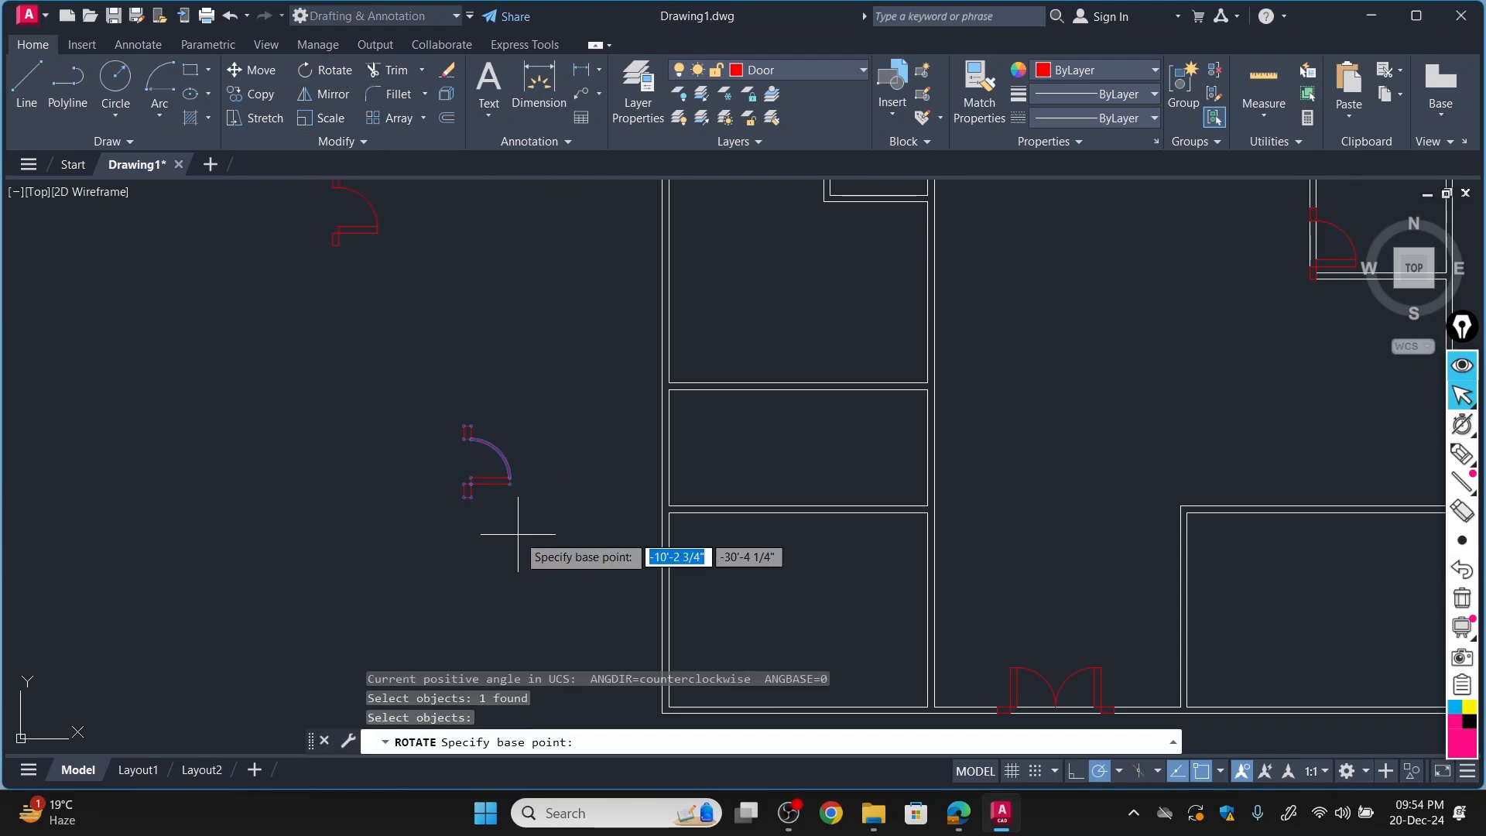
left_click(468, 431)
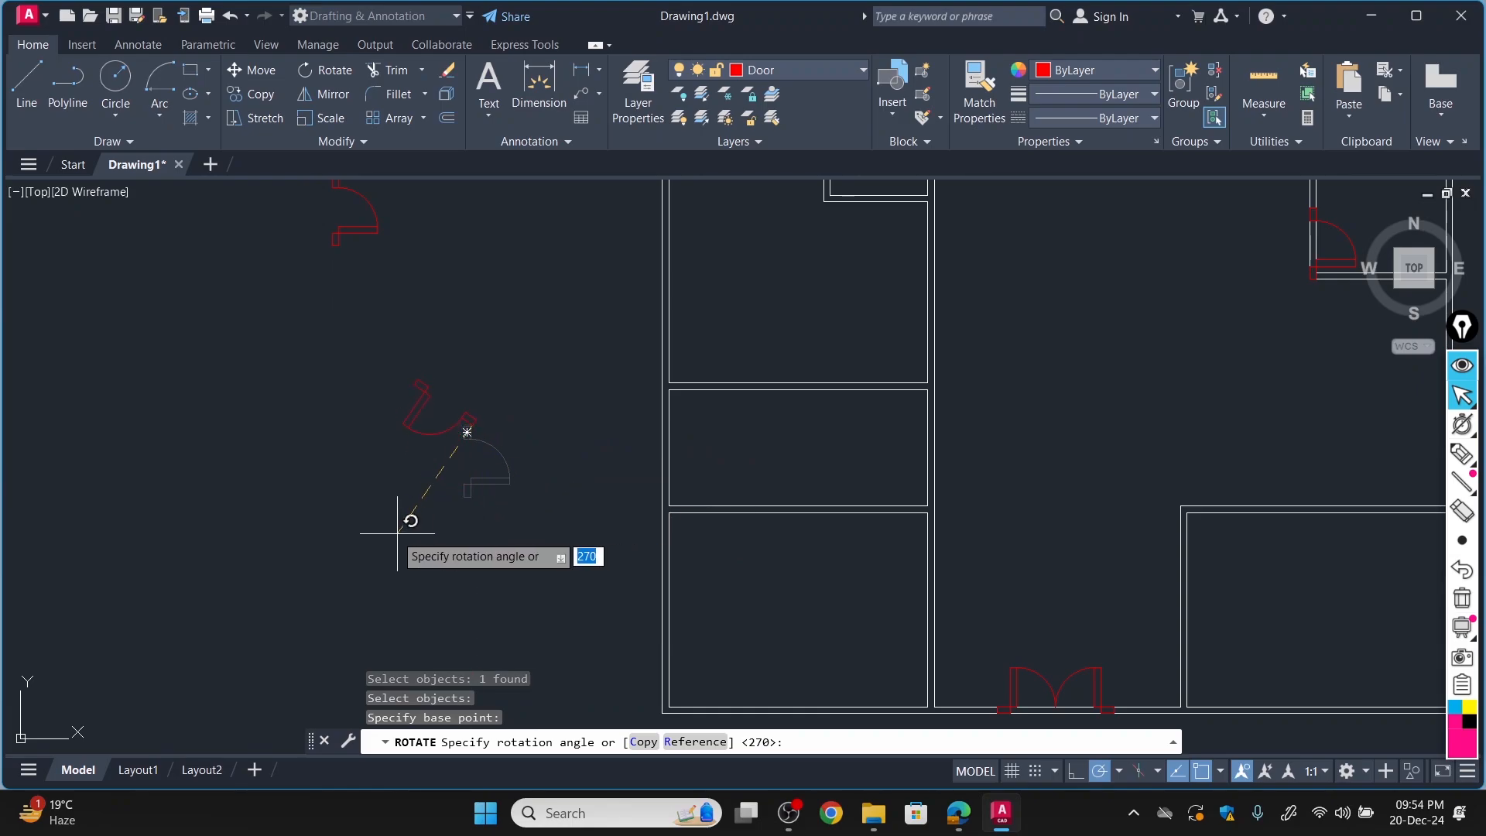
left_click(275, 426)
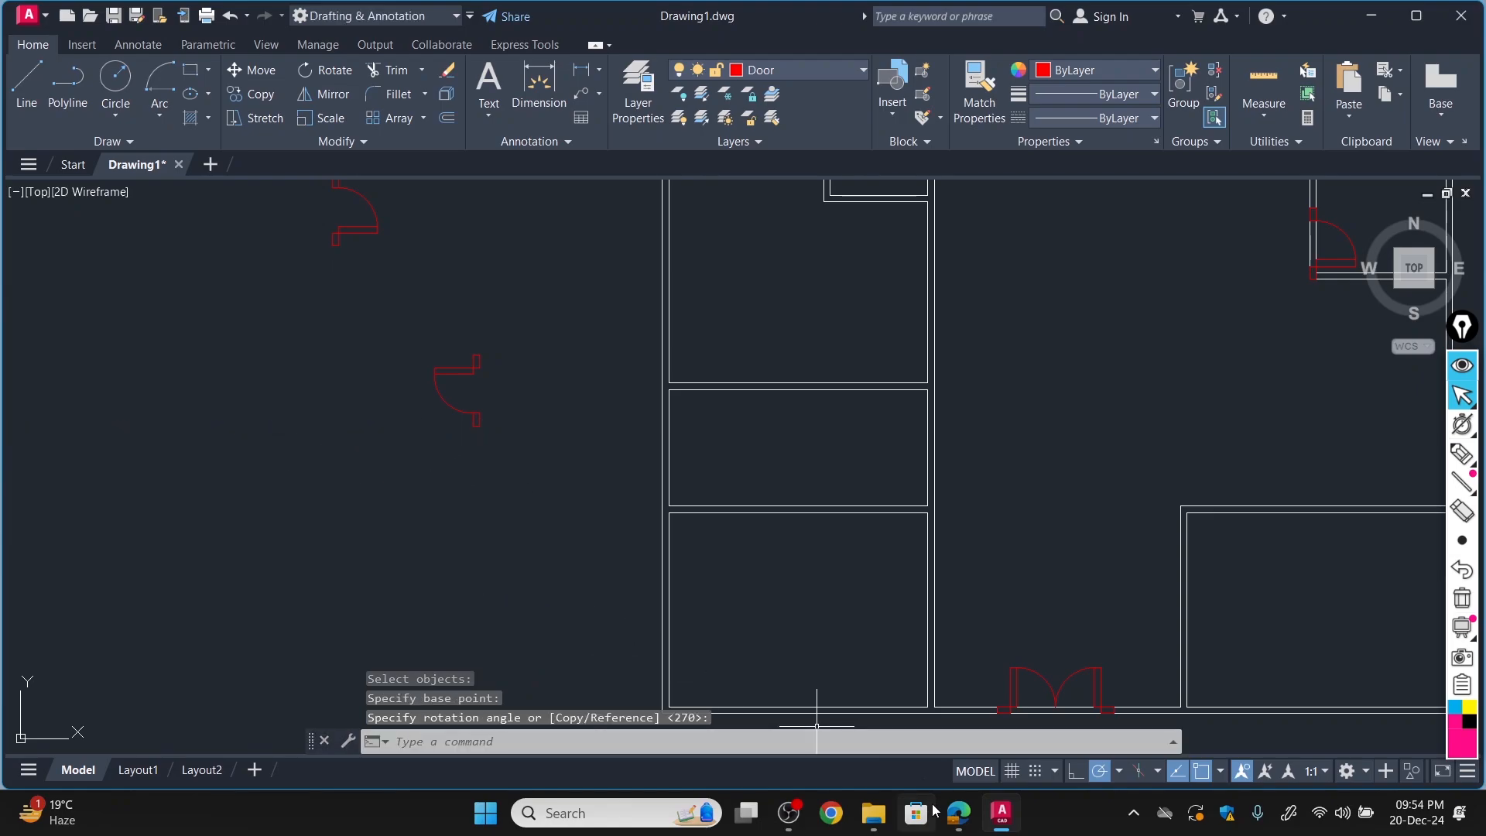
Check the bedroom 2 door in FloorPlan-Model.pdf, and move the rotated spare door by its upper jamb's top-left corner into the lower-left room's right wall, at its upper end.
left_click(958, 811)
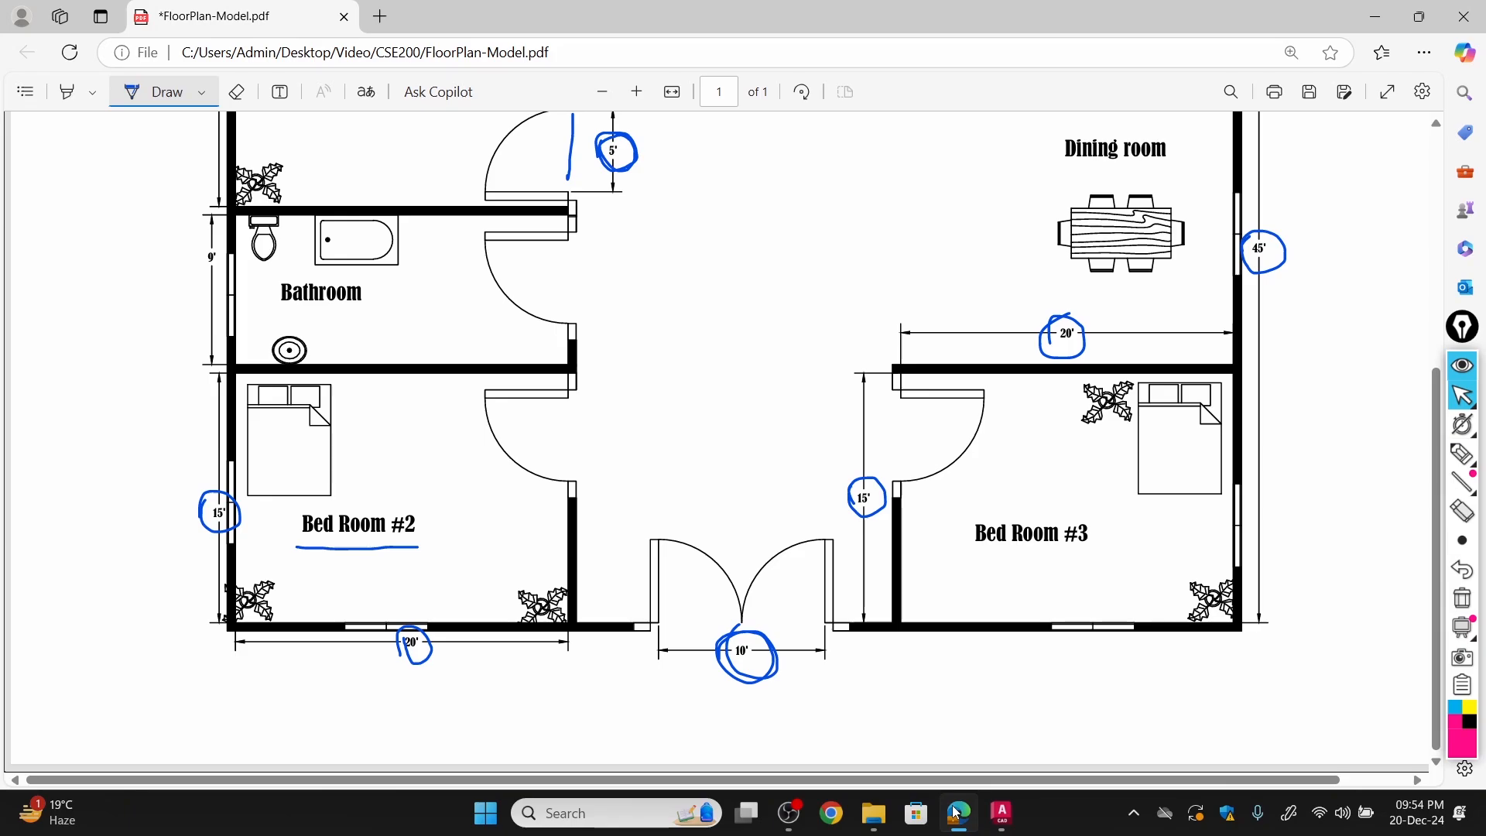
left_click(958, 811)
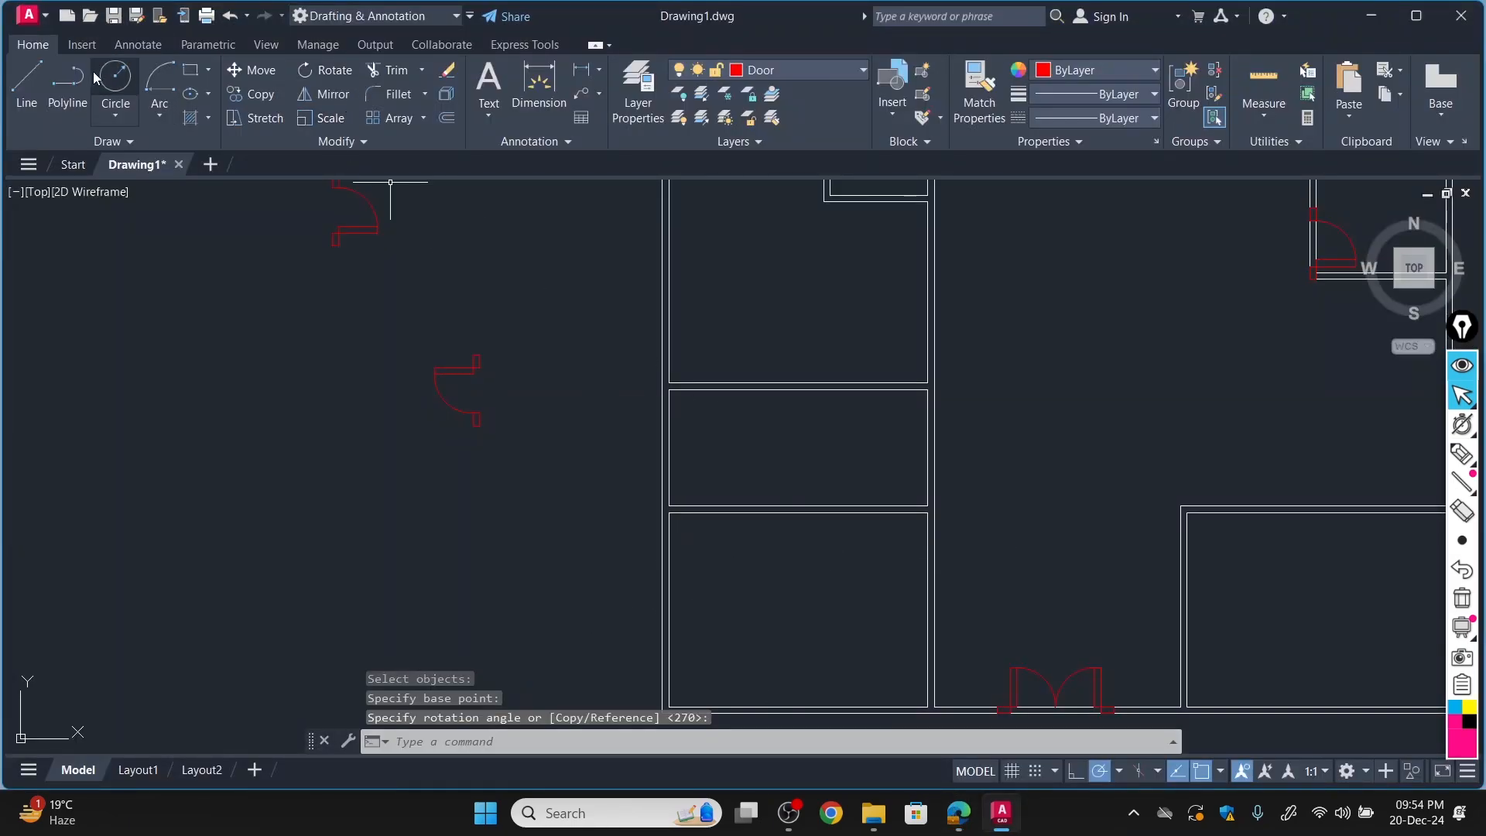
left_click(261, 75)
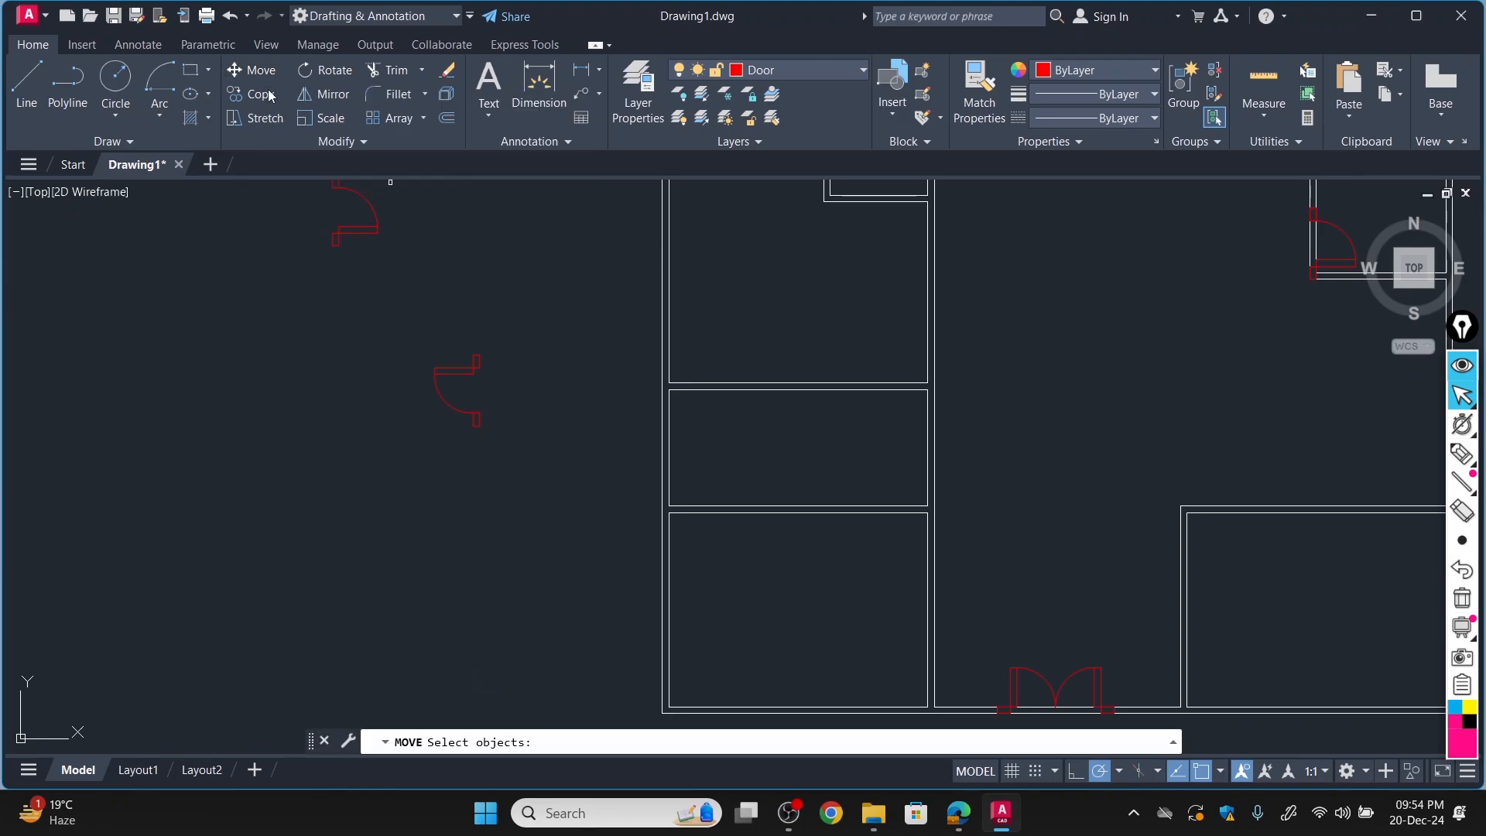
left_click(474, 360)
key("Return")
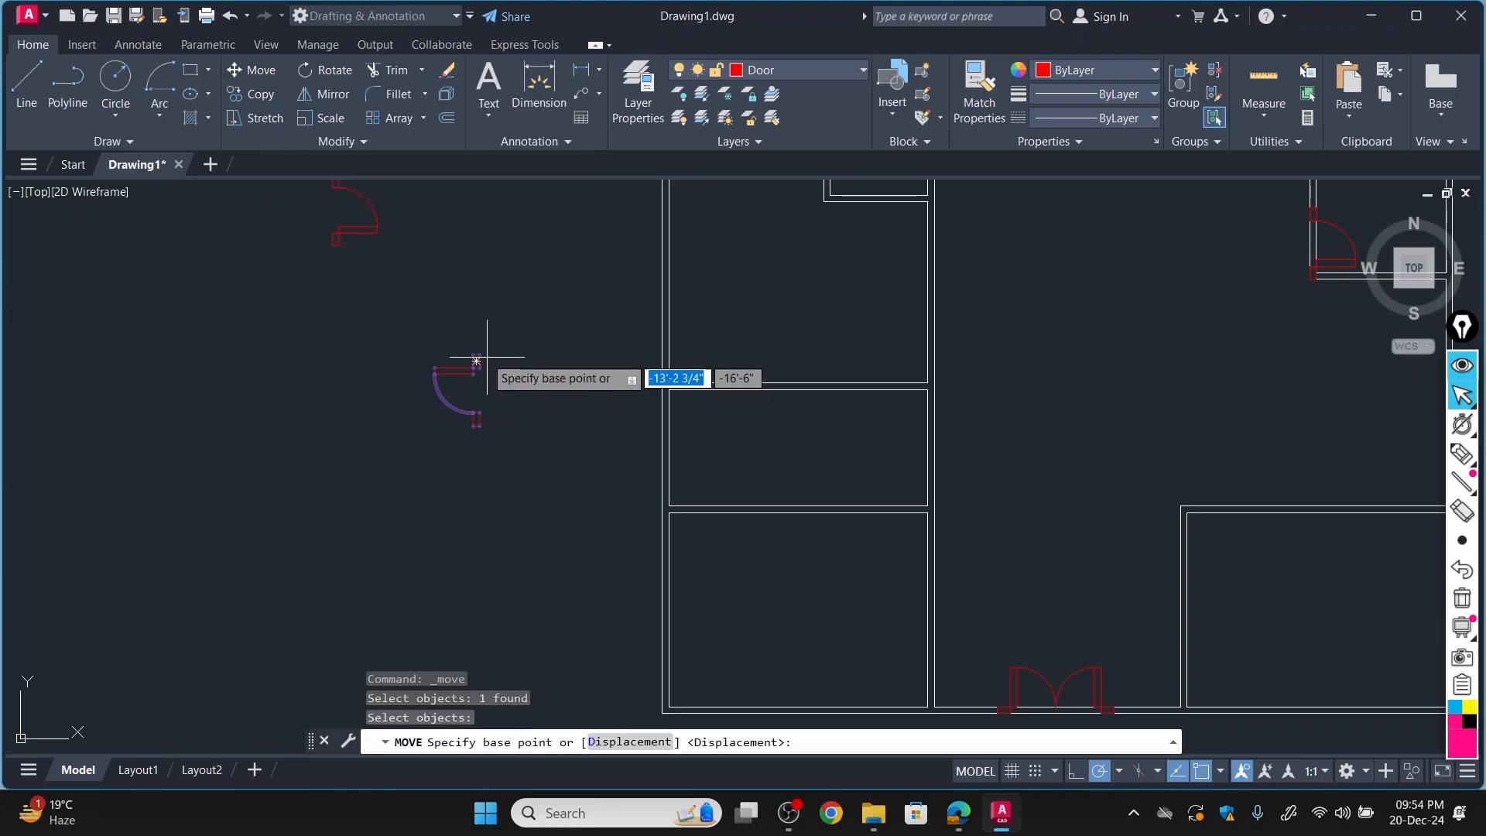
left_click(473, 360)
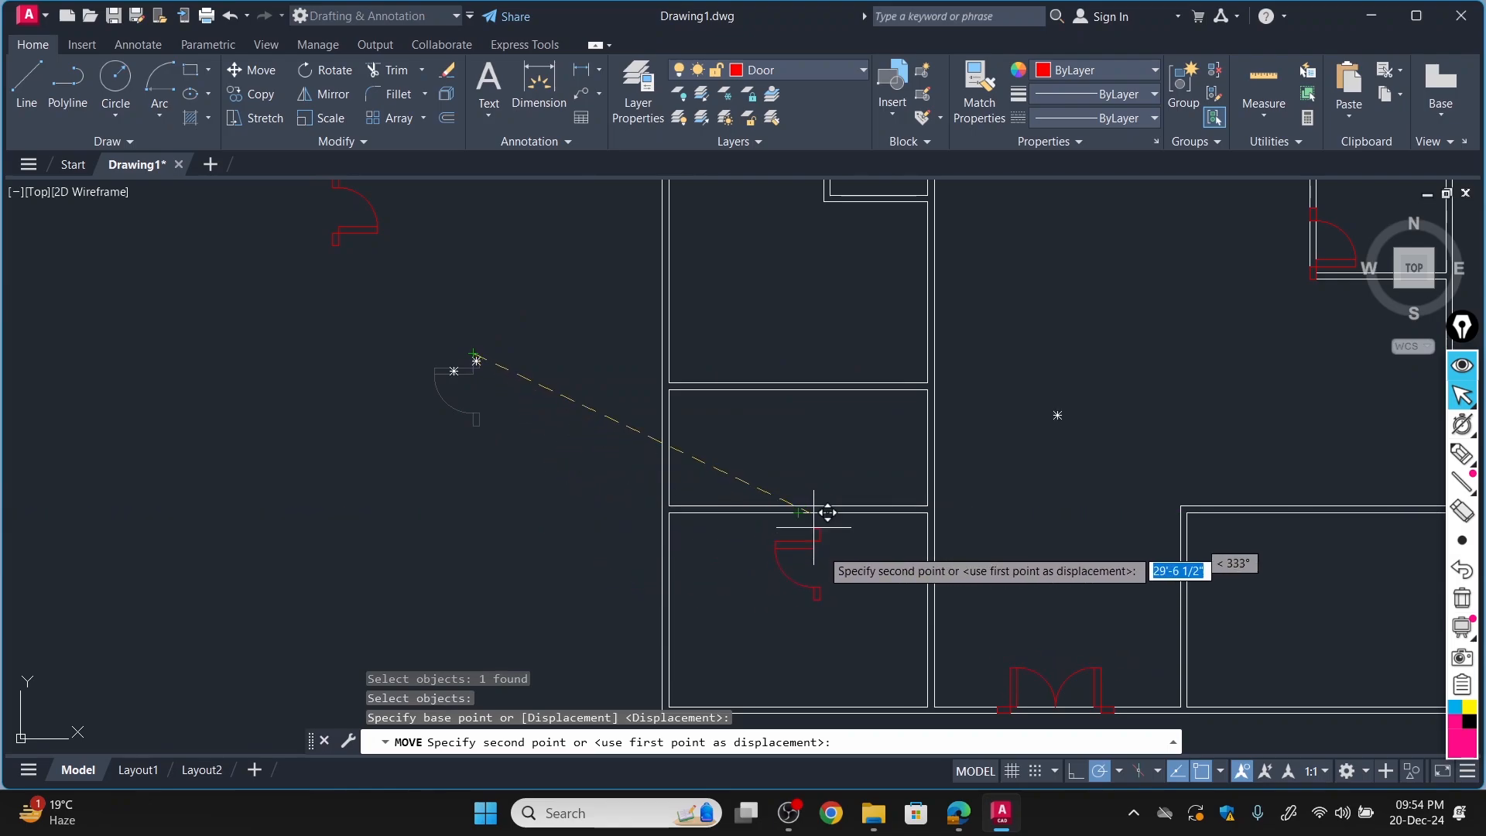
scroll(929, 538, "up", 4)
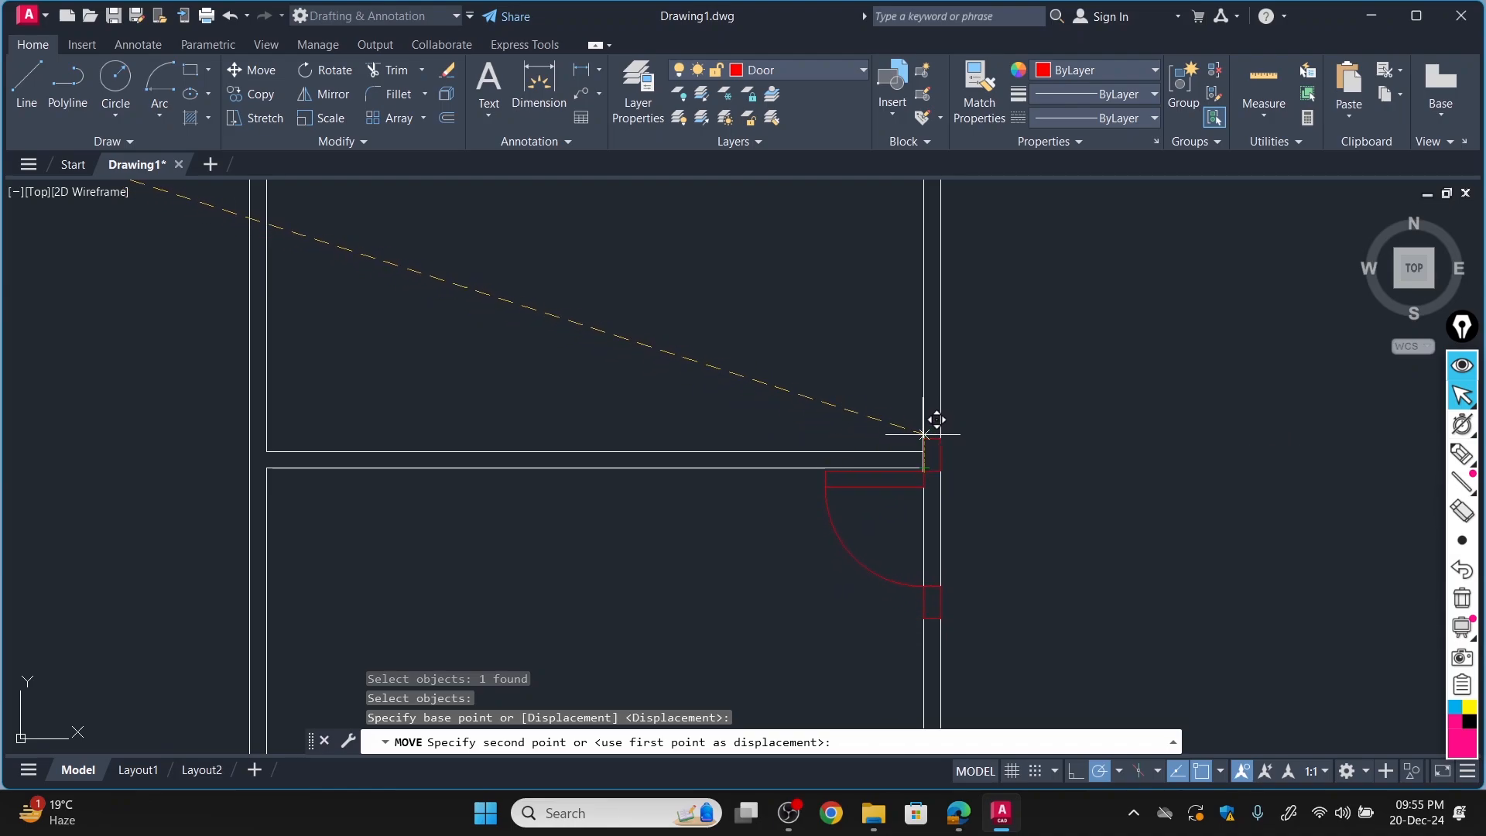
left_click(937, 436)
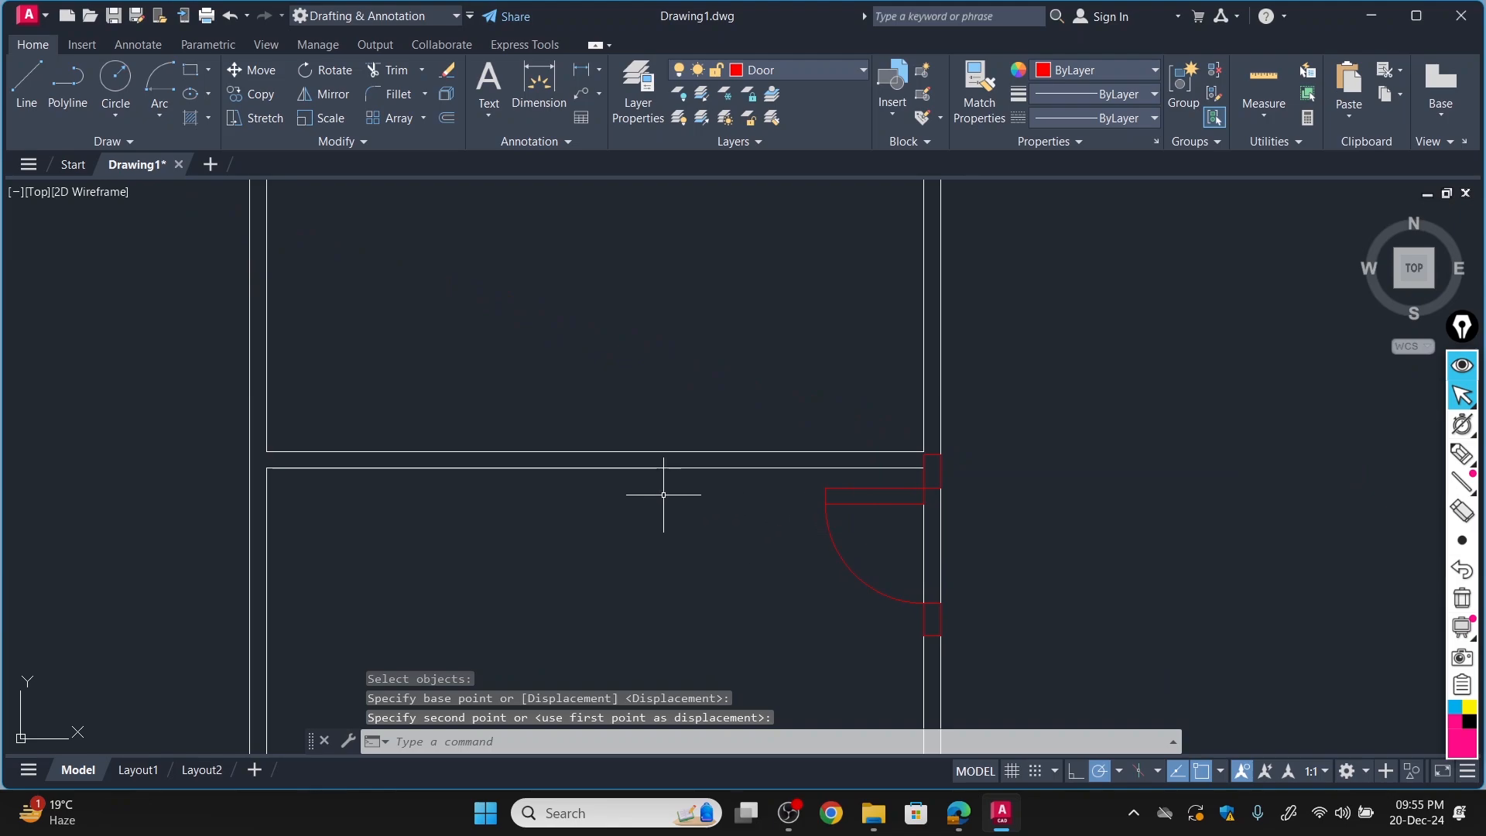
scroll(659, 495, "down", 5)
scroll(638, 503, "up", 3)
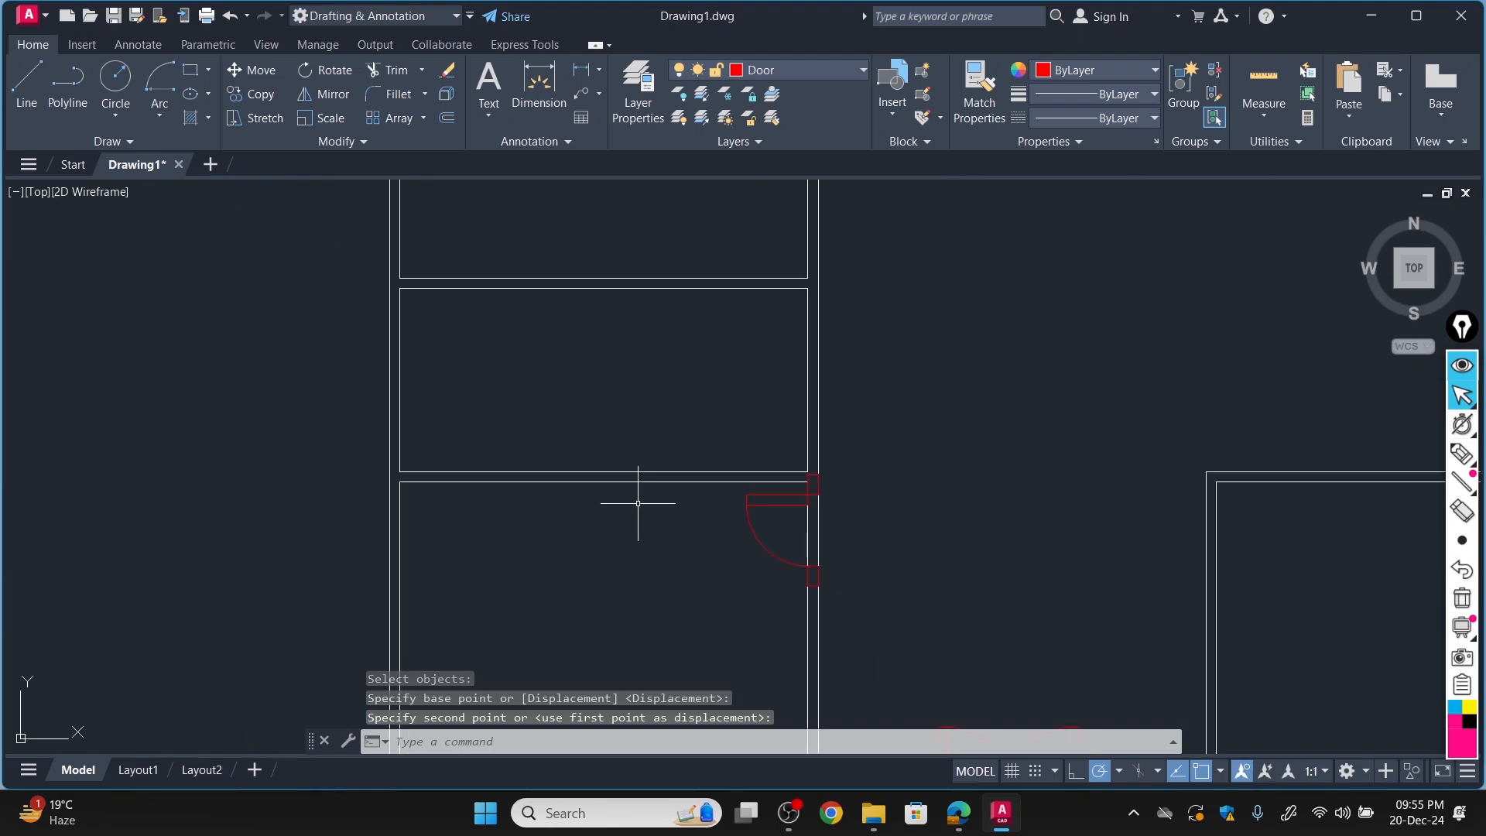
Mirror the single door left of the plan about a vertical line through its upper jamb's top-right corner, erasing the source.
scroll(600, 552, "down", 6)
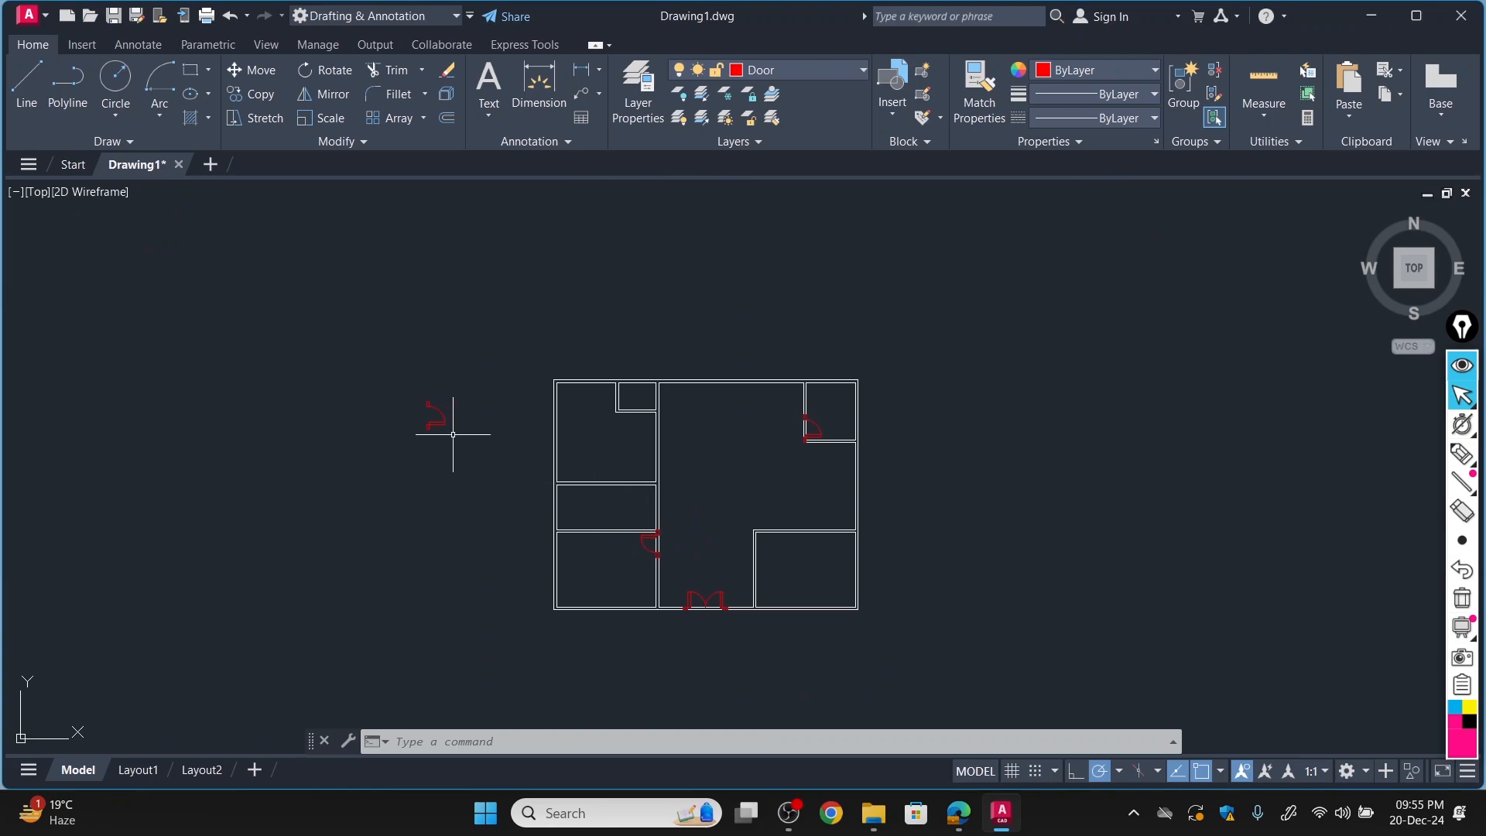
scroll(606, 449, "up", 4)
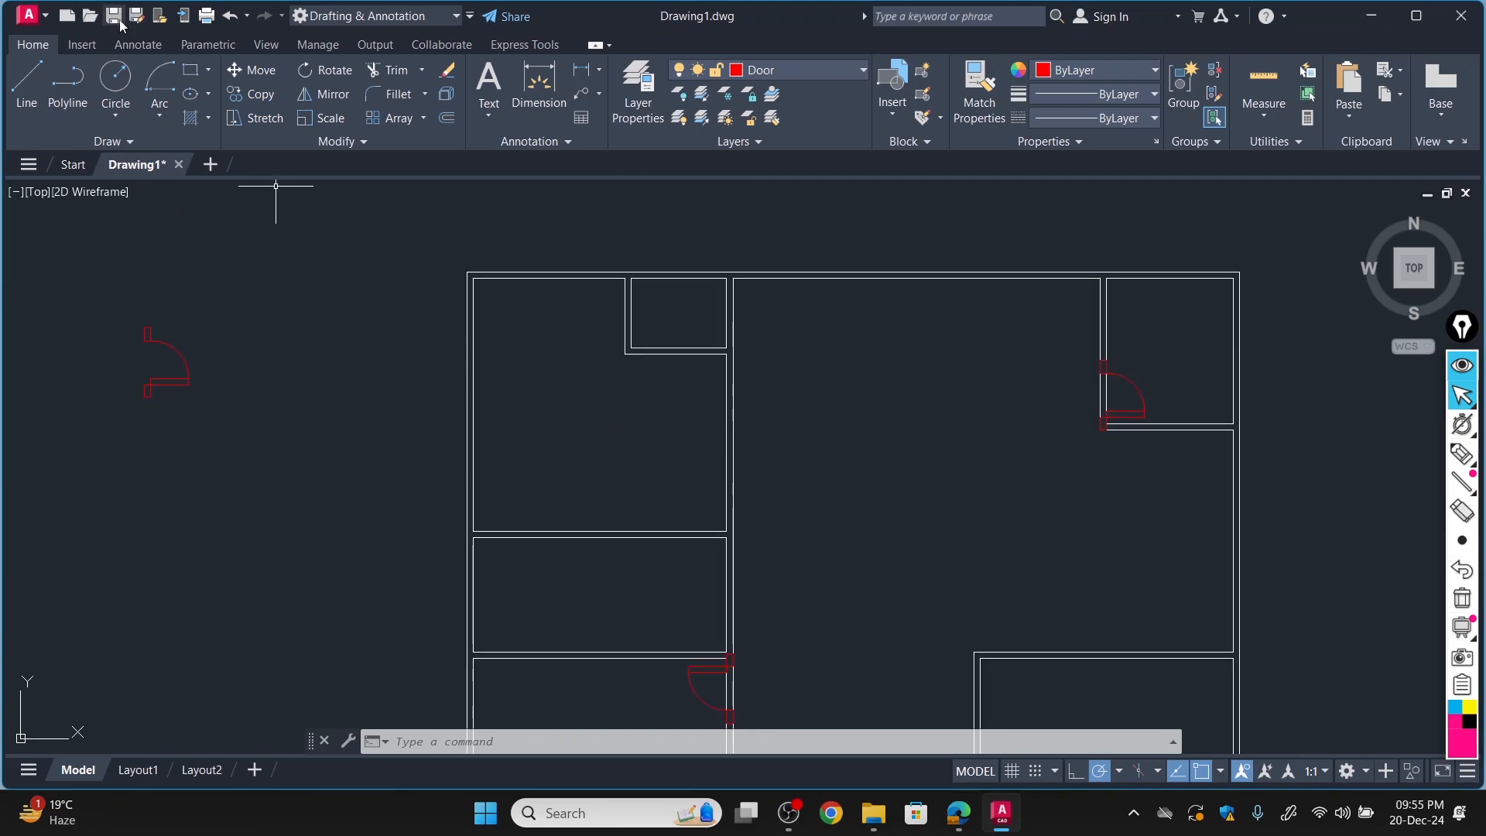
left_click(323, 94)
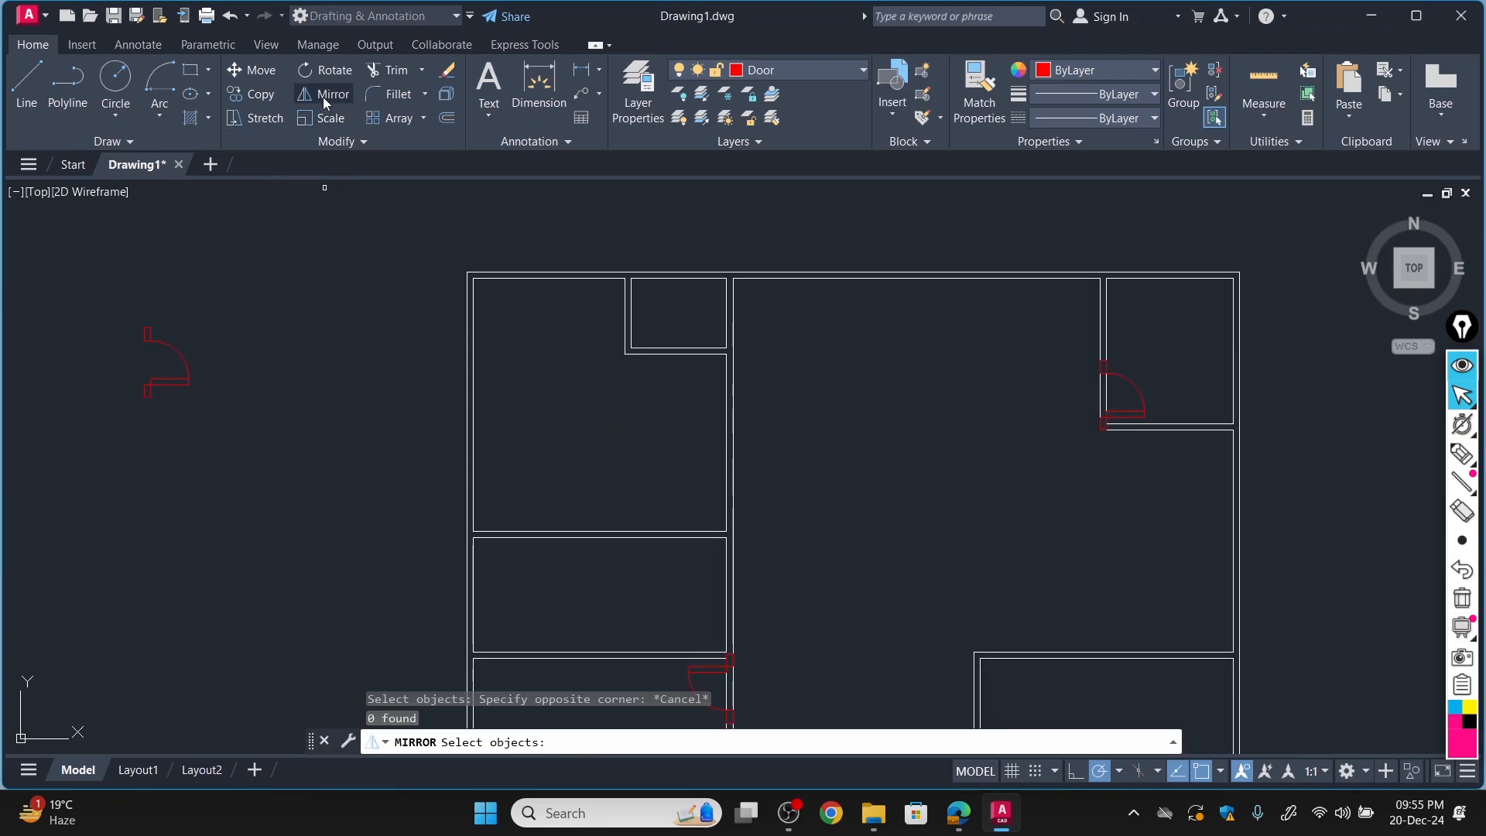
left_click(147, 329)
scroll(147, 331, "up", 8)
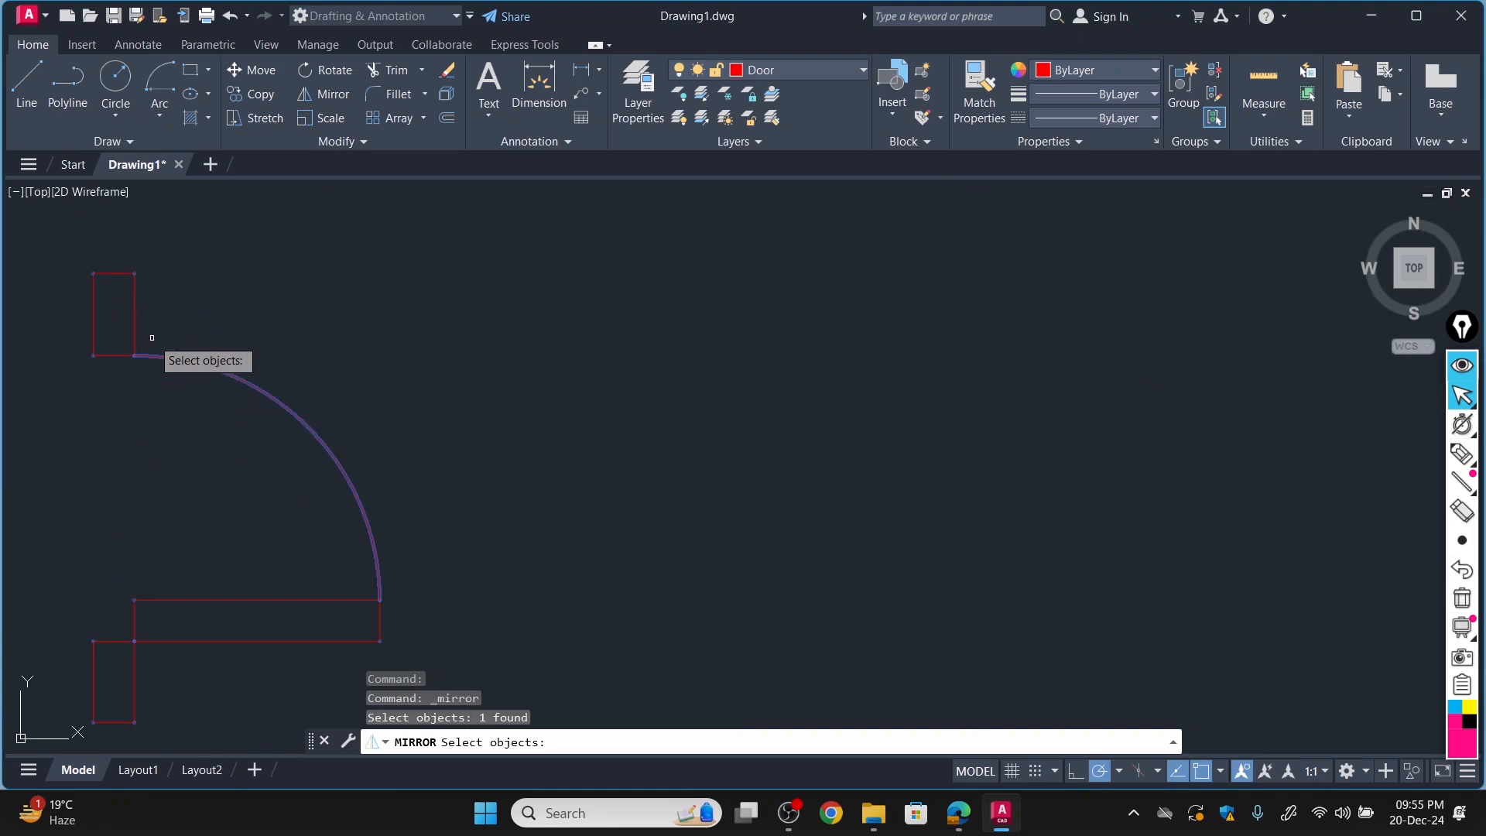
left_click(133, 275)
scroll(174, 302, "down", 5)
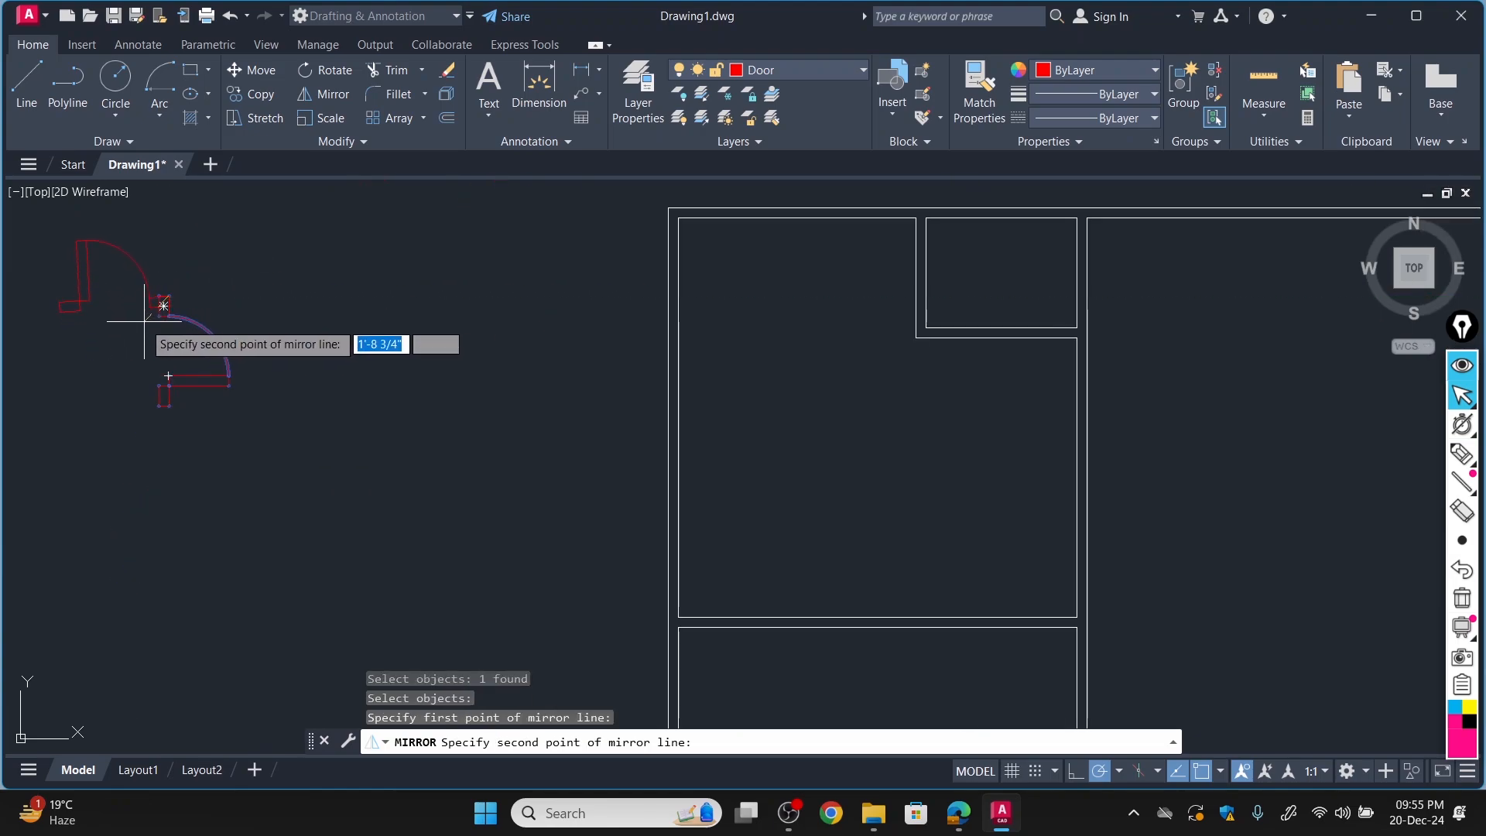
left_click(168, 640)
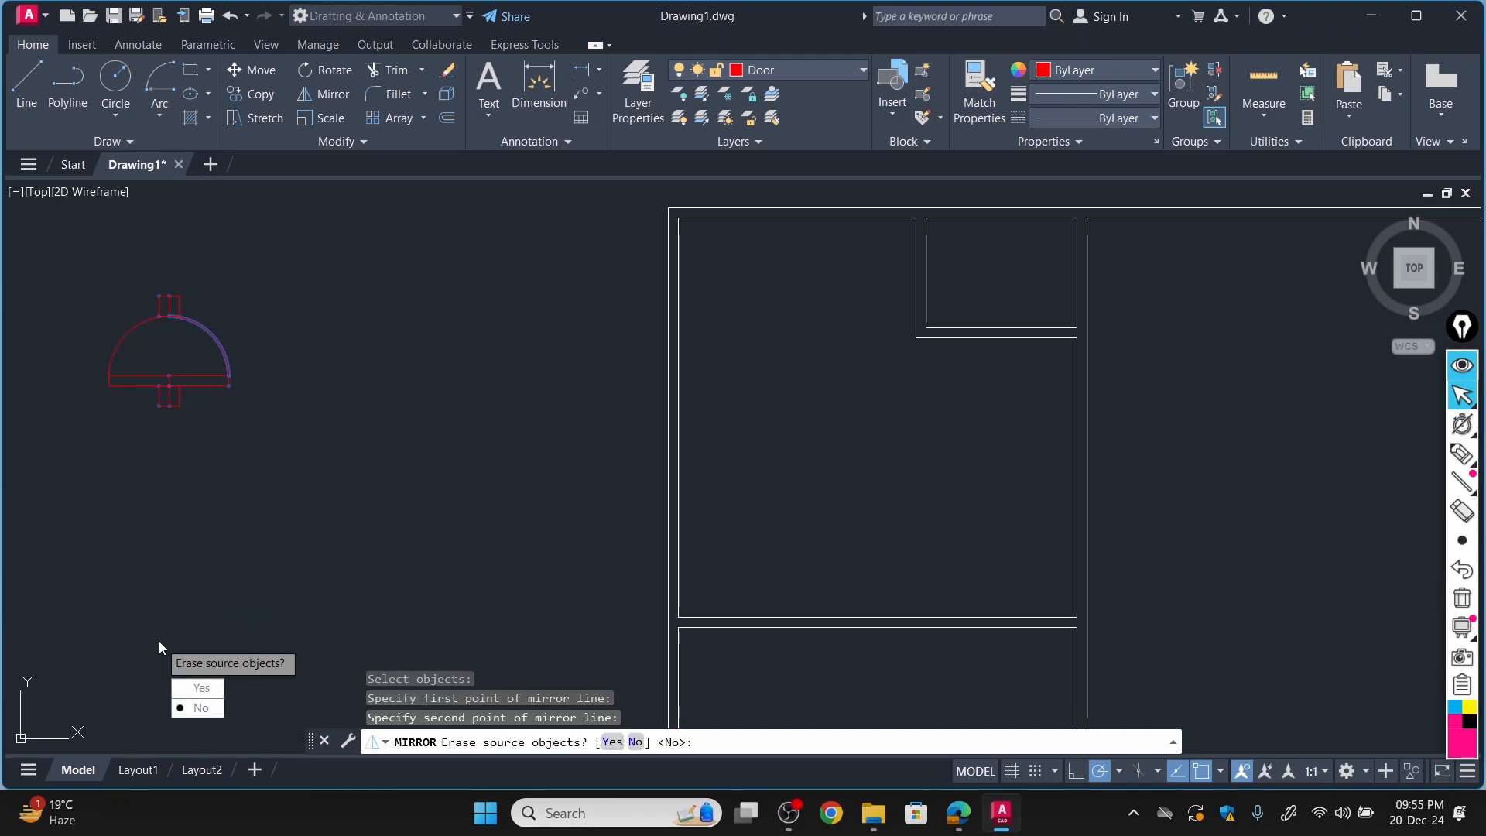
left_click(202, 688)
scroll(254, 425, "down", 3)
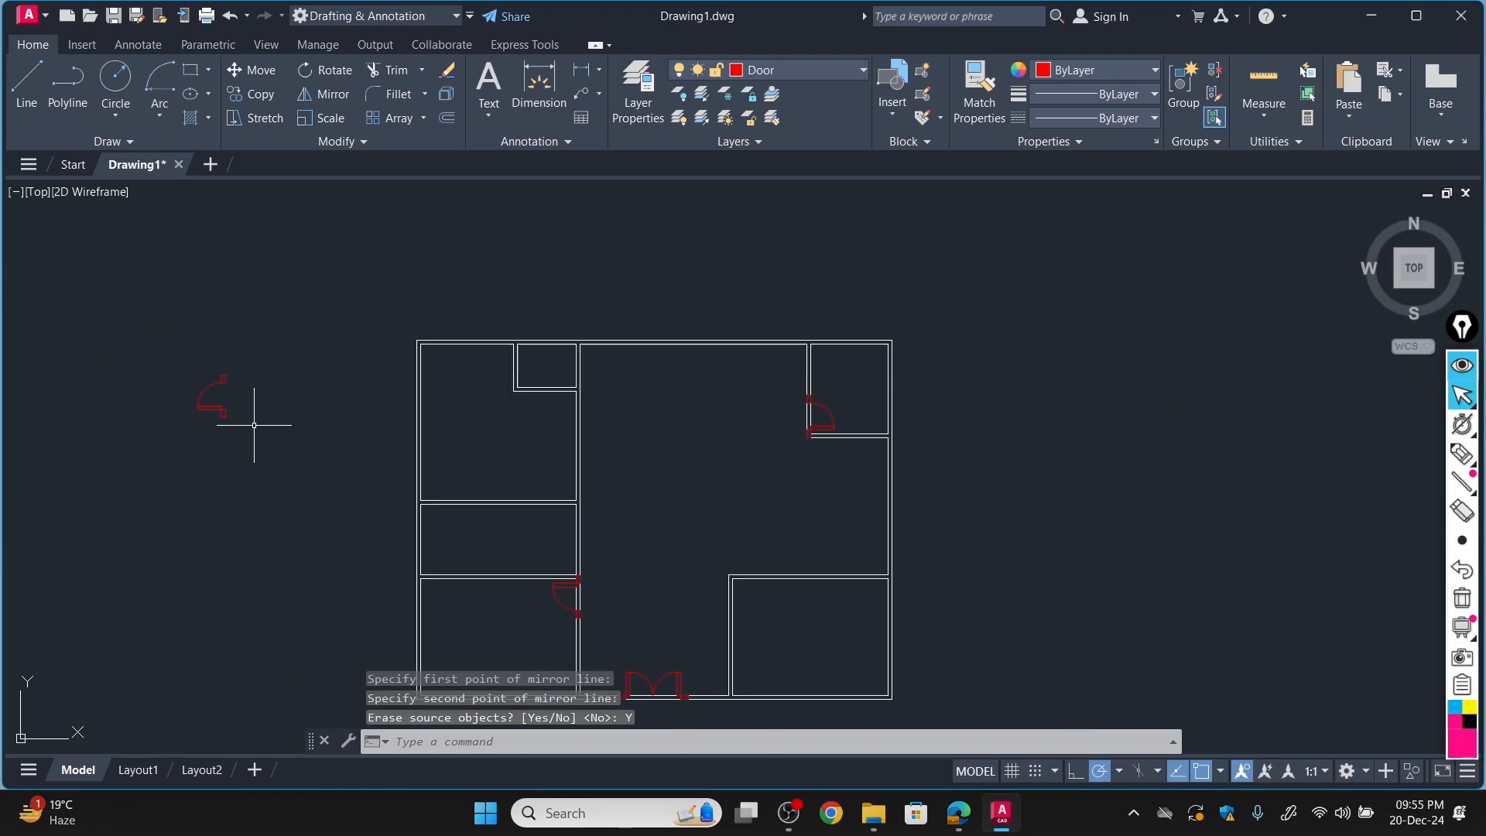
Copy the mirrored door by its upper jamb's top-right corner into the upper-left room's right wall, near that wall's lower end.
scroll(194, 456, "up", 4)
scroll(205, 452, "down", 4)
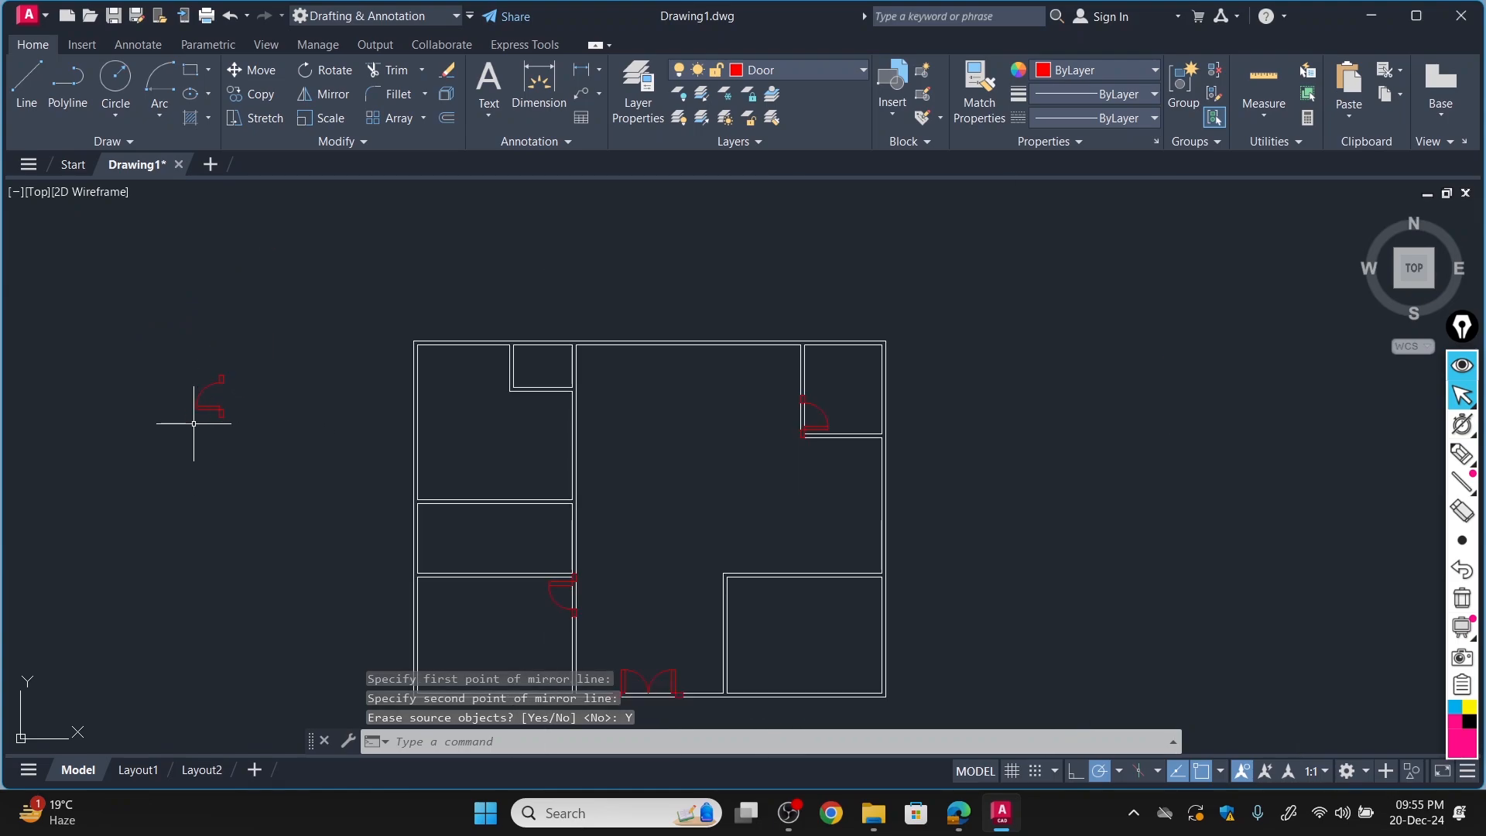
left_click(249, 96)
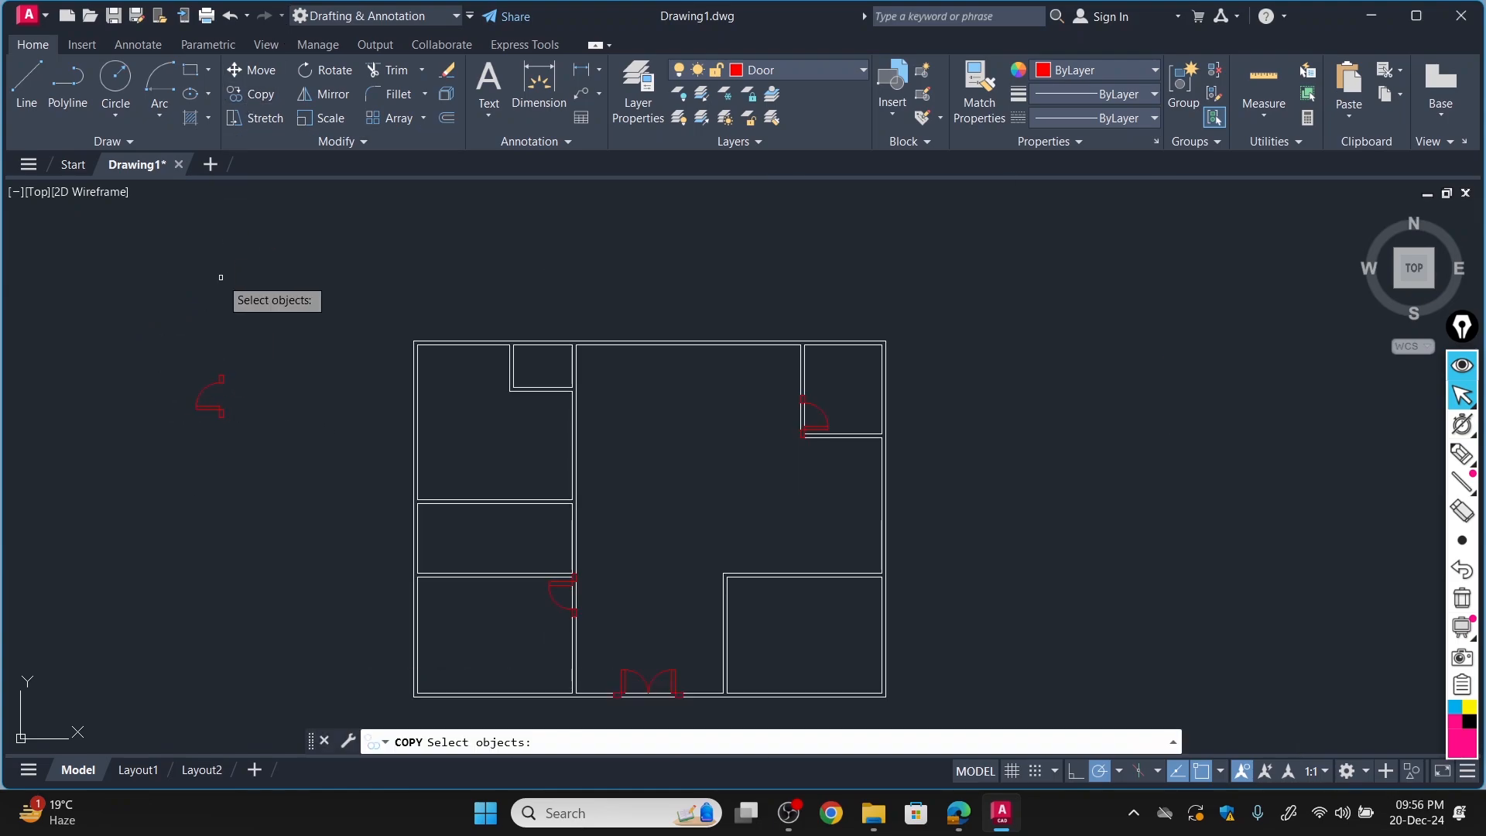
left_click(221, 377)
key("Return")
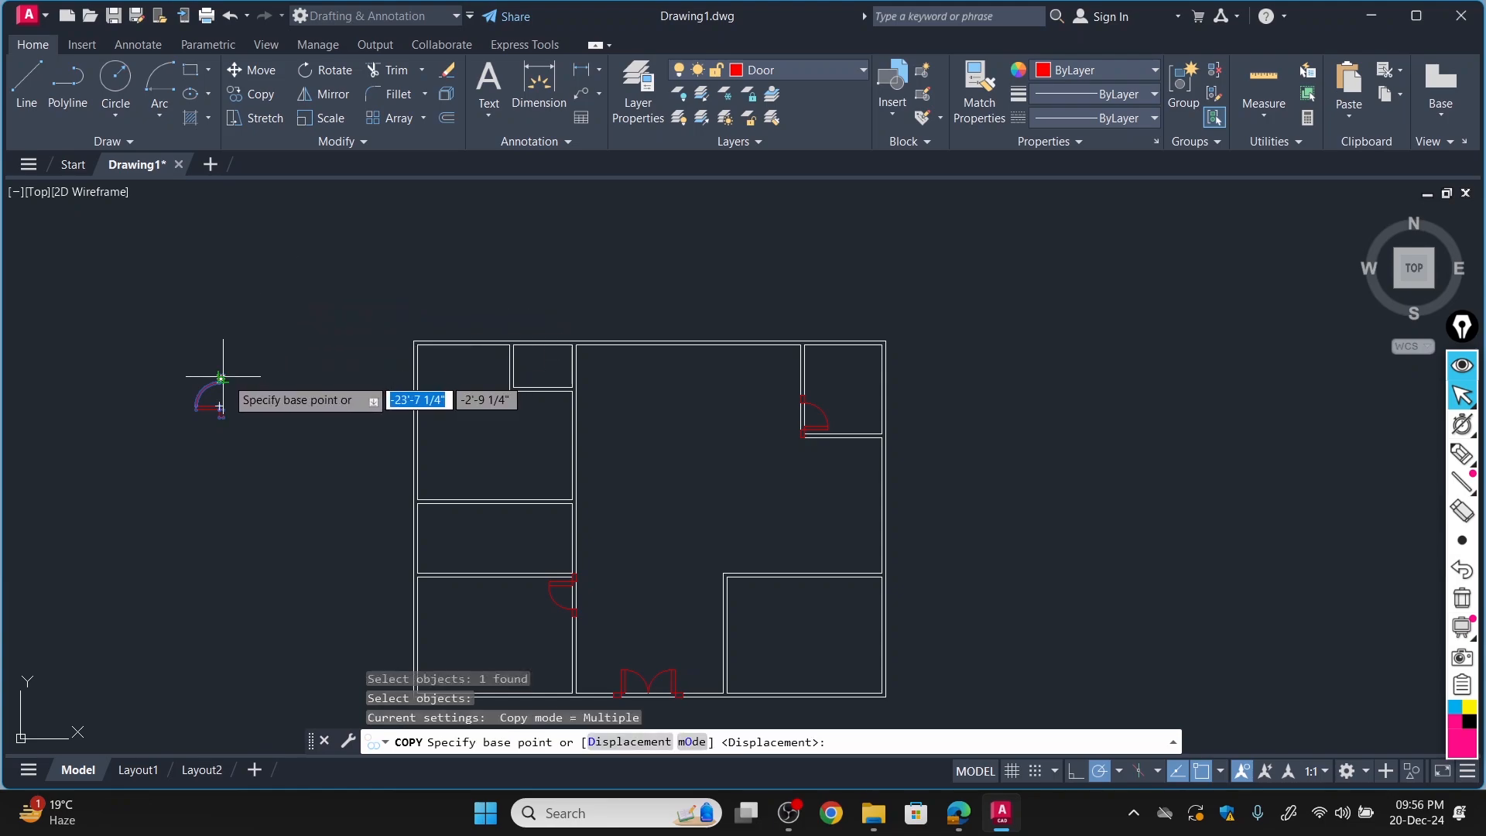
scroll(206, 392, "up", 5)
left_click(186, 375)
scroll(405, 358, "down", 5)
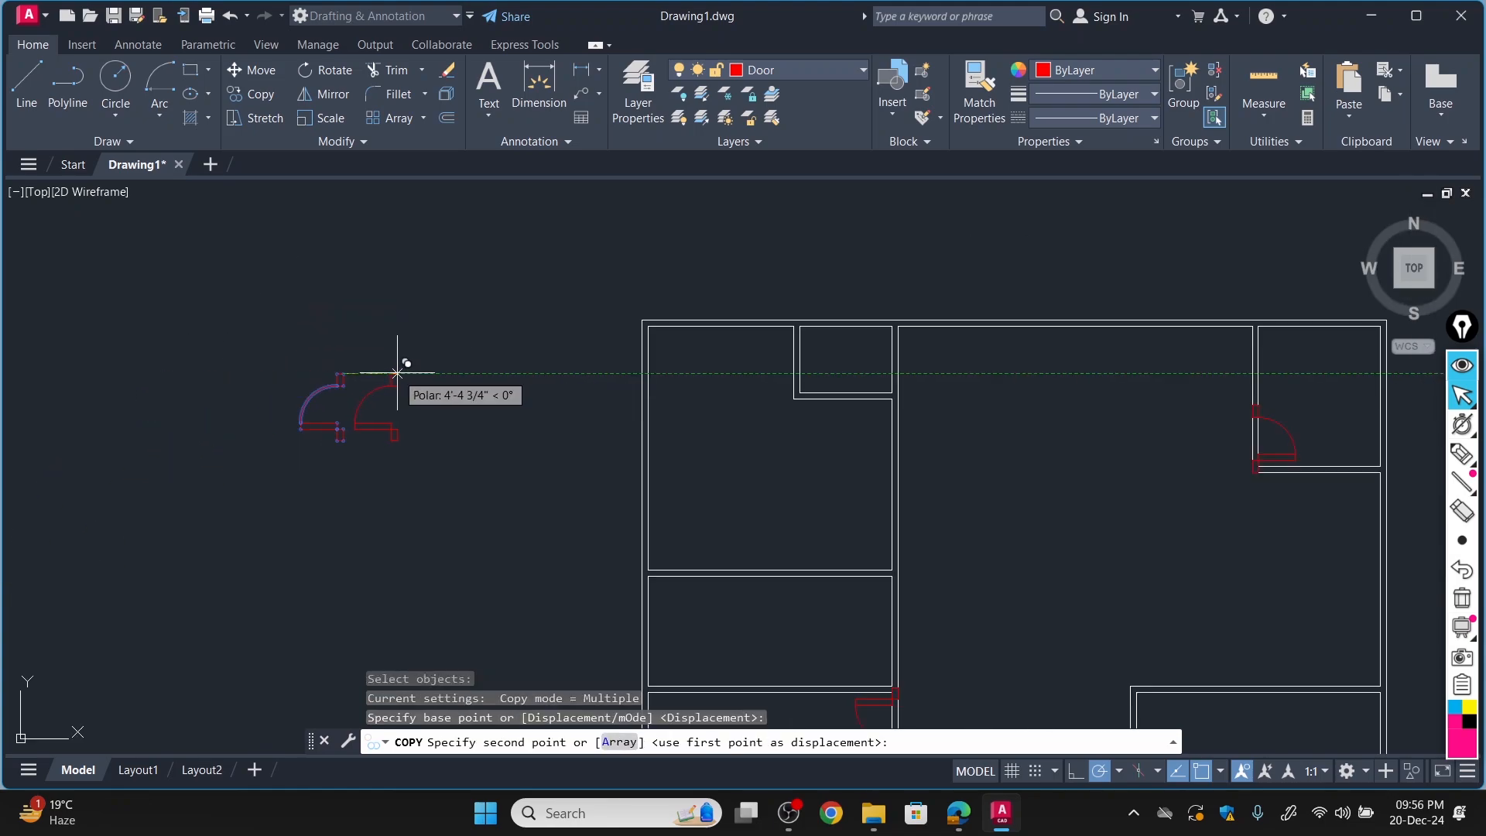
scroll(916, 499, "down", 3)
scroll(911, 506, "up", 8)
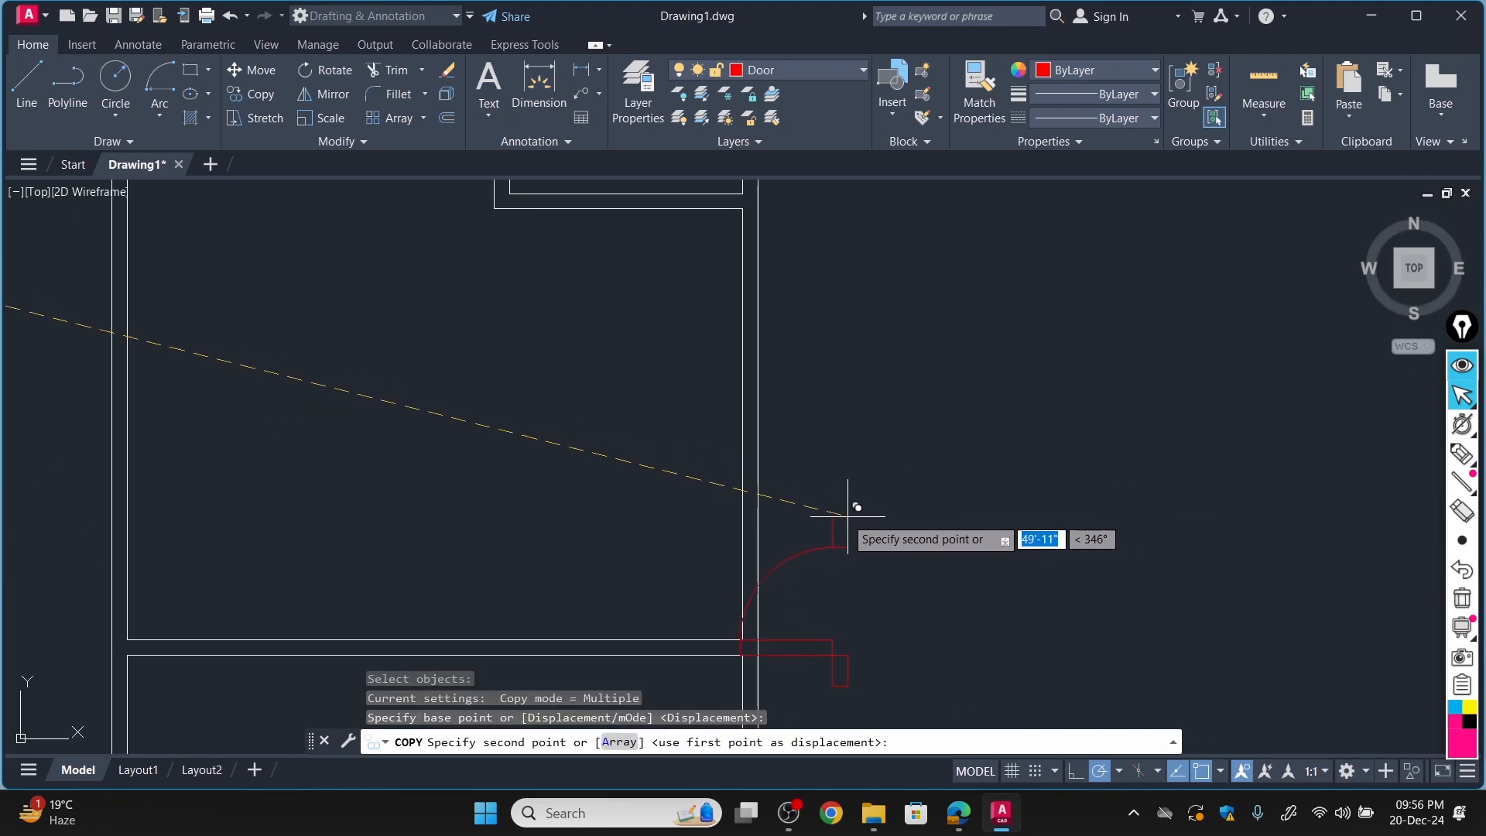
left_click(759, 485)
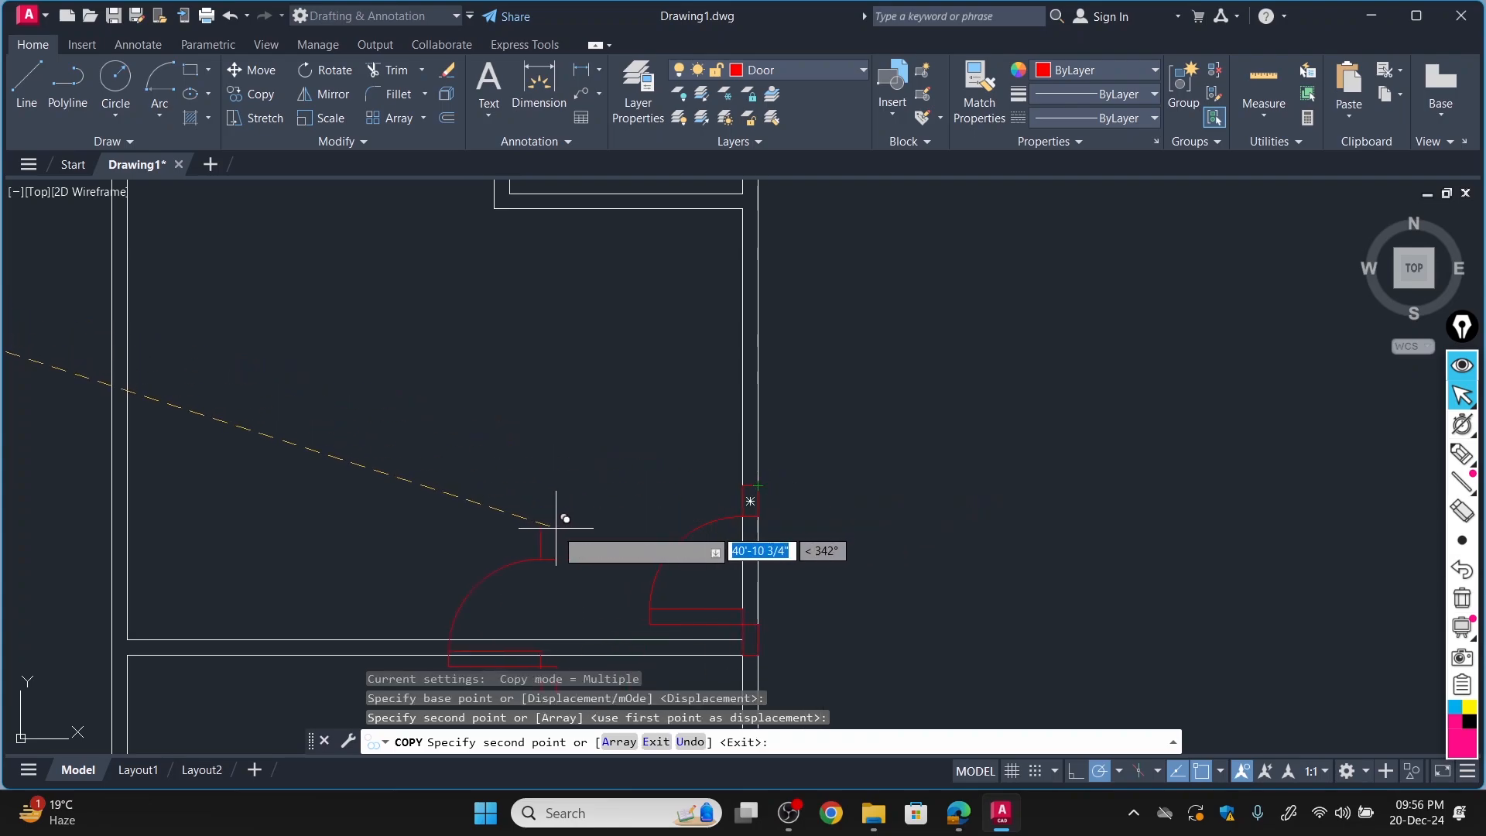
Place another copy of the mirrored door in the empty space left of the plan and end the copying.
scroll(564, 434, "down", 5)
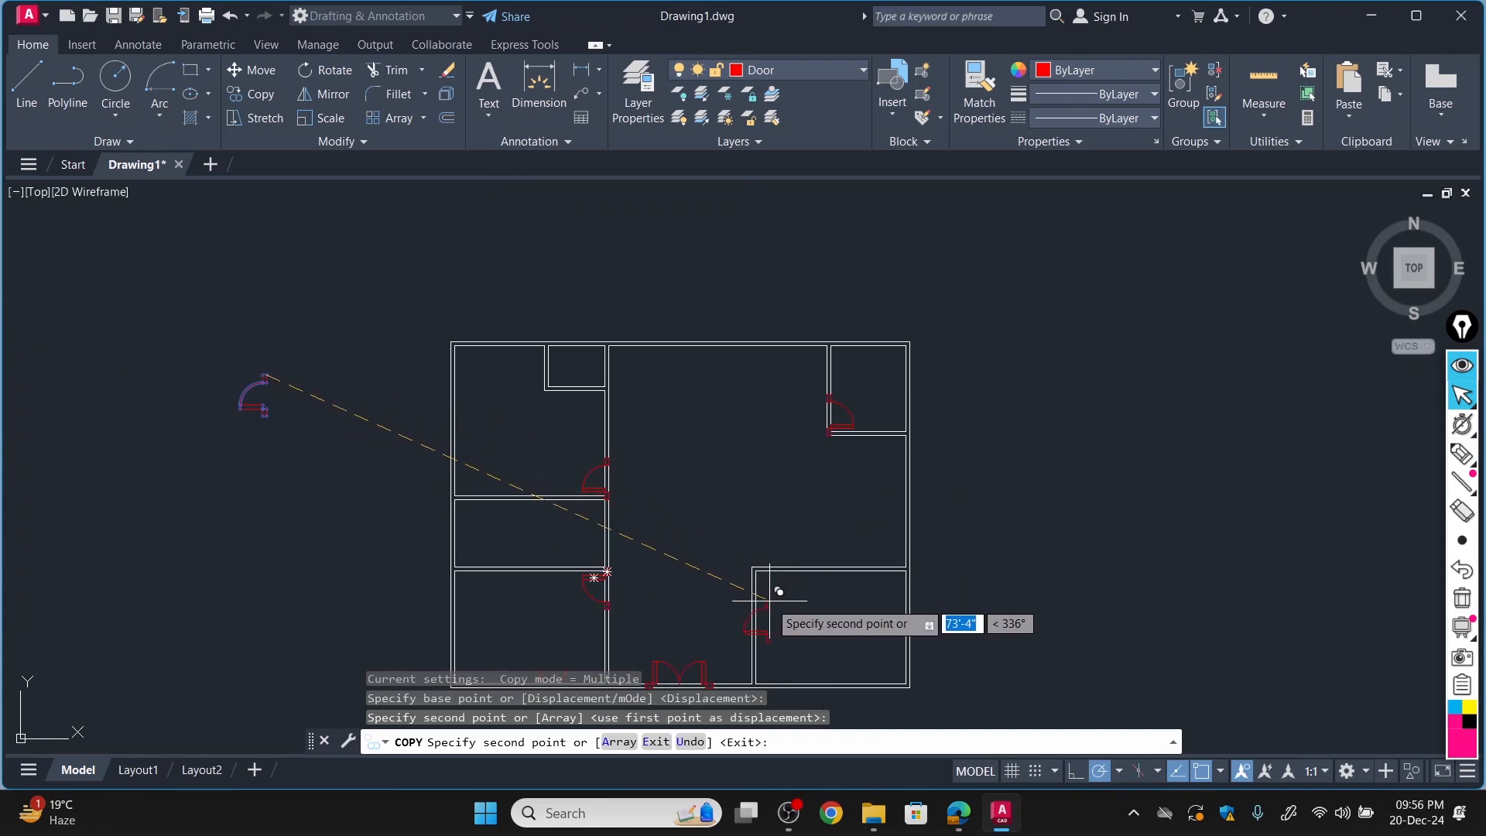
scroll(778, 592, "up", 4)
scroll(775, 586, "down", 4)
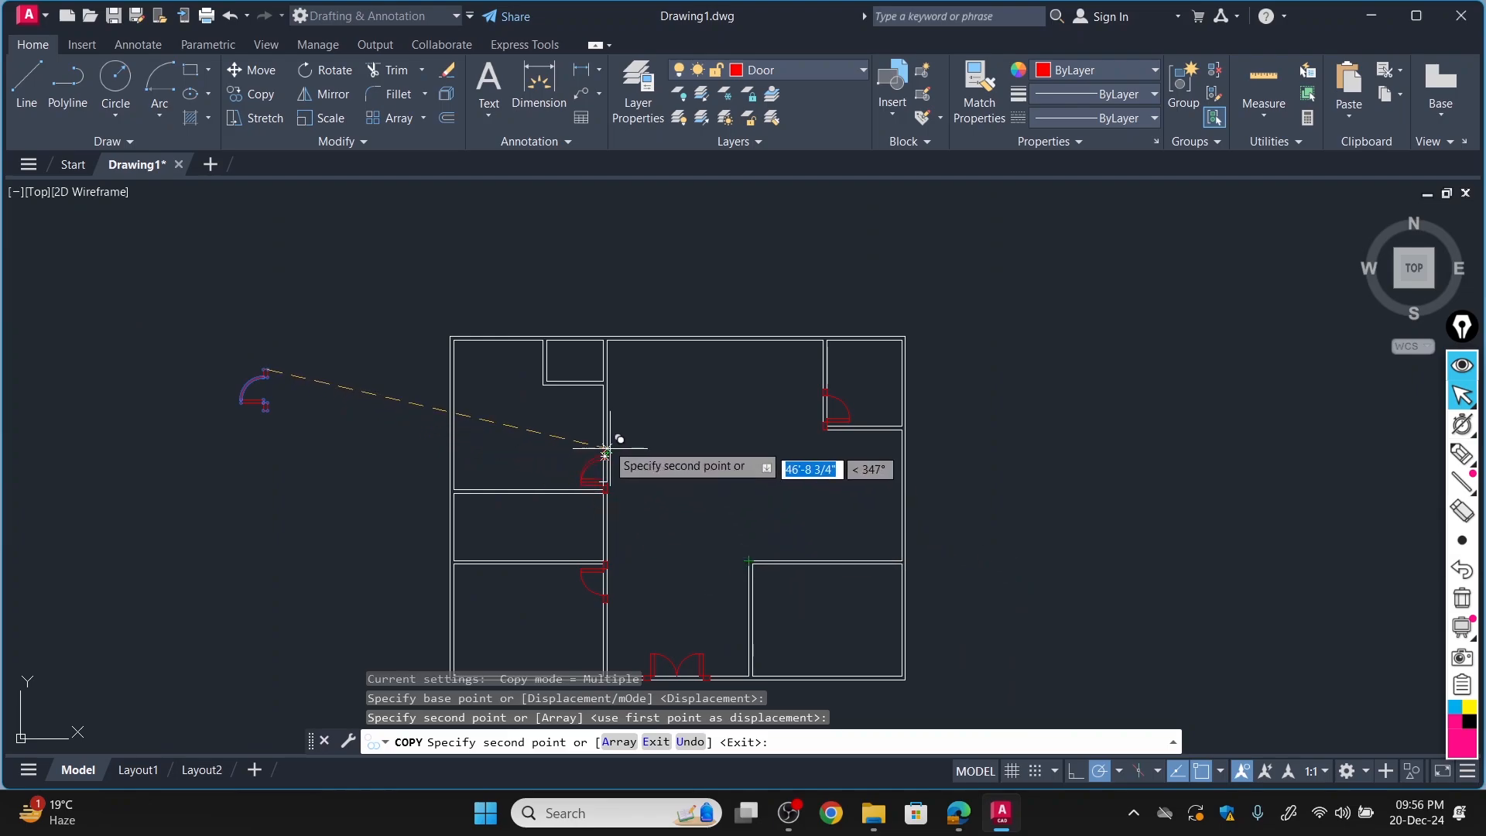
left_click(344, 452)
key("Escape")
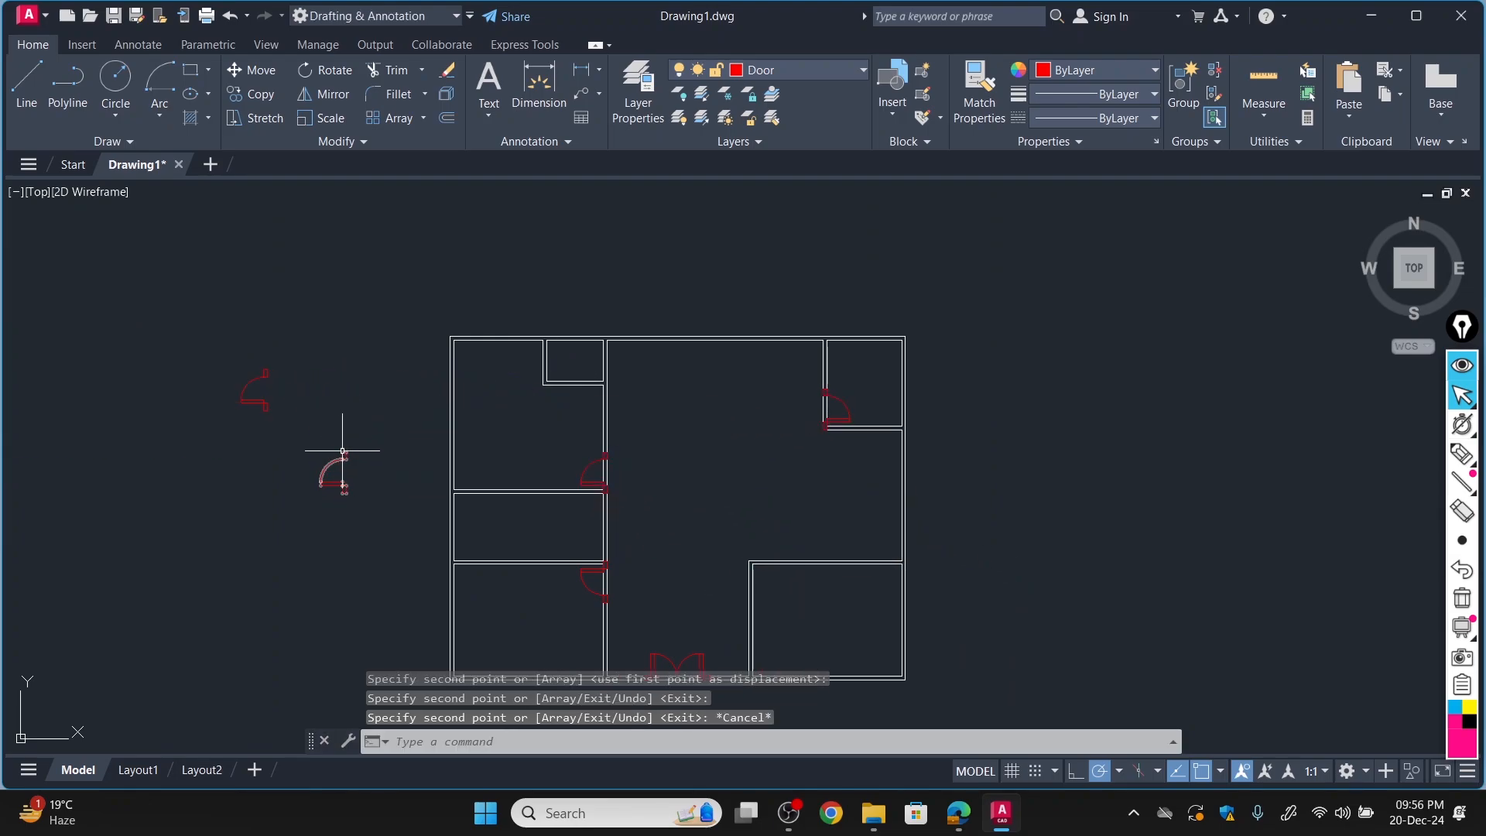
Check the bedroom 3 door swing in FloorPlan-Model.pdf and rotate the new spare door copy 180° about its upper jamb's top-right corner.
left_click(958, 813)
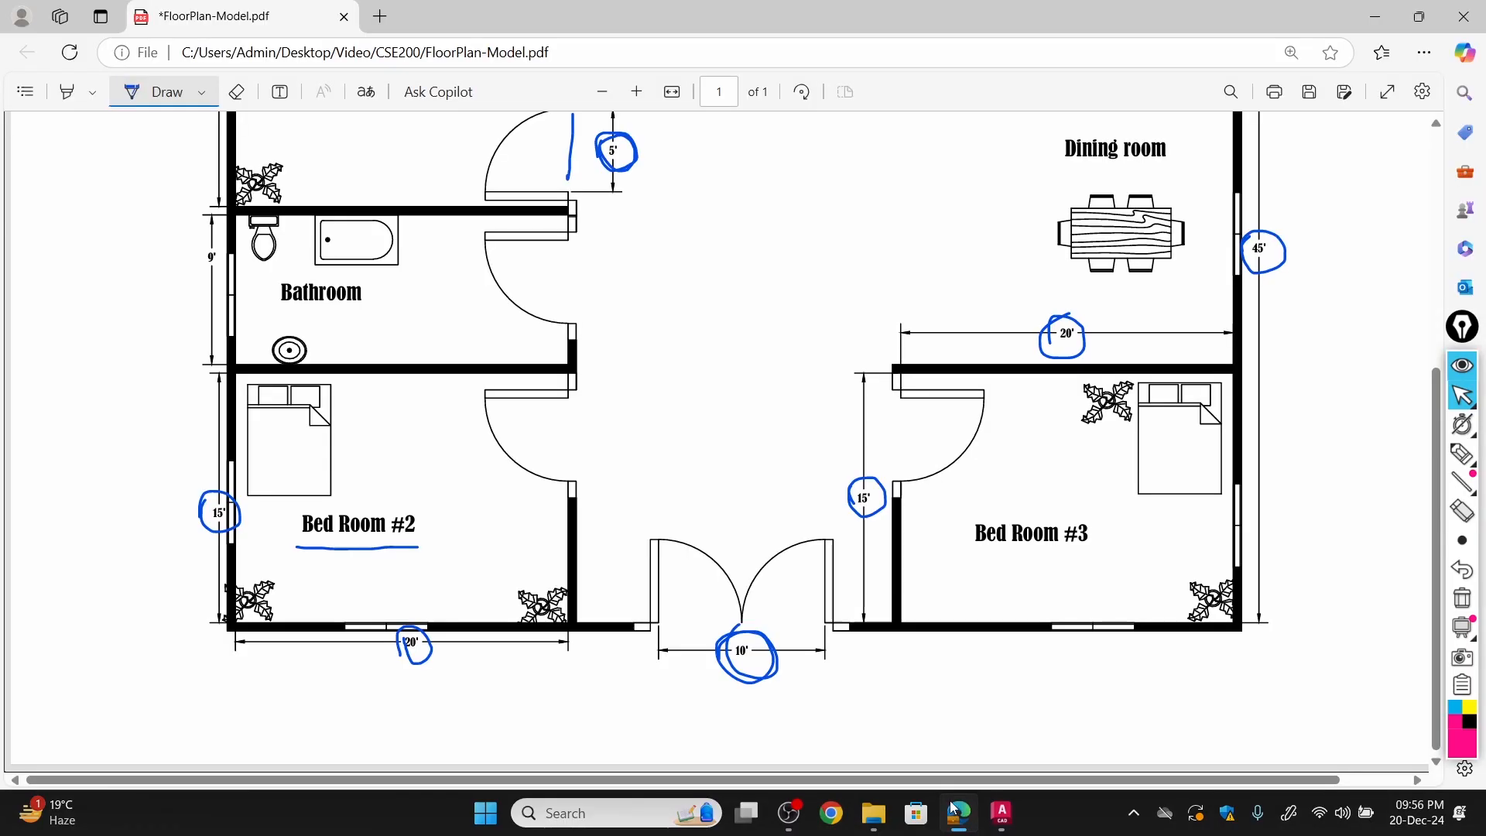
left_click(956, 813)
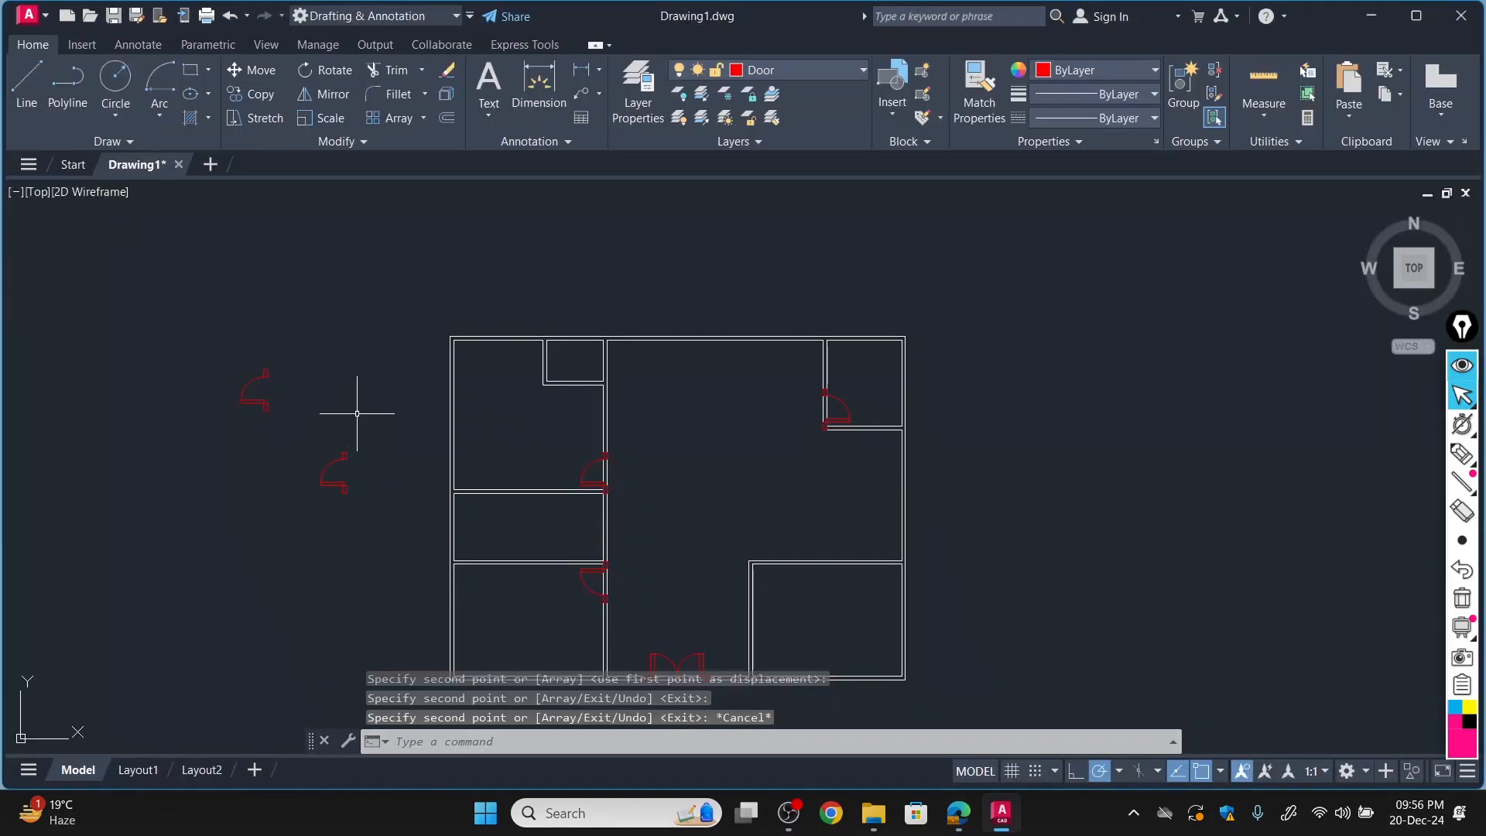
left_click(322, 70)
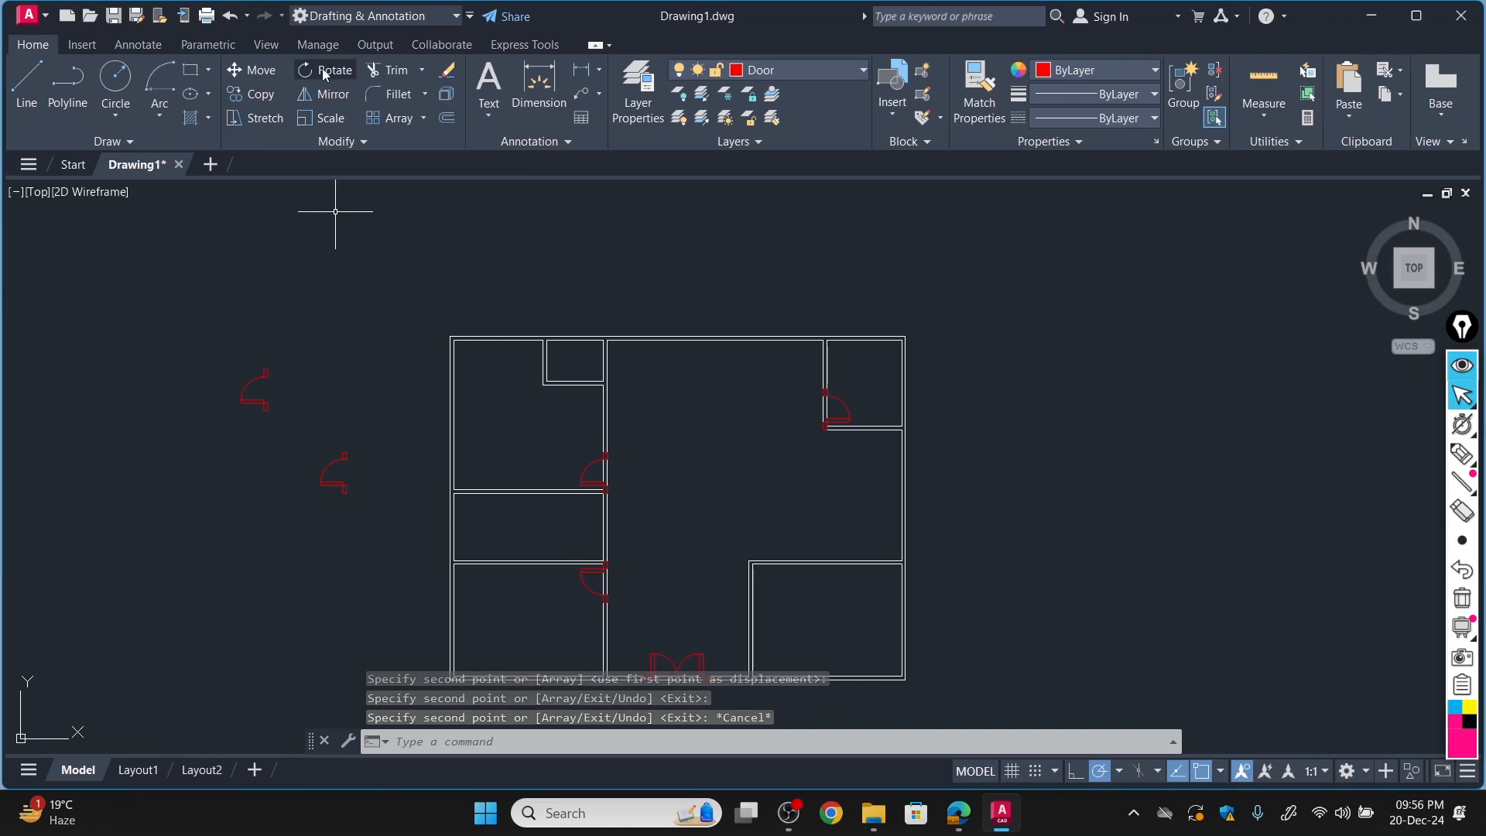
left_click(331, 463)
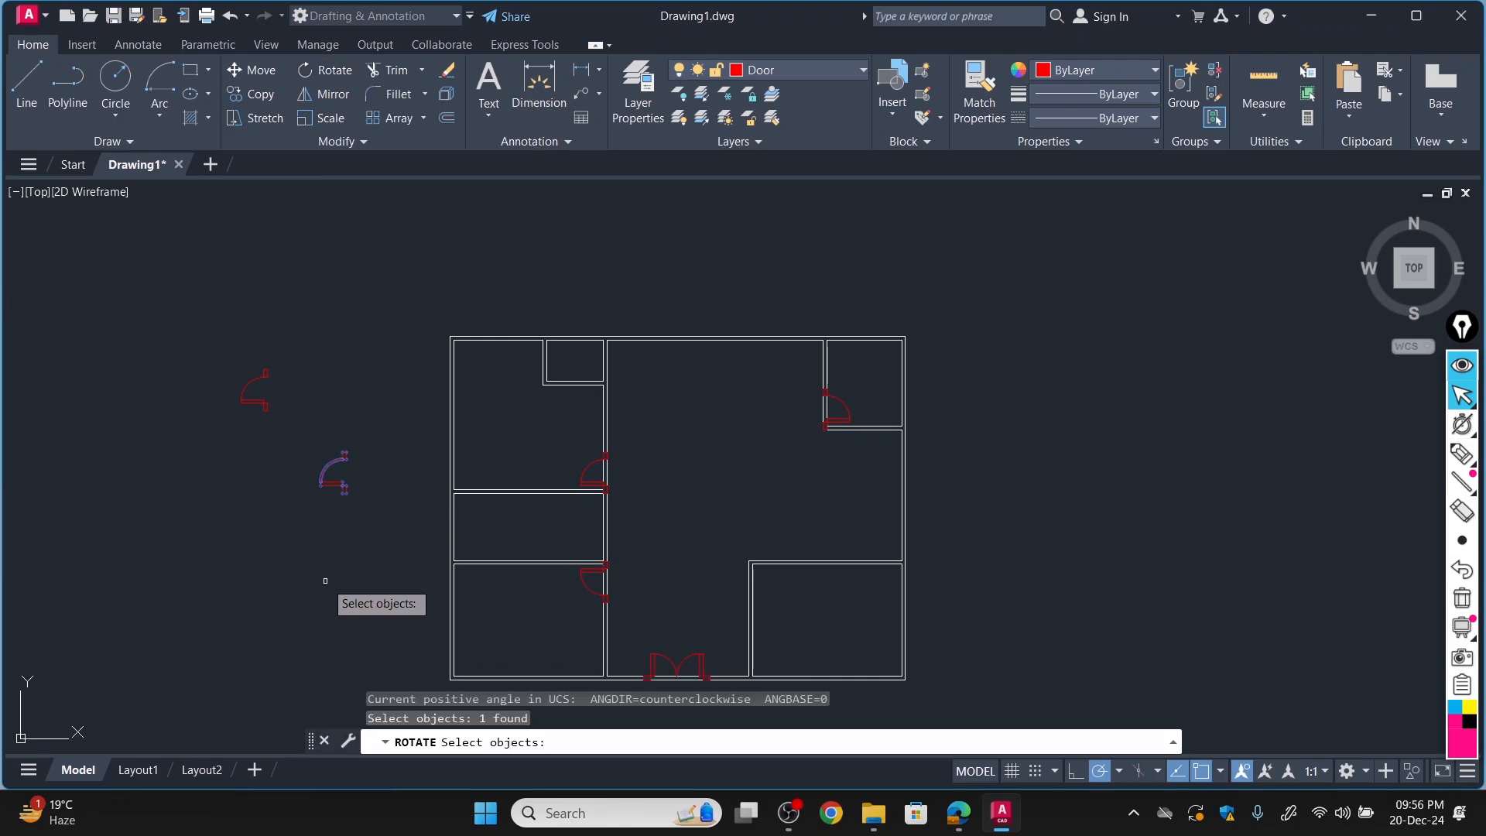
key("Return")
left_click(345, 456)
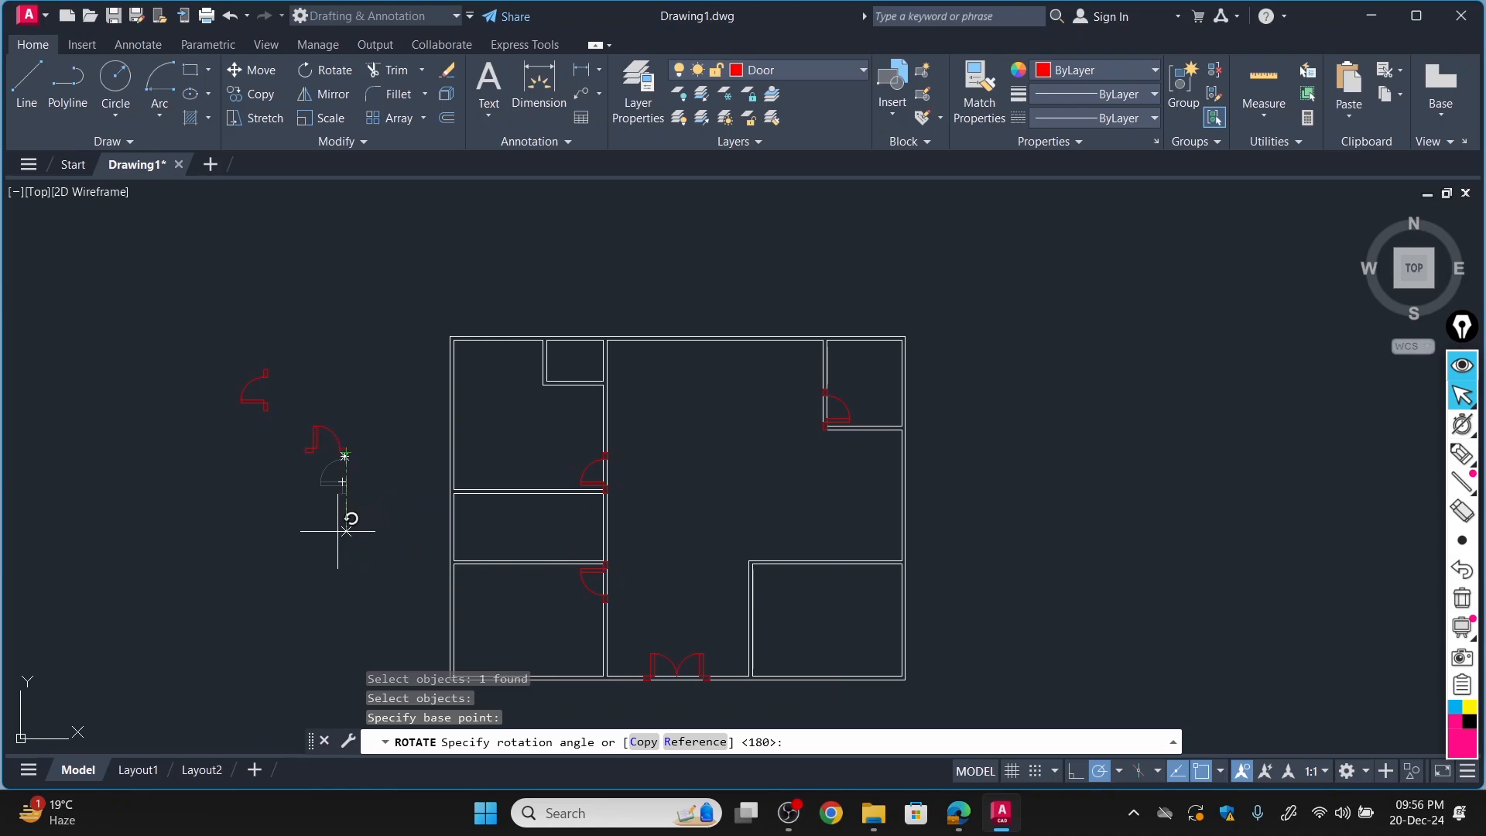
left_click(260, 453)
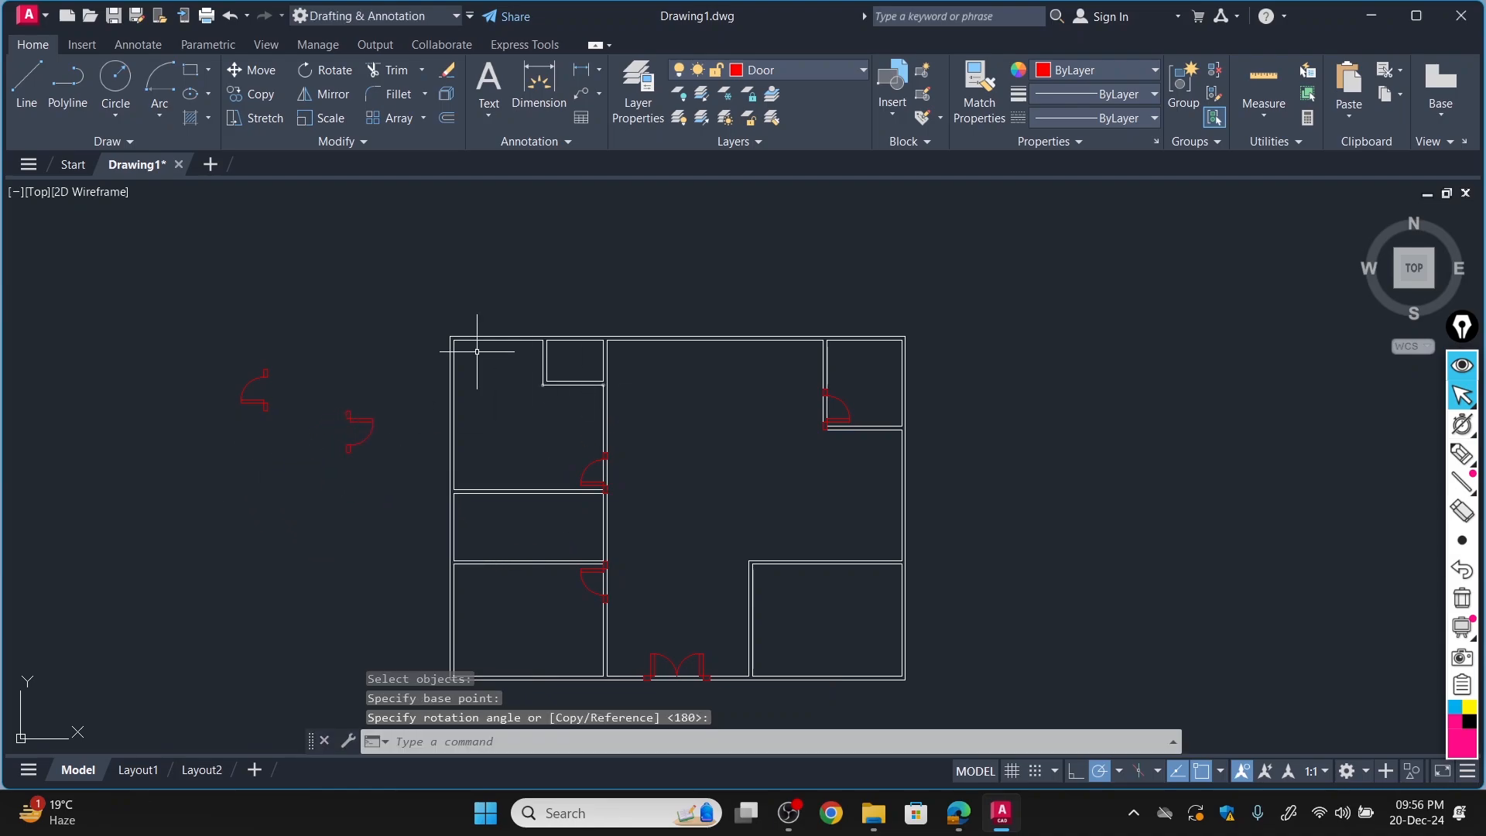
Move the rotated spare door by its upper jamb's top-right corner to the top of the lower-right room's left wall.
left_click(253, 70)
scroll(365, 498, "up", 6)
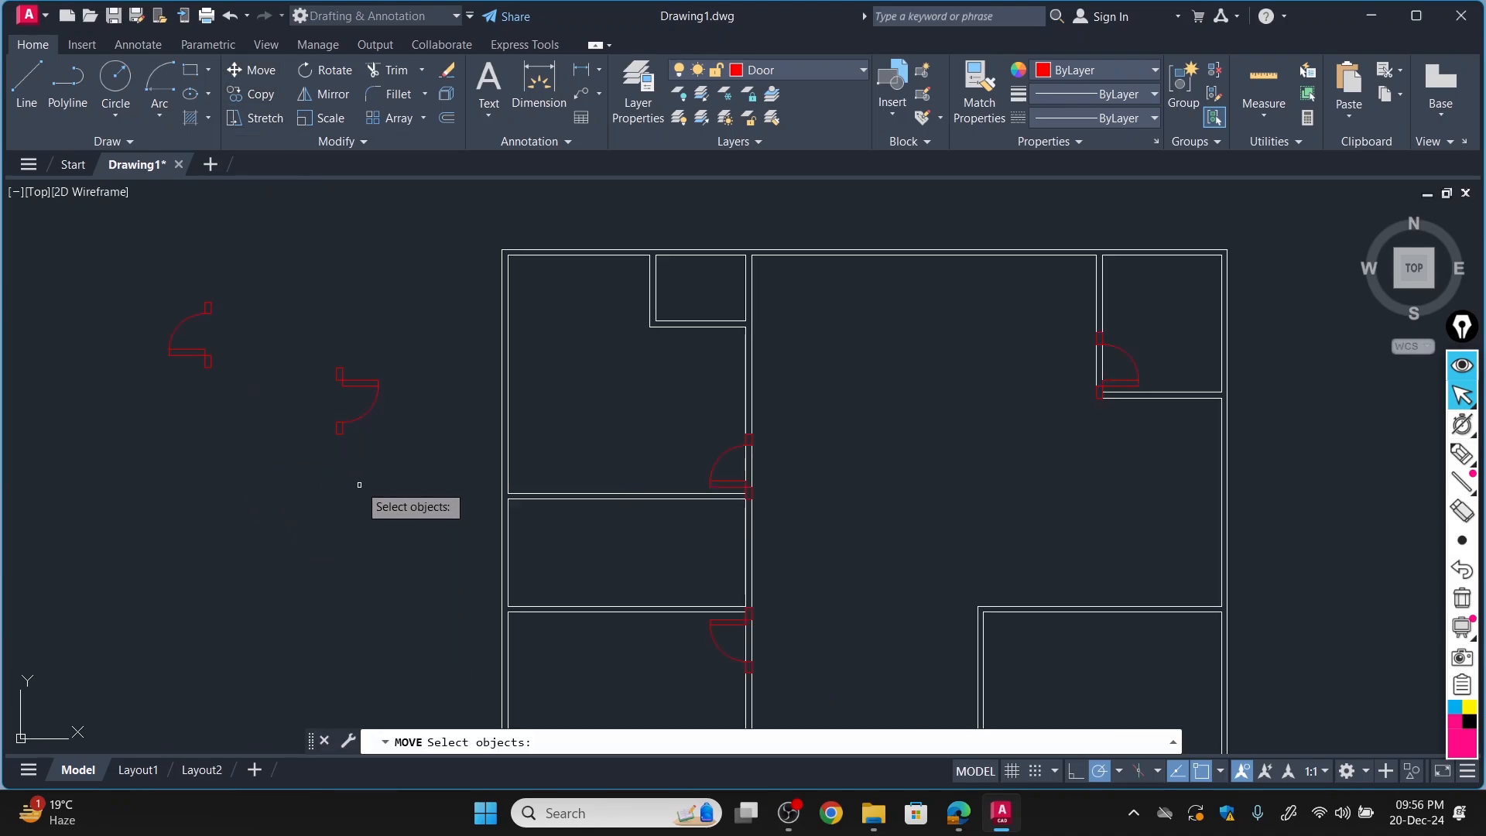
left_click(328, 307)
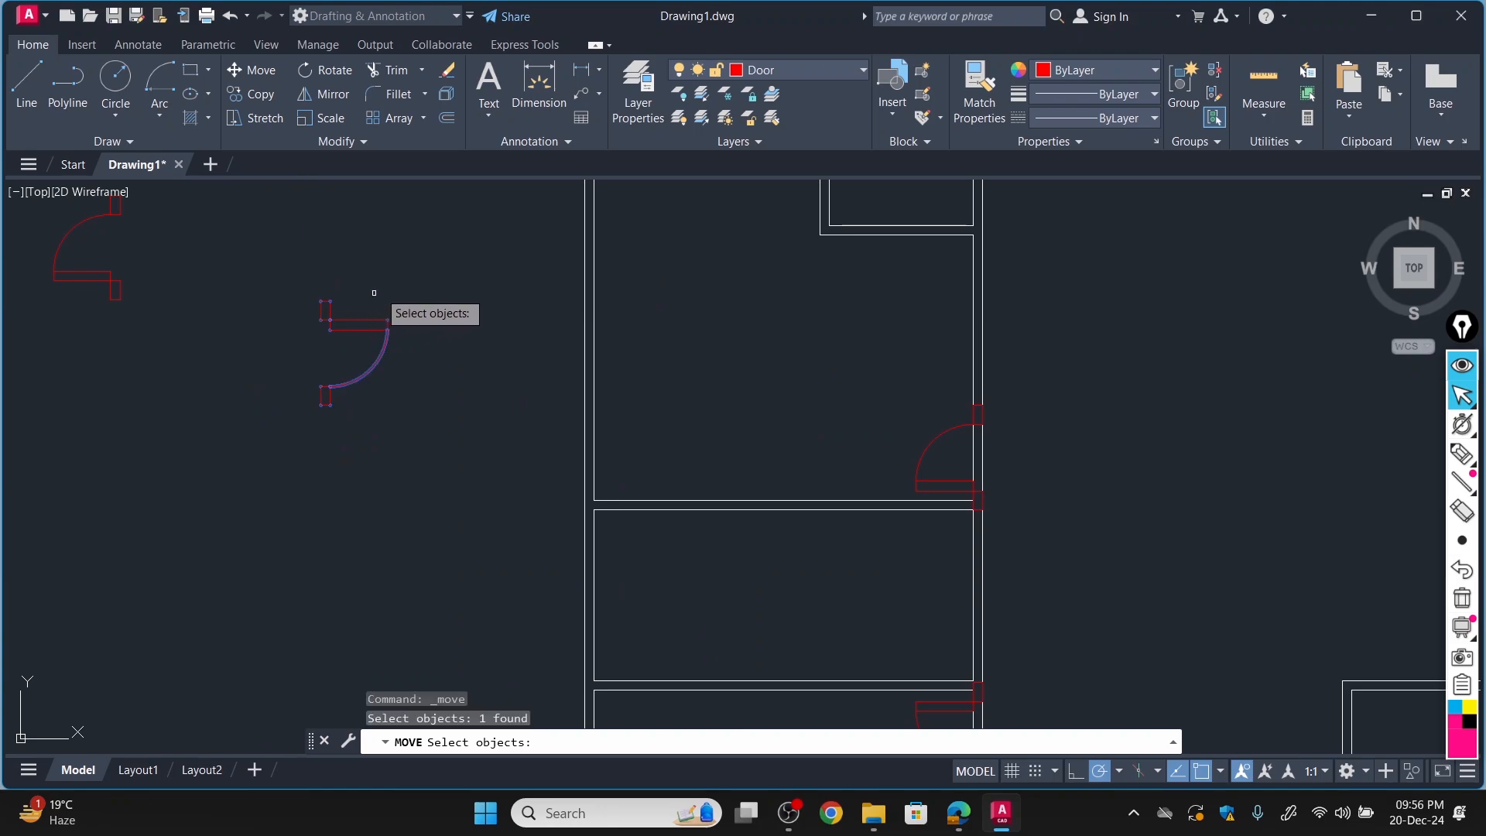
key("Return")
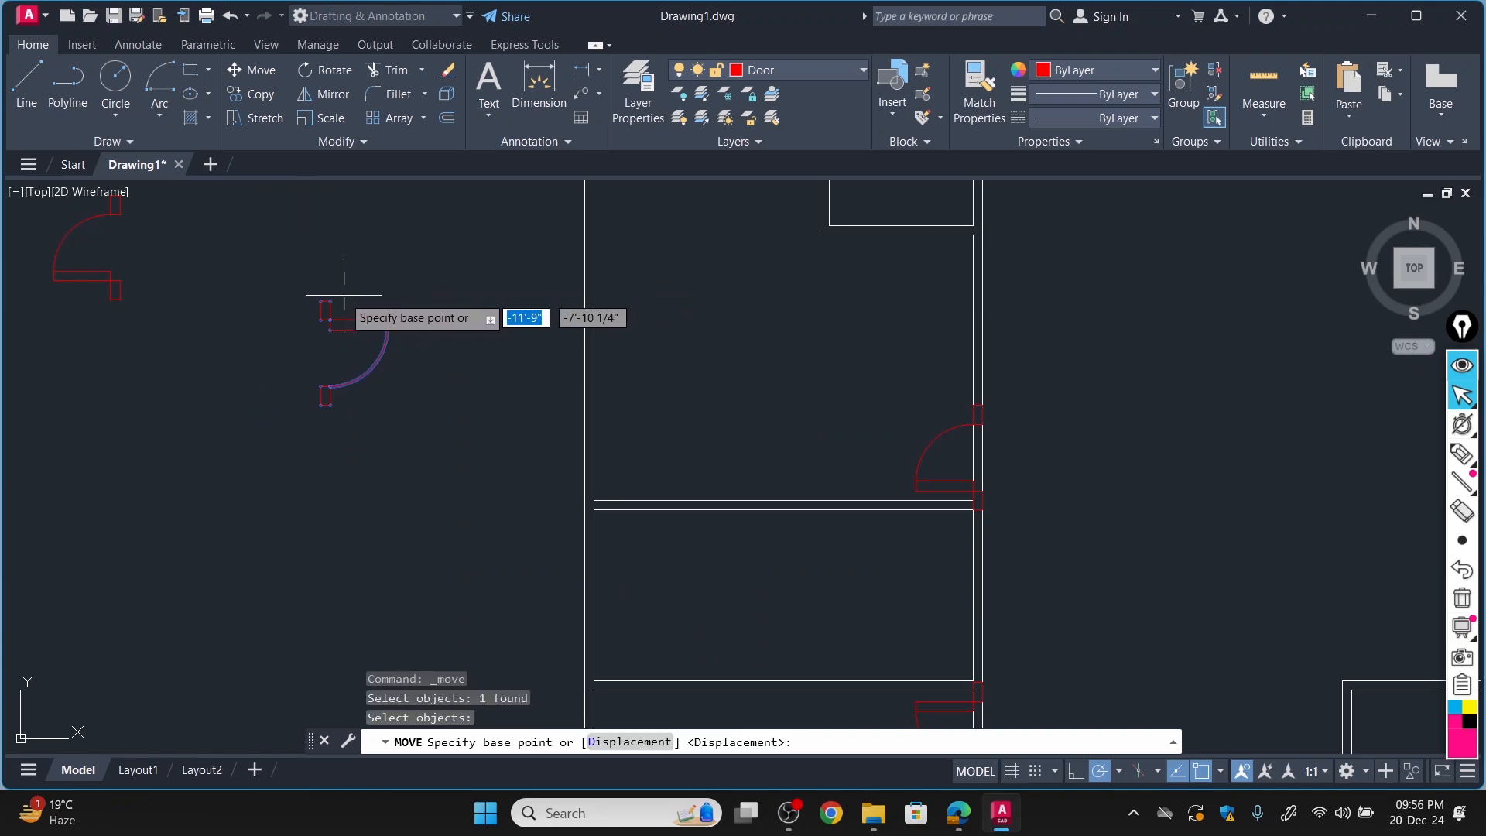
left_click(331, 318)
scroll(526, 368, "down", 4)
scroll(851, 472, "up", 4)
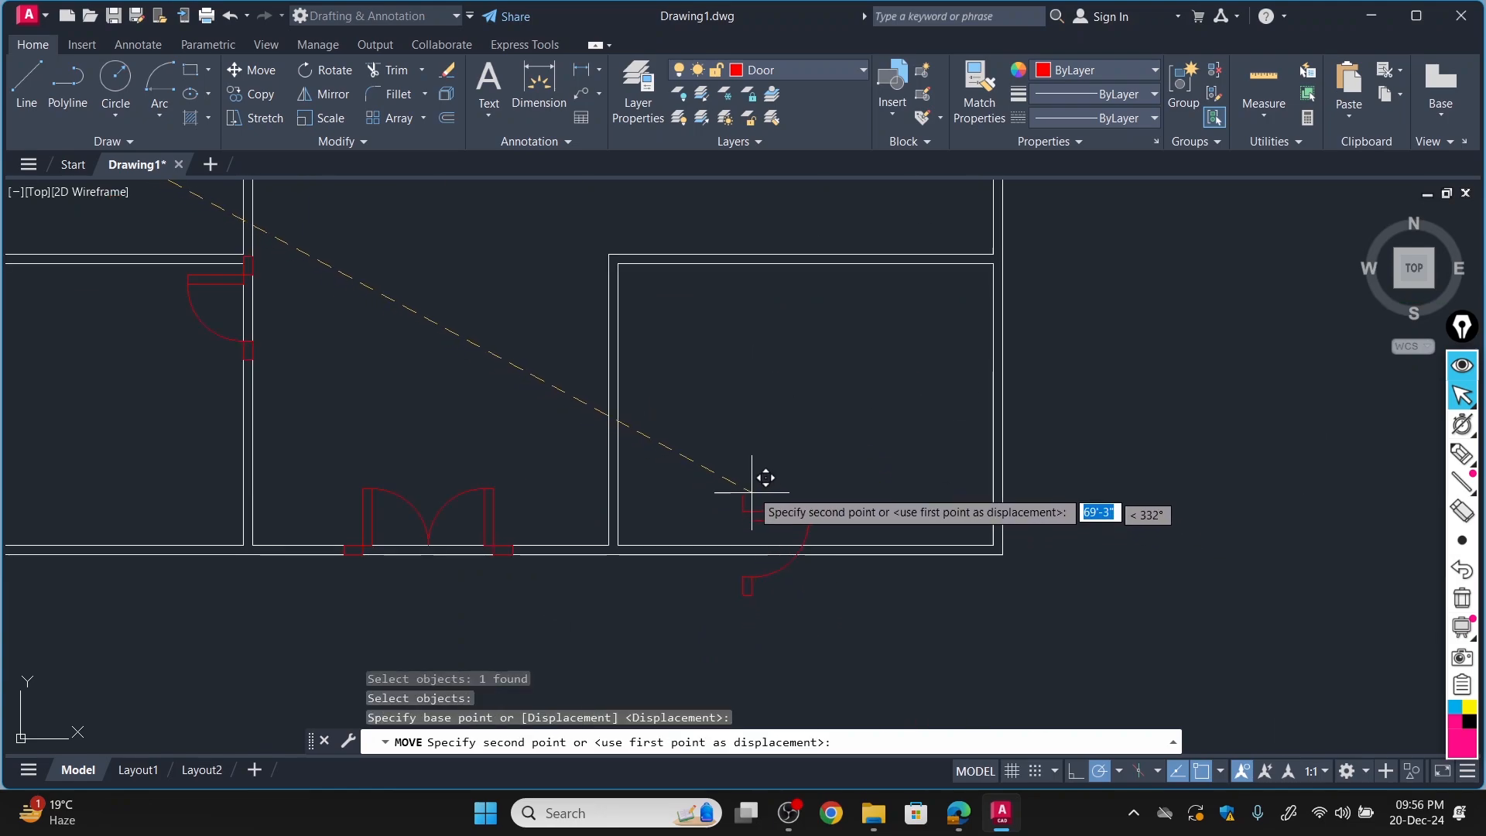
scroll(608, 283, "up", 3)
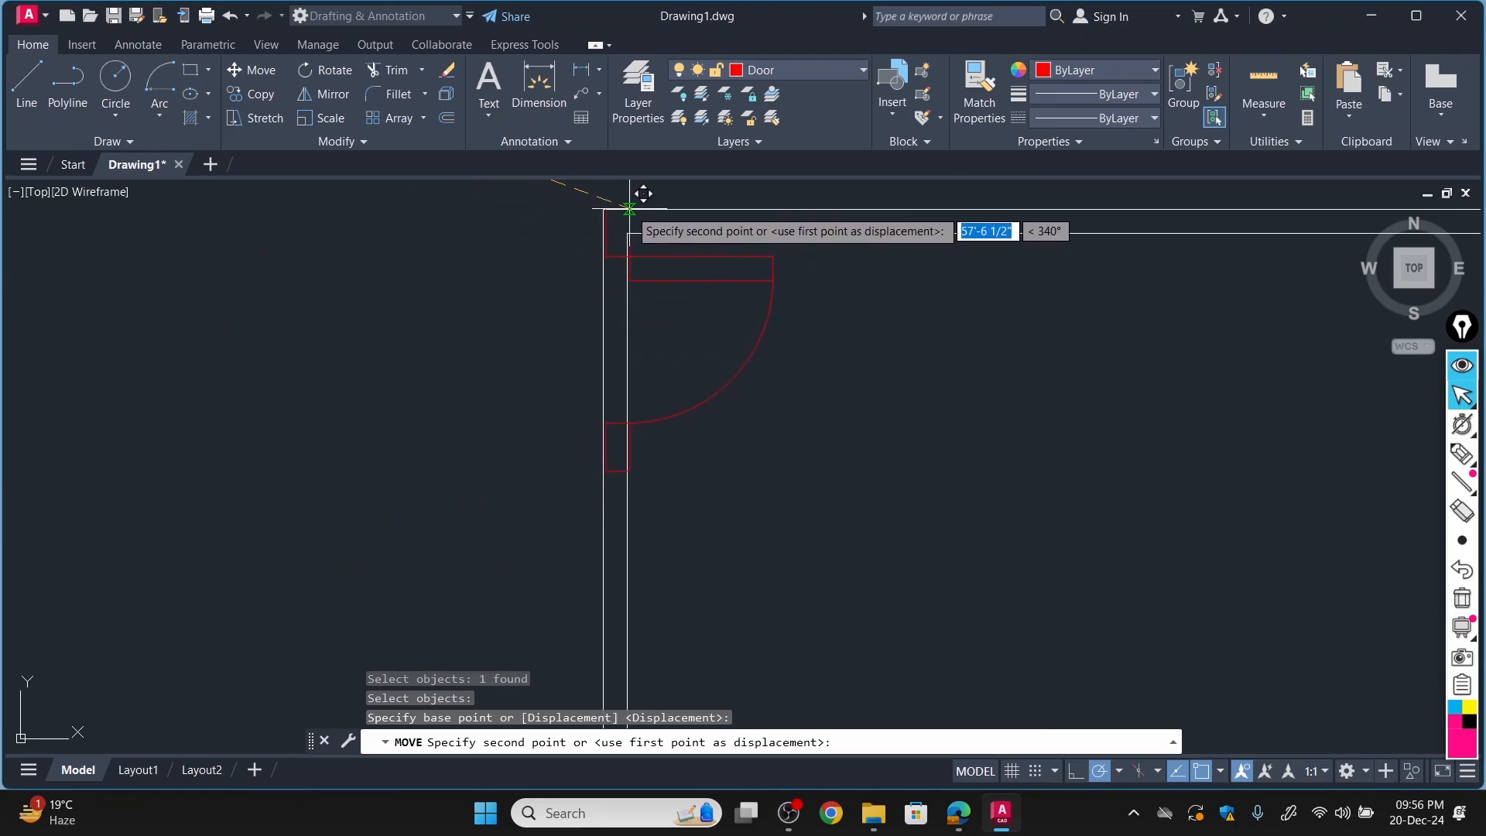
left_click(627, 209)
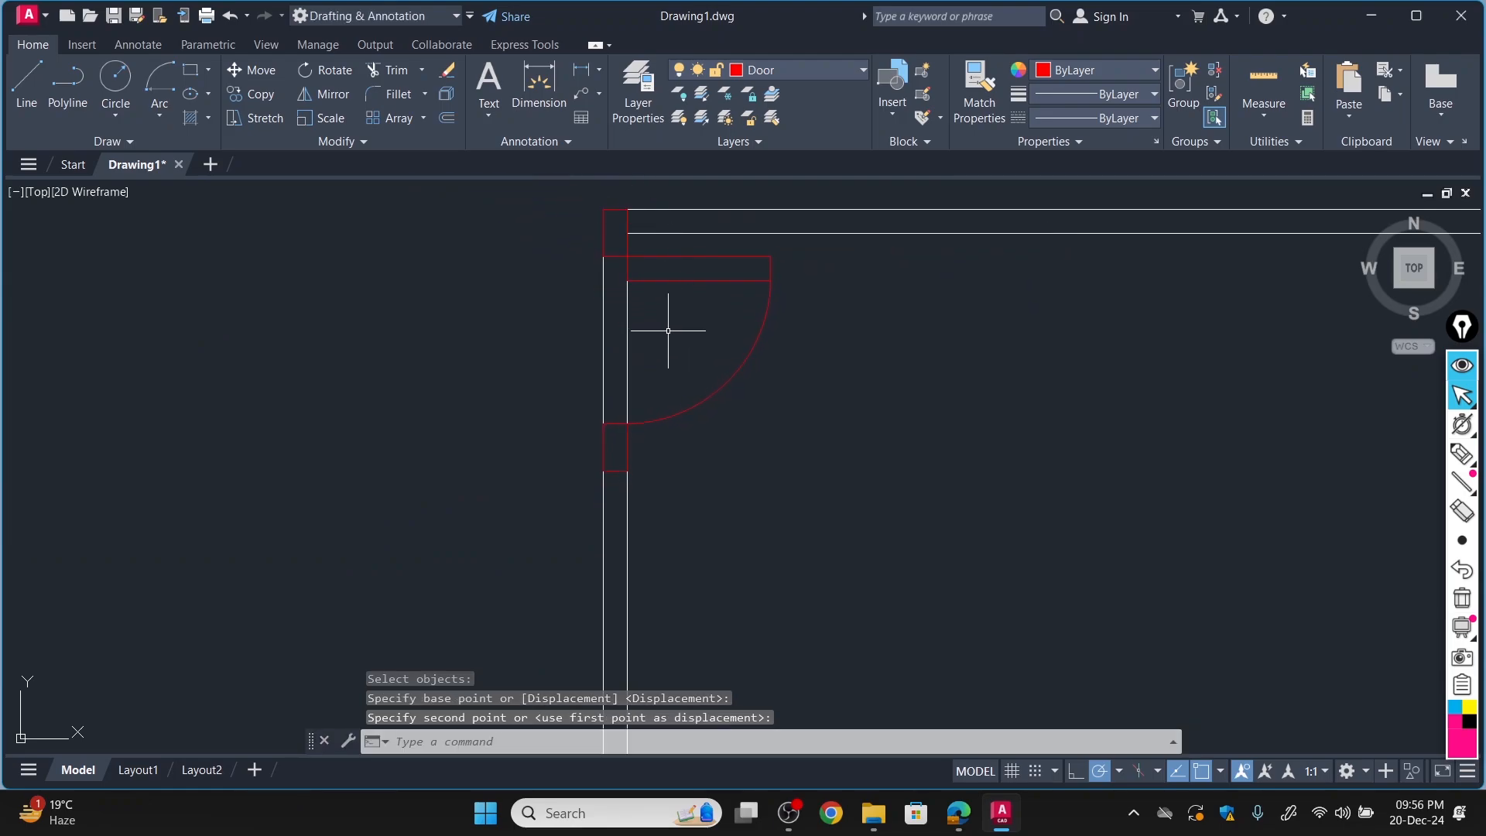
Review the doors placed in the plan and compare them with the bathroom and bath doors in FloorPlan-Model.pdf.
scroll(668, 331, "down", 9)
scroll(569, 359, "up", 3)
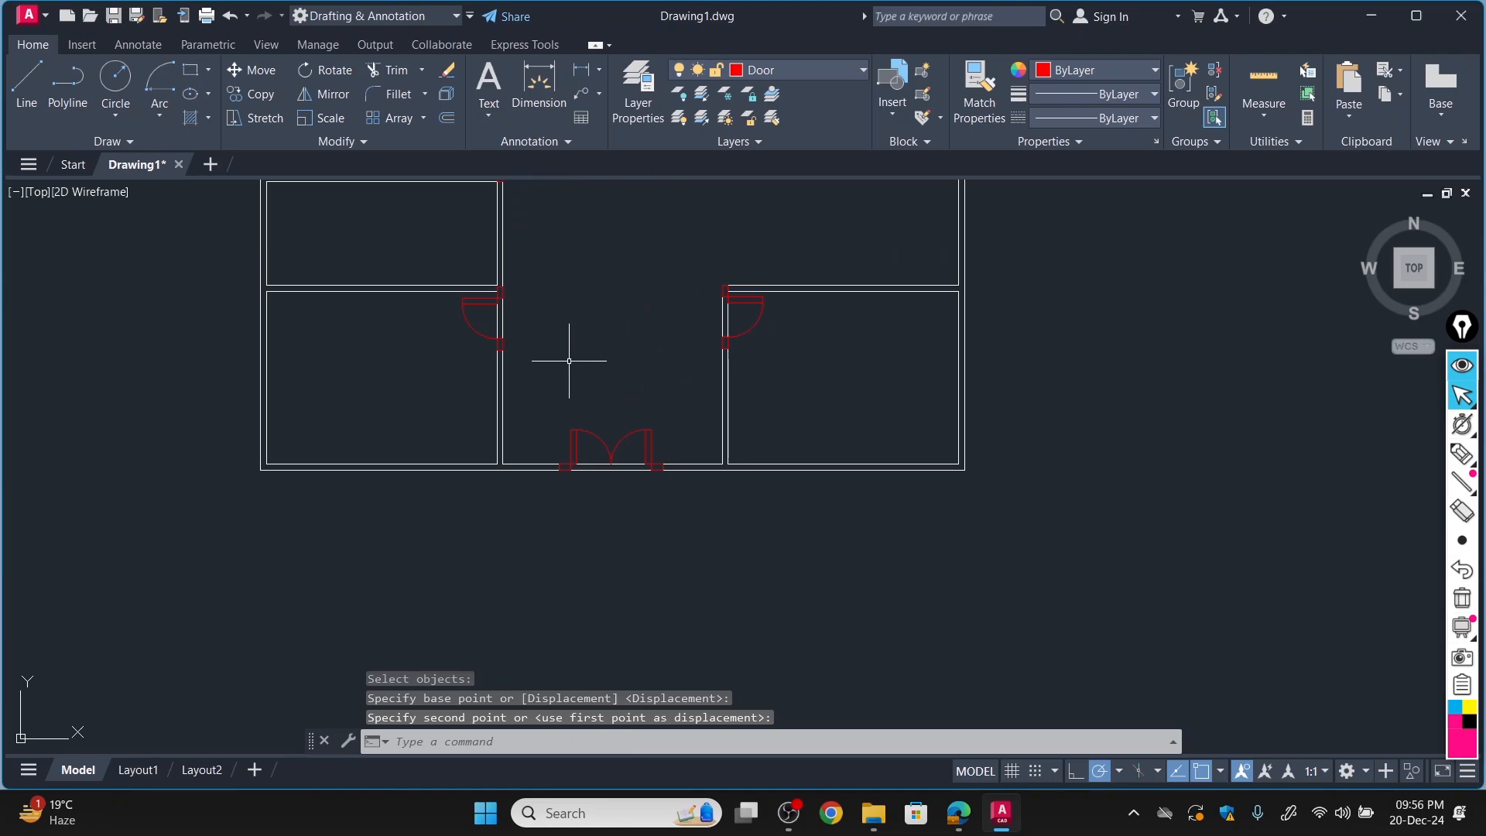
scroll(569, 360, "down", 4)
scroll(533, 193, "down", 4)
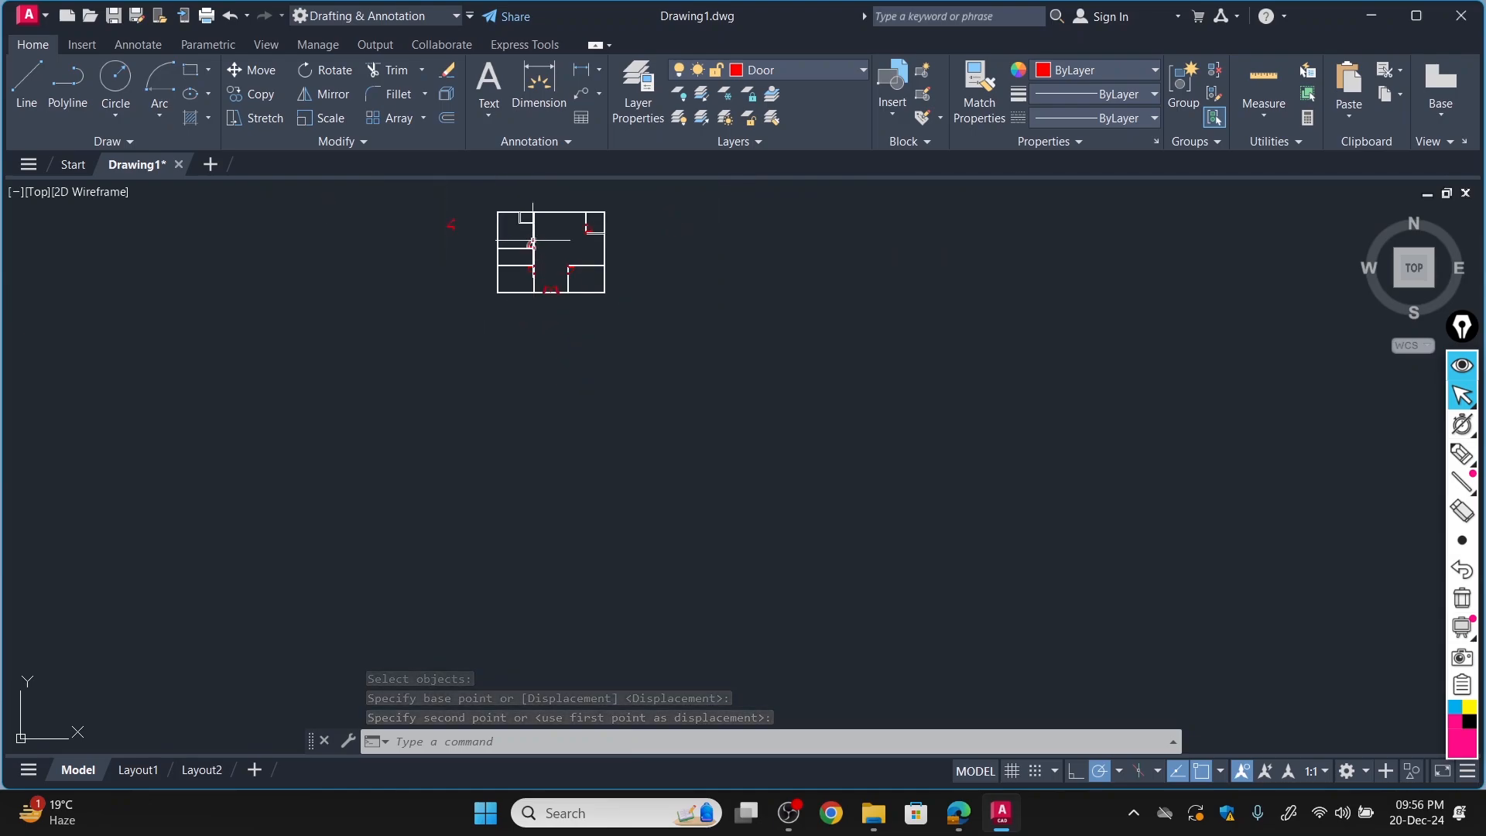
scroll(537, 199, "up", 8)
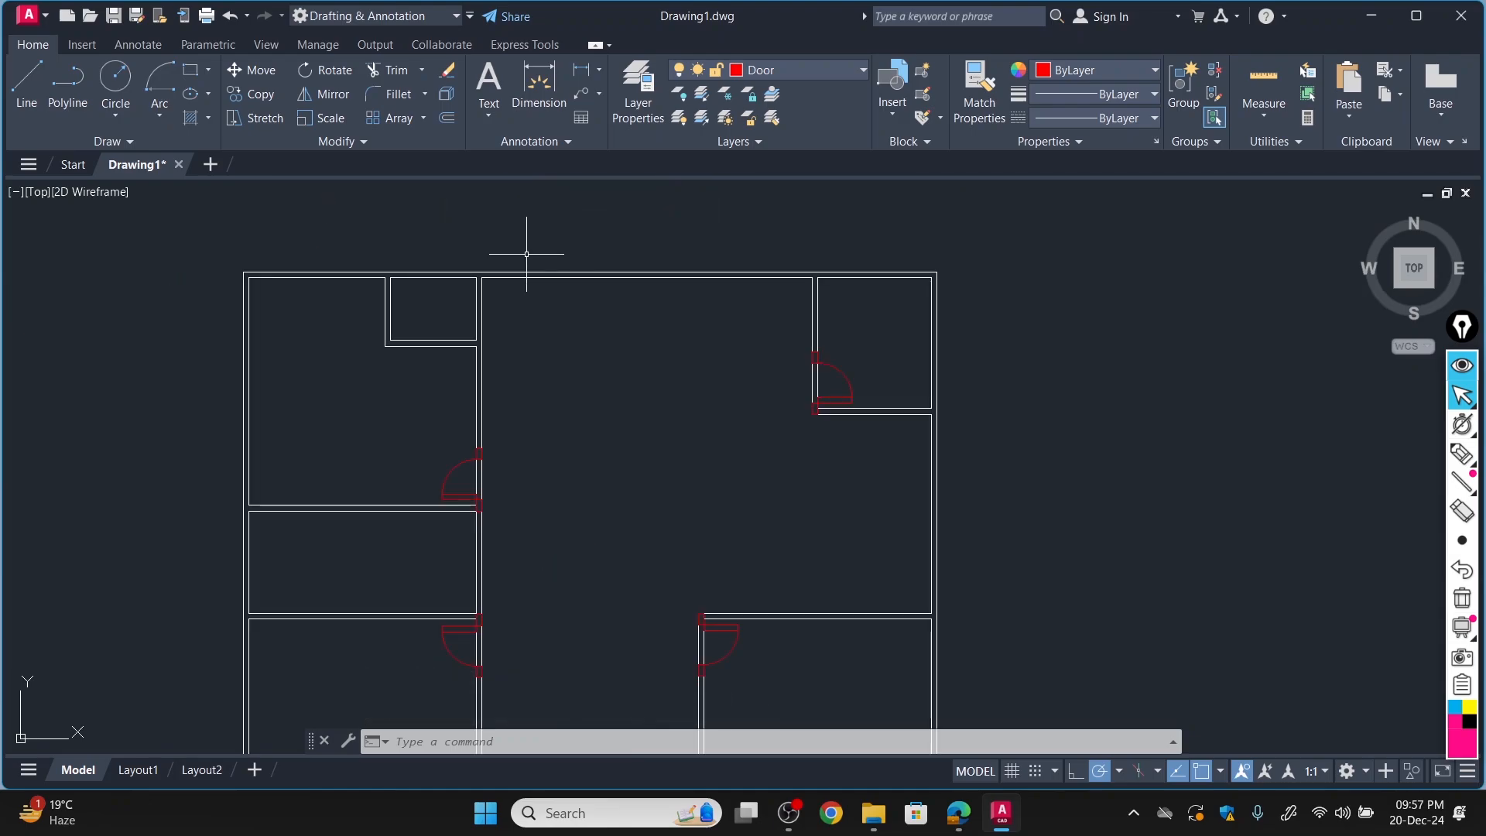
scroll(529, 282, "down", 6)
scroll(532, 289, "up", 2)
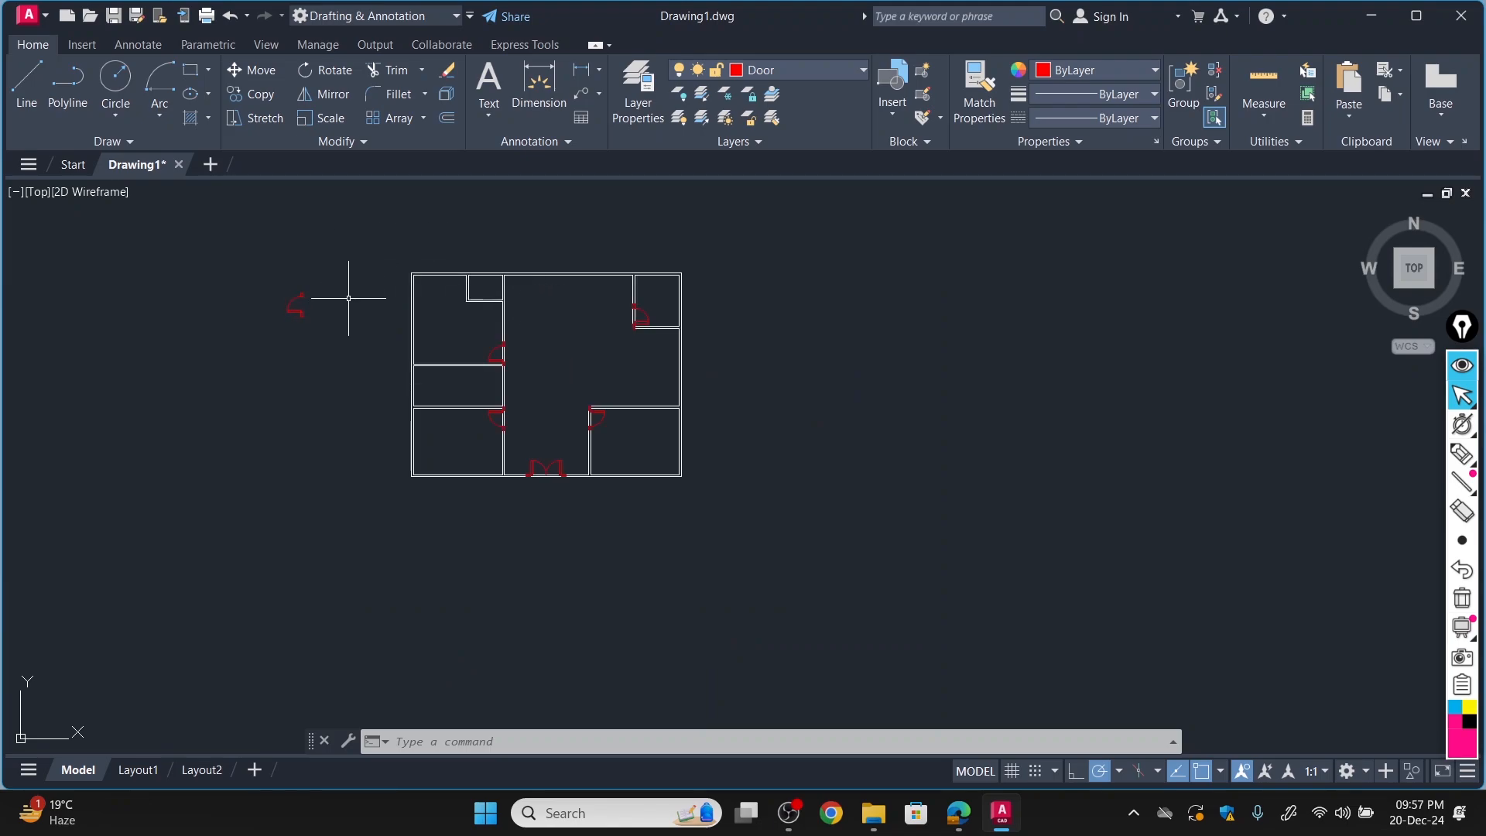
scroll(293, 315, "up", 6)
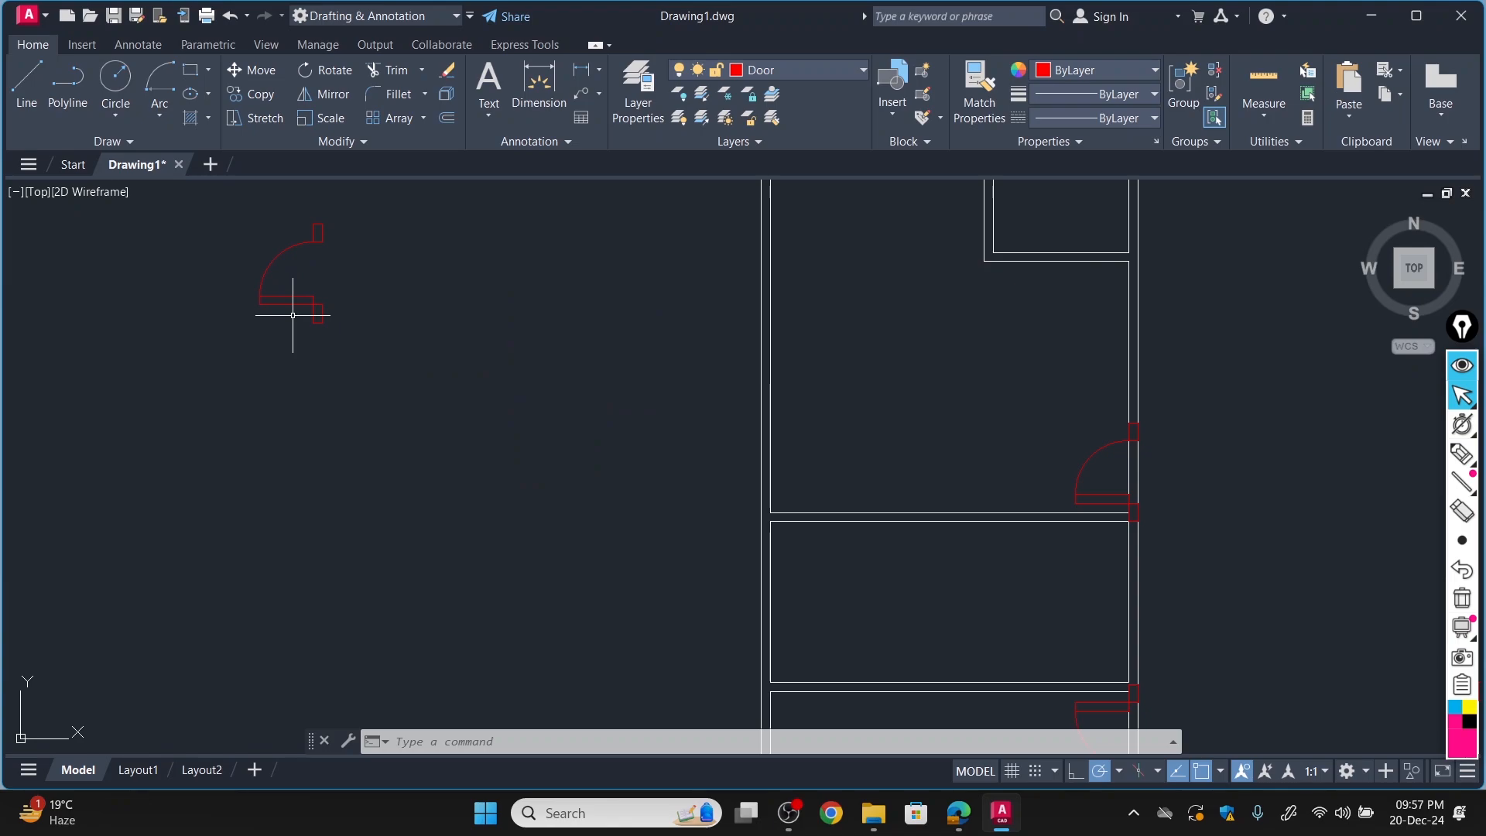
scroll(292, 315, "down", 5)
scroll(274, 263, "up", 2)
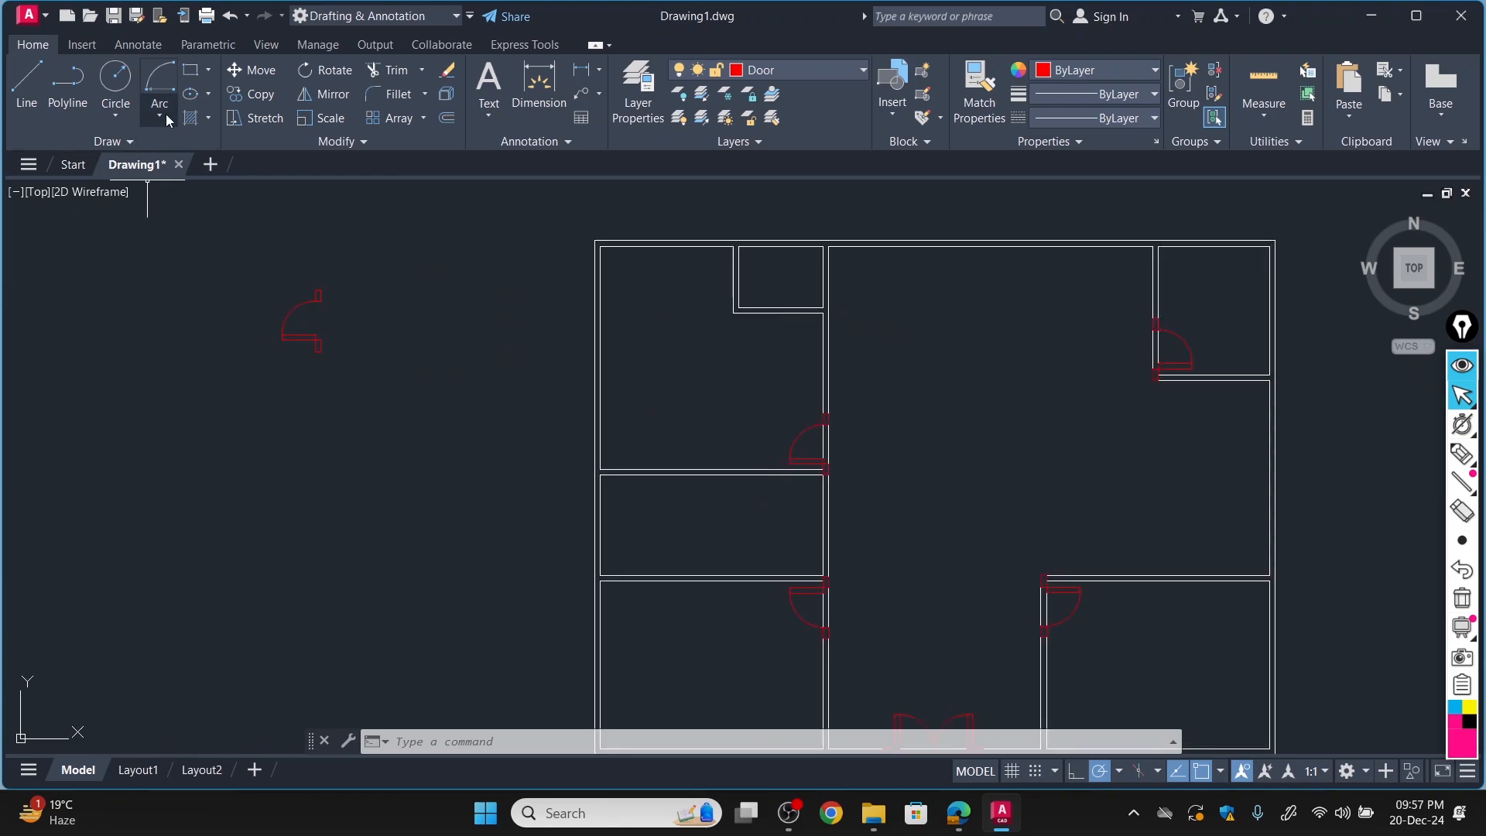
scroll(302, 233, "down", 2)
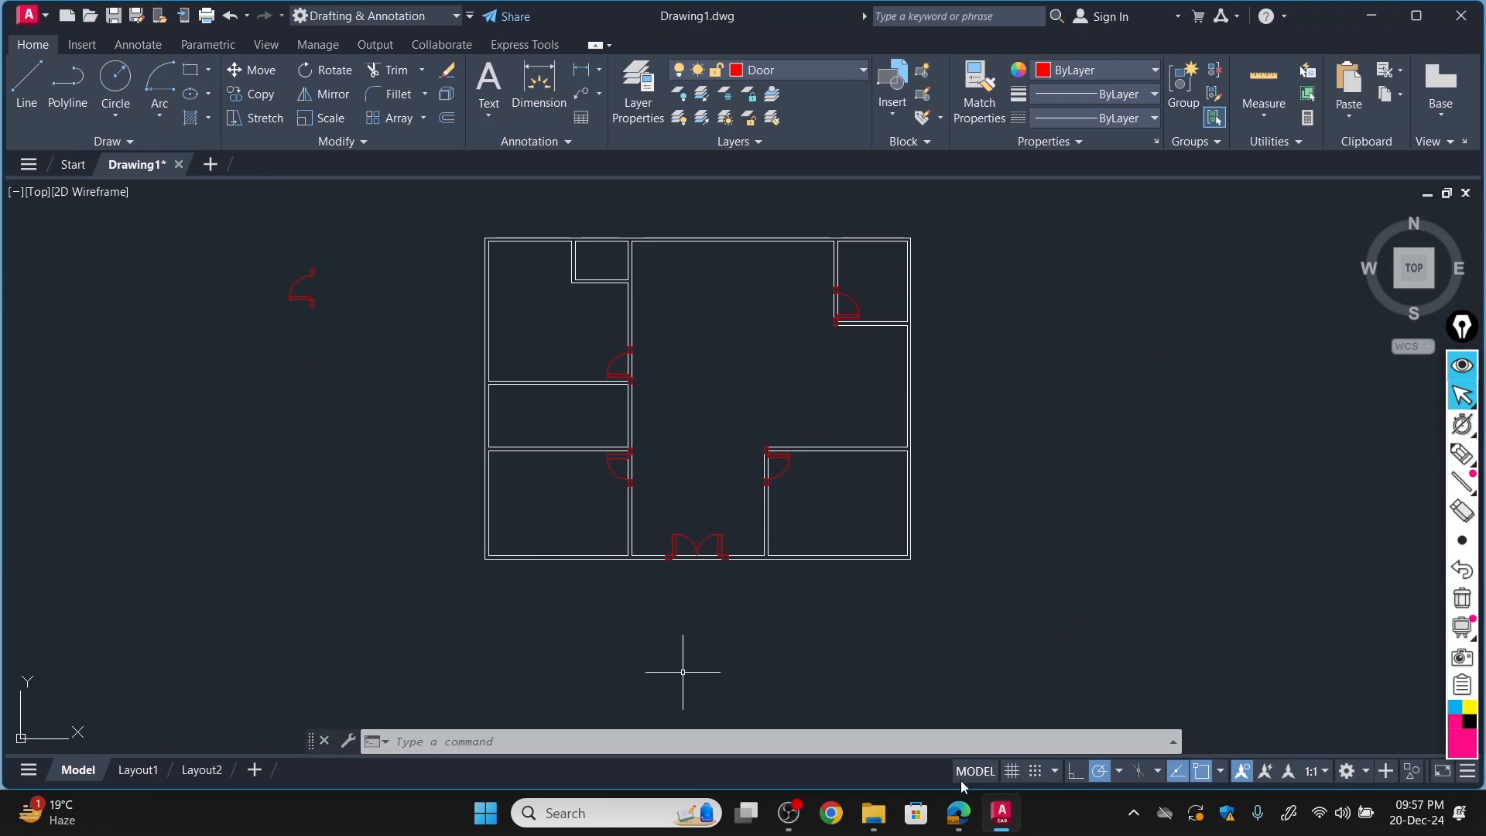
left_click(960, 815)
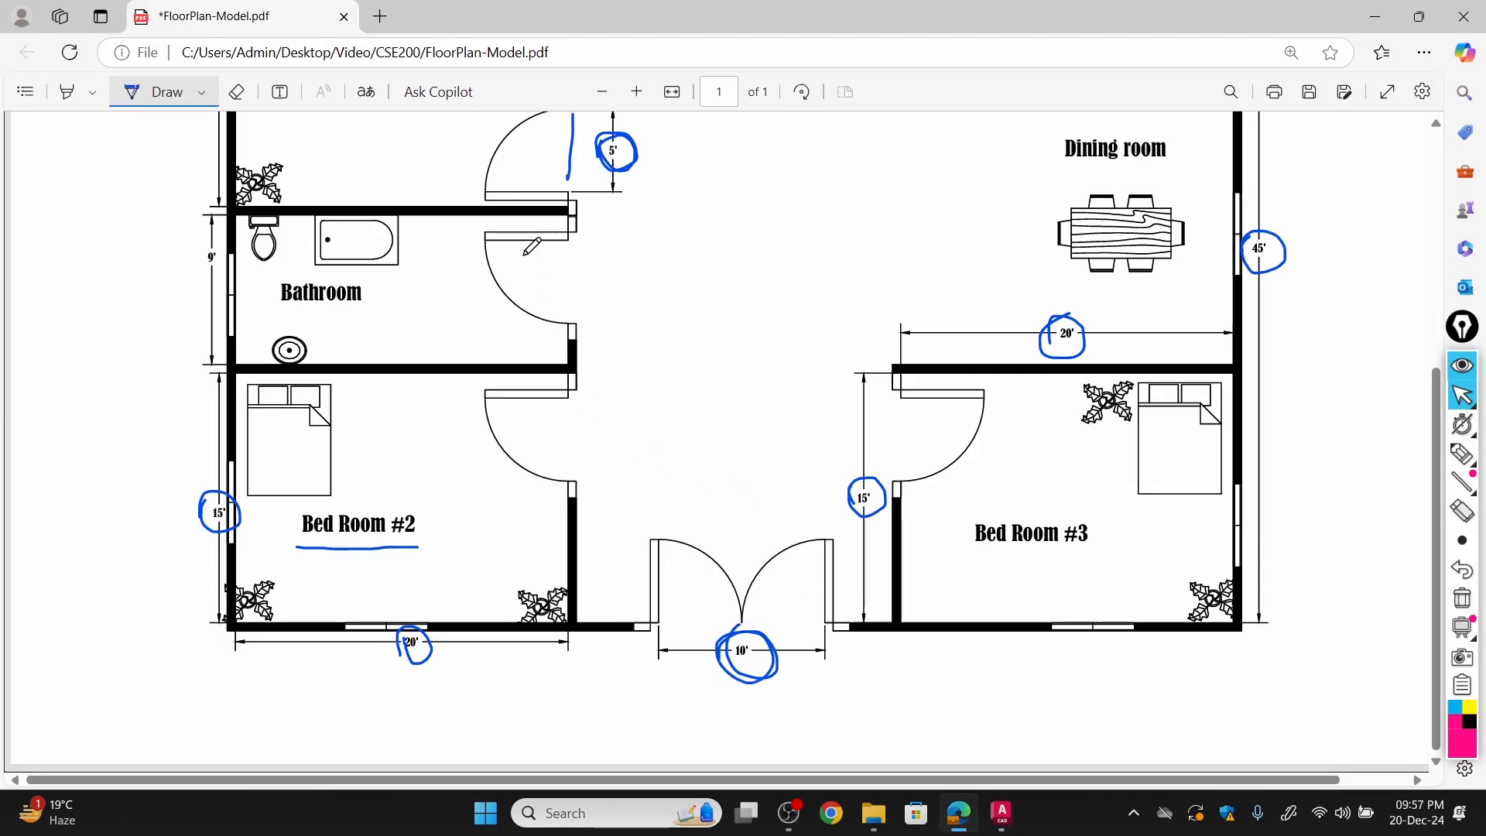
scroll(629, 378, "up", 4)
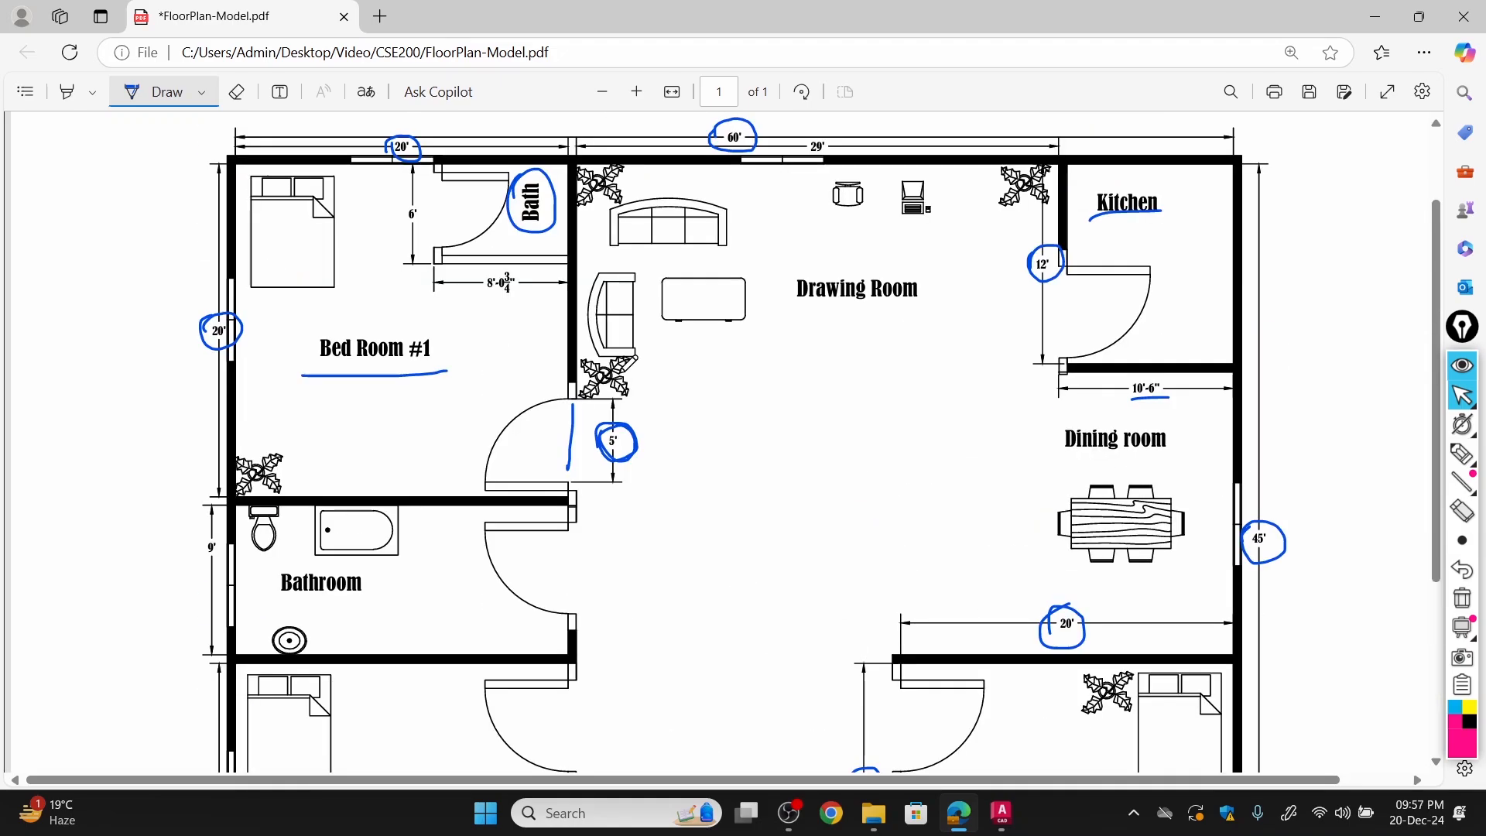
left_click(1002, 812)
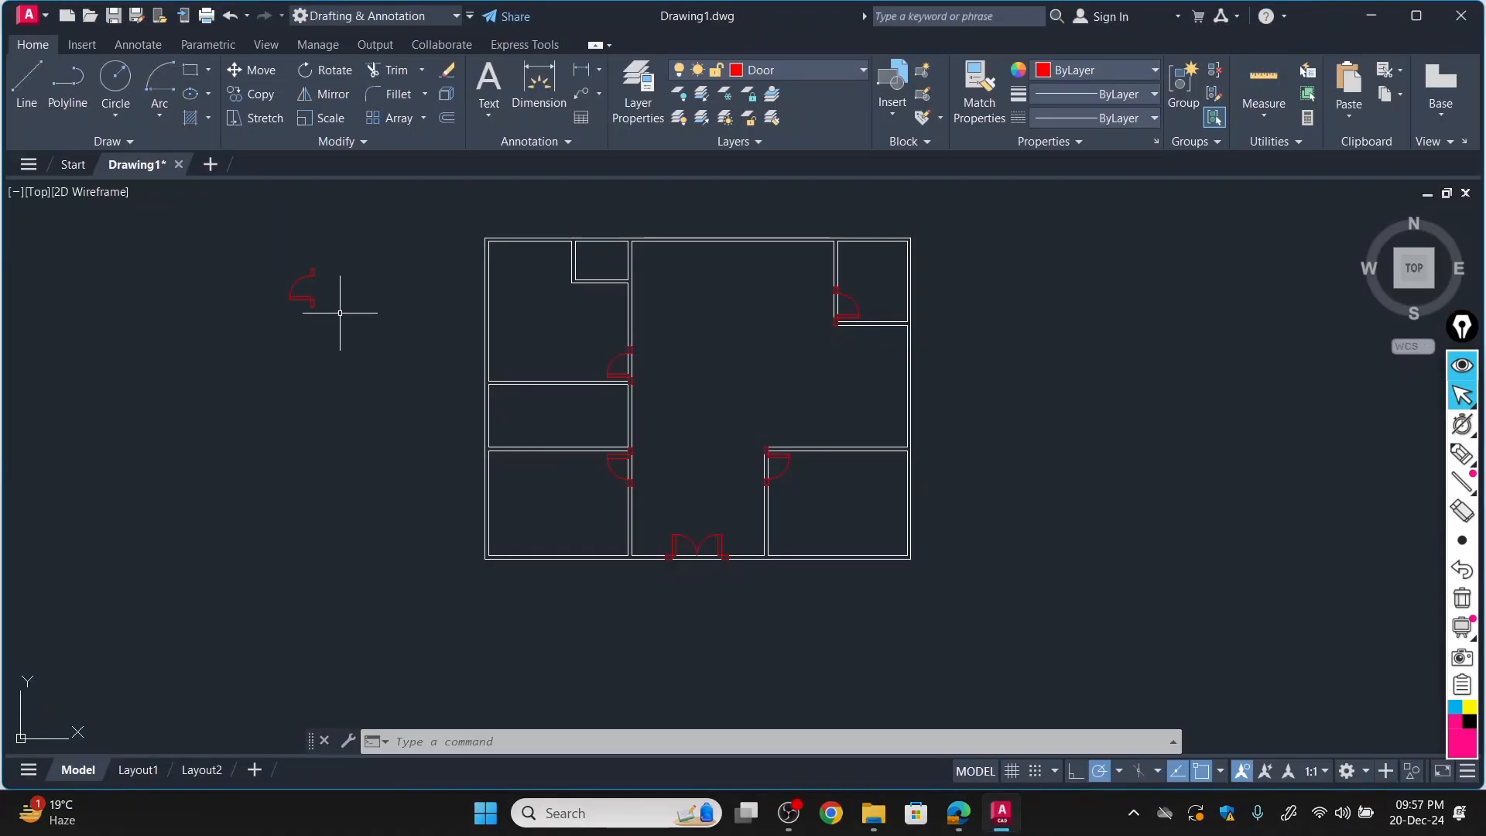
Mirror the spare door left of the plan about a horizontal line along its lower jamb's top edge, erasing the source.
left_click(326, 93)
left_click(314, 274)
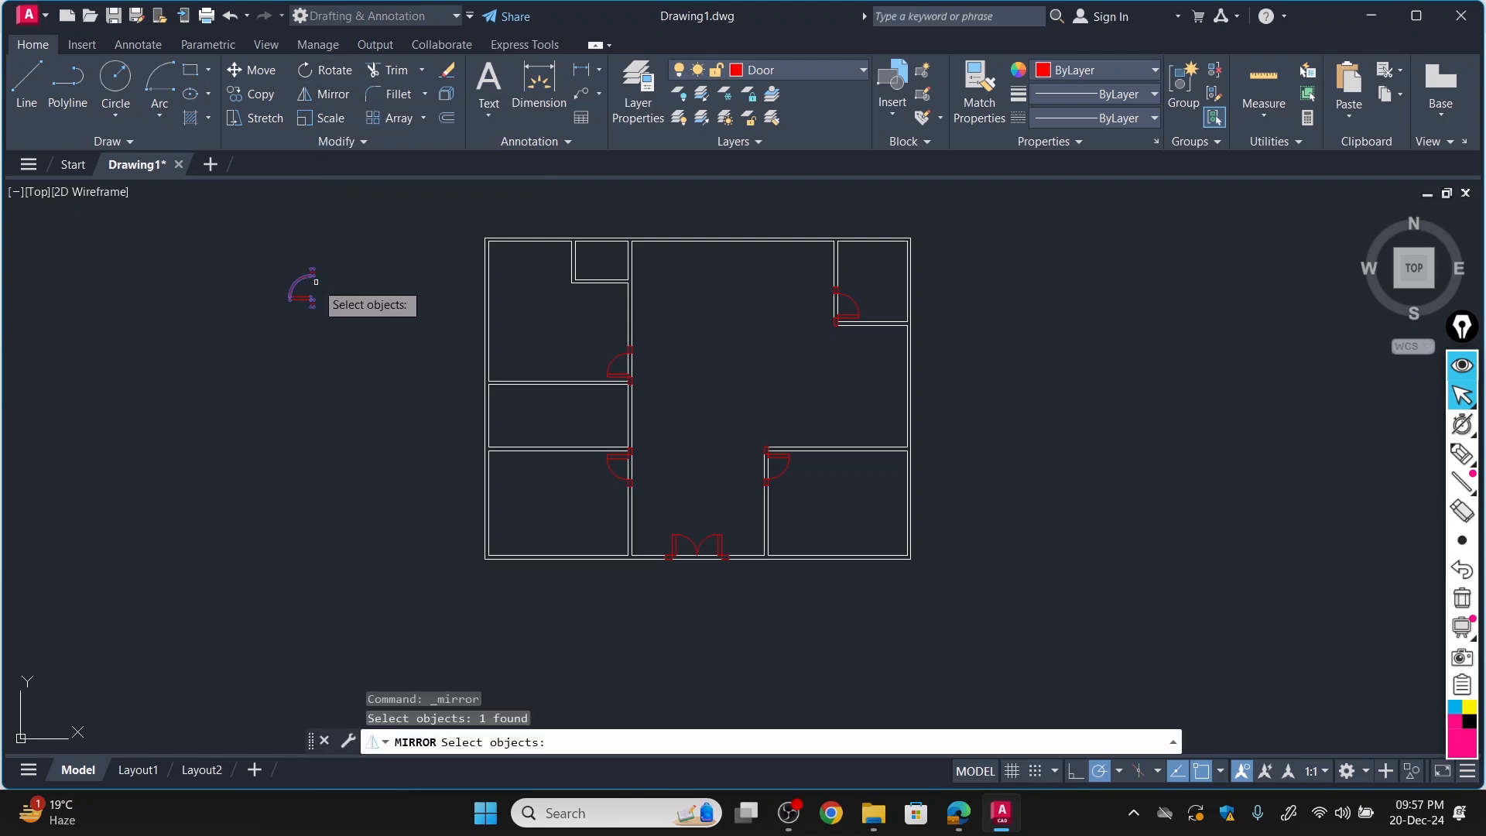
key("Return")
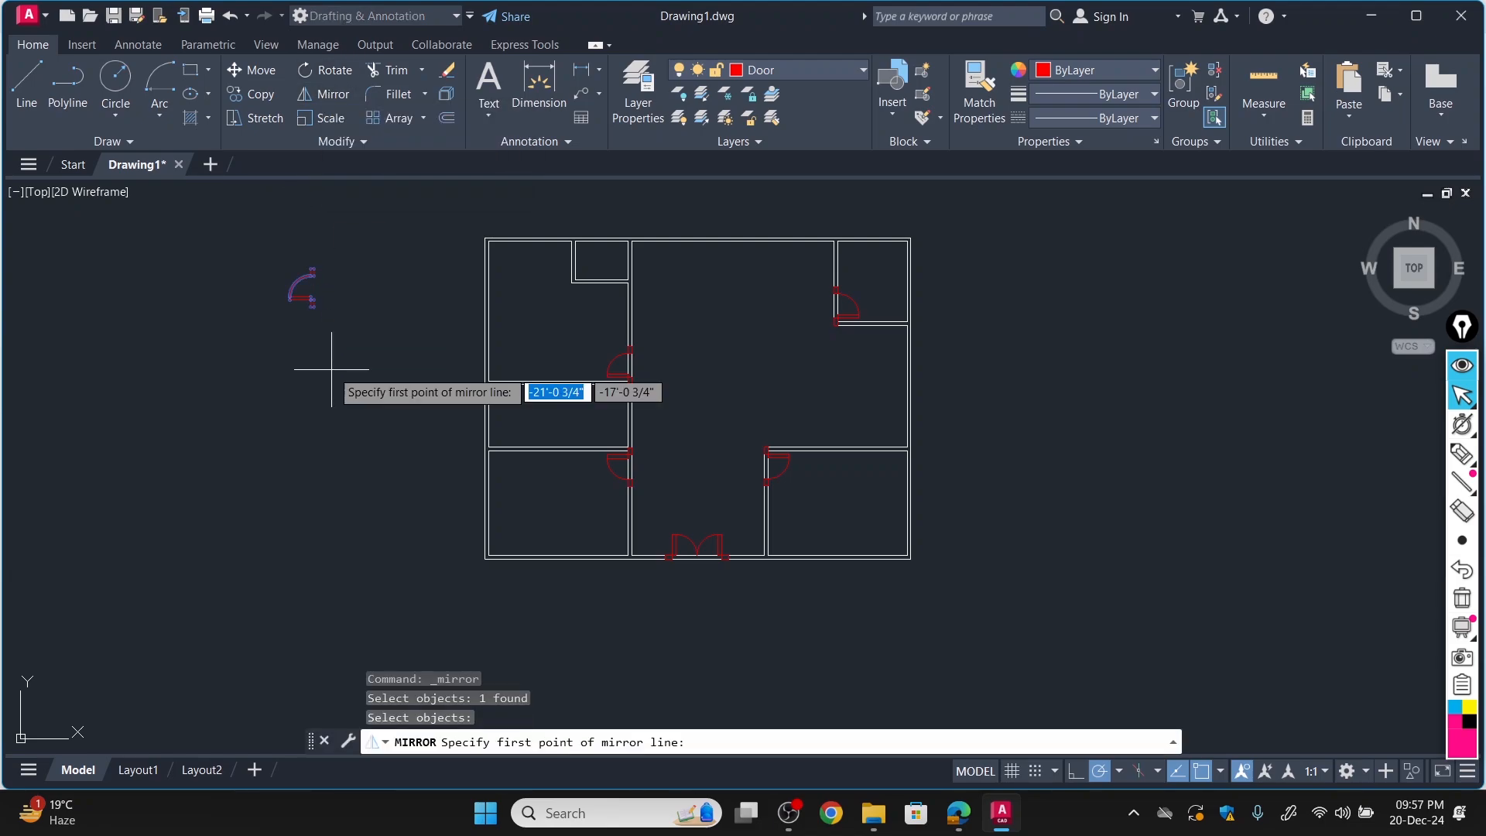
scroll(318, 228, "up", 8)
scroll(221, 647, "down", 6)
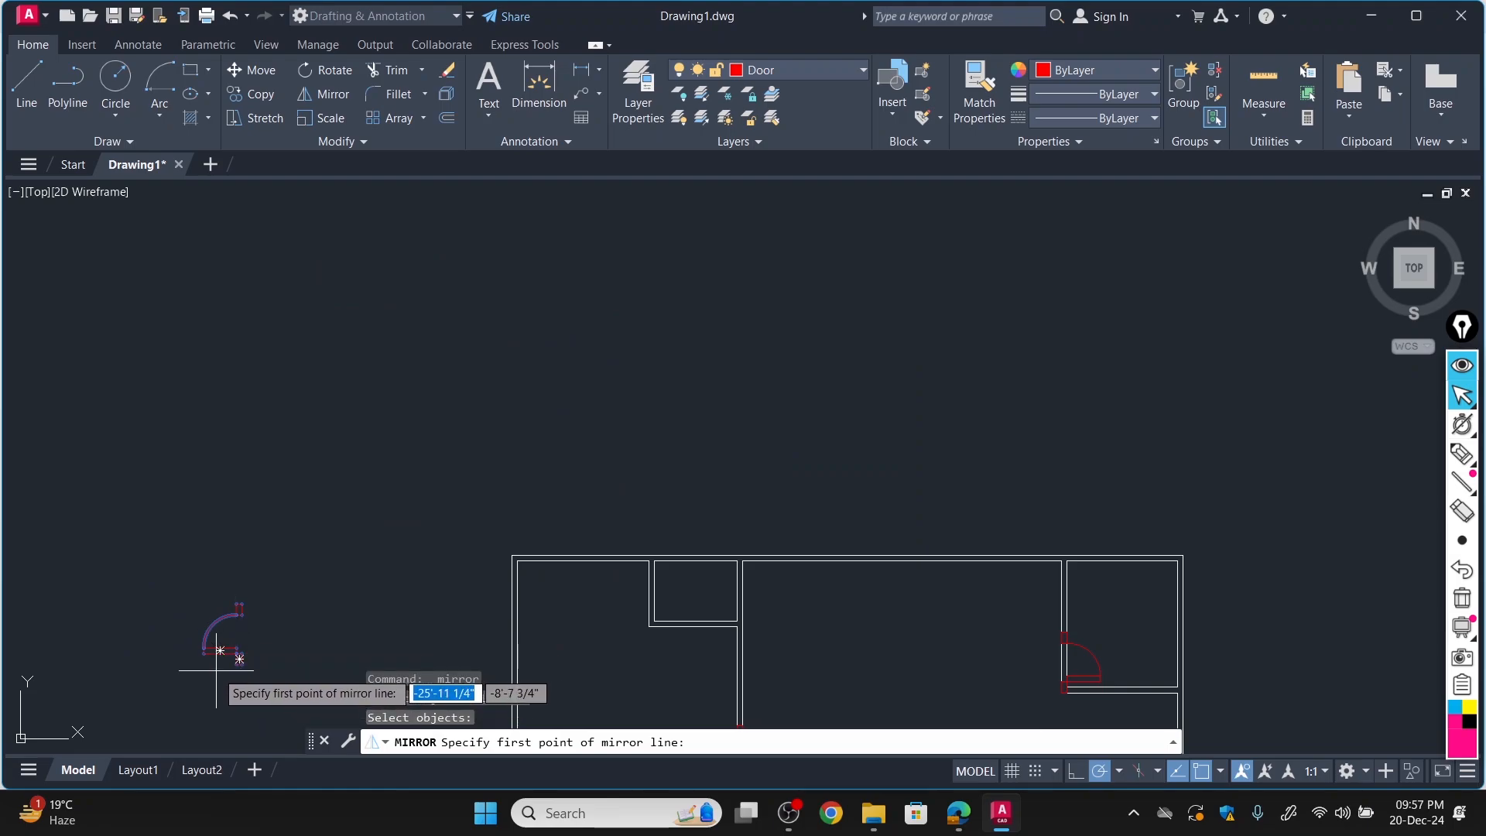
scroll(216, 670, "up", 3)
left_click(302, 645)
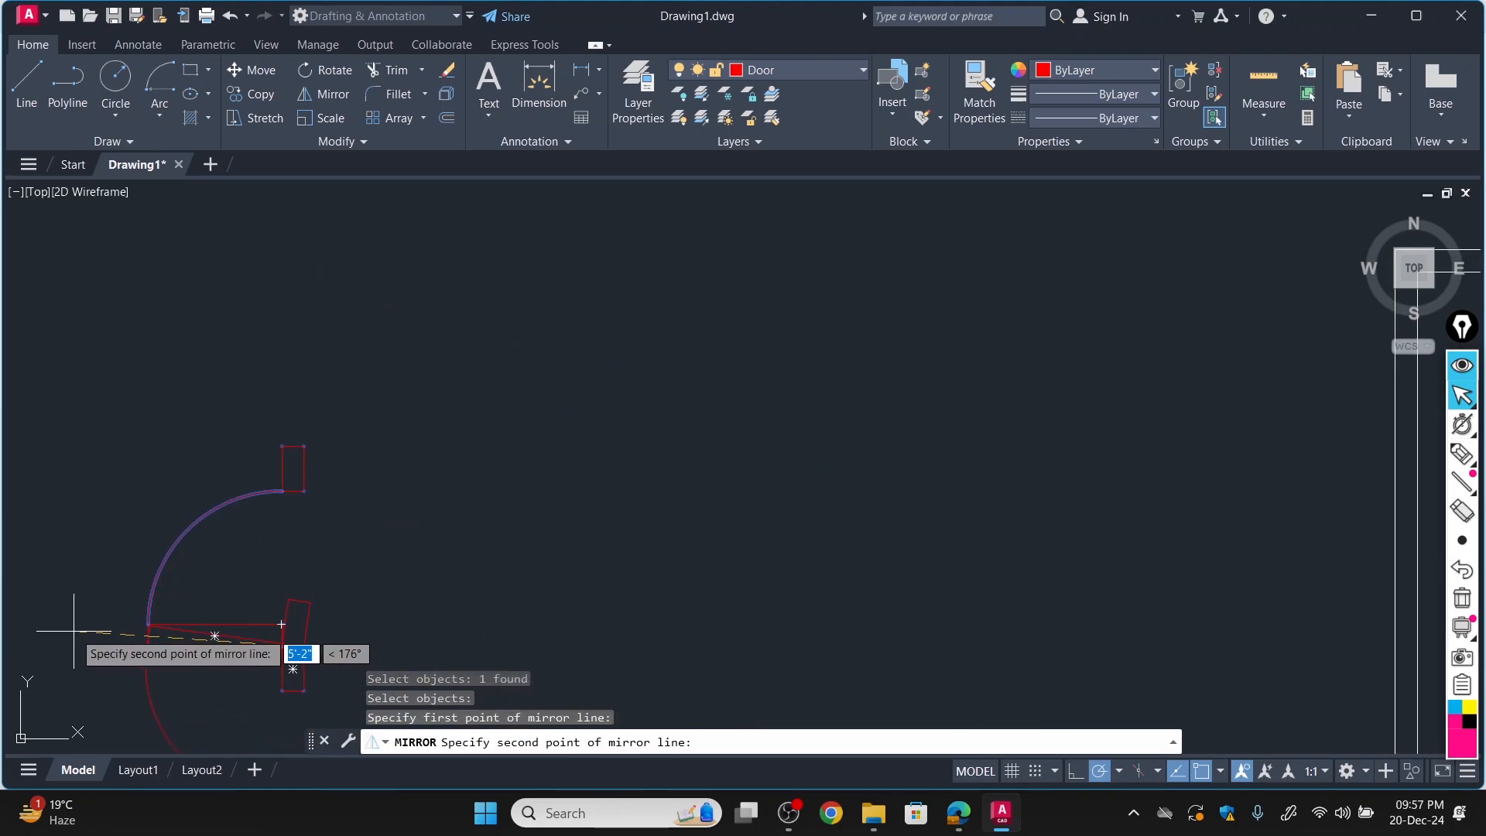
left_click(47, 646)
key("Down")
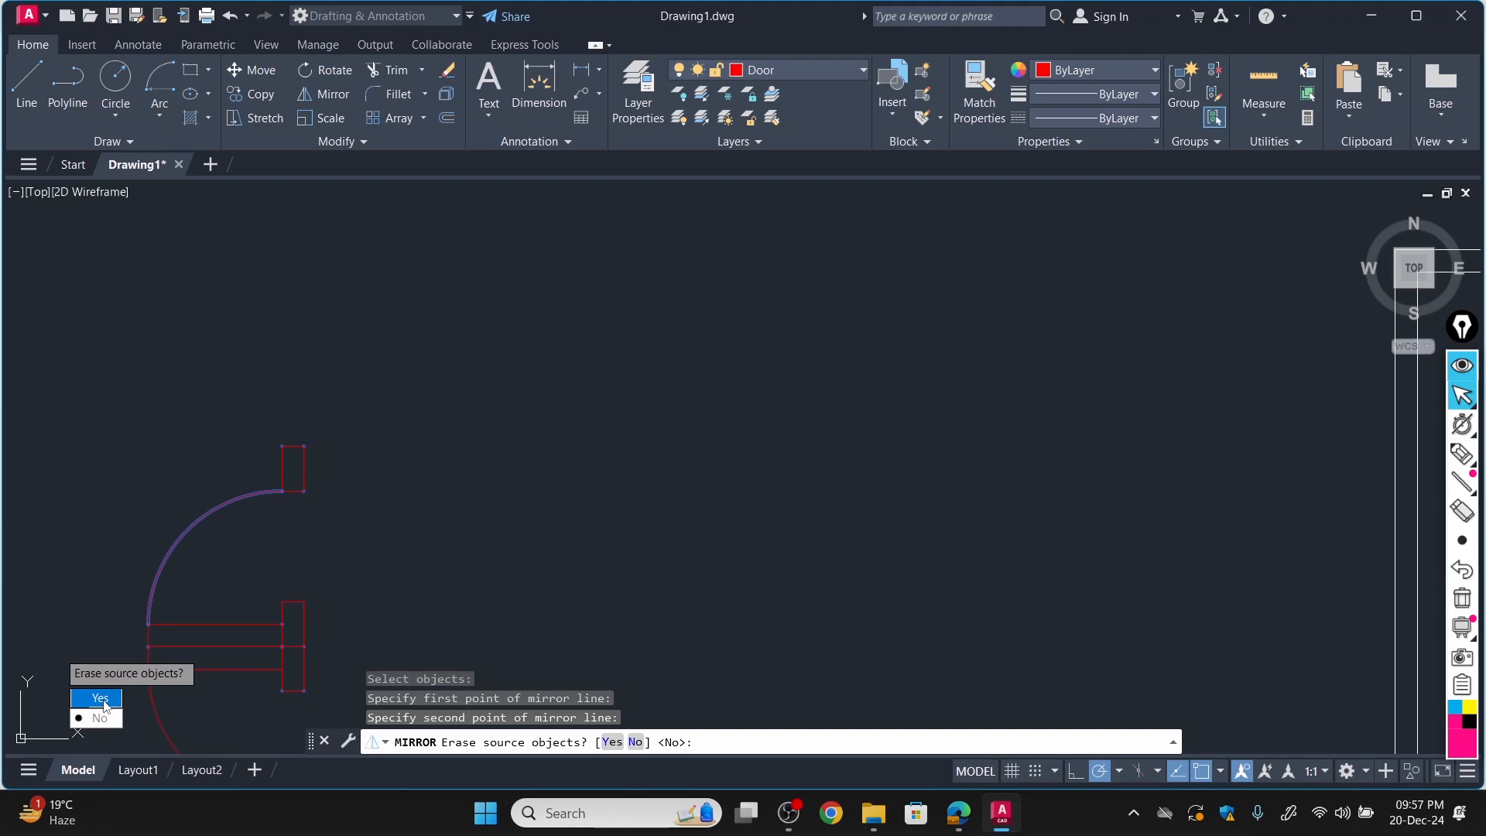
left_click(100, 699)
scroll(166, 491, "down", 5)
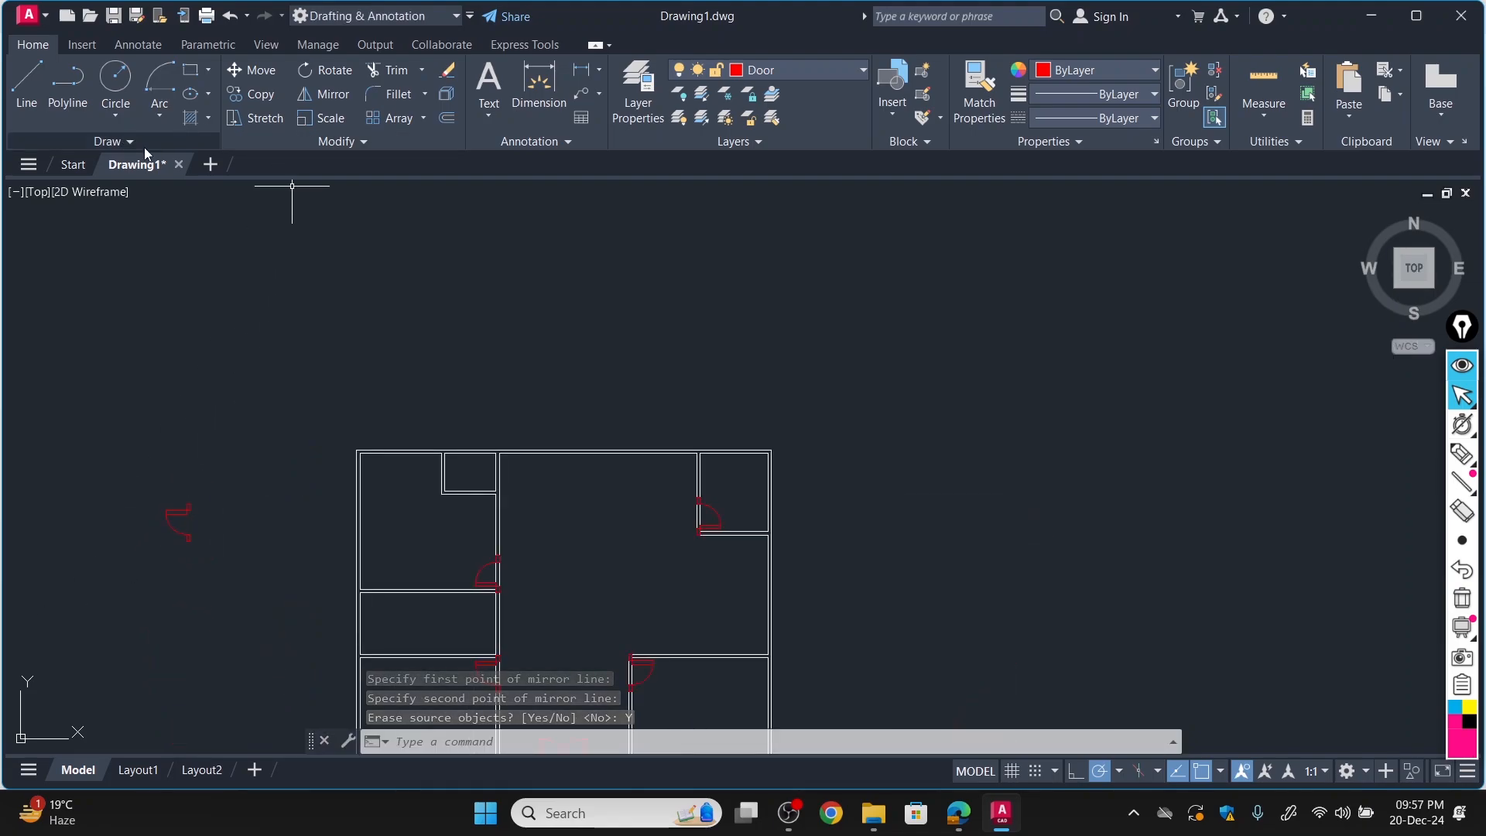
Copy the mirrored door by its upper jamb's top-right corner into the bathroom's right wall, directly below the upper partition, and end the copying.
left_click(240, 97)
scroll(174, 549, "up", 8)
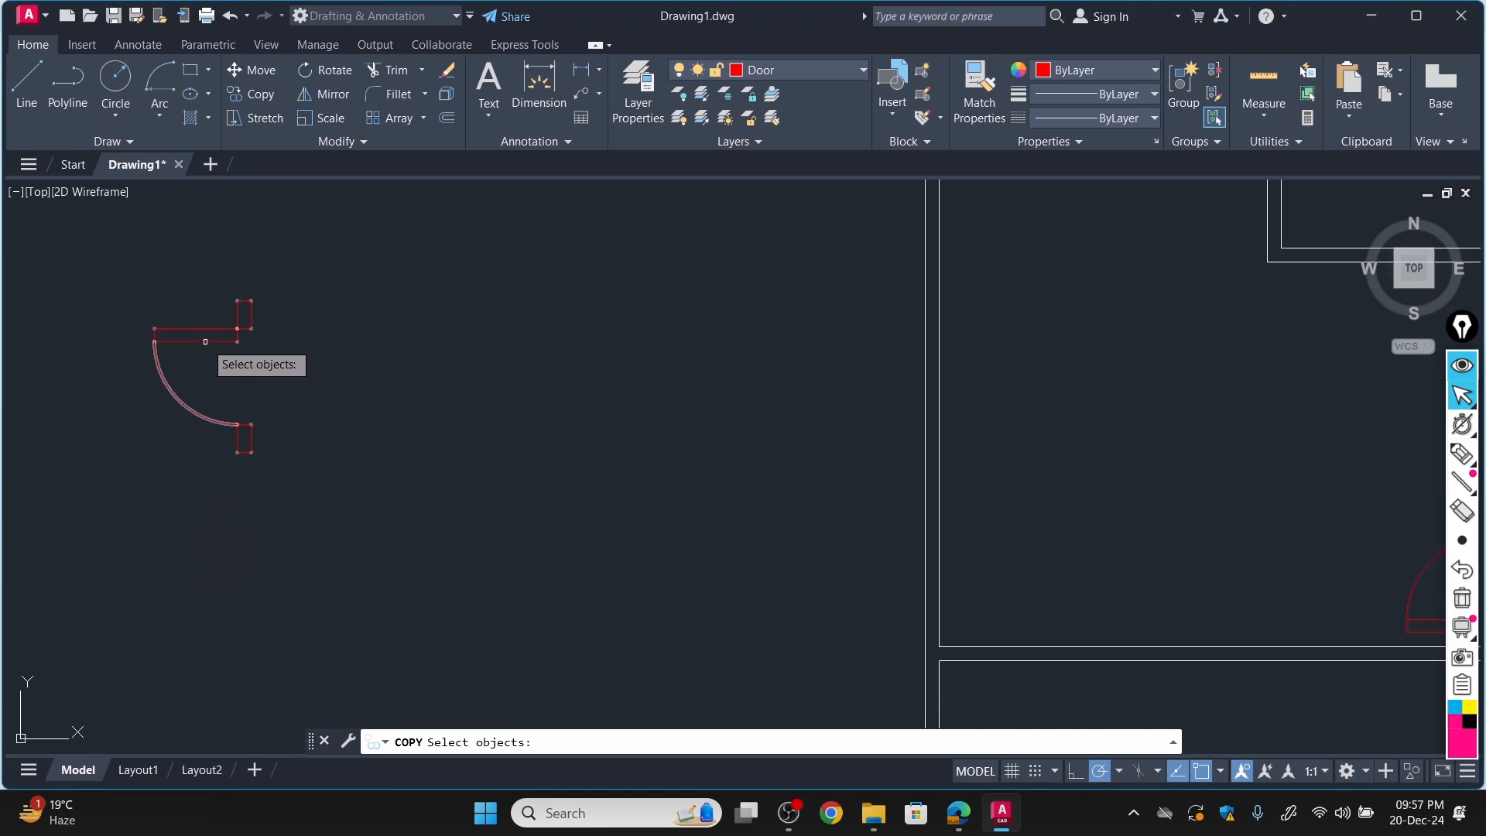
left_click(242, 300)
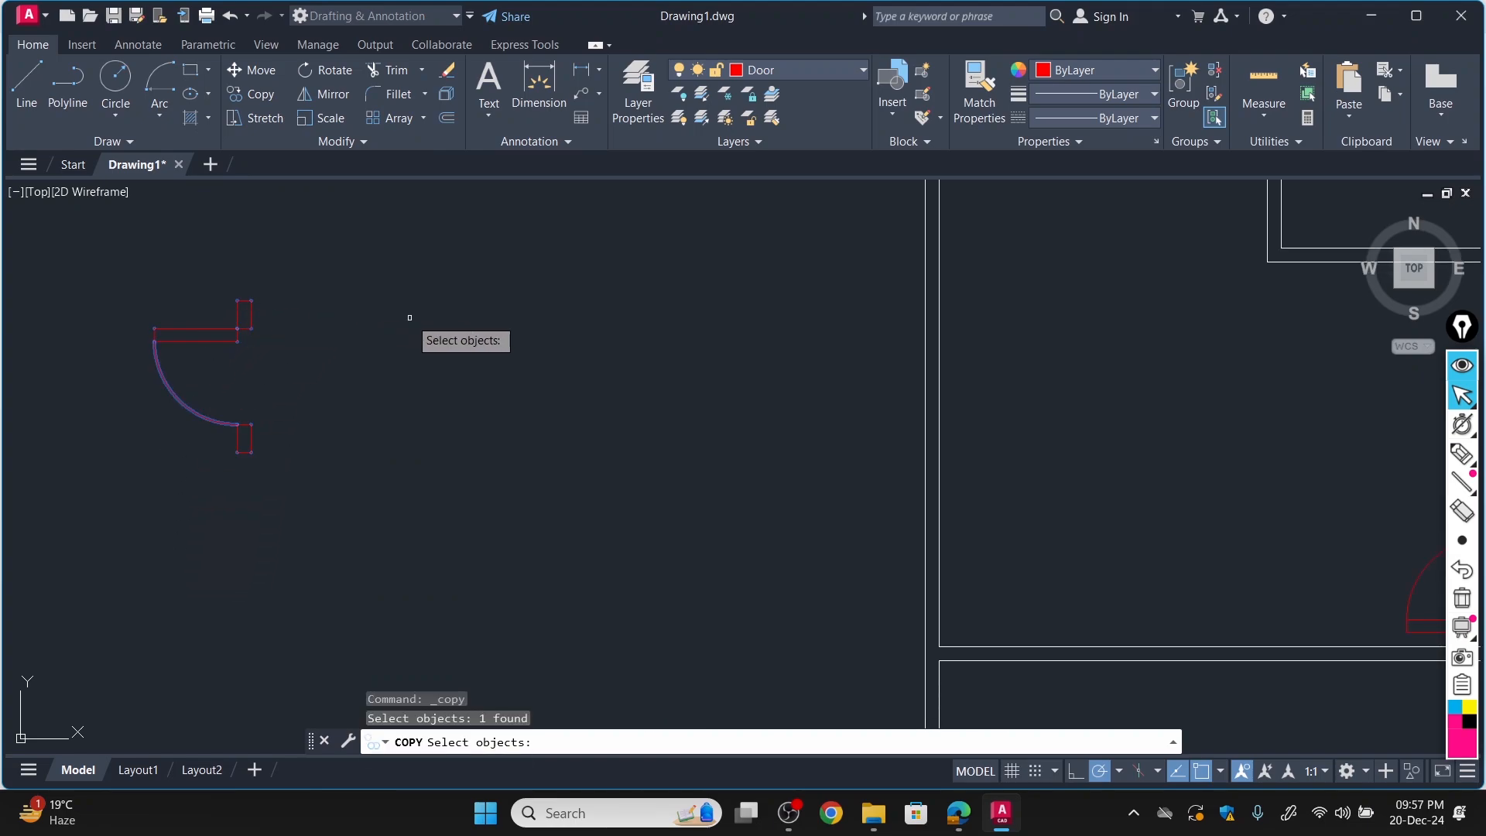
key("Return")
left_click(250, 300)
scroll(805, 457, "down", 5)
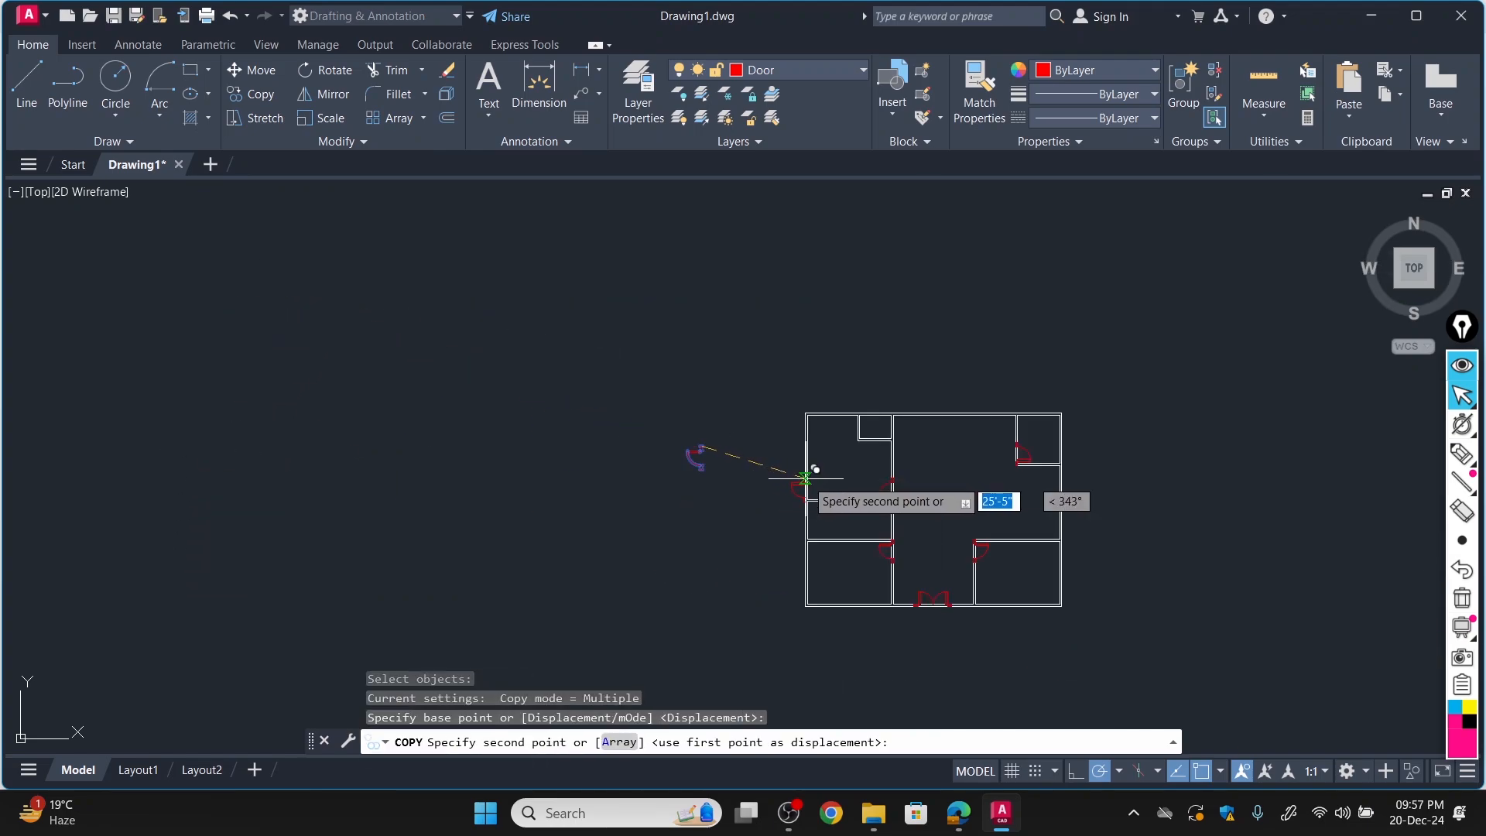
scroll(921, 569, "up", 3)
scroll(803, 405, "up", 5)
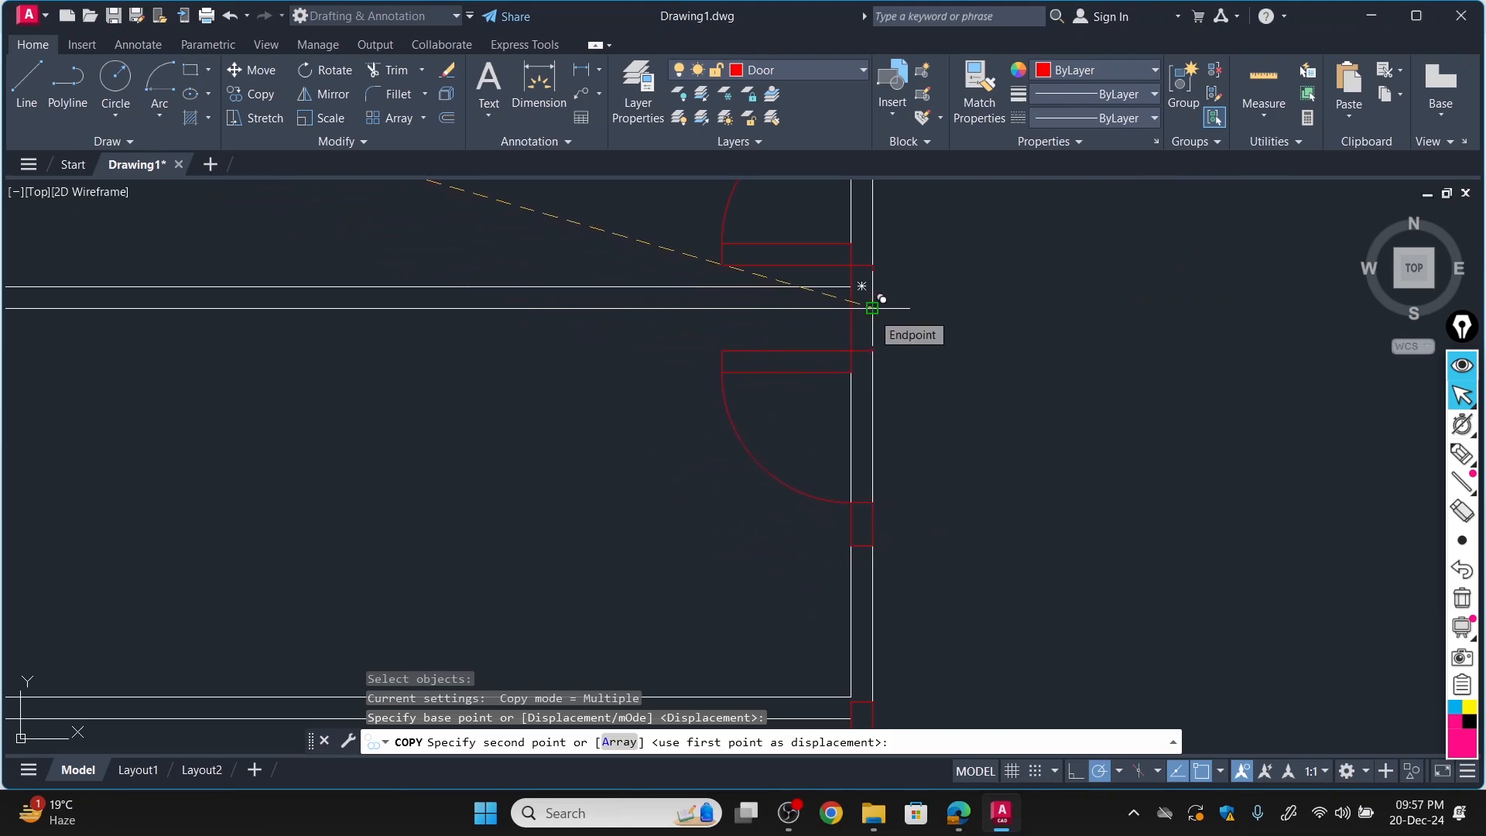
left_click(873, 308)
scroll(820, 441, "down", 2)
scroll(820, 441, "down", 3)
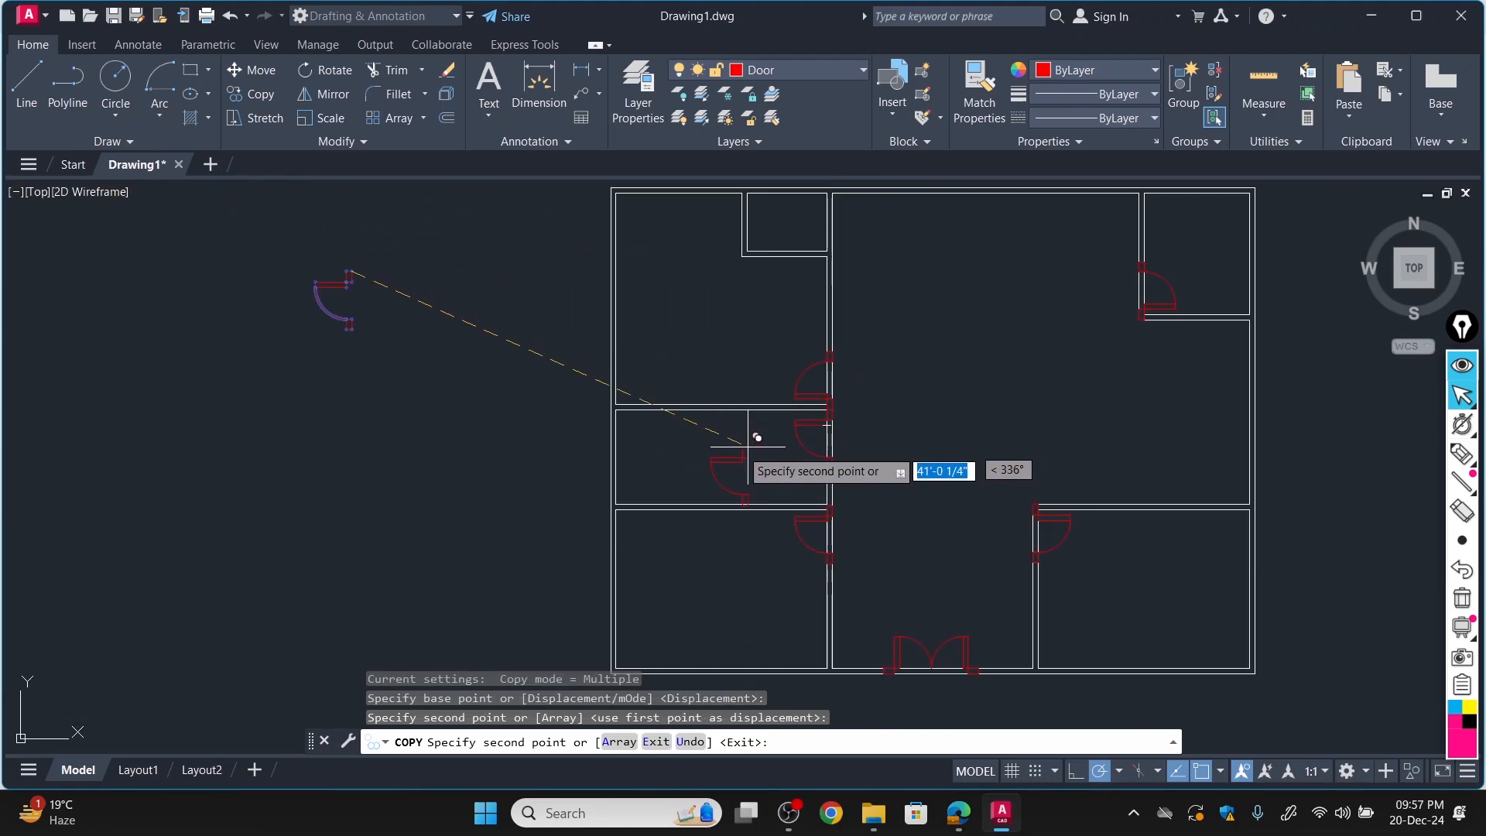
key("Escape")
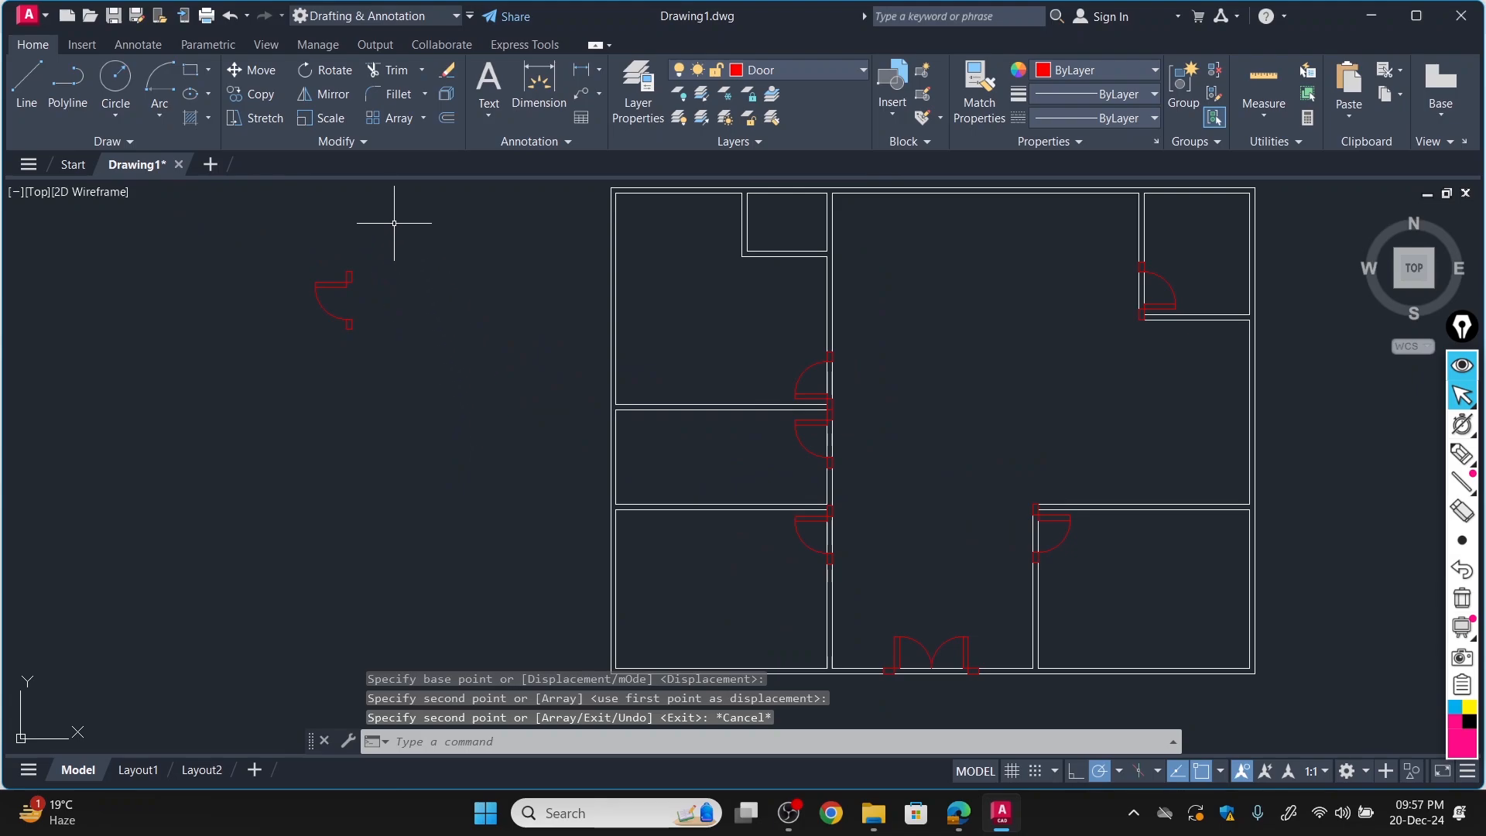
Rotate the spare door left of the plan 180° about its upper jamb's top-left corner.
left_click(326, 72)
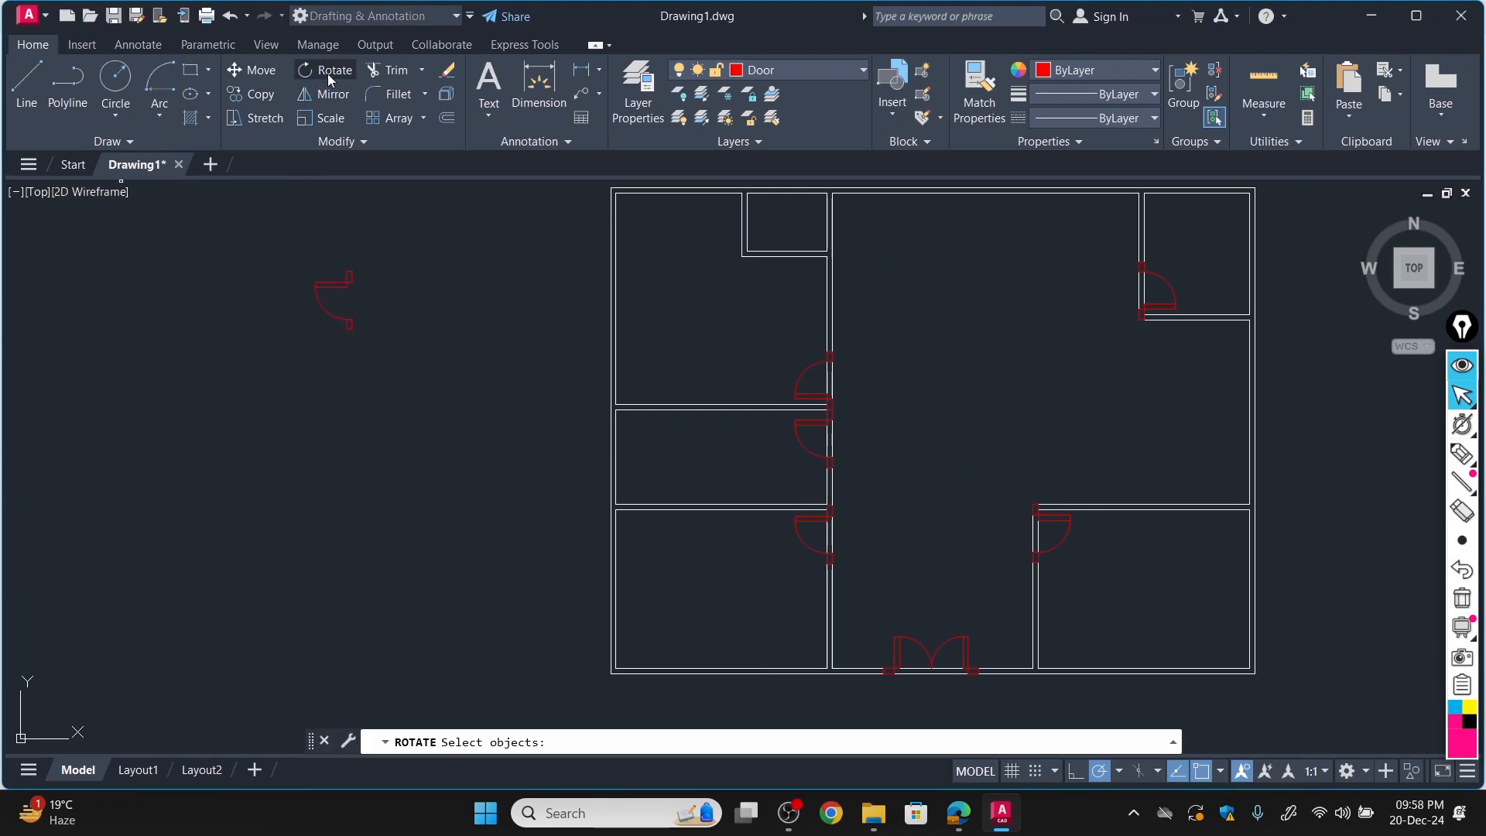
left_click(346, 280)
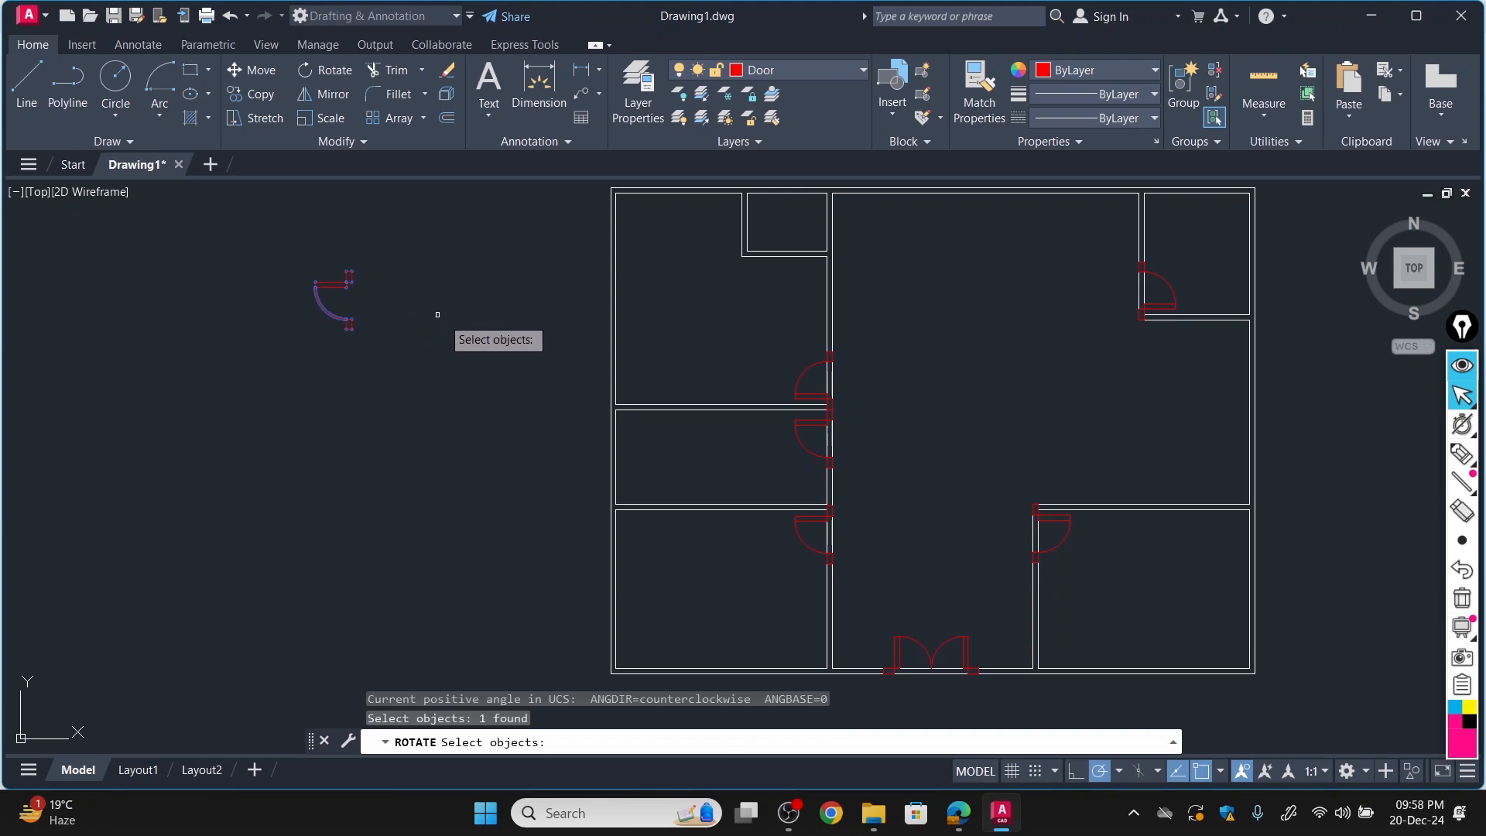
key("Return")
scroll(347, 274, "up", 2)
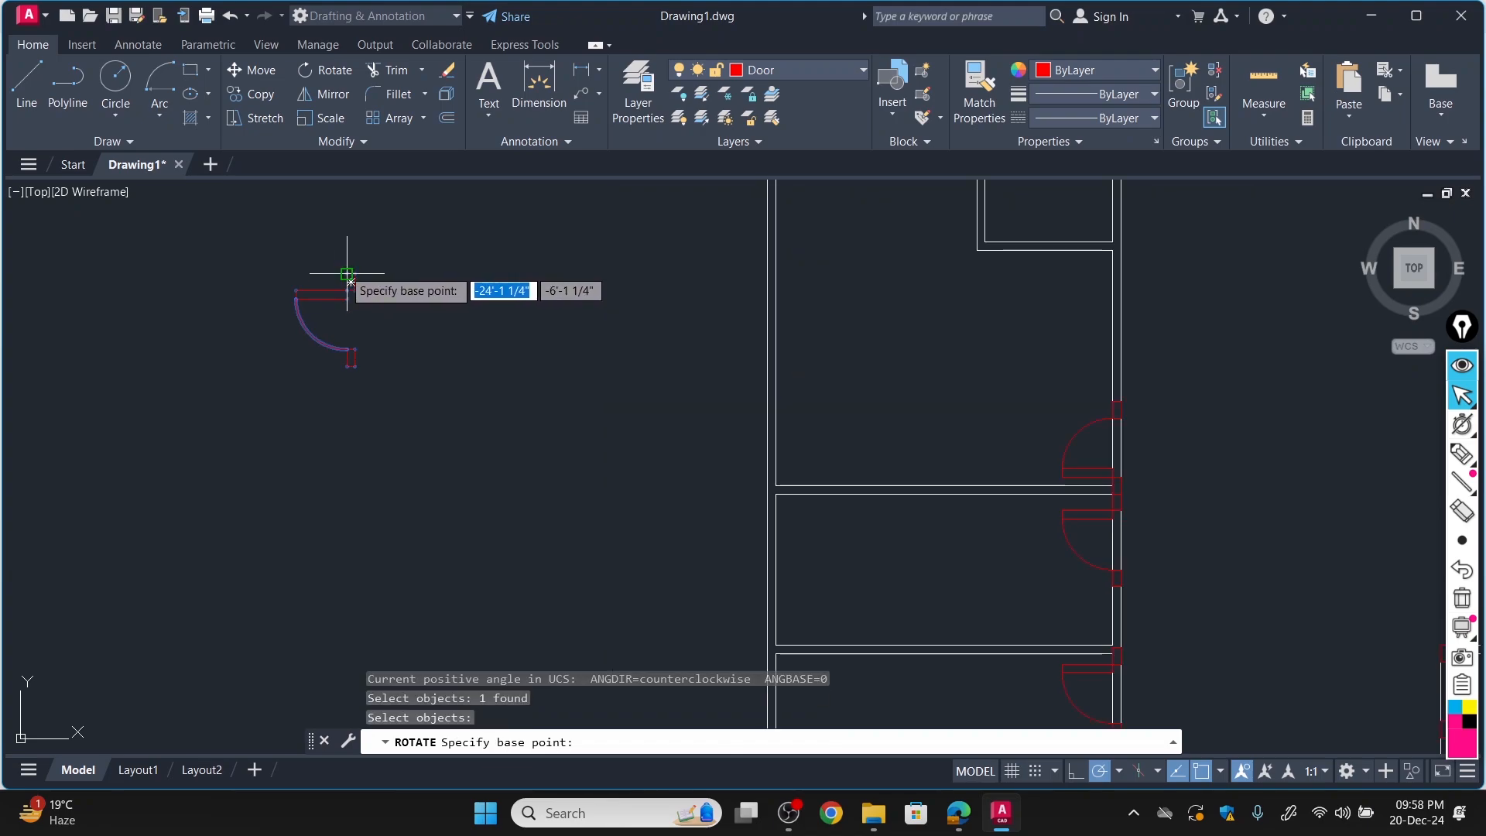
left_click(350, 282)
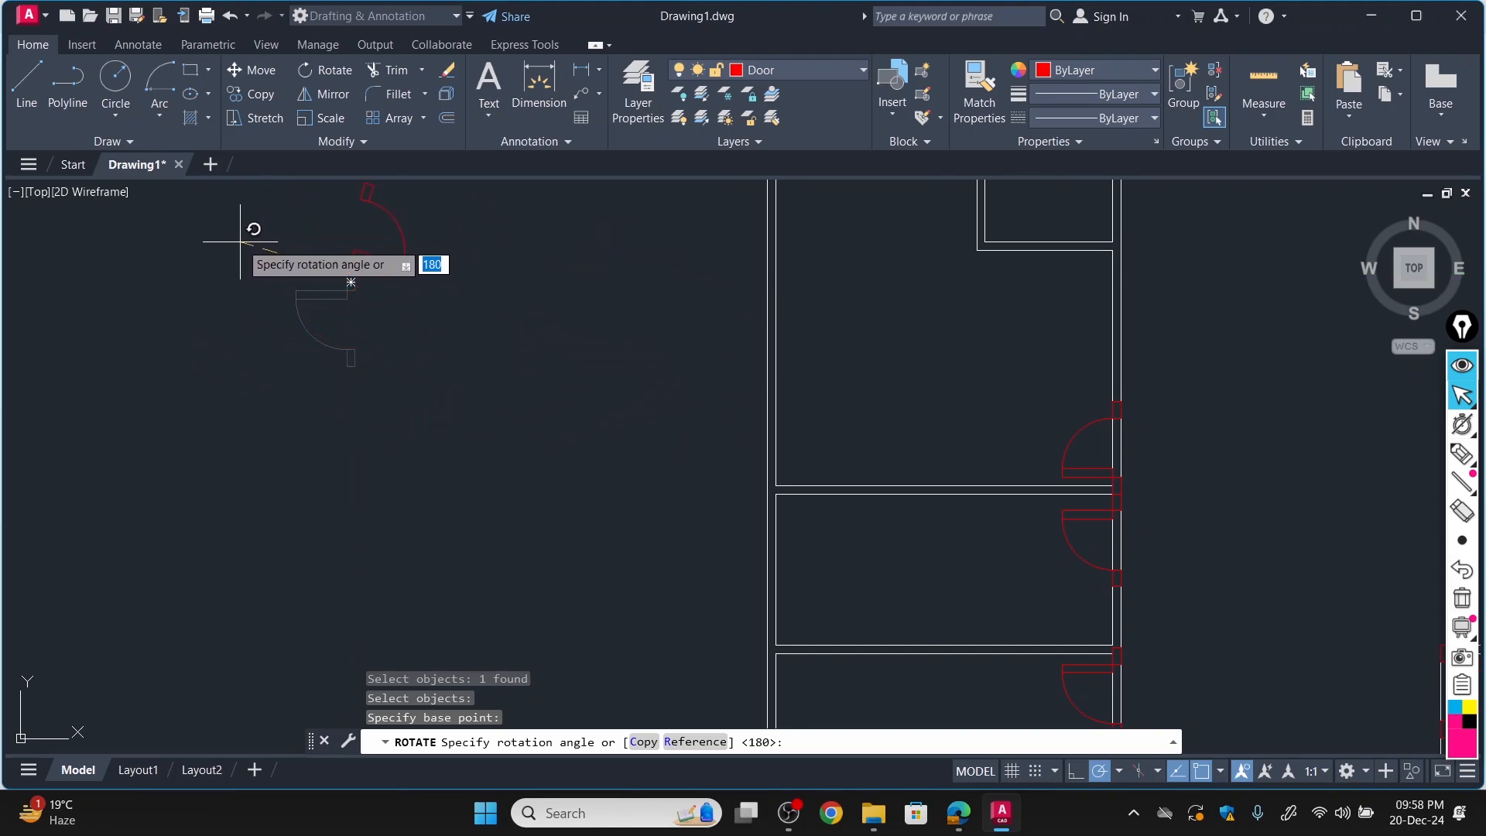
left_click(197, 268)
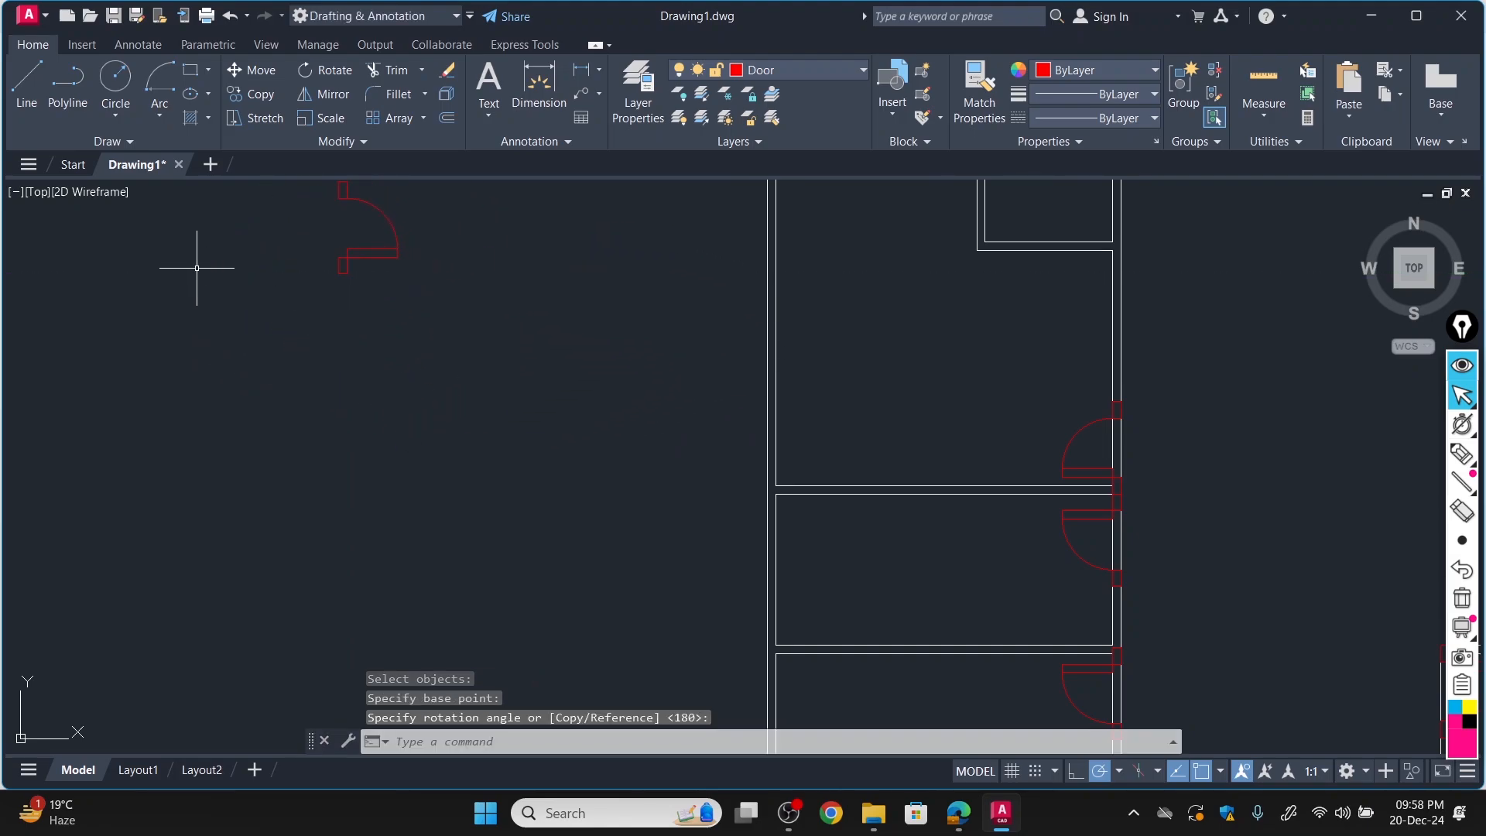
Mirror the rotated spare door about a horizontal line through its lower jamb's top-right corner and erase the source.
left_click(328, 94)
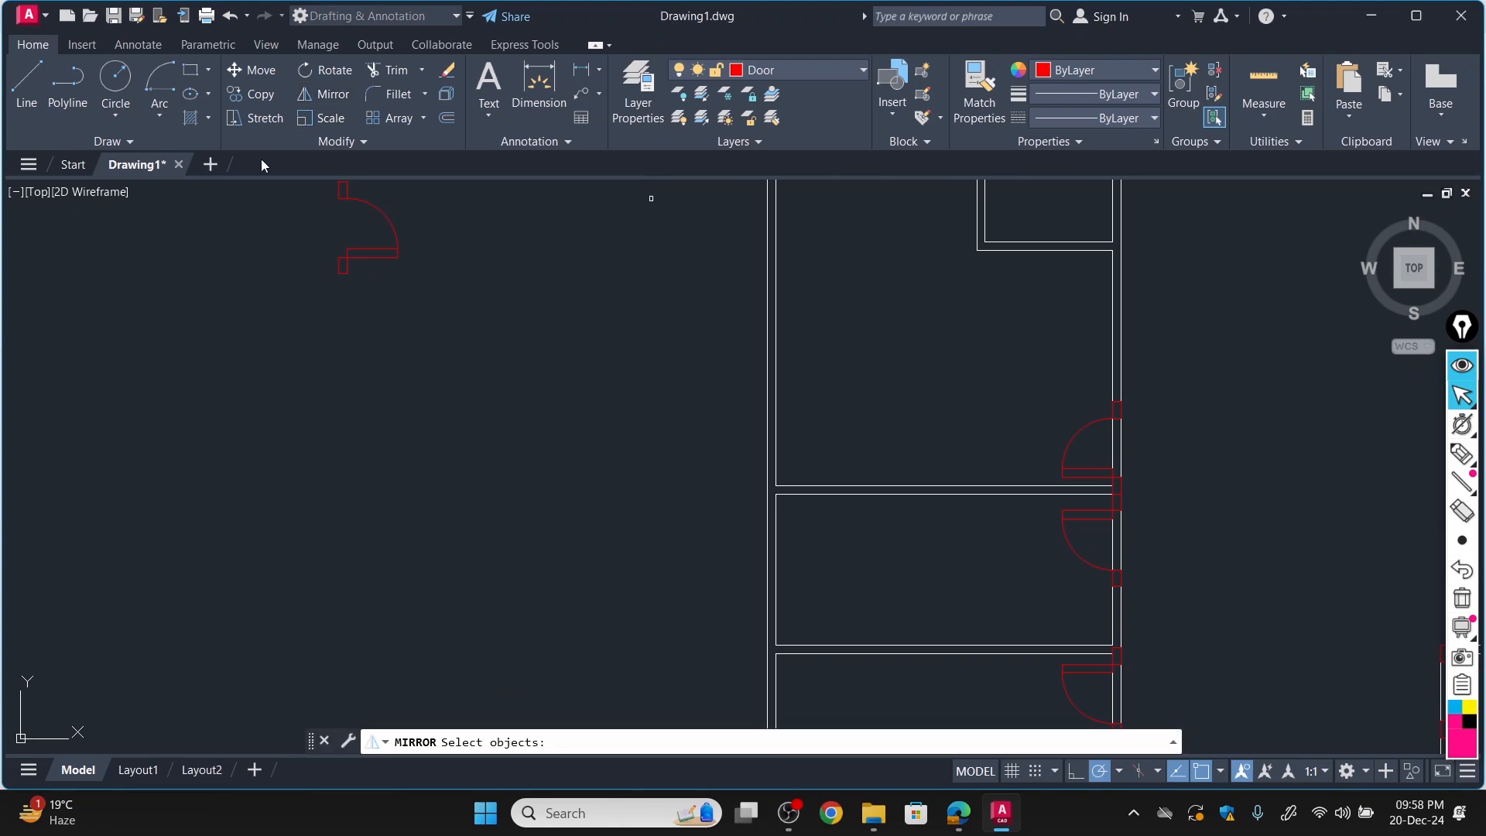
left_click(395, 229)
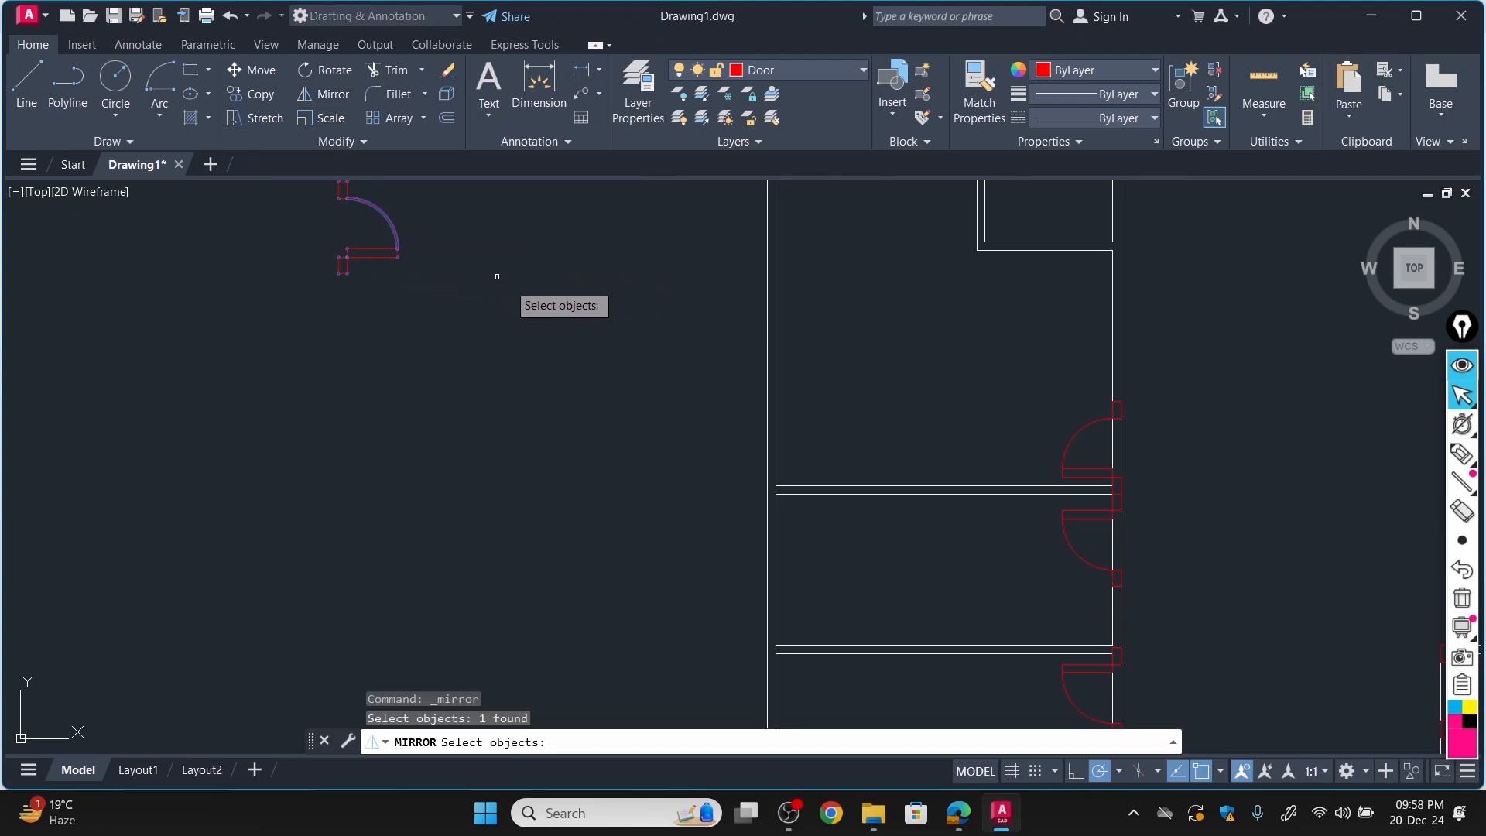
key("Return")
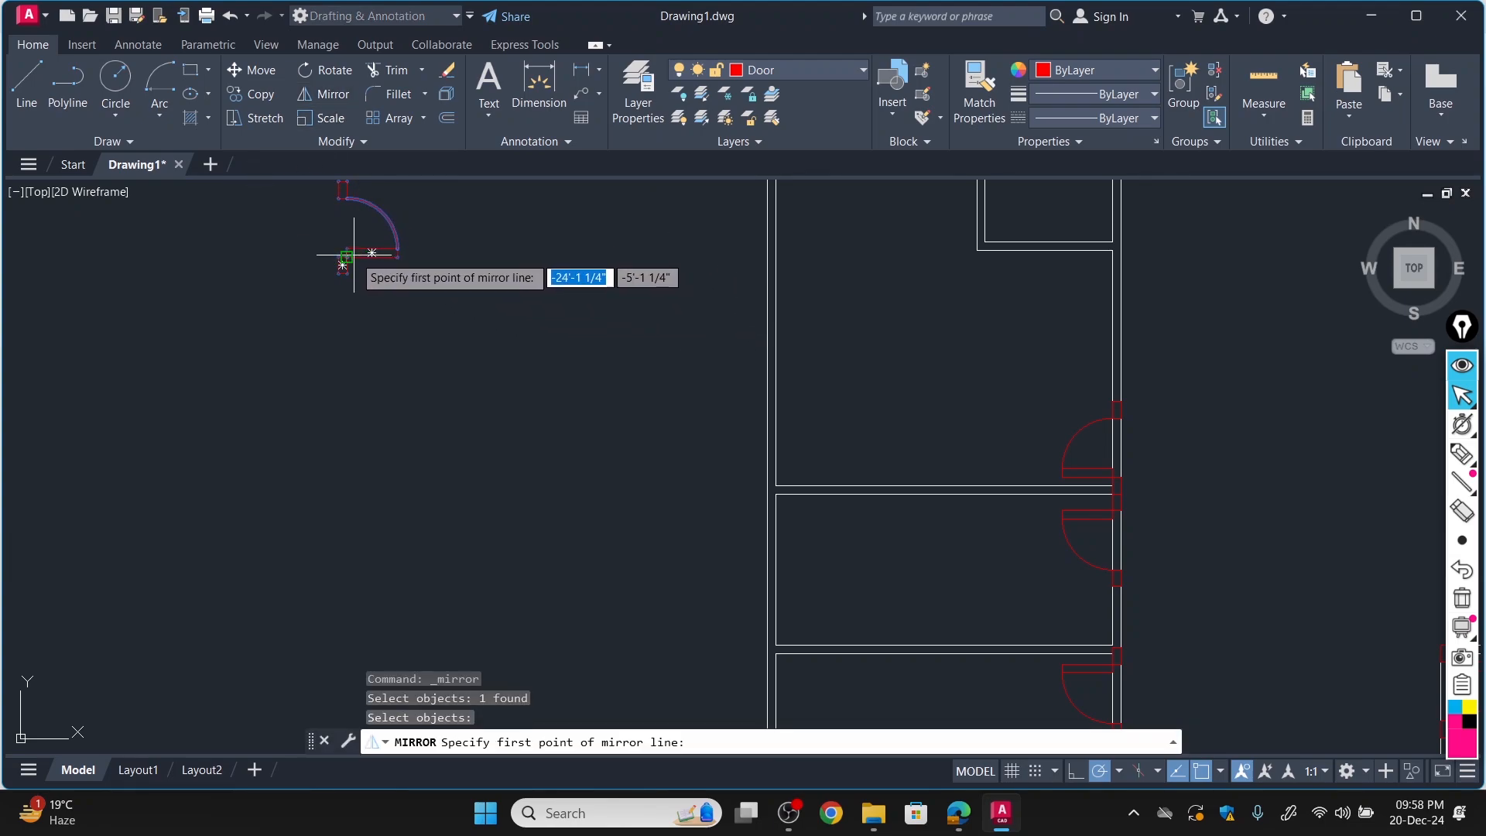
left_click(347, 256)
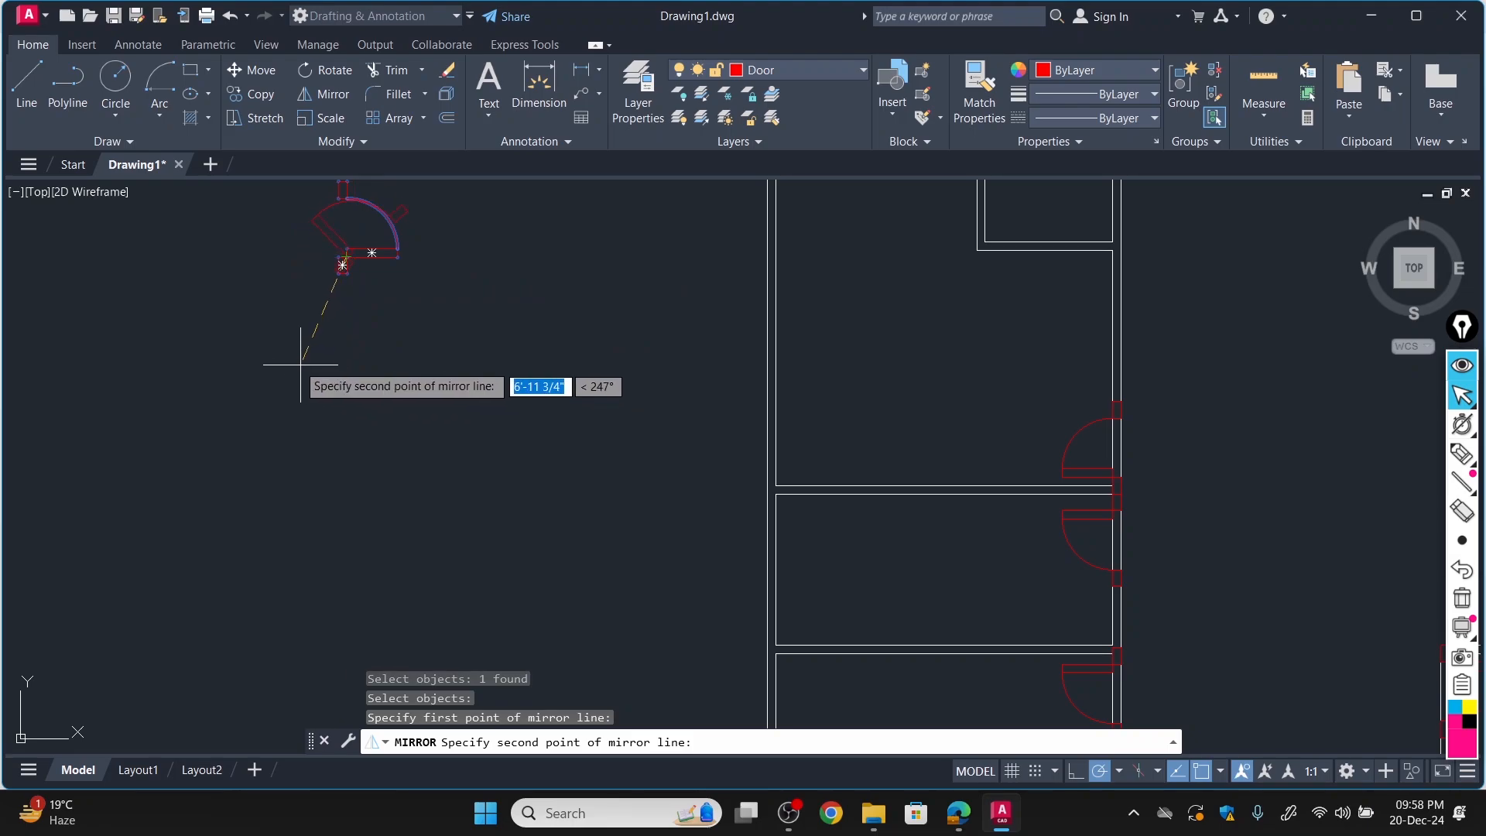
left_click(106, 256)
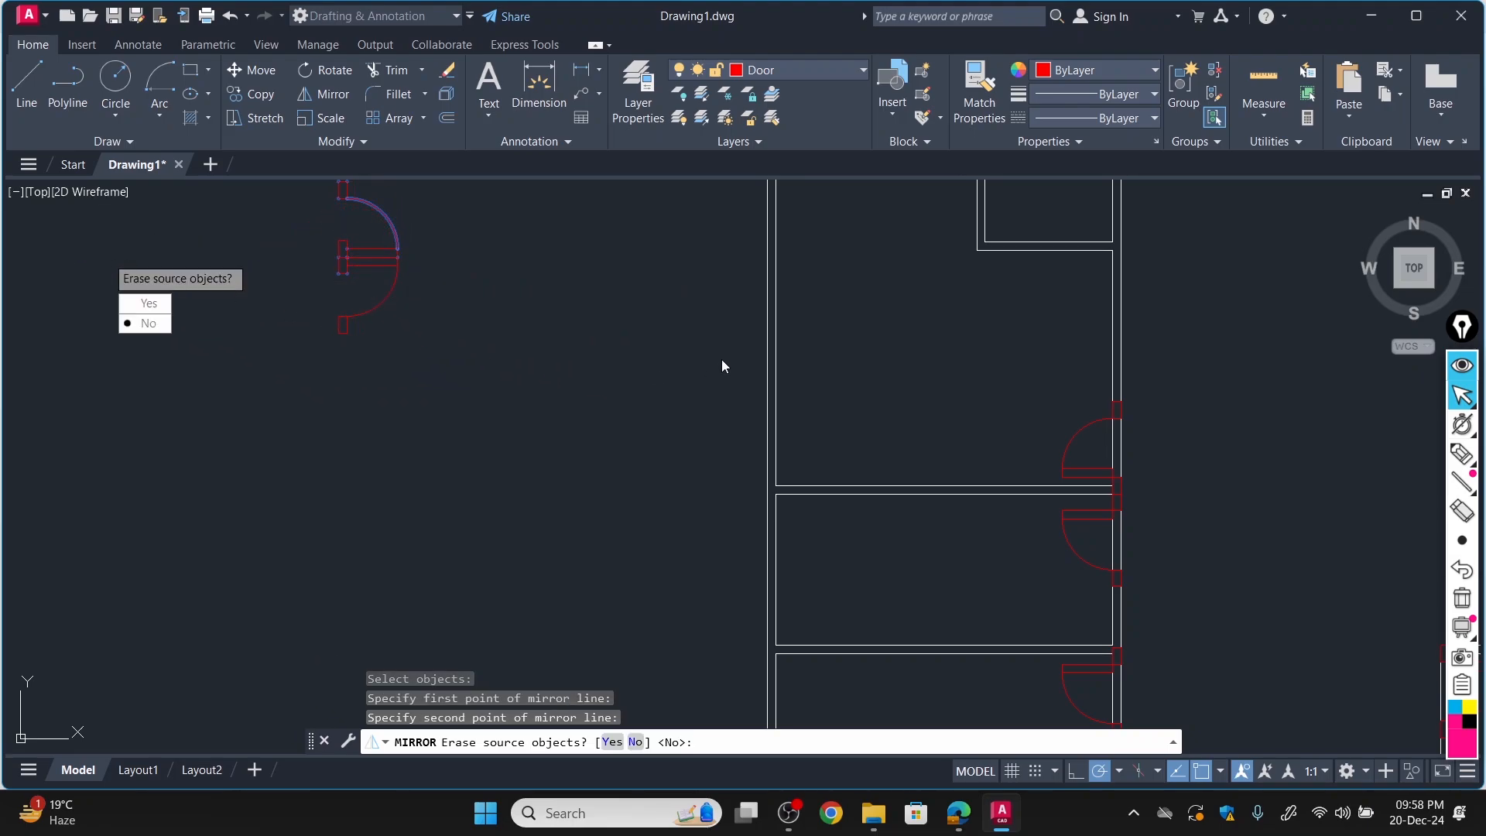
left_click(158, 309)
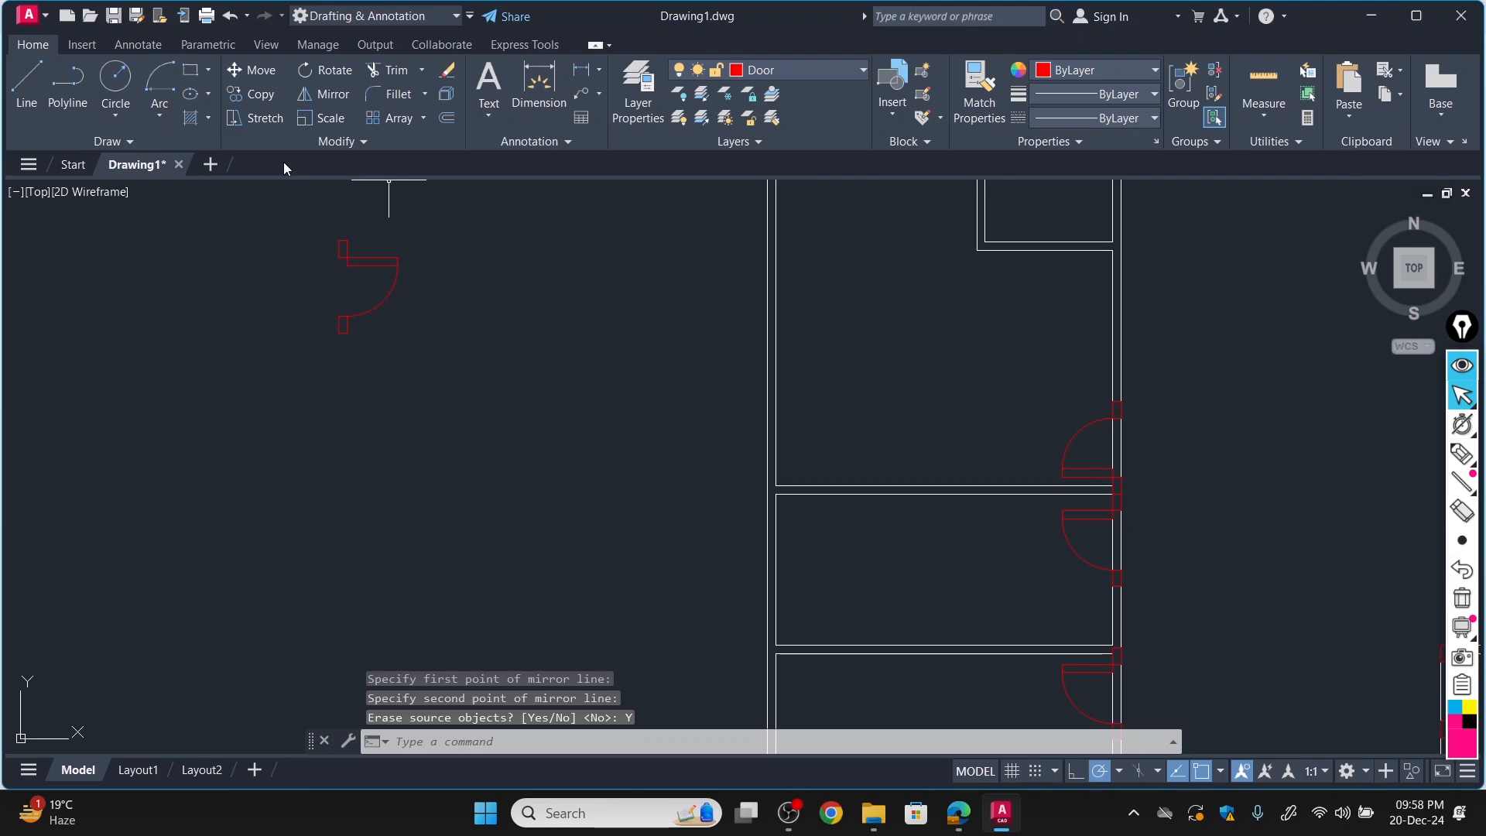
Move the spare door by its upper jamb's top-right corner into the small upper-left room's left wall, directly against the outer wall's inner line.
left_click(259, 71)
left_click(343, 249)
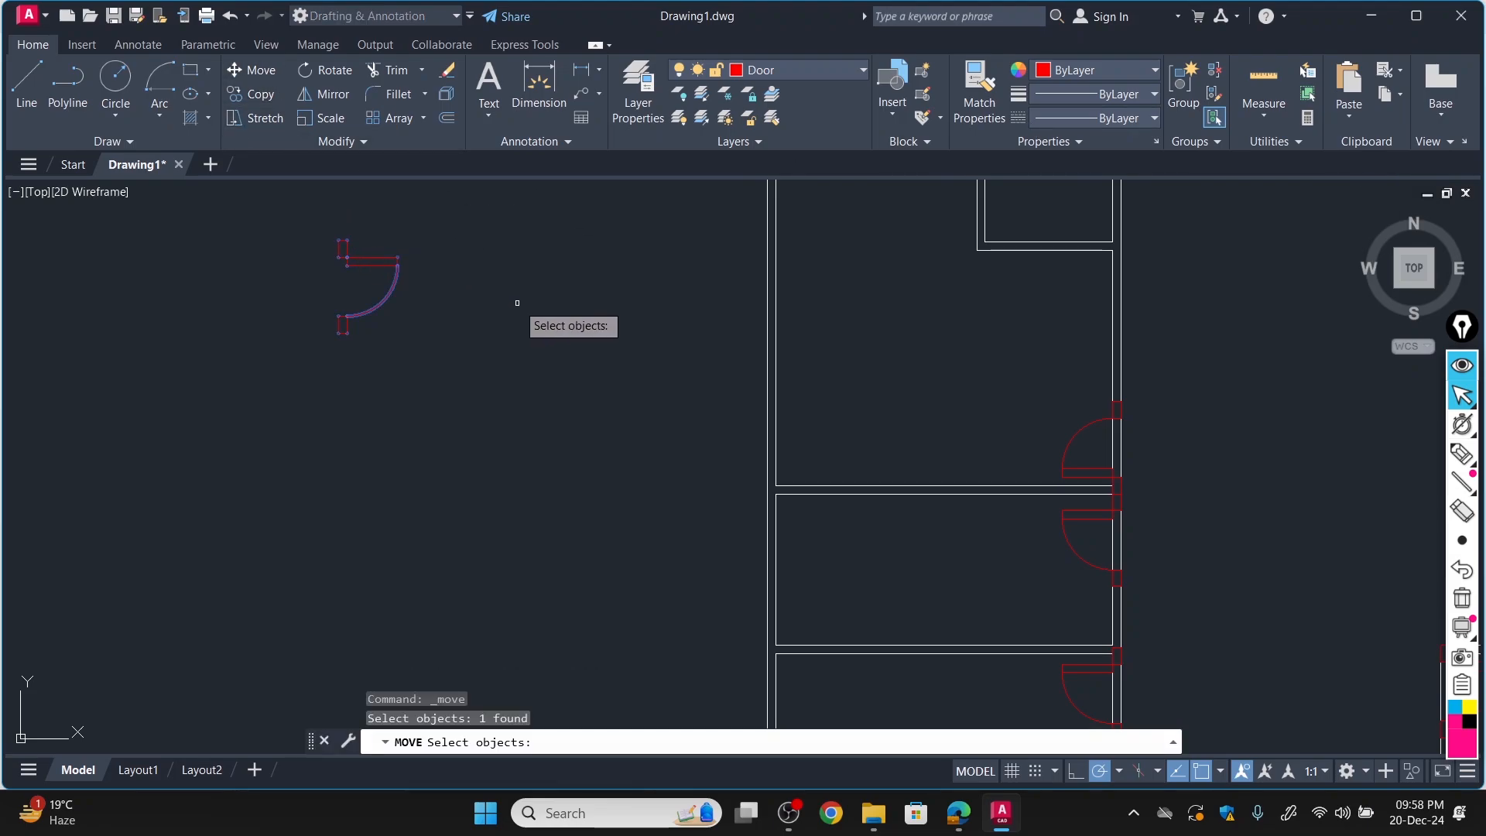
key("Return")
scroll(325, 240, "up", 5)
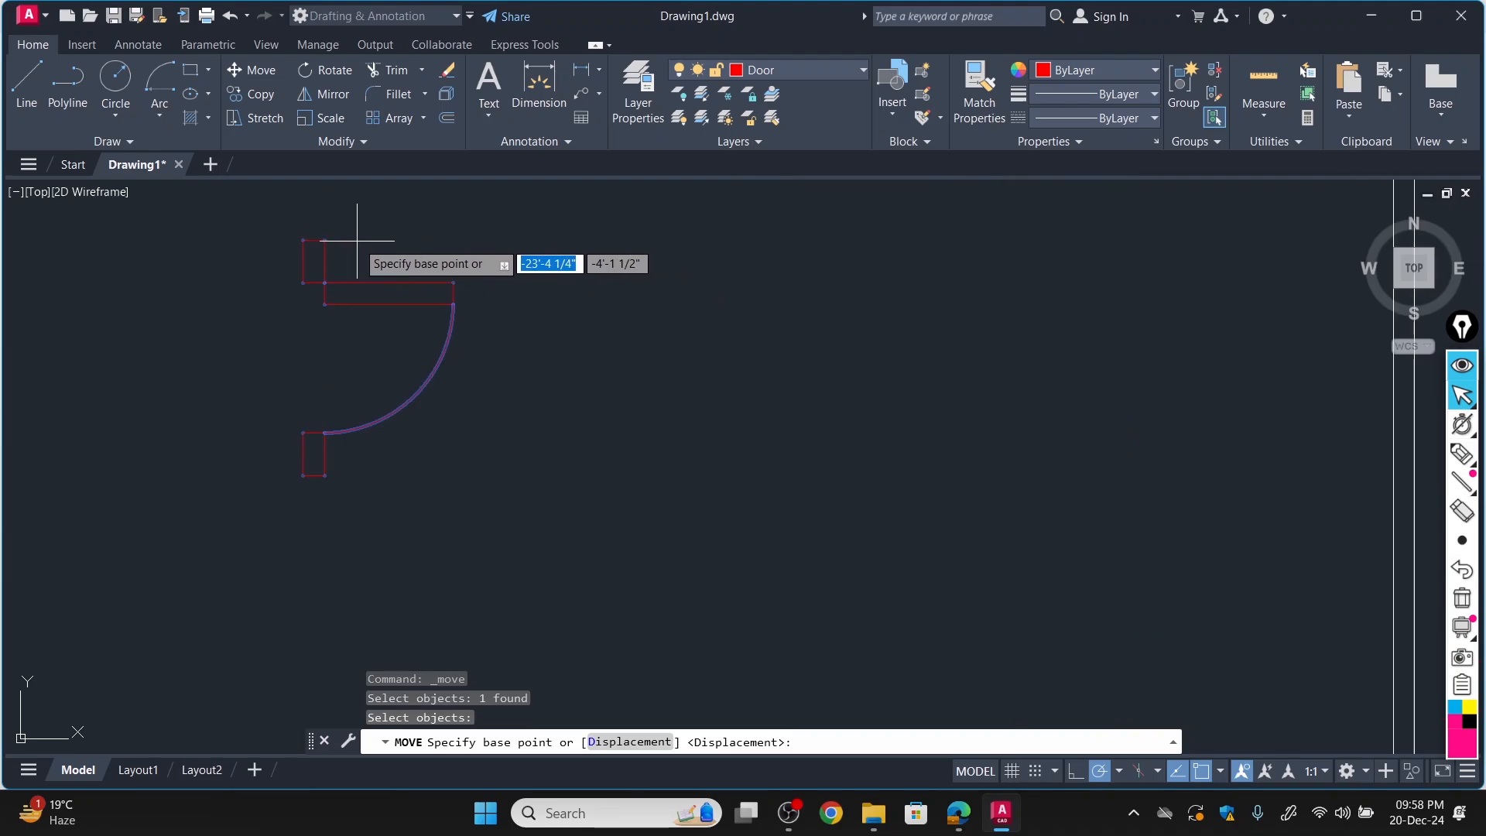
left_click(303, 240)
scroll(581, 300, "down", 8)
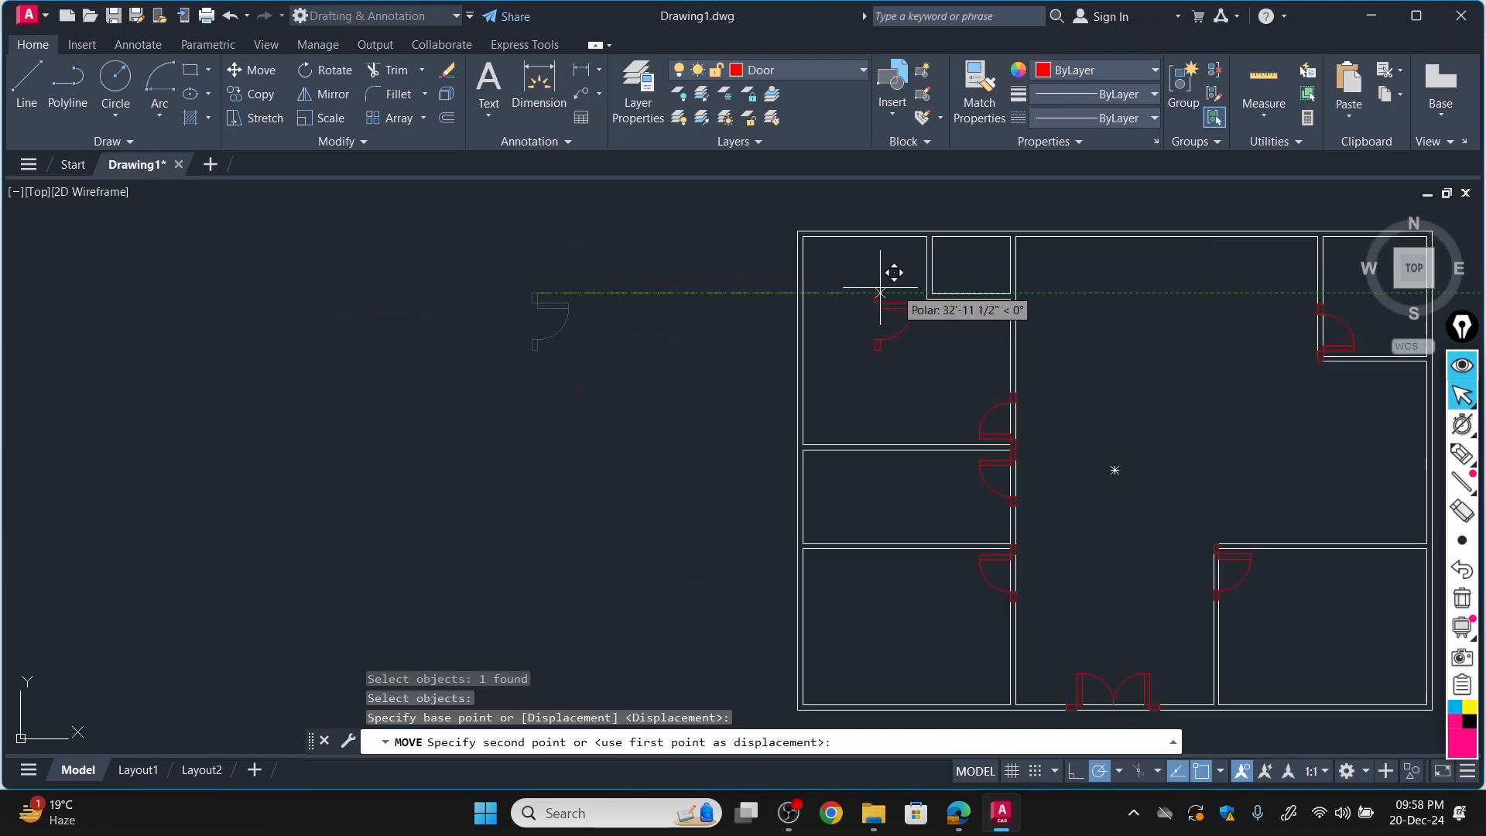
scroll(983, 276, "up", 8)
scroll(956, 233, "down", 5)
scroll(939, 223, "up", 6)
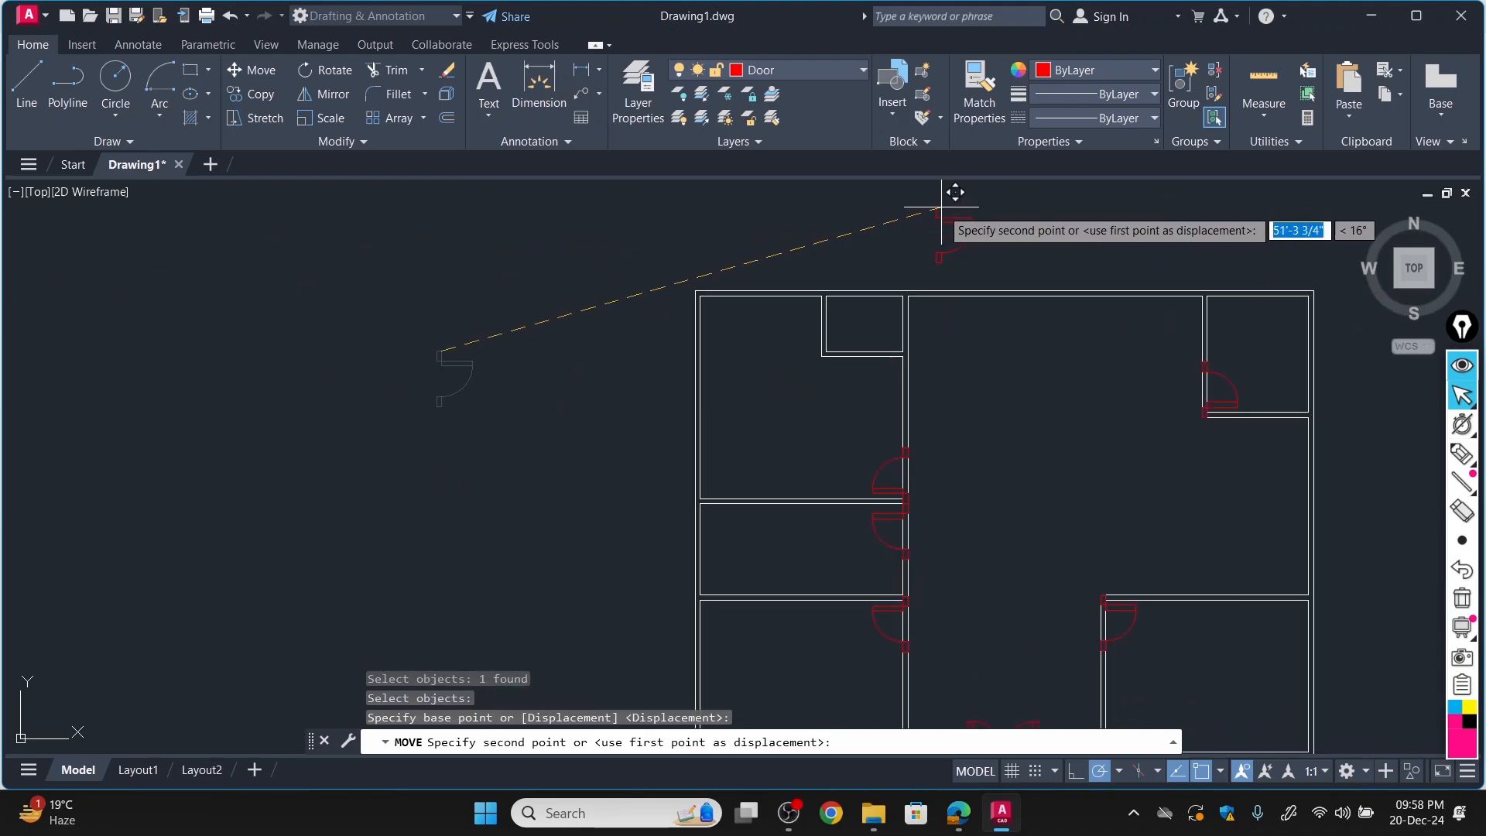
scroll(664, 405, "down", 4)
scroll(590, 454, "up", 3)
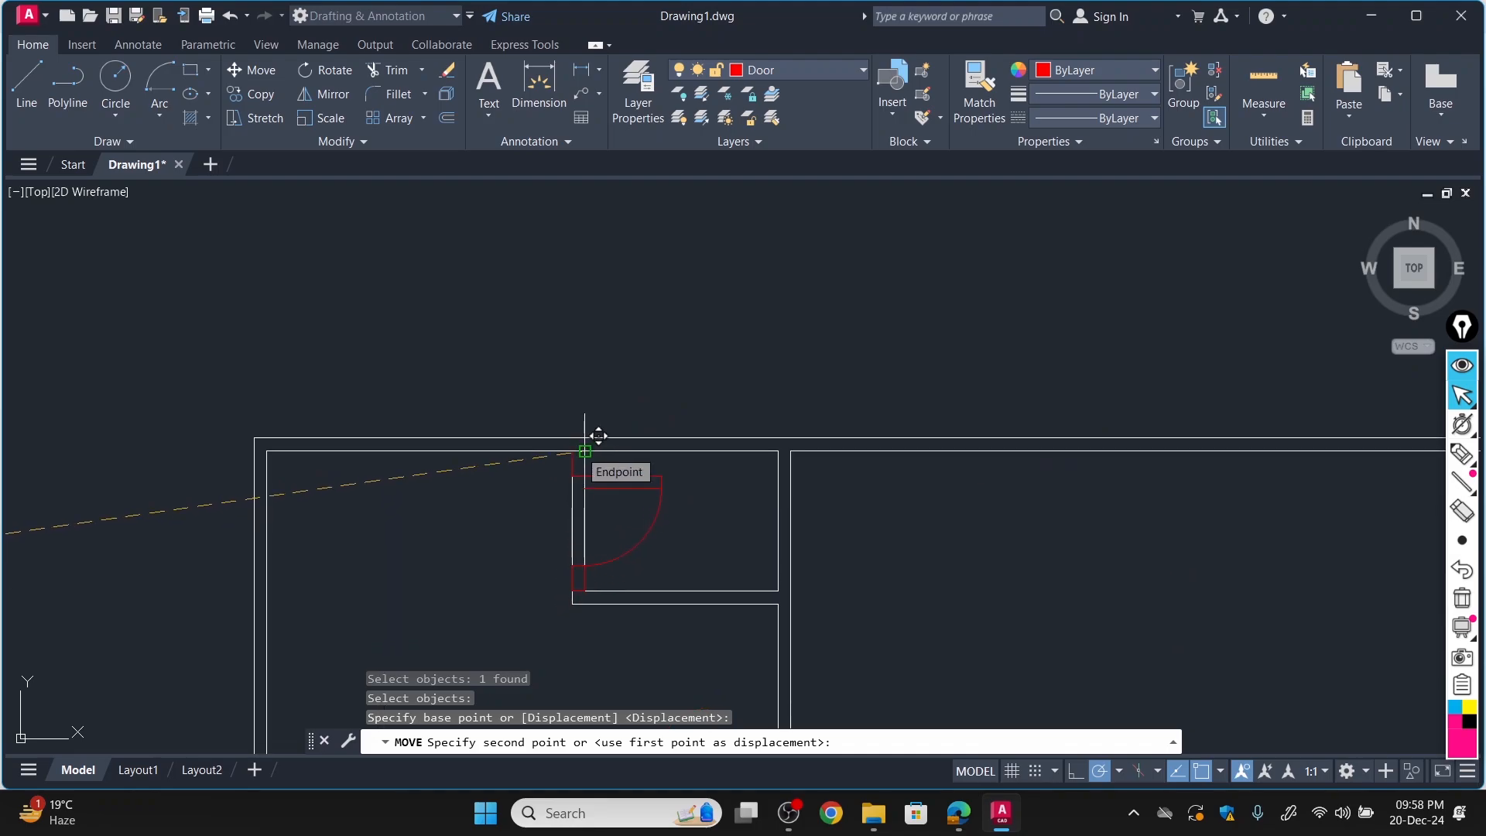
left_click(586, 451)
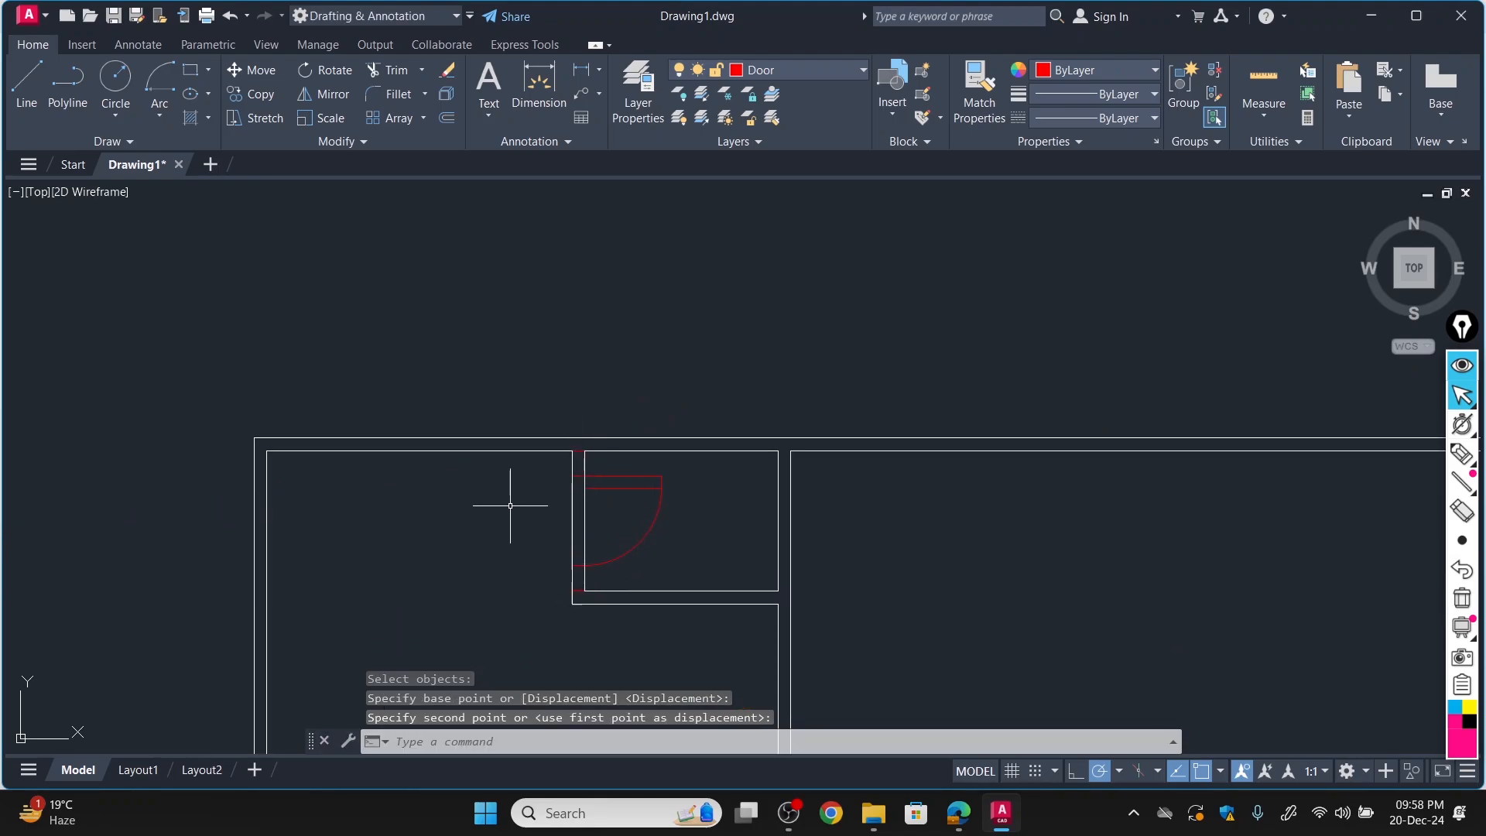
Trim both wall lines crossing the door opening in the small upper-left room's left wall.
scroll(518, 498, "down", 2)
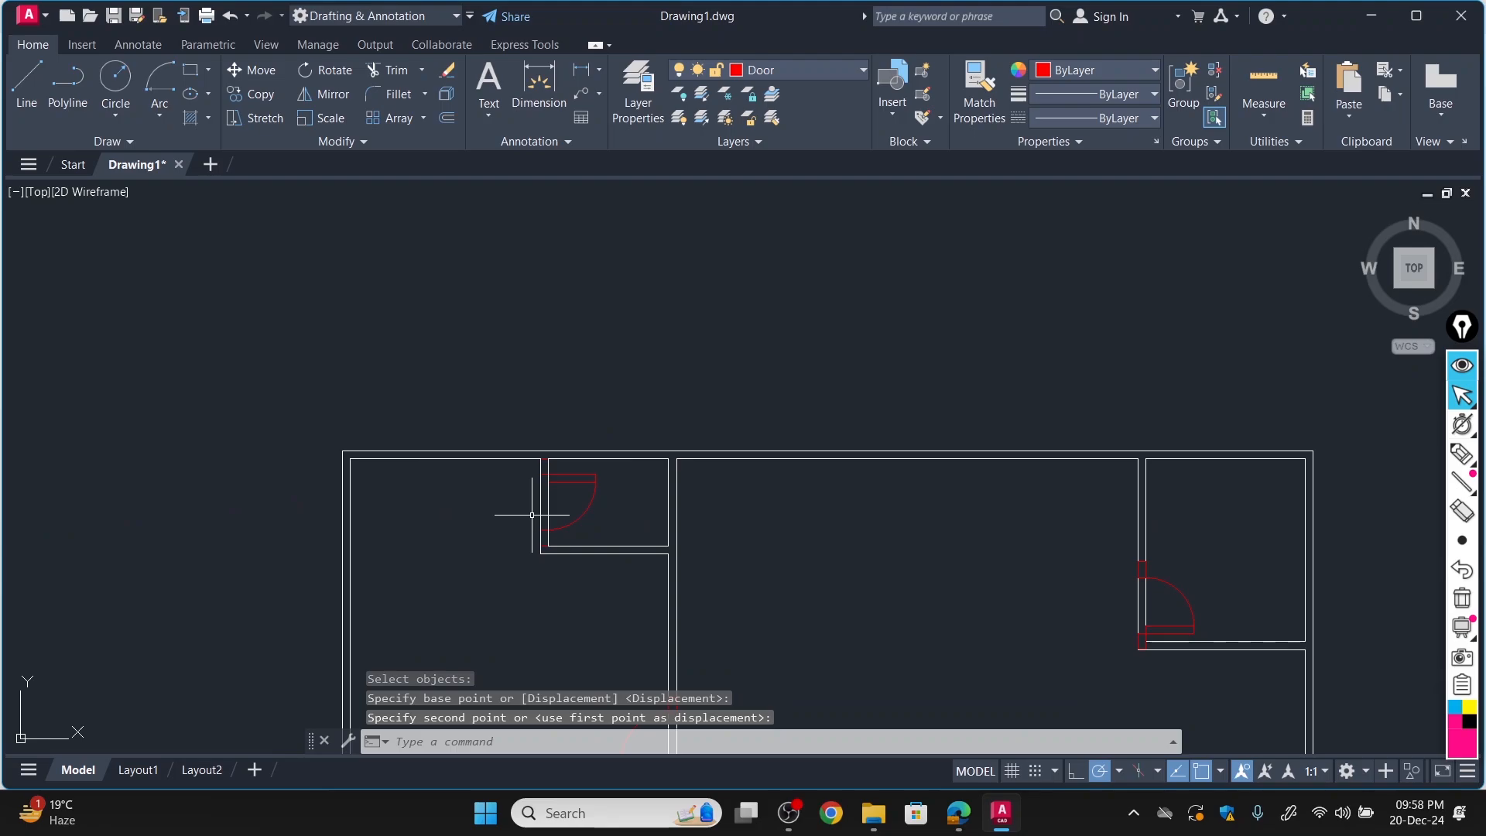
scroll(473, 574, "down", 1)
scroll(473, 571, "up", 2)
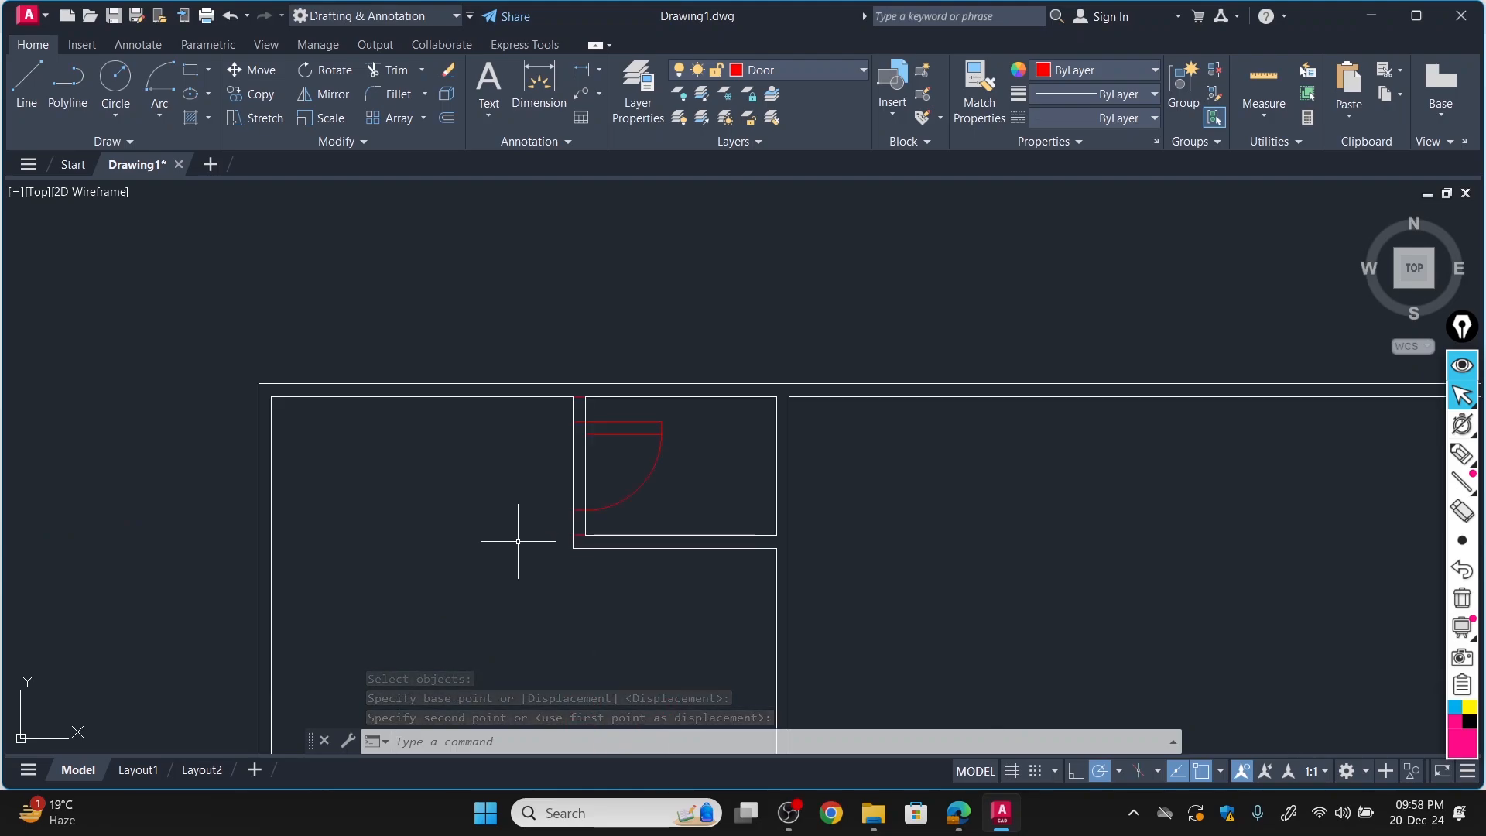
scroll(537, 527, "down", 4)
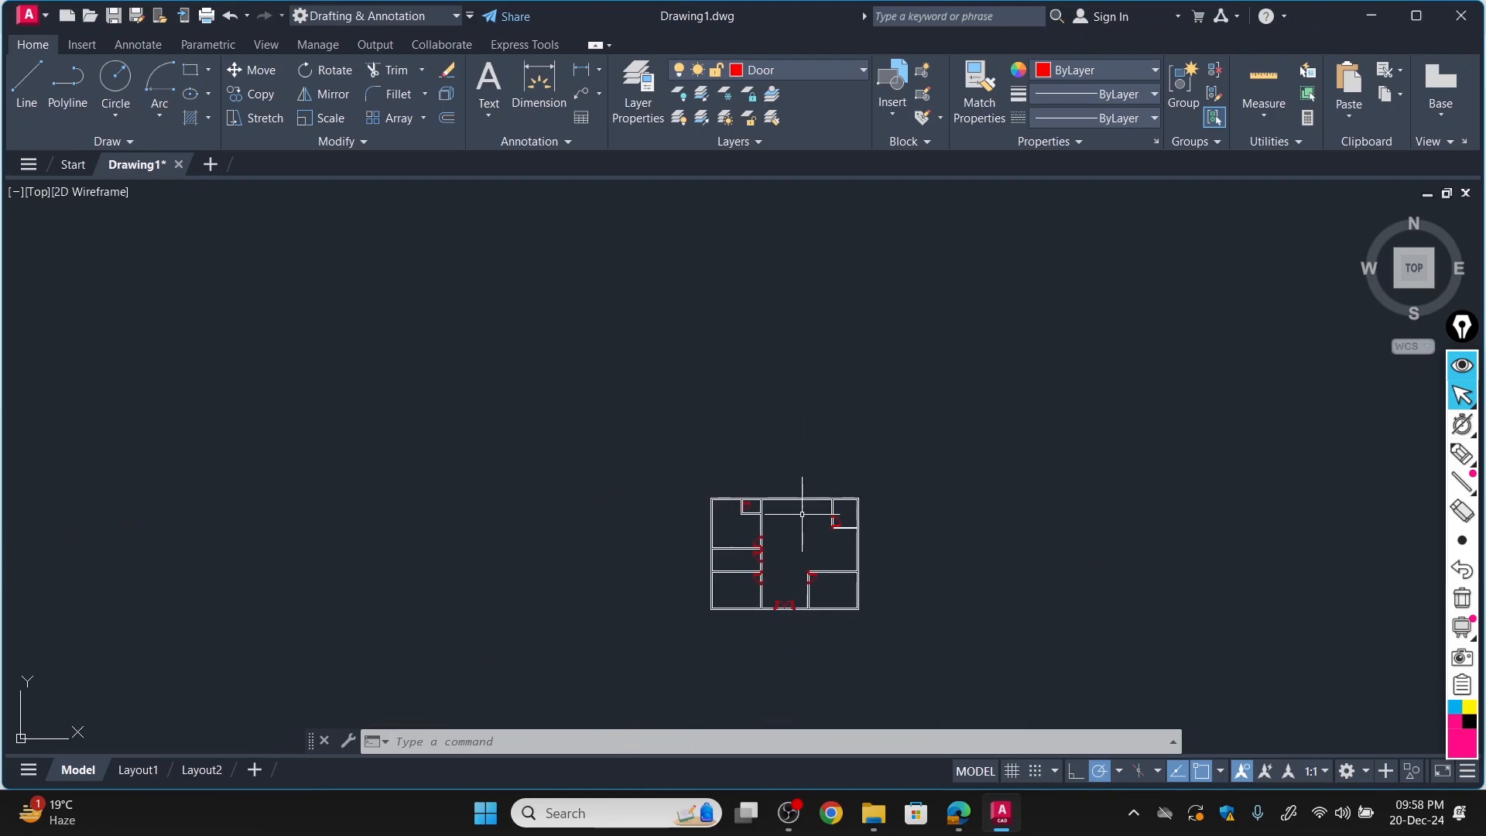
scroll(800, 578, "up", 6)
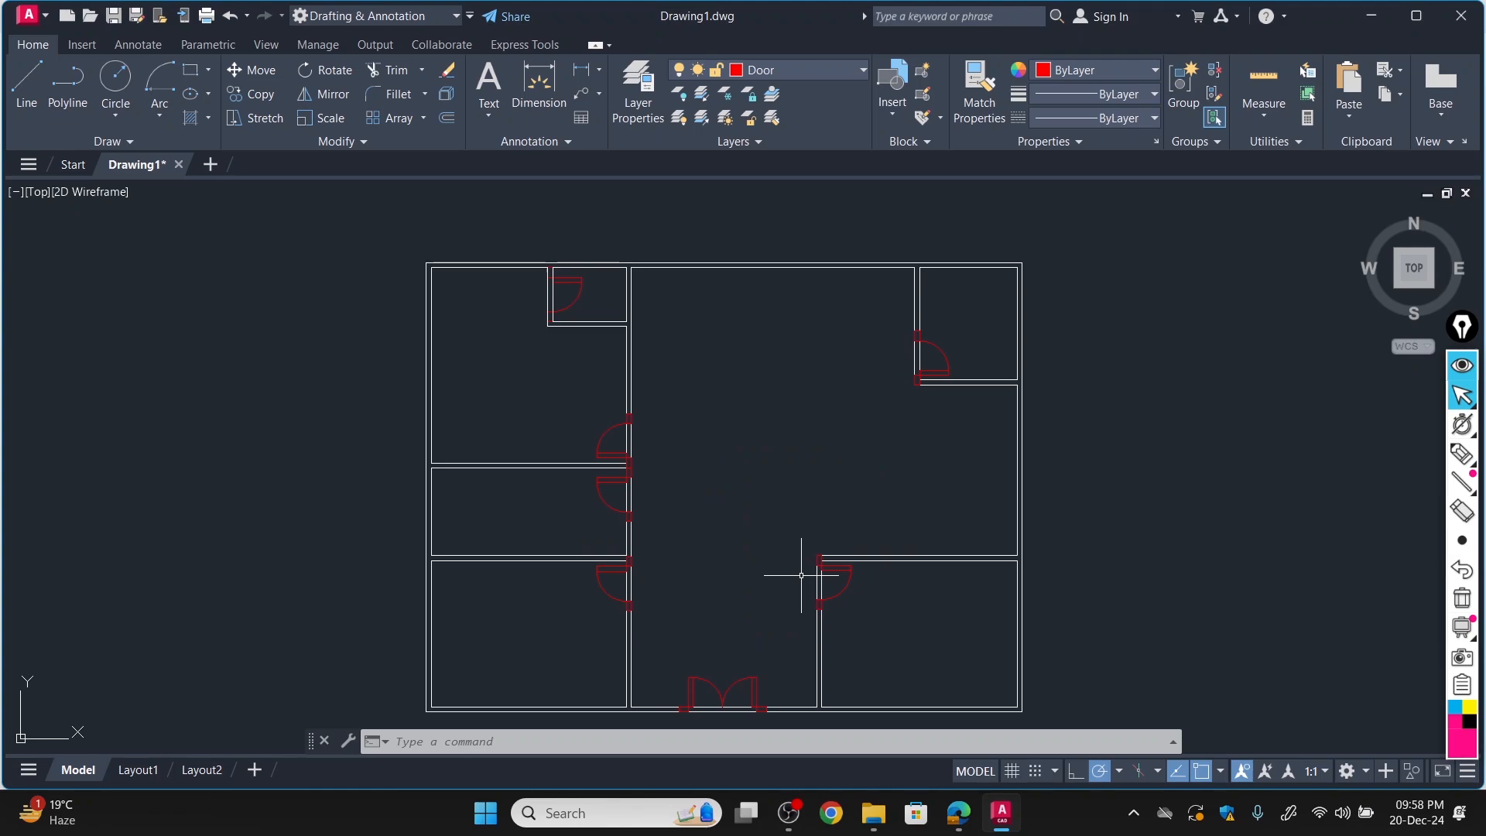
left_click(381, 69)
scroll(558, 295, "up", 5)
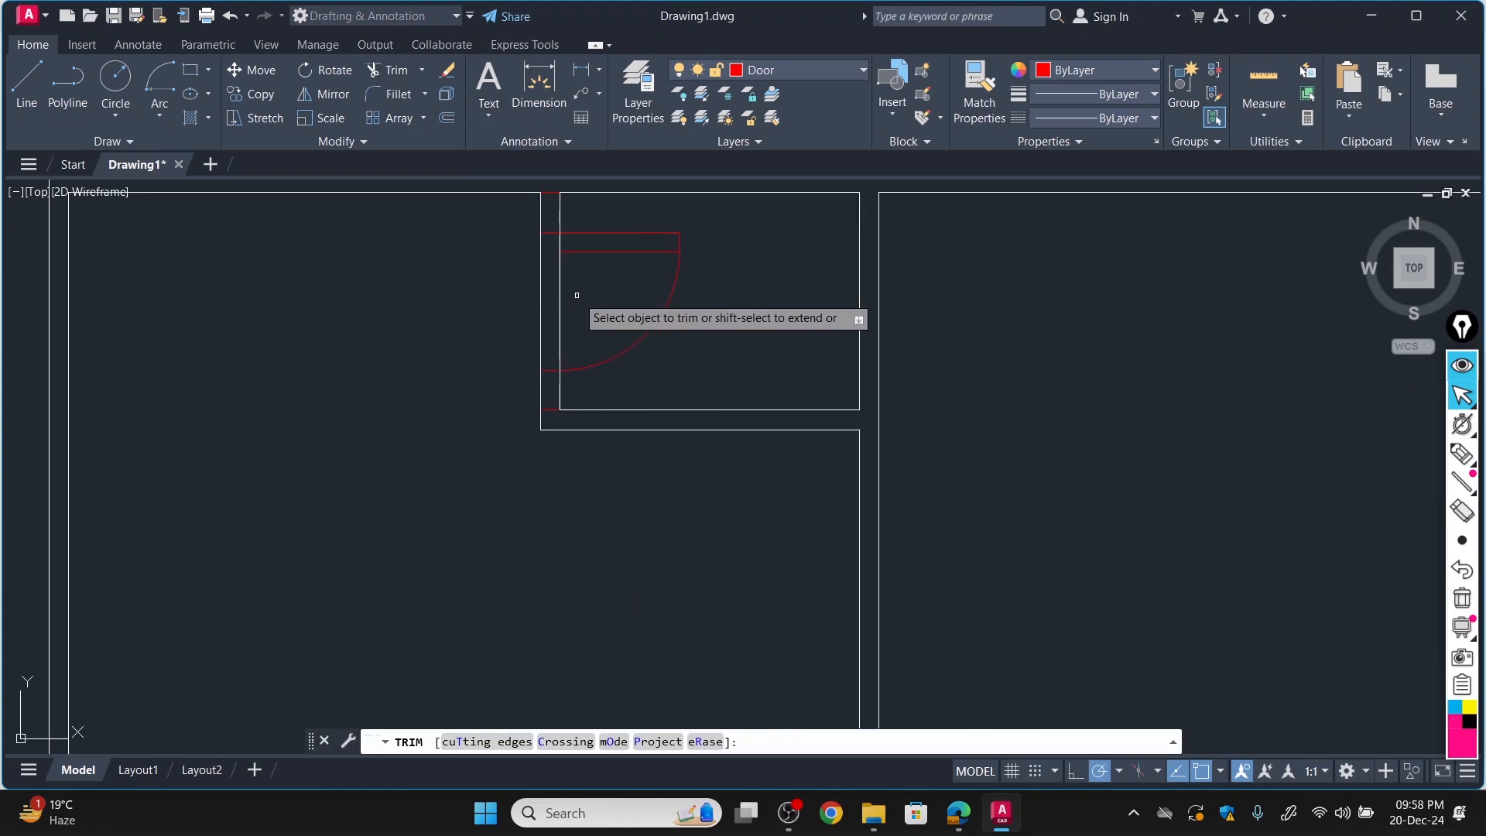
left_click(558, 295)
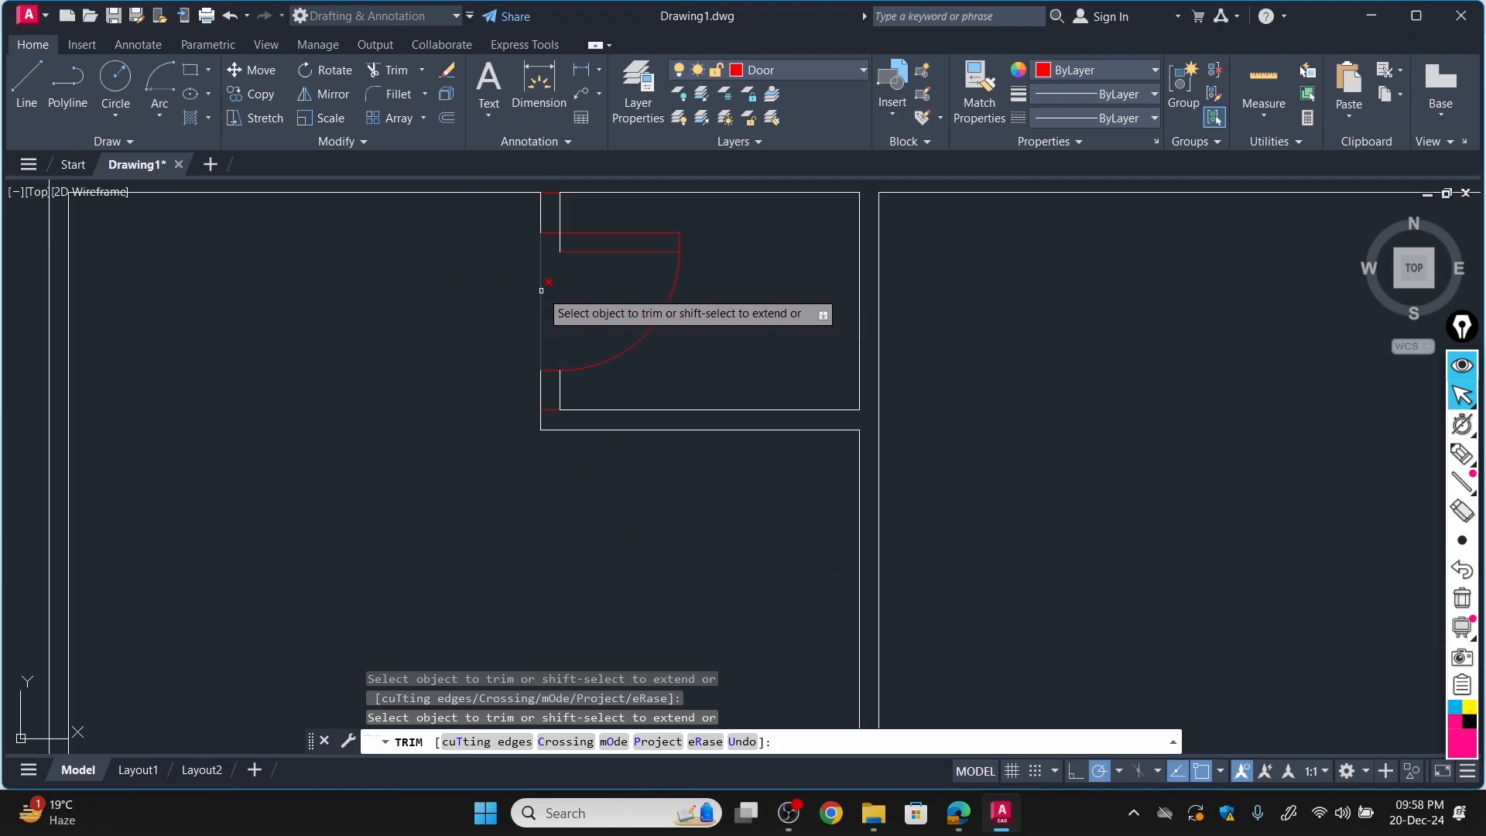
scroll(651, 441, "down", 4)
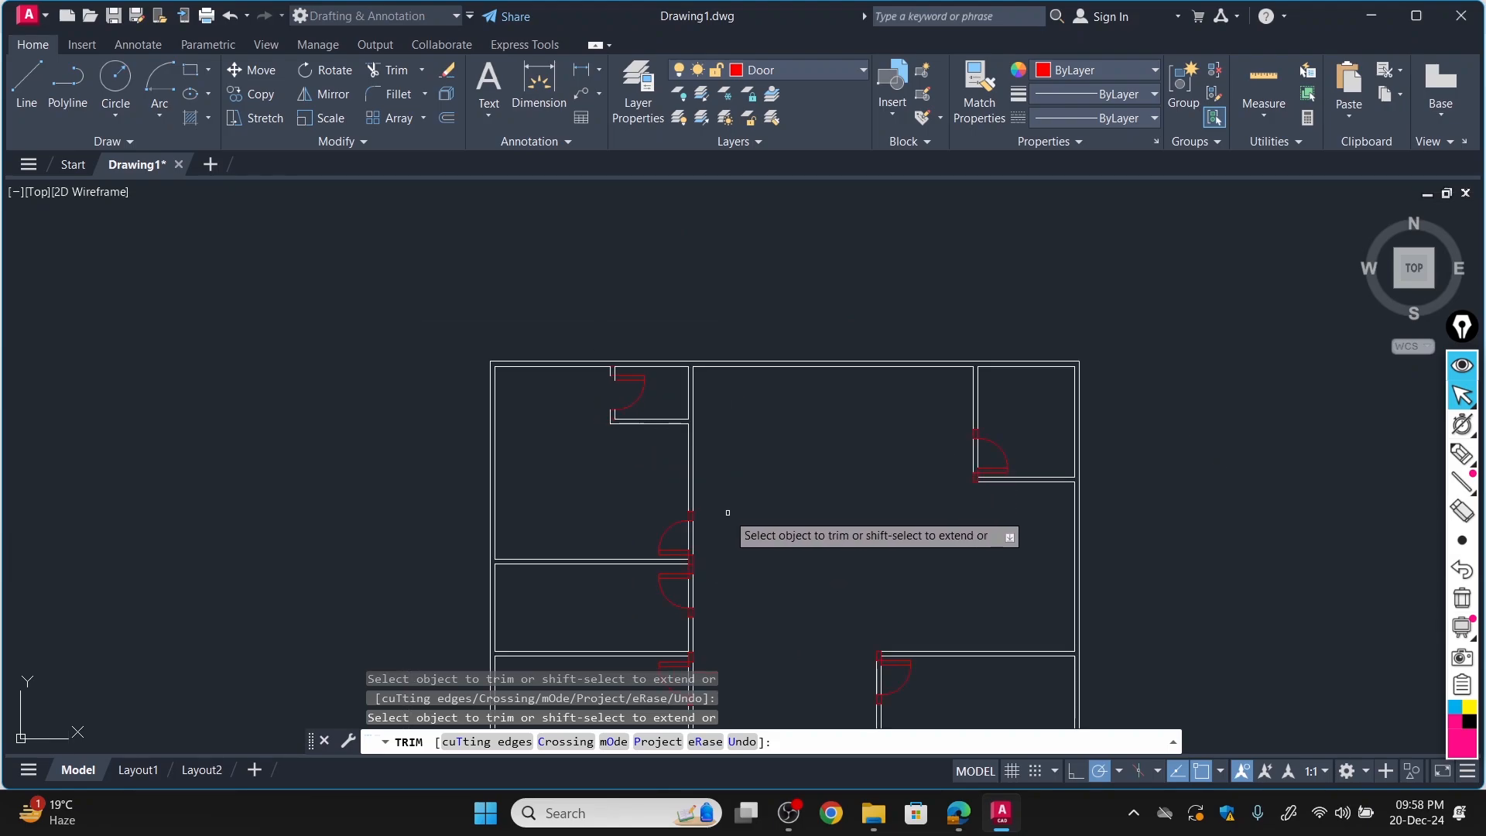
Trim the wall lines crossing the three single-door openings in the long wall left of the central hall.
scroll(702, 552, "up", 5)
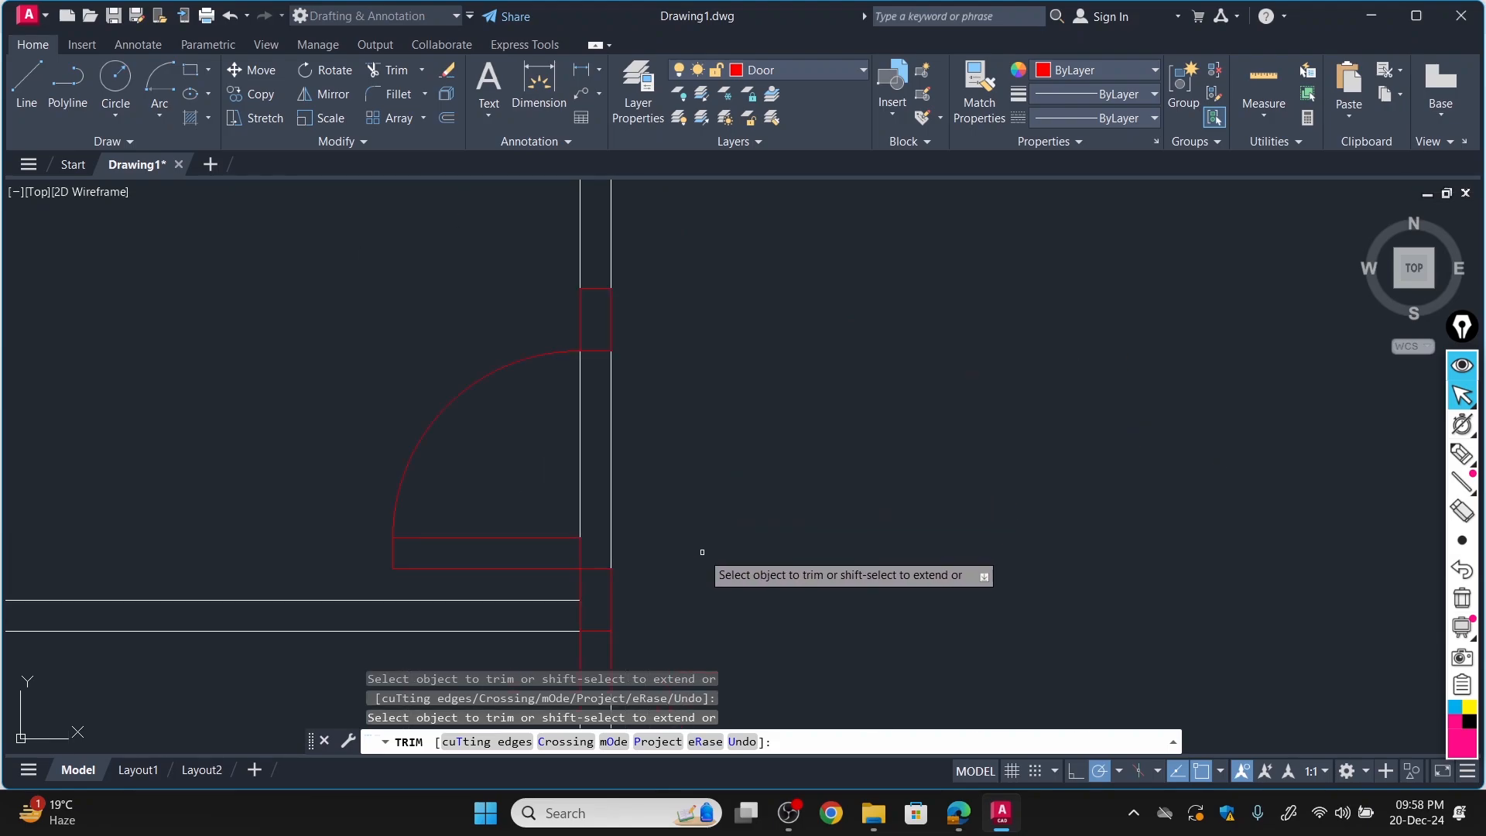
left_click(580, 463)
left_click(609, 454)
scroll(697, 542, "down", 4)
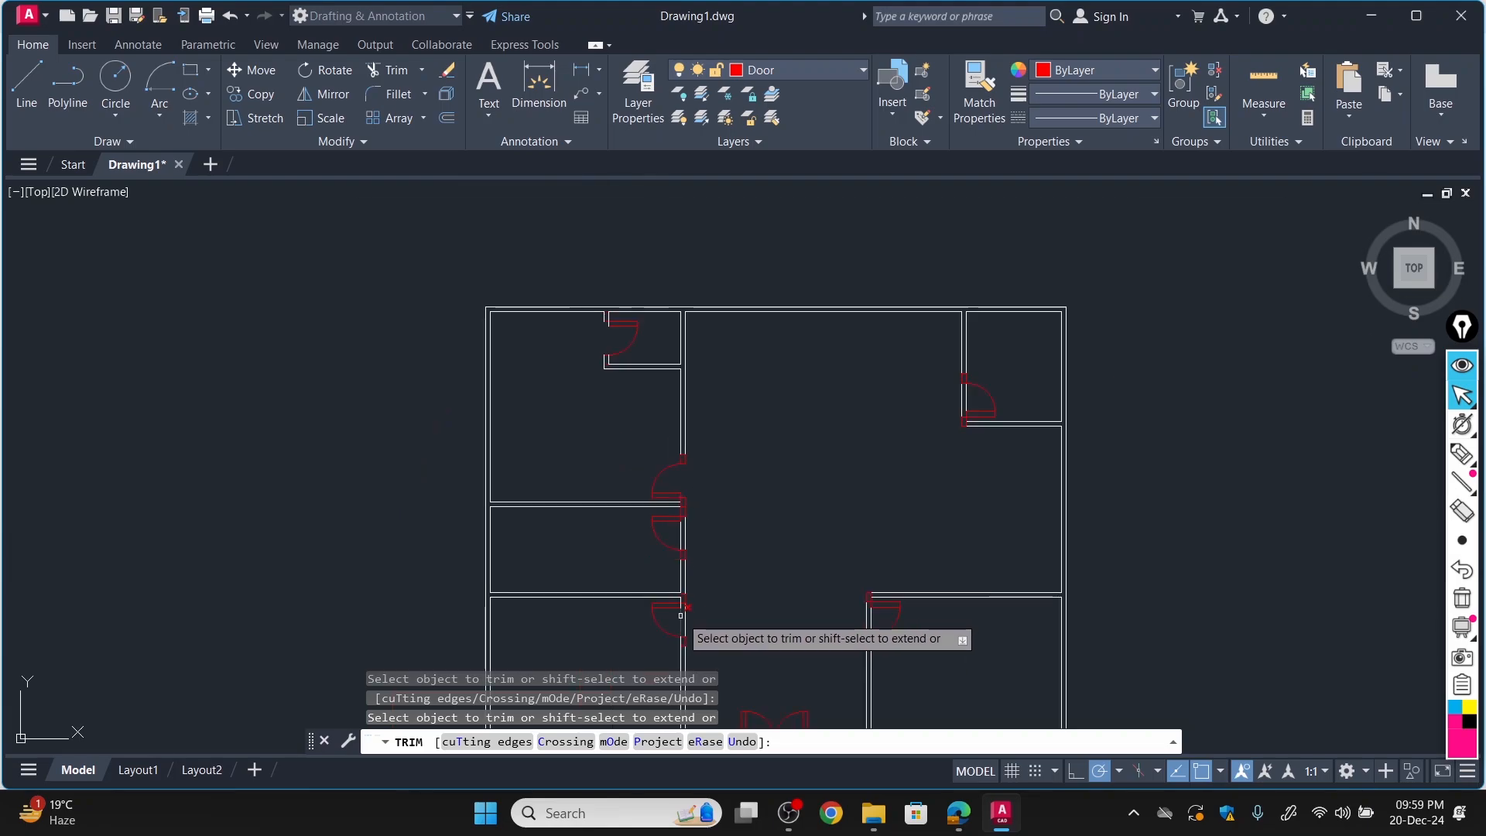
scroll(624, 488, "up", 5)
scroll(665, 364, "down", 4)
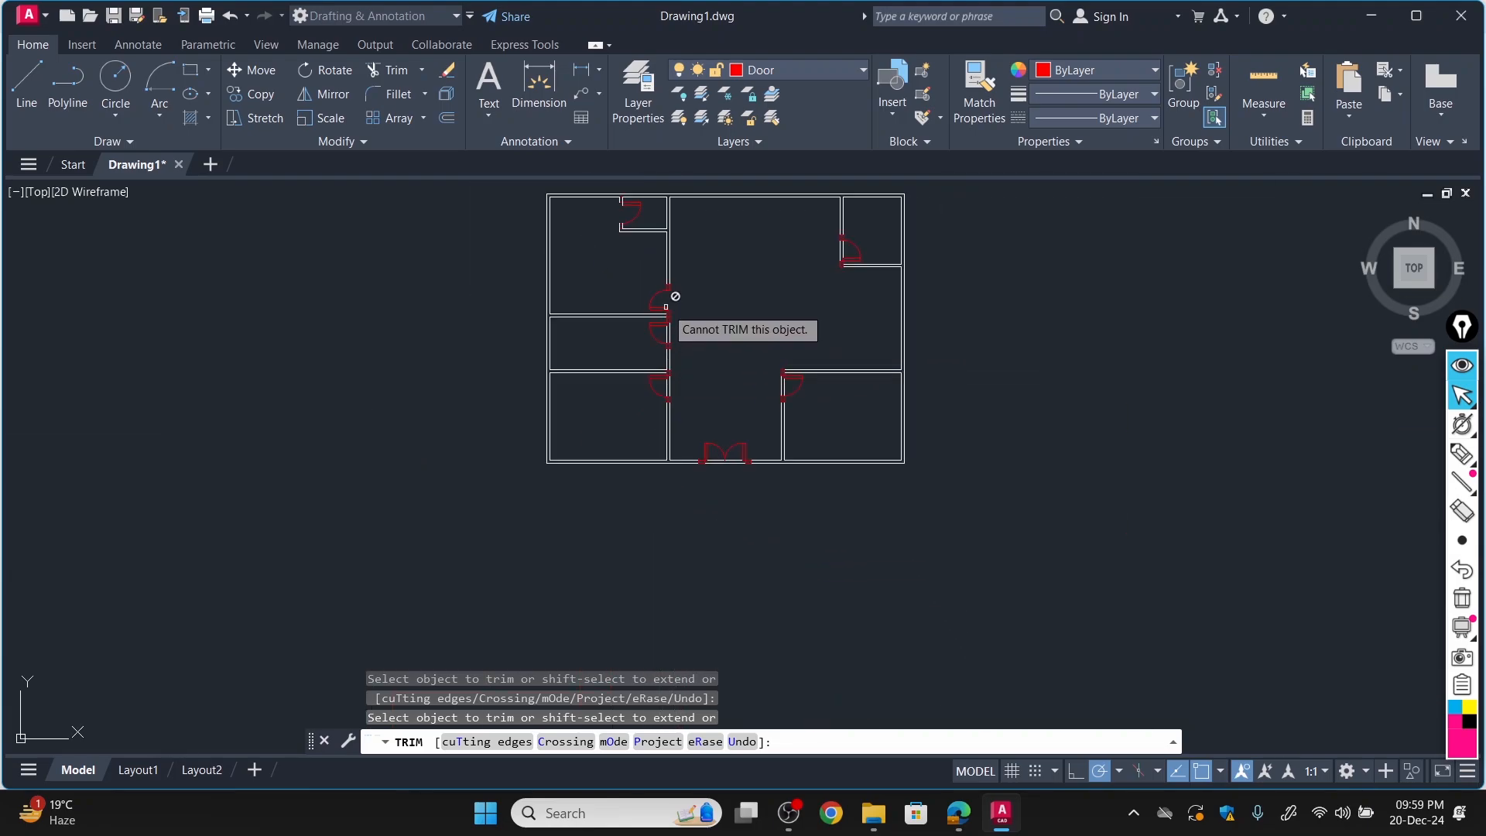
scroll(658, 341, "up", 5)
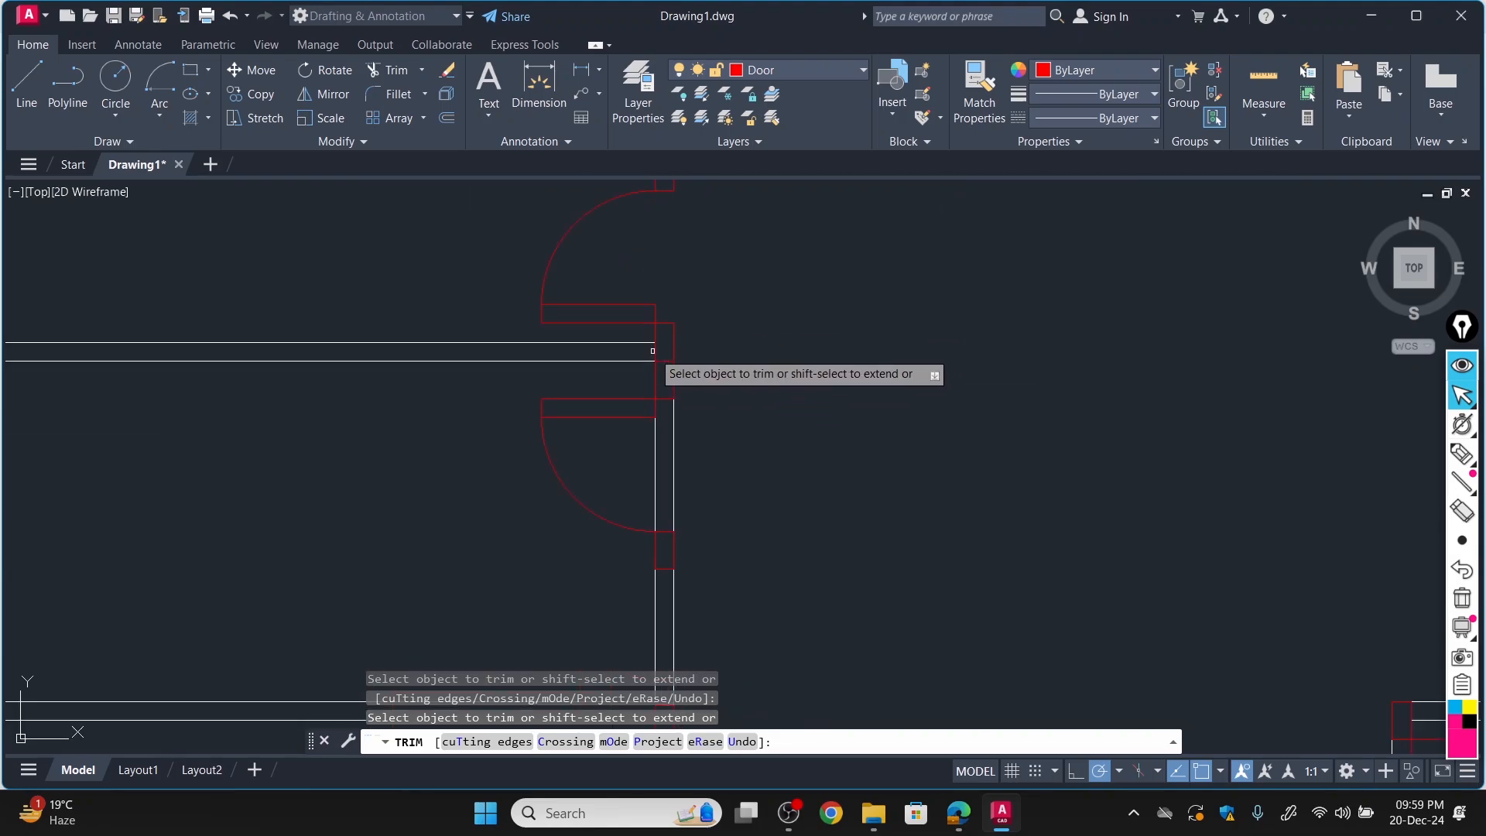
left_click(653, 459)
scroll(675, 457, "down", 5)
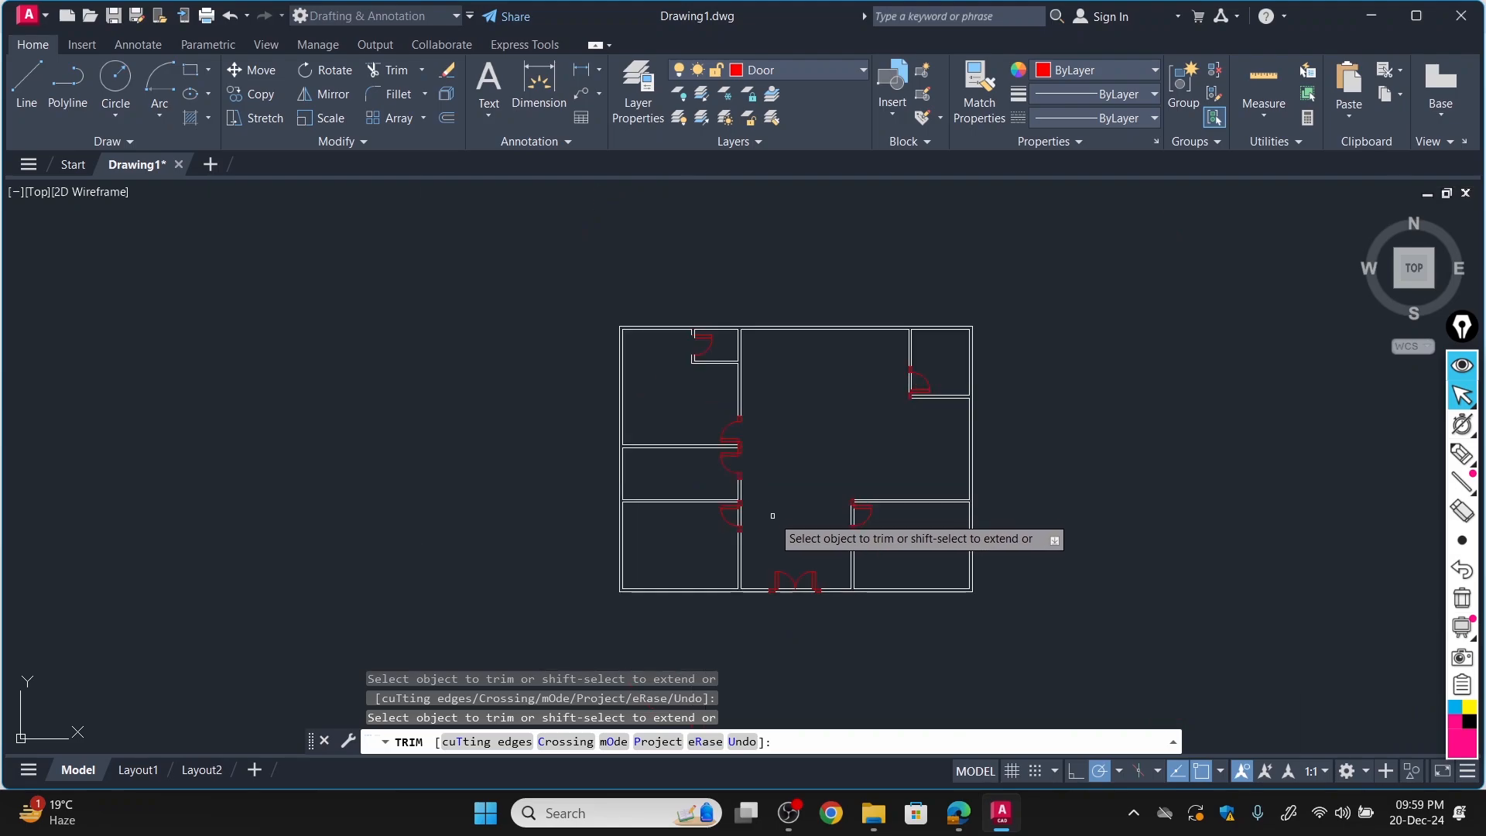
scroll(773, 511, "up", 5)
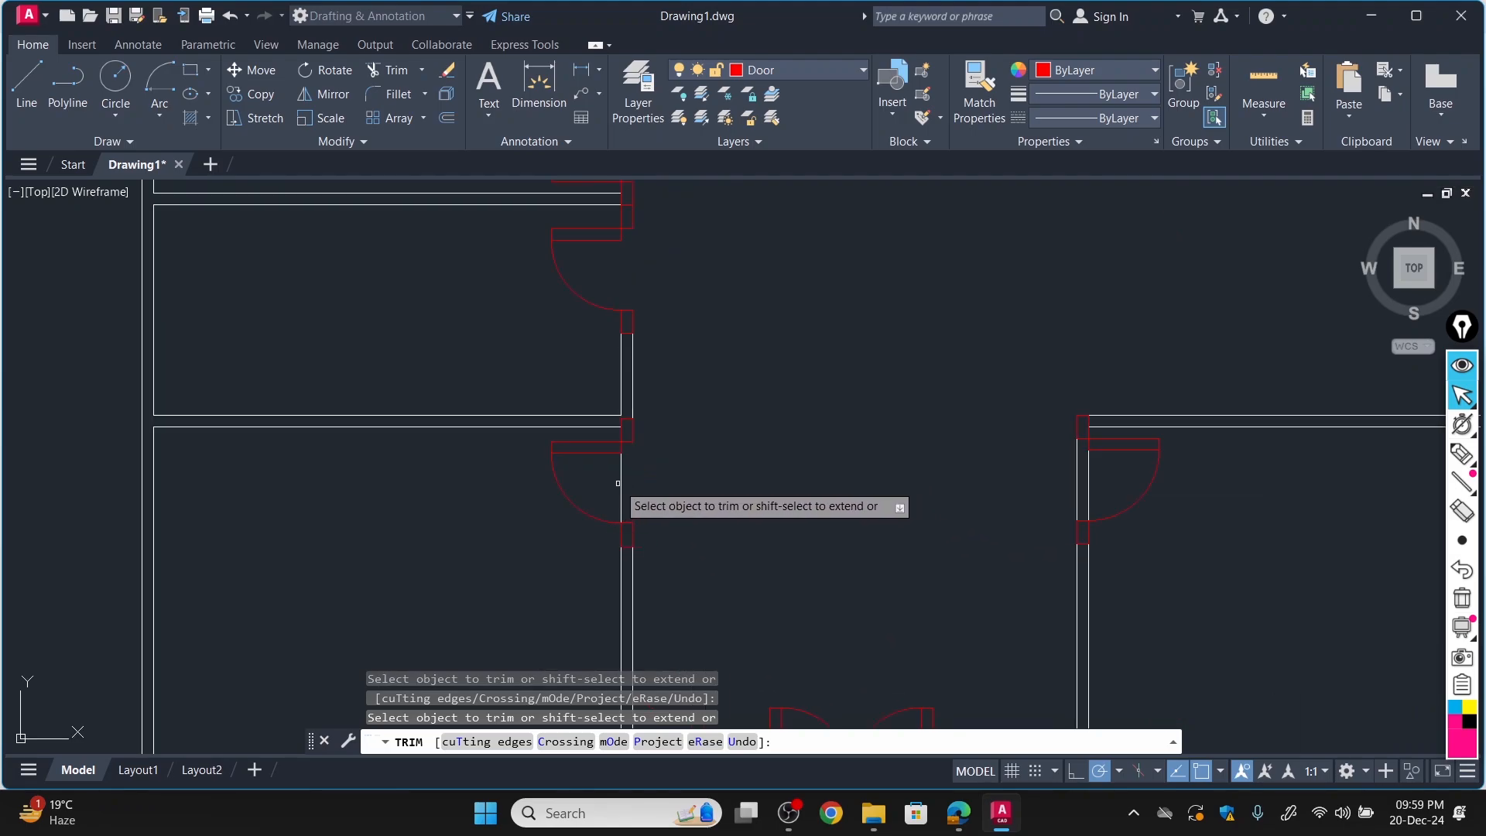
scroll(623, 485, "down", 5)
scroll(727, 498, "up", 5)
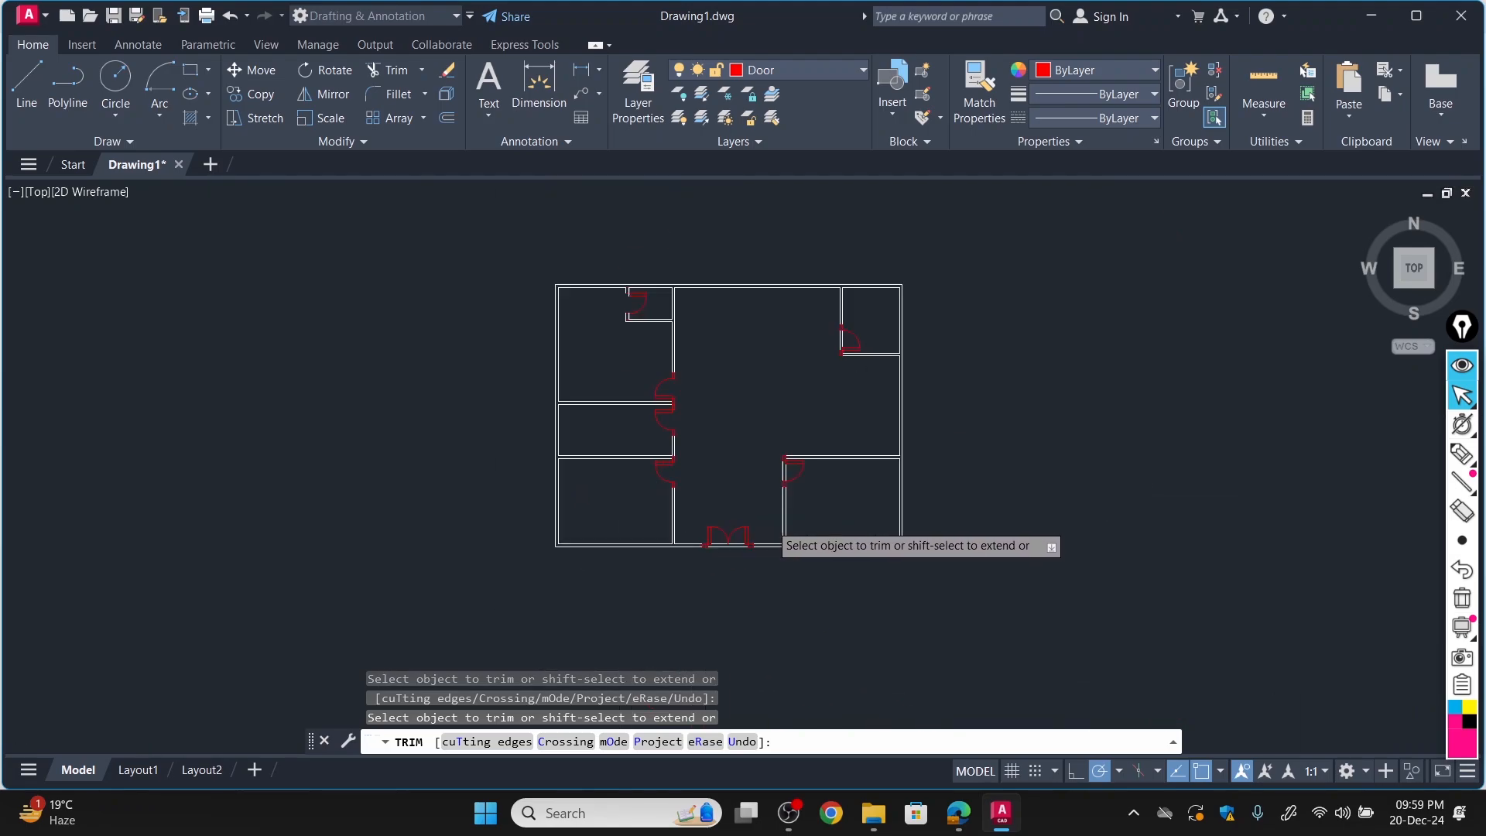
Trim the outer and inner wall lines across the double entrance door's opening in the bottom wall.
scroll(623, 590, "up", 8)
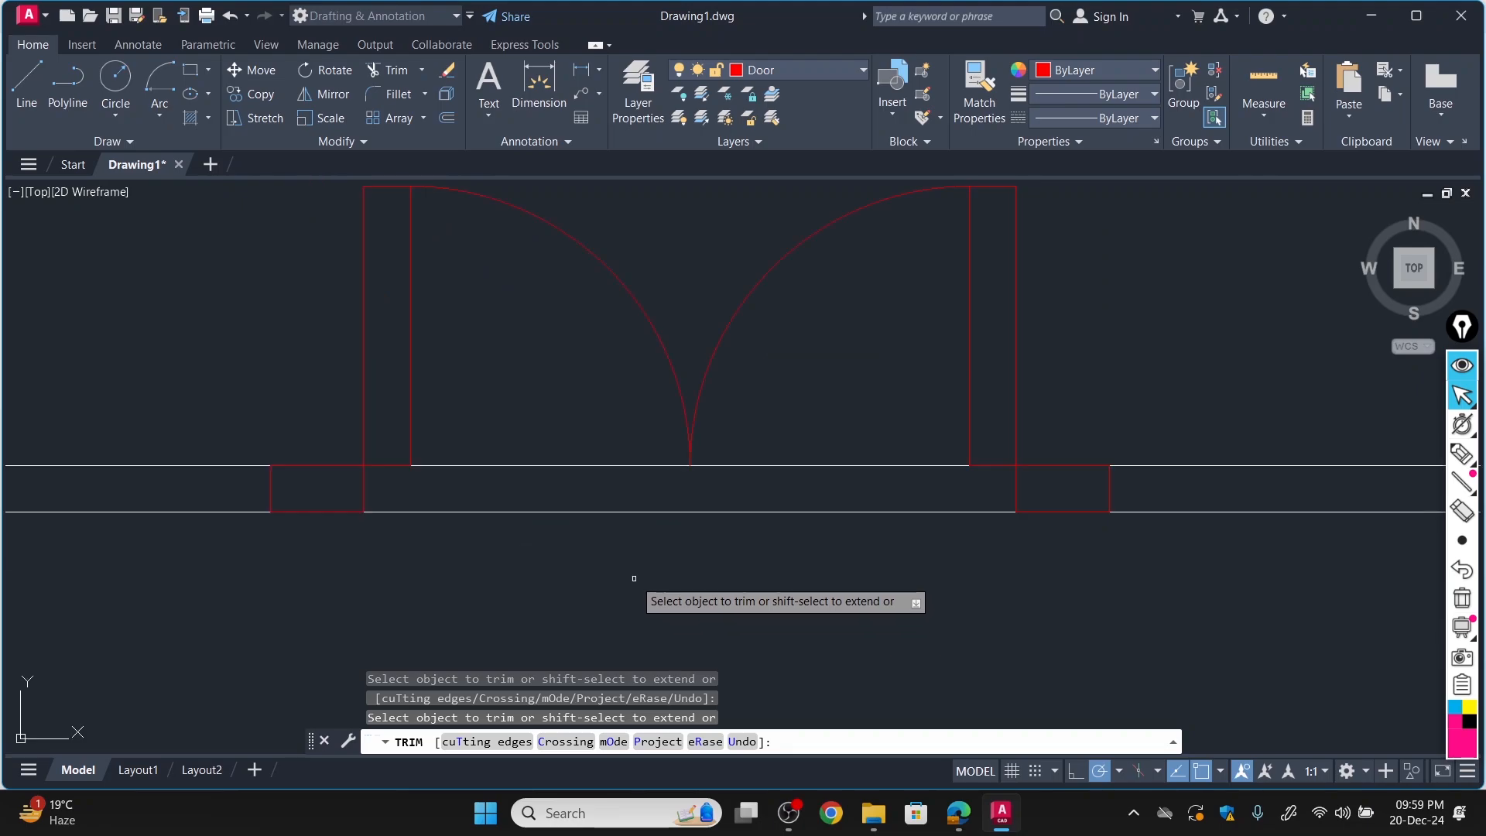
left_click(605, 512)
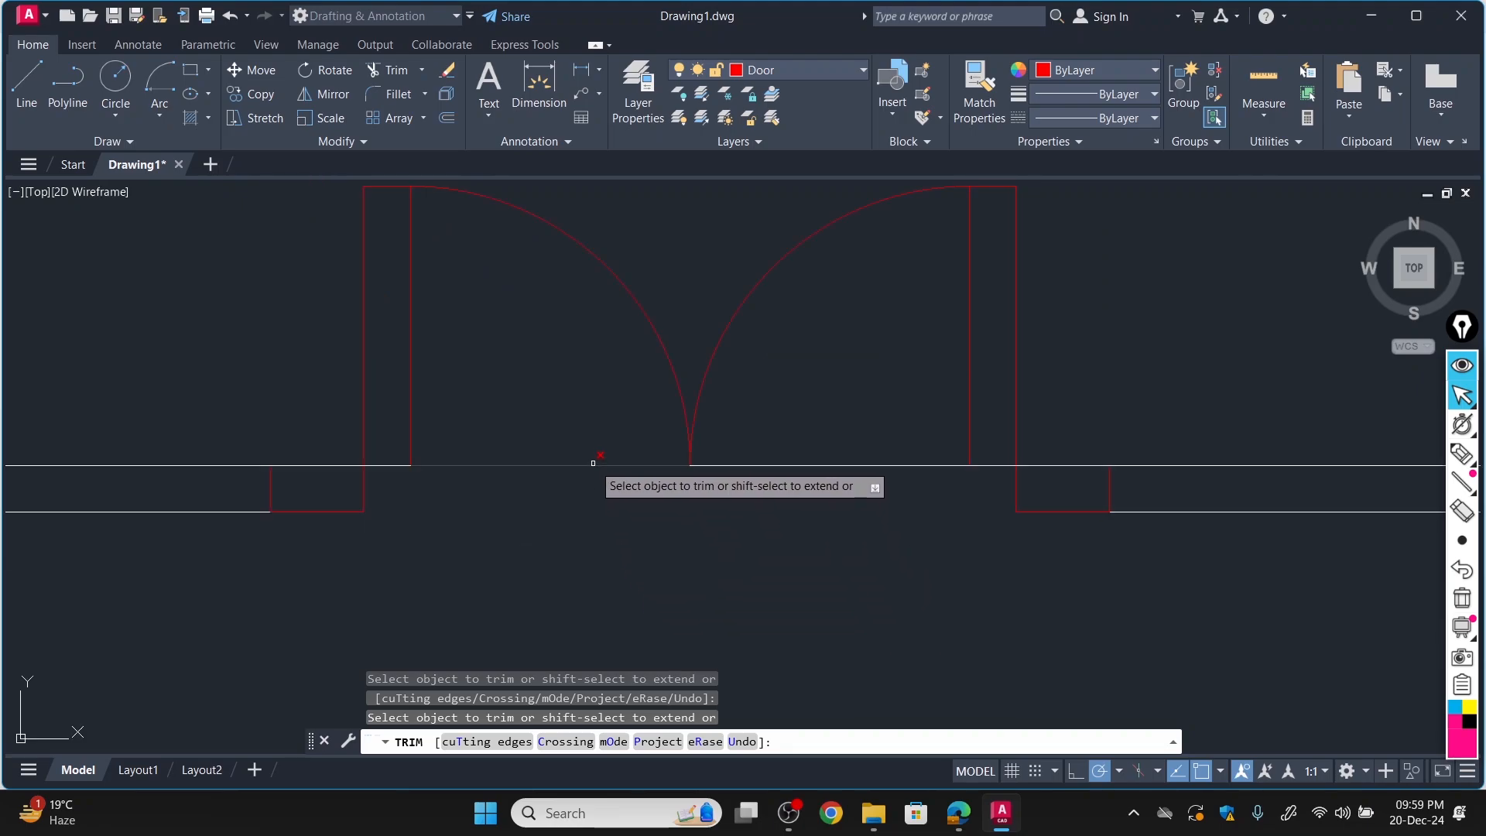
left_click(595, 465)
left_click(721, 465)
scroll(766, 495, "down", 8)
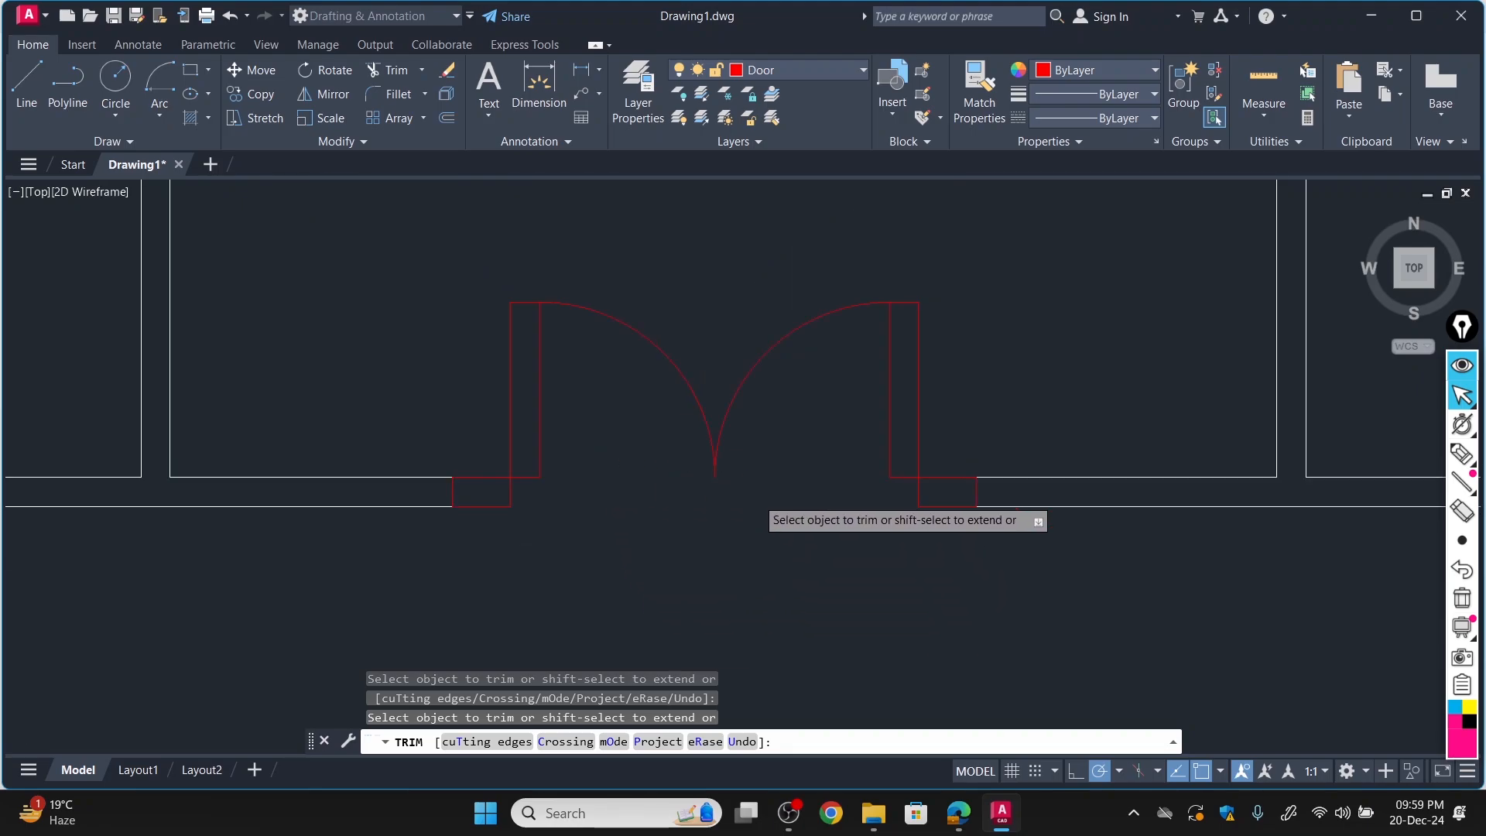
Trim both wall lines across the door opening in the lower-right room's left wall.
scroll(890, 306, "up", 7)
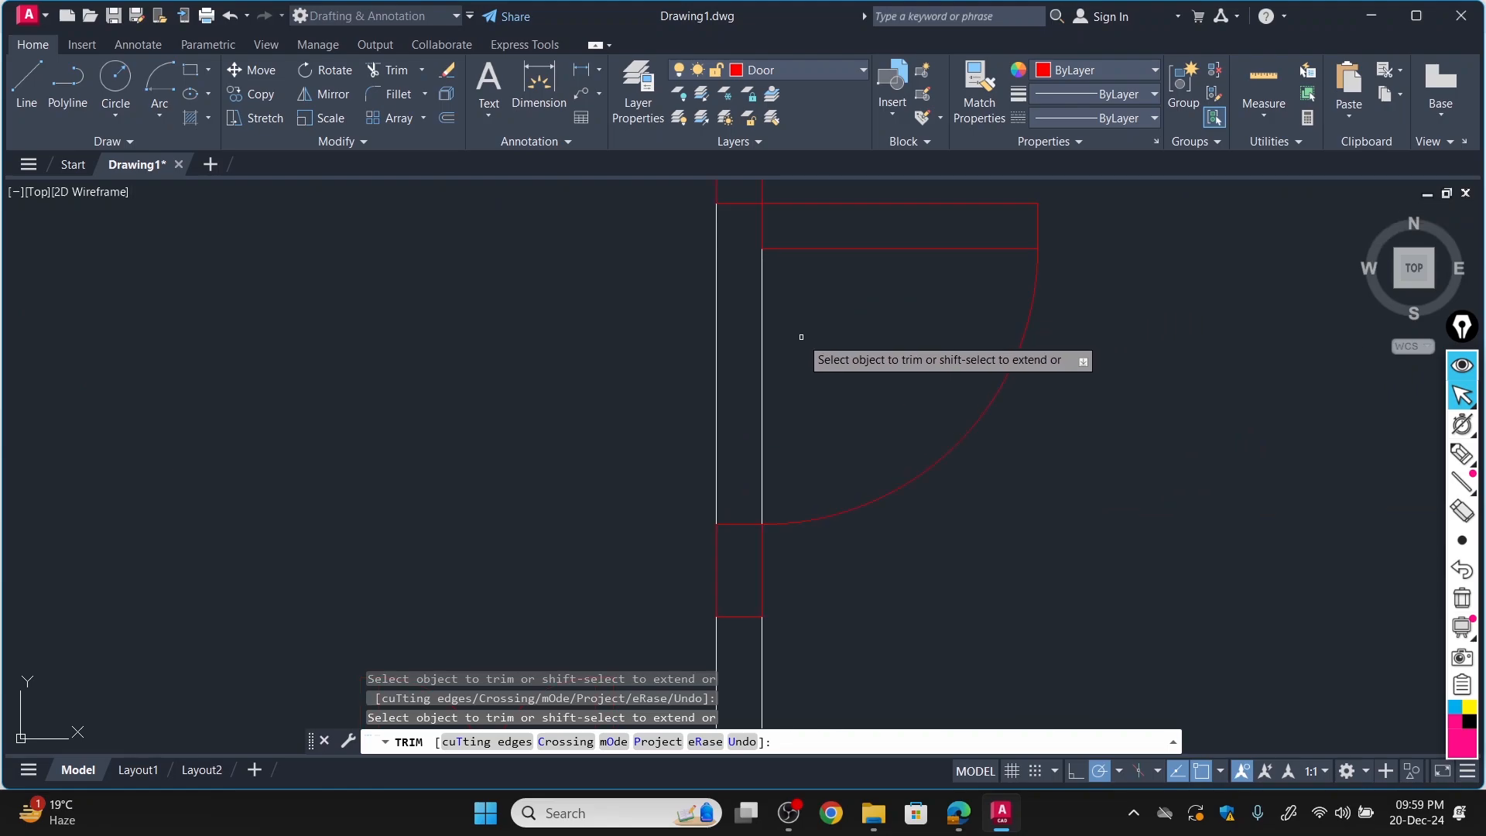
left_click(762, 338)
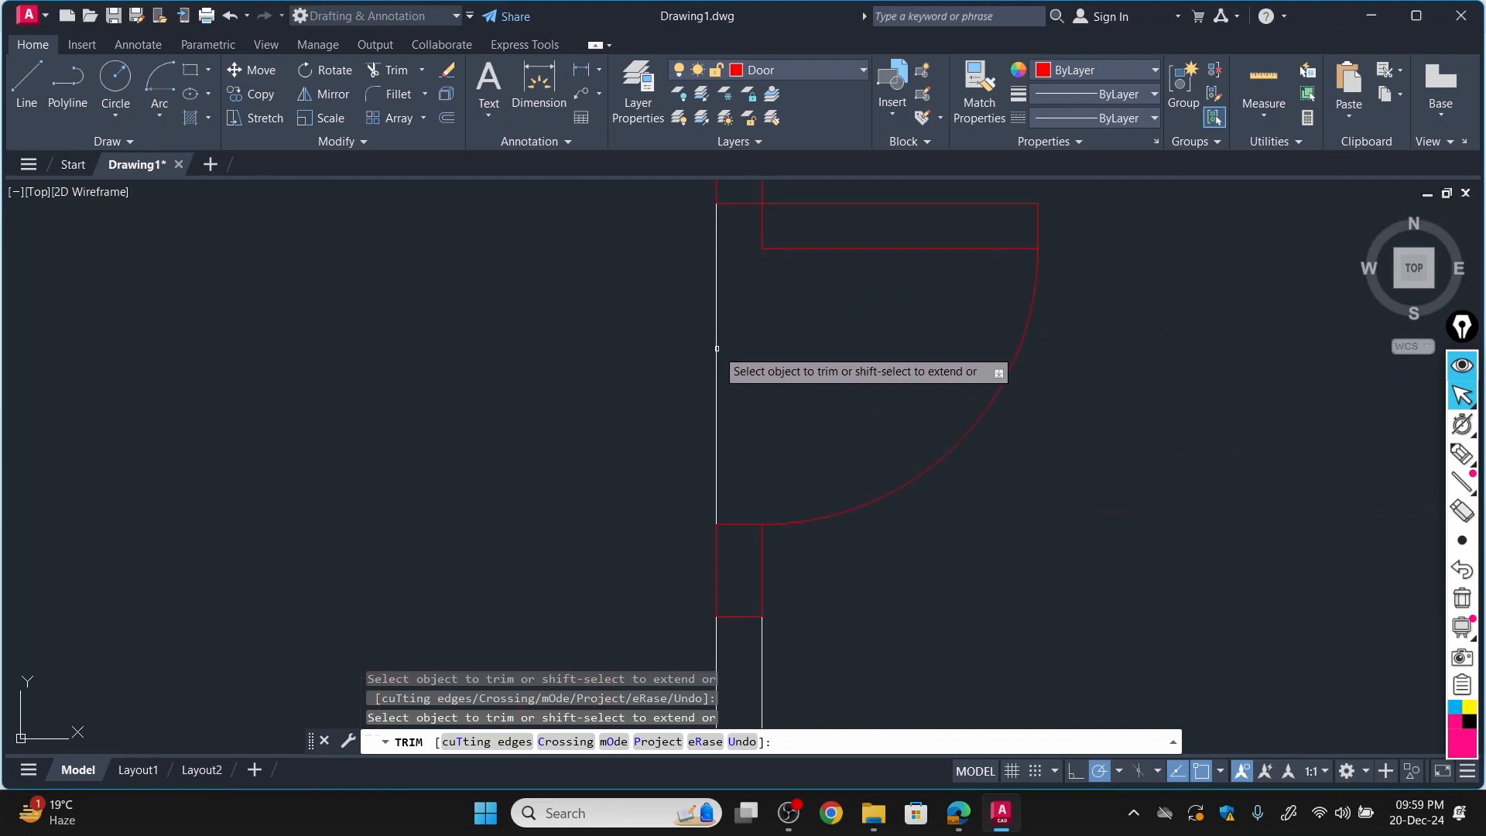
left_click(717, 348)
scroll(734, 372, "down", 7)
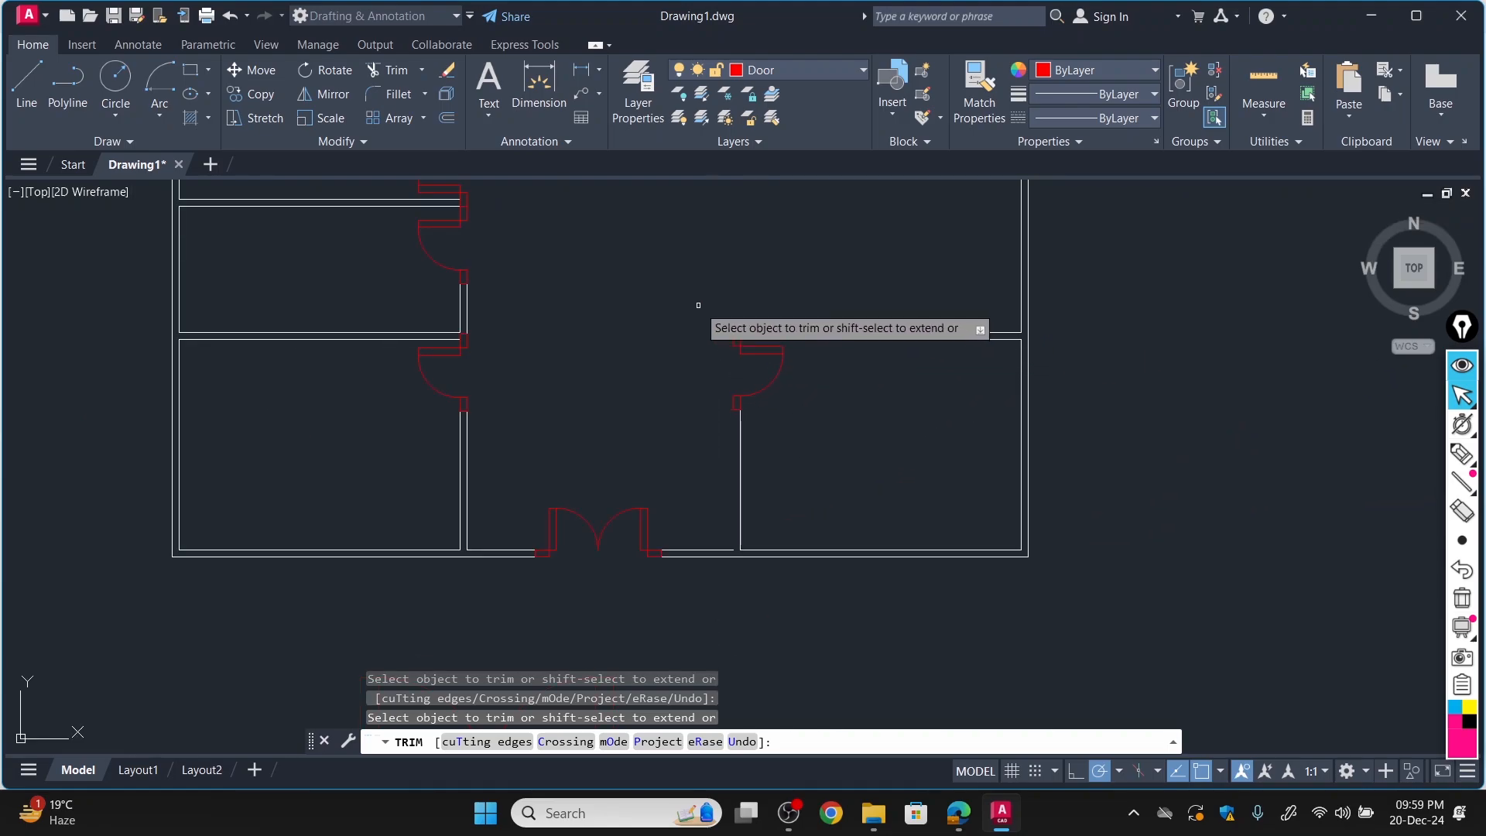
Trim both wall lines across the door opening in the upper-right room's left wall.
scroll(696, 302, "down", 6)
scroll(668, 214, "up", 9)
scroll(669, 214, "up", 8)
scroll(916, 339, "down", 8)
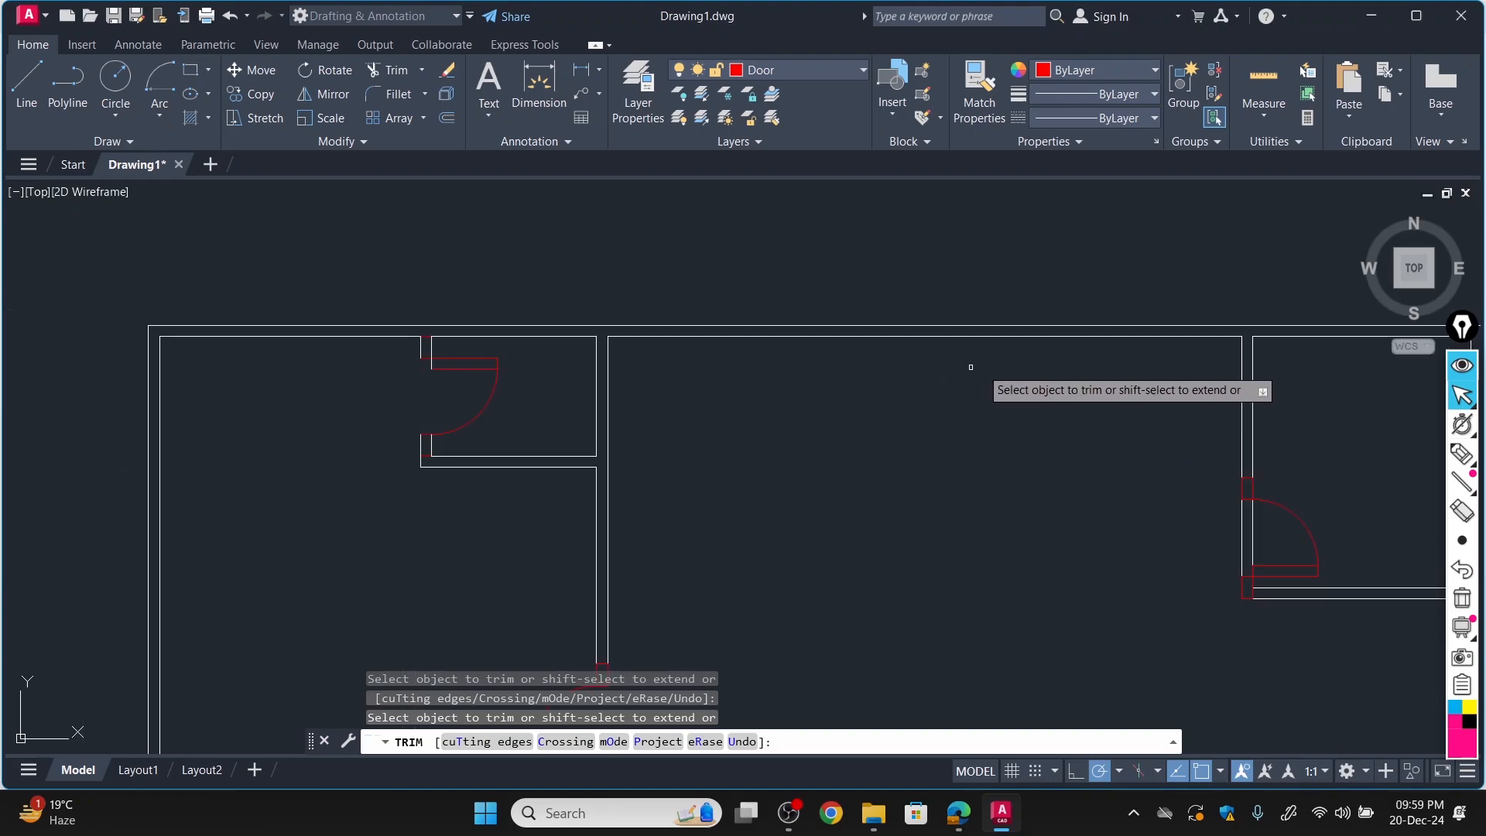
left_click(1251, 528)
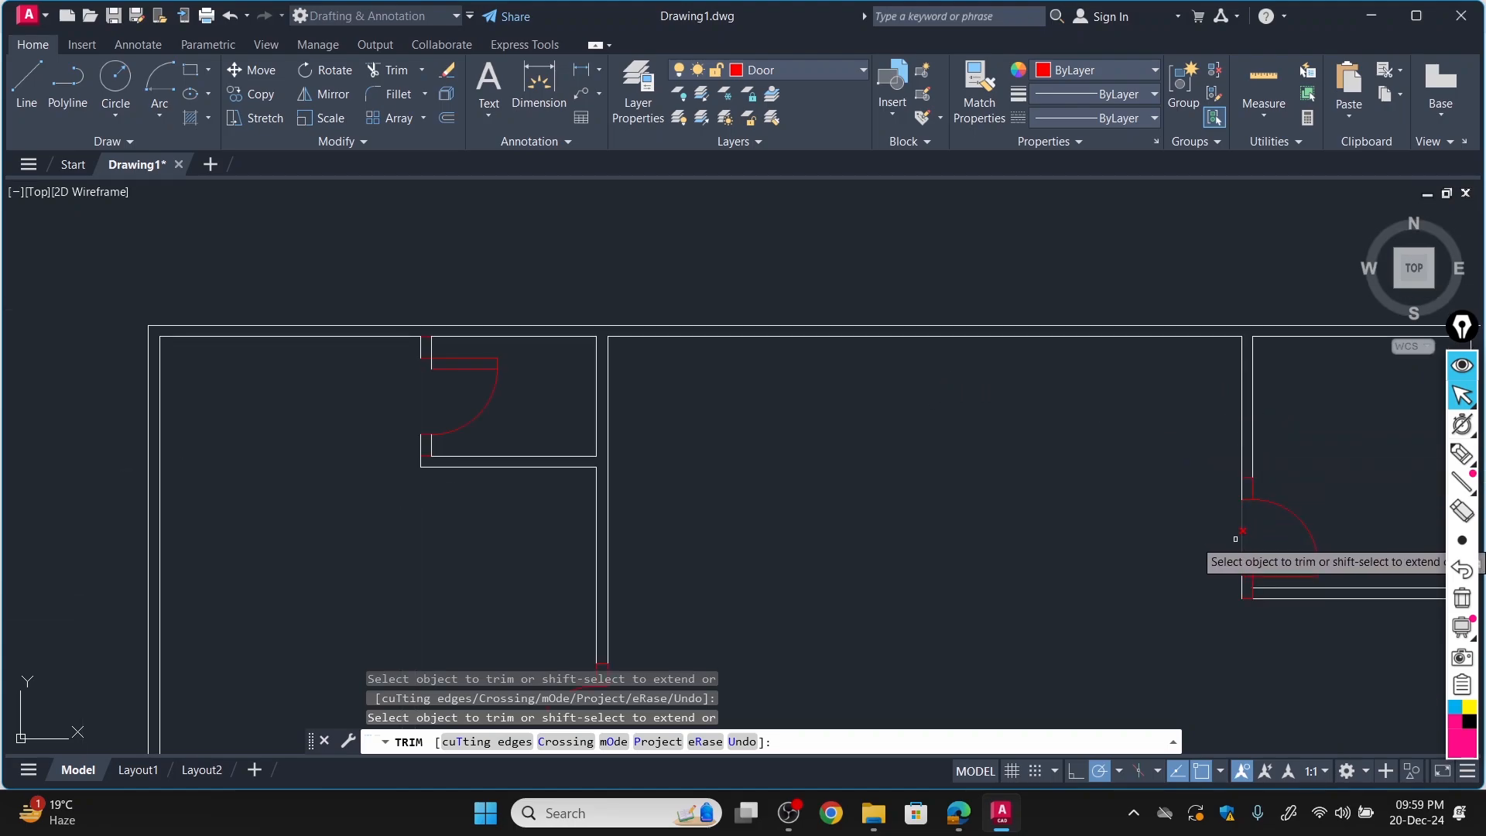
left_click(1243, 533)
scroll(1066, 535, "down", 8)
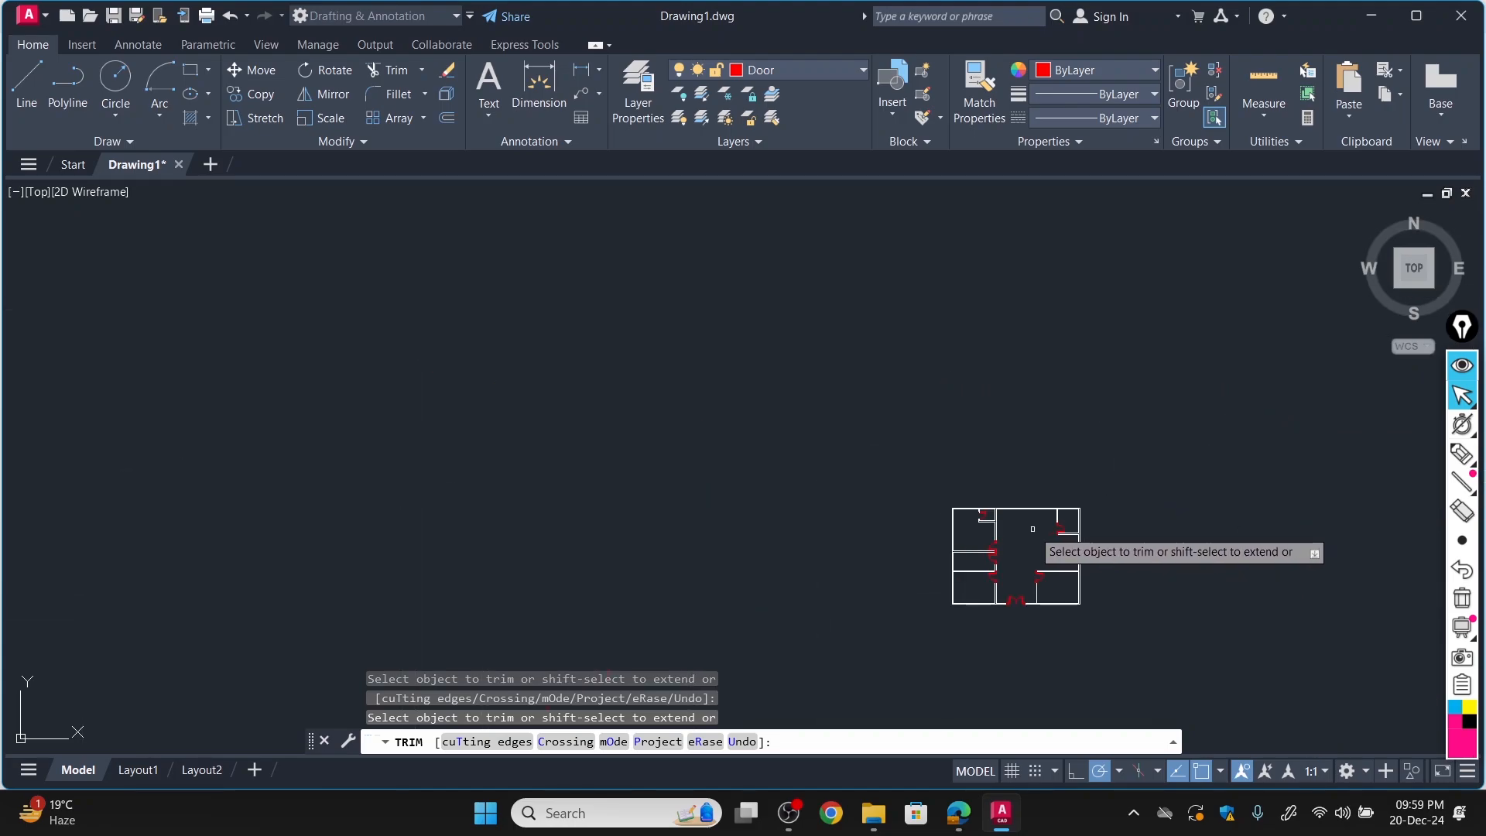
Inspect the floor plan's walls and trimmed door openings.
scroll(1014, 533, "up", 4)
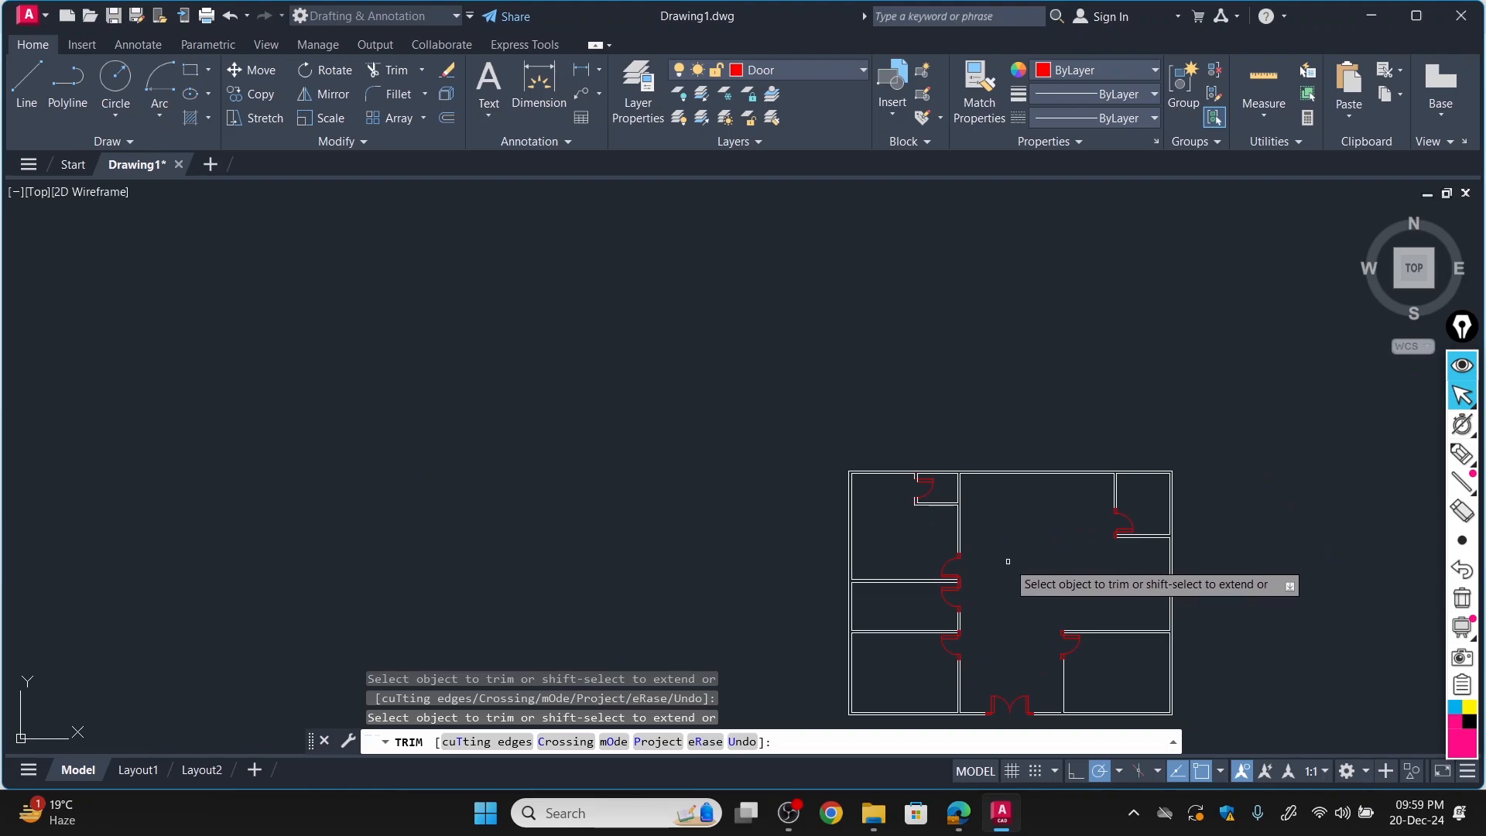
scroll(1007, 559, "up", 4)
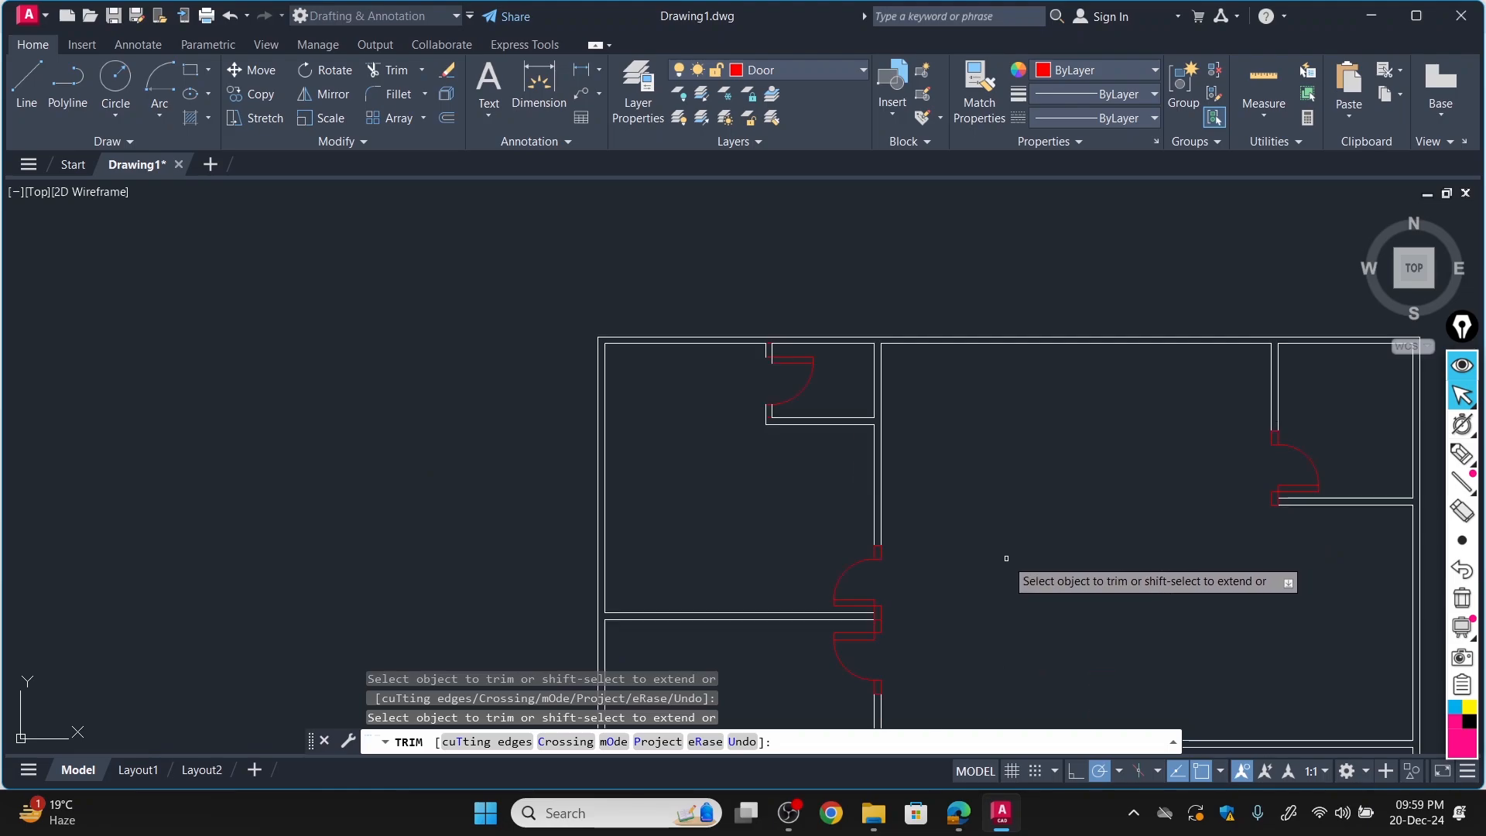
scroll(840, 548, "down", 6)
scroll(635, 323, "up", 4)
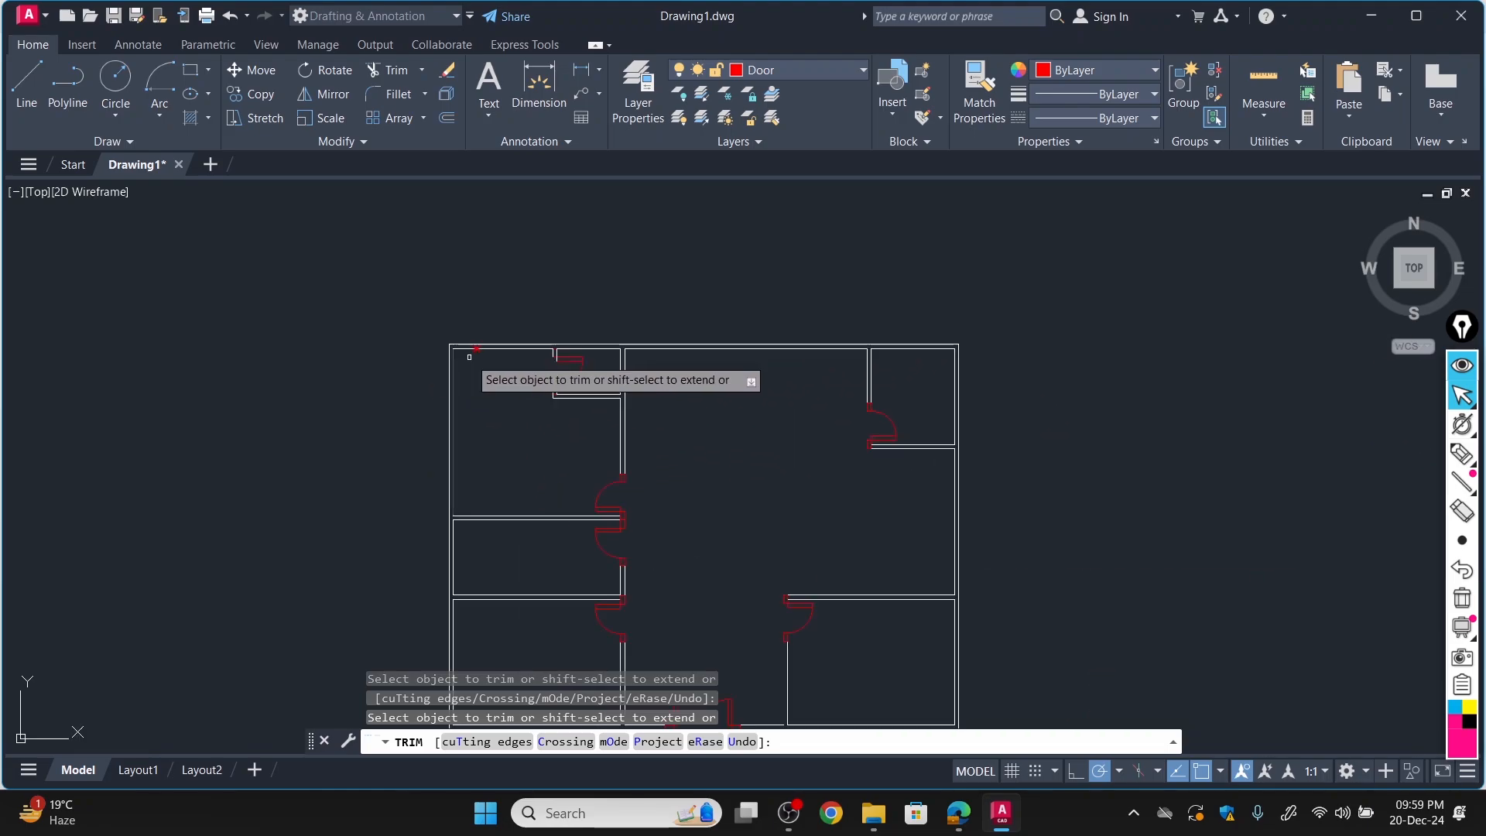
scroll(801, 489, "down", 2)
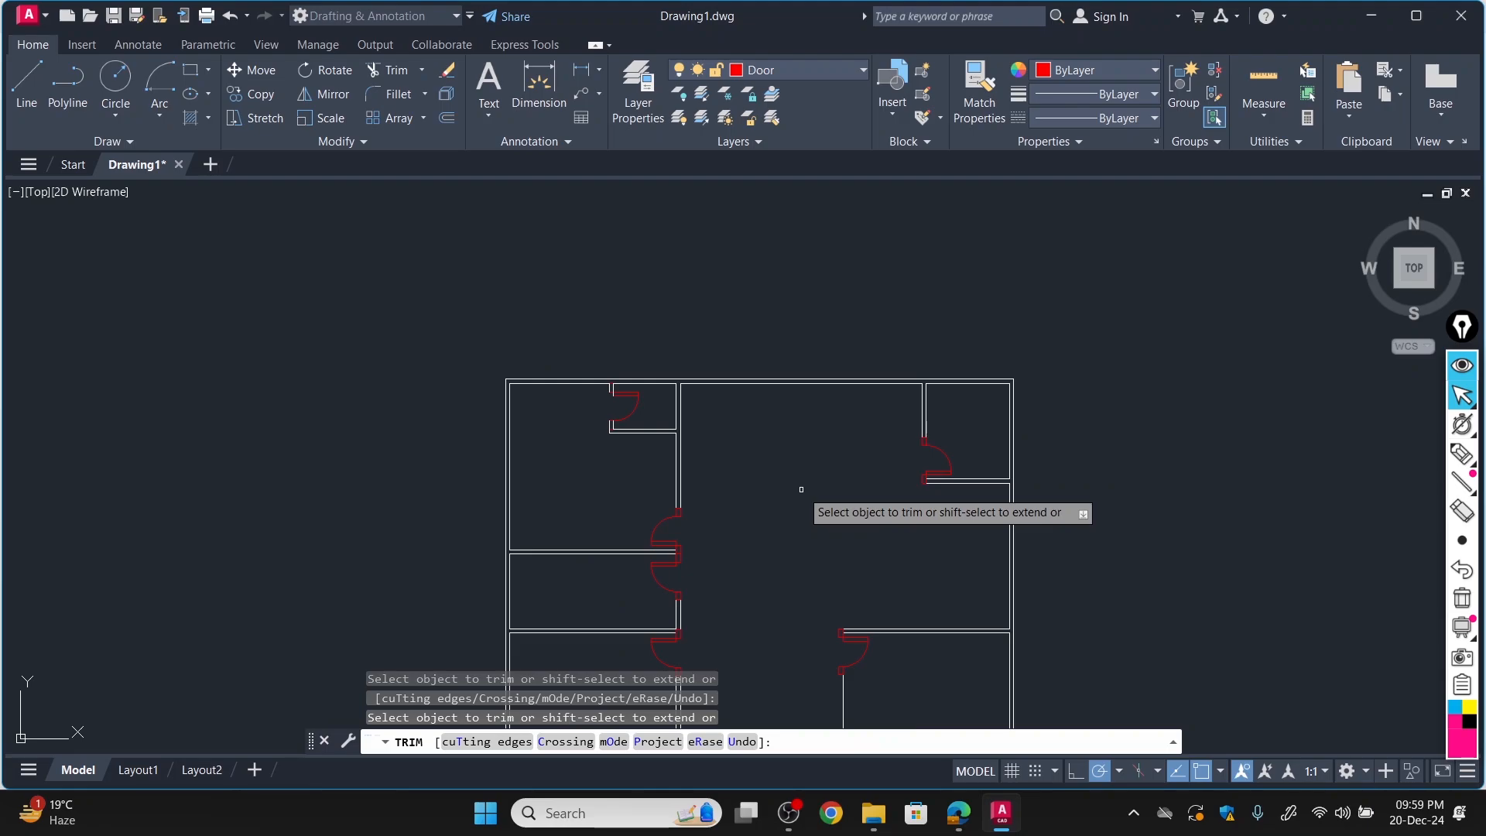
scroll(737, 492, "down", 2)
scroll(731, 552, "up", 2)
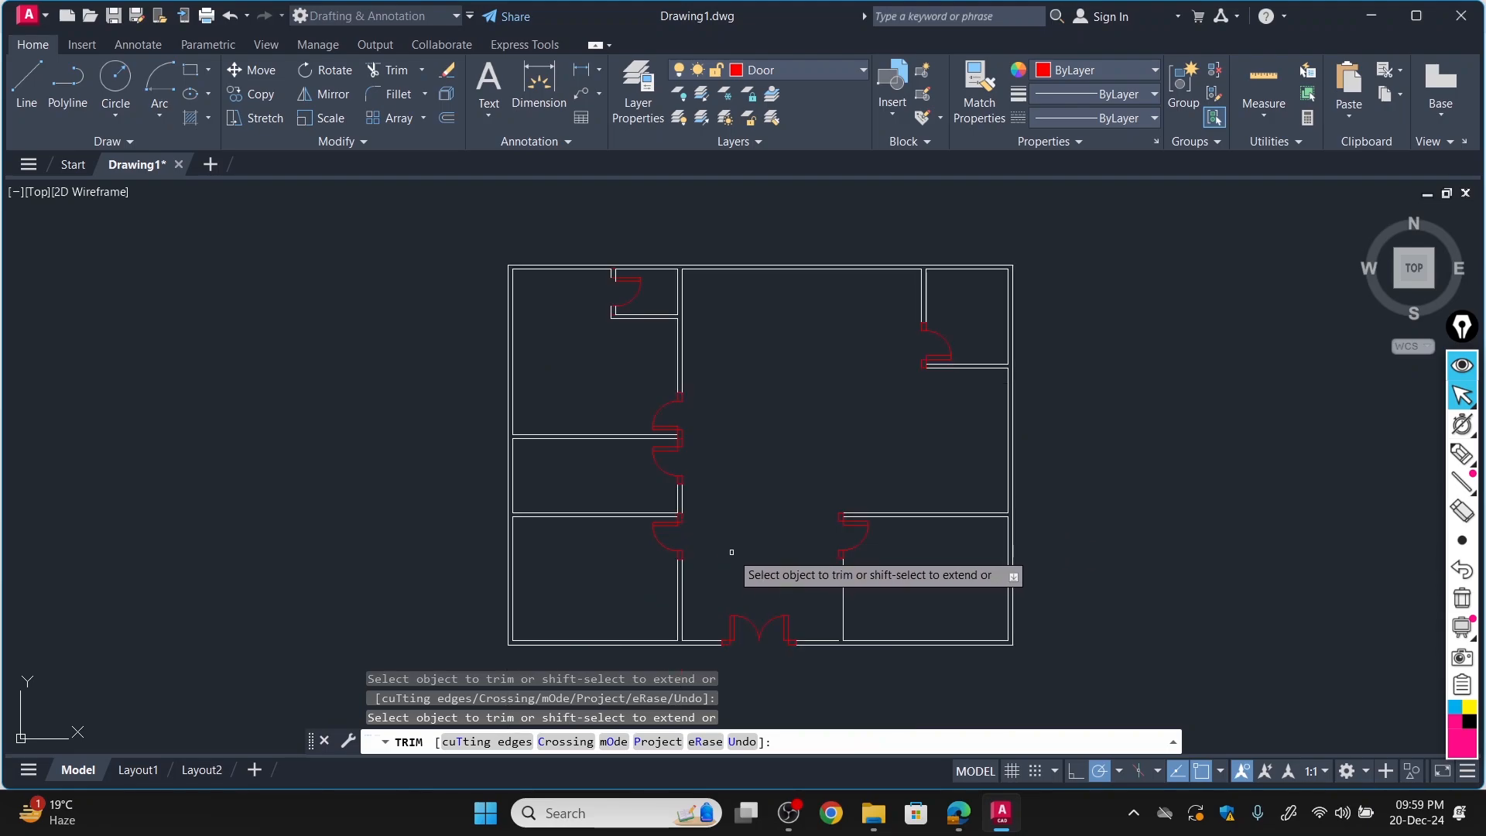
Make Window the current layer and draw a 5' by 6" rectangle in the empty space left of the floor plan.
left_click(846, 71)
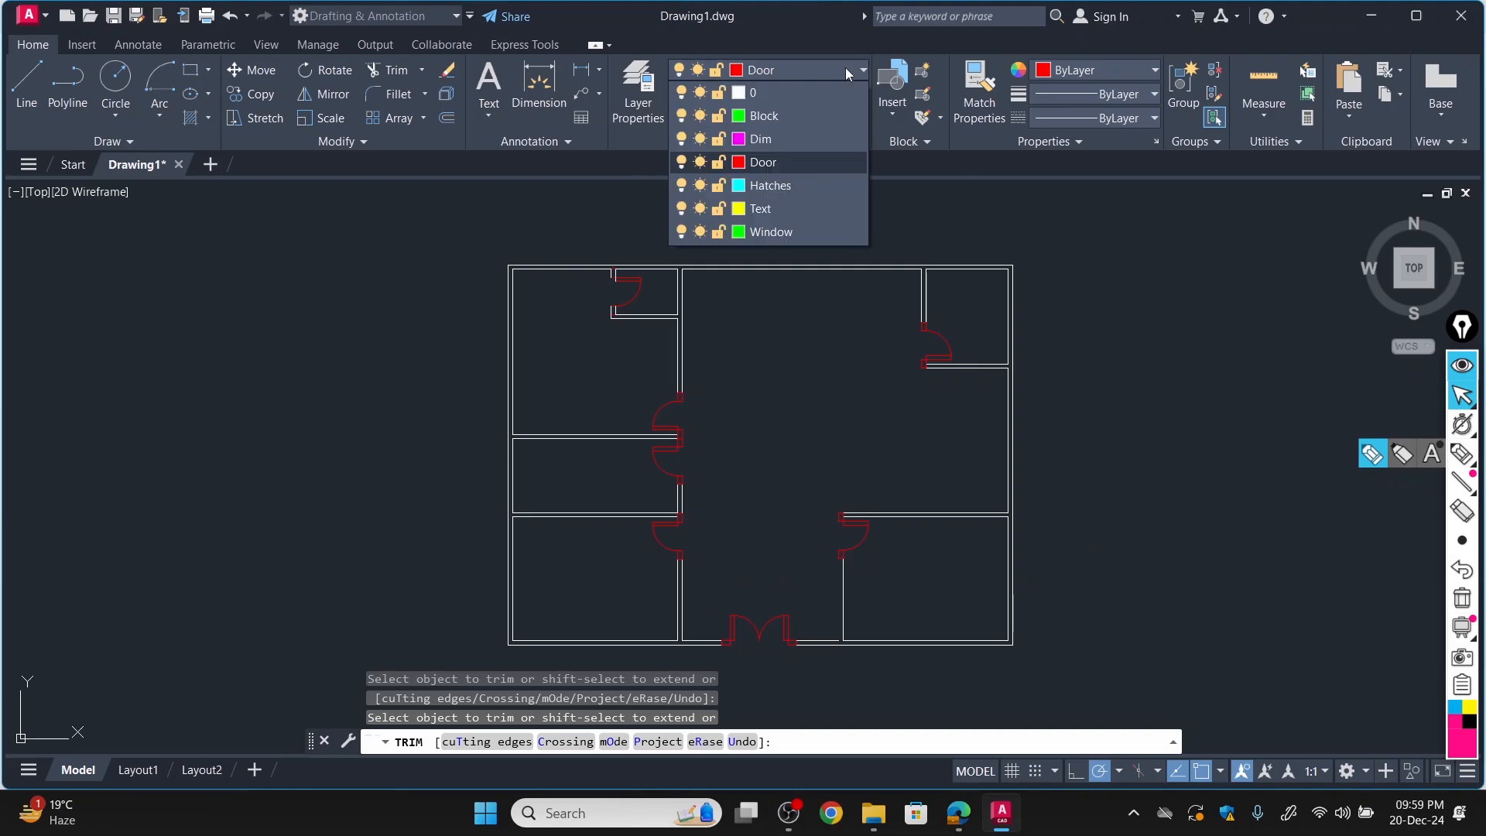
left_click(785, 234)
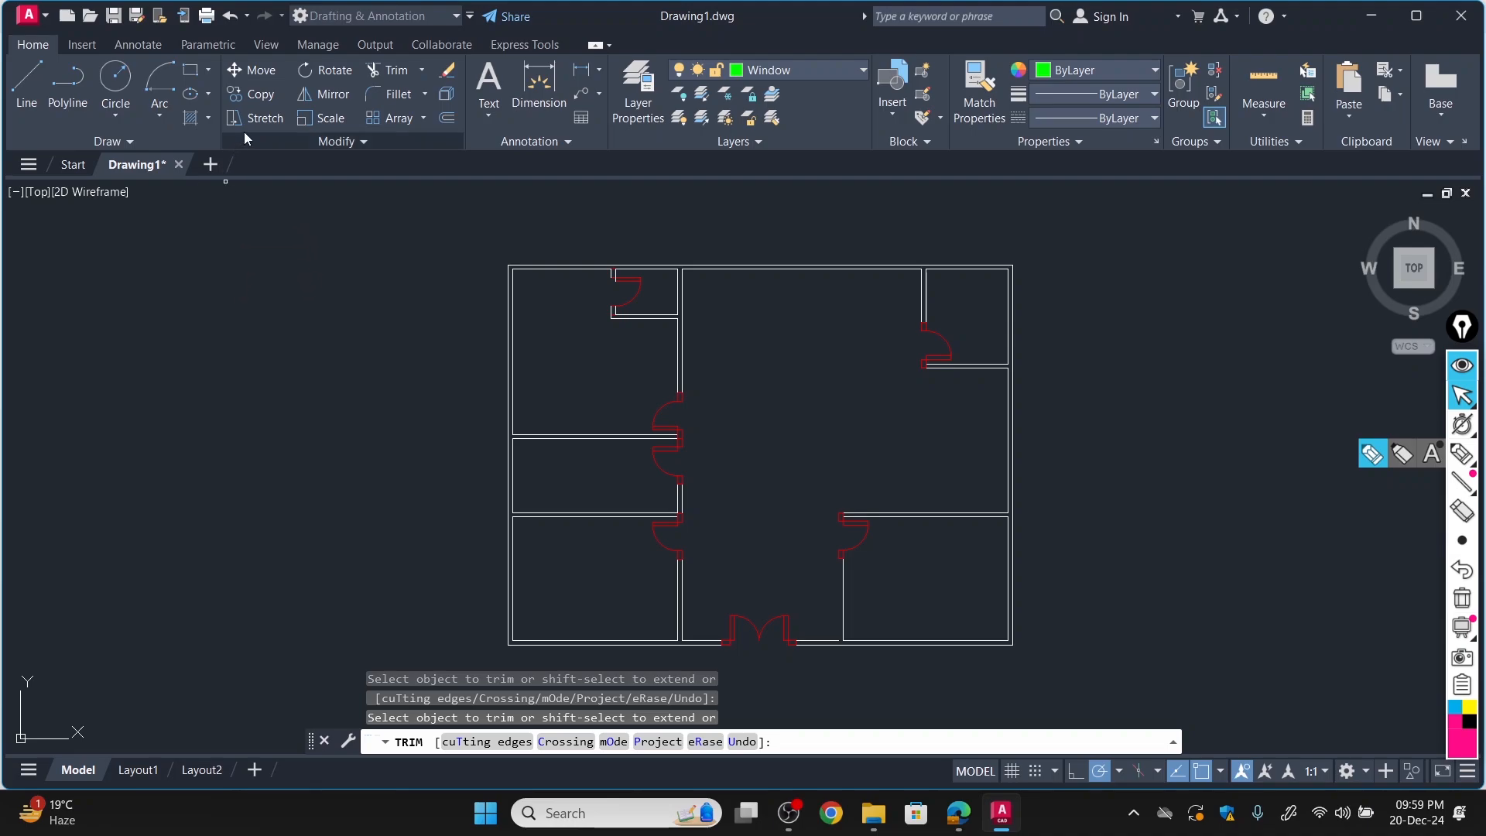
left_click(191, 71)
left_click(192, 311)
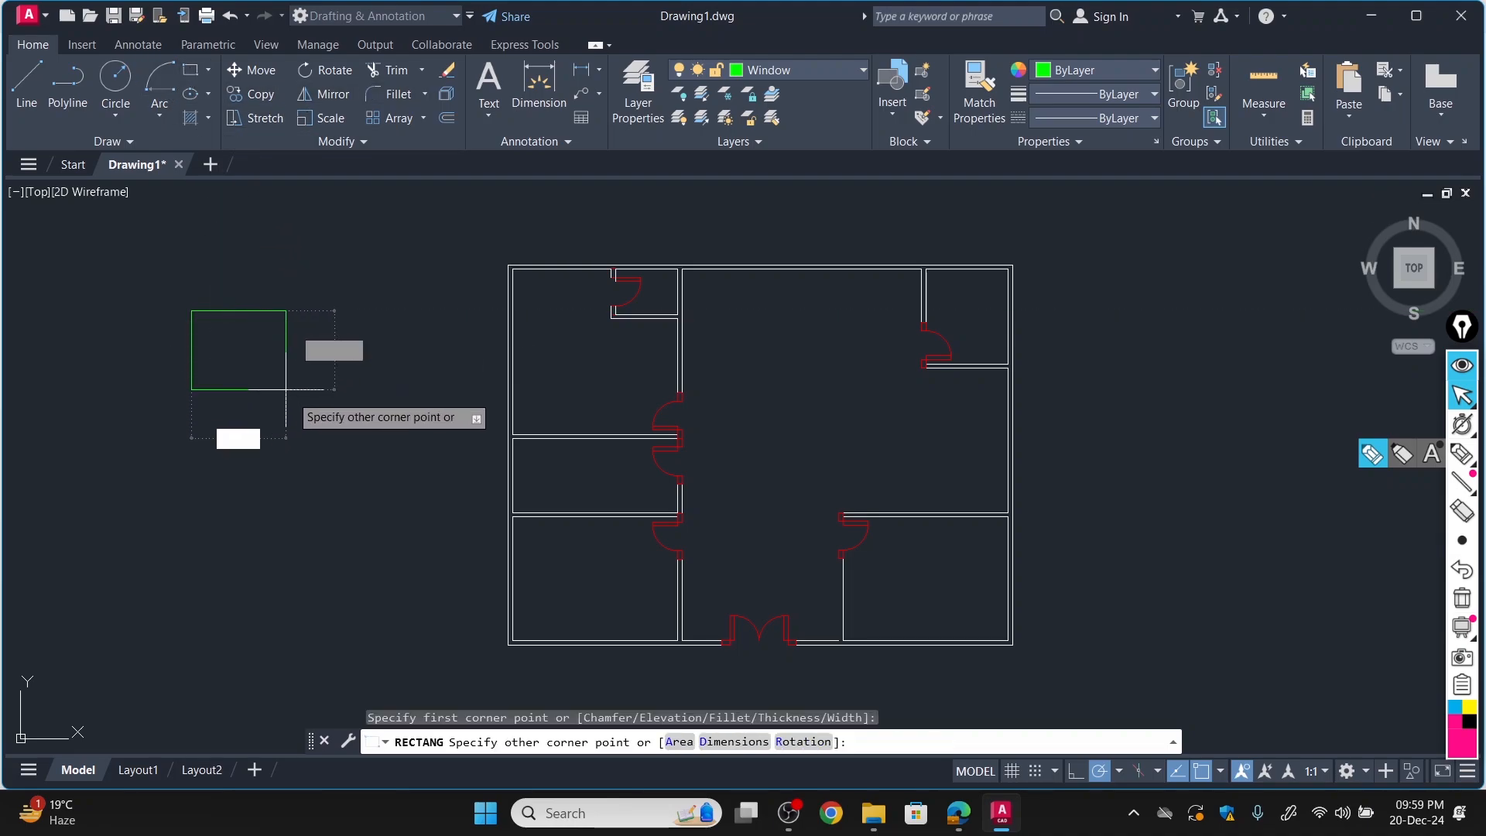
left_click(723, 743)
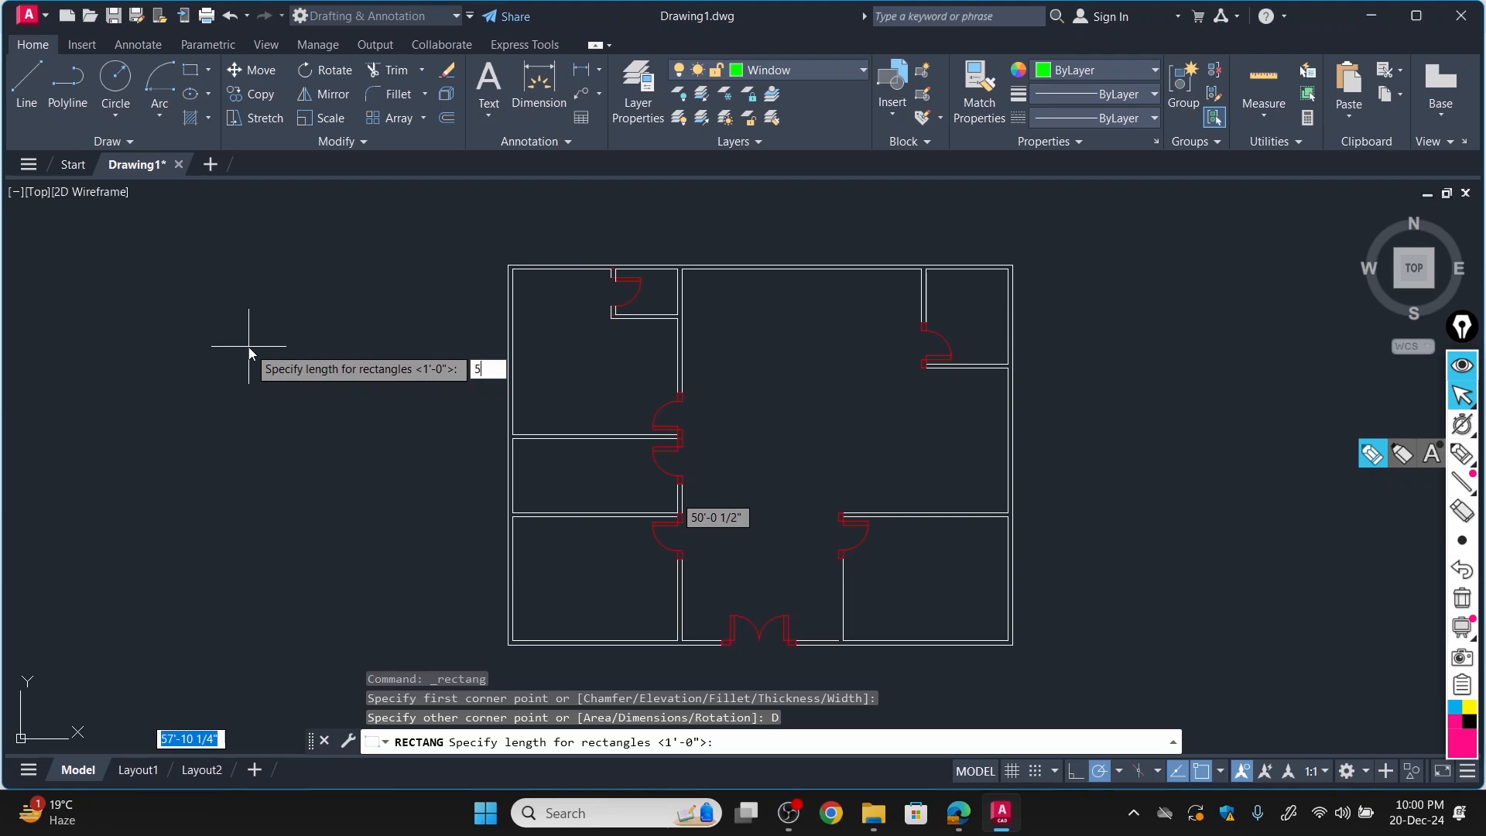
type("5'")
key("Return")
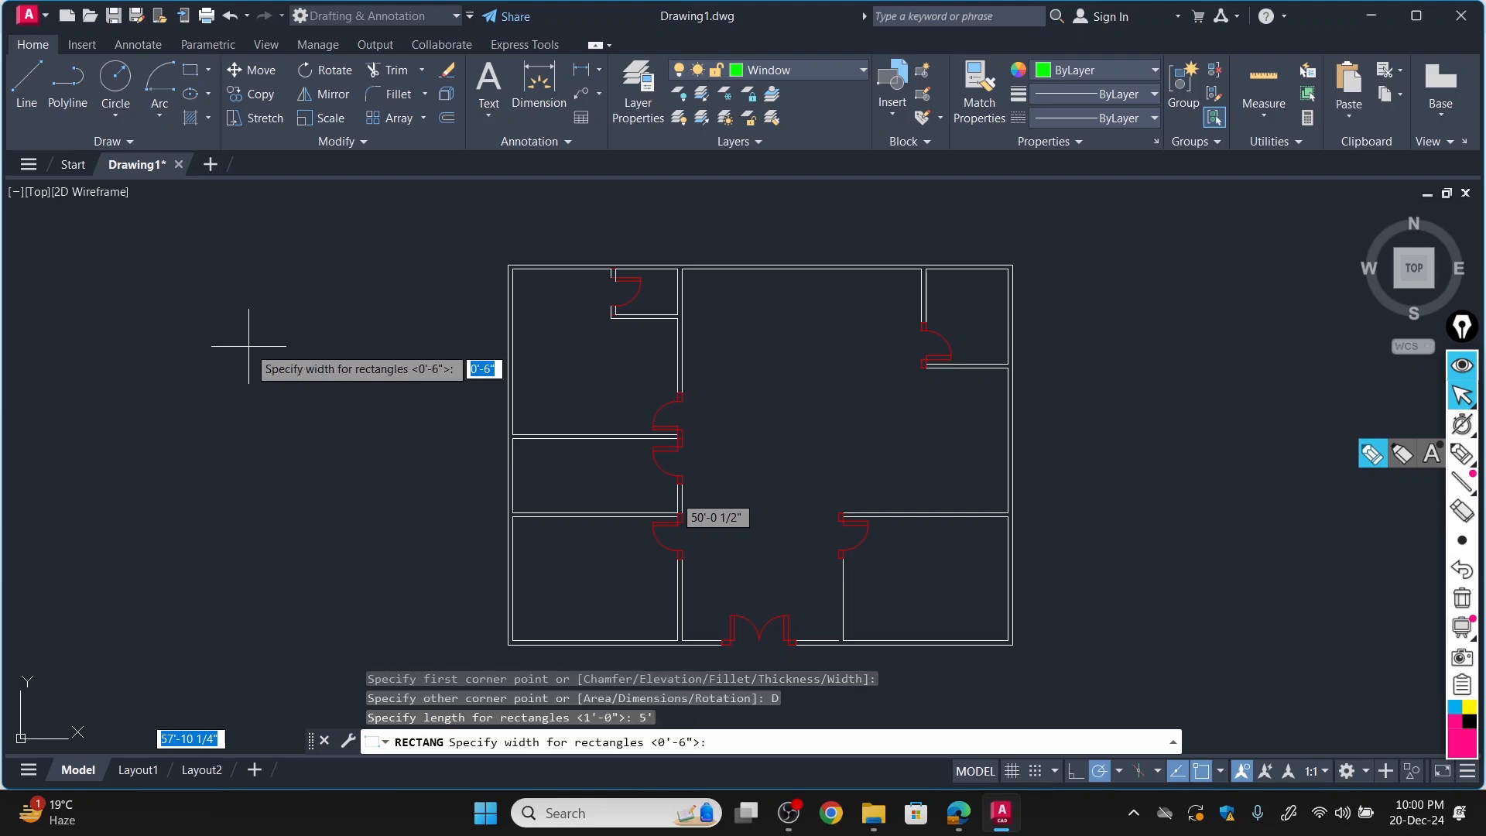
key("Return")
left_click(252, 342)
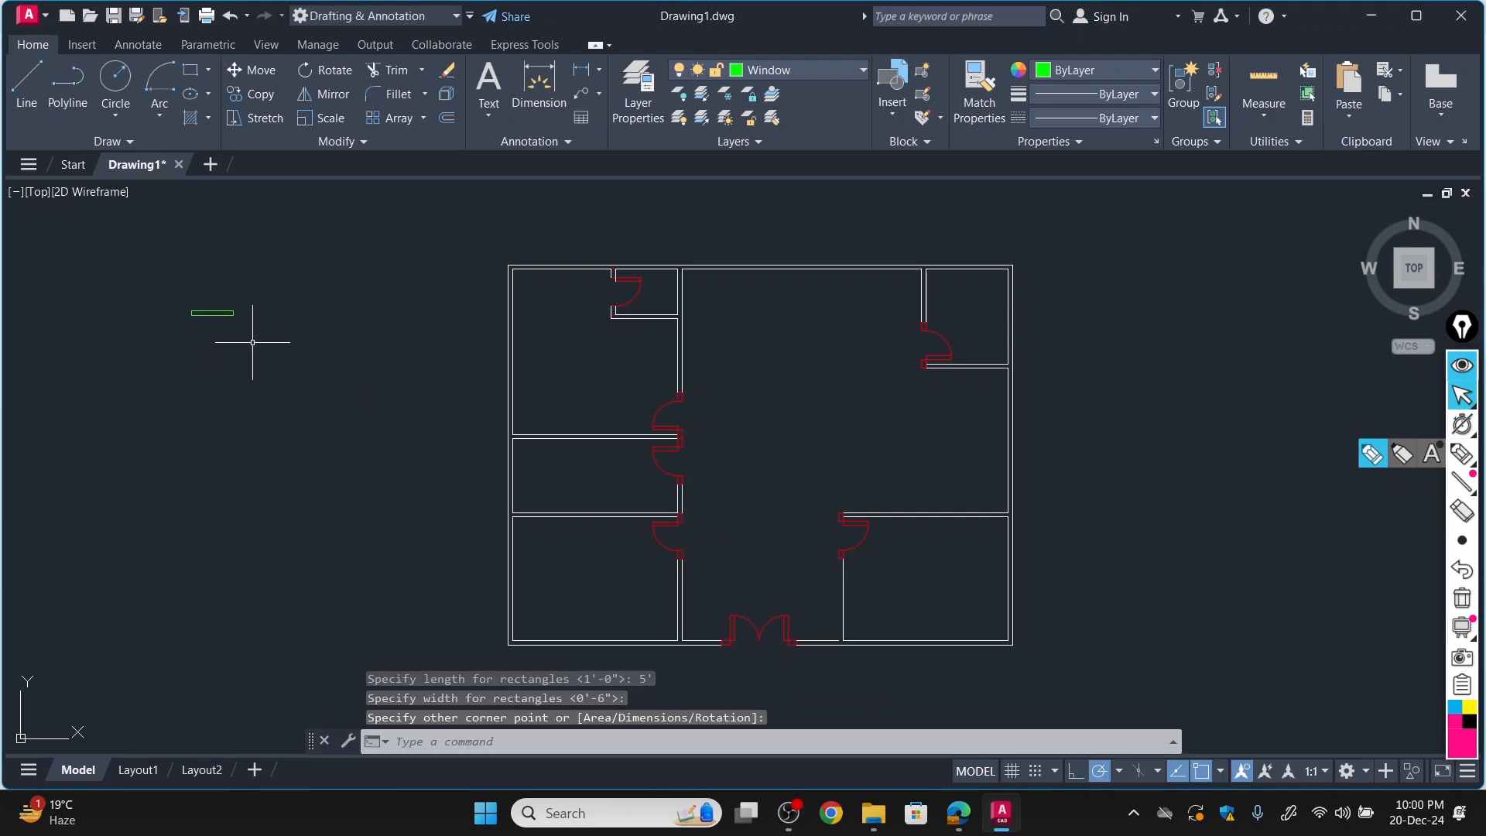
Start the Offset command for the green window rectangle.
scroll(147, 316, "up", 4)
scroll(313, 286, "up", 4)
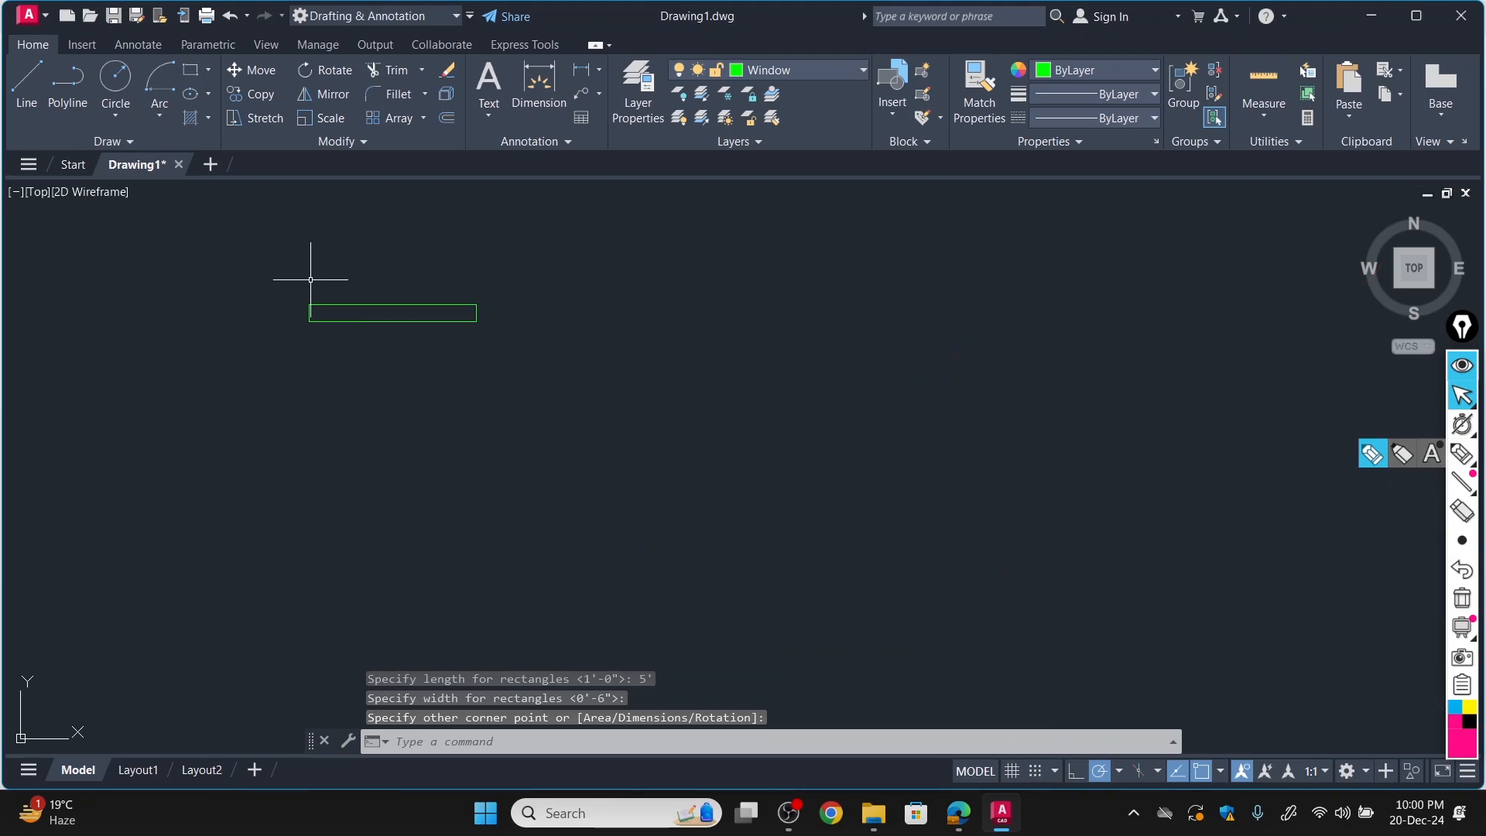
left_click(447, 119)
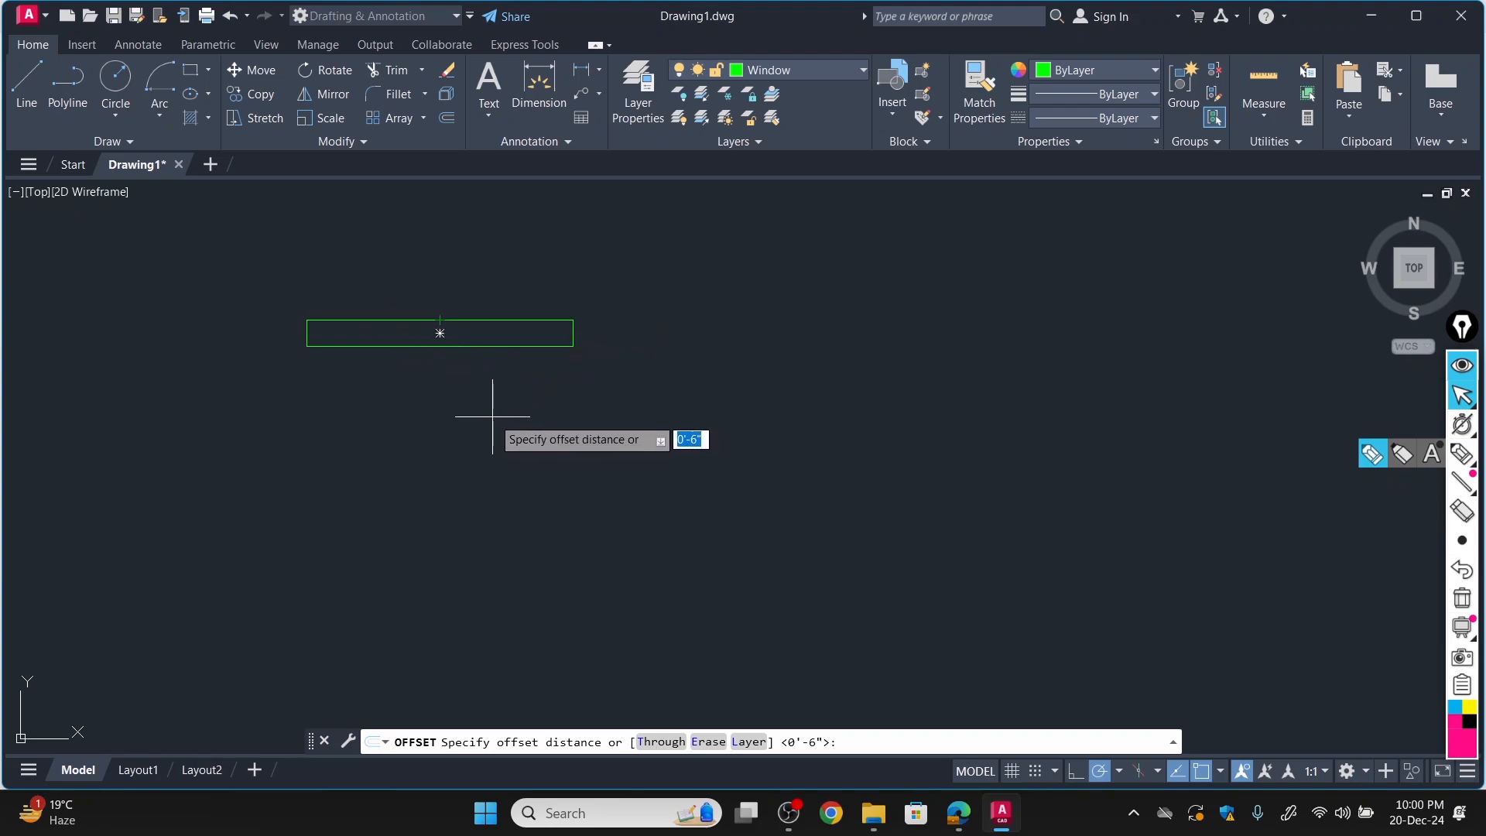
key("Return")
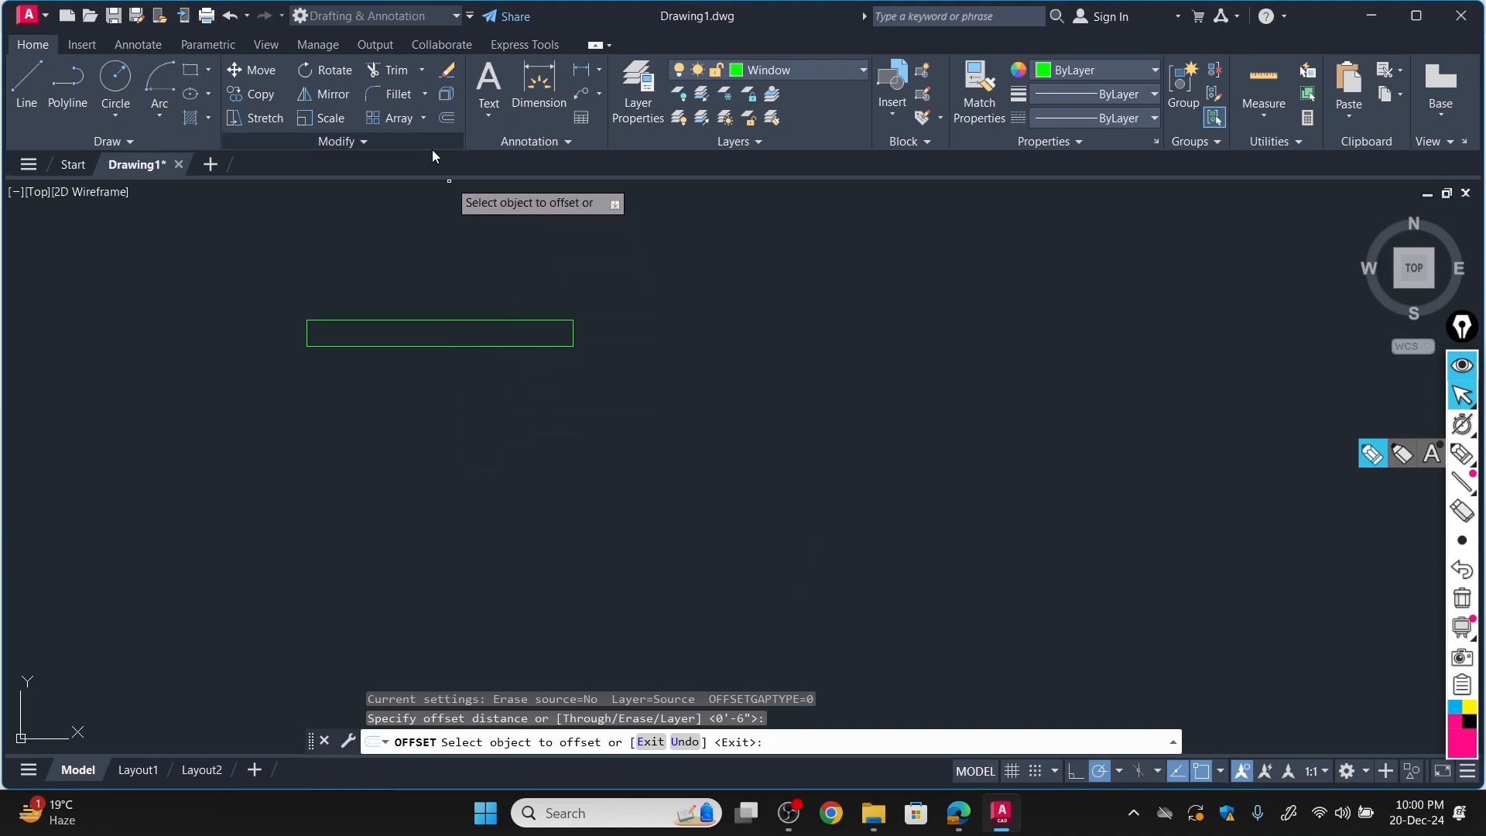
left_click(447, 117)
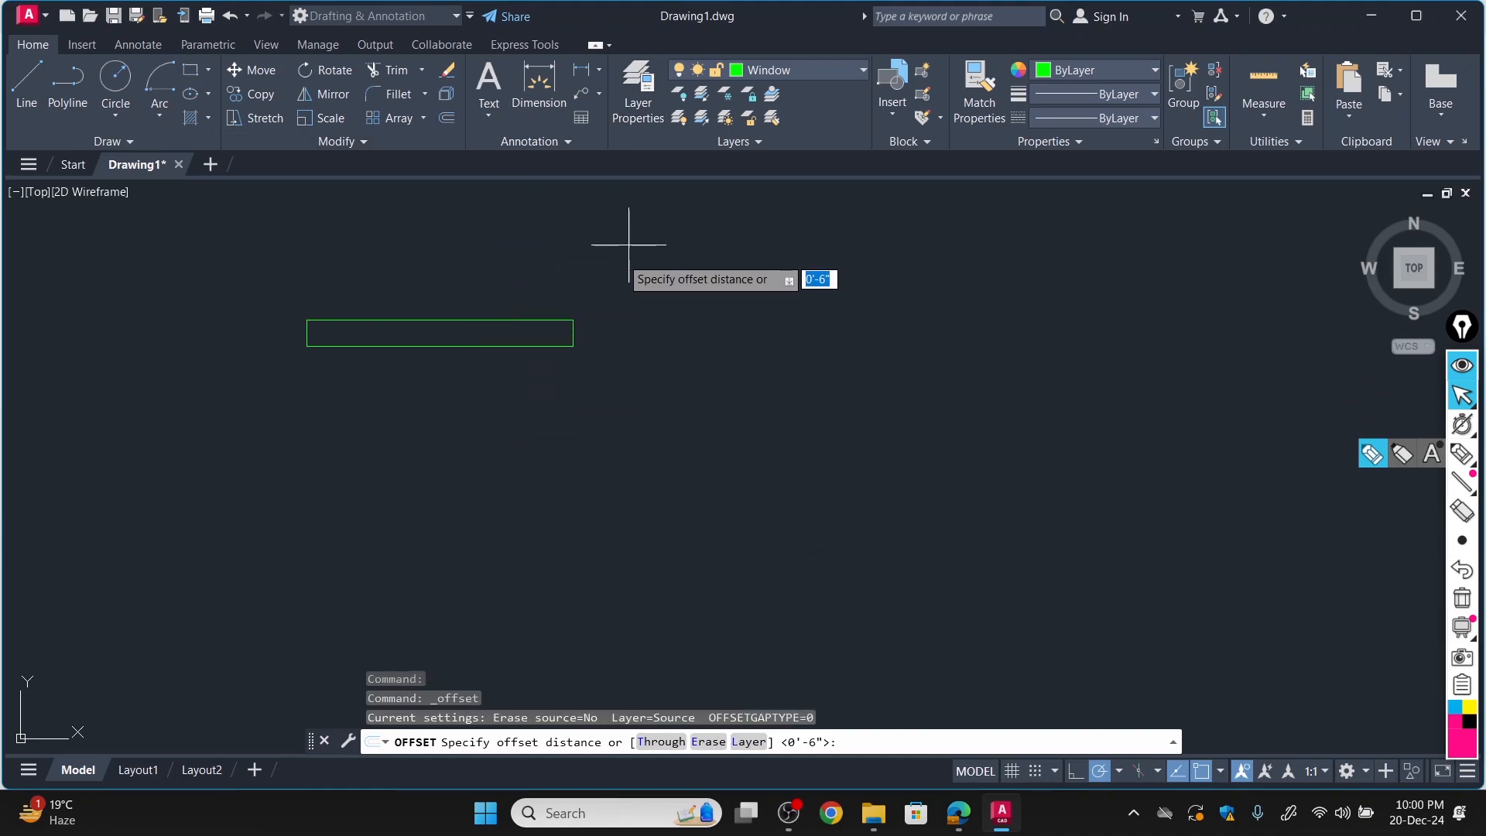
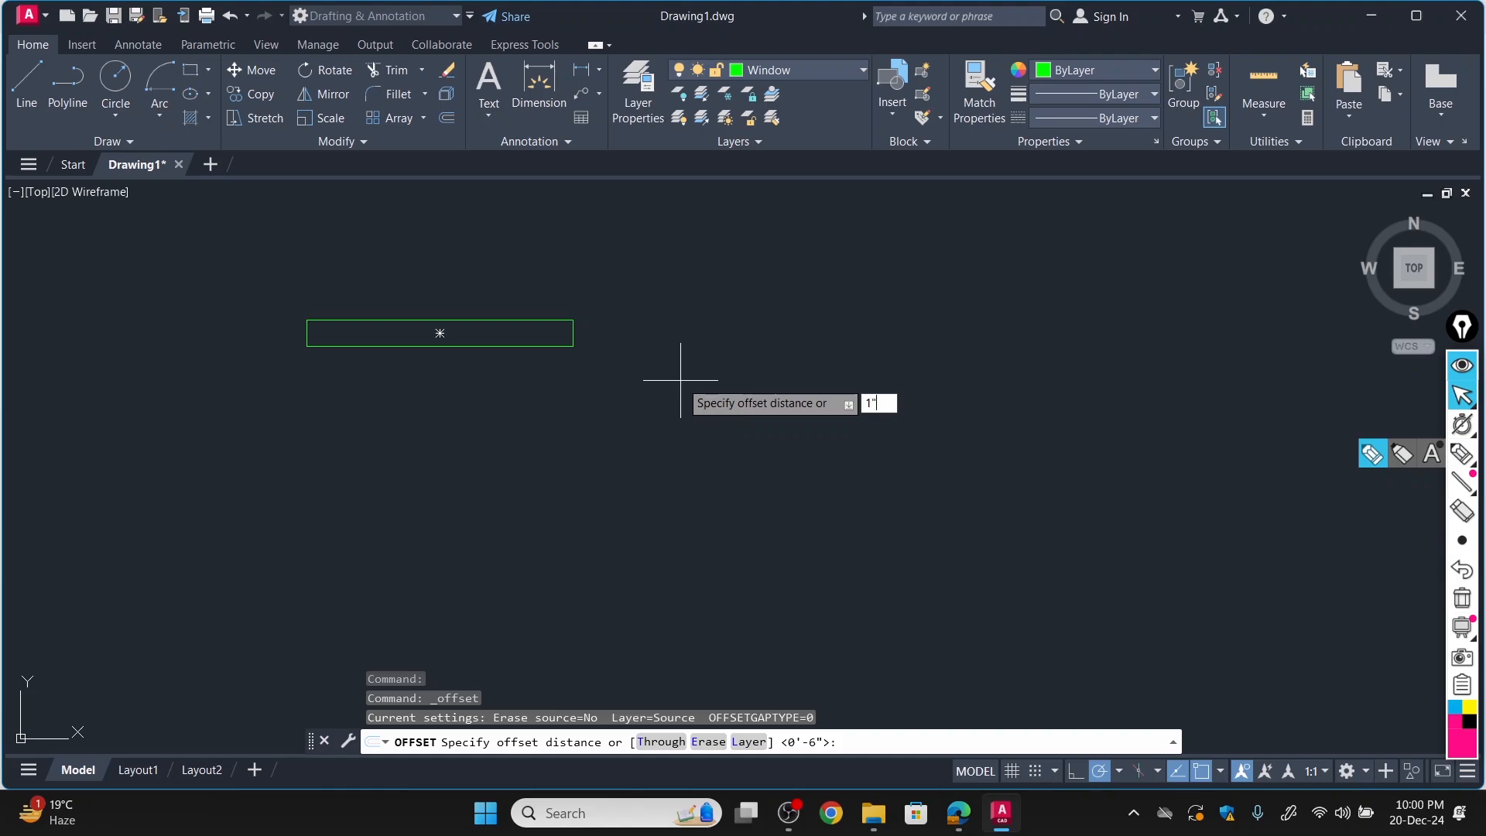
Offset the green window rectangle 1" inward.
key("Return")
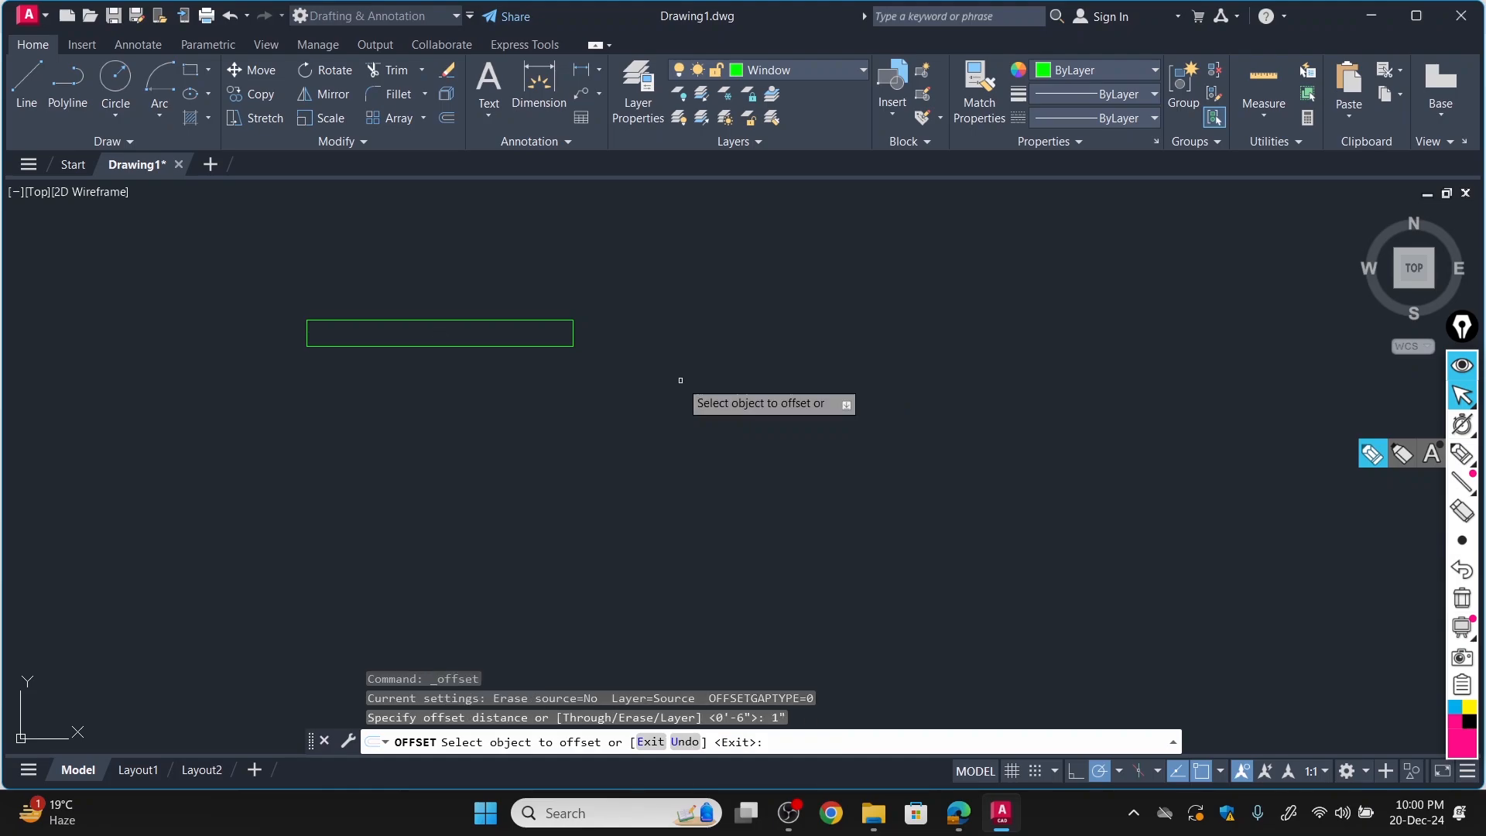
left_click(466, 320)
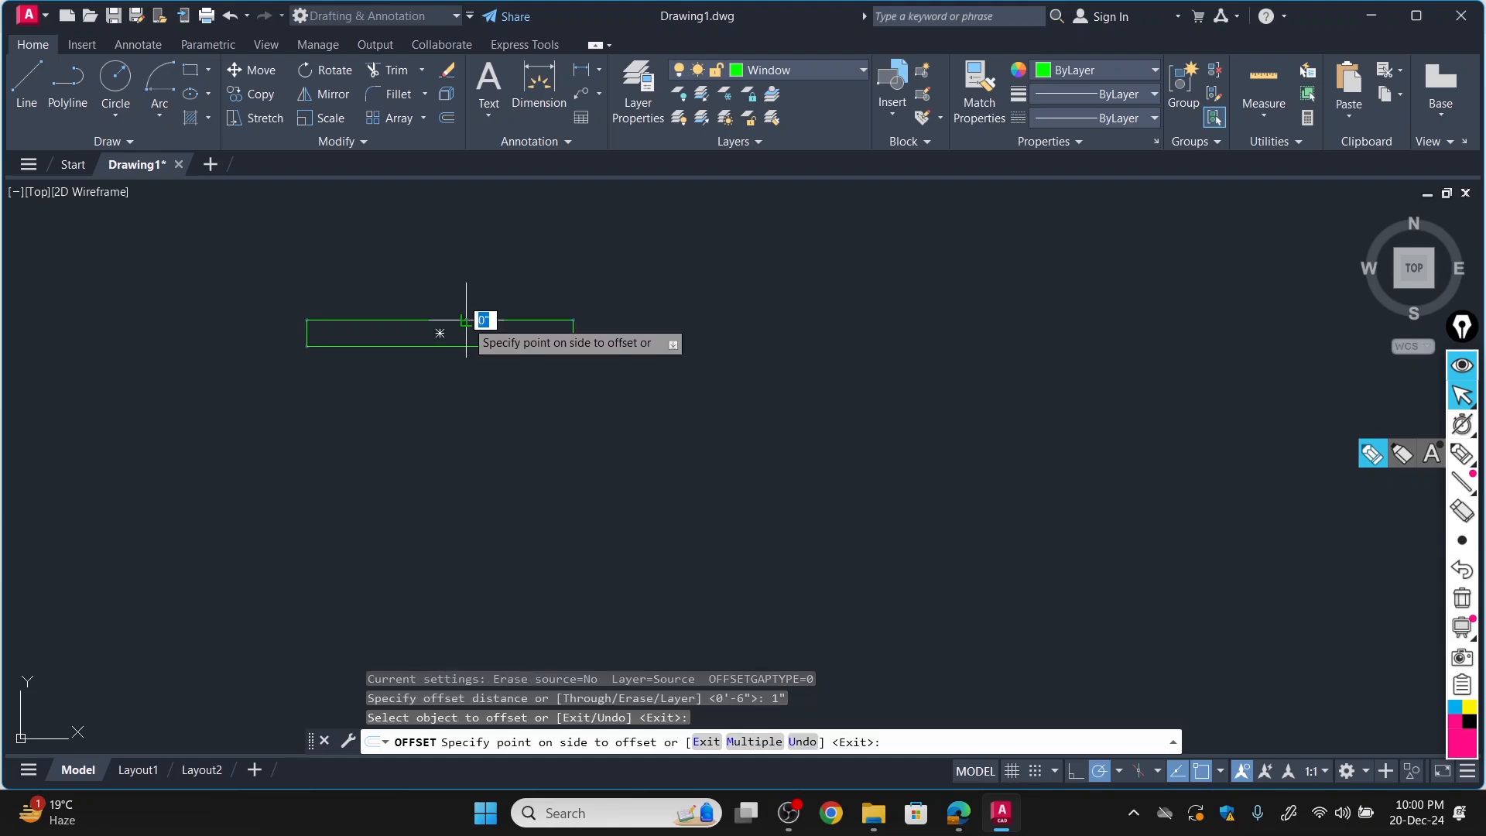
left_click(464, 333)
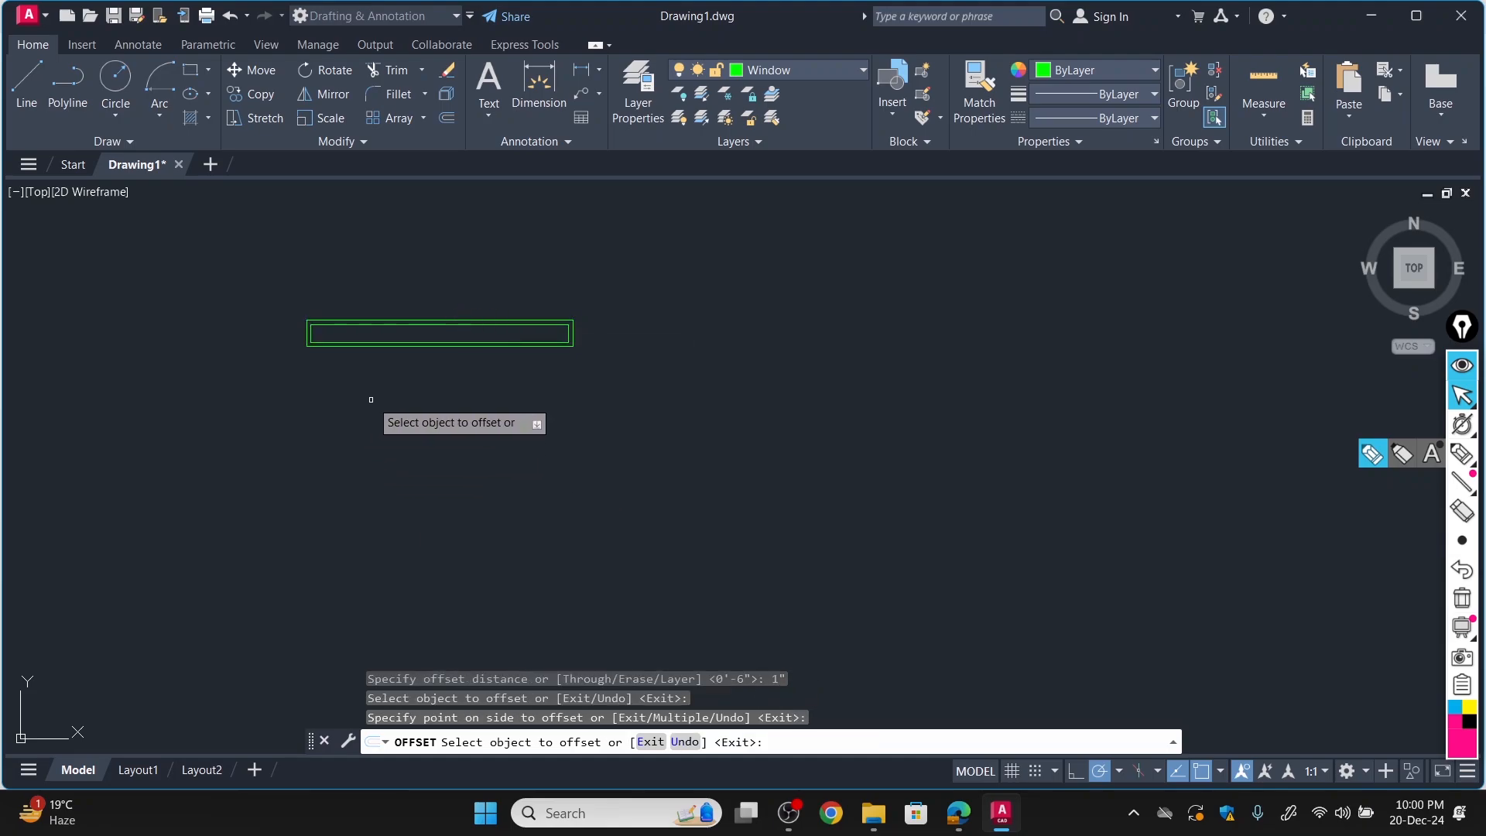
Draw a vertical divider line at the middle of the window between the inner rectangle's two long edges.
left_click(26, 85)
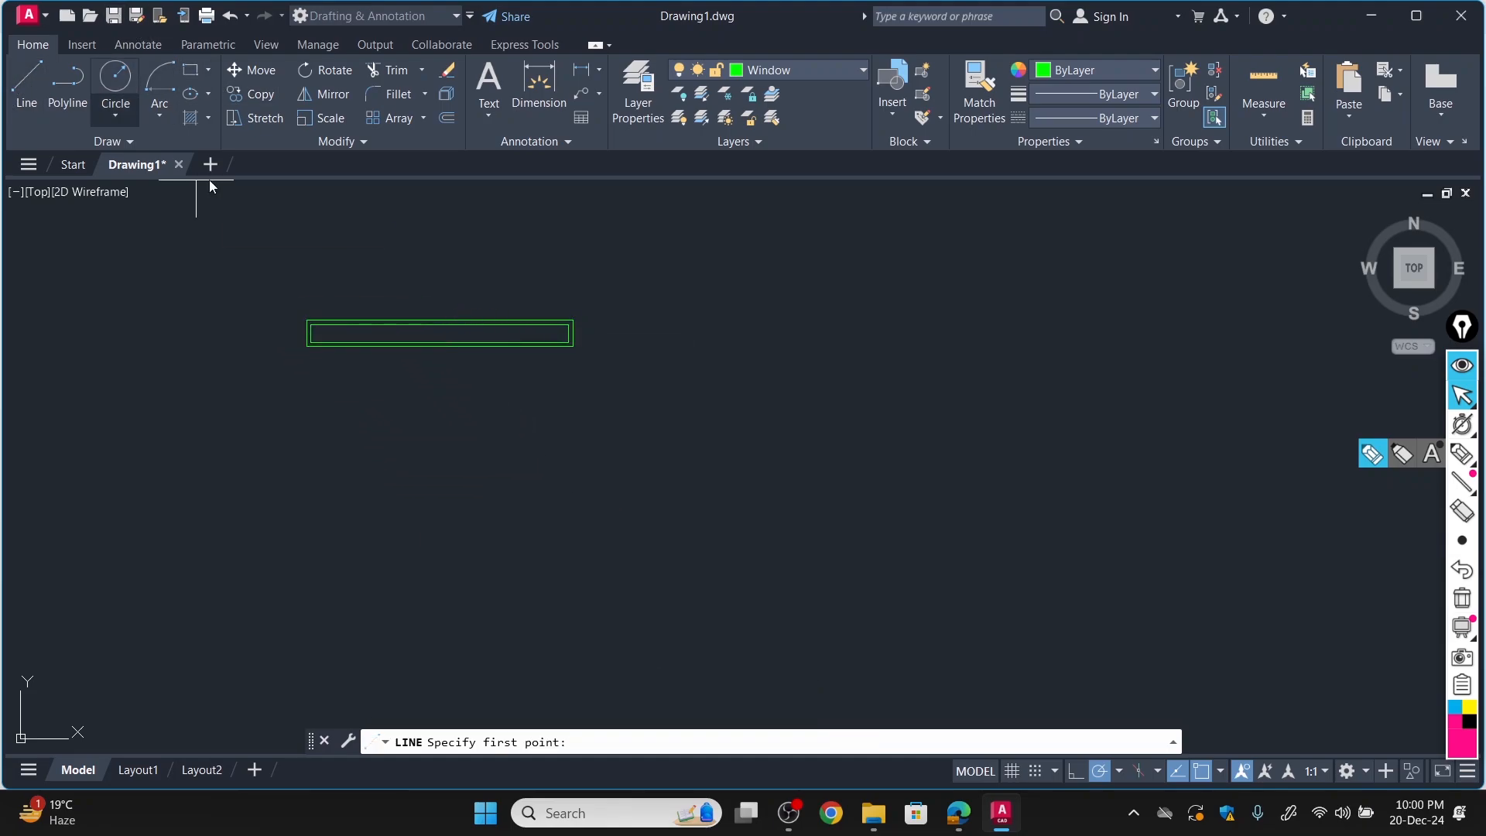
scroll(439, 320, "up", 8)
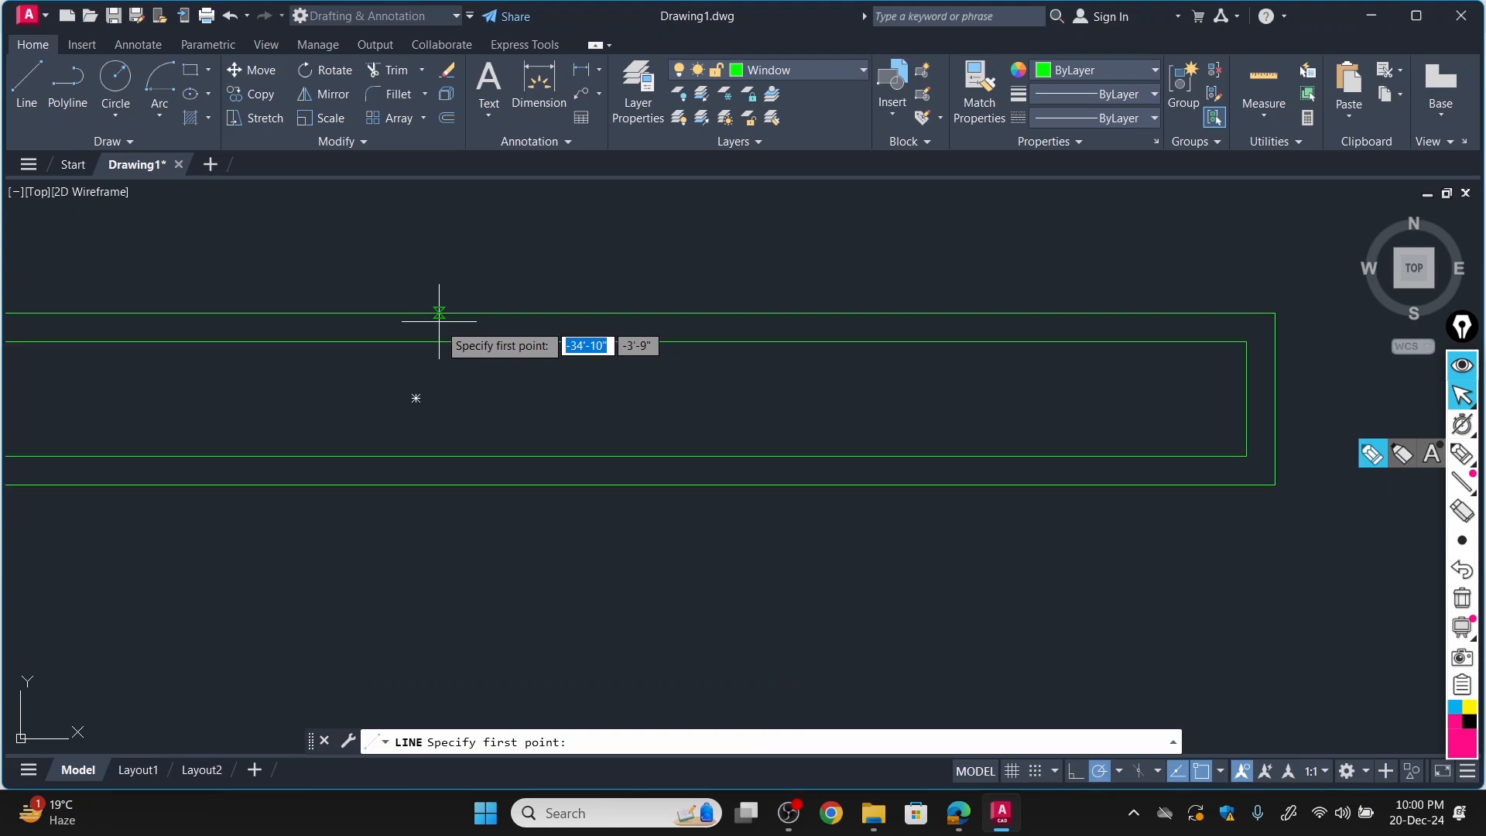
left_click(438, 341)
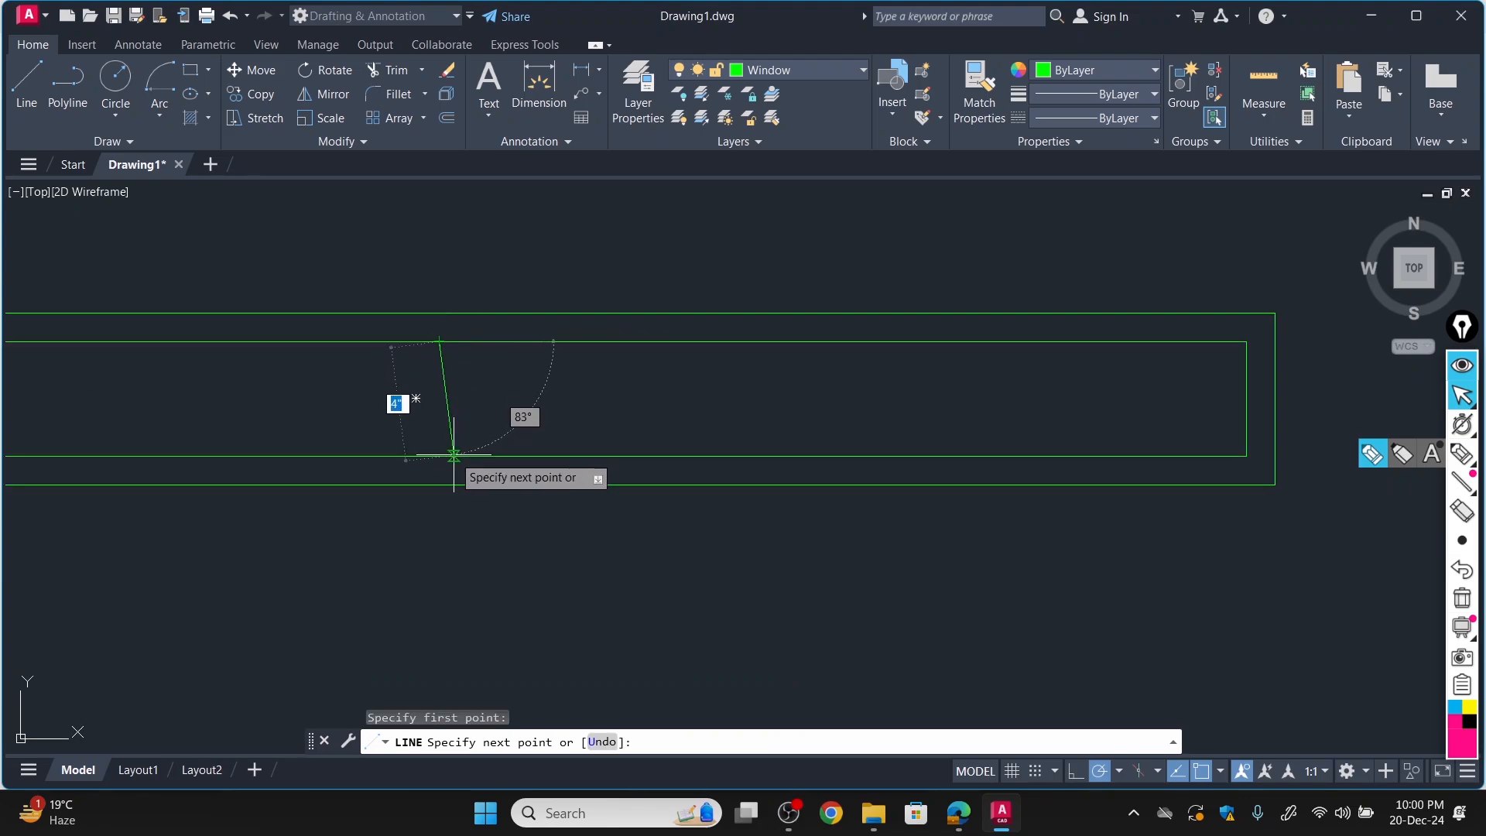
scroll(441, 474, "down", 7)
scroll(438, 504, "up", 2)
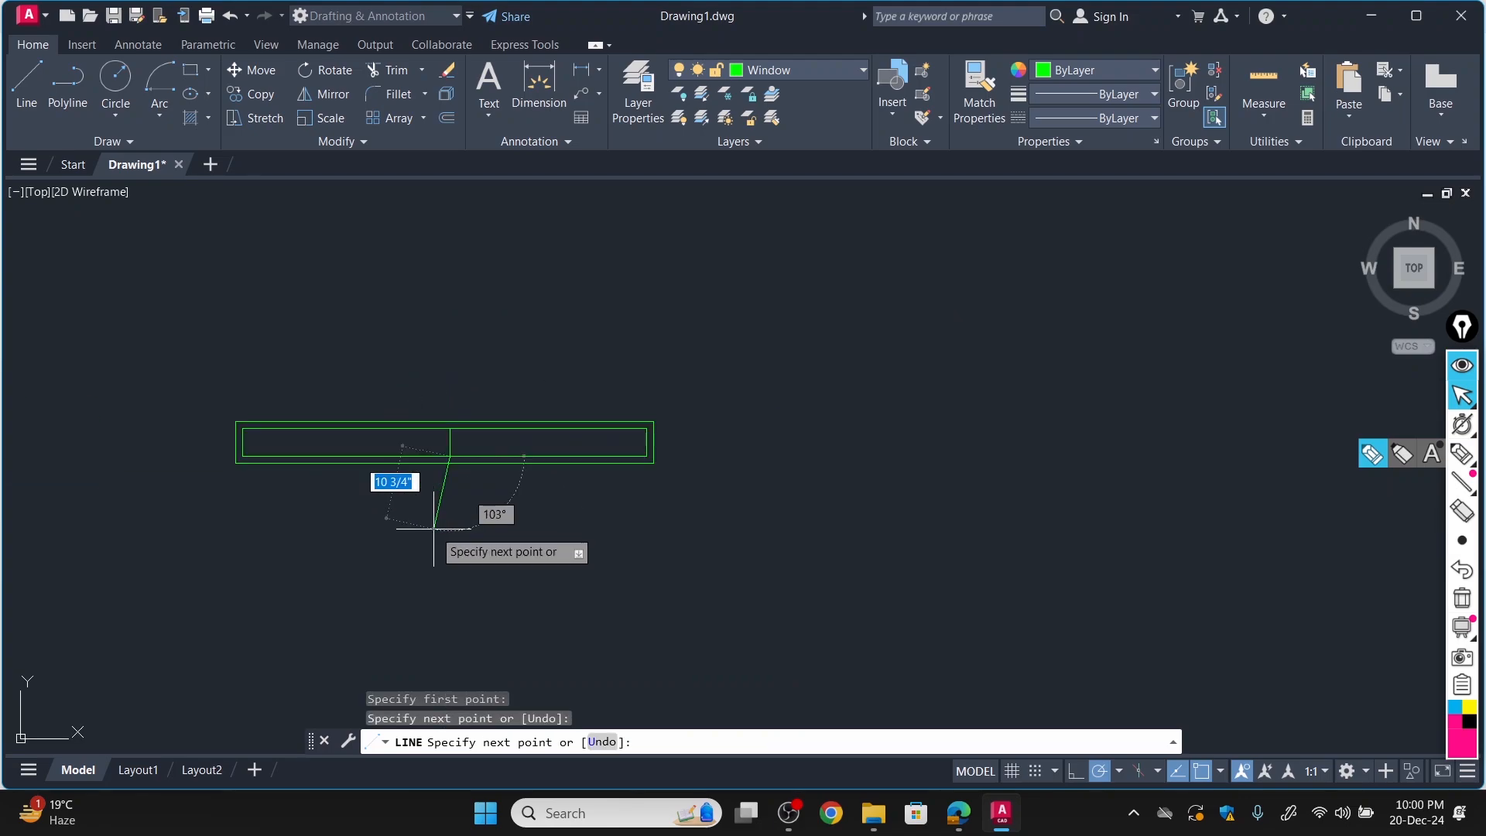
key("Escape")
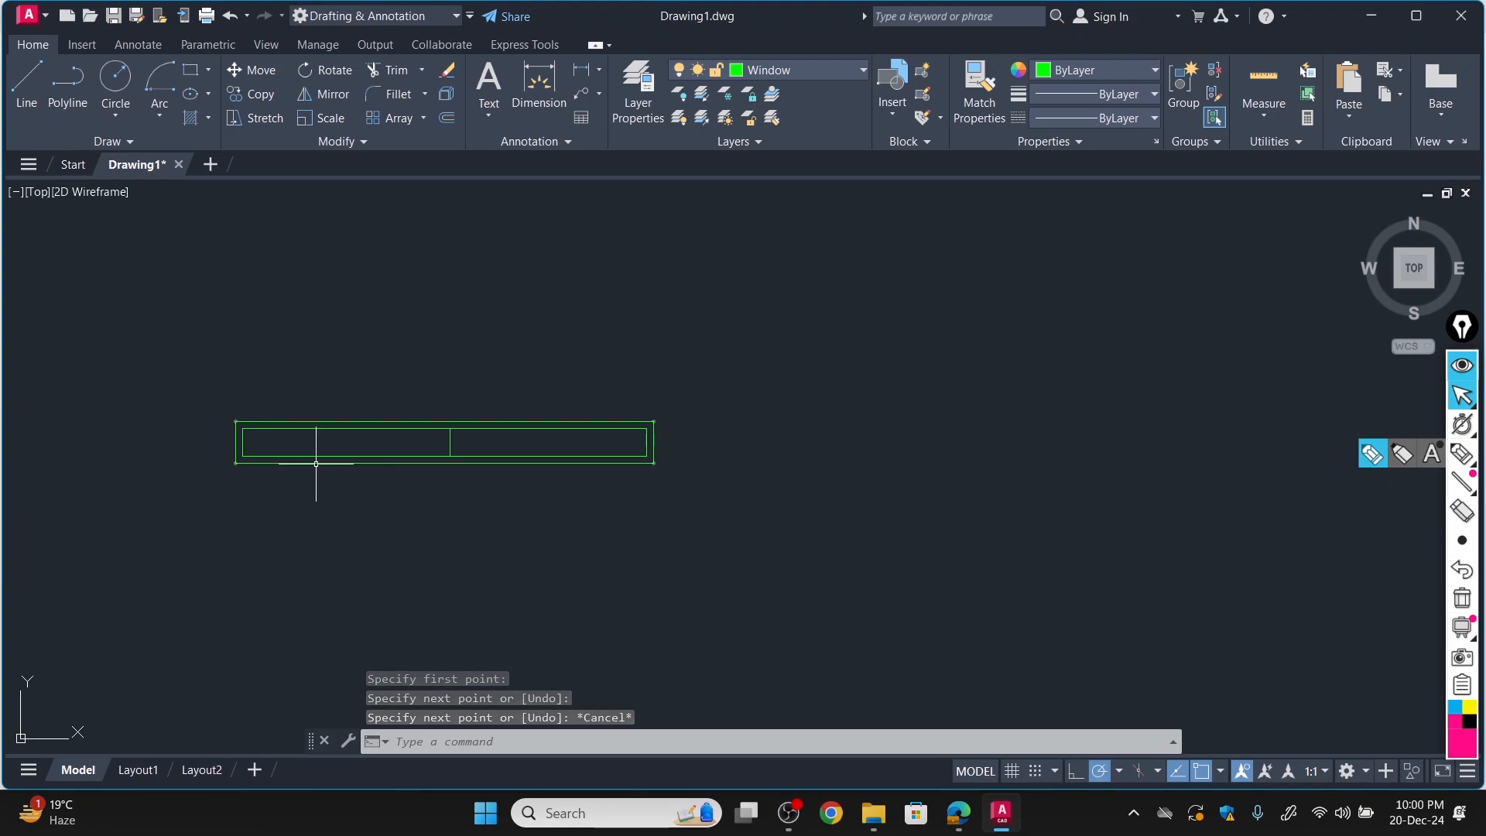
Trim away both short end edges of the window's inner rectangle.
left_click(404, 78)
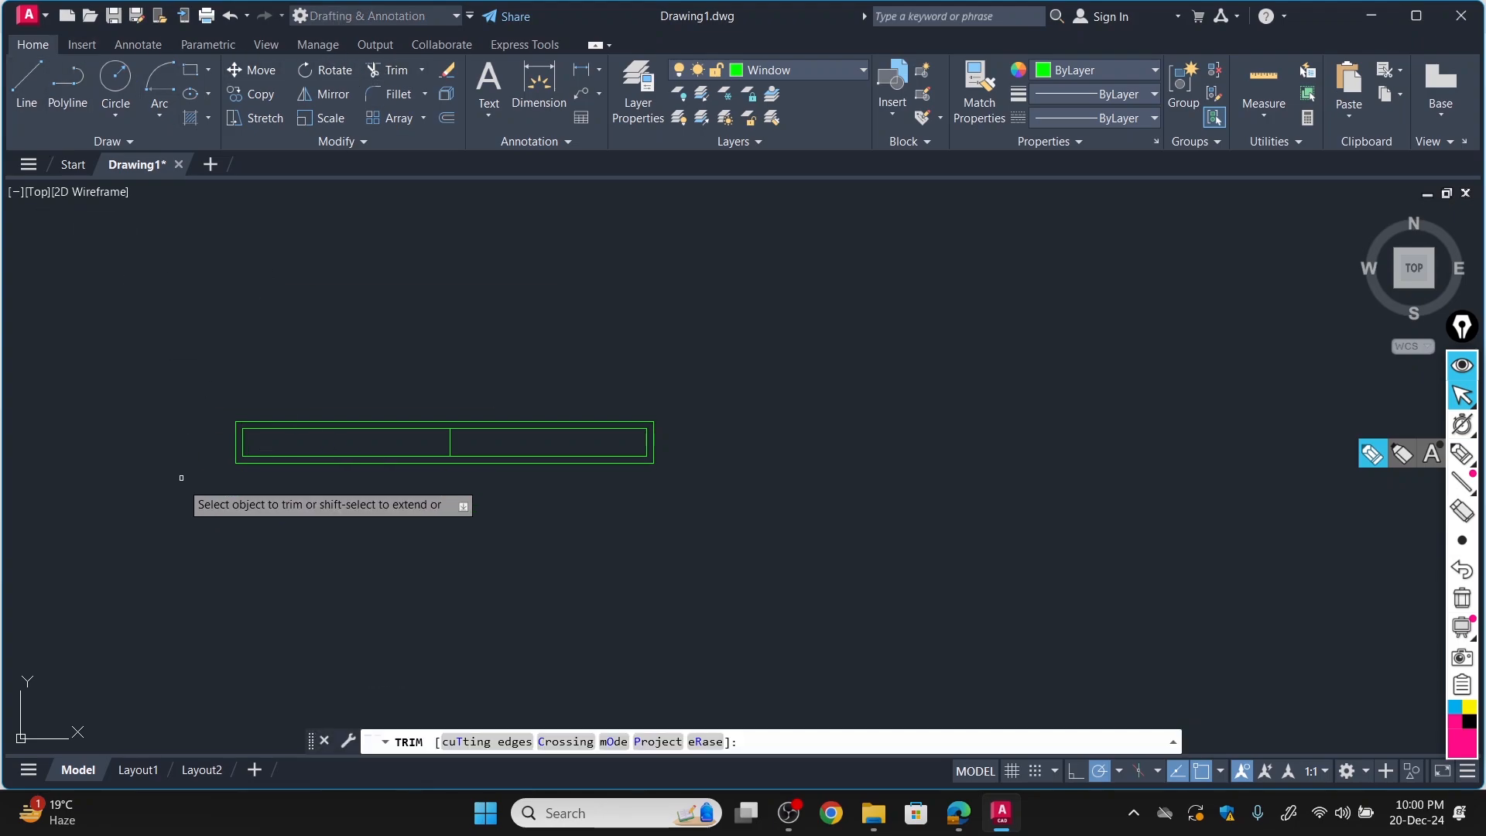
scroll(266, 431, "up", 5)
scroll(261, 425, "down", 3)
left_click(387, 316)
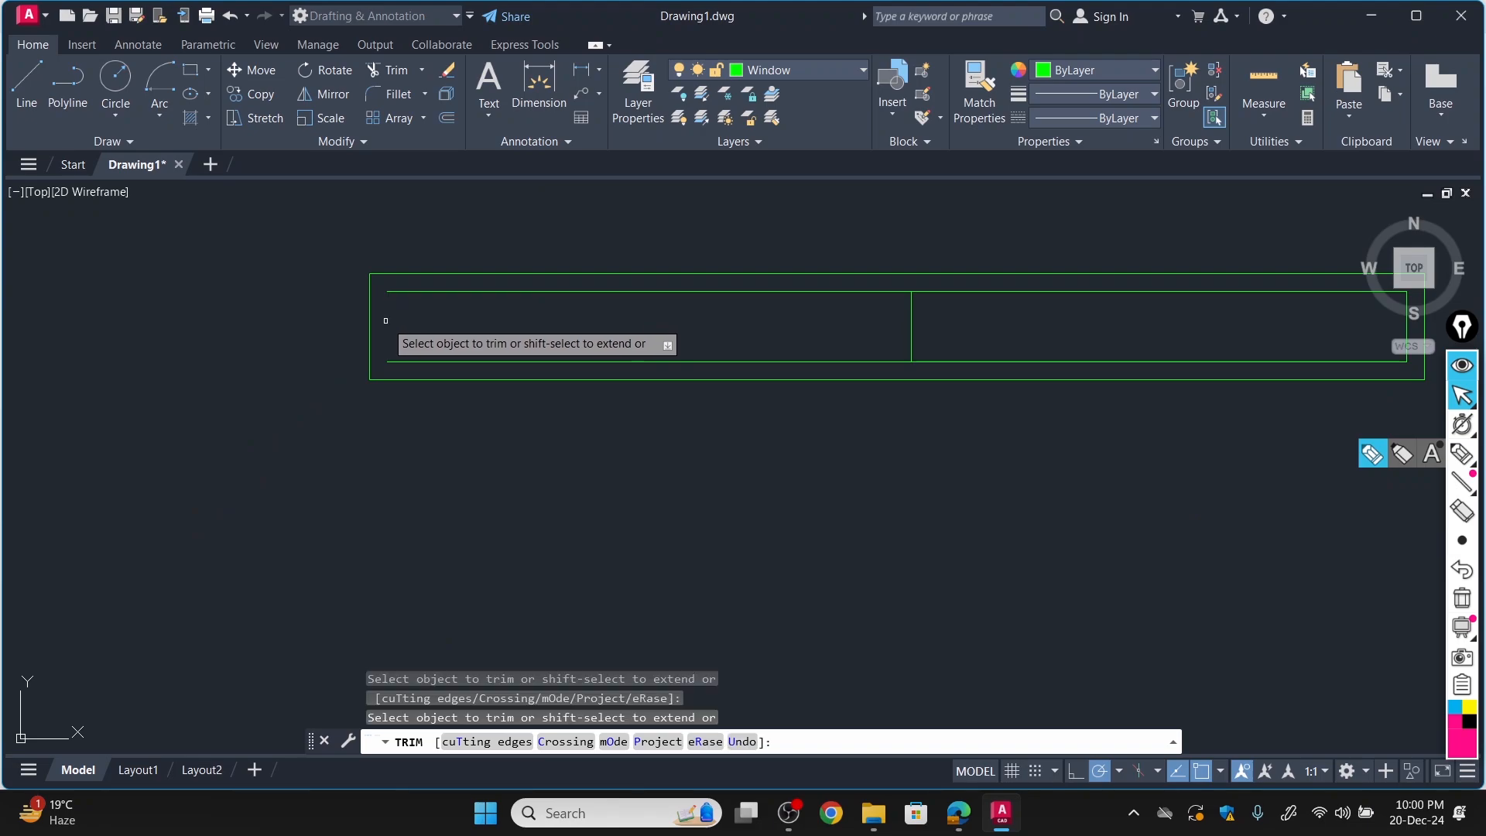
scroll(344, 418, "down", 10)
scroll(344, 396, "up", 3)
scroll(207, 399, "down", 3)
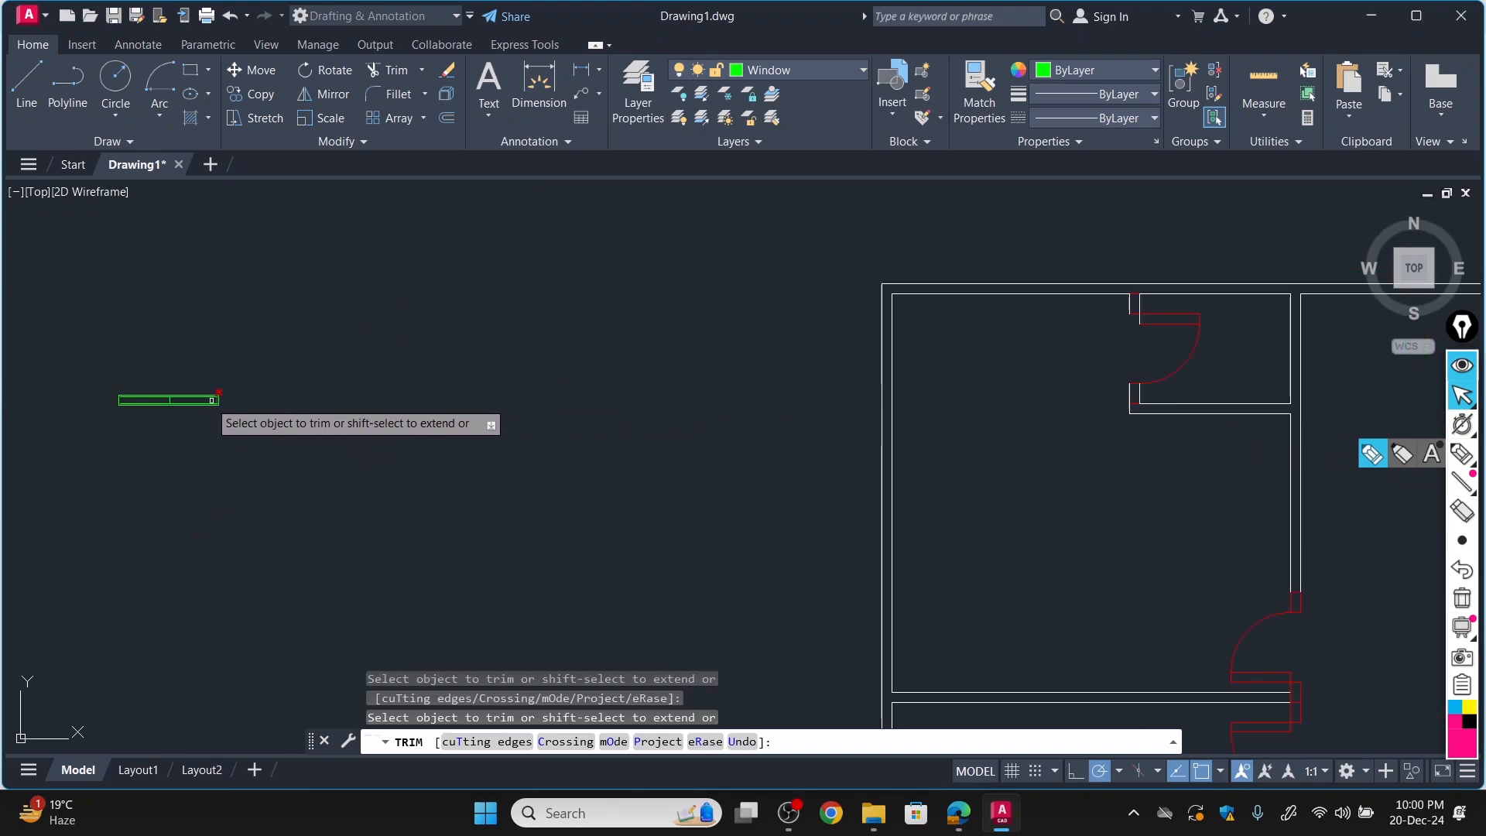
scroll(151, 393, "up", 7)
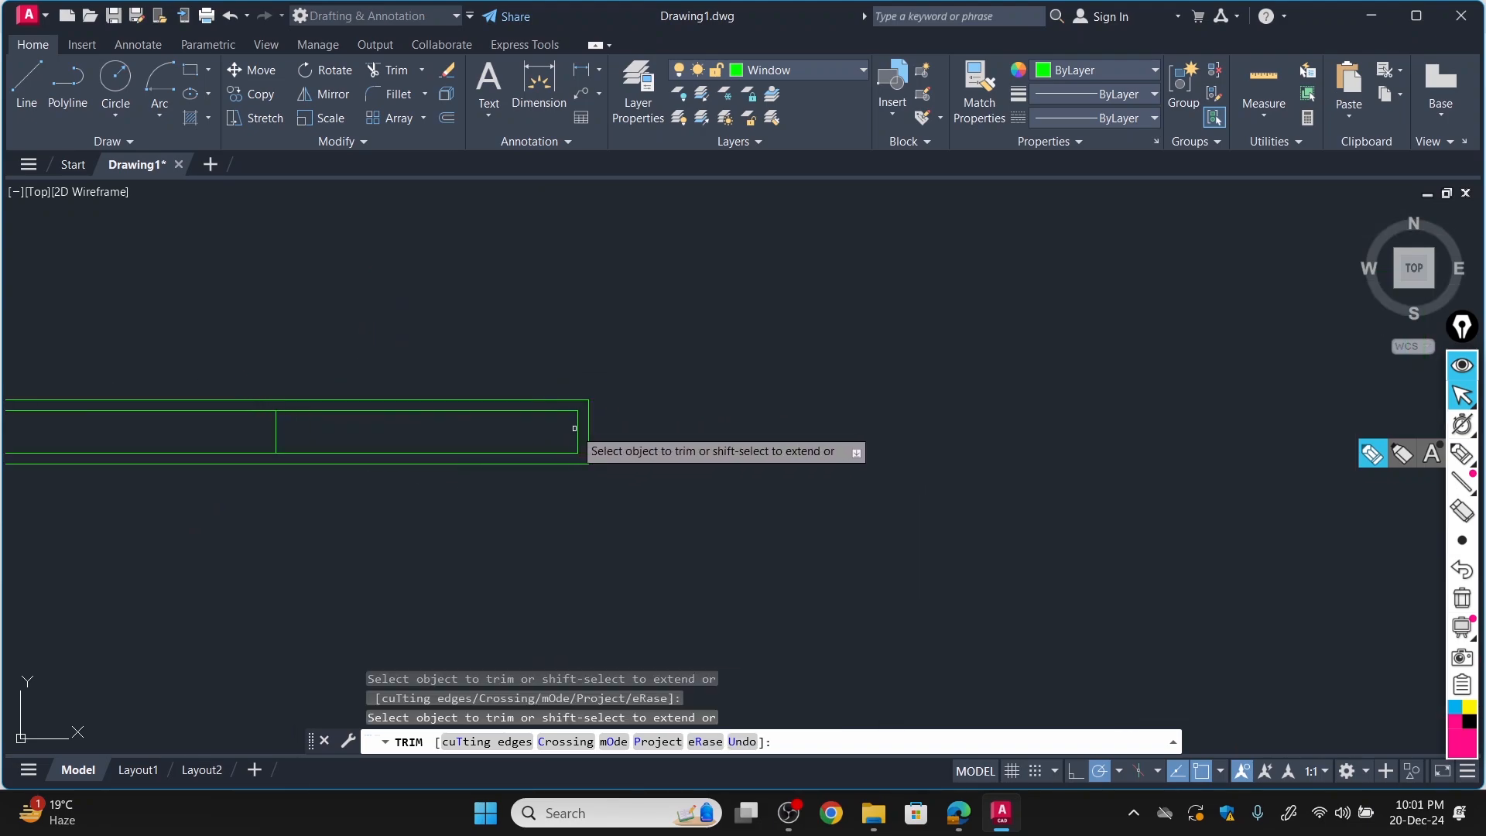
left_click(577, 428)
scroll(465, 433, "down", 3)
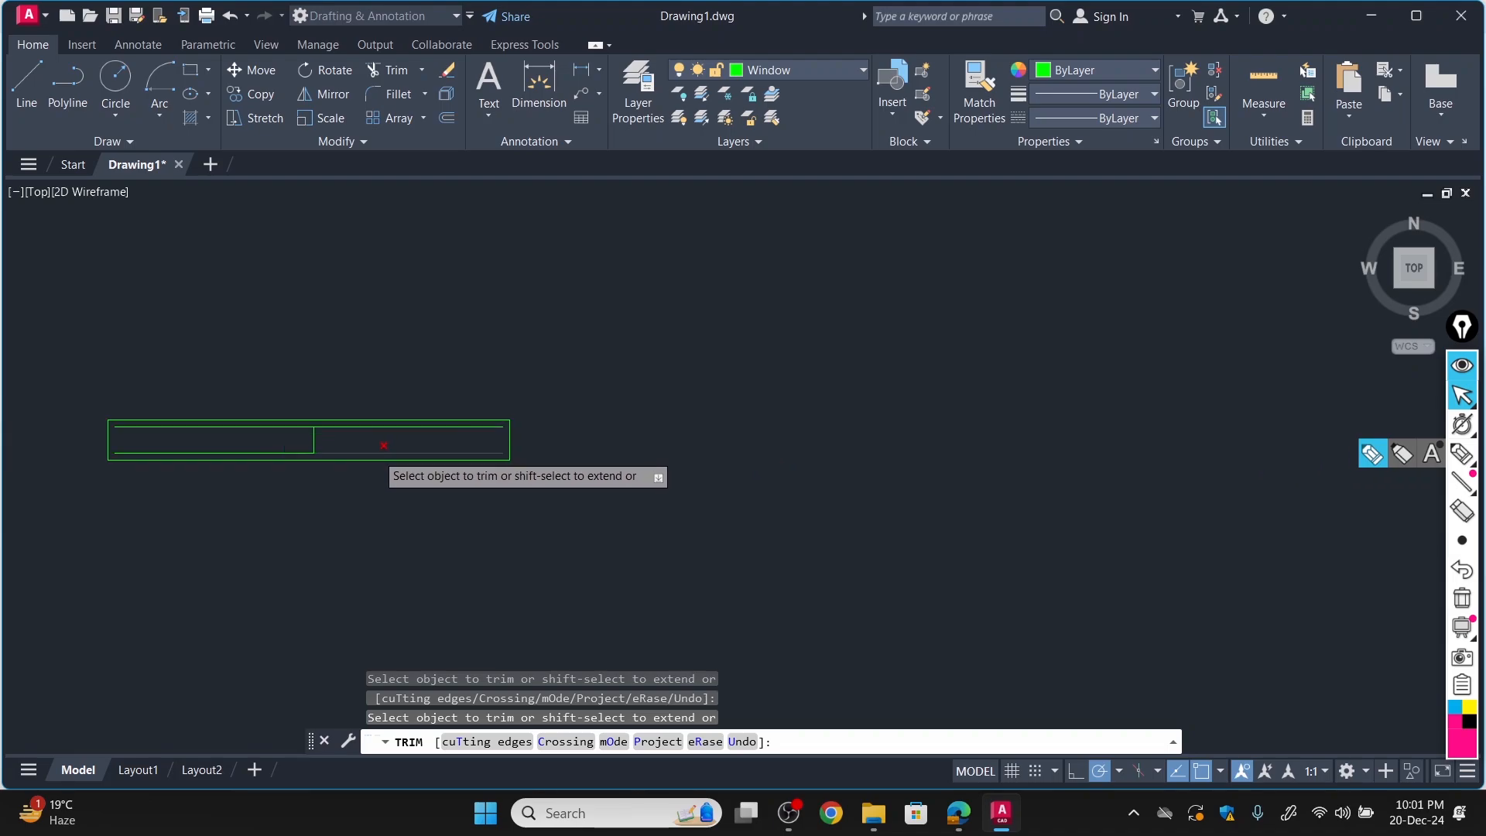
scroll(149, 474, "up", 3)
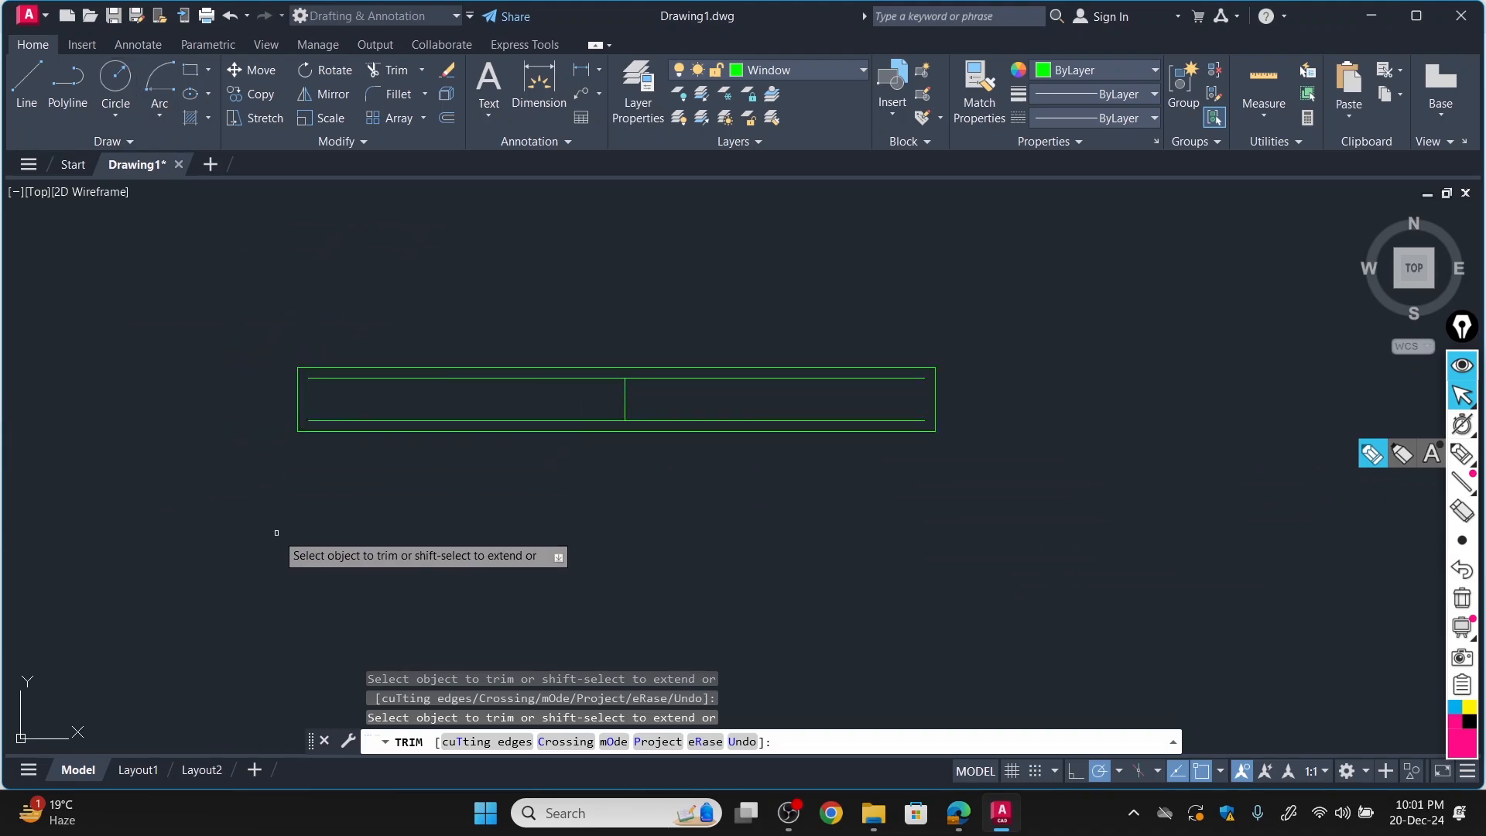
key("Escape")
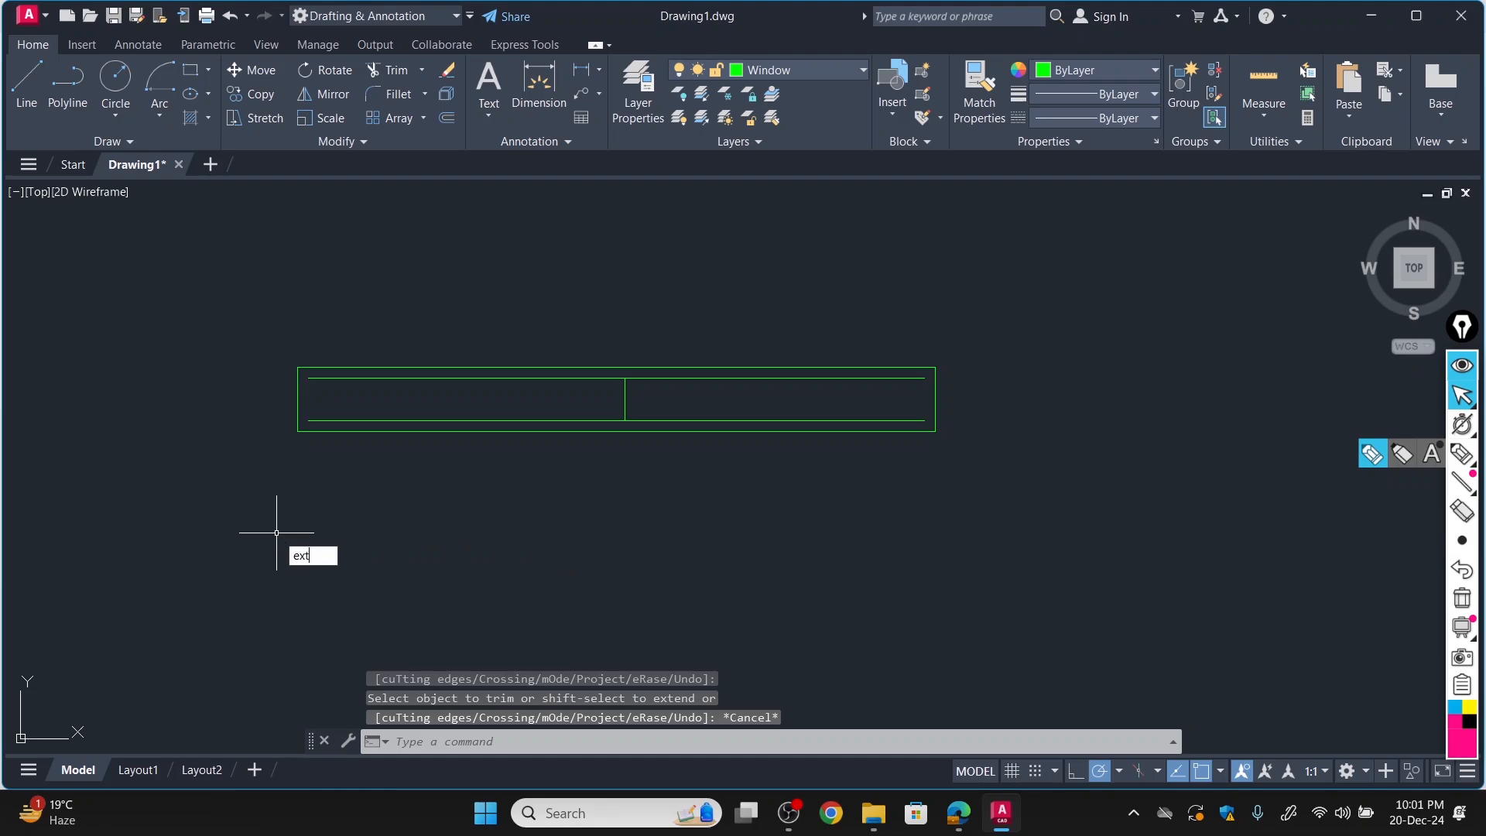
type("EXT")
key("Return")
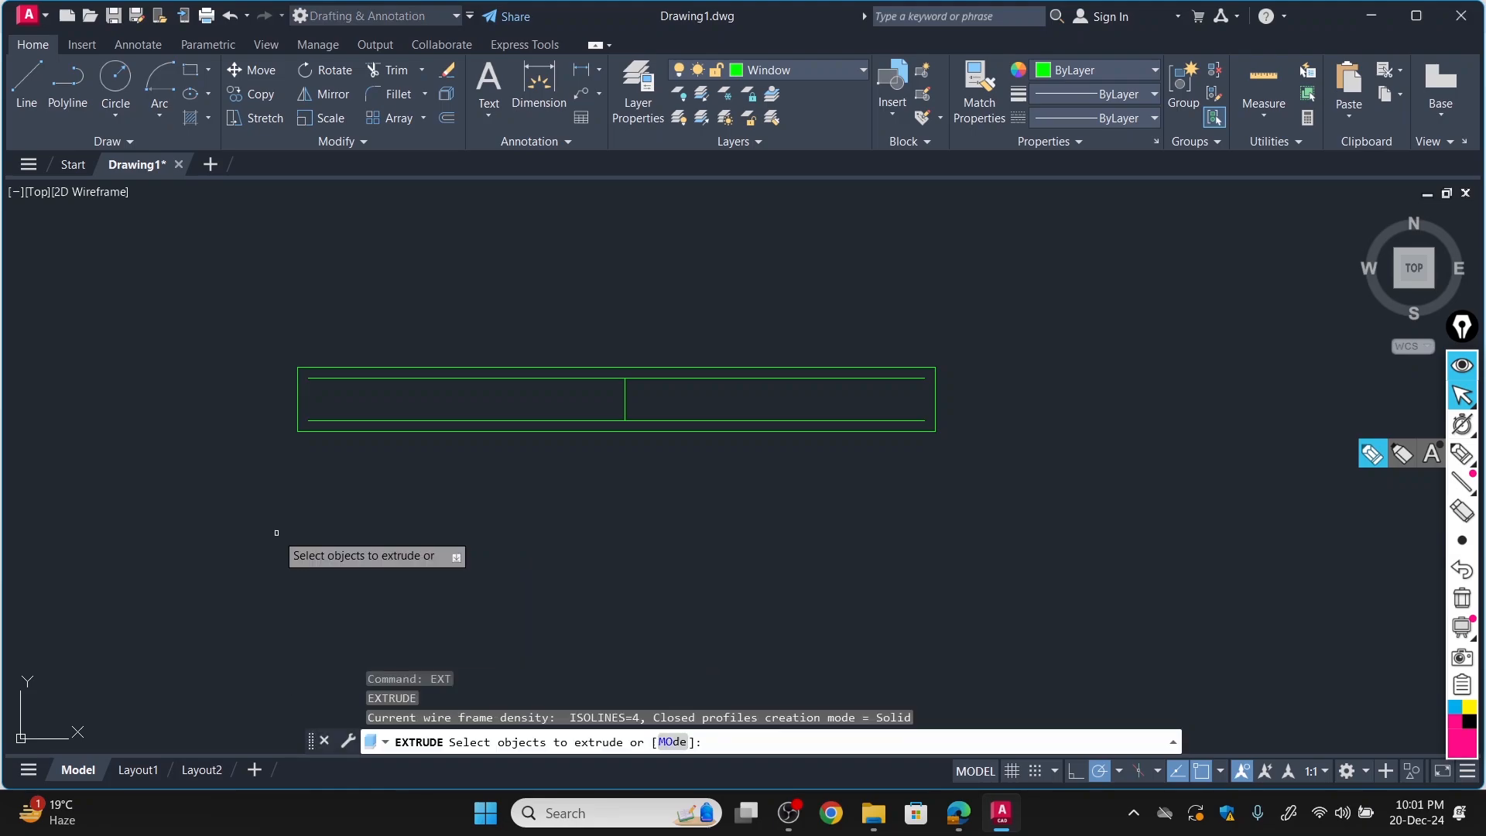
left_click(366, 420)
left_click(364, 420)
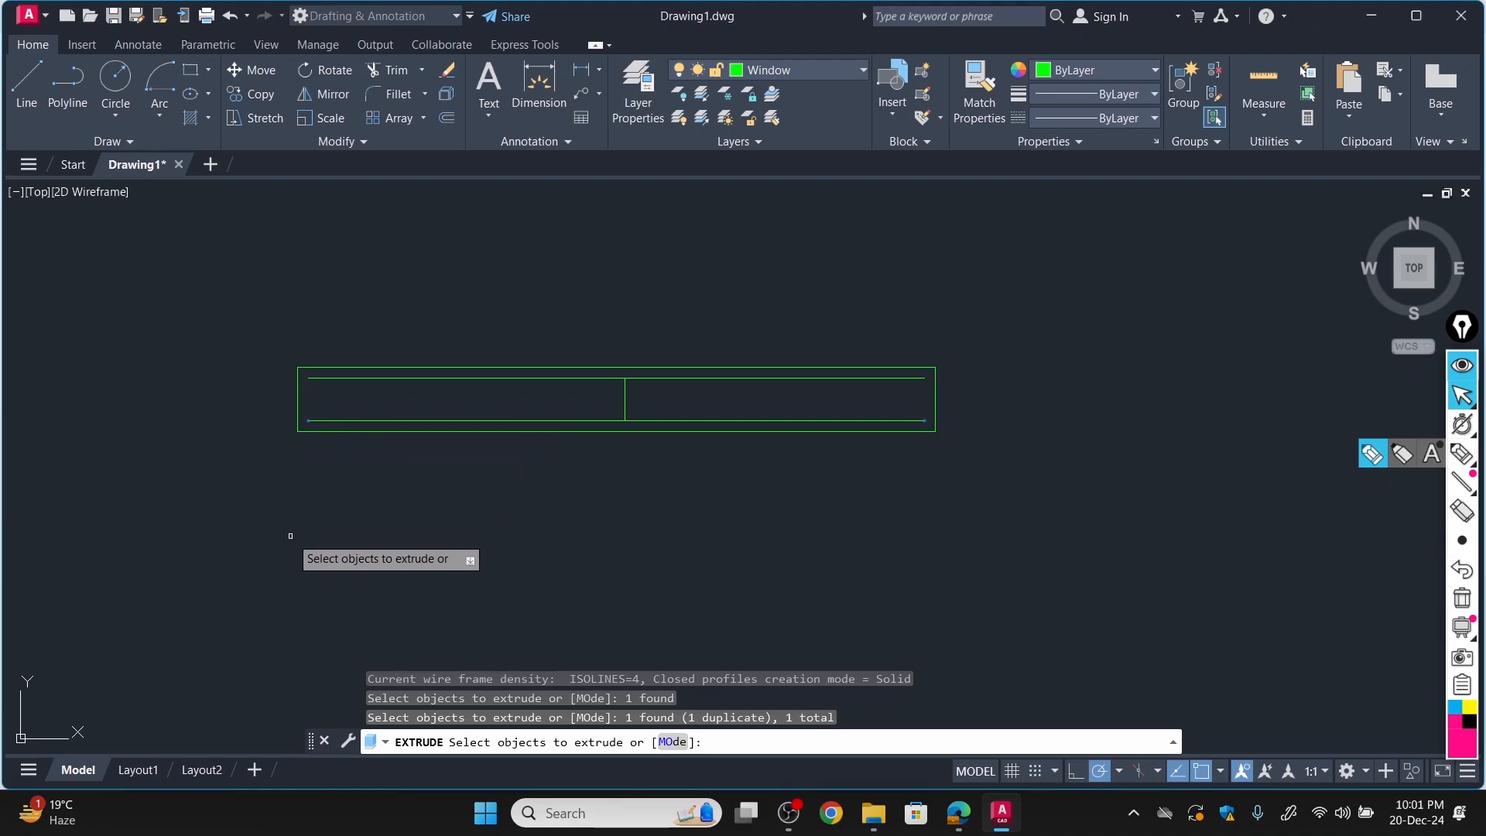
key("Escape")
key("Escape")
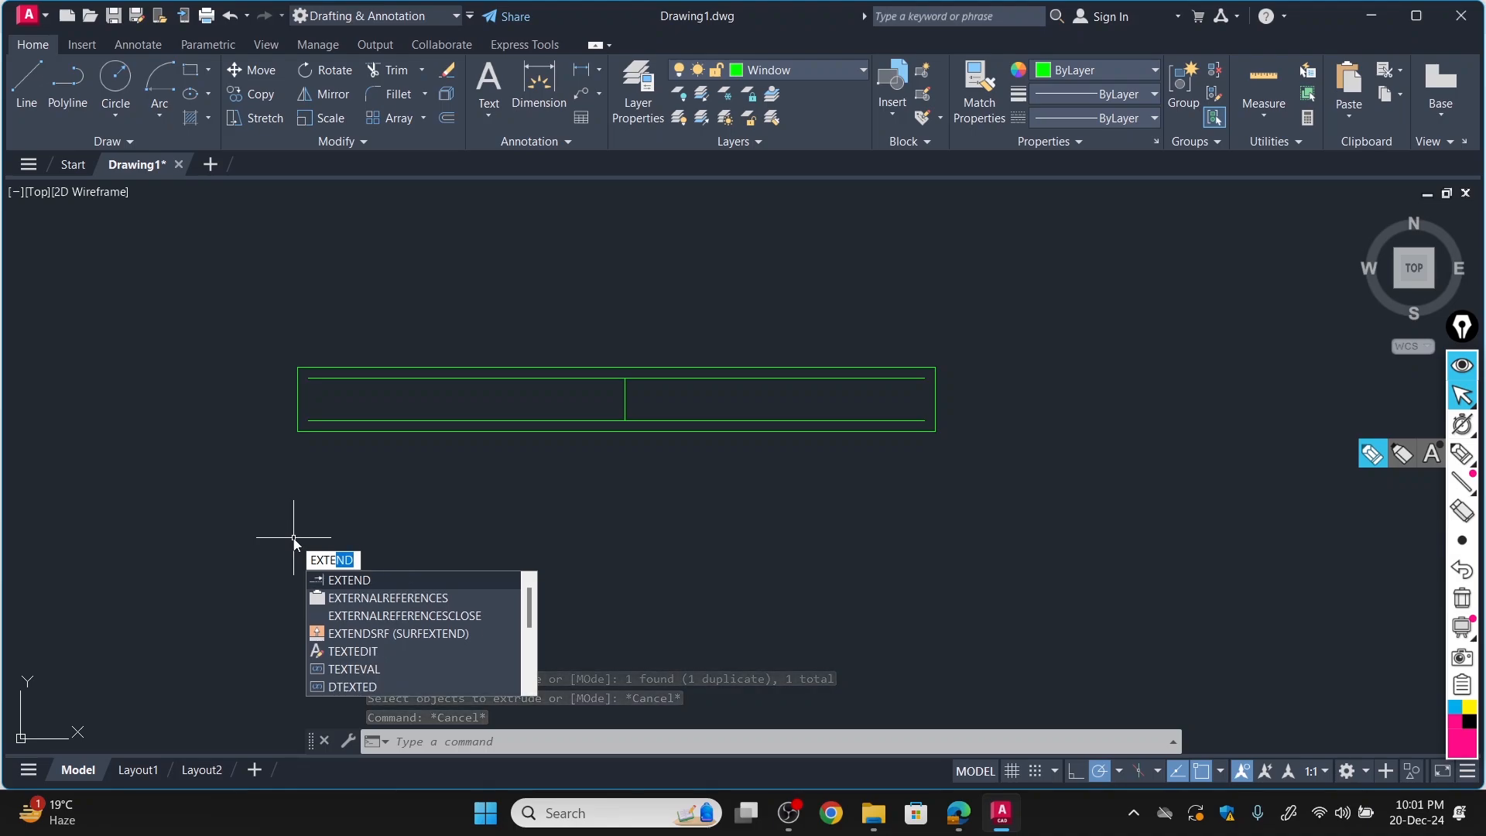
Extend both inner horizontal lines of the window to the outer rectangle's short edges at both ends.
key("Return")
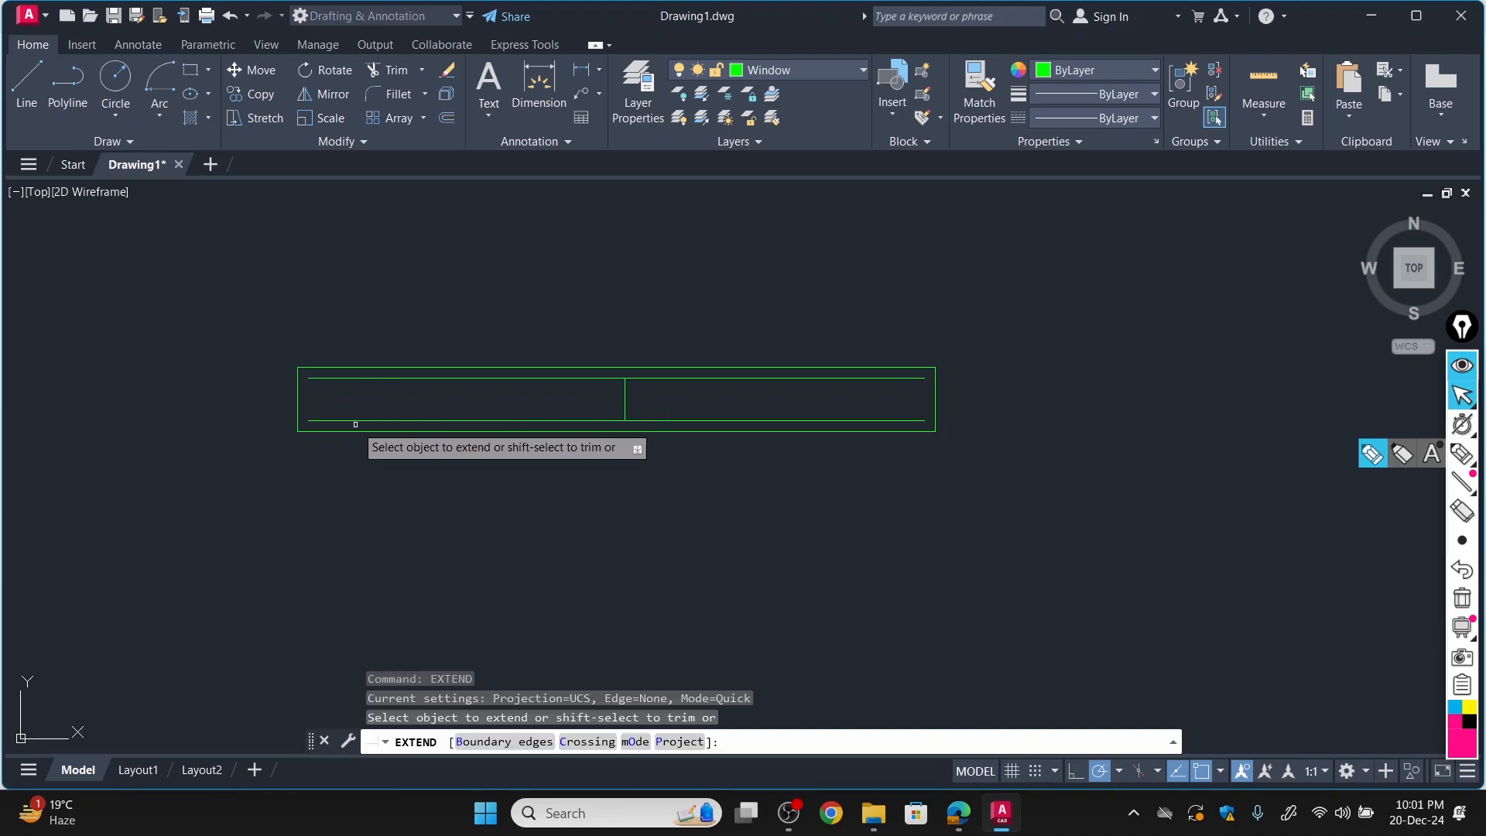
left_click(381, 378)
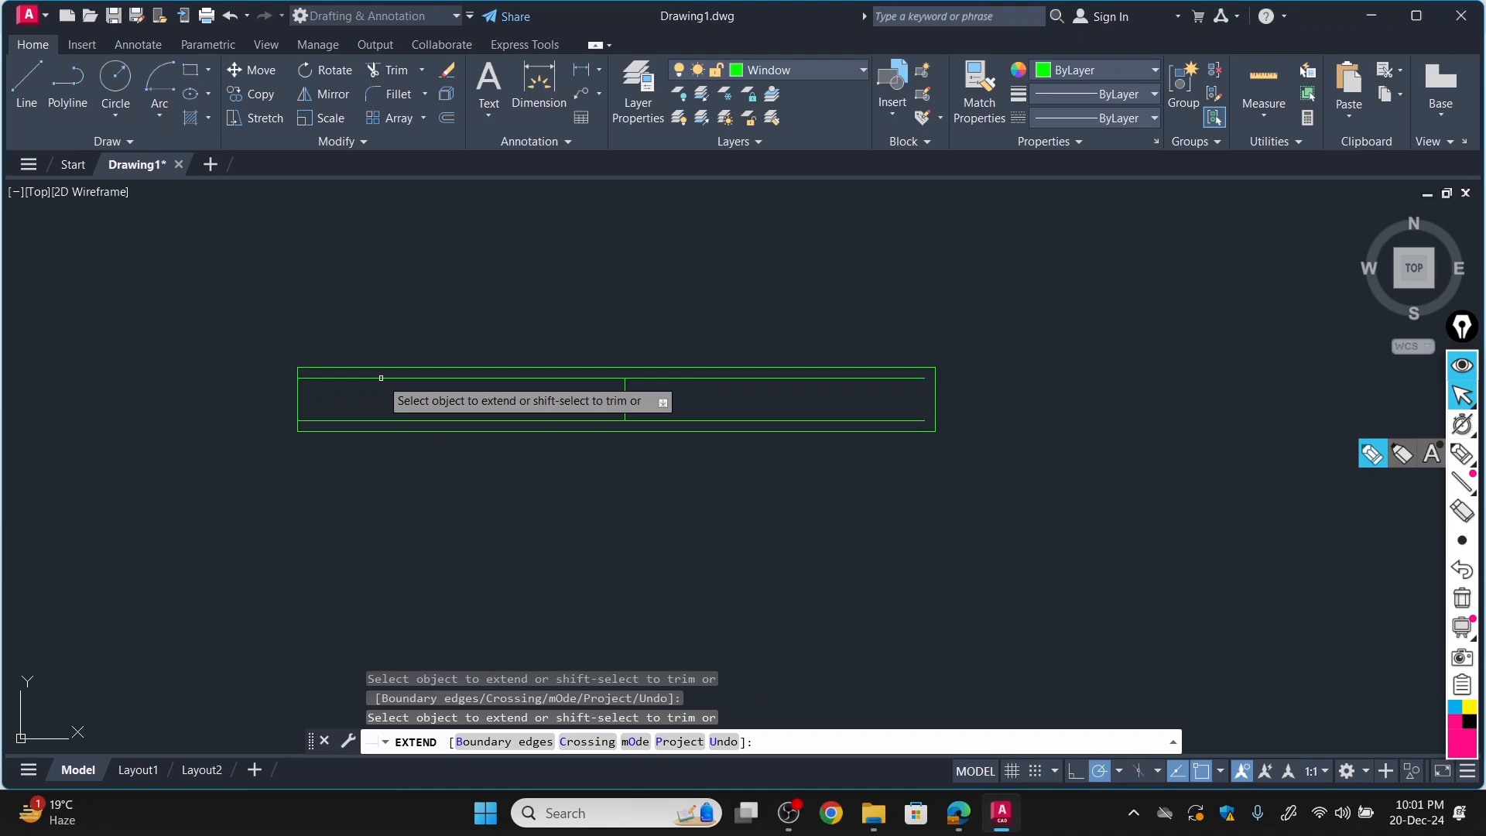
left_click(919, 379)
left_click(905, 420)
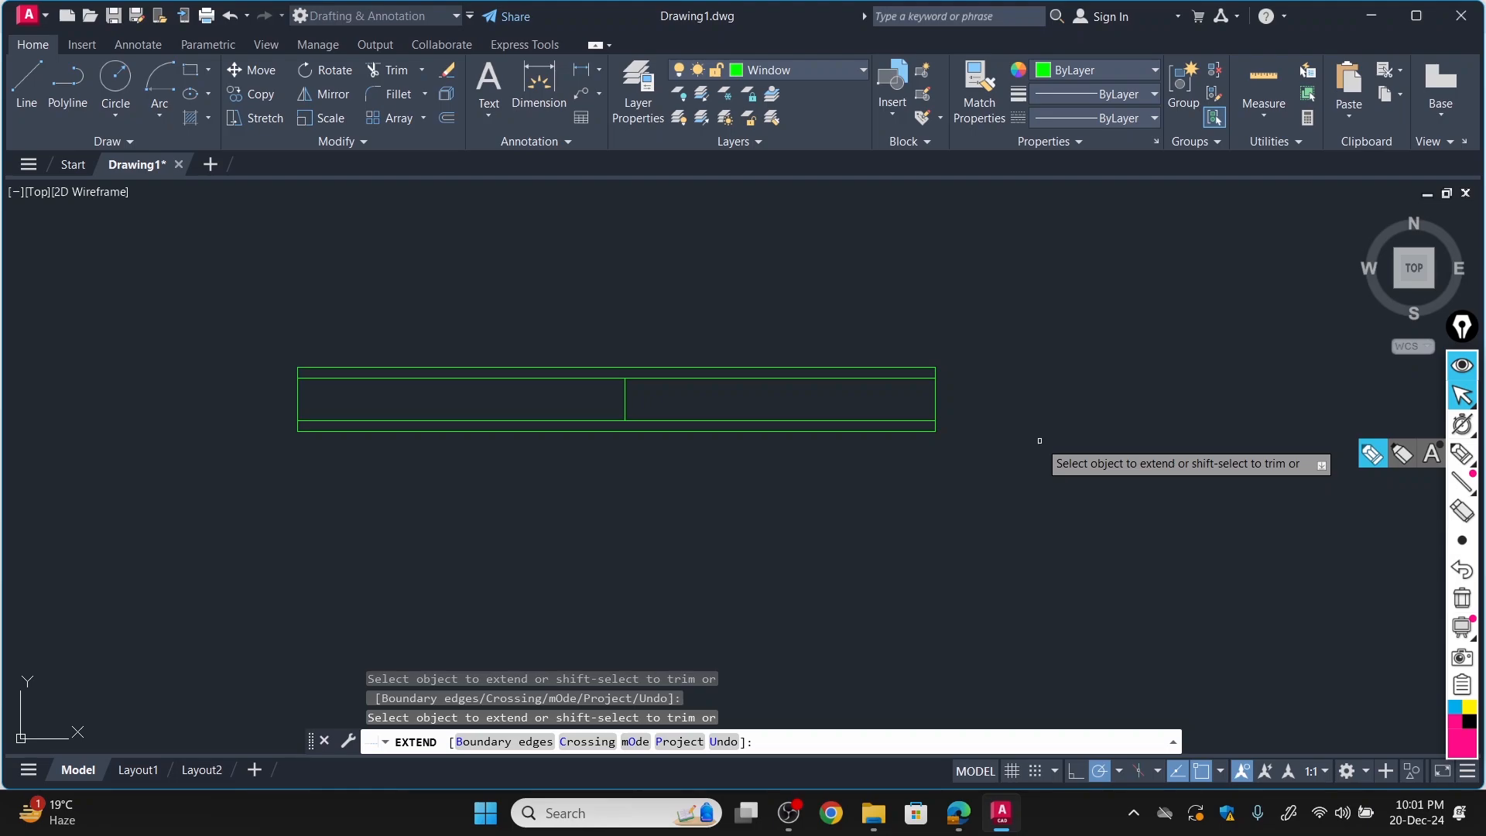
scroll(947, 374, "down", 8)
scroll(586, 481, "down", 2)
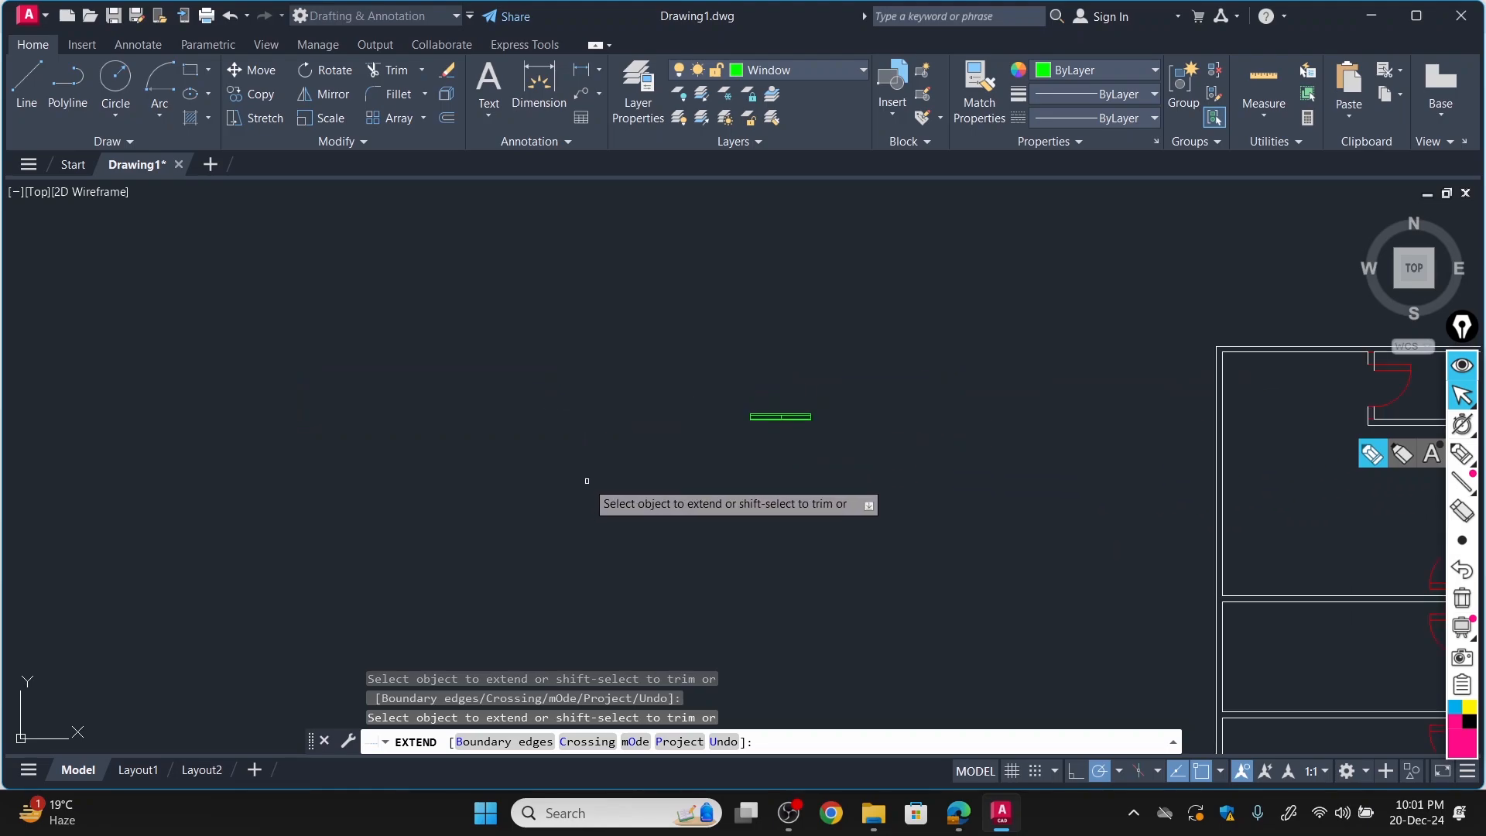
scroll(725, 468, "up", 4)
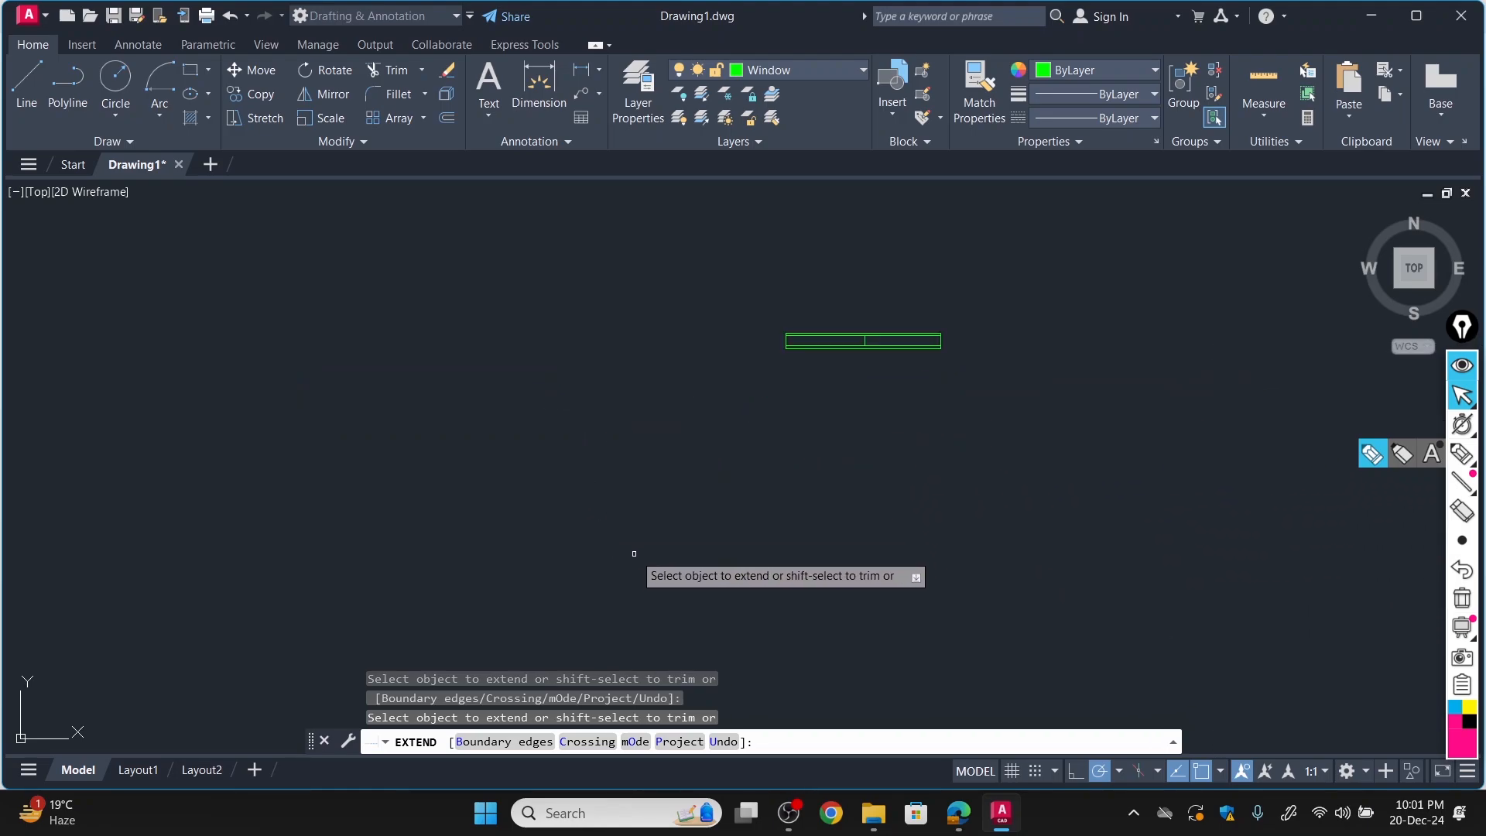
scroll(999, 481, "down", 6)
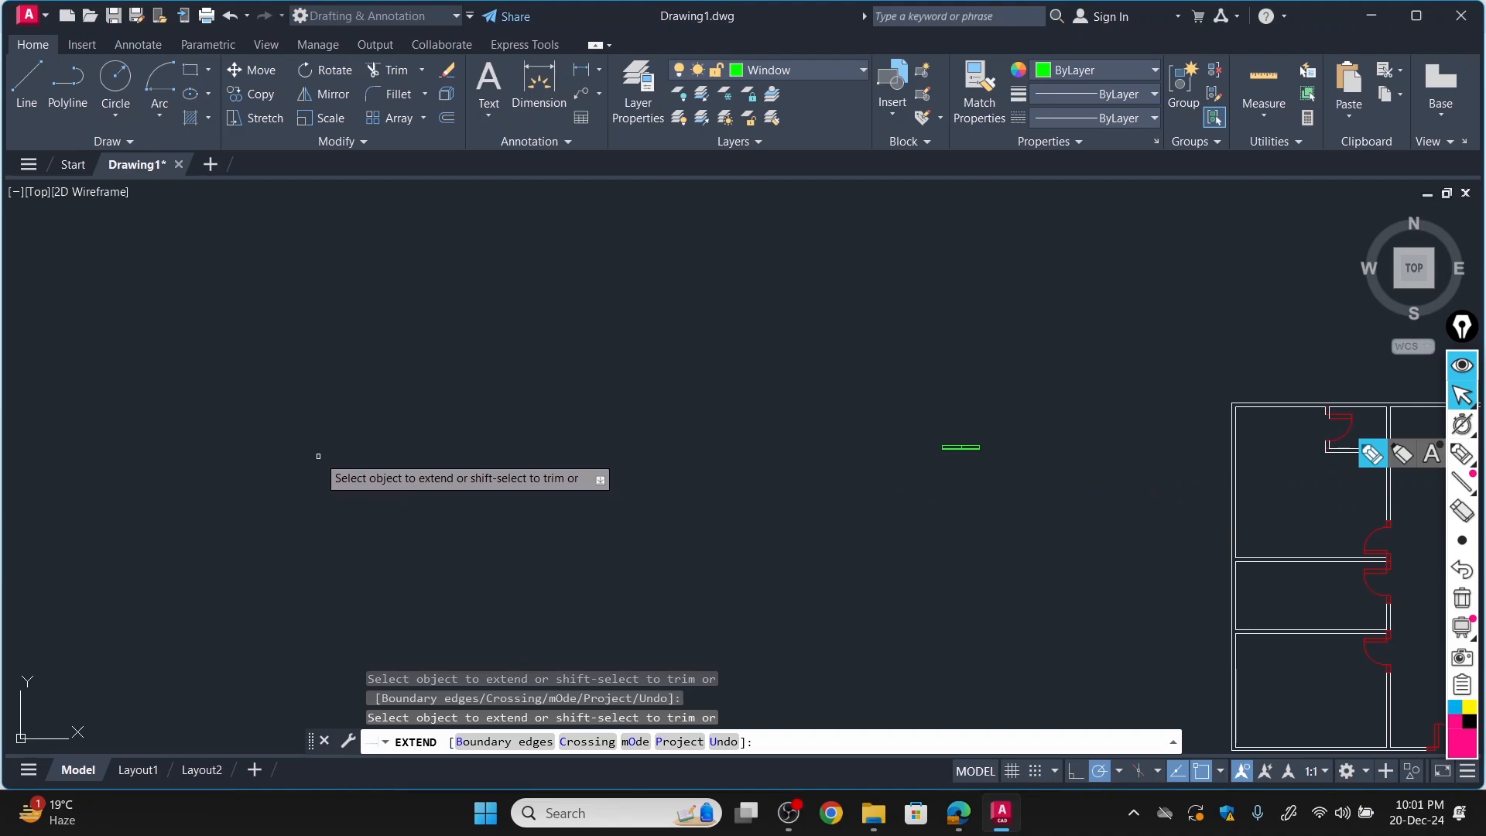
mouse_move(1168, 475)
middle_mouse_down()
mouse_move(295, 384)
mouse_move(393, 373)
middle_mouse_up()
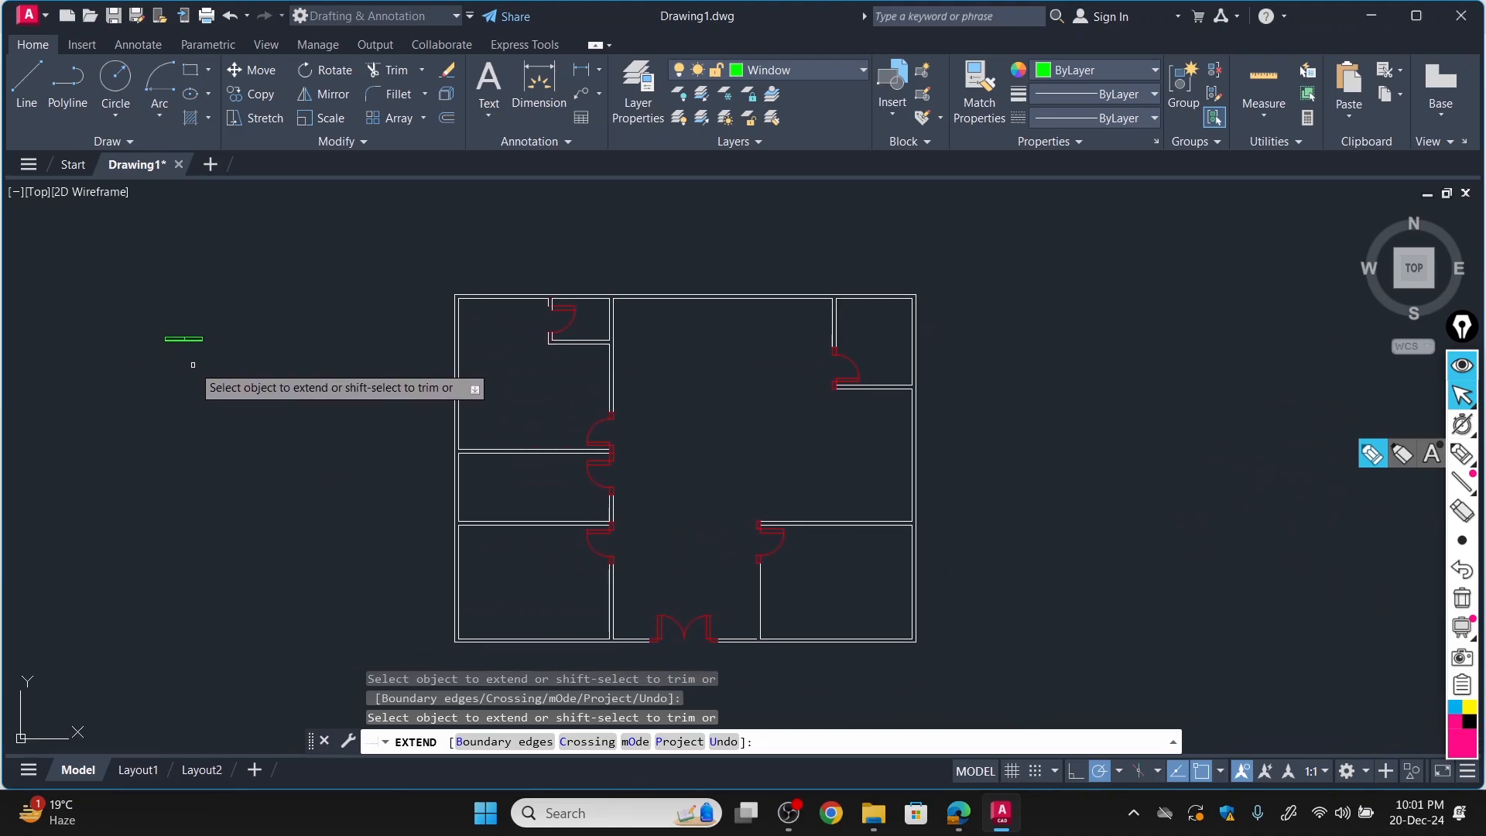
scroll(163, 378, "up", 5)
scroll(194, 364, "down", 5)
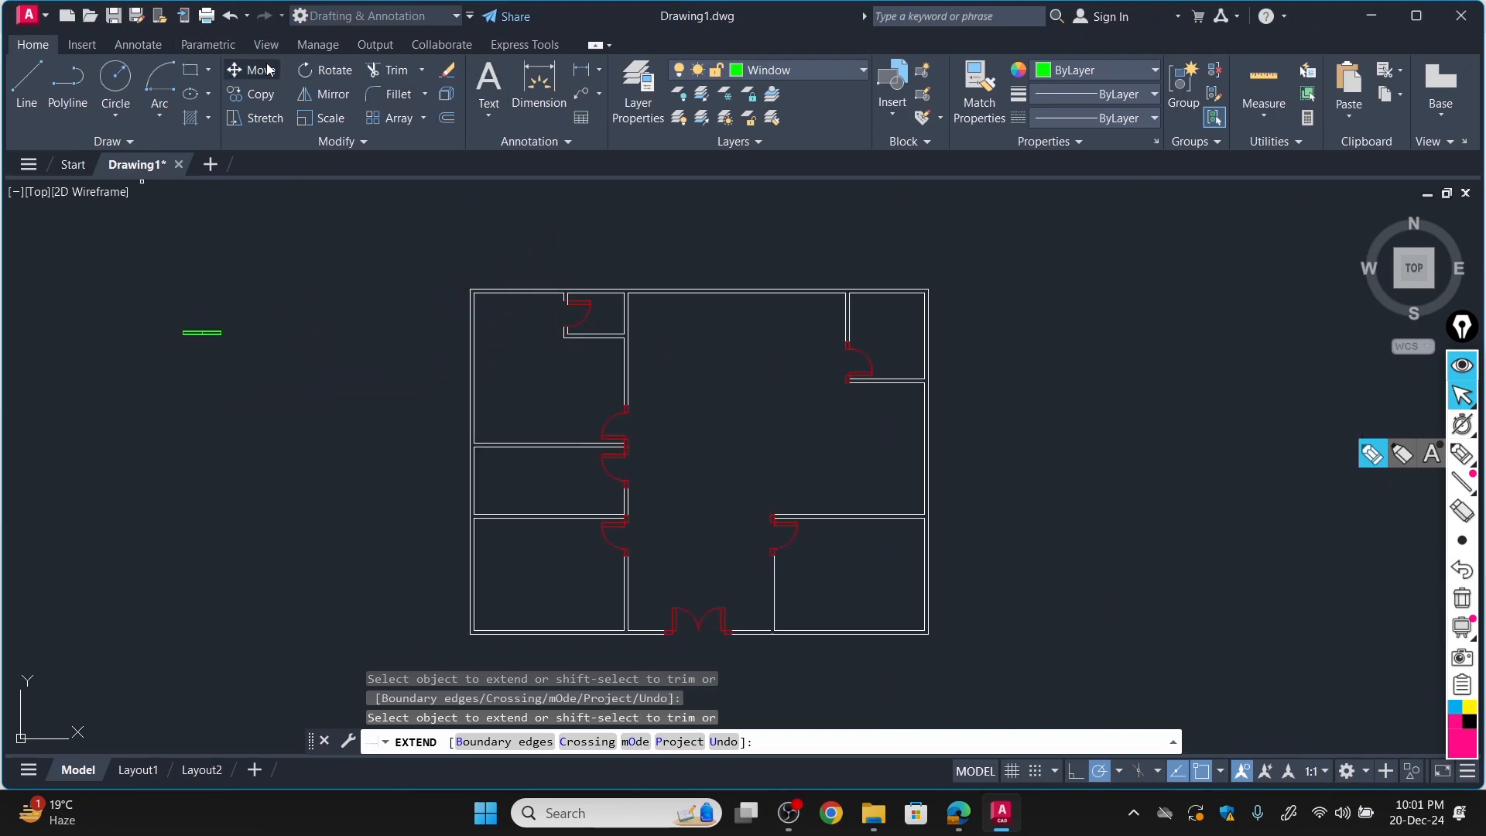
left_click(261, 96)
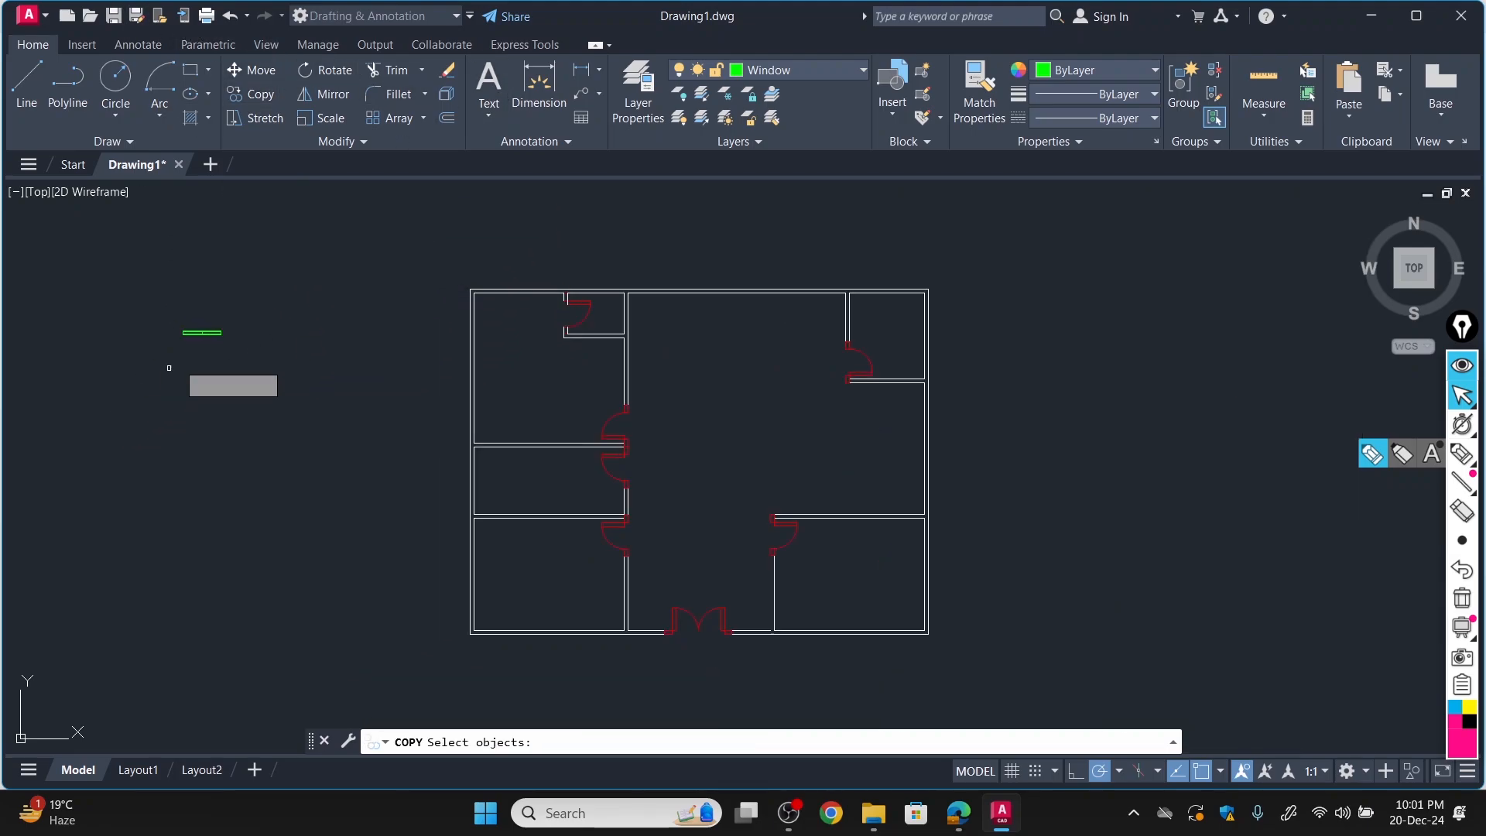
scroll(206, 331, "up", 5)
left_click(207, 329)
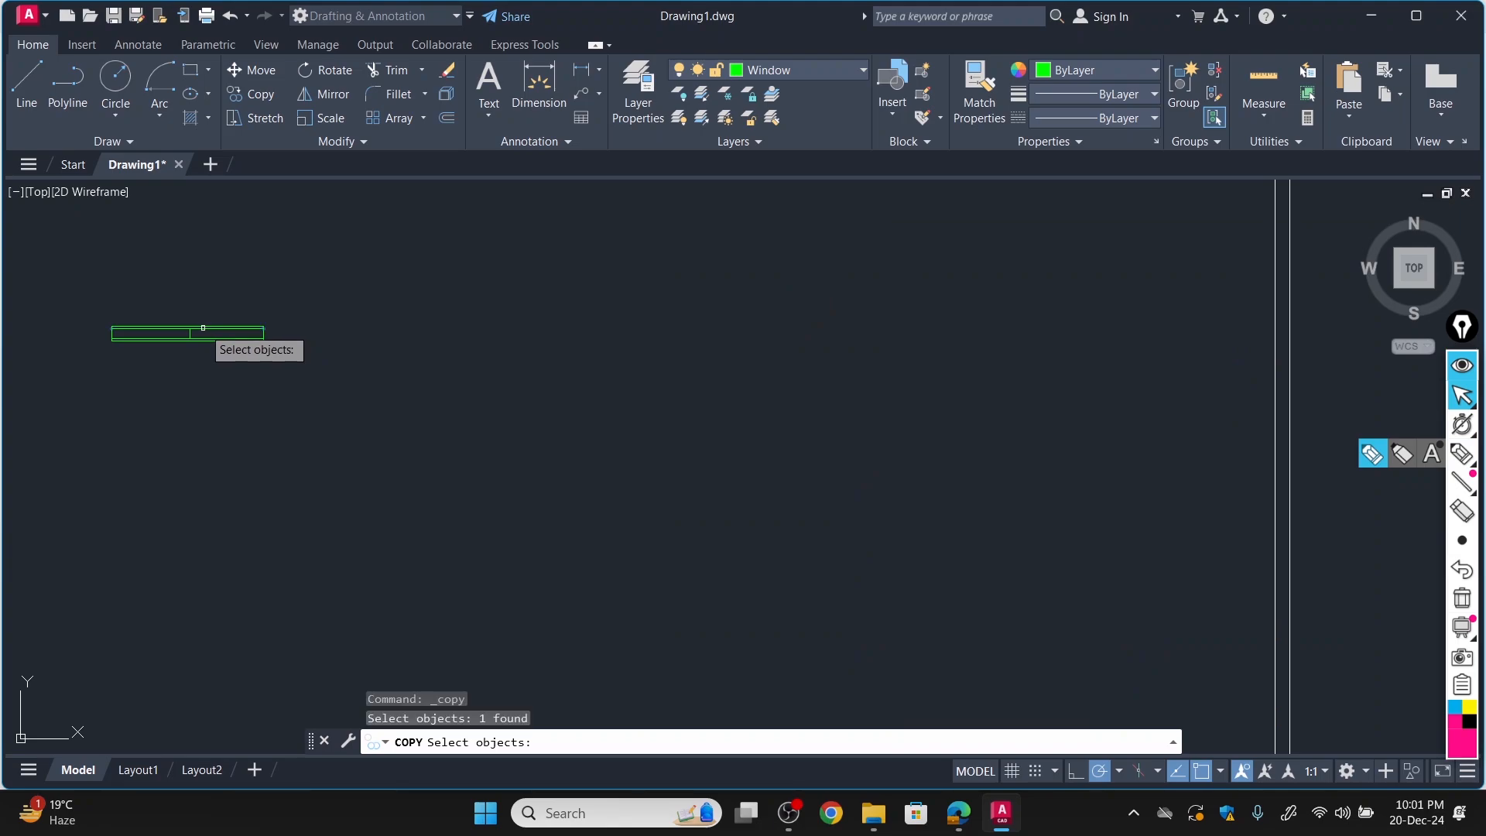
left_click(202, 328)
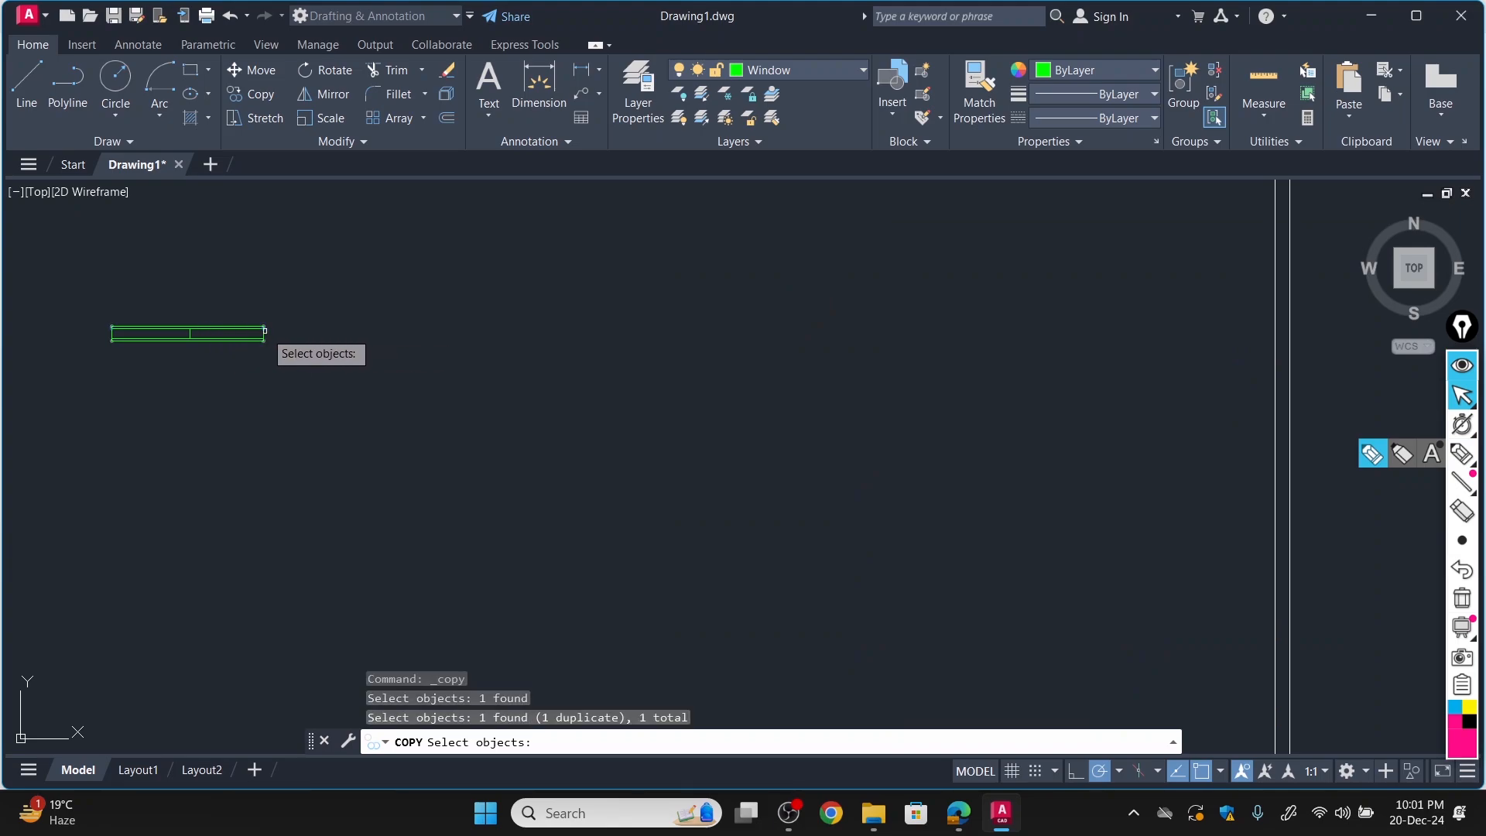
key("Return")
scroll(236, 322, "up", 8)
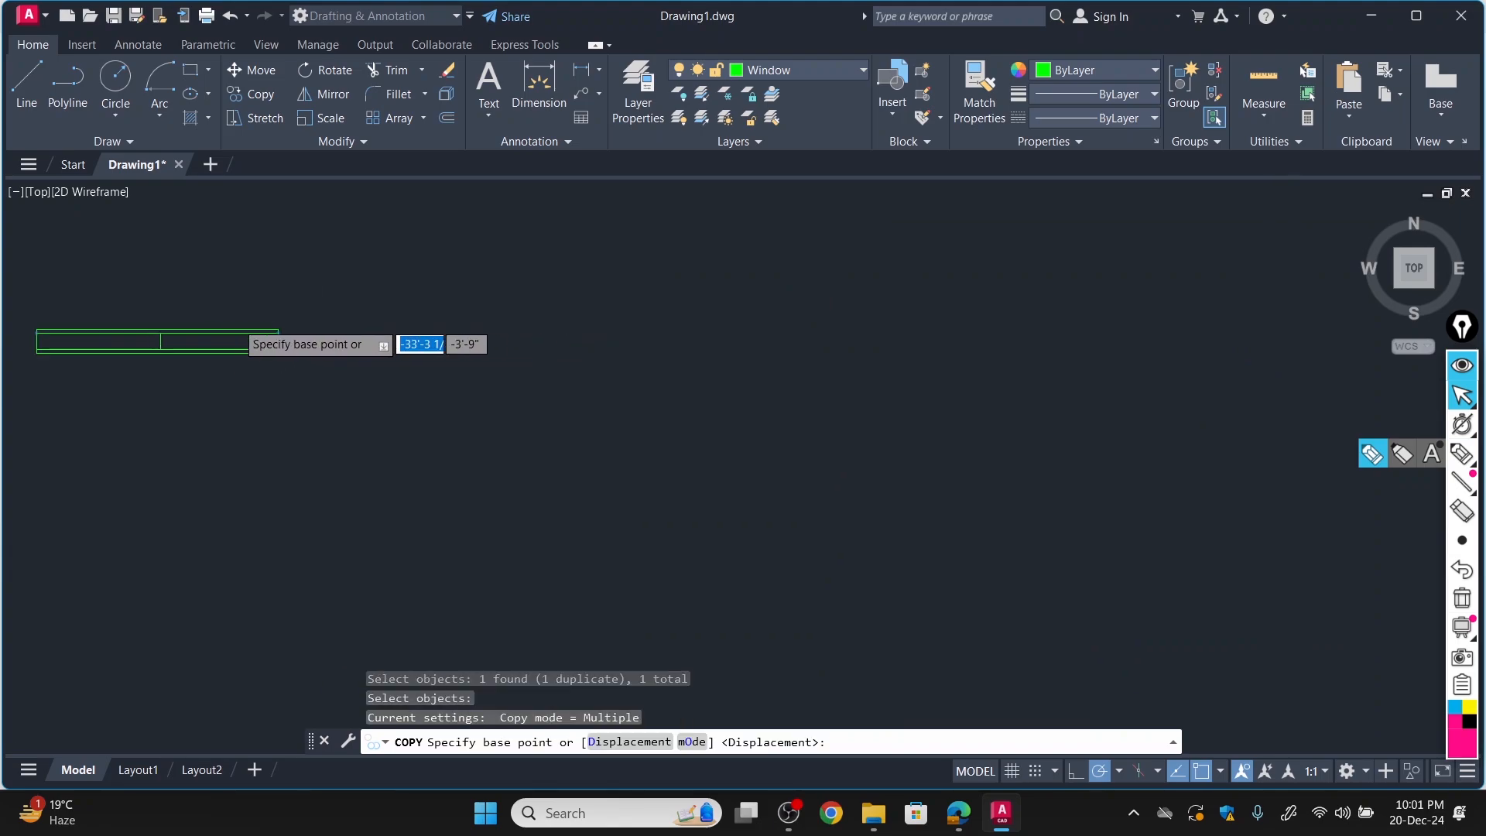
left_click(399, 352)
scroll(423, 354, "down", 6)
scroll(423, 354, "down", 2)
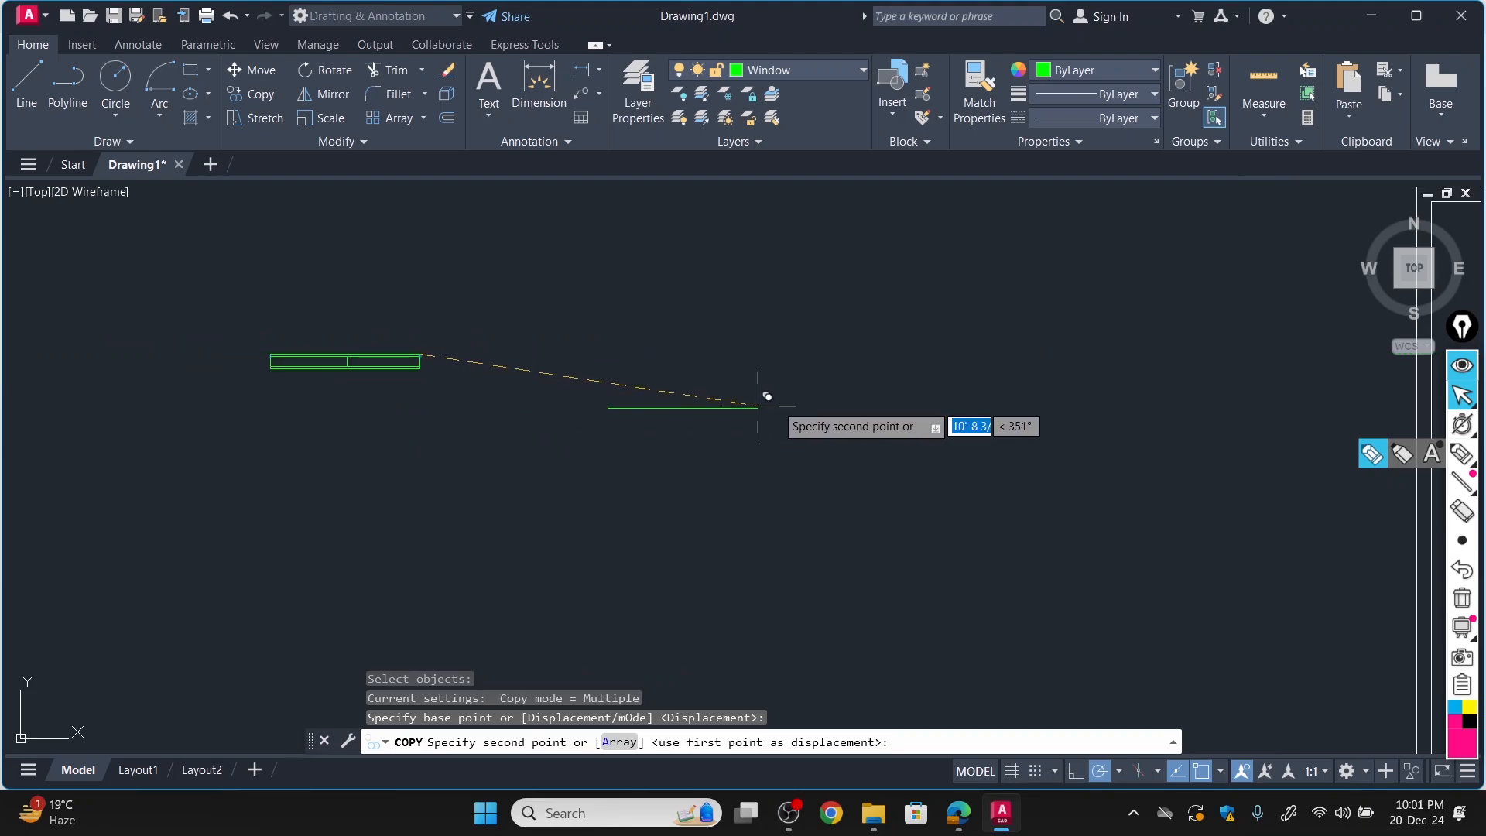
scroll(726, 407, "down", 3)
scroll(724, 422, "up", 8)
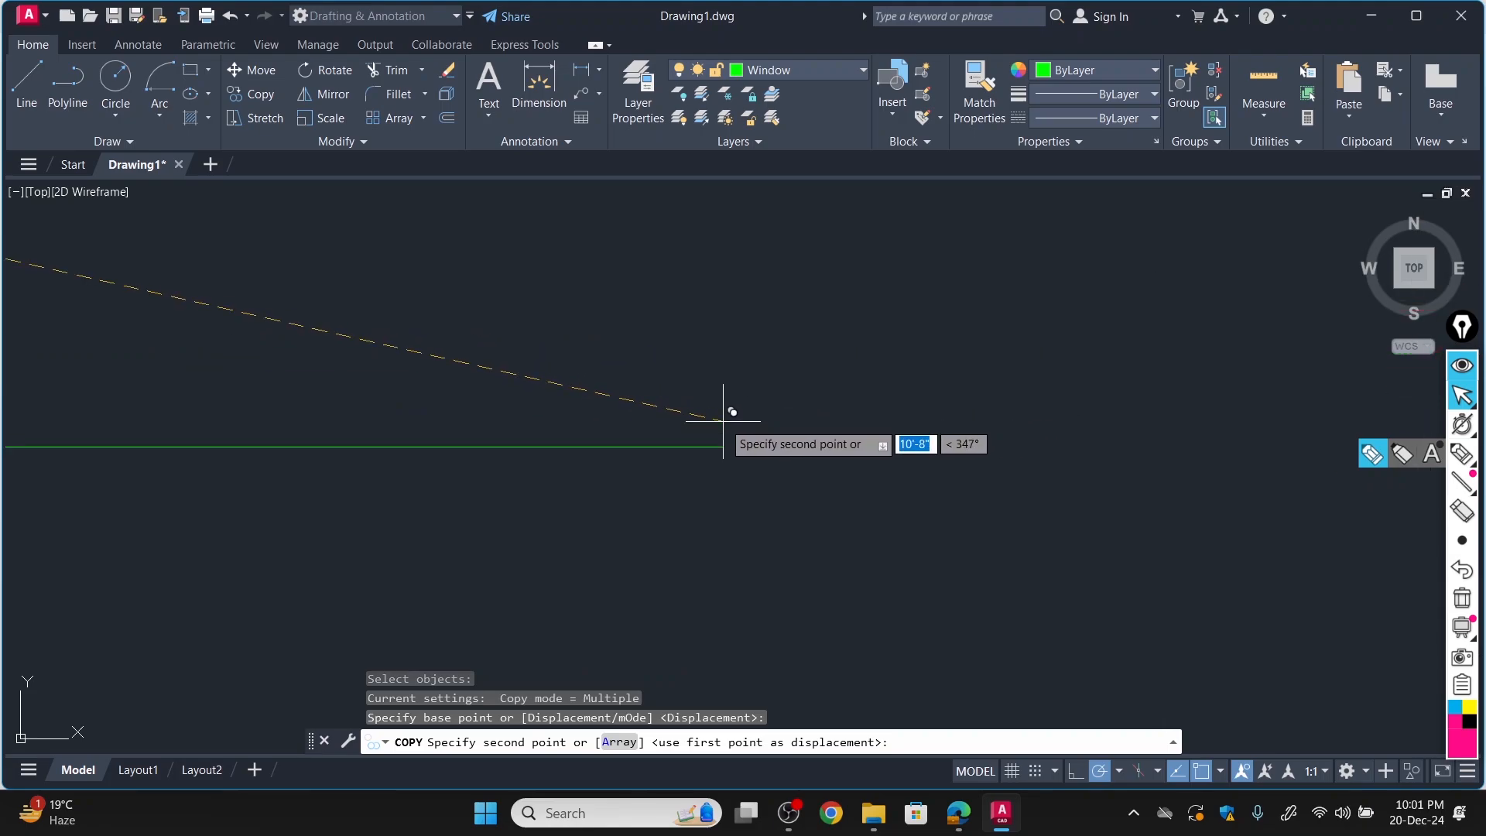
key("Escape")
scroll(649, 438, "down", 3)
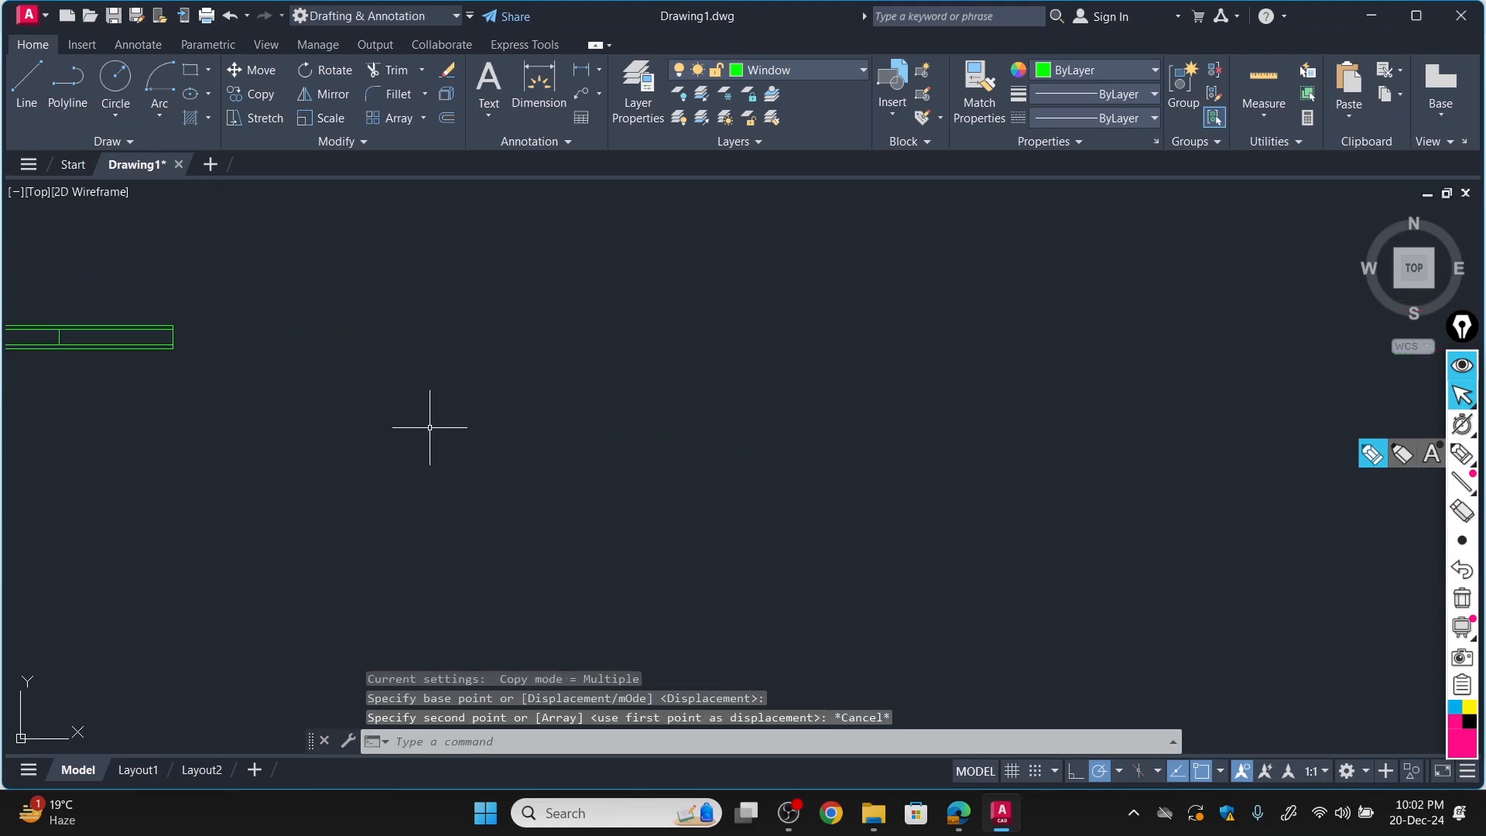
scroll(364, 409, "down", 4)
scroll(358, 421, "up", 5)
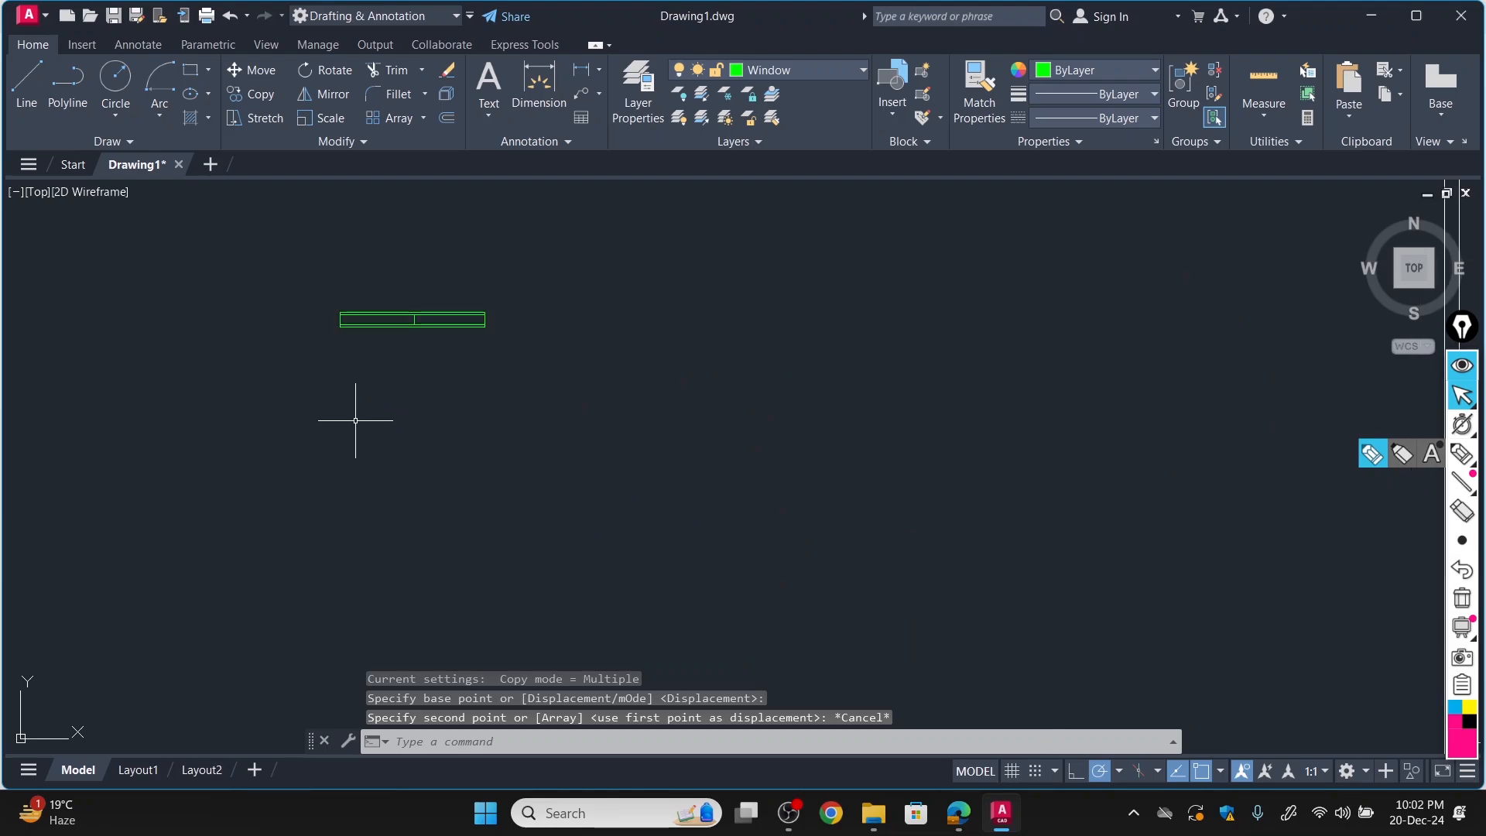
scroll(415, 355, "up", 5)
scroll(415, 357, "down", 5)
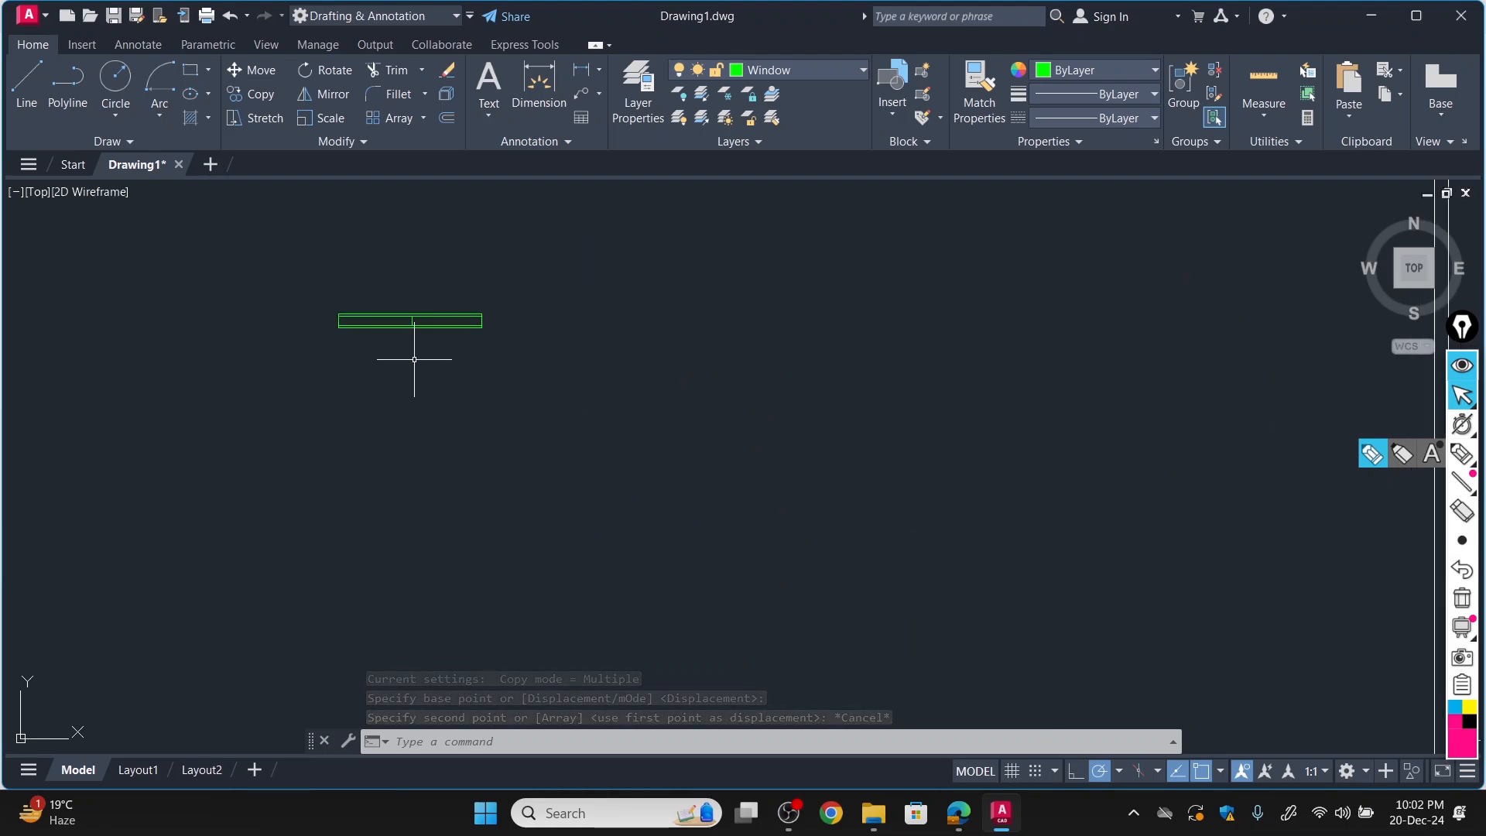
Define the four window objects as a block named window, with its base point at the upper-right corner of the outer rectangle.
scroll(416, 354, "up", 2)
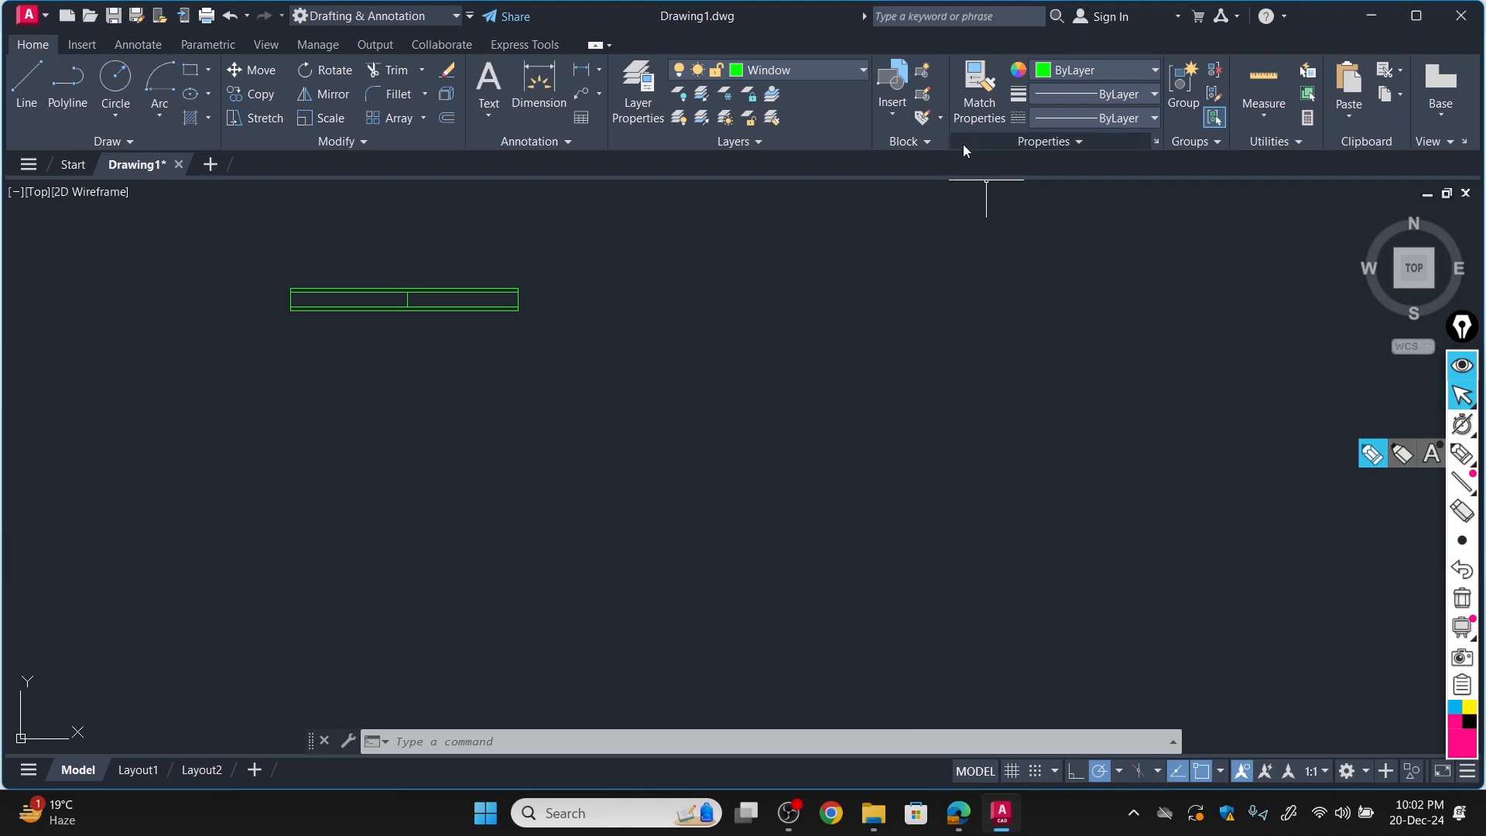
left_click(923, 73)
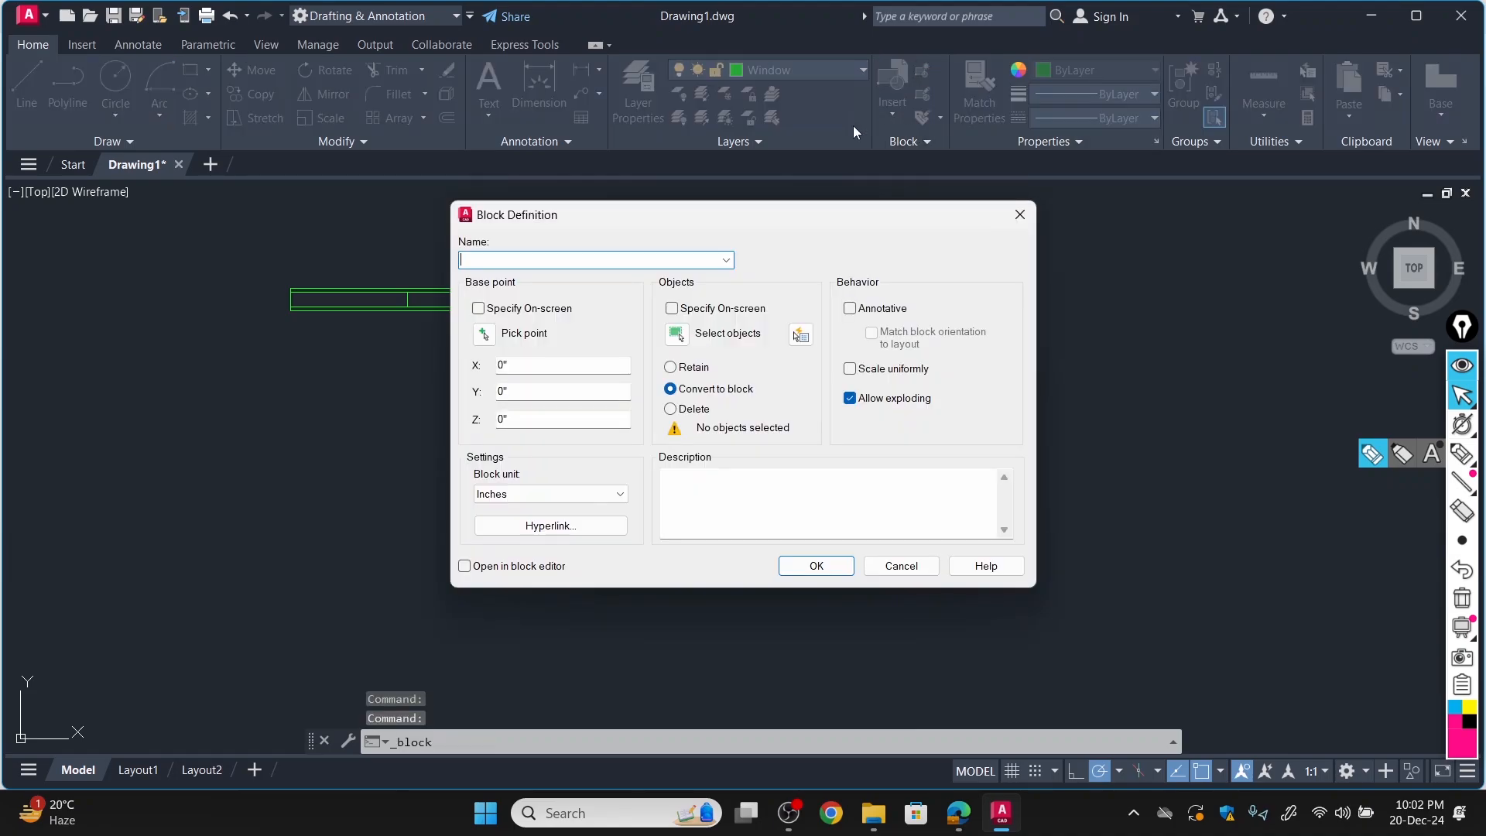
left_click(1016, 217)
left_click(580, 318)
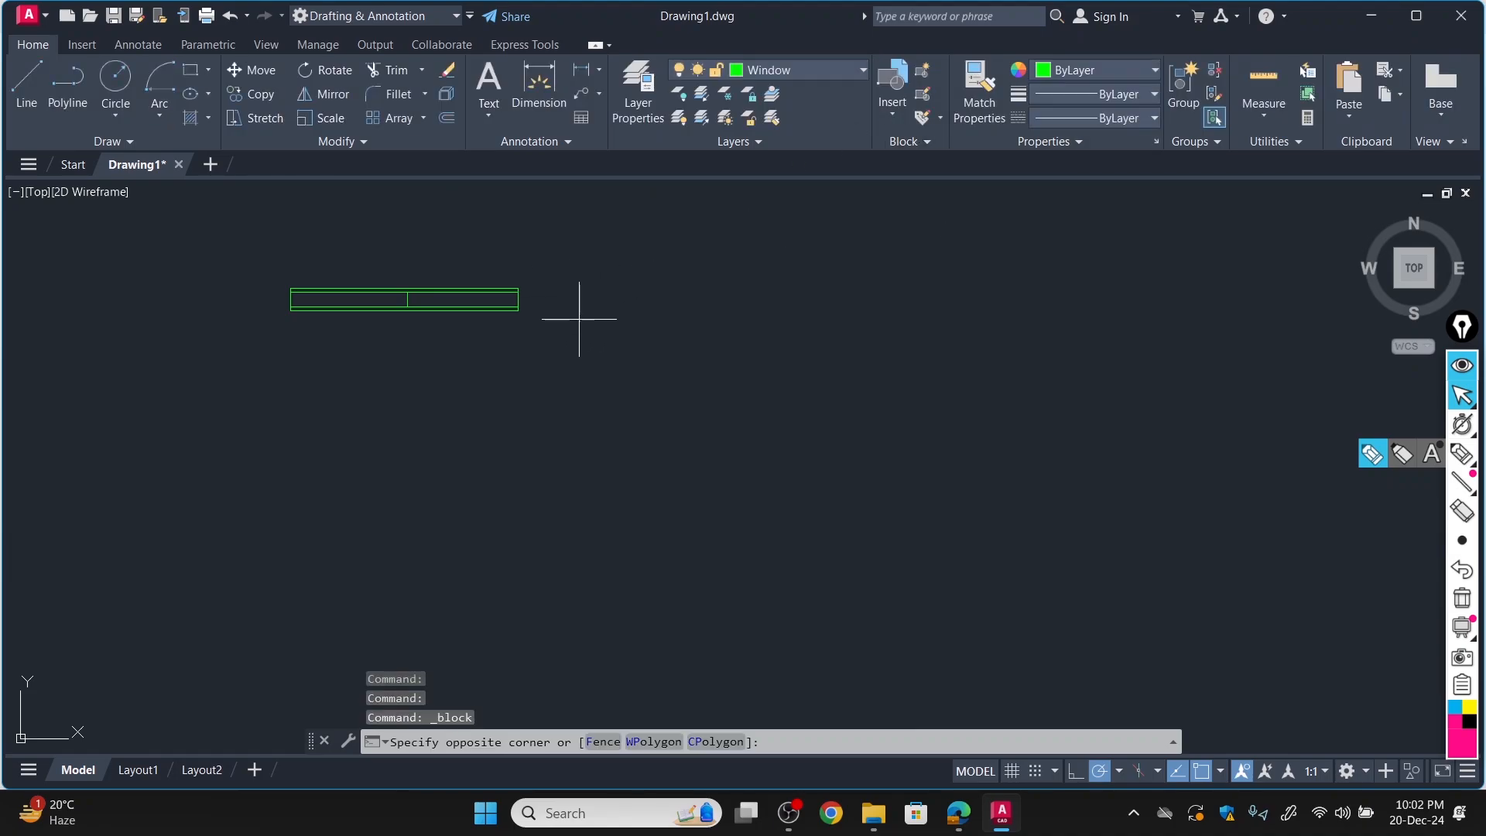
left_click(253, 259)
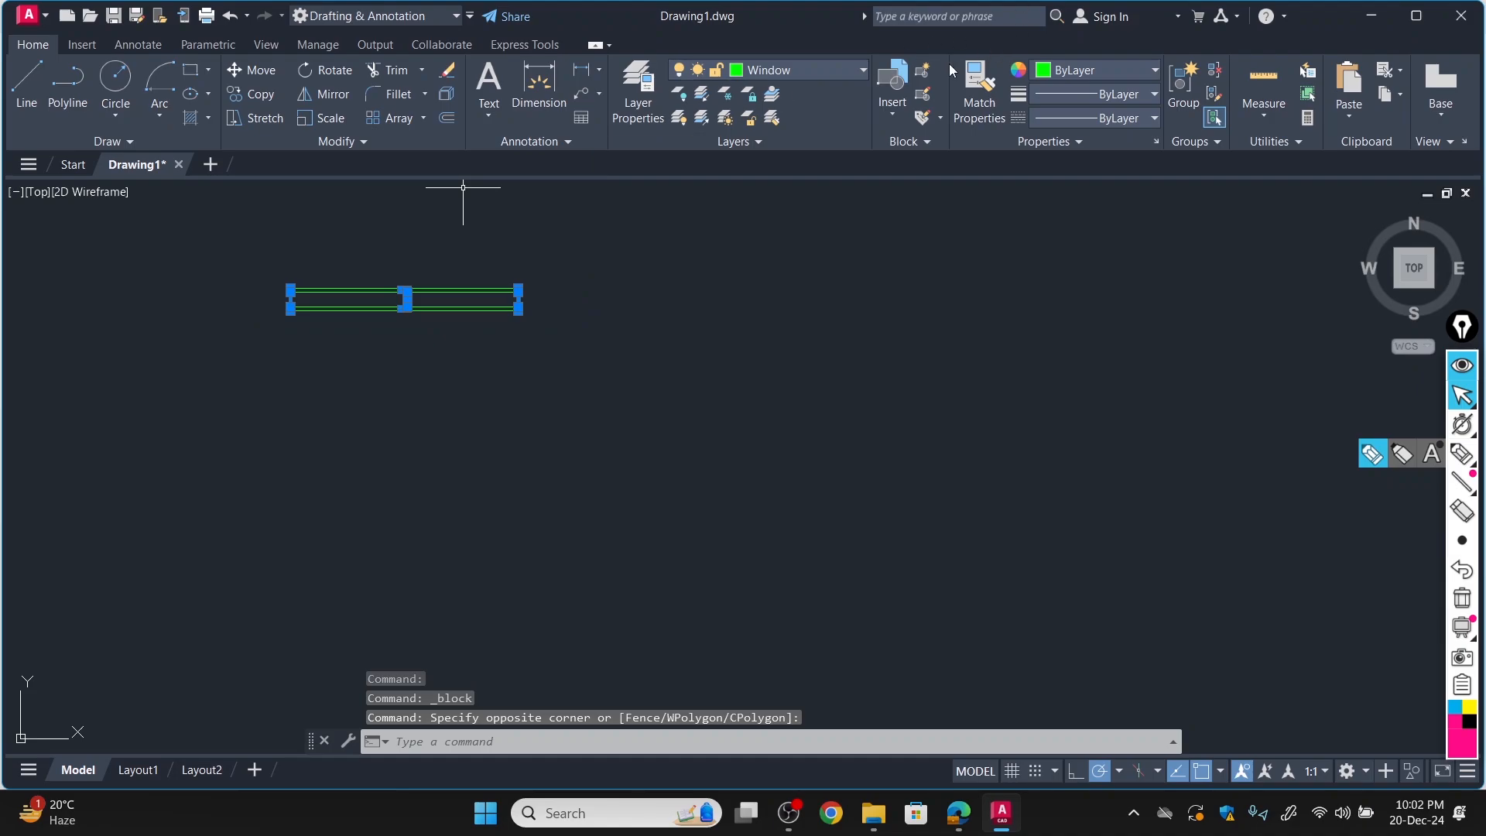
left_click(924, 73)
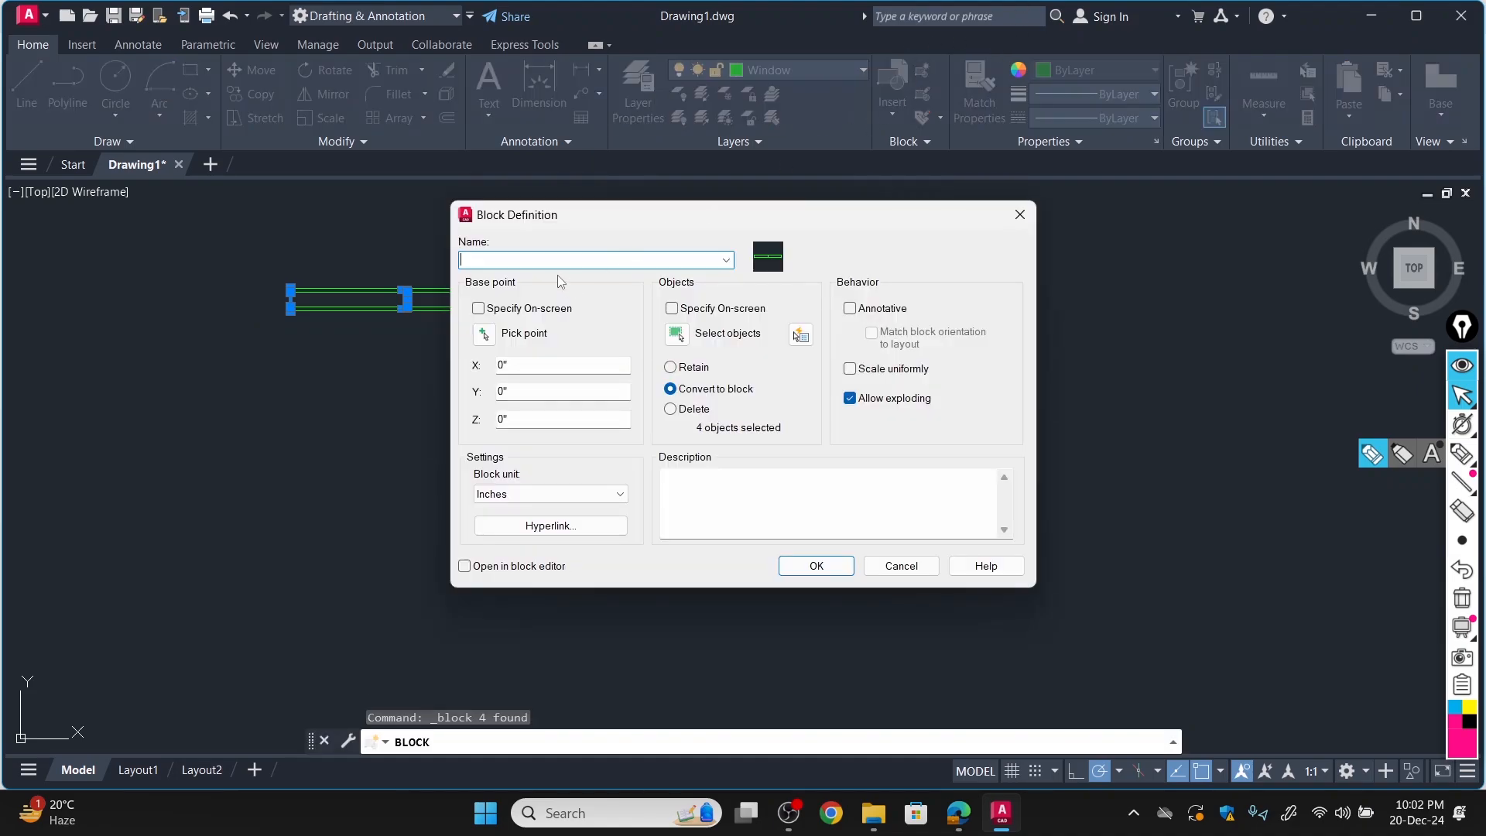
type("window")
left_click(485, 333)
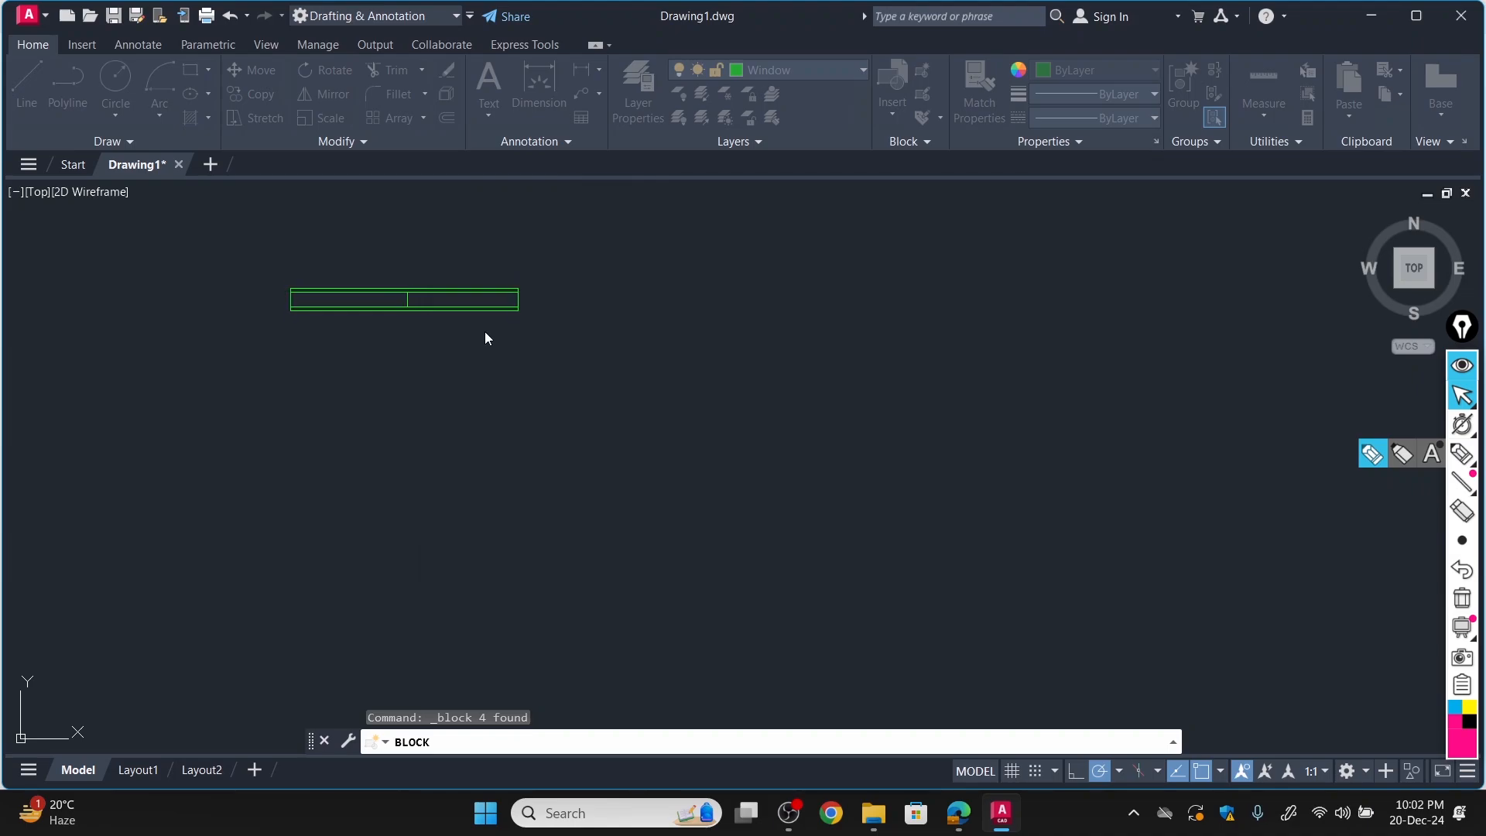
left_click(518, 288)
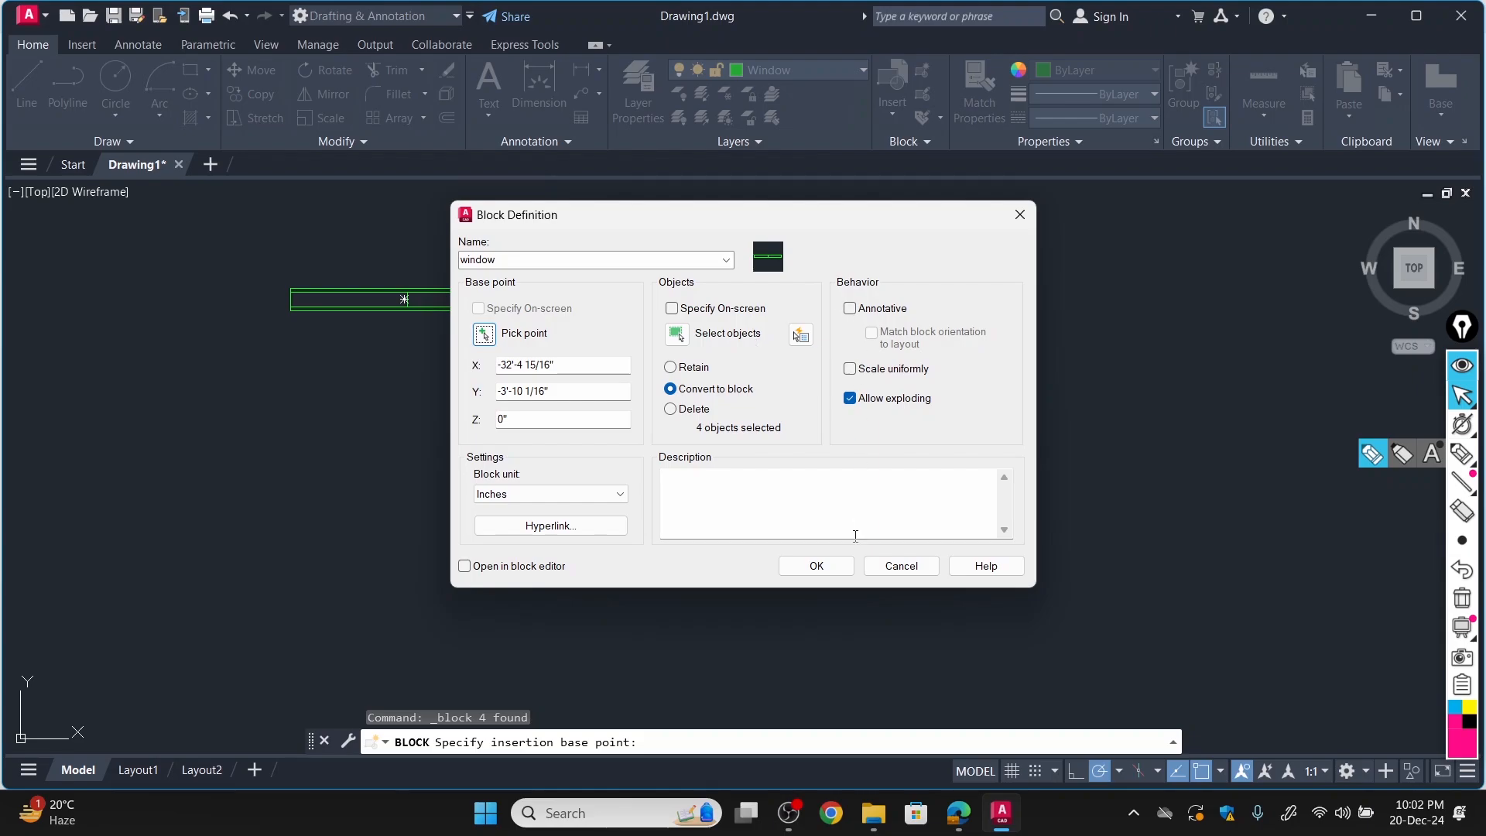
left_click(816, 567)
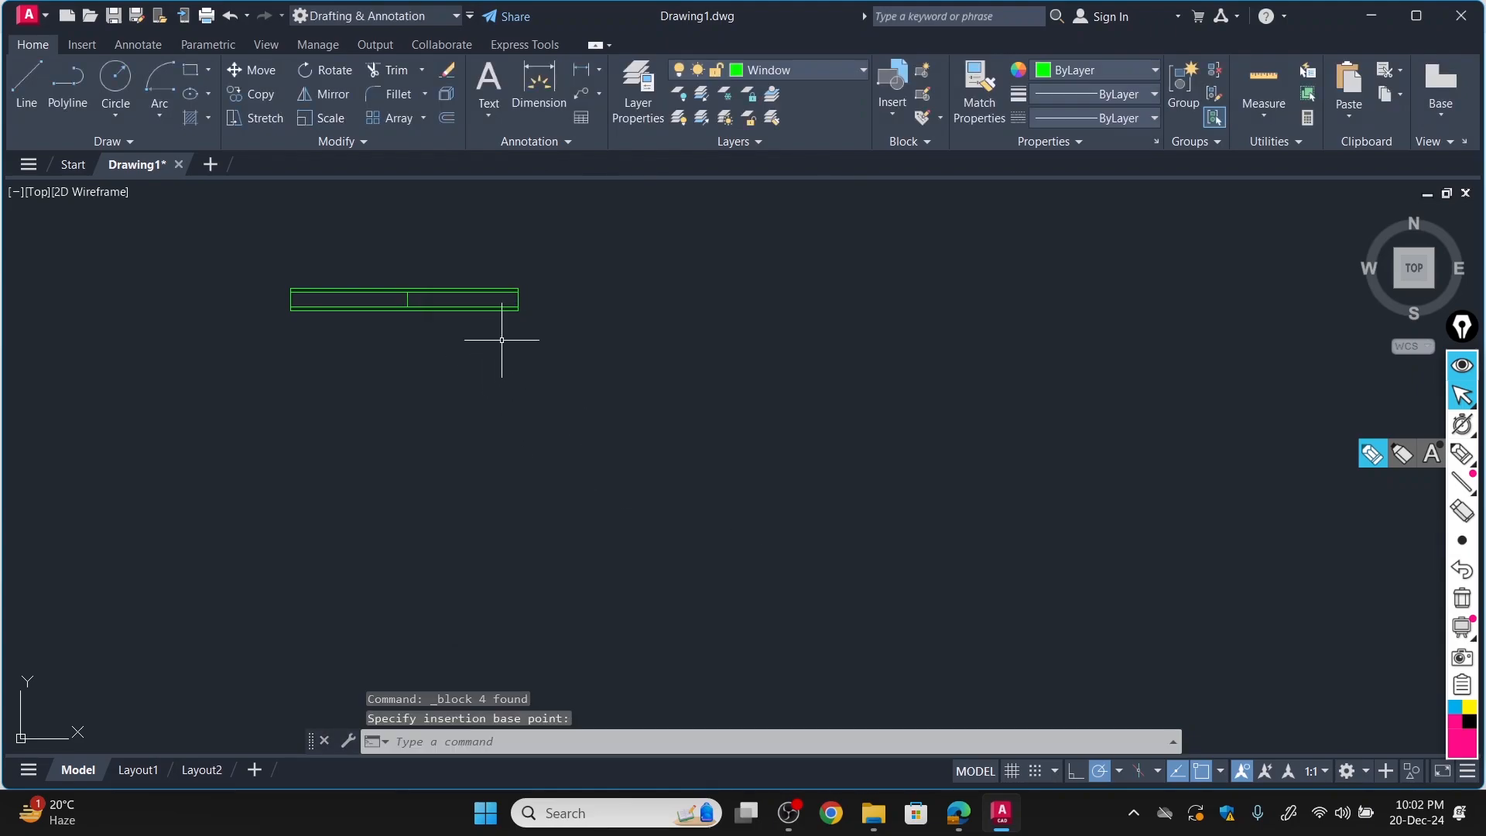
left_click(262, 94)
scroll(461, 299, "up", 6)
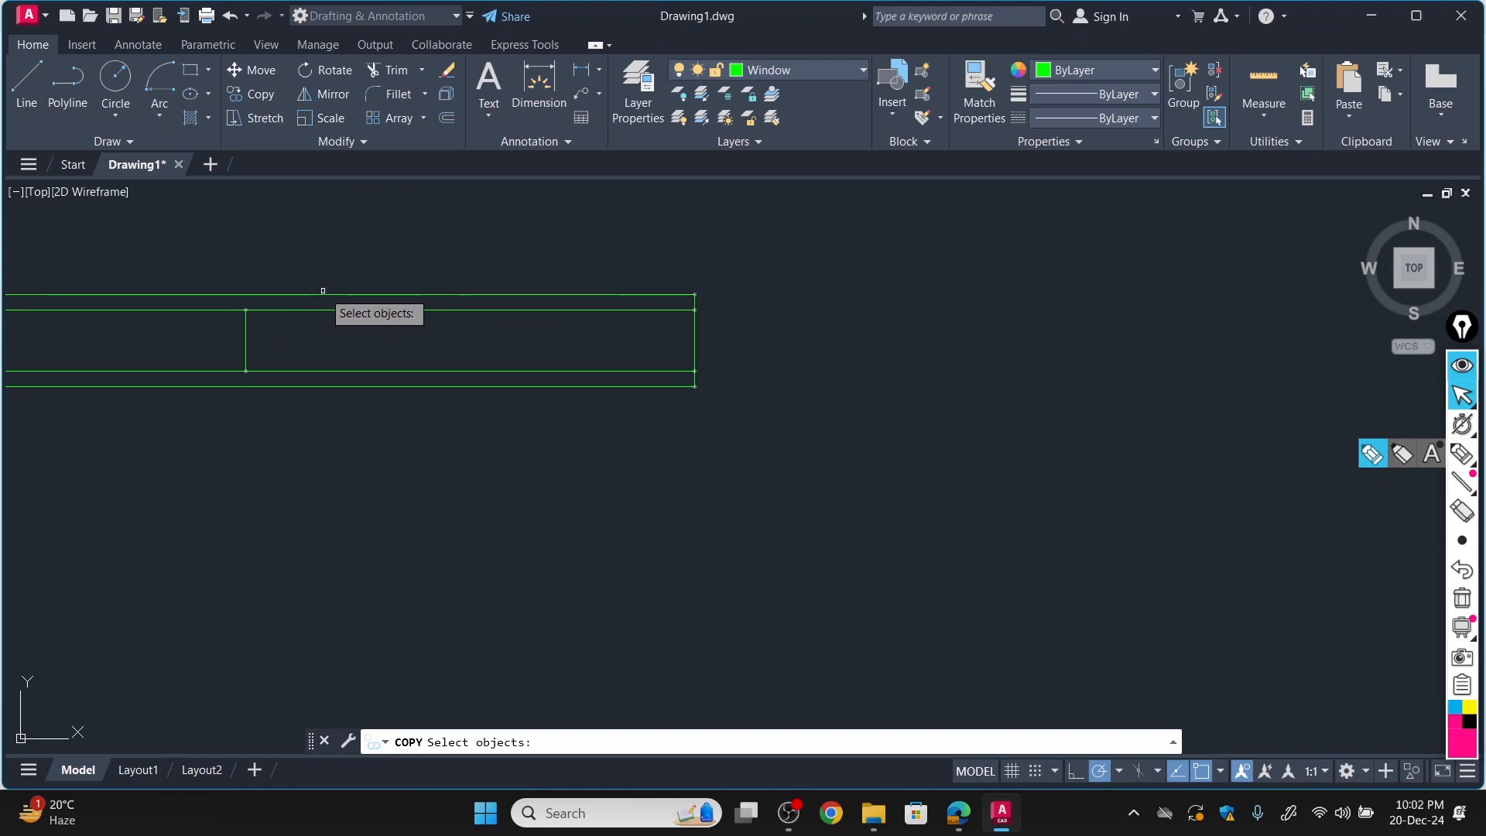
key("Return")
left_click(740, 355)
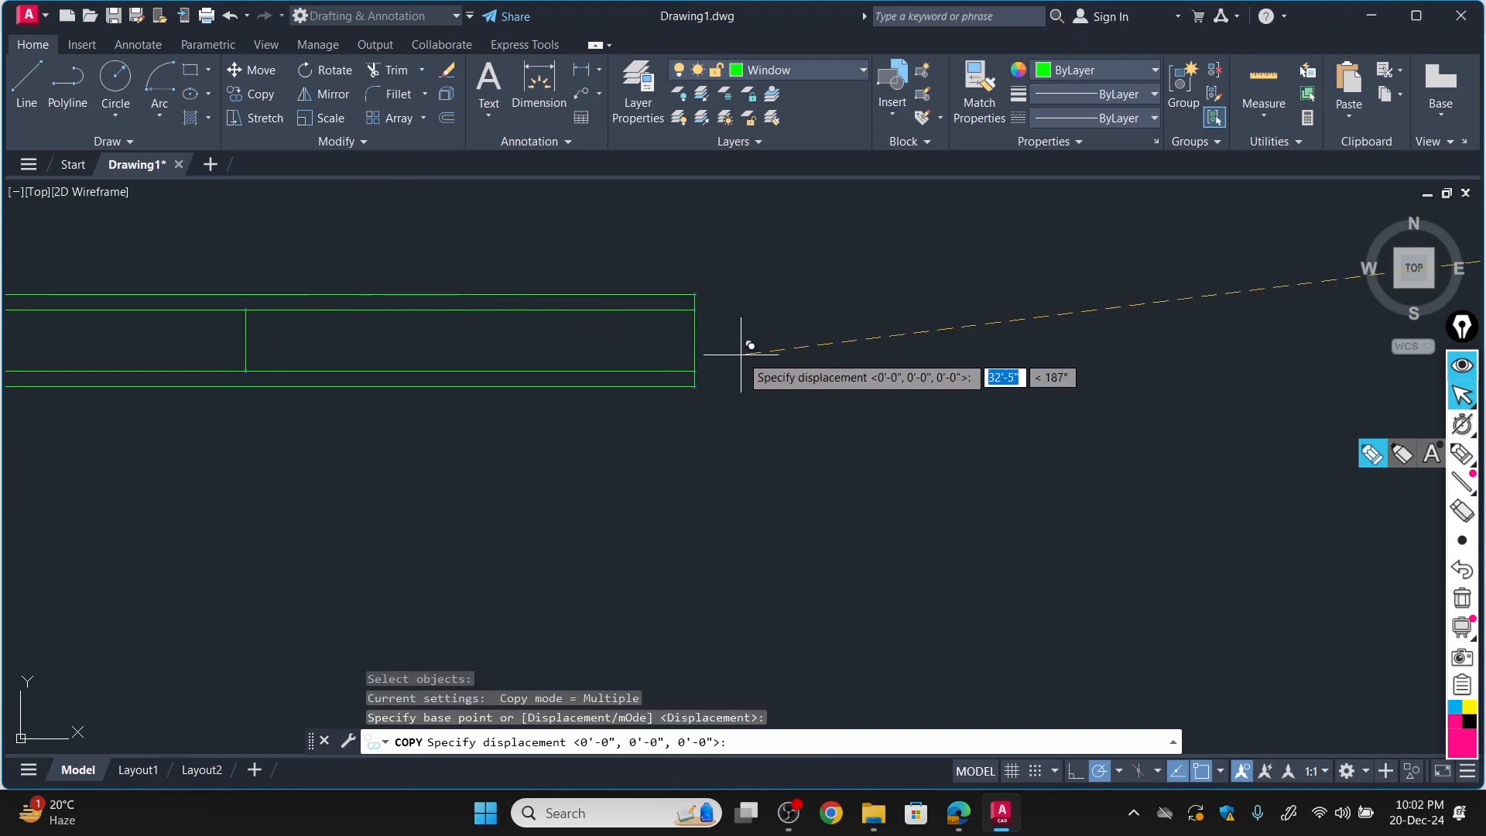
key("Escape")
scroll(744, 345, "down", 8)
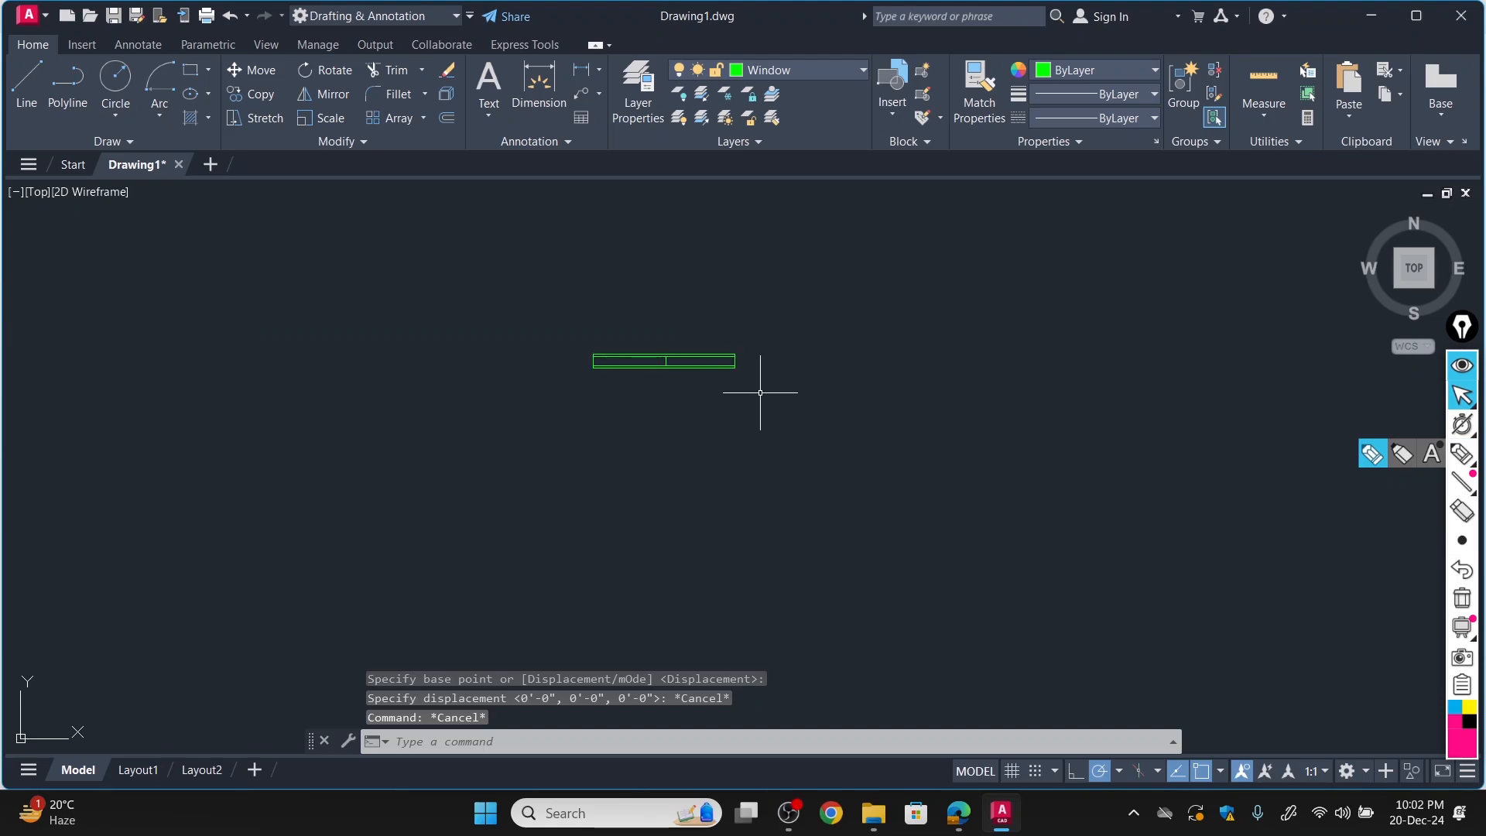
left_click(685, 356)
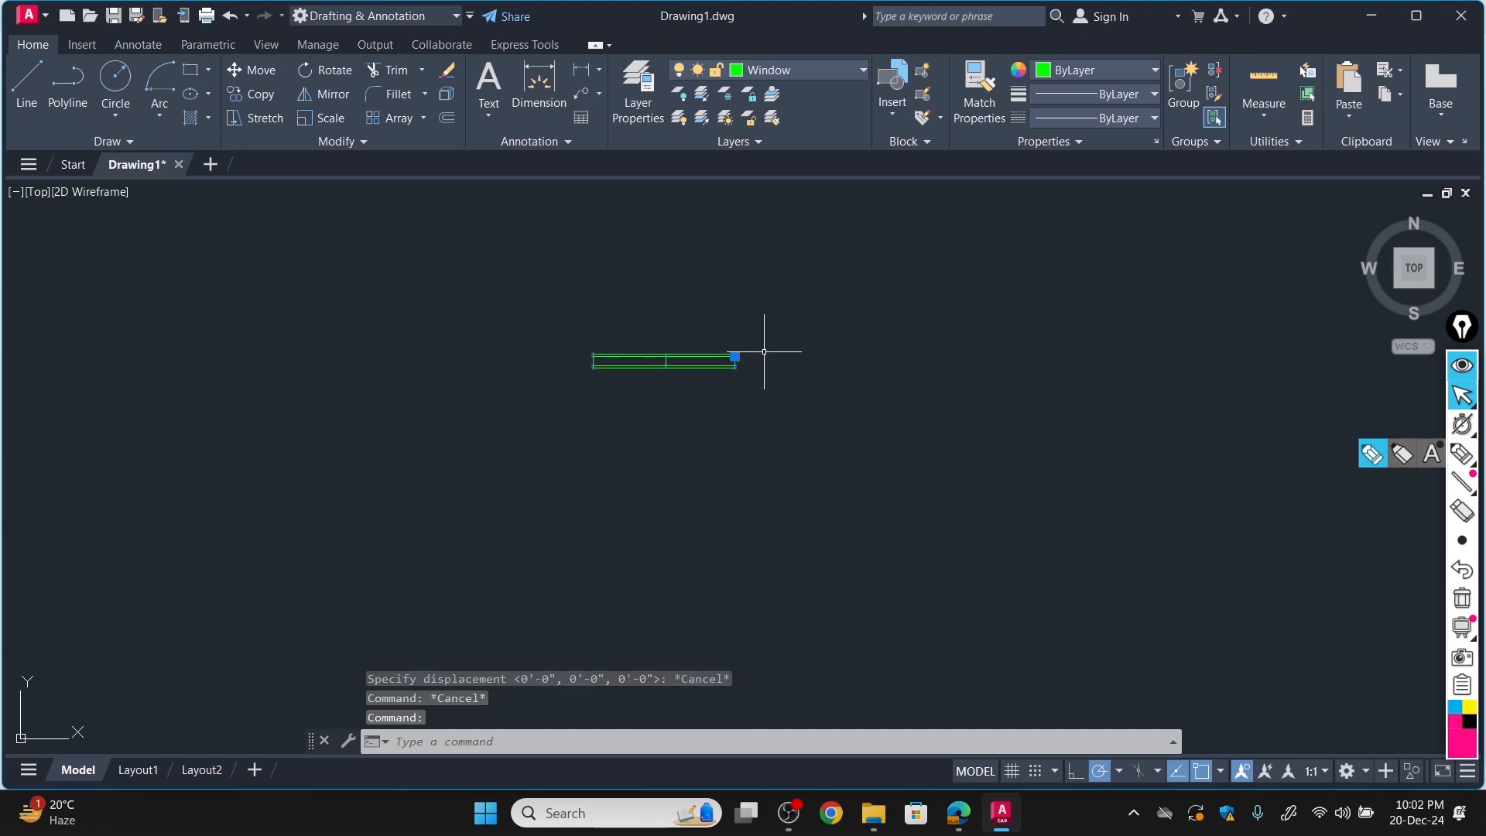
key("Escape")
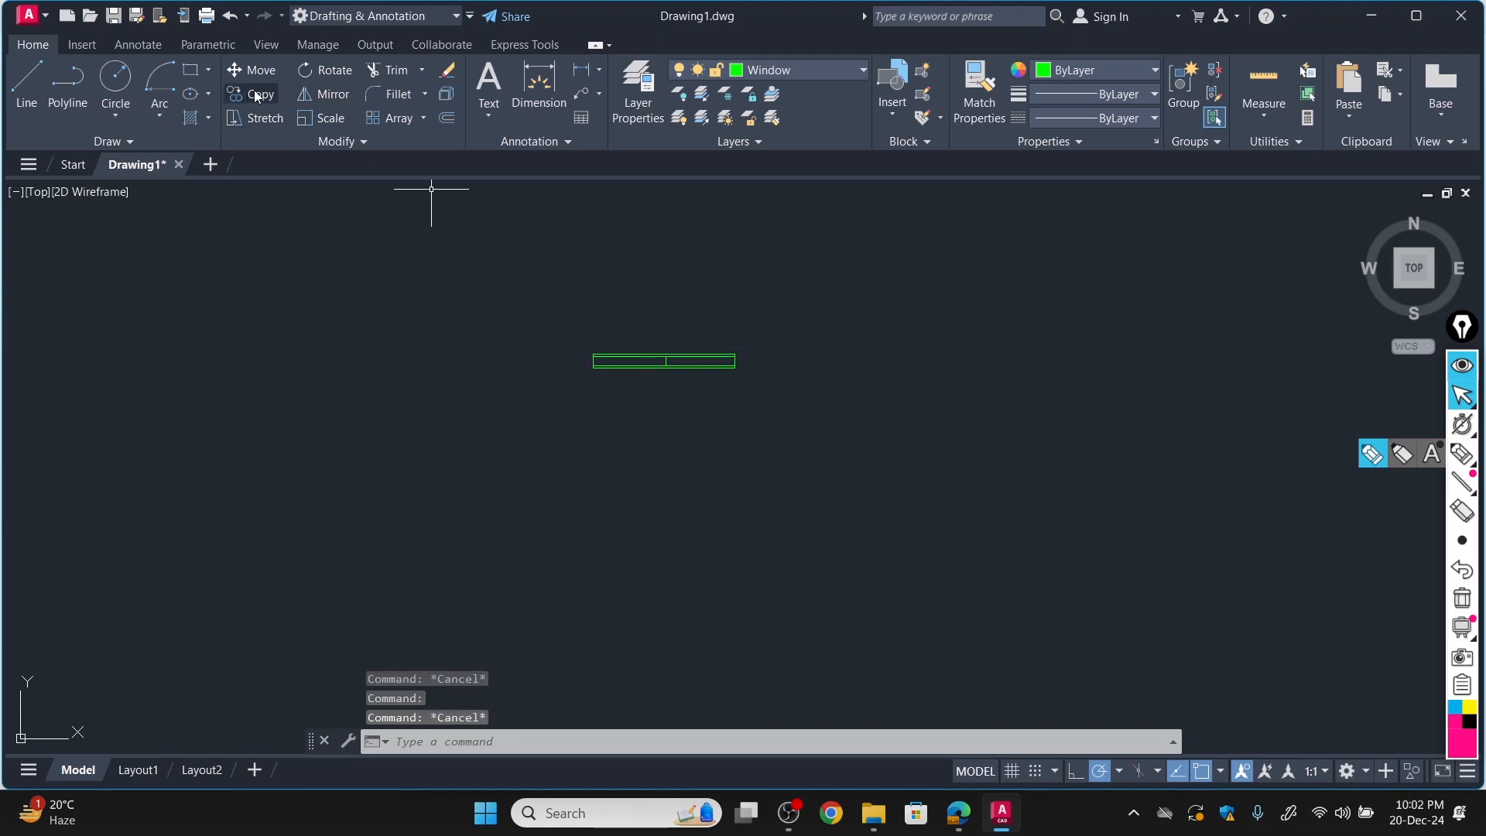
Copy the window block by its upper-right corner into the upper-left room's top wall, ending at the small corner room's partition.
left_click(255, 94)
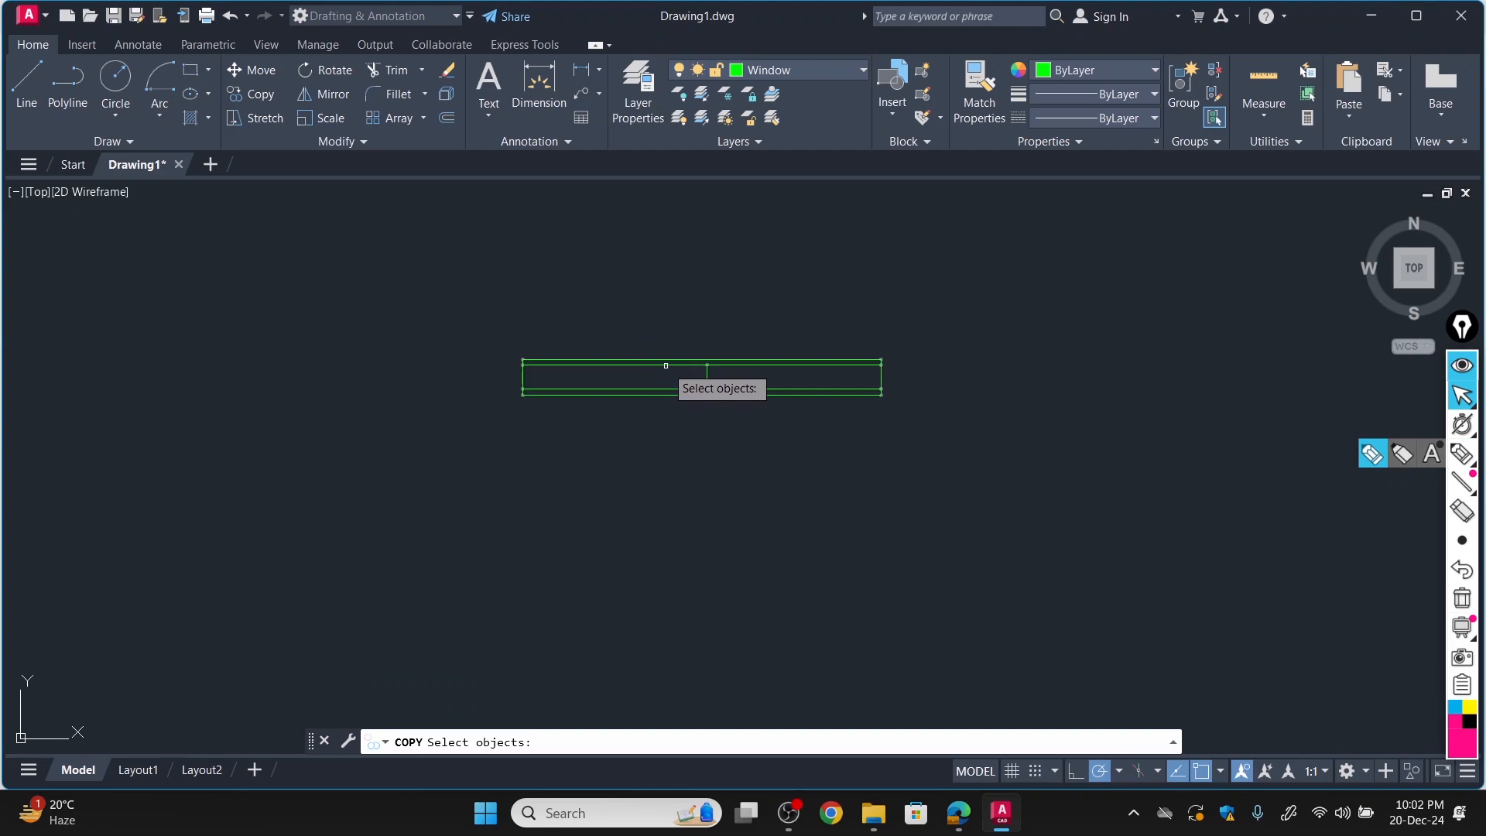
key("Return")
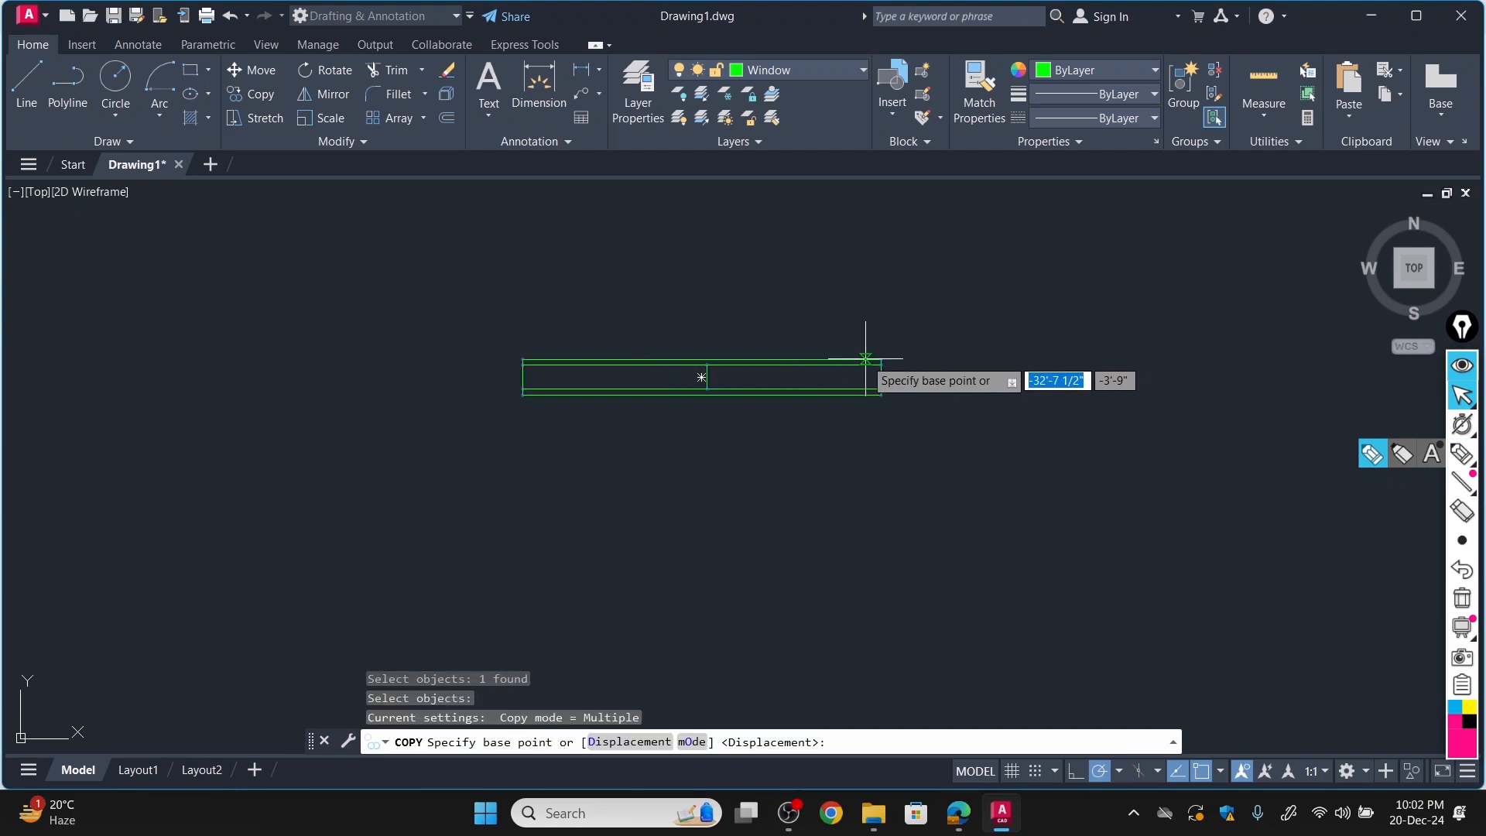
scroll(890, 341, "up", 4)
left_click(897, 327)
scroll(882, 356, "down", 5)
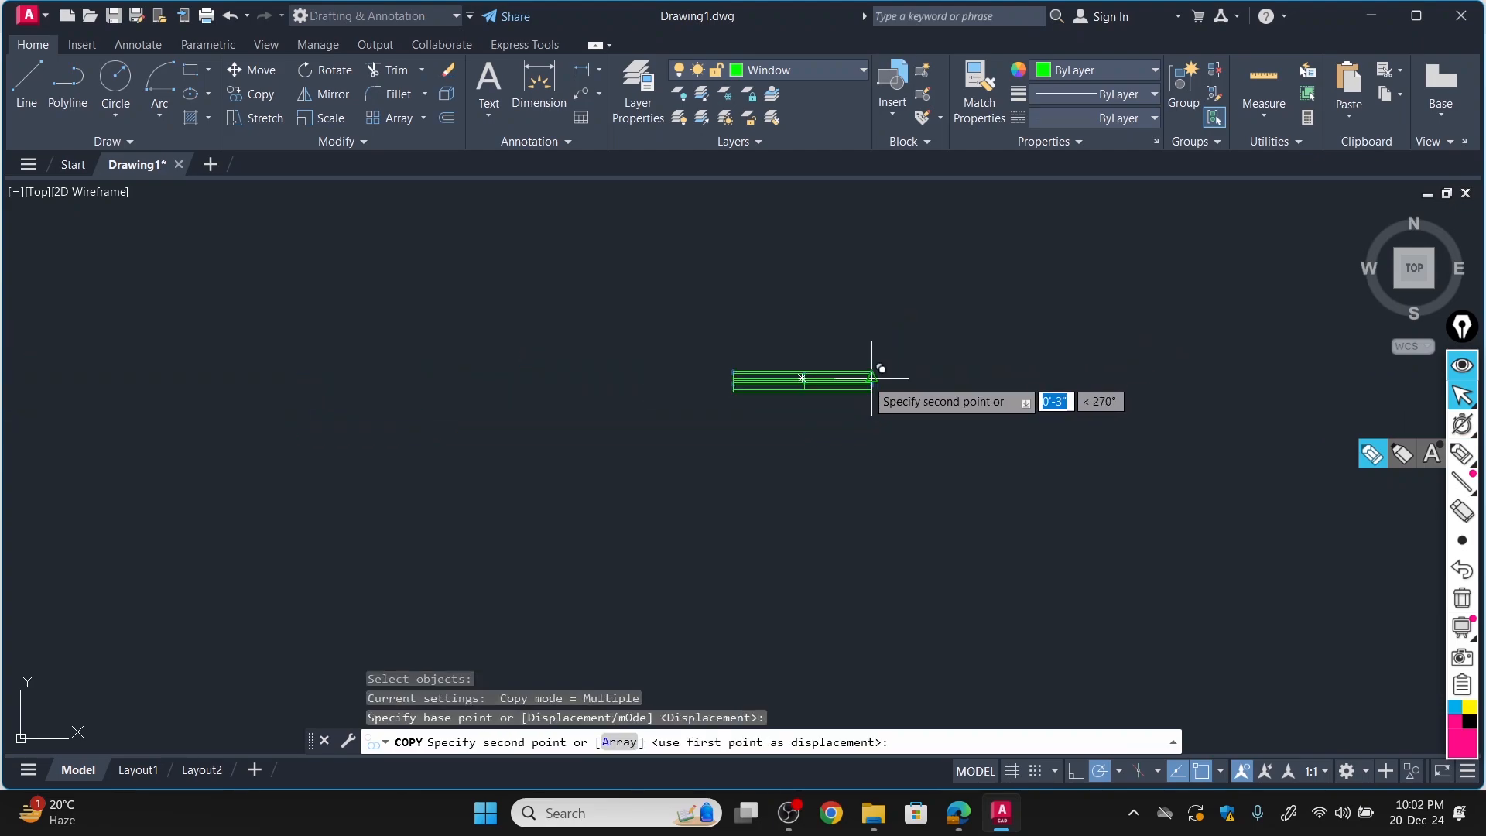
scroll(565, 488, "up", 5)
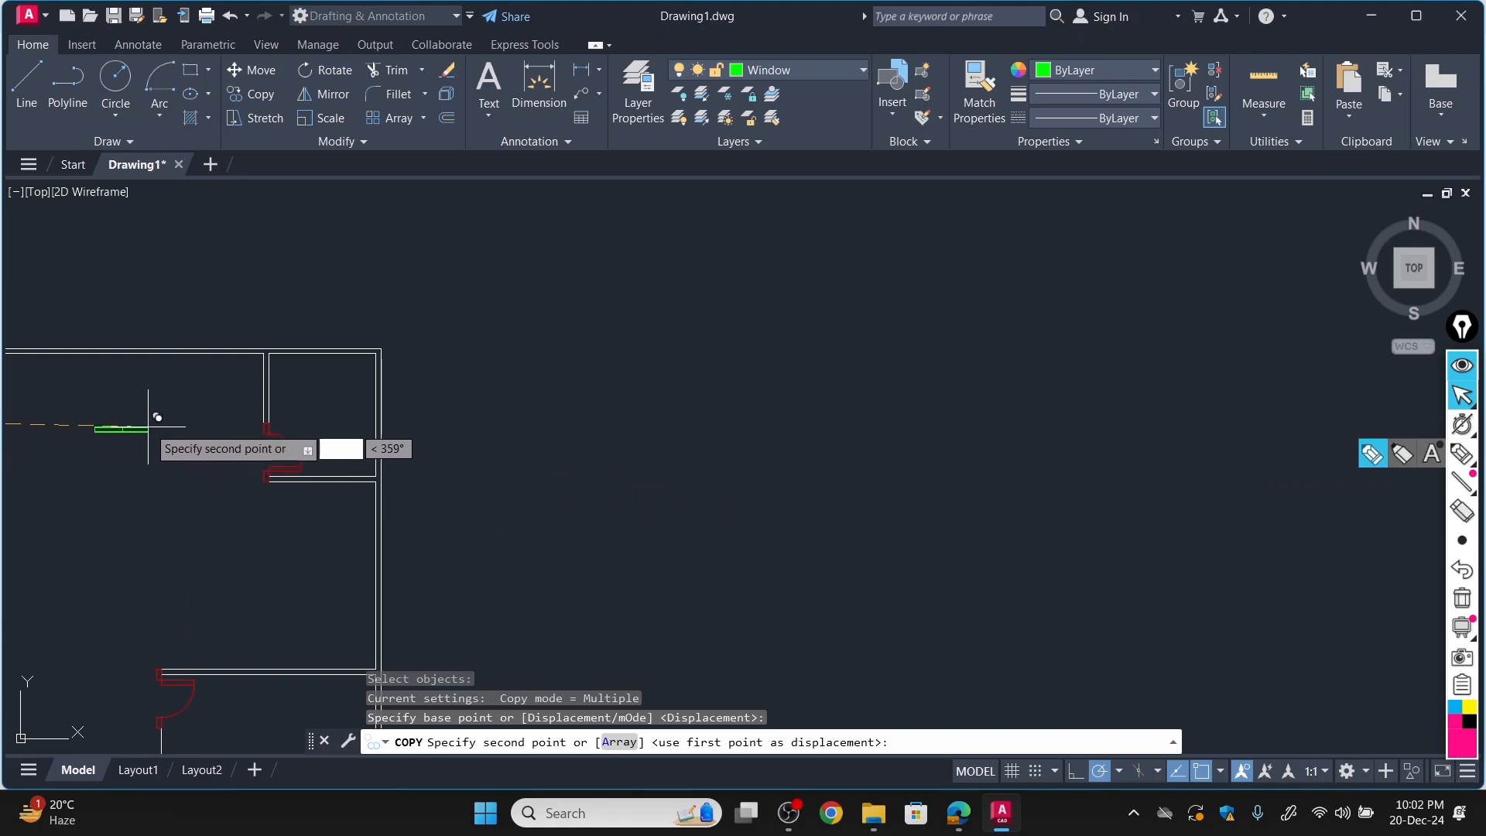
scroll(154, 418, "down", 5)
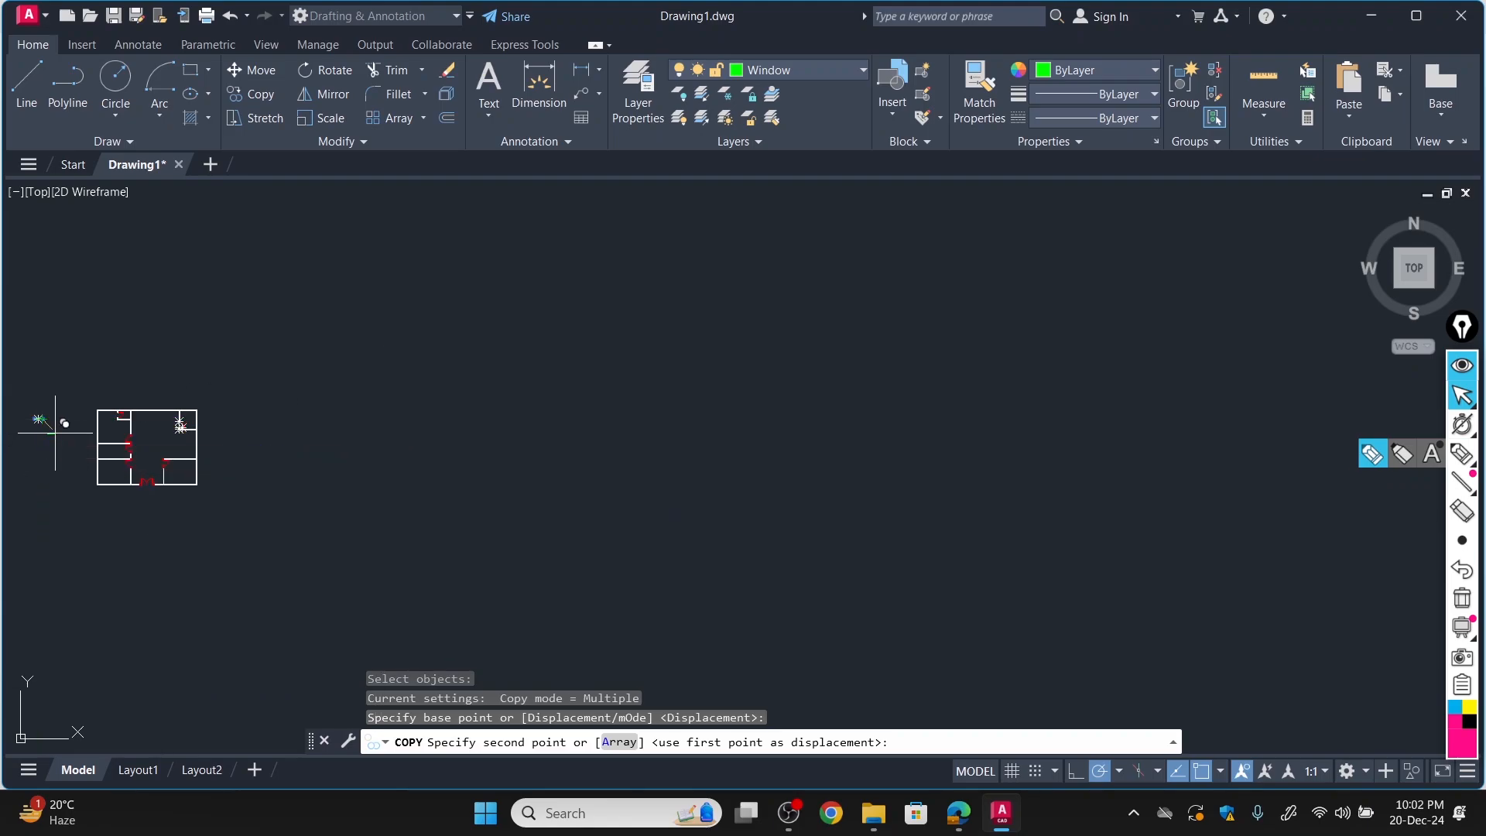
scroll(474, 435, "up", 5)
scroll(521, 404, "up", 2)
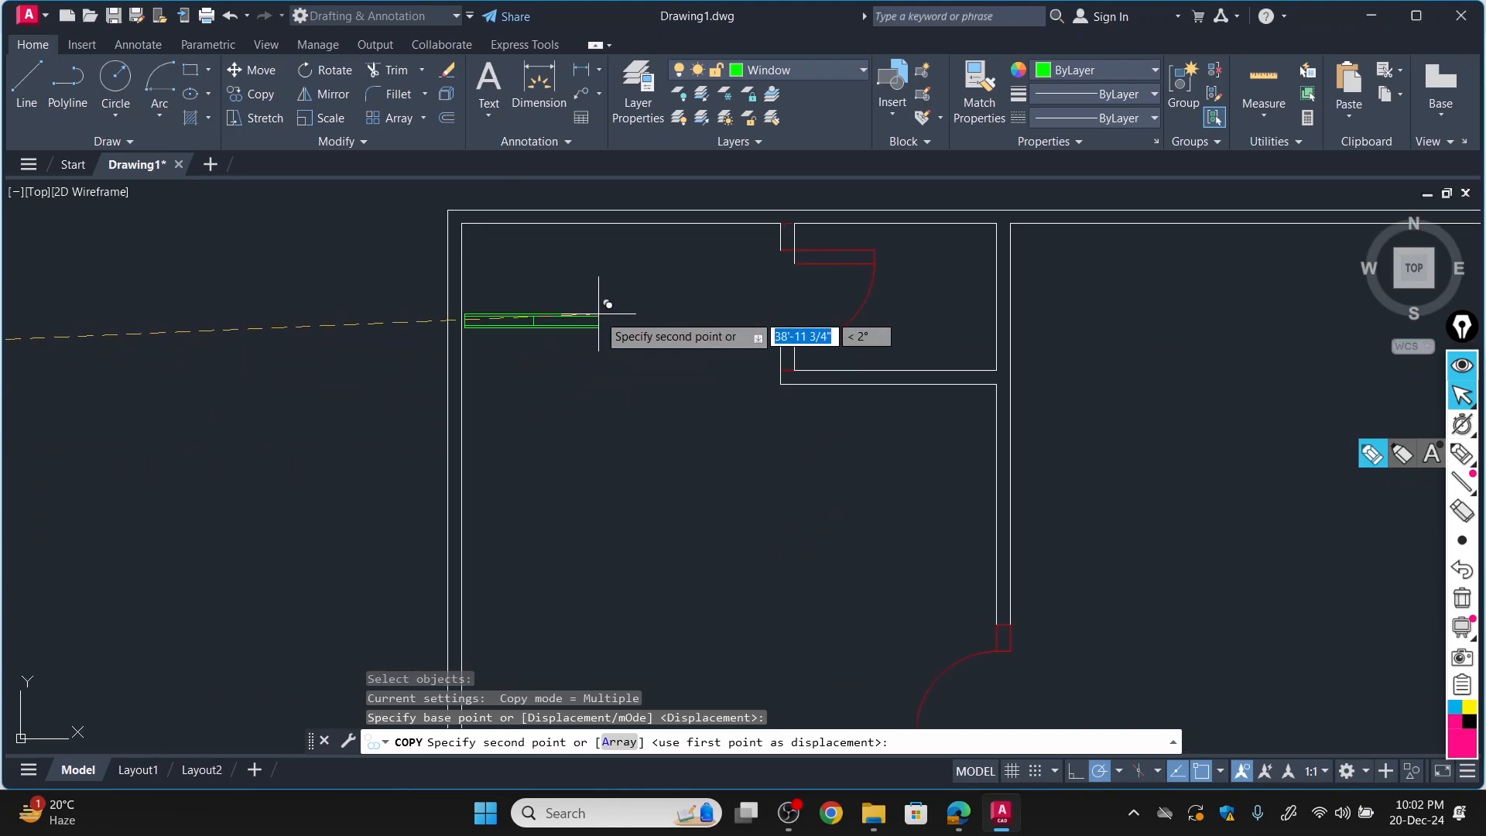
scroll(682, 208, "up", 3)
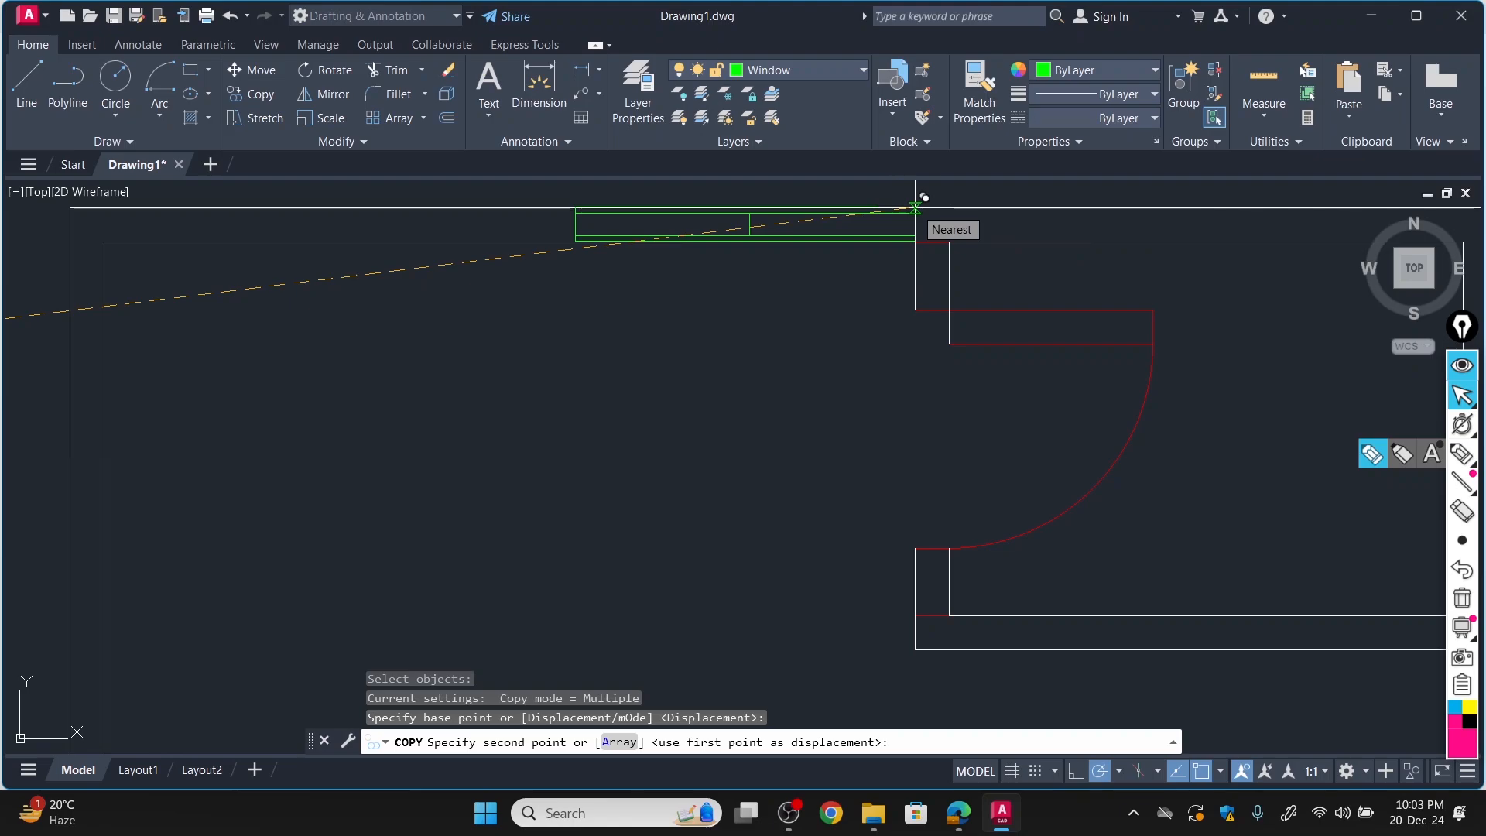
left_click(915, 208)
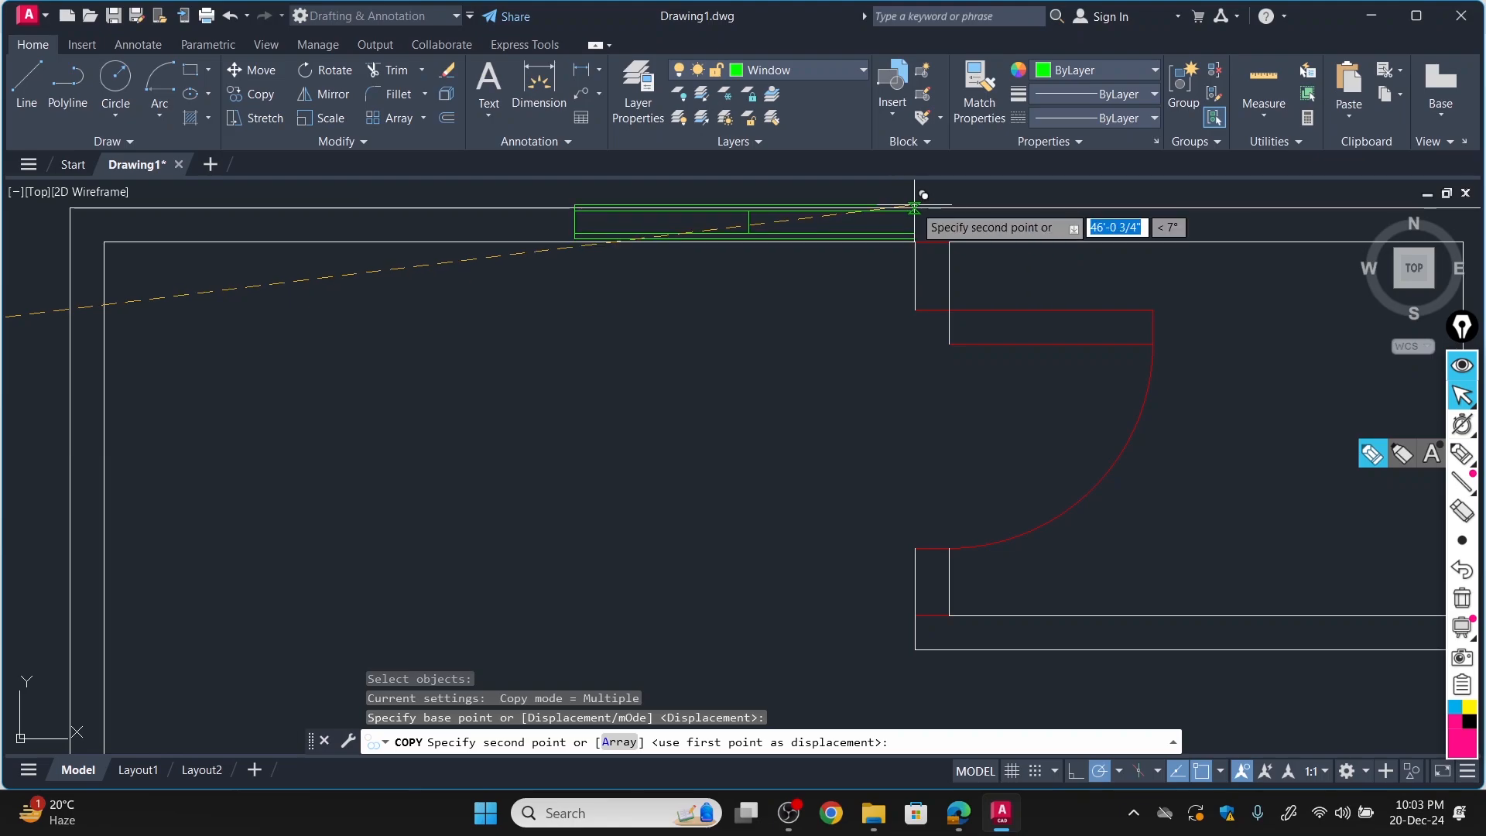
Place another copy of the window block in the top wall of the large central room.
scroll(915, 205, "down", 5)
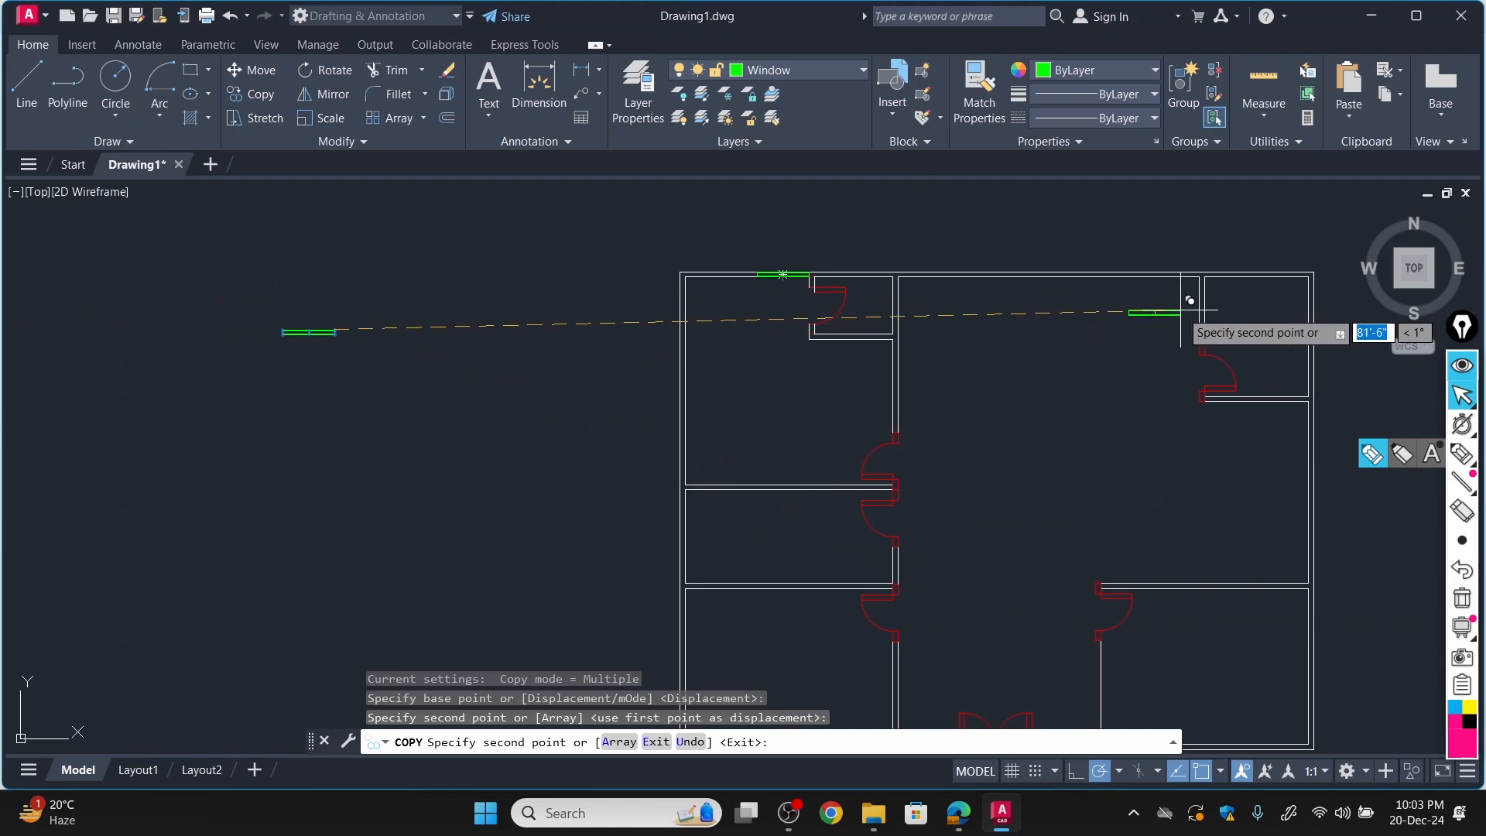
scroll(979, 232, "up", 6)
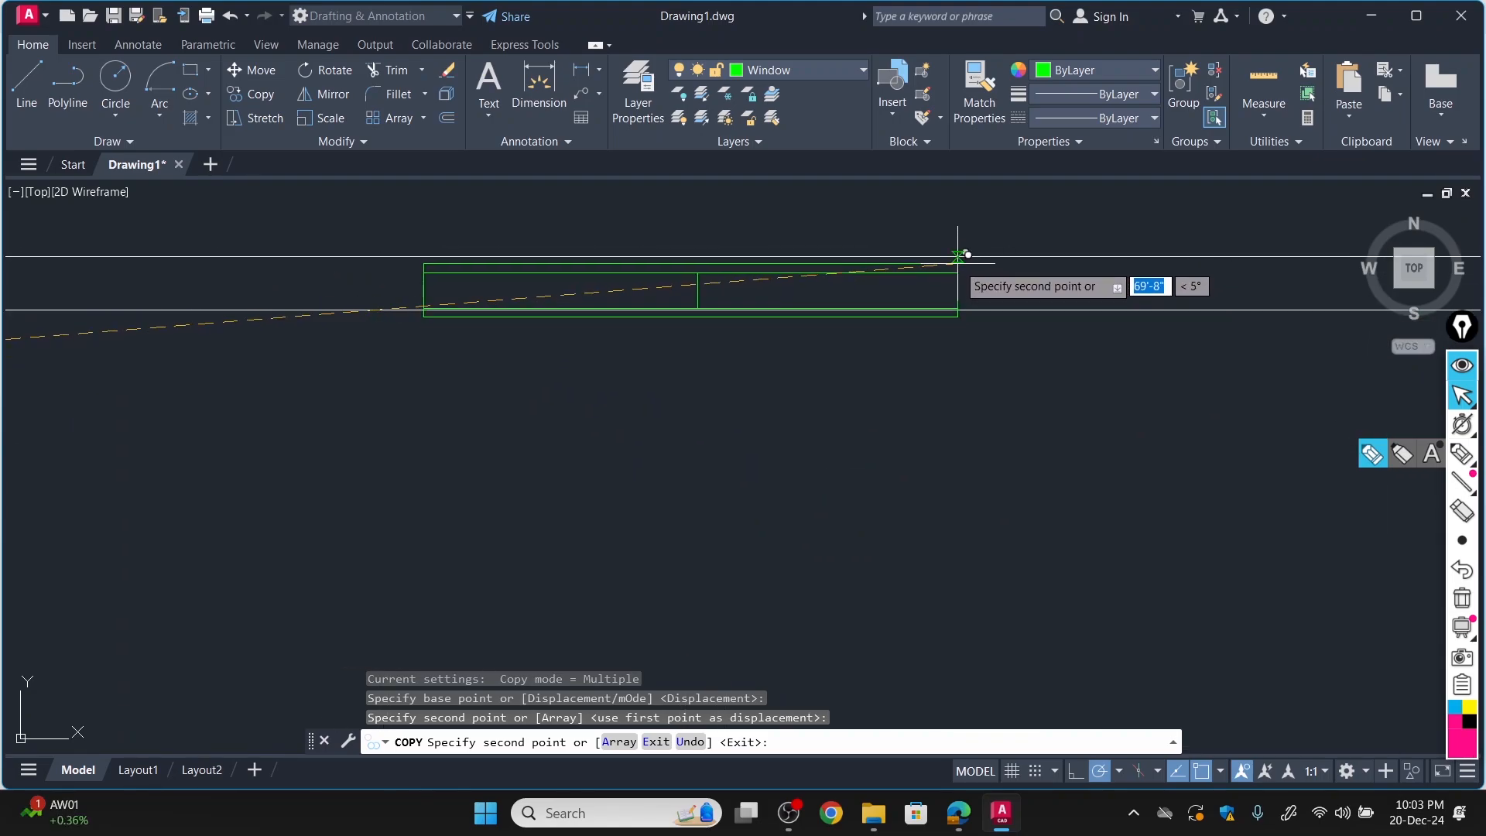
left_click(960, 255)
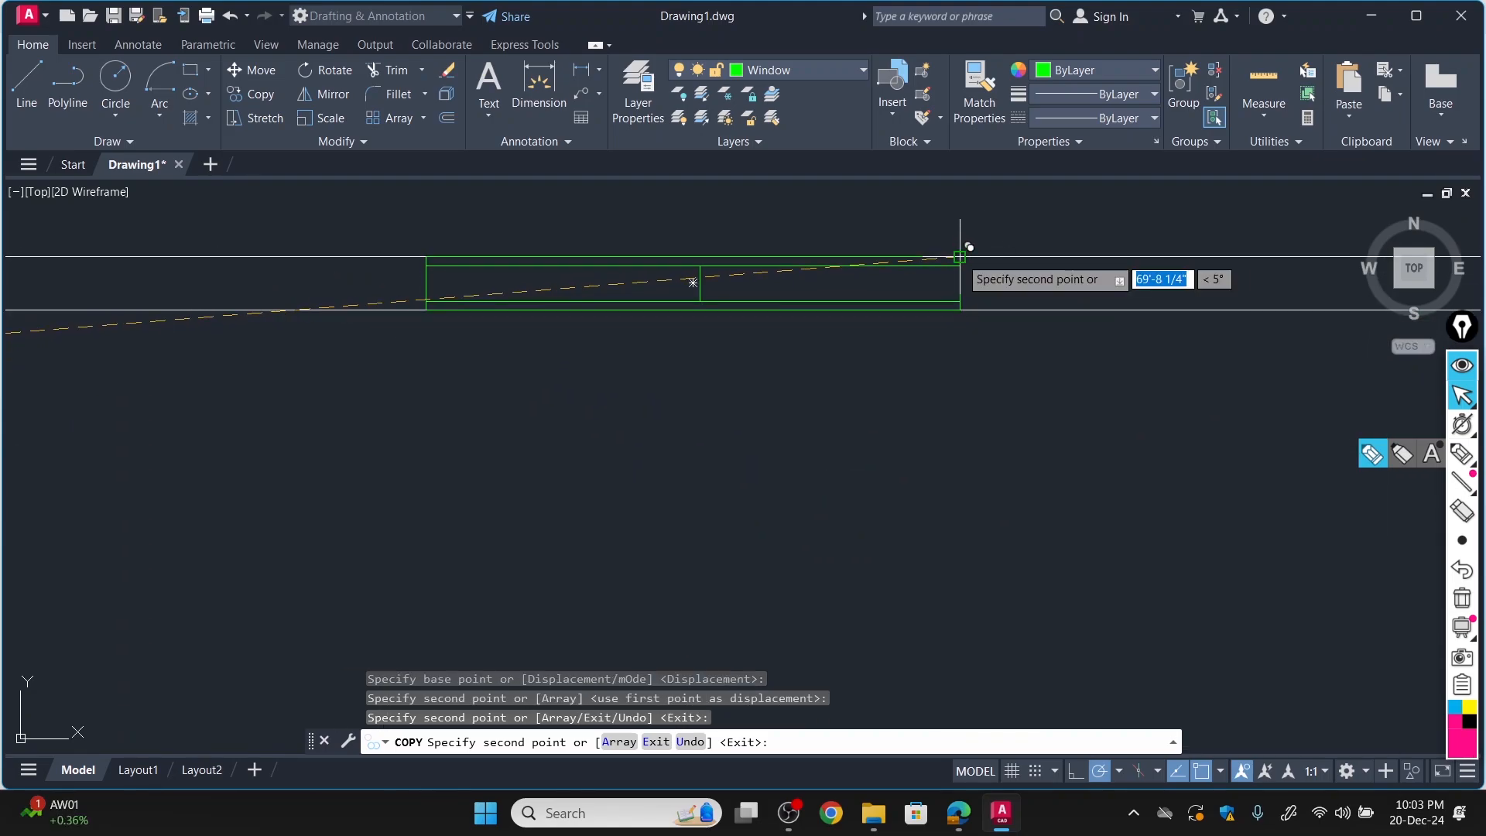
Place a copy of the window block in the bottom wall of the lower-right room, flush with the wall lines.
scroll(962, 263, "down", 3)
scroll(1157, 511, "down", 2)
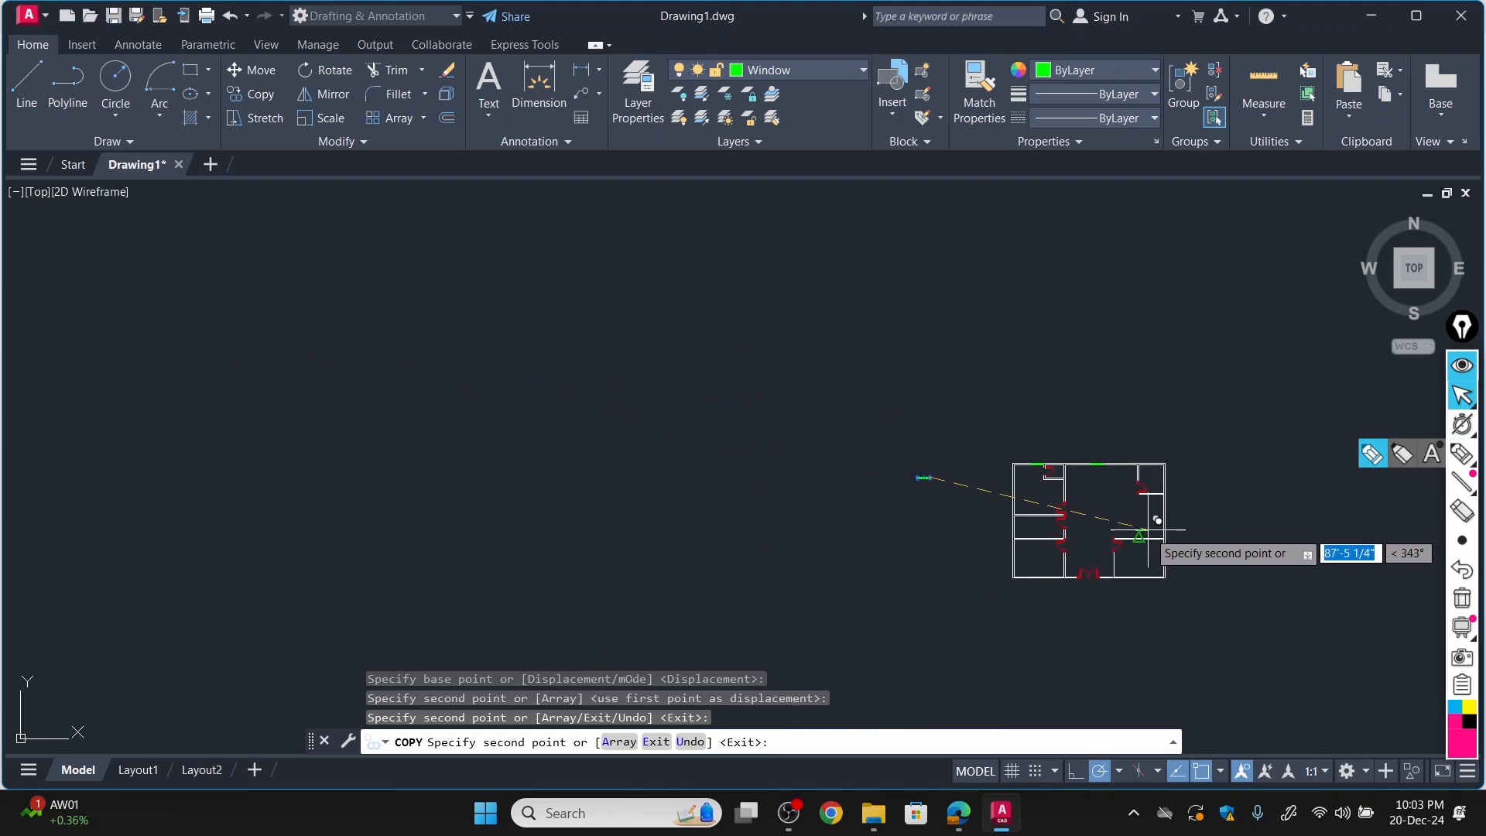
scroll(1056, 421, "up", 7)
scroll(1021, 325, "up", 2)
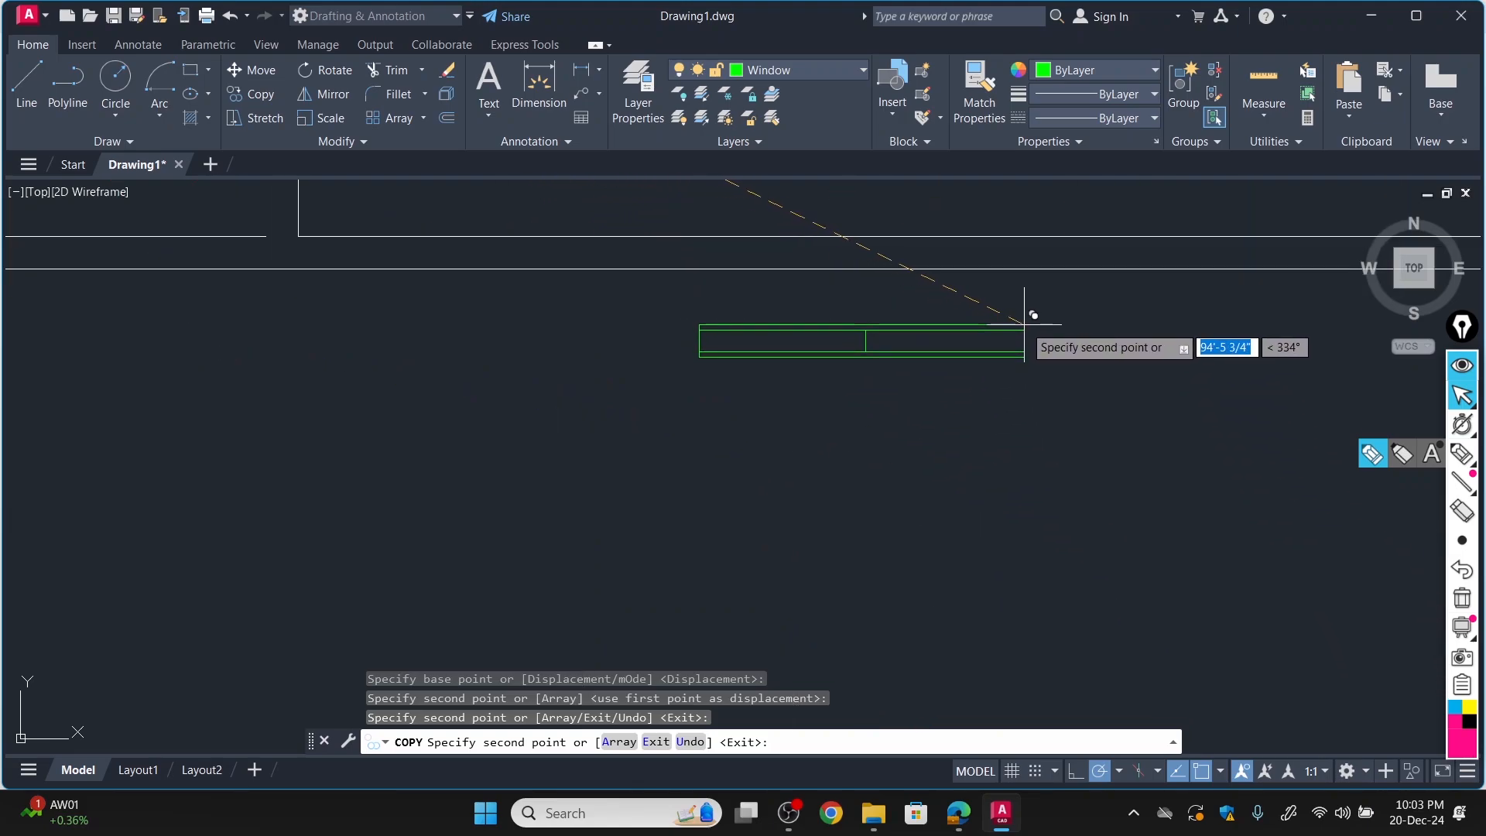
scroll(1028, 294, "down", 4)
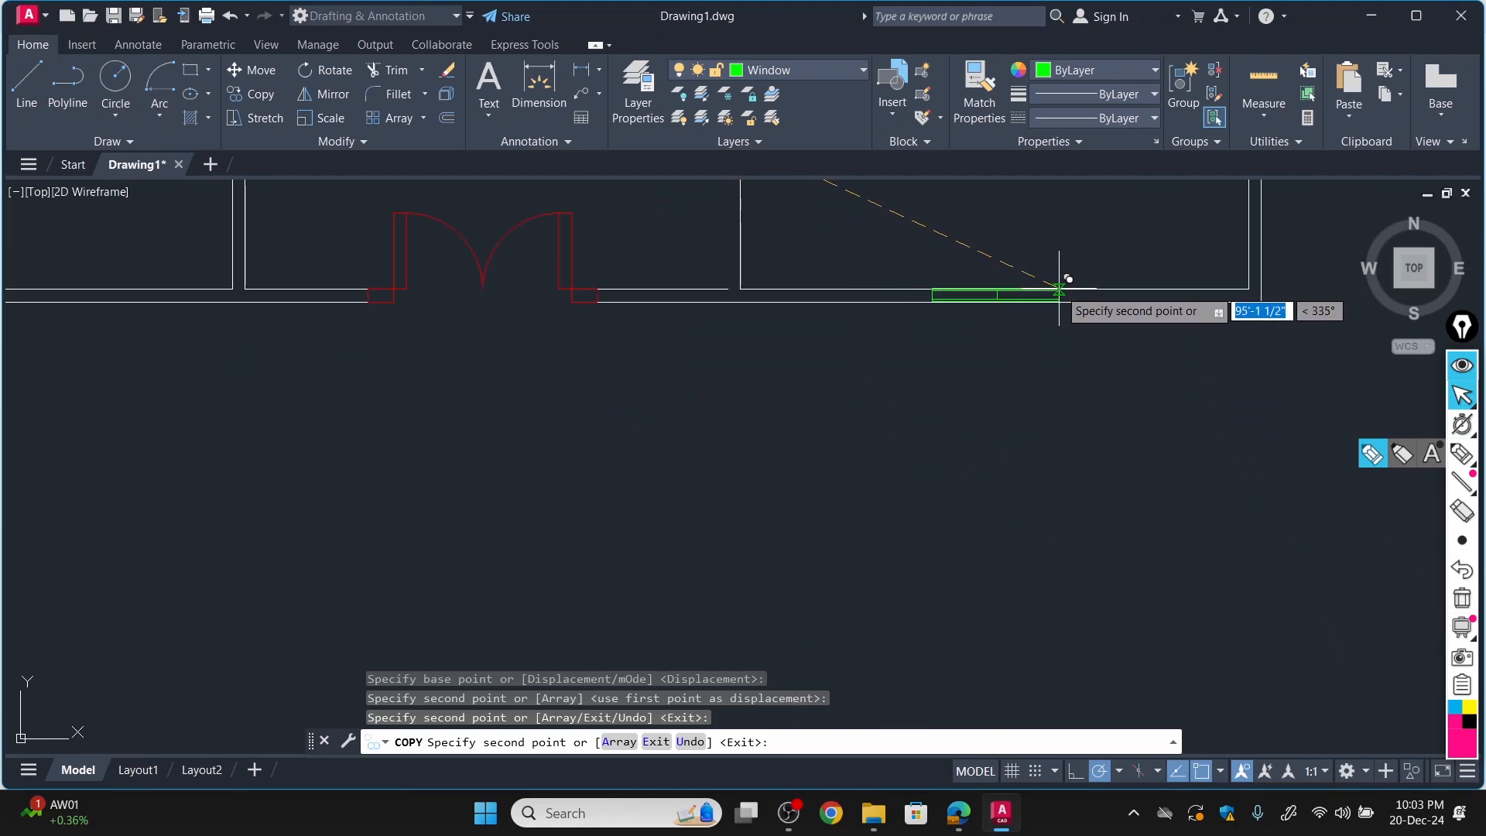
scroll(1063, 286, "up", 5)
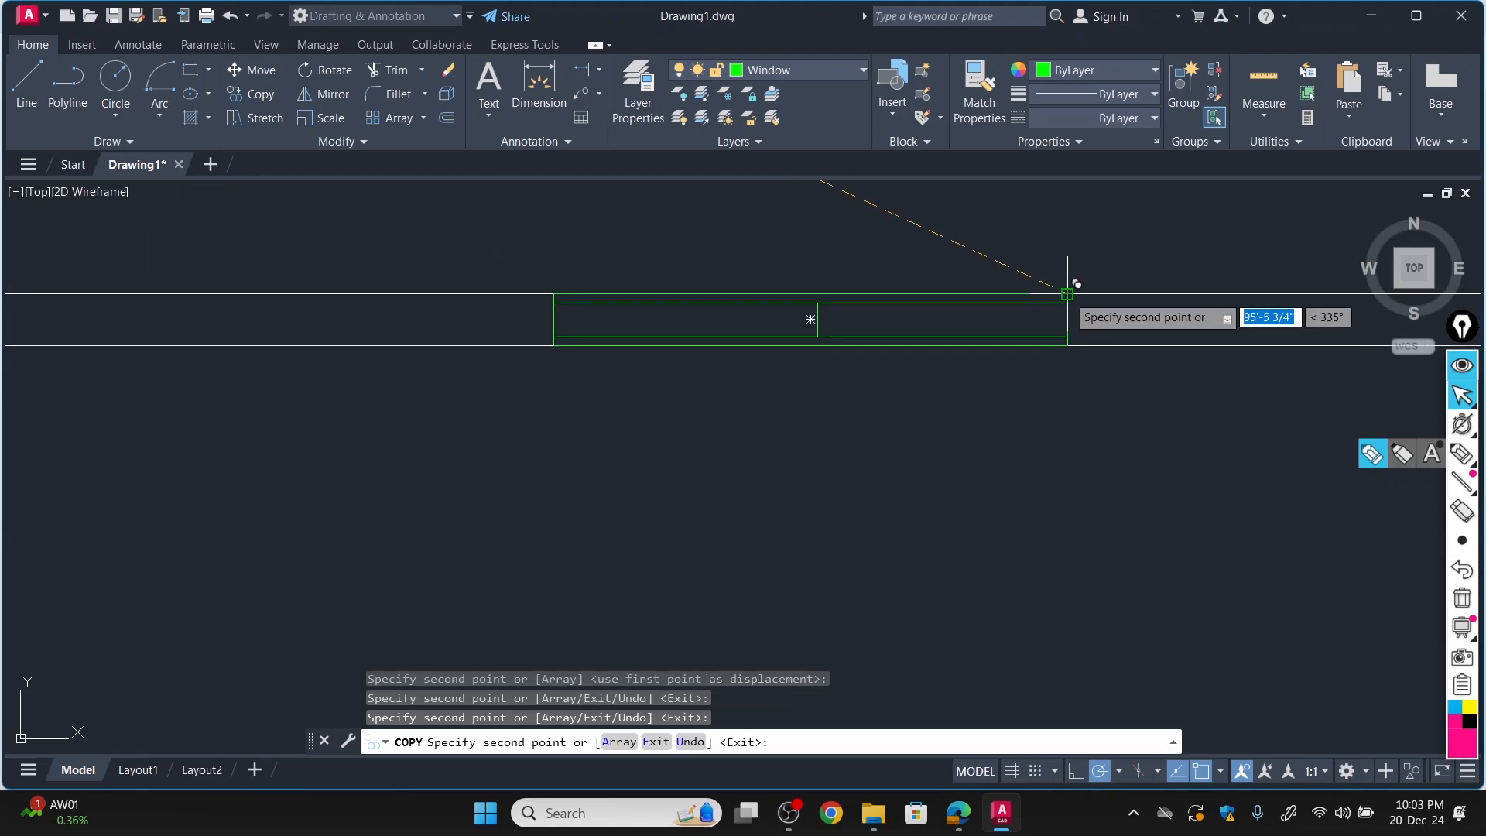
Place a copy of the window block in the bottom wall of the lower-left room and finish copying.
scroll(1068, 287, "down", 5)
scroll(527, 403, "up", 2)
scroll(530, 393, "up", 5)
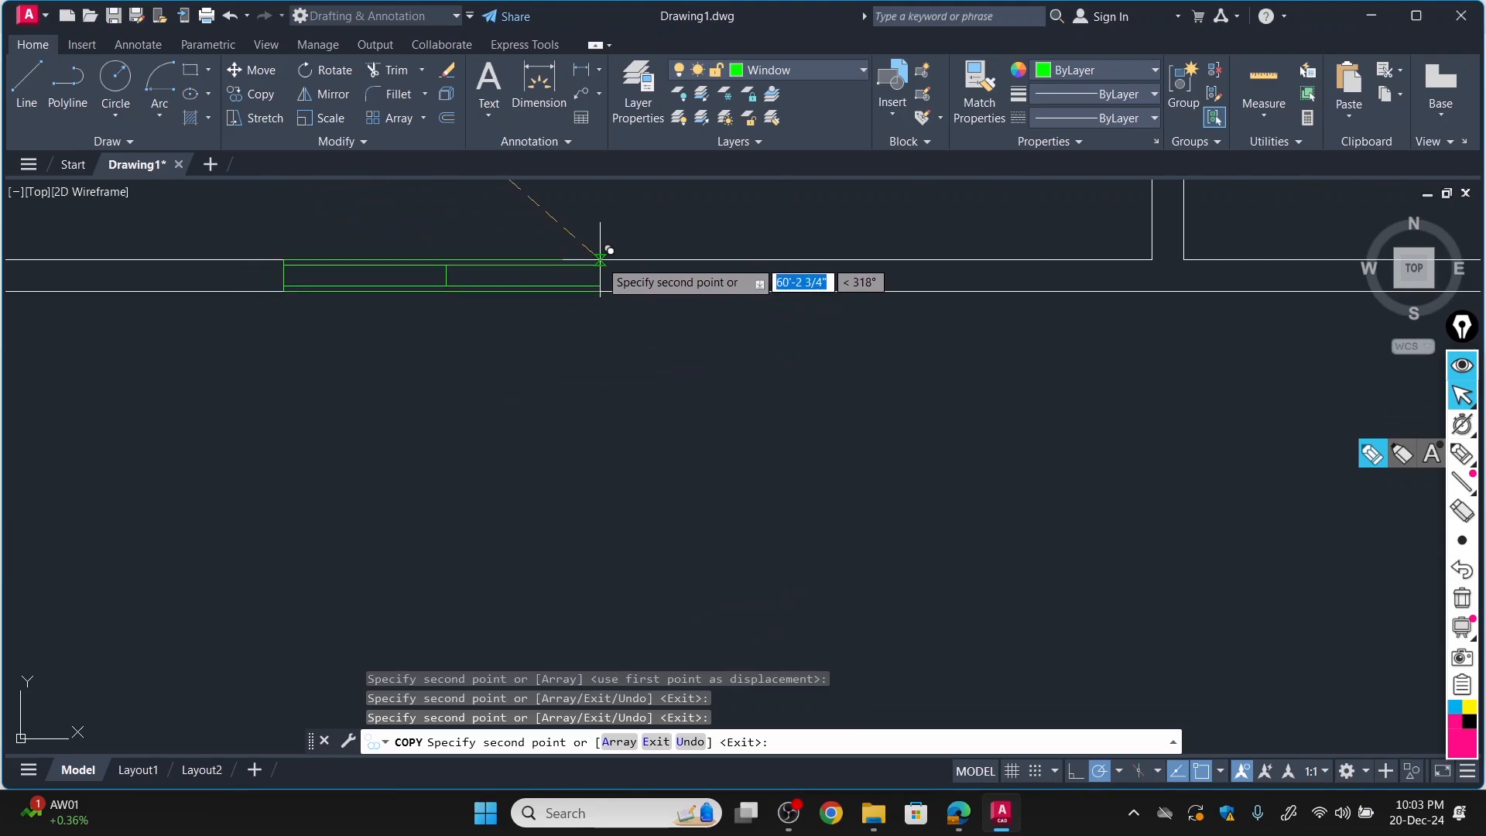
scroll(620, 303, "down", 4)
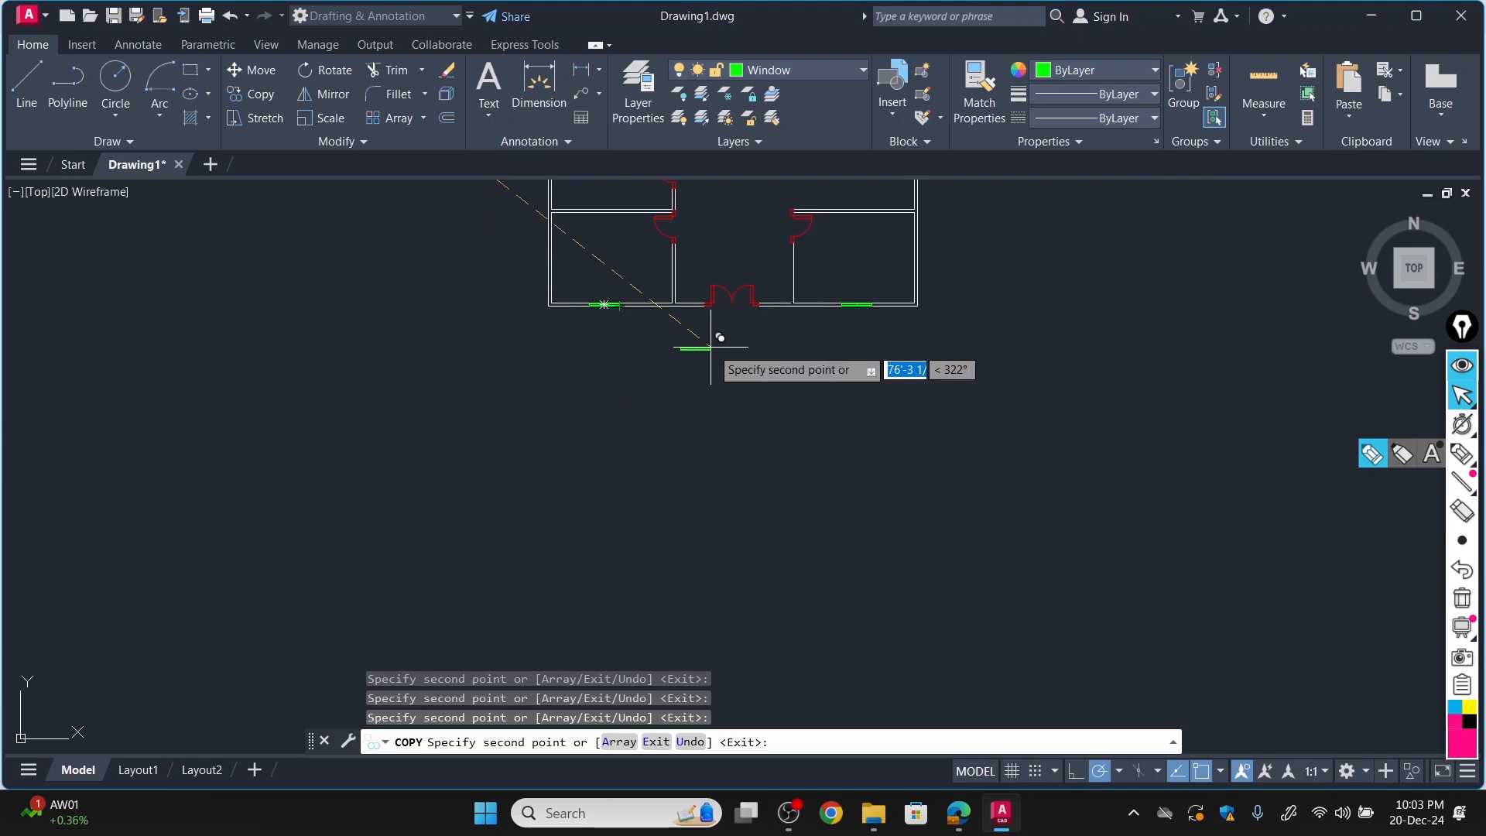
key("Escape")
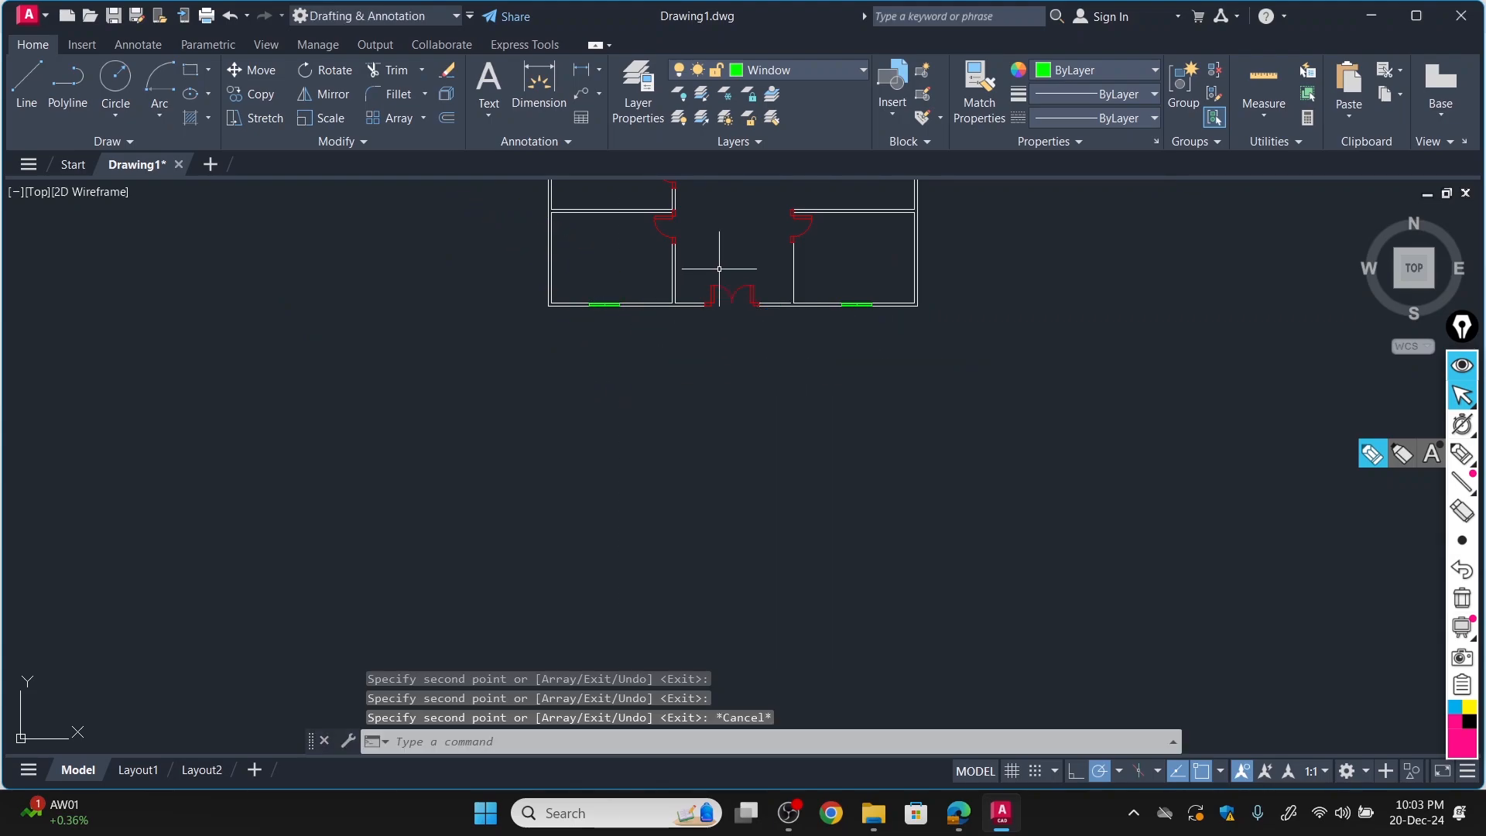
Rotate the spare window block outside the plan to 270° about its upper-right corner.
middle_click_drag(707, 184, 699, 433)
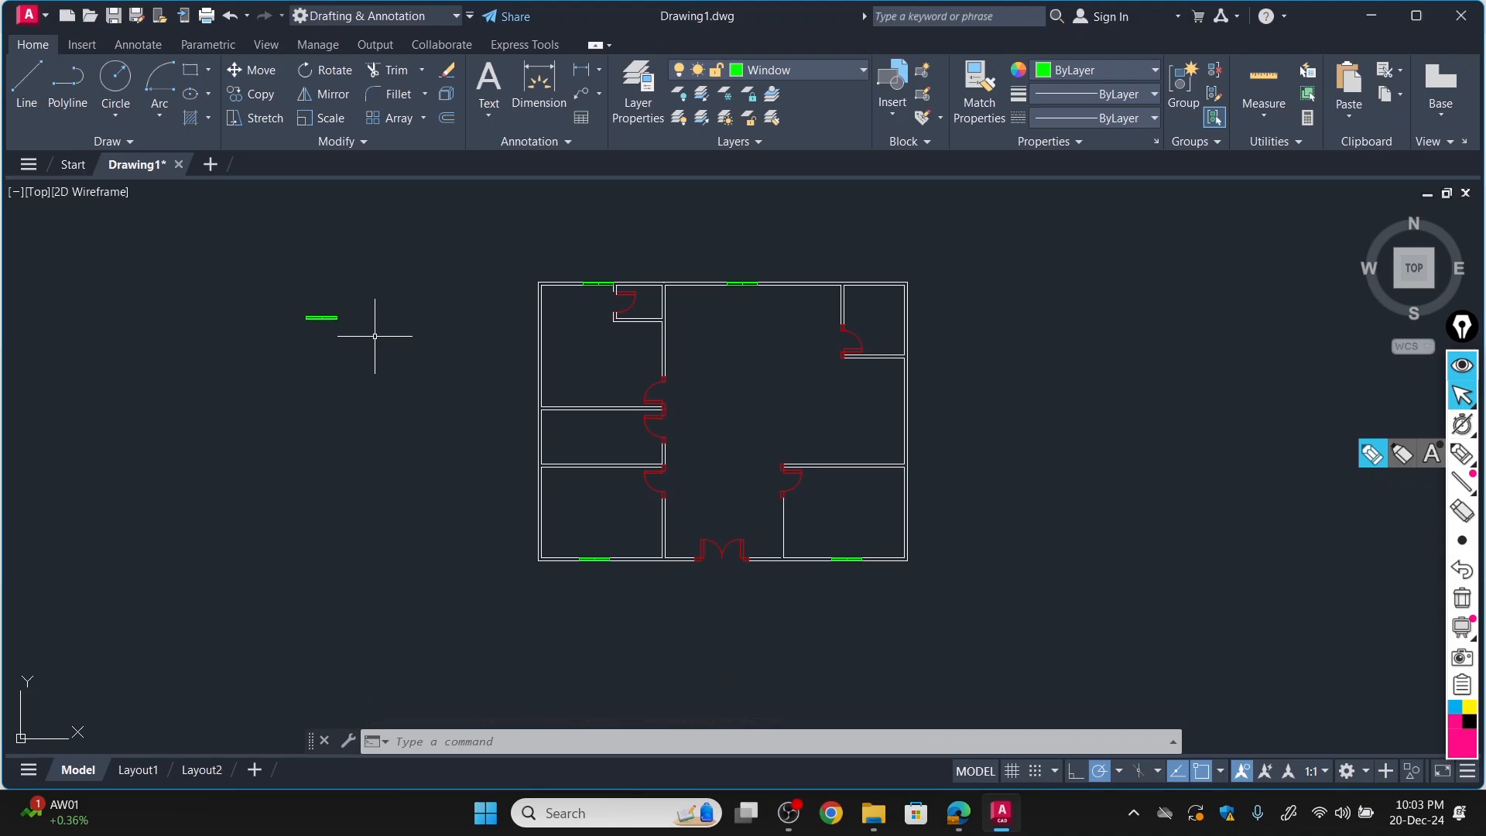
left_click(332, 72)
scroll(274, 283, "up", 4)
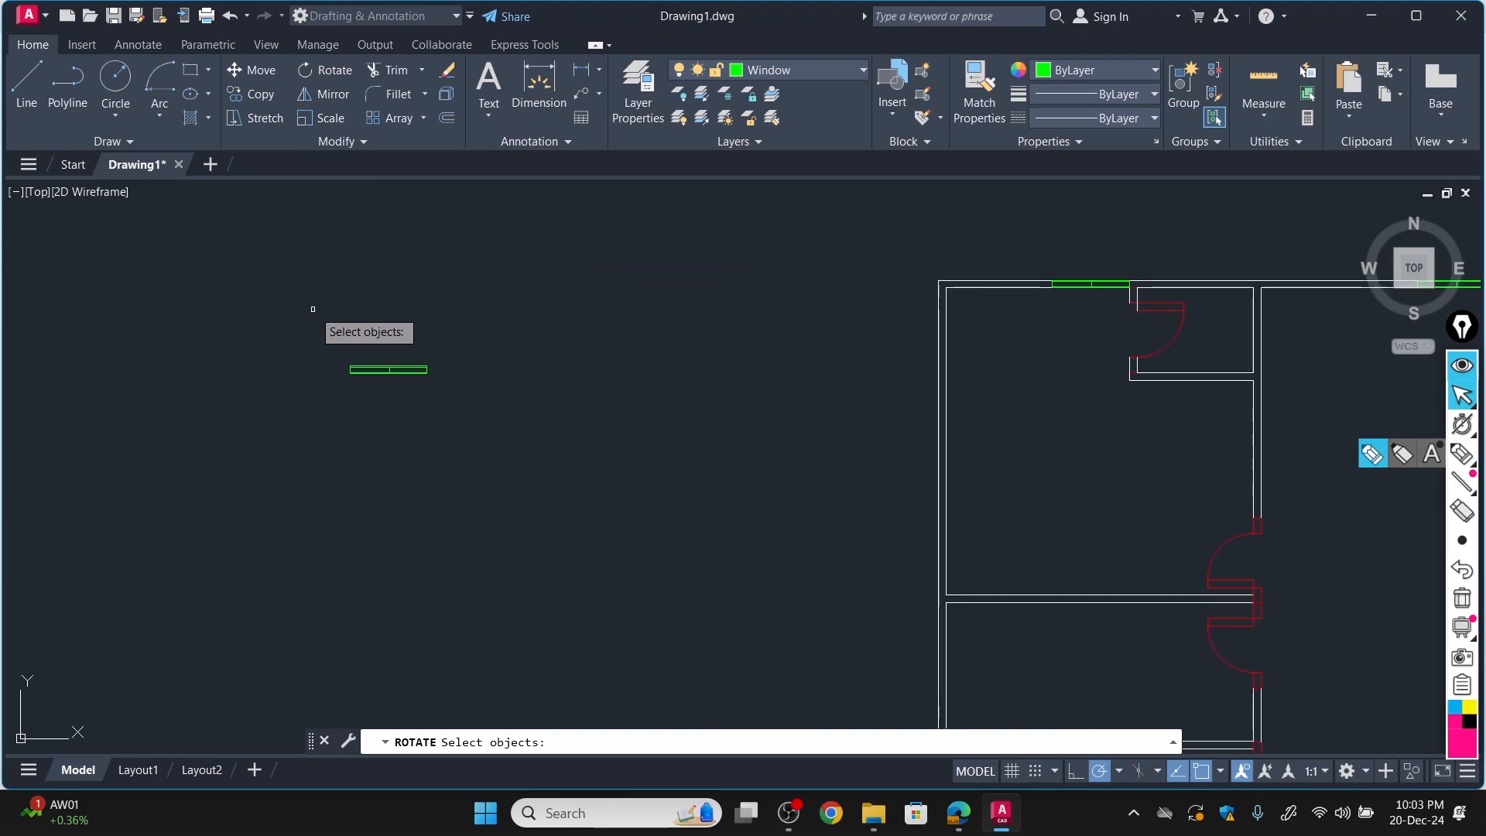
scroll(399, 359, "up", 4)
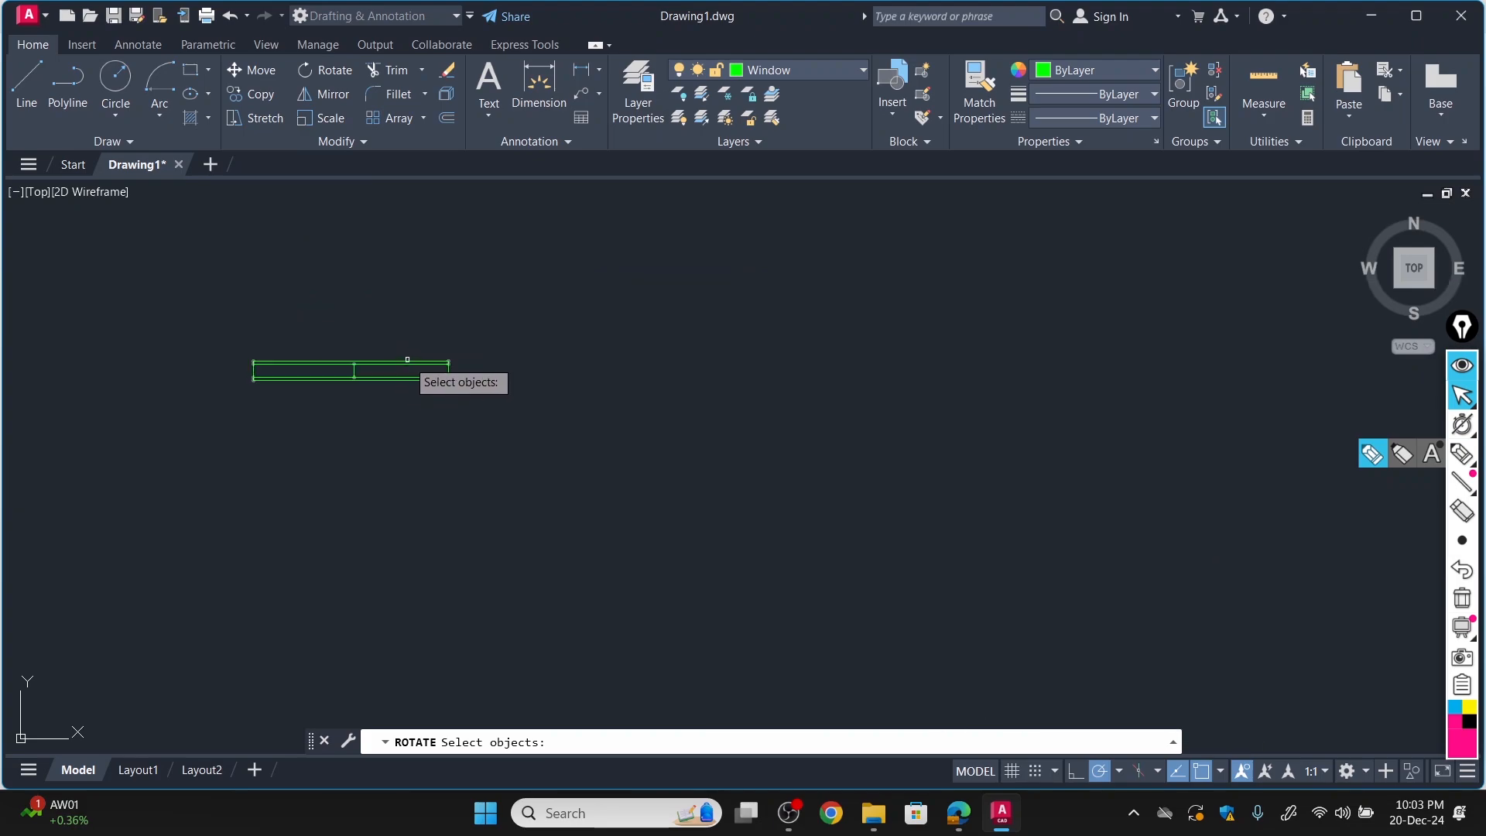
left_click(407, 360)
key("Return")
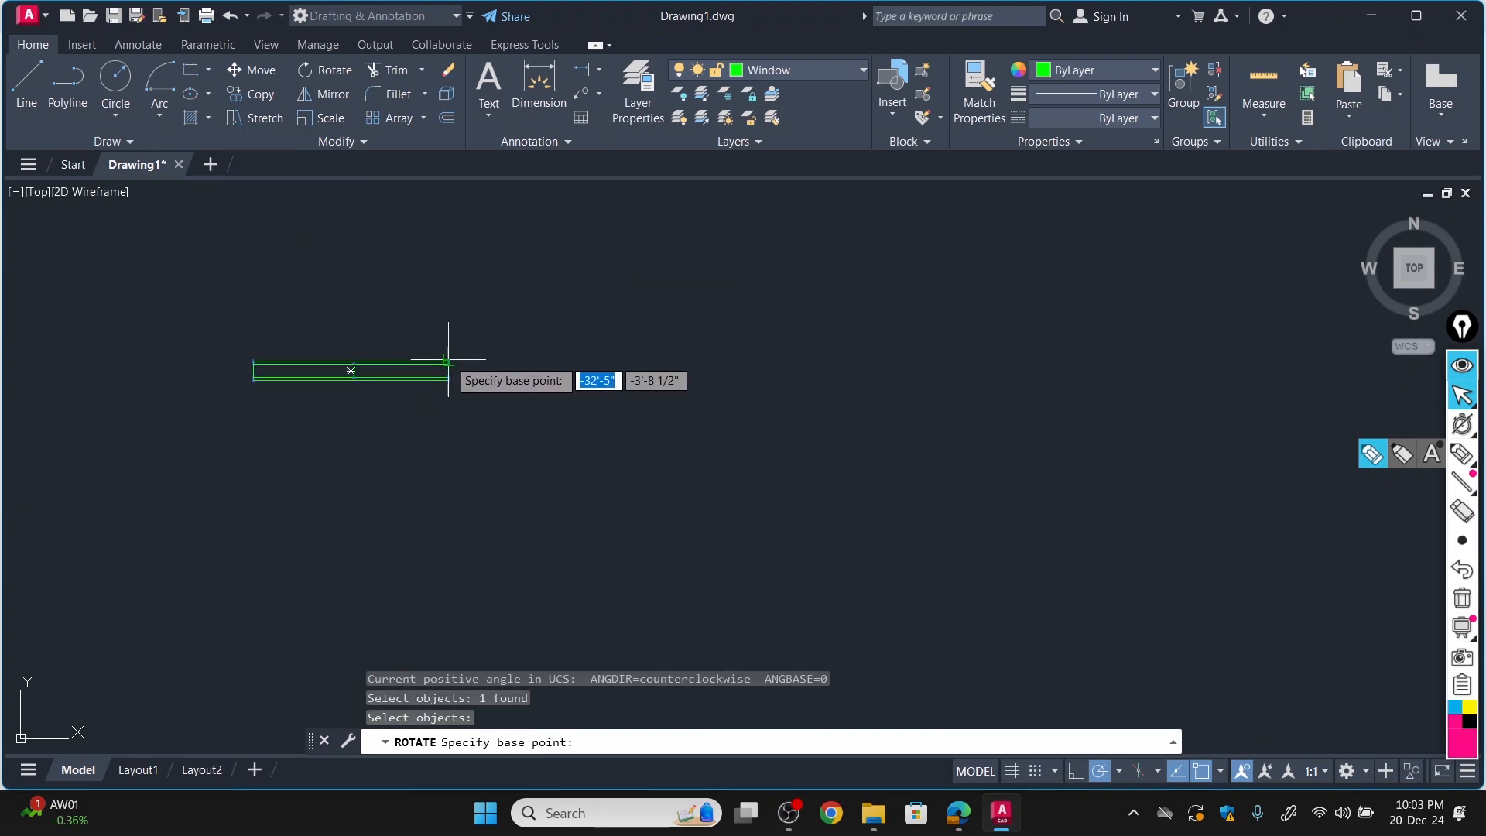
left_click(448, 361)
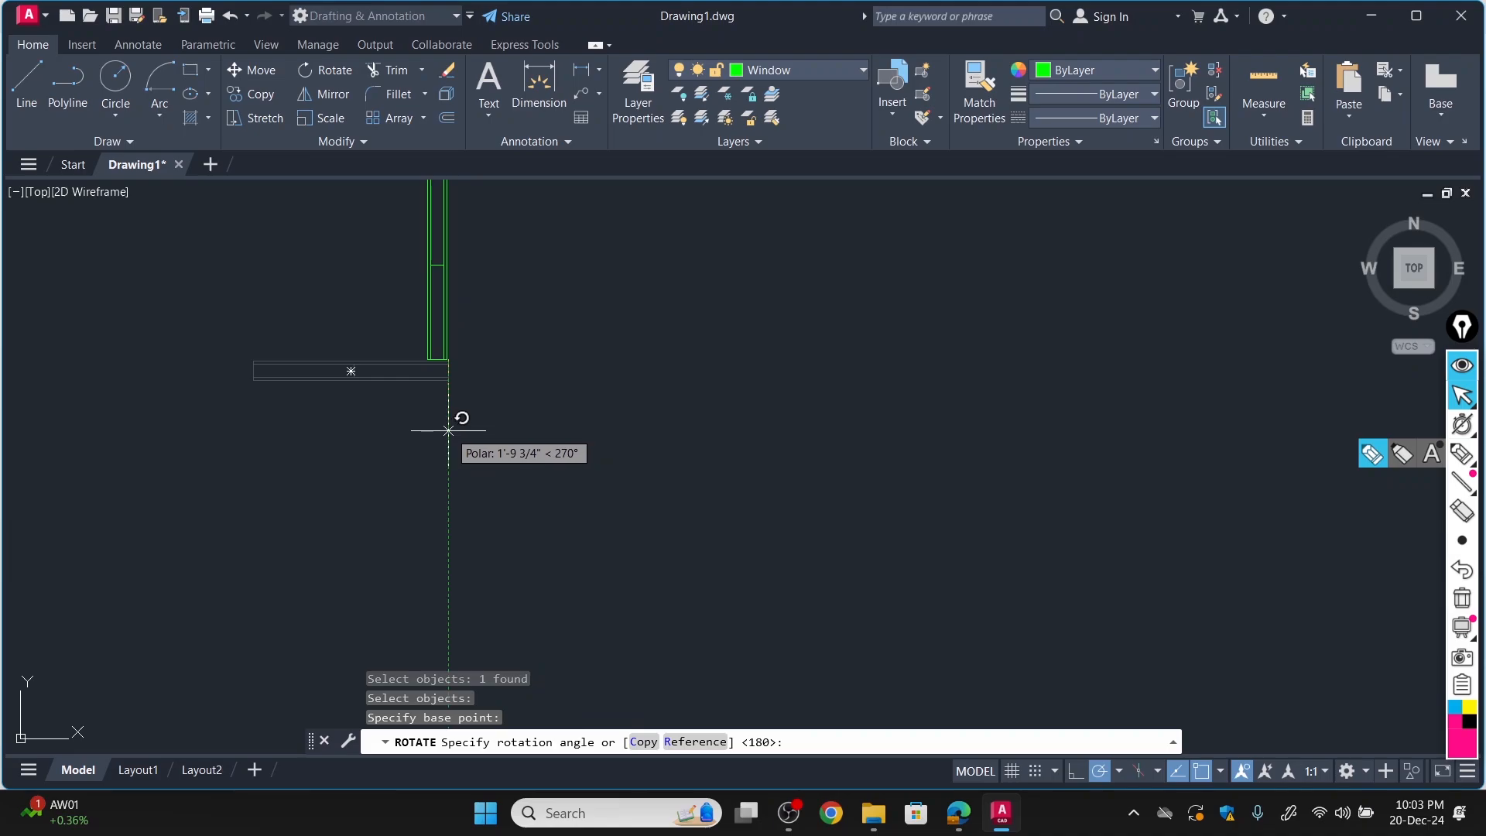
left_click(448, 431)
Start copying the vertical window block, using its upper-right corner as the base point.
scroll(453, 422, "down", 5)
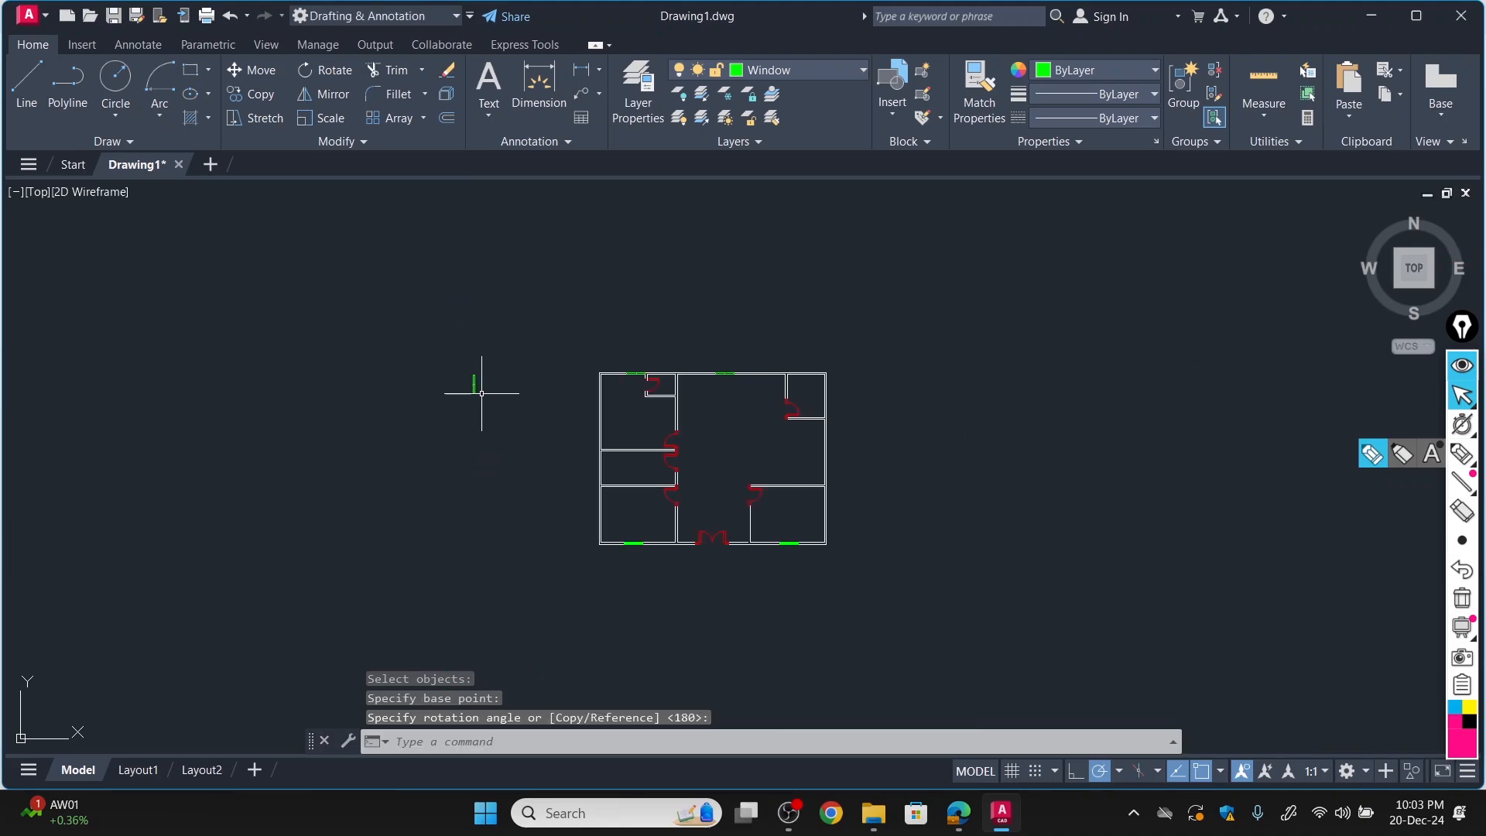
left_click(271, 96)
scroll(474, 385, "up", 10)
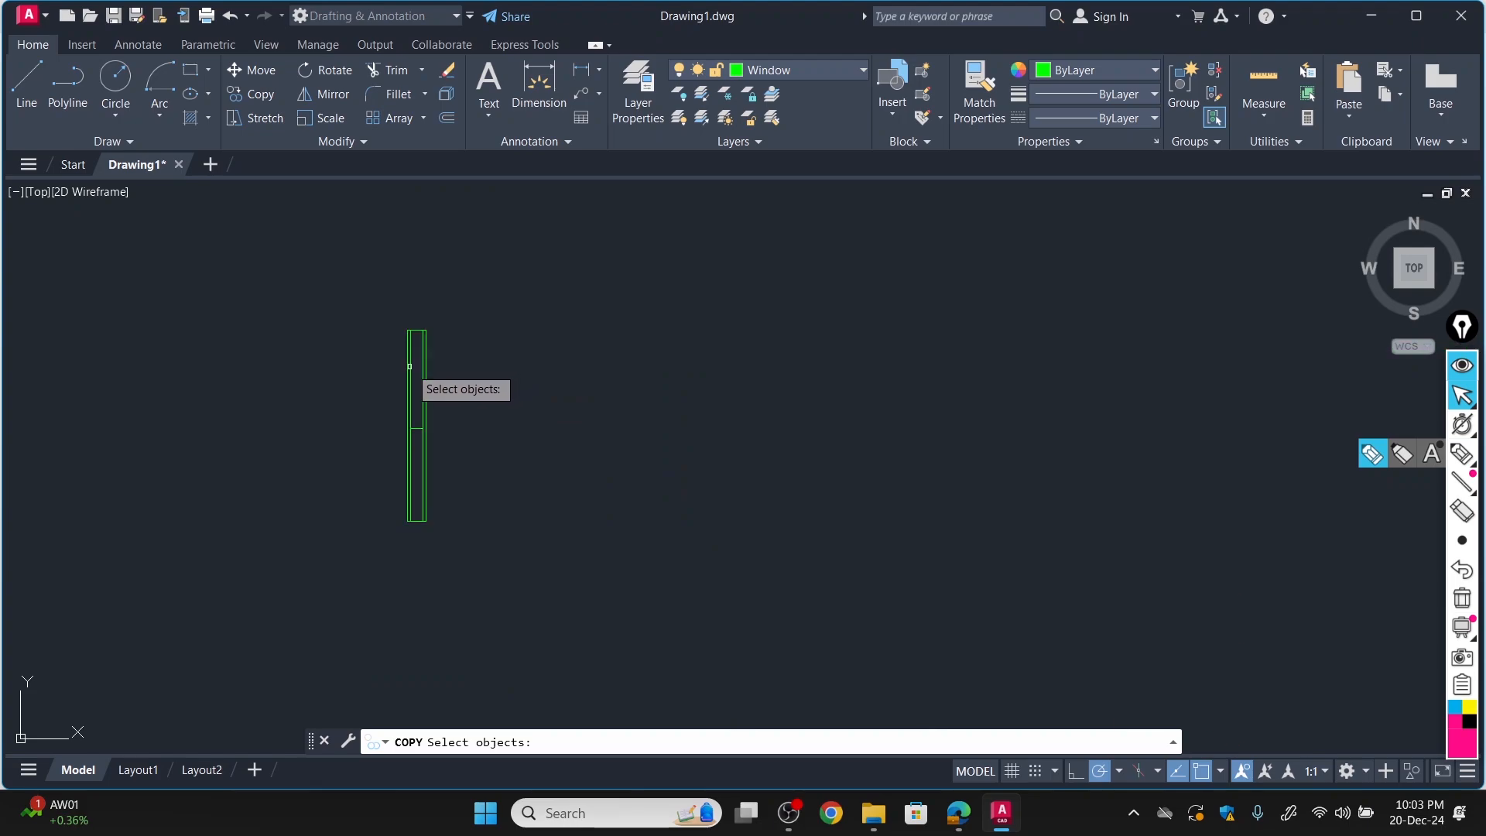
key("Return")
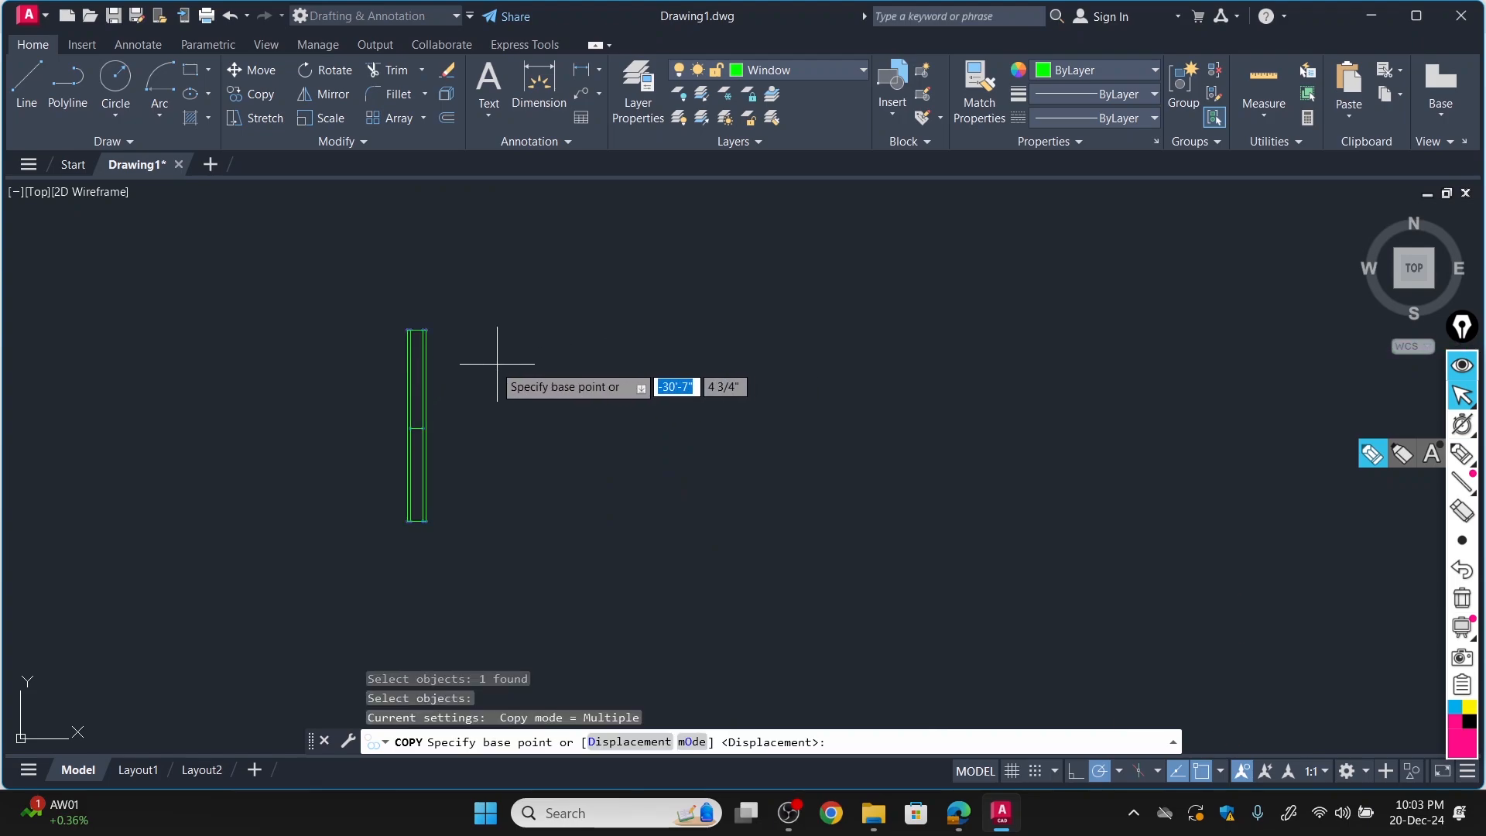
scroll(433, 333, "up", 8)
left_click(271, 311)
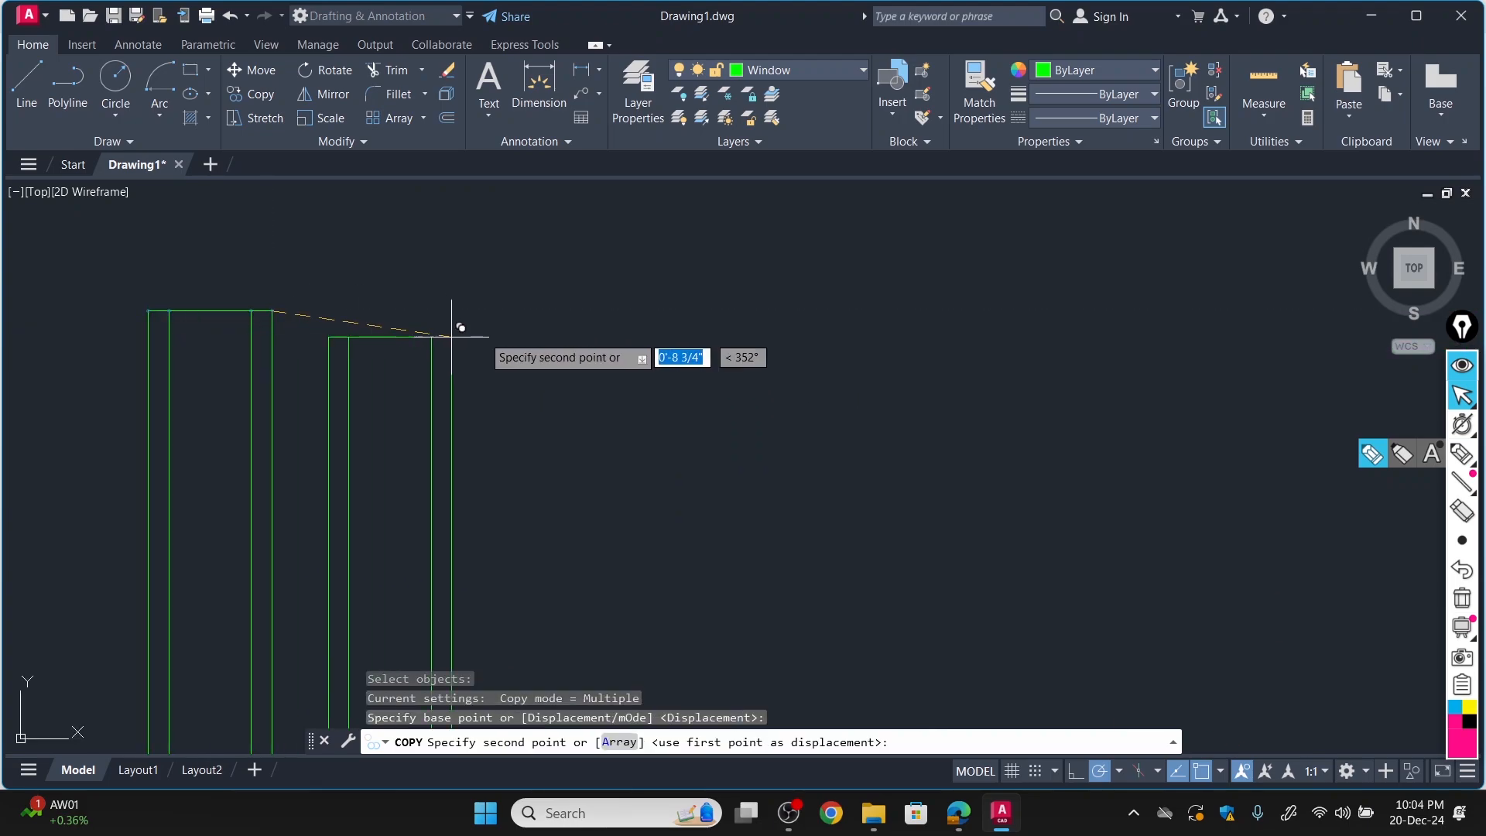
Try to place a copy of the vertical window block in the lower-right room's right wall and undo the placement.
scroll(525, 315, "down", 15)
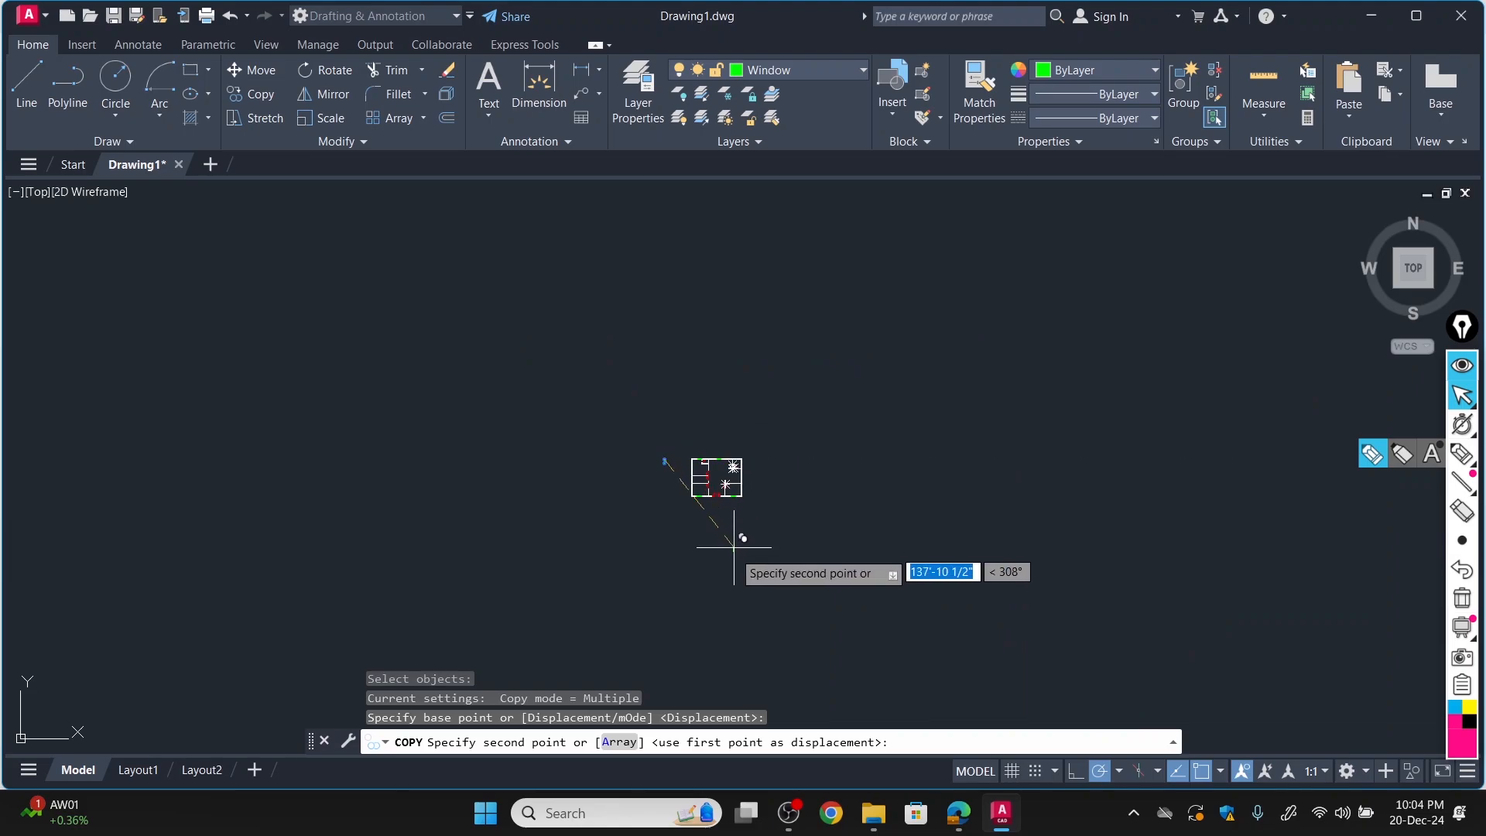
scroll(743, 503, "up", 6)
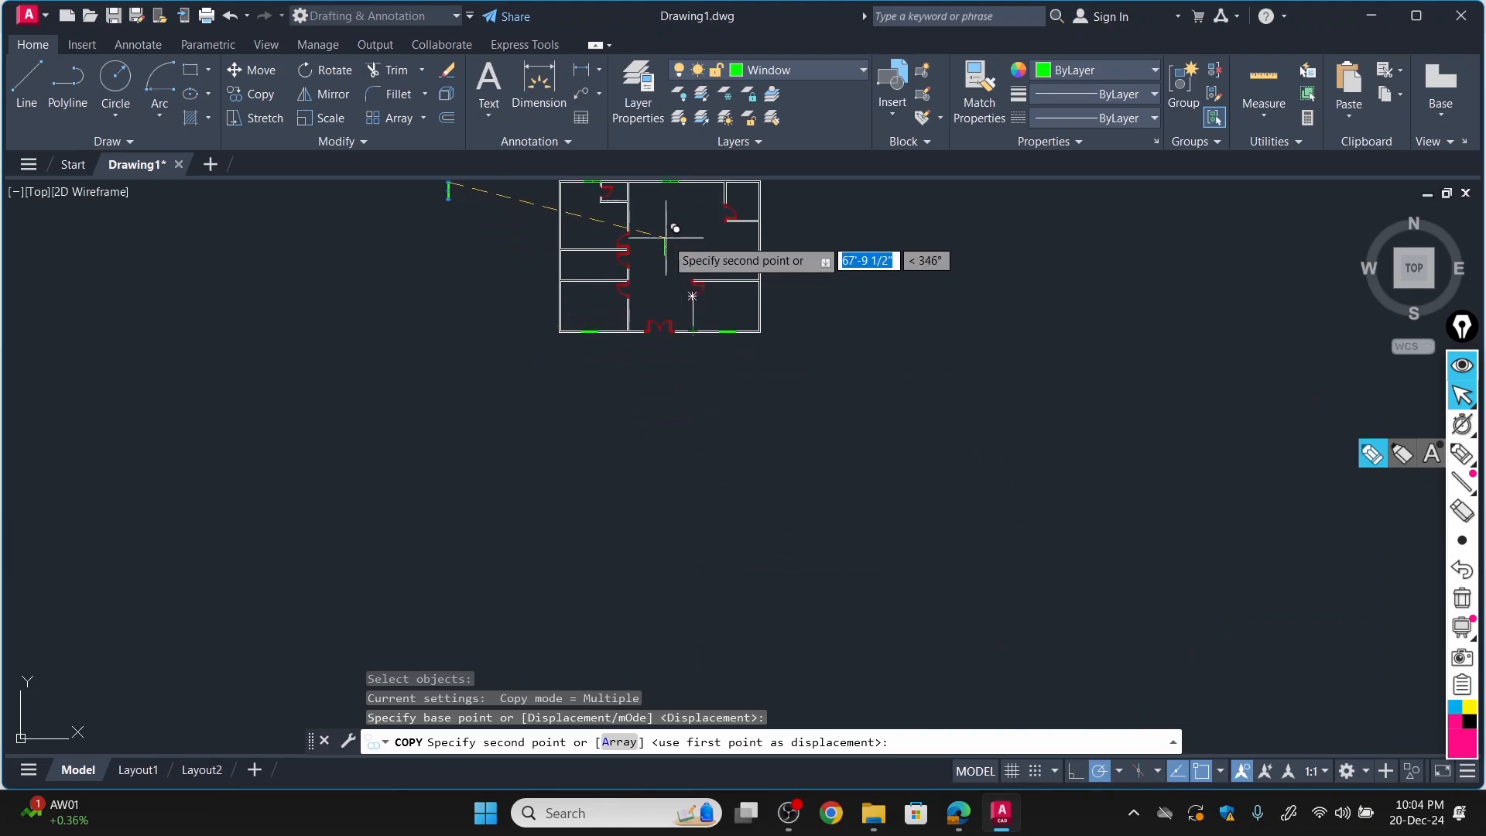
scroll(665, 238, "up", 5)
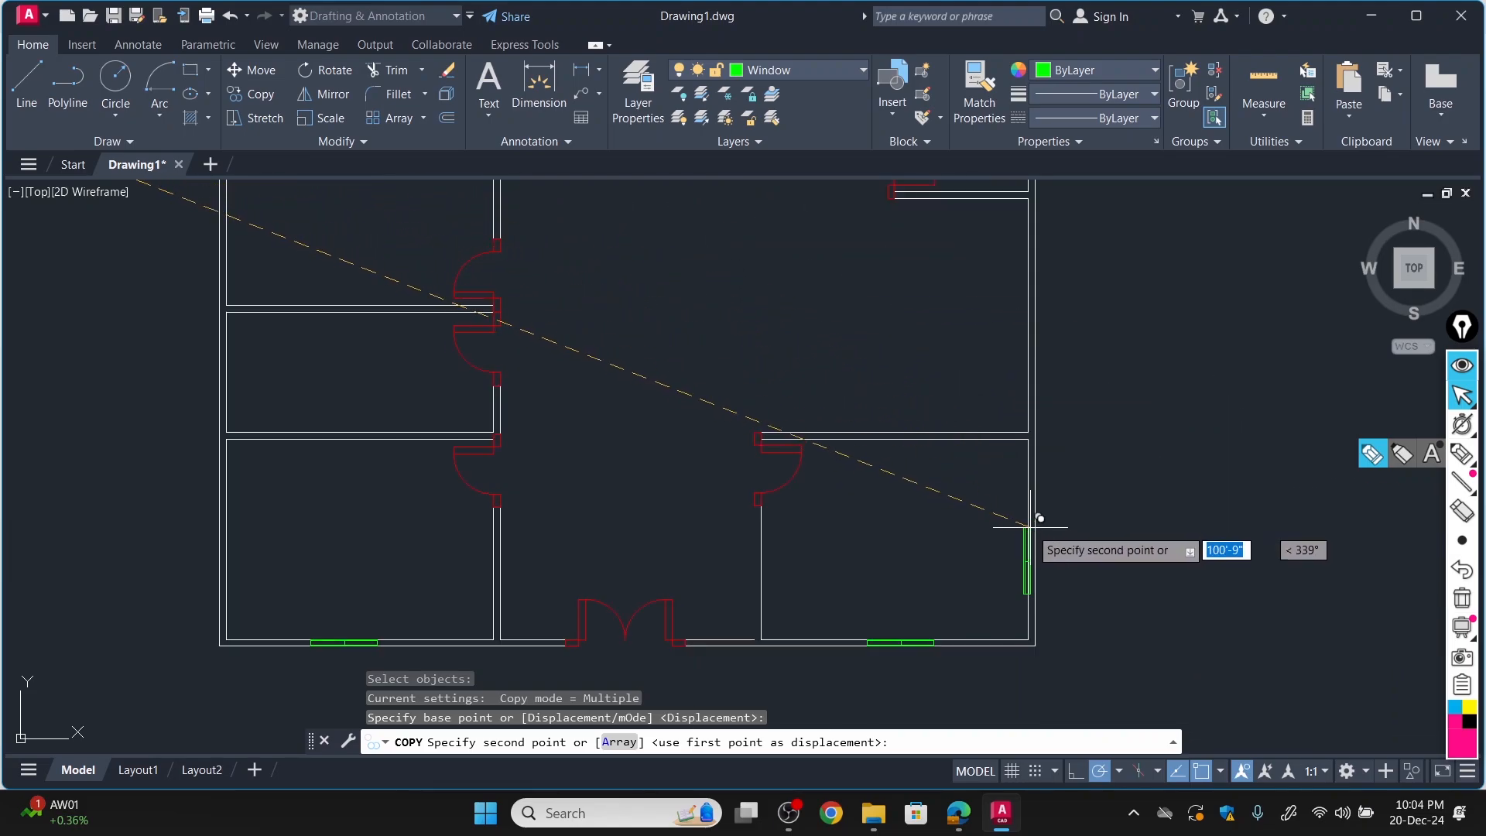
scroll(1029, 526, "up", 5)
left_click(1004, 534)
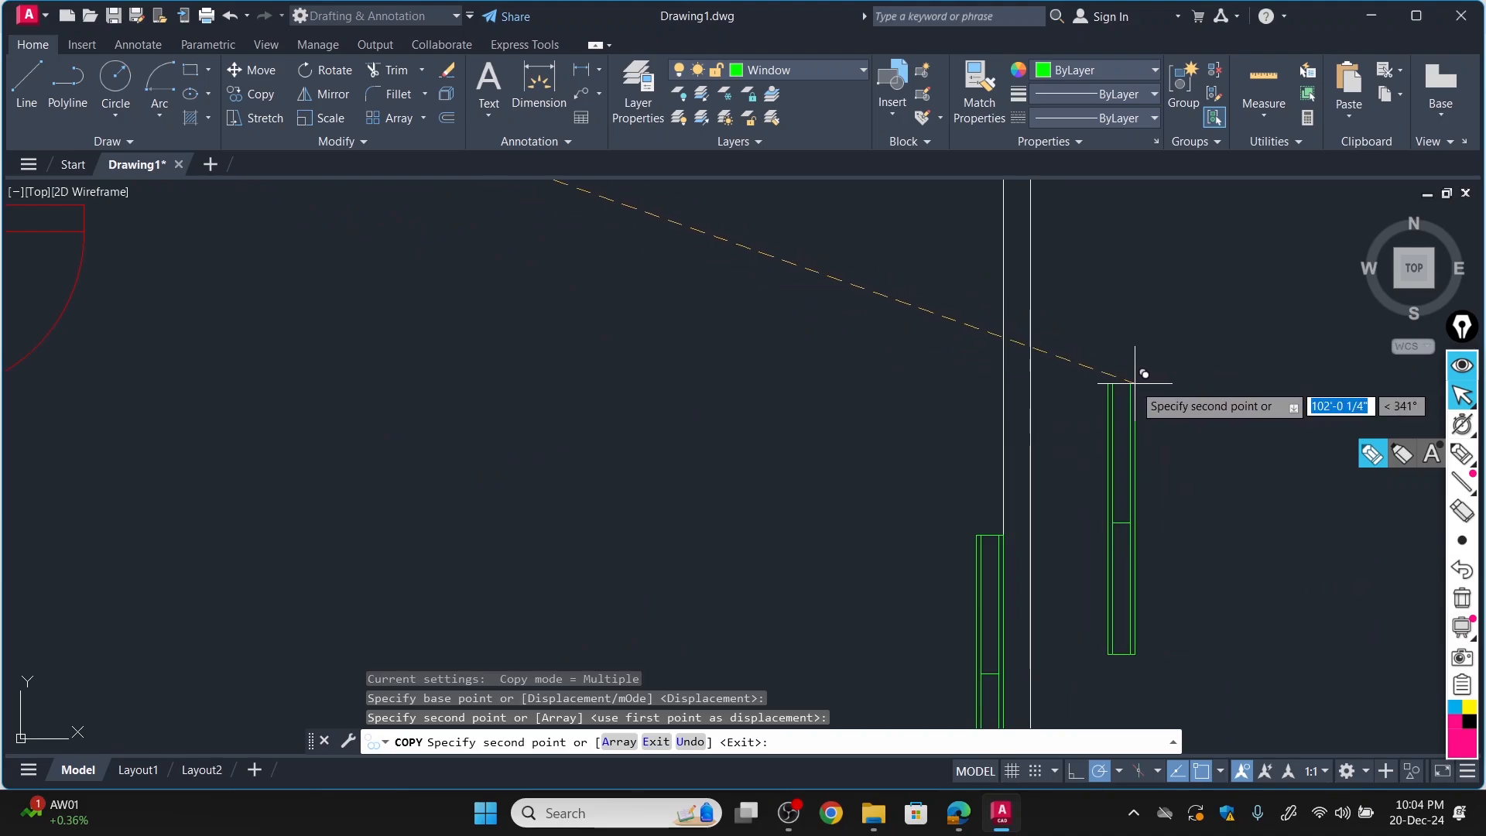
scroll(1136, 377, "down", 3)
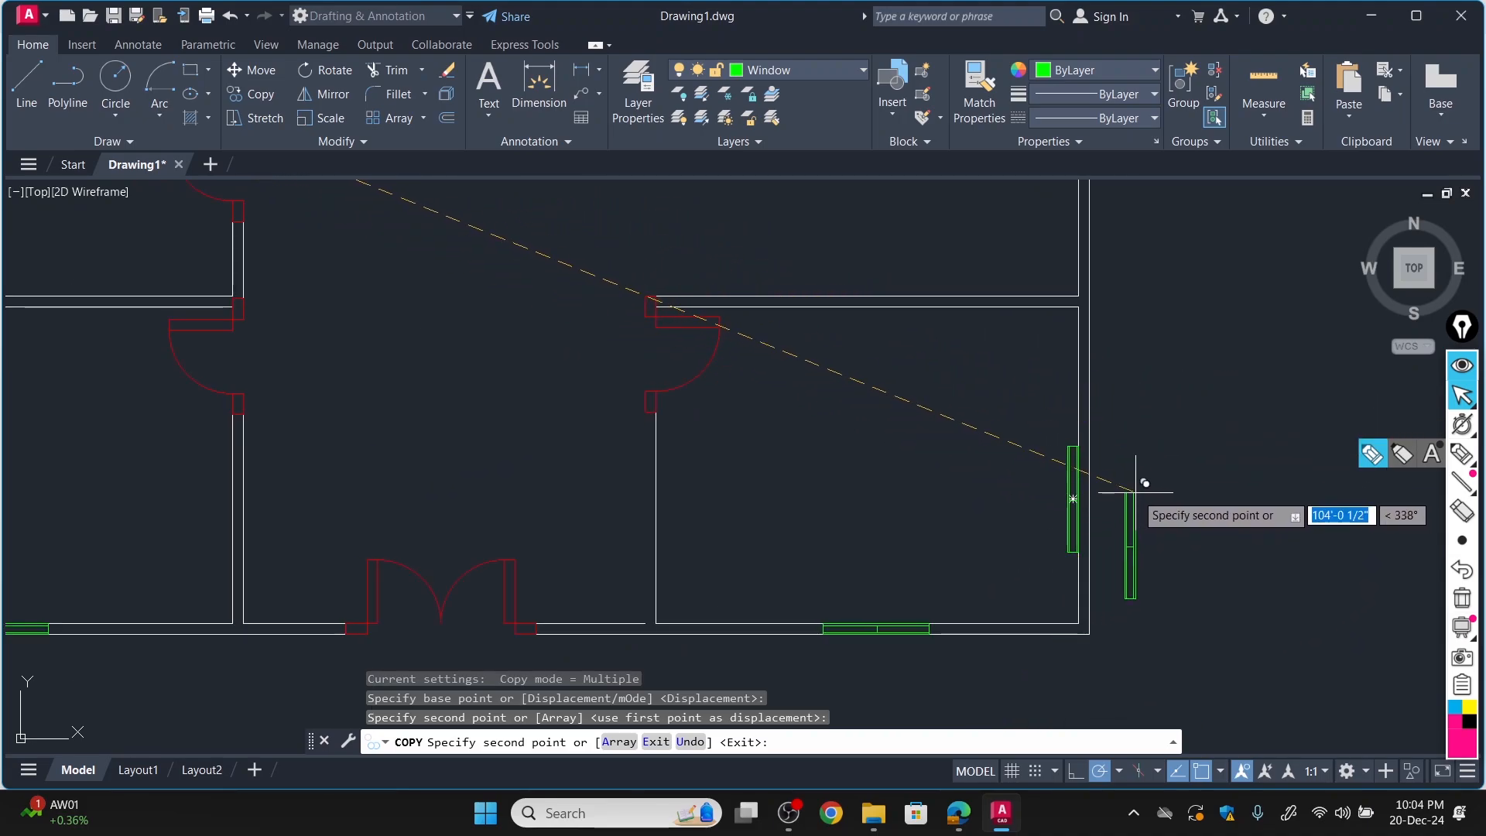
key("ctrl+z")
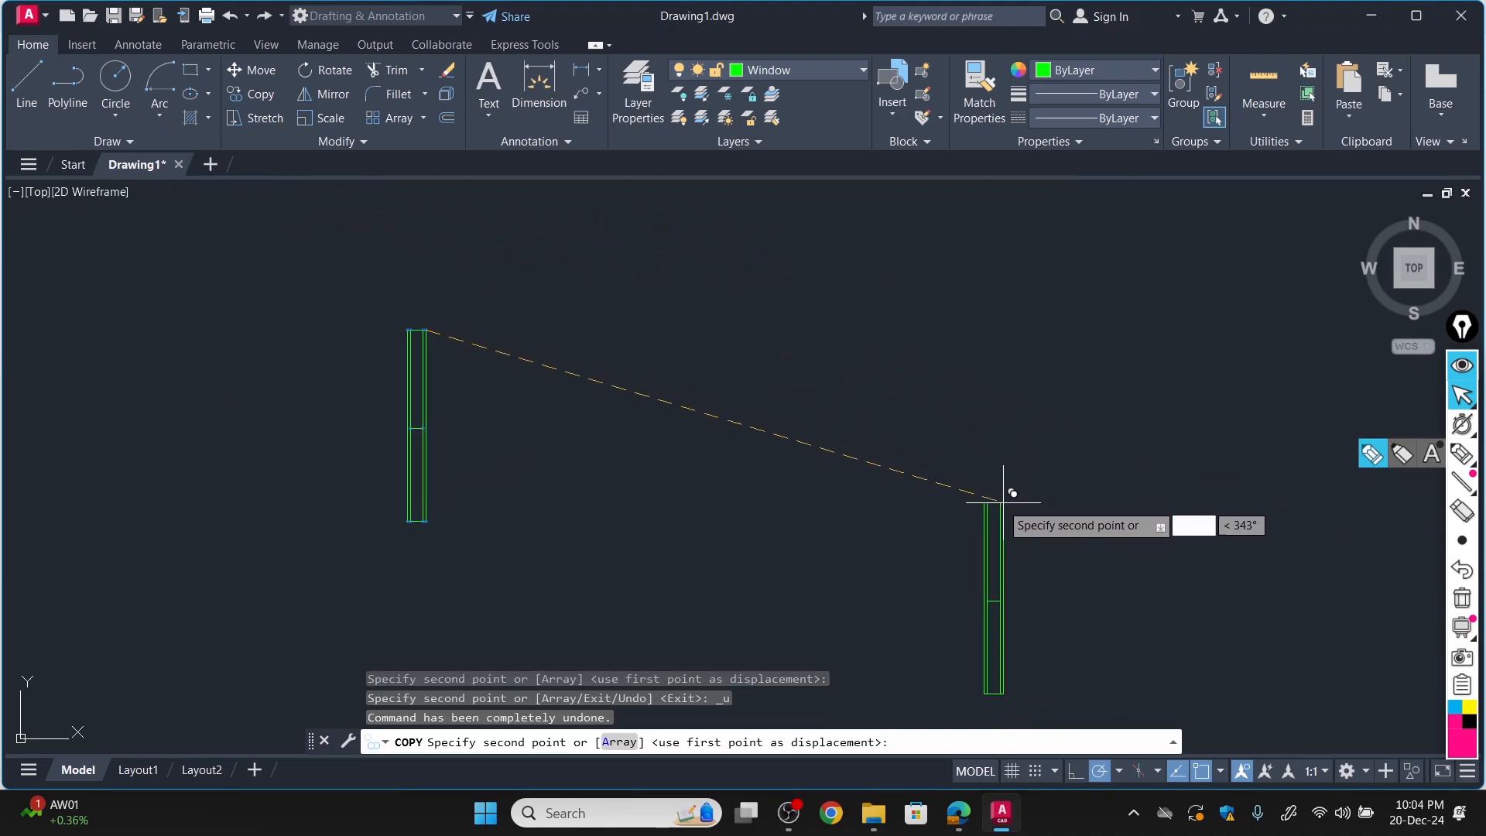
Place a copy of the vertical window block in the right wall of the small upper-right room, flush with the wall lines.
scroll(1146, 496, "down", 4)
scroll(738, 523, "down", 3)
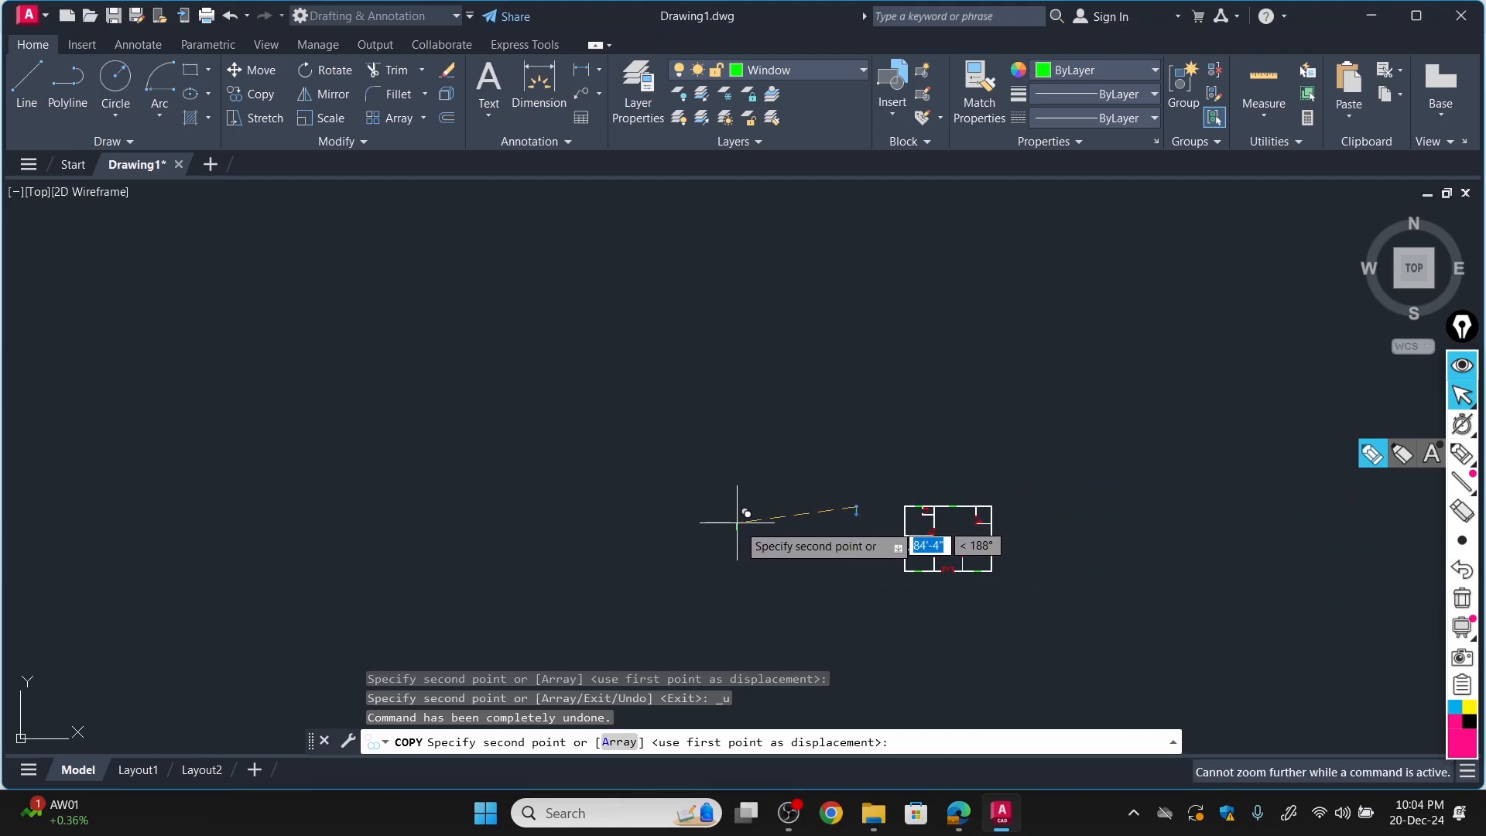
scroll(1006, 523, "up", 8)
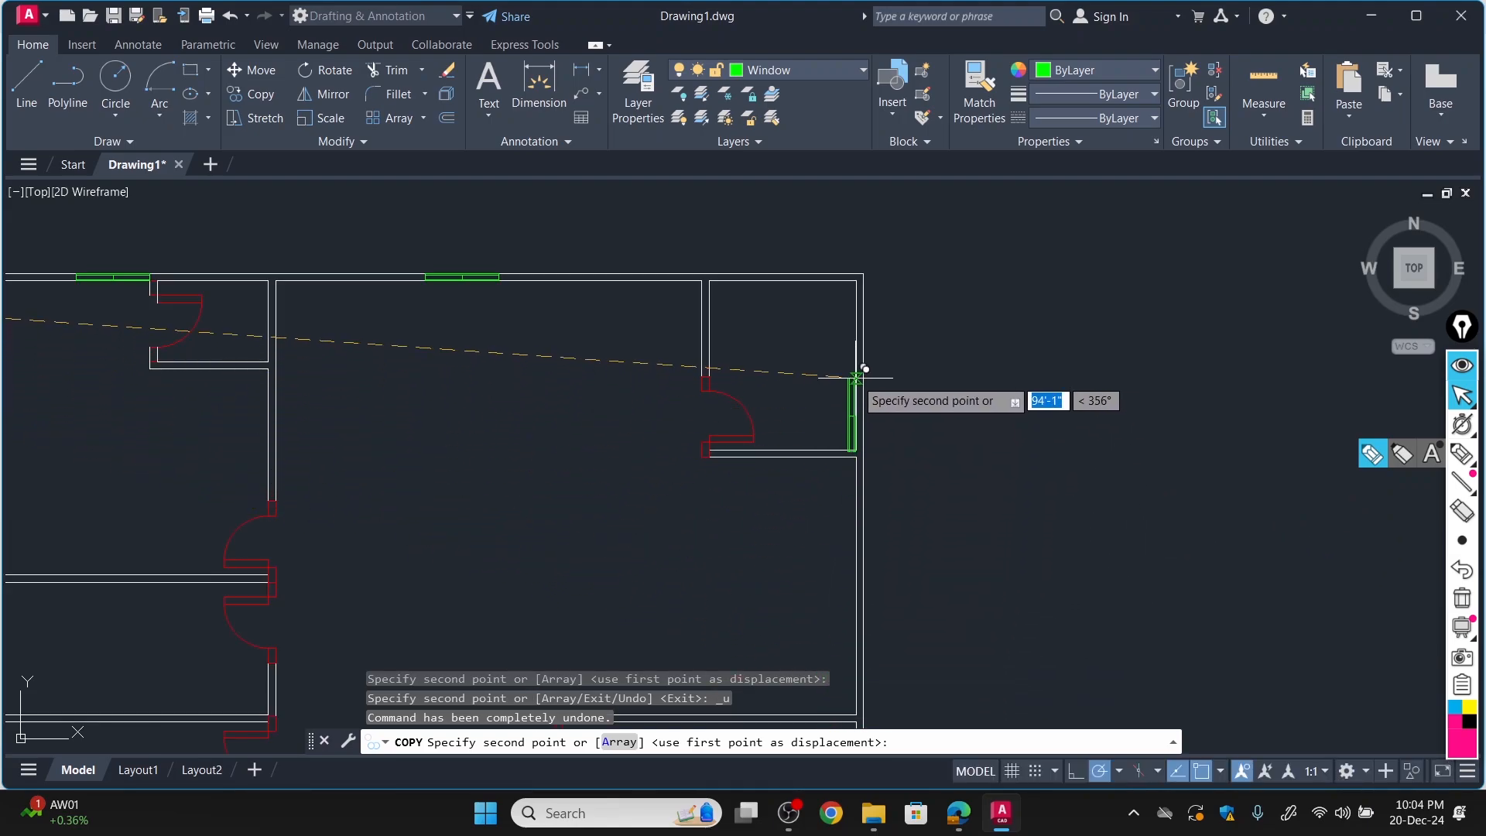
scroll(867, 363, "up", 5)
scroll(882, 317, "down", 3)
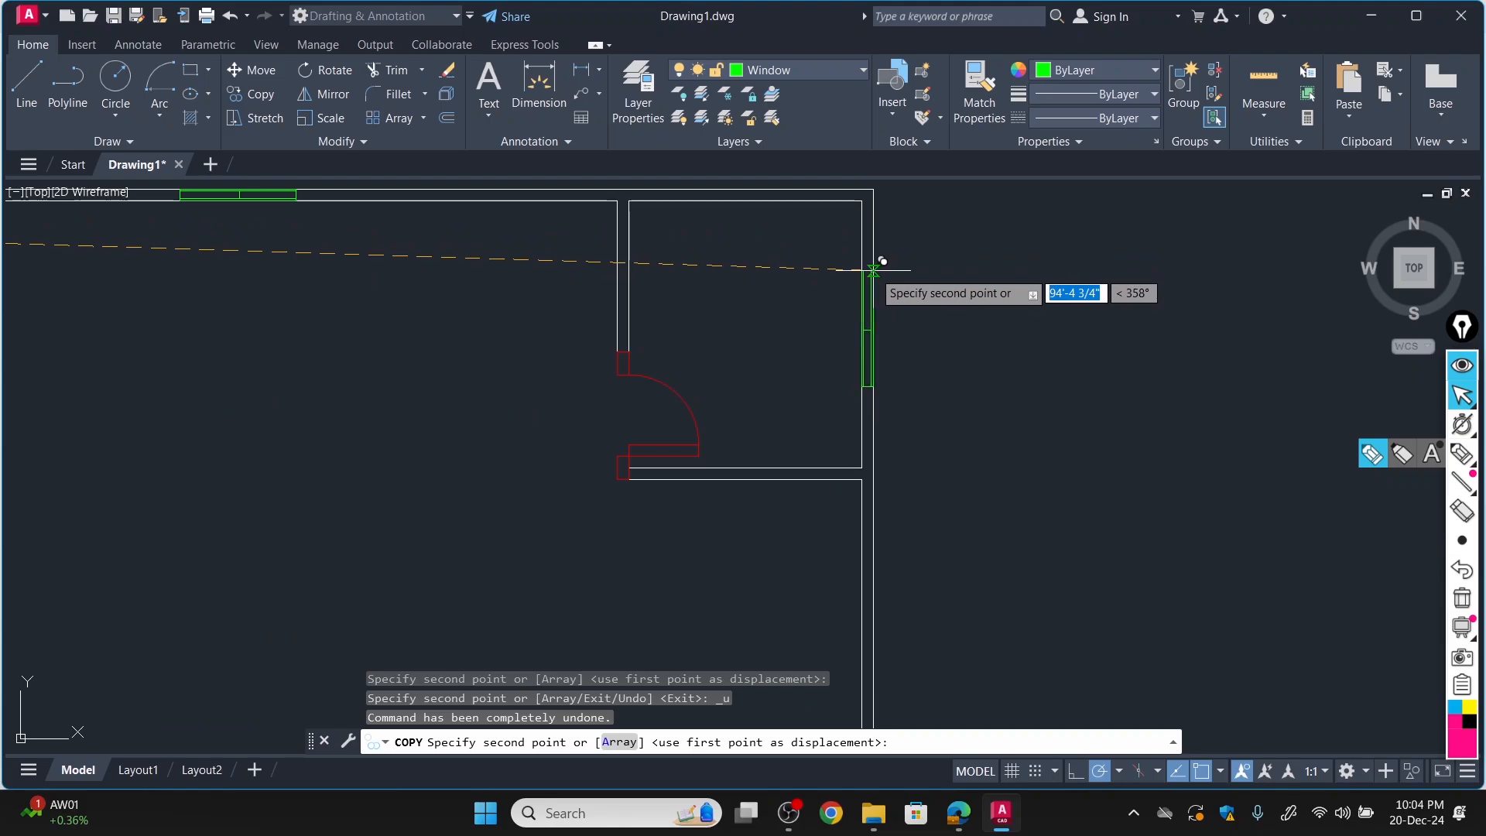
Place another copy of the vertical window block in the right wall of the large central room.
scroll(894, 380, "down", 4)
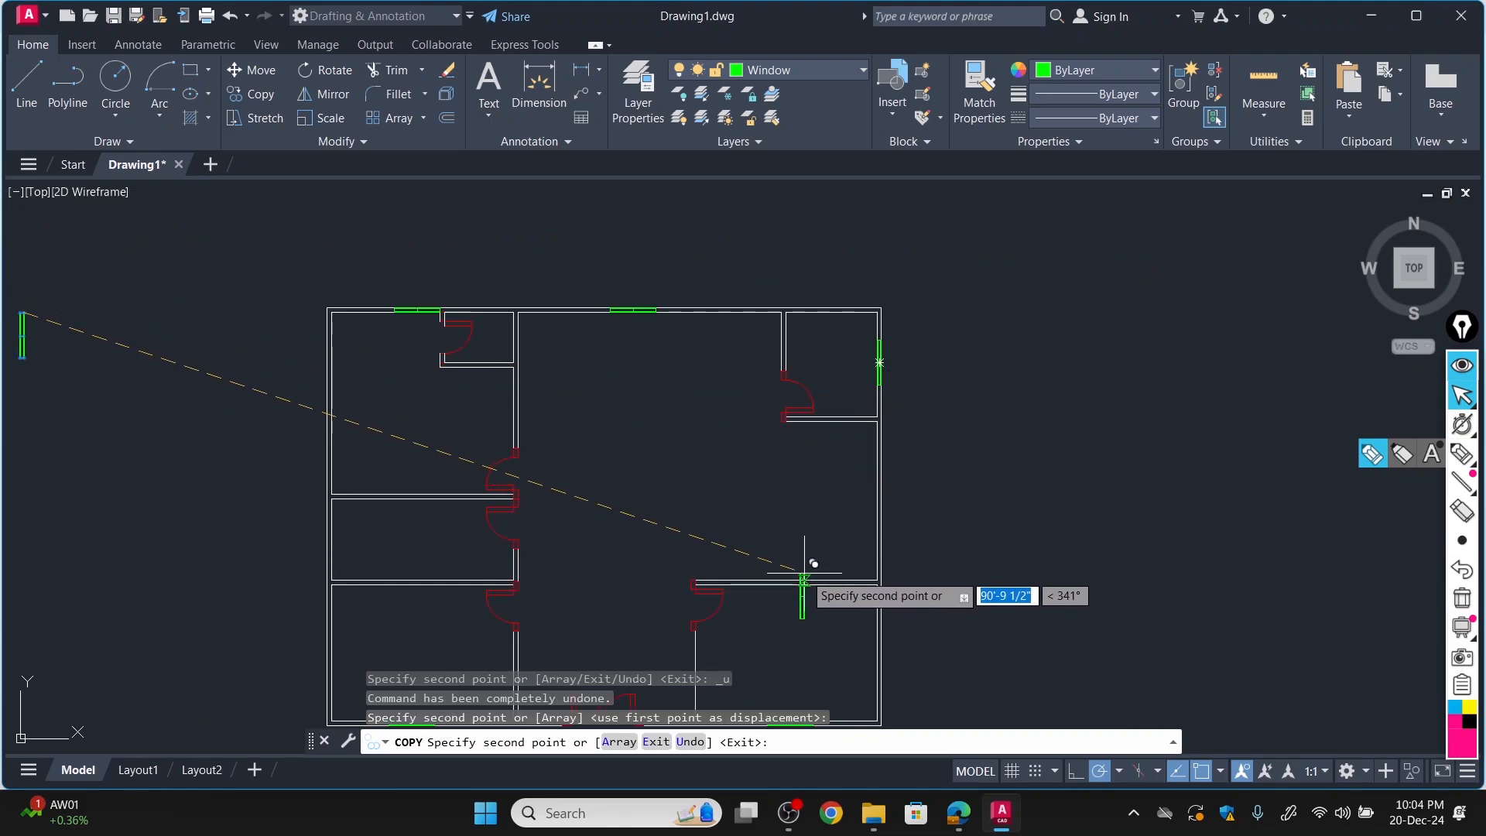
scroll(881, 475, "up", 4)
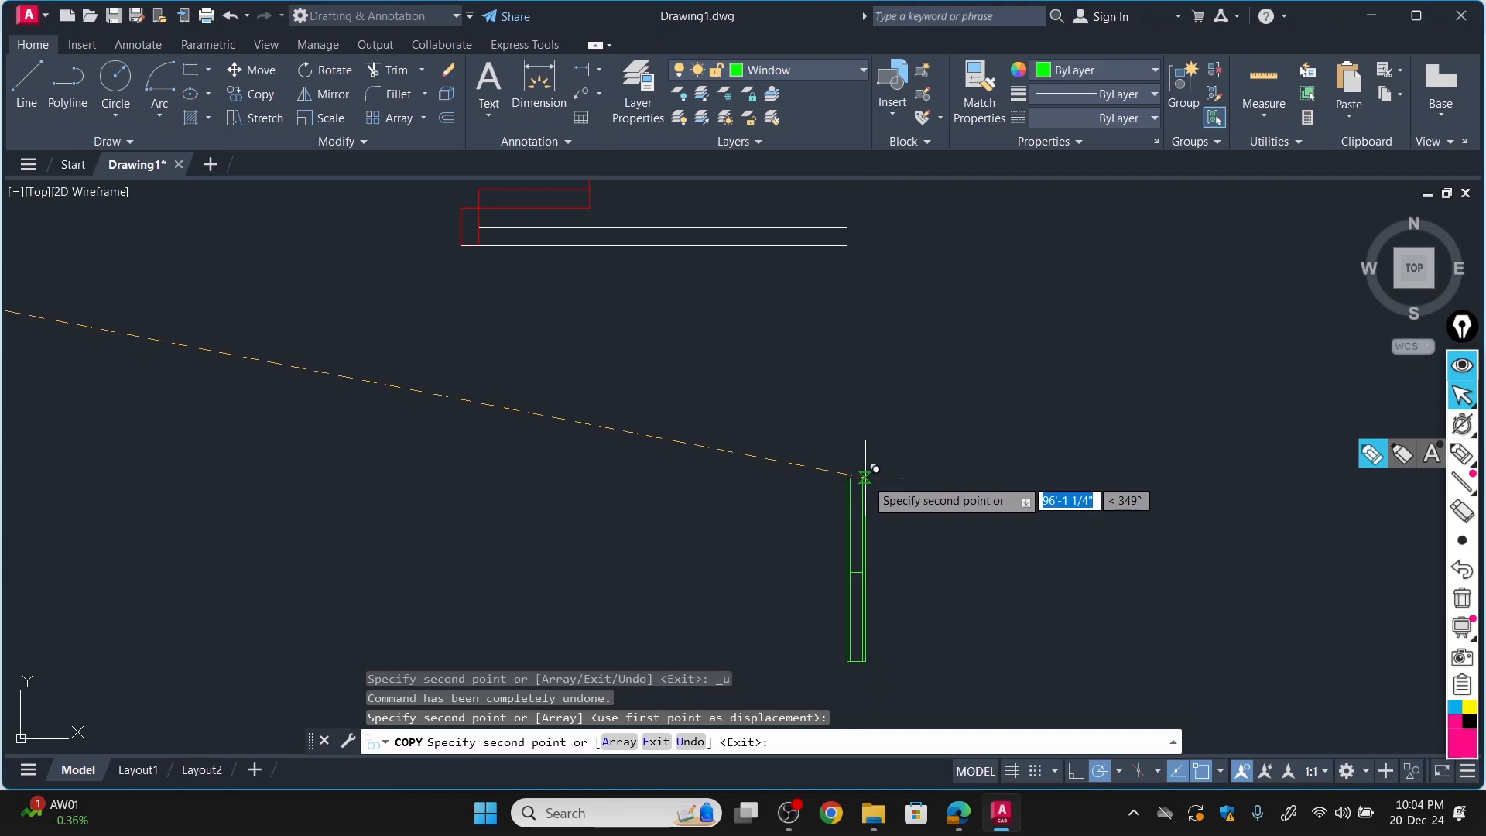
scroll(861, 468, "up", 3)
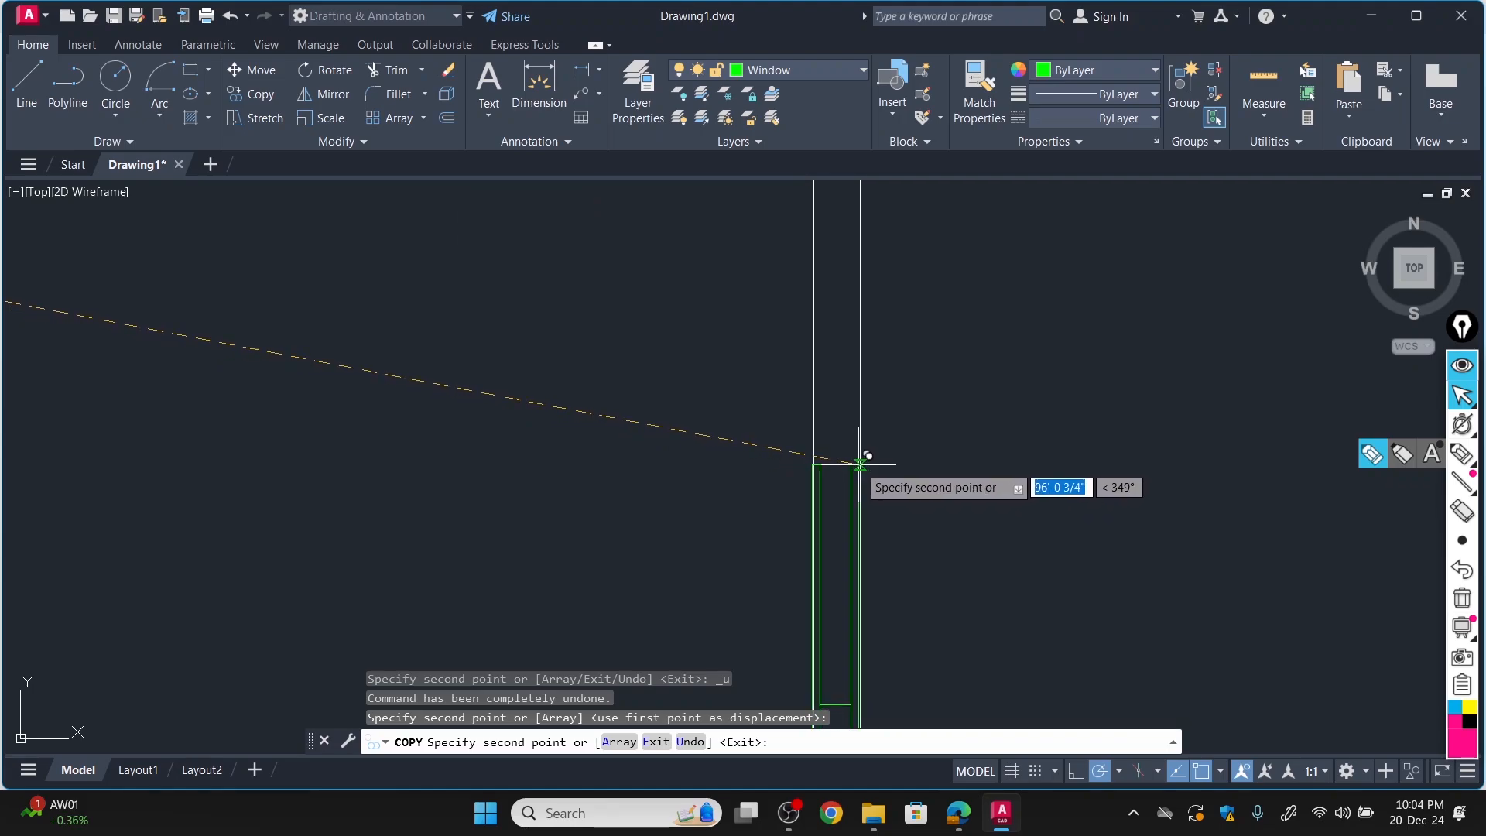
left_click(868, 458)
Place a copy of the vertical window block in the right wall of the lower-right room, flush with the wall lines.
scroll(856, 541, "down", 4)
scroll(848, 635, "up", 4)
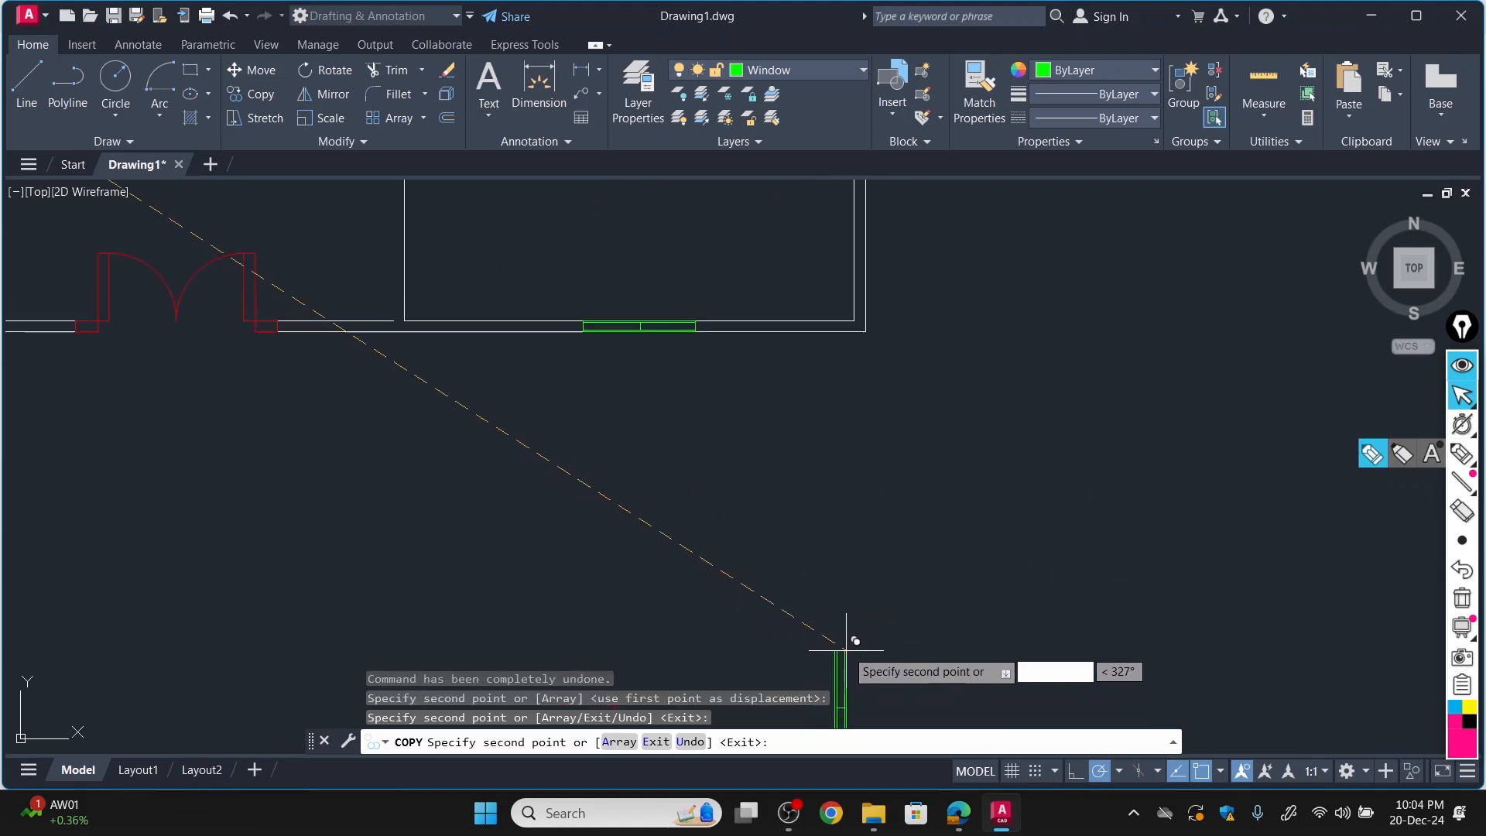
scroll(851, 333, "down", 3)
scroll(844, 248, "up", 6)
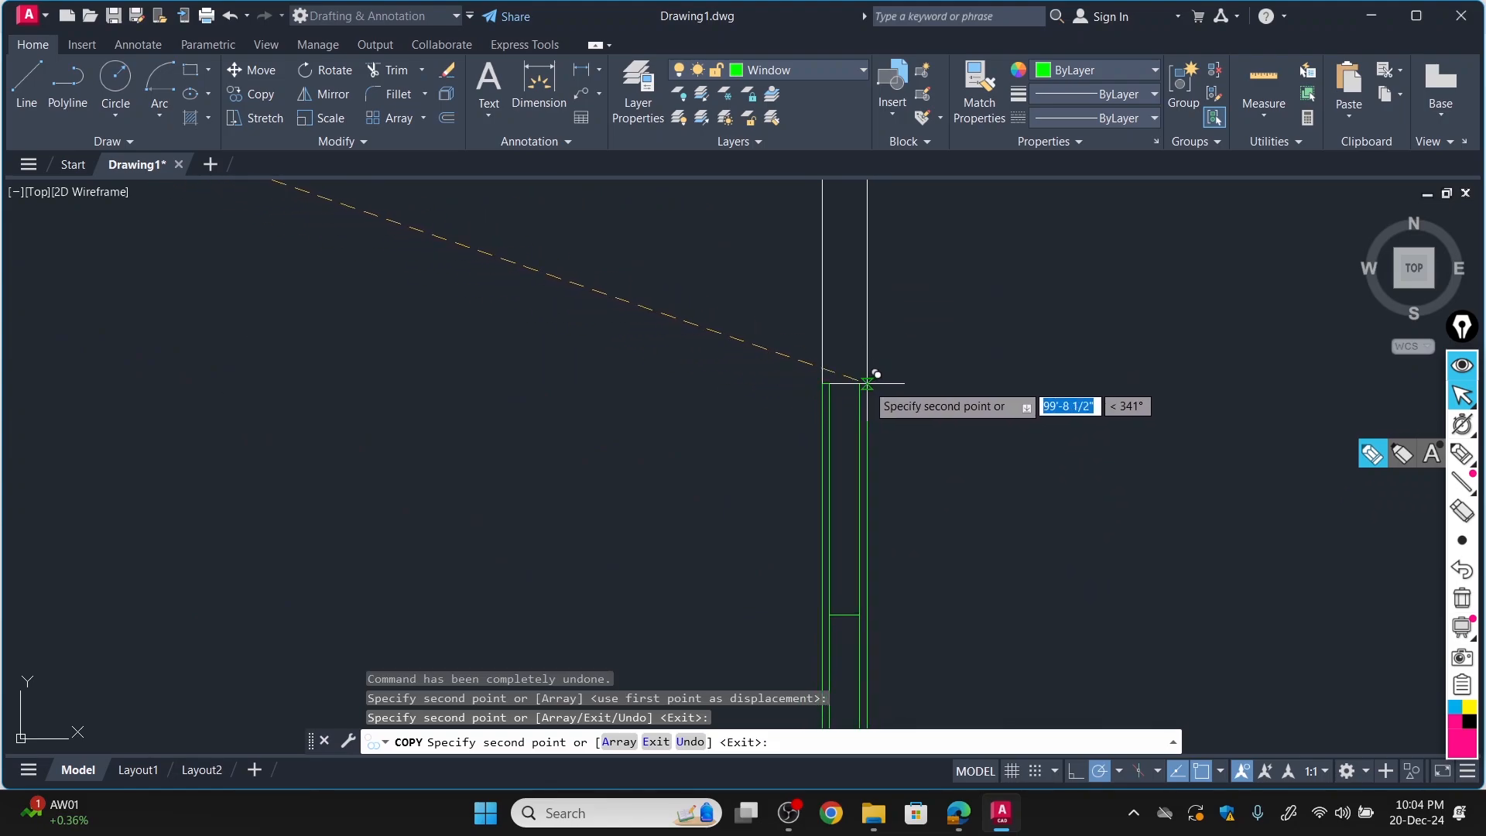
Place a copy of the vertical window block in the left outer wall of the lower-left room.
scroll(871, 379, "down", 5)
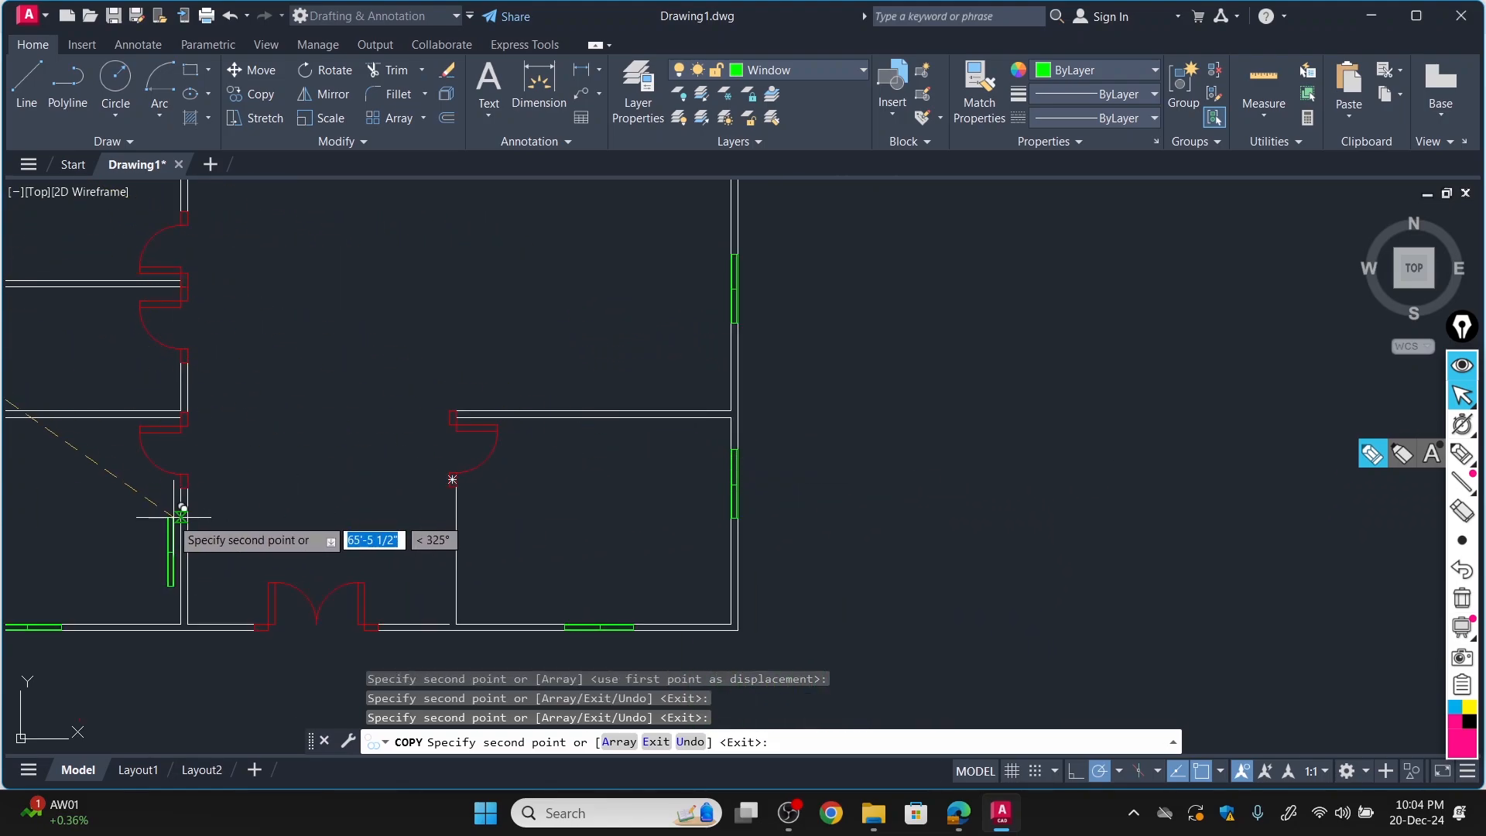
scroll(174, 511, "down", 3)
scroll(120, 468, "up", 6)
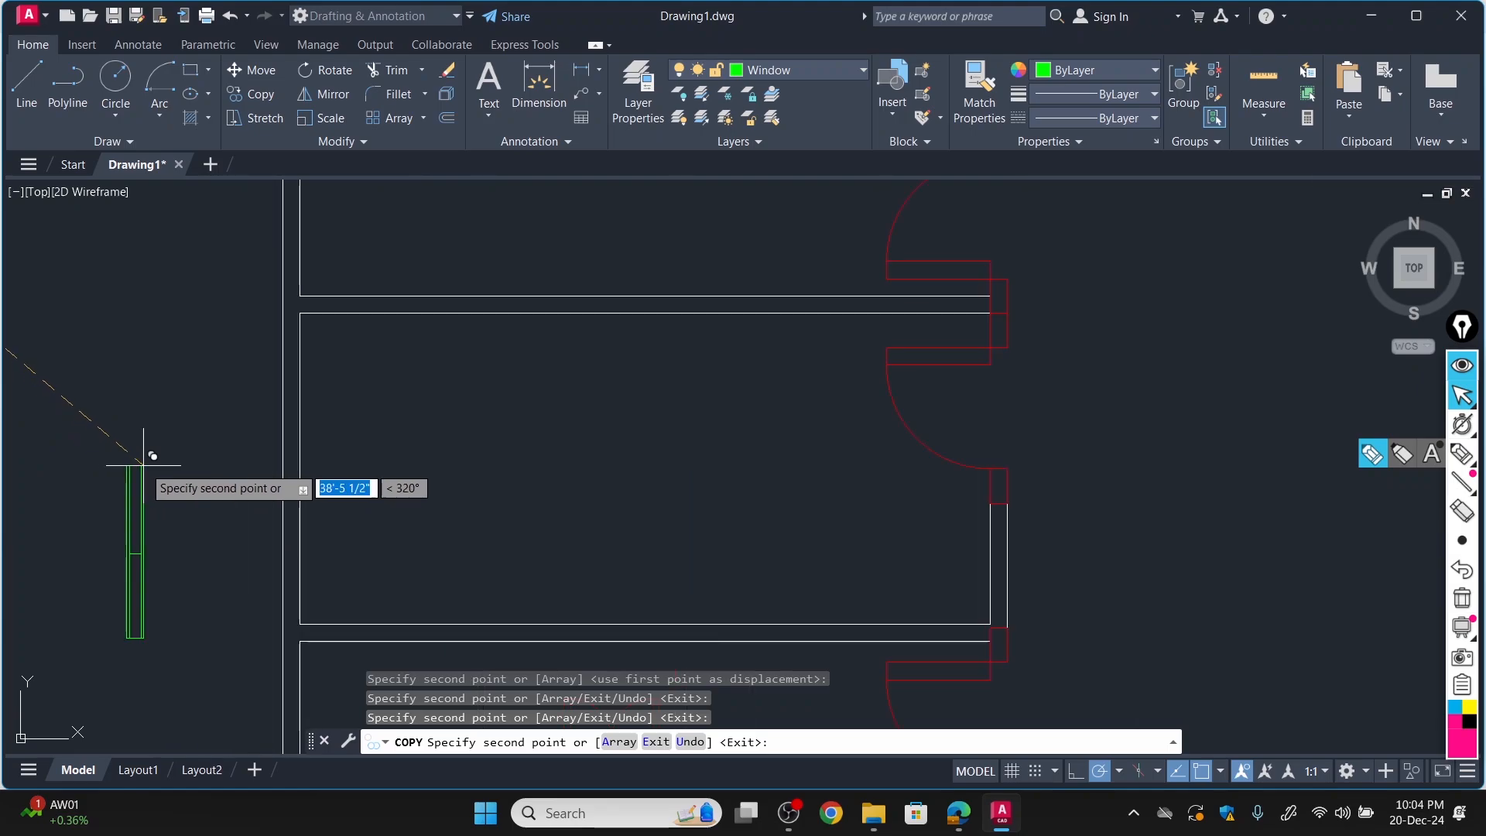
scroll(276, 597, "up", 3)
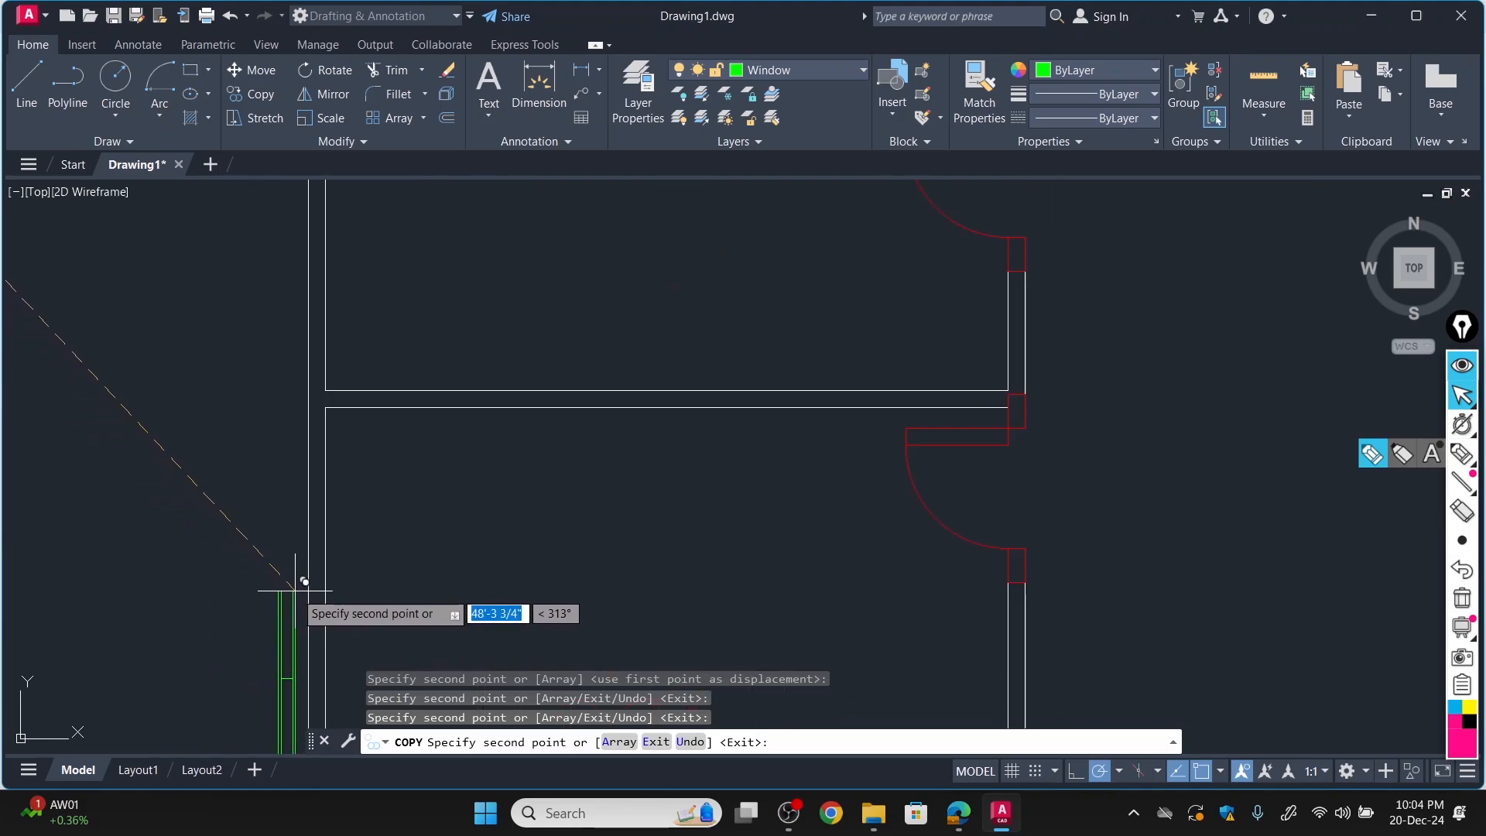
scroll(301, 604, "down", 3)
scroll(310, 620, "down", 6)
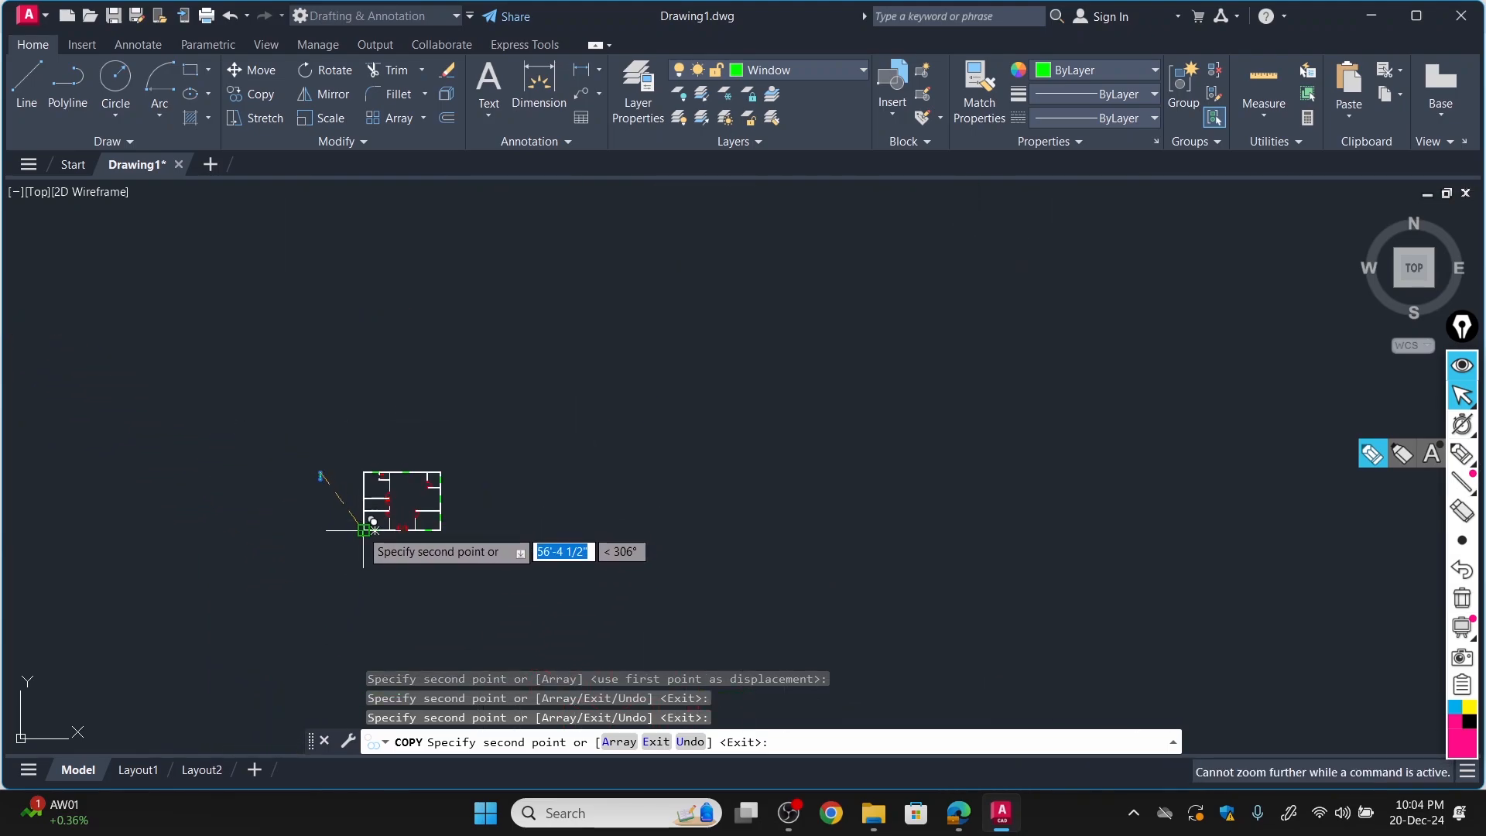
scroll(371, 499, "up", 5)
scroll(349, 504, "up", 5)
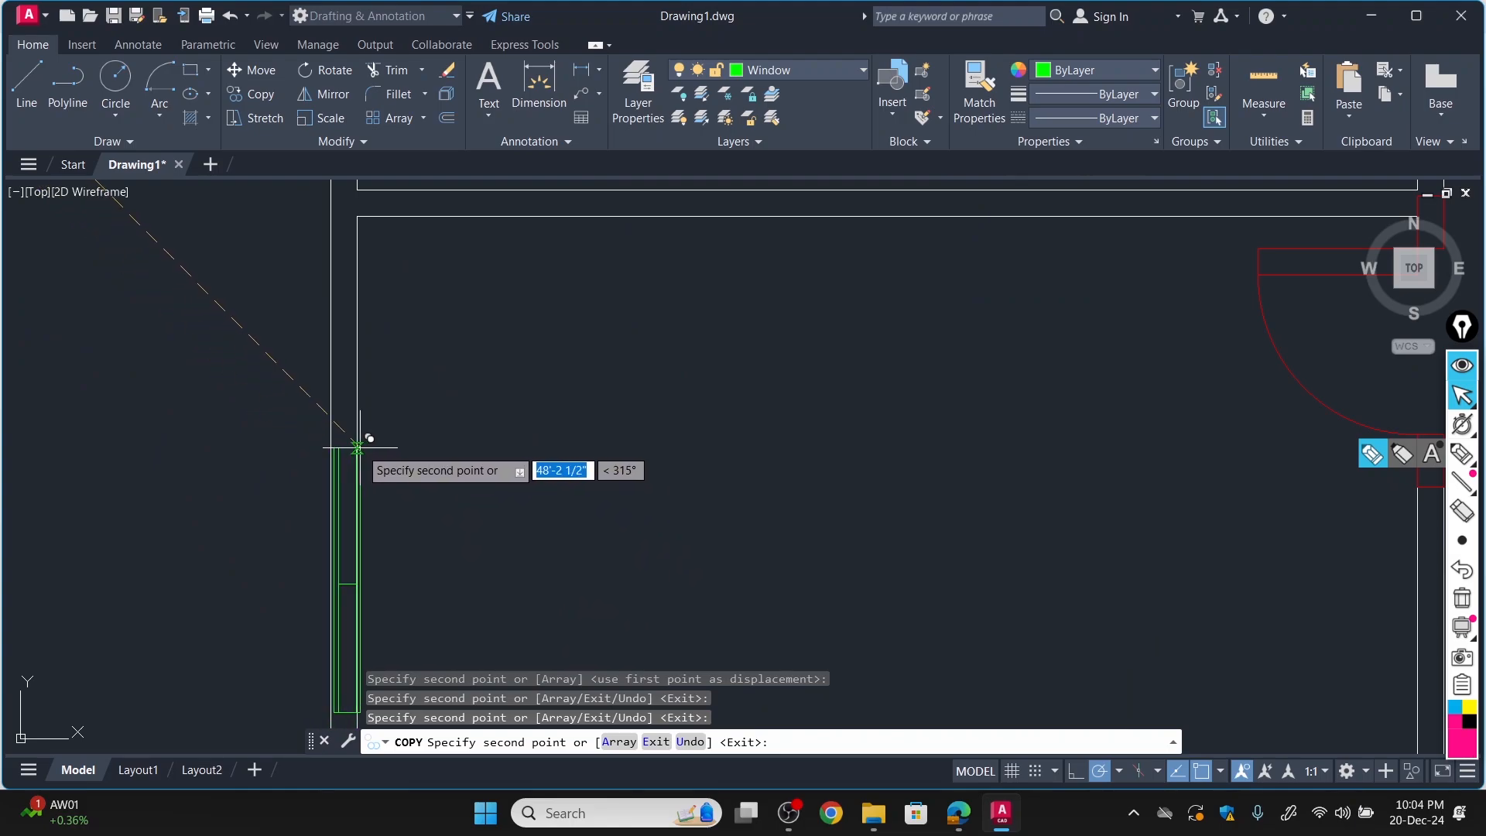
Place a copy of the vertical window block in the left outer wall of the upper-left room.
scroll(366, 438, "down", 5)
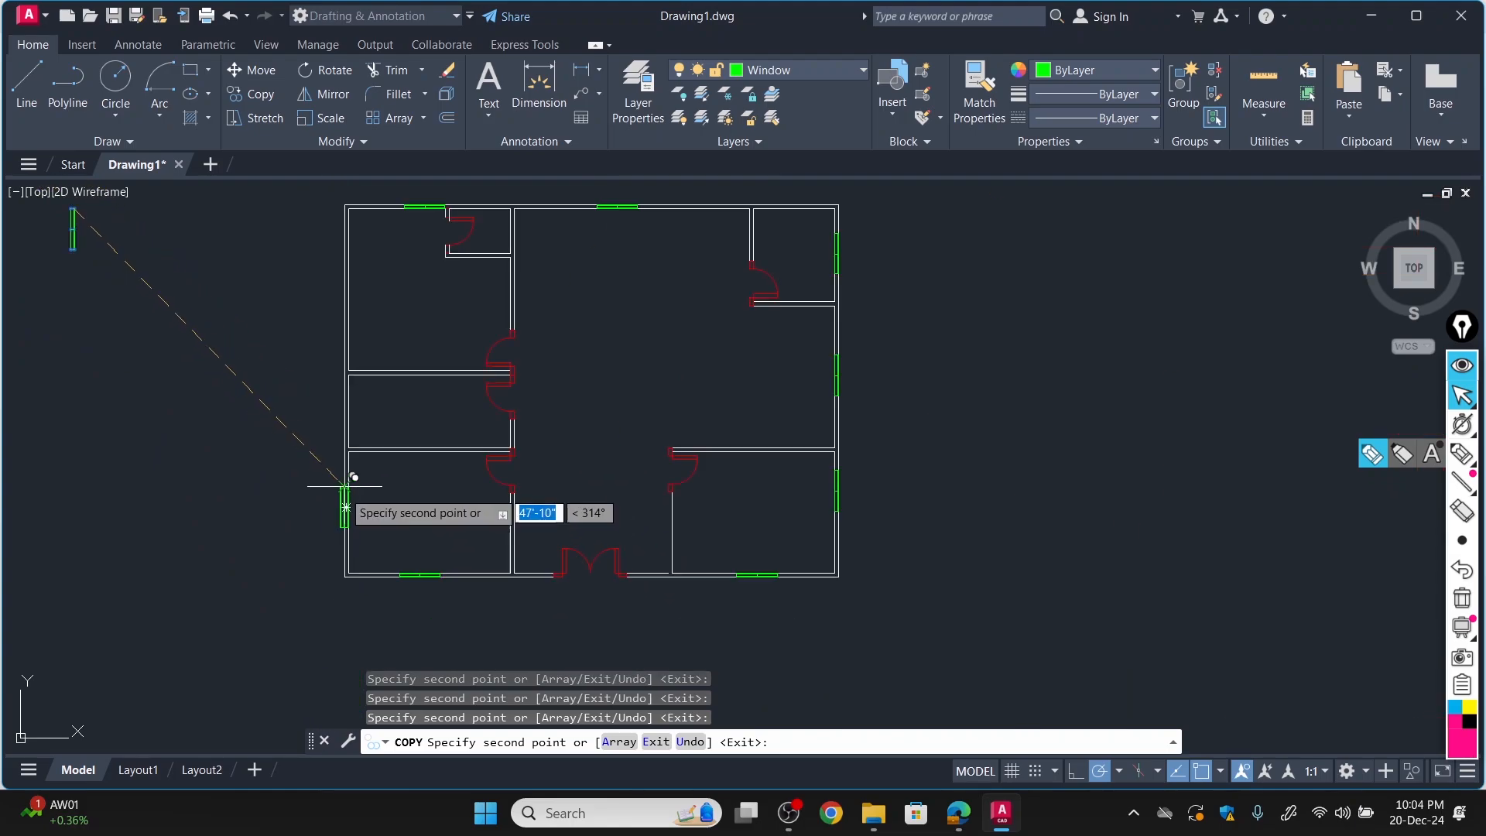
scroll(358, 262, "up", 5)
scroll(354, 262, "down", 5)
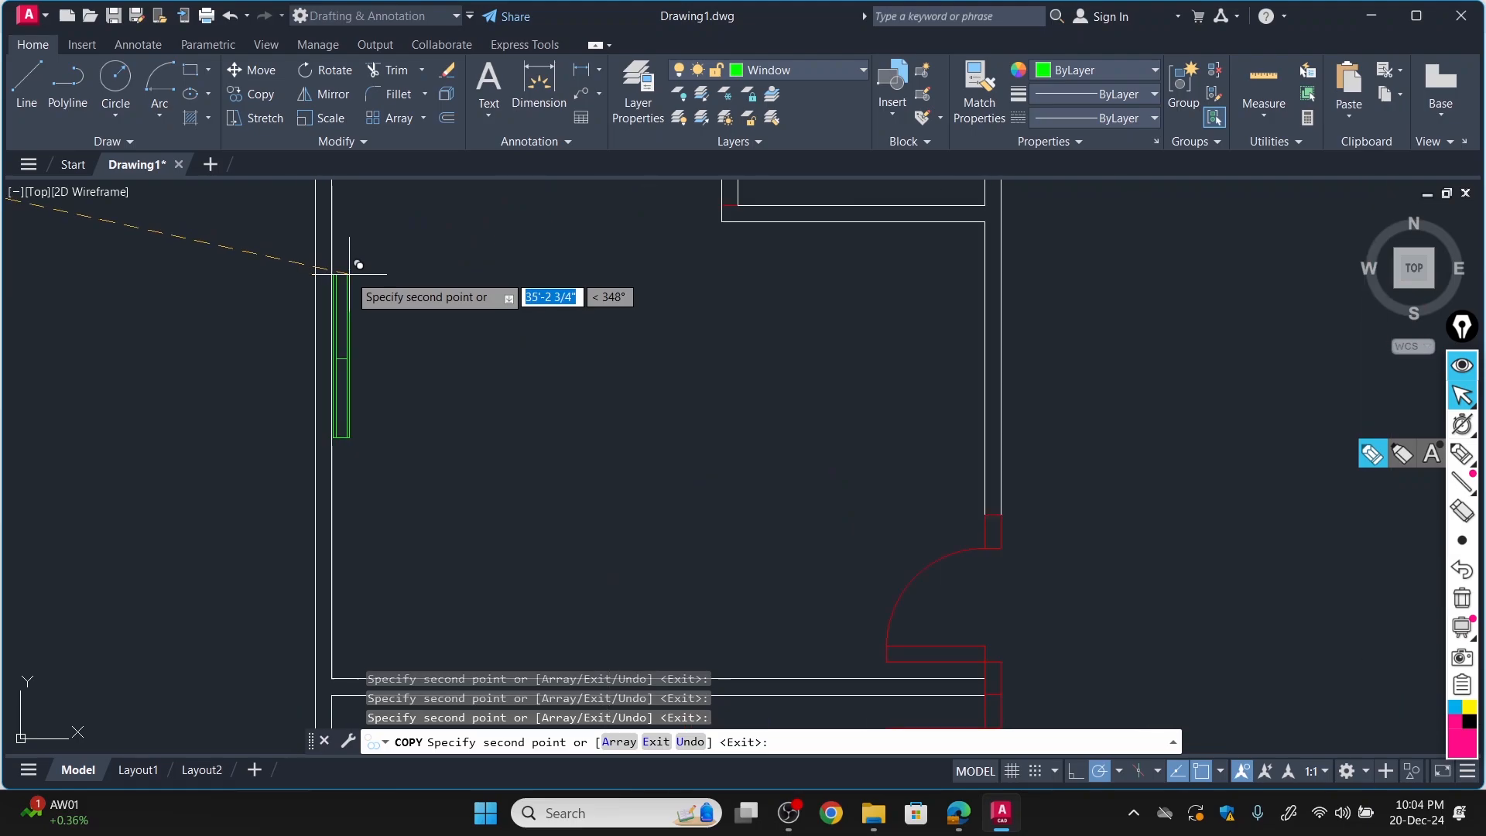
scroll(352, 237, "up", 5)
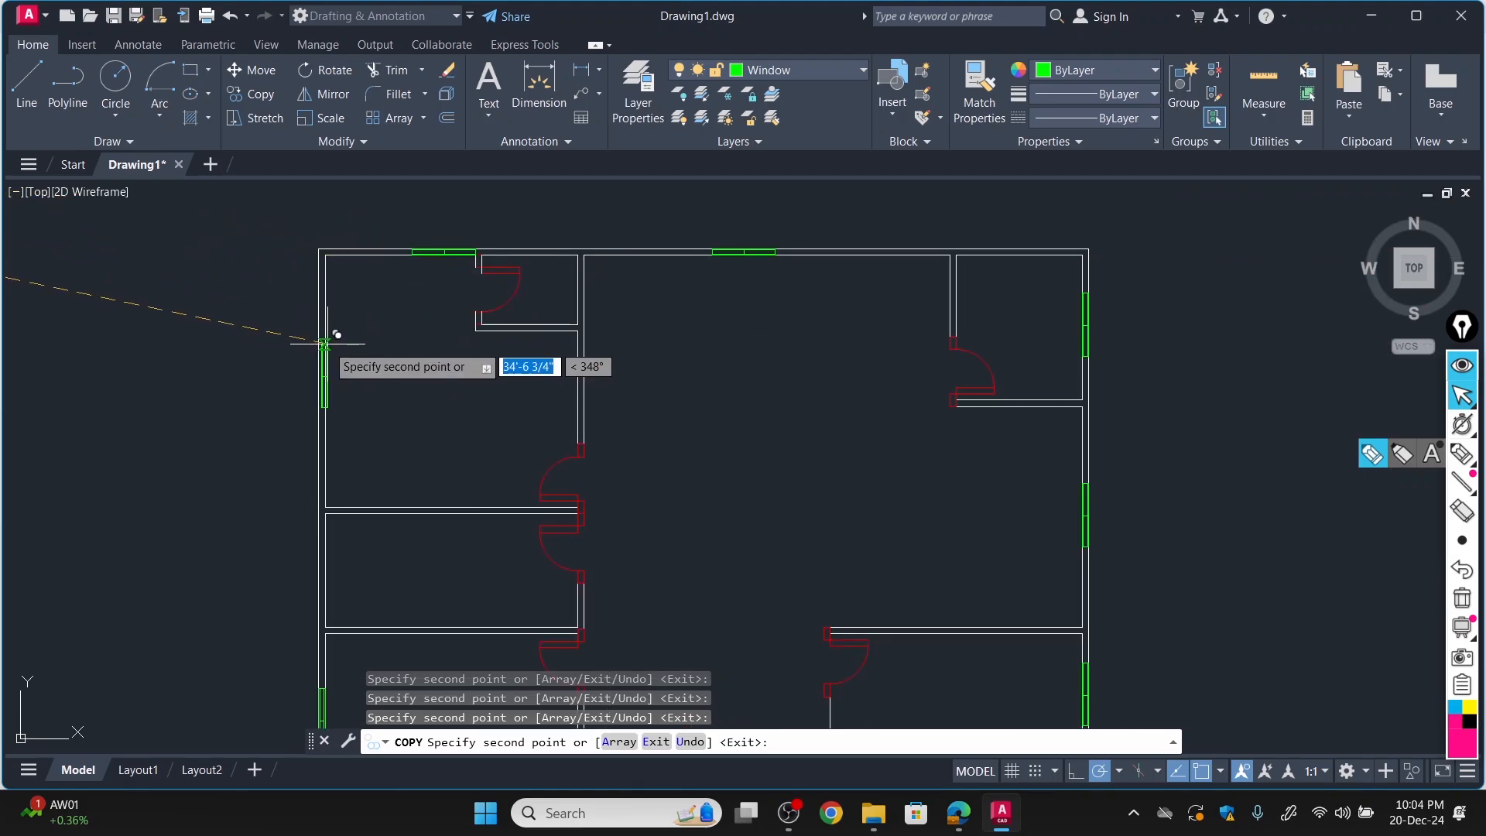
scroll(319, 344, "up", 5)
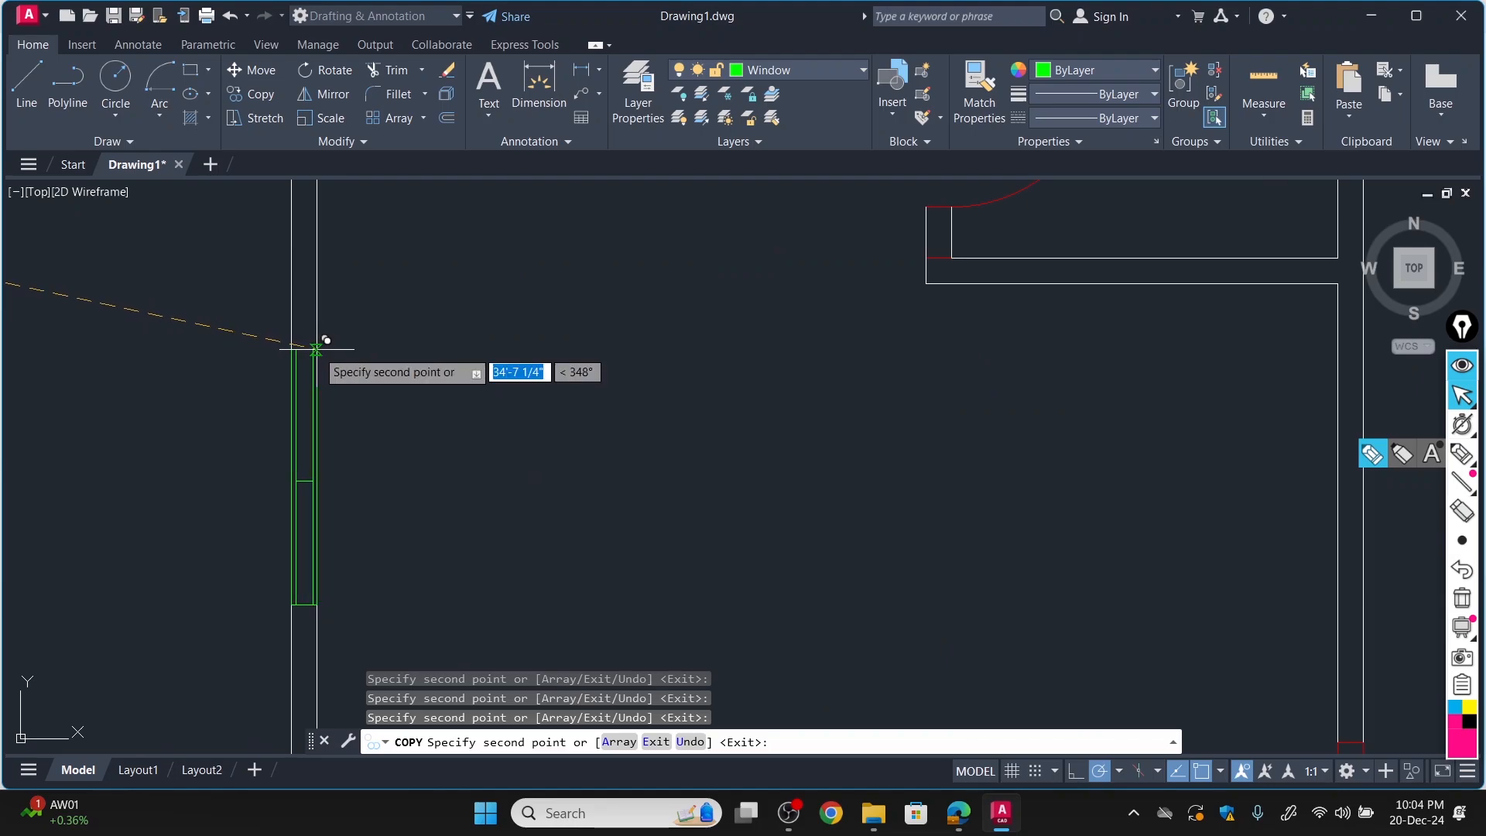
Place a copy of the vertical window block in the left outer wall of the middle-left room and end the copying.
scroll(317, 349, "down", 5)
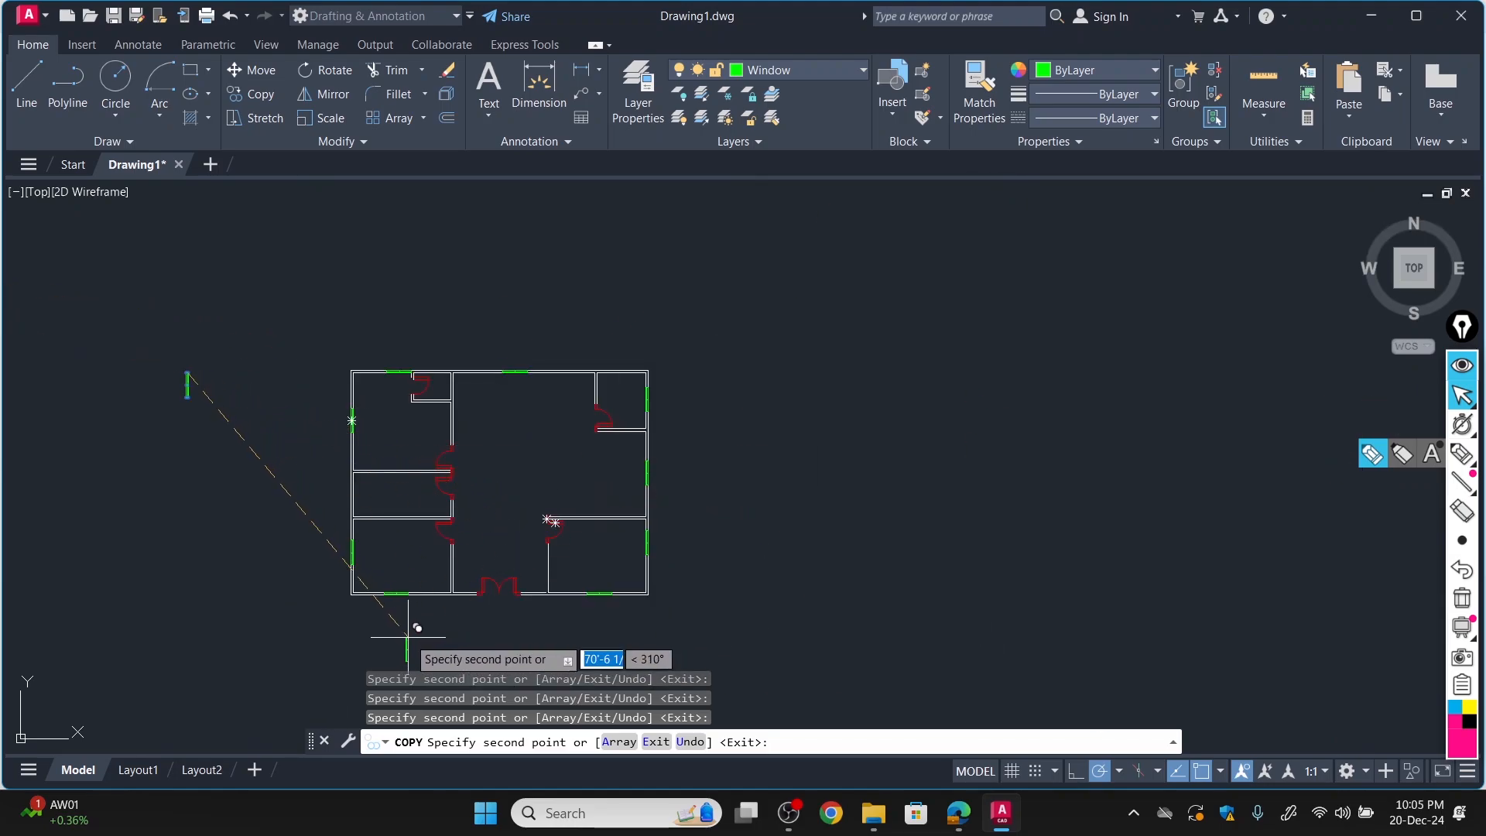
scroll(365, 513, "up", 5)
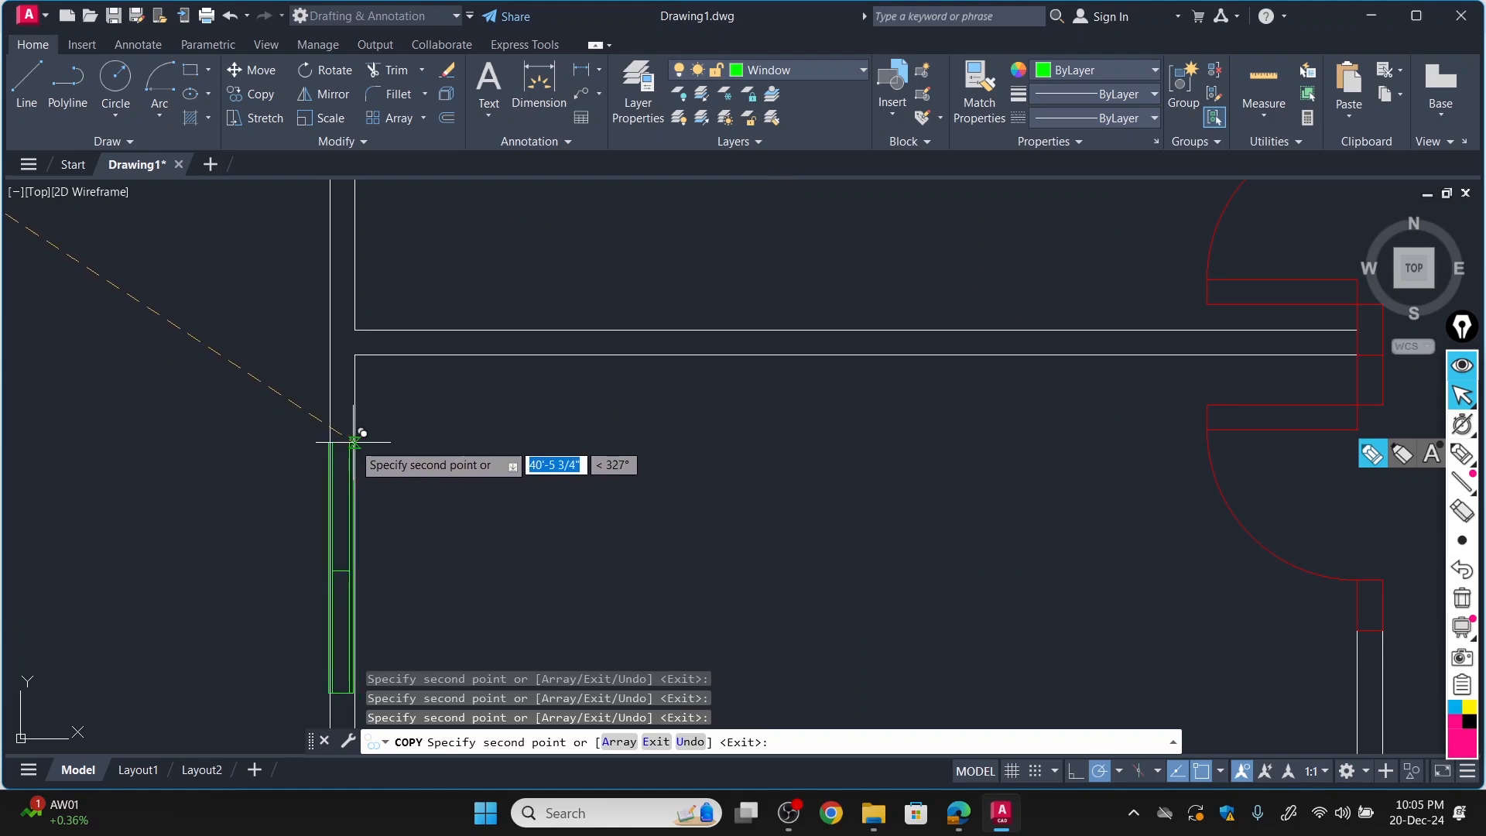
scroll(356, 444, "up", 2)
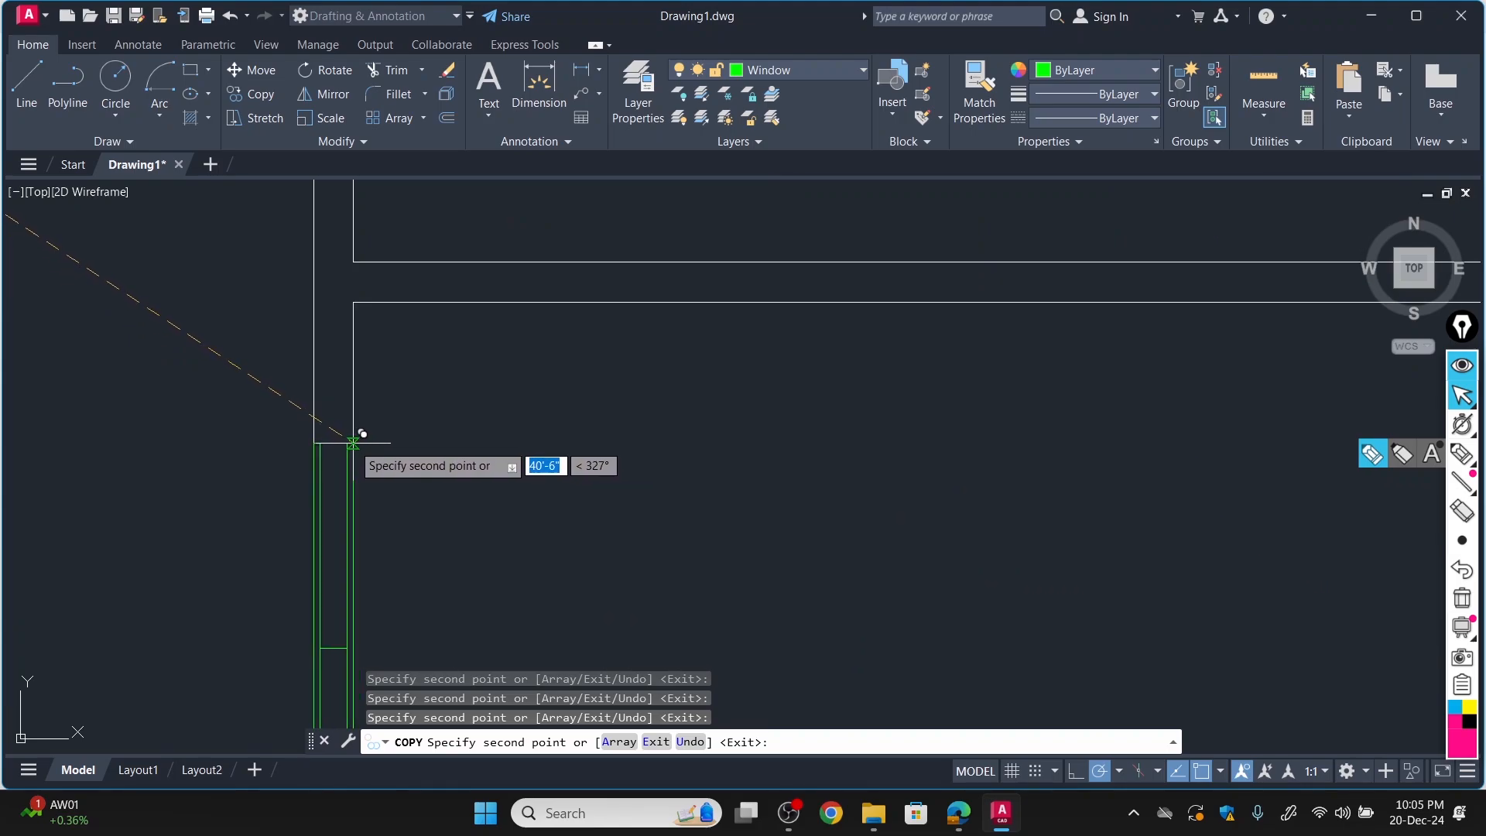
scroll(326, 613, "down", 6)
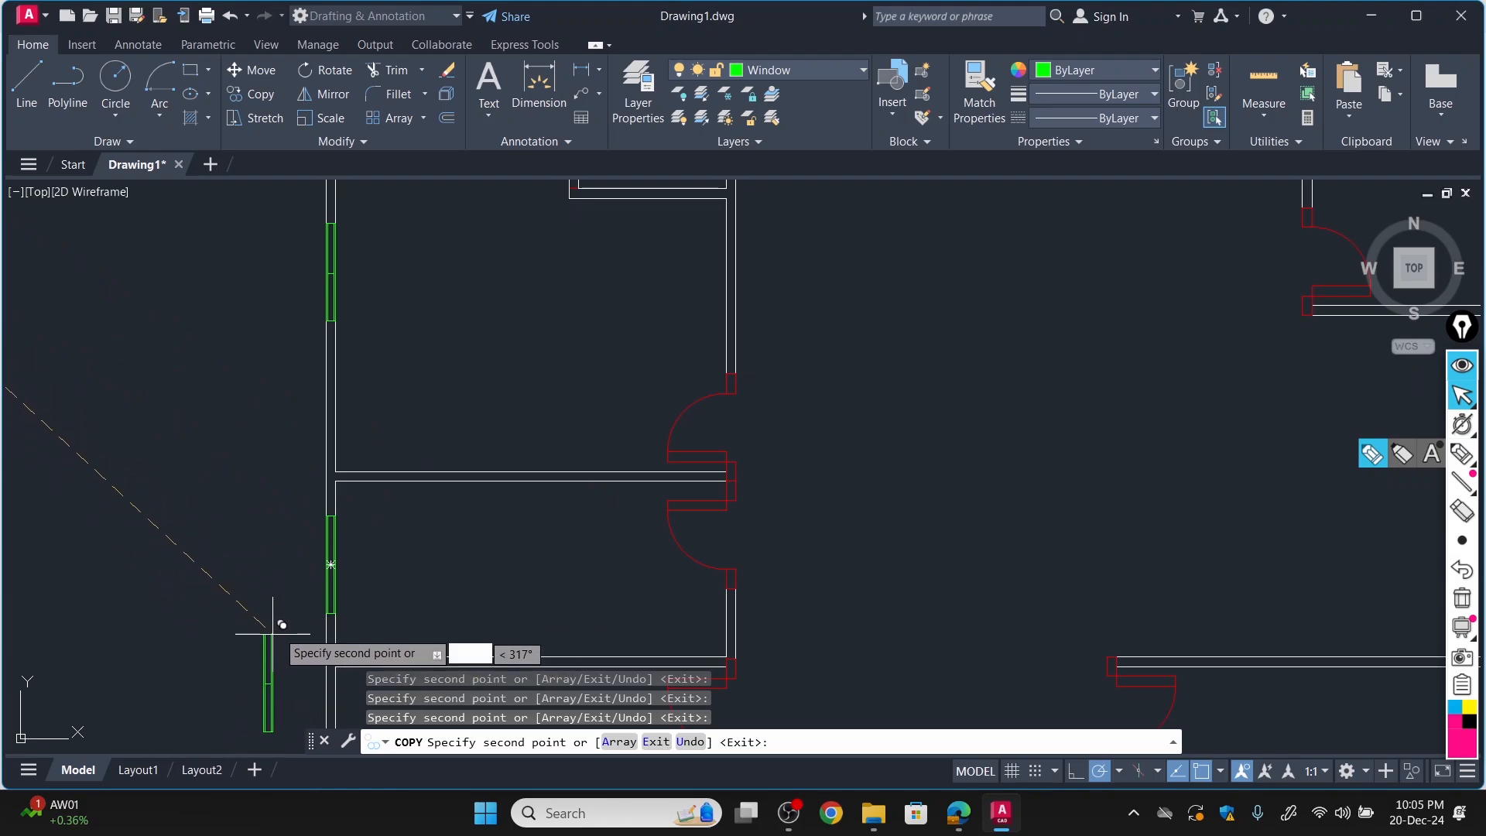
scroll(286, 615, "down", 4)
scroll(613, 631, "down", 3)
scroll(596, 658, "up", 2)
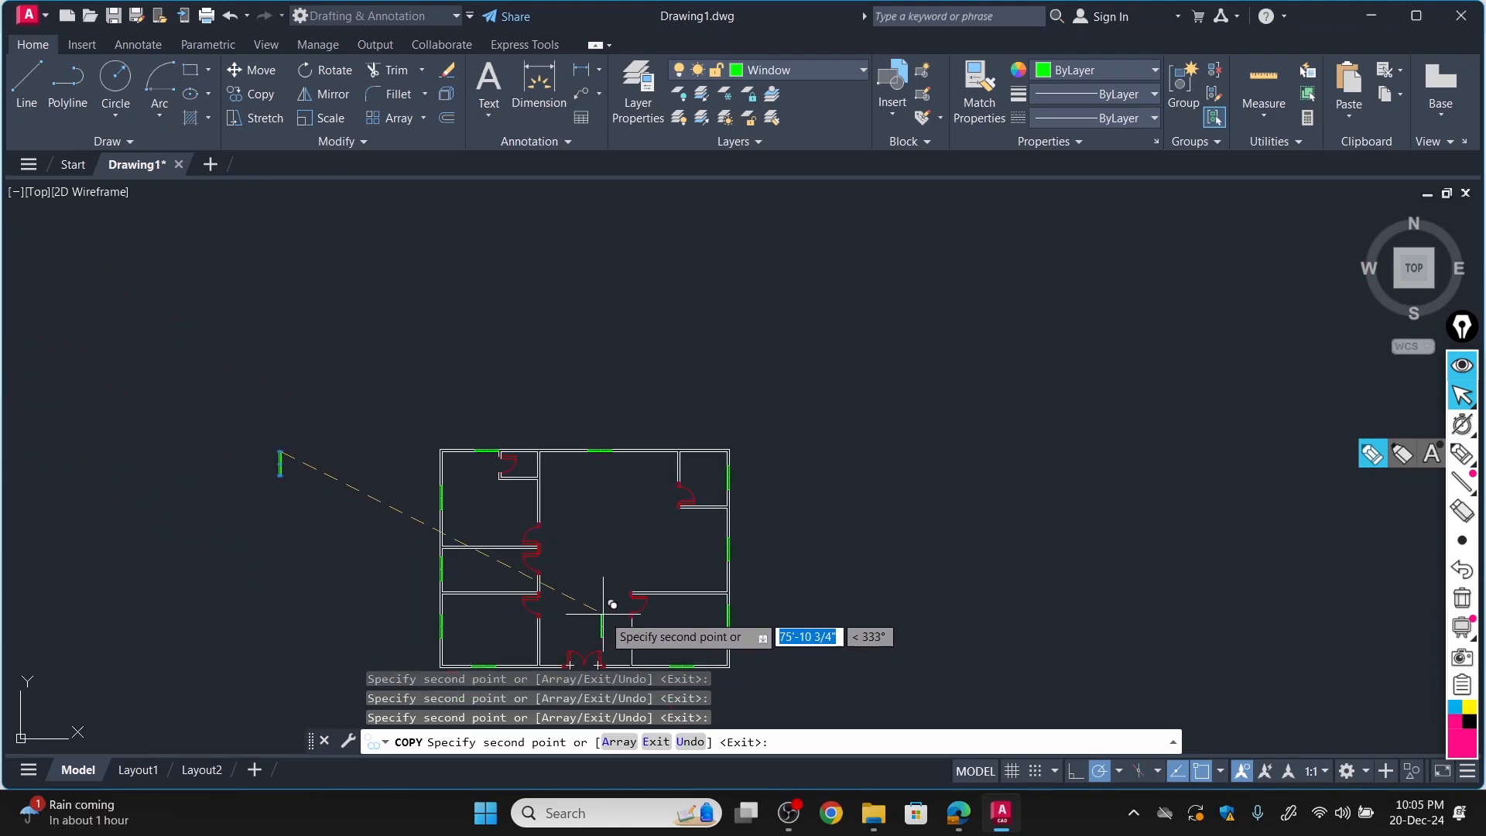
key("Escape")
scroll(828, 587, "down", 2)
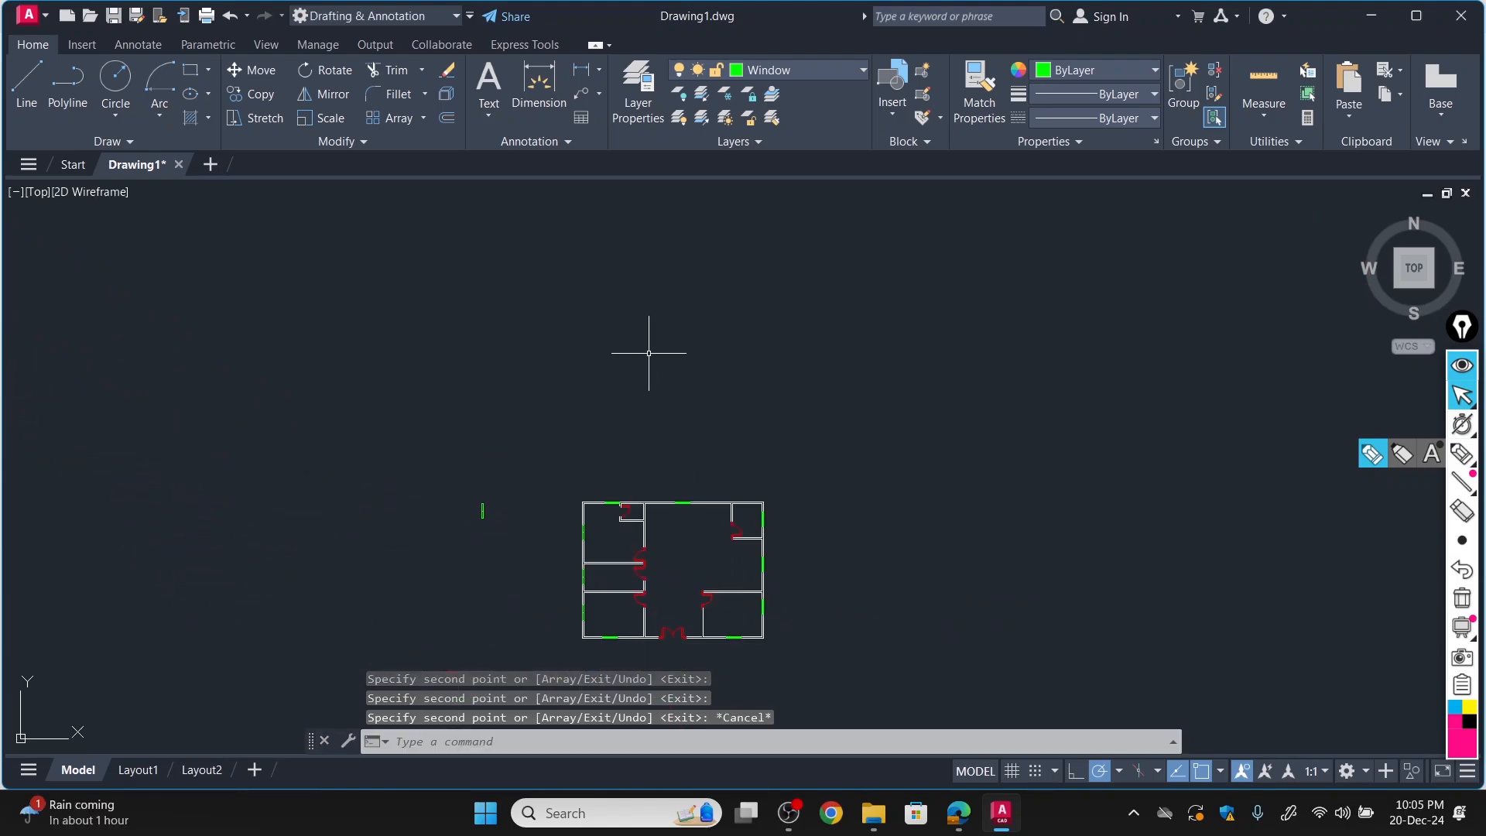
Switch to FloorPlan-Model.pdf in Edge to check the window positions in the outer walls, and set the drawing pen to red.
middle_click_drag(689, 541, 699, 337)
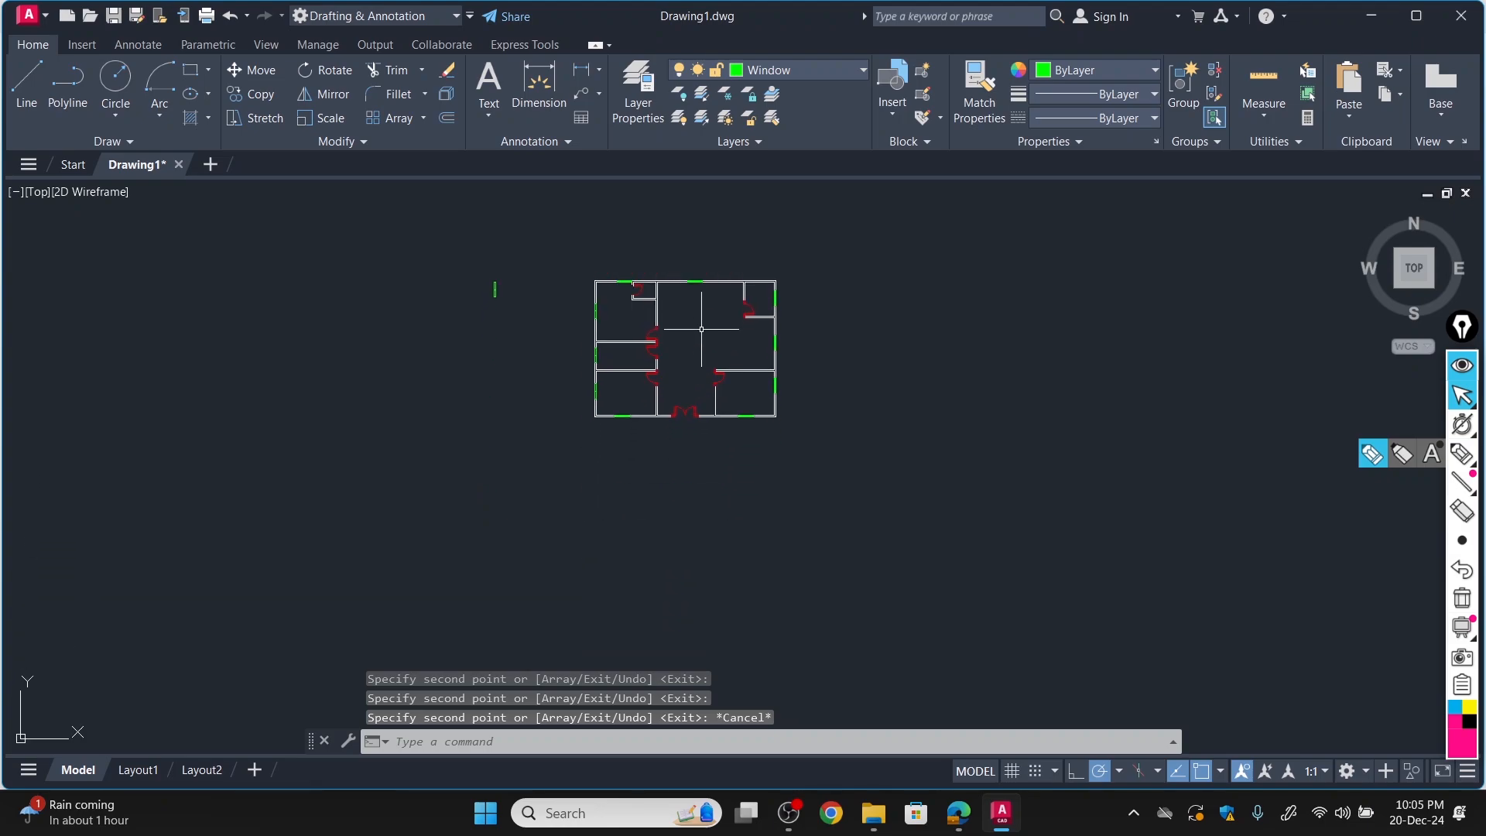
scroll(699, 338, "up", 6)
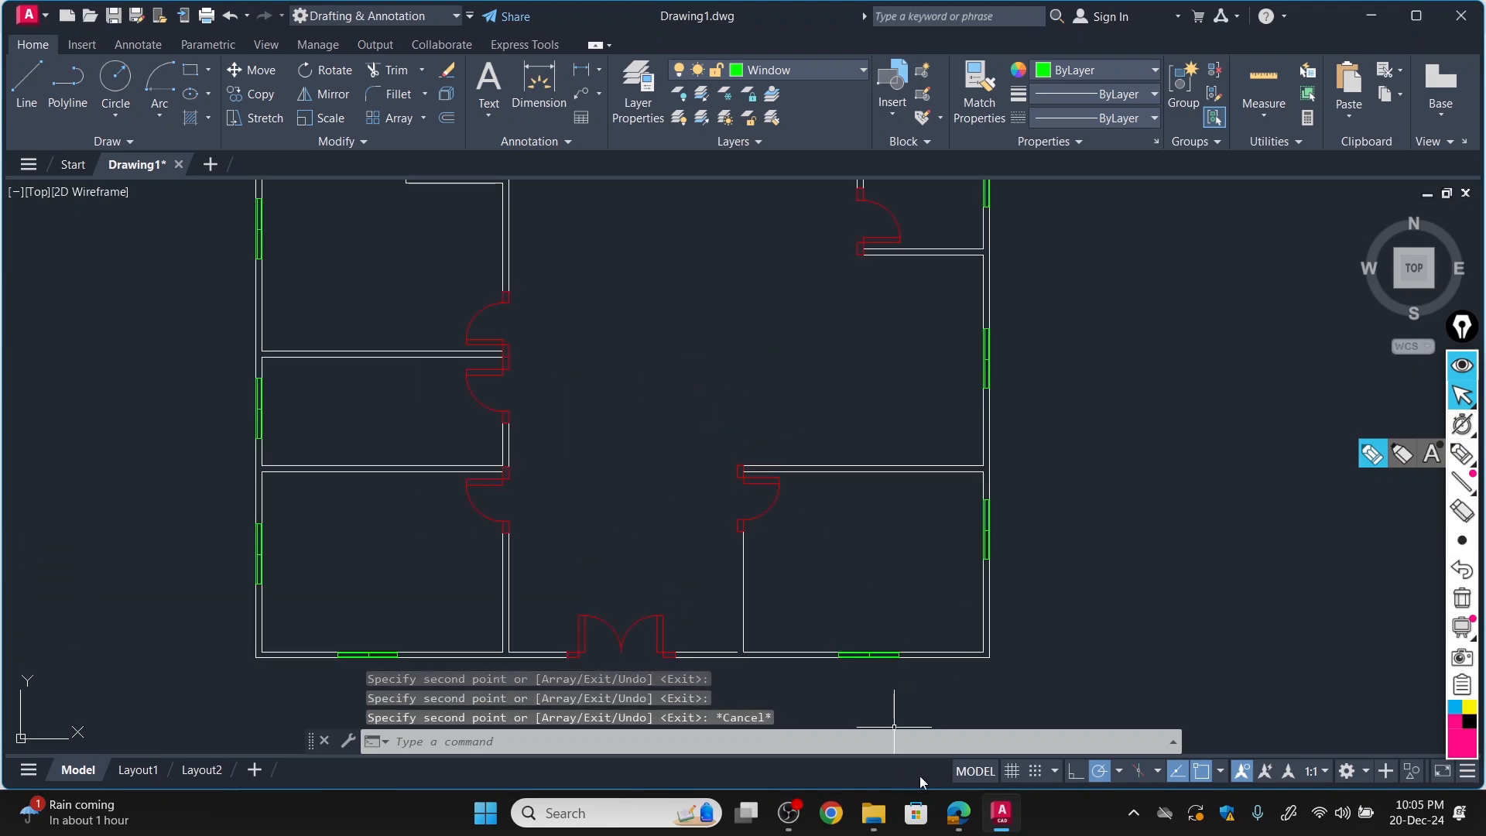
left_click(958, 815)
scroll(297, 428, "down", 3)
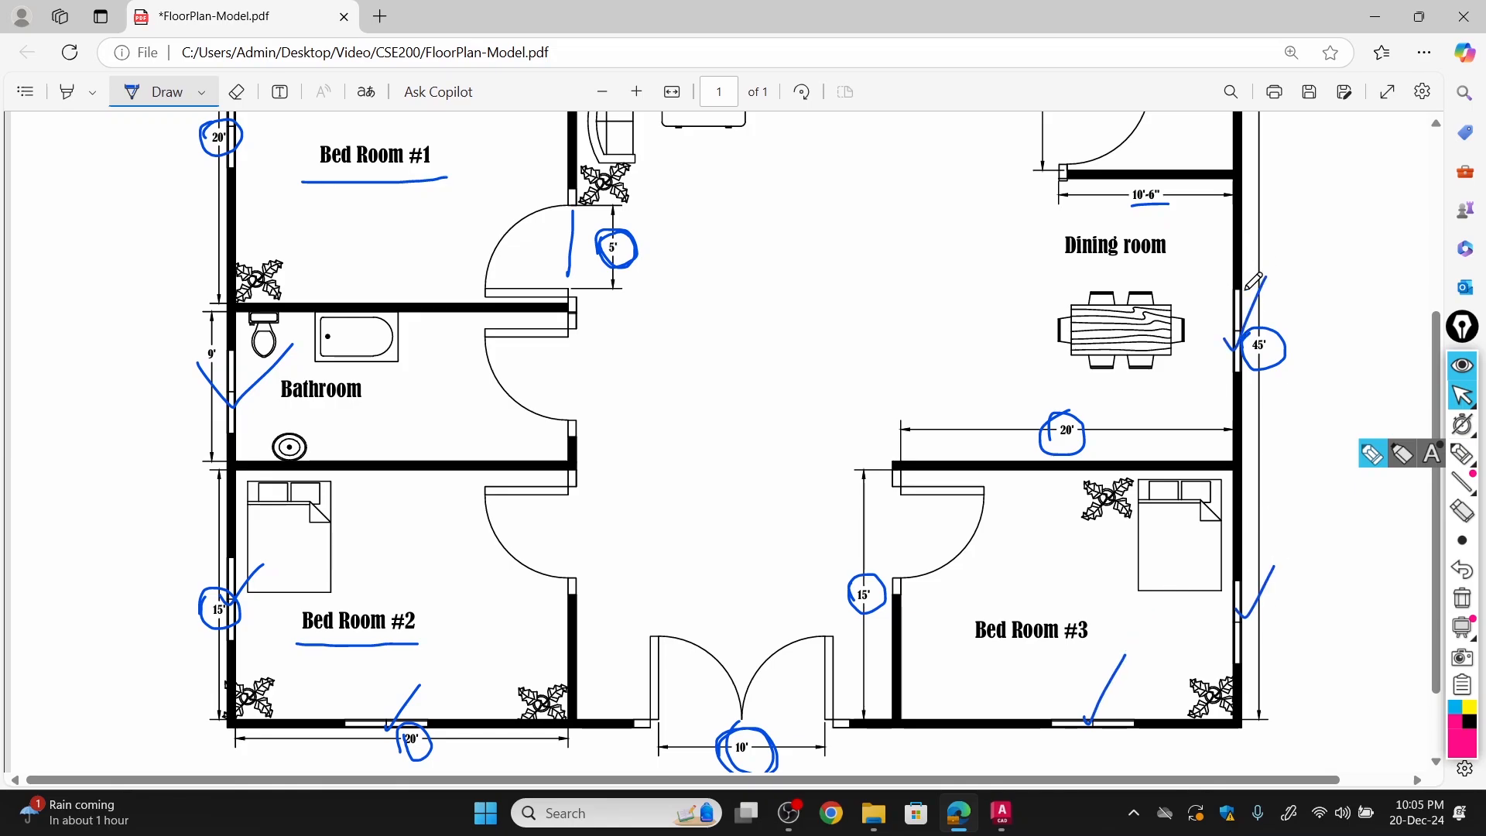
scroll(1148, 322, "up", 4)
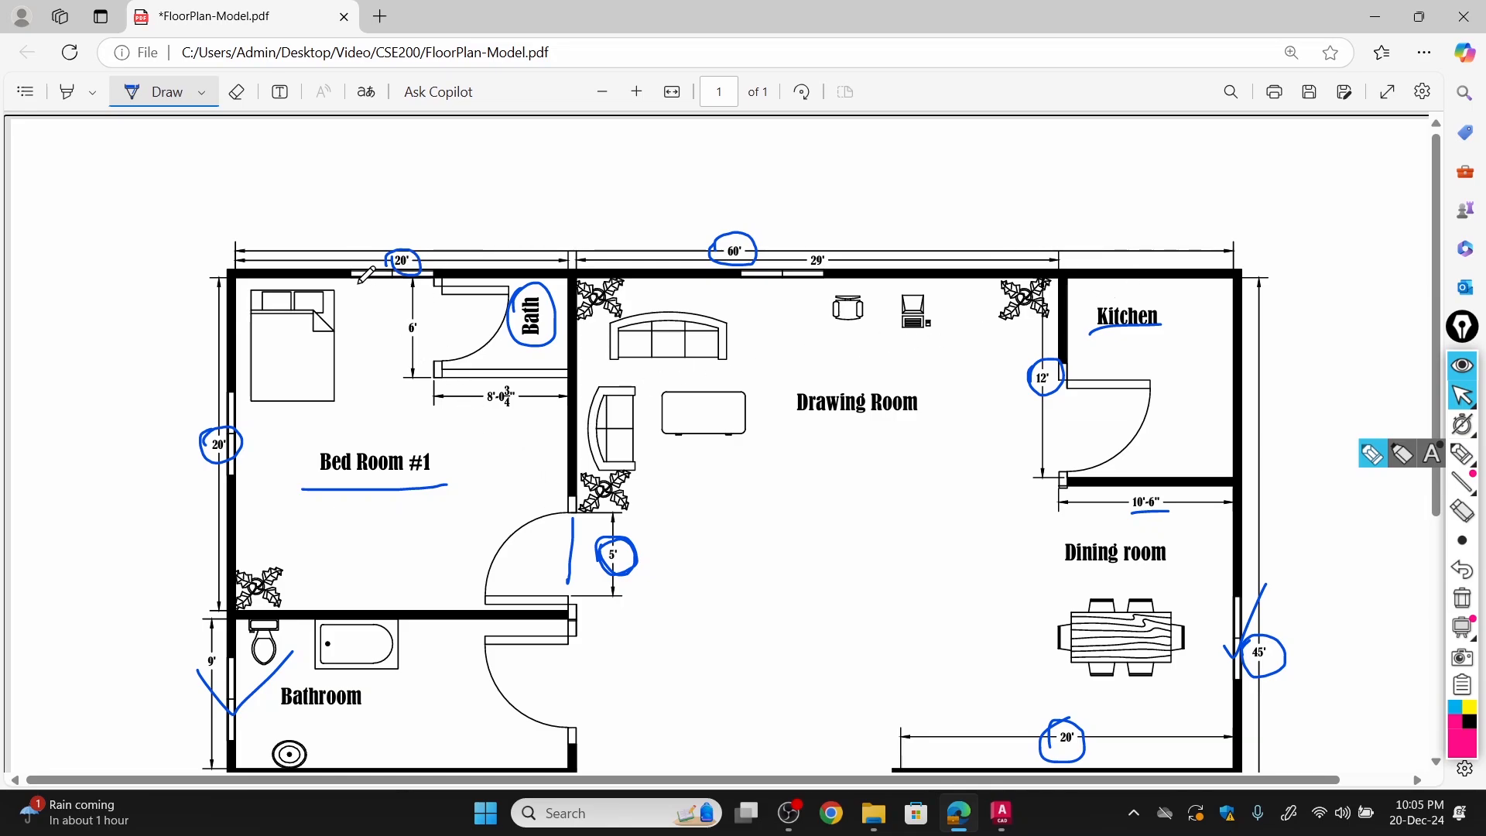
left_click(203, 92)
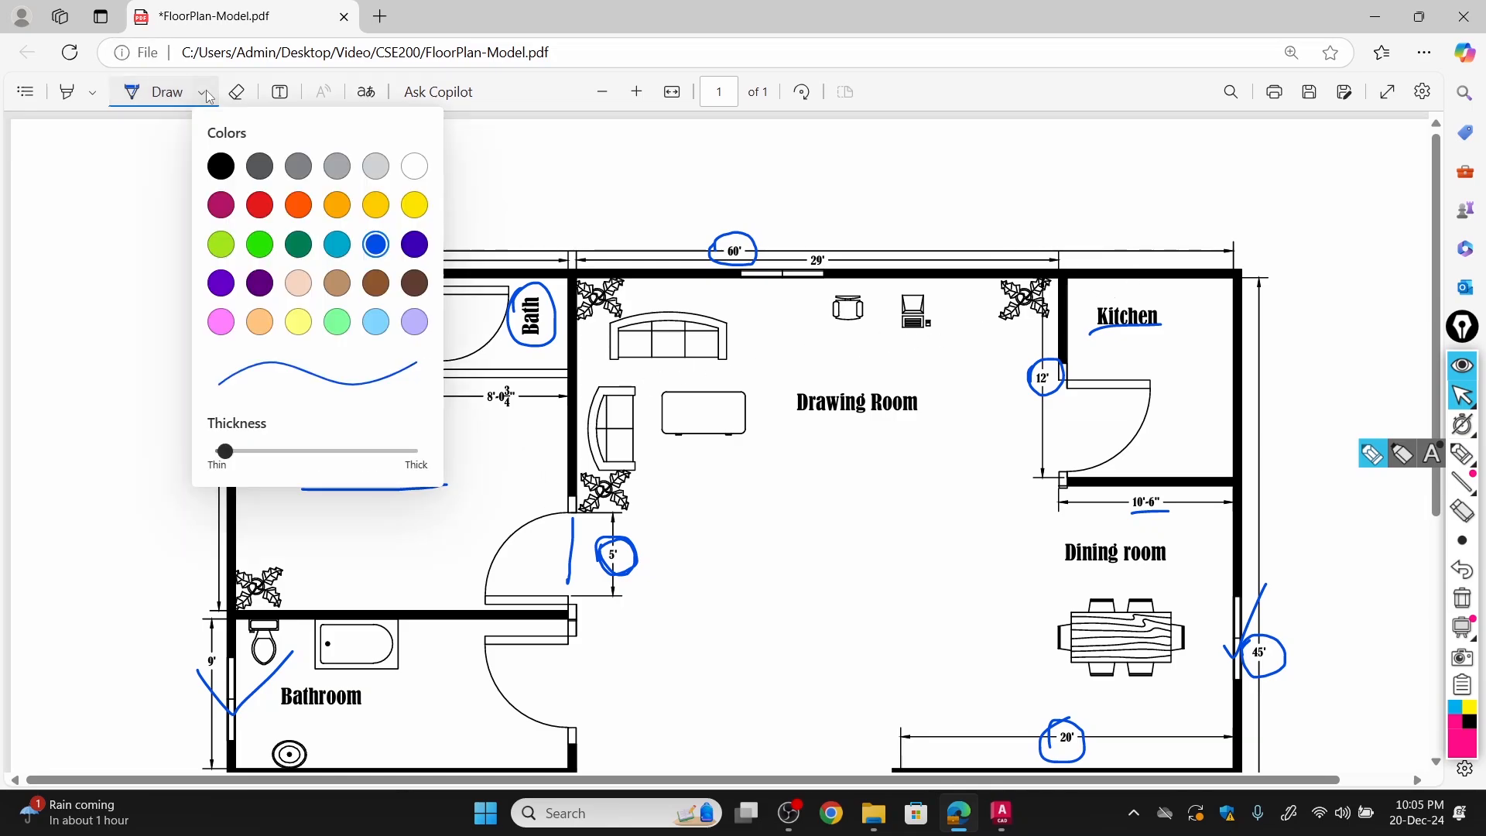
left_click(605, 223)
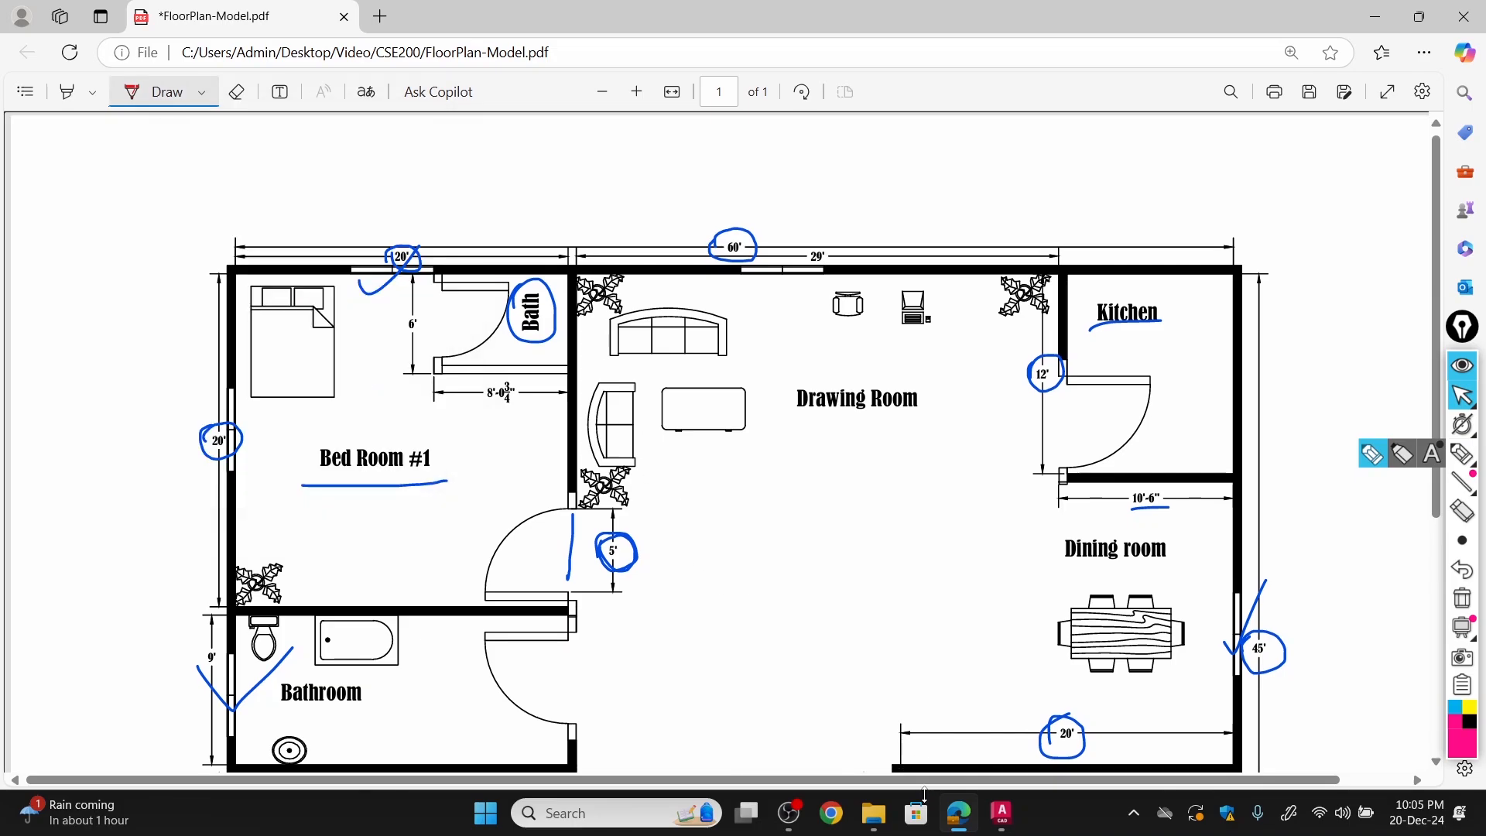
Back in AutoCAD, erase the spare vertical window block outside the plan and make Hatches the current layer.
left_click(1012, 820)
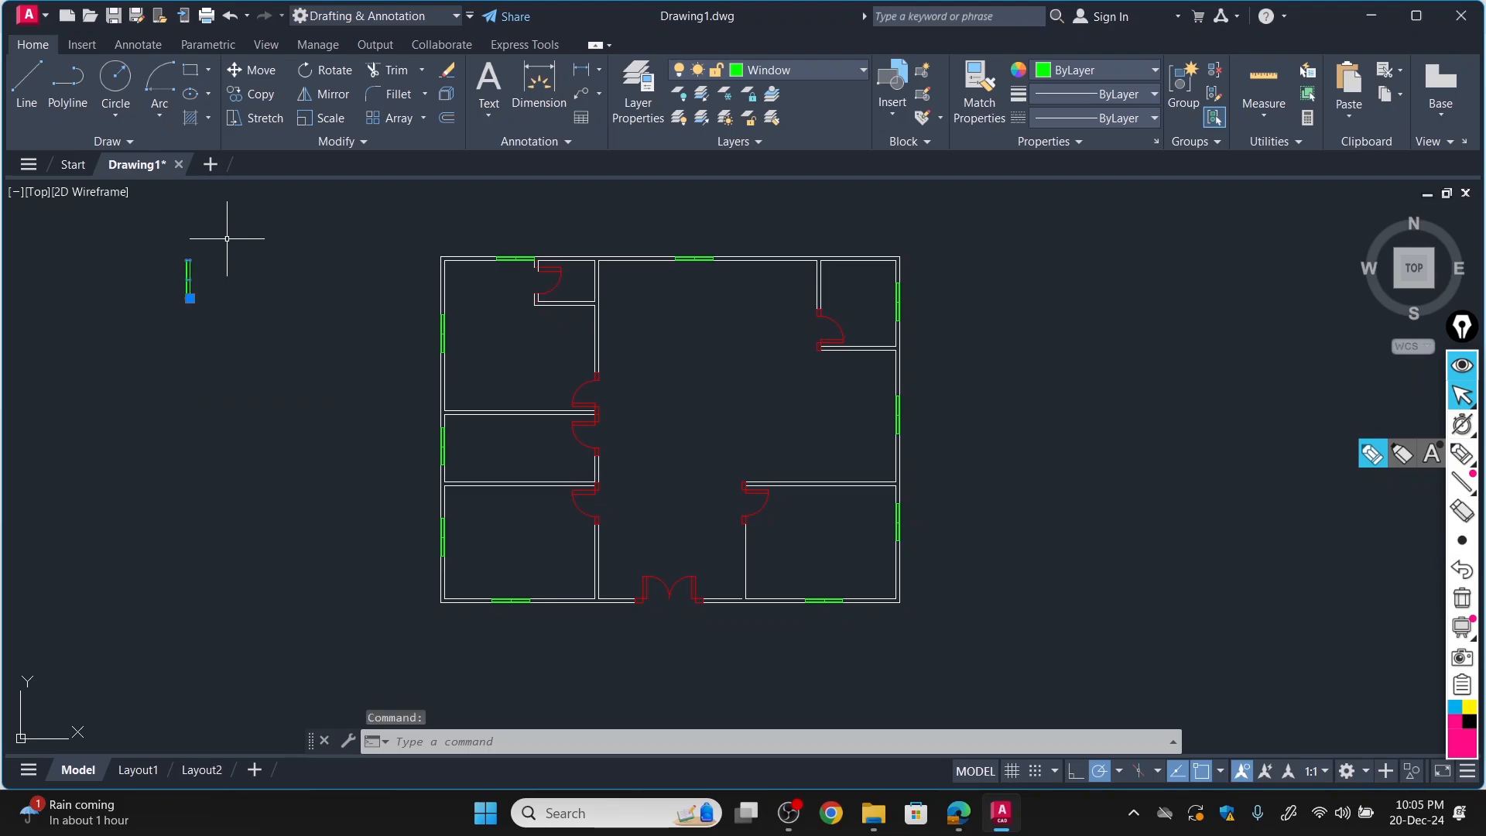
left_click(448, 71)
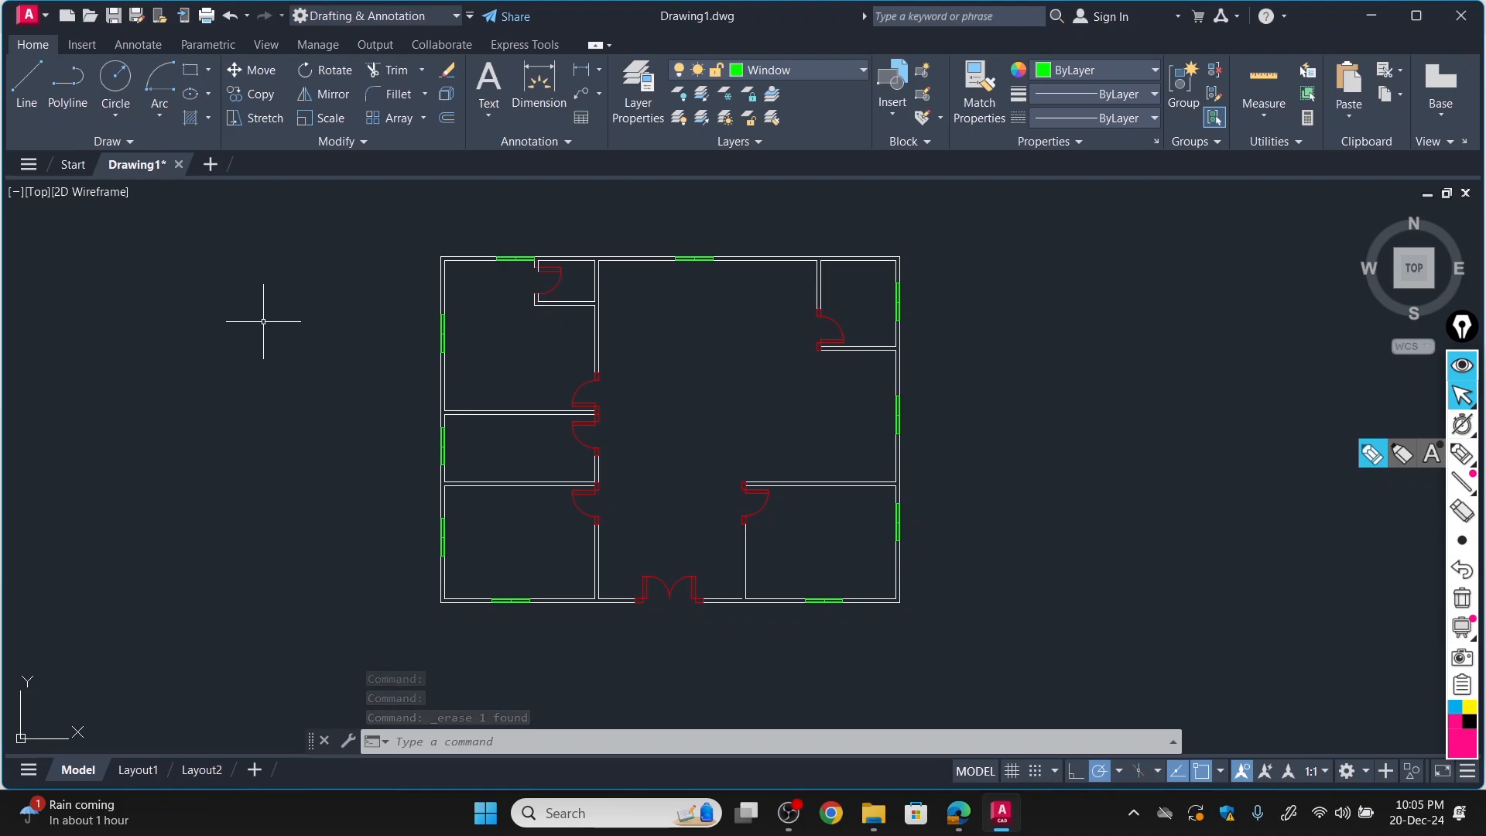
left_click(825, 70)
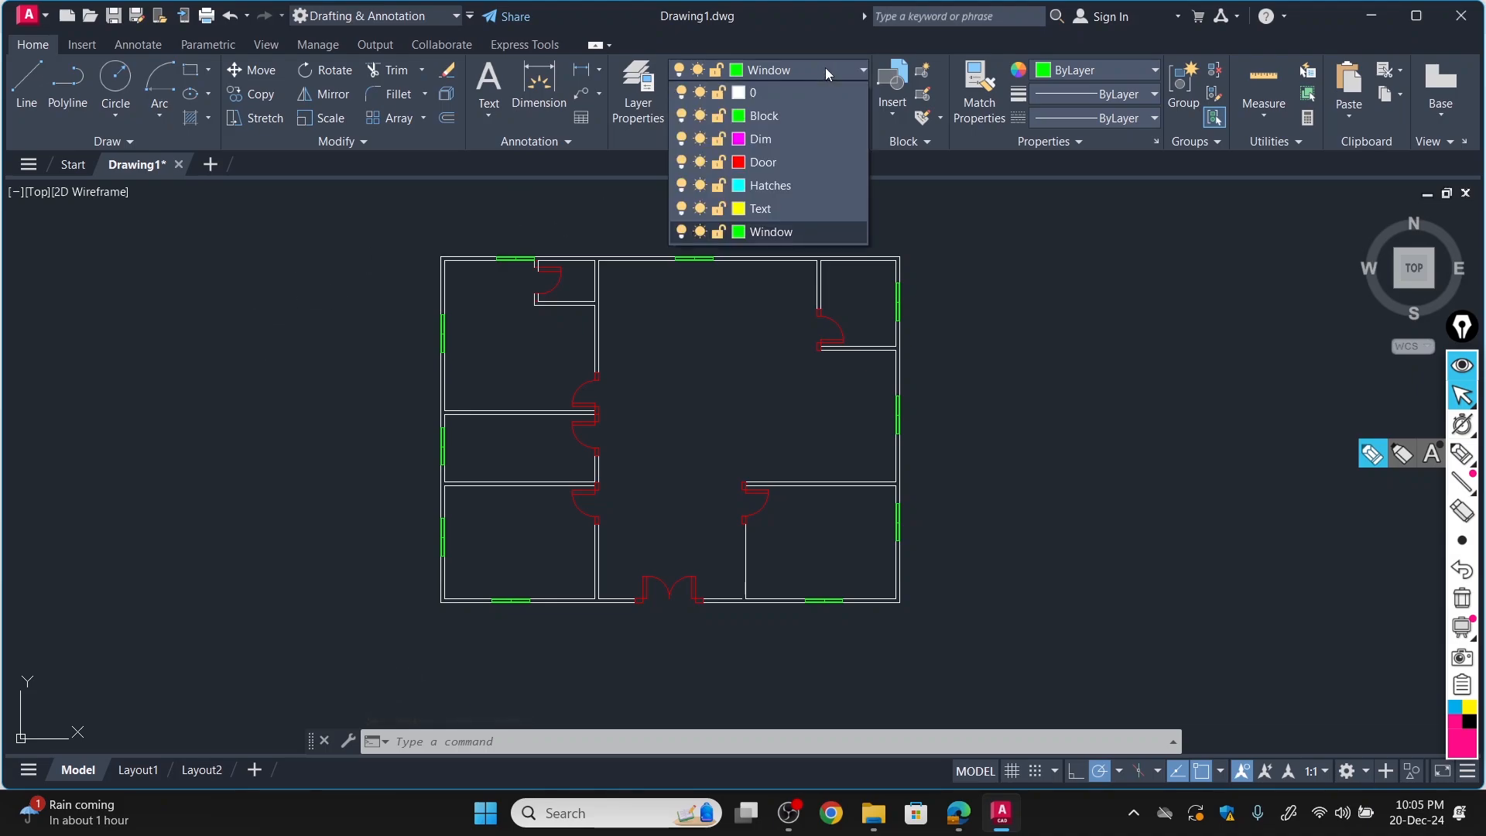
left_click(760, 186)
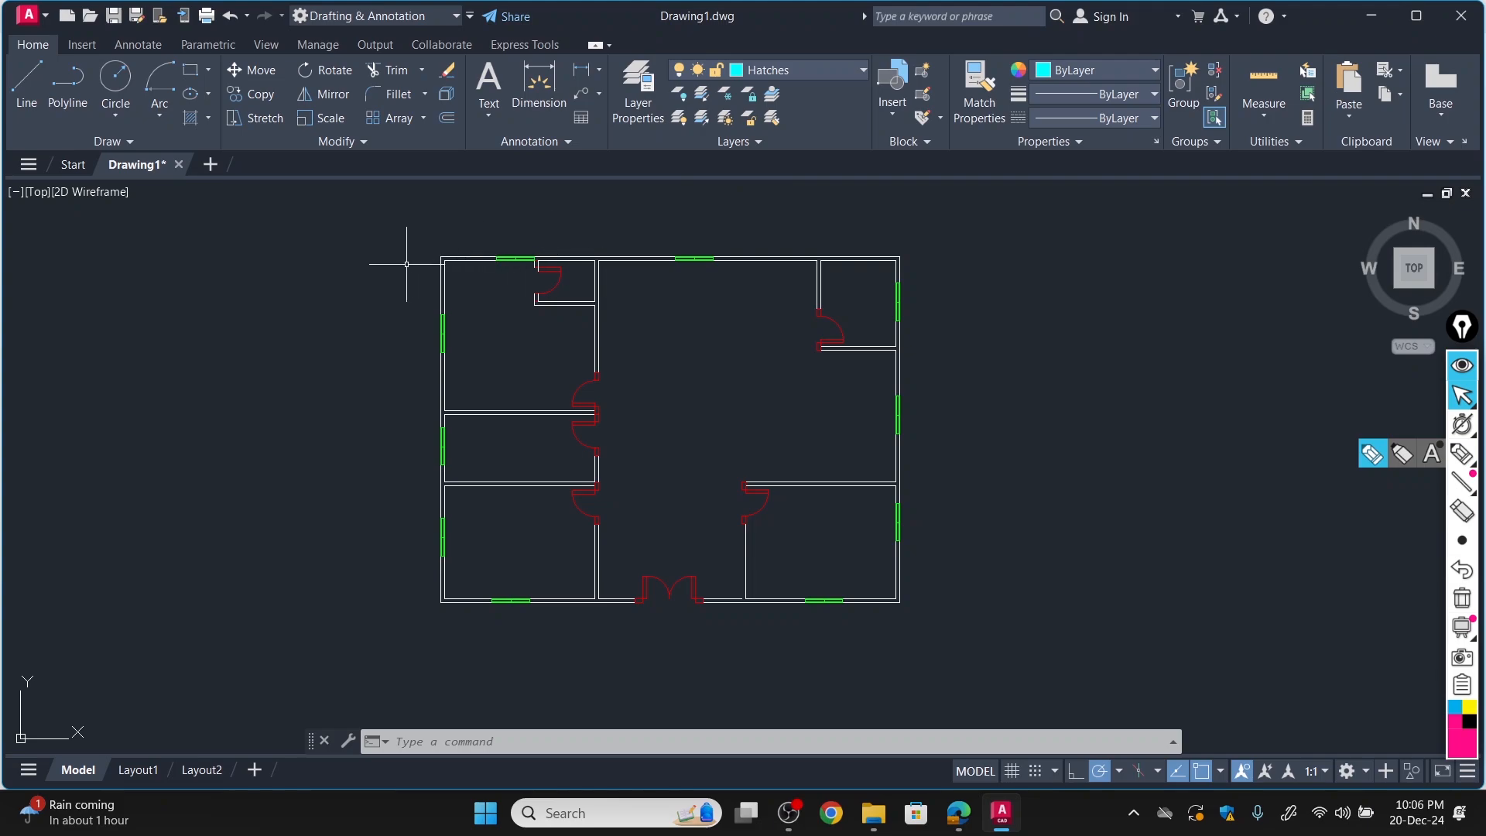
scroll(407, 264, "down", 2)
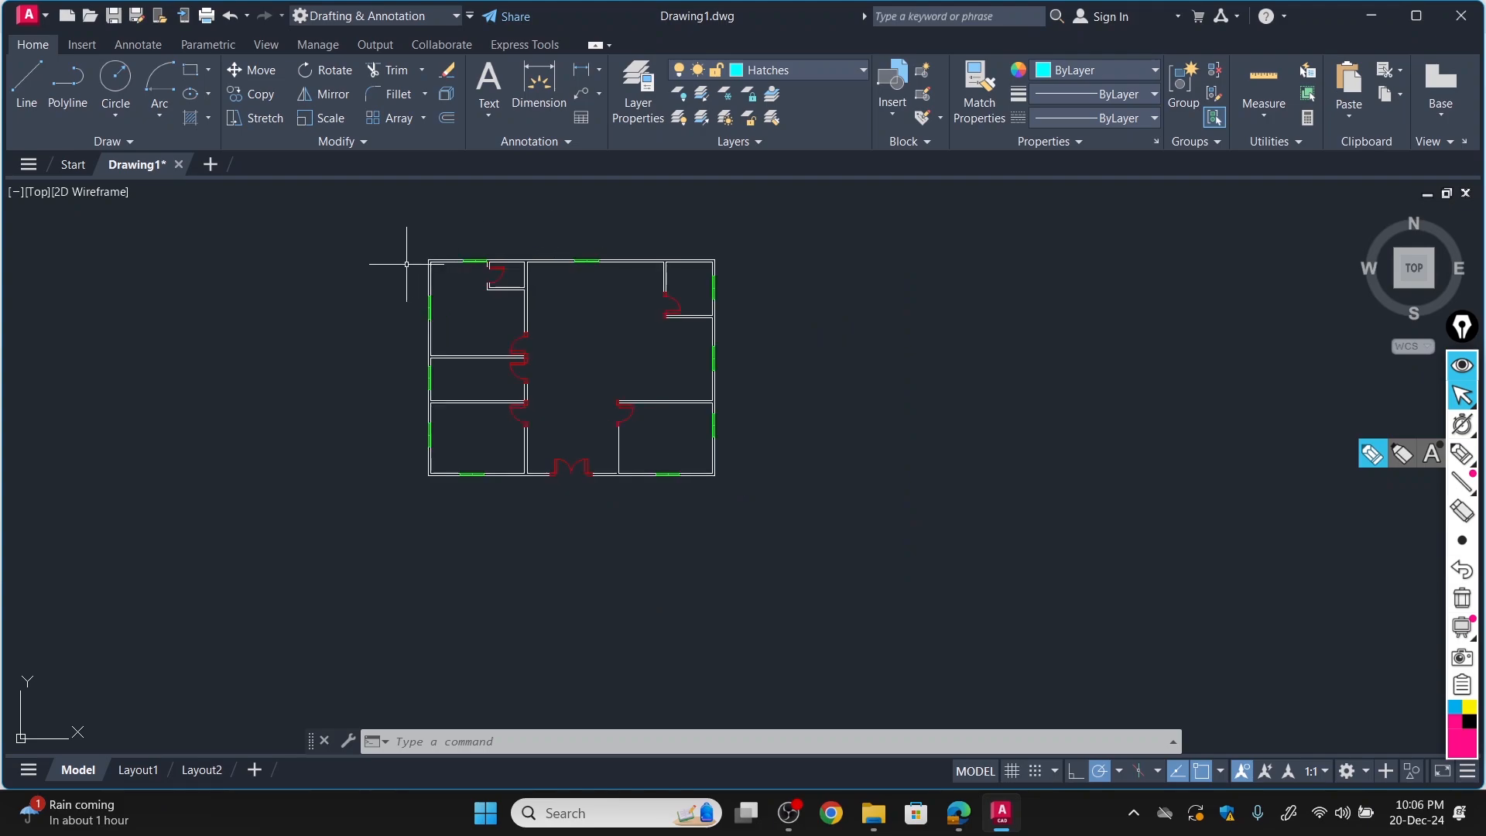
type("H")
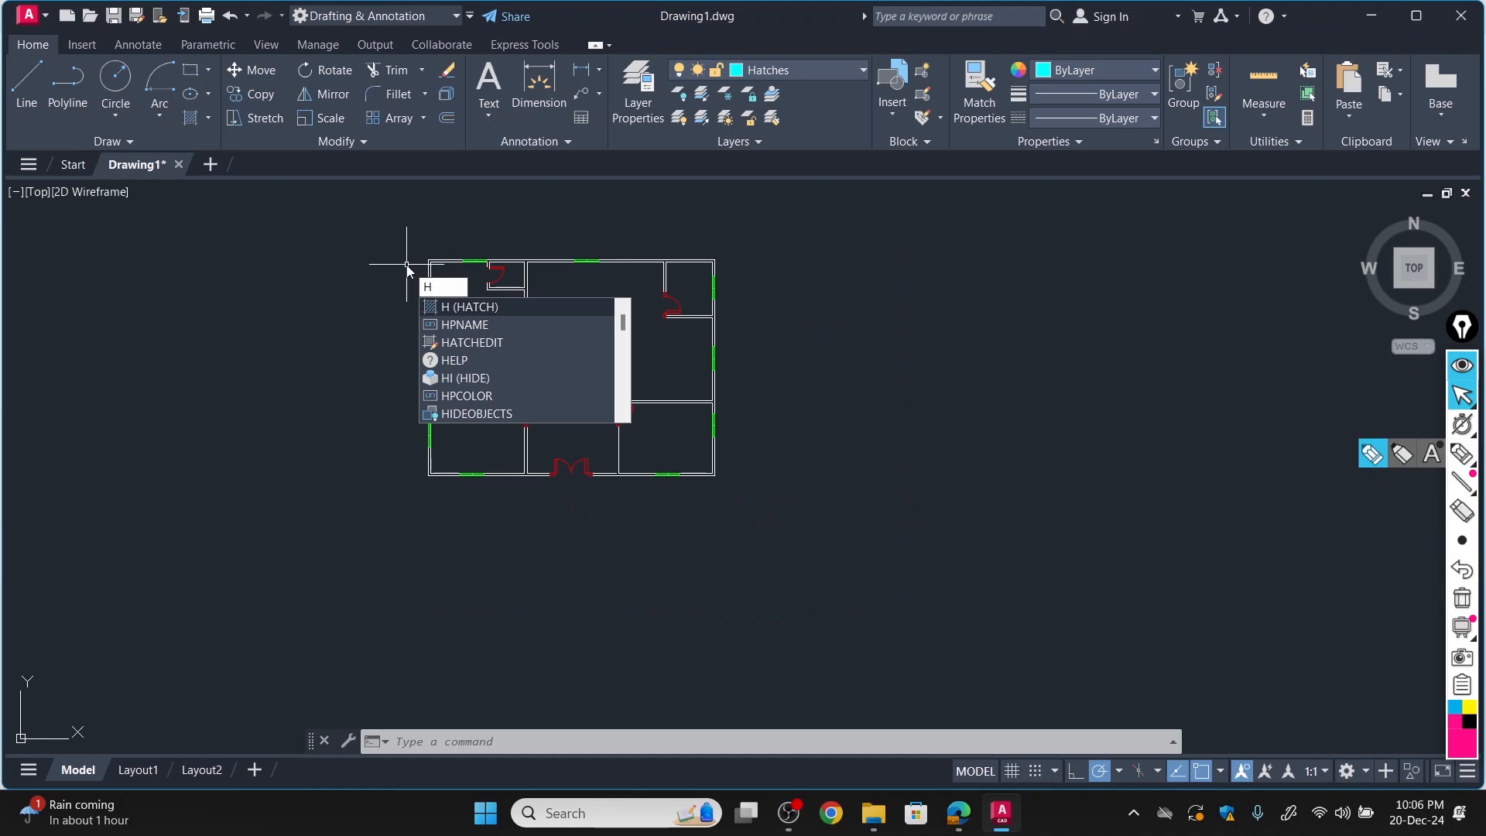
type("ATCH")
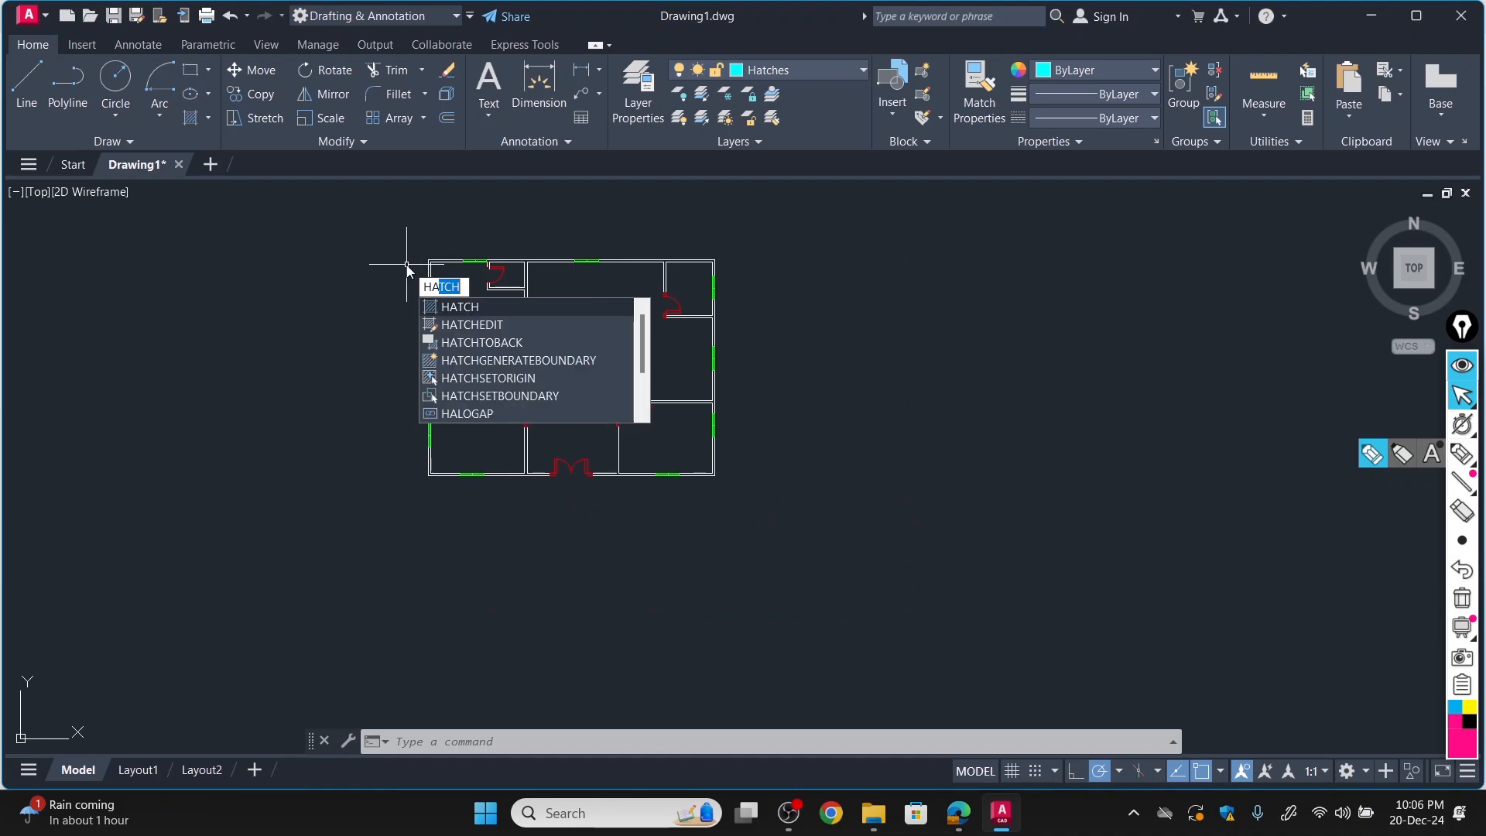
key("Return")
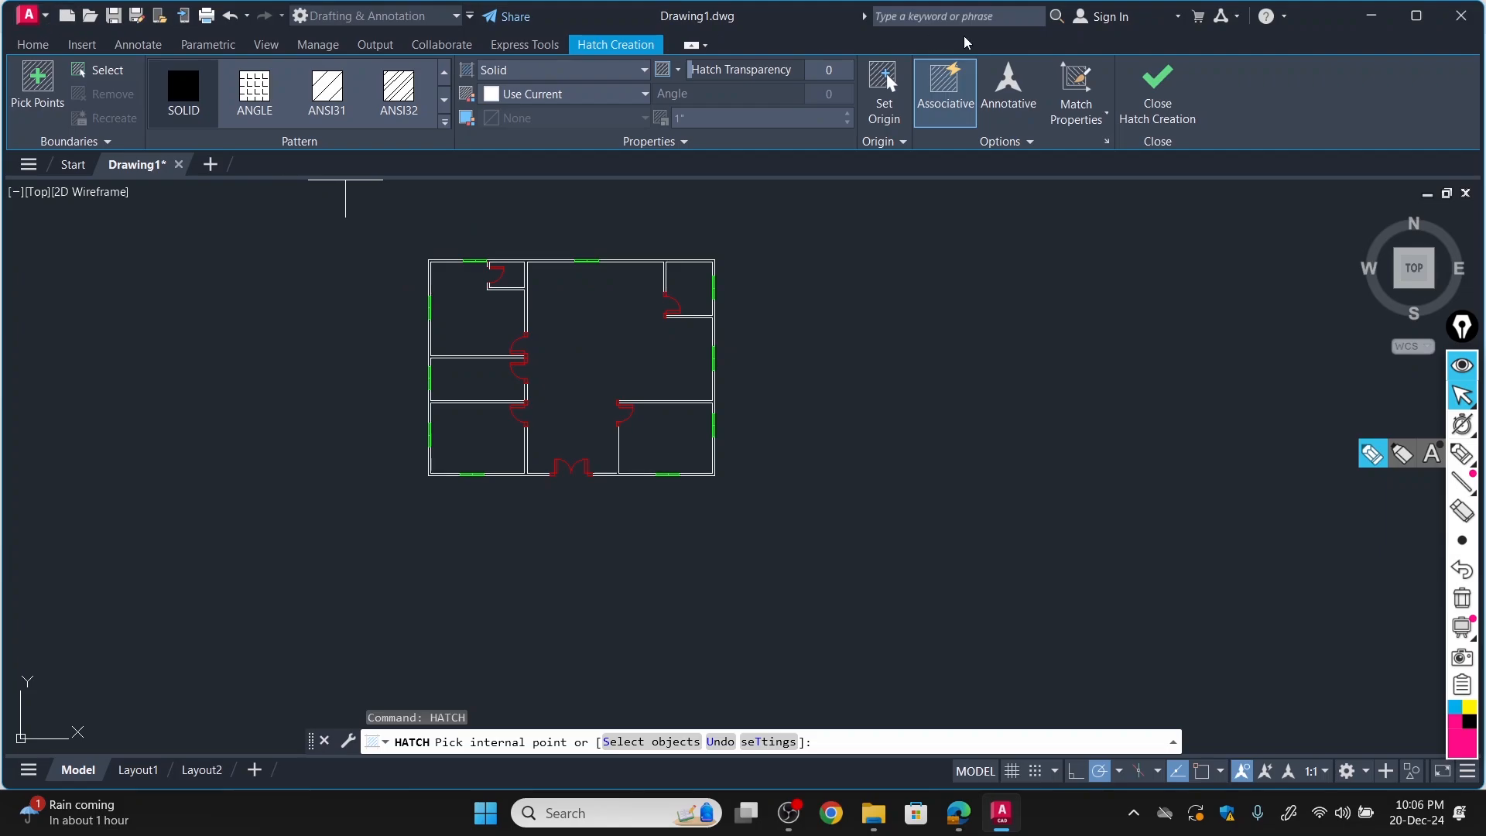
left_click(1157, 83)
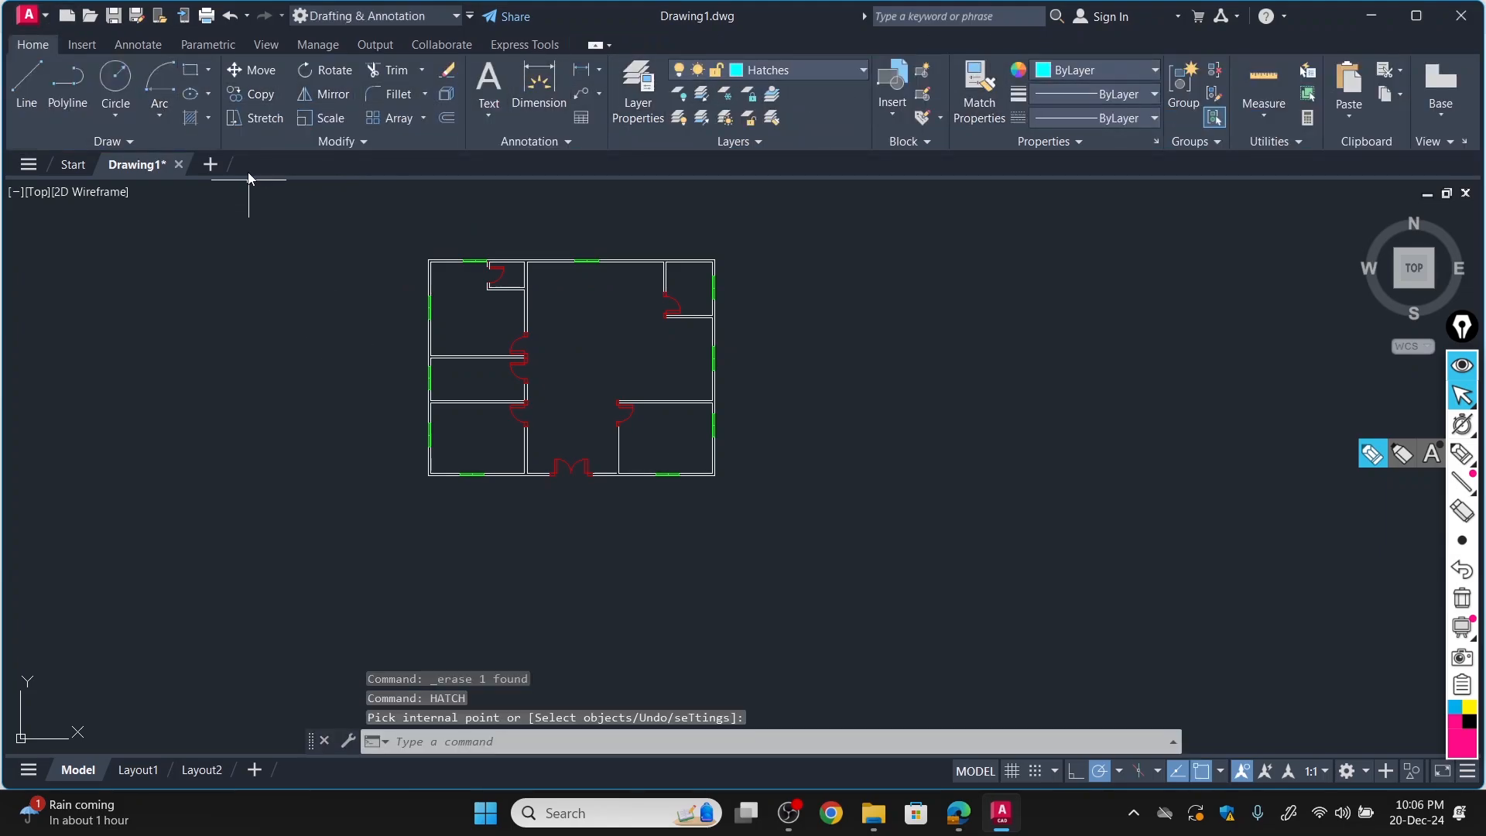
Start a SOLID hatch and fill the upper-left outer wall corner, plus the top wall section connected to the small bath's partitions.
left_click(194, 120)
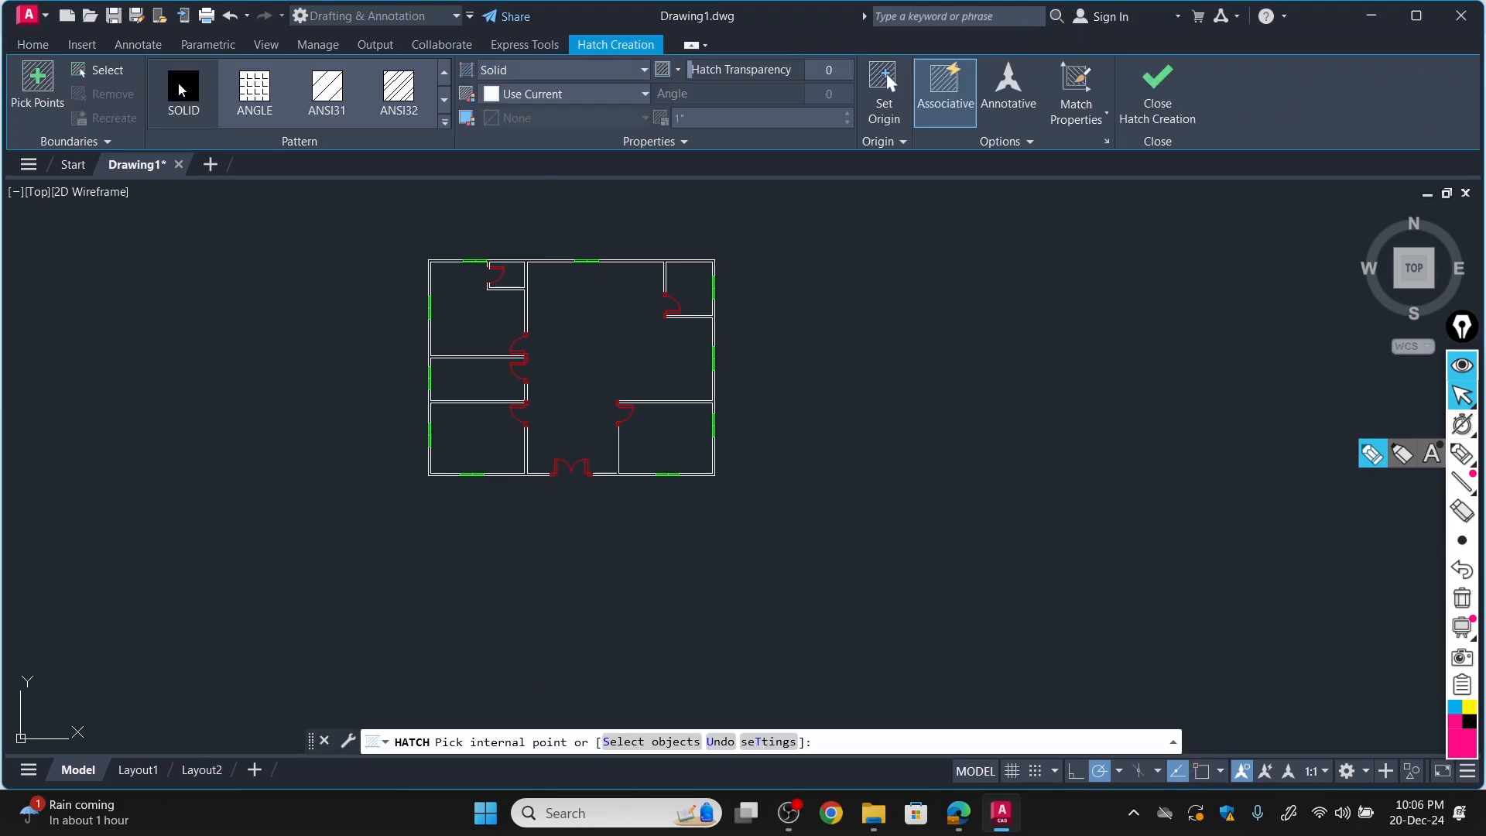
scroll(414, 236, "up", 6)
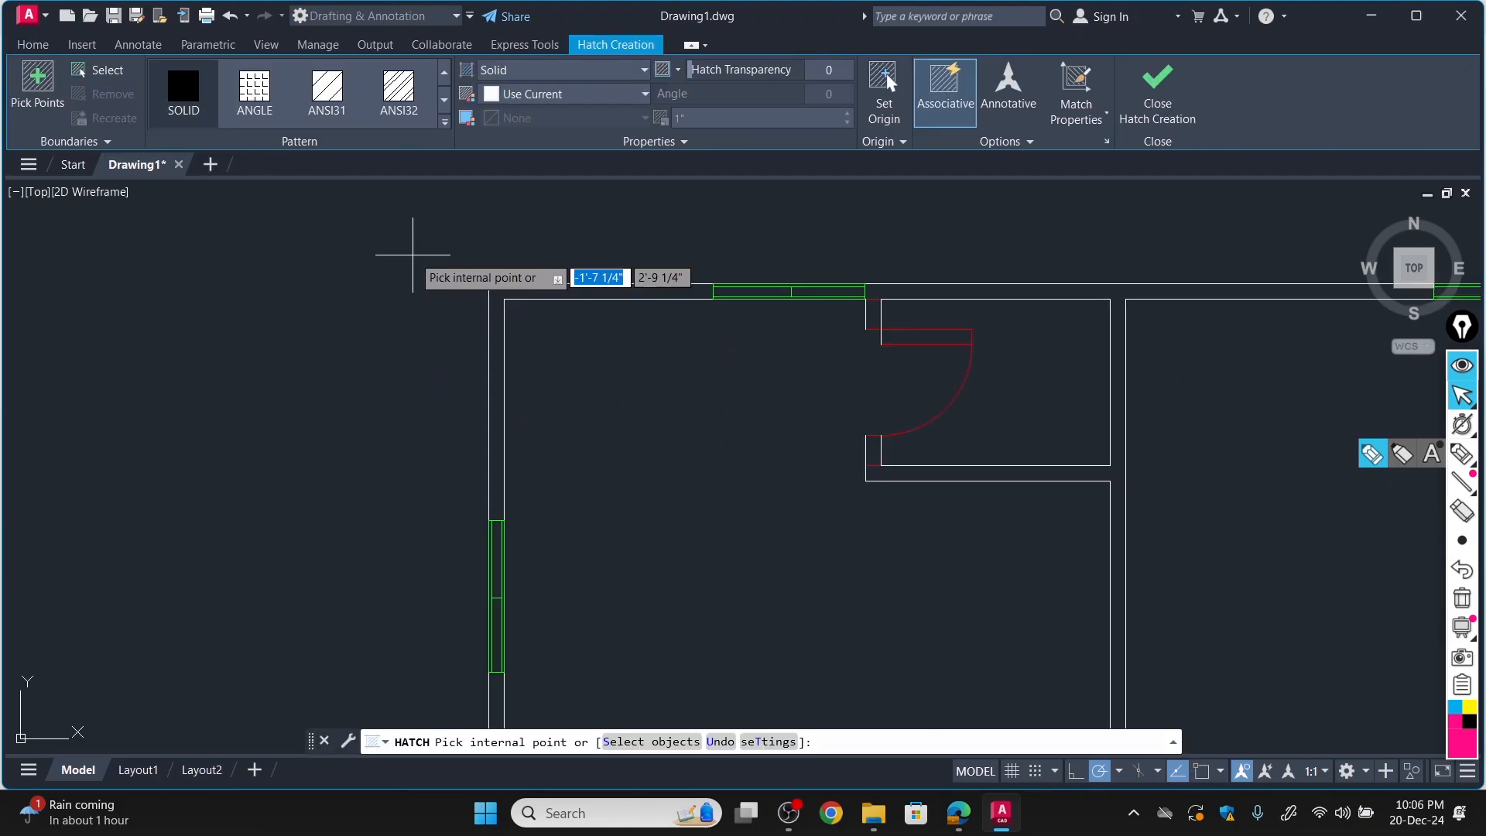
left_click(497, 325)
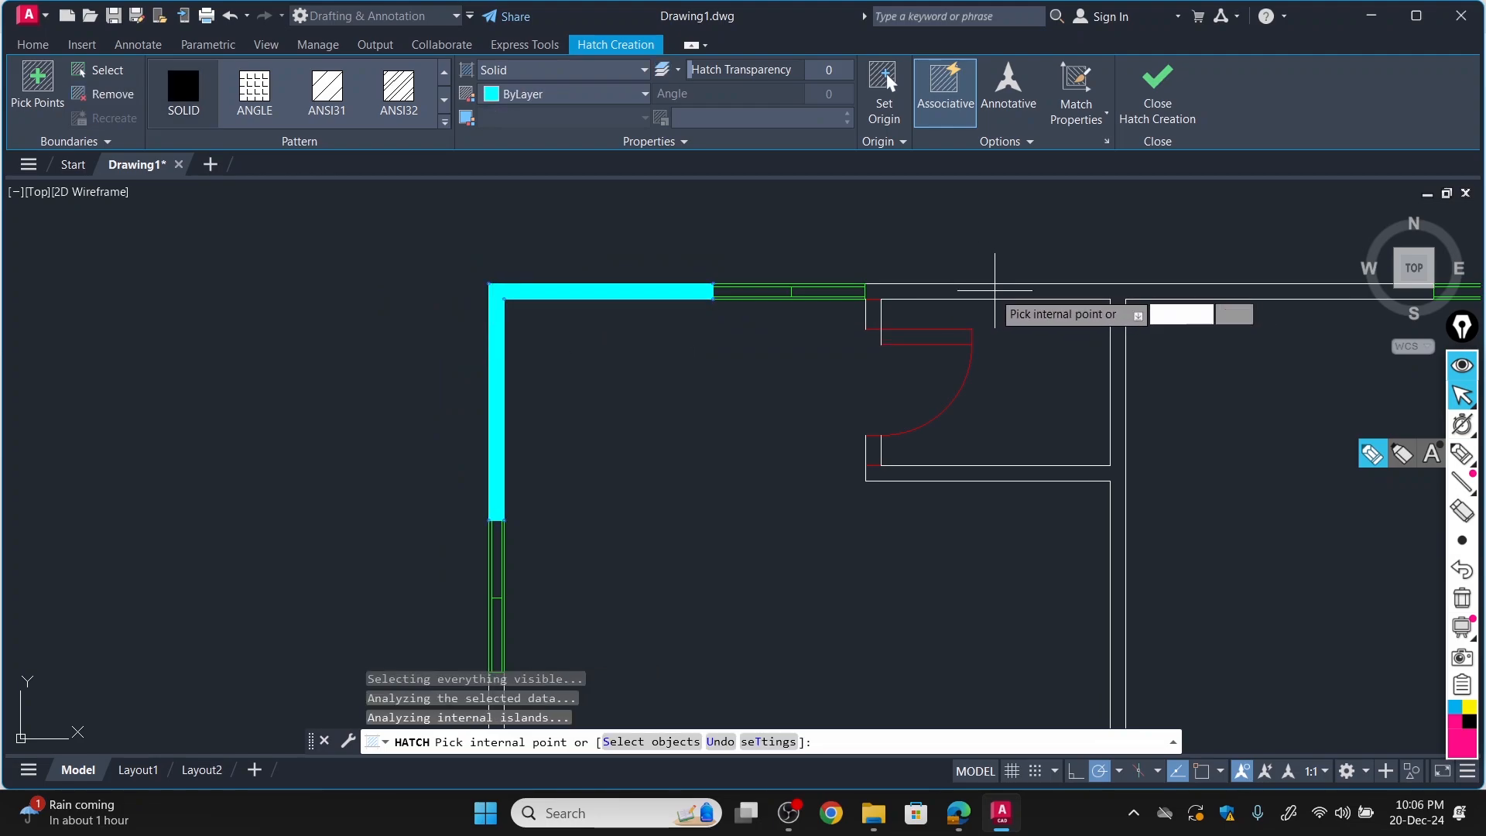
scroll(968, 319, "down", 5)
scroll(956, 322, "up", 4)
scroll(880, 292, "down", 4)
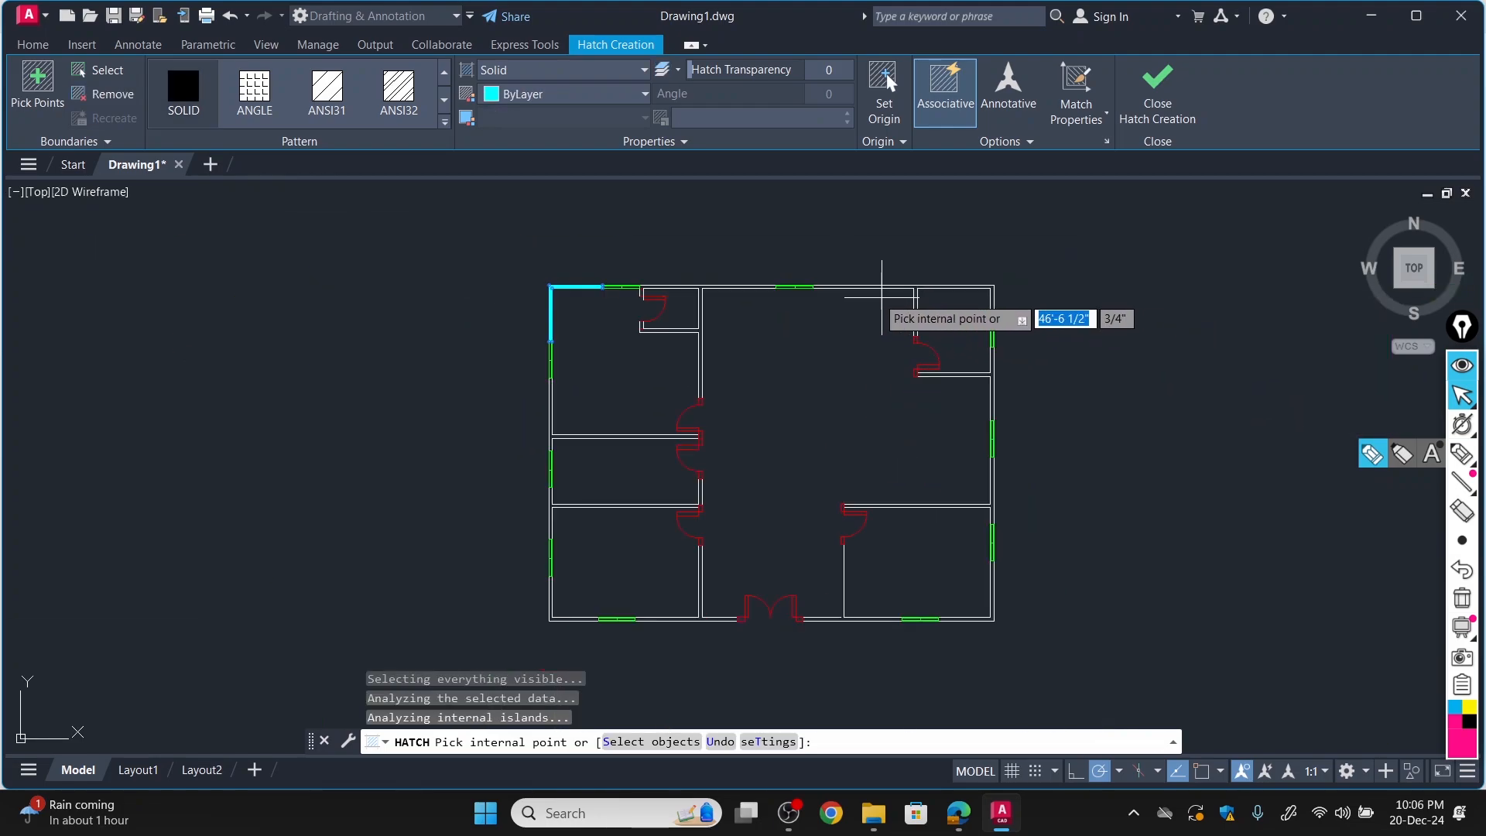
scroll(720, 290, "up", 2)
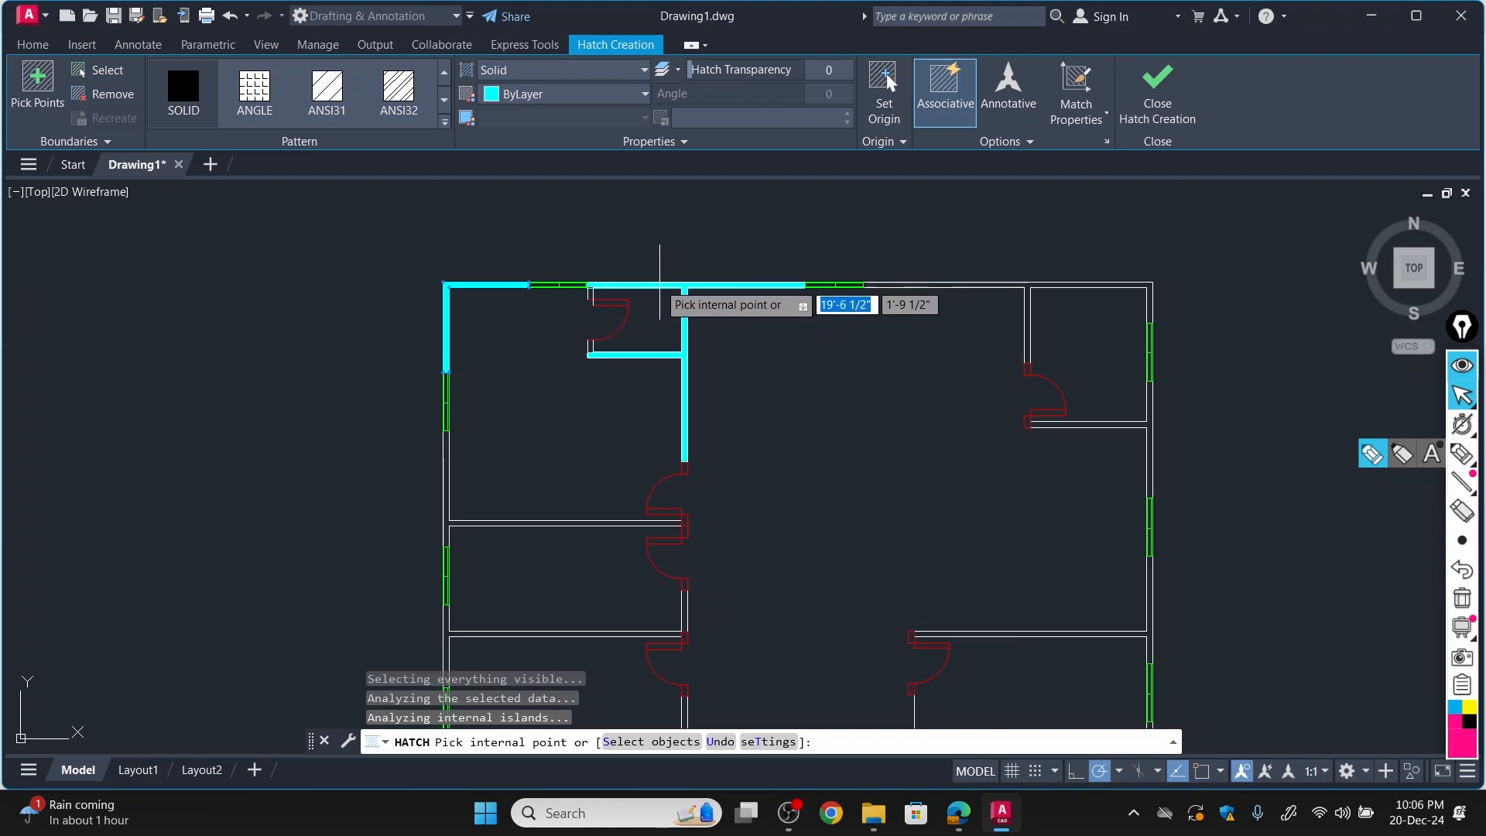
left_click(659, 285)
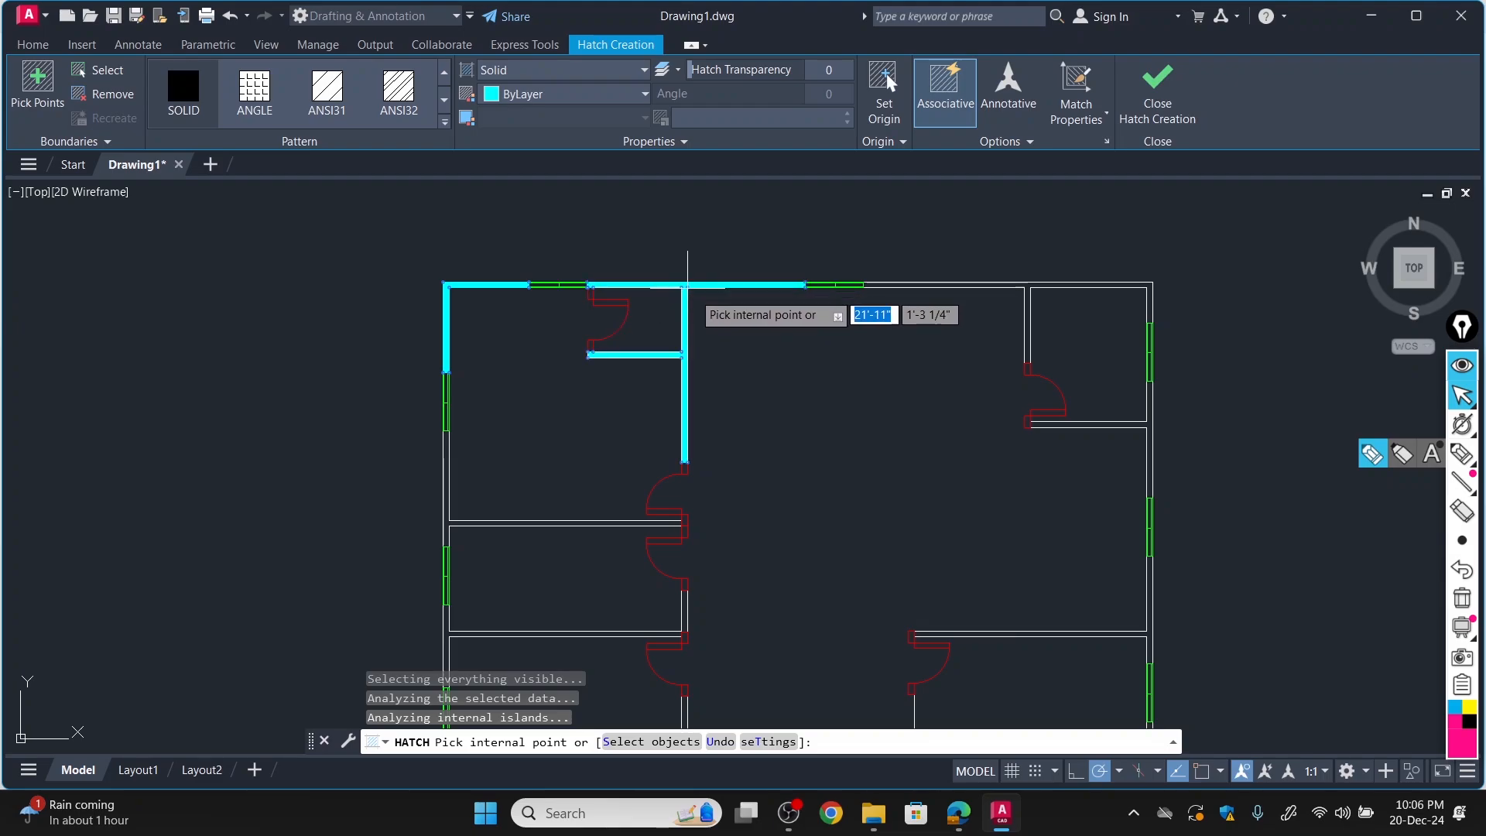
Add the upper-right wall corner, the kitchen partitions and the right wall down to the lower-right room's upper partition to the solid hatch.
left_click(967, 285)
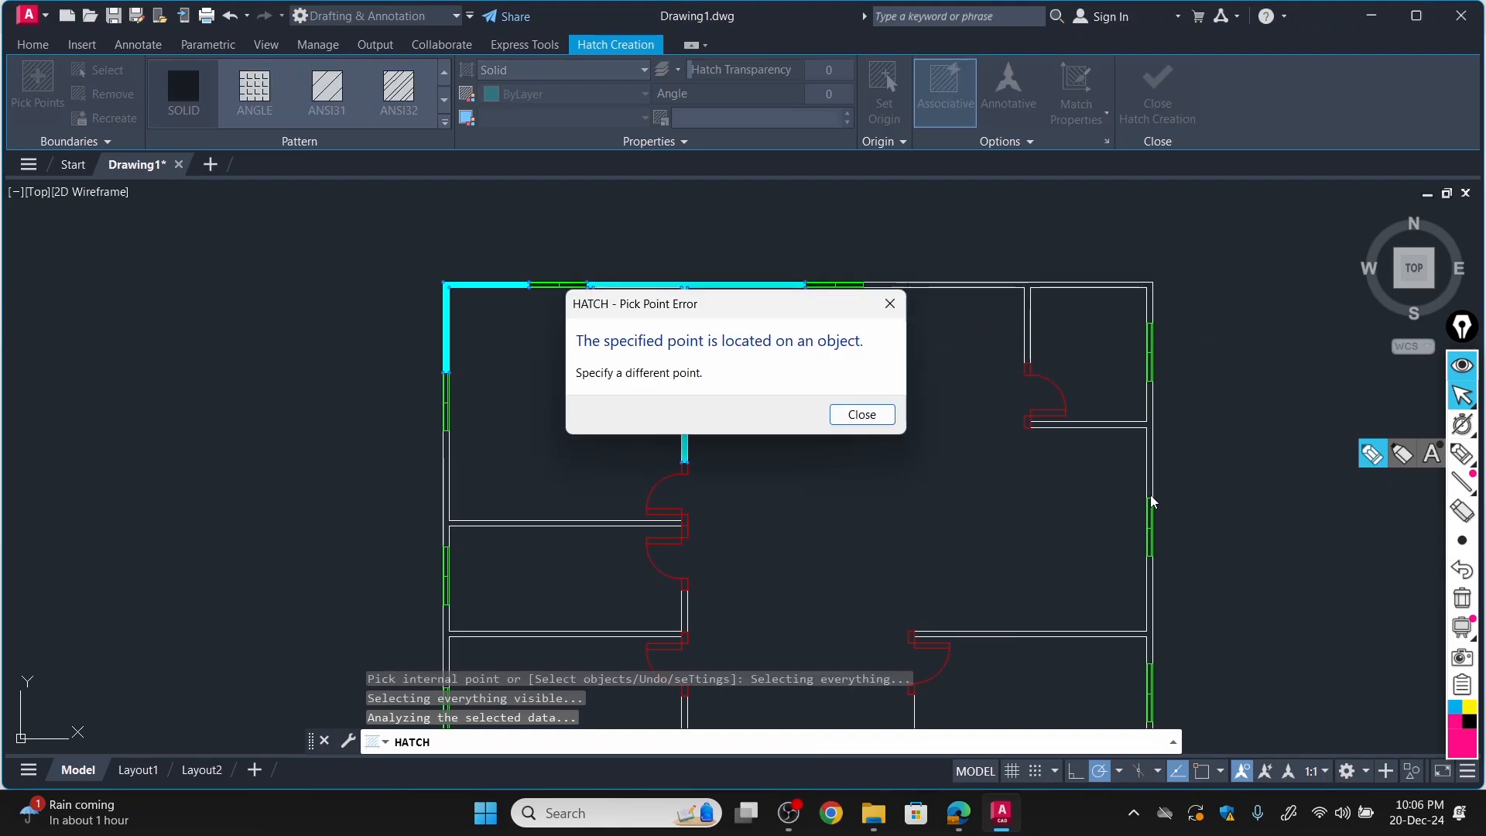
left_click(890, 303)
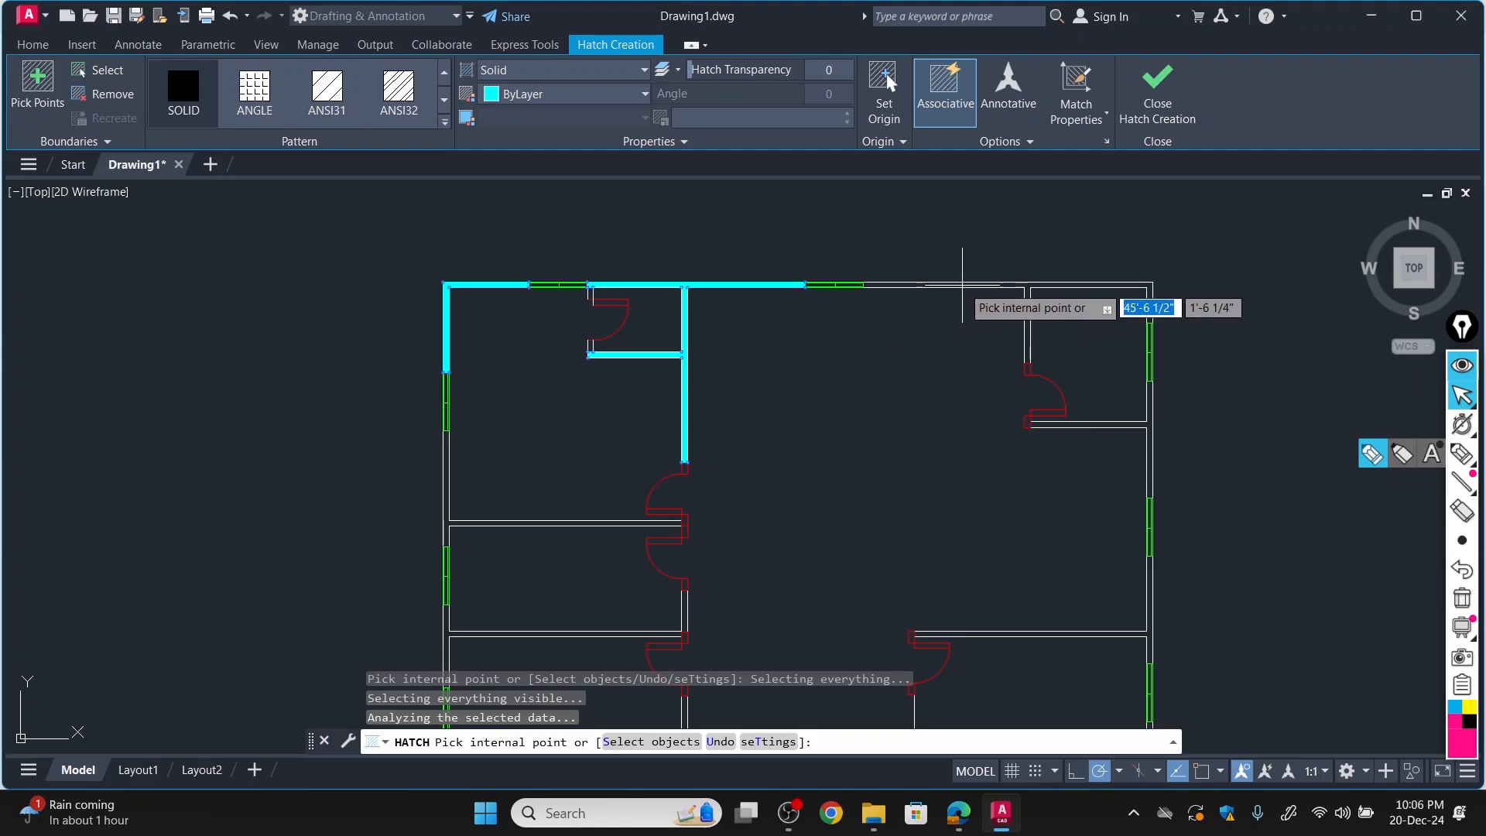
left_click(979, 285)
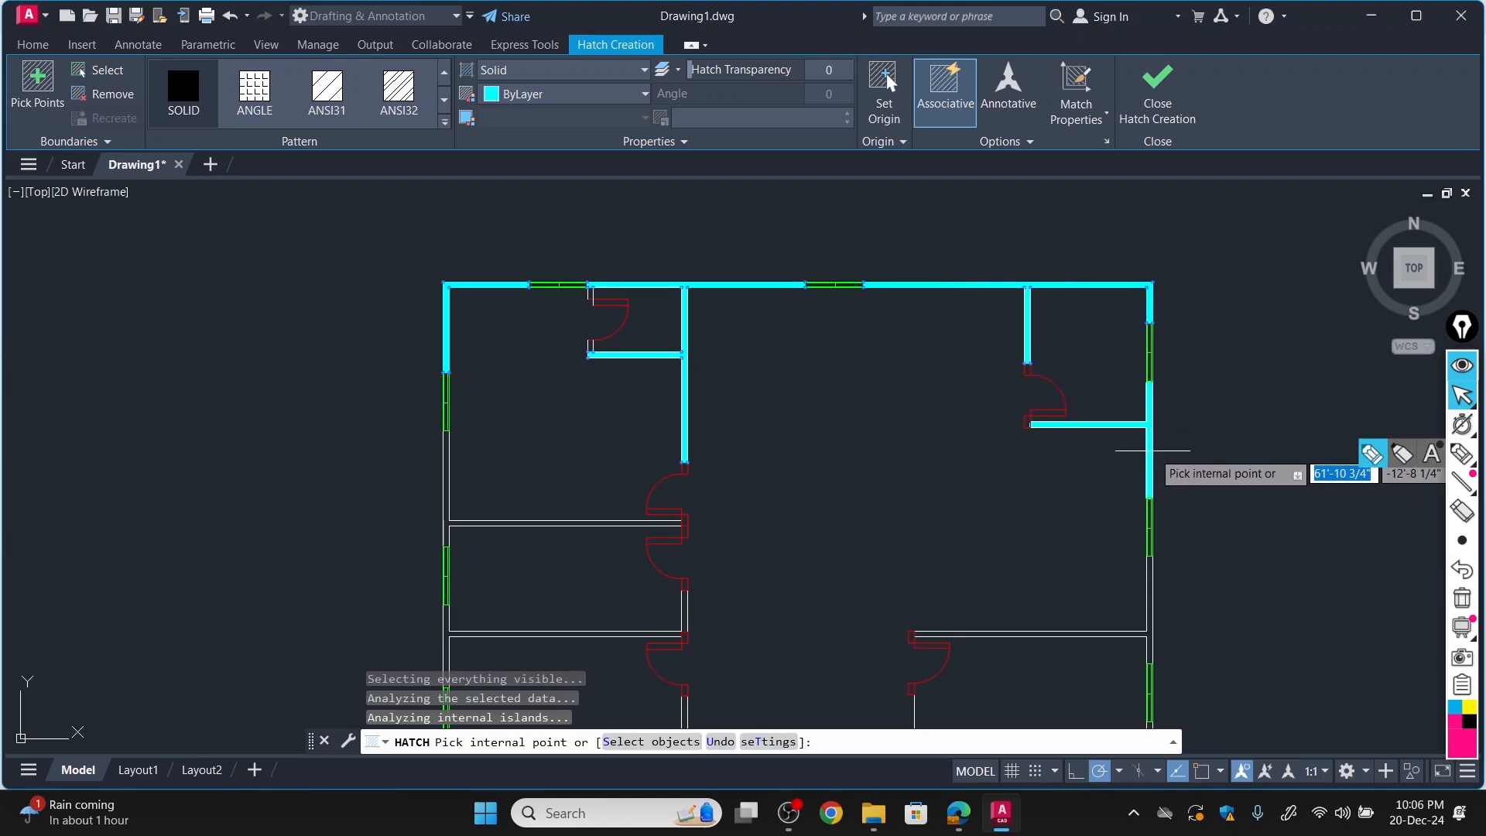
left_click(1150, 446)
left_click(890, 304)
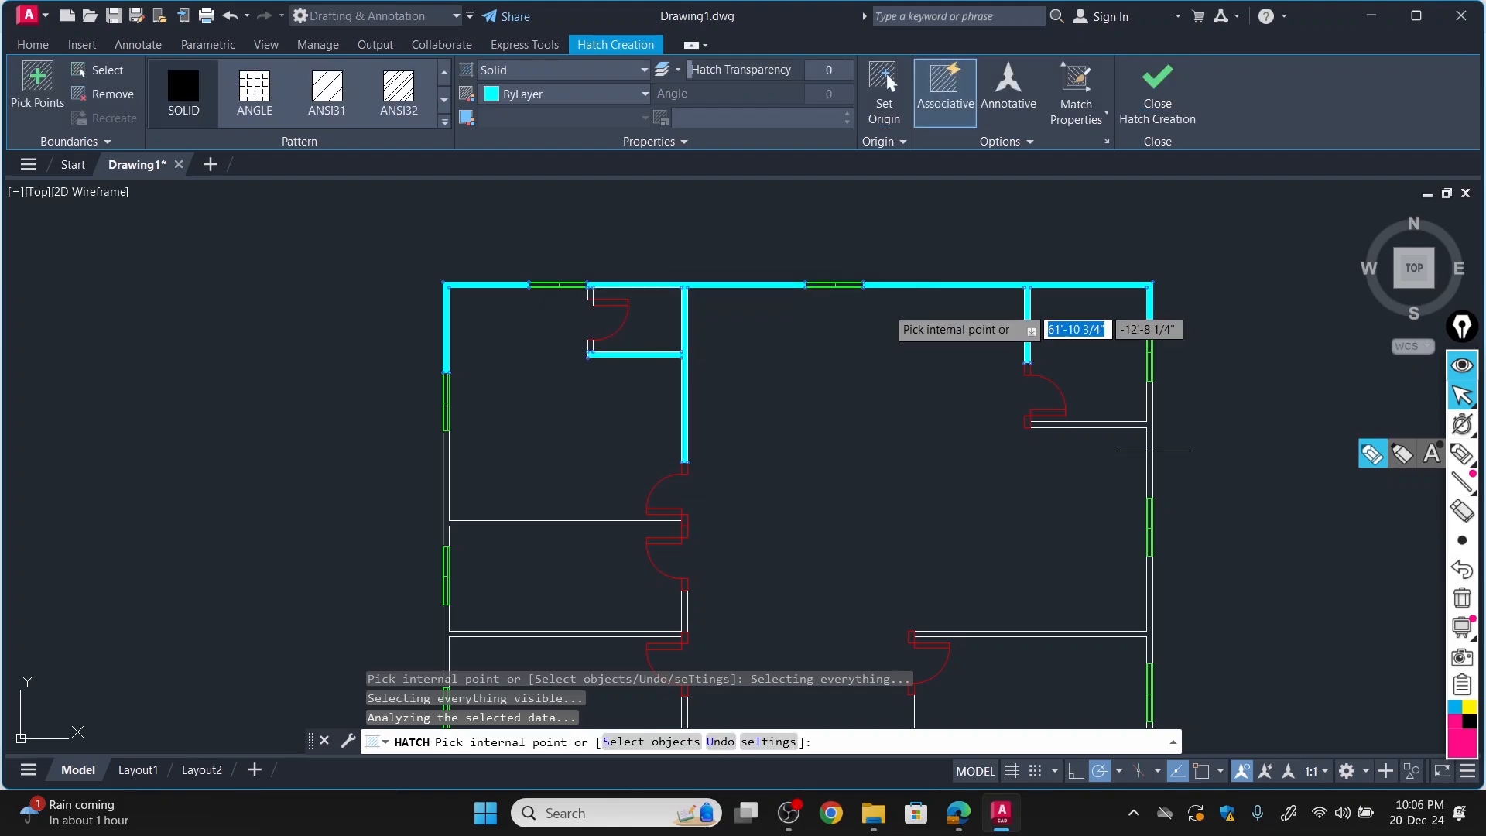
left_click(1149, 438)
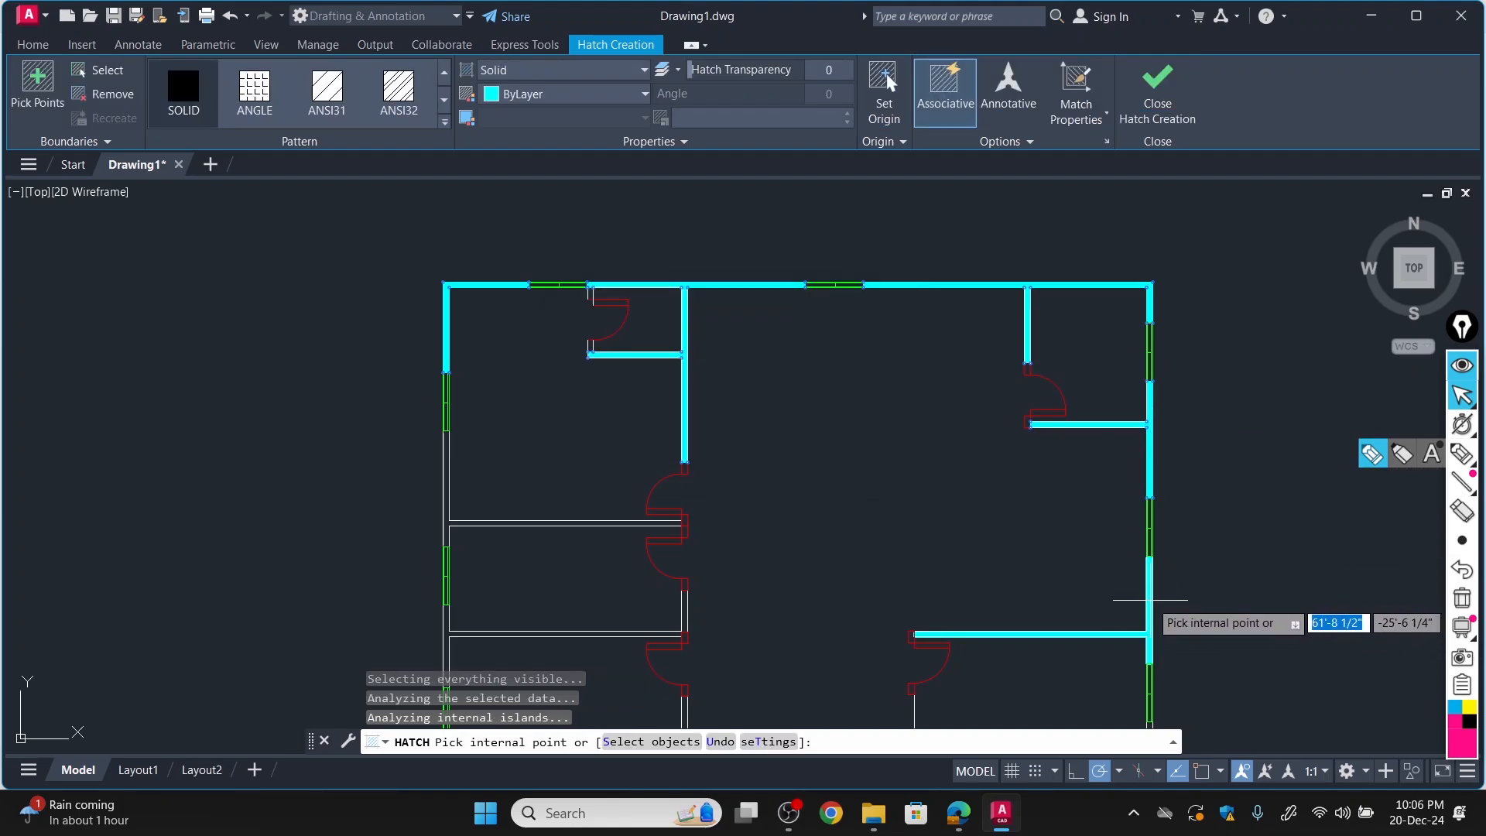
left_click(1149, 597)
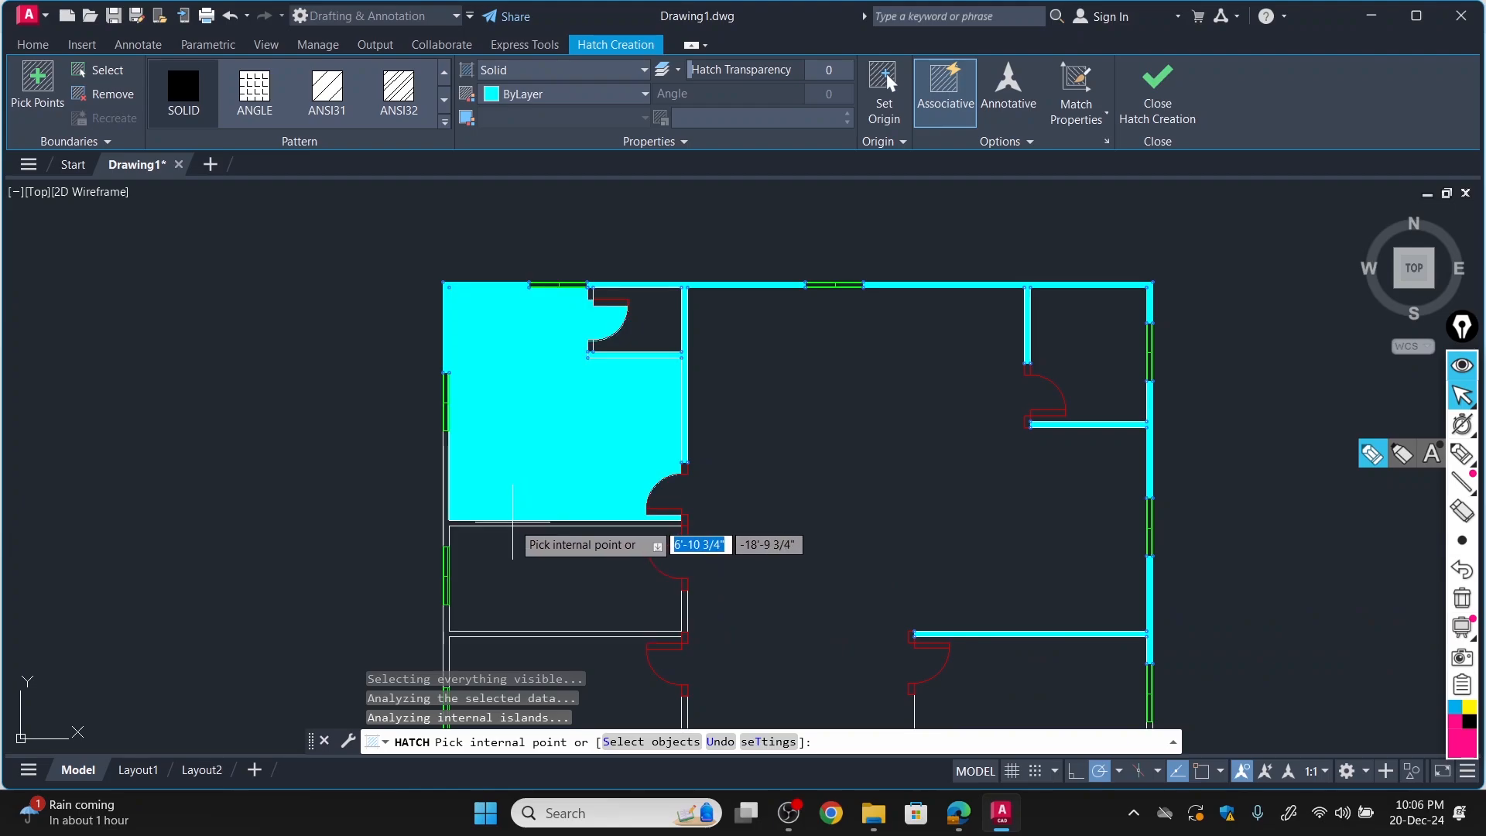
Add the partition wall along the lower side of the upper-left room to the solid hatch.
left_click(512, 520)
scroll(640, 591, "down", 10)
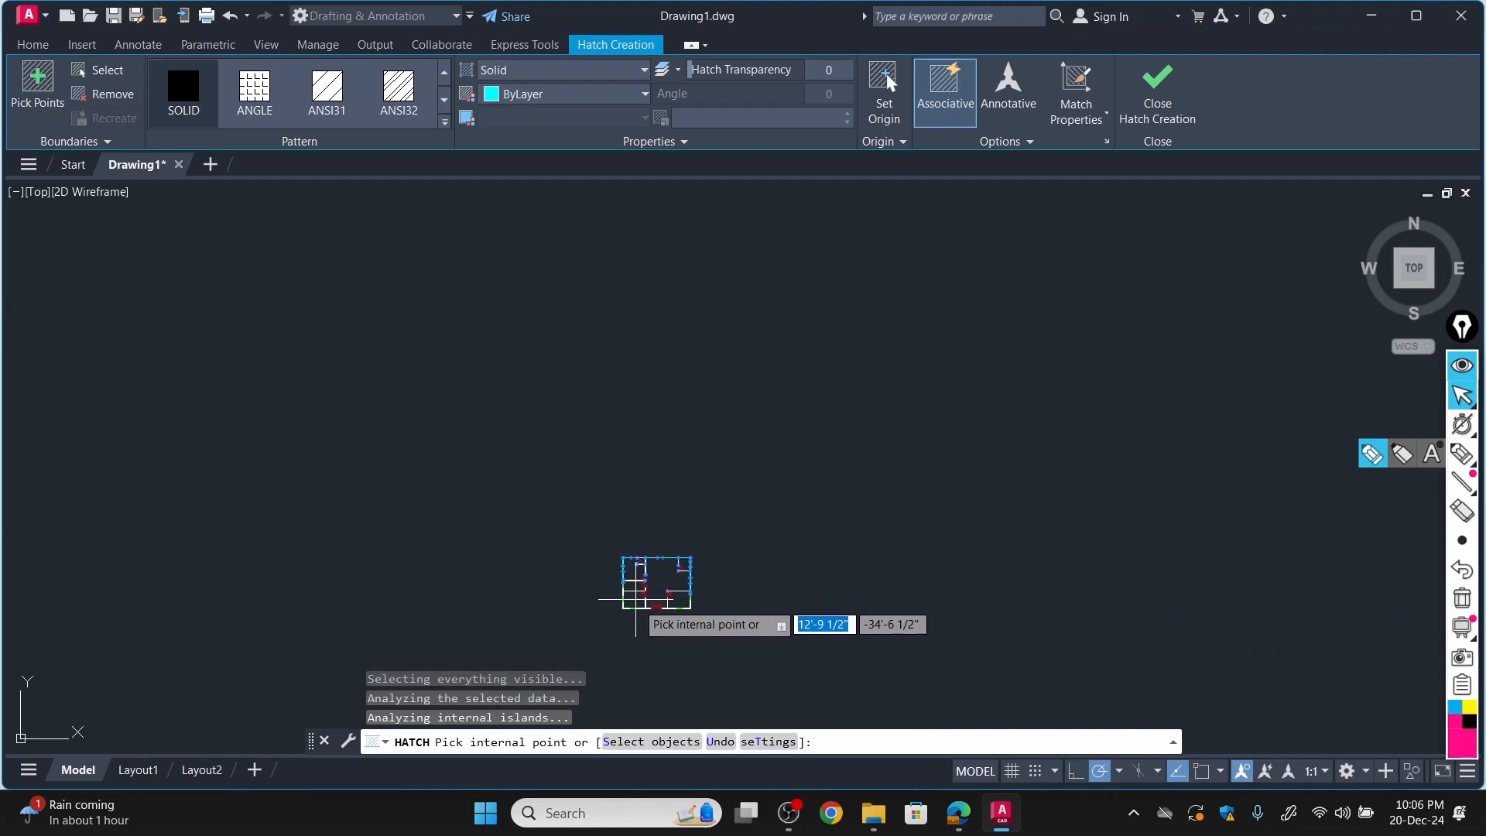
scroll(642, 674, "up", 8)
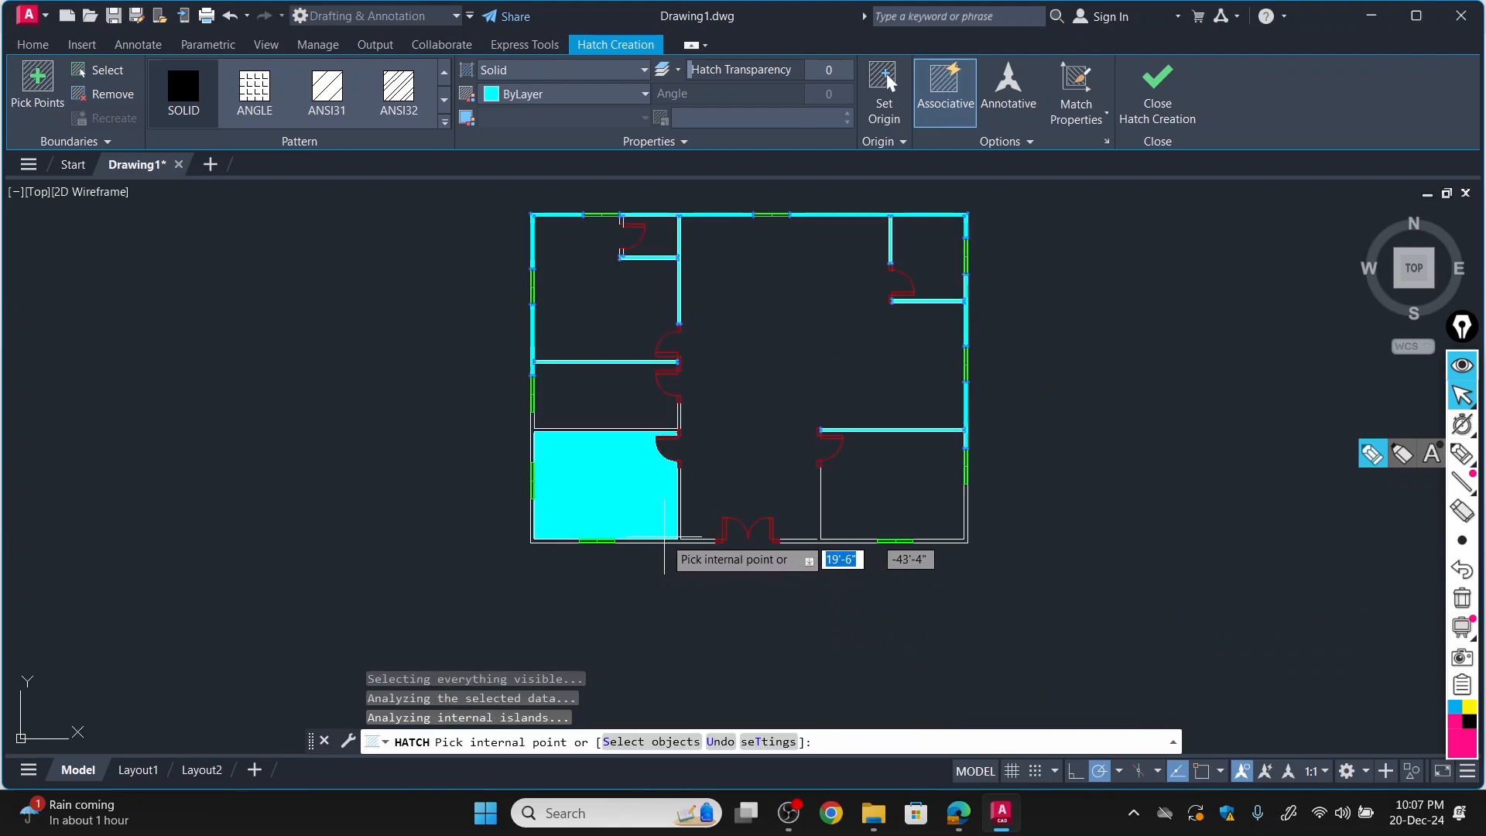
left_click(679, 540)
left_click(682, 541)
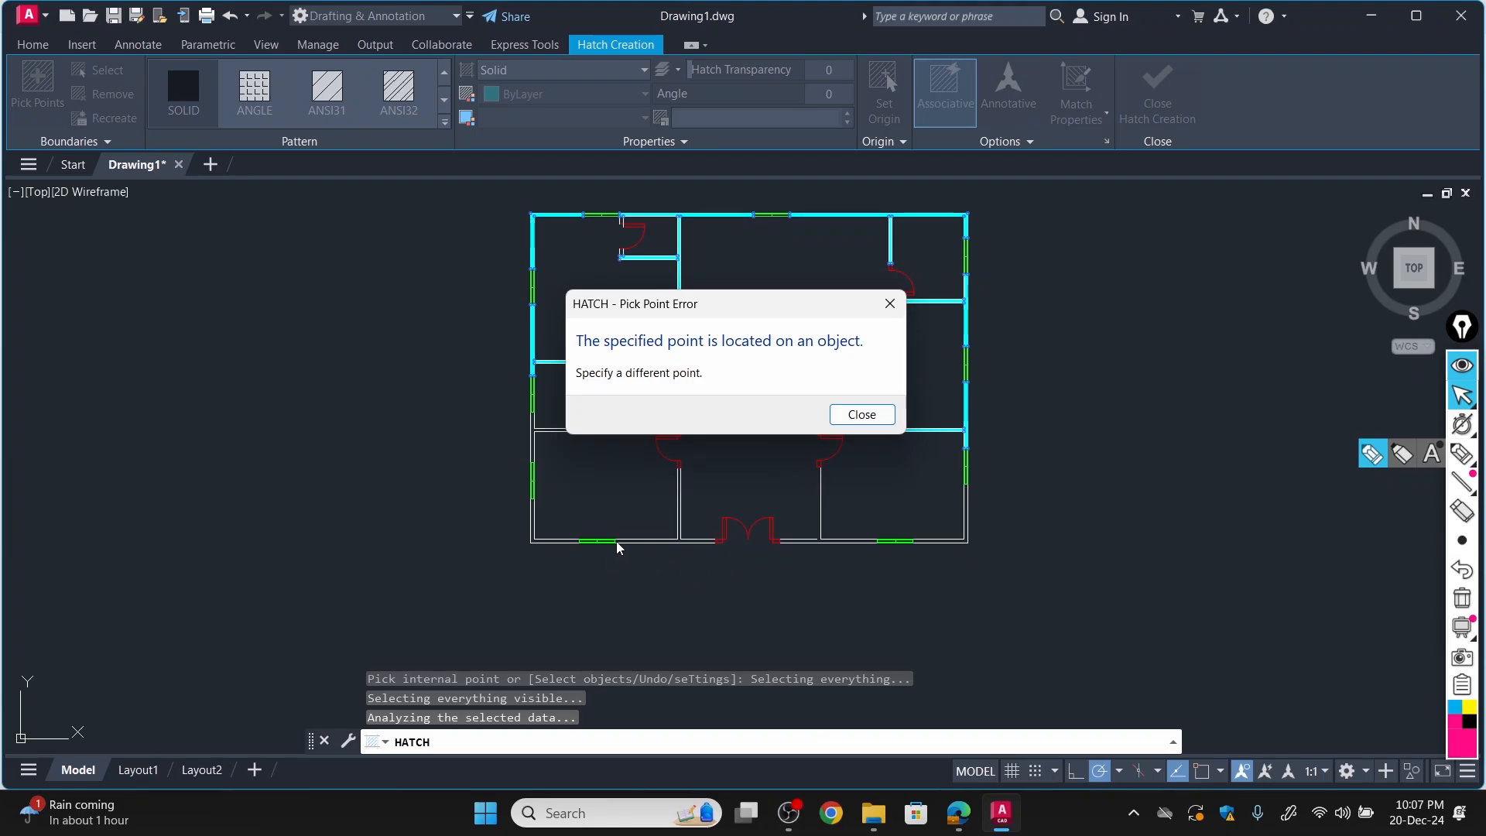
left_click(890, 304)
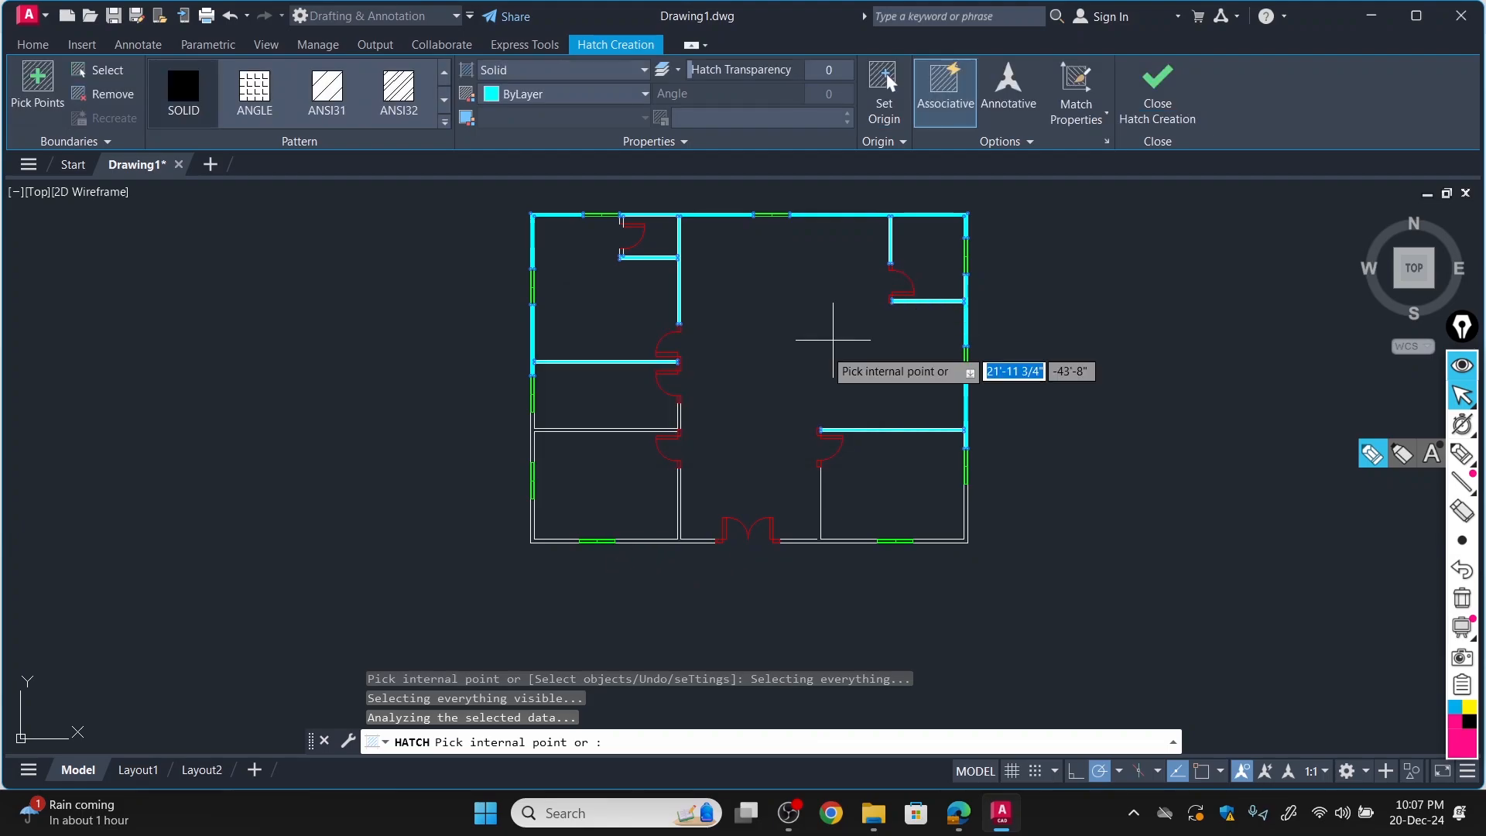
scroll(667, 542, "up", 7)
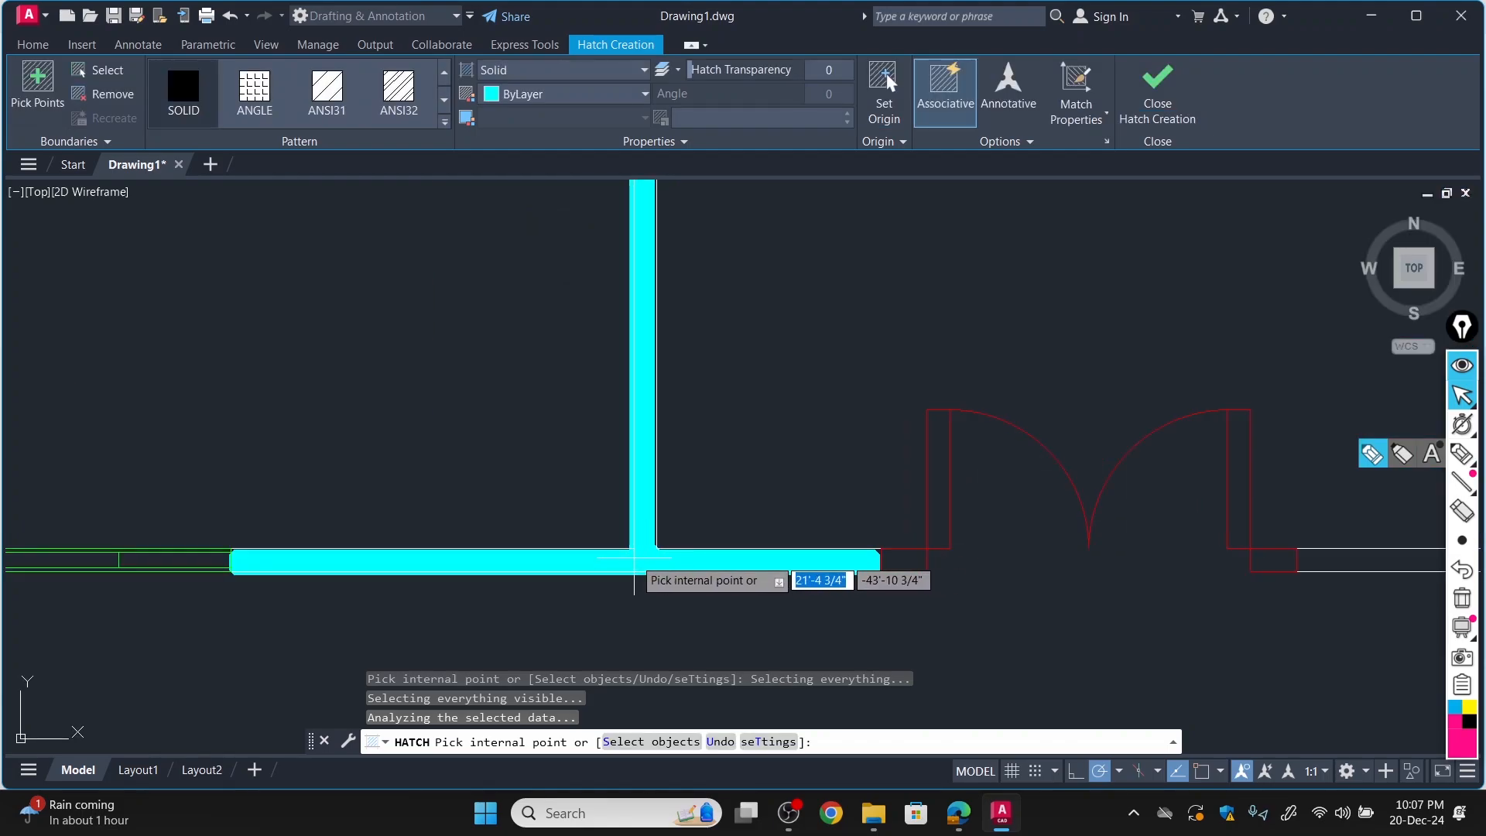
scroll(641, 557, "down", 7)
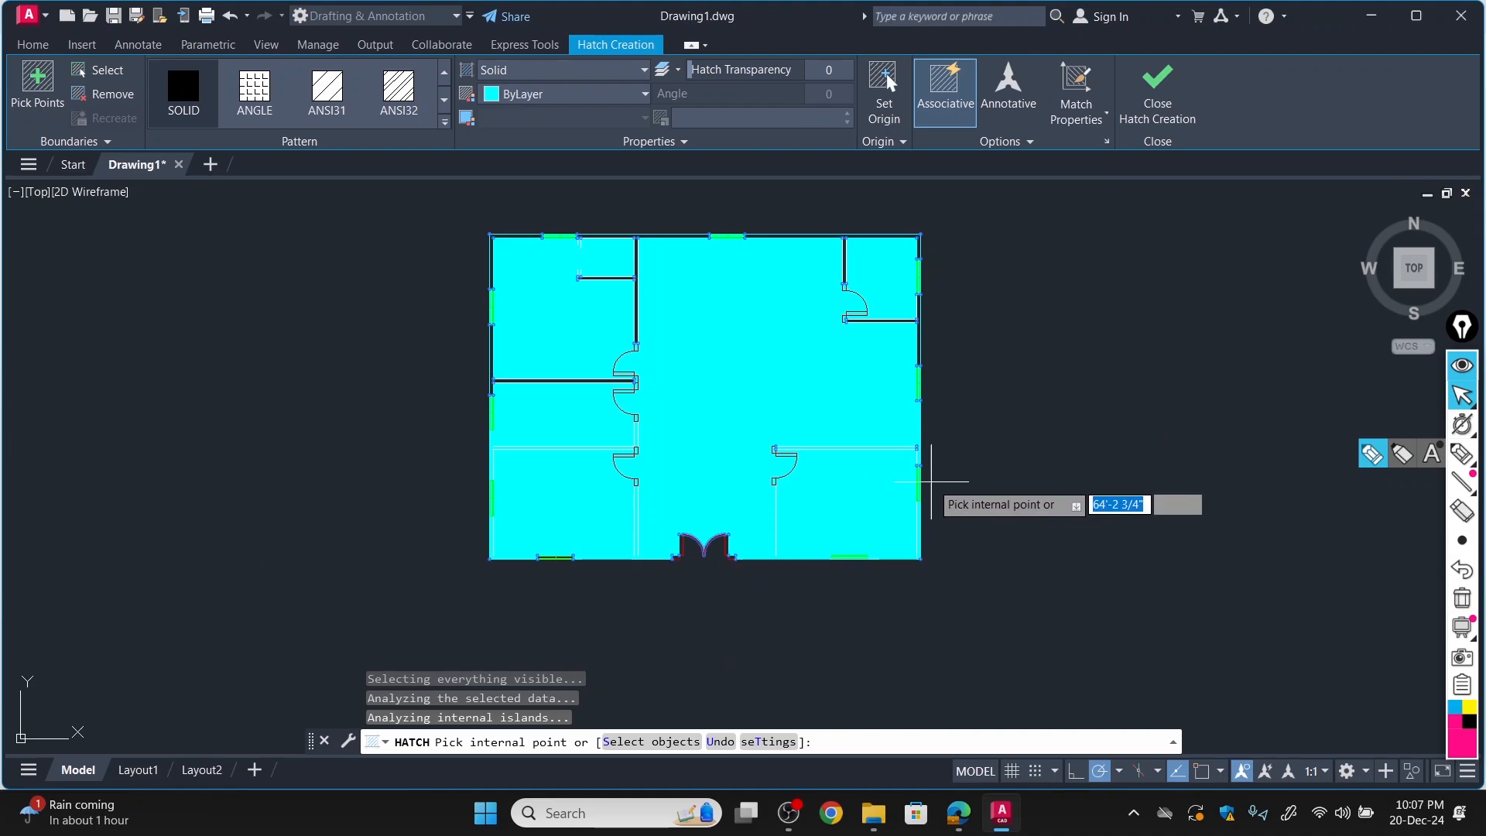
key("ctrl+z")
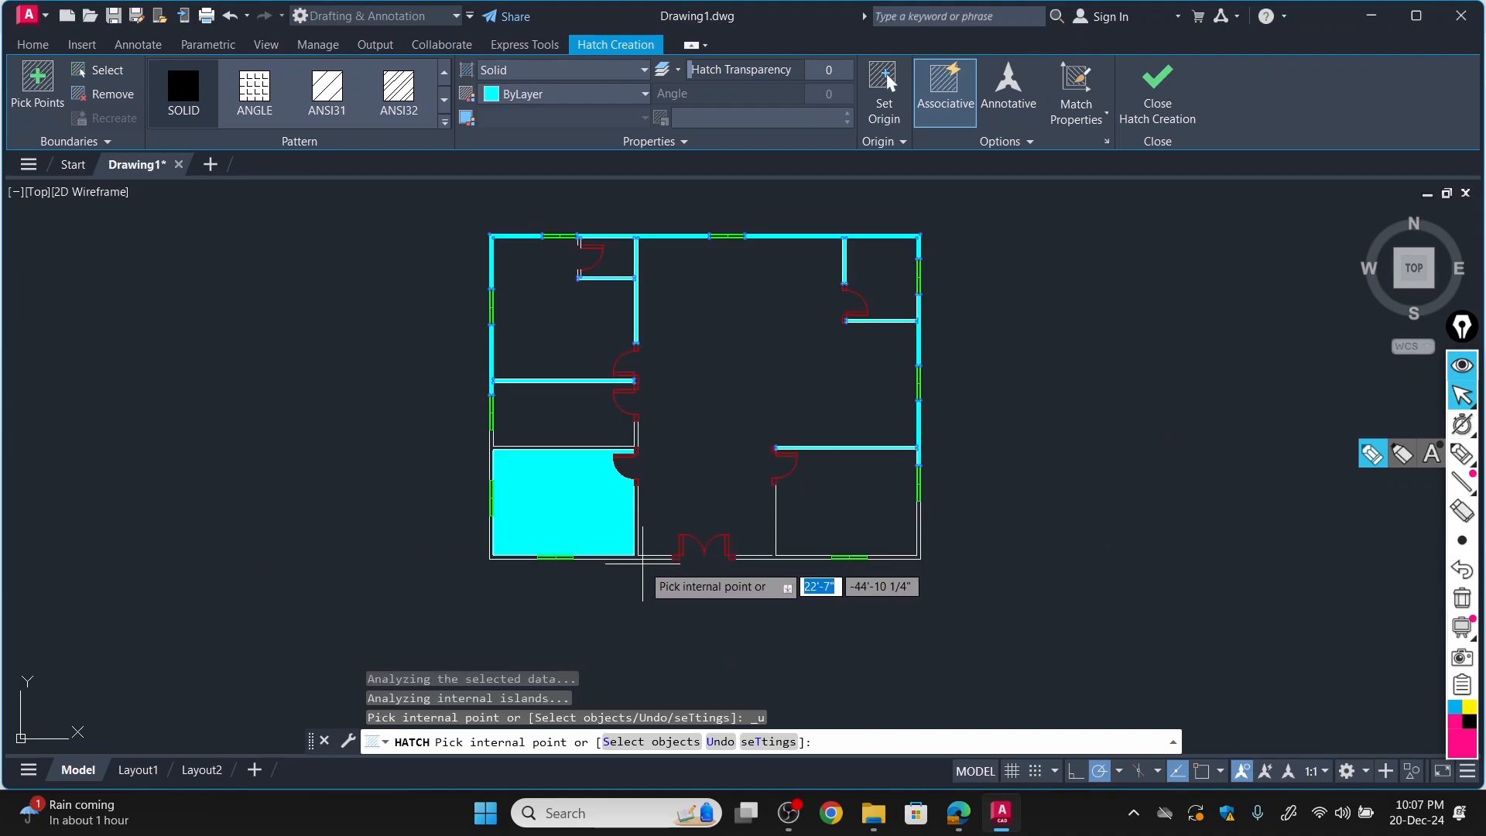
Add the bottom wall left of the double door, the lower-left room's right and upper partitions, and the lower-left wall corner to the solid hatch.
scroll(596, 546, "up", 6)
left_click(597, 545)
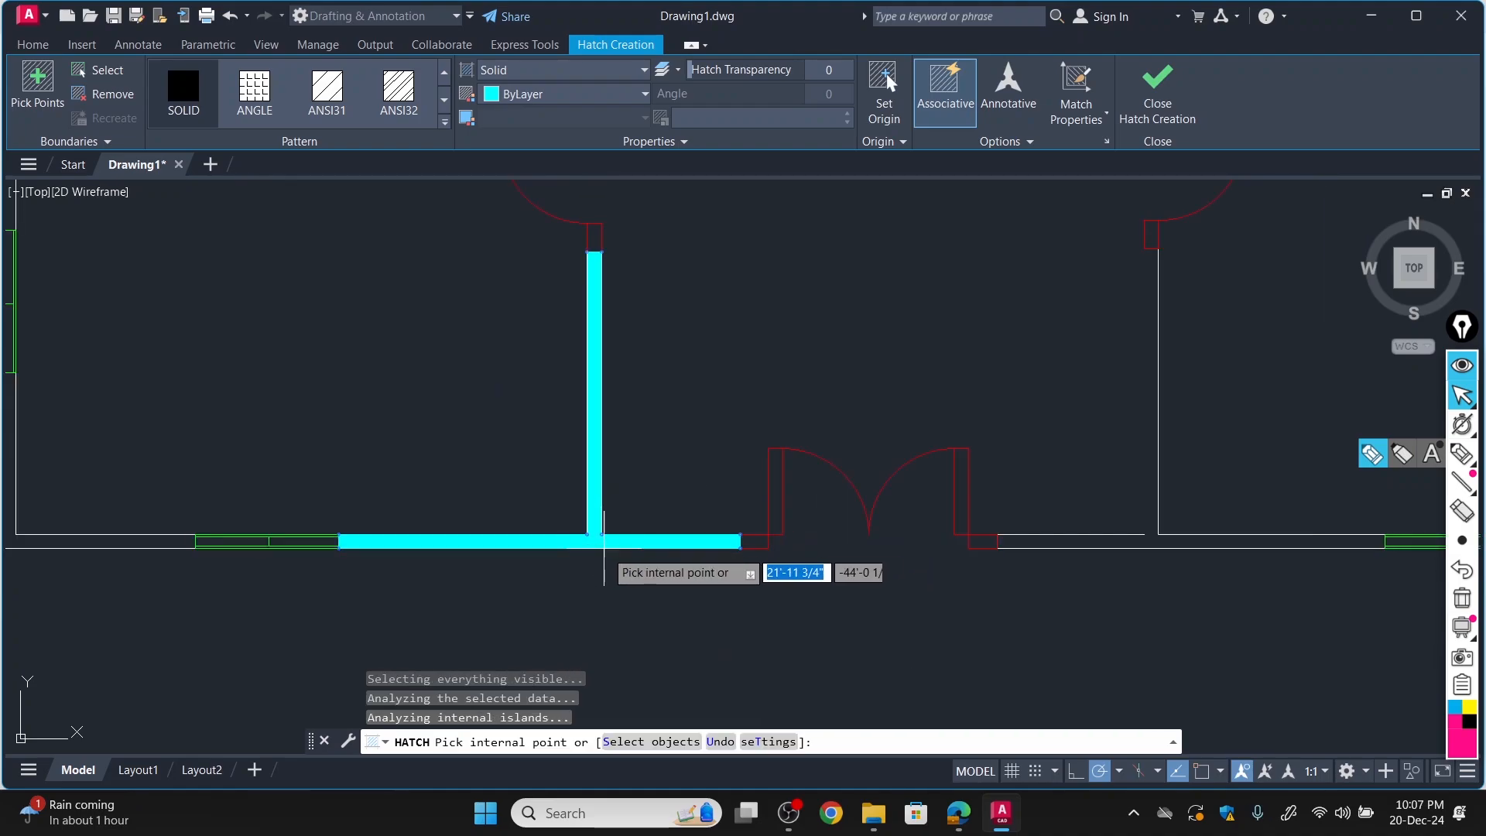
scroll(621, 531, "down", 5)
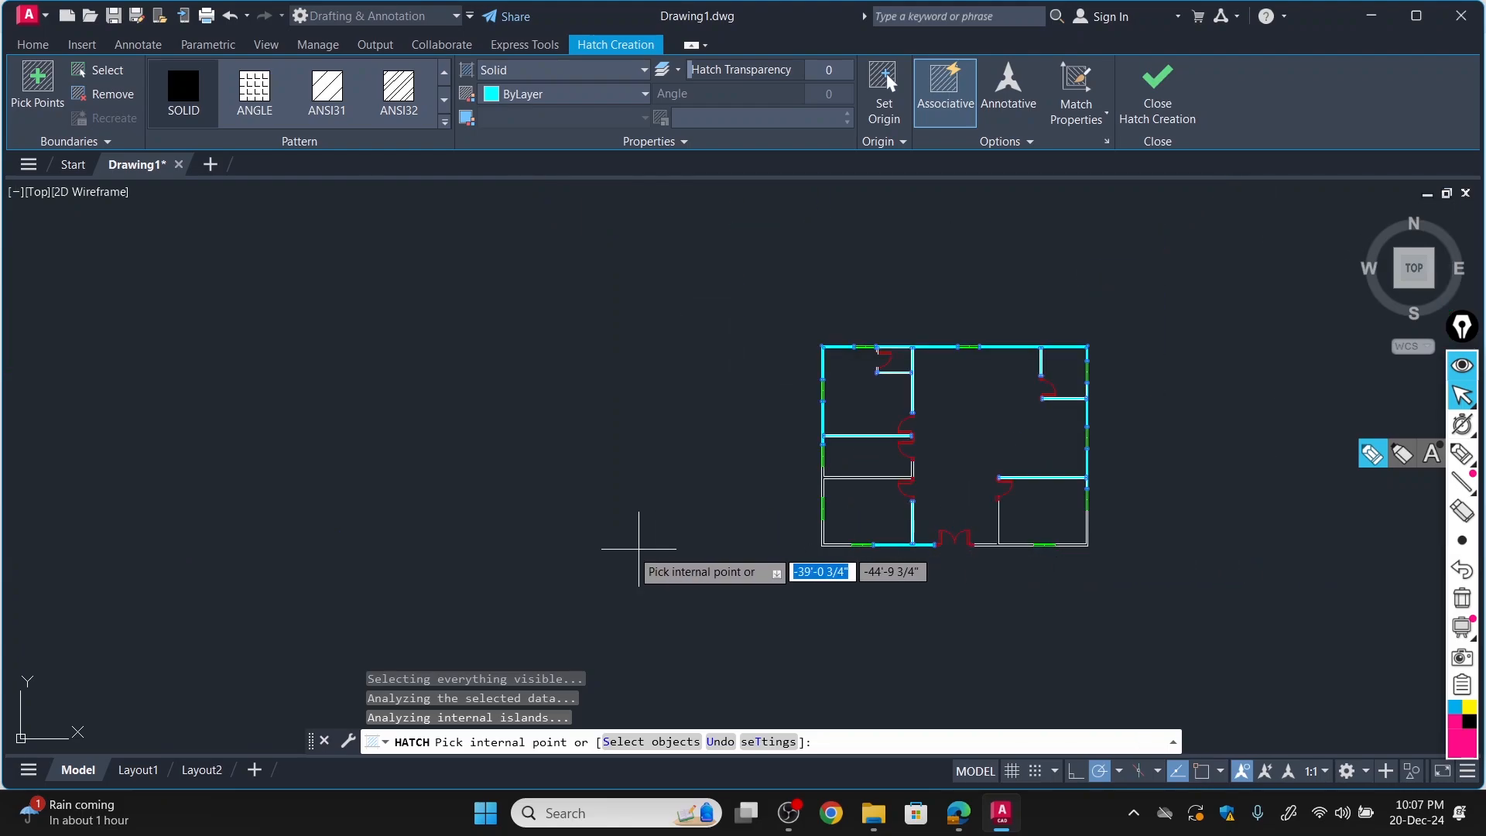
scroll(747, 491, "up", 6)
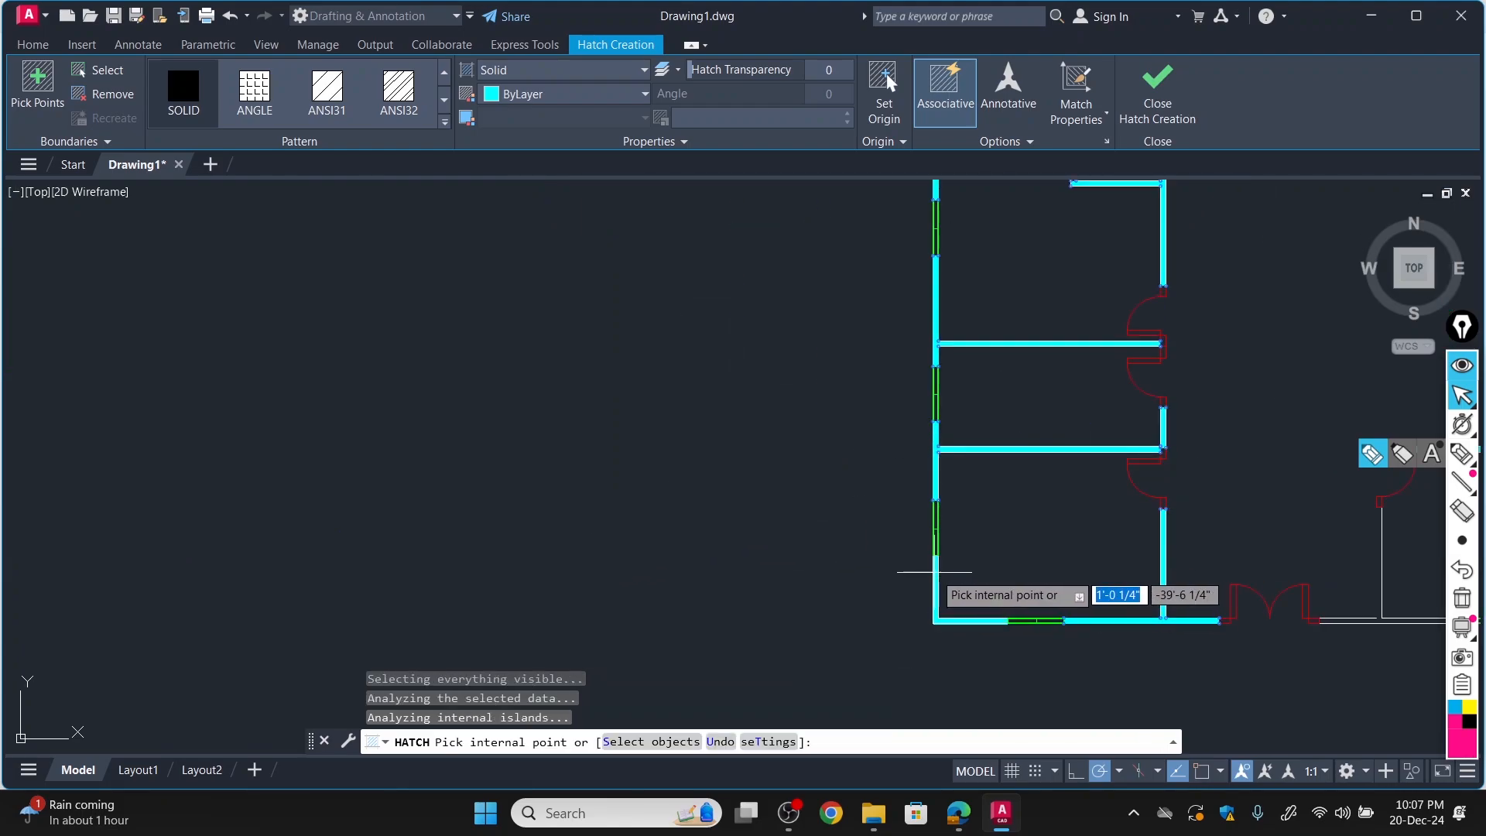
left_click(936, 585)
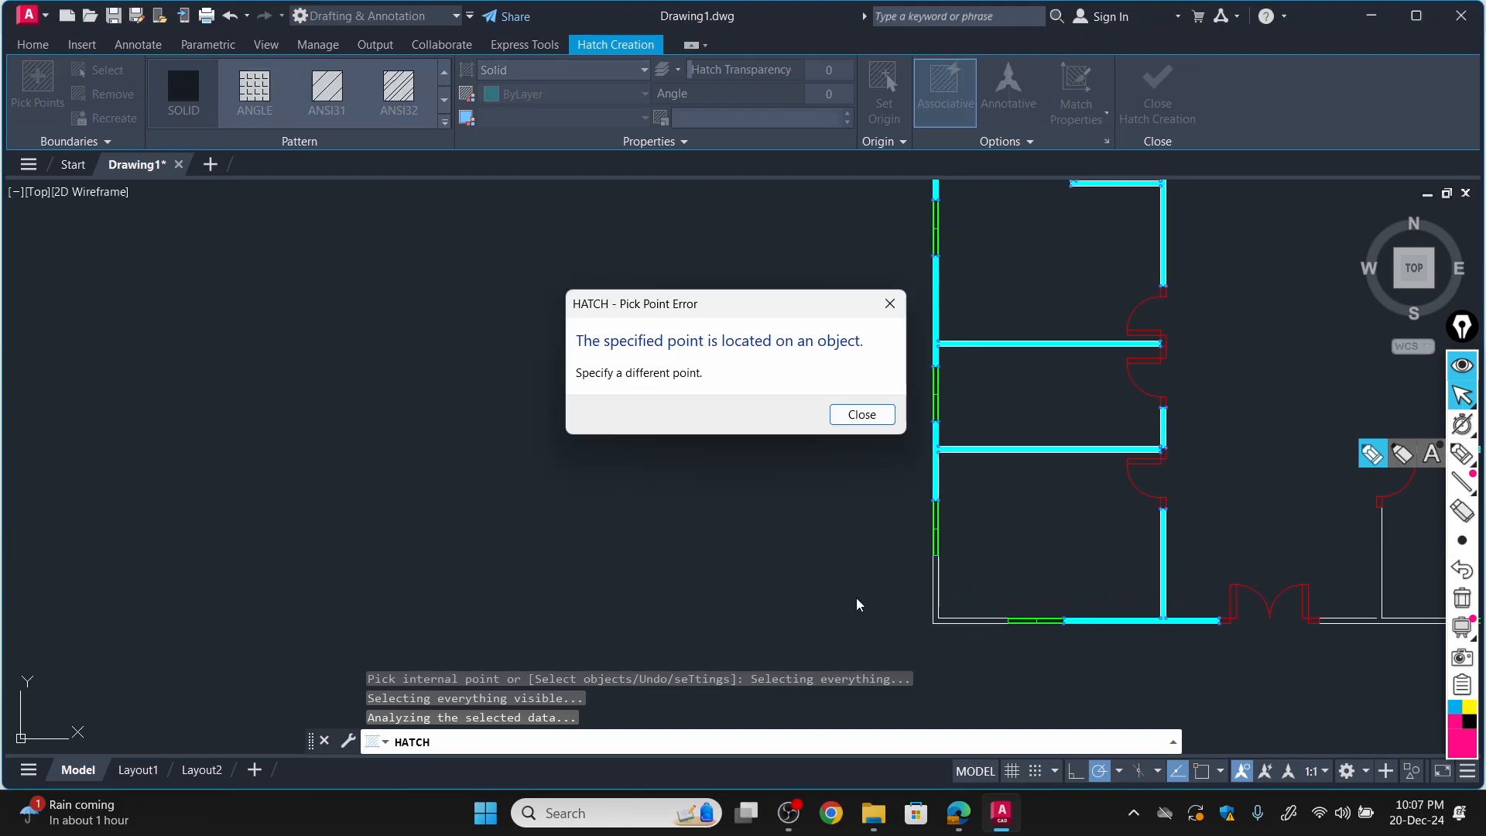
left_click(890, 305)
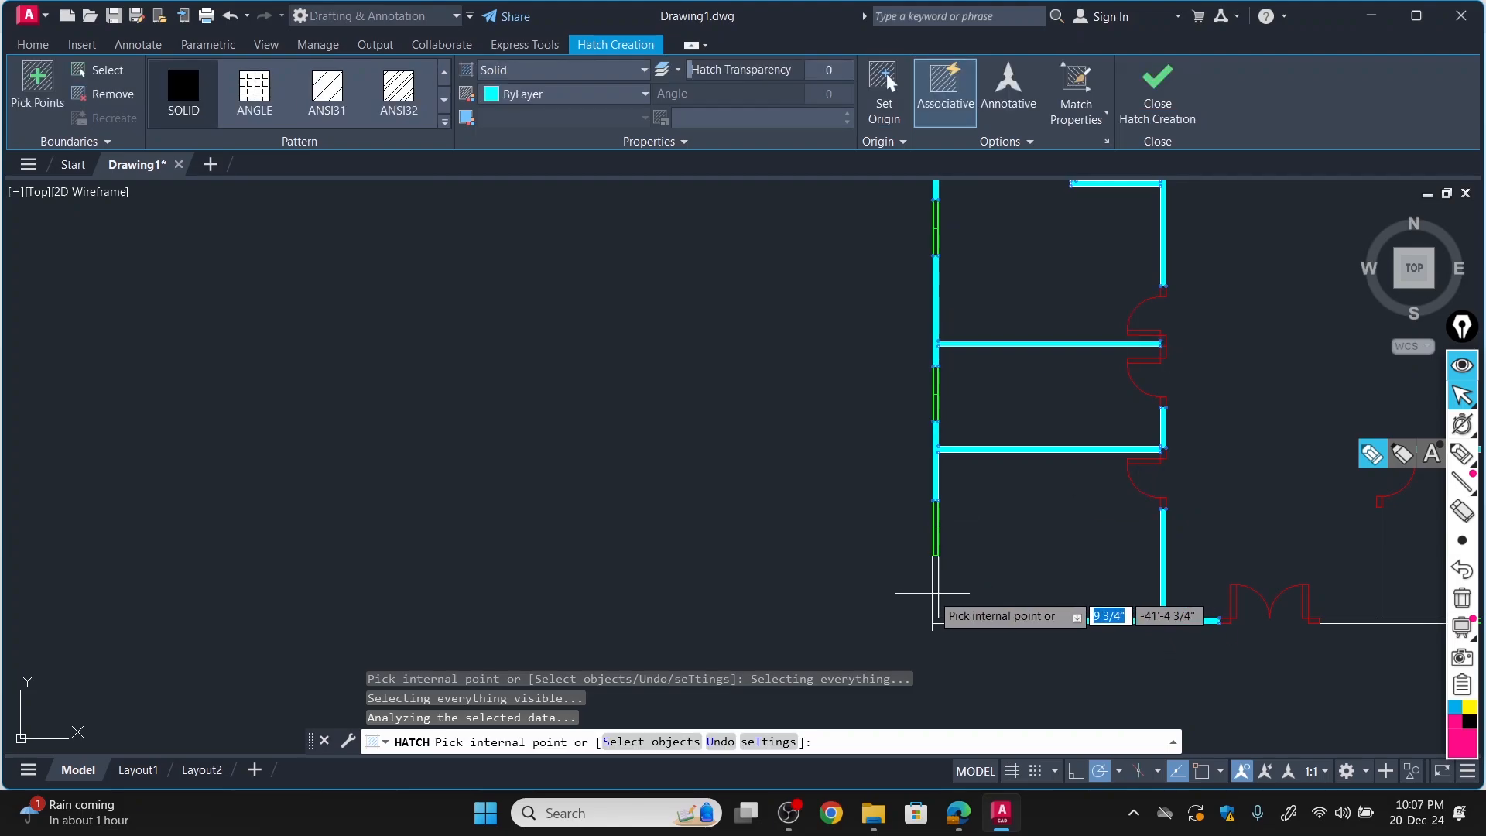
scroll(975, 635, "down", 3)
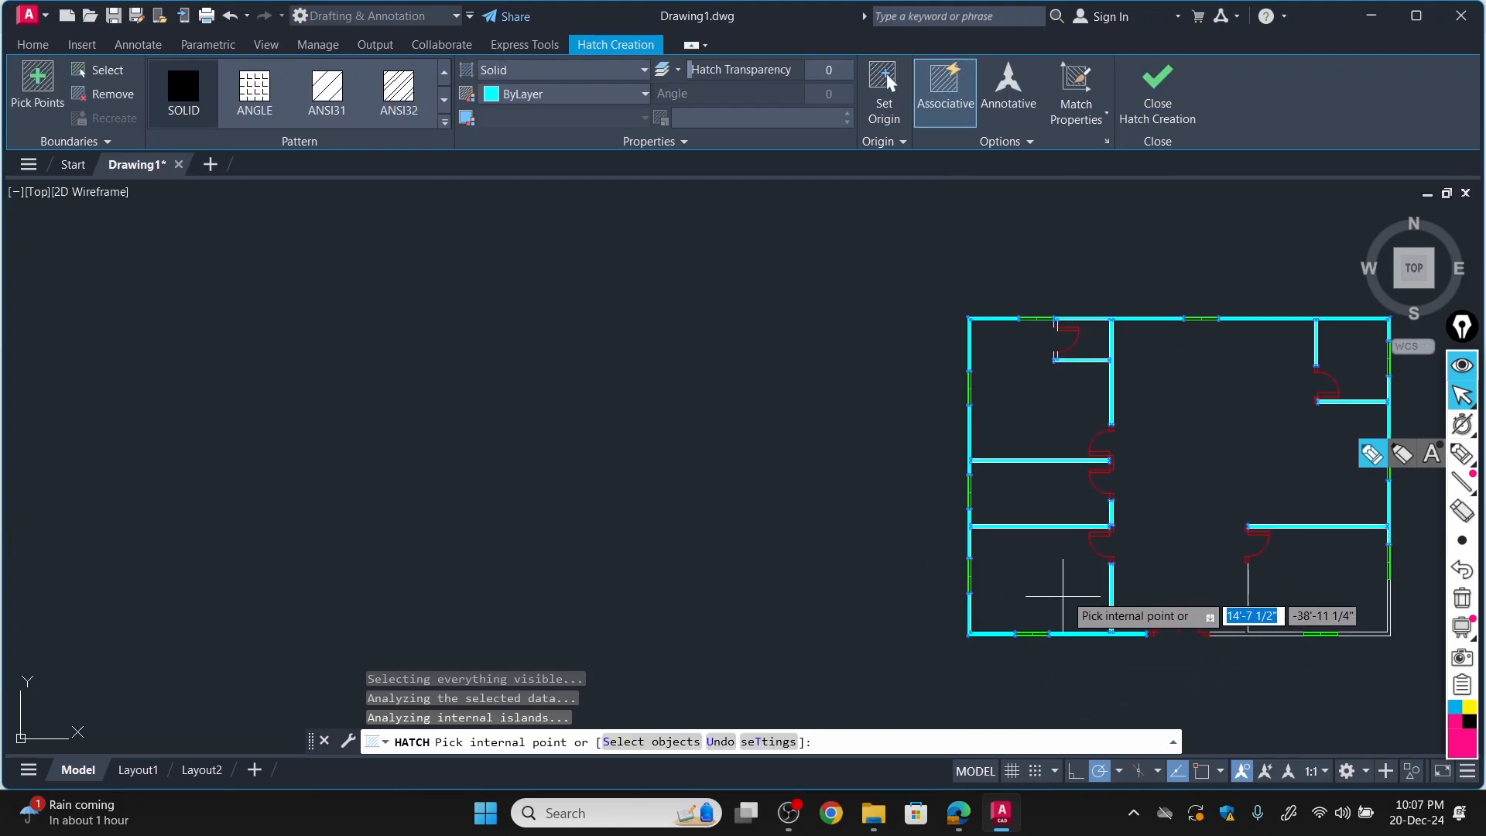
Check the lower-right room's left partition and bottom wall for unclosed edges, and end the hatch command.
scroll(1289, 453, "down", 3)
scroll(1347, 426, "up", 5)
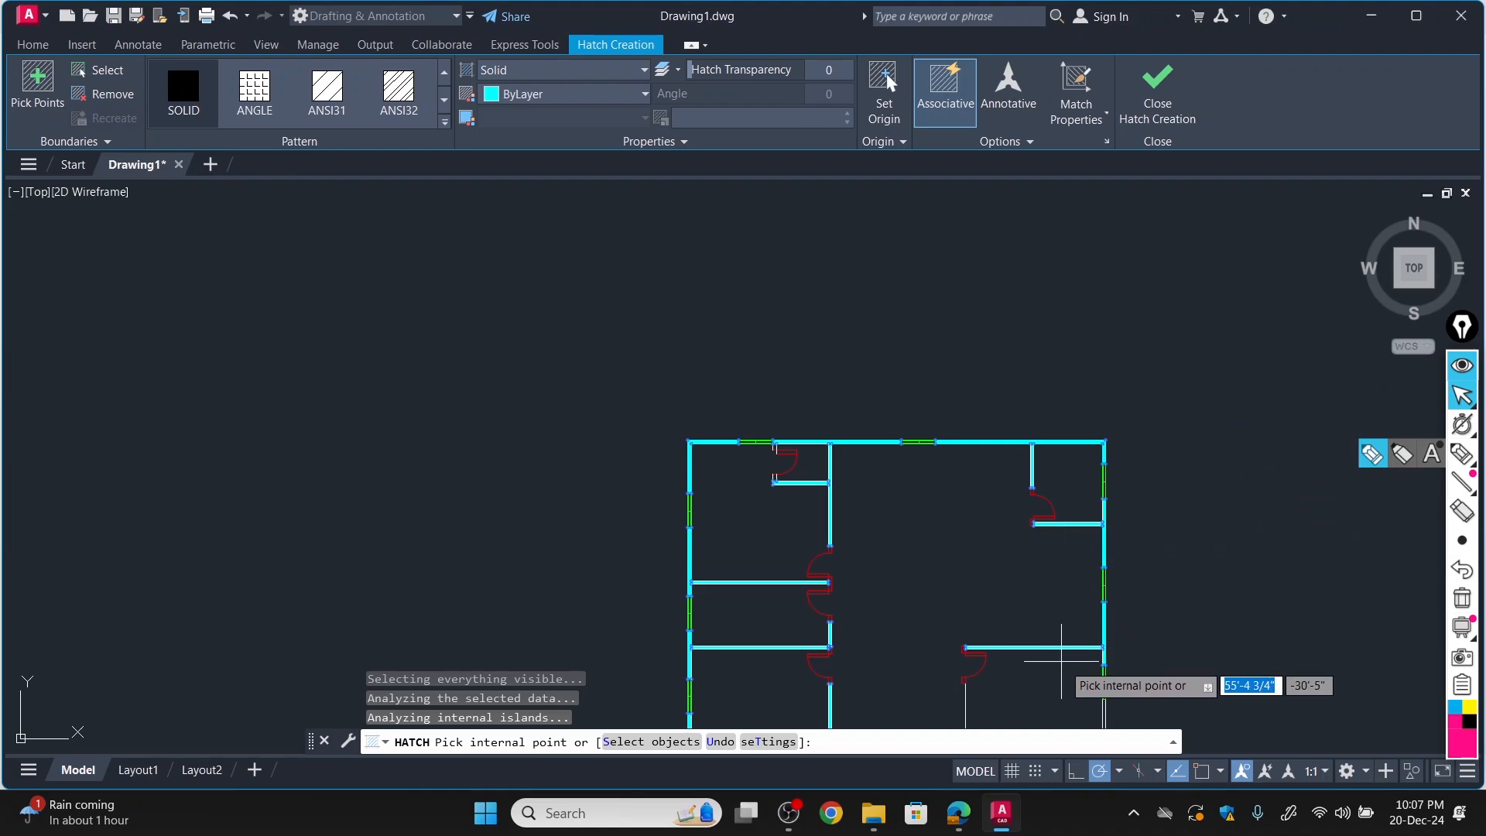
scroll(1062, 664, "up", 3)
scroll(987, 725, "down", 3)
scroll(856, 433, "down", 5)
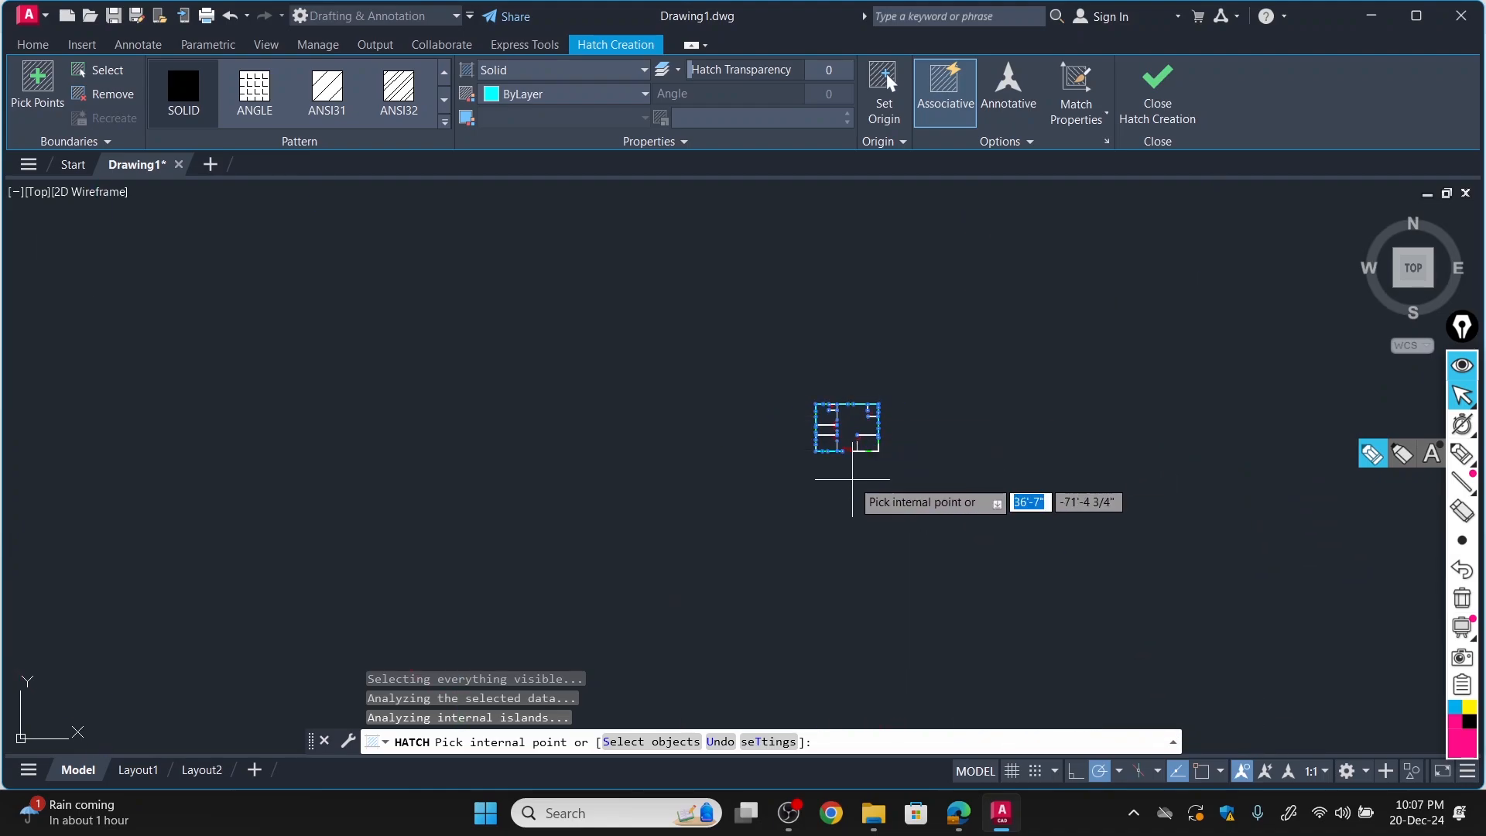
scroll(856, 434, "up", 8)
scroll(858, 399, "down", 7)
scroll(859, 393, "up", 4)
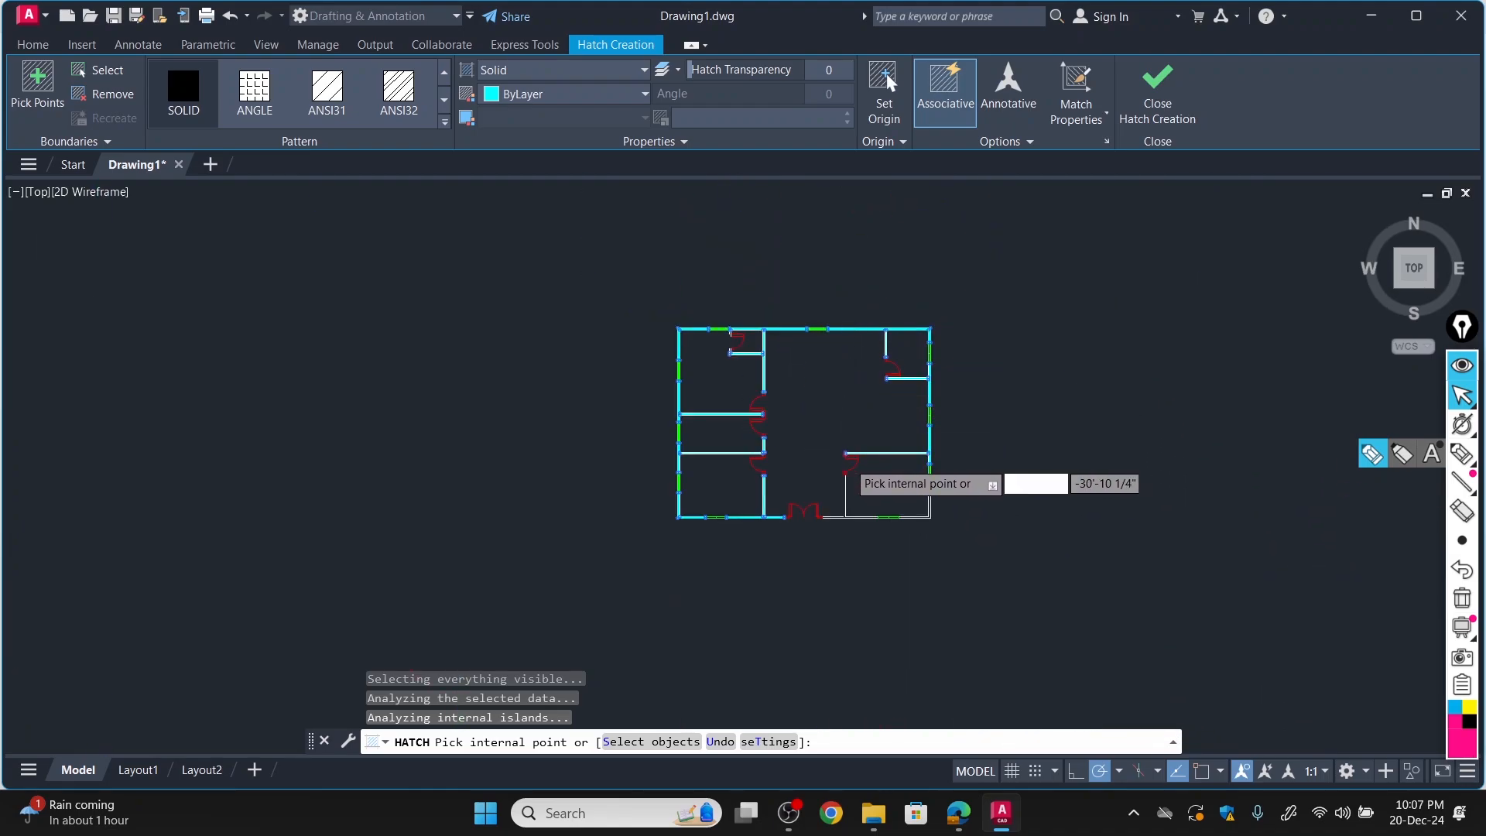
scroll(859, 511, "up", 6)
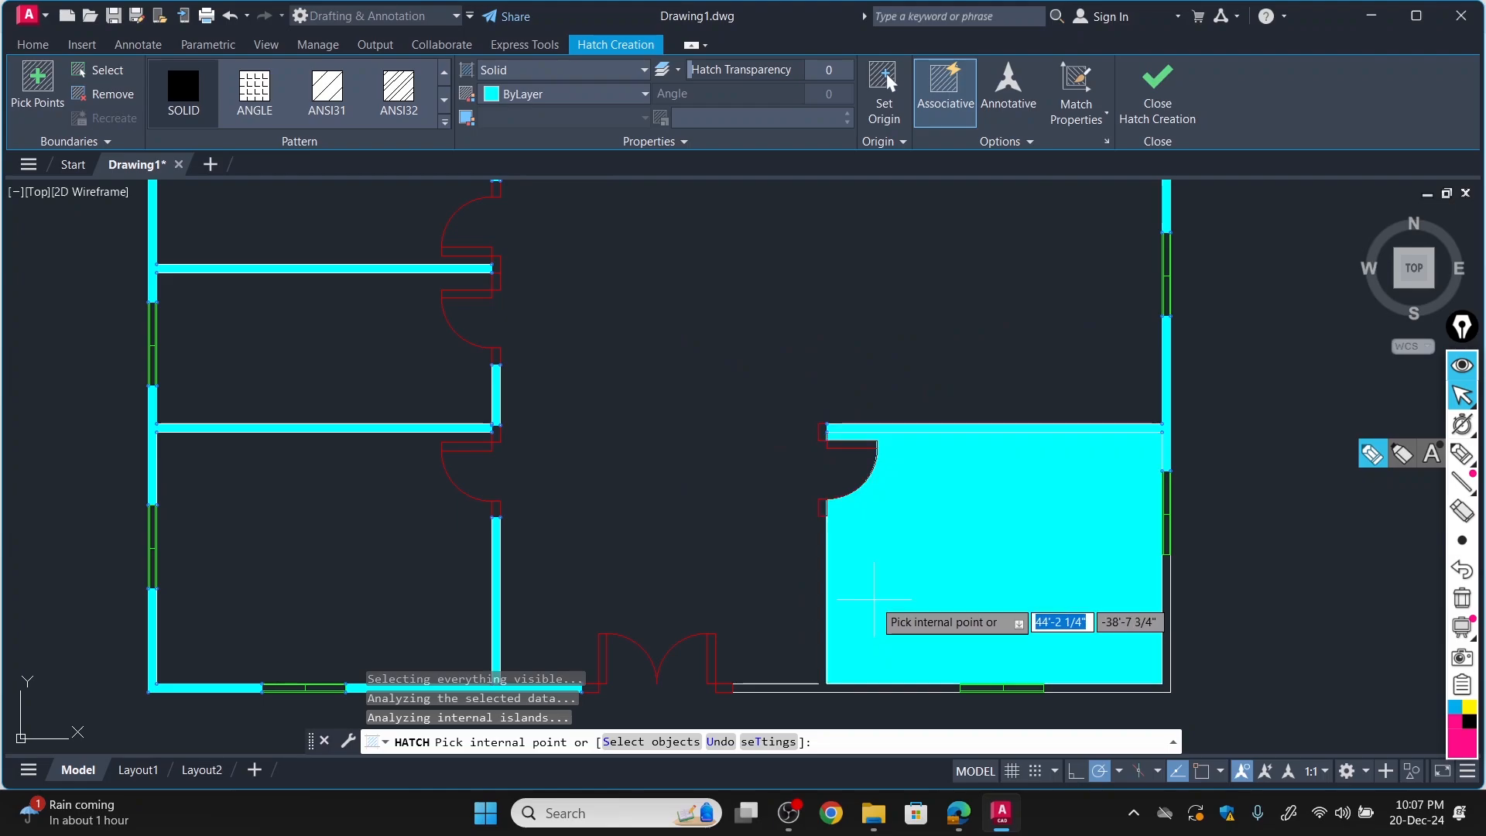
key("Escape")
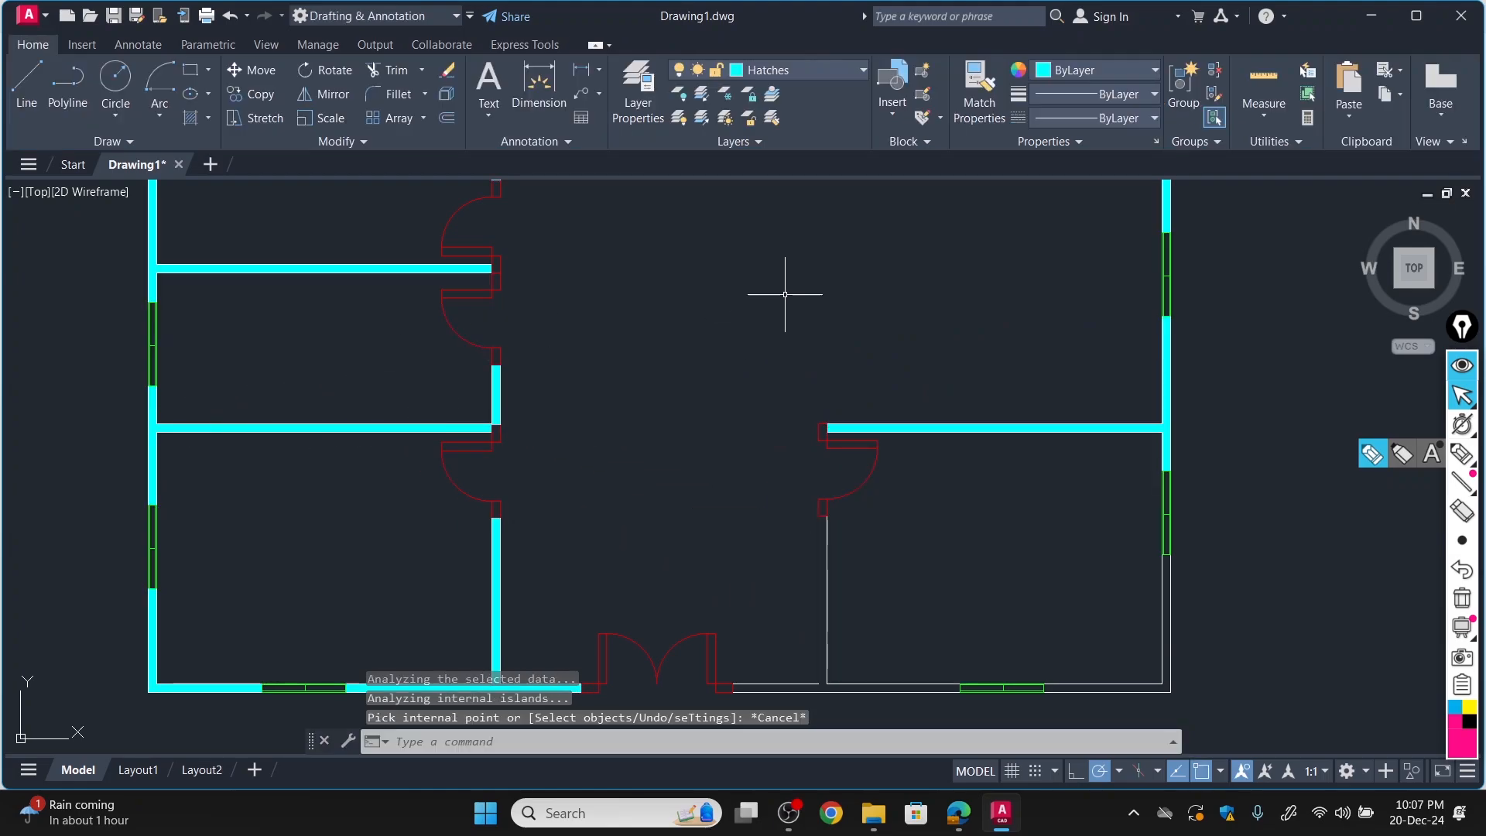
left_click(31, 86)
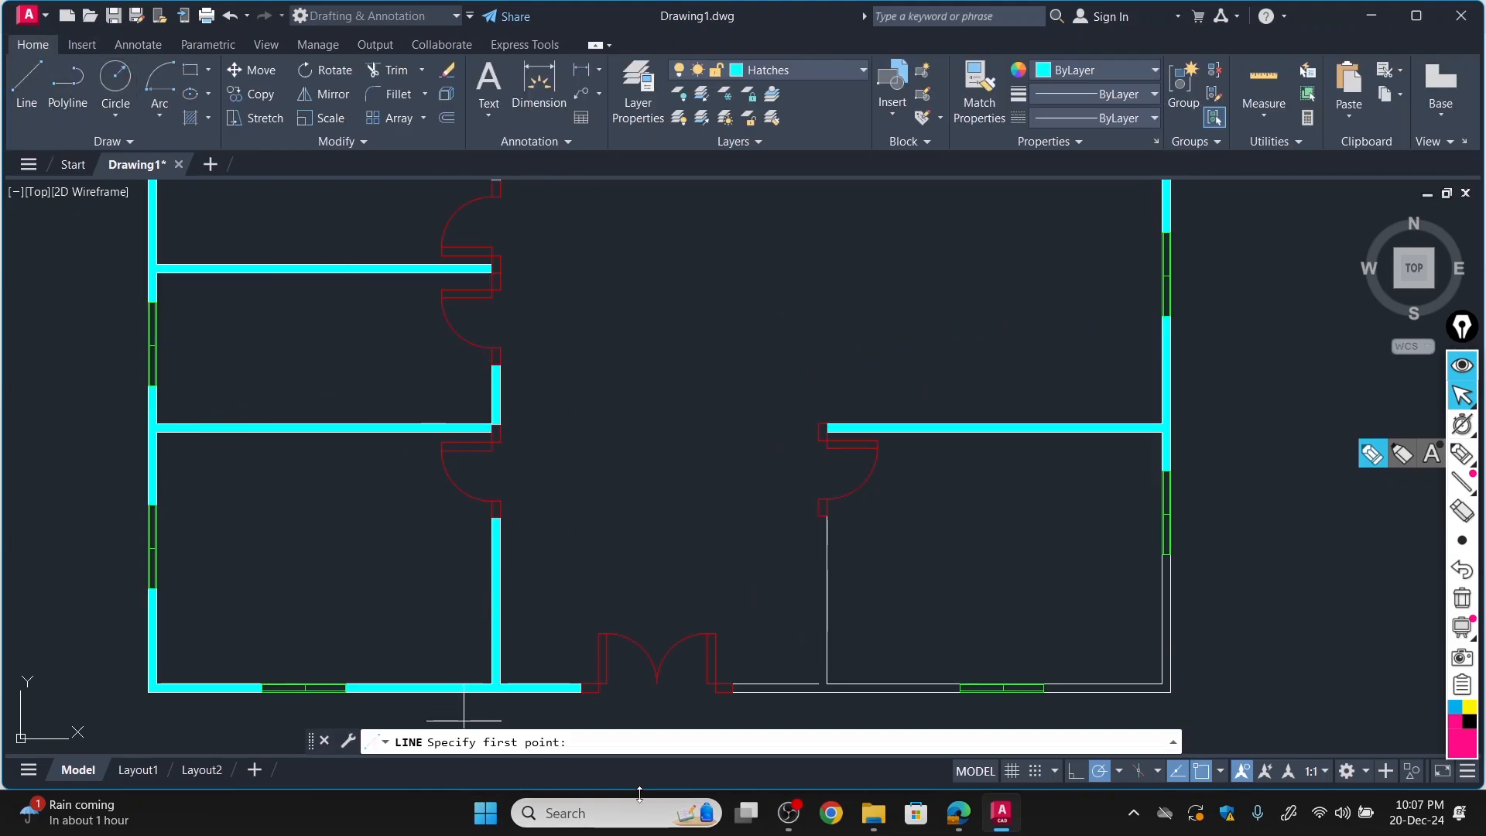
left_click(819, 684)
left_click(825, 518)
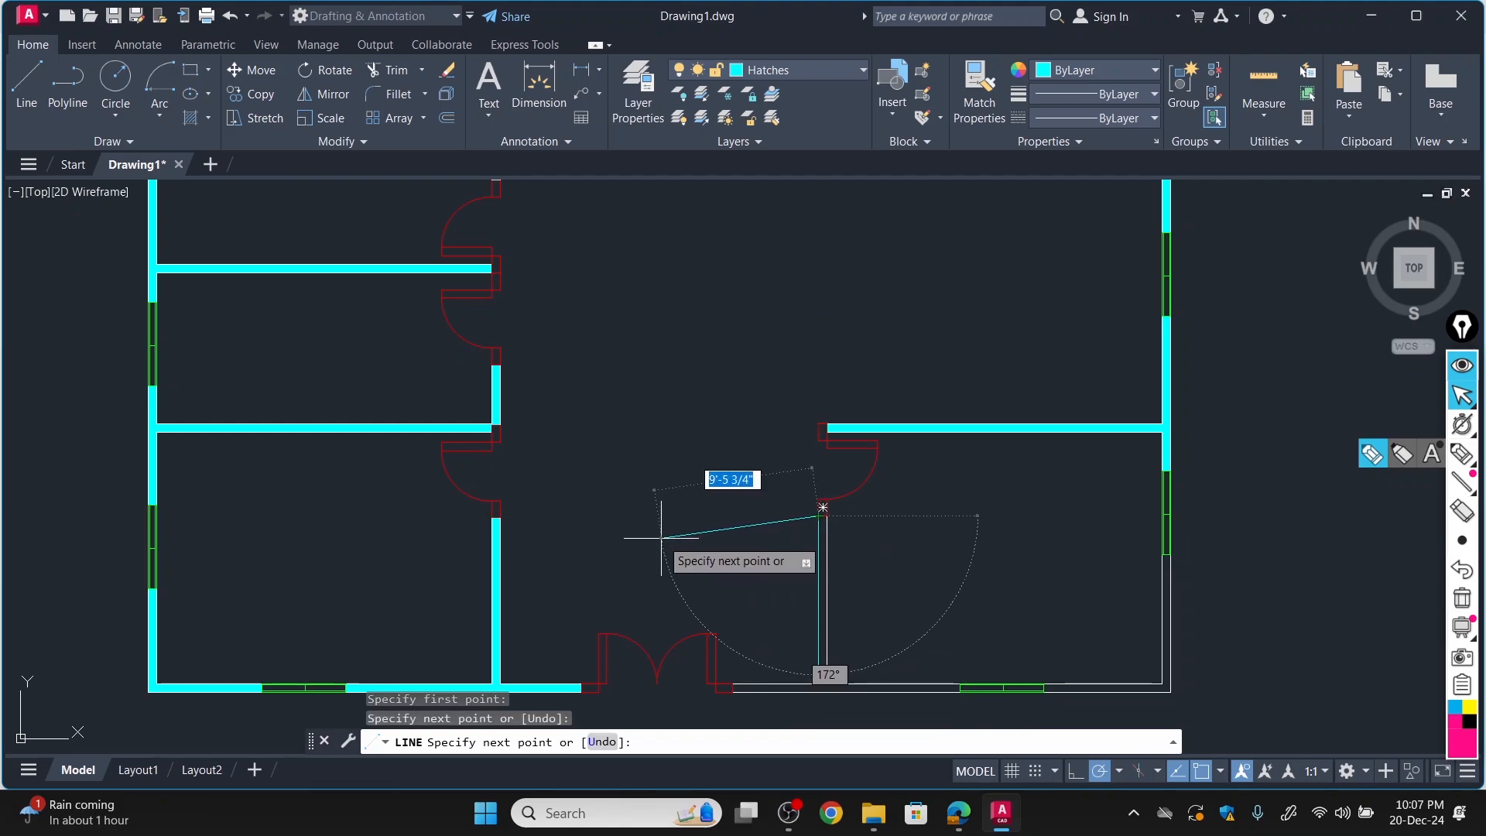
key("ctrl+z")
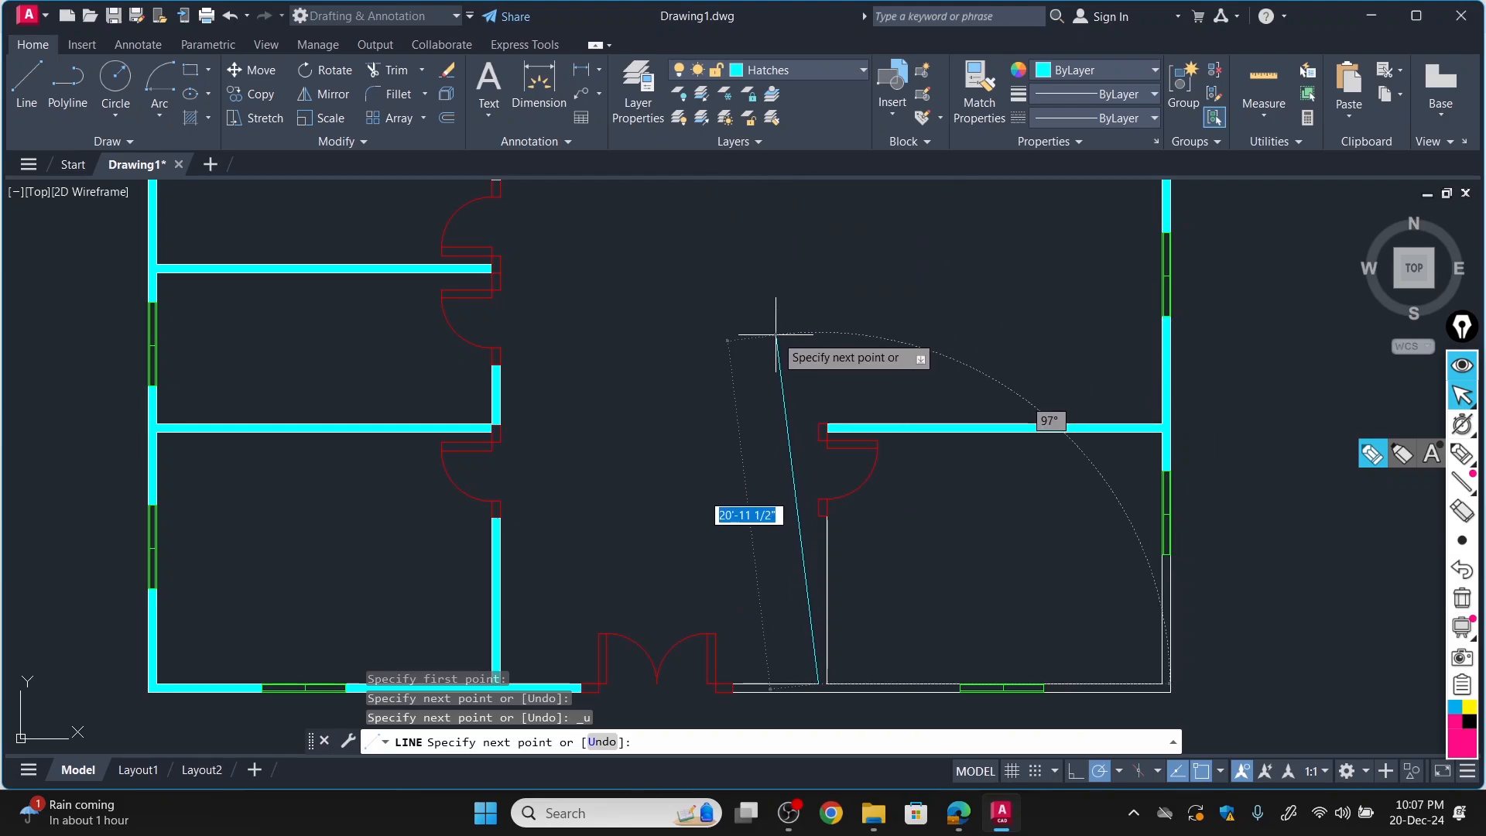
key("Escape")
Make layer 0 current and draw the missing left face line of the lower-right room's left partition, from the bottom wall up to the door jamb.
left_click(810, 70)
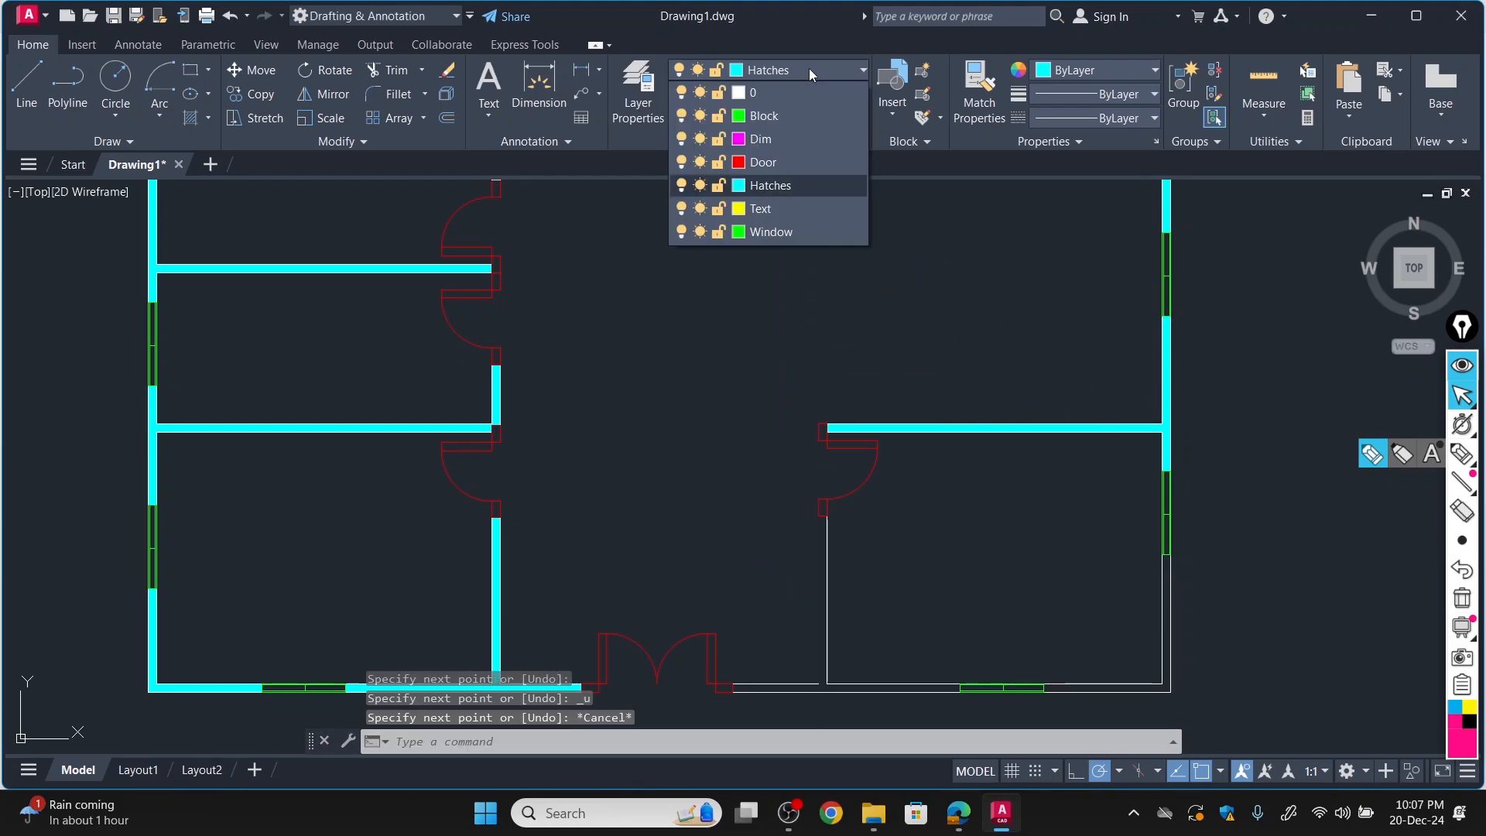
left_click(757, 92)
left_click(27, 84)
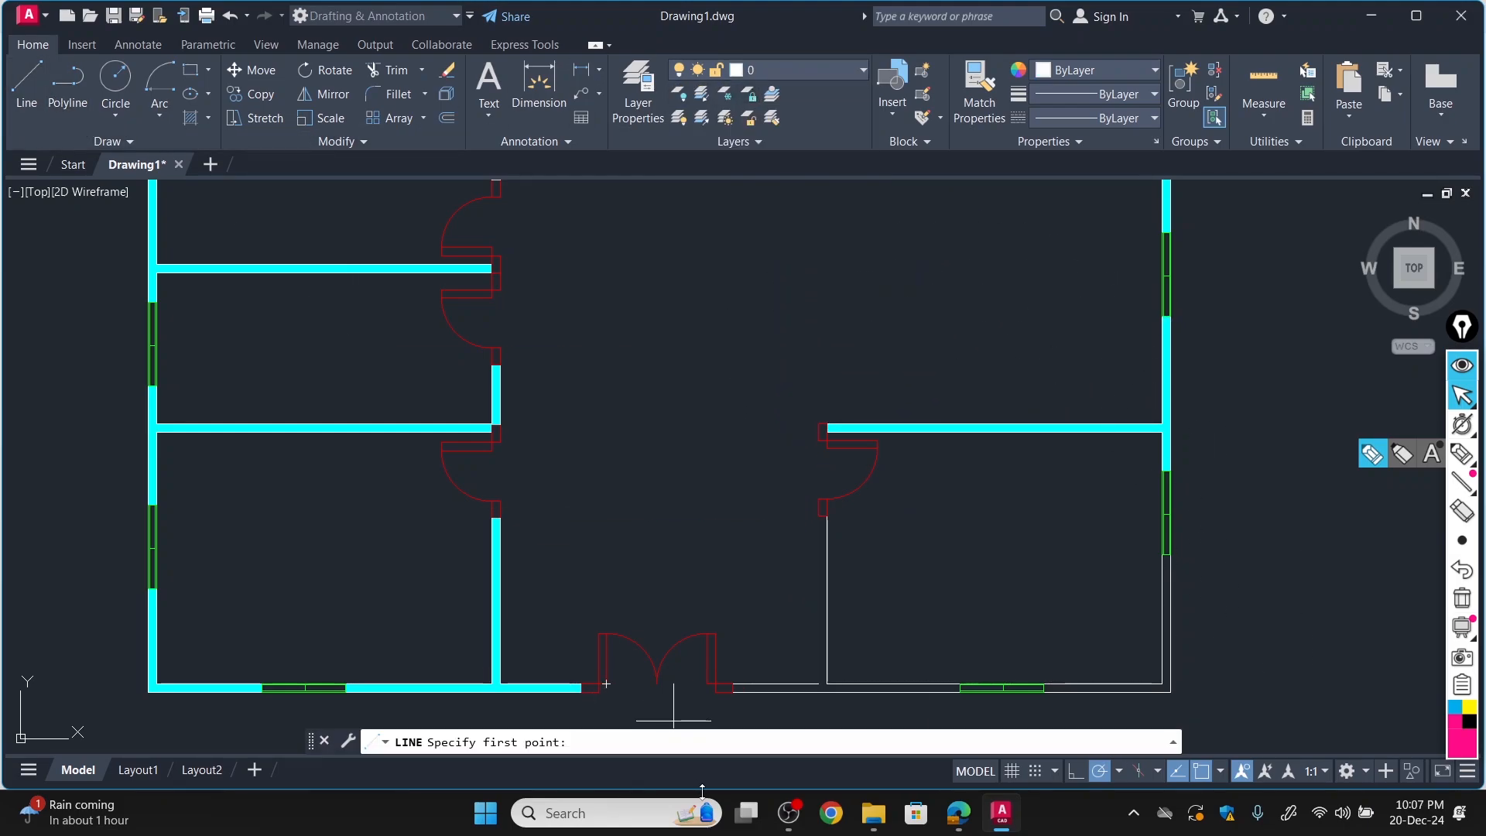
scroll(802, 672, "up", 6)
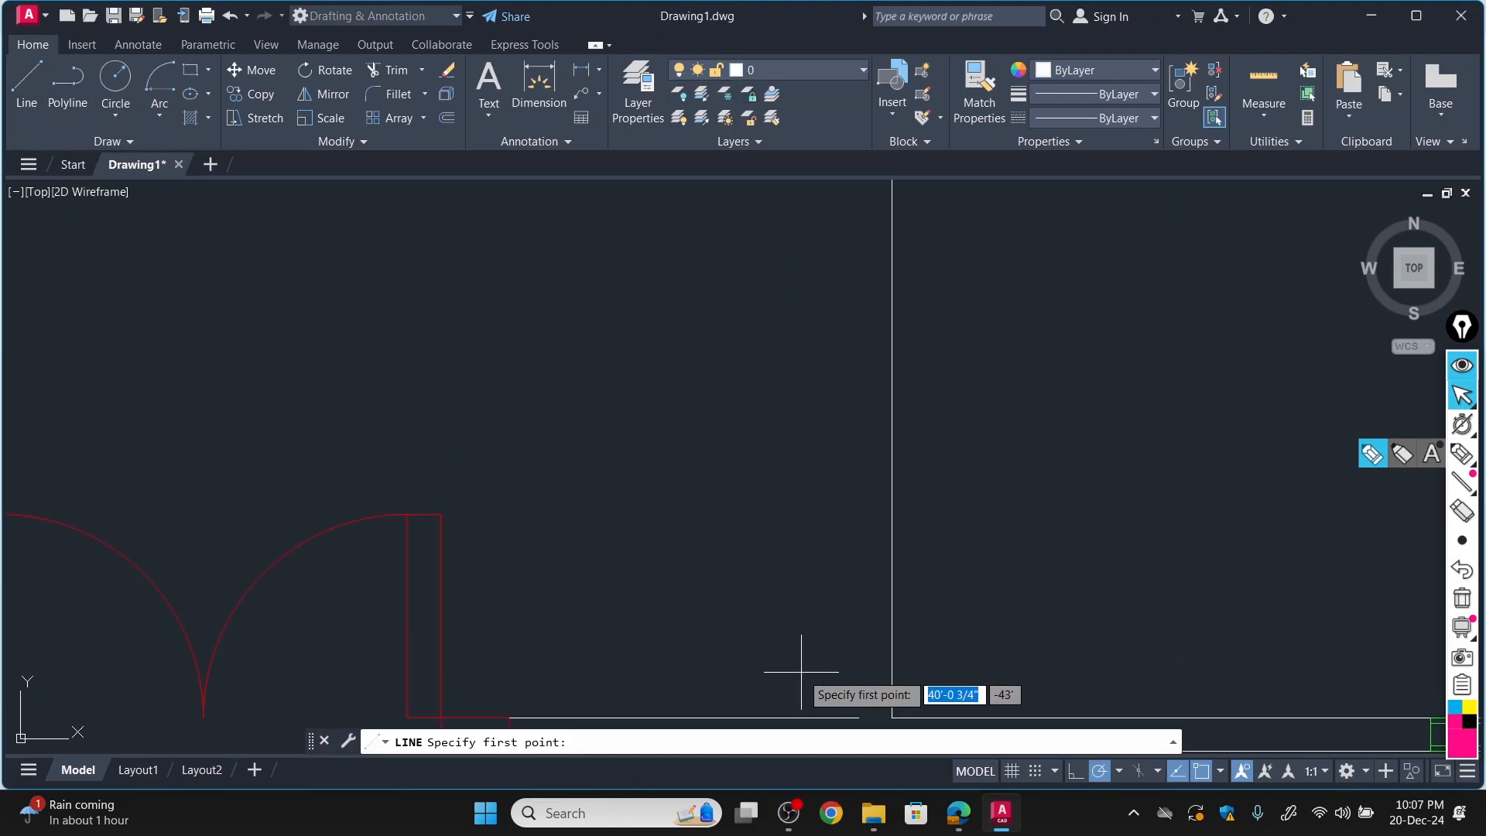
left_click(858, 718)
scroll(840, 666, "down", 6)
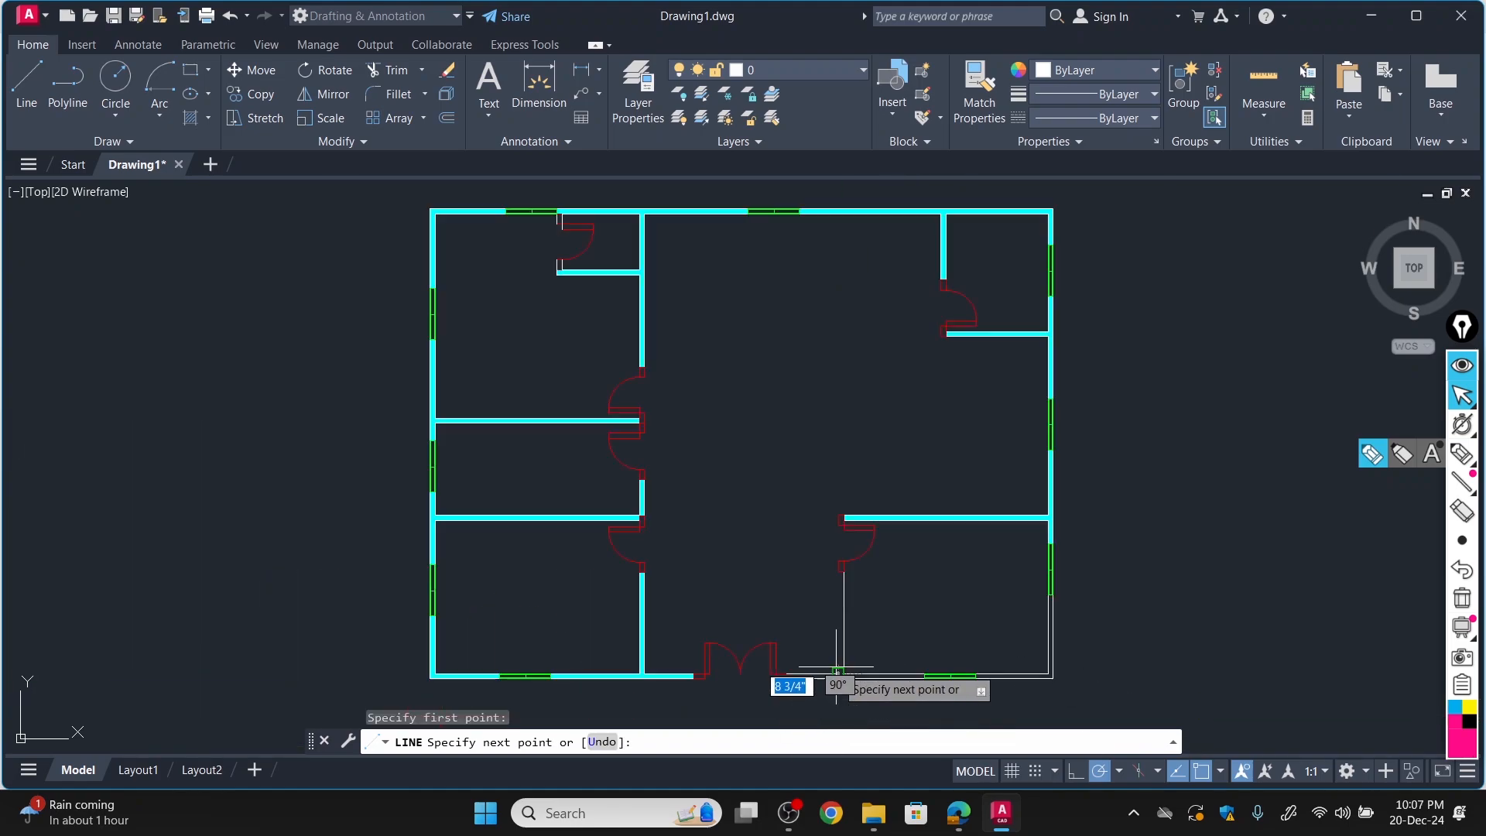
scroll(828, 560, "up", 4)
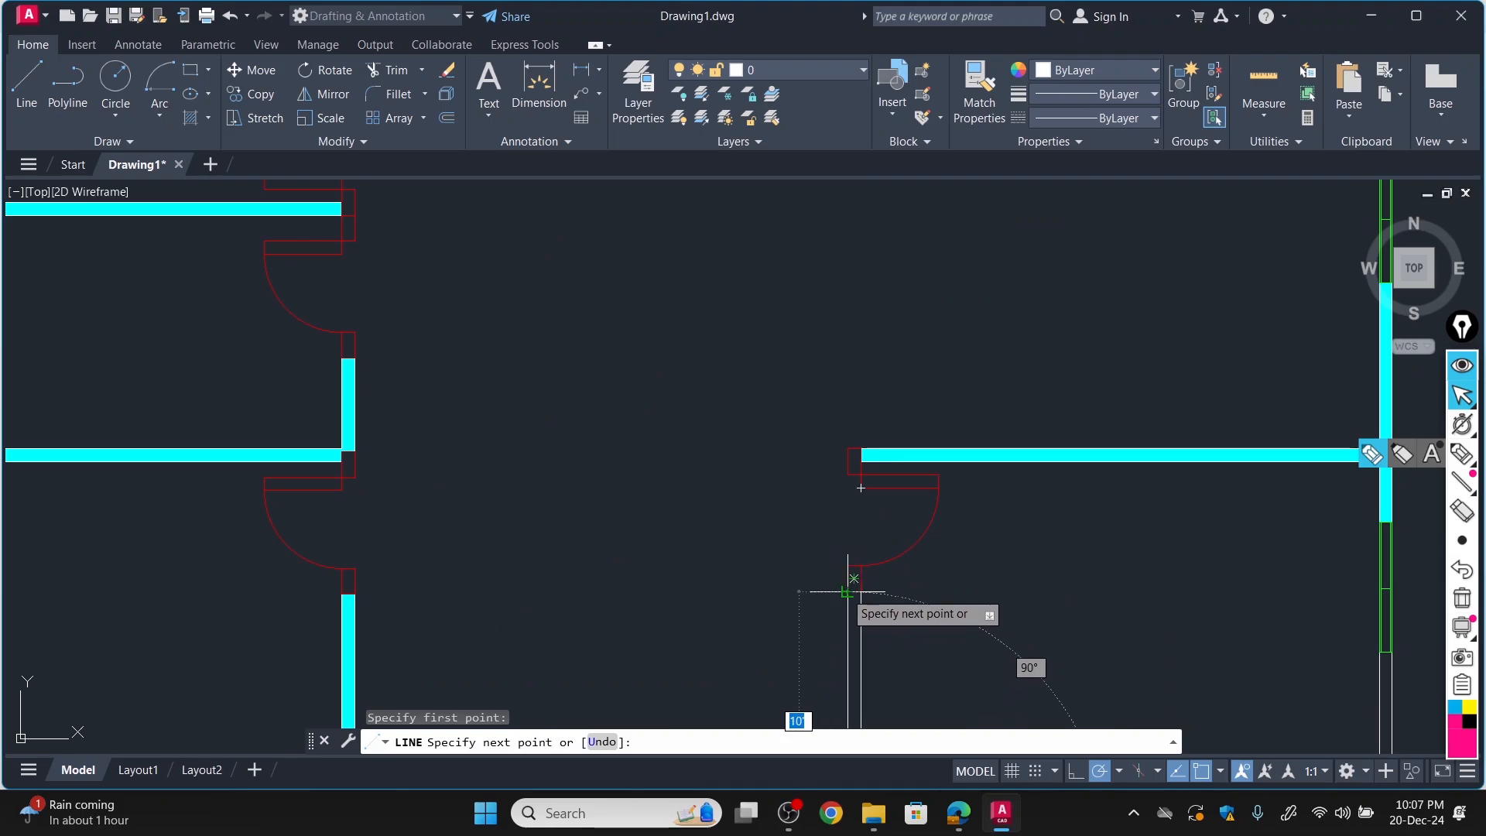
left_click(853, 579)
key("Escape")
scroll(766, 680, "down", 4)
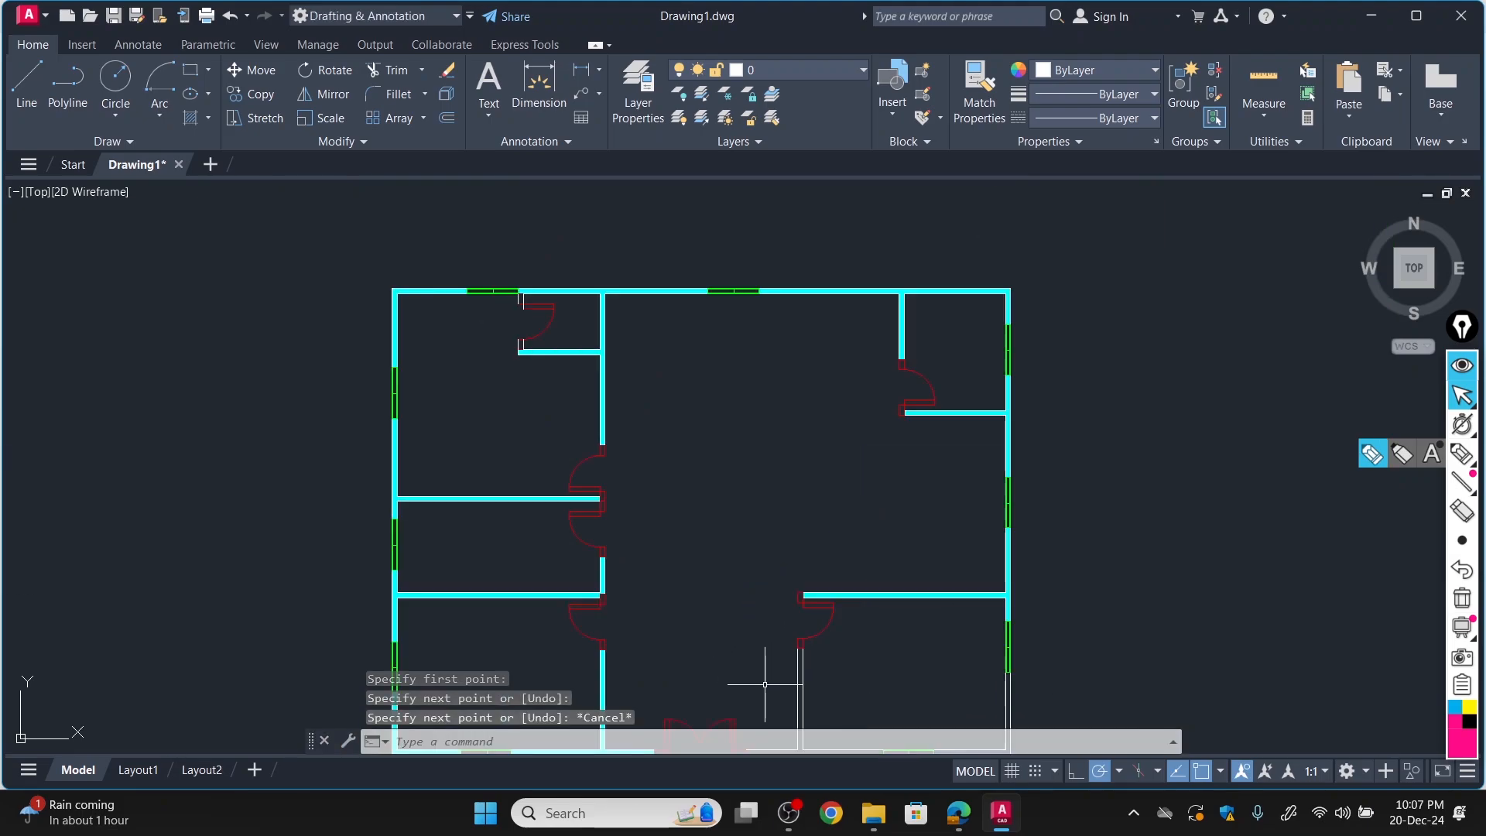
scroll(691, 664, "down", 2)
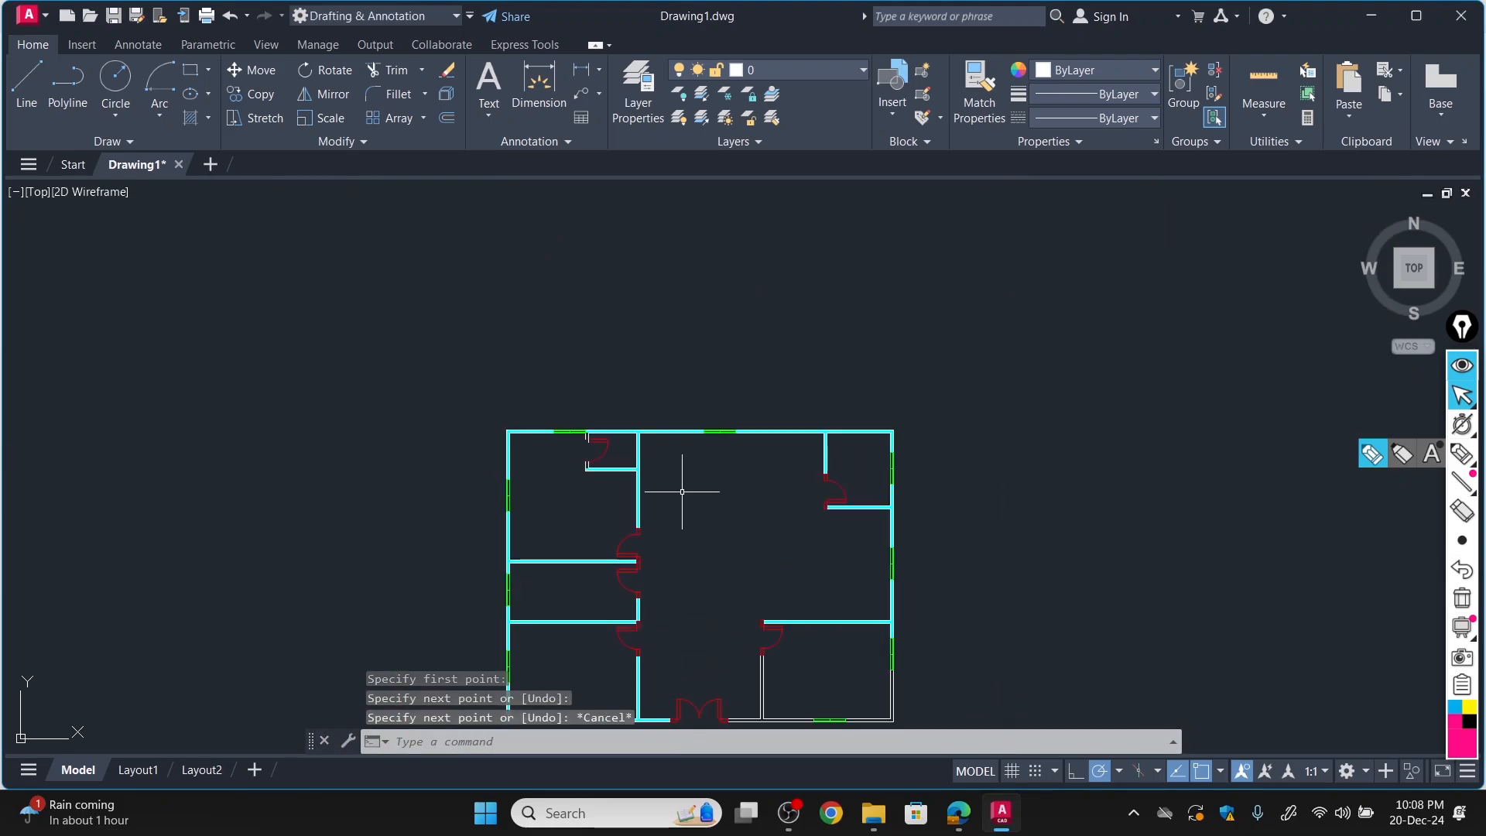
scroll(681, 492, "down", 4)
scroll(686, 485, "up", 8)
scroll(685, 511, "down", 6)
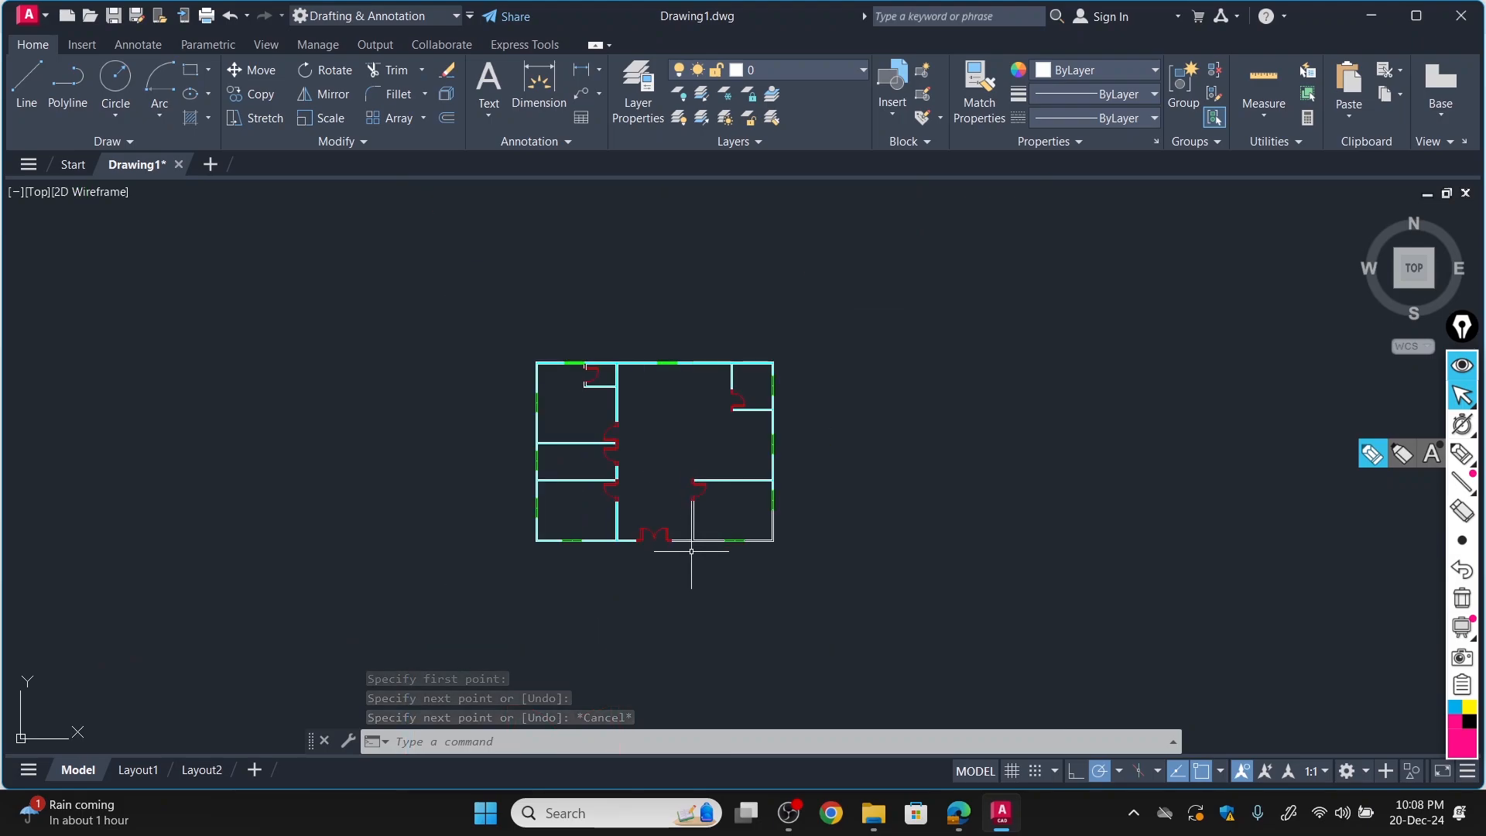
scroll(691, 551, "up", 5)
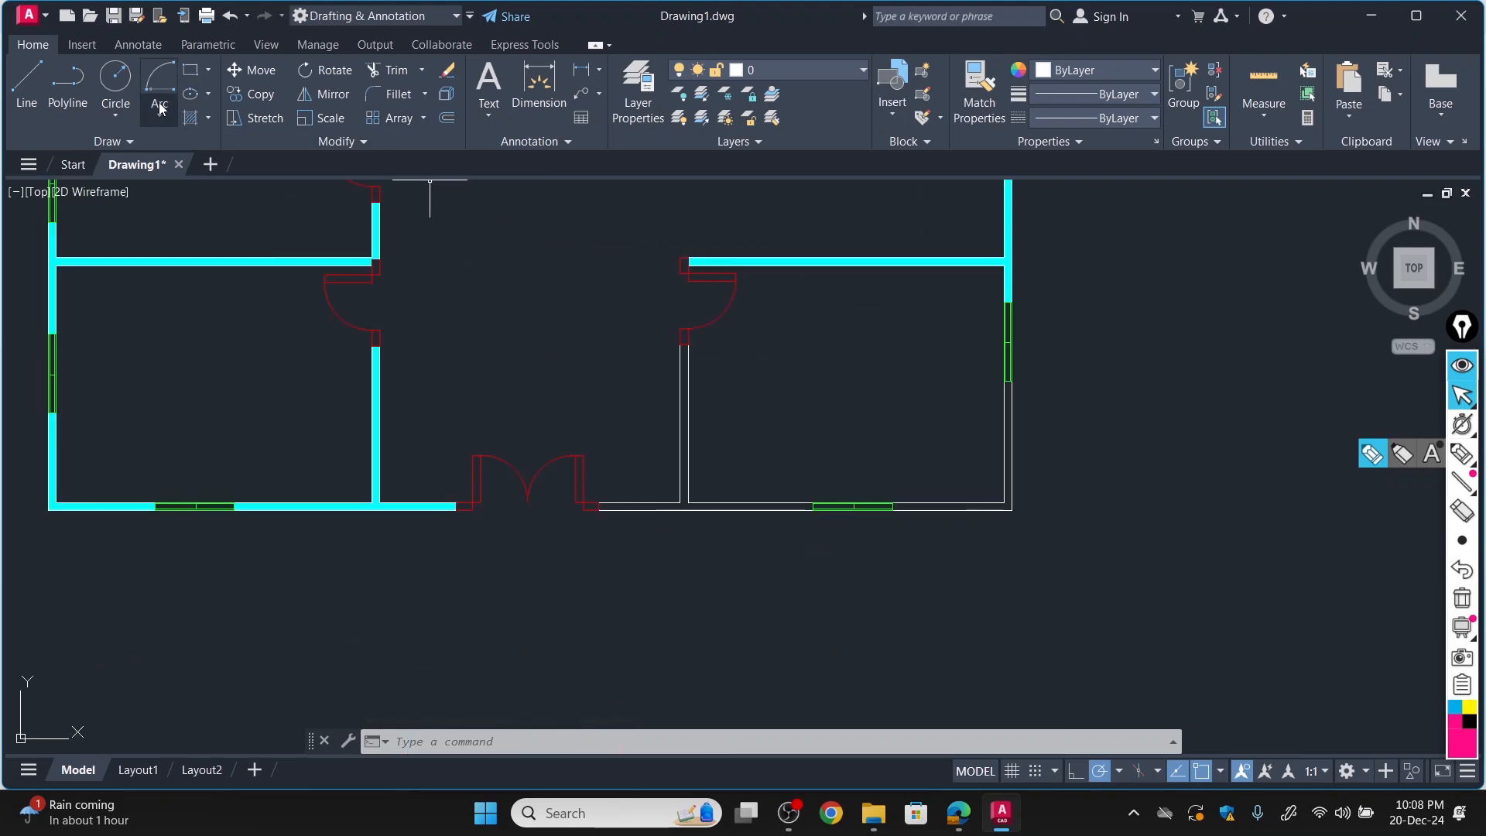
left_click(190, 118)
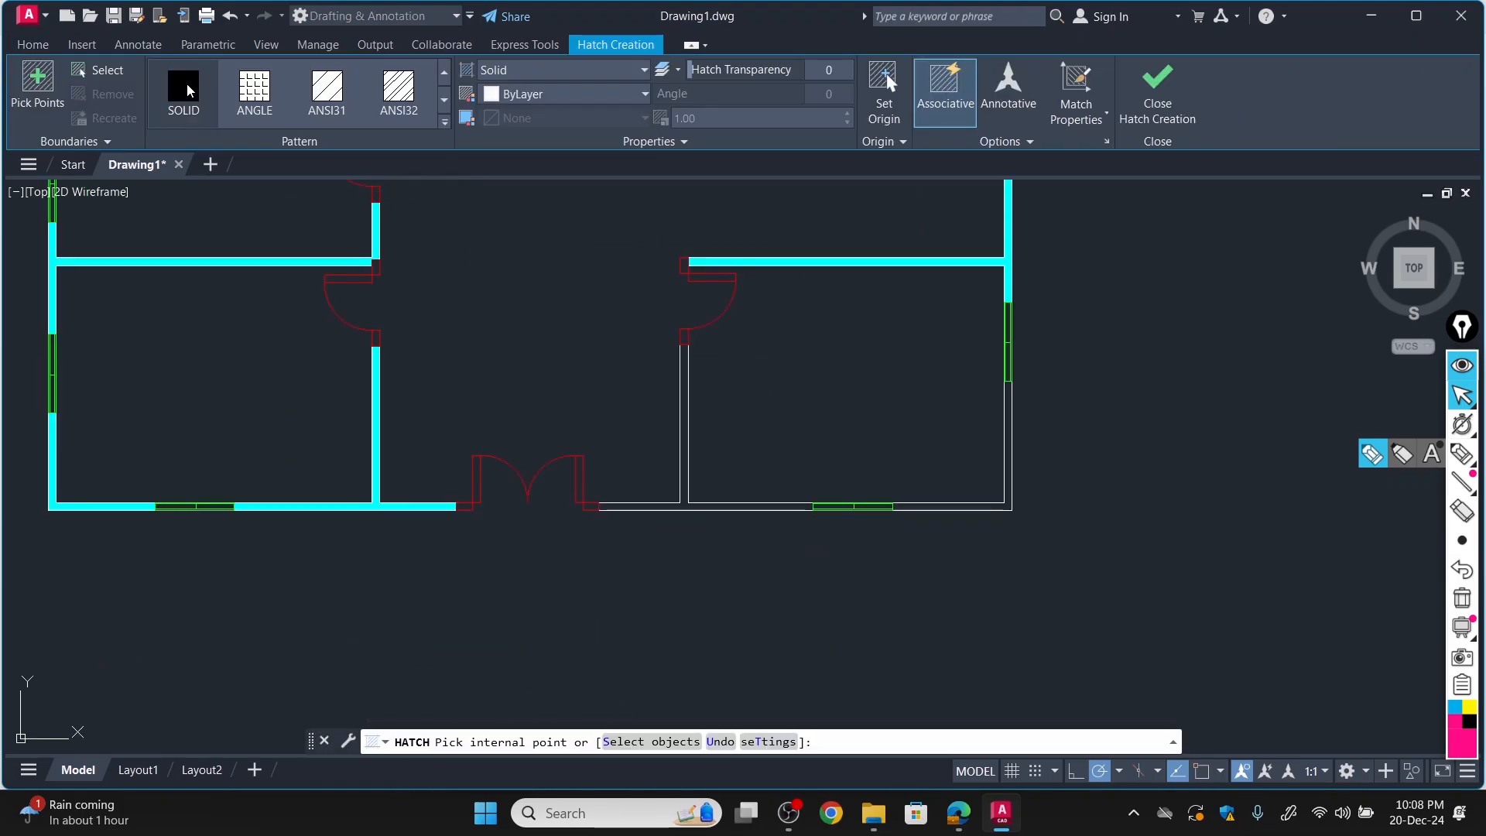
left_click(1158, 89)
Make Hatches the current layer and fill the lower-right room's left partition and adjoining bottom wall, from double door to window, with a SOLID hatch.
left_click(778, 69)
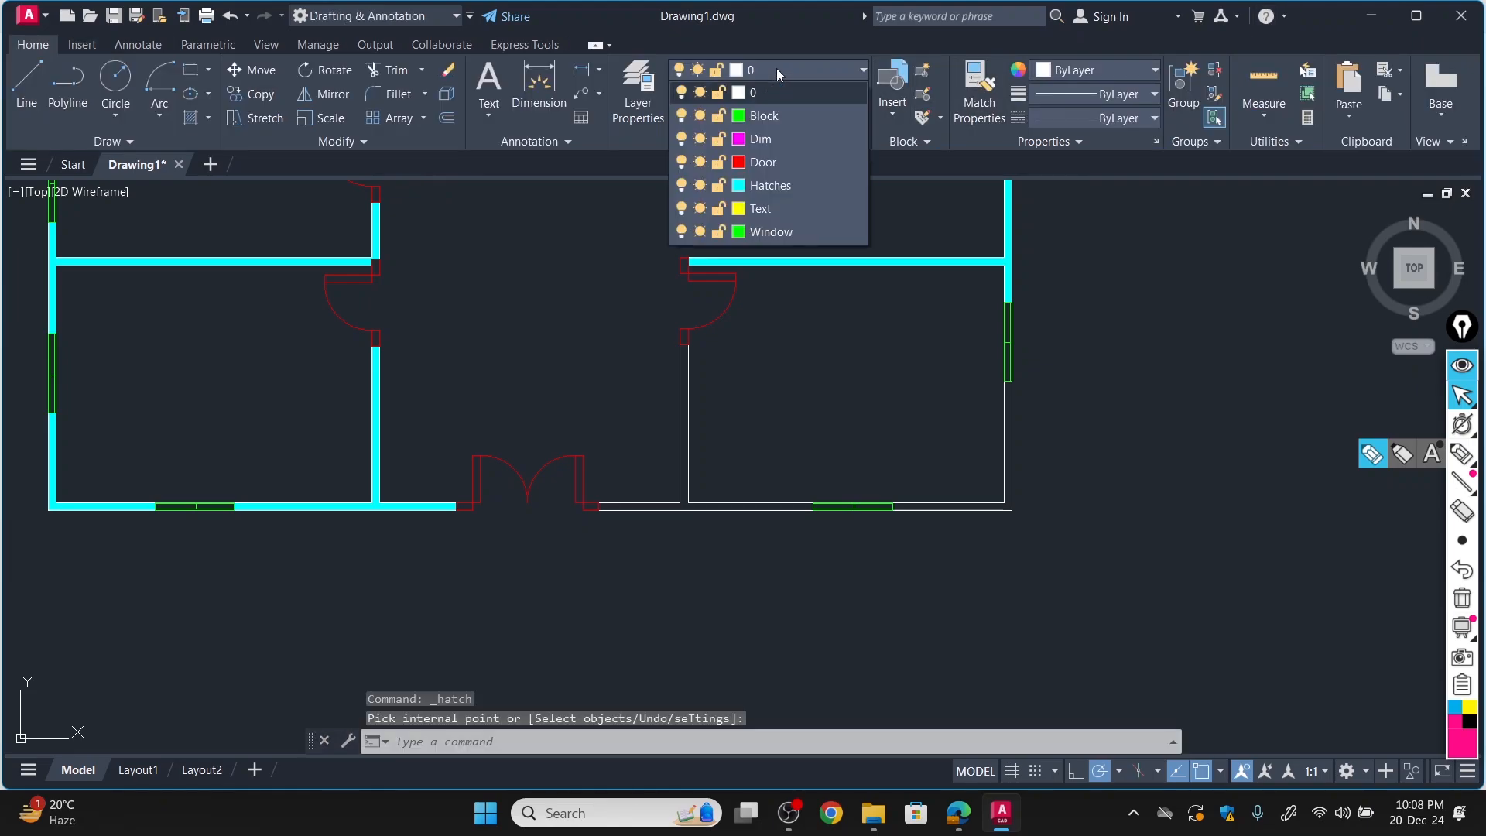
left_click(754, 185)
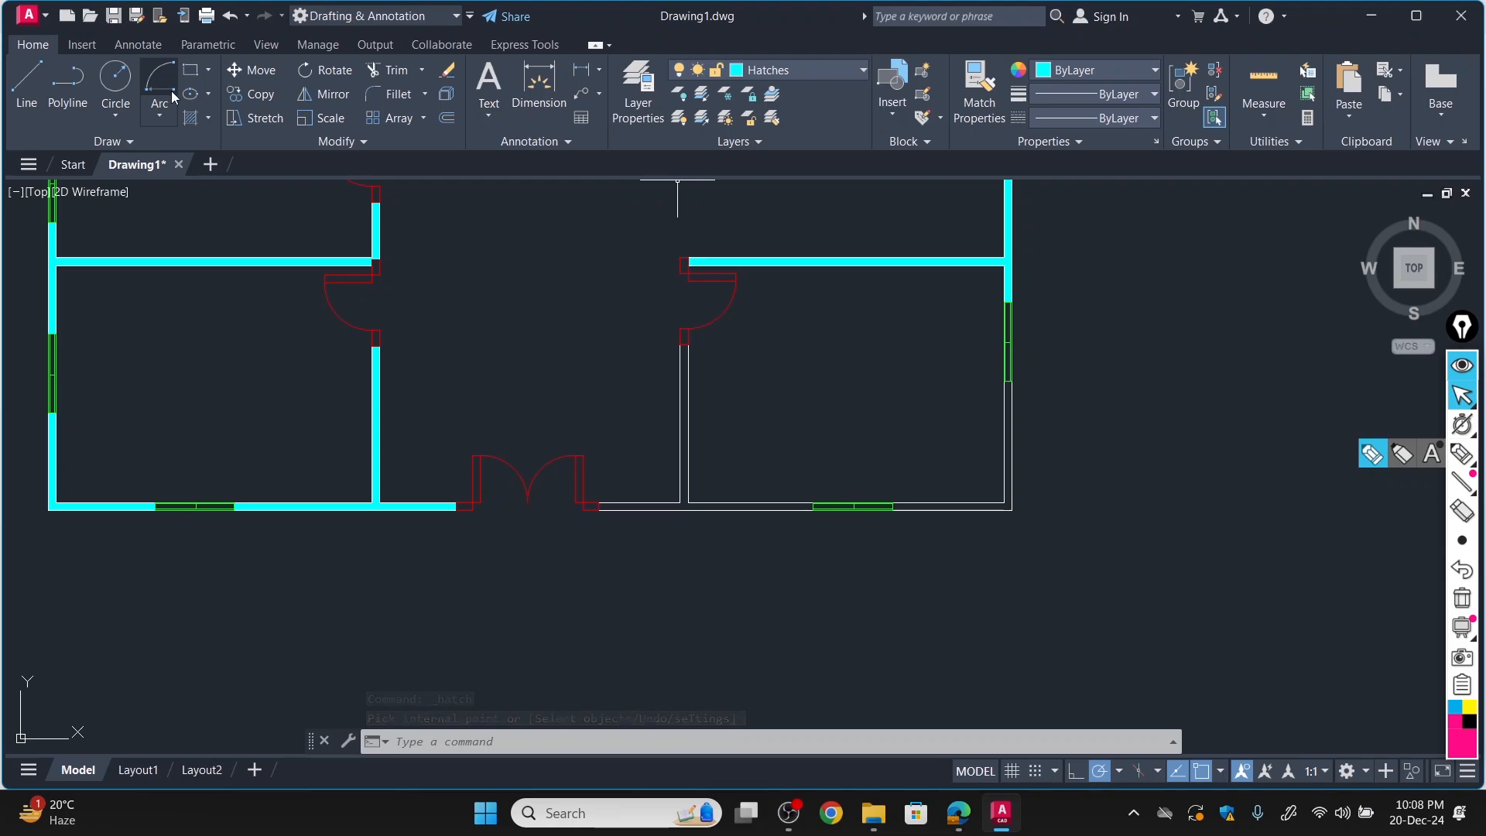
left_click(192, 117)
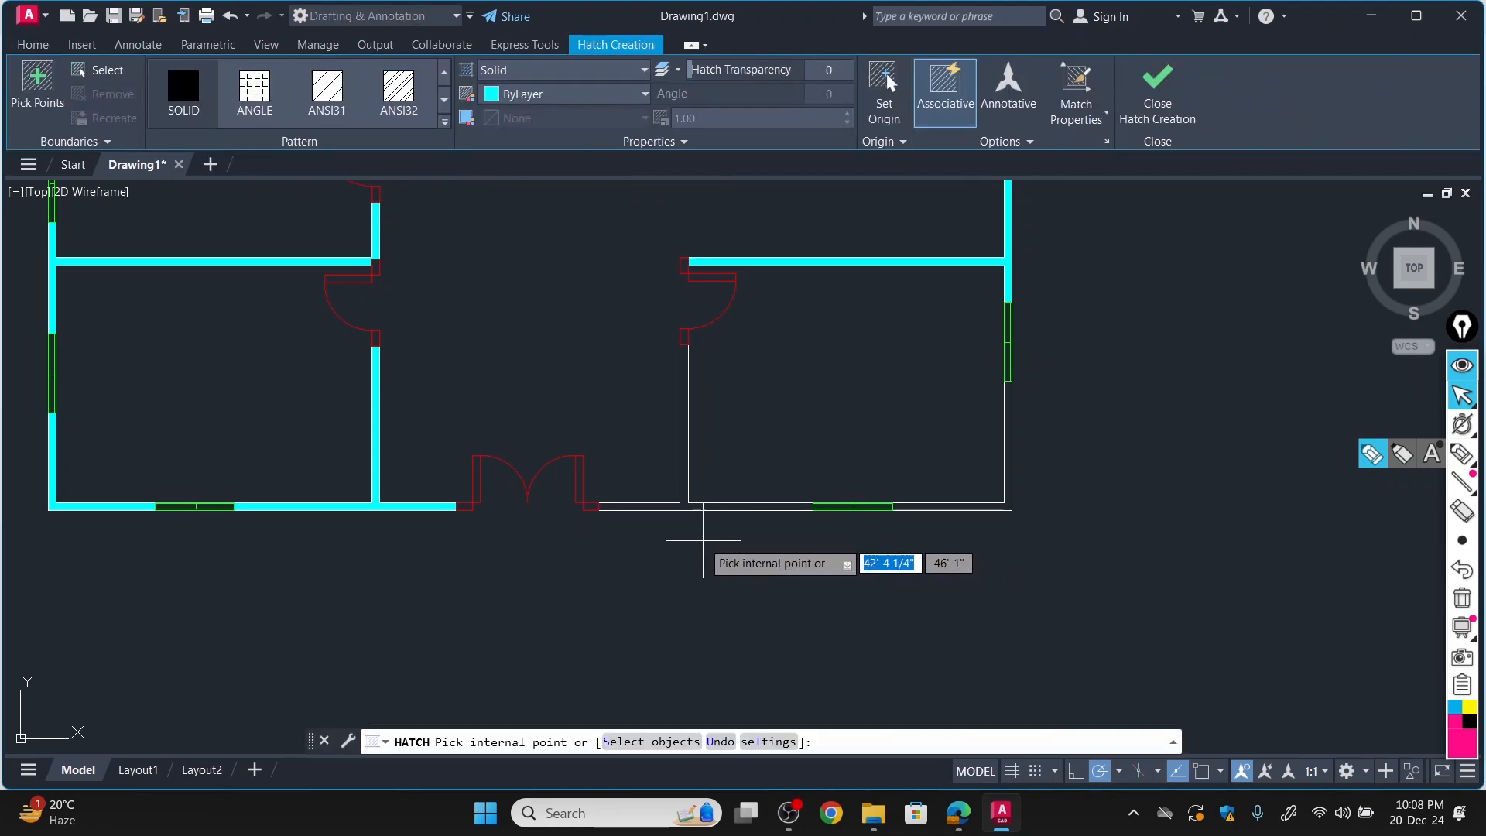
left_click(684, 460)
scroll(573, 596, "down", 6)
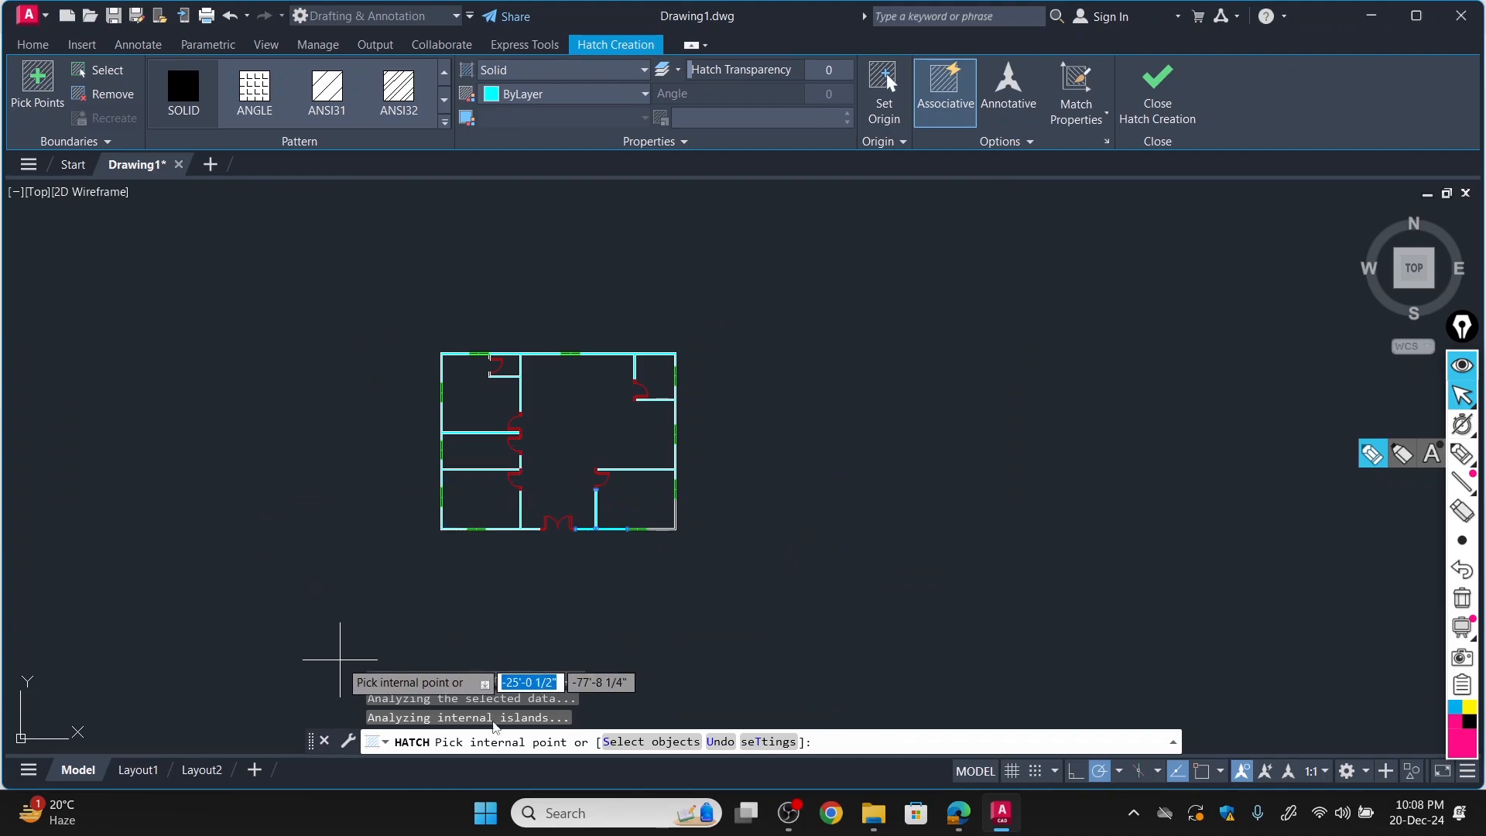
End the hatch command, review the furniture and fixtures shown in each room of FloorPlan-Model.pdf, and return to the AutoCAD drawing.
key("Escape")
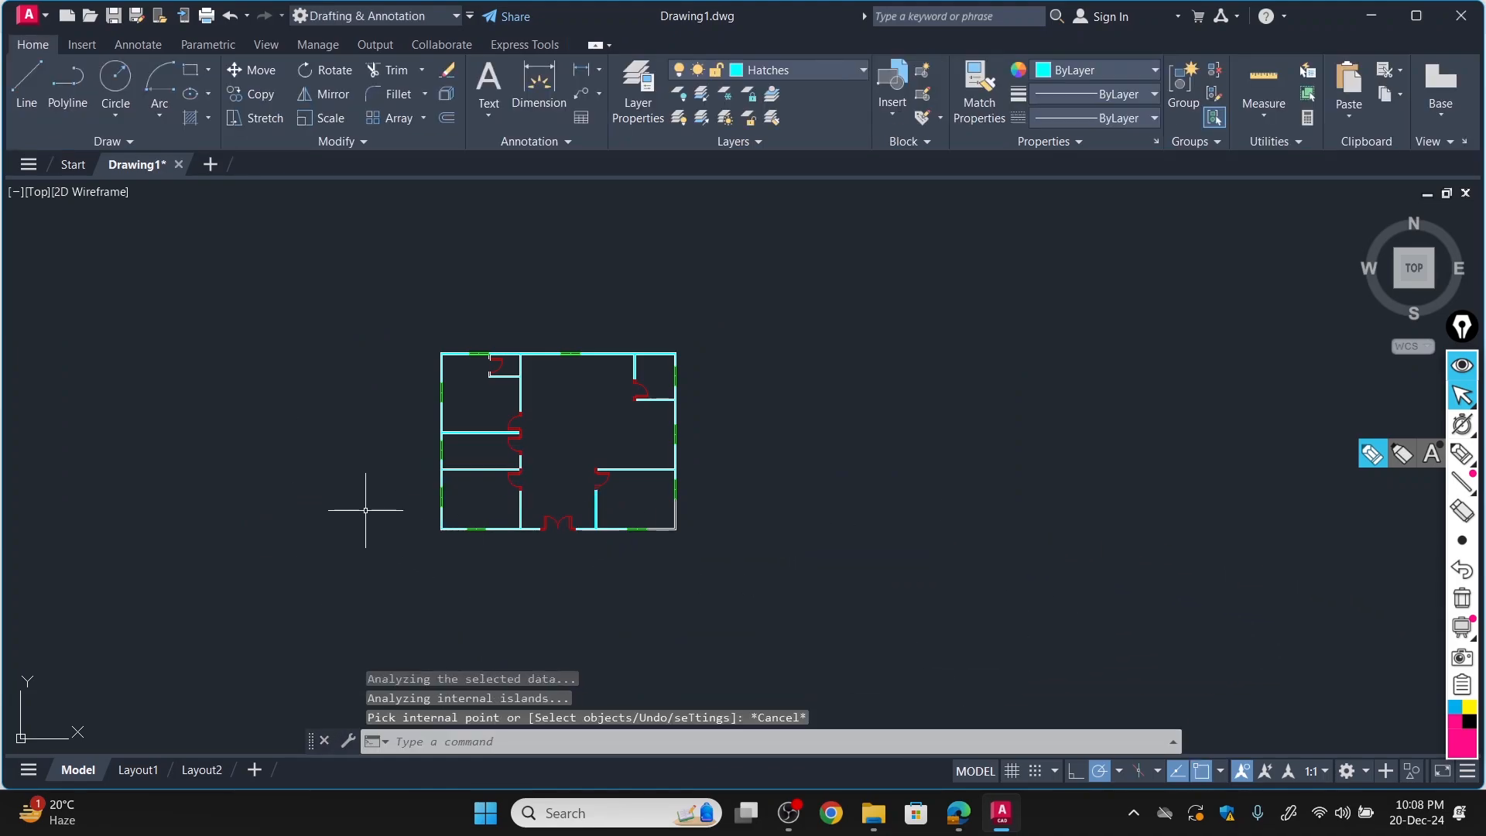
scroll(376, 505, "up", 4)
scroll(517, 508, "down", 4)
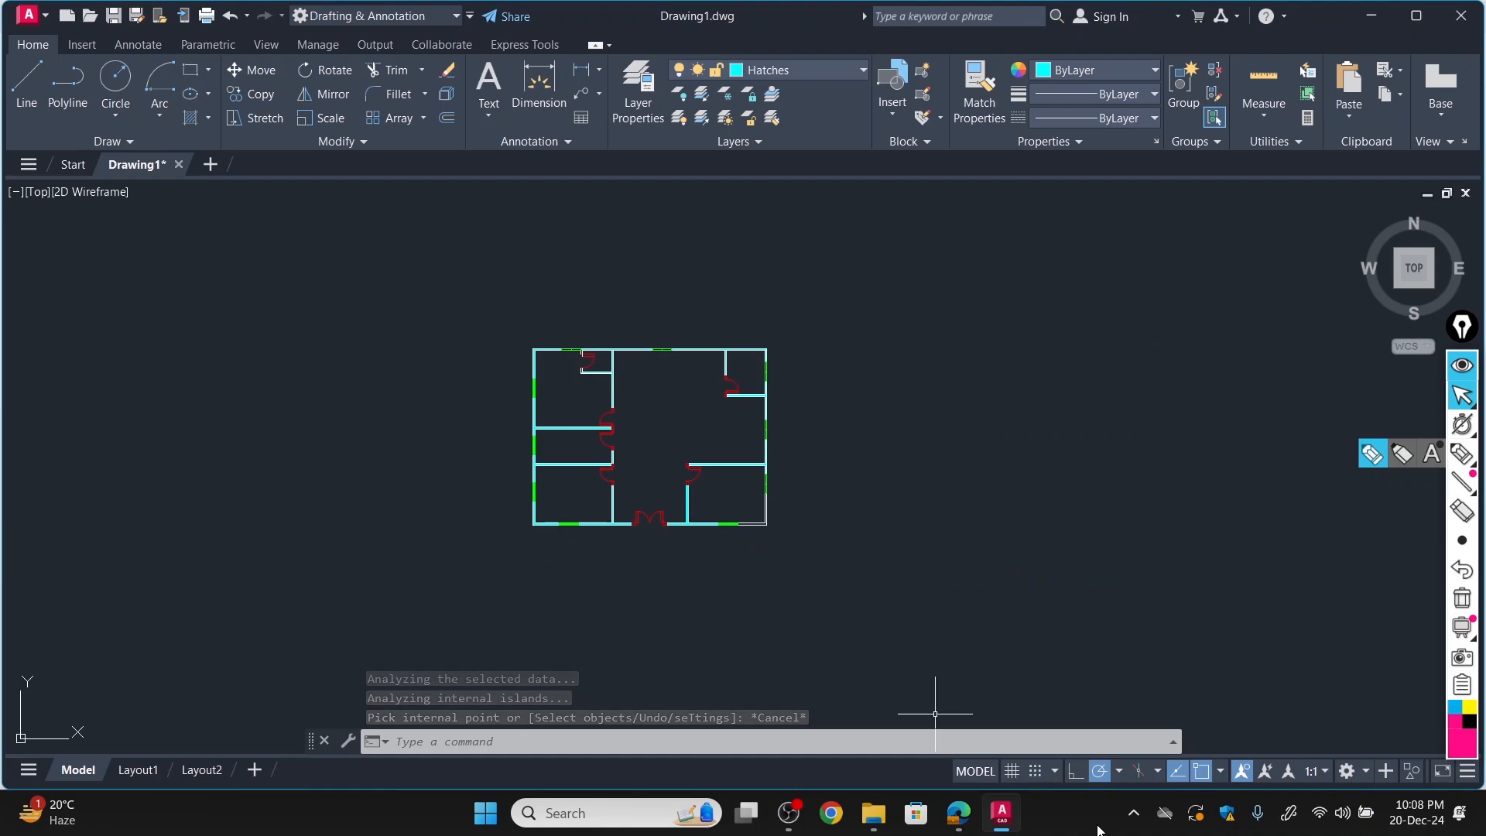
left_click(958, 812)
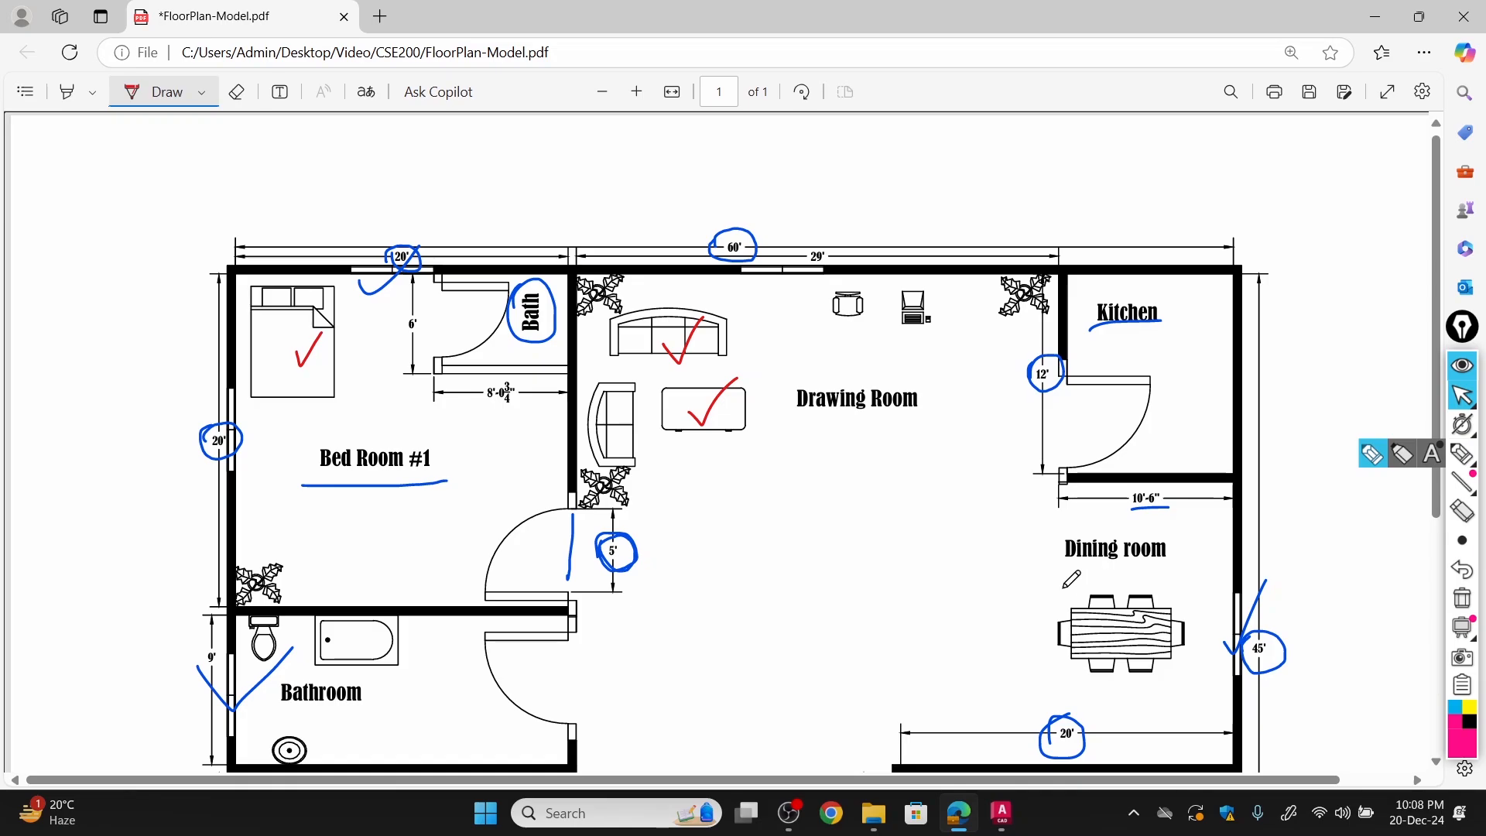
scroll(626, 586, "down", 2)
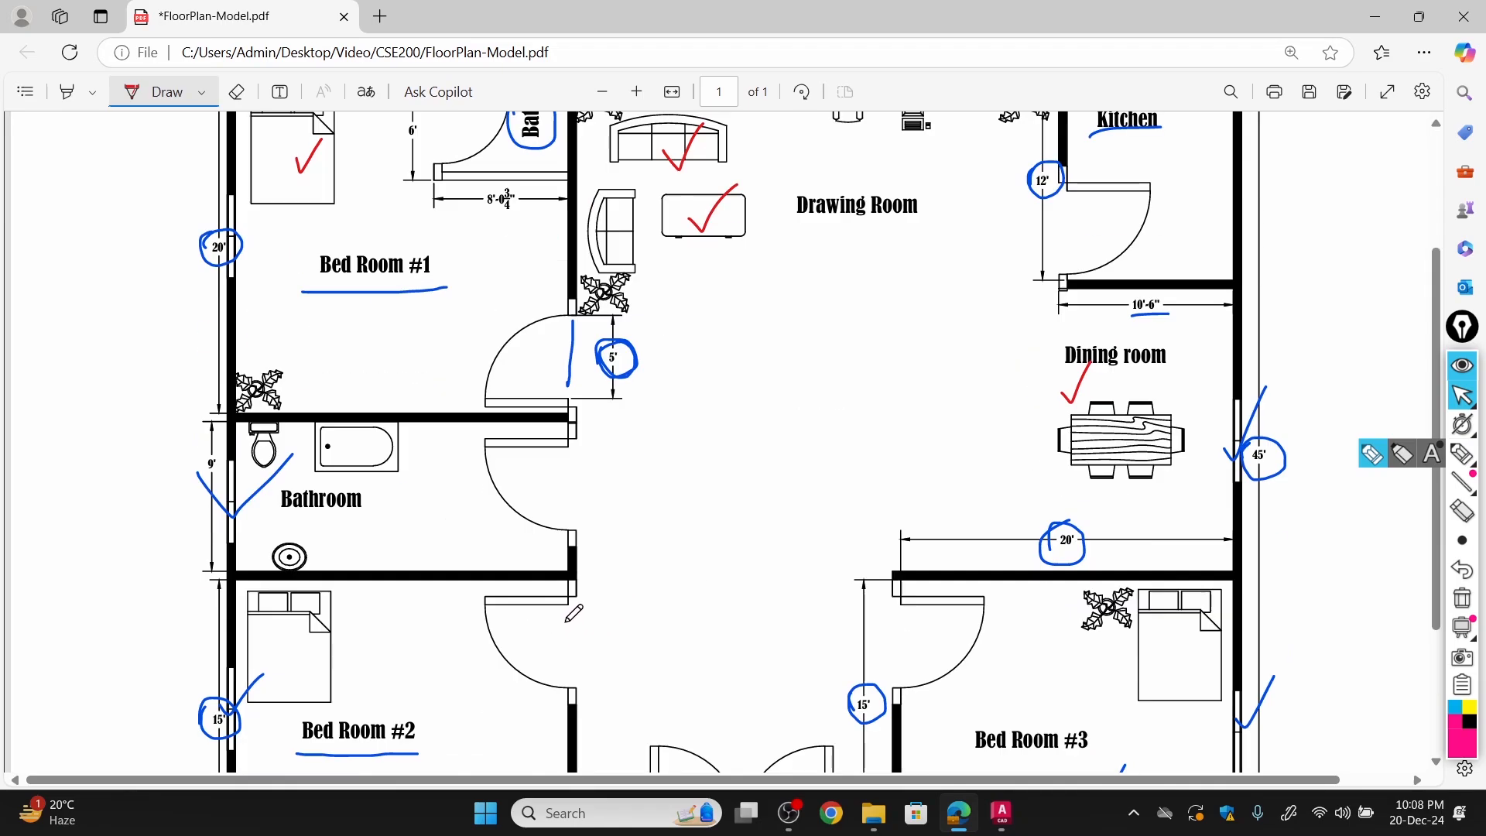
scroll(568, 623, "down", 2)
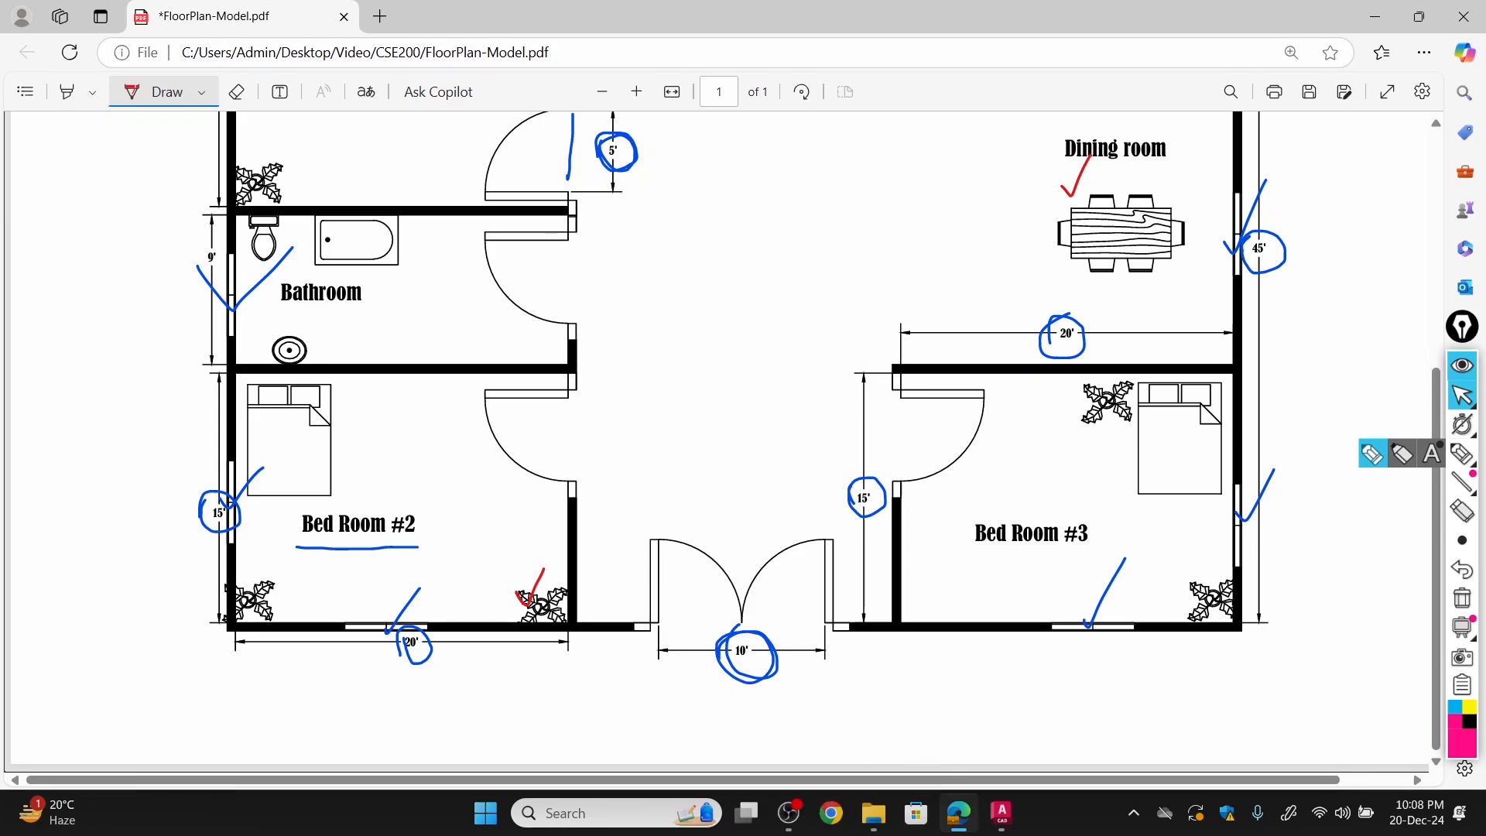
left_click(1002, 822)
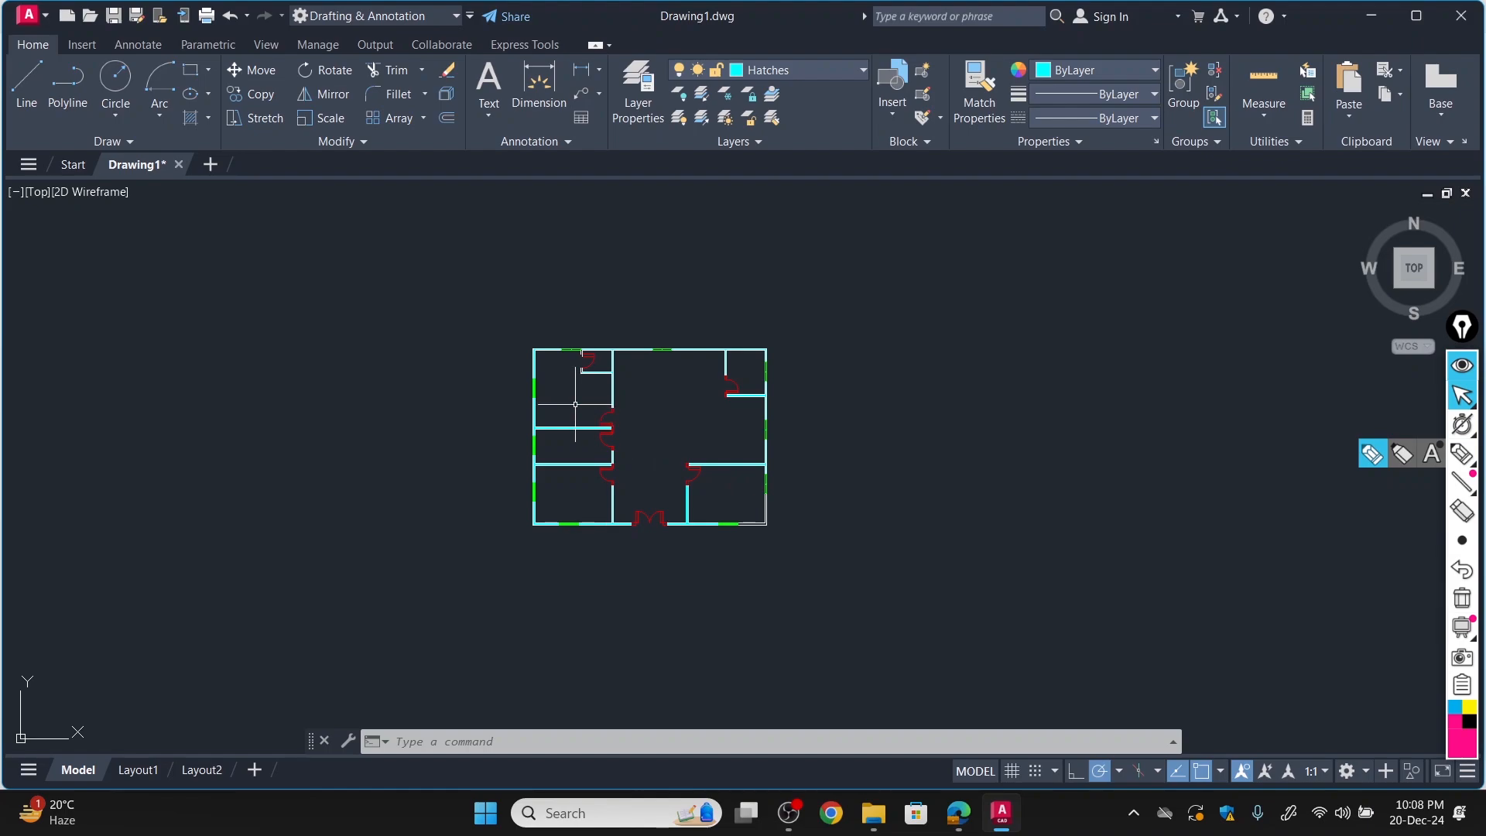
Open DesignCenter and browse through Sample\en-us\DesignCenter to the blocks of House Designer.dwg.
scroll(575, 404, "up", 4)
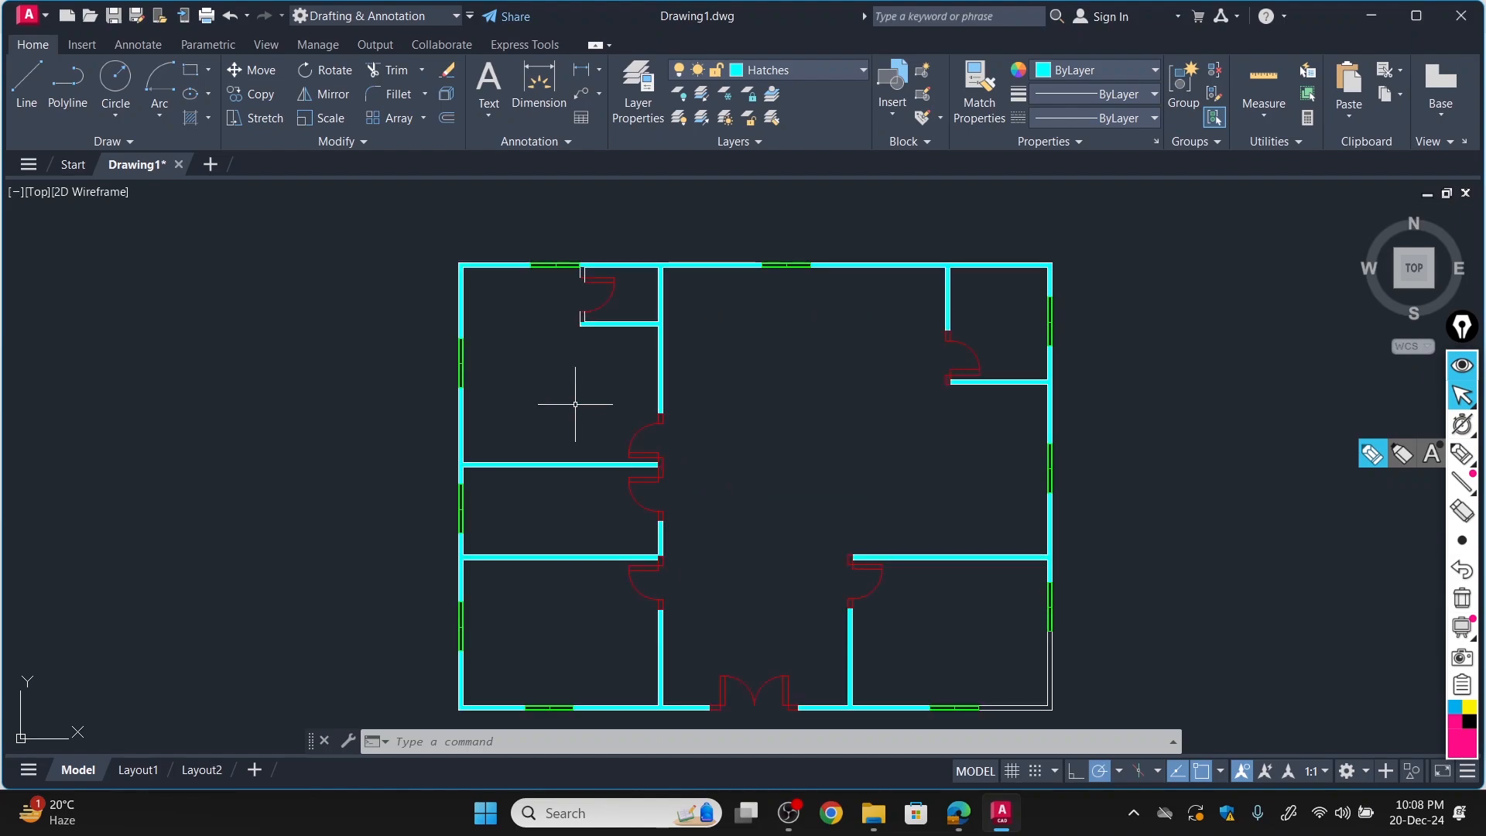
key("ctrl+2")
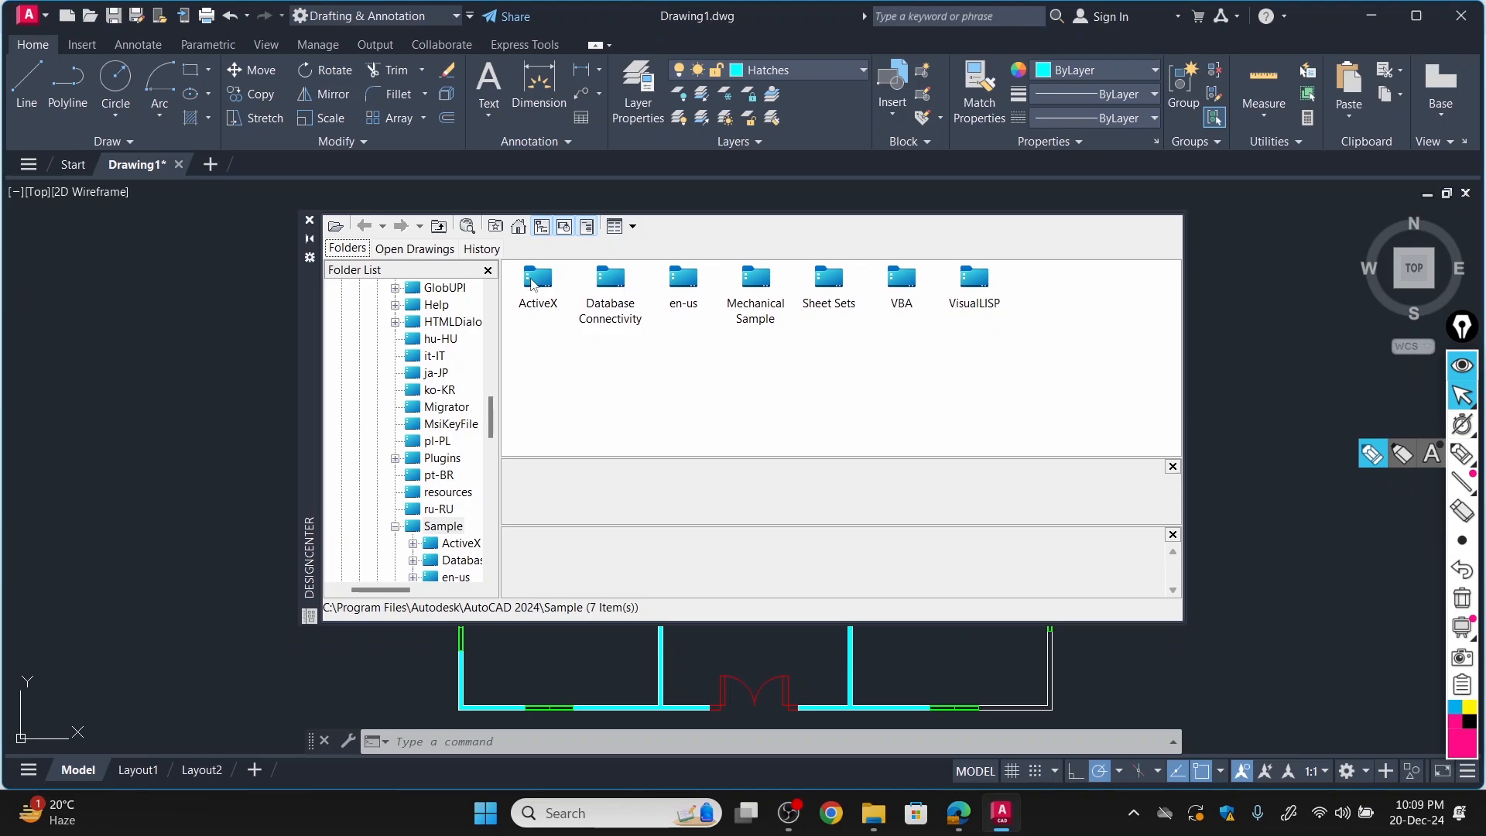
left_click(519, 229)
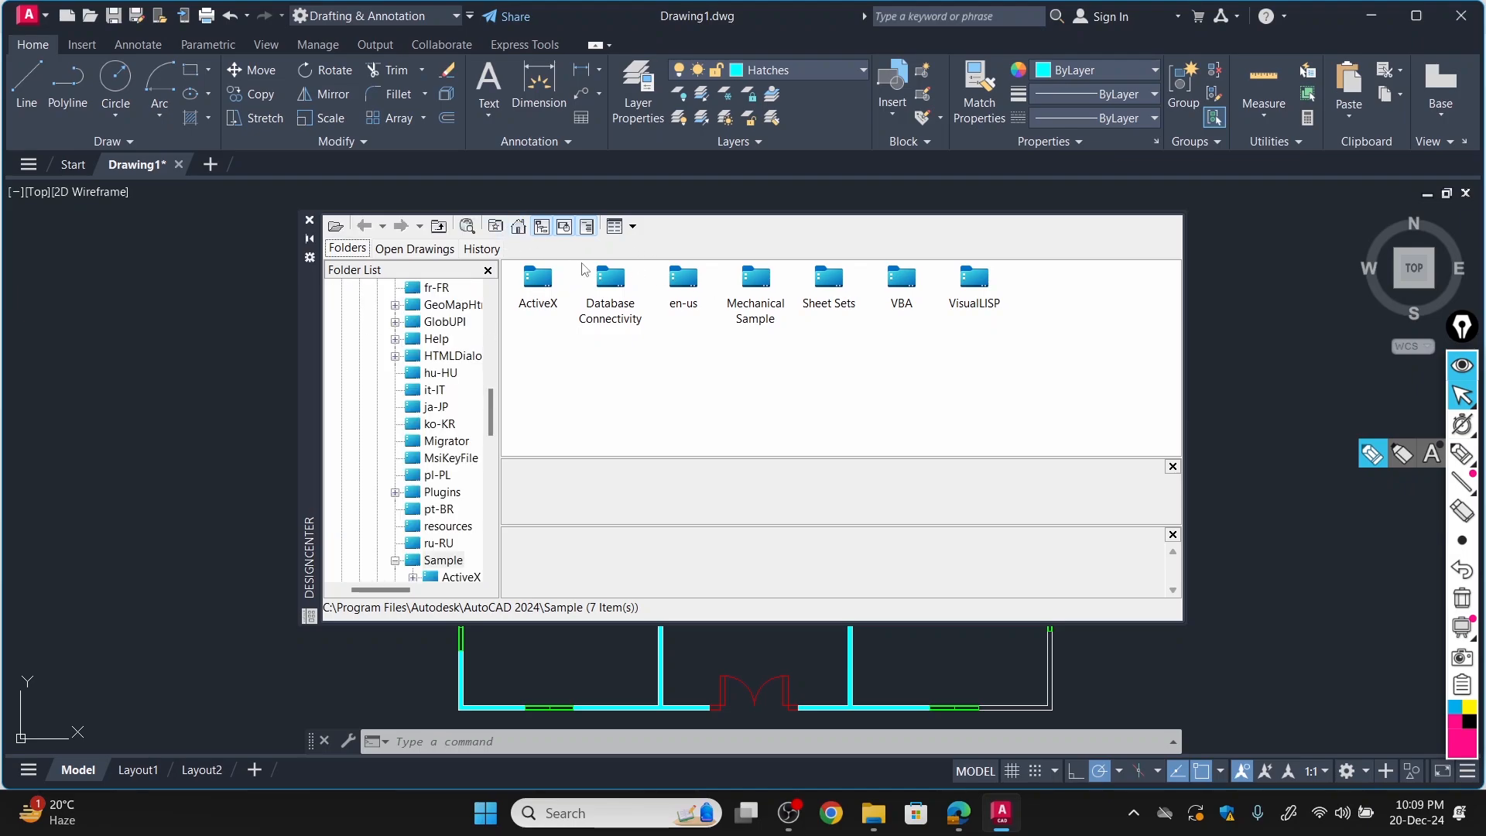
double_click(680, 291)
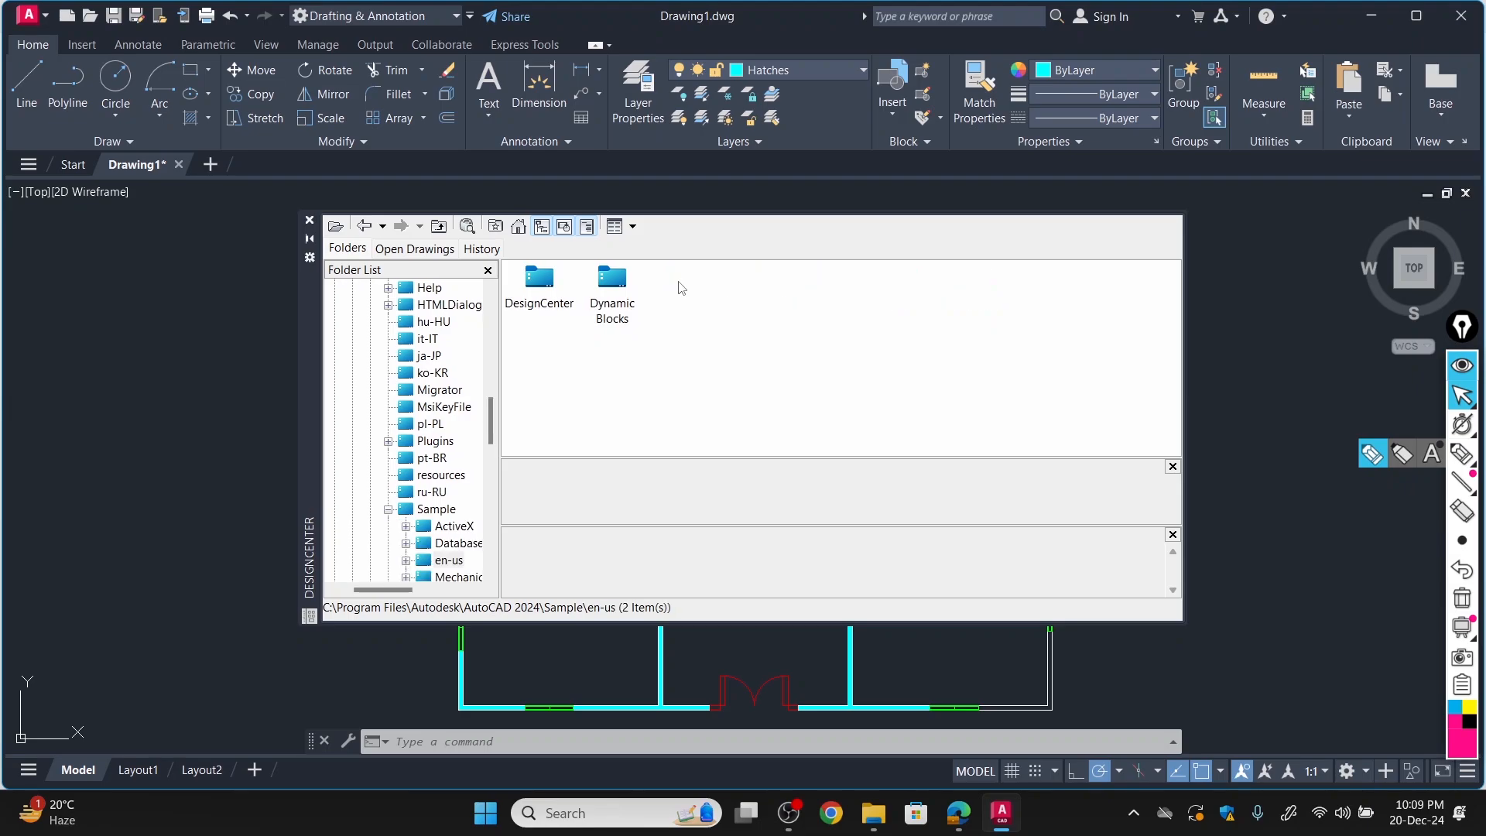
double_click(538, 280)
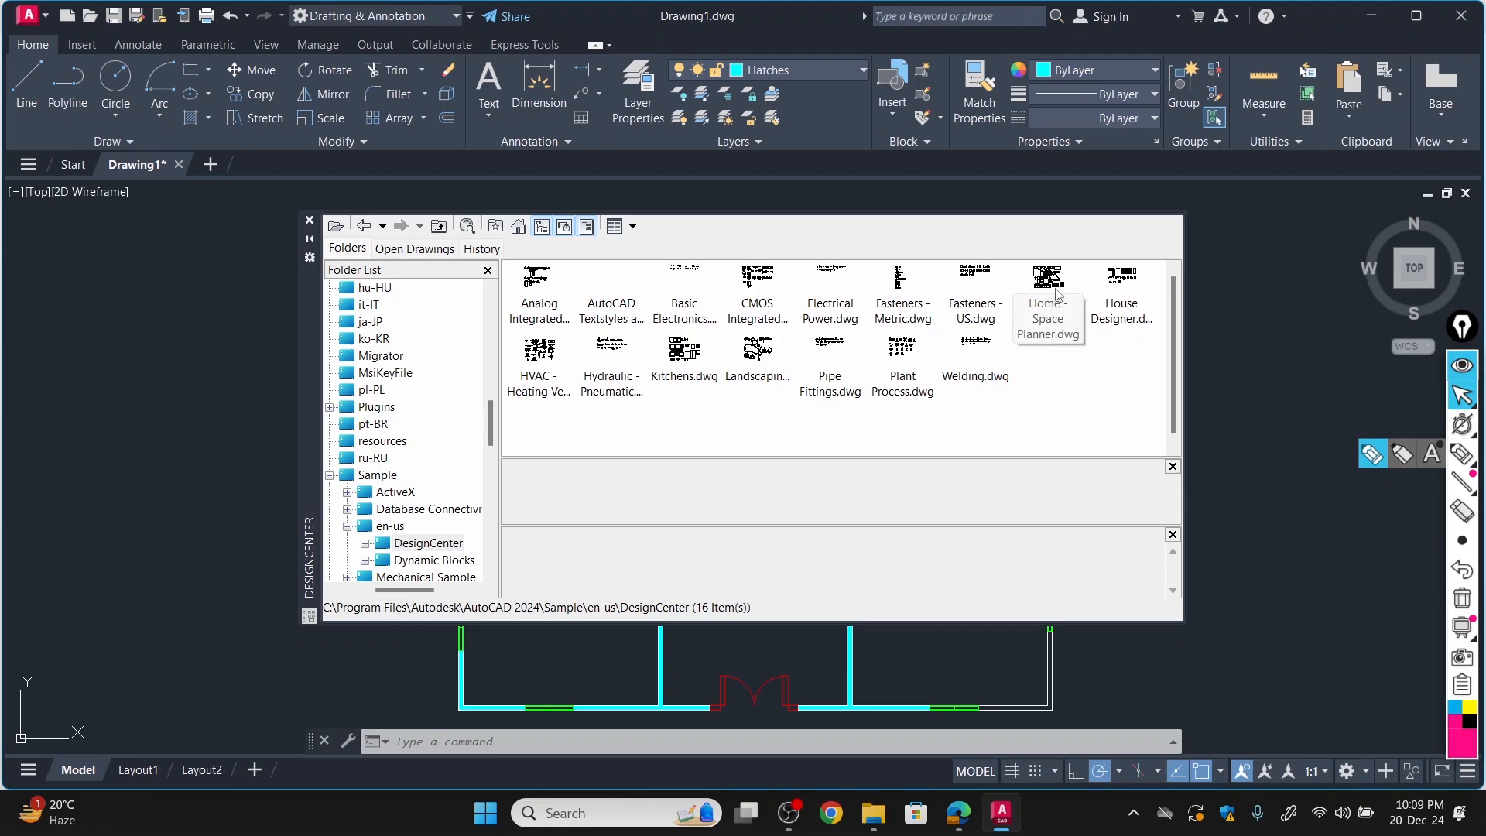
double_click(1124, 283)
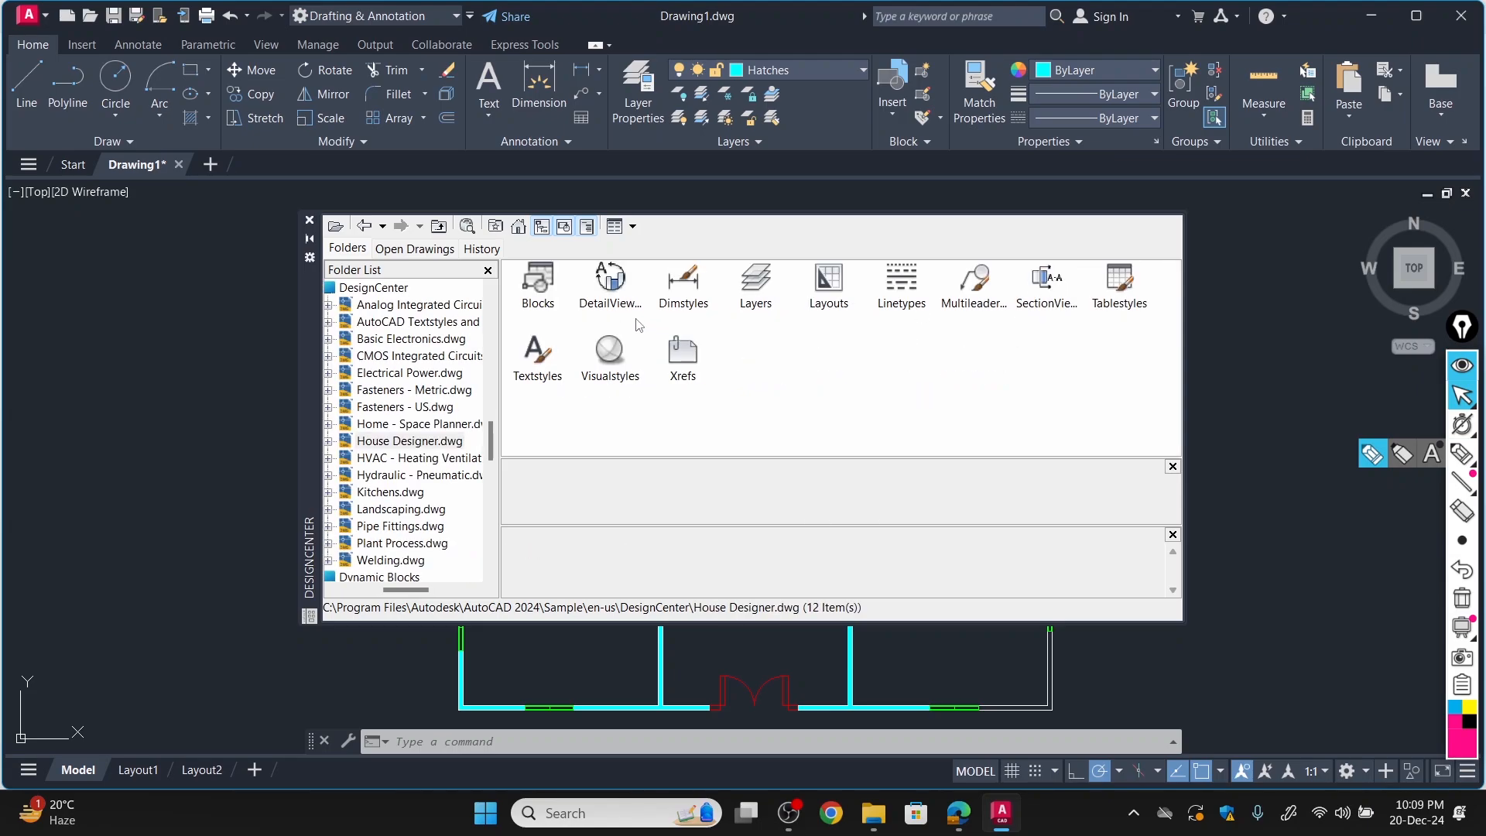
double_click(540, 283)
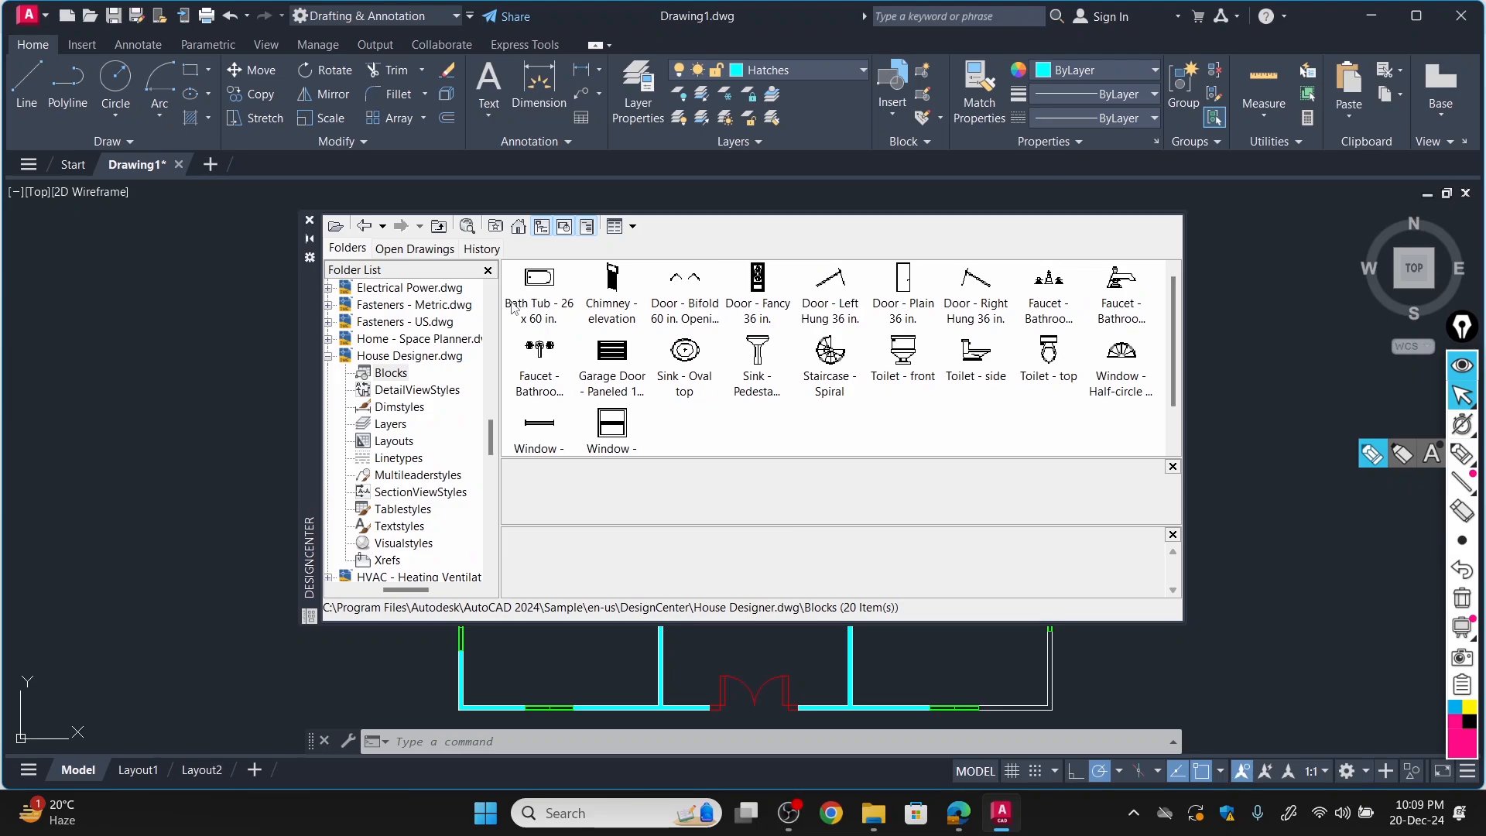
Make Block the current layer and insert the Bath Tub - 26 x 60 in. block in the empty space left of the floor plan.
mouse_move(540, 284)
left_mouse_down()
mouse_move(172, 331)
mouse_move(527, 304)
left_mouse_up()
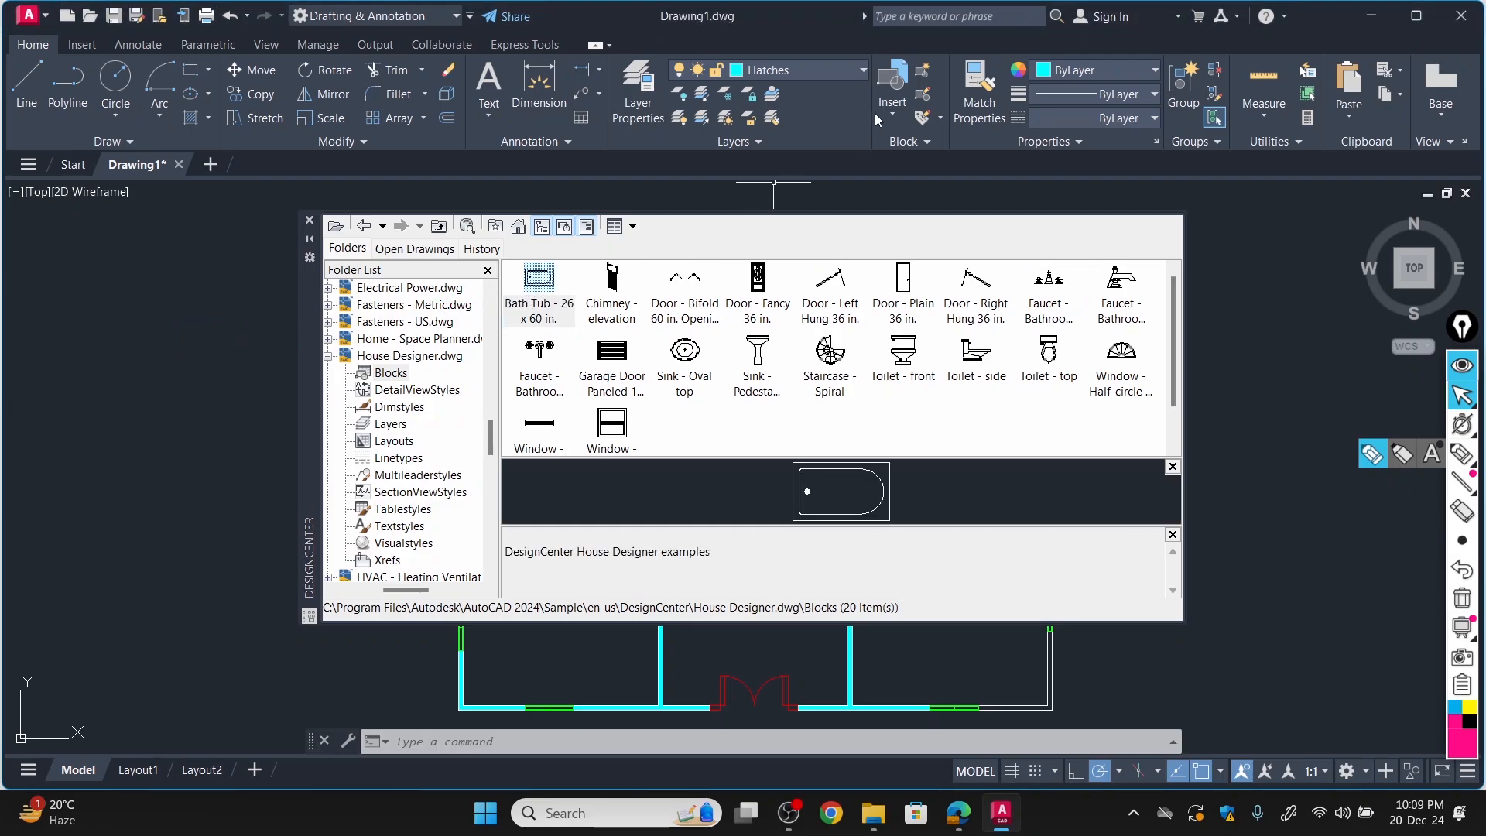
left_click(816, 71)
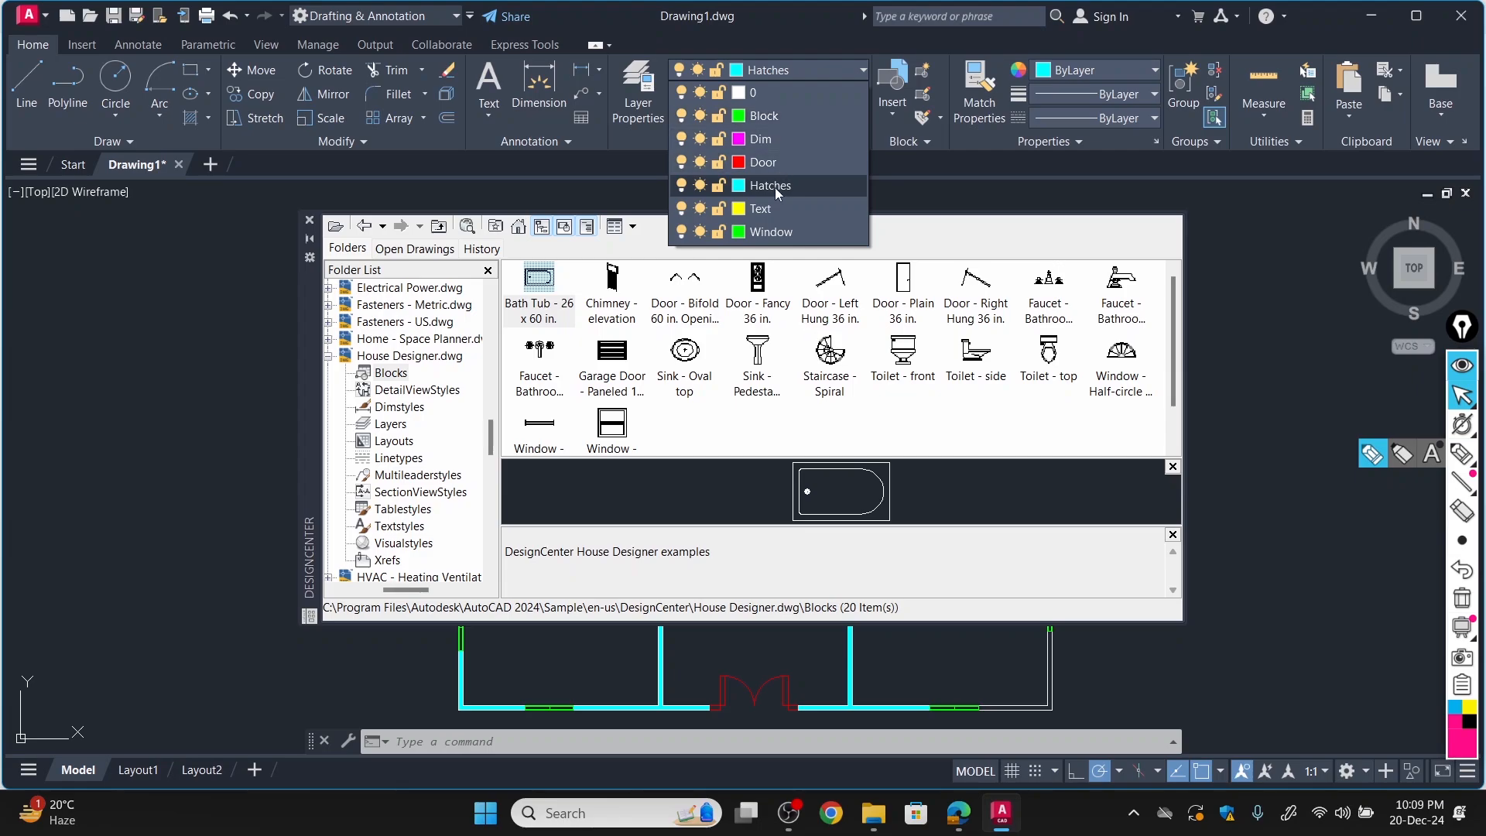
left_click(779, 115)
left_click(545, 283)
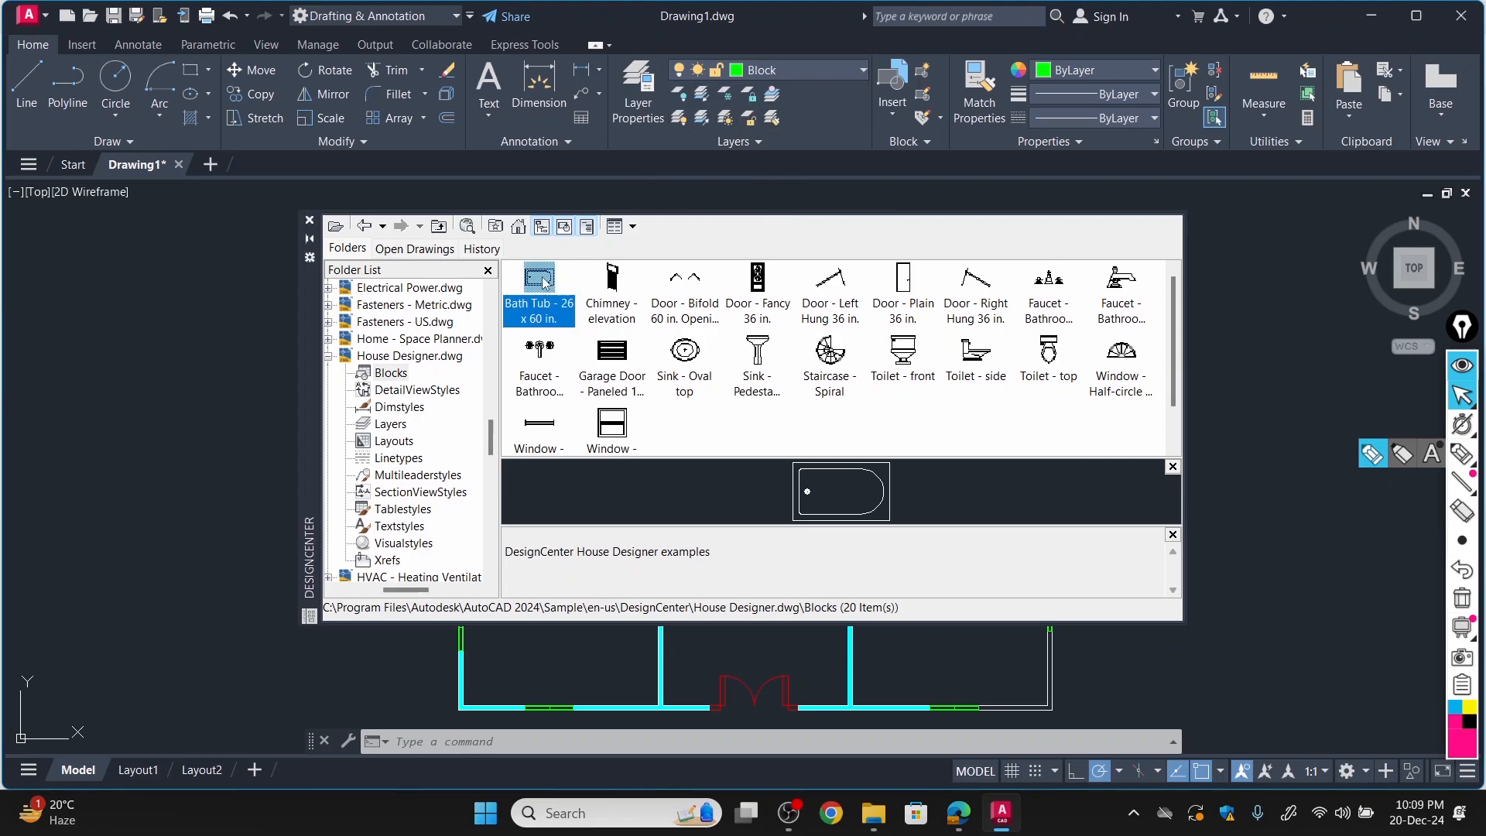
left_click_drag(382, 293, 135, 324)
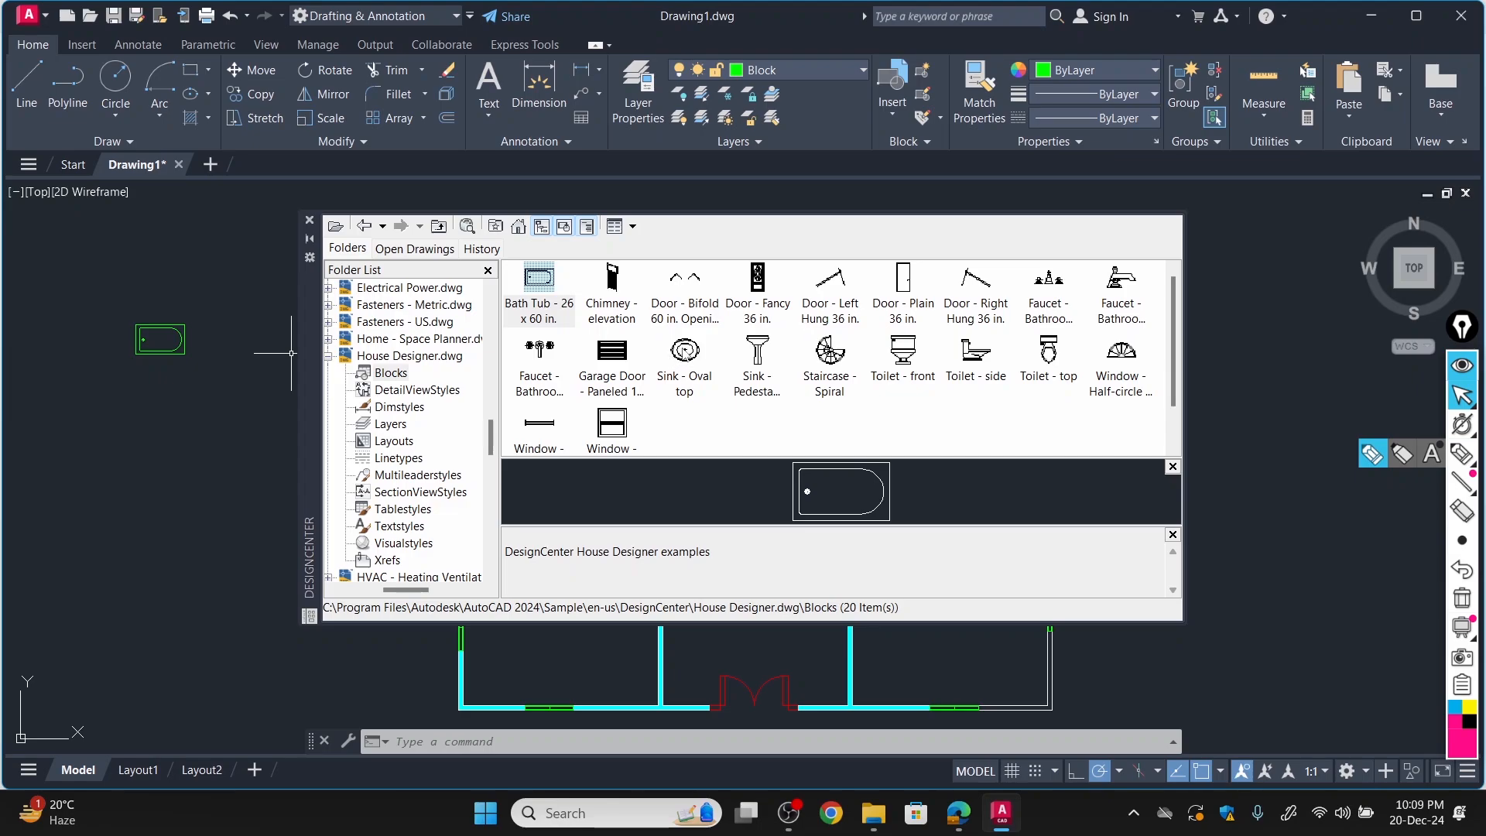
Insert the Sink - Oval top, Toilet - side and pedestal sink blocks around the bath tub, left of the floor plan.
mouse_move(686, 349)
left_mouse_down()
mouse_move(271, 446)
mouse_move(136, 438)
mouse_move(144, 425)
left_mouse_up()
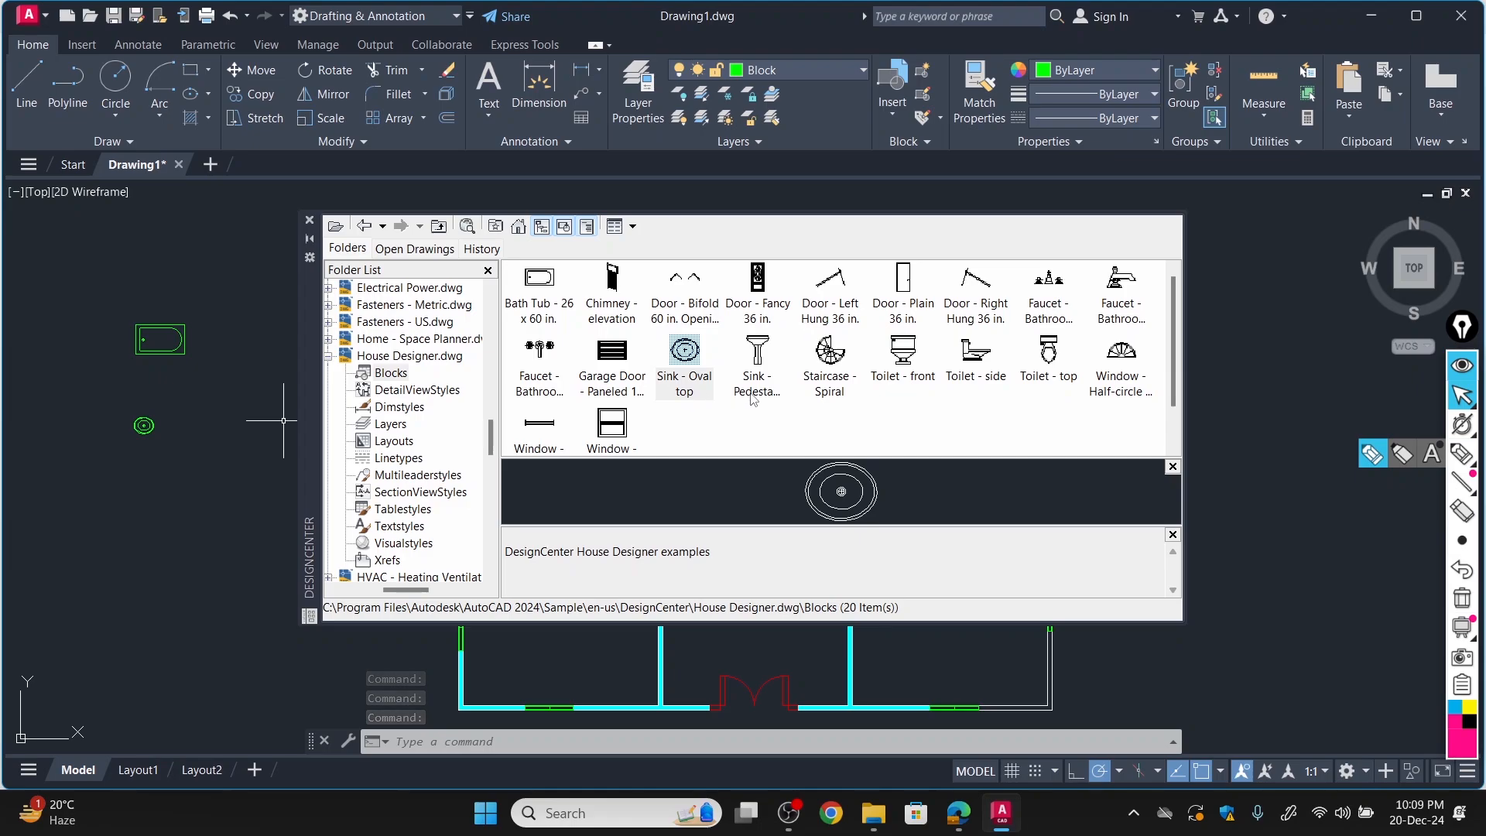
mouse_move(976, 350)
left_mouse_down()
mouse_move(181, 300)
mouse_move(158, 287)
left_mouse_up()
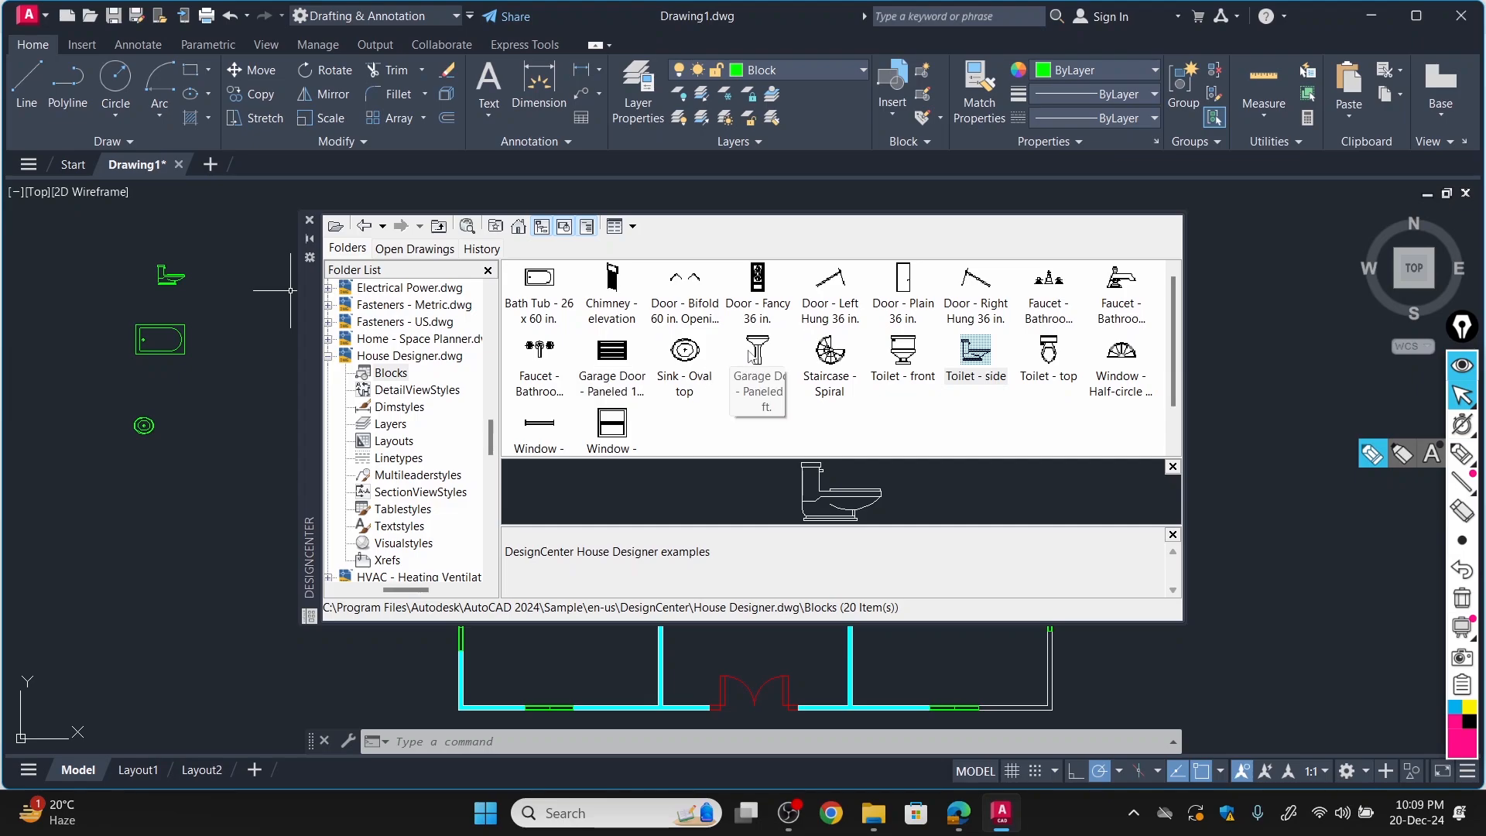
mouse_move(757, 360)
left_mouse_down()
mouse_move(408, 427)
mouse_move(219, 425)
left_mouse_up()
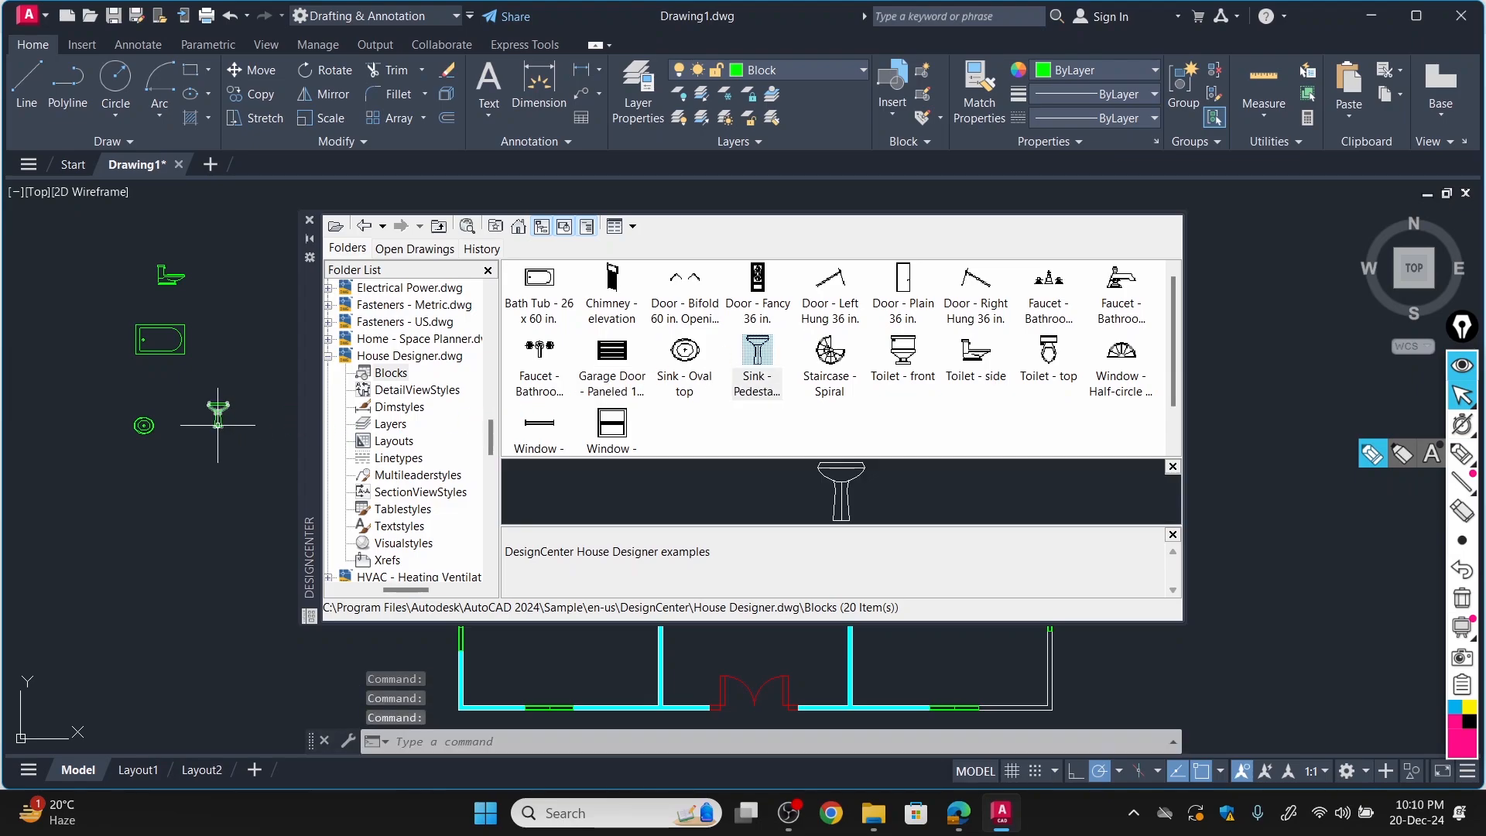
Browse DesignCenter from its home folder to the blocks of Home - Space Planner.dwg in en-us\DesignCenter.
left_click(519, 226)
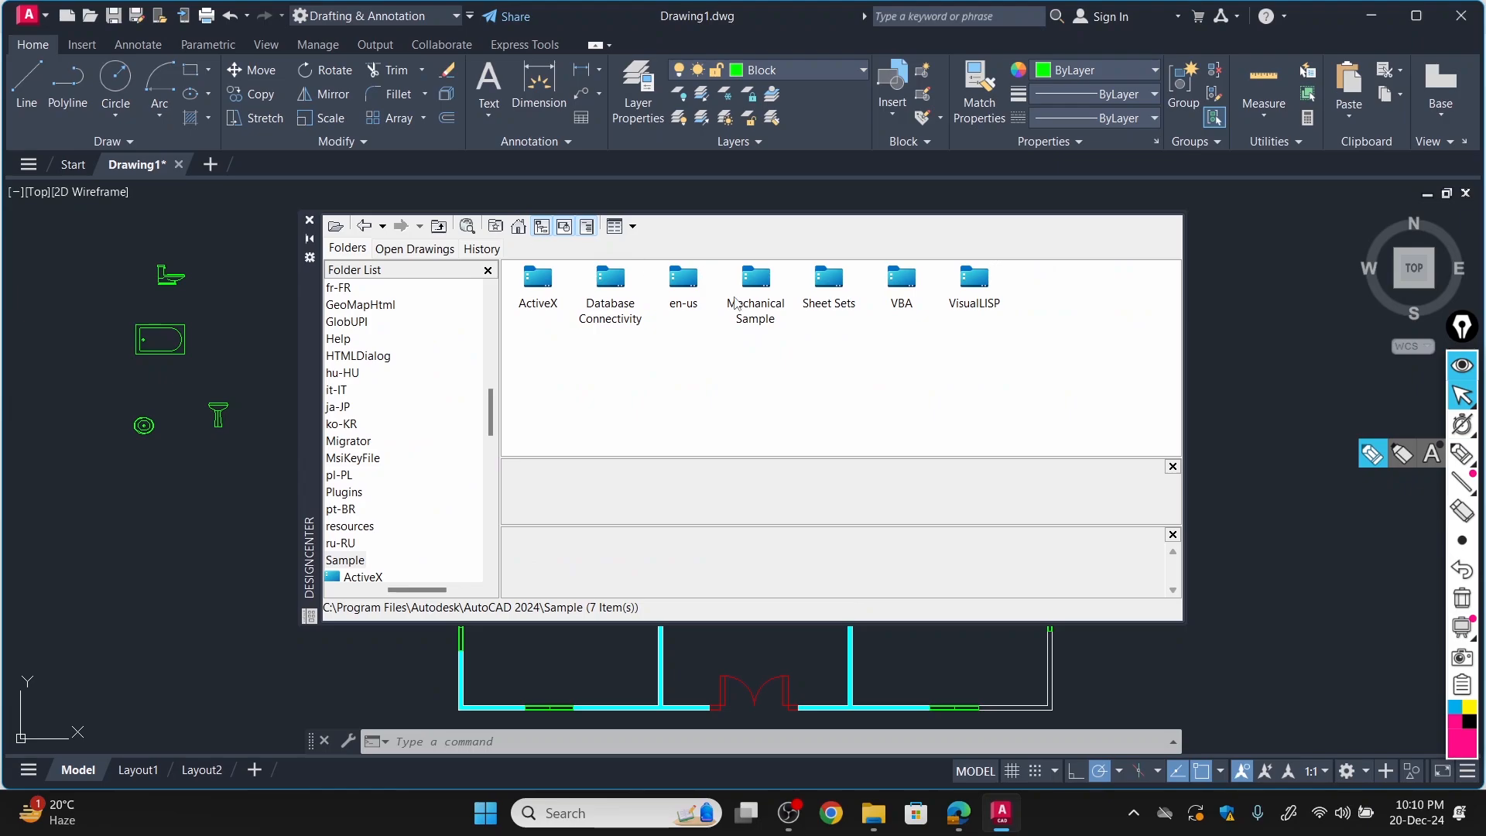
double_click(688, 290)
double_click(551, 286)
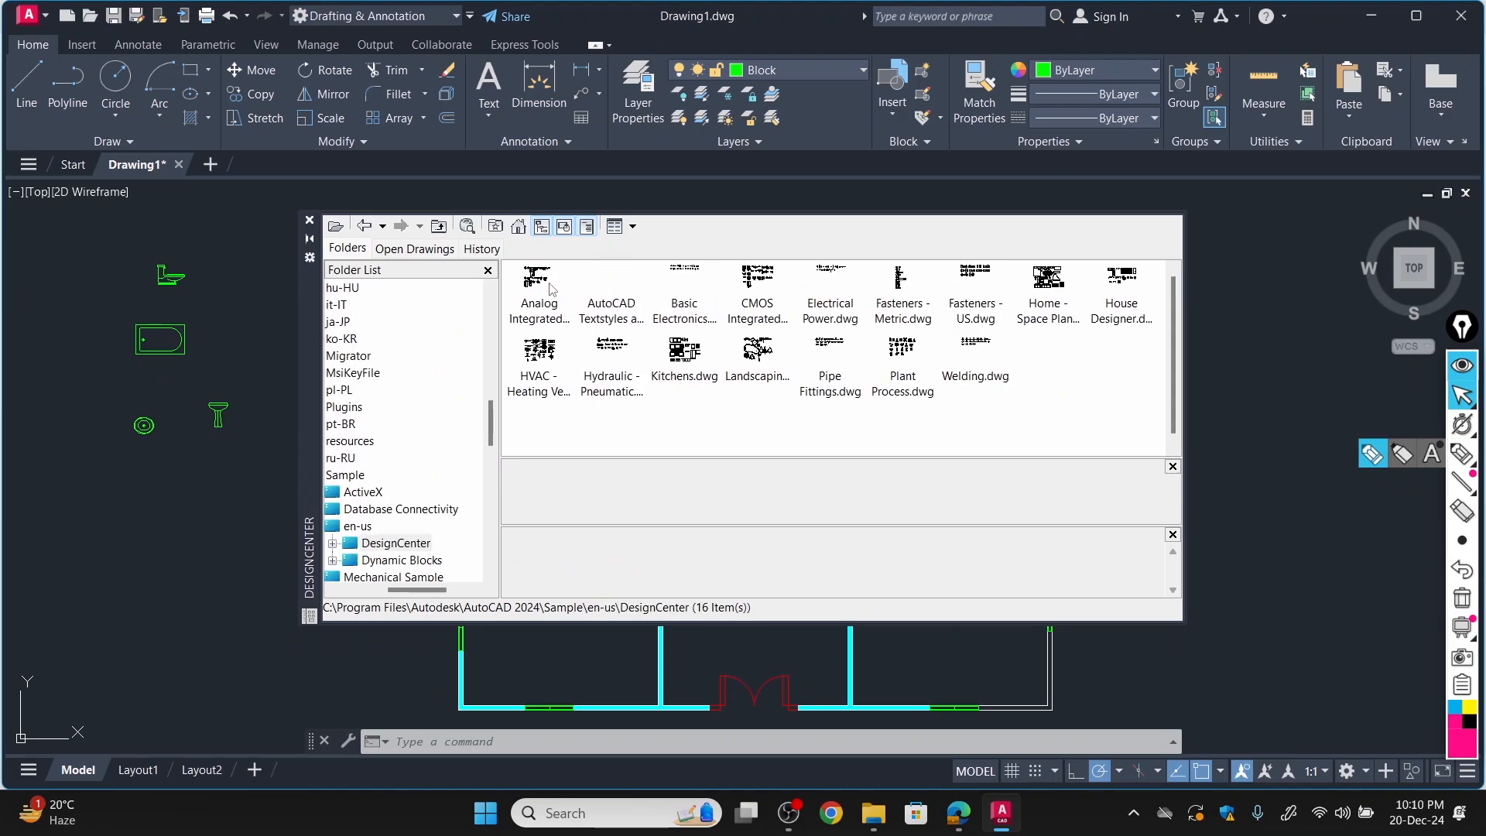
double_click(1053, 279)
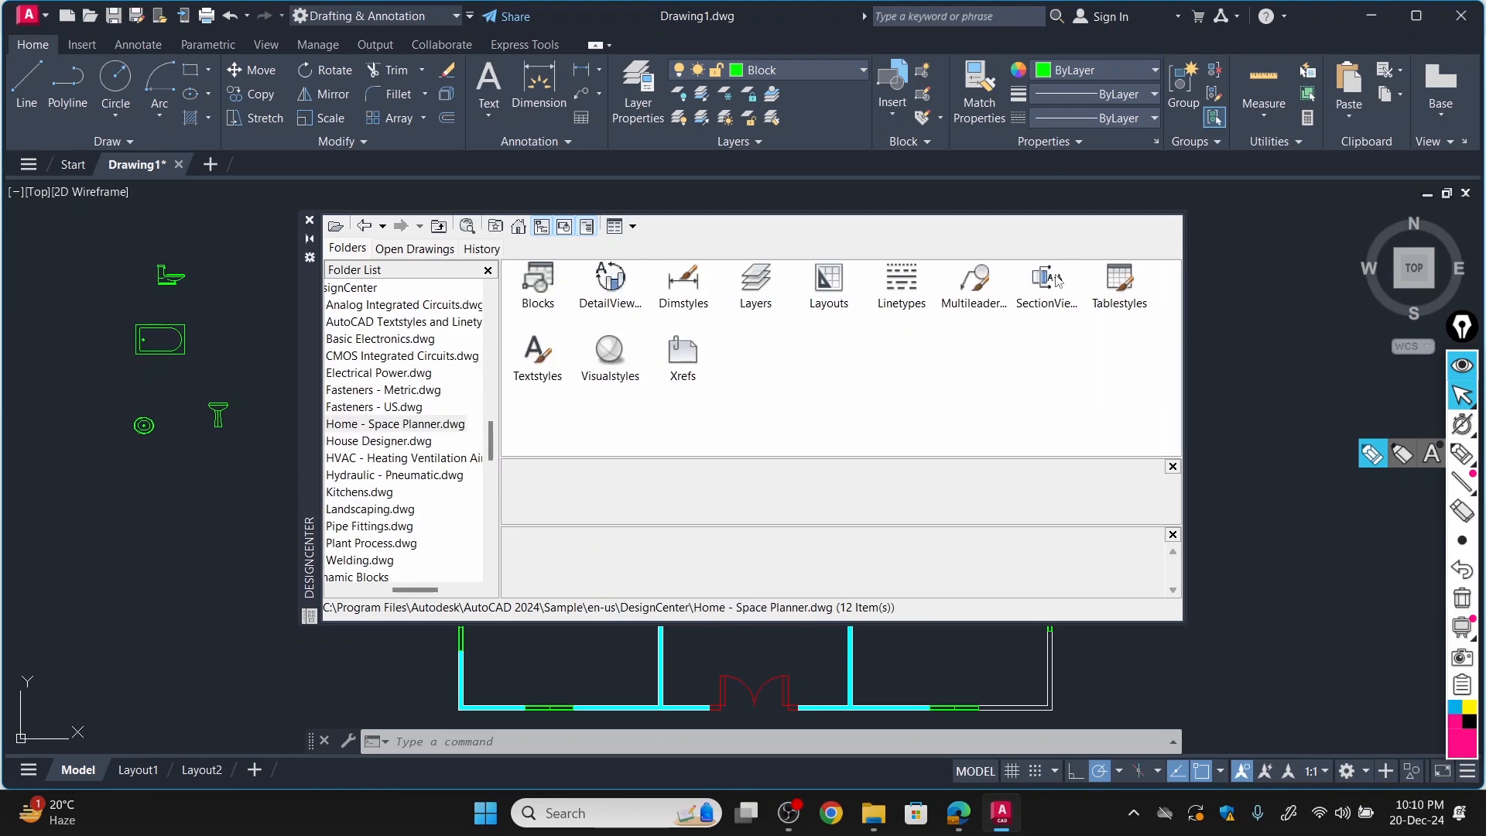
double_click(539, 286)
Insert the Bed - Queen, Chair - Desk and Computer Terminal blocks in the empty space right of the floor plan.
left_click_drag(540, 308, 612, 308)
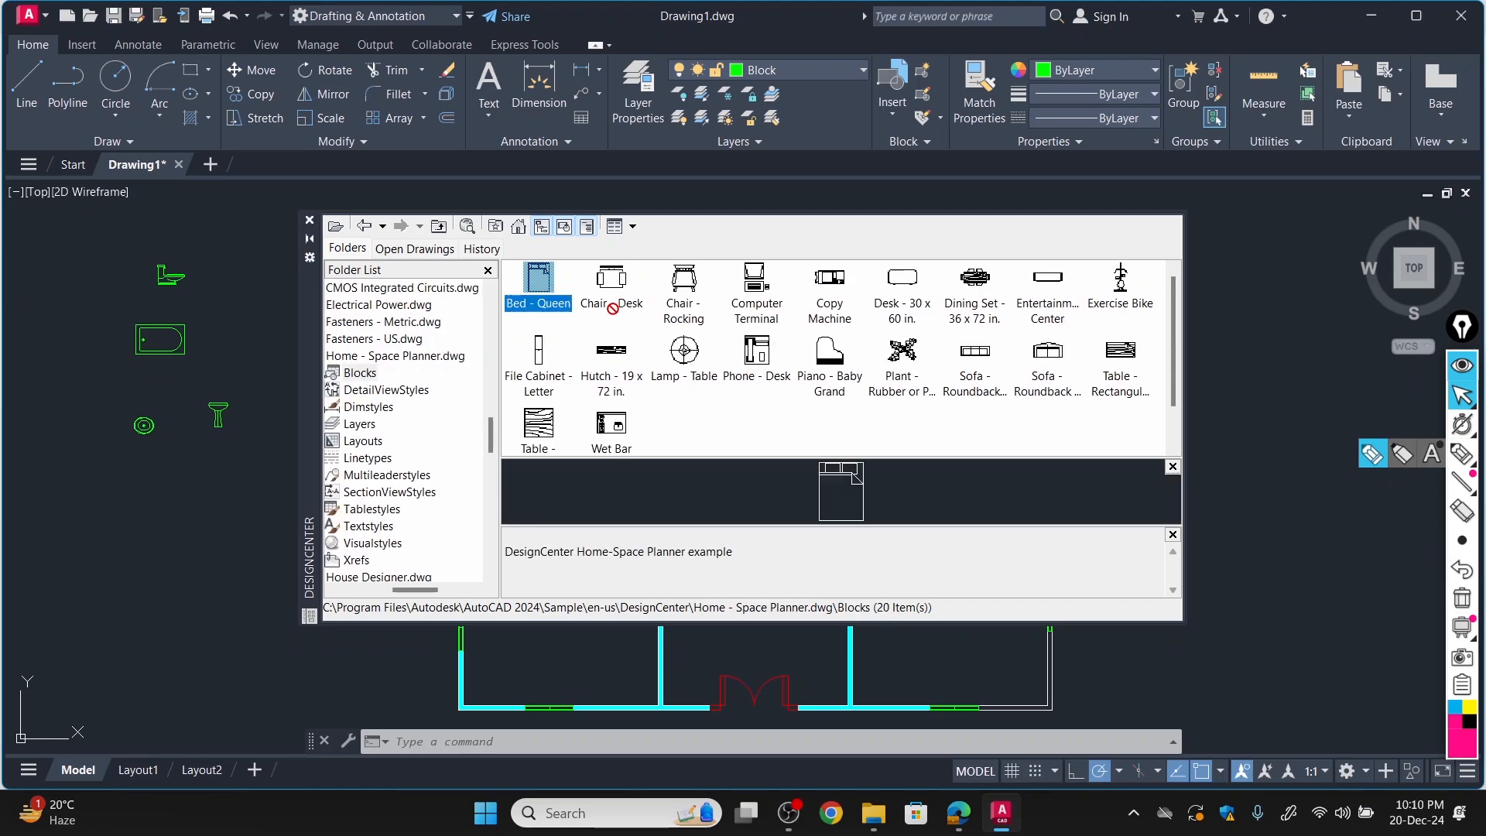
left_click_drag(1182, 506, 1224, 531)
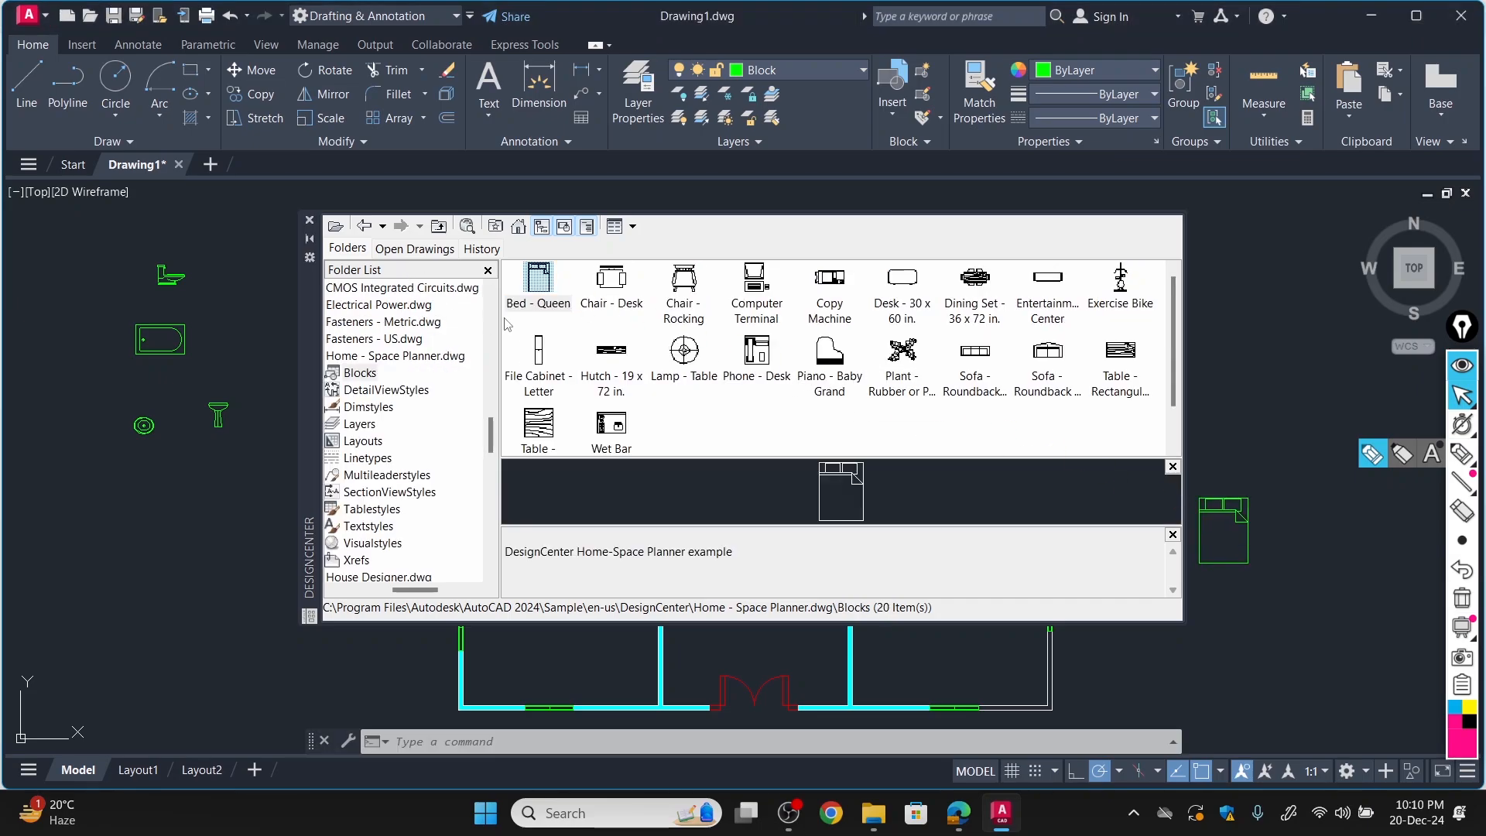
left_click(617, 288)
left_click_drag(664, 287, 1247, 372)
mouse_move(763, 290)
left_mouse_down()
mouse_move(1208, 368)
mouse_move(1253, 309)
left_mouse_up()
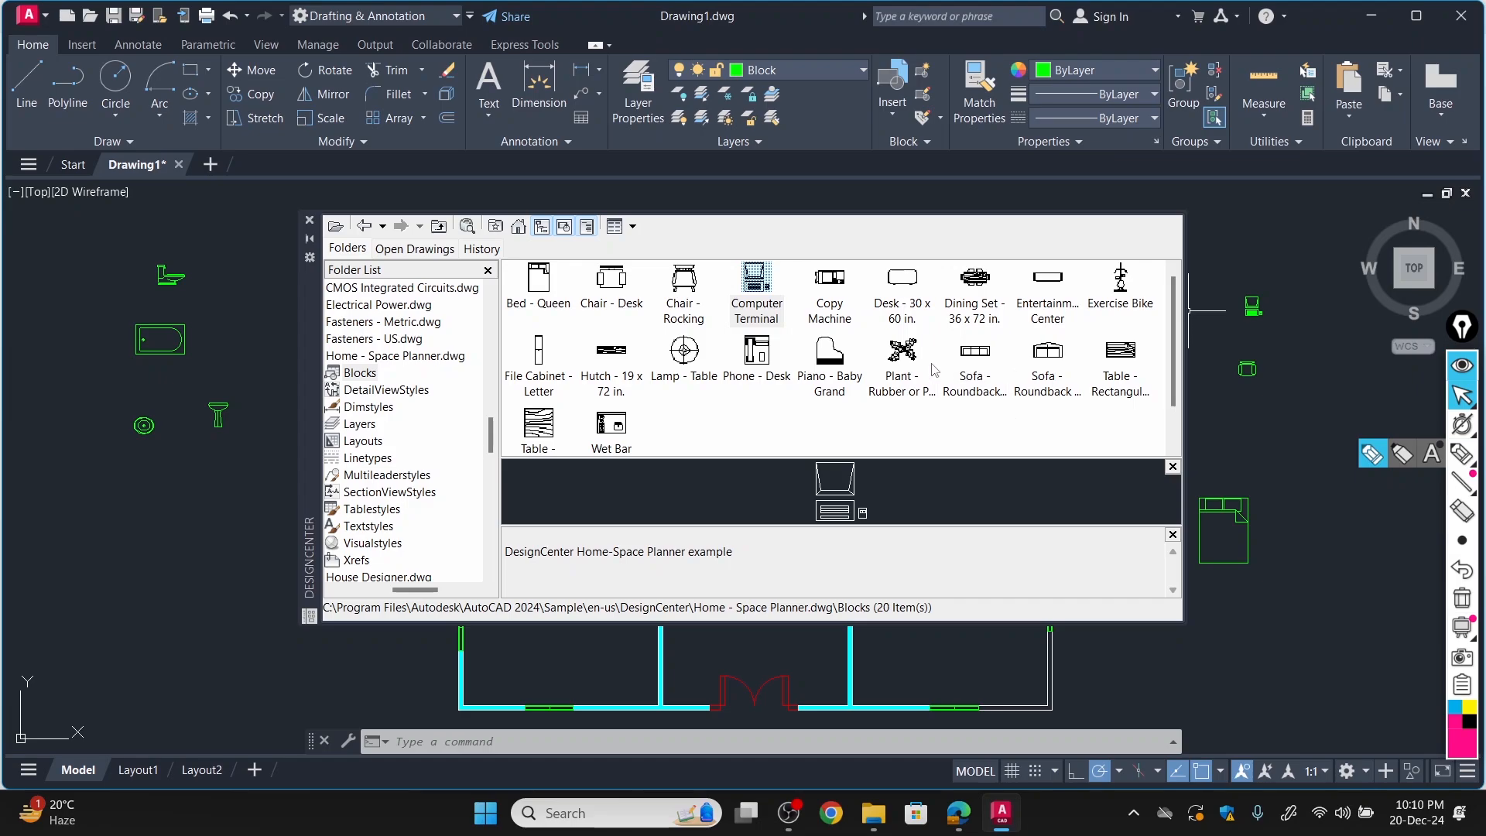
Insert the rubber plant, roundback sofa, Dining Set - 36 x 72 in. and 5 ft. roundback loveseat blocks around the bed, right of the floor plan.
mouse_move(903, 352)
left_mouse_down()
mouse_move(1207, 658)
mouse_move(1232, 640)
left_mouse_up()
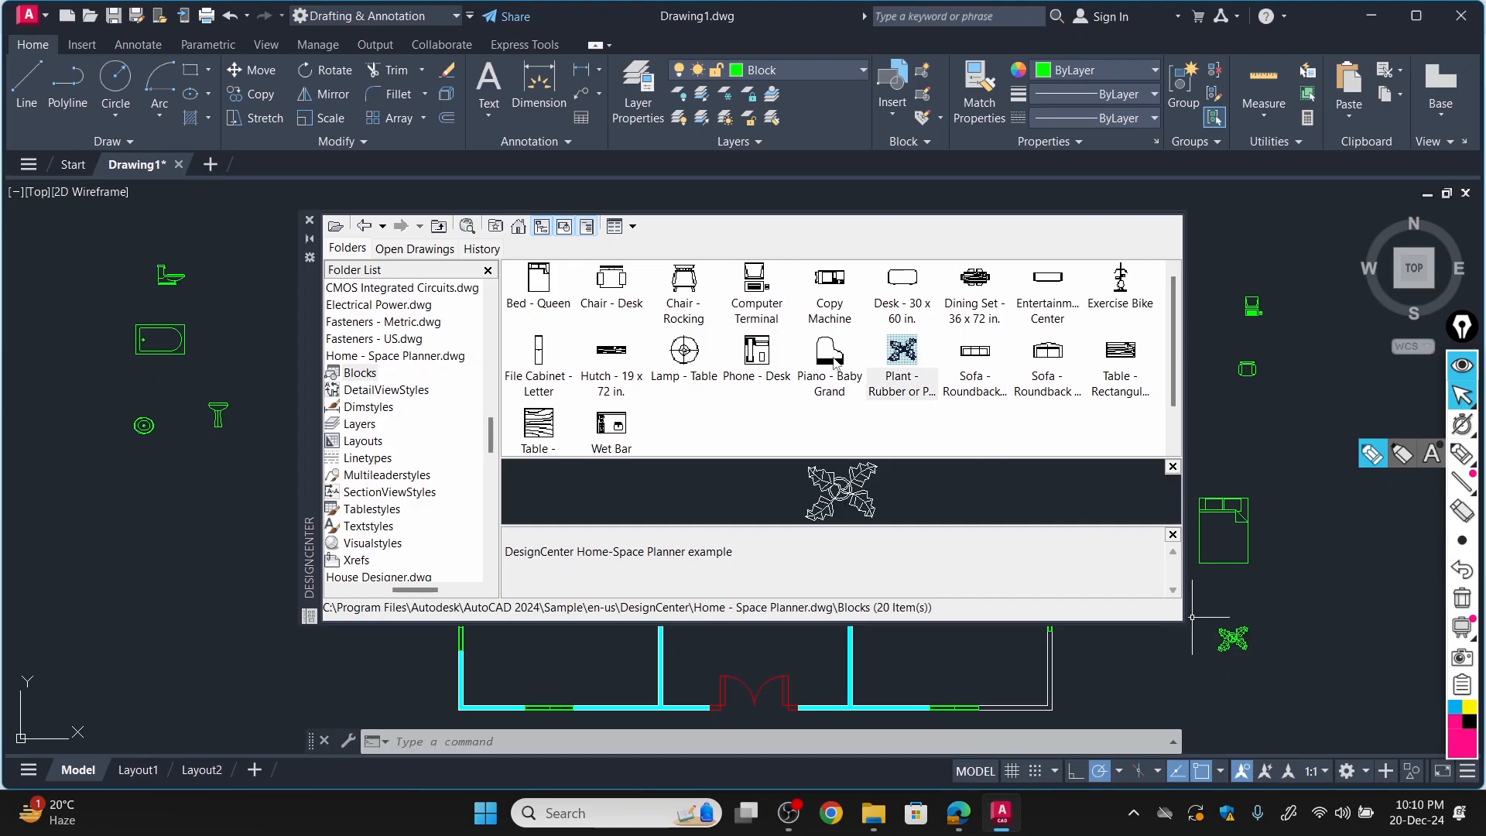
left_click_drag(977, 353, 1274, 445)
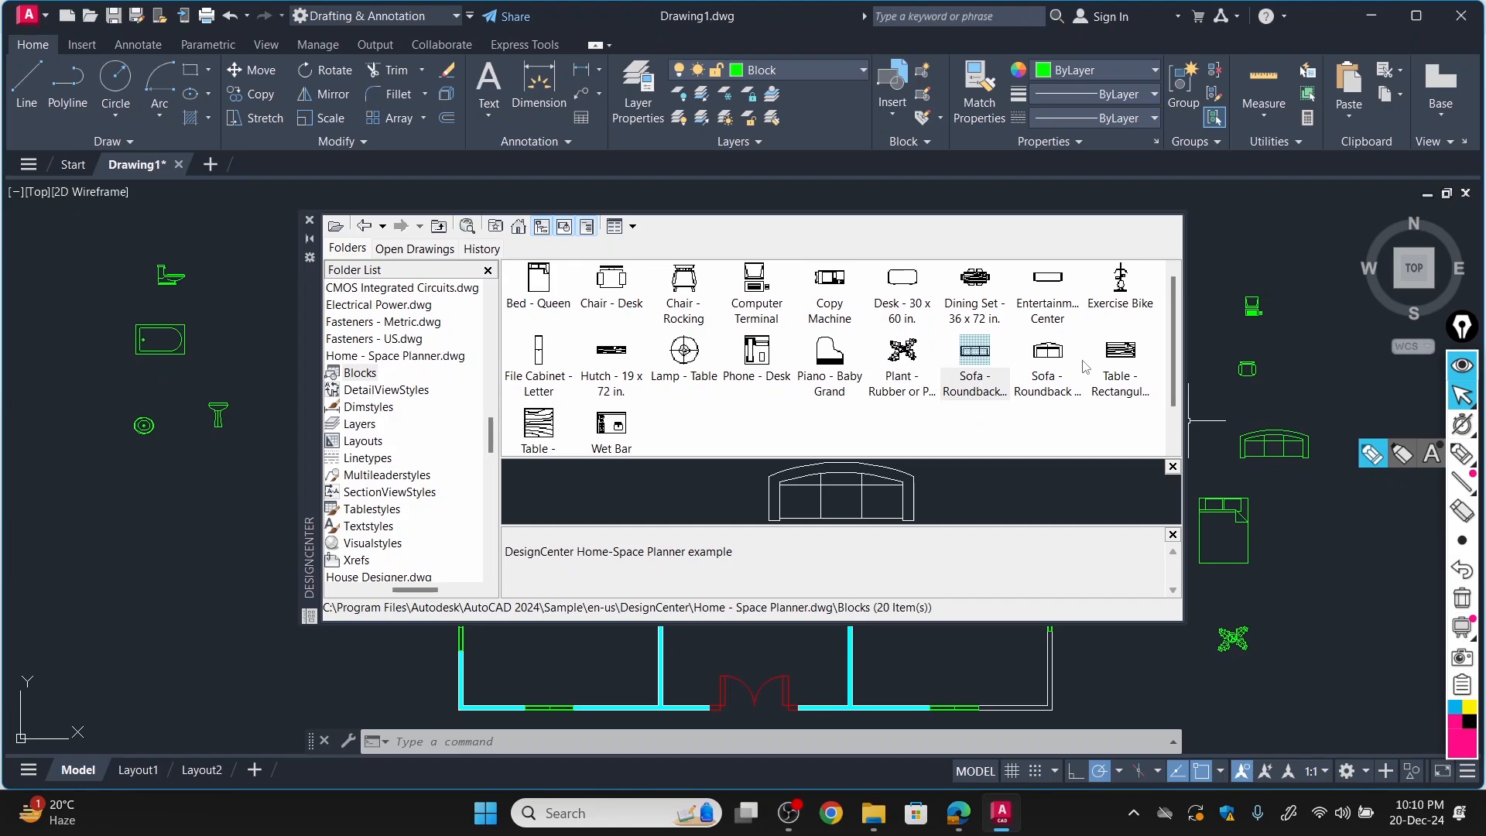
mouse_move(973, 286)
left_mouse_down()
mouse_move(1192, 498)
mouse_move(1349, 561)
left_mouse_up()
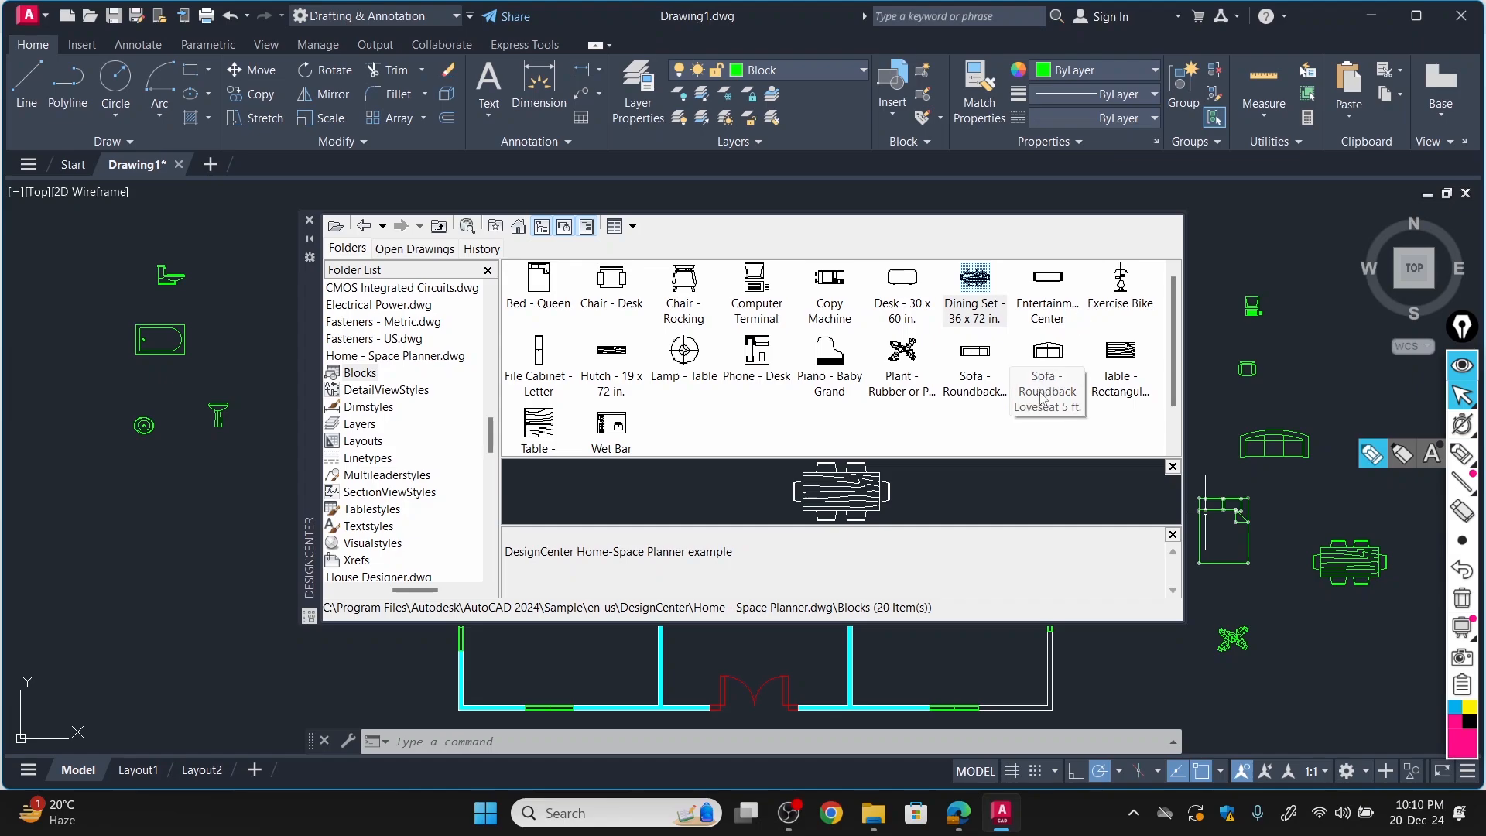
left_click_drag(1045, 366, 1310, 643)
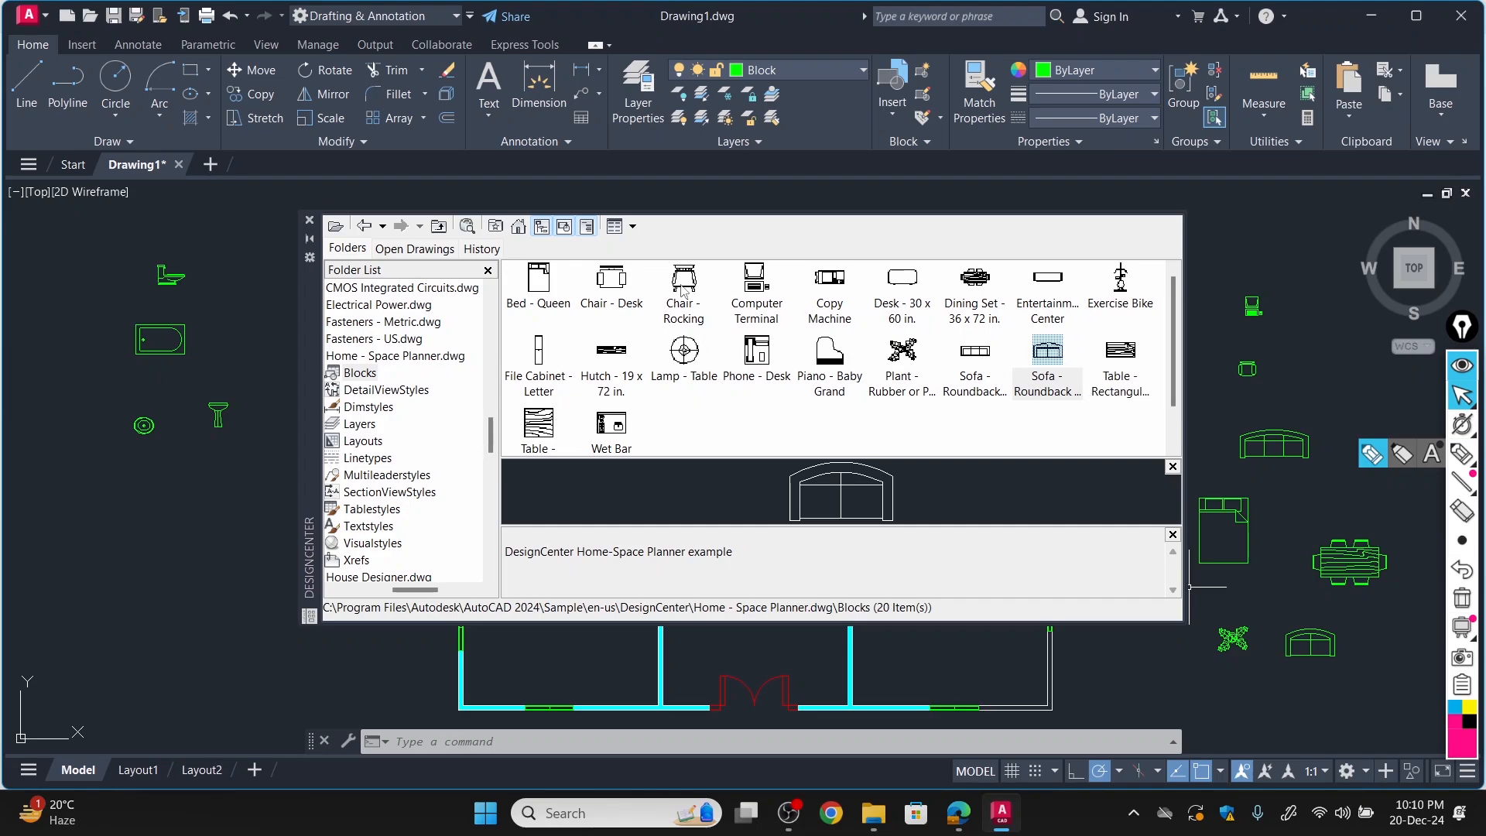
Insert the Chair - Rocking and Lamp - Table blocks below the other furniture right of the floor plan, and close DesignCenter.
mouse_move(682, 291)
left_mouse_down()
mouse_move(985, 648)
mouse_move(1193, 681)
mouse_move(1177, 679)
left_mouse_up()
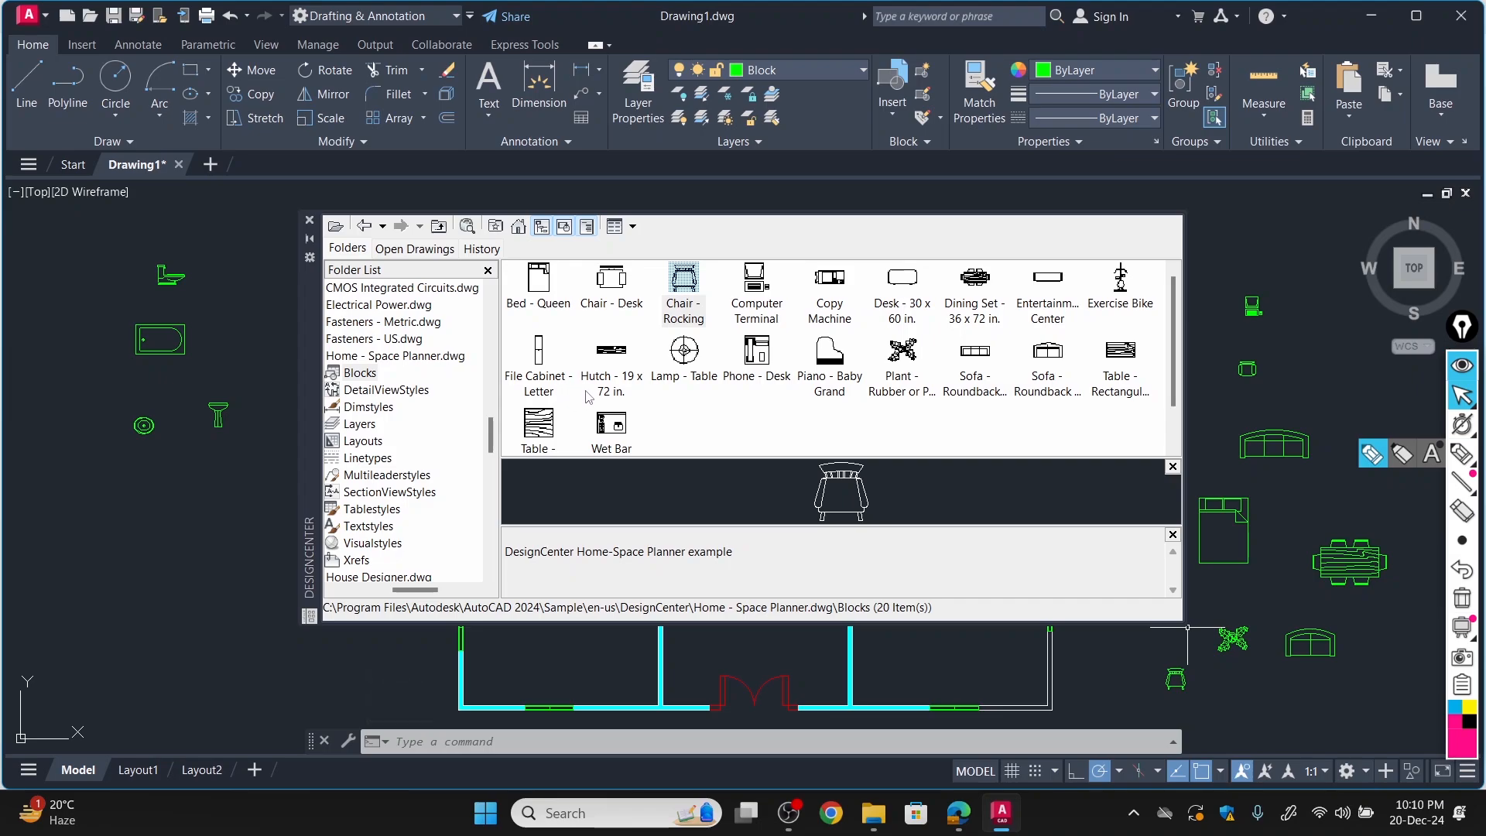
mouse_move(685, 353)
left_mouse_down()
mouse_move(910, 504)
mouse_move(1295, 686)
left_mouse_up()
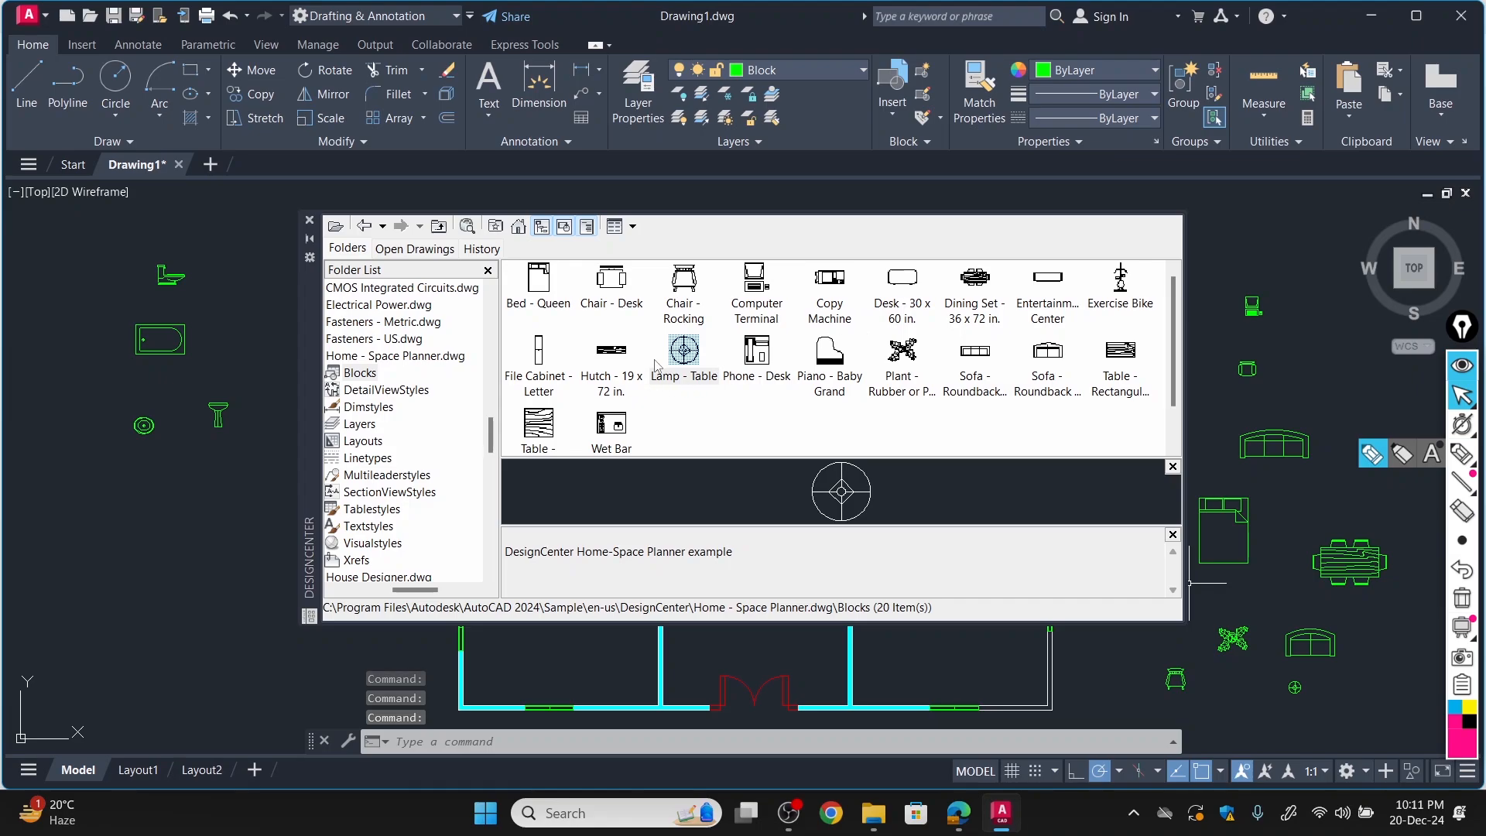
left_click(311, 225)
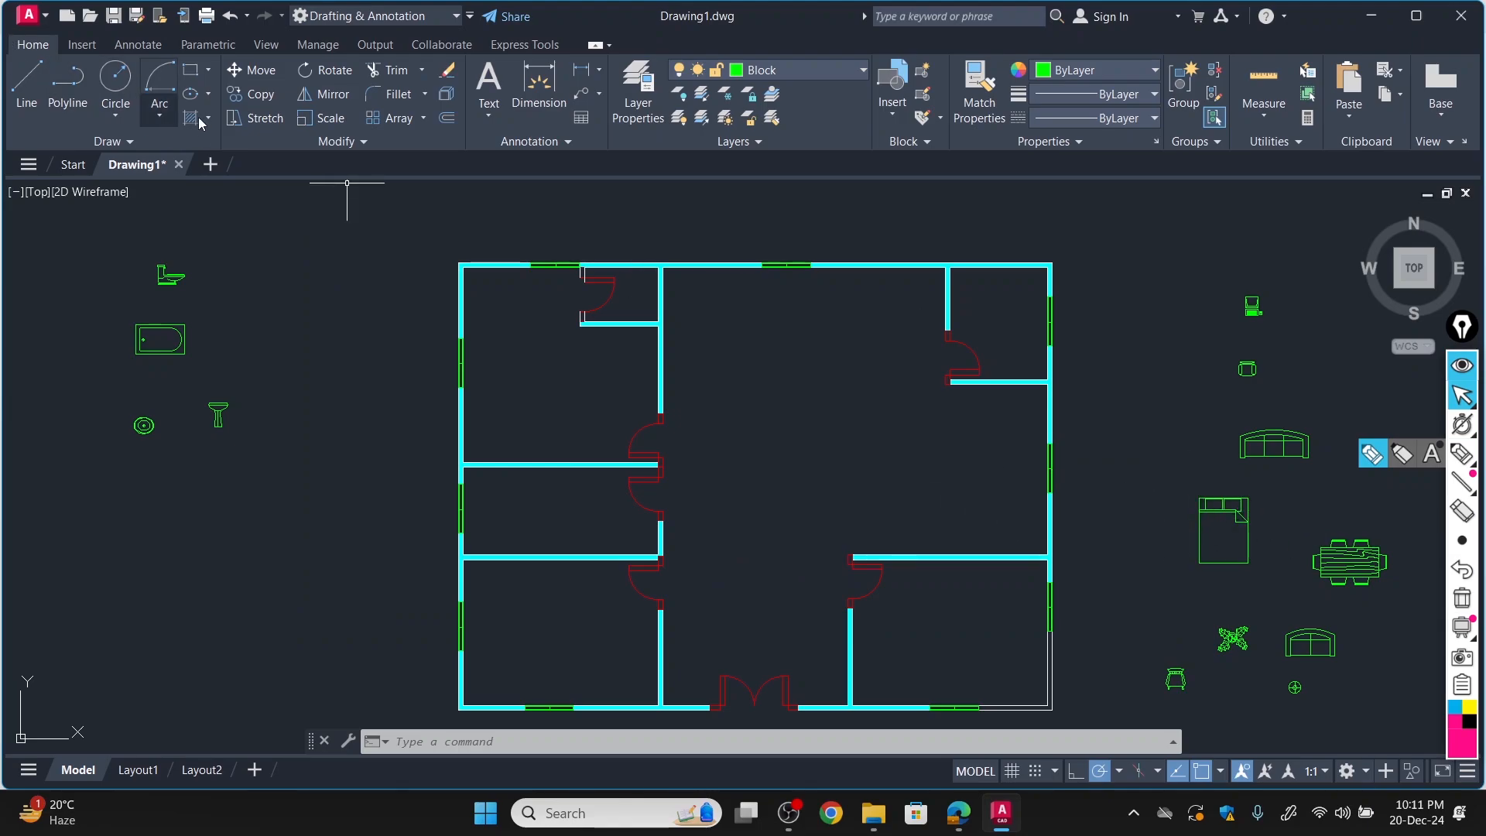
Copy the queen bed from its top-left corner into the upper-left corner of the top-left bedroom.
left_click(253, 95)
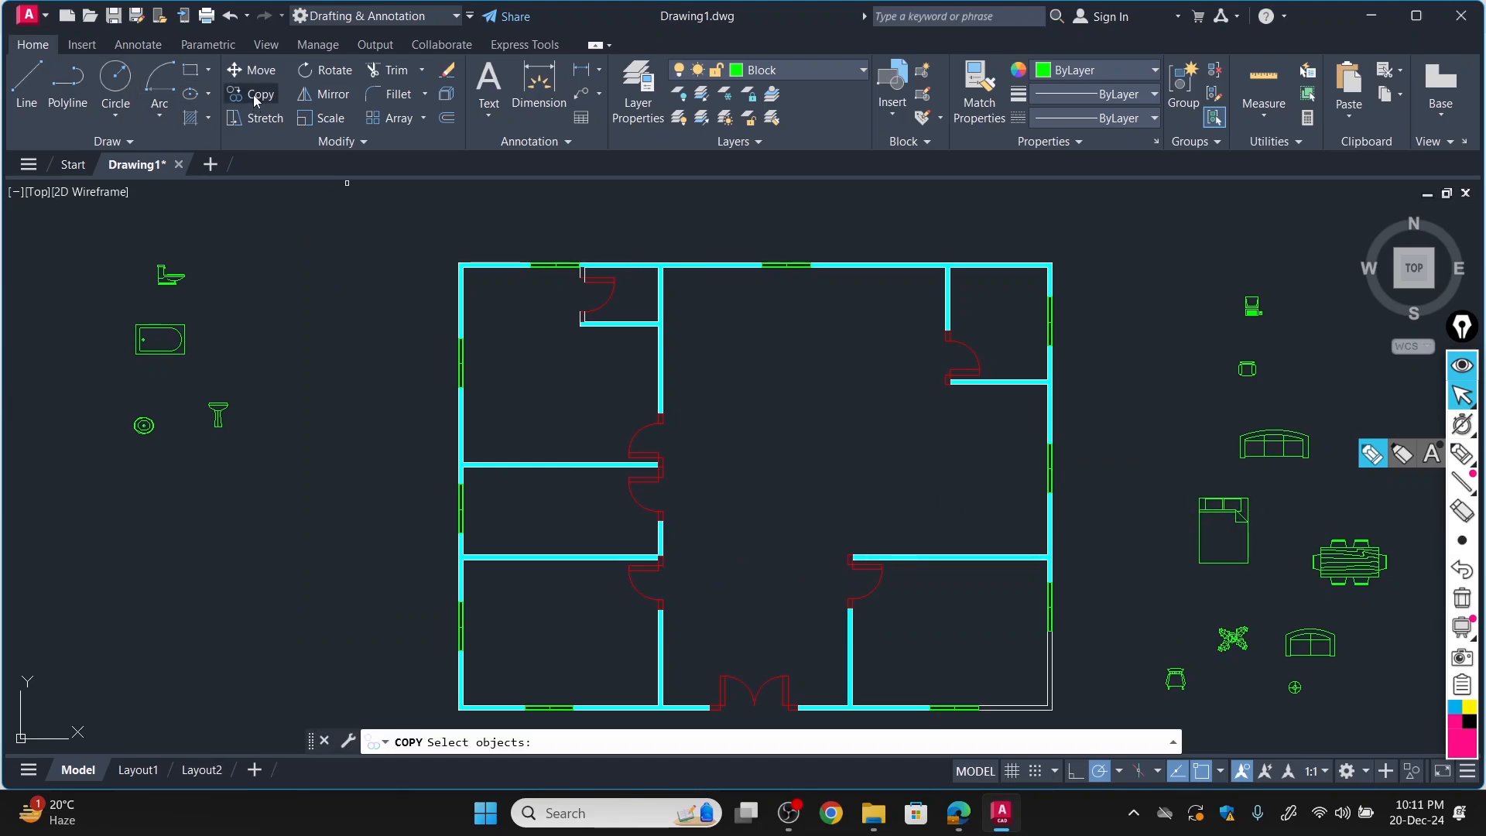
left_click(1238, 511)
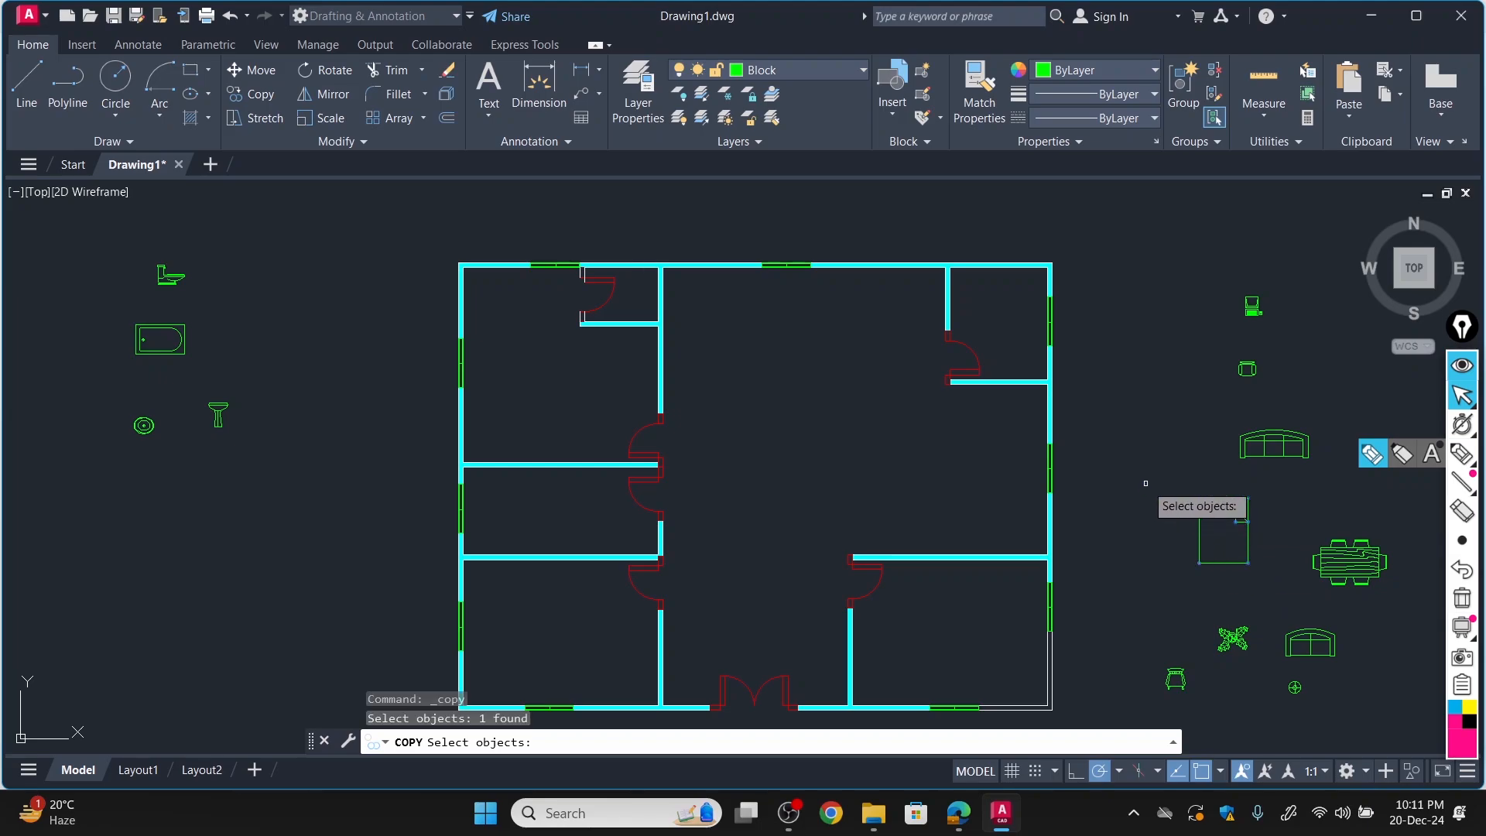
key("Return")
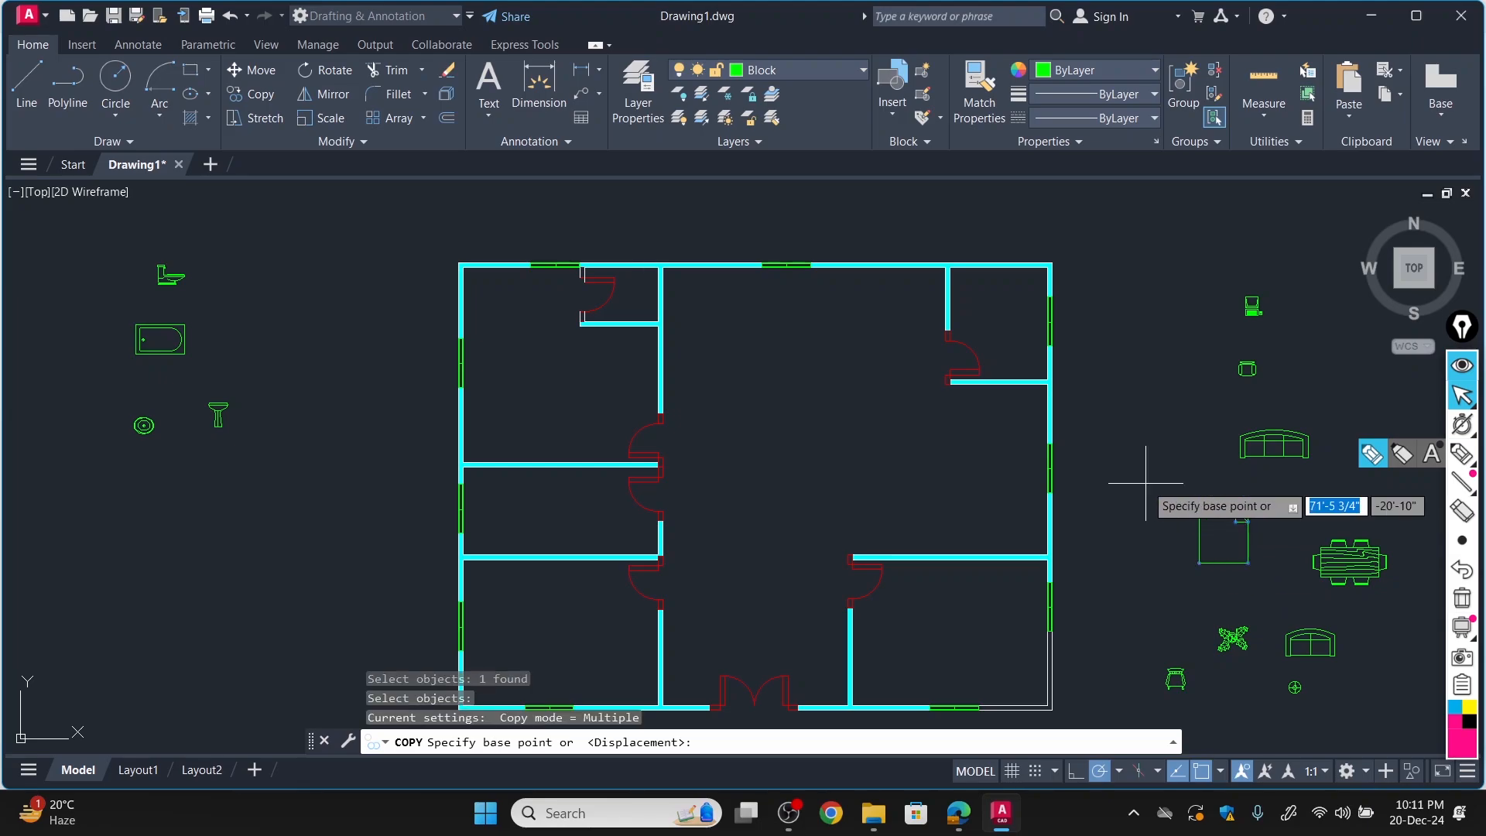
left_click(1198, 498)
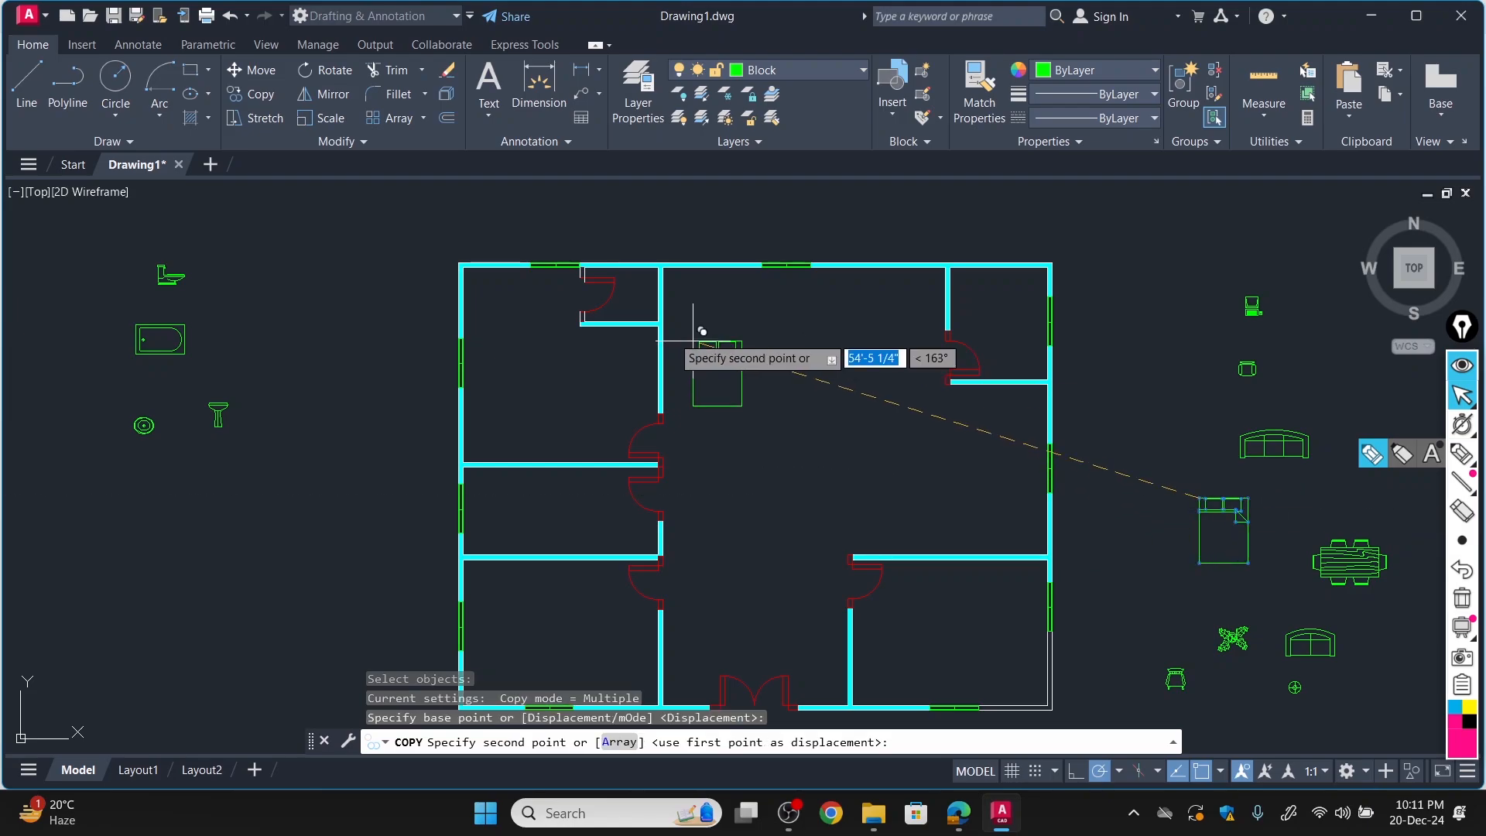
scroll(504, 296, "up", 3)
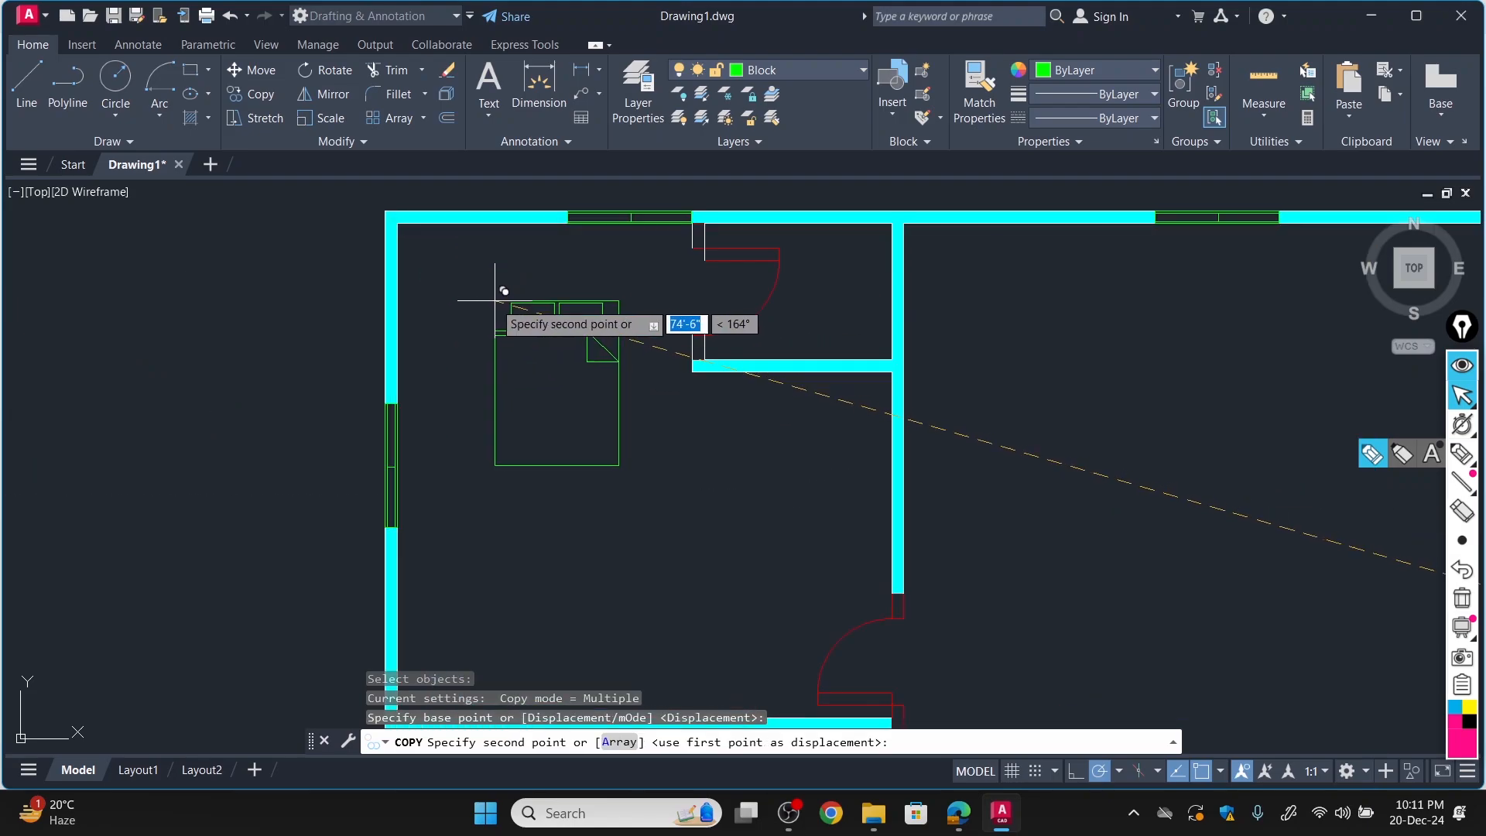
left_click(431, 245)
Check the bed positions in FloorPlan-Model.pdf and place another bed copy in the upper-left corner of the bottom-left bedroom.
scroll(431, 245, "down", 5)
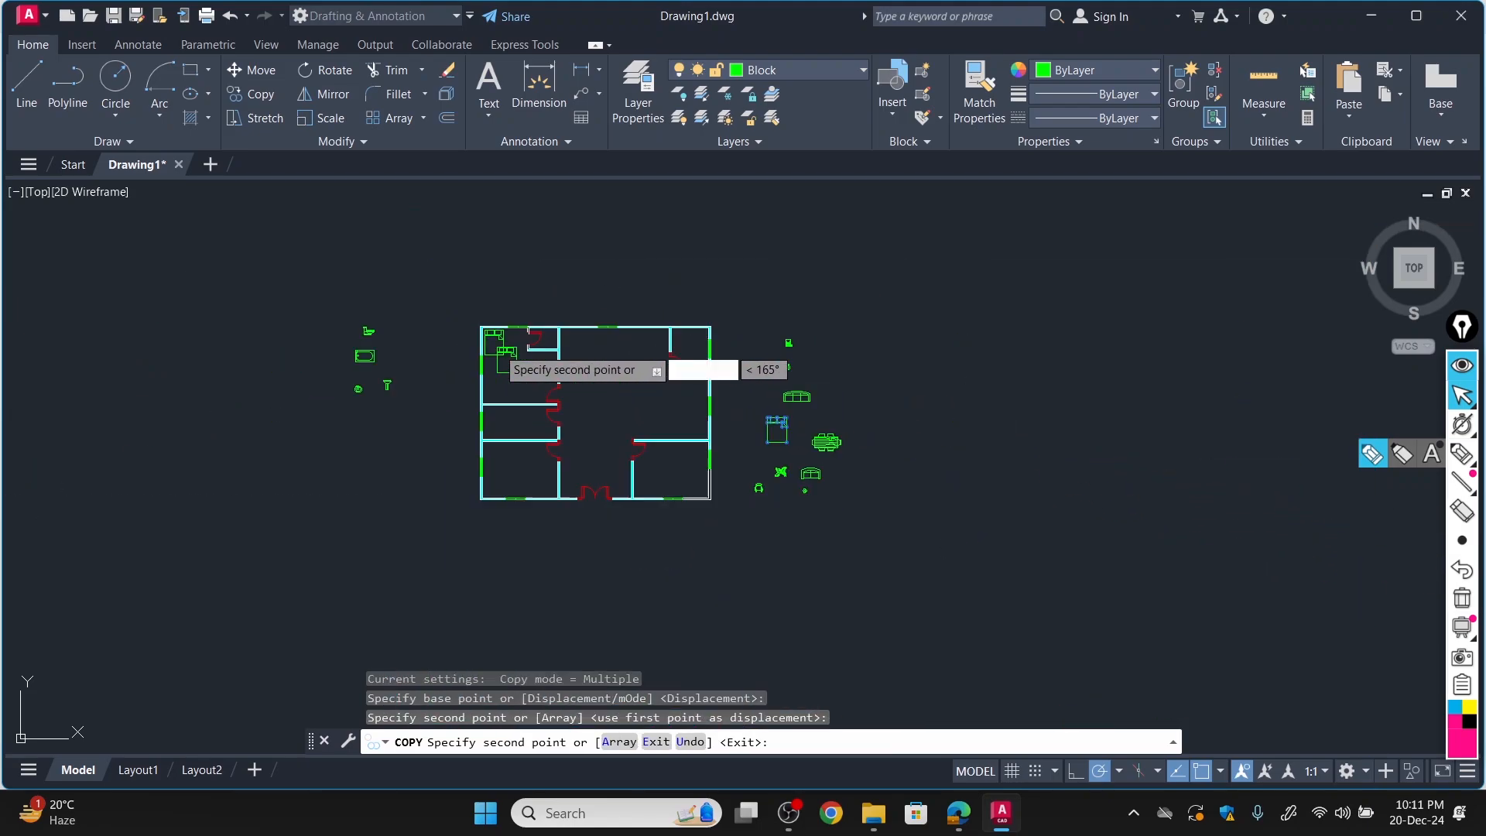
scroll(527, 371, "up", 3)
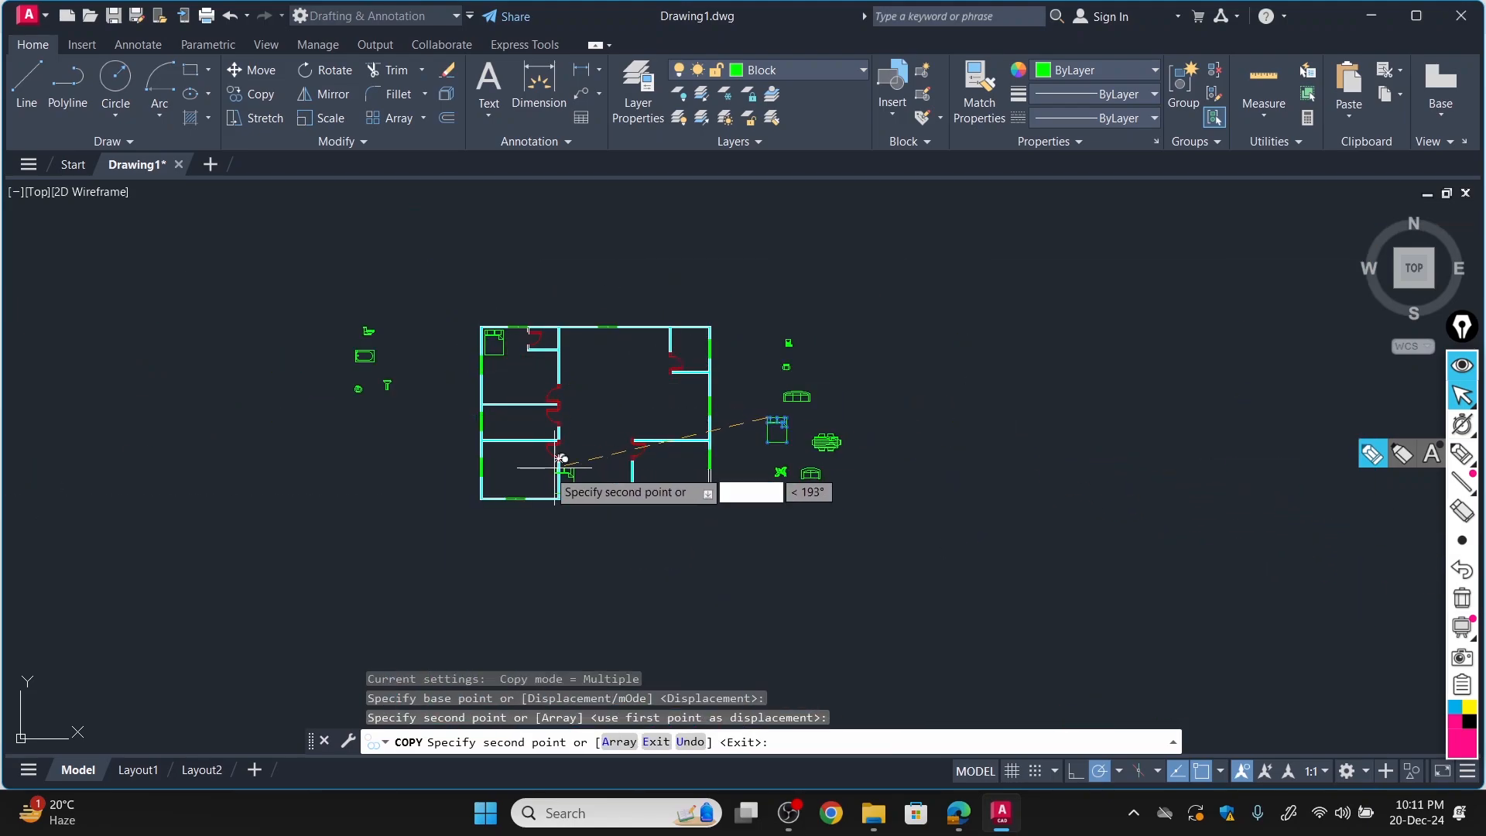
left_click(959, 813)
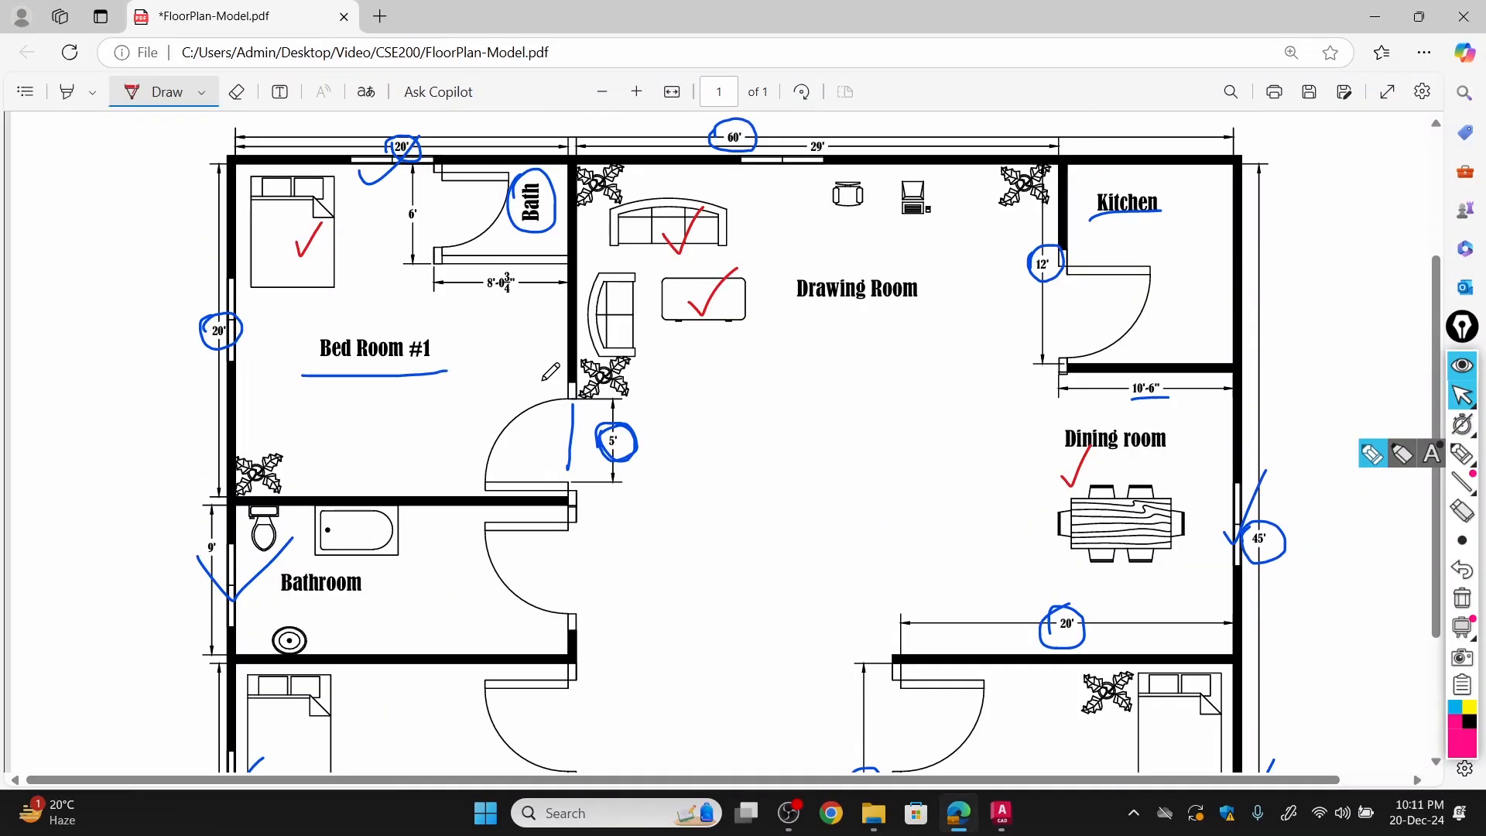
scroll(550, 375, "down", 3)
left_click(1002, 813)
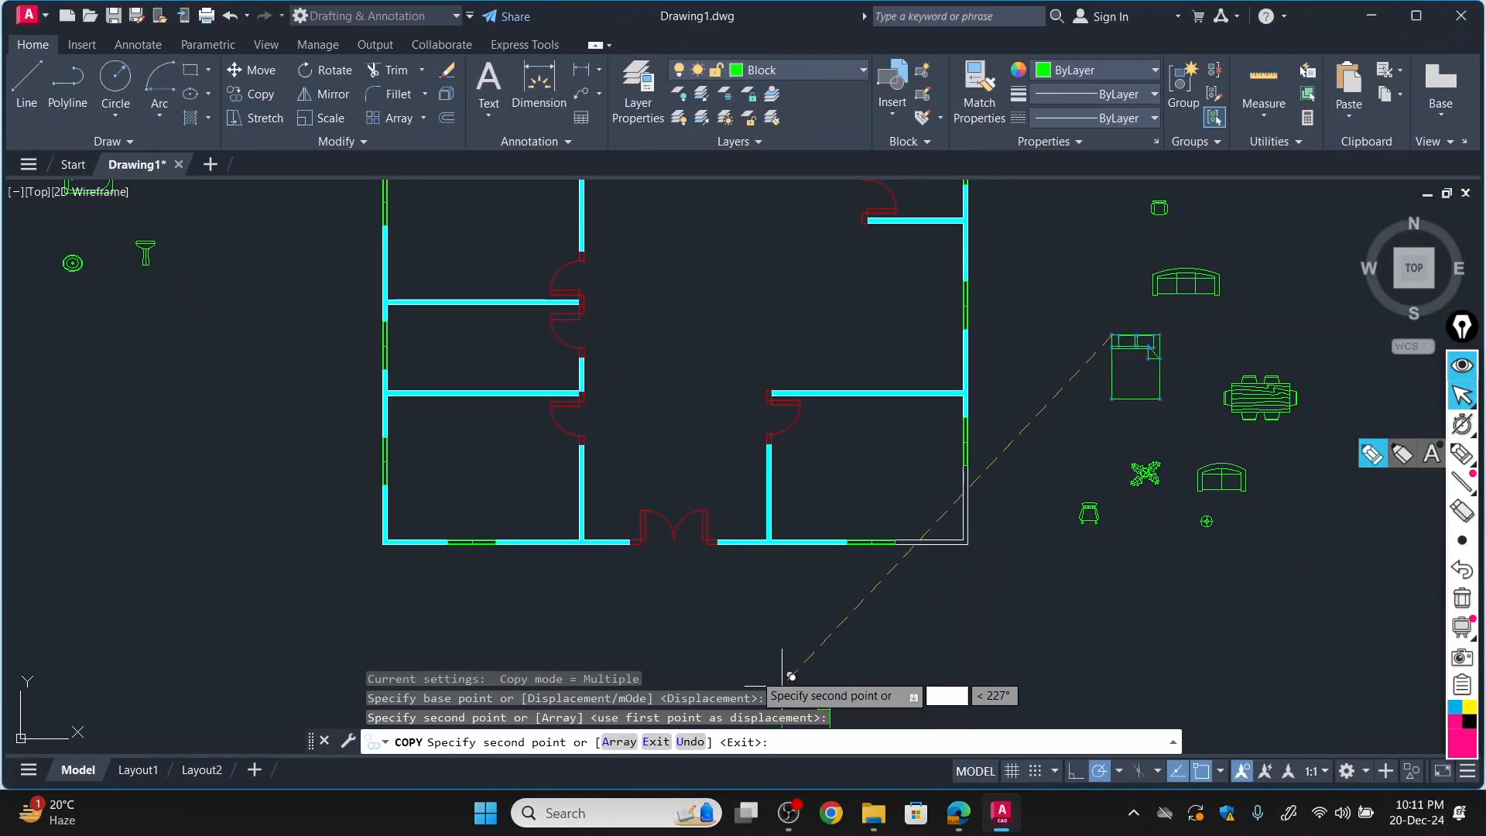
scroll(400, 364, "up", 4)
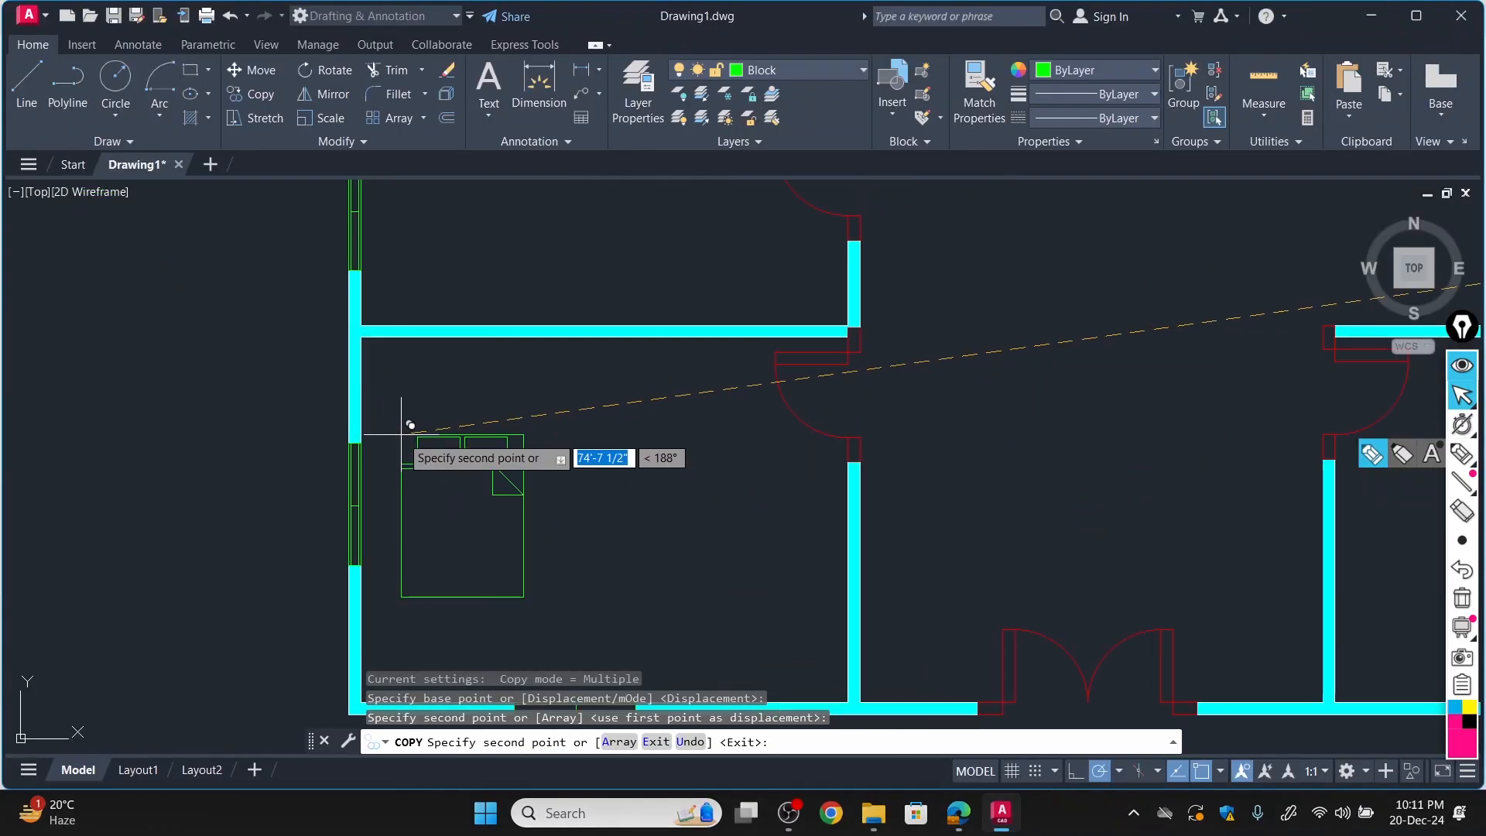
left_click(376, 352)
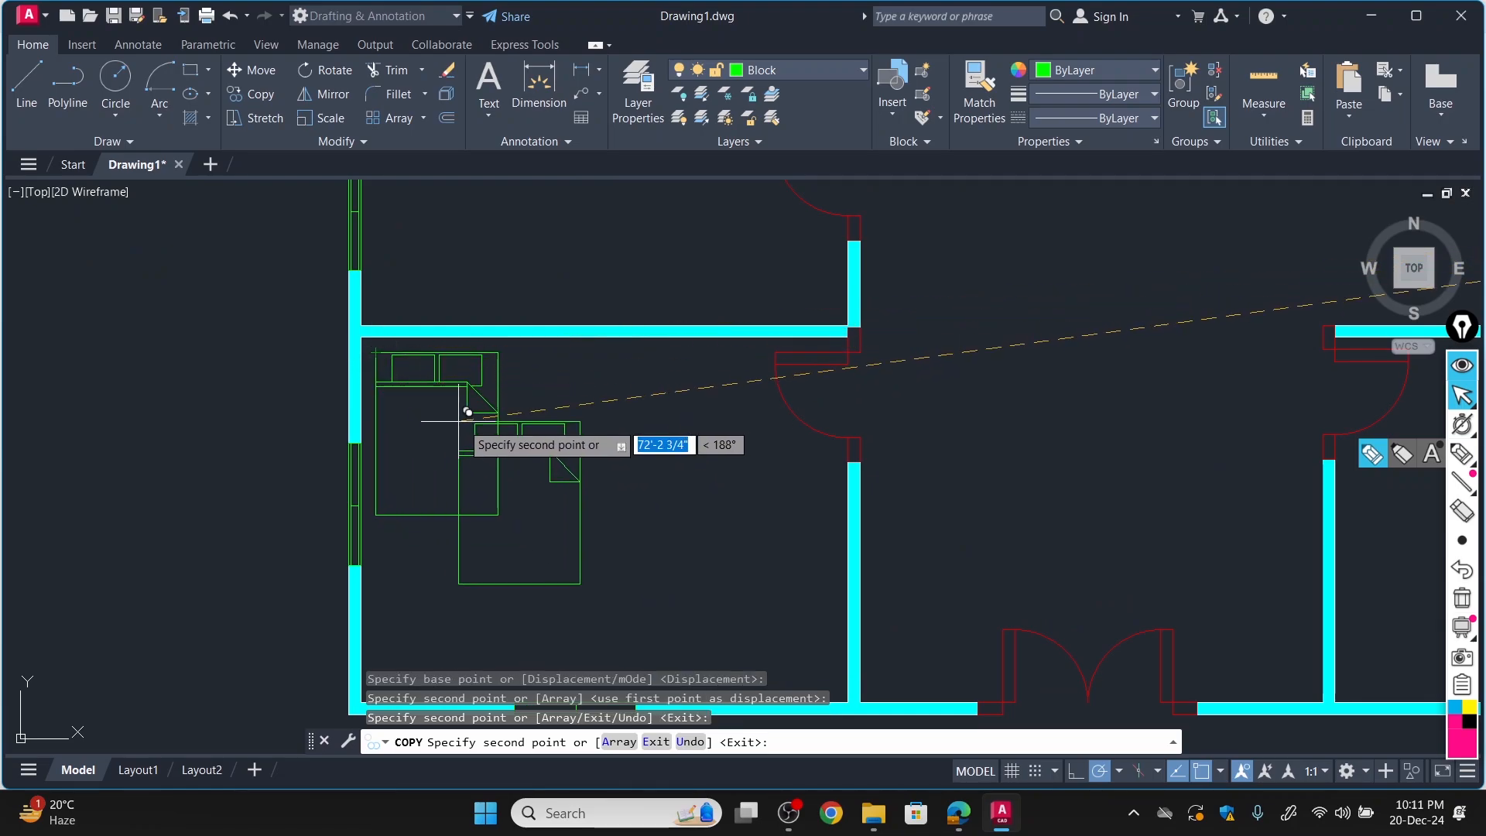
Place another bed copy near the upper-right corner of the bottom-right bedroom and end the Copy command.
scroll(464, 402, "down", 5)
scroll(658, 434, "up", 5)
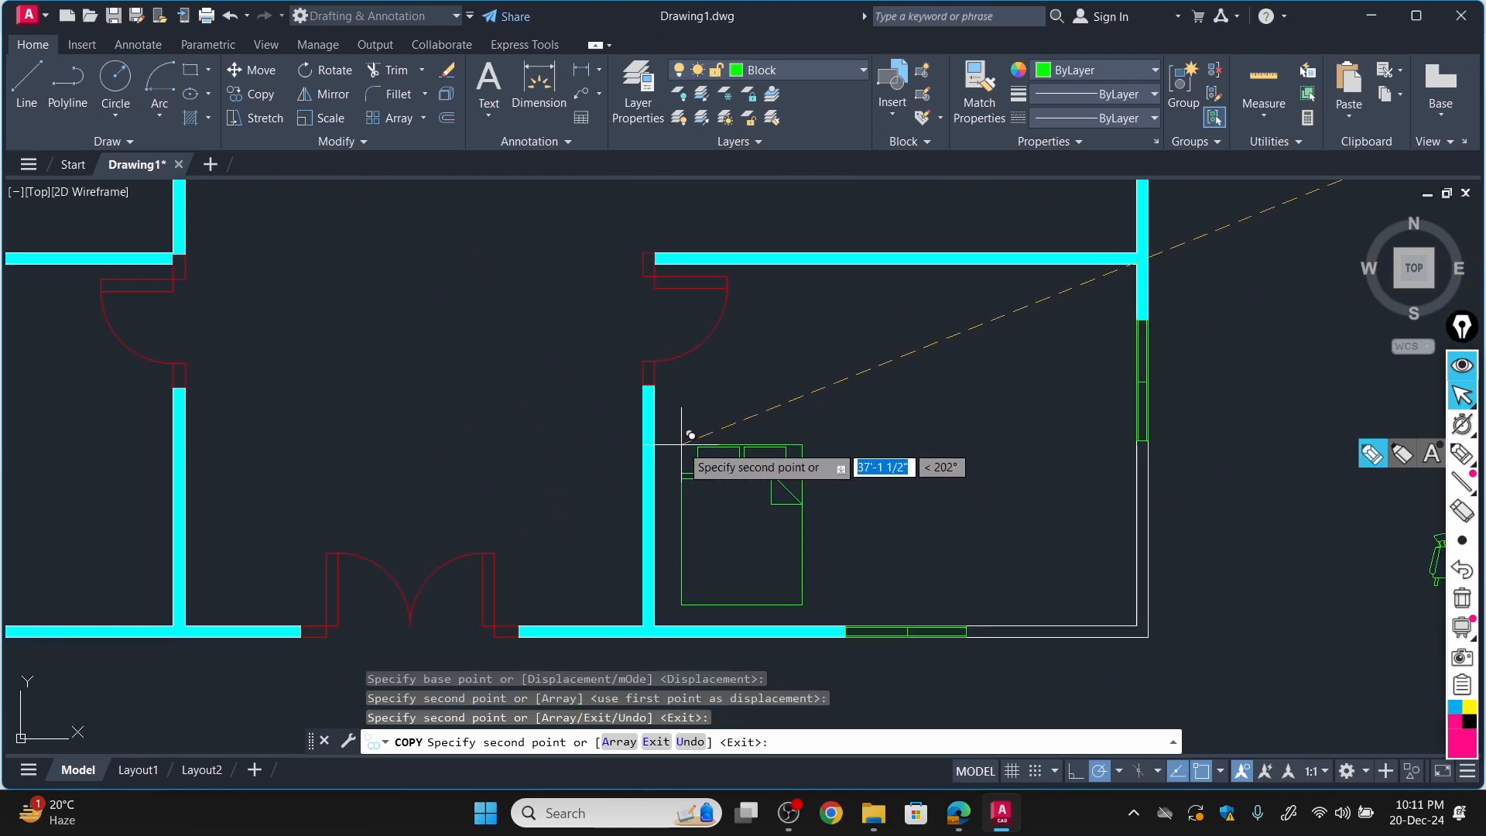
left_click(960, 812)
left_click(969, 823)
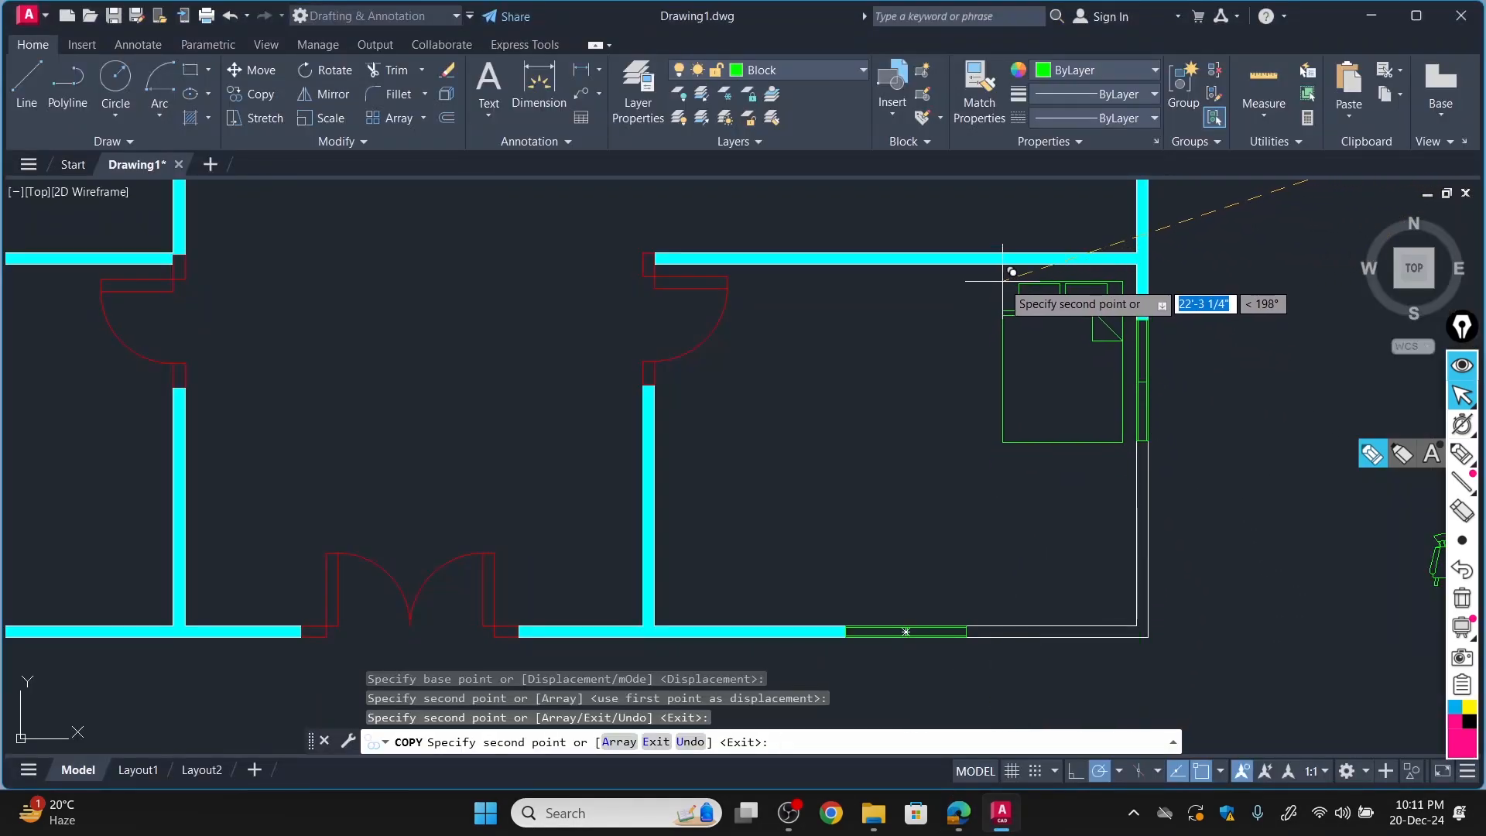
left_click(993, 290)
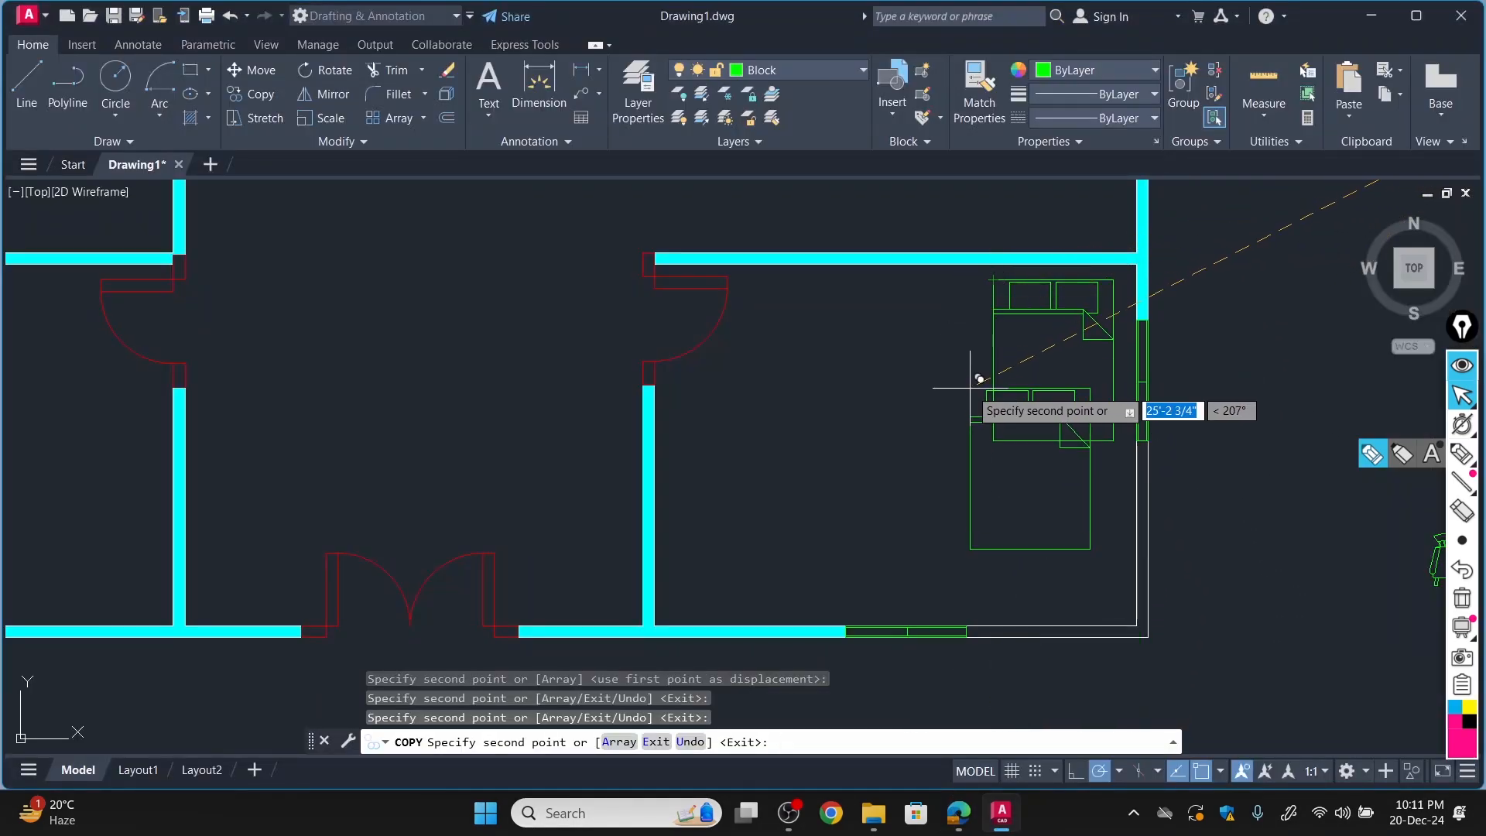
key("Escape")
scroll(1101, 357, "down", 8)
scroll(1128, 242, "up", 8)
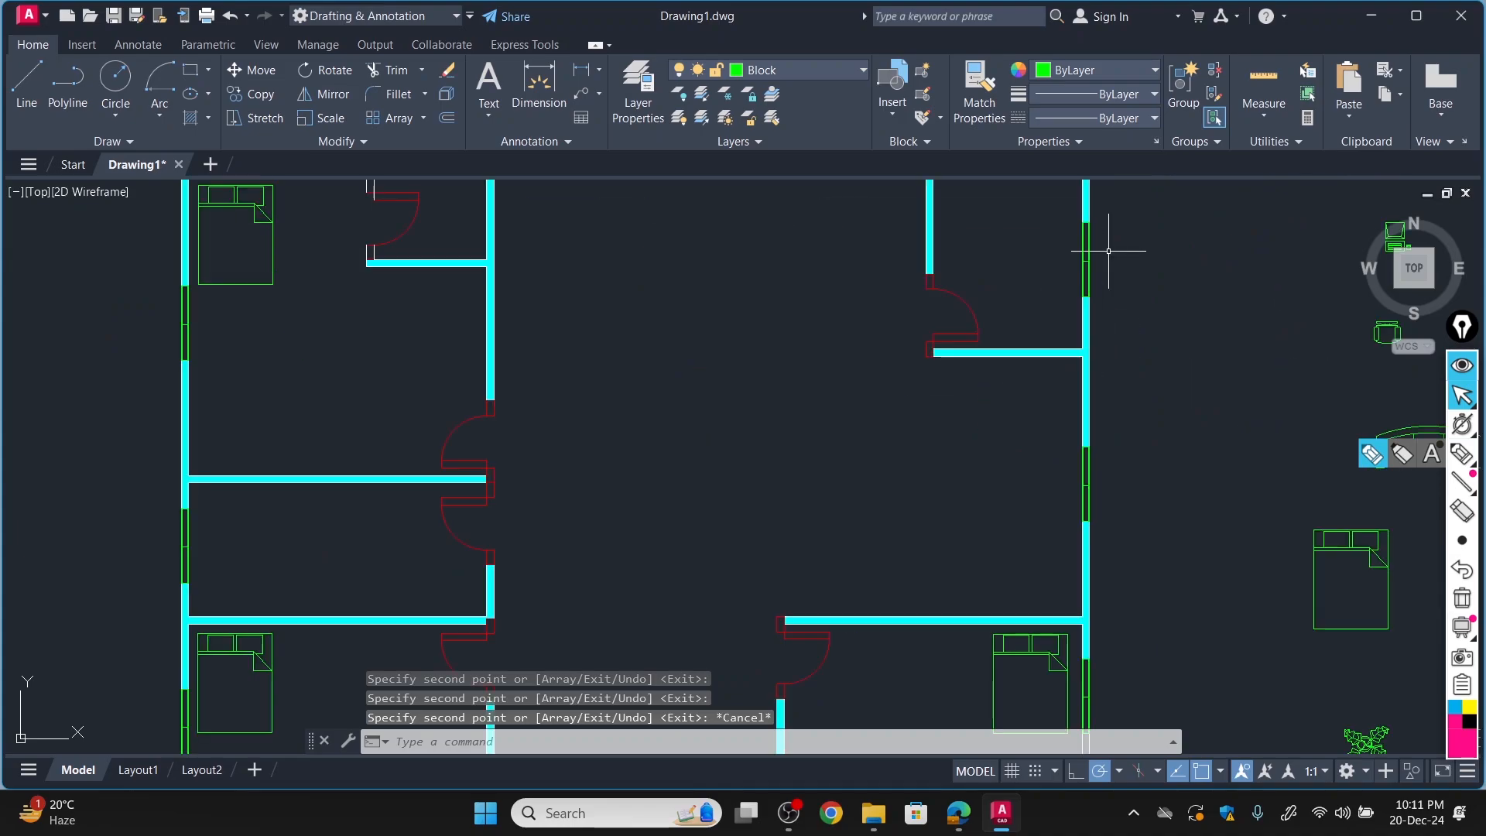
Copy the rubber plant into the lower-left corner of the bottom-left bedroom, checking its position in the floor plan PDF.
scroll(1128, 248, "down", 7)
scroll(1101, 201, "up", 4)
scroll(1095, 221, "down", 3)
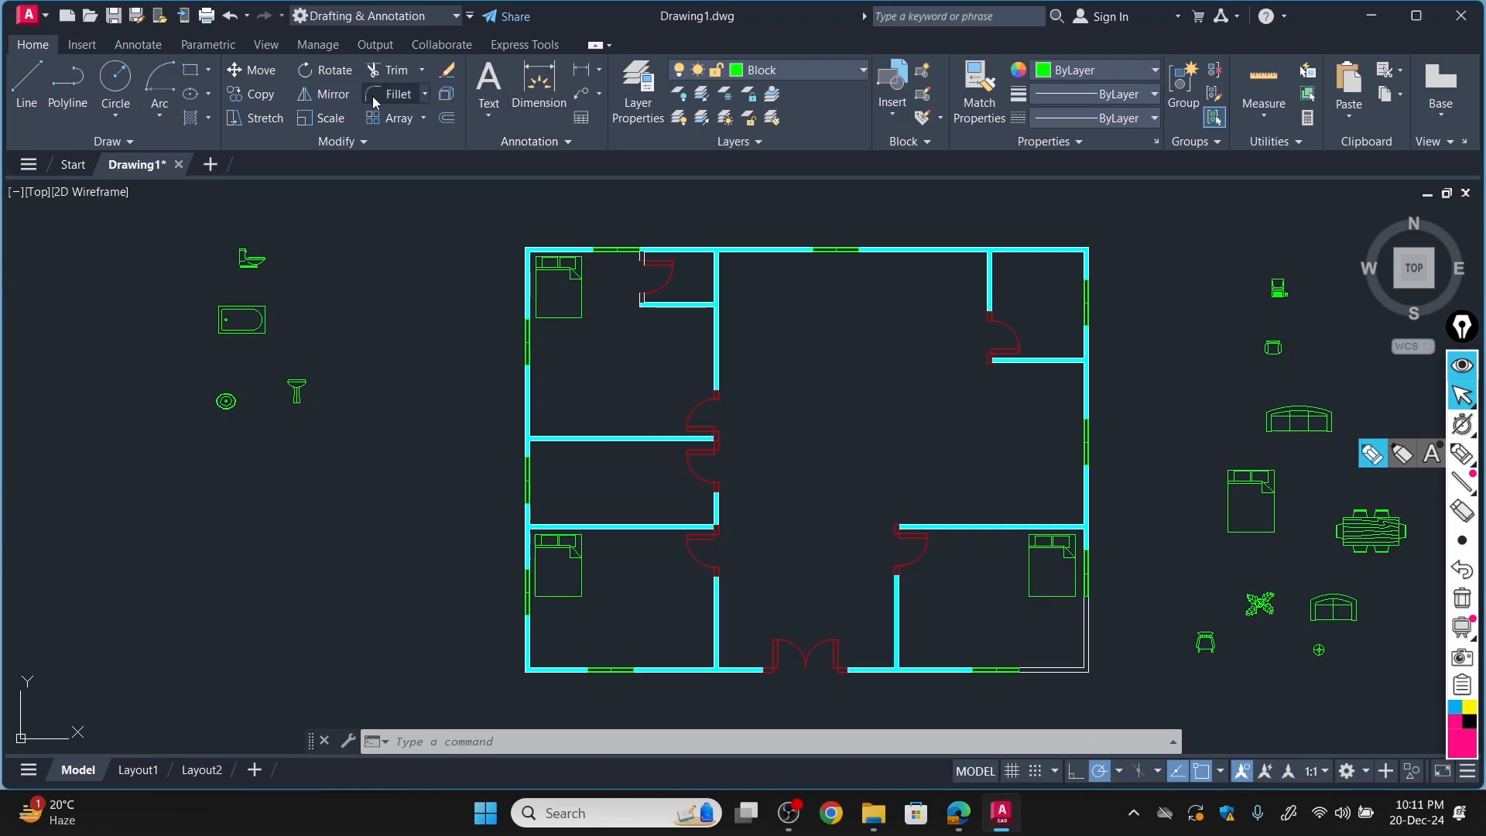
left_click(250, 94)
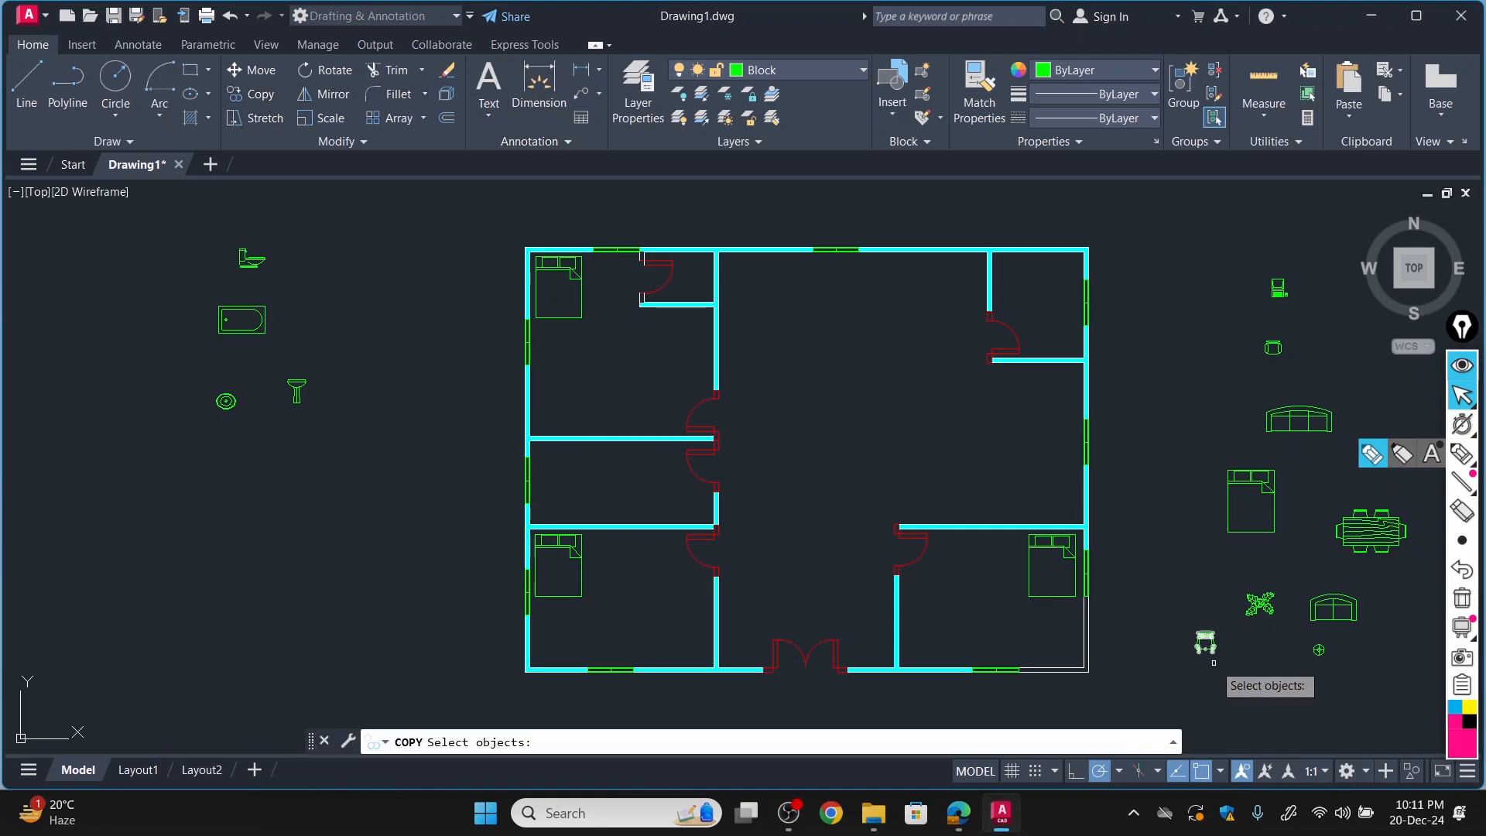
left_click(1259, 604)
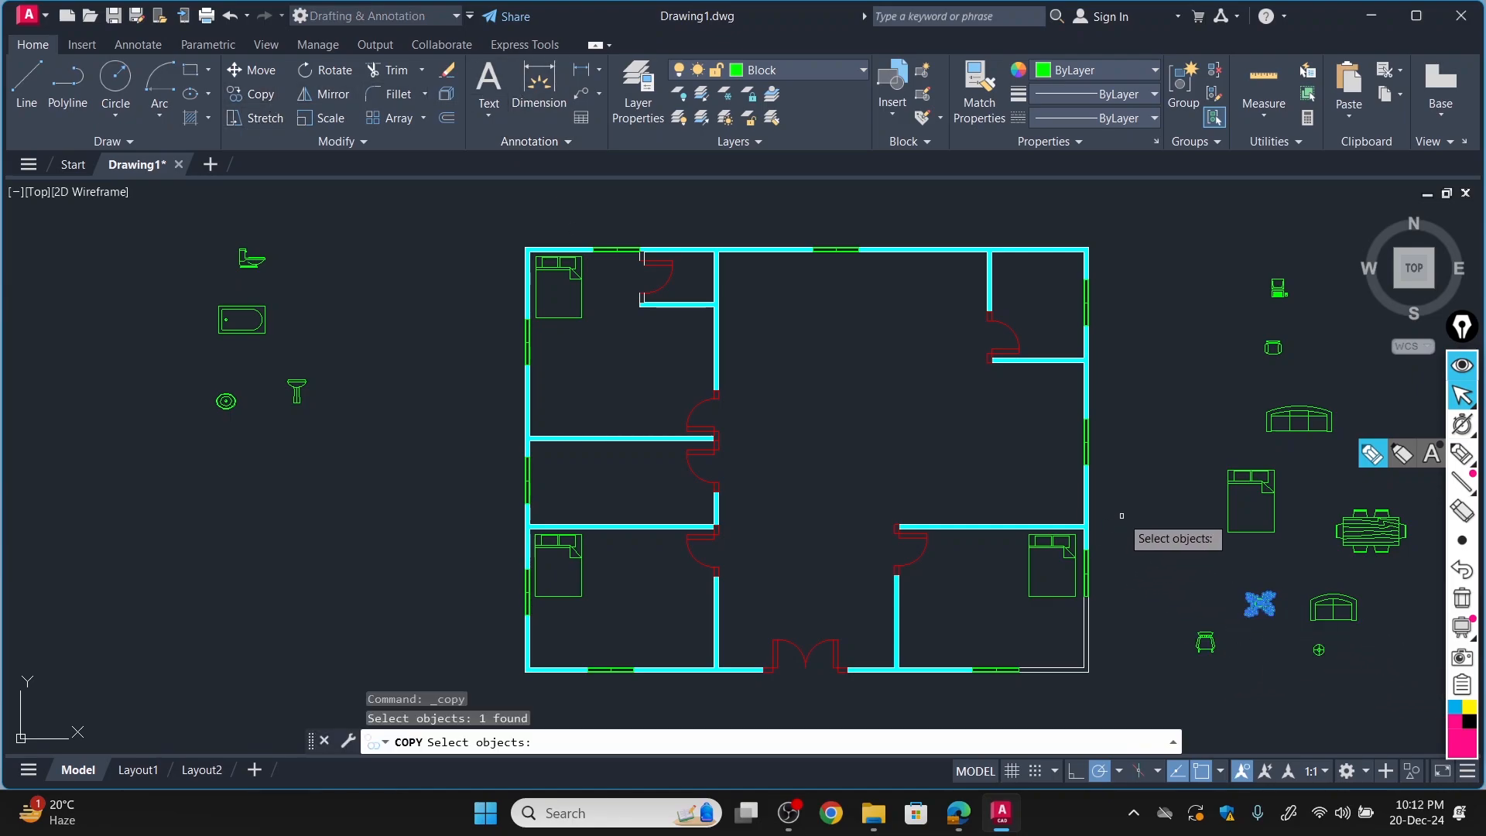
key("Return")
left_click(1260, 602)
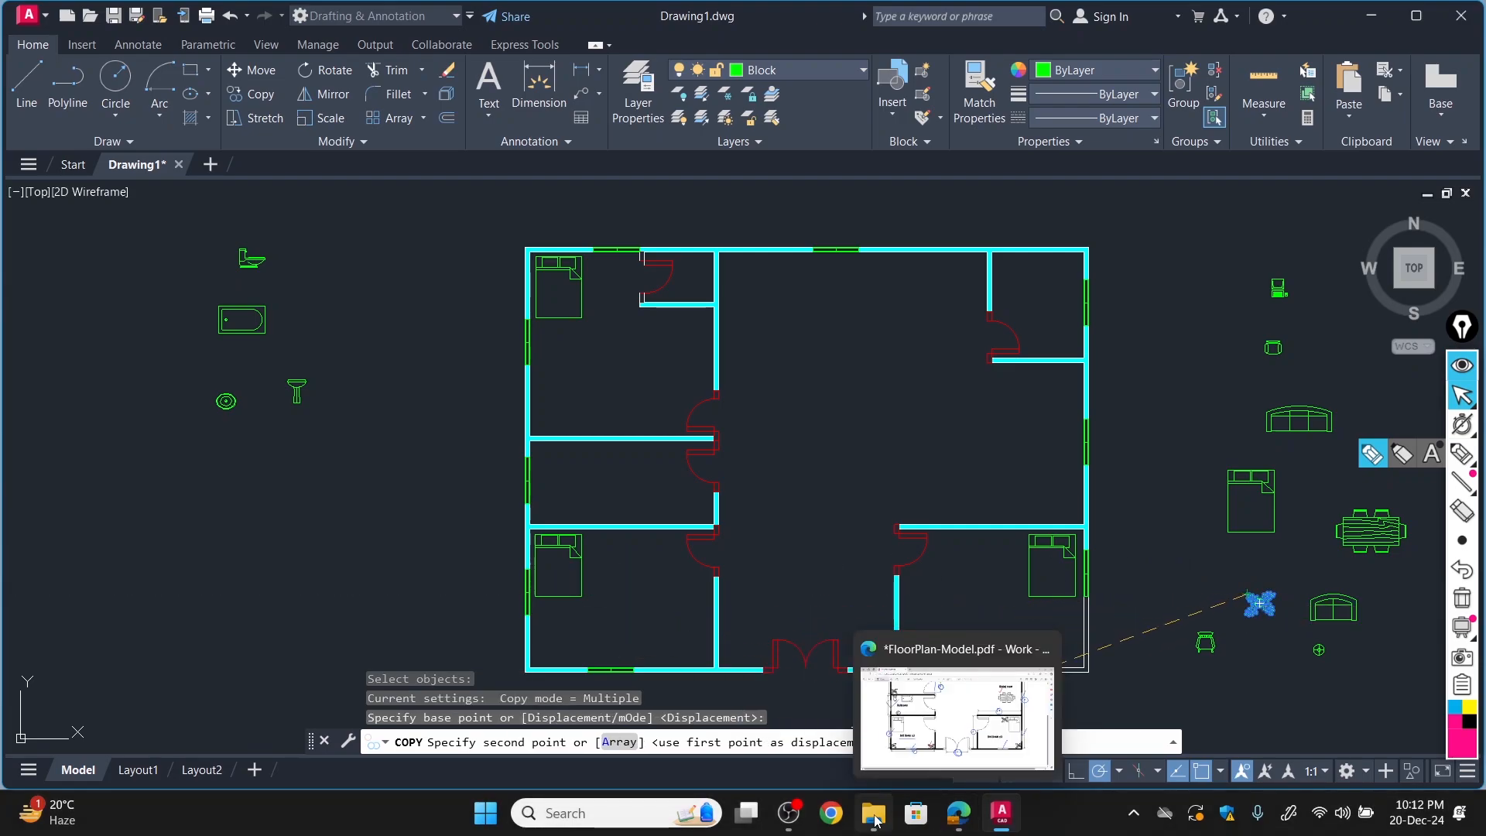
left_click(957, 813)
left_click(1002, 813)
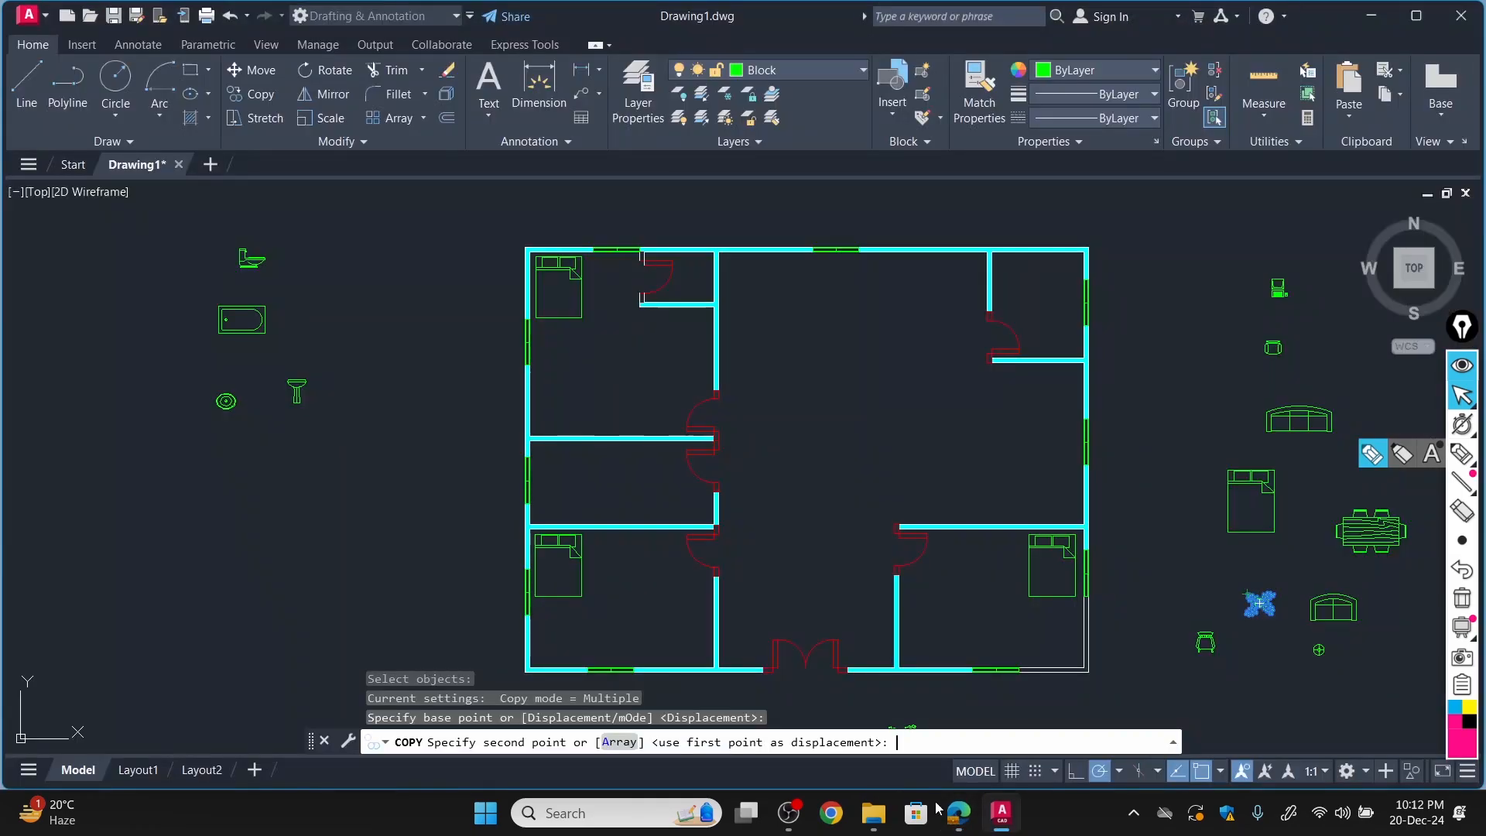
scroll(541, 647, "up", 6)
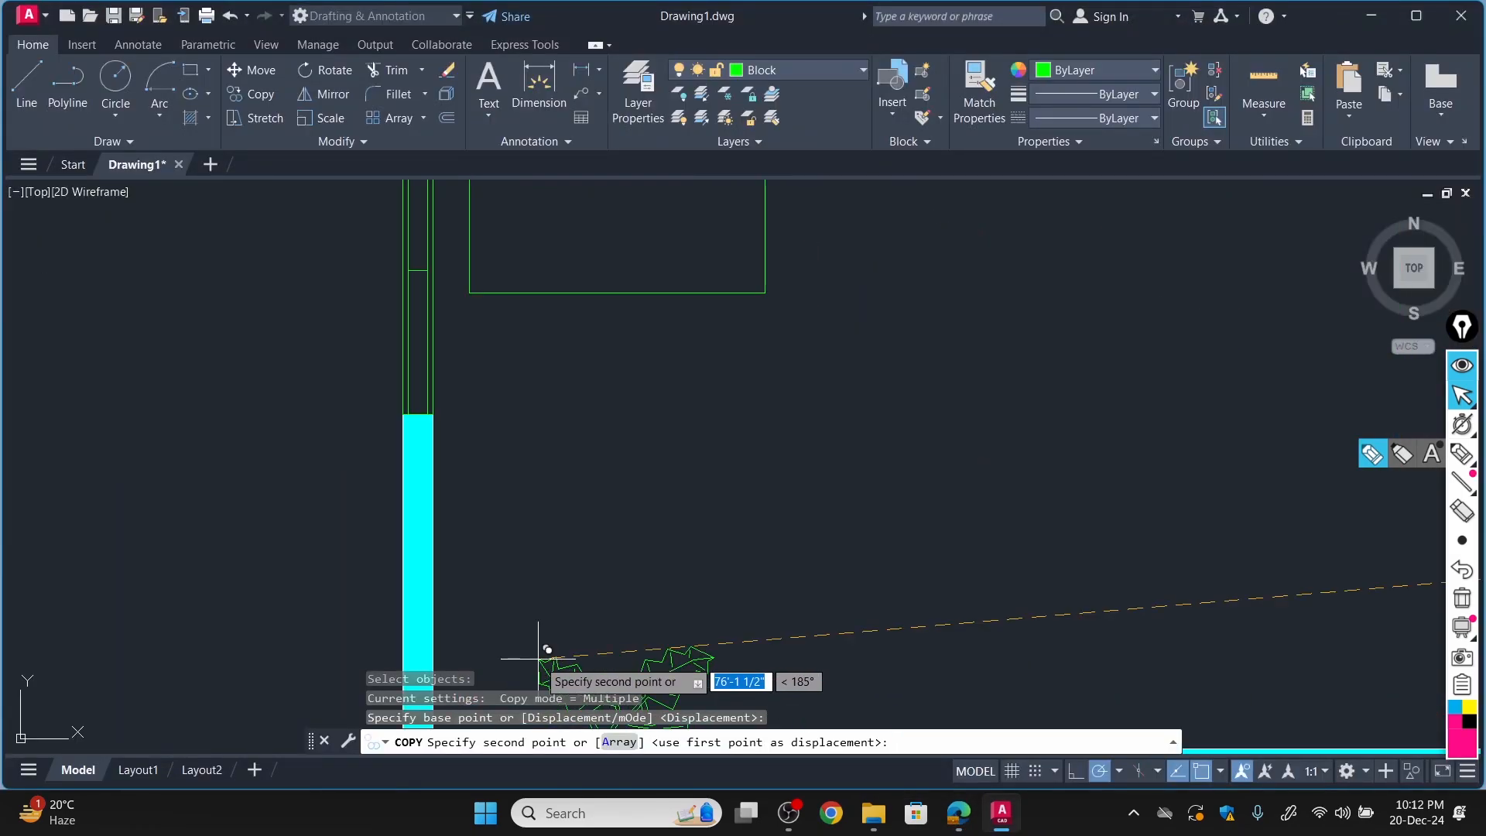
scroll(465, 655, "down", 4)
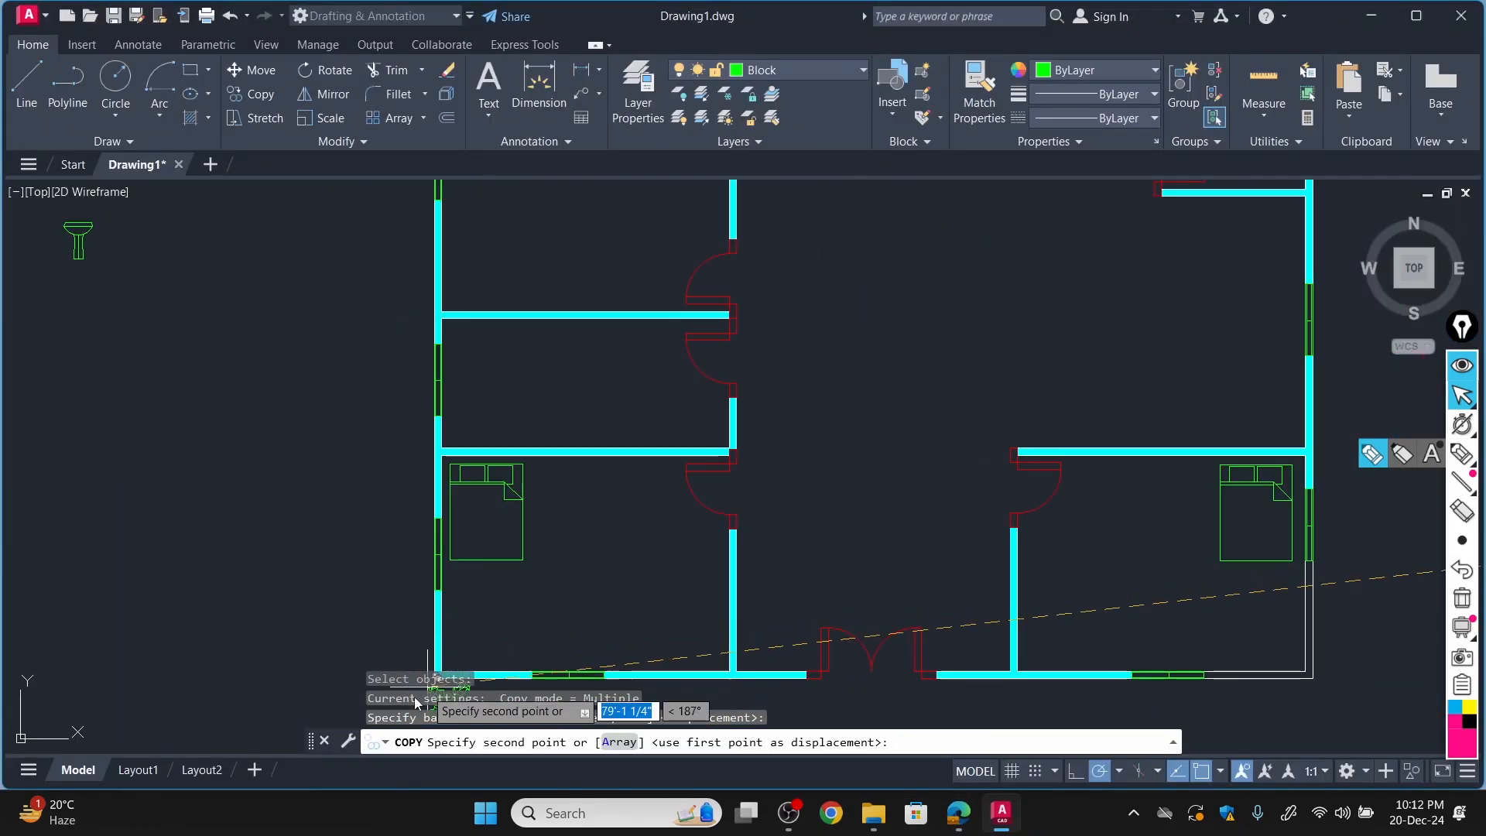
left_click(444, 633)
Place plant copies in the top-left bedroom: in the lower-left corner, right of the bed and just above the door on the right wall.
scroll(502, 581, "up", 4)
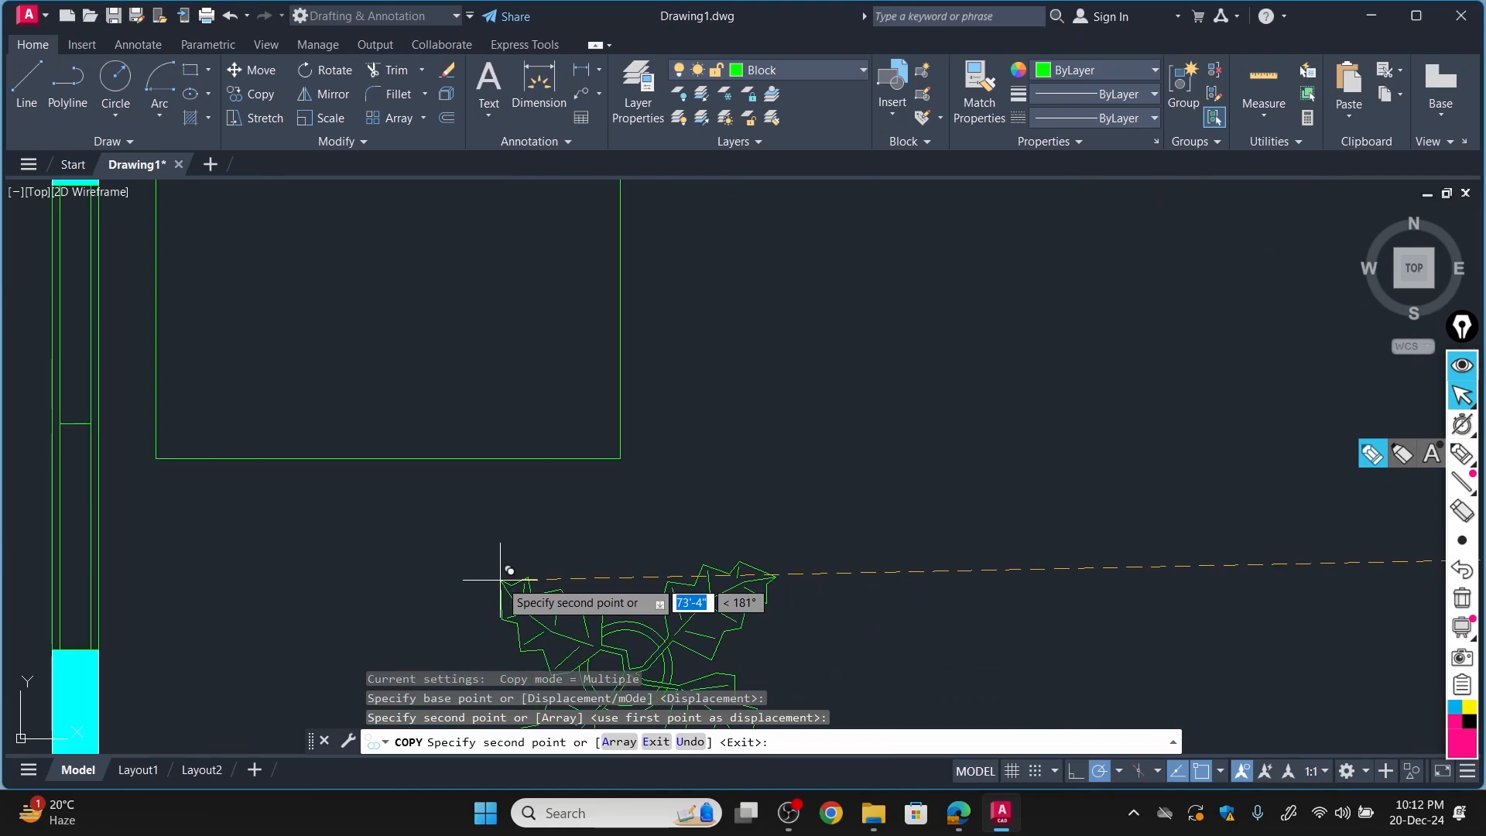
scroll(498, 573, "down", 4)
scroll(457, 313, "up", 3)
scroll(458, 302, "down", 8)
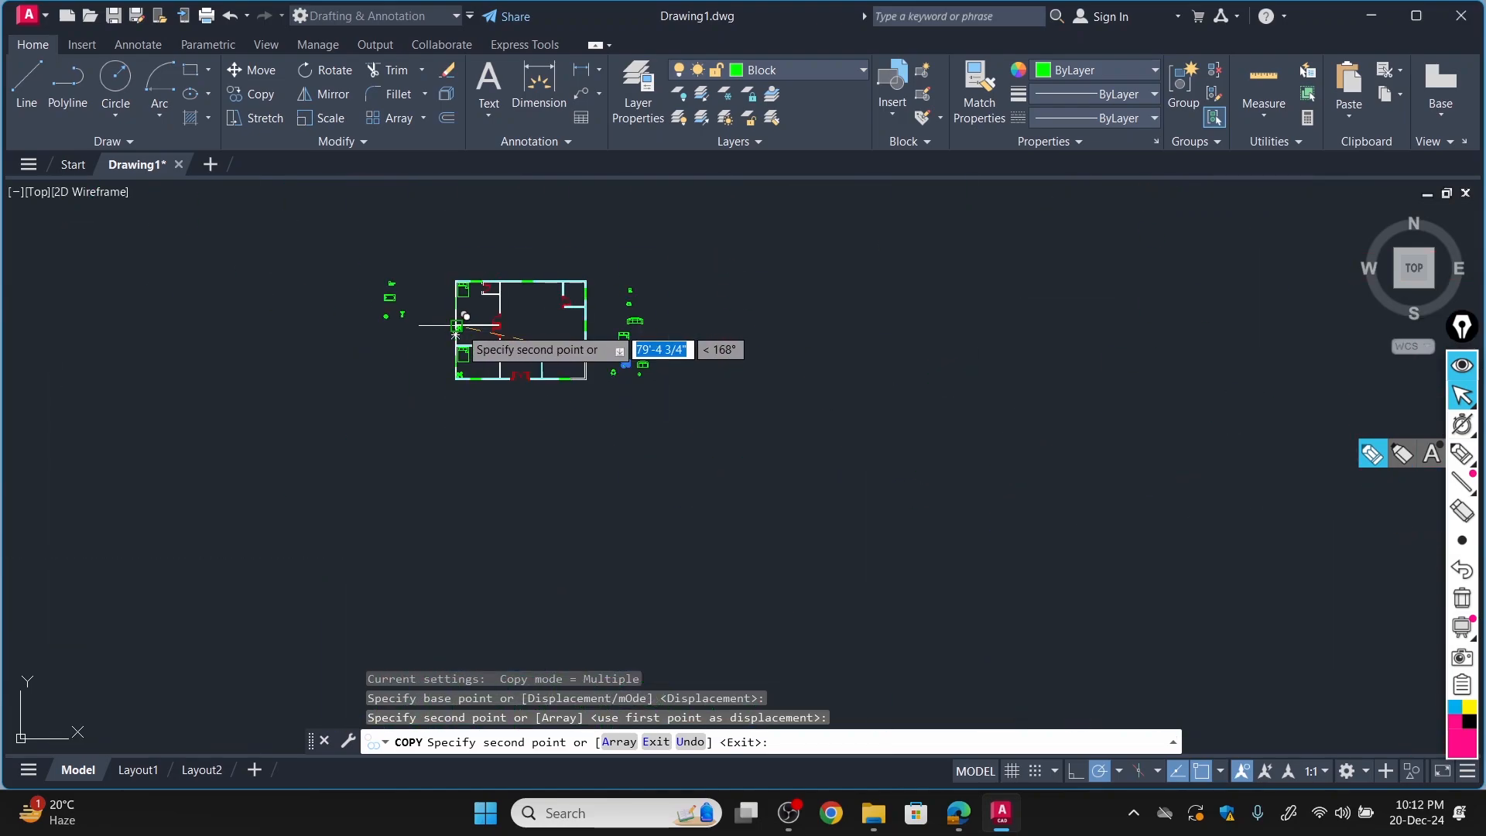
scroll(442, 267, "up", 5)
scroll(461, 296, "up", 4)
scroll(488, 423, "down", 2)
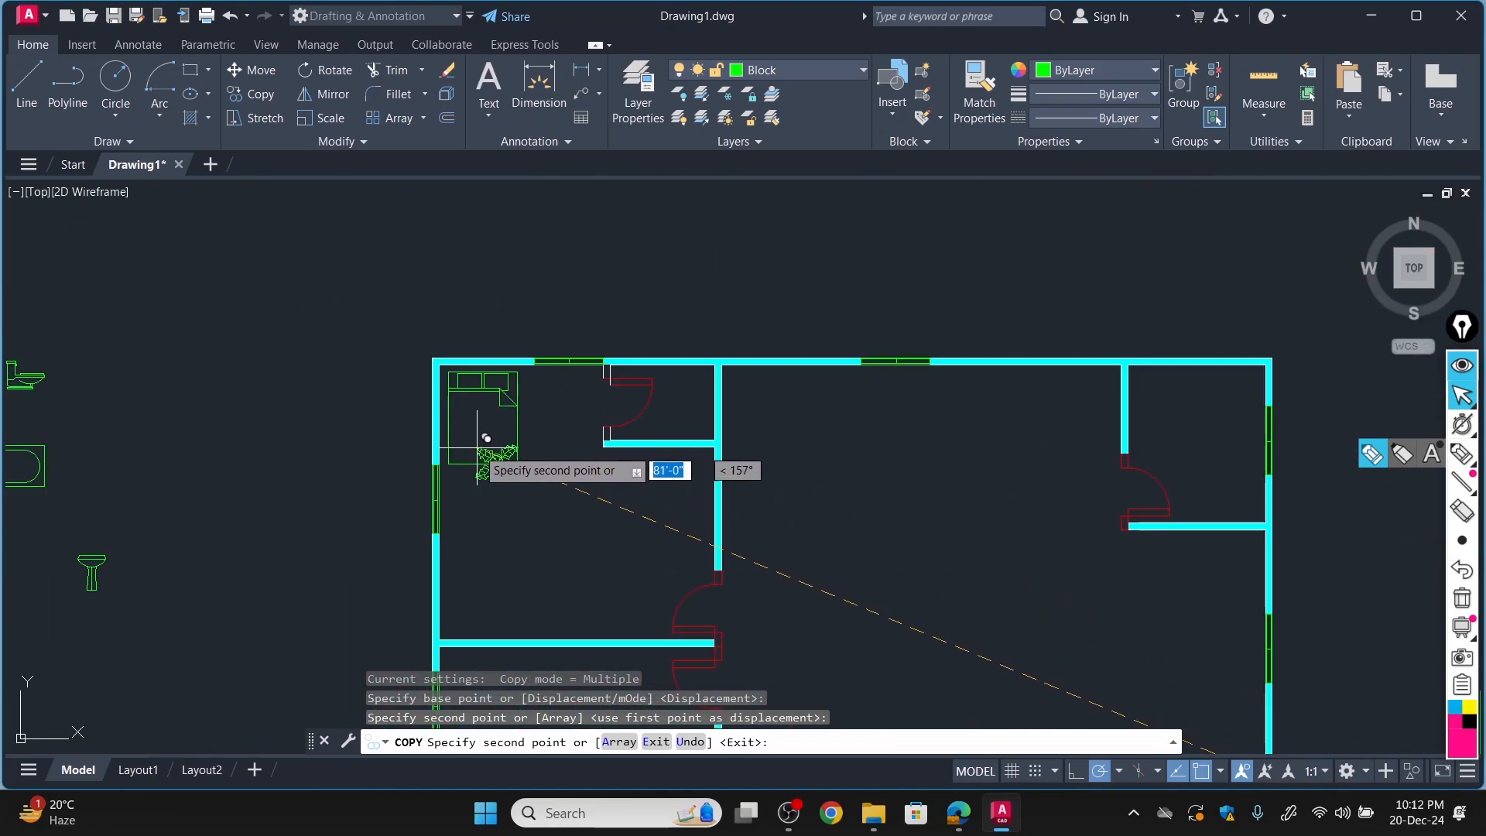
scroll(484, 531, "up", 2)
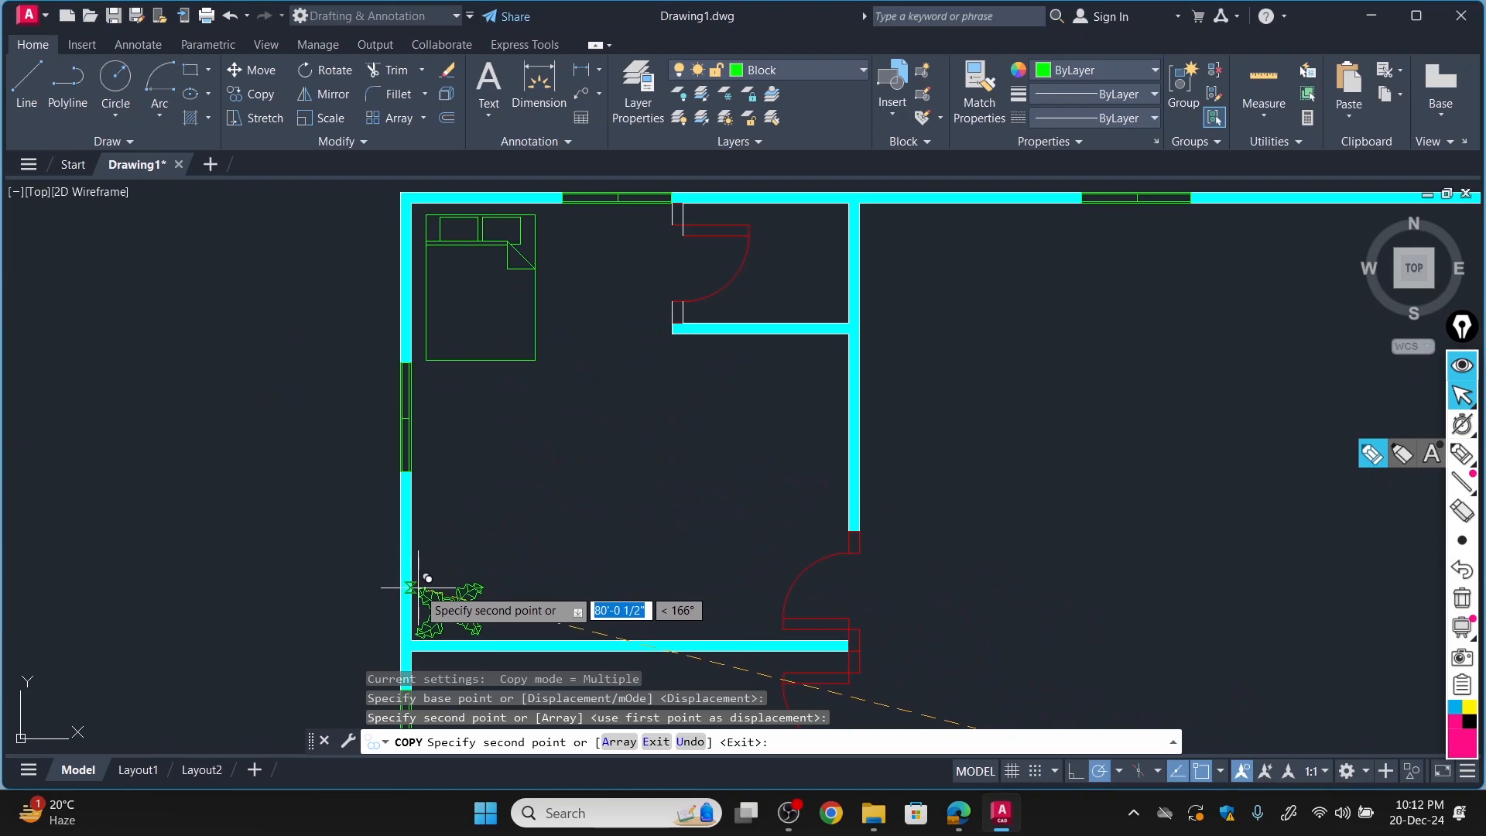
left_click(421, 581)
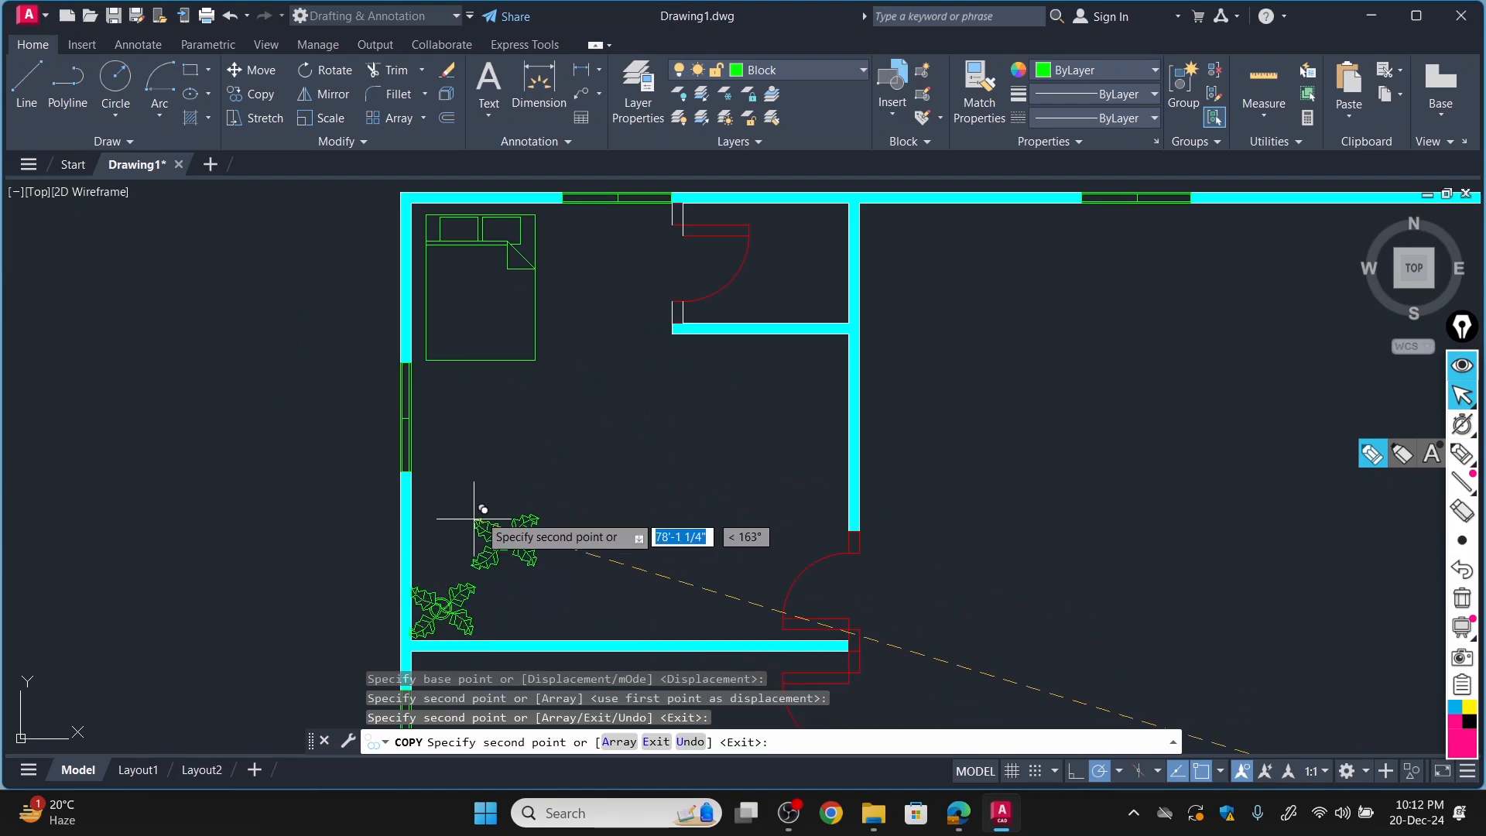
left_click(544, 207)
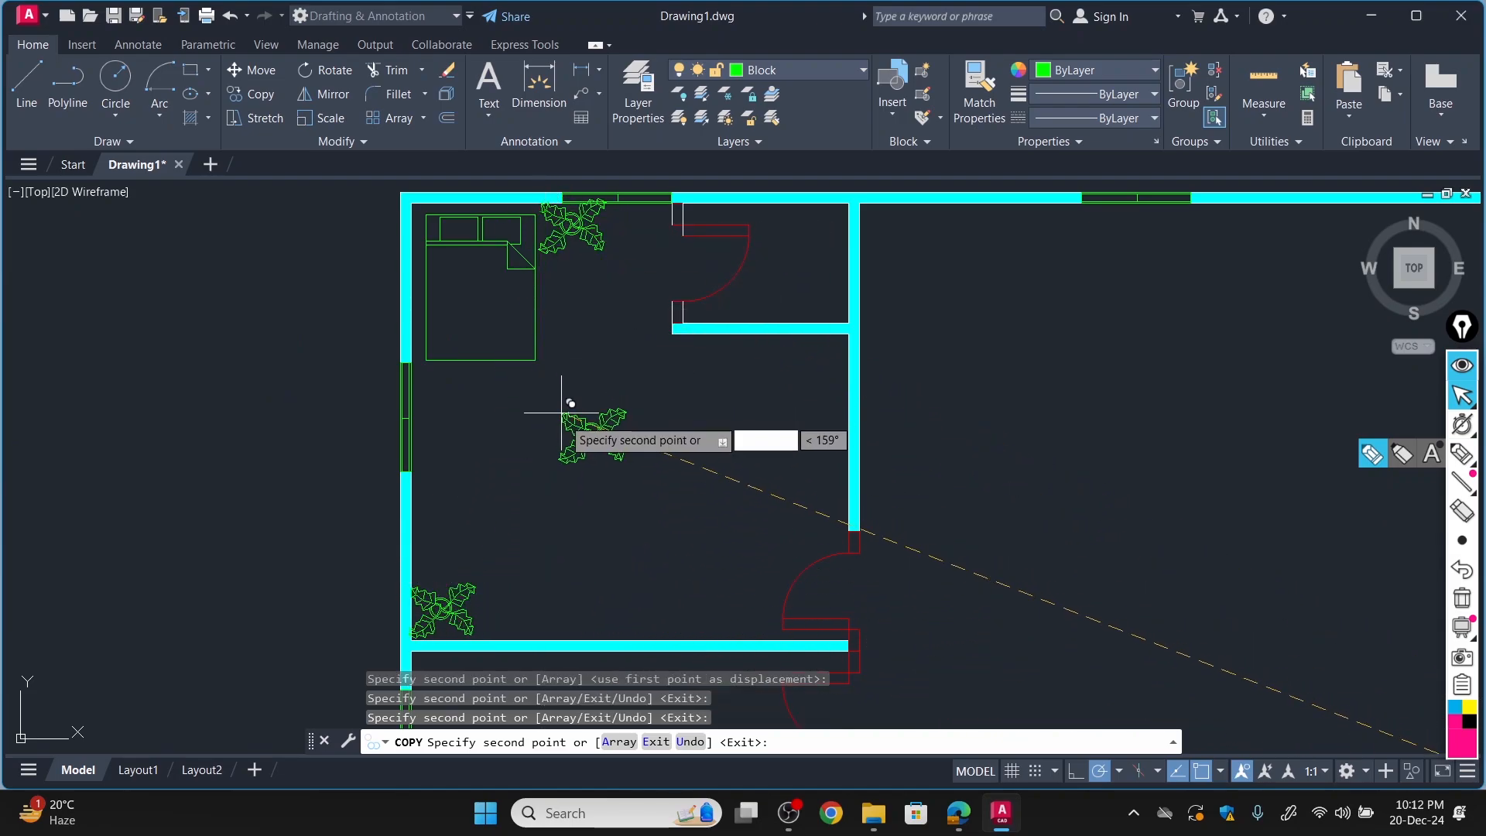
scroll(571, 410, "down", 2)
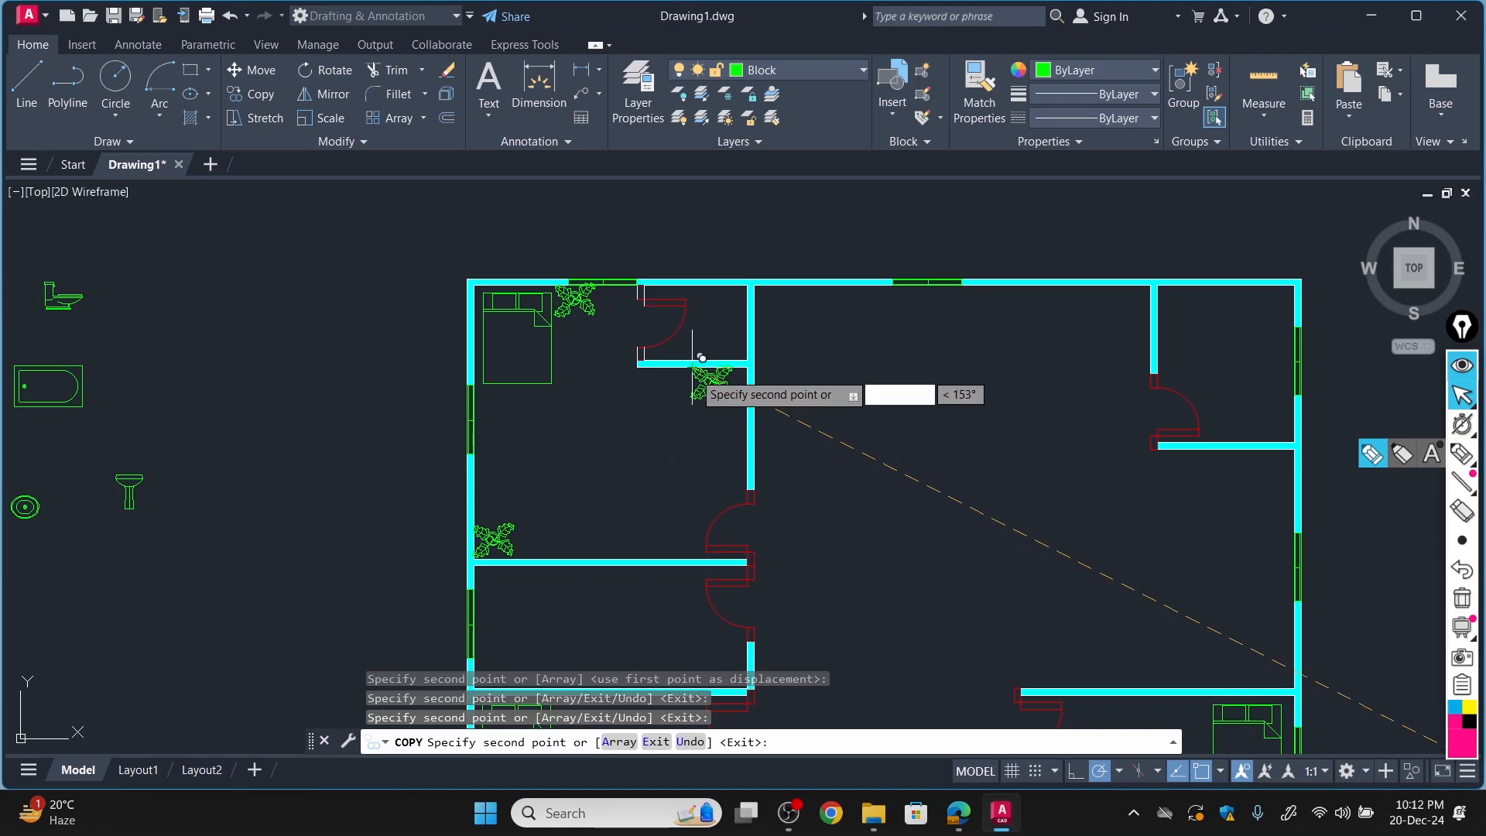
left_click(705, 457)
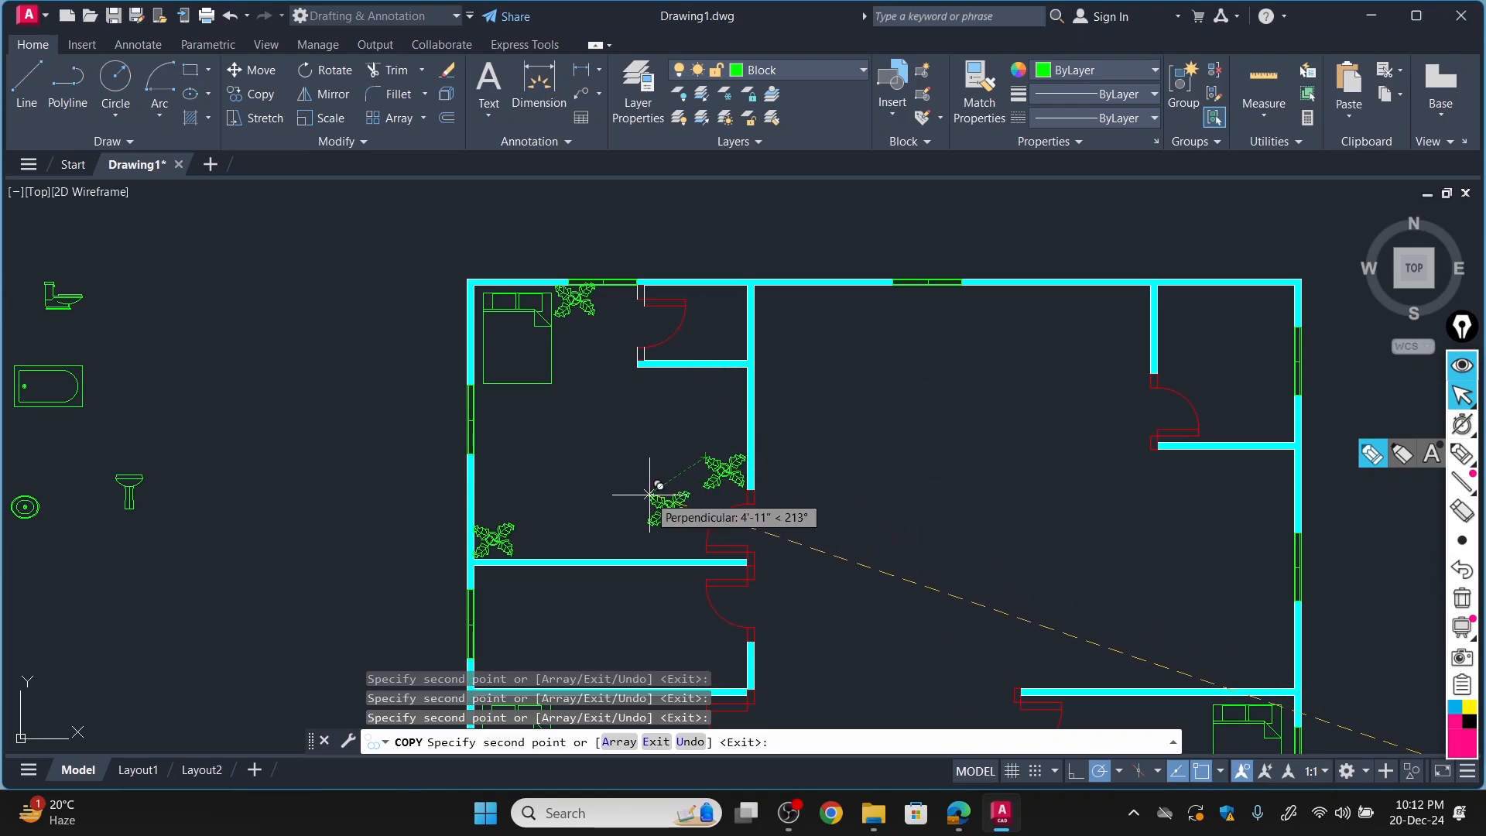
Place plant copies in the drawing room's upper-left and upper-right corners and against its left wall above the bedroom door.
left_click(758, 284)
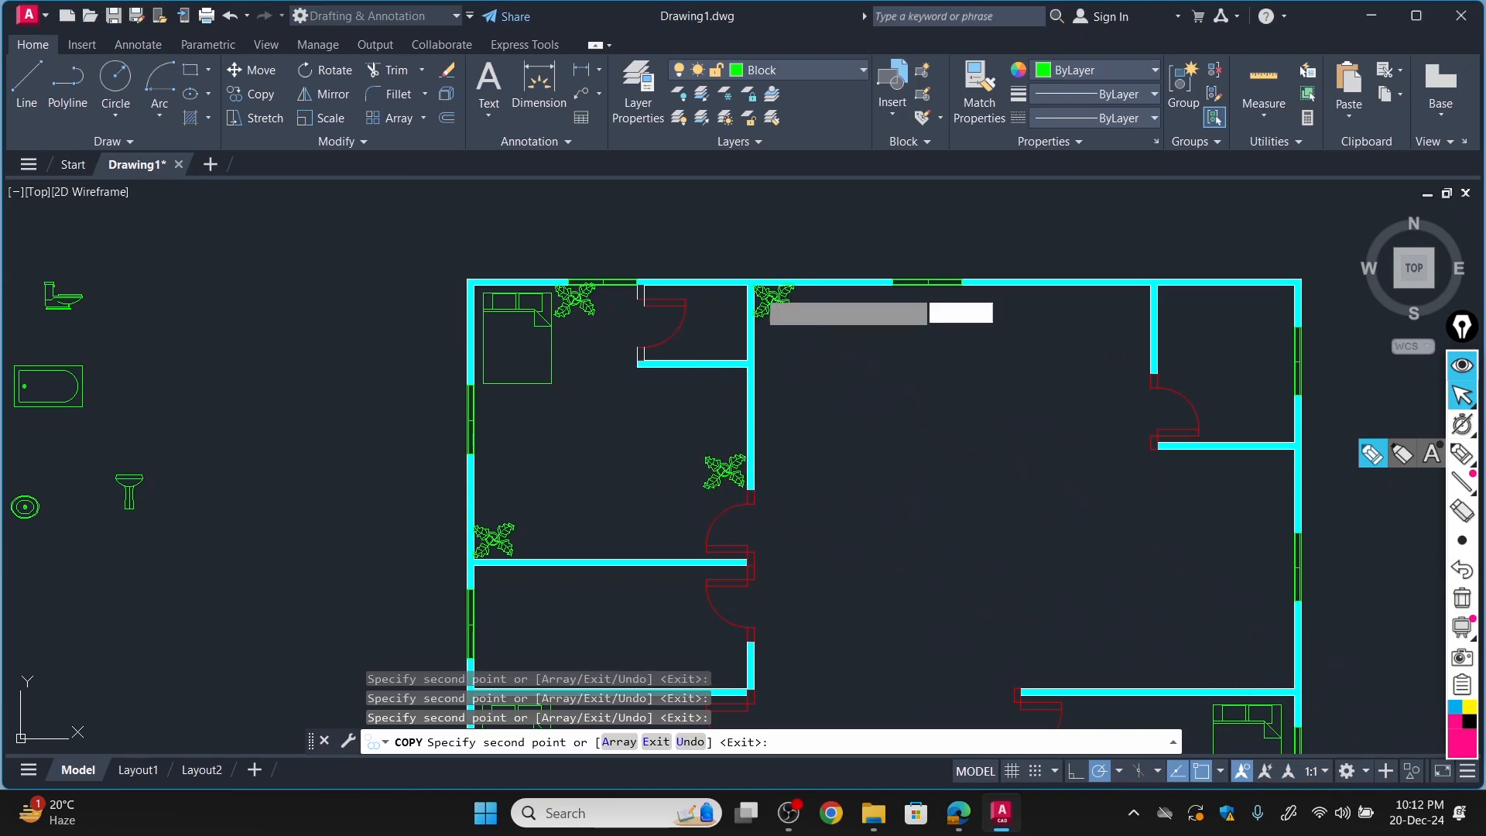
left_click(1113, 292)
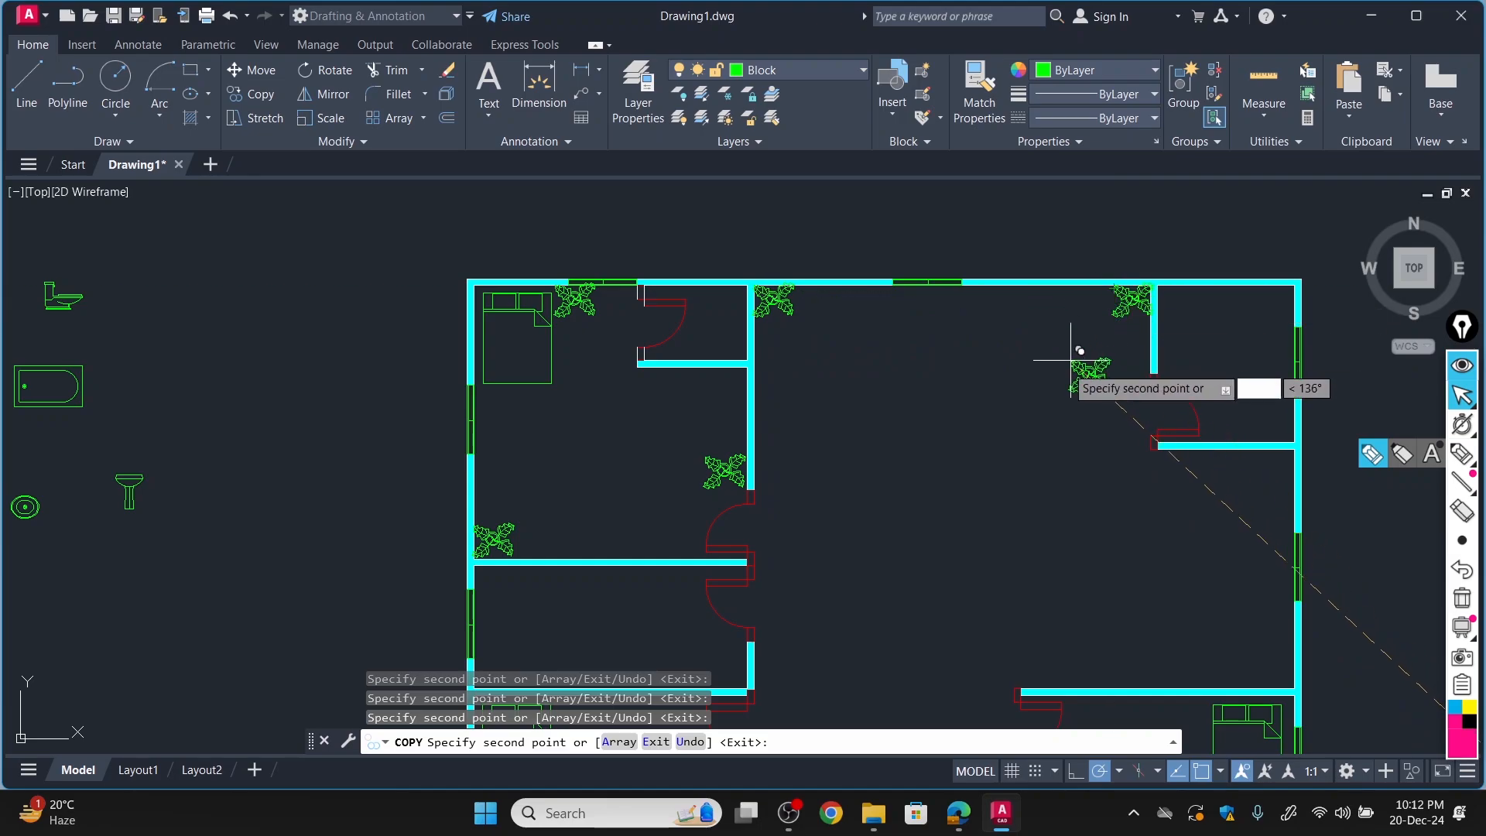
left_click(759, 461)
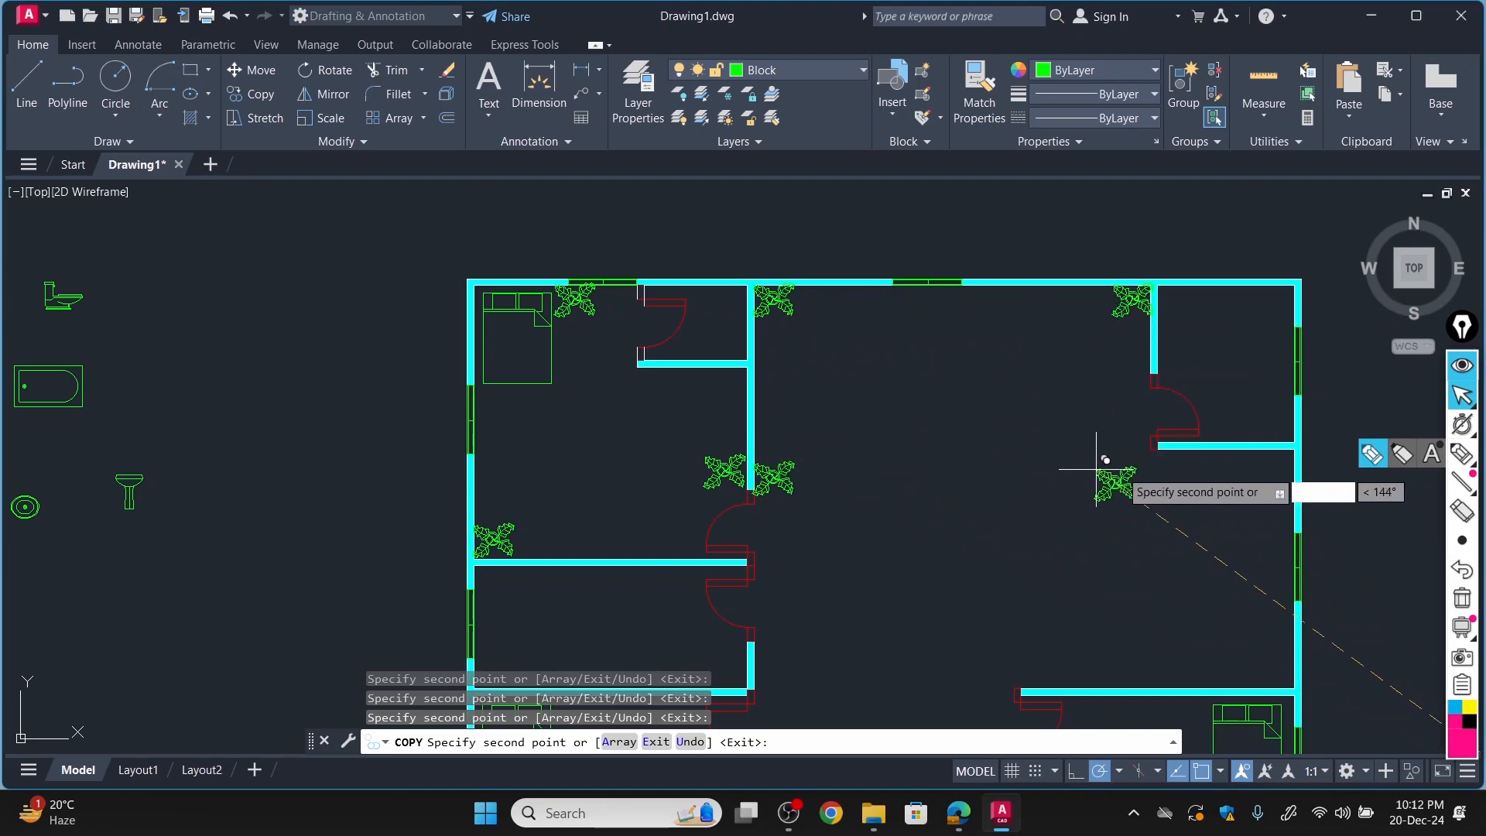
Place plant copies below the kitchen wall, in the dining area's lower-right corner and left of the bed in the bottom-right bedroom.
left_click(1276, 449)
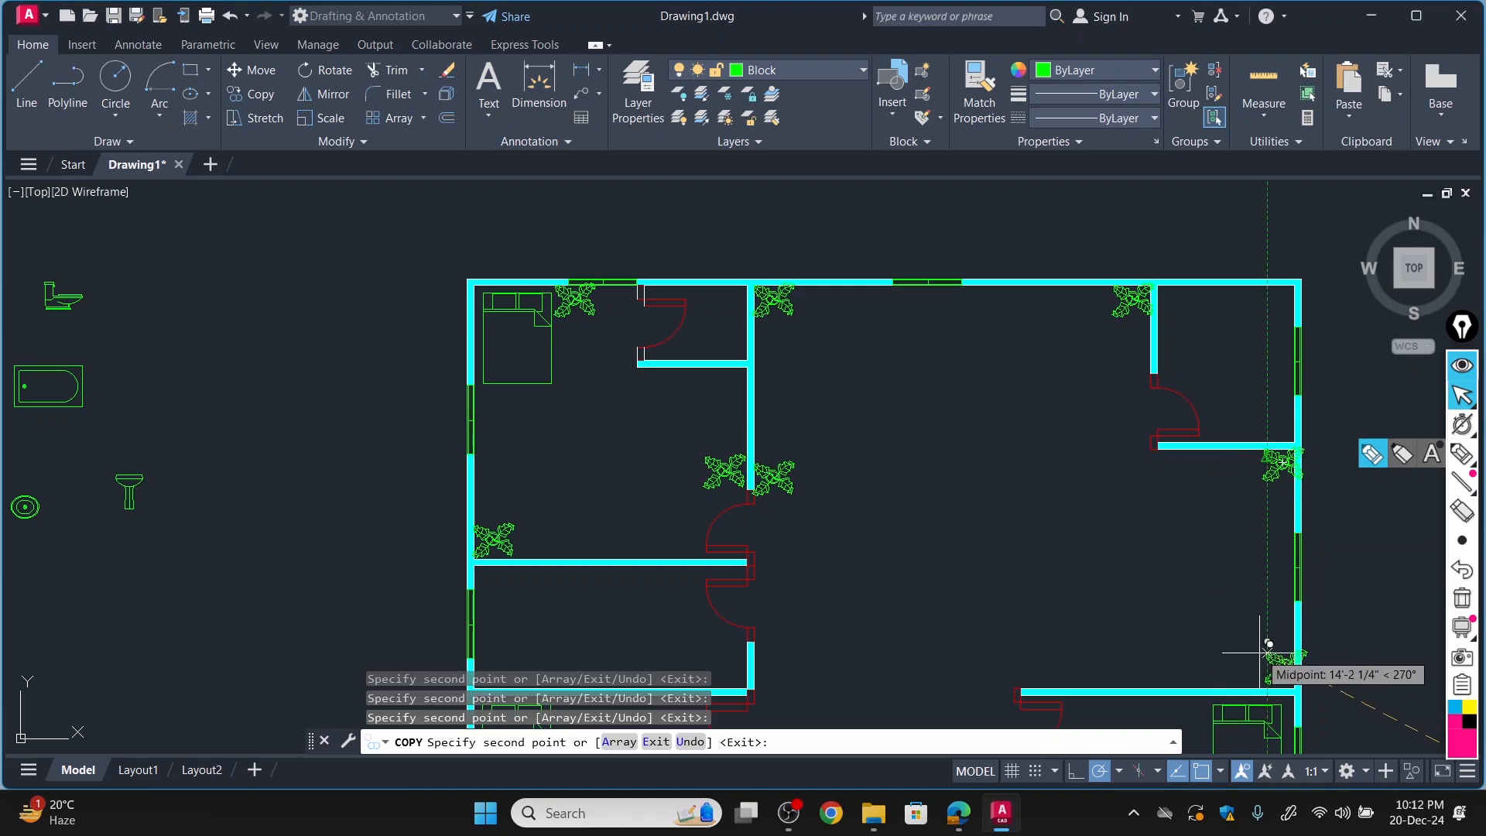
scroll(1184, 655, "down", 8)
scroll(1196, 635, "up", 8)
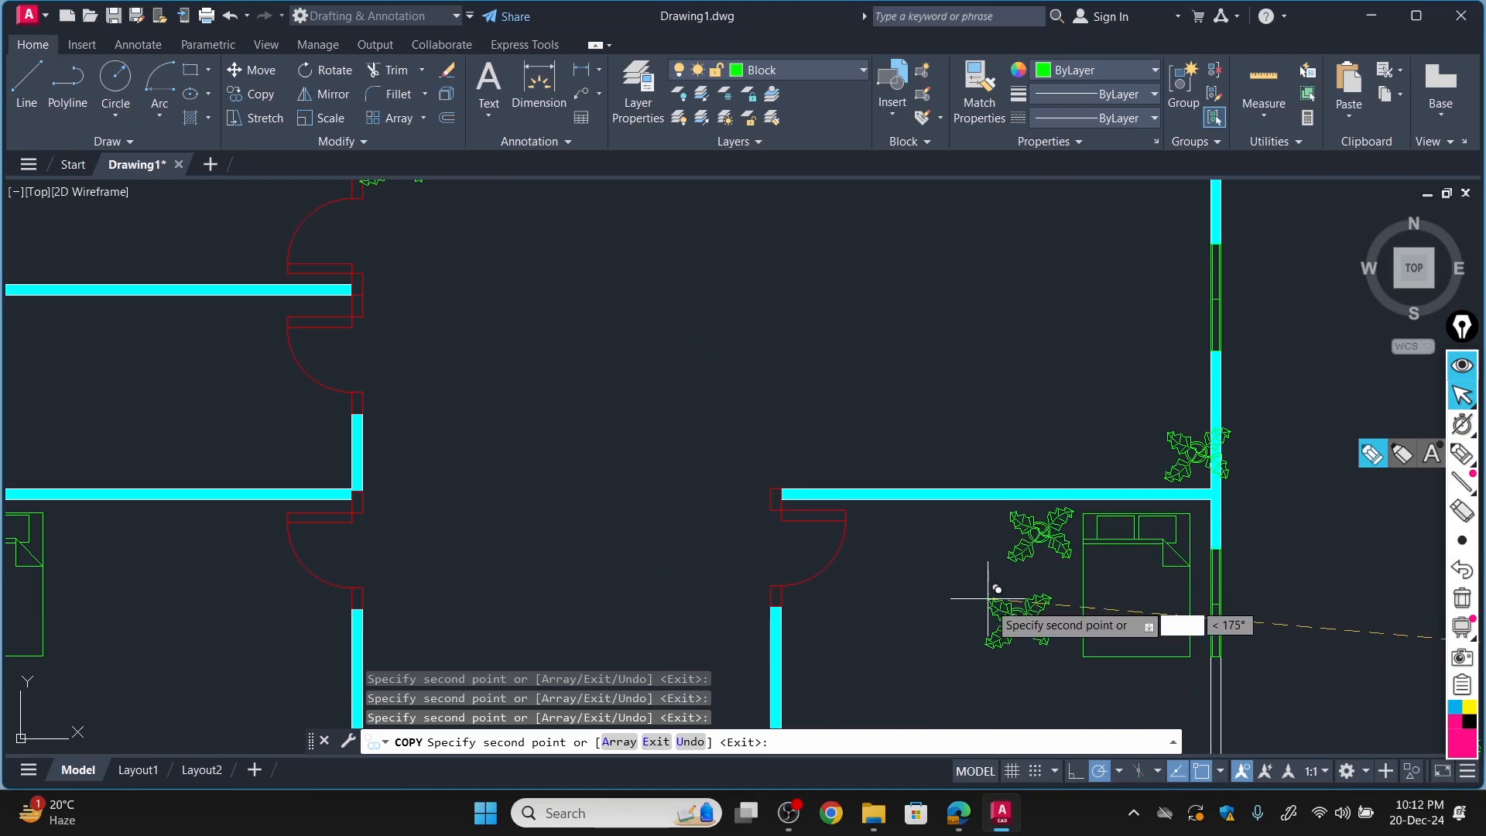
Place plant copies in the lower-left corner of the bottom-right bedroom and on both sides of the double entrance door.
scroll(993, 631, "down", 7)
scroll(975, 650, "up", 5)
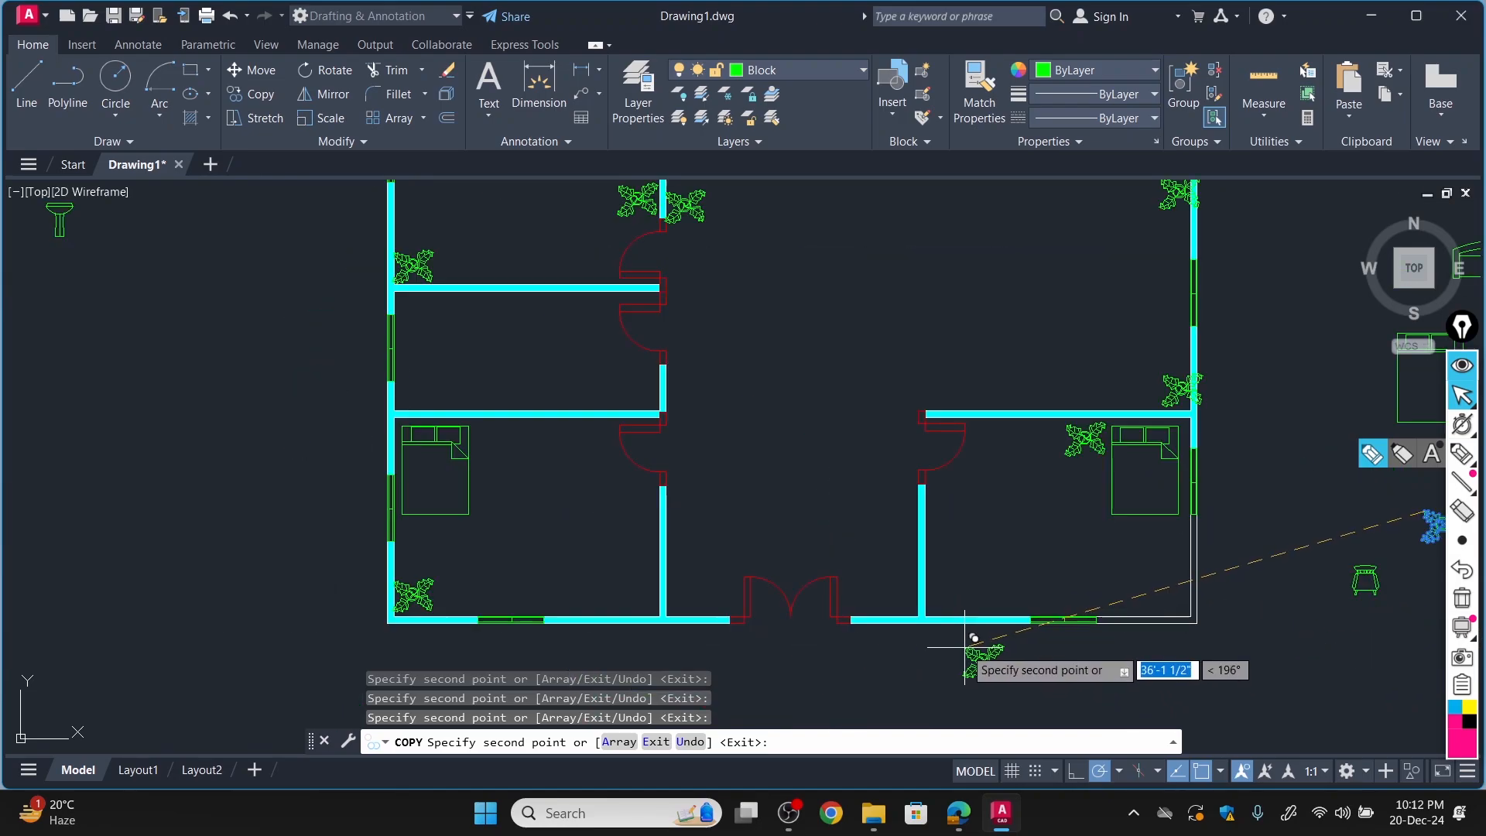
left_click(933, 586)
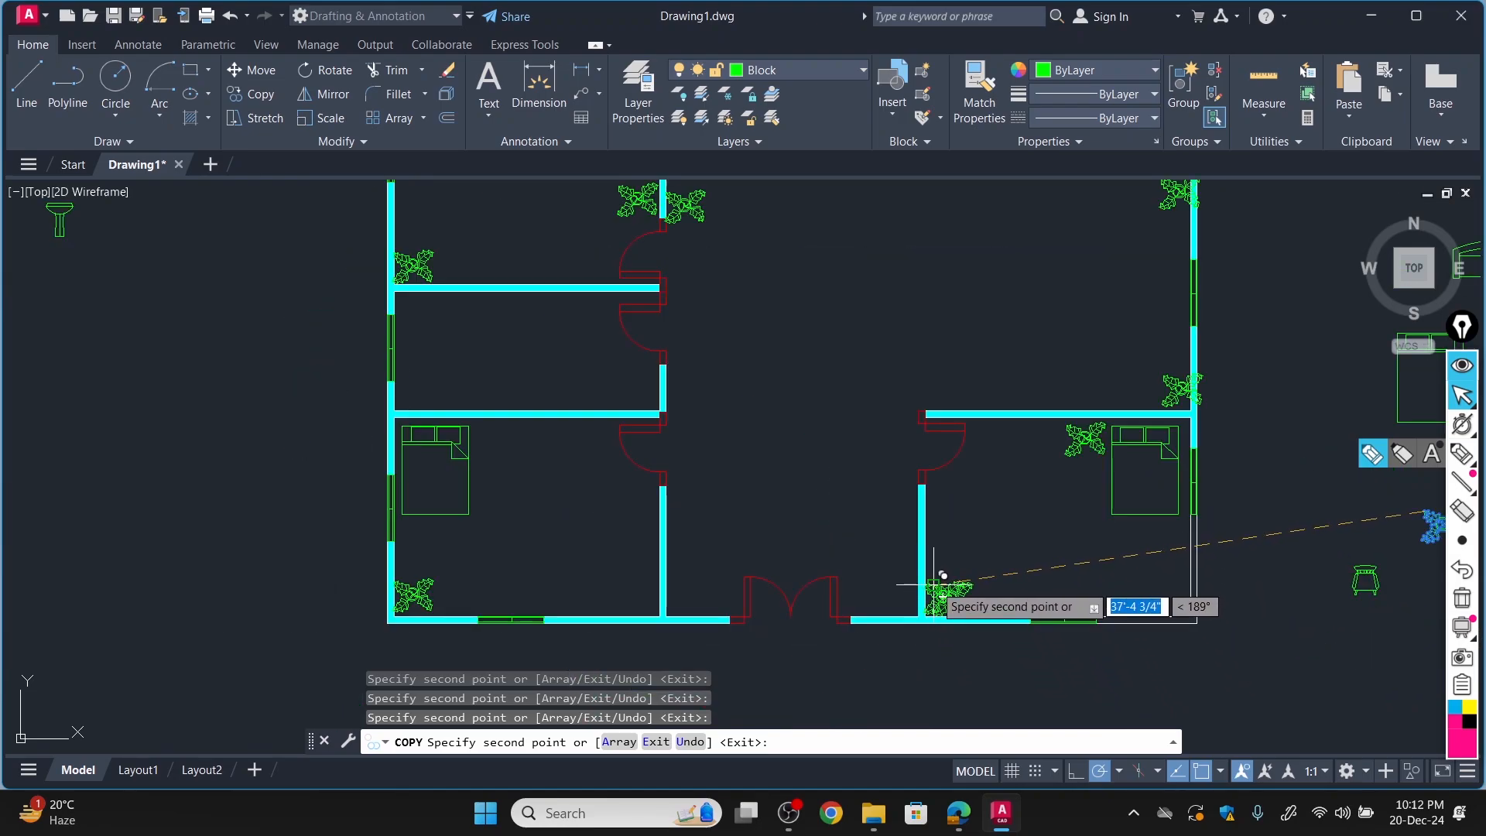
left_click(847, 590)
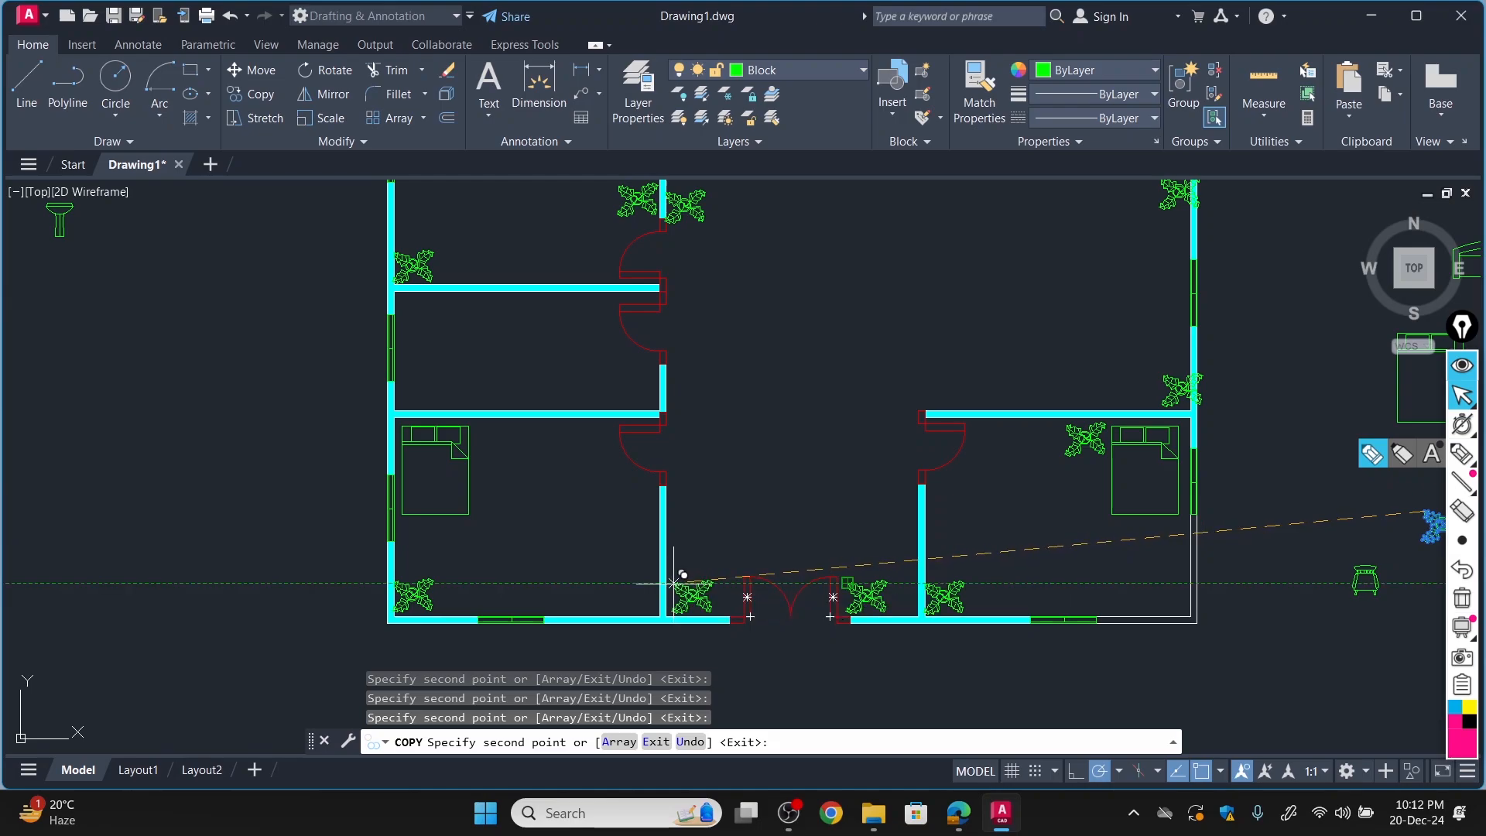
left_click(704, 583)
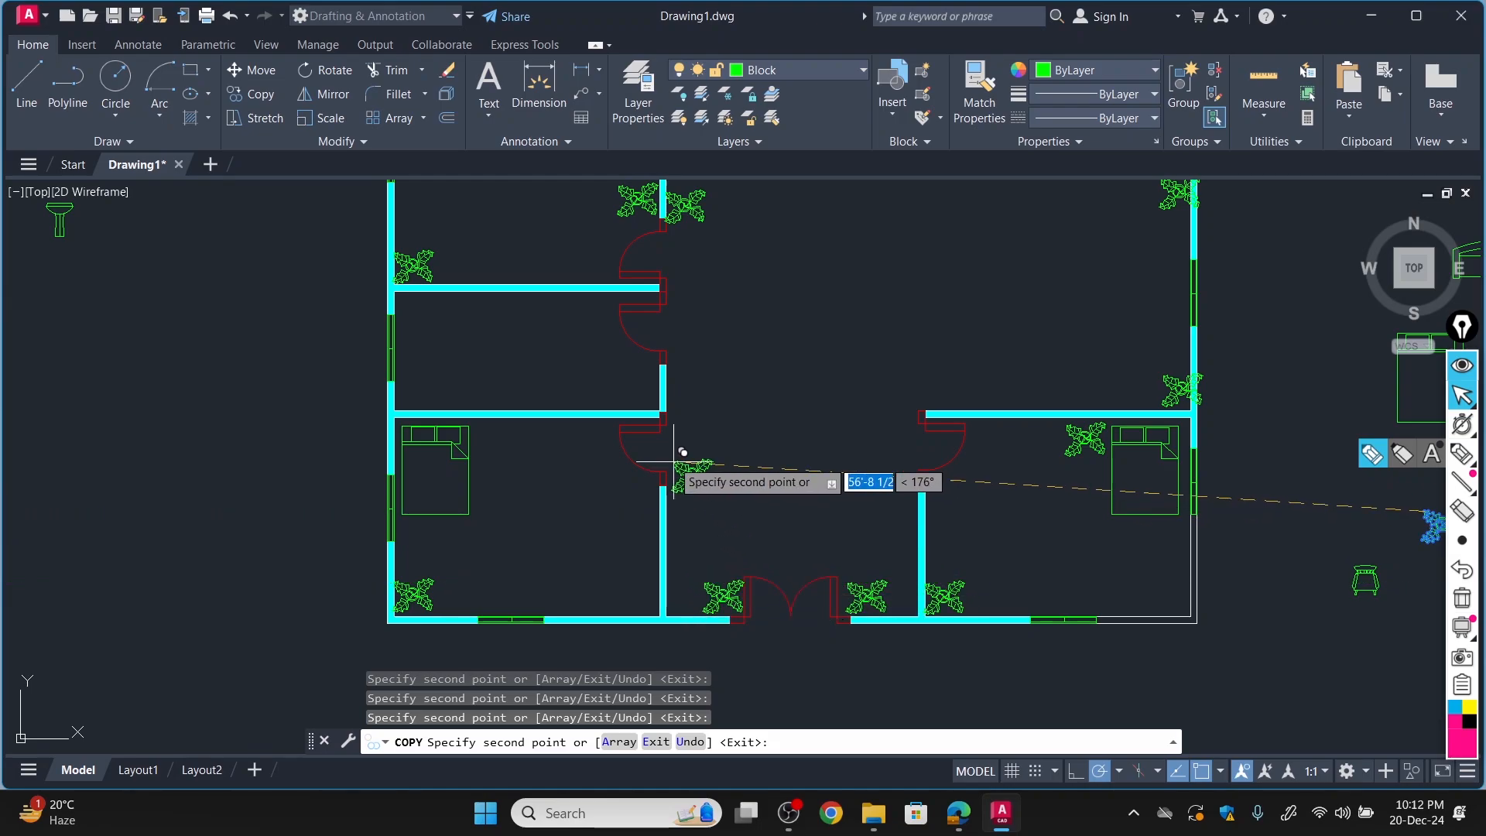
Place plant copies in the hall beside the two lower bedroom doors and the bathroom door, and finish copying.
left_click(664, 479)
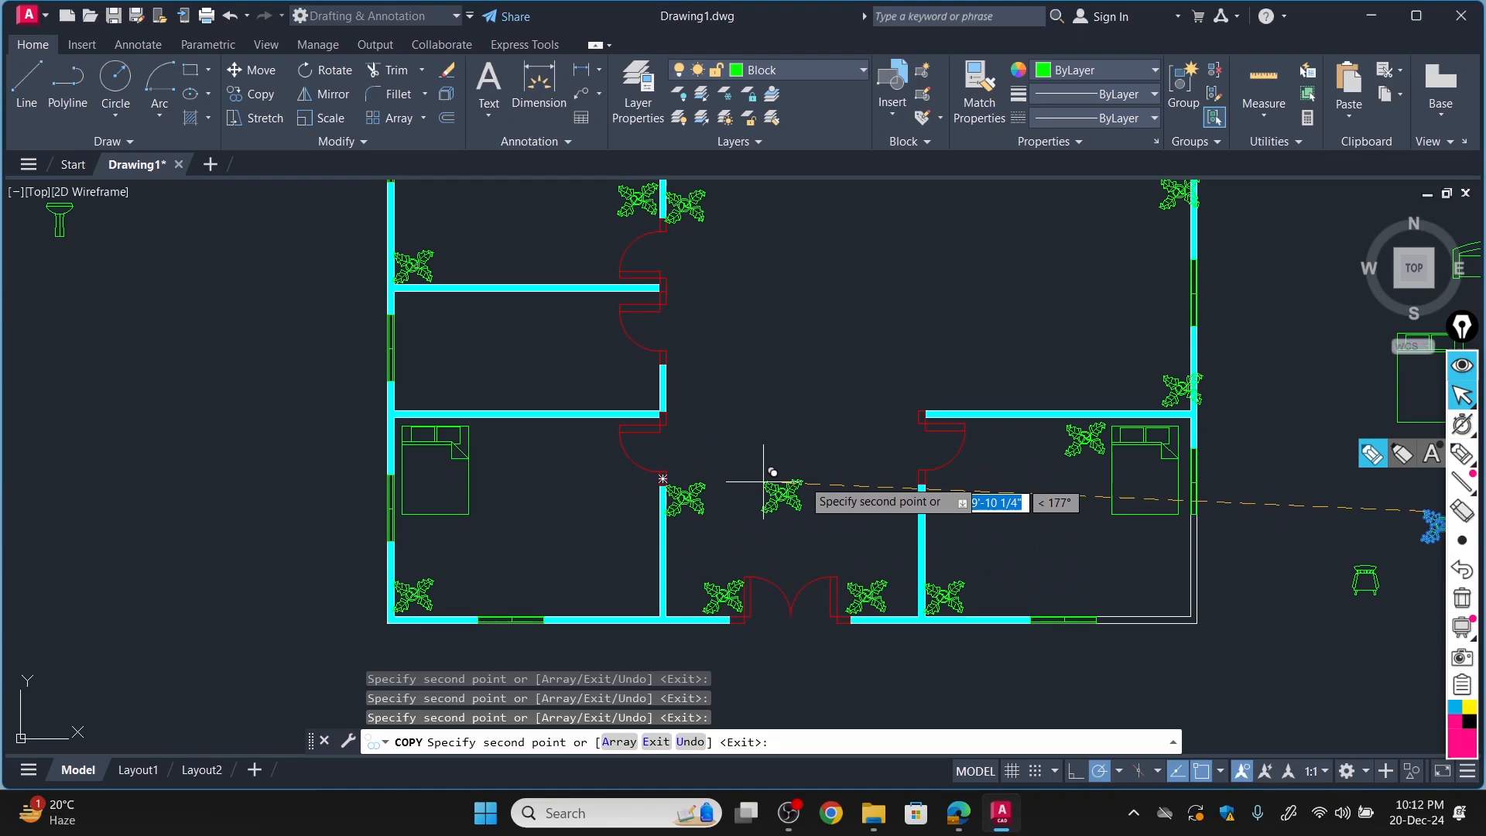
left_click(884, 478)
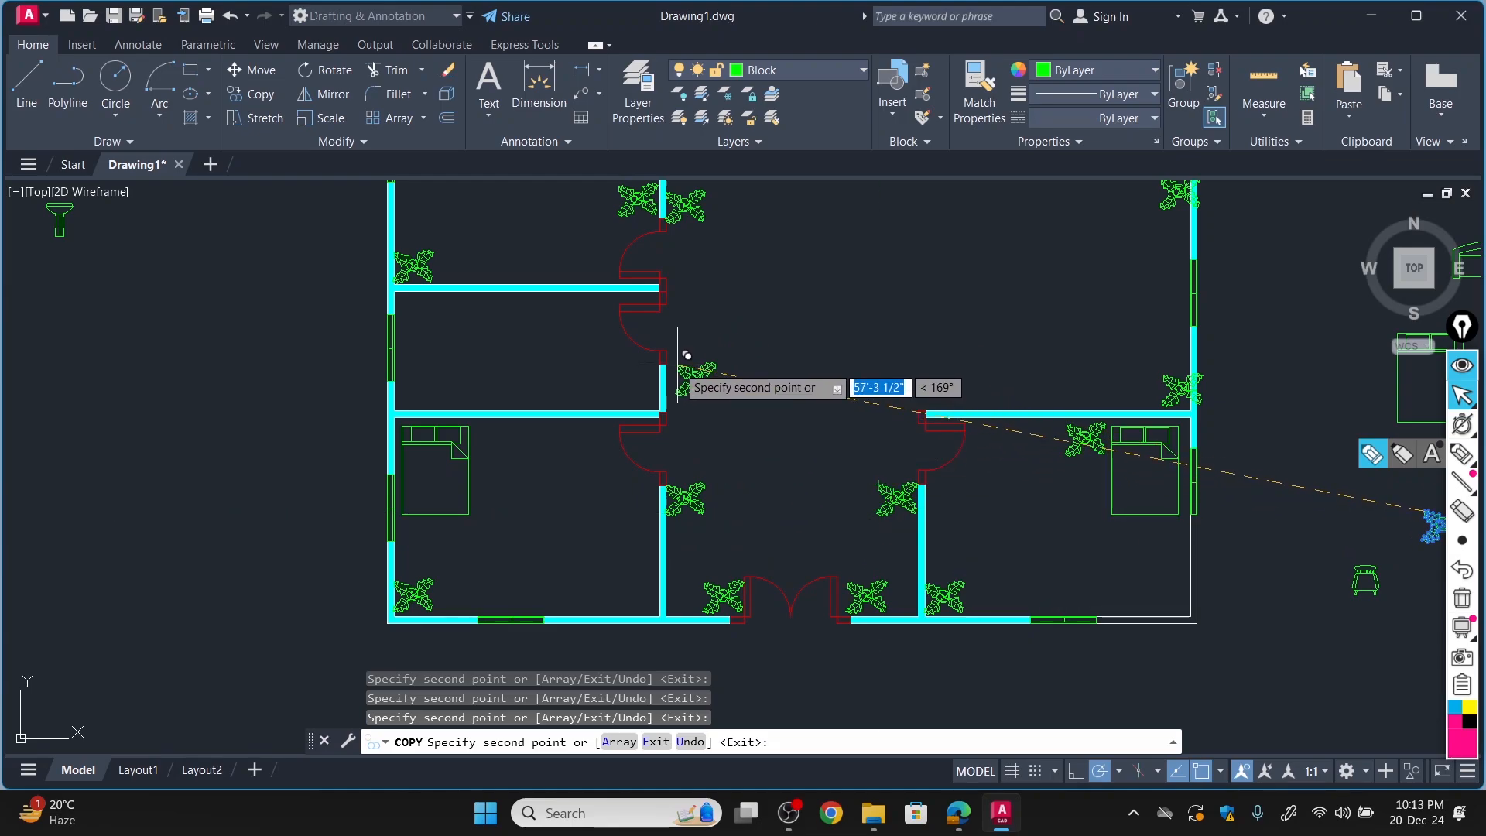
scroll(671, 370, "down", 6)
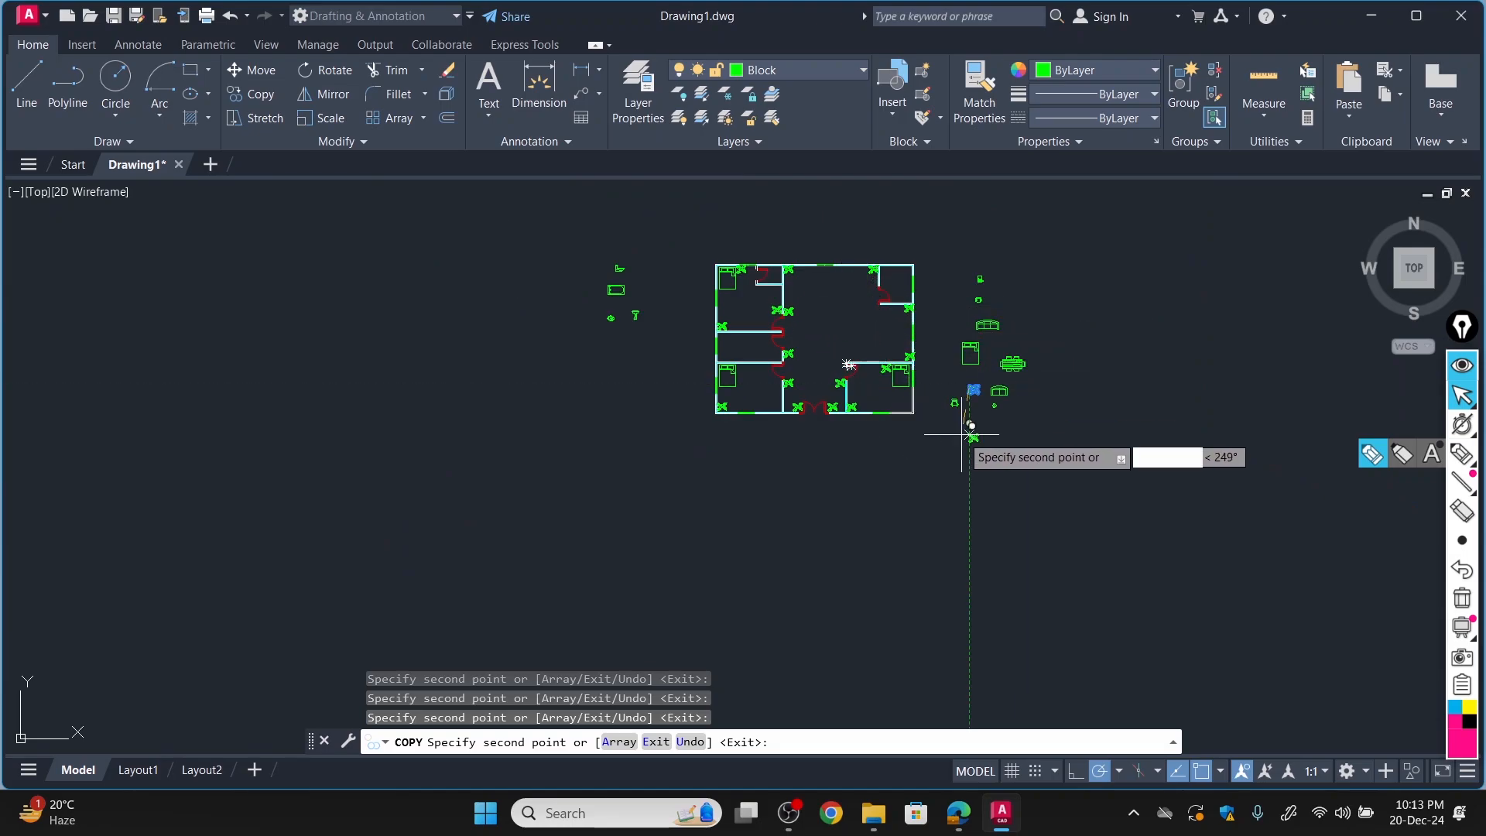
key("Escape")
scroll(929, 426, "up", 8)
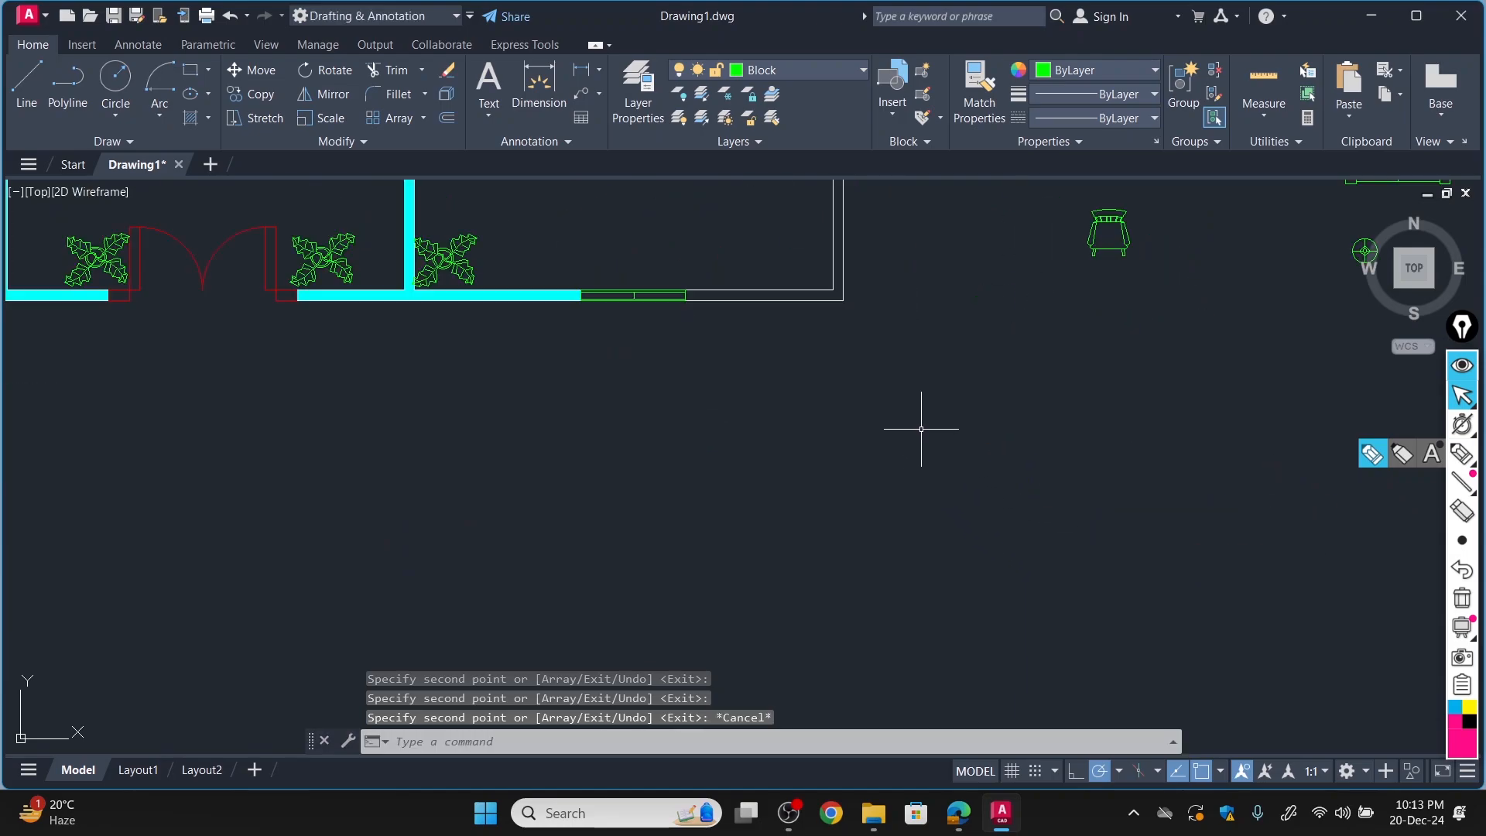
scroll(898, 410, "down", 8)
scroll(791, 210, "up", 4)
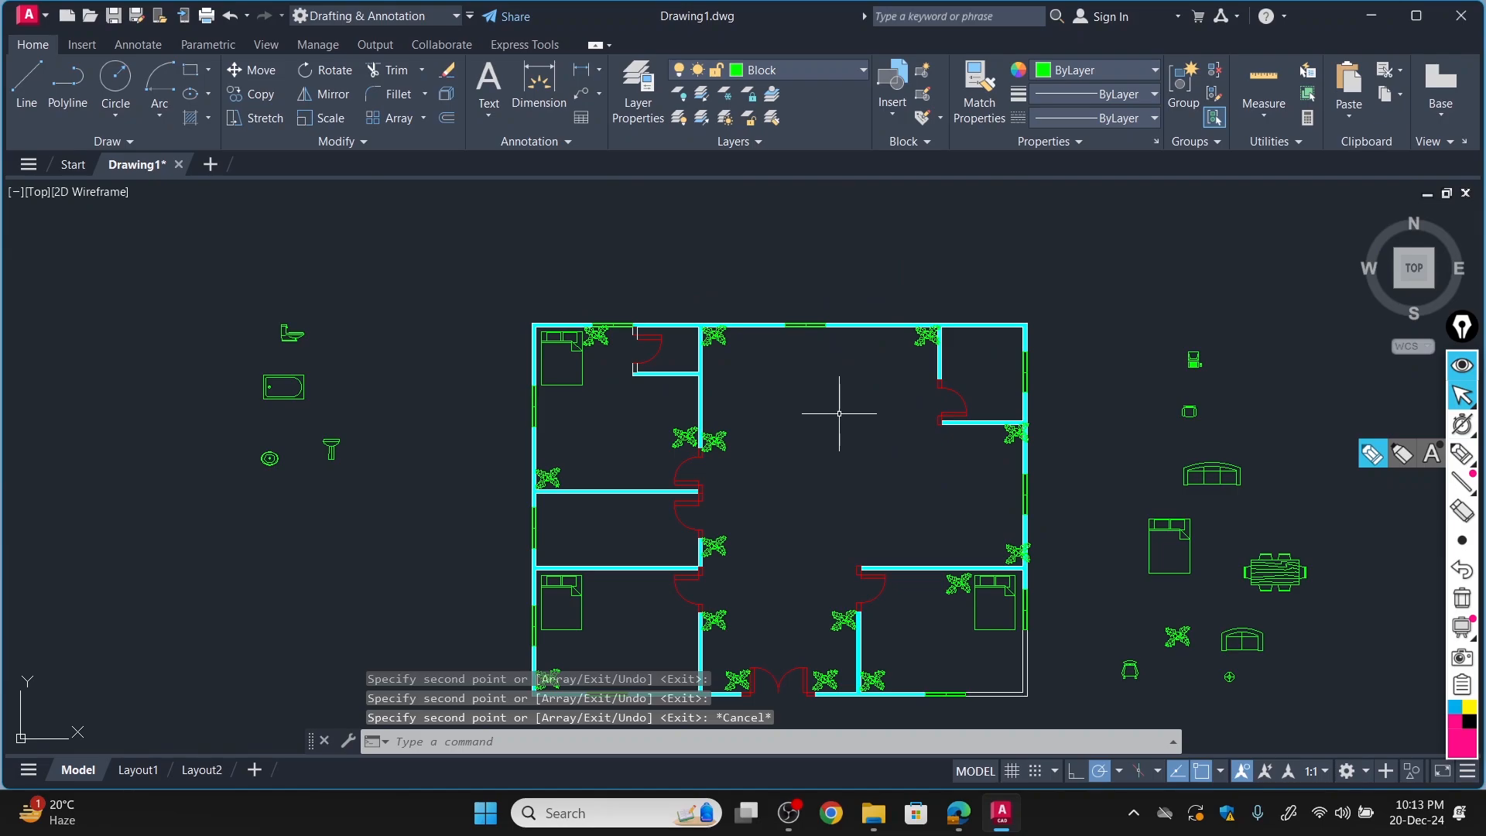
scroll(836, 414, "down", 4)
scroll(824, 487, "up", 4)
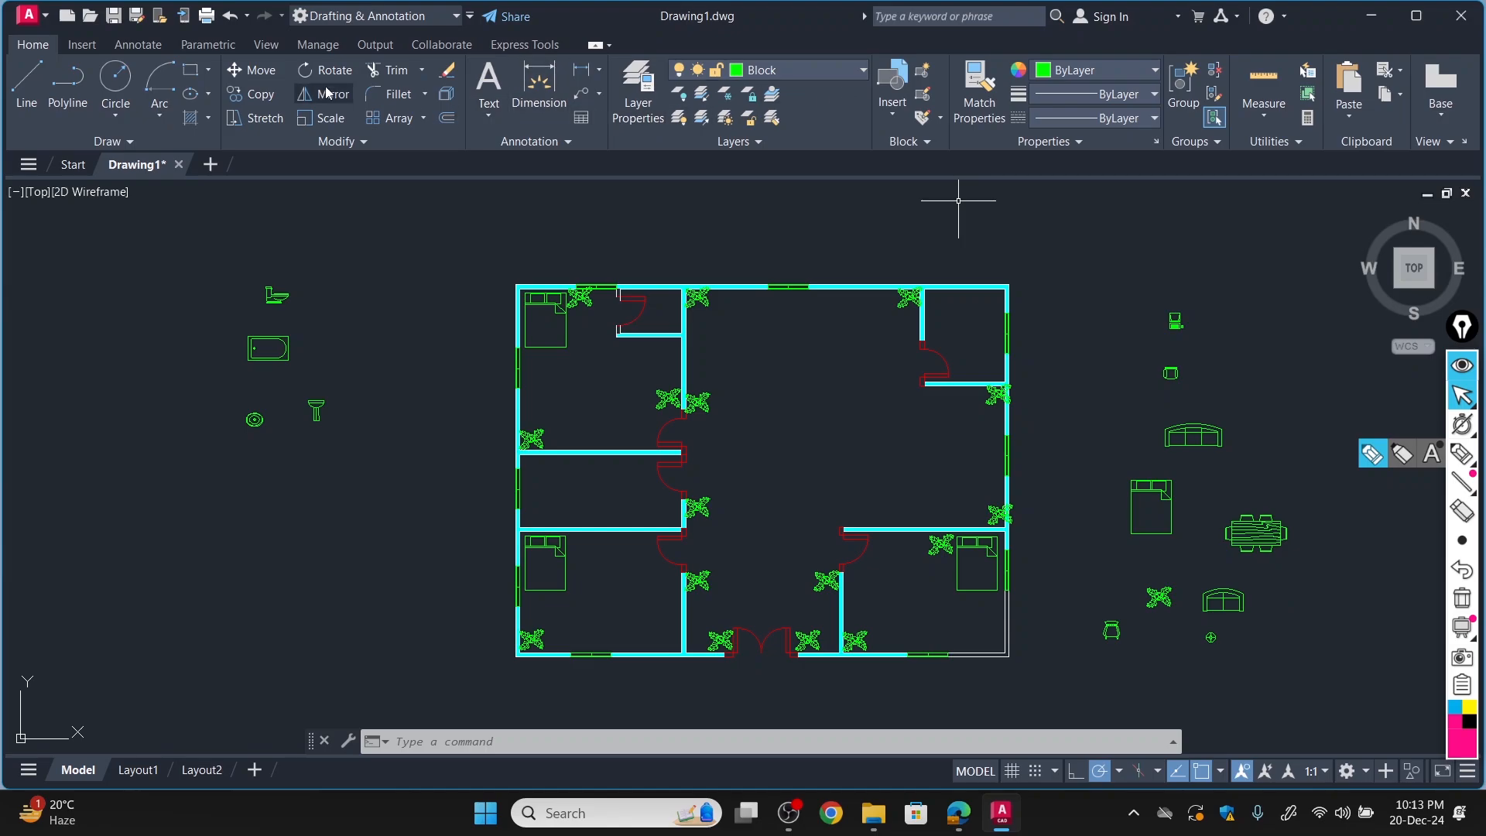
Move the dining table set into the dining area below the kitchen.
left_click(256, 71)
left_click(1256, 531)
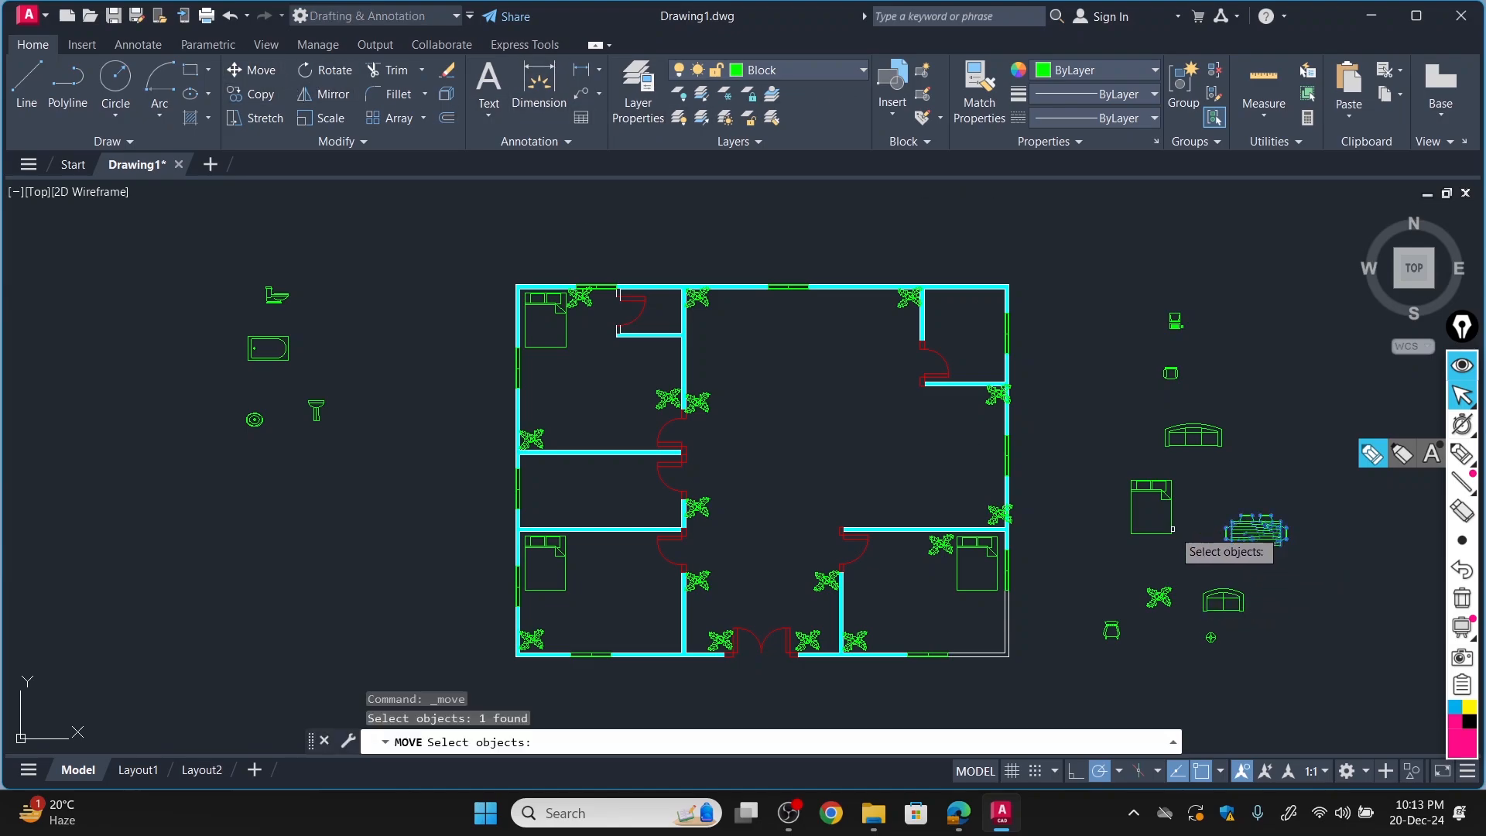
key("Return")
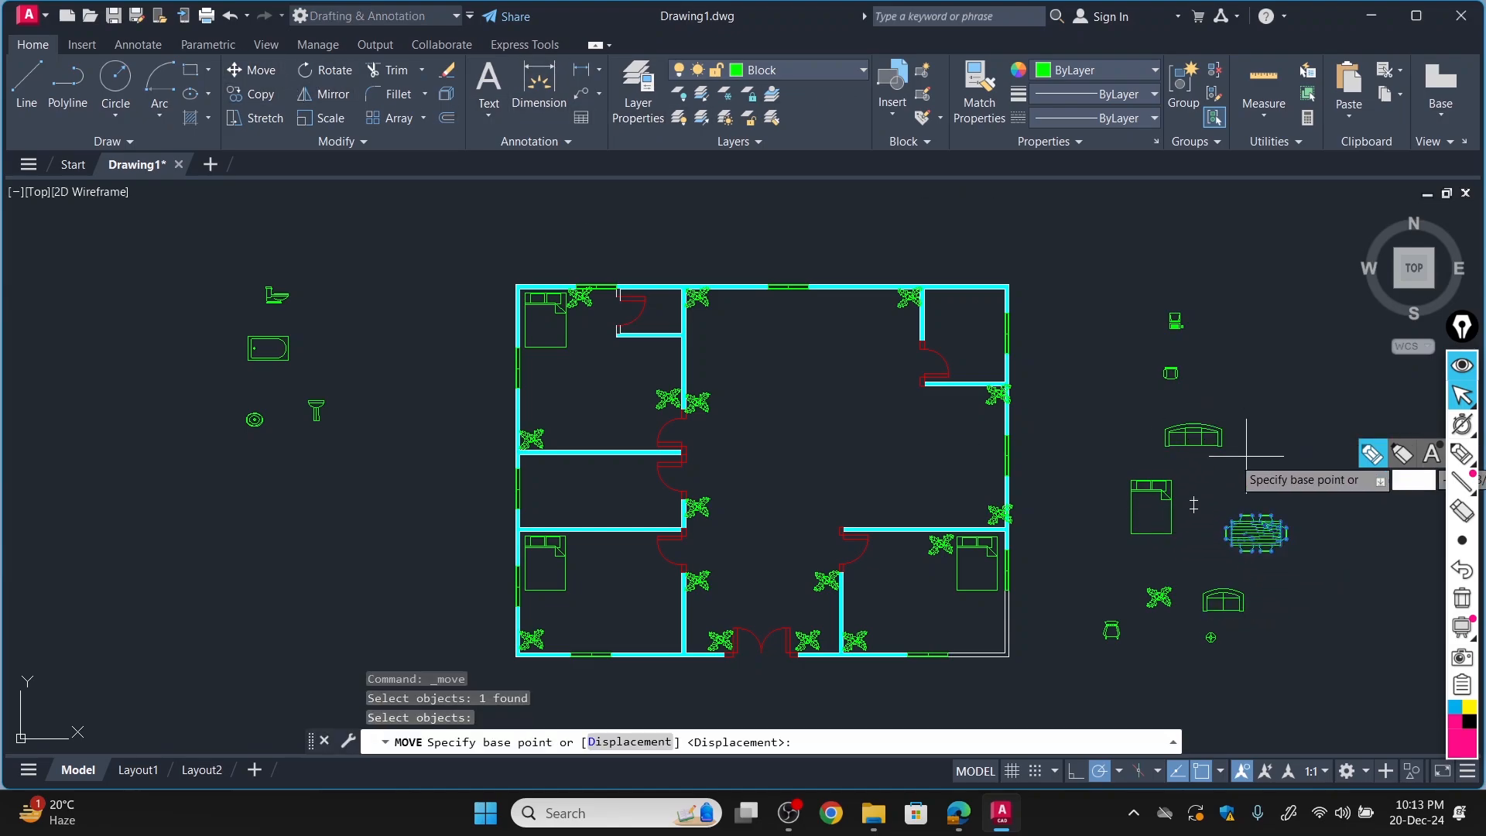
left_click(1238, 515)
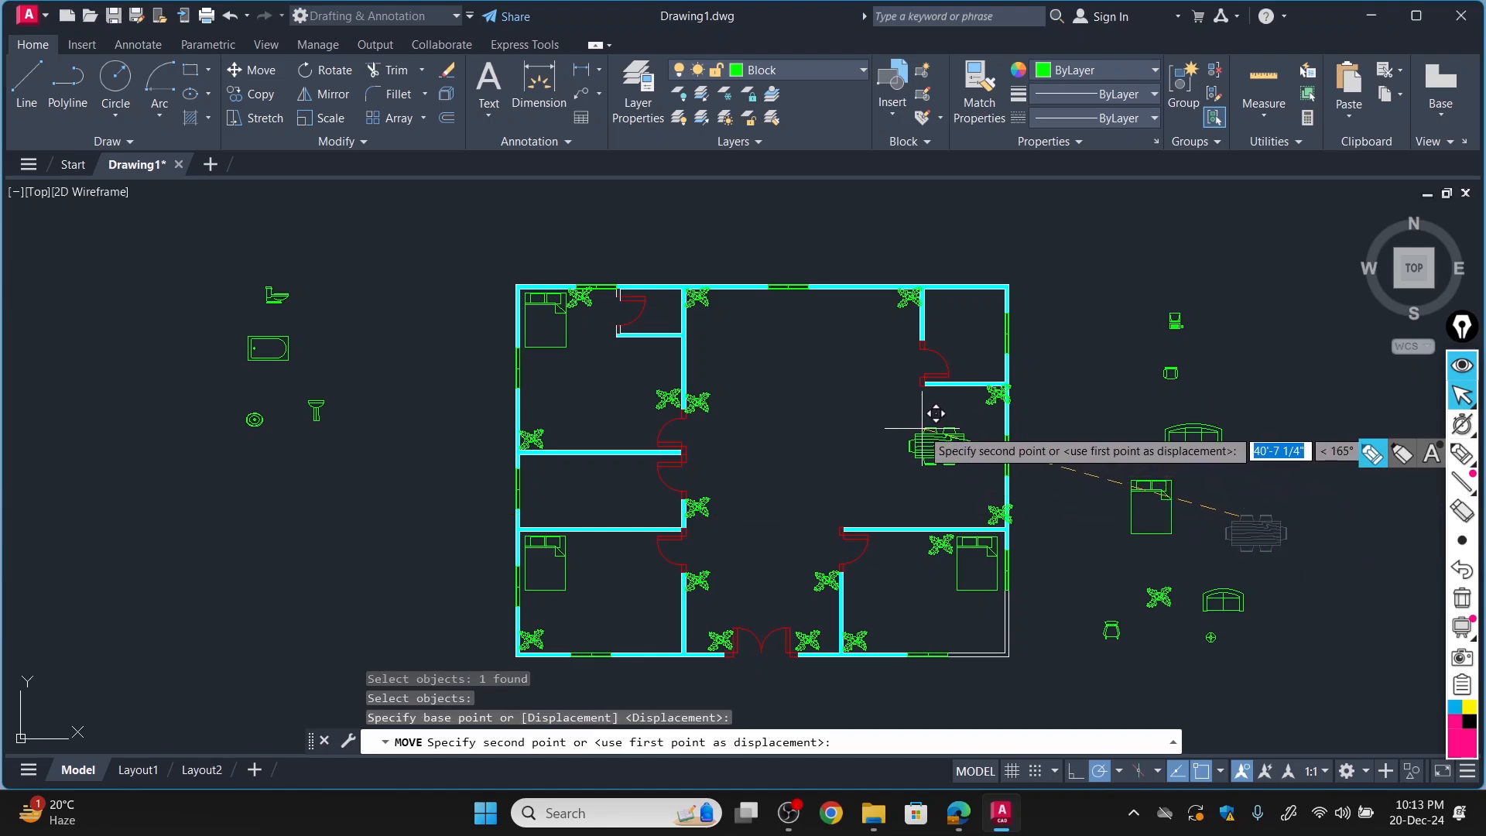
left_click(946, 442)
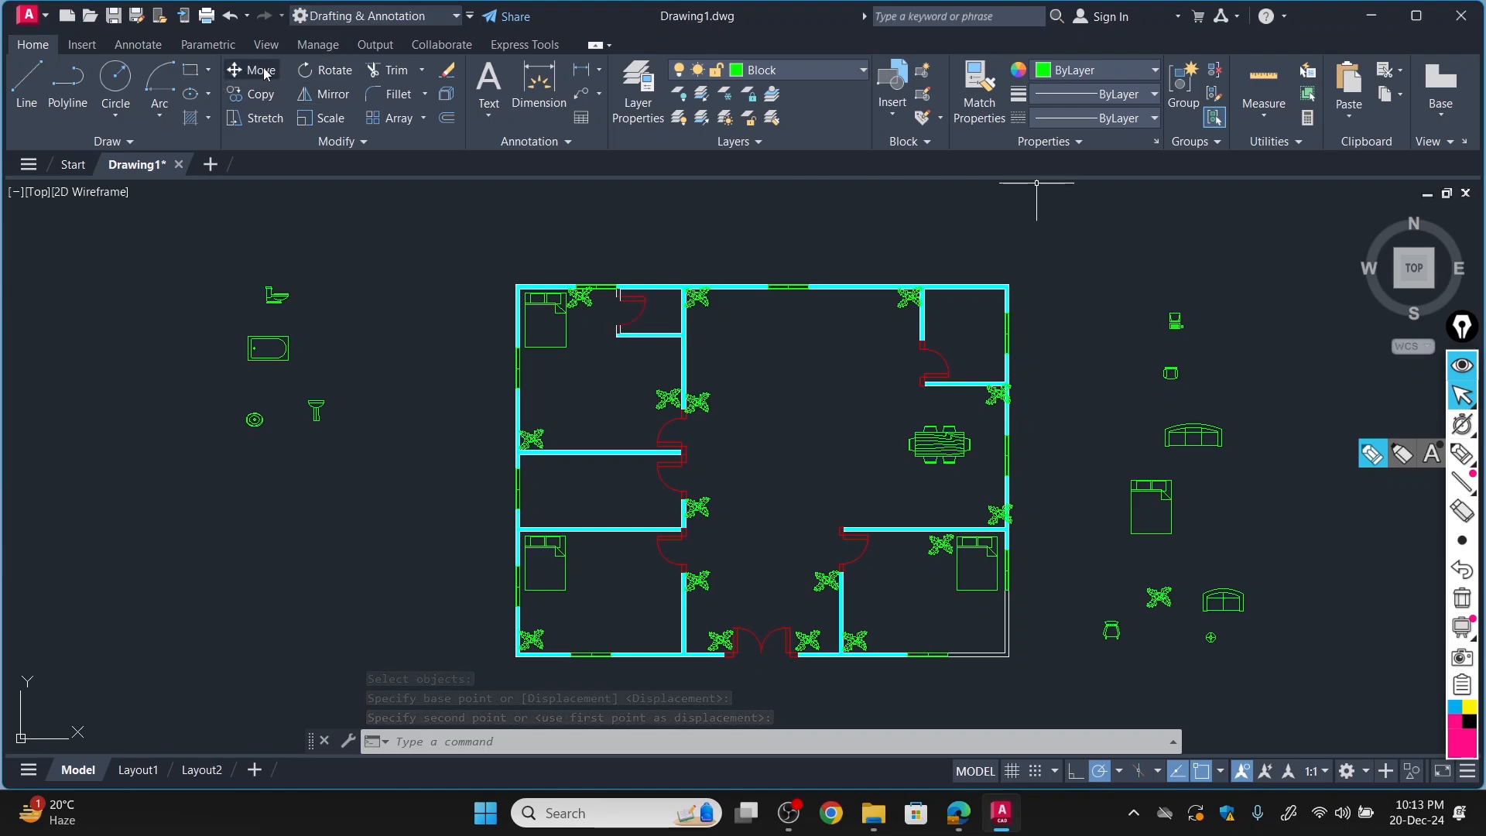
Move the three-seat sofa against the drawing room's top wall, right of the upper-left plant.
left_click(262, 70)
left_click(1189, 427)
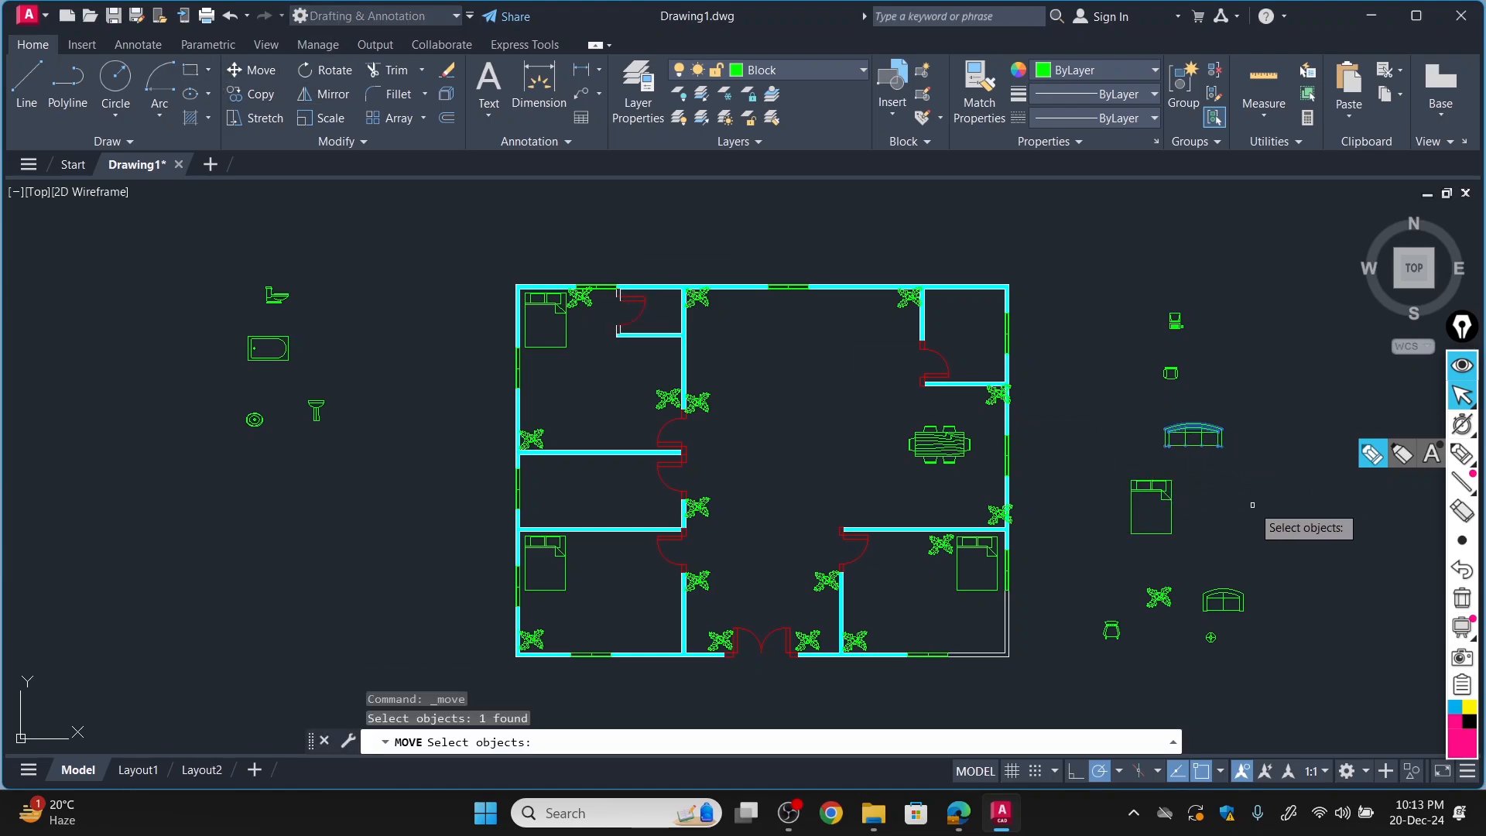
key("Return")
left_click(1186, 426)
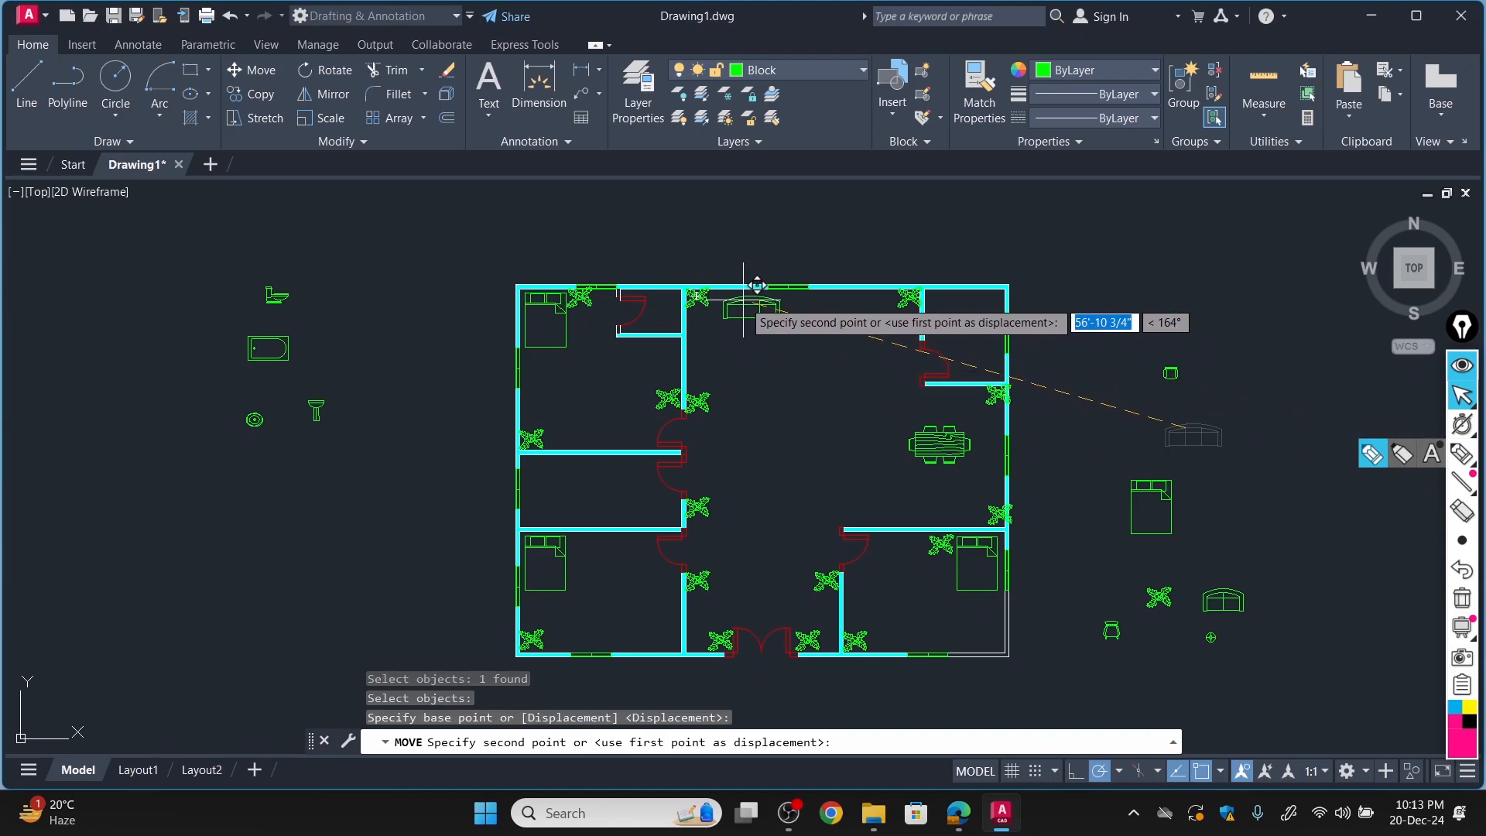
left_click(742, 298)
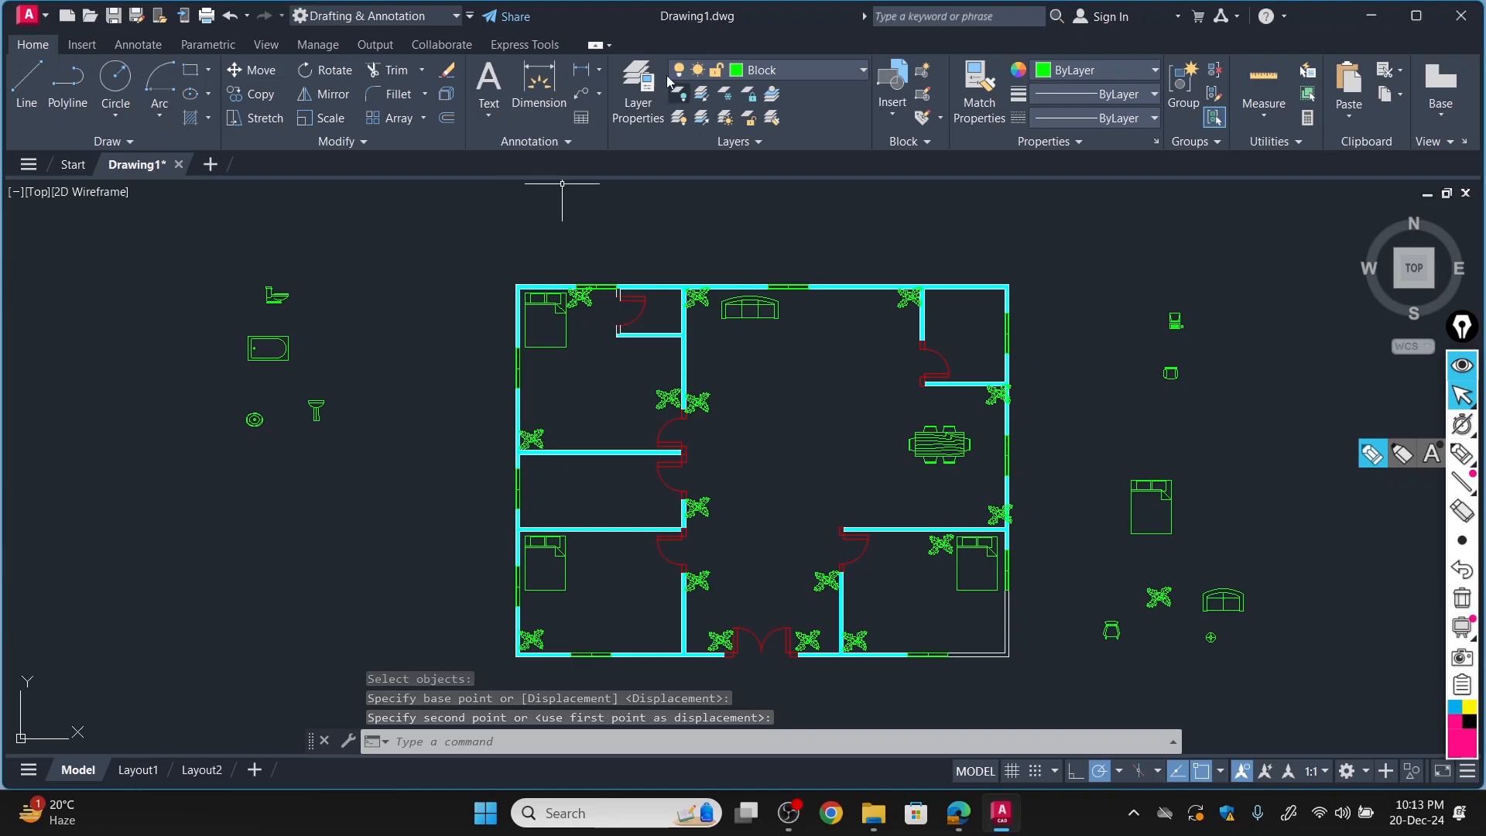
Rotate the two-seat sofa outside the plan 90° counterclockwise so that its back faces left.
left_click(328, 69)
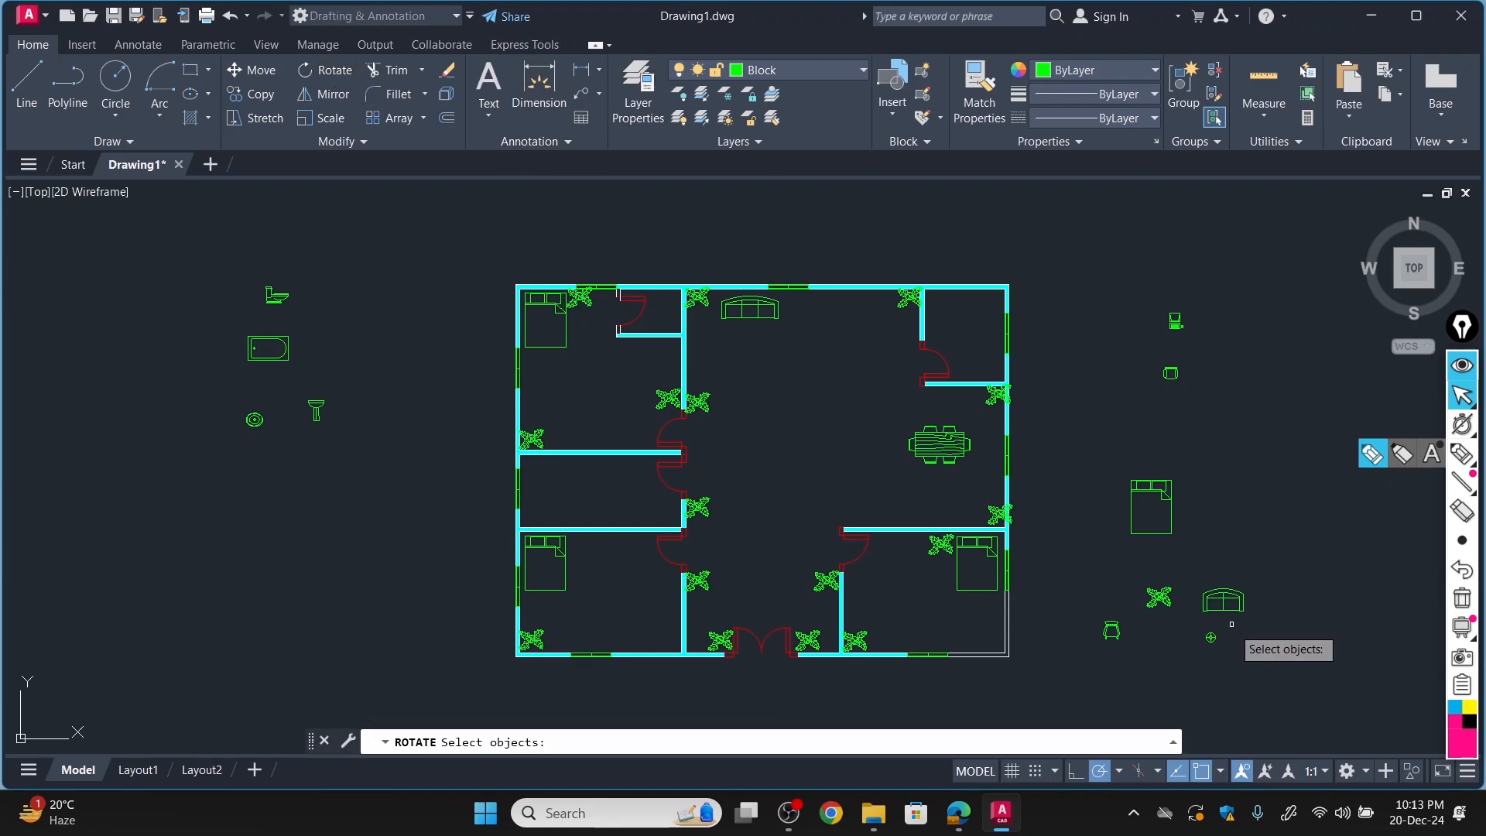
left_click(1230, 596)
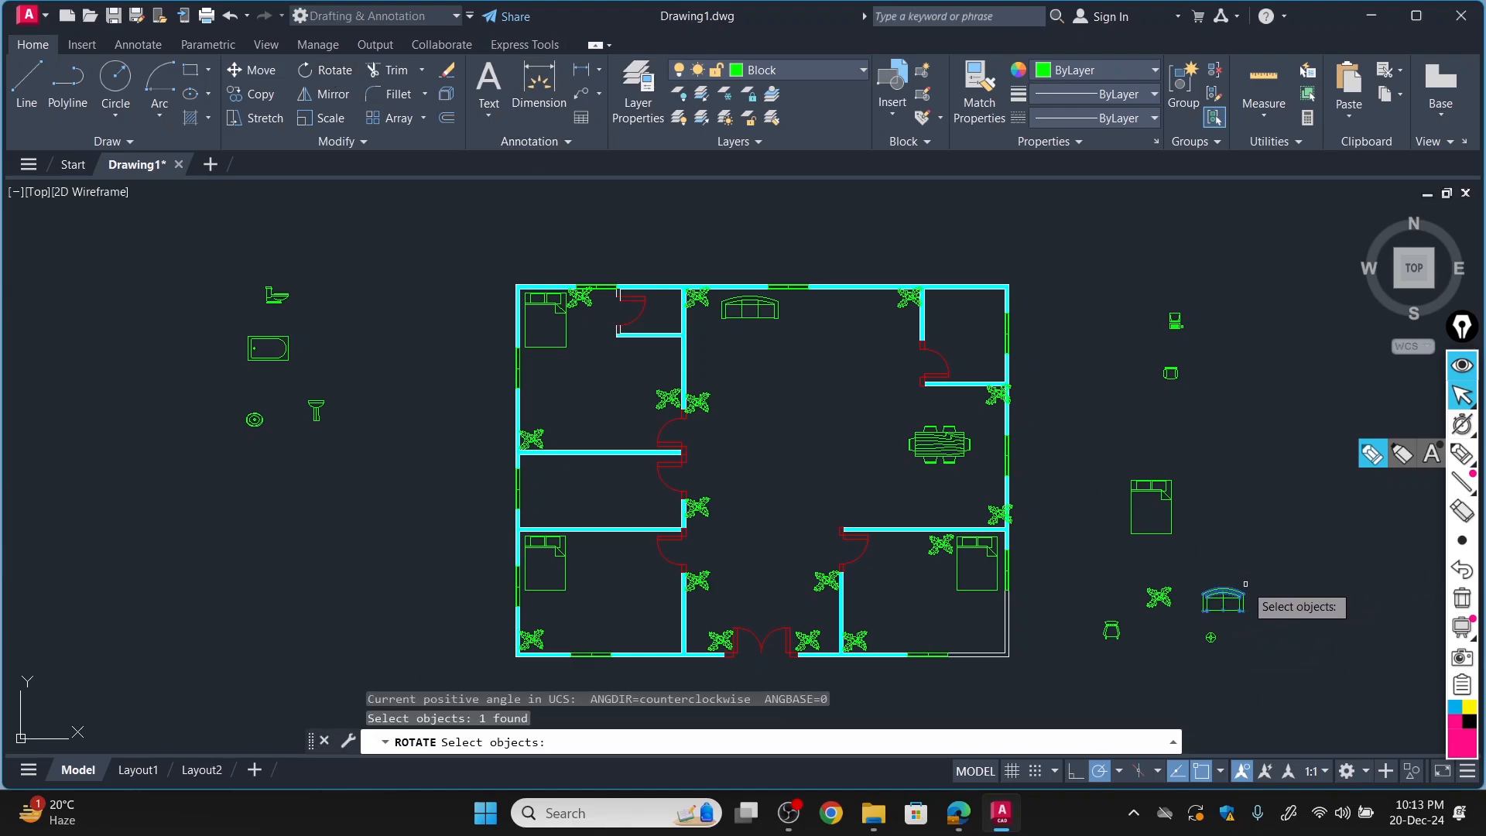
key("Return")
left_click(1223, 590)
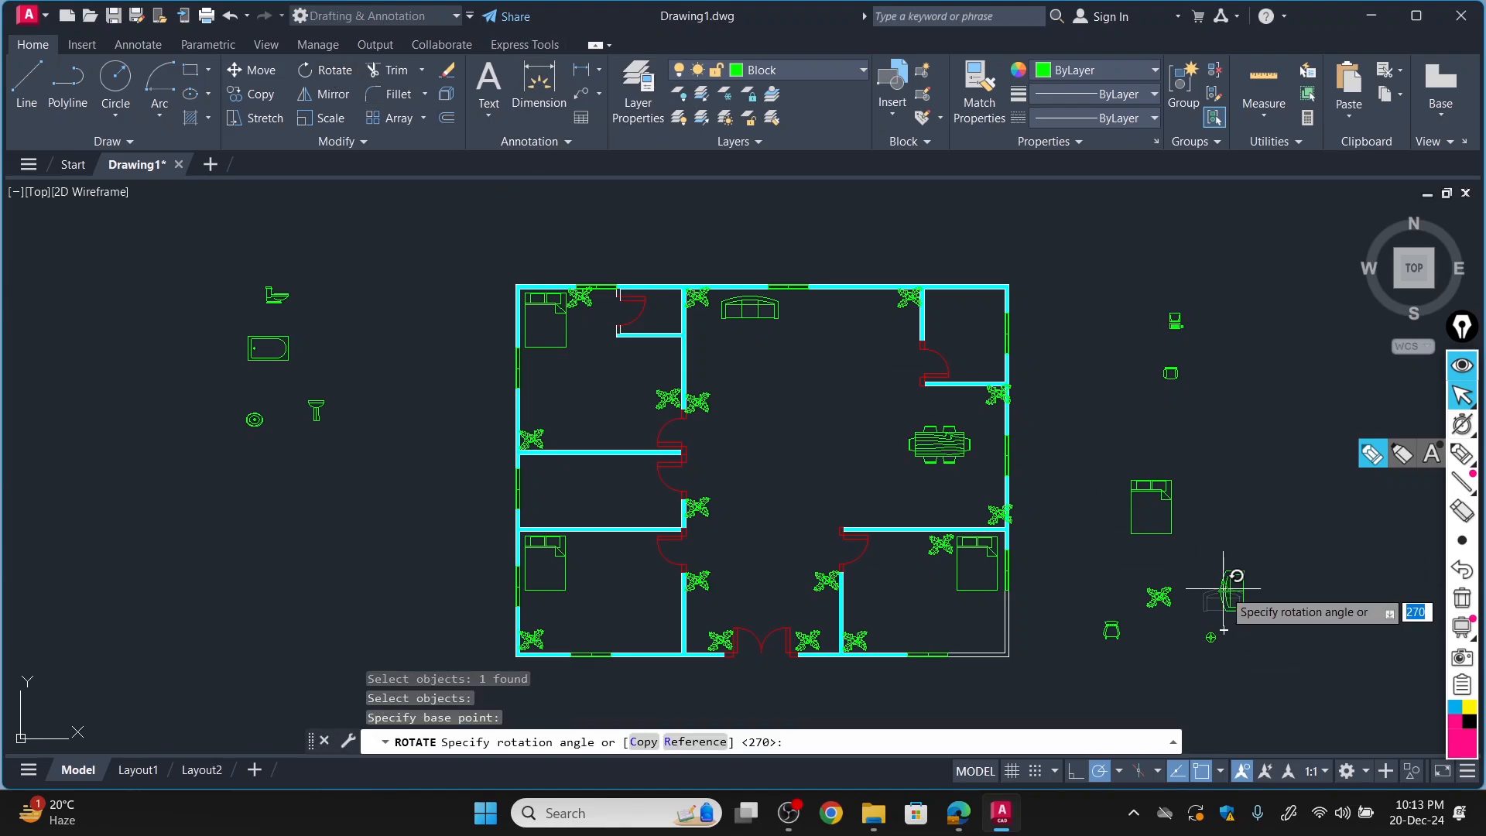
left_click(1223, 547)
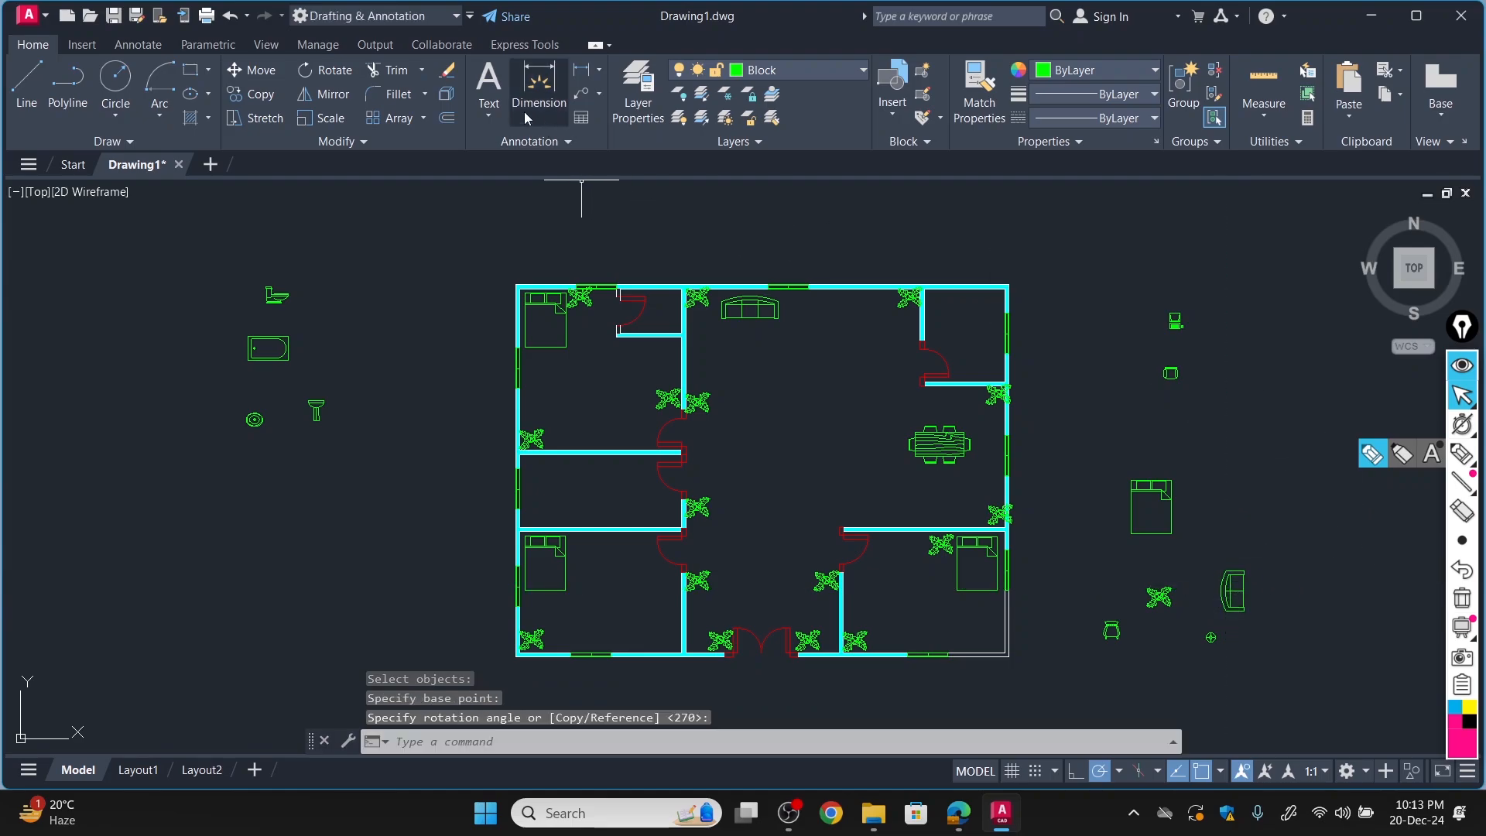
Move the rotated two-seat sofa against the drawing room's left wall, between the two plants.
left_click(272, 72)
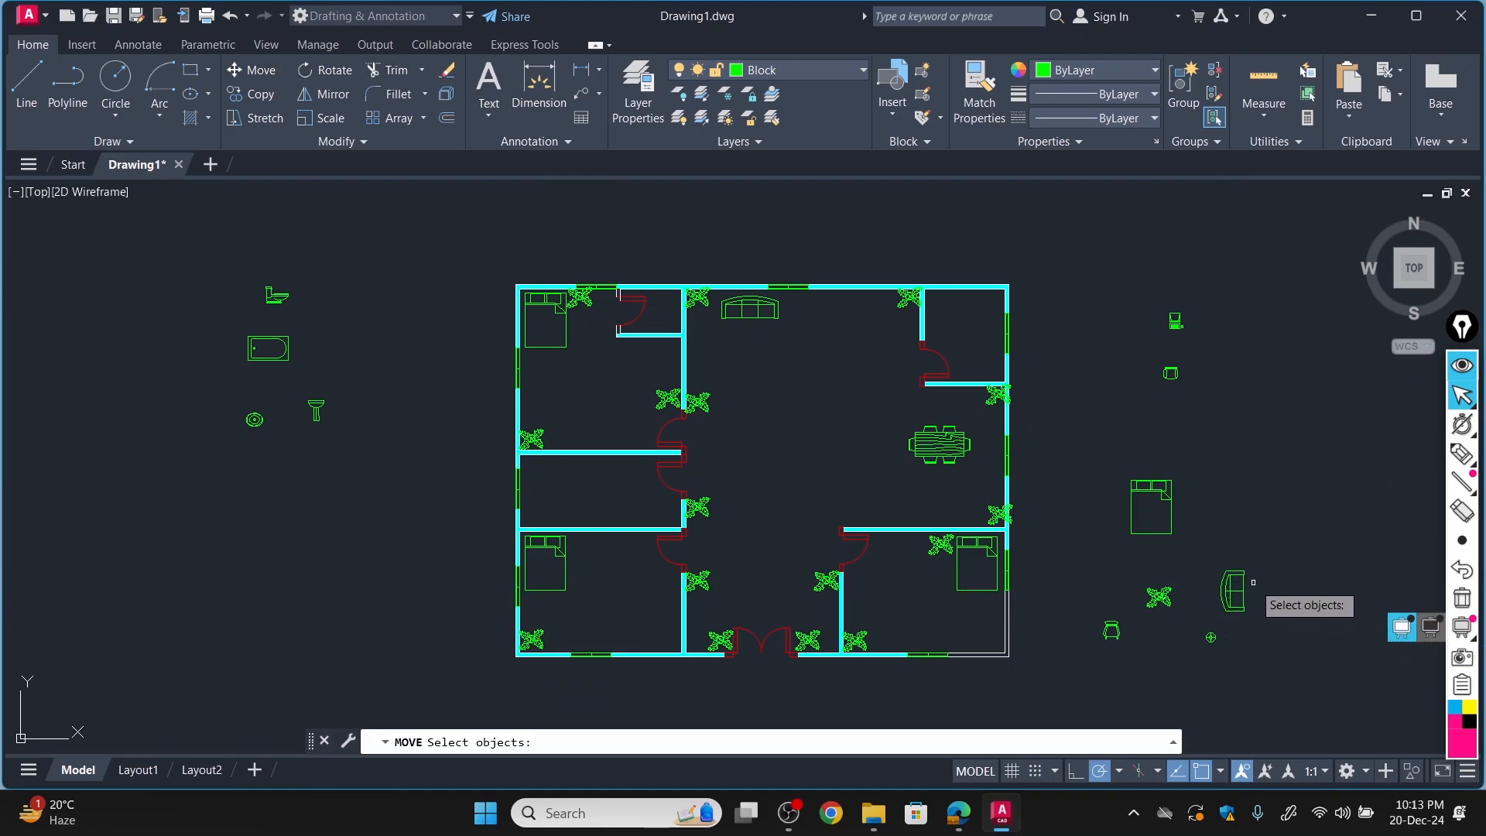
left_click(1223, 591)
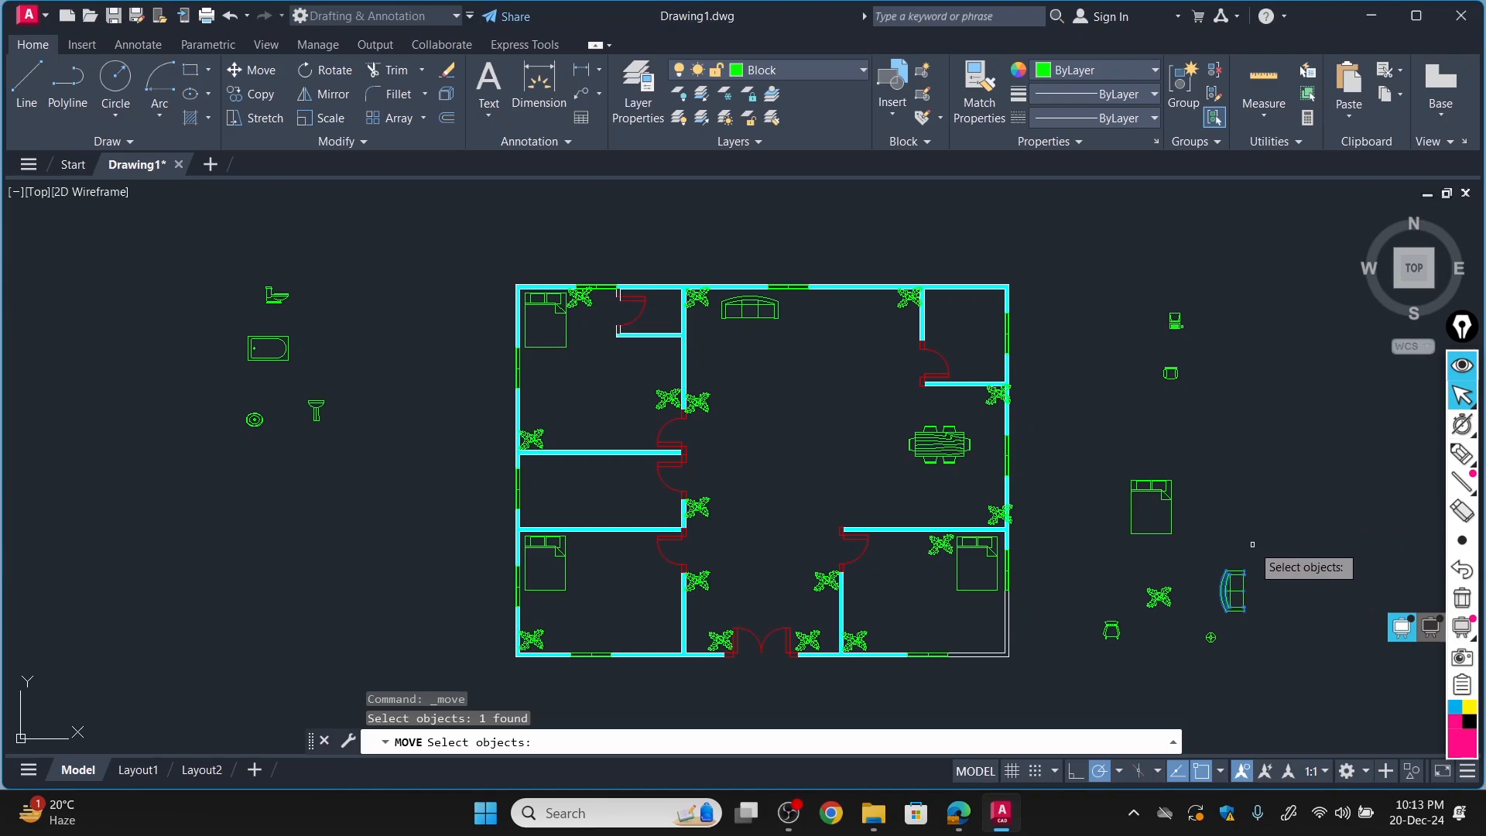
key("Return")
left_click(1243, 570)
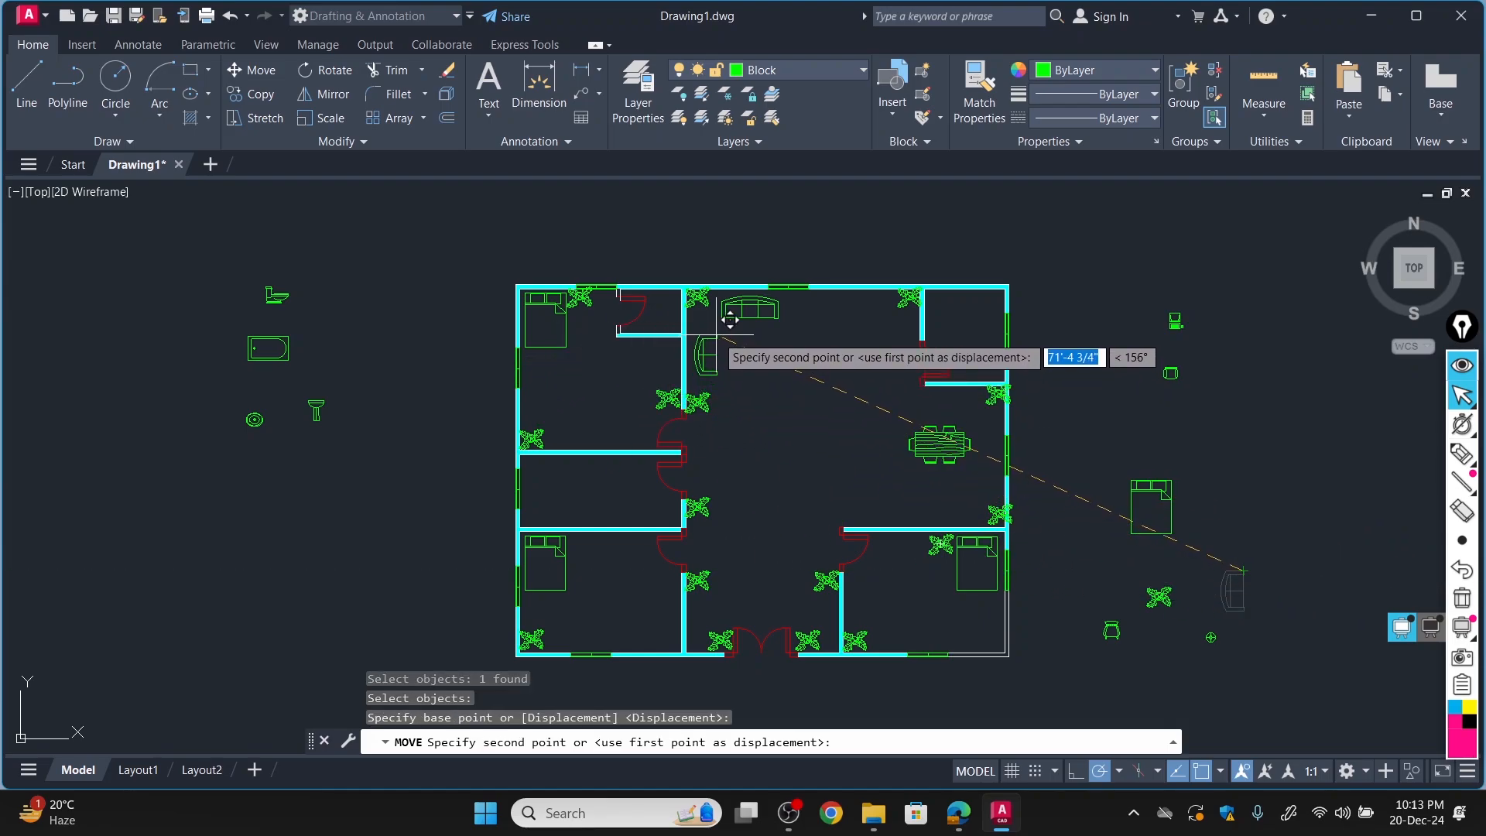
left_click(725, 321)
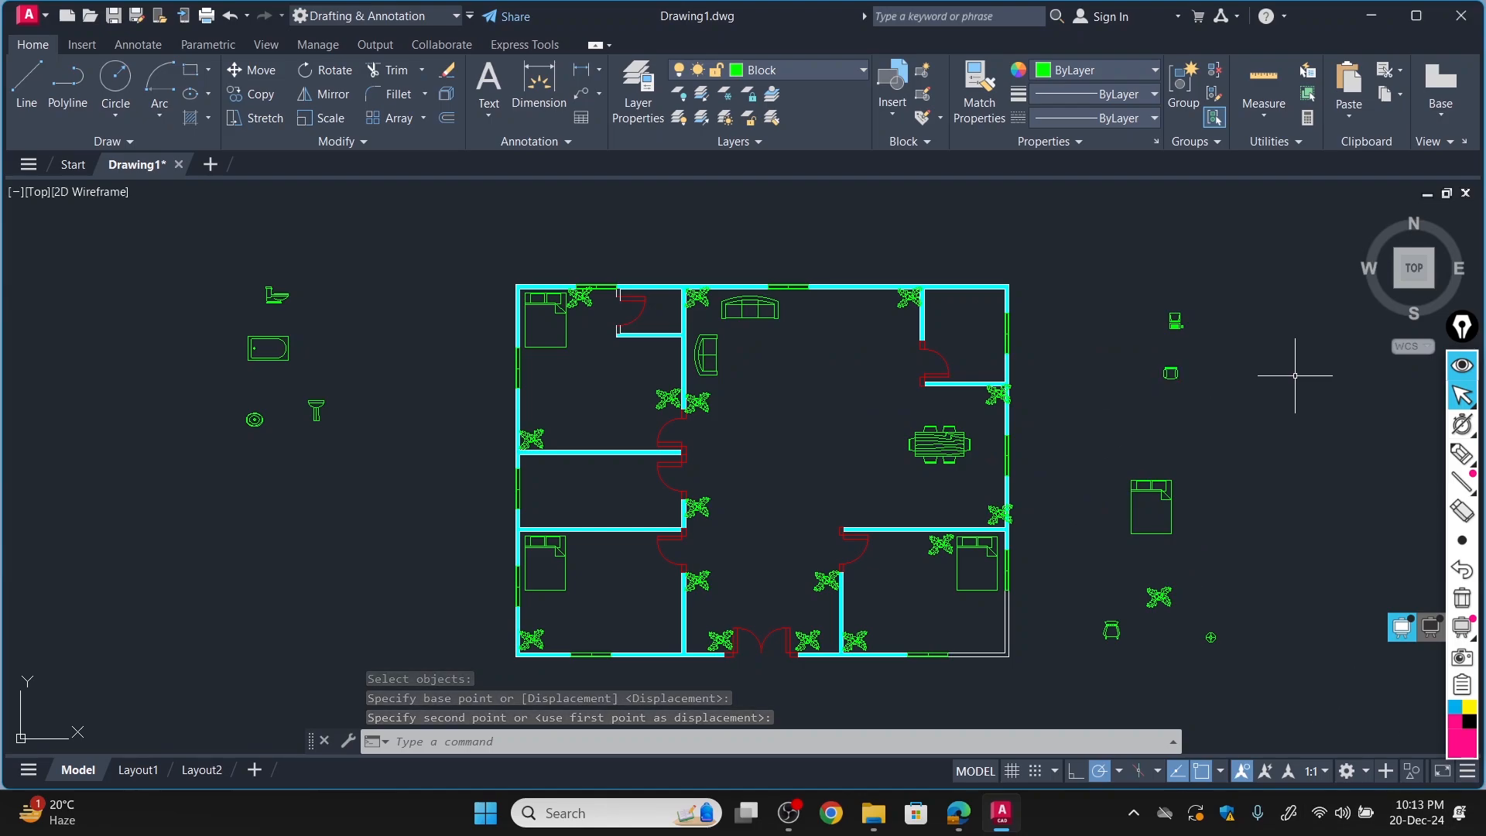
Move the small chair block below the computer to the drawing room's top wall, right of the three-seat sofa.
left_click(267, 71)
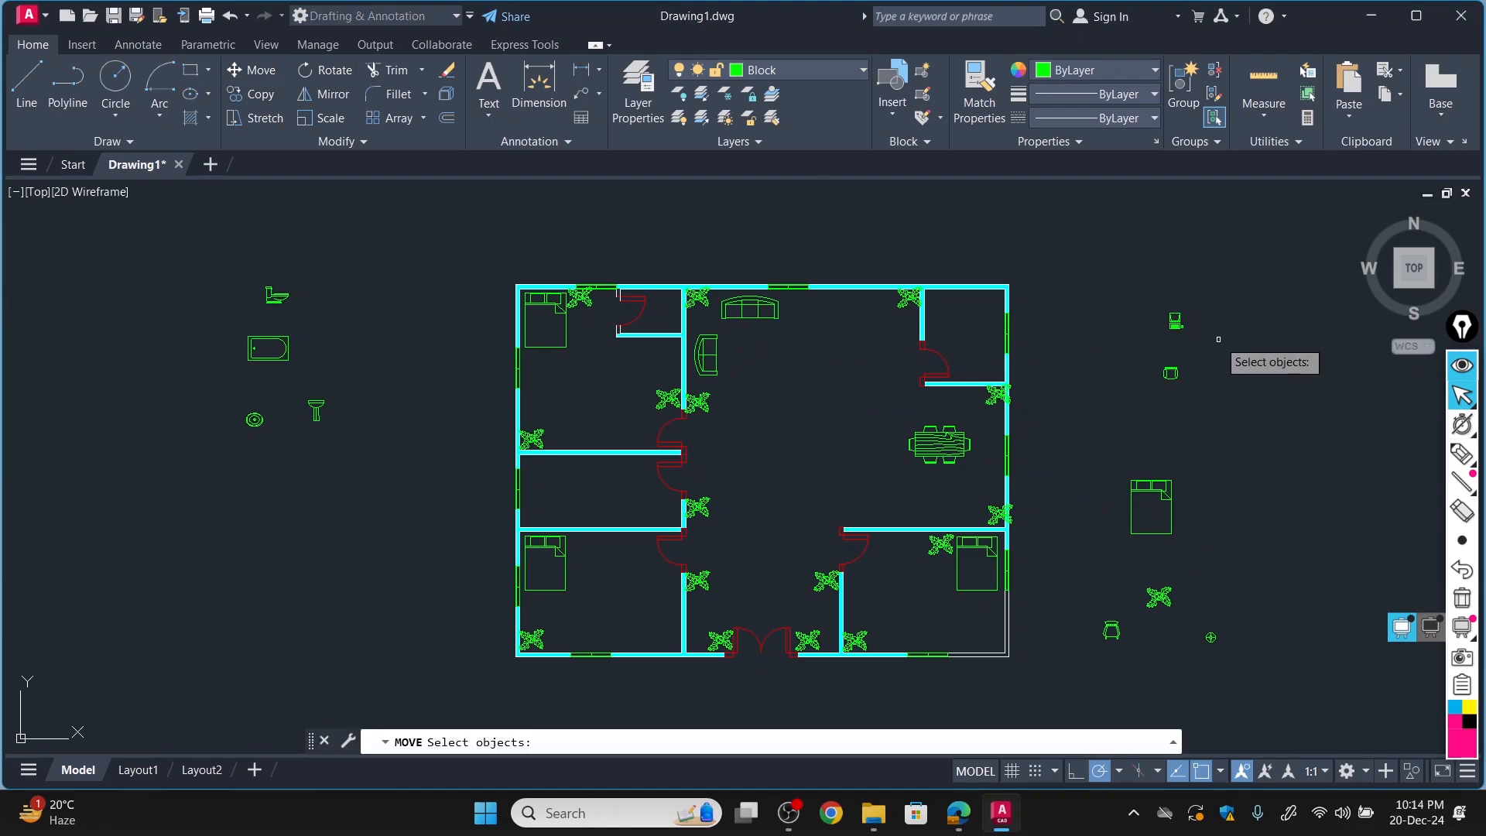
left_click(1170, 372)
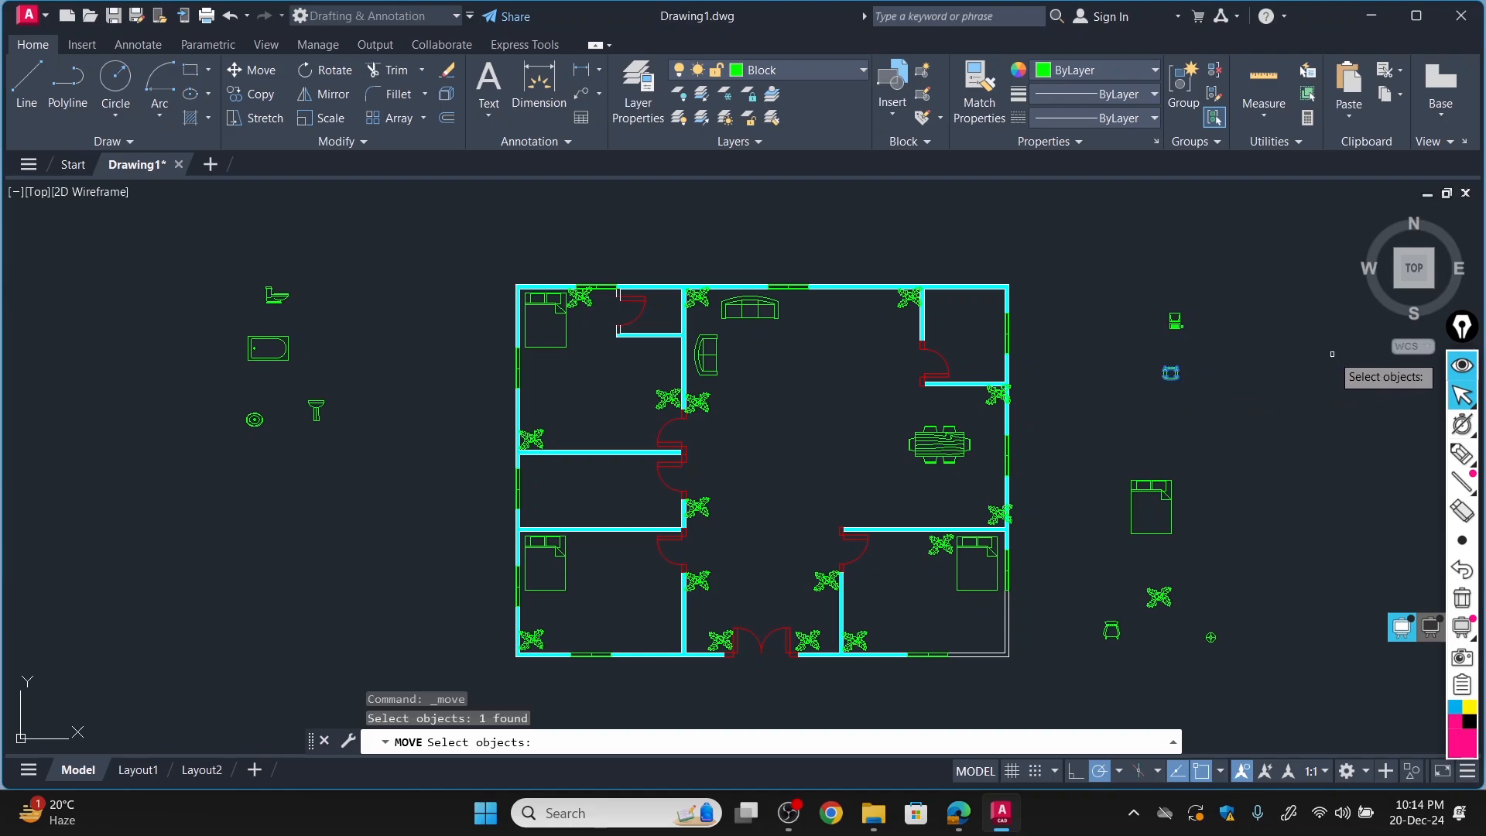
key("Return")
left_click(1175, 372)
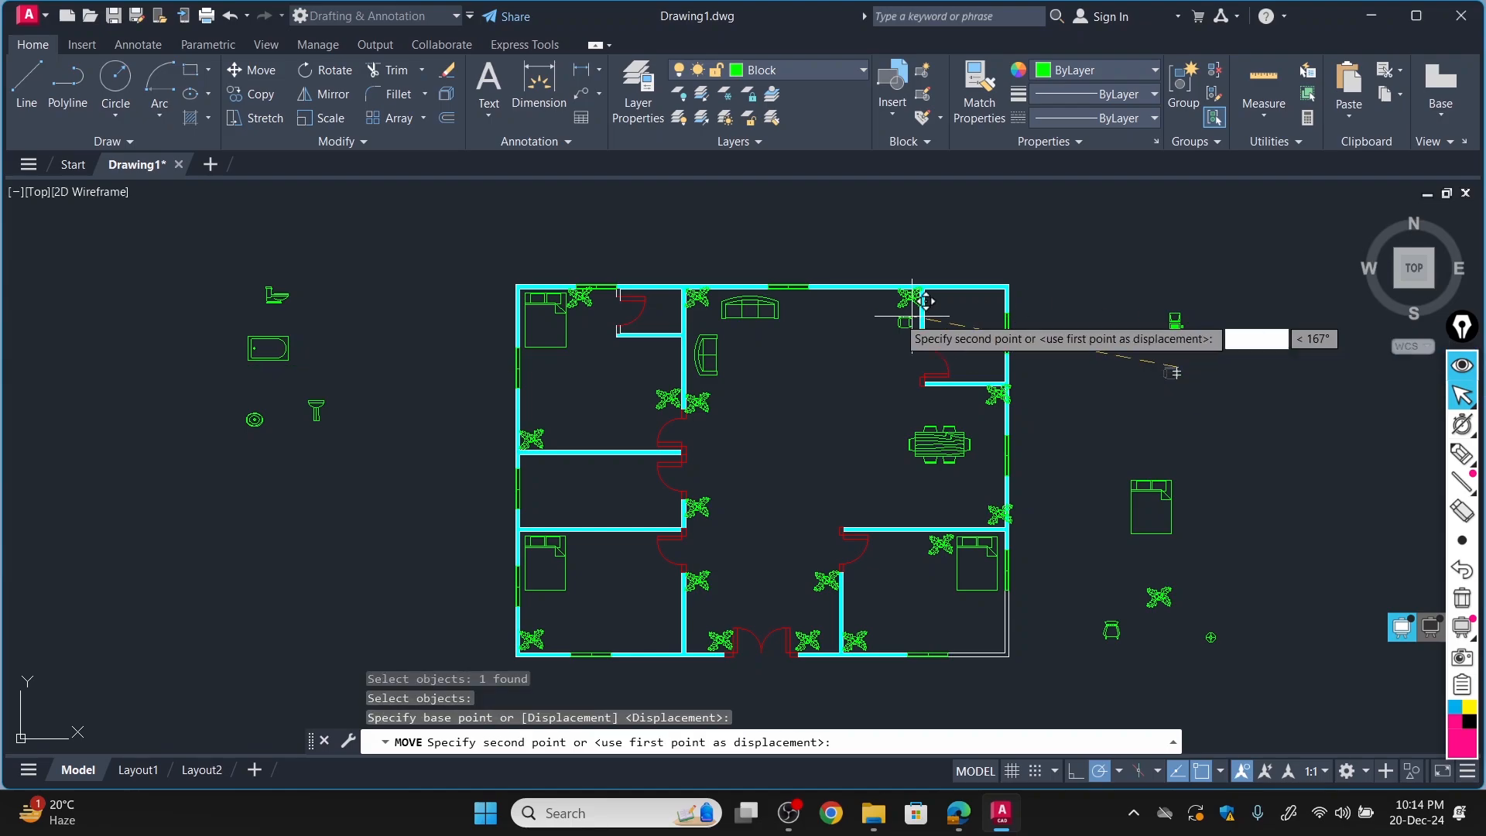
left_click(815, 304)
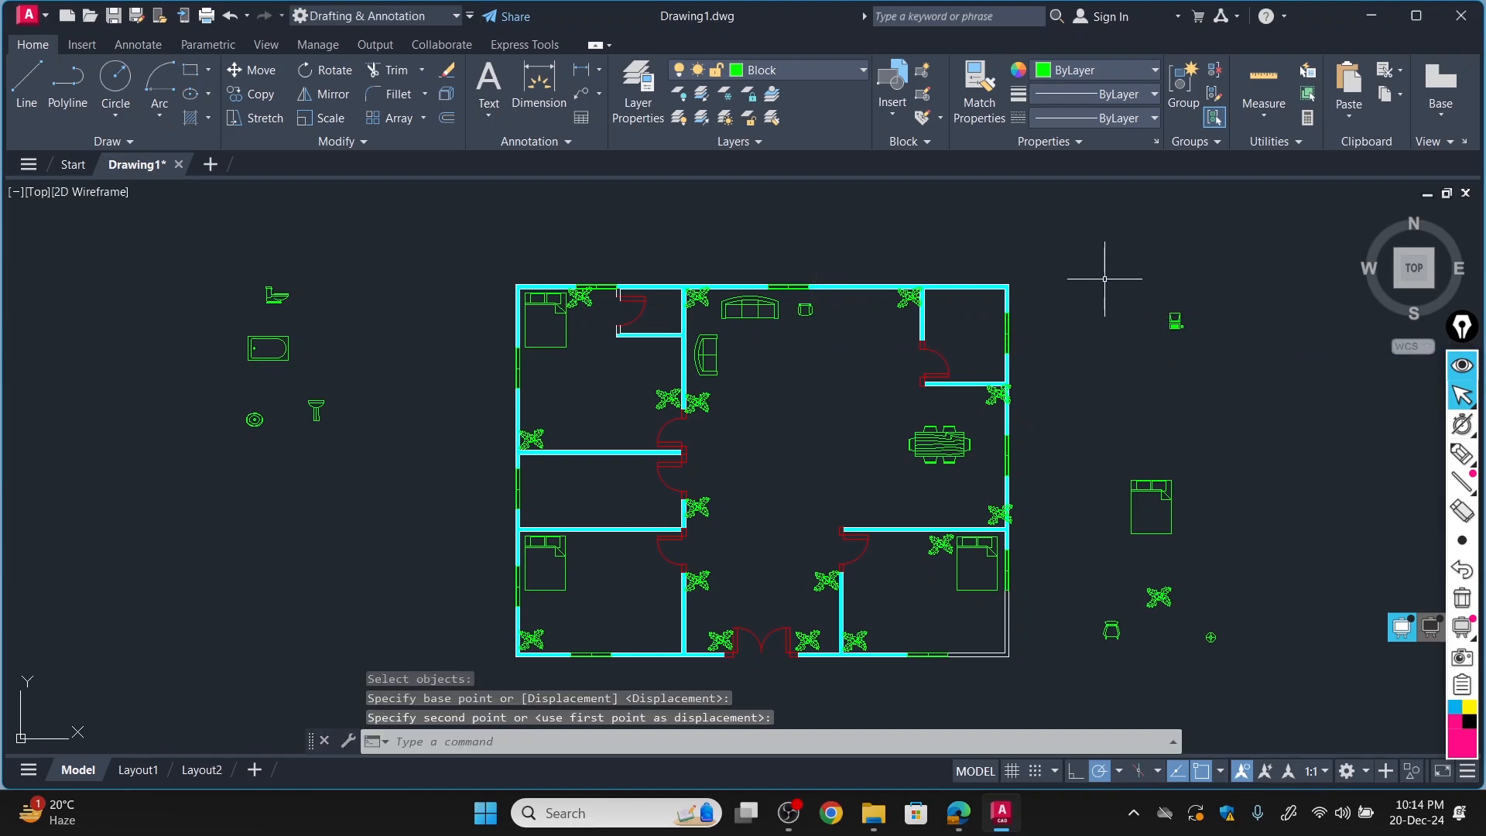
Move the computer block to the drawing room's top wall, between the small chair and the upper-right plant.
left_click(248, 71)
left_click(1175, 319)
key("Return")
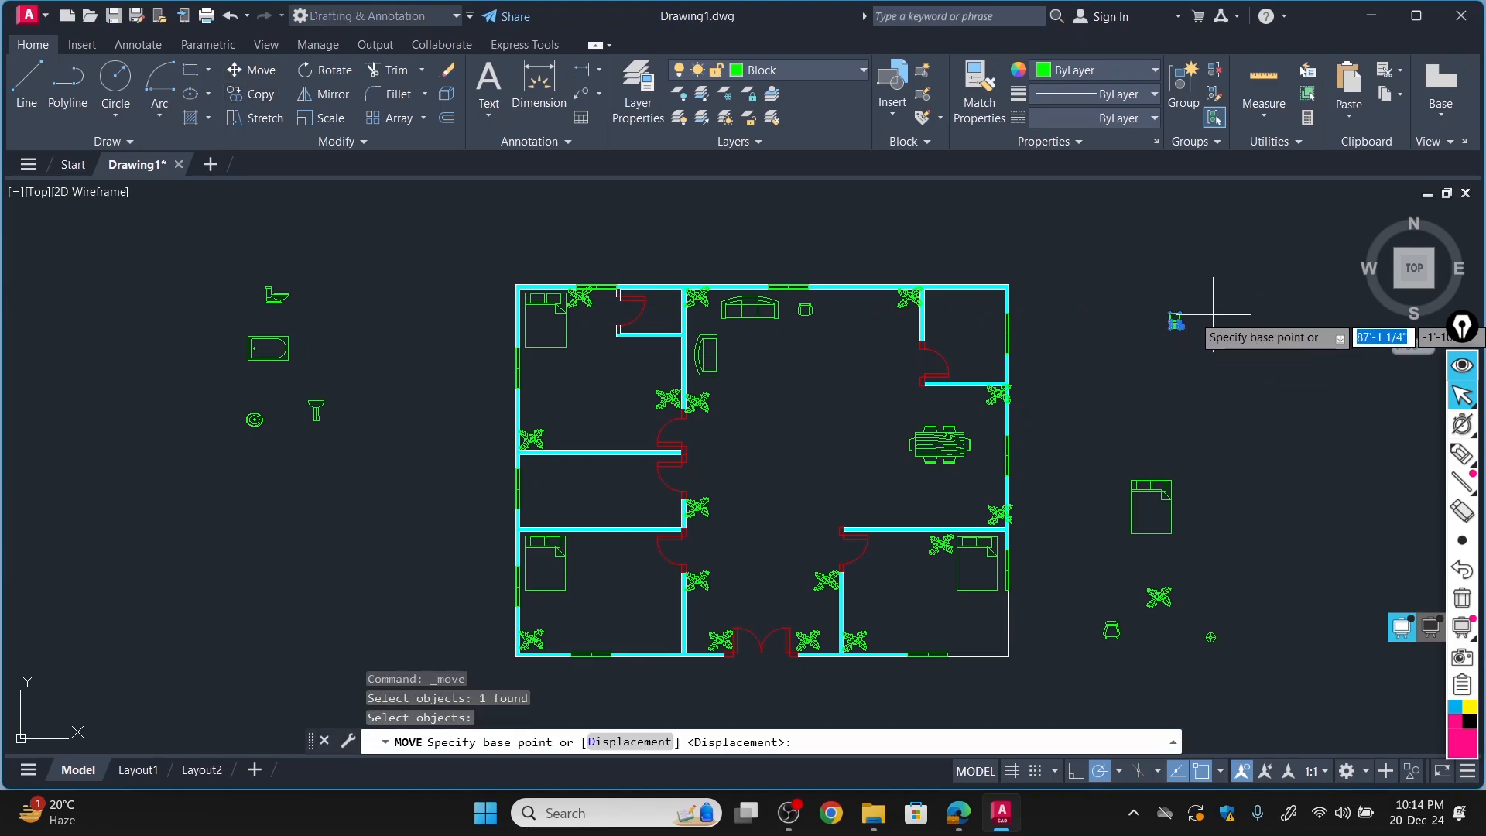
left_click(1177, 320)
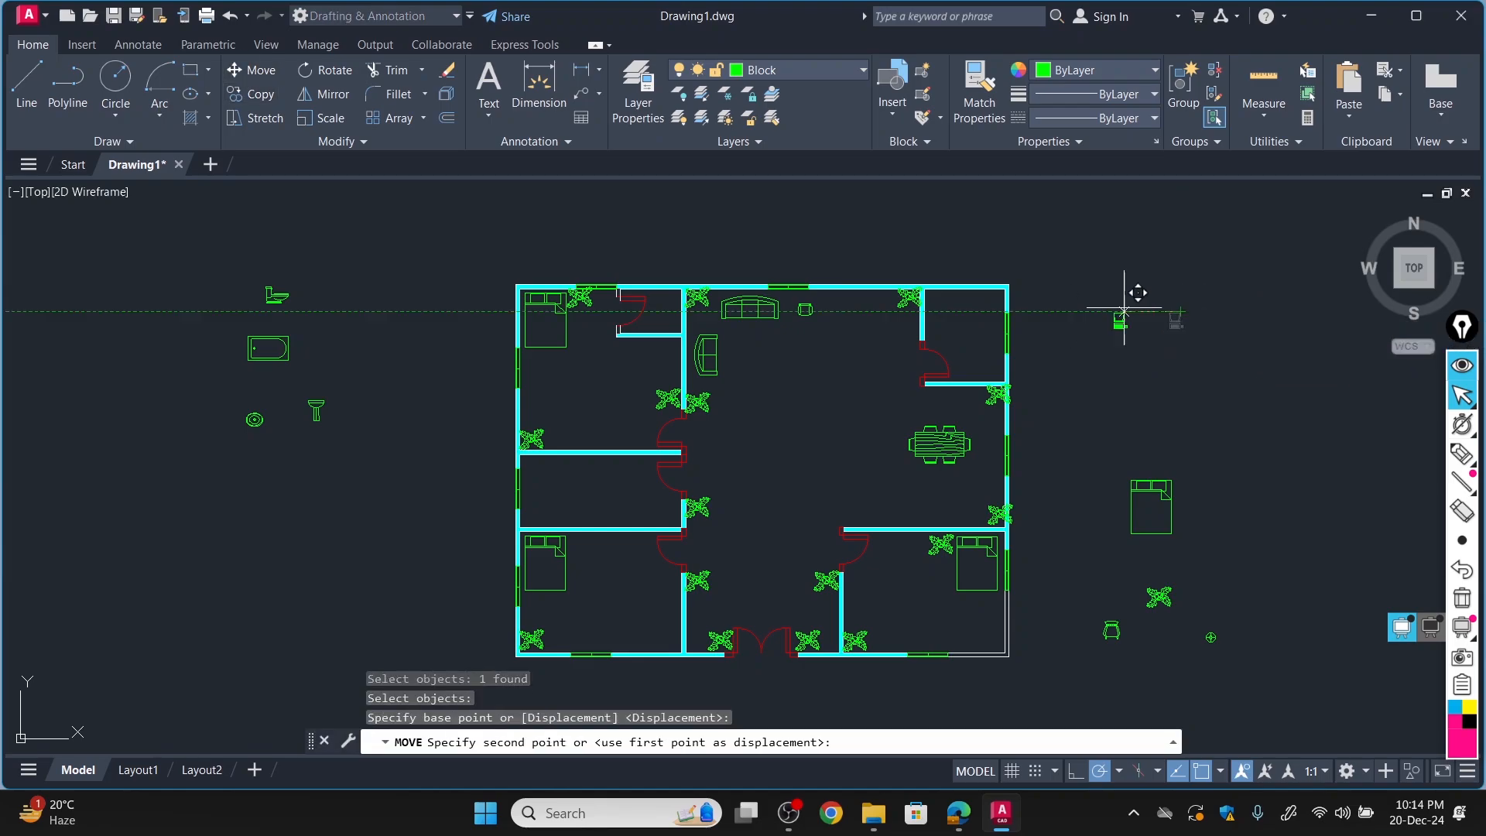
left_click(855, 300)
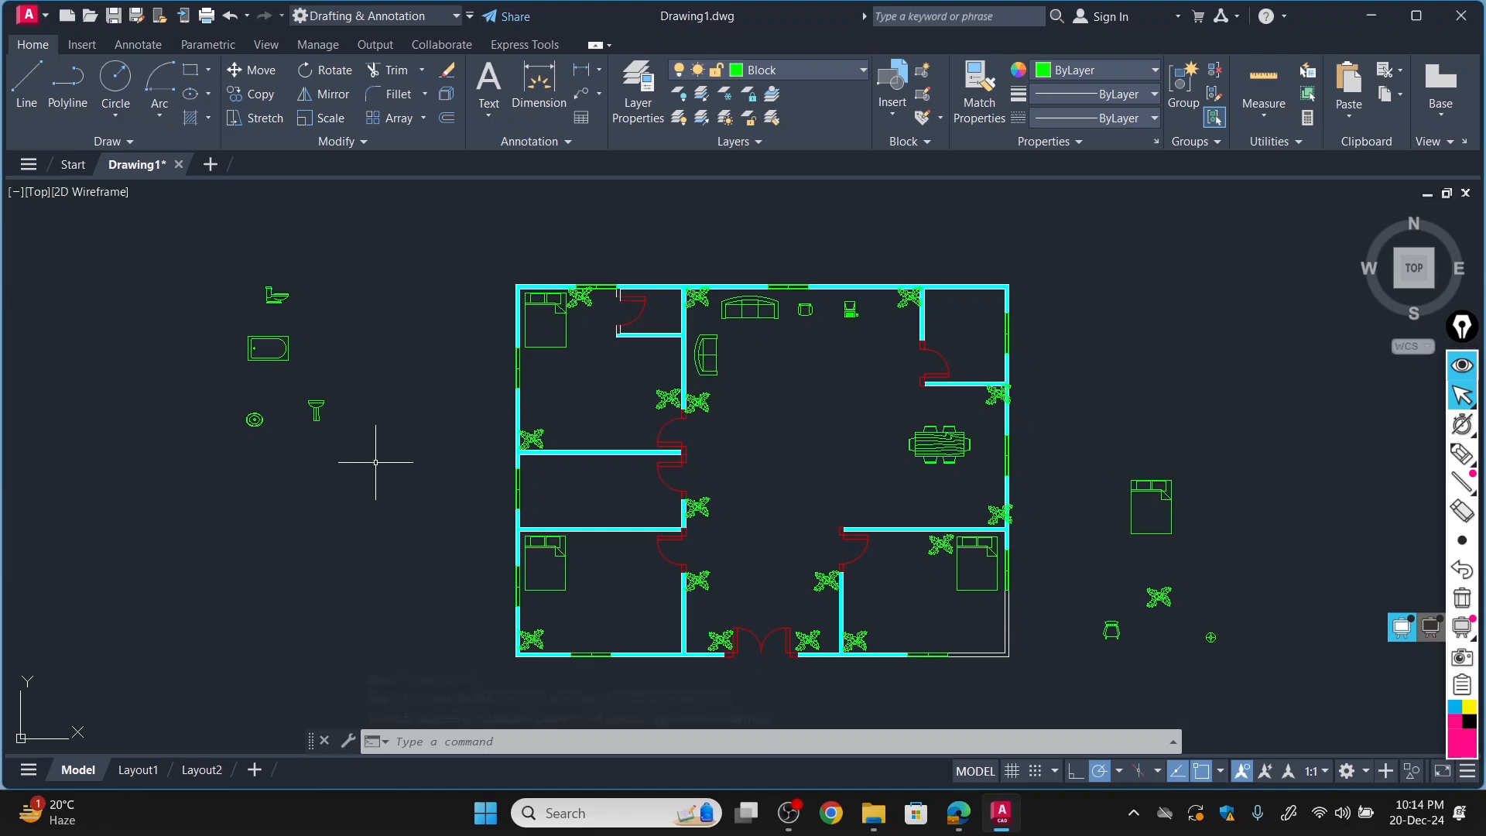
Check the bathroom layout in the PDF floor plan, and copy the toilet block outside the plan to the bathroom's upper-left corner in AutoCAD.
left_click(960, 821)
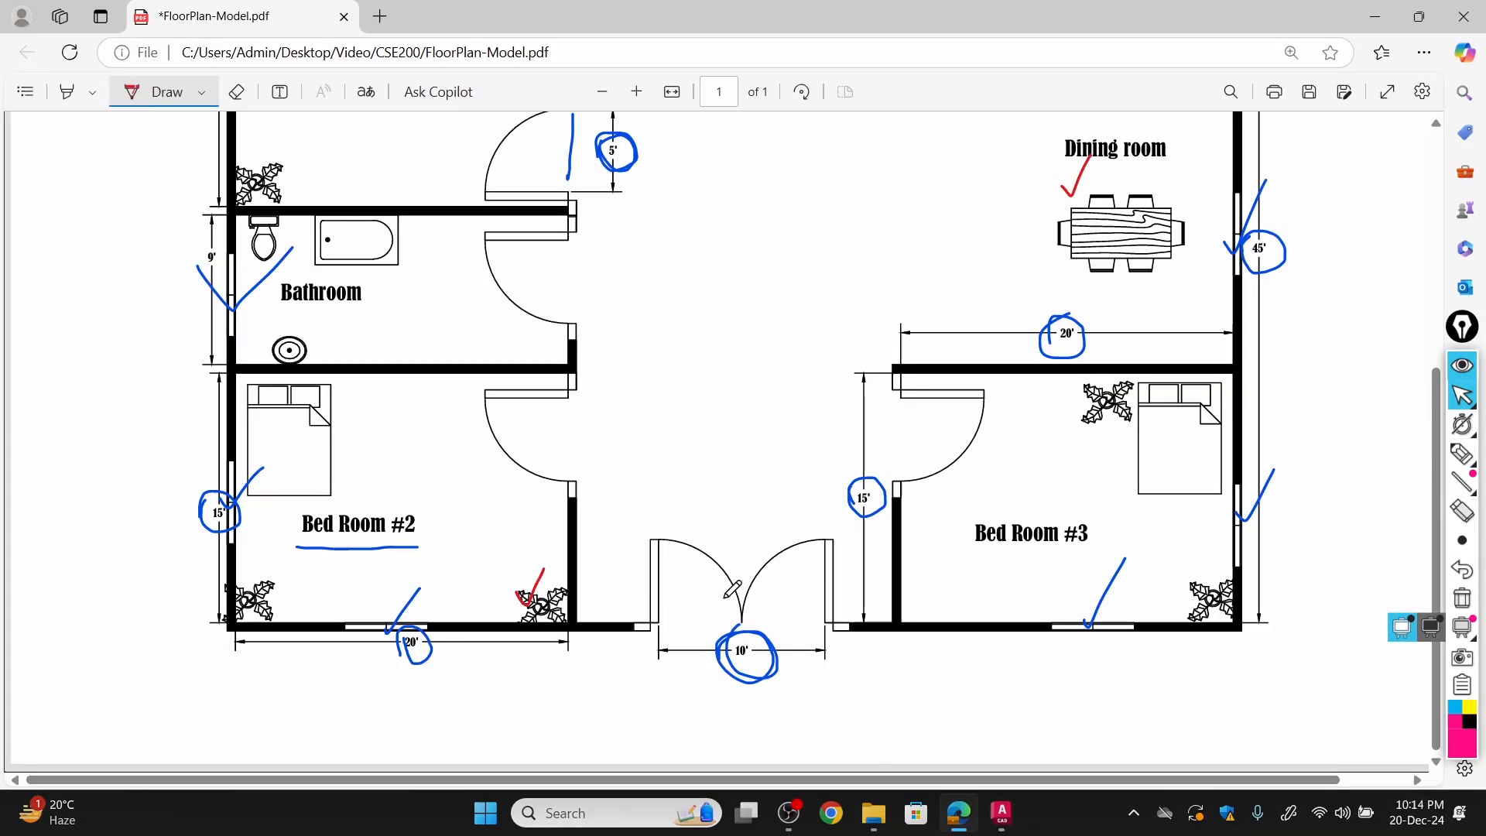
left_click(974, 815)
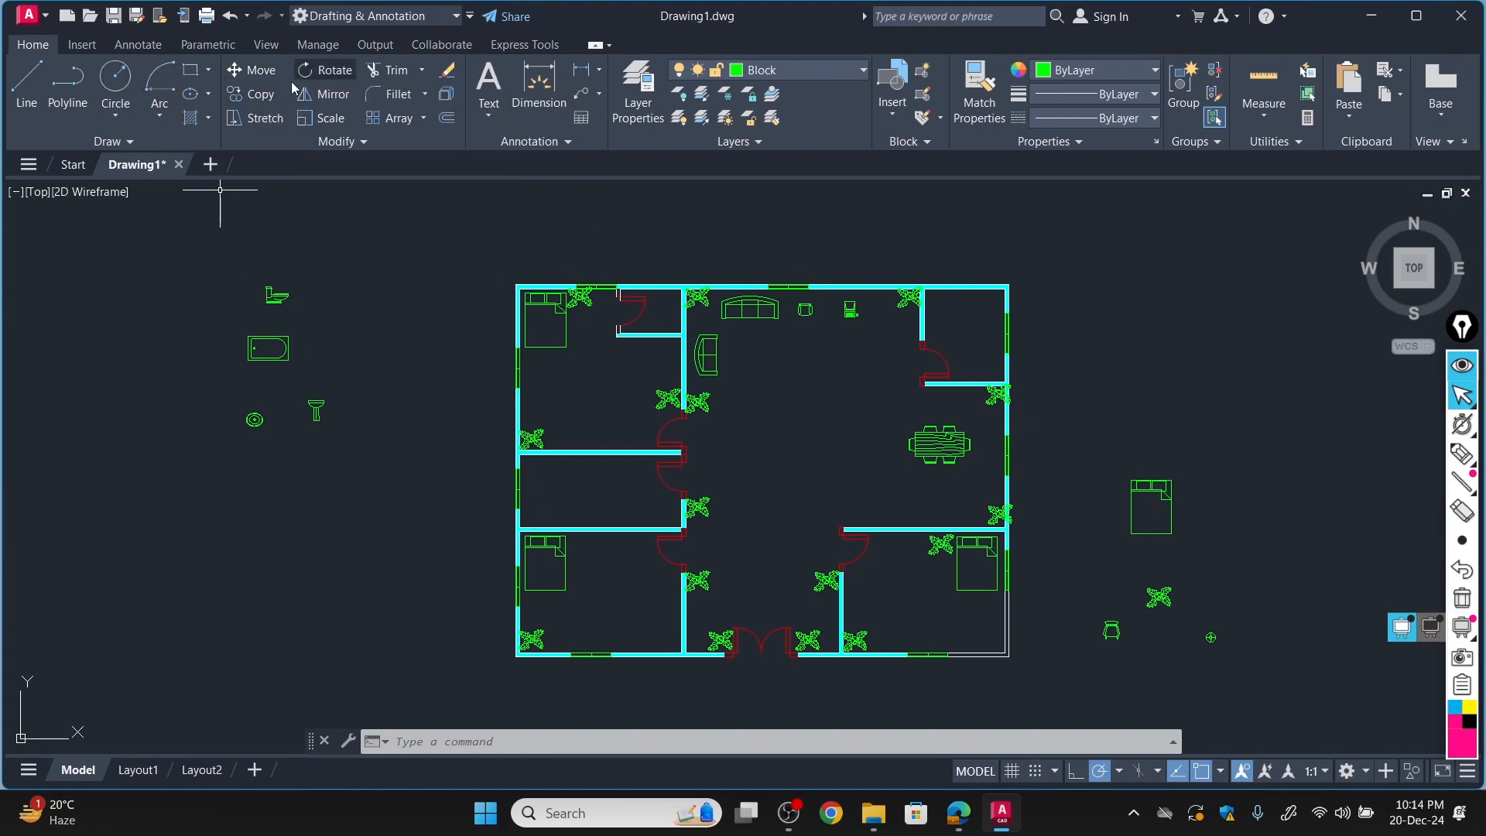
left_click(255, 94)
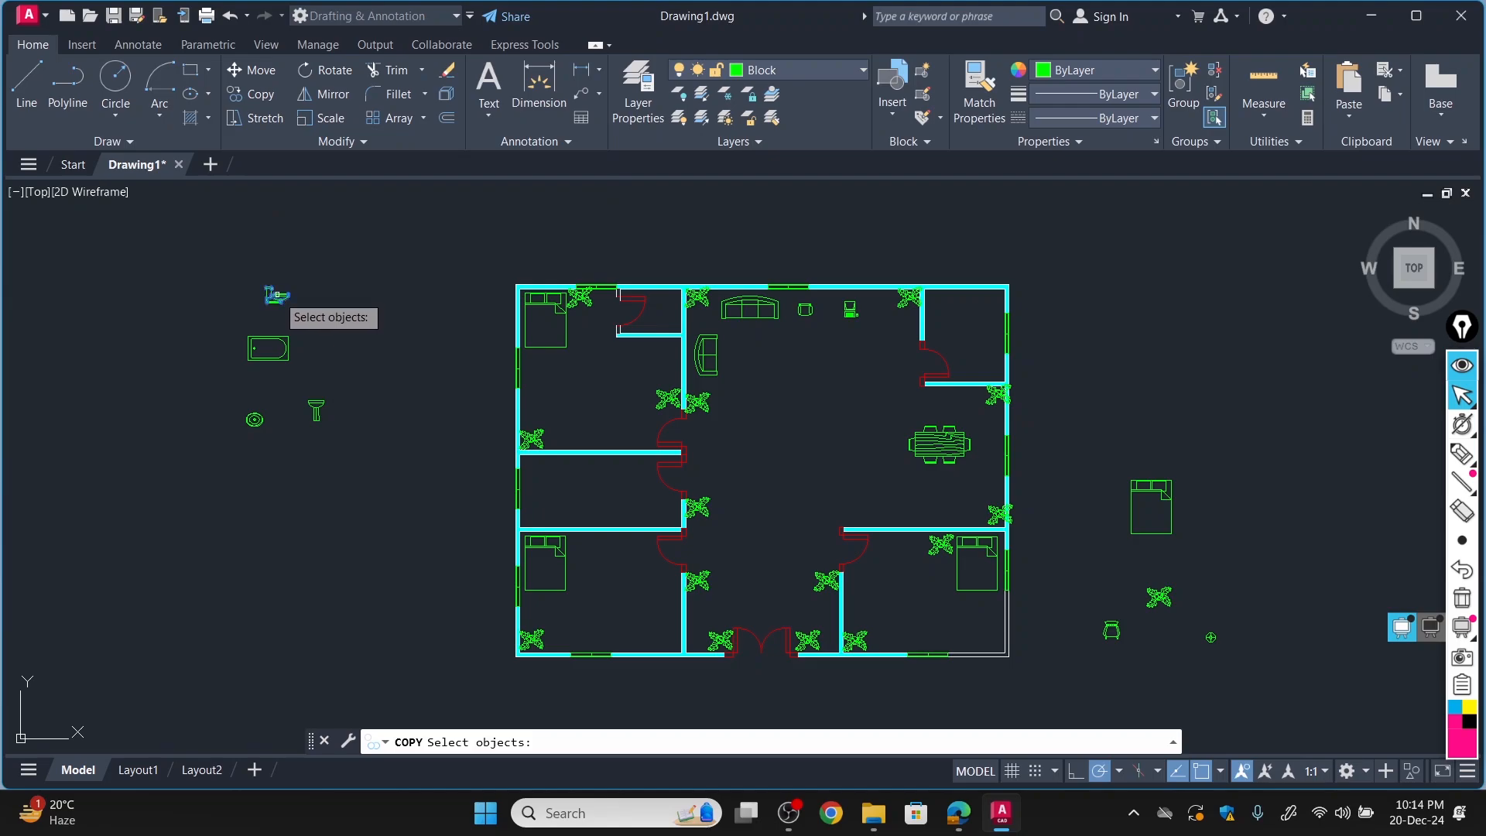
left_click(276, 295)
key("Return")
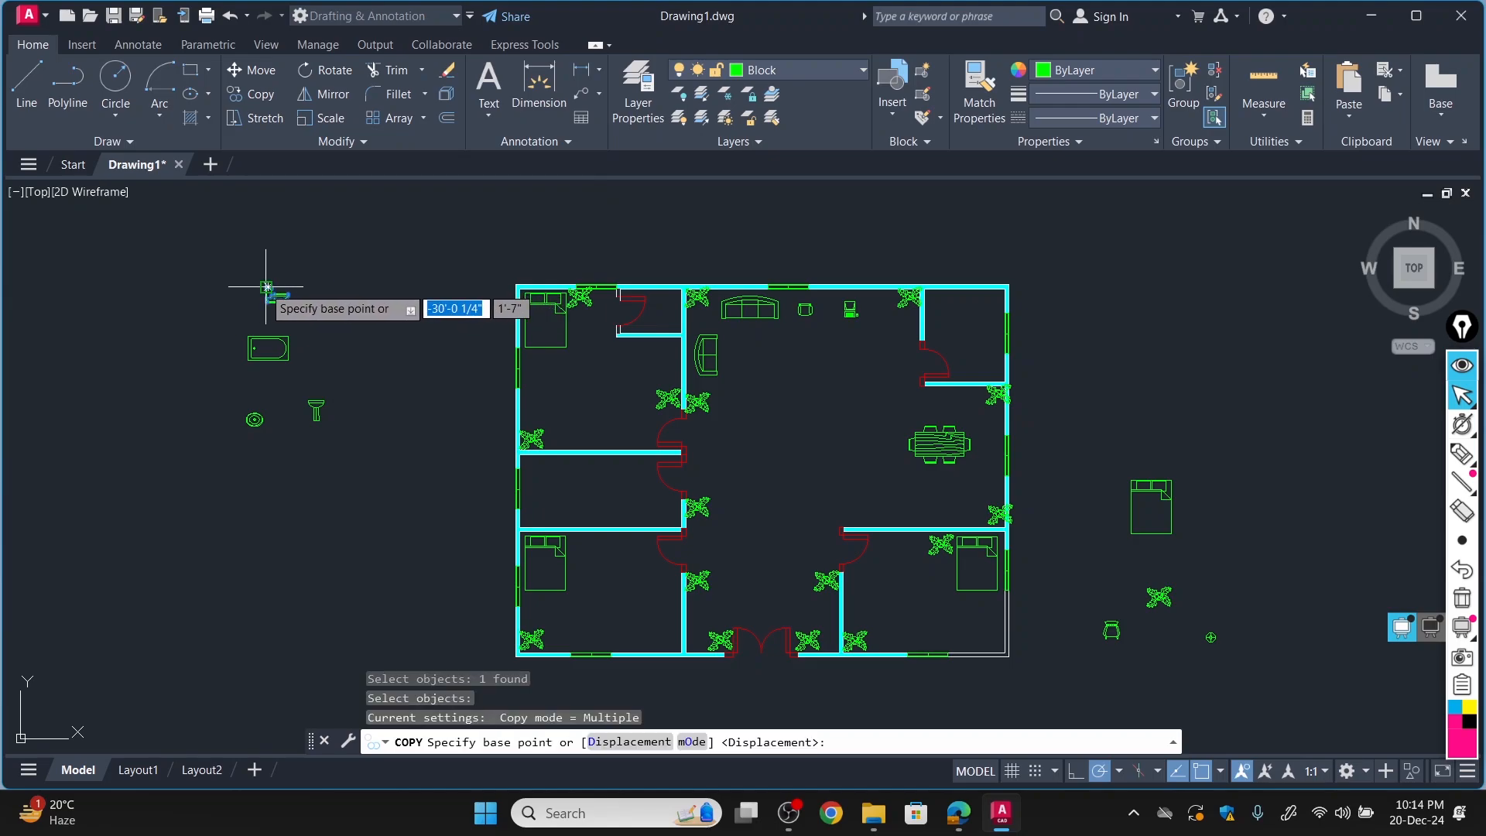
left_click(268, 287)
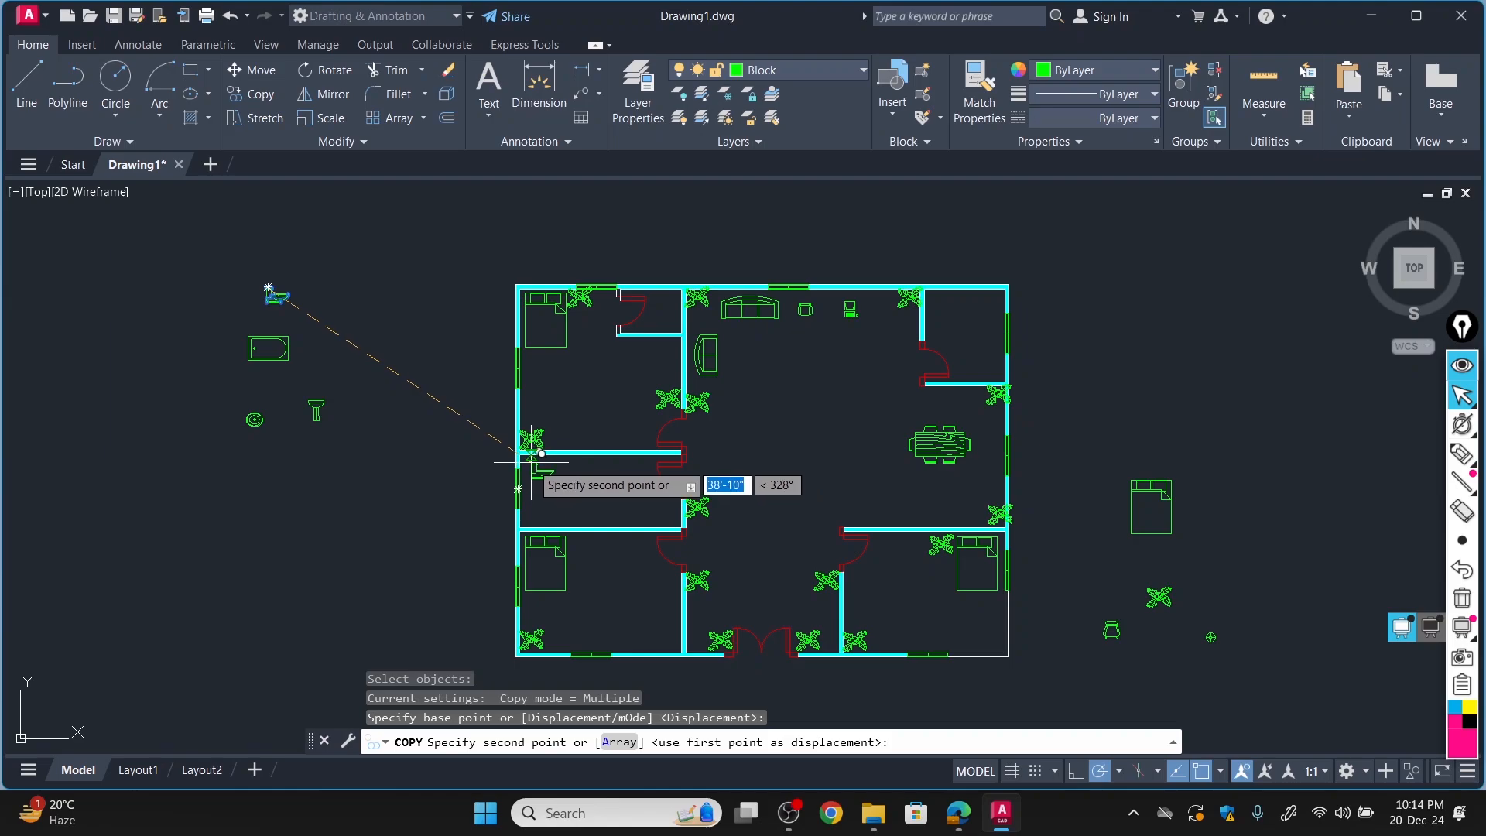
scroll(532, 472, "up", 6)
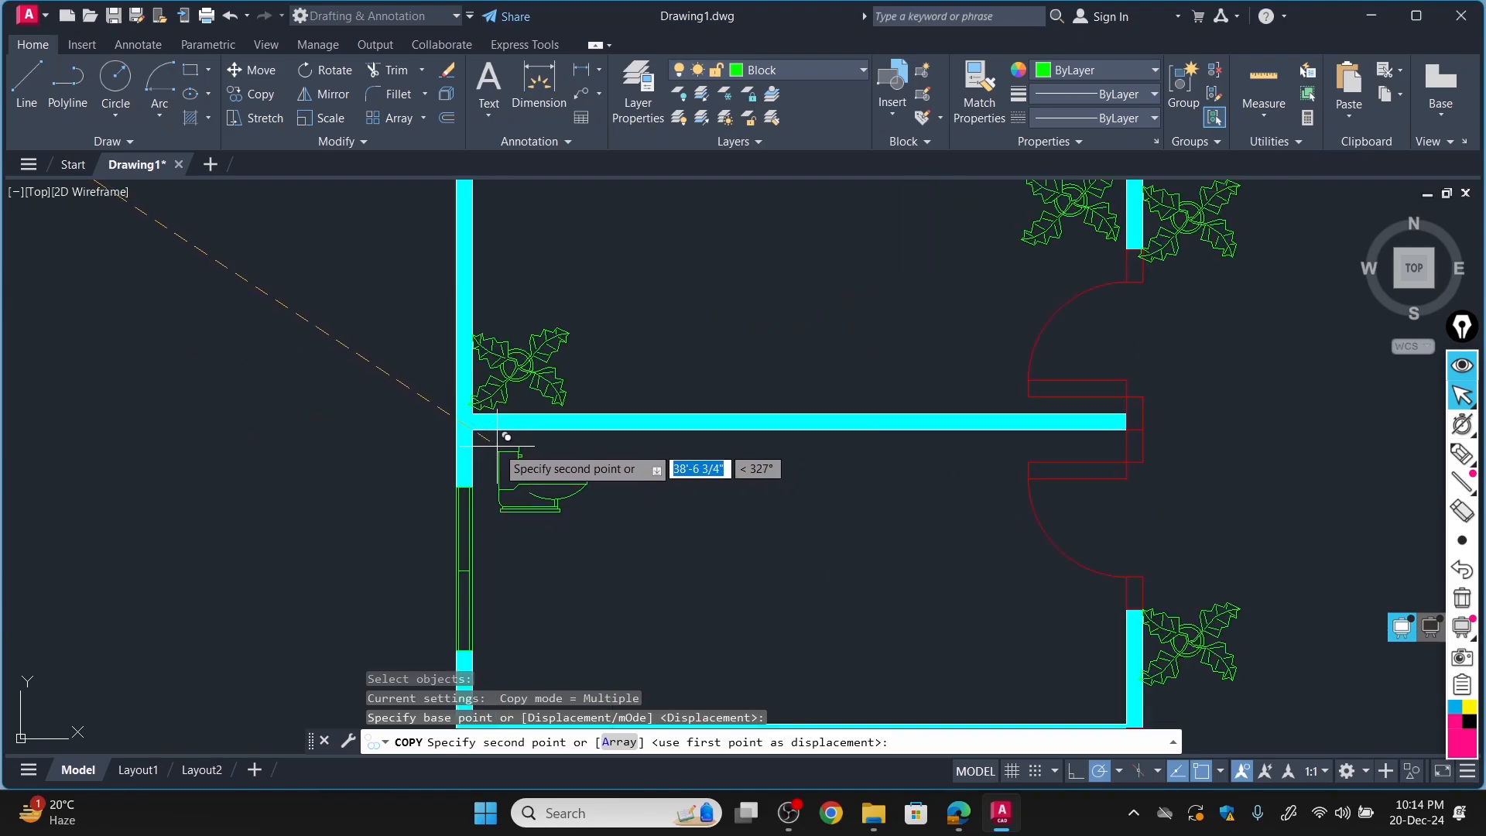
left_click(507, 439)
Place a second copy of the toilet in the small room attached to the upper-left bedroom, near its right wall.
scroll(170, 263, "down", 6)
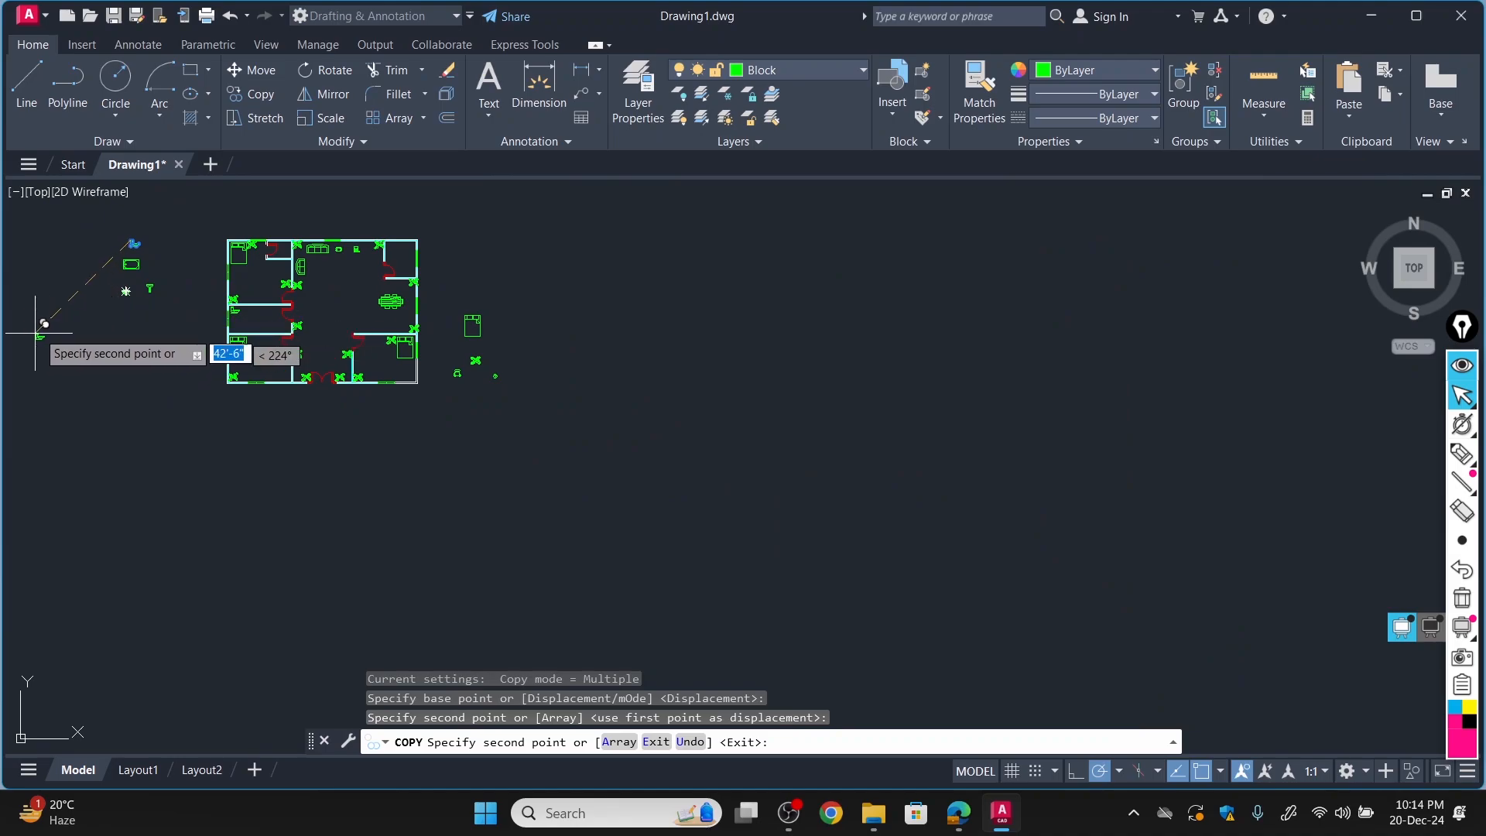
scroll(139, 333, "up", 6)
scroll(365, 332, "down", 4)
scroll(364, 233, "up", 6)
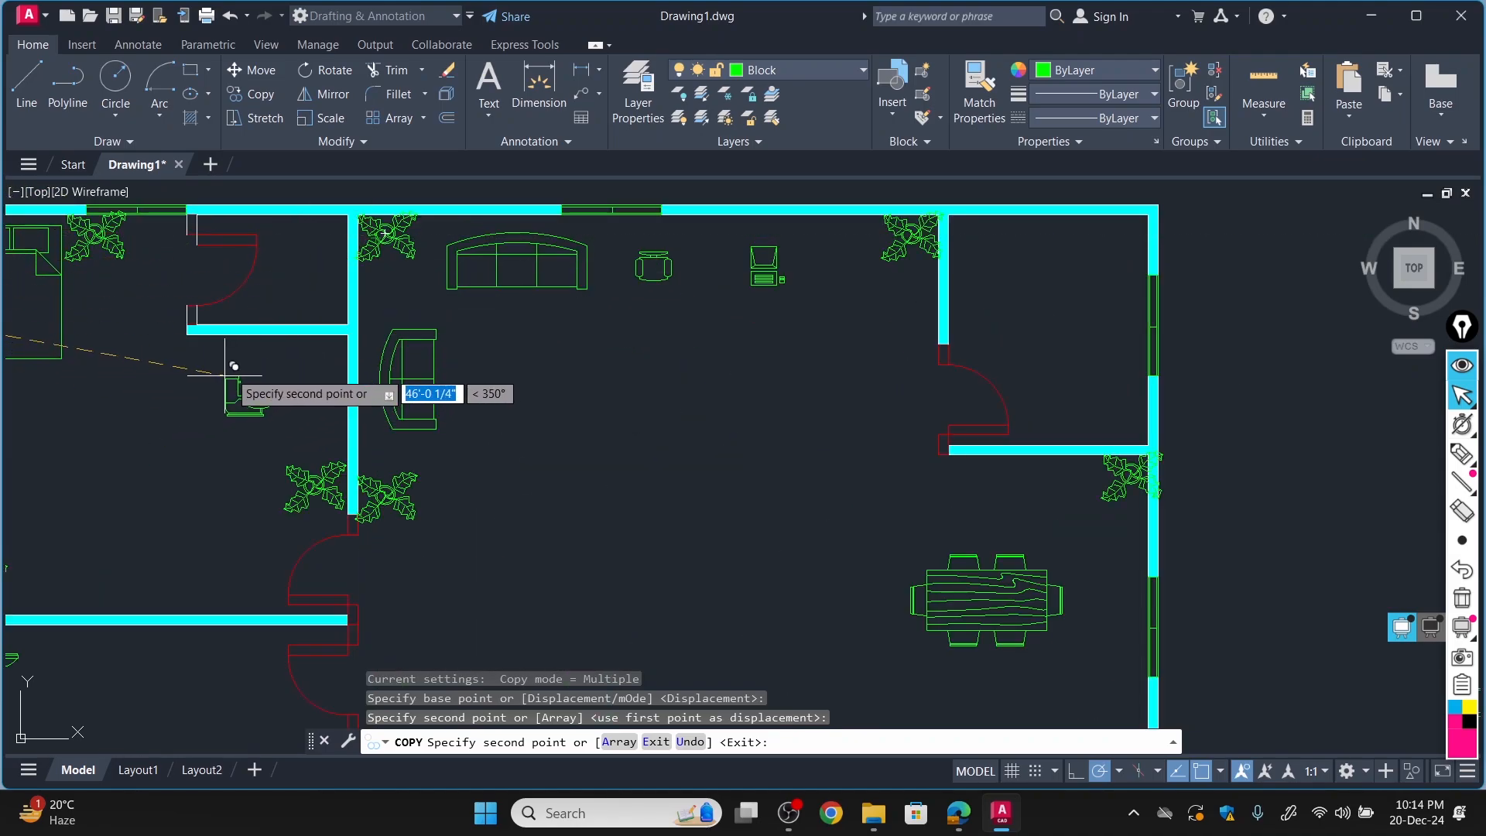
left_click(308, 257)
key("Escape")
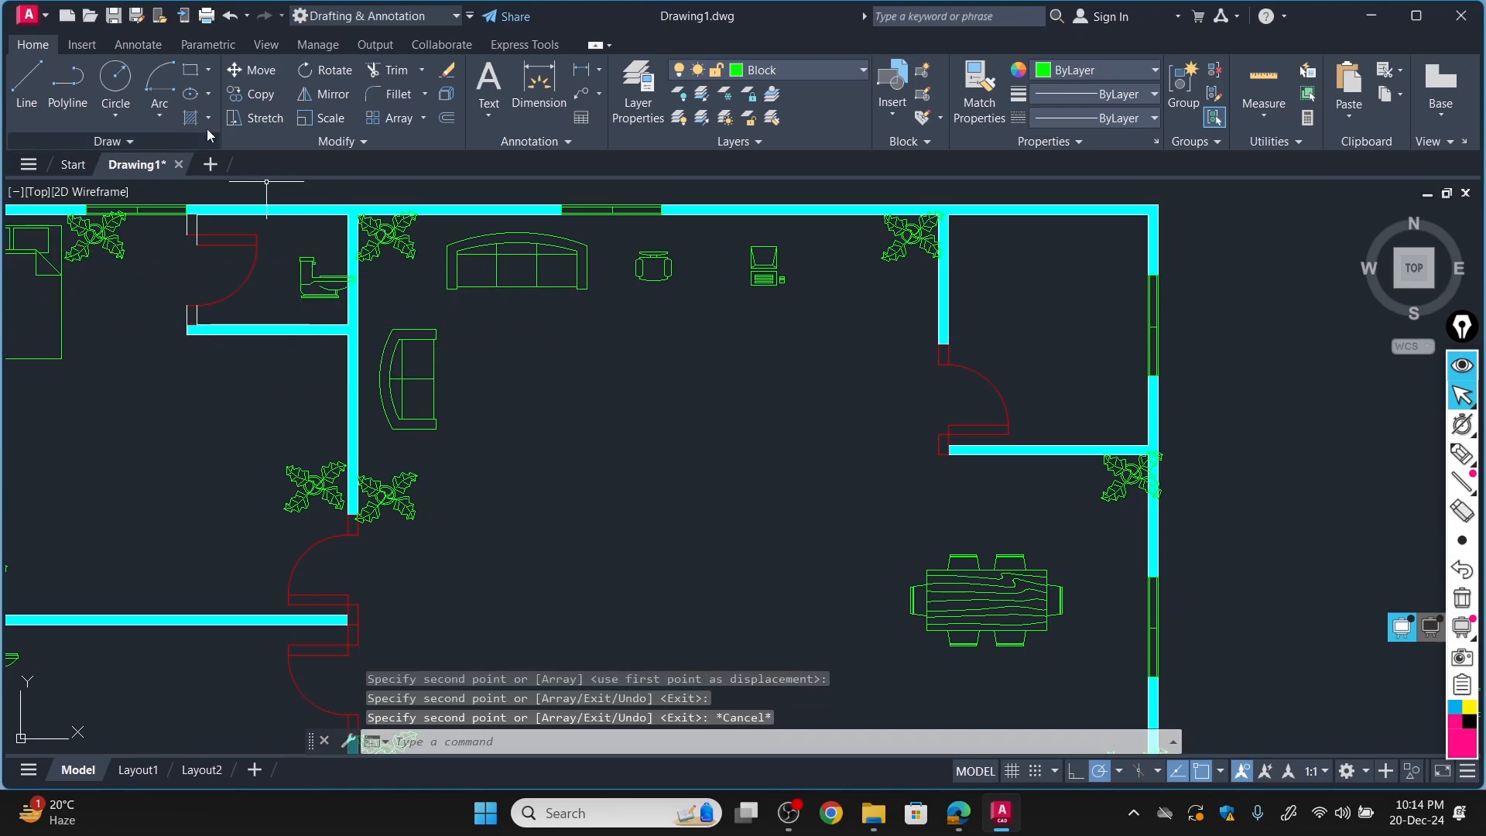
left_click(327, 71)
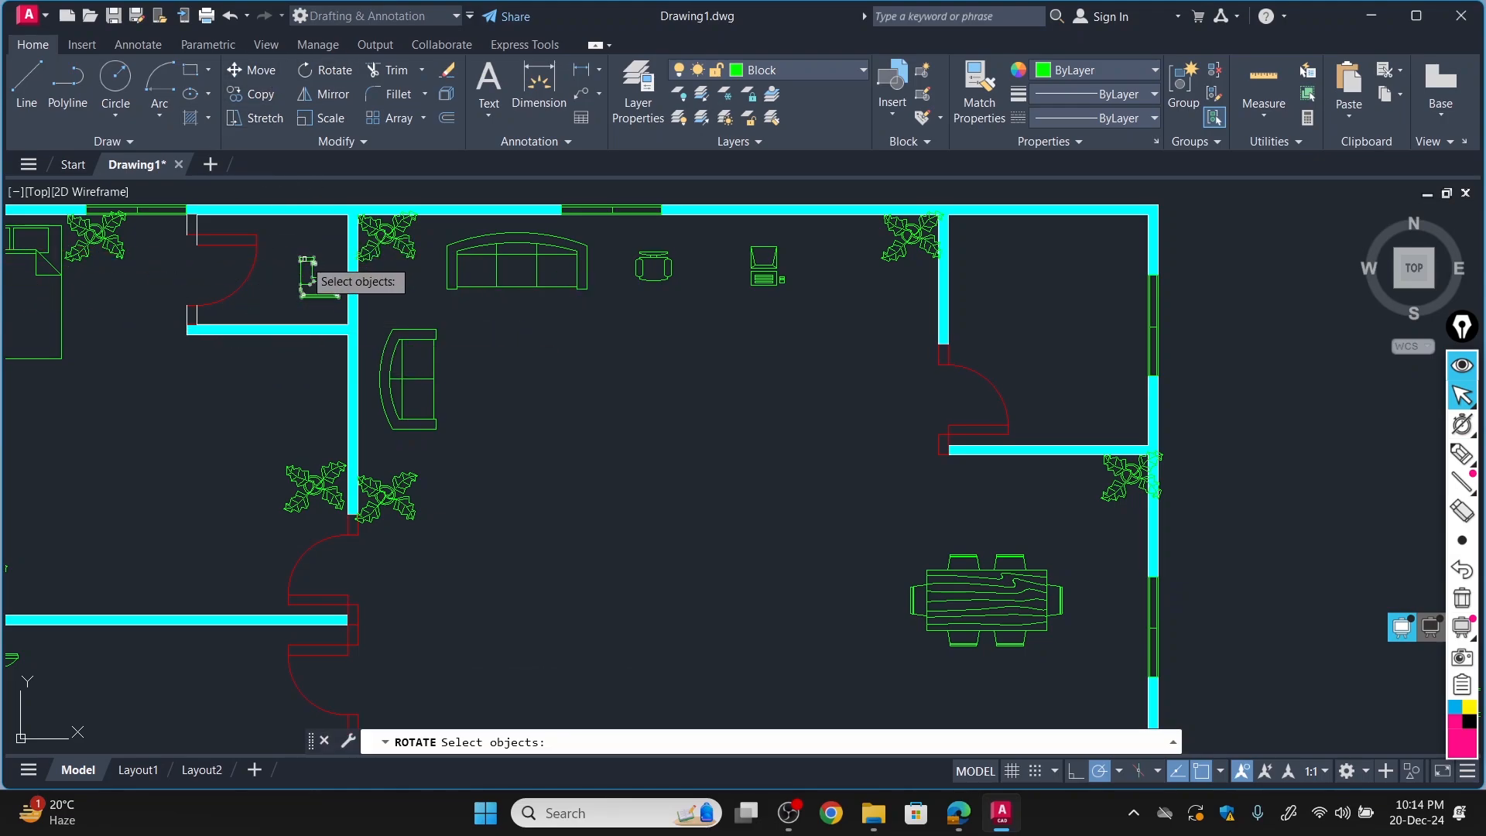
left_click(307, 260)
key("Return")
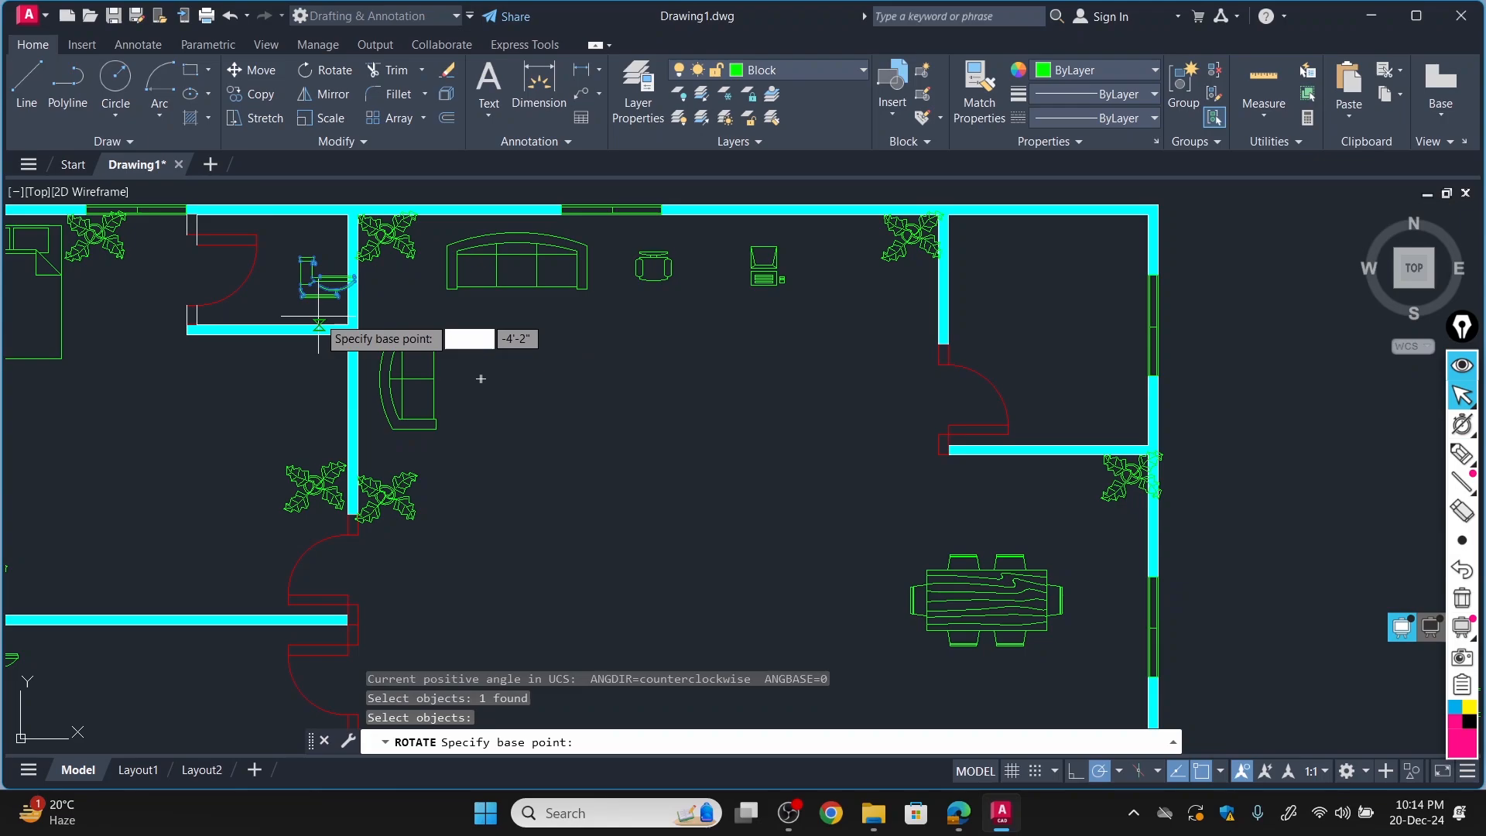
left_click(306, 258)
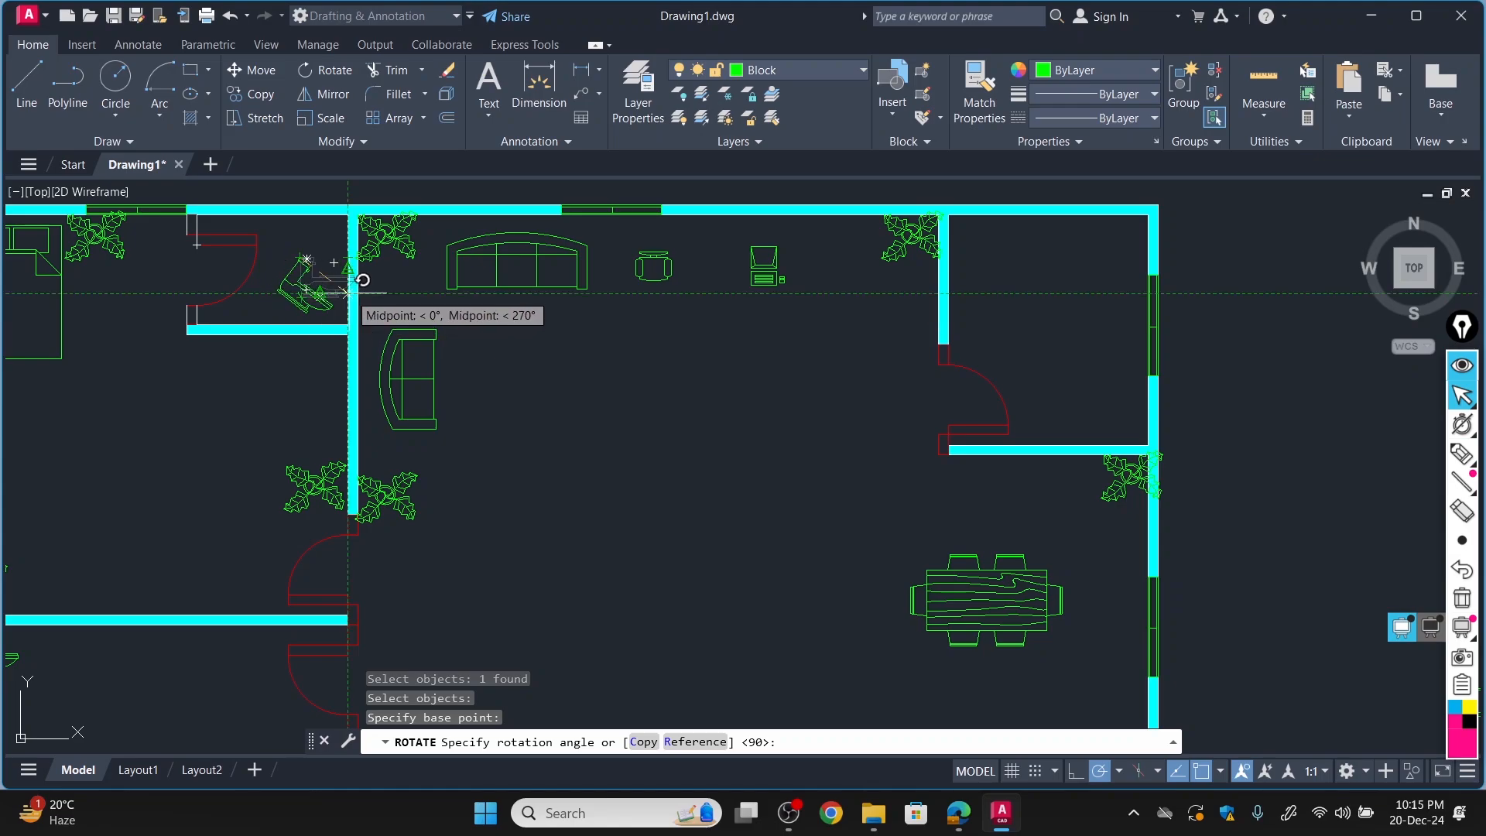
key("Escape")
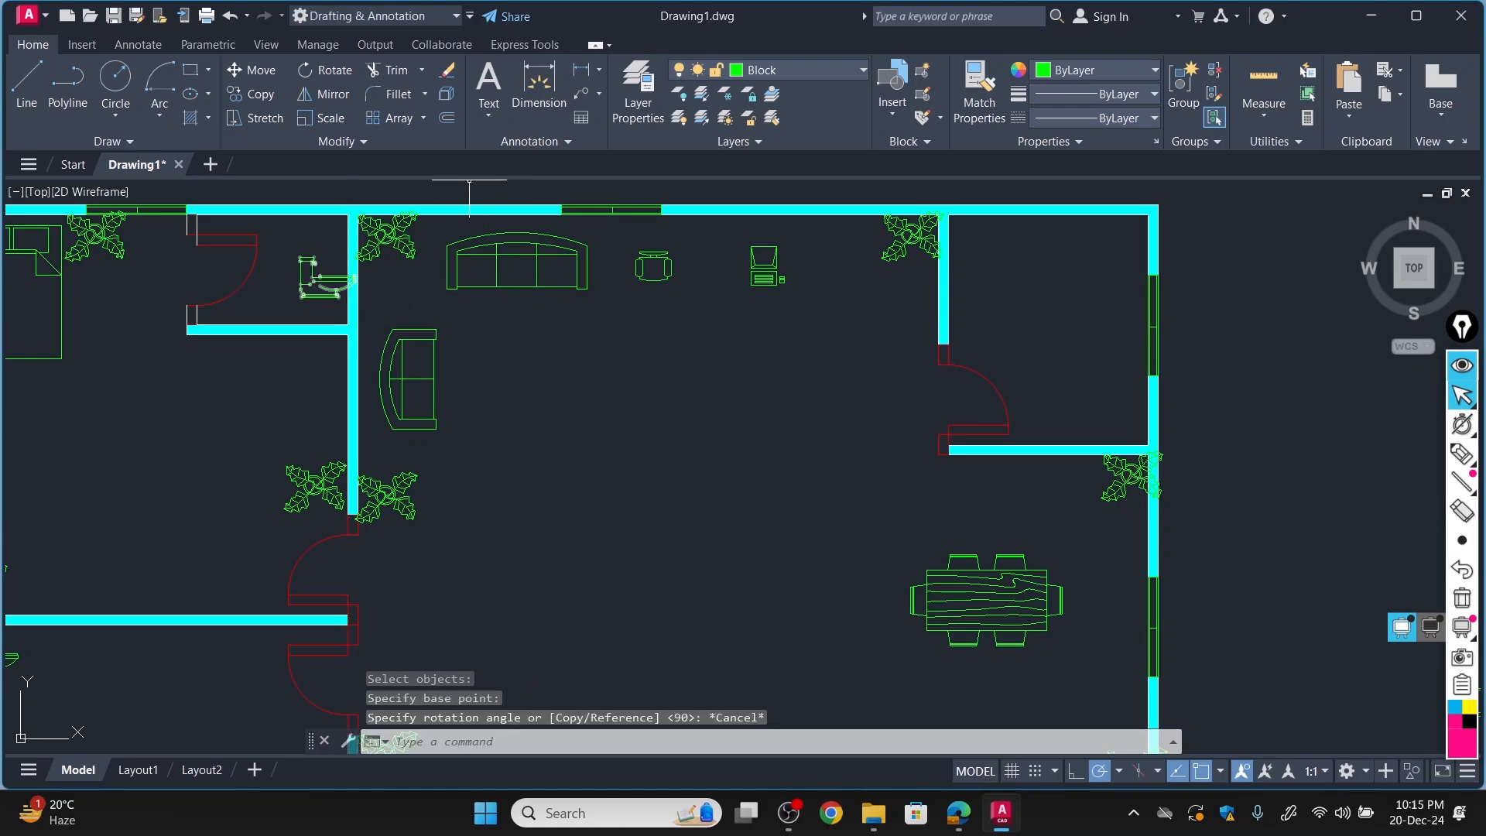
Mirror the toilet in the small attached room about a vertical line through its tank, erasing the source object.
left_click(333, 94)
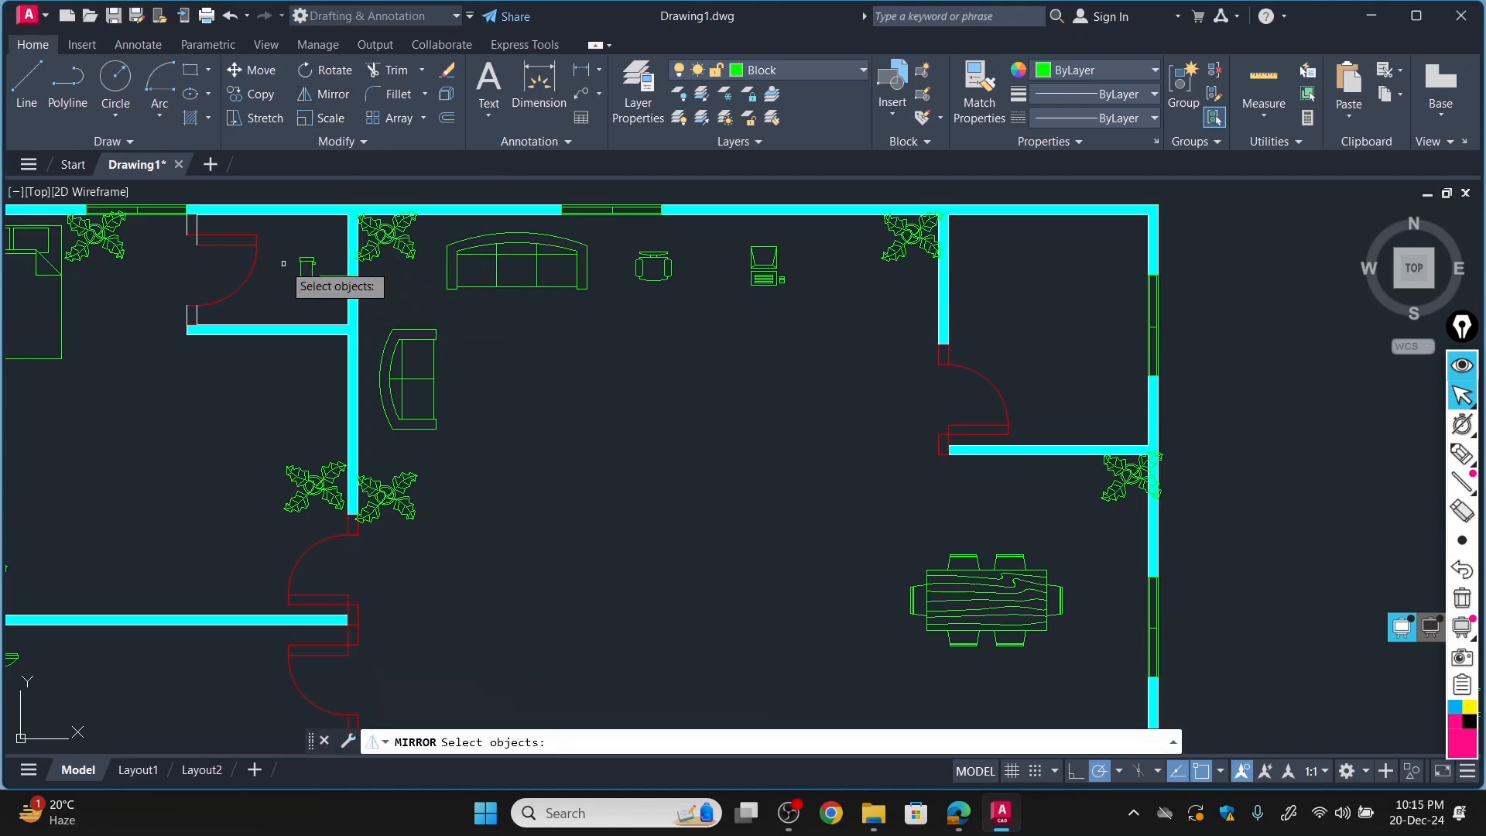
left_click(308, 261)
key("Return")
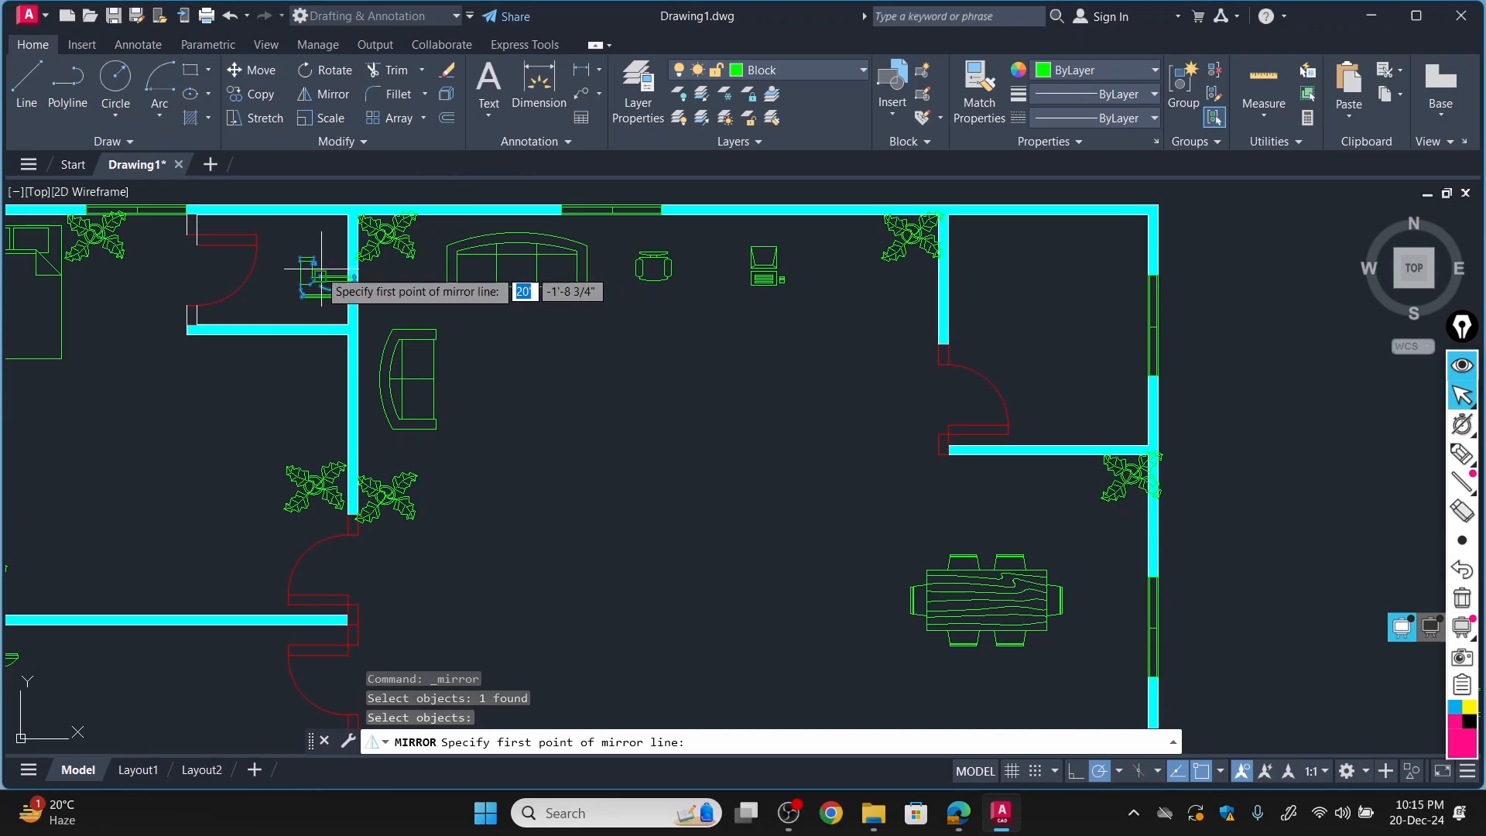
left_click(308, 260)
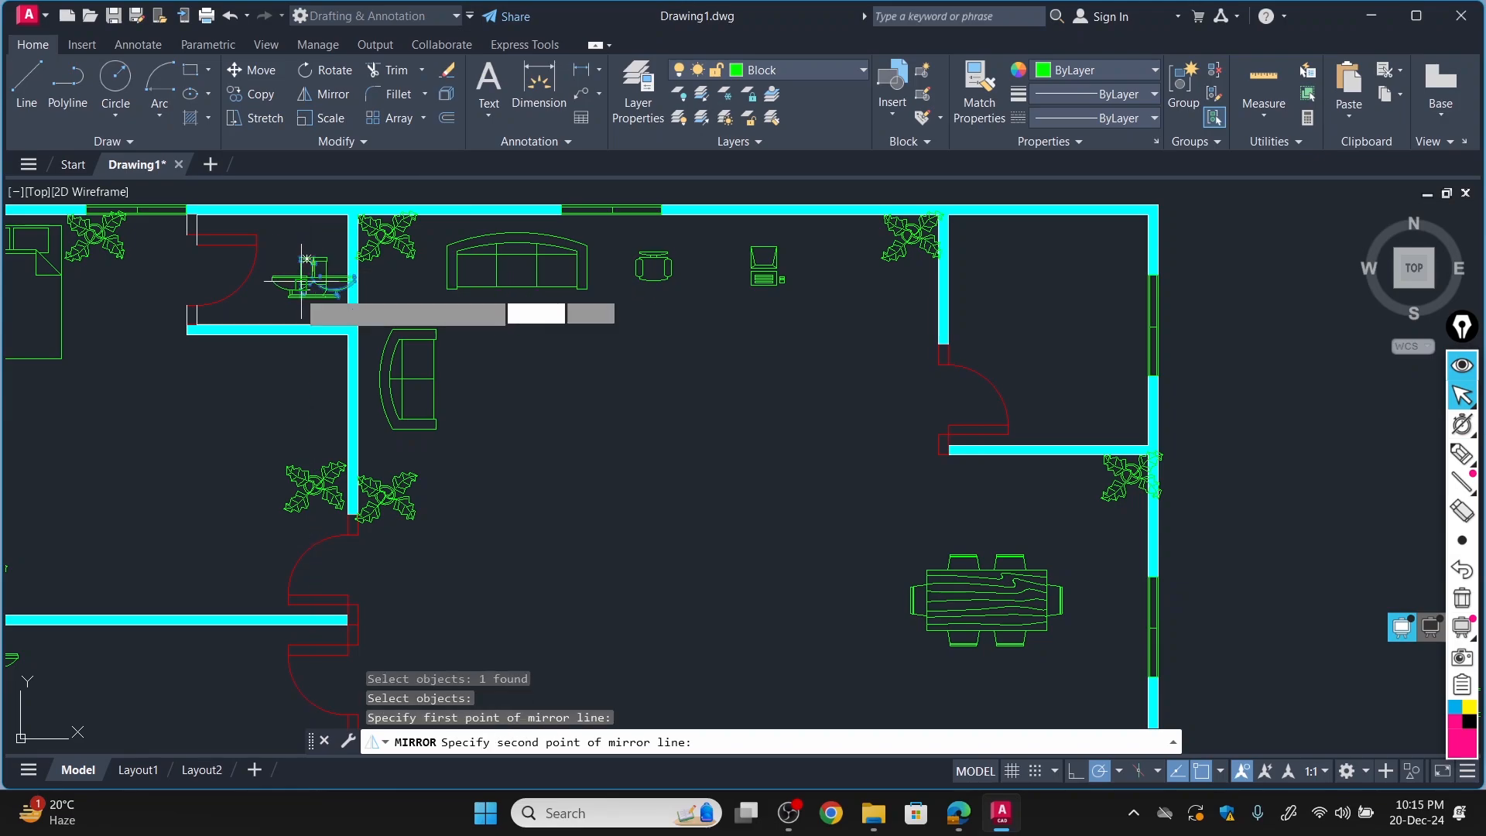
left_click(313, 326)
left_click(363, 371)
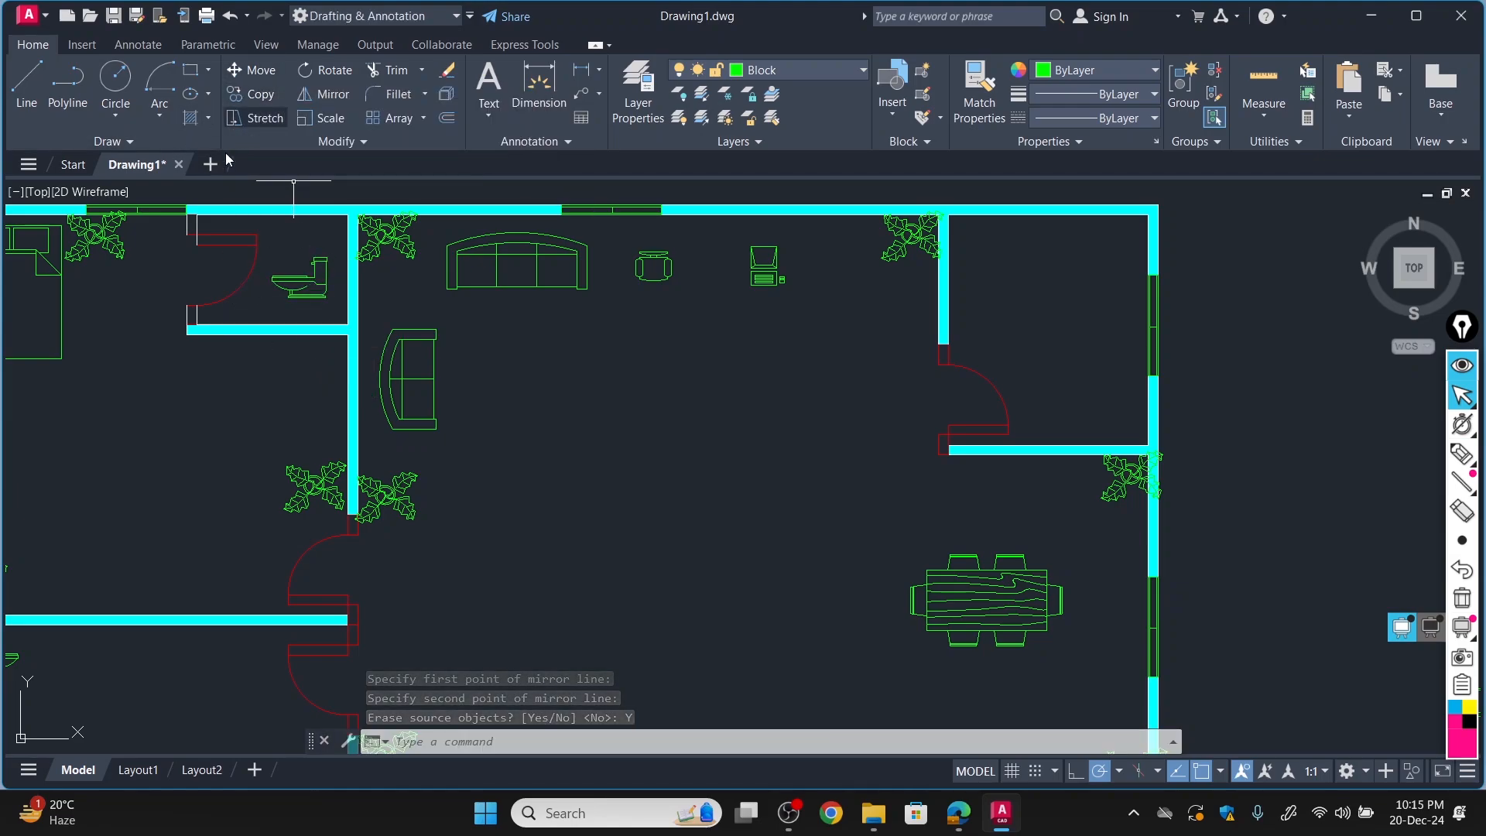
Move the mirrored toilet into the upper-right corner of the small attached room.
left_click(257, 72)
left_click(323, 278)
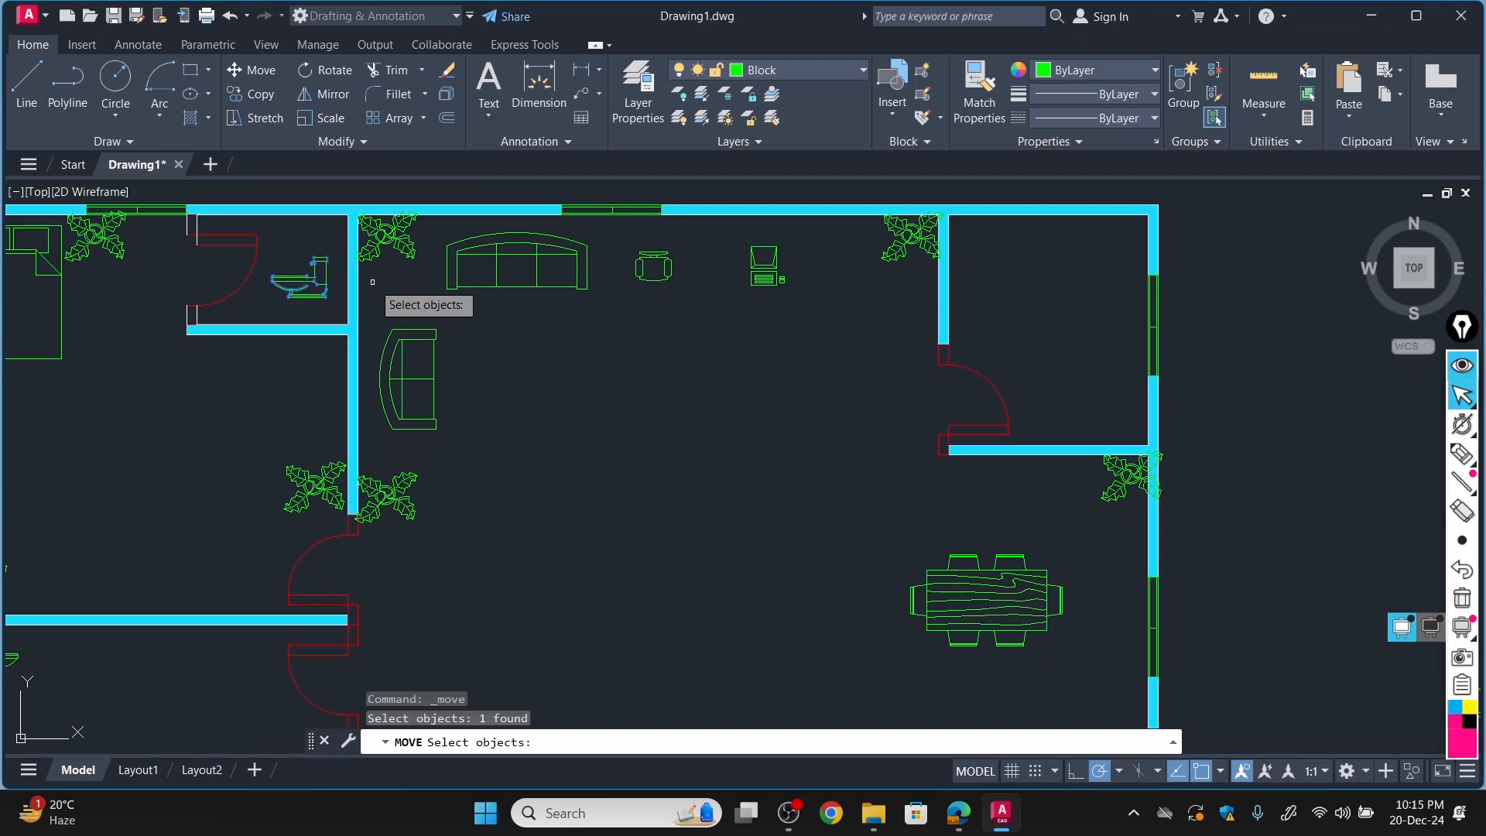
key("Return")
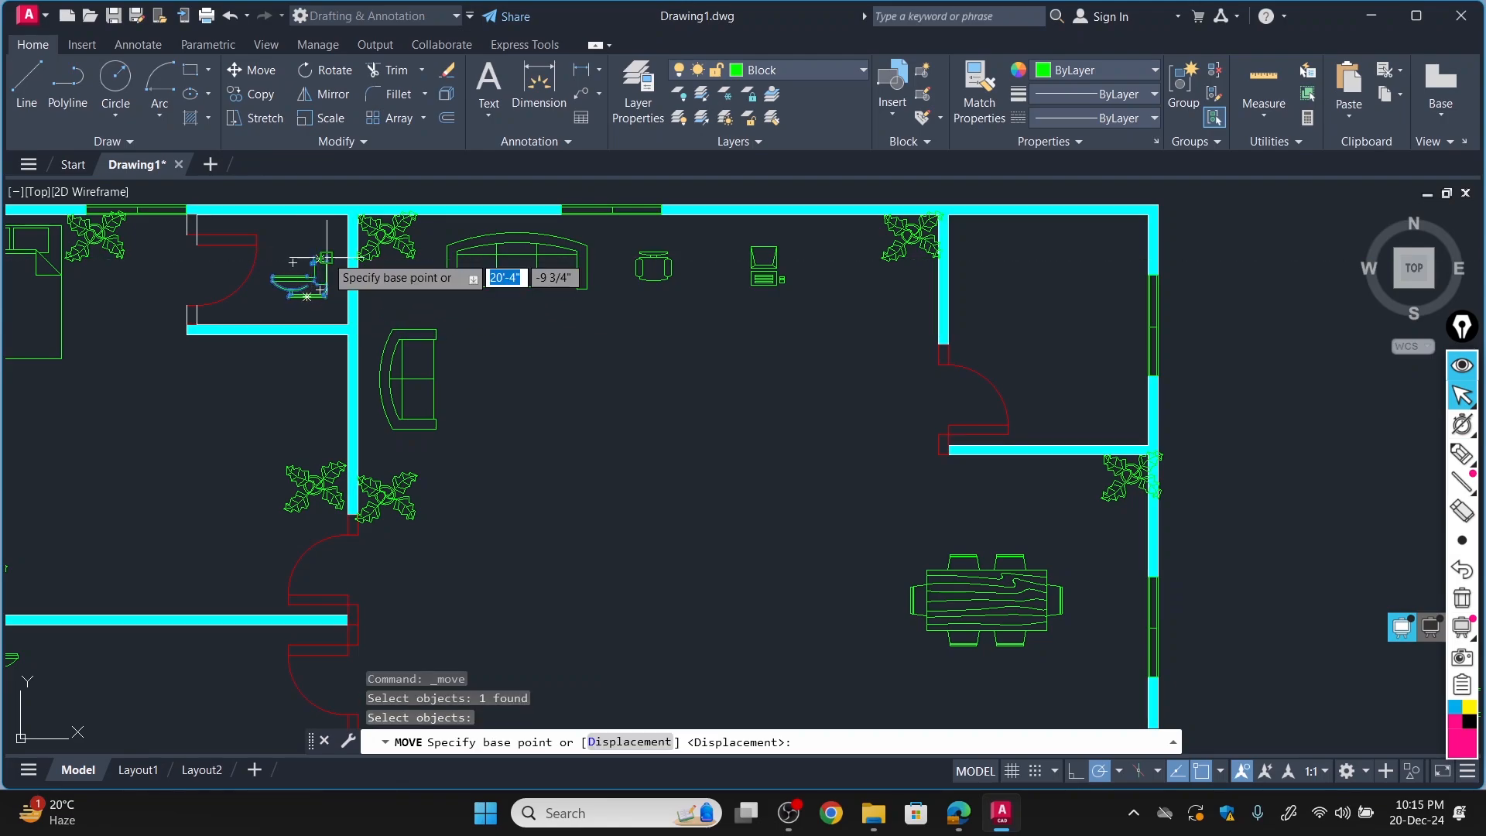
left_click(326, 257)
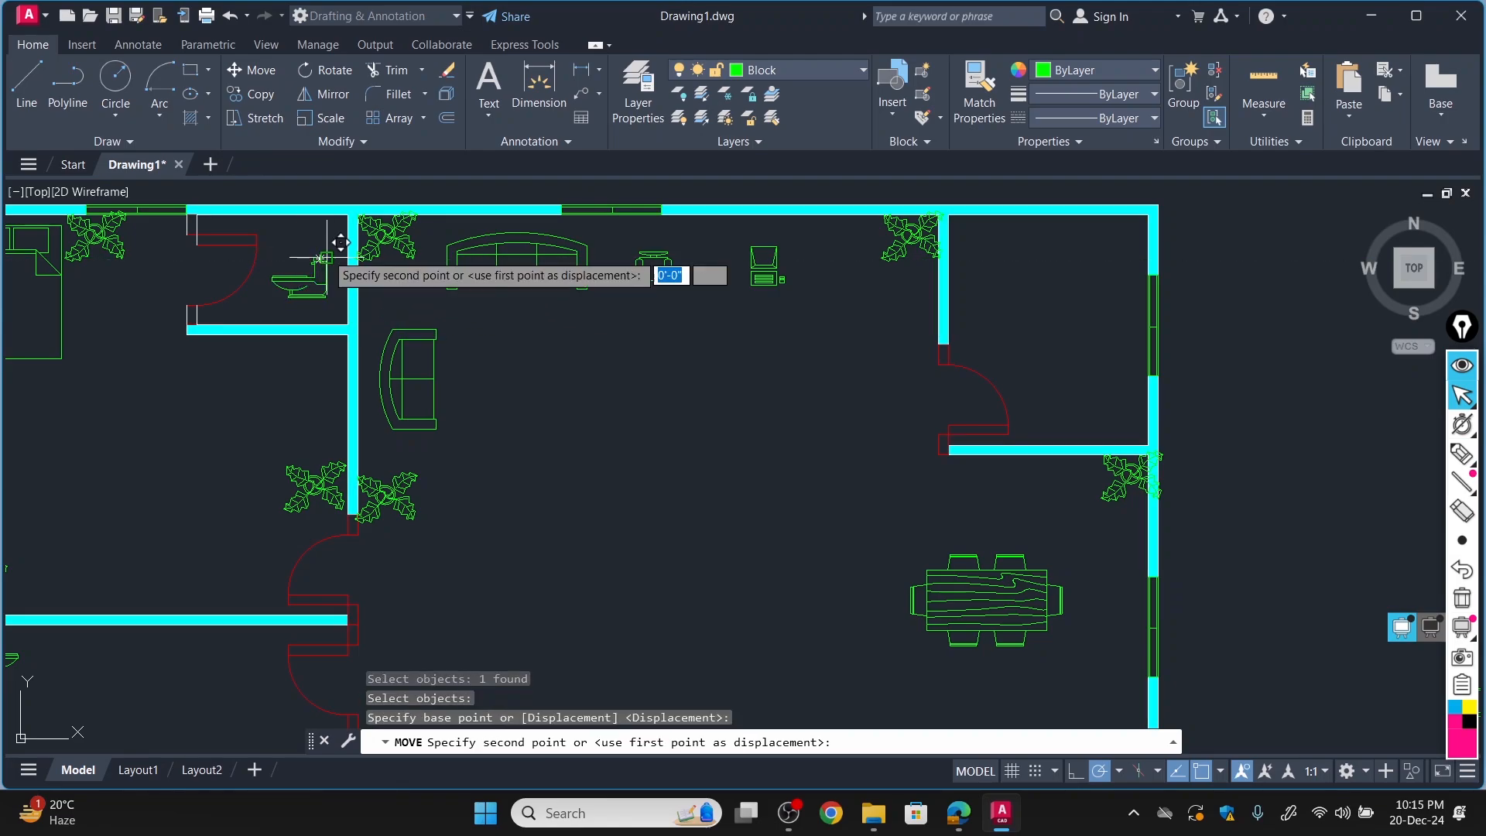
left_click(341, 221)
Move the bathtub block from outside the plan to the bathroom's lower-left corner, below the toilet.
scroll(315, 333, "down", 6)
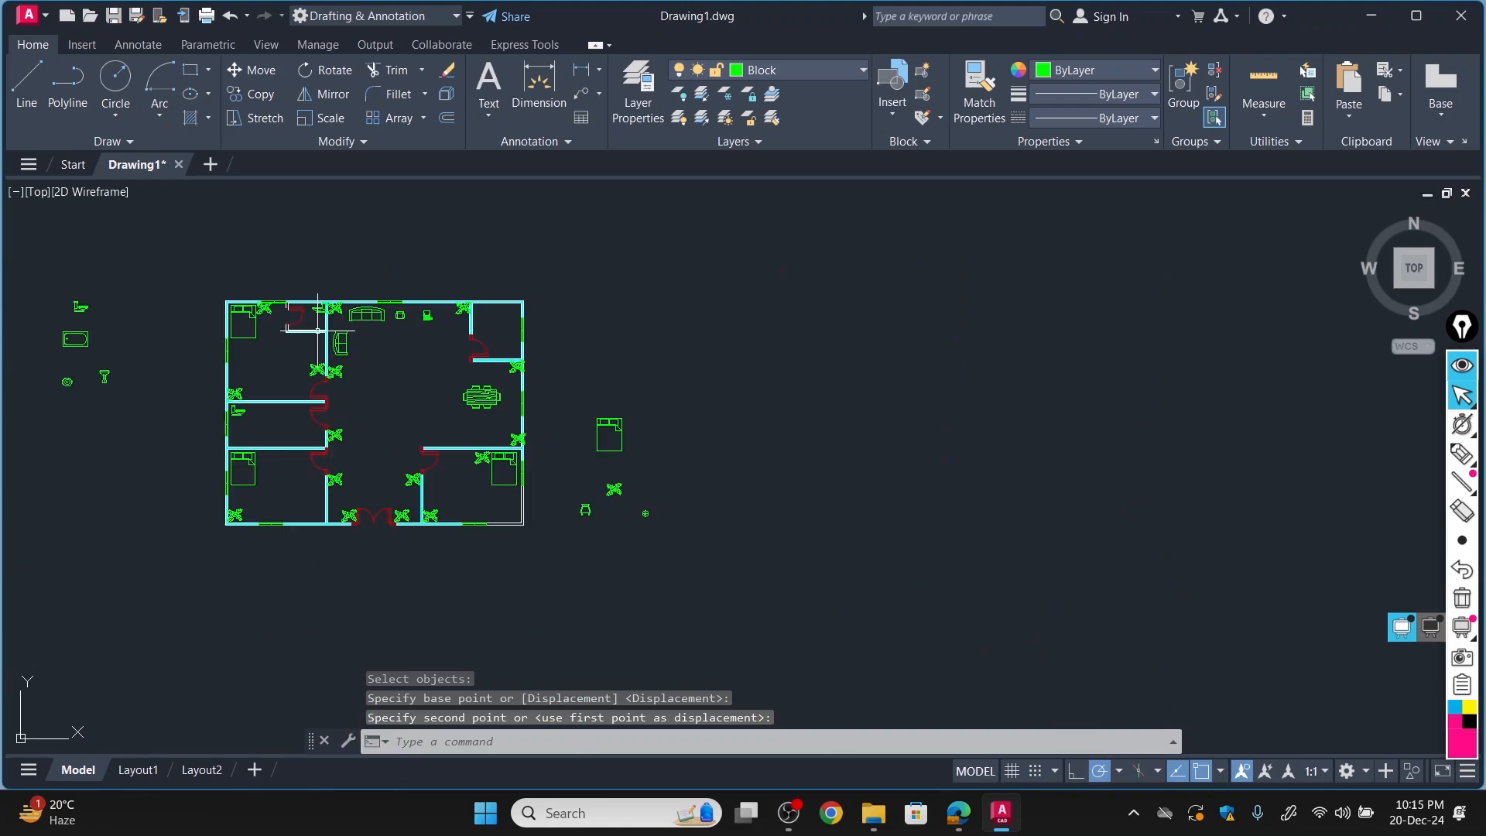
scroll(179, 264, "up", 4)
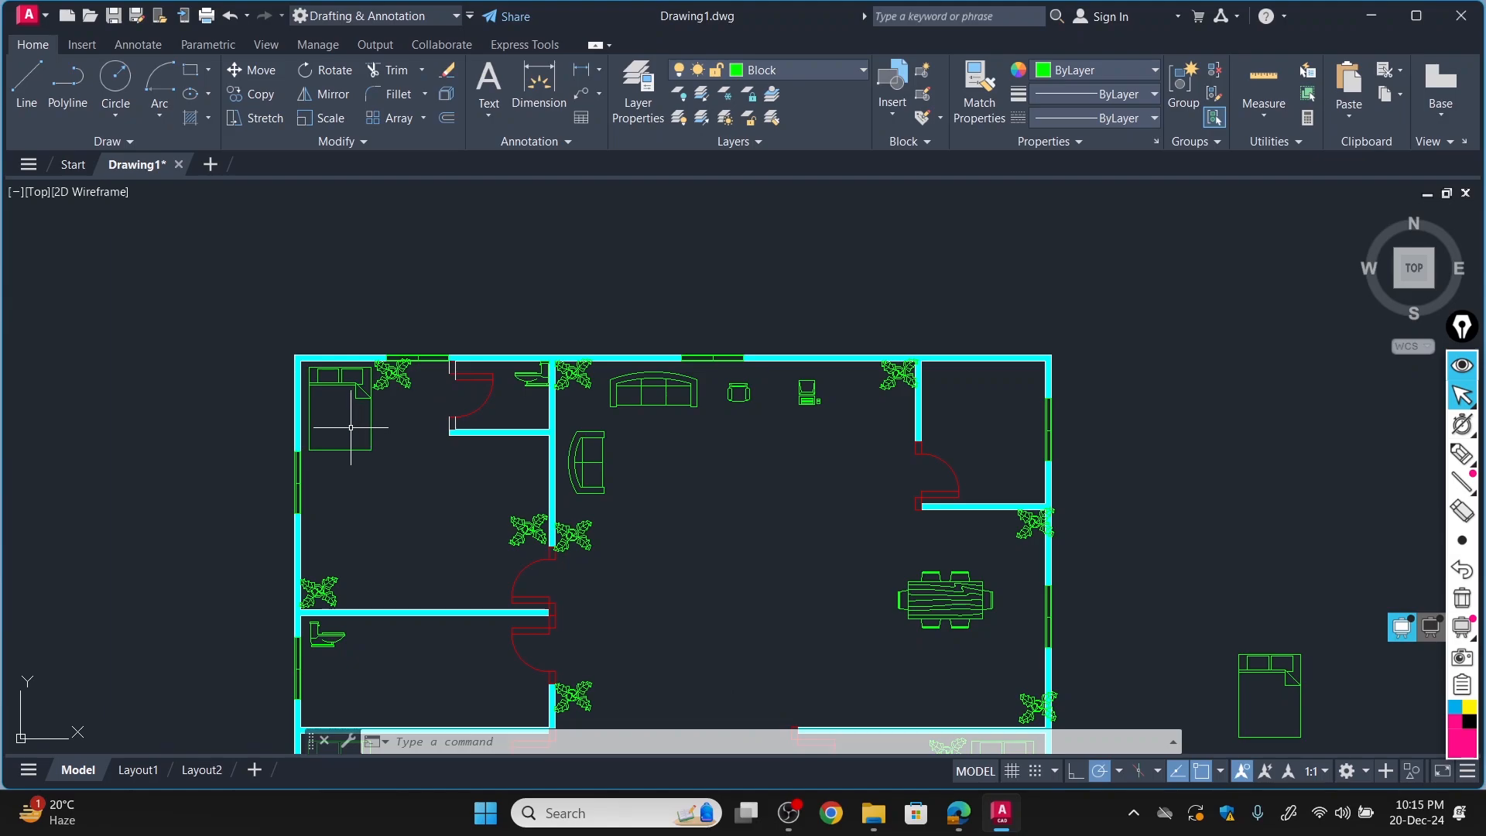
scroll(217, 392, "down", 6)
scroll(123, 431, "up", 6)
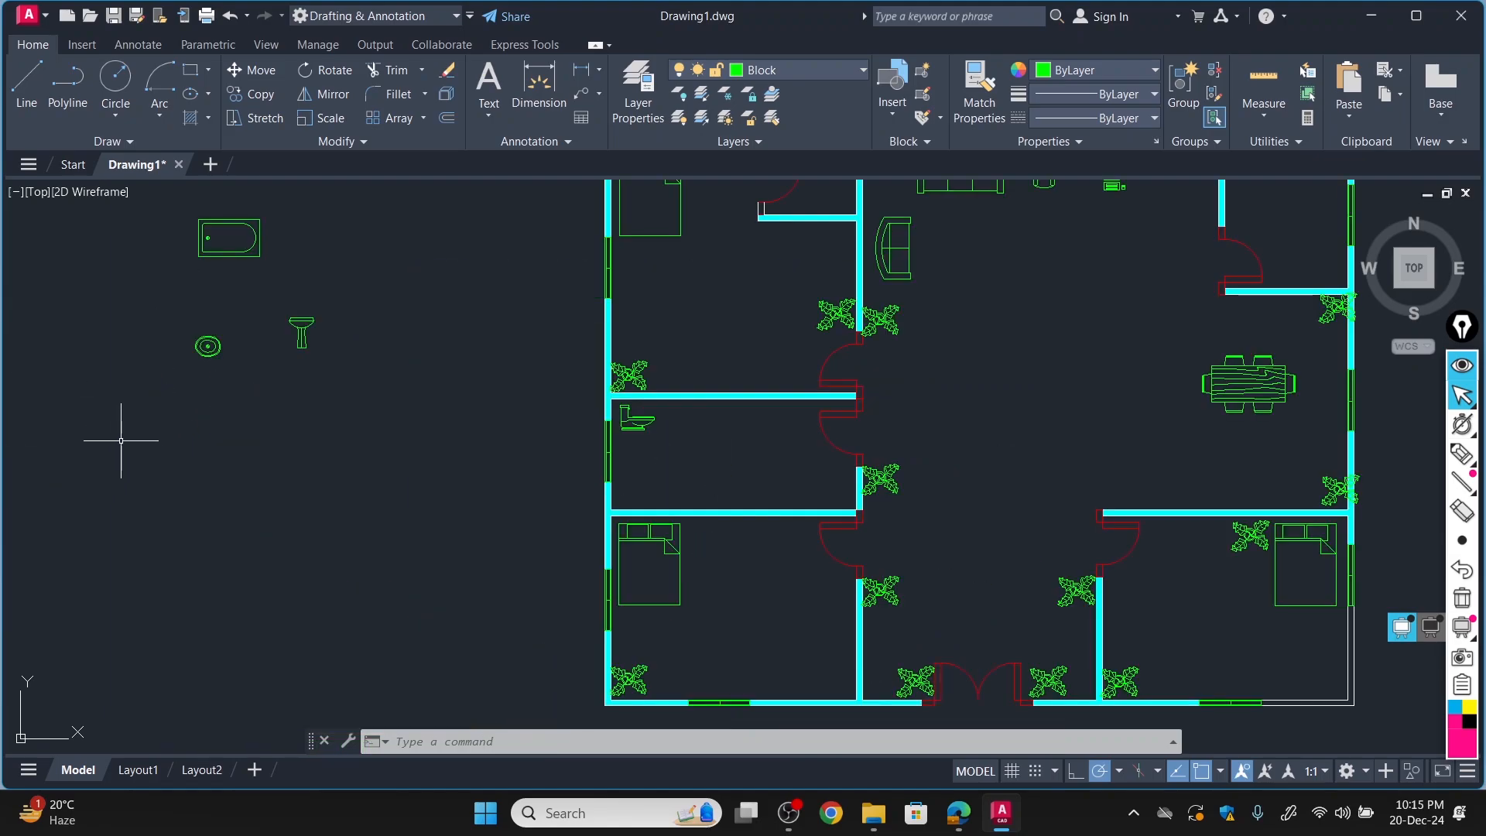
scroll(233, 388, "down", 4)
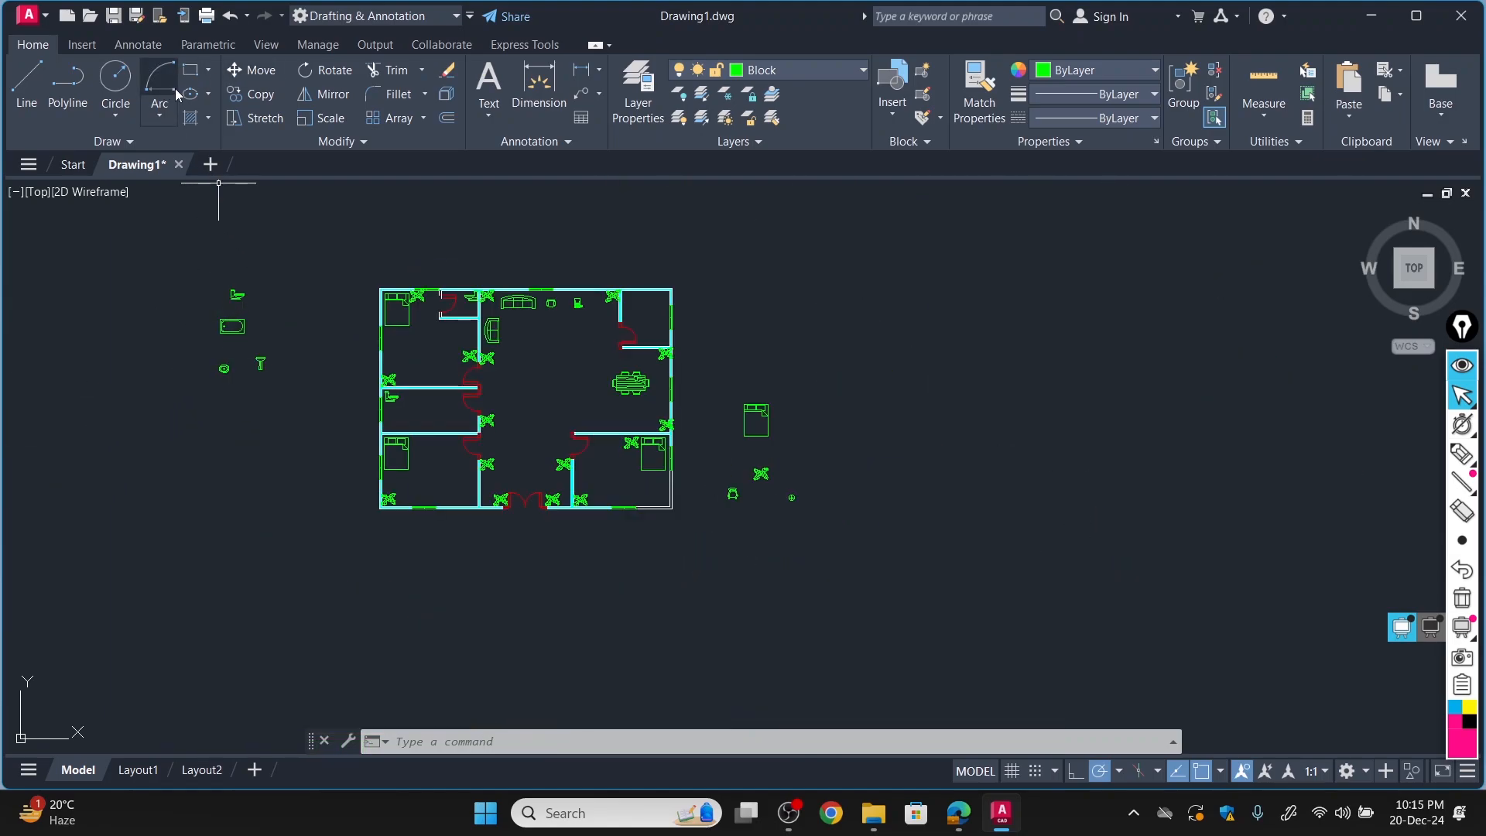
scroll(240, 331, "up", 2)
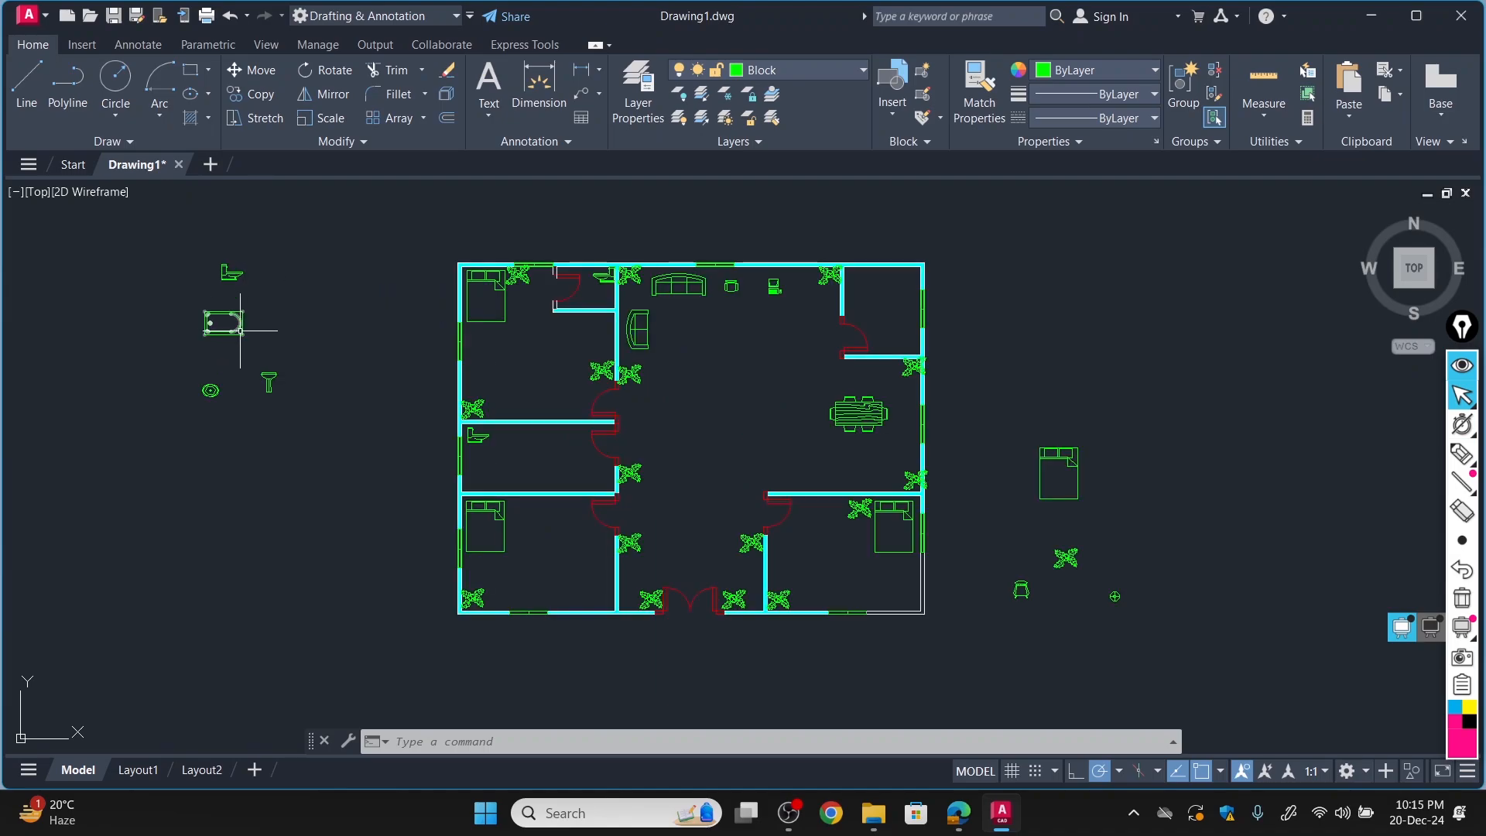
left_click(261, 75)
left_click(223, 333)
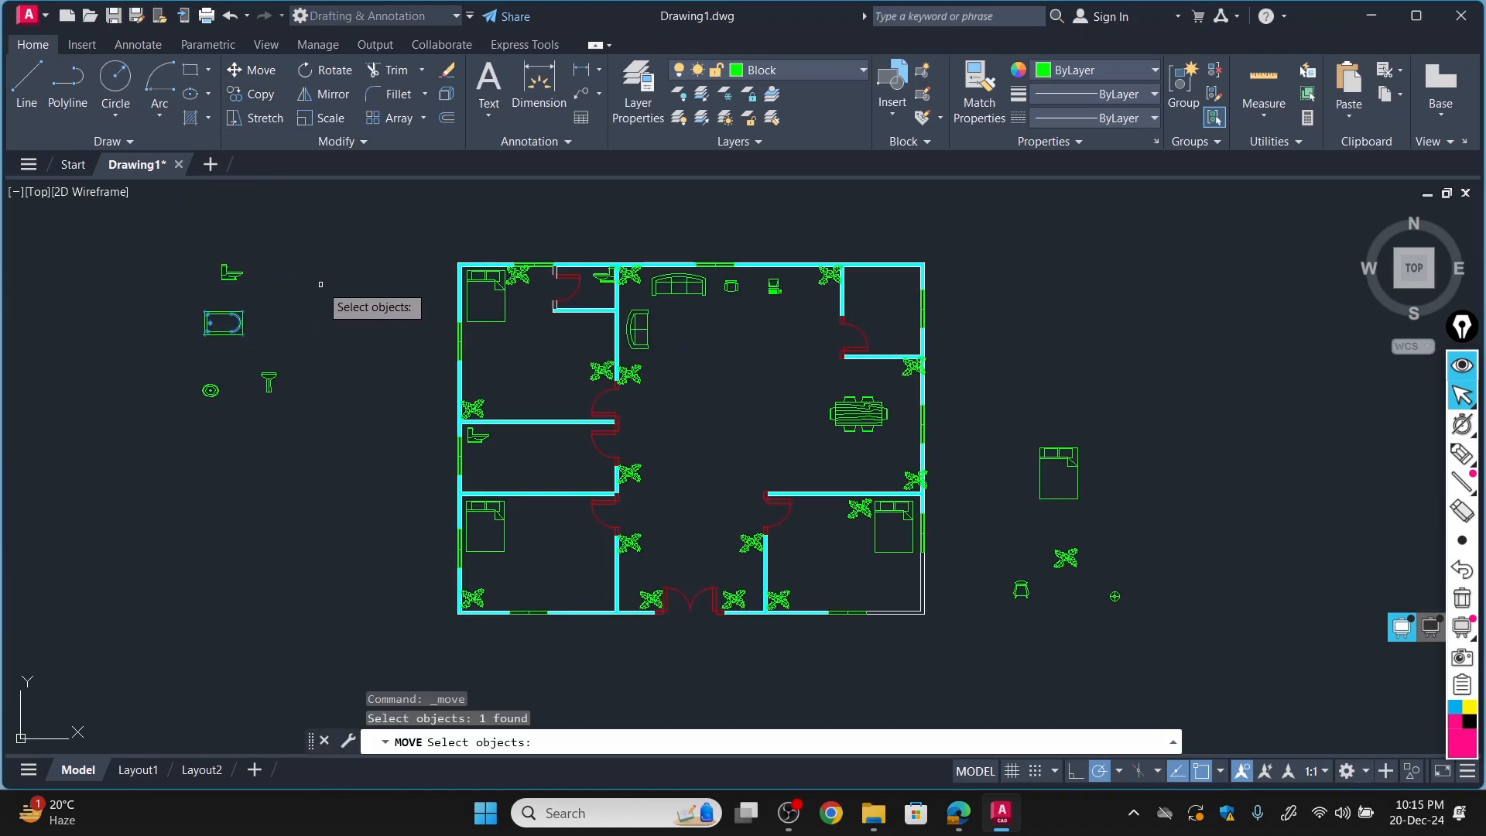
key("Return")
left_click(225, 323)
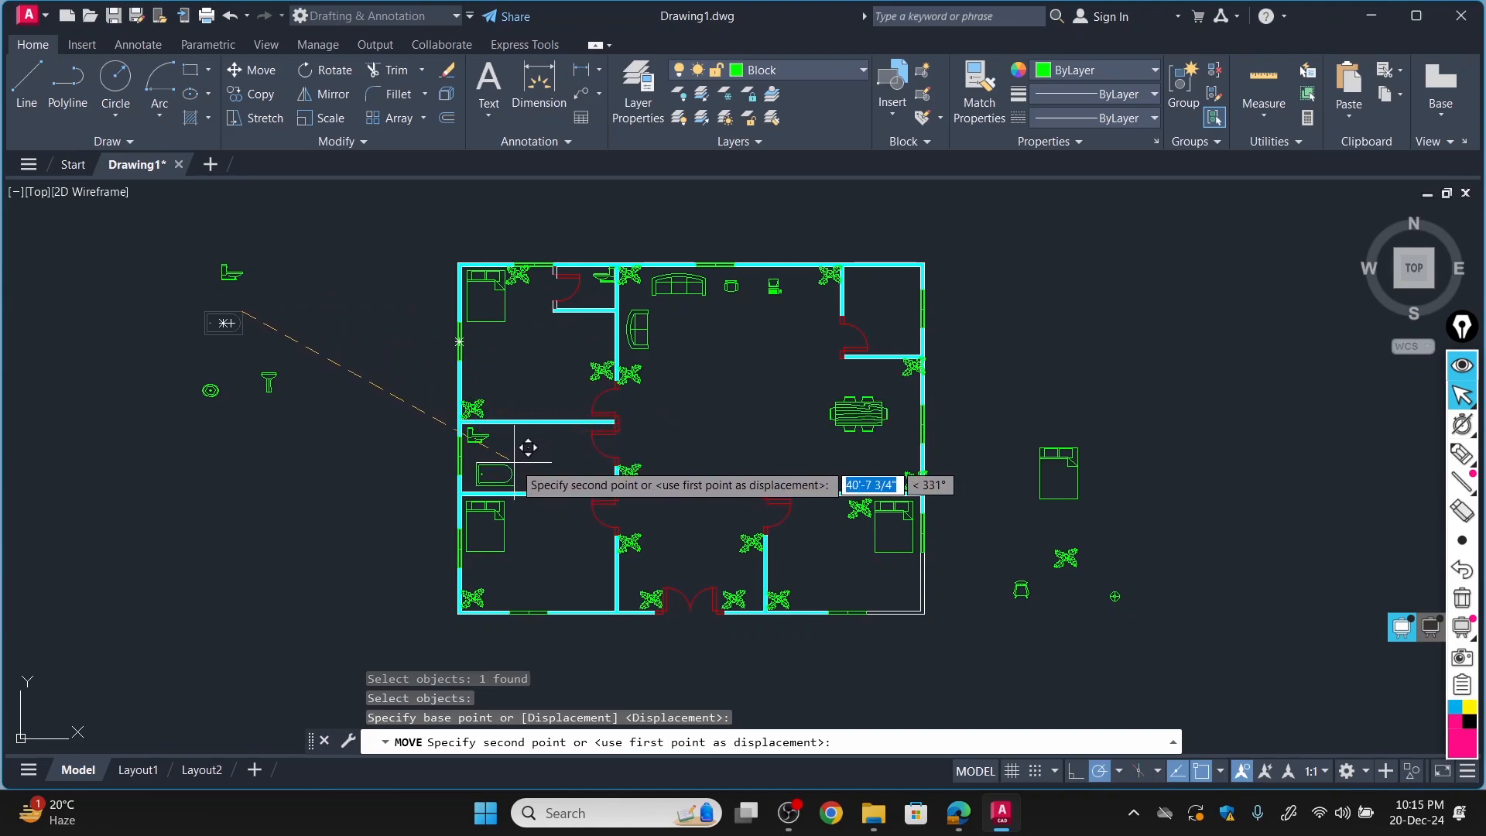
left_click(509, 460)
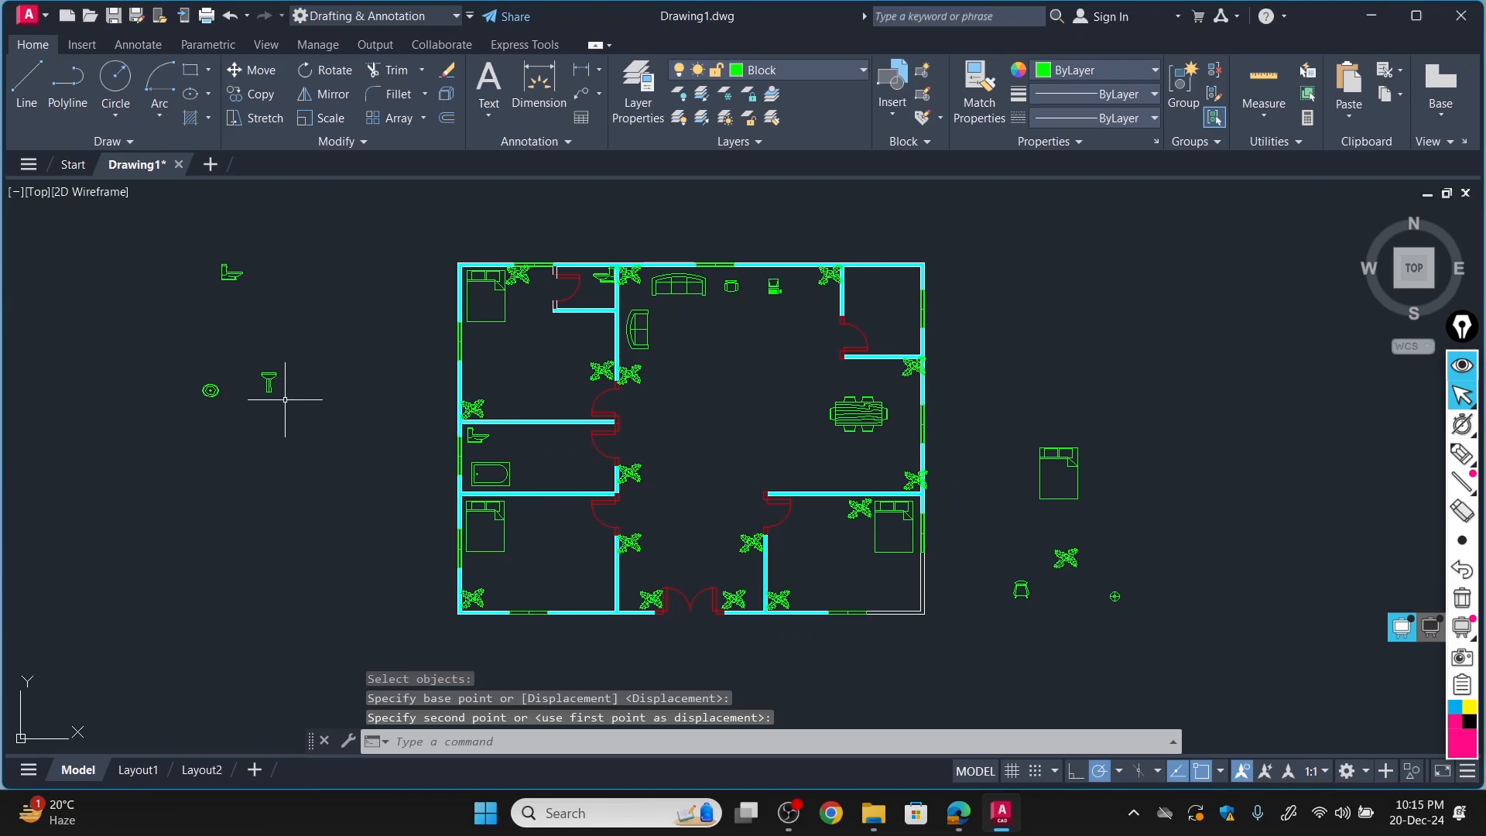
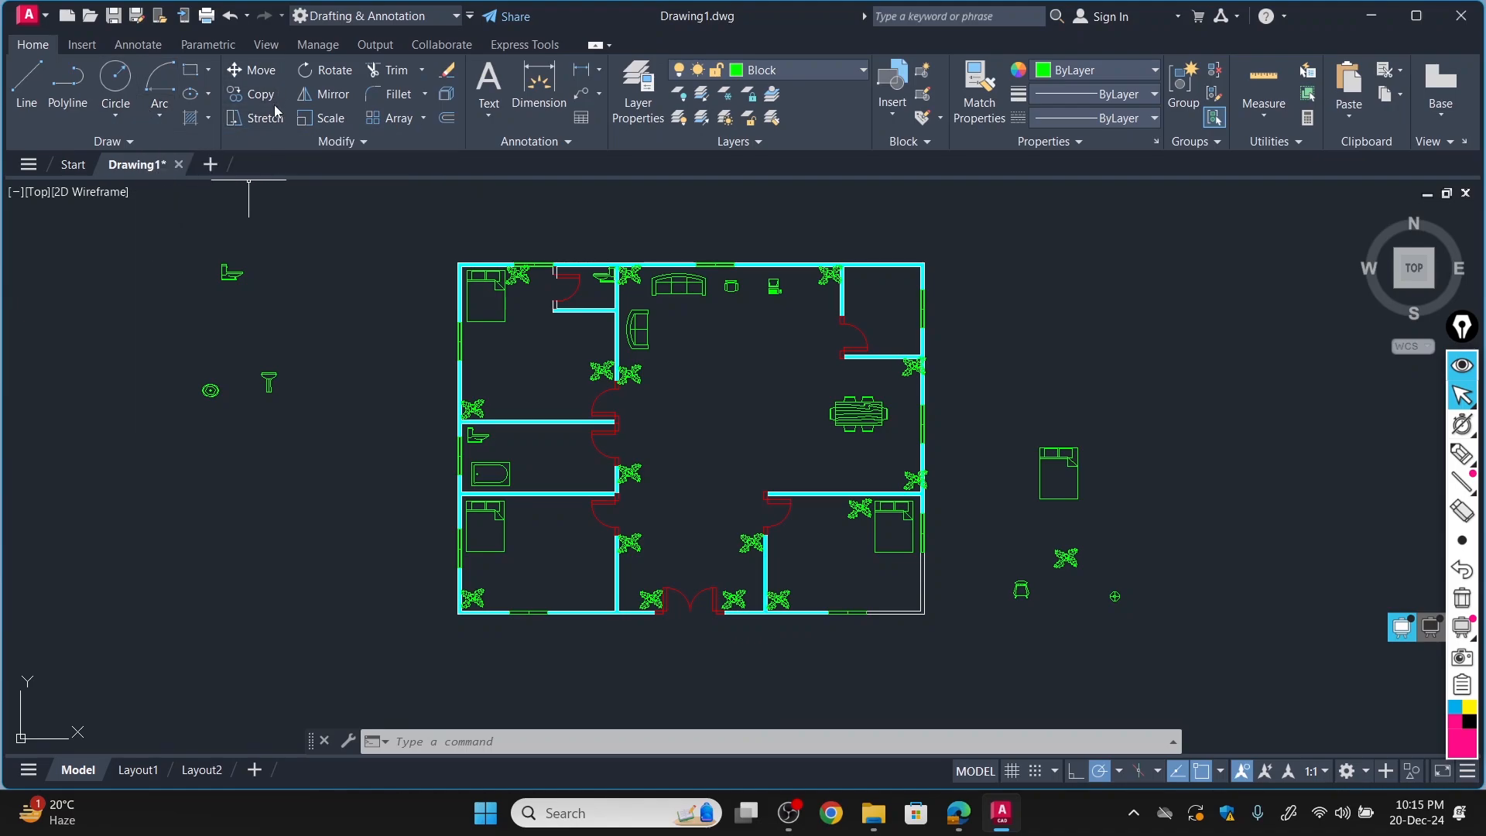
Copy the washbasin from outside the plan to the middle of the bathroom's upper wall, between the toilet and the door.
left_click(250, 94)
left_click(269, 380)
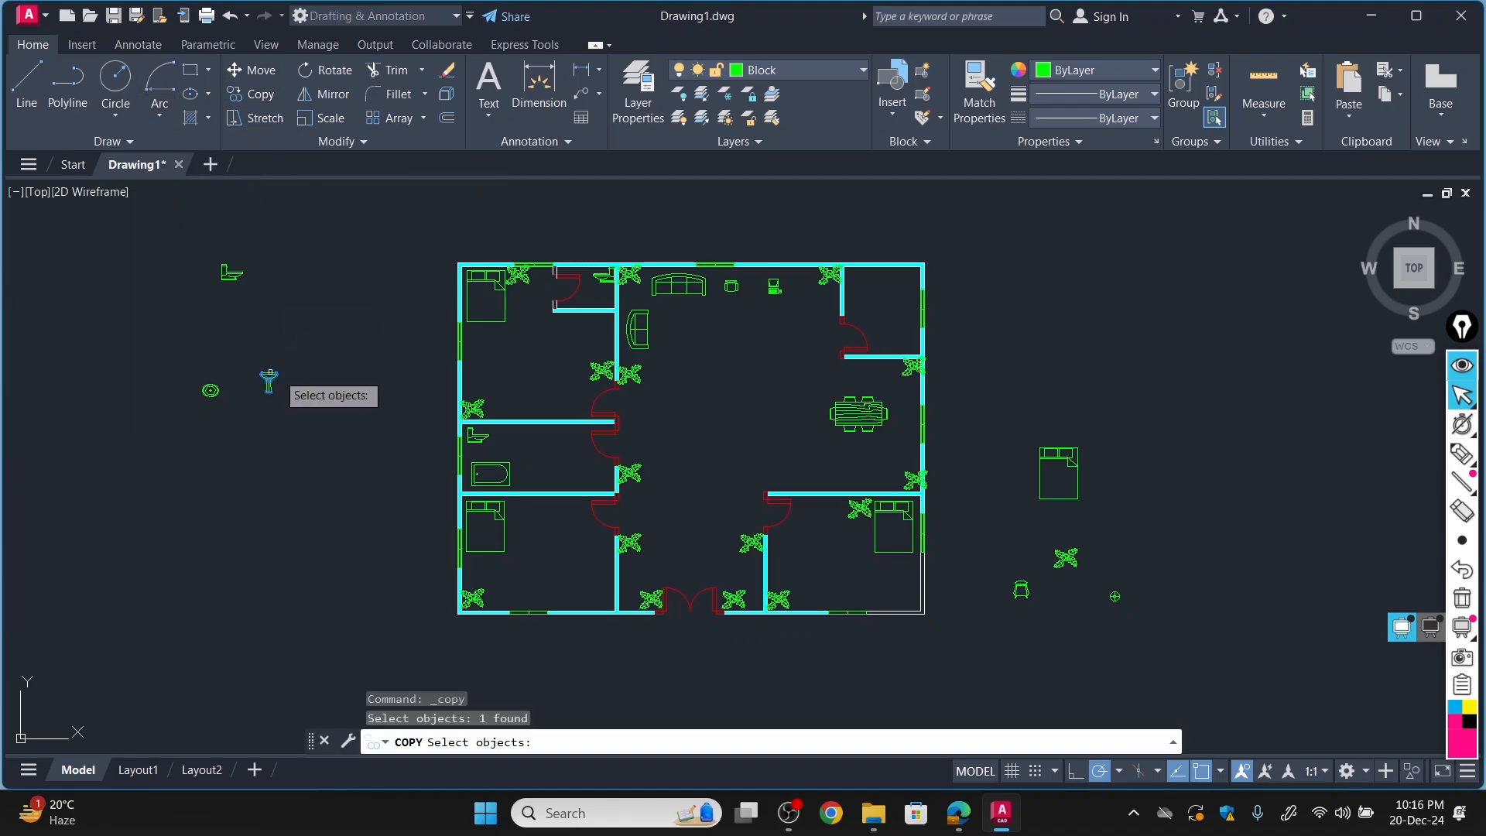
key("Return")
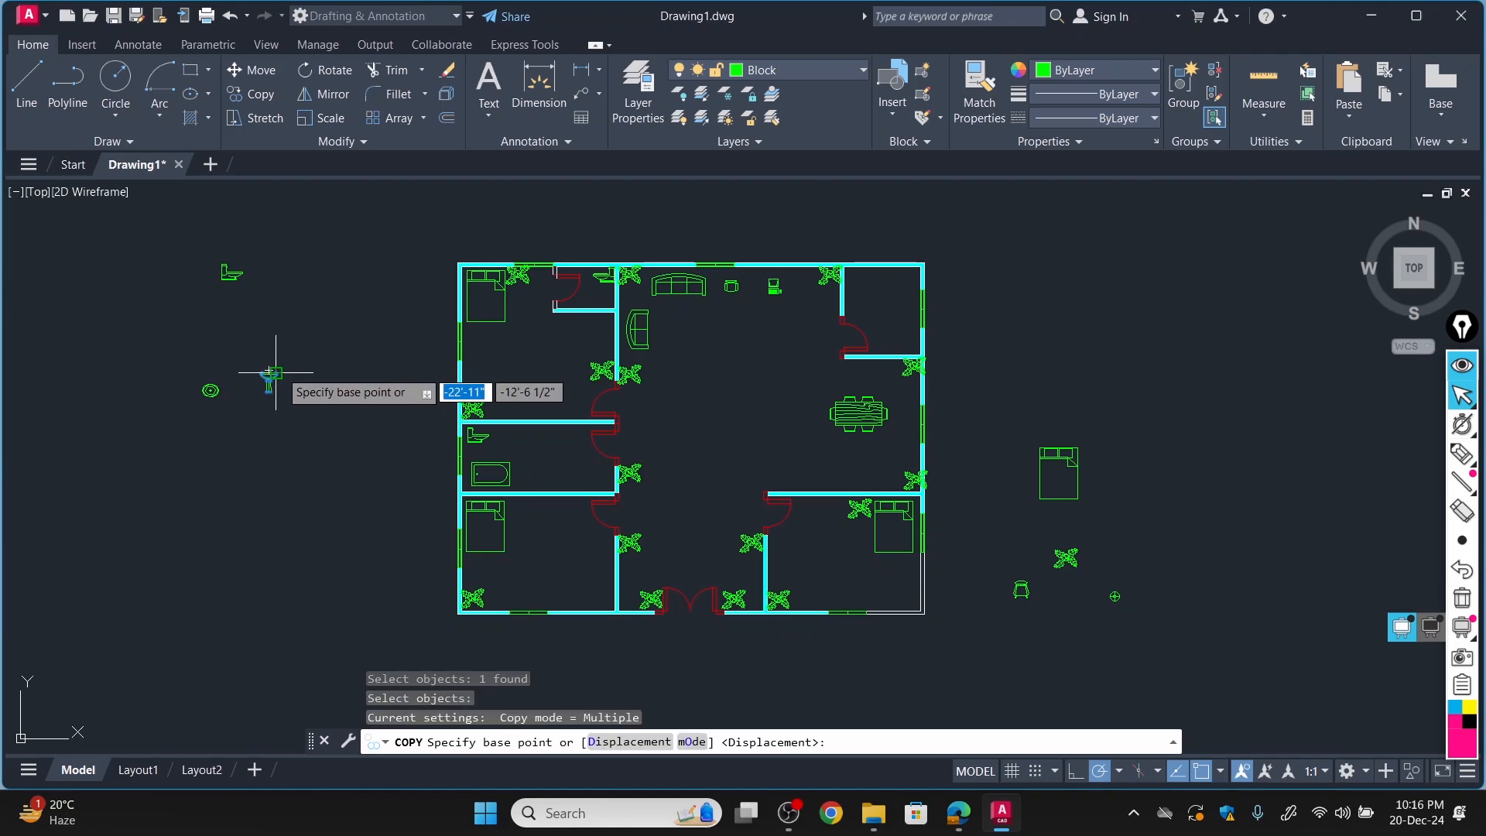
left_click(268, 373)
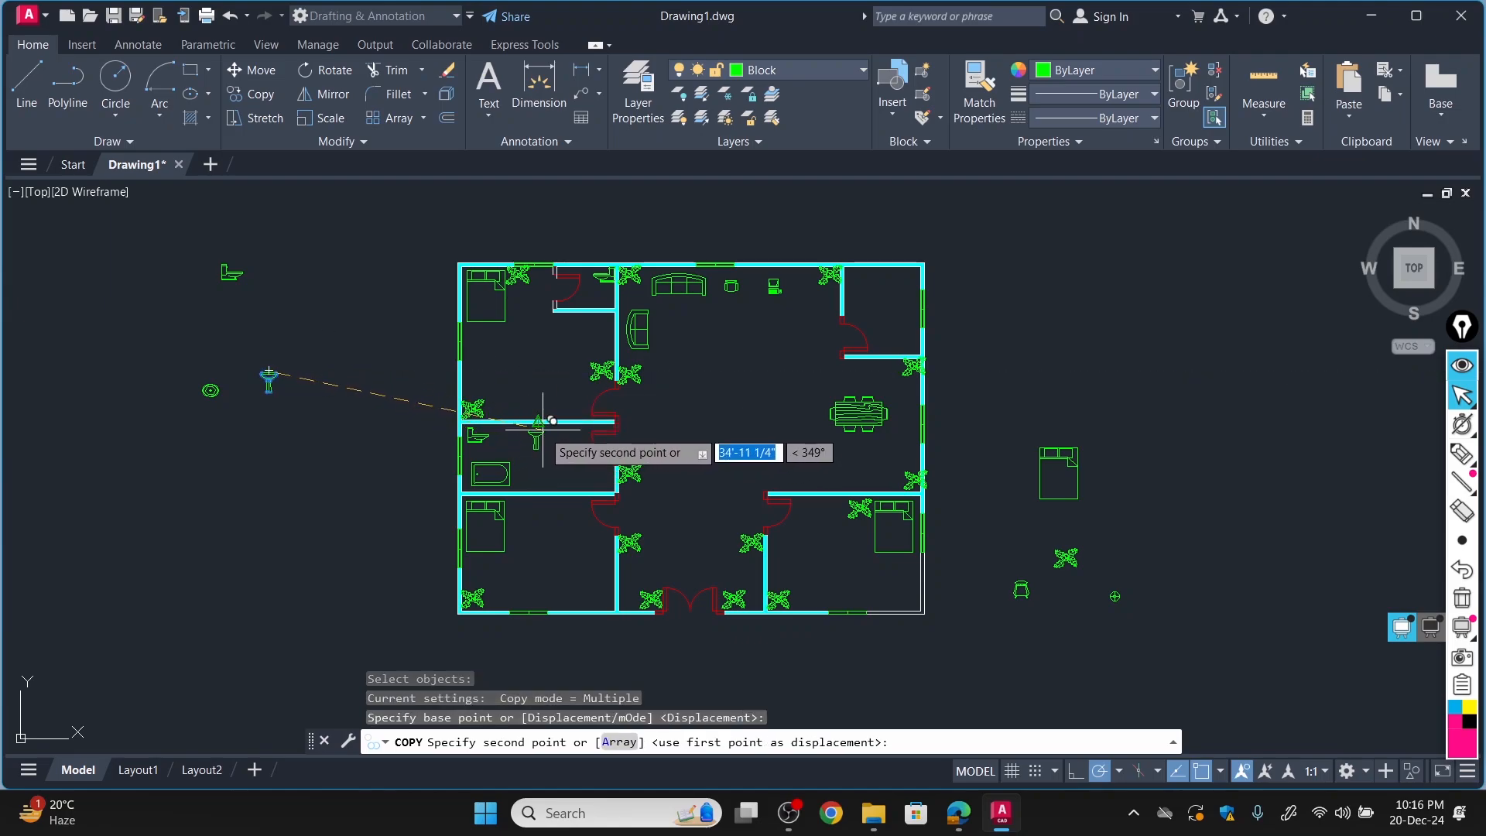
left_click(531, 423)
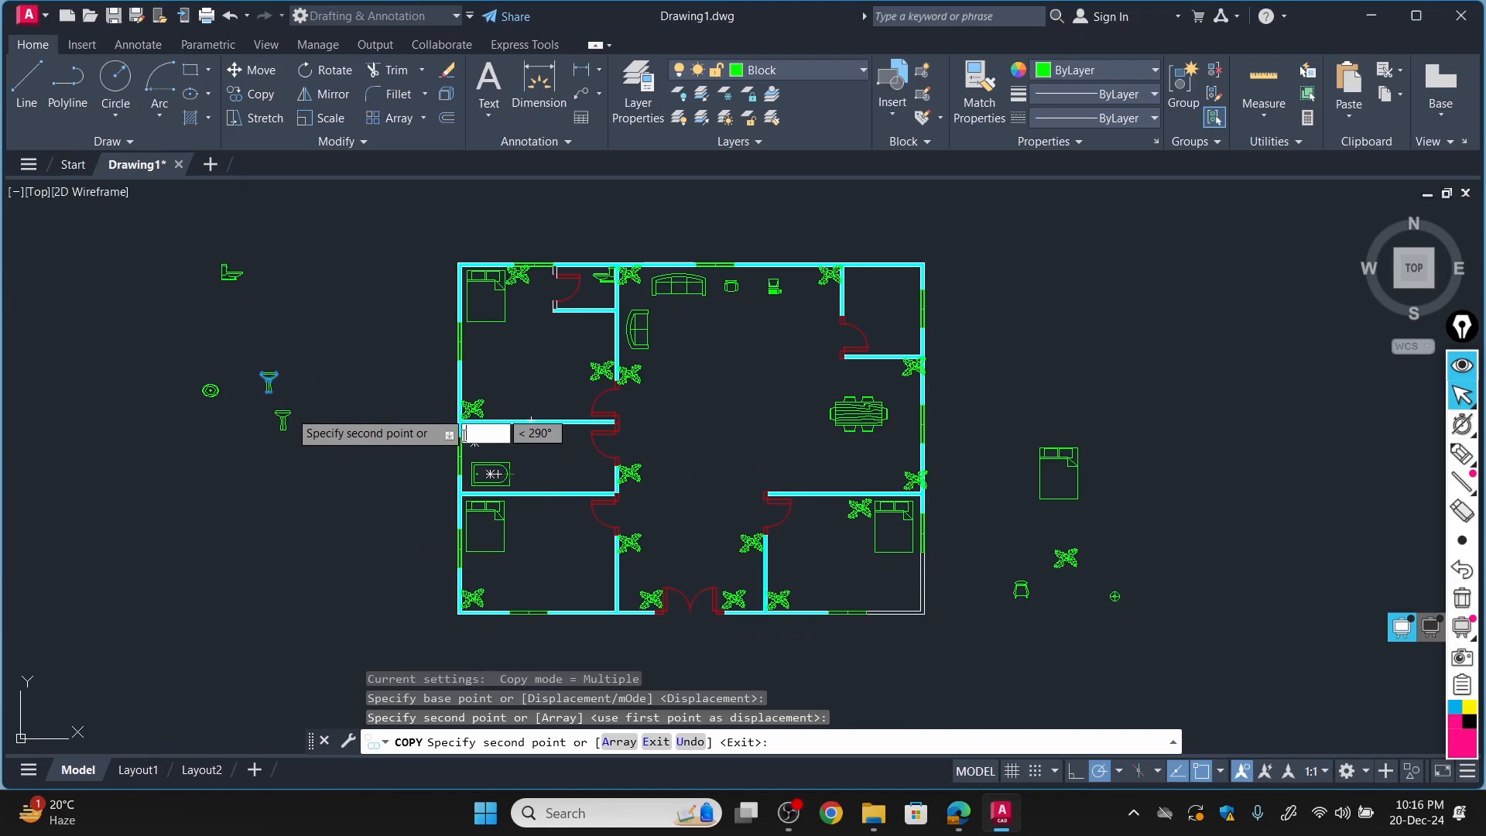
left_click(379, 496)
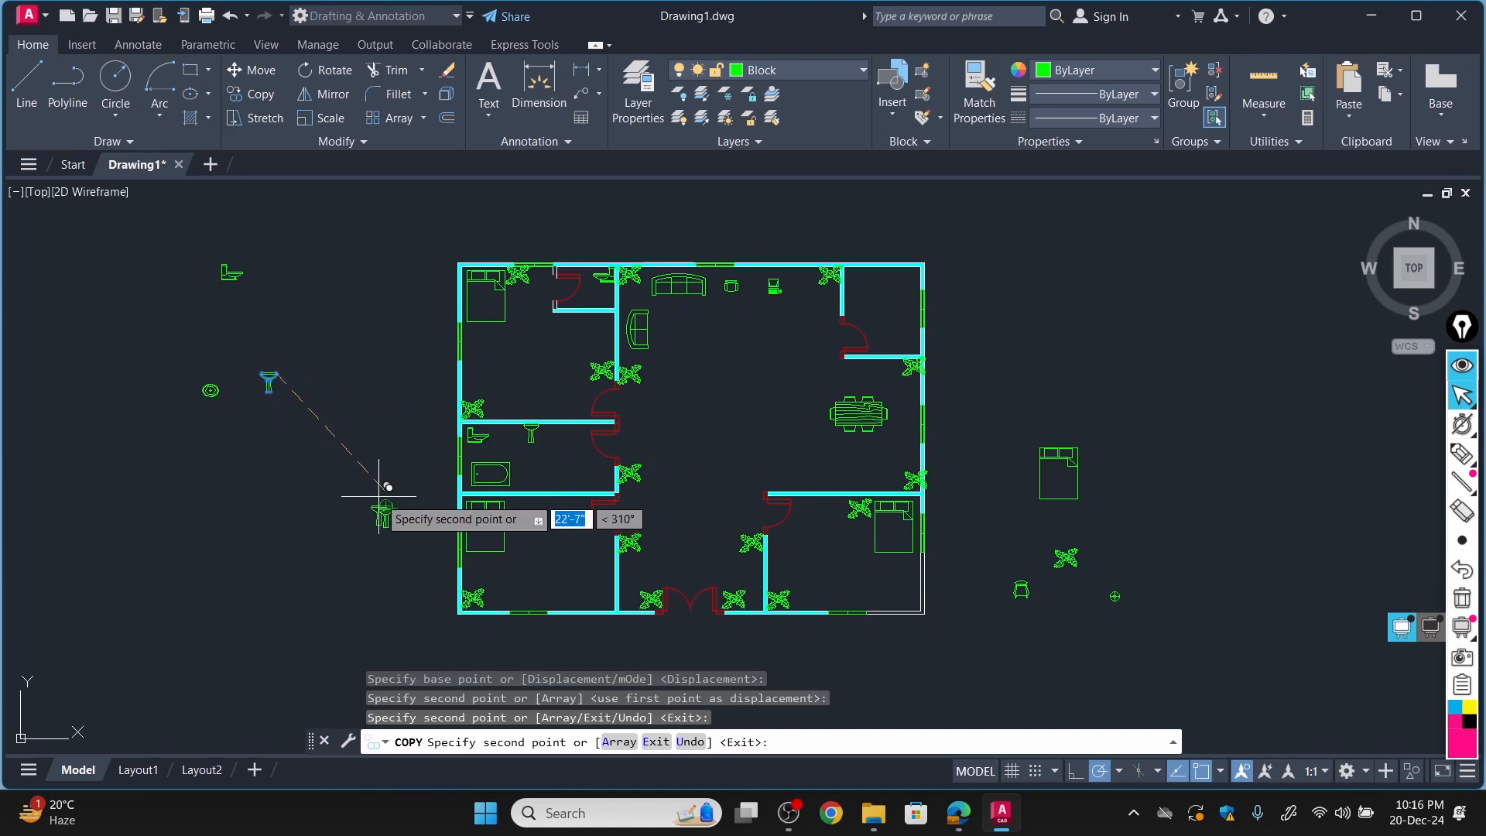
key("Escape")
scroll(529, 398, "up", 4)
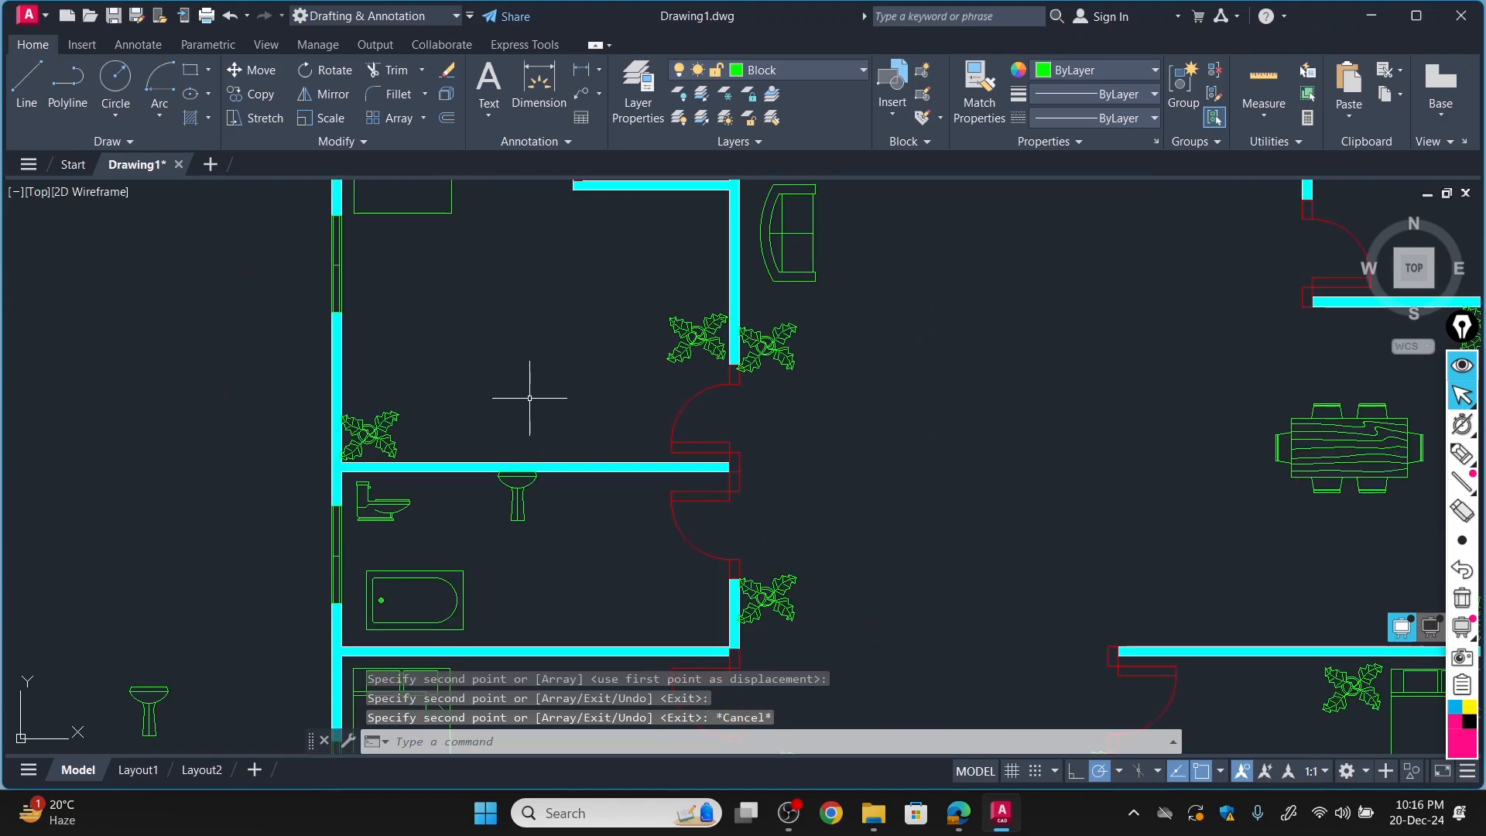
Insert the Desk - 30 x 60 in. block from the Home - Space Planner blocks in DesignCenter, outside the plan's right side.
scroll(518, 405, "down", 4)
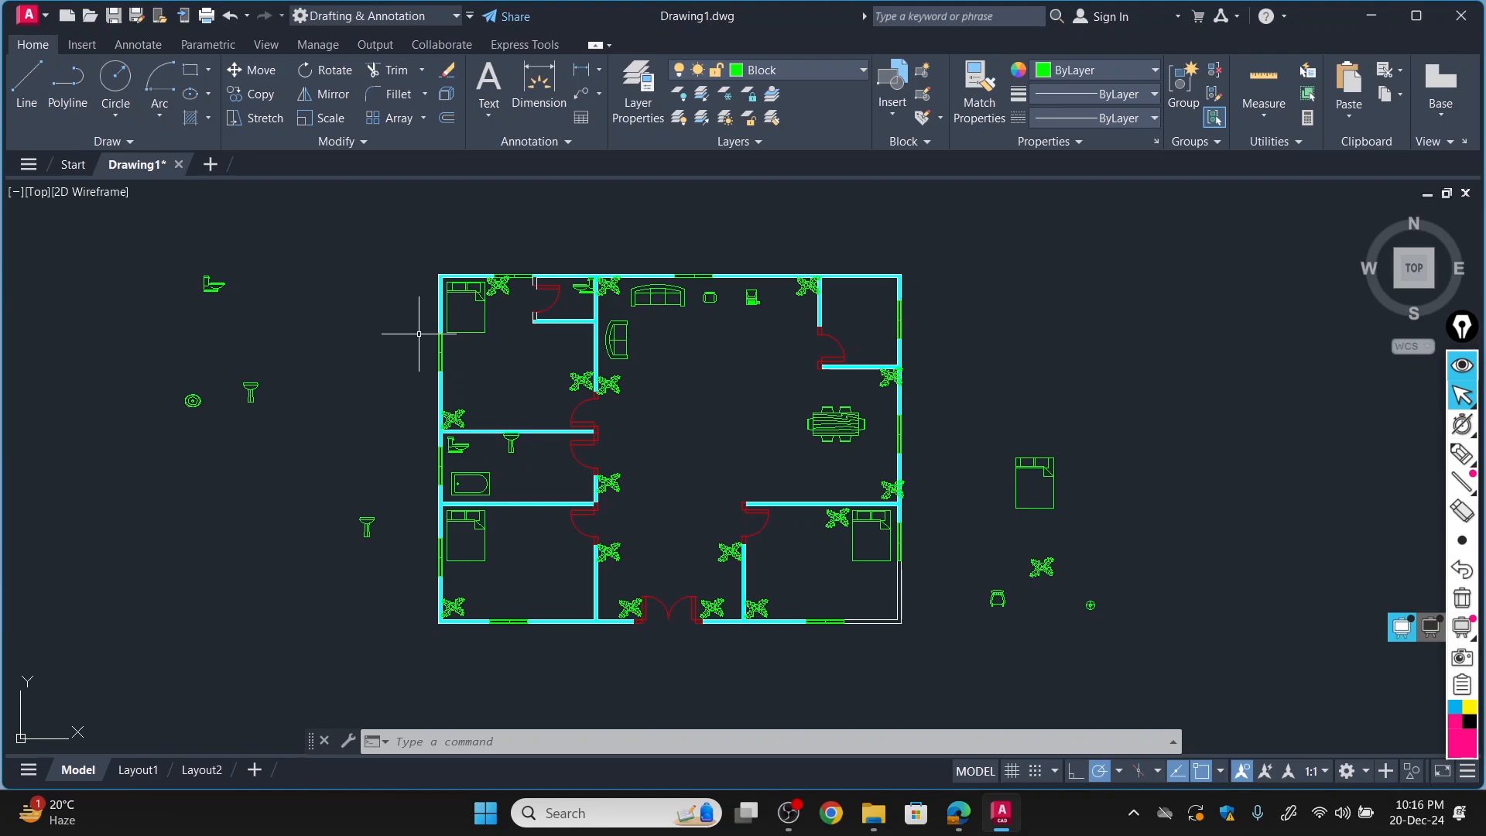
key("ctrl+2")
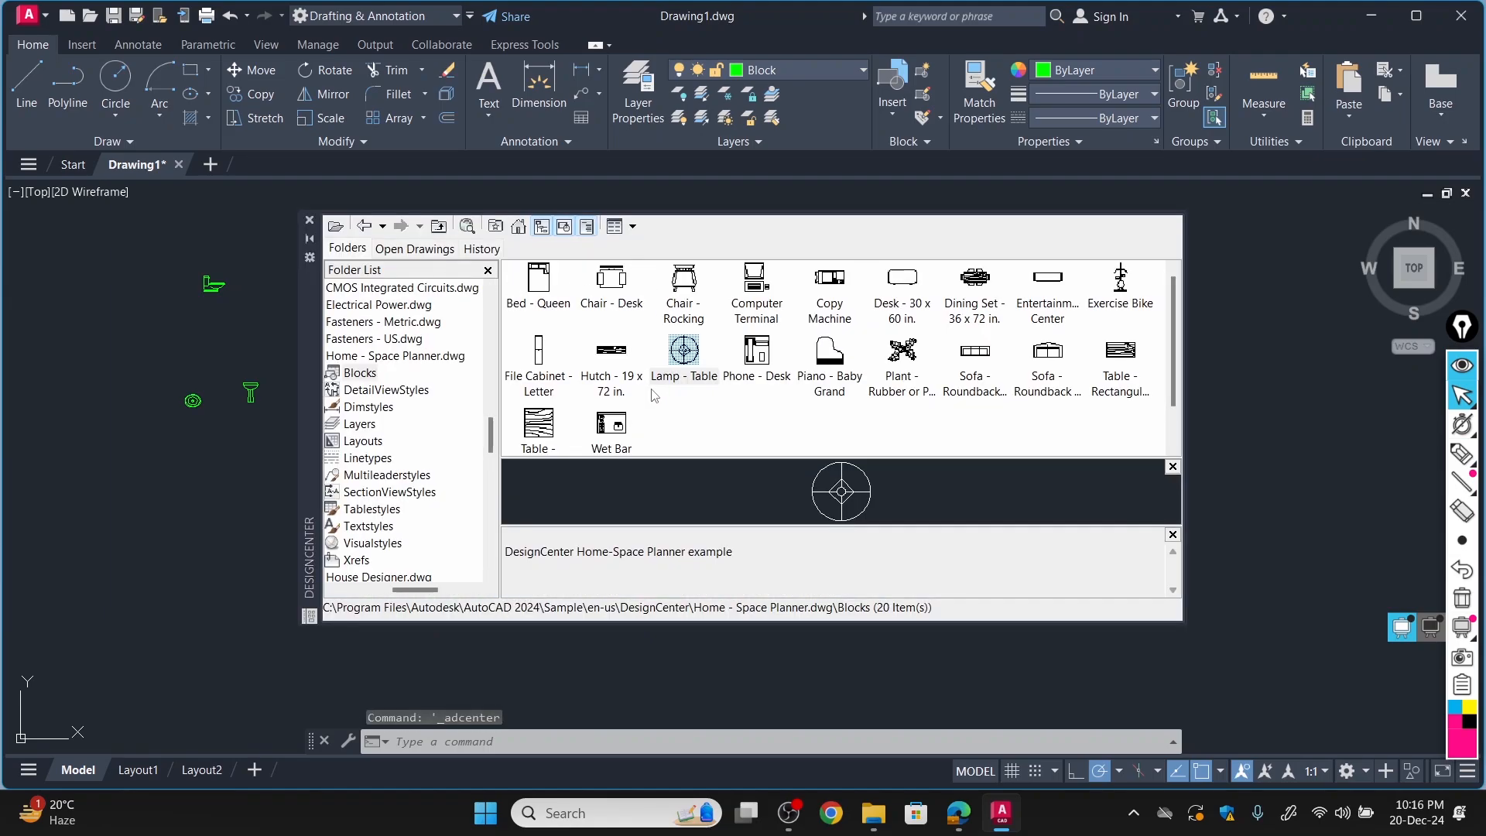
left_click(905, 279)
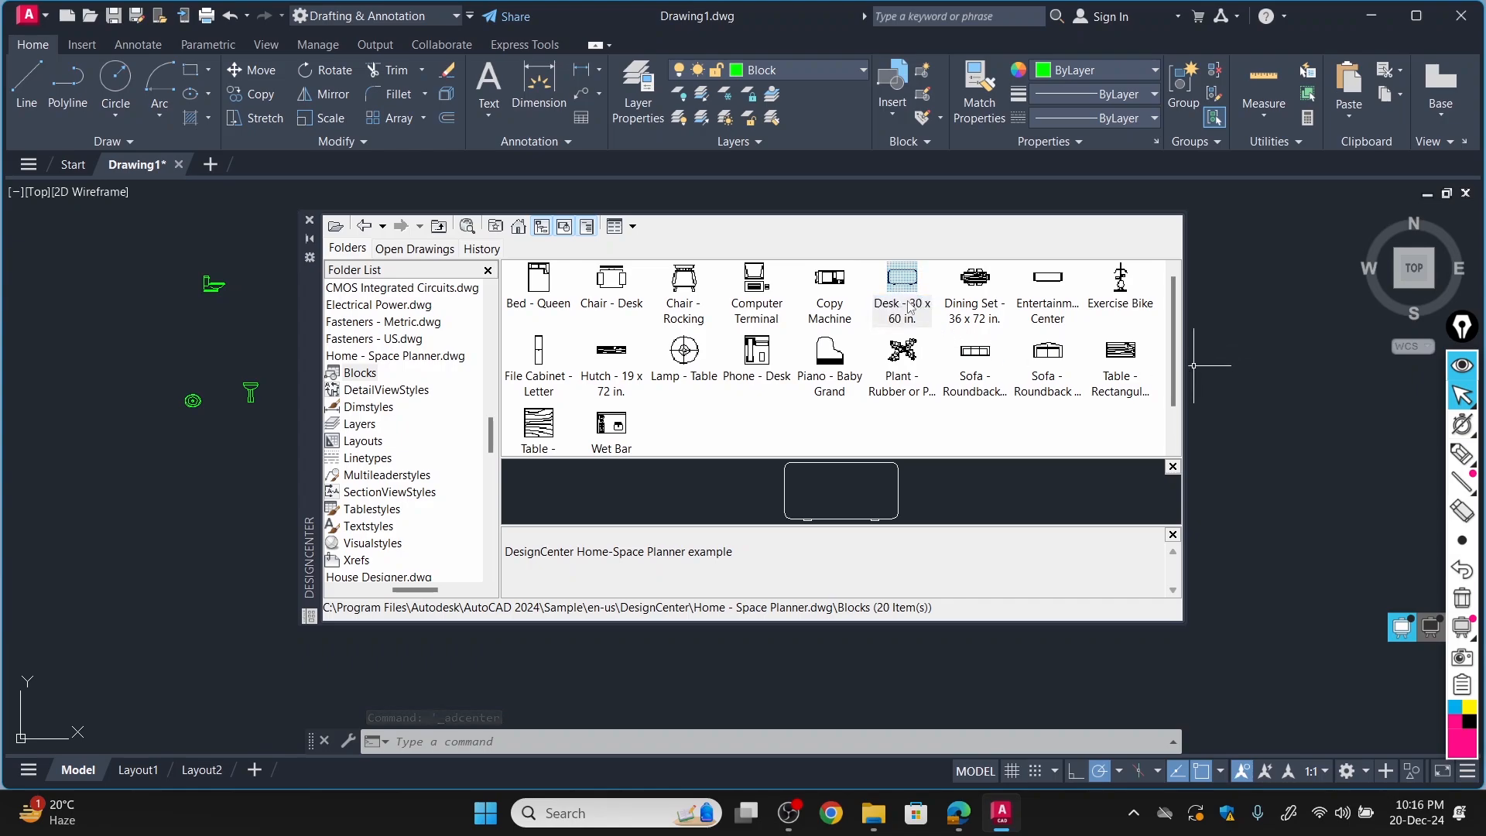
left_click_drag(1194, 365, 1196, 370)
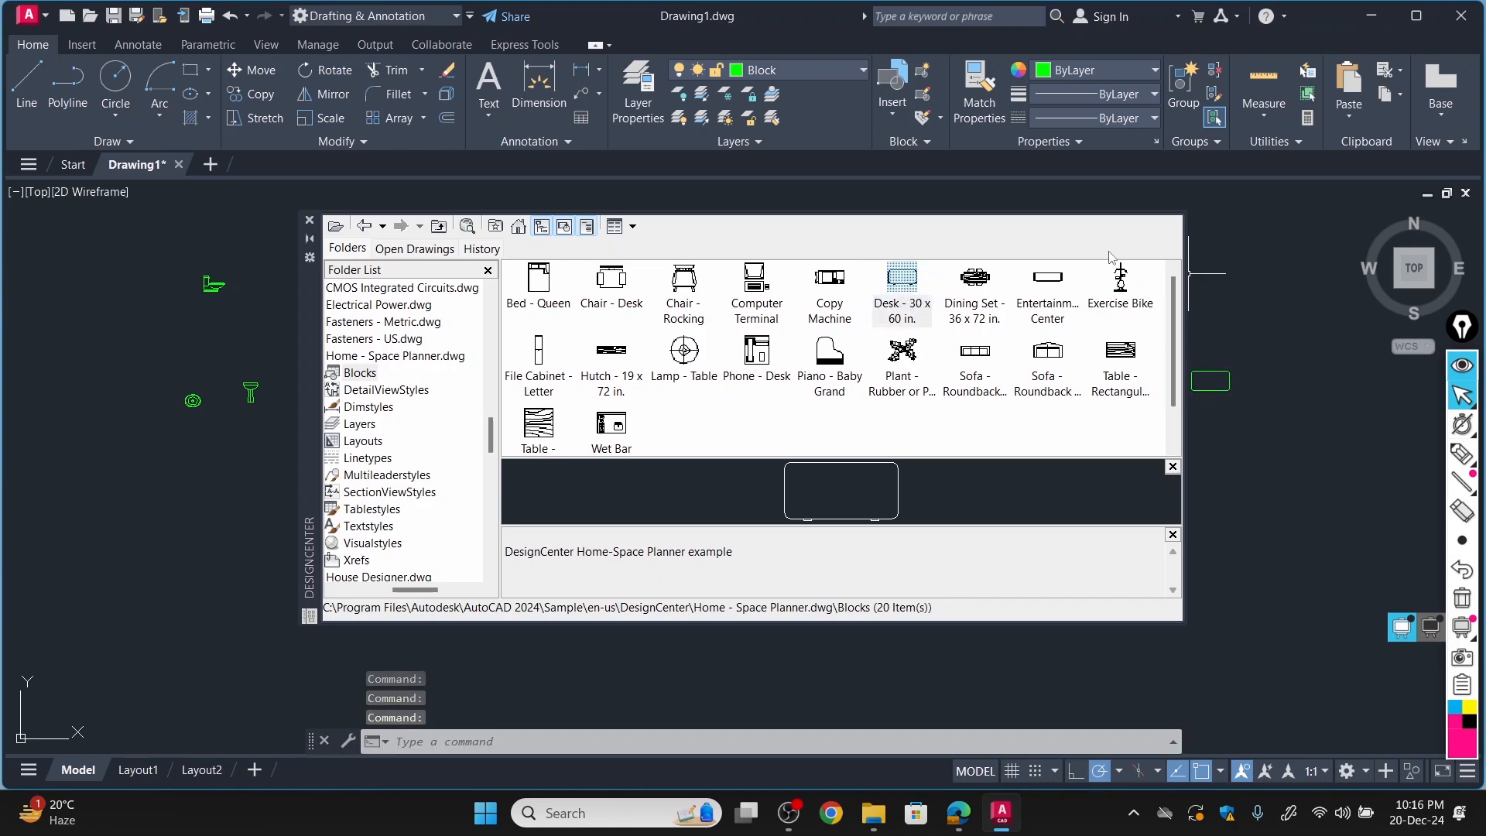
left_click(310, 221)
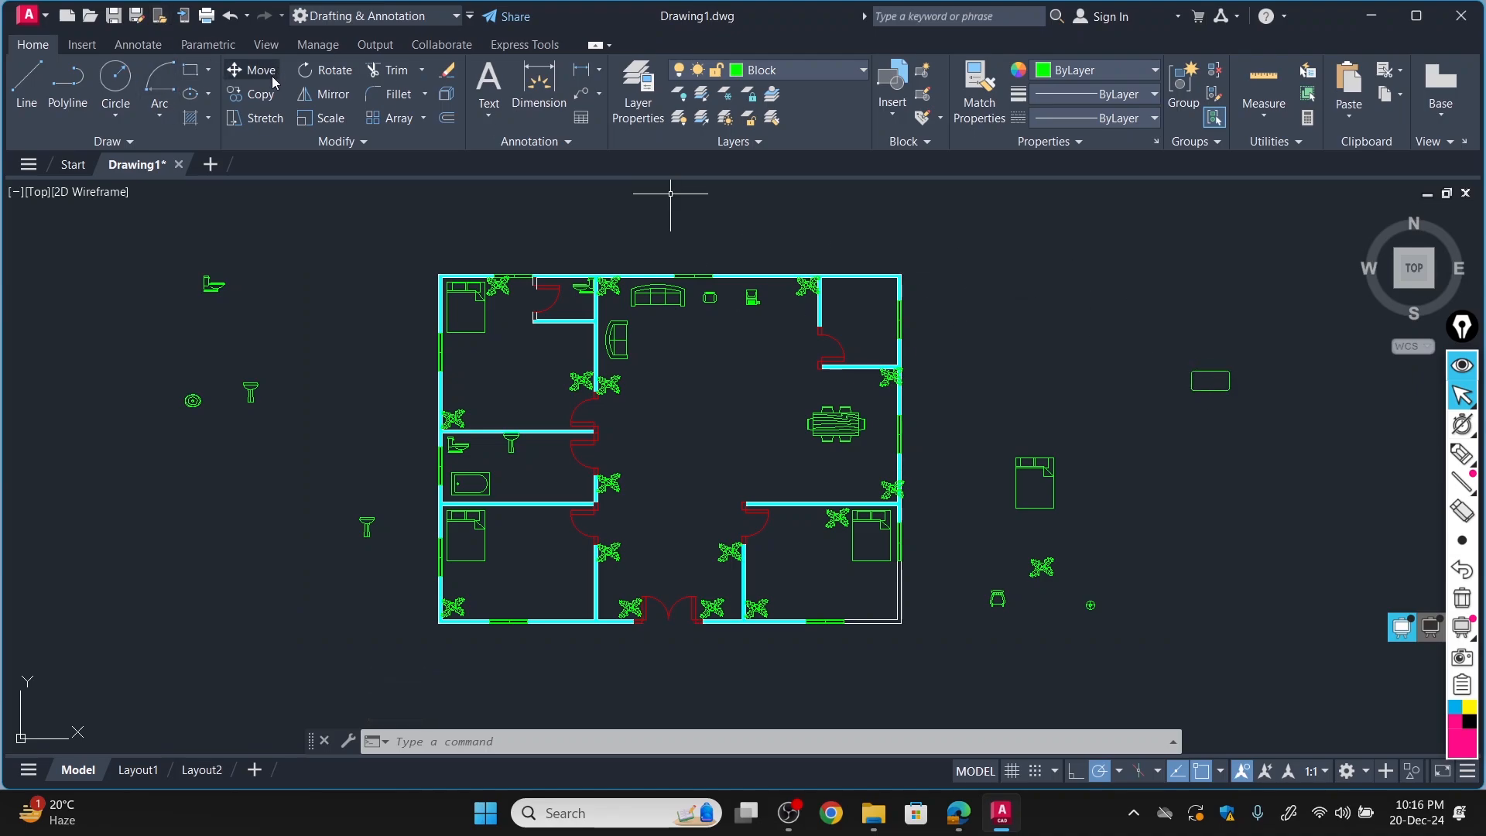
Copy the desk block into the living area, below the upper sofa and beside the left sofa, as a centre table.
left_click(255, 94)
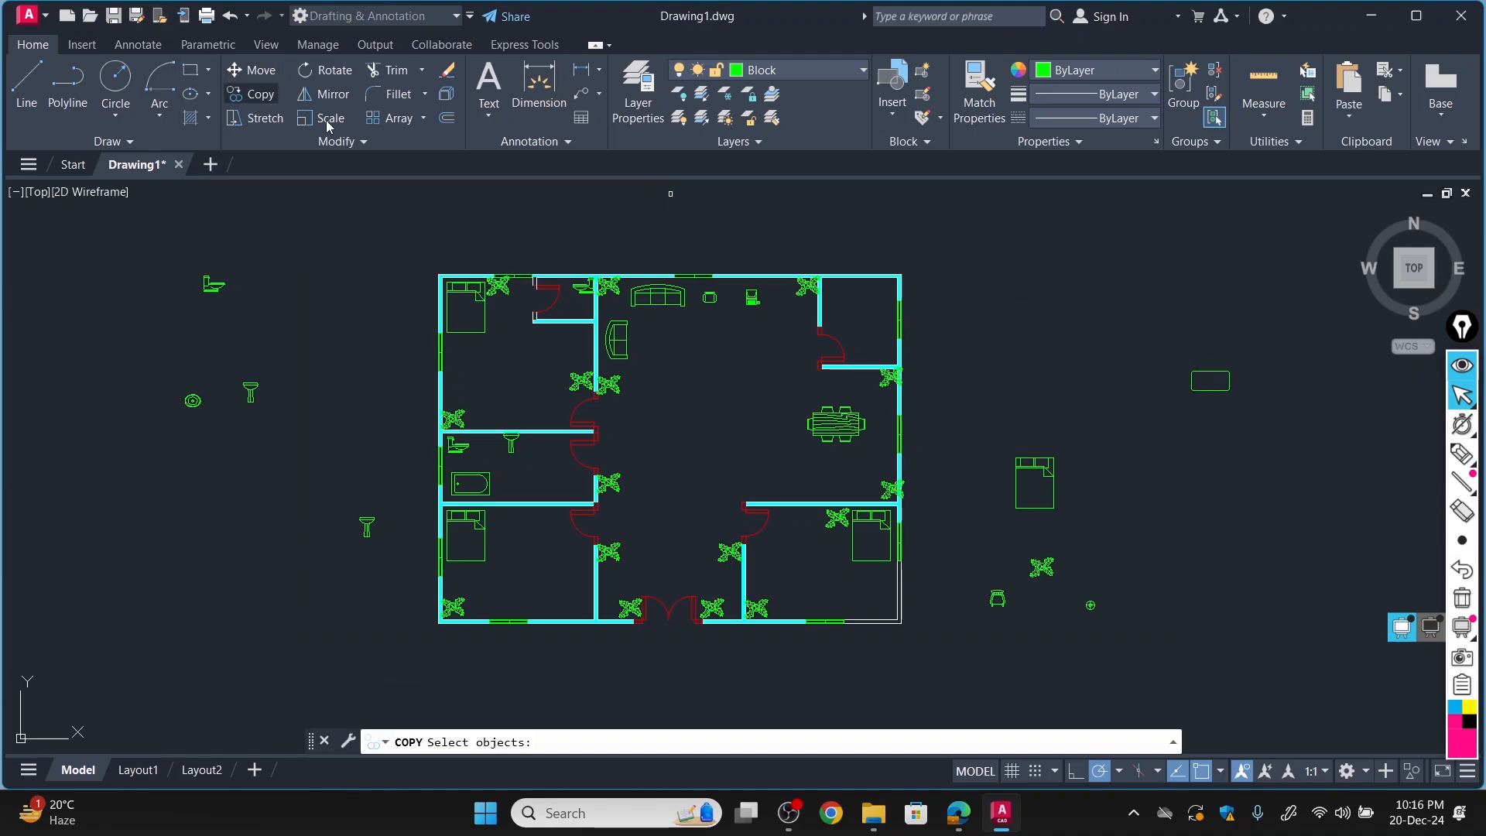
left_click(1197, 371)
key("Return")
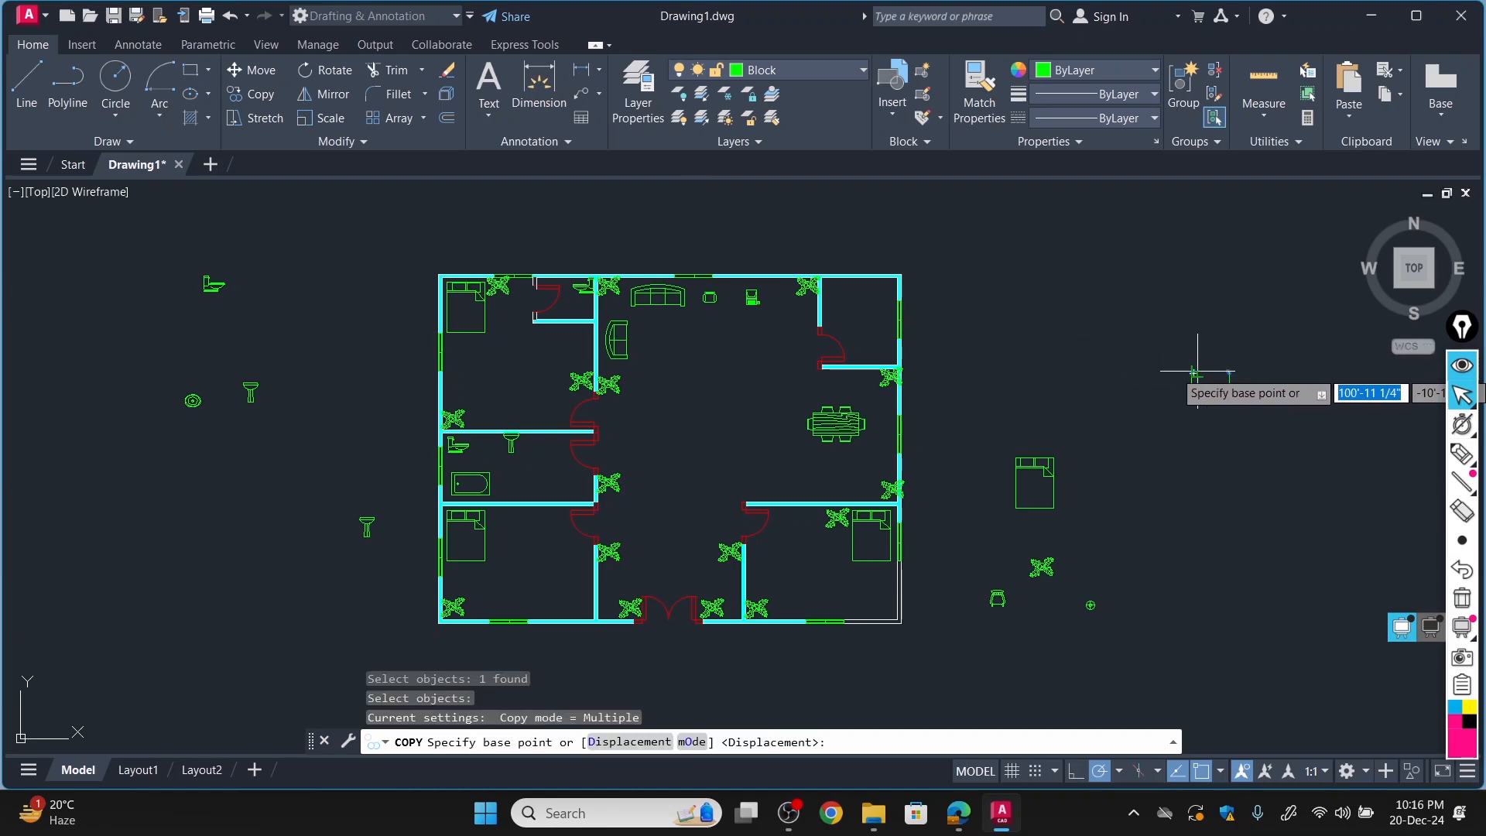
left_click(1194, 372)
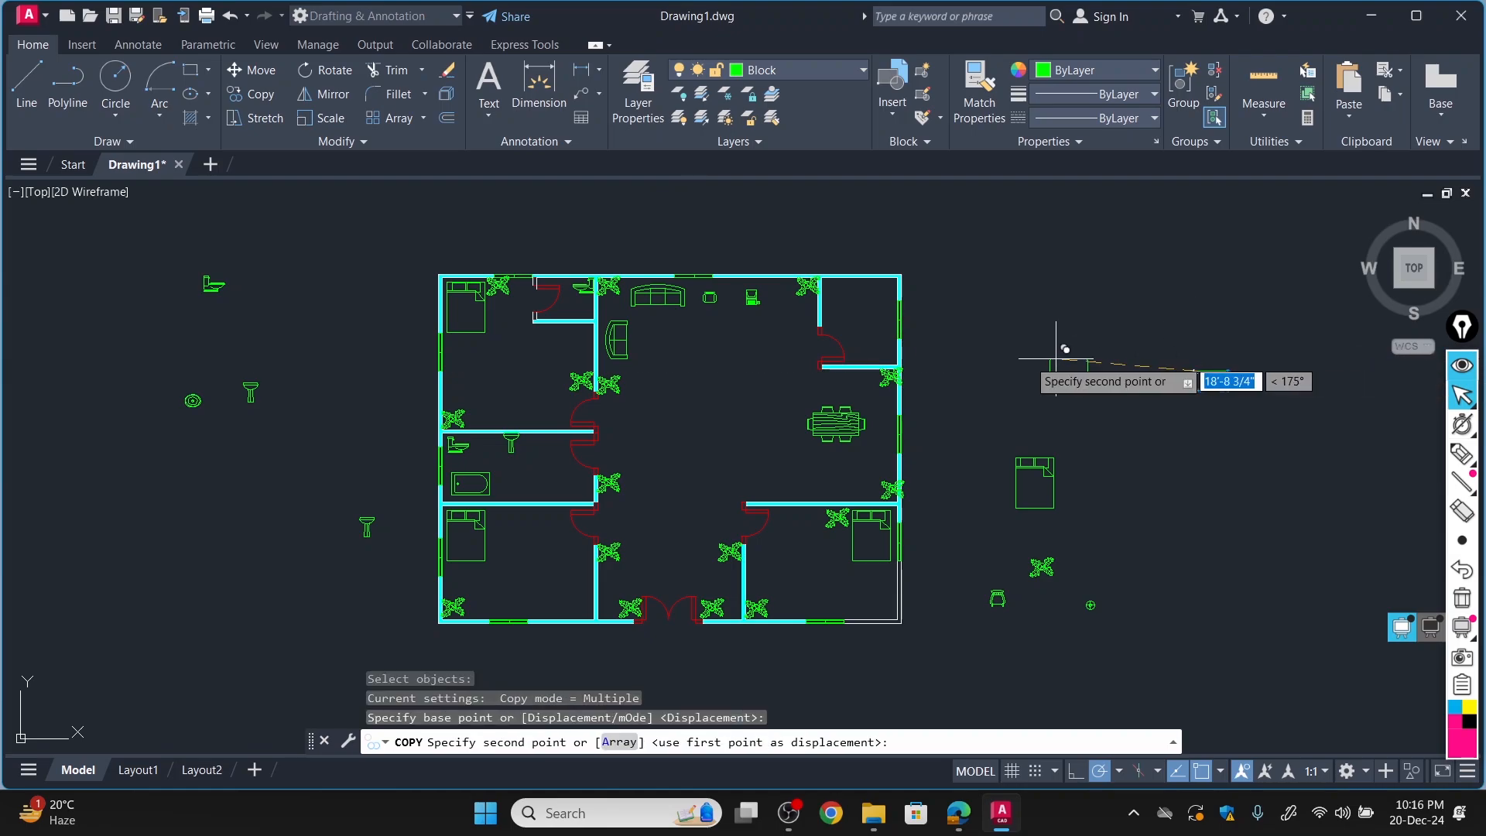
left_click(650, 329)
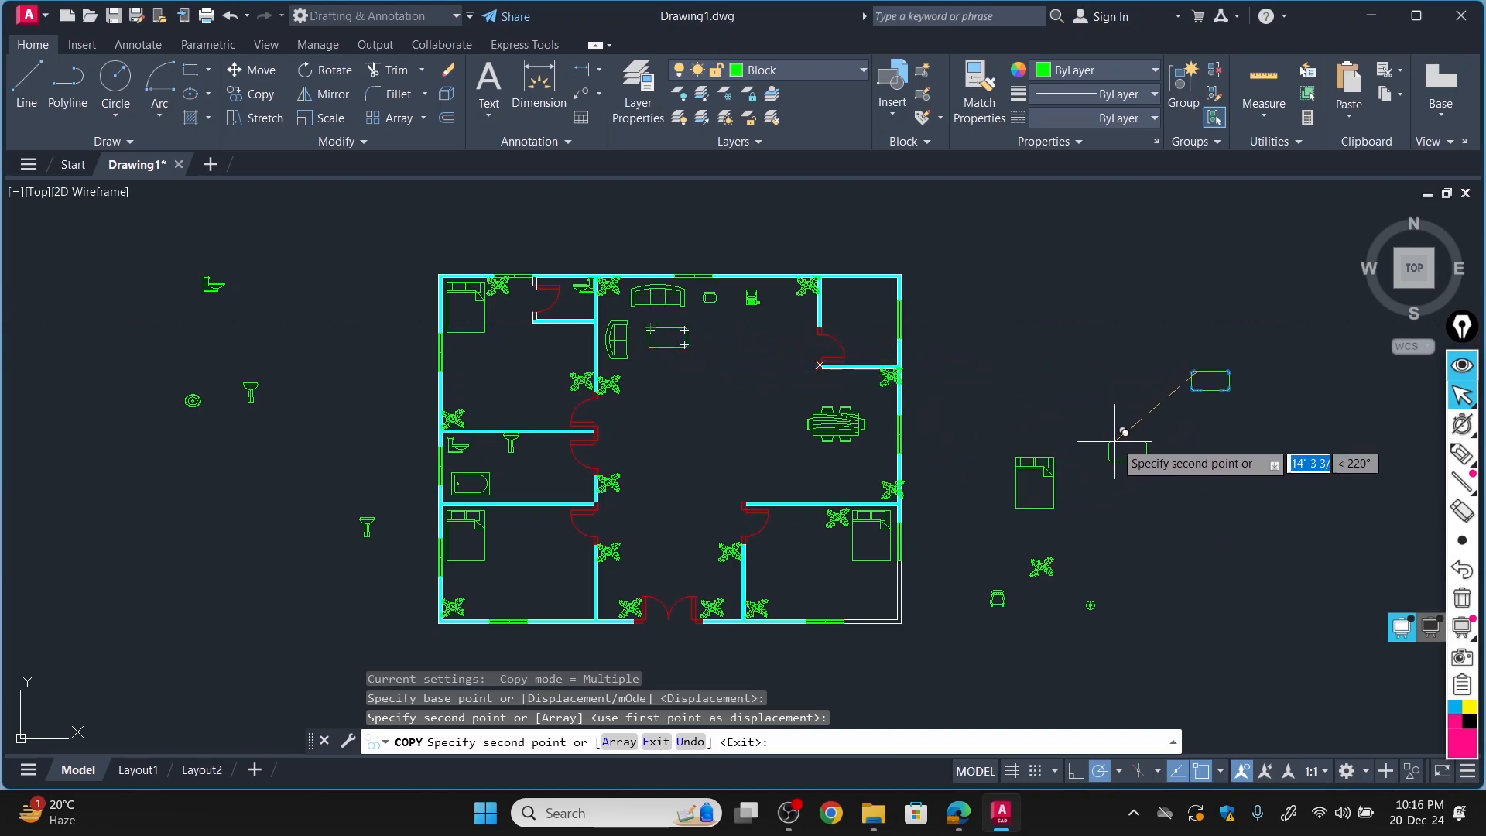
key("Escape")
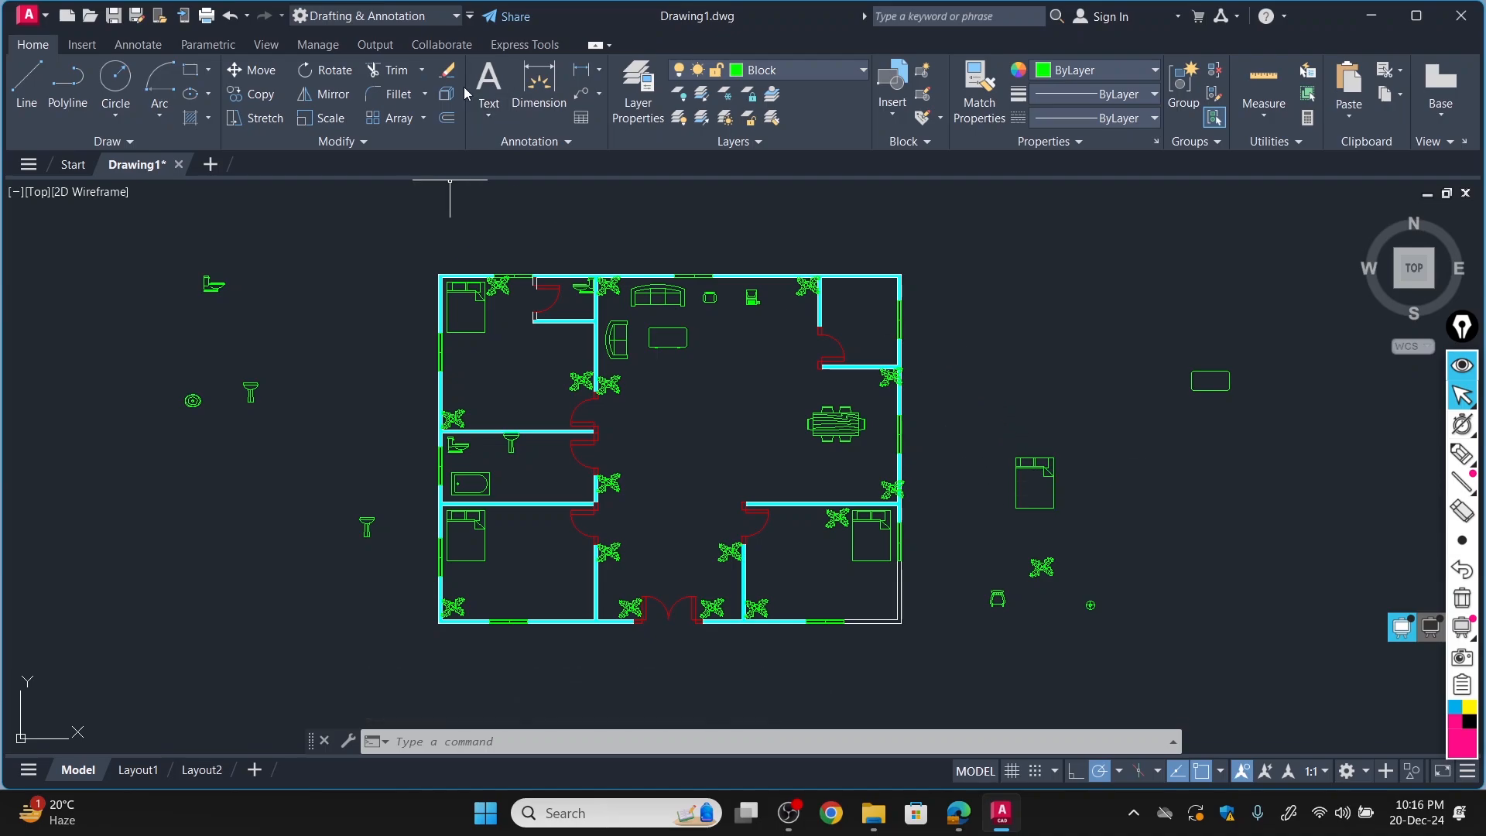
Erase the spare blocks outside the plan: bed, desk, plant, chair, lamp, both washbasins, round fixture and toilet.
left_click(447, 71)
left_click(1028, 475)
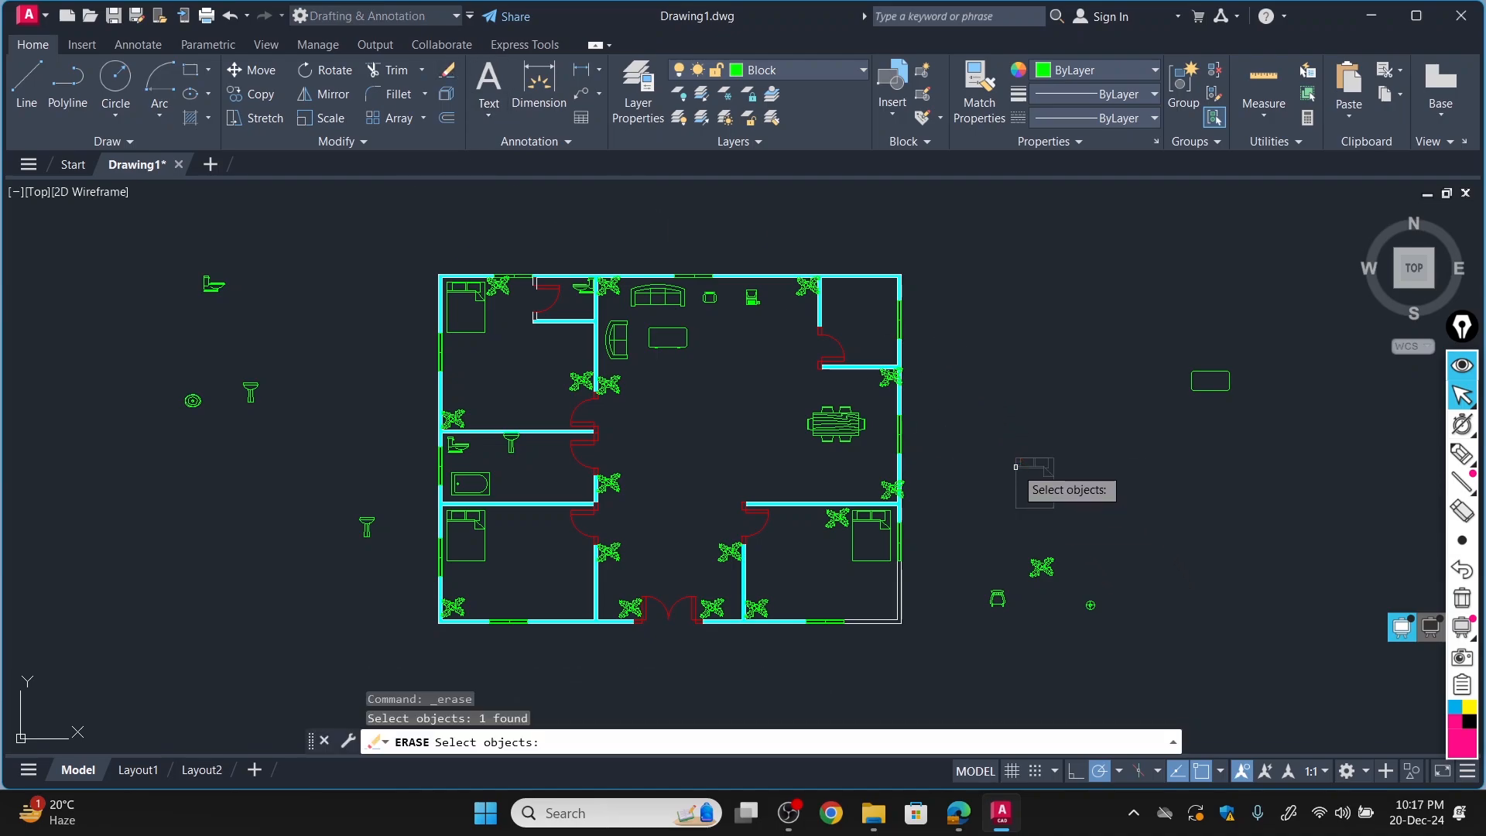
left_click(1210, 375)
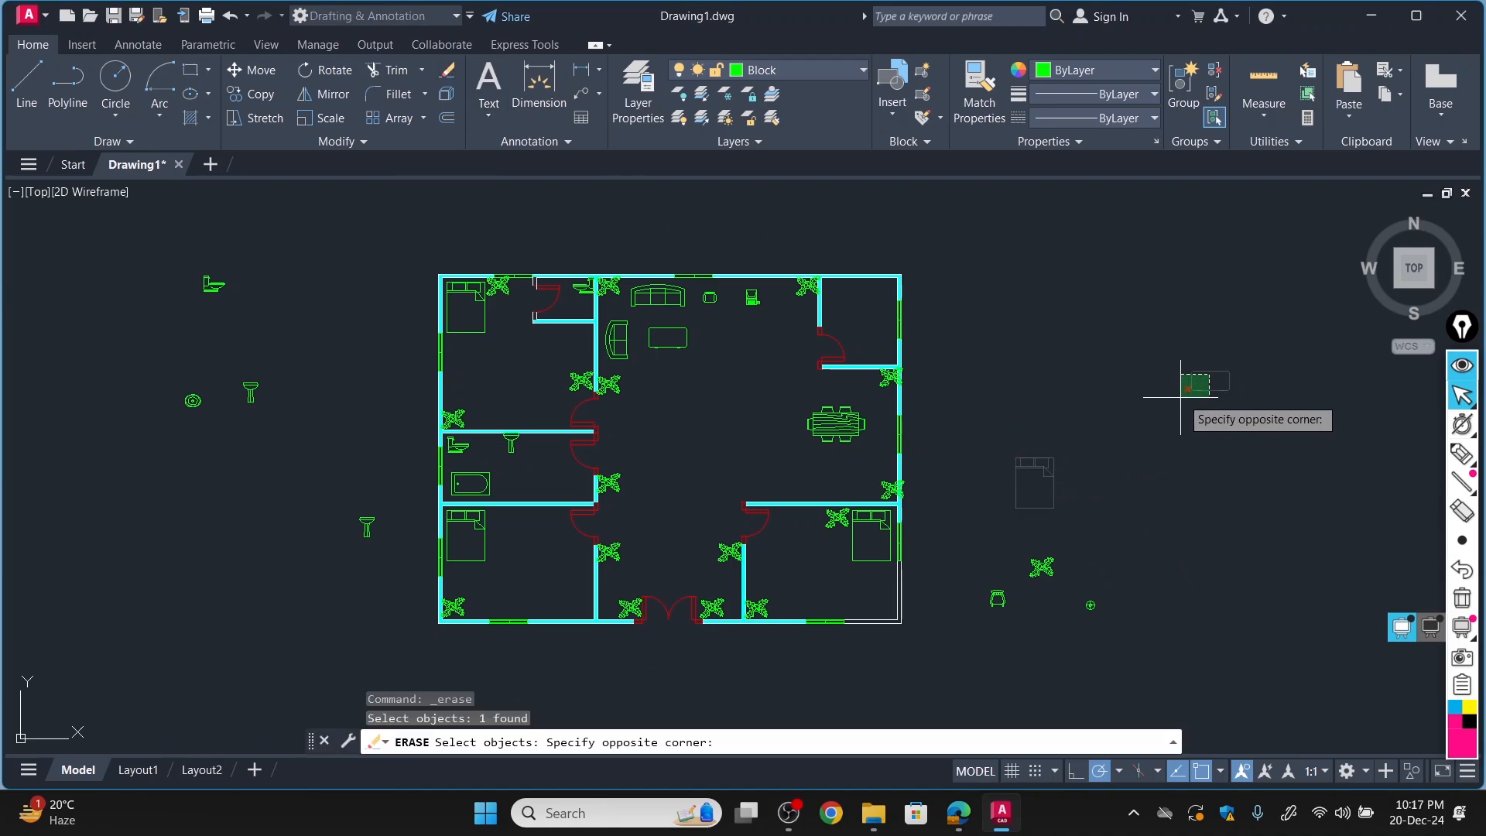
left_click(1207, 366)
left_click(1042, 567)
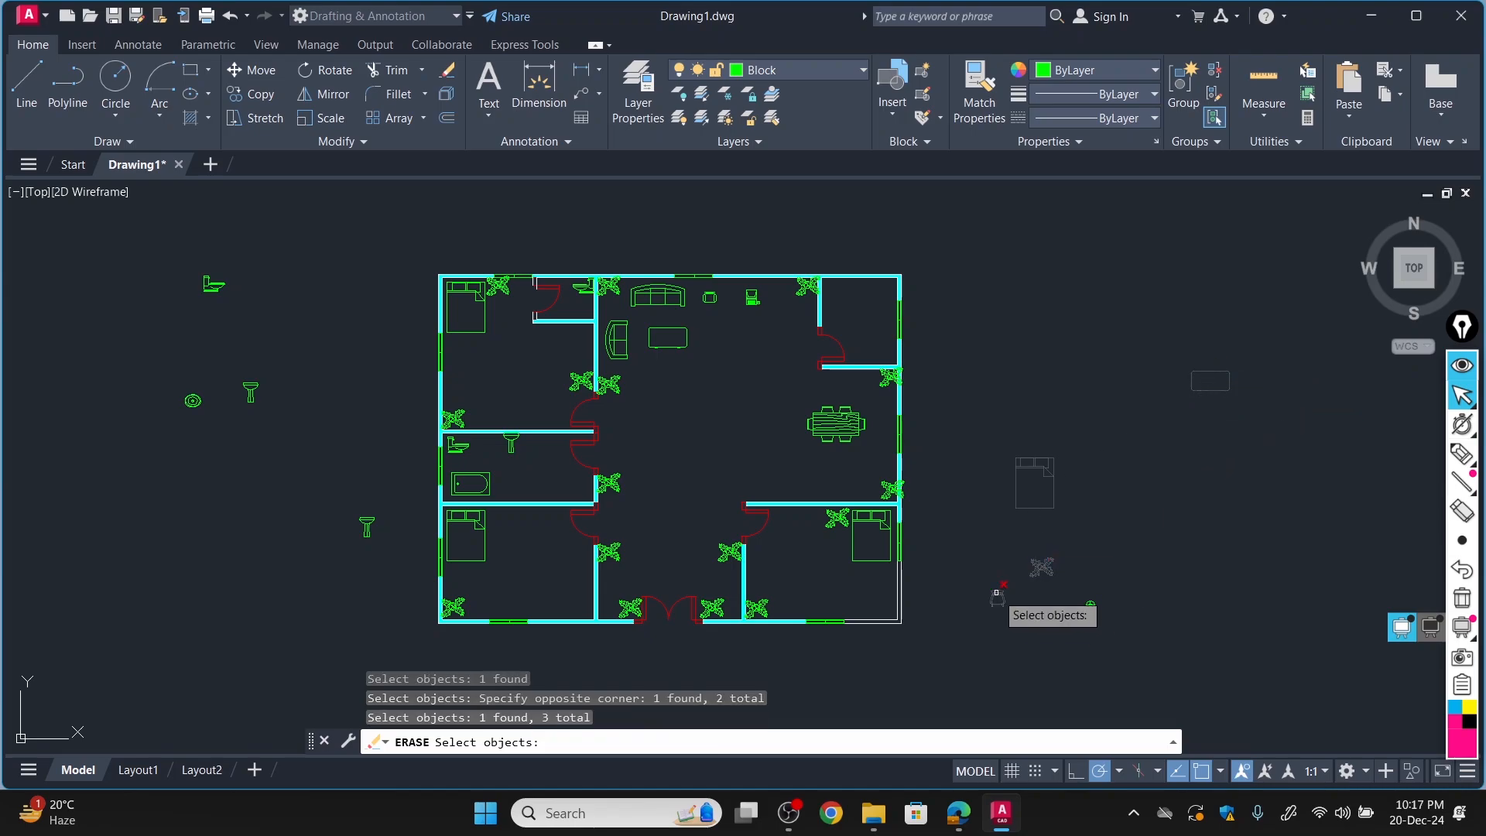
left_click(998, 598)
left_click(1090, 604)
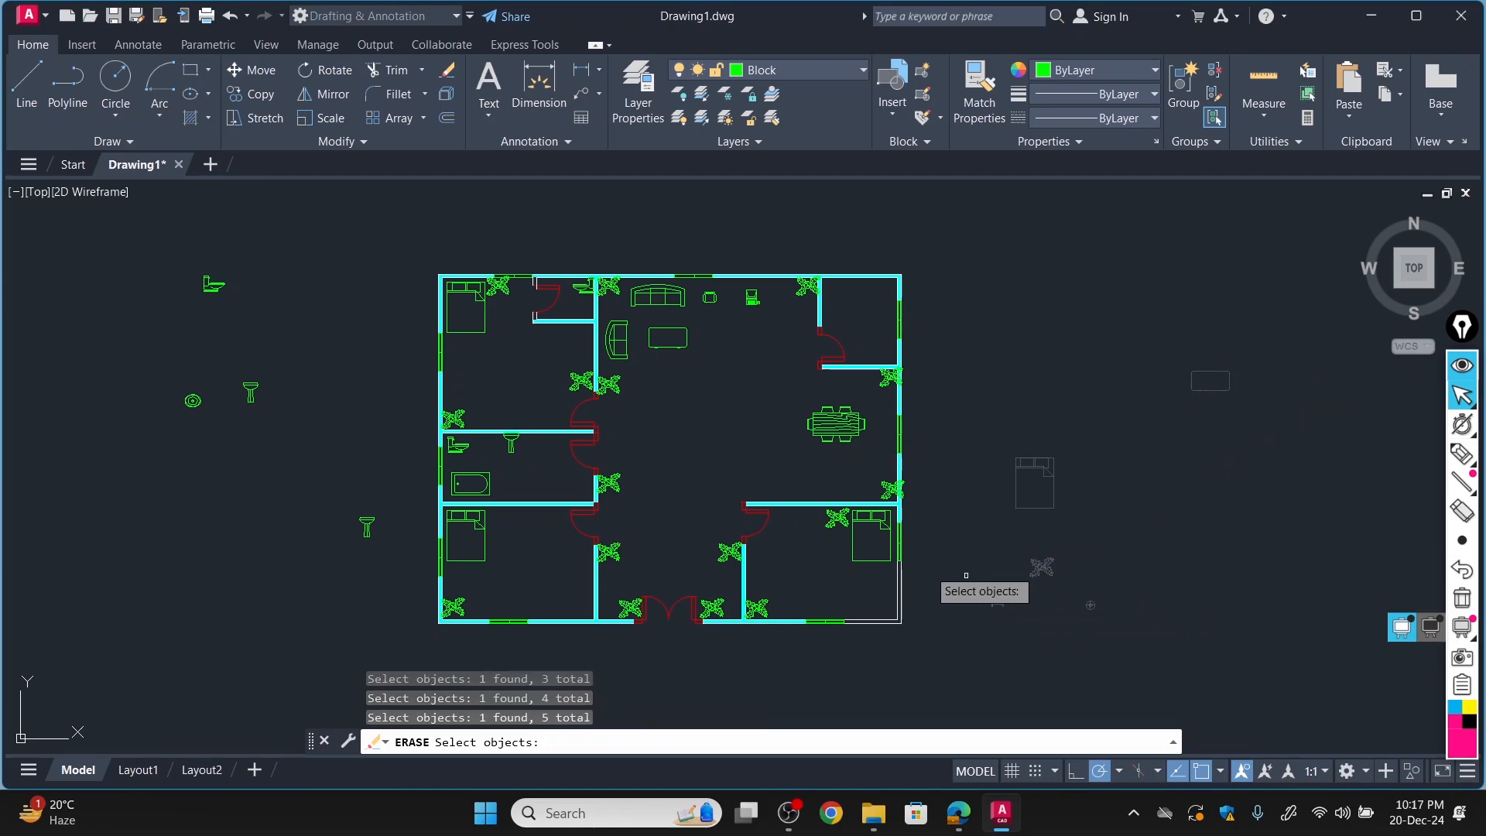
left_click(250, 388)
left_click(367, 527)
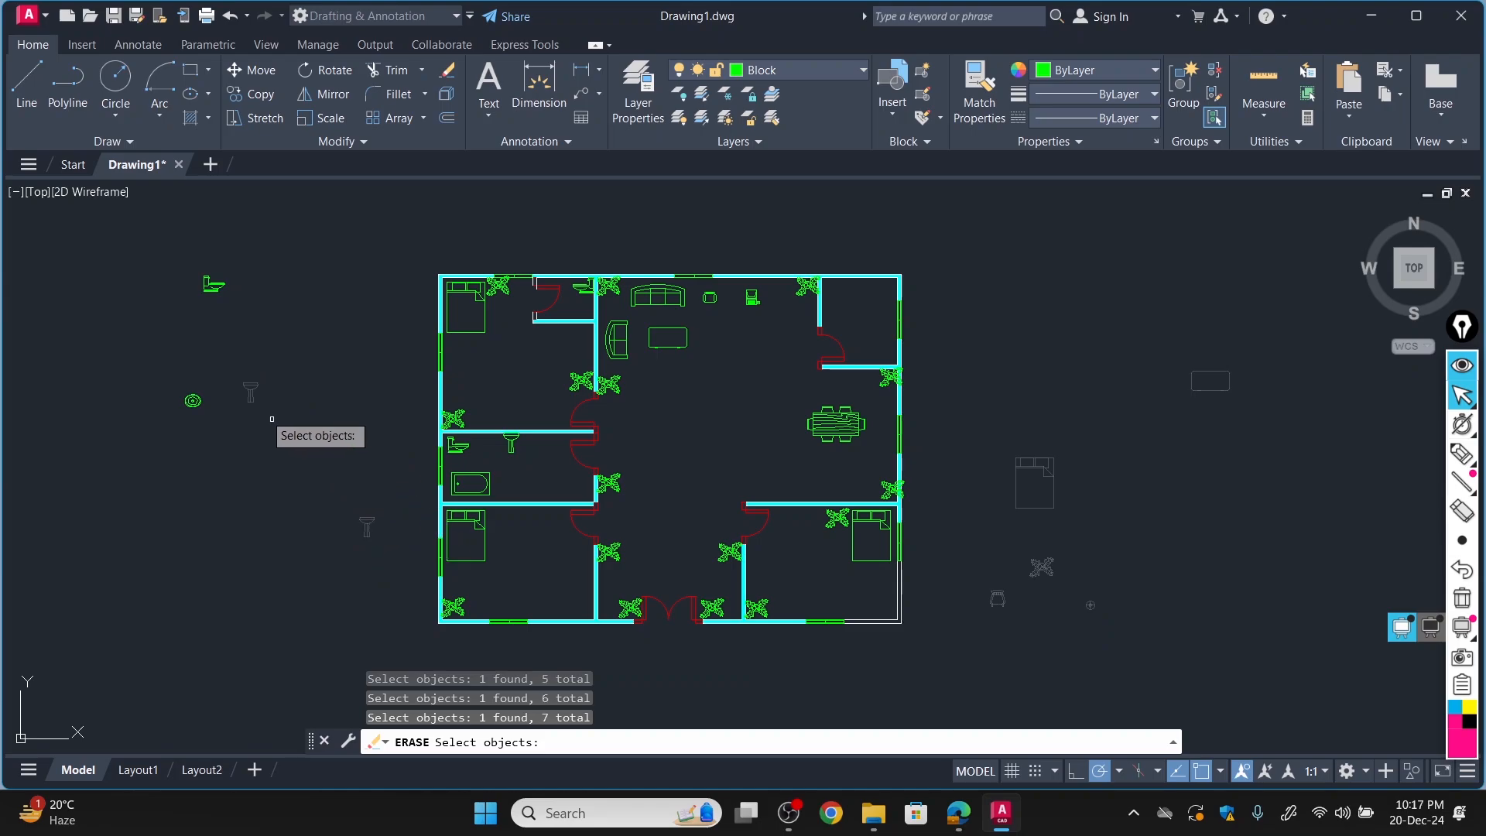
left_click(193, 400)
left_click(212, 285)
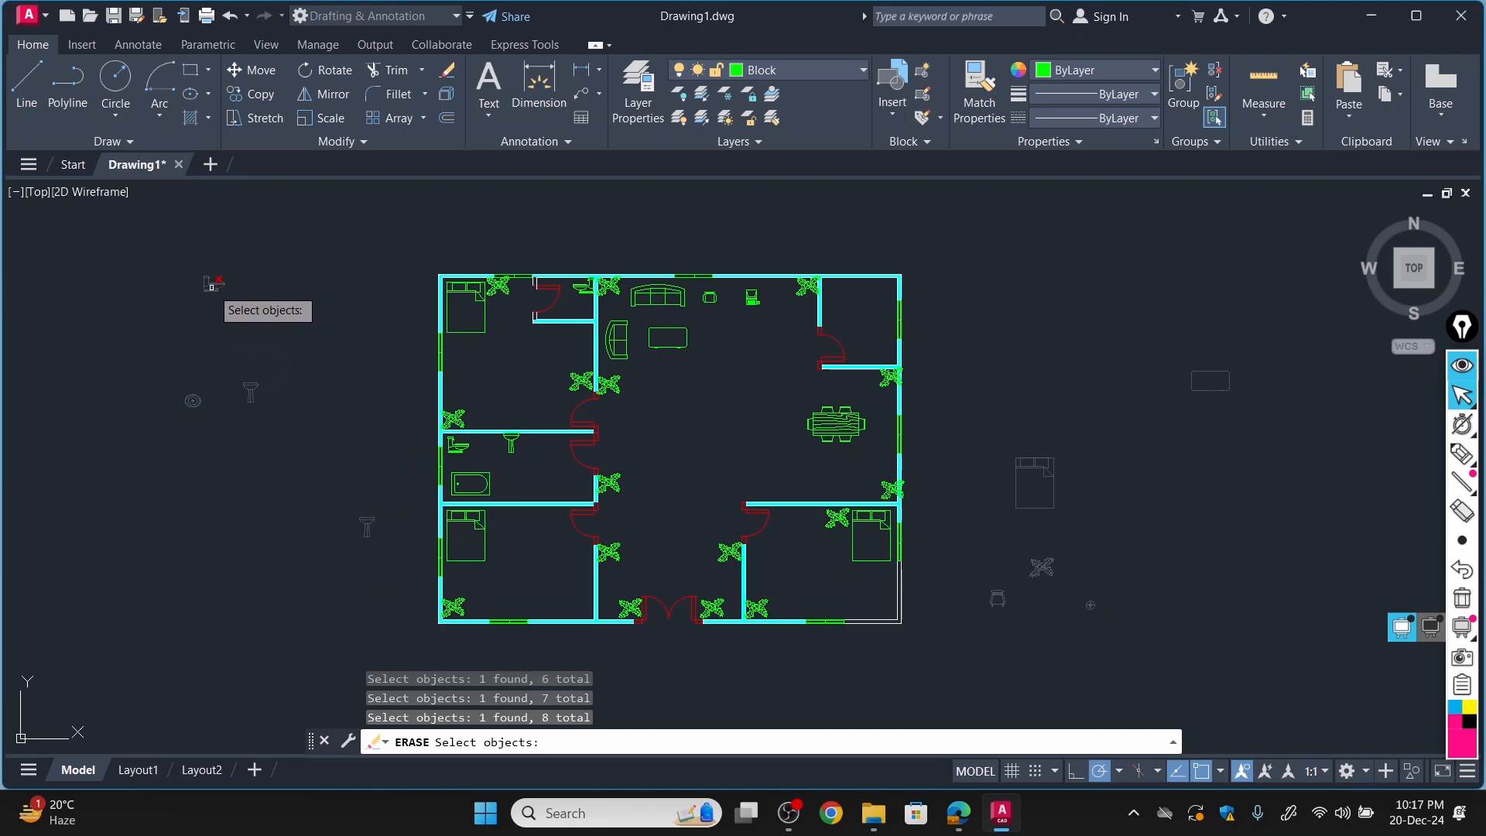
key("Return")
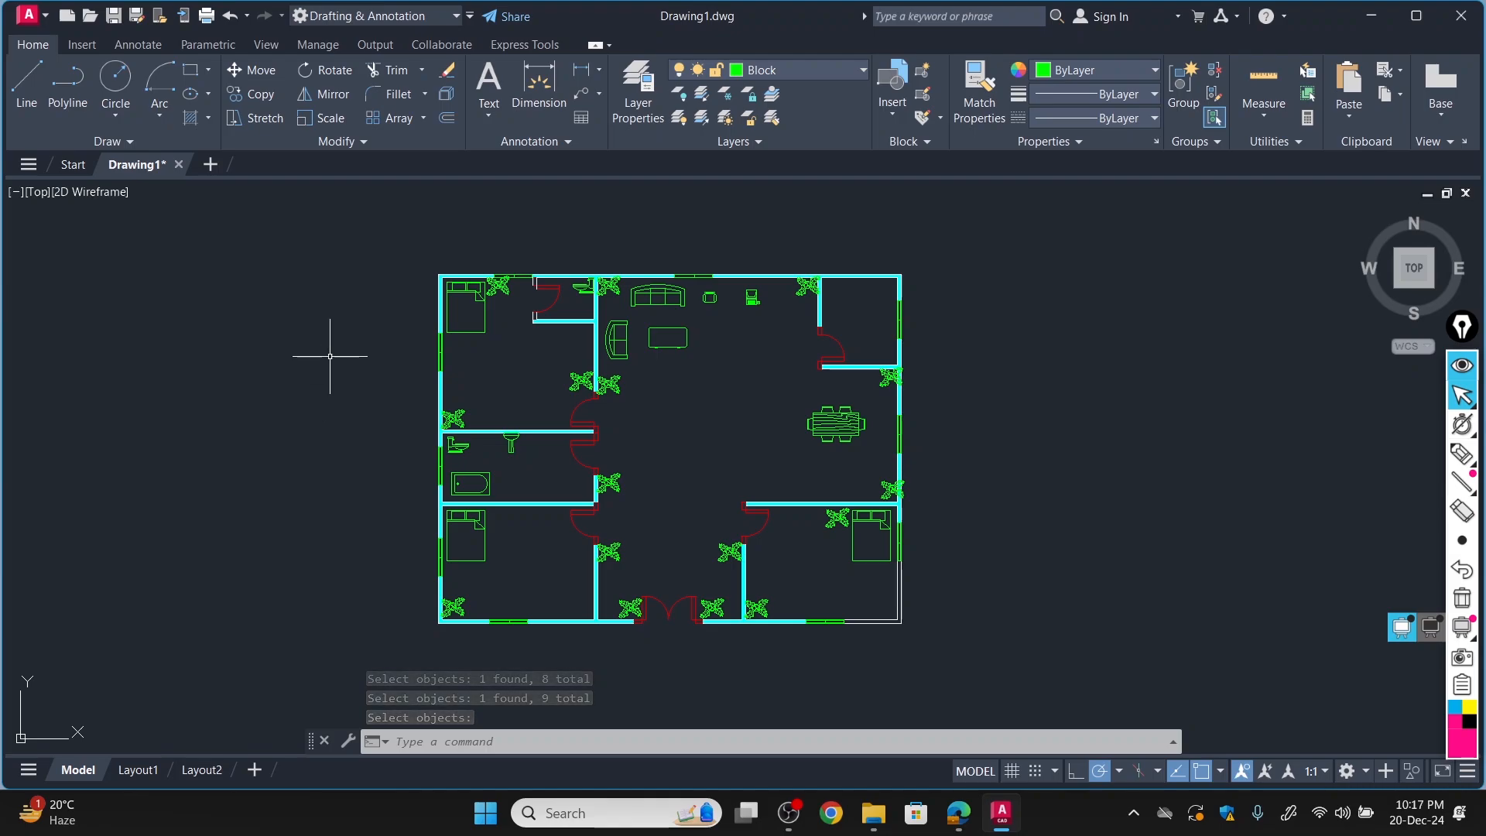
Make the Text layer current and start a multiline text label reading "BedRoom#1" in the upper-left bedroom.
left_click(856, 69)
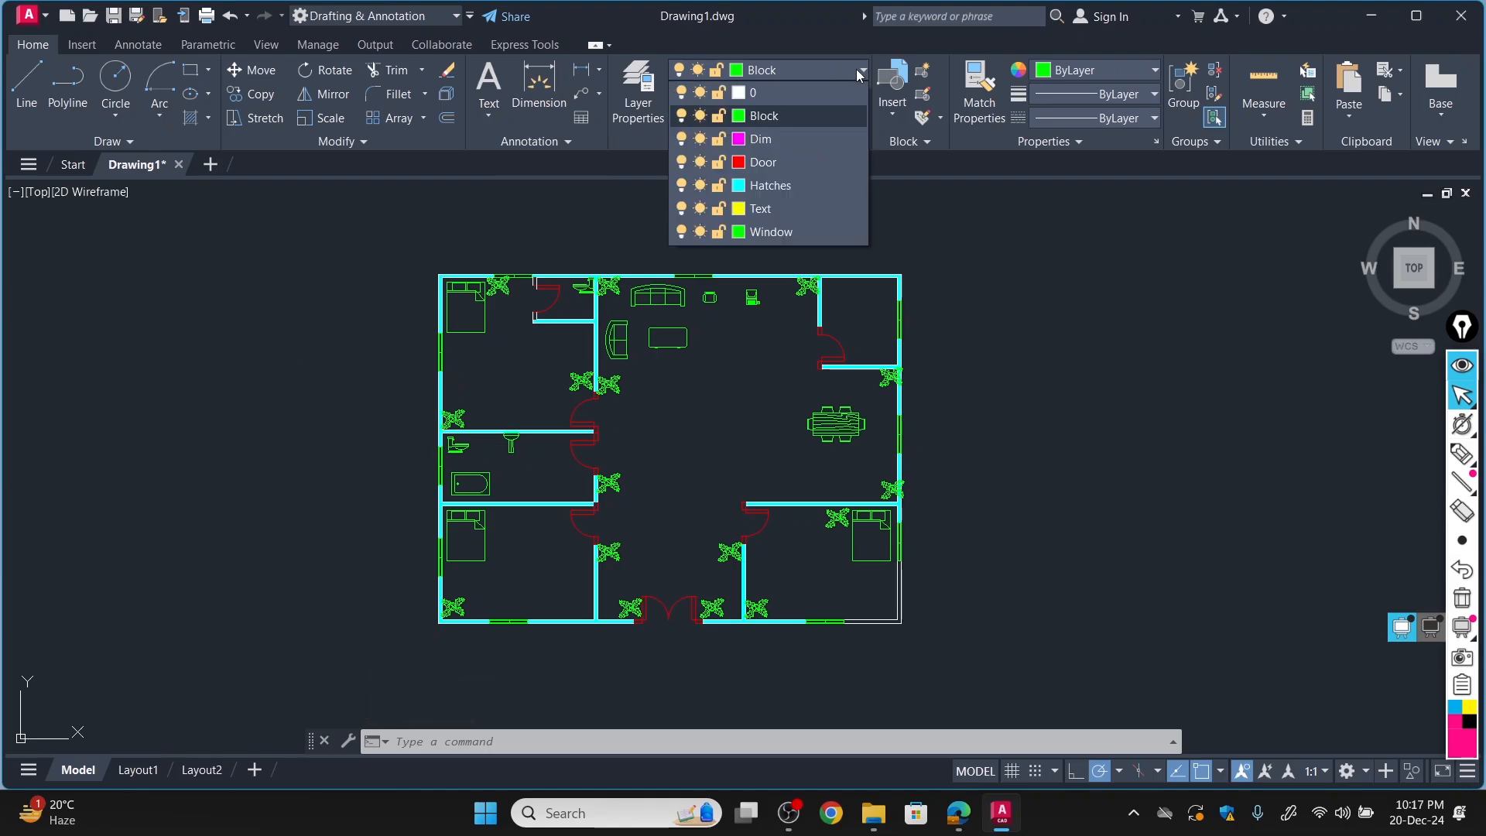
left_click(769, 203)
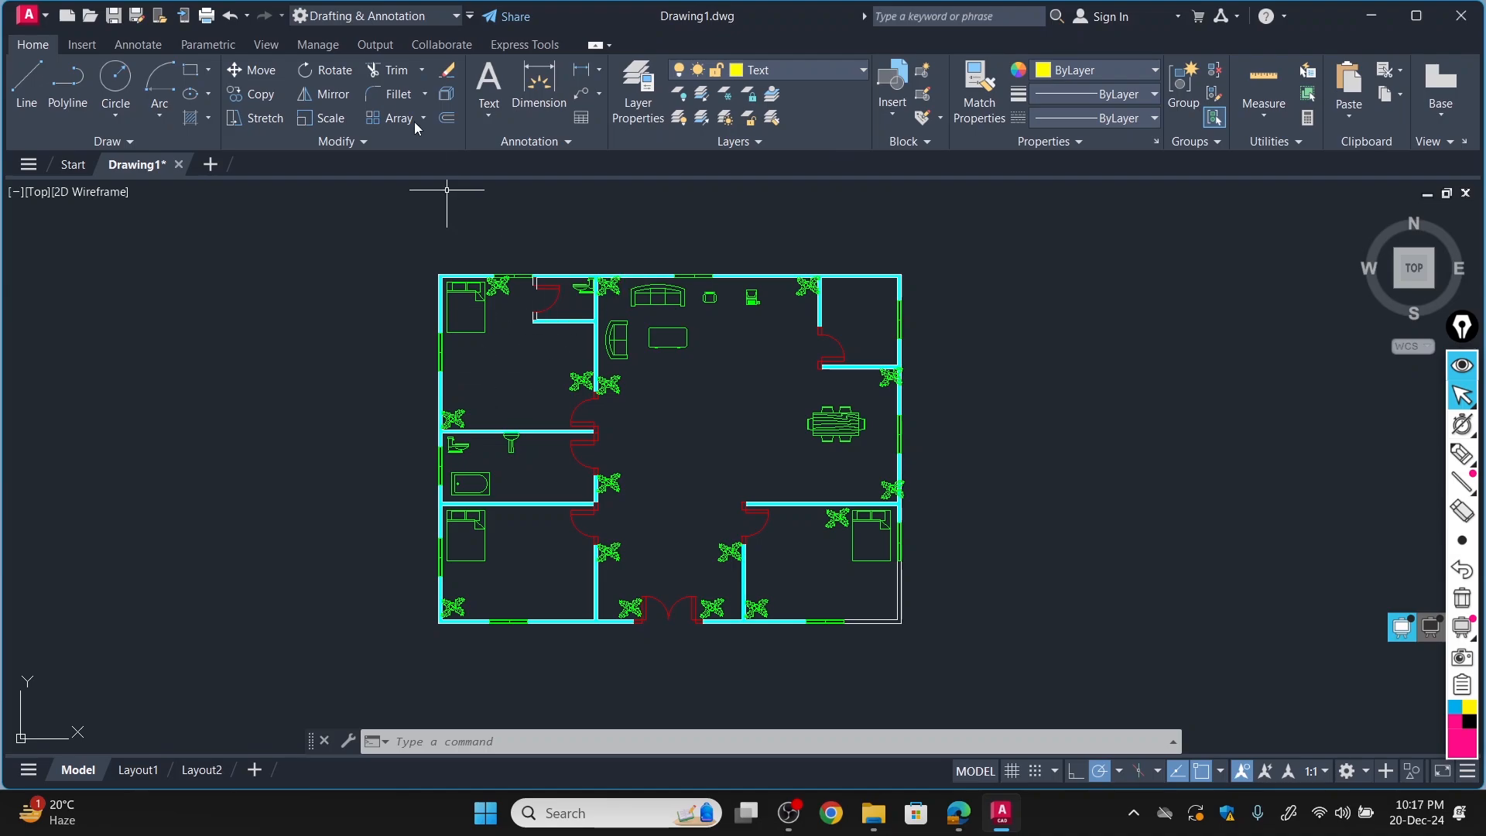
left_click(495, 99)
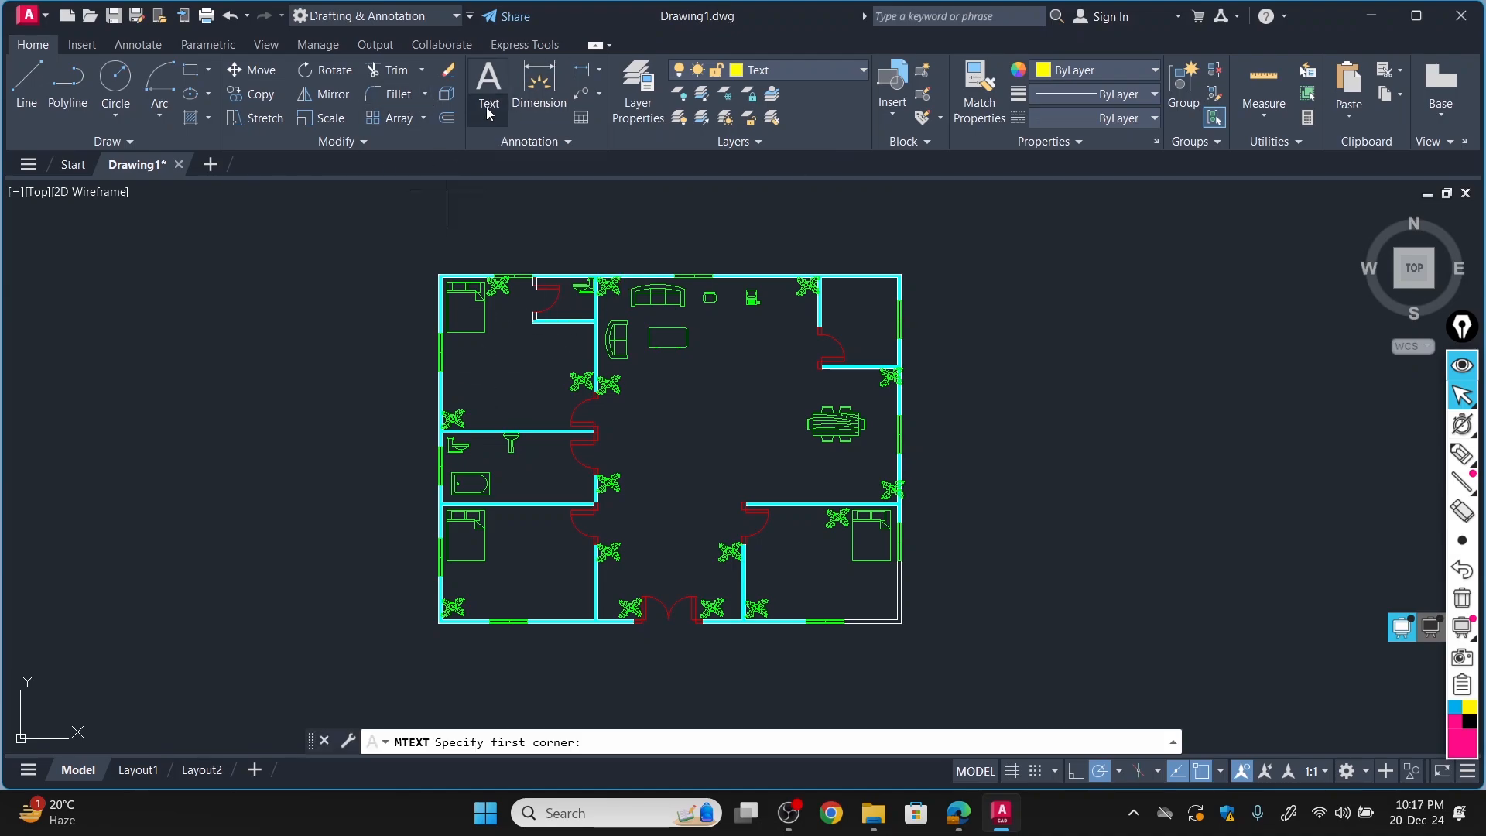
left_click(489, 116)
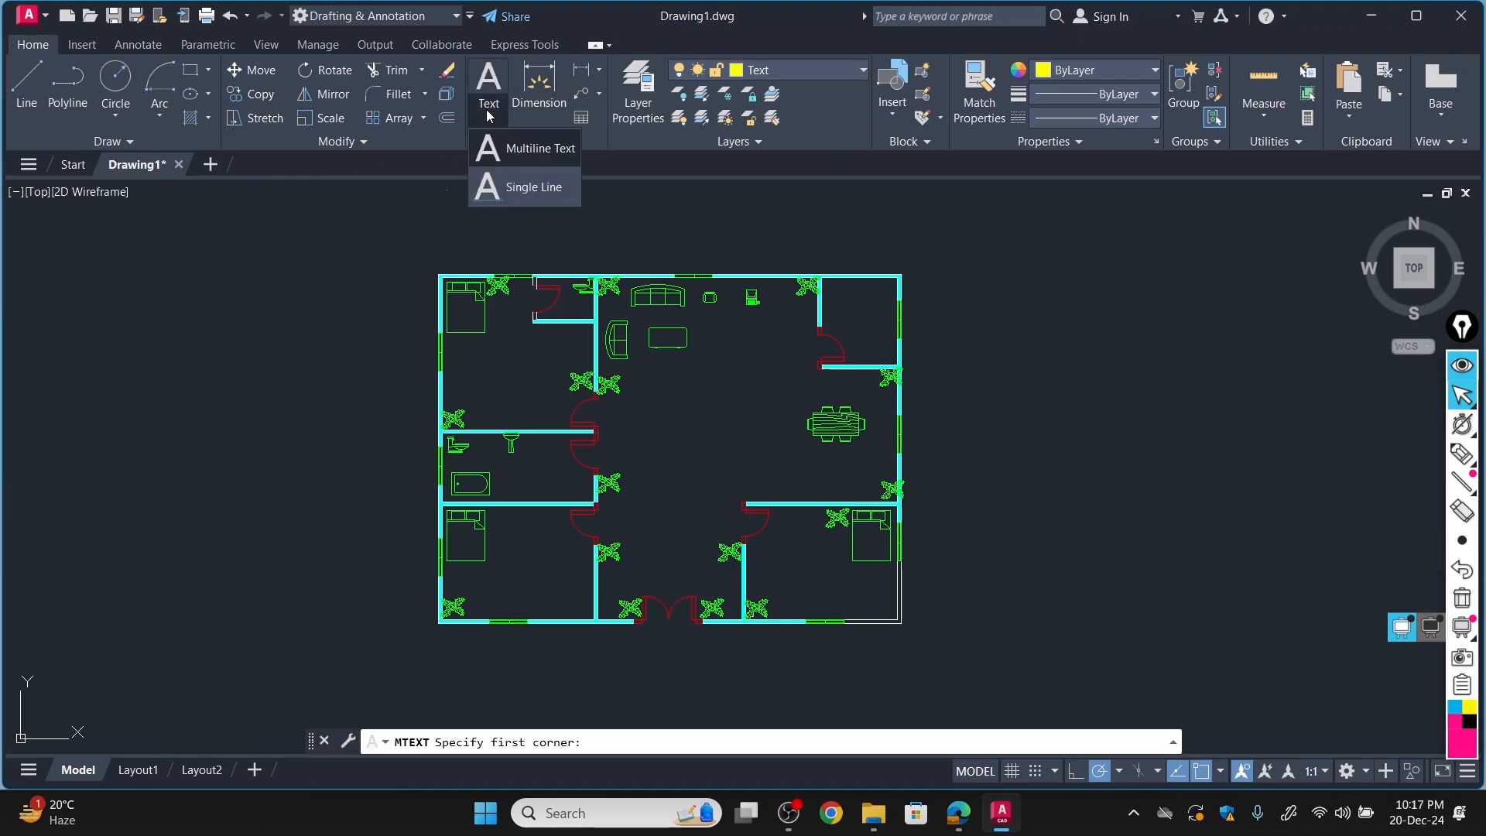
left_click(488, 353)
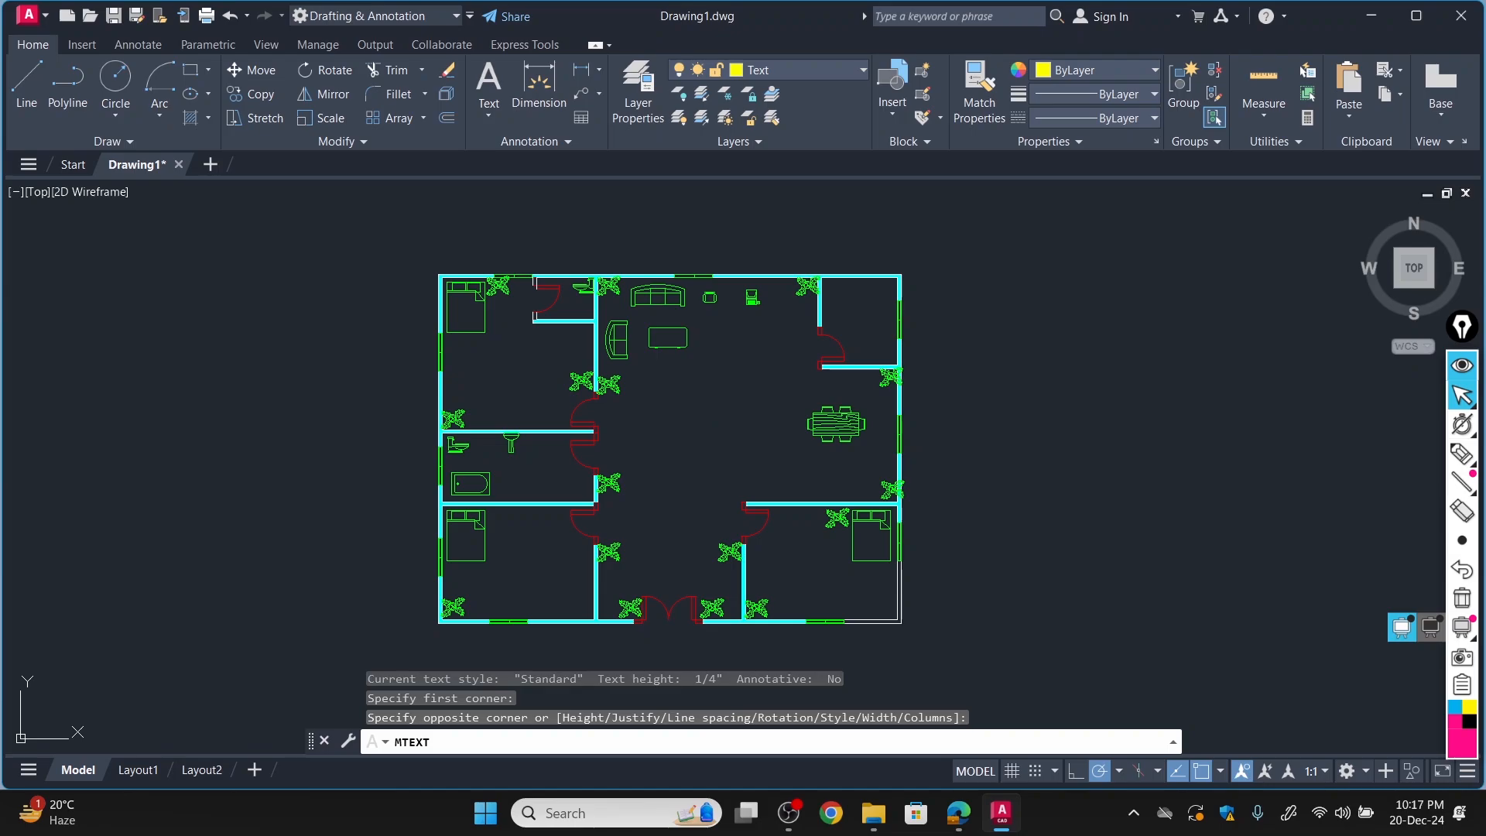
left_click(523, 340)
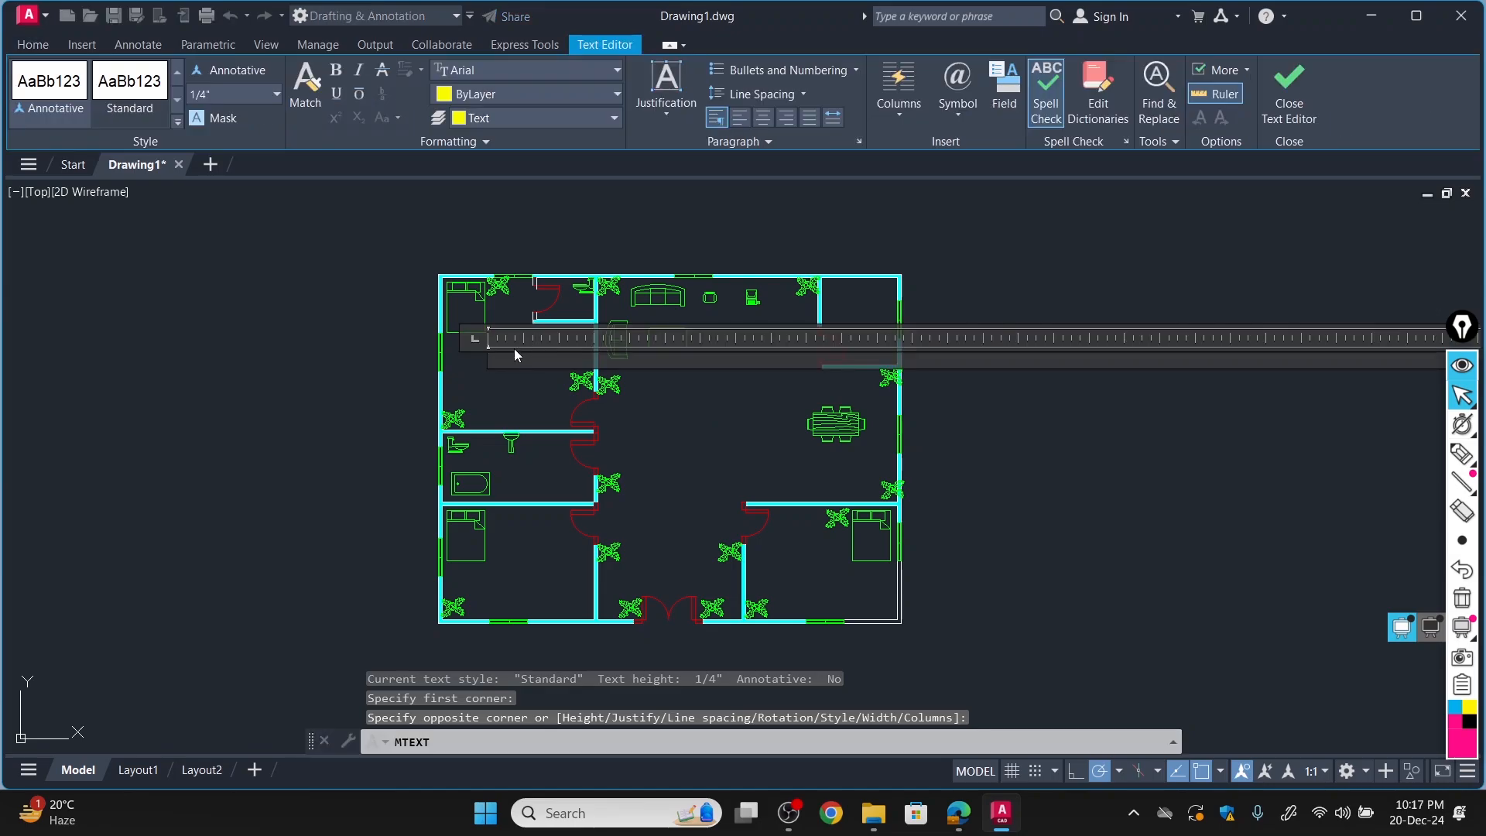
type("Be")
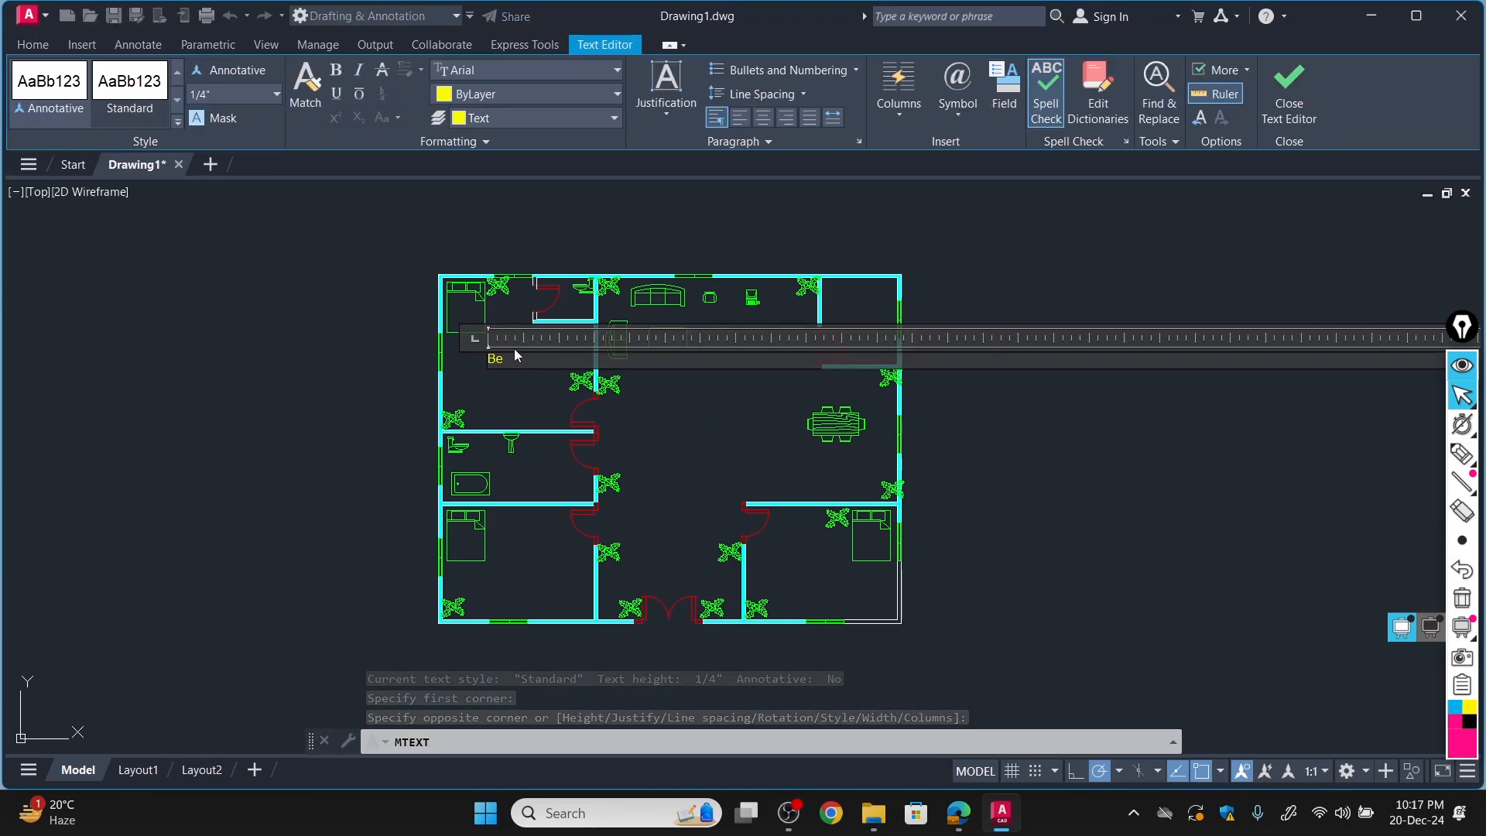
type("dr")
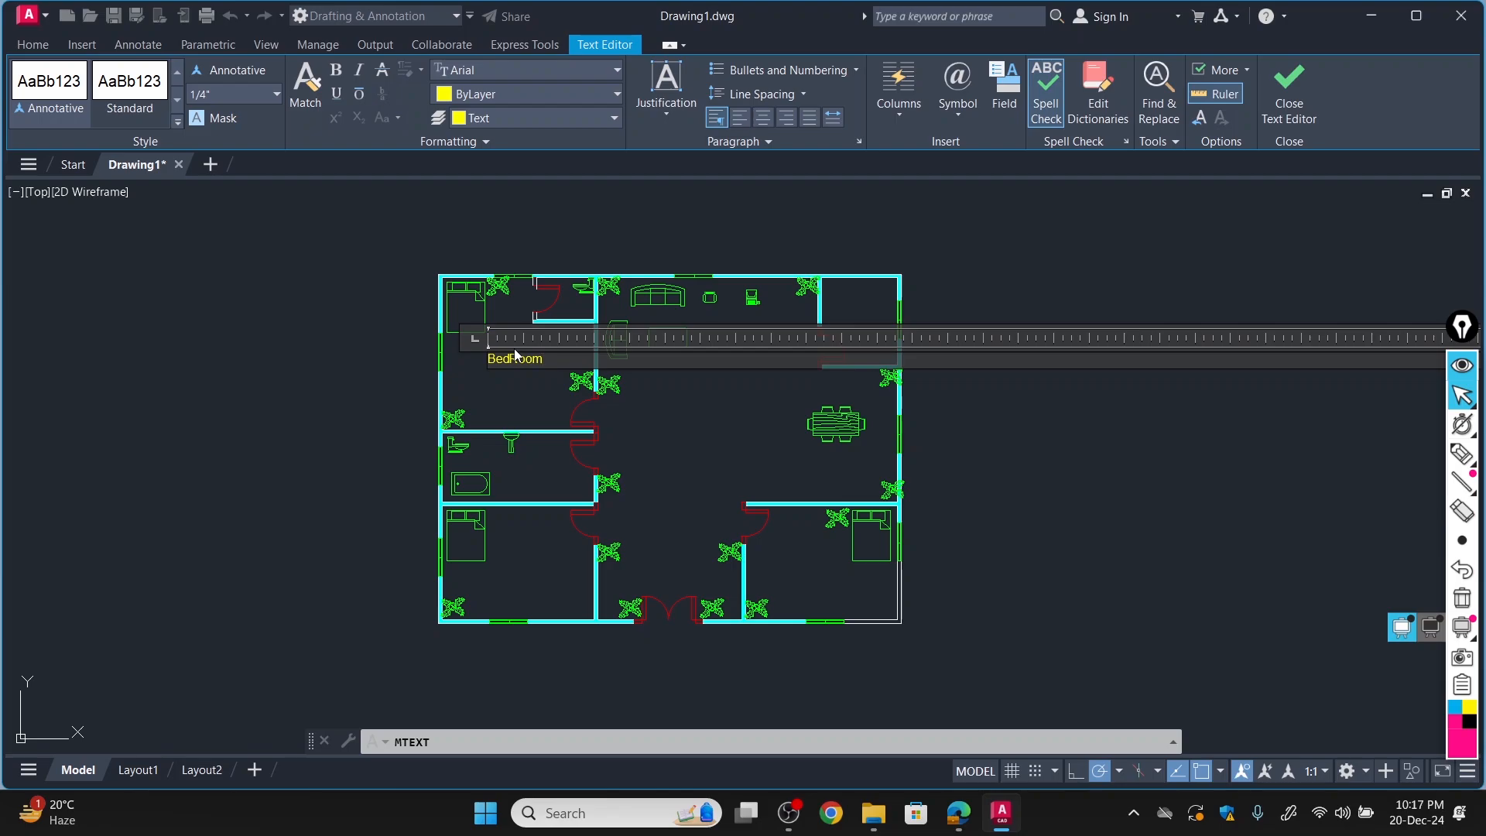
type("#")
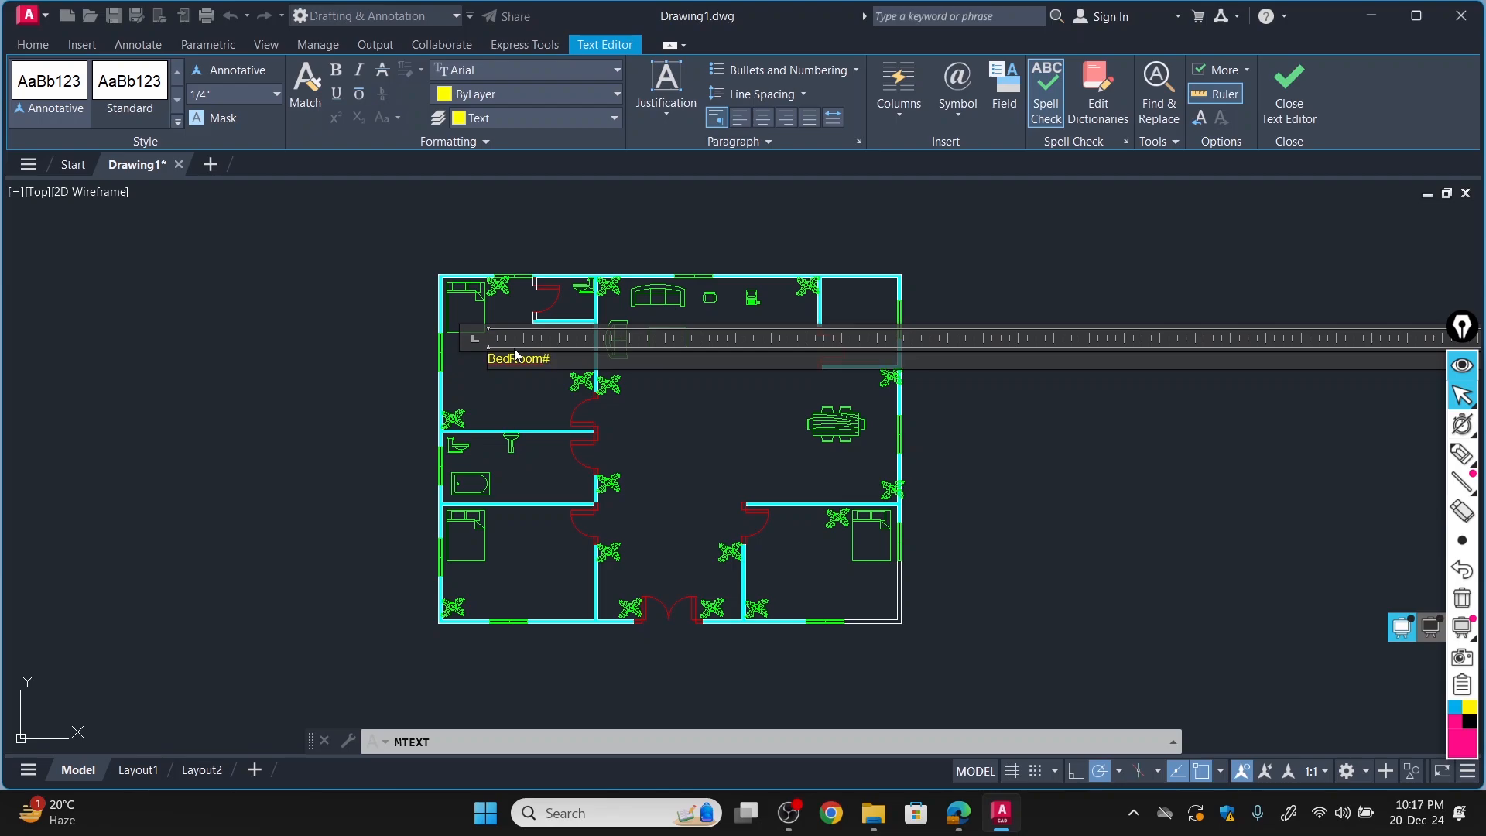
type("1")
key("Return")
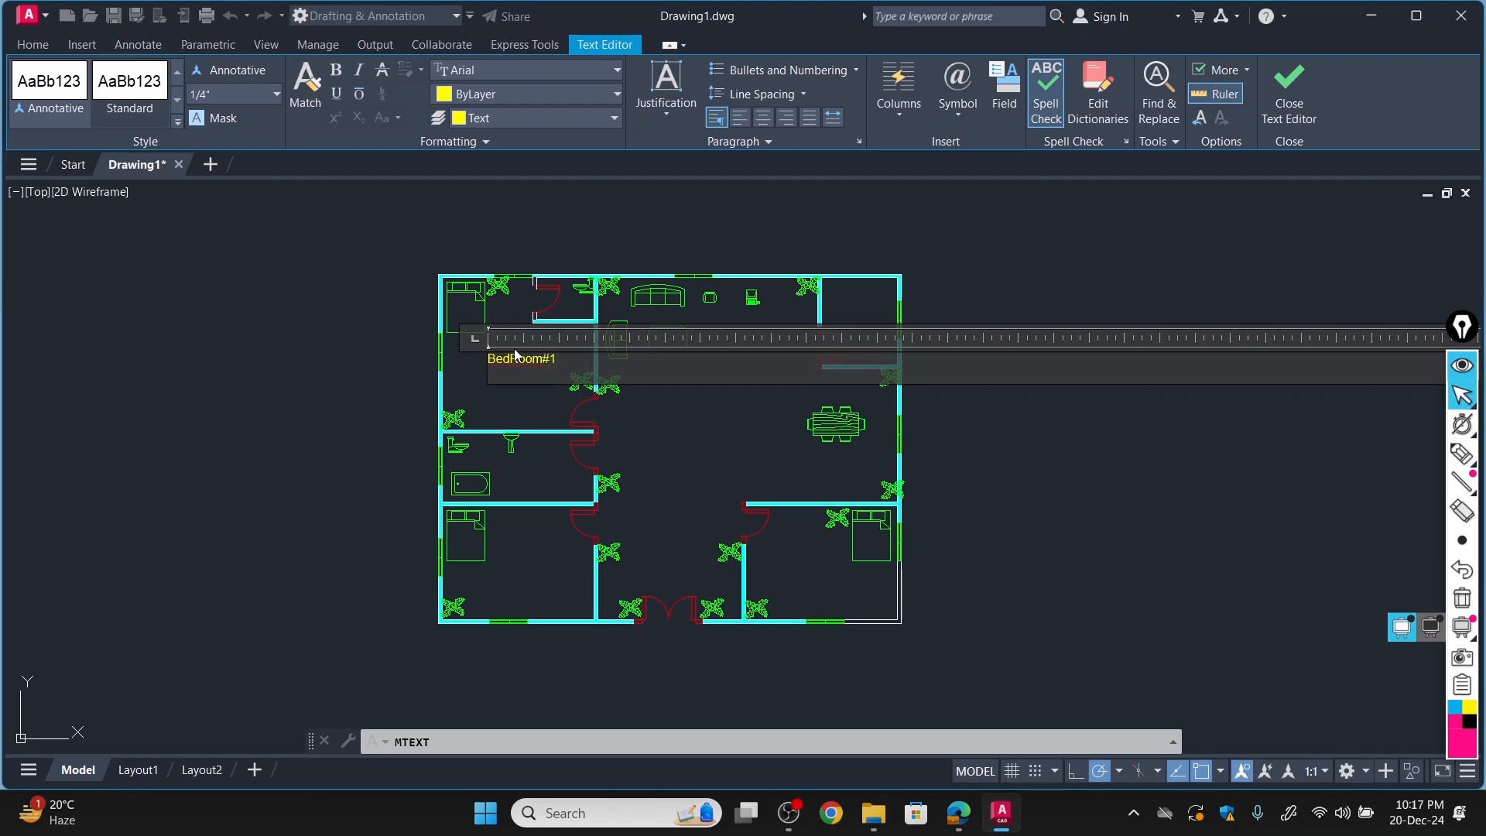
Remove the extra line from the bedroom label and set its text height to 1'.
key("BackSpace")
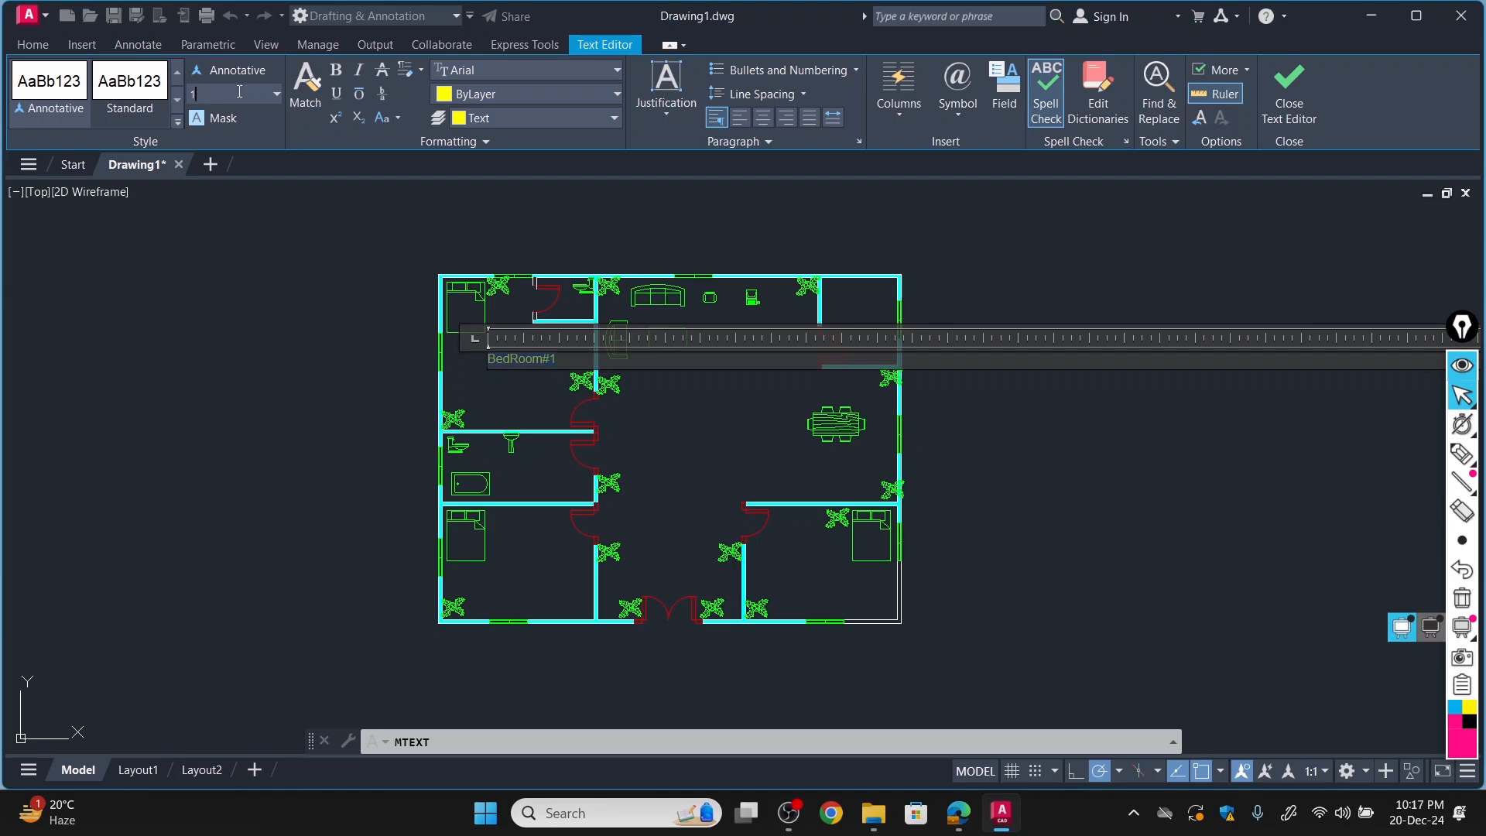
type("'")
key("Return")
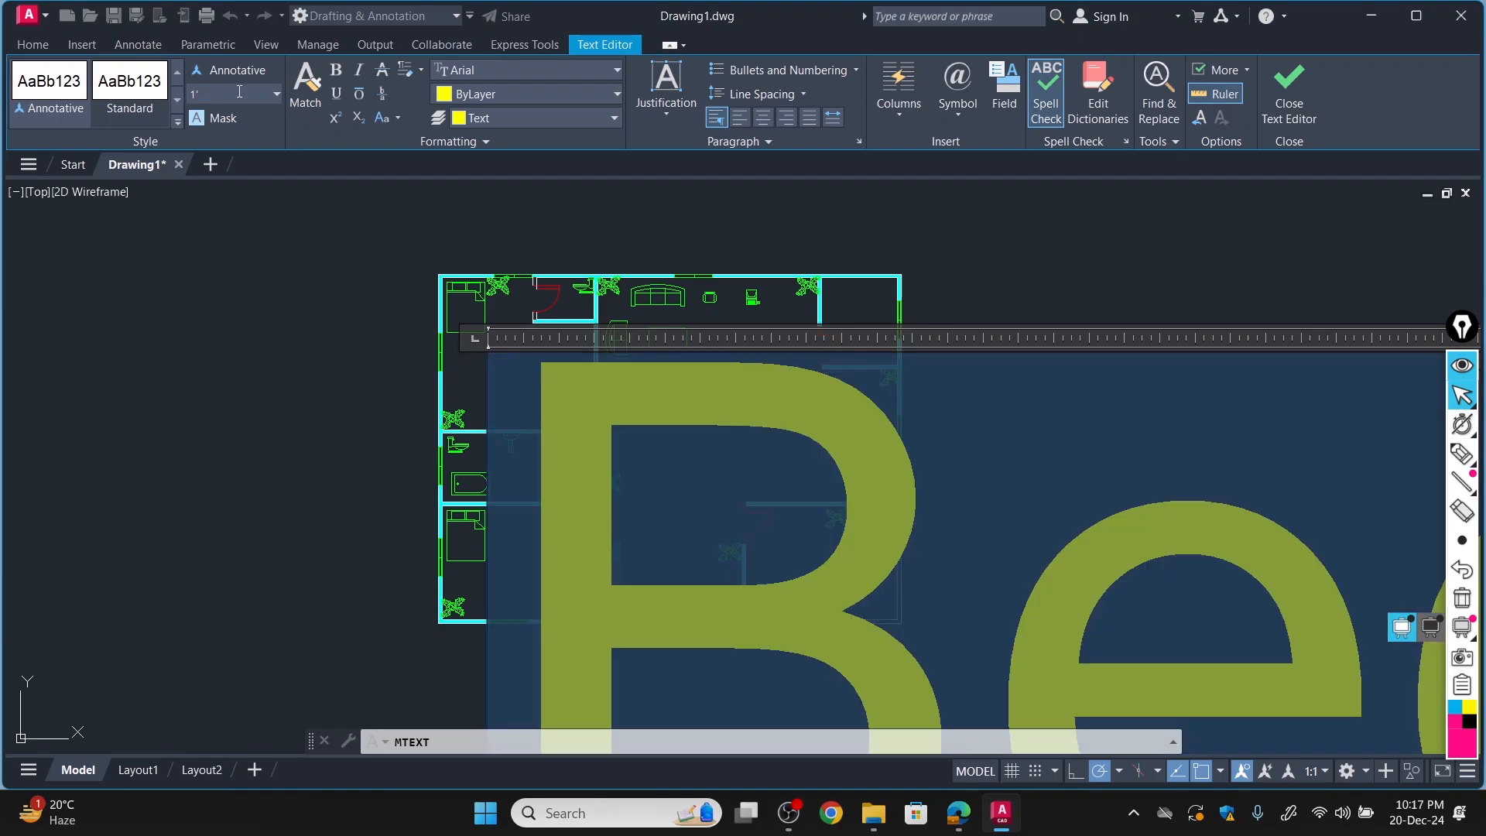
Finish the bedroom label and copy it to the living area, upper-right room, lower-right bedroom and below the dining table.
left_click(222, 326)
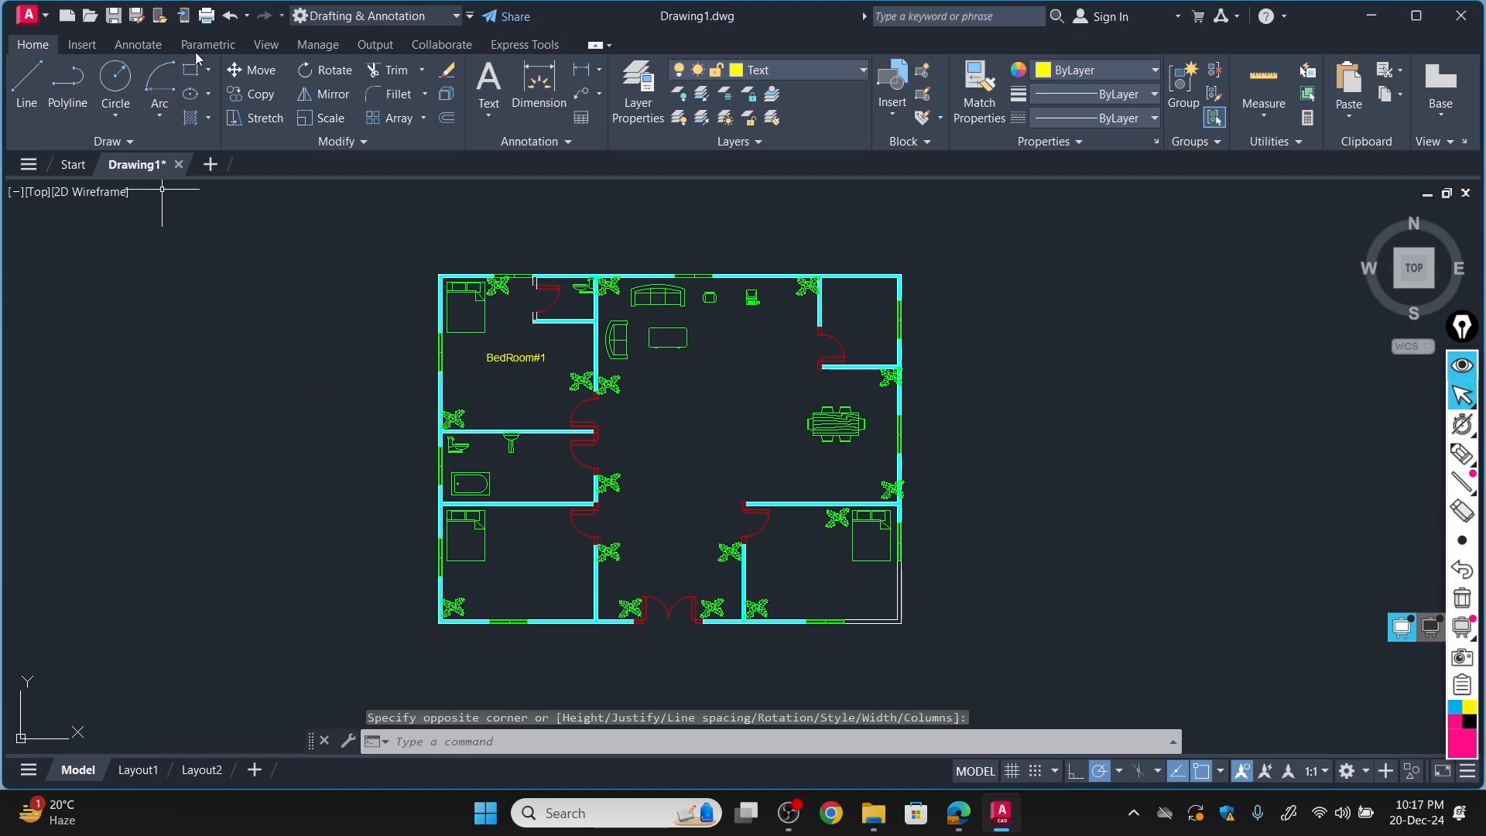
left_click(252, 93)
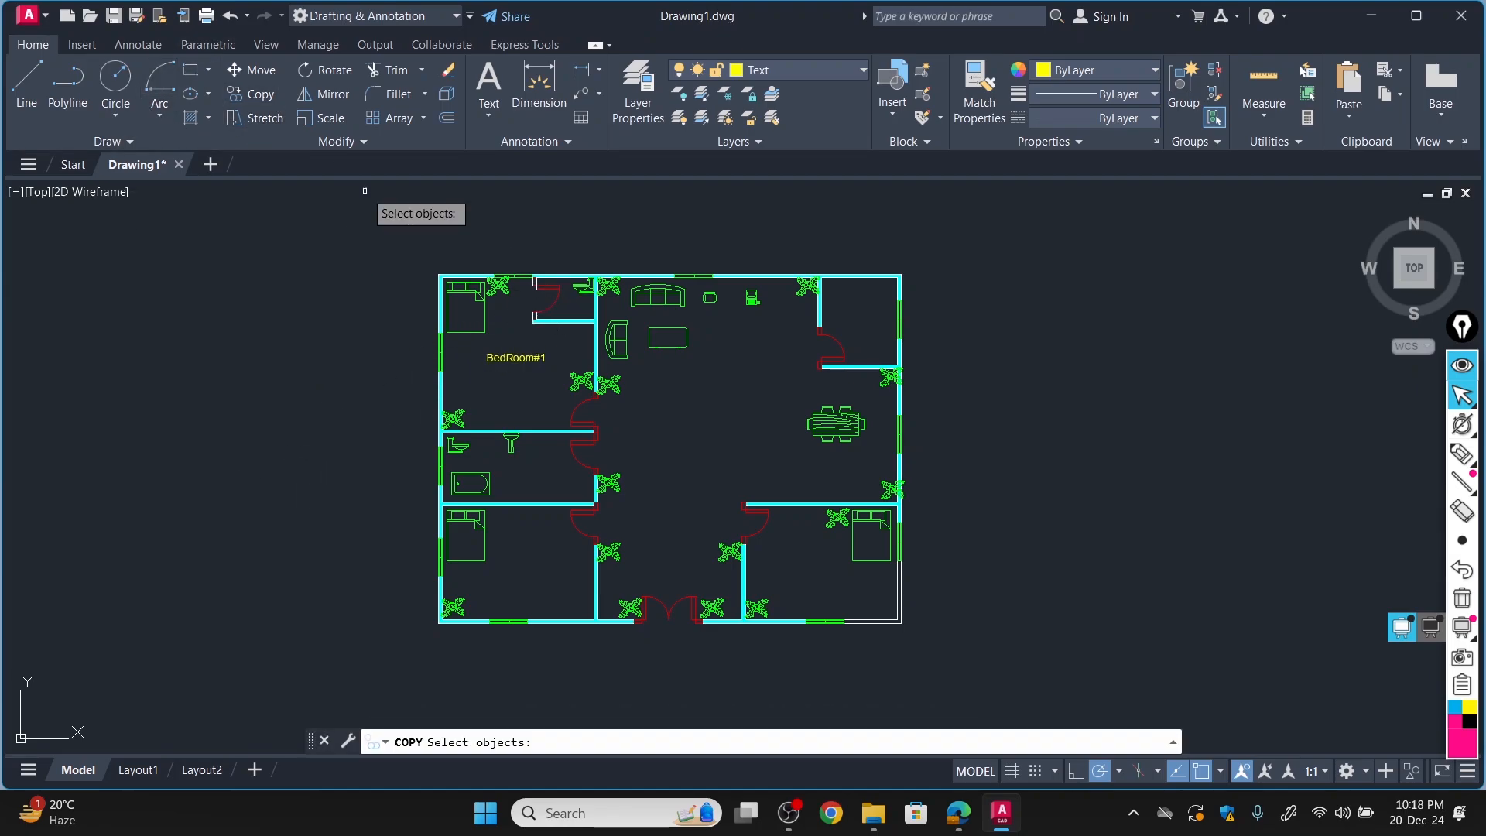
left_click(526, 360)
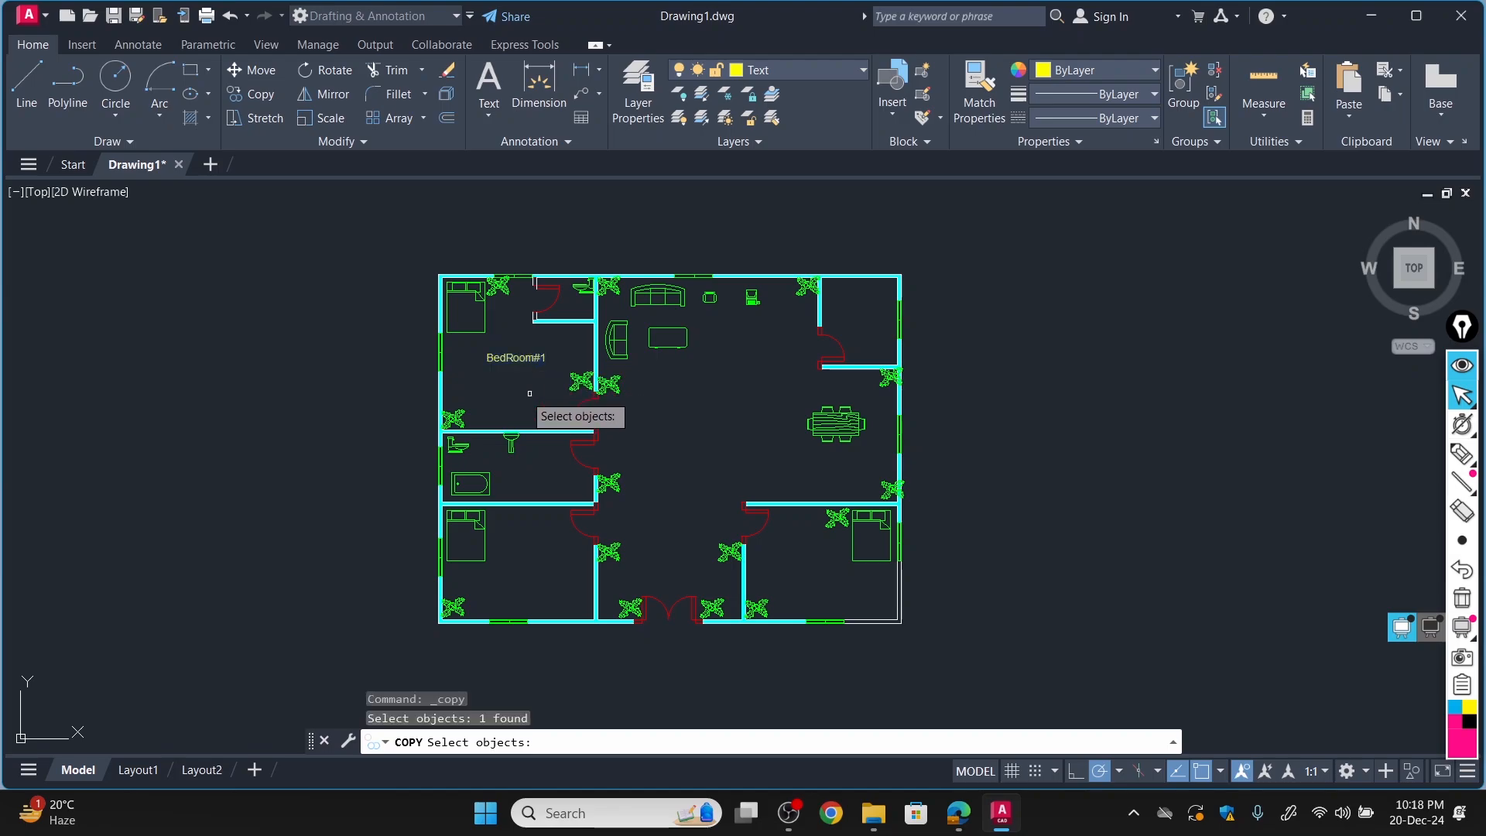
key("Return")
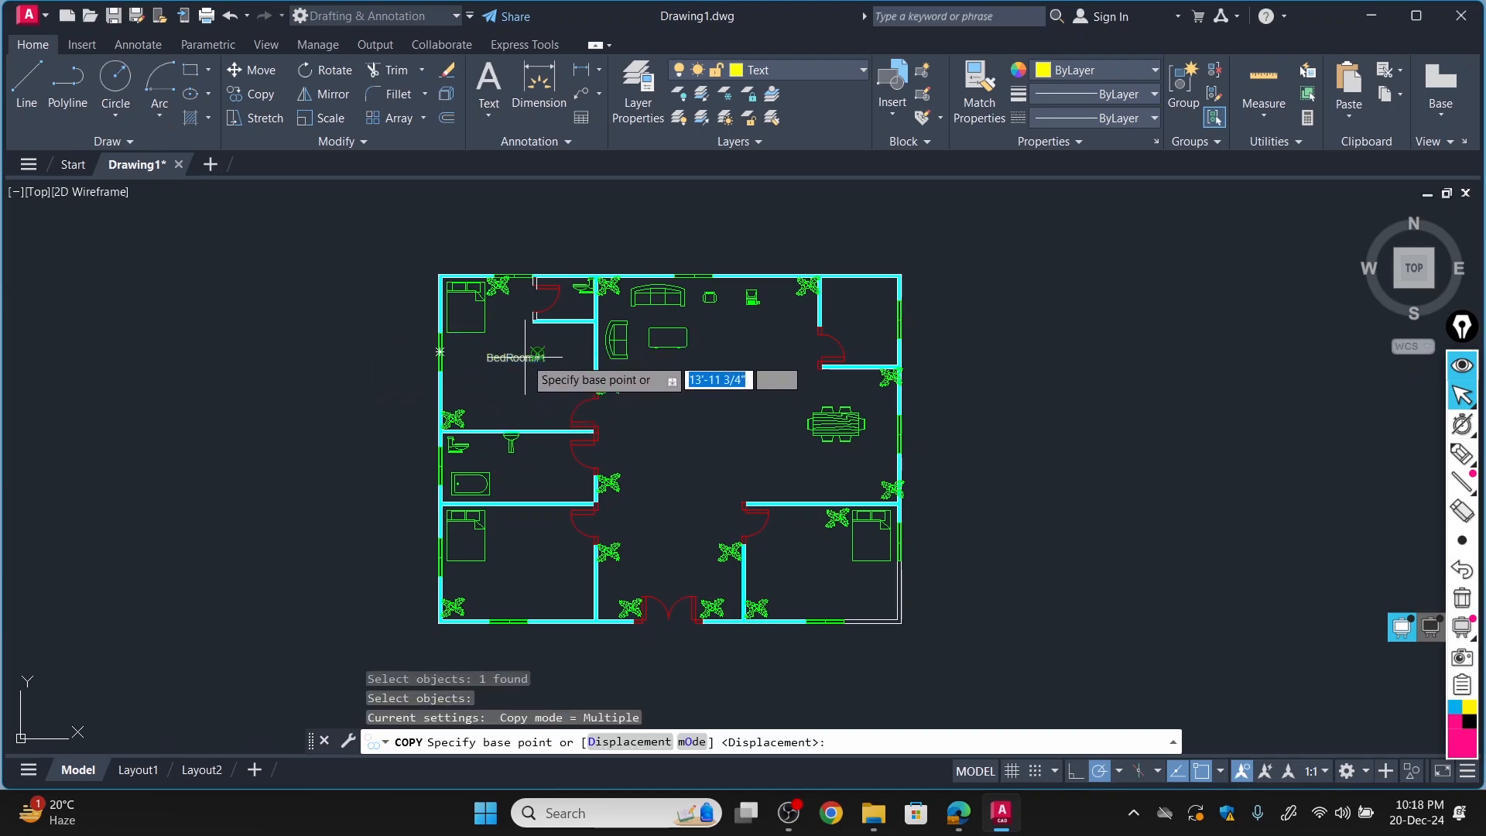
left_click(526, 357)
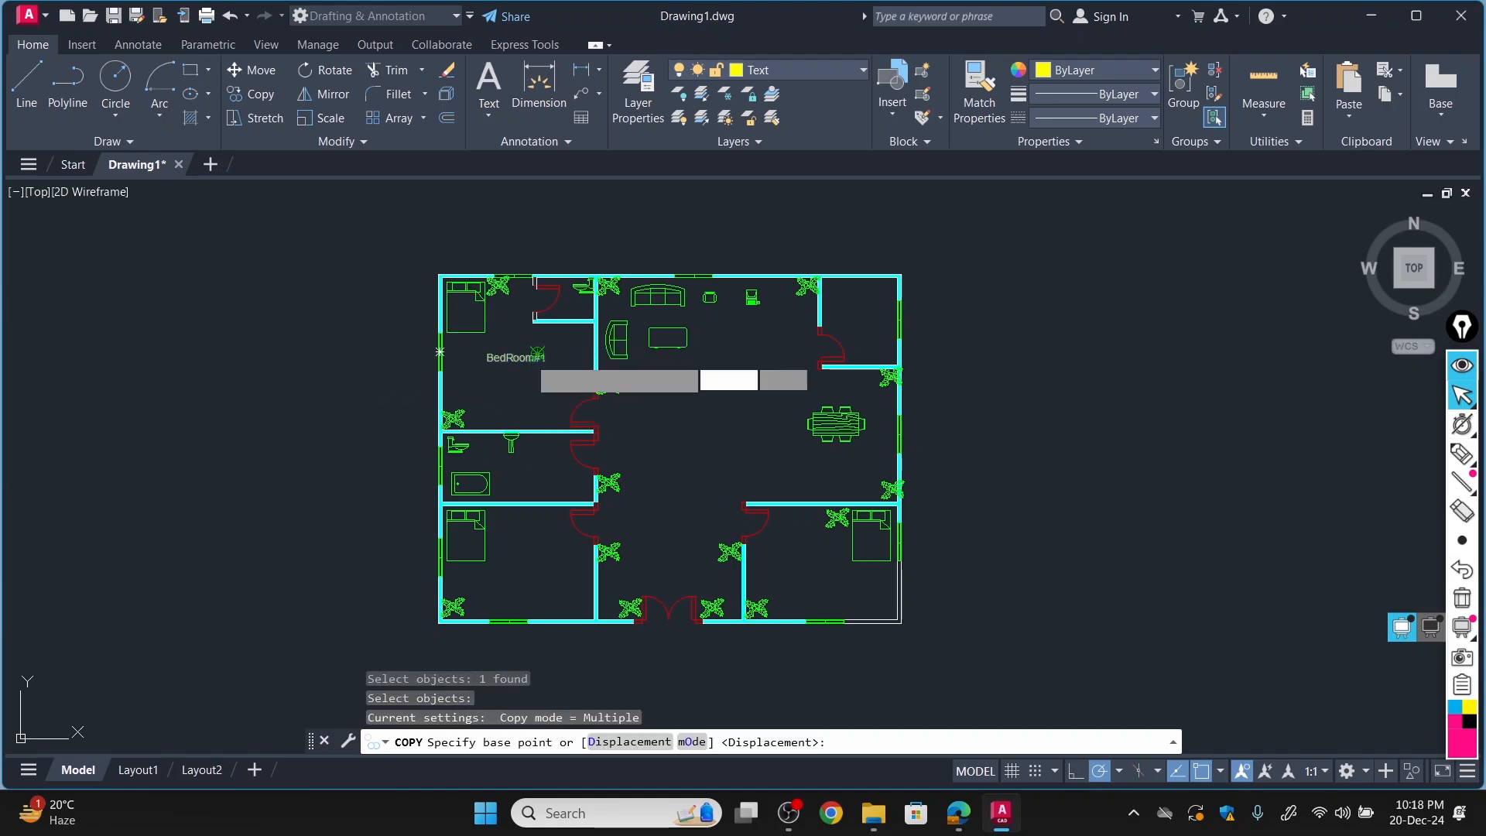
left_click(758, 340)
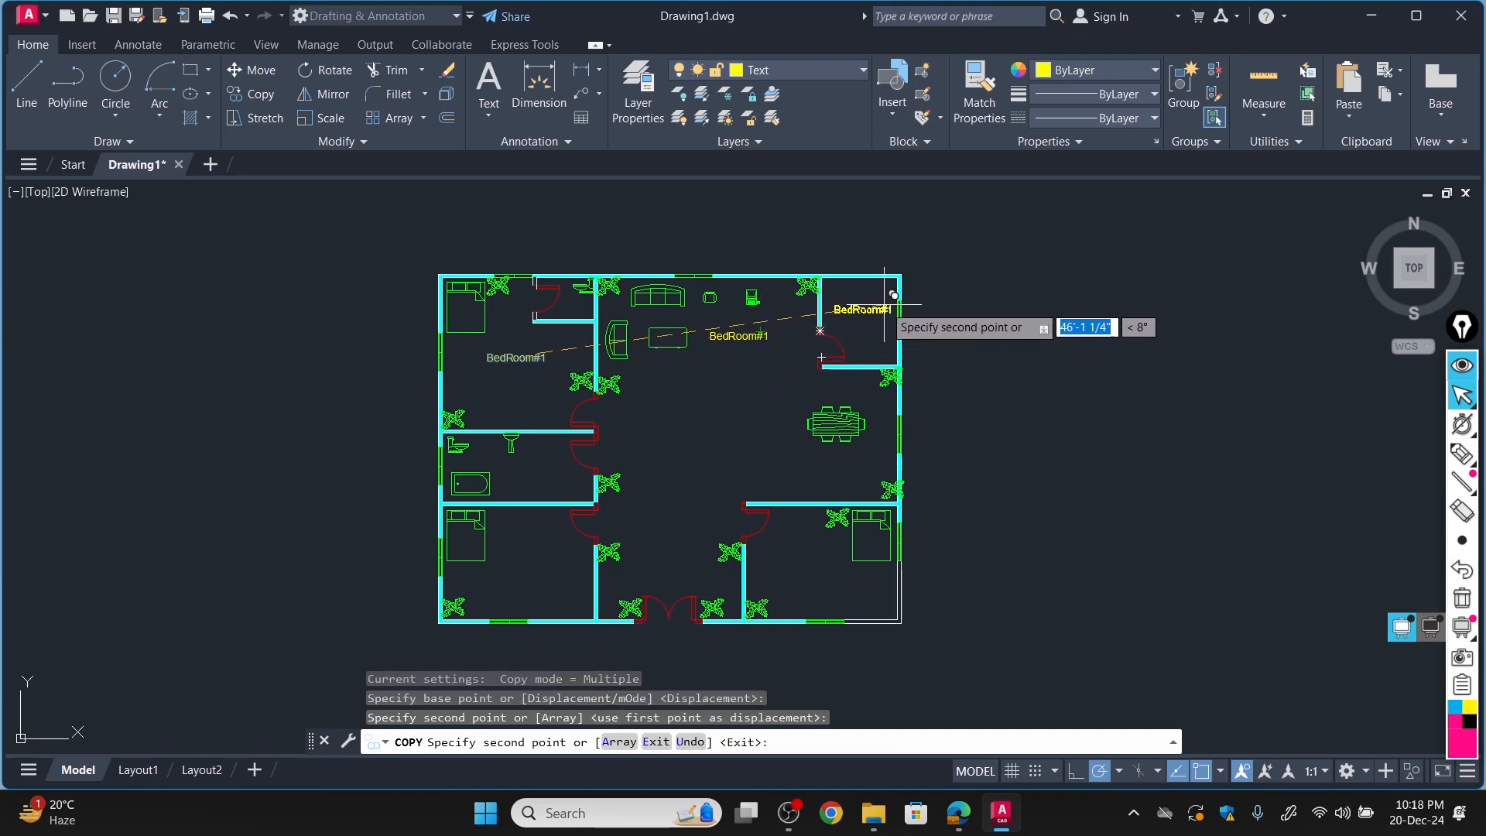
left_click(885, 315)
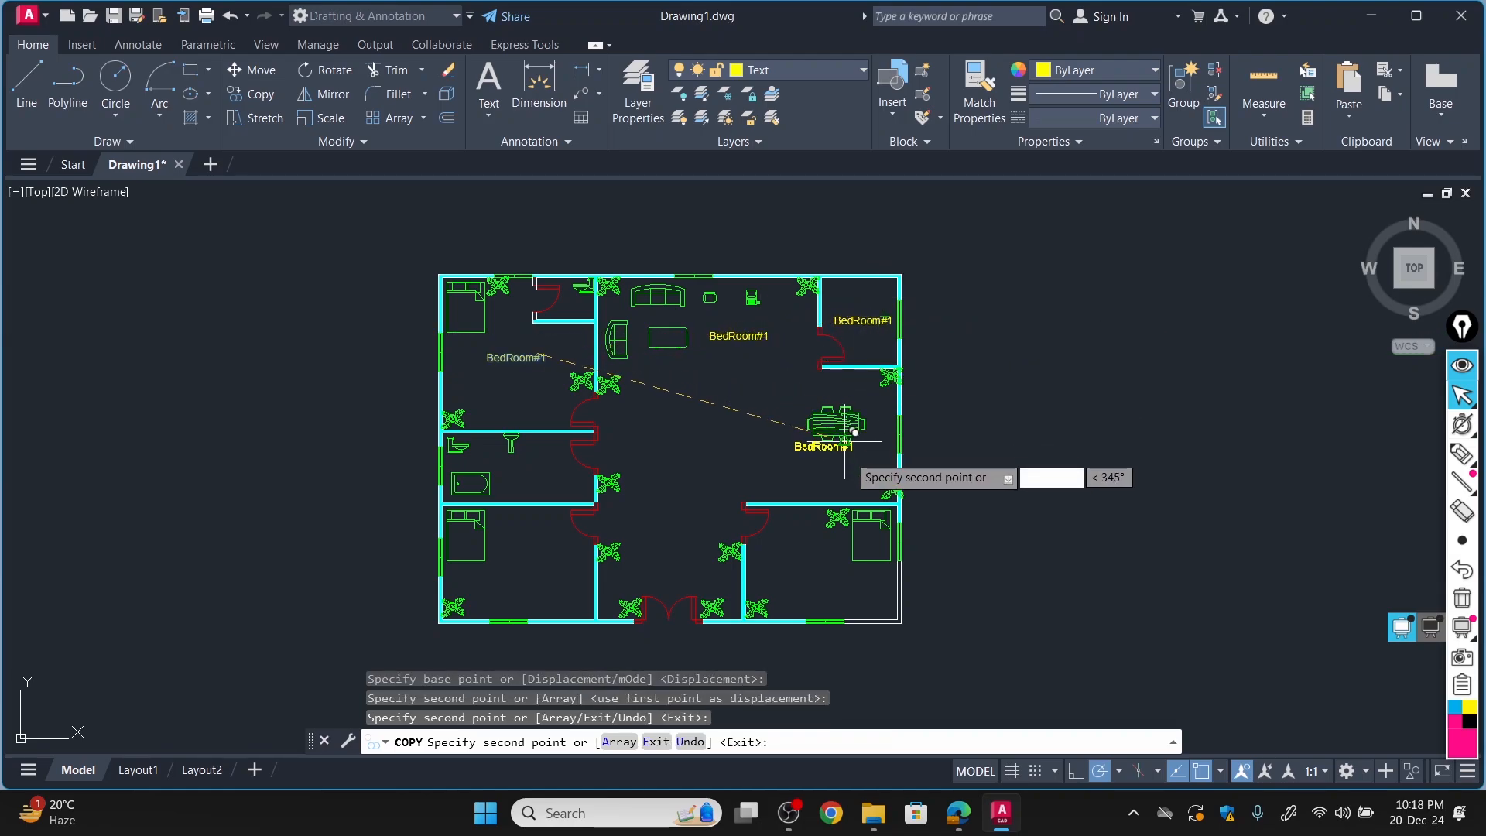
left_click(836, 553)
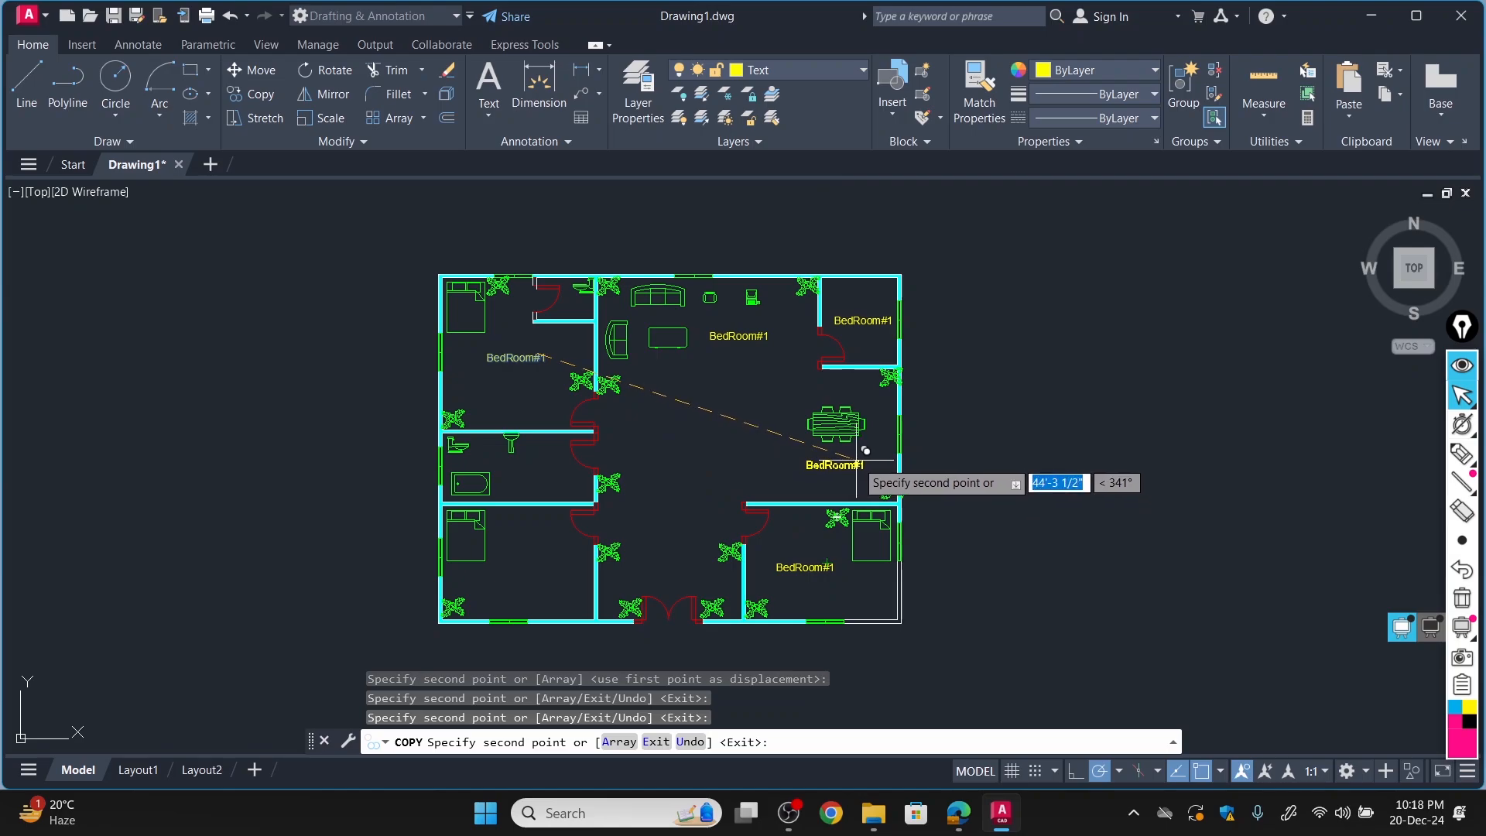
left_click(865, 450)
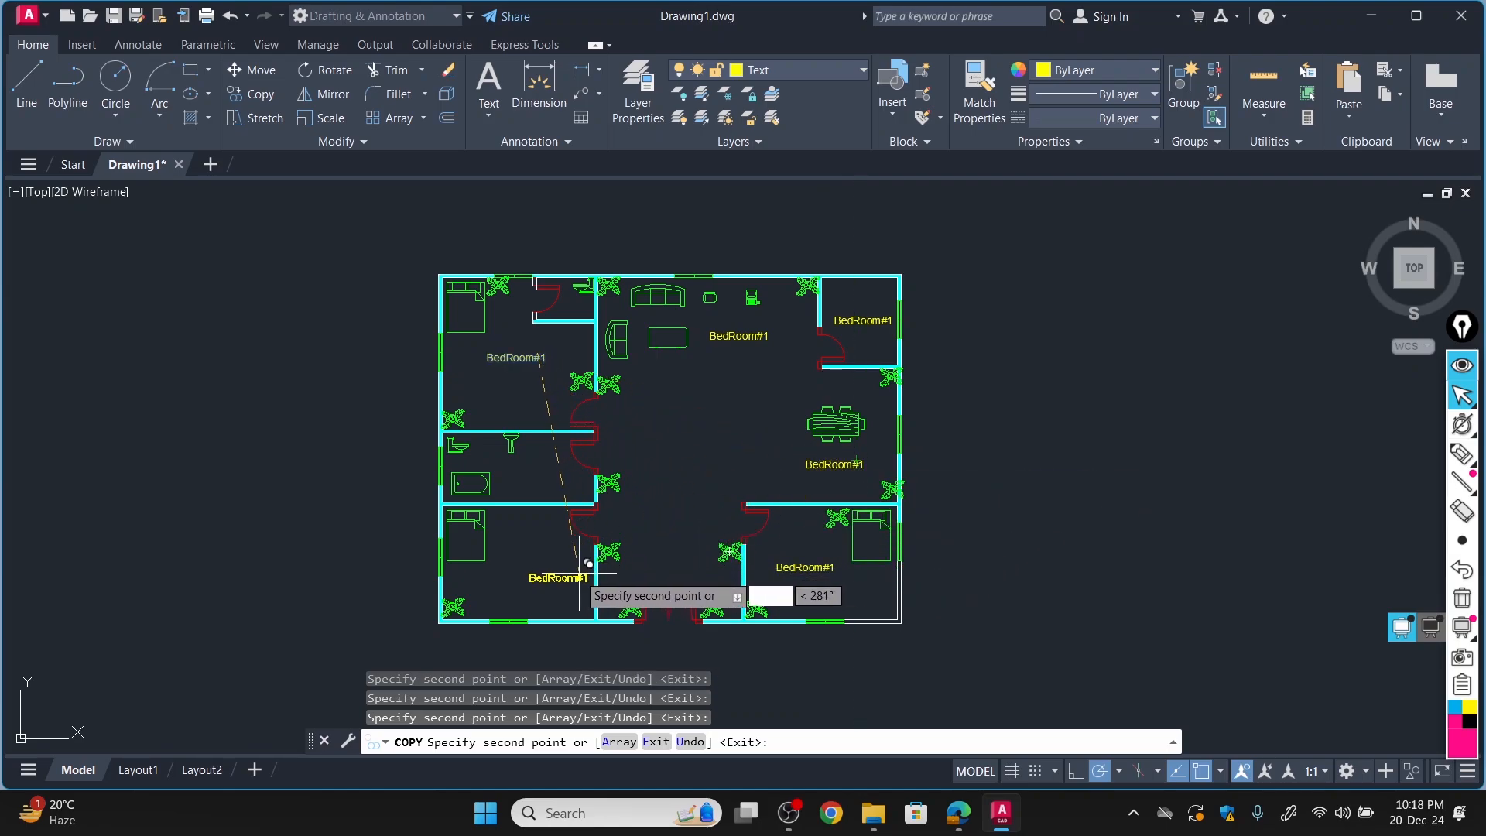
Place more copies of the label in the lower-left bedroom, the middle-left bathroom and the small bath beside the upper-left bedroom.
left_click(554, 562)
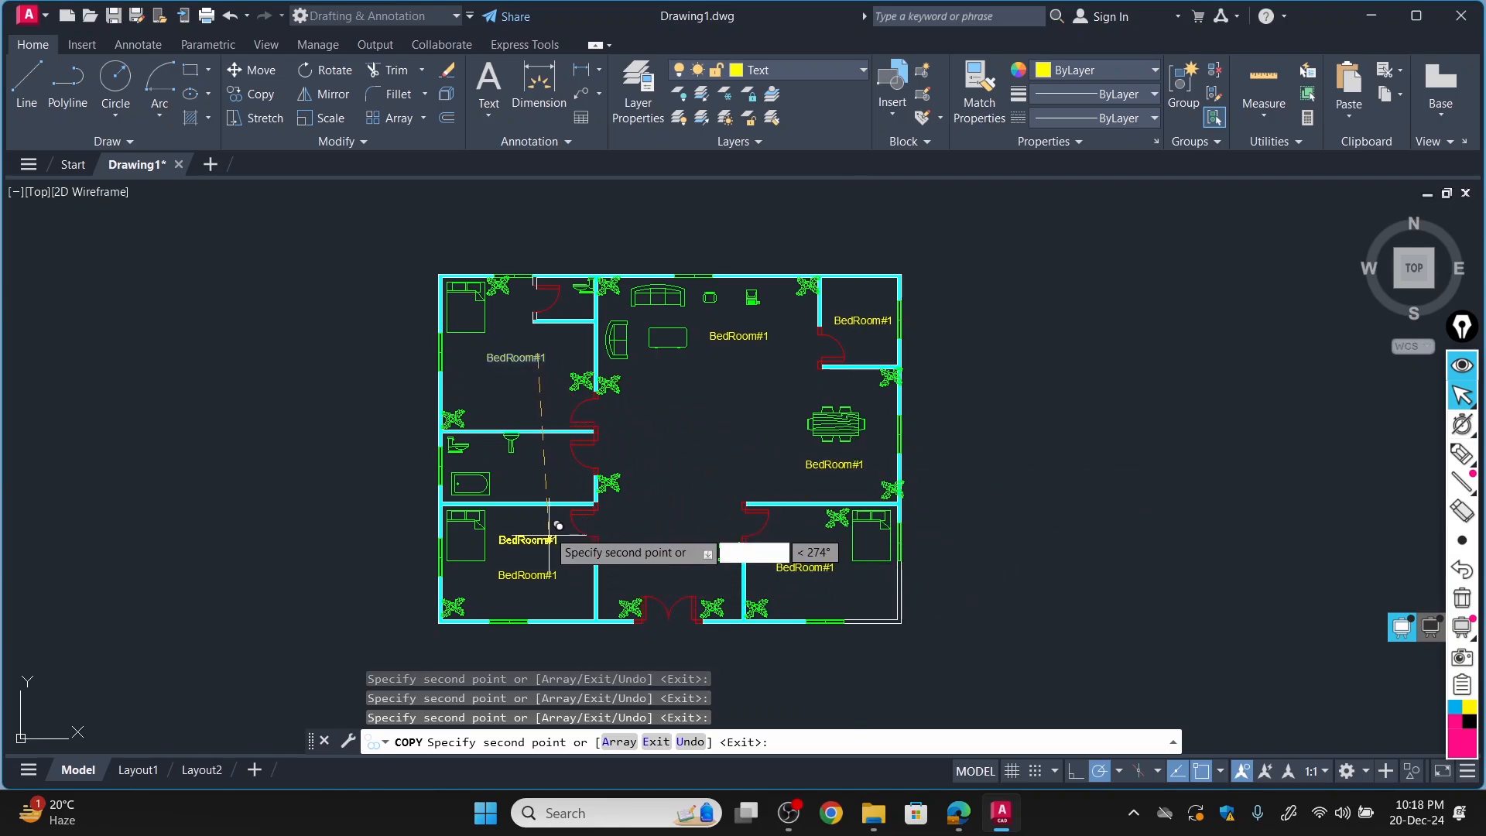
left_click(553, 465)
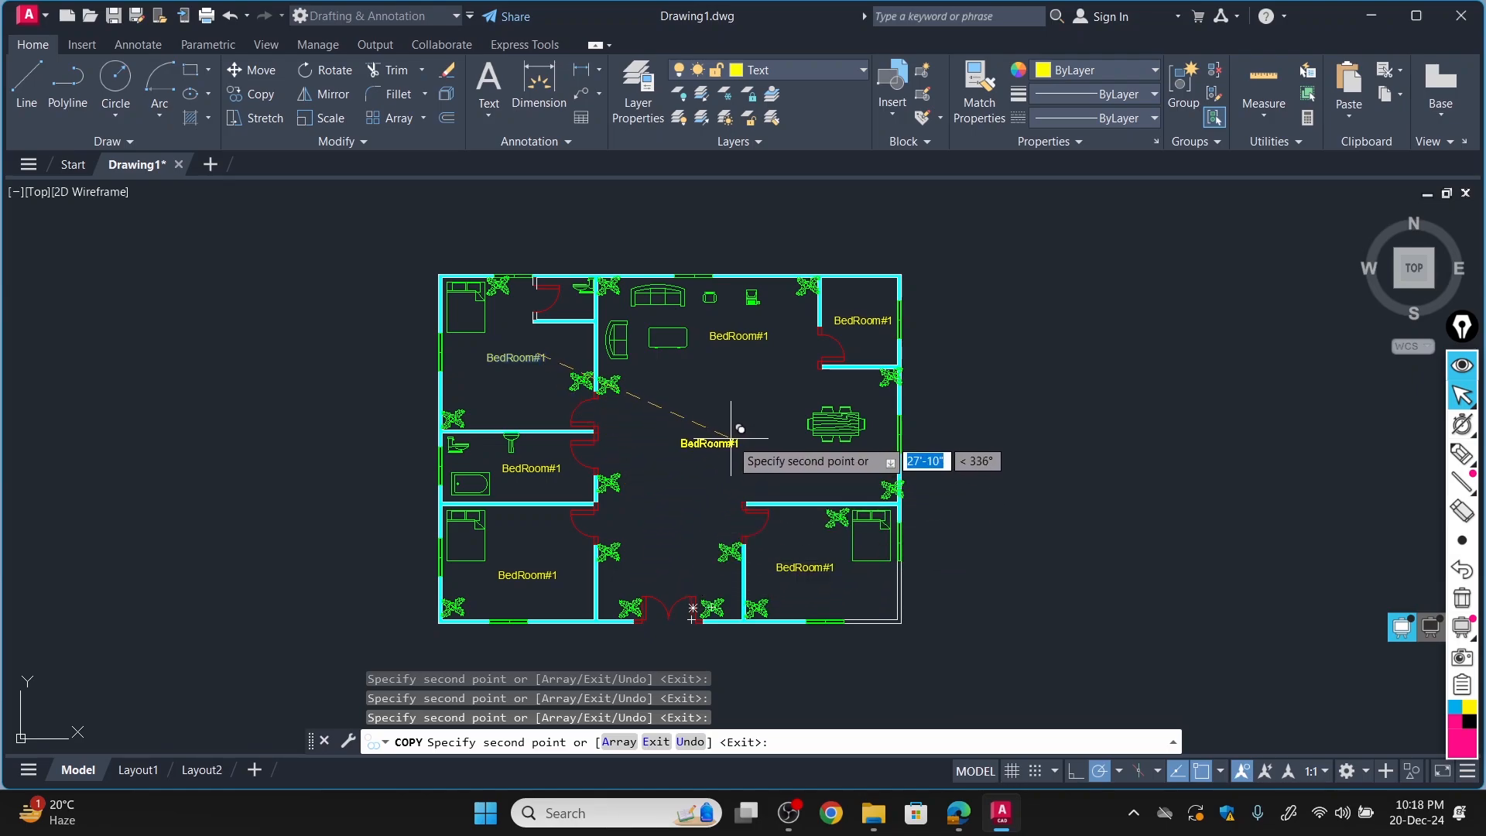
left_click(856, 459)
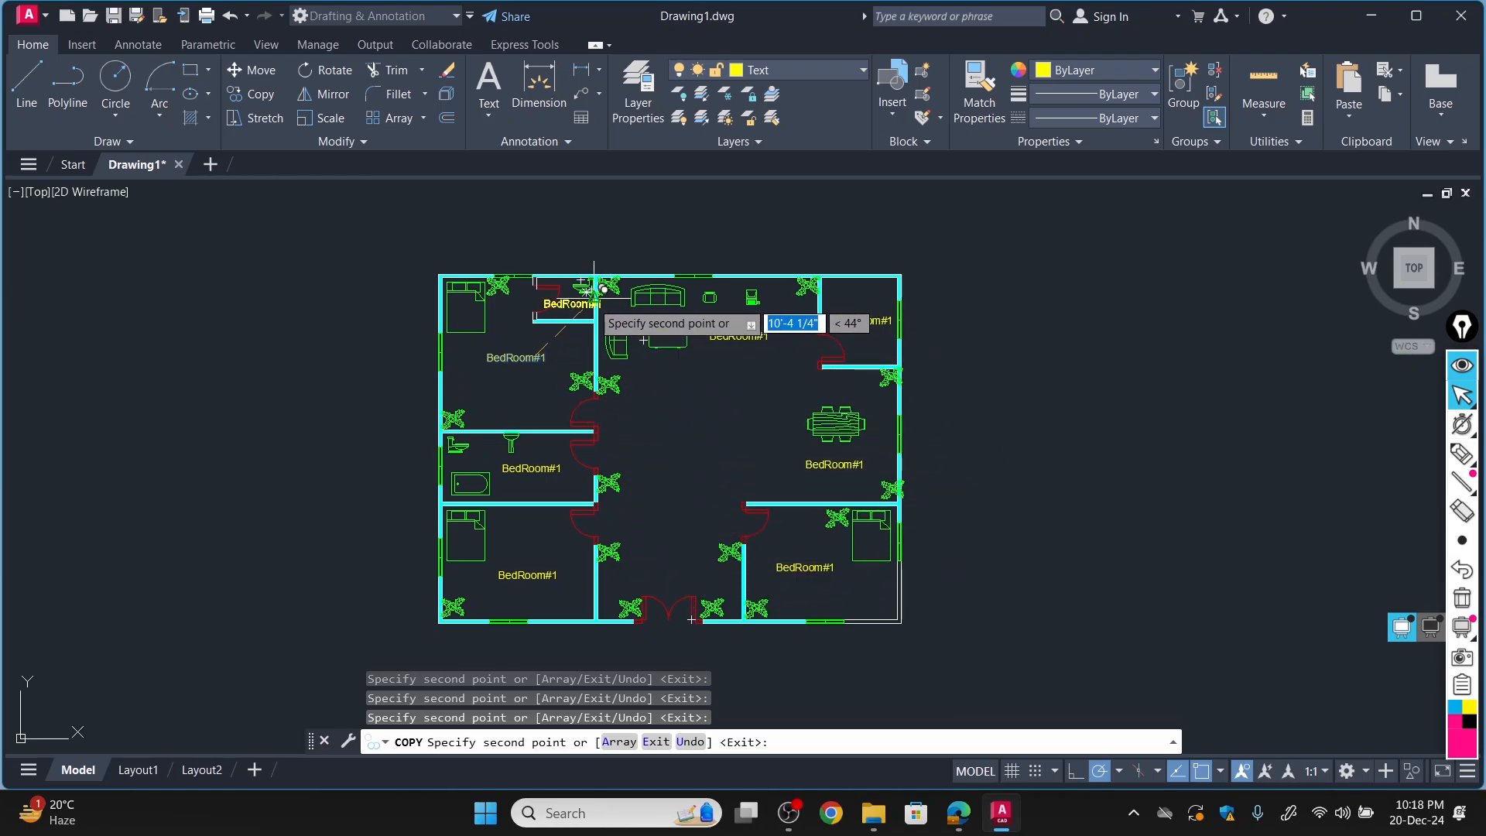
scroll(588, 291, "up", 8)
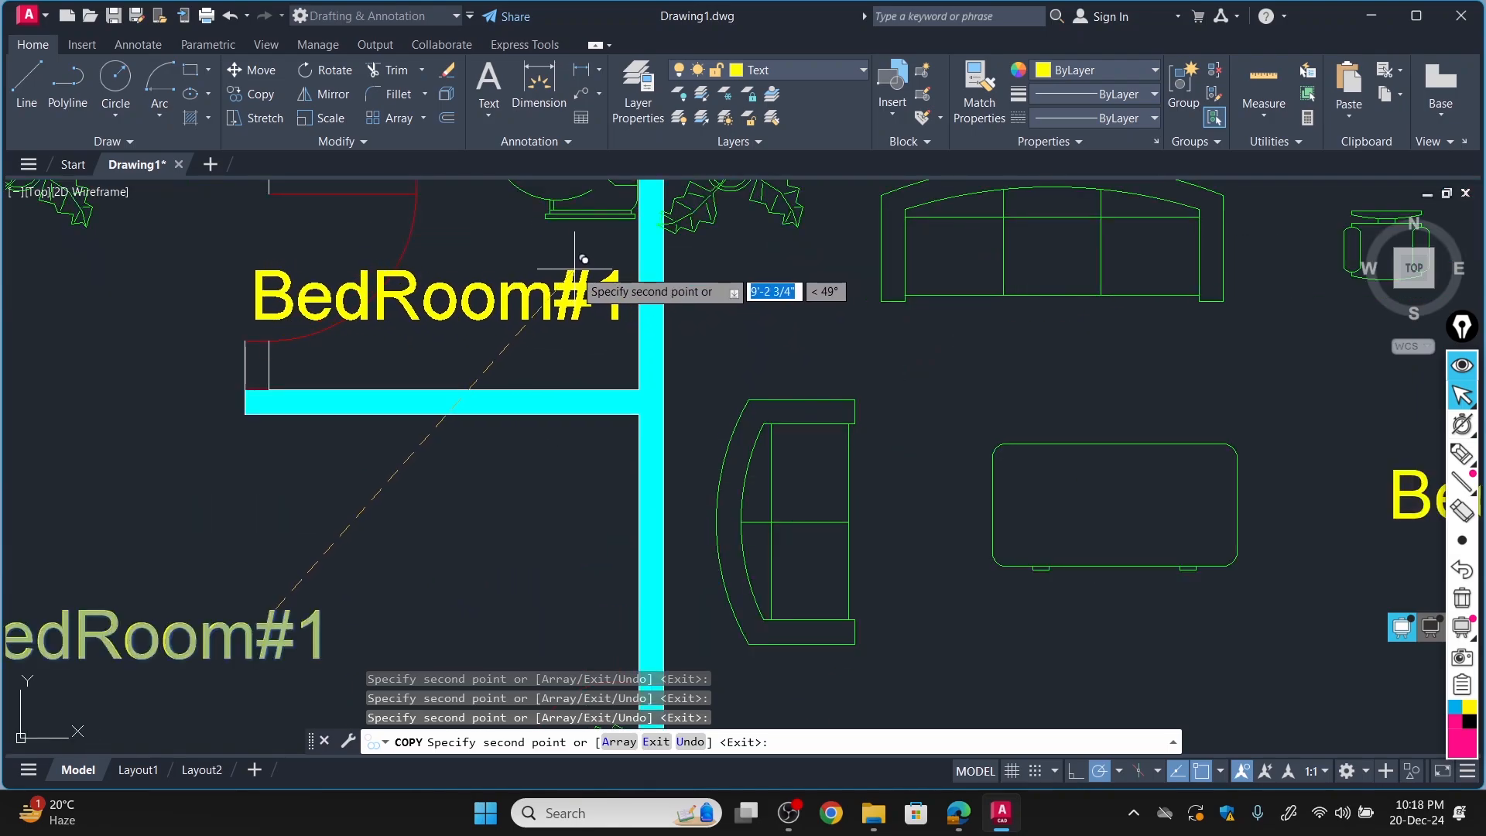
left_click(588, 259)
scroll(541, 380, "down", 5)
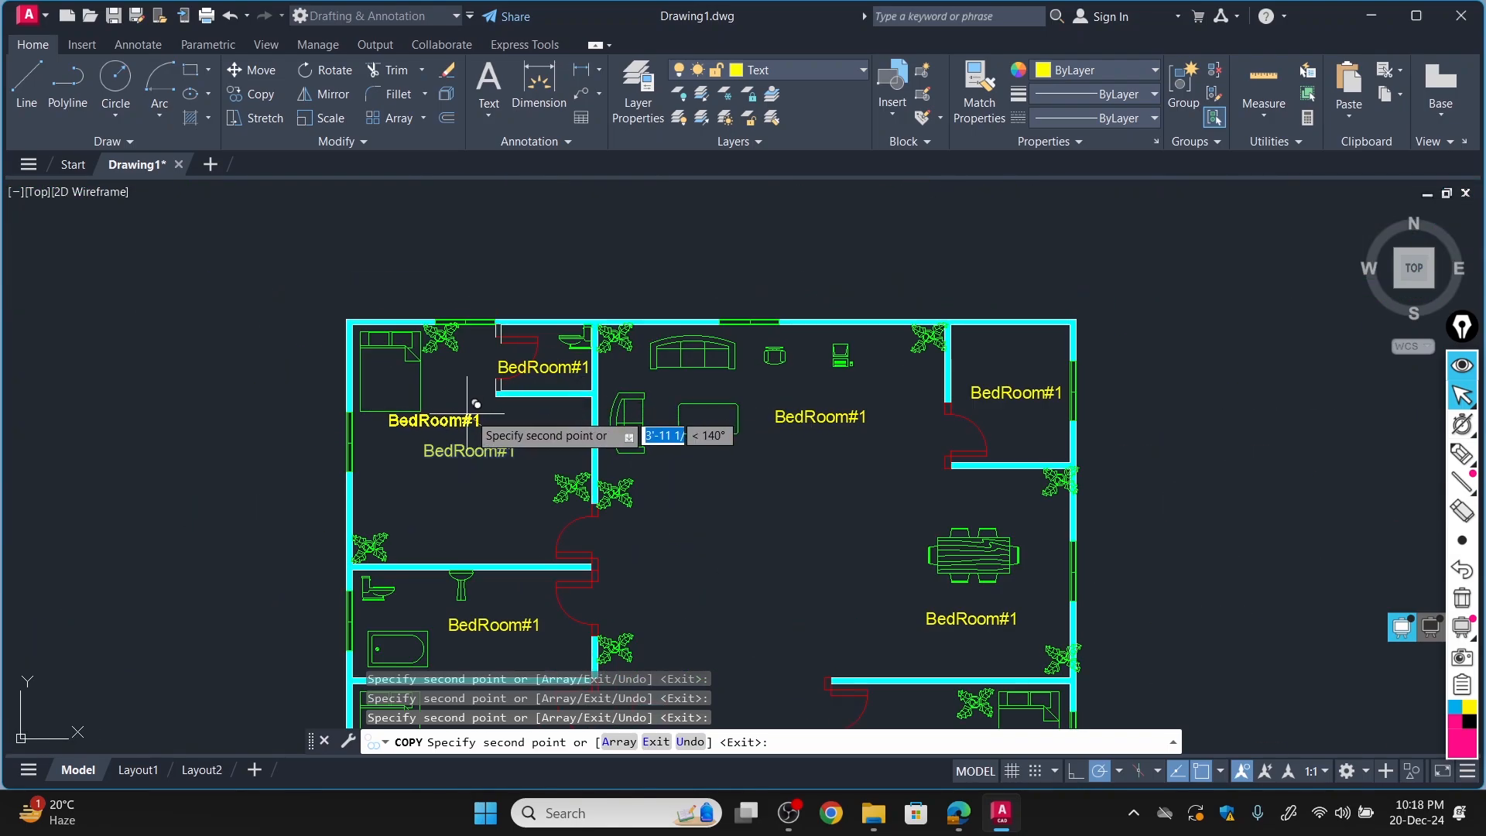
key("Escape")
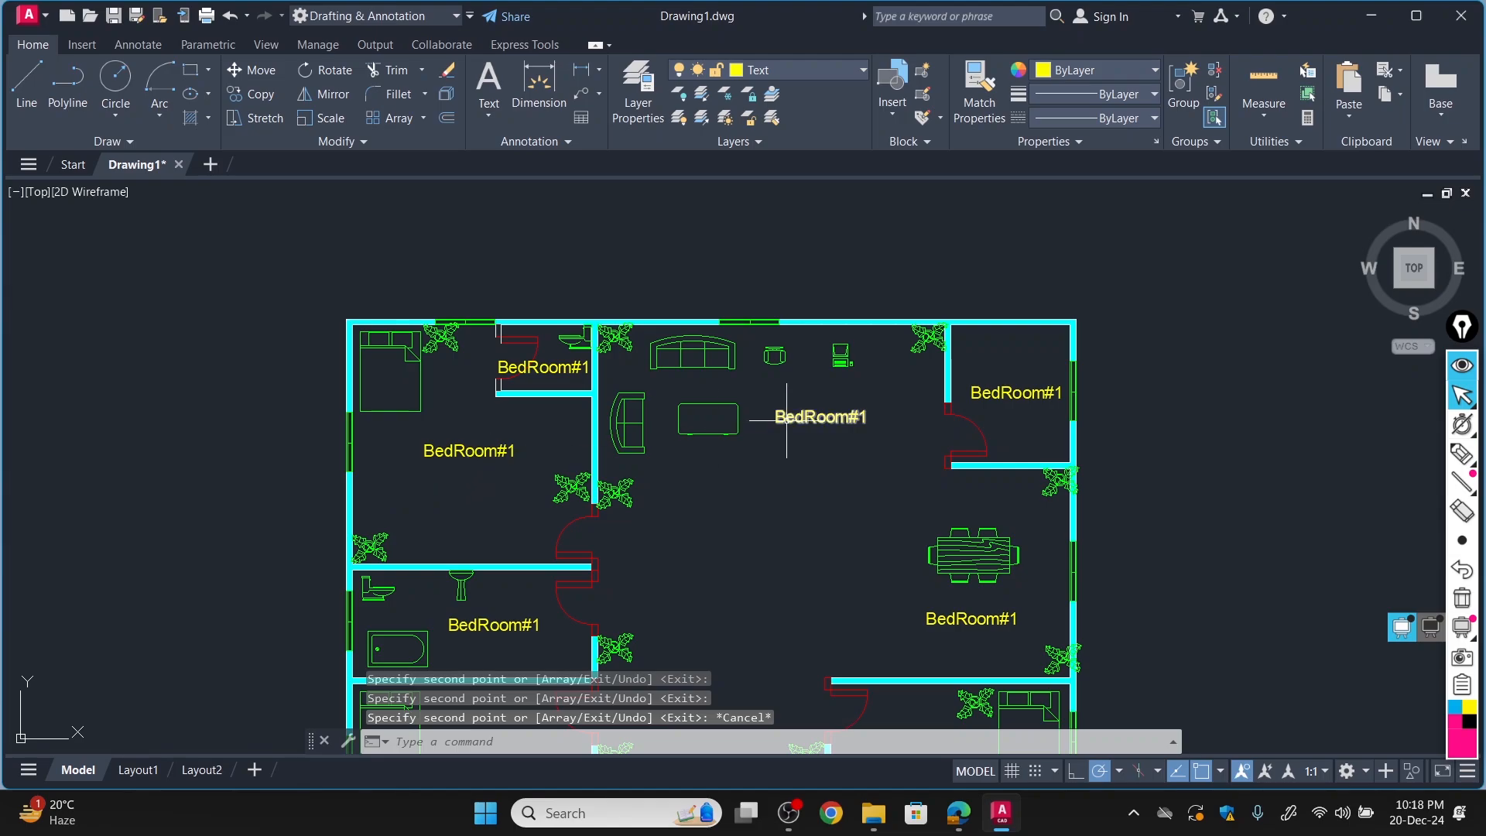
Change the label in the small room beside the upper-left bedroom to "Bath".
double_click(562, 367)
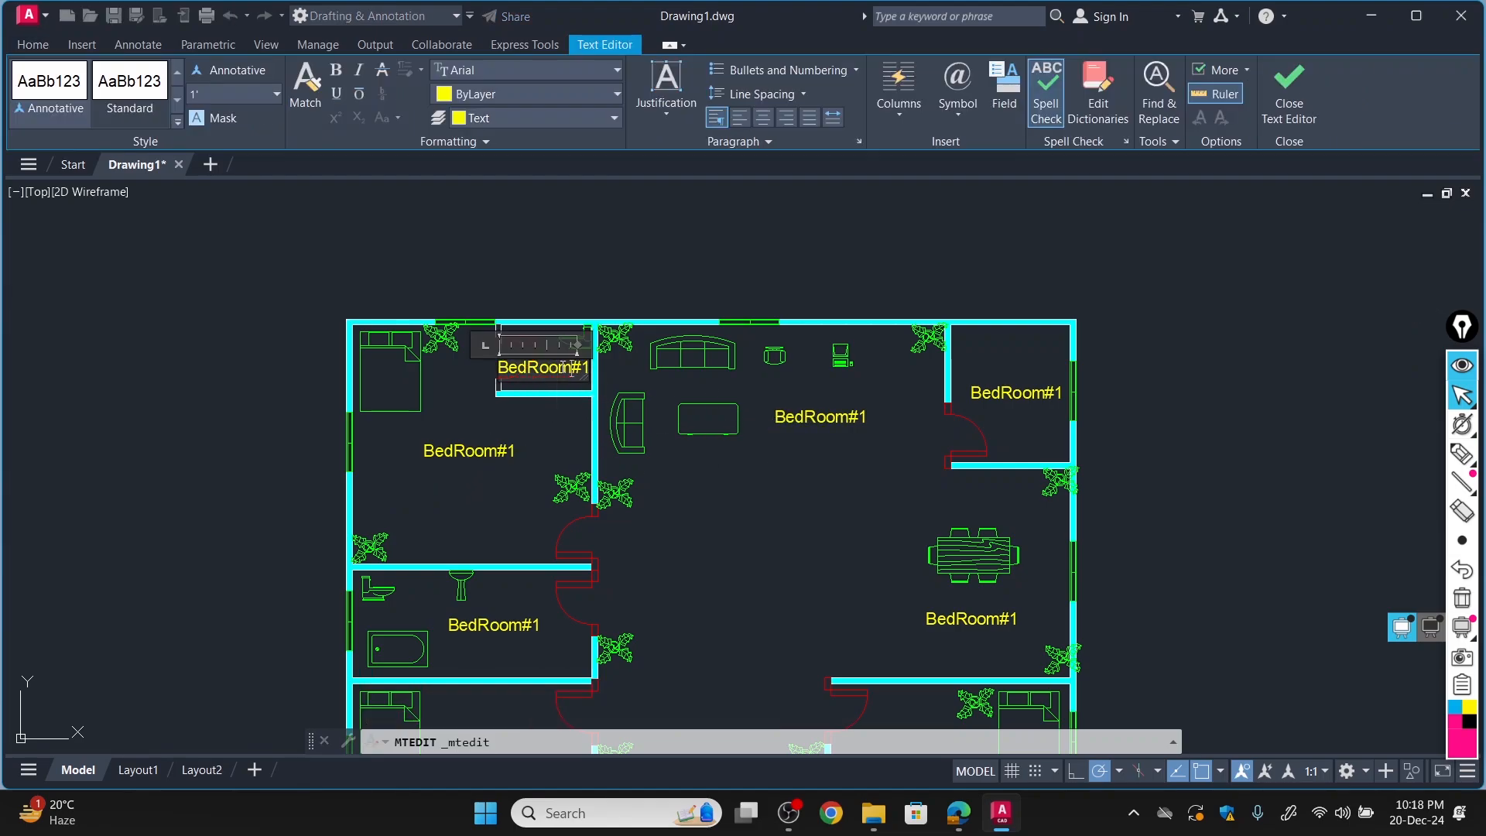
key("BackSpace")
key("BackSpace")
key("BackSpace")
key("BackSpace")
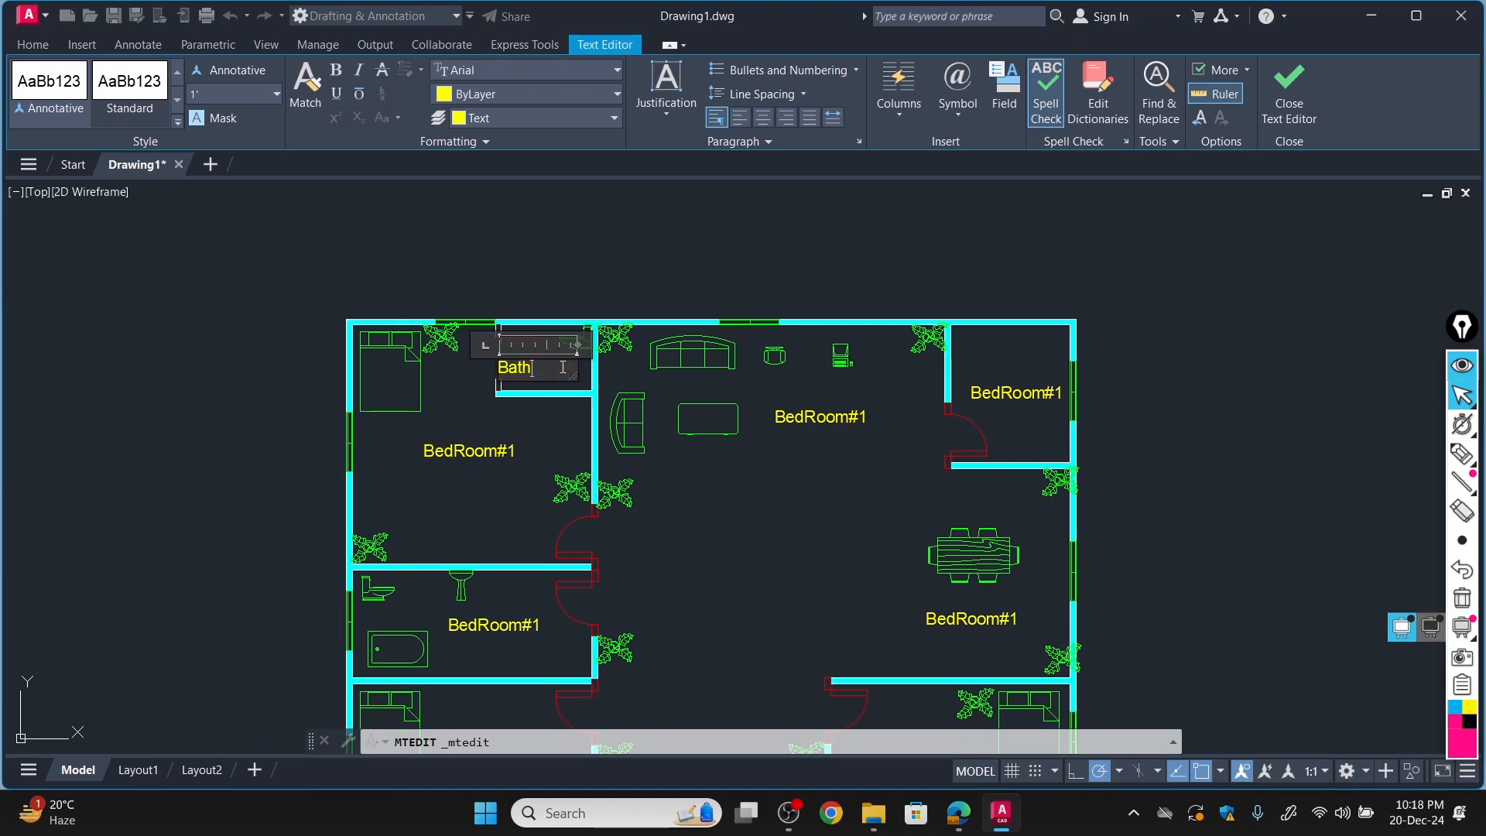
left_click(1005, 408)
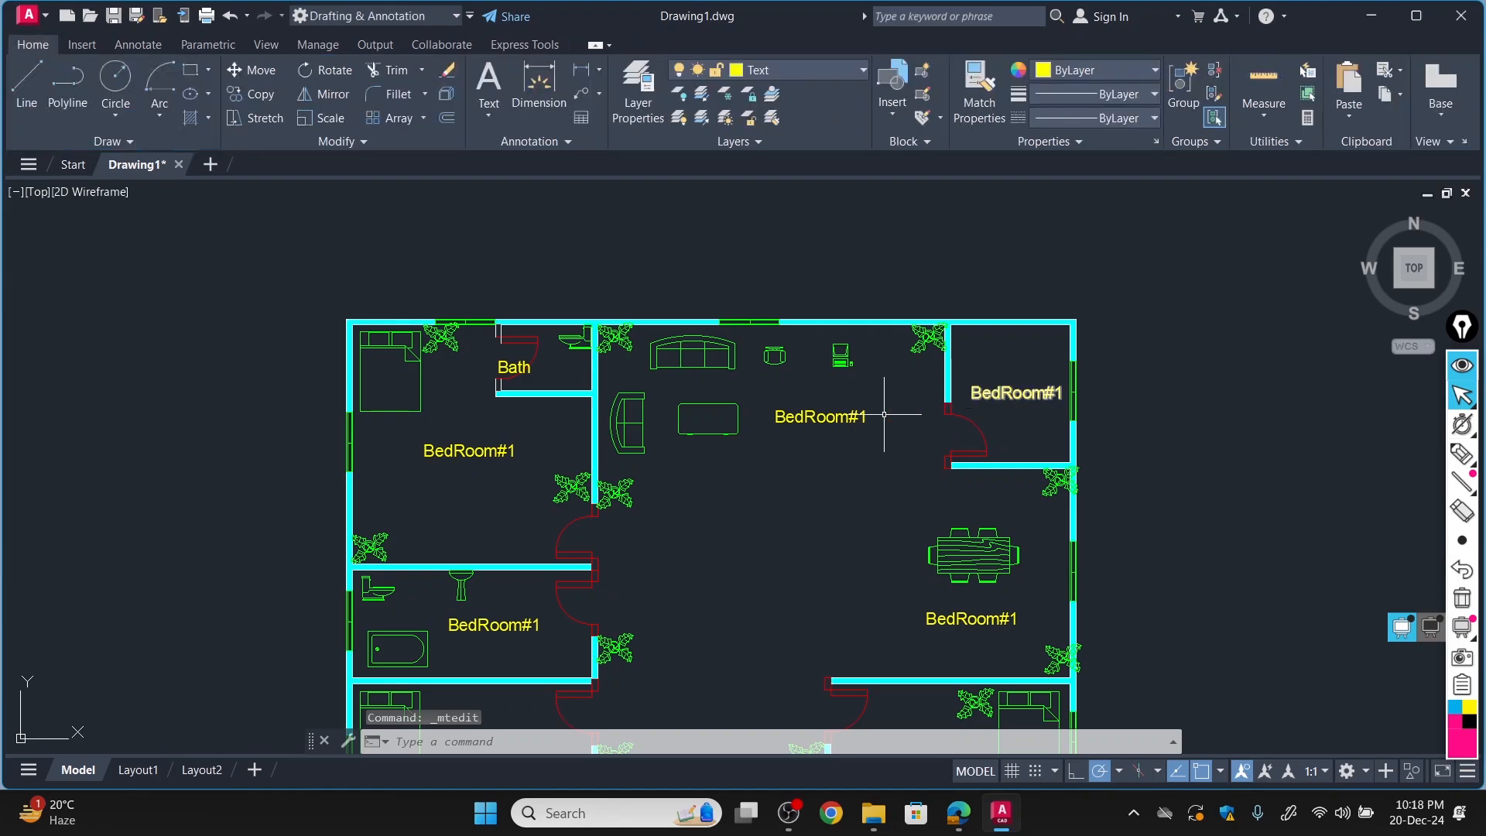
Move the "Bath" label horizontally to the right, clear of the door swing.
left_click(251, 71)
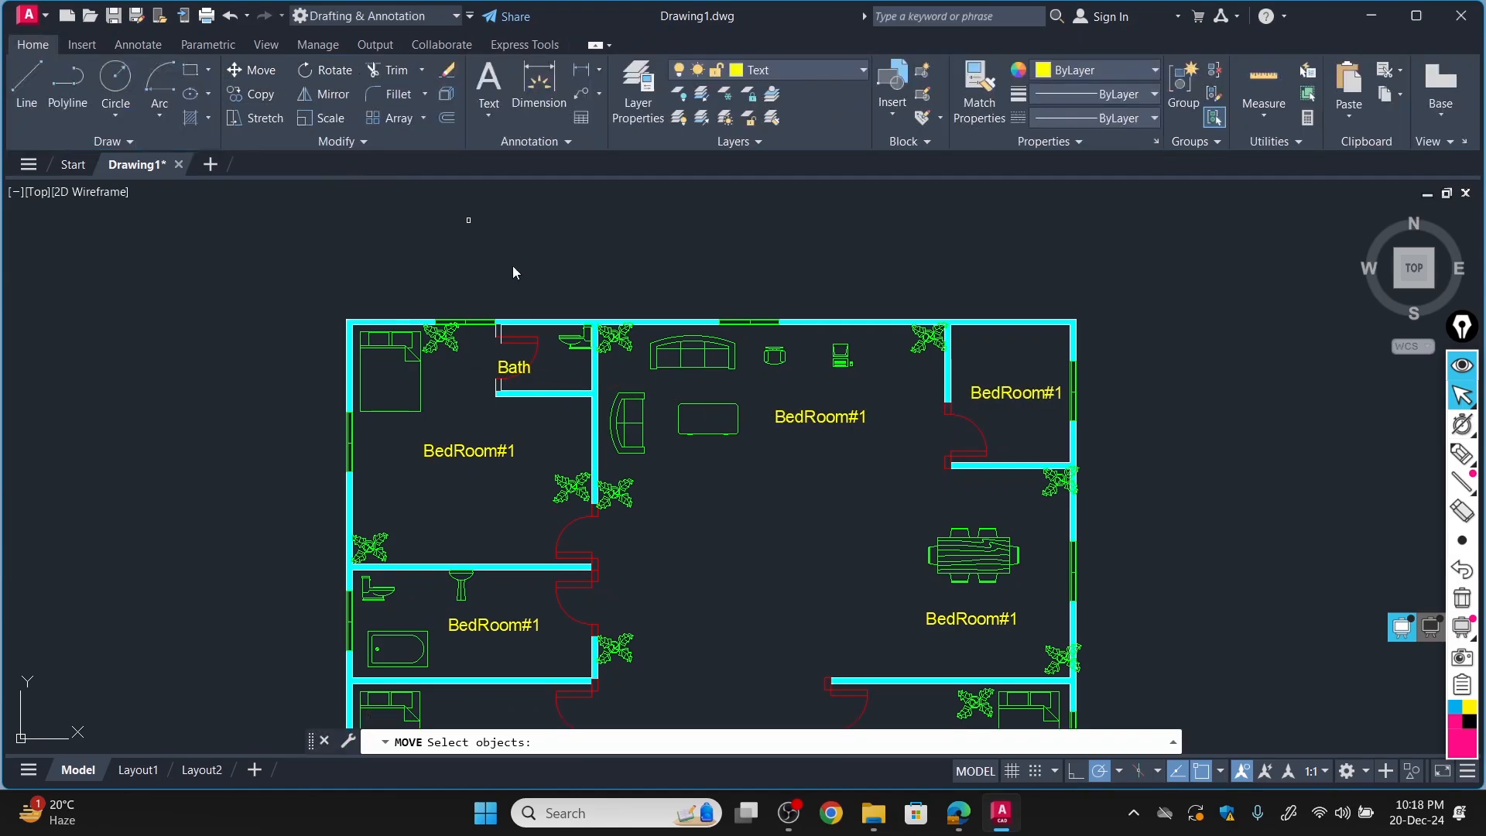
left_click(513, 367)
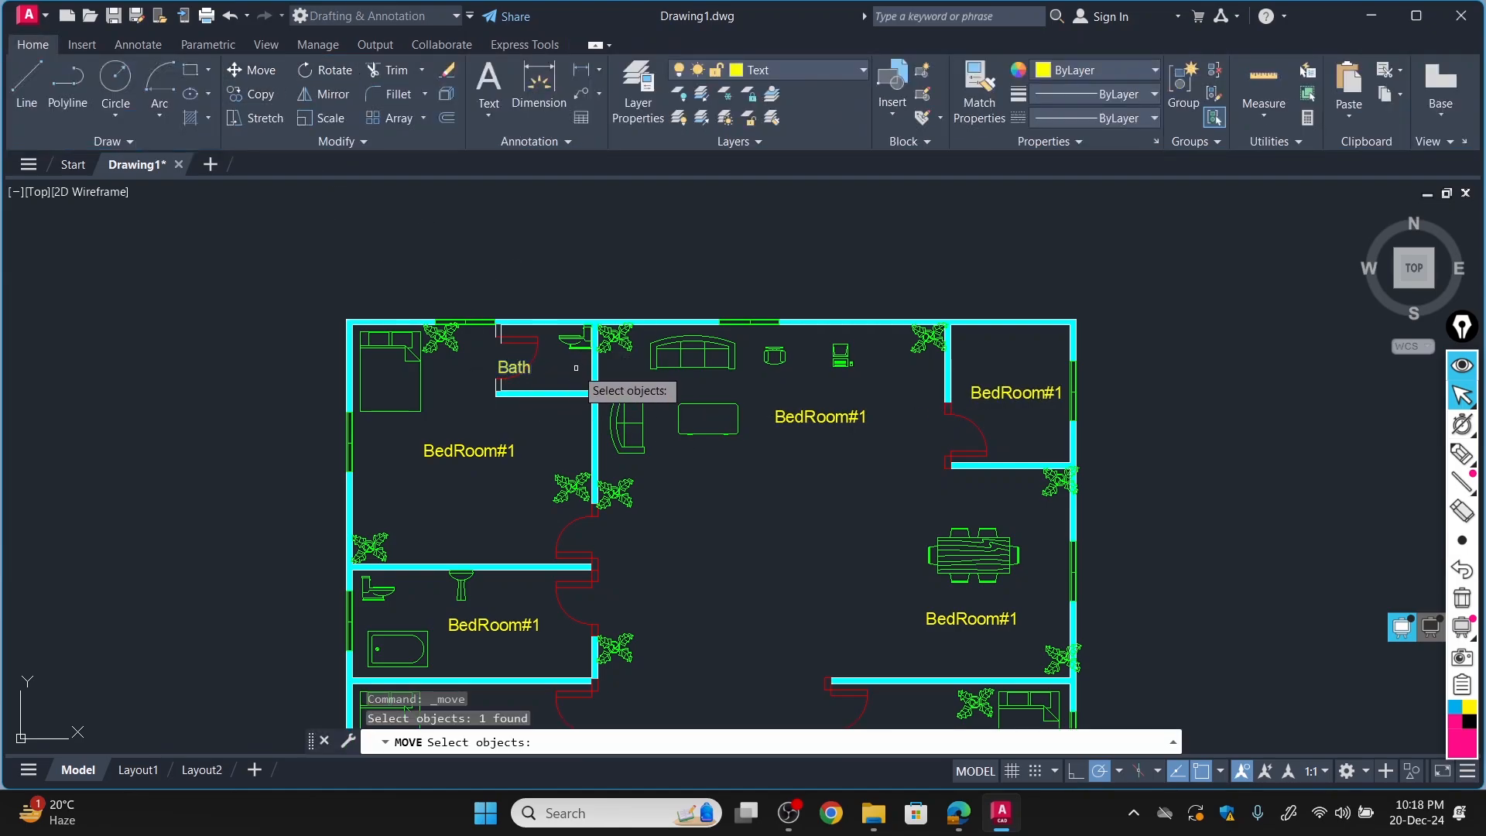
key("Return")
left_click(521, 367)
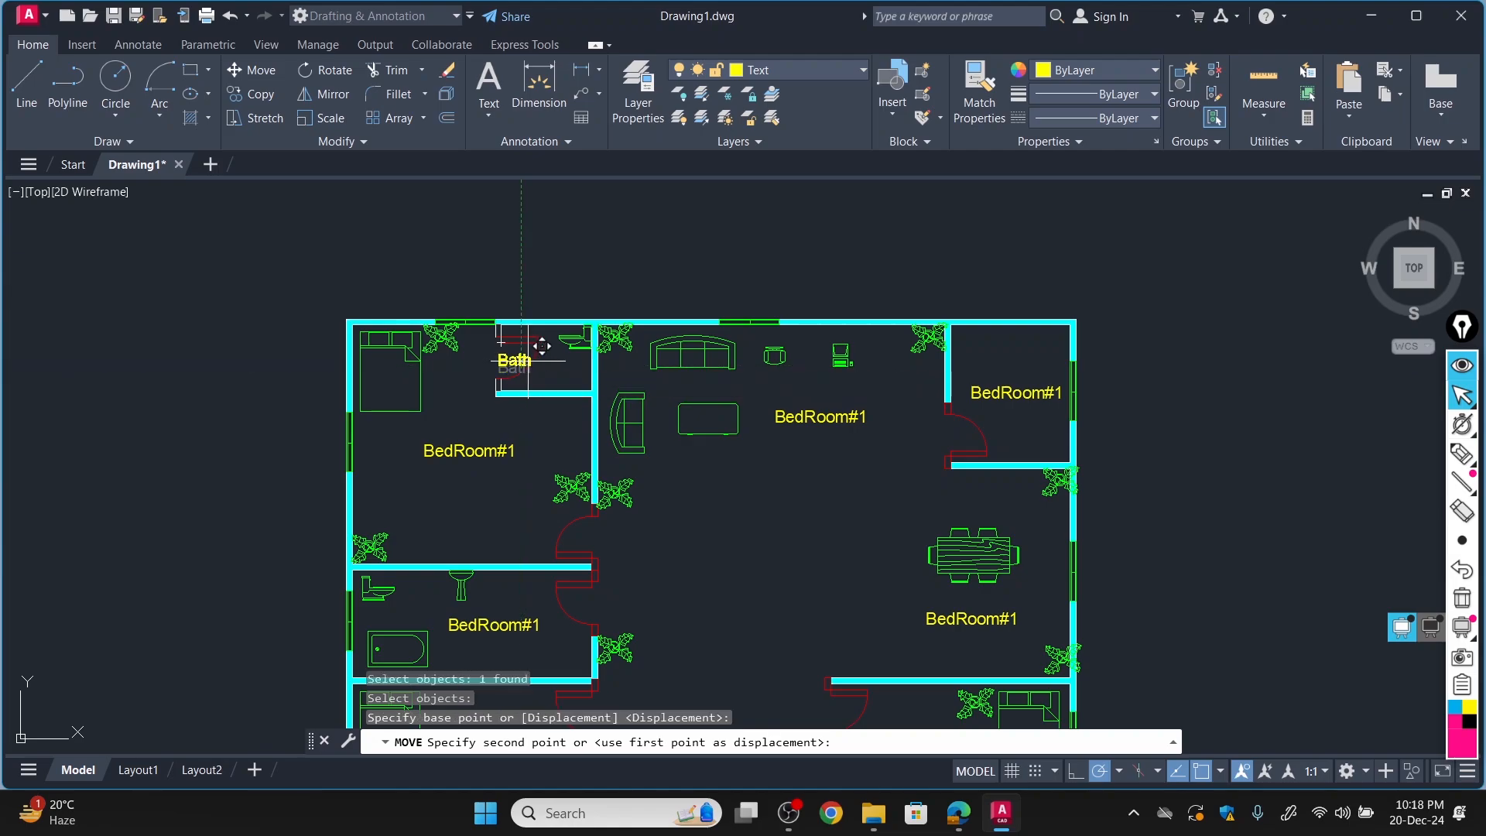
left_click(561, 366)
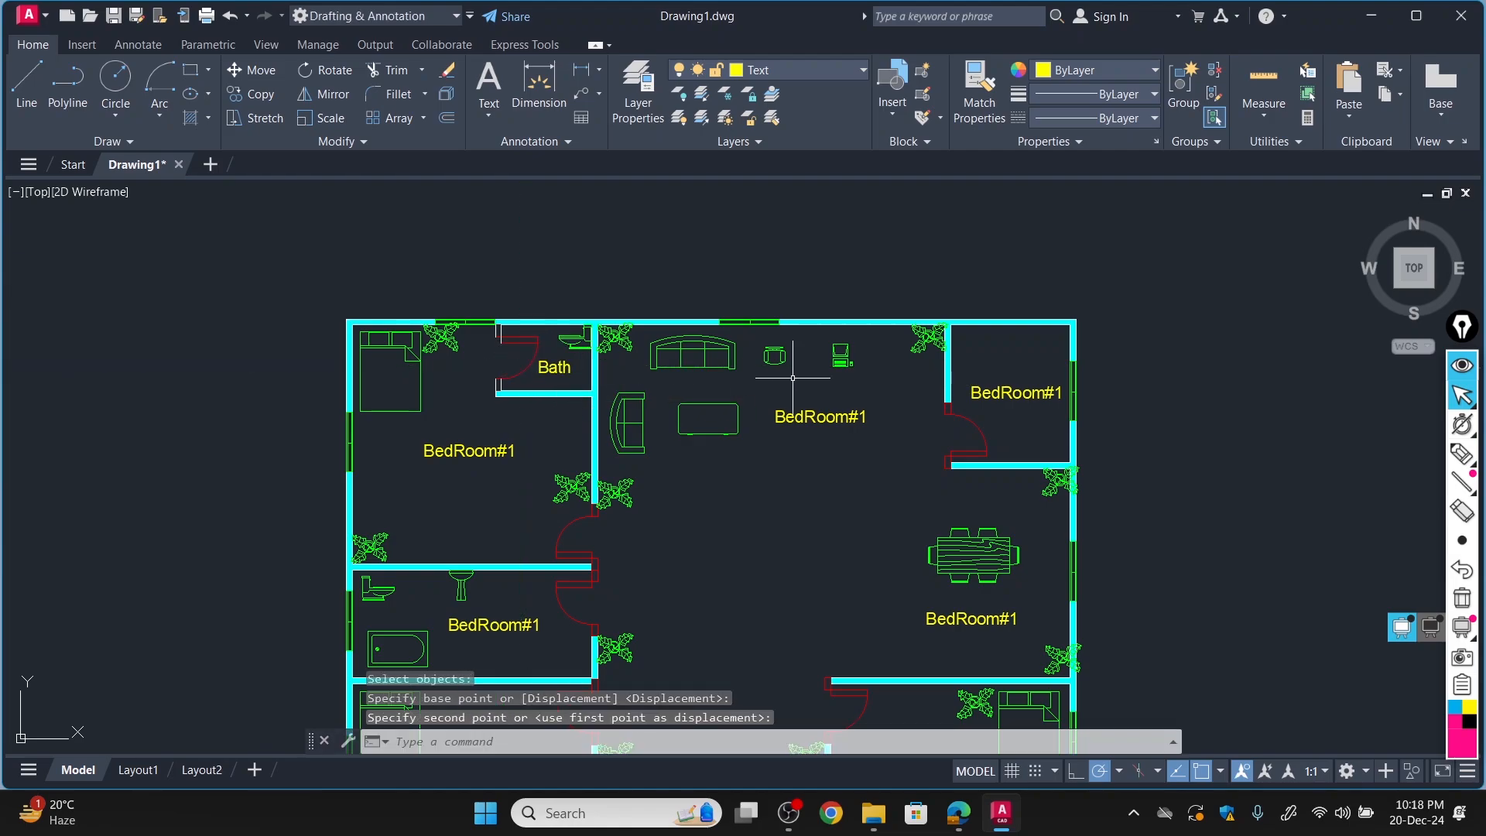
Replace the label text beside the sofas in the living area with "Drawing Room".
double_click(805, 416)
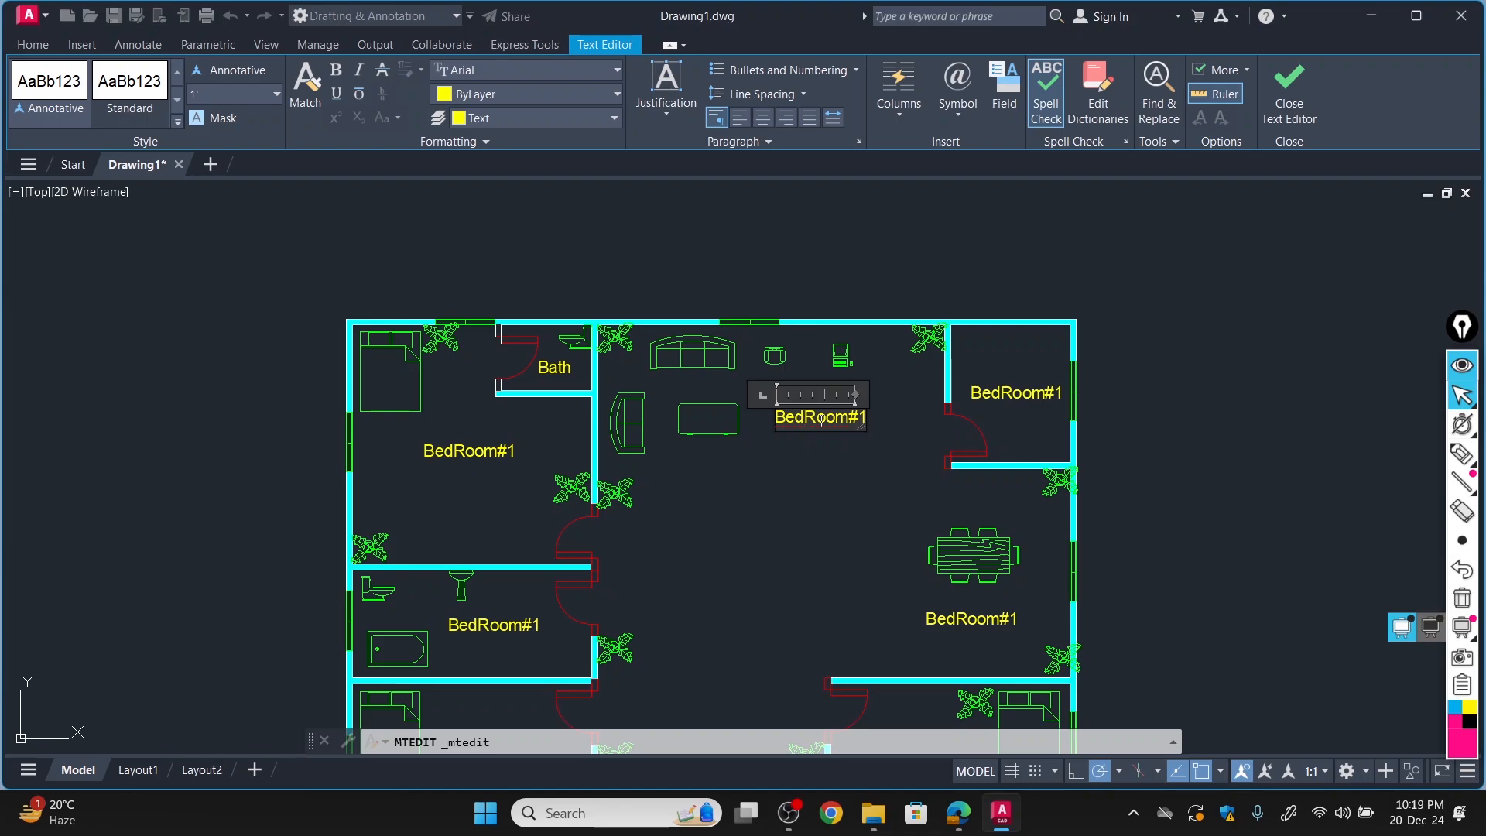
key("ctrl+a")
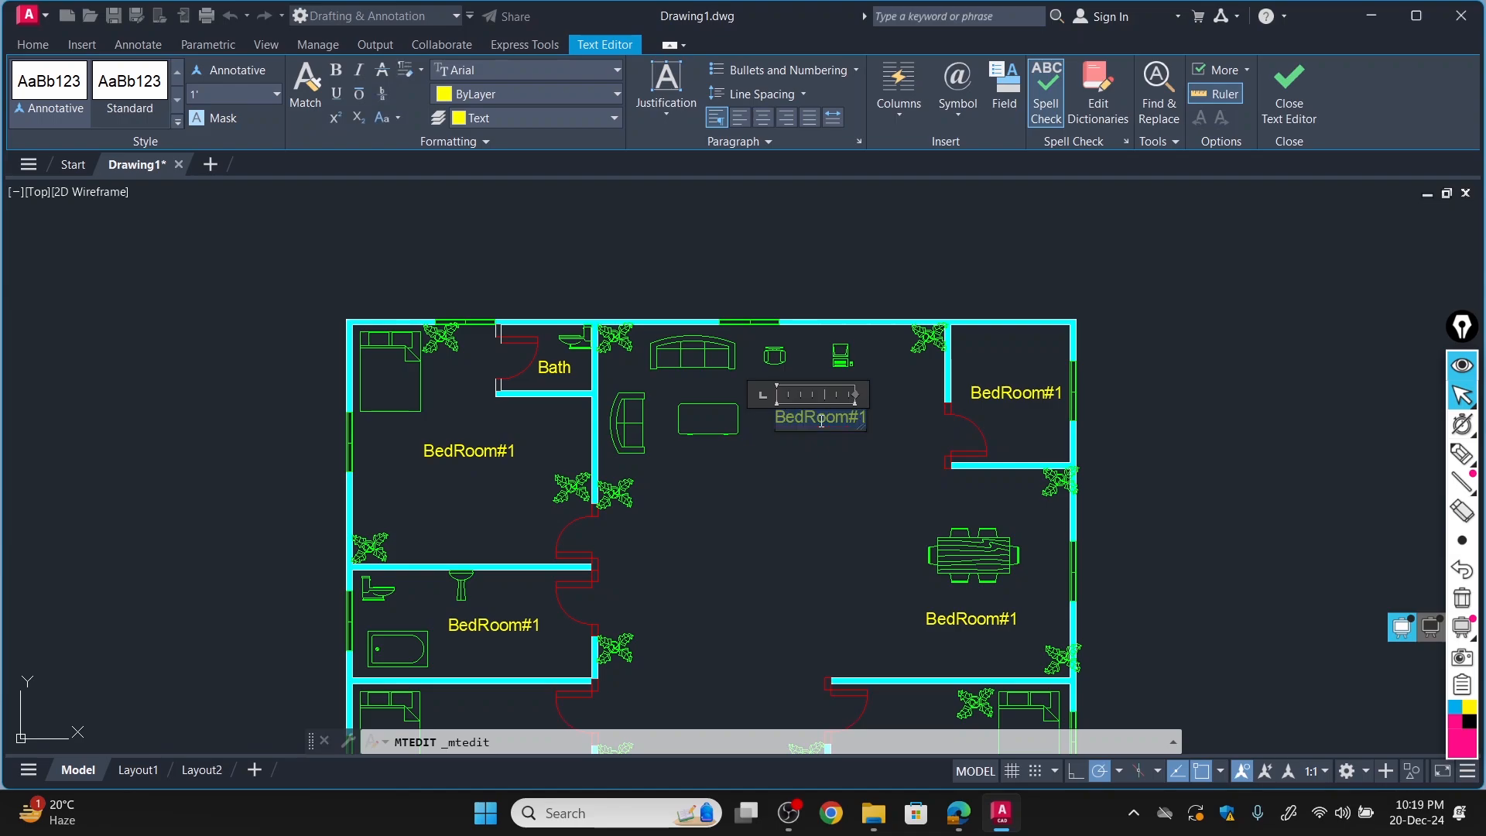
type("D")
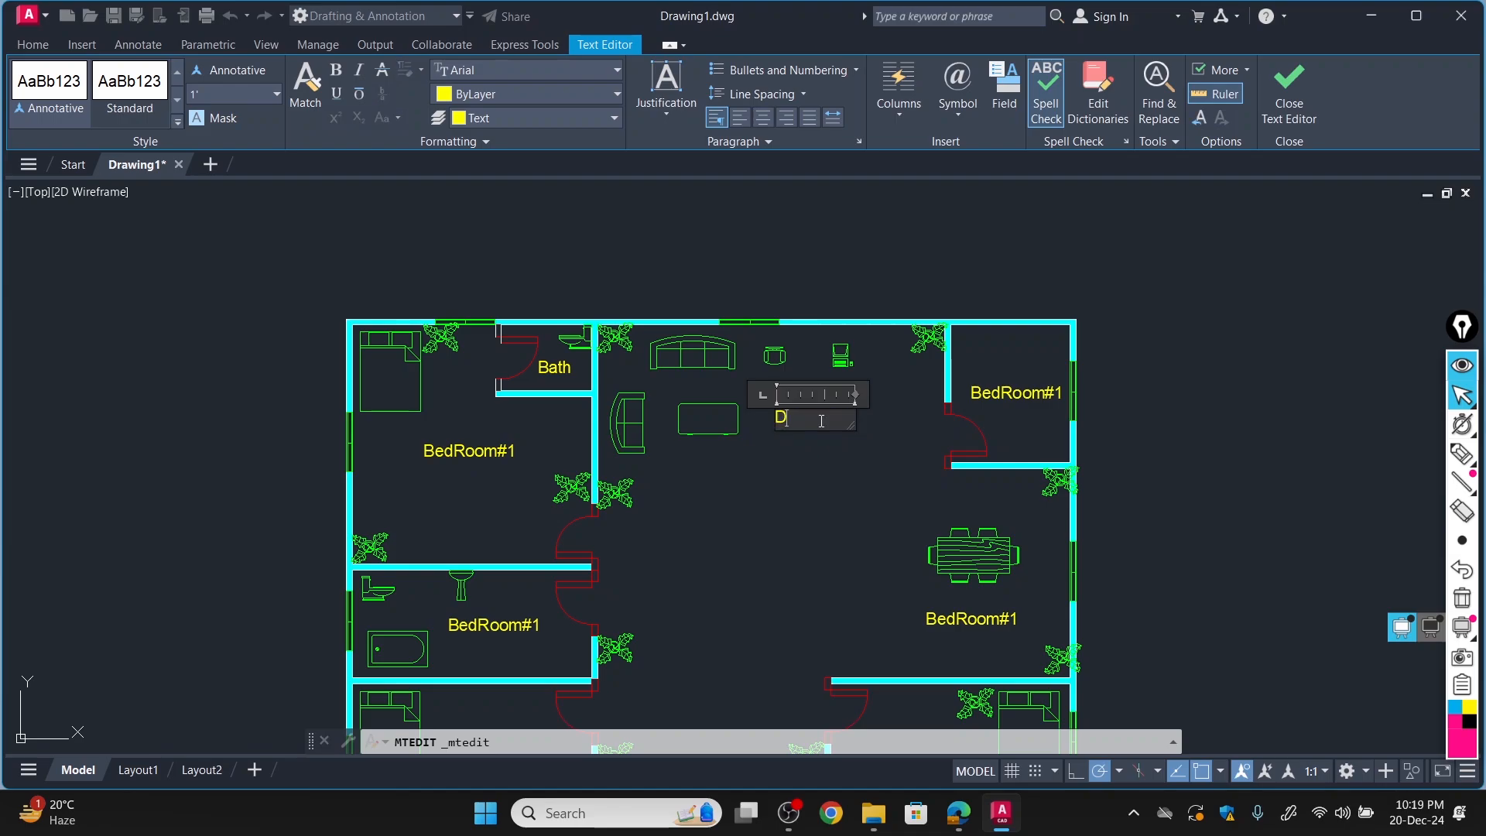
type("w")
type("ing Roo")
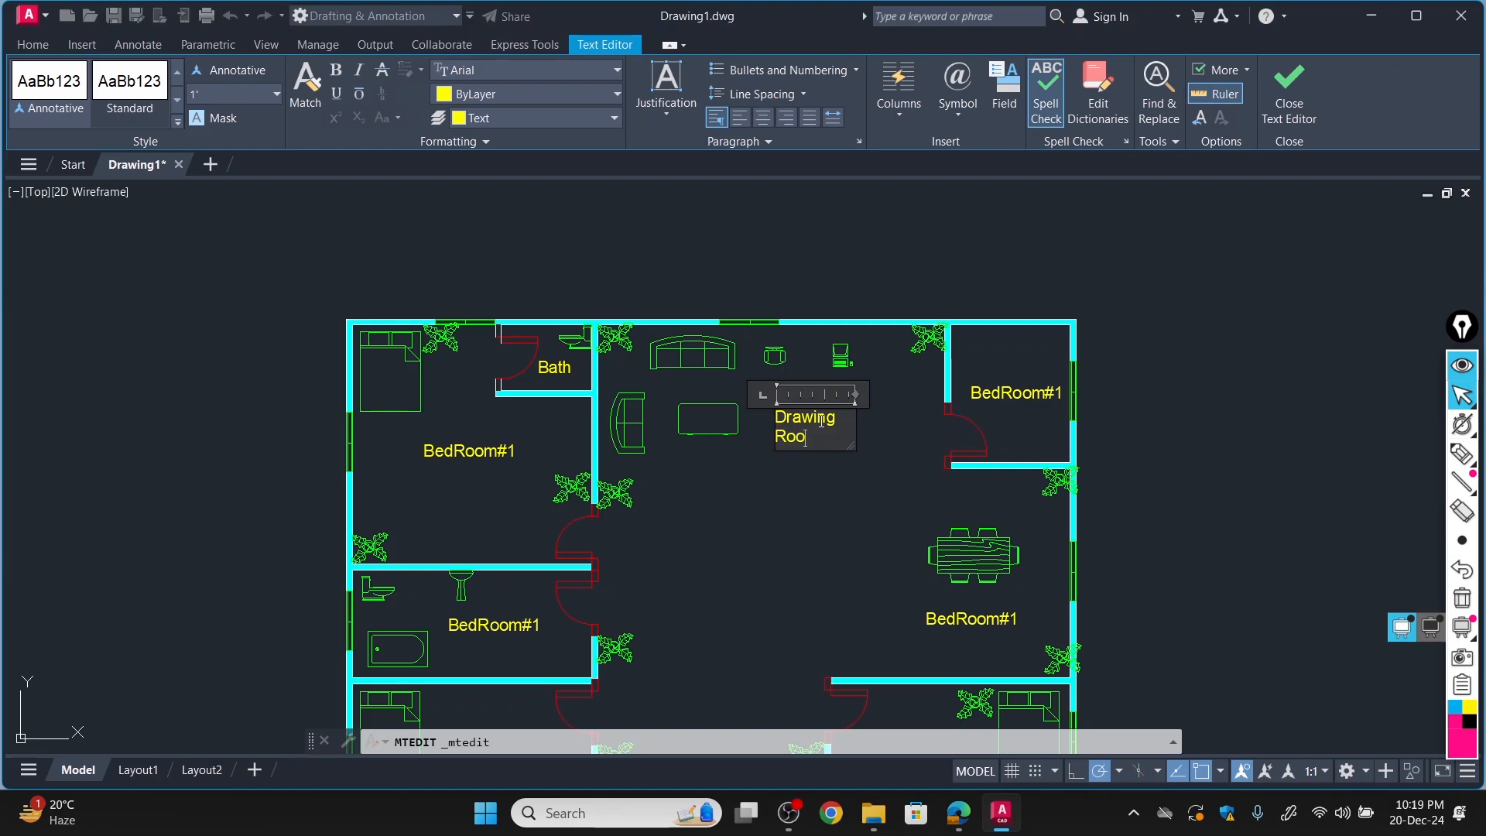
type("m")
key("Return")
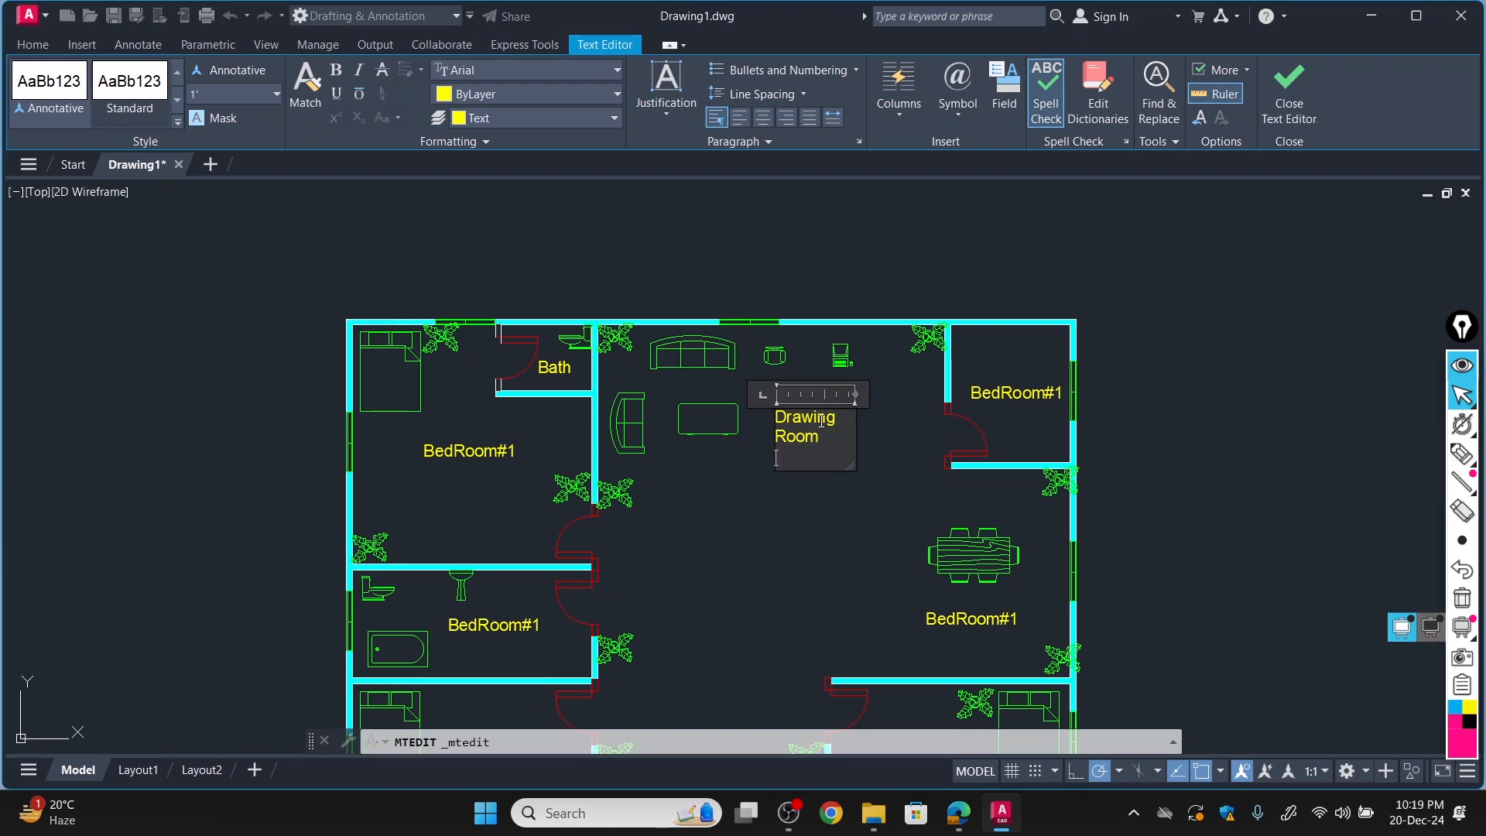
key("BackSpace")
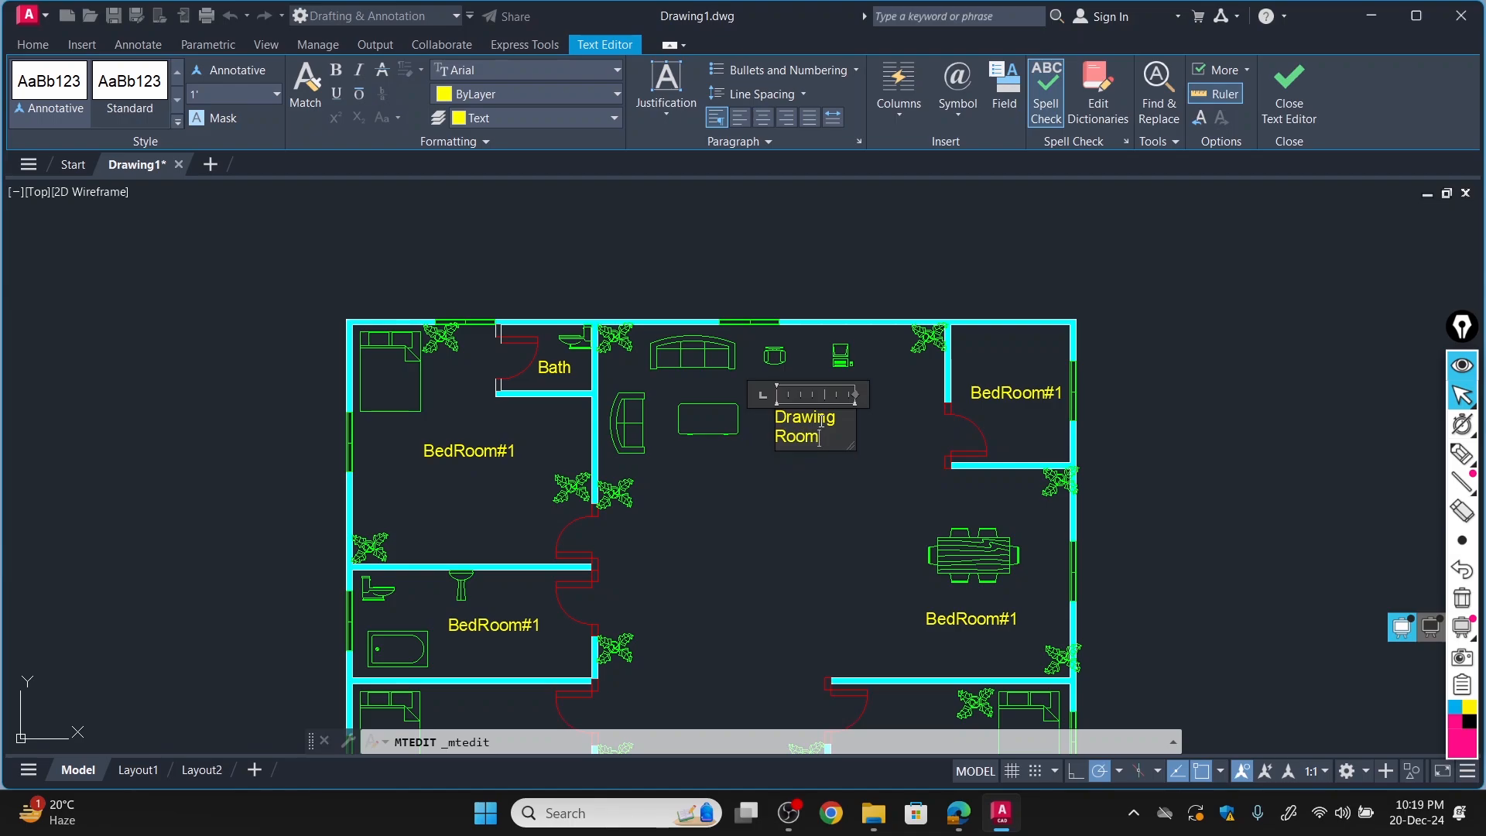
left_click(999, 395)
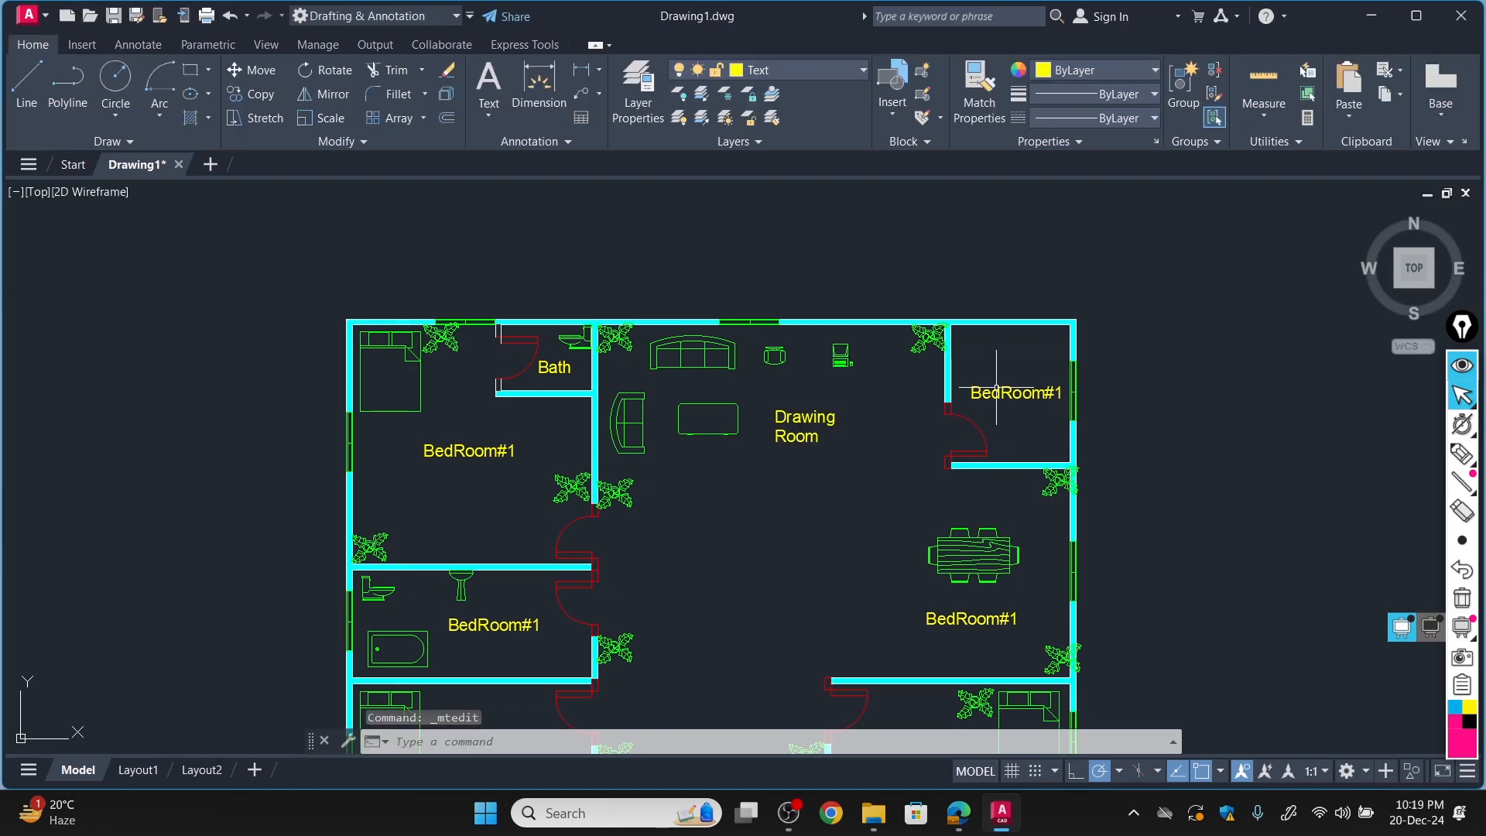
Widen the "Drawing Room" text box so the label fits on a single line.
double_click(815, 418)
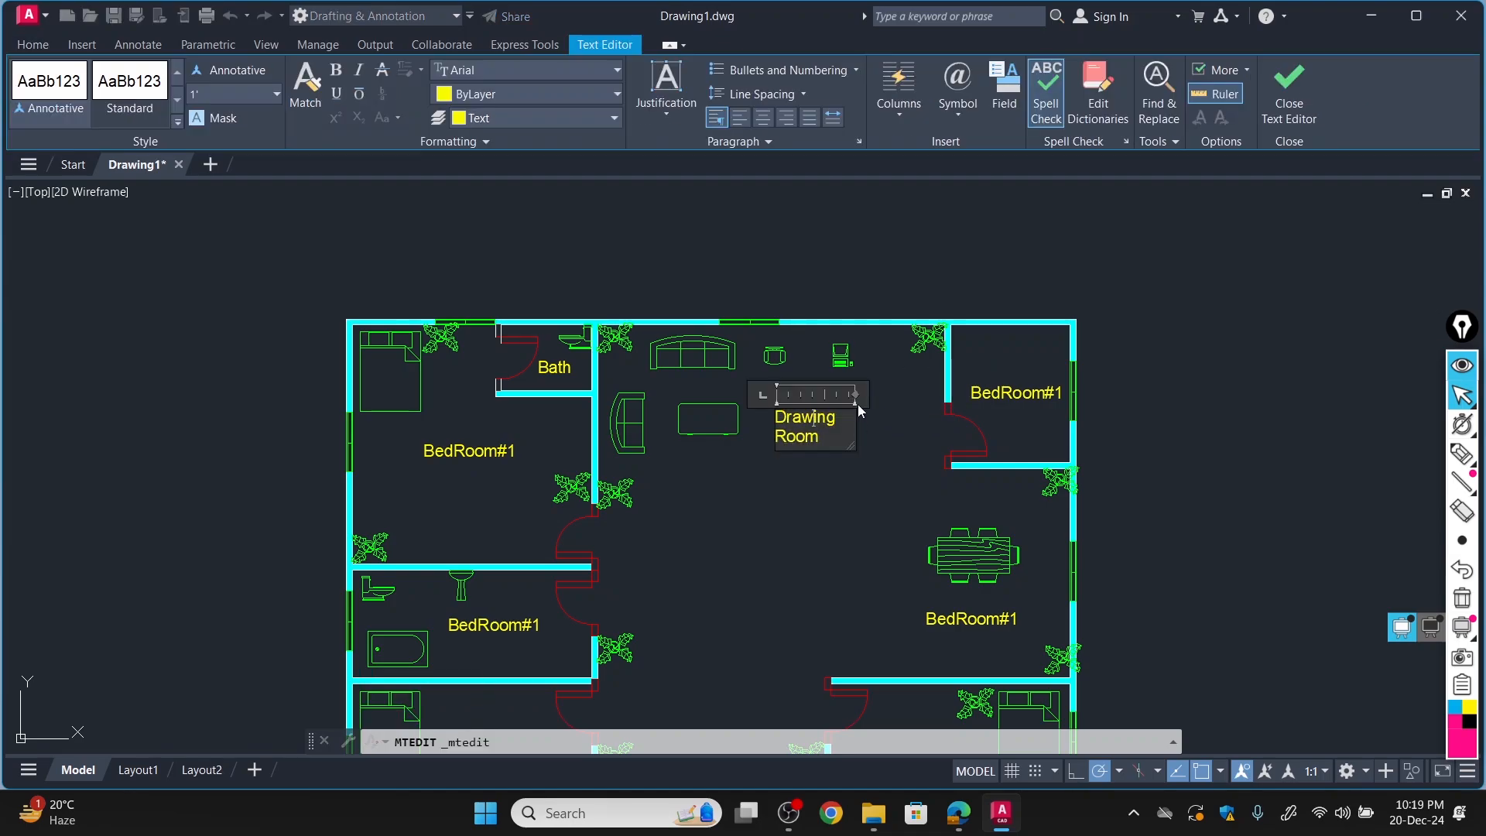
left_click_drag(855, 394, 1001, 392)
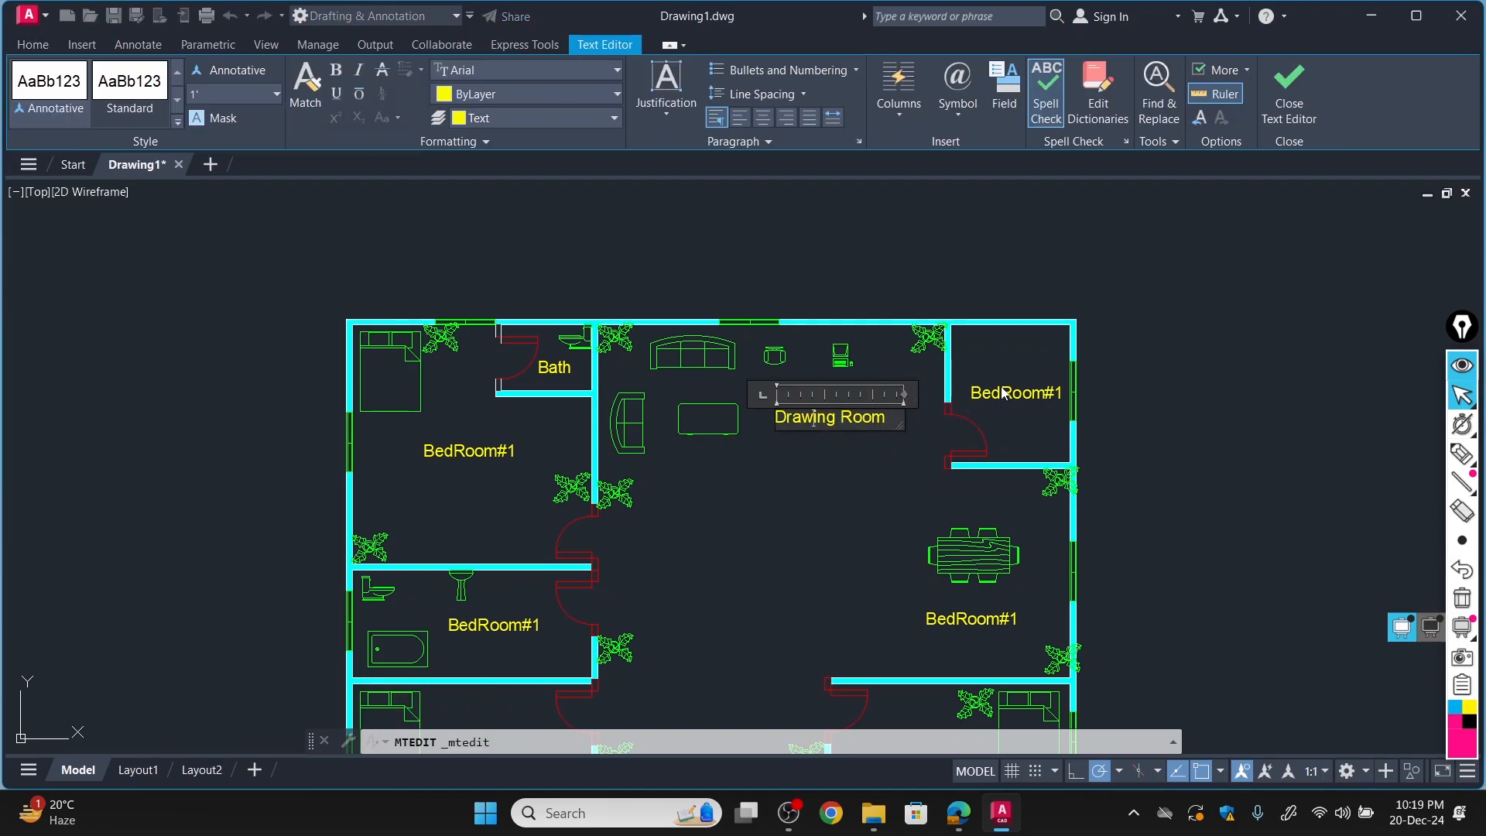
left_click(1001, 387)
Change the label in the upper-right room to "Kitchen".
left_click(1024, 391)
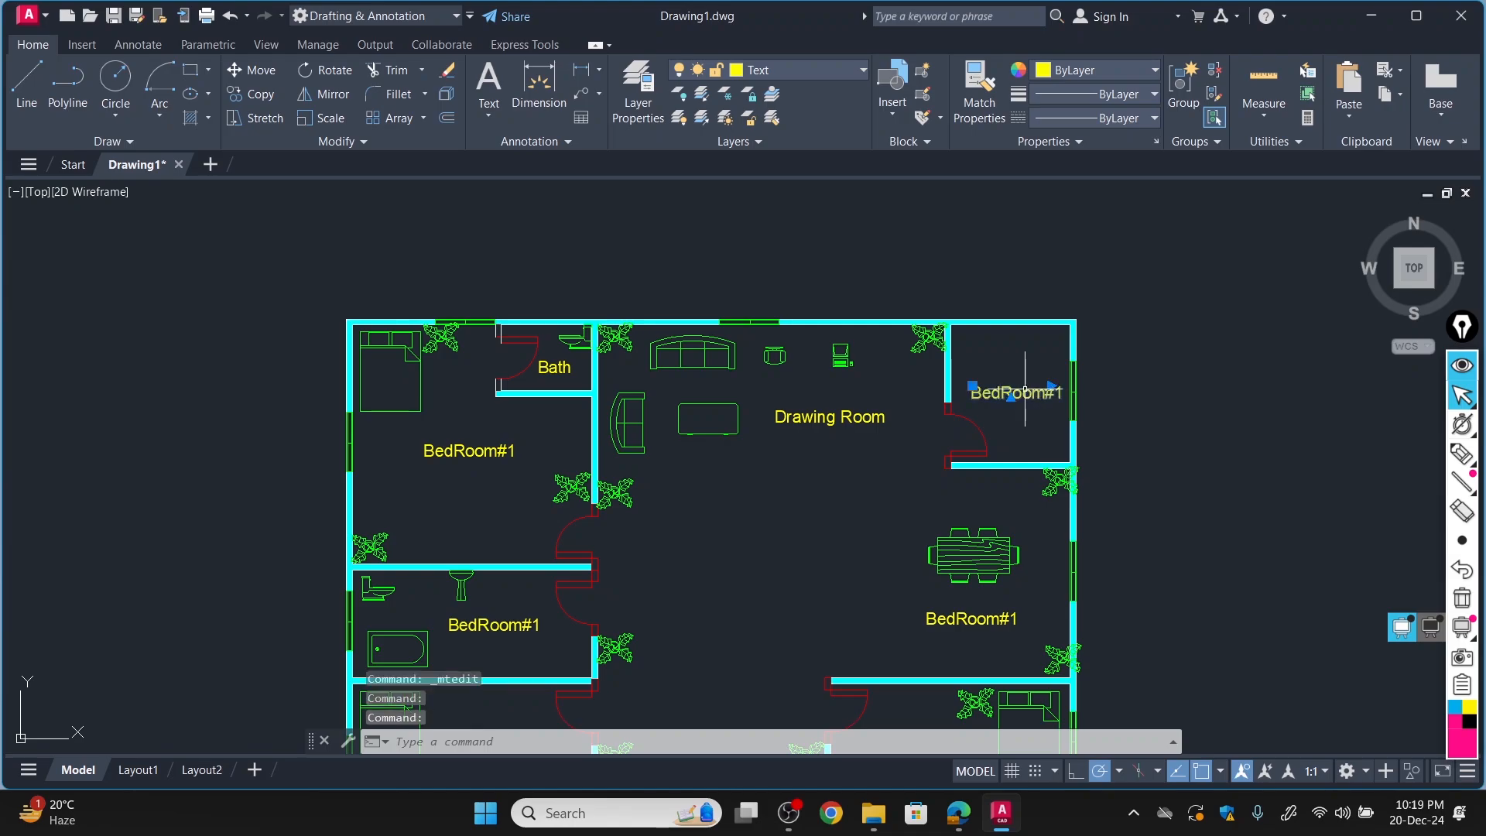
double_click(1025, 391)
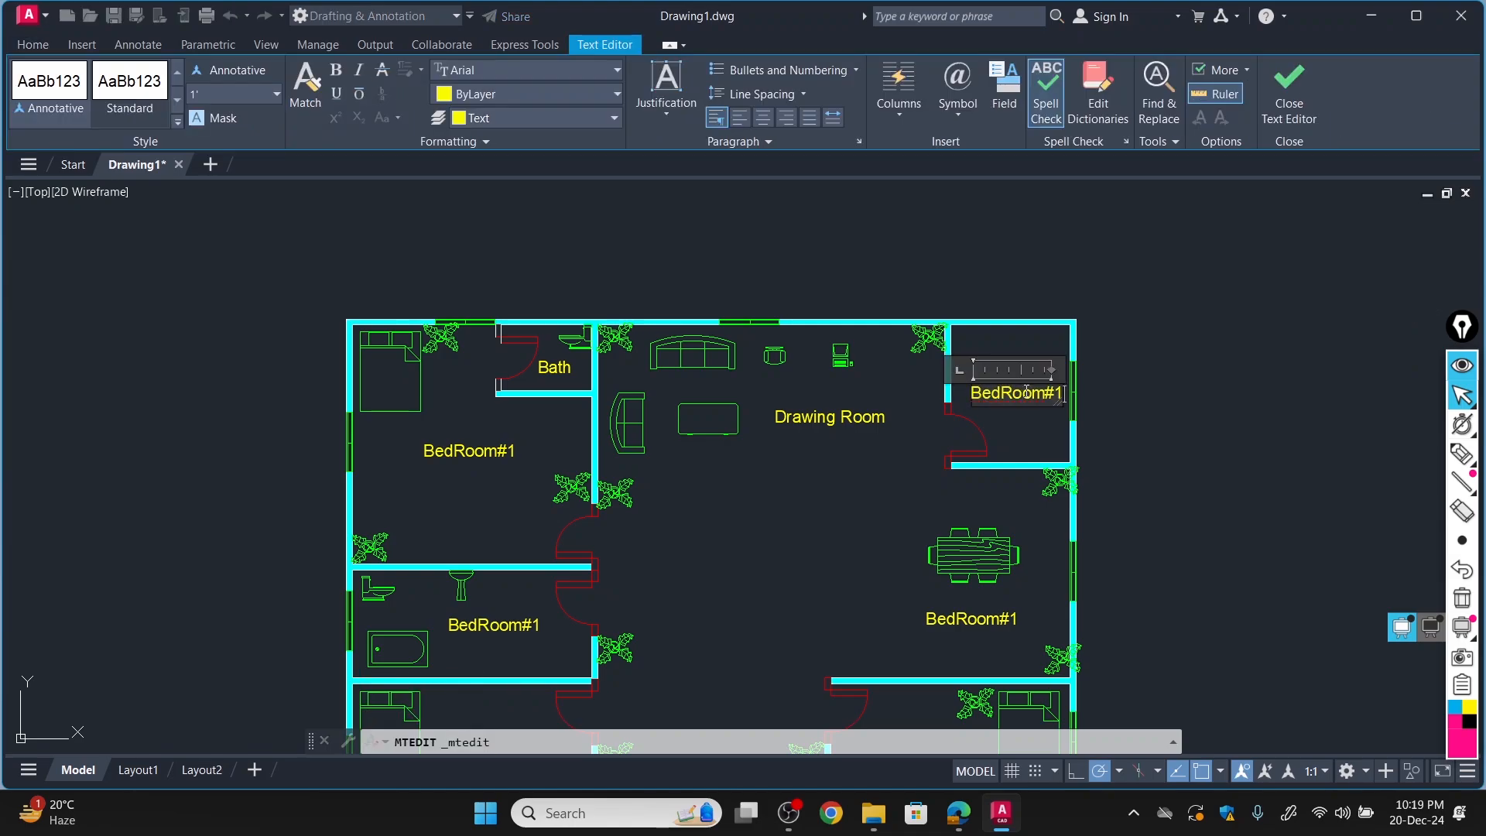
key("BackSpace")
key("BackSpace")
key("BackSpace")
key("BackSpace")
key("BackSpace")
key("BackSpace")
key("BackSpace")
key("BackSpace")
key("BackSpace")
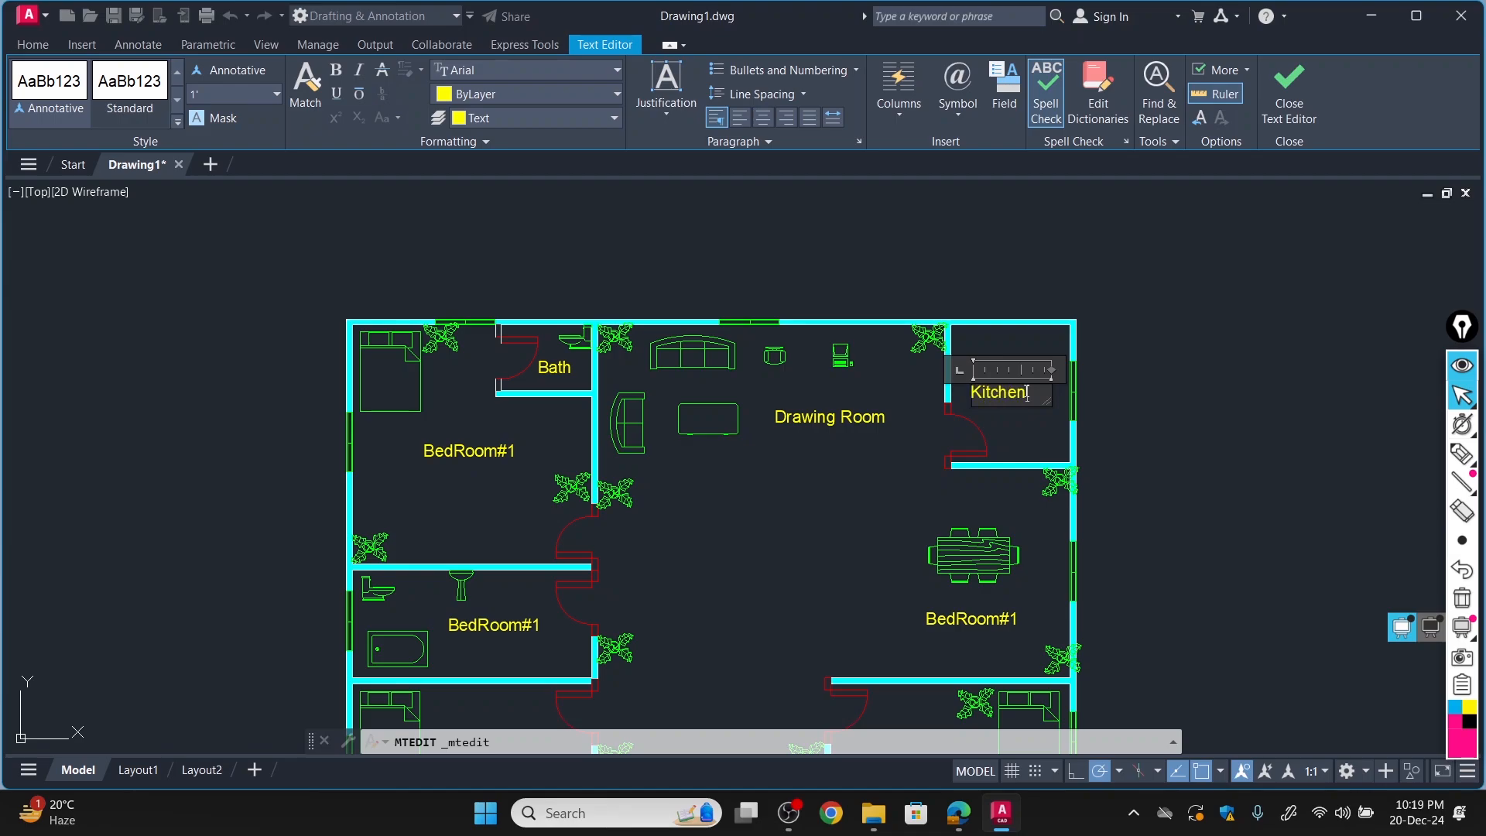
left_click(972, 619)
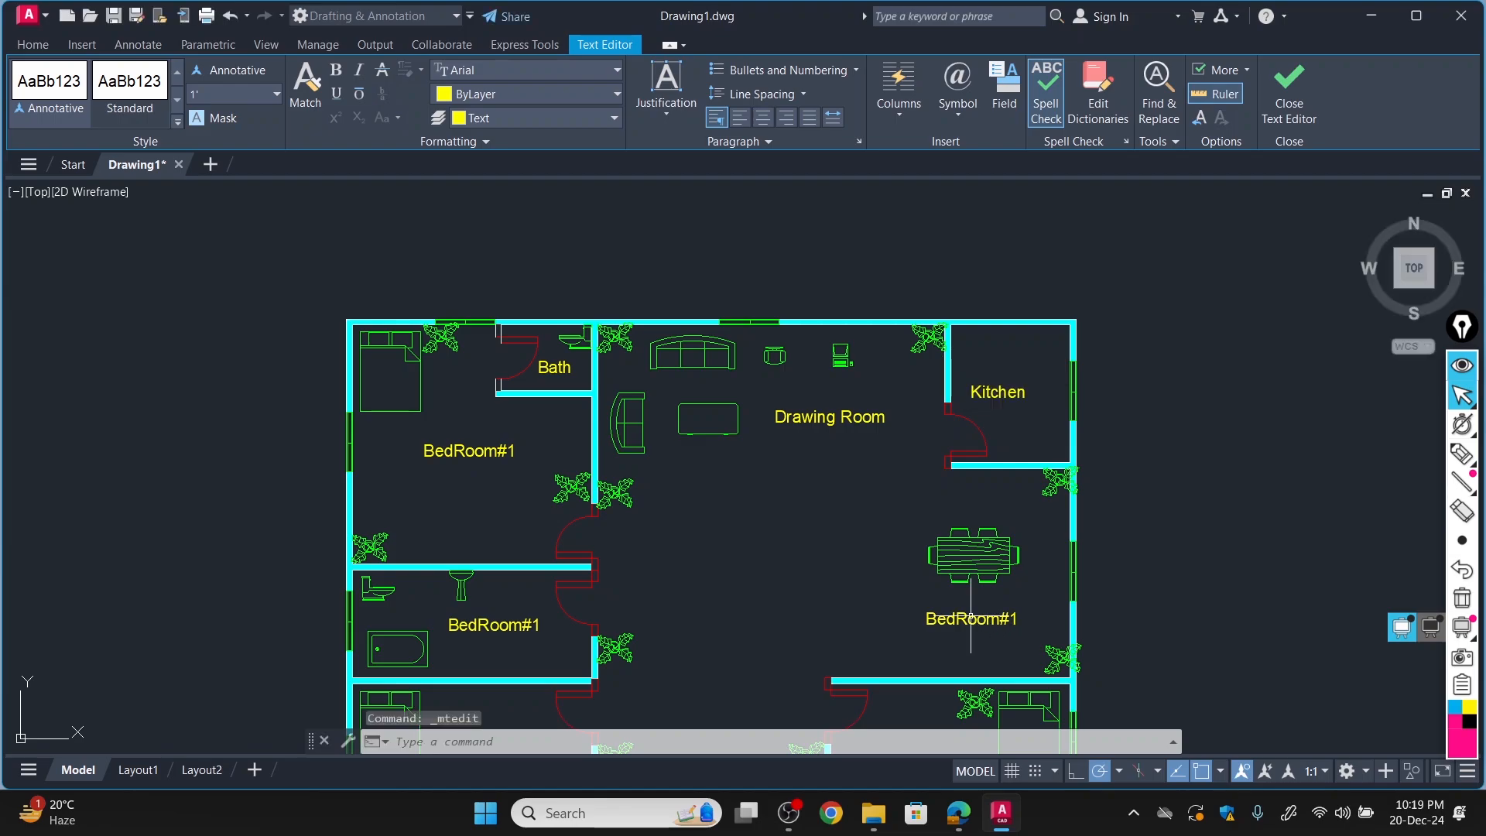
Change the label below the dining table to "Dining".
left_click(964, 619)
double_click(965, 619)
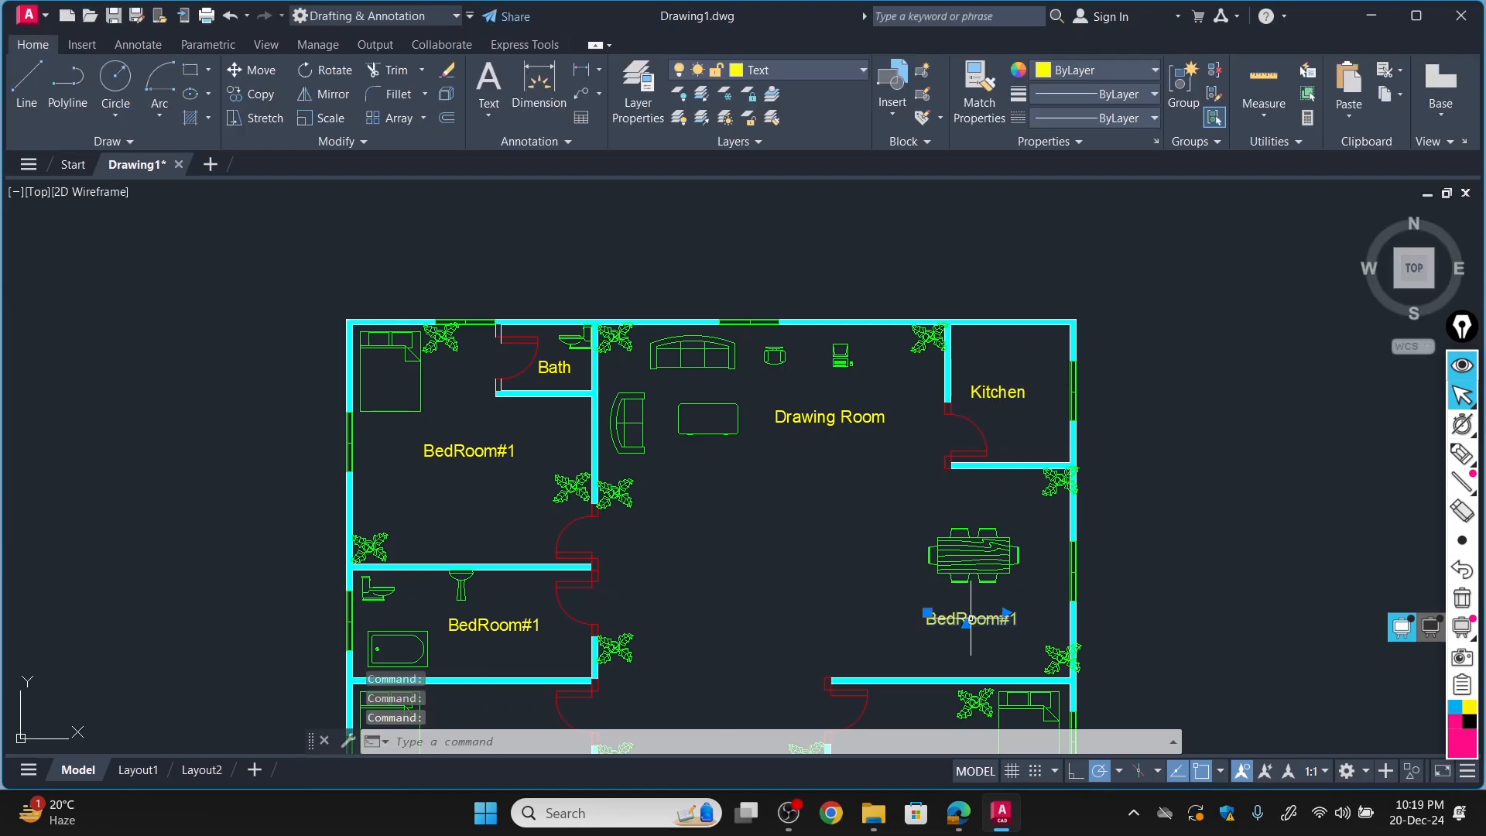
double_click(982, 619)
type("Dining")
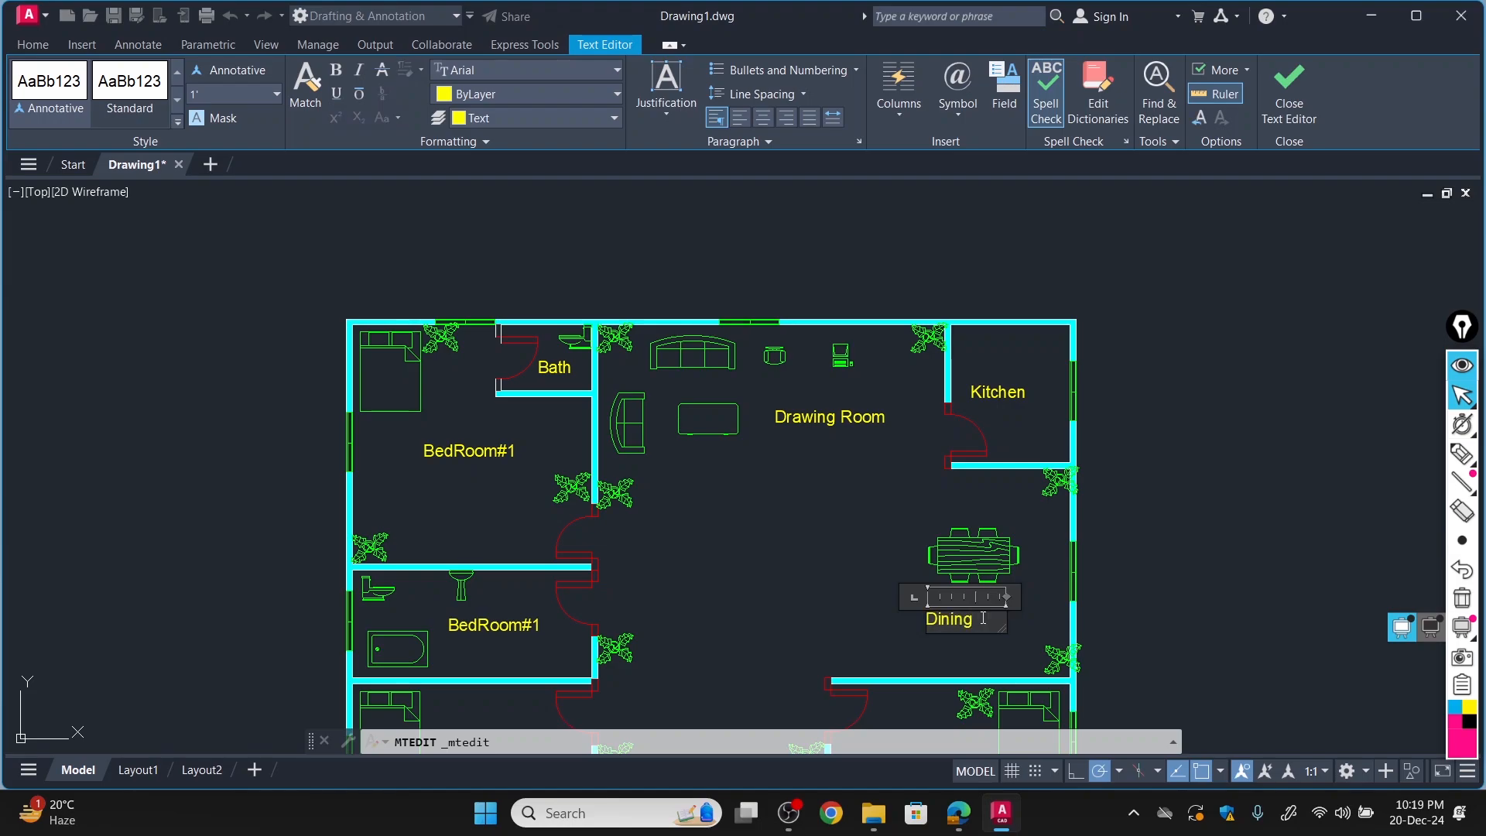
left_click(778, 629)
Change the label in the lower-left bedroom to "BedRoom#2".
scroll(778, 619, "down", 6)
scroll(807, 608, "up", 8)
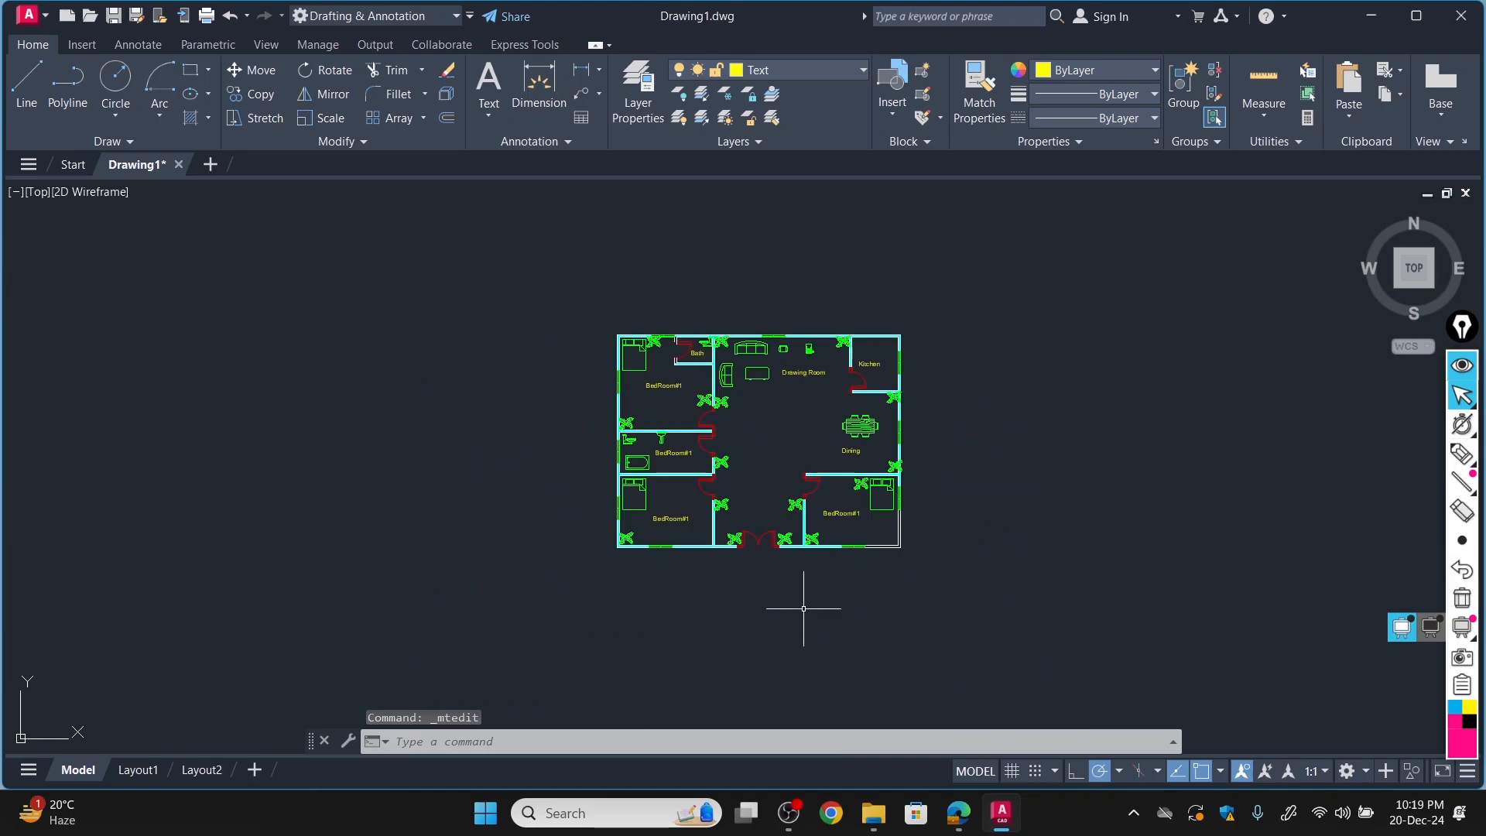
scroll(869, 415, "down", 3)
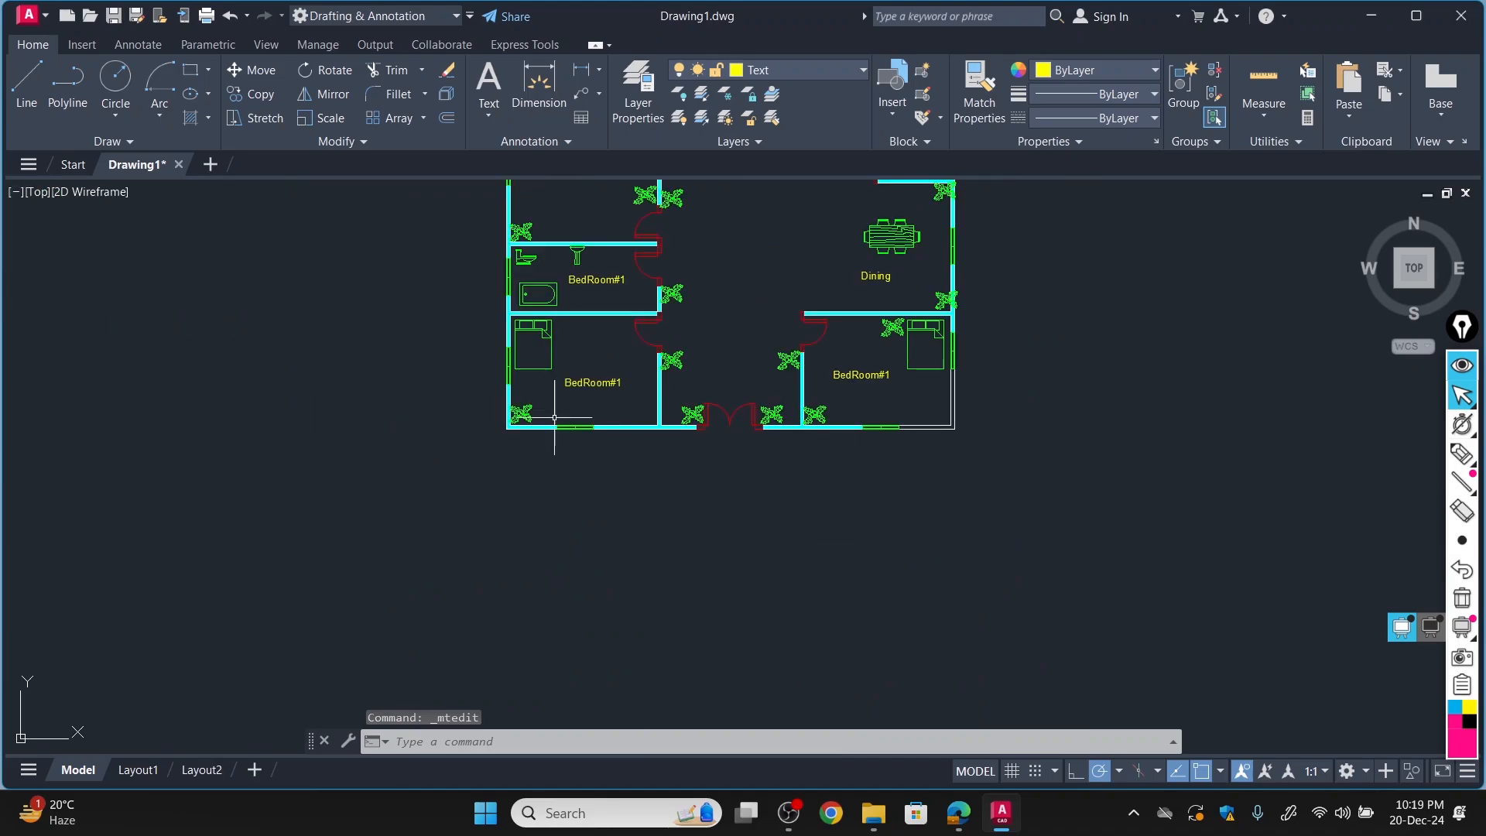
left_click(589, 383)
double_click(589, 382)
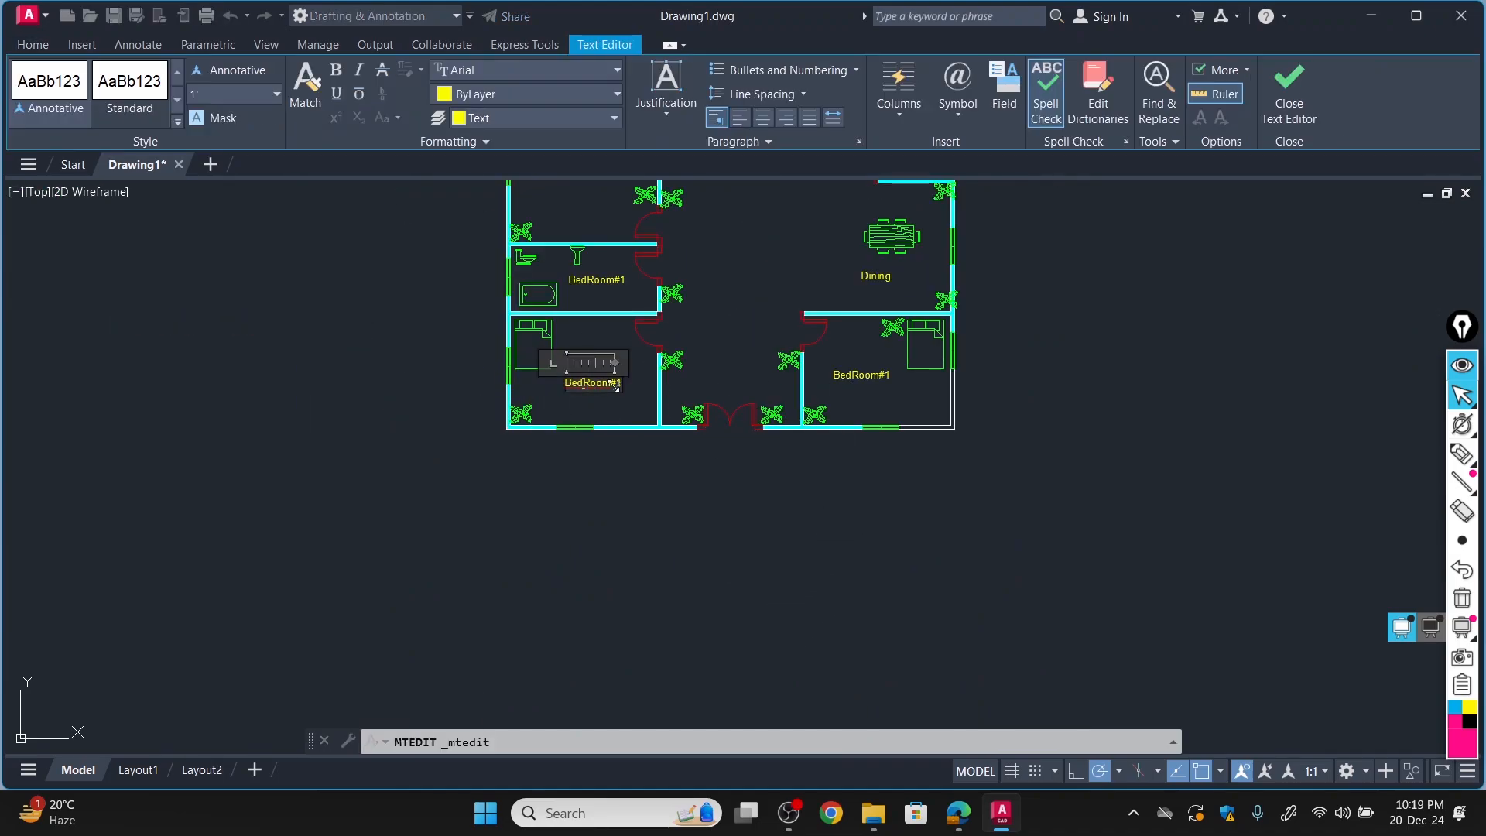
key("ctrl+a")
type("Be")
key("Return")
Change the label in the lower-right bedroom to "BedRoom#3".
left_click(870, 377)
left_click(867, 375)
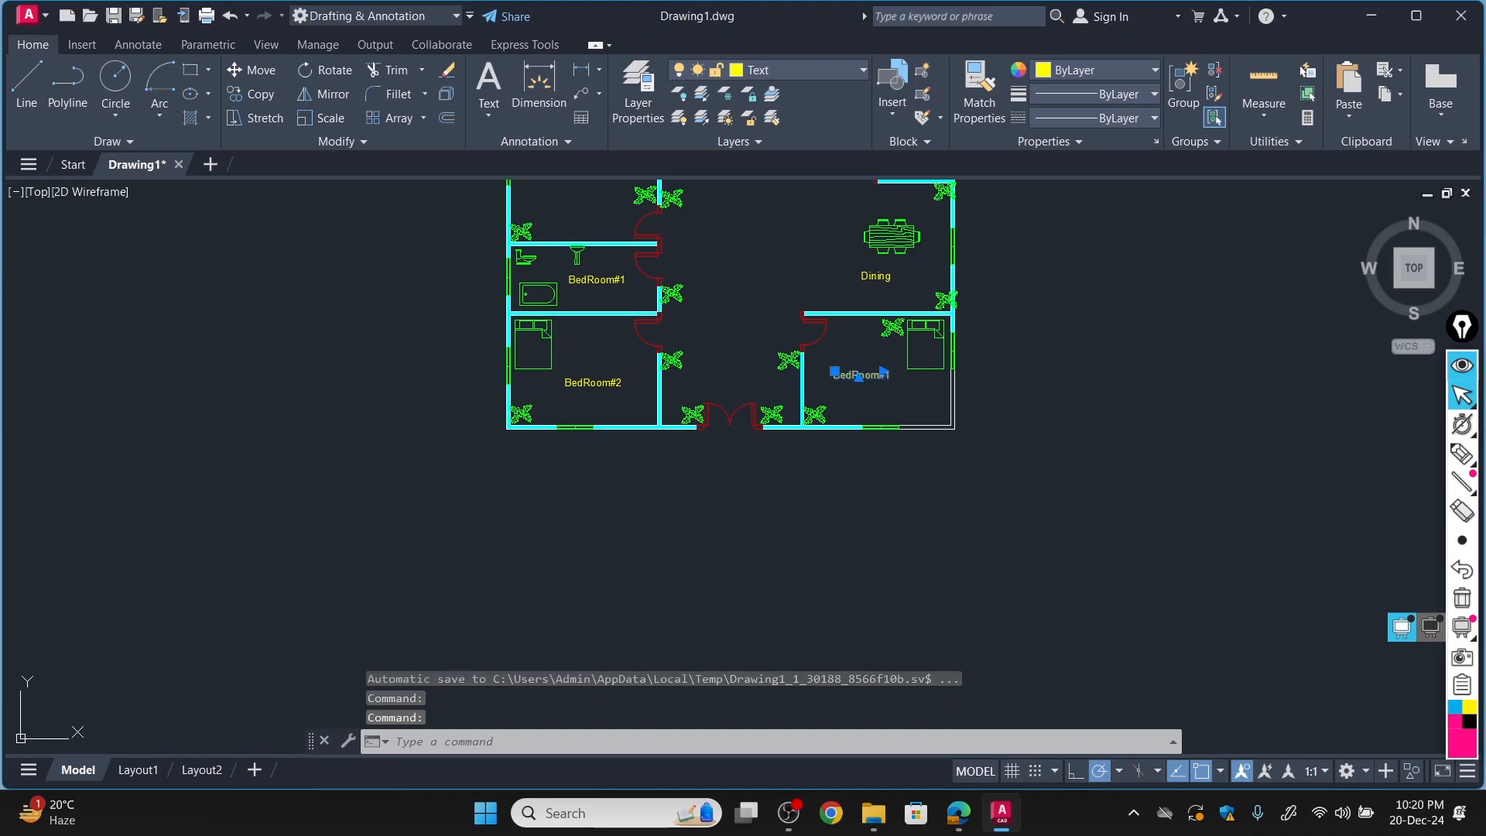
double_click(870, 375)
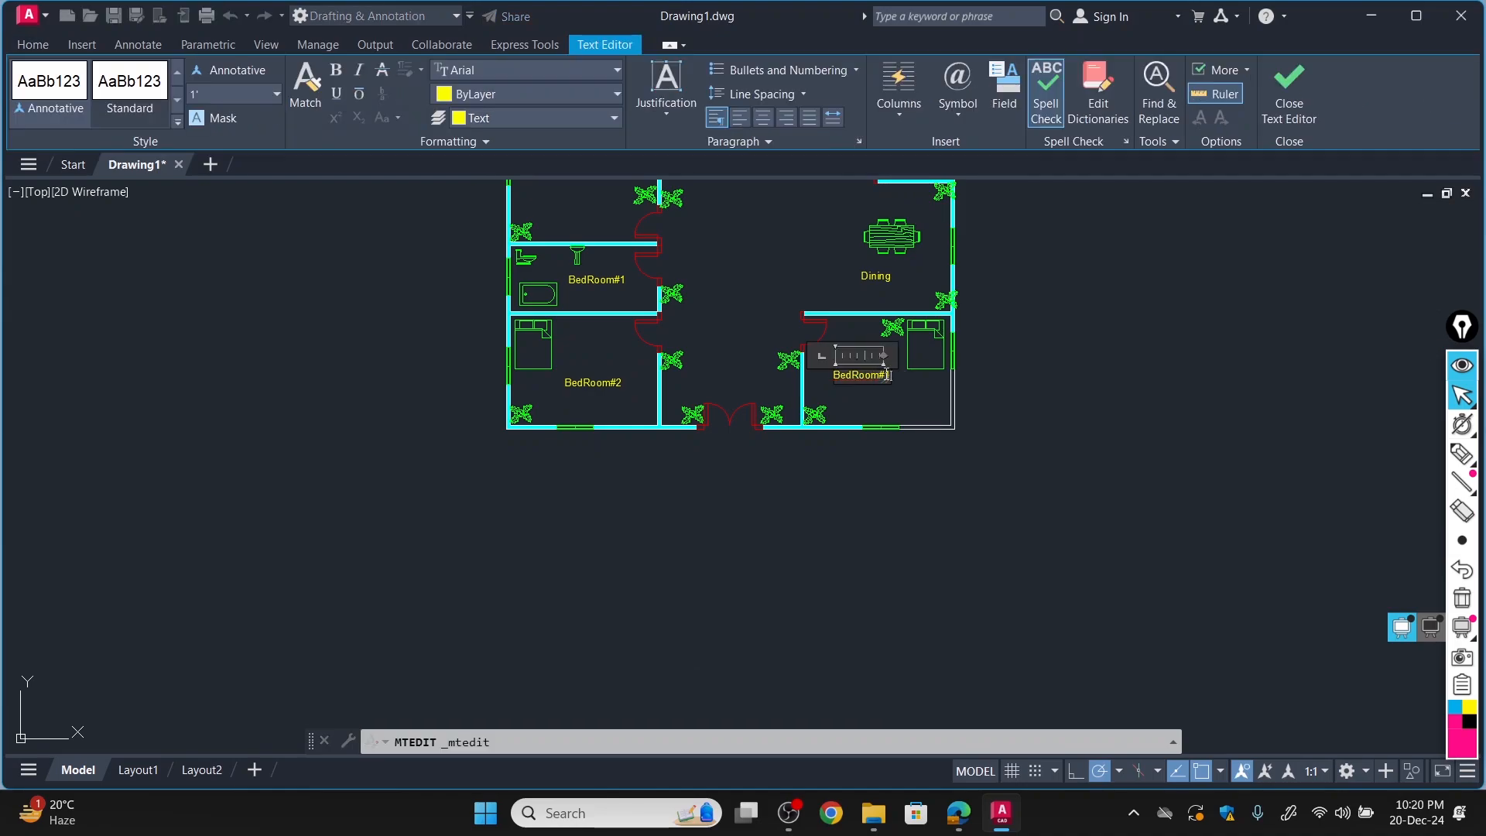
type("3")
key("Return")
left_click(1112, 361)
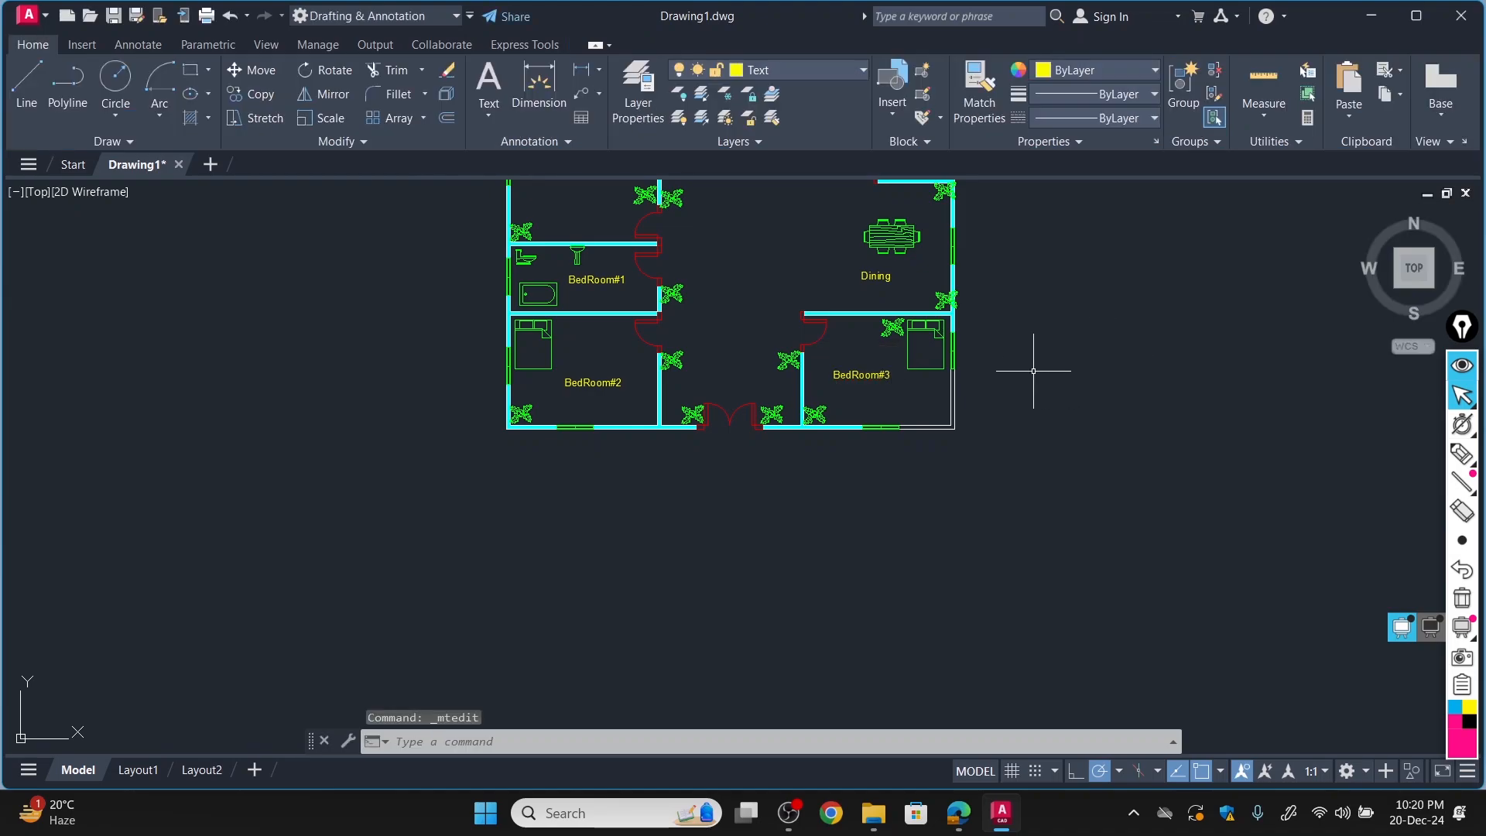
Turn off the Hatches and Block layers so only walls, doors, windows and text are displayed.
scroll(786, 274, "up", 3)
scroll(786, 189, "down", 7)
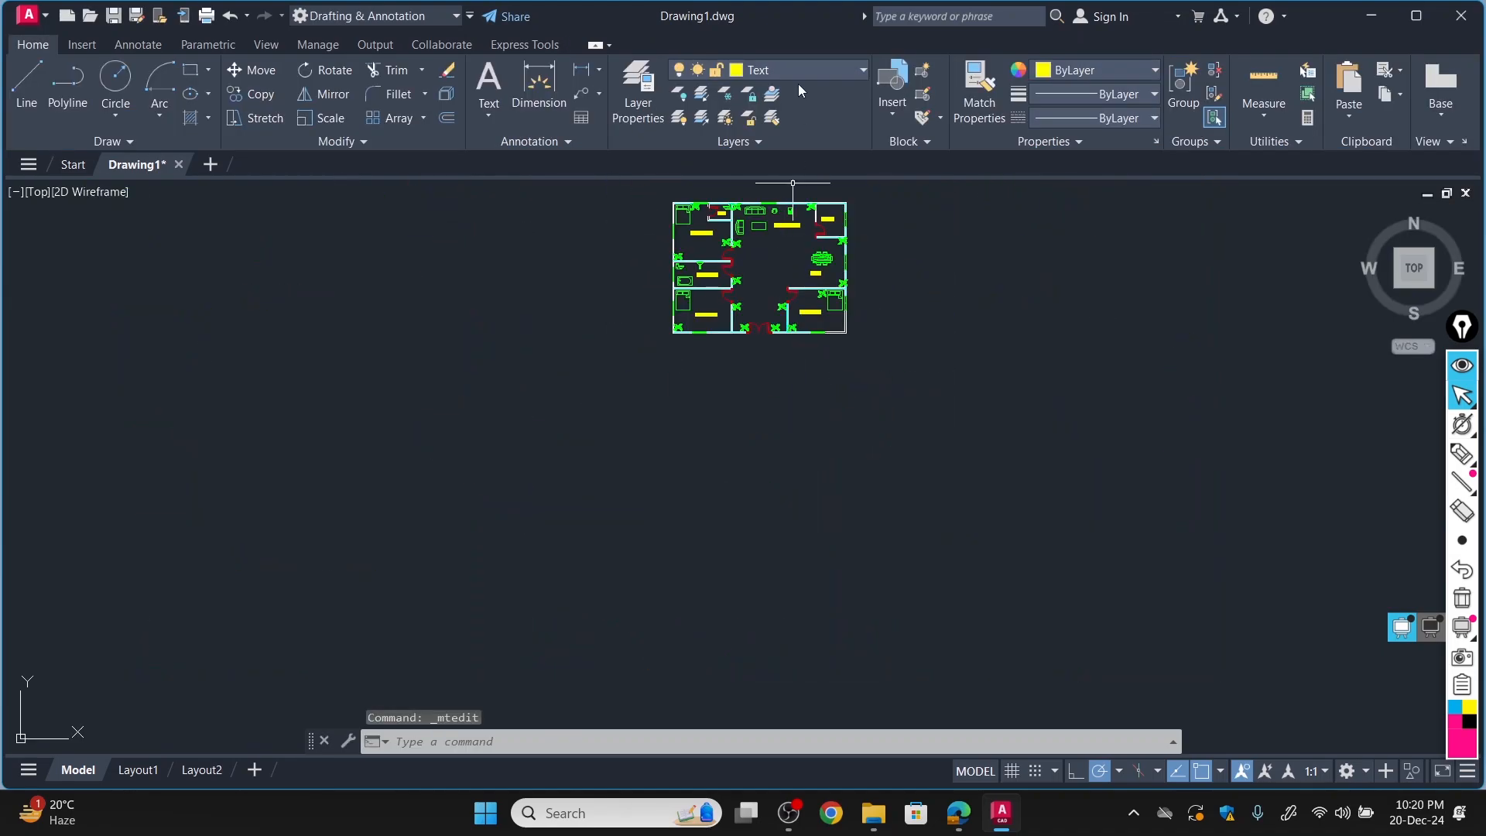
scroll(729, 185, "up", 4)
scroll(729, 185, "up", 4)
scroll(730, 192, "down", 4)
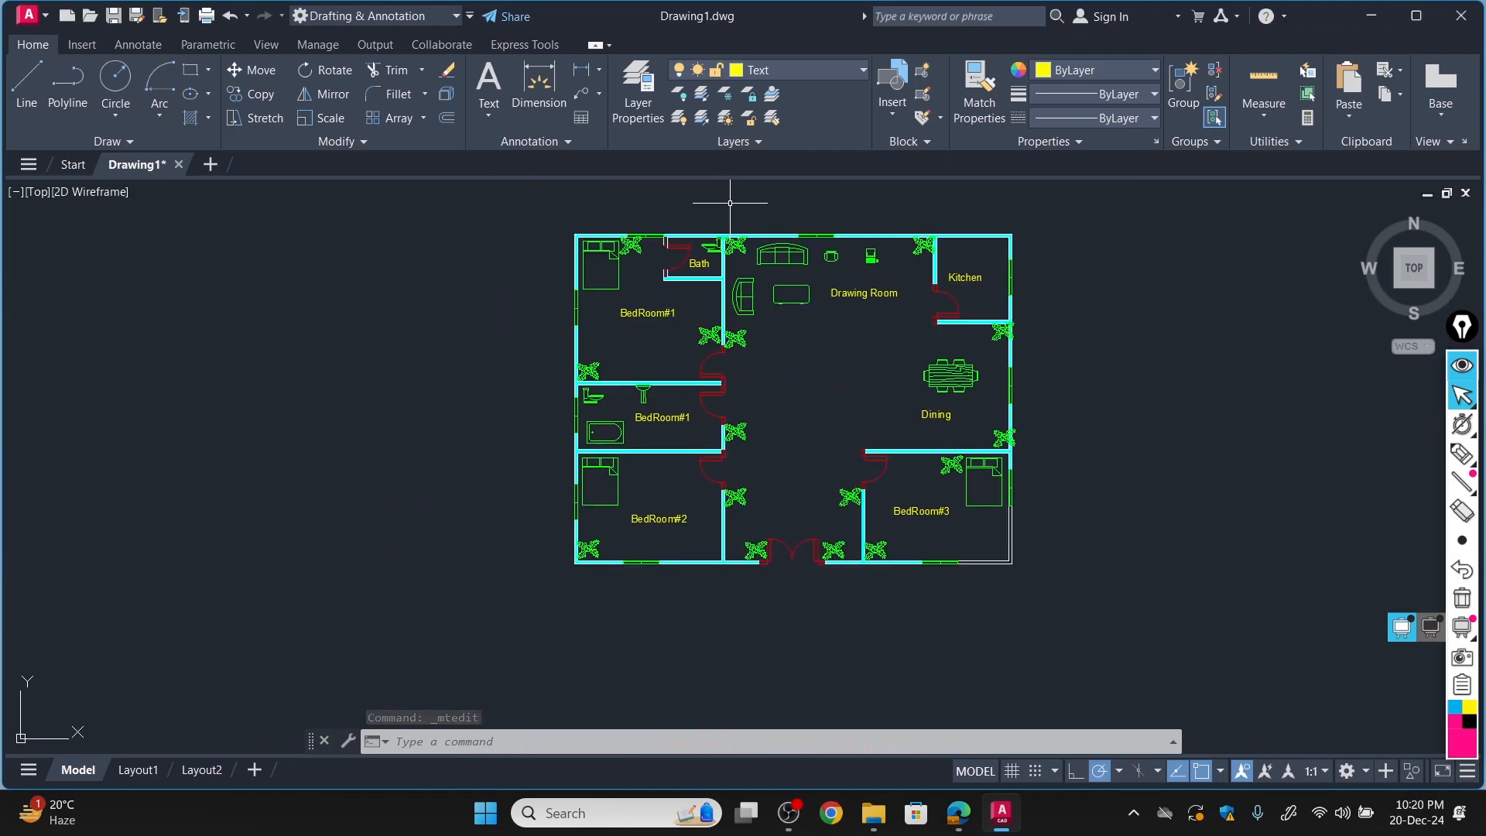
scroll(862, 208, "up", 2)
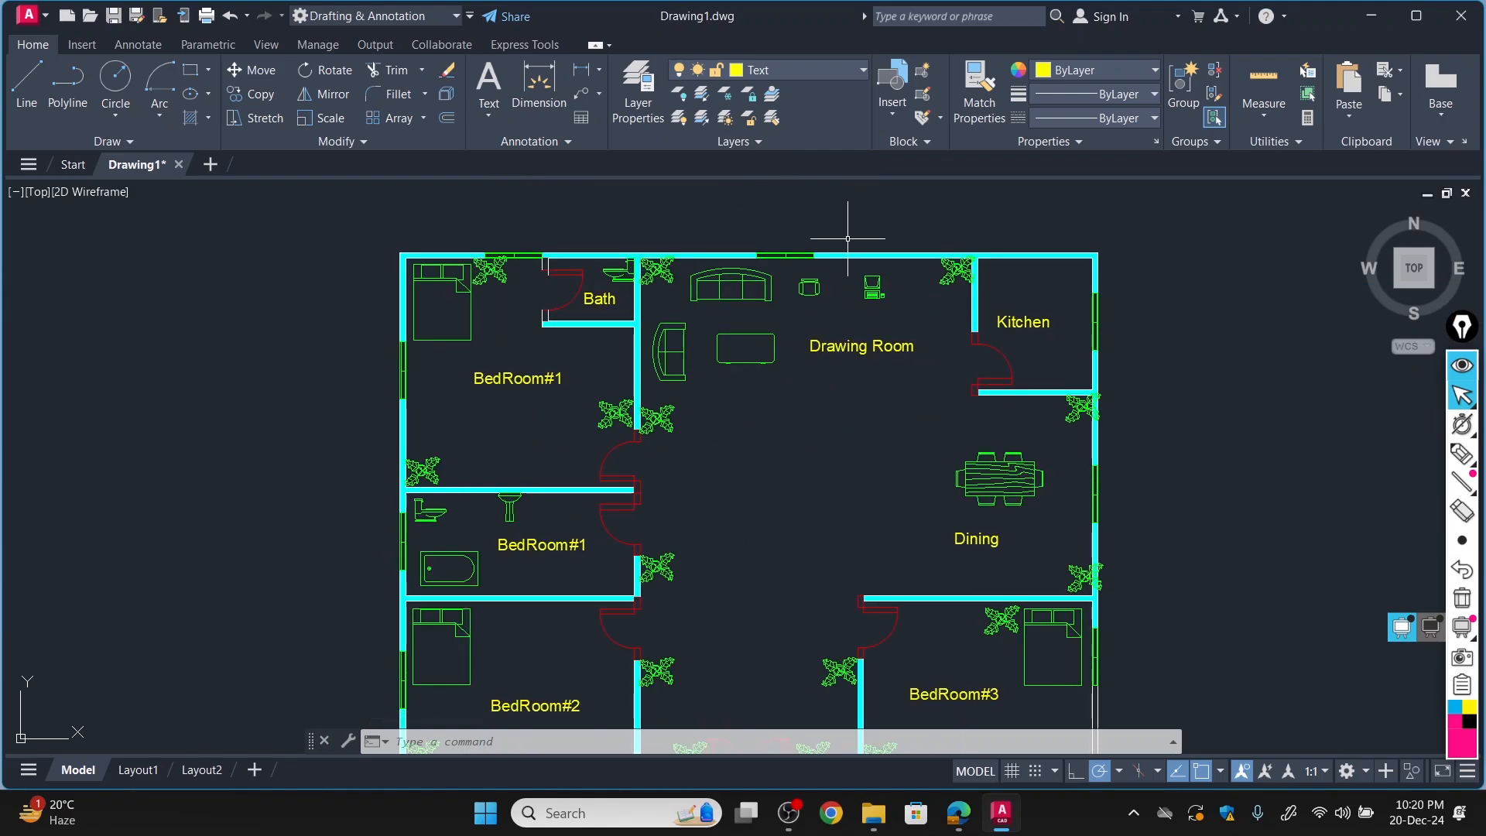
scroll(836, 234, "up", 2)
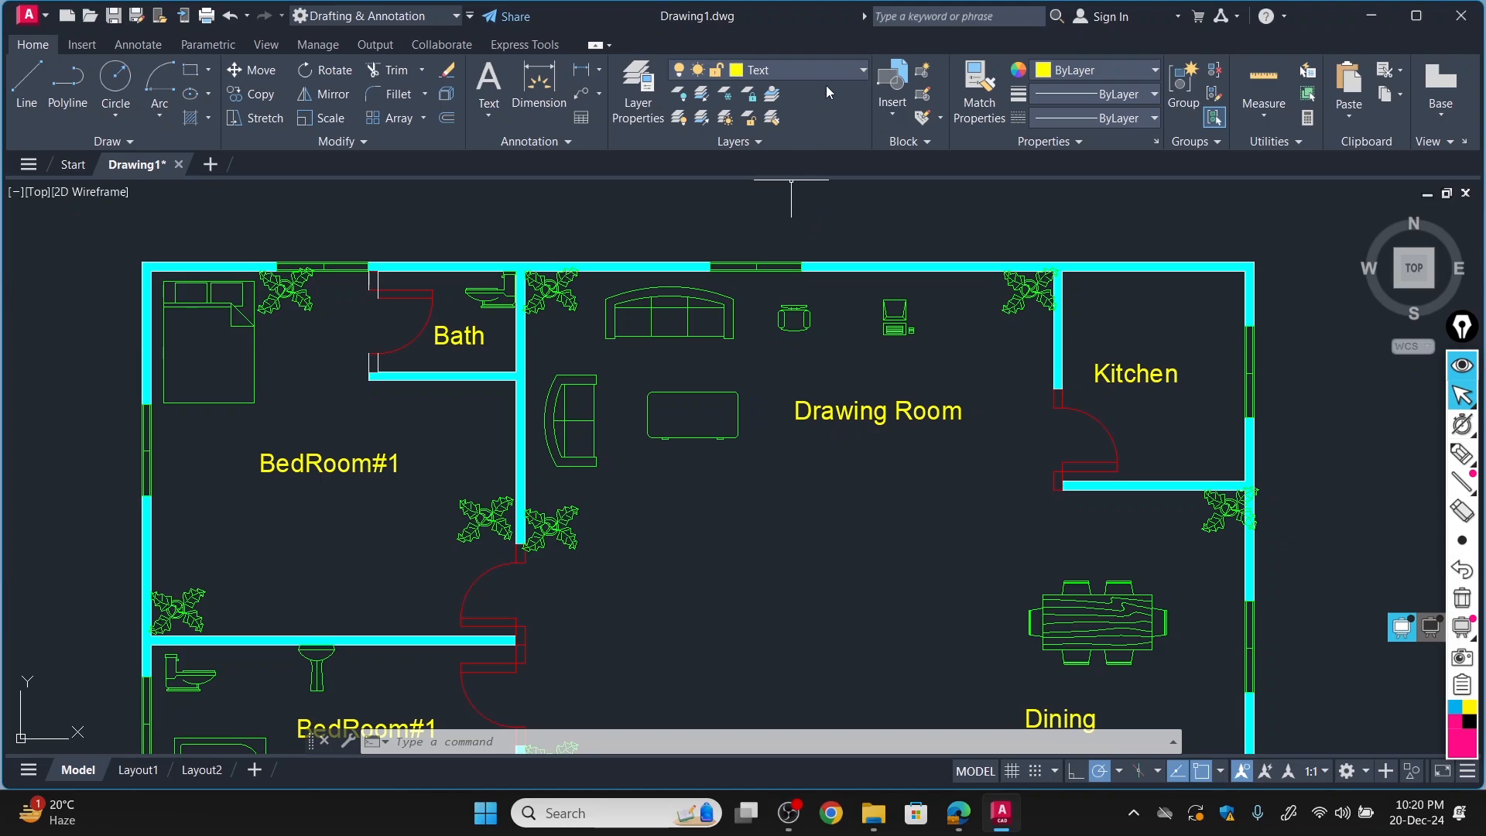
left_click(862, 71)
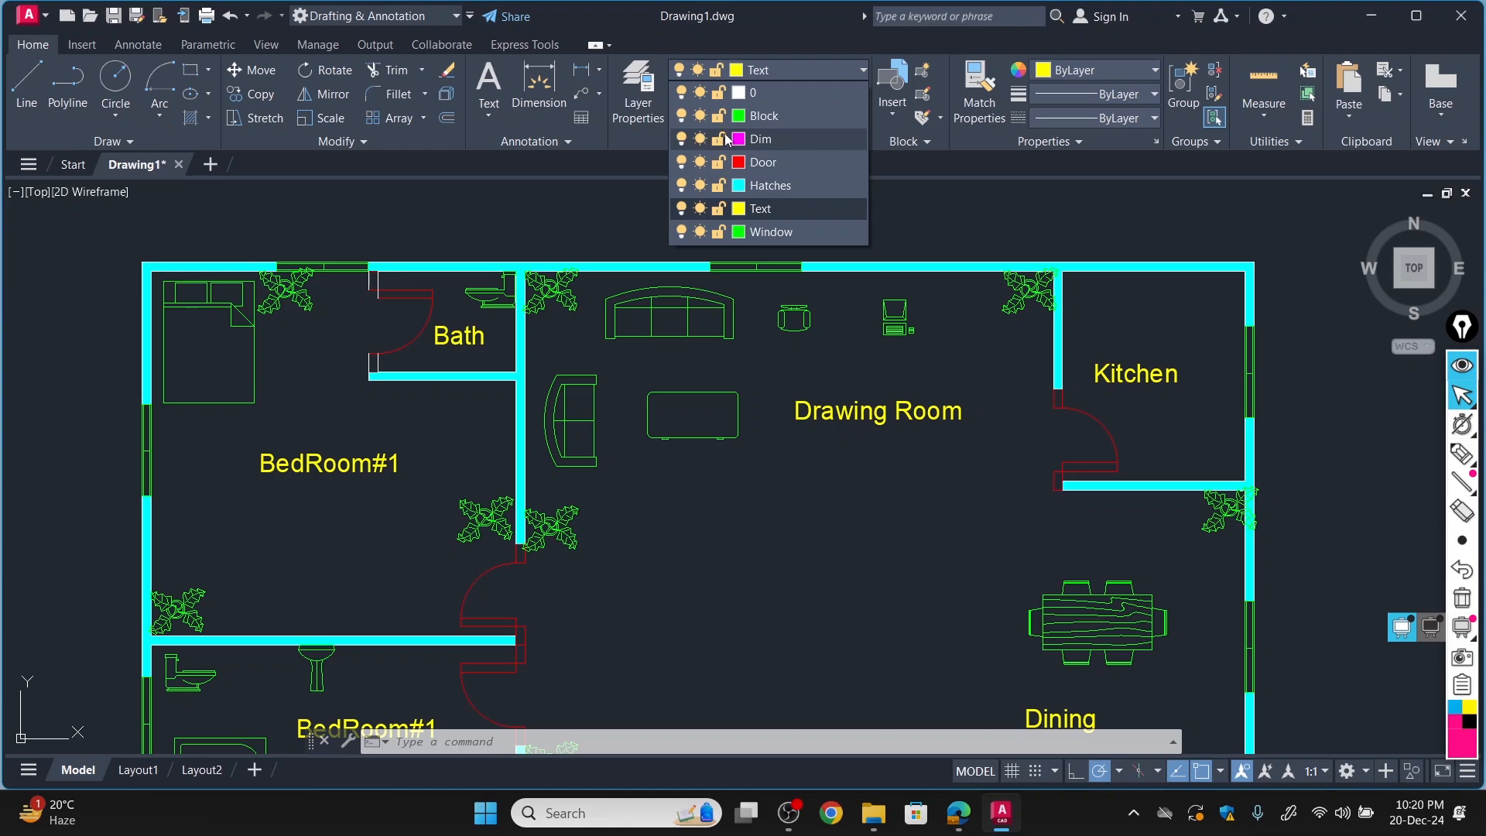
left_click(682, 186)
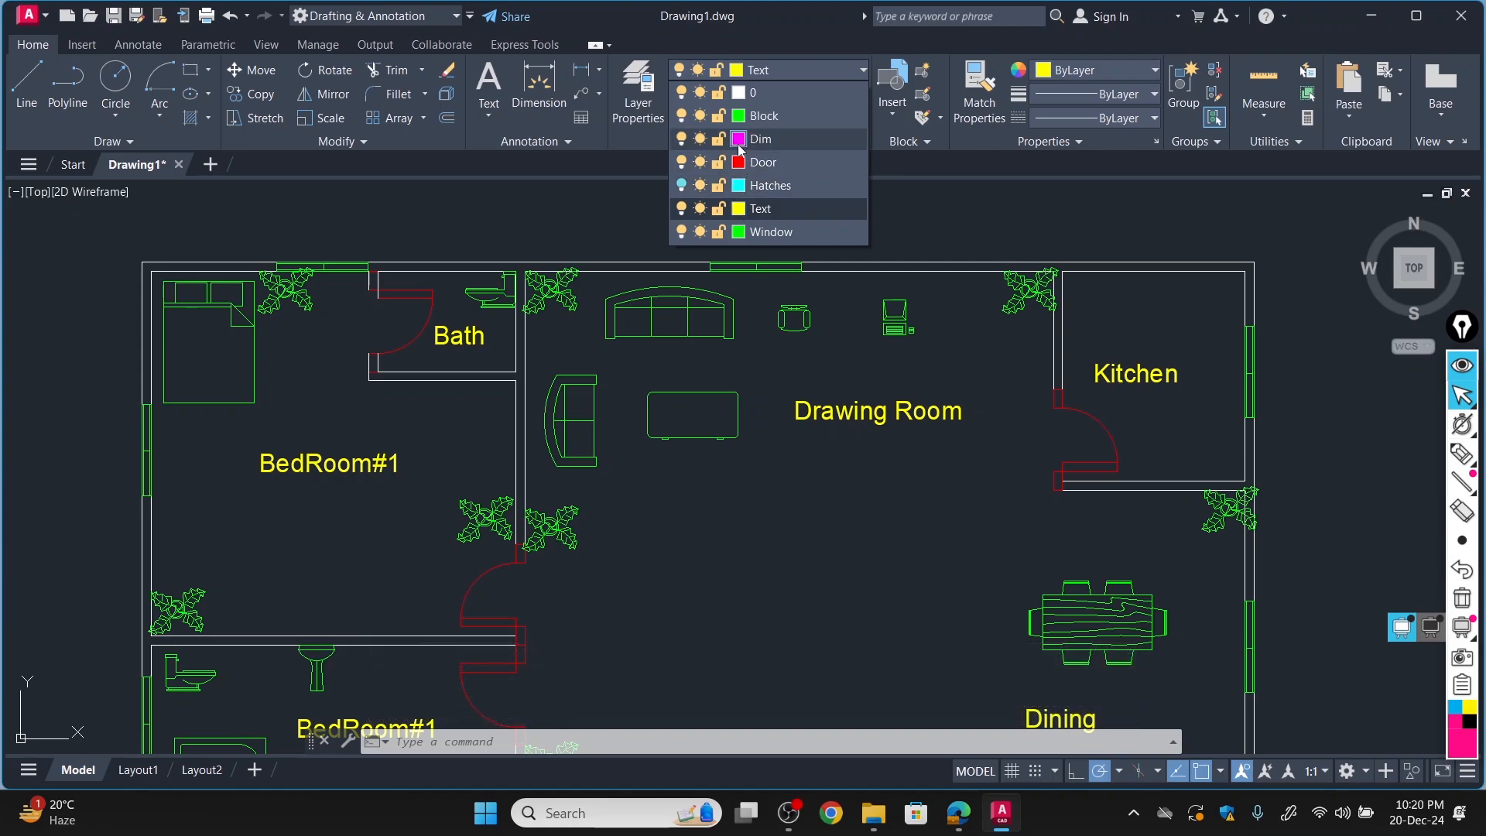
left_click(680, 116)
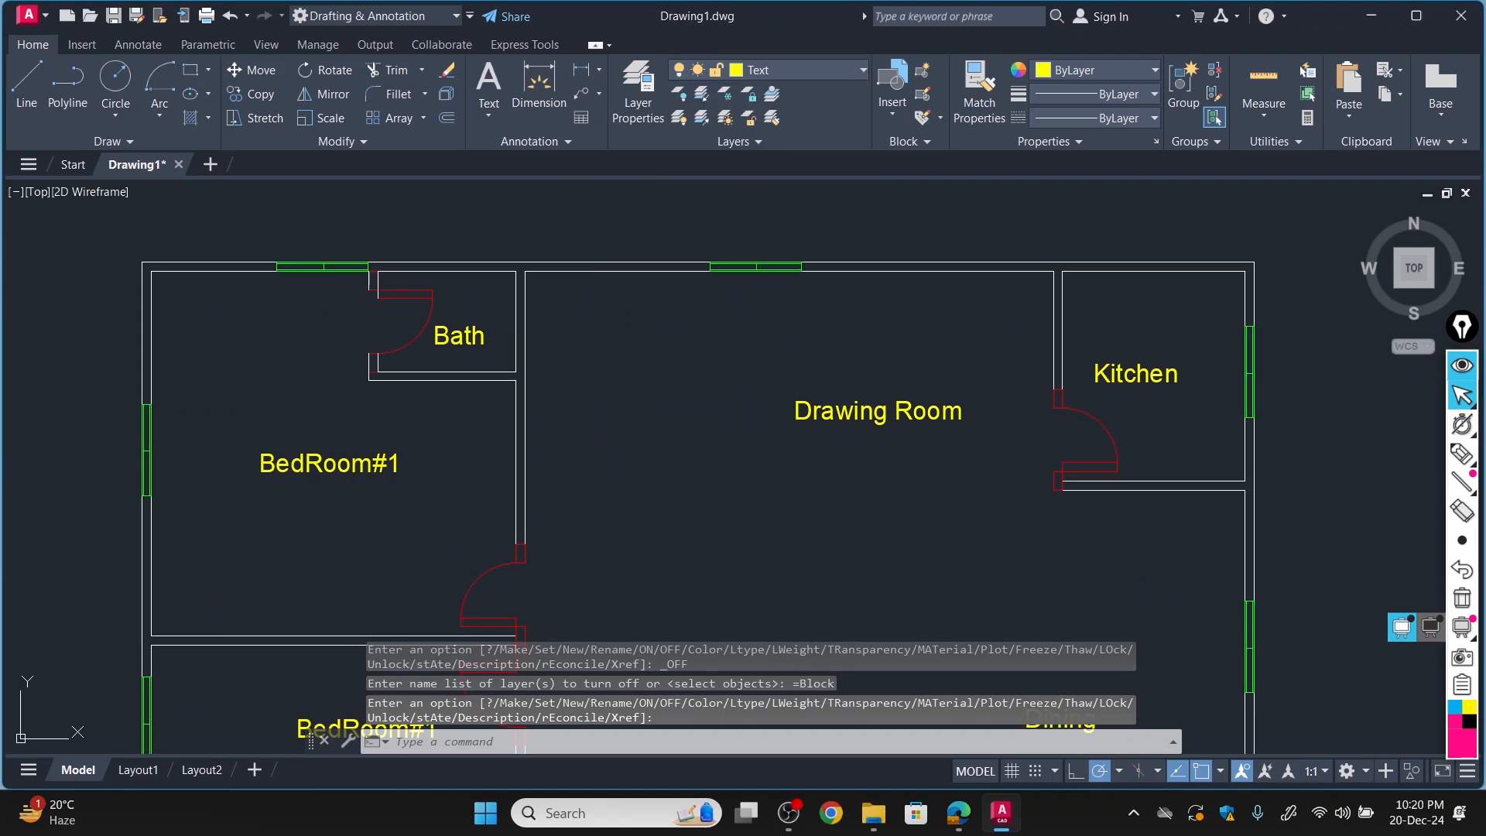
left_click(817, 68)
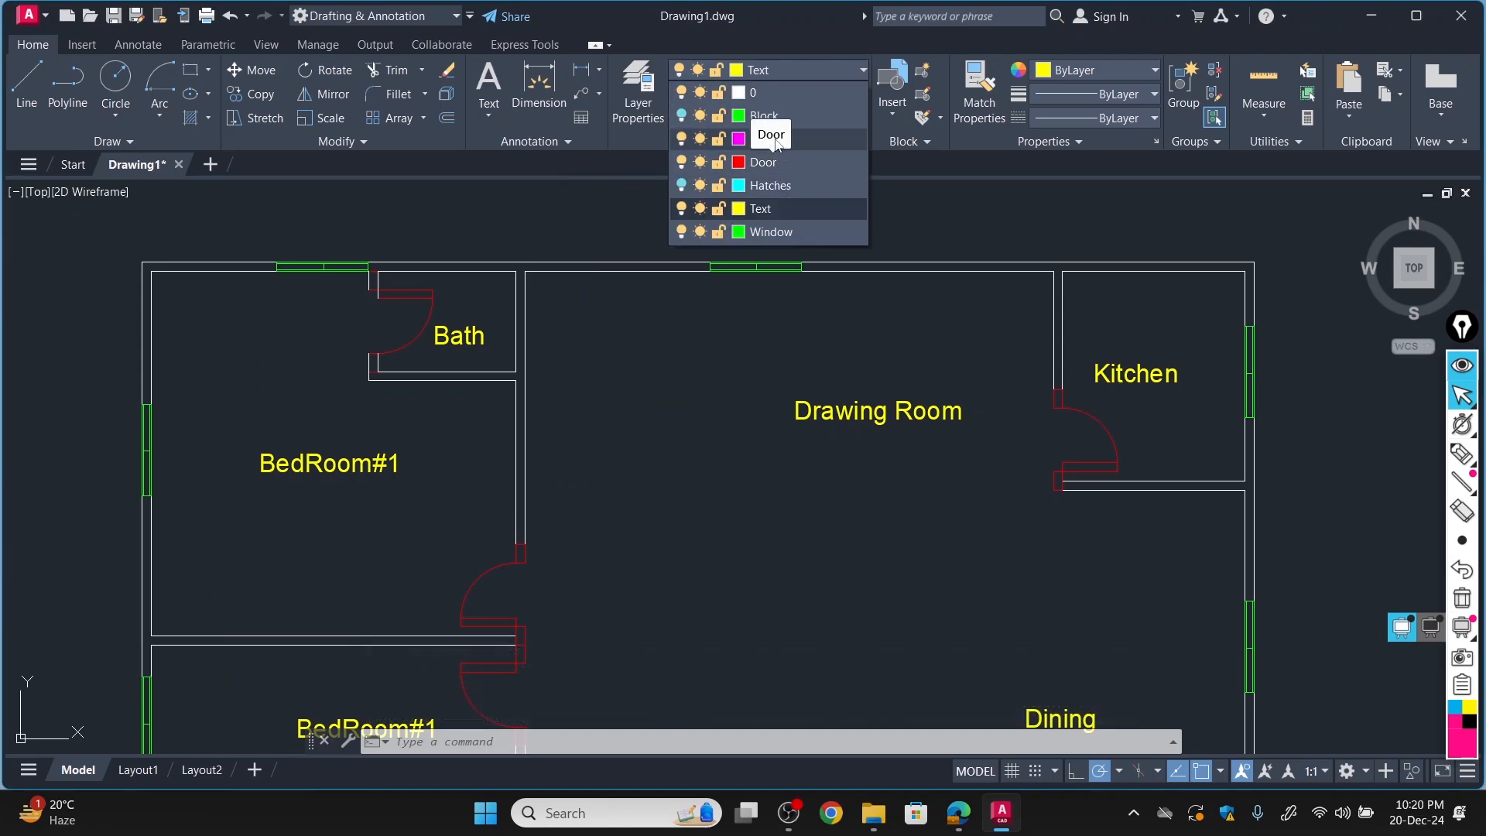
left_click(739, 138)
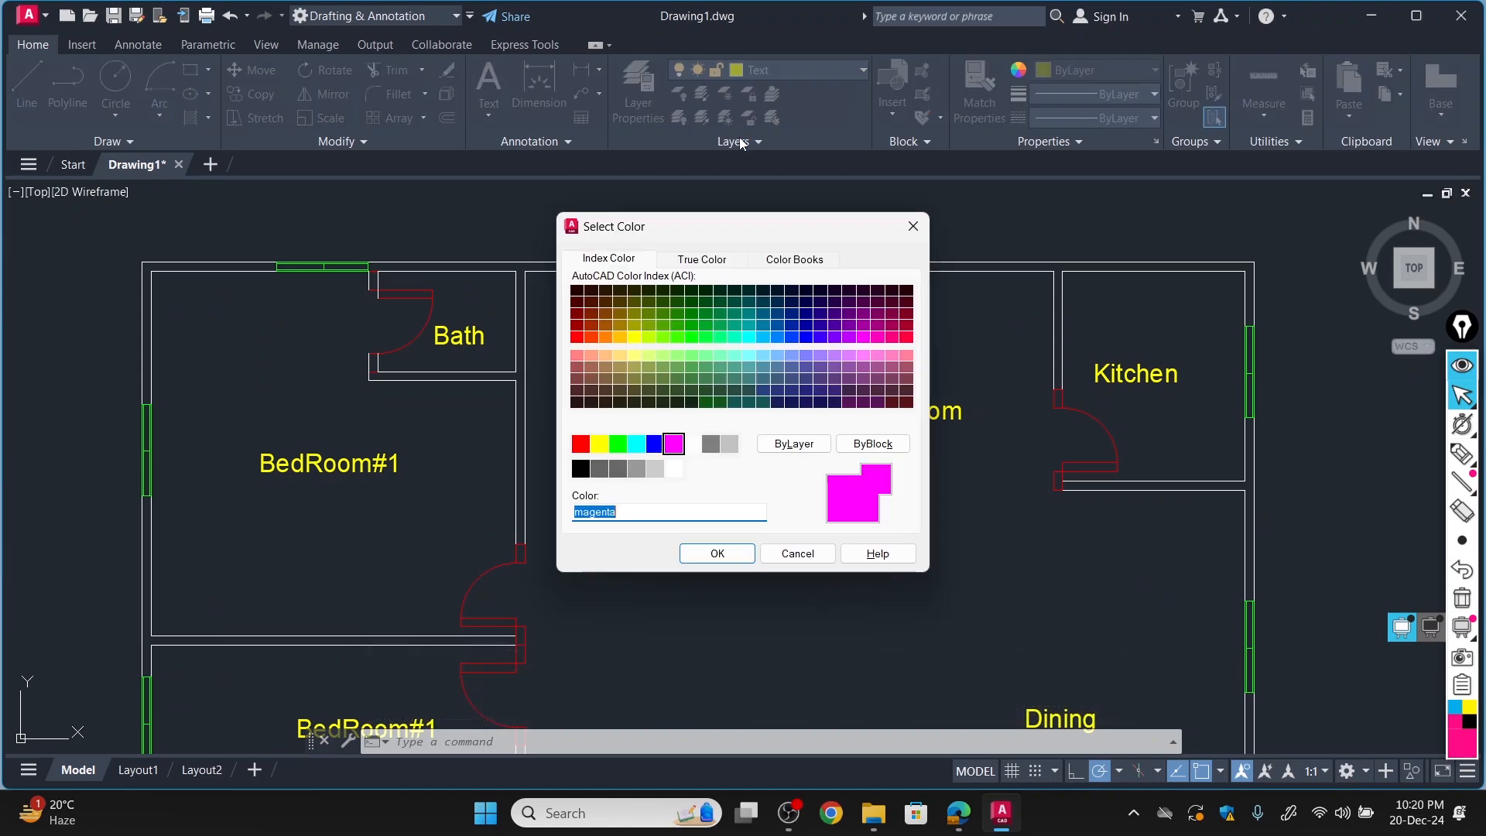
left_click(913, 226)
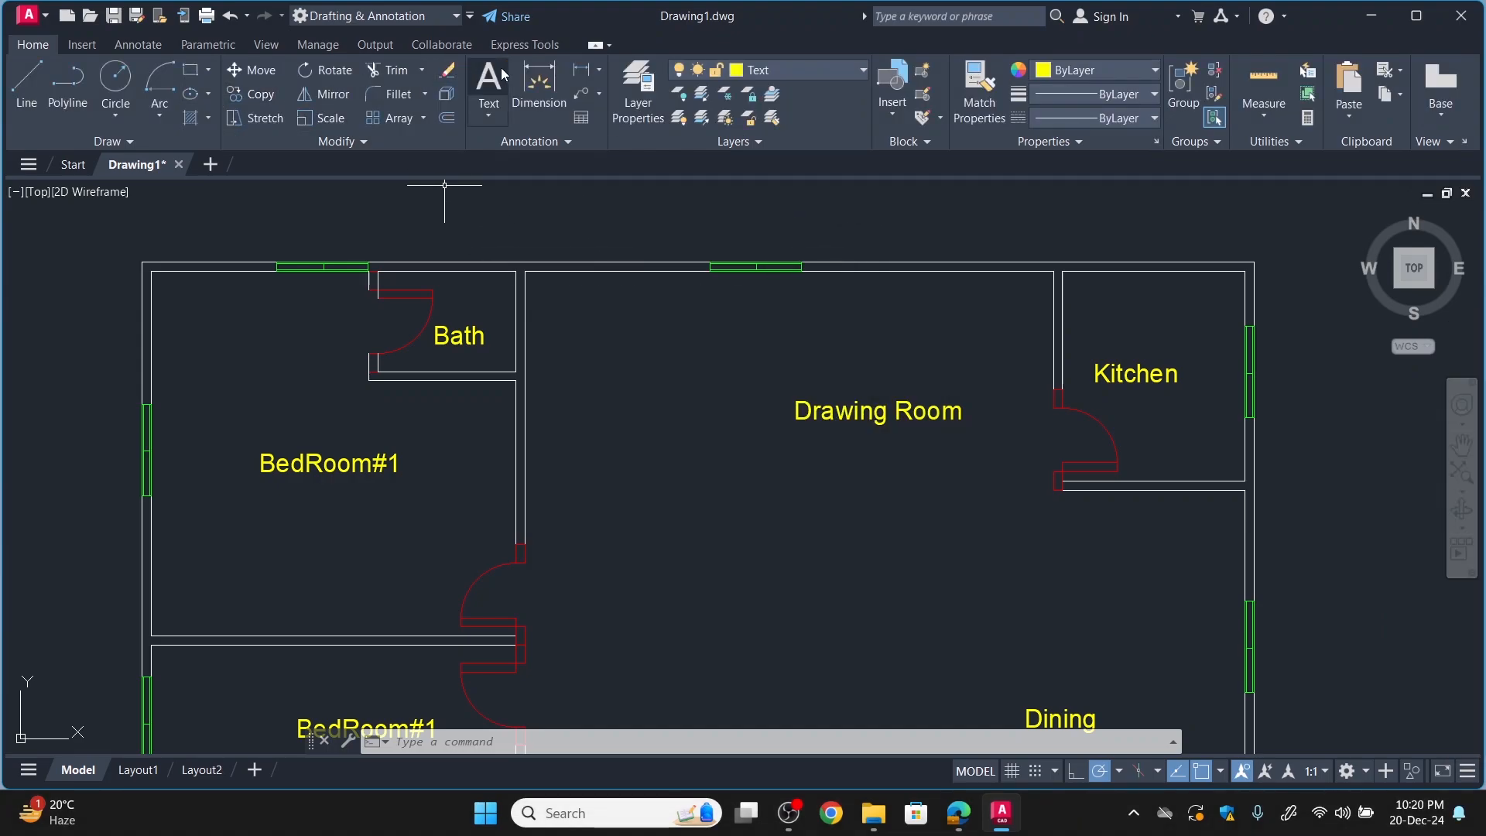
Add a linear dimension above the upper-left bedroom and bath, spanning between the inner faces of their outermost side walls.
left_click(582, 71)
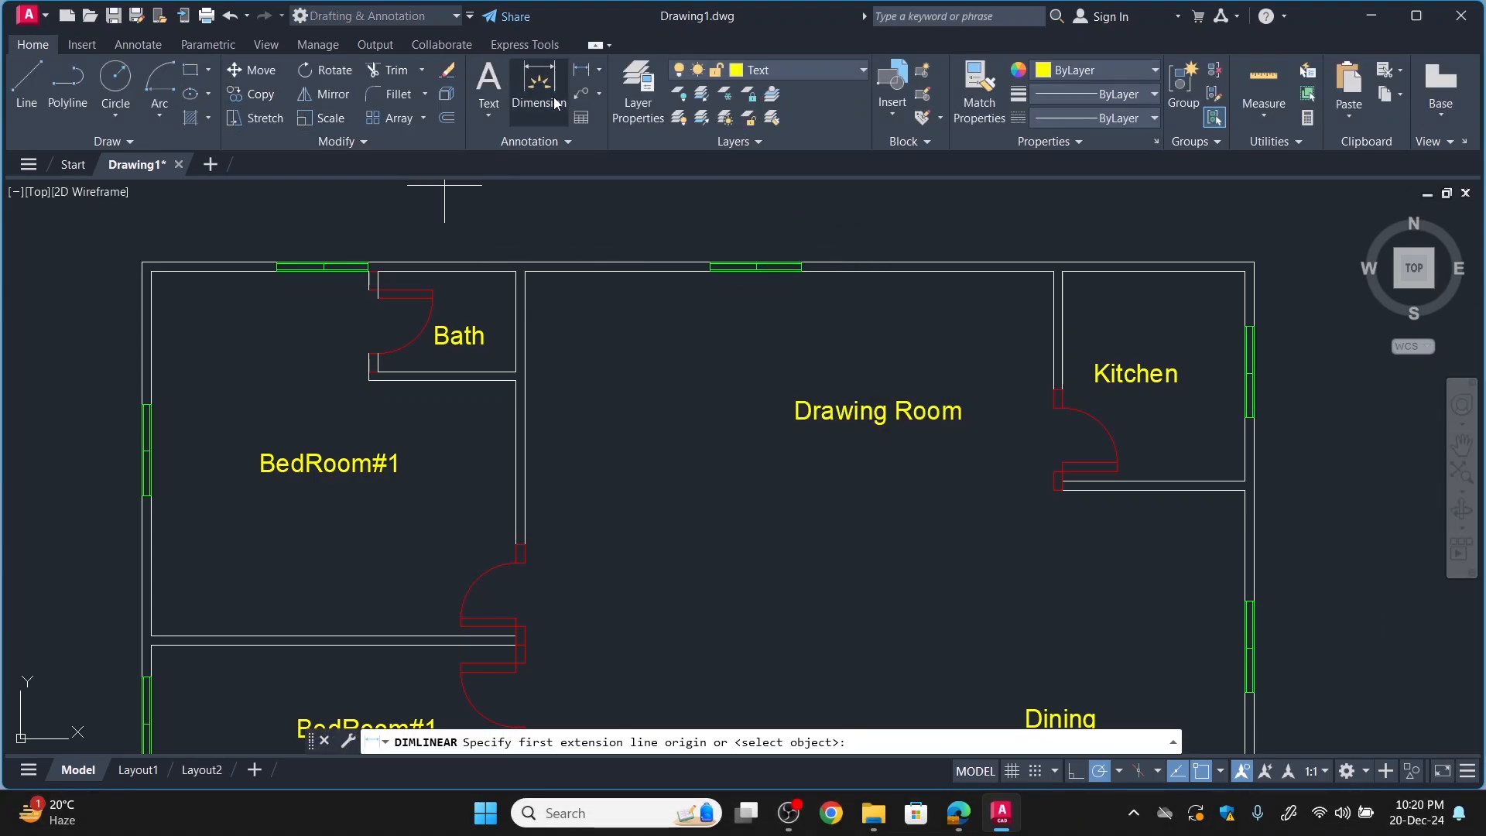
left_click(516, 272)
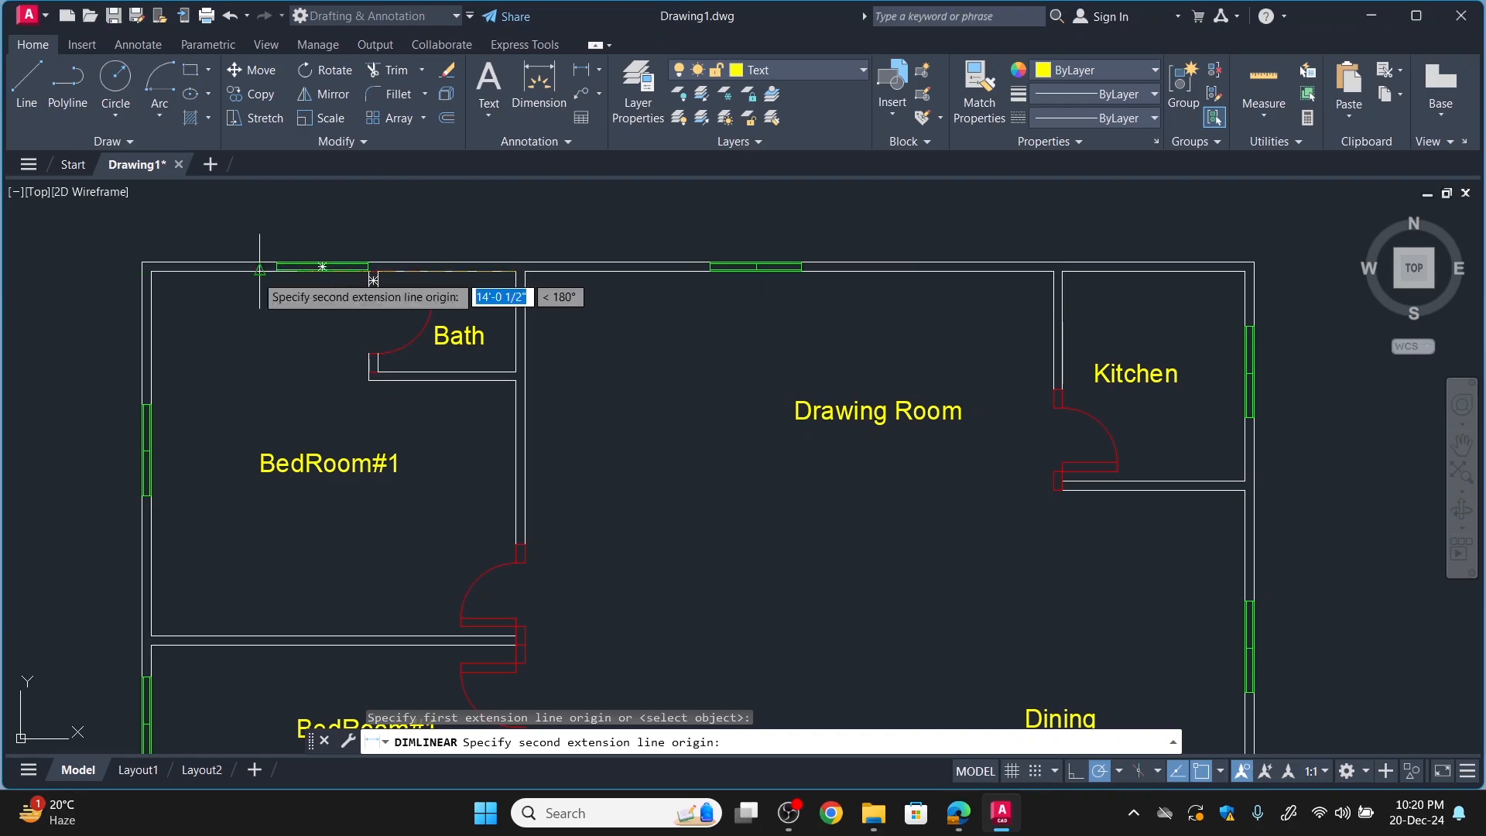
left_click(373, 279)
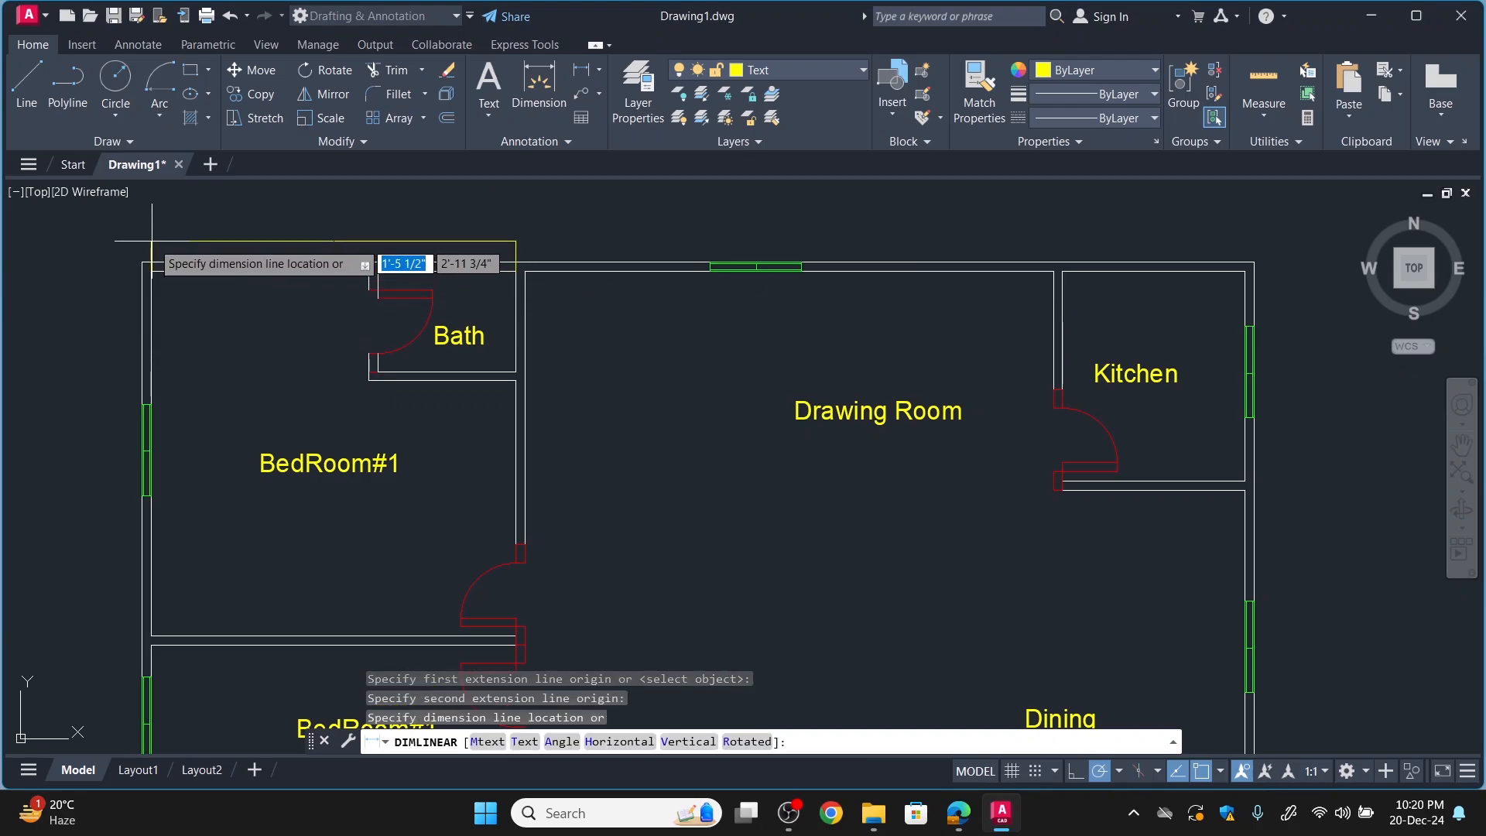
left_click(151, 241)
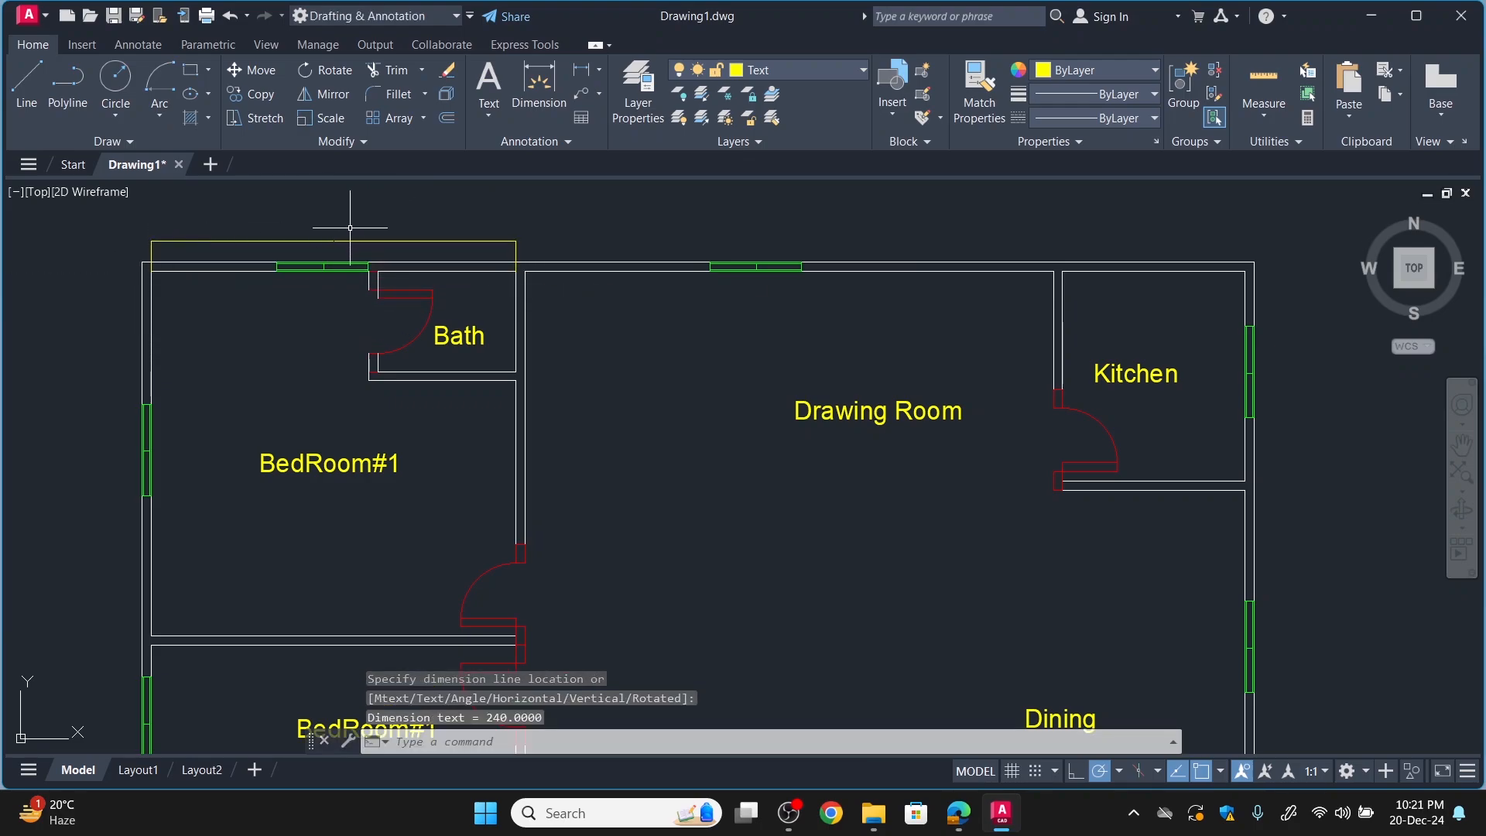
Set the overall scale for dimension features in the Standard dimension style to 36.
left_click(568, 141)
left_click(477, 187)
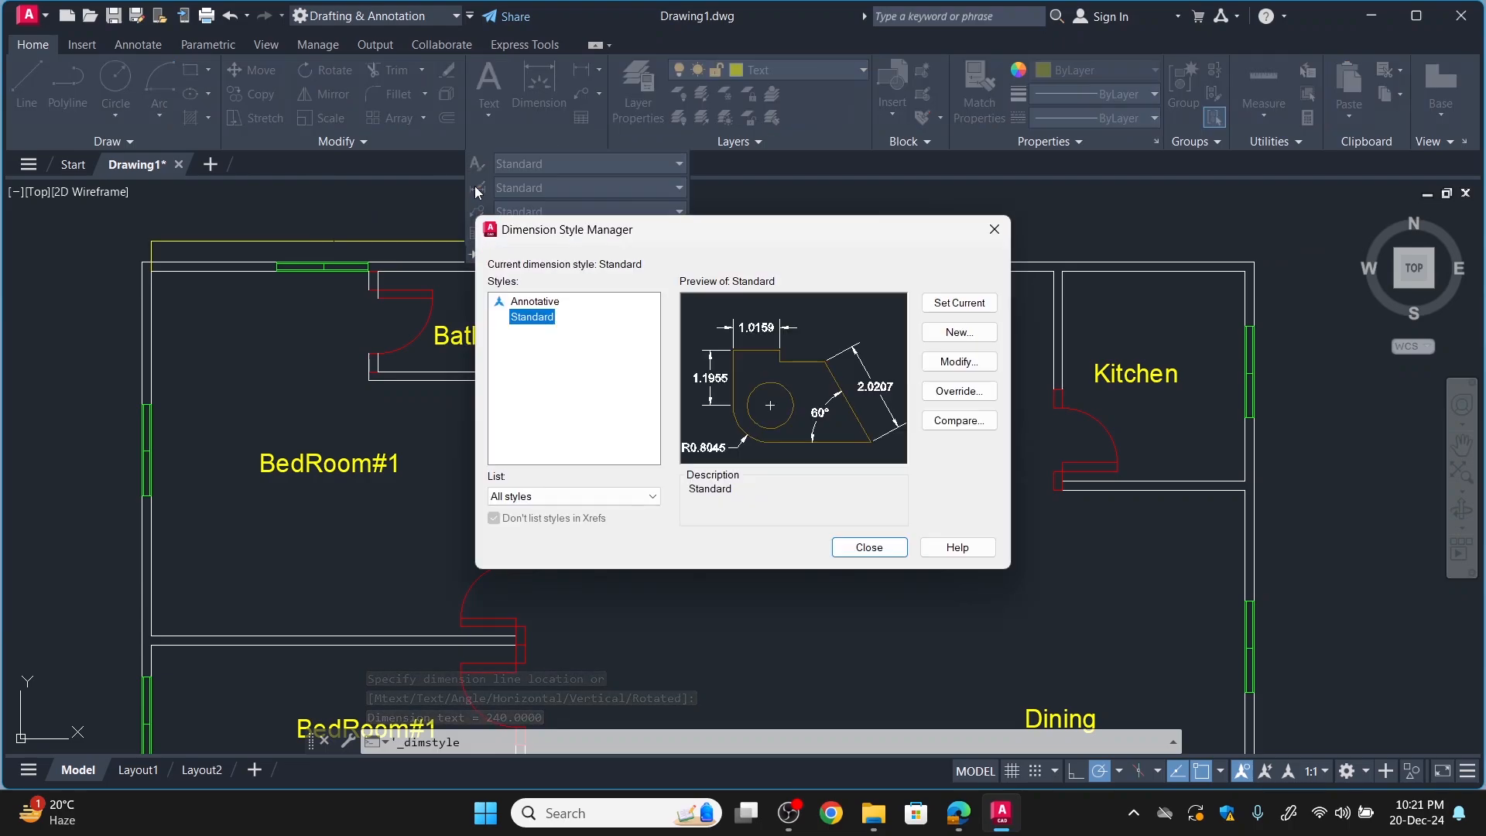
left_click(960, 333)
left_click(918, 302)
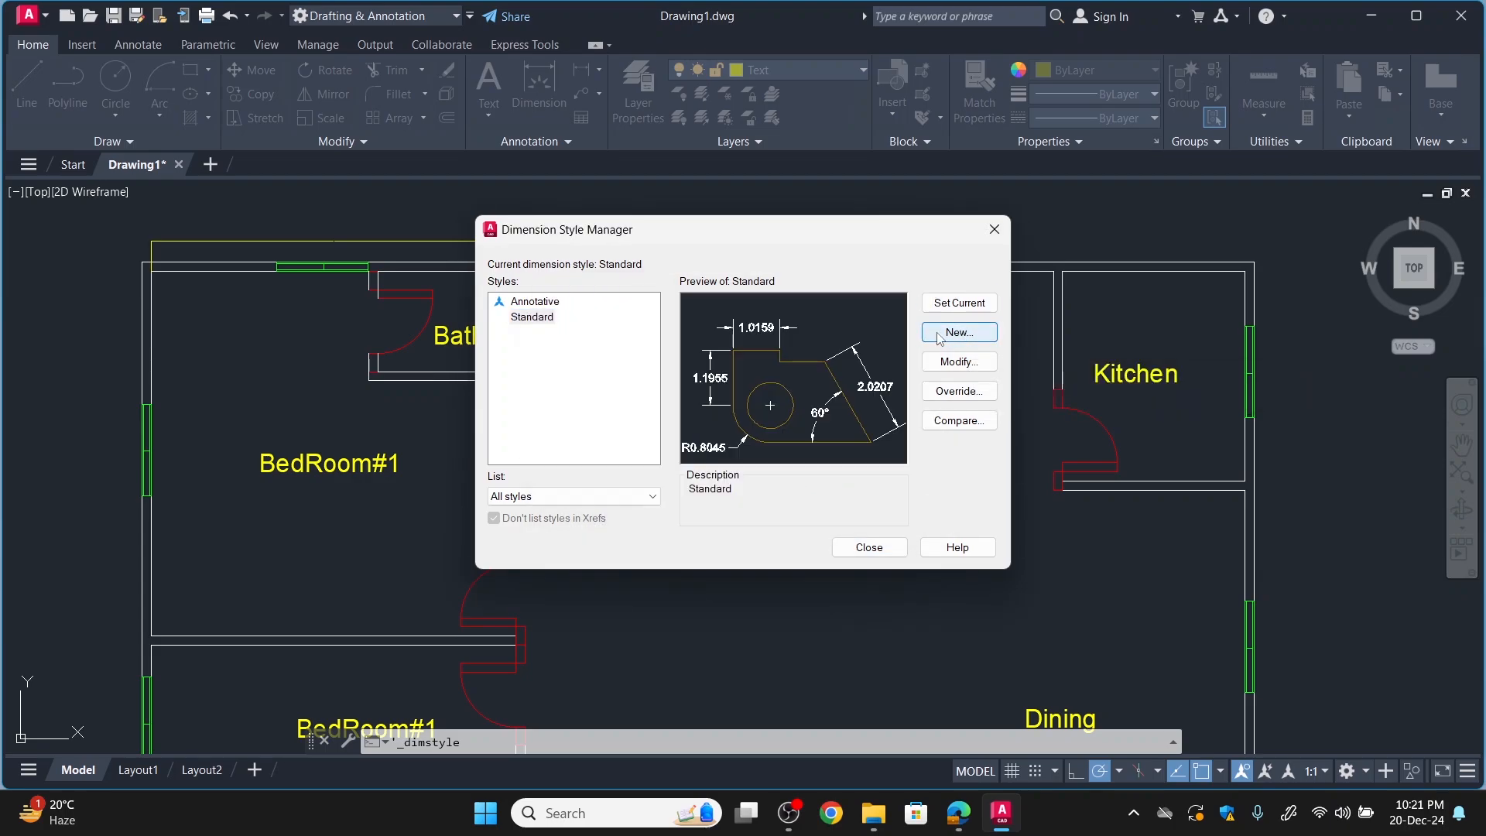
left_click(950, 364)
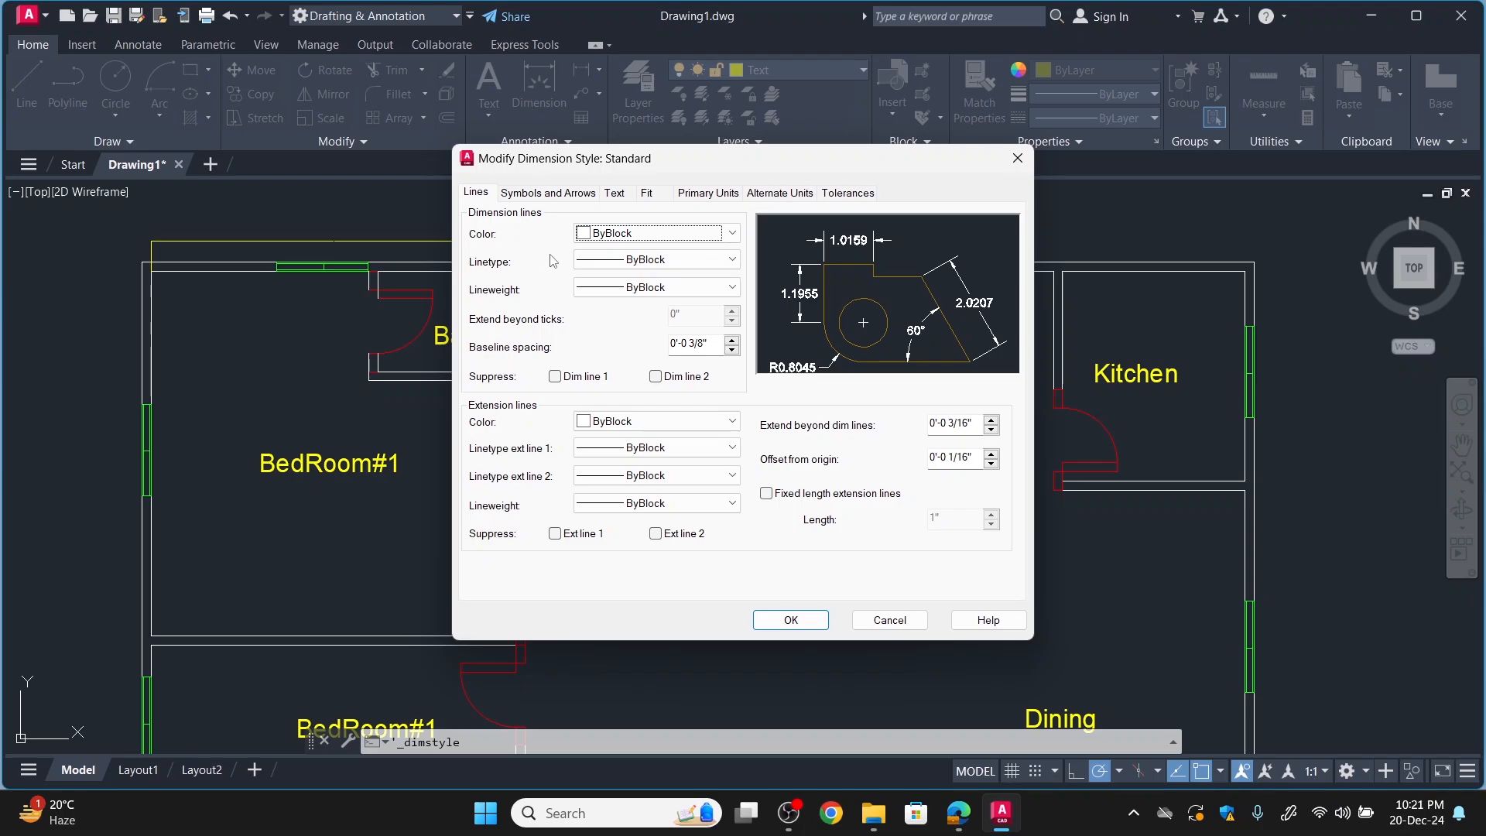
left_click(648, 194)
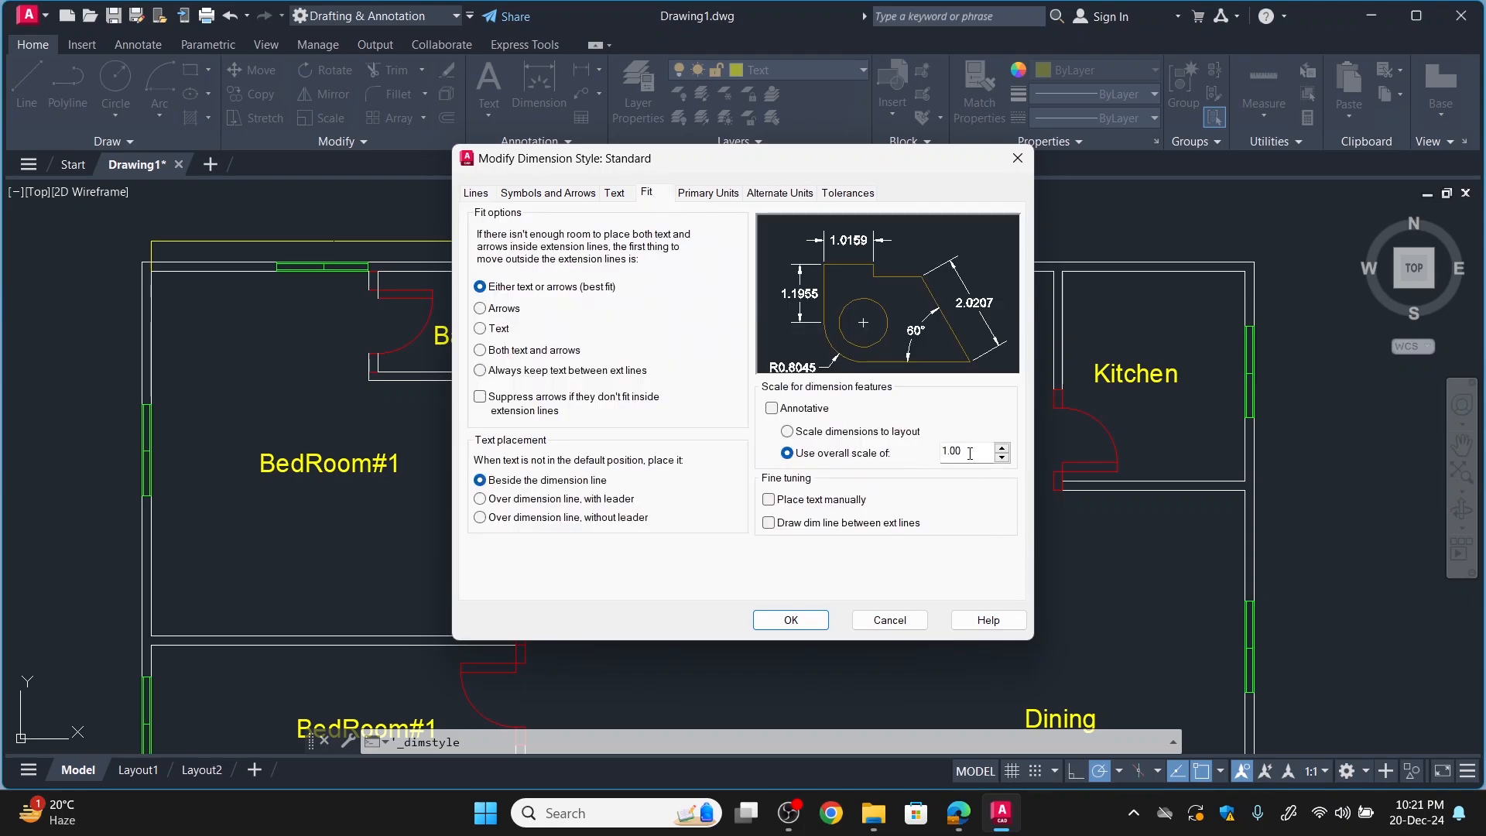
left_click_drag(970, 453, 896, 455)
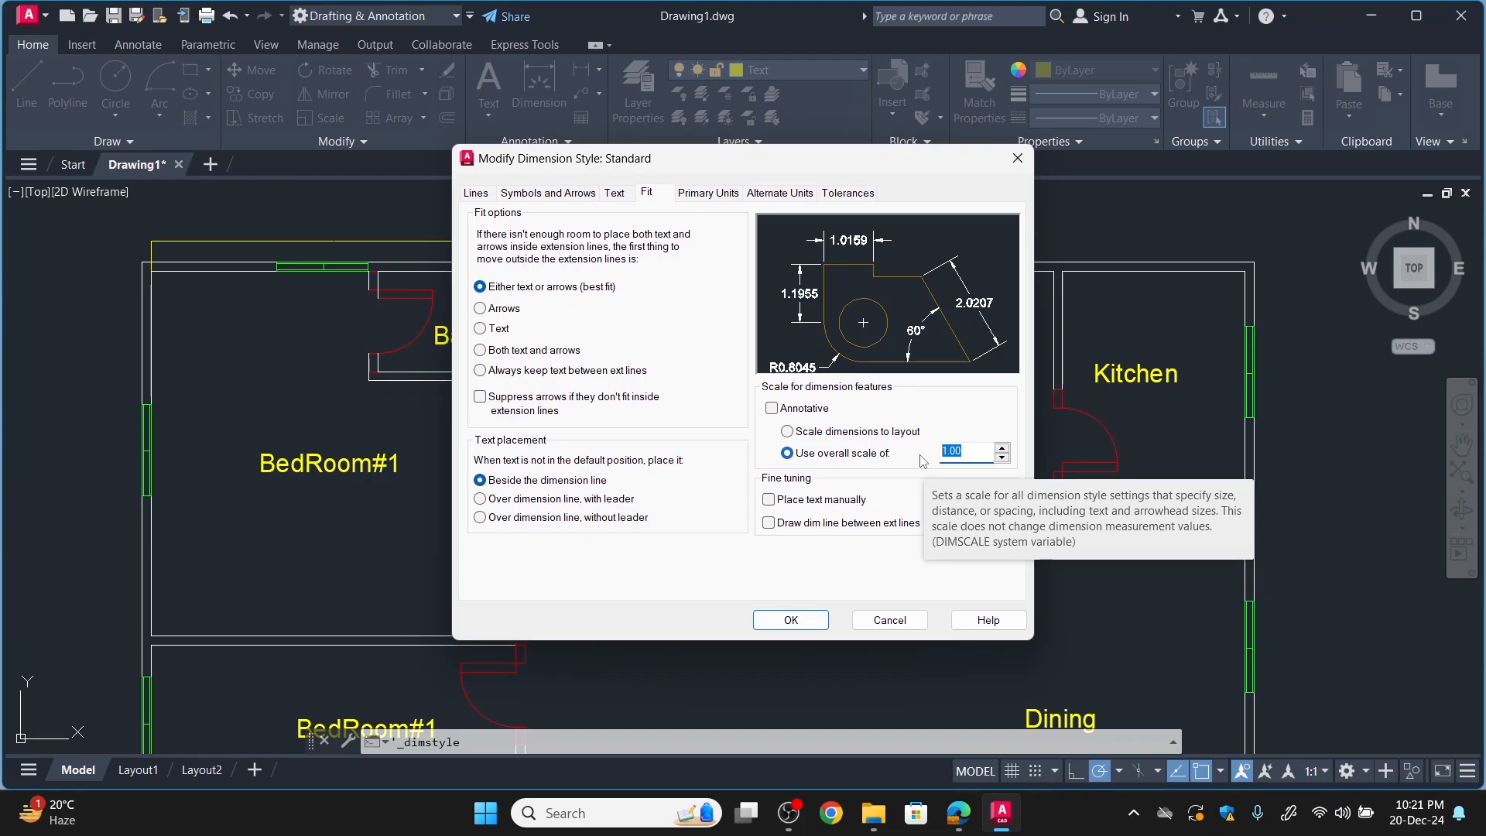
type("36")
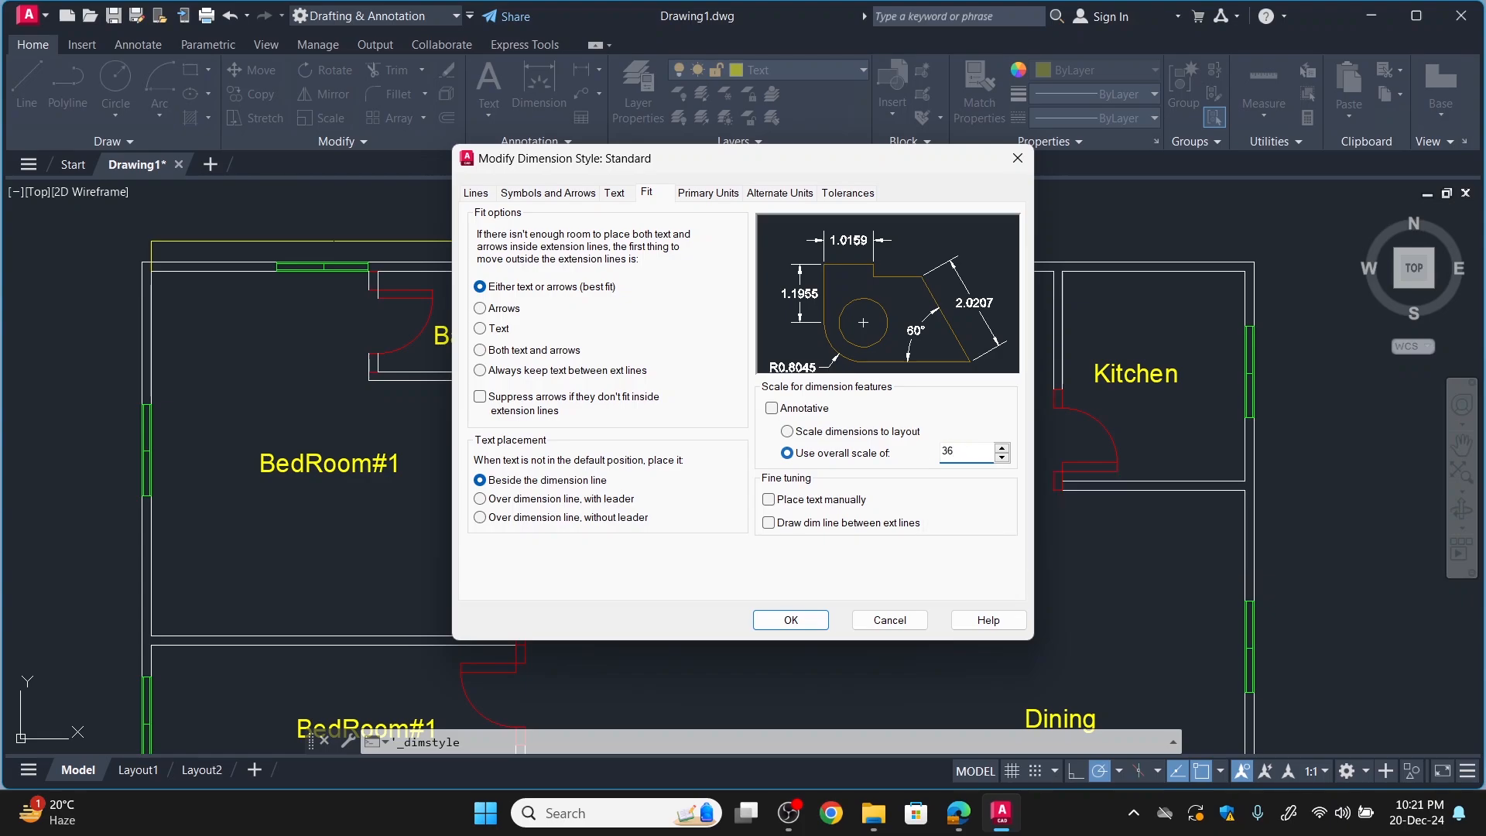
left_click(806, 617)
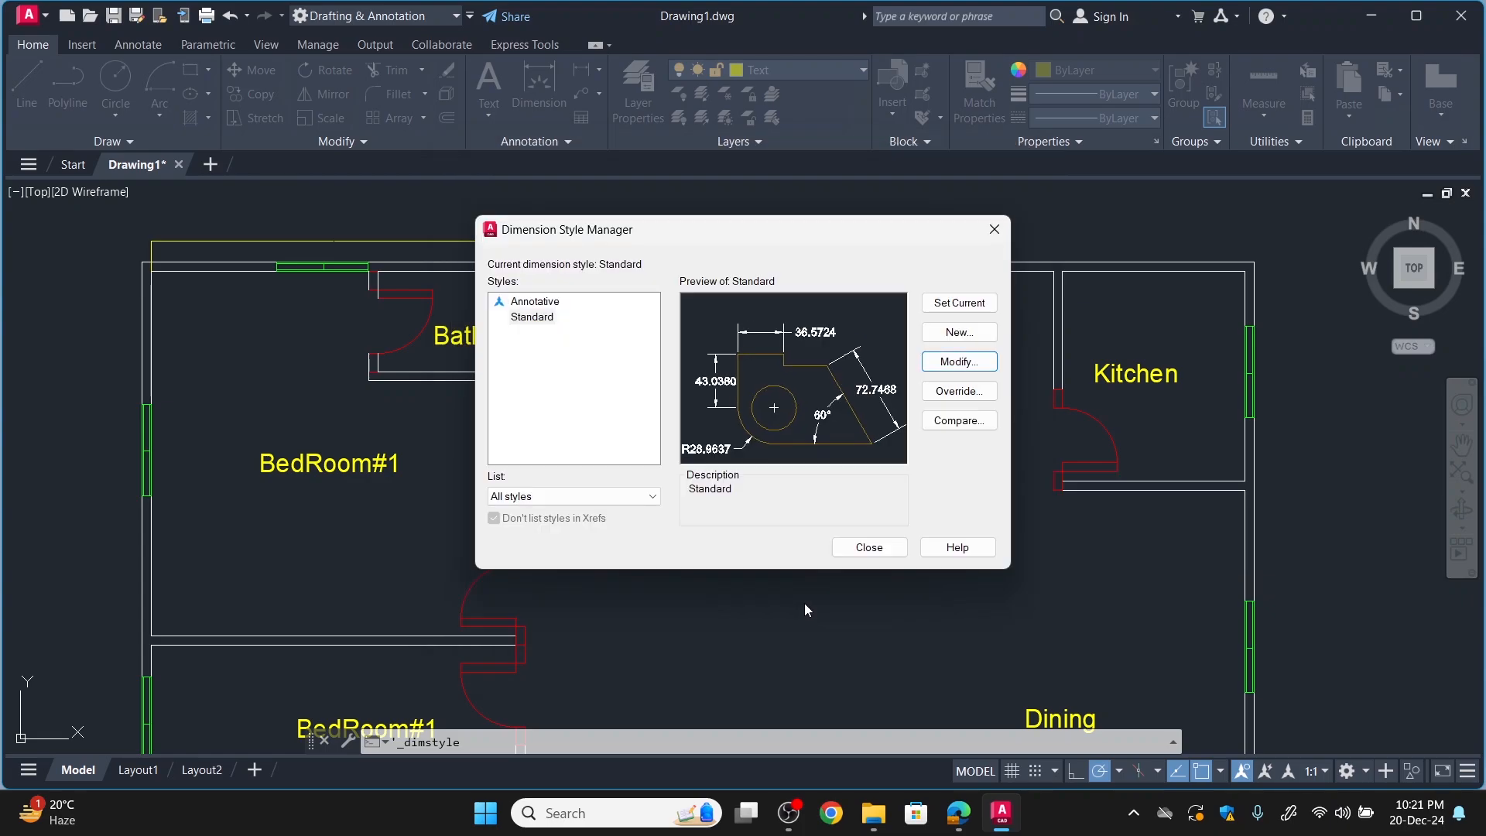
left_click(863, 547)
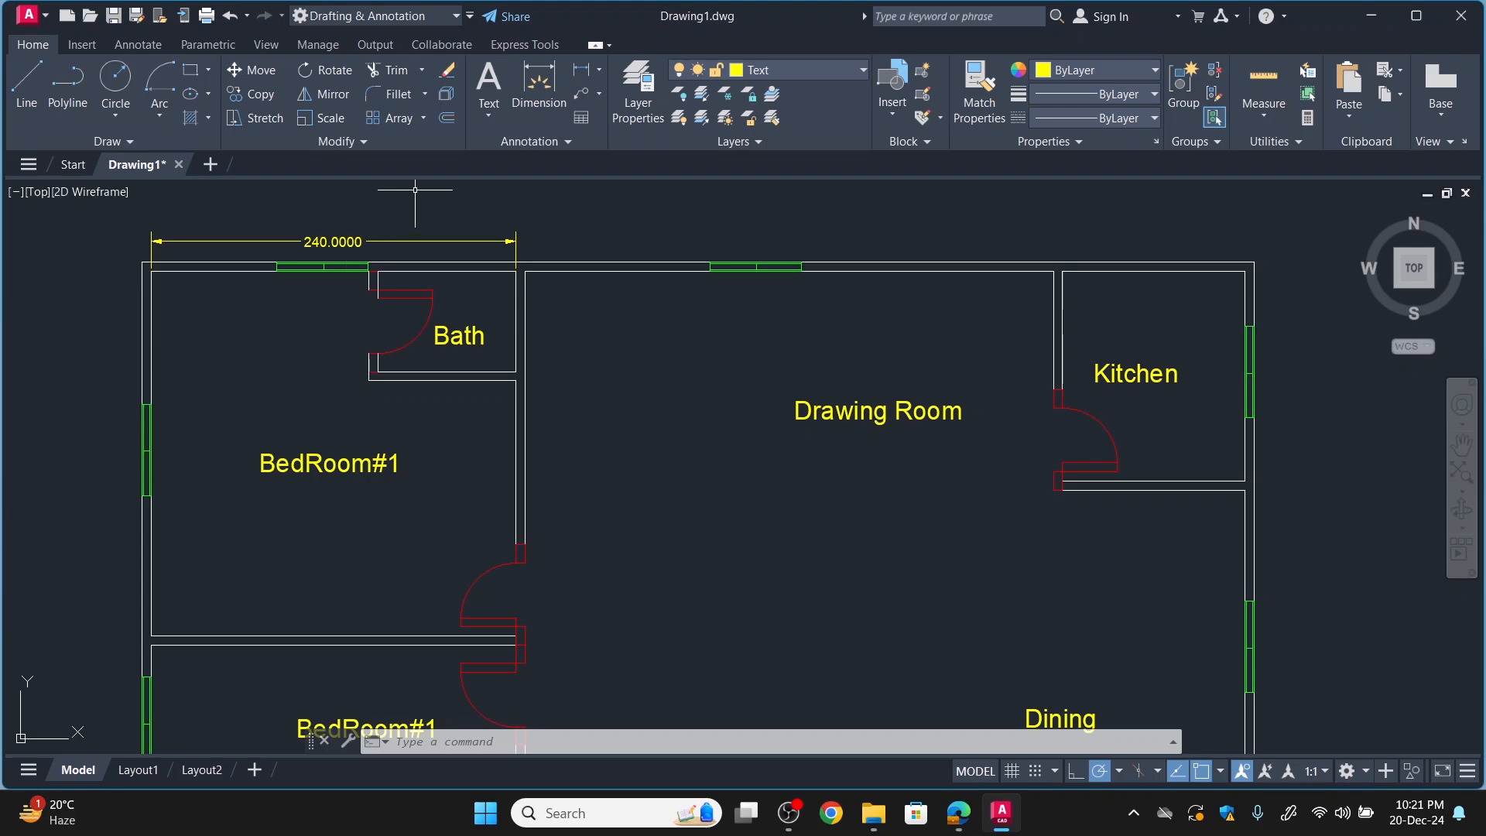
Set the Standard dimension style's primary units to Architectural format with a precision of 0'-0 1/4".
left_click(562, 145)
left_click(478, 188)
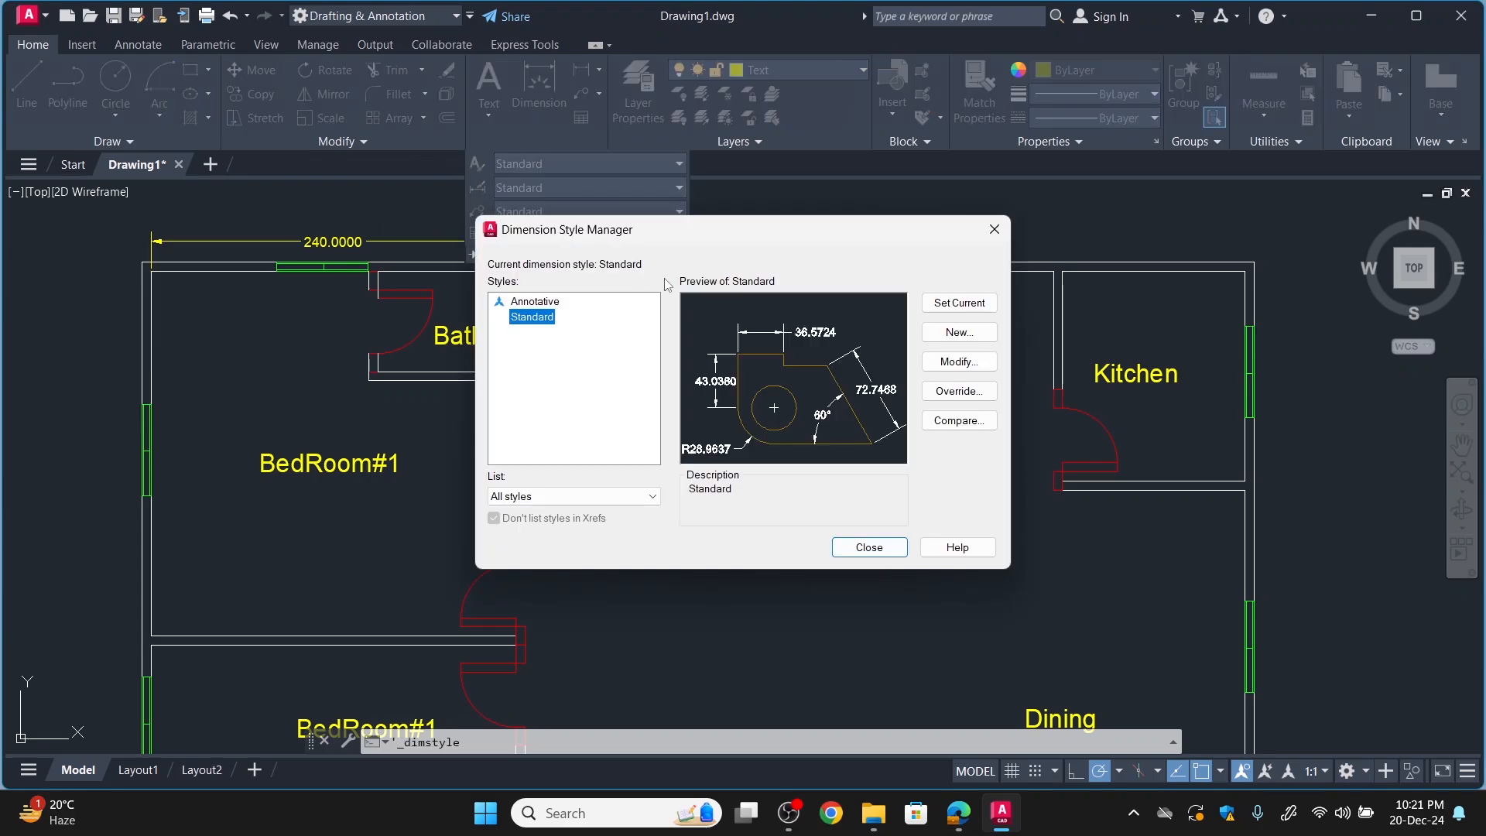
left_click(957, 362)
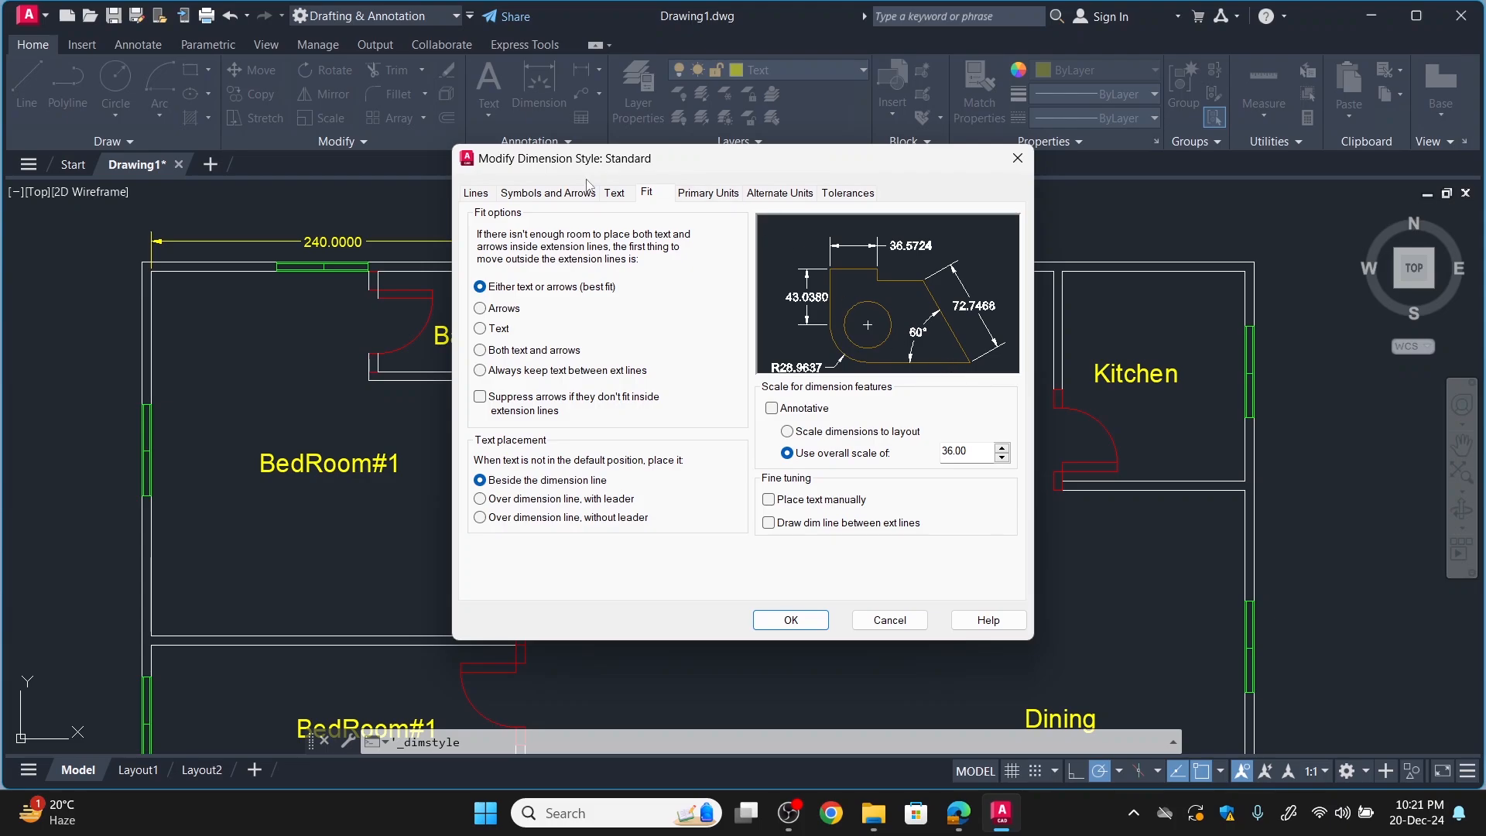
left_click(708, 194)
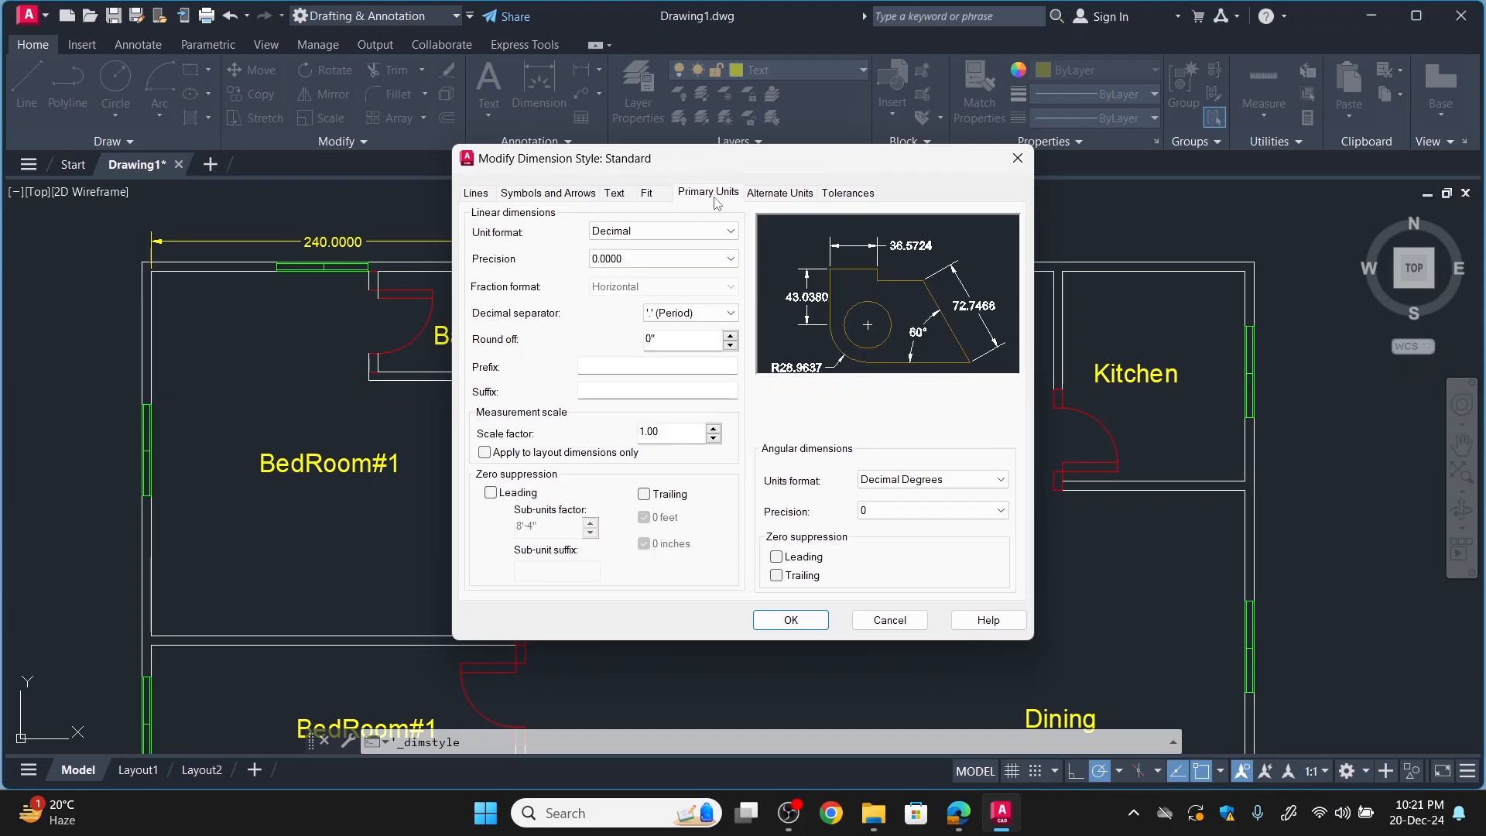
left_click(662, 231)
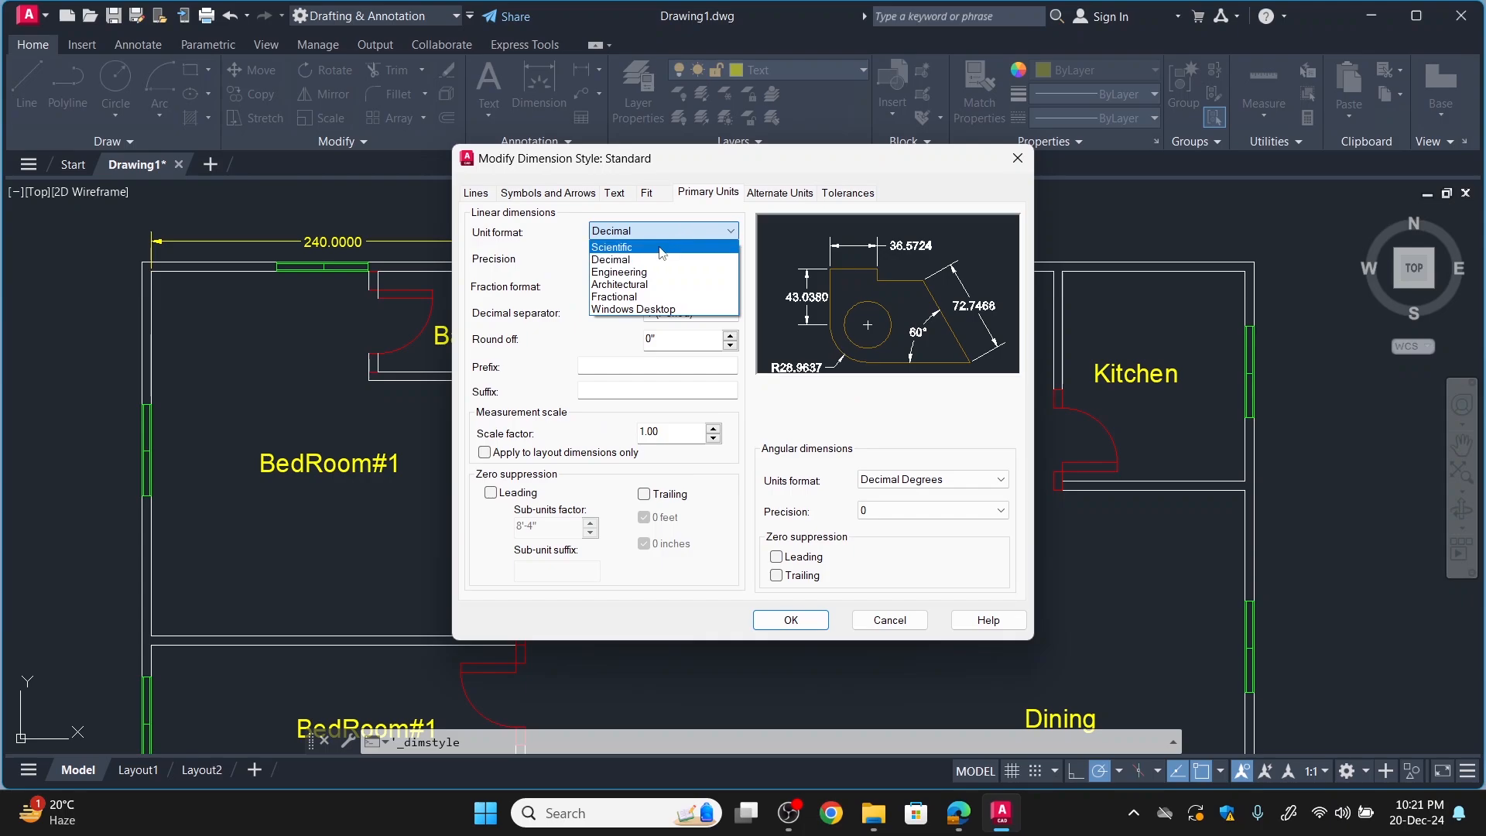
left_click(653, 284)
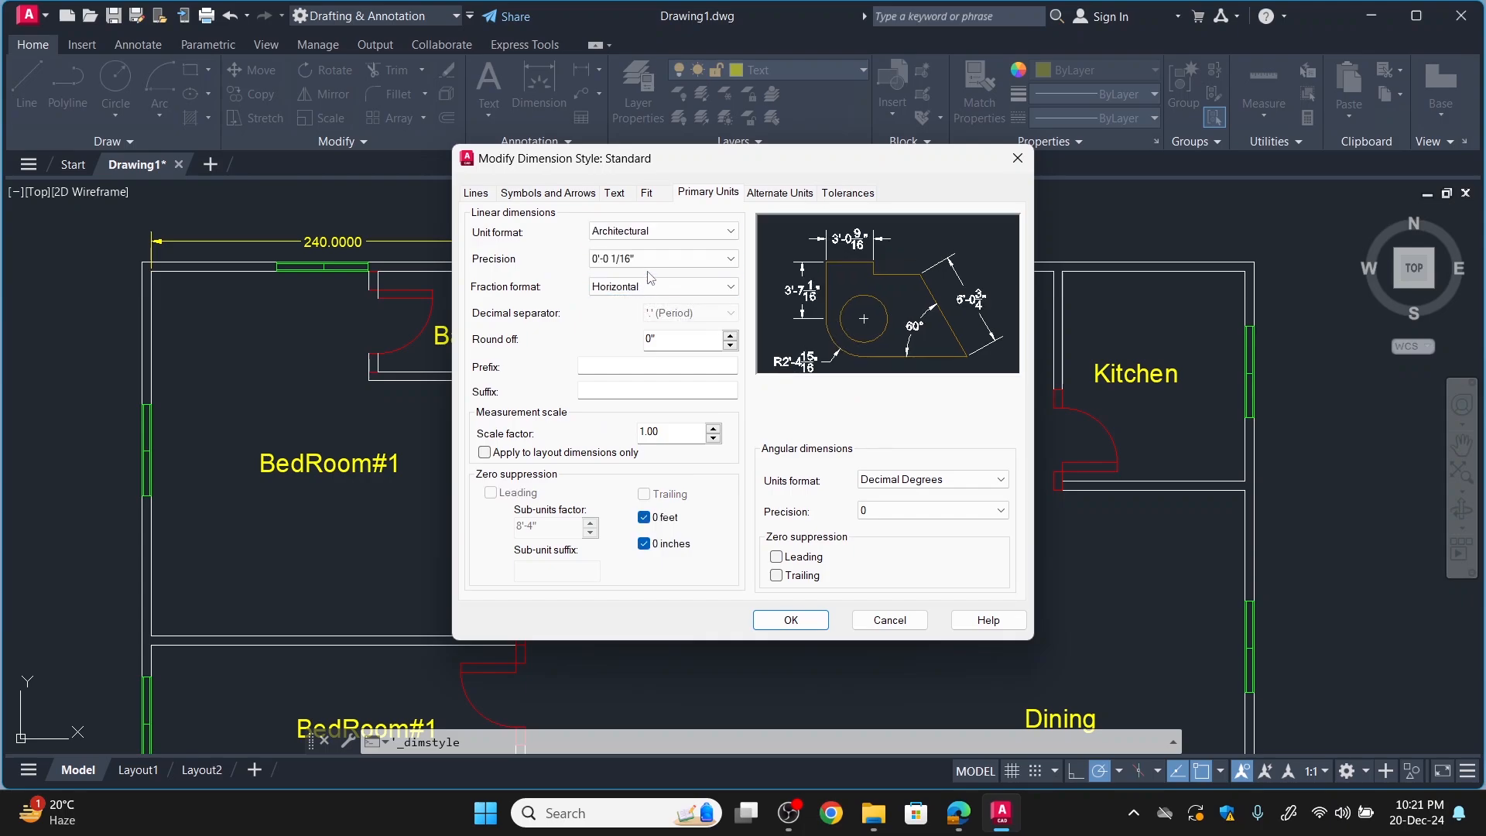
left_click(655, 260)
left_click(619, 300)
left_click(646, 291)
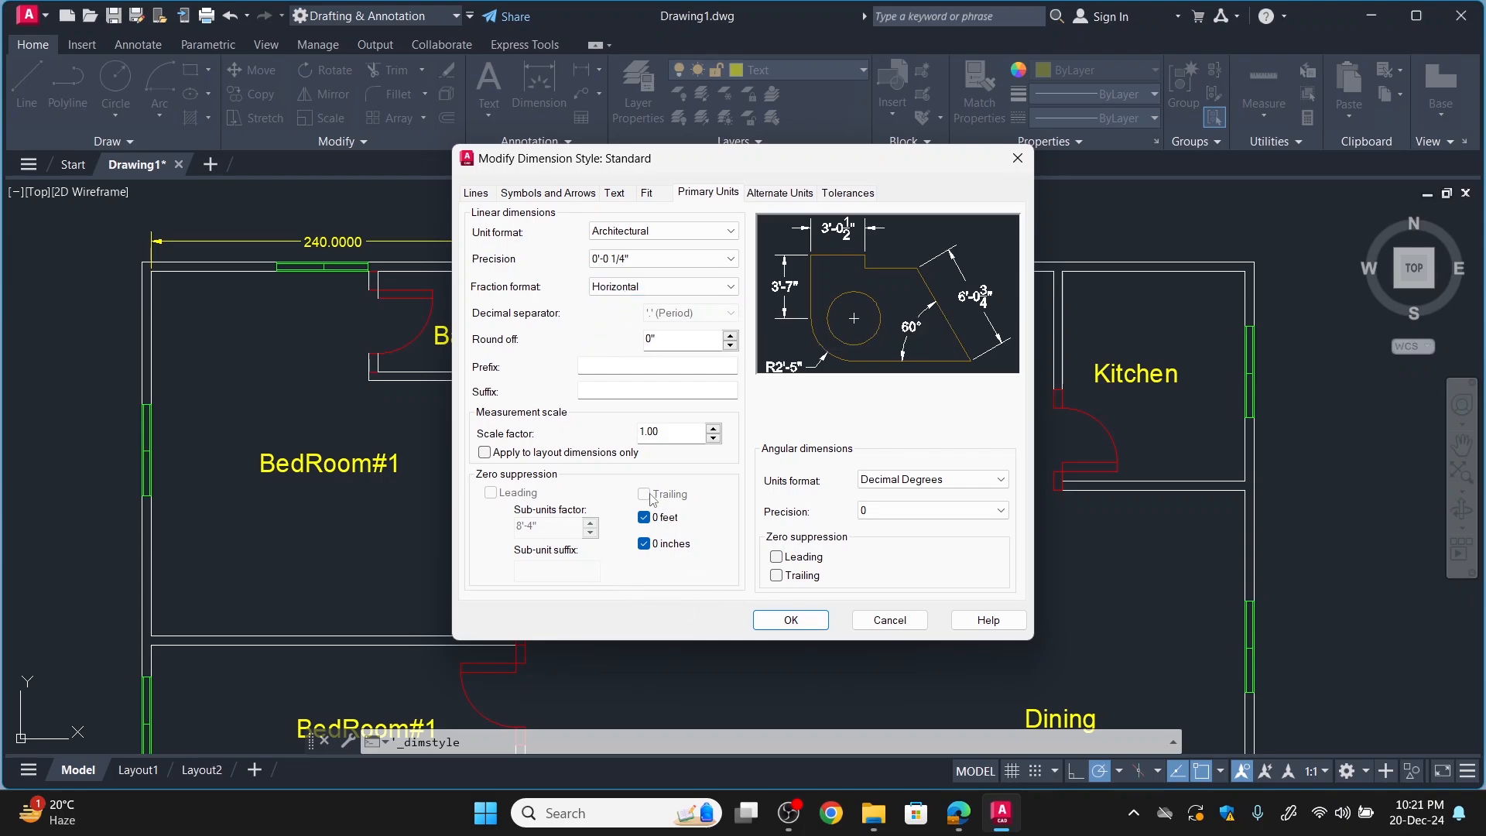
left_click(791, 619)
left_click(869, 547)
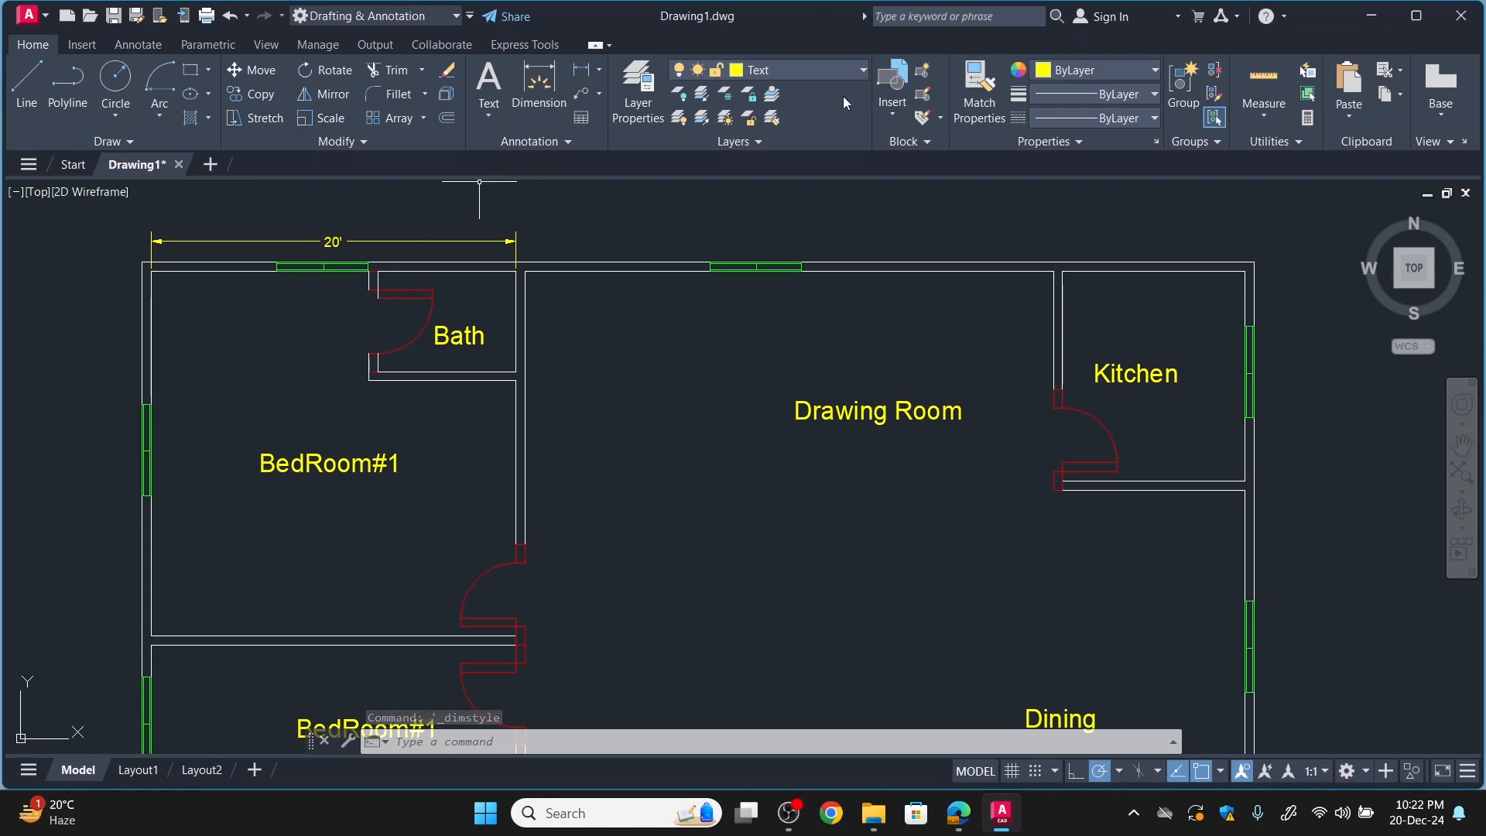
Make Dim the current layer and move the existing dimension above the upper-left bedroom and bath onto it.
left_click(814, 72)
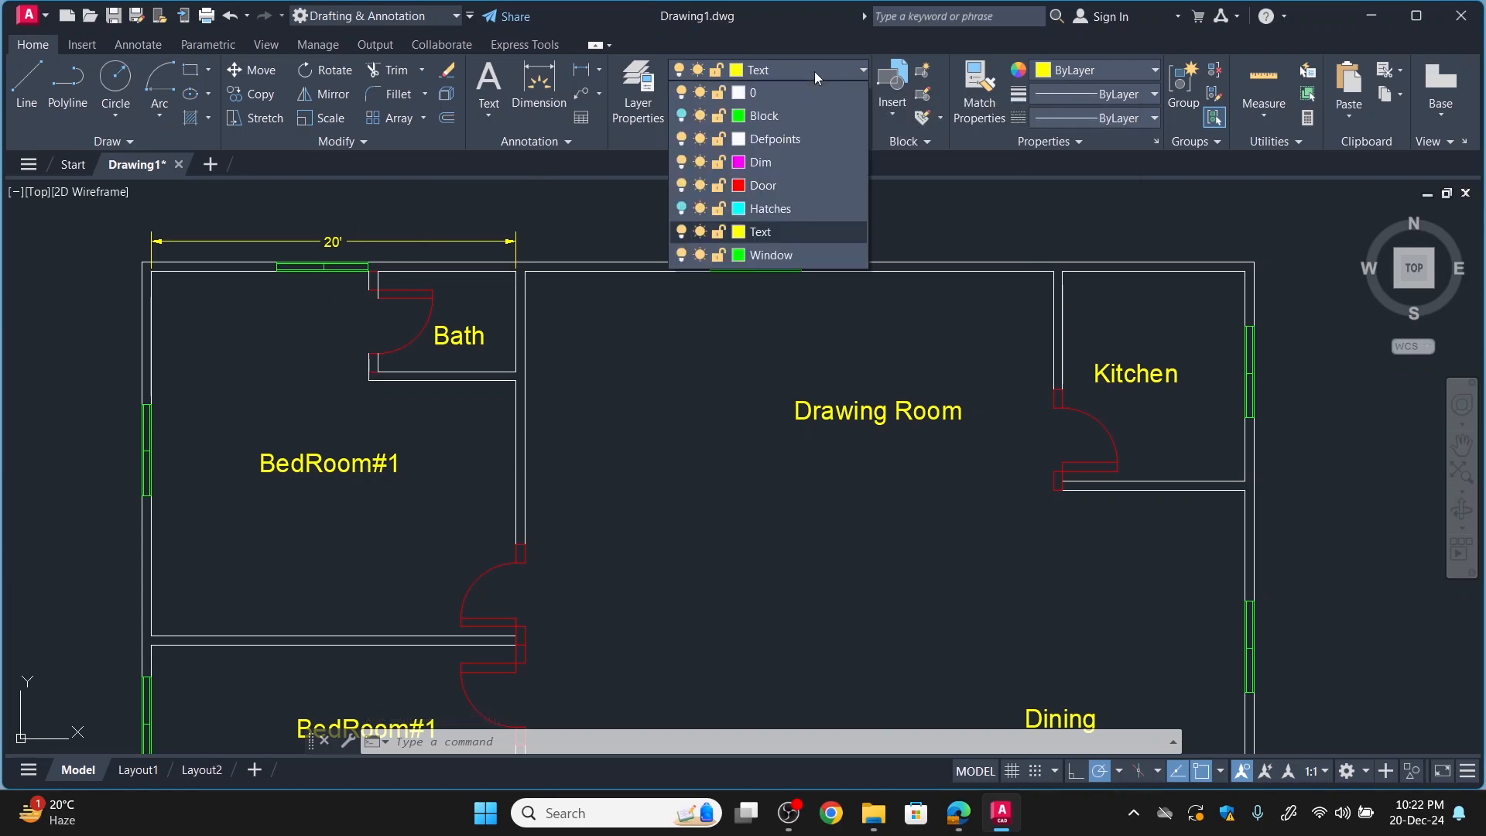
left_click(756, 163)
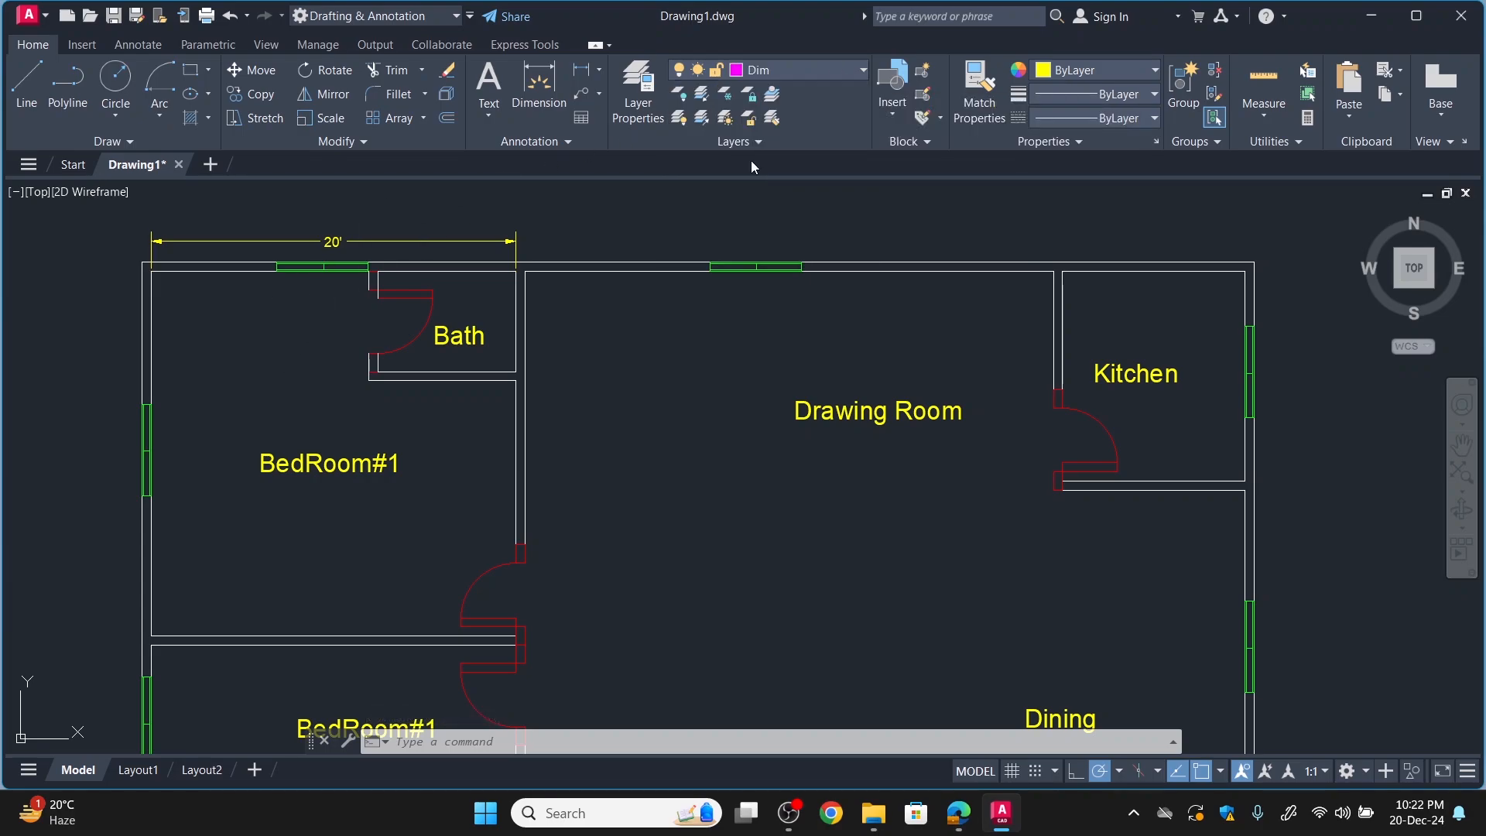
left_click(430, 241)
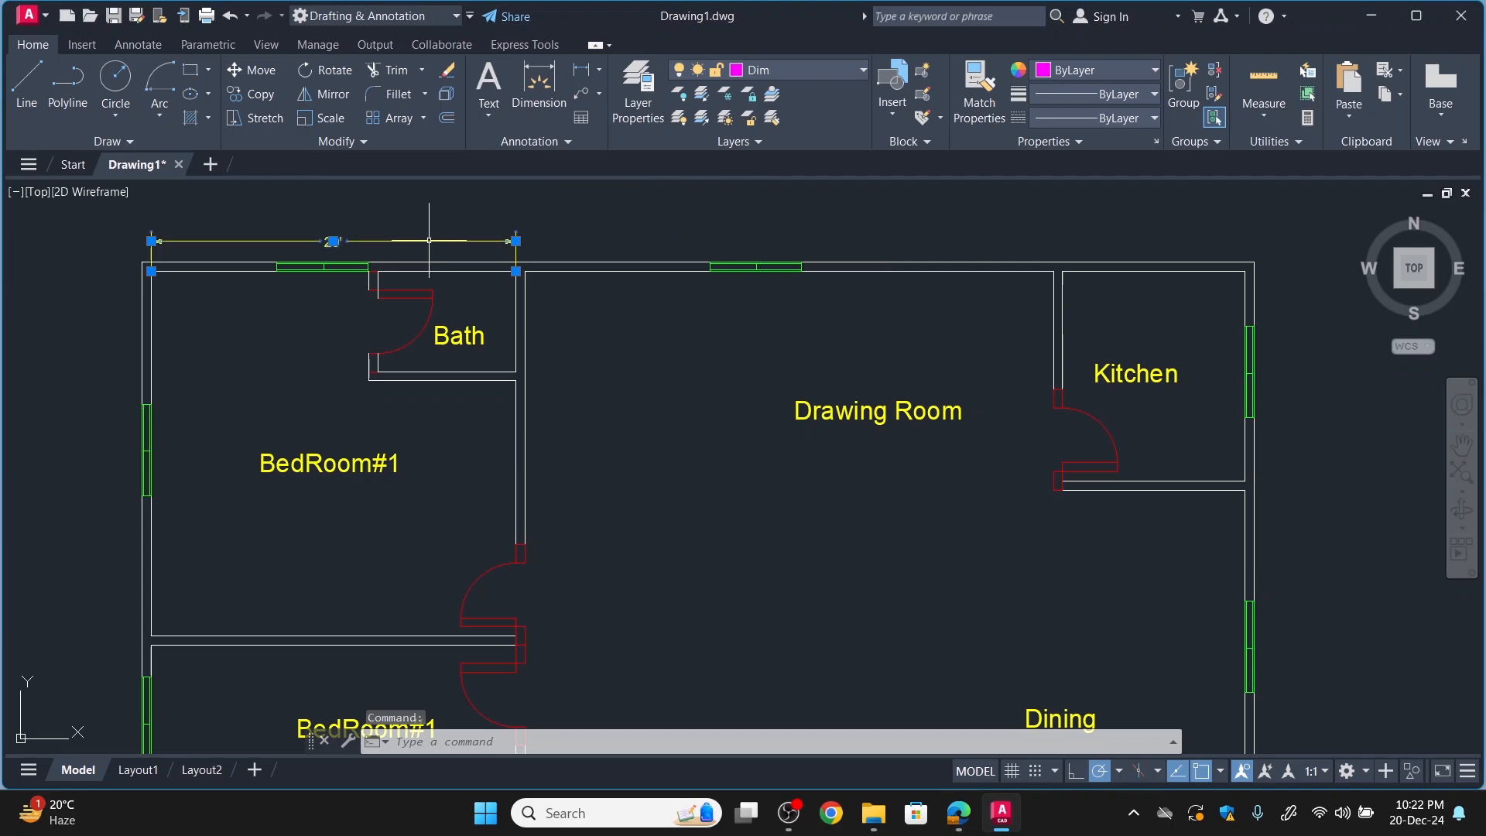
left_click(819, 70)
left_click(751, 159)
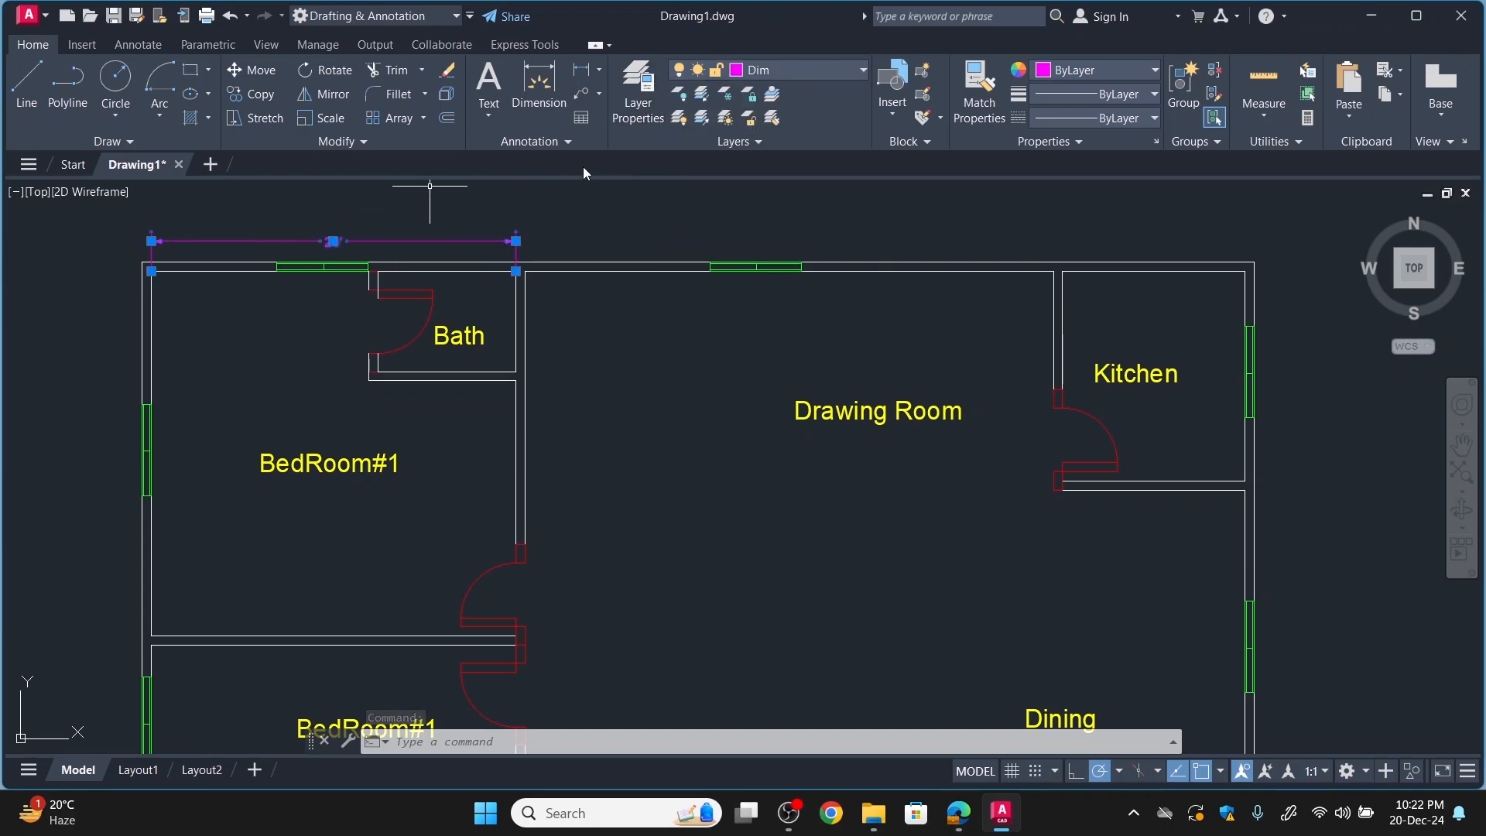
Add an overall horizontal linear dimension above the plan, spanning the inner faces of the outer side walls.
left_click(580, 70)
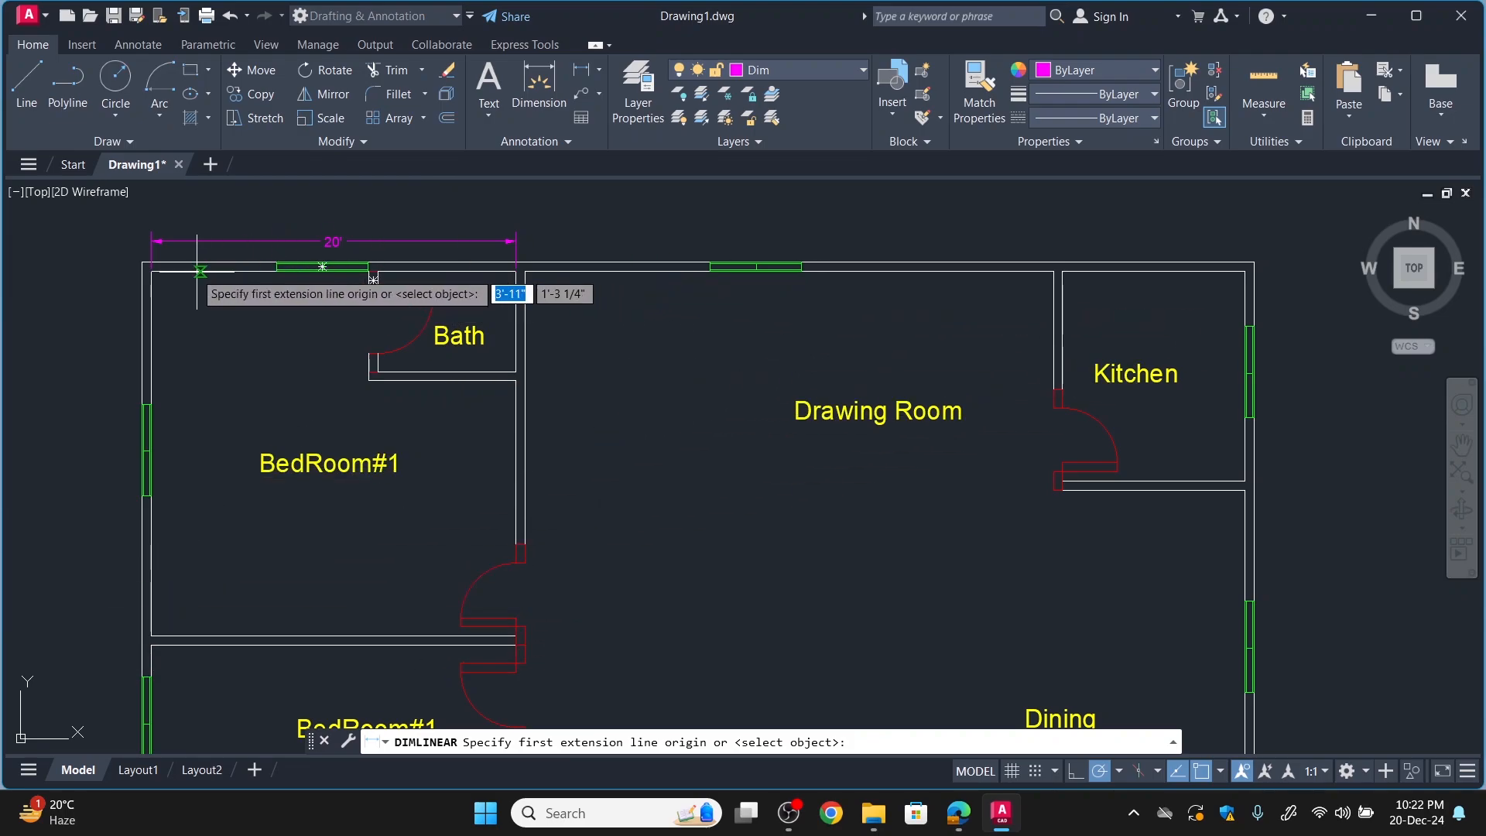
left_click(151, 270)
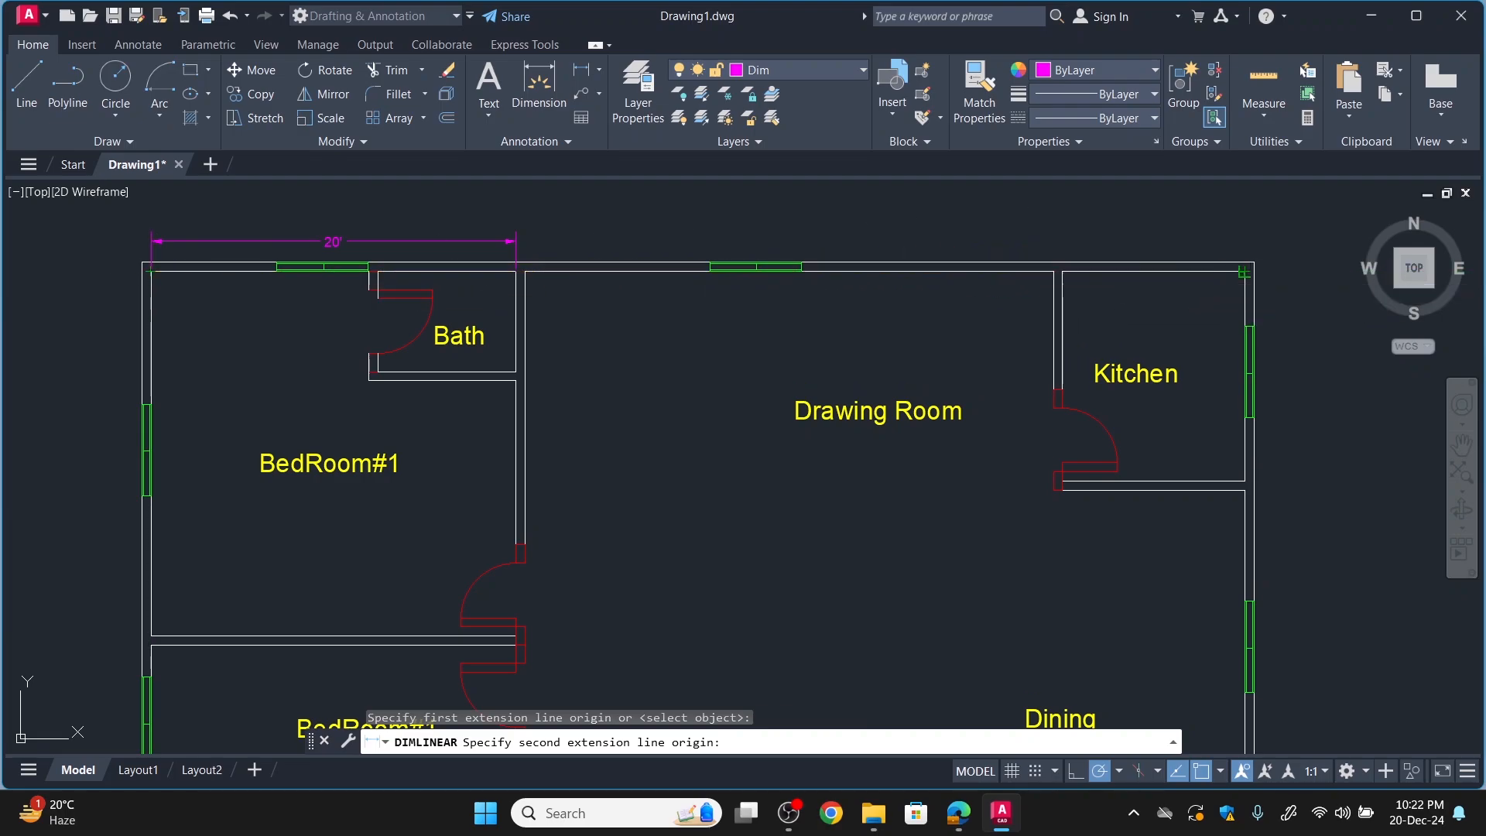
left_click(1245, 271)
left_click(1231, 213)
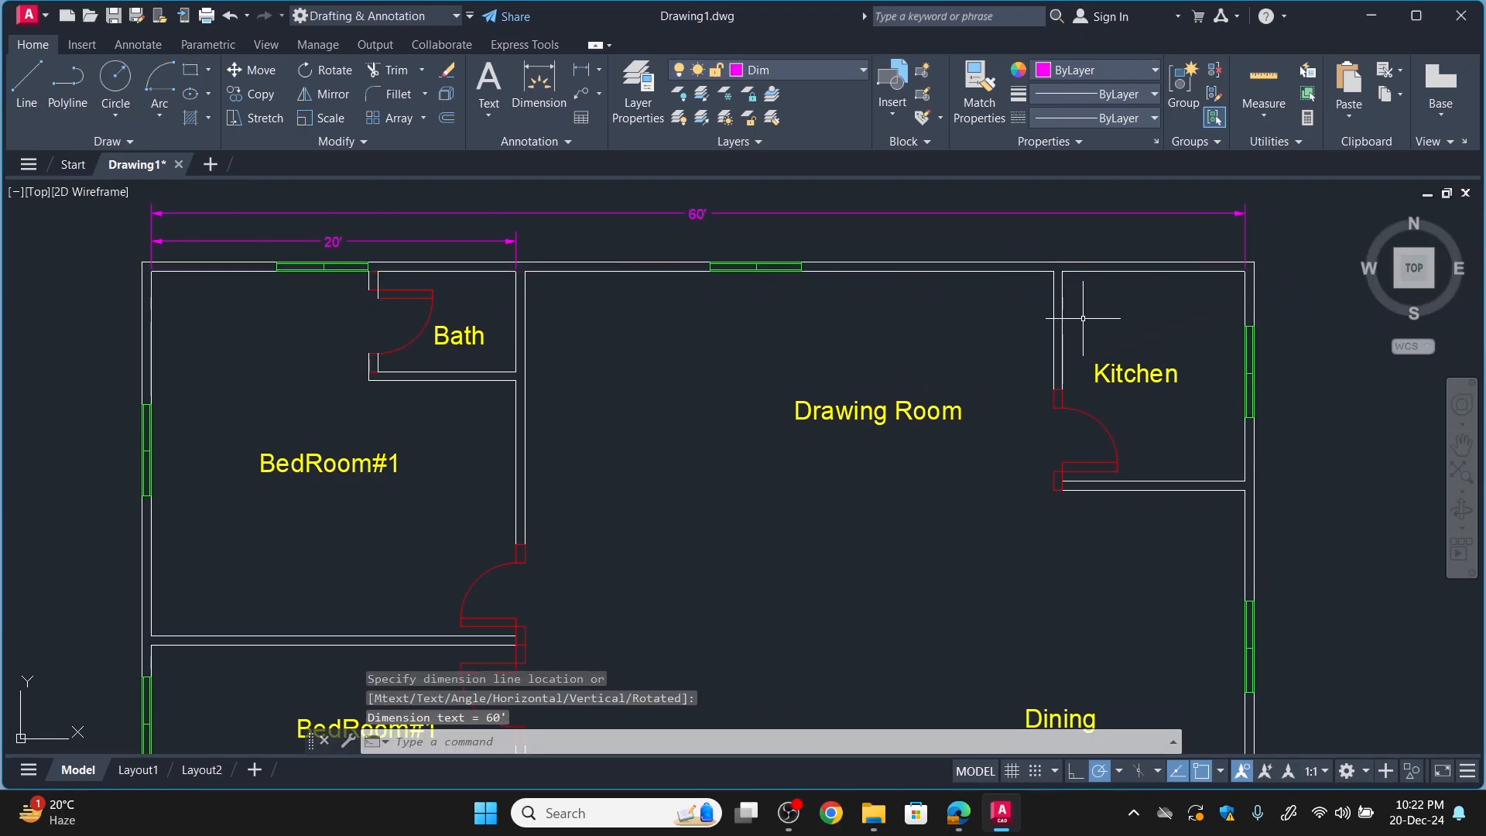
Add a vertical linear dimension on the drawing-room side of the kitchen, from the upper wall's inner face to the kitchen's lower wall outer face.
scroll(853, 306, "down", 4)
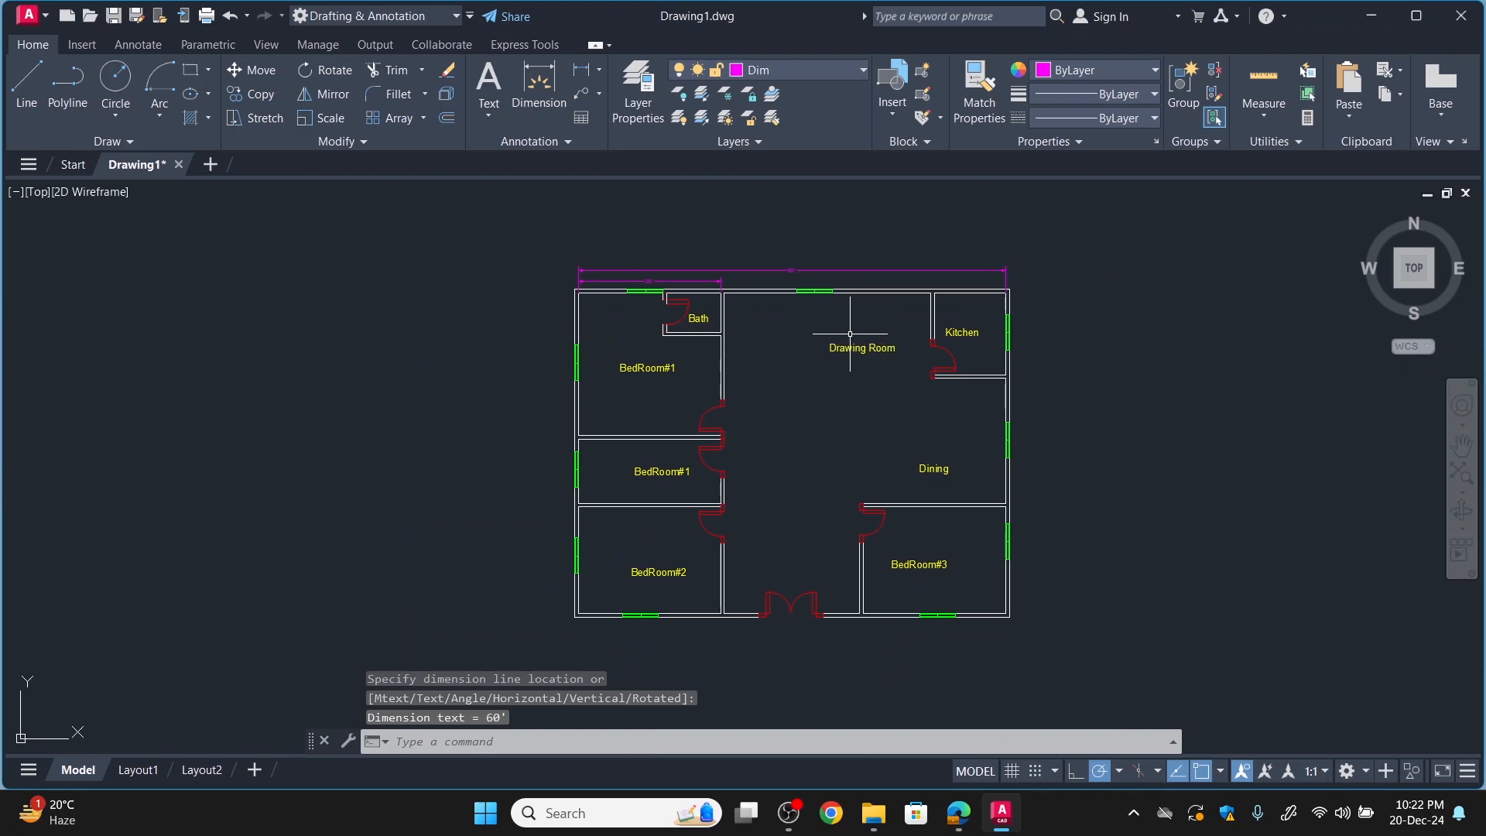
scroll(814, 311, "up", 2)
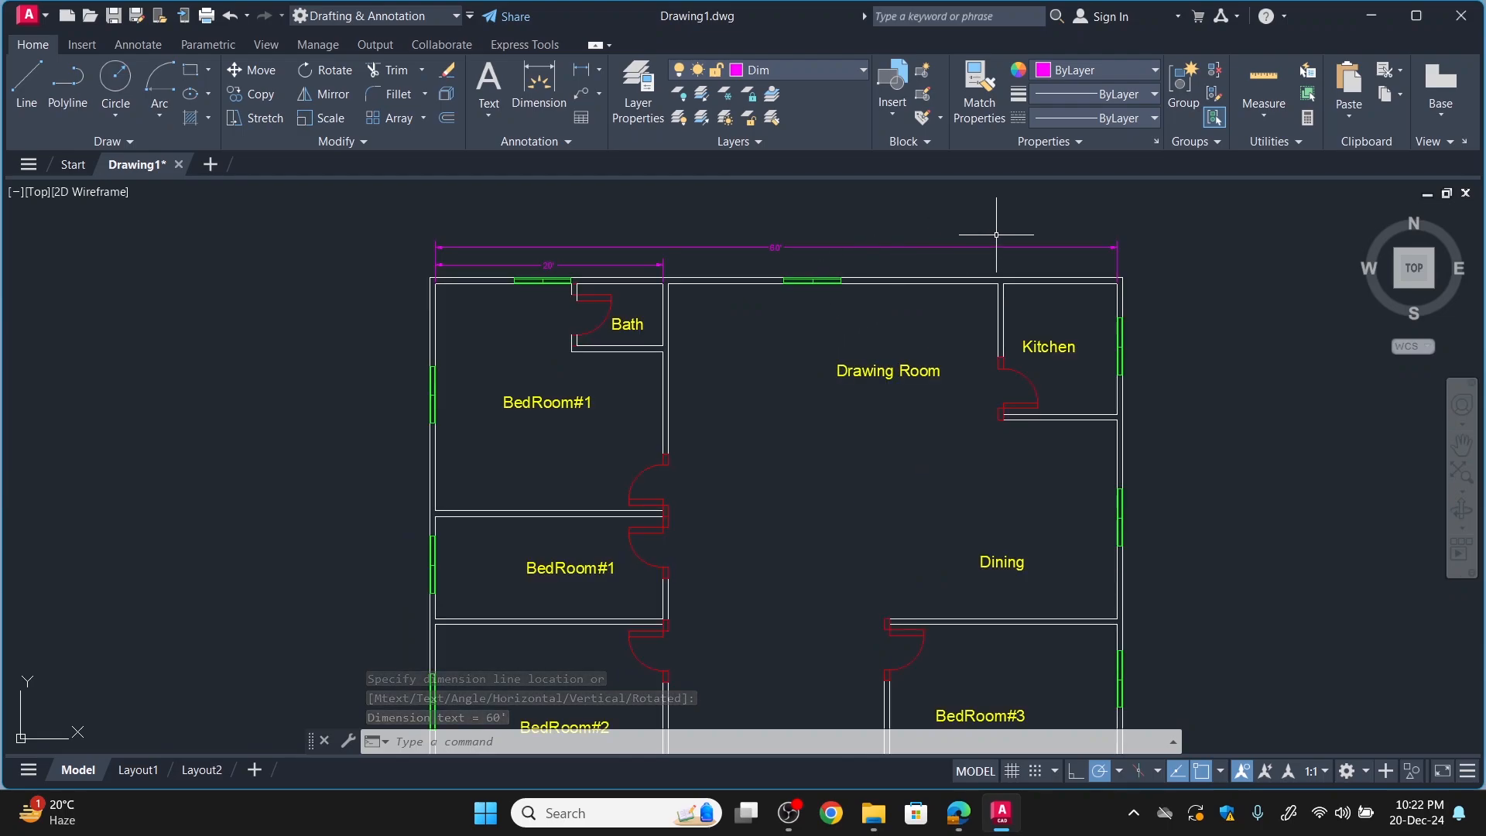
left_click(540, 84)
left_click(584, 75)
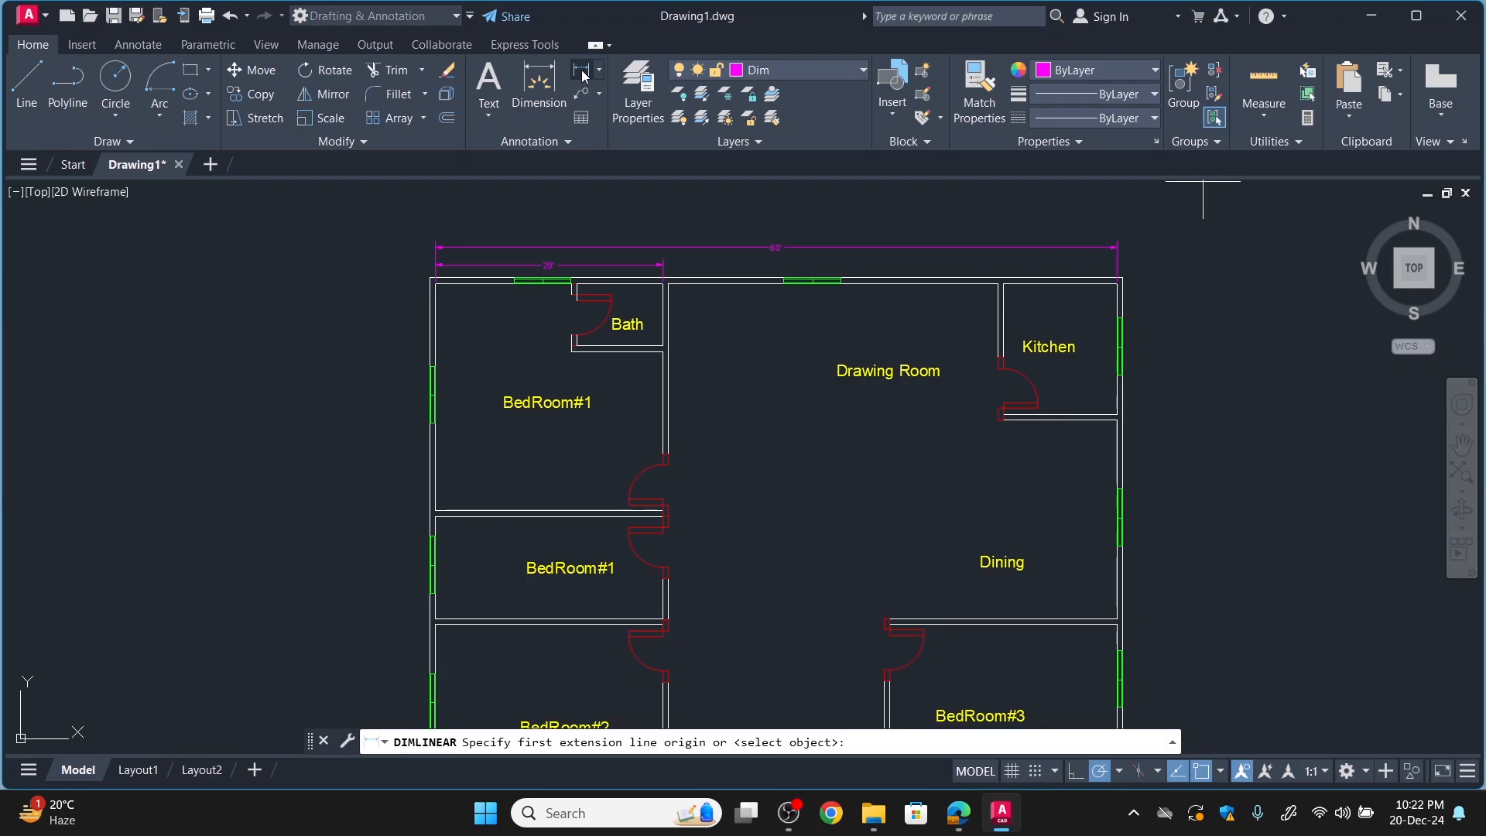
scroll(1004, 304, "up", 3)
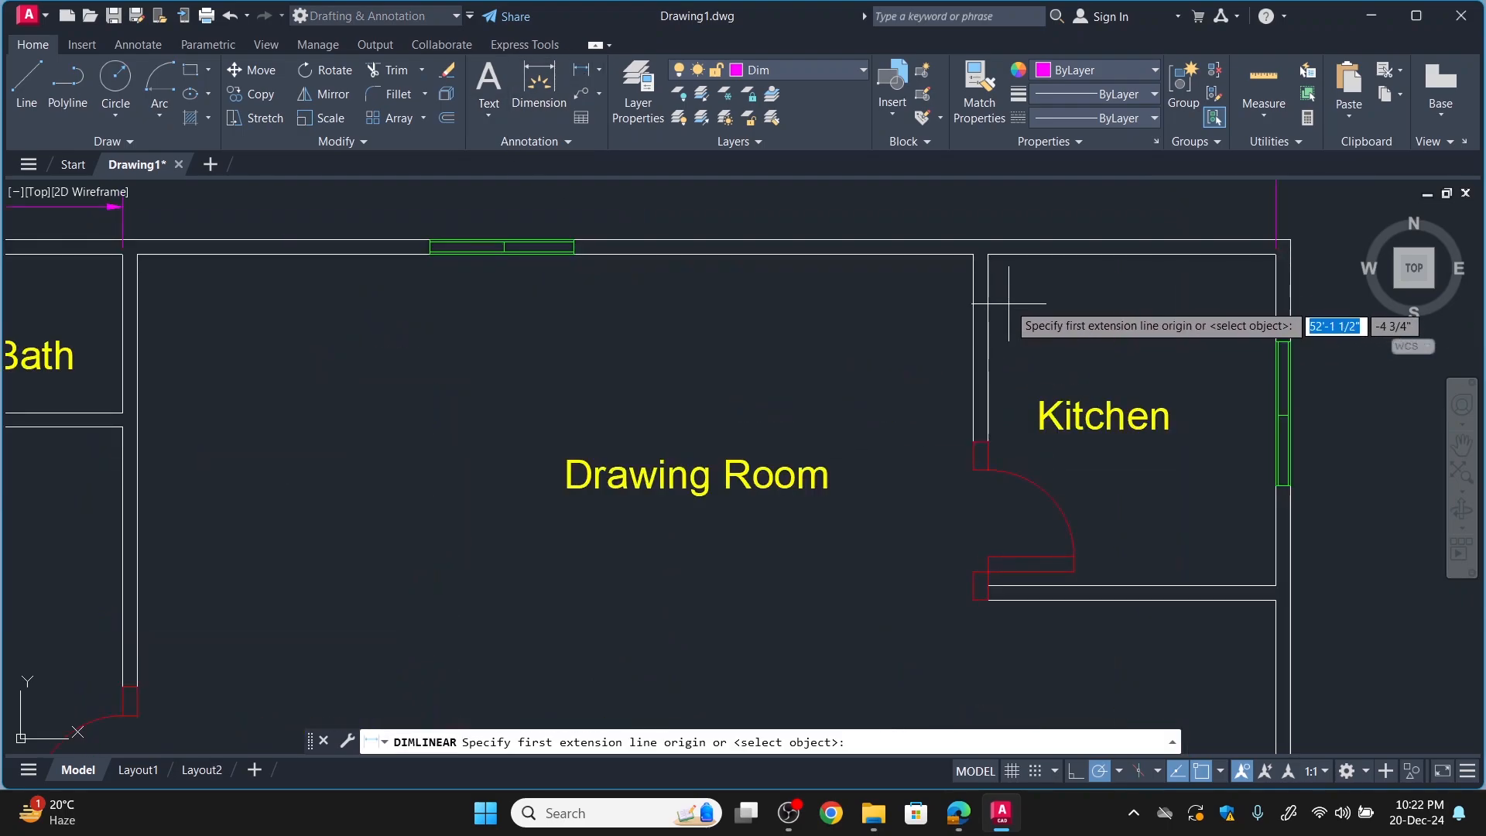
left_click(973, 252)
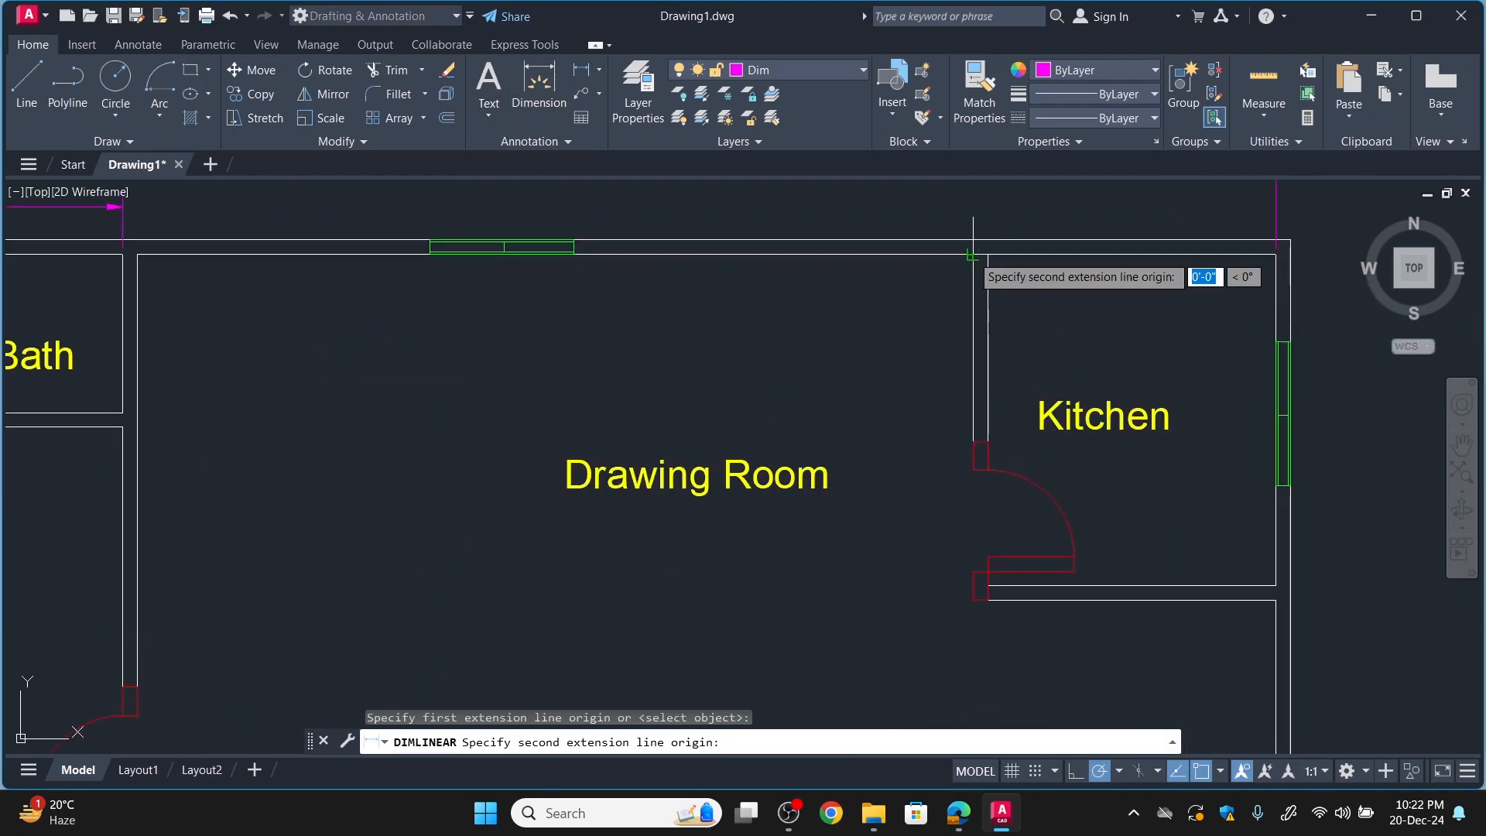
left_click(973, 599)
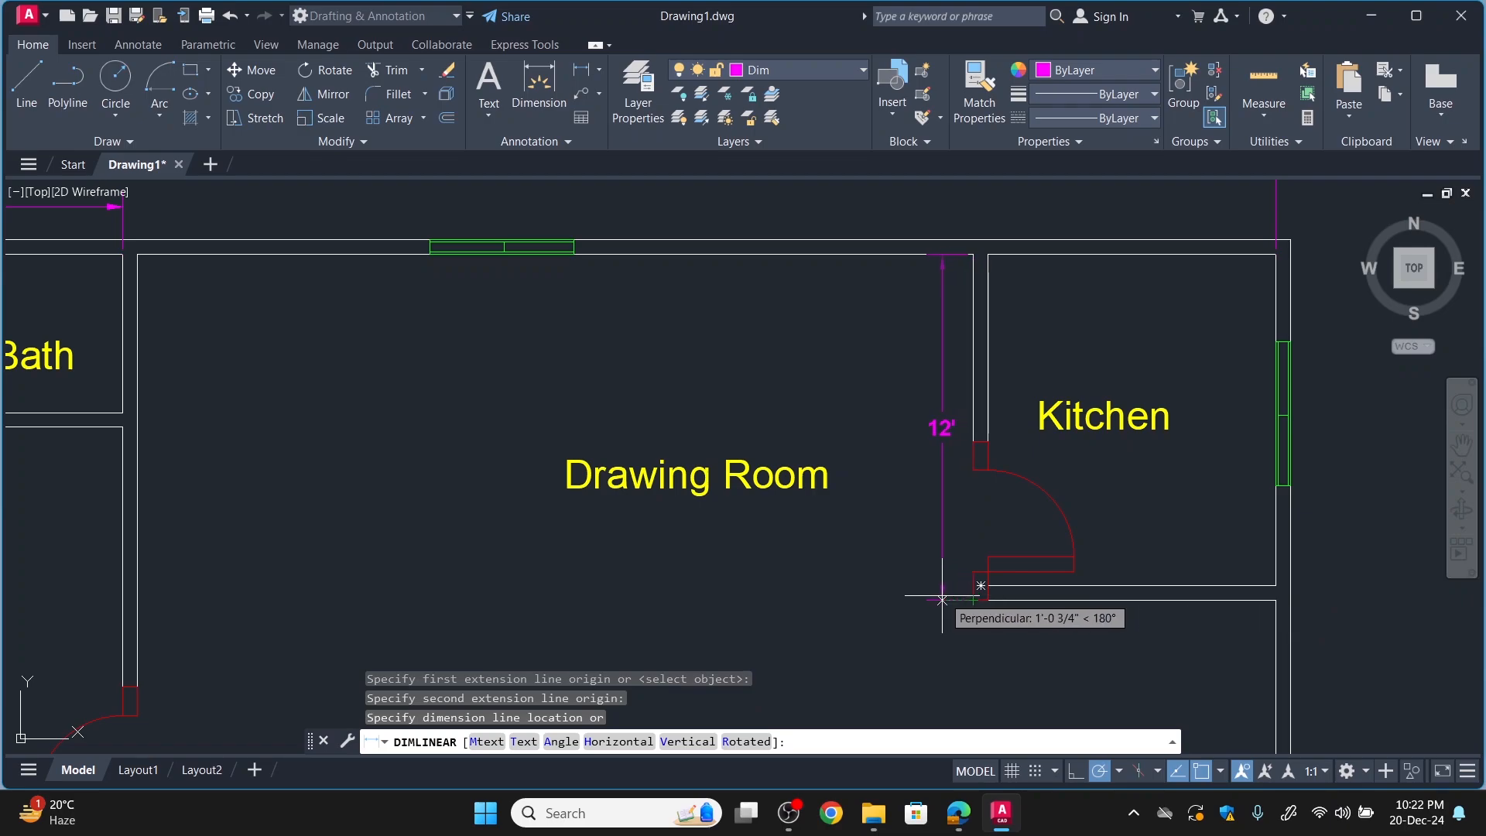
left_click(942, 594)
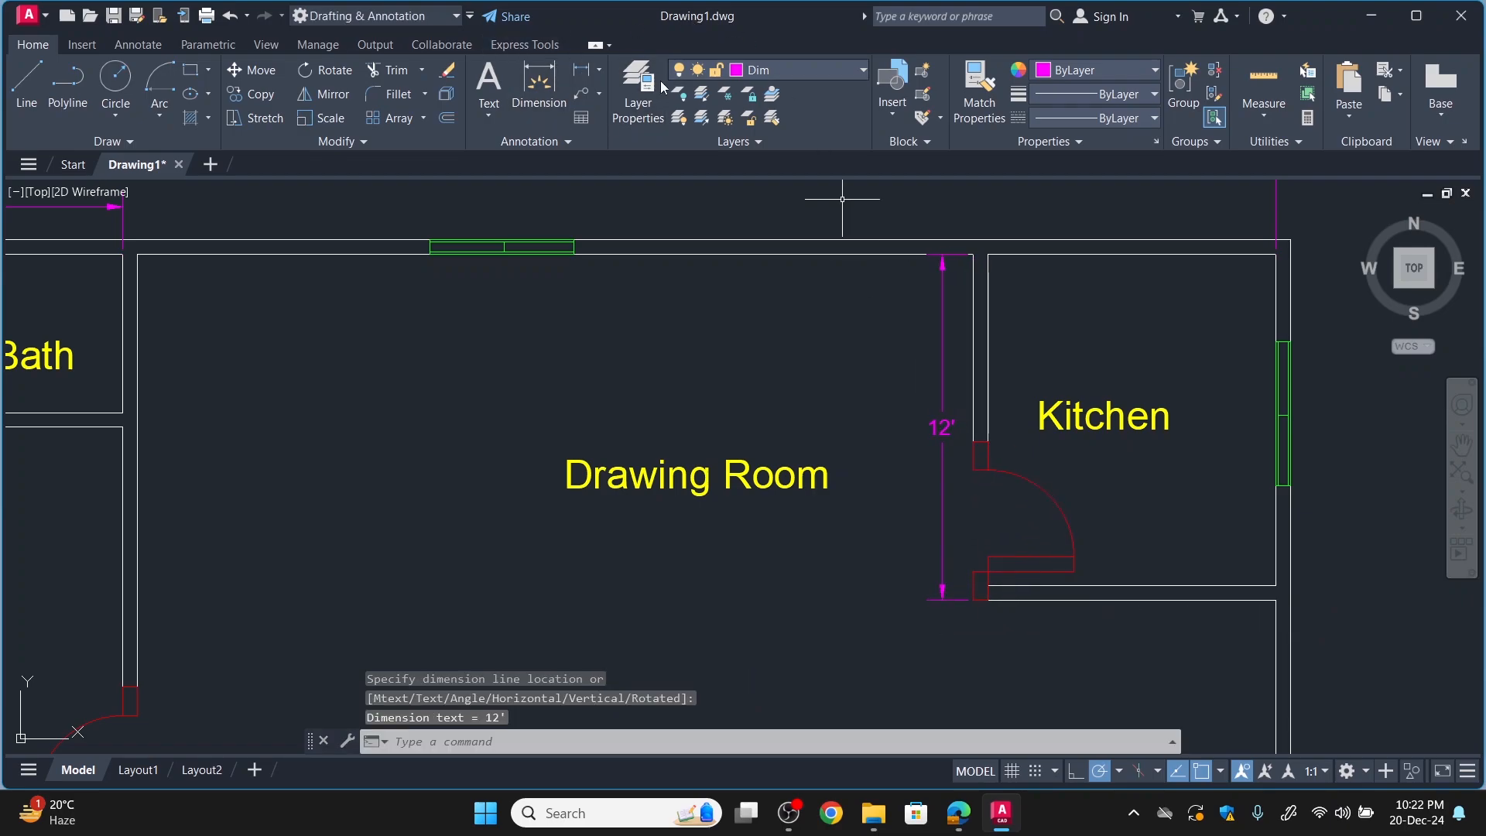
Add a horizontal linear dimension below the kitchen, from its door-side wall's outer face to the exterior wall's inner face.
left_click(583, 70)
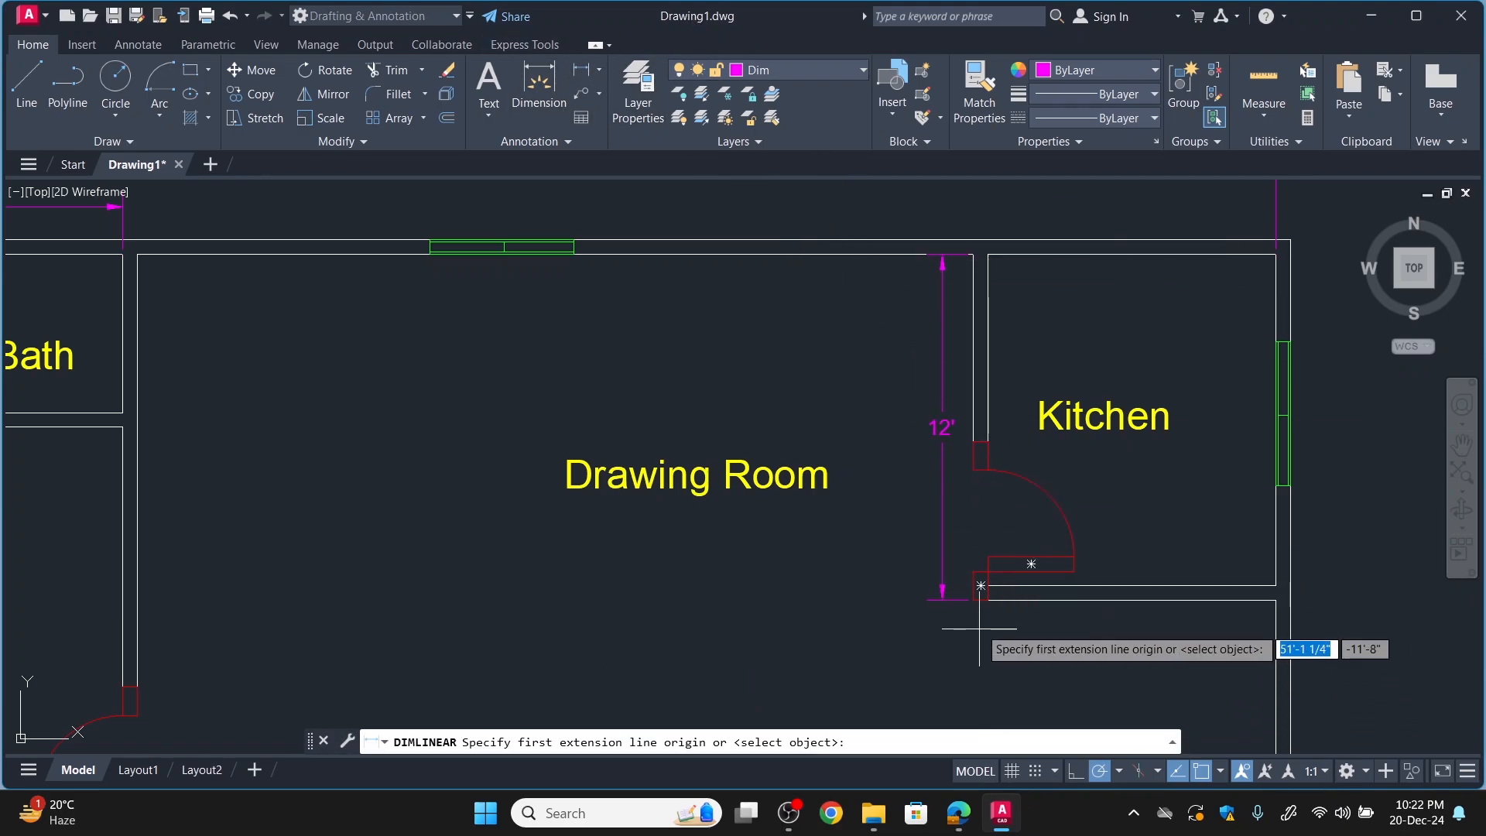
left_click(974, 599)
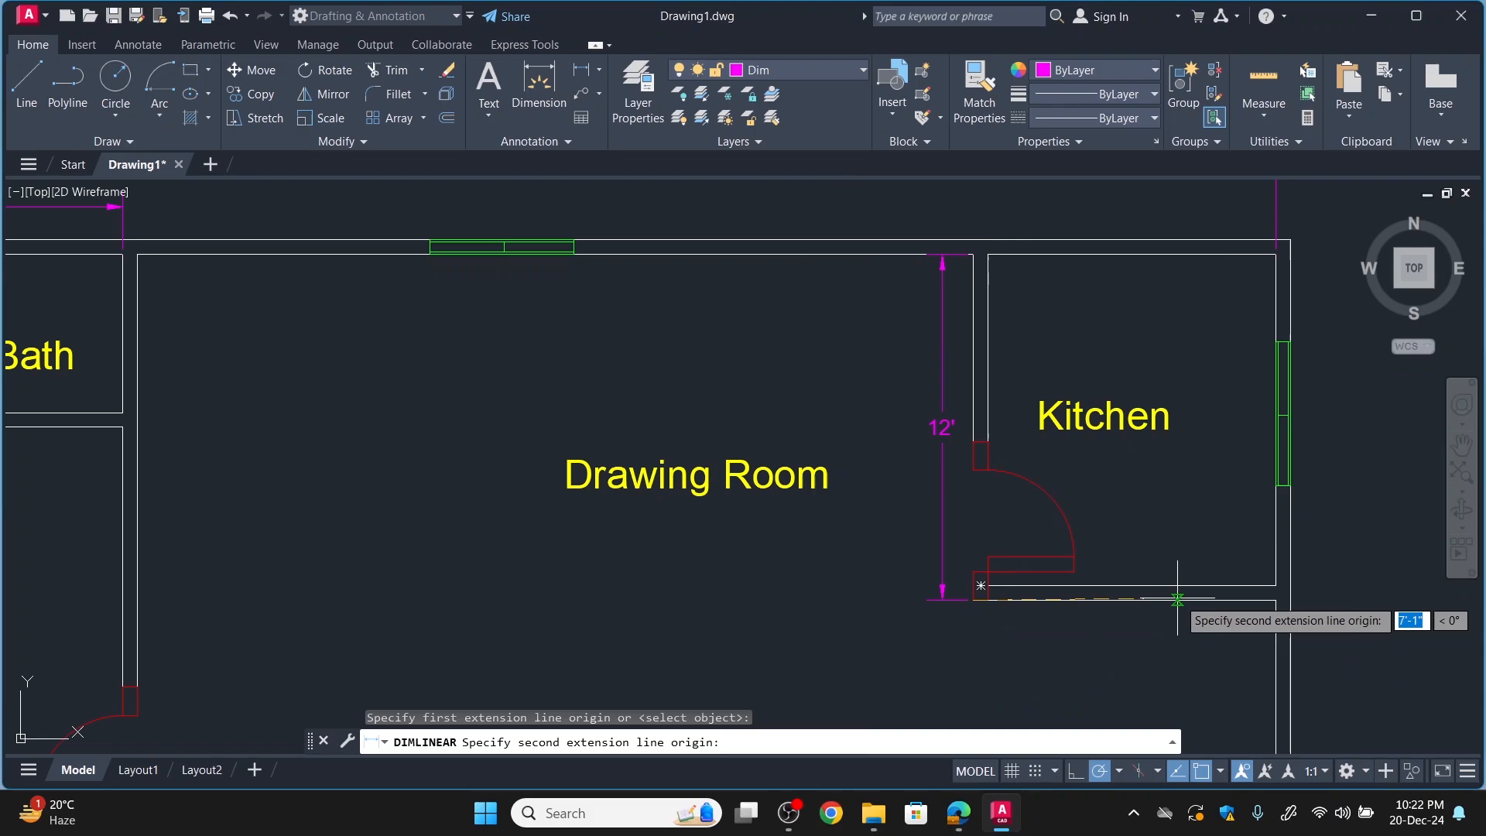
left_click(1265, 599)
left_click(1265, 627)
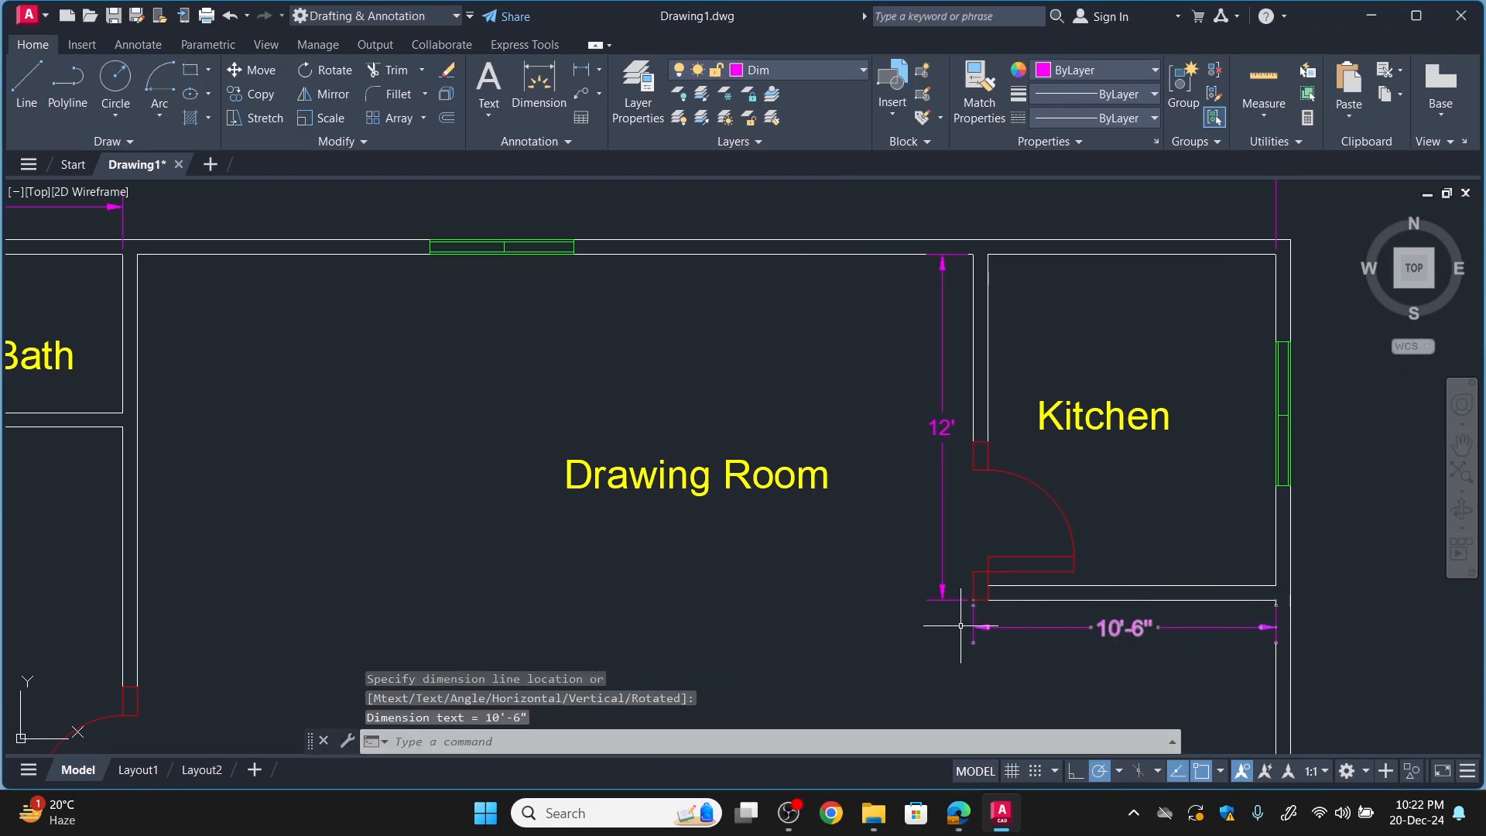
Add a horizontal linear dimension for the bath's width just below its lower wall.
scroll(1014, 507, "down", 4)
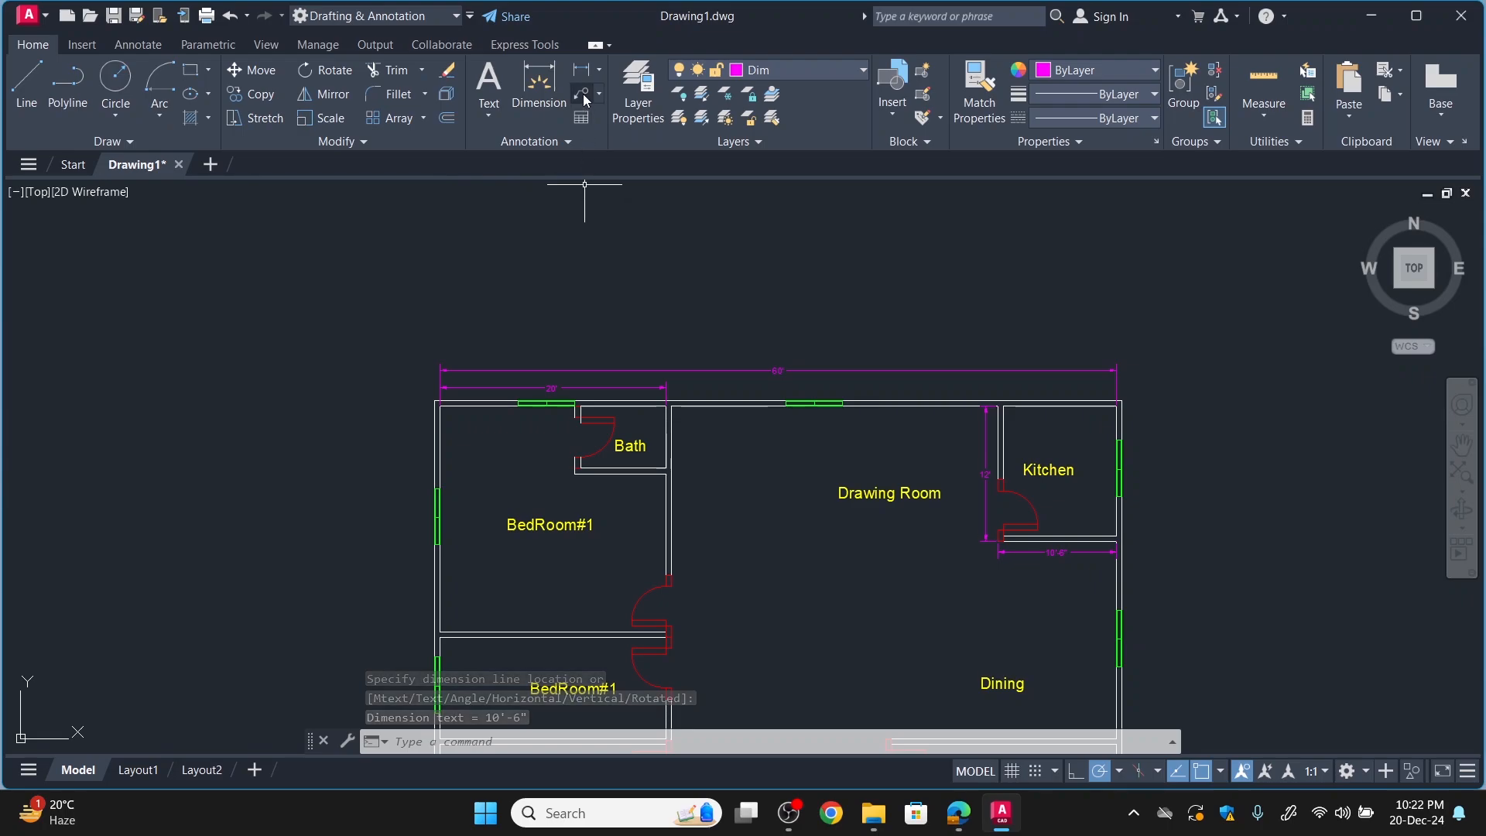
key("Return")
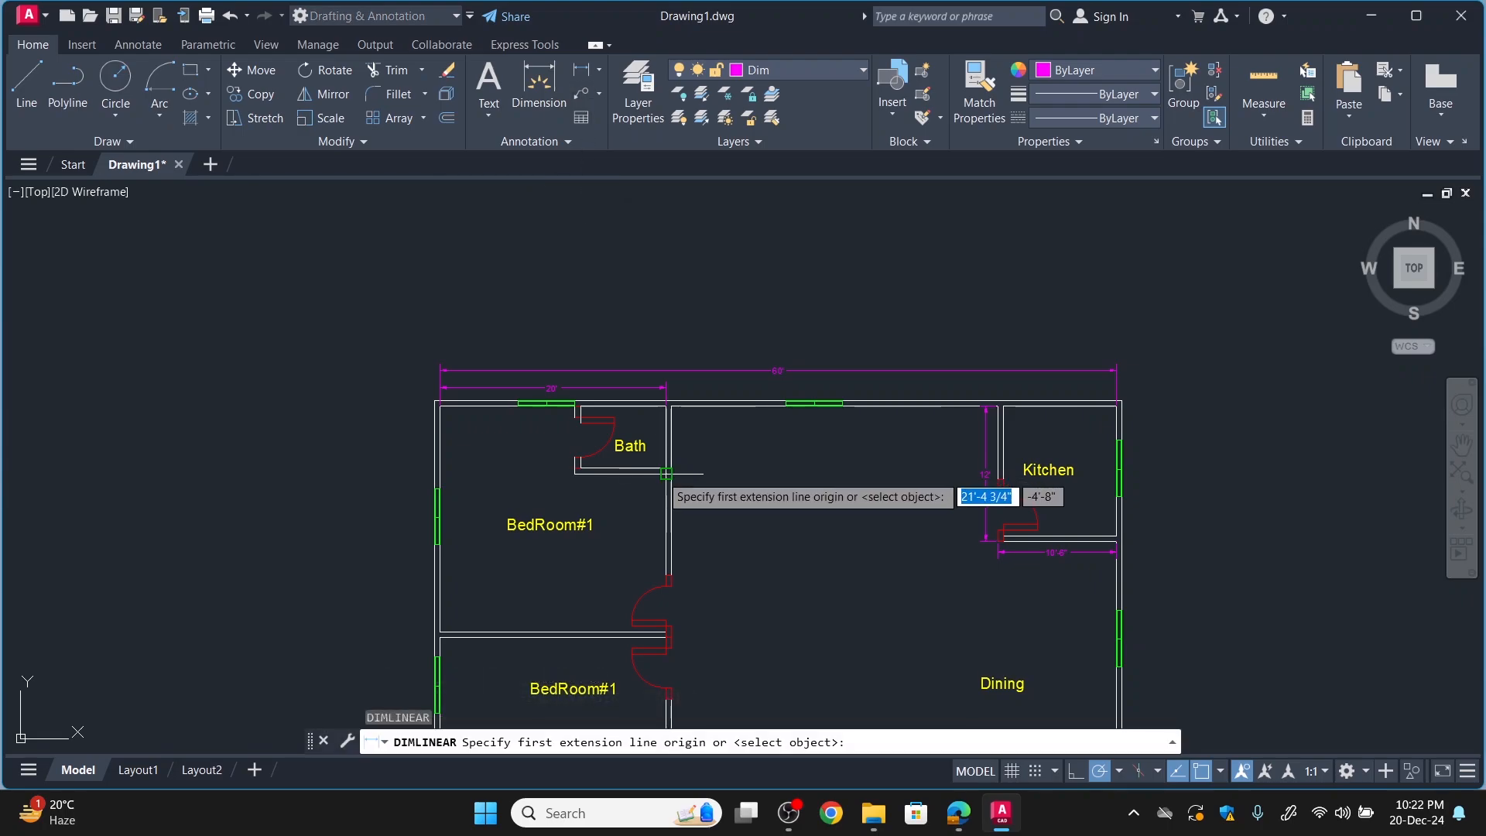
left_click(667, 469)
left_click(577, 467)
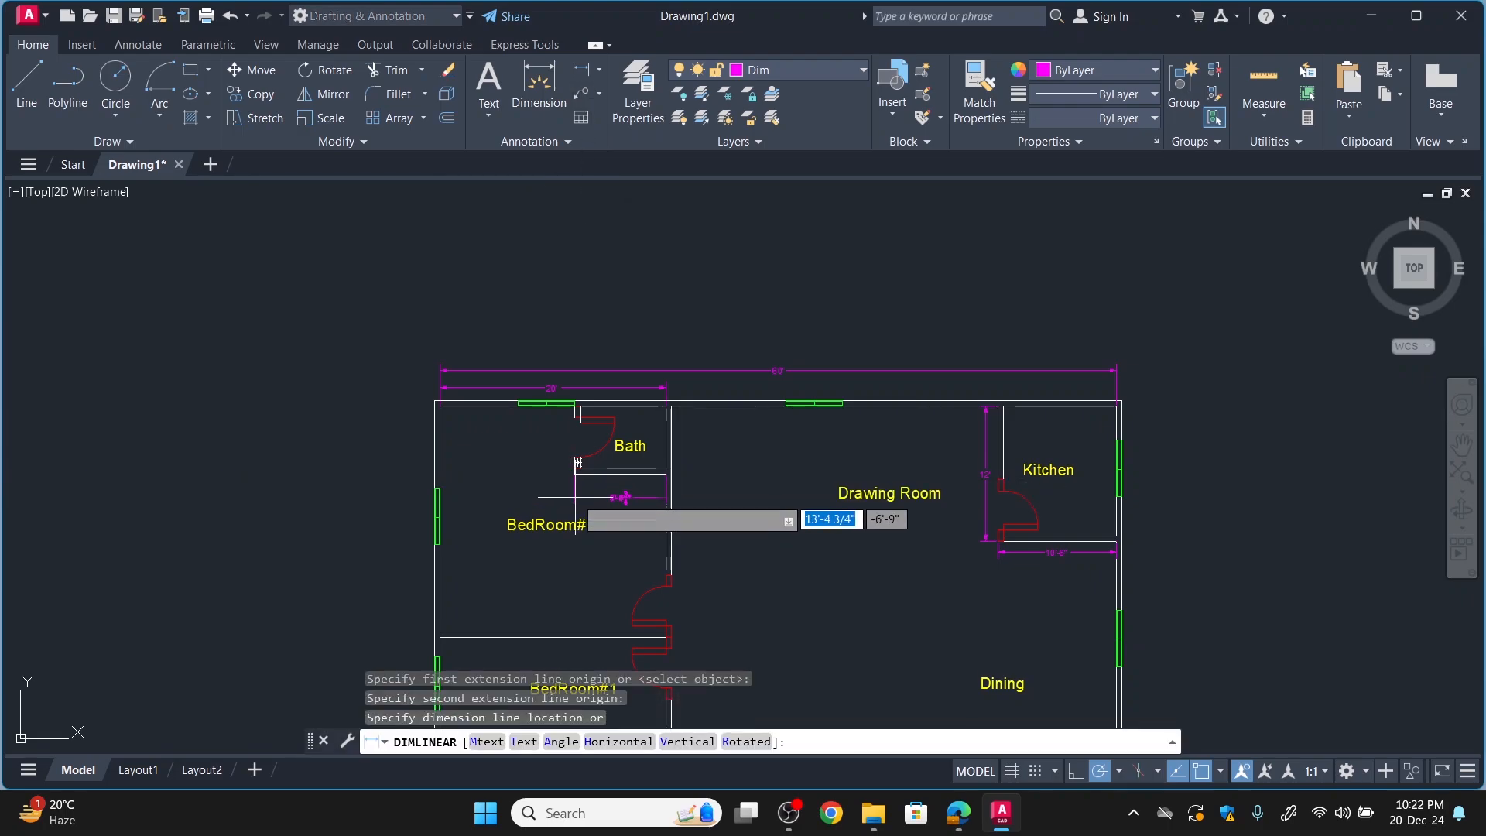
left_click(575, 493)
Add a vertical linear dimension for the bath's depth on the bedroom side of its door wall.
scroll(575, 493, "up", 2)
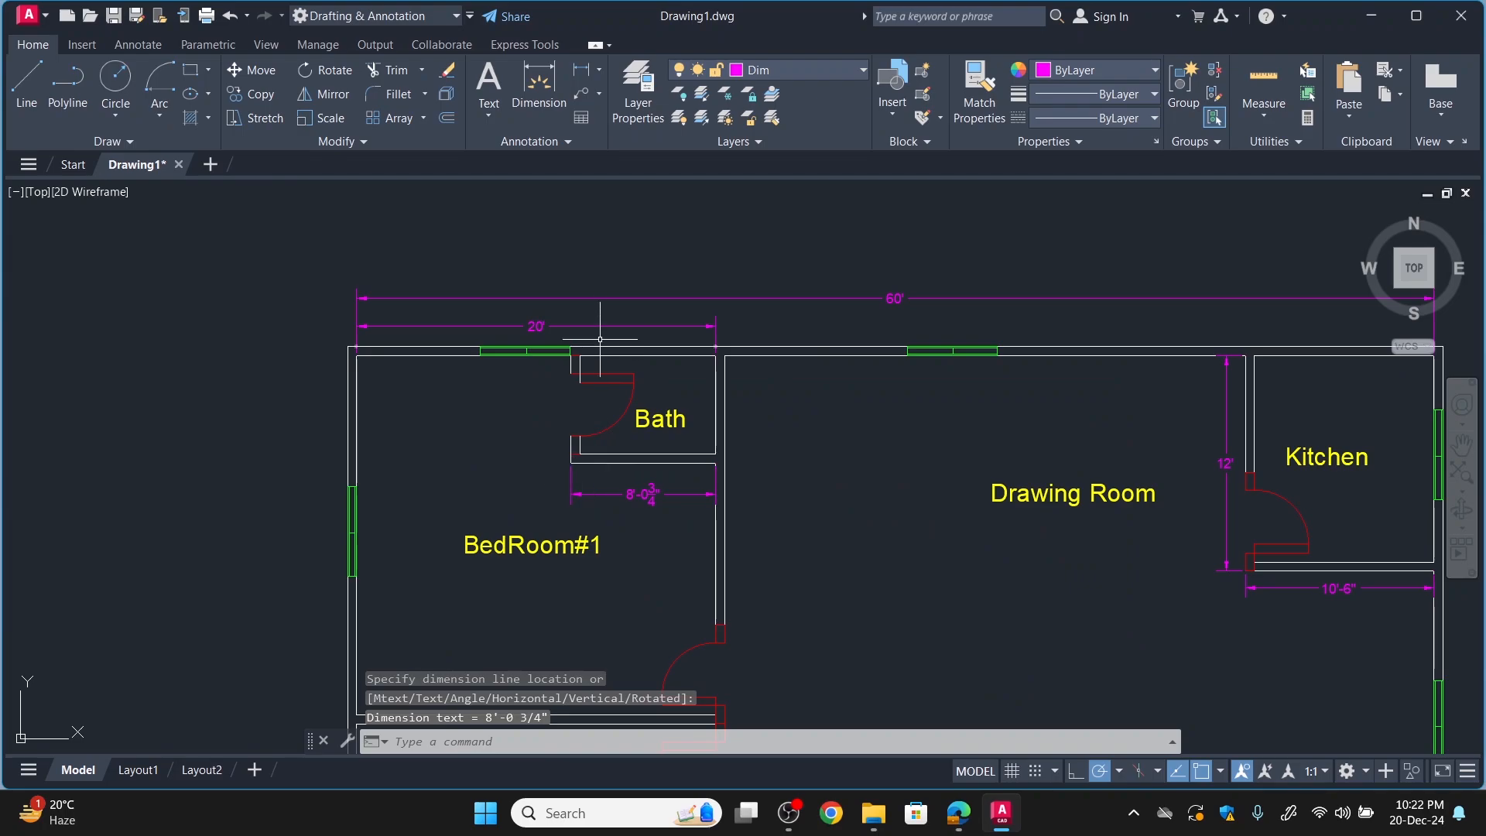
key("Return")
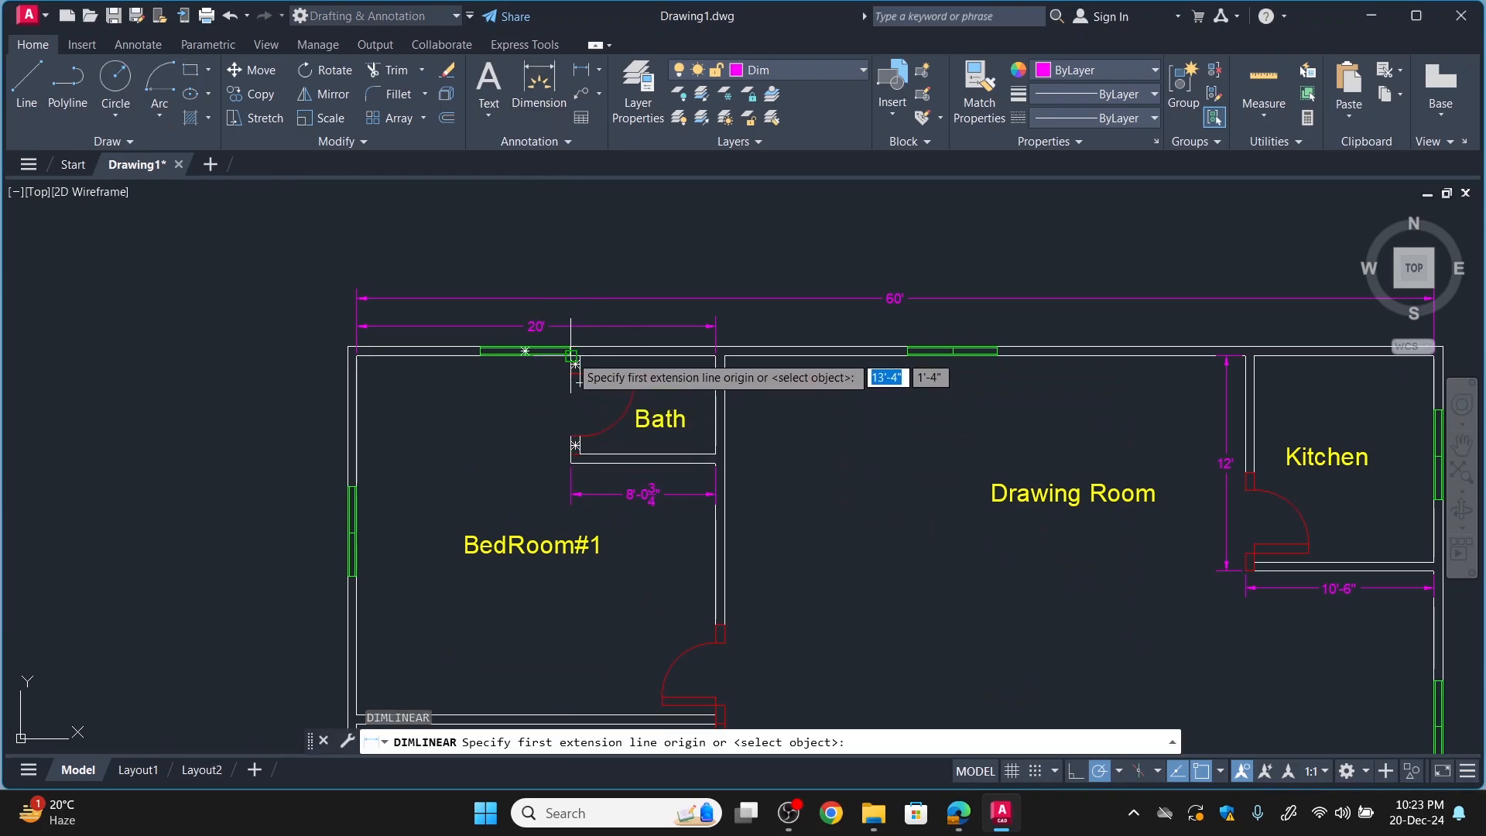
scroll(575, 362, "up", 4)
left_click(577, 364)
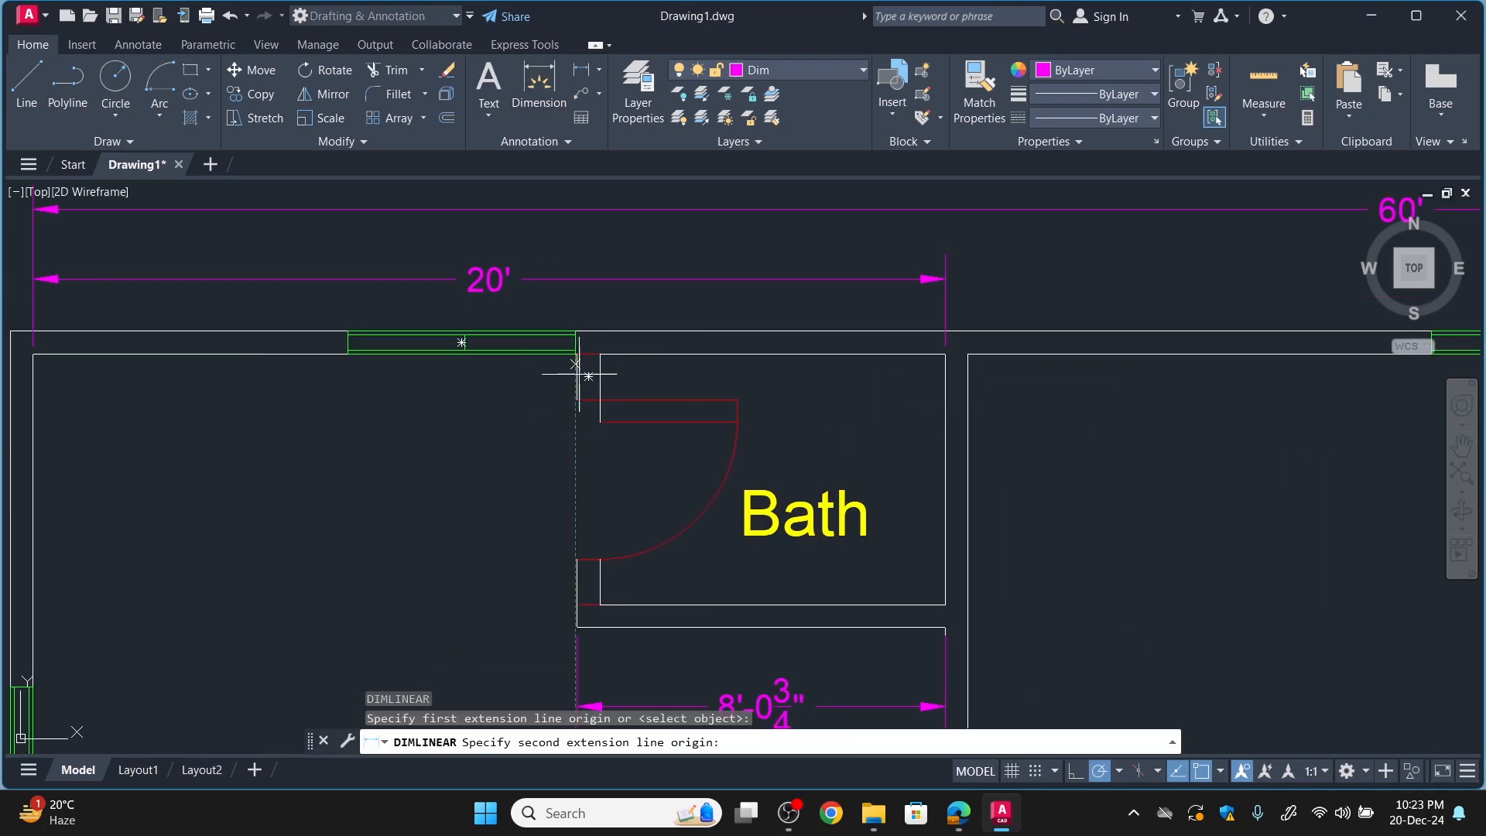
left_click(576, 604)
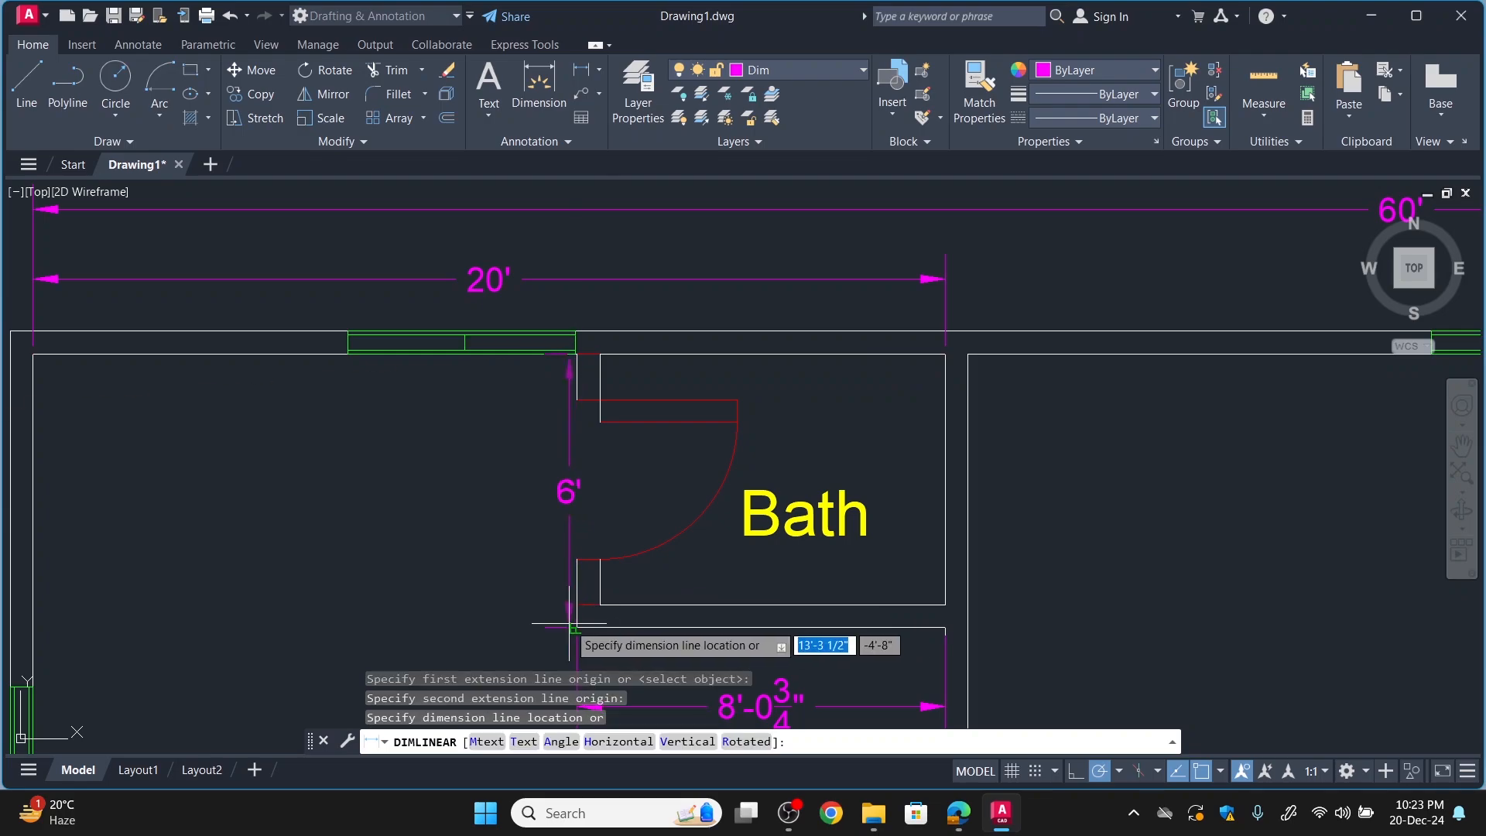
left_click(538, 602)
Add a horizontal linear dimension above the drawing room, from the bedroom wall's inner corner to the kitchen wall, level with the adjacent bedroom dimension.
scroll(825, 531, "down", 4)
scroll(909, 505, "up", 4)
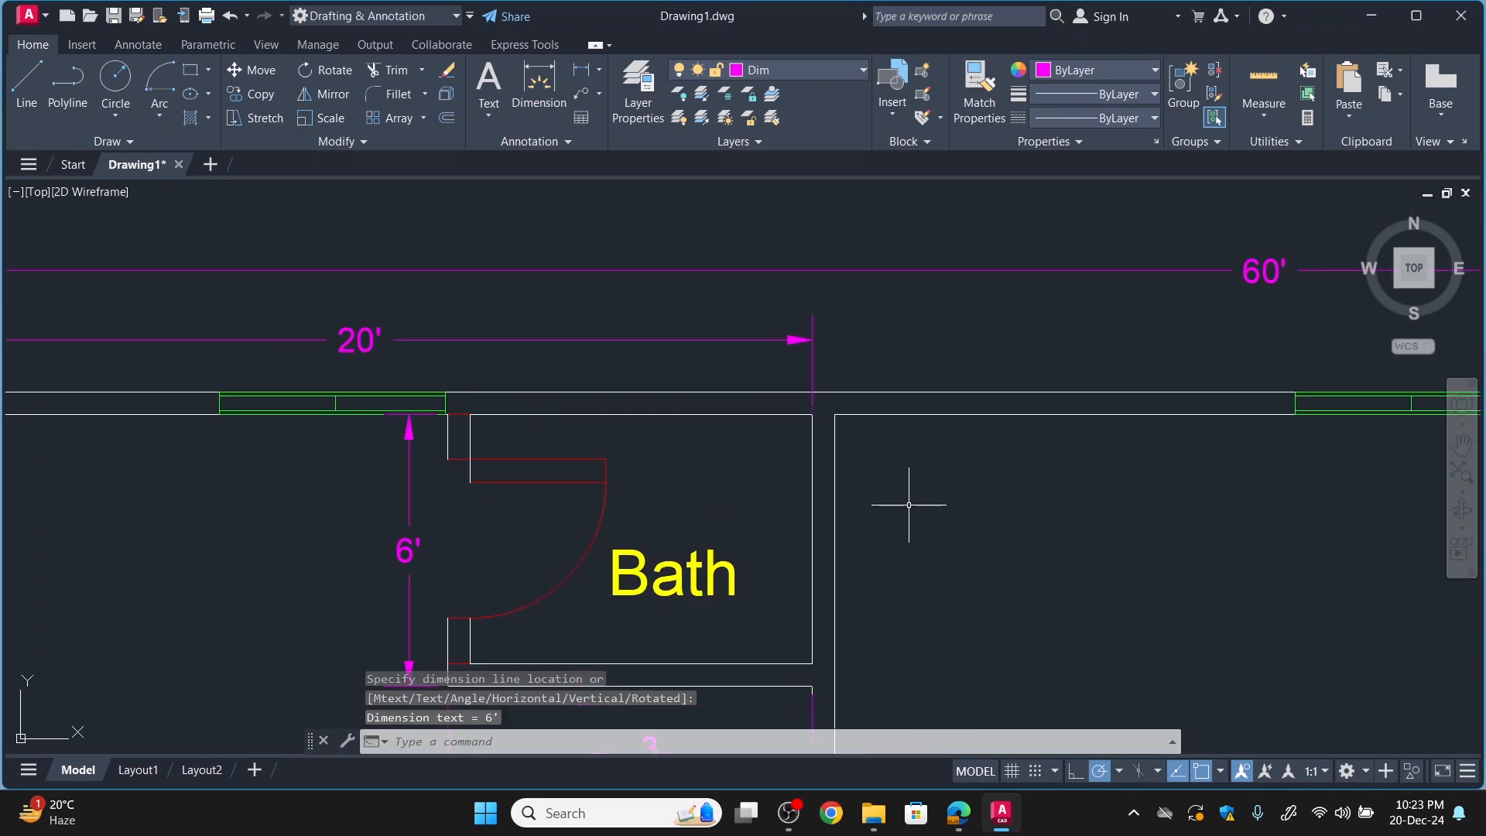
scroll(867, 463, "down", 4)
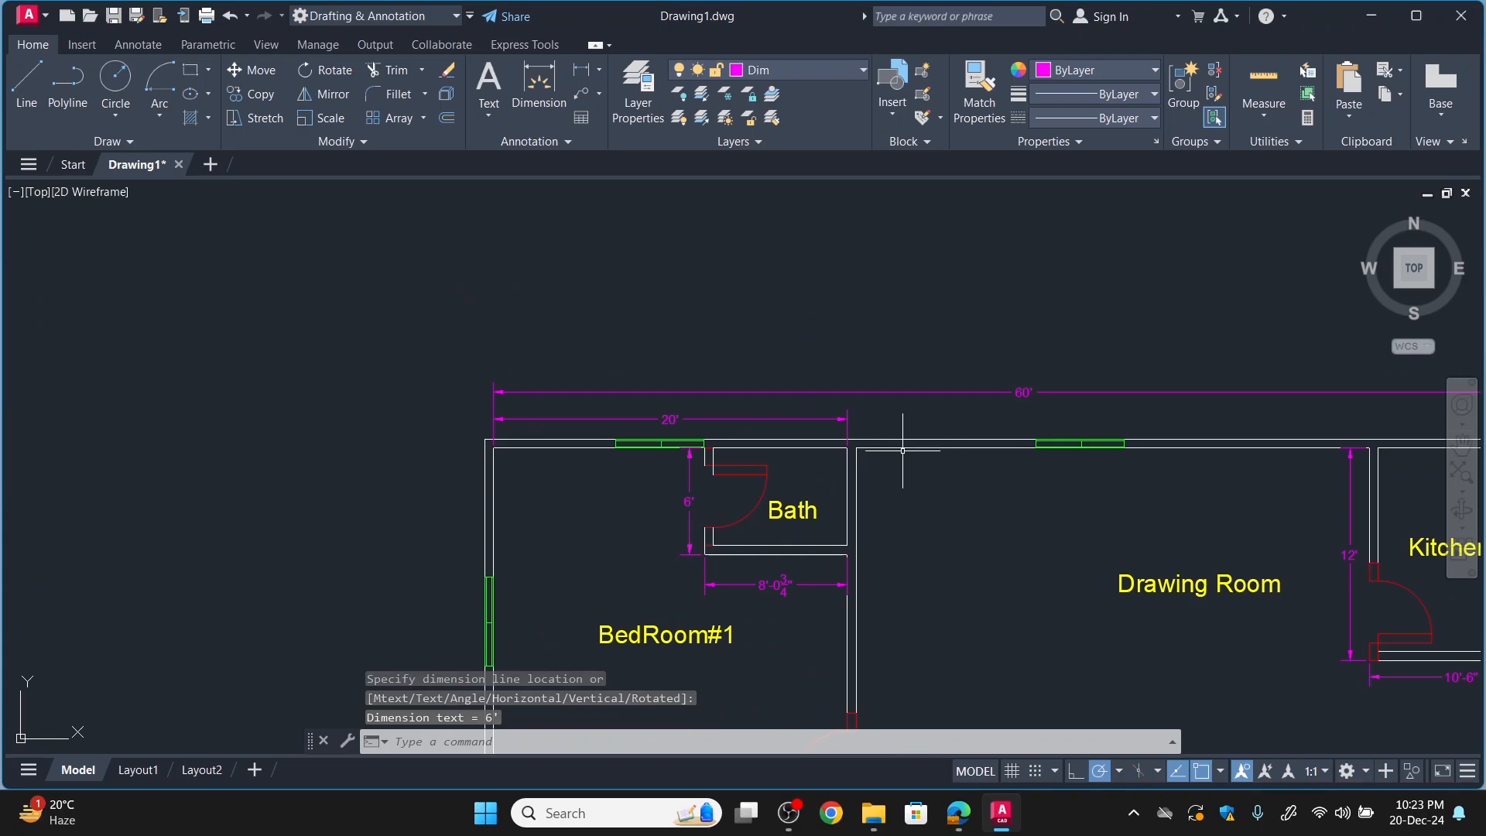
key("Return")
left_click(861, 449)
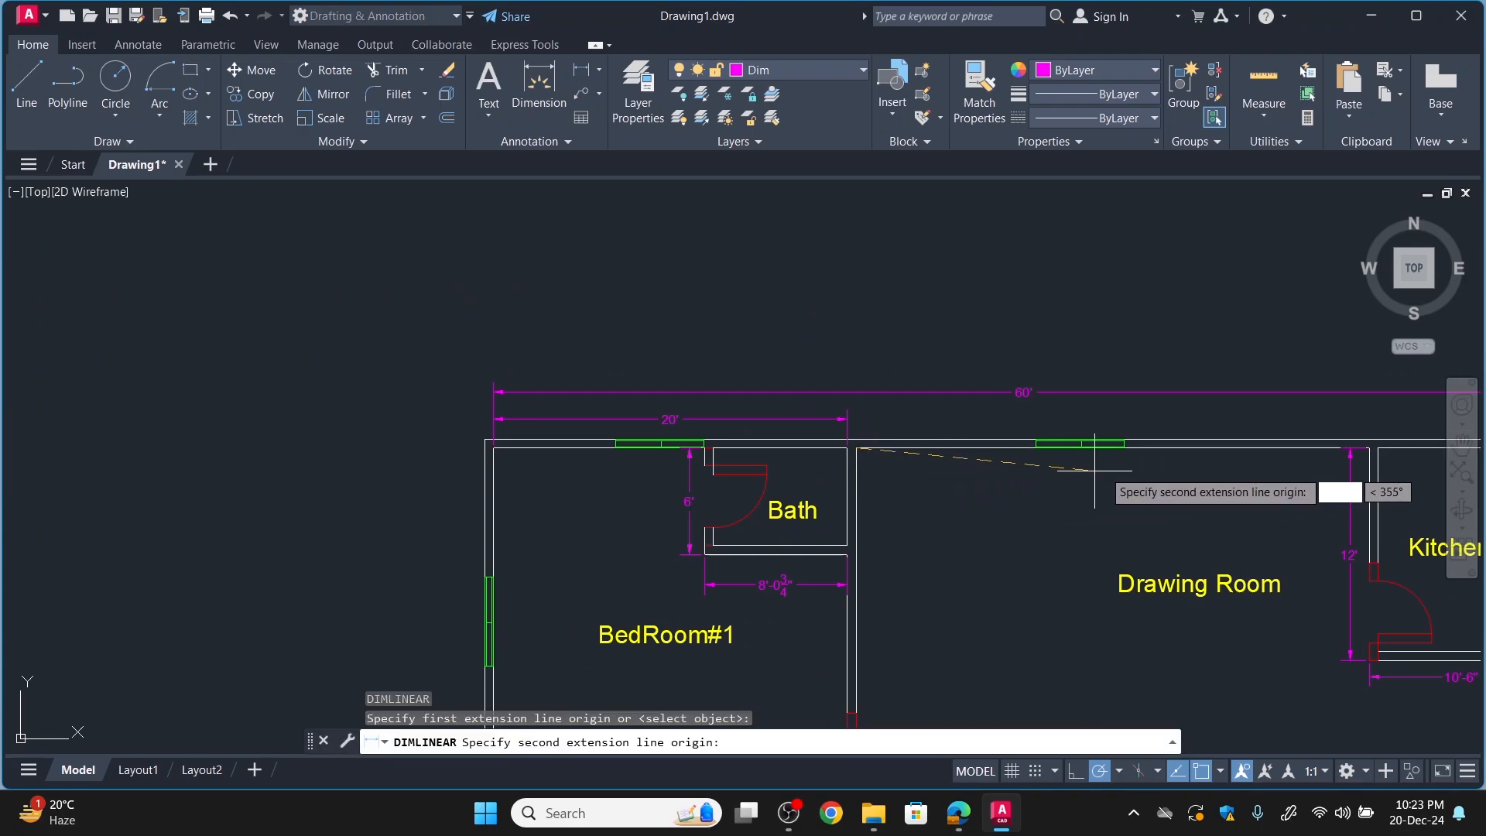
left_click(1370, 449)
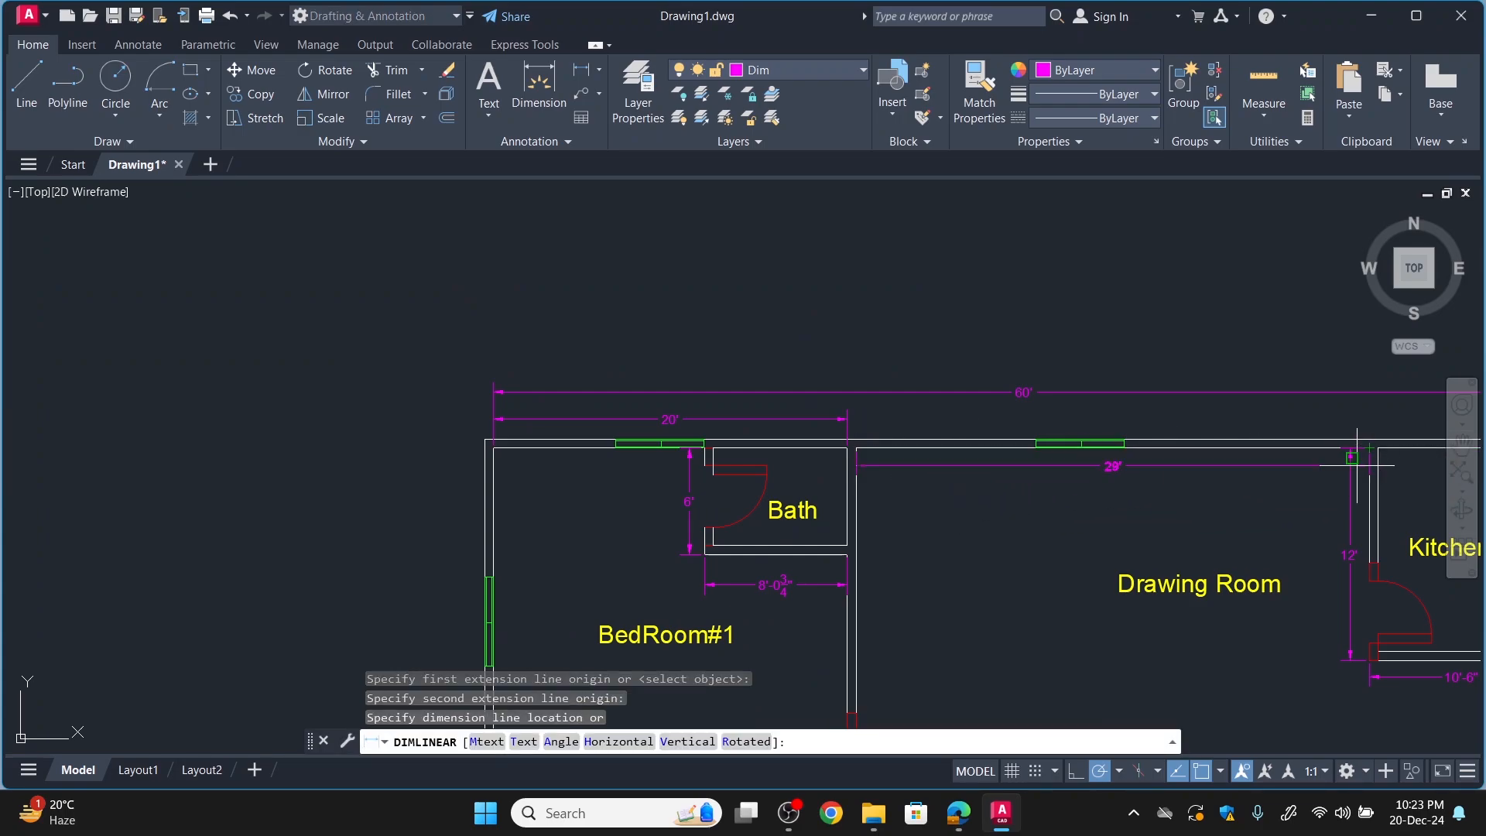
left_click(1338, 423)
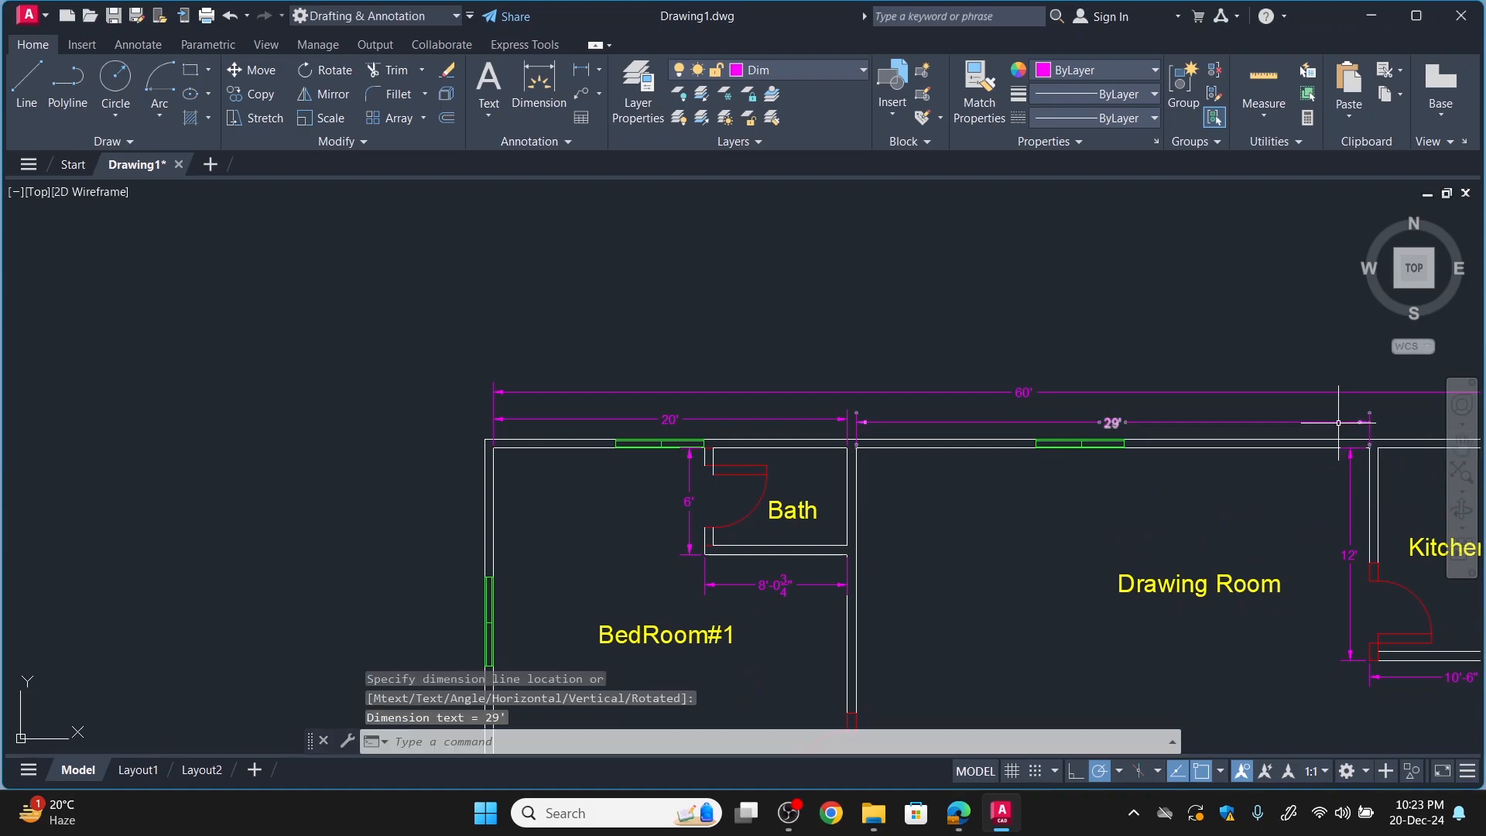
Add a vertical linear dimension outside the exterior wall for the depth of the middle bedroom, between its upper and lower walls' inner faces.
scroll(1264, 509, "down", 6)
scroll(625, 444, "down", 2)
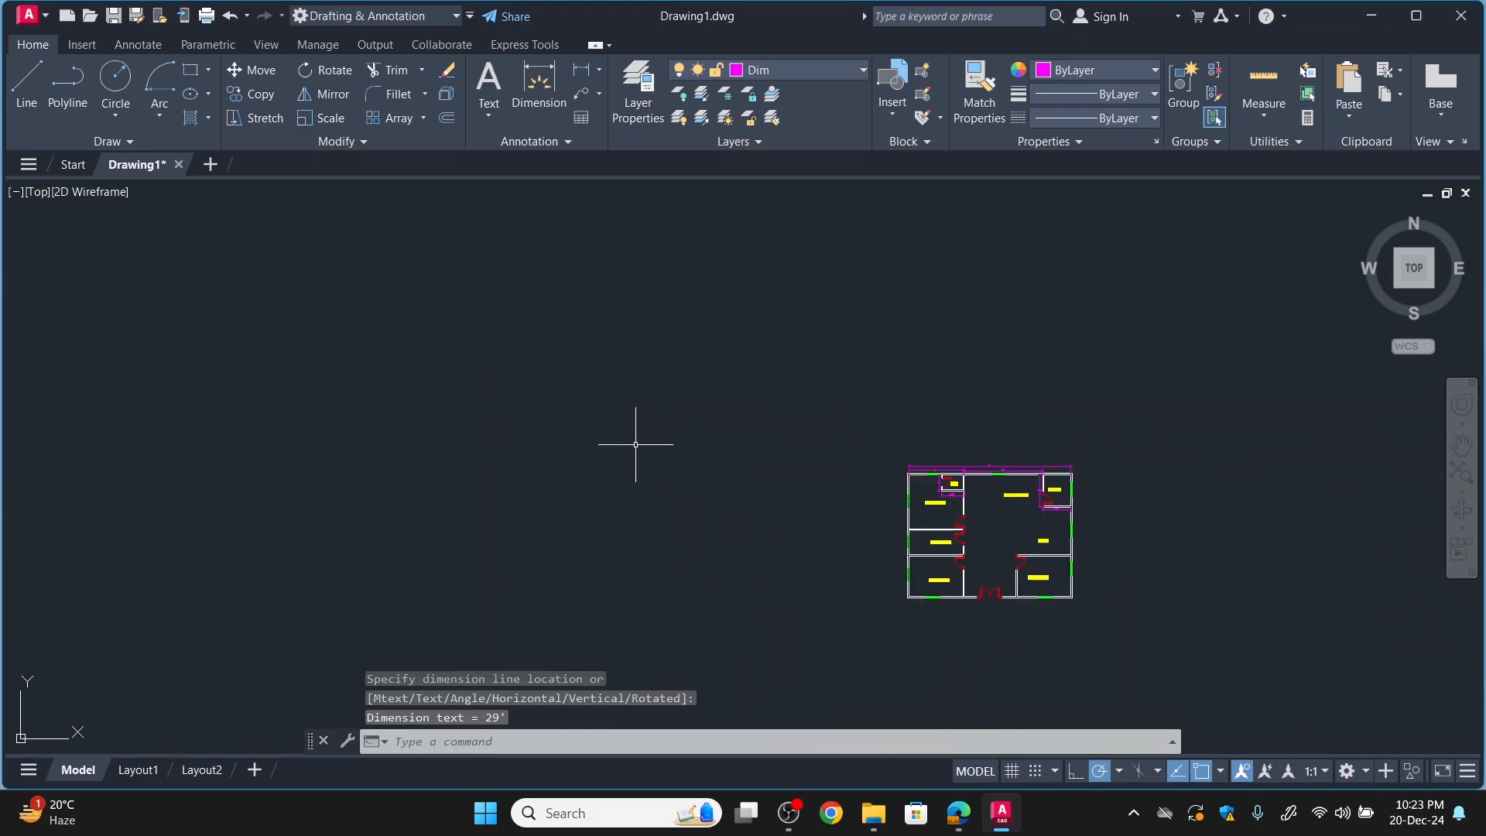
scroll(714, 479, "up", 6)
scroll(943, 483, "up", 5)
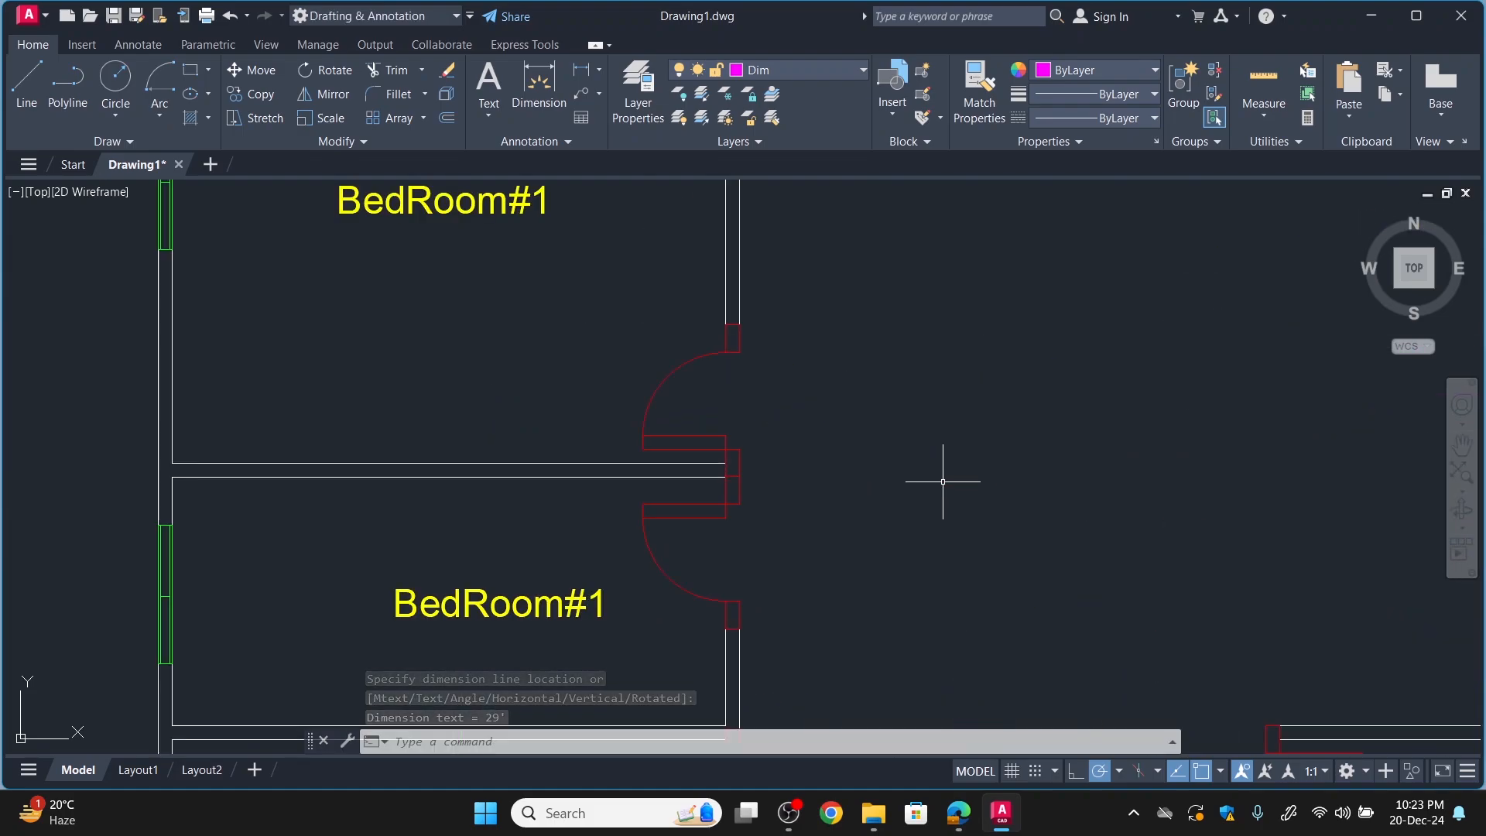
scroll(944, 486, "down", 5)
key("Return")
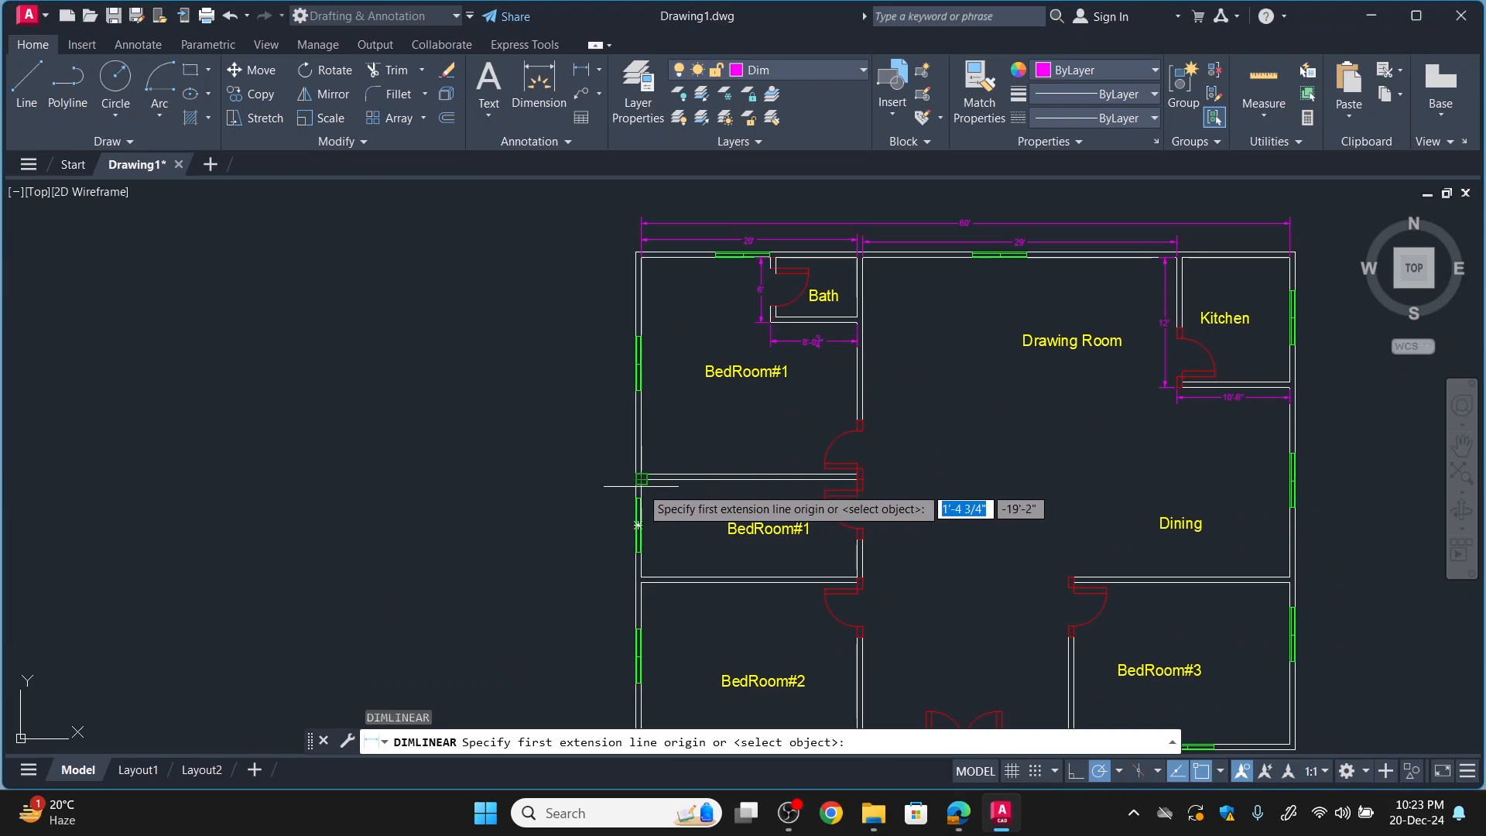
scroll(633, 478, "up", 2)
left_click(638, 479)
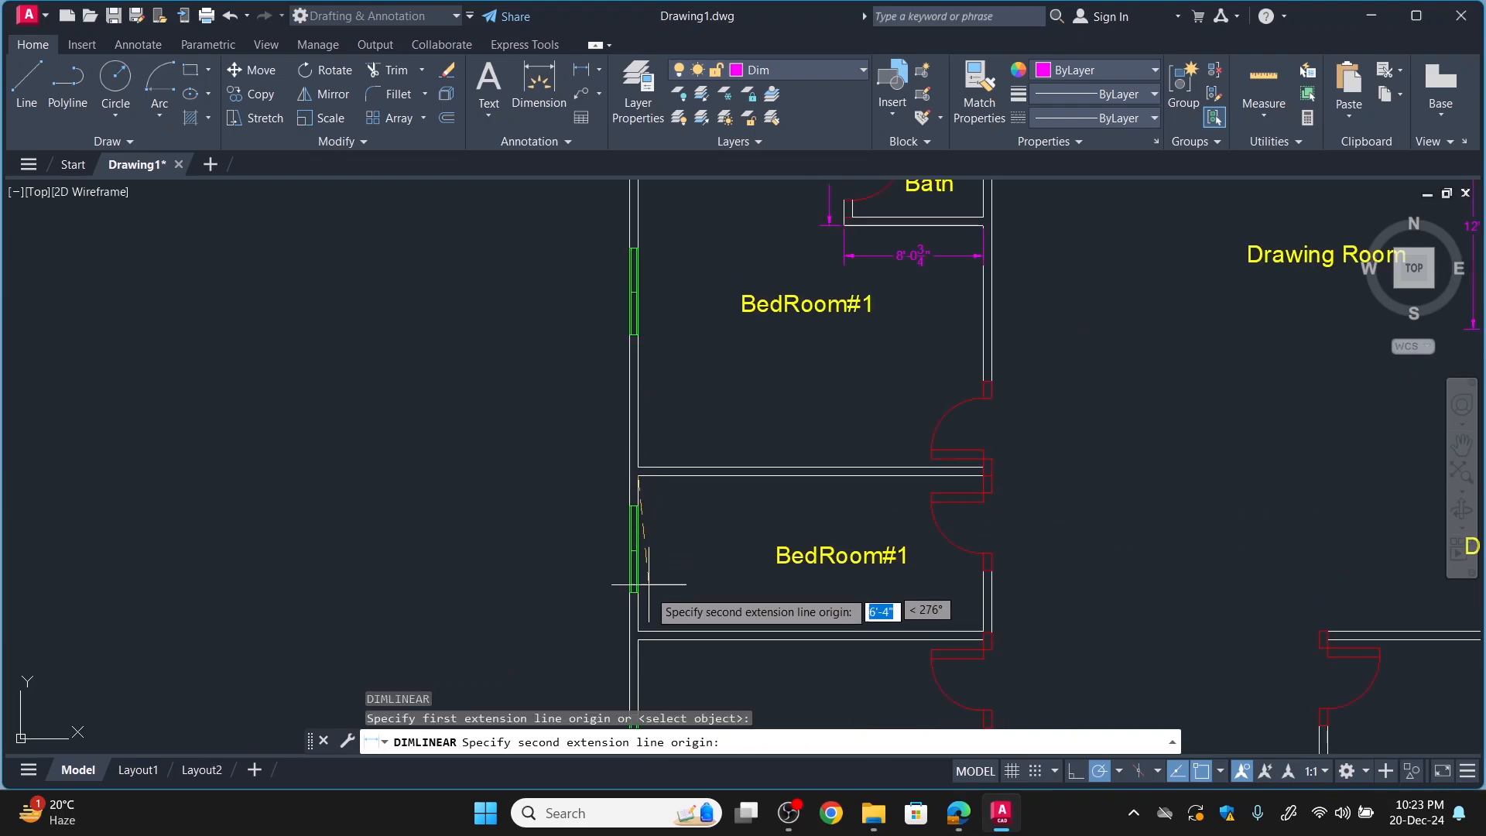
left_click(638, 631)
left_click(597, 627)
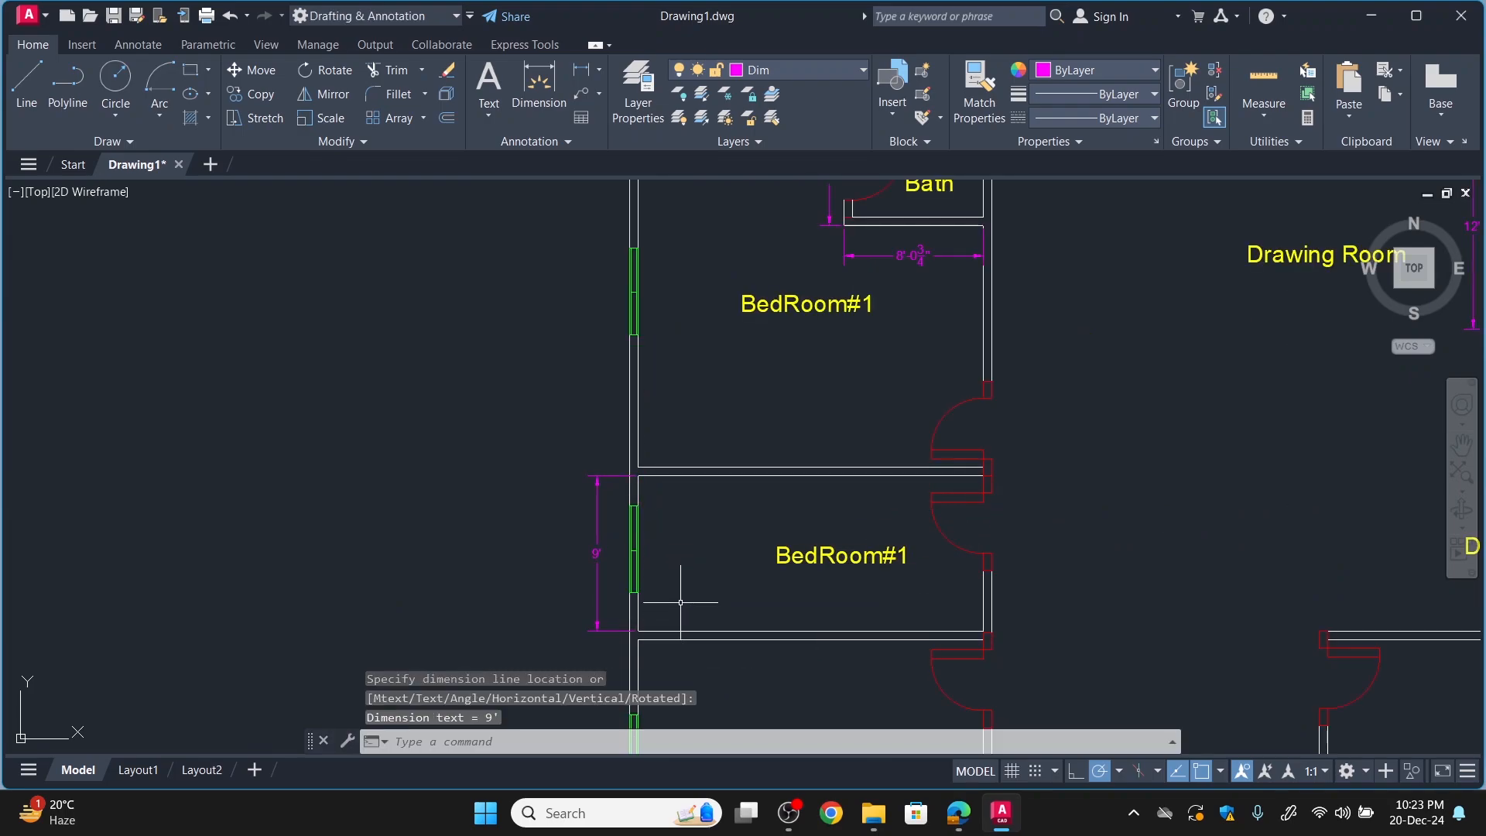
Add a vertical linear dimension outside the exterior wall for the depth of the upper BedRoom#1 beside the bath.
scroll(681, 379, "down", 2)
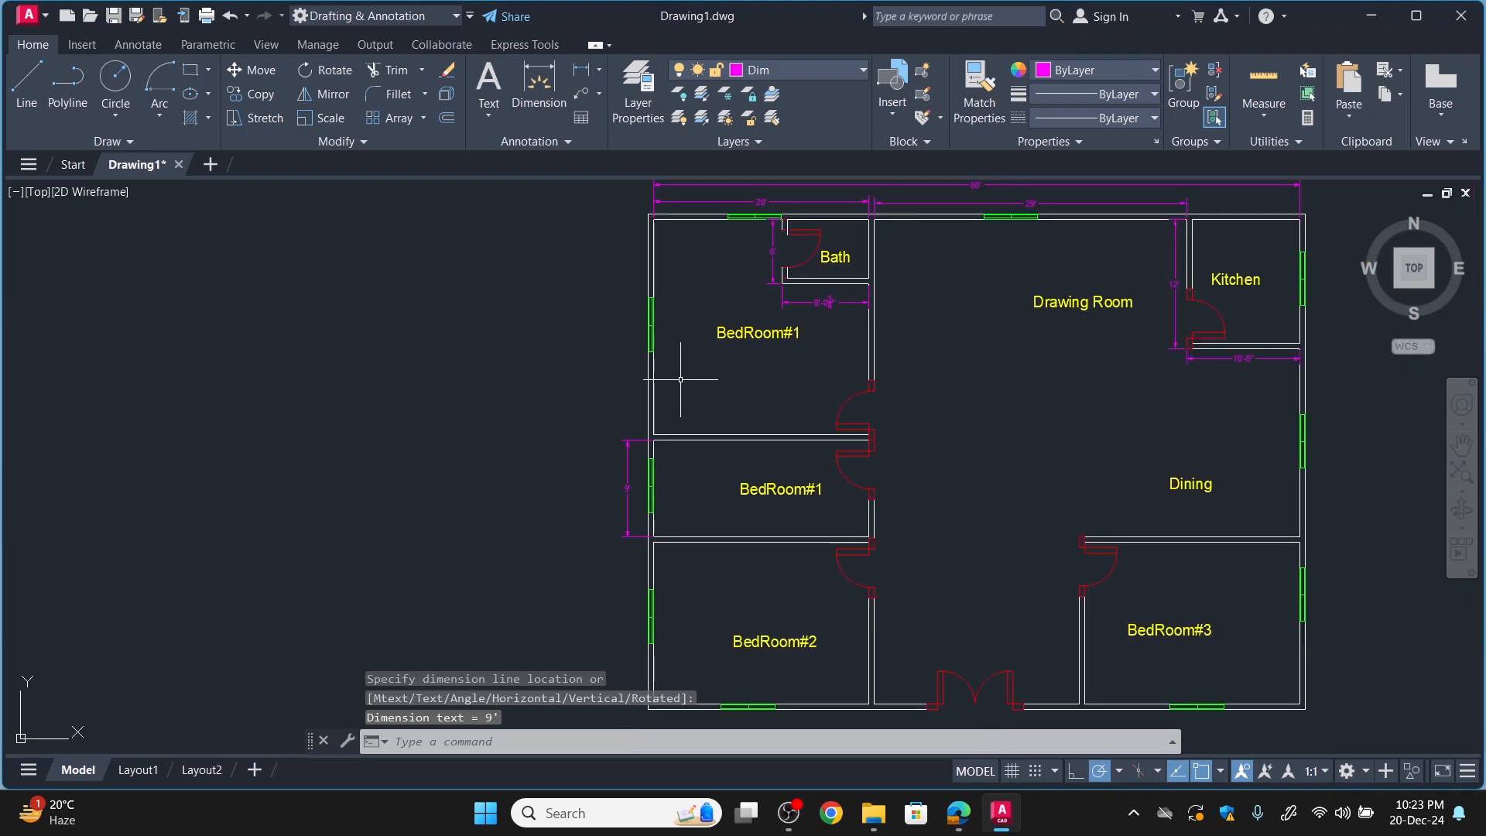
key("Return")
scroll(629, 230, "up", 3)
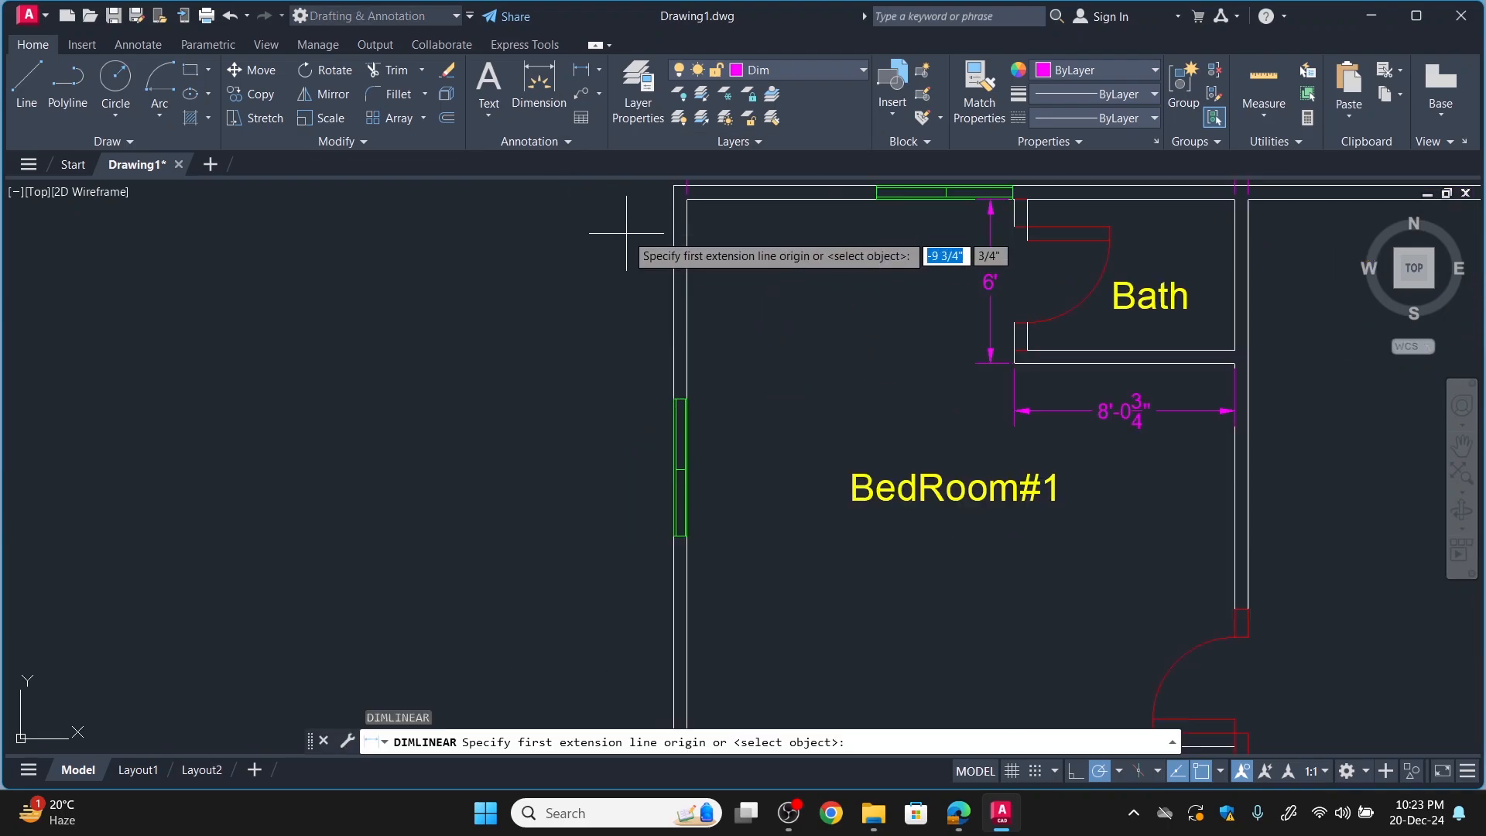
left_click(686, 198)
scroll(681, 588, "down", 3)
scroll(681, 482, "up", 2)
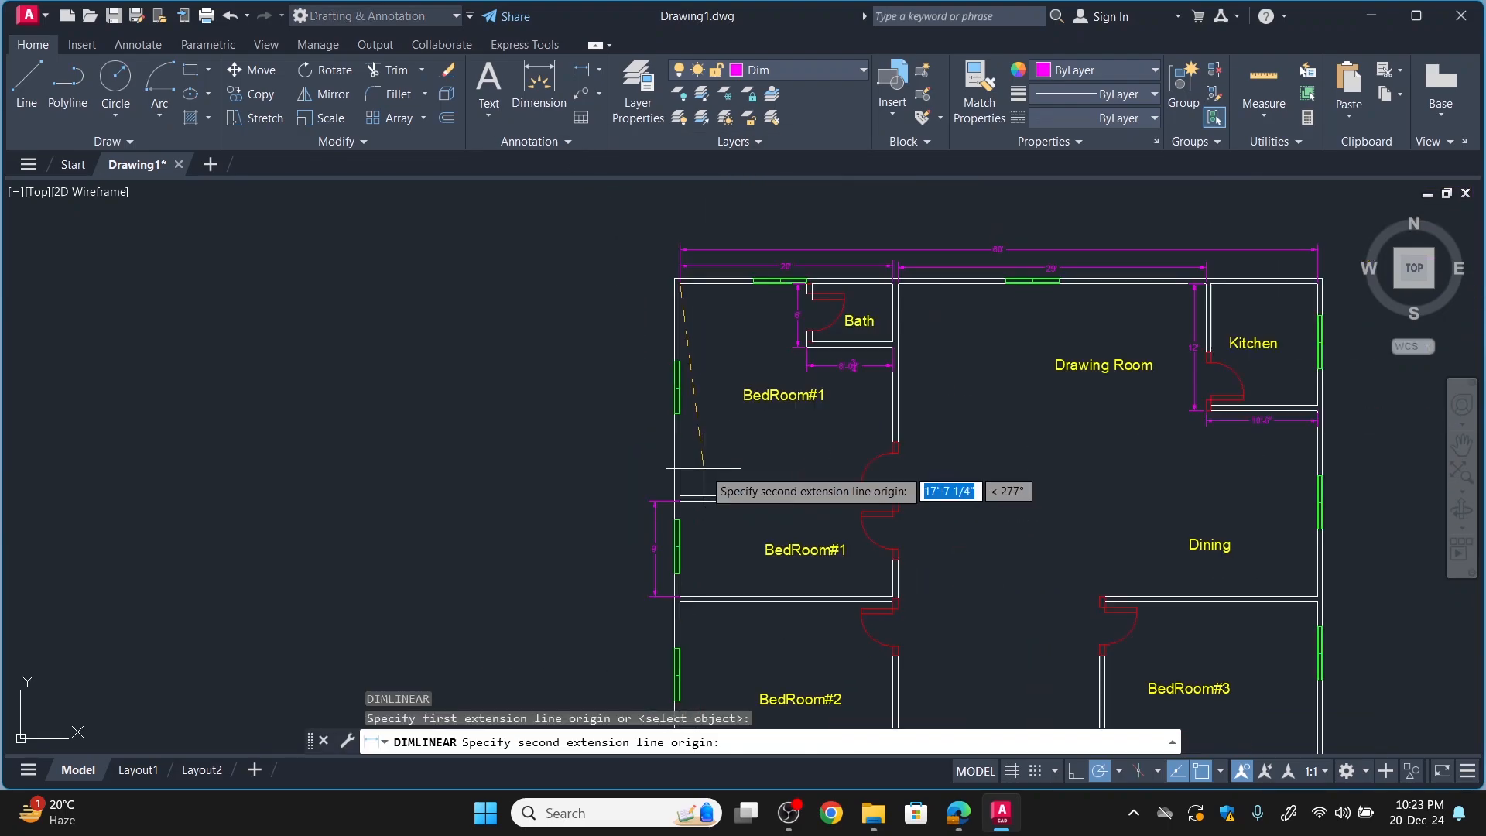
left_click(682, 500)
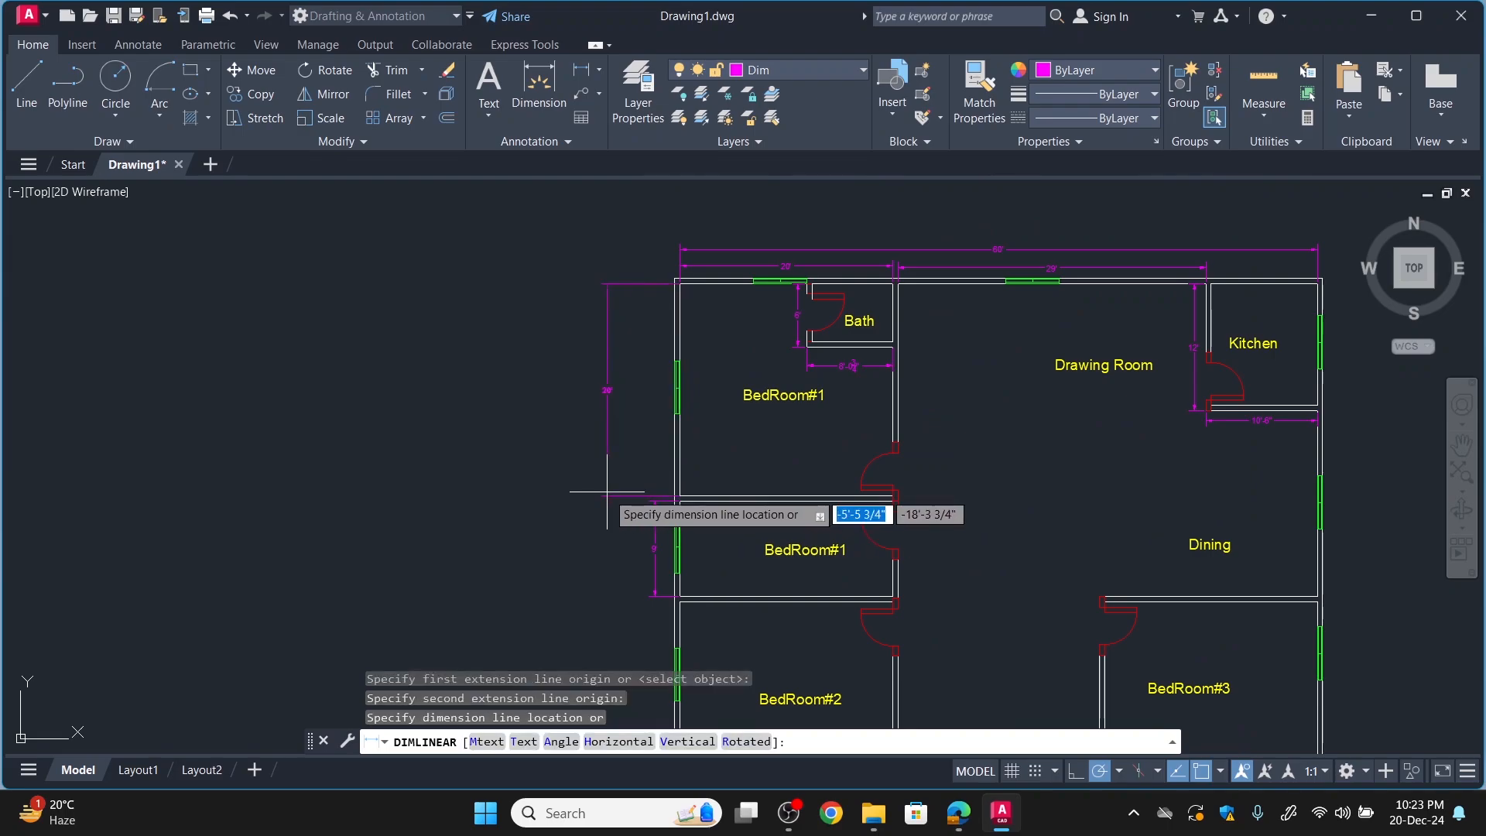
left_click(661, 479)
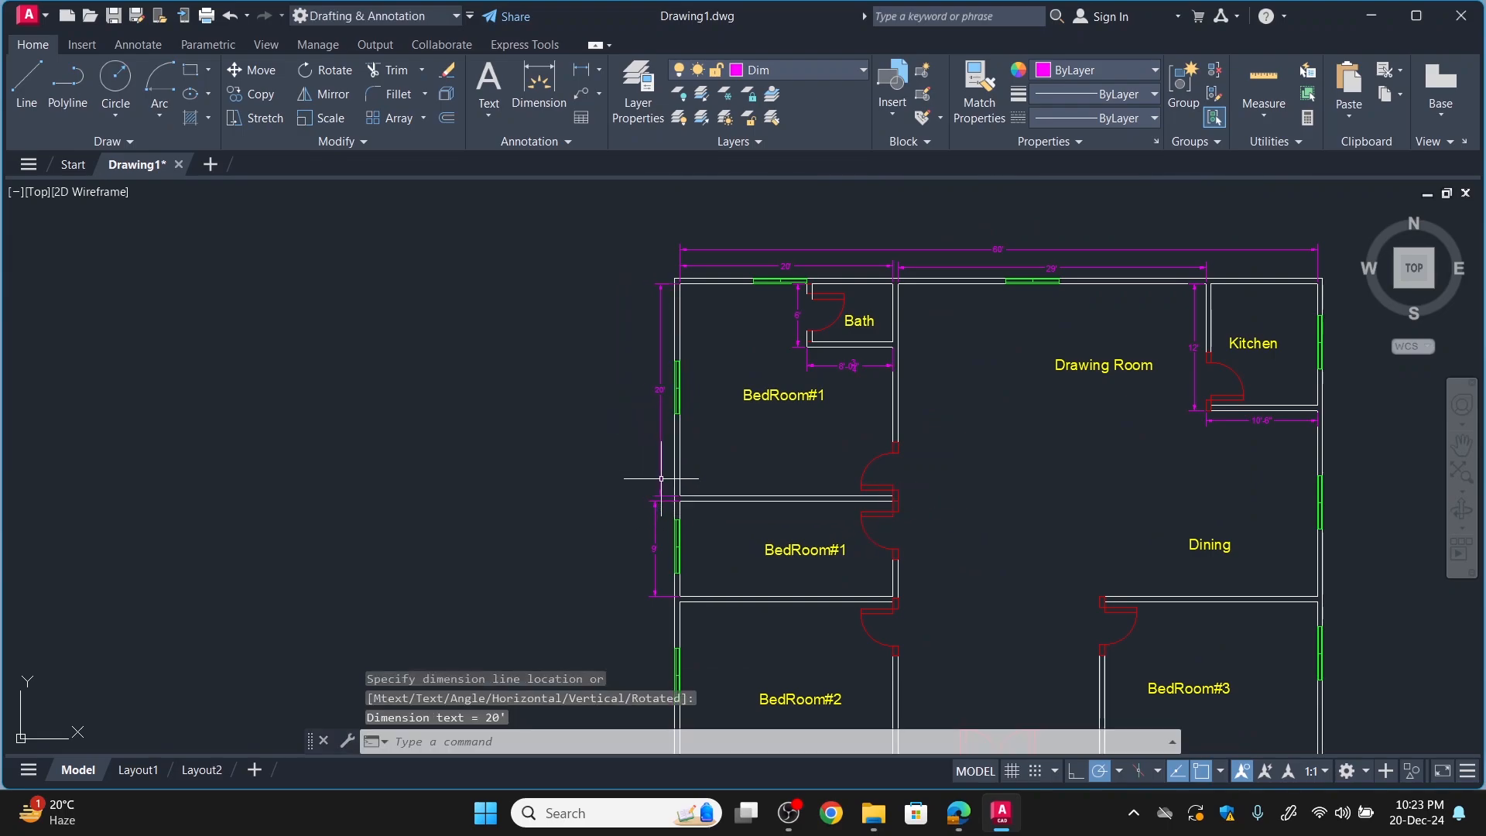
Add a vertical linear dimension outside the exterior wall for BedRoom#2's depth, between its upper and lower walls' inner faces.
scroll(775, 579, "down", 4)
scroll(766, 614, "up", 5)
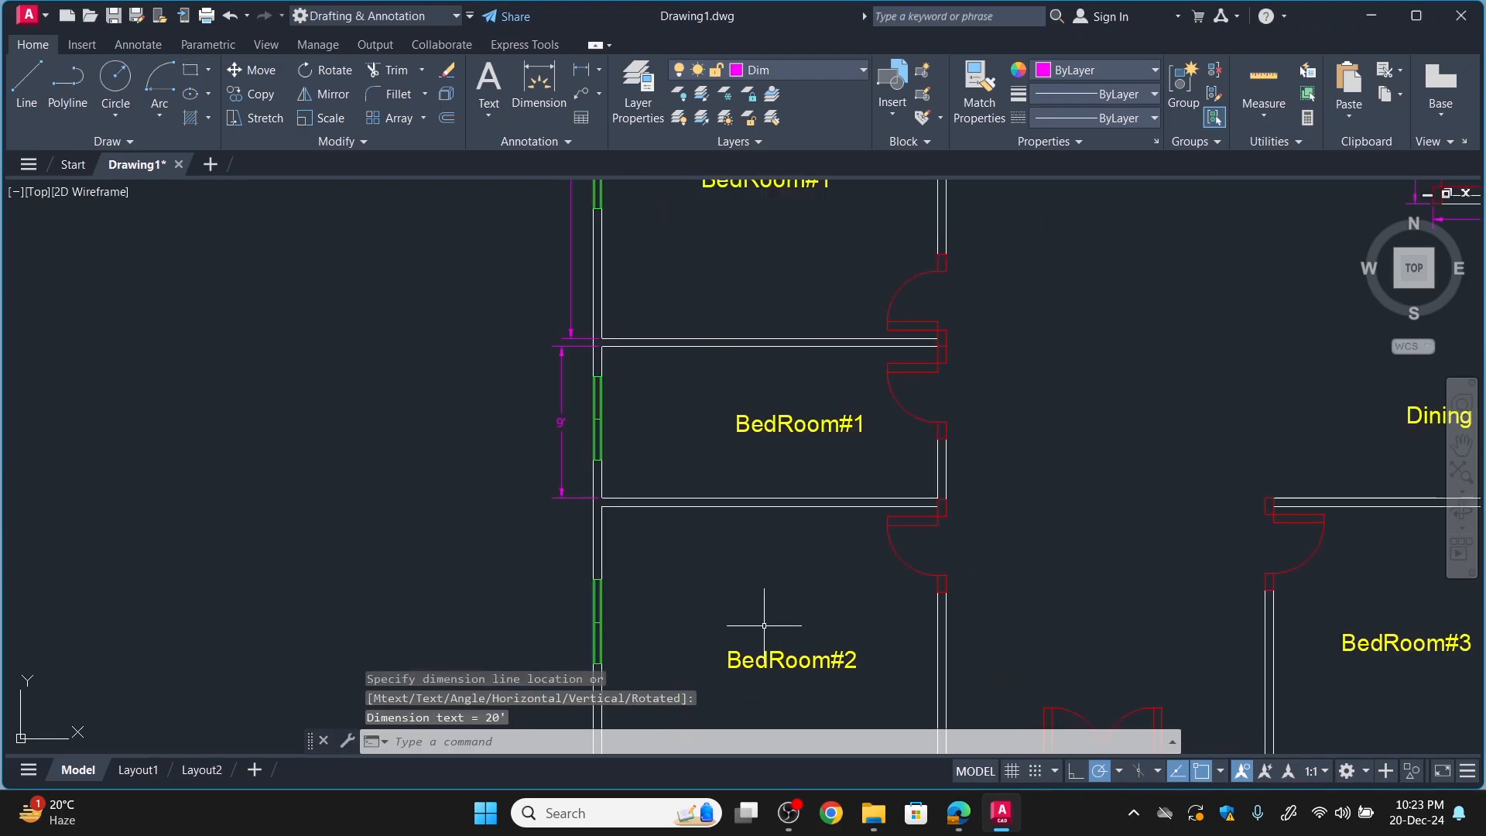
scroll(709, 635, "down", 5)
scroll(731, 687, "up", 6)
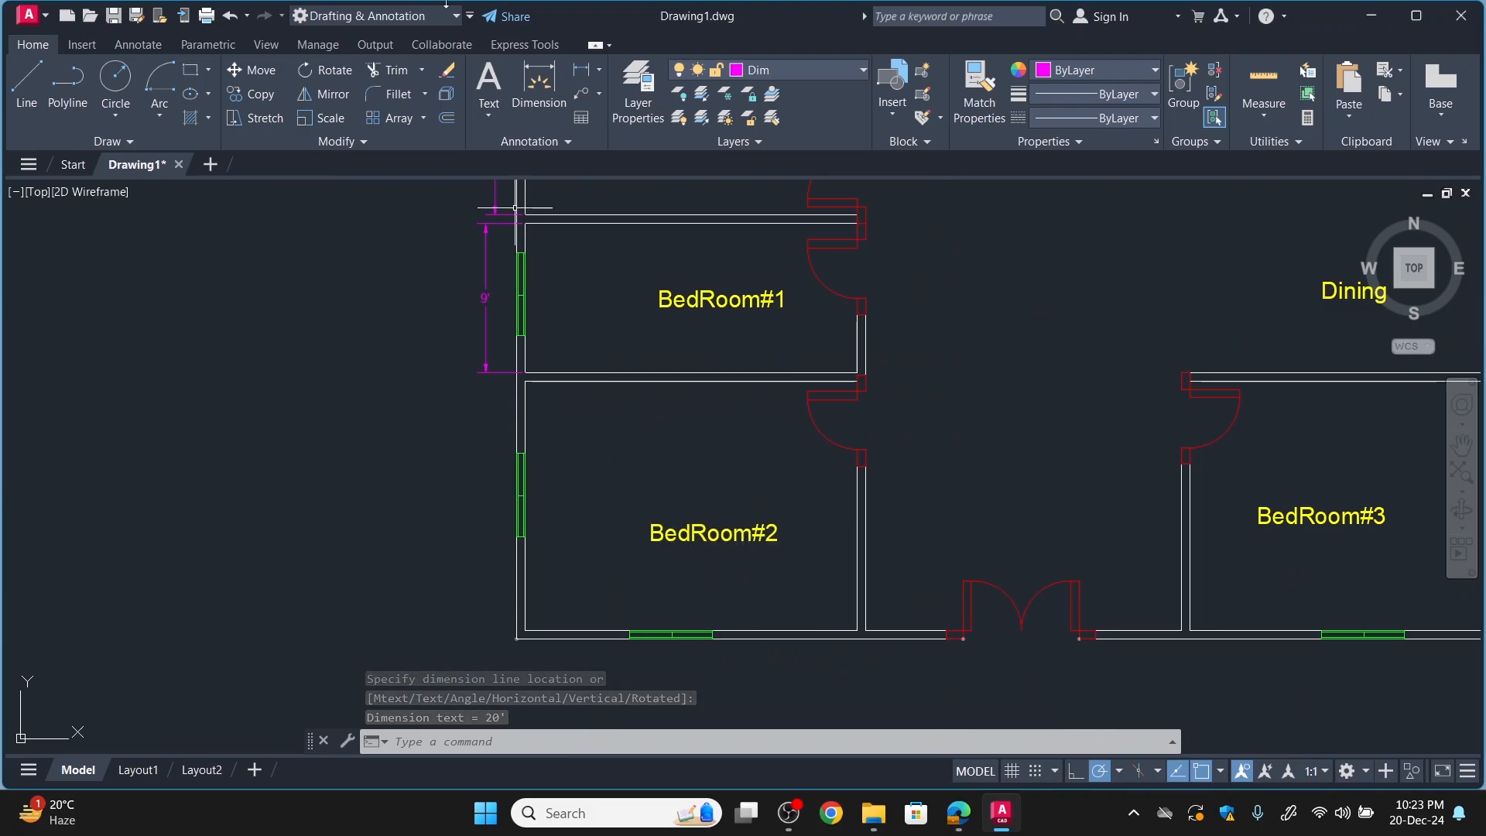
key("Return")
left_click(526, 381)
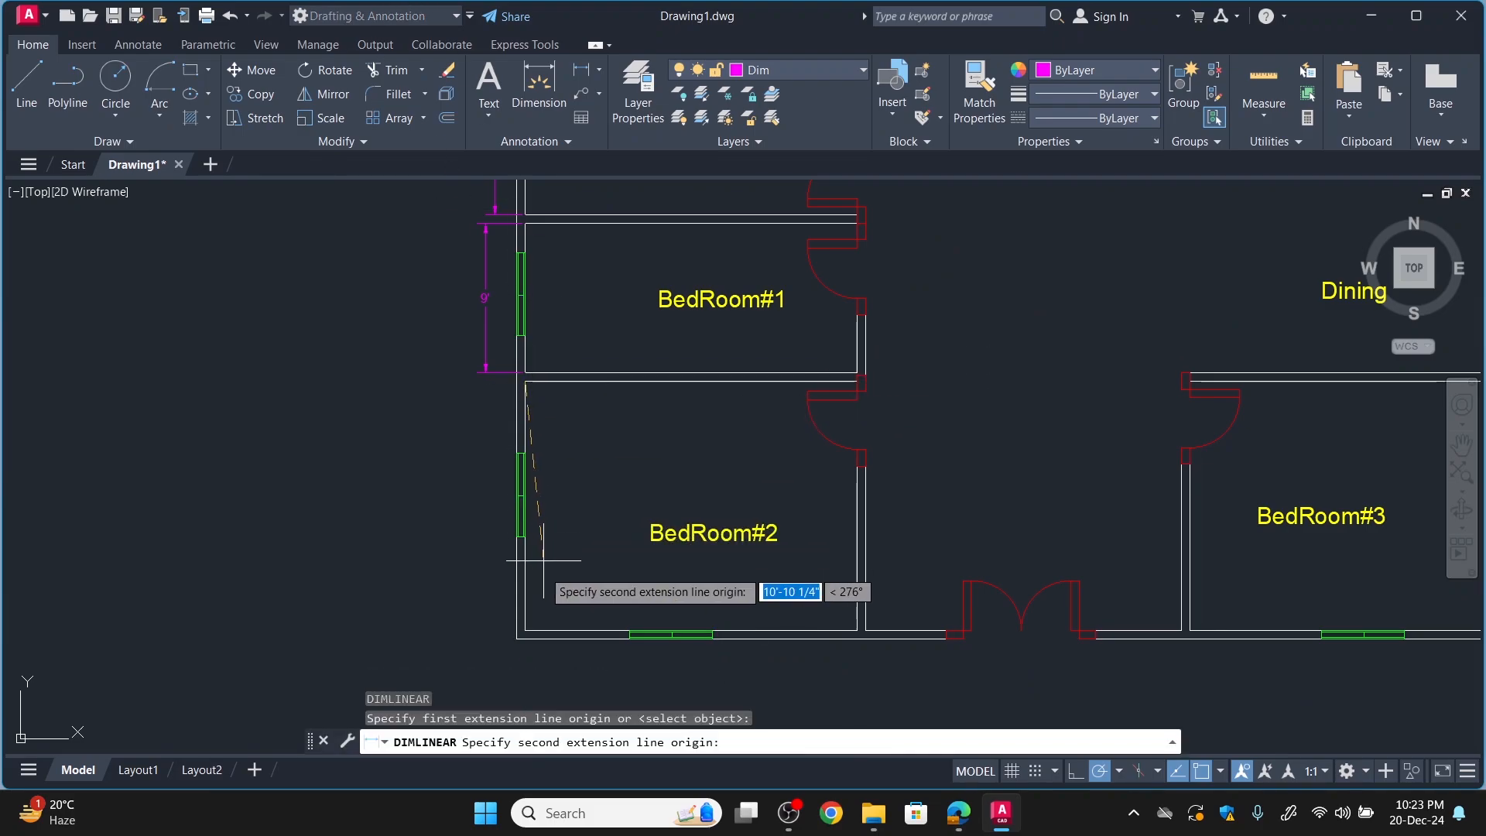
left_click(526, 630)
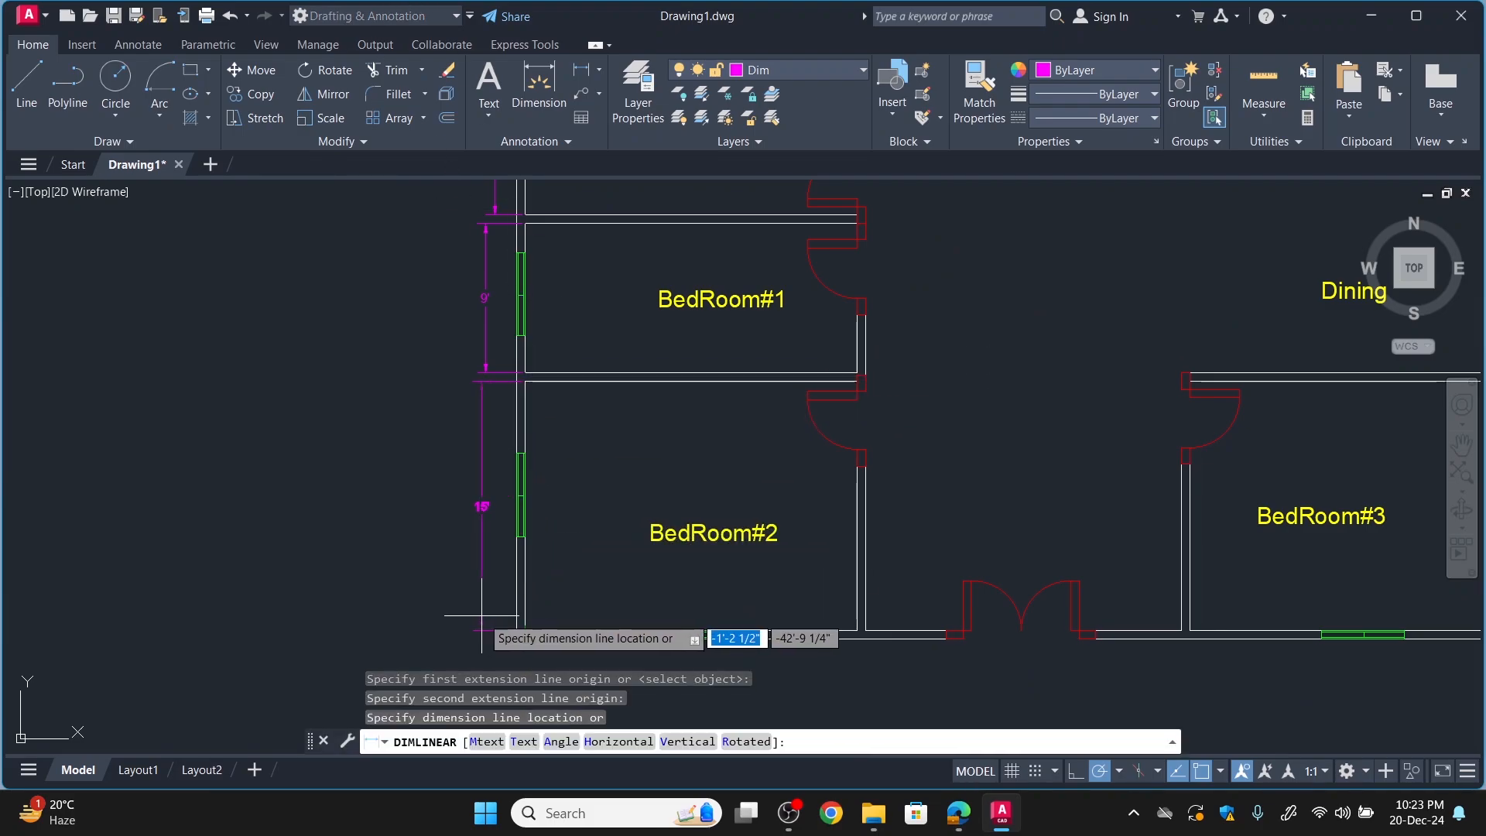
left_click(493, 617)
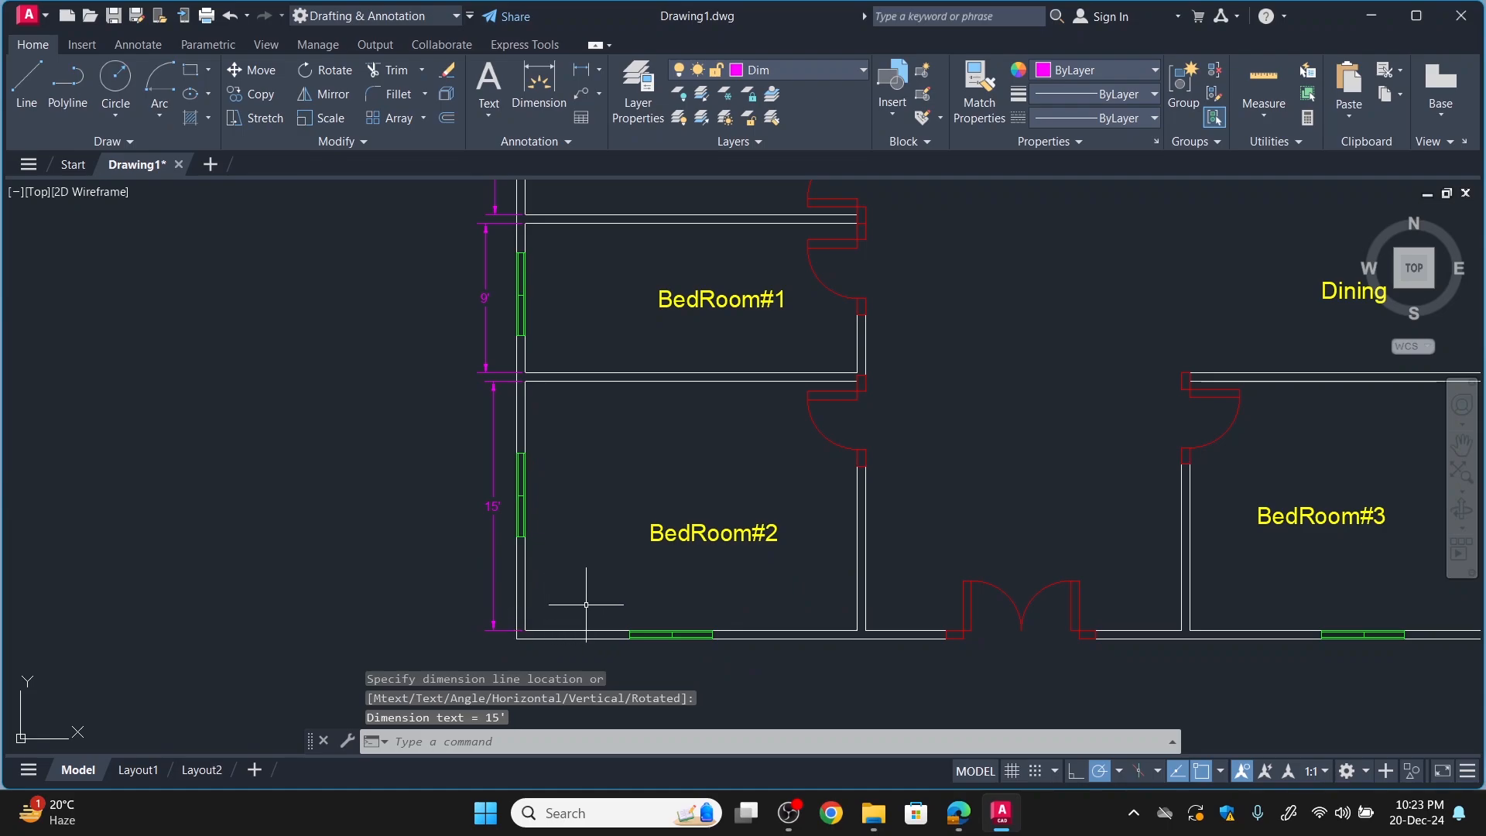
Add a horizontal linear dimension for BedRoom#2's inner width just below the lower exterior wall.
key("Return")
left_click(525, 631)
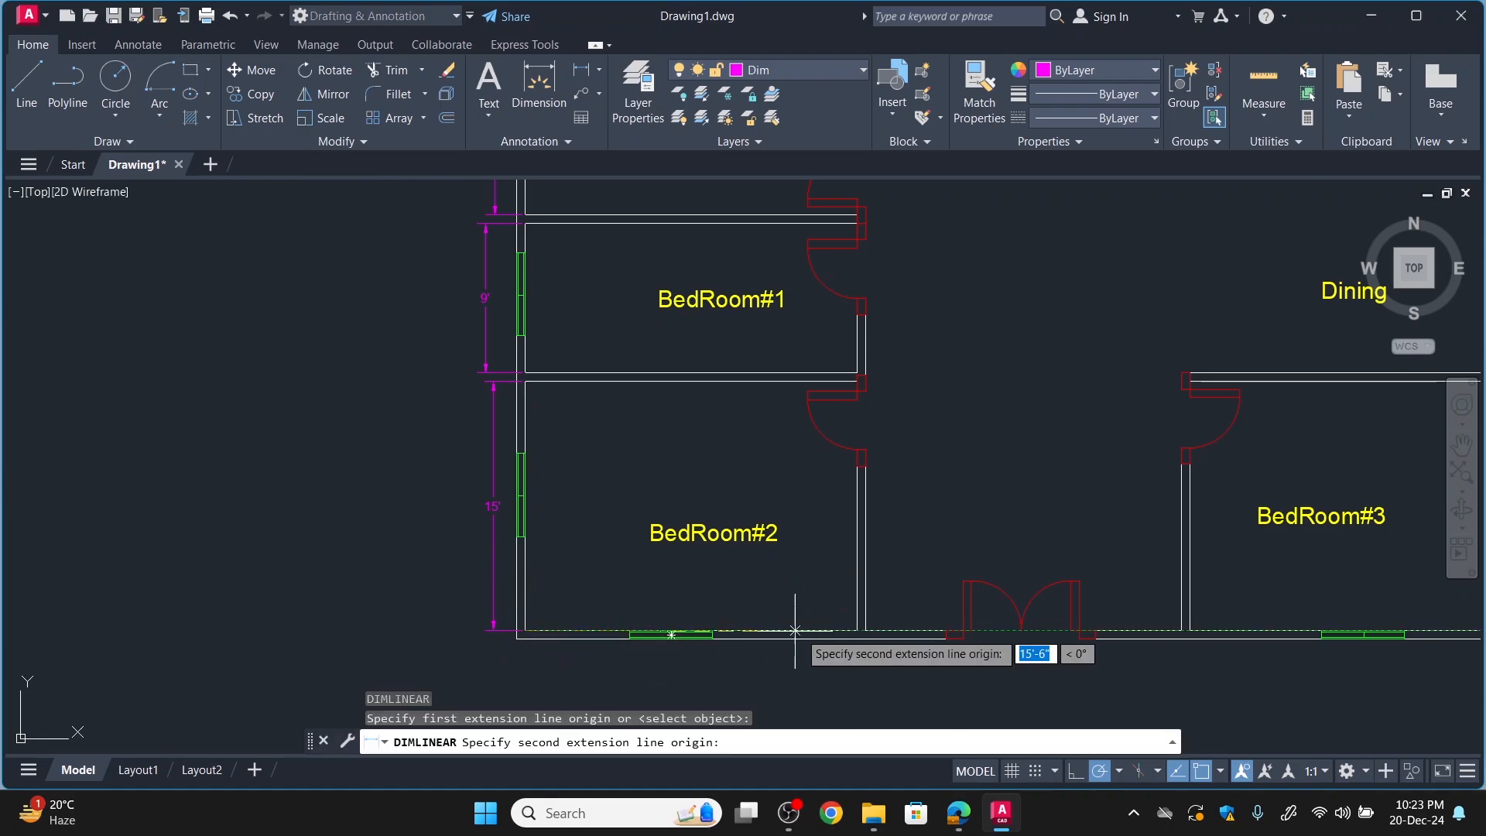
left_click(857, 630)
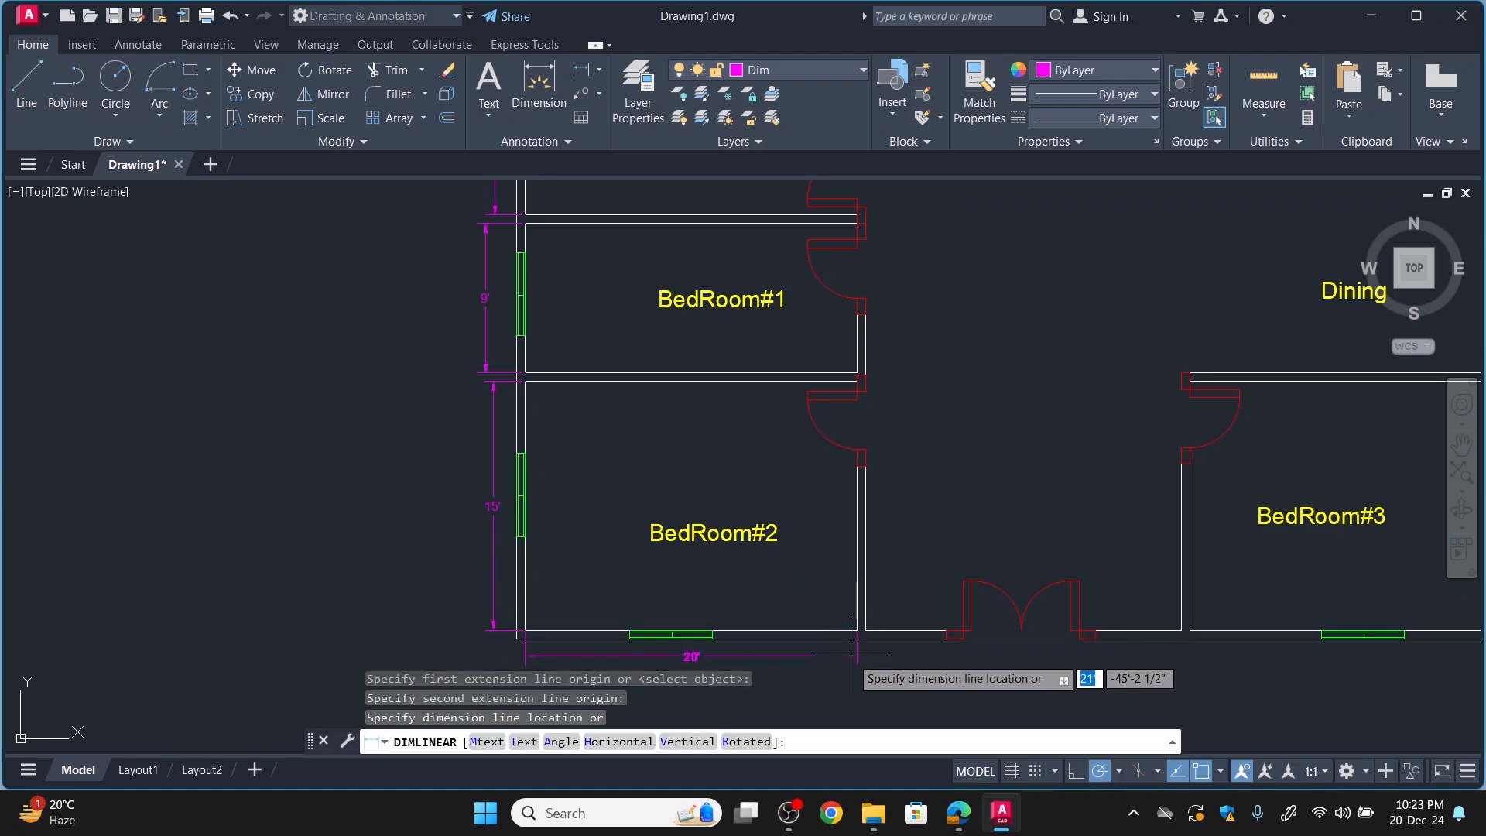
left_click(854, 654)
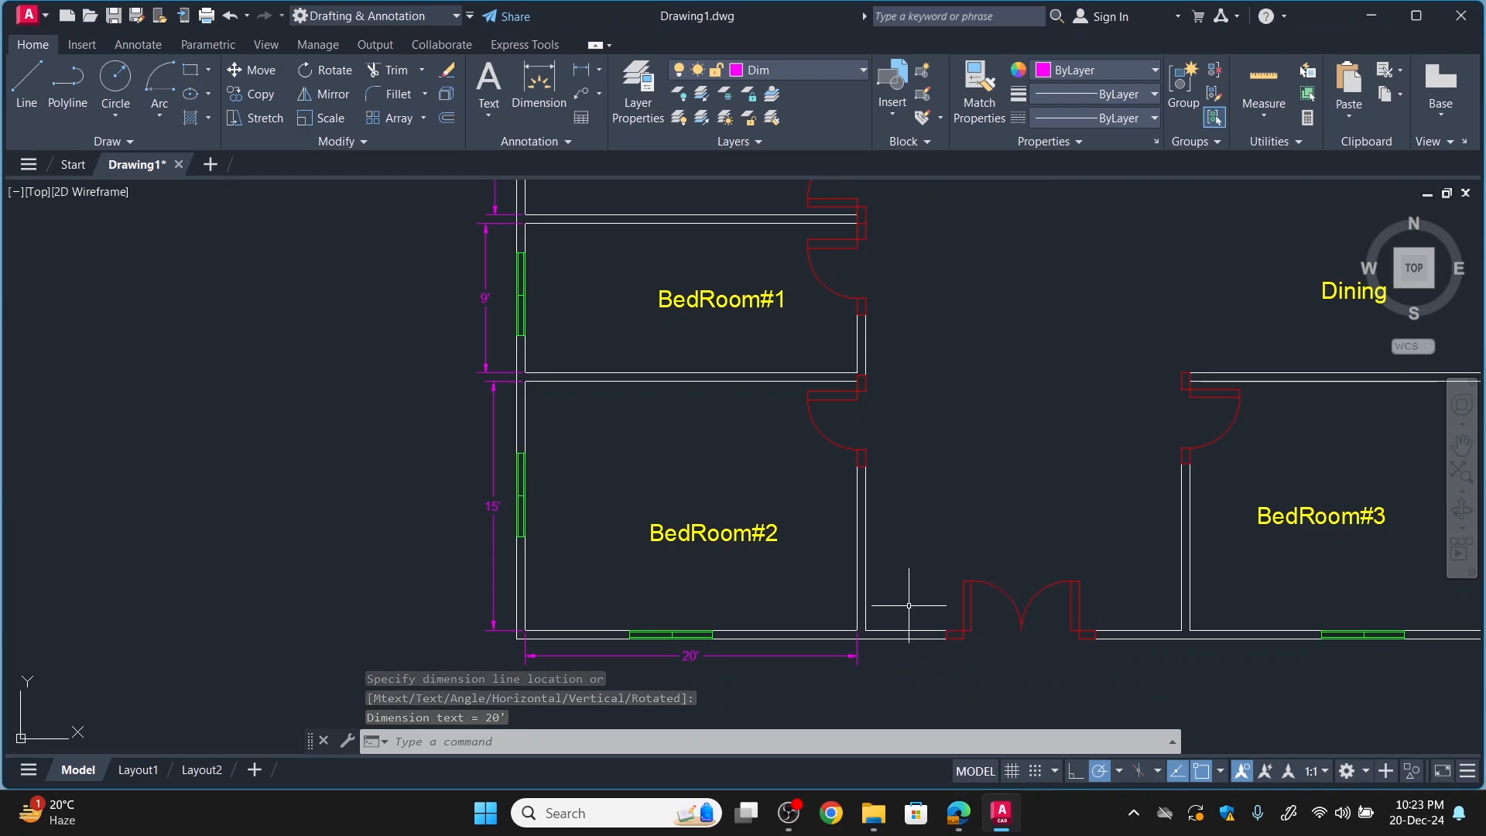
Add a horizontal linear dimension for the double entrance door's opening, placed just below the exterior wall.
key("Return")
left_click(956, 634)
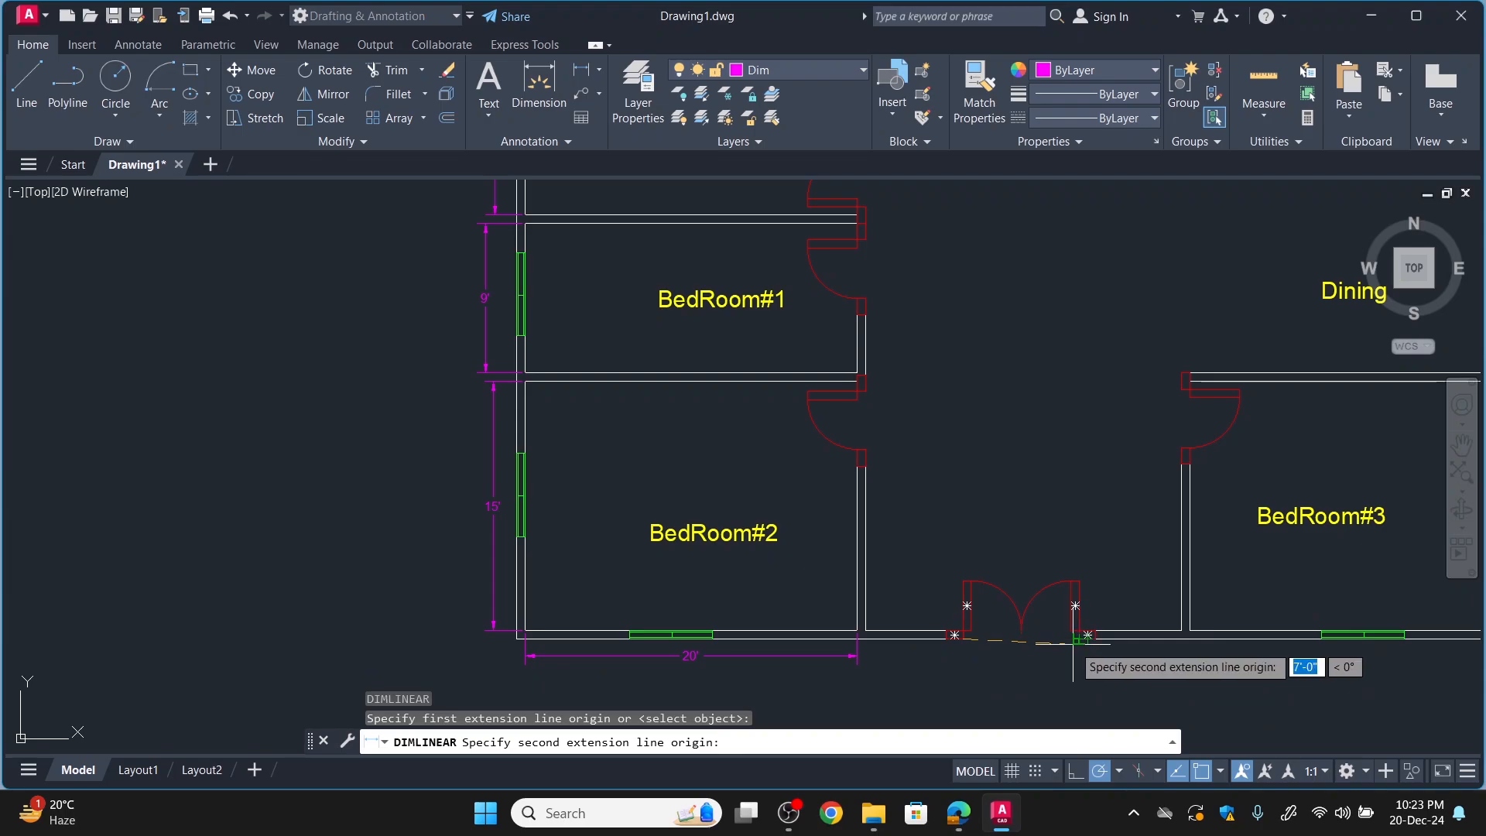
left_click(1080, 636)
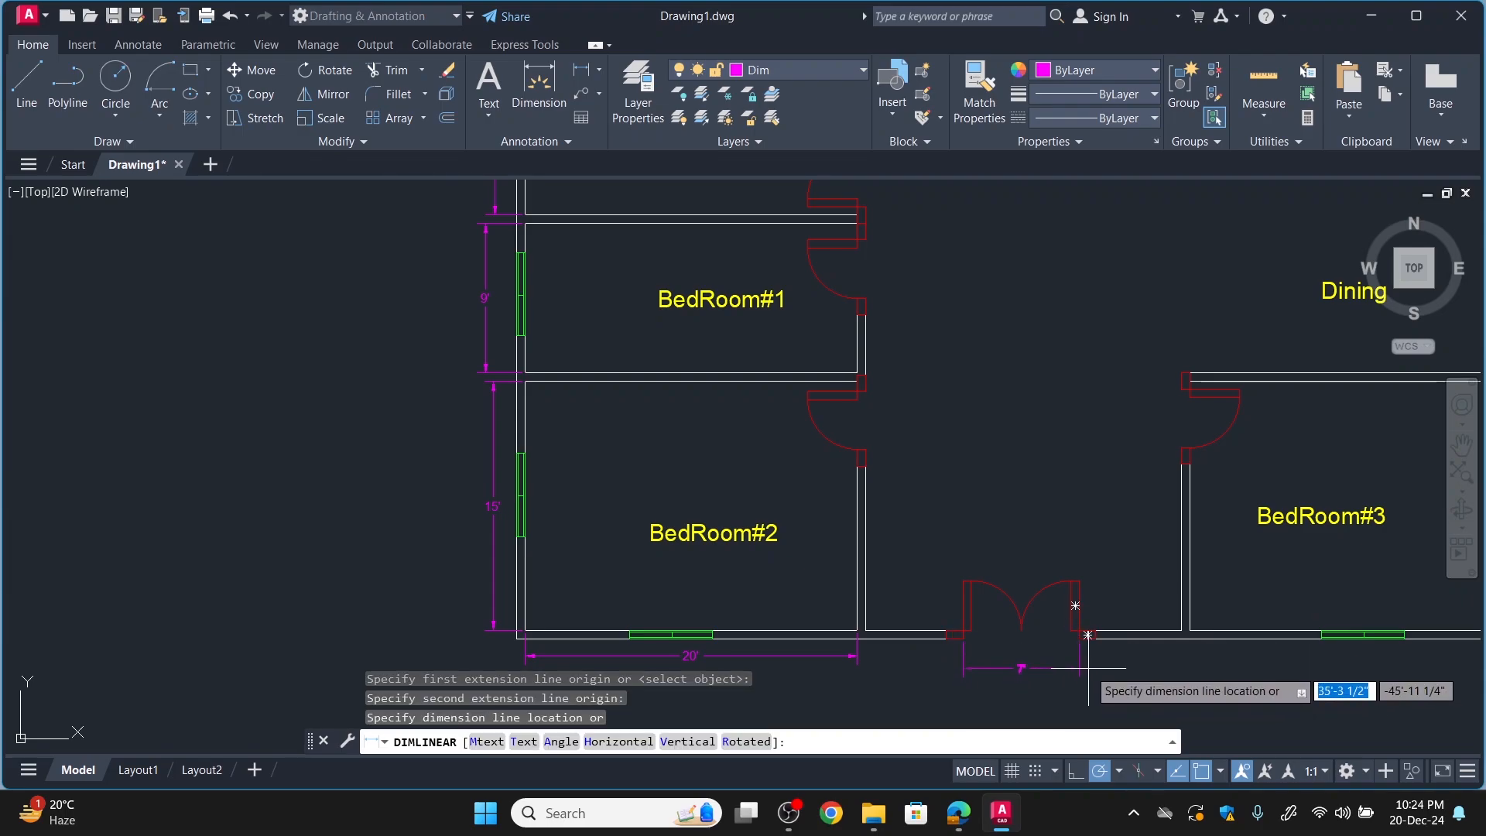
left_click(1087, 669)
key("Return")
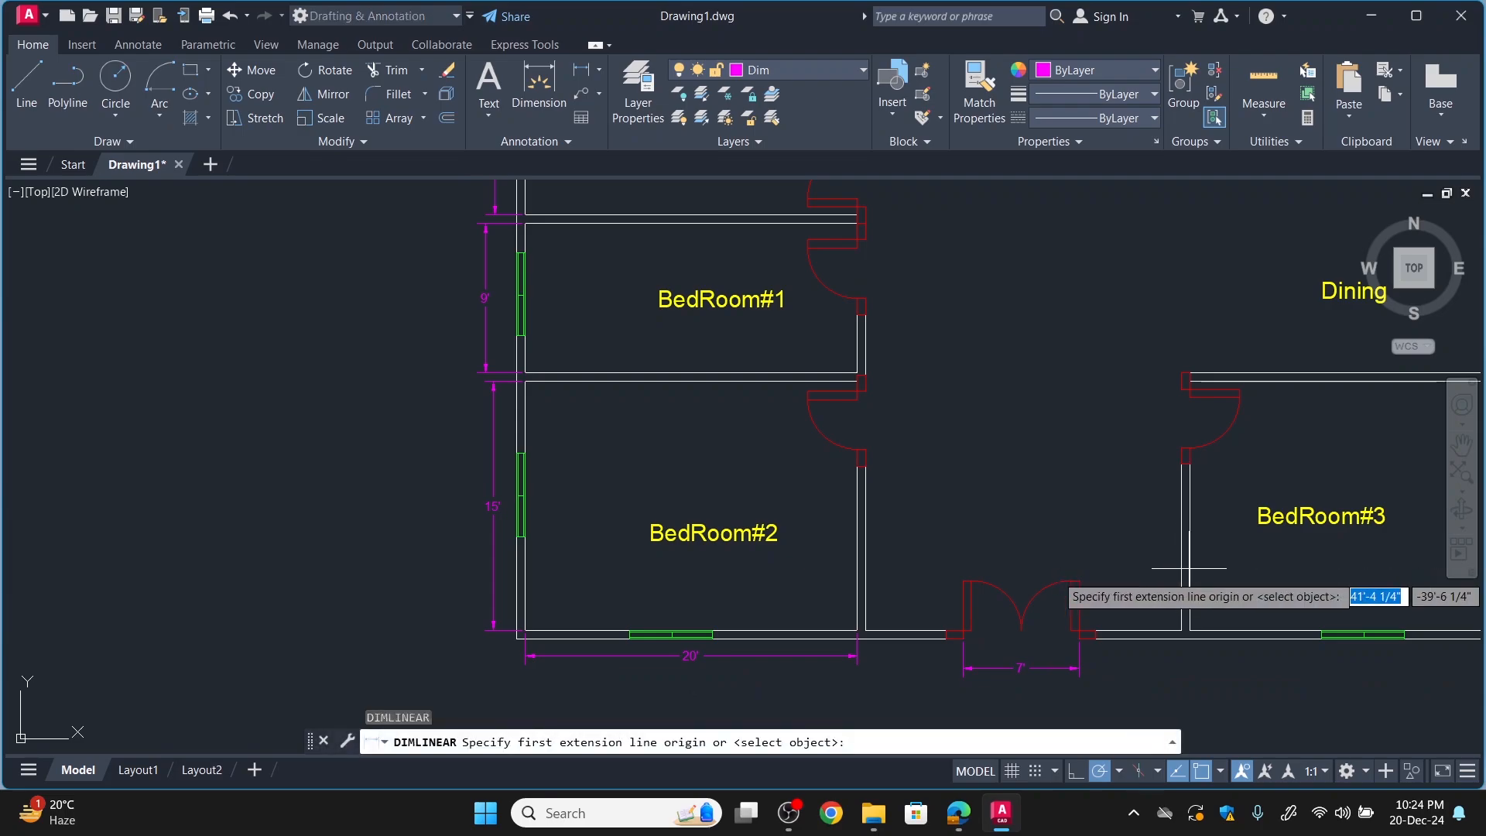
left_click(1182, 632)
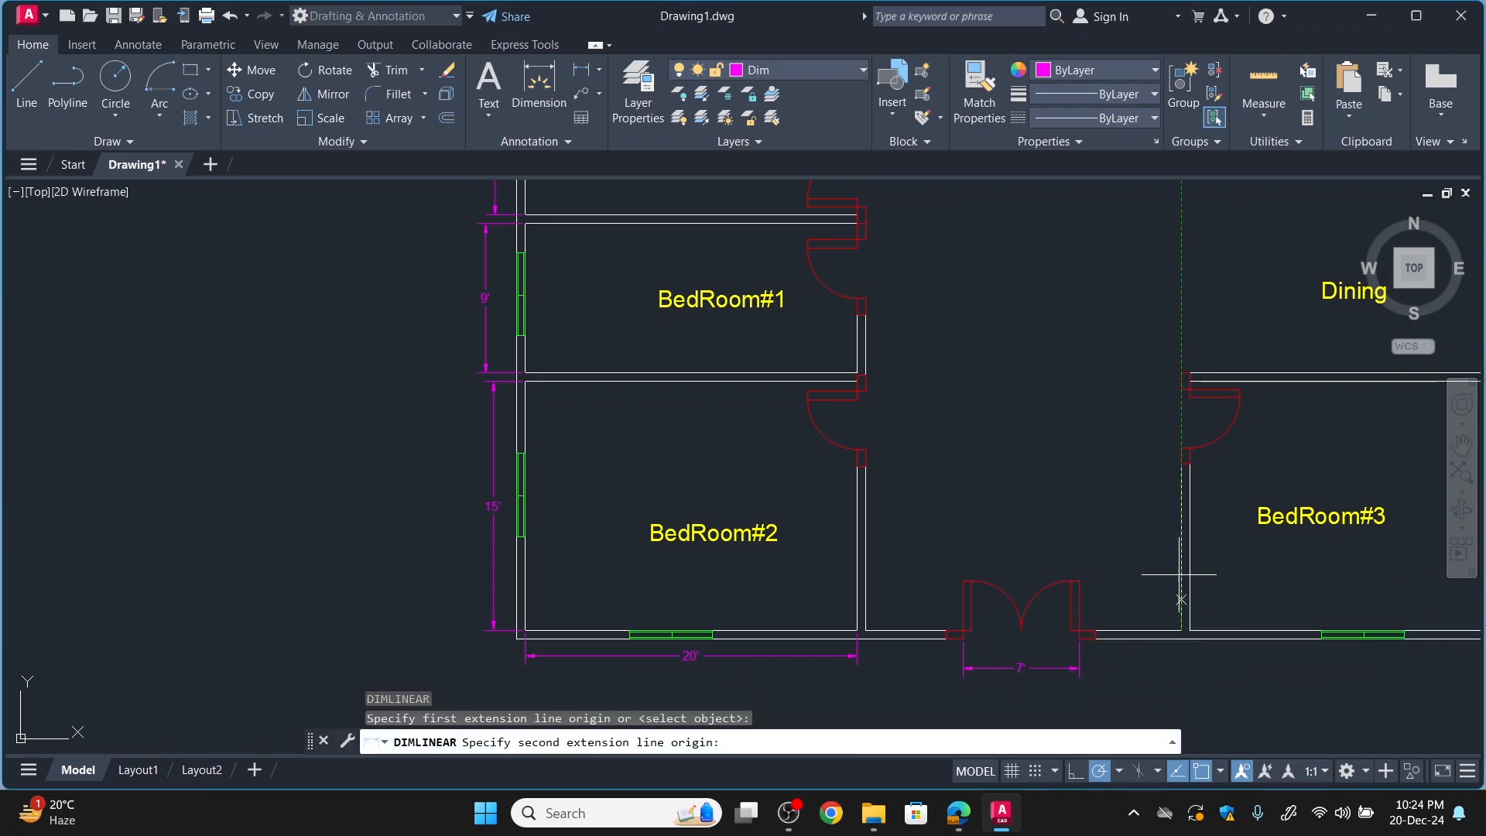
left_click(1184, 380)
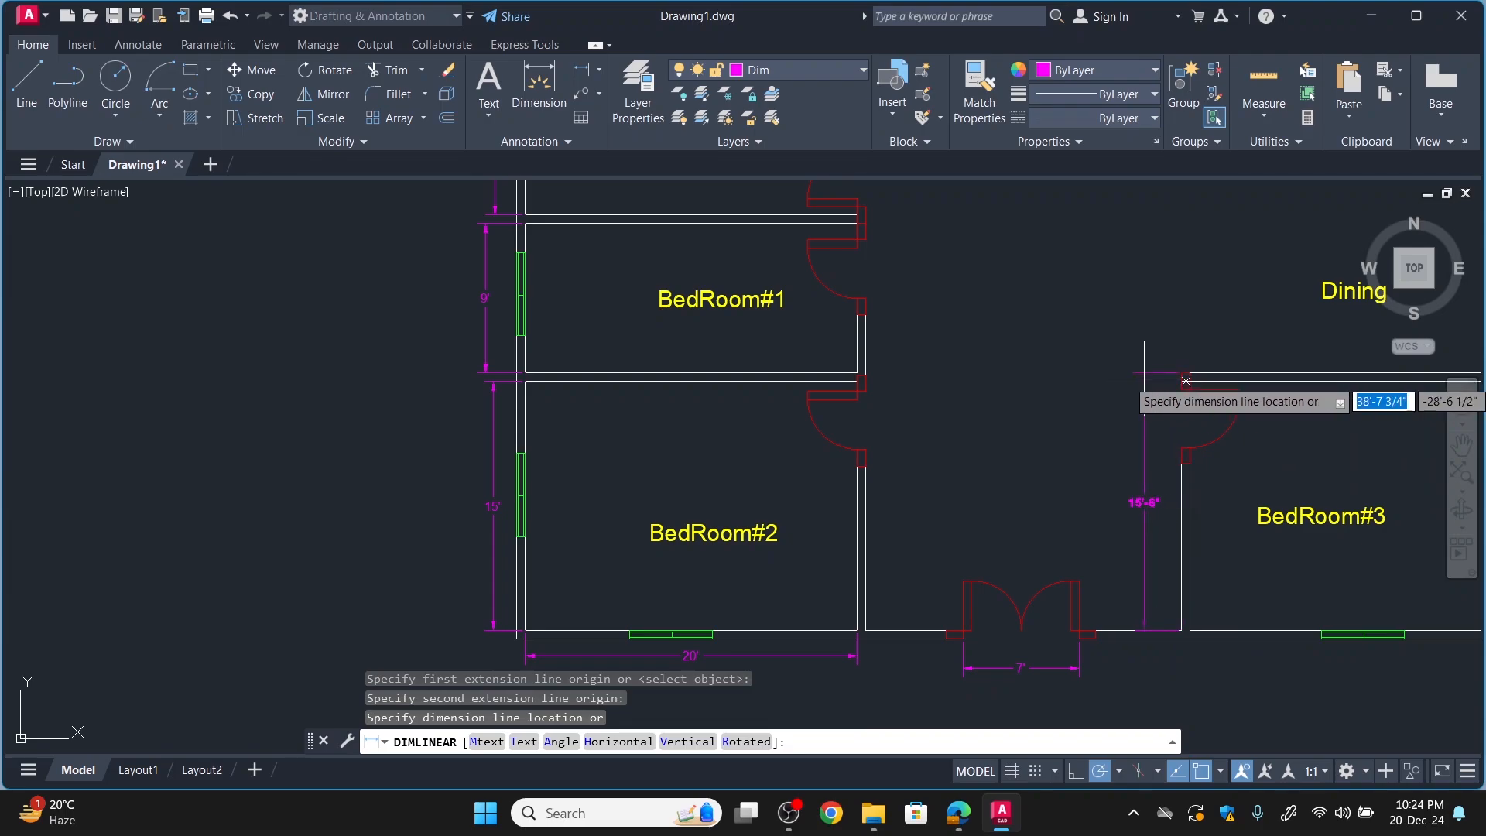
key("Escape")
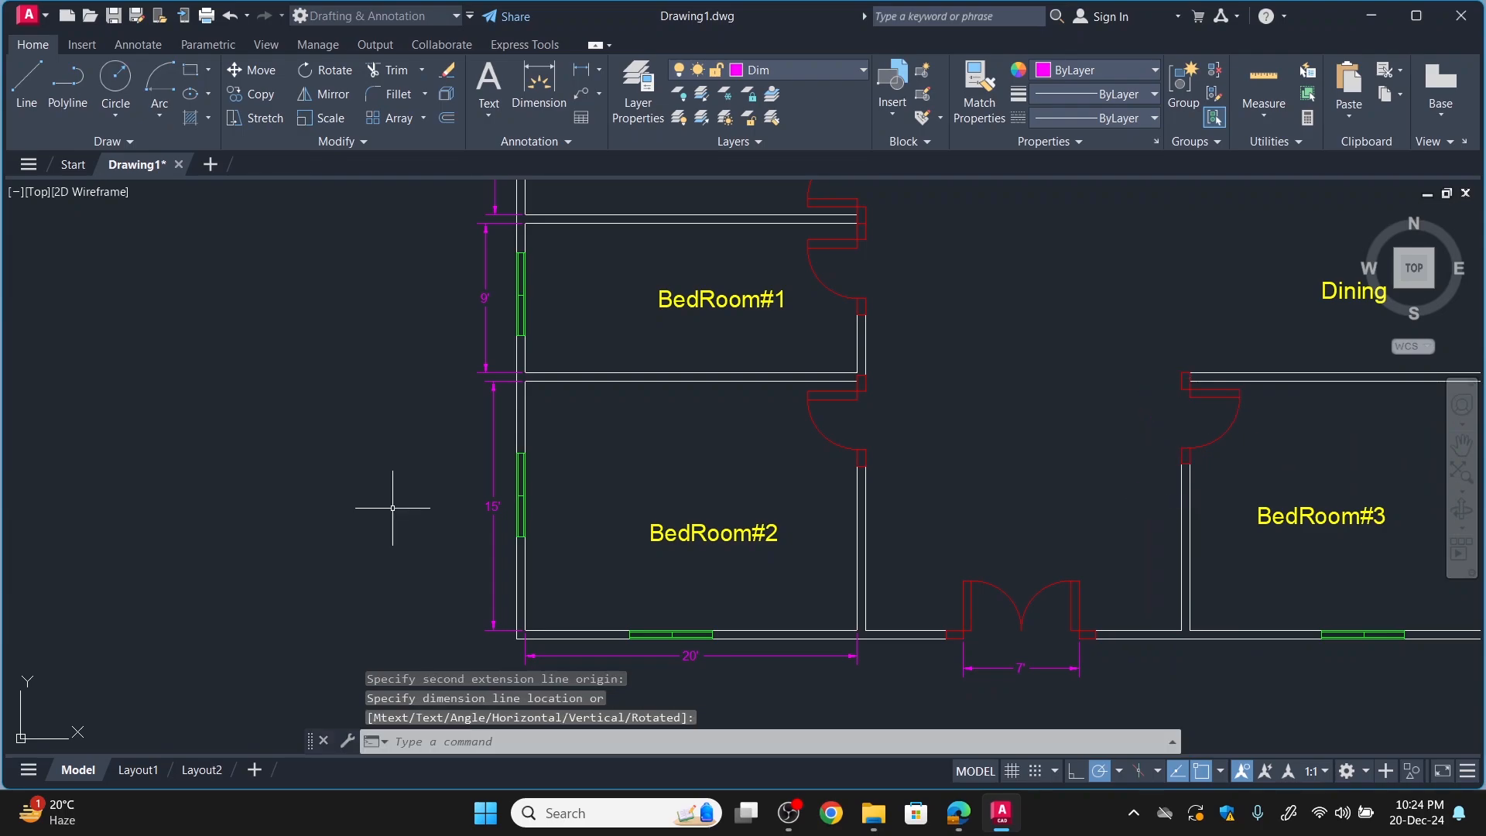
Add a vertical linear dimension outside the exterior wall for BedRoom#3's depth, from the lower wall's inner face to the upper wall's inner face.
key("Return")
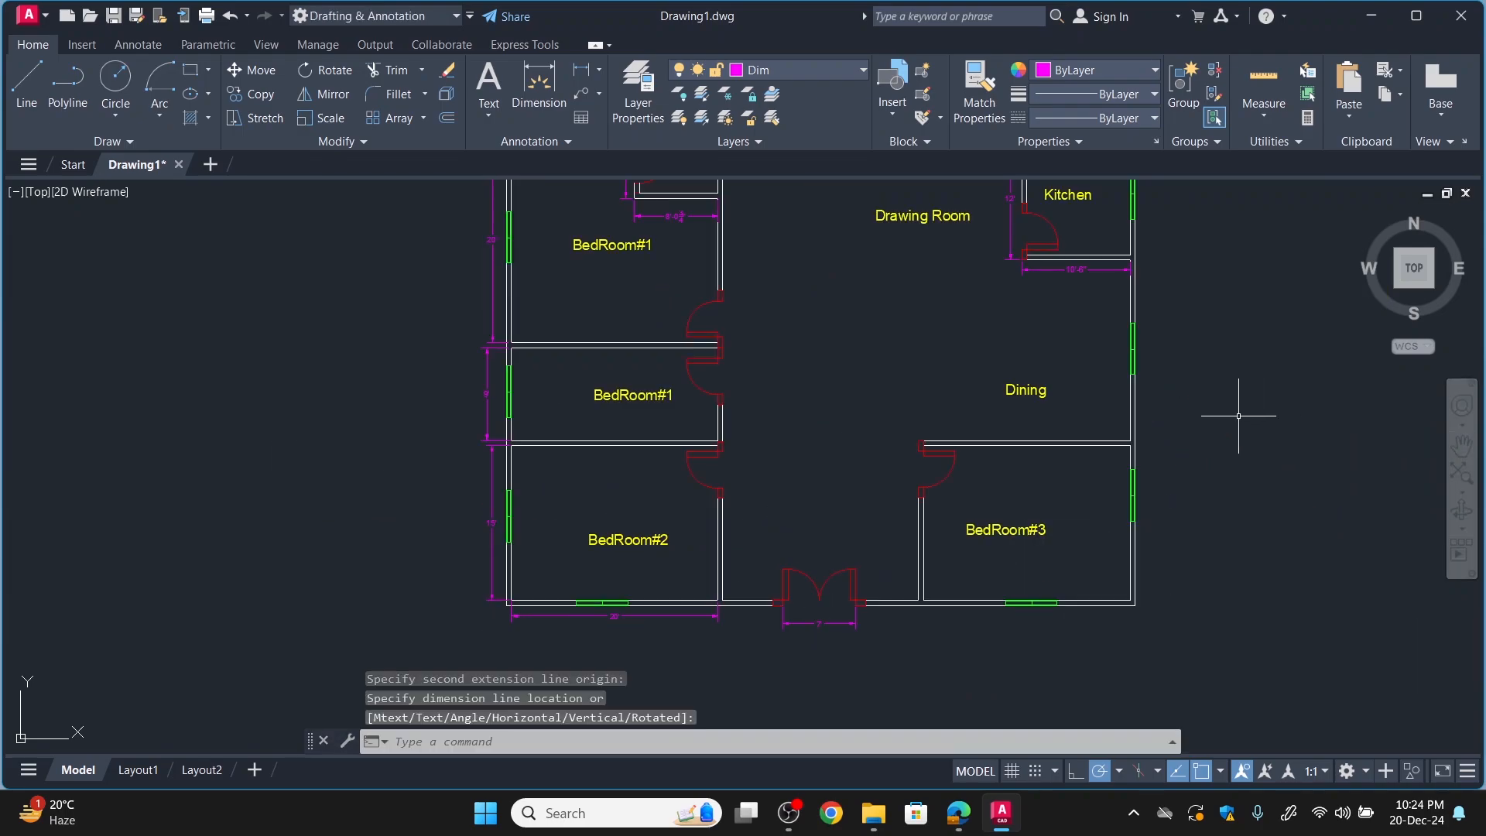
scroll(1239, 415, "up", 4)
scroll(1216, 422, "down", 4)
scroll(1128, 573, "up", 2)
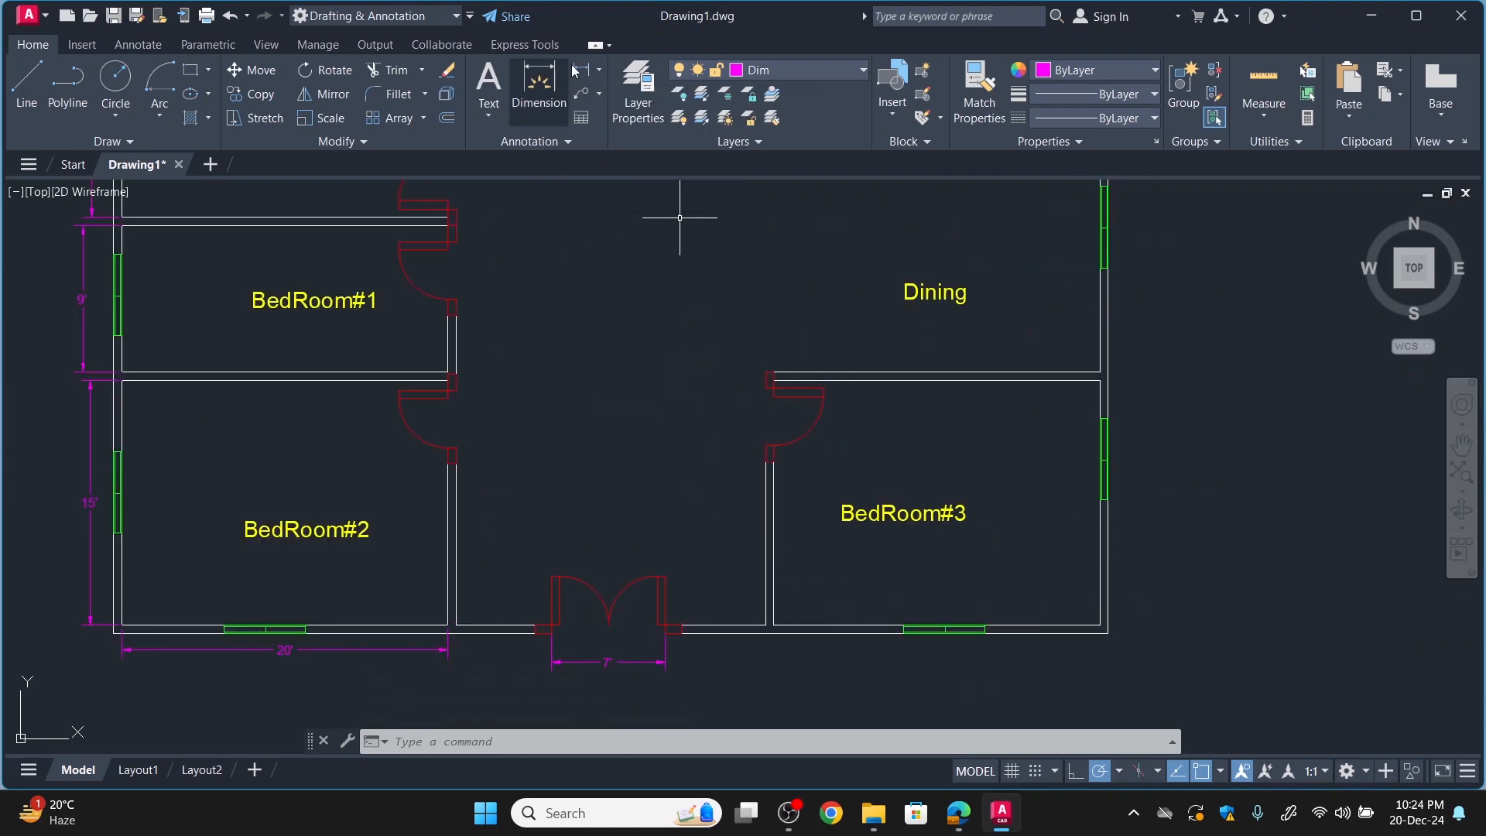
left_click(534, 81)
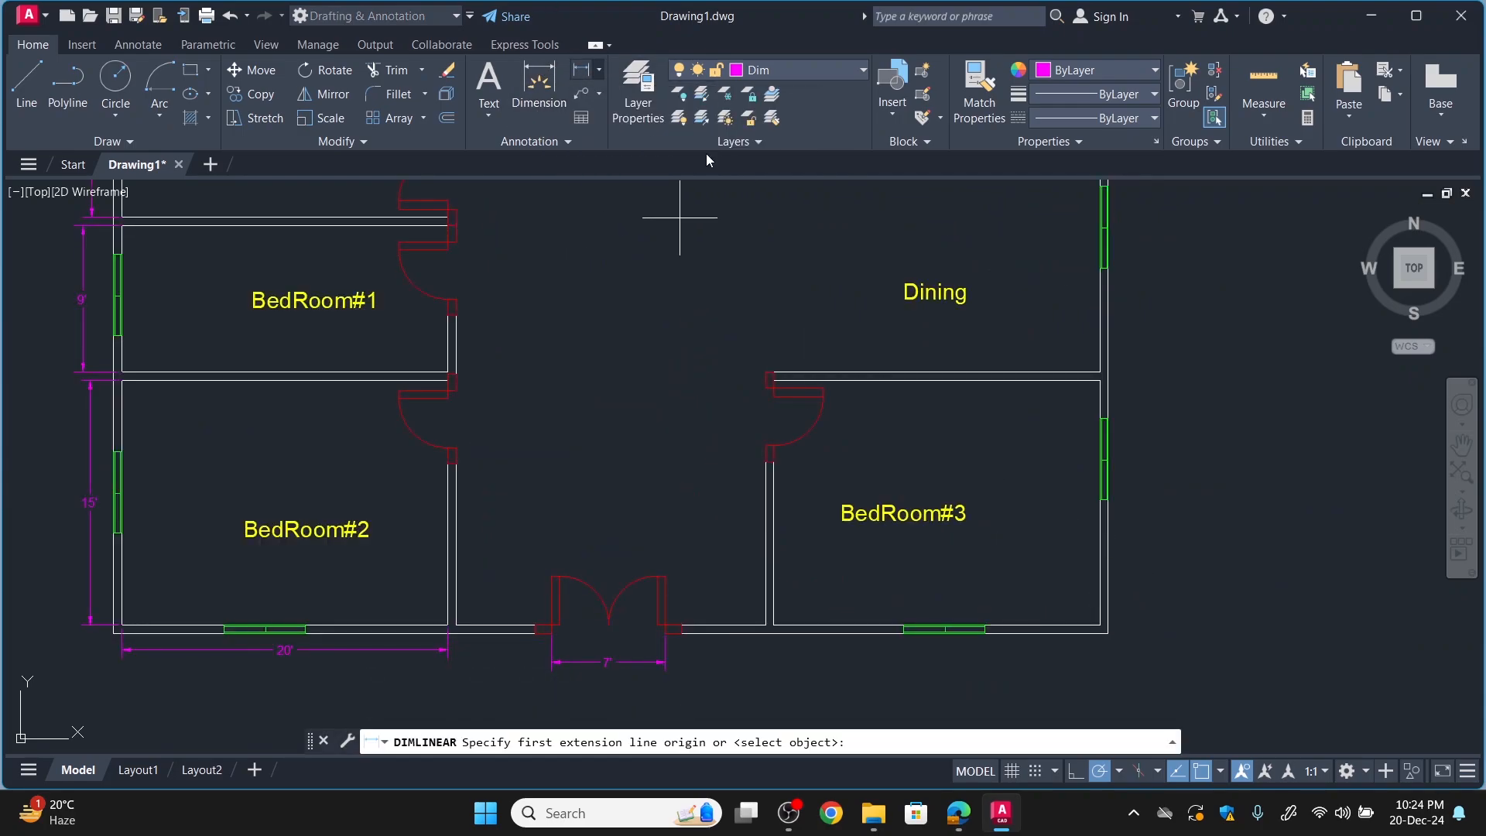
left_click(1093, 625)
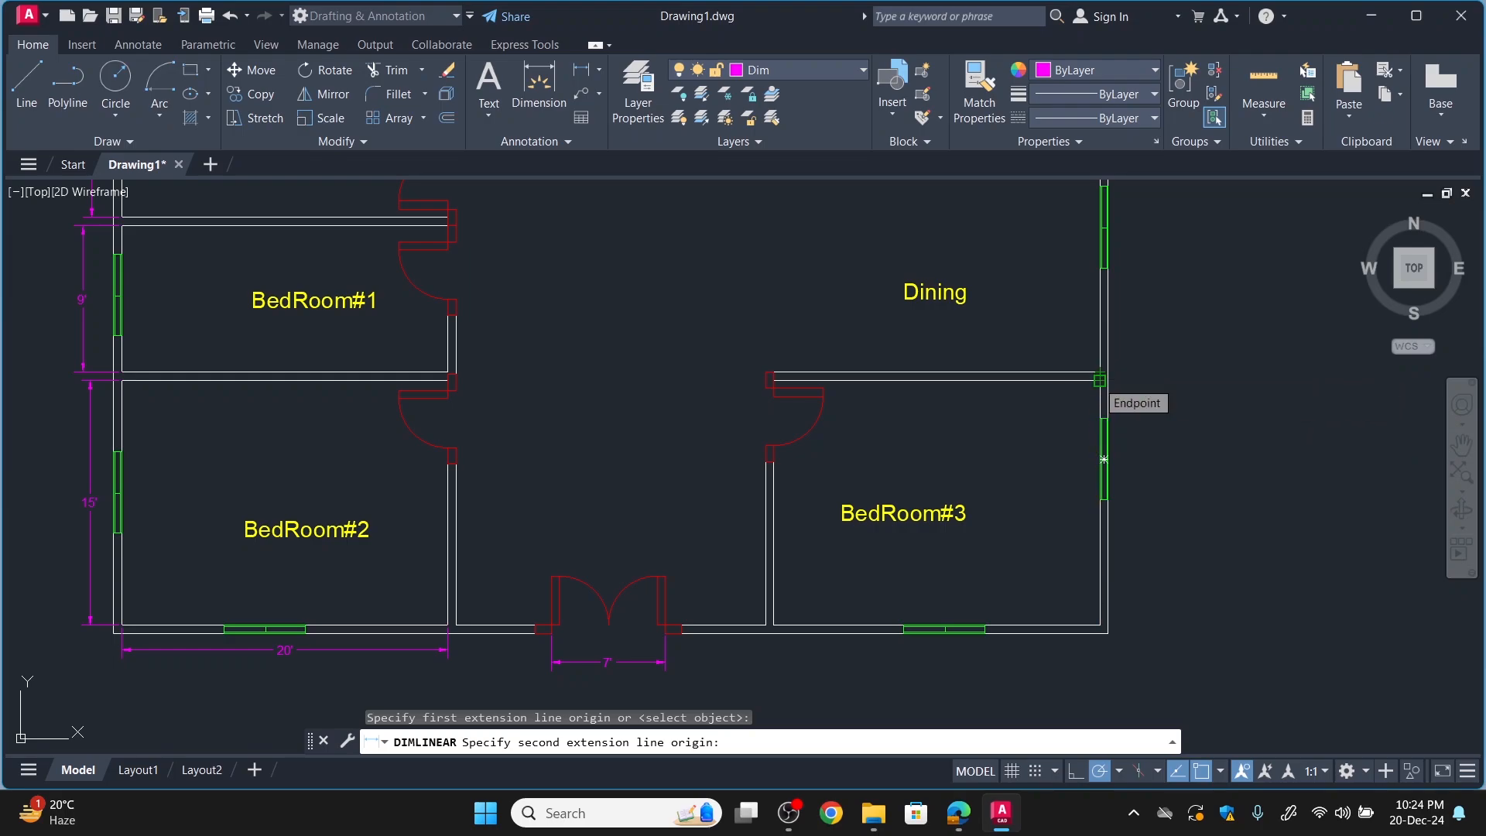
left_click(1100, 380)
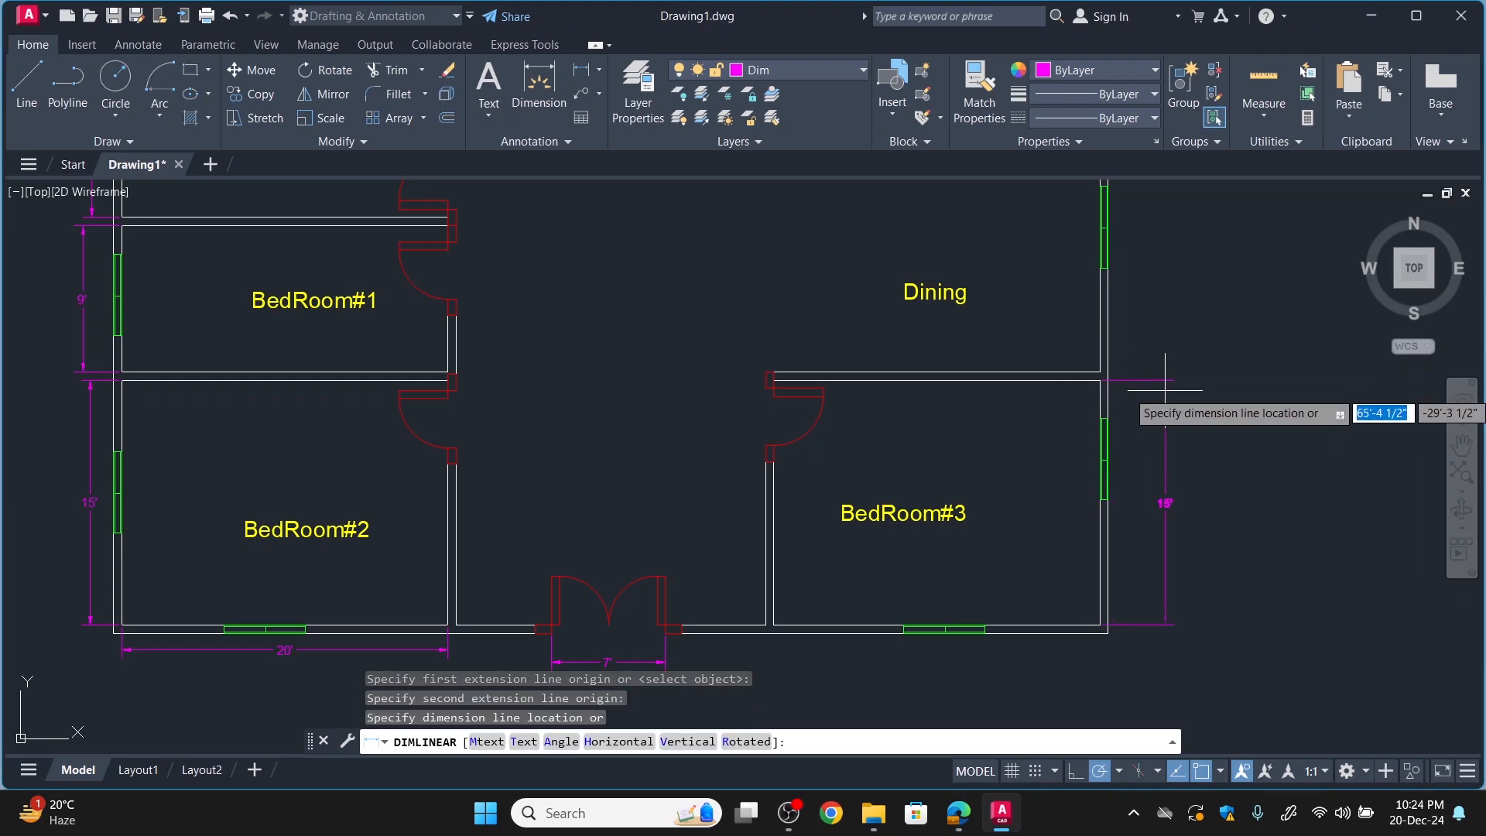
left_click(1127, 399)
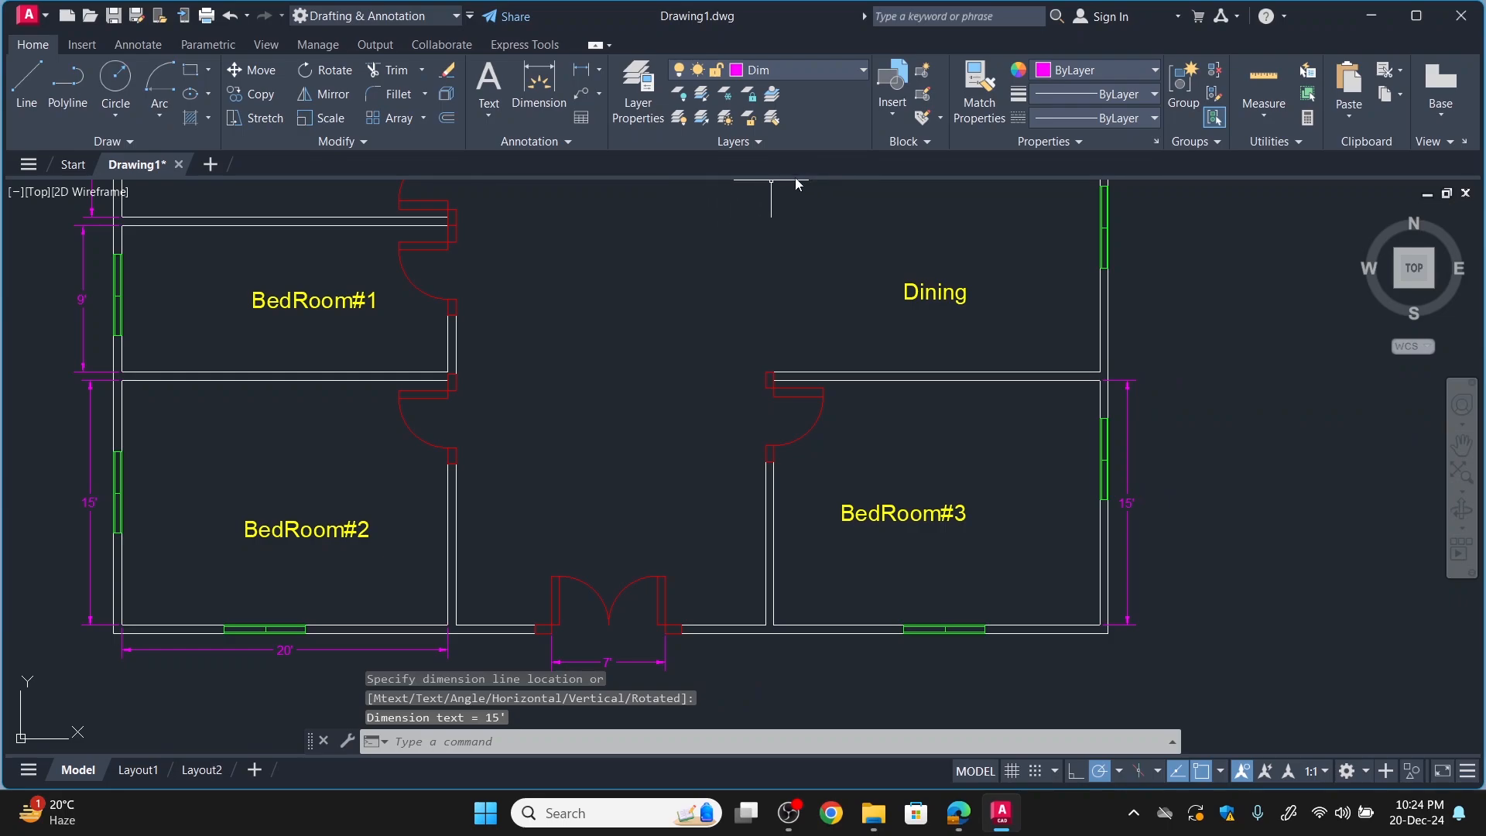
Add a horizontal linear dimension for BedRoom#3's inner width just below the lower exterior wall.
key("Return")
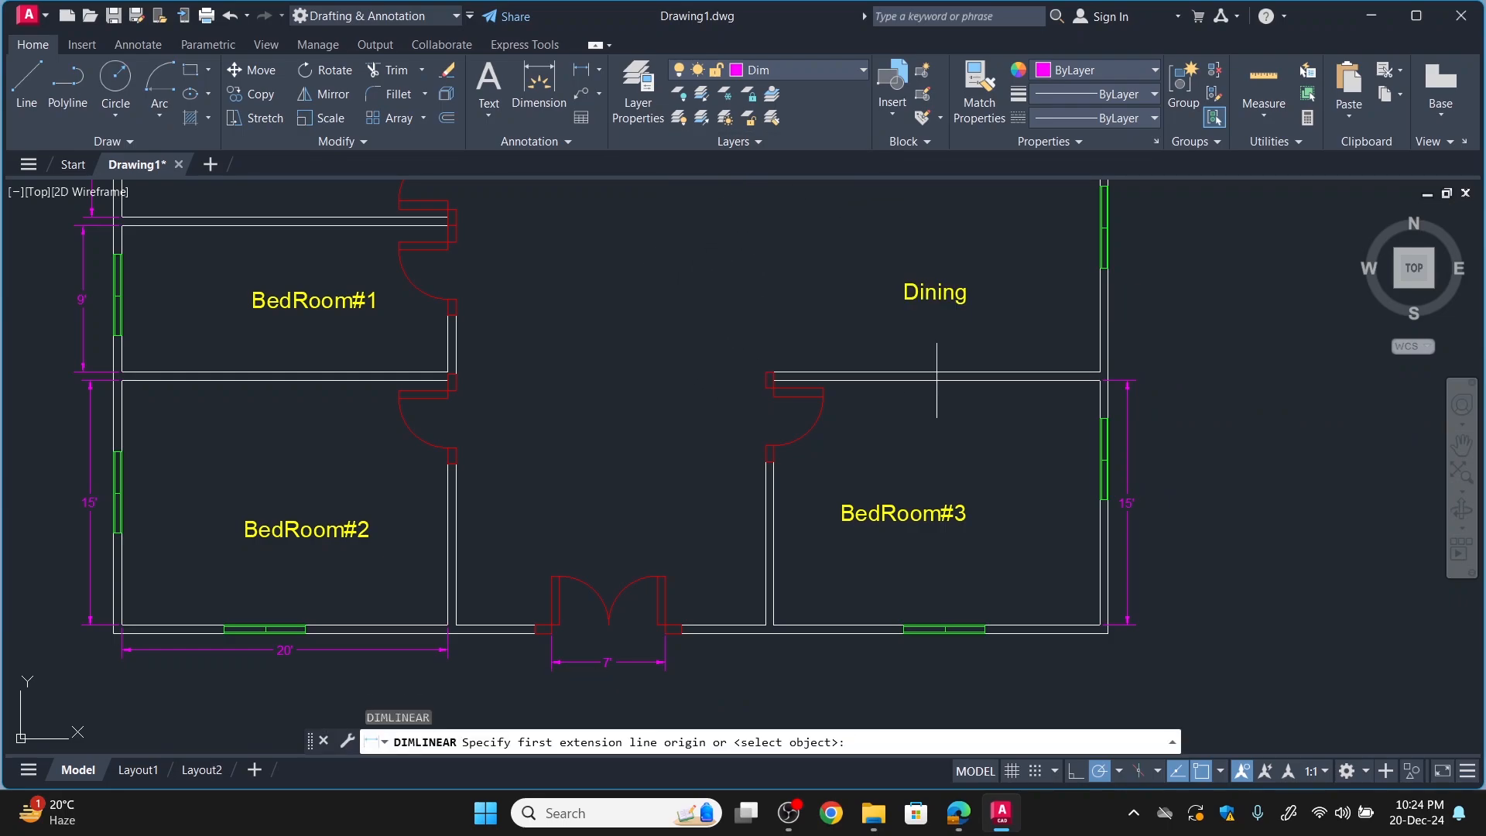
left_click(1100, 624)
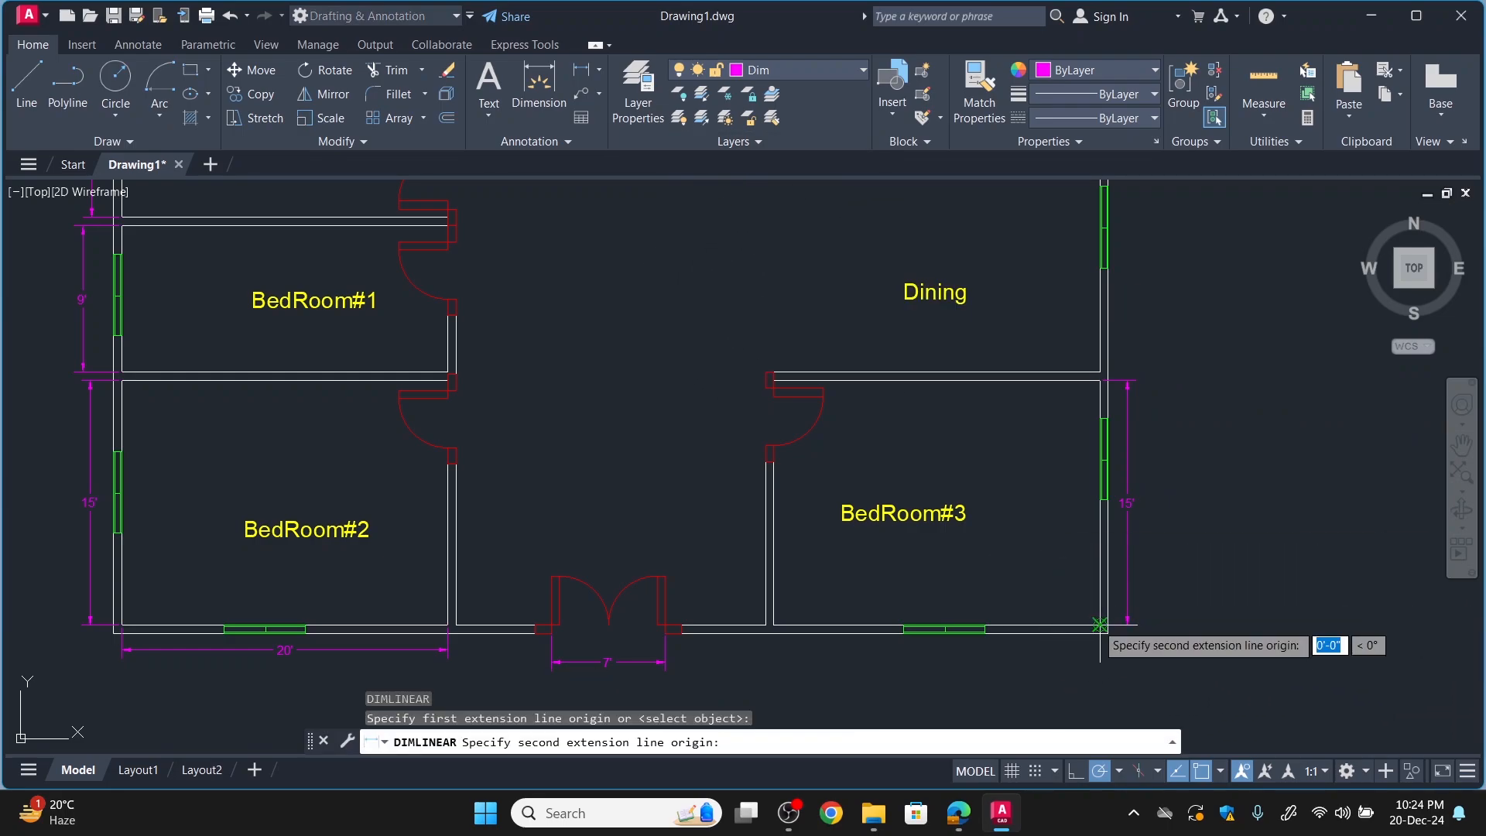
left_click(772, 624)
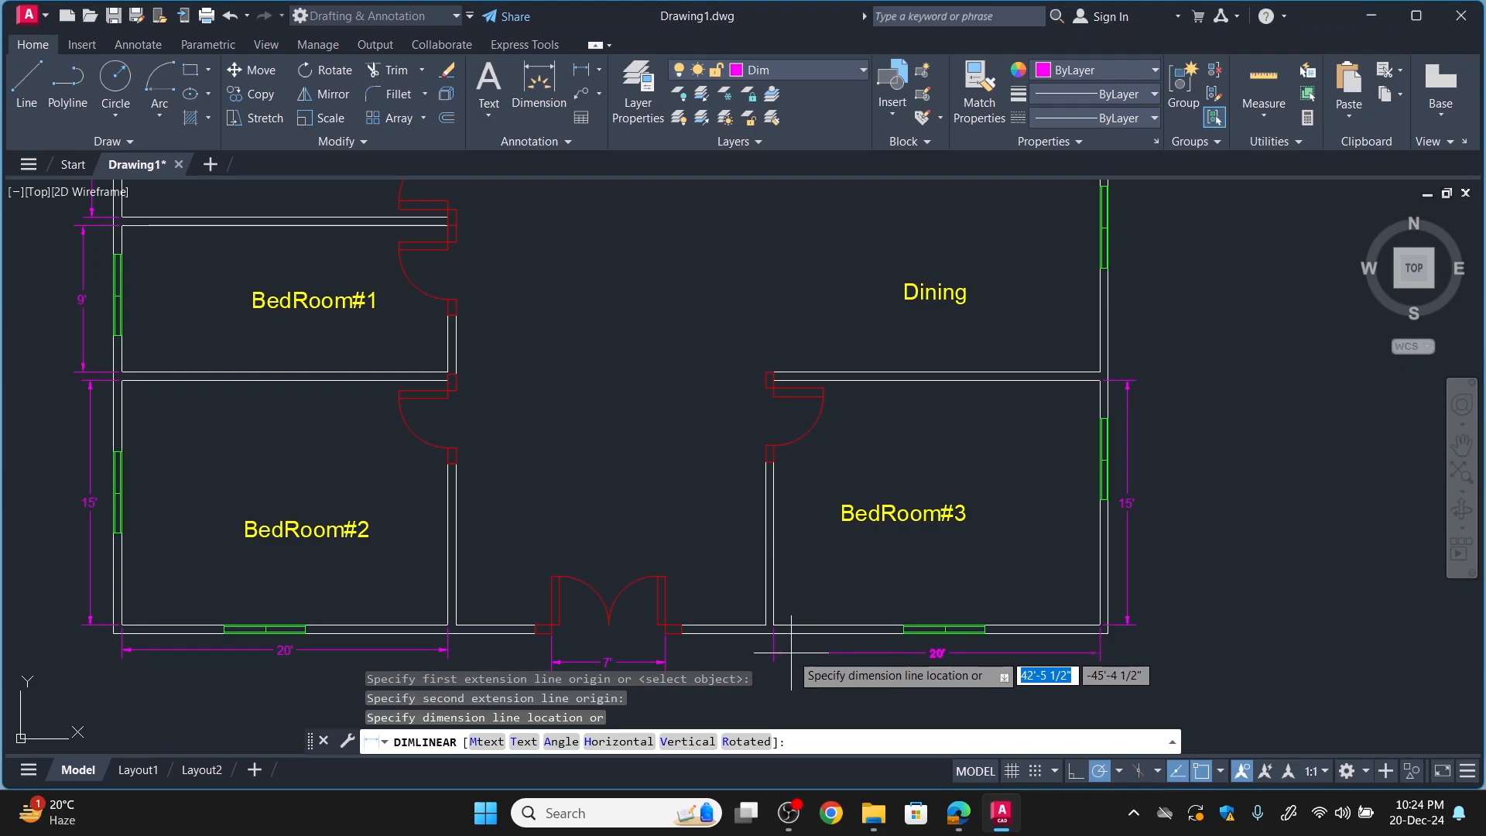
left_click(790, 645)
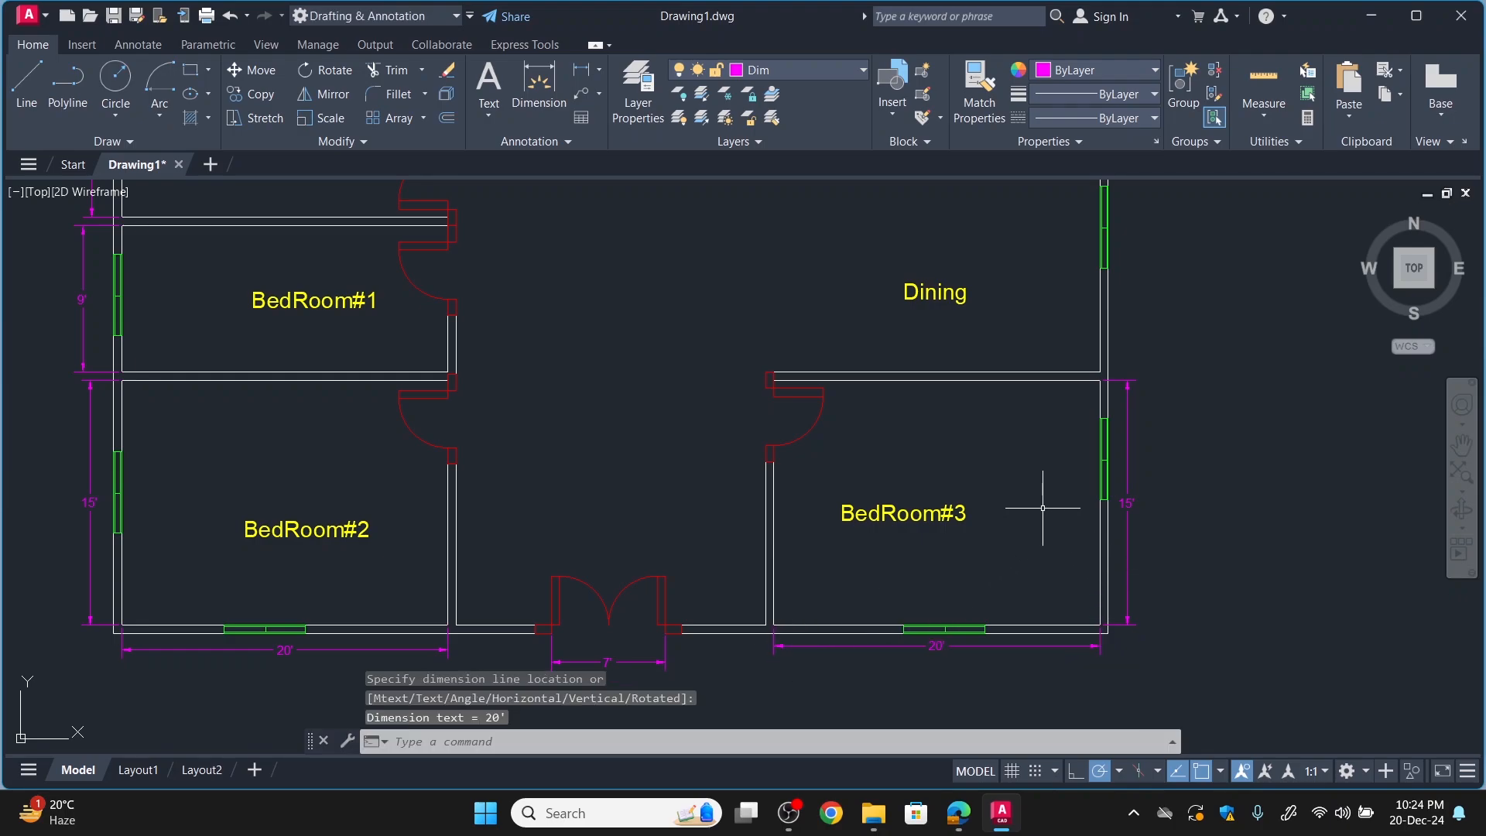
Add an overall vertical linear dimension for the house's depth on the Kitchen and BedRoom#3 side, outside BedRoom#3's depth dimension.
scroll(1138, 309, "down", 4)
scroll(1118, 309, "up", 2)
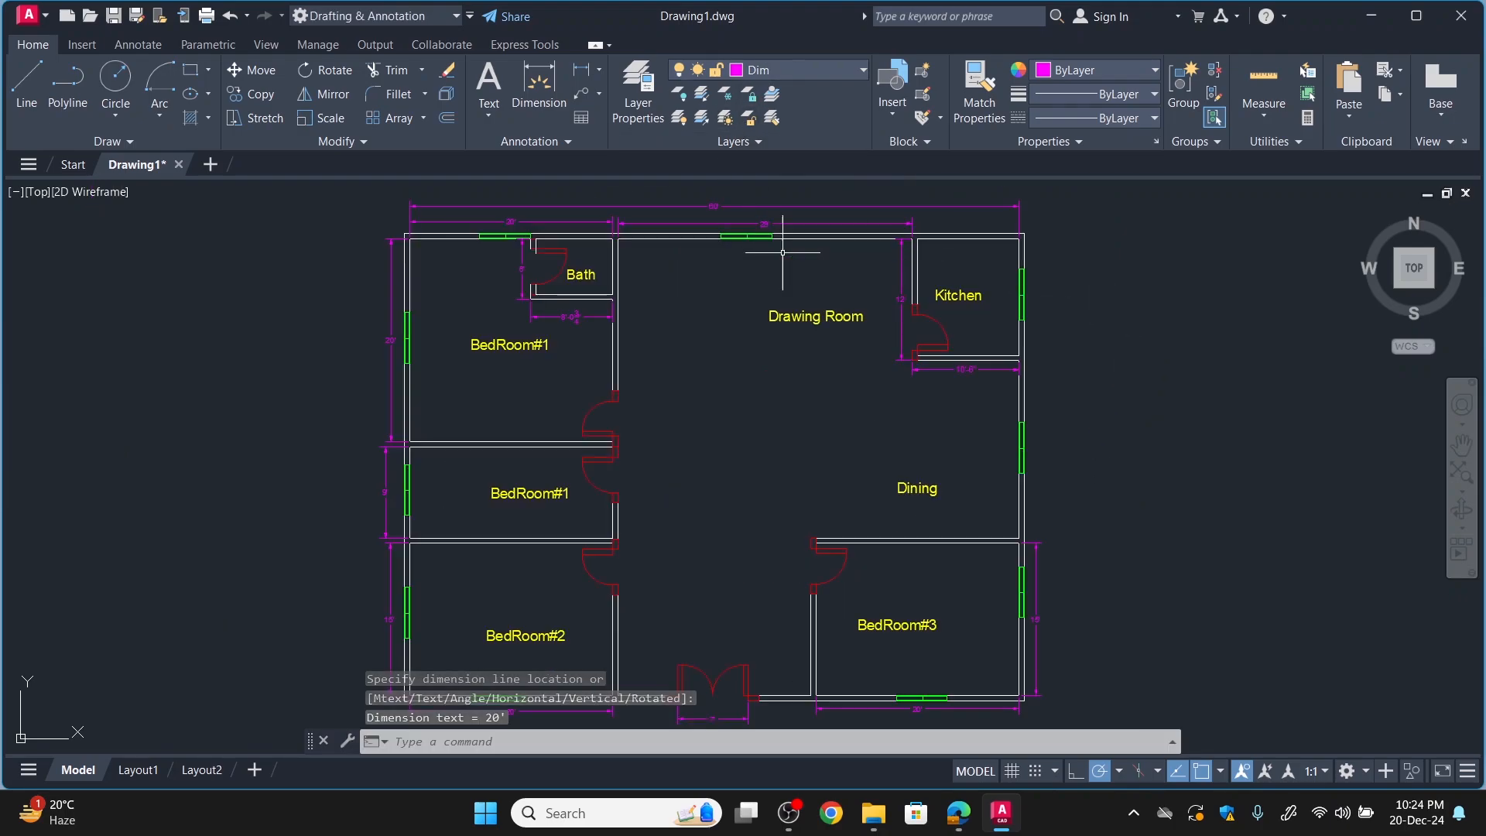
key("Return")
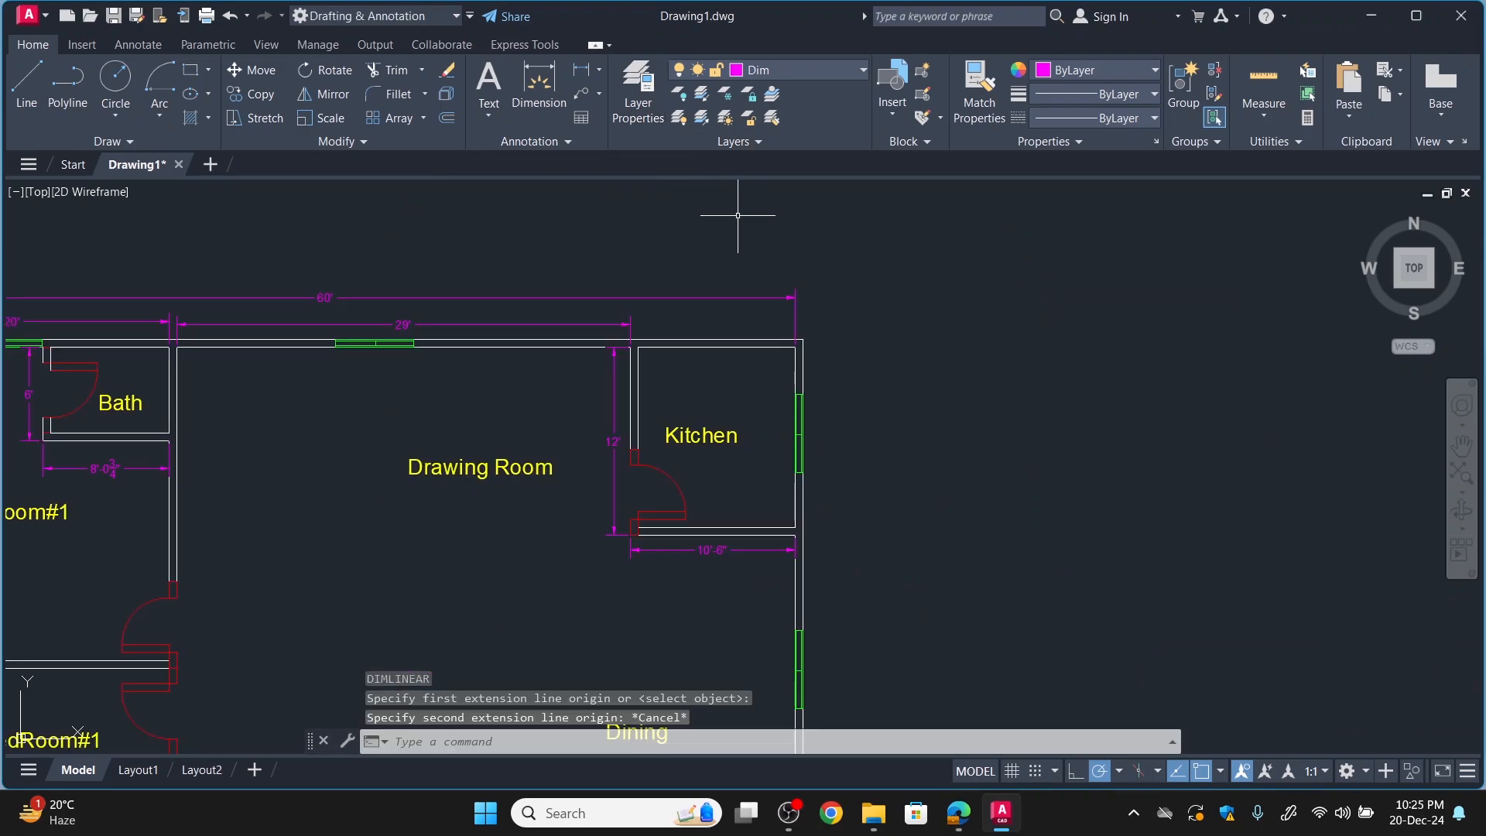
key("Return")
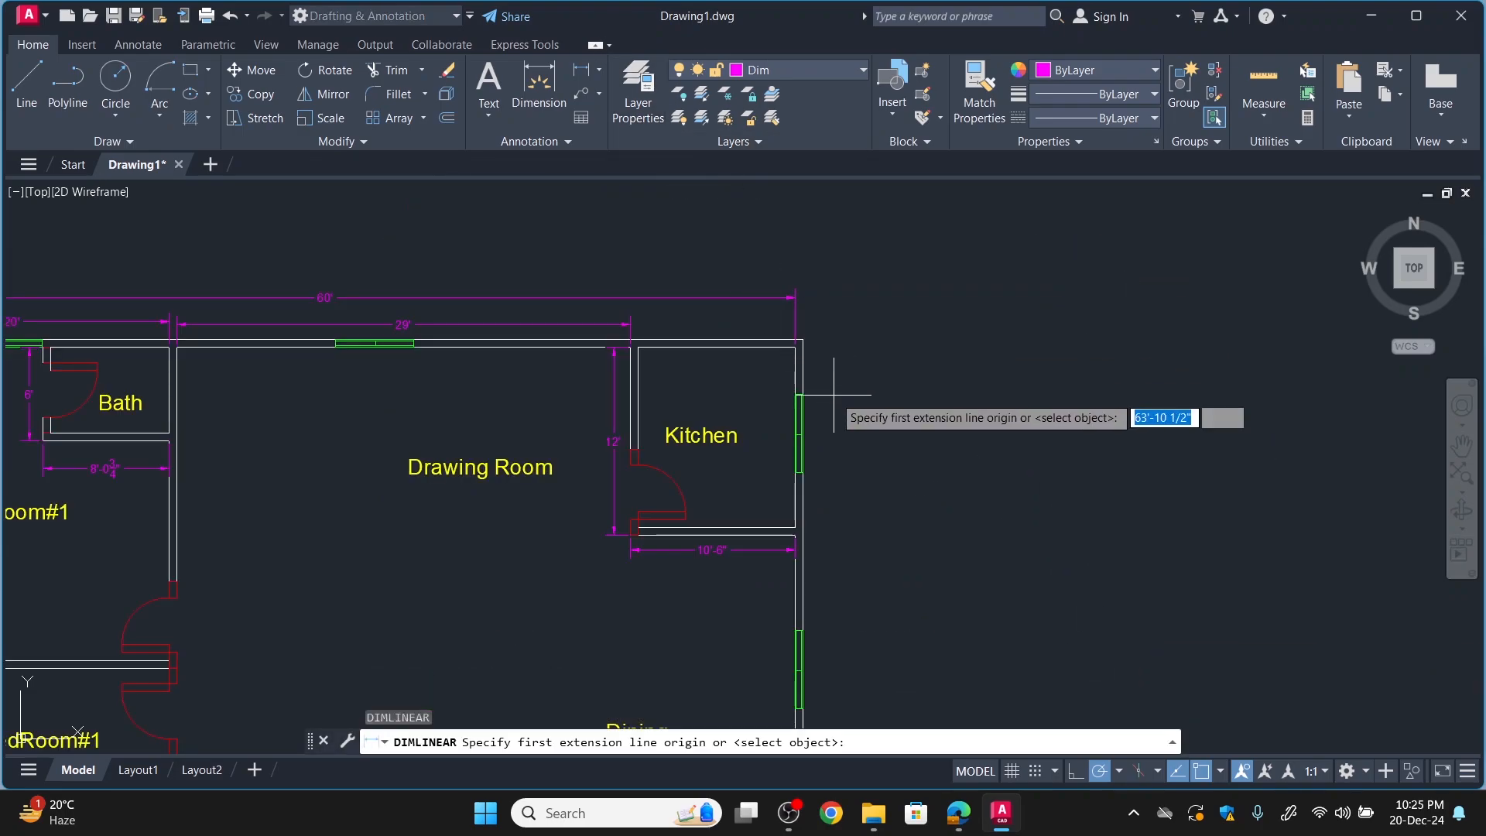
left_click(802, 341)
scroll(807, 422, "down", 4)
scroll(805, 587, "up", 5)
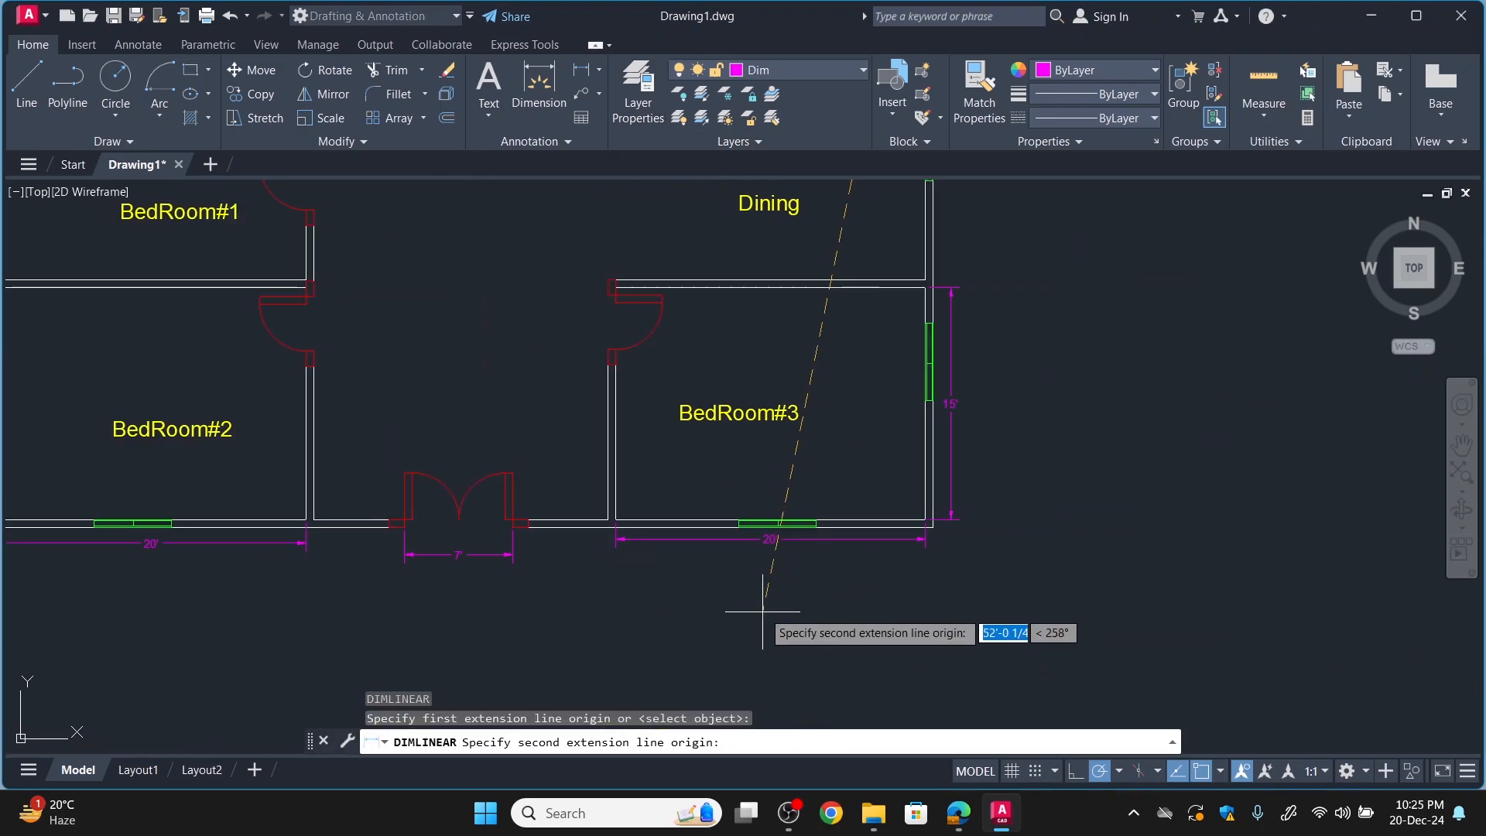
left_click(1018, 467)
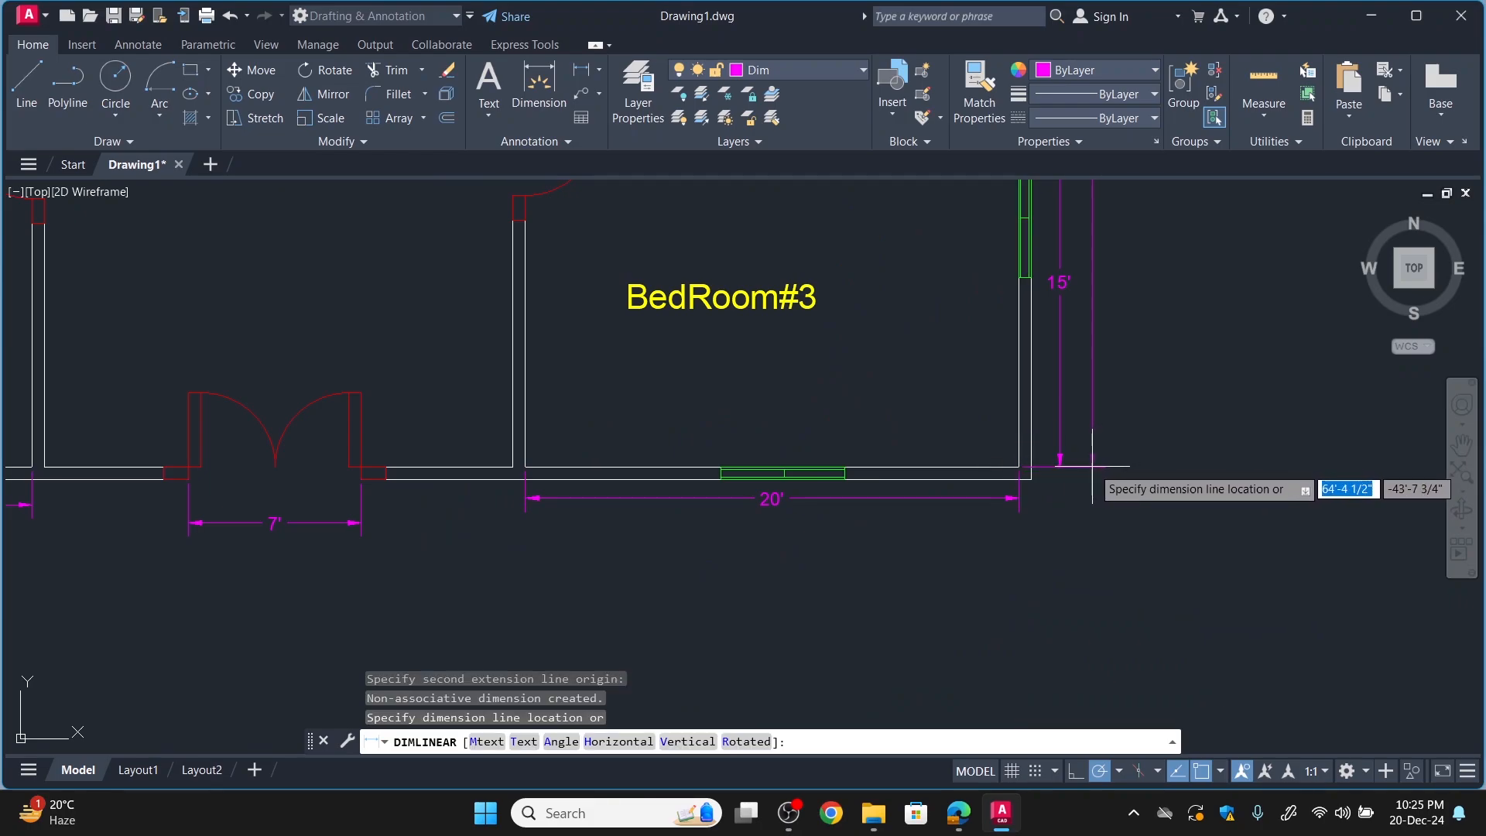
left_click(1092, 463)
Turn the Hatches and Block layers back on to show the wall hatching and furniture with the dimensions.
scroll(1092, 466, "down", 4)
scroll(1094, 282, "up", 3)
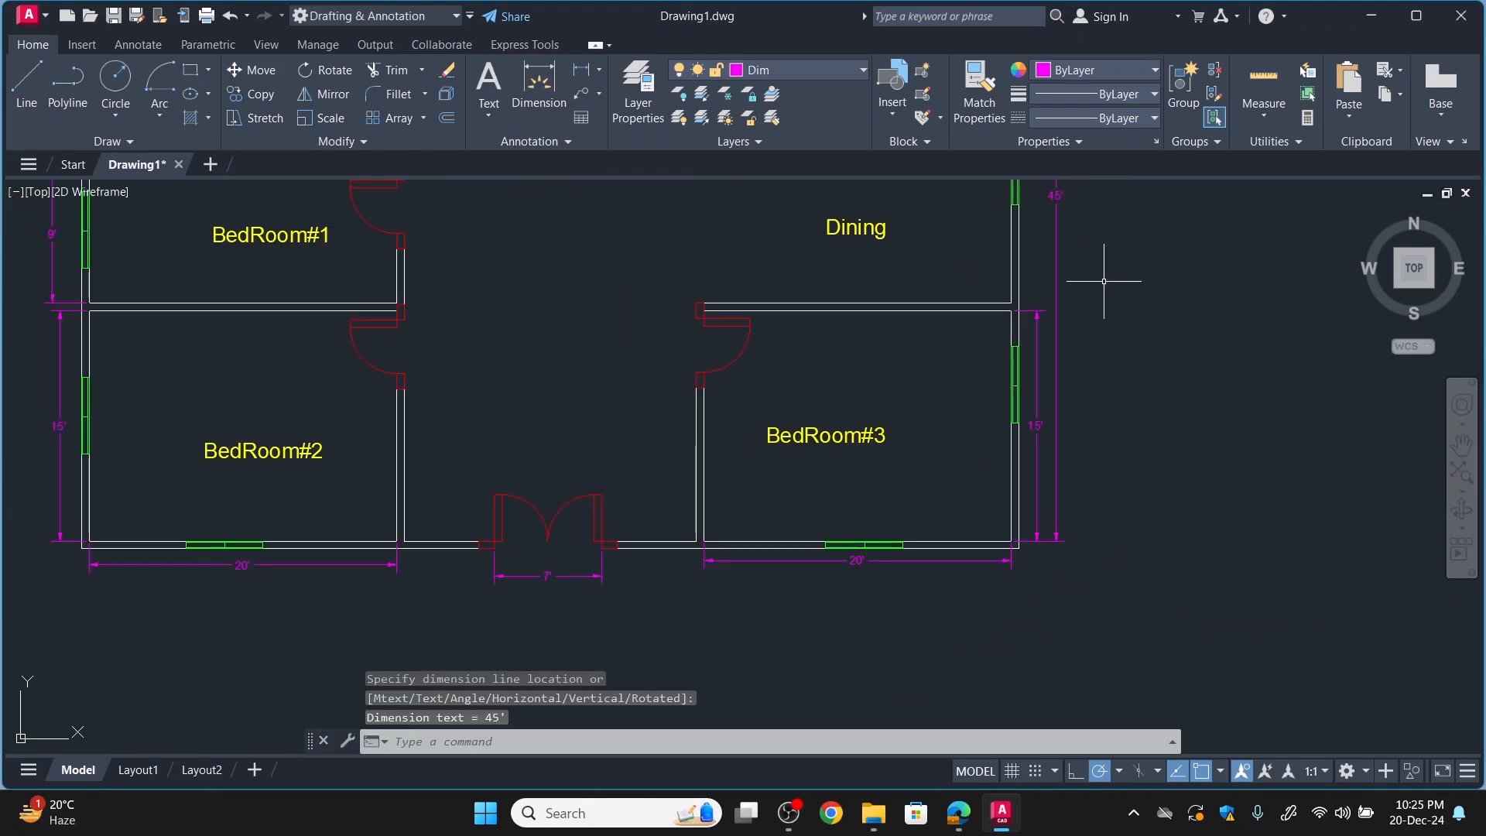
scroll(1044, 247, "down", 3)
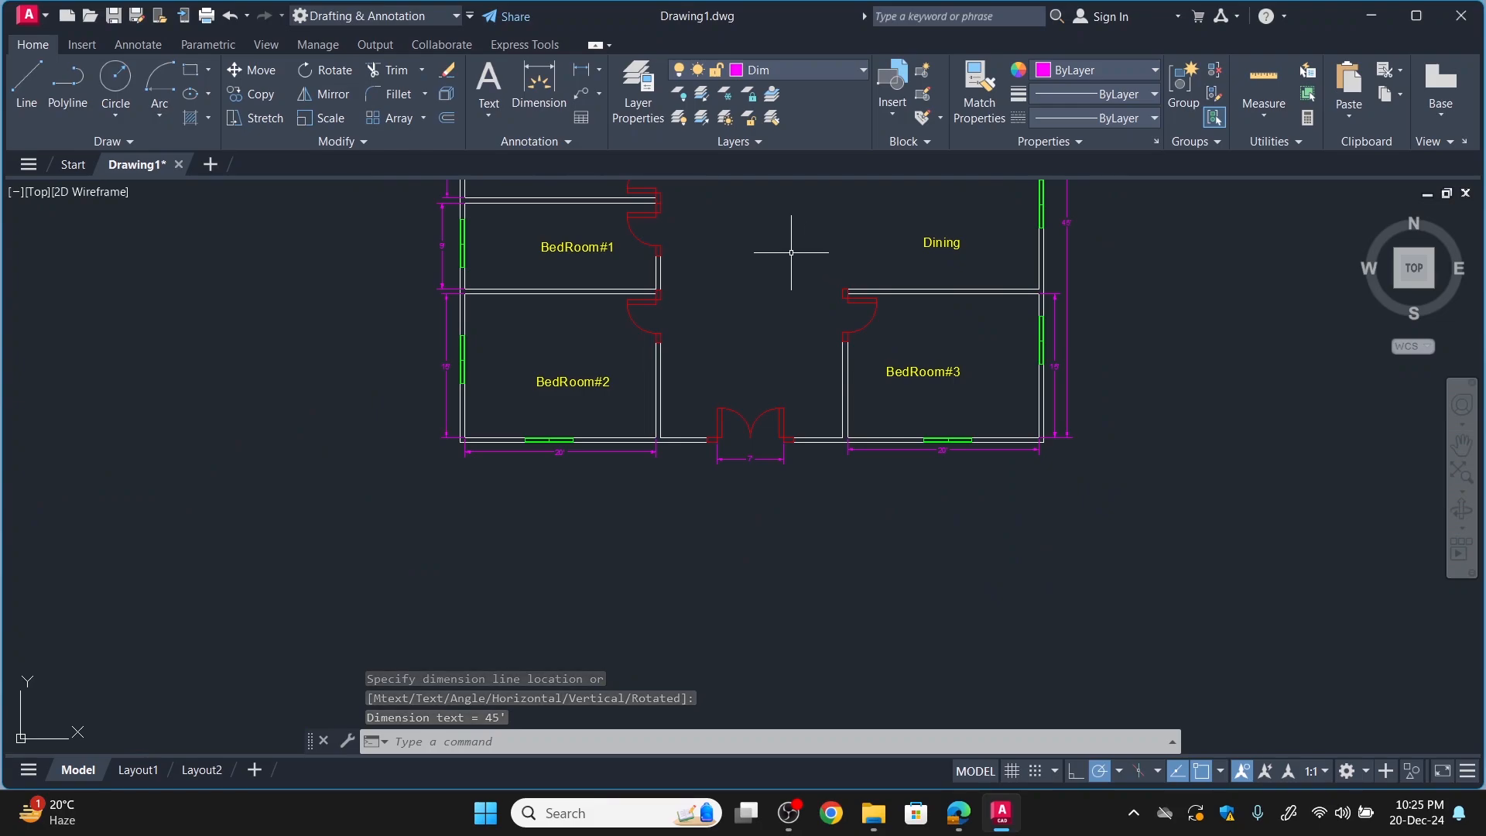
mouse_move(792, 253)
middle_mouse_down()
mouse_move(756, 372)
mouse_move(667, 495)
middle_mouse_up()
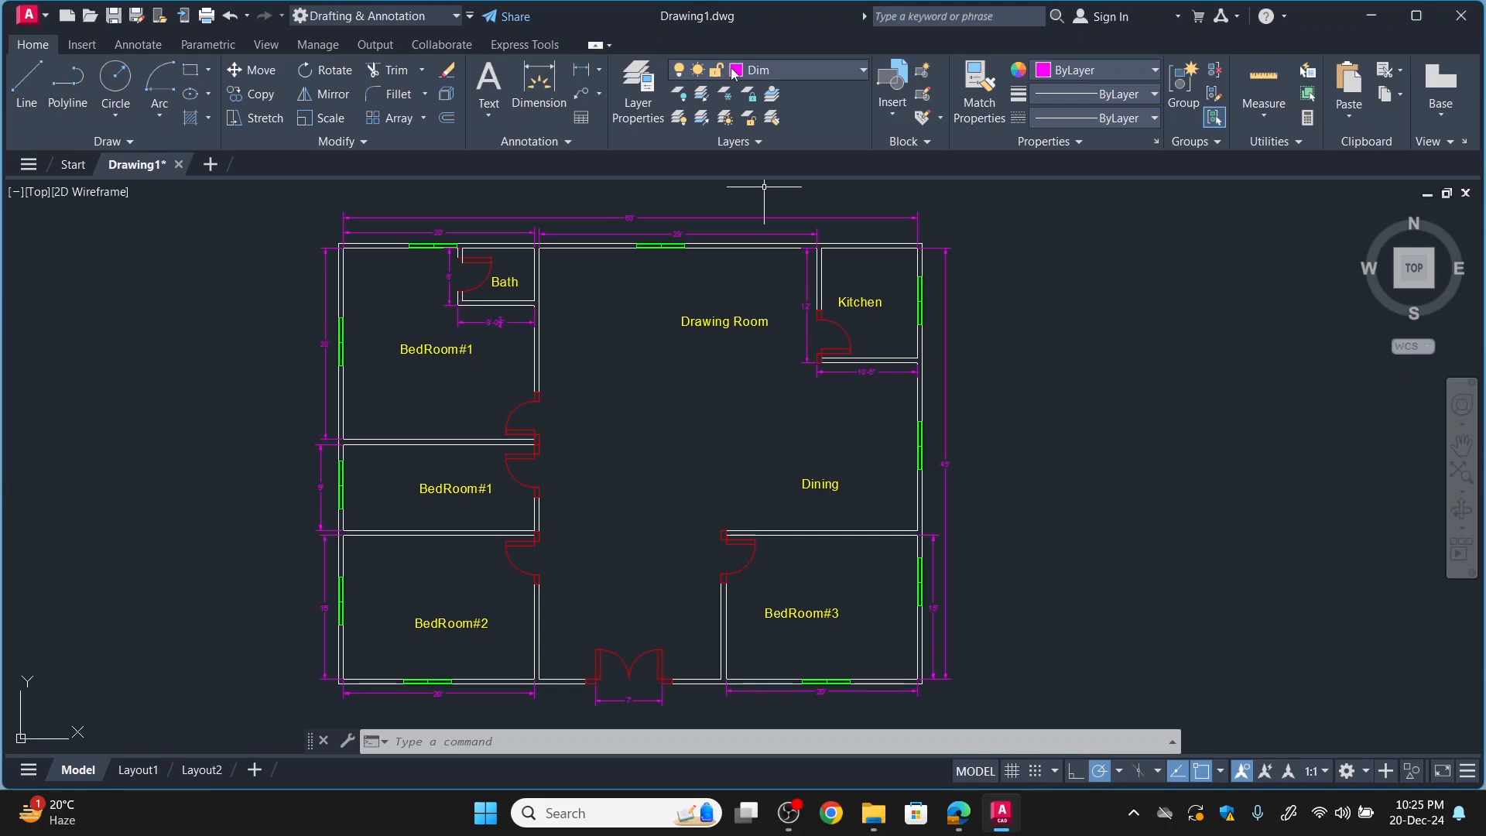
left_click(806, 68)
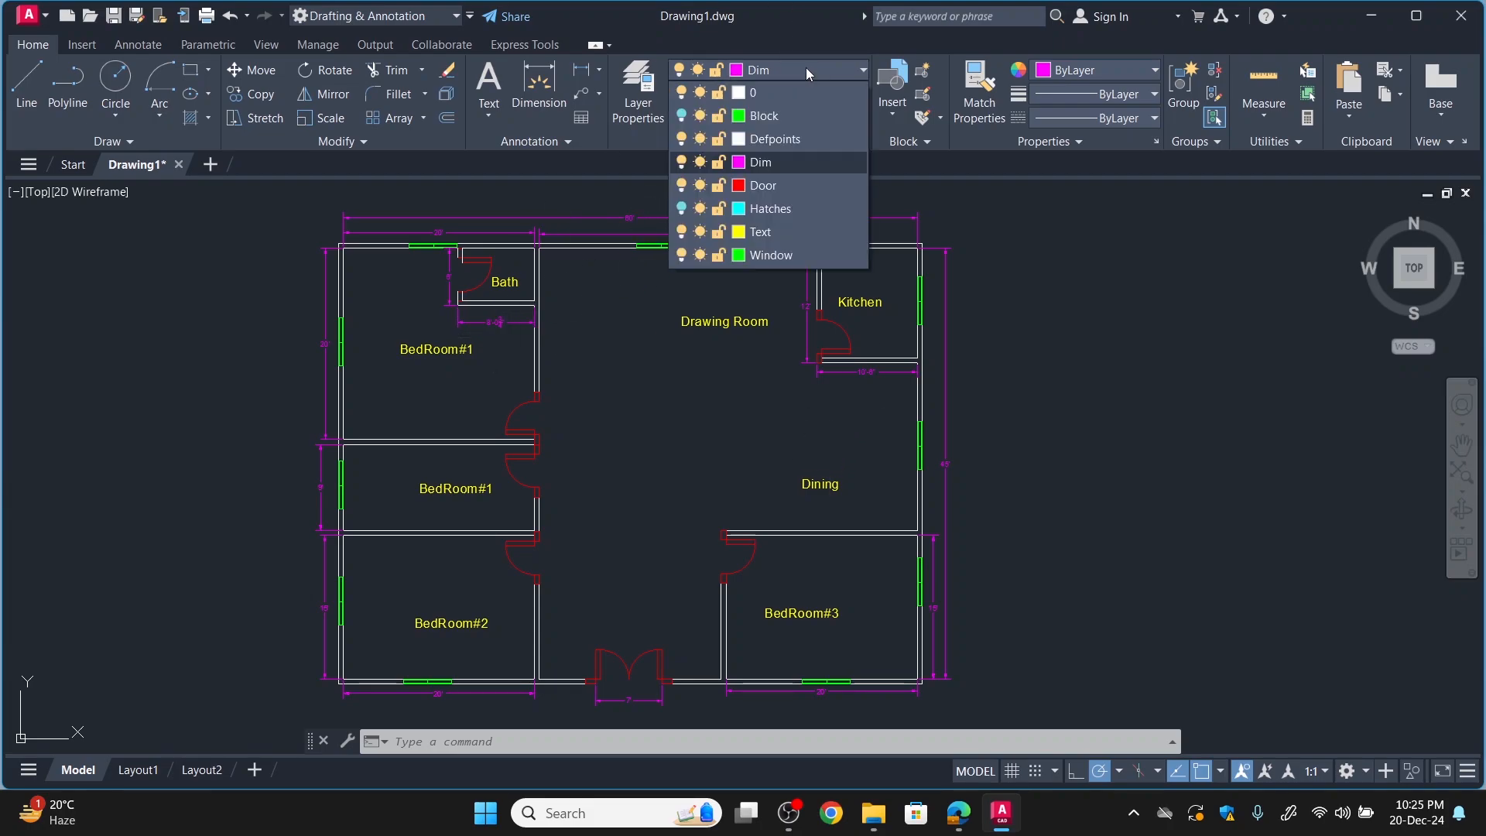
left_click(682, 209)
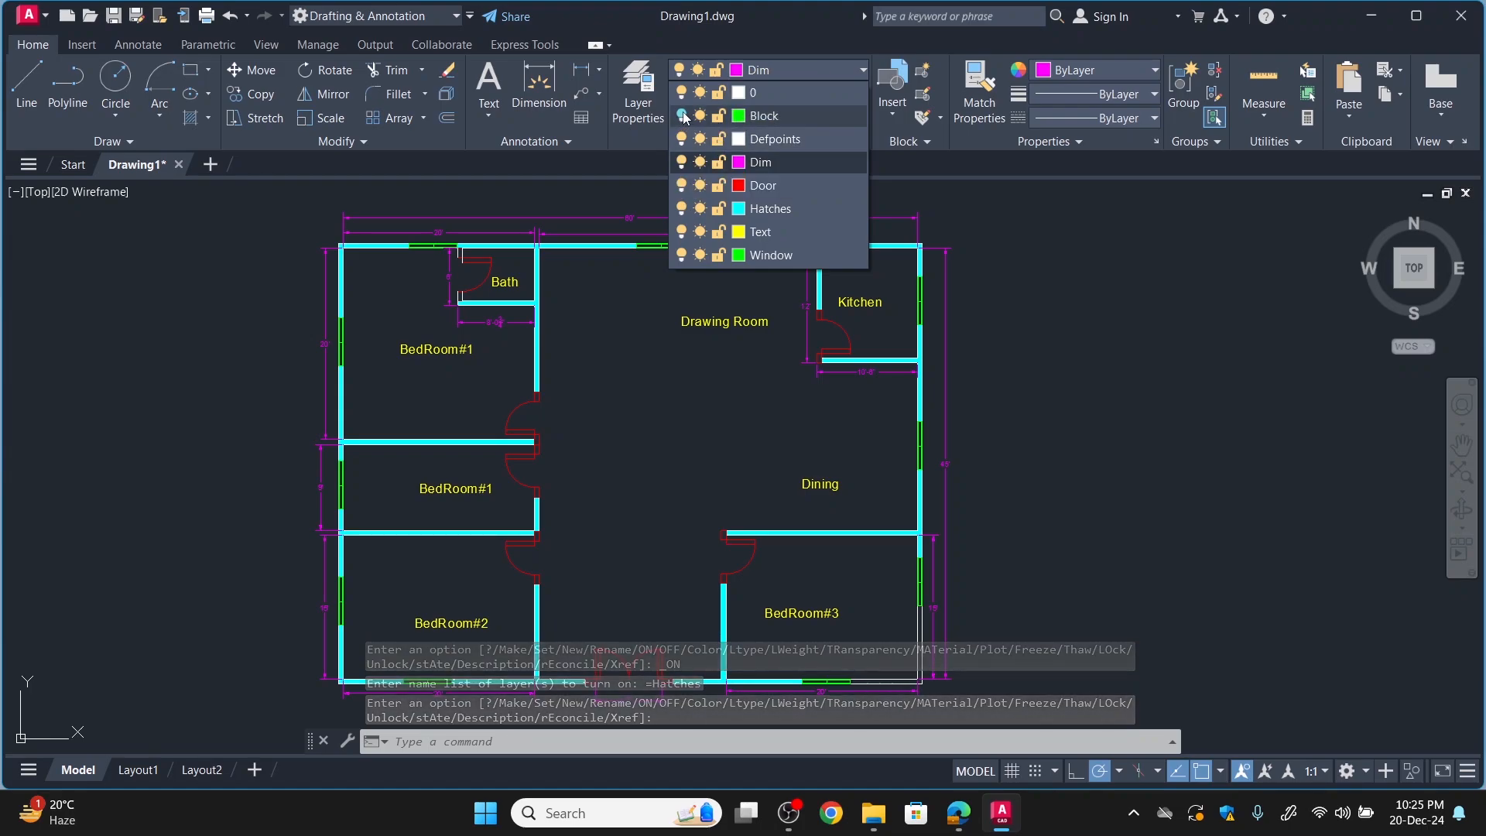
left_click(682, 117)
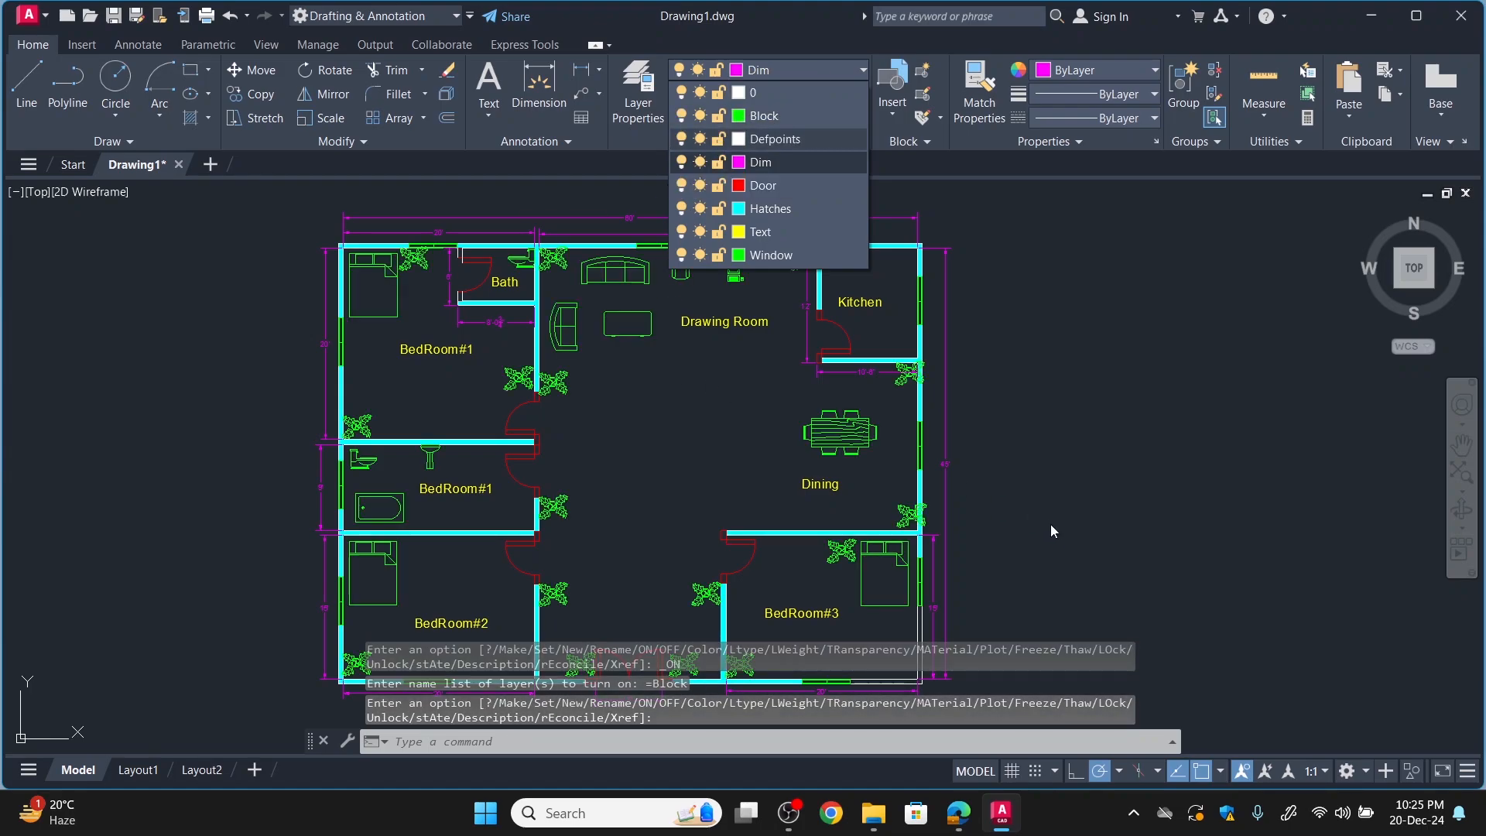
scroll(1045, 519, "down", 2)
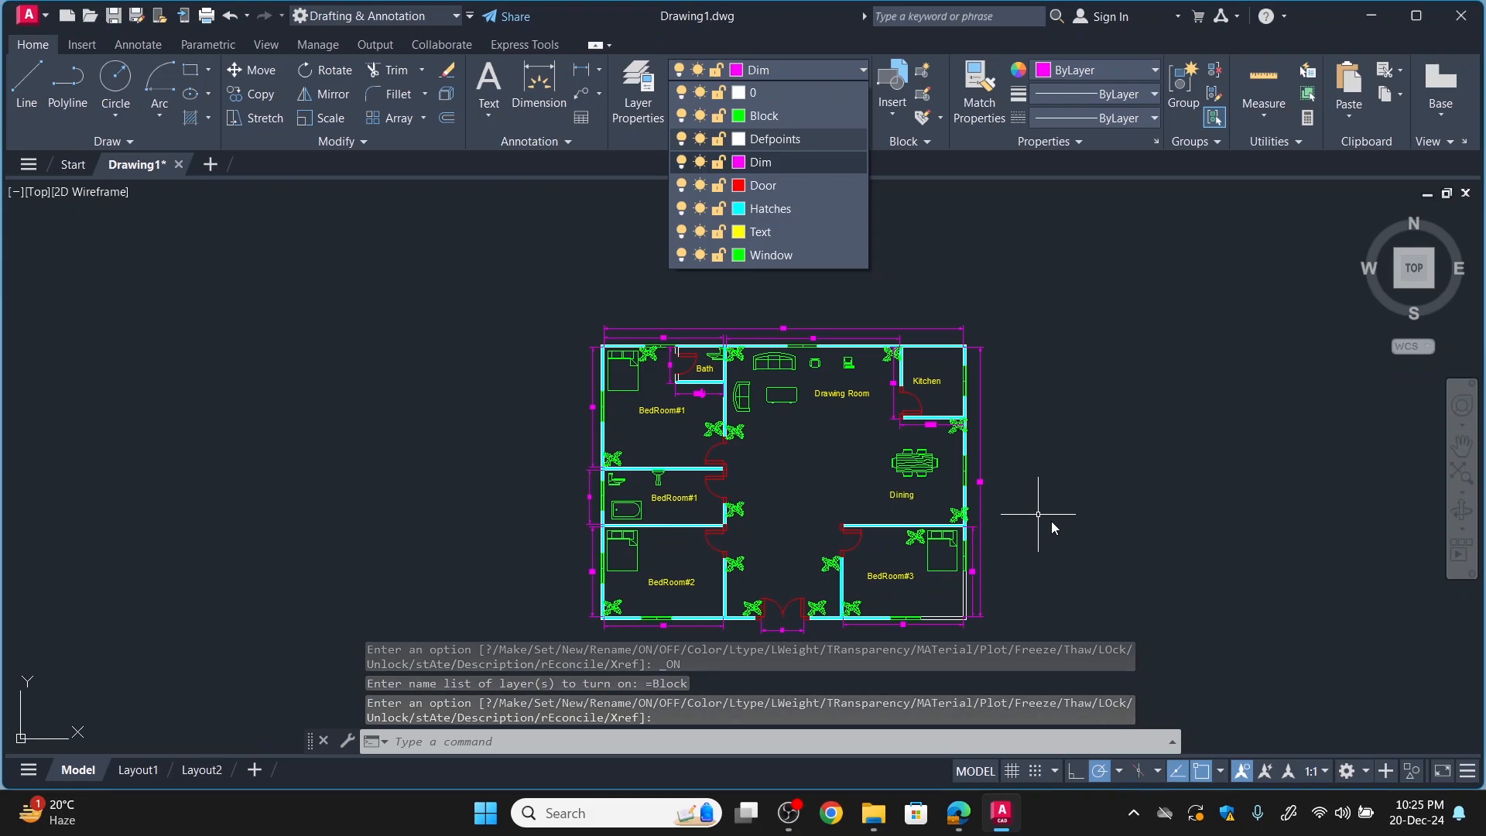
Switch to the FloorPlan-Model PDF in Edge, review the reference plan from end to end, and return to AutoCAD.
left_click(958, 812)
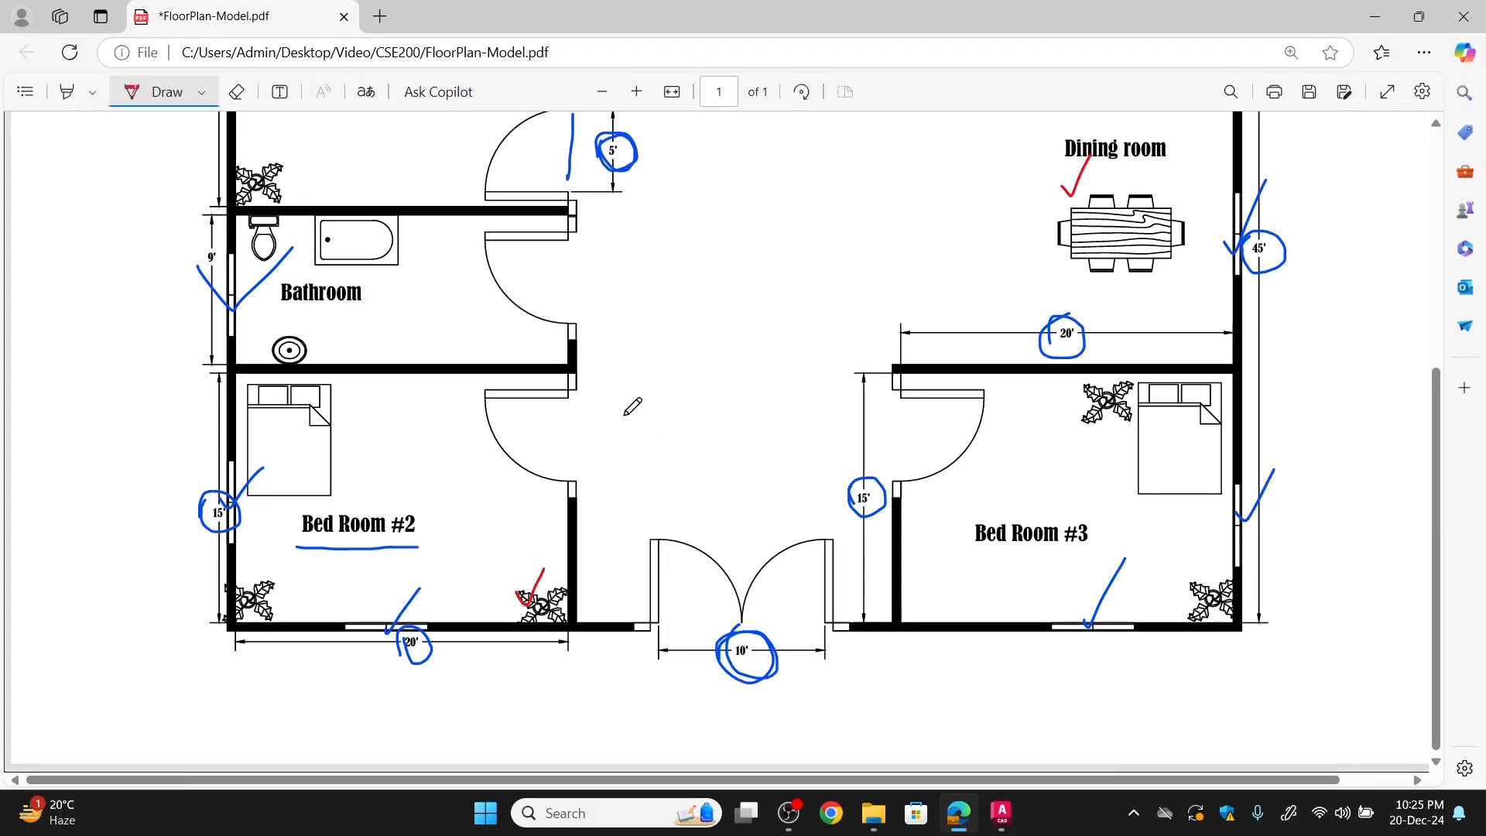
scroll(638, 406, "up", 5)
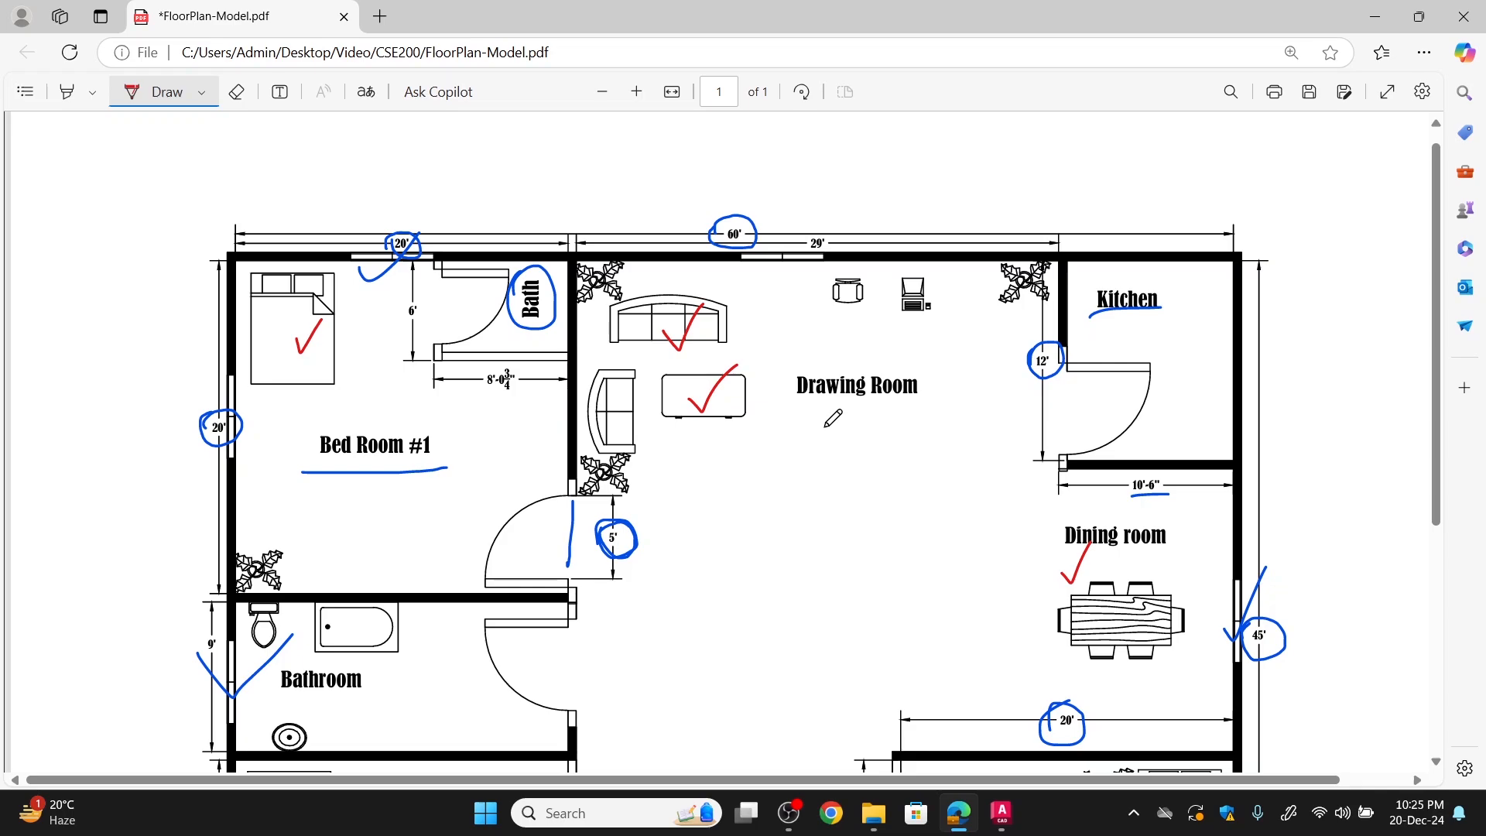
scroll(832, 418, "down", 5)
left_click(1375, 17)
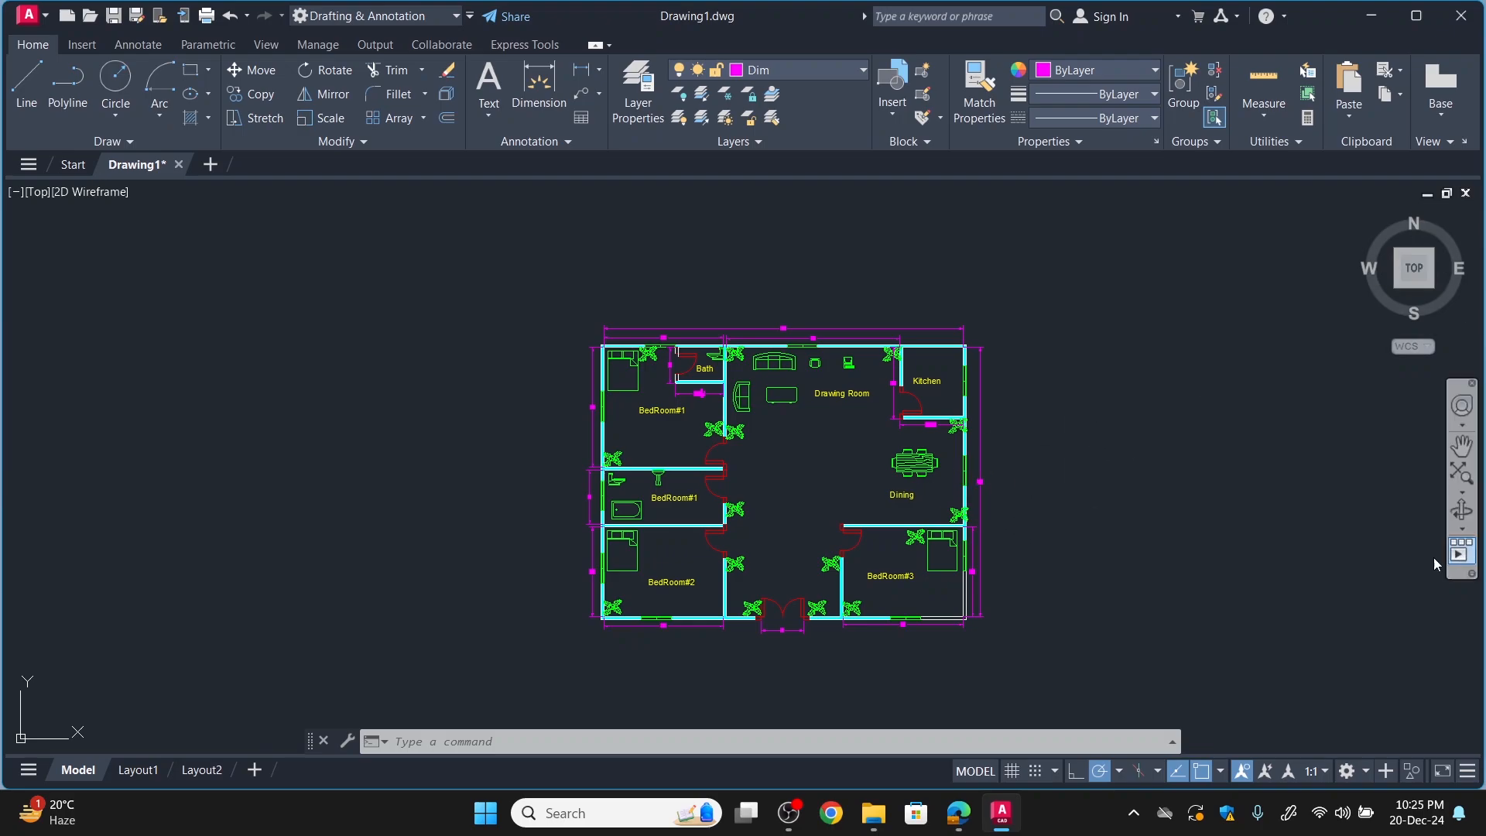
Start a plot with the DWG To PDF.pc3 plotter on ISO full bleed A4 (297.00 x 210.00 MM) paper.
left_click(207, 16)
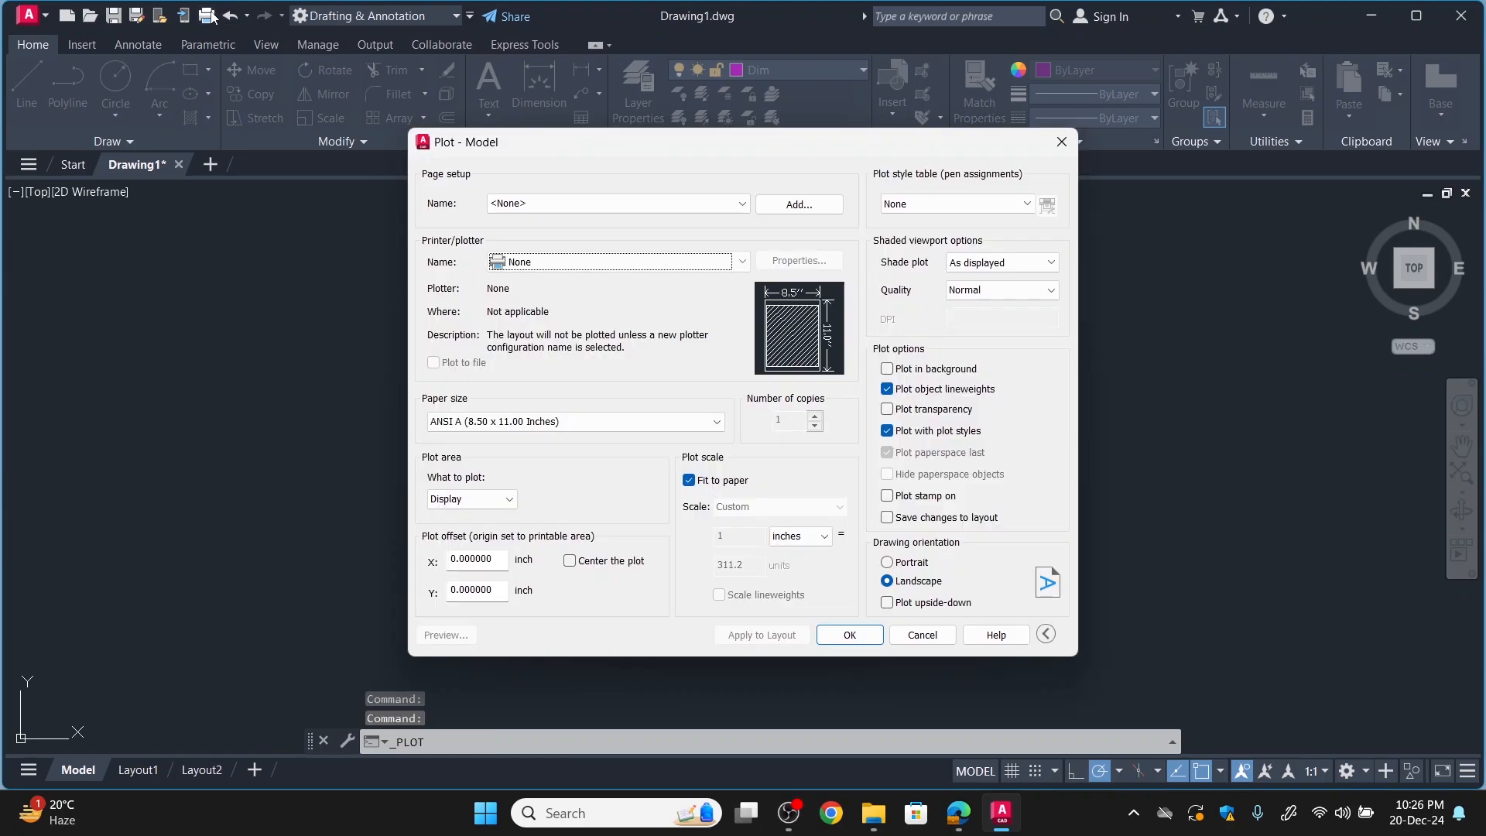
left_click(562, 261)
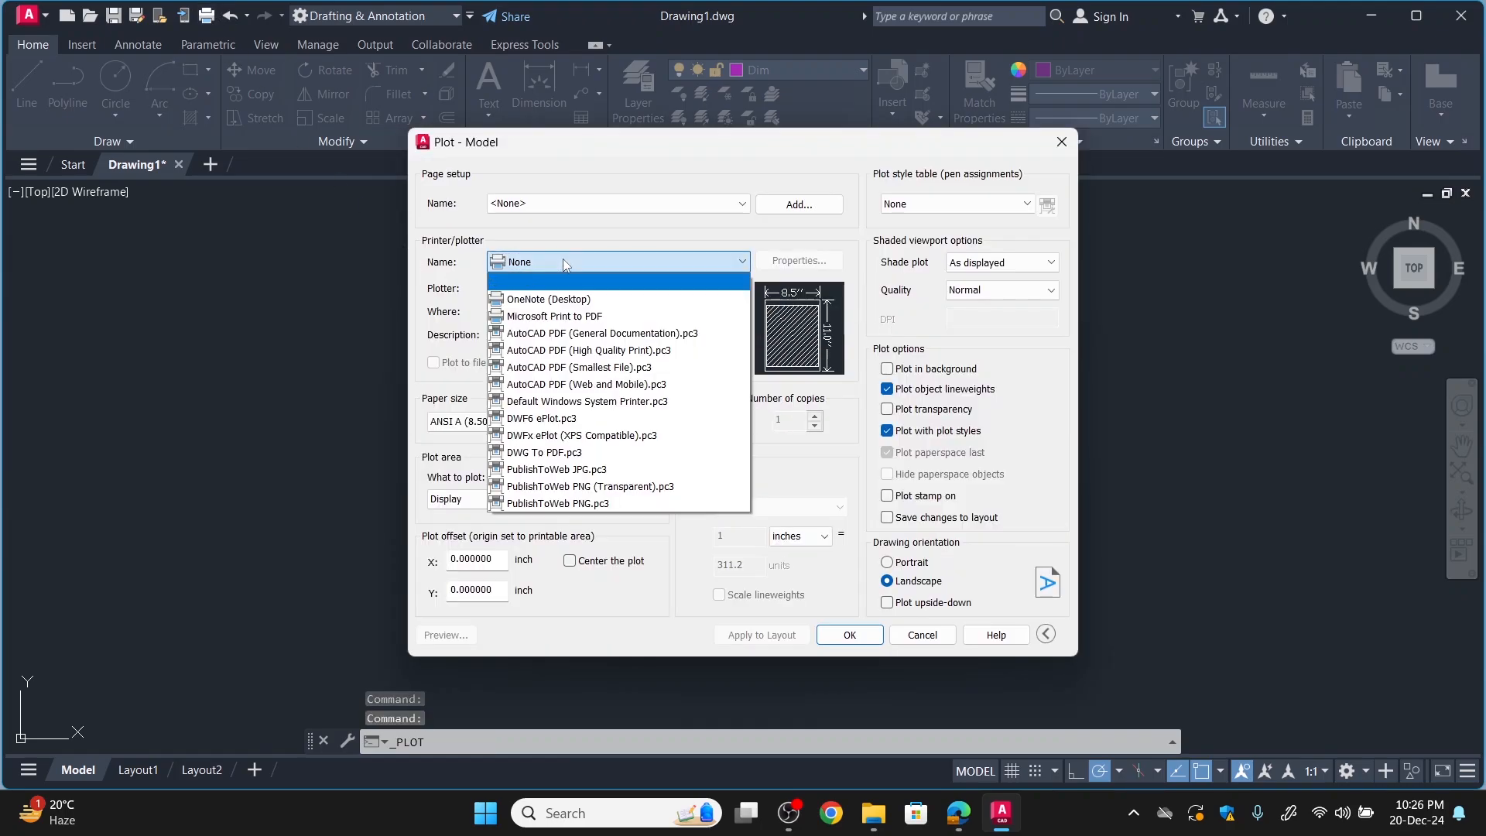
left_click(578, 455)
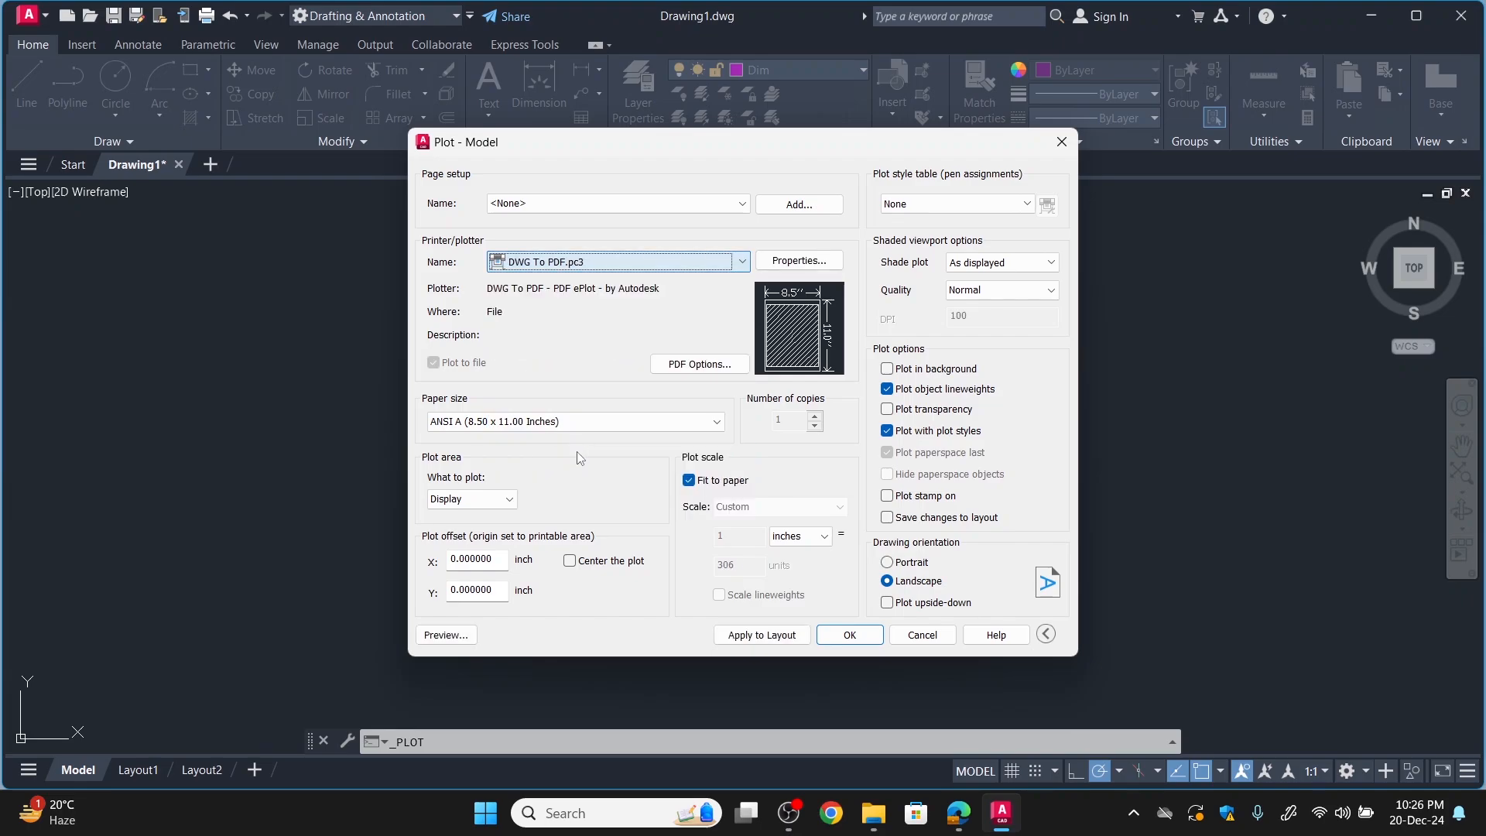
left_click(569, 423)
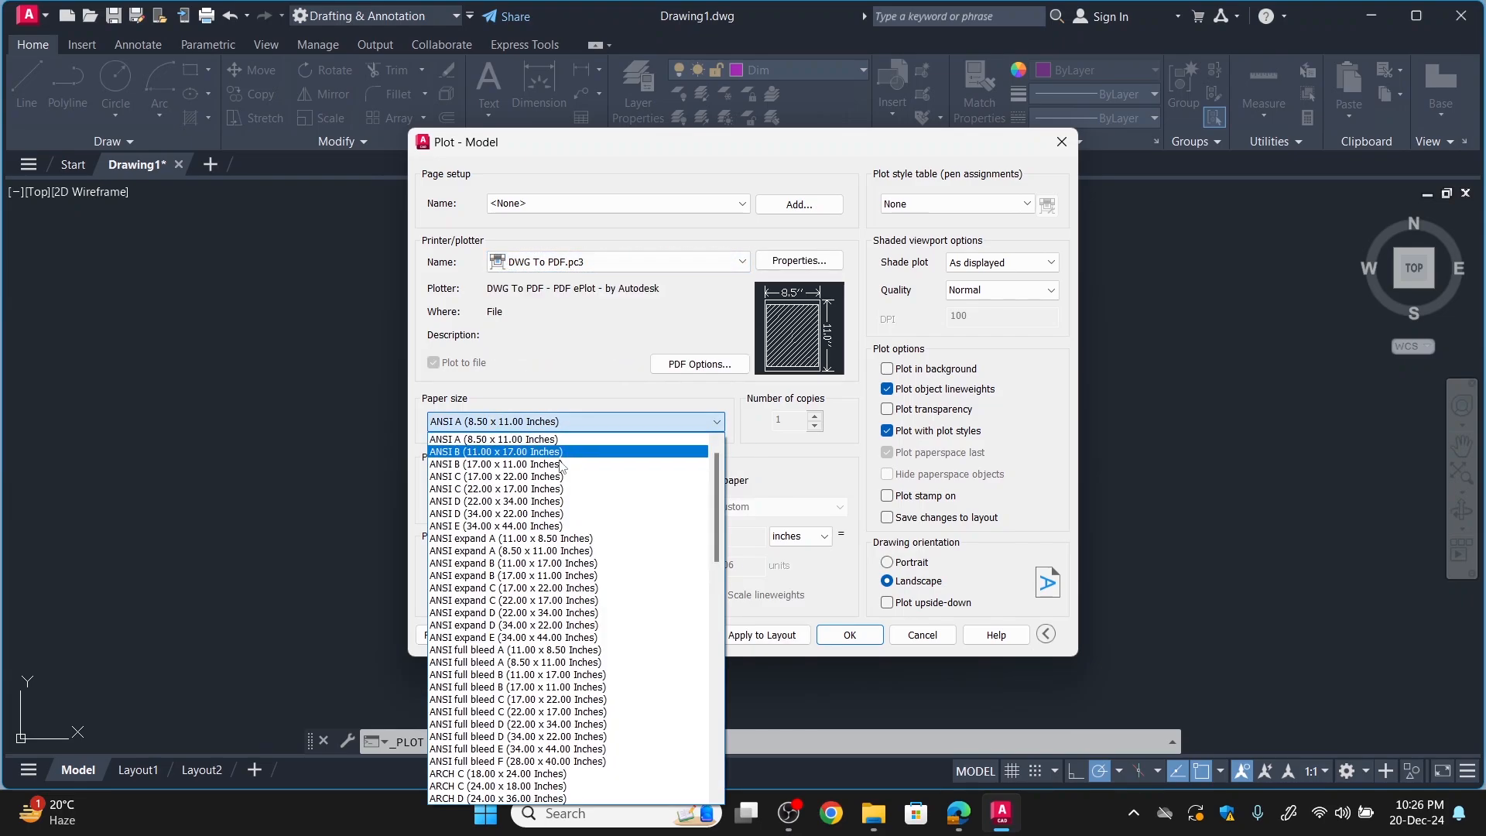
scroll(549, 697, "down", 15)
scroll(549, 700, "down", 6)
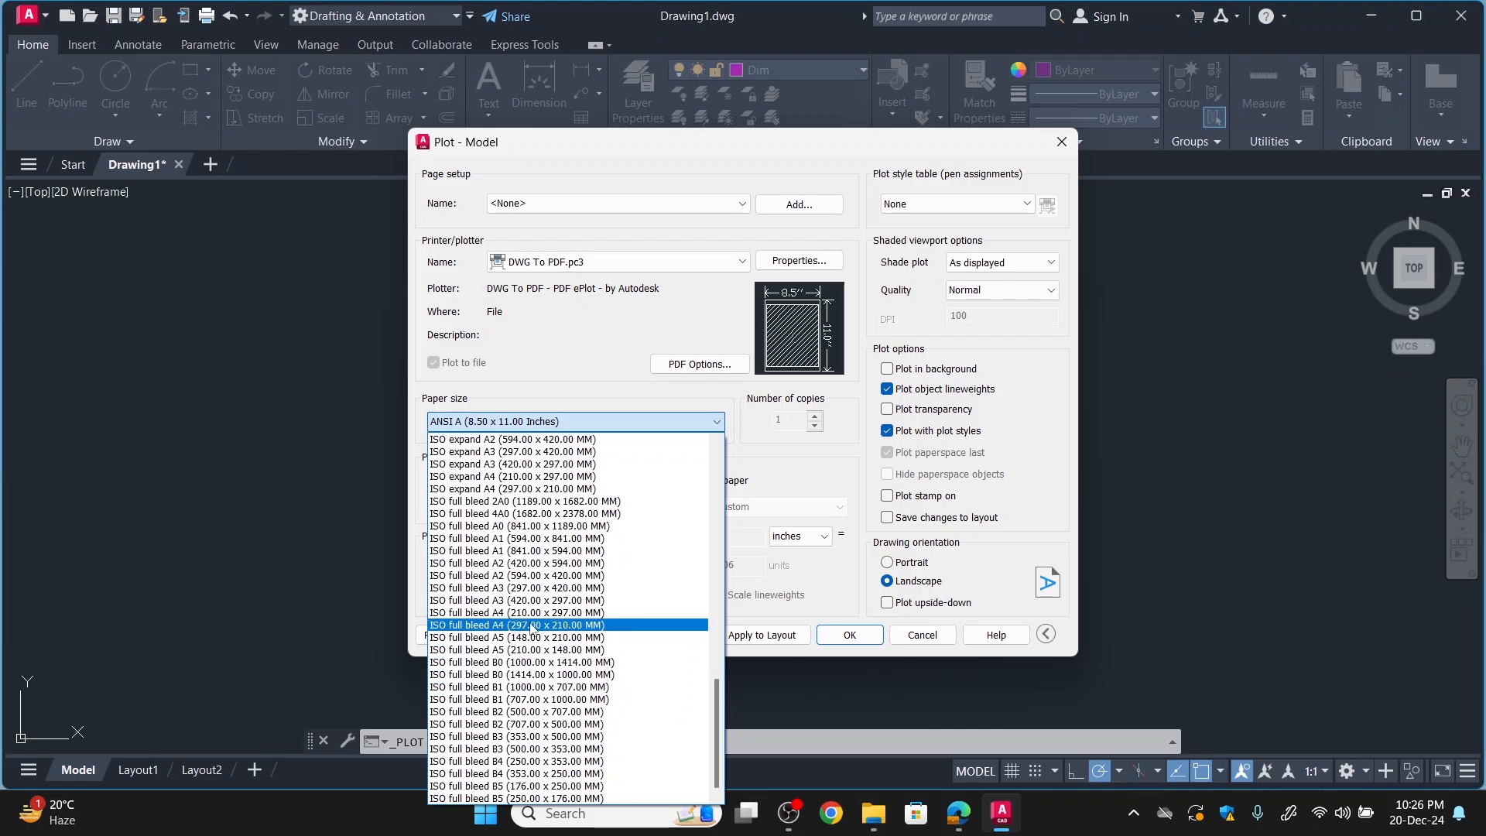
left_click(532, 625)
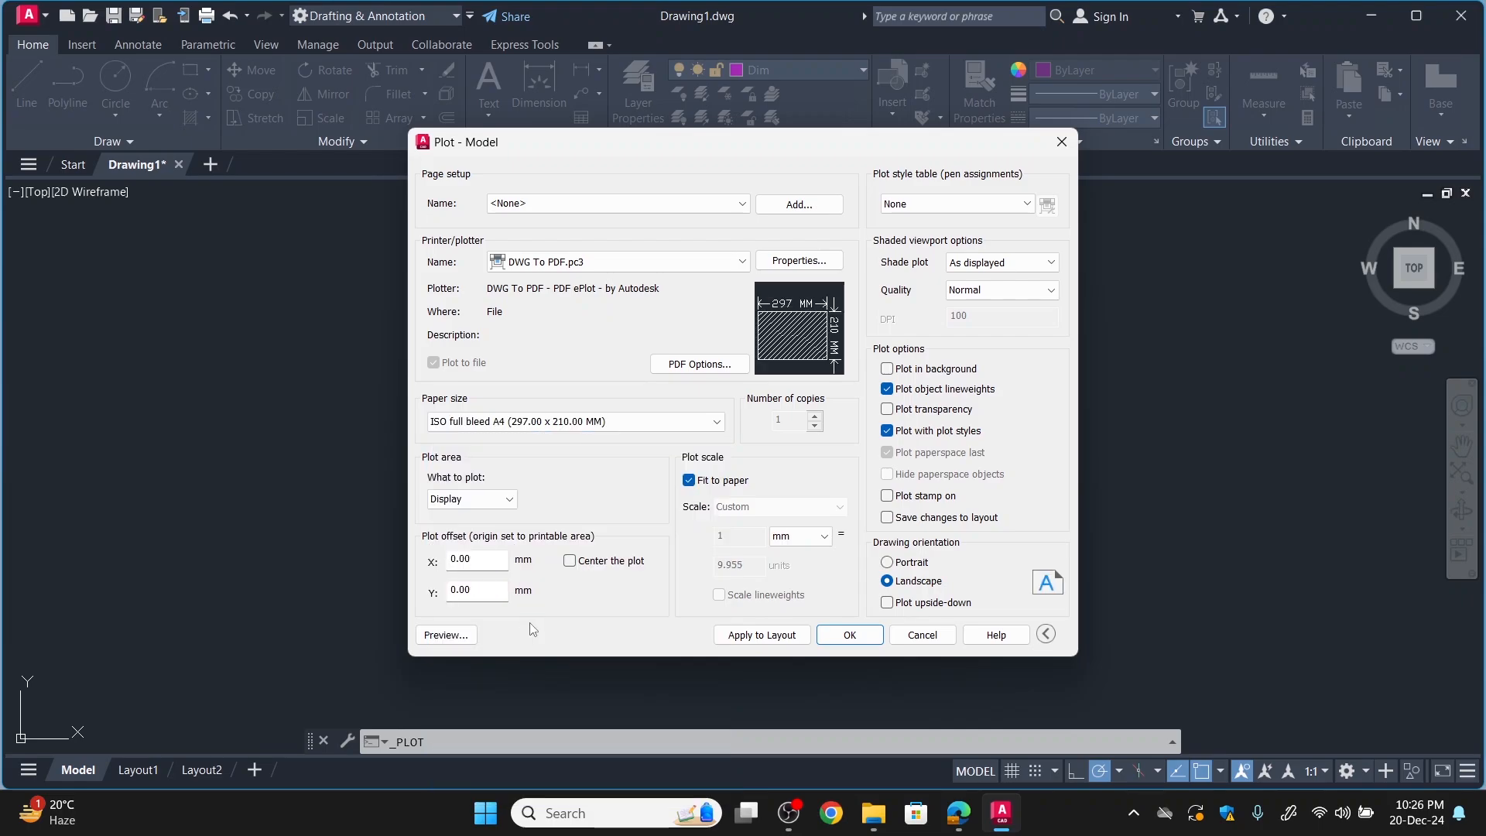
Define the plot area as a window enclosing the whole floor plan with its dimensions, and center the plot.
left_click(507, 500)
left_click(479, 555)
left_click(563, 302)
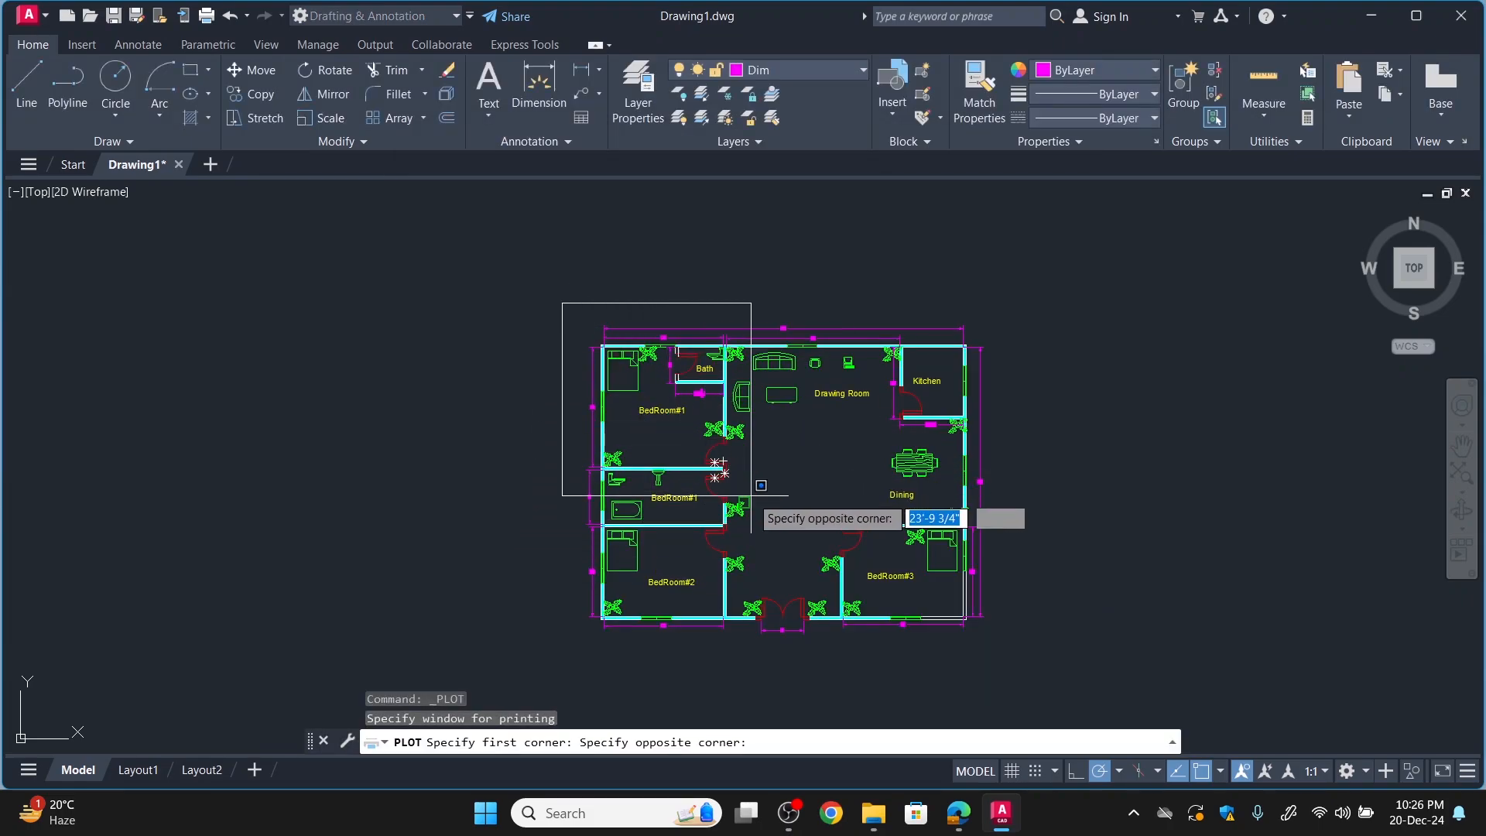
left_click(1005, 643)
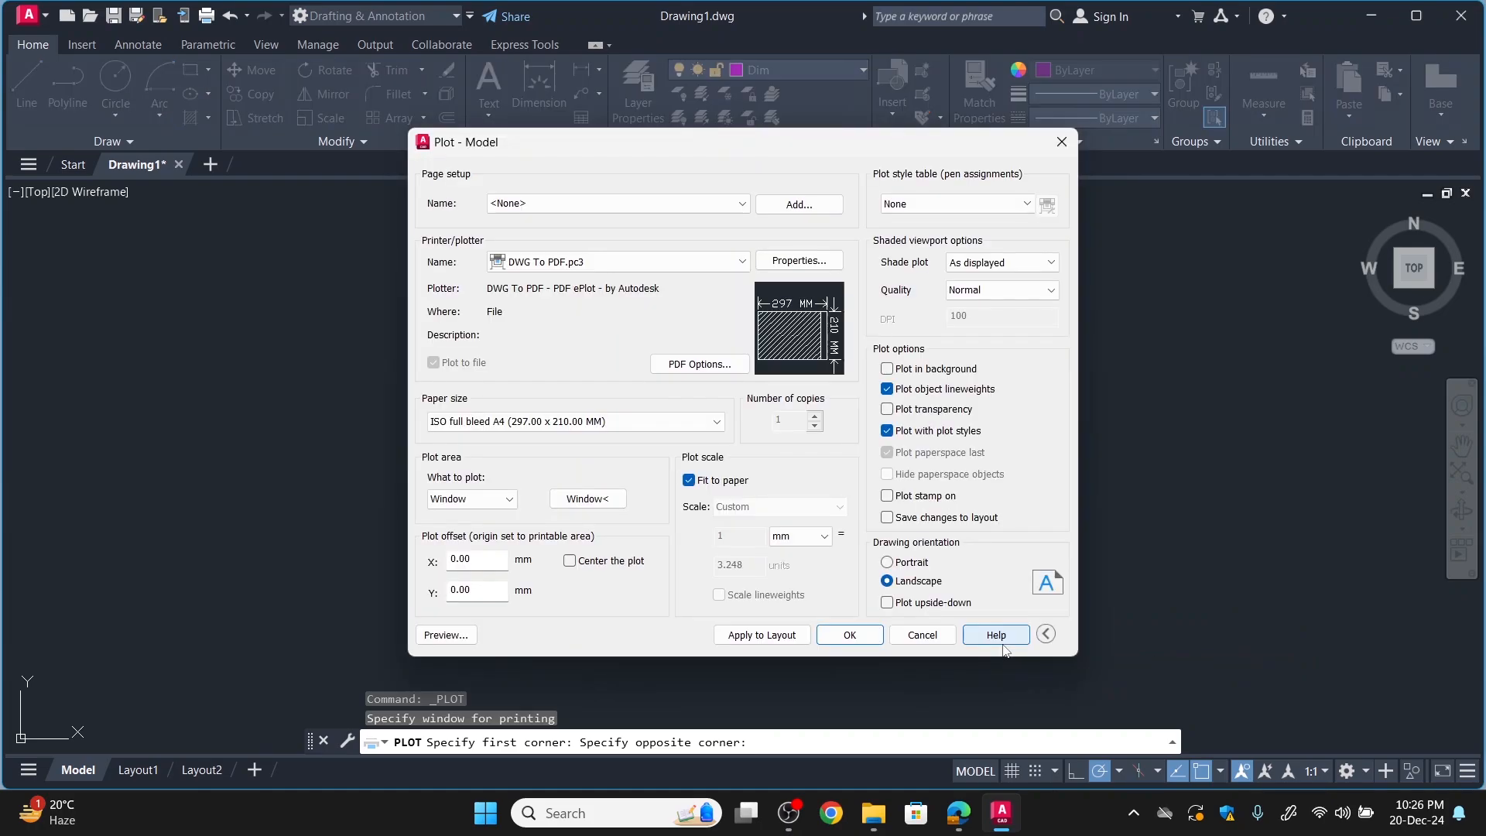
left_click(570, 562)
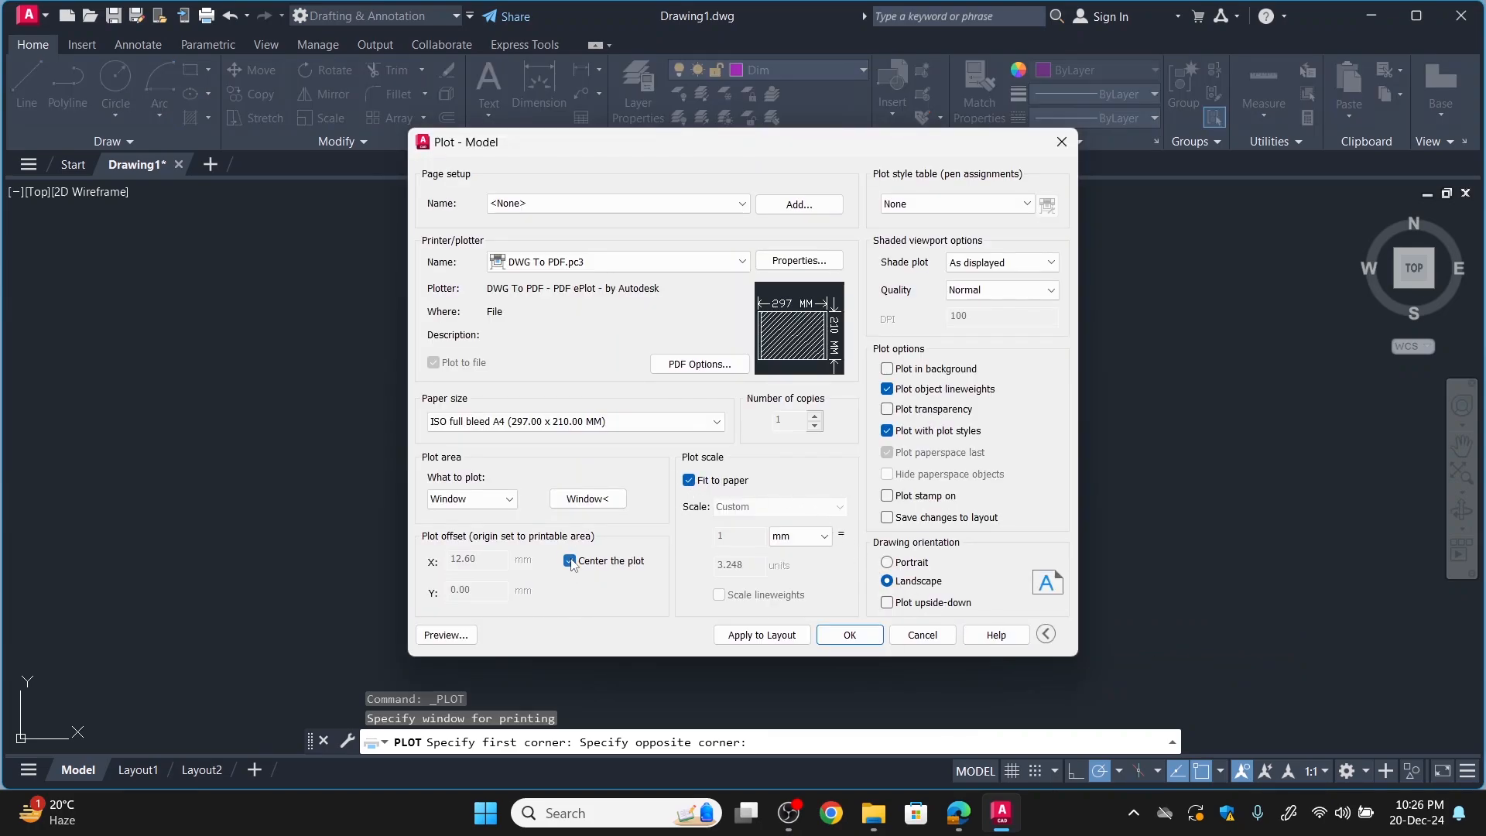
Use the monochrome.ctb plot style table and assign it to all layouts.
left_click(970, 206)
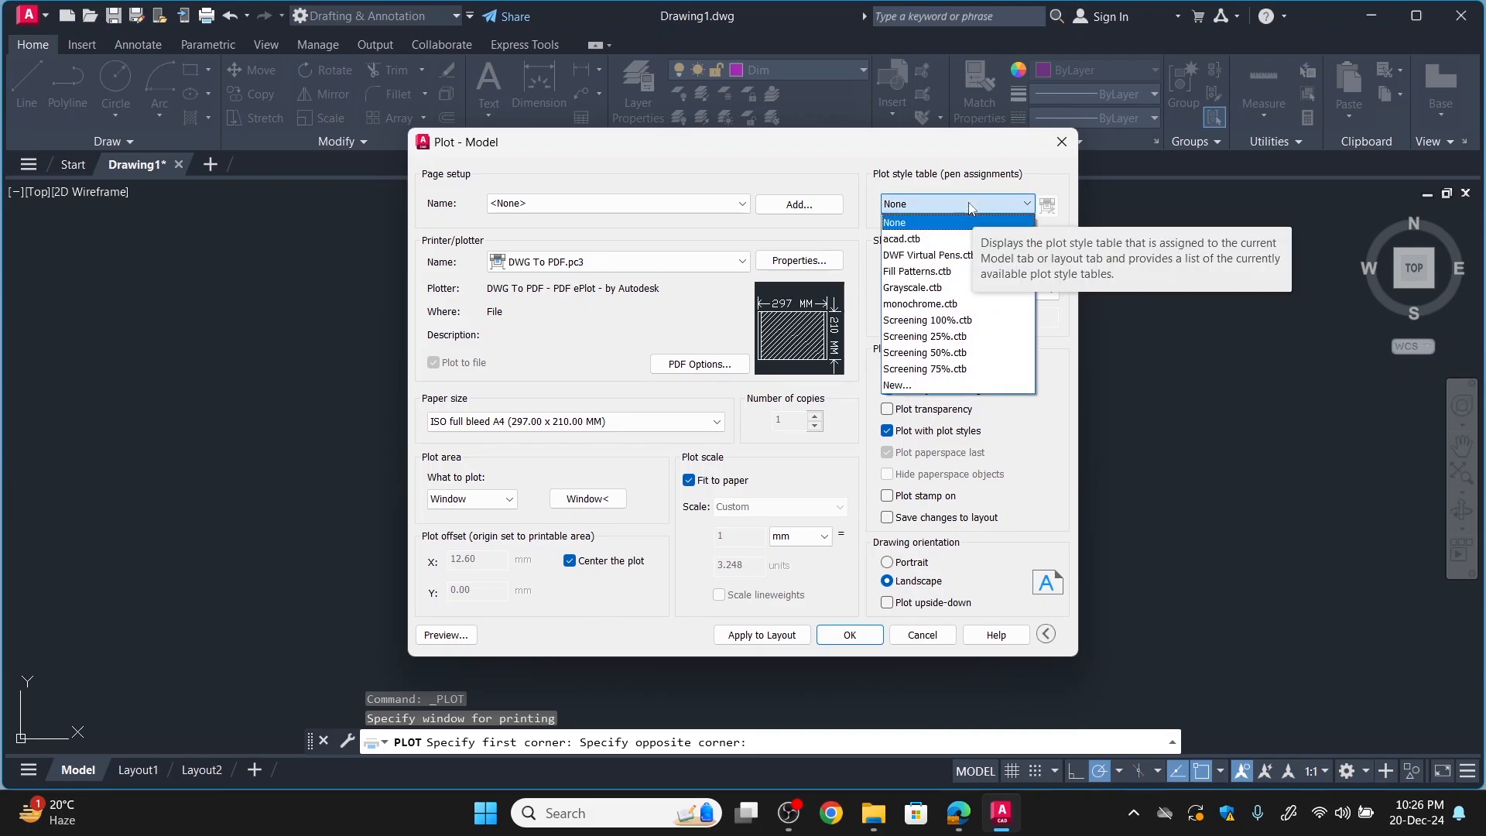
left_click(939, 304)
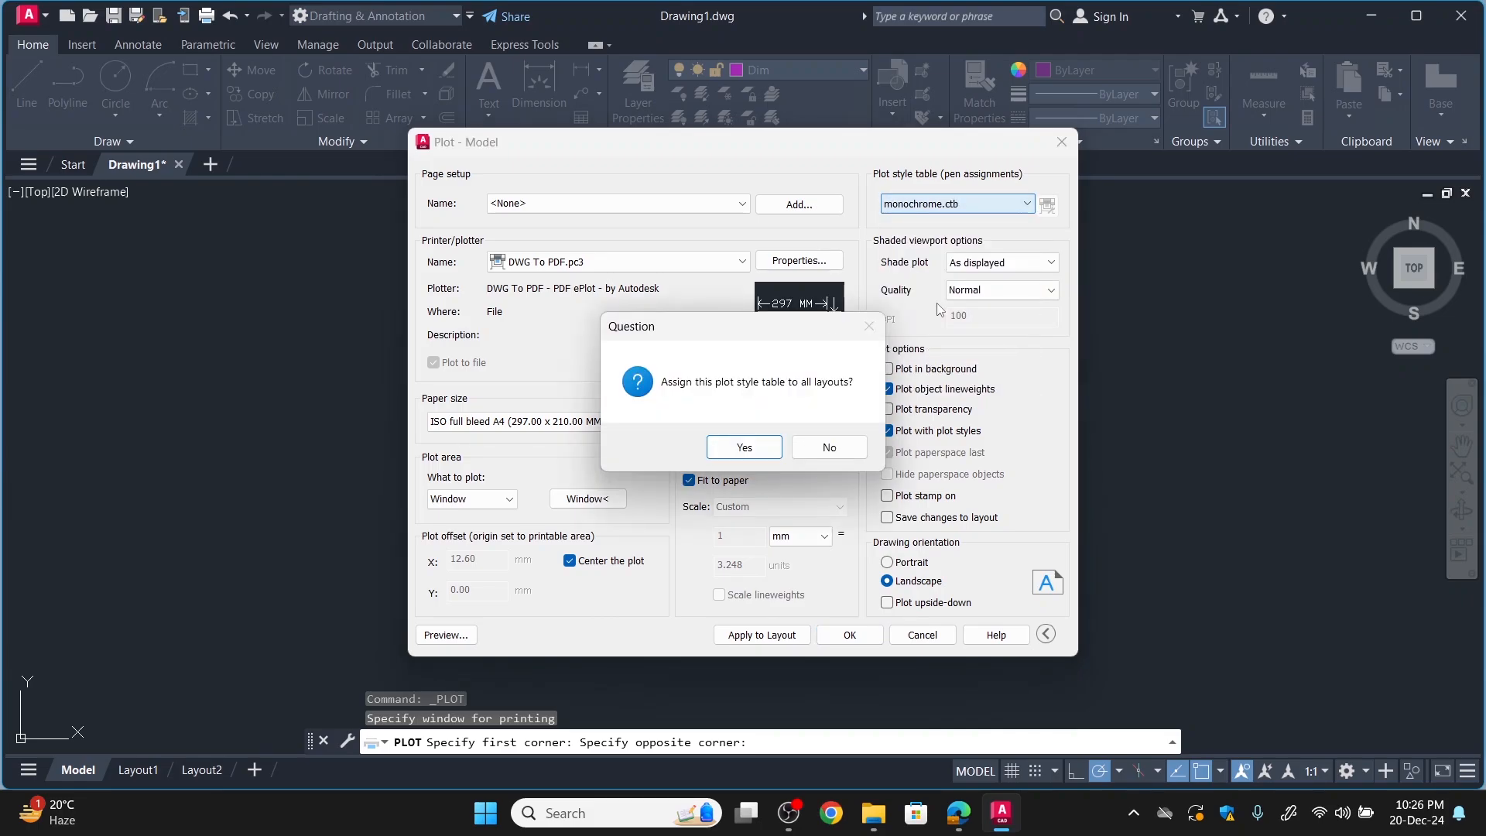
left_click(766, 449)
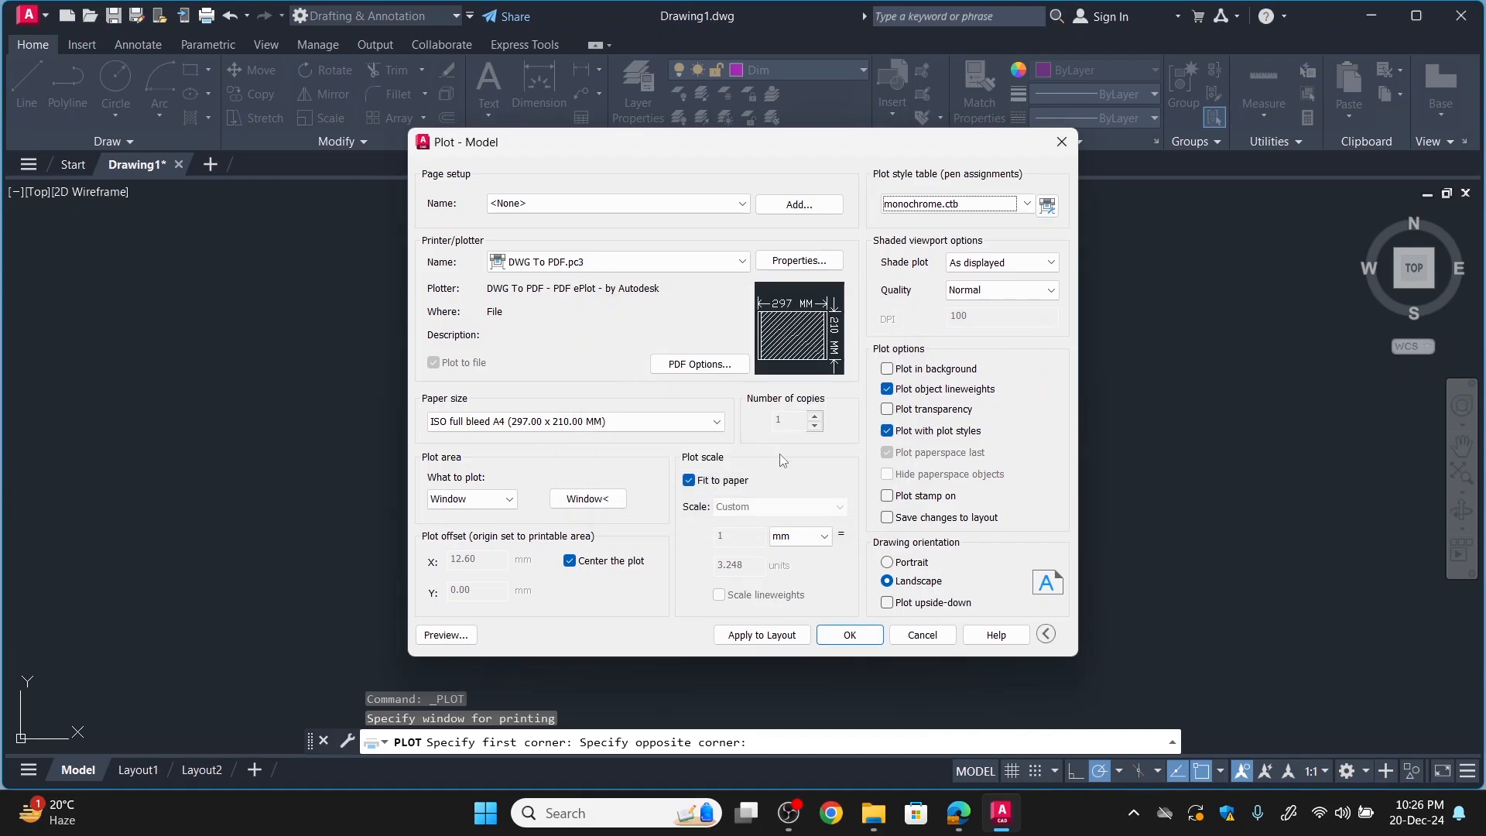
Plot the drawing to a PDF named Floor Planning in the Documents folder.
left_click(852, 635)
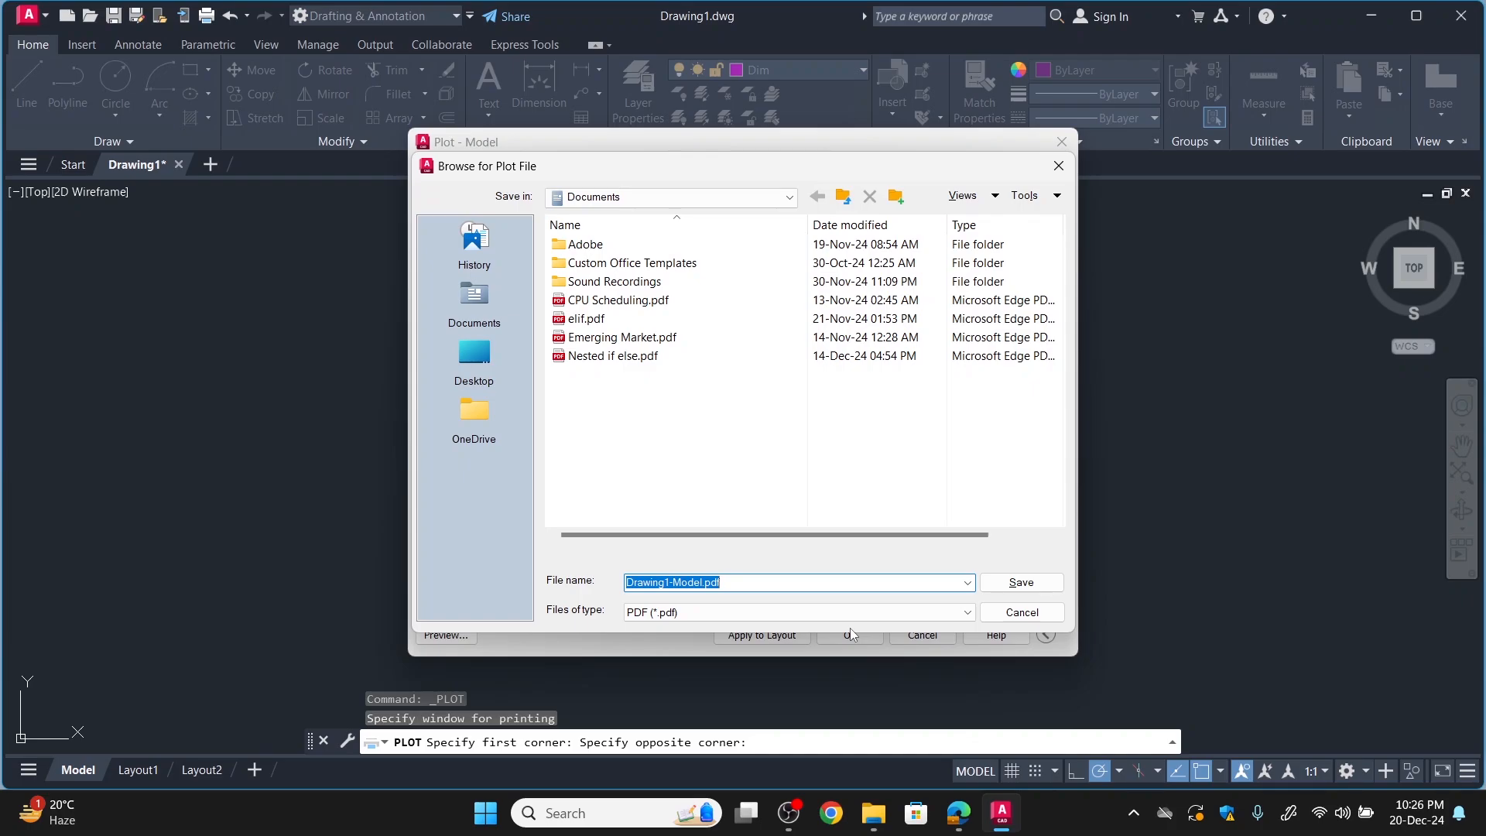
type("Fl")
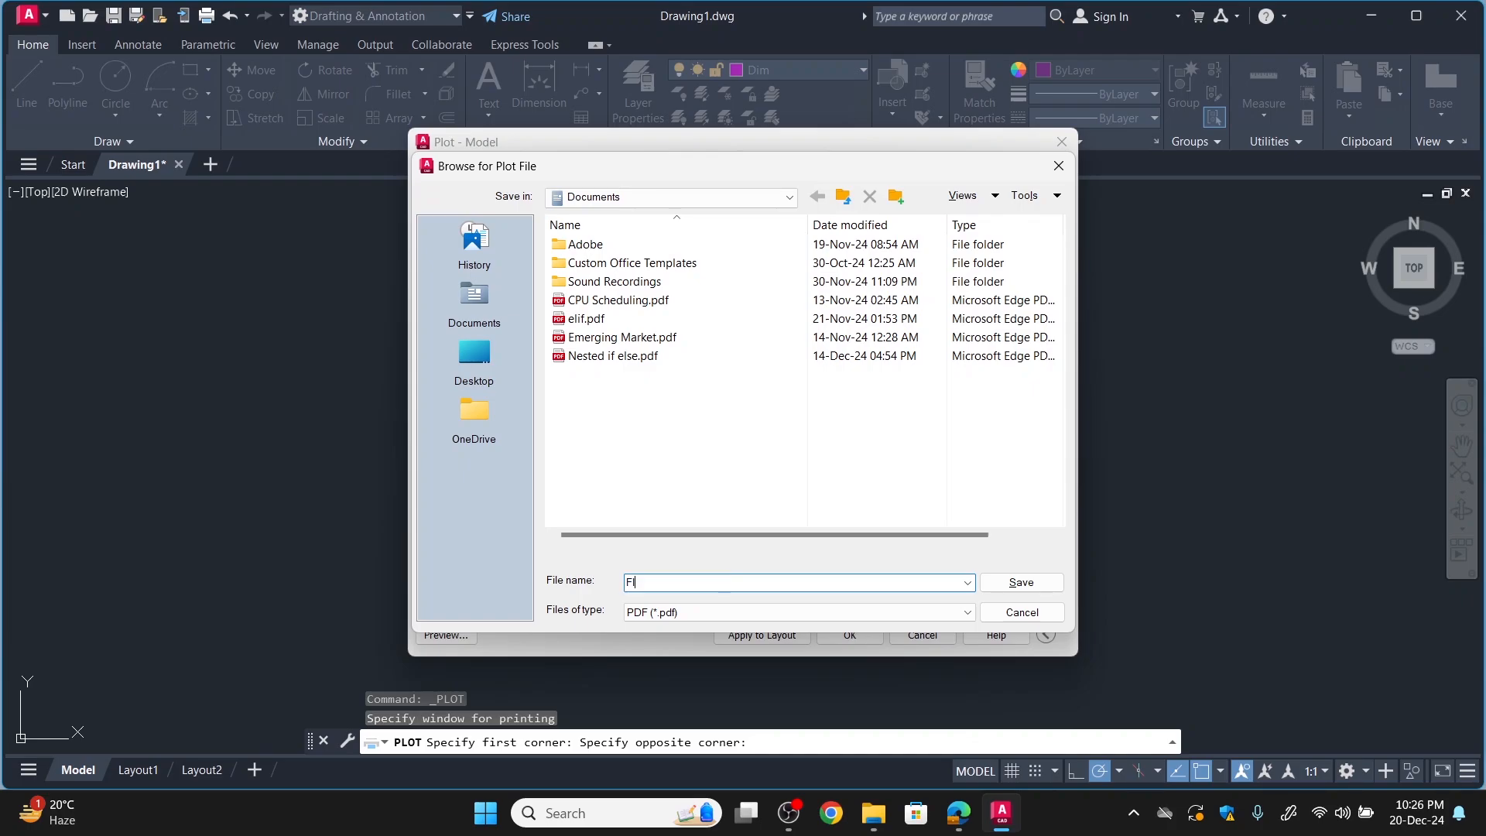
type("oor Planning")
key("Return")
left_click(850, 633)
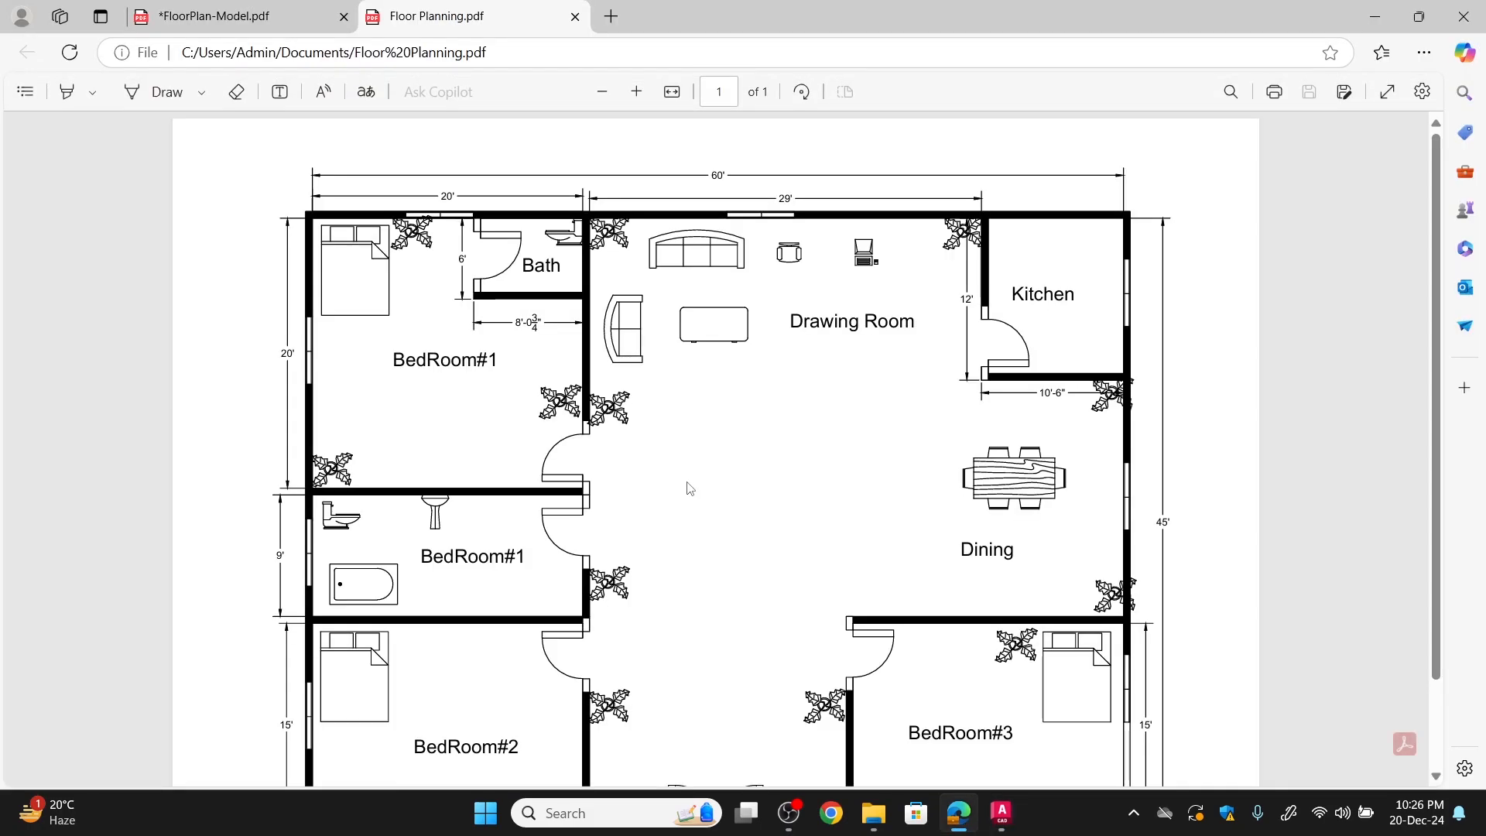
Review the plotted Floor Planning PDF, checking the walls, room labels, furniture and dimensions across the whole page.
scroll(690, 488, "down", 2)
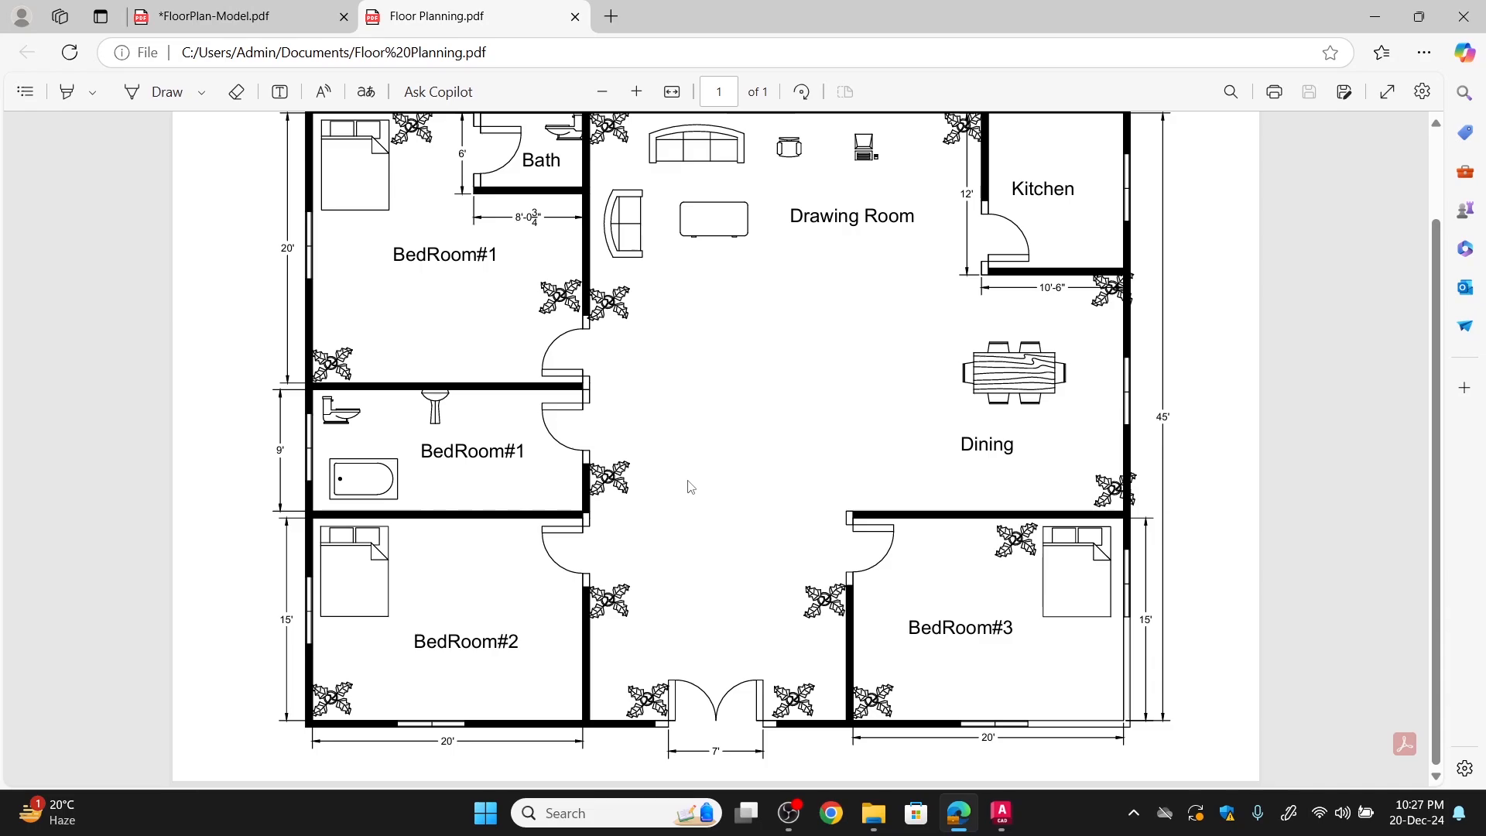
scroll(690, 487, "down", 2, "ctrl")
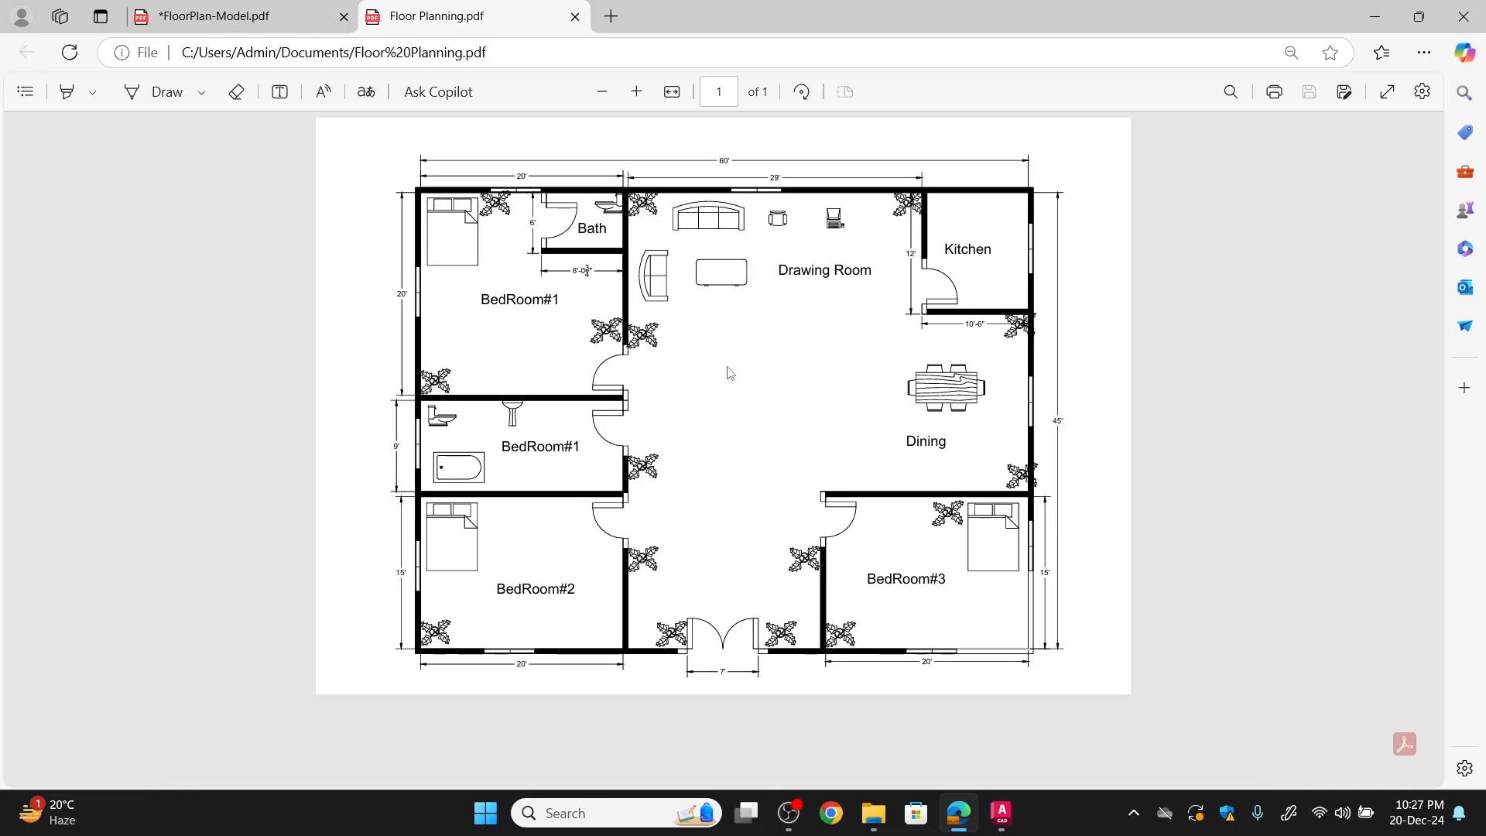
scroll(728, 389, "up", 1, "ctrl")
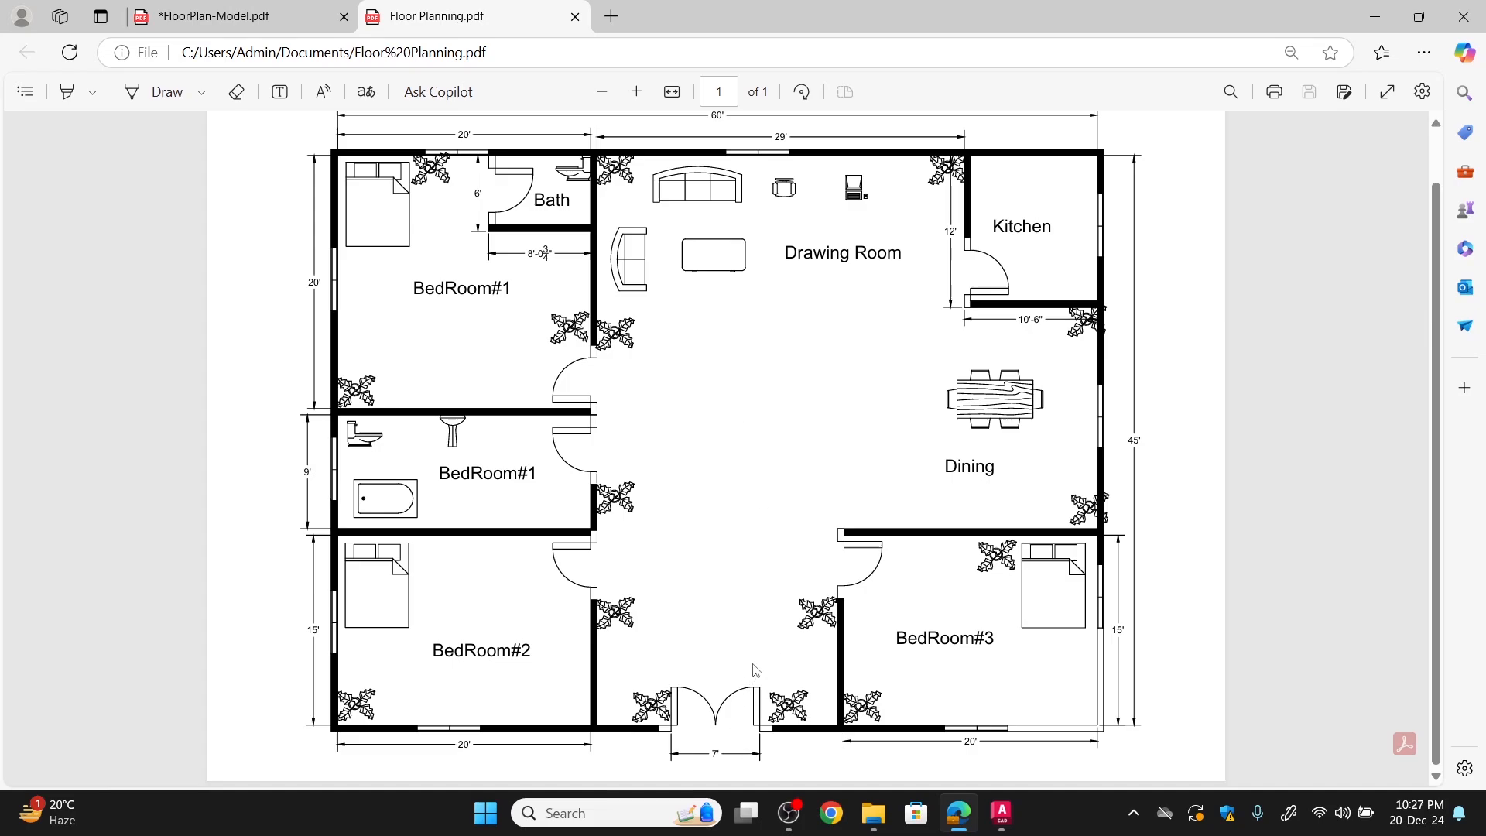
scroll(769, 572, "up", 1)
scroll(770, 573, "down", 1)
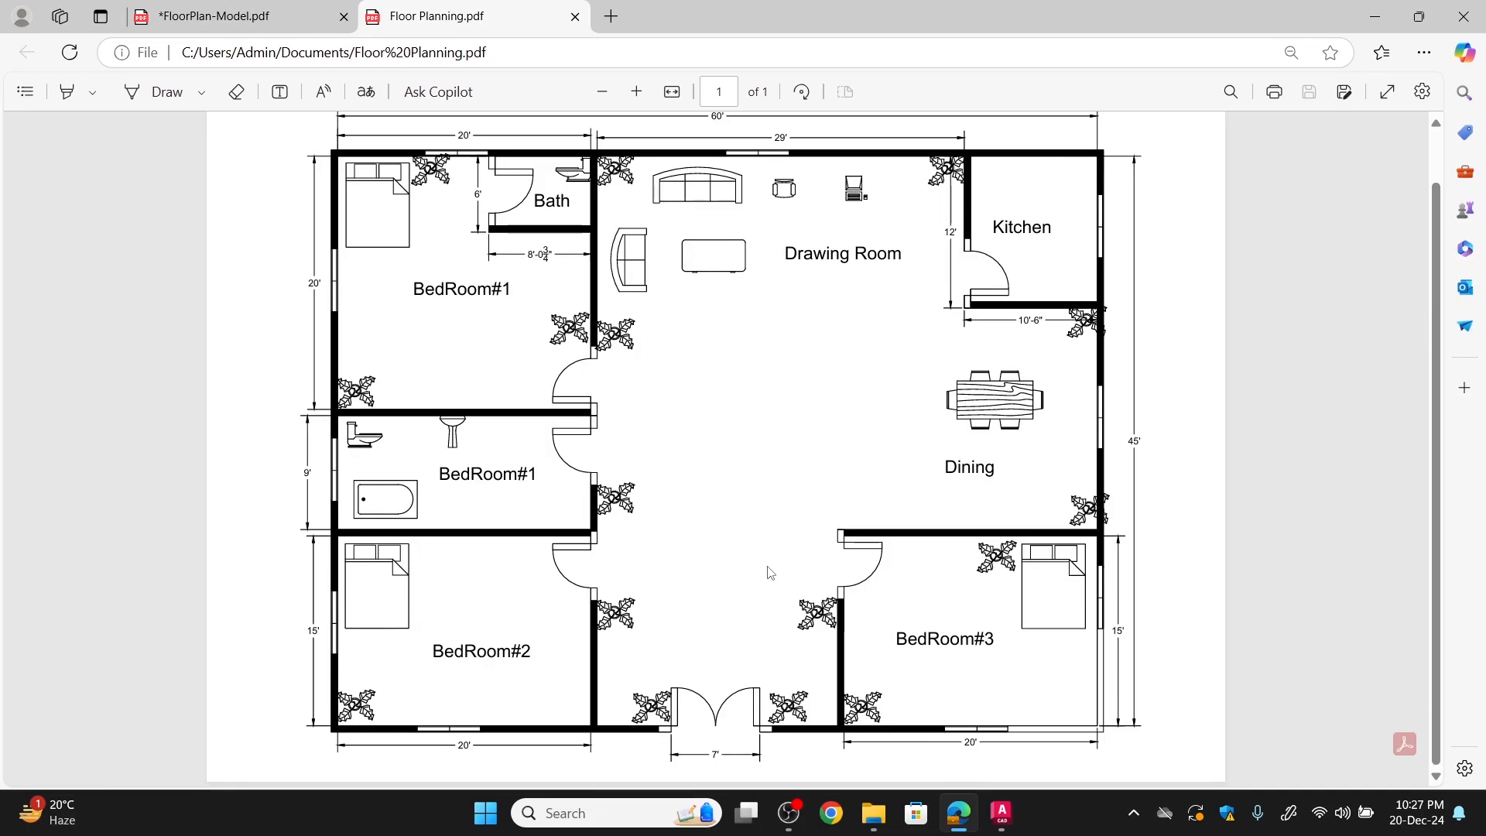
scroll(770, 573, "up", 1)
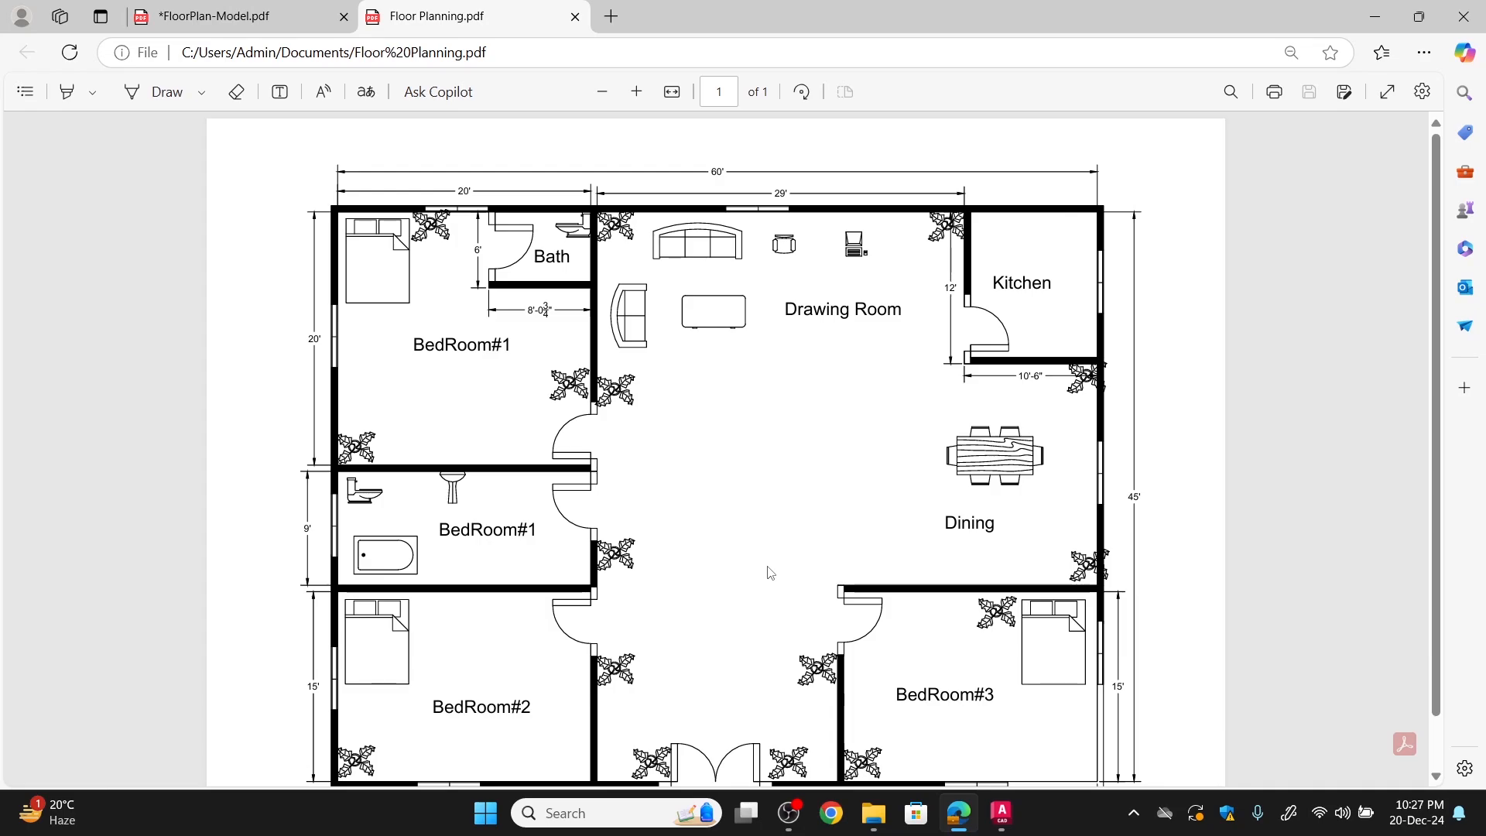
scroll(771, 573, "down", 1)
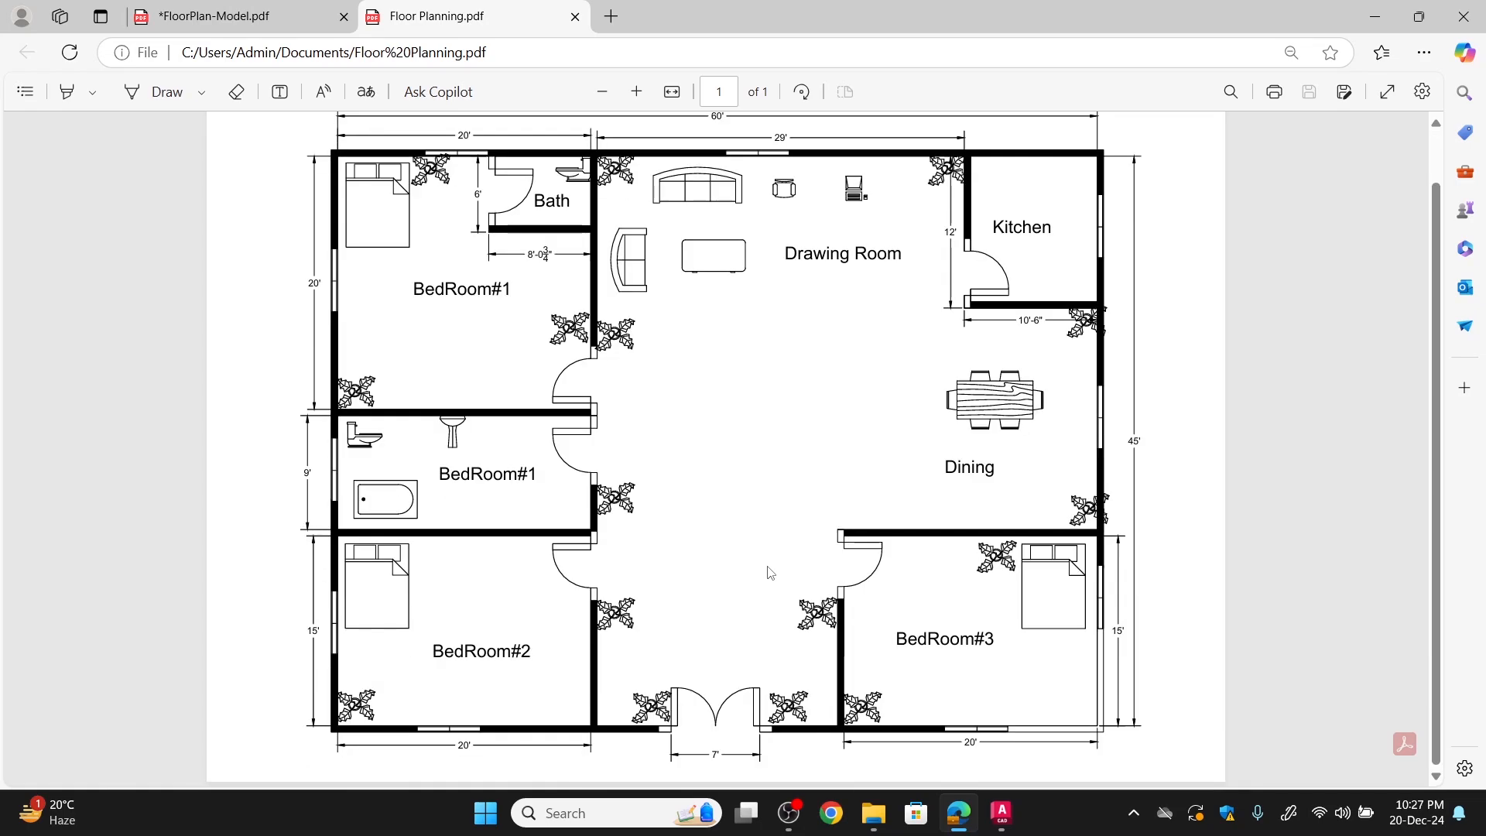